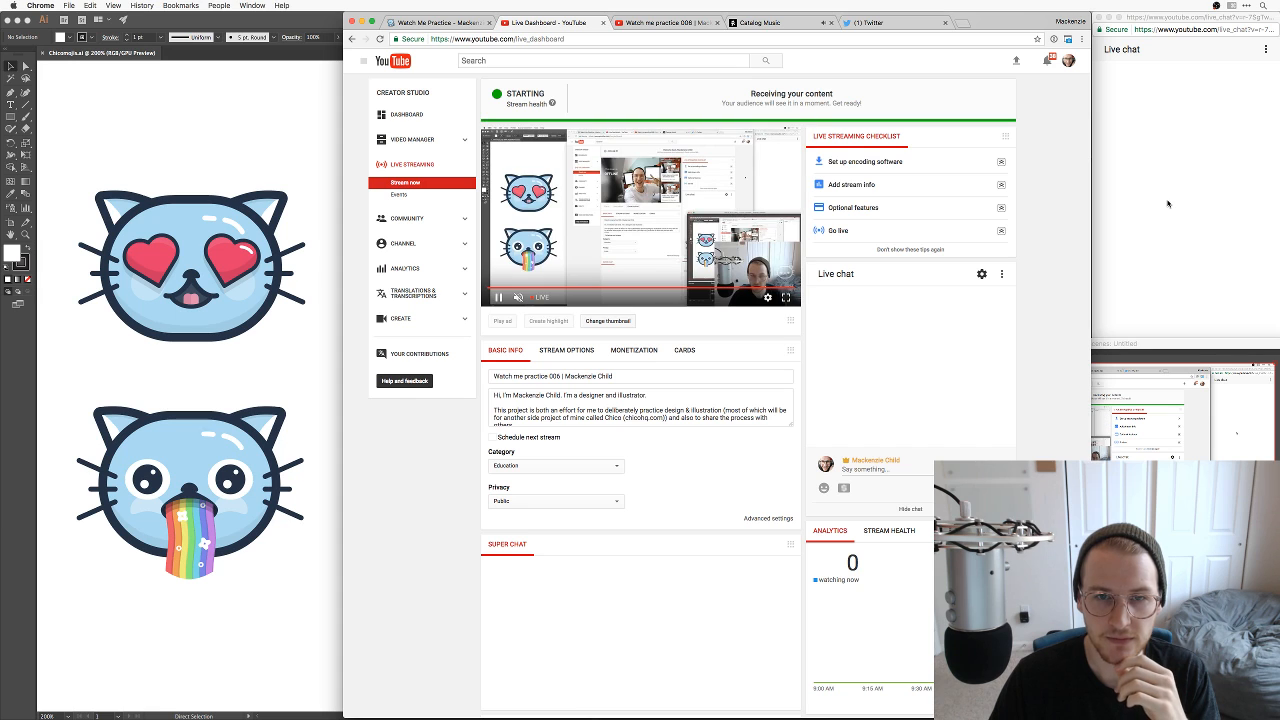
Step: Bring the OBS window forward and minimize it to clear the view of the live dashboard
{"action": "left_click", "coordinate": [1130, 345]}
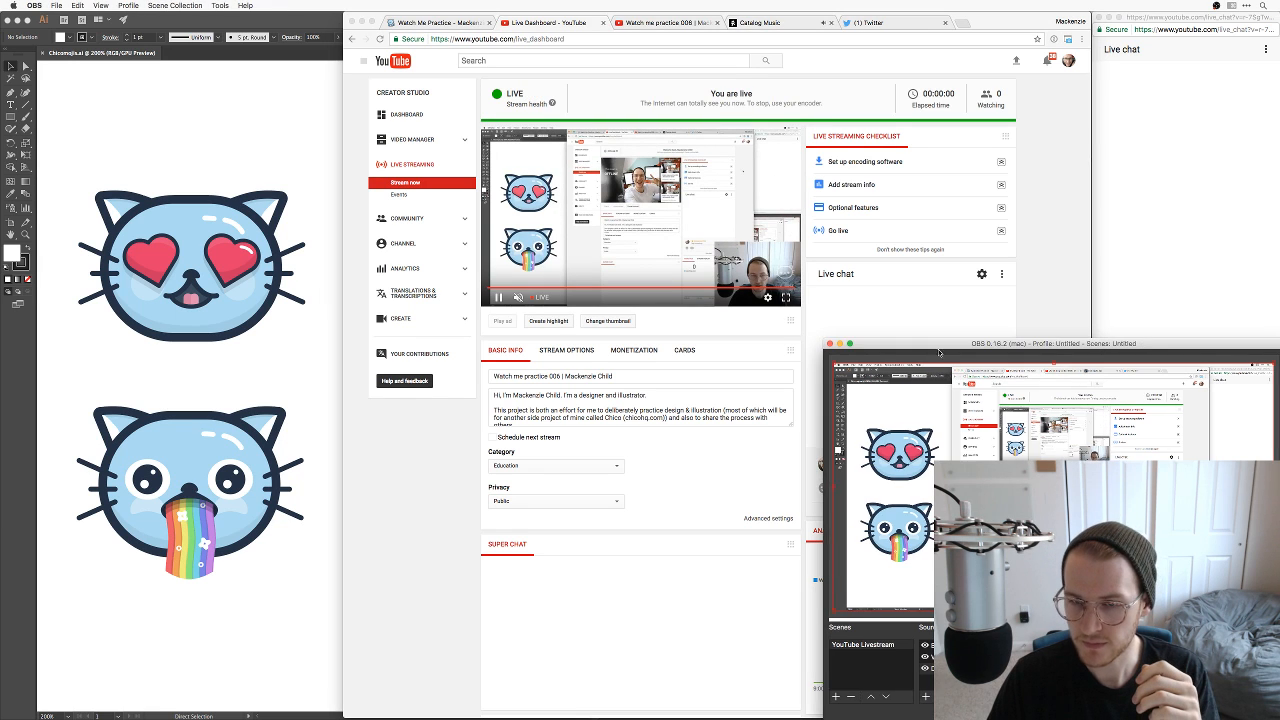
{"action": "left_click", "coordinate": [839, 343]}
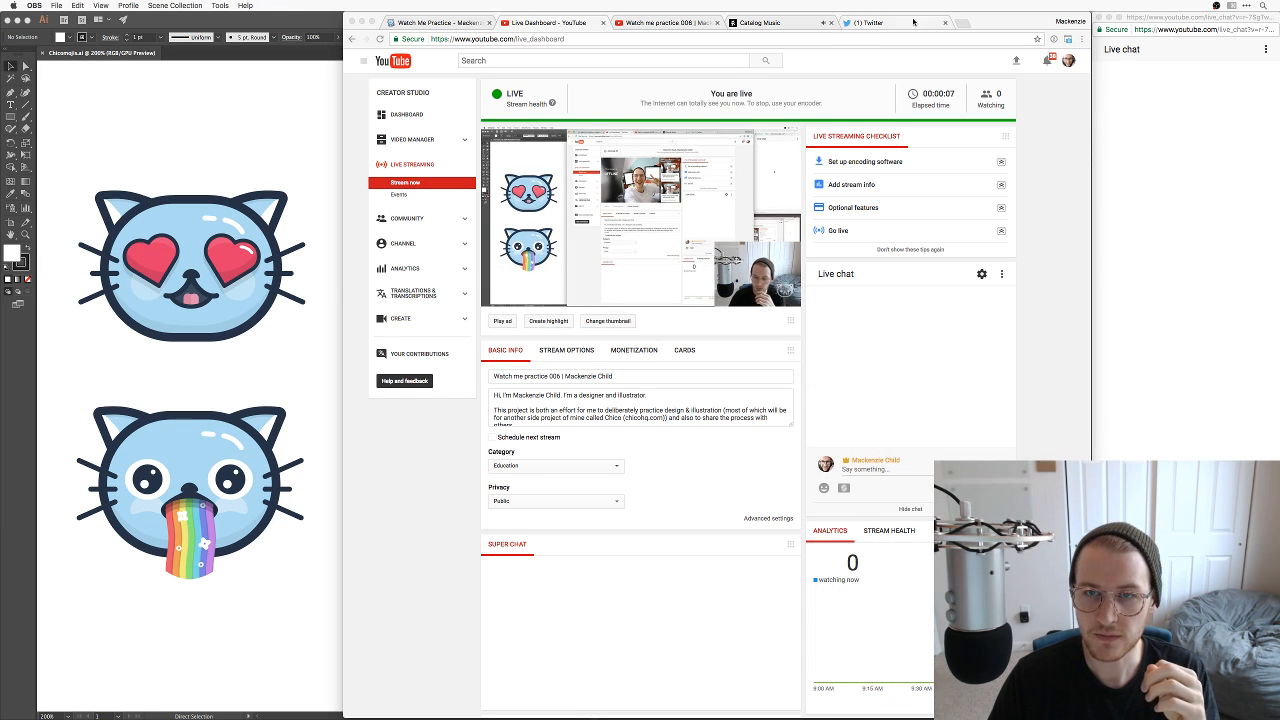
Step: Draft a new tweet on Twitter reading "I'm live right now" followed by a party popper emoji
{"action": "left_click", "coordinate": [866, 22]}
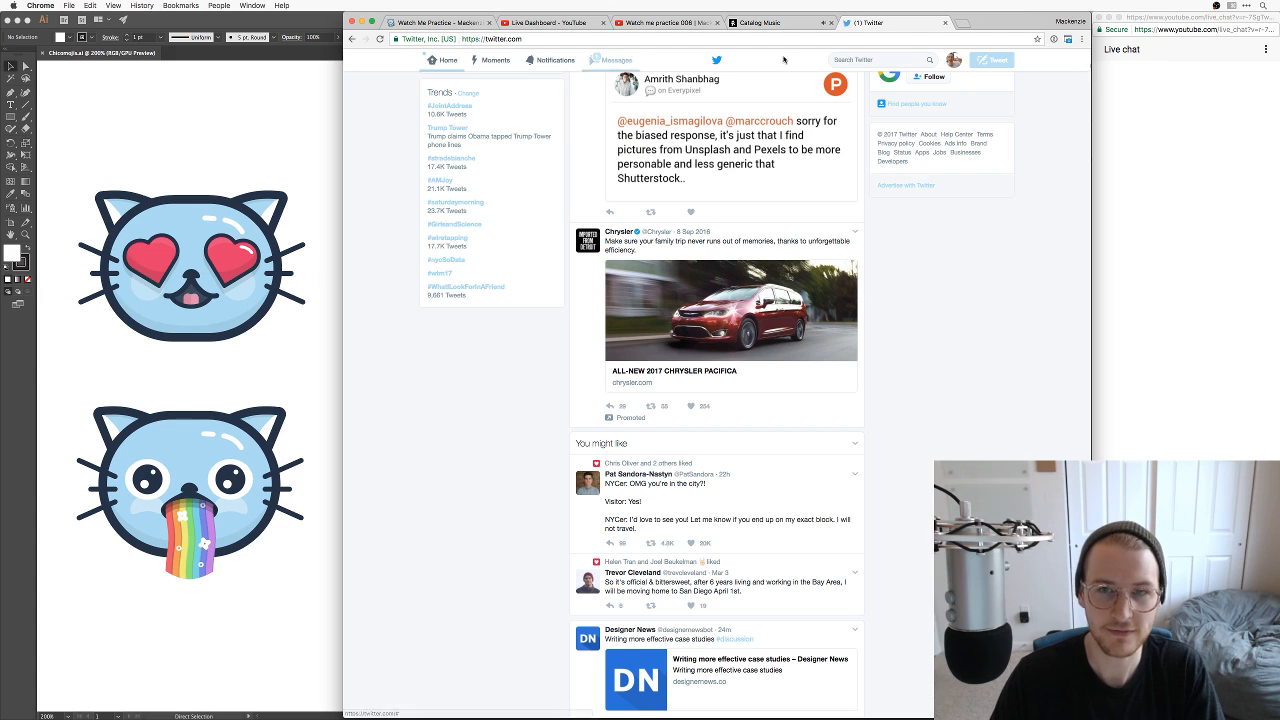
{"action": "left_click", "coordinate": [992, 60]}
{"action": "type", "text": "Going live"}
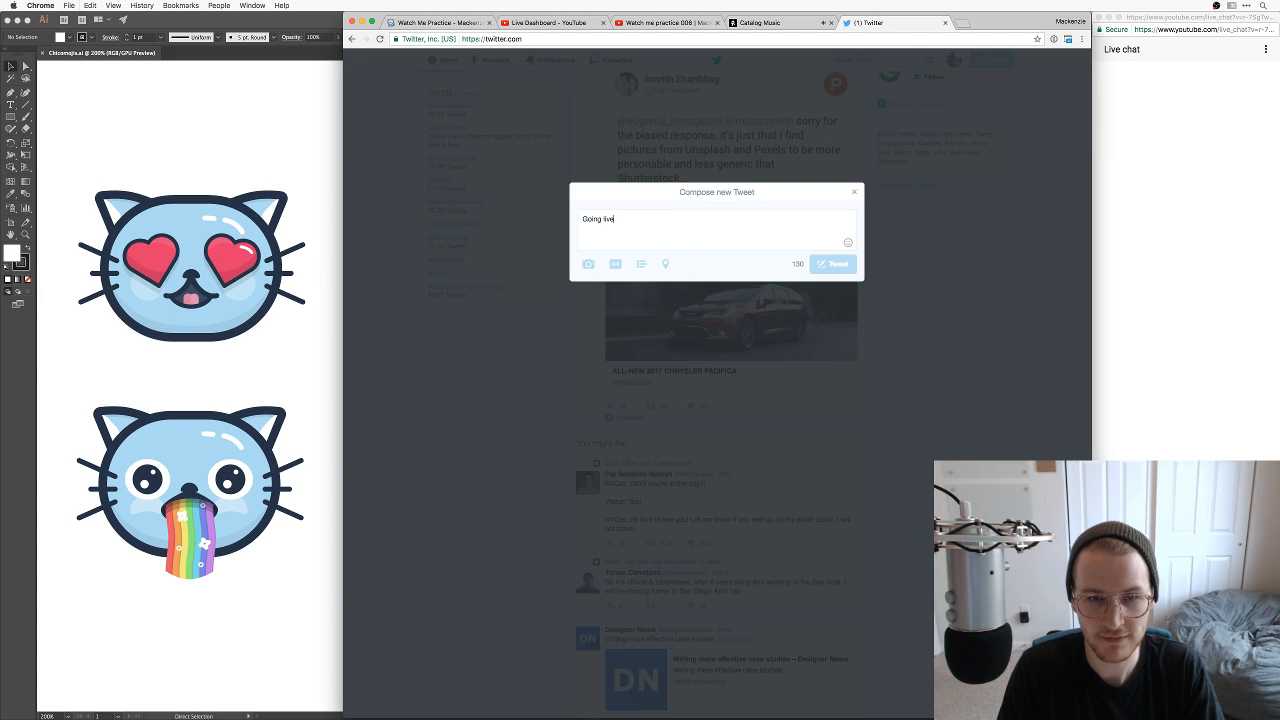
{"action": "key", "text": "super+a"}
{"action": "type", "text": "I'm"}
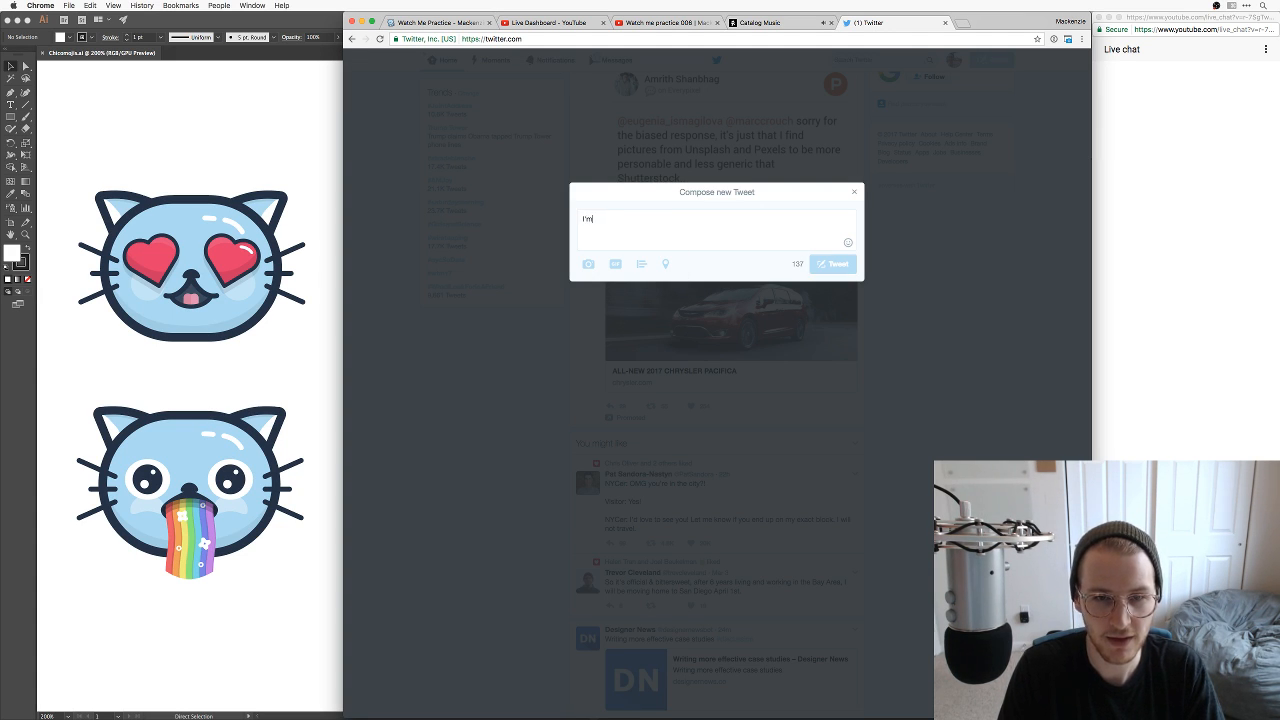
{"action": "type", "text": " live right now :"}
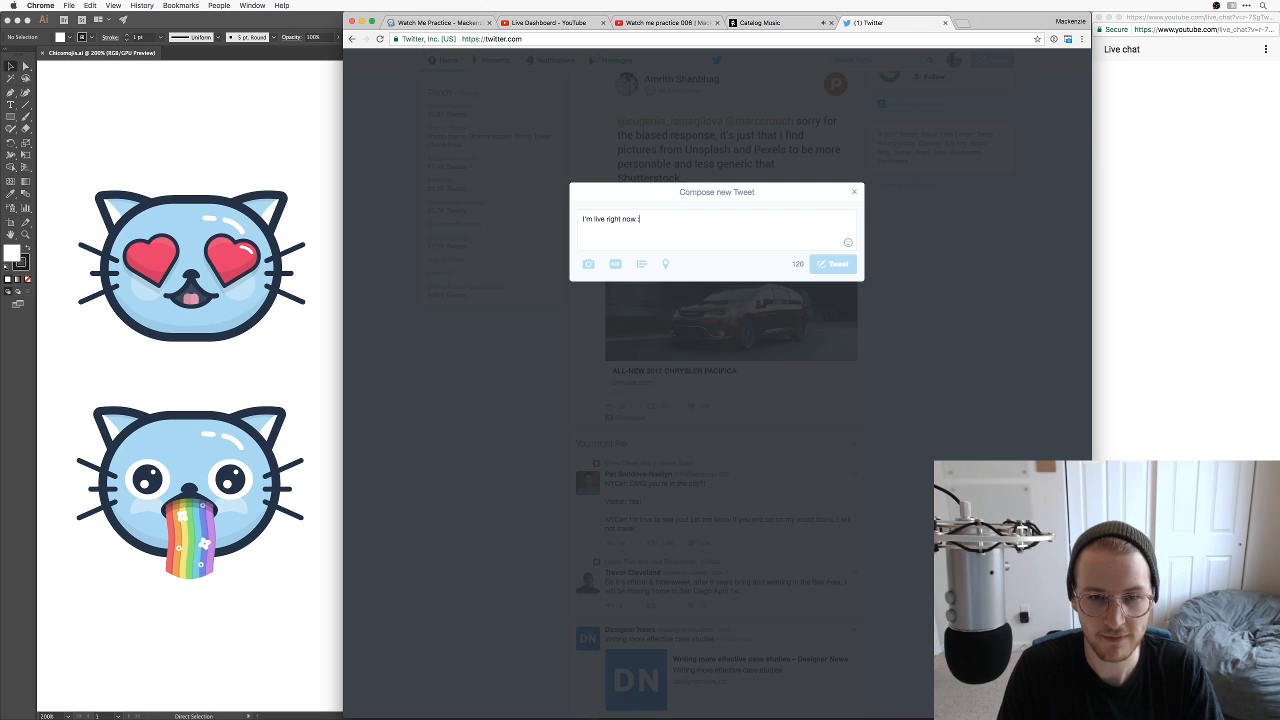
{"action": "type", "text": "party"}
{"action": "key", "text": "Return"}
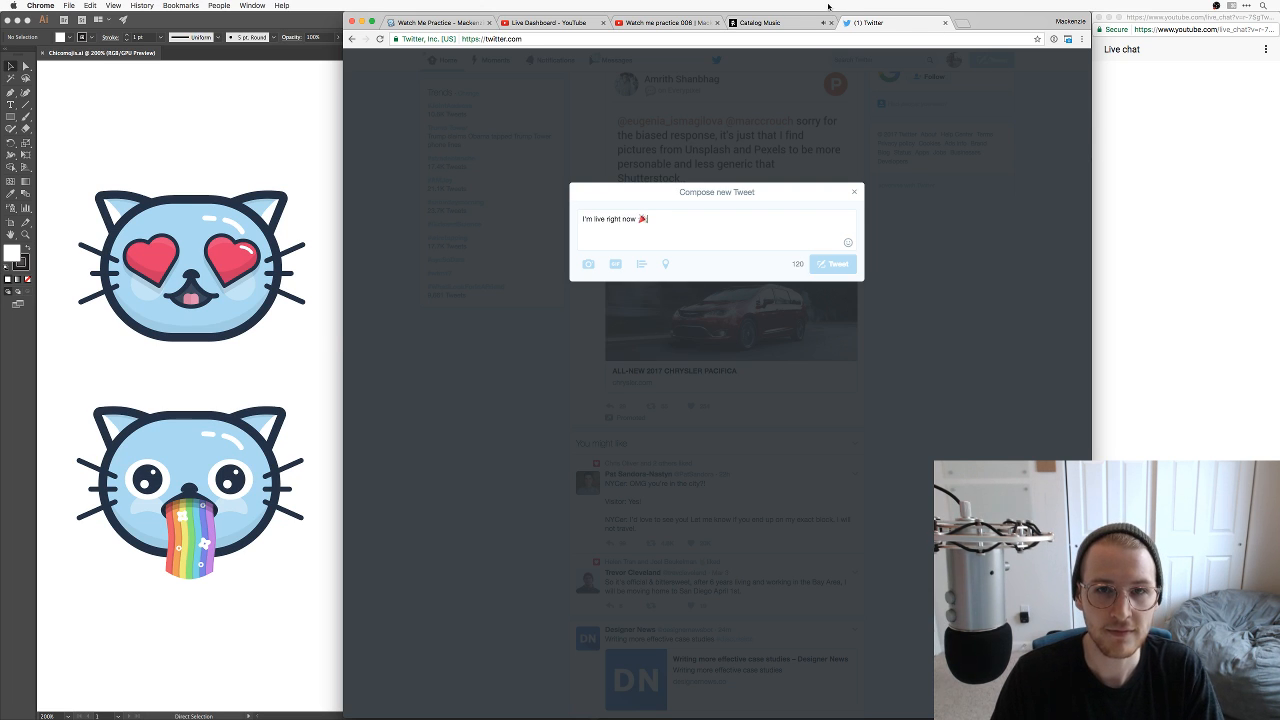
Step: Copy the watchmepractice.co page address into the drafted tweet and publish it
{"action": "key", "text": "super+1"}
{"action": "key", "text": "super+l"}
{"action": "key", "text": "super+c"}
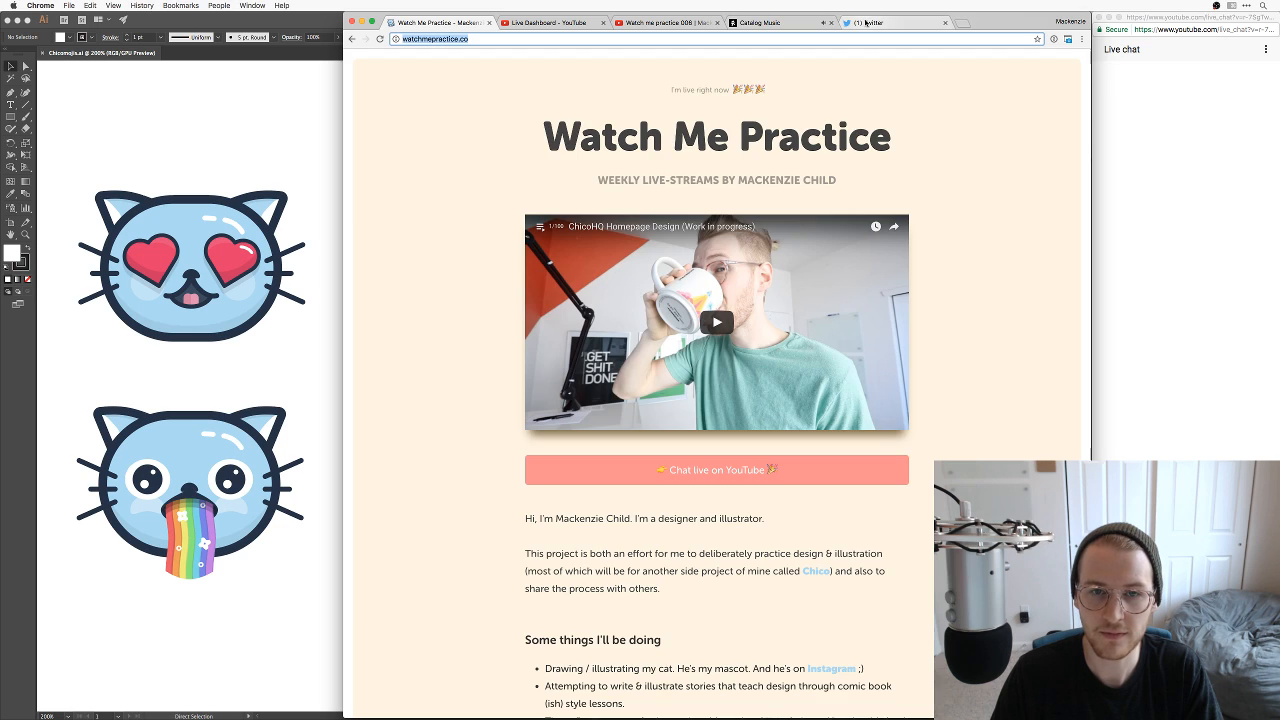
{"action": "left_click", "coordinate": [866, 22]}
{"action": "key", "text": "super+v"}
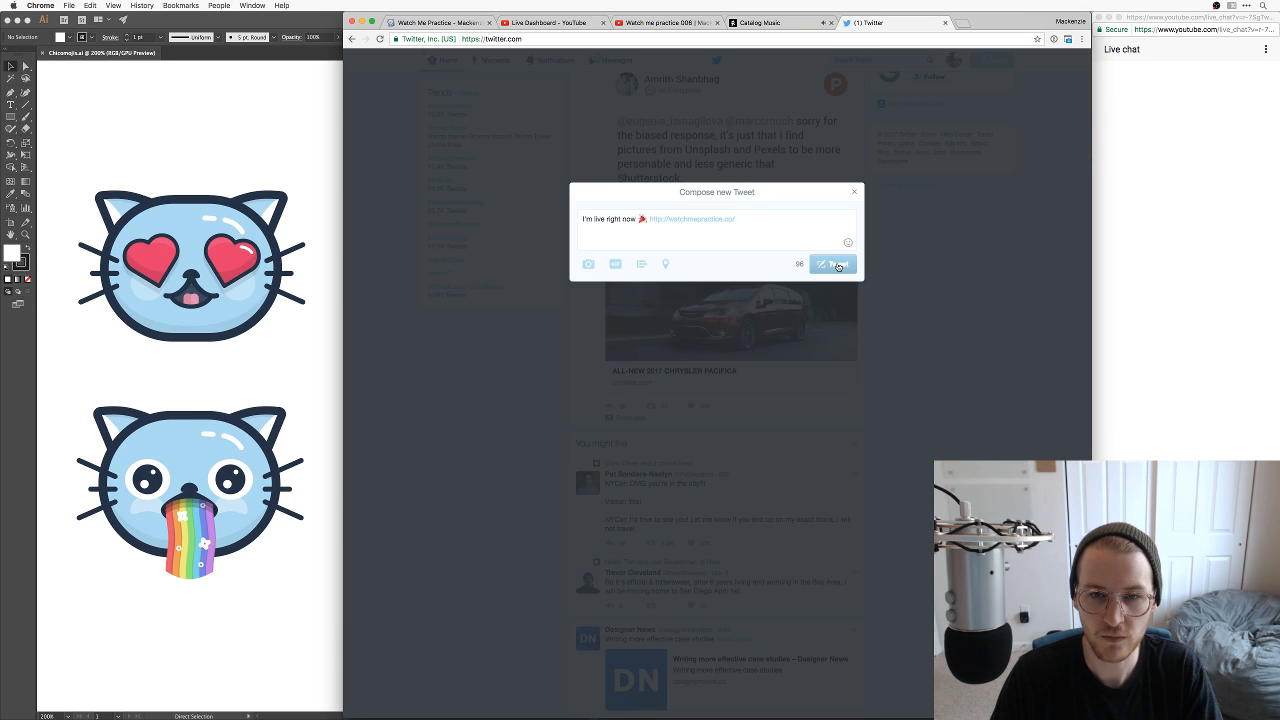
{"action": "left_click", "coordinate": [838, 266]}
Step: Reload and close the Watch Me Practice page, and minimize the browser window
{"action": "key", "text": "super+1"}
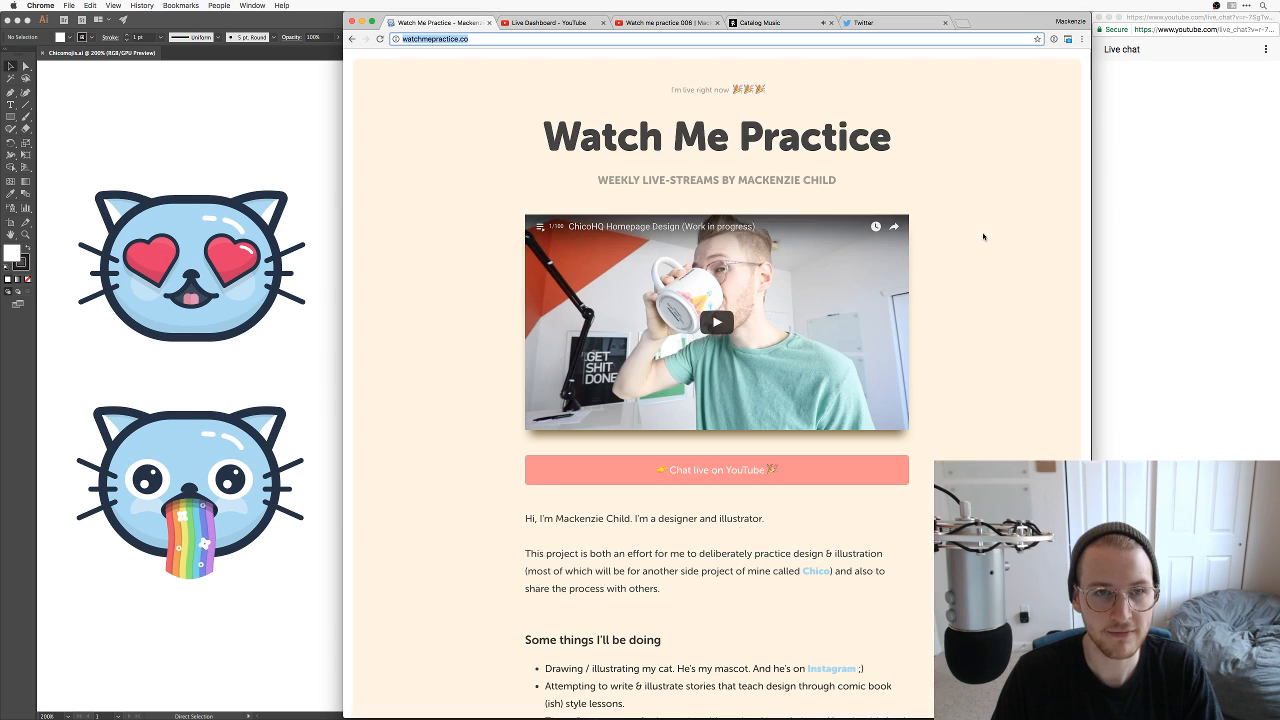
{"action": "key", "text": "super+r"}
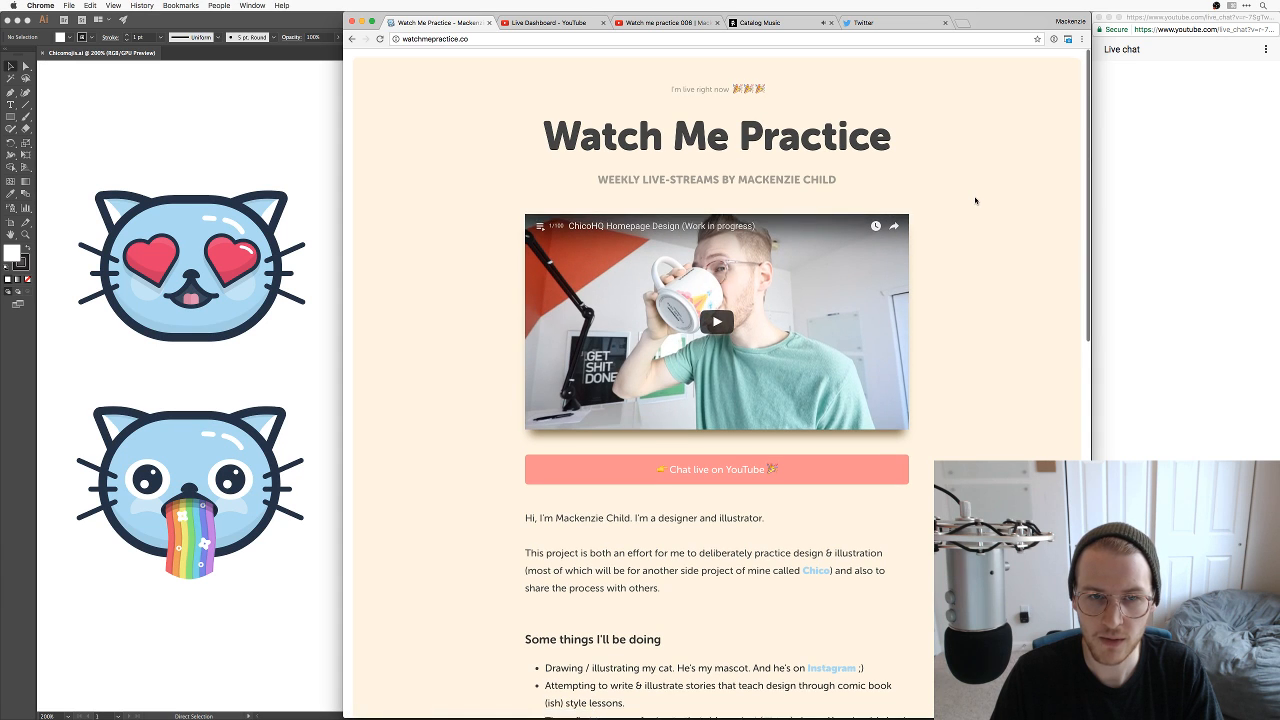
{"action": "key", "text": "super+w"}
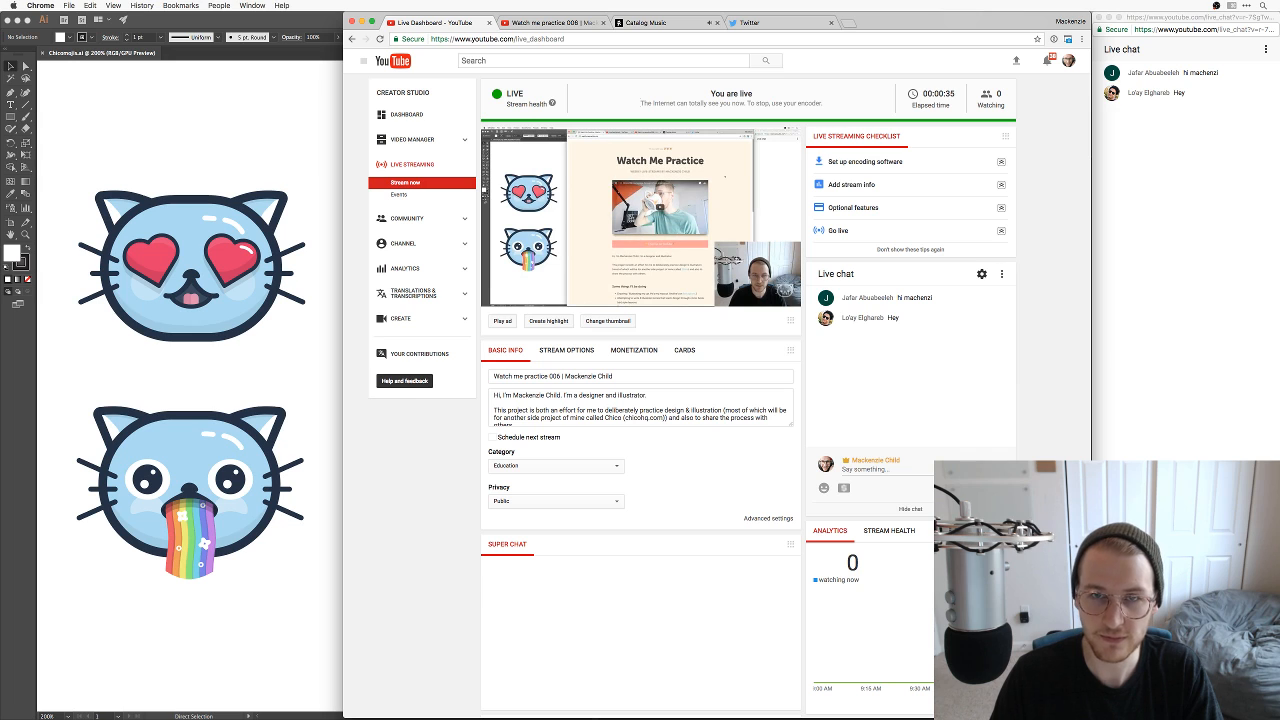
{"action": "left_click", "coordinate": [362, 22]}
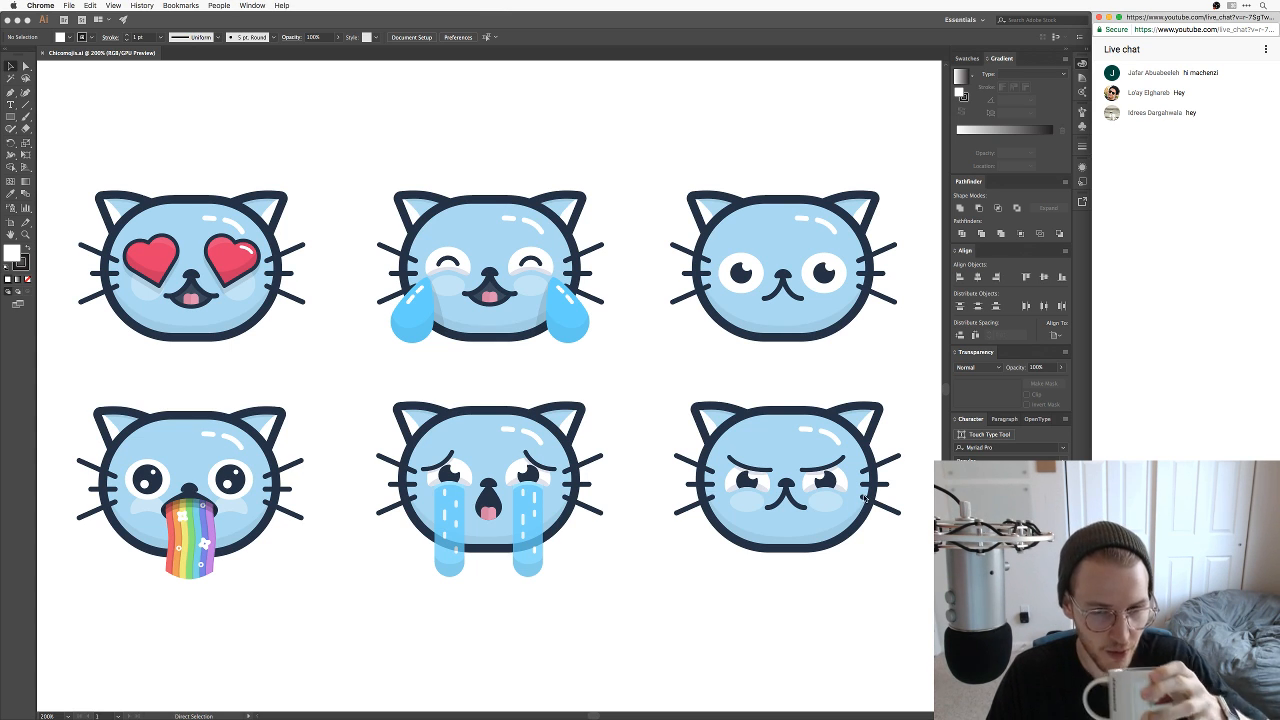
Step: Switch to Illustrator and start a new document
{"action": "left_click", "coordinate": [853, 372]}
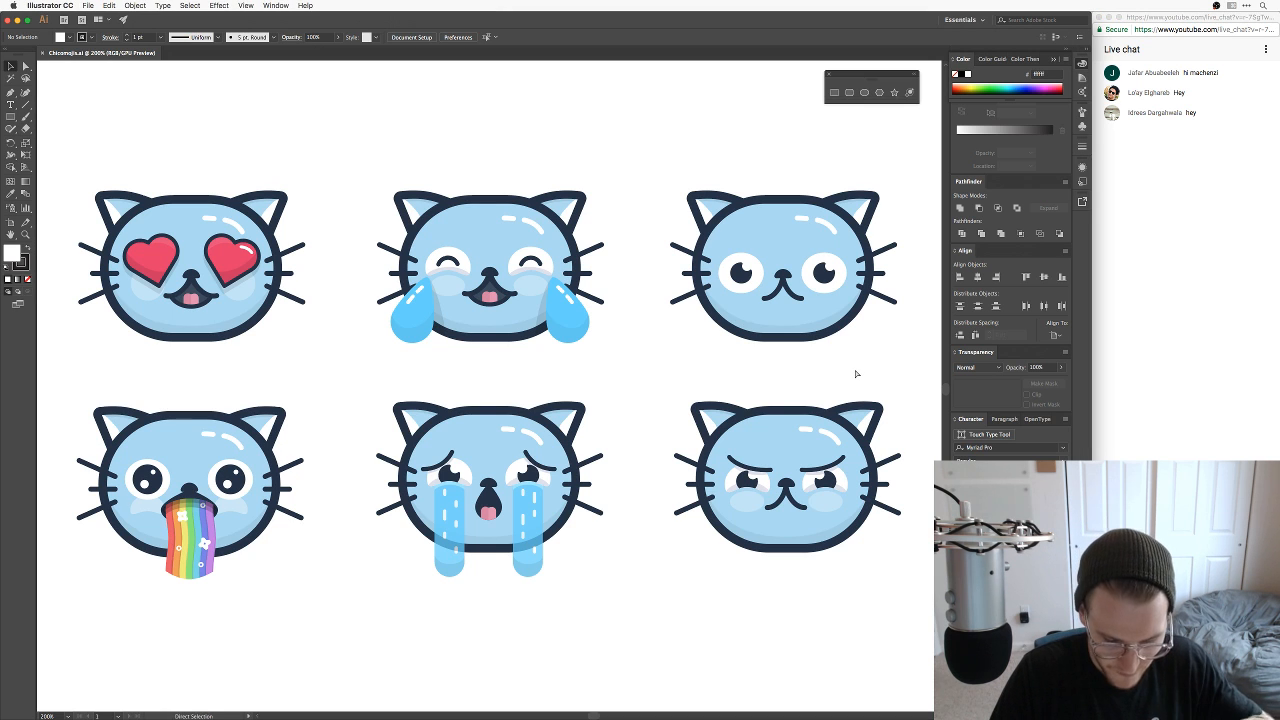
{"action": "key", "text": "super+n"}
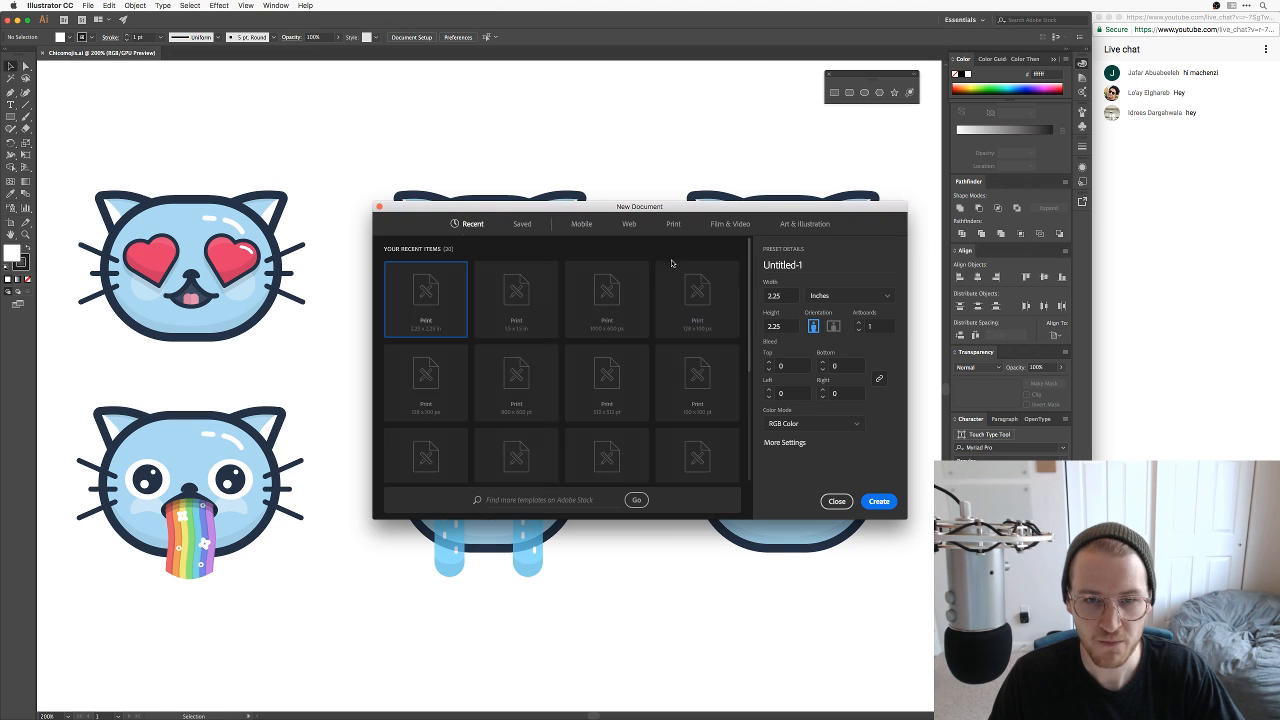
{"action": "key", "text": "XF86AudioLowerVolume"}
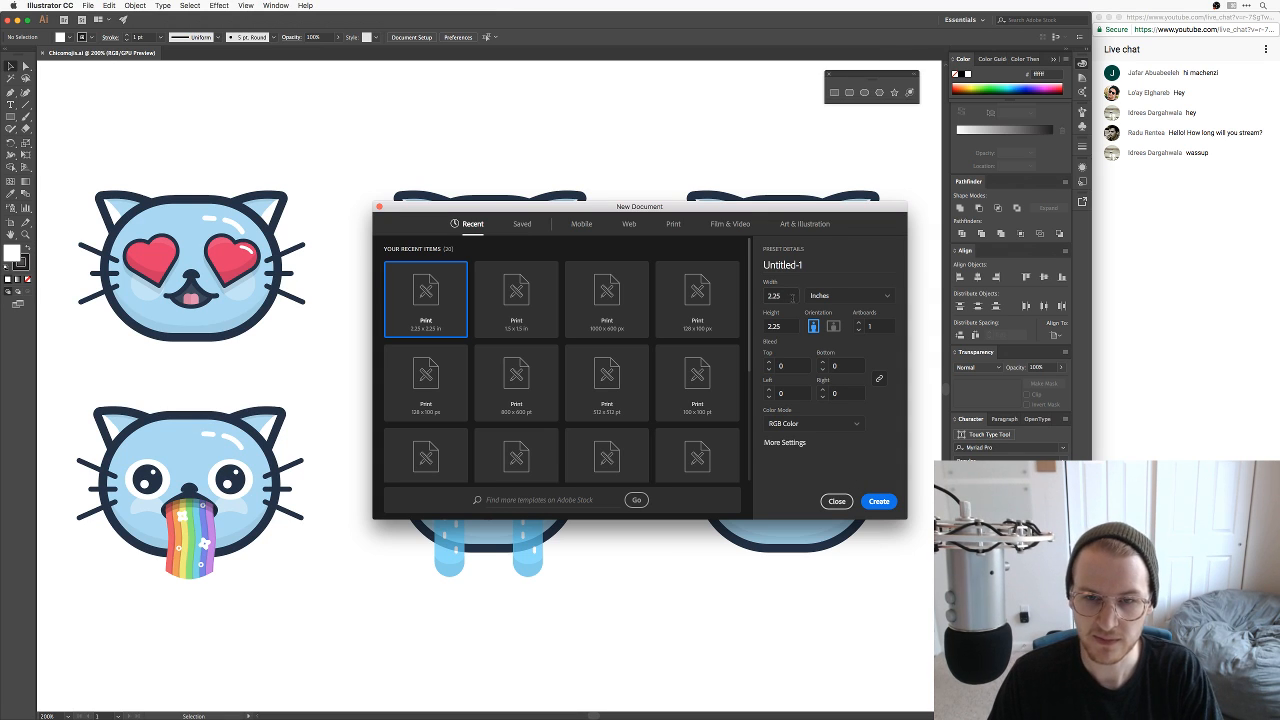
Step: Set the new document's width and height to 100
{"action": "key", "text": "Tab"}
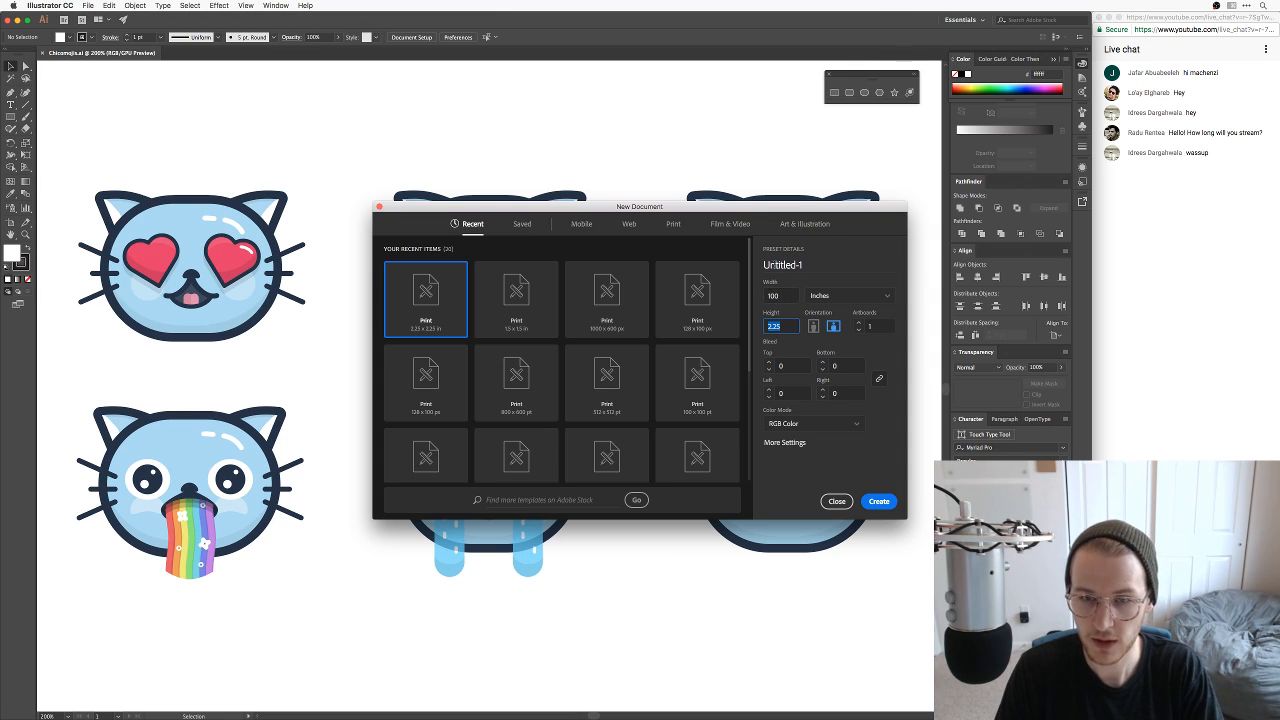
{"action": "left_click", "coordinate": [790, 298]}
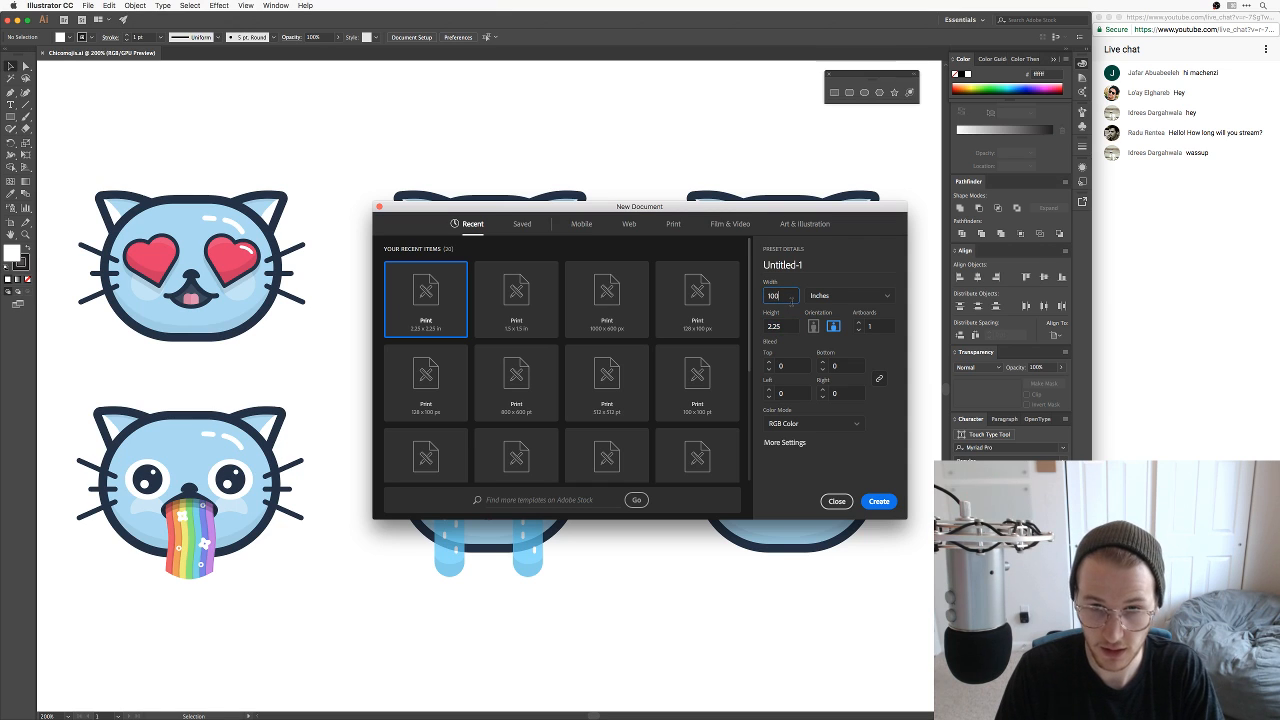
{"action": "key", "text": "Tab"}
{"action": "type", "text": "100"}
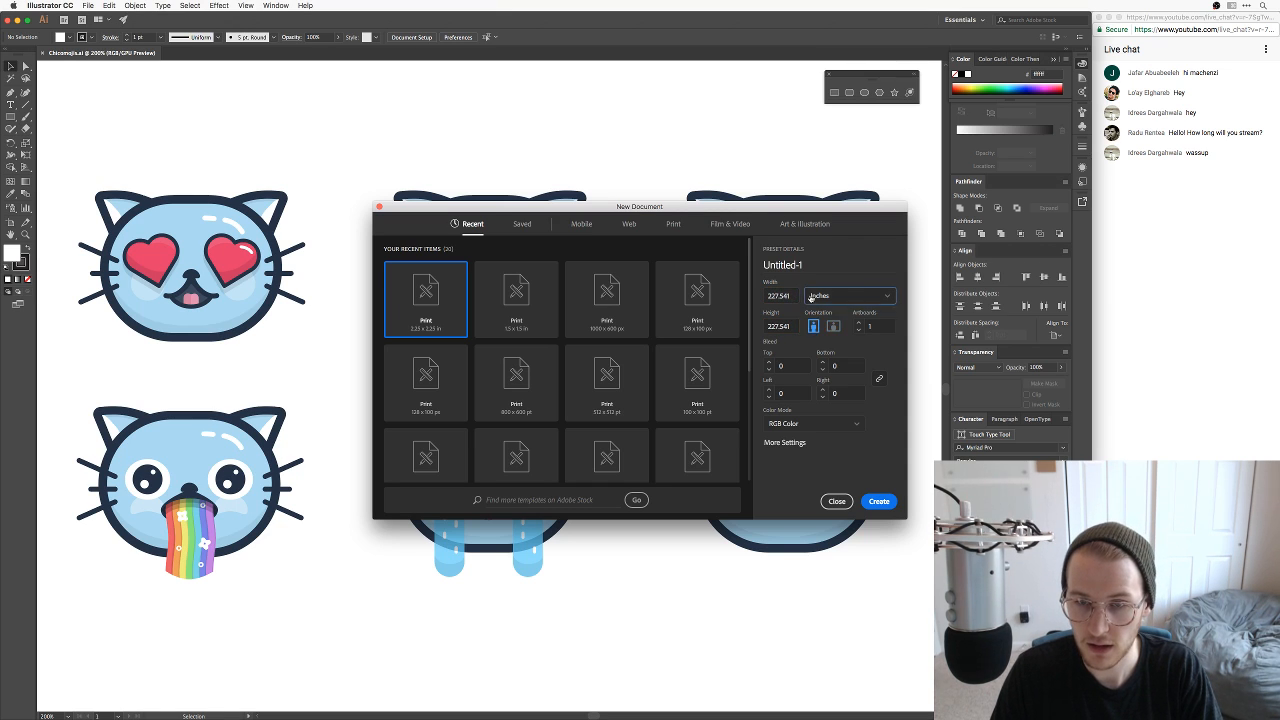
Step: Set the document units to pixels and create a 1000 by 1000 pixel document
{"action": "left_click", "coordinate": [822, 297]}
{"action": "left_click", "coordinate": [819, 399]}
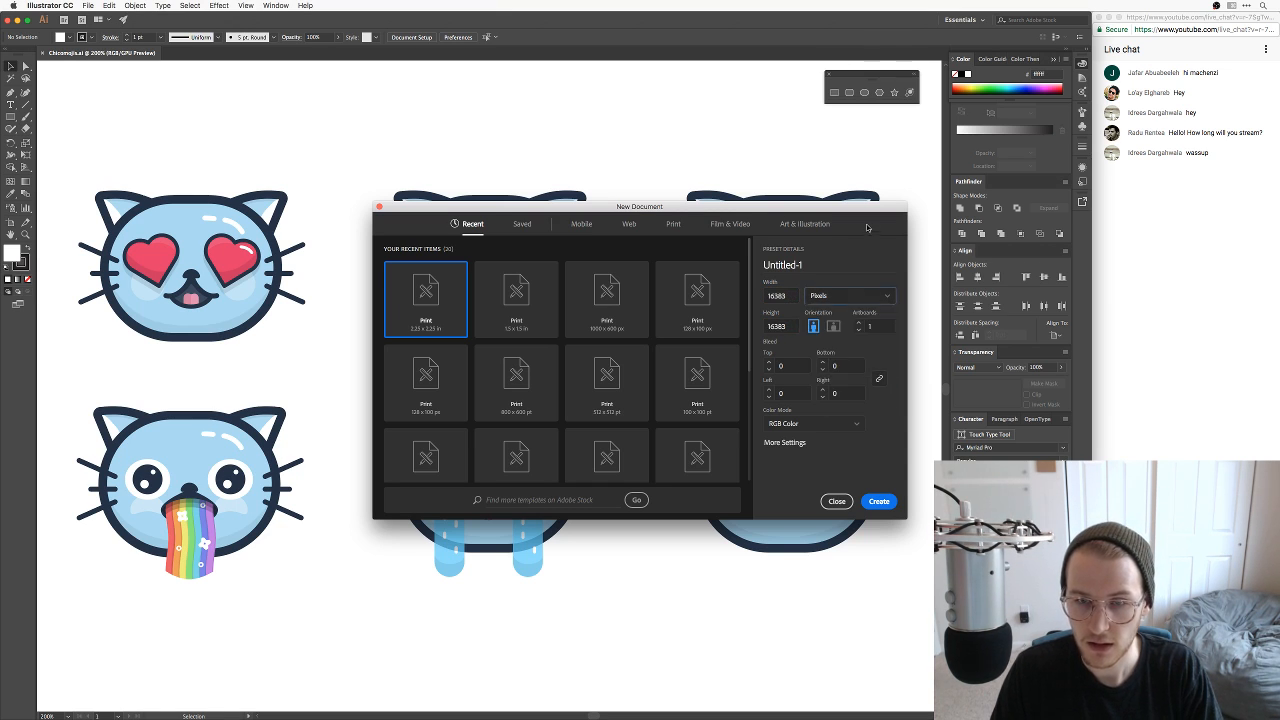
{"action": "left_click", "coordinate": [772, 294]}
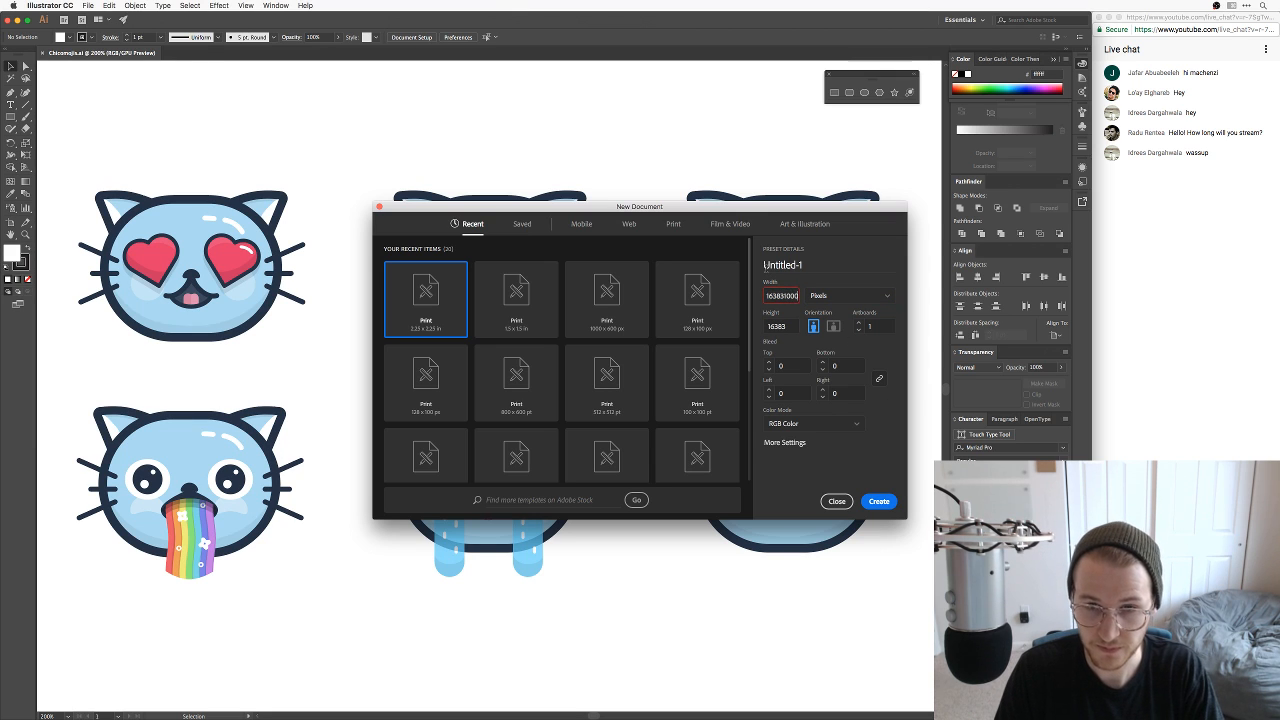
{"action": "key", "text": "Tab"}
{"action": "left_click", "coordinate": [781, 295]}
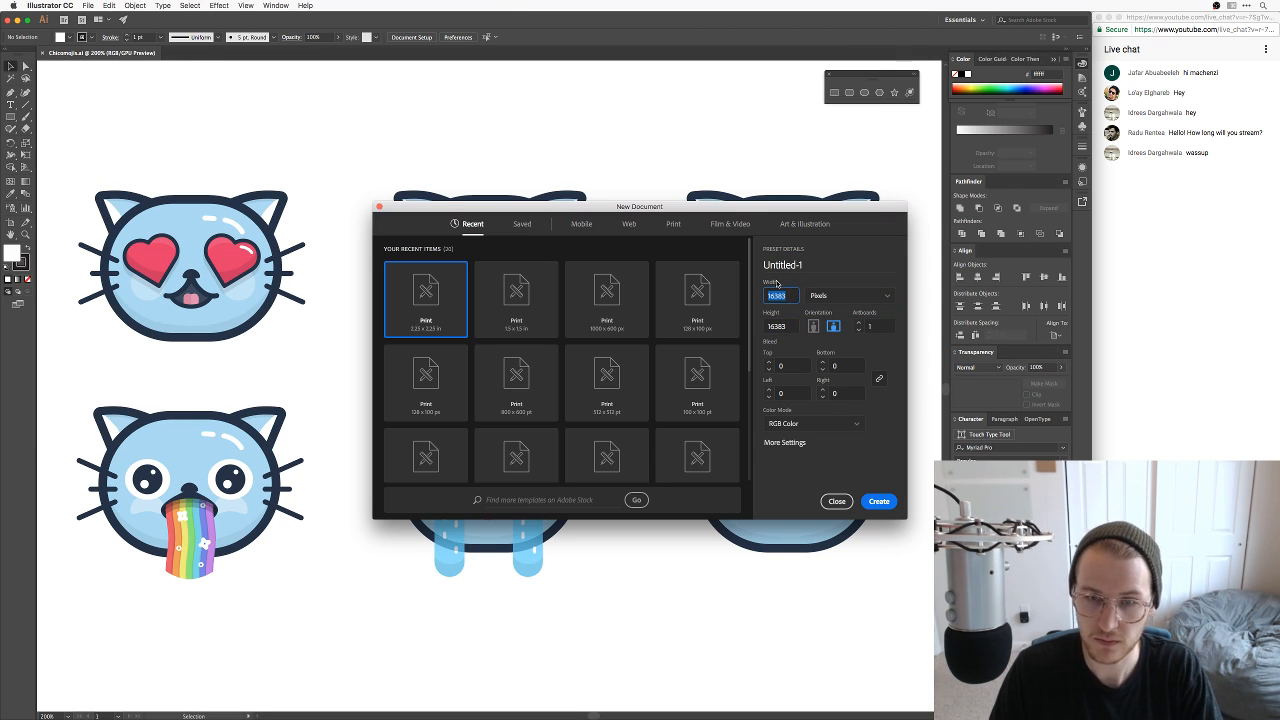
{"action": "type", "text": "10"}
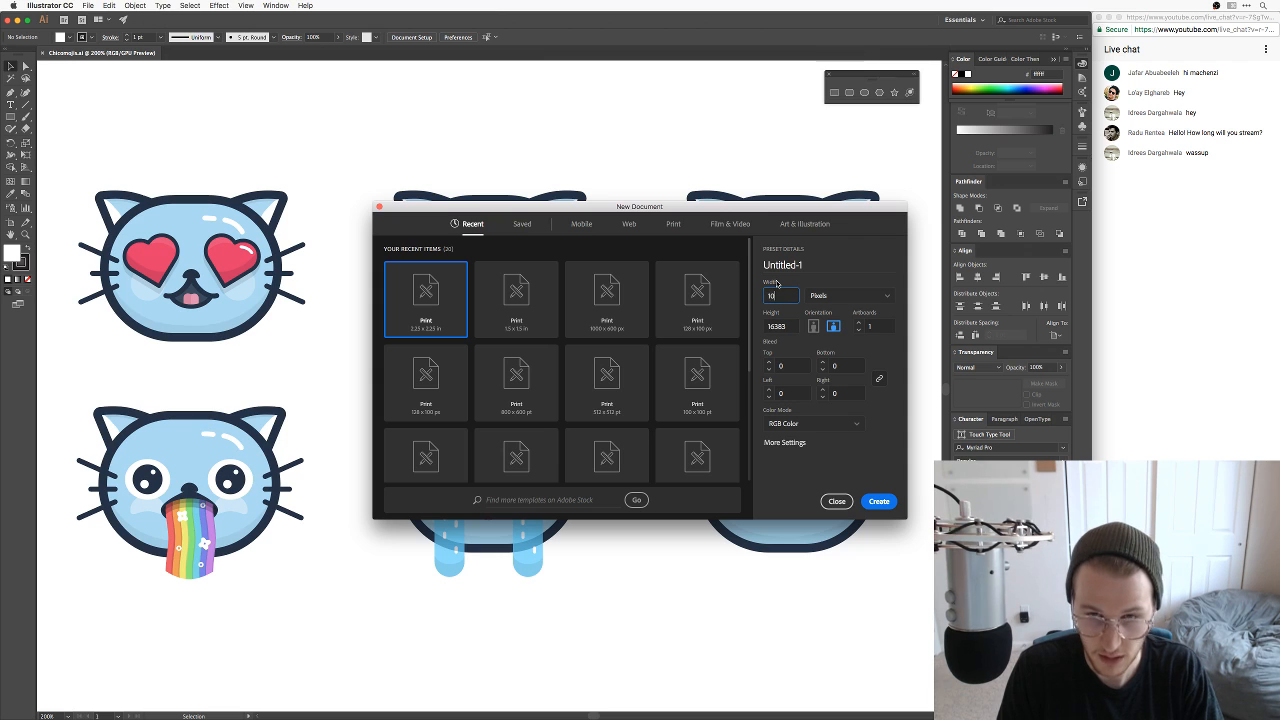
{"action": "type", "text": "00"}
{"action": "key", "text": "Tab"}
{"action": "type", "text": "1"}
{"action": "key", "text": "Return"}
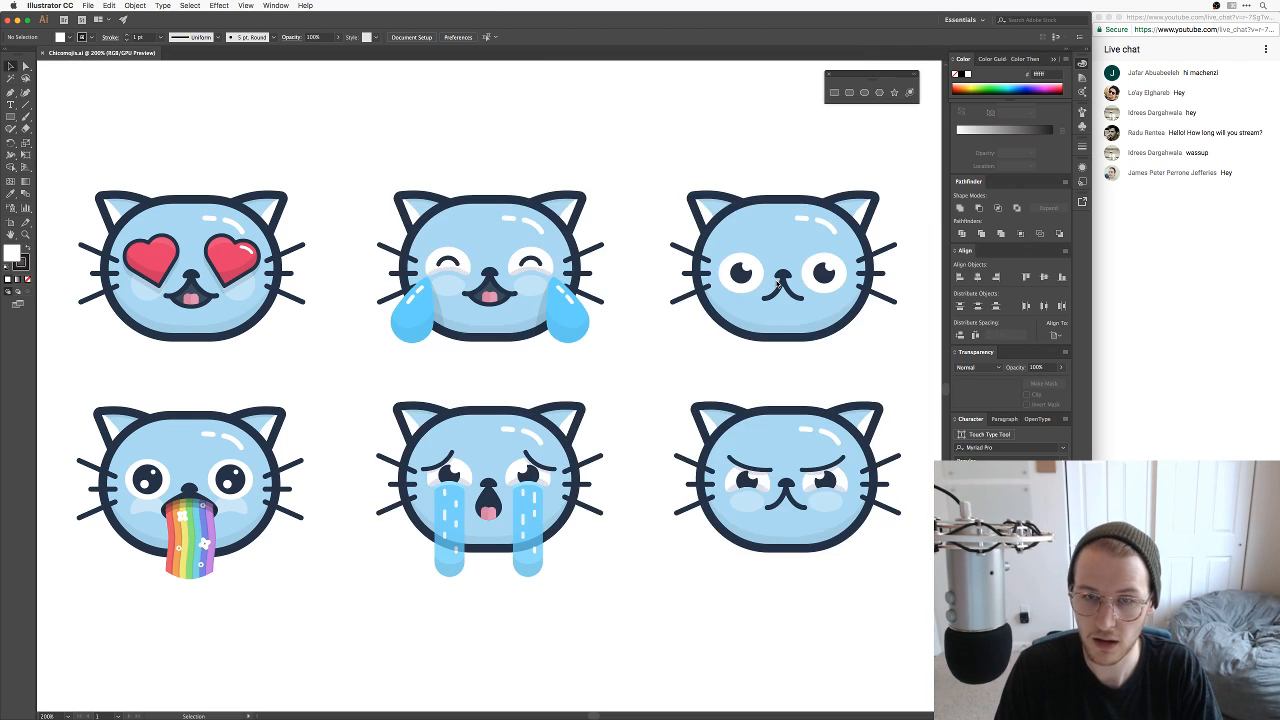
{"action": "left_click", "coordinate": [1203, 203]}
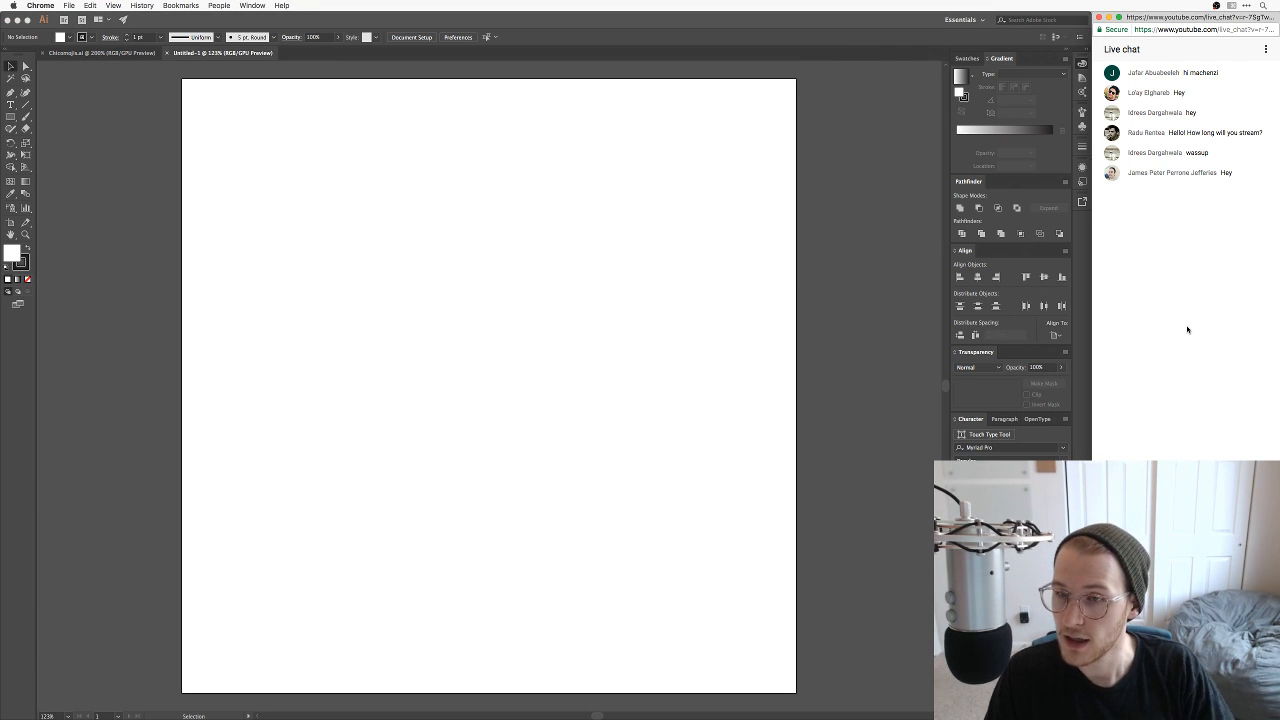
{"action": "mouse_move", "coordinate": [1150, 718]}
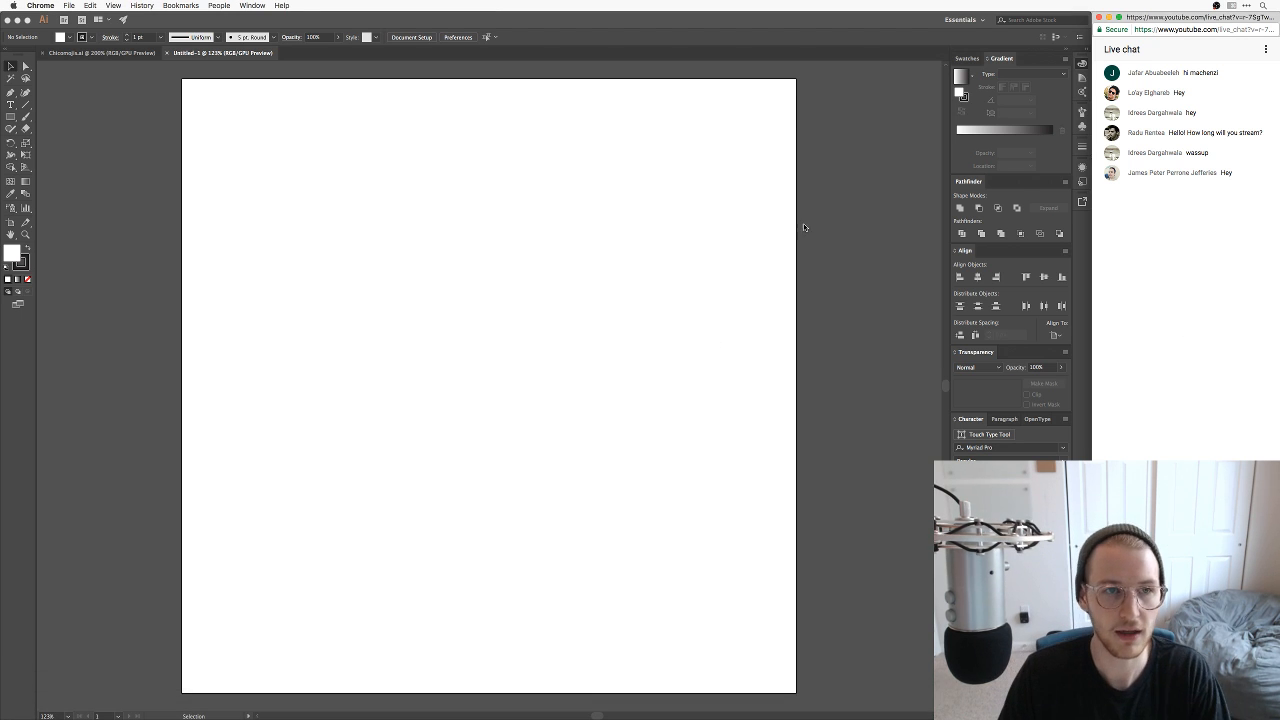
{"action": "left_click", "coordinate": [887, 209]}
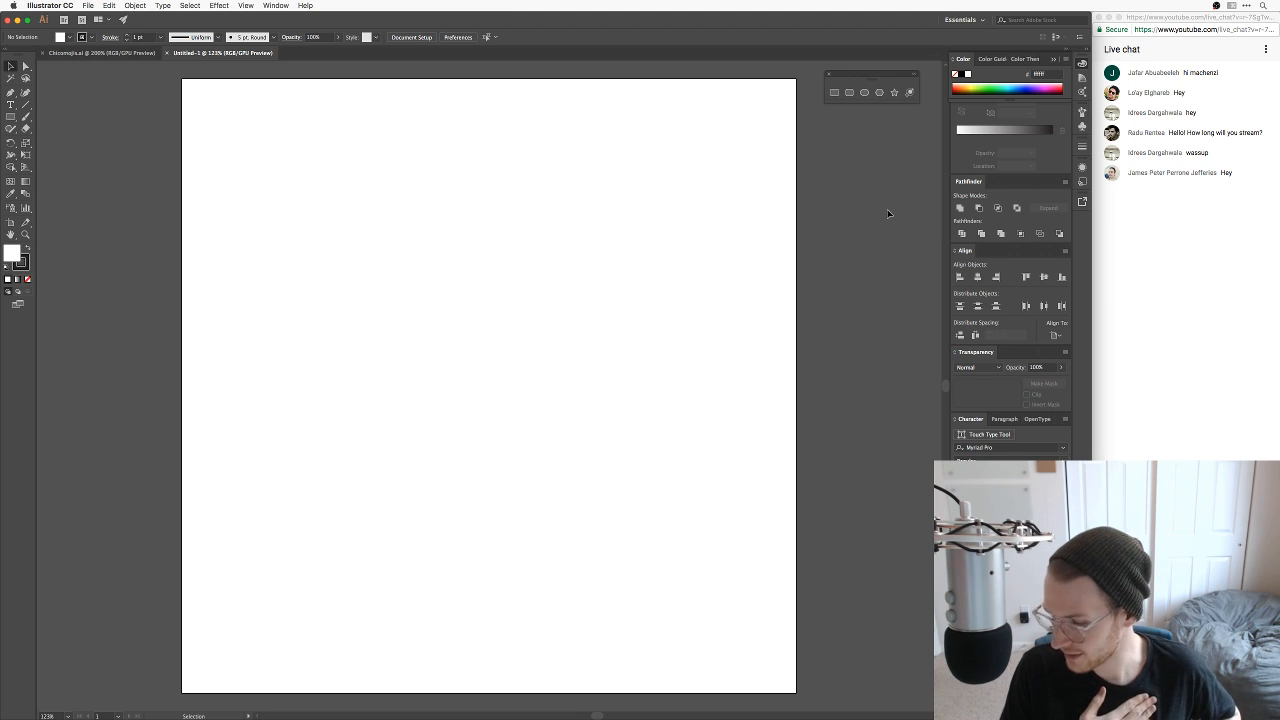
Step: Copy the plain wide-eyed cat face from Chicomojis.ai and paste it into the new untitled document
{"action": "left_click", "coordinate": [100, 52]}
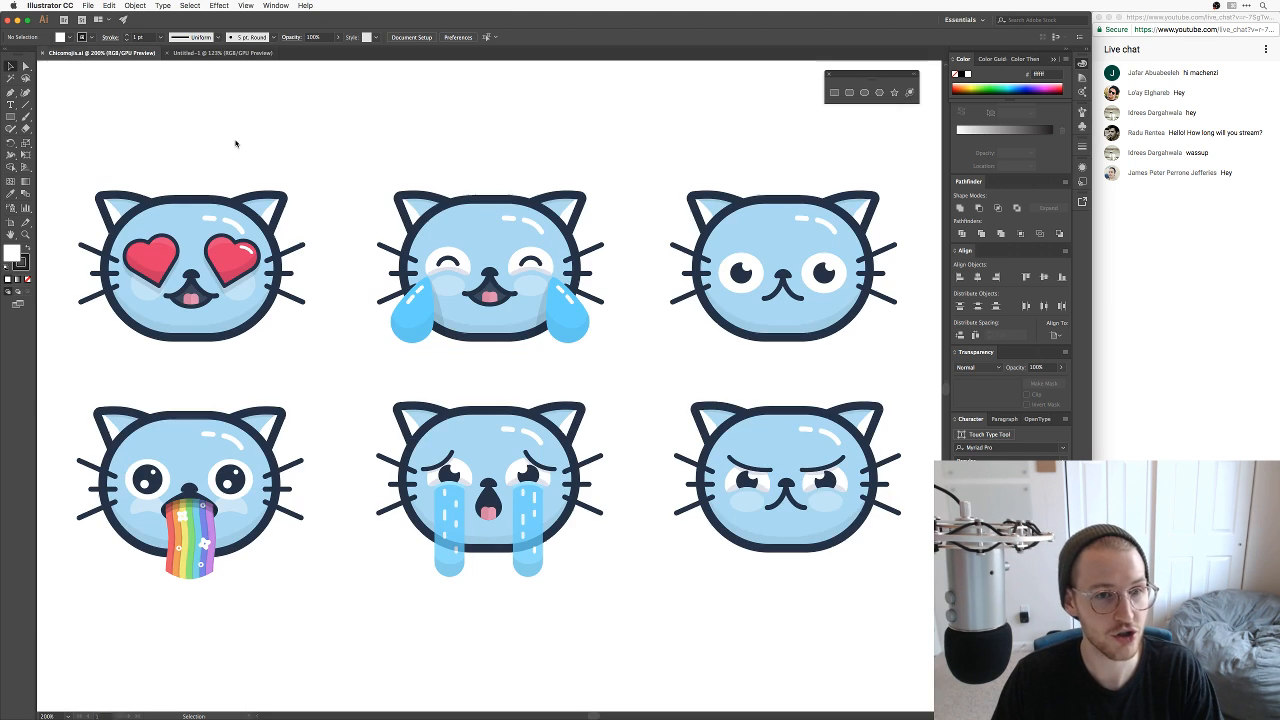
{"action": "left_click_drag", "start_coordinate": [718, 233], "coordinate": [905, 356]}
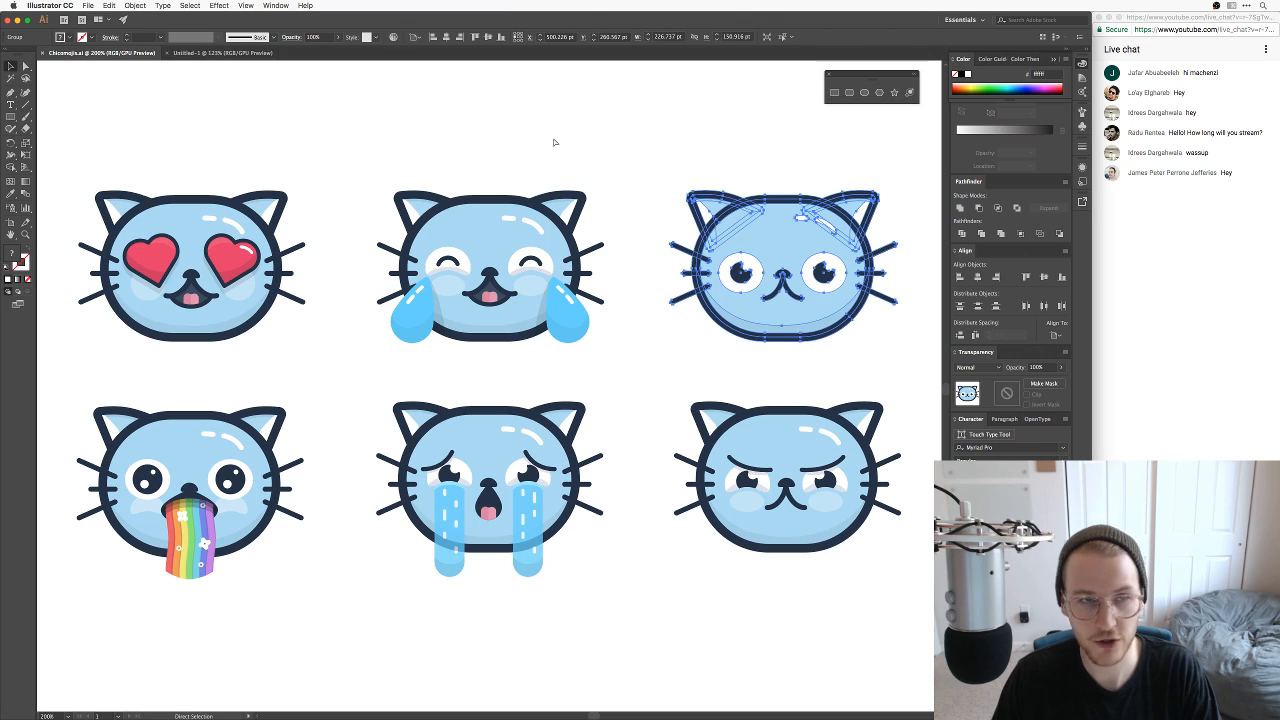
{"action": "key", "text": "ctrl+Tab"}
{"action": "key", "text": "super+v"}
{"action": "scroll", "coordinate": [503, 326], "scroll_direction": "left", "scroll_amount": 5}
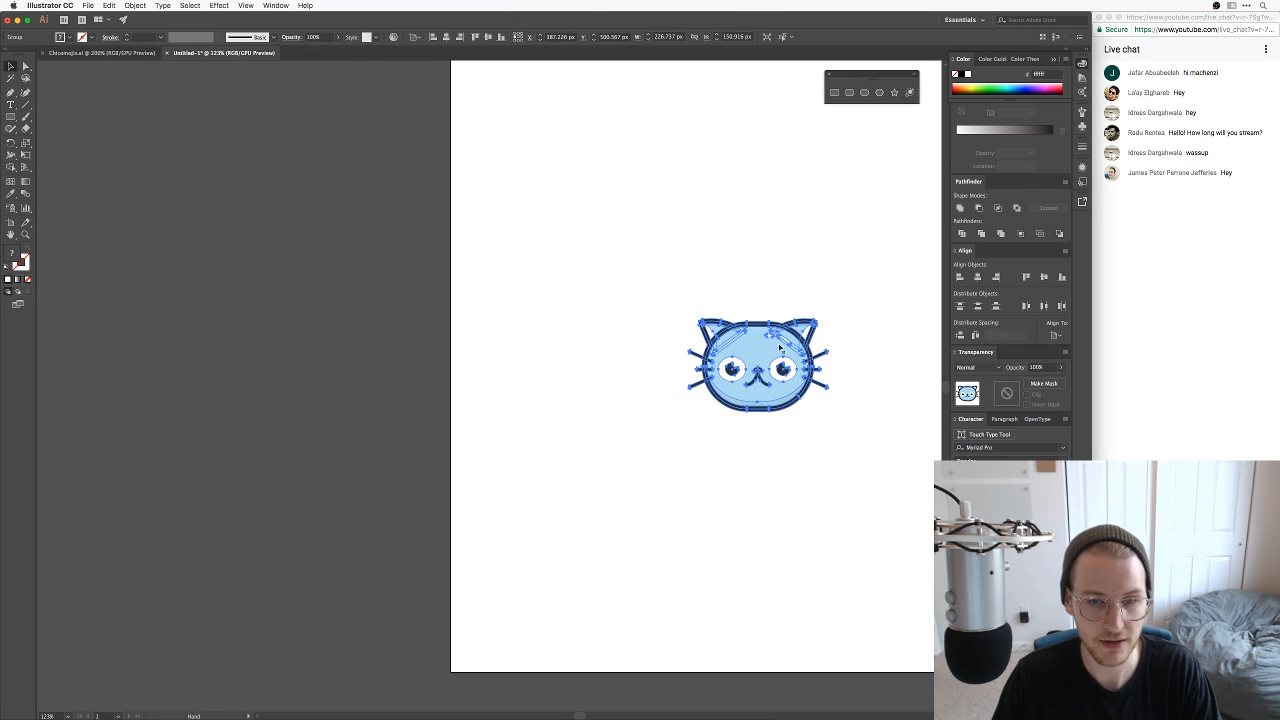
Step: Move the pasted cat face to the left, hide the artboard boundaries and leave the face deselected
{"action": "left_click_drag", "start_coordinate": [807, 387], "coordinate": [402, 352]}
{"action": "key", "text": "super+shift+h"}
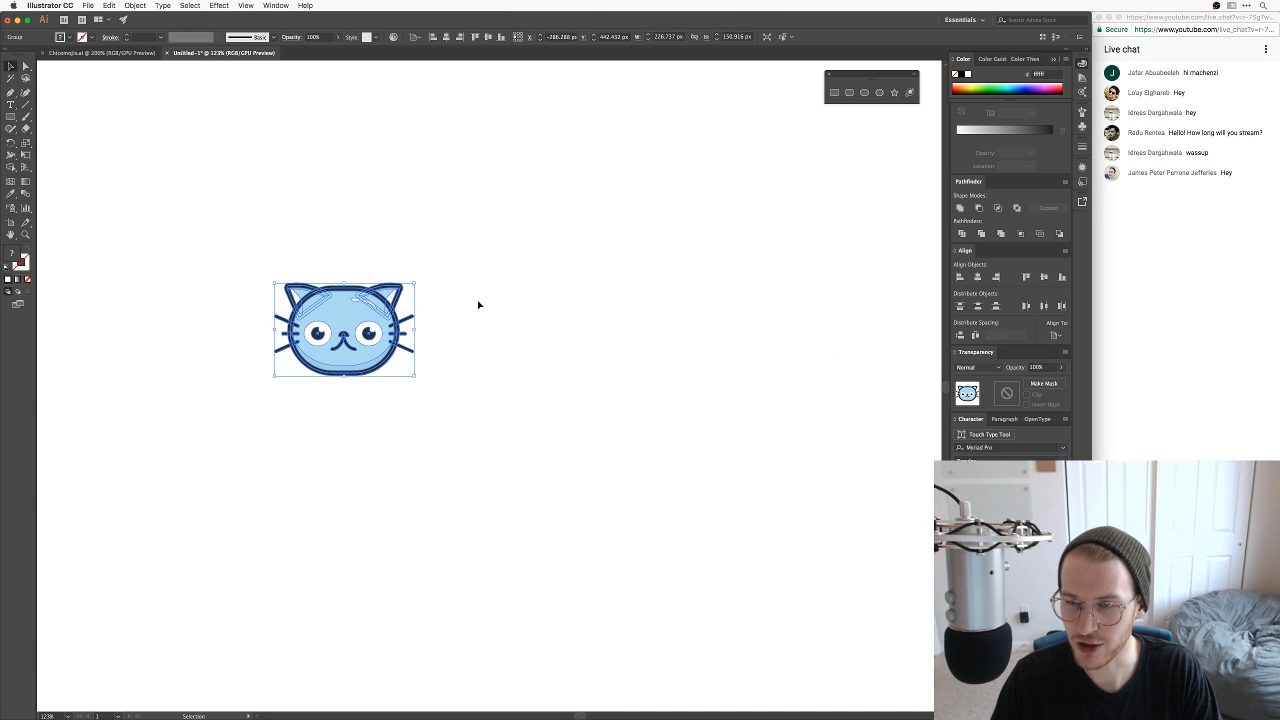
{"action": "left_click", "coordinate": [478, 305]}
{"action": "left_click_drag", "start_coordinate": [625, 285], "coordinate": [511, 323]}
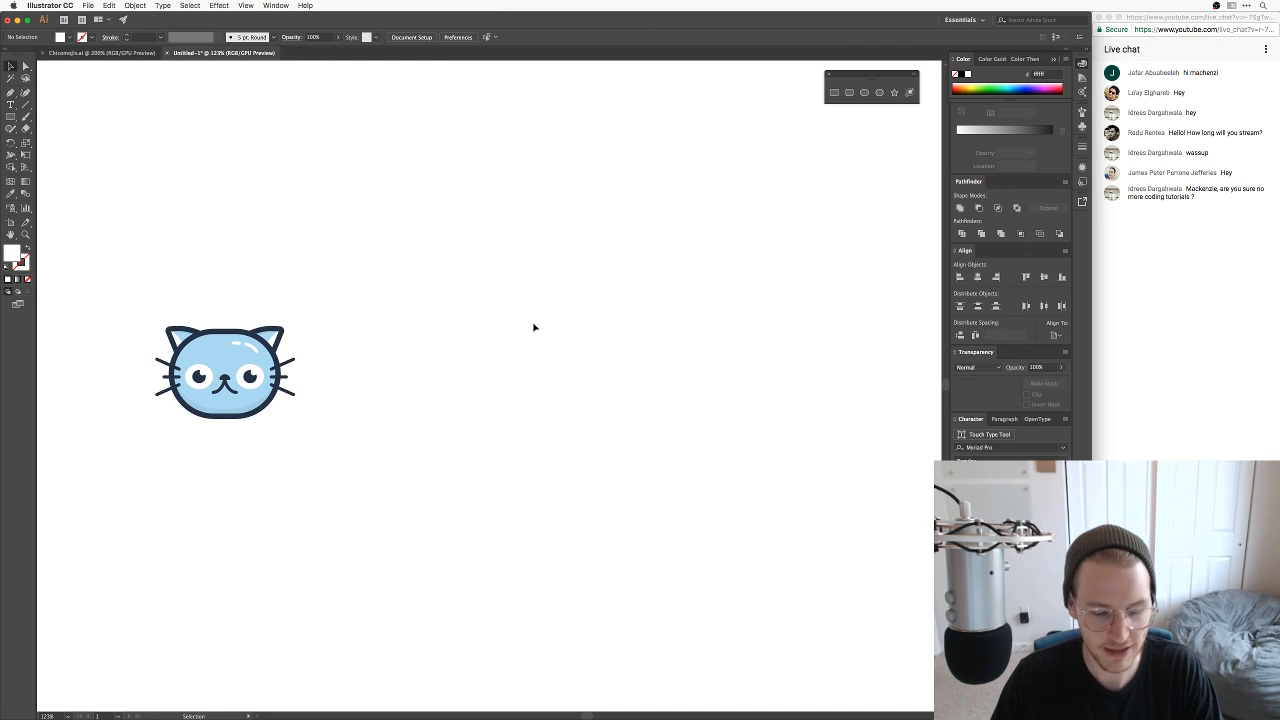
{"action": "key", "text": "super+equal"}
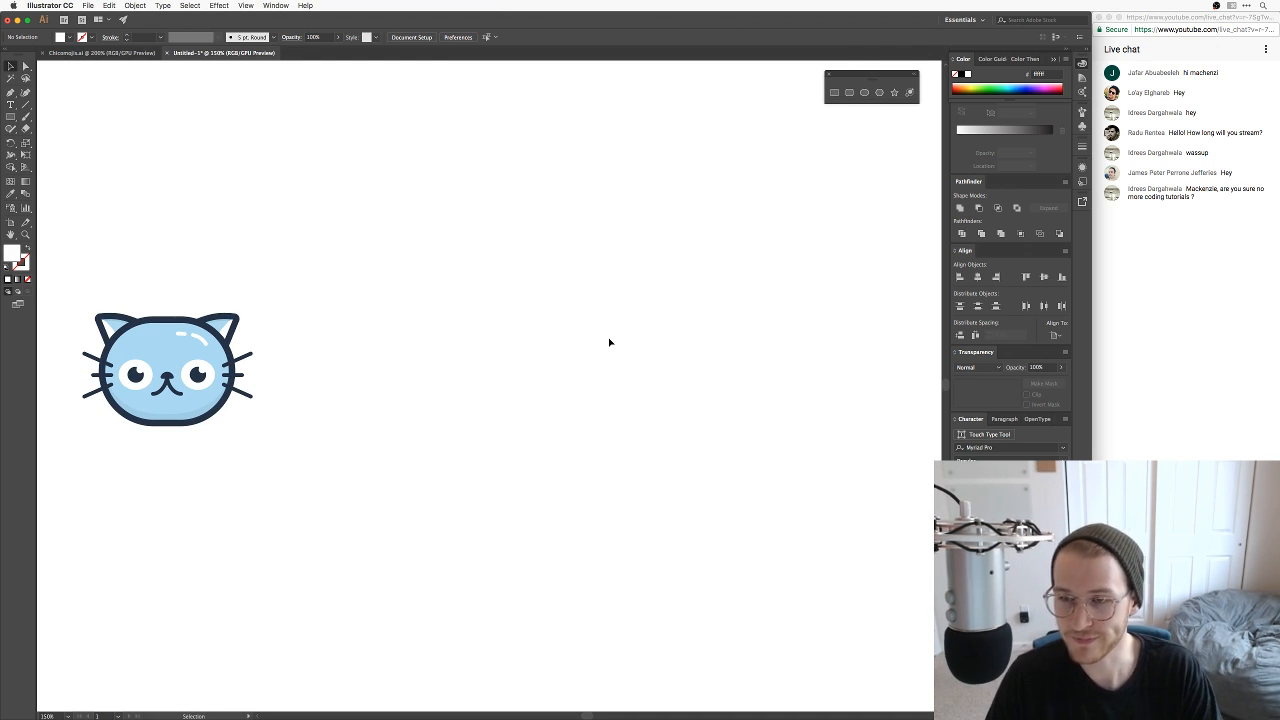
{"action": "left_click_drag", "start_coordinate": [551, 403], "coordinate": [551, 373]}
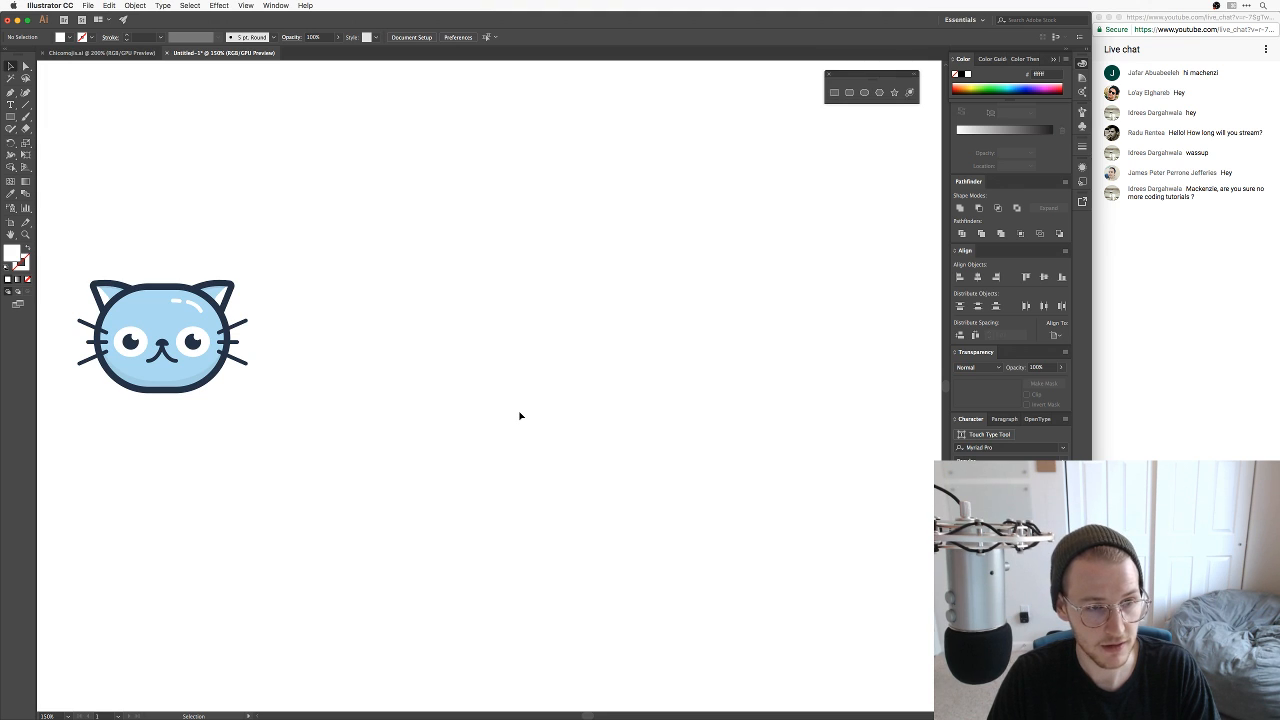
{"action": "left_click_drag", "start_coordinate": [272, 370], "coordinate": [344, 364]}
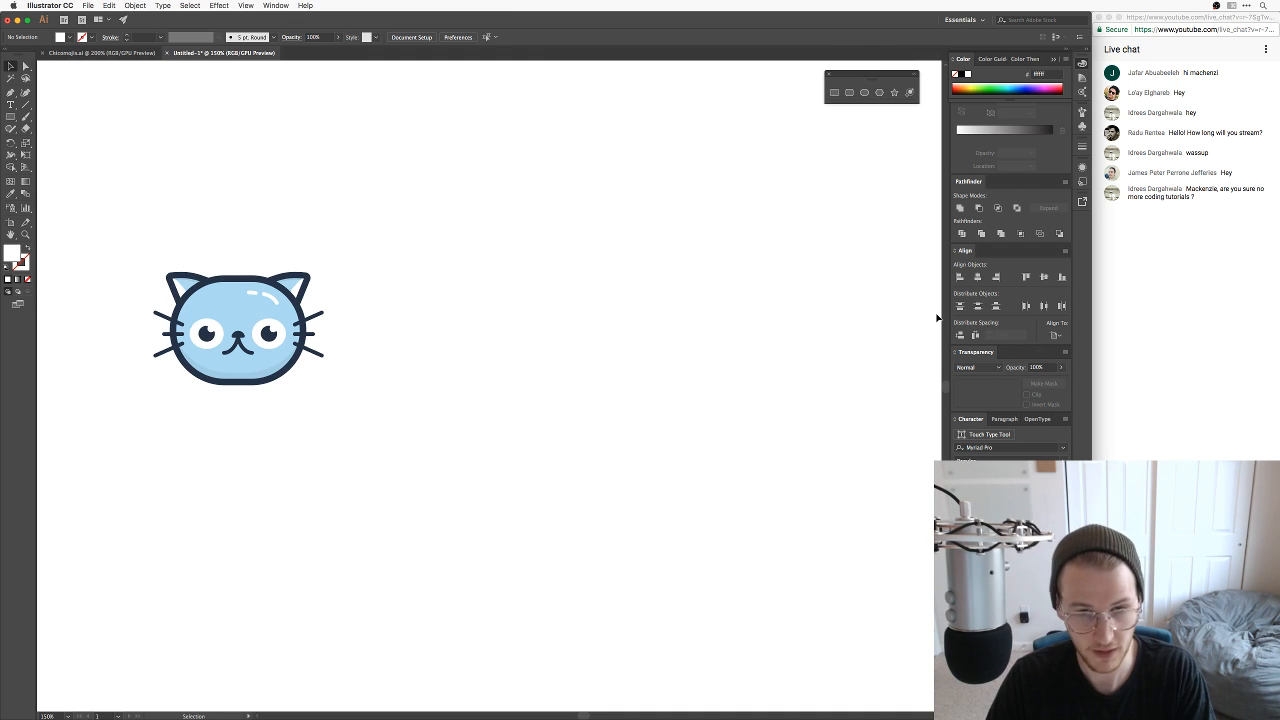
Step: Switch to Preview, examine the dog photos IMG_3017.JPG and IMG_0544.JPG for the face's shape, and return to Illustrator
{"action": "key", "text": "super+shift+Tab"}
{"action": "key", "text": "super+shift+Tab"}
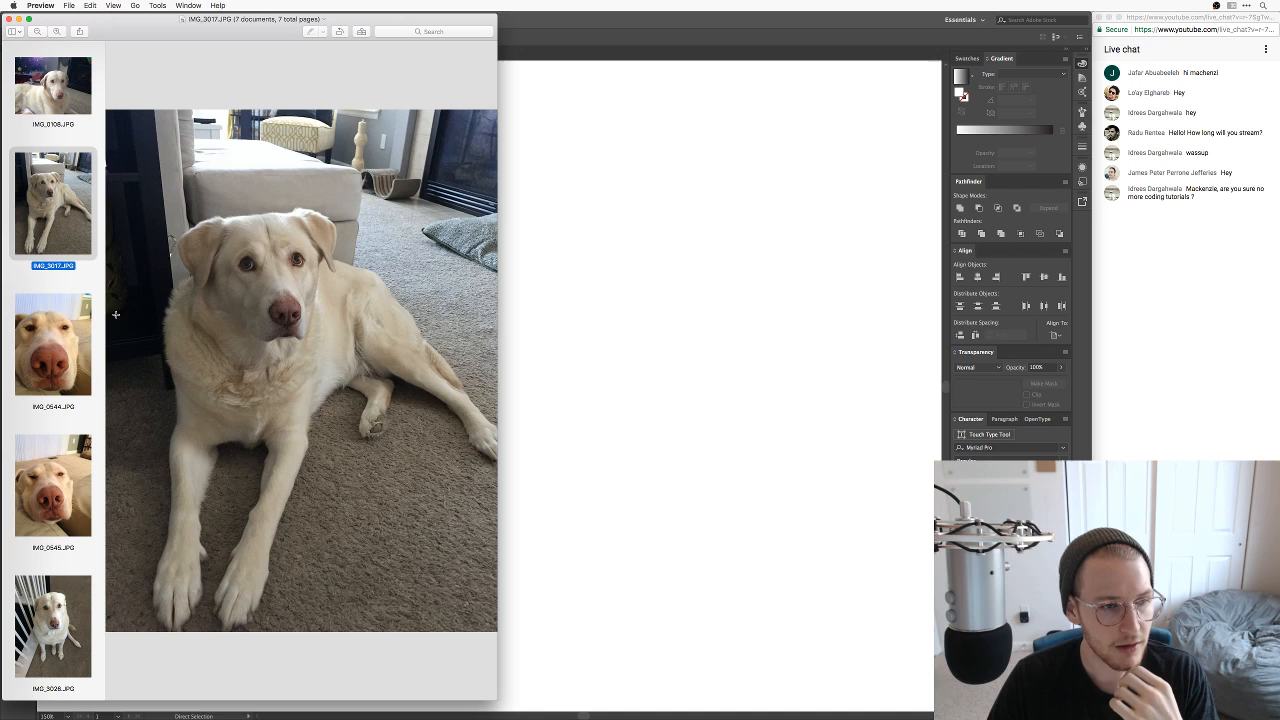
{"action": "left_click", "coordinate": [79, 368]}
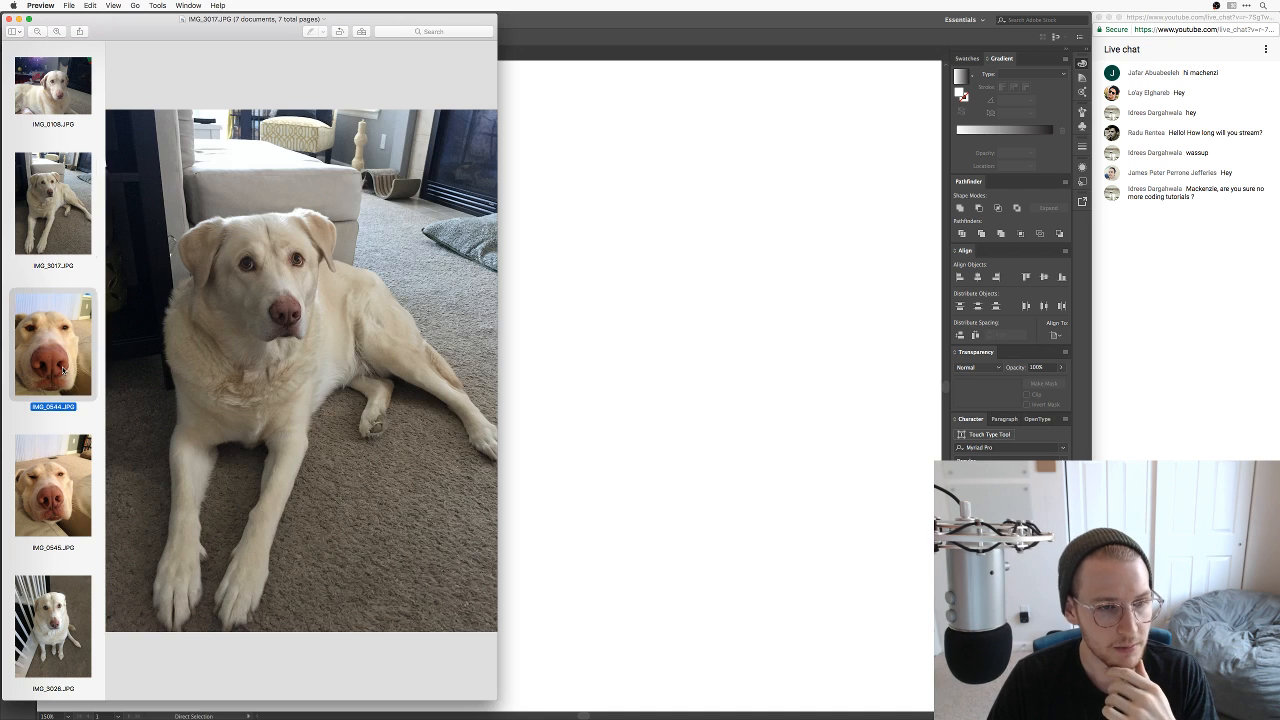
{"action": "left_click", "coordinate": [60, 209]}
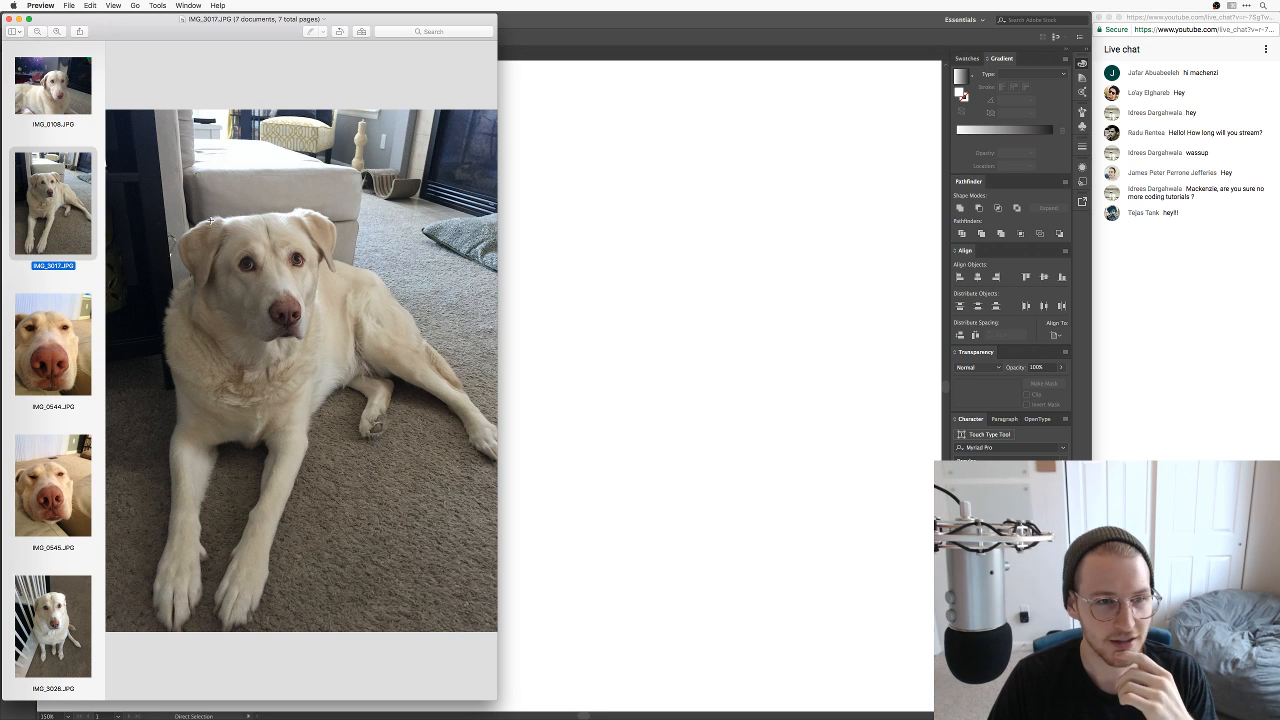
{"action": "left_click", "coordinate": [631, 331]}
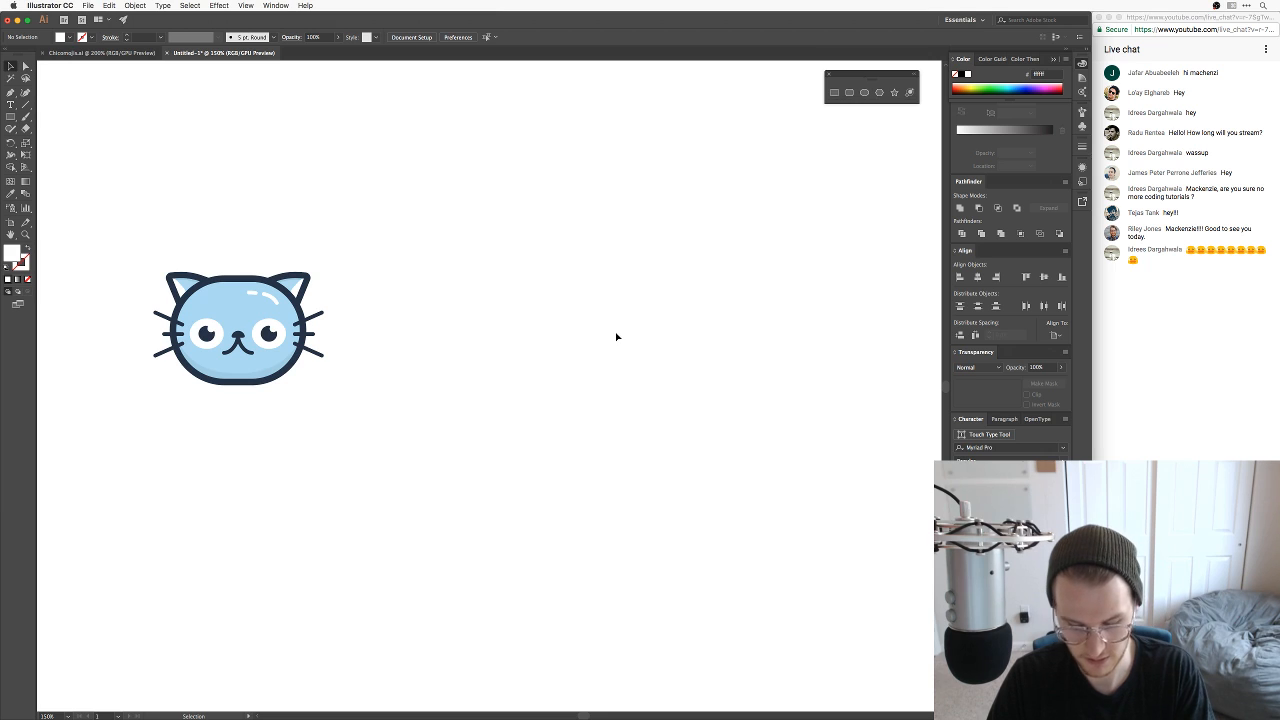
Step: Draw a circle about 55 px wide beside the cat face and fill it with the cat outline's sampled navy colour
{"action": "key", "text": "l"}
{"action": "left_click_drag", "start_coordinate": [600, 331], "coordinate": [643, 371]}
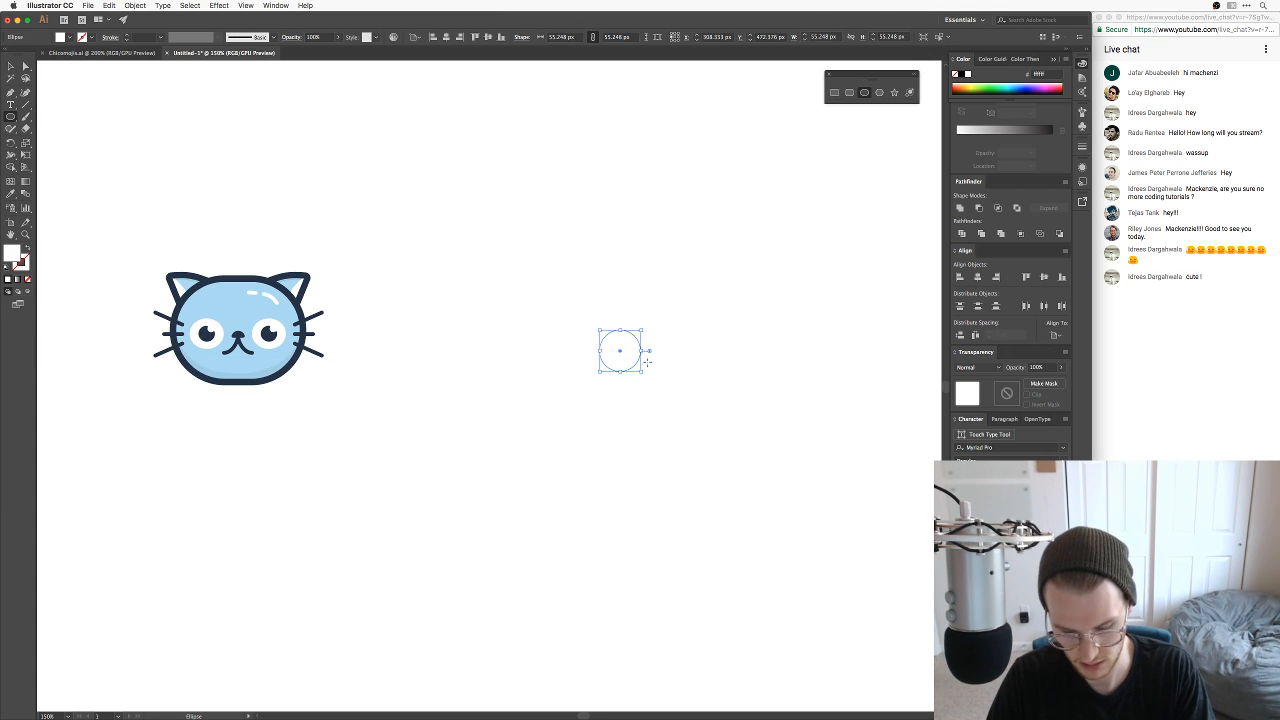
{"action": "key", "text": "i"}
{"action": "left_click", "coordinate": [301, 303]}
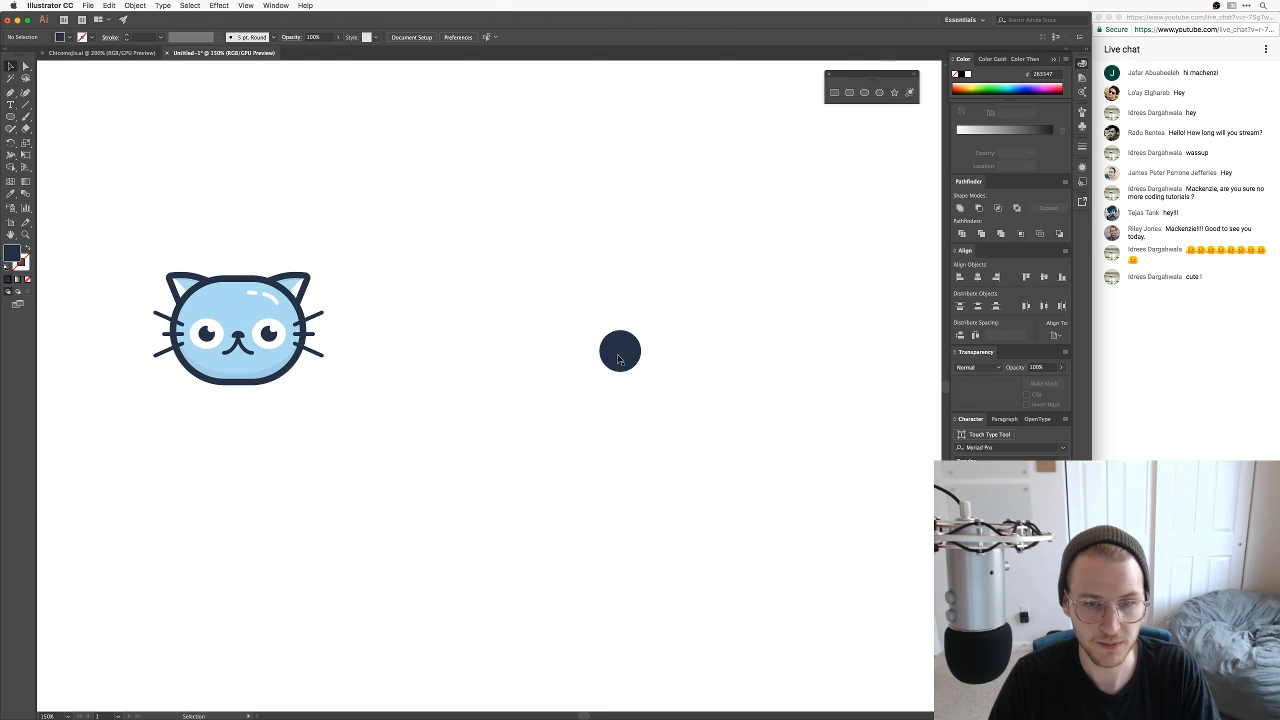
Step: Swap the circle's navy fill to its stroke and set the stroke weight to 7 pt
{"action": "key", "text": "v"}
{"action": "left_click", "coordinate": [28, 251]}
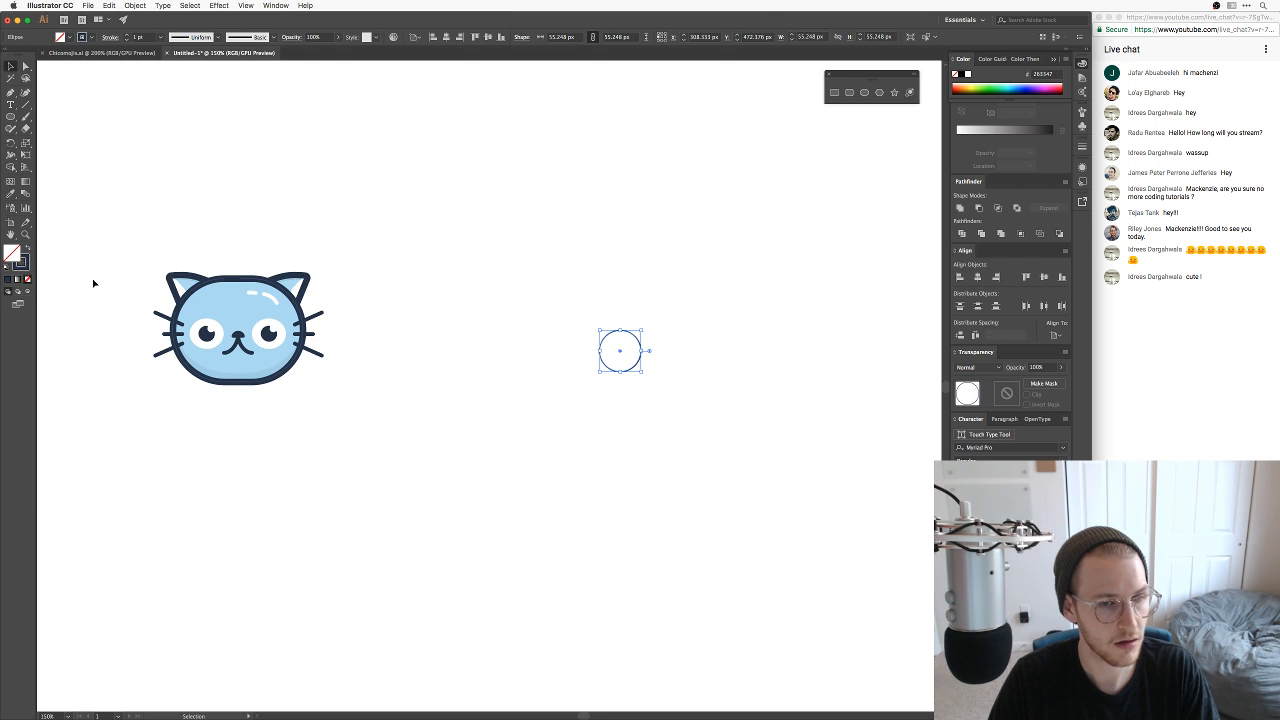
{"action": "left_click_drag", "start_coordinate": [550, 298], "coordinate": [688, 392]}
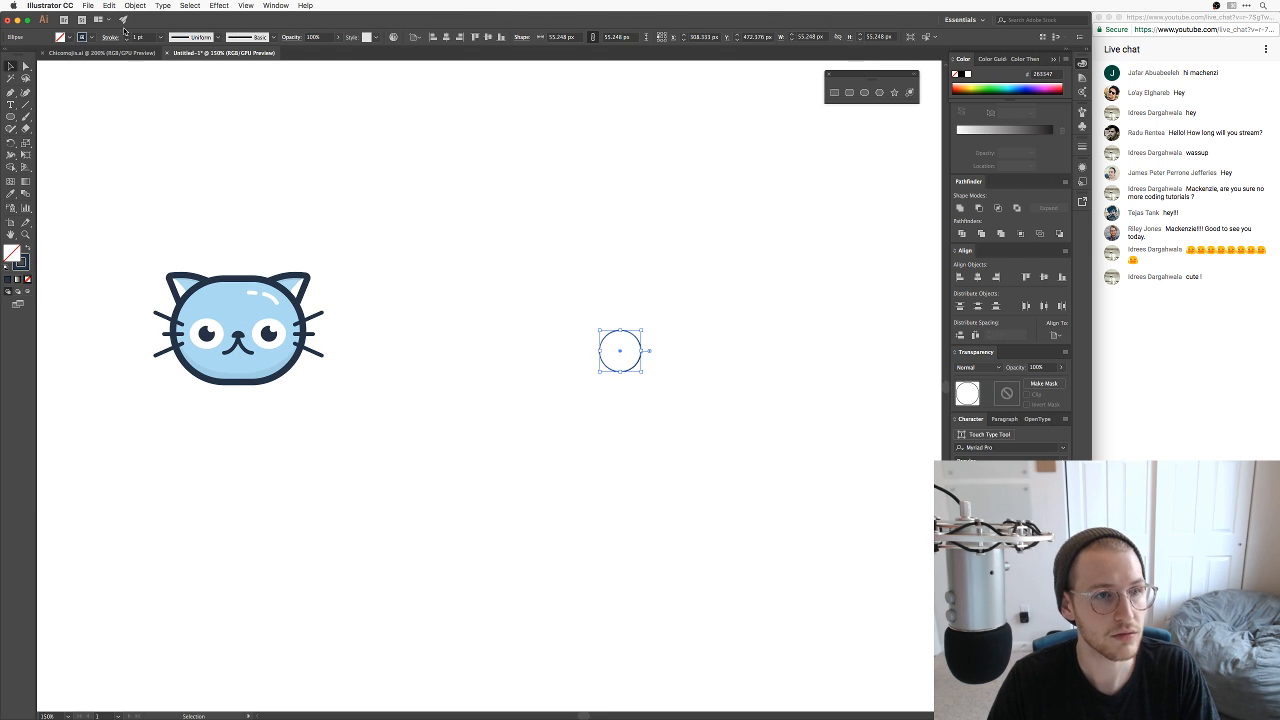
{"action": "left_click", "coordinate": [126, 35]}
{"action": "left_click", "coordinate": [126, 35]}
{"action": "left_click", "coordinate": [126, 35]}
{"action": "left_click", "coordinate": [126, 35]}
{"action": "left_click", "coordinate": [126, 35]}
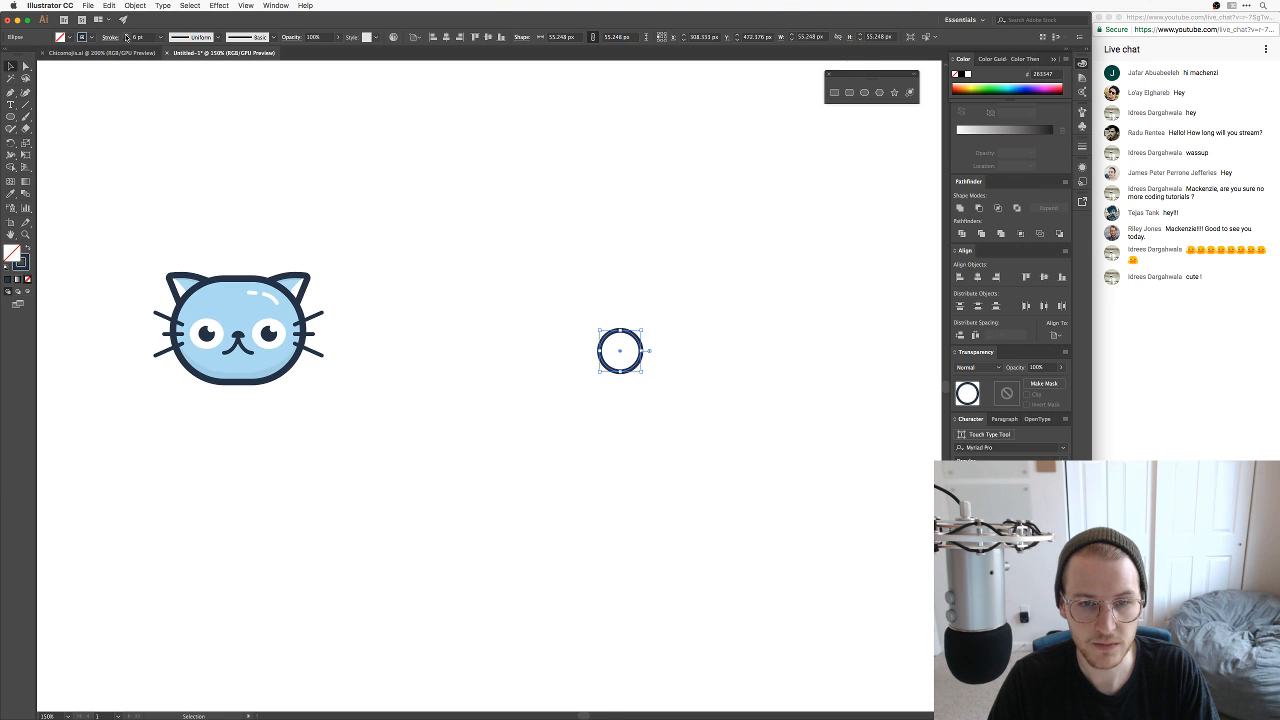
{"action": "left_click", "coordinate": [126, 35]}
{"action": "left_click", "coordinate": [699, 300]}
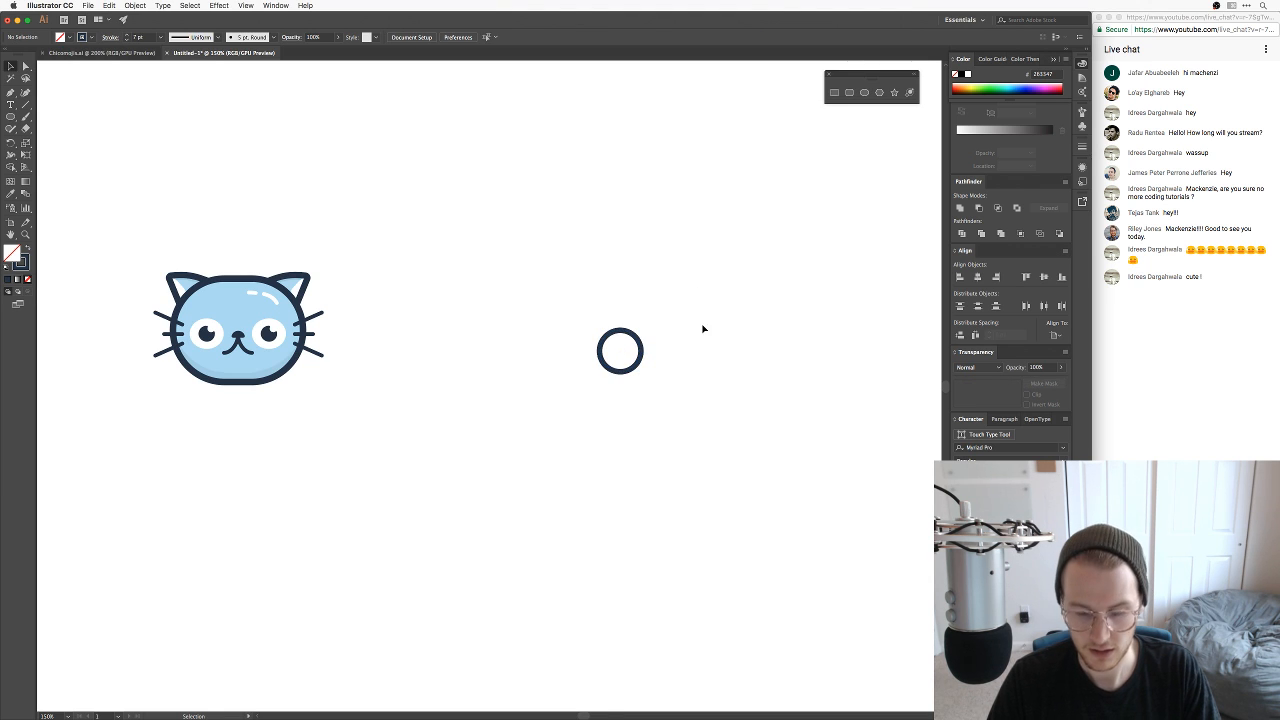
Step: Lower the circle's top anchor point and nudge it slightly back up to give the nose shape a flattened upper edge
{"action": "key", "text": "super+equal"}
{"action": "key", "text": "super+equal"}
{"action": "left_click_drag", "start_coordinate": [784, 317], "coordinate": [529, 393]}
{"action": "key", "text": "a"}
{"action": "left_click", "coordinate": [529, 370]}
{"action": "left_click", "coordinate": [602, 351]}
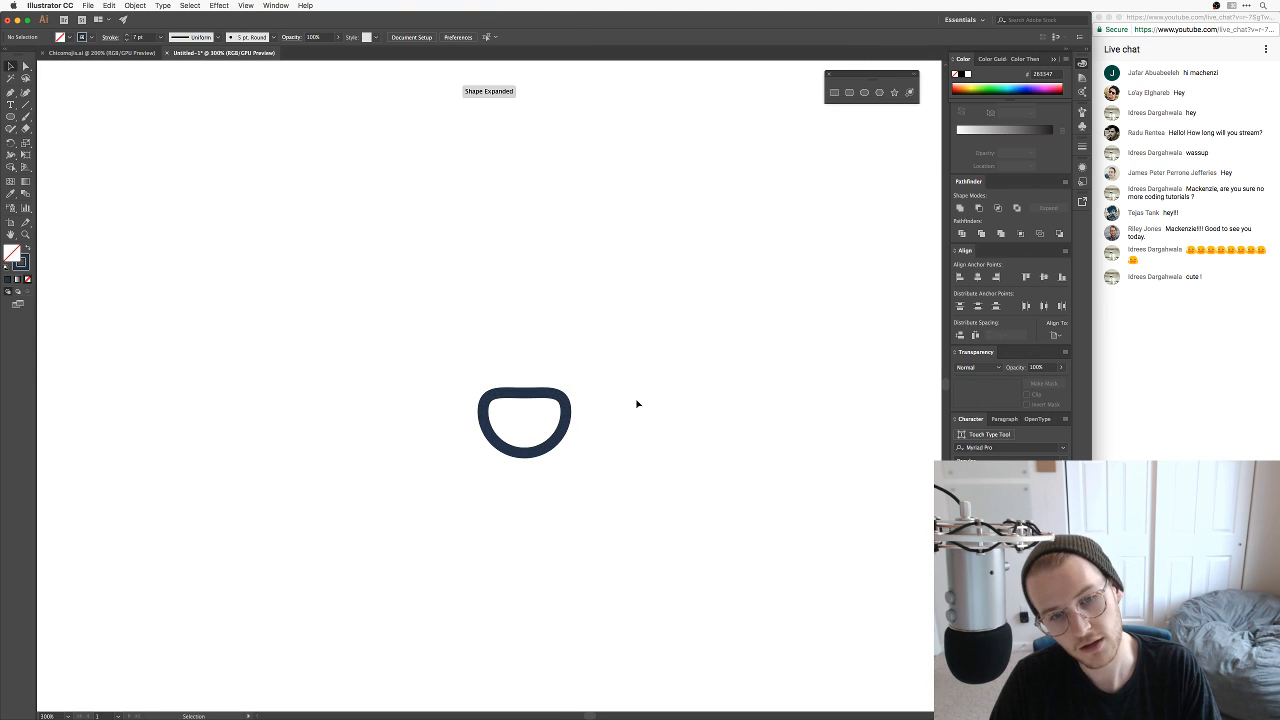
{"action": "left_click", "coordinate": [528, 396]}
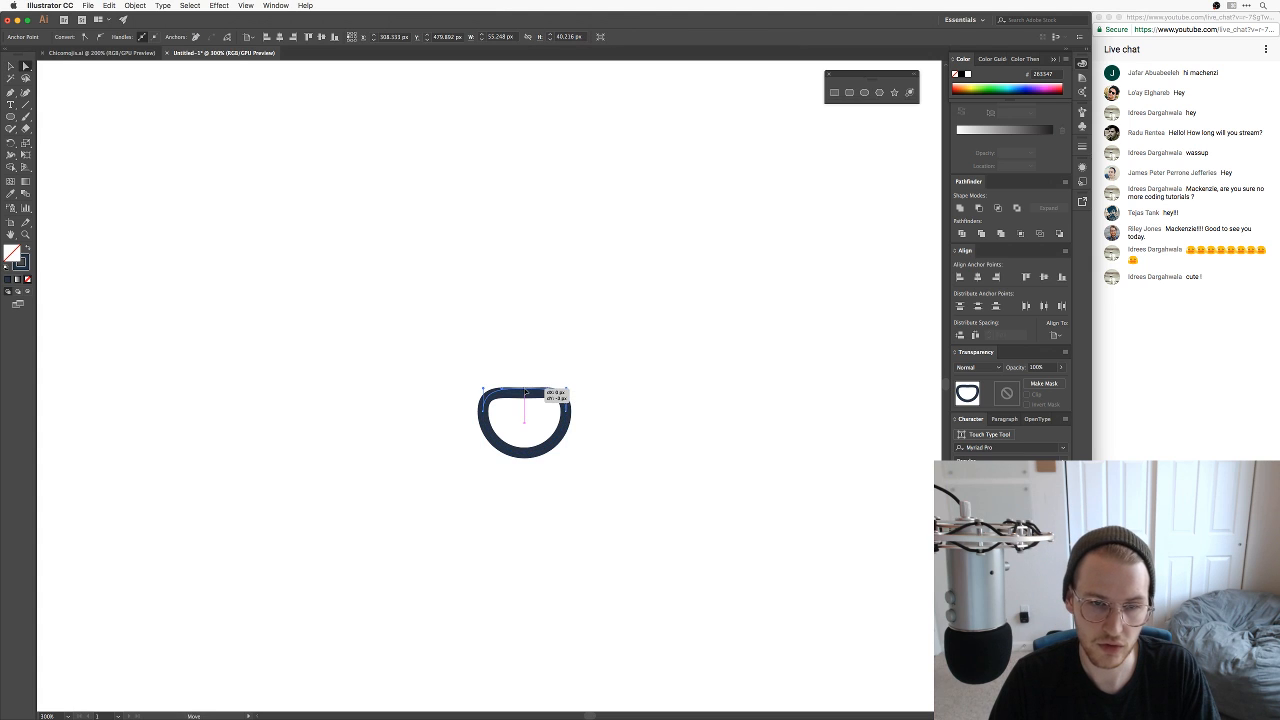
{"action": "key", "text": "v"}
{"action": "left_click", "coordinate": [557, 363]}
Step: Pull the nose's bottom anchor down and shorten its curve handles to taper the shape to a rounded point
{"action": "key", "text": "a"}
{"action": "left_click_drag", "start_coordinate": [524, 453], "coordinate": [510, 460]}
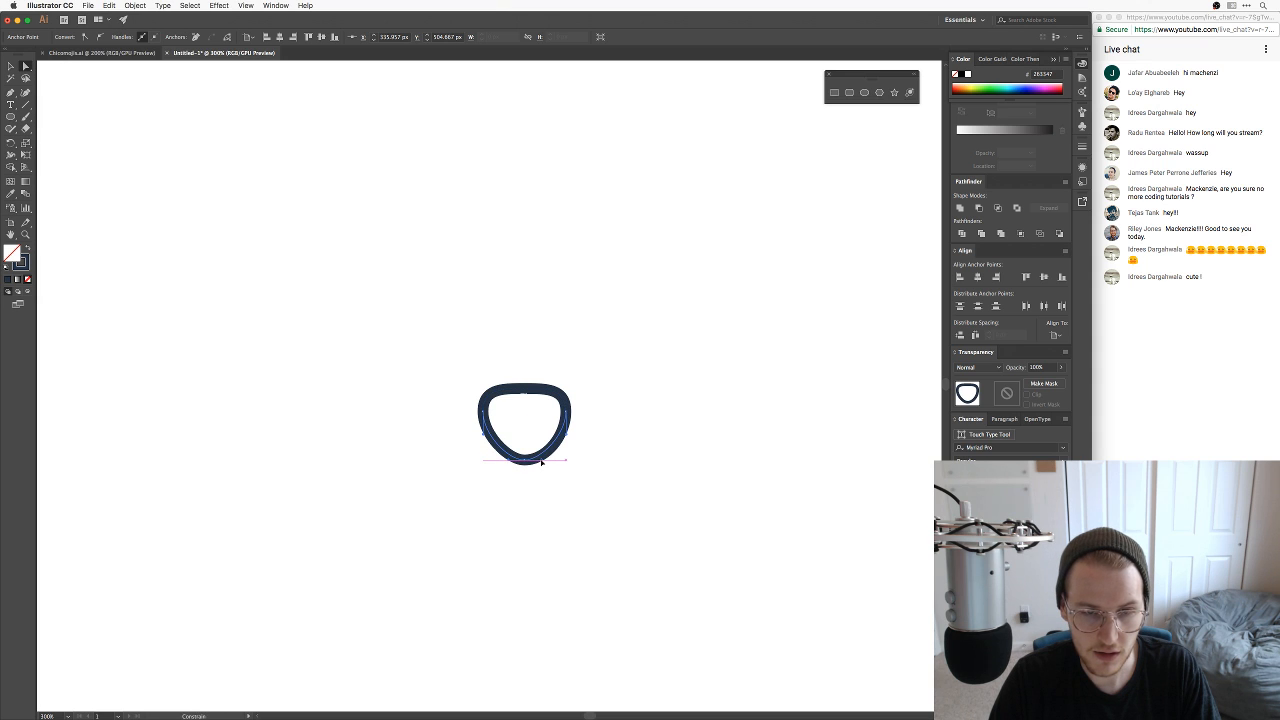
{"action": "left_click", "coordinate": [546, 463]}
{"action": "key", "text": "v"}
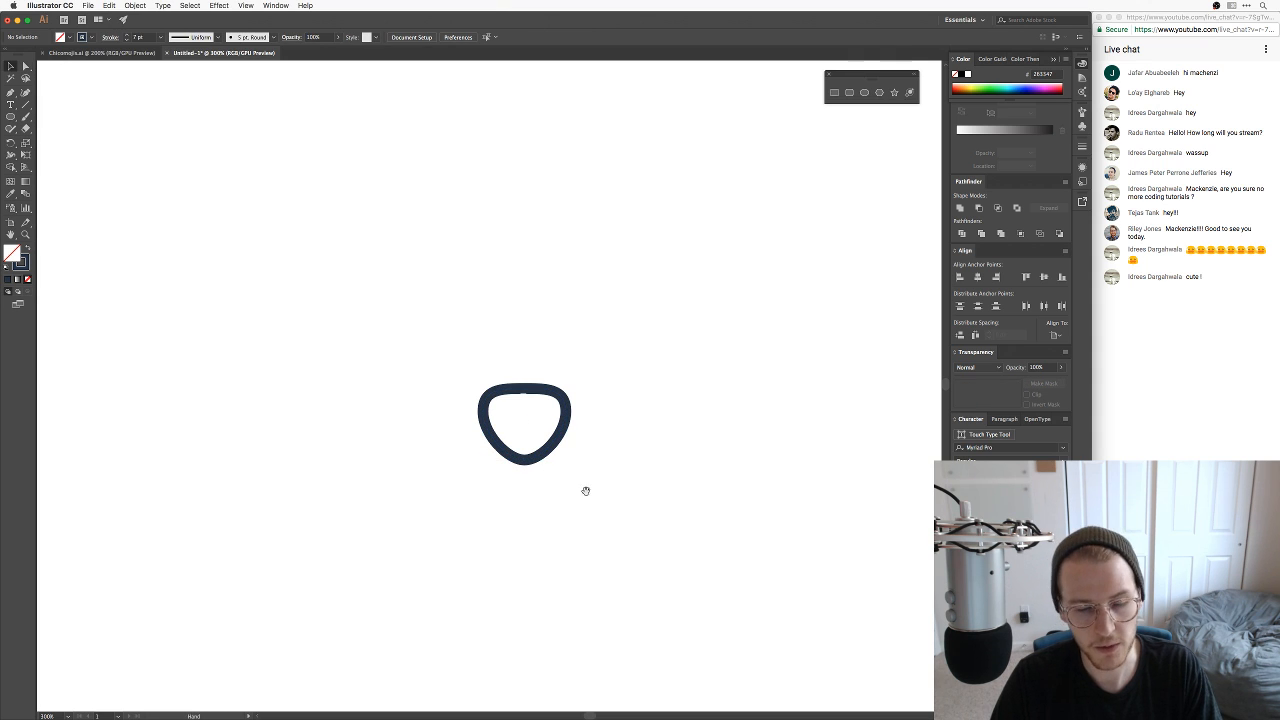
{"action": "left_click_drag", "start_coordinate": [586, 489], "coordinate": [703, 443]}
{"action": "key", "text": "super+minus"}
{"action": "left_click_drag", "start_coordinate": [643, 416], "coordinate": [602, 385]}
{"action": "left_click", "coordinate": [731, 403]}
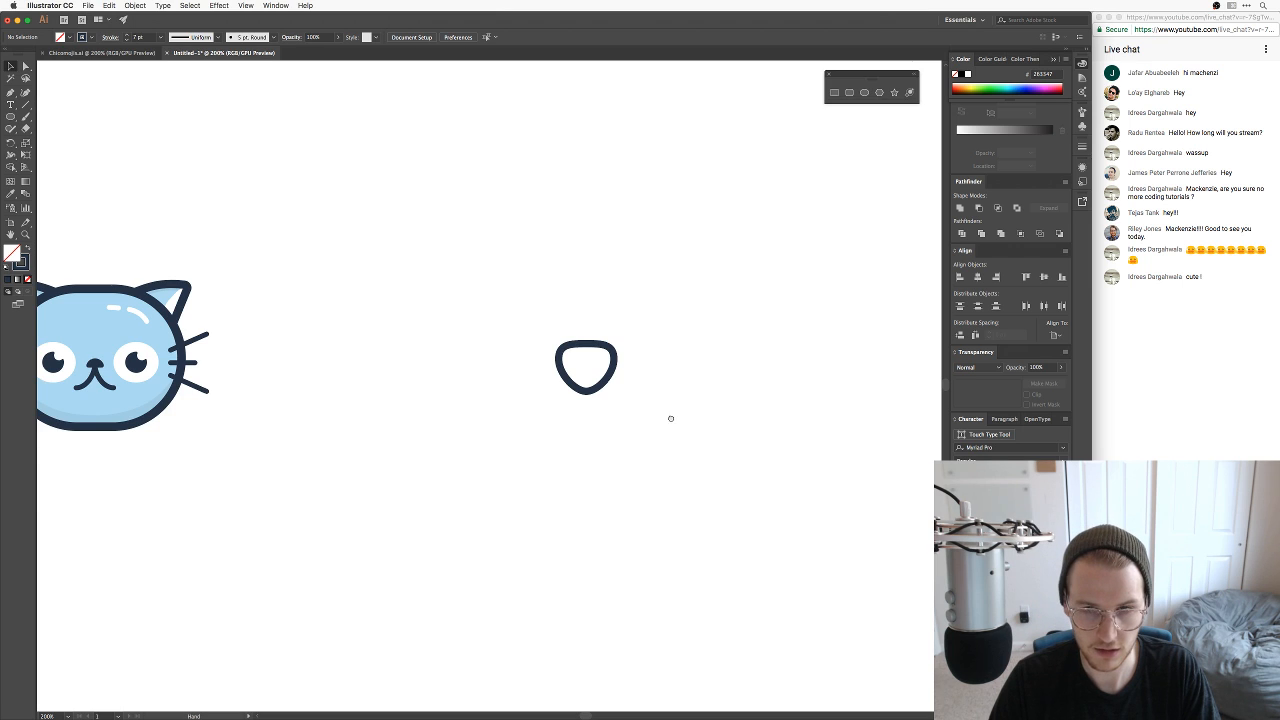
{"action": "scroll", "coordinate": [671, 420], "scroll_direction": "up", "scroll_amount": 3}
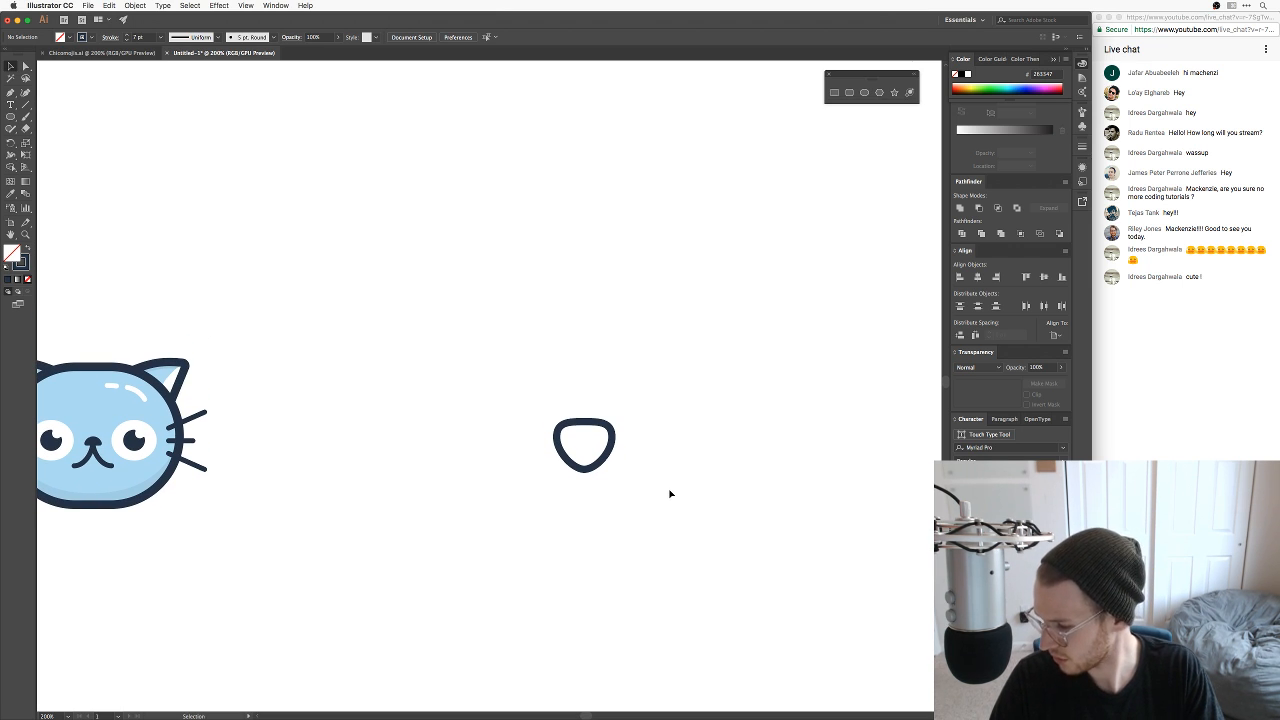
Step: Switch to Preview, examine the dog's nose and muzzle in IMG_3026.JPG, and return to Illustrator
{"action": "key", "text": "super+Tab"}
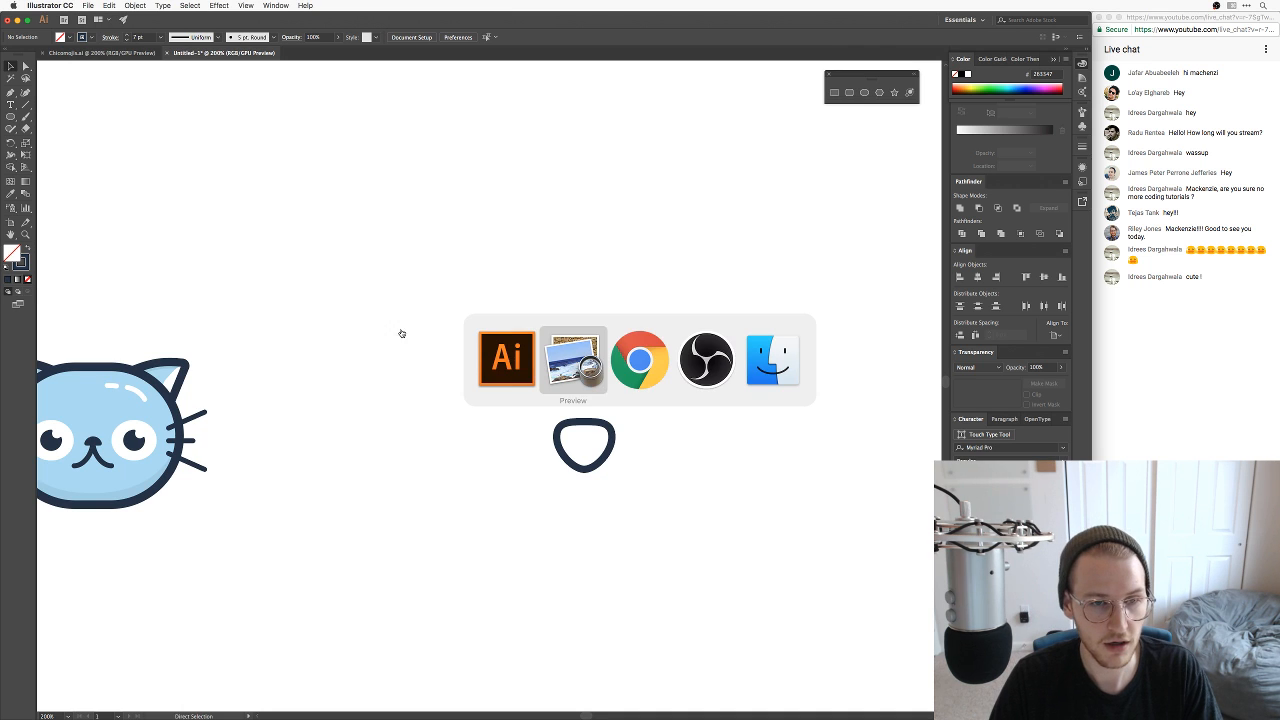
{"action": "key", "text": "super+Tab"}
{"action": "key", "text": "super+shift+Tab"}
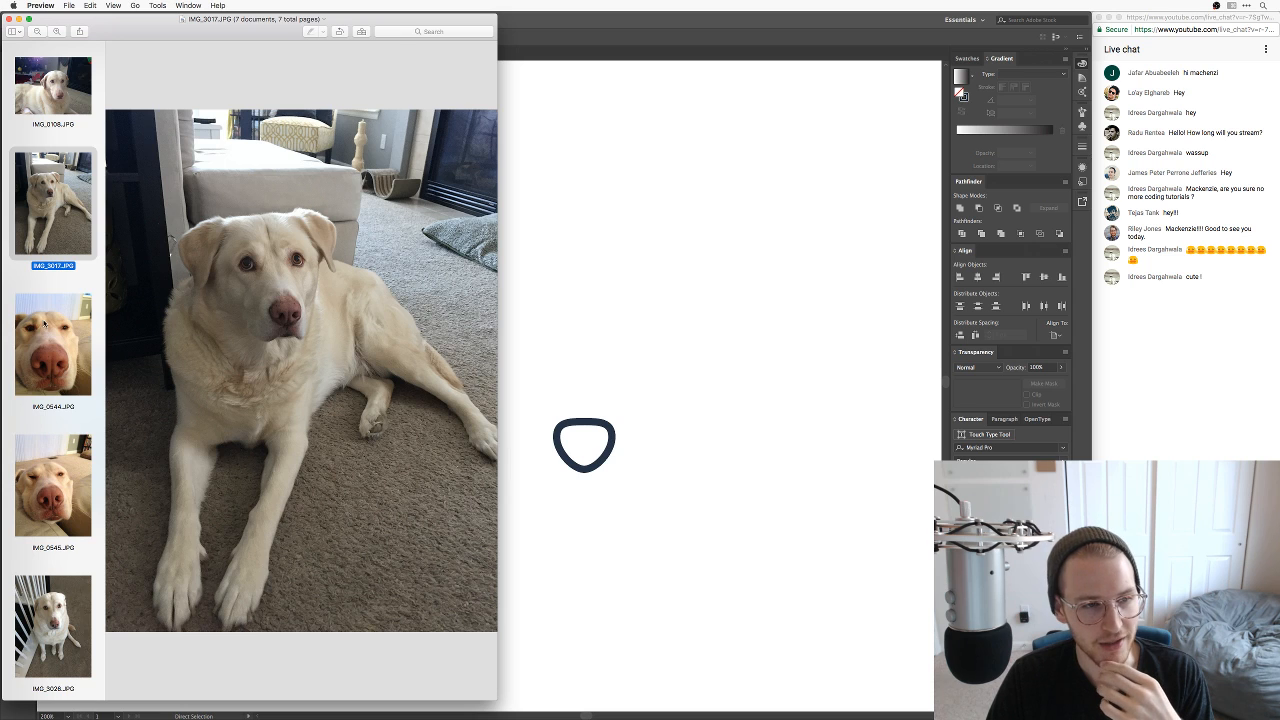
{"action": "left_click", "coordinate": [57, 352]}
{"action": "left_click", "coordinate": [66, 572]}
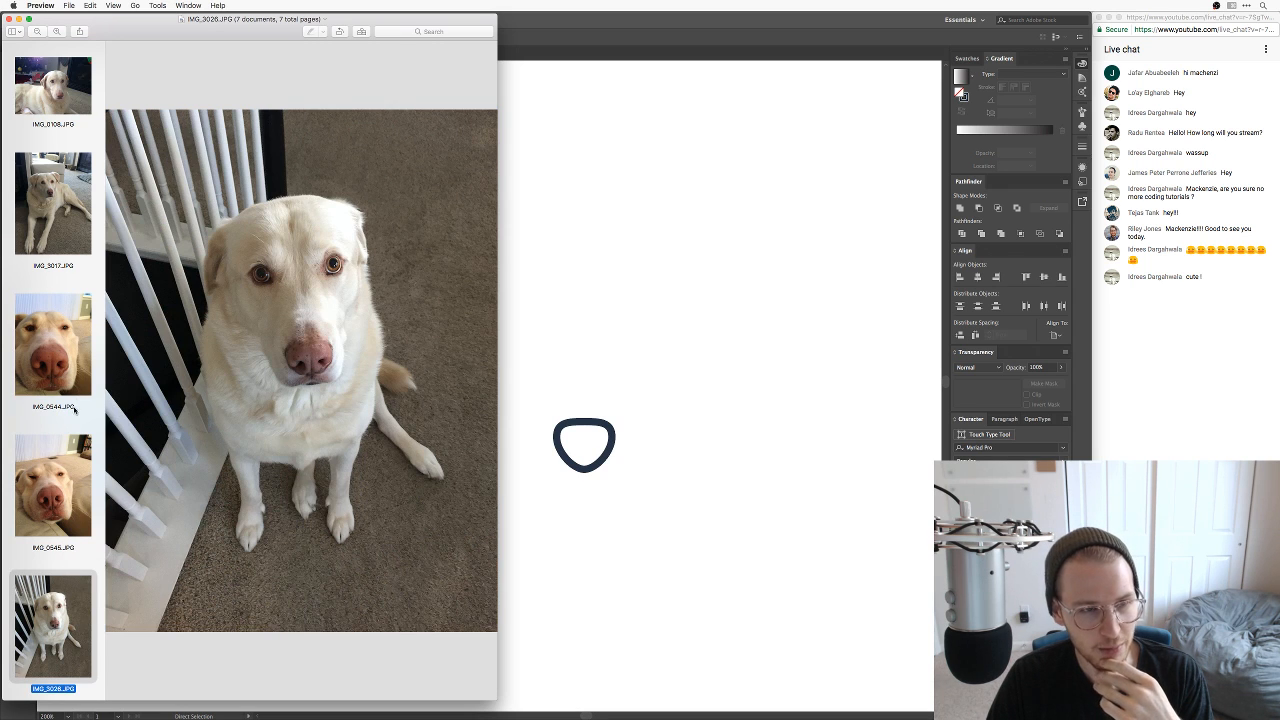
{"action": "left_click", "coordinate": [690, 334]}
{"action": "key", "text": "super+Tab"}
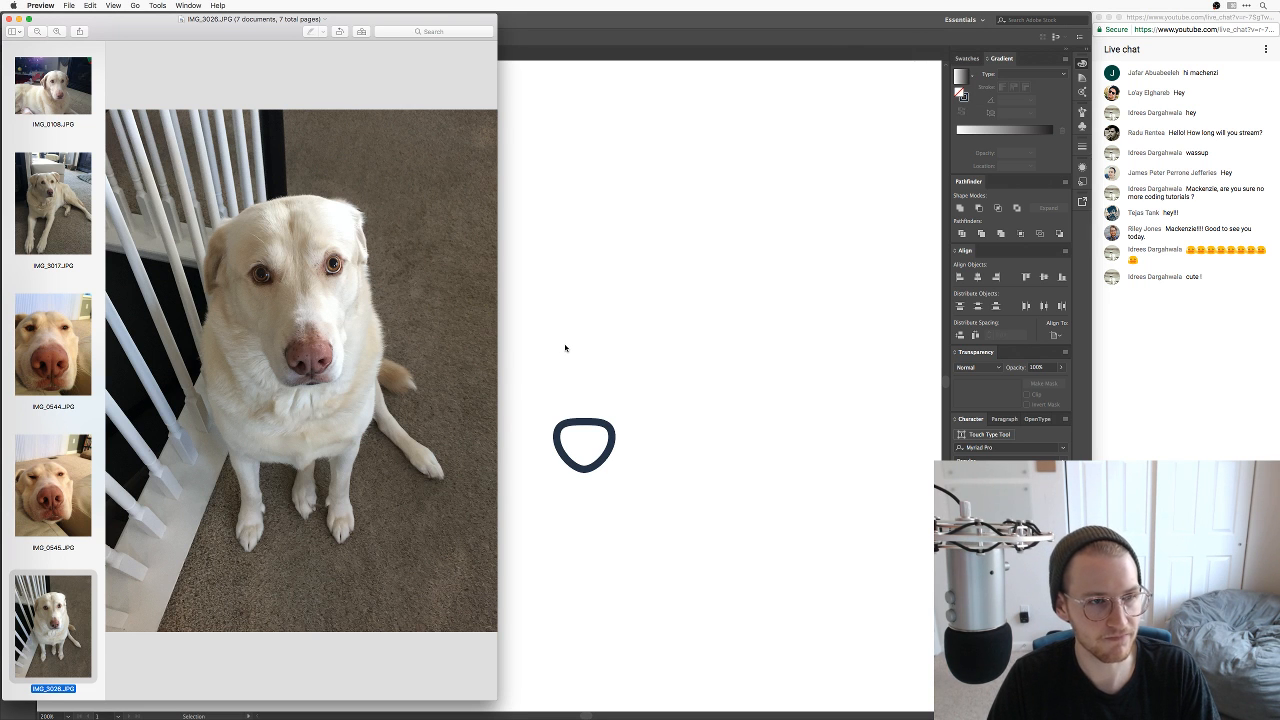
{"action": "left_click", "coordinate": [576, 332]}
Step: Draw a circle about 190 px wide around the nose, centred horizontally on it, to start the muzzle
{"action": "left_click_drag", "start_coordinate": [541, 410], "coordinate": [586, 380]}
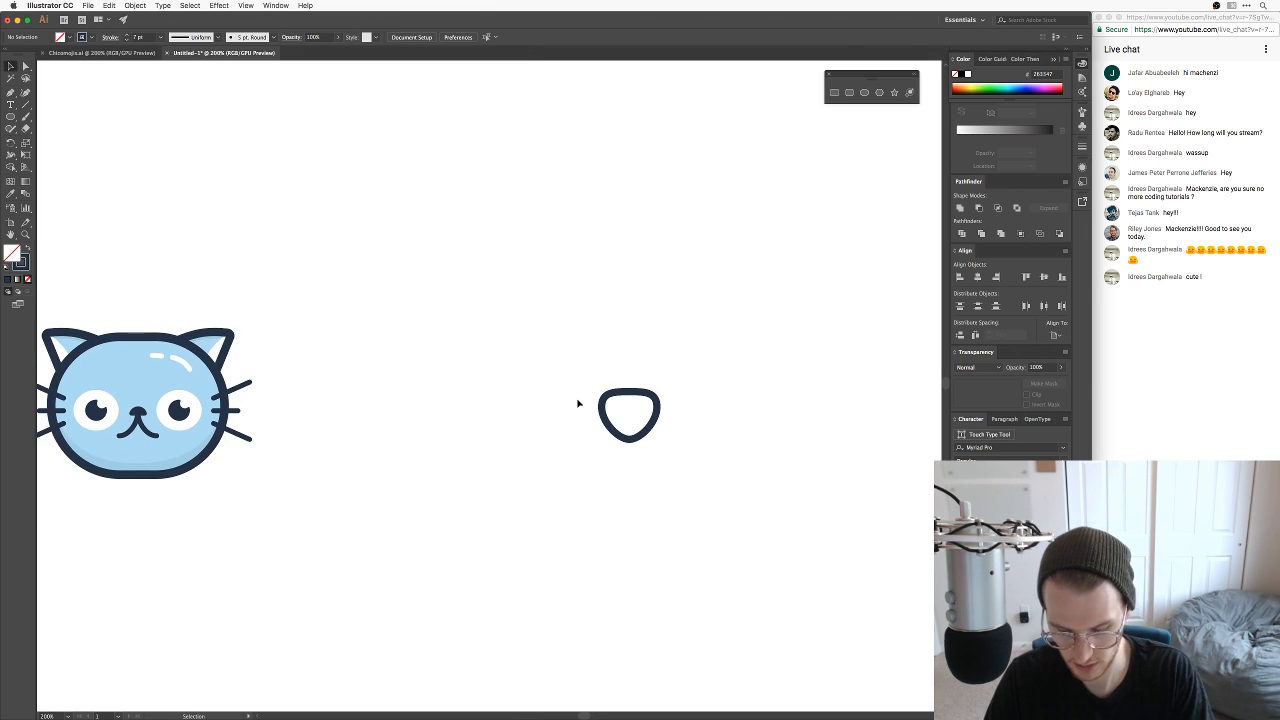
{"action": "key", "text": "l"}
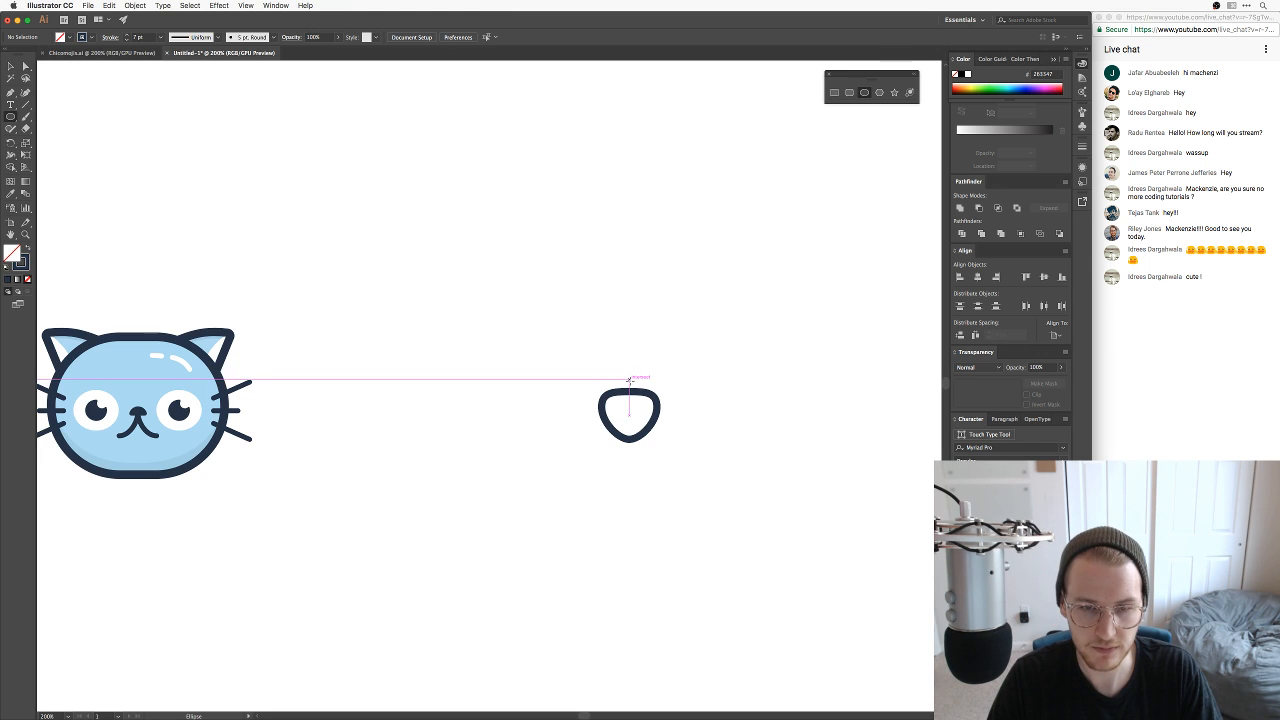
{"action": "mouse_move", "coordinate": [628, 379]}
{"action": "left_mouse_down"}
{"action": "mouse_move", "coordinate": [689, 434]}
{"action": "mouse_move", "coordinate": [686, 470]}
{"action": "left_mouse_up"}
{"action": "key", "text": "v"}
{"action": "left_click_drag", "start_coordinate": [660, 277], "coordinate": [661, 306]}
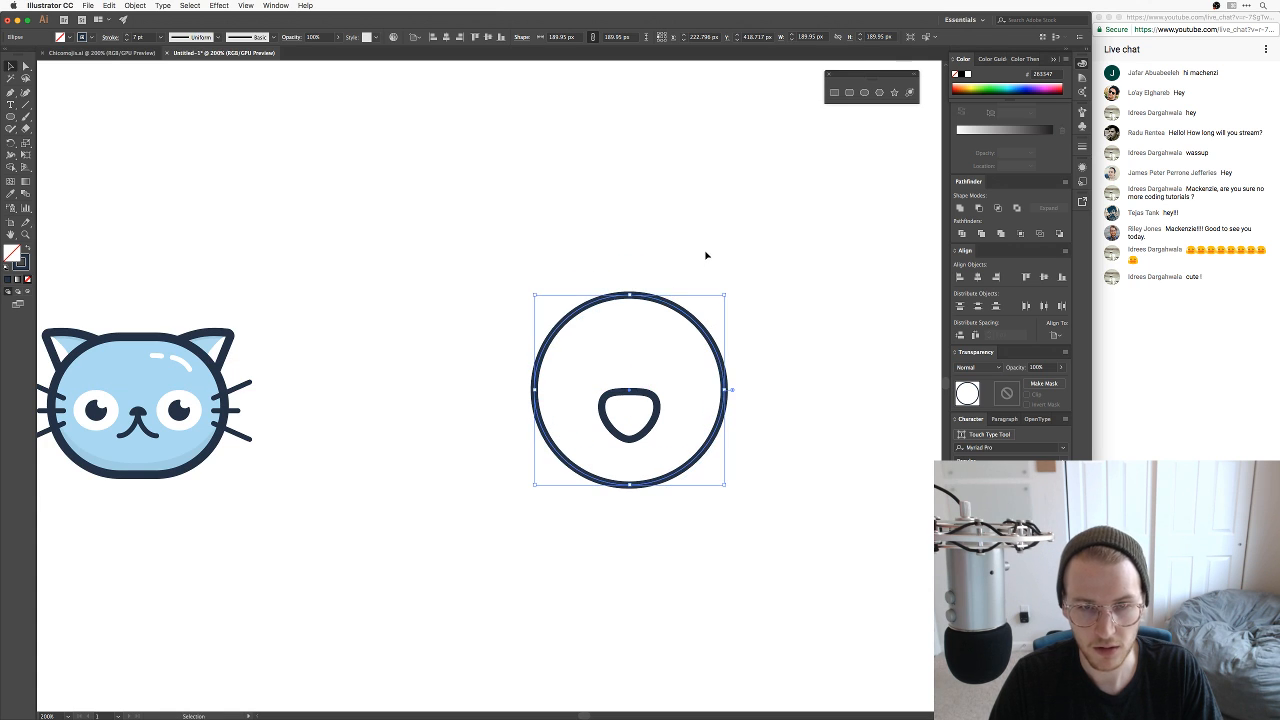
Step: Cut the large circle's path at its bottom anchor point
{"action": "left_click", "coordinate": [666, 526]}
{"action": "key", "text": "a"}
{"action": "left_click", "coordinate": [631, 487]}
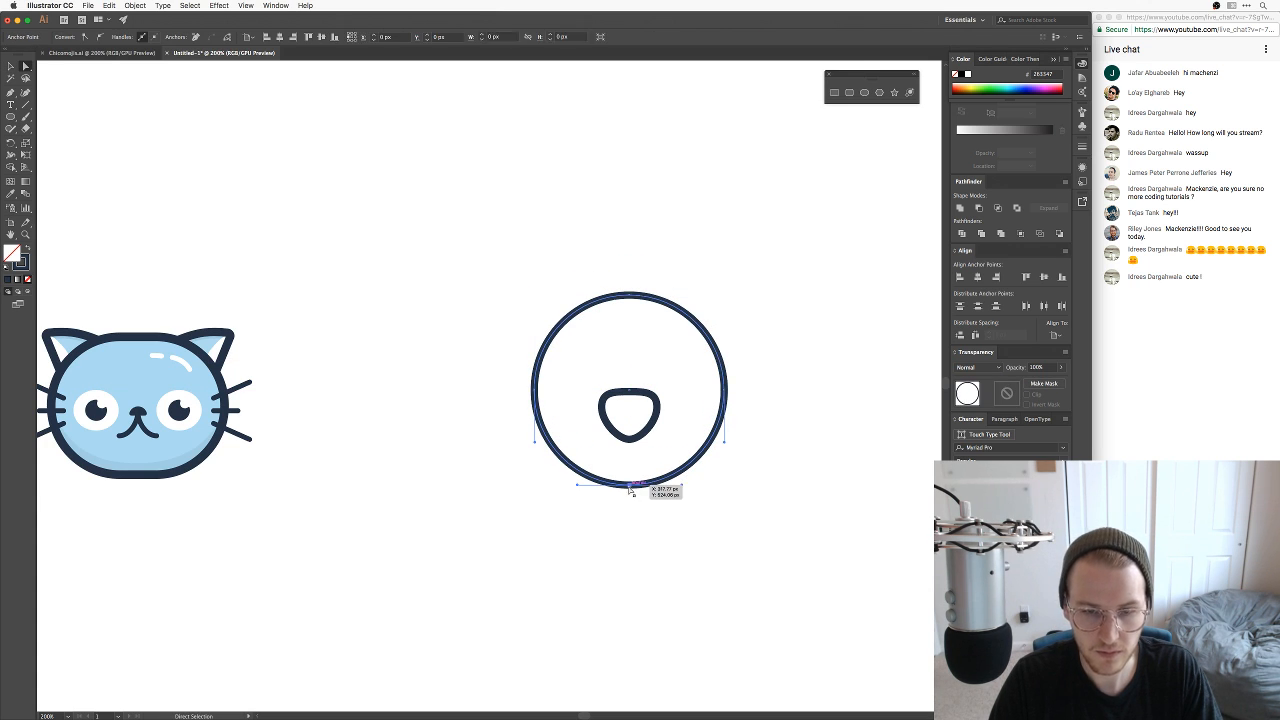
{"action": "left_click", "coordinate": [228, 38]}
{"action": "left_click", "coordinate": [751, 251]}
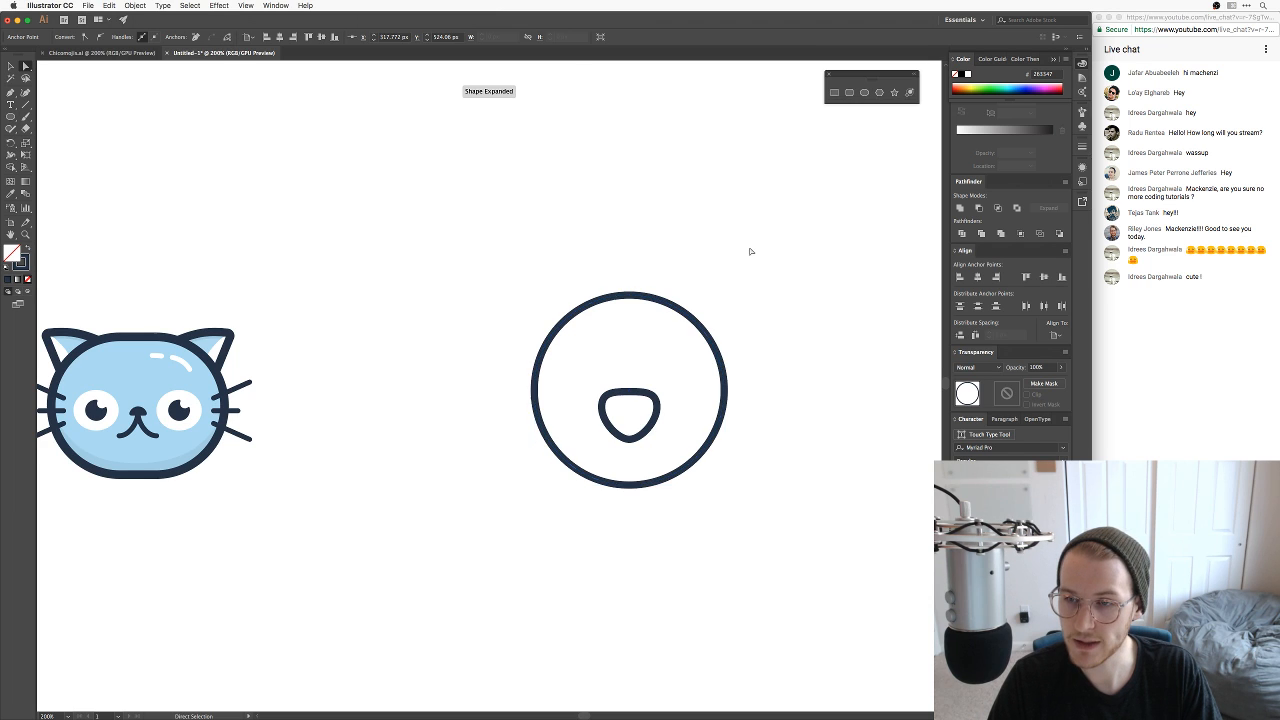
Step: Move the cut ends of the large circle up to the nose's lower tip and angle their handles into two rounded cheeks
{"action": "scroll", "coordinate": [787, 443], "scroll_direction": "down", "scroll_amount": 2}
{"action": "mouse_move", "coordinate": [640, 455]}
{"action": "left_mouse_down"}
{"action": "mouse_move", "coordinate": [641, 405]}
{"action": "mouse_move", "coordinate": [586, 434]}
{"action": "mouse_move", "coordinate": [600, 454]}
{"action": "mouse_move", "coordinate": [638, 450]}
{"action": "mouse_move", "coordinate": [640, 408]}
{"action": "mouse_move", "coordinate": [680, 446]}
{"action": "left_mouse_up"}
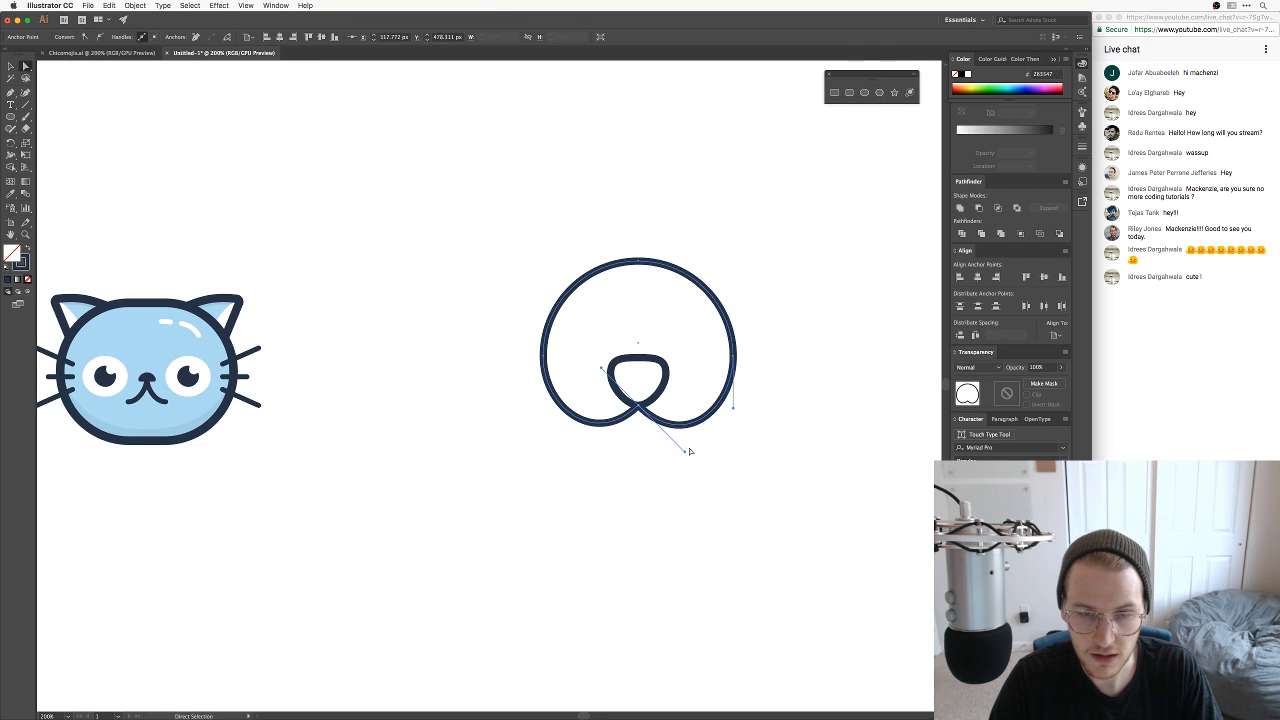
{"action": "left_click", "coordinate": [808, 469]}
Step: Draw a circle about 76 px wide centred on the point where the cheeks meet below the nose
{"action": "scroll", "coordinate": [804, 435], "scroll_direction": "down", "scroll_amount": 3}
{"action": "scroll", "coordinate": [804, 435], "scroll_direction": "right", "scroll_amount": 3}
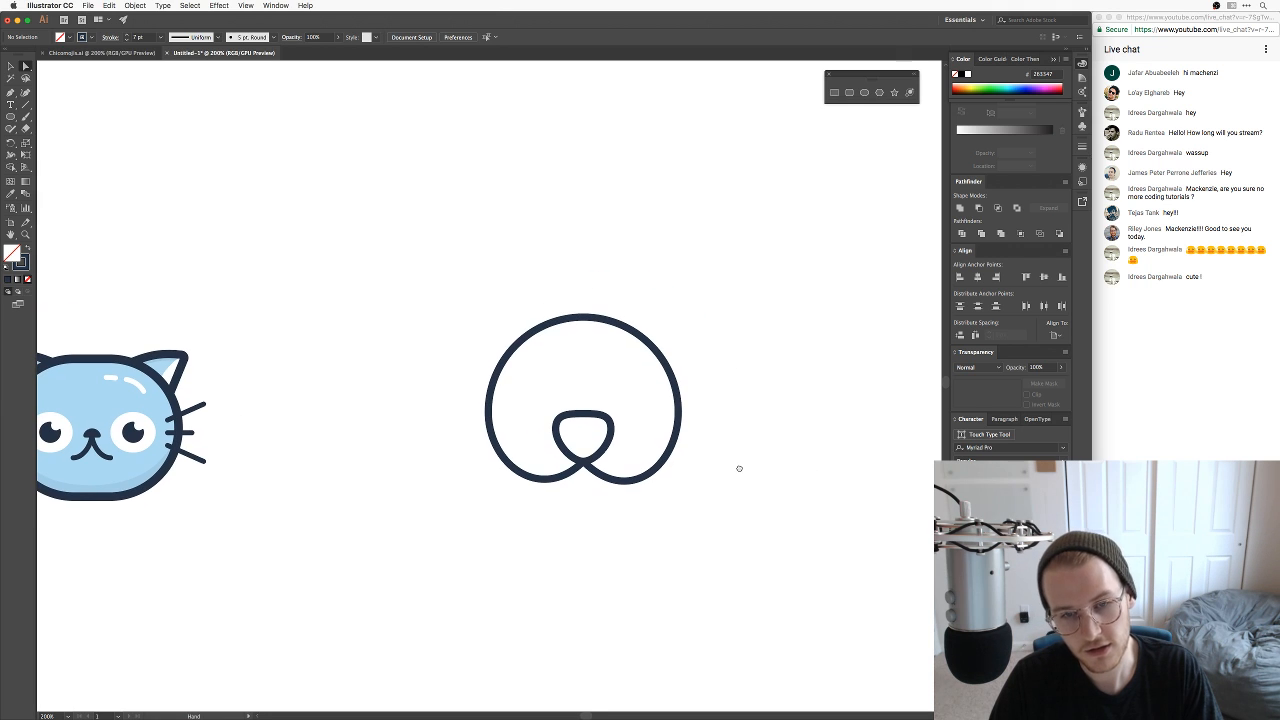
{"action": "key", "text": "ctrl+equal"}
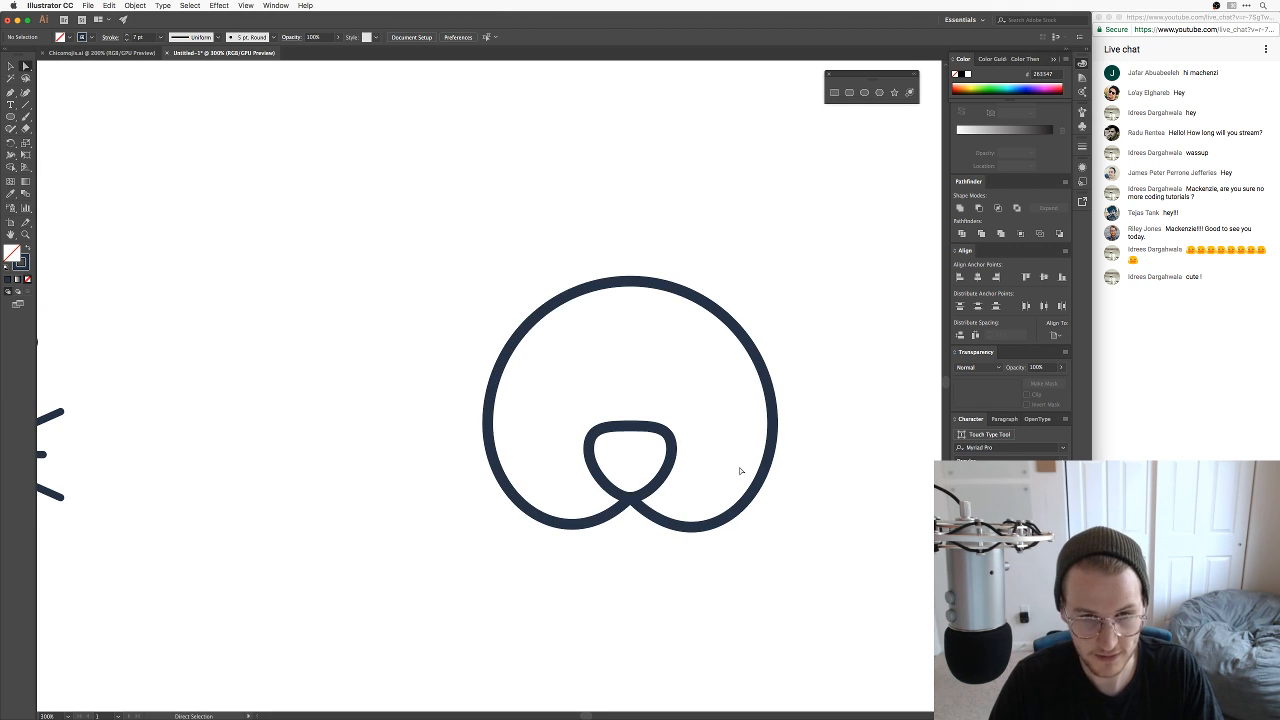
{"action": "key", "text": "l"}
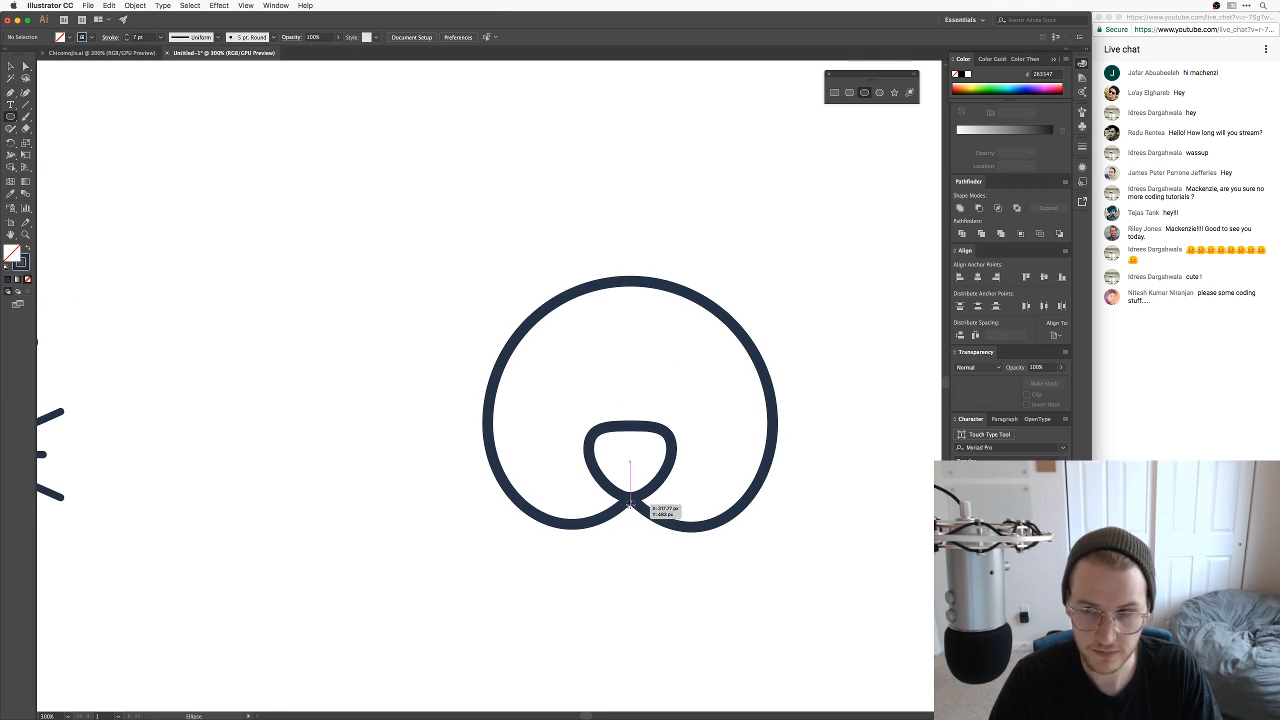
{"action": "left_click_drag", "start_coordinate": [629, 503], "coordinate": [686, 492]}
{"action": "key", "text": "v"}
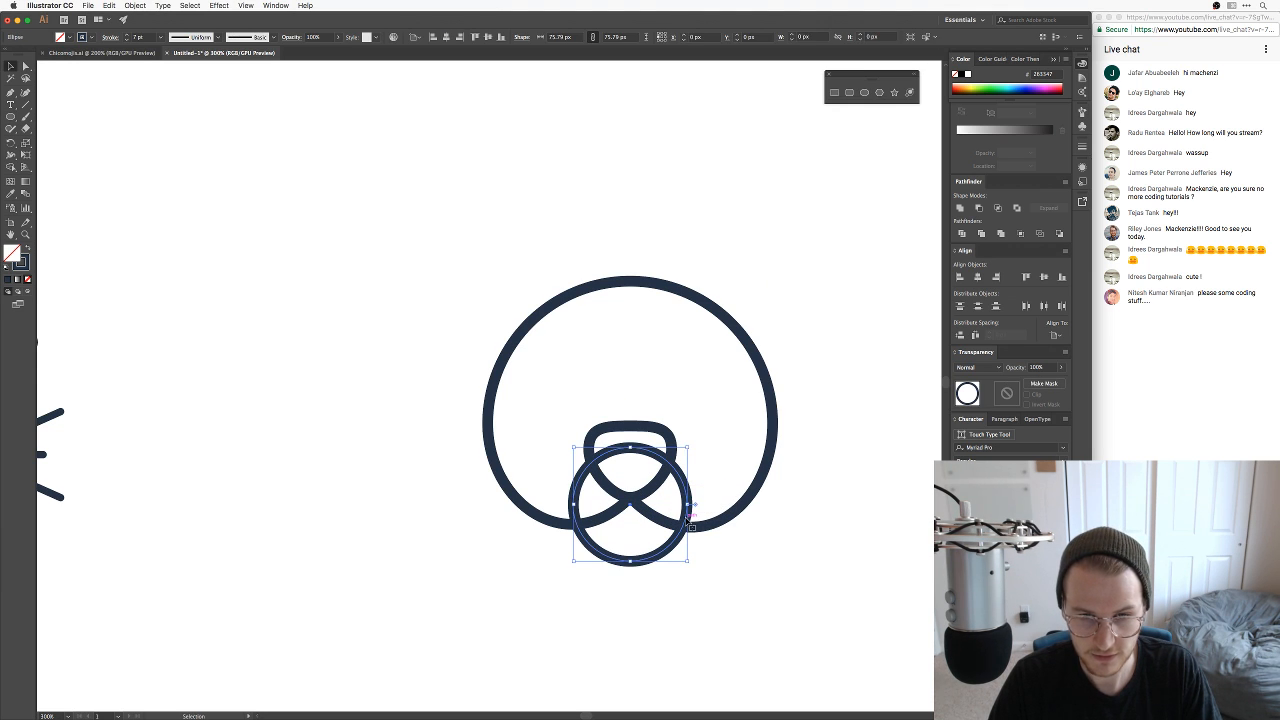
Step: Add two anchor points to the small circle where it crosses the lower edges of the cheeks
{"action": "key", "text": "a"}
{"action": "key", "text": "plus"}
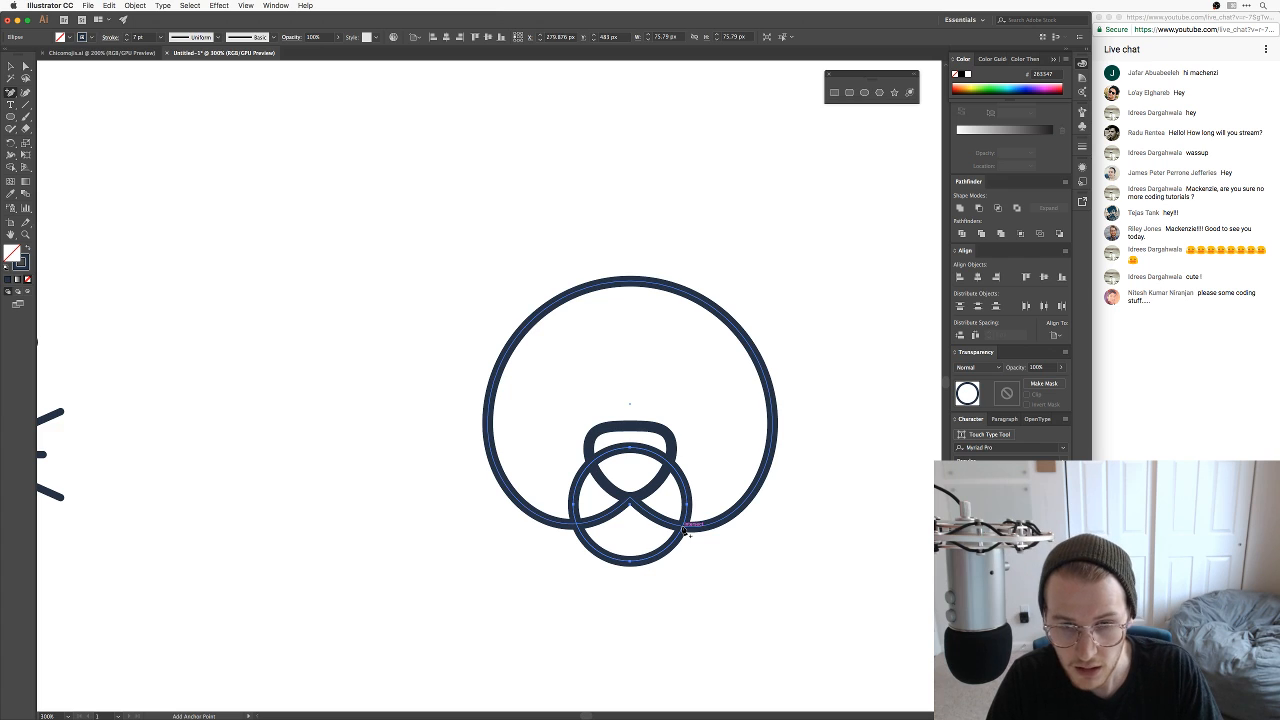
{"action": "left_click", "coordinate": [682, 528]}
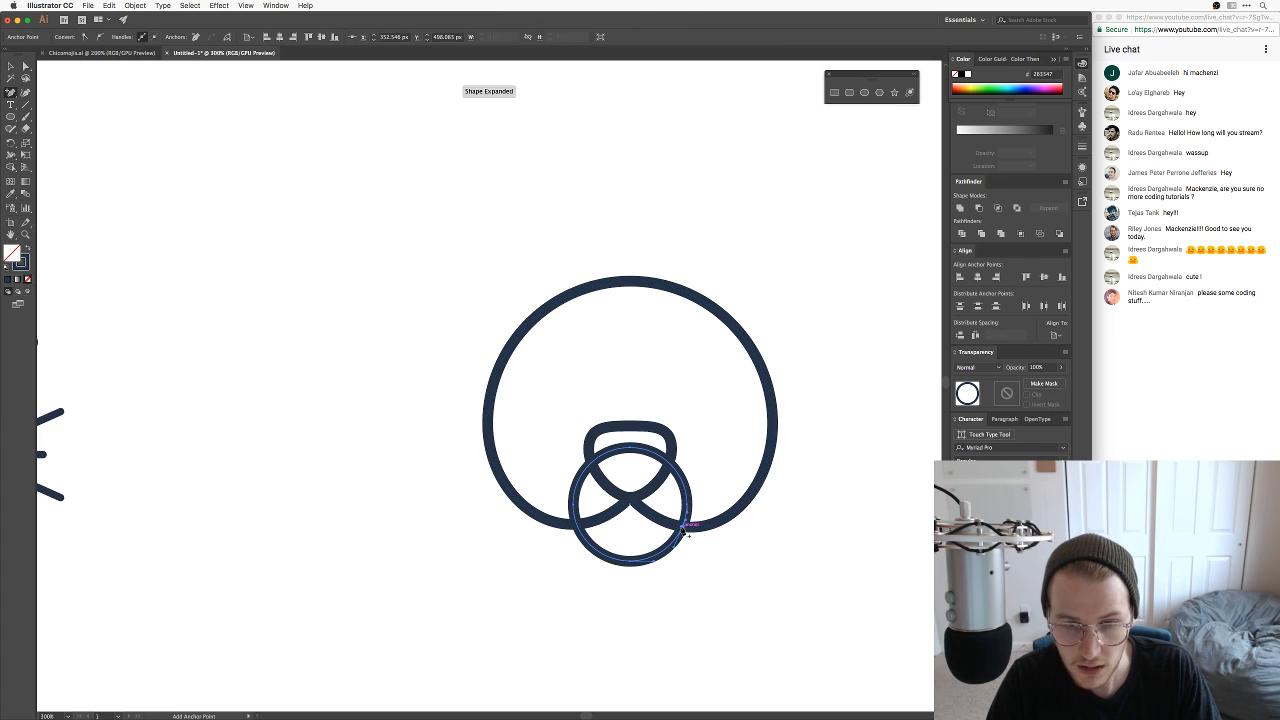
{"action": "left_click", "coordinate": [579, 523]}
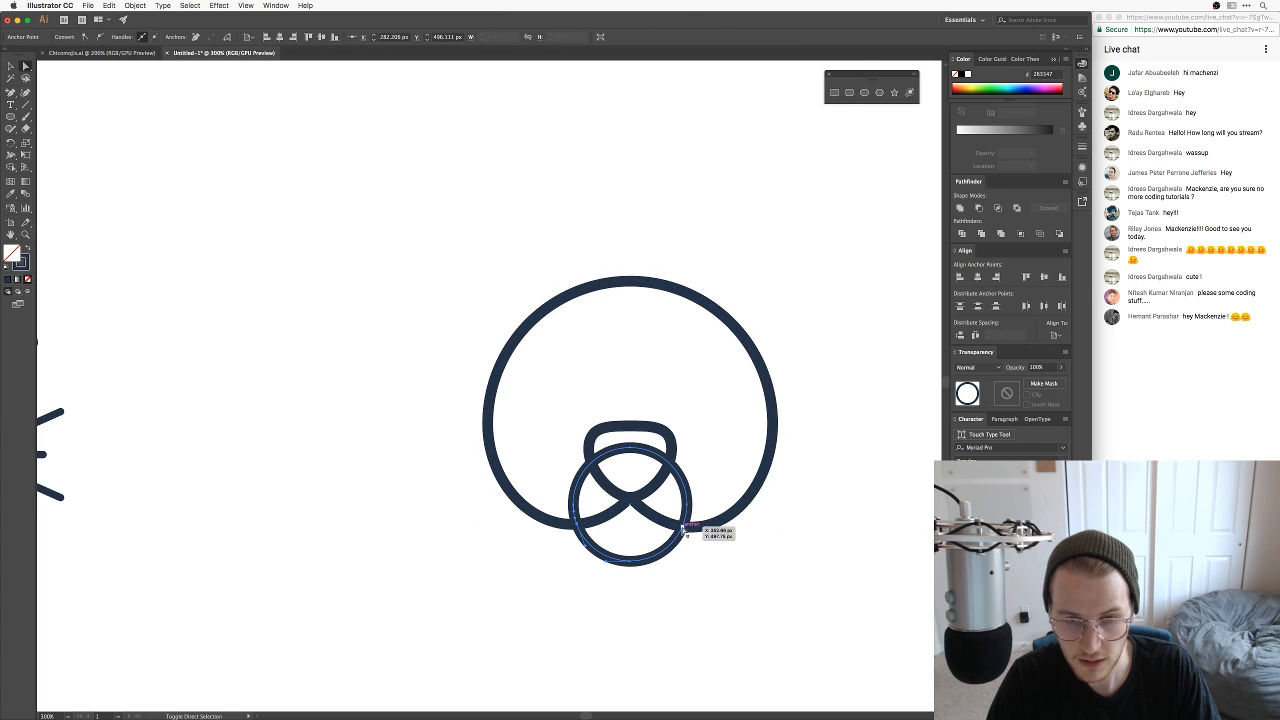
Step: Cut the small circle at the two new anchor points and delete its upper part, leaving the mouth curve below the cheeks
{"action": "key", "text": "a"}
{"action": "left_click", "coordinate": [224, 38]}
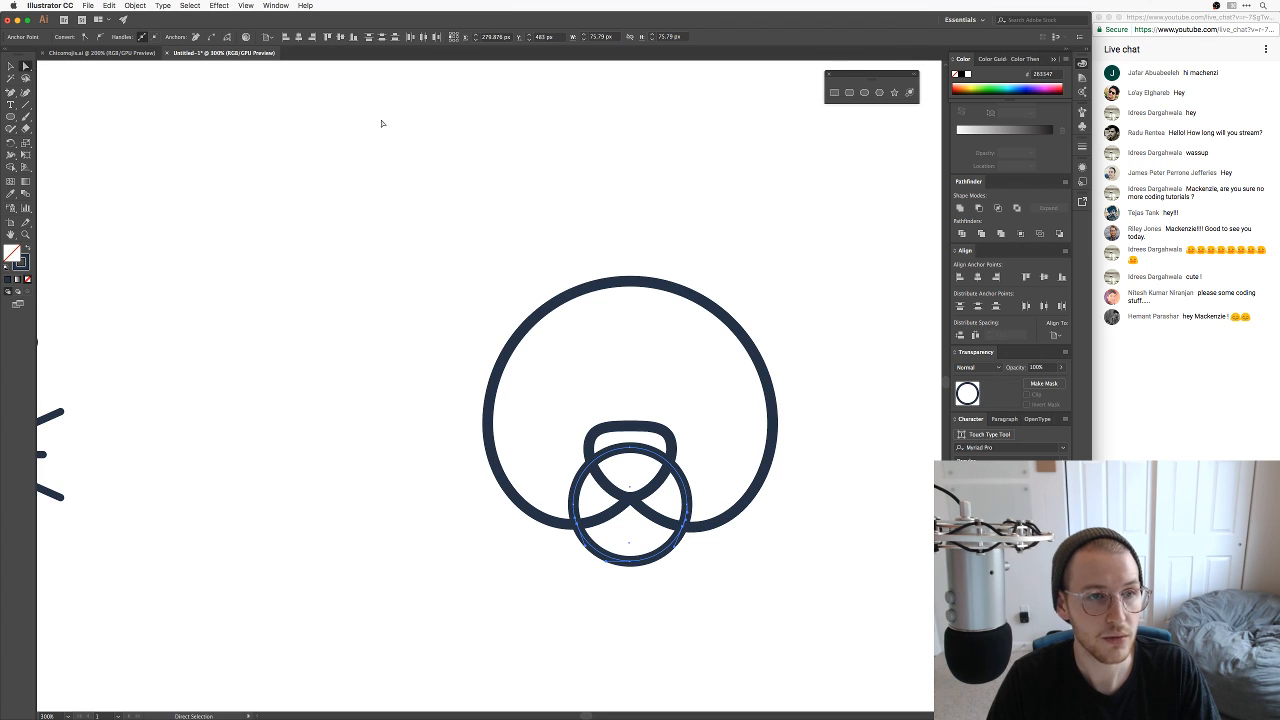
{"action": "left_click", "coordinate": [698, 488]}
{"action": "left_click", "coordinate": [687, 499]}
{"action": "key", "text": "BackSpace"}
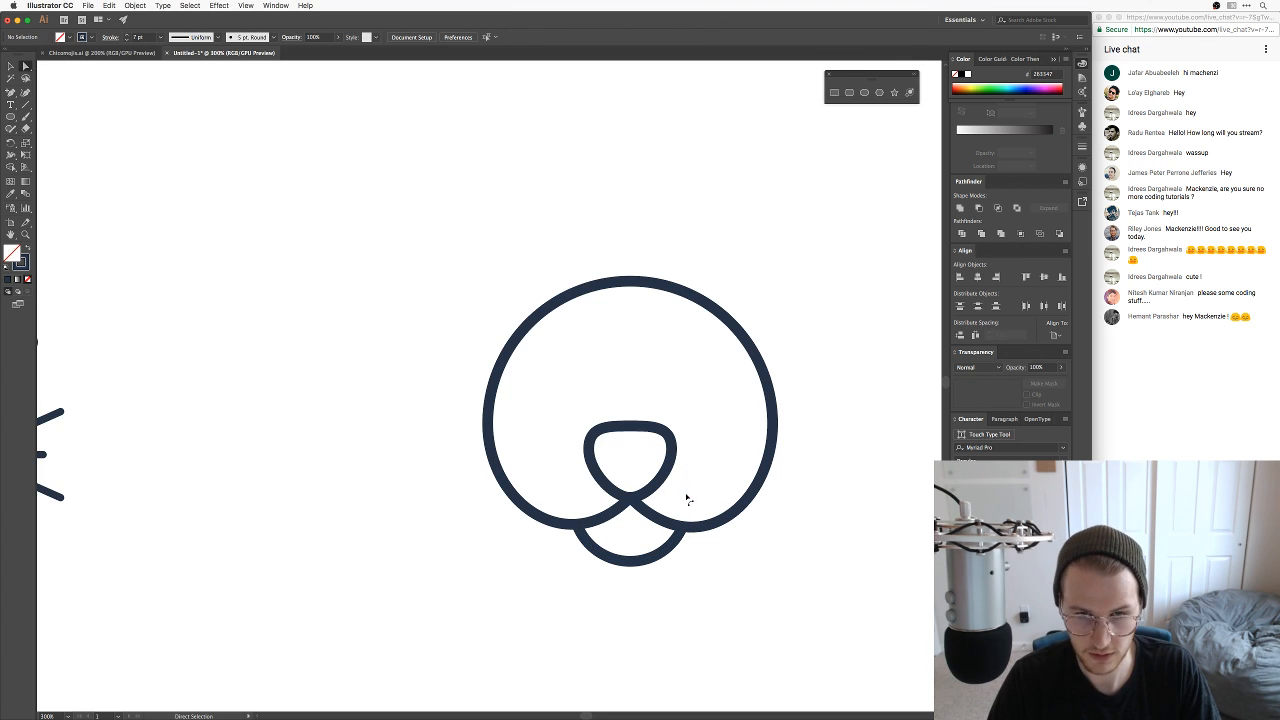
Step: Draw an eye circle about 23 px wide above the nose's right side and place a matching copy on the left
{"action": "key", "text": "v"}
{"action": "scroll", "coordinate": [817, 620], "scroll_direction": "right", "scroll_amount": 3}
{"action": "scroll", "coordinate": [774, 594], "scroll_direction": "up", "scroll_amount": 2}
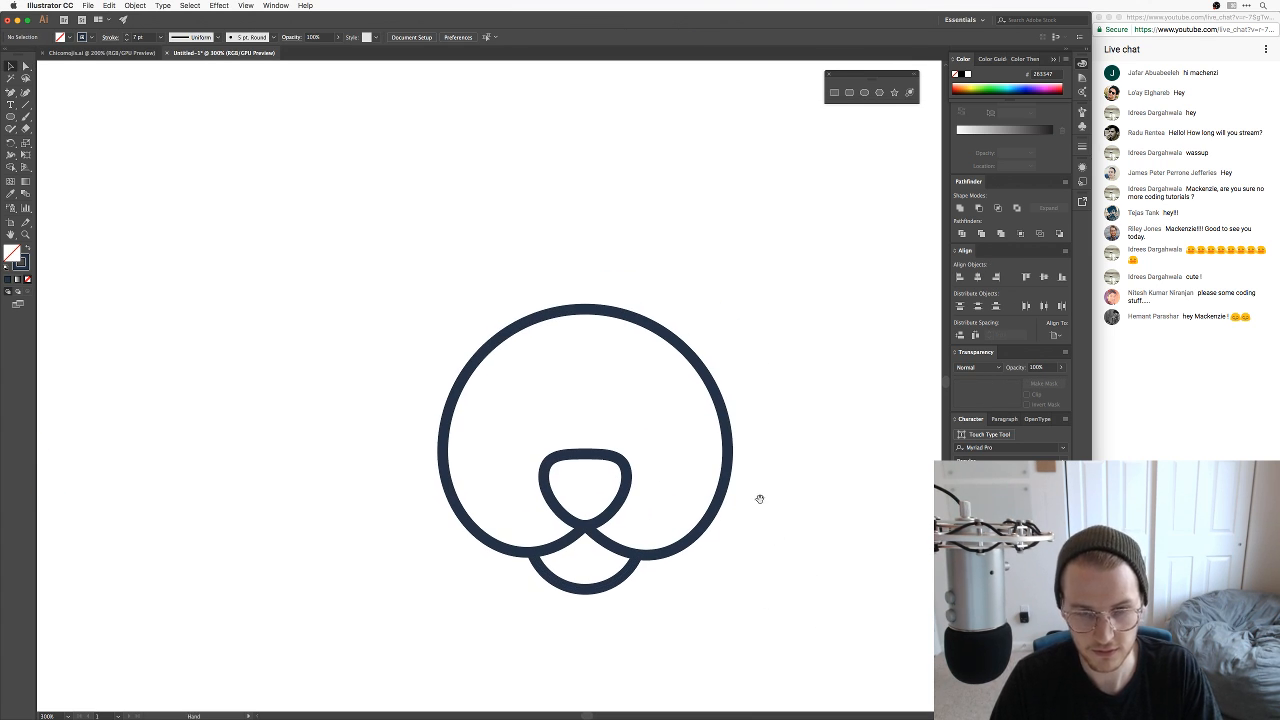
{"action": "left_click_drag", "start_coordinate": [760, 498], "coordinate": [765, 447]}
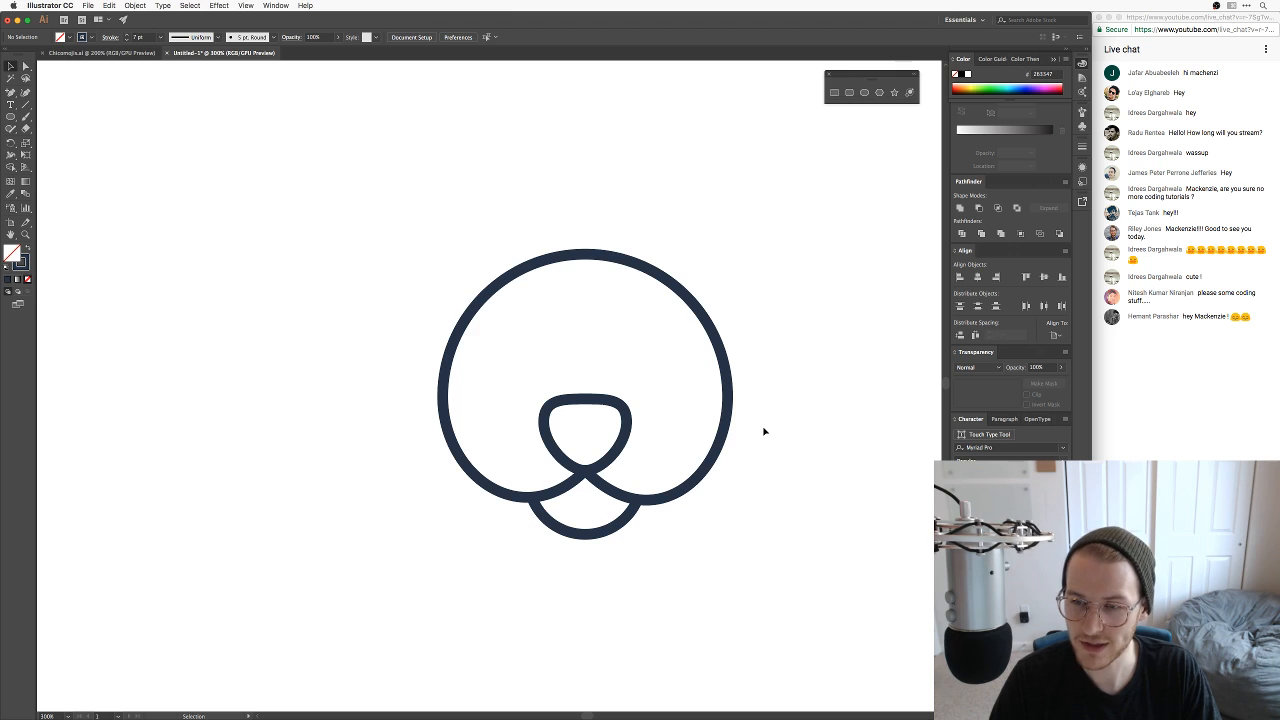
{"action": "key", "text": "l"}
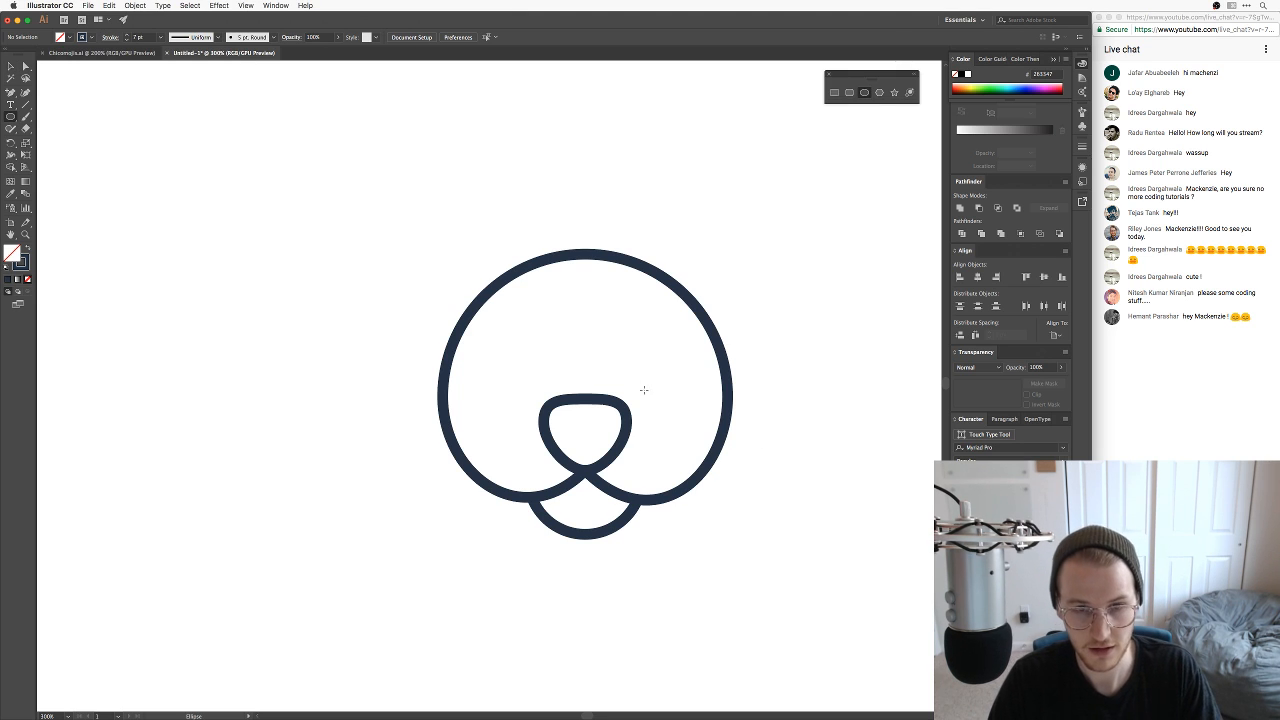
{"action": "mouse_move", "coordinate": [637, 359]}
{"action": "left_mouse_down"}
{"action": "mouse_move", "coordinate": [659, 382]}
{"action": "mouse_move", "coordinate": [535, 378]}
{"action": "left_mouse_up"}
{"action": "key", "text": "v"}
{"action": "left_click", "coordinate": [637, 388]}
{"action": "left_click", "coordinate": [805, 380]}
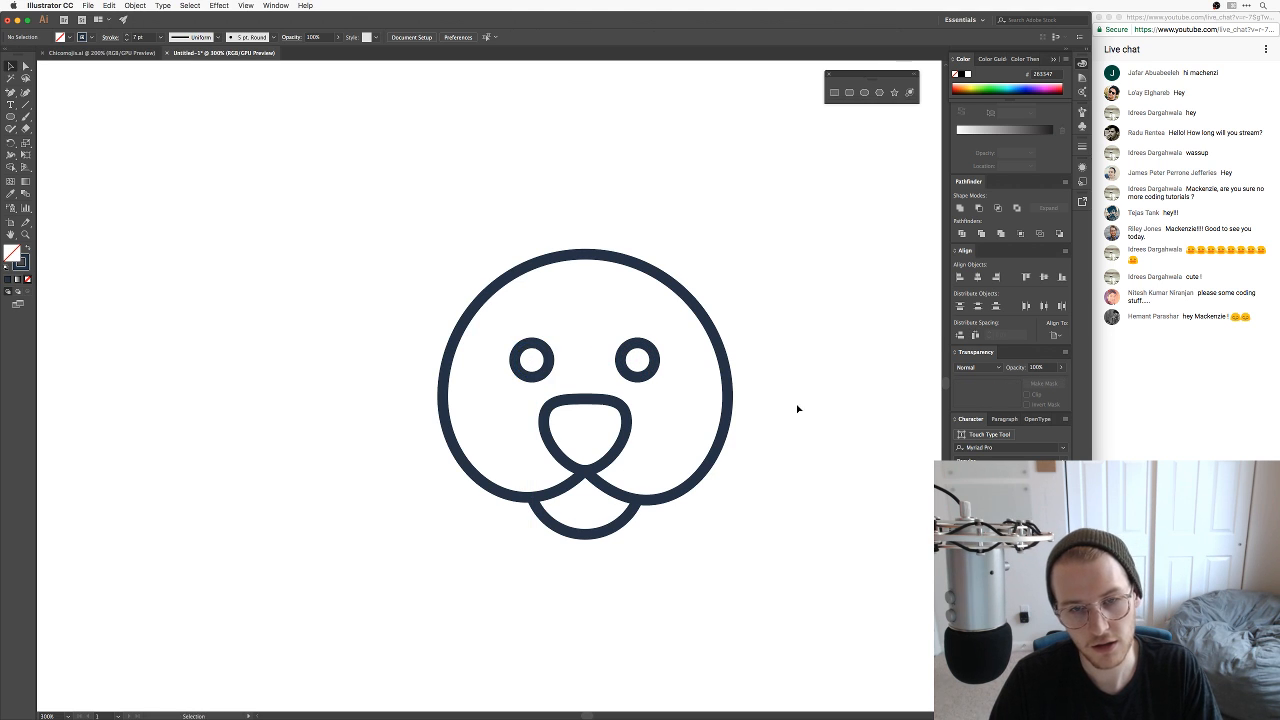
{"action": "left_click_drag", "start_coordinate": [797, 408], "coordinate": [818, 383]}
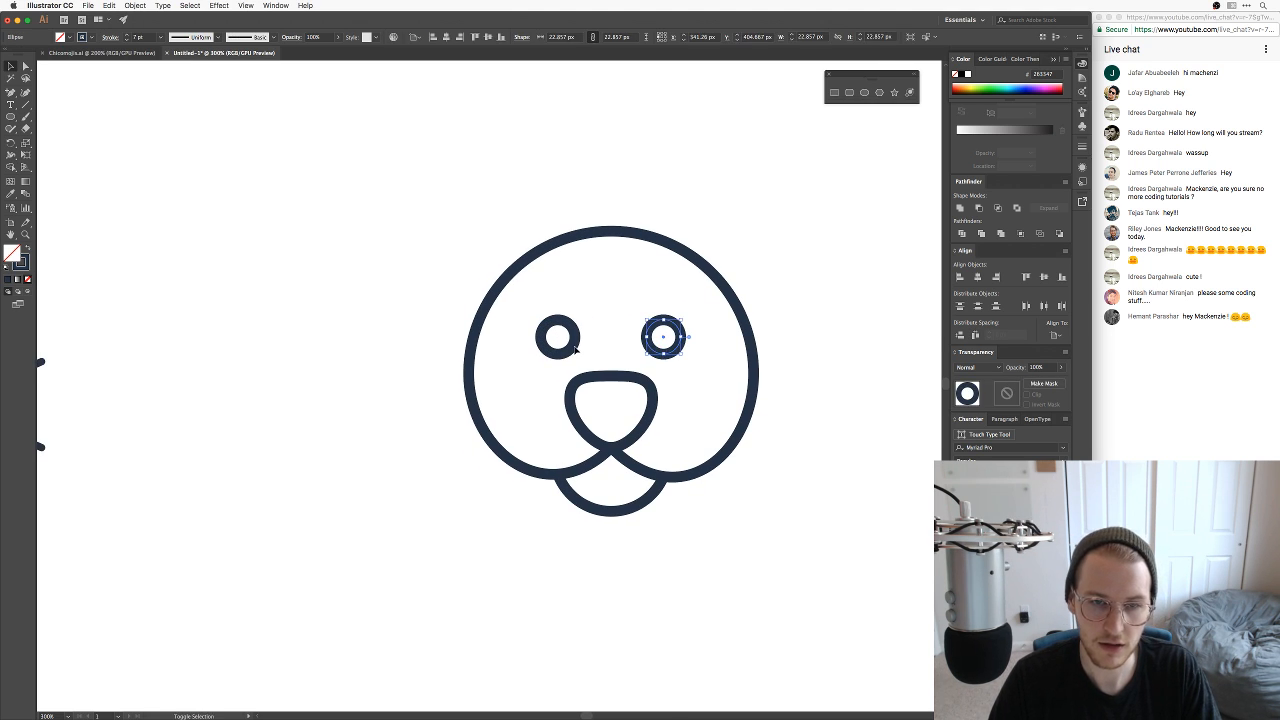
{"action": "left_click_drag", "start_coordinate": [838, 335], "coordinate": [781, 319]}
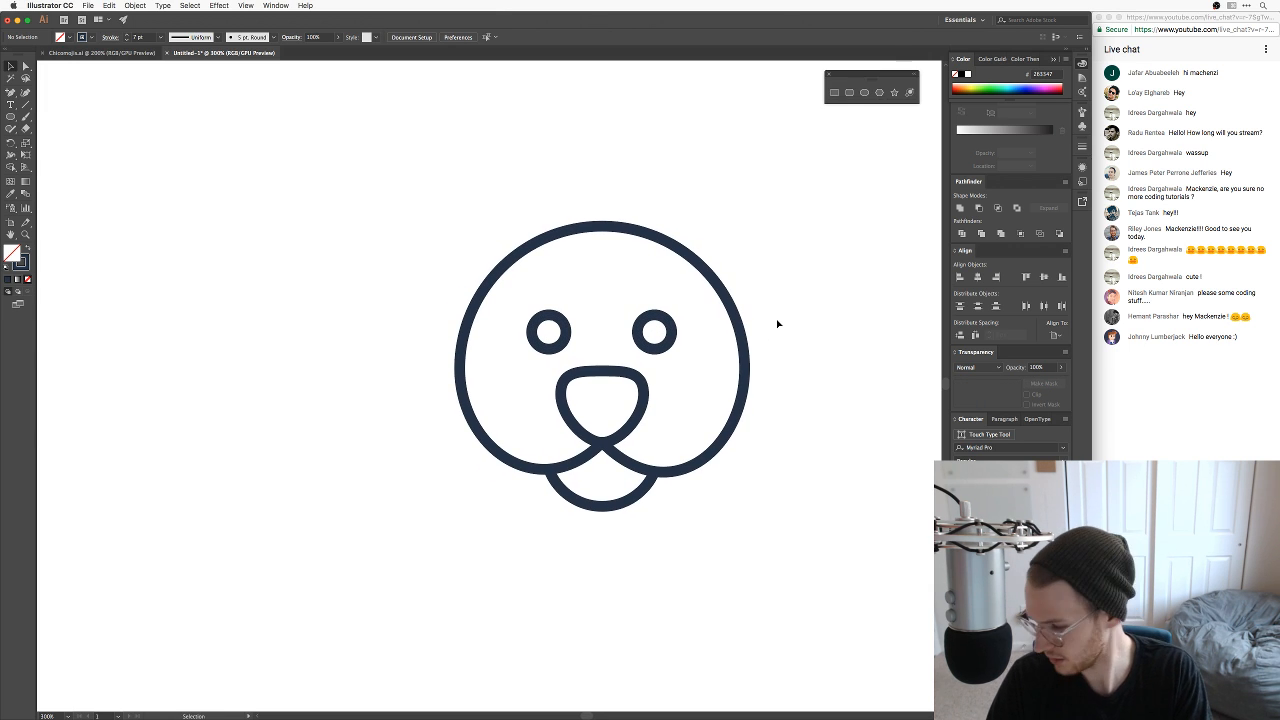
Step: Switch to Preview and examine the dog's ears in the photo IMG_3017.JPG
{"action": "key", "text": "super+Tab"}
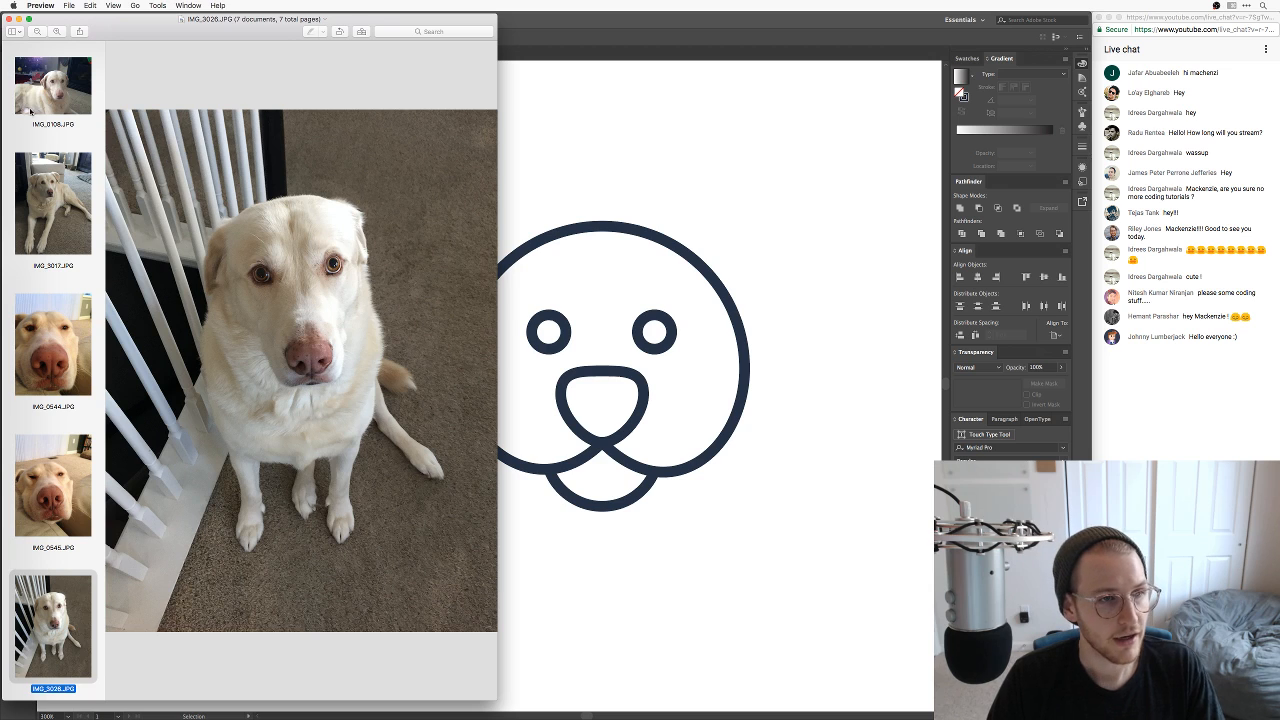
{"action": "left_click", "coordinate": [60, 200]}
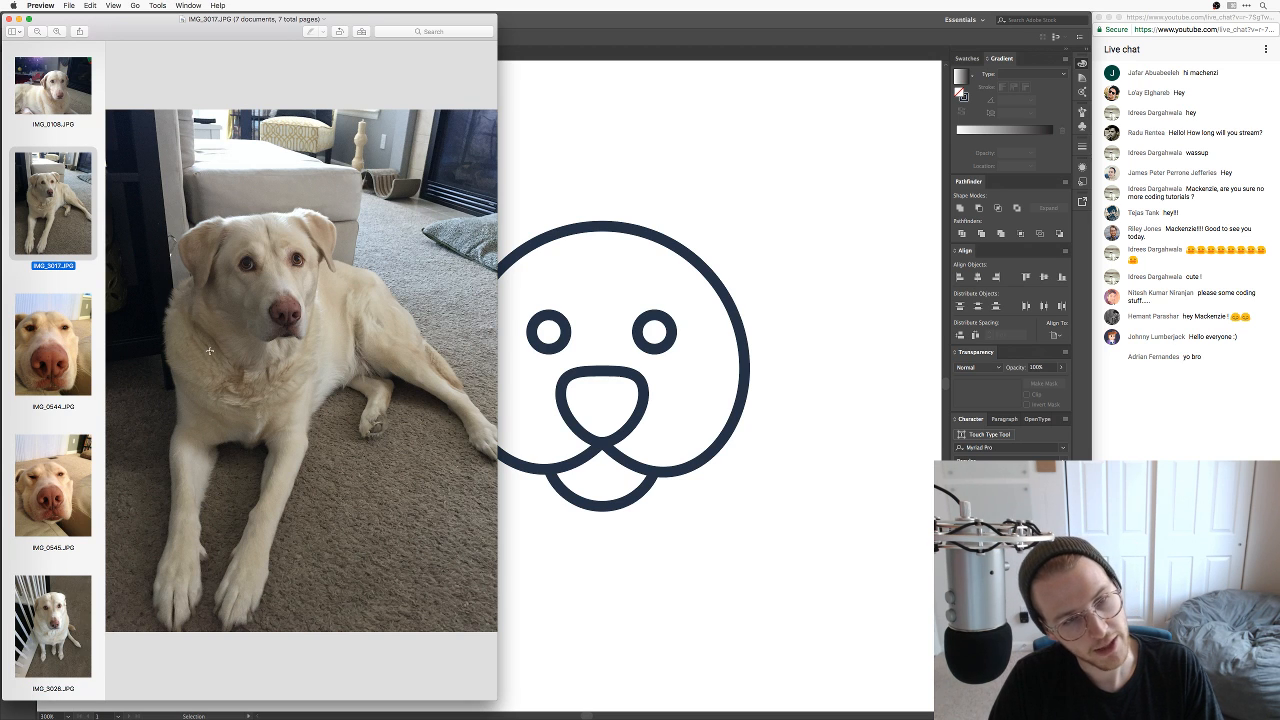
{"action": "key", "text": "super+Tab"}
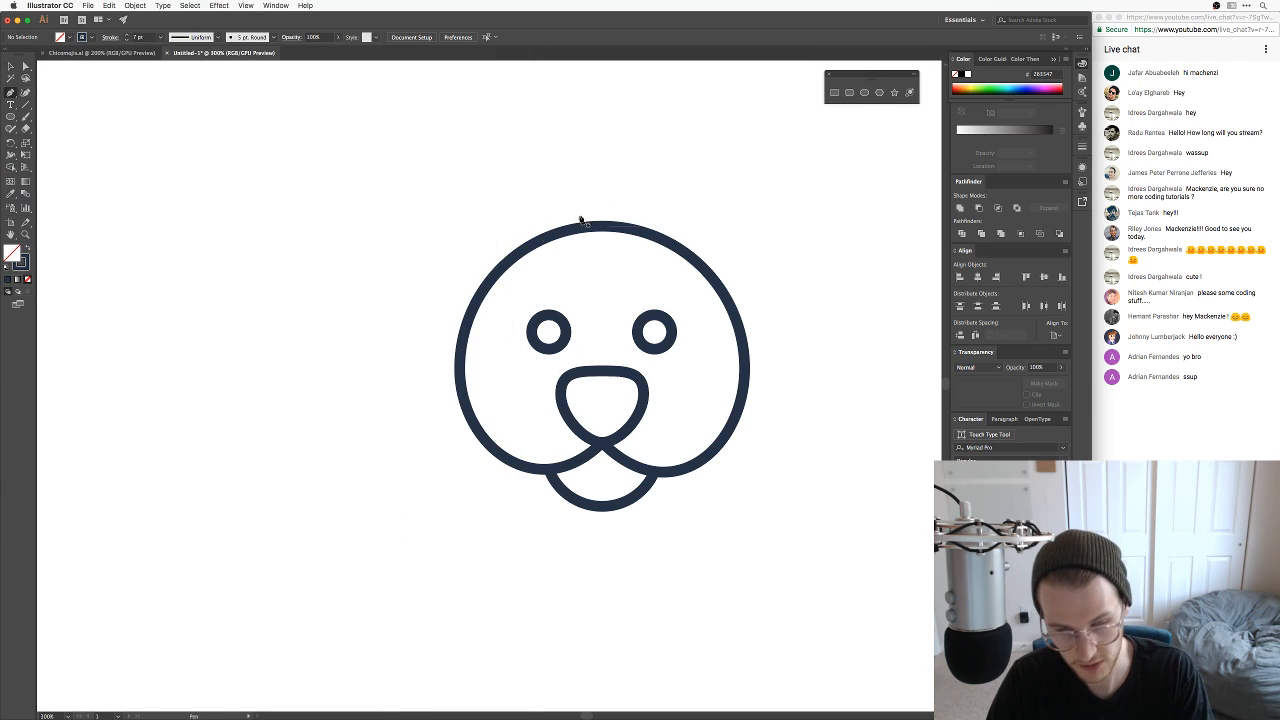
Step: Draw the left ear with the Pen tool as a four-segment open path folding from the head's upper edge onto the face, following the dog photo
{"action": "left_click_drag", "start_coordinate": [546, 242], "coordinate": [414, 306]}
{"action": "key", "text": "super+Tab"}
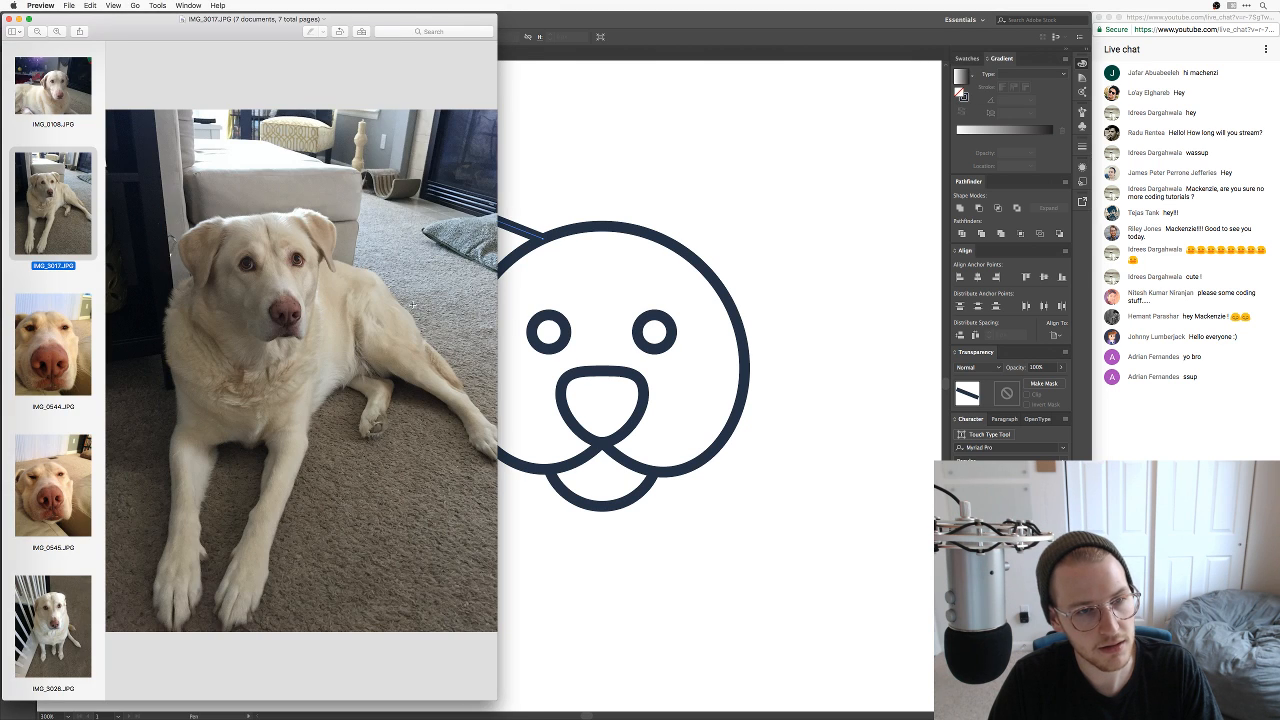
{"action": "key", "text": "super+Tab"}
{"action": "left_click", "coordinate": [412, 284]}
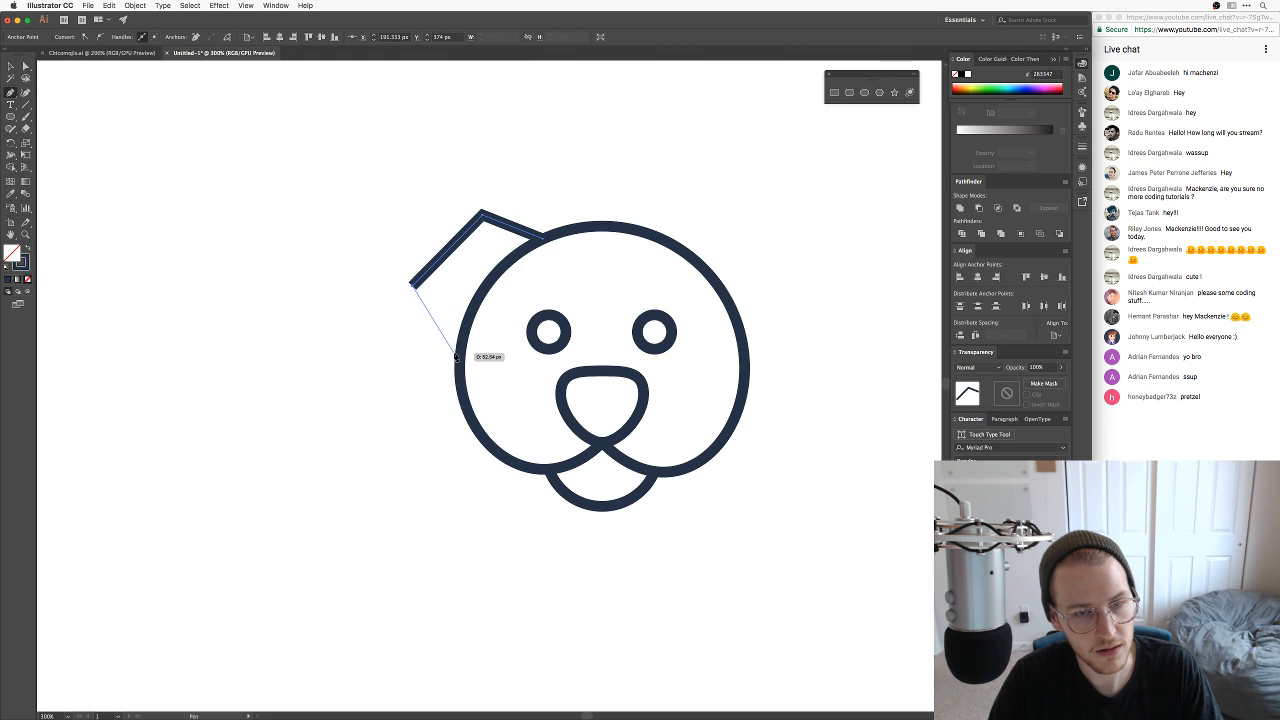
{"action": "left_click", "coordinate": [463, 352]}
{"action": "key", "text": "super+Tab"}
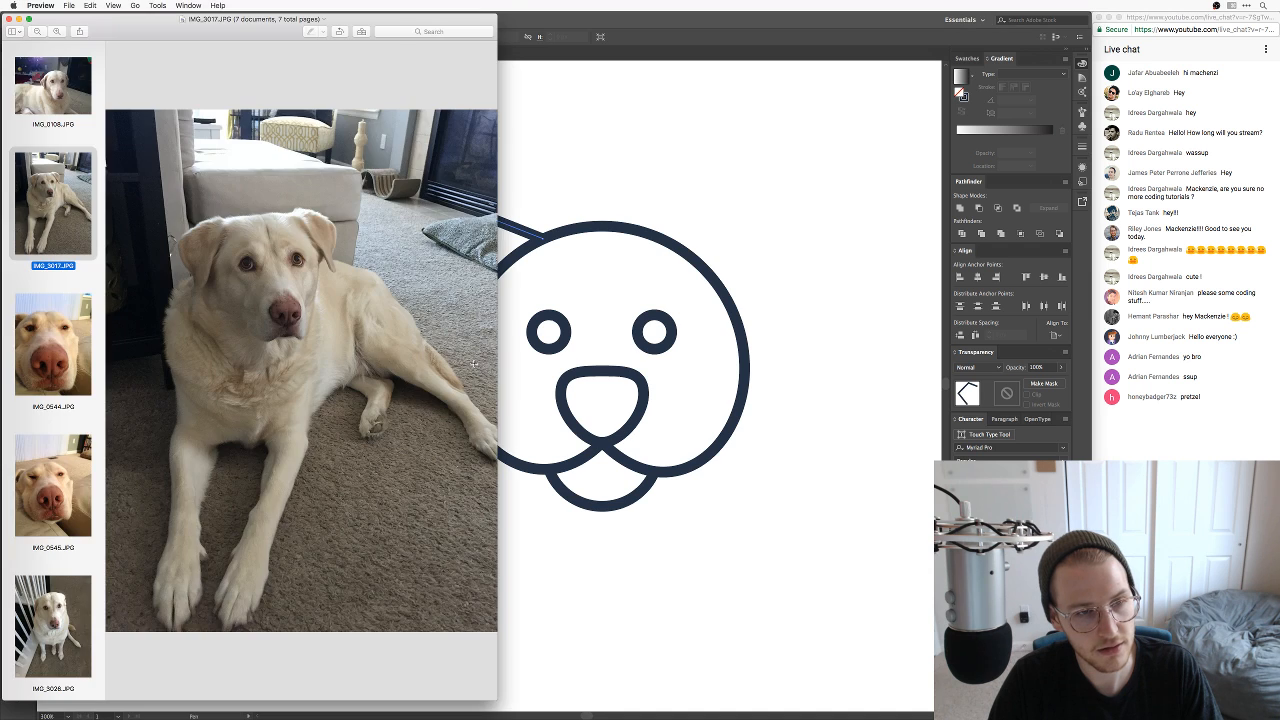
{"action": "key", "text": "super+Tab"}
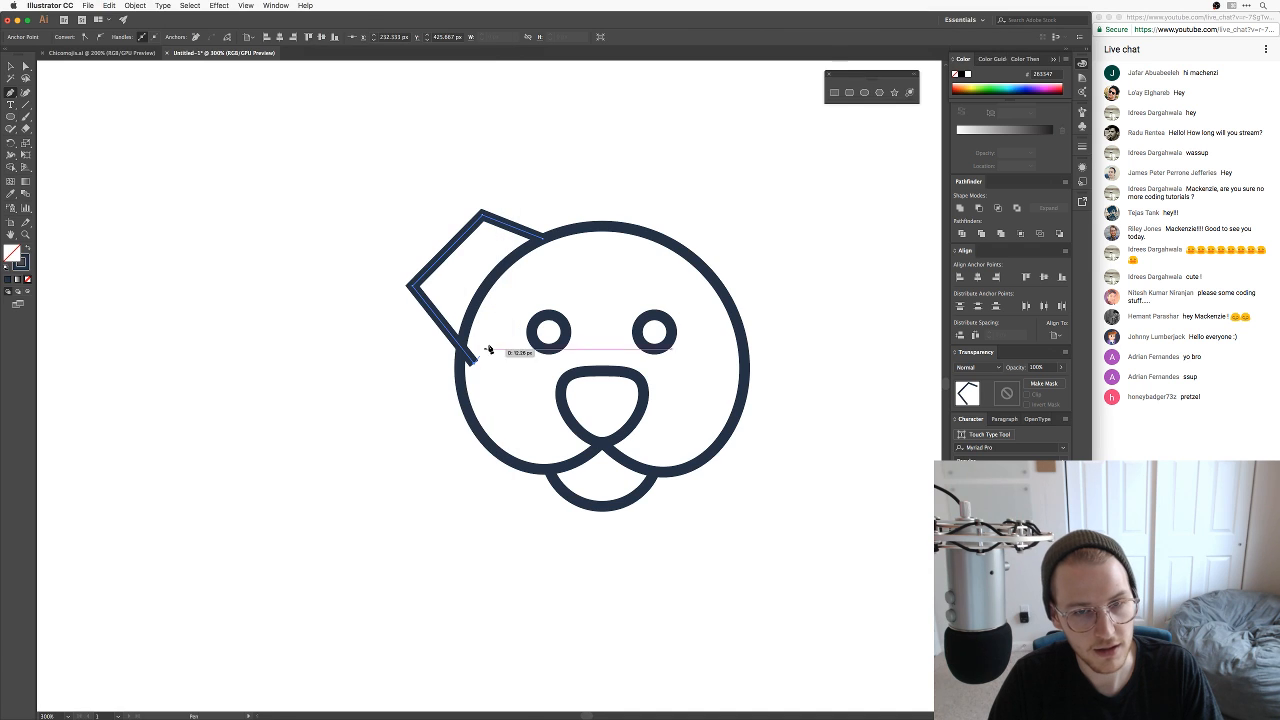
{"action": "left_click", "coordinate": [536, 276]}
{"action": "key", "text": "super+Tab"}
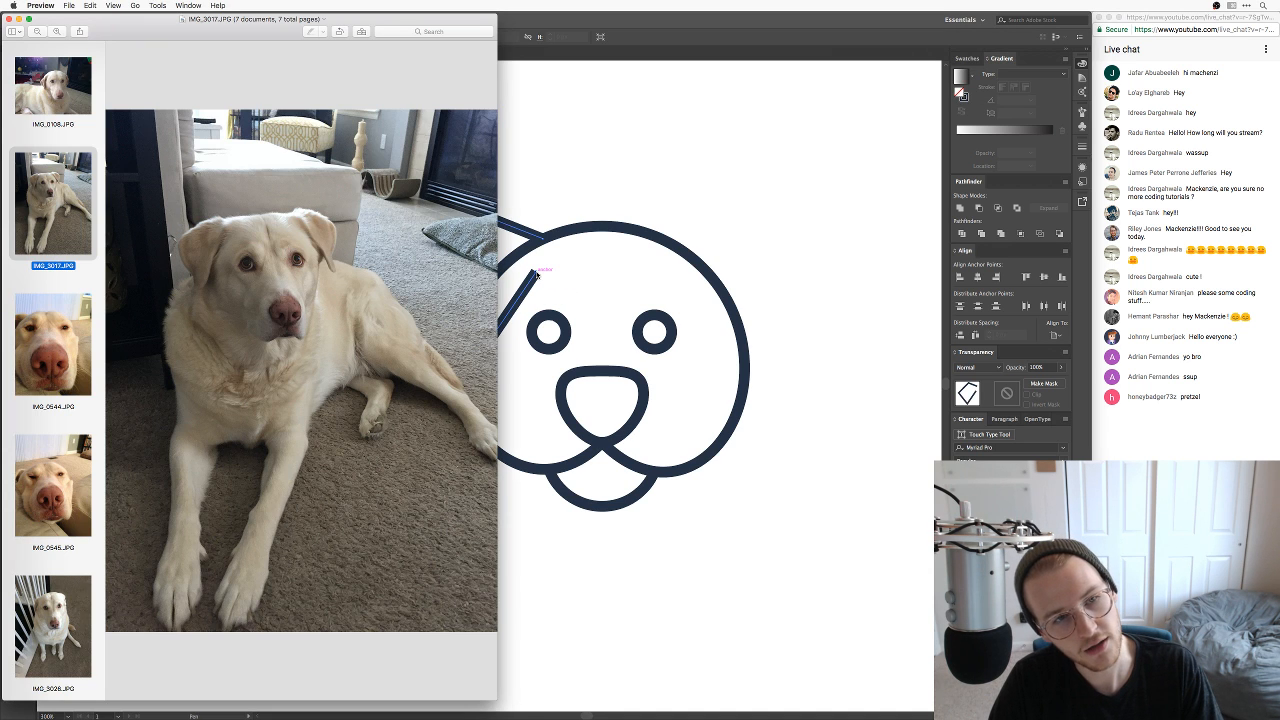
{"action": "key", "text": "super+Tab"}
{"action": "key", "text": "a"}
{"action": "left_click", "coordinate": [570, 190]}
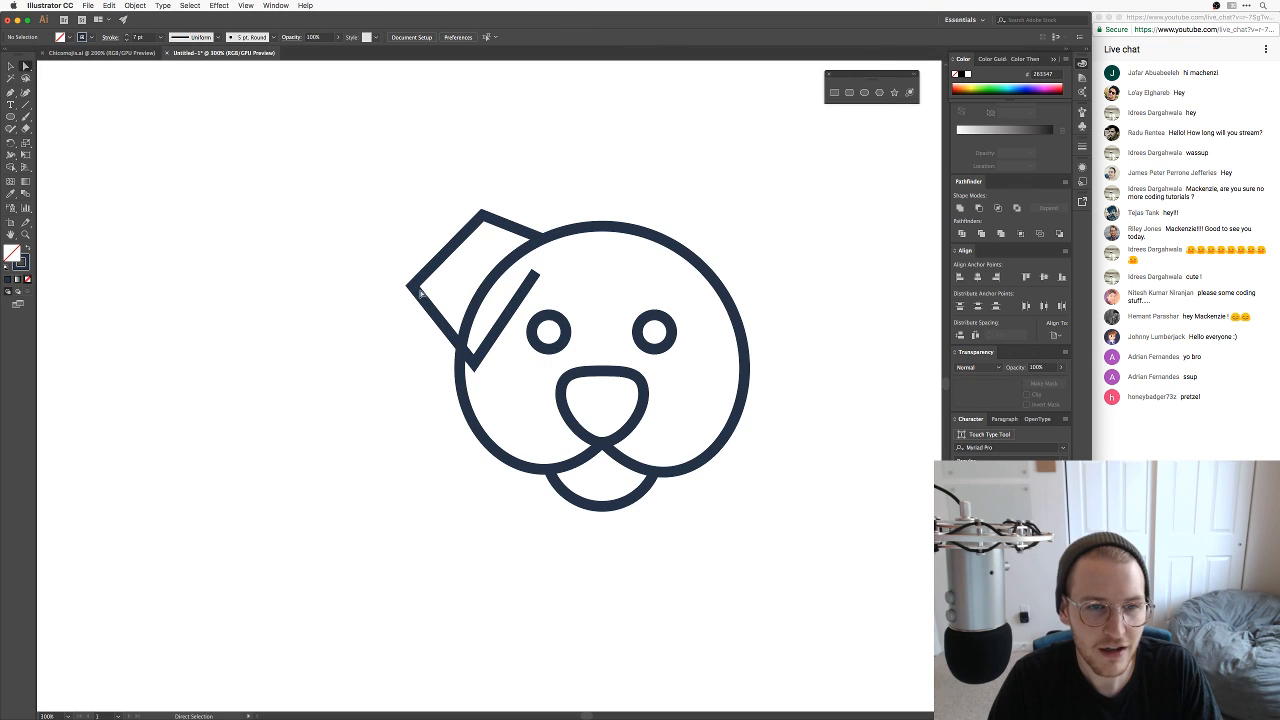
Step: Round the outer and upper corners of the left ear into soft curves
{"action": "left_click", "coordinate": [418, 290]}
{"action": "left_click_drag", "start_coordinate": [455, 292], "coordinate": [490, 292]}
{"action": "left_click", "coordinate": [414, 287]}
{"action": "left_click", "coordinate": [483, 215]}
{"action": "left_click", "coordinate": [487, 234]}
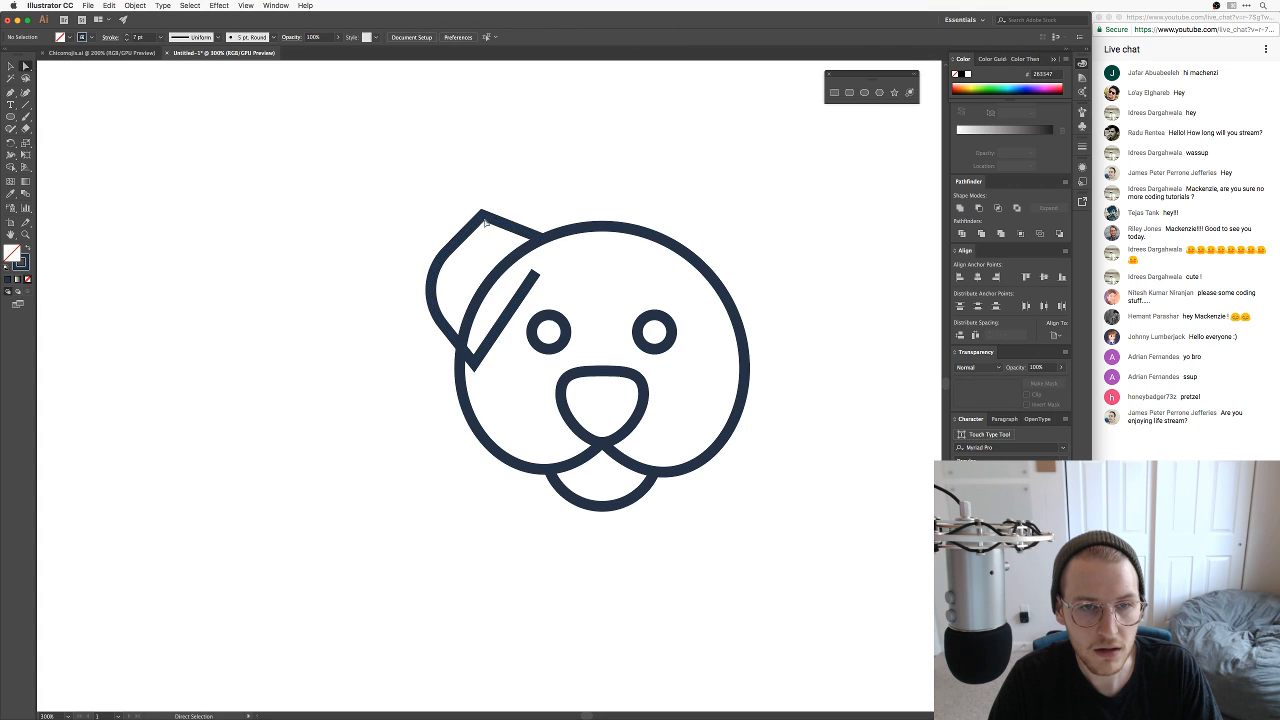
{"action": "left_click", "coordinate": [483, 215]}
{"action": "left_click_drag", "start_coordinate": [485, 228], "coordinate": [490, 282]}
{"action": "left_click", "coordinate": [494, 266]}
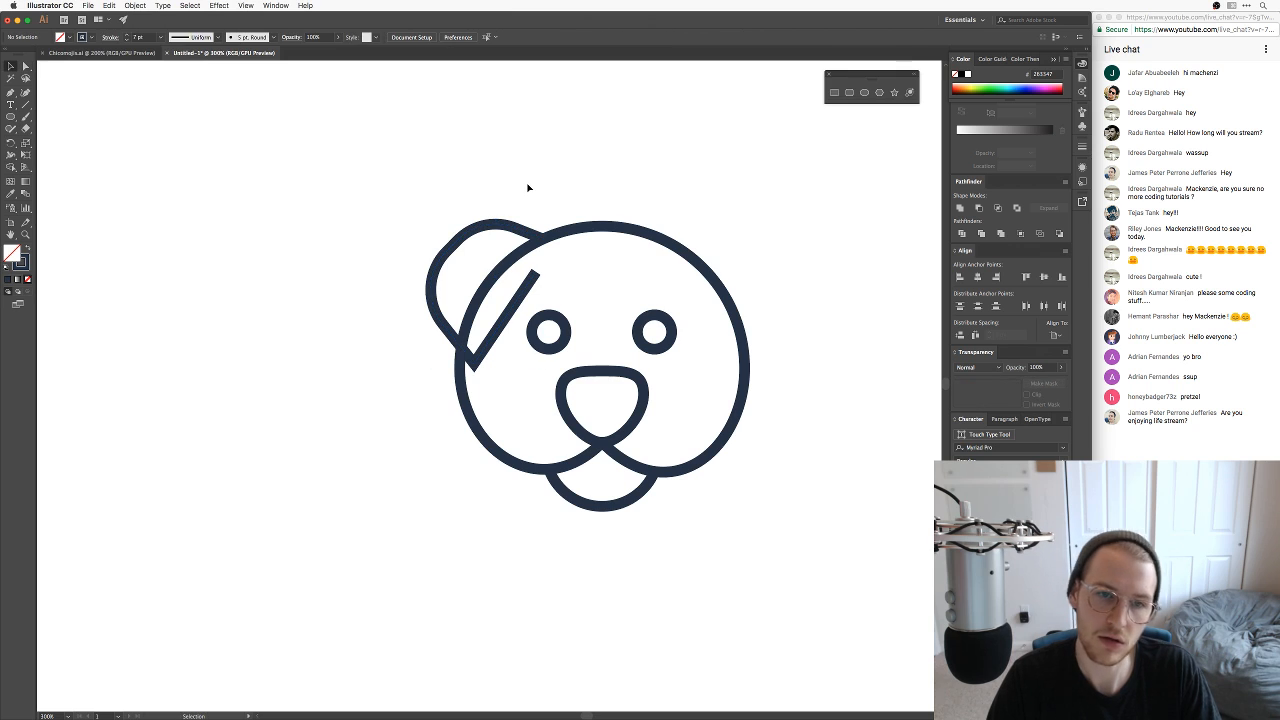
Step: Round the left ear's lower tip to a corner radius of about 6.7 px
{"action": "left_click", "coordinate": [476, 366]}
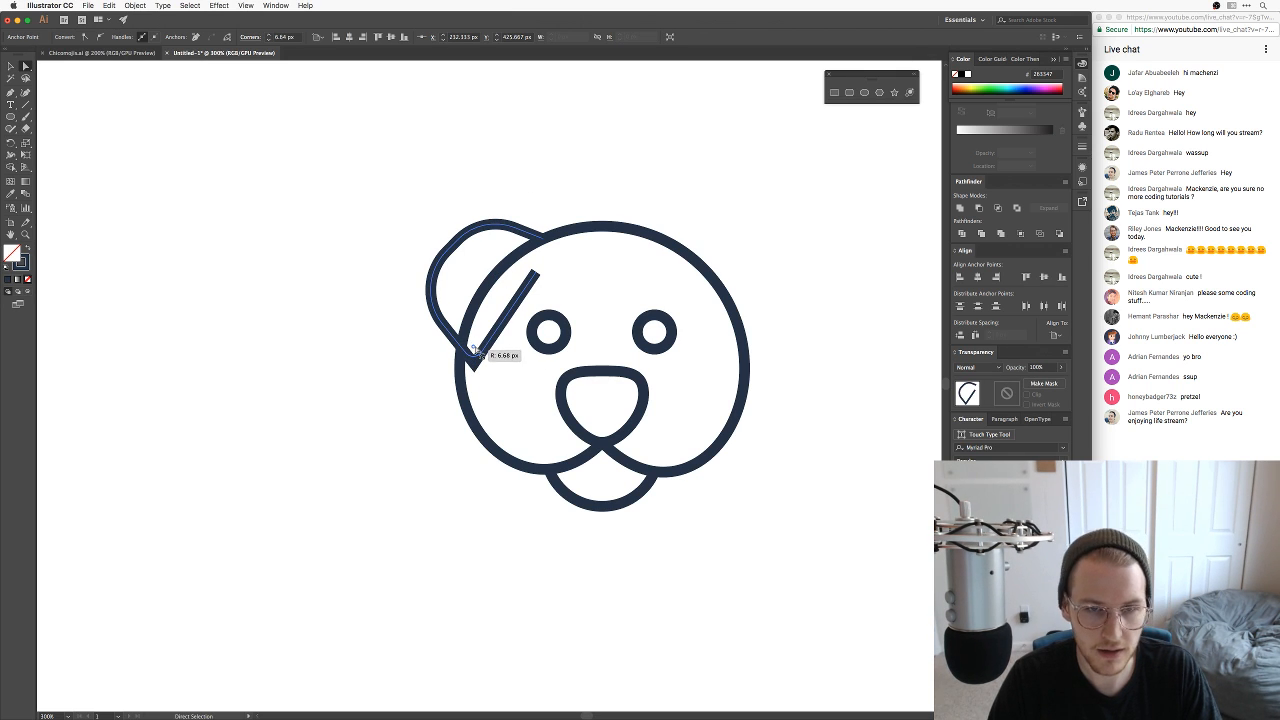
{"action": "key", "text": "v"}
{"action": "left_click", "coordinate": [408, 240]}
Step: Try shifting the left ear slightly inward over the head outline
{"action": "key", "text": "a"}
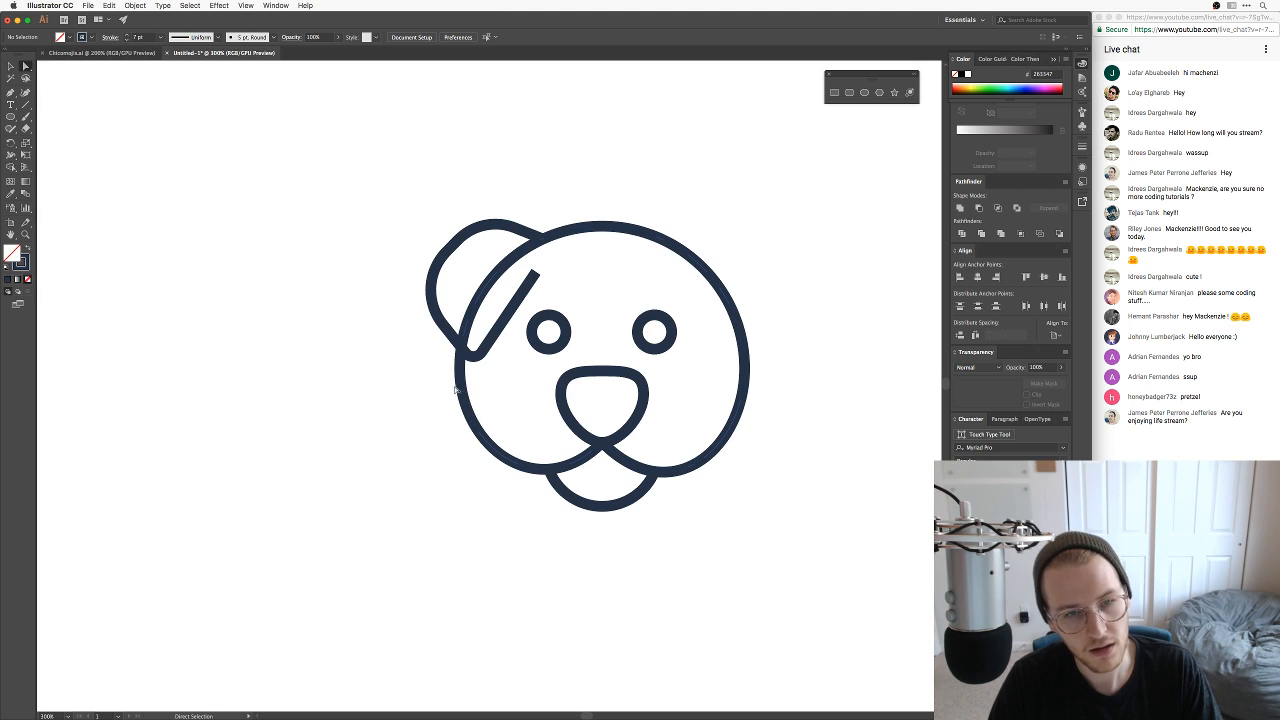
{"action": "key", "text": "v"}
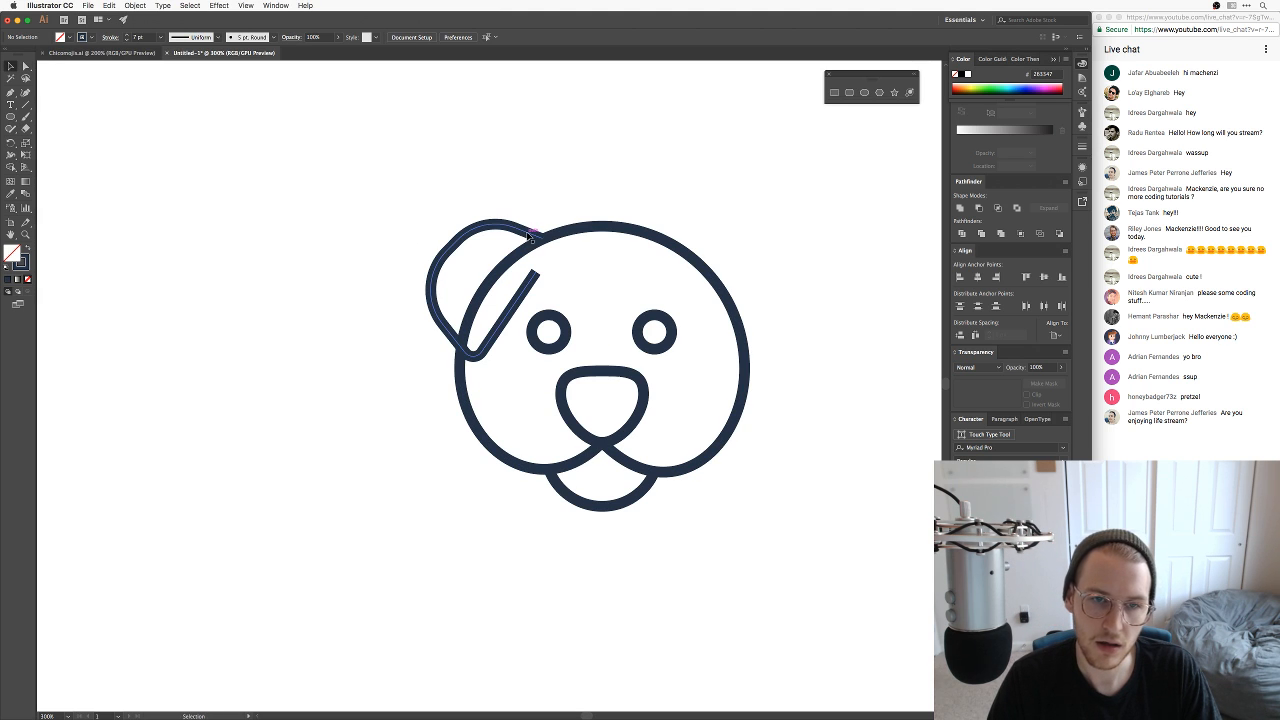
{"action": "left_click_drag", "start_coordinate": [531, 238], "coordinate": [539, 239]}
{"action": "left_click", "coordinate": [615, 185]}
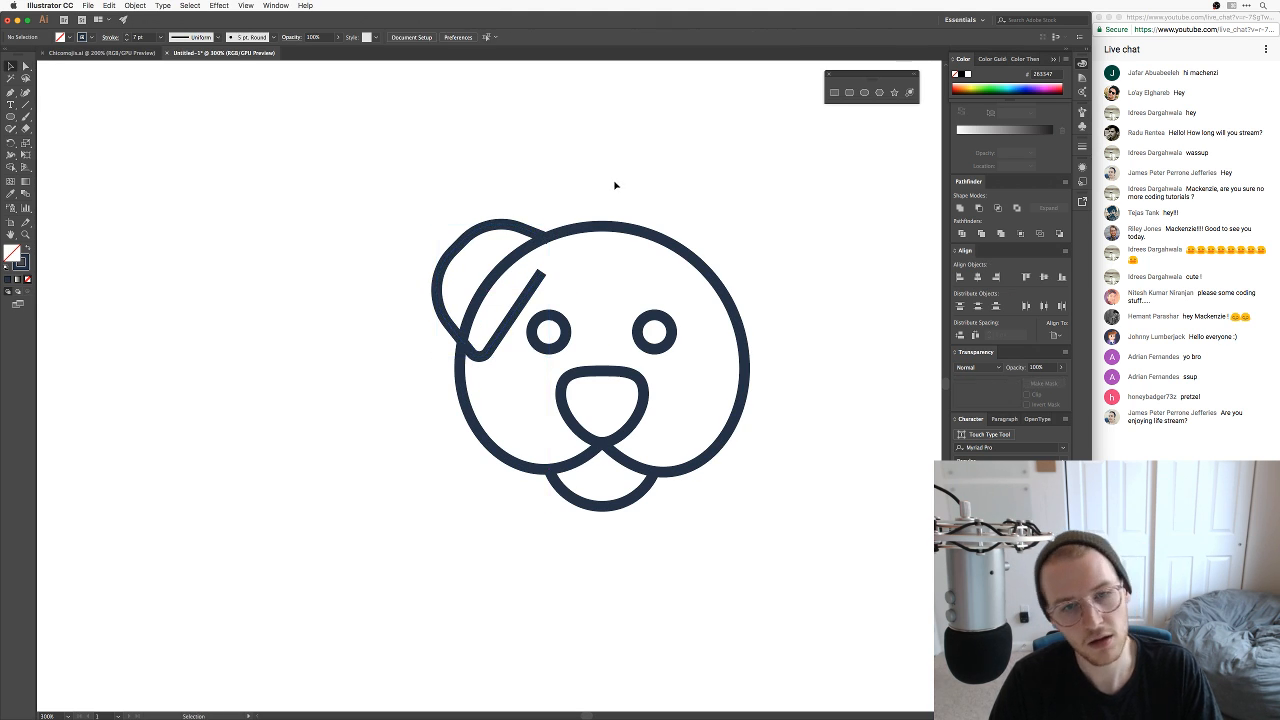
{"action": "key", "text": "super+z"}
{"action": "left_click", "coordinate": [591, 177]}
{"action": "key", "text": "super+z"}
{"action": "key", "text": "super+z"}
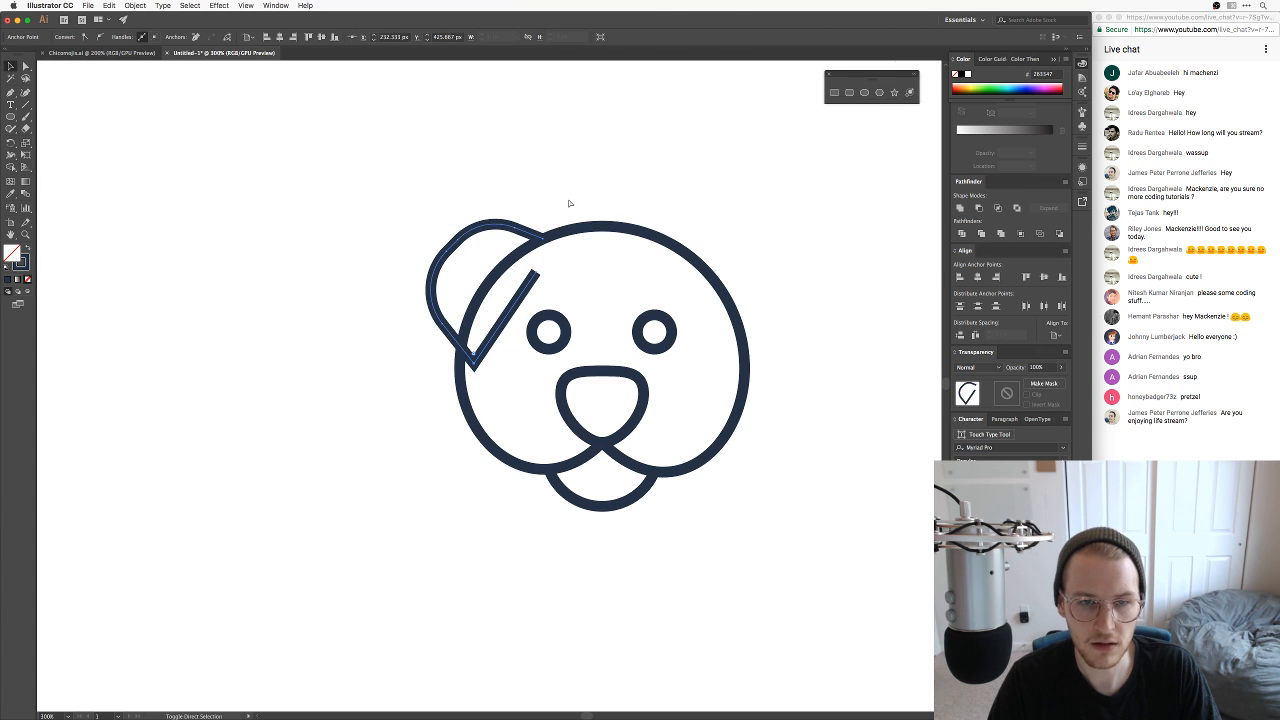
{"action": "key", "text": "super+shift+z"}
{"action": "key", "text": "super+shift+z"}
{"action": "left_click", "coordinate": [590, 198]}
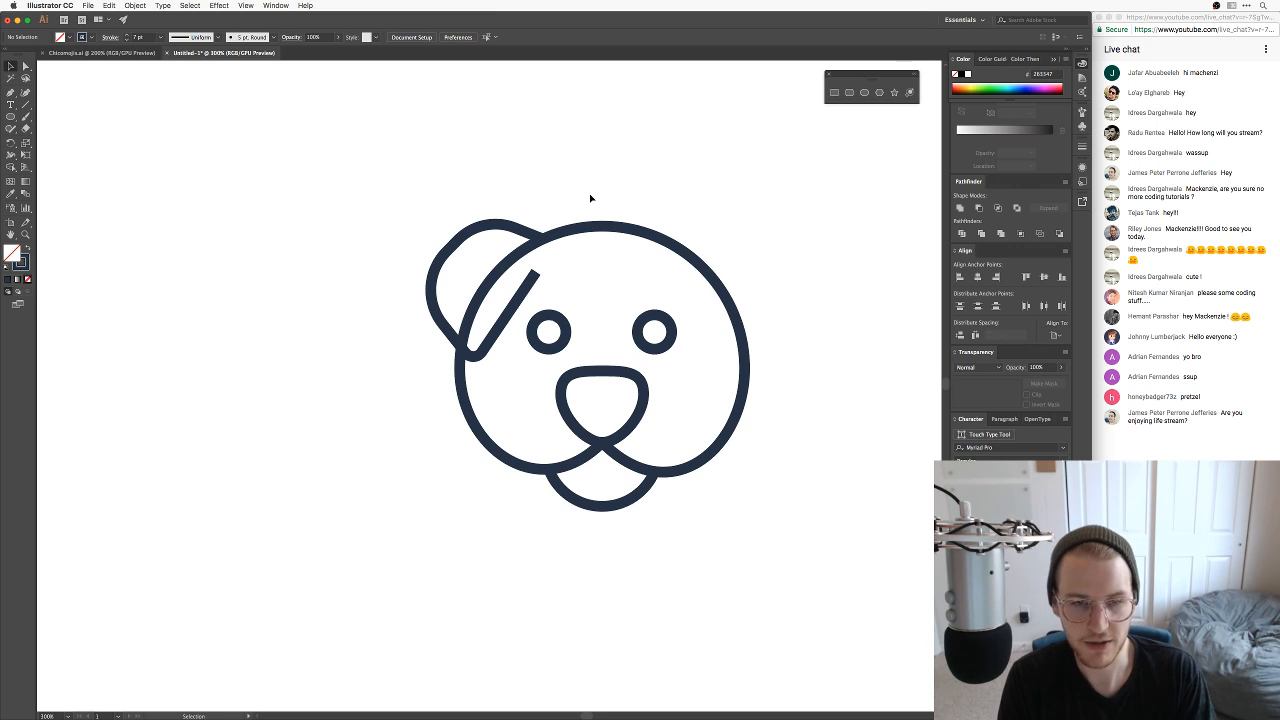
Step: Add two anchor points to the head outline where the left ear crosses it
{"action": "key", "text": "a"}
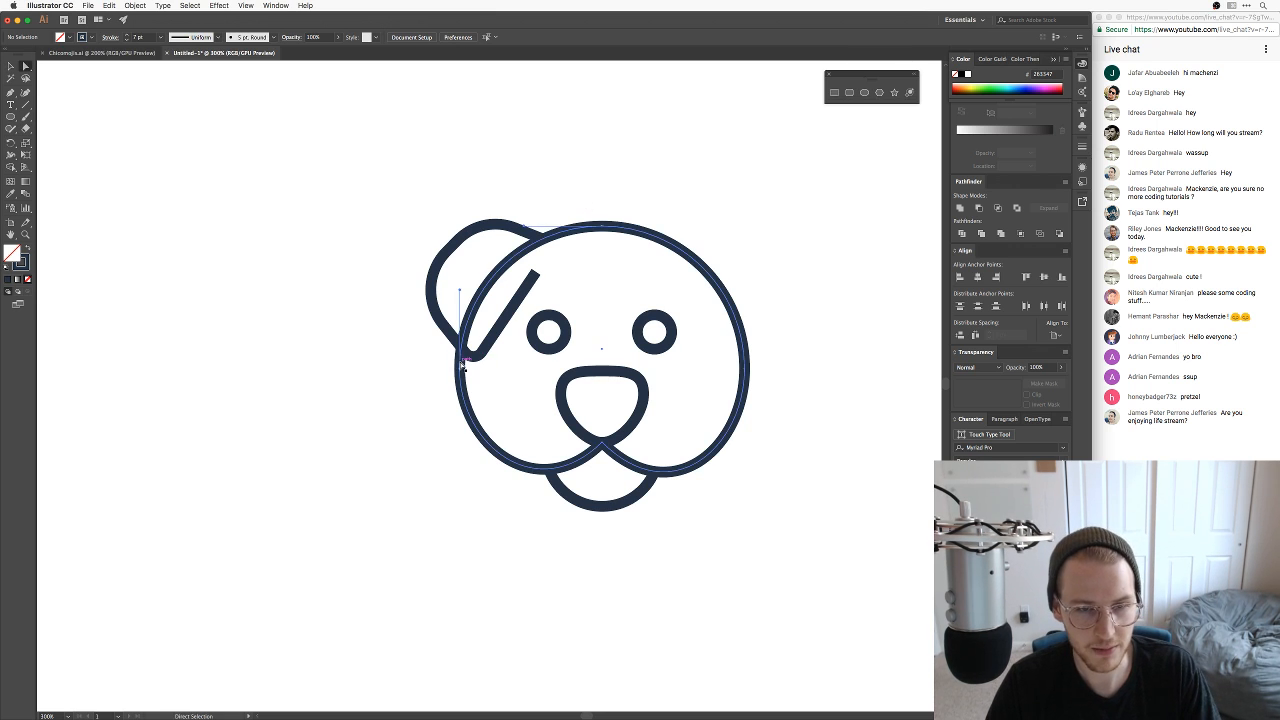
{"action": "left_click", "coordinate": [462, 351]}
{"action": "key", "text": "plus"}
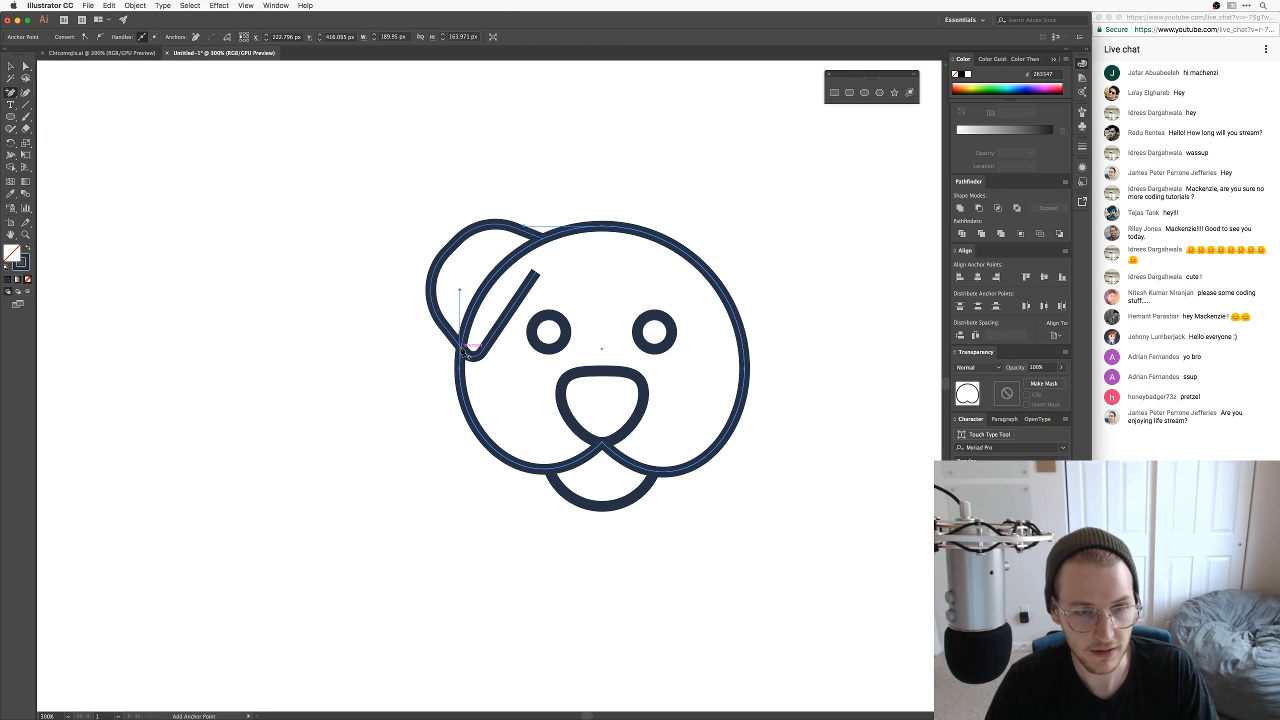
{"action": "left_click", "coordinate": [541, 243]}
{"action": "key", "text": "a"}
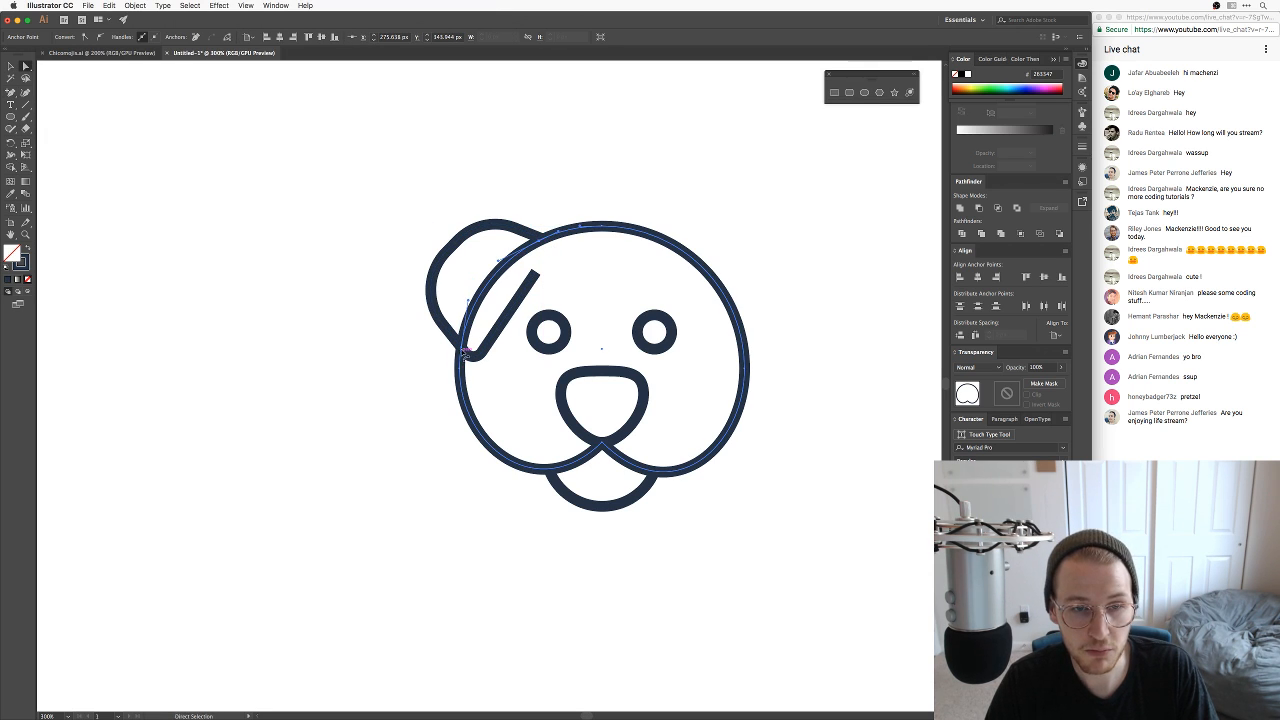
Step: Cut the head outline at the two new anchor points and delete the segment running through the left ear
{"action": "left_click", "coordinate": [463, 351]}
{"action": "left_click", "coordinate": [540, 242], "text": "shift"}
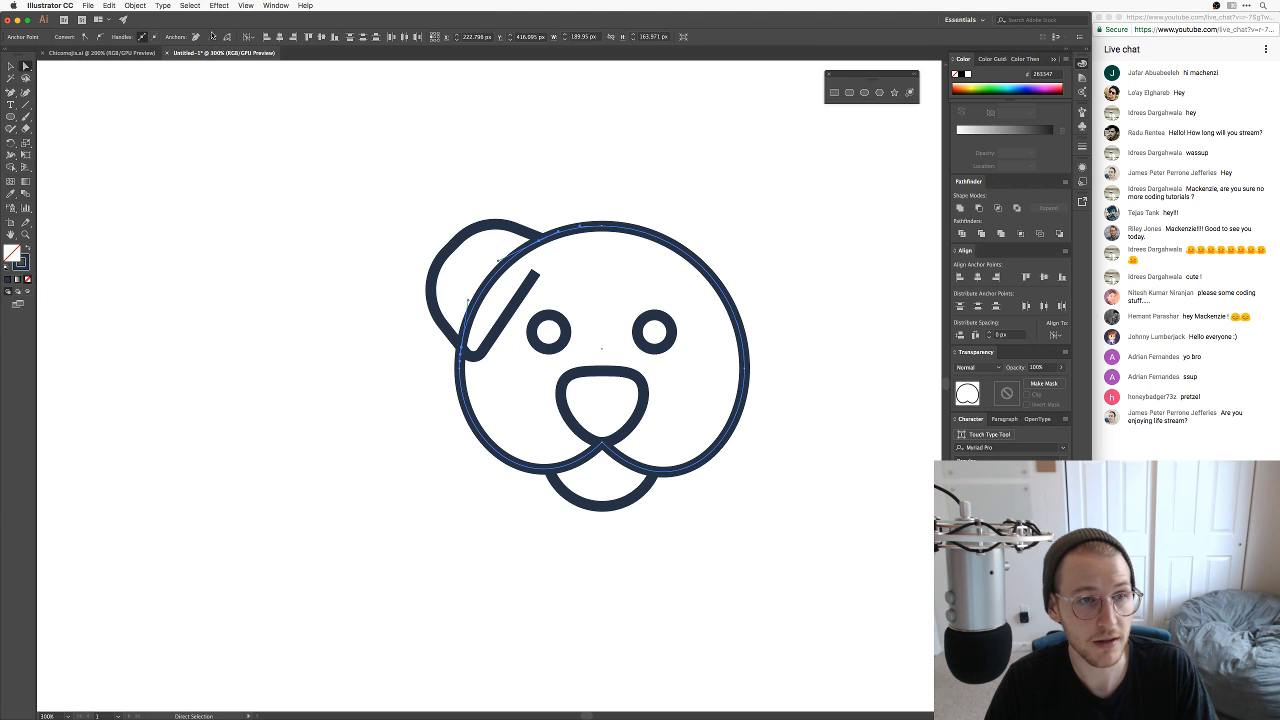
{"action": "left_click", "coordinate": [227, 37]}
{"action": "left_click", "coordinate": [521, 175]}
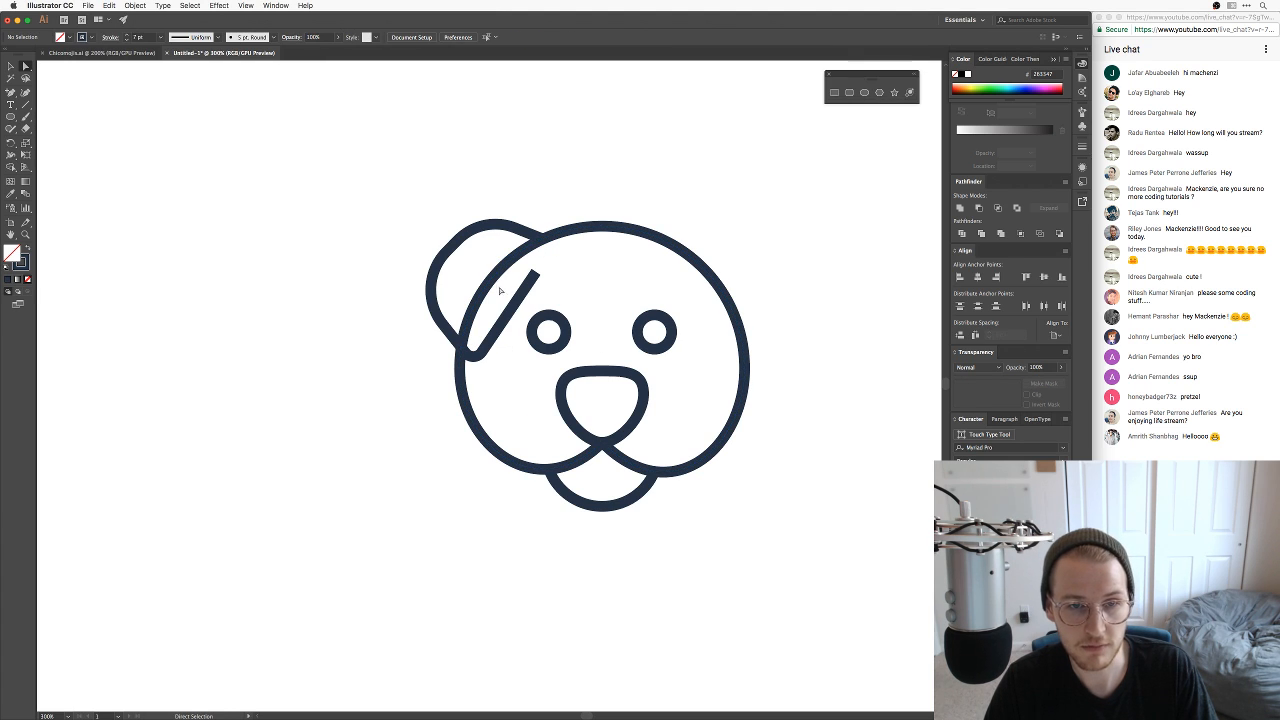
{"action": "left_click", "coordinate": [497, 285]}
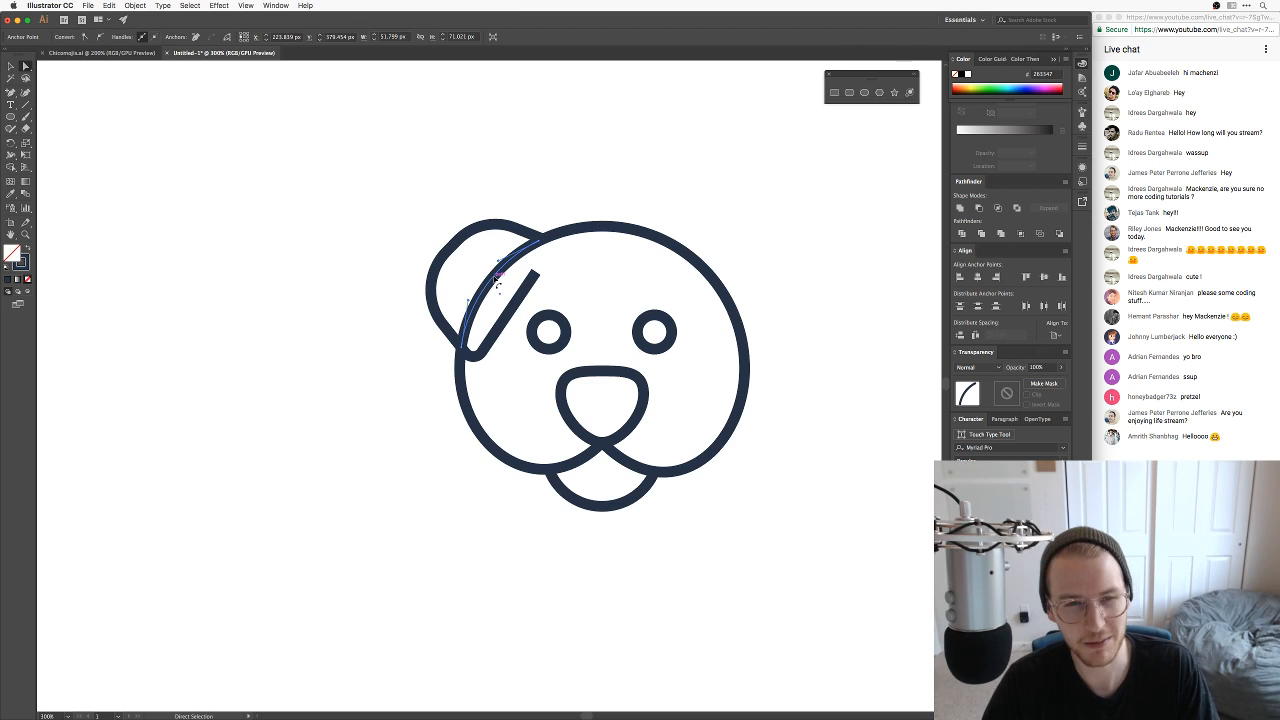
{"action": "left_click", "coordinate": [496, 284]}
{"action": "left_click", "coordinate": [495, 283]}
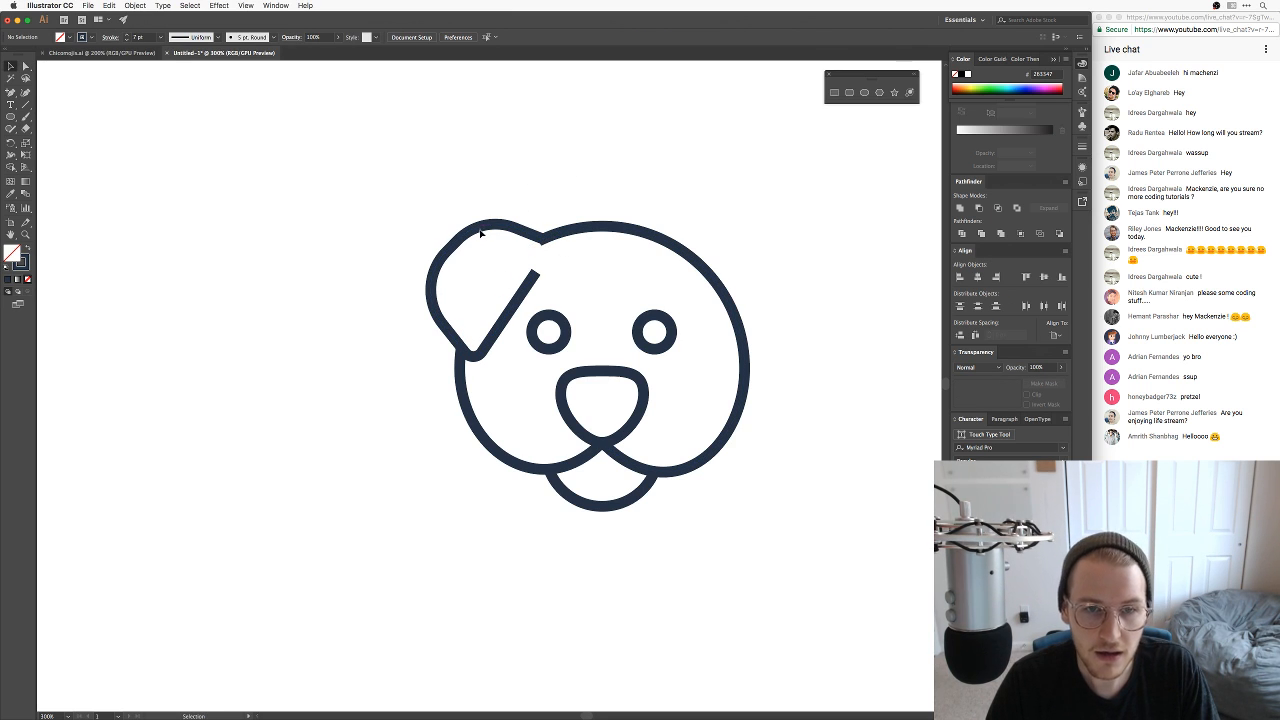
Step: Duplicate the left ear to the other side of the head and reflect the copy across the vertical axis
{"action": "left_click_drag", "start_coordinate": [484, 229], "coordinate": [773, 228]}
{"action": "left_click", "coordinate": [557, 186]}
{"action": "right_click", "coordinate": [773, 228]}
{"action": "mouse_move", "coordinate": [826, 371]}
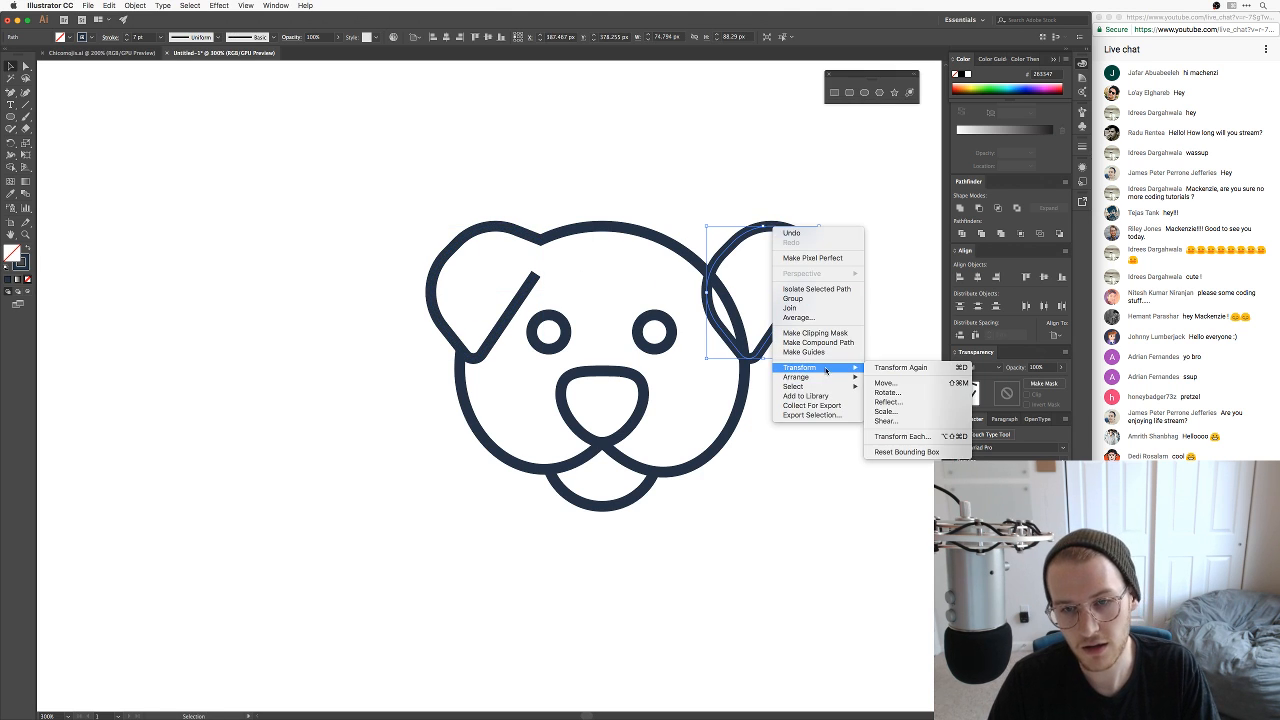
{"action": "left_click", "coordinate": [886, 402]}
{"action": "key", "text": "Return"}
{"action": "left_click", "coordinate": [855, 334]}
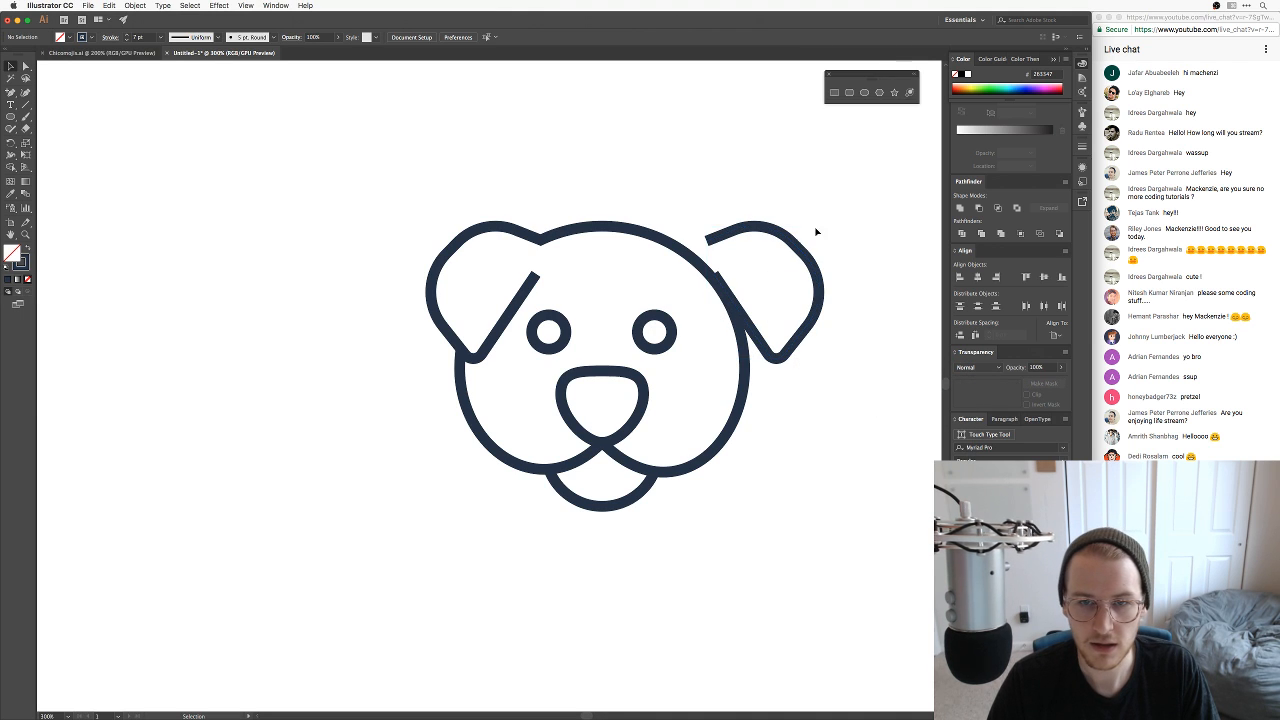
Step: Move the mirrored ear inward onto the head outline so it matches the left ear's placement
{"action": "left_click_drag", "start_coordinate": [784, 246], "coordinate": [756, 250]}
{"action": "left_click", "coordinate": [790, 224]}
{"action": "scroll", "coordinate": [795, 250], "scroll_direction": "down", "scroll_amount": 2}
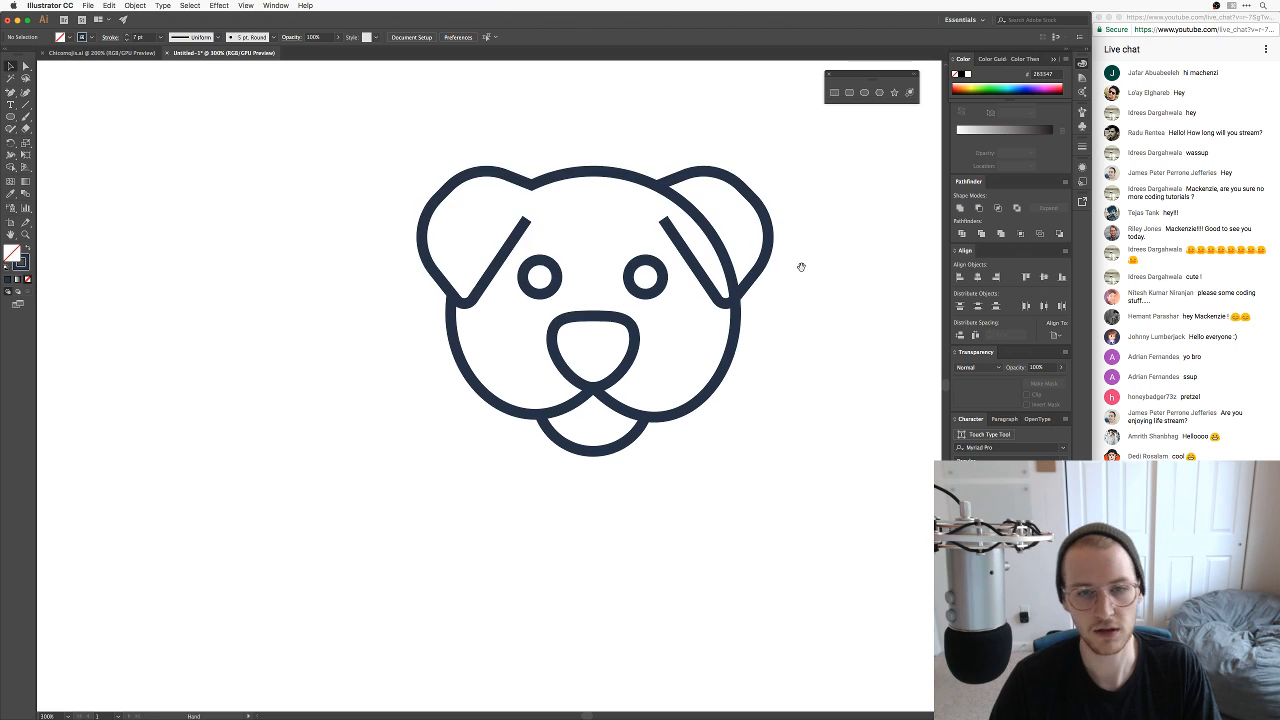
{"action": "key", "text": "super+minus"}
{"action": "key", "text": "super+equal"}
{"action": "key", "text": "super+equal"}
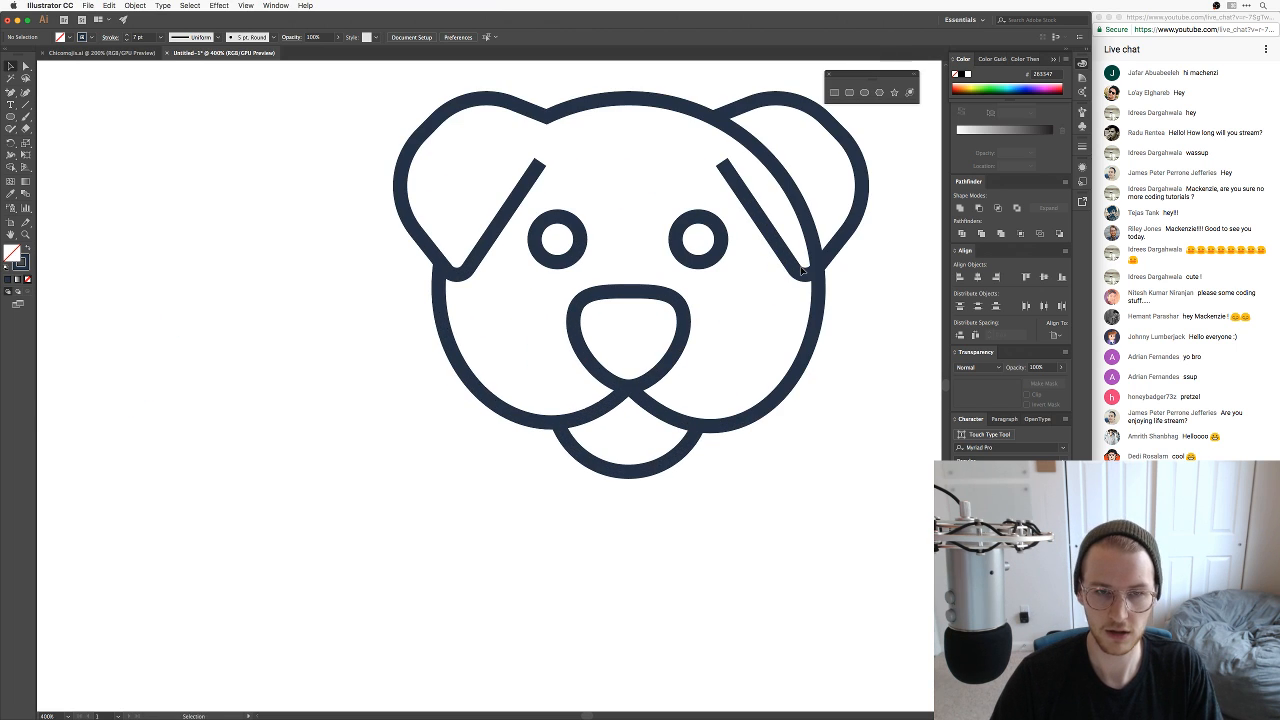
{"action": "left_click_drag", "start_coordinate": [762, 236], "coordinate": [646, 362]}
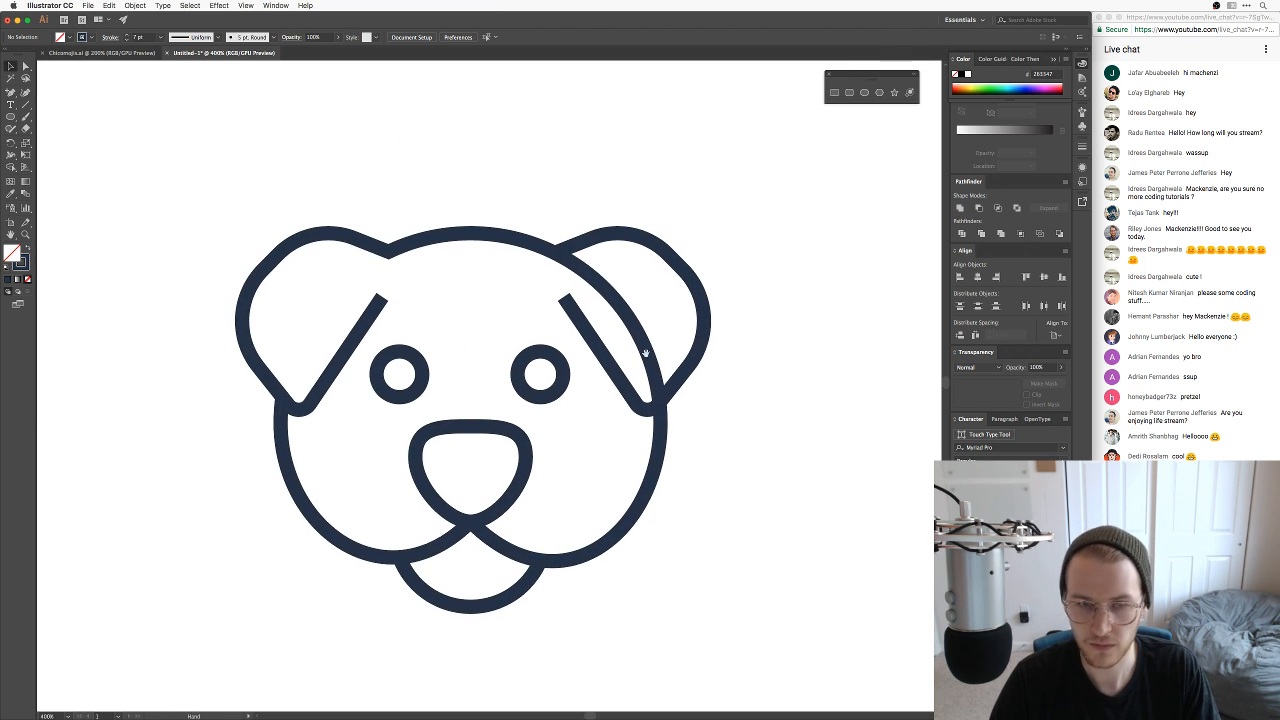
Step: Add two anchor points to the head outline where the mirrored right ear crosses it
{"action": "key", "text": "a"}
{"action": "left_click", "coordinate": [560, 258]}
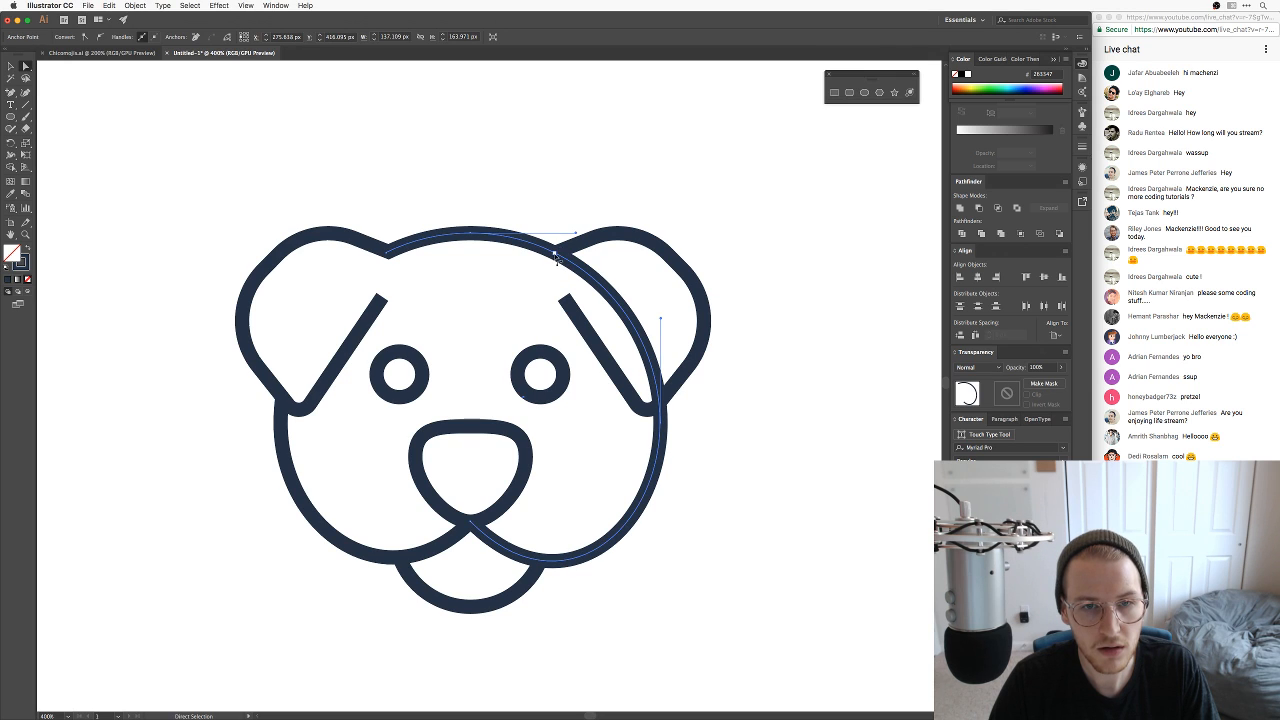
{"action": "key", "text": "plus"}
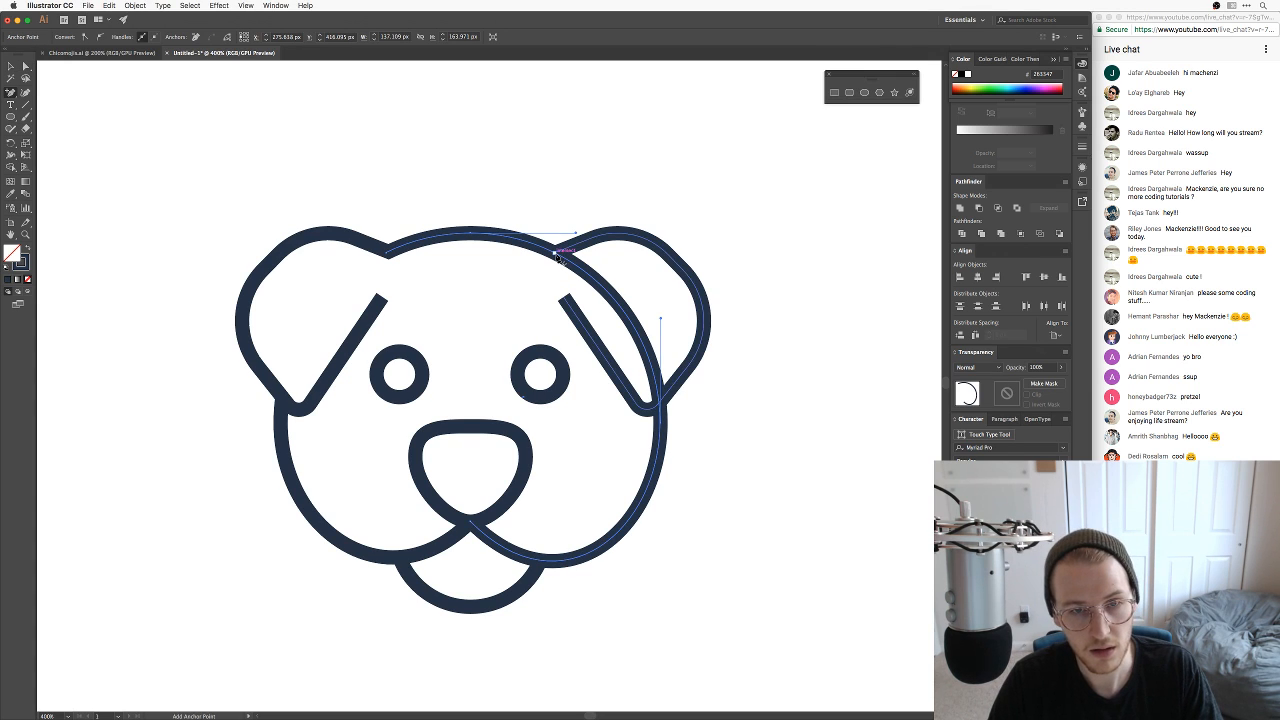
{"action": "left_click", "coordinate": [560, 257]}
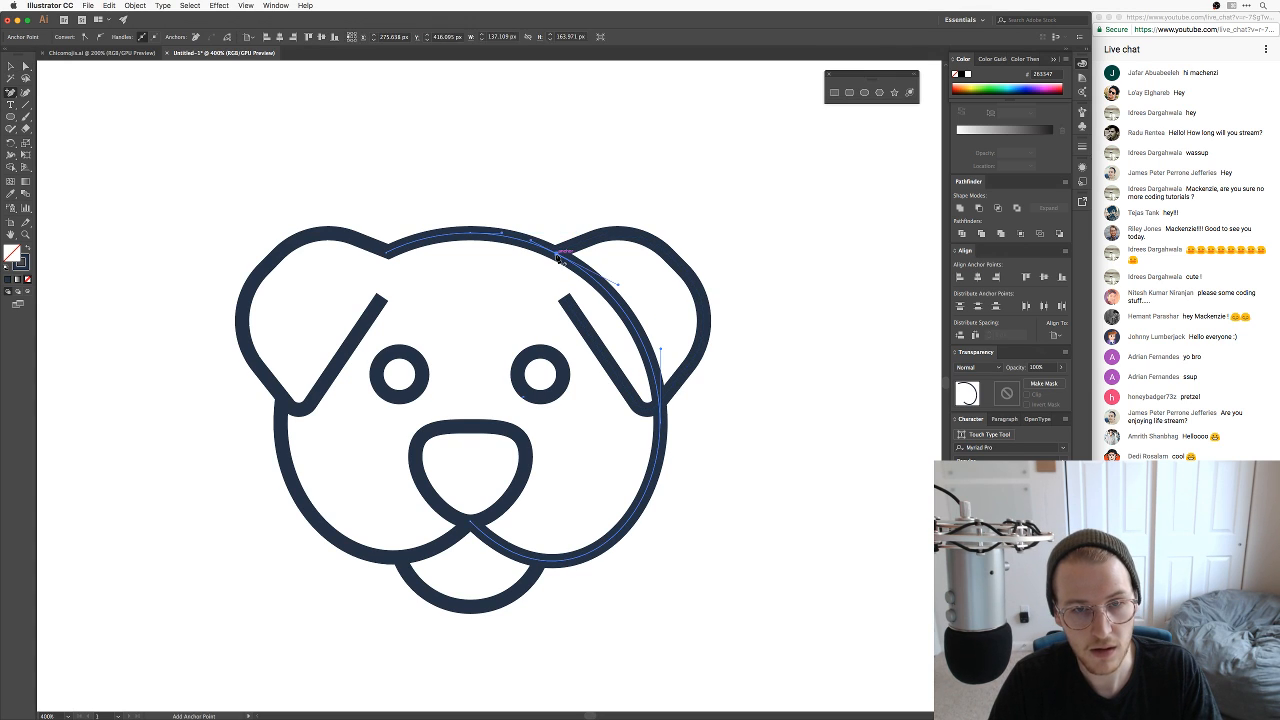
{"action": "left_click", "coordinate": [660, 402]}
Step: Cut the head outline at both new anchor points and delete the segment running through the right ear
{"action": "key", "text": "a"}
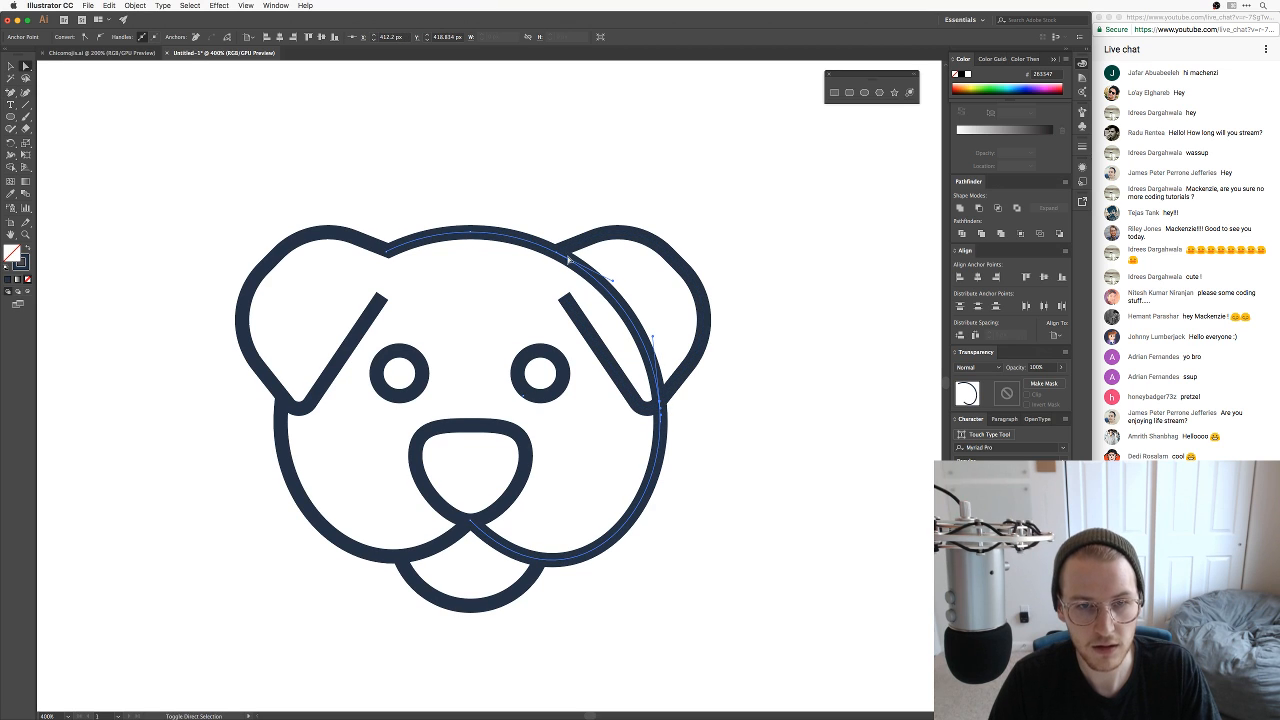
{"action": "left_click", "coordinate": [556, 252], "text": "shift"}
{"action": "left_click", "coordinate": [228, 38]}
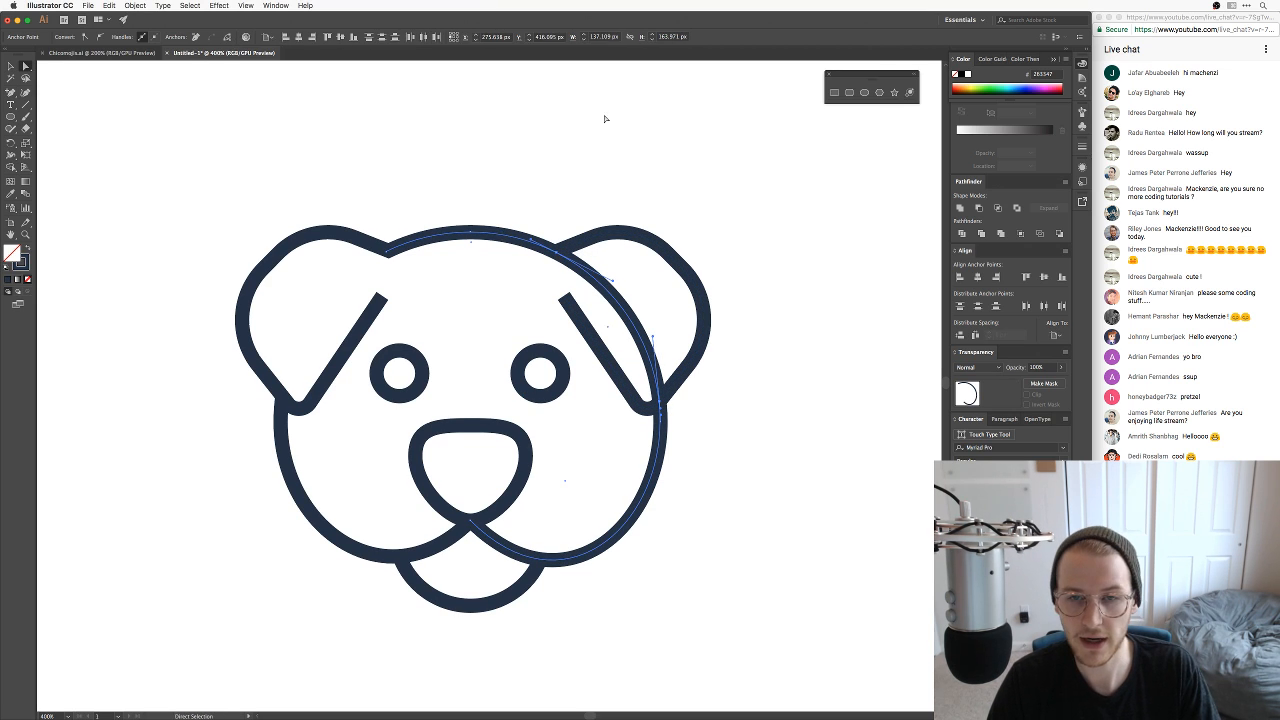
{"action": "left_click", "coordinate": [625, 290]}
{"action": "key", "text": "Delete"}
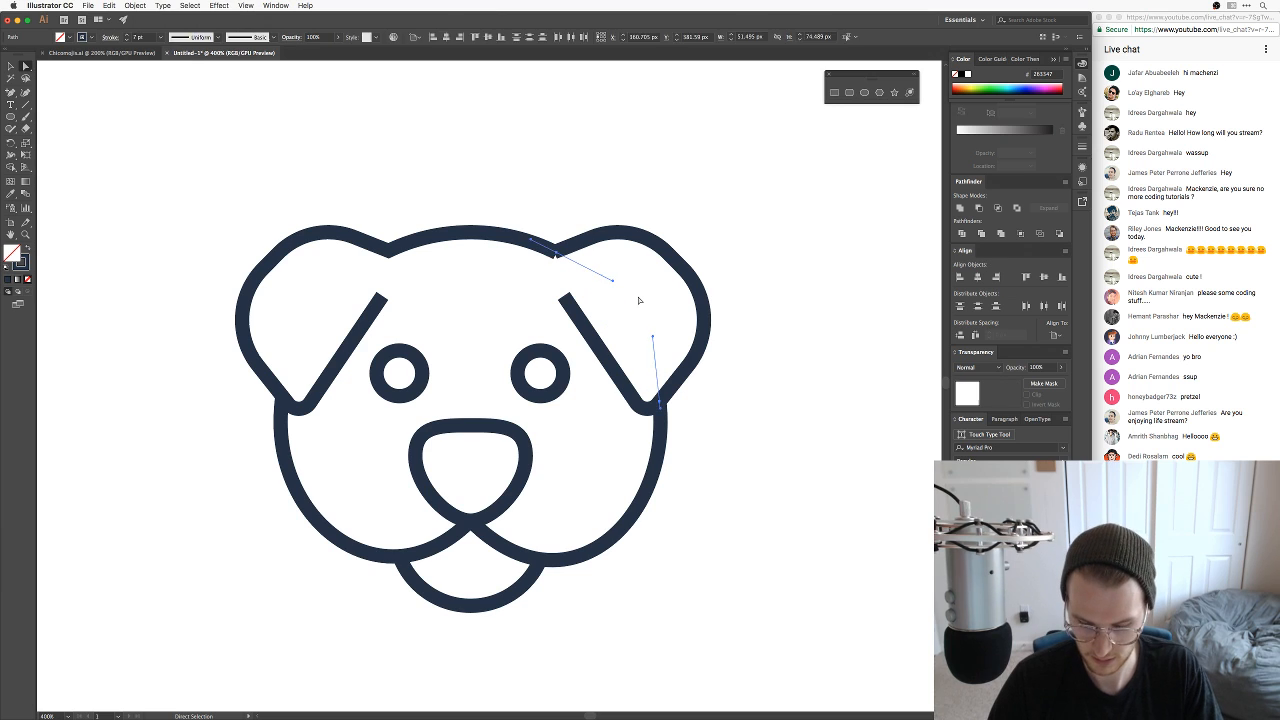
{"action": "key", "text": "XF86AudioLowerVolume"}
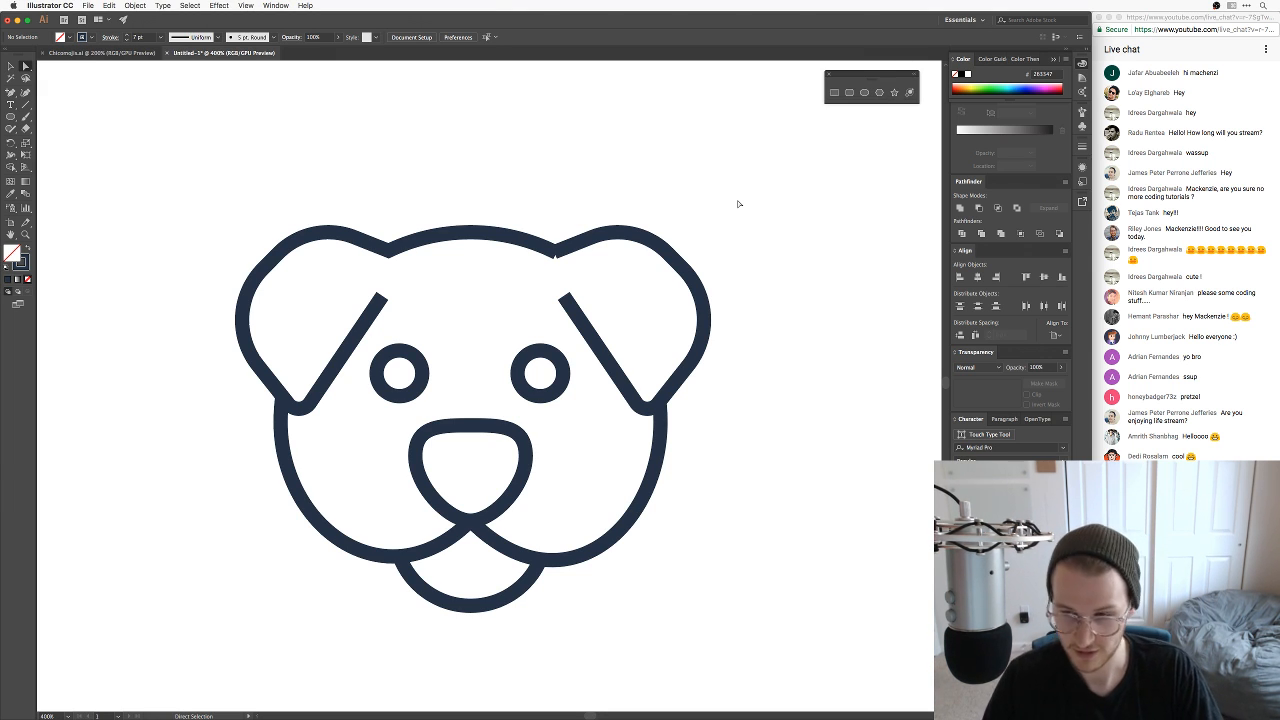
Step: Compare the overall dog face drawing with the reference photo in Preview, and return to Illustrator
{"action": "key", "text": "super+minus"}
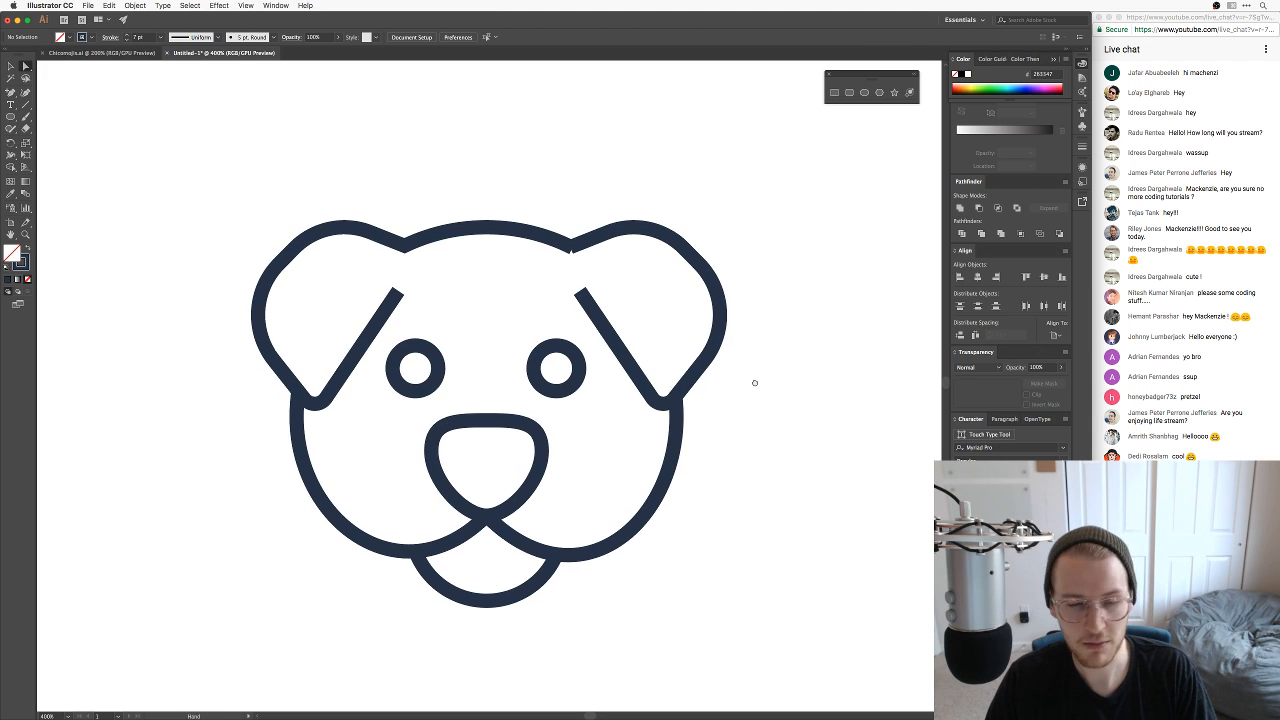
{"action": "key", "text": "super+Tab"}
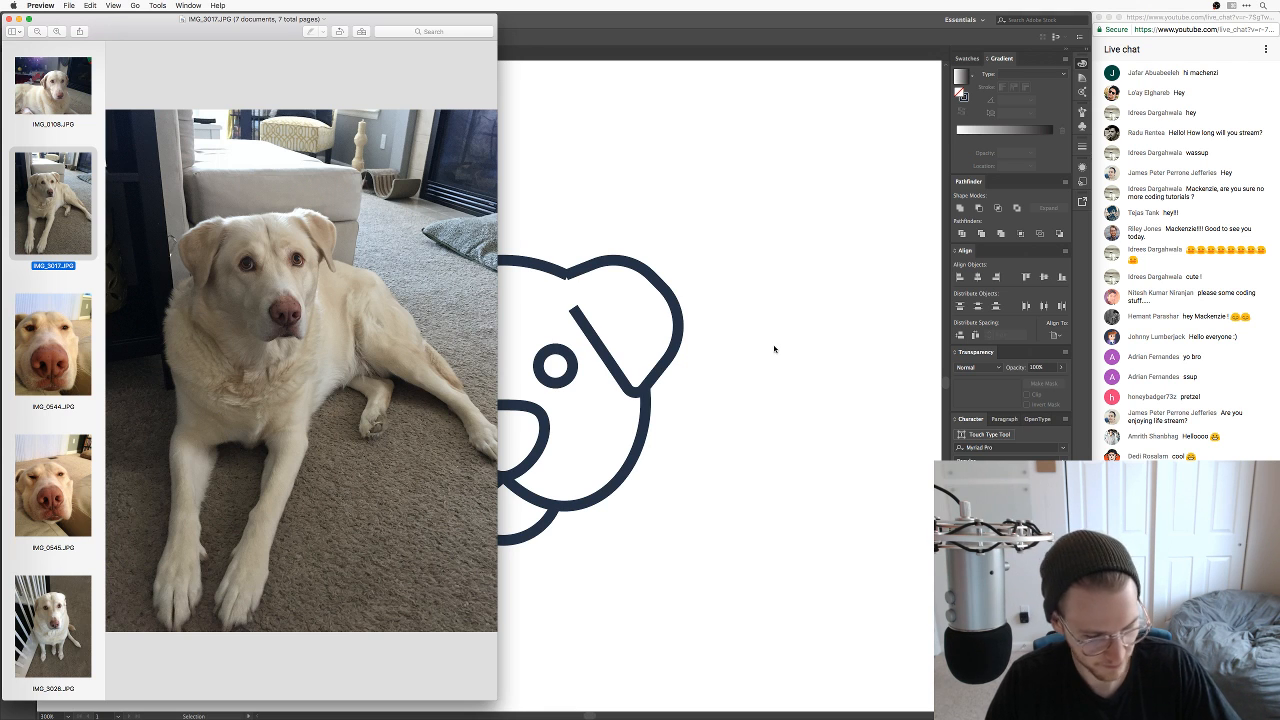
{"action": "key", "text": "super+Tab"}
{"action": "left_click_drag", "start_coordinate": [693, 435], "coordinate": [775, 413]}
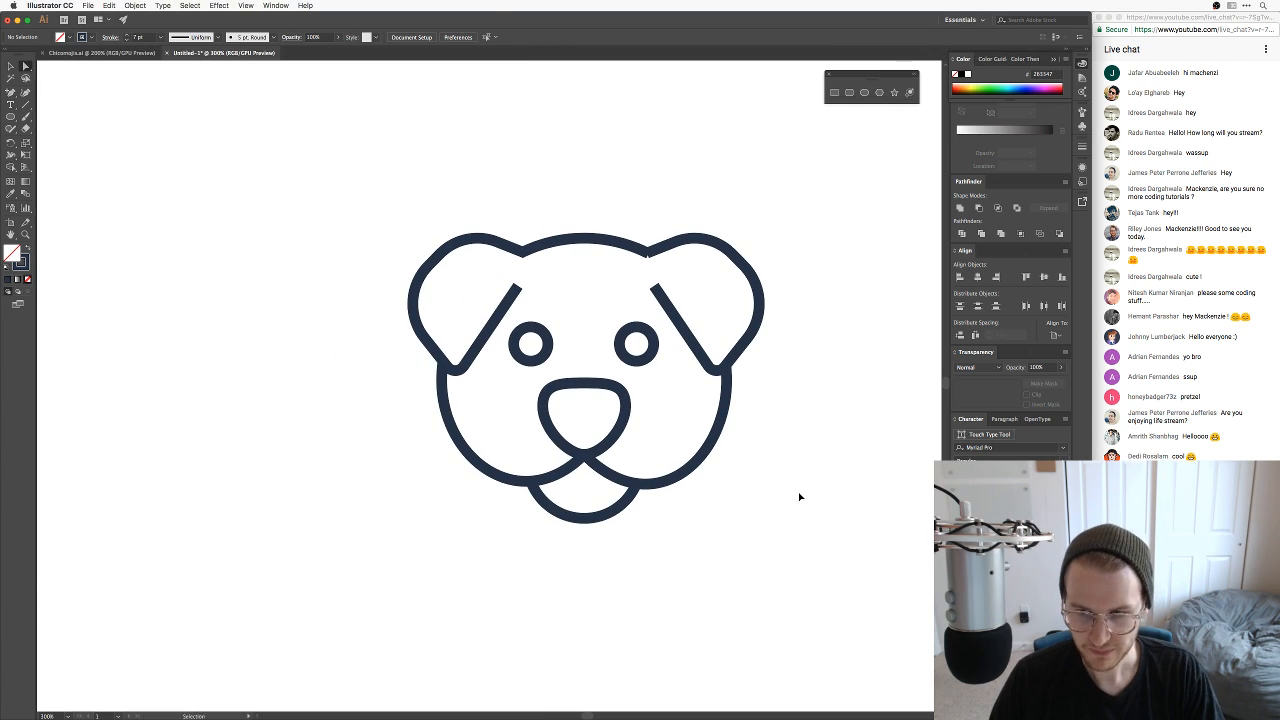
{"action": "key", "text": "super+Tab"}
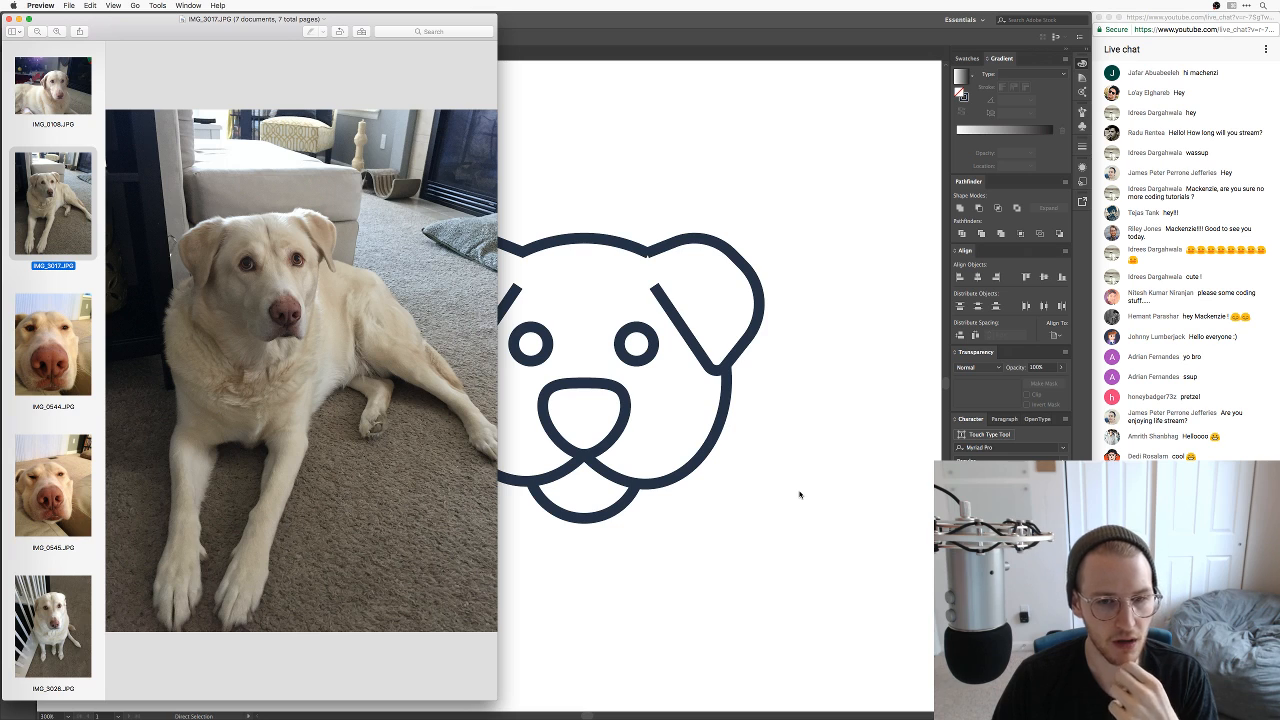
{"action": "key", "text": "super+Tab"}
Step: Scale the tongue arc down to about 37 px wide, tucked centrally under the mouth
{"action": "key", "text": "super+equal"}
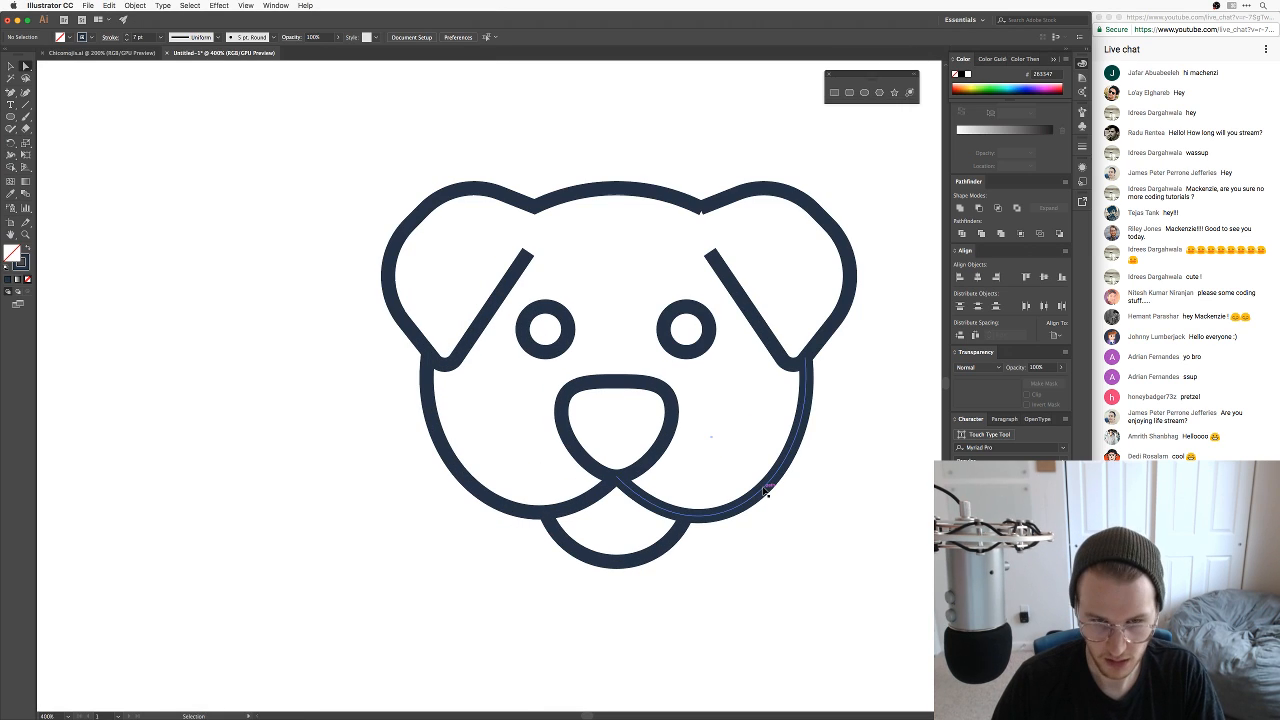
{"action": "left_click_drag", "start_coordinate": [737, 551], "coordinate": [739, 510]}
{"action": "key", "text": "v"}
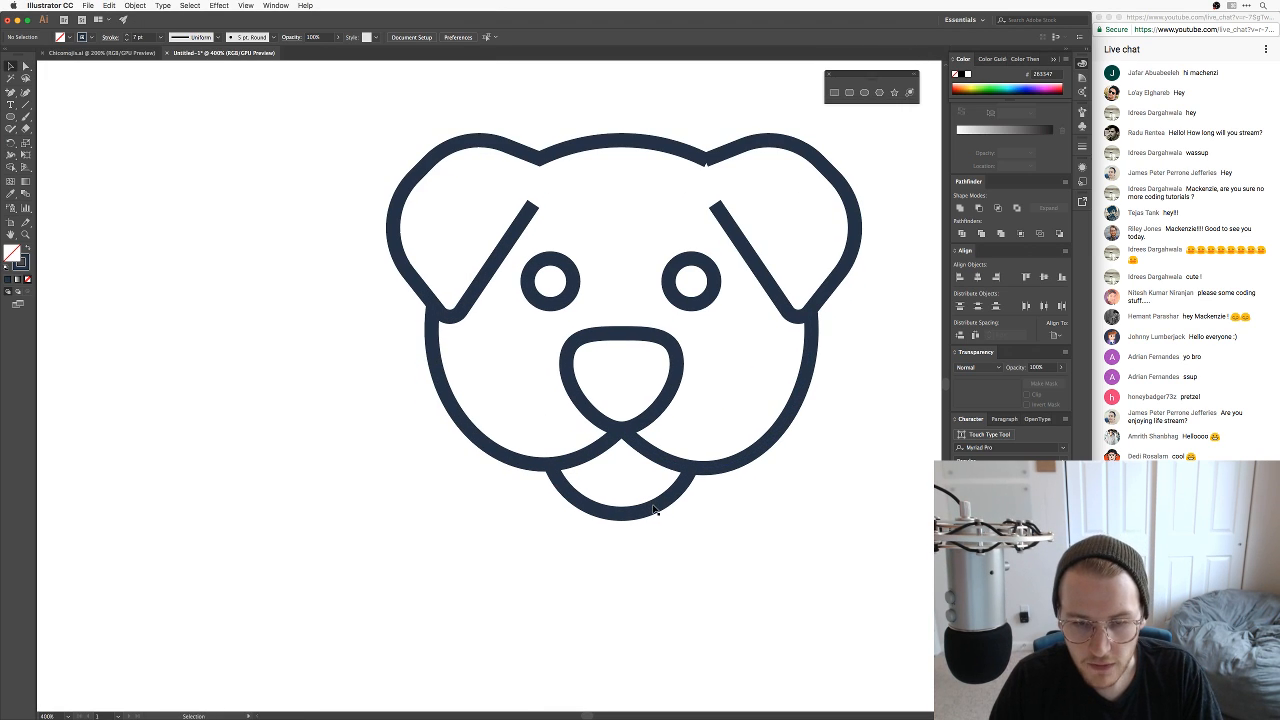
{"action": "left_click", "coordinate": [652, 510]}
{"action": "left_click_drag", "start_coordinate": [697, 467], "coordinate": [637, 482]}
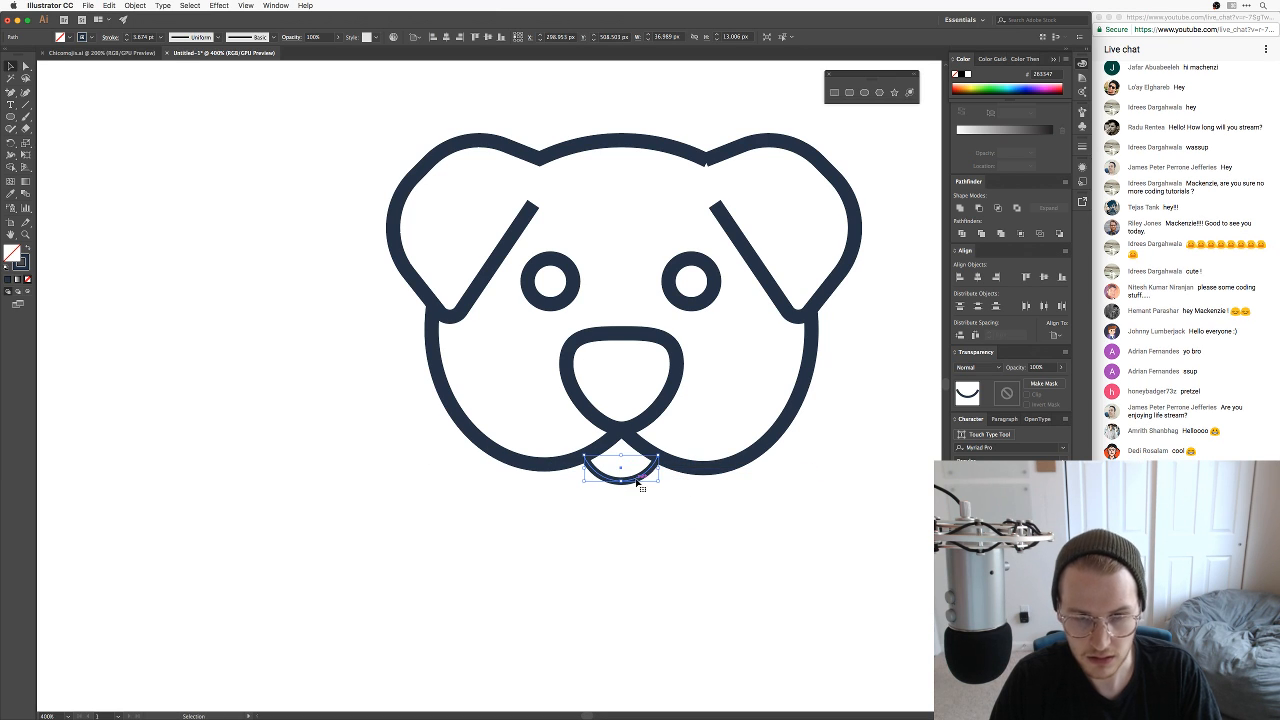
{"action": "key", "text": "a"}
{"action": "left_click", "coordinate": [709, 517]}
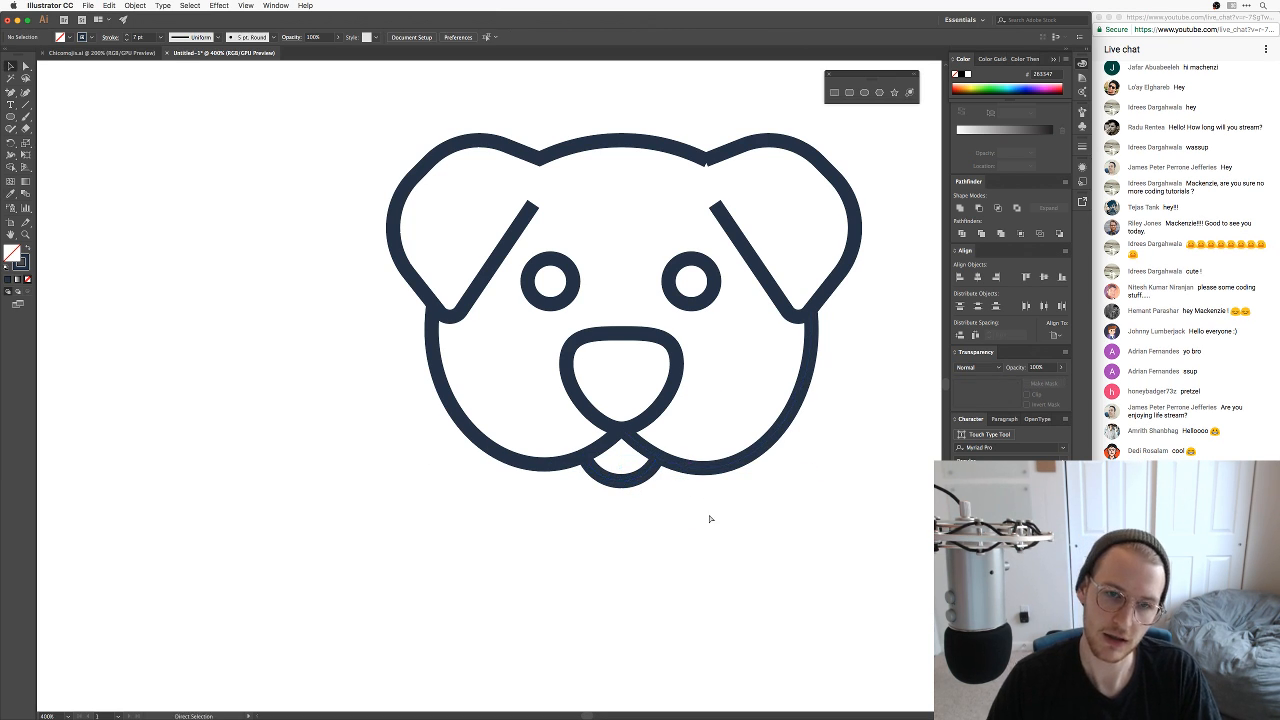
Step: Examine the cheek outline and the face proportions against the dog reference photos, including IMG_0108.JPG
{"action": "key", "text": "ctrl+minus"}
{"action": "key", "text": "ctrl+minus"}
{"action": "key", "text": "ctrl+plus"}
{"action": "key", "text": "ctrl+plus"}
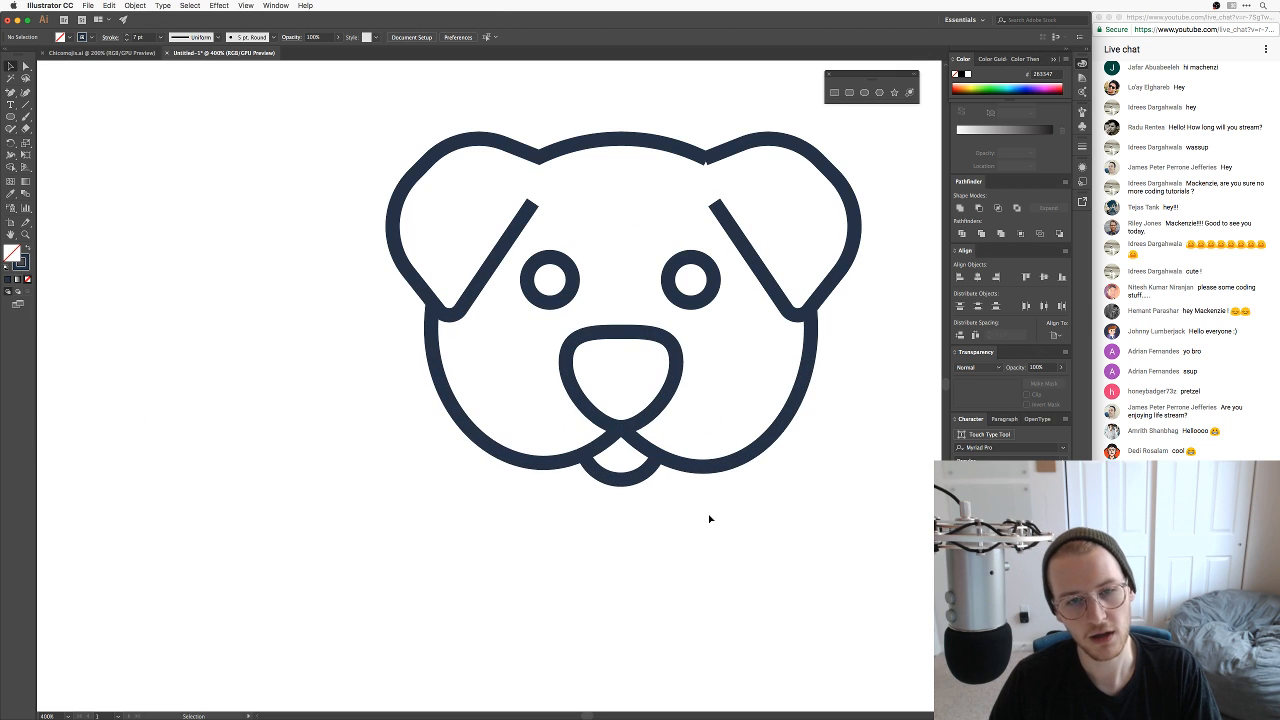
{"action": "key", "text": "a"}
{"action": "left_click", "coordinate": [411, 426]}
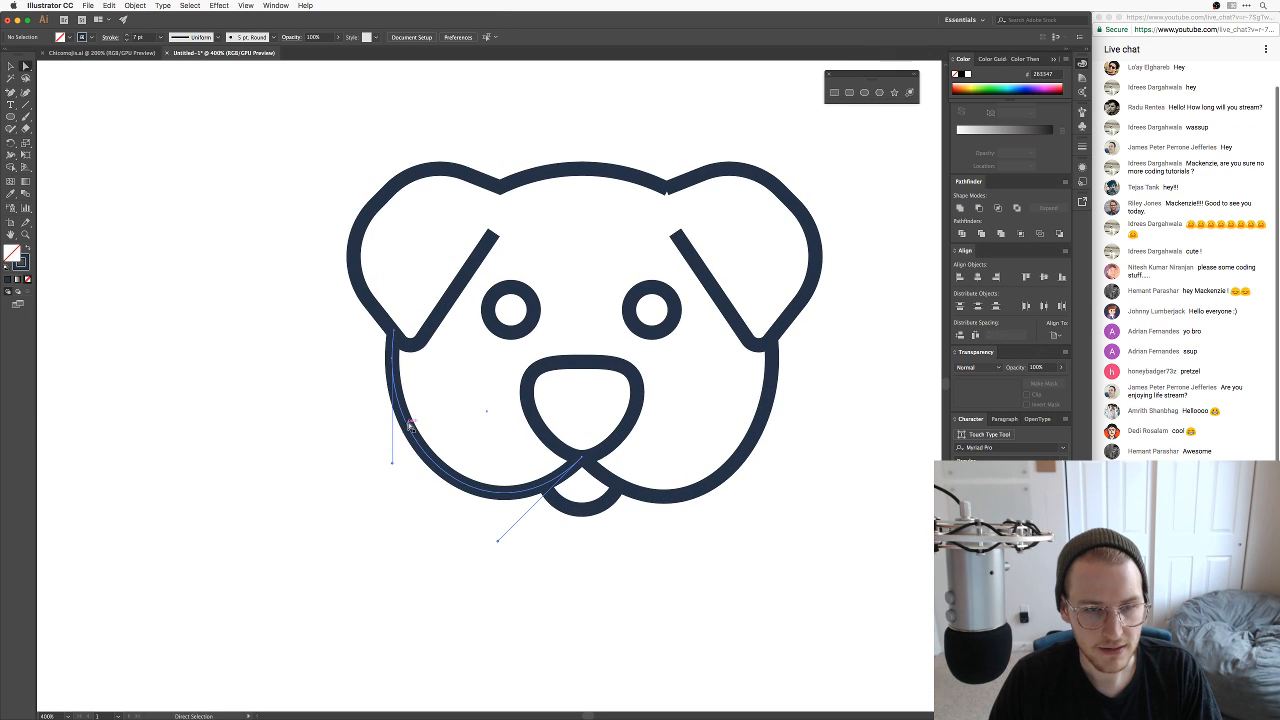
{"action": "left_click", "coordinate": [774, 464]}
{"action": "key", "text": "v"}
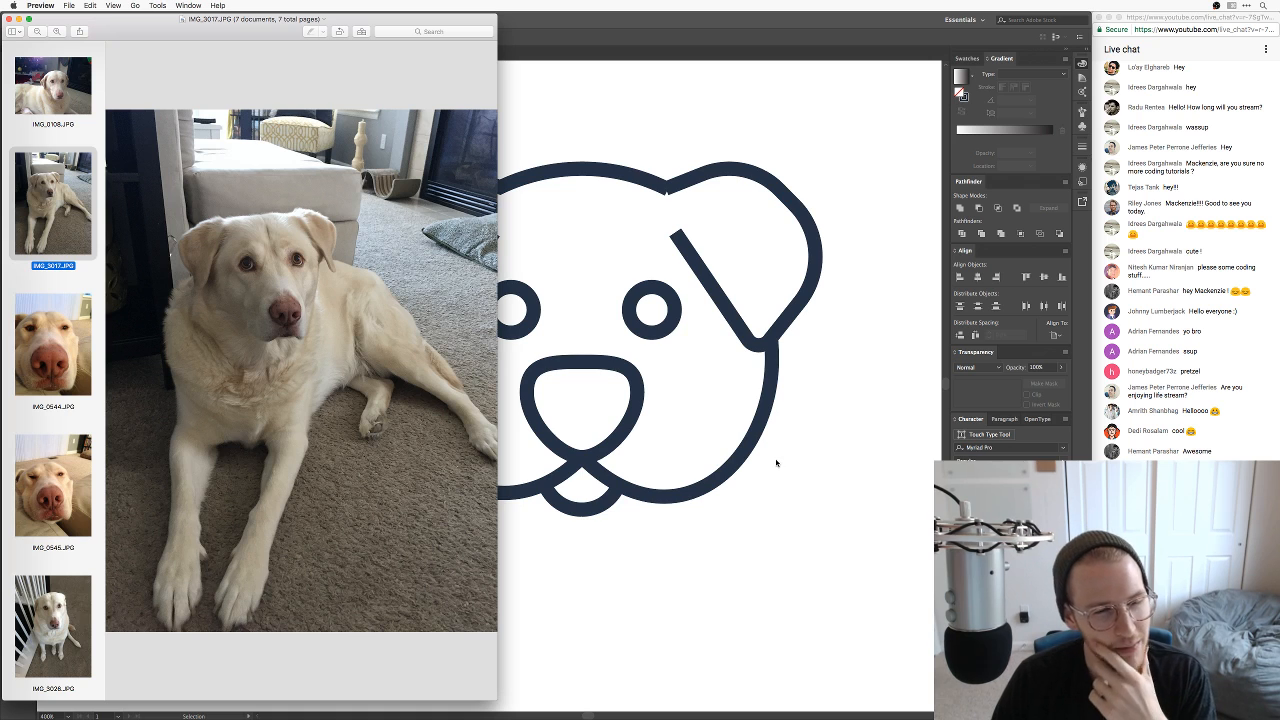
{"action": "key", "text": "Up"}
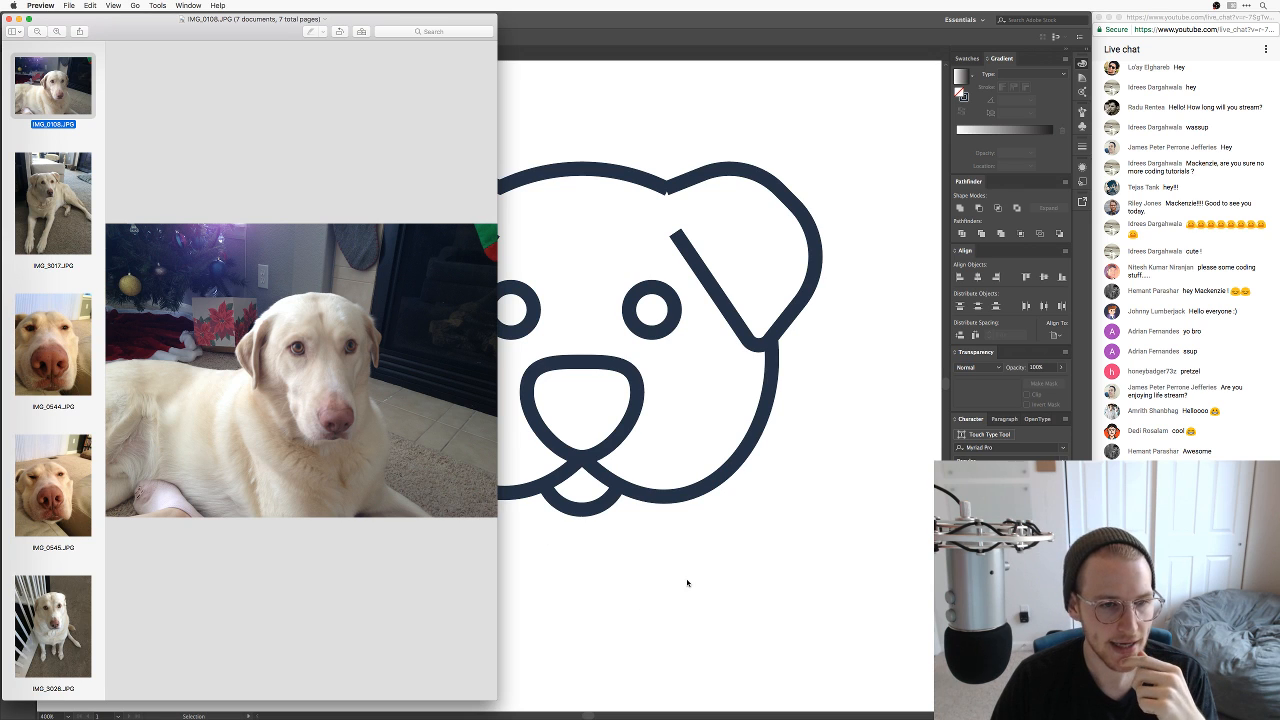
{"action": "left_click", "coordinate": [751, 546]}
Step: Try shifting the right ear slightly inward where it meets the head outline, and undo the shift
{"action": "left_click_drag", "start_coordinate": [793, 337], "coordinate": [756, 436]}
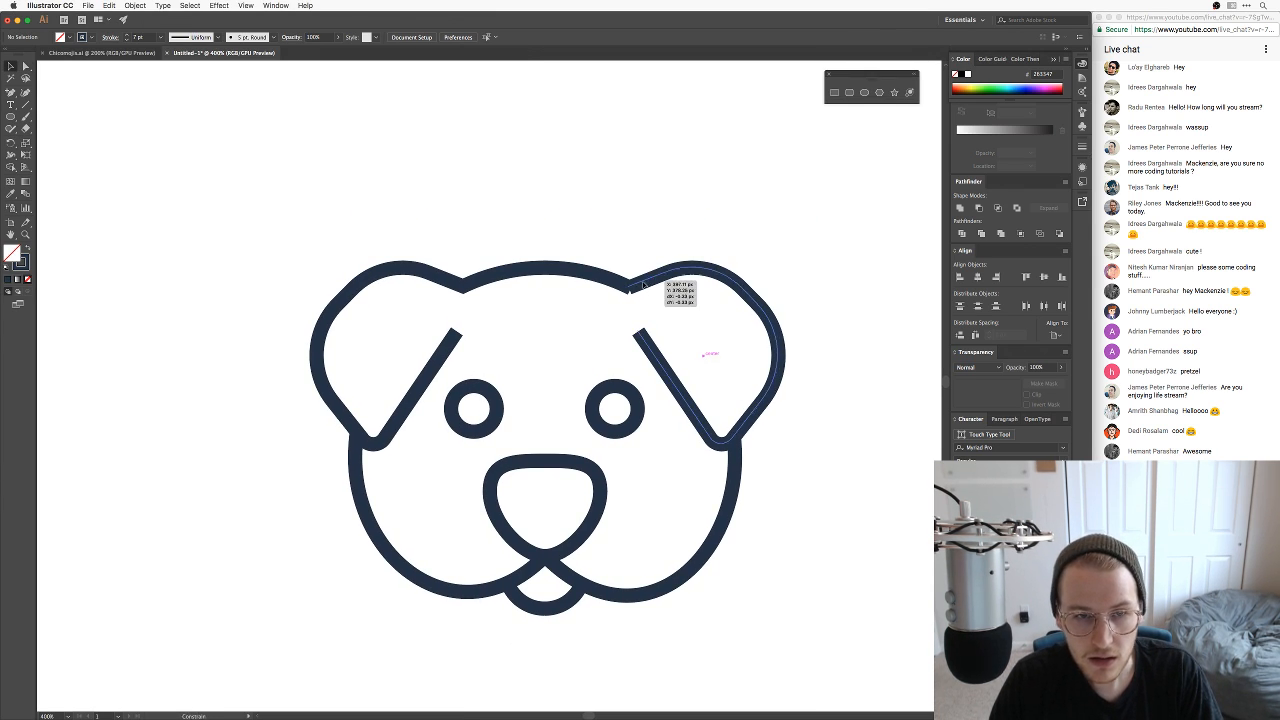
{"action": "left_click", "coordinate": [662, 280]}
{"action": "left_click", "coordinate": [818, 458]}
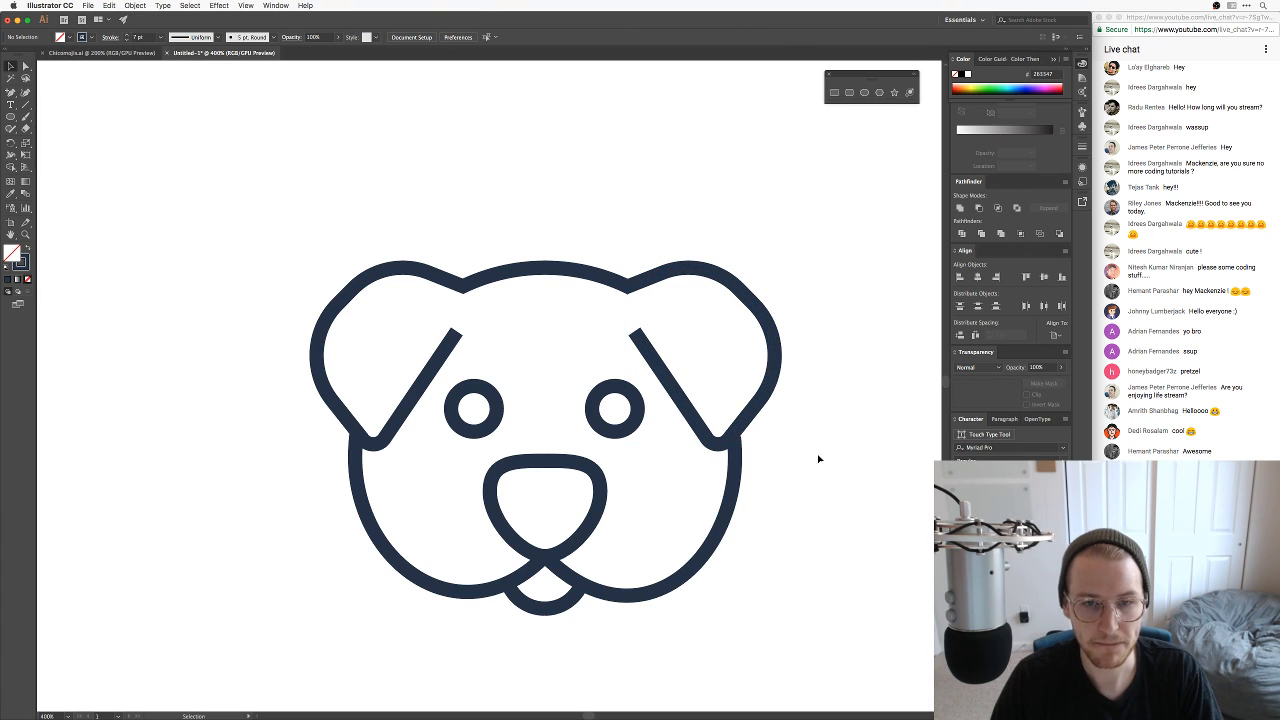
{"action": "key", "text": "super+z"}
{"action": "left_click", "coordinate": [801, 469]}
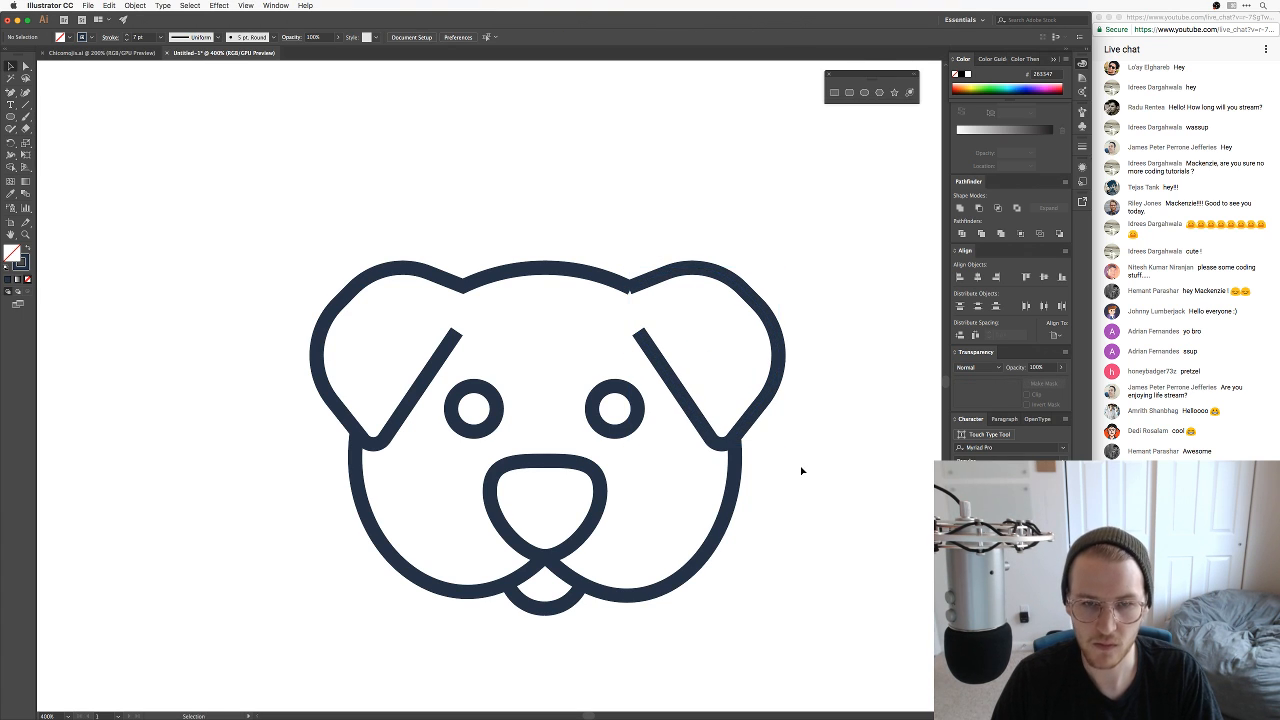
Step: Select the whole dog face and move it closer to the blue cat emoji
{"action": "key", "text": "super+minus"}
{"action": "key", "text": "super+minus"}
{"action": "key", "text": "super+minus"}
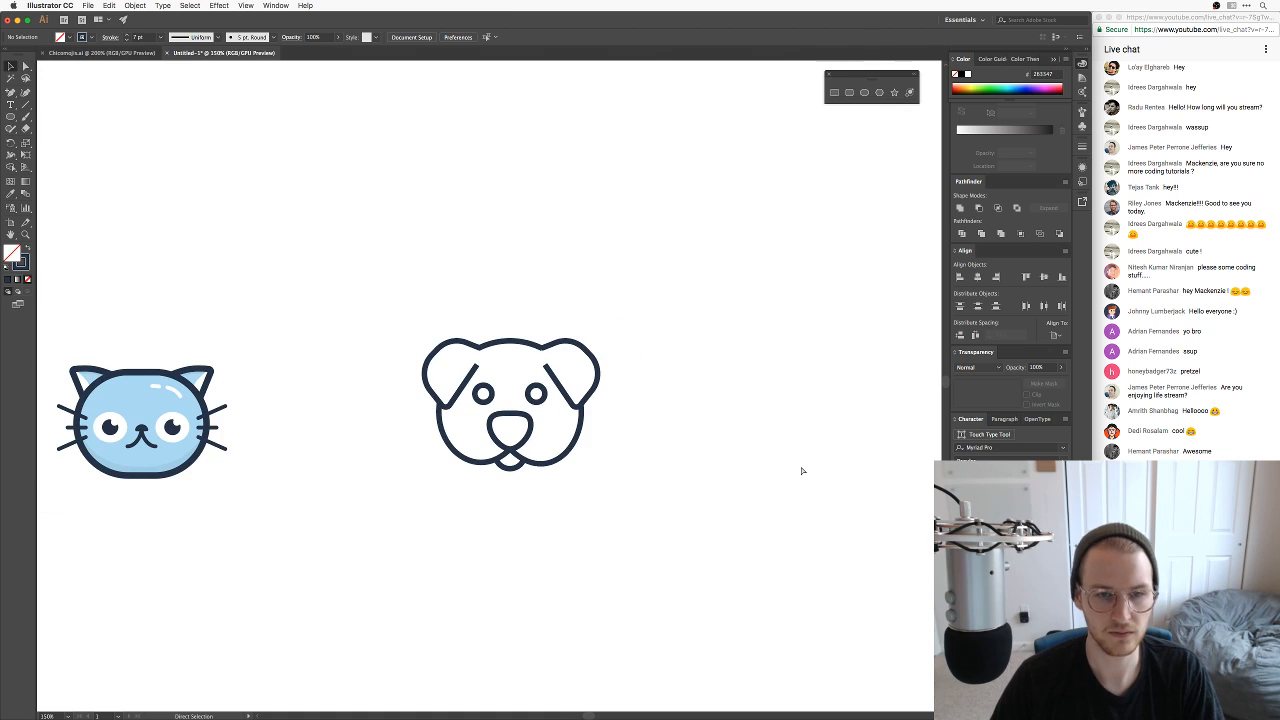
{"action": "left_click_drag", "start_coordinate": [782, 468], "coordinate": [862, 433]}
{"action": "left_click_drag", "start_coordinate": [740, 506], "coordinate": [451, 250]}
{"action": "left_click_drag", "start_coordinate": [592, 420], "coordinate": [486, 436]}
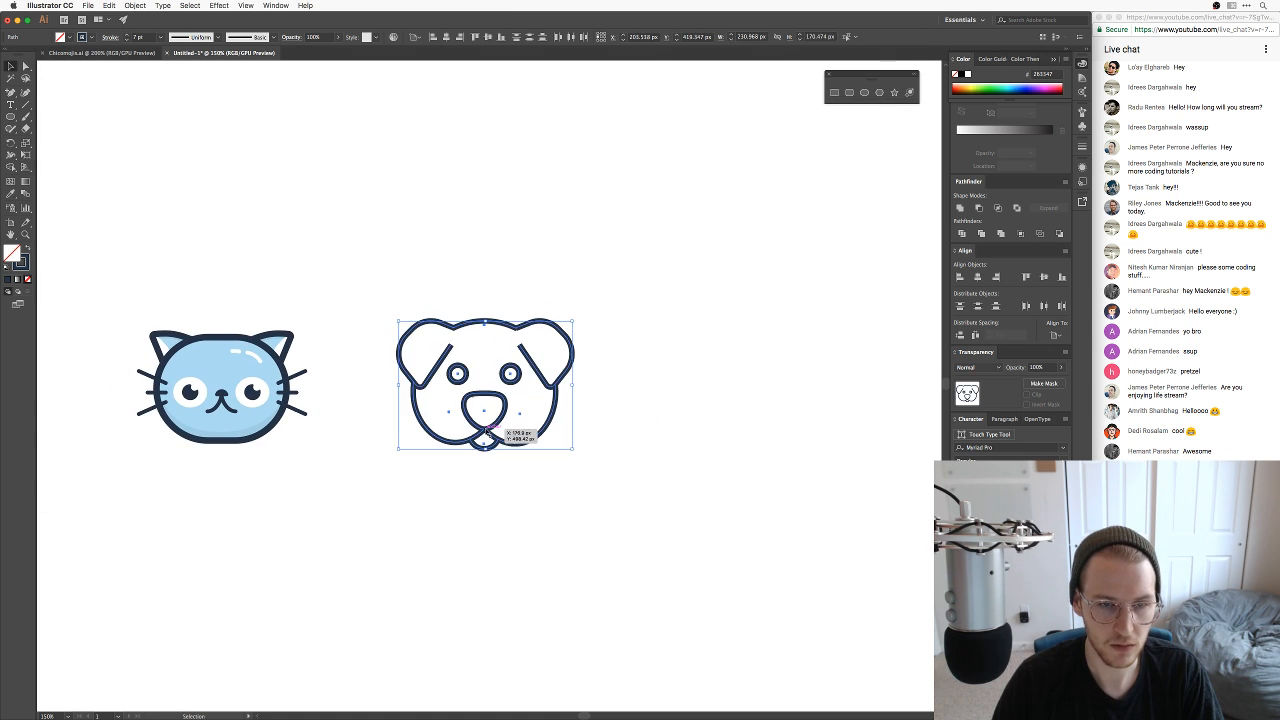
Step: Set the stroke of all dog face outlines to 9 pt with round caps
{"action": "left_click", "coordinate": [126, 36]}
{"action": "left_click", "coordinate": [126, 36]}
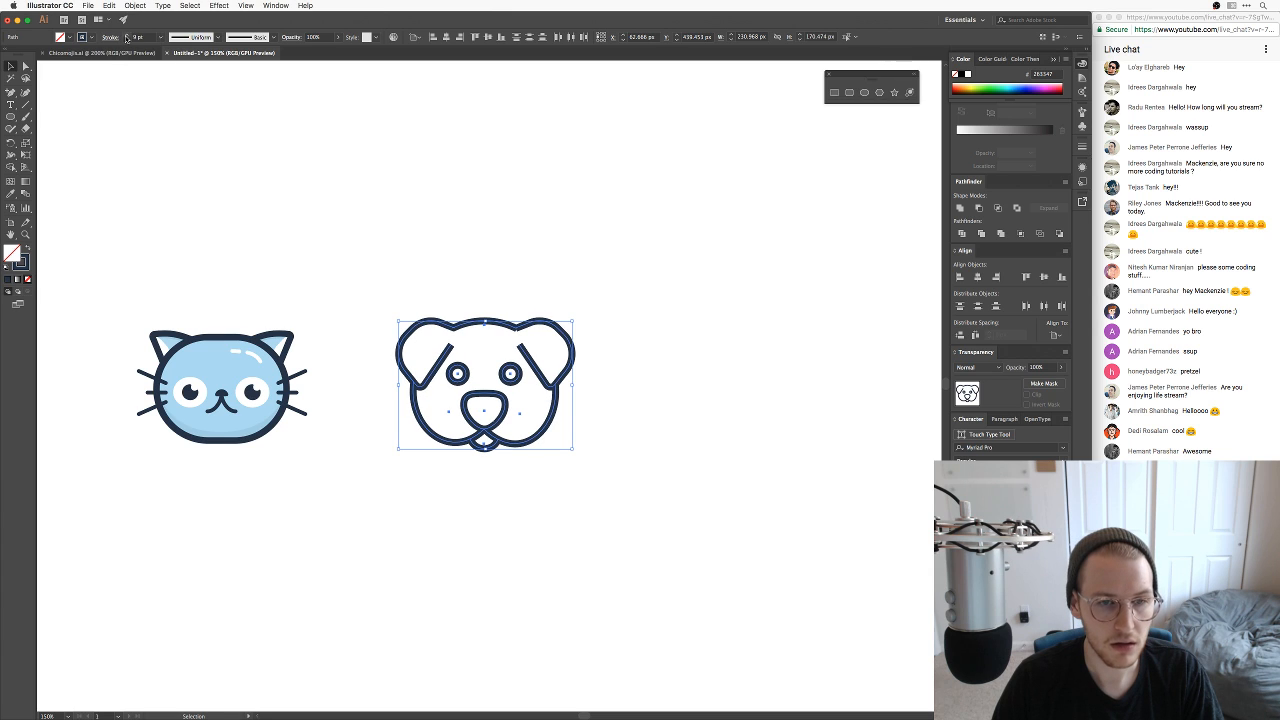
{"action": "left_click", "coordinate": [108, 37]}
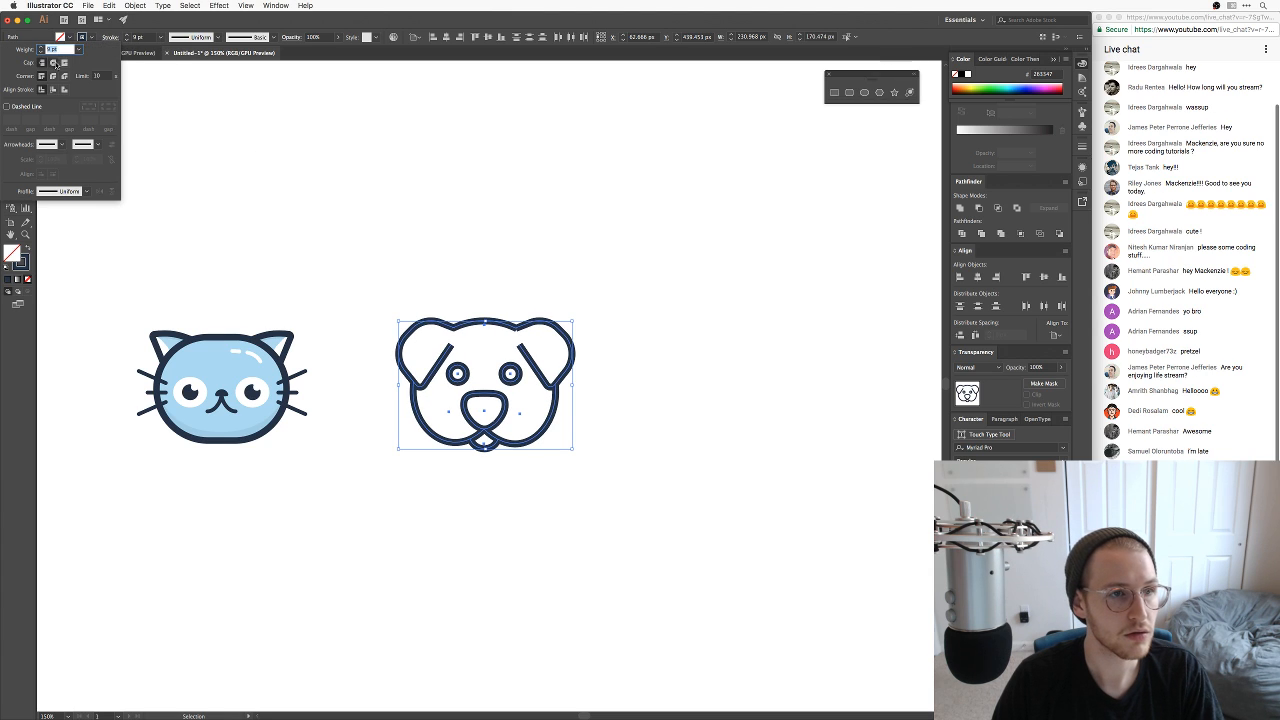
{"action": "left_click", "coordinate": [597, 316]}
Step: Duplicate the whole dog face and place the copy to the right of the original
{"action": "key", "text": "super+equal"}
{"action": "left_click_drag", "start_coordinate": [561, 331], "coordinate": [575, 305]}
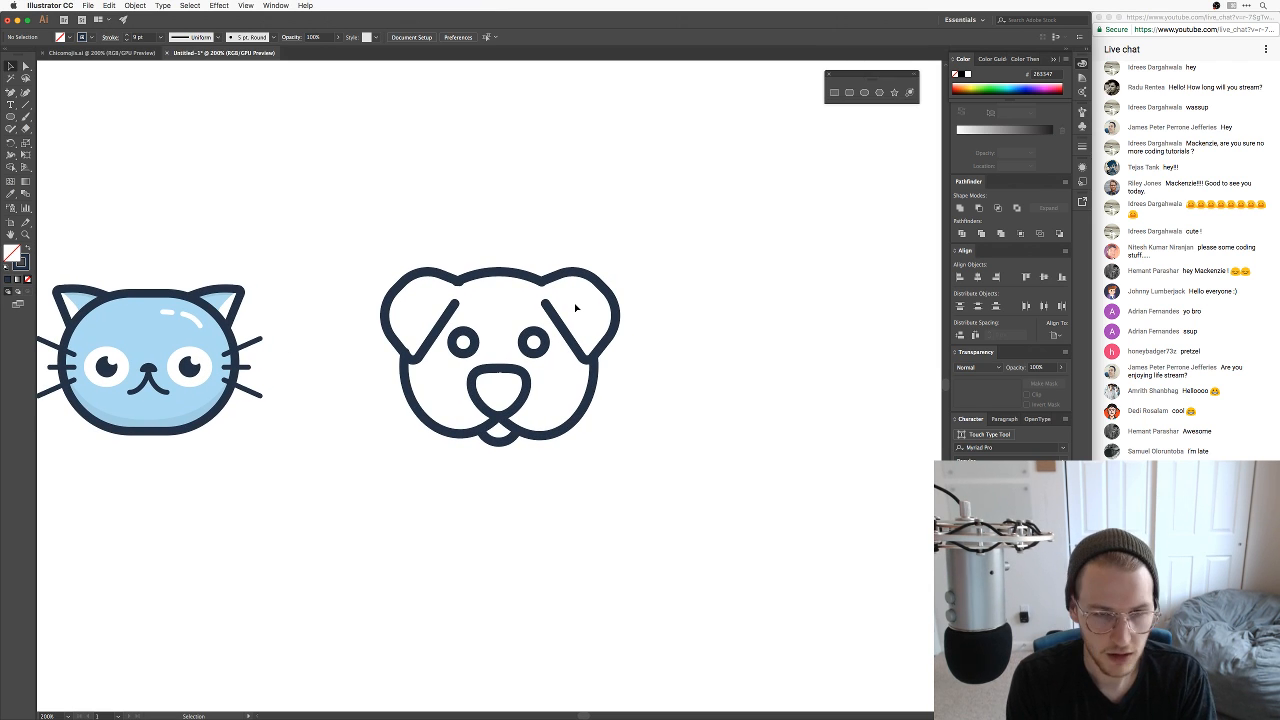
{"action": "key", "text": "super+equal"}
{"action": "key", "text": "super+equal"}
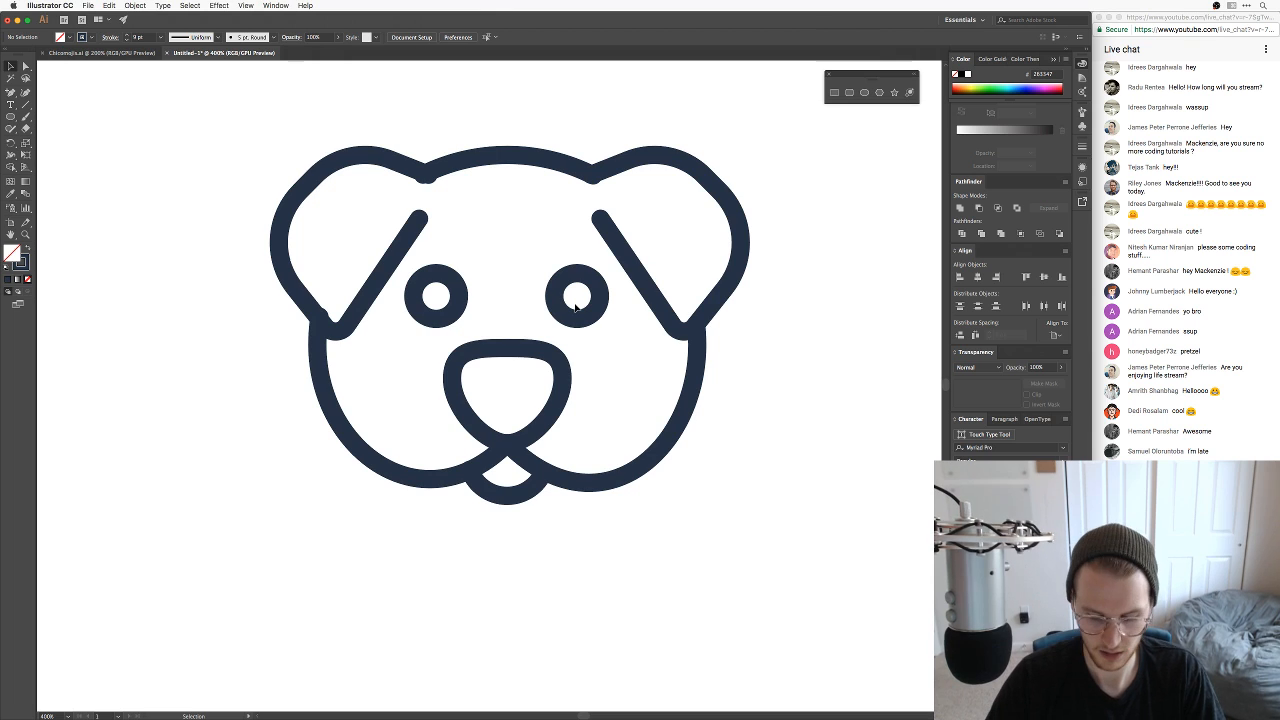
{"action": "key", "text": "super+minus"}
{"action": "key", "text": "super+minus"}
{"action": "left_click_drag", "start_coordinate": [360, 226], "coordinate": [672, 475]}
{"action": "left_click_drag", "start_coordinate": [520, 422], "coordinate": [574, 497]}
{"action": "key", "text": "super+equal"}
{"action": "key", "text": "super+equal"}
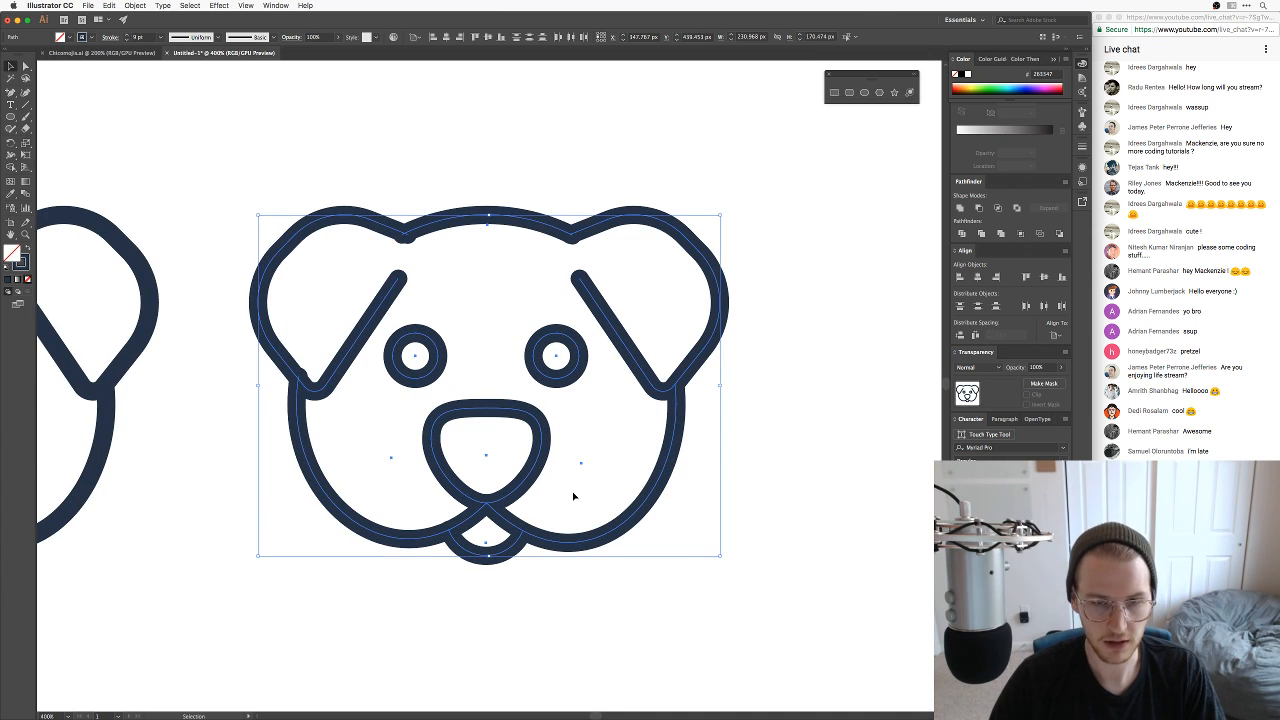
Step: Try to reshape the right cheek curve of the copied face by its direction handle, and undo the change
{"action": "left_click_drag", "start_coordinate": [634, 556], "coordinate": [646, 525]}
{"action": "key", "text": "a"}
{"action": "left_click", "coordinate": [654, 522]}
{"action": "left_click", "coordinate": [652, 485]}
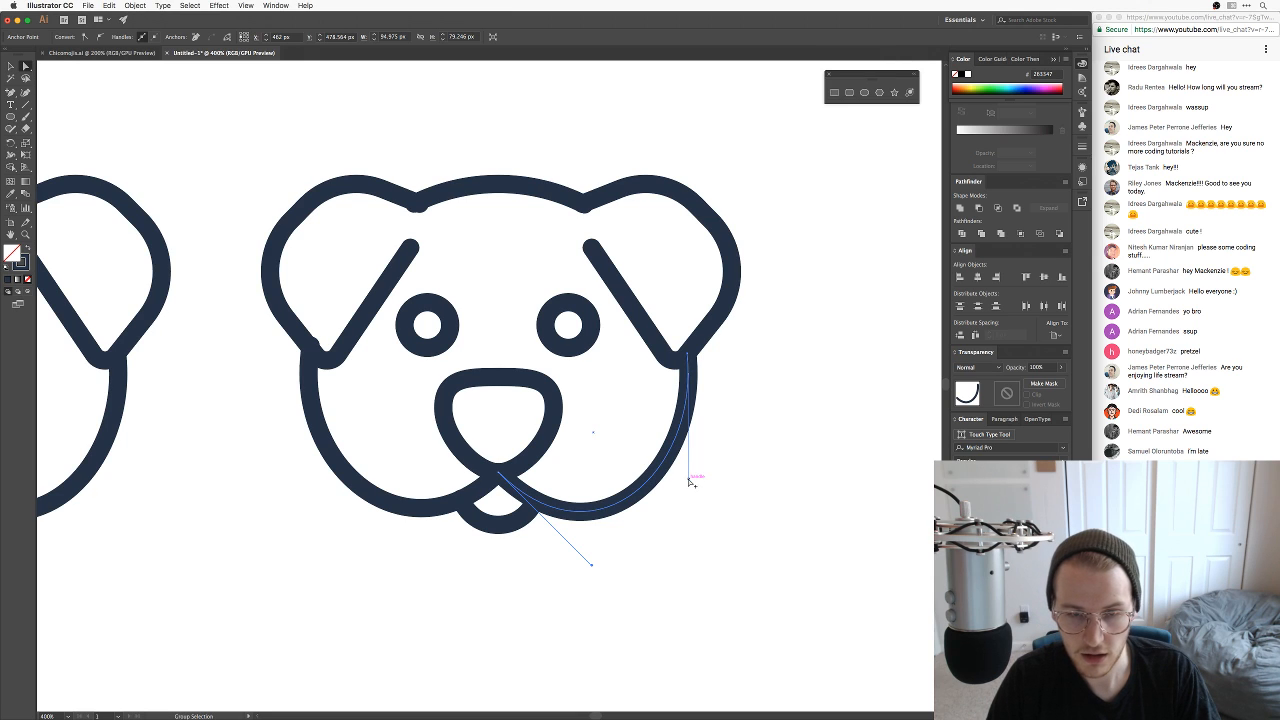
{"action": "left_click_drag", "start_coordinate": [689, 481], "coordinate": [633, 433]}
{"action": "left_click", "coordinate": [770, 526]}
{"action": "key", "text": "super+z"}
{"action": "left_click", "coordinate": [765, 531]}
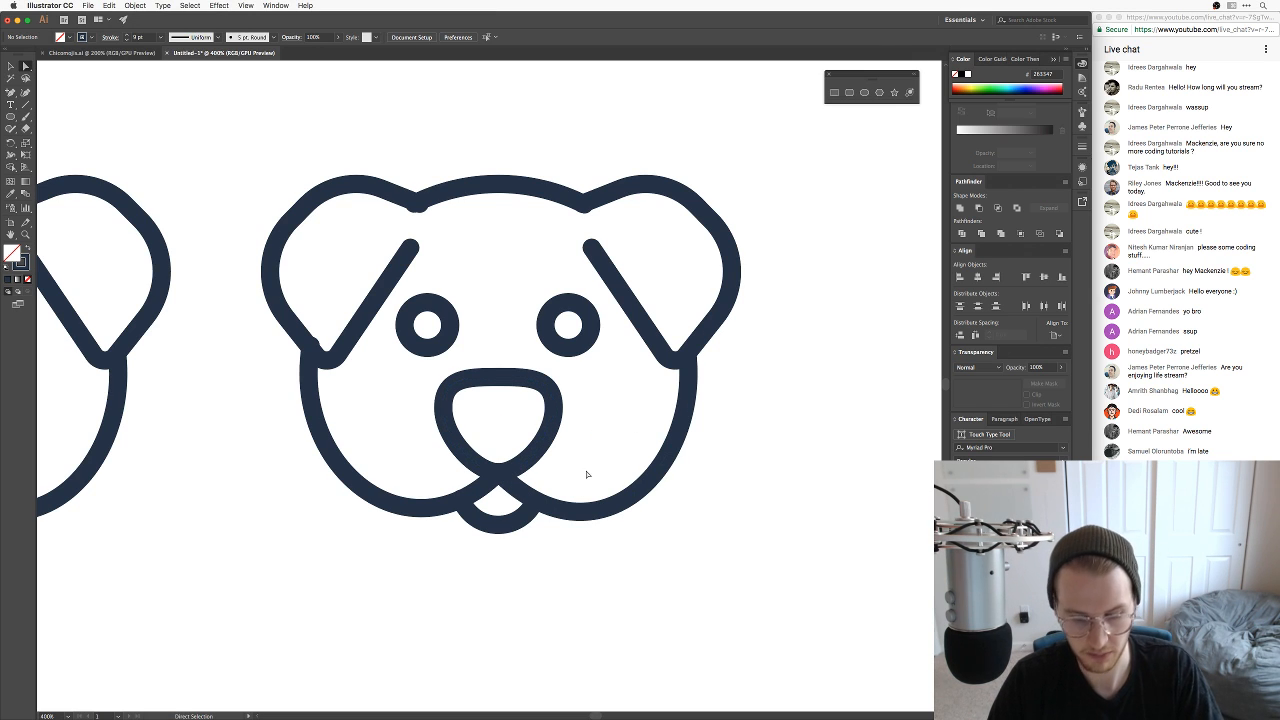
Step: Replace the copied face's right cheek with a narrower Pen-drawn curve running from under the nose up to the right ear
{"action": "left_click_drag", "start_coordinate": [587, 474], "coordinate": [837, 574]}
{"action": "key", "text": "Delete"}
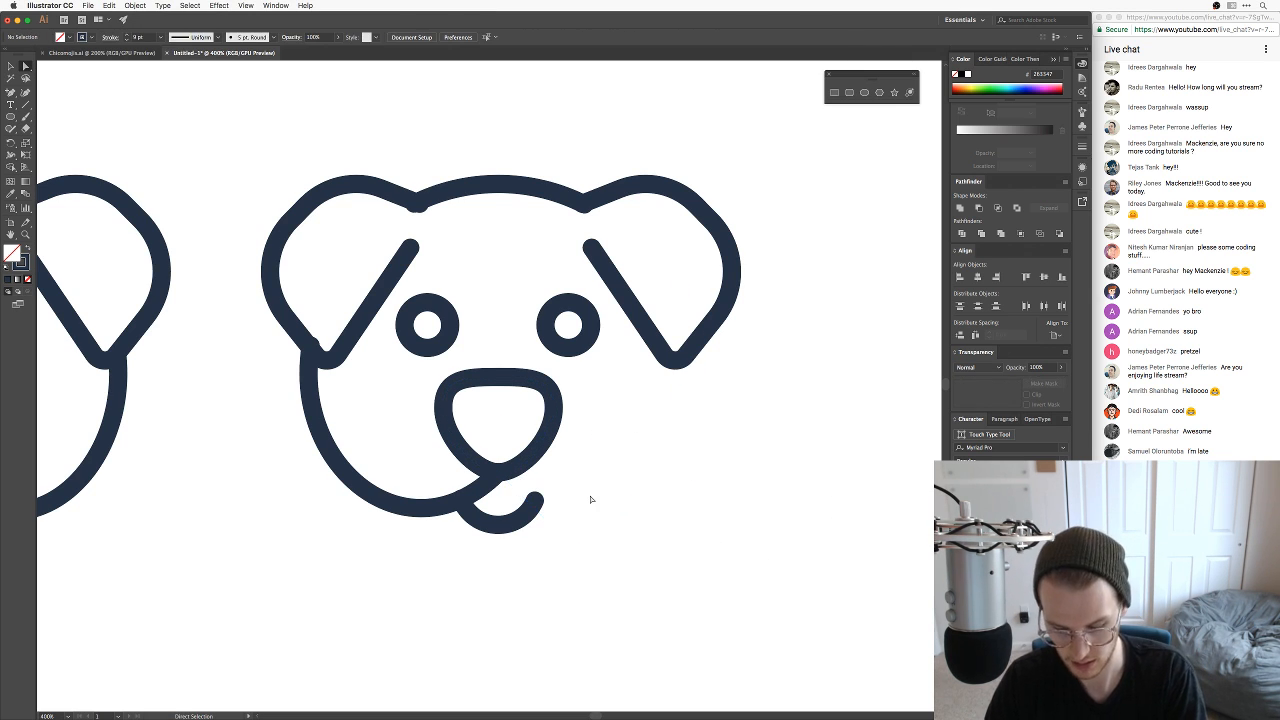
{"action": "key", "text": "p"}
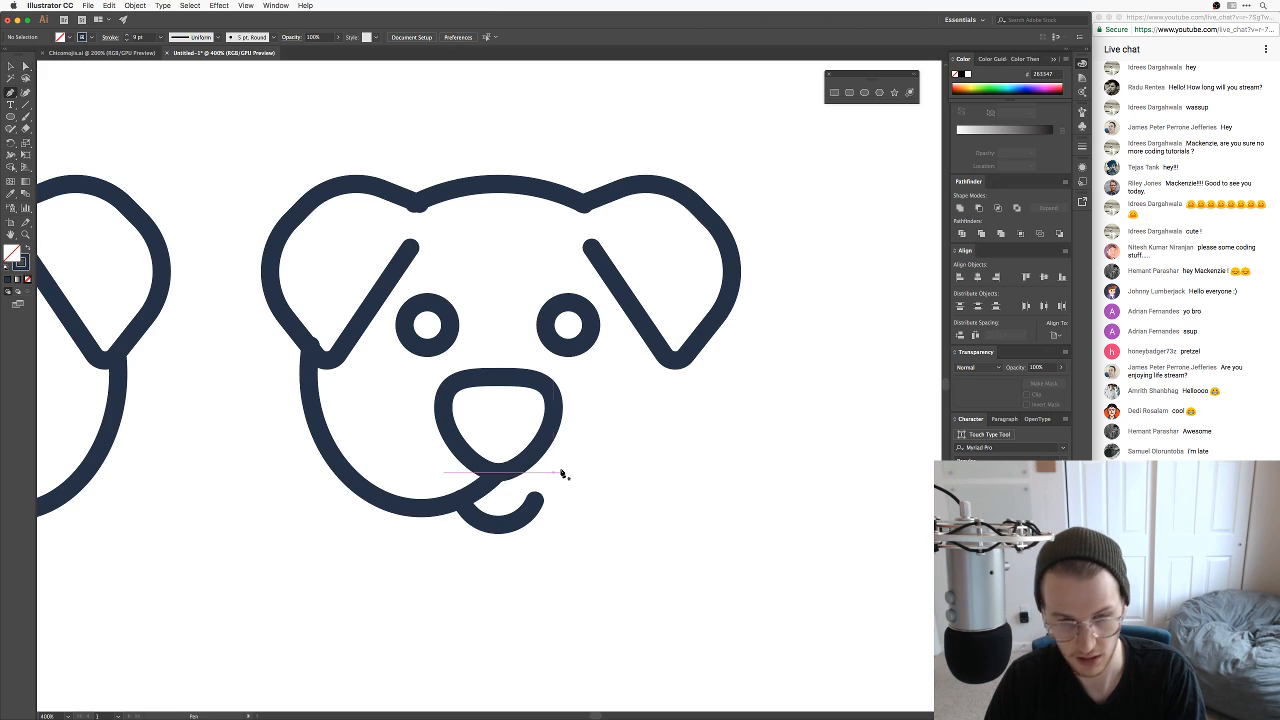
{"action": "left_click", "coordinate": [499, 474]}
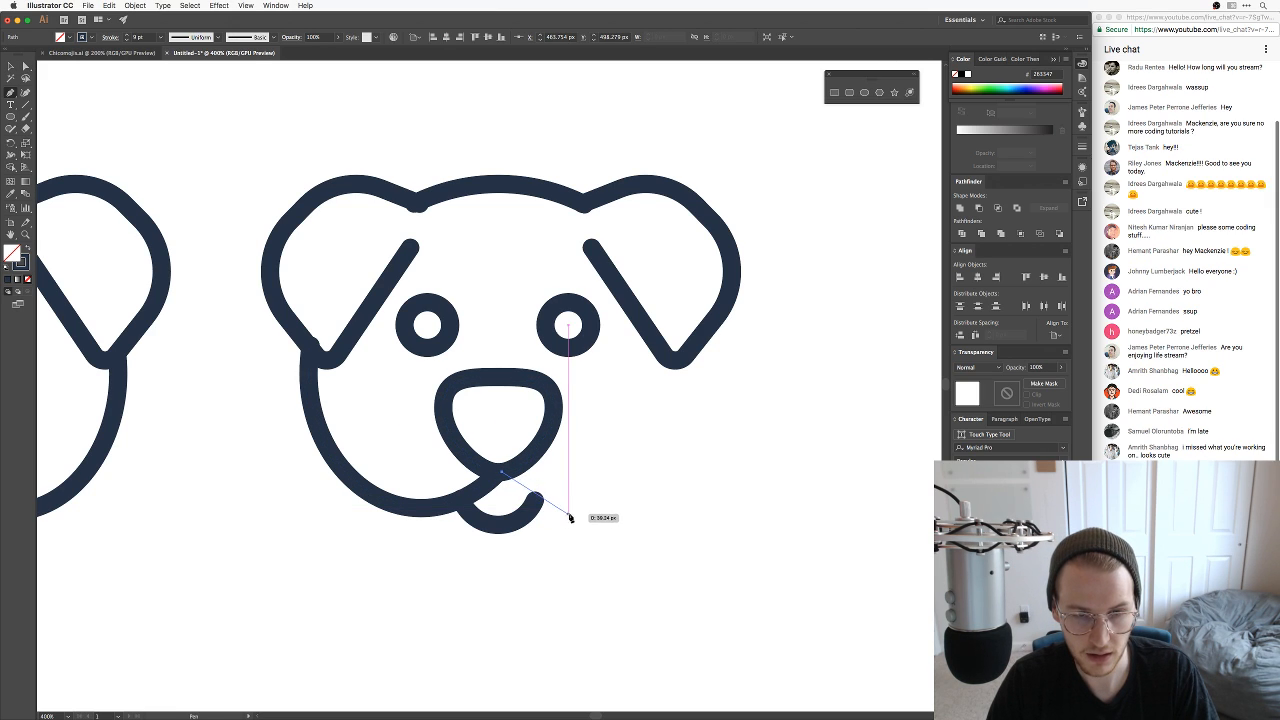
{"action": "left_click_drag", "start_coordinate": [571, 510], "coordinate": [608, 513]}
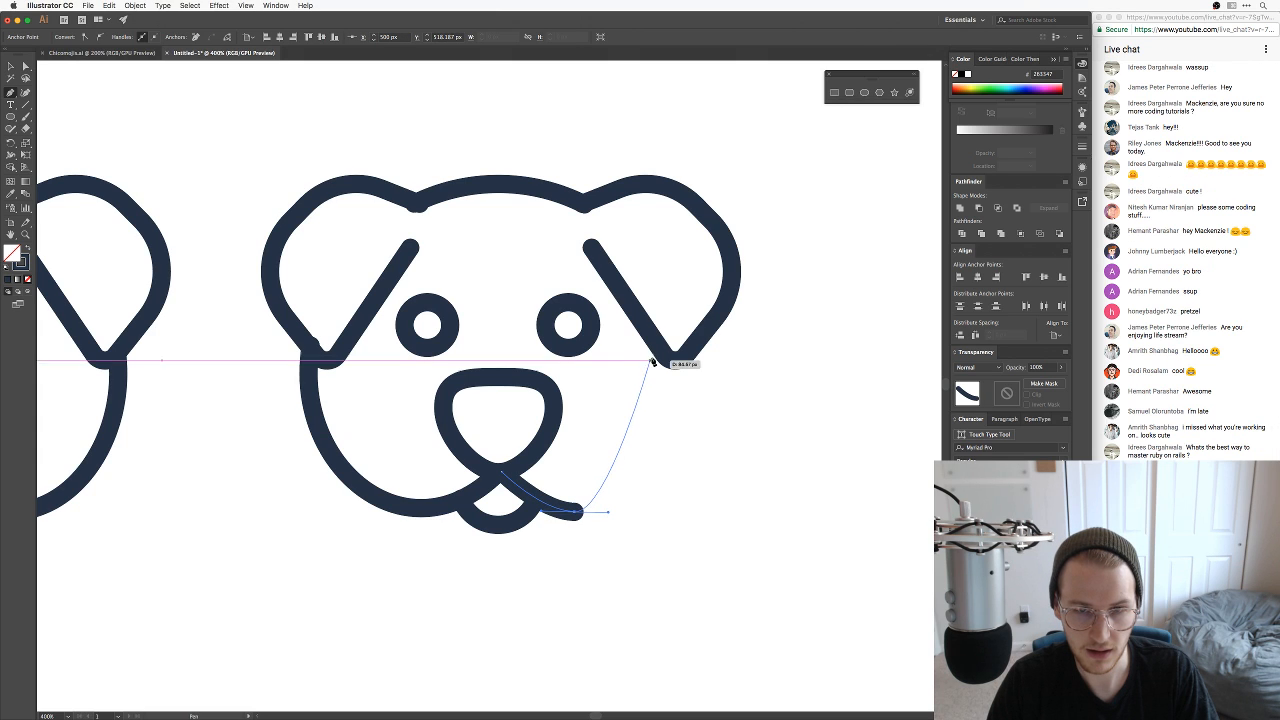
{"action": "left_click_drag", "start_coordinate": [653, 342], "coordinate": [697, 300]}
{"action": "key", "text": "v"}
{"action": "left_click", "coordinate": [759, 545]}
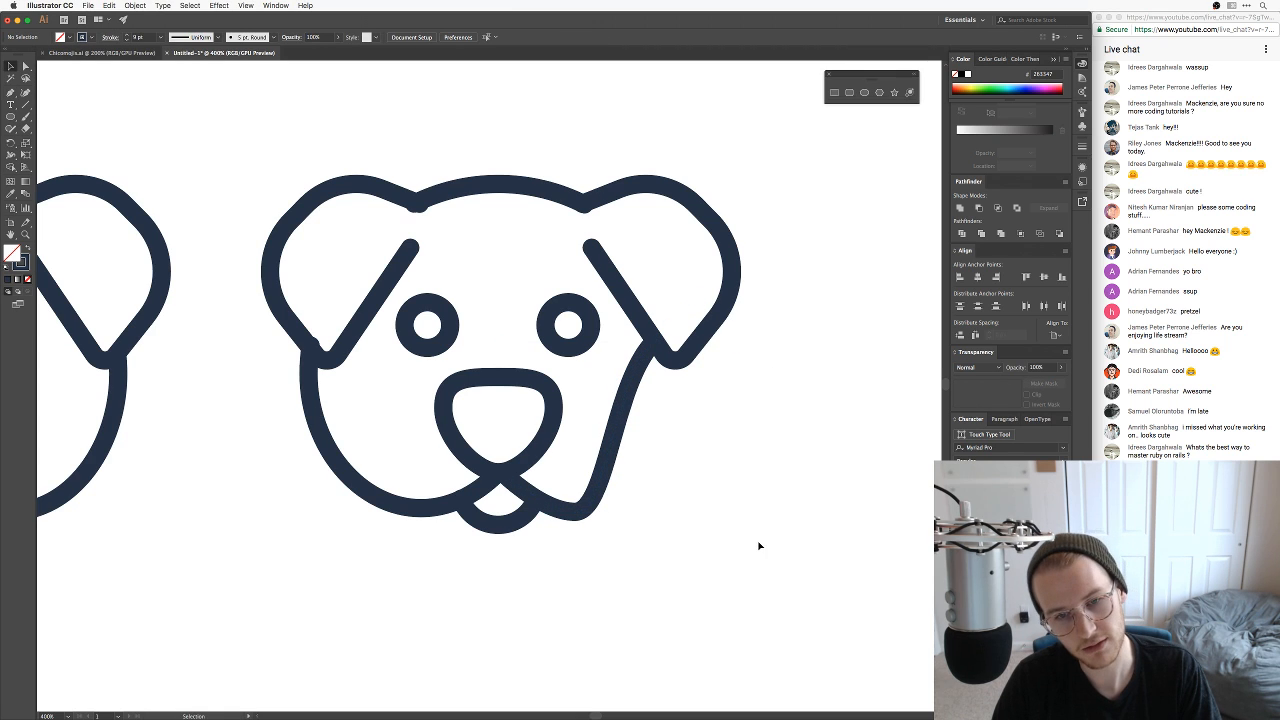
Step: Lengthen the direction handle at the new right cheek's lowest point to make the jowl wider and rounder
{"action": "left_click", "coordinate": [584, 512]}
{"action": "left_click_drag", "start_coordinate": [608, 512], "coordinate": [657, 515]}
{"action": "key", "text": "v"}
{"action": "left_click", "coordinate": [651, 591]}
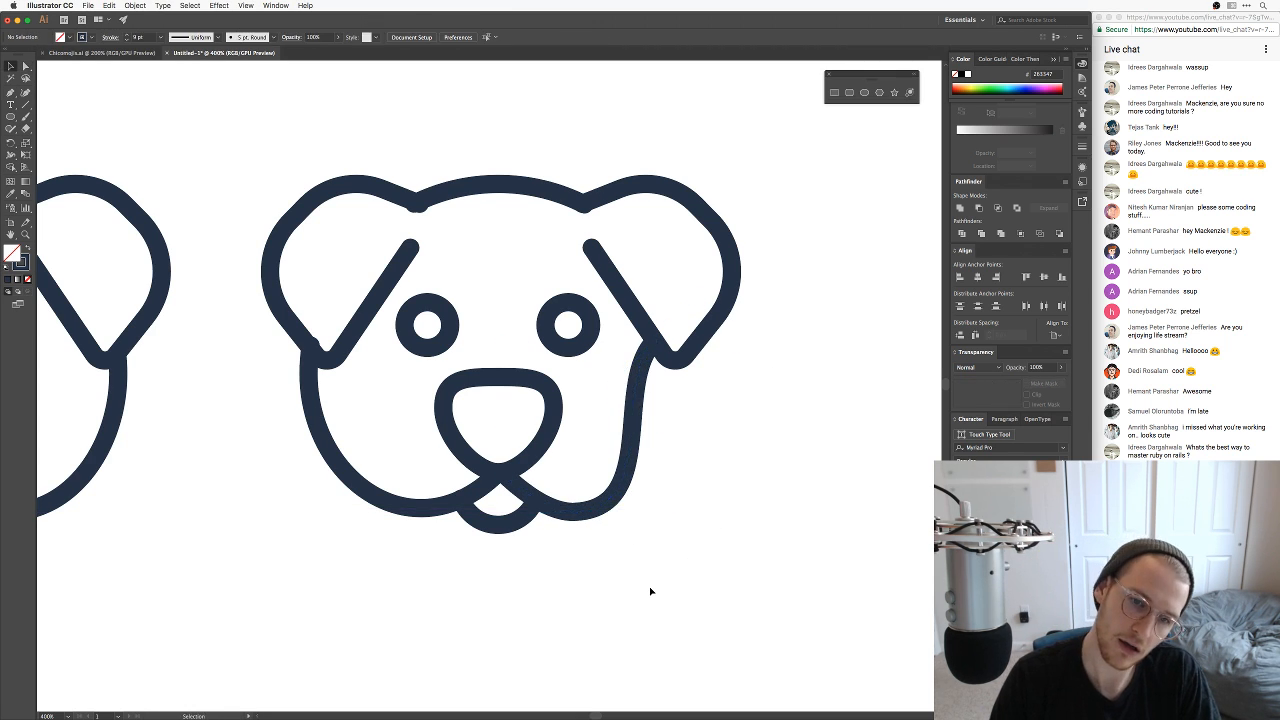
Step: Delete the old round left cheek of the copied face
{"action": "key", "text": "a"}
{"action": "left_click", "coordinate": [425, 512]}
{"action": "key", "text": "Delete"}
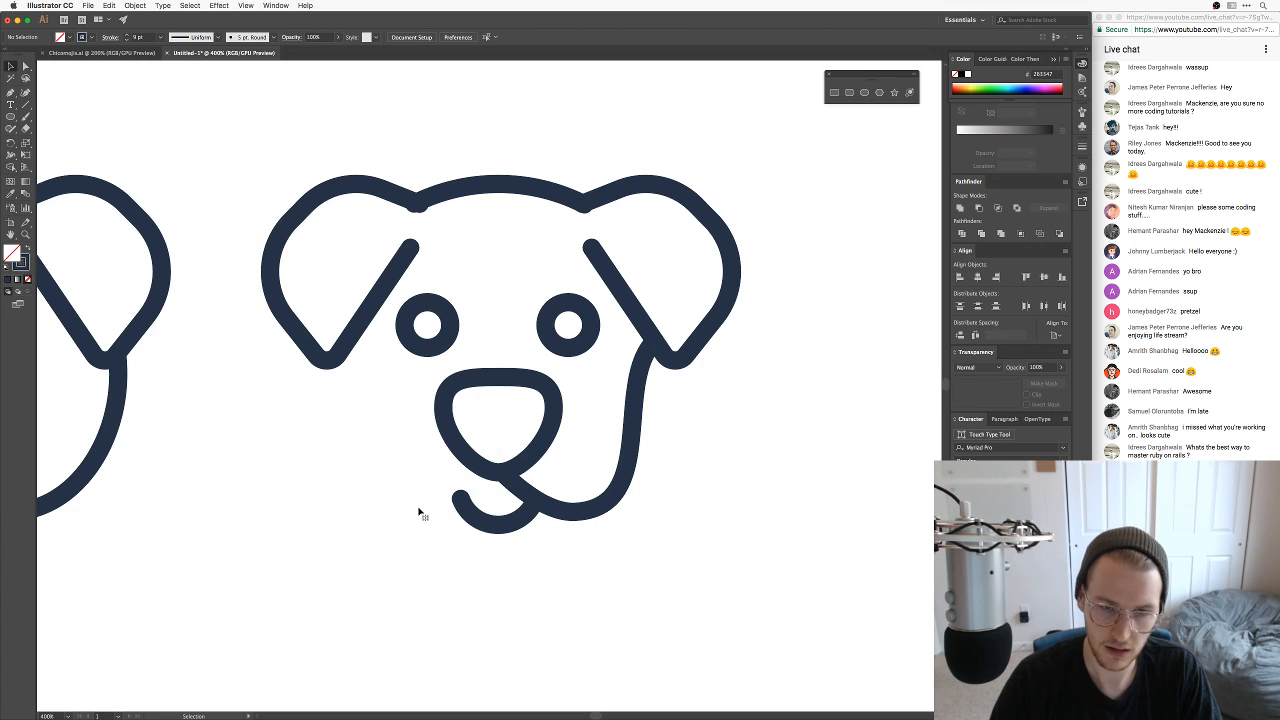
Step: Duplicate the new right cheek, reflect the copy and place it as the matching left cheek
{"action": "left_click_drag", "start_coordinate": [632, 426], "coordinate": [343, 425]}
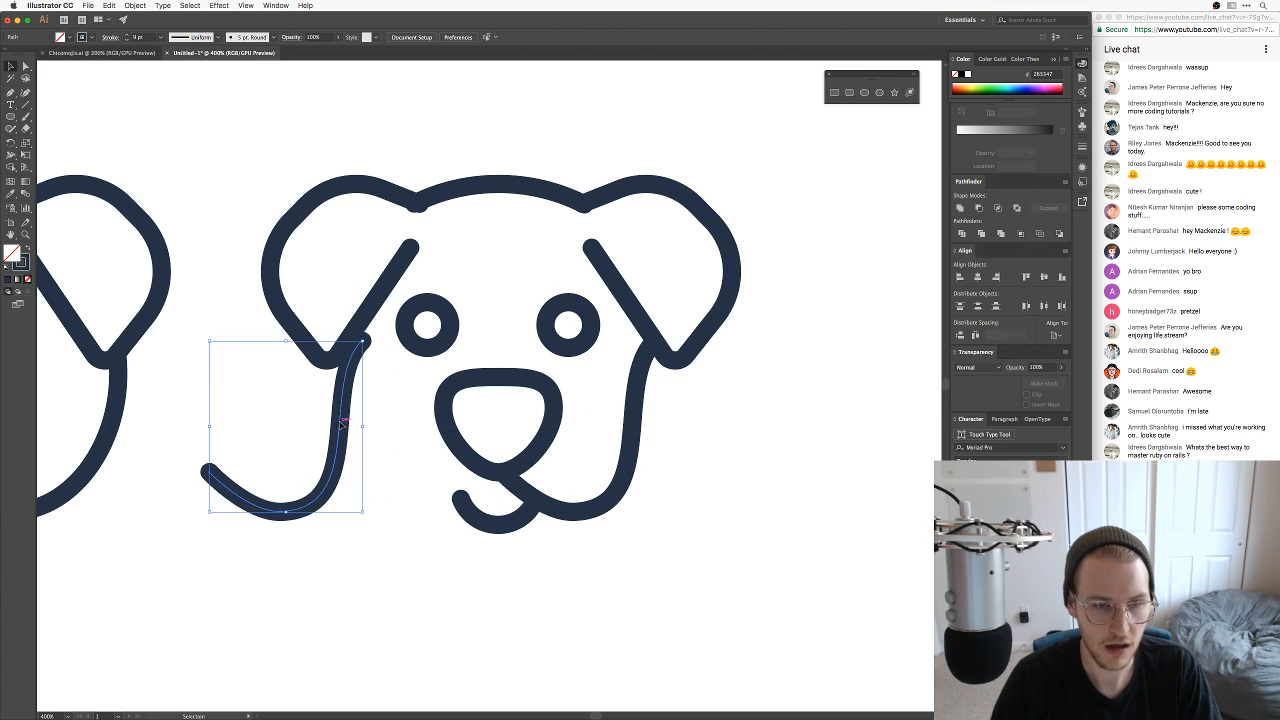
{"action": "right_click", "coordinate": [341, 424]}
{"action": "mouse_move", "coordinate": [368, 566]}
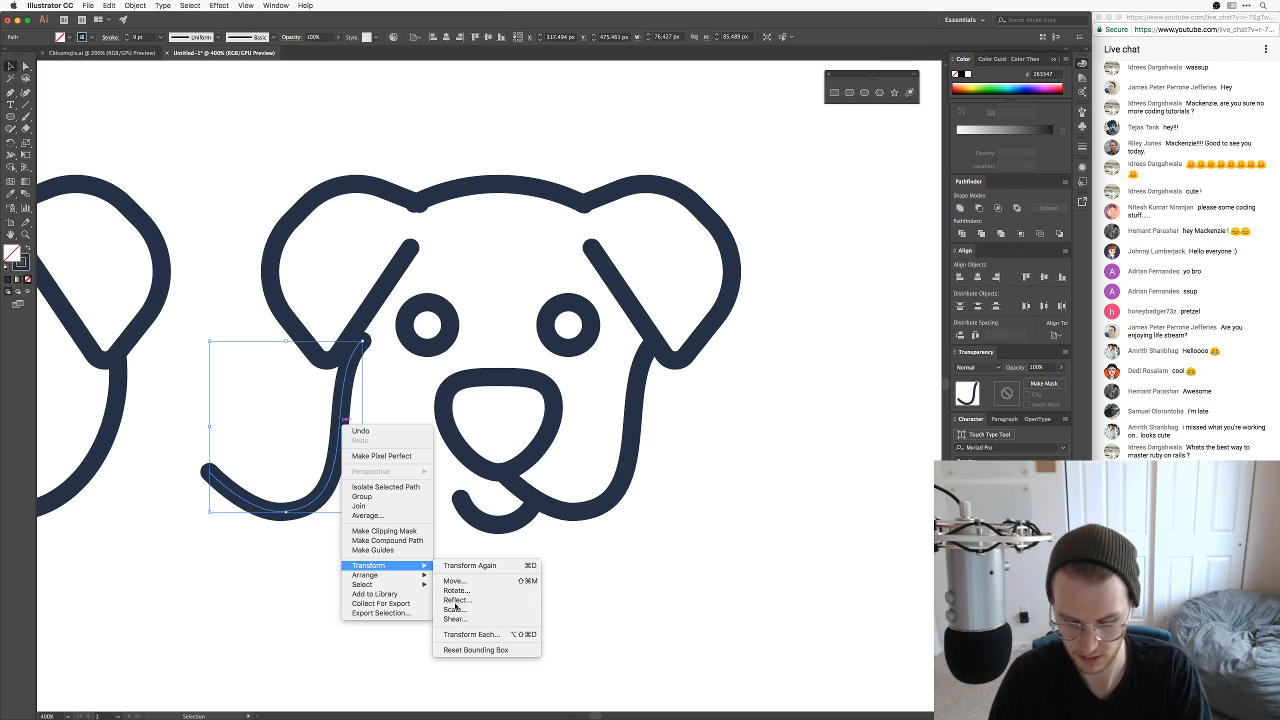
{"action": "left_click", "coordinate": [470, 600]}
{"action": "key", "text": "Return"}
{"action": "left_click", "coordinate": [509, 641]}
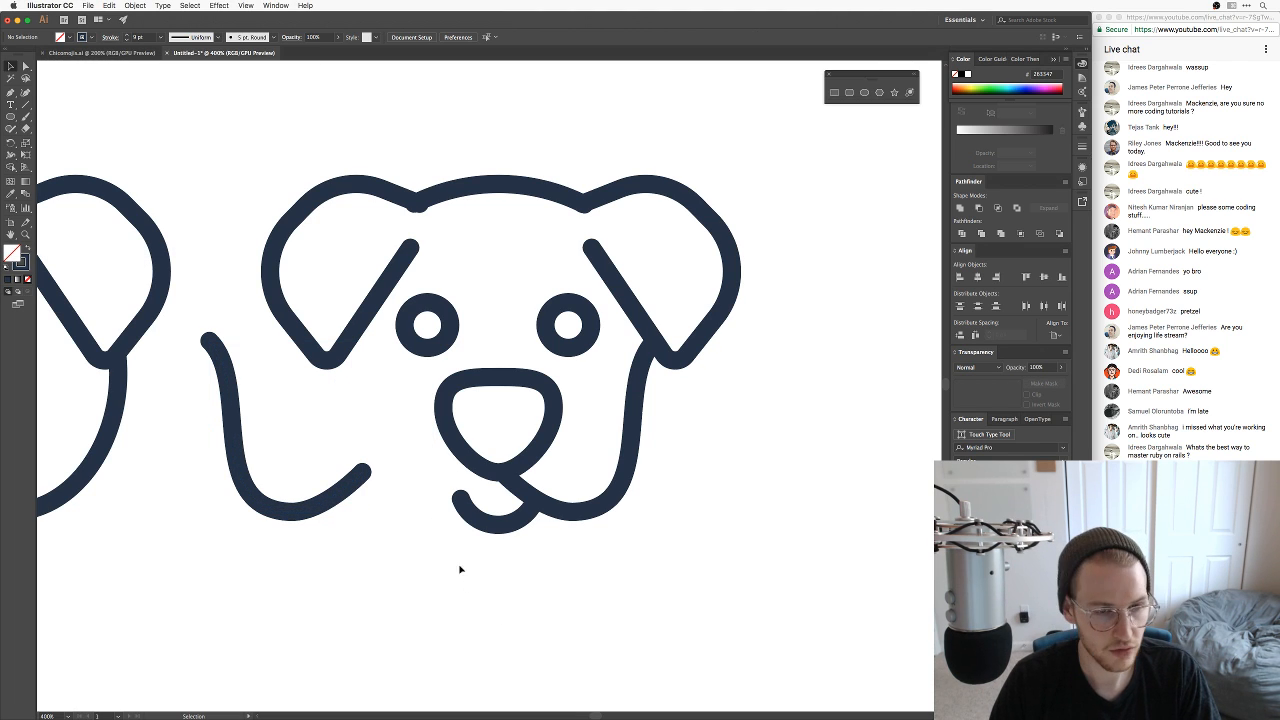
{"action": "left_click_drag", "start_coordinate": [340, 497], "coordinate": [474, 497]}
{"action": "left_click", "coordinate": [526, 574]}
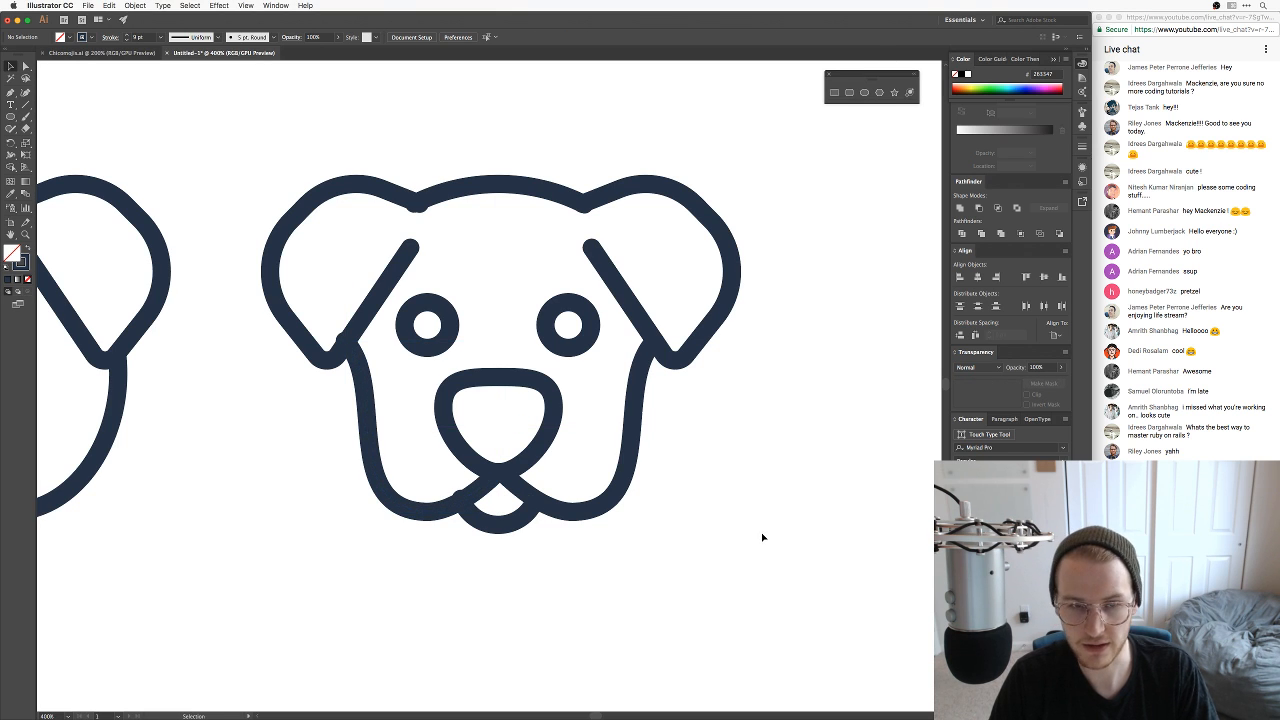
Step: Nudge the new left cheek slightly left so its end lines up with the right cheek under the nose
{"action": "key", "text": "super+minus"}
{"action": "key", "text": "super+minus"}
{"action": "scroll", "coordinate": [740, 534], "scroll_direction": "left", "scroll_amount": 5}
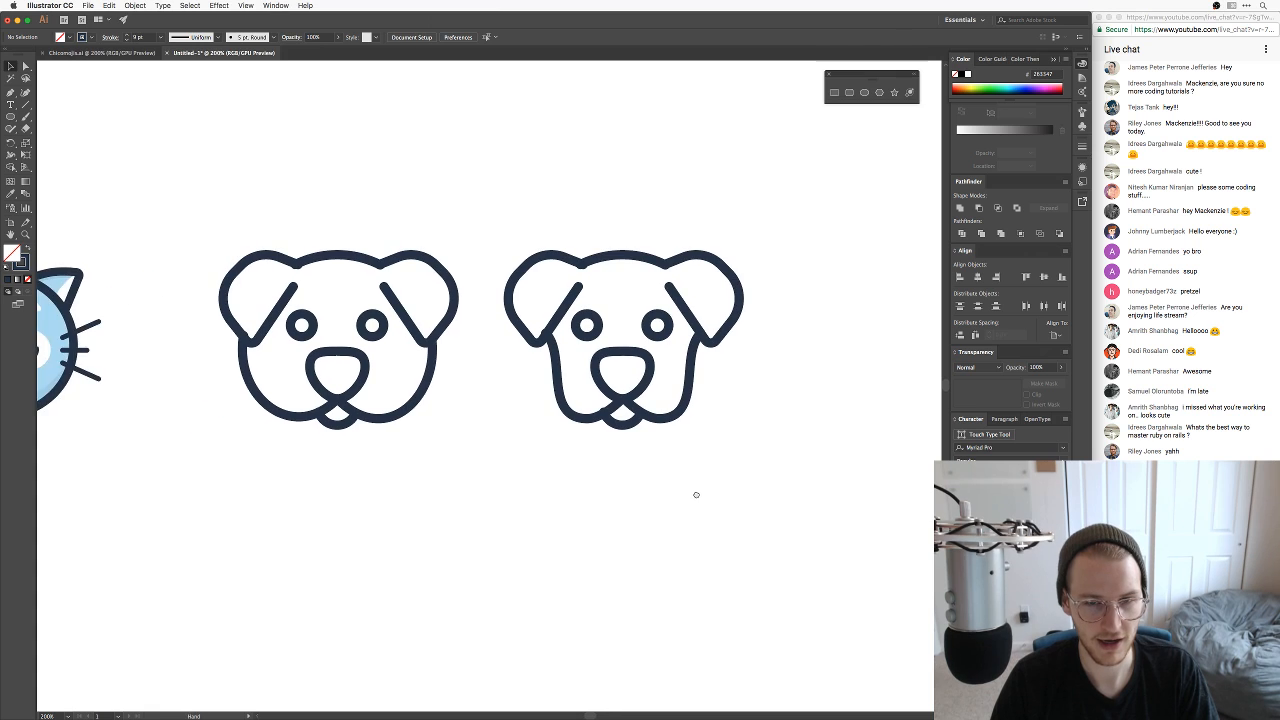
{"action": "scroll", "coordinate": [694, 494], "scroll_direction": "up", "scroll_amount": 2}
{"action": "scroll", "coordinate": [694, 494], "scroll_direction": "right", "scroll_amount": 2}
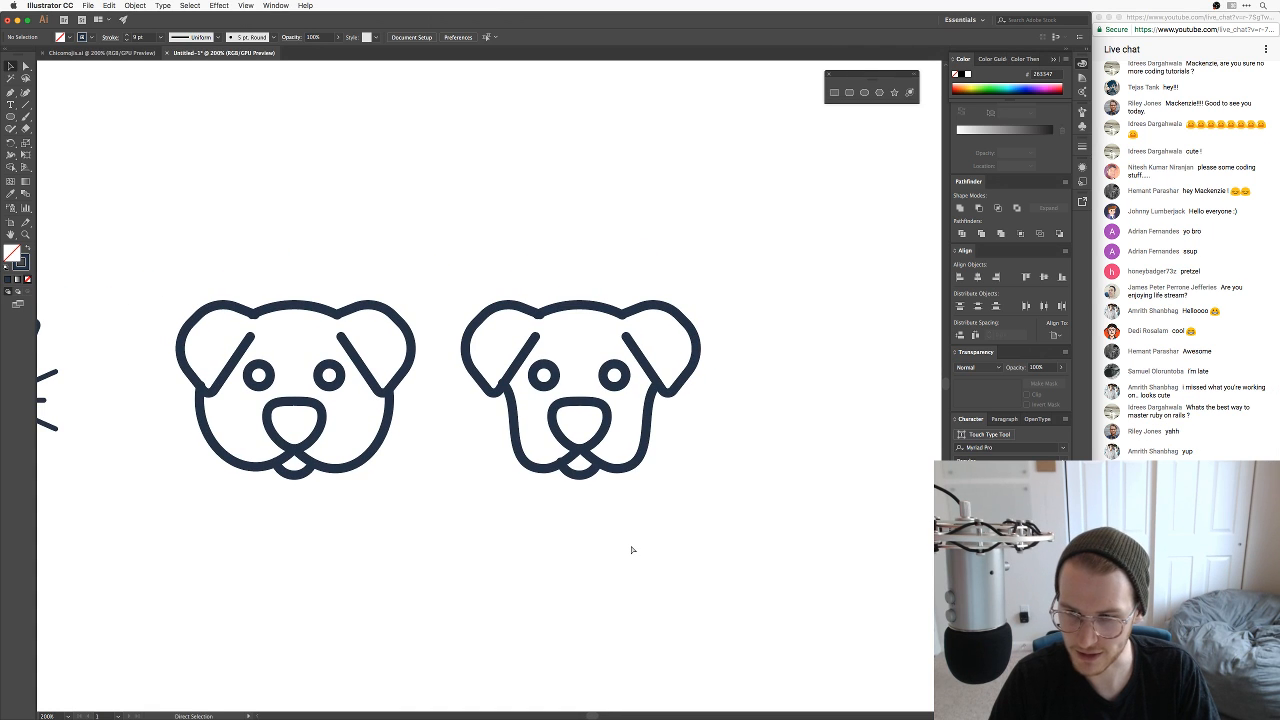
{"action": "key", "text": "super+plus"}
{"action": "key", "text": "super+plus"}
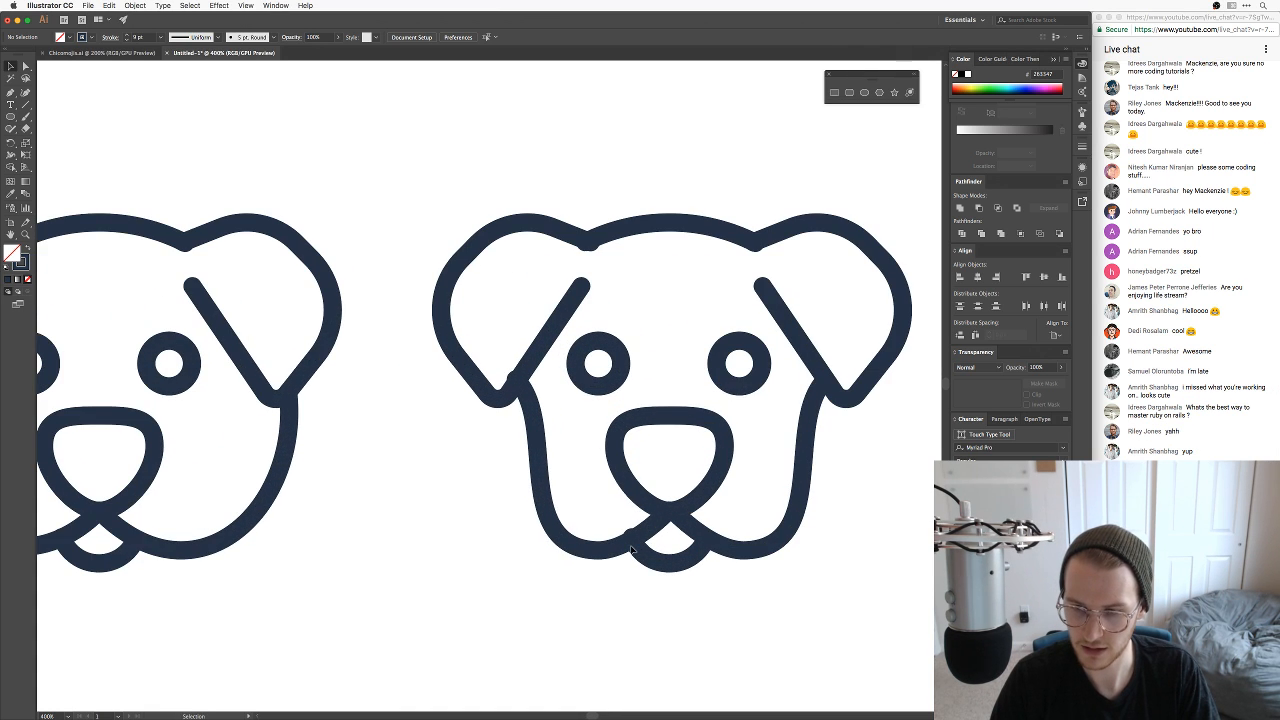
{"action": "scroll", "coordinate": [700, 590], "scroll_direction": "right", "scroll_amount": 2}
{"action": "scroll", "coordinate": [700, 590], "scroll_direction": "down", "scroll_amount": 1}
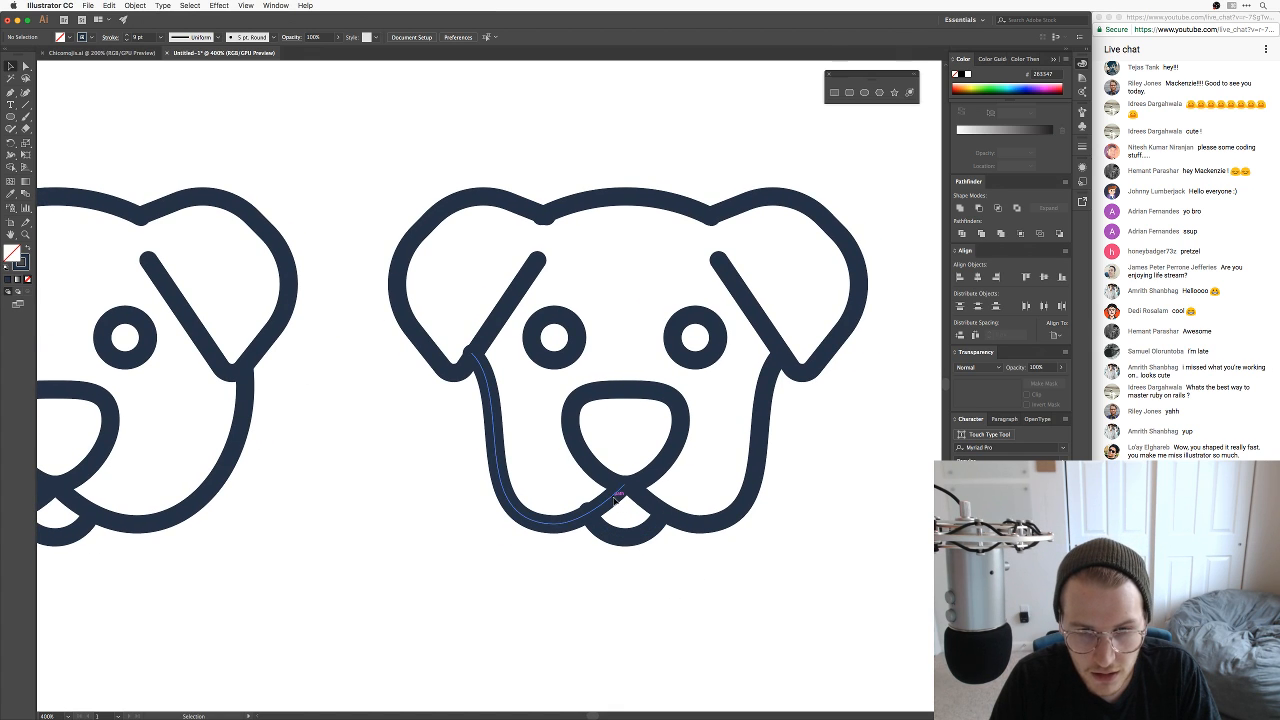
{"action": "left_click_drag", "start_coordinate": [617, 500], "coordinate": [615, 502]}
{"action": "left_click", "coordinate": [771, 617]}
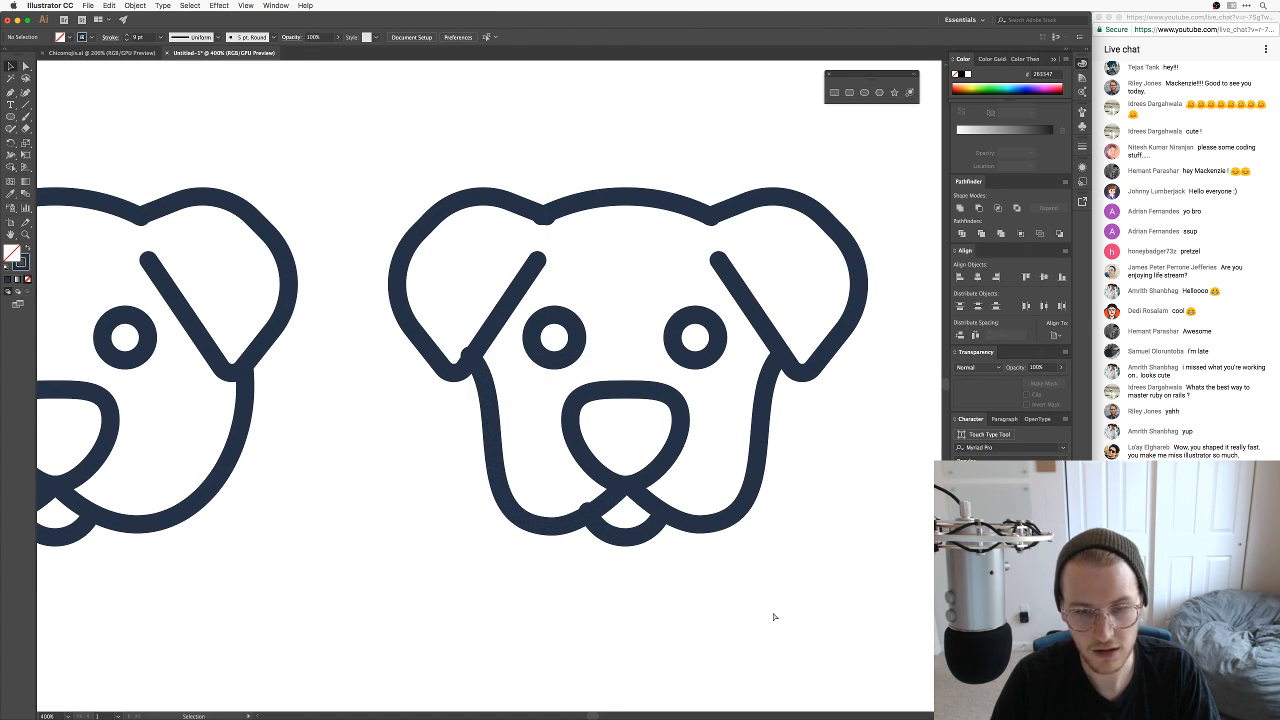
{"action": "key", "text": "super+z"}
{"action": "key", "text": "Left"}
{"action": "key", "text": "Left"}
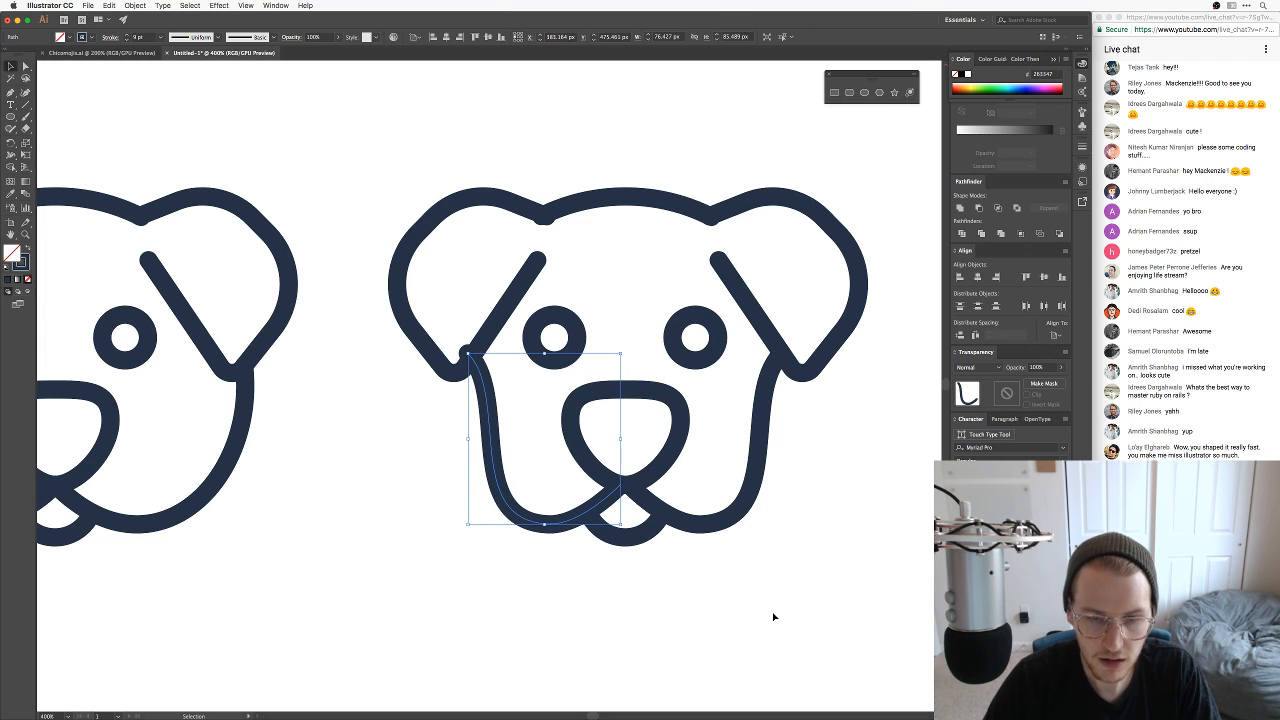
{"action": "left_click", "coordinate": [774, 616]}
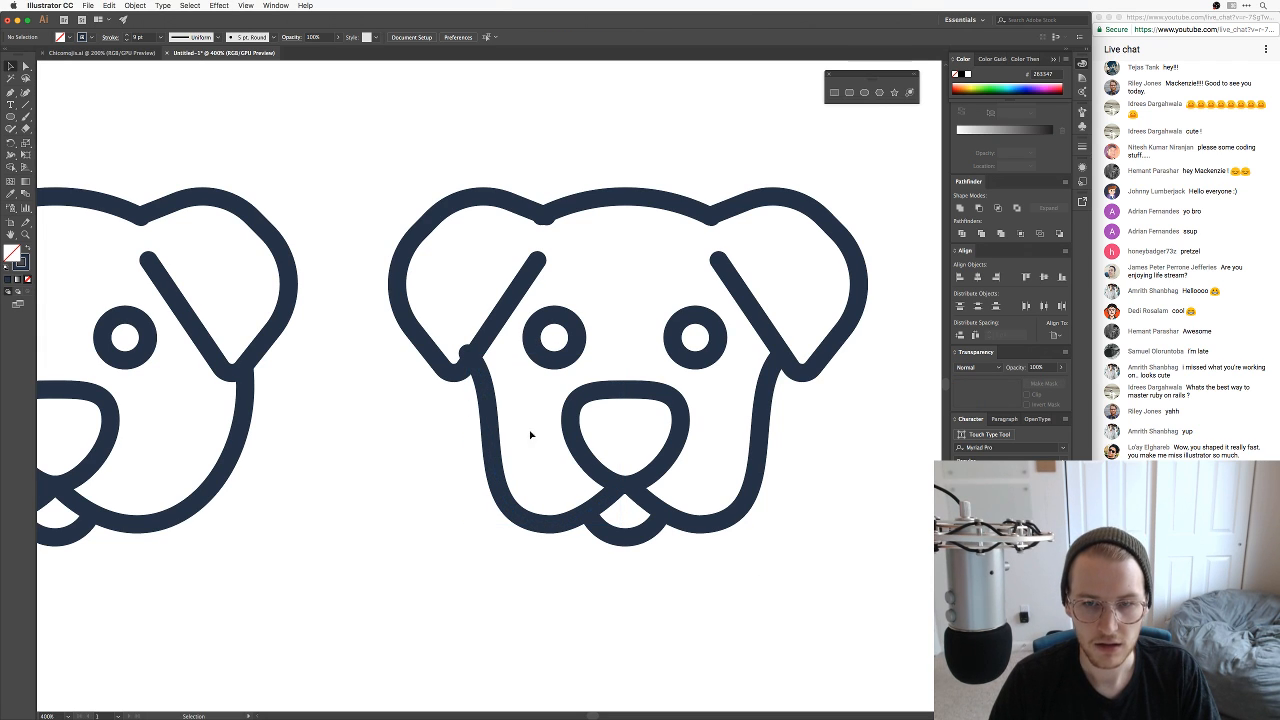
Step: Replace the copied face's left ear with a reflected duplicate of its right ear, joined to the top of the head
{"action": "left_click", "coordinate": [493, 341]}
{"action": "key", "text": "Delete"}
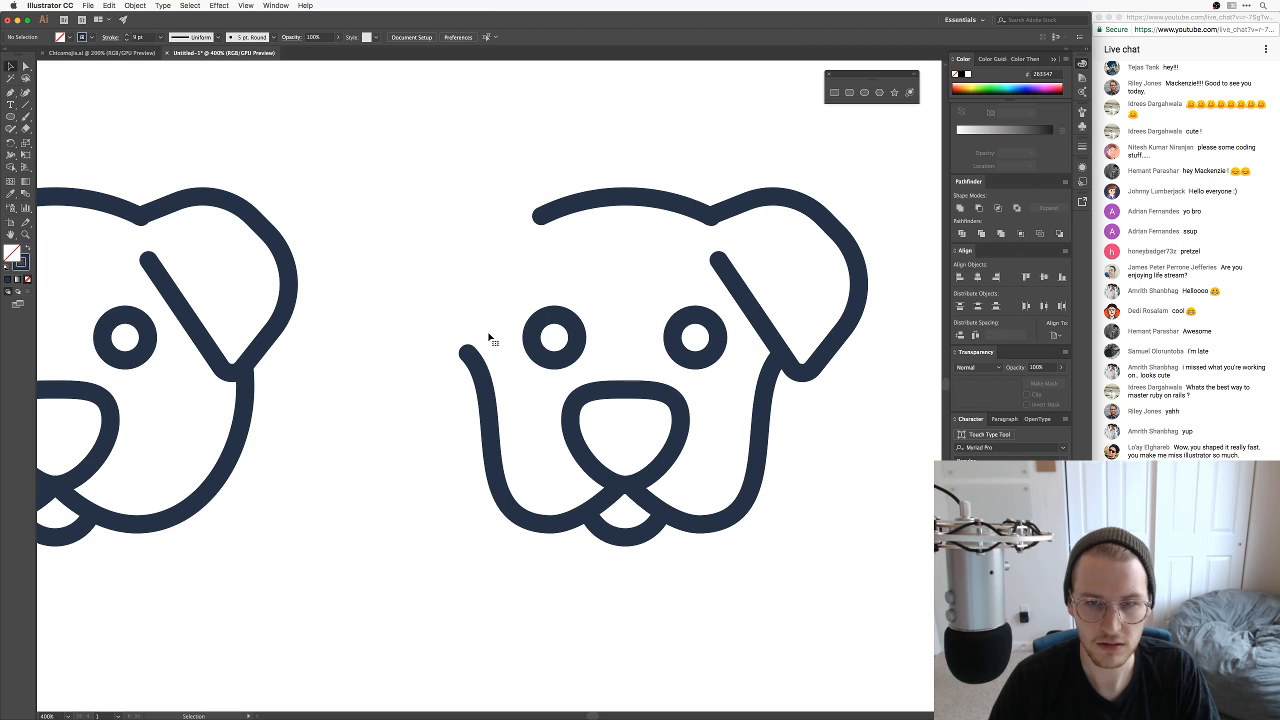
{"action": "left_click", "coordinate": [738, 288]}
{"action": "left_click_drag", "start_coordinate": [738, 288], "coordinate": [513, 293]}
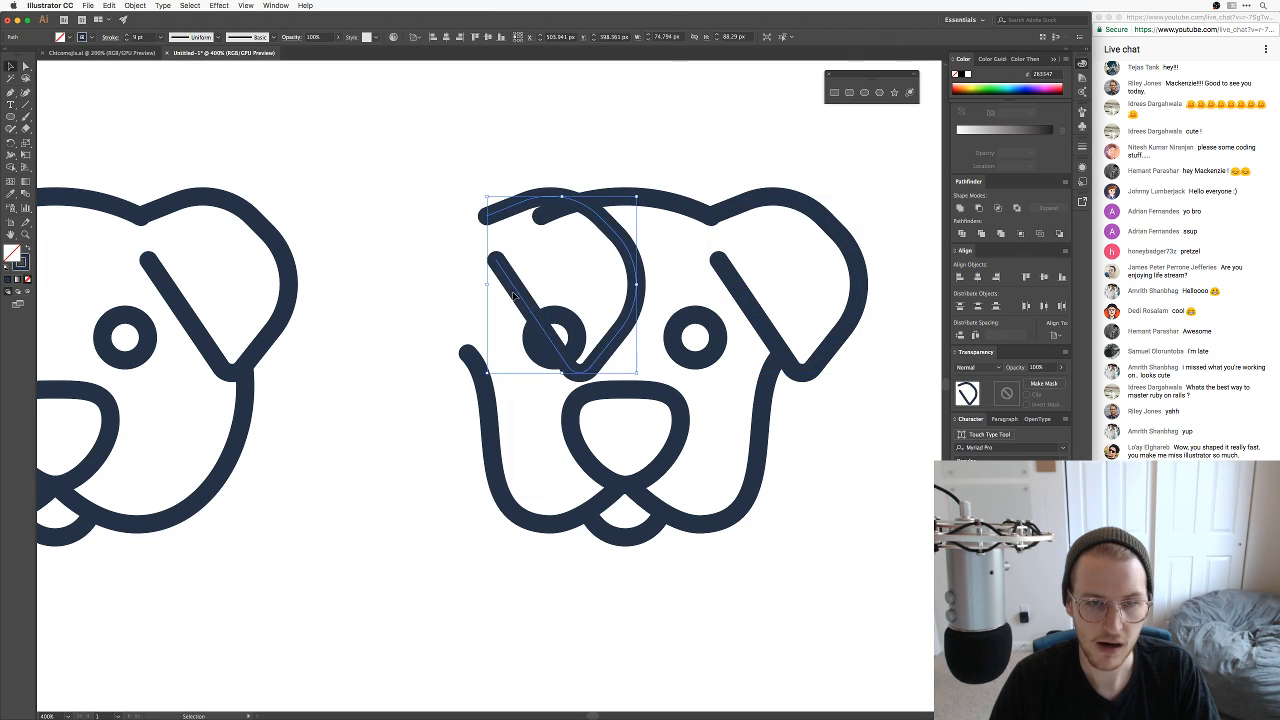
{"action": "right_click", "coordinate": [513, 293]}
{"action": "mouse_move", "coordinate": [550, 443]}
{"action": "left_click", "coordinate": [634, 472]}
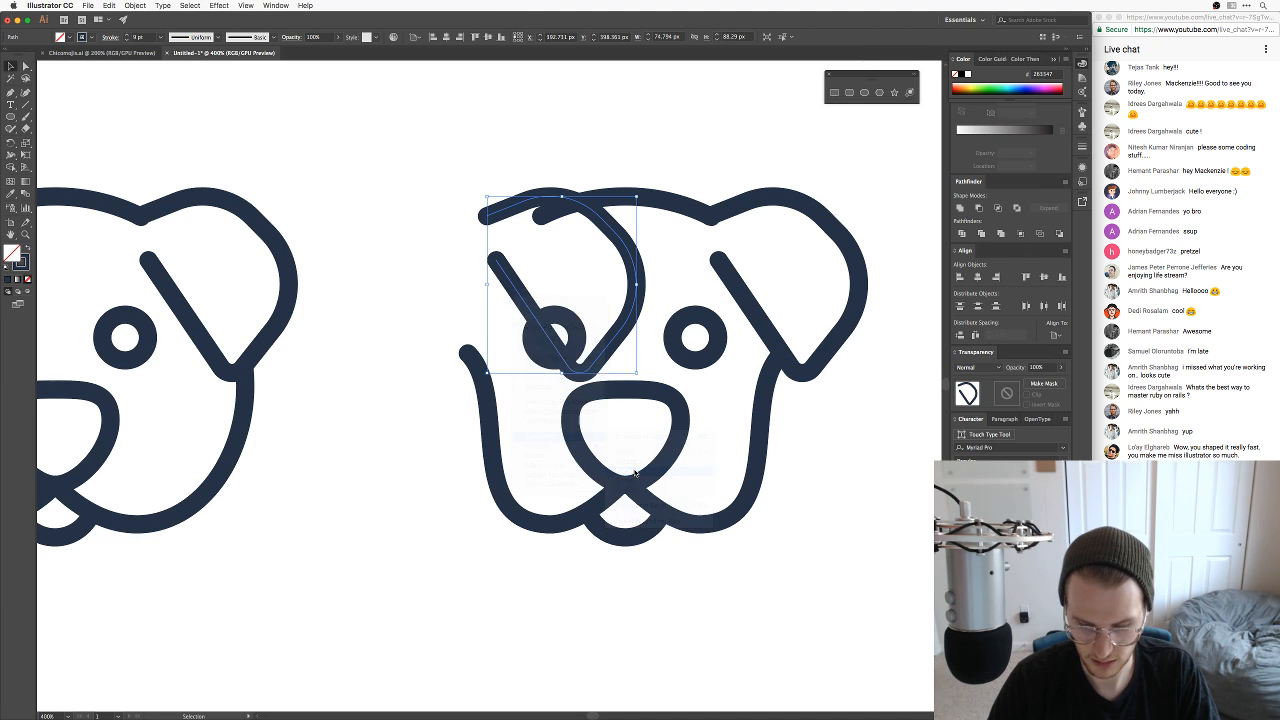
{"action": "left_click_drag", "start_coordinate": [612, 285], "coordinate": [508, 292]}
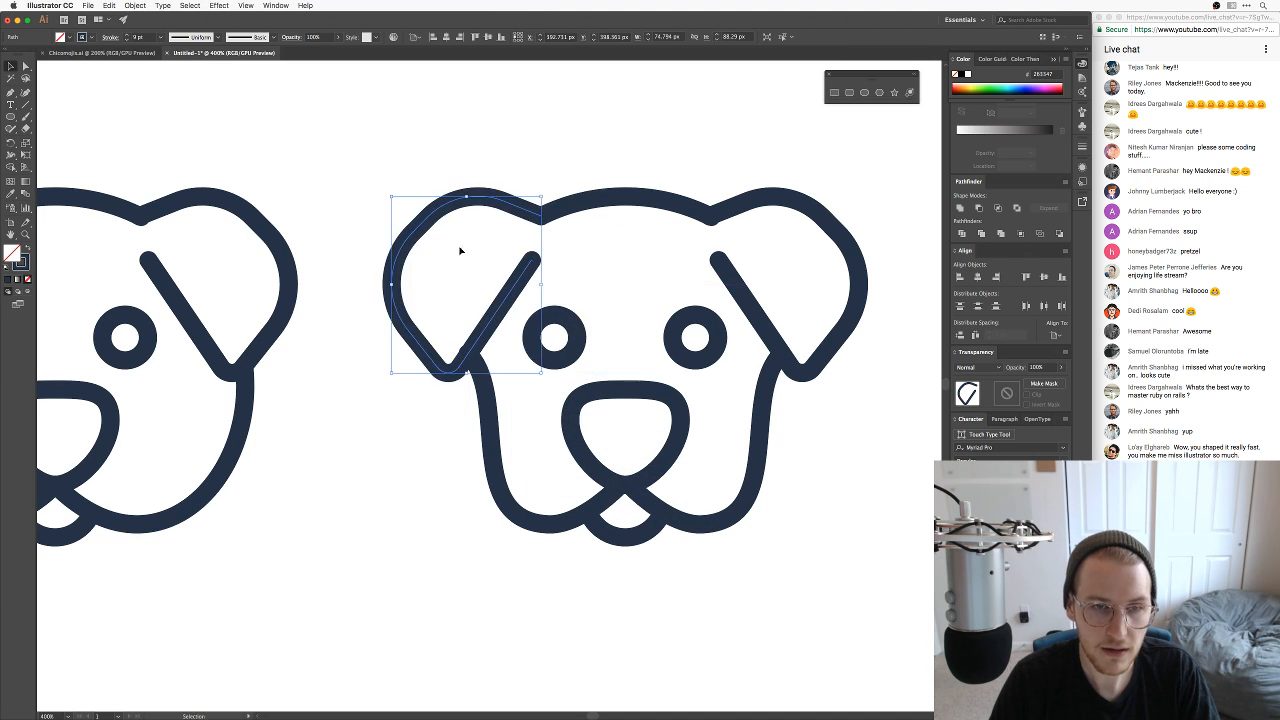
{"action": "left_click", "coordinate": [456, 249]}
Step: Move the original round-cheeked dog face straight up, out of the row with the cat emoji
{"action": "key", "text": "super+minus"}
{"action": "key", "text": "super+minus"}
{"action": "key", "text": "super+minus"}
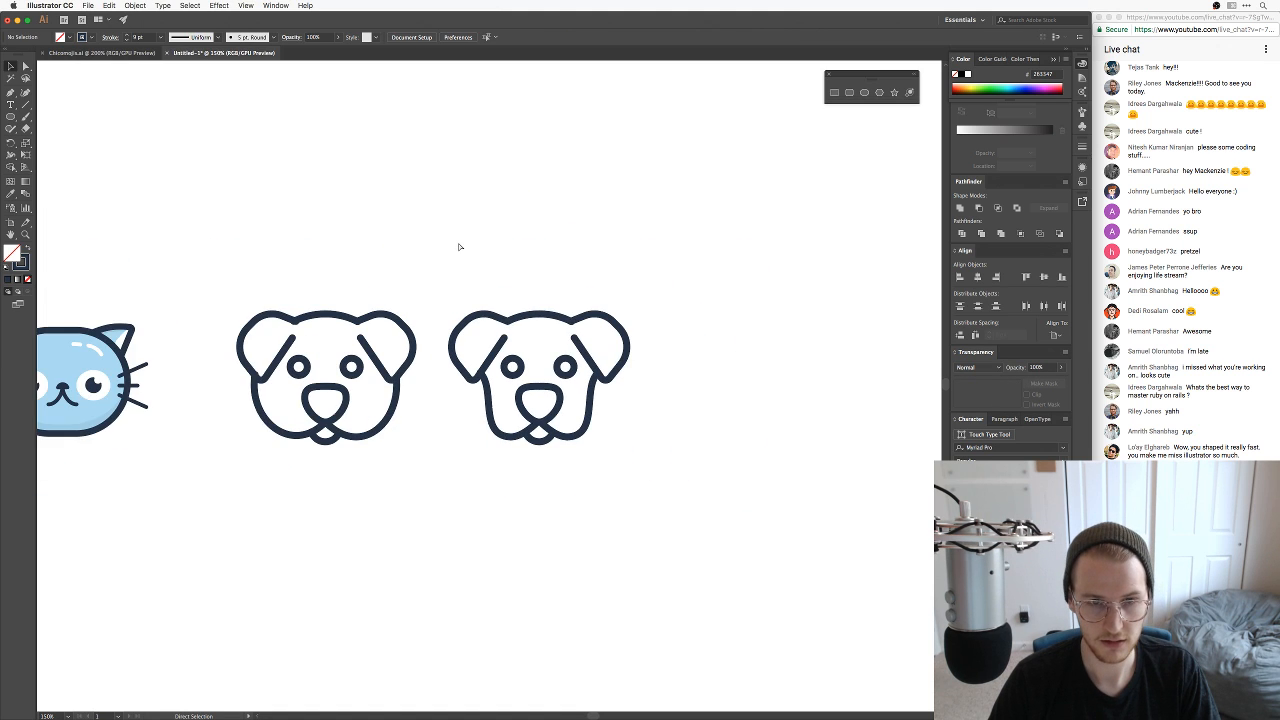
{"action": "key", "text": "super+equal"}
{"action": "key", "text": "space"}
{"action": "left_click_drag", "start_coordinate": [480, 463], "coordinate": [666, 427]}
{"action": "scroll", "coordinate": [500, 290], "scroll_direction": "up", "scroll_amount": 3}
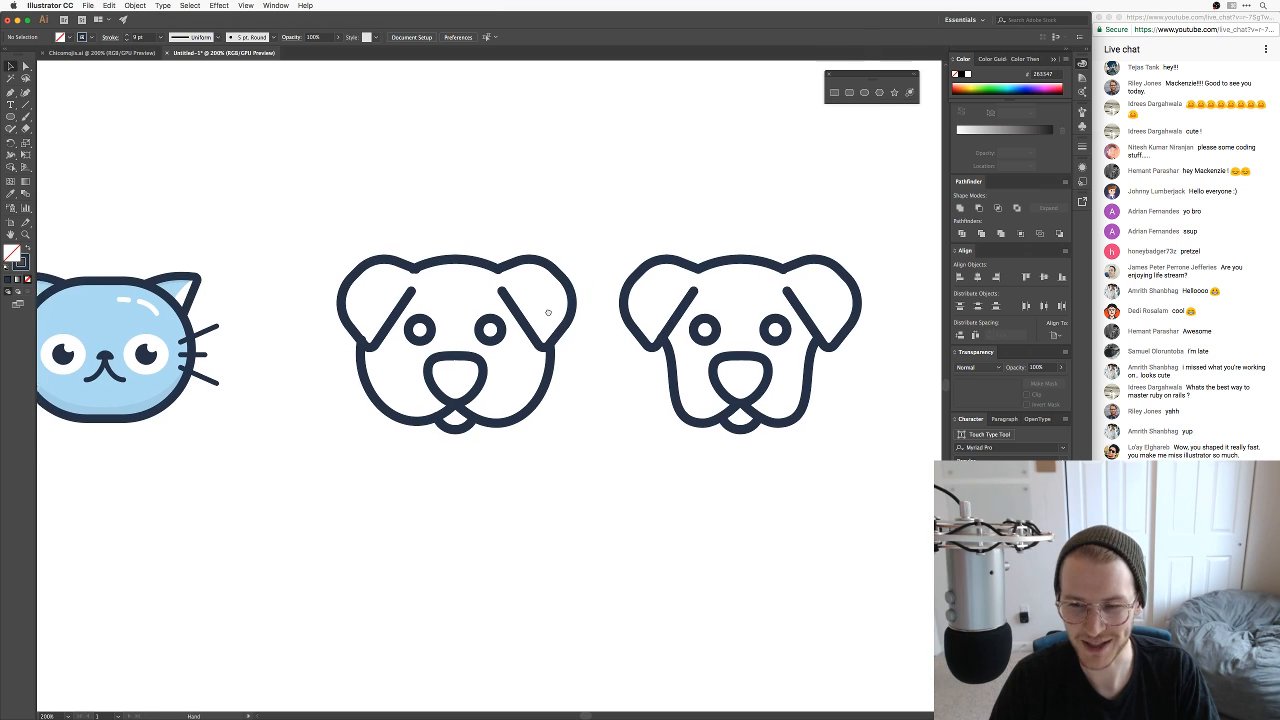
{"action": "left_click_drag", "start_coordinate": [303, 254], "coordinate": [561, 521]}
{"action": "left_click_drag", "start_coordinate": [540, 397], "coordinate": [590, 504]}
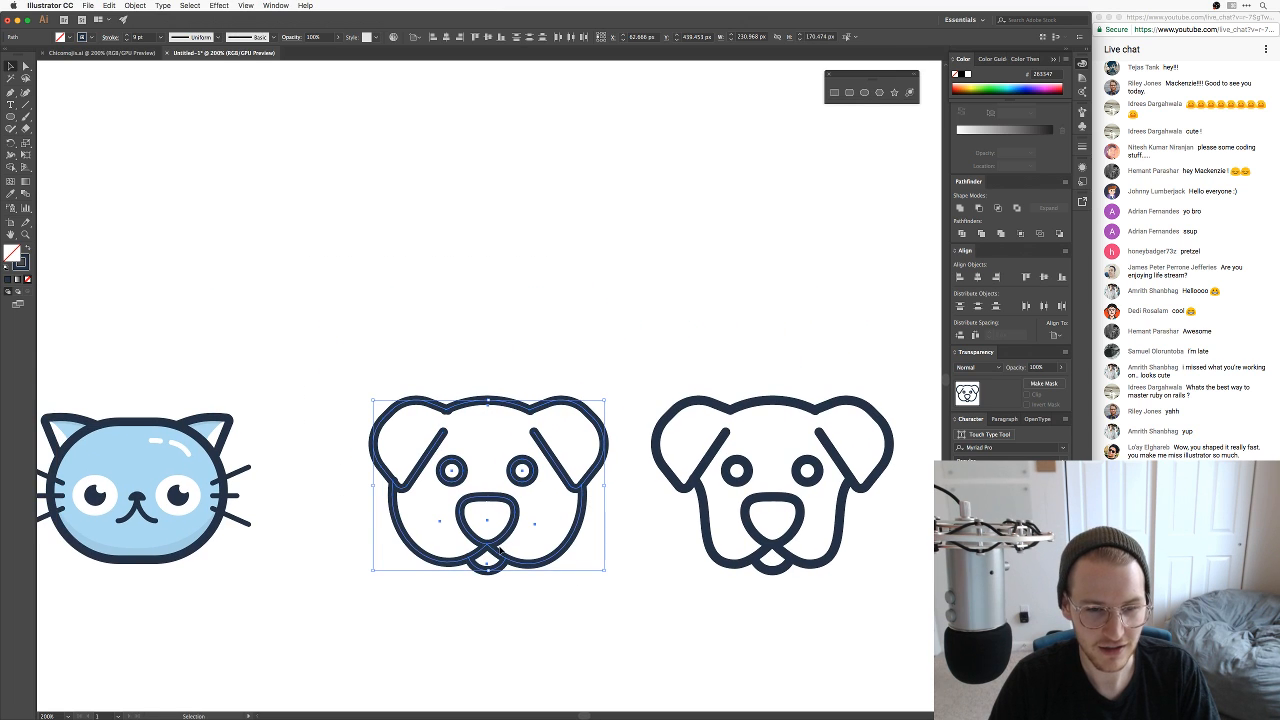
{"action": "left_click_drag", "start_coordinate": [492, 547], "coordinate": [538, 196]}
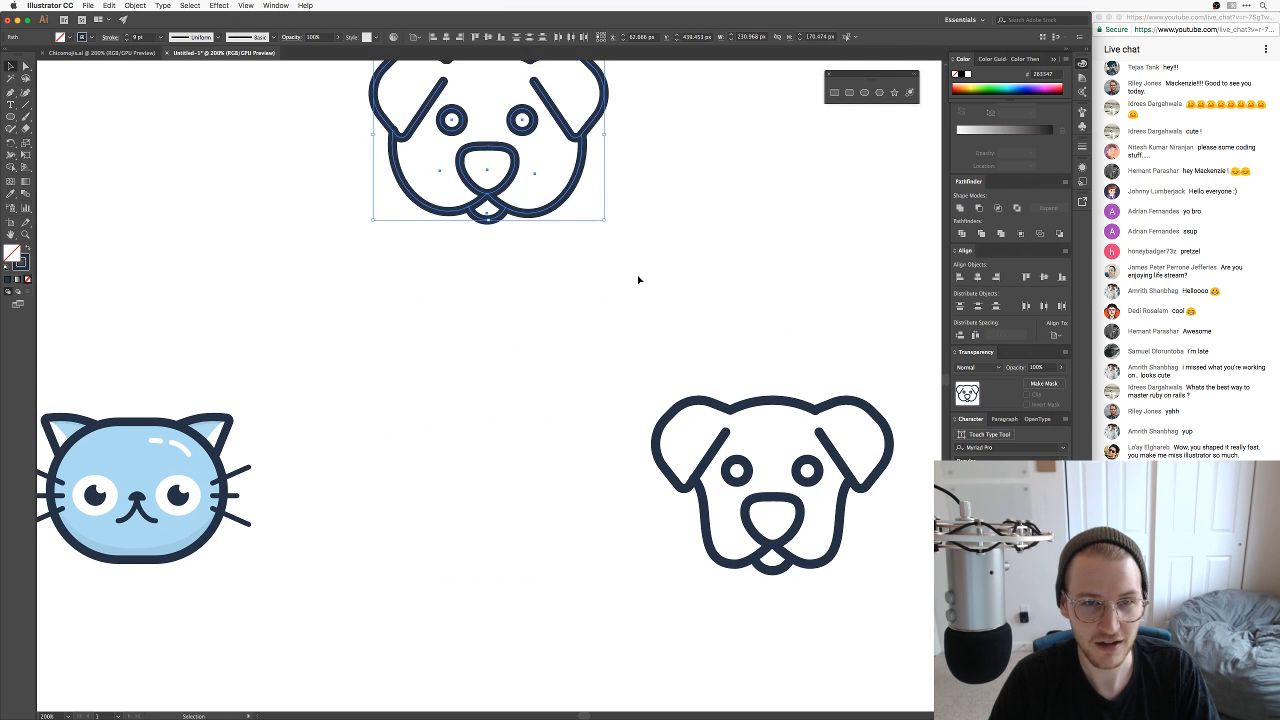
{"action": "left_click", "coordinate": [716, 294]}
Step: Sharpen the top outer corners of both ears on the narrow dog face by removing their corner rounding together
{"action": "left_click_drag", "start_coordinate": [720, 295], "coordinate": [656, 234]}
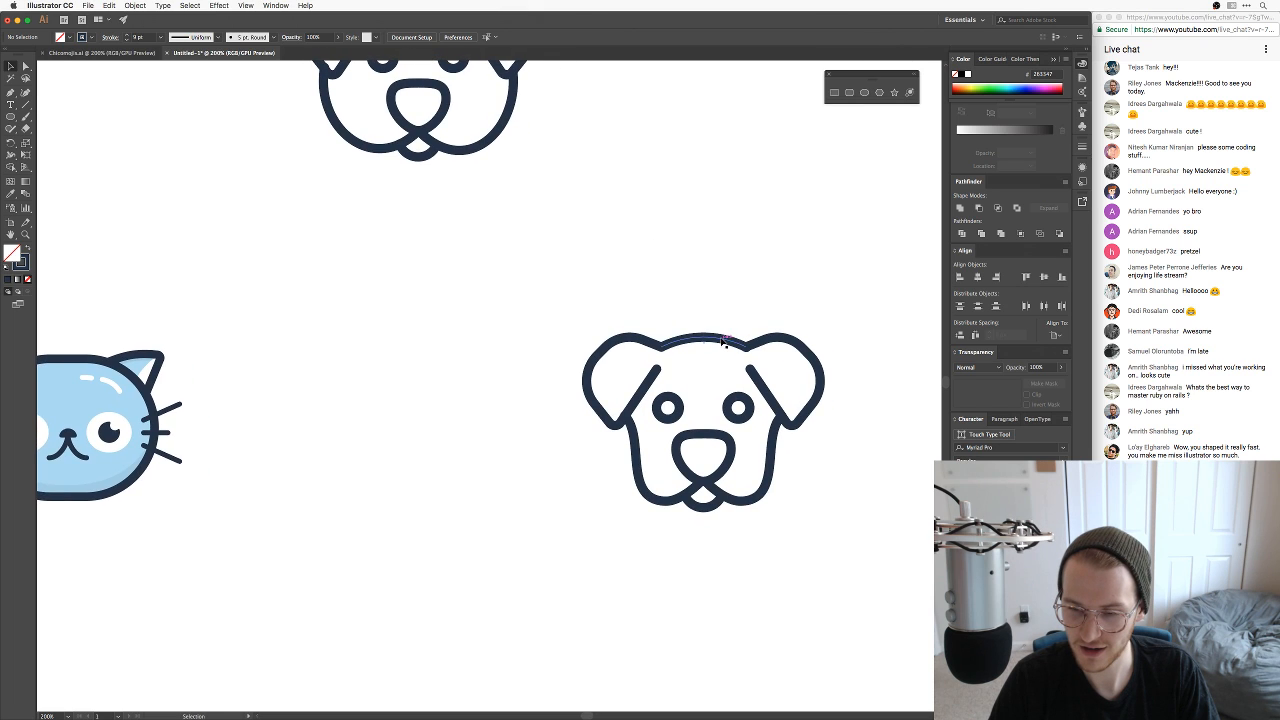
{"action": "left_click_drag", "start_coordinate": [722, 341], "coordinate": [586, 296]}
{"action": "key", "text": "super+equal"}
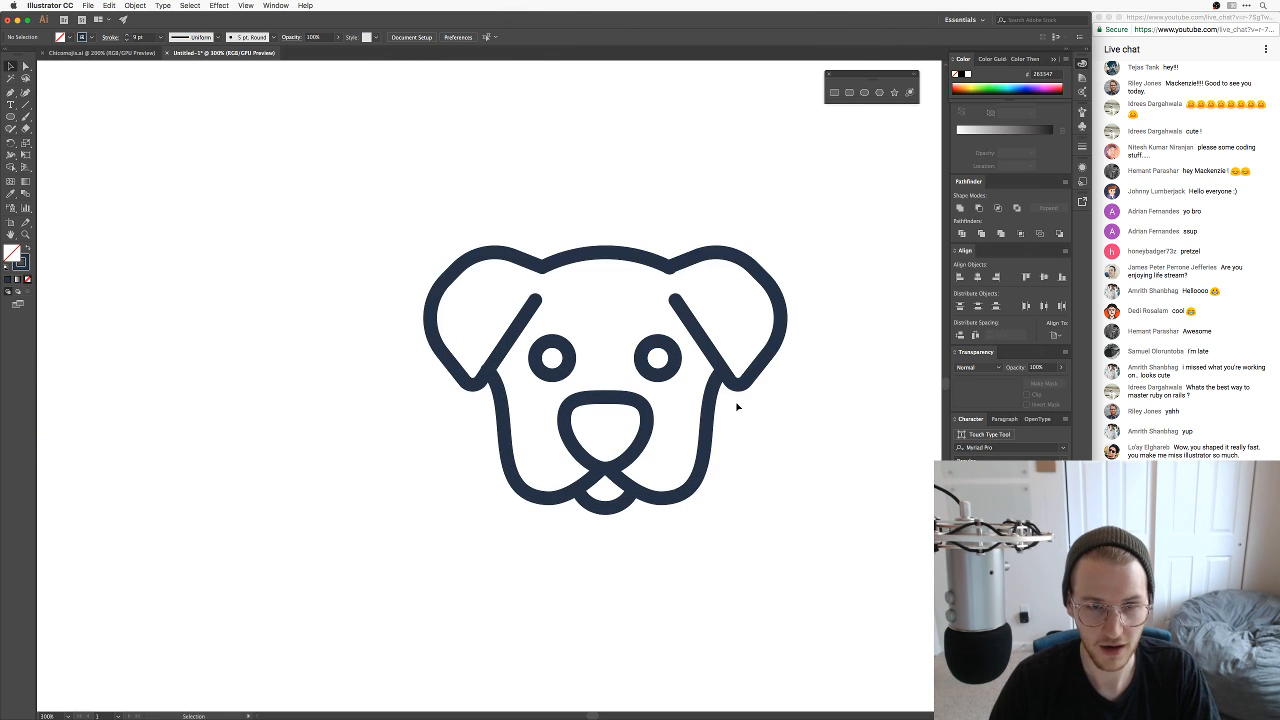
{"action": "left_click_drag", "start_coordinate": [737, 406], "coordinate": [680, 417]}
{"action": "key", "text": "a"}
{"action": "left_click", "coordinate": [389, 311]}
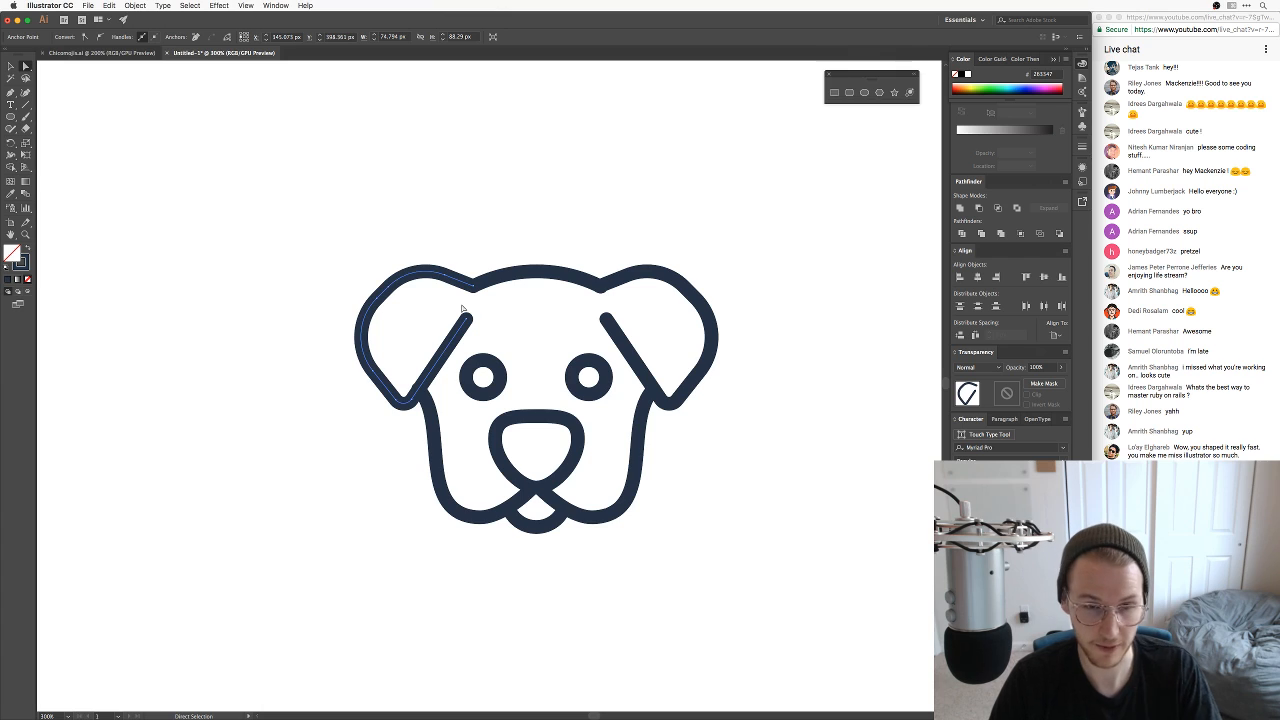
{"action": "left_click", "coordinate": [422, 291]}
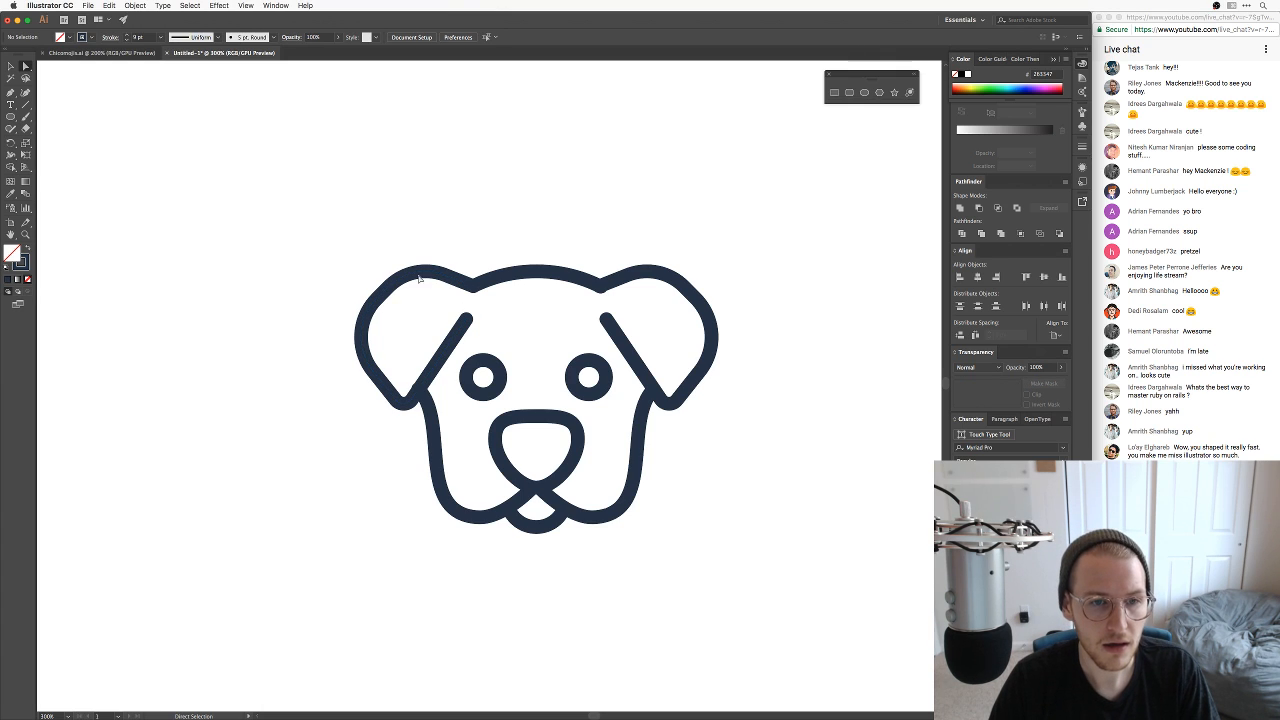
{"action": "left_click", "coordinate": [420, 279]}
{"action": "left_click", "coordinate": [669, 274], "text": "shift"}
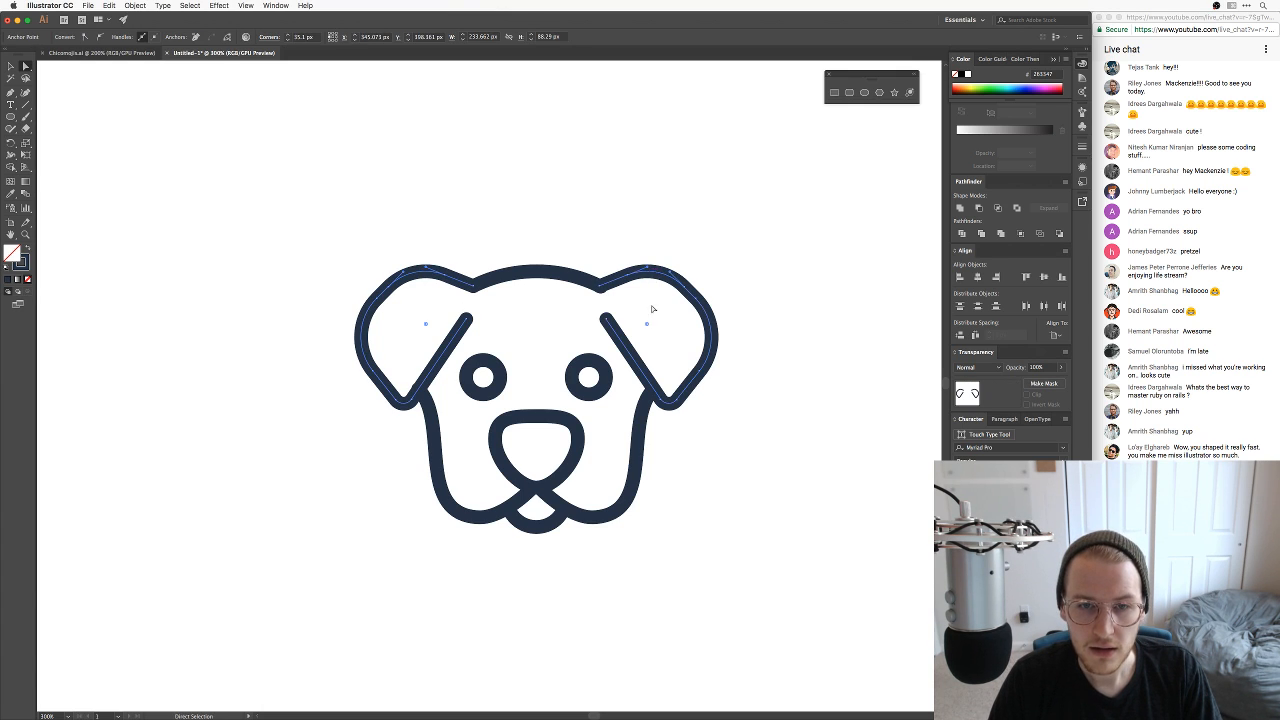
{"action": "left_click_drag", "start_coordinate": [647, 325], "coordinate": [700, 208]}
{"action": "left_click", "coordinate": [720, 212]}
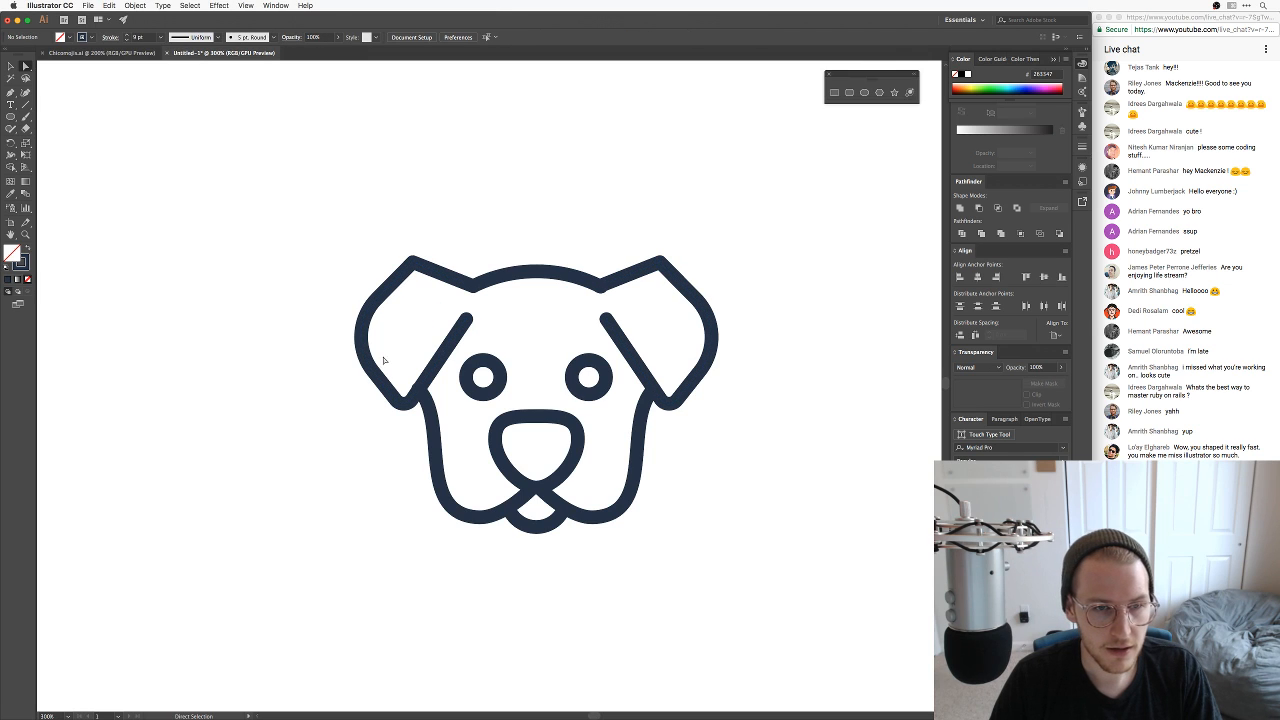
Step: Sharpen the left ear's outer corner and lower tip by removing their corner rounding
{"action": "left_click", "coordinate": [358, 338]}
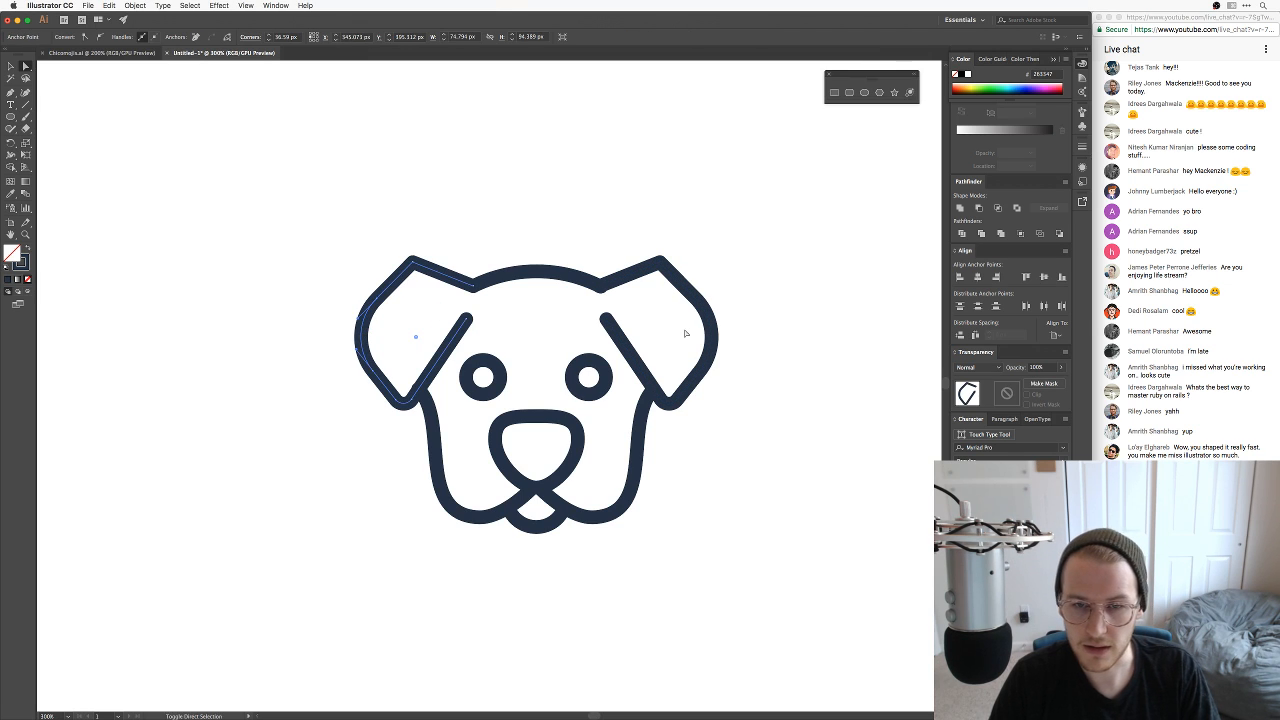
{"action": "left_click_drag", "start_coordinate": [415, 337], "coordinate": [214, 383]}
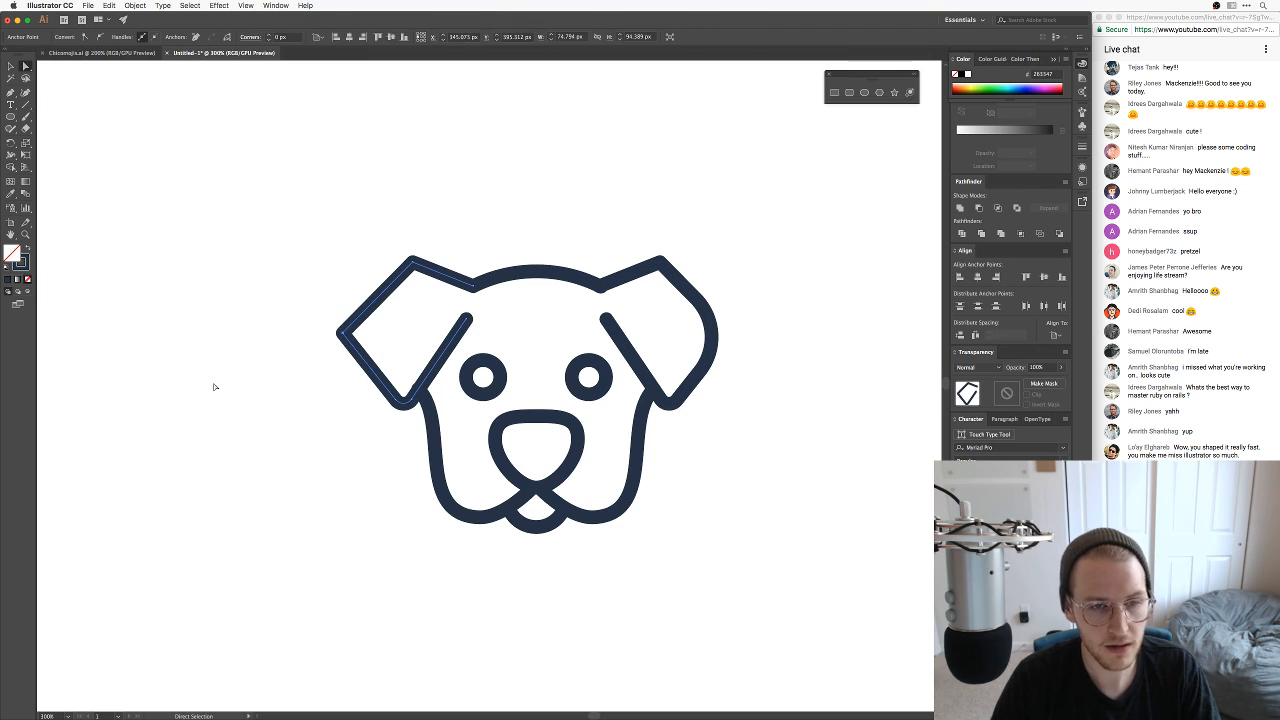
{"action": "left_click", "coordinate": [333, 460]}
{"action": "left_click", "coordinate": [404, 404]}
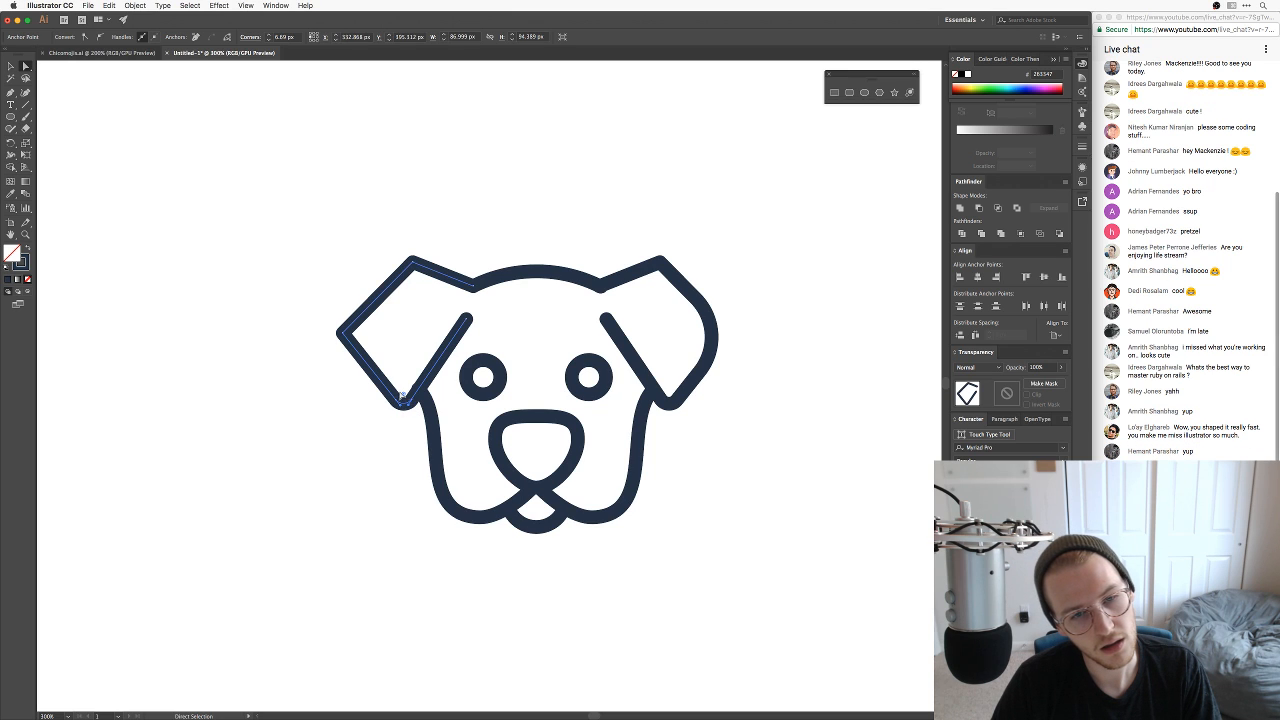
{"action": "left_click_drag", "start_coordinate": [404, 391], "coordinate": [401, 455]}
{"action": "key", "text": "v"}
{"action": "left_click", "coordinate": [400, 470]}
{"action": "key", "text": "a"}
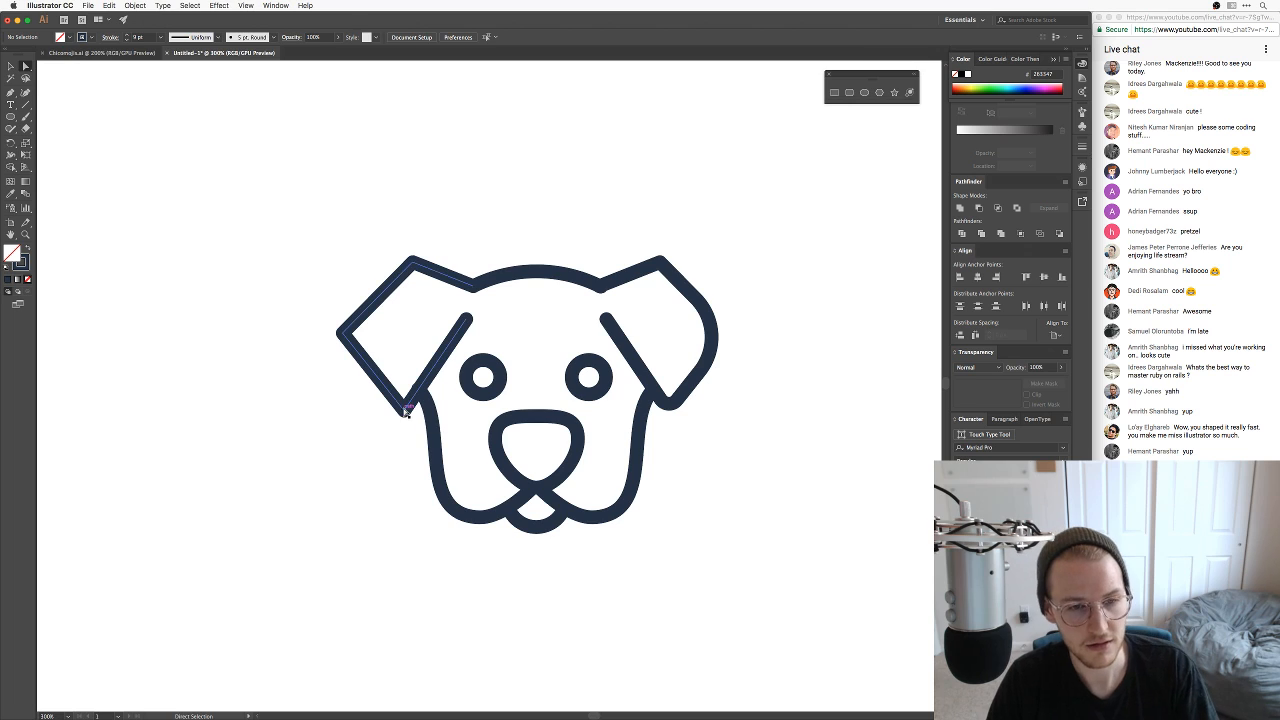
Step: Lengthen the left ear by moving its lower tip down, and shift its outer corner slightly inward
{"action": "left_click", "coordinate": [343, 333]}
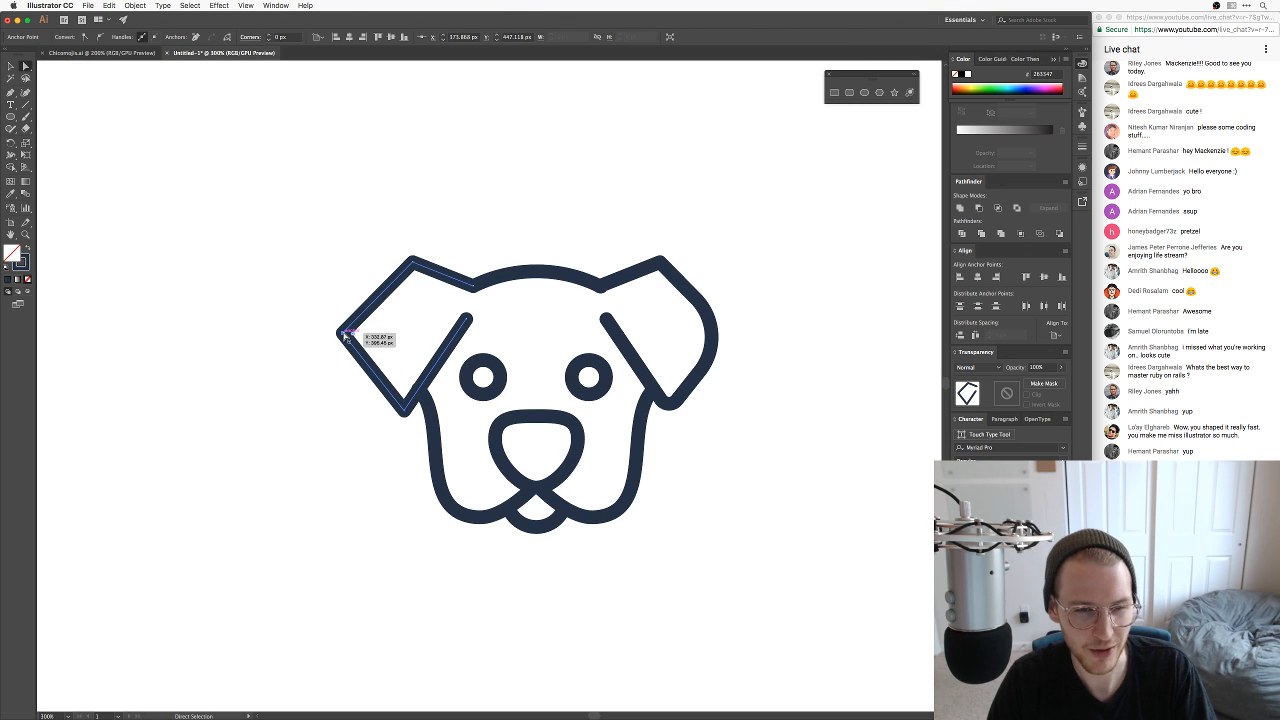
{"action": "left_click", "coordinate": [386, 431]}
{"action": "left_click_drag", "start_coordinate": [405, 411], "coordinate": [402, 433]}
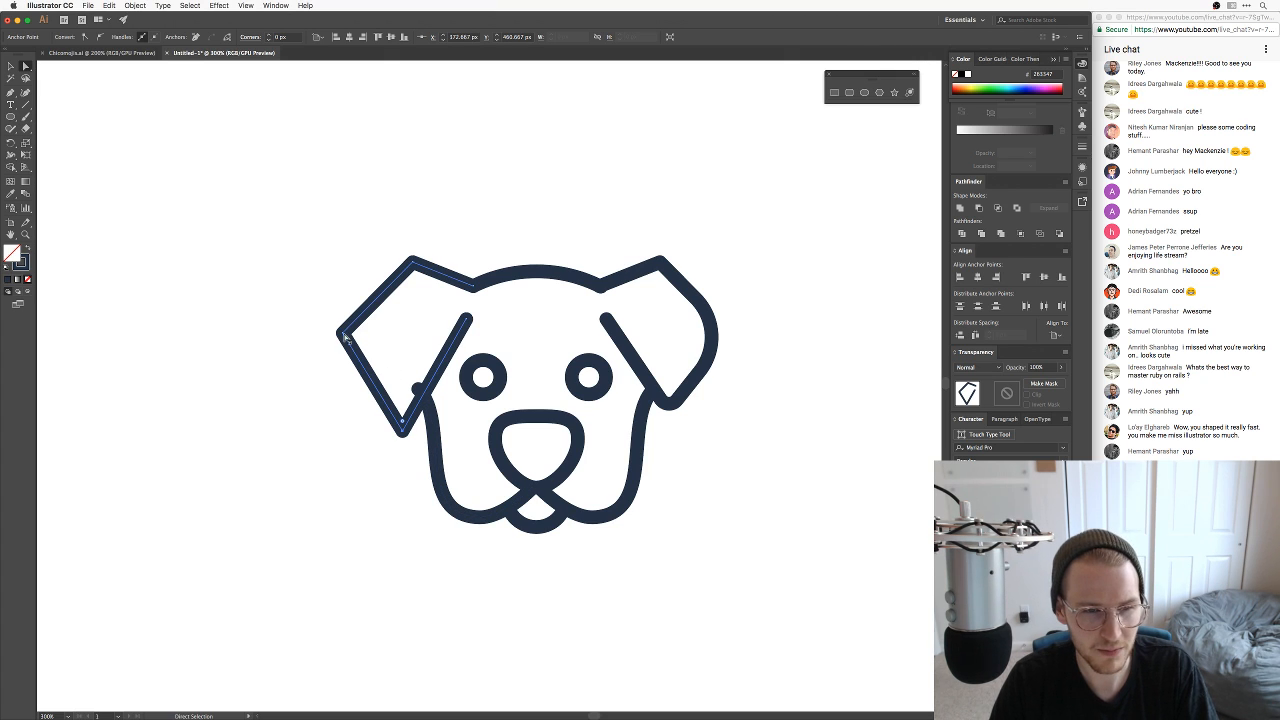
{"action": "left_click_drag", "start_coordinate": [343, 336], "coordinate": [348, 334]}
{"action": "left_click", "coordinate": [331, 291]}
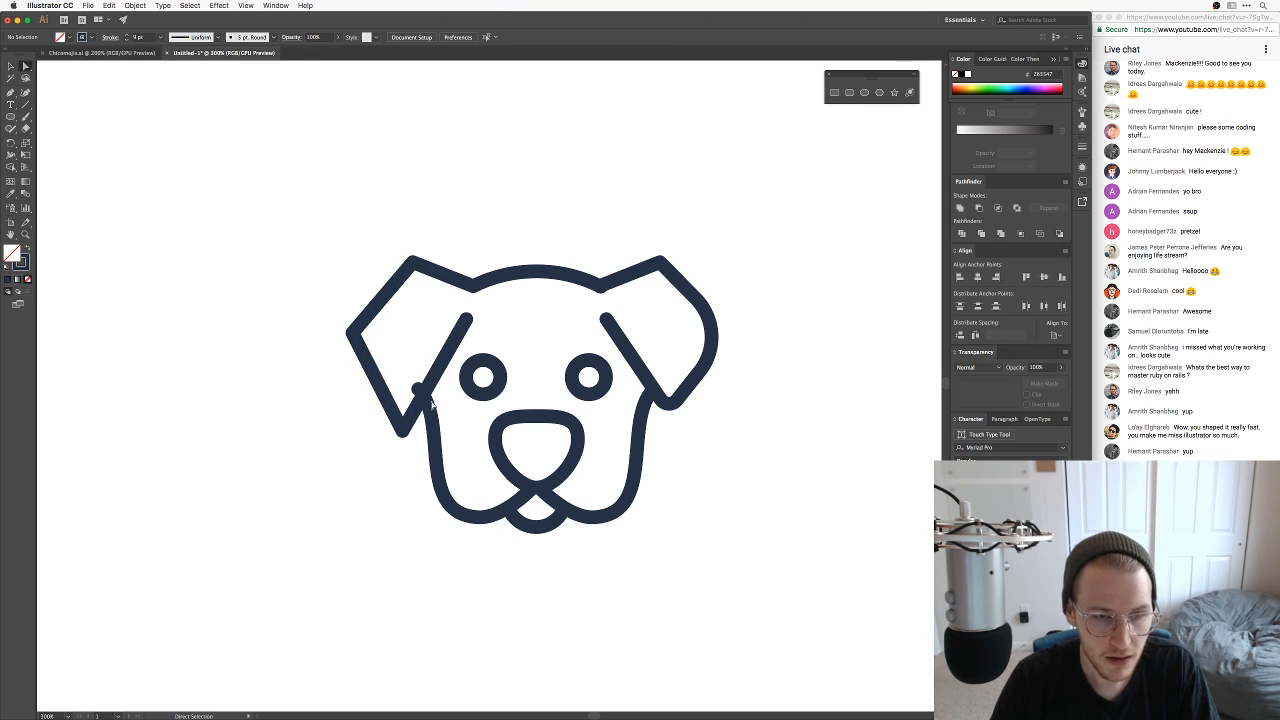
Step: Shorten the left cheek line by adding an anchor point where it crosses the ear and deleting the protruding end point
{"action": "key", "text": "z"}
{"action": "left_click_drag", "start_coordinate": [386, 417], "coordinate": [606, 329]}
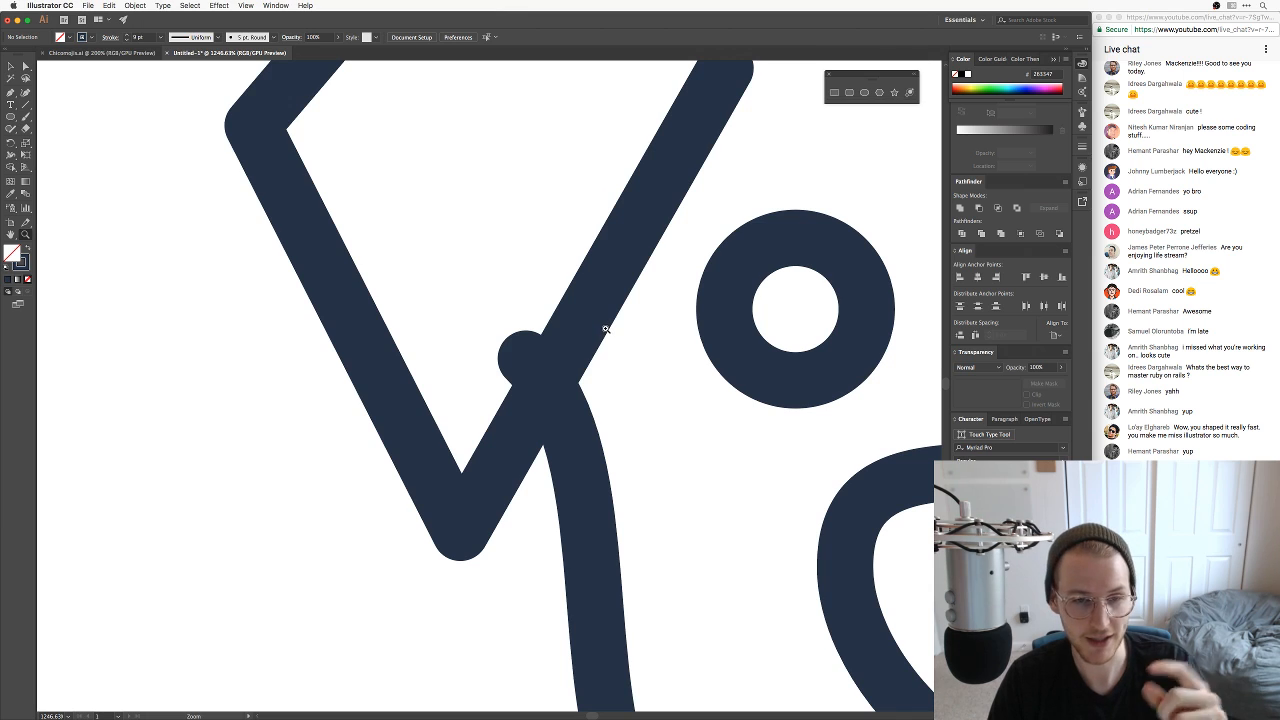
{"action": "key", "text": "v"}
{"action": "left_click", "coordinate": [546, 382]}
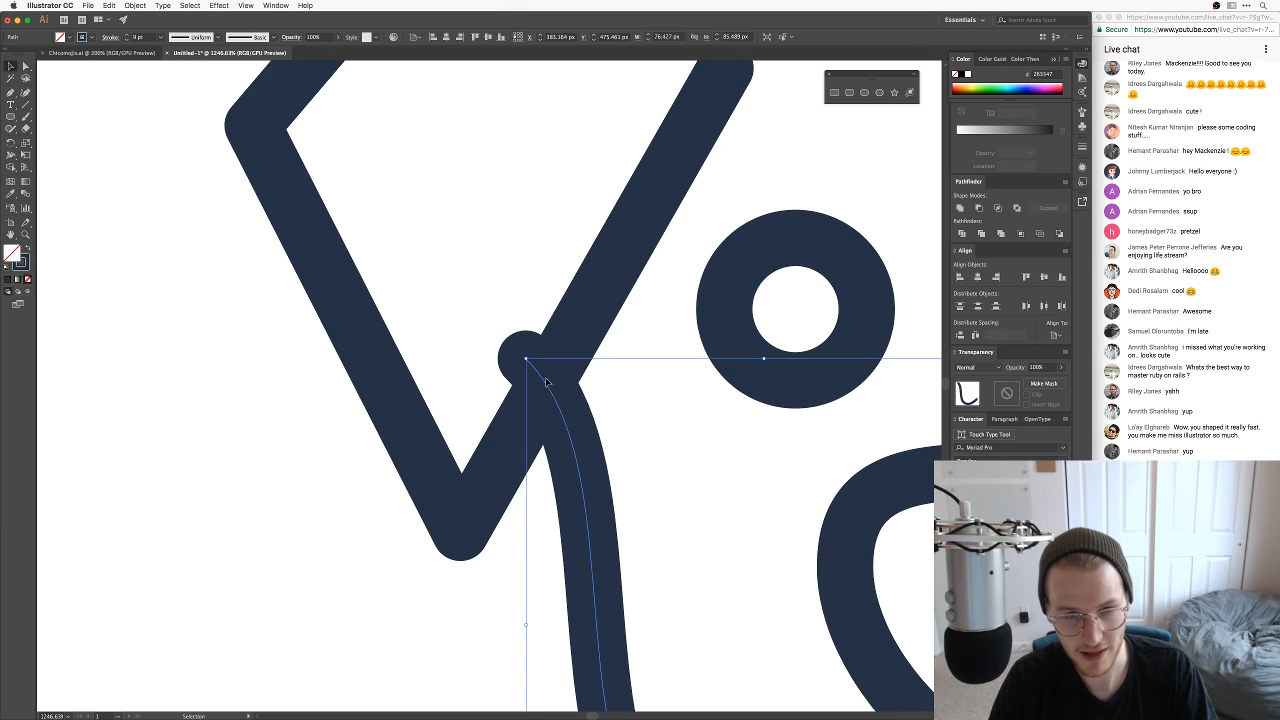
{"action": "key", "text": "plus"}
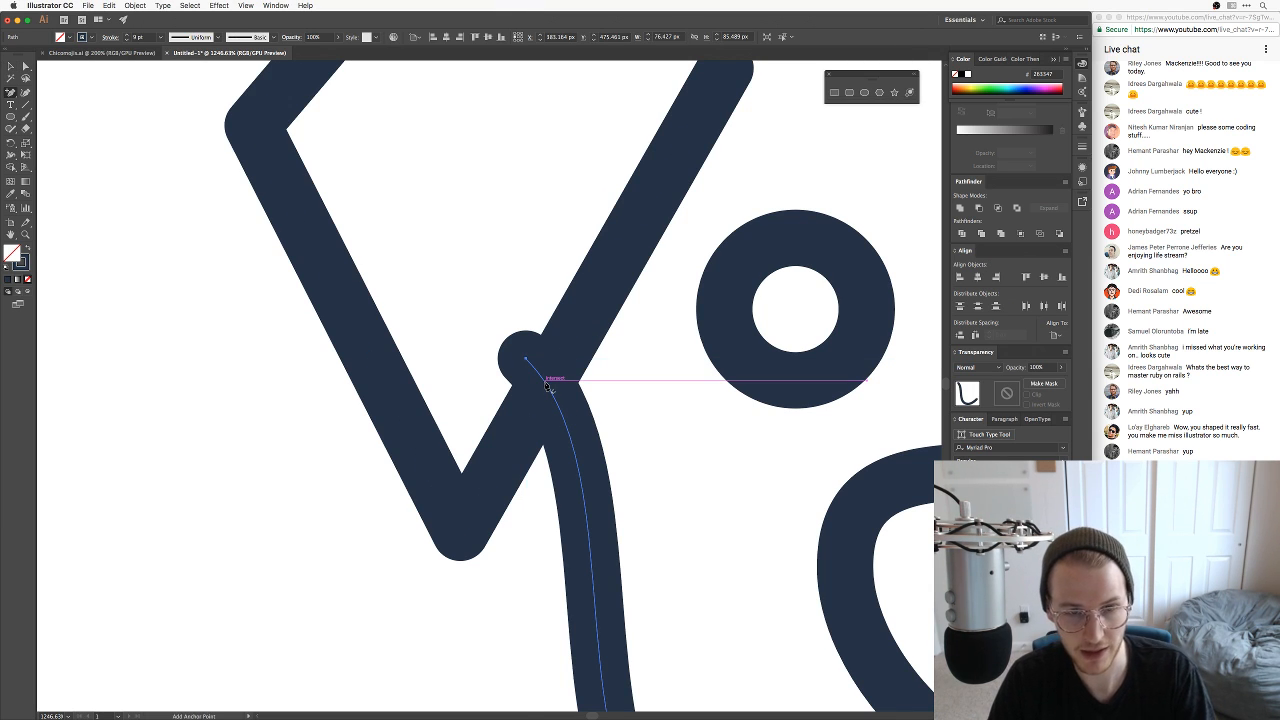
{"action": "left_click", "coordinate": [543, 380]}
{"action": "key", "text": "minus"}
{"action": "left_click", "coordinate": [528, 360]}
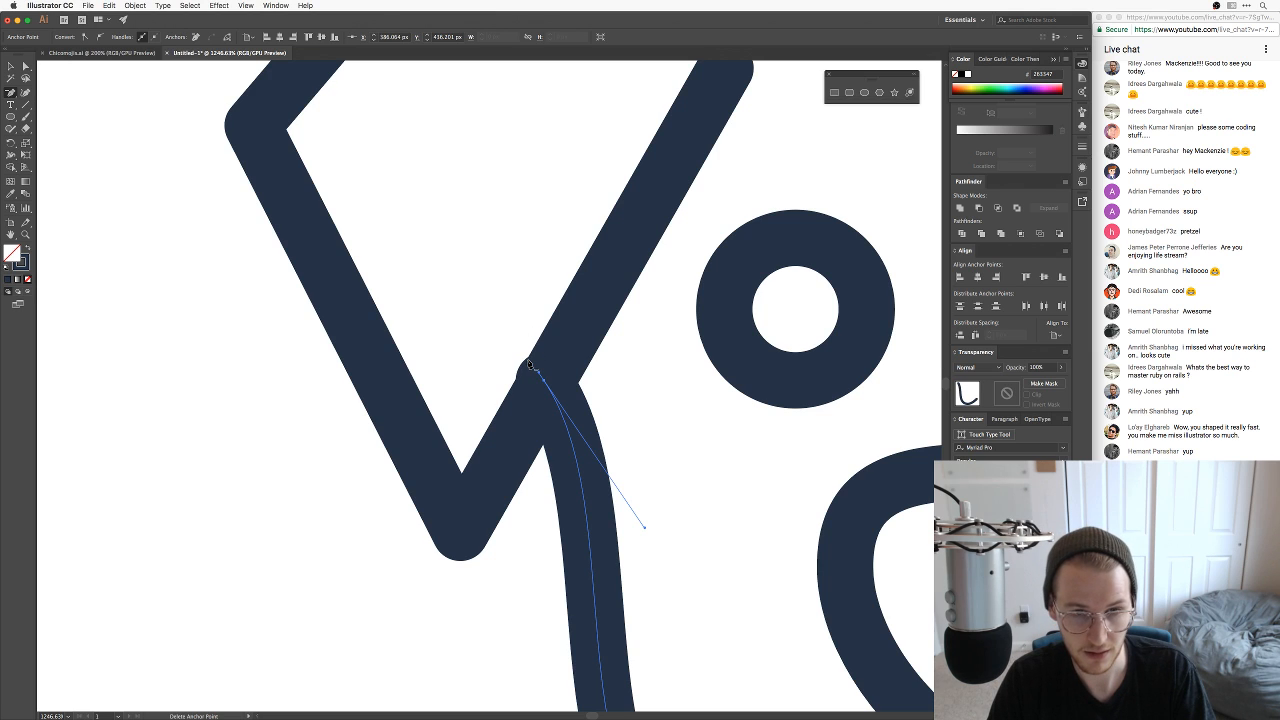
Step: Nudge the left cheek line's top end point onto the centre of the ear's inner stroke
{"action": "key", "text": "a"}
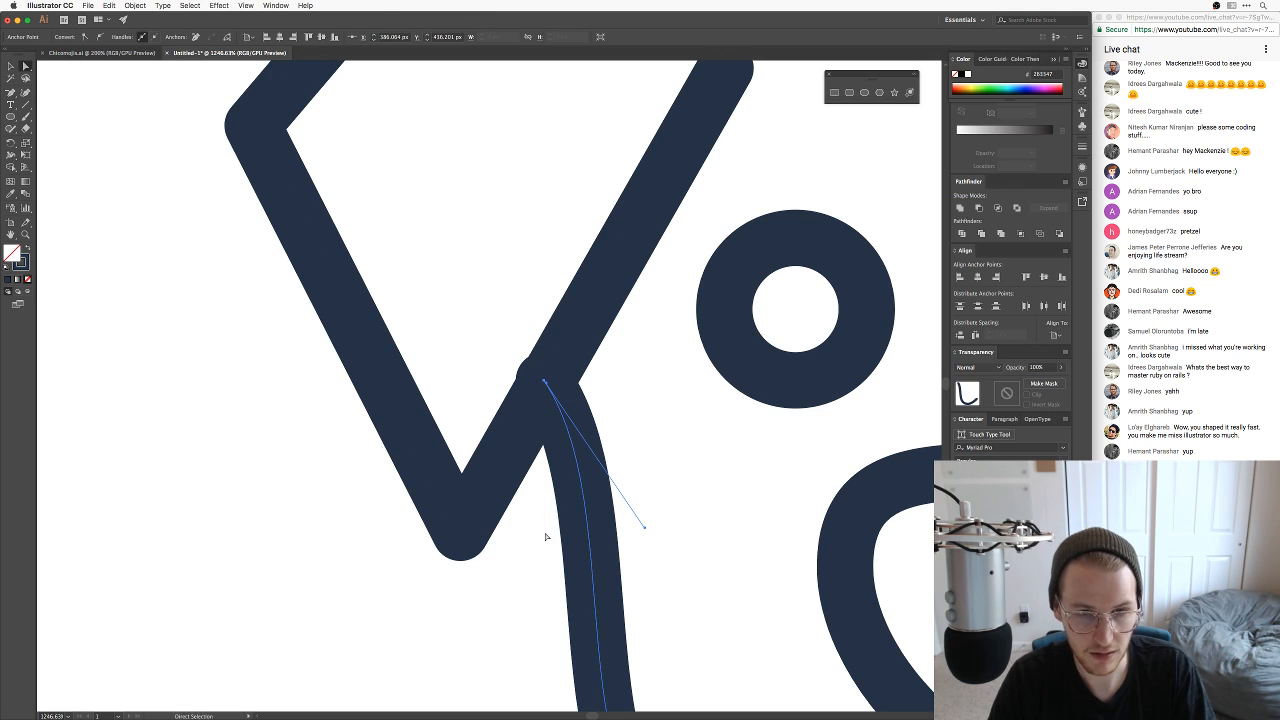
{"action": "mouse_move", "coordinate": [546, 383]}
{"action": "left_mouse_down"}
{"action": "mouse_move", "coordinate": [562, 371]}
{"action": "mouse_move", "coordinate": [551, 380]}
{"action": "left_mouse_up"}
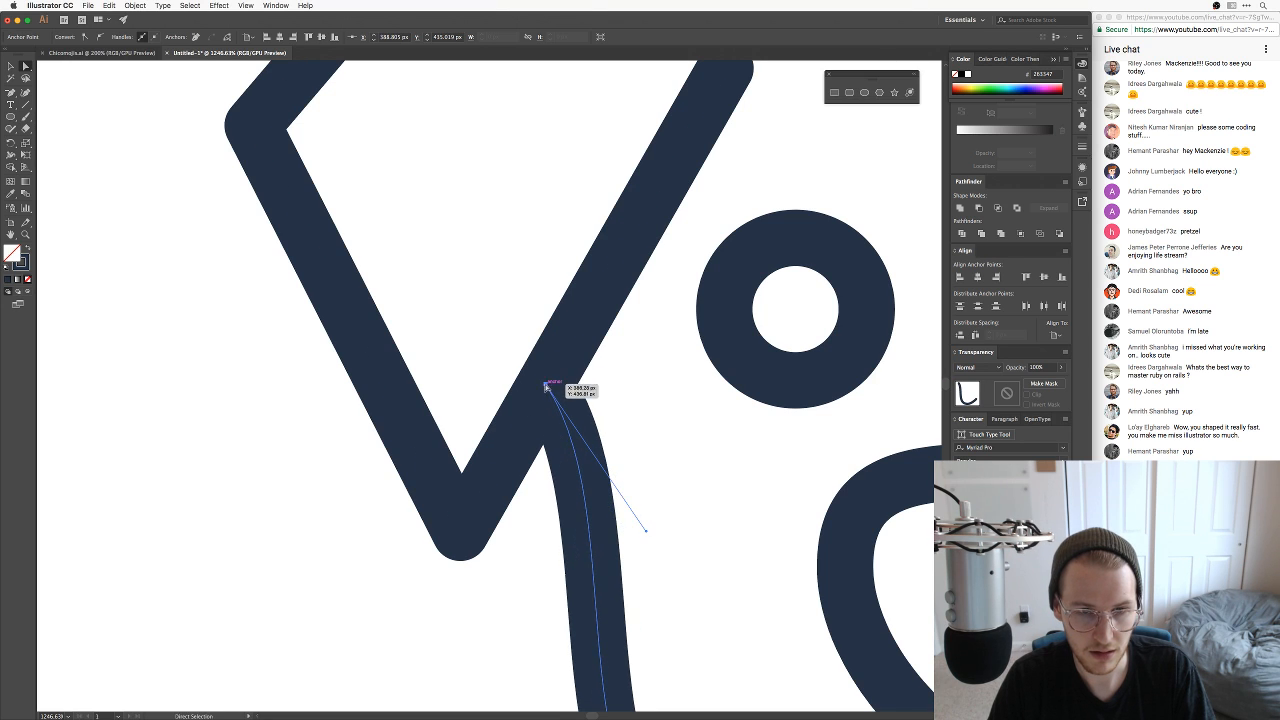
{"action": "left_click", "coordinate": [551, 528]}
Step: Compare the whole dog face with the reference photos IMG_0108.JPG and IMG_3017.JPG in Preview
{"action": "key", "text": "super+minus"}
{"action": "key", "text": "super+minus"}
{"action": "key", "text": "super+minus"}
{"action": "key", "text": "super+minus"}
{"action": "key", "text": "super+minus"}
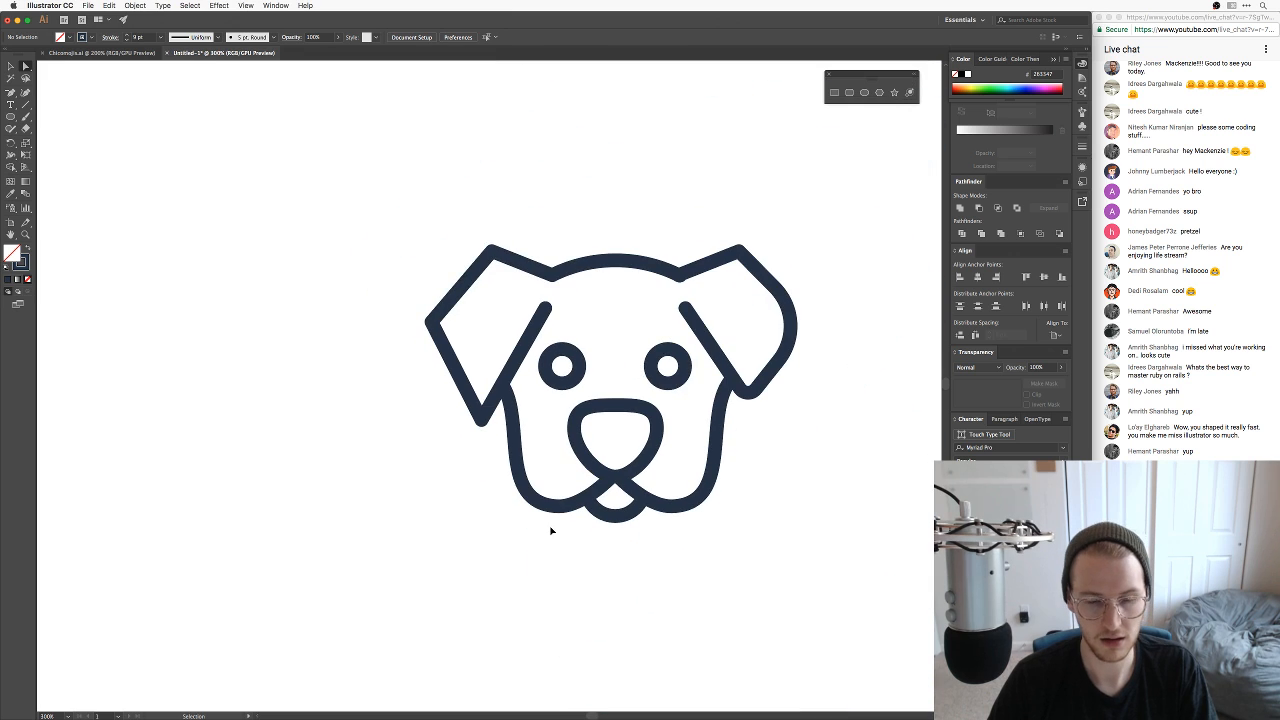
{"action": "left_click_drag", "start_coordinate": [629, 397], "coordinate": [614, 428]}
{"action": "key", "text": "super+Tab"}
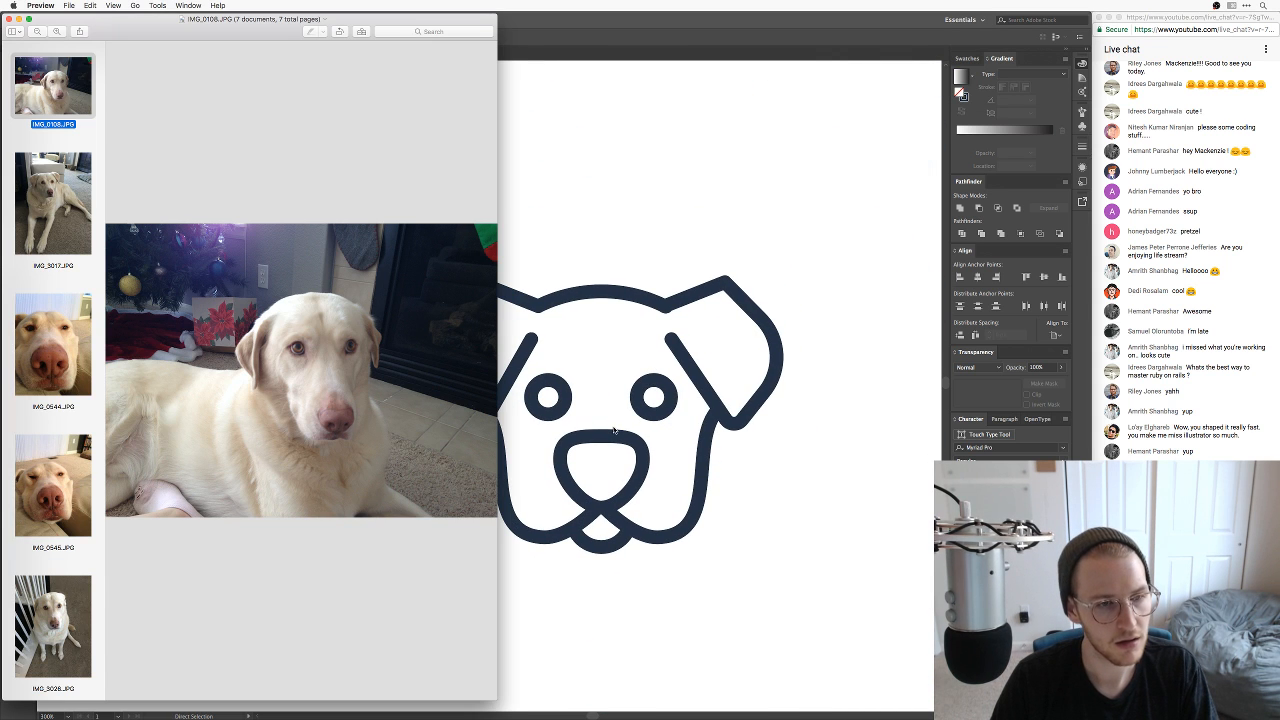
{"action": "left_click", "coordinate": [64, 197]}
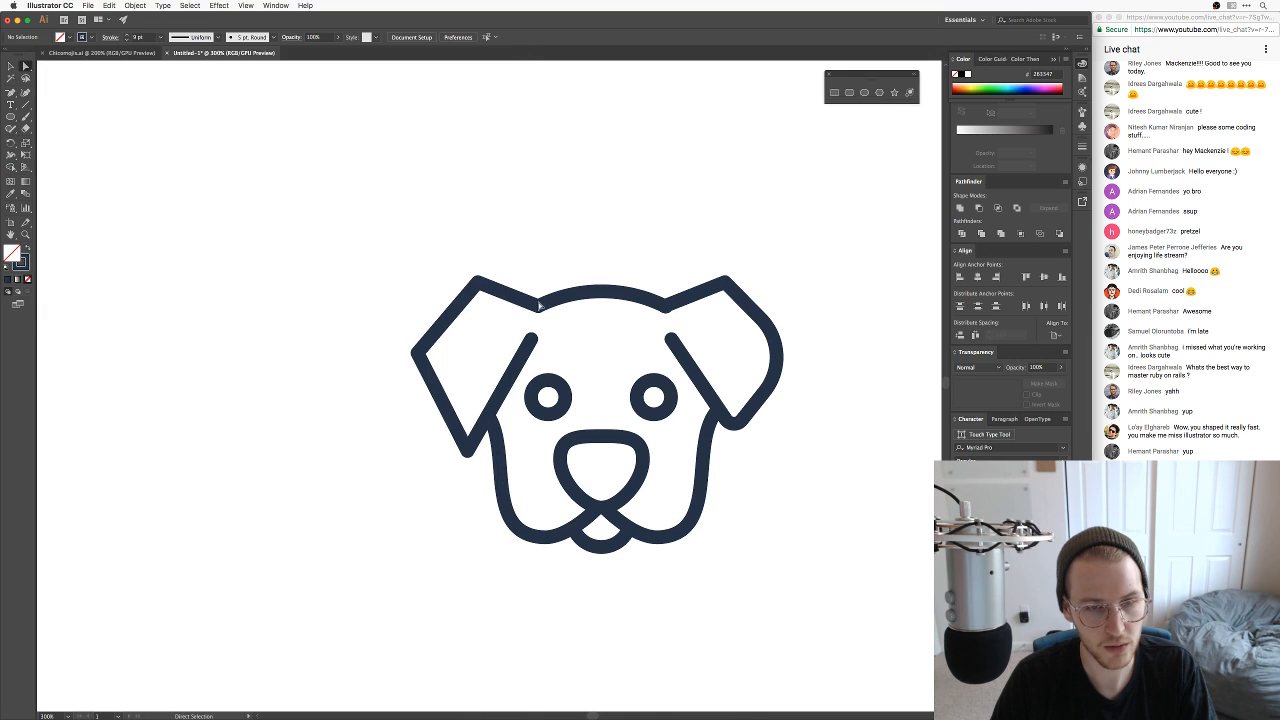
Step: Round the left ear's top corner to a radius of about 15 px
{"action": "key", "text": "super+equal"}
{"action": "key", "text": "super+equal"}
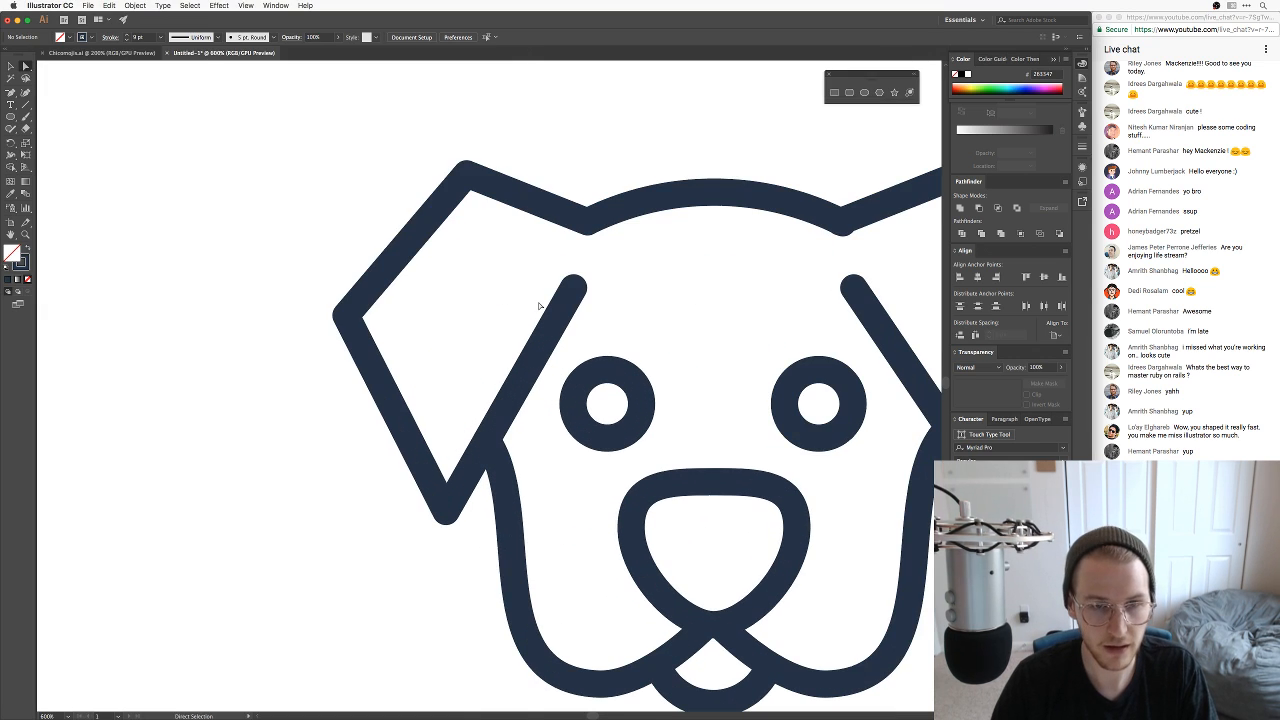
{"action": "left_click", "coordinate": [467, 174]}
{"action": "left_click_drag", "start_coordinate": [474, 189], "coordinate": [476, 216]}
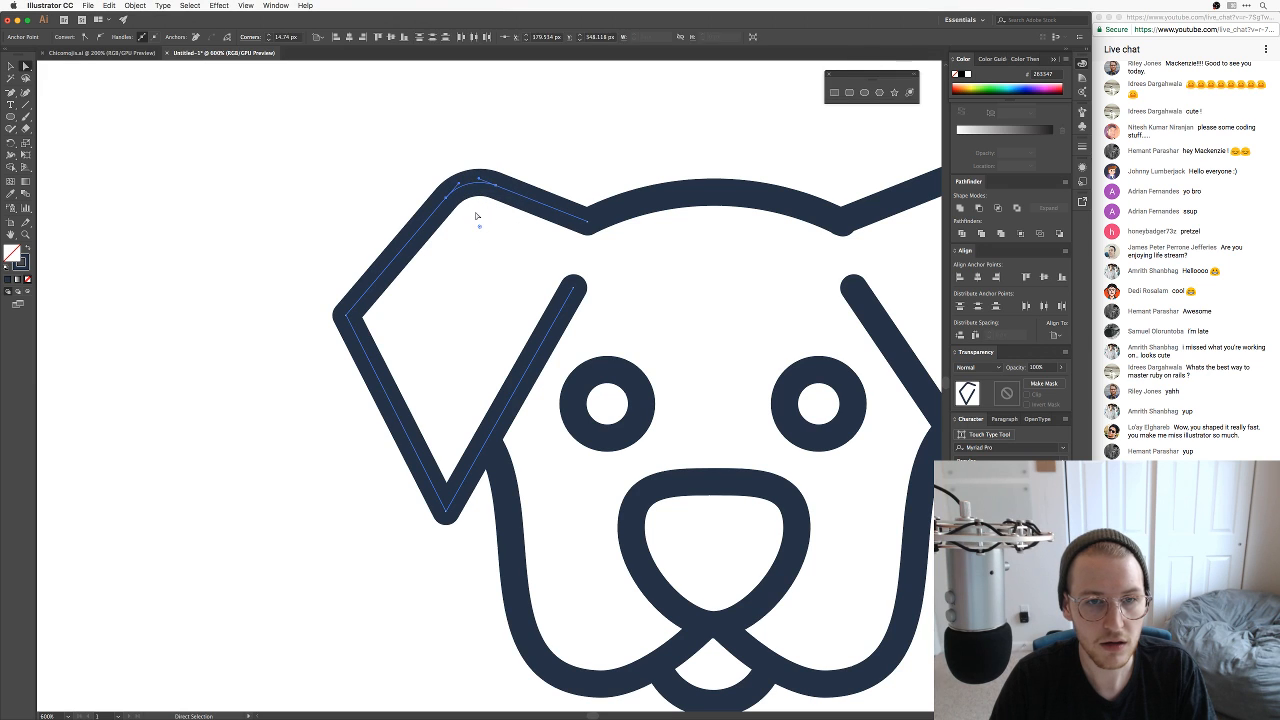
Step: Round the left ear's outer corner as far as possible into one long, wide curve
{"action": "left_click", "coordinate": [345, 316]}
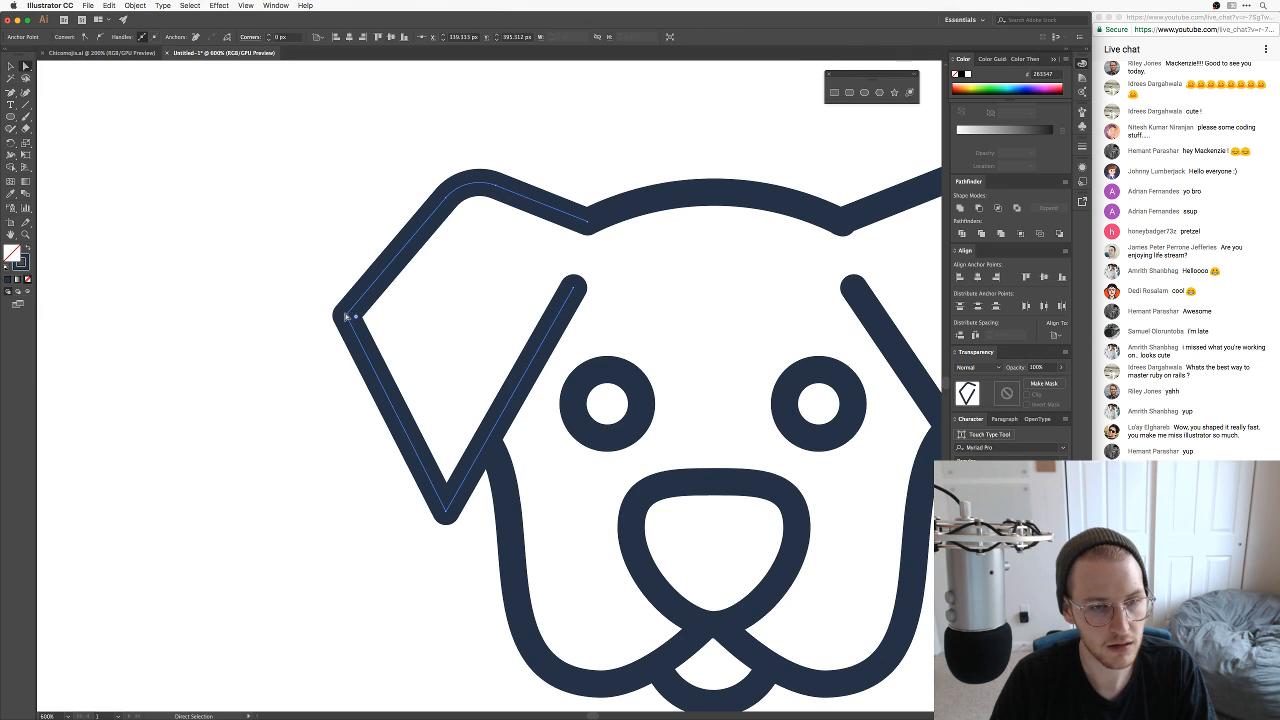
{"action": "left_click", "coordinate": [356, 319]}
{"action": "left_click", "coordinate": [347, 316]}
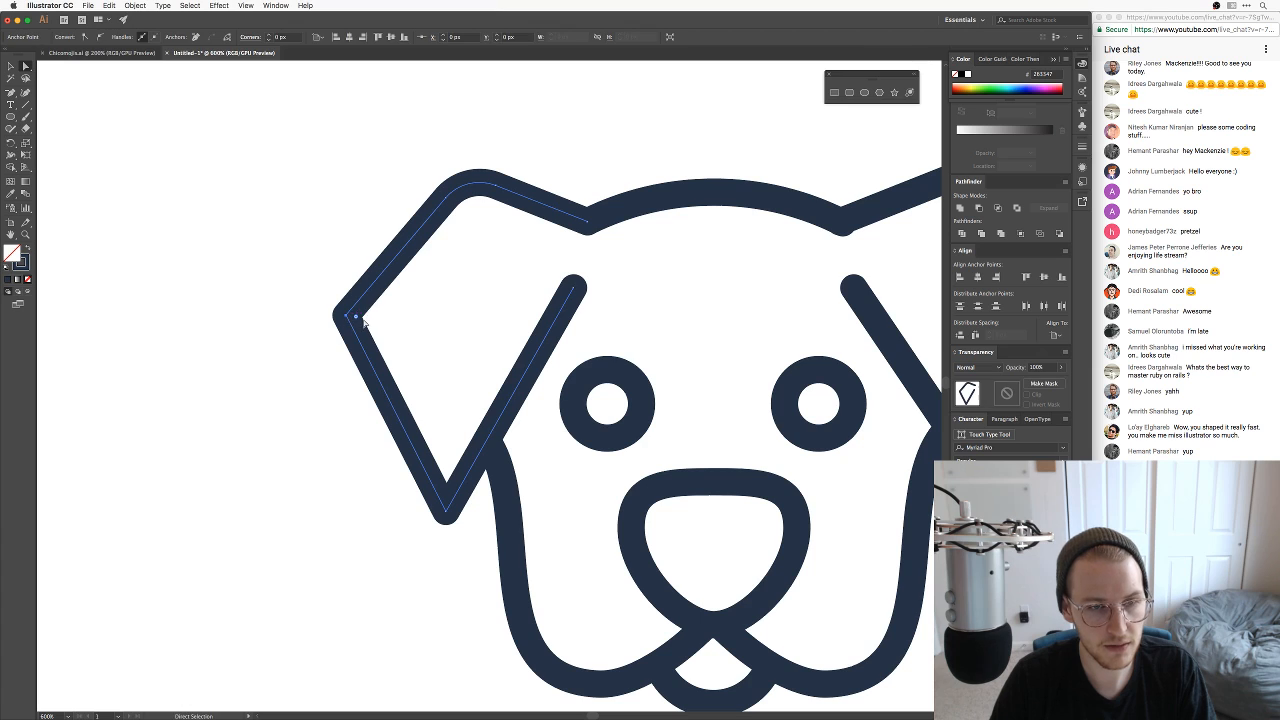
{"action": "left_click_drag", "start_coordinate": [367, 319], "coordinate": [609, 323]}
{"action": "key", "text": "v"}
{"action": "left_click", "coordinate": [591, 157]}
{"action": "key", "text": "a"}
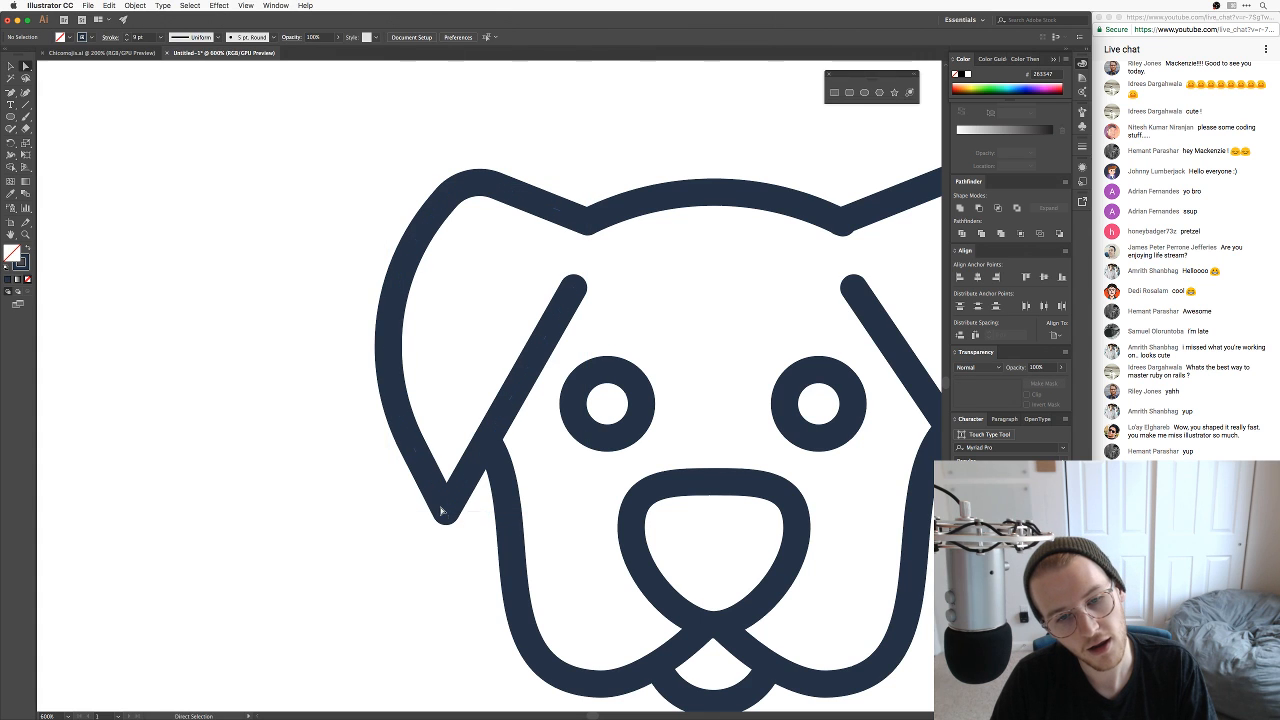
Step: Round the left ear's lower tip with a small corner radius
{"action": "left_click", "coordinate": [447, 515]}
{"action": "left_click_drag", "start_coordinate": [449, 500], "coordinate": [450, 470]}
{"action": "key", "text": "v"}
{"action": "left_click", "coordinate": [376, 526]}
Step: Examine the reshaped left ear on the whole face and compare it with reference photos IMG_3017.JPG, IMG_0544.JPG and IMG_0545.JPG in Preview
{"action": "key", "text": "super+minus"}
{"action": "key", "text": "super+minus"}
{"action": "key", "text": "super+minus"}
{"action": "key", "text": "super+minus"}
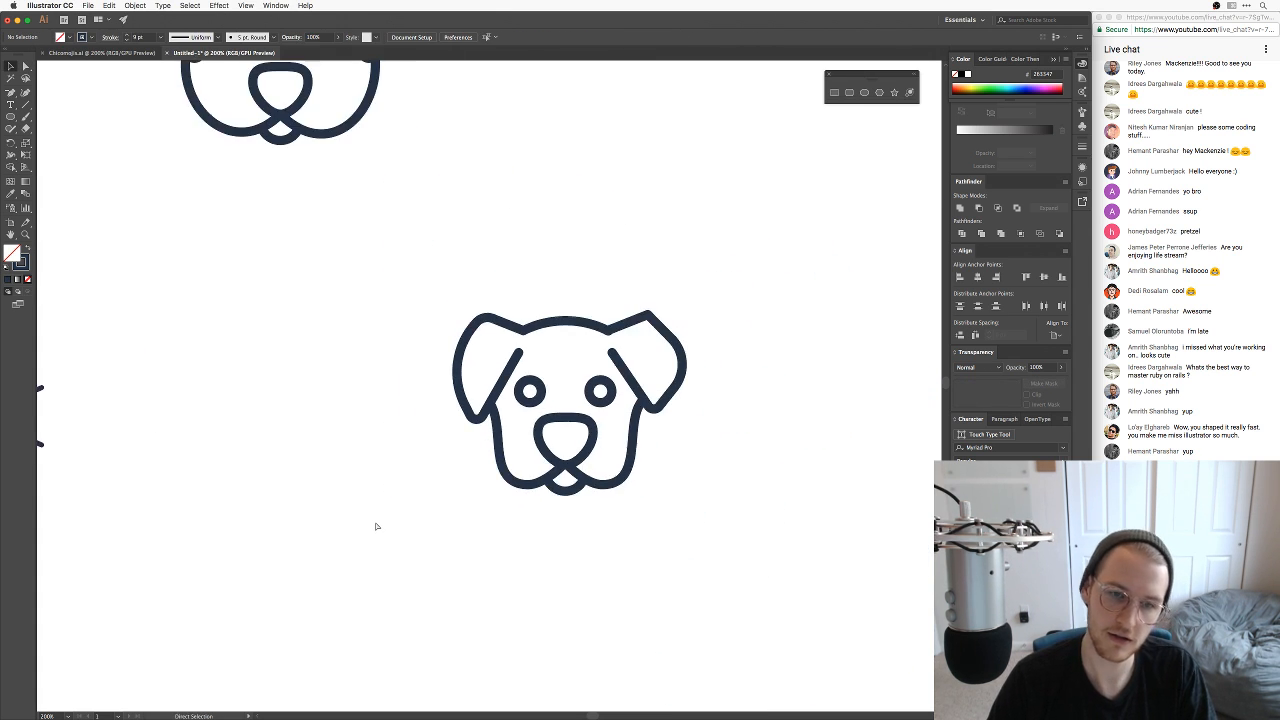
{"action": "key", "text": "super+plus"}
{"action": "key", "text": "super+plus"}
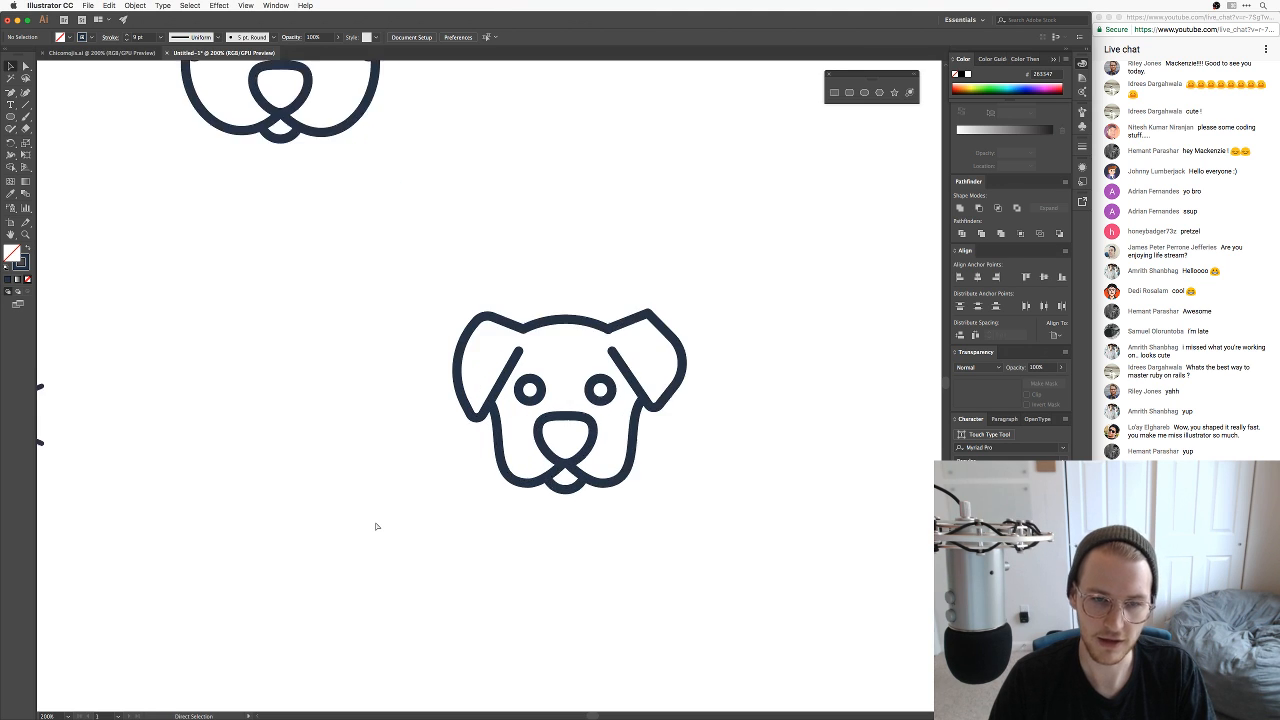
{"action": "scroll", "coordinate": [527, 433], "scroll_direction": "right", "scroll_amount": 2}
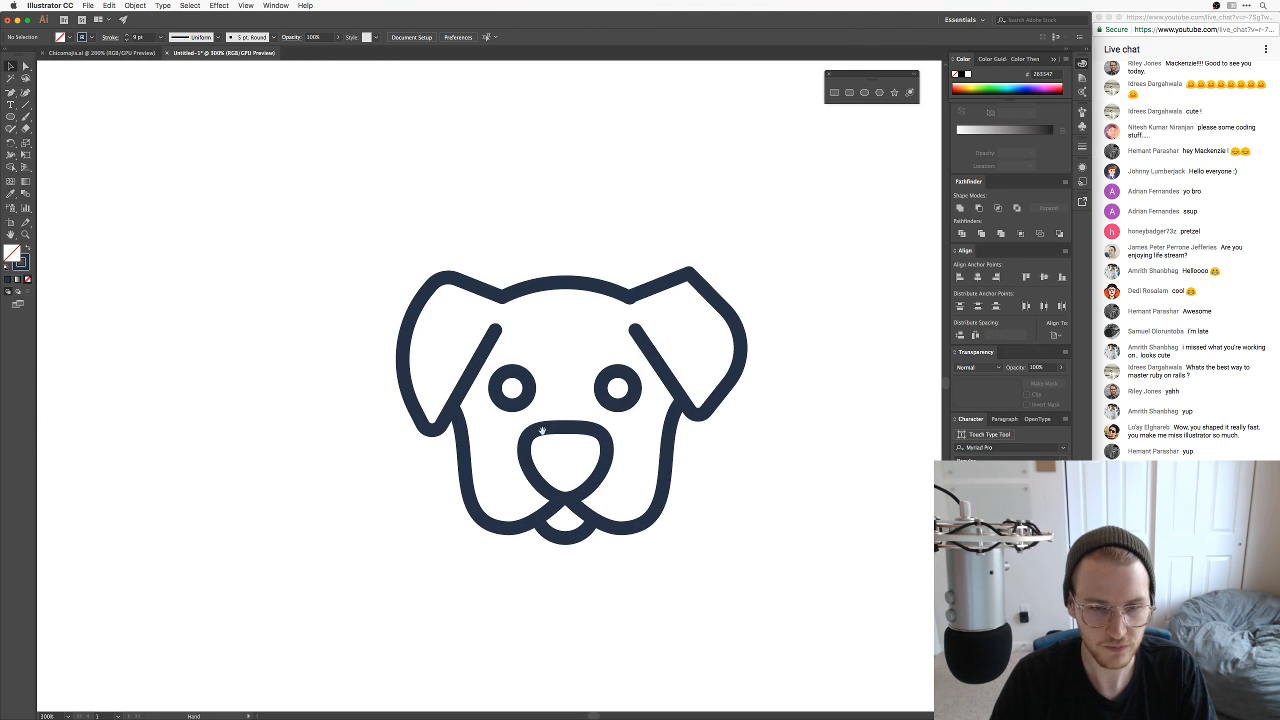
{"action": "left_click_drag", "start_coordinate": [712, 443], "coordinate": [700, 430]}
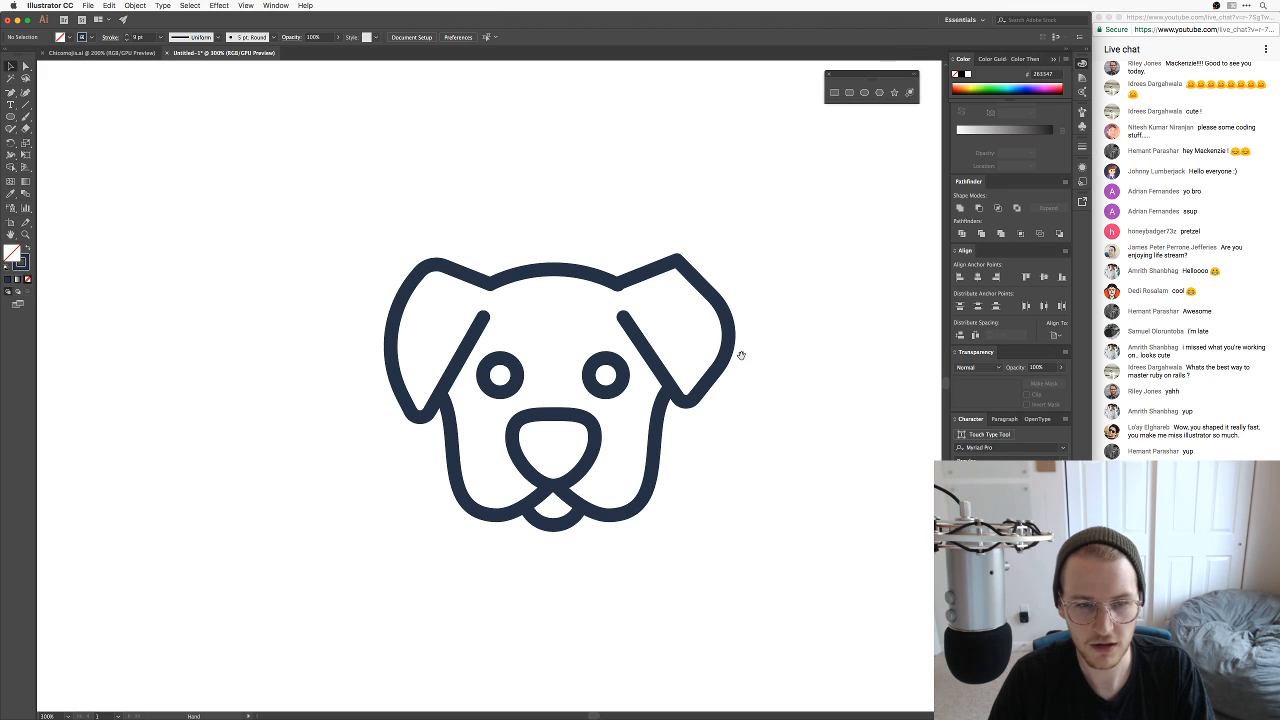
{"action": "key", "text": "super+Tab"}
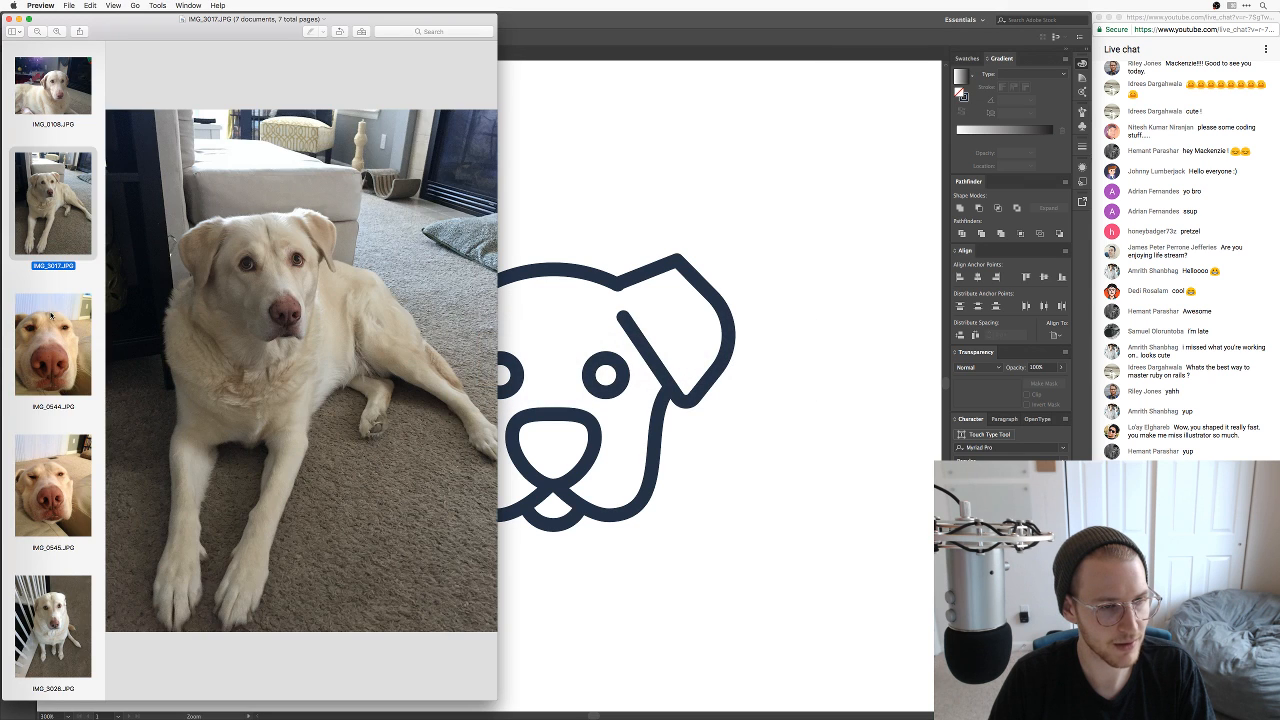
{"action": "left_click", "coordinate": [50, 316]}
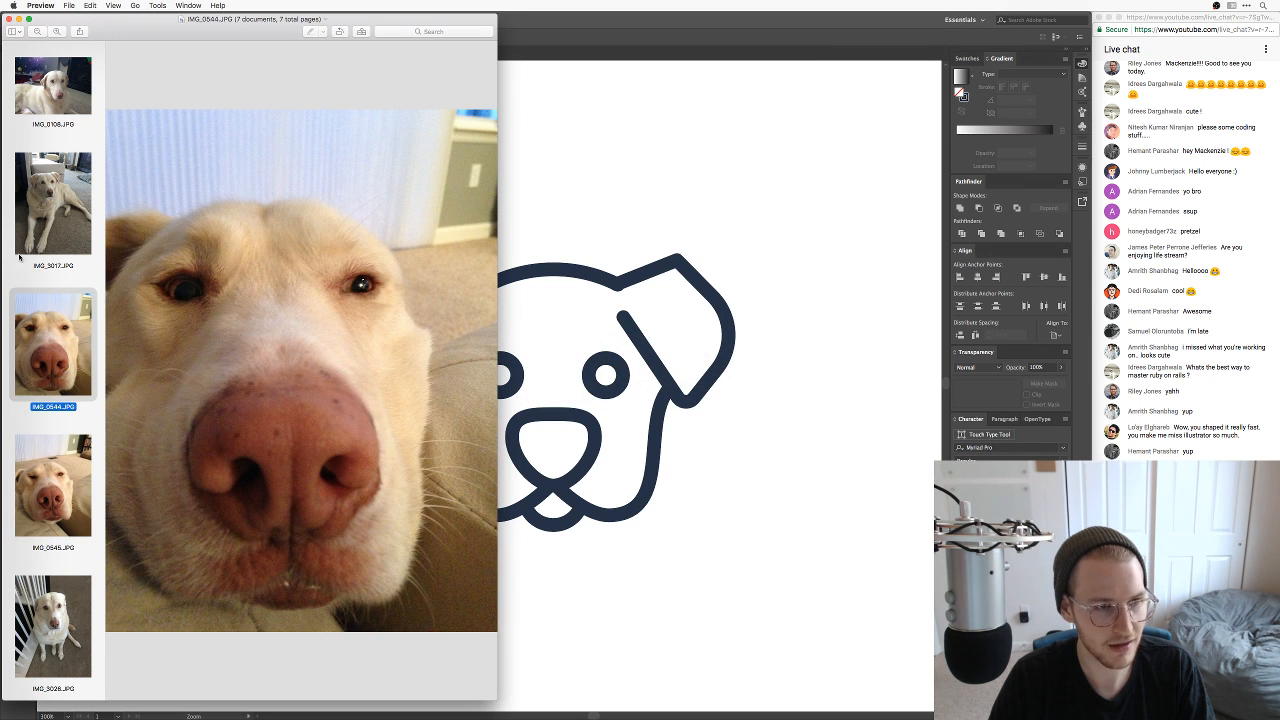
{"action": "left_click", "coordinate": [47, 506]}
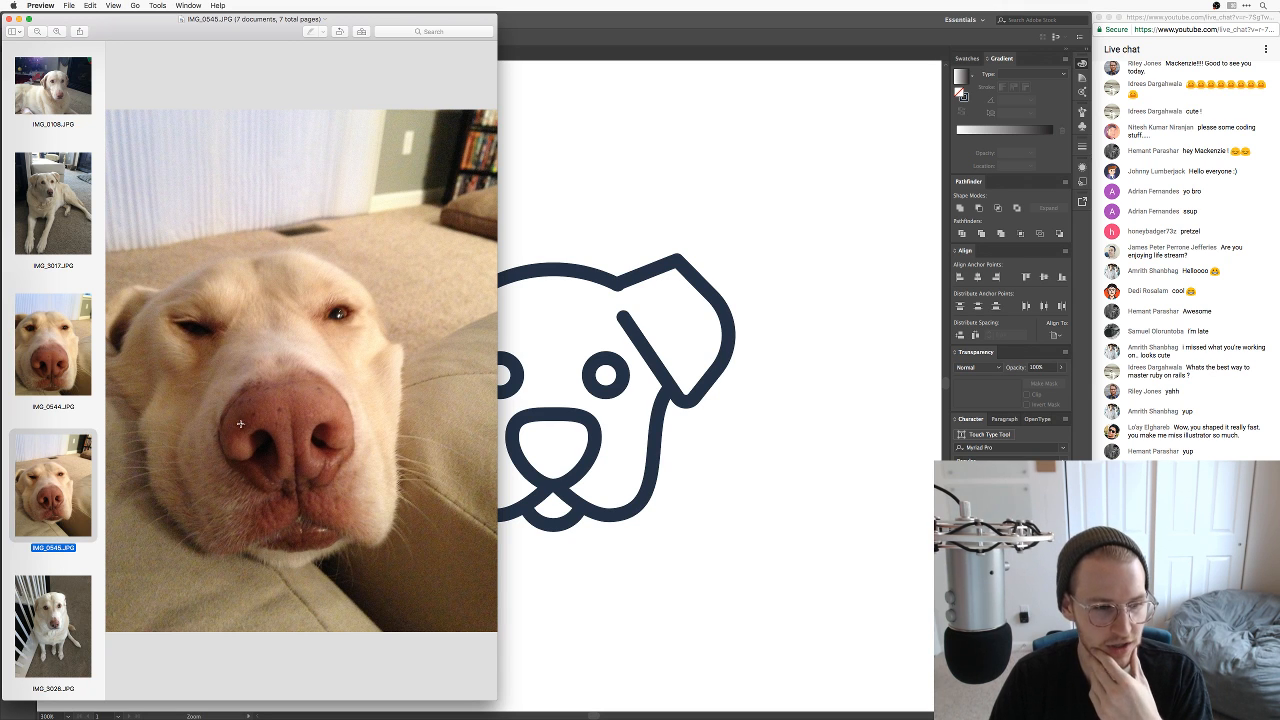
{"action": "left_click", "coordinate": [742, 432]}
{"action": "left_click", "coordinate": [742, 428]}
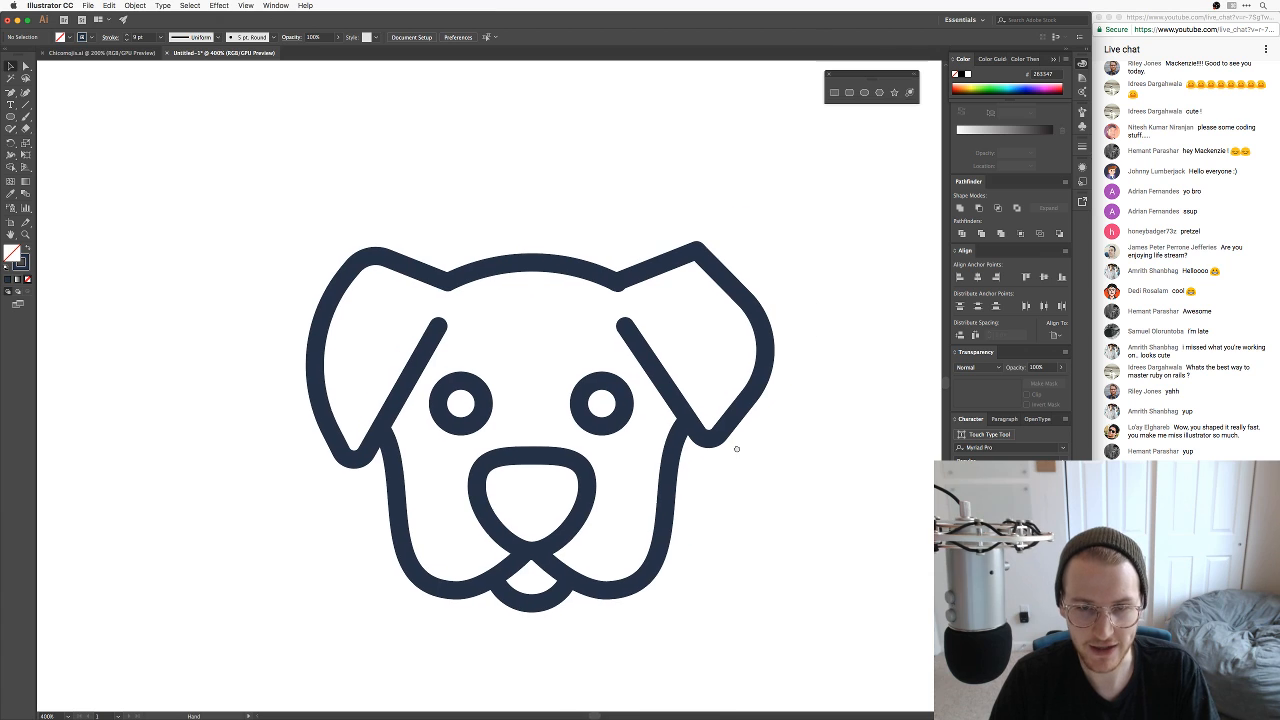
Step: Replace the right ear with a reflected duplicate of the reshaped left ear, joined to the top of the head
{"action": "left_click_drag", "start_coordinate": [722, 343], "coordinate": [794, 369]}
{"action": "key", "text": "Delete"}
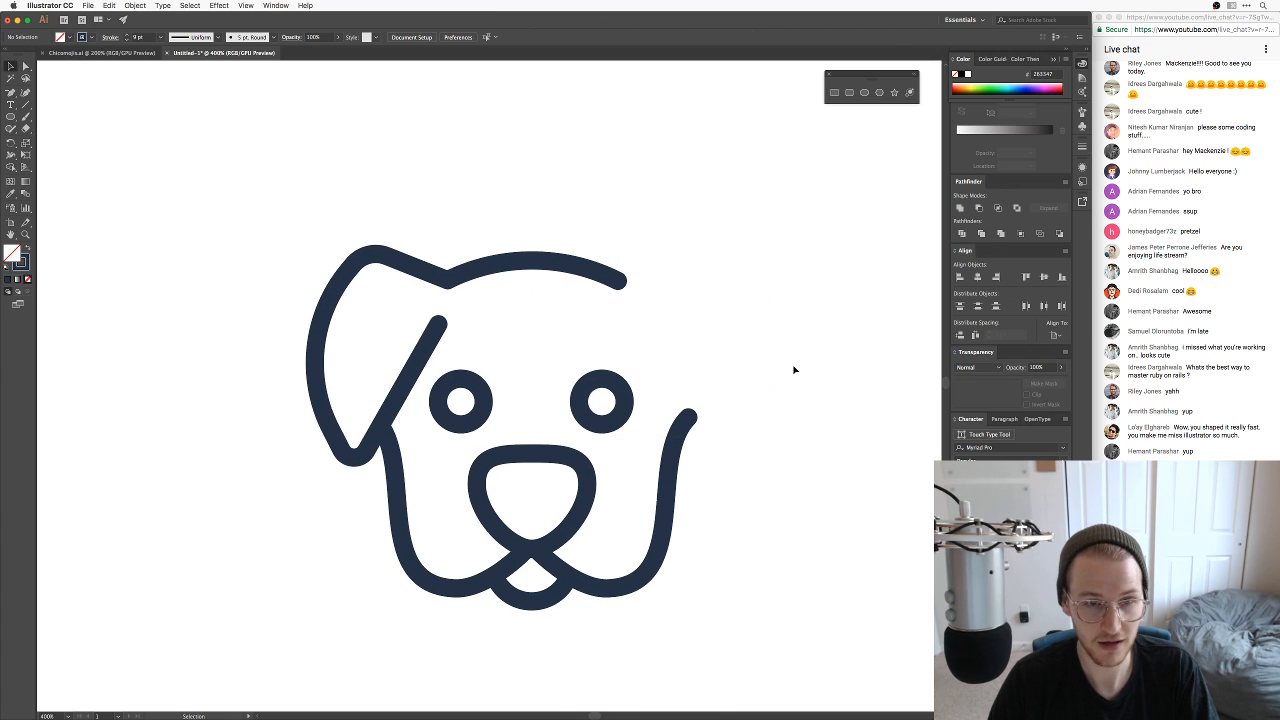
{"action": "left_click_drag", "start_coordinate": [428, 345], "coordinate": [808, 345]}
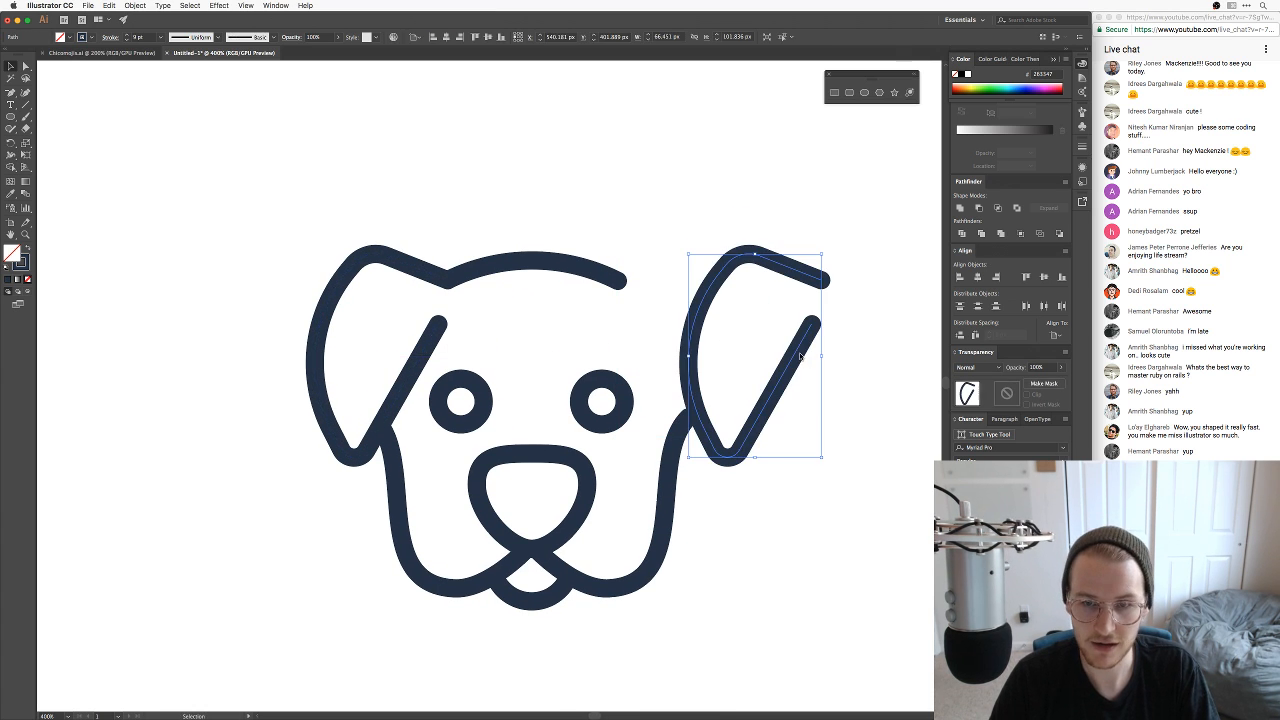
{"action": "right_click", "coordinate": [803, 354]}
{"action": "mouse_move", "coordinate": [845, 497]}
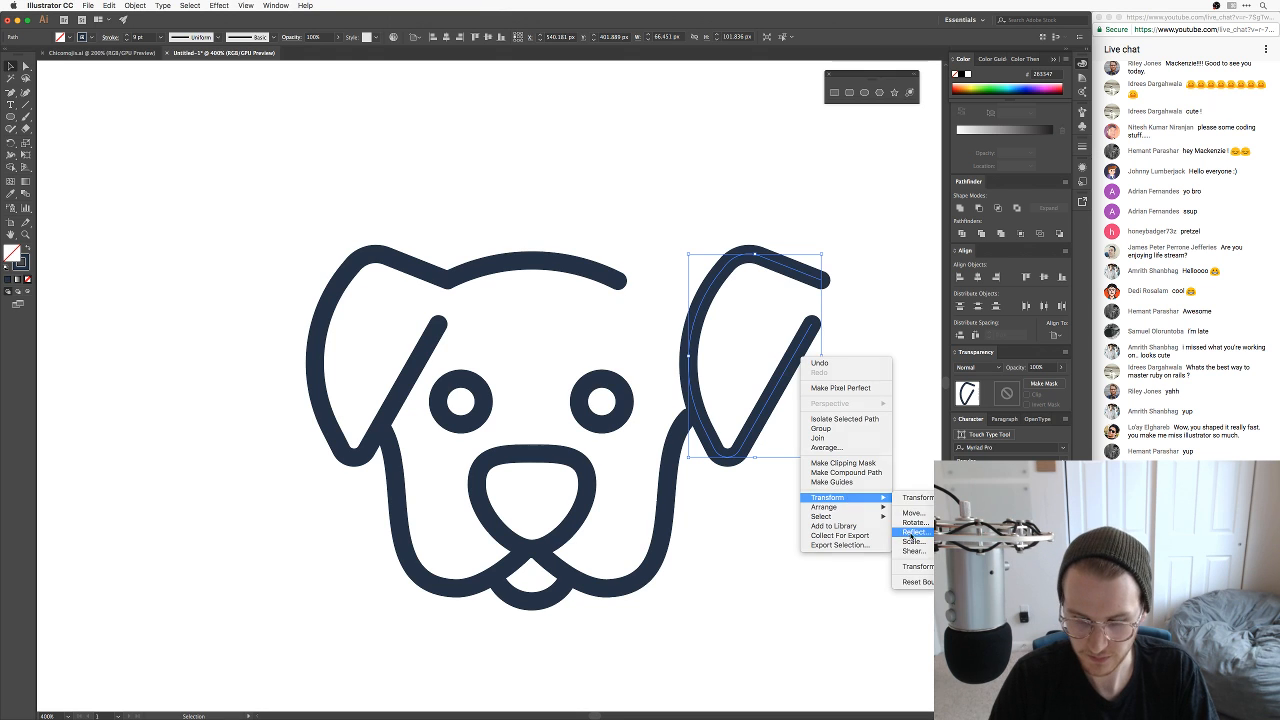
{"action": "left_click", "coordinate": [912, 533]}
{"action": "key", "text": "Return"}
{"action": "left_click", "coordinate": [889, 417]}
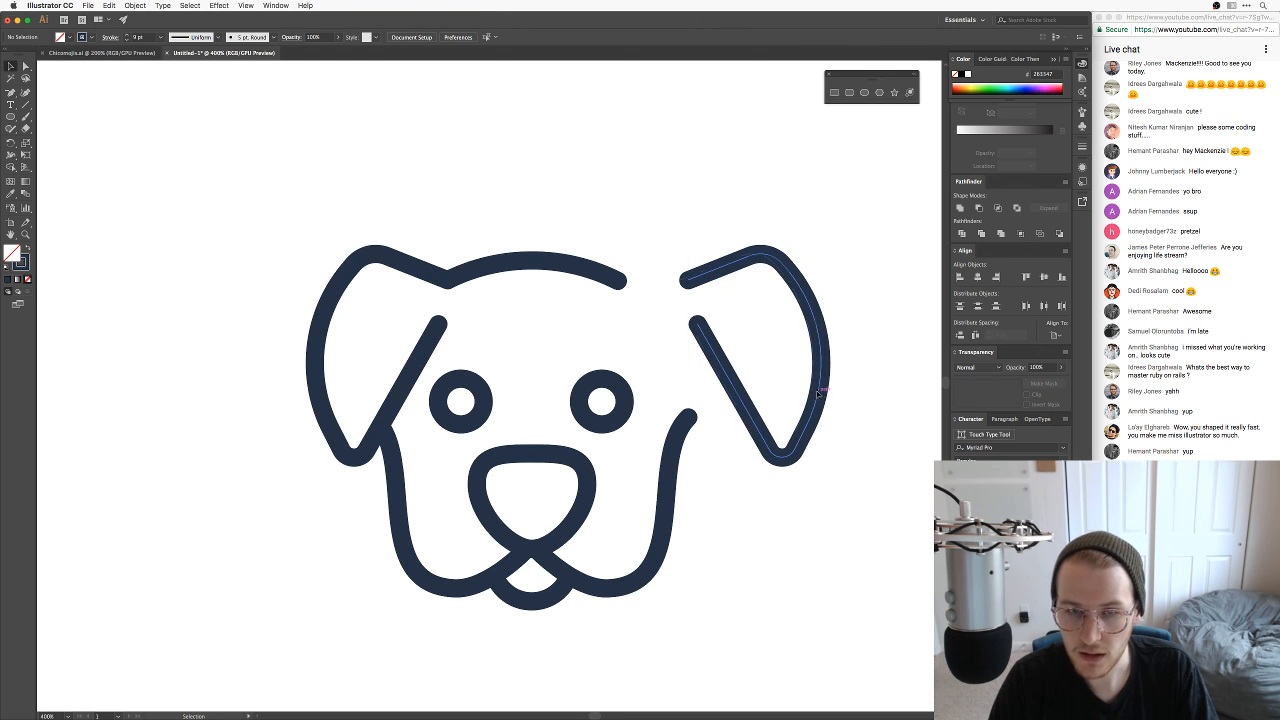
{"action": "left_click_drag", "start_coordinate": [817, 393], "coordinate": [749, 397]}
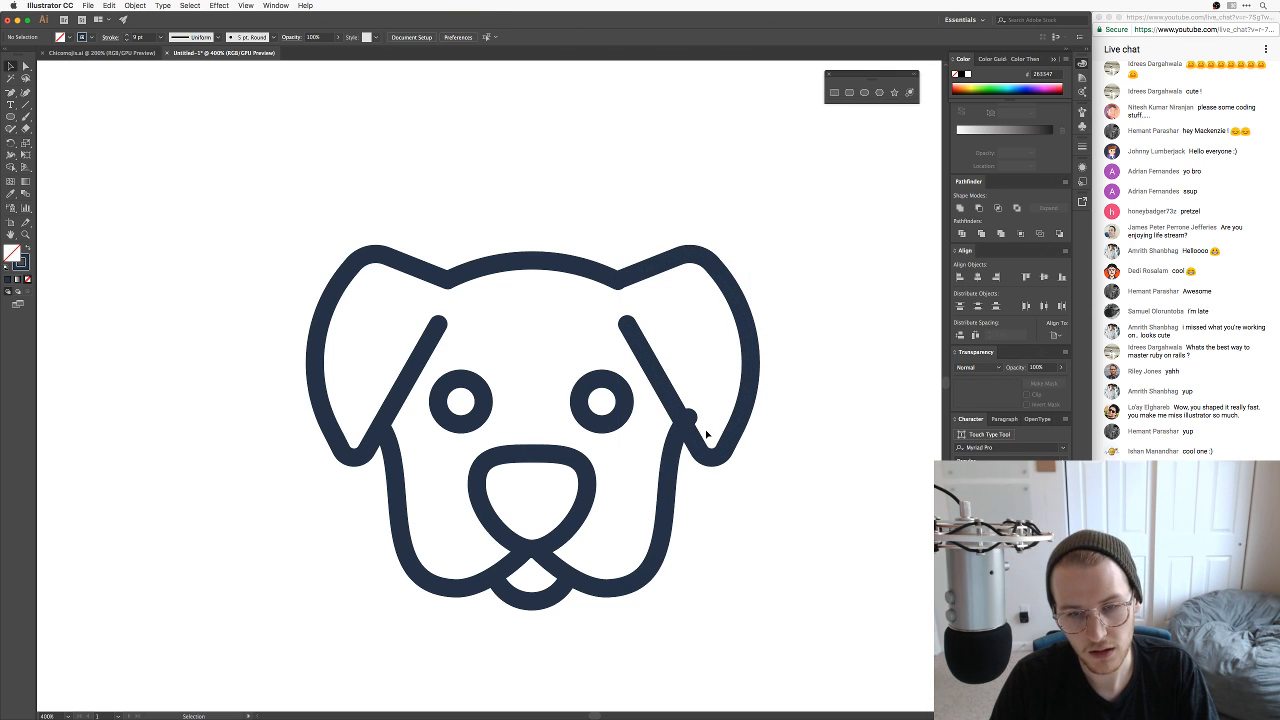
Step: Trim the jowl outline's upper end so it stops at the right ear's inner edge instead of poking past it
{"action": "left_click_drag", "start_coordinate": [591, 481], "coordinate": [691, 375]}
{"action": "key", "text": "a"}
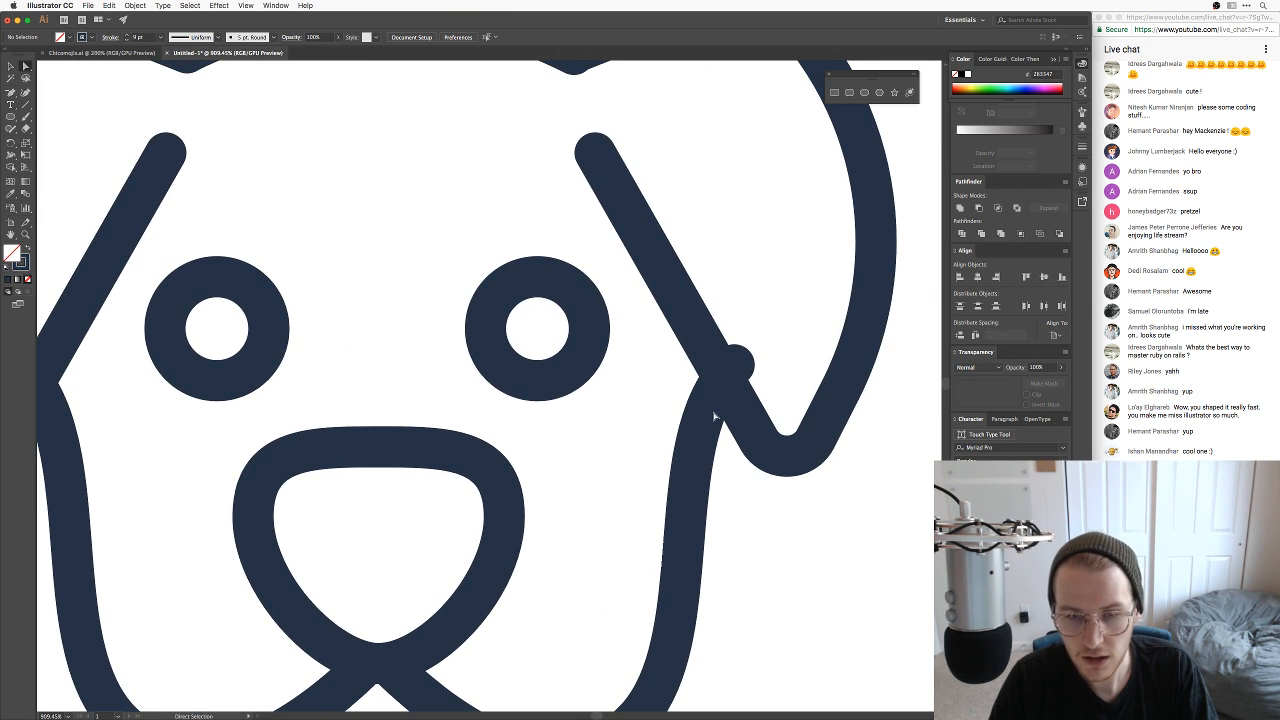
{"action": "left_click", "coordinate": [724, 378]}
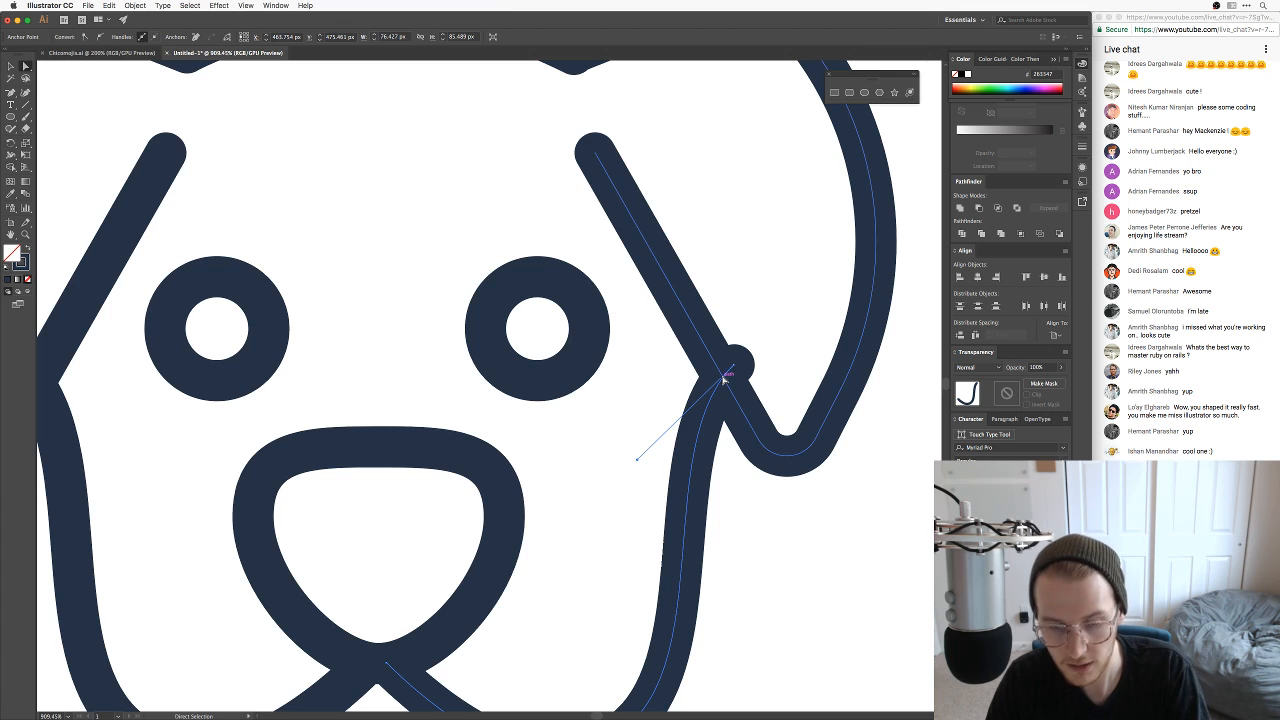
{"action": "key", "text": "p"}
{"action": "left_click", "coordinate": [723, 377]}
{"action": "key", "text": "minus"}
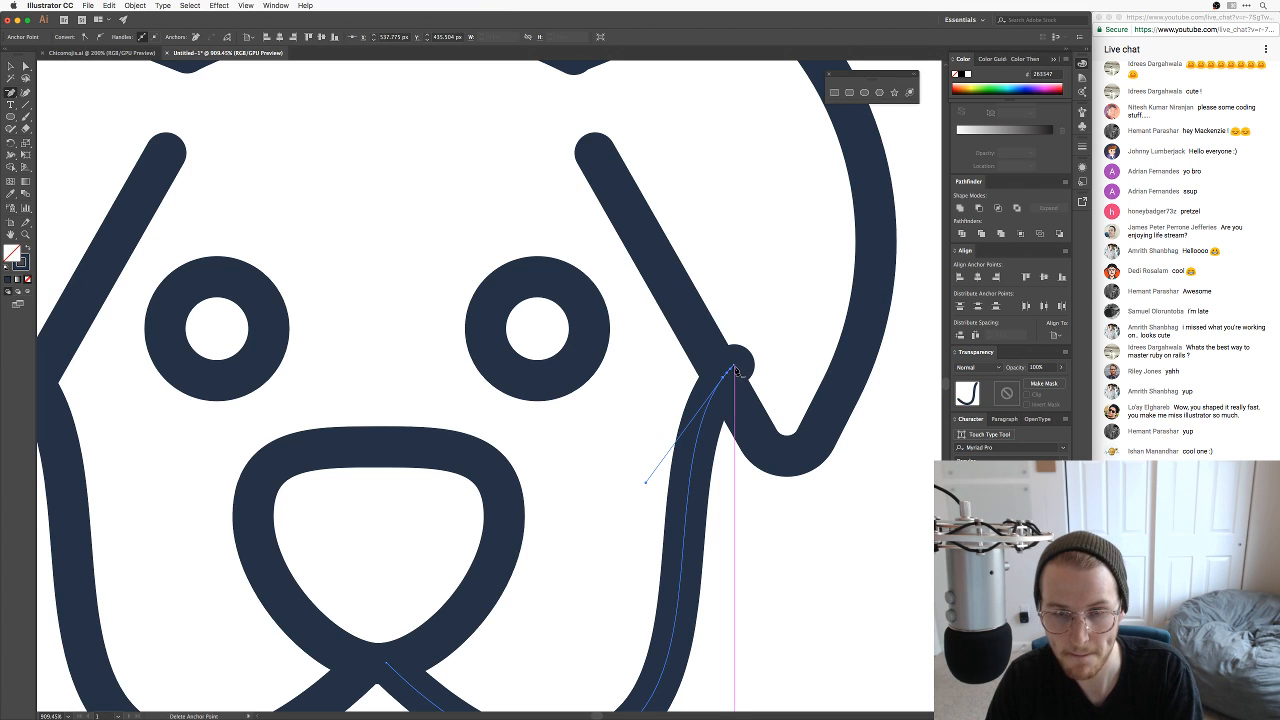
{"action": "left_click", "coordinate": [735, 369]}
{"action": "key", "text": "a"}
{"action": "left_click", "coordinate": [752, 349]}
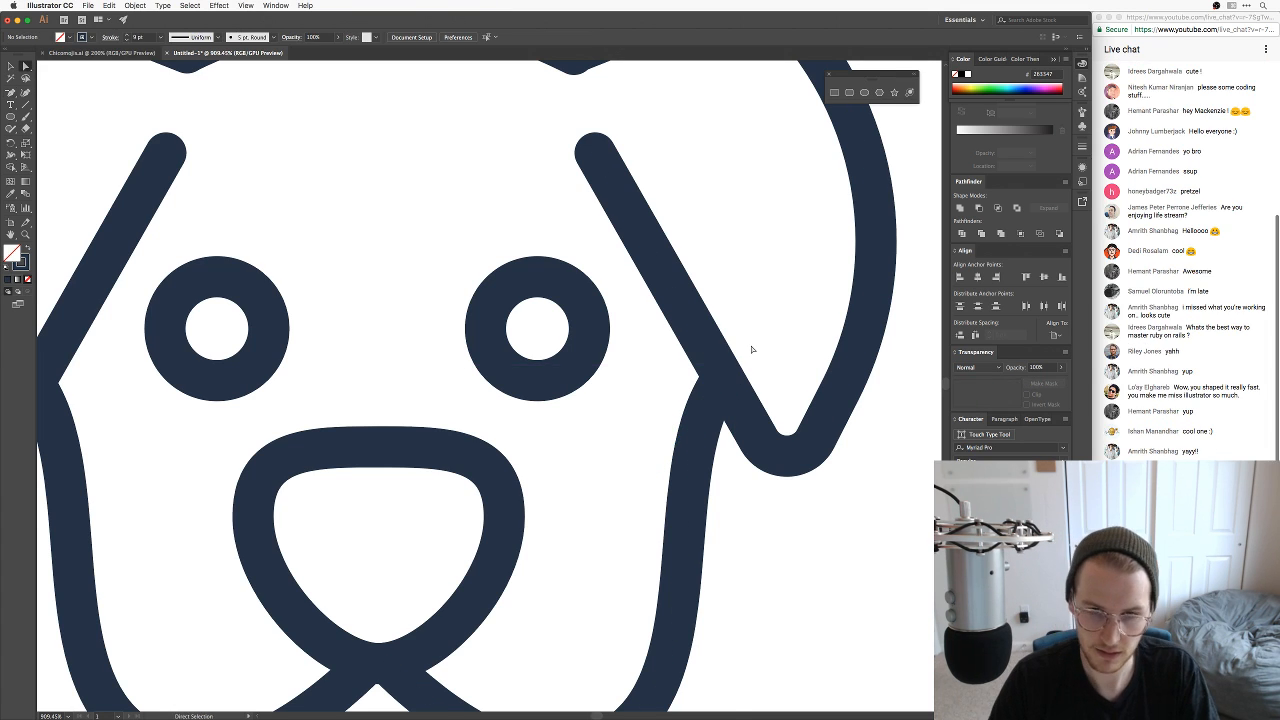
Step: Move the whole dog face beside the blue cat emoji and compare it with reference photo IMG_0545.JPG in Preview
{"action": "key", "text": "super+1"}
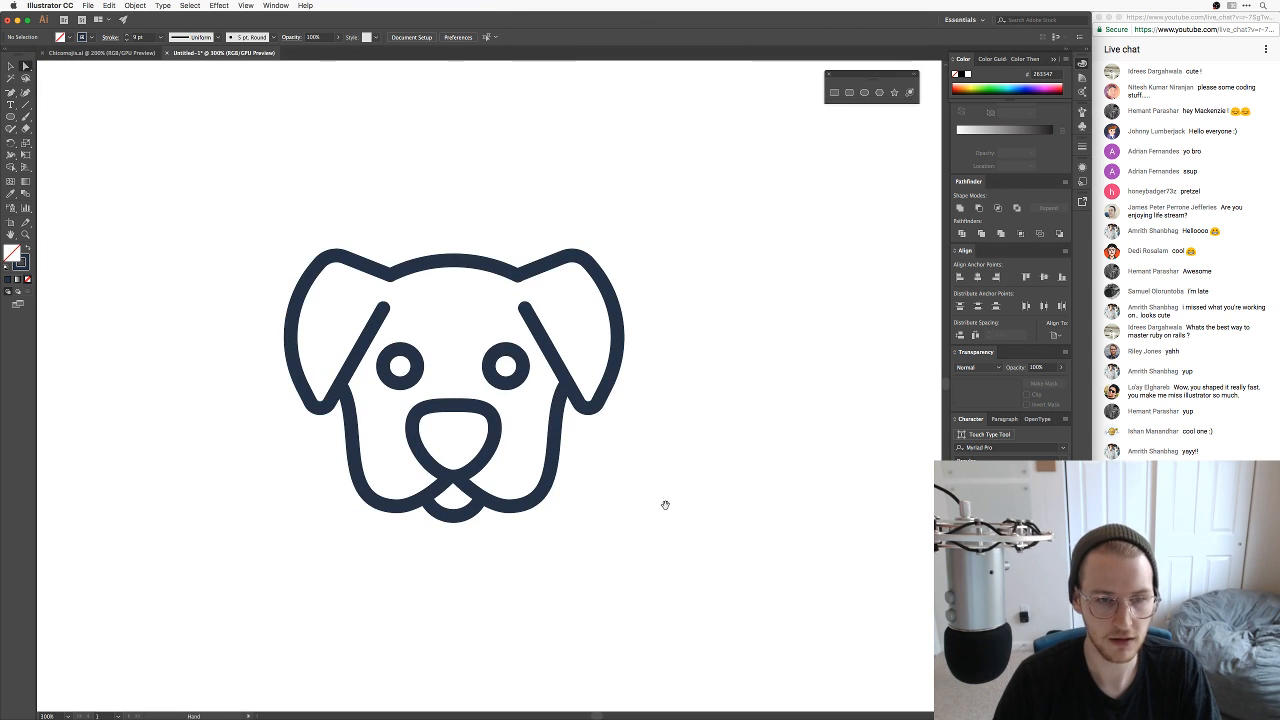
{"action": "left_click_drag", "start_coordinate": [665, 505], "coordinate": [741, 479]}
{"action": "key", "text": "super+minus"}
{"action": "key", "text": "super+minus"}
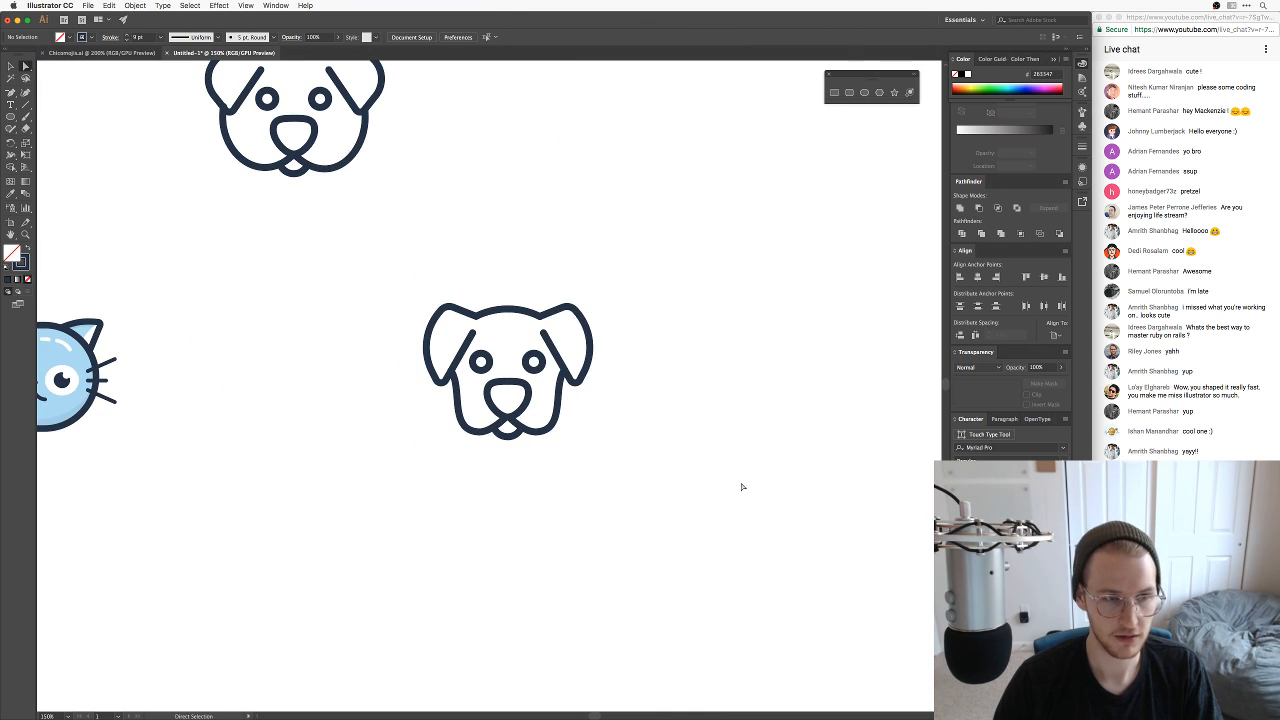
{"action": "scroll", "coordinate": [700, 486], "scroll_direction": "left", "scroll_amount": 5}
{"action": "key", "text": "v"}
{"action": "left_click_drag", "start_coordinate": [588, 256], "coordinate": [854, 478]}
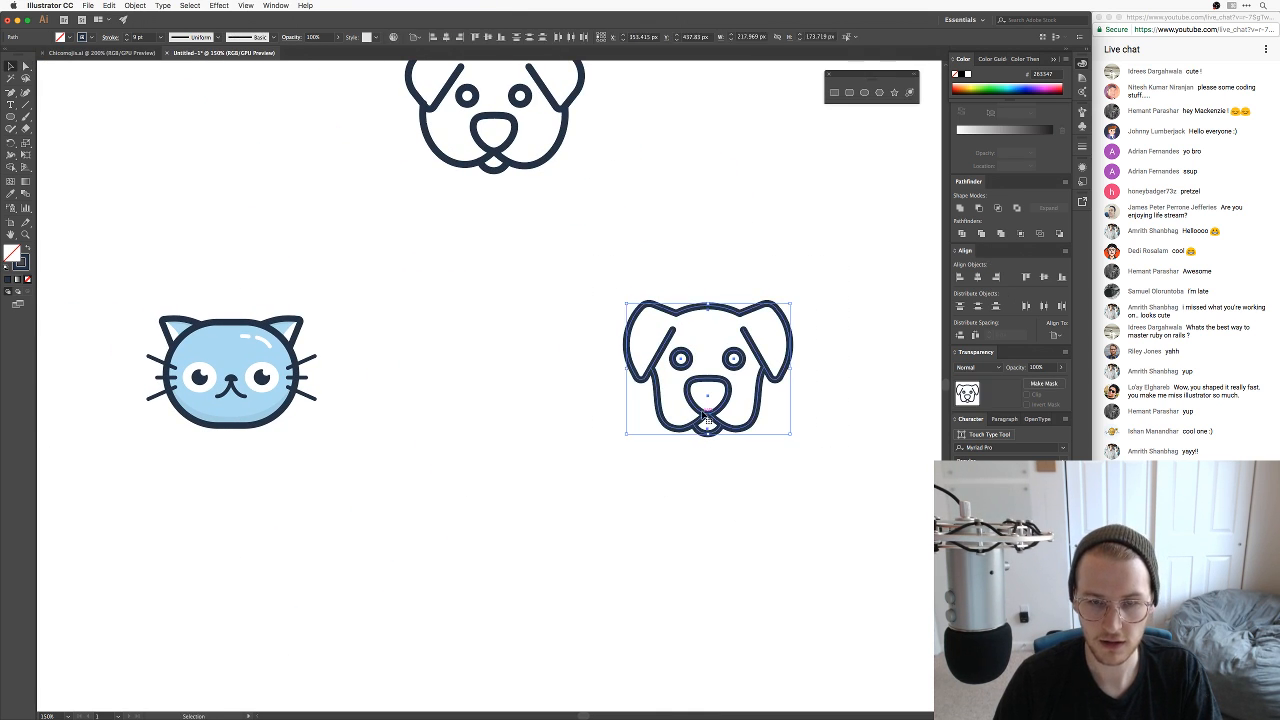
{"action": "left_click_drag", "start_coordinate": [707, 420], "coordinate": [434, 427]}
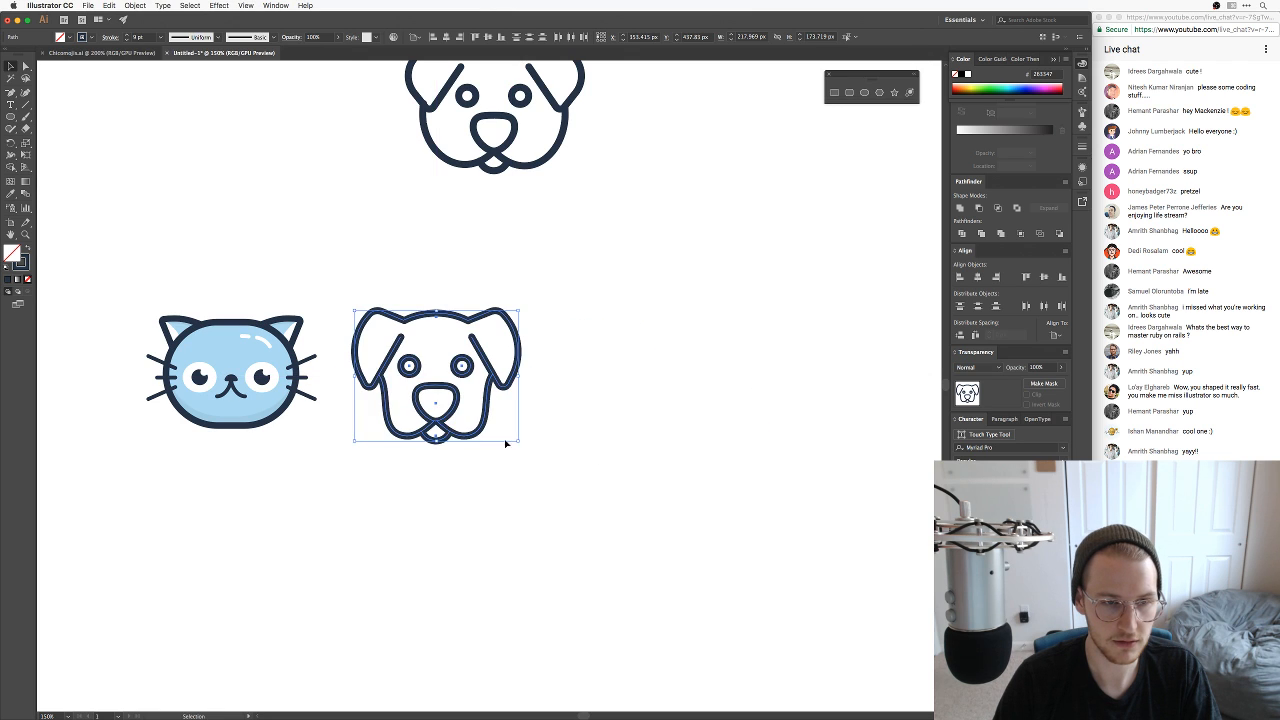
{"action": "left_click", "coordinate": [505, 443]}
{"action": "left_click_drag", "start_coordinate": [539, 471], "coordinate": [661, 479]}
{"action": "key", "text": "super+plus"}
{"action": "key", "text": "super+plus"}
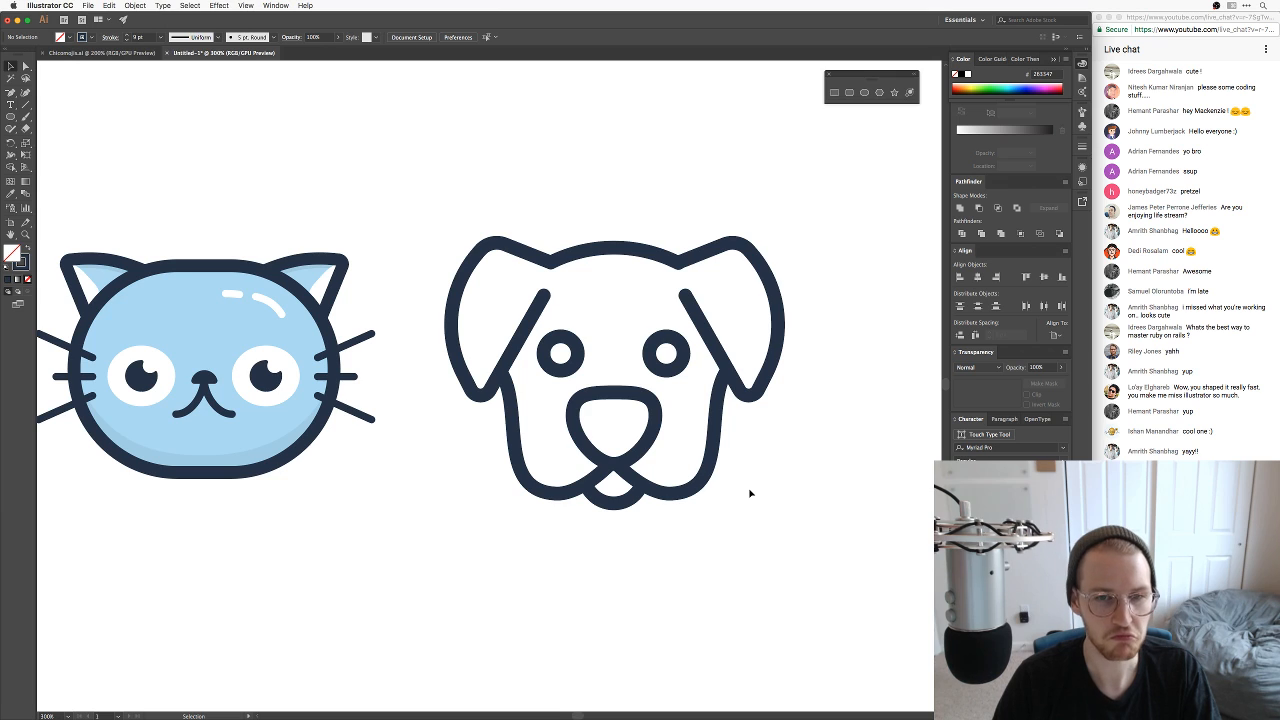
{"action": "key", "text": "super+Tab"}
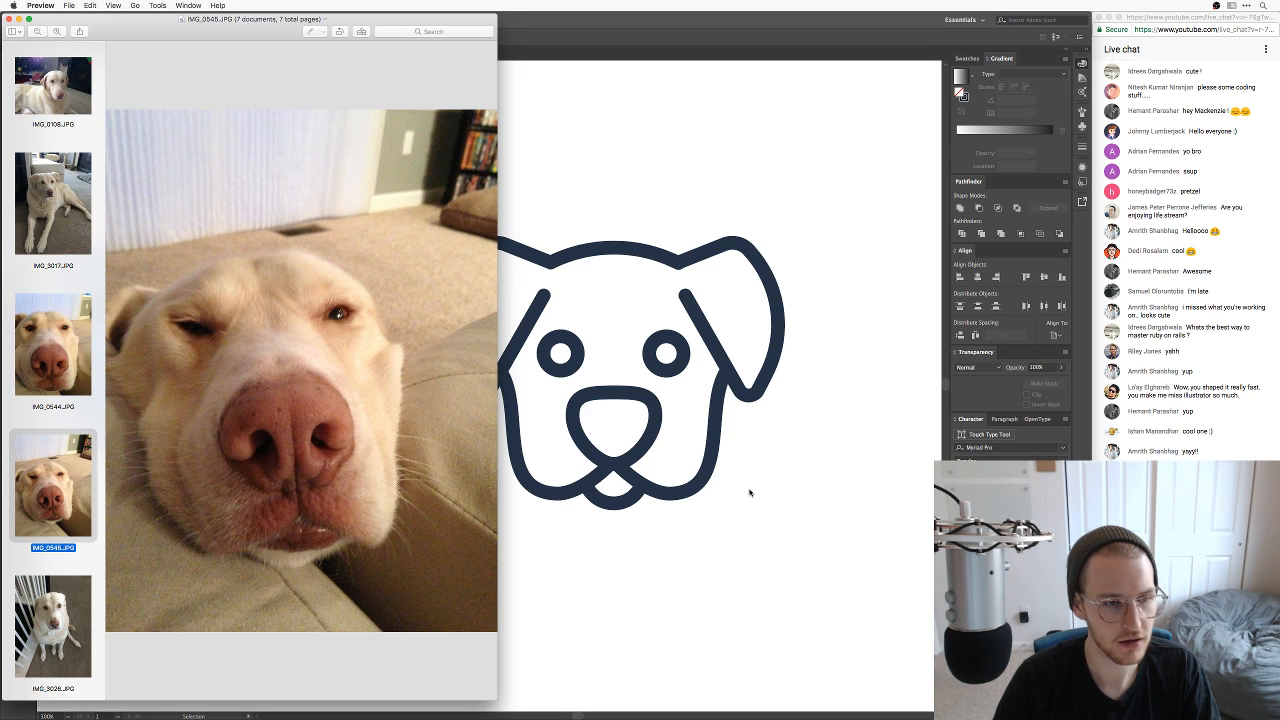
{"action": "key", "text": "super+Tab"}
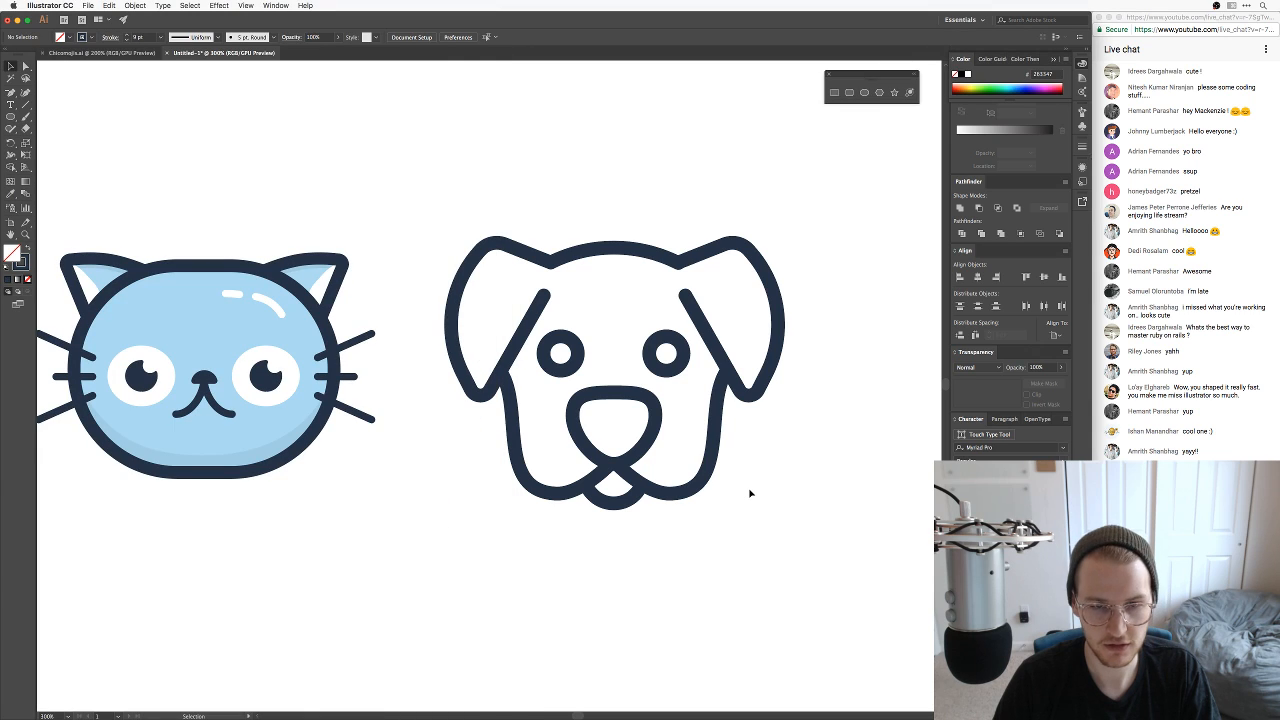
Step: Try enlarging the chin curve below the nose to about 48 px wide with a 9 pt stroke, set slightly lower
{"action": "left_click", "coordinate": [608, 504]}
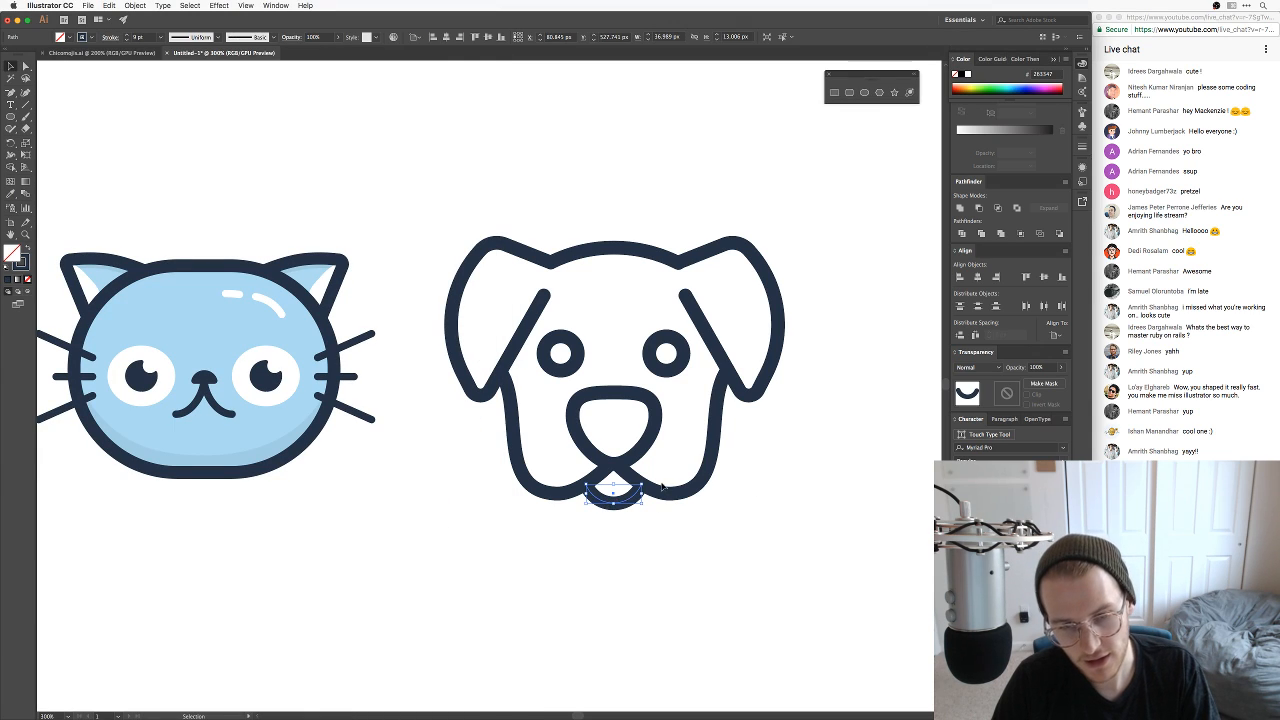
{"action": "left_click_drag", "start_coordinate": [641, 484], "coordinate": [625, 507]}
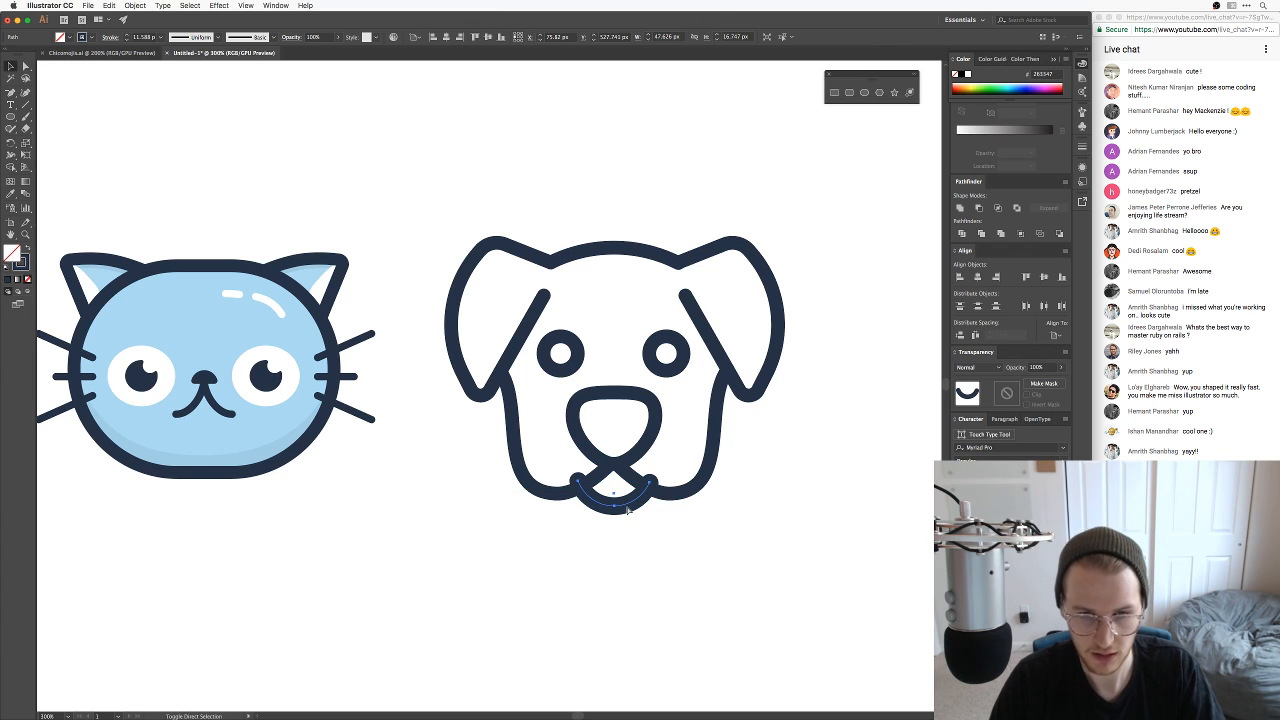
{"action": "key", "text": "a"}
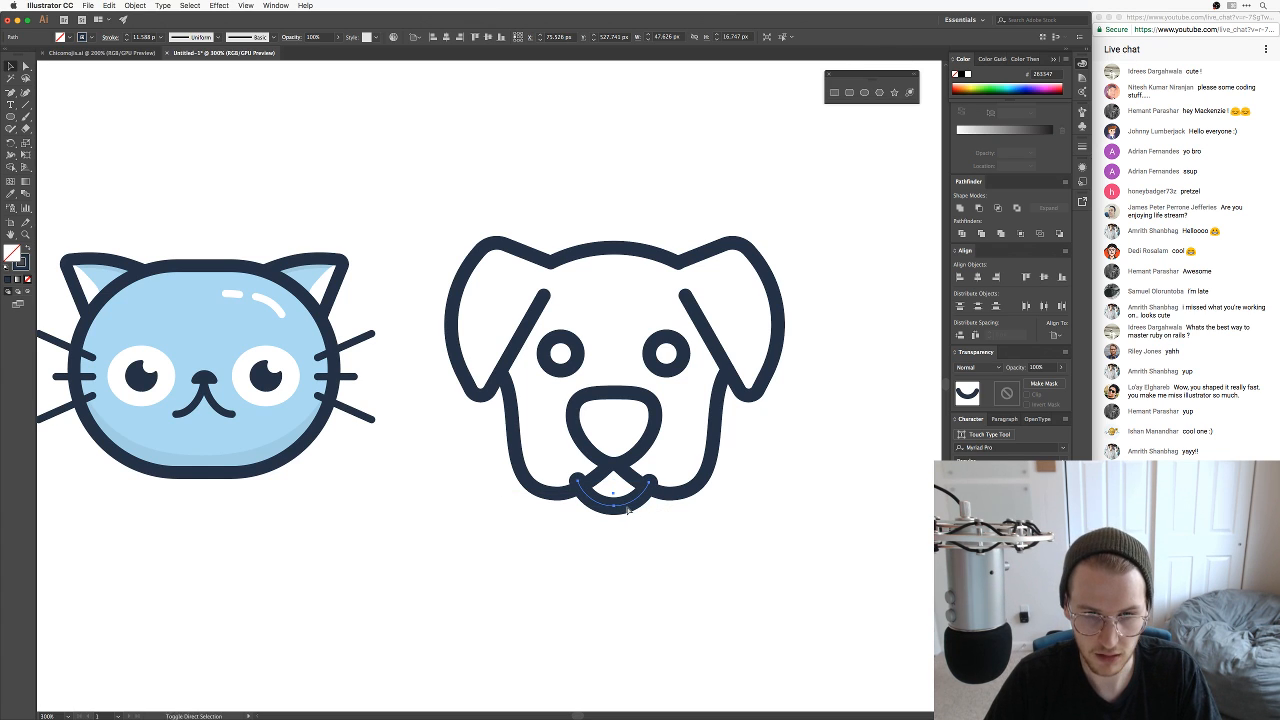
{"action": "key", "text": "i"}
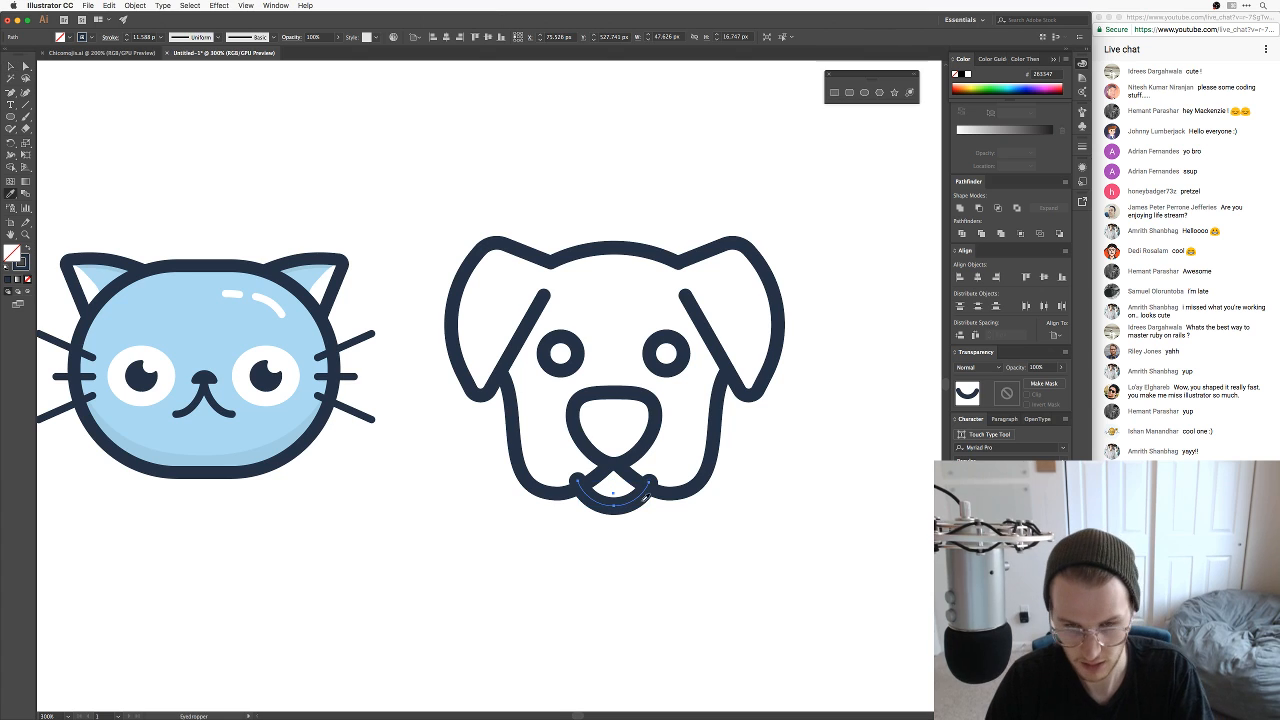
{"action": "key", "text": "z"}
{"action": "left_click", "coordinate": [667, 530]}
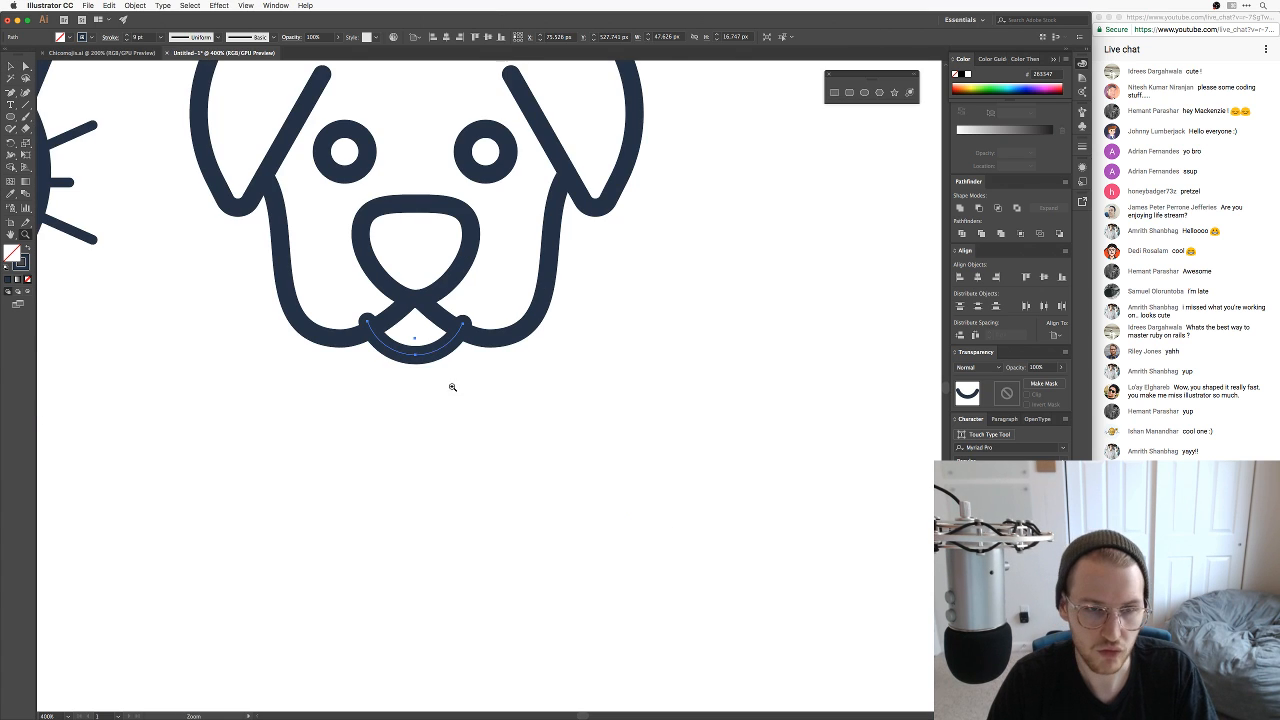
{"action": "left_click_drag", "start_coordinate": [373, 391], "coordinate": [512, 310]}
{"action": "left_click_drag", "start_coordinate": [512, 310], "coordinate": [539, 548]}
{"action": "key", "text": "v"}
{"action": "left_click", "coordinate": [631, 585]}
{"action": "key", "text": "super+minus"}
{"action": "key", "text": "super+minus"}
{"action": "key", "text": "super+minus"}
{"action": "key", "text": "super+minus"}
{"action": "key", "text": "super+minus"}
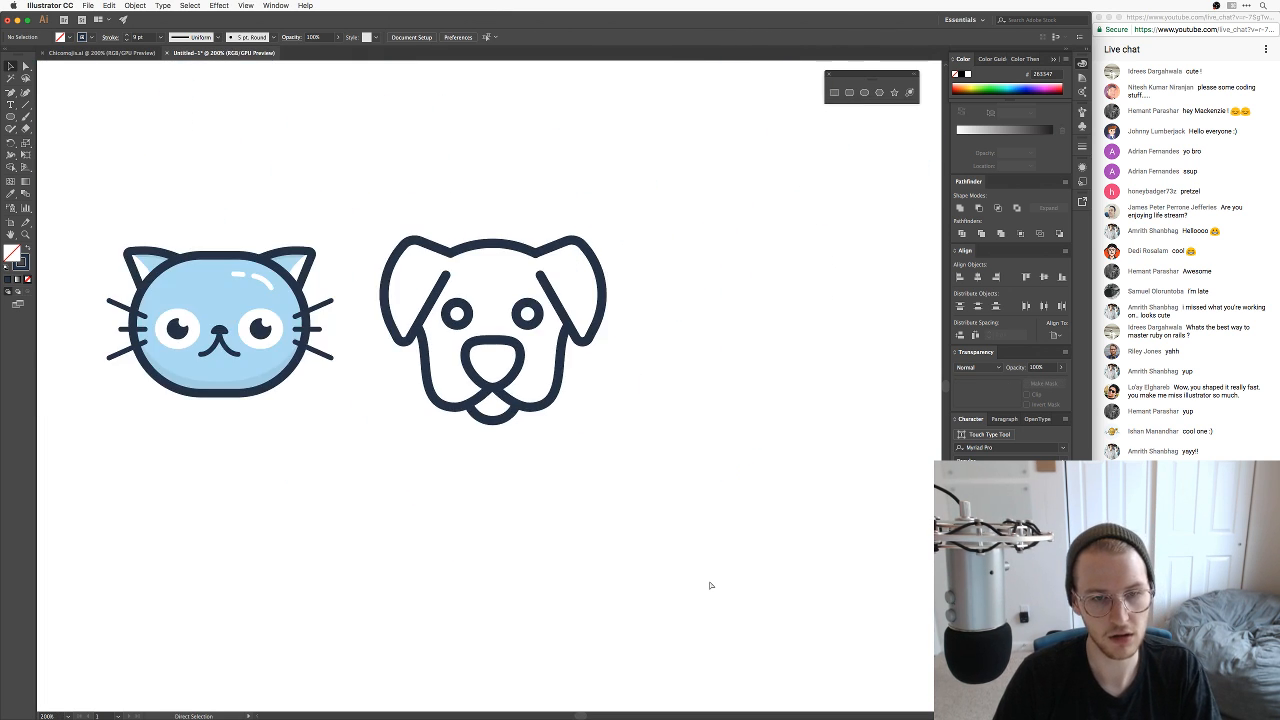
{"action": "key", "text": "super+Tab"}
{"action": "key", "text": "super+Tab"}
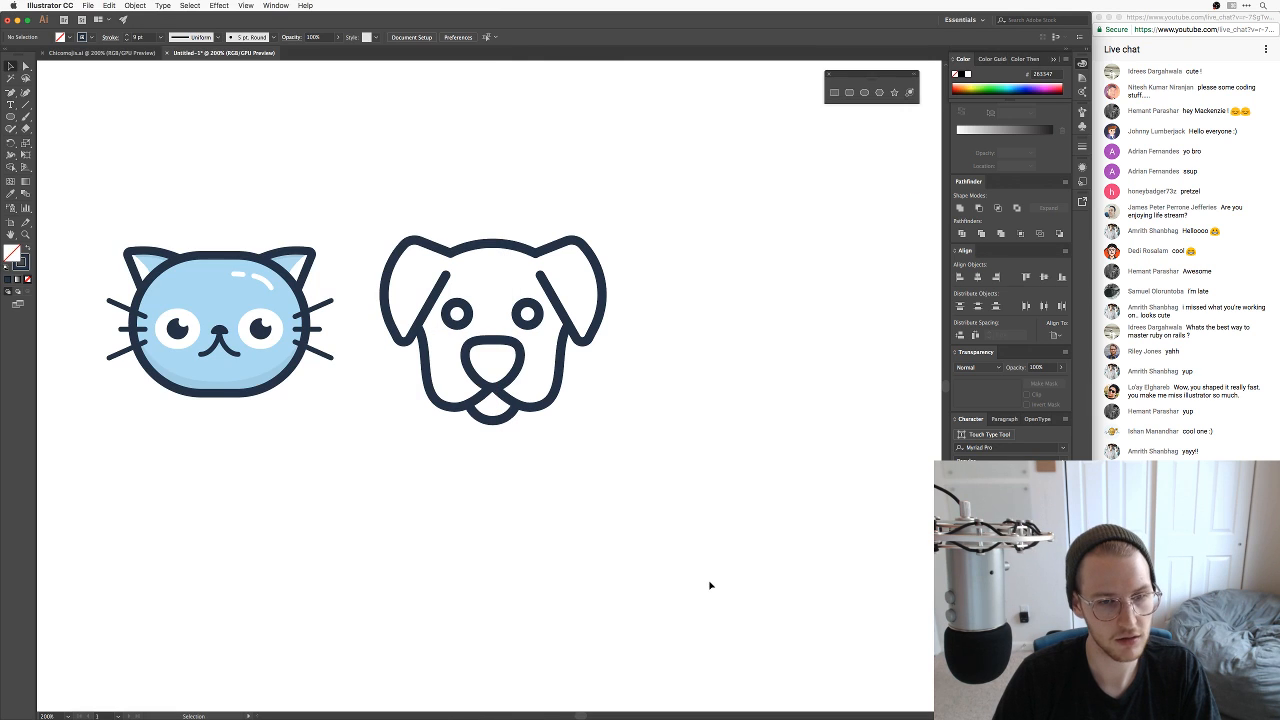
Step: Try shrinking the chin curve to about 21 px wide and matching its stroke to the jowl outline
{"action": "key", "text": "super+z"}
{"action": "key", "text": "super+plus"}
{"action": "key", "text": "super+plus"}
{"action": "key", "text": "super+plus"}
{"action": "key", "text": "super+plus"}
{"action": "key", "text": "super+plus"}
{"action": "key", "text": "super+plus"}
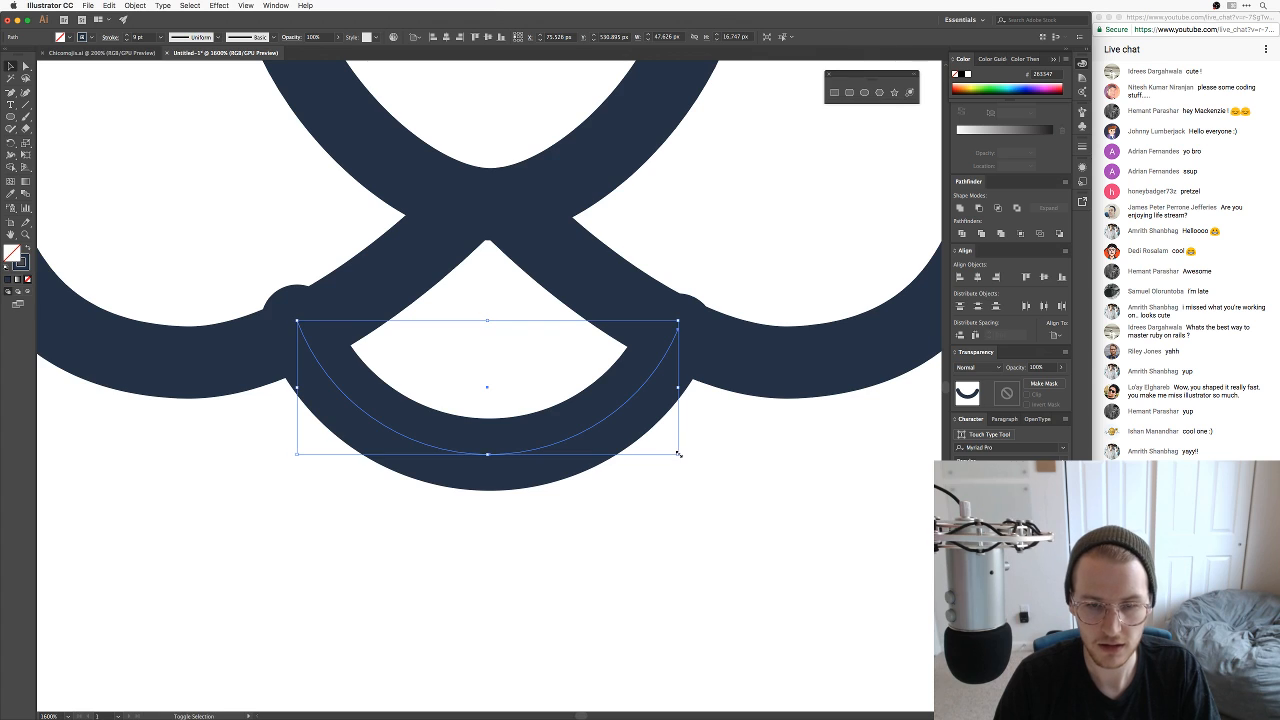
{"action": "mouse_move", "coordinate": [679, 454]}
{"action": "left_mouse_down"}
{"action": "mouse_move", "coordinate": [576, 422]}
{"action": "mouse_move", "coordinate": [527, 378]}
{"action": "mouse_move", "coordinate": [527, 336]}
{"action": "left_mouse_up"}
{"action": "key", "text": "i"}
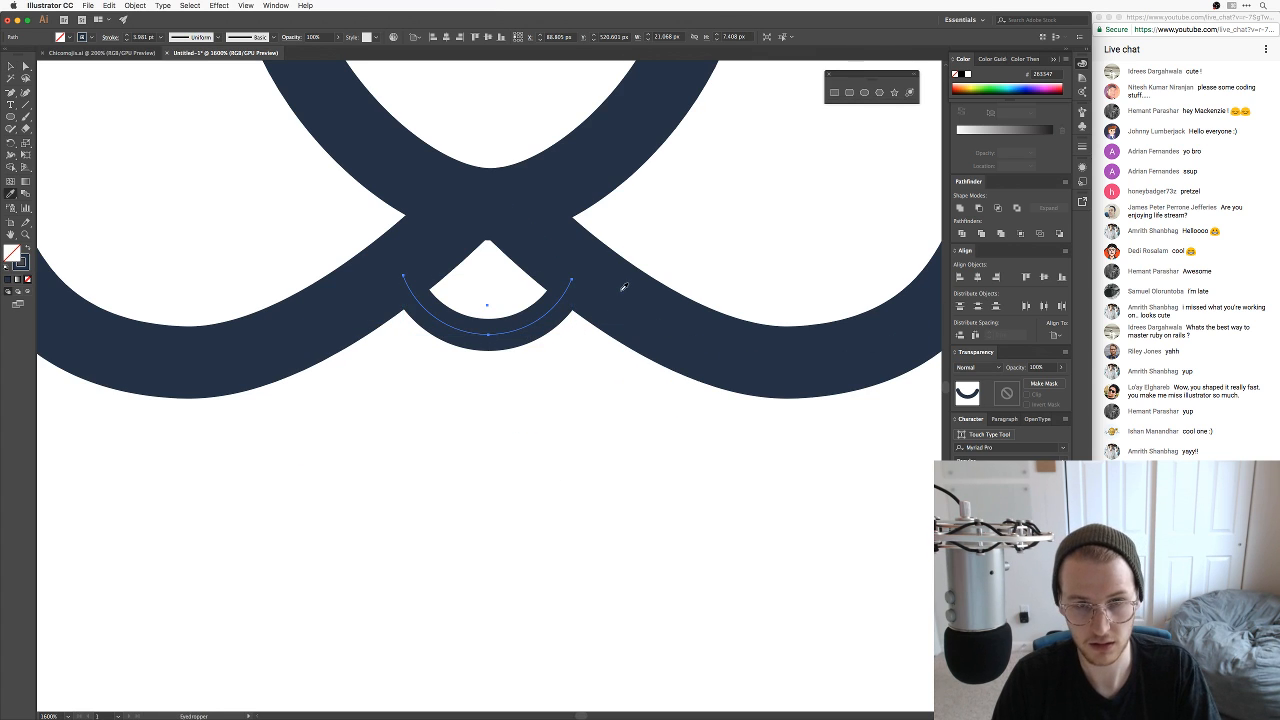
{"action": "left_click", "coordinate": [620, 290]}
{"action": "key", "text": "v"}
{"action": "left_click", "coordinate": [575, 434]}
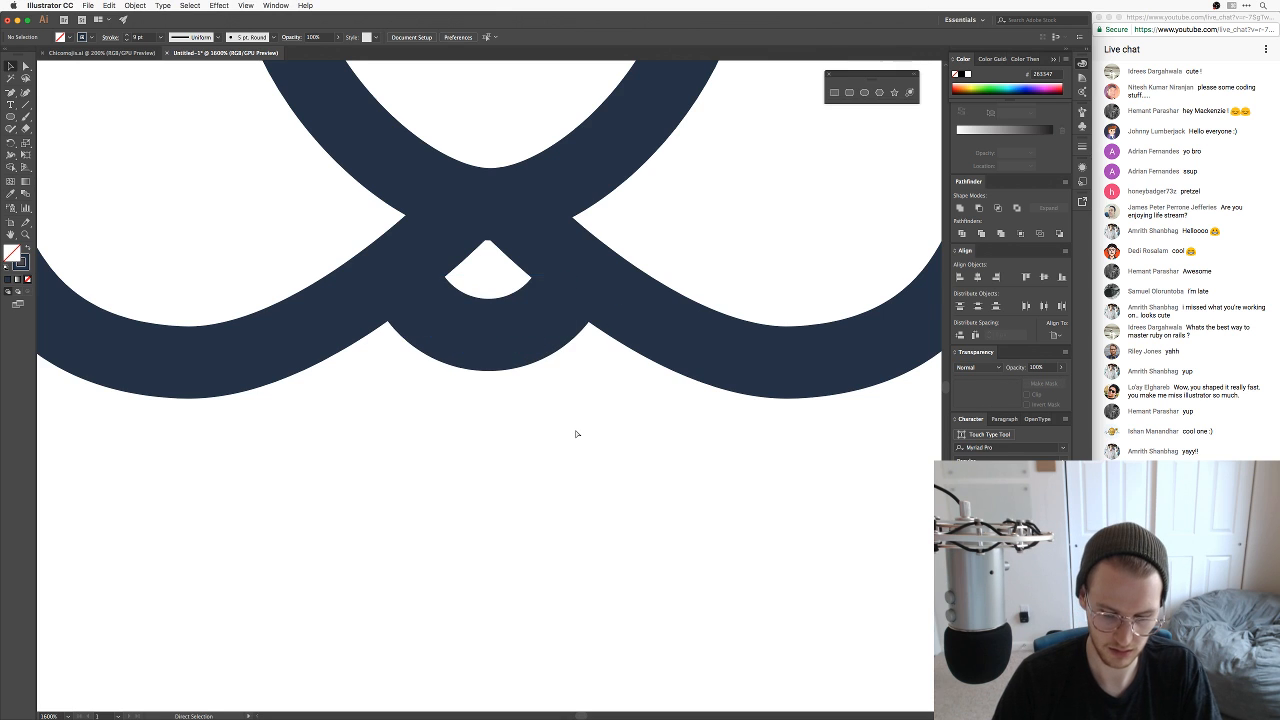
{"action": "key", "text": "super+minus"}
{"action": "key", "text": "super+minus"}
{"action": "key", "text": "super+minus"}
{"action": "key", "text": "super+minus"}
{"action": "key", "text": "super+minus"}
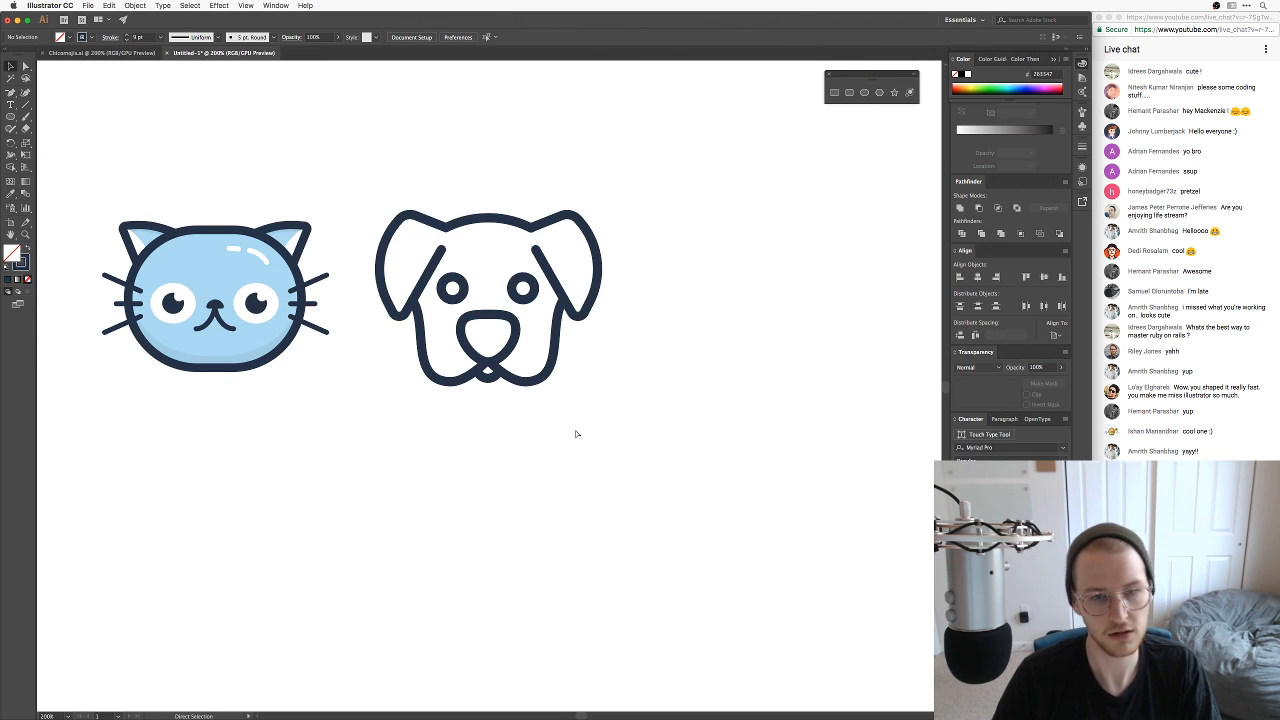
{"action": "key", "text": "super+plus"}
{"action": "key", "text": "super+plus"}
{"action": "key", "text": "super+plus"}
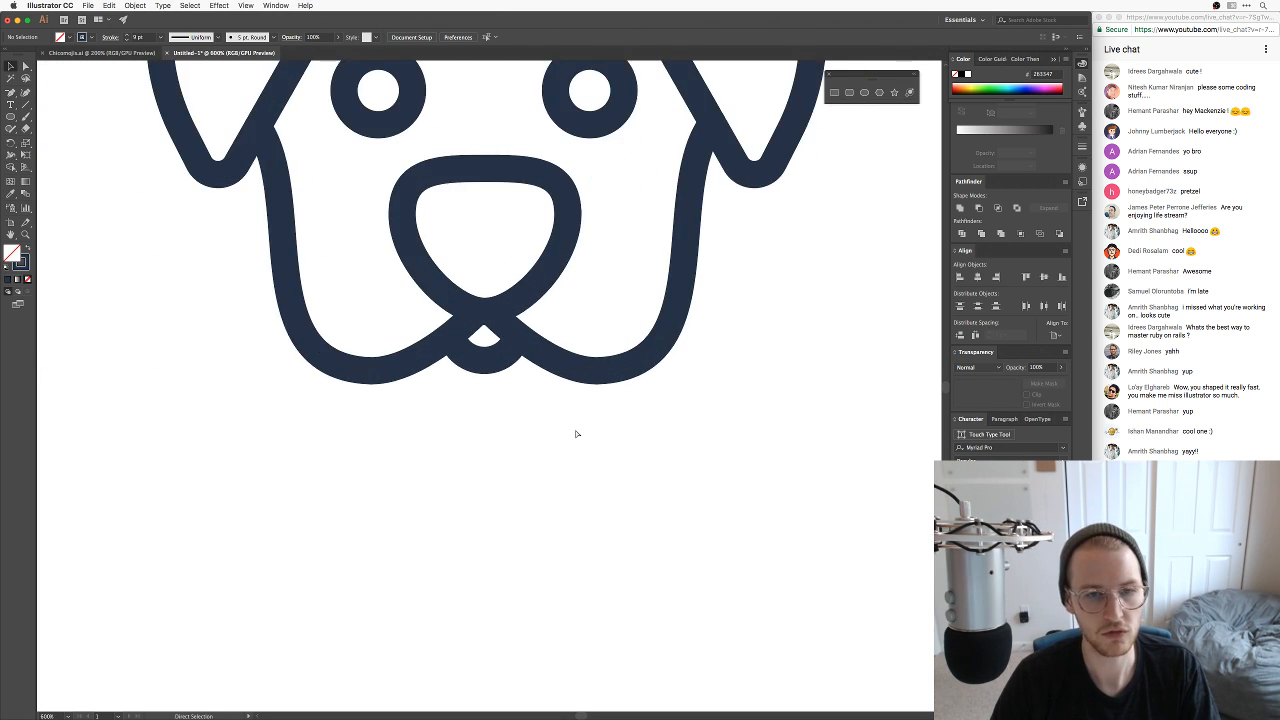
Step: Undo the resizing and repositioning of the chin curve to restore its original size
{"action": "key", "text": "super+z"}
{"action": "key", "text": "super+z"}
{"action": "key", "text": "super+z"}
{"action": "key", "text": "super+z"}
{"action": "key", "text": "super+z"}
{"action": "key", "text": "super+z"}
{"action": "key", "text": "super+z"}
{"action": "key", "text": "super+z"}
{"action": "key", "text": "super+z"}
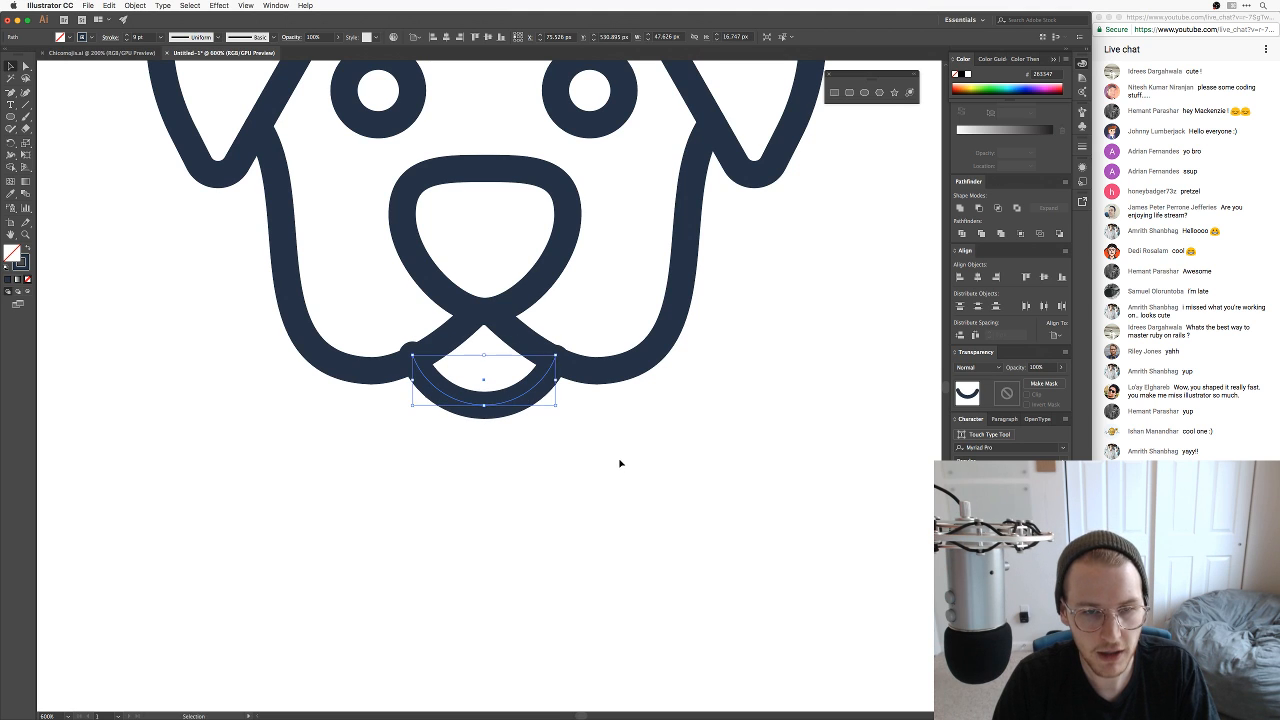
{"action": "key", "text": "super+z"}
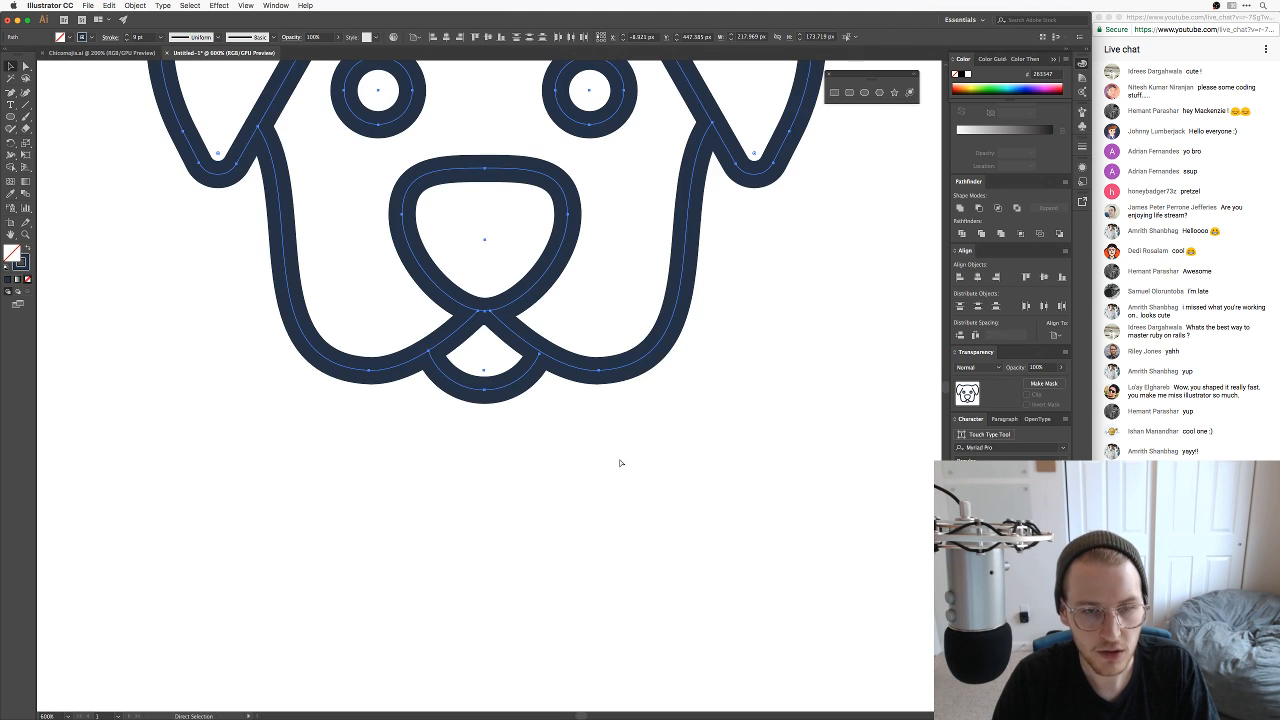
{"action": "left_click", "coordinate": [612, 412]}
{"action": "key", "text": "super+minus"}
{"action": "key", "text": "super+minus"}
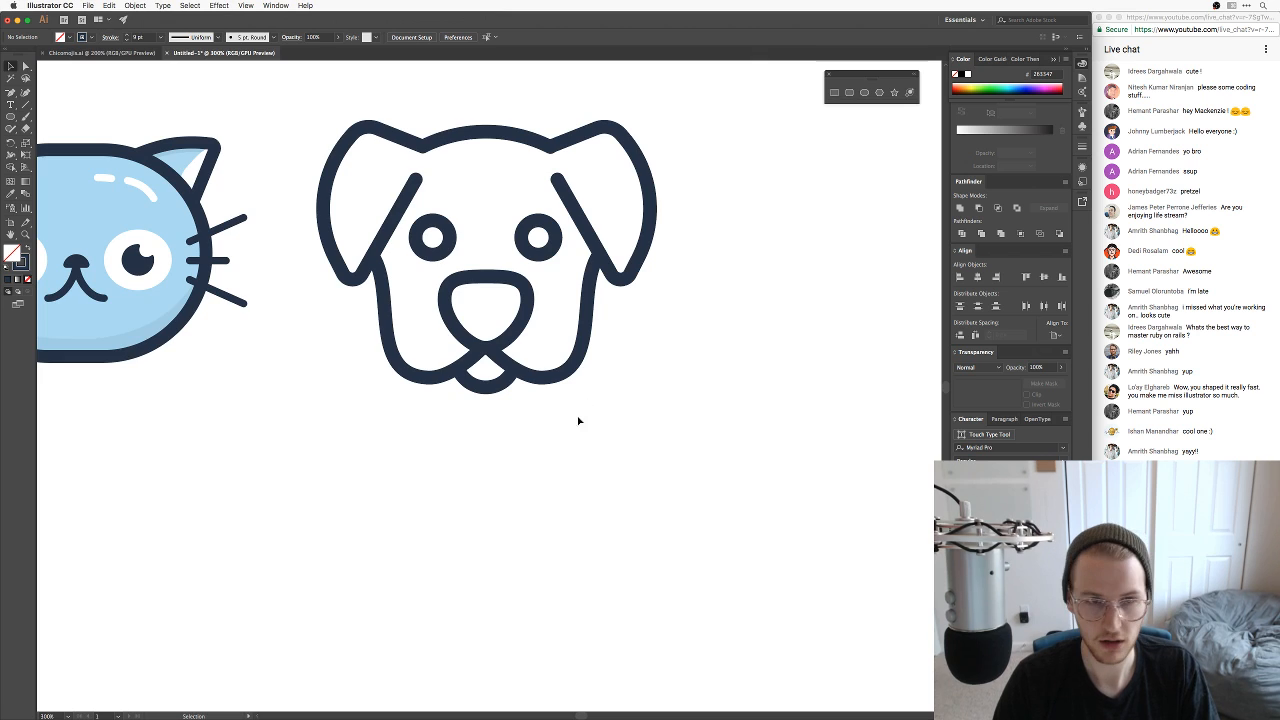
{"action": "left_click_drag", "start_coordinate": [577, 420], "coordinate": [685, 491]}
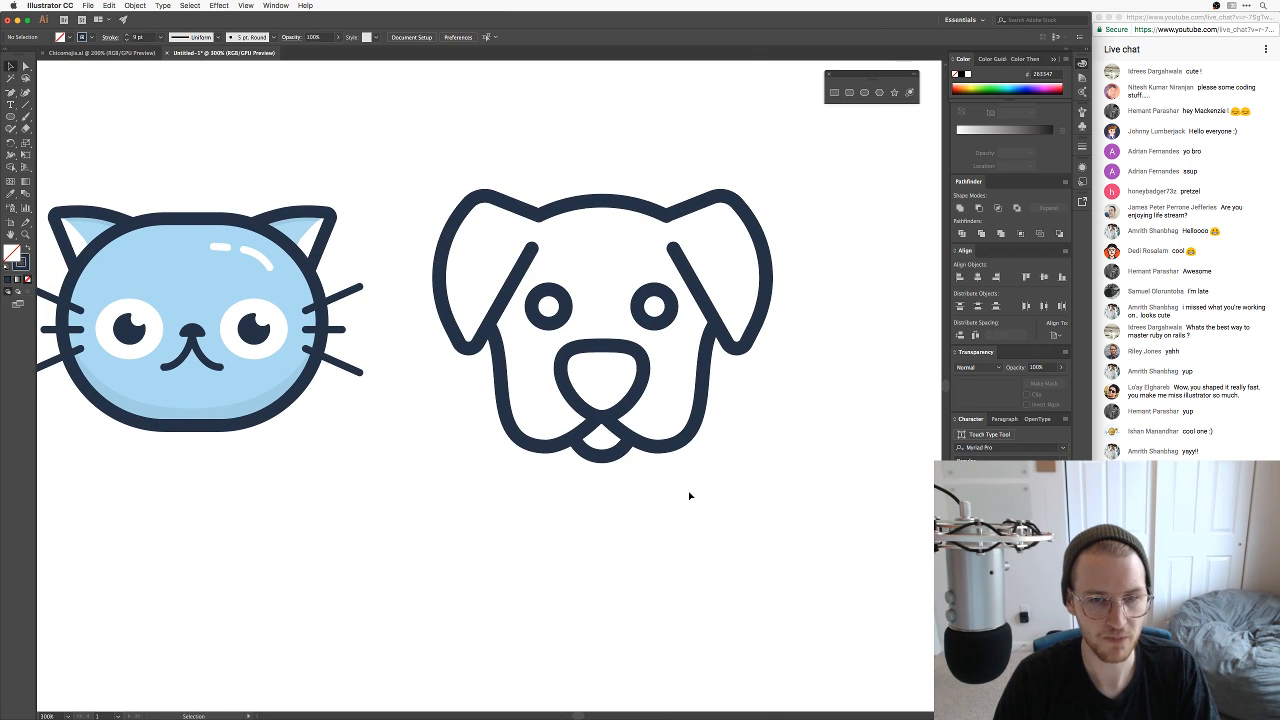
Step: Fill the dog's nose with light pink #FCCAE4
{"action": "left_click", "coordinate": [645, 378]}
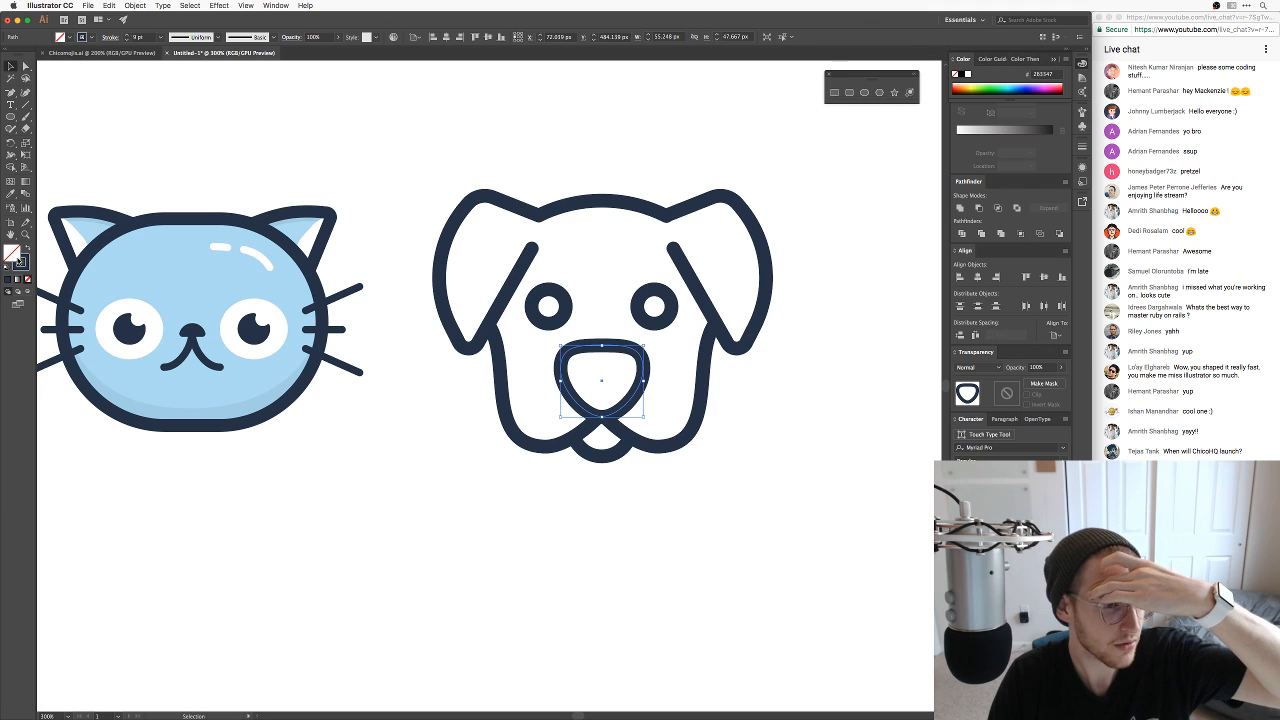
{"action": "double_click", "coordinate": [18, 258]}
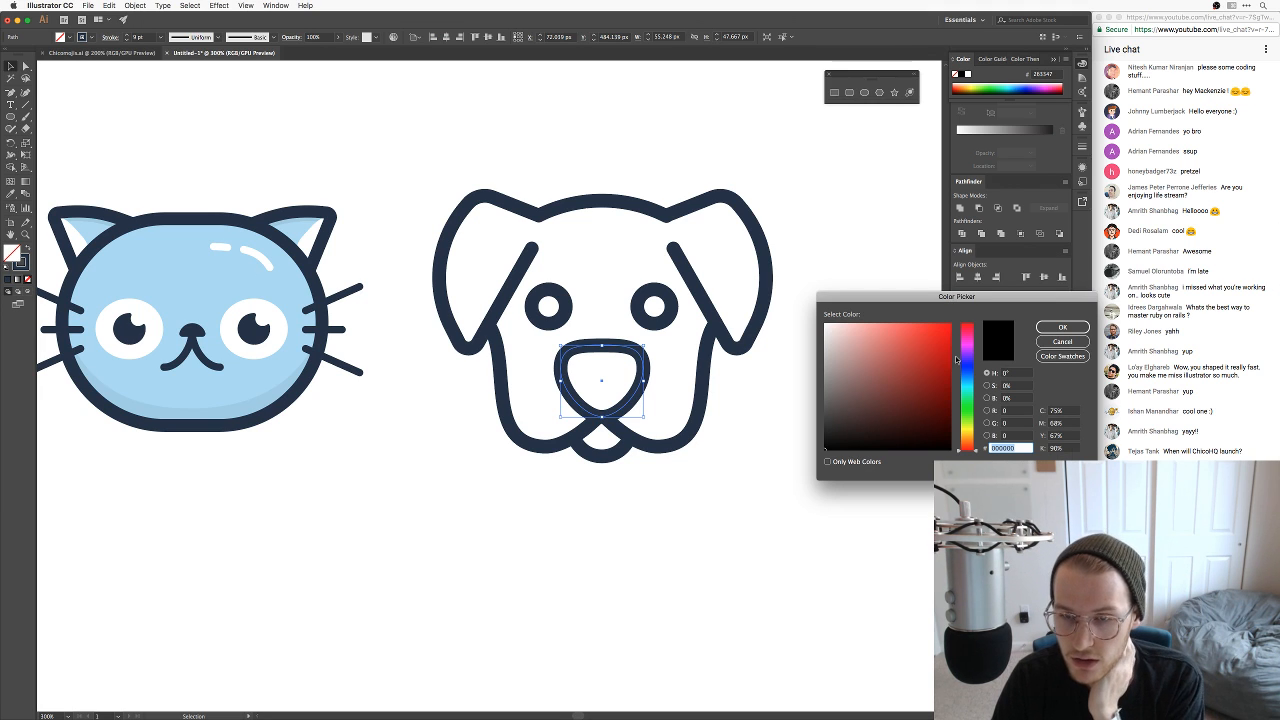
{"action": "left_click_drag", "start_coordinate": [965, 334], "coordinate": [967, 319]}
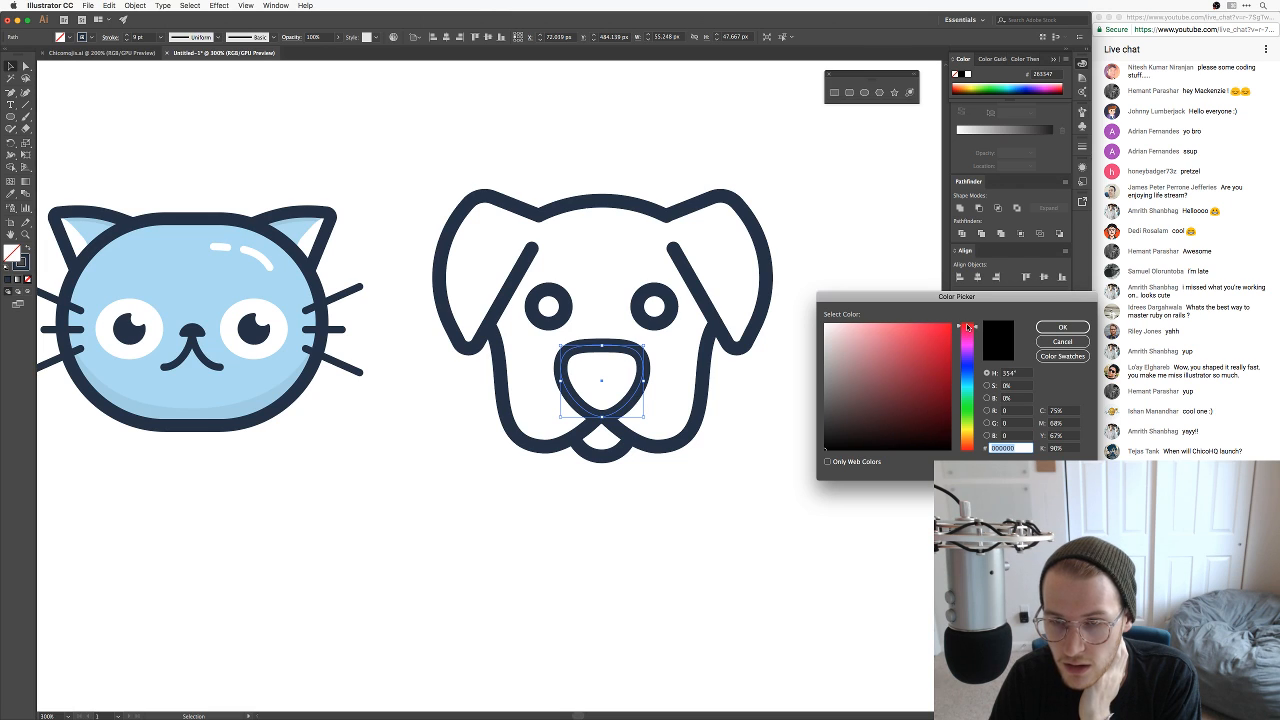
{"action": "left_click_drag", "start_coordinate": [857, 341], "coordinate": [853, 330]}
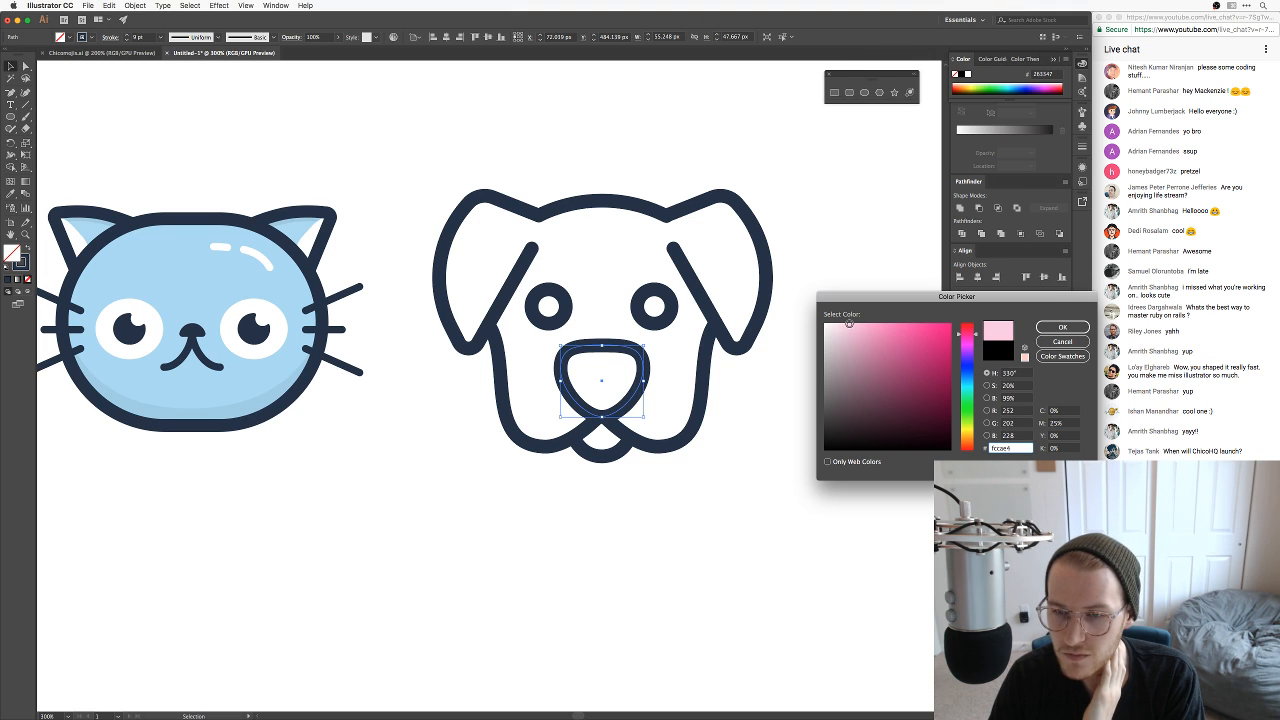
{"action": "left_click", "coordinate": [1062, 327]}
{"action": "left_click", "coordinate": [824, 334]}
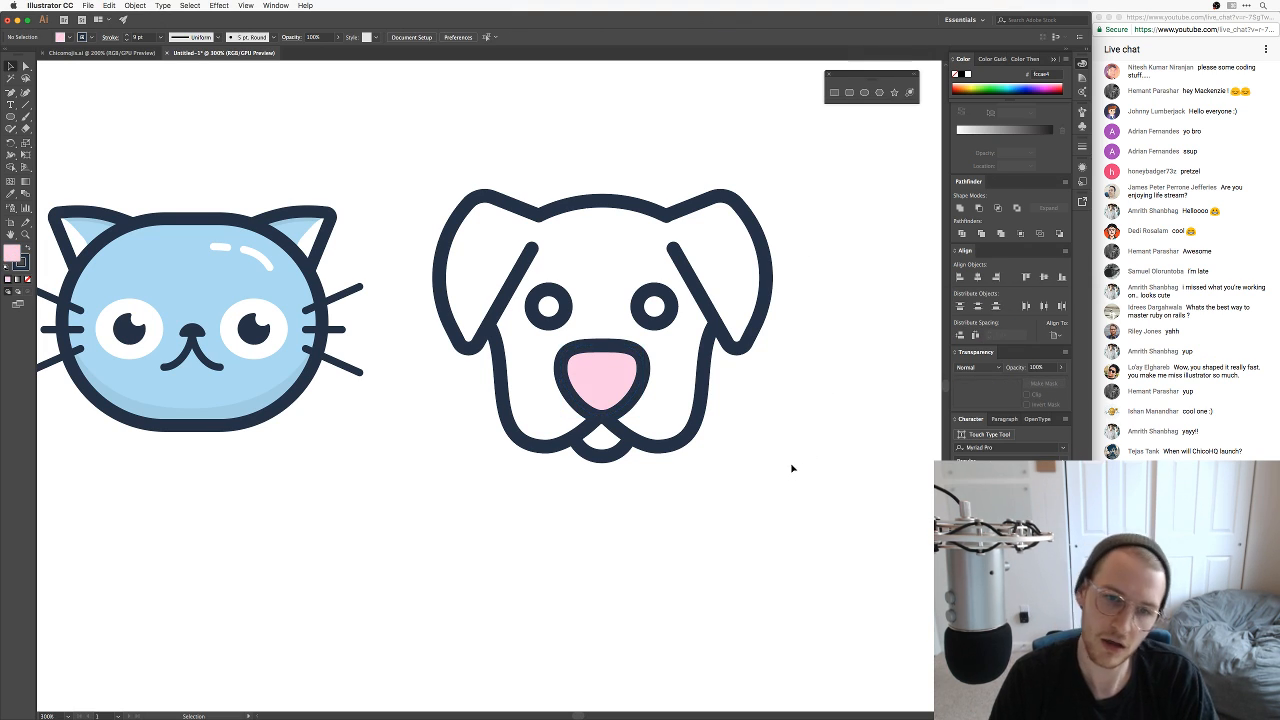
Step: Examine the reference photos of the dog in Preview for its fur and nose colours, and return to the Illustrator drawing
{"action": "key", "text": "super+Tab"}
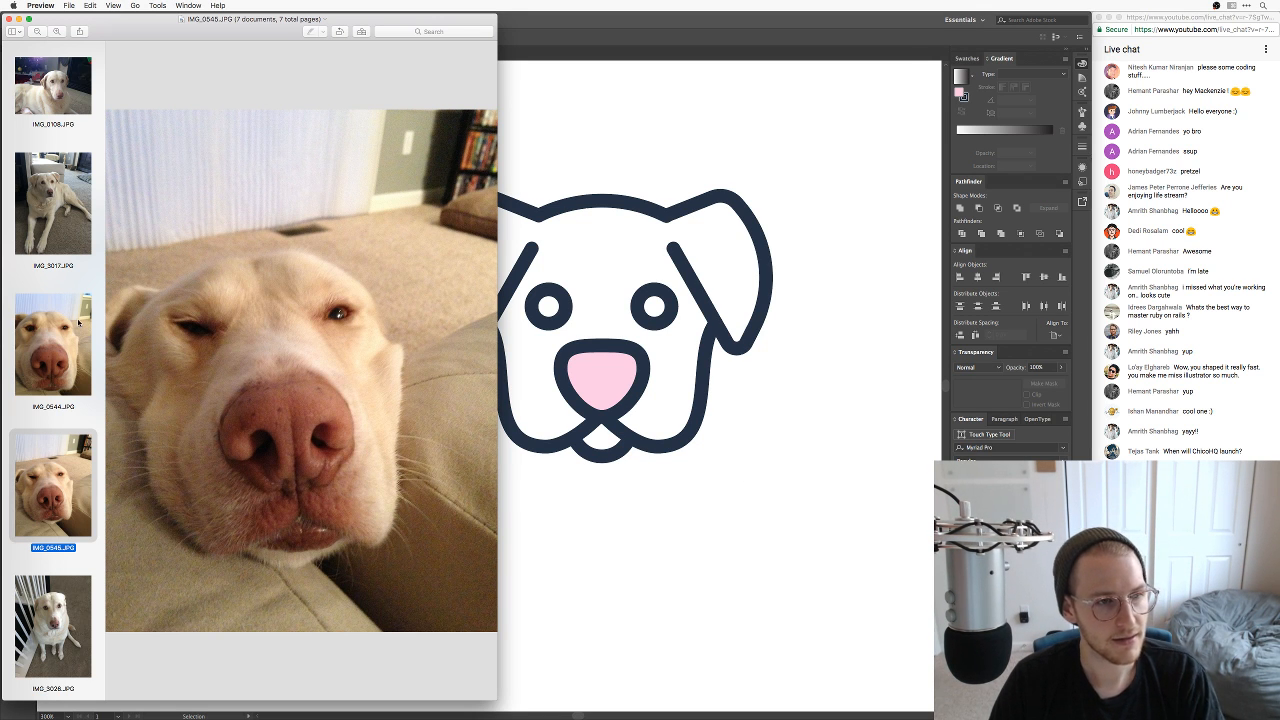
{"action": "left_click", "coordinate": [58, 88]}
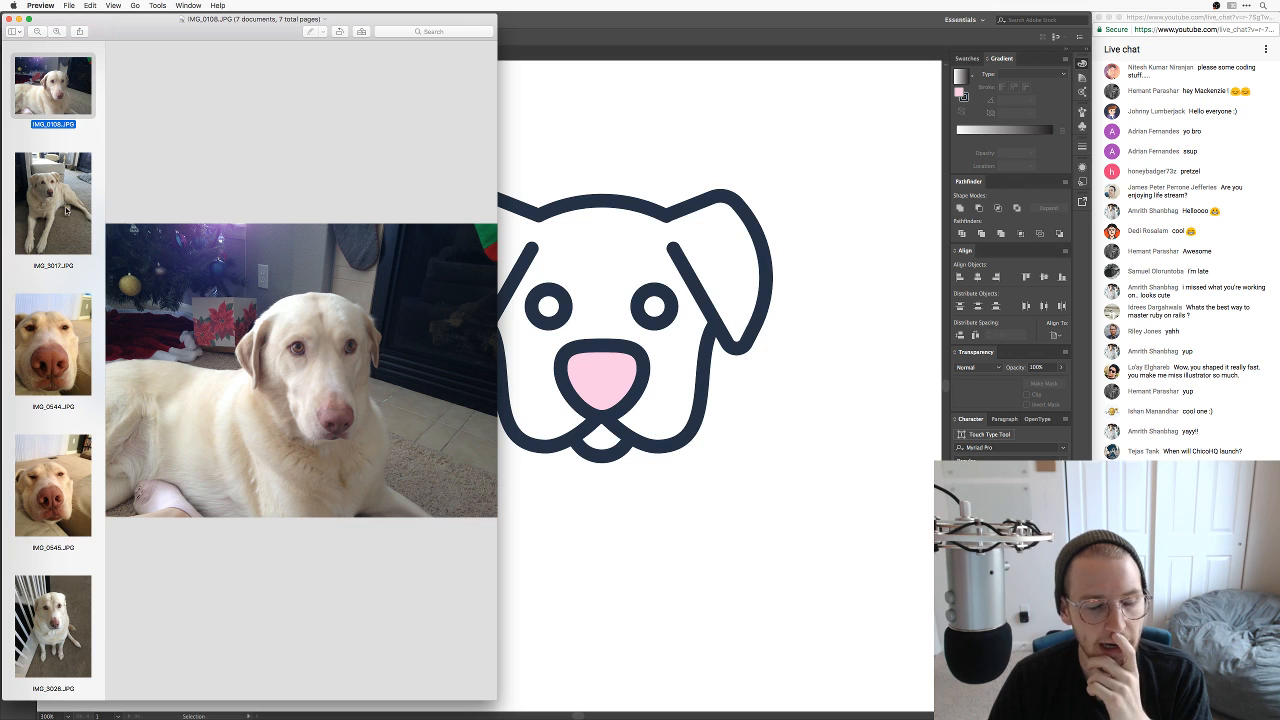
{"action": "left_click", "coordinate": [67, 210]}
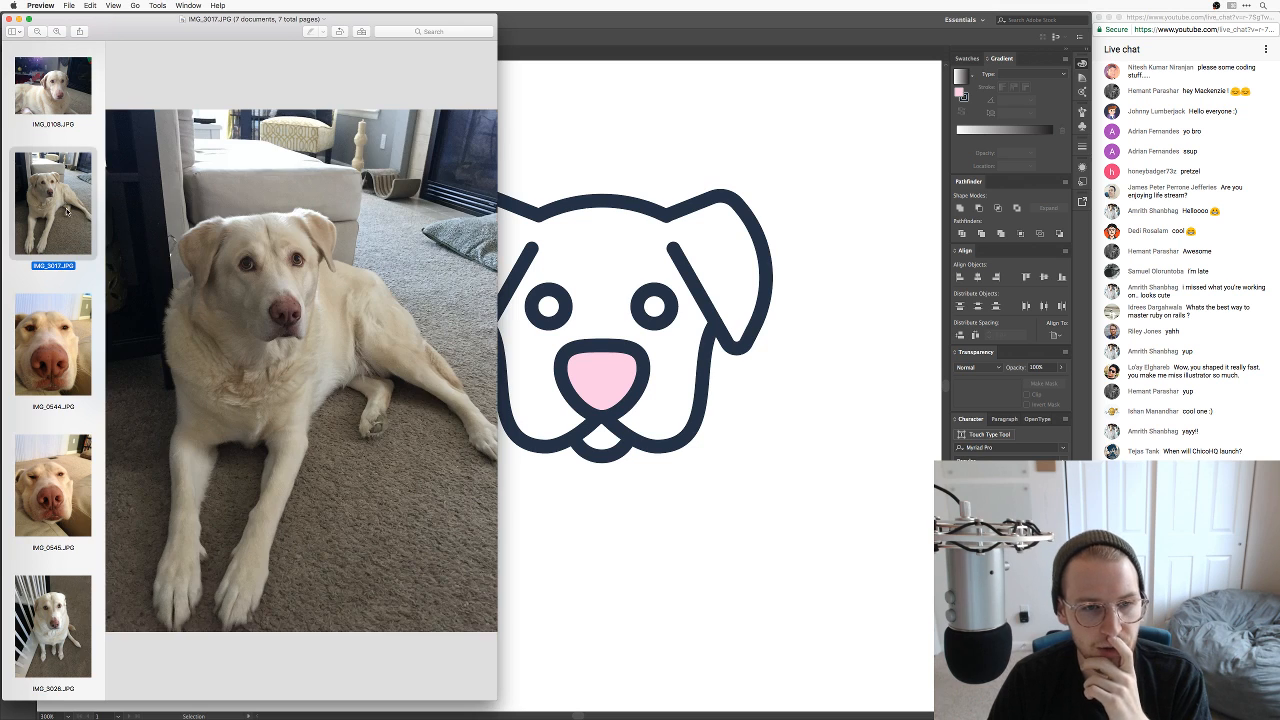
{"action": "left_click", "coordinate": [67, 319]}
{"action": "left_click", "coordinate": [76, 85]}
{"action": "key", "text": "Down"}
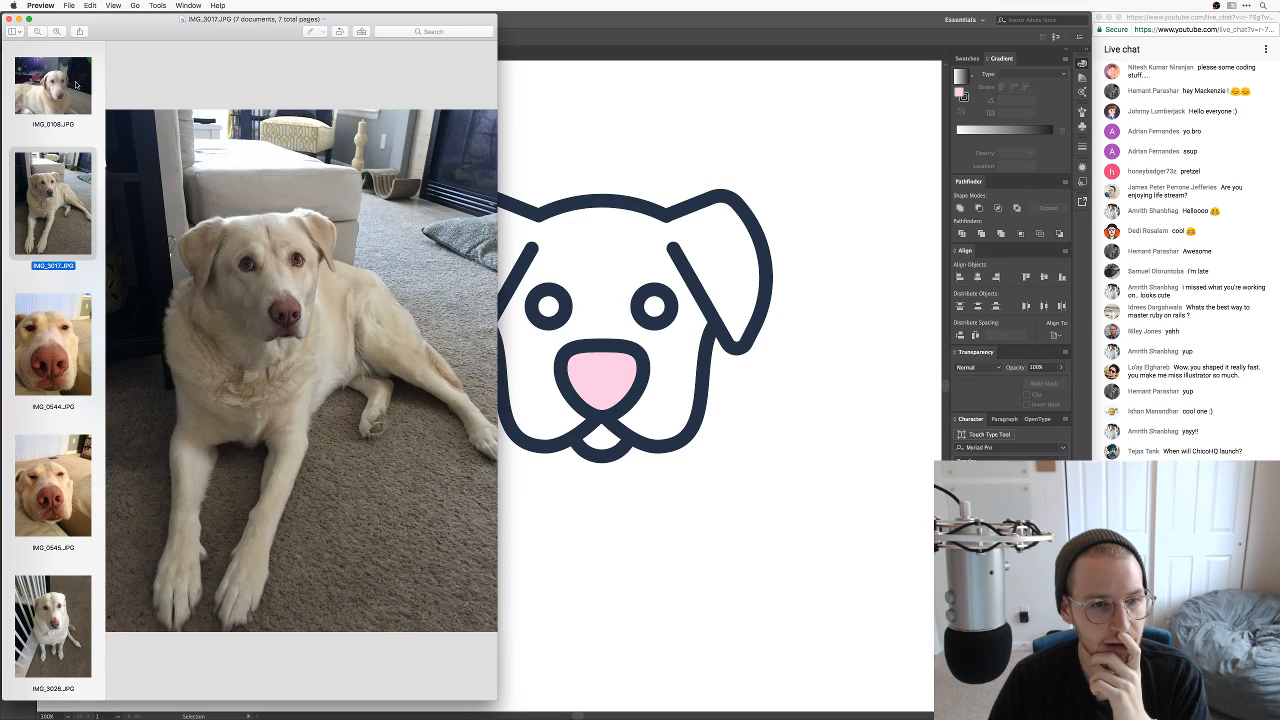
{"action": "left_click", "coordinate": [76, 87]}
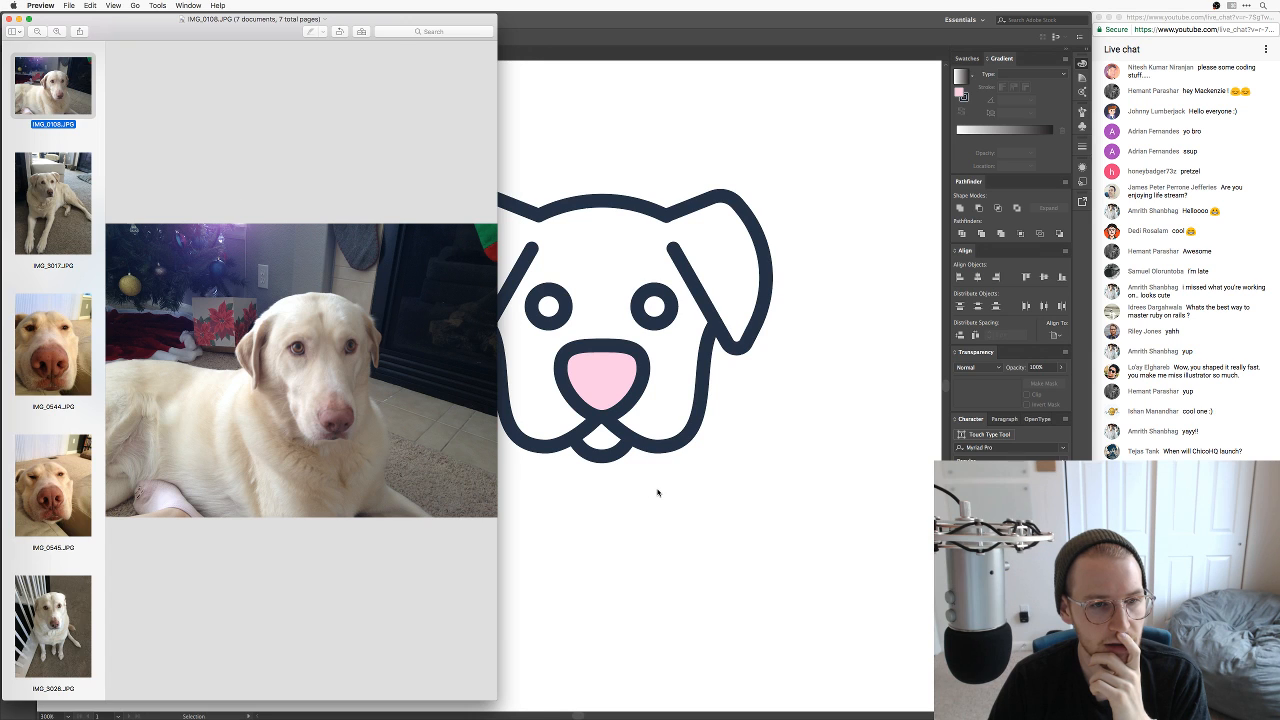
{"action": "left_click", "coordinate": [657, 492]}
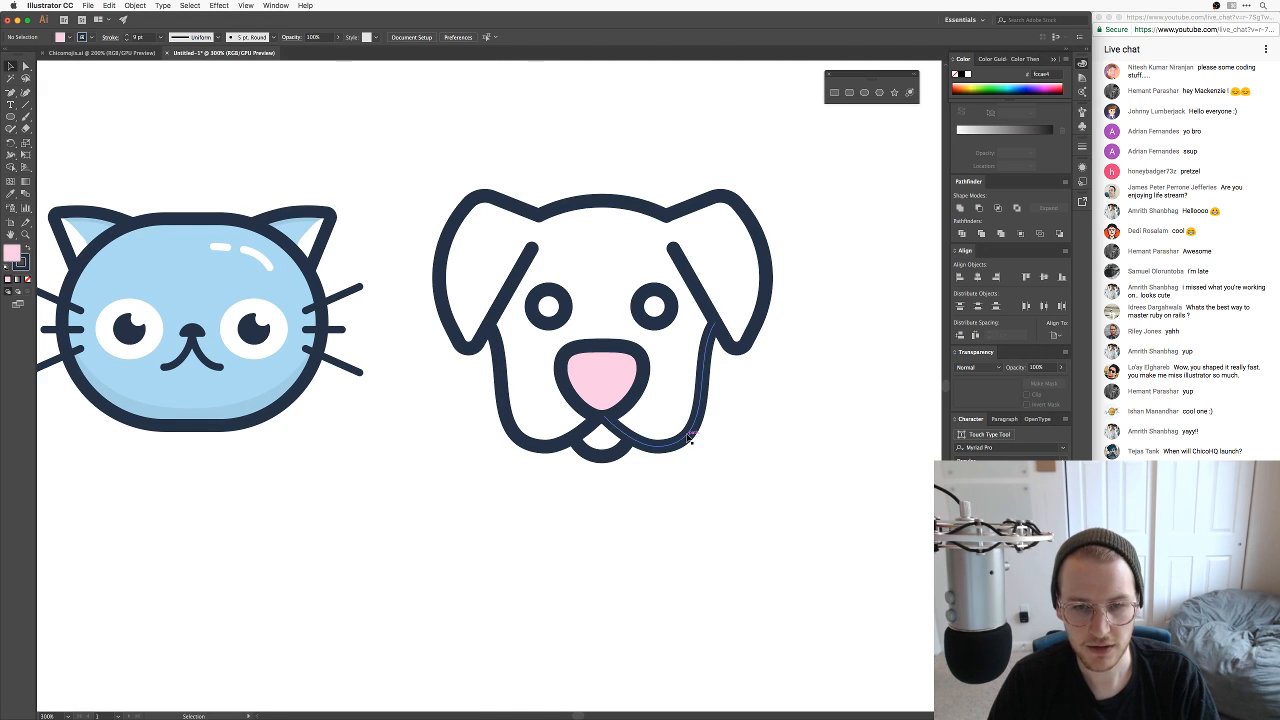
Step: Fill the dog's right jowl outline with light tan #F4E1AB
{"action": "left_click", "coordinate": [688, 436]}
{"action": "double_click", "coordinate": [12, 253]}
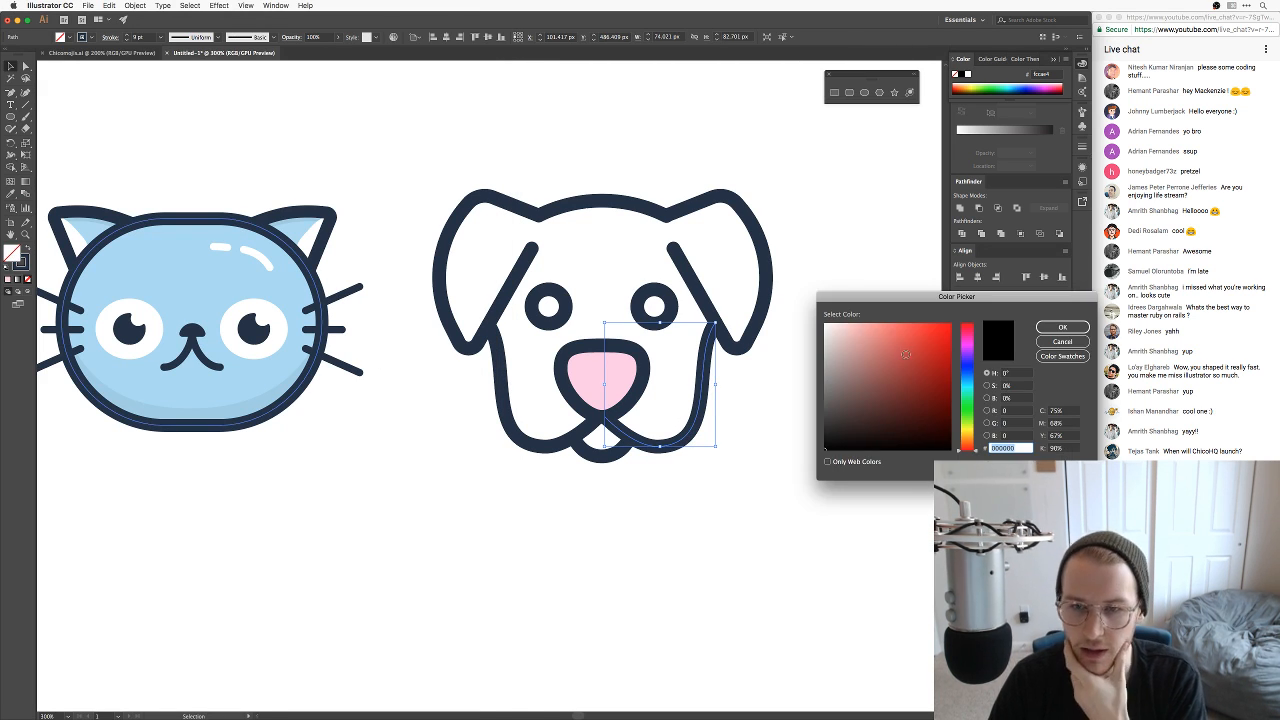
{"action": "left_click_drag", "start_coordinate": [969, 450], "coordinate": [969, 437]}
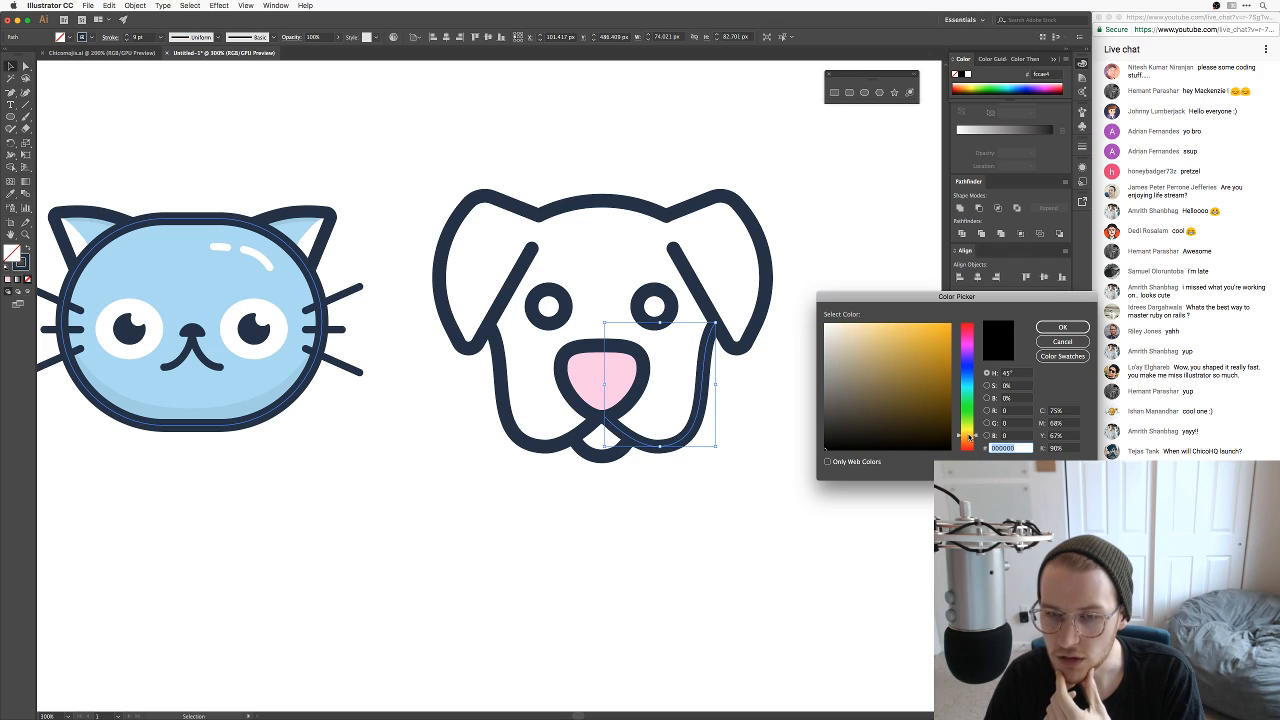
{"action": "left_click_drag", "start_coordinate": [879, 361], "coordinate": [856, 323]}
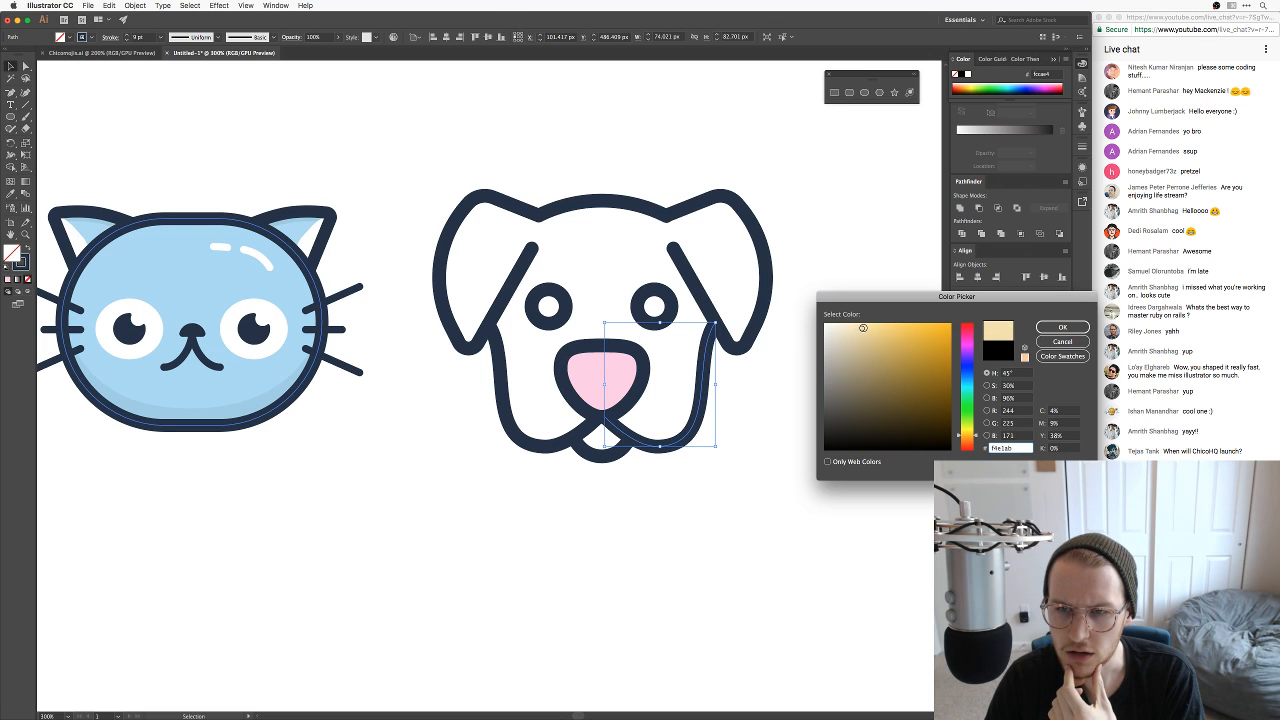
{"action": "left_click", "coordinate": [1062, 327]}
{"action": "left_click", "coordinate": [837, 397]}
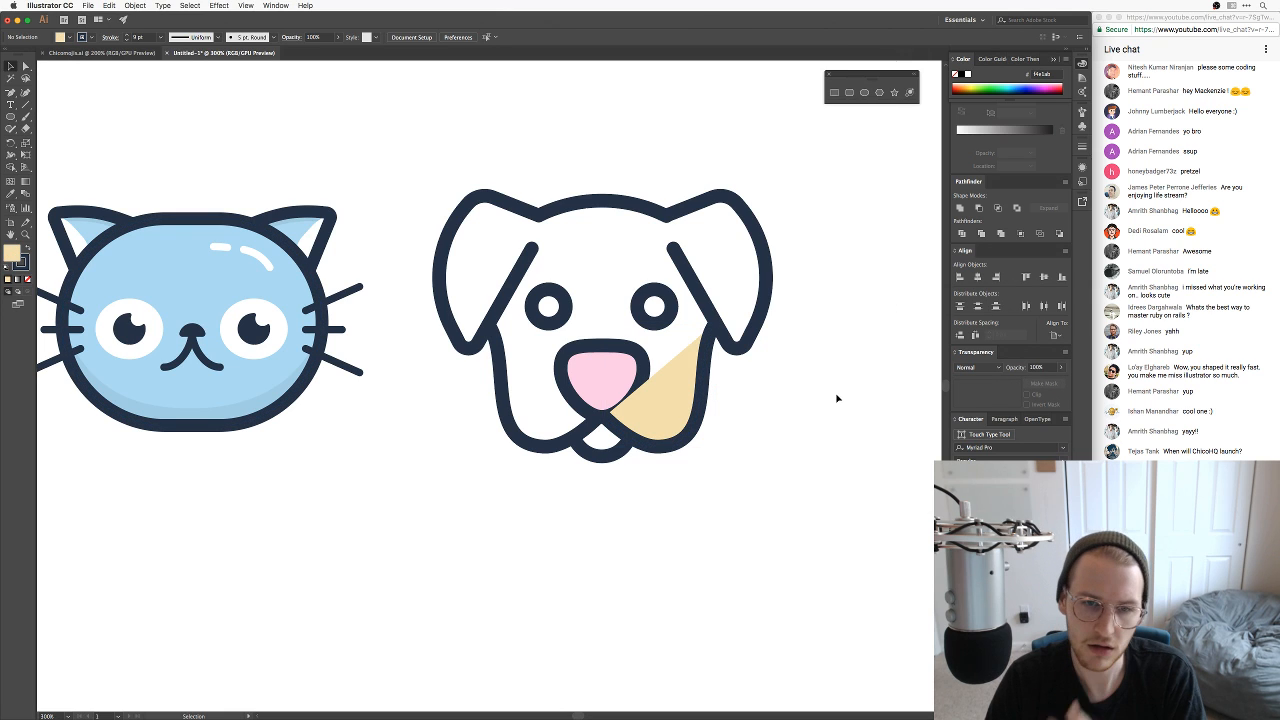
Step: Send the right jowl shape to the back and give it a pale cream fill
{"action": "left_click", "coordinate": [686, 431]}
{"action": "key", "text": "super+shift+bracketleft"}
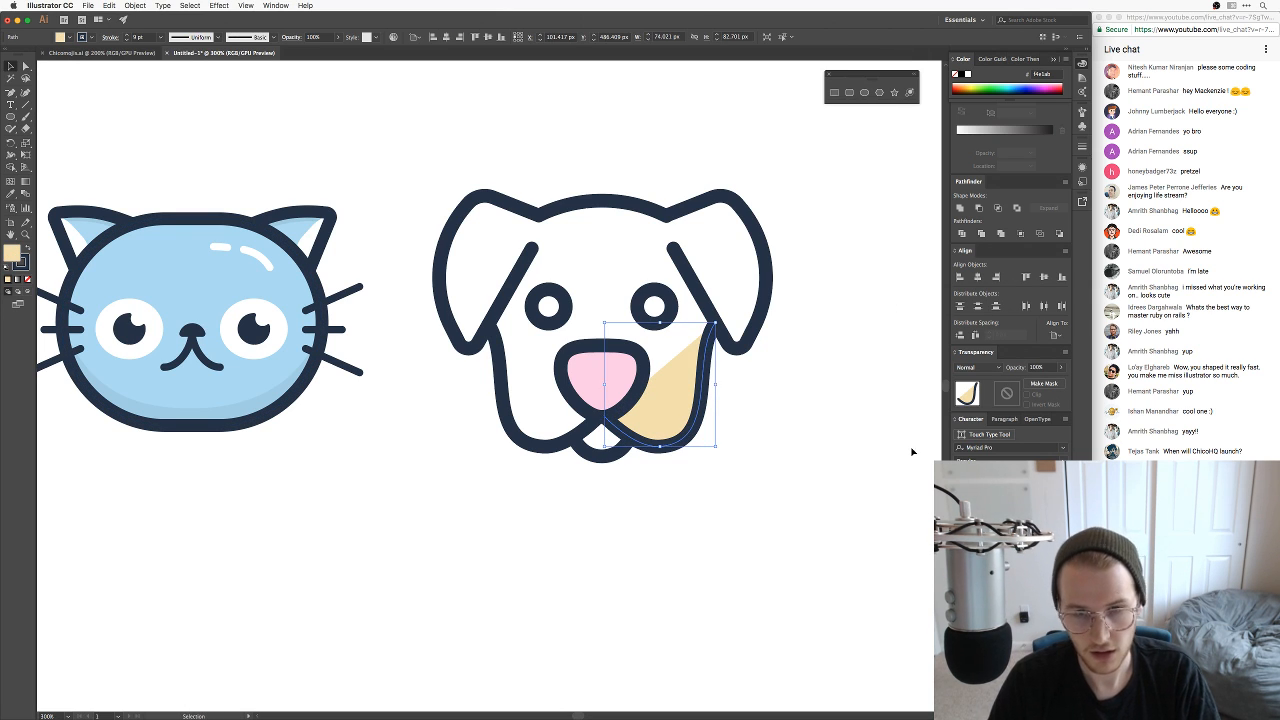
{"action": "left_click", "coordinate": [911, 452]}
{"action": "scroll", "coordinate": [813, 451], "scroll_direction": "up", "scroll_amount": 1}
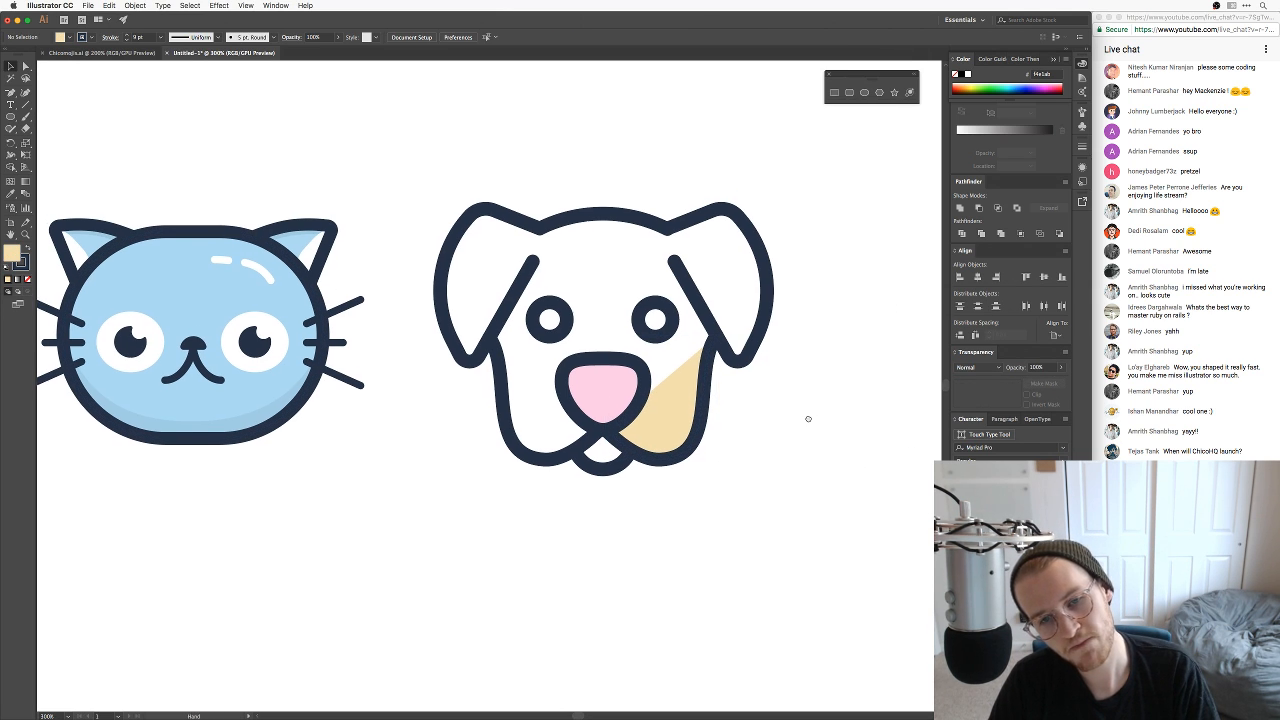
{"action": "left_click", "coordinate": [678, 385]}
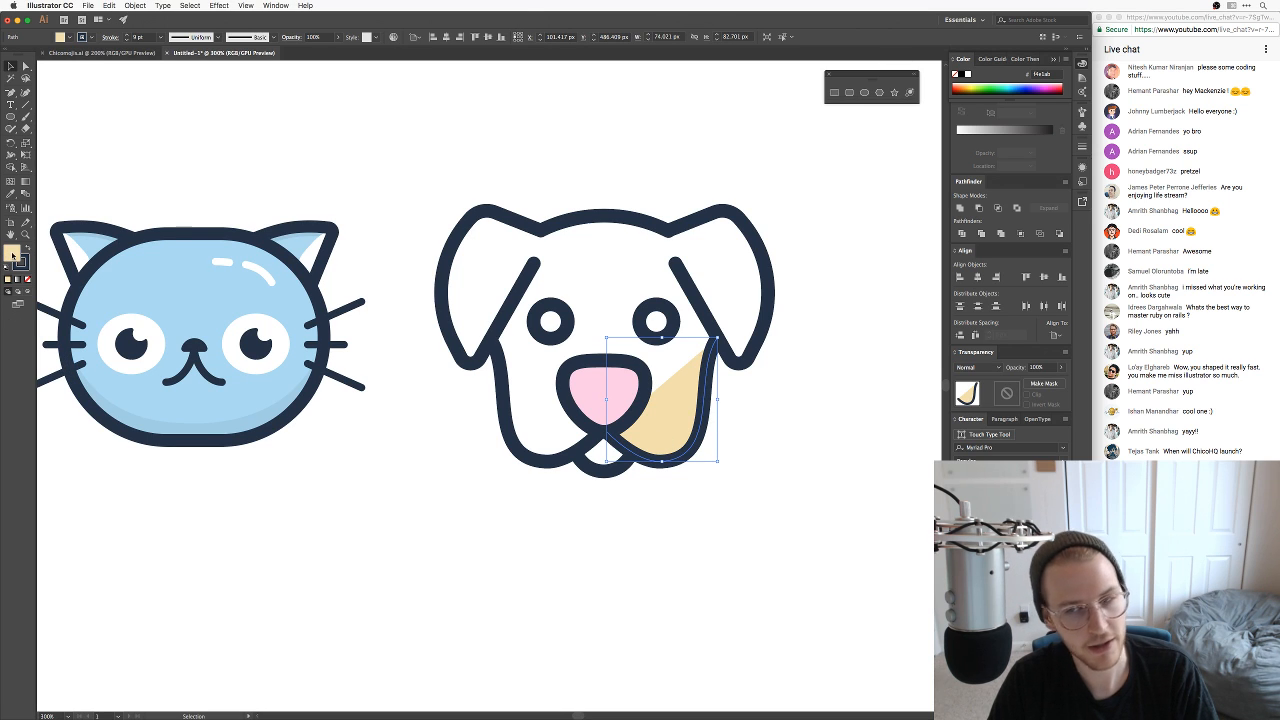
{"action": "double_click", "coordinate": [12, 254]}
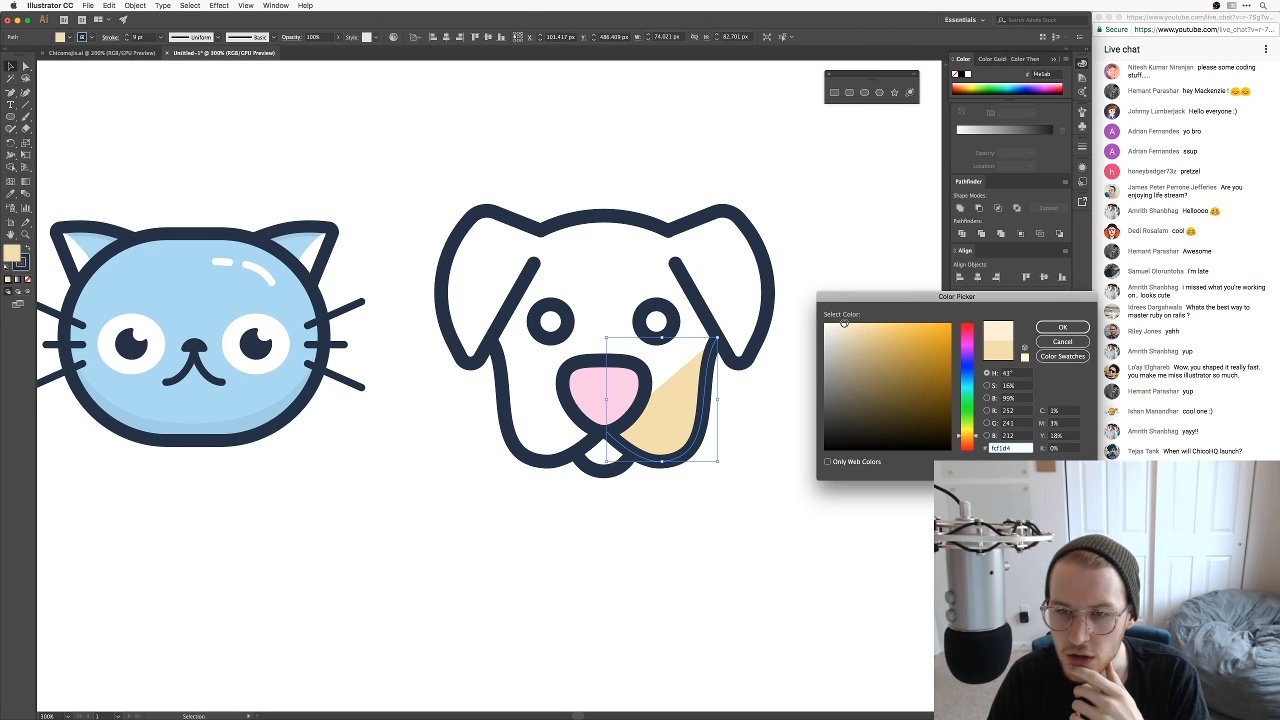
{"action": "key", "text": "Return"}
{"action": "left_click", "coordinate": [831, 423]}
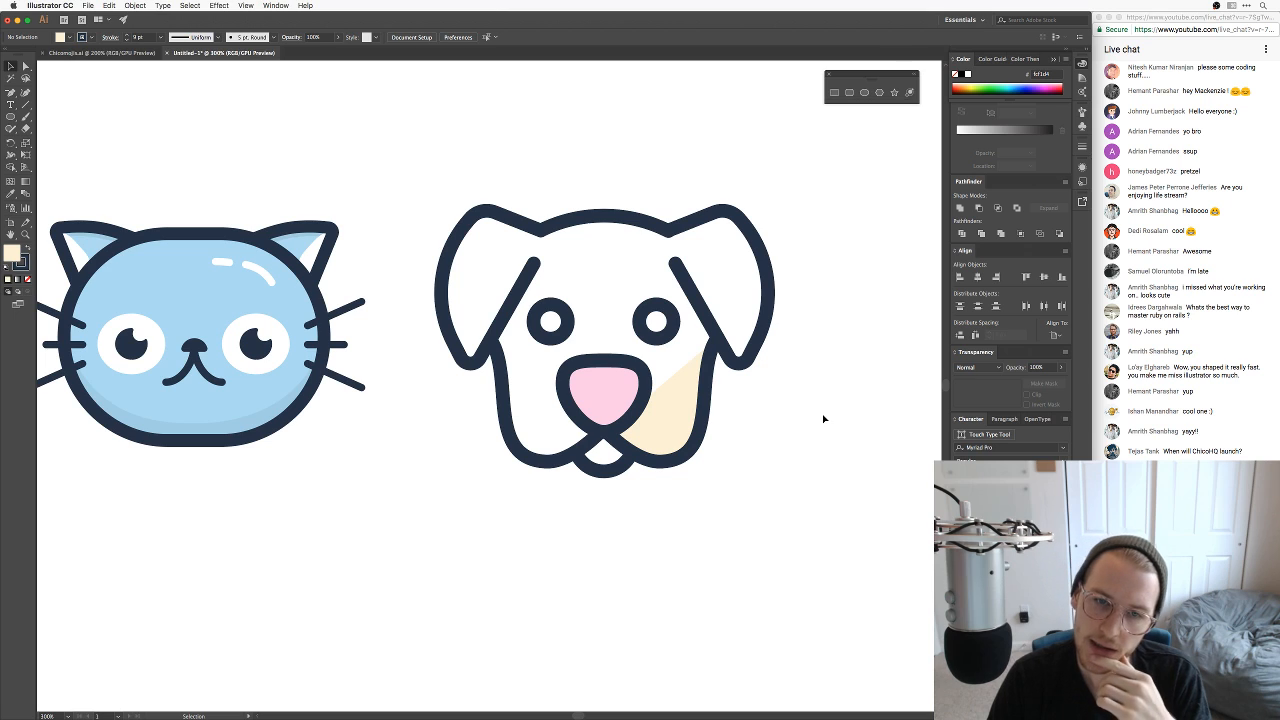
Step: Change the dog's nose fill to a more muted pink, #EDD1E1
{"action": "left_click", "coordinate": [636, 405]}
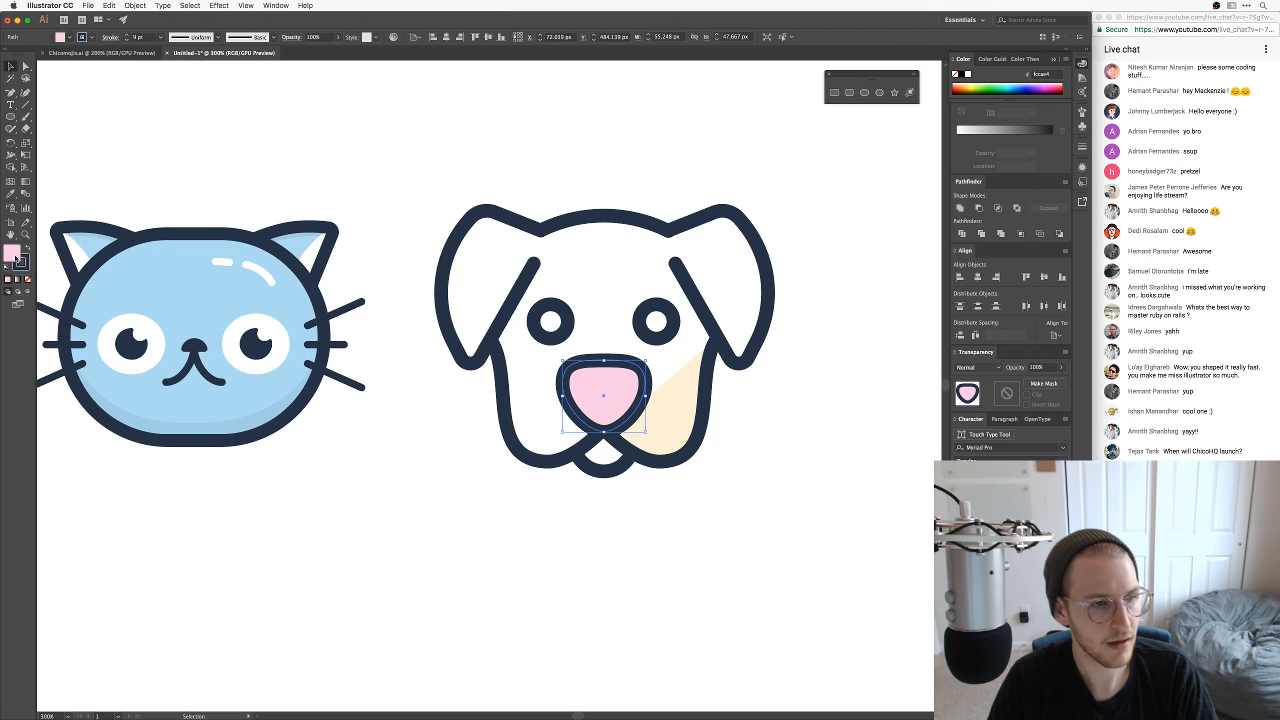
{"action": "double_click", "coordinate": [12, 254]}
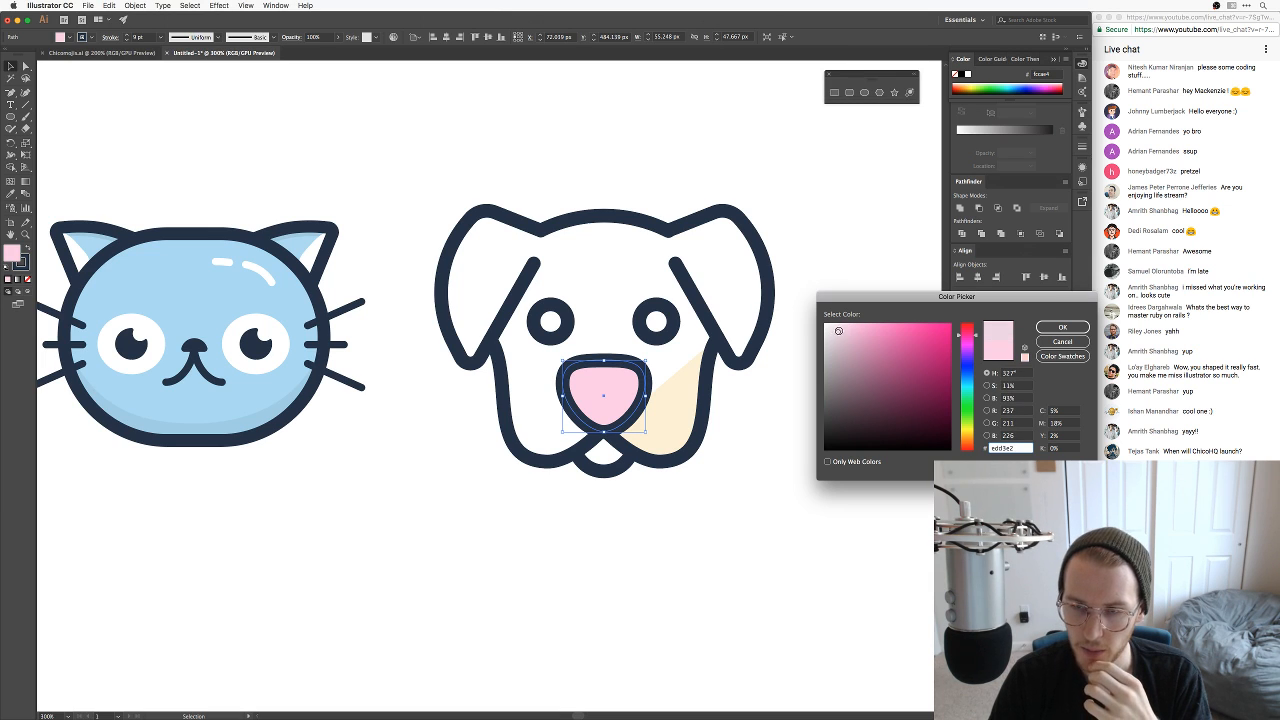
{"action": "key", "text": "Return"}
{"action": "left_click", "coordinate": [814, 514]}
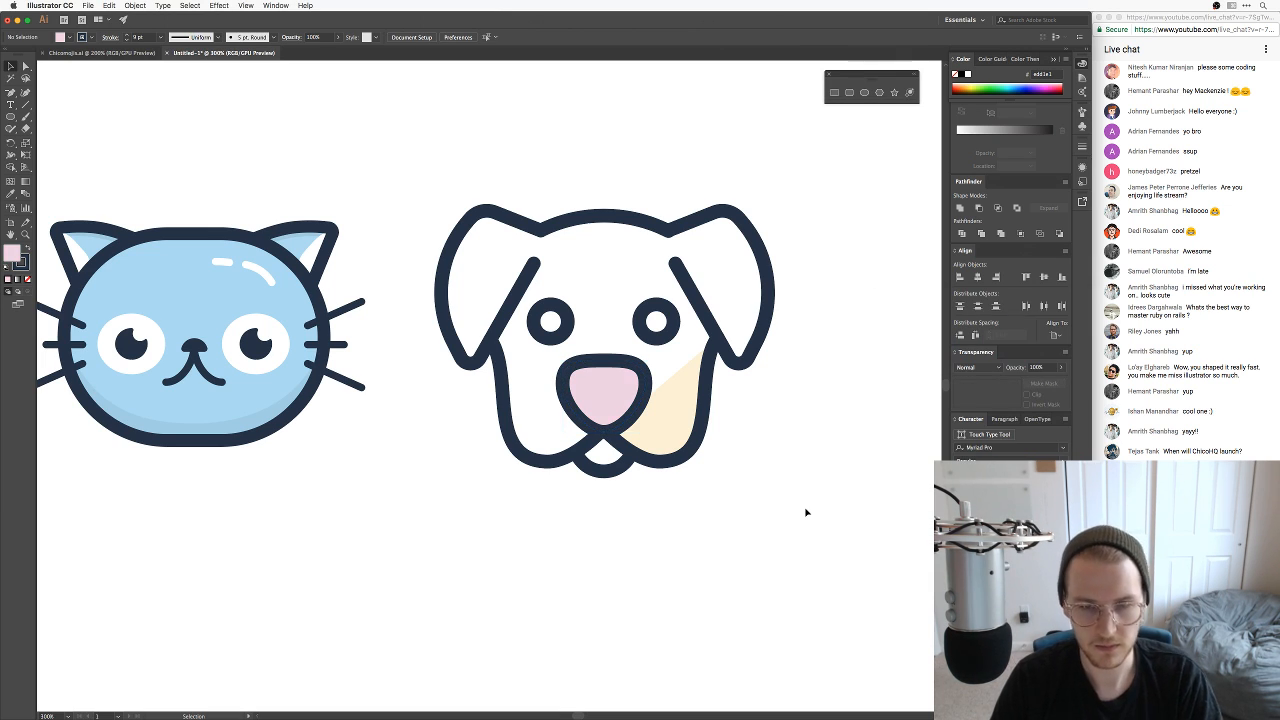
Step: Duplicate the whole partly coloured dog face to the right of the original
{"action": "scroll", "coordinate": [830, 505], "scroll_direction": "left", "scroll_amount": 3}
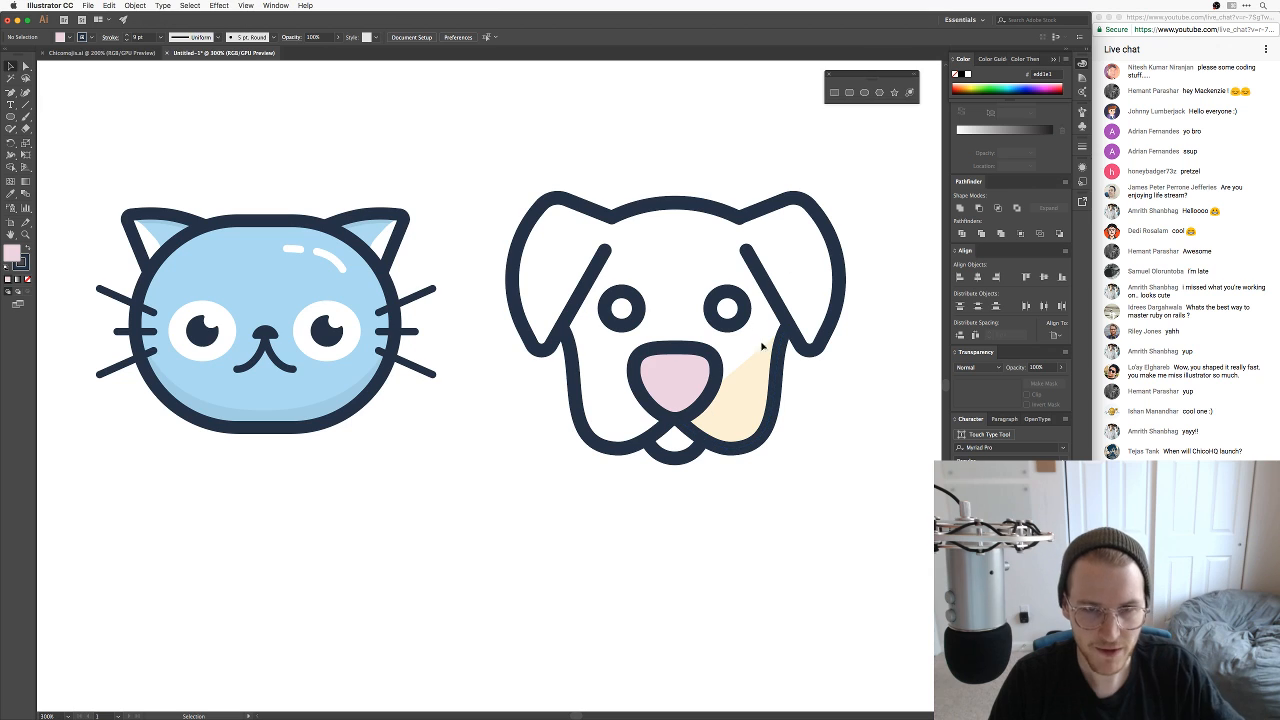
{"action": "key", "text": "super+minus"}
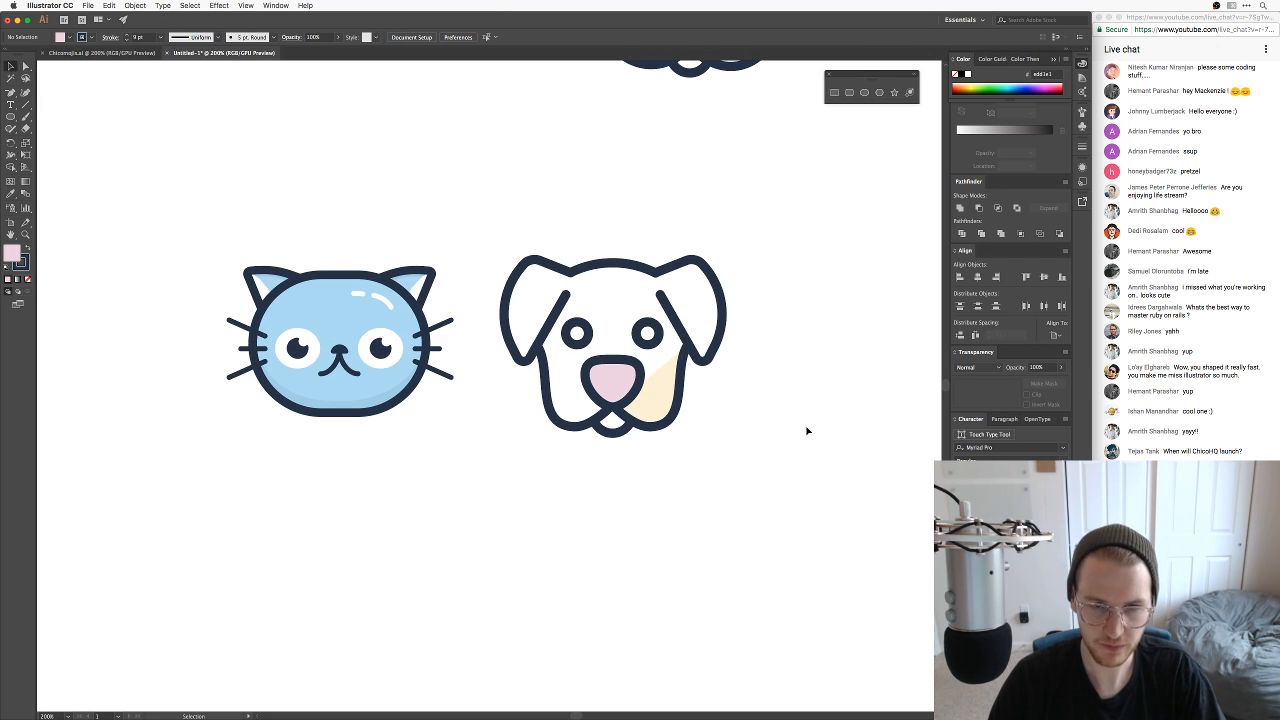
{"action": "left_click_drag", "start_coordinate": [800, 417], "coordinate": [711, 431]}
{"action": "left_click_drag", "start_coordinate": [718, 500], "coordinate": [429, 251]}
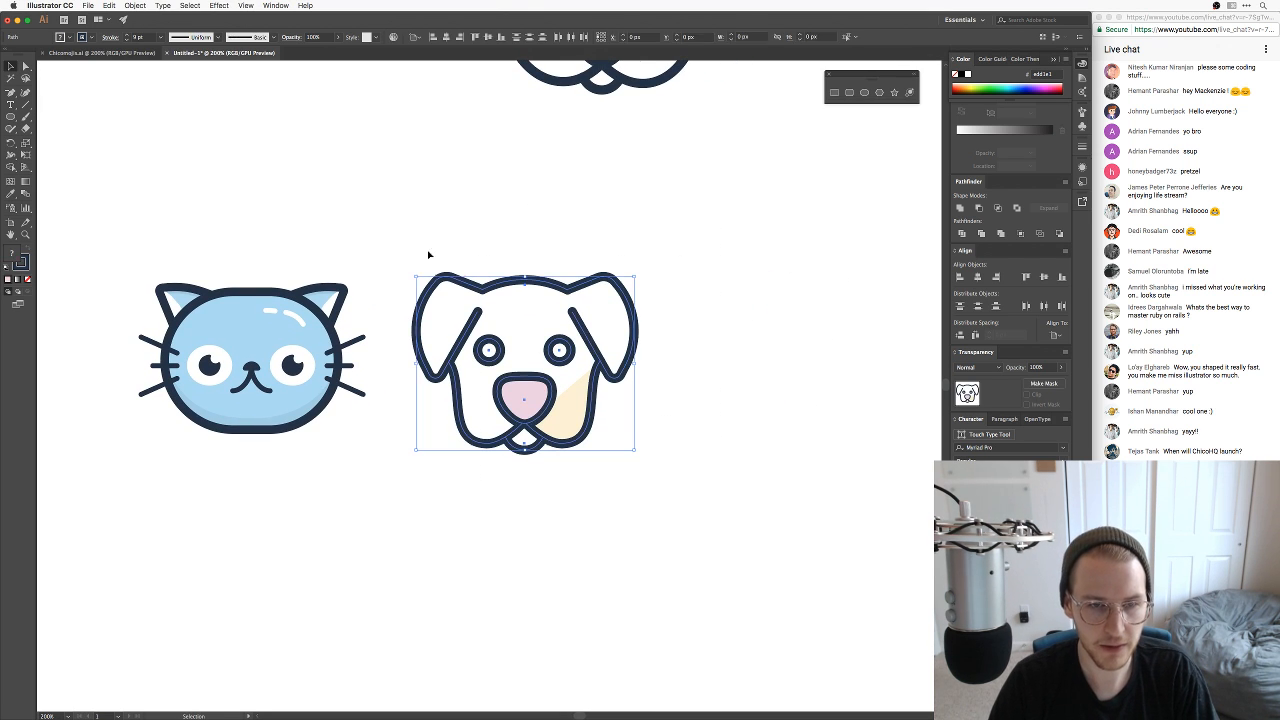
{"action": "left_click_drag", "start_coordinate": [478, 450], "coordinate": [778, 450]}
Step: Remove all fills from the original dog face and move it above the cat as an outline-only version
{"action": "left_click_drag", "start_coordinate": [646, 503], "coordinate": [426, 194]}
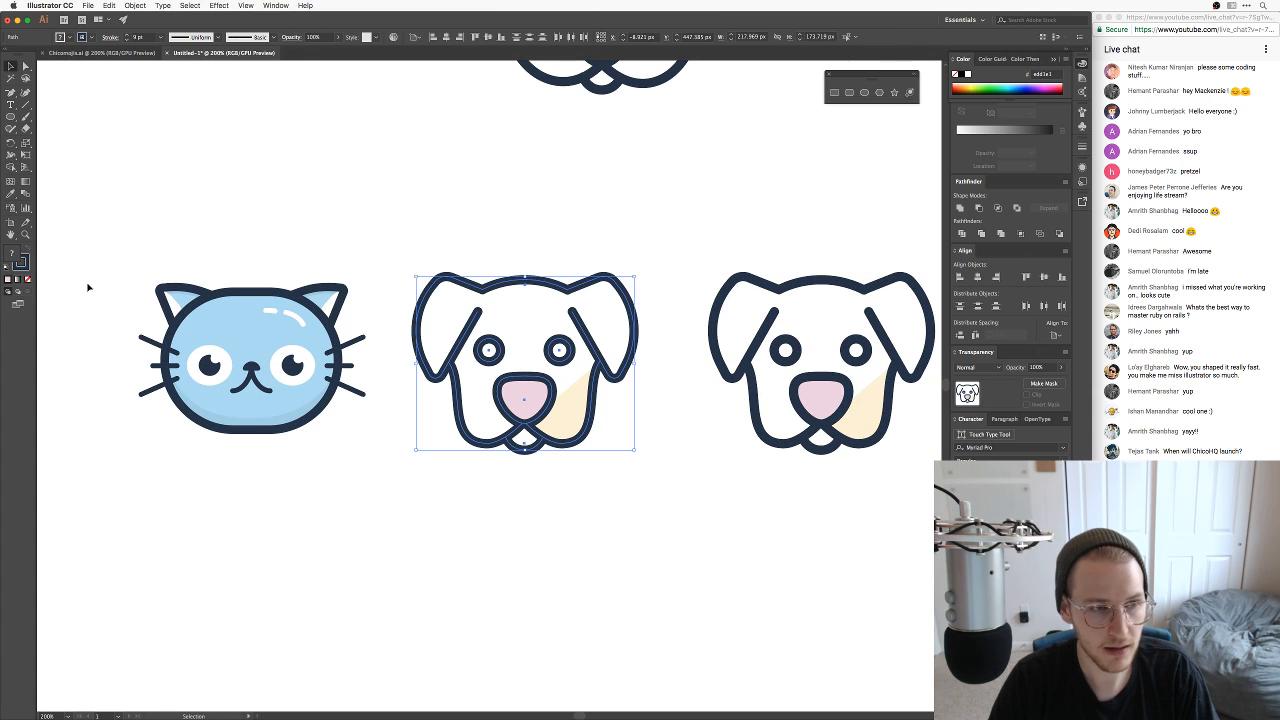
{"action": "left_click", "coordinate": [27, 282]}
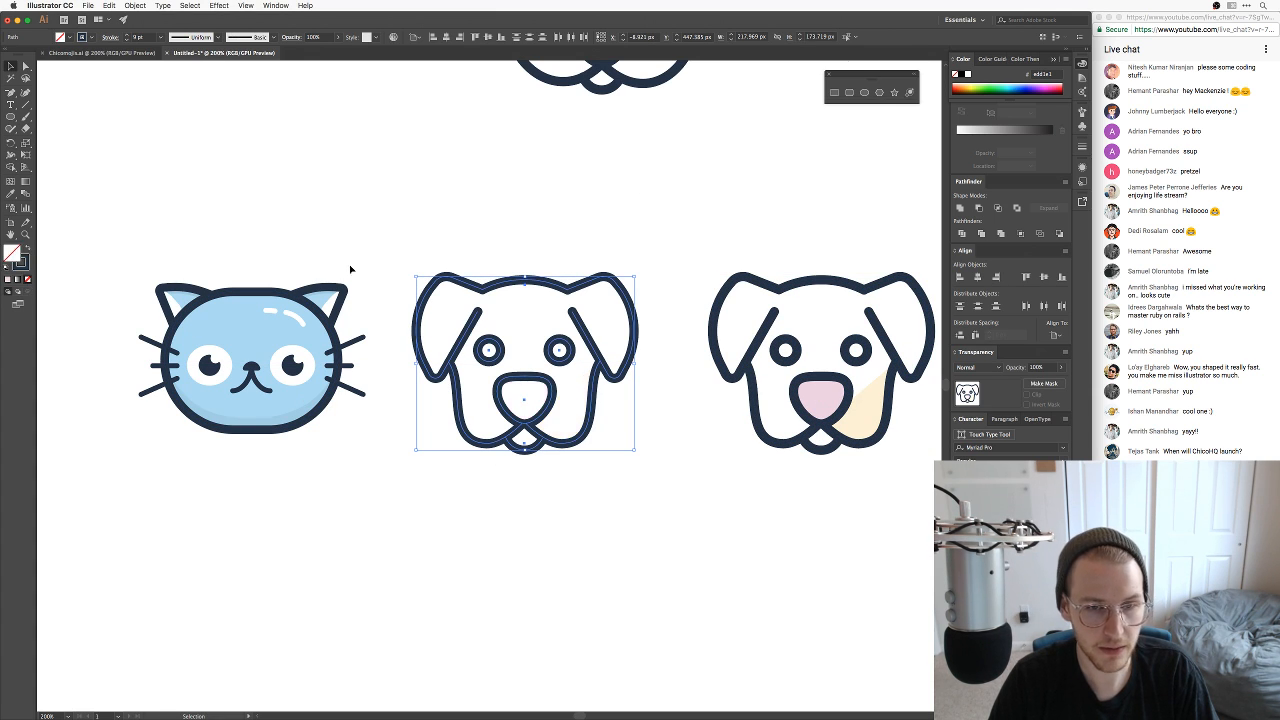
{"action": "left_click", "coordinate": [560, 509]}
{"action": "left_click_drag", "start_coordinate": [560, 509], "coordinate": [510, 338]}
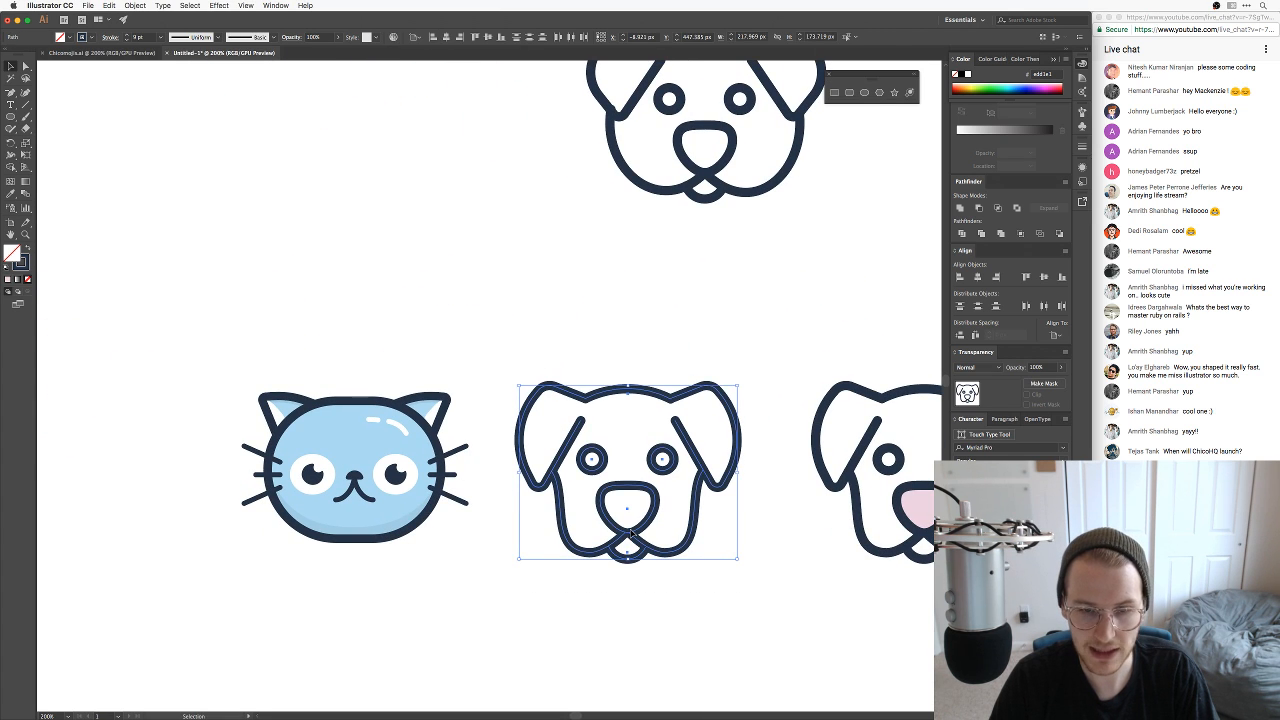
{"action": "left_click_drag", "start_coordinate": [630, 530], "coordinate": [671, 424]}
{"action": "left_click_drag", "start_coordinate": [500, 335], "coordinate": [759, 603]}
{"action": "left_click_drag", "start_coordinate": [650, 548], "coordinate": [440, 298]}
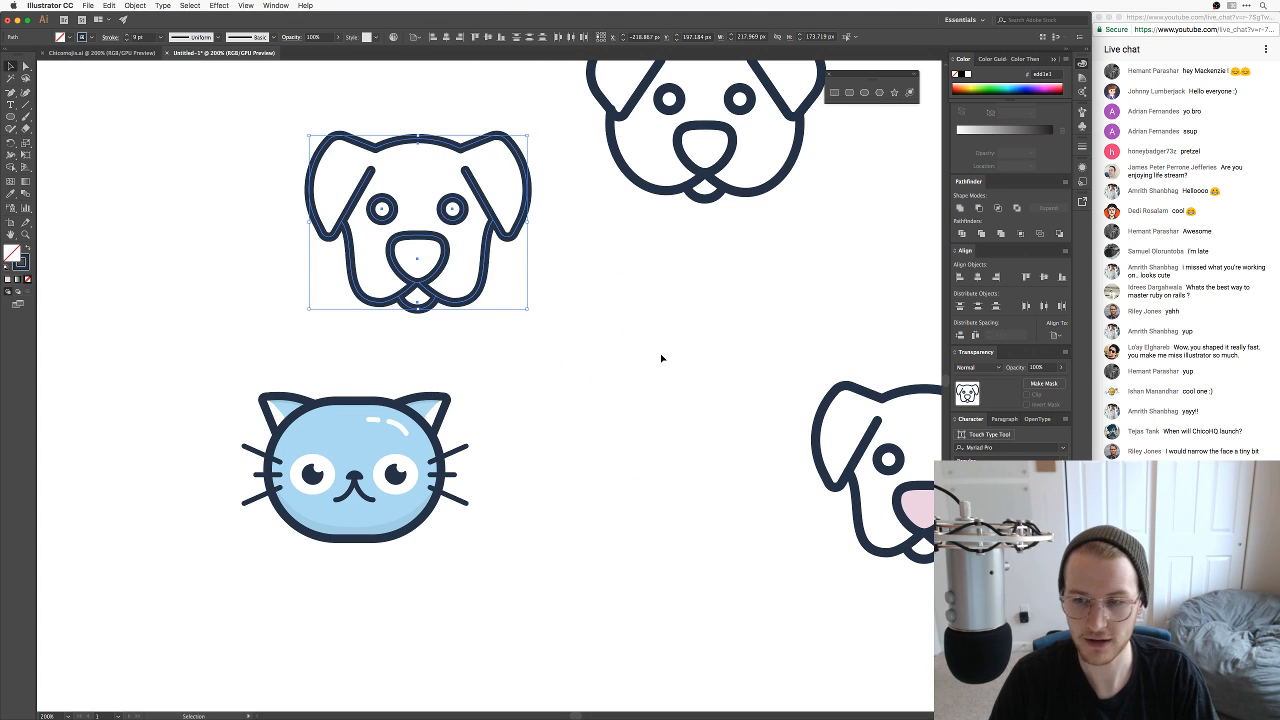
{"action": "left_click", "coordinate": [662, 358]}
Step: Examine the coloured dog copy up close where the right ear outline meets the forehead curve
{"action": "left_click_drag", "start_coordinate": [688, 352], "coordinate": [426, 306]}
{"action": "left_click_drag", "start_coordinate": [528, 360], "coordinate": [493, 334]}
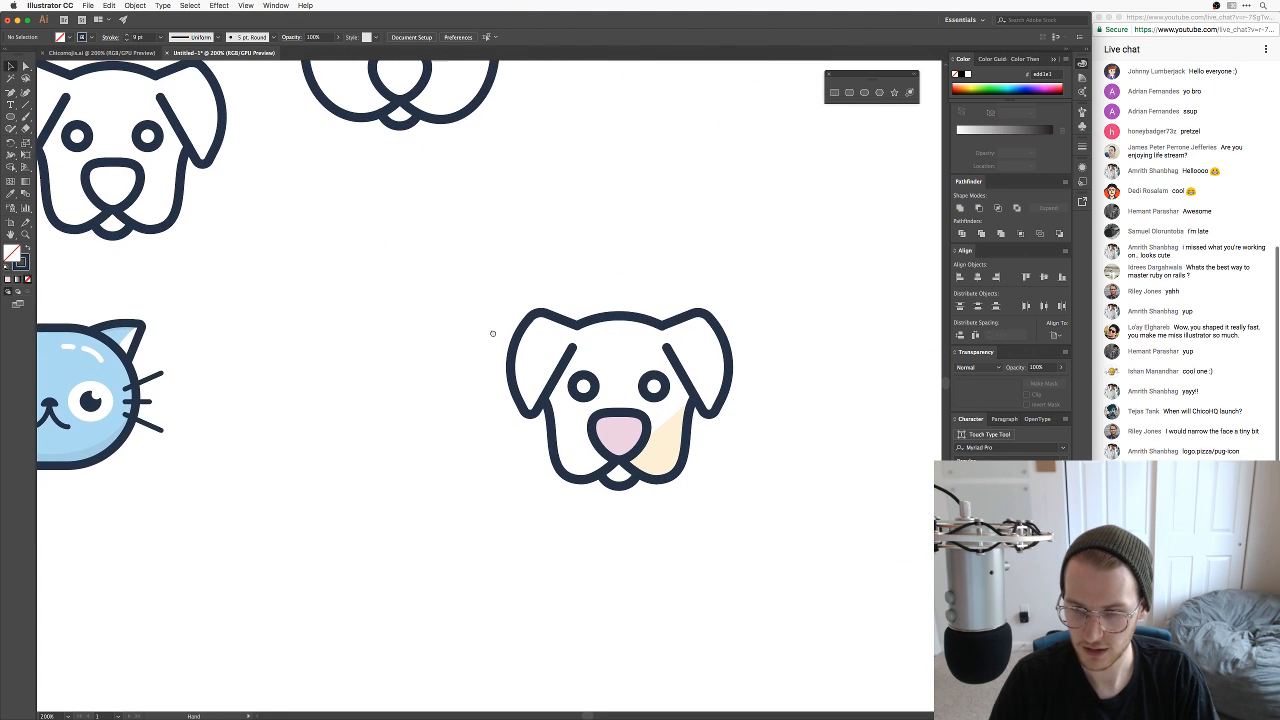
{"action": "key", "text": "super+equal"}
{"action": "key", "text": "super+equal"}
{"action": "left_click_drag", "start_coordinate": [575, 408], "coordinate": [402, 389]}
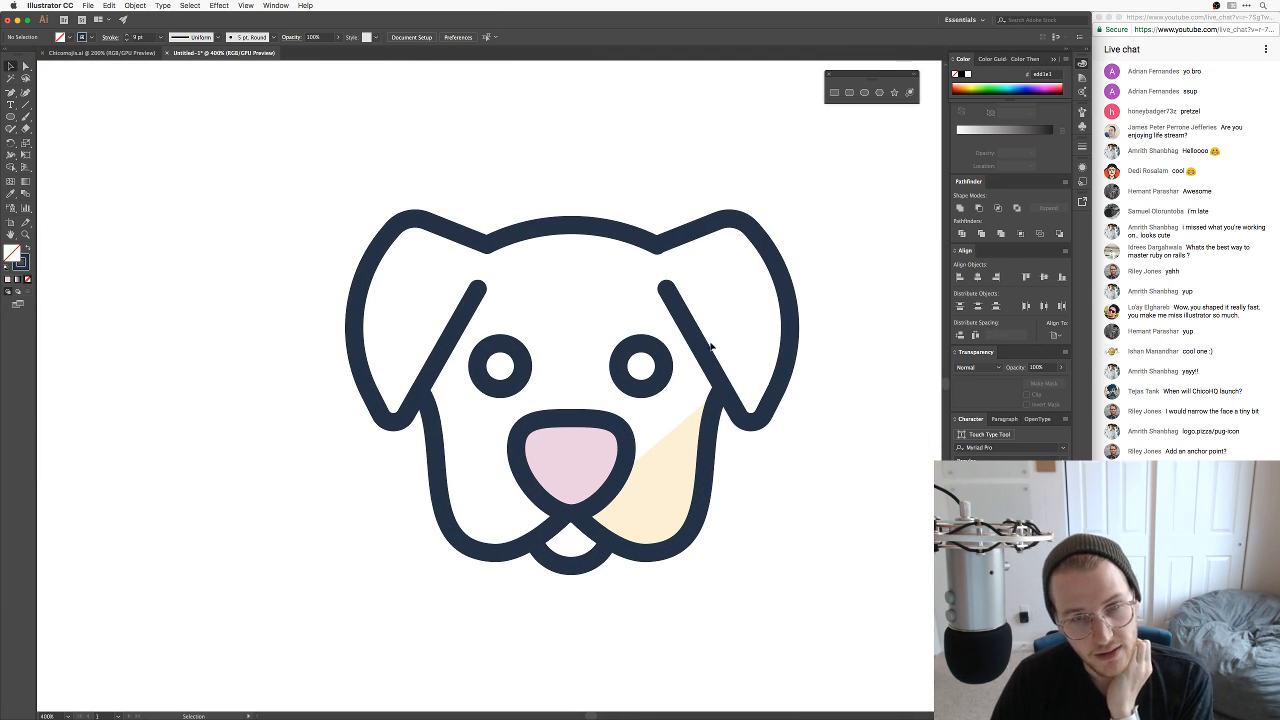
{"action": "left_click", "coordinate": [664, 246]}
{"action": "key", "text": "a"}
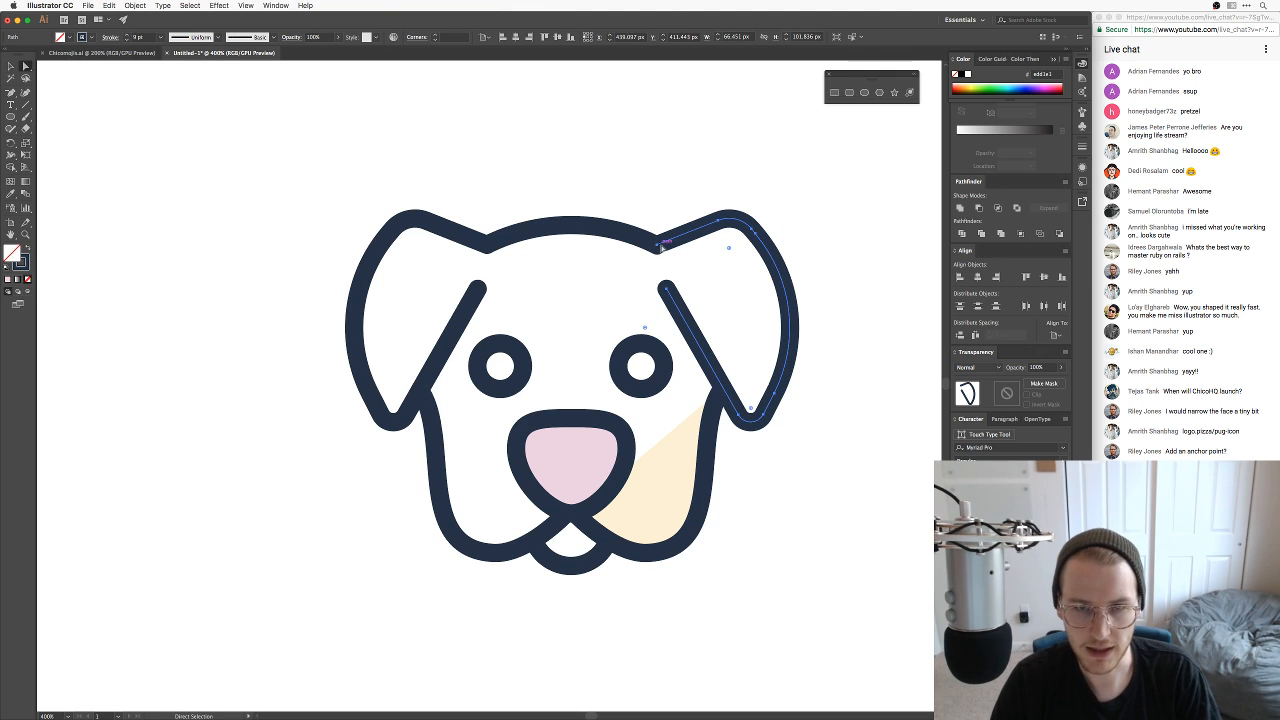
{"action": "key", "text": "v"}
{"action": "left_click", "coordinate": [645, 217]}
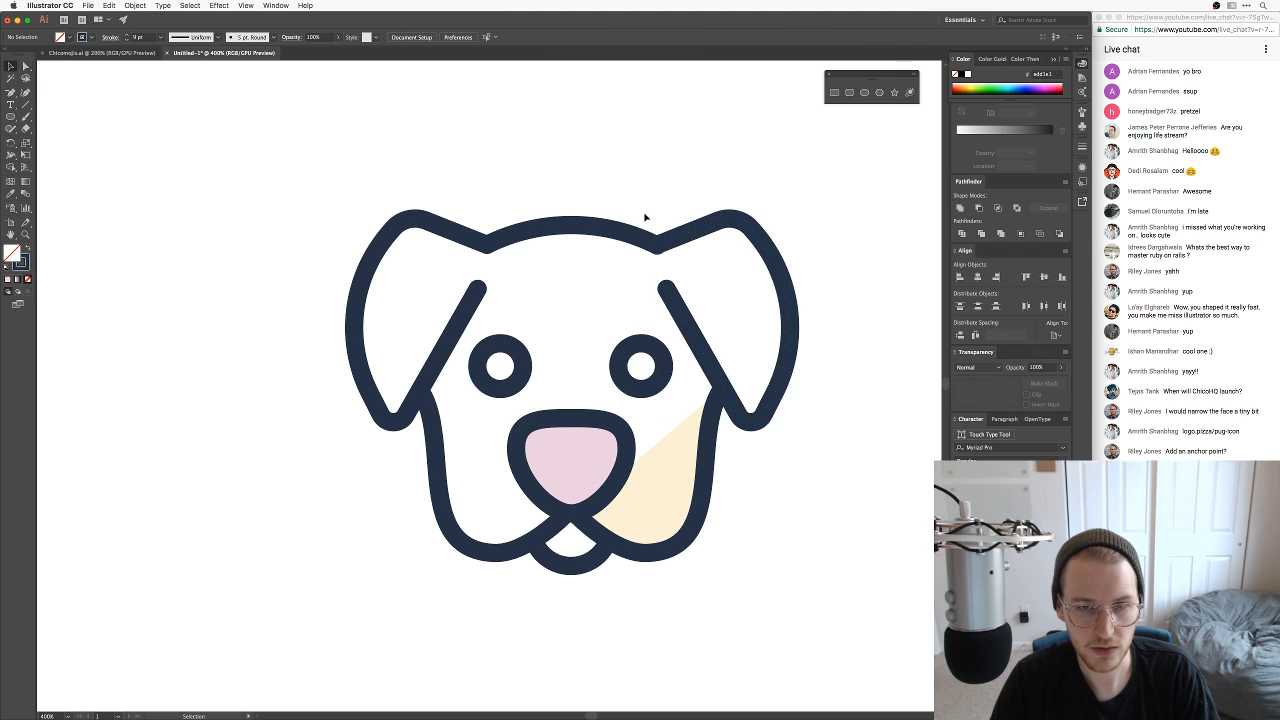
Step: Move the right ear outline's open inner anchor point closer to the right endpoint of the forehead curve
{"action": "key", "text": "z"}
{"action": "left_click_drag", "start_coordinate": [655, 257], "coordinate": [872, 134]}
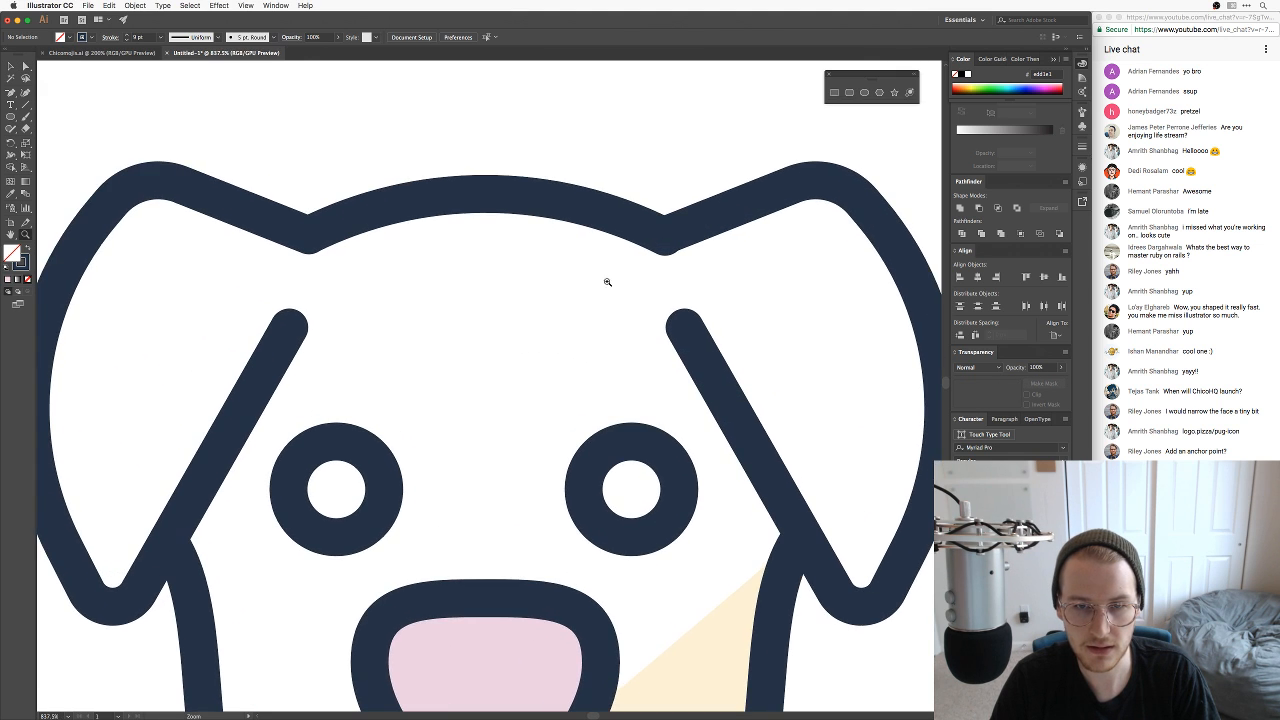
{"action": "left_click_drag", "start_coordinate": [607, 280], "coordinate": [629, 343]}
{"action": "key", "text": "a"}
{"action": "left_click", "coordinate": [556, 366]}
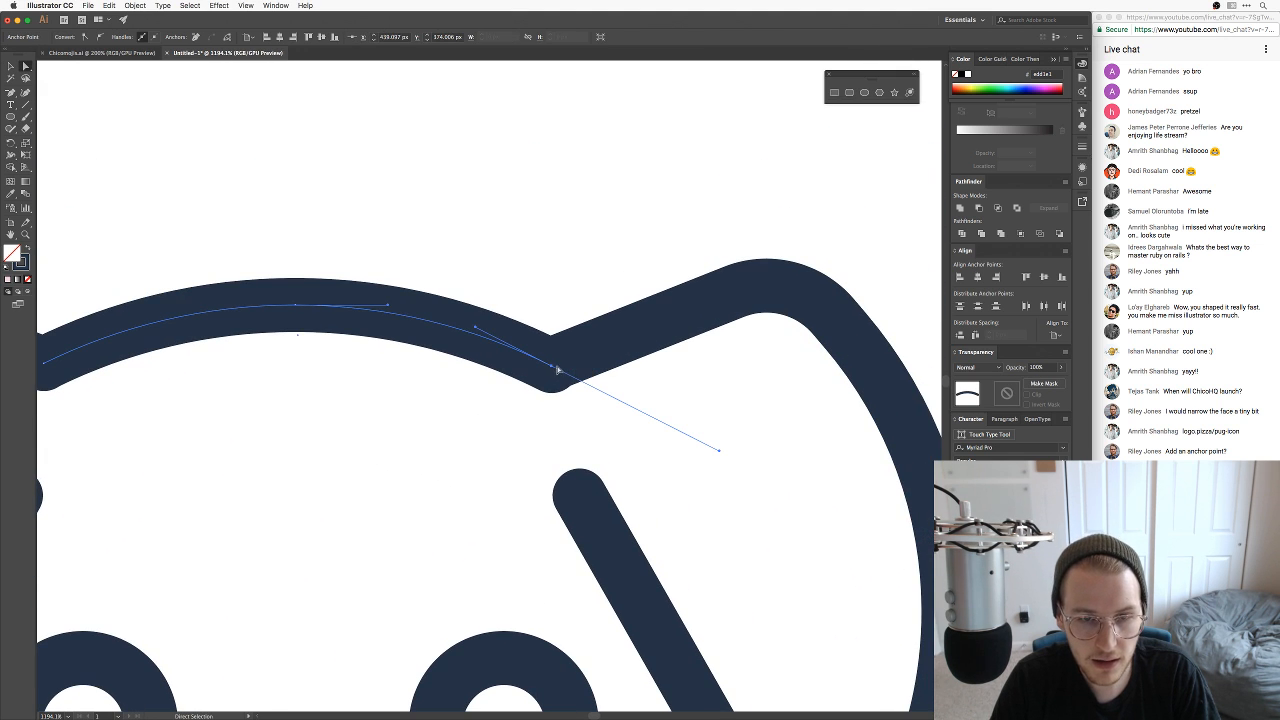
{"action": "key", "text": "z"}
{"action": "left_click_drag", "start_coordinate": [549, 366], "coordinate": [800, 250]}
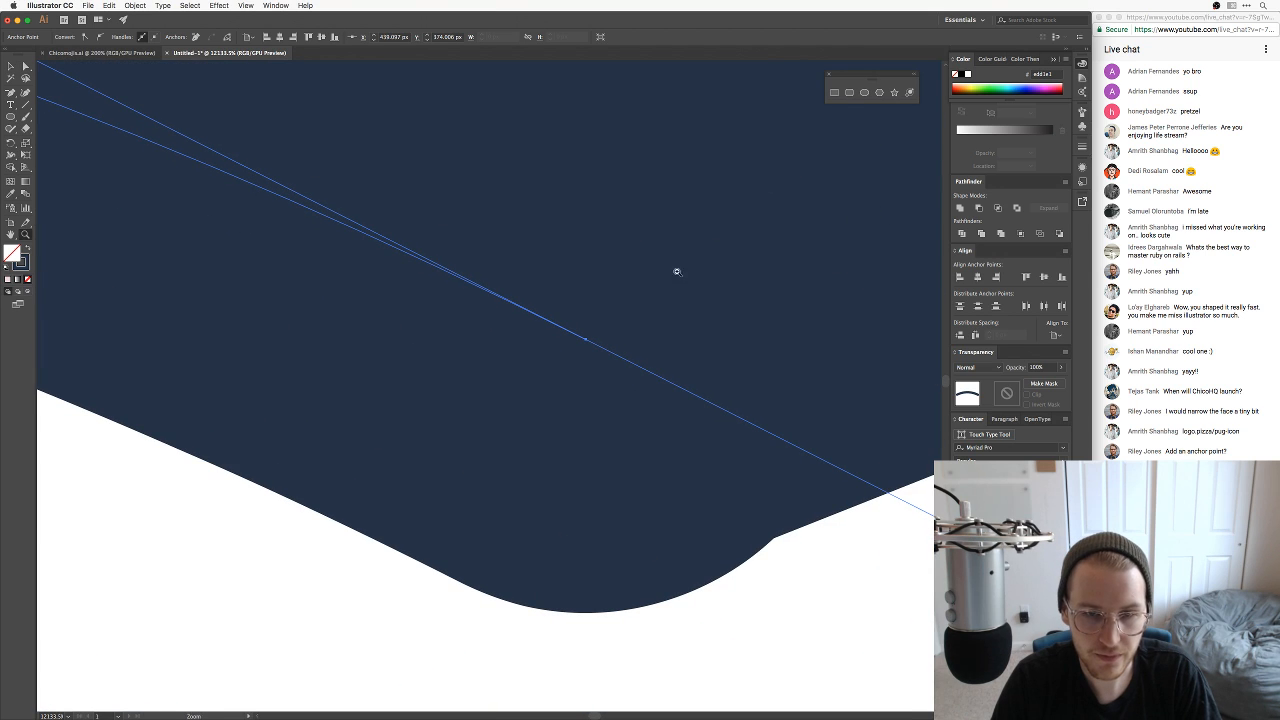
{"action": "key", "text": "a"}
{"action": "left_click_drag", "start_coordinate": [587, 321], "coordinate": [605, 328]}
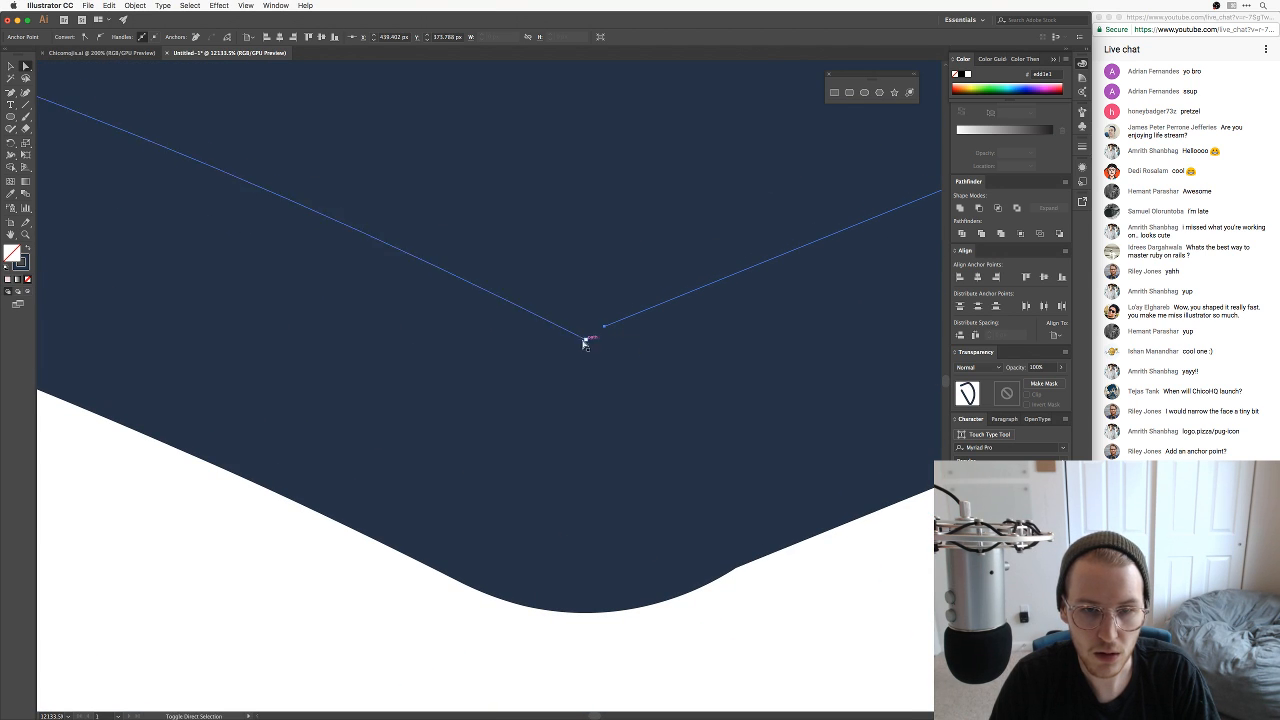
Step: Join the right ear and forehead paths at their endpoints and delete the extra anchor point beside the corner
{"action": "left_click", "coordinate": [586, 343]}
{"action": "left_click", "coordinate": [210, 38]}
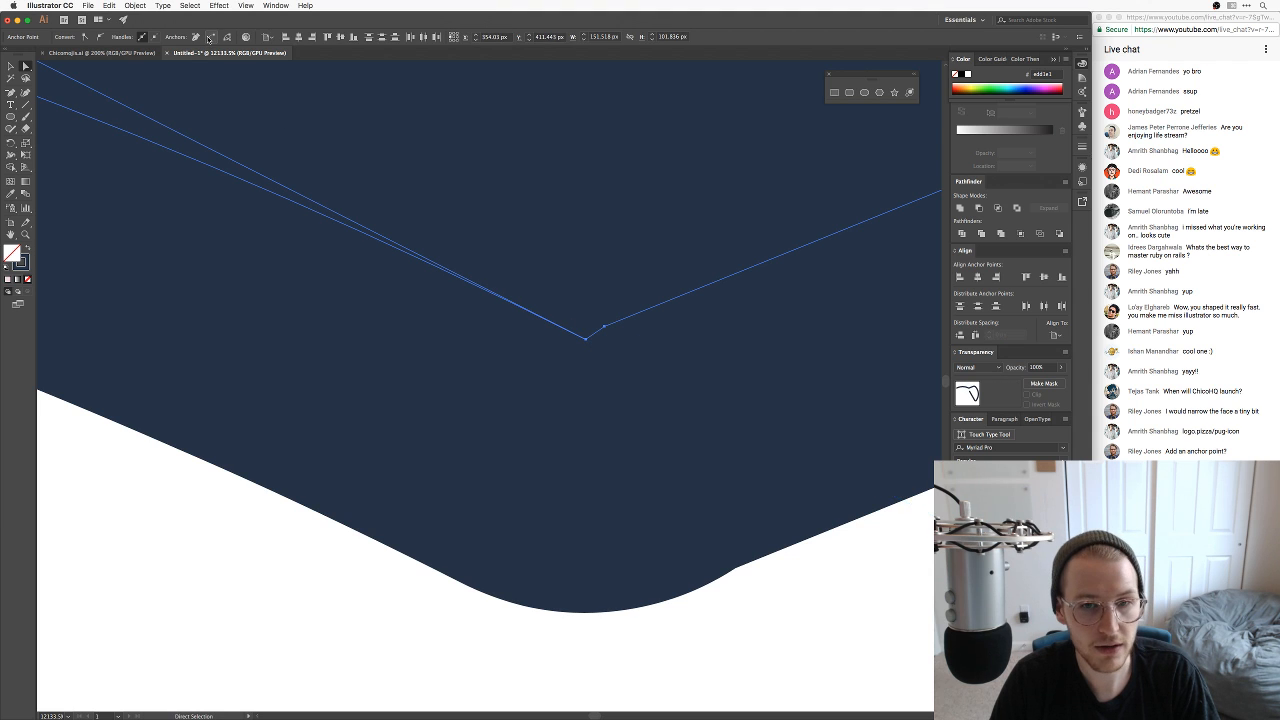
{"action": "key", "text": "minus"}
{"action": "left_click", "coordinate": [605, 329]}
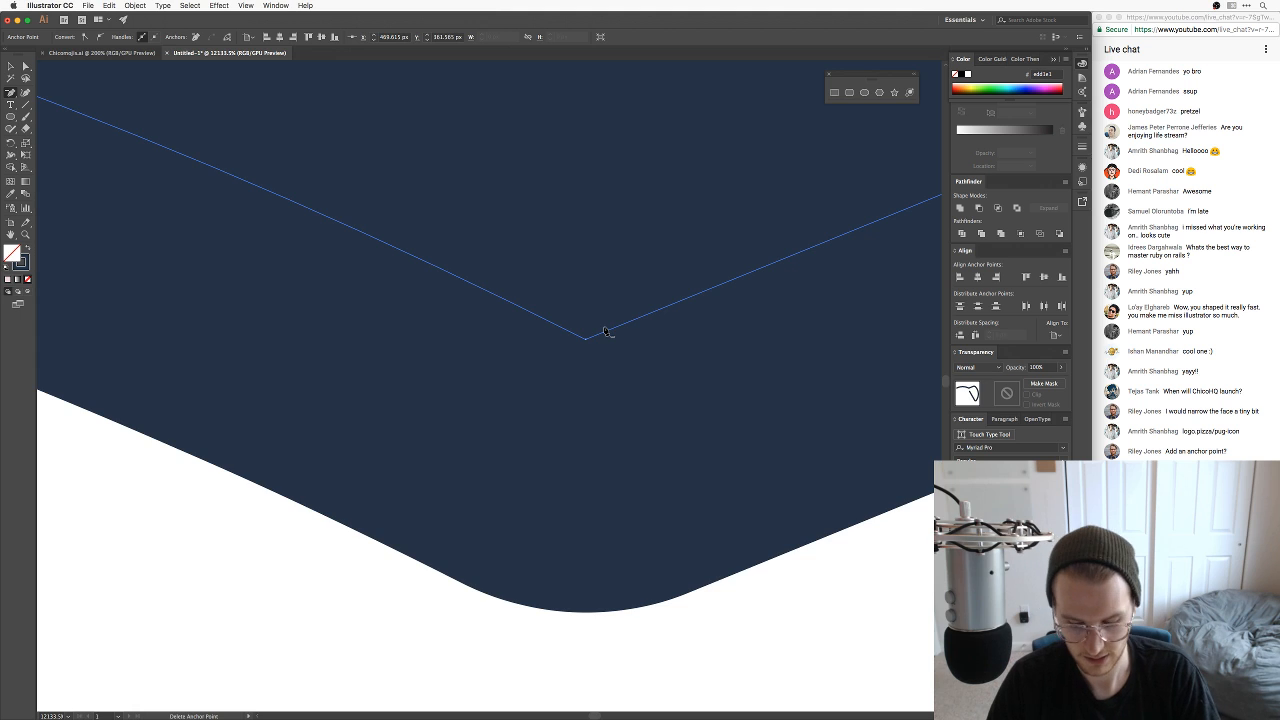
Step: Join the left ear outline's open inner endpoint with the left endpoint of the forehead curve
{"action": "key", "text": "super+minus"}
{"action": "key", "text": "super+minus"}
{"action": "key", "text": "super+minus"}
{"action": "key", "text": "super+minus"}
{"action": "key", "text": "super+minus"}
{"action": "key", "text": "super+minus"}
{"action": "key", "text": "super+minus"}
{"action": "key", "text": "super+minus"}
{"action": "key", "text": "v"}
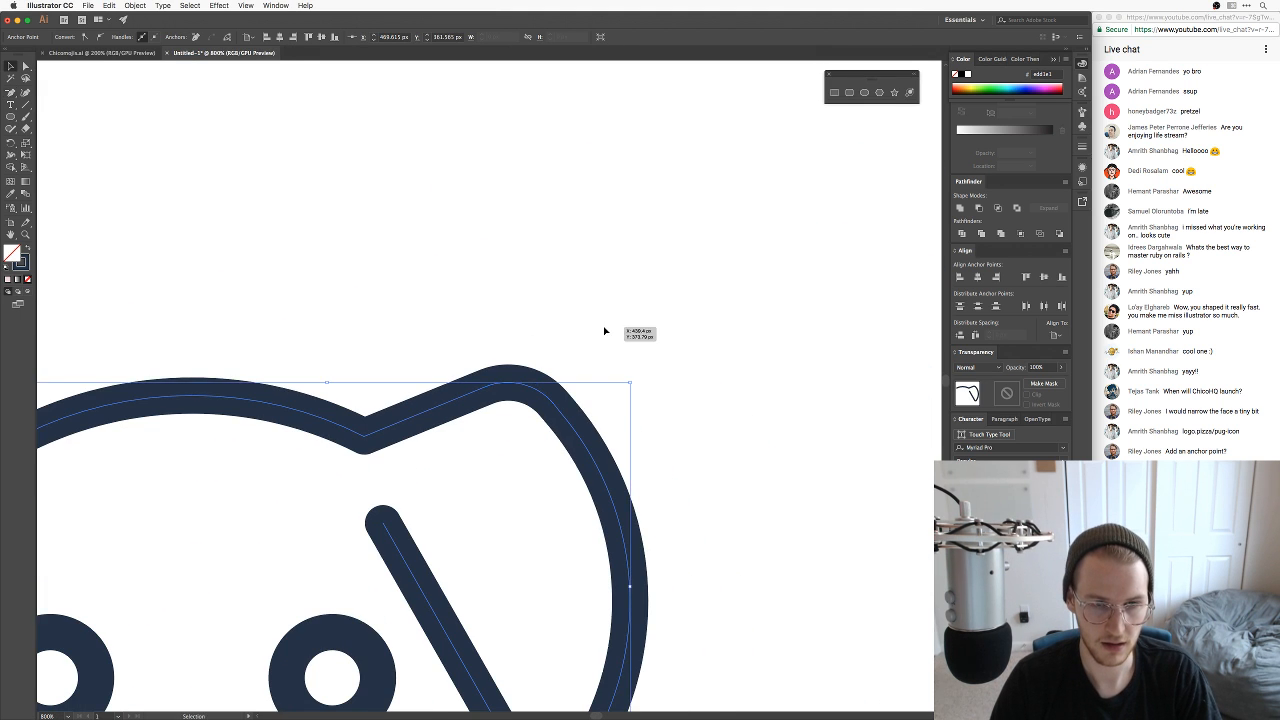
{"action": "left_click", "coordinate": [605, 331]}
{"action": "left_click_drag", "start_coordinate": [554, 414], "coordinate": [777, 277]}
{"action": "left_click_drag", "start_coordinate": [508, 407], "coordinate": [663, 336]}
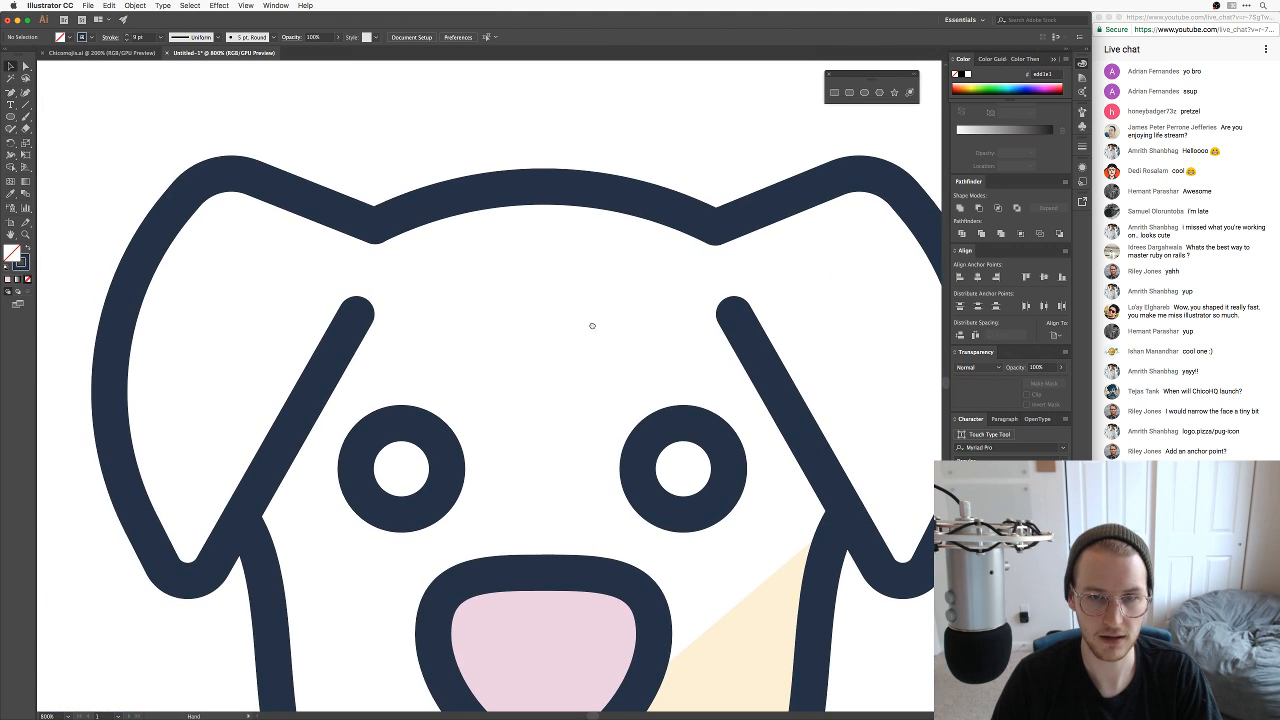
{"action": "left_click_drag", "start_coordinate": [367, 251], "coordinate": [770, 290]}
{"action": "key", "text": "z"}
{"action": "key", "text": "a"}
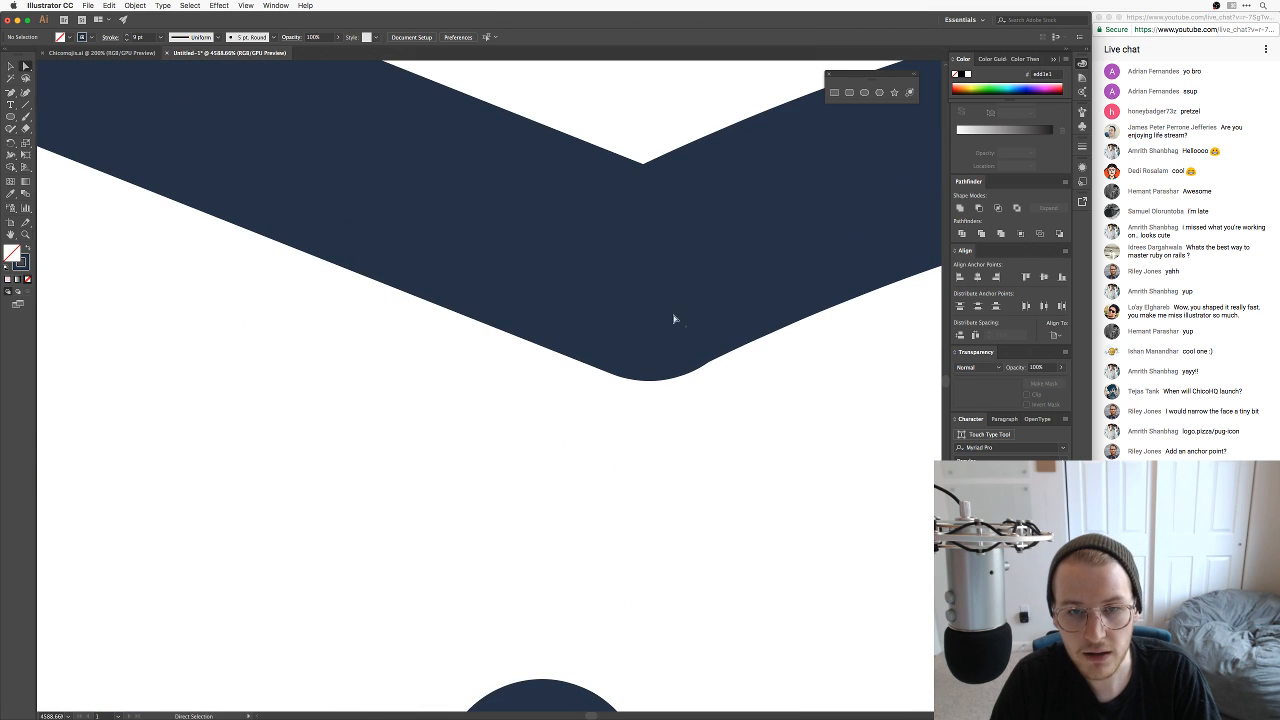
{"action": "left_click_drag", "start_coordinate": [674, 319], "coordinate": [545, 205]}
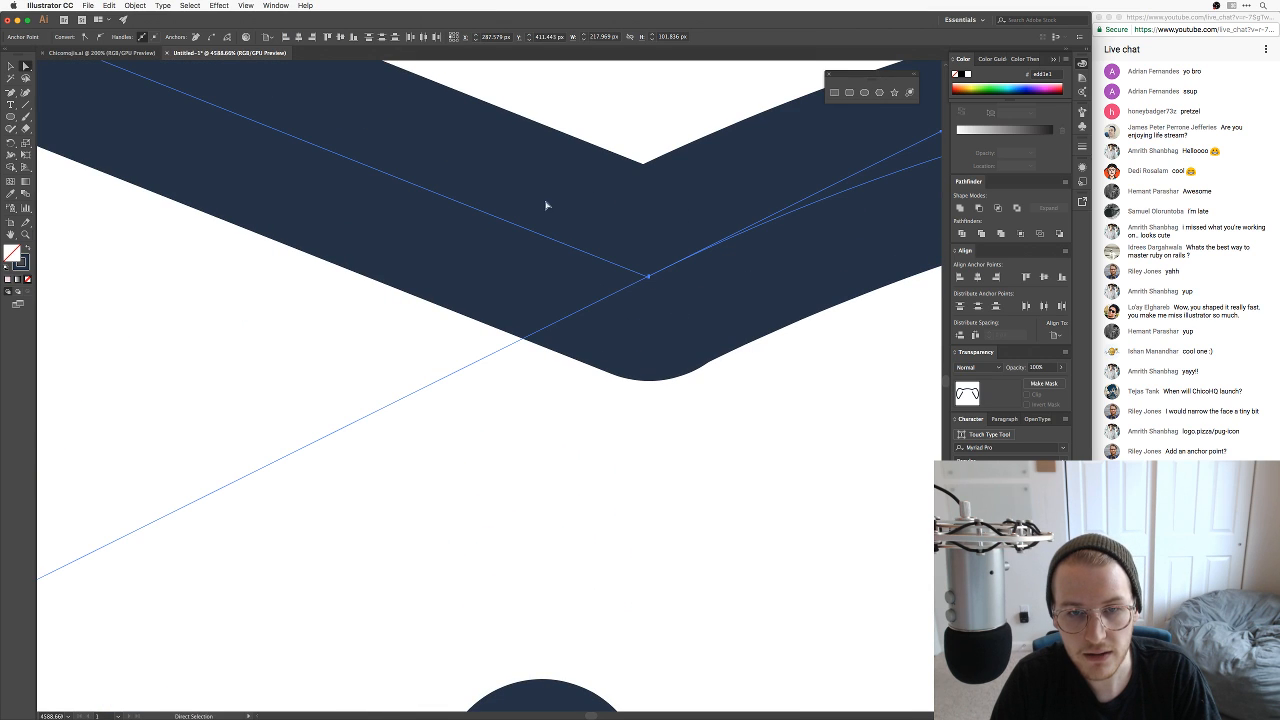
{"action": "left_click", "coordinate": [212, 37]}
{"action": "key", "text": "super+shift+a"}
Step: Delete the extra anchor point beside the corner where the left ear meets the forehead
{"action": "key", "text": "z"}
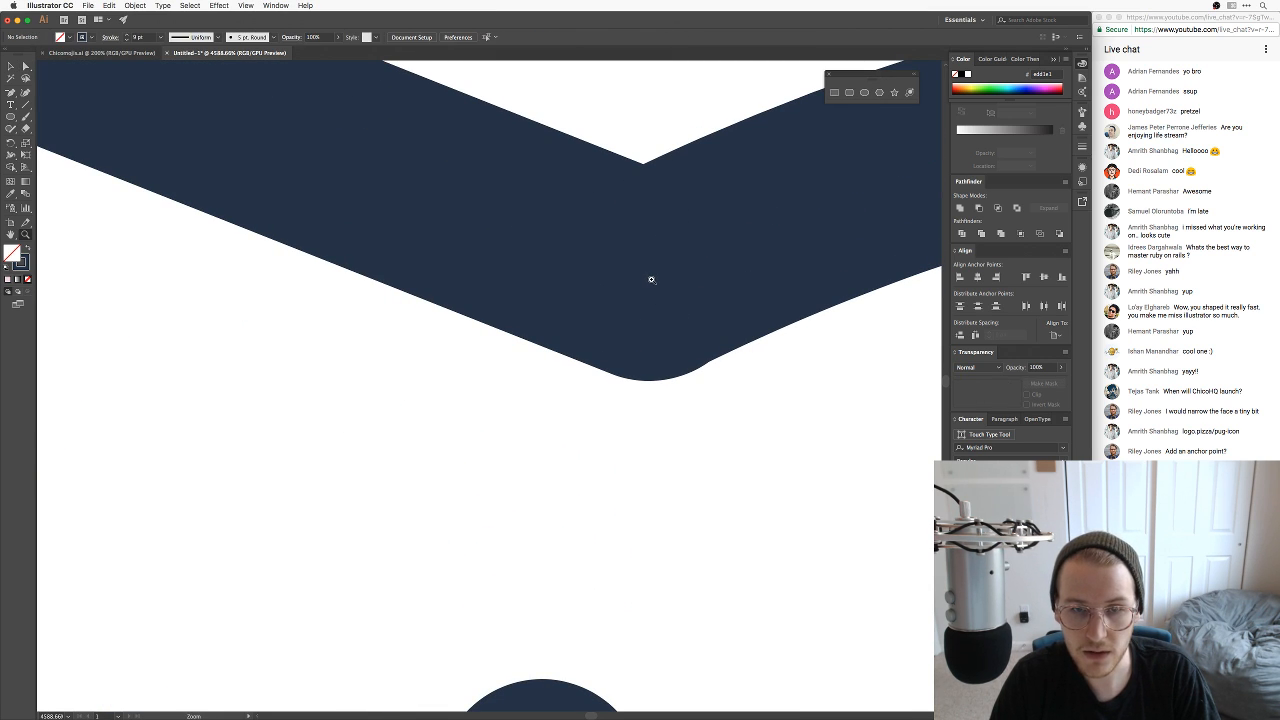
{"action": "left_click", "coordinate": [651, 279]}
{"action": "left_click", "coordinate": [651, 279]}
{"action": "key", "text": "a"}
{"action": "left_click_drag", "start_coordinate": [660, 308], "coordinate": [610, 220]}
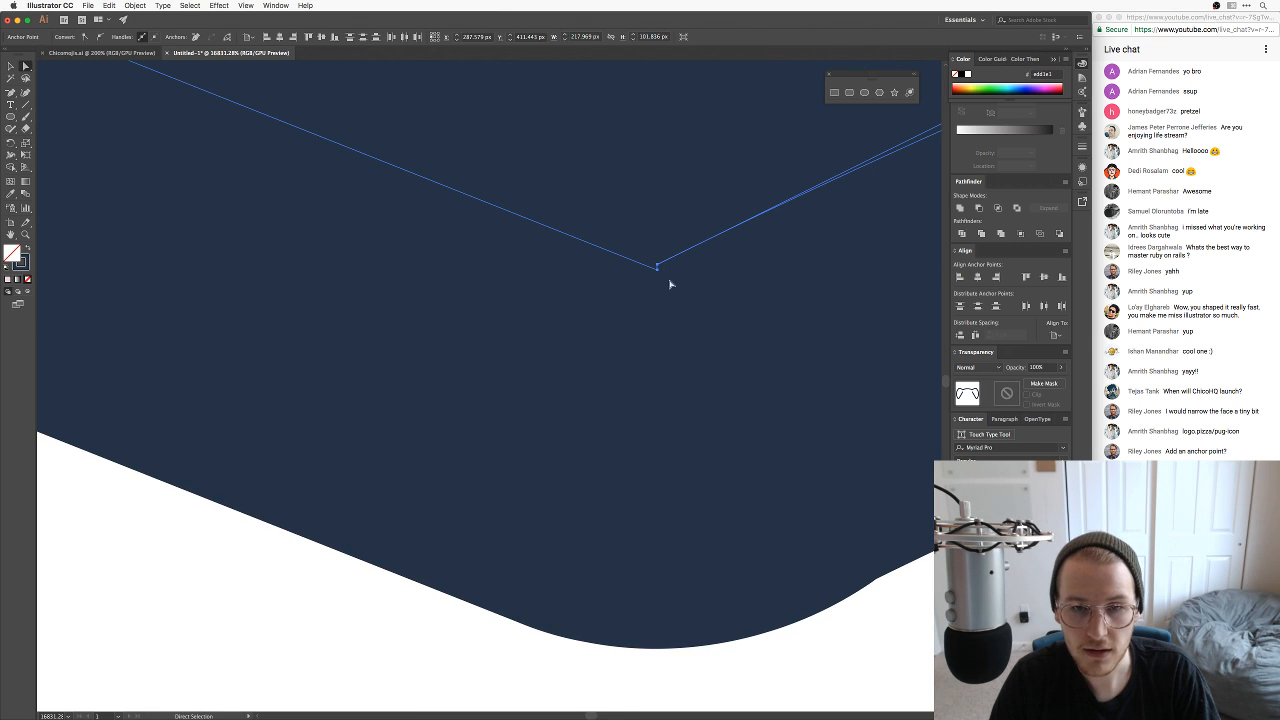
{"action": "key", "text": "p"}
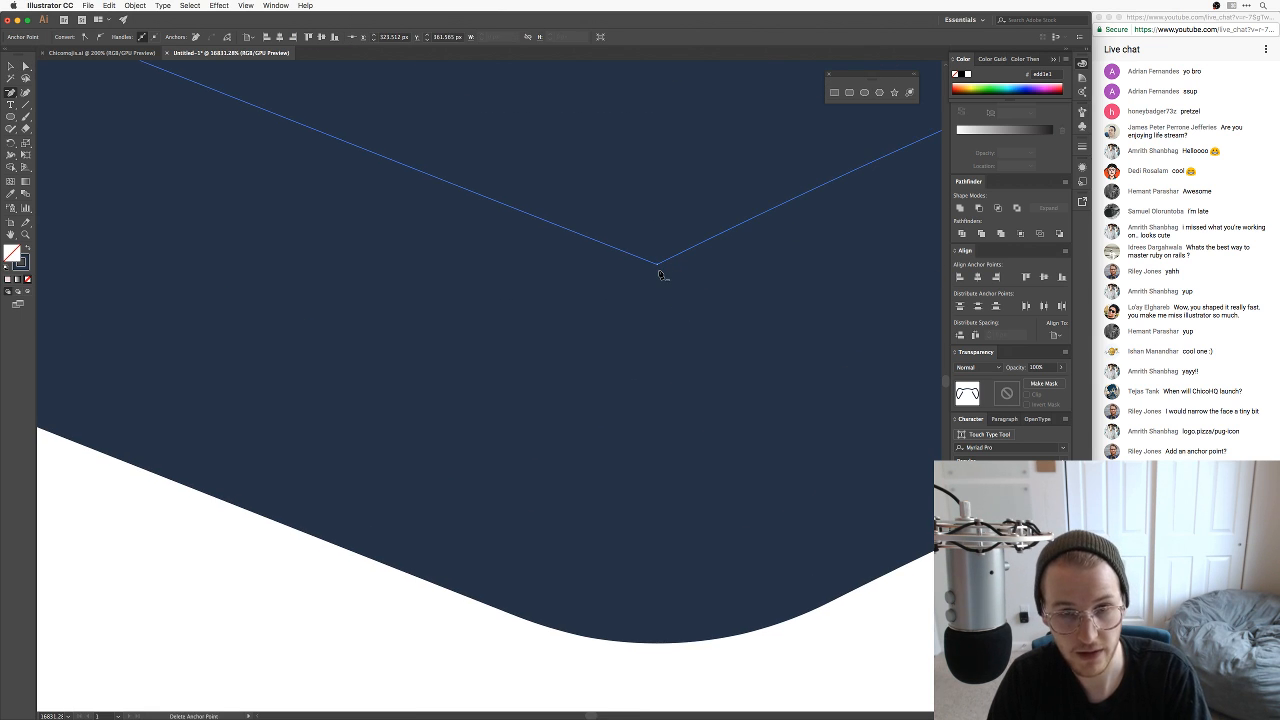
{"action": "key", "text": "super+0"}
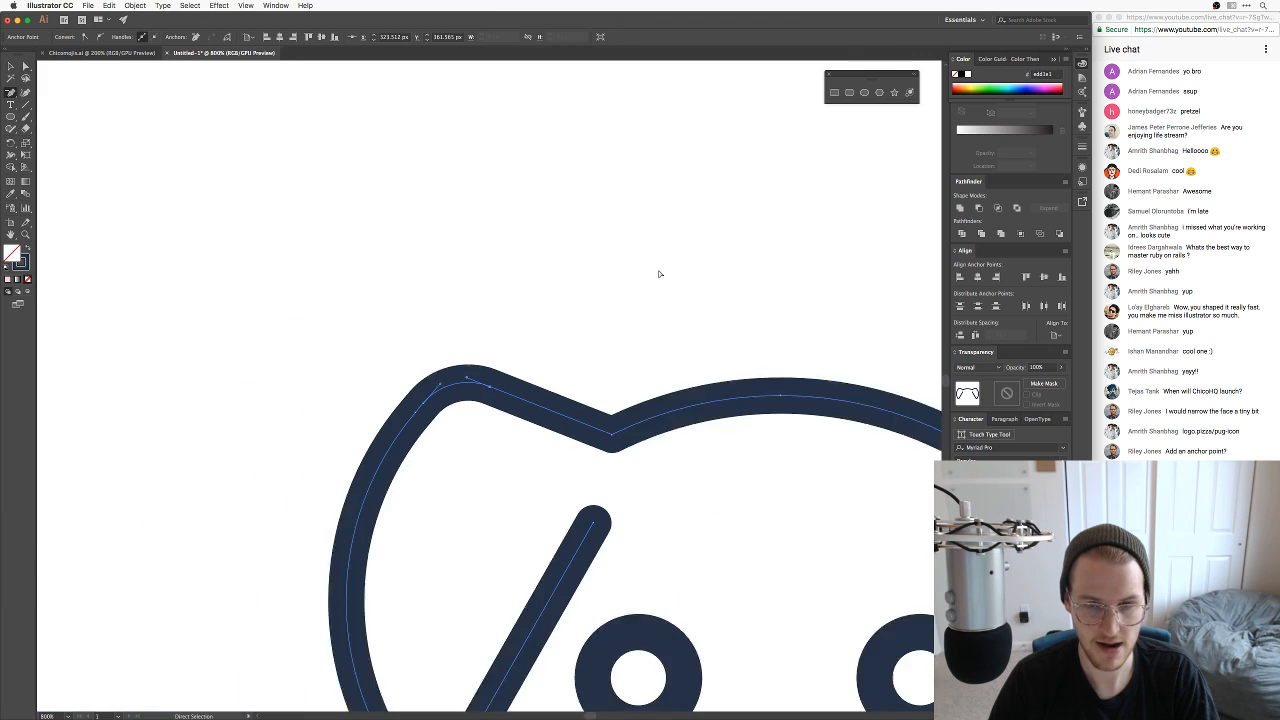
{"action": "key", "text": "v"}
{"action": "left_click", "coordinate": [620, 289]}
Step: Fill the joined ears-and-forehead outline with the cream colour sampled from the right cheek
{"action": "left_click_drag", "start_coordinate": [676, 457], "coordinate": [632, 236]}
{"action": "left_click", "coordinate": [668, 196]}
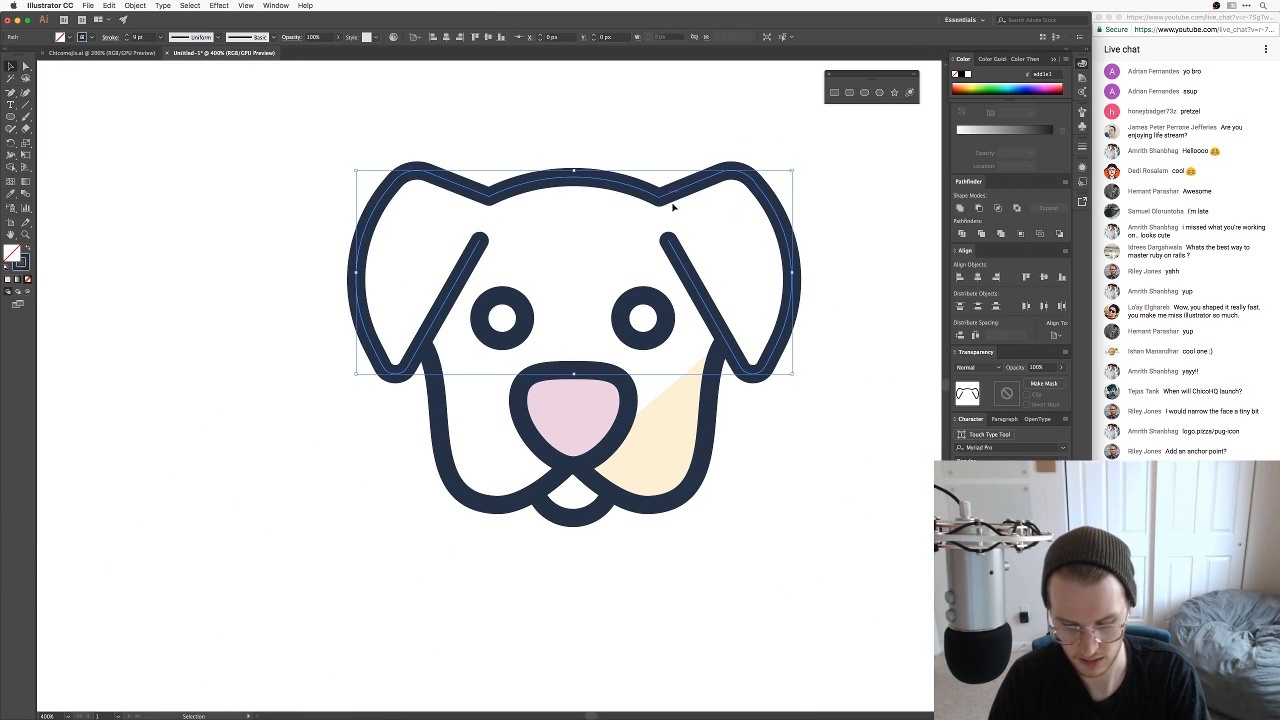
{"action": "key", "text": "i"}
{"action": "left_click", "coordinate": [678, 399]}
{"action": "key", "text": "v"}
{"action": "left_click", "coordinate": [810, 436]}
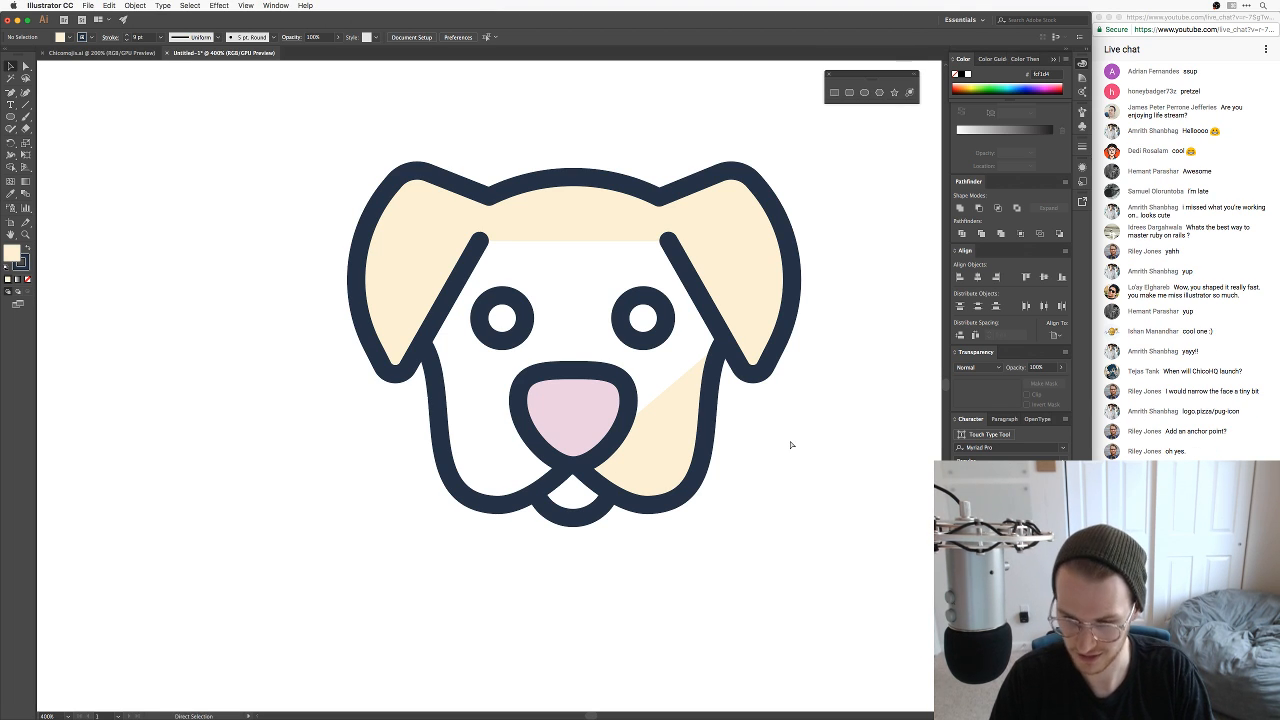
Step: Join the left and right jaw outlines at their inner endpoints just below the nose
{"action": "key", "text": "super+equal"}
{"action": "key", "text": "super+equal"}
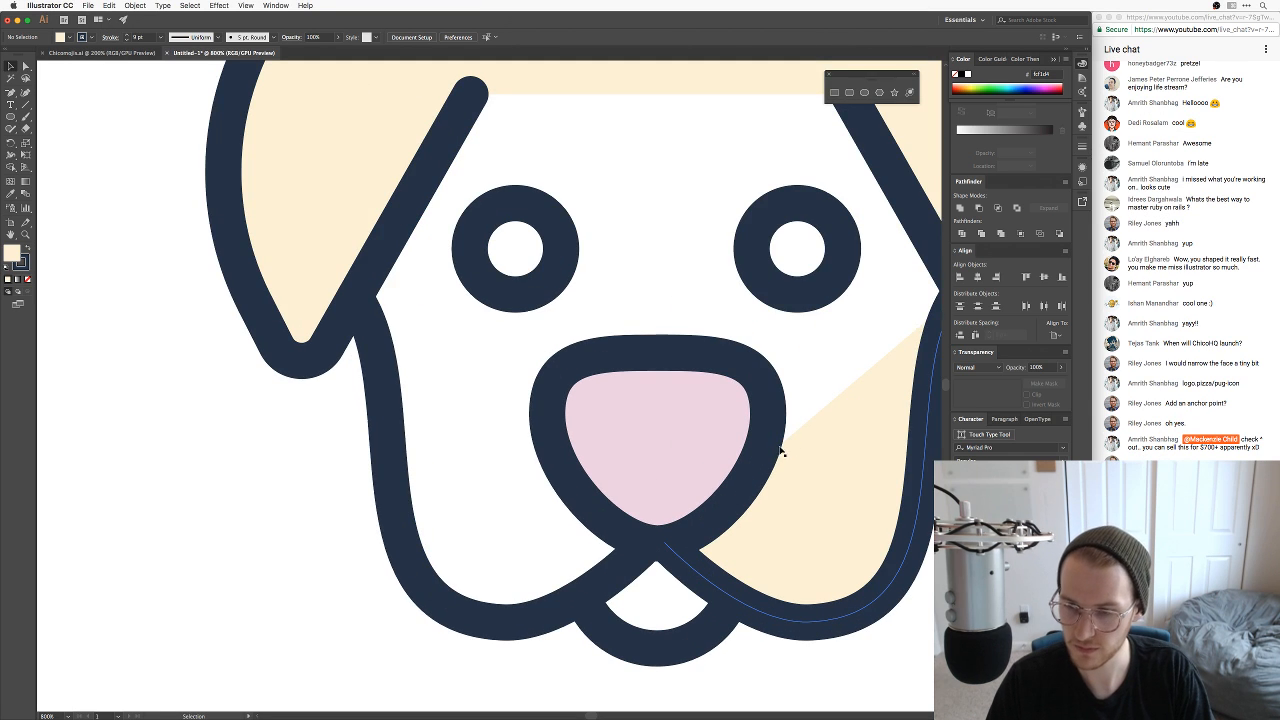
{"action": "left_click_drag", "start_coordinate": [777, 451], "coordinate": [736, 452]}
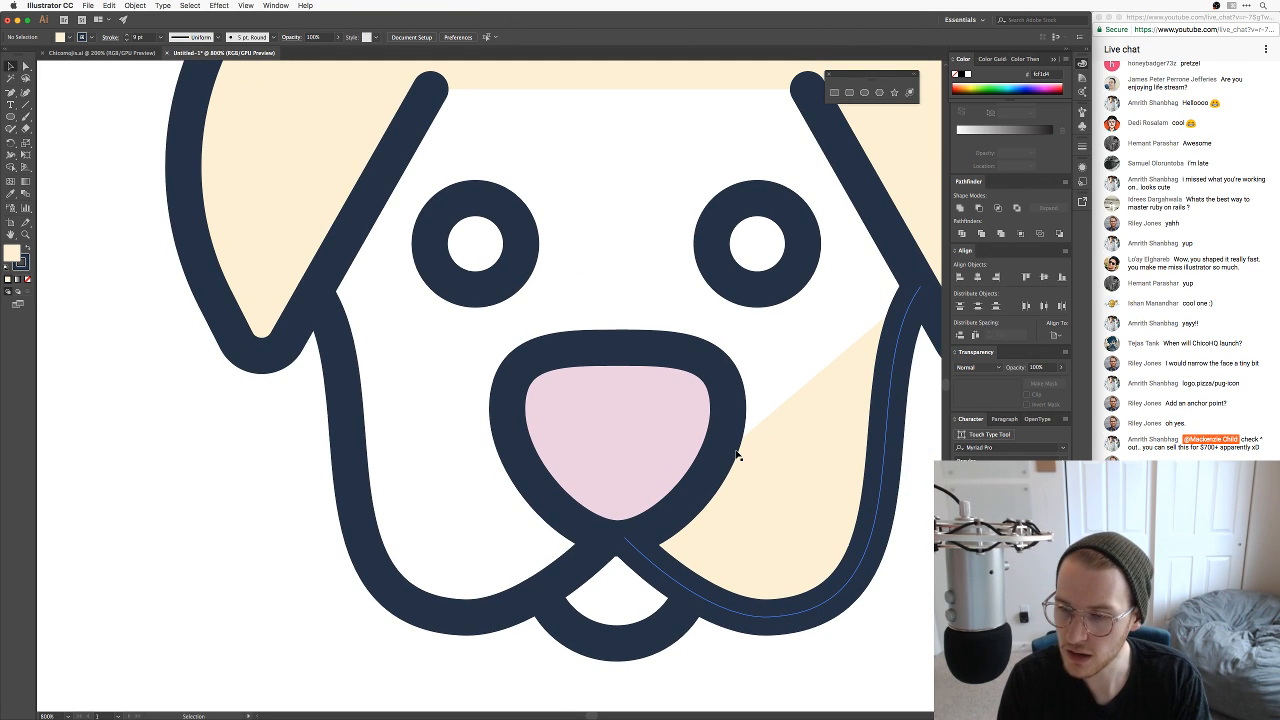
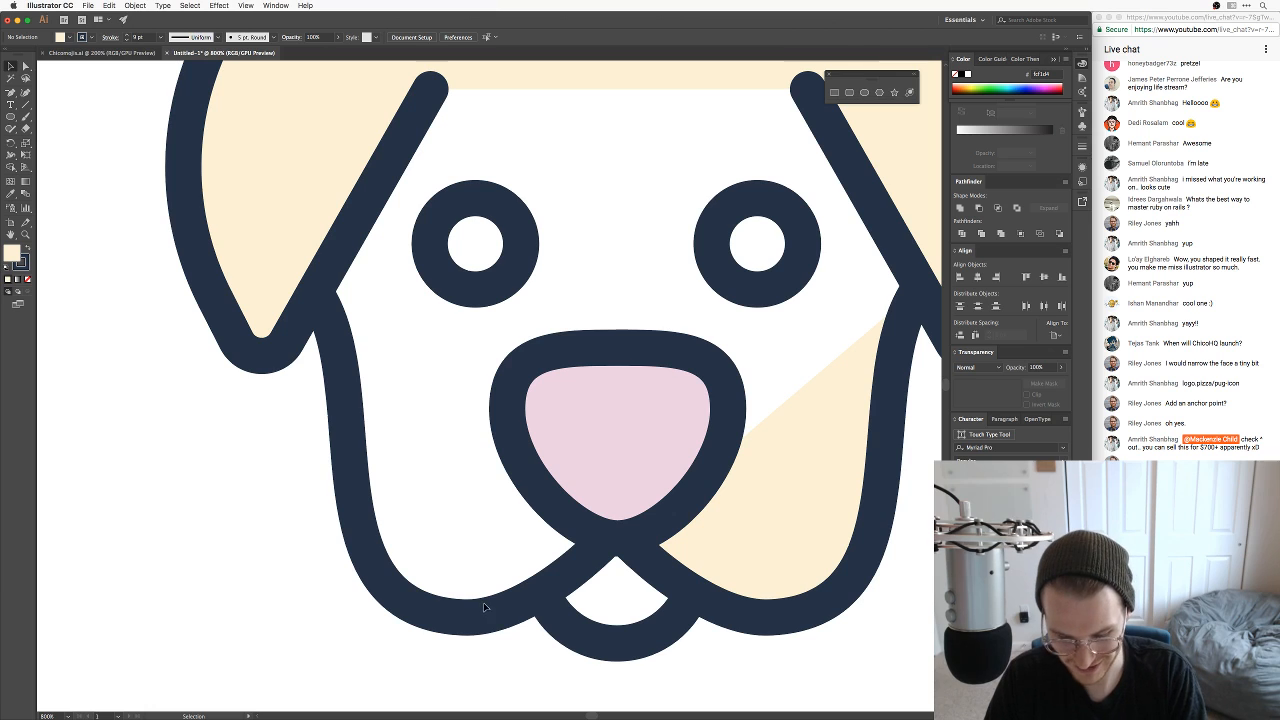
{"action": "key", "text": "p"}
{"action": "key", "text": "a"}
{"action": "left_click", "coordinate": [585, 562]}
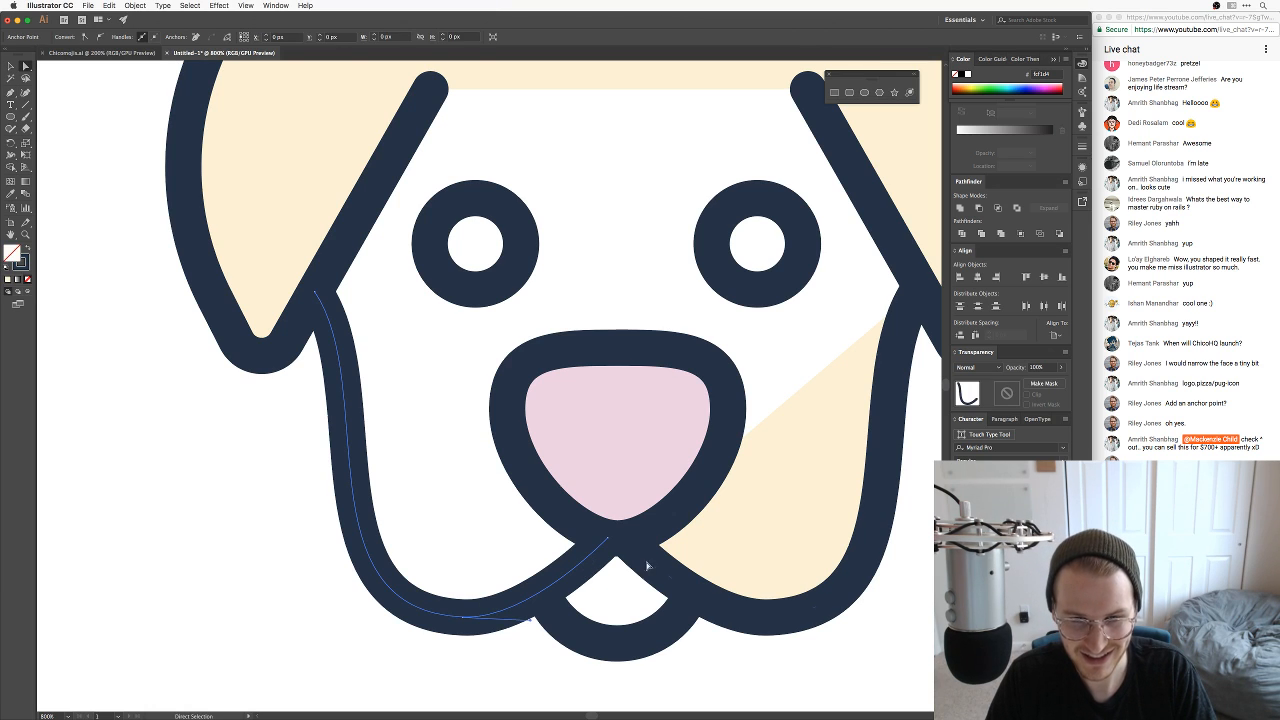
{"action": "left_click", "coordinate": [651, 563], "text": "shift"}
{"action": "left_click", "coordinate": [618, 540]}
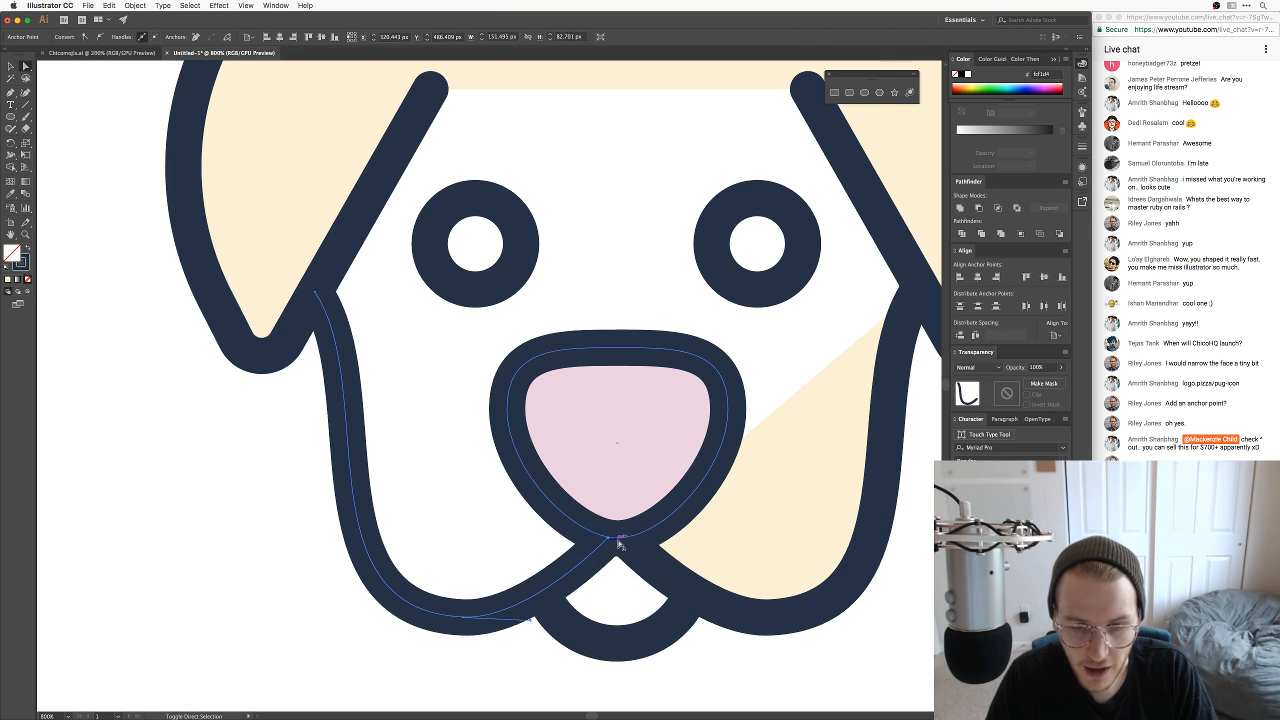
{"action": "scroll", "coordinate": [637, 558], "scroll_direction": "up", "scroll_amount": 5}
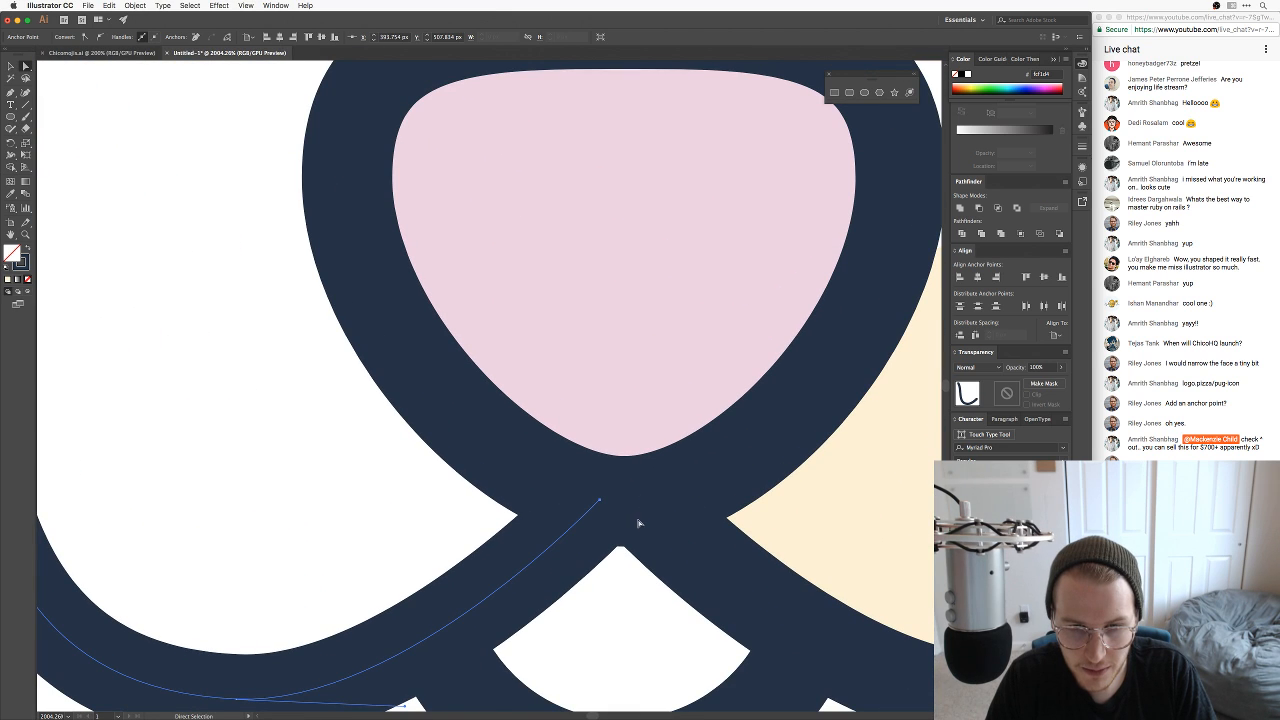
{"action": "left_click", "coordinate": [642, 503]}
{"action": "left_click", "coordinate": [644, 502]}
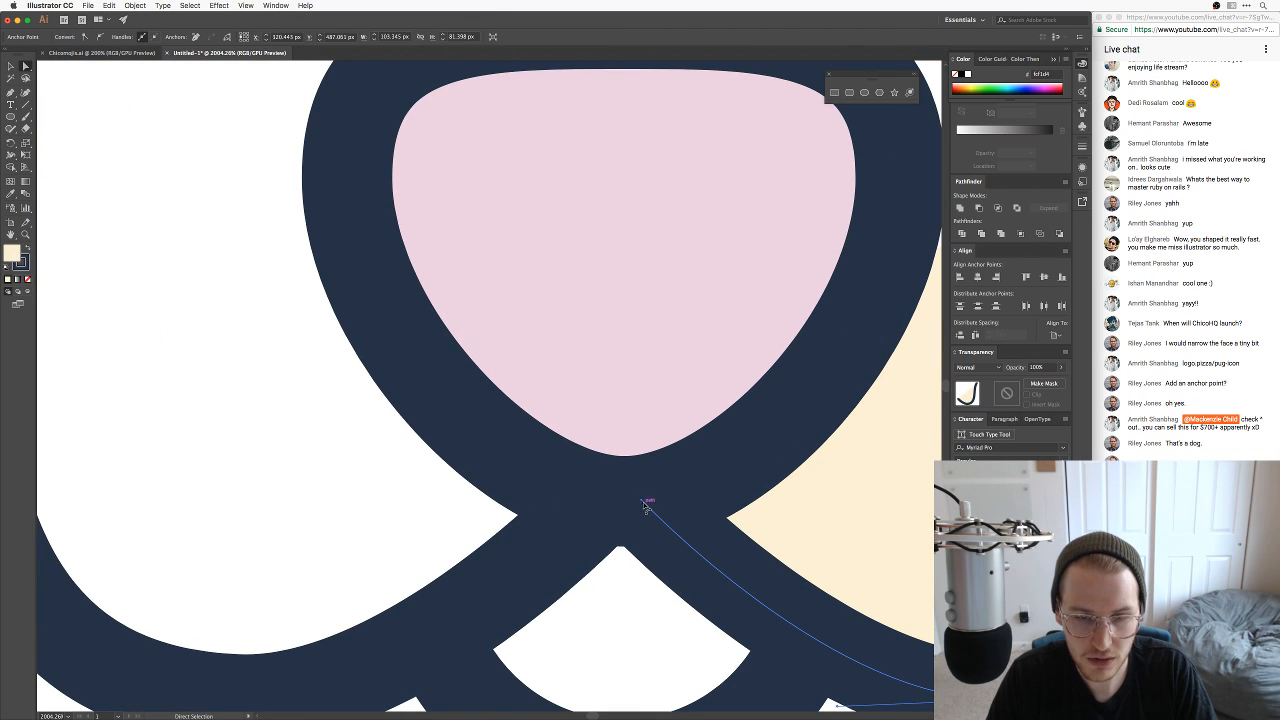
{"action": "left_click", "coordinate": [601, 501], "text": "shift"}
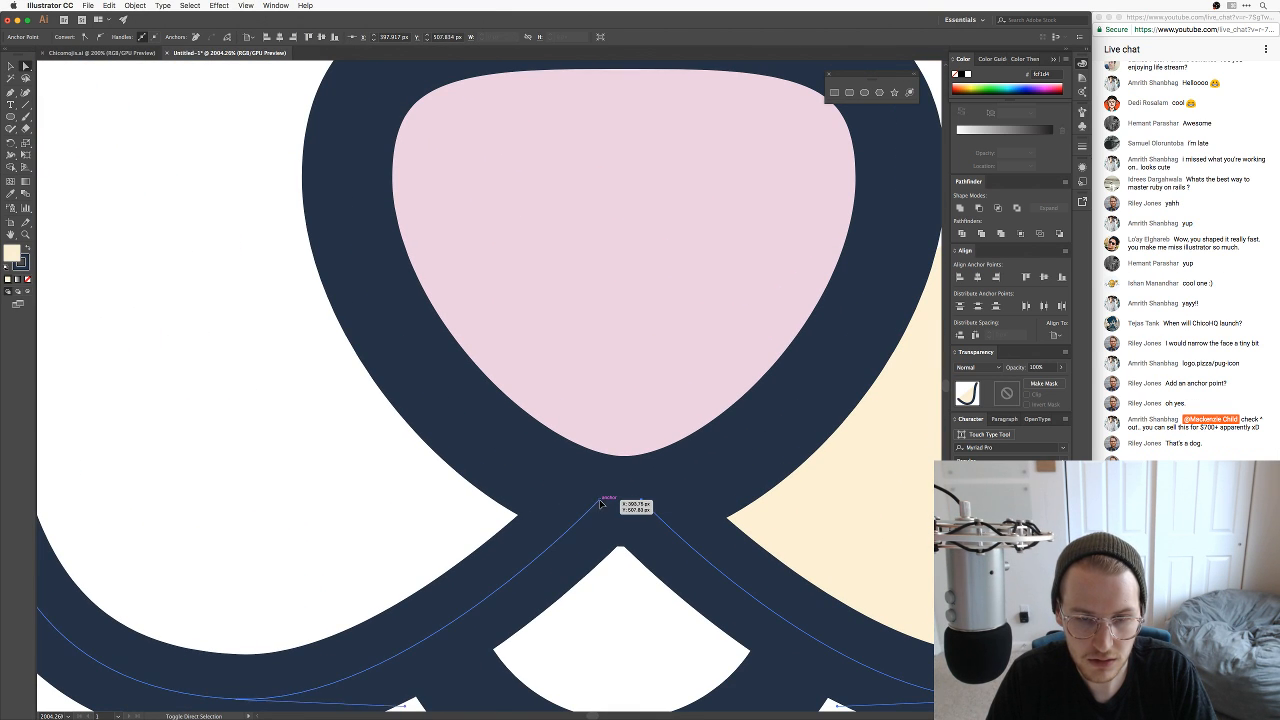
{"action": "left_click", "coordinate": [229, 36]}
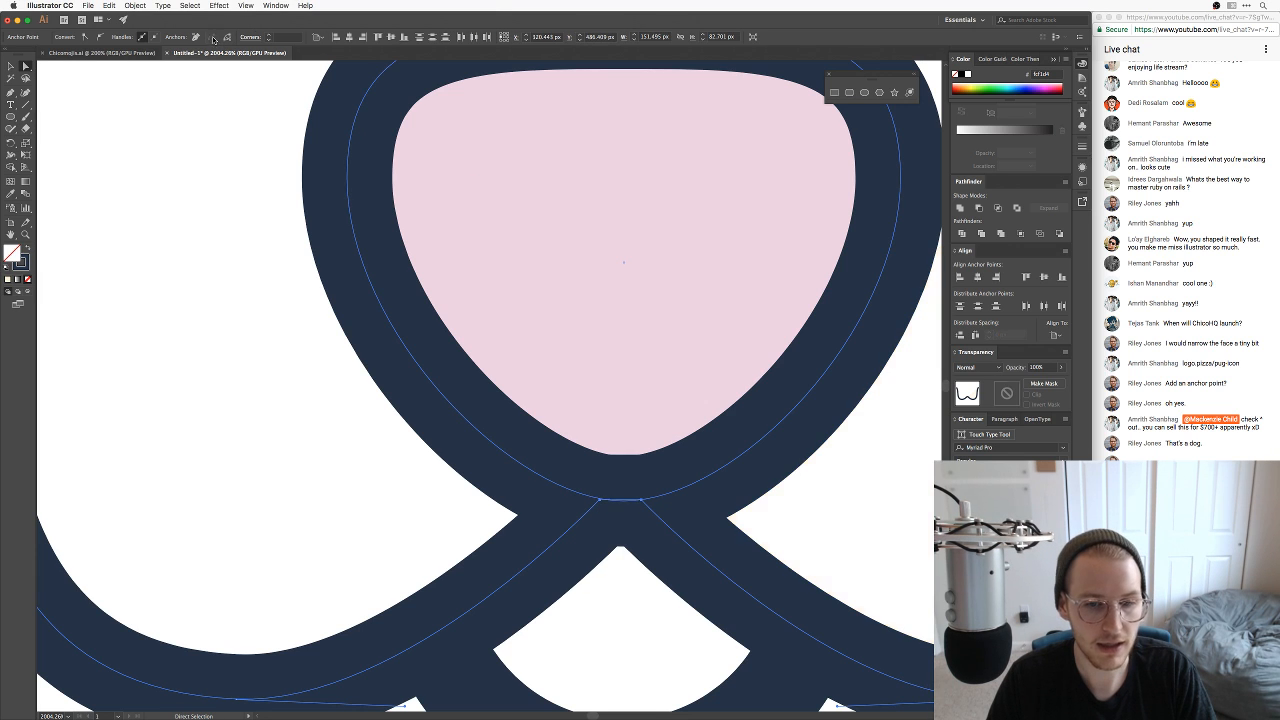
{"action": "left_click_drag", "start_coordinate": [533, 425], "coordinate": [581, 200]}
{"action": "left_click", "coordinate": [474, 606]}
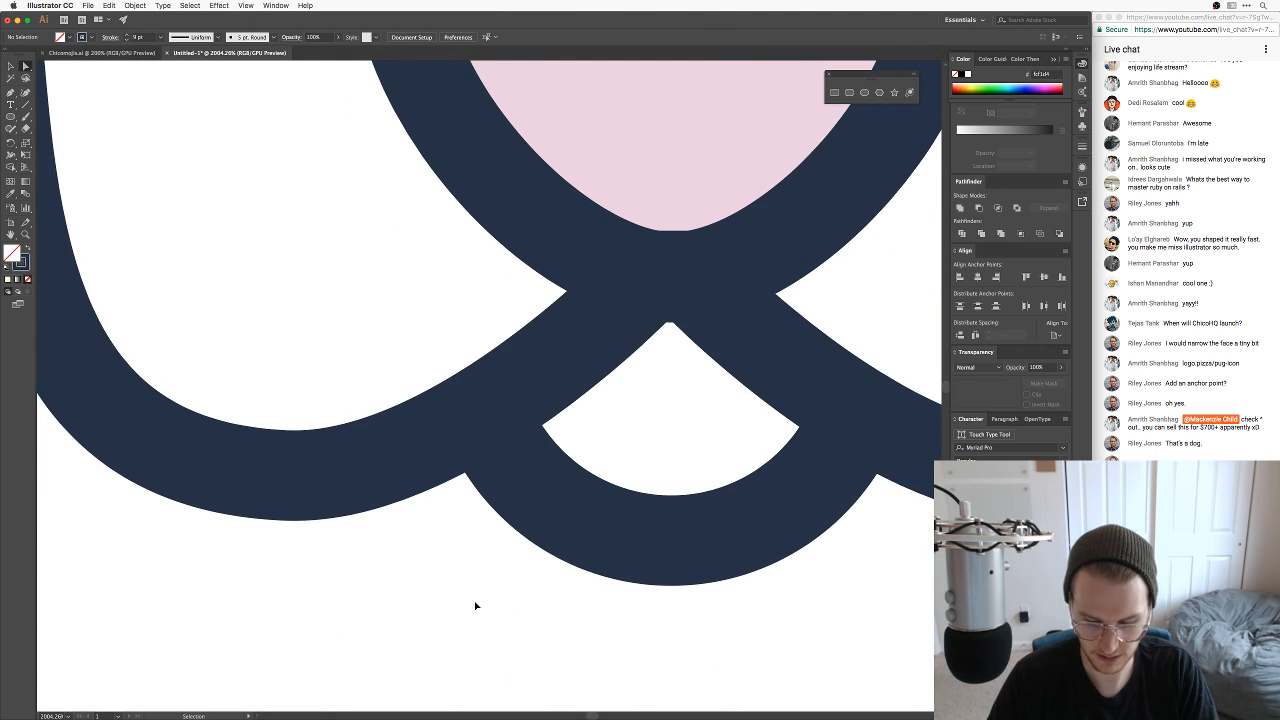
Step: Duplicate the cream ears-and-forehead outline and place the copy straight above the original
{"action": "key", "text": "super+minus"}
{"action": "key", "text": "super+minus"}
{"action": "key", "text": "super+minus"}
{"action": "scroll", "coordinate": [577, 363], "scroll_direction": "up", "scroll_amount": 5}
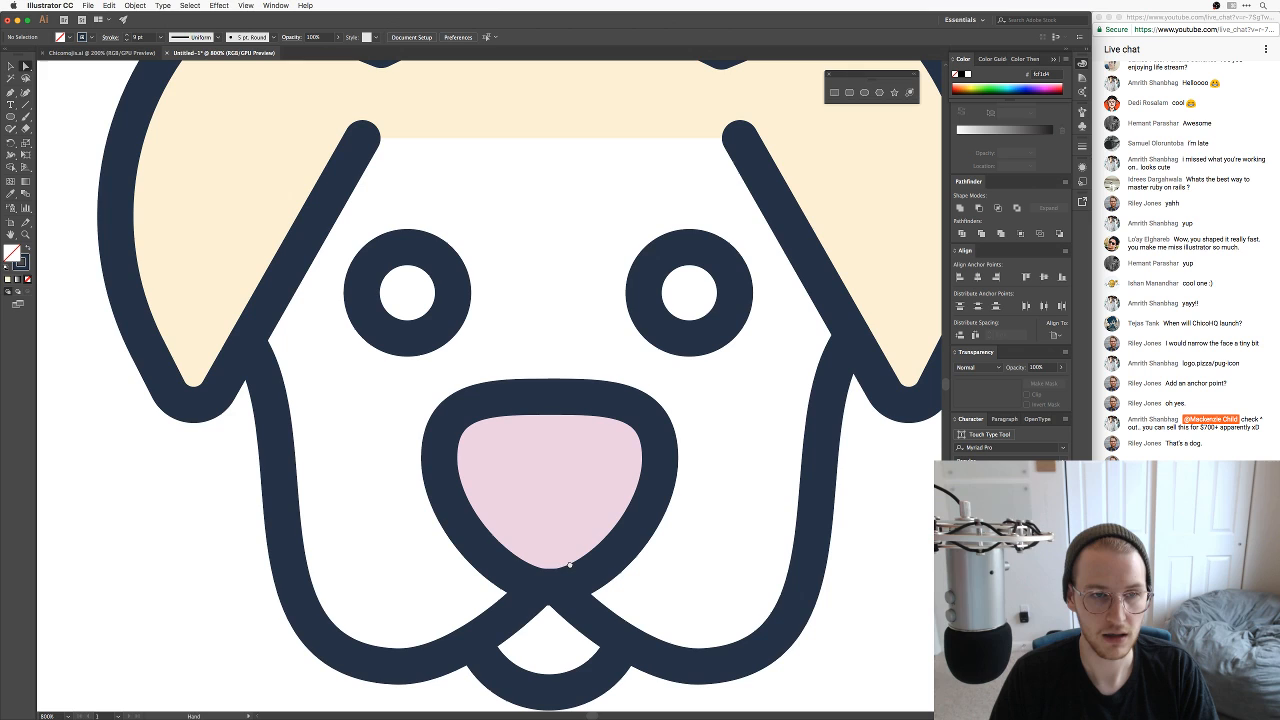
{"action": "left_click", "coordinate": [262, 367]}
{"action": "left_click_drag", "start_coordinate": [290, 346], "coordinate": [375, 395]}
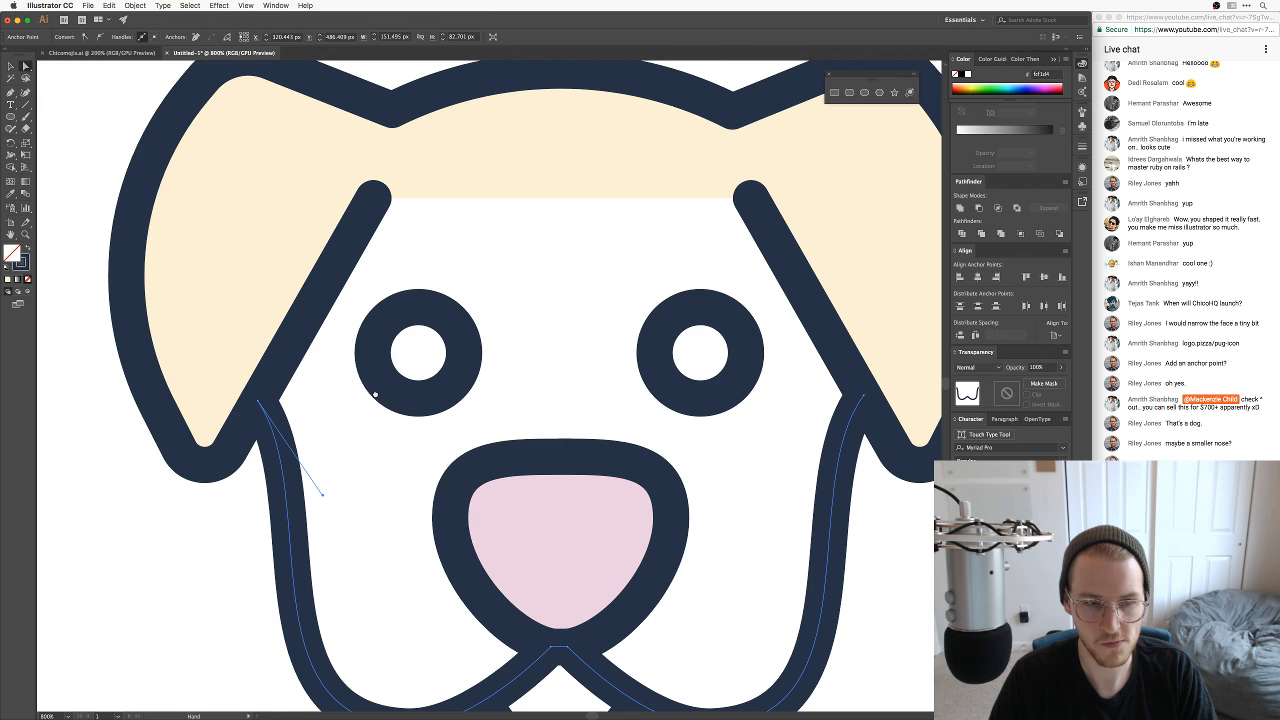
{"action": "scroll", "coordinate": [375, 398], "scroll_direction": "left", "scroll_amount": 3}
{"action": "key", "text": "v"}
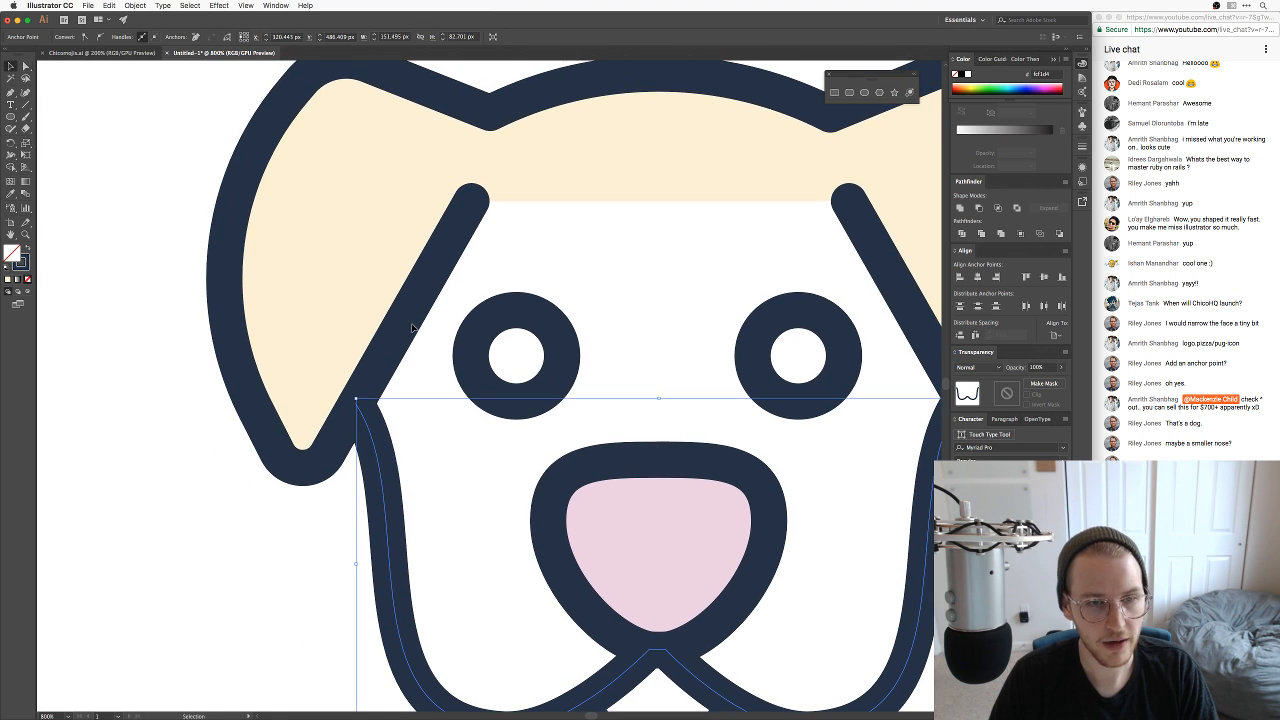
{"action": "left_click", "coordinate": [344, 530]}
{"action": "left_click_drag", "start_coordinate": [394, 331], "coordinate": [404, 229]}
Step: Move the upper end of the original's left inner-ear line onto the jaw's left endpoint and join the two paths
{"action": "key", "text": "a"}
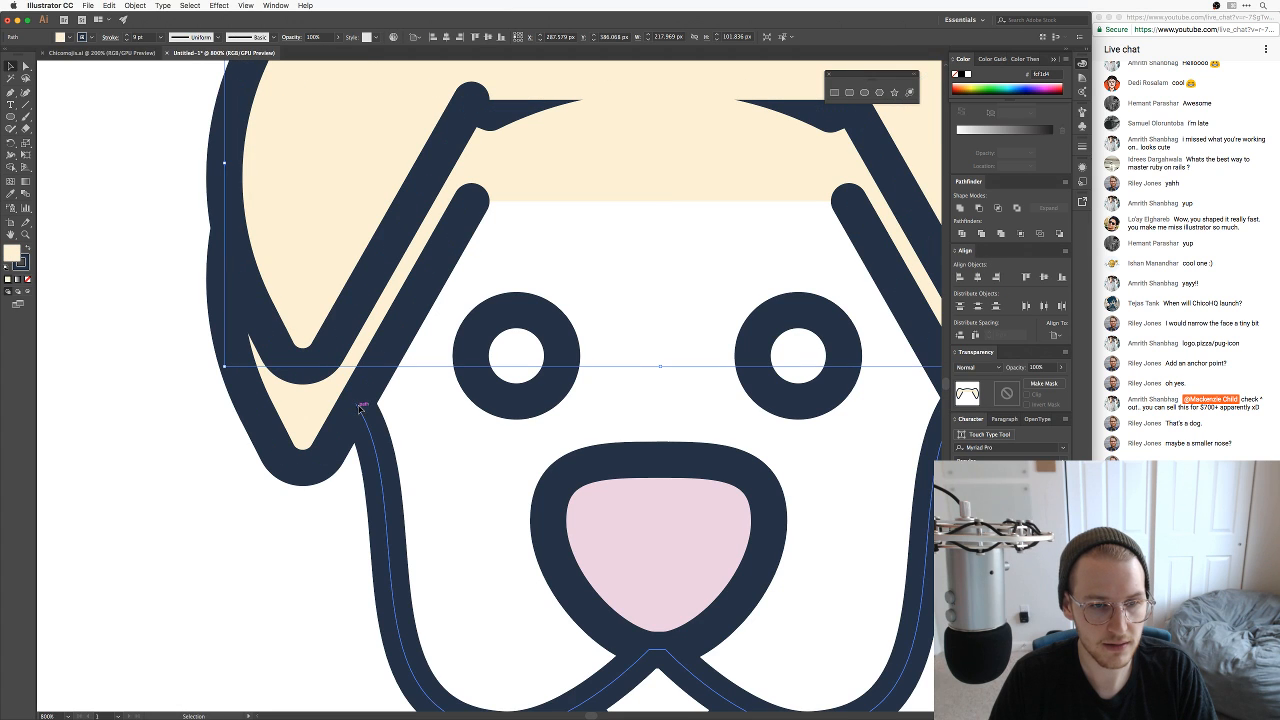
{"action": "left_click", "coordinate": [356, 408]}
{"action": "left_click_drag", "start_coordinate": [468, 205], "coordinate": [356, 405]}
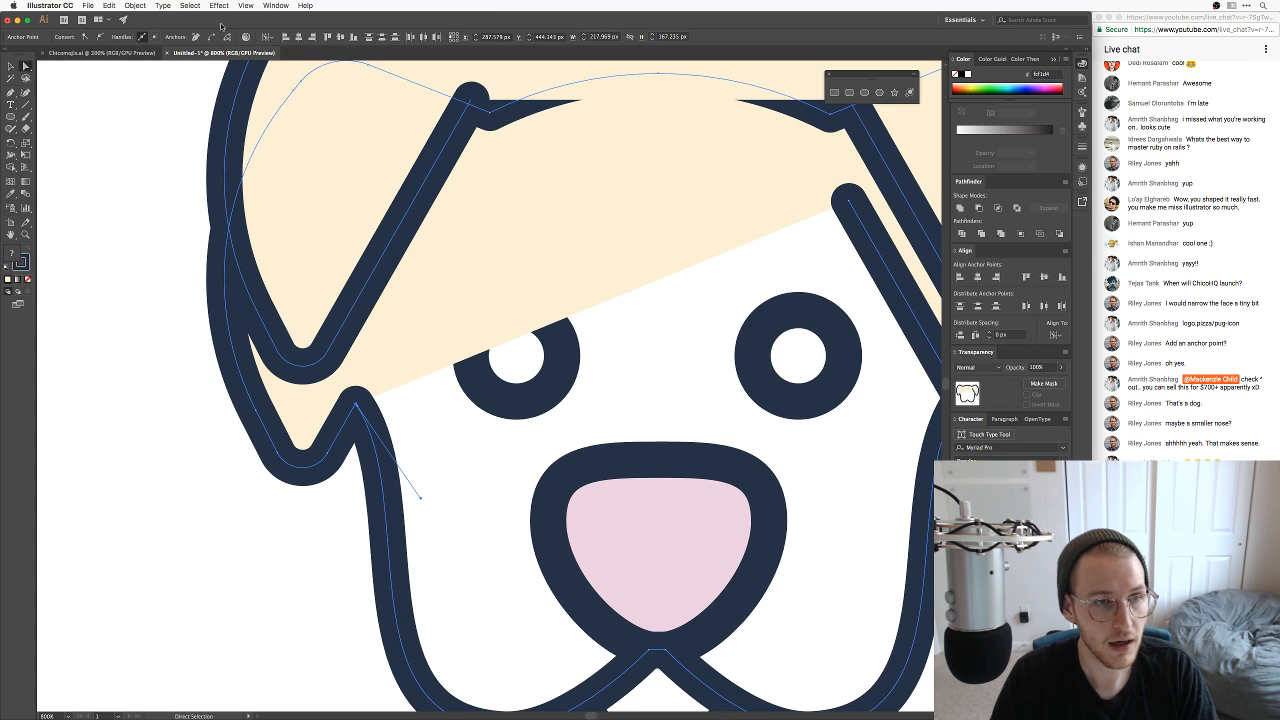
{"action": "scroll", "coordinate": [366, 400], "scroll_direction": "up", "scroll_amount": 10}
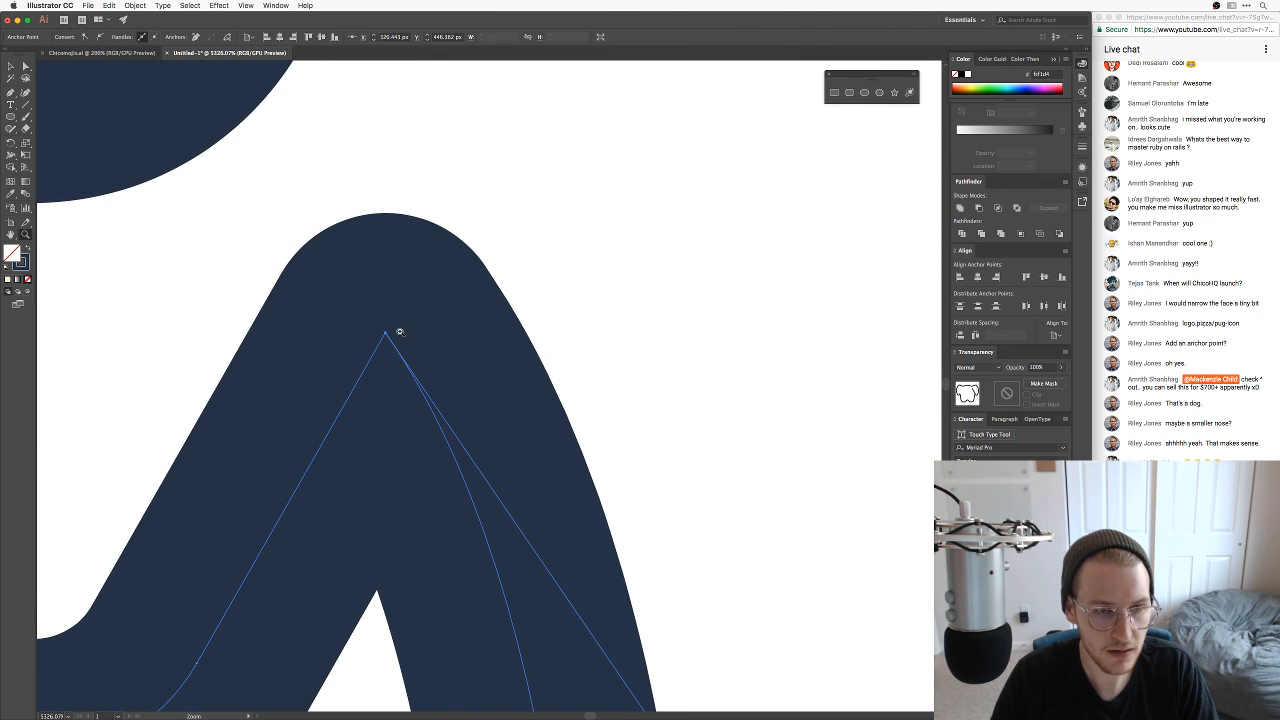
{"action": "left_click", "coordinate": [594, 271]}
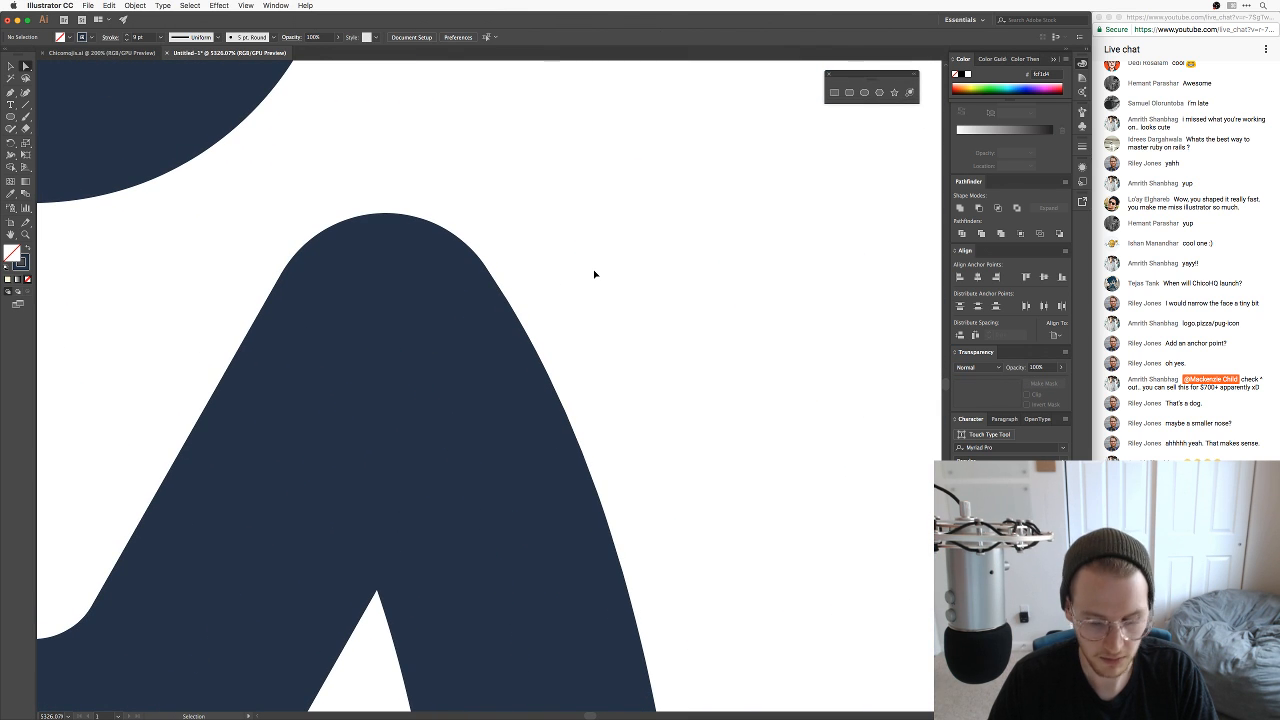
{"action": "scroll", "coordinate": [594, 273], "scroll_direction": "down", "scroll_amount": 7}
{"action": "scroll", "coordinate": [594, 273], "scroll_direction": "down", "scroll_amount": 4}
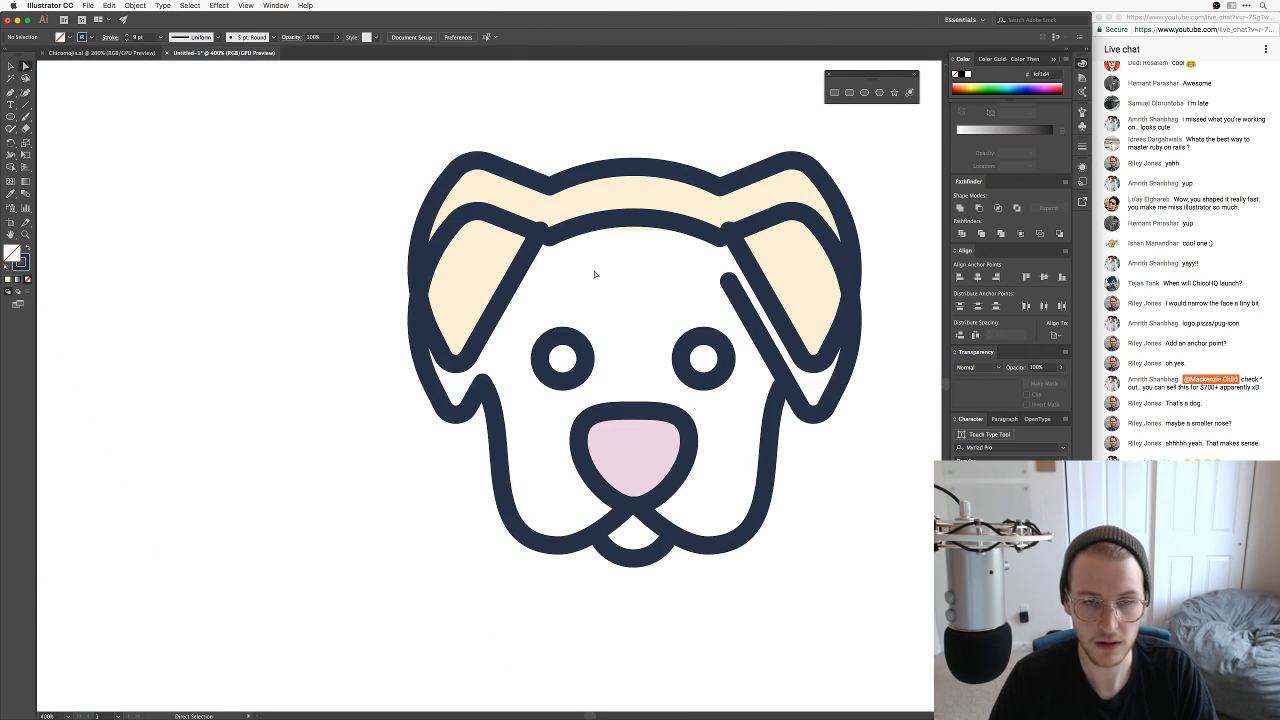
Step: Cut the duplicated outline at the lower end of its left inner-ear line and move the cut-off remainder upward
{"action": "left_click", "coordinate": [484, 320]}
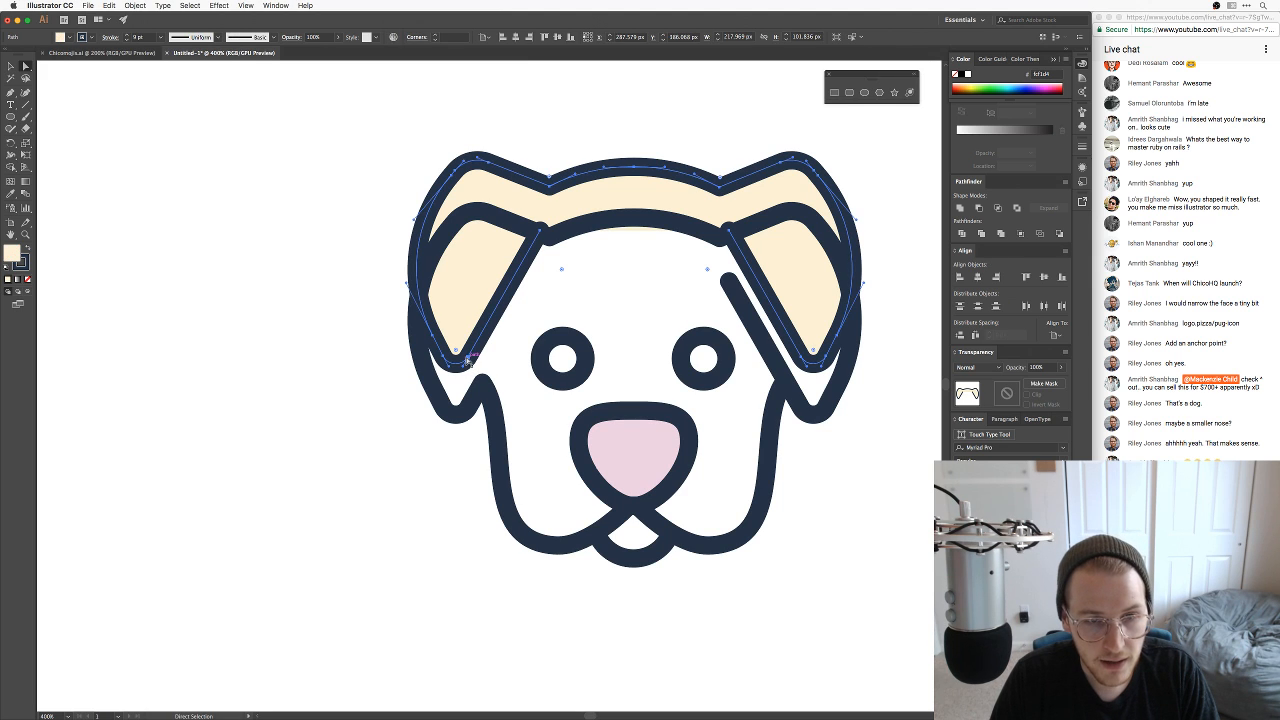
{"action": "left_click", "coordinate": [467, 360]}
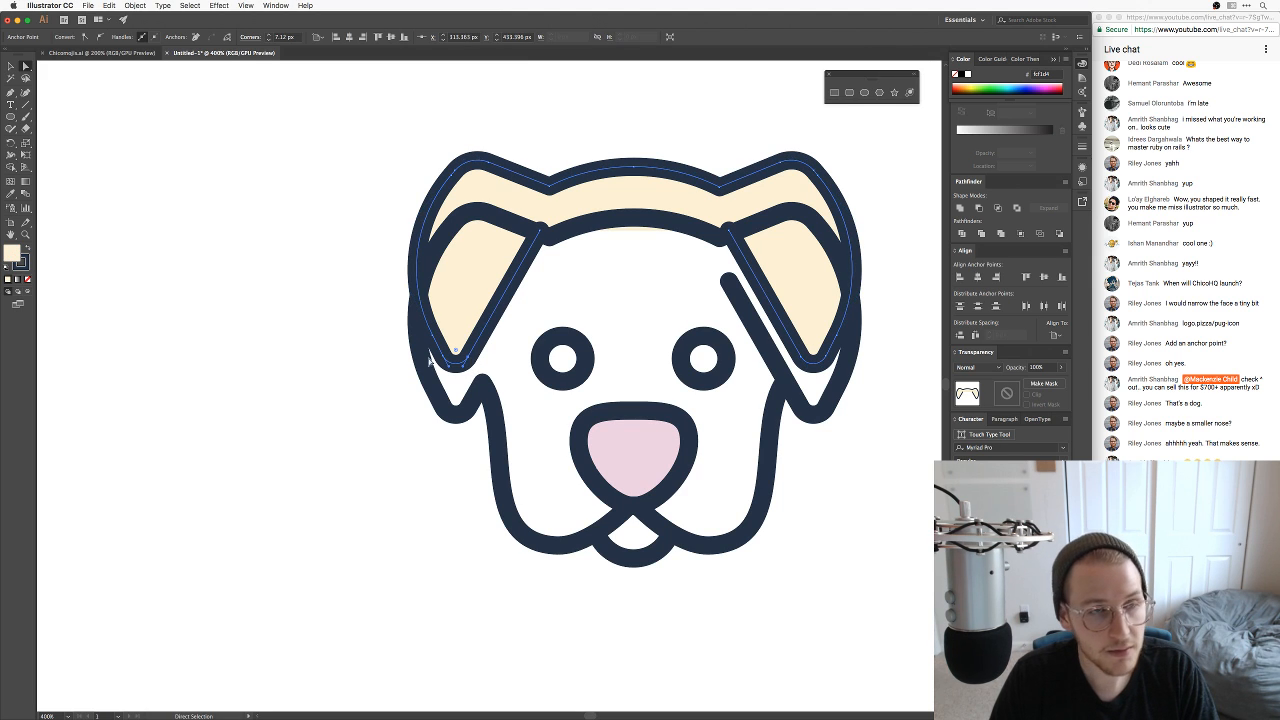
{"action": "left_click", "coordinate": [228, 38]}
{"action": "left_click", "coordinate": [271, 343]}
{"action": "key", "text": "v"}
{"action": "left_click_drag", "start_coordinate": [589, 164], "coordinate": [577, 109]}
{"action": "key", "text": "Delete"}
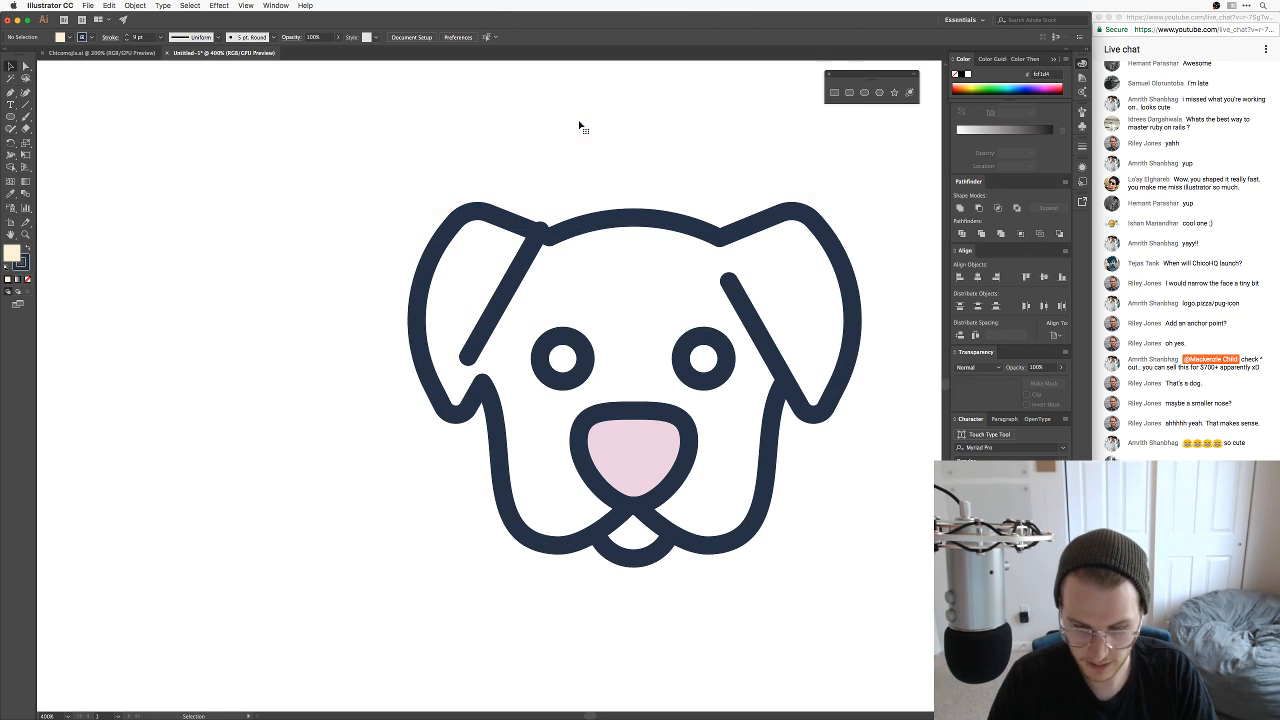
{"action": "left_click_drag", "start_coordinate": [501, 308], "coordinate": [508, 354]}
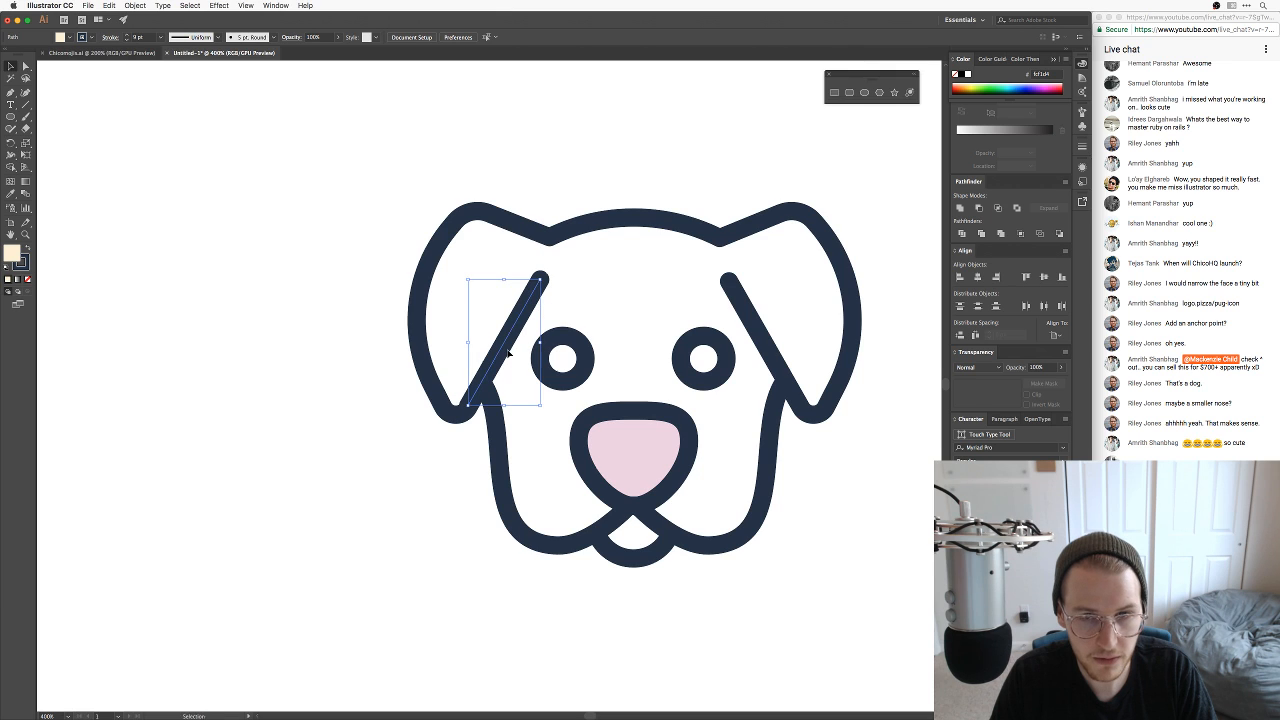
{"action": "key", "text": "ctrl+z"}
{"action": "key", "text": "ctrl+z"}
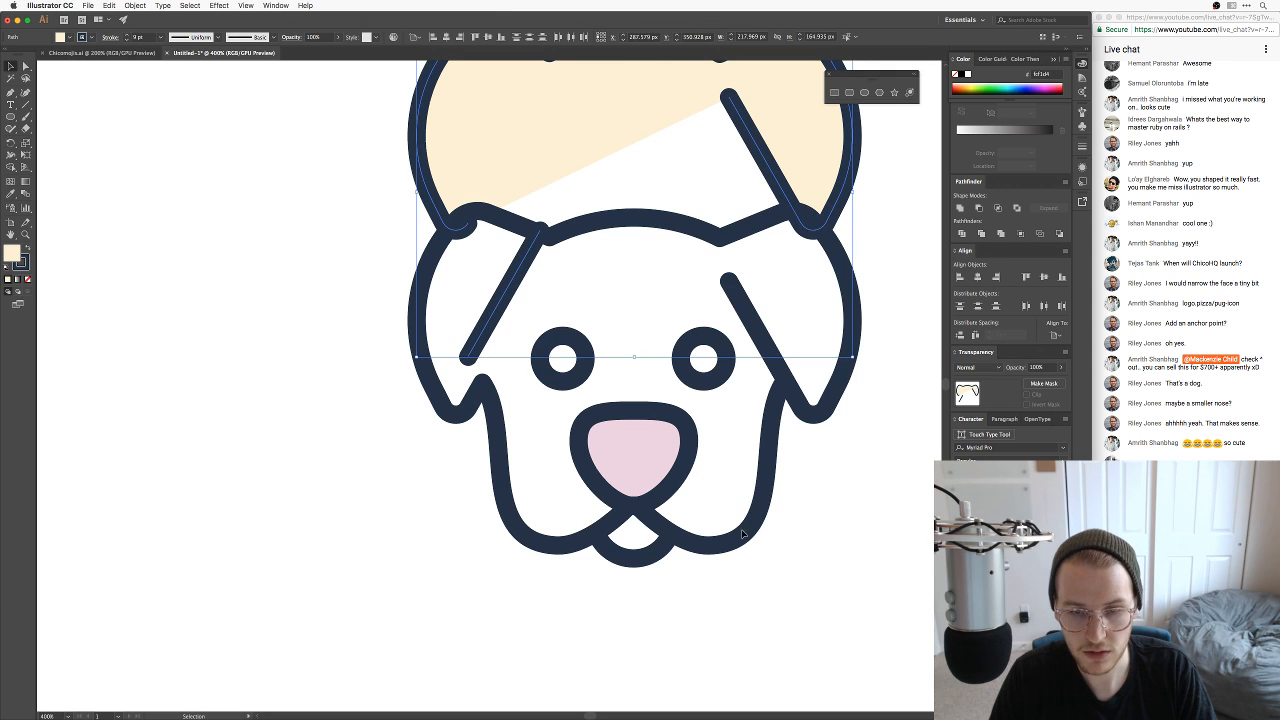
Step: Fill the joined dog head outline with the cream sampled from the duplicate and send it to the back
{"action": "key", "text": "i"}
{"action": "left_click", "coordinate": [566, 138]}
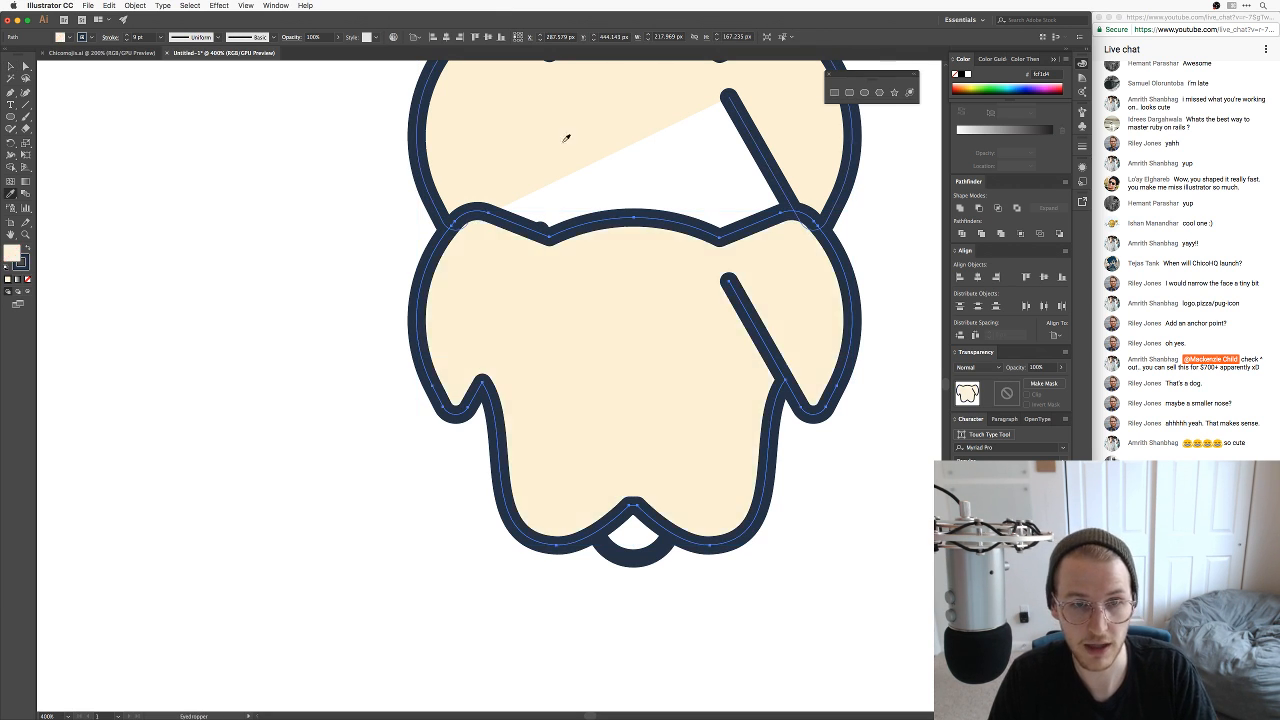
{"action": "key", "text": "v"}
{"action": "key", "text": "ctrl+shift+bracketleft"}
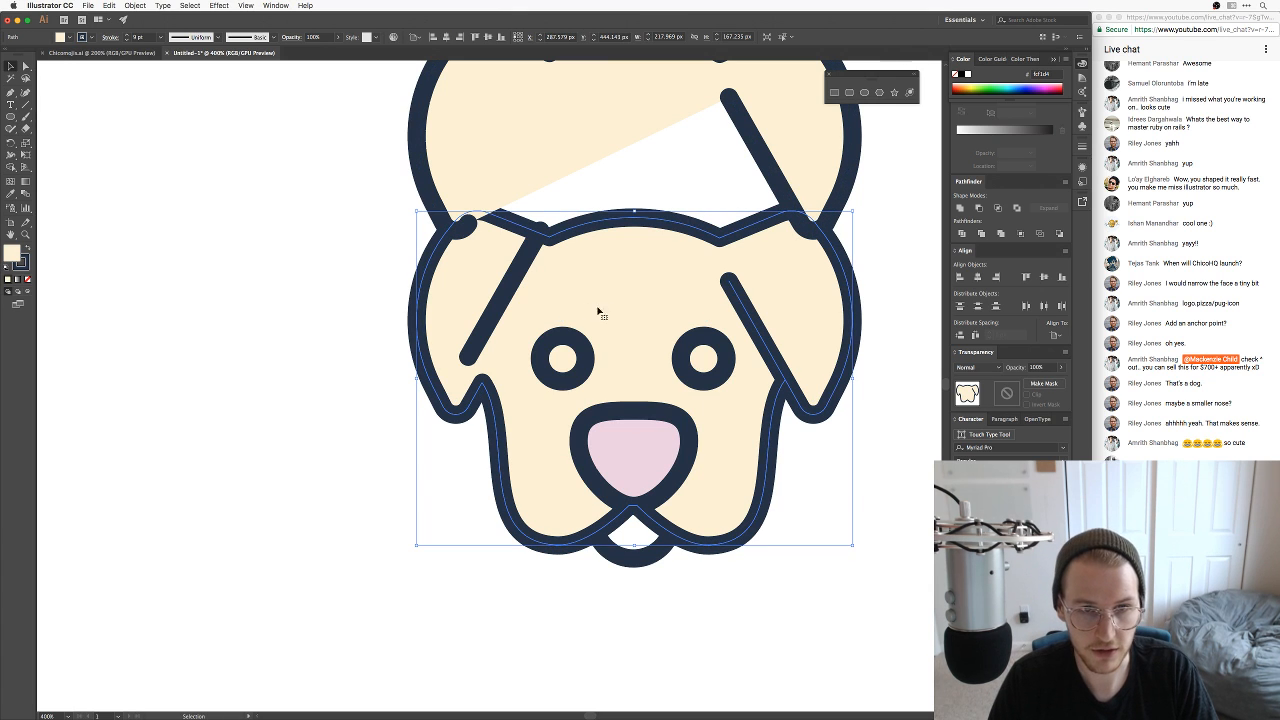
Step: Move the cut-off left inner-ear line back into place along the inner edge of the dog's left ear
{"action": "left_click_drag", "start_coordinate": [510, 288], "coordinate": [516, 341]}
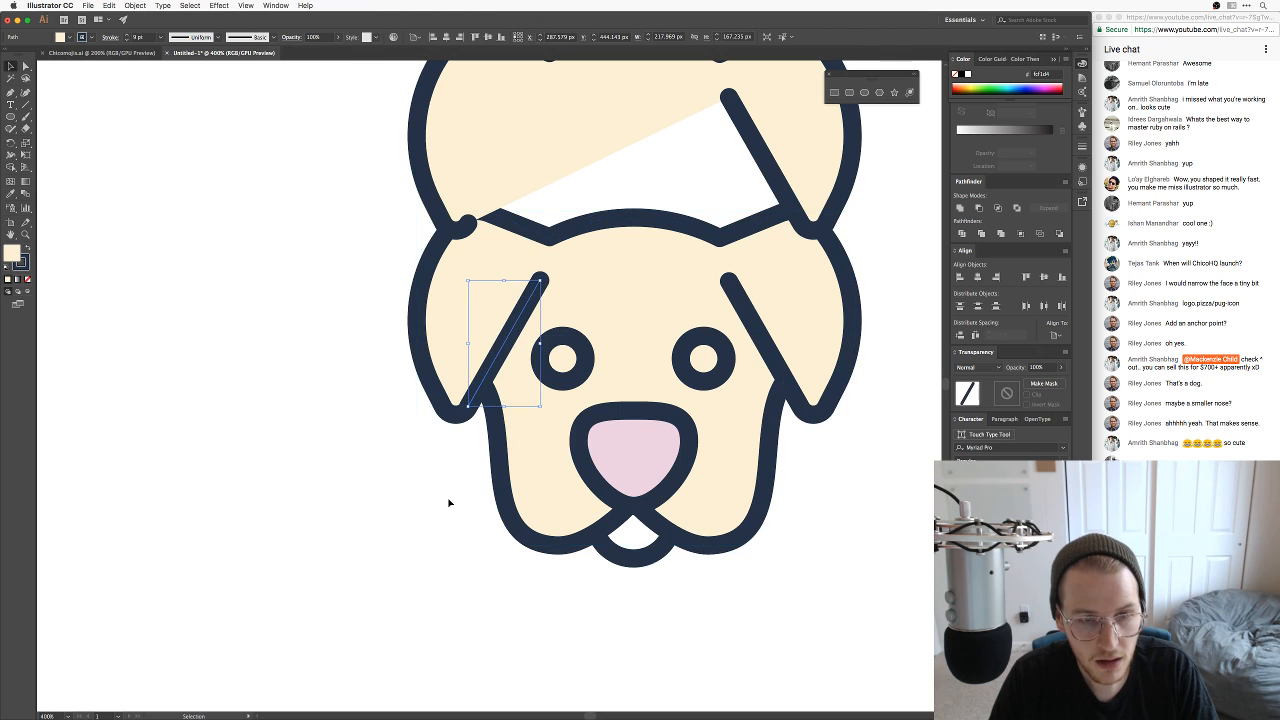
{"action": "left_click", "coordinate": [450, 503]}
{"action": "left_click_drag", "start_coordinate": [483, 483], "coordinate": [386, 505]}
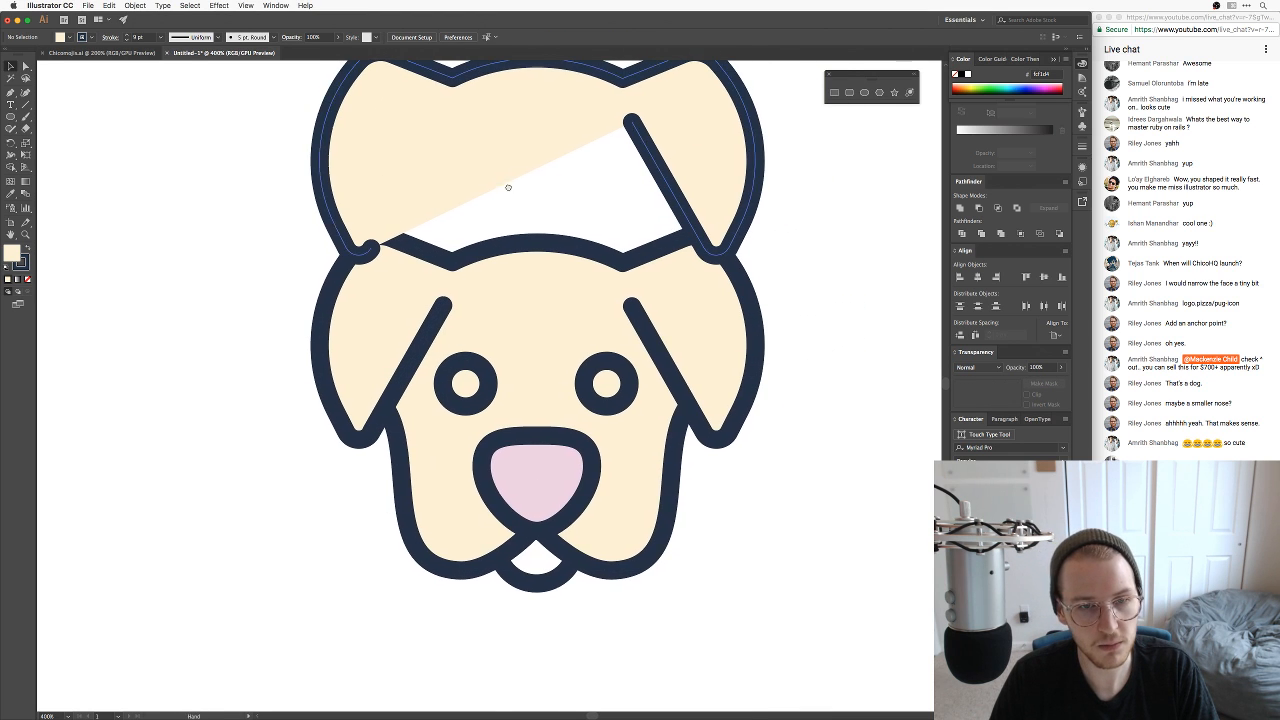
{"action": "left_click_drag", "start_coordinate": [508, 187], "coordinate": [587, 383]}
{"action": "left_click_drag", "start_coordinate": [625, 294], "coordinate": [512, 218]}
{"action": "left_click", "coordinate": [562, 375]}
{"action": "left_click_drag", "start_coordinate": [687, 569], "coordinate": [605, 310]}
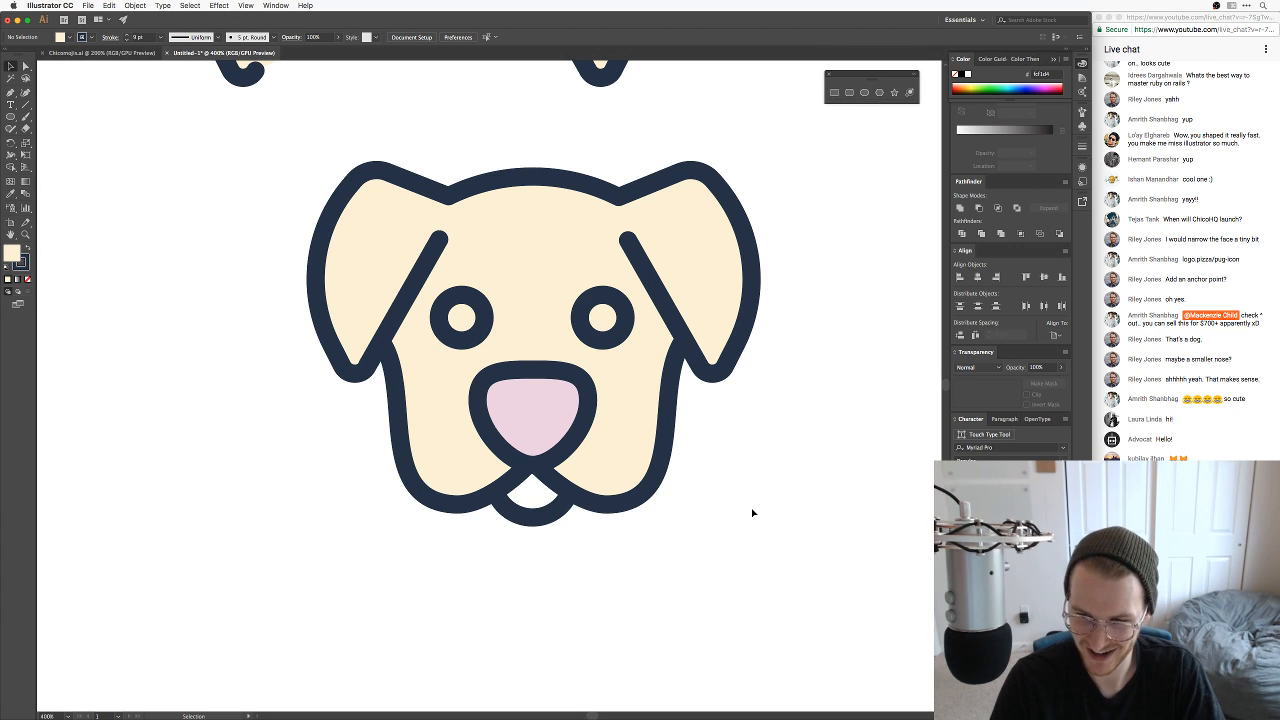
Step: Move the upper end of the head outline's right inner-ear line down onto the point where the right ear meets the jaw
{"action": "key", "text": "super+equal"}
{"action": "key", "text": "super+equal"}
{"action": "left_click_drag", "start_coordinate": [782, 304], "coordinate": [692, 386]}
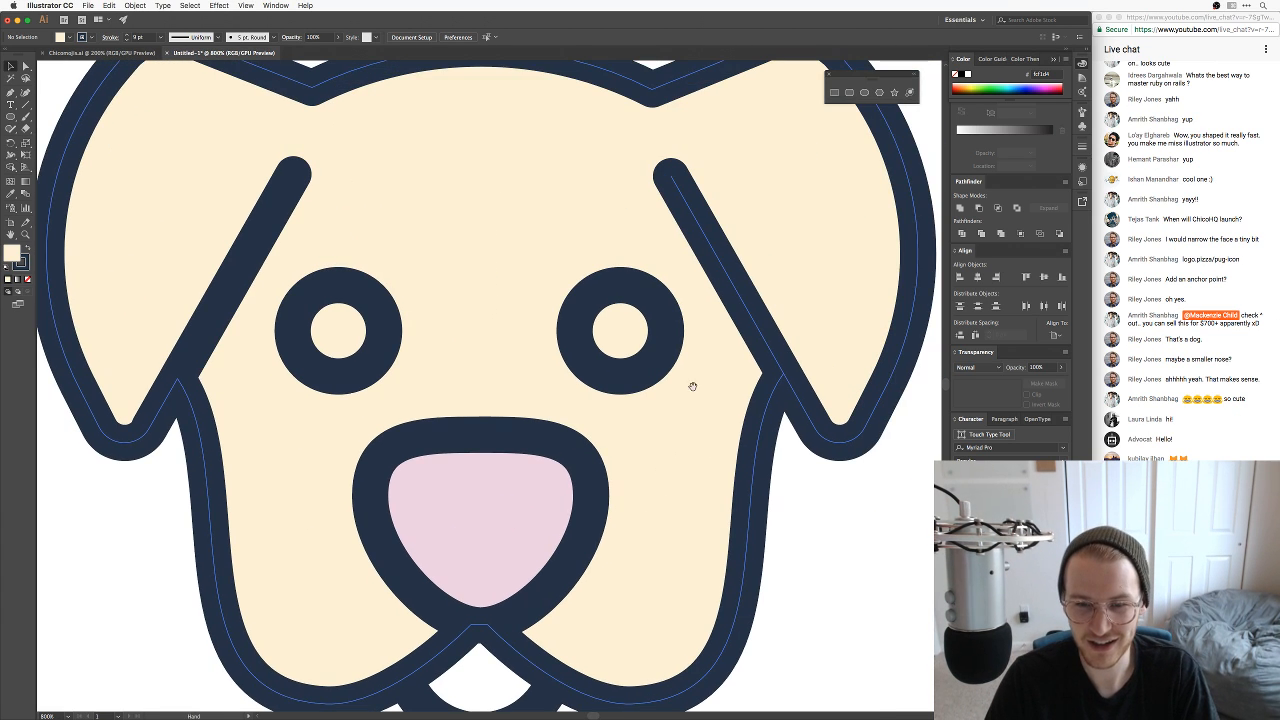
{"action": "key", "text": "a"}
{"action": "left_click", "coordinate": [786, 366]}
{"action": "left_click", "coordinate": [673, 178]}
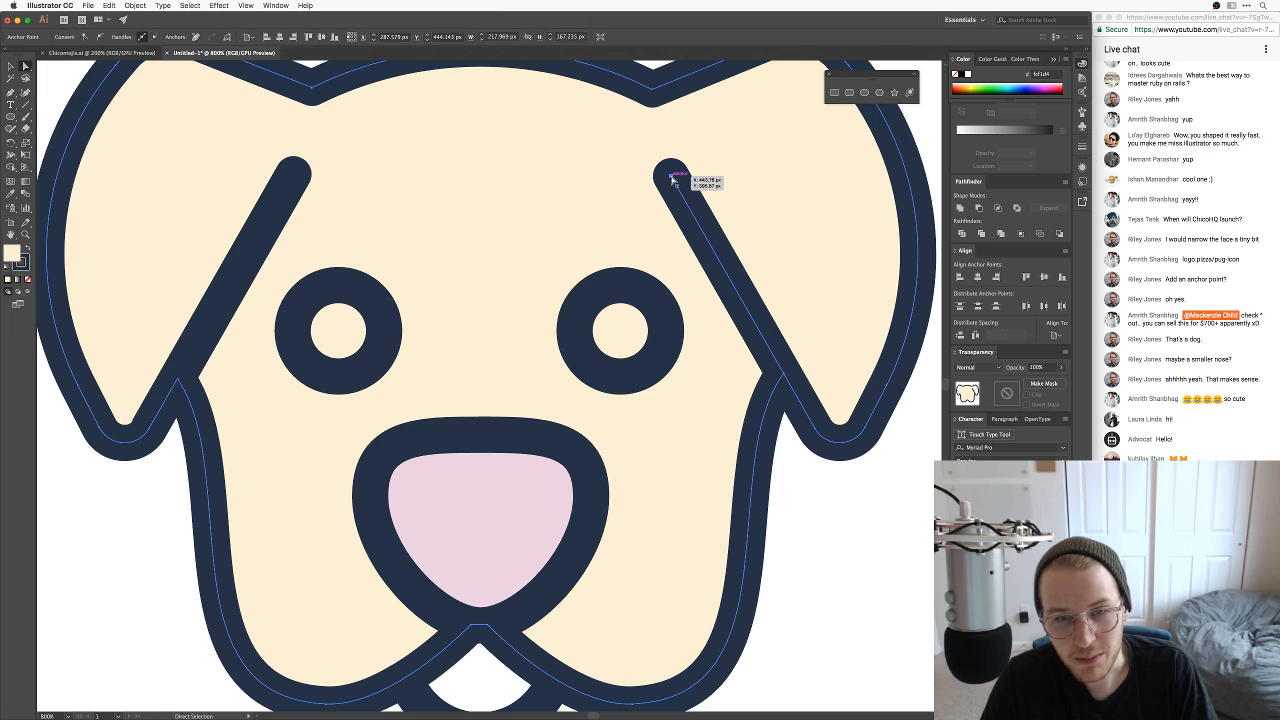
{"action": "left_click_drag", "start_coordinate": [673, 178], "coordinate": [786, 378]}
{"action": "key", "text": "super+shift+a"}
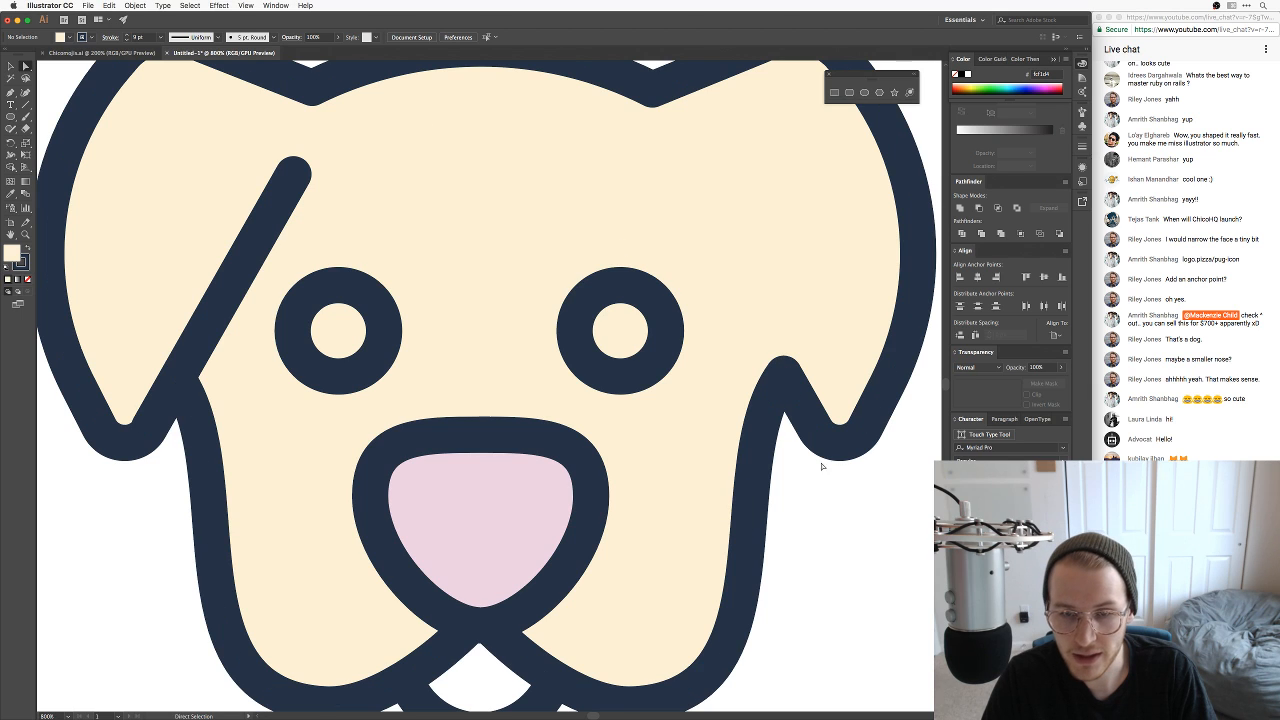
{"action": "left_click_drag", "start_coordinate": [785, 346], "coordinate": [779, 344]}
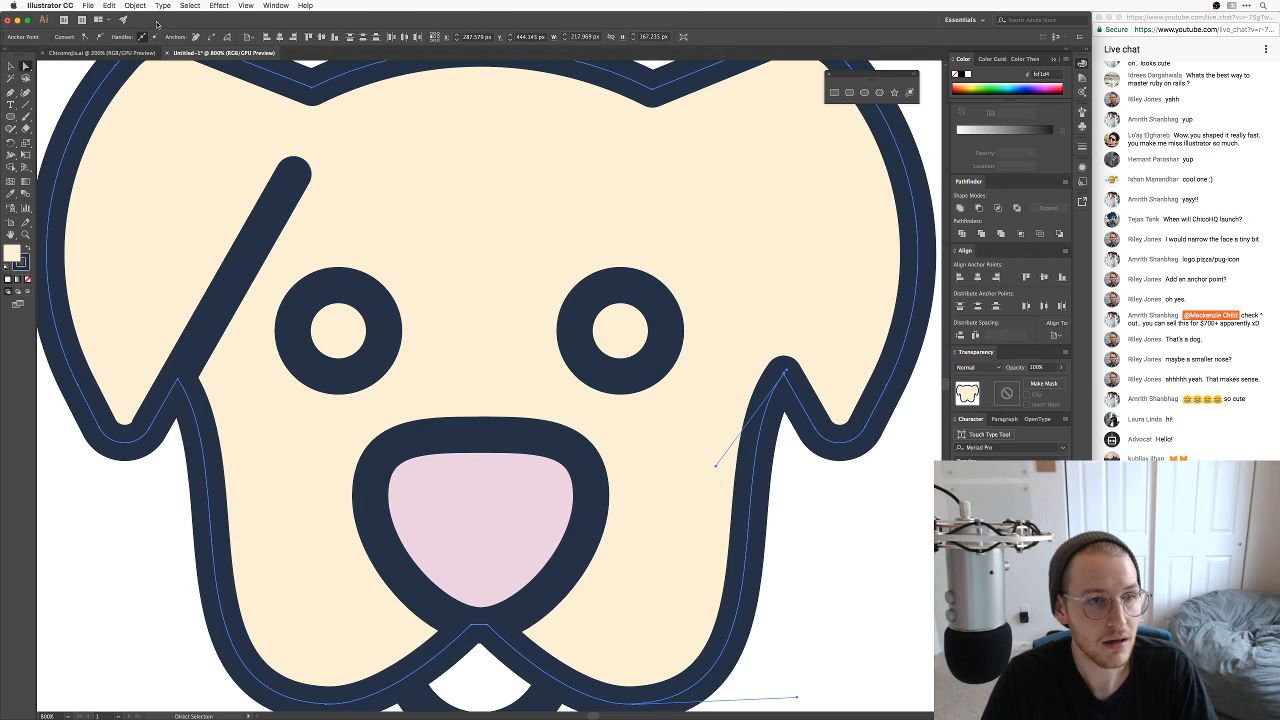
{"action": "key", "text": "super+shift+a"}
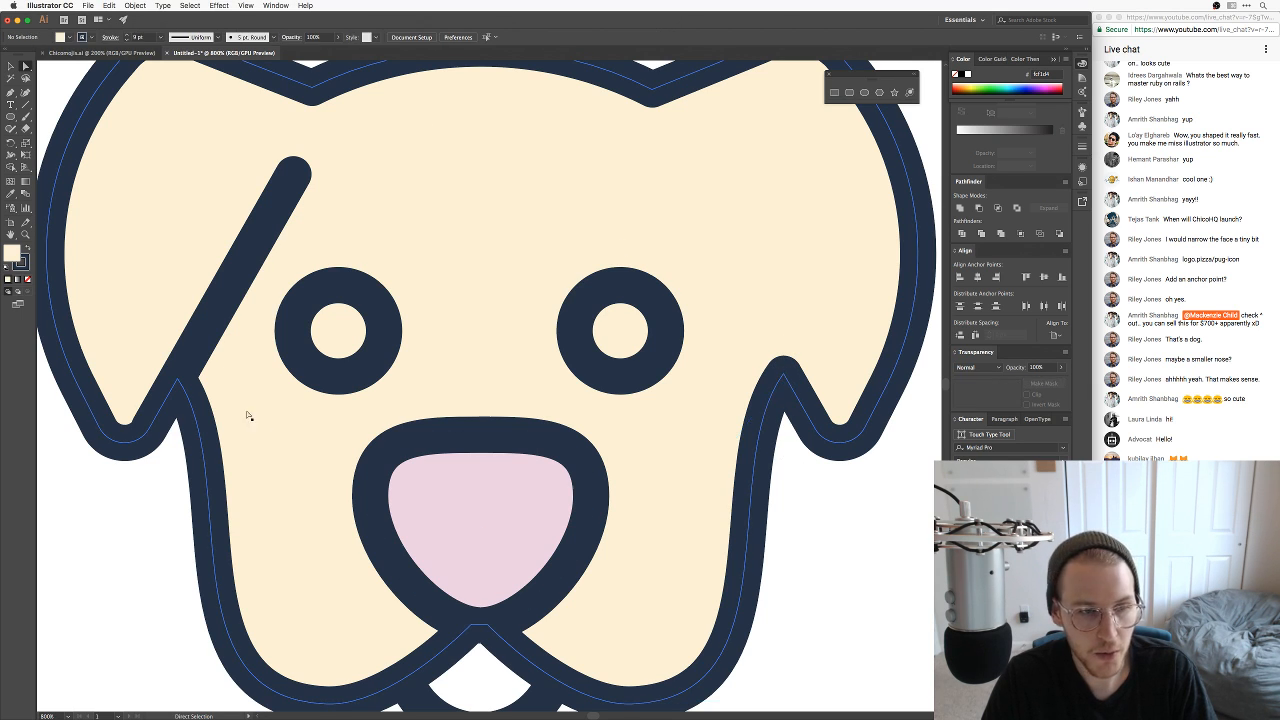
Step: Duplicate the separate left inner-ear line over to the right side of the face and reflect it
{"action": "left_click_drag", "start_coordinate": [210, 317], "coordinate": [698, 325]}
{"action": "right_click", "coordinate": [698, 325]}
{"action": "mouse_move", "coordinate": [762, 469]}
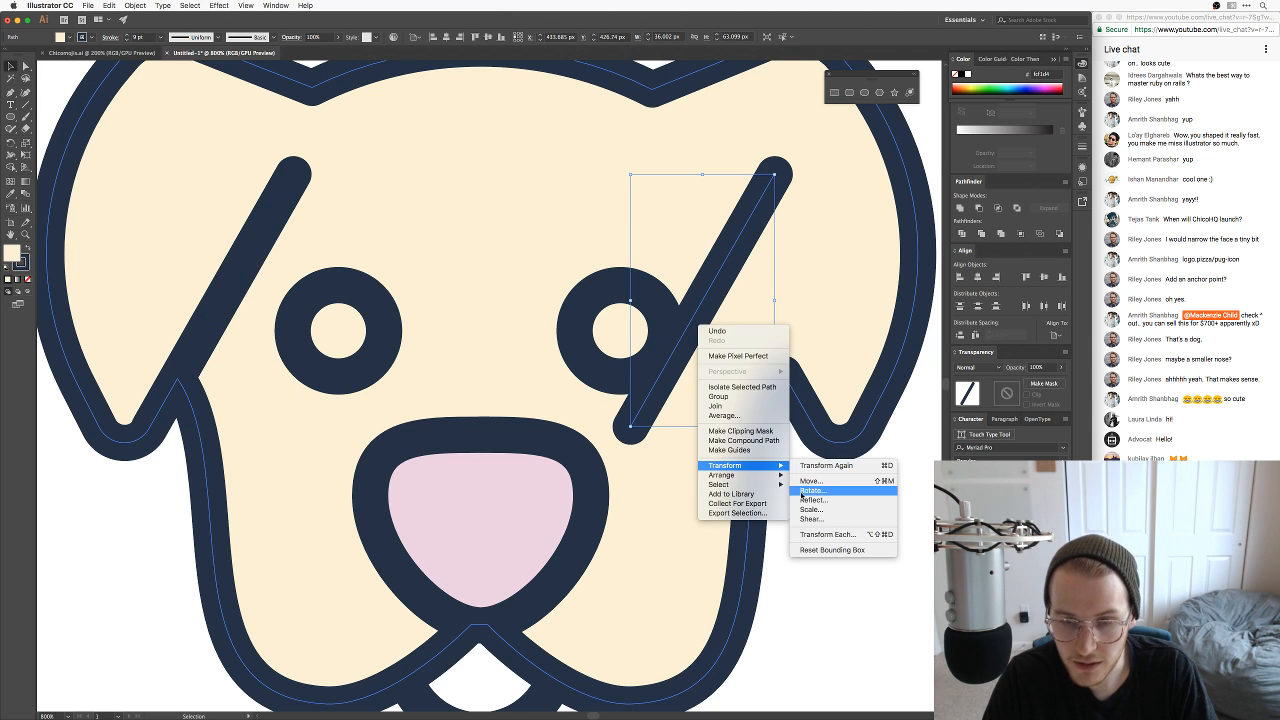
{"action": "left_click", "coordinate": [812, 500]}
{"action": "key", "text": "Return"}
{"action": "key", "text": "super+shift+a"}
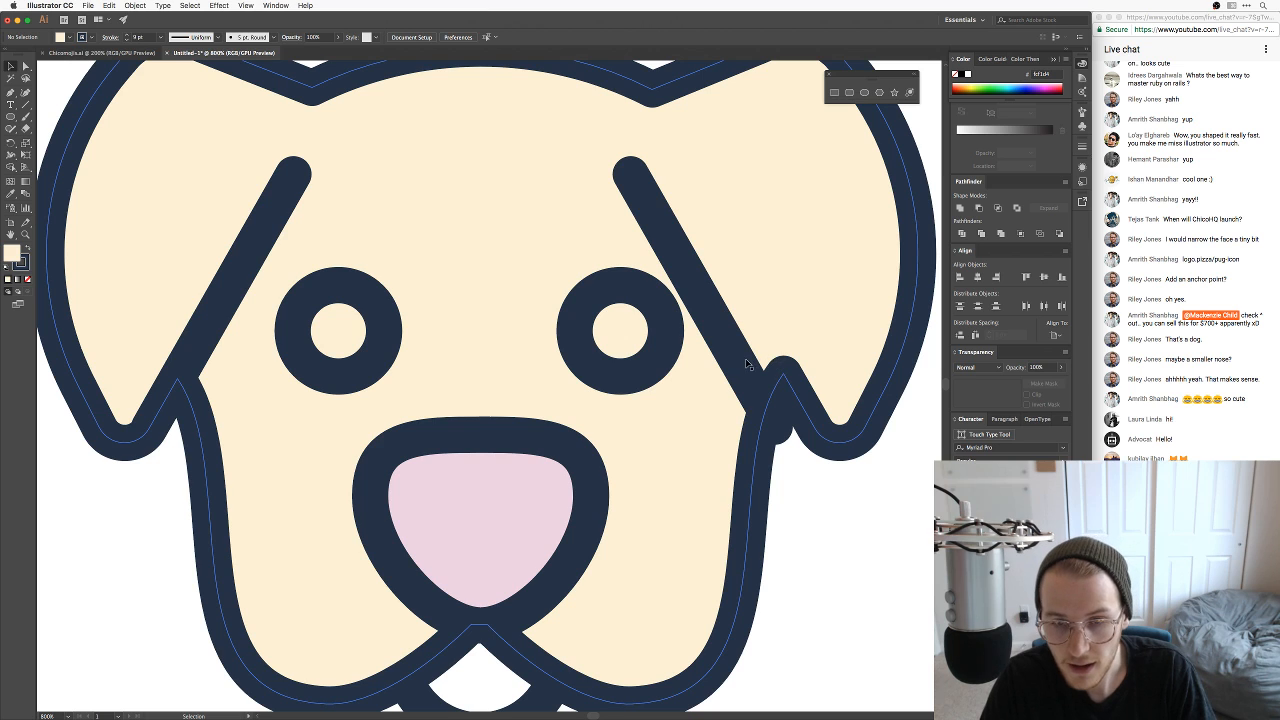
Step: Position the mirrored line along the right ear's inner edge so its strokes line up with the ear and jaw outline
{"action": "left_click_drag", "start_coordinate": [745, 358], "coordinate": [778, 360]}
{"action": "left_click", "coordinate": [835, 530]}
{"action": "left_click_drag", "start_coordinate": [792, 478], "coordinate": [880, 440]}
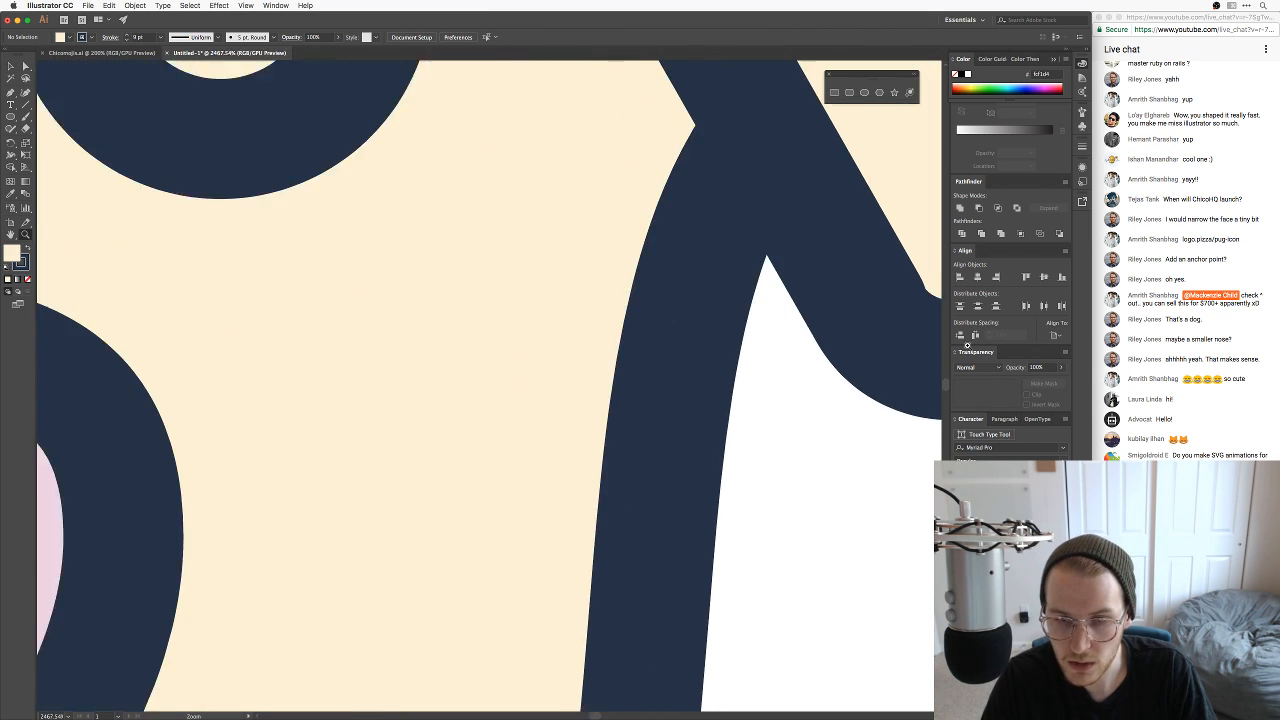
{"action": "left_click_drag", "start_coordinate": [785, 216], "coordinate": [651, 393]}
{"action": "left_click_drag", "start_coordinate": [601, 255], "coordinate": [602, 257]}
{"action": "left_click", "coordinate": [649, 634]}
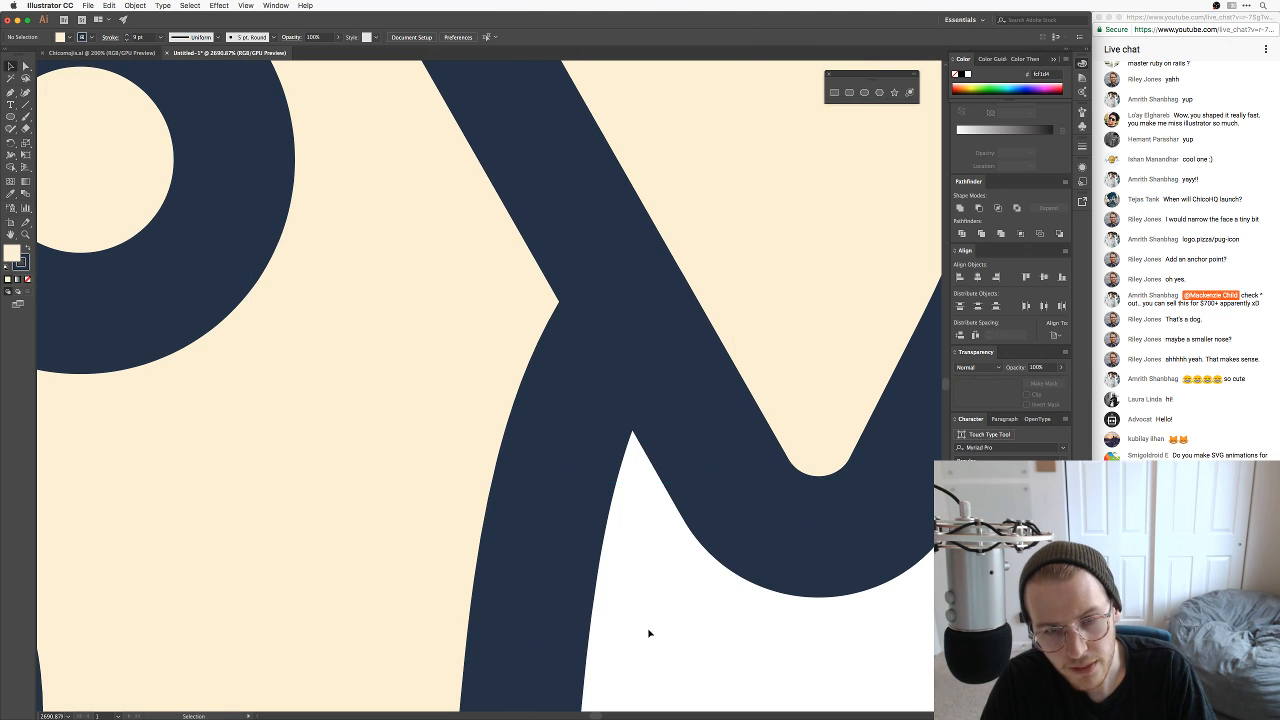
Step: Fill the chin curve below the mouth with the cream sampled from the dog's head
{"action": "key", "text": "super+minus"}
{"action": "key", "text": "super+minus"}
{"action": "key", "text": "super+minus"}
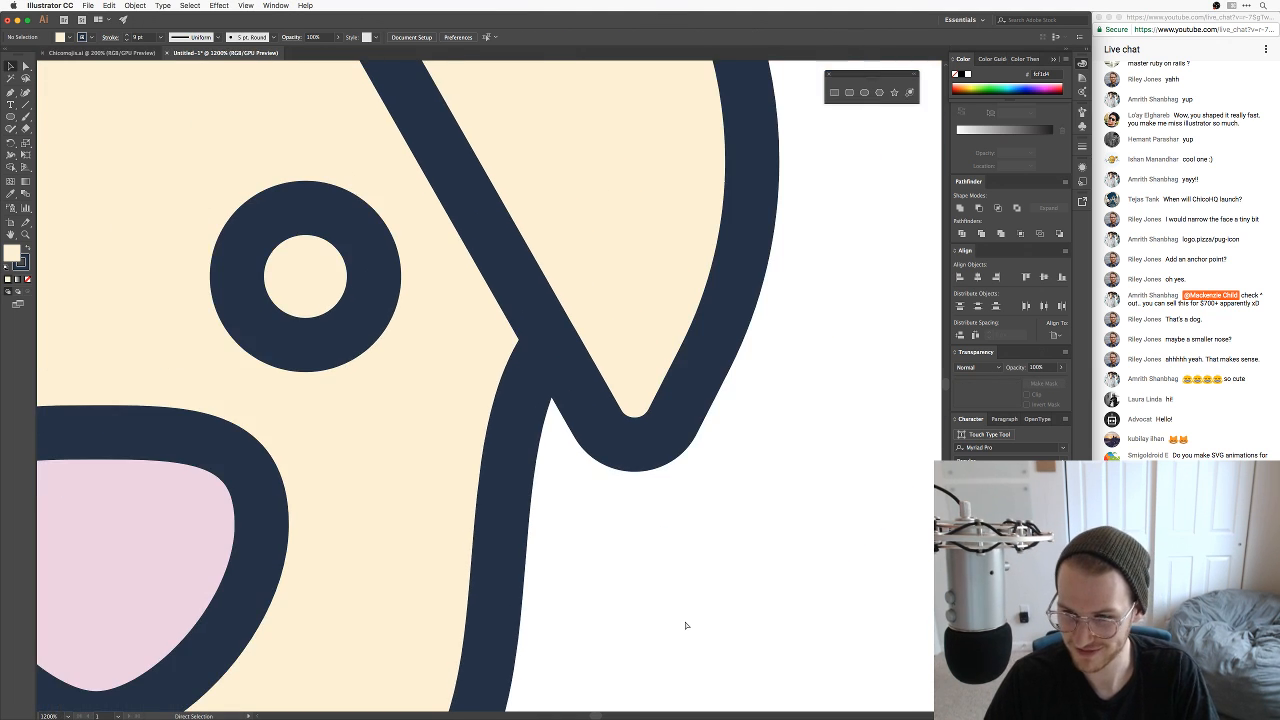
{"action": "key", "text": "super+minus"}
{"action": "key", "text": "super+minus"}
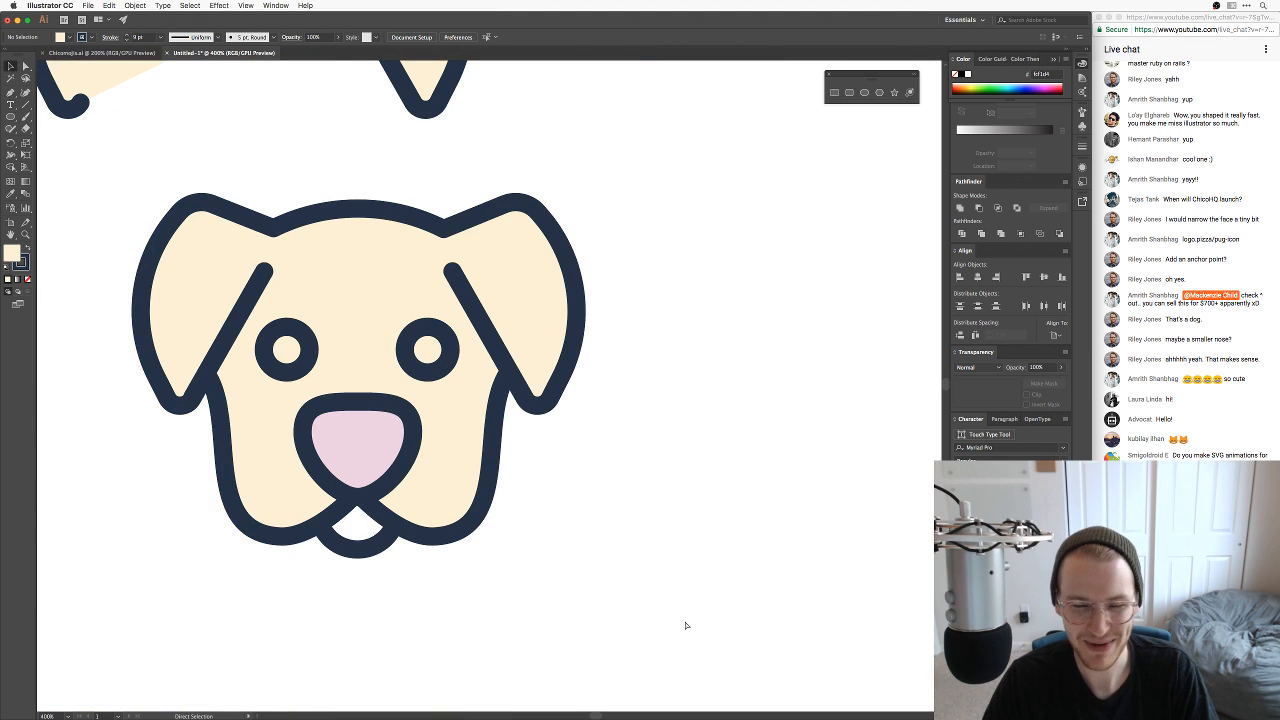
{"action": "key", "text": "super+minus"}
{"action": "scroll", "coordinate": [657, 507], "scroll_direction": "left", "scroll_amount": 5}
{"action": "scroll", "coordinate": [657, 507], "scroll_direction": "down", "scroll_amount": 1}
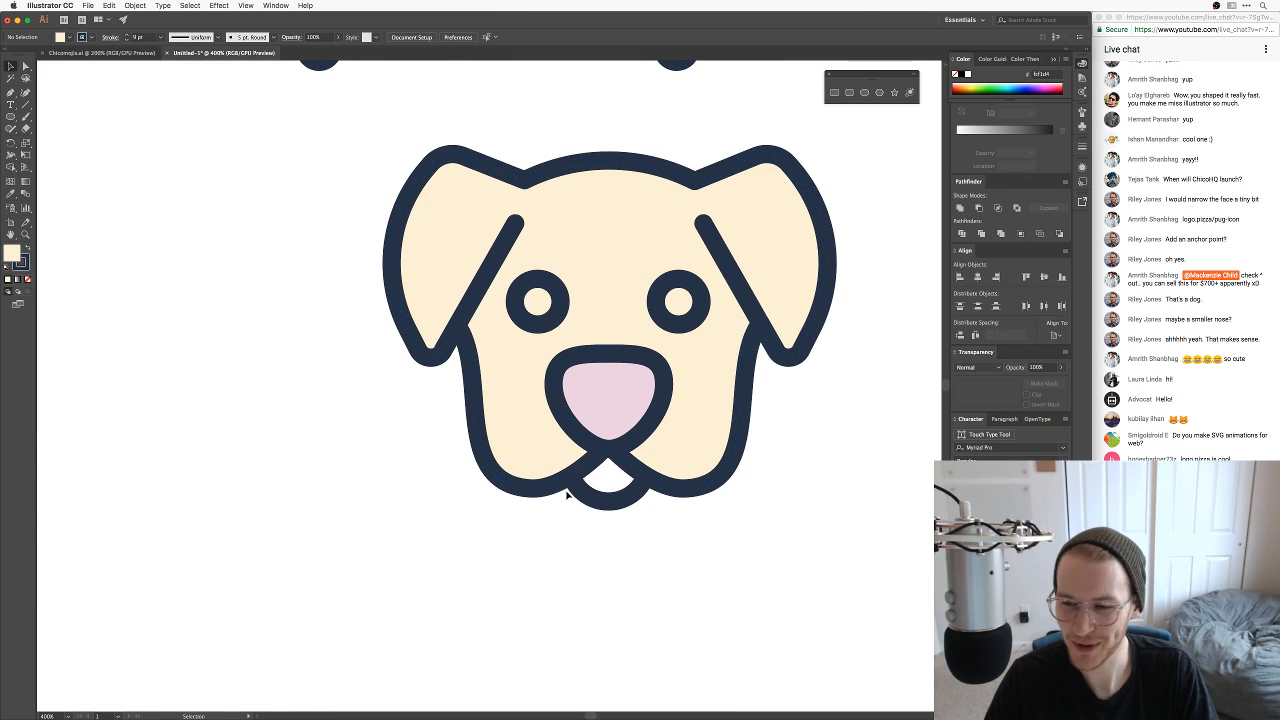
{"action": "left_click", "coordinate": [595, 505]}
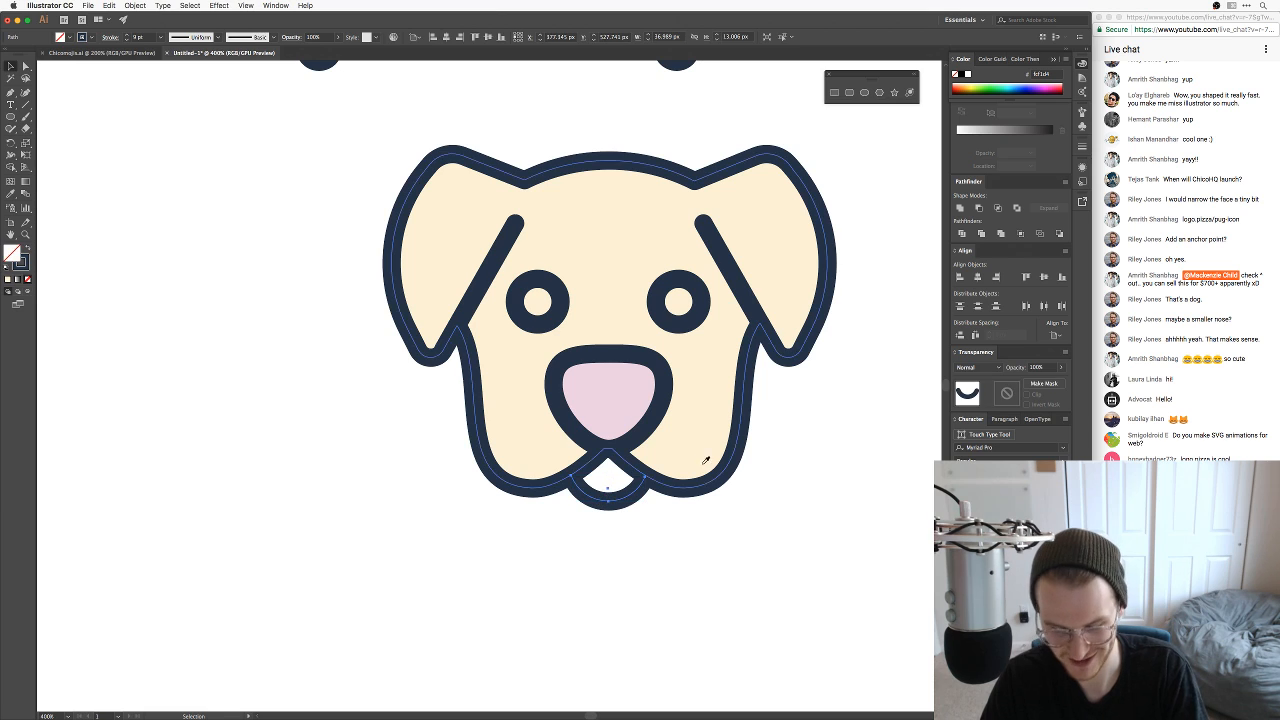
{"action": "key", "text": "i"}
{"action": "key", "text": "v"}
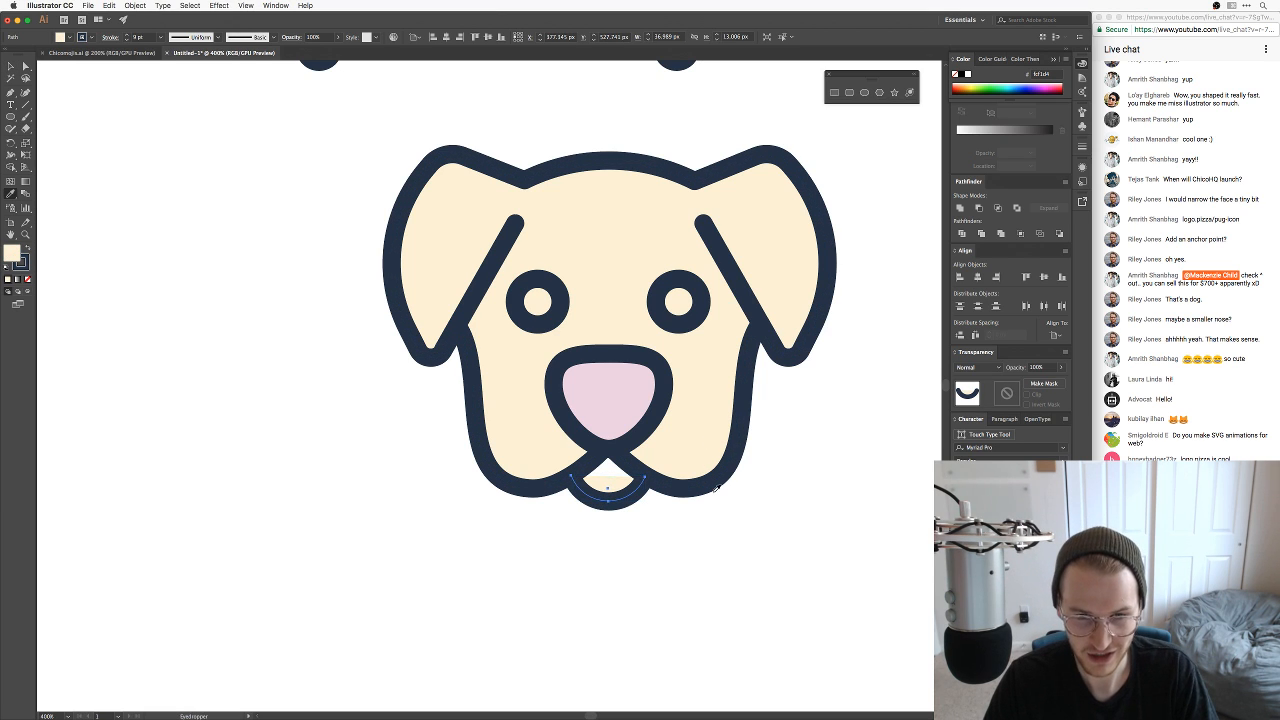
Step: Close the chin curve with the Pen tool, running from its left end through the mouth point under the nose to its right end
{"action": "key", "text": "super+equal"}
{"action": "key", "text": "super+equal"}
{"action": "key", "text": "a"}
{"action": "scroll", "coordinate": [620, 464], "scroll_direction": "left", "scroll_amount": 3}
{"action": "scroll", "coordinate": [620, 464], "scroll_direction": "up", "scroll_amount": 2}
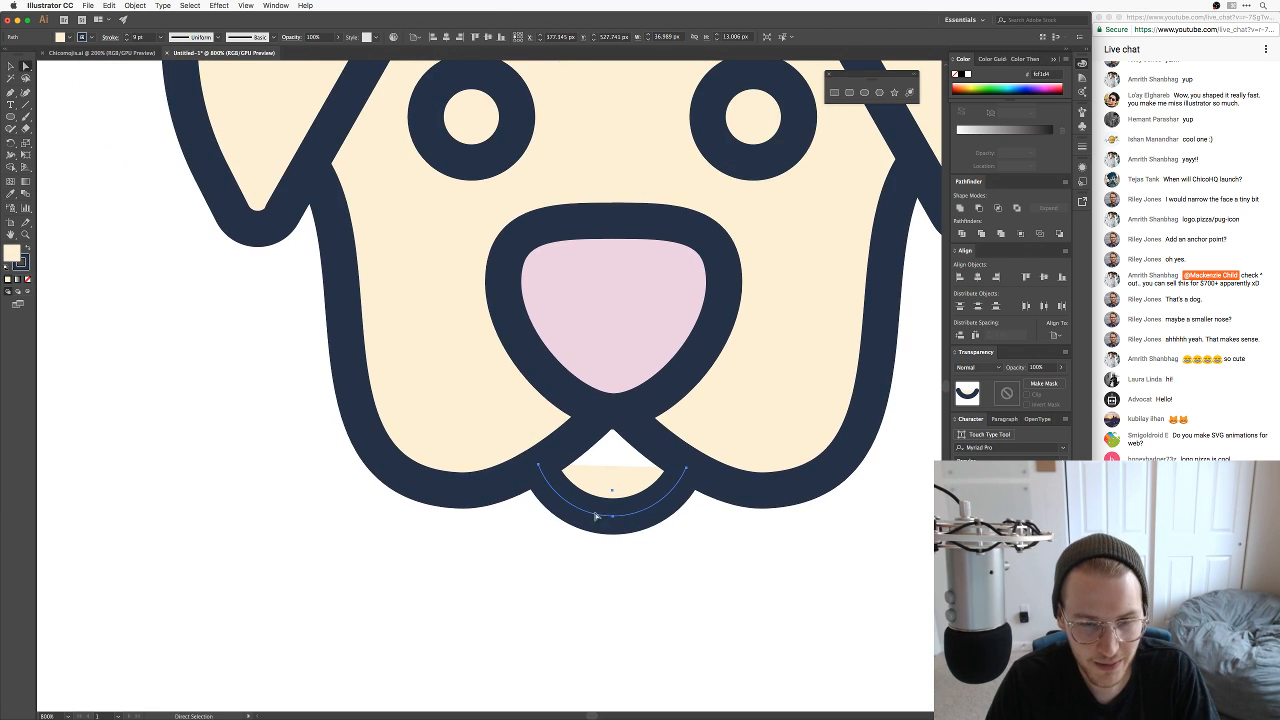
{"action": "left_click", "coordinate": [557, 491]}
{"action": "key", "text": "p"}
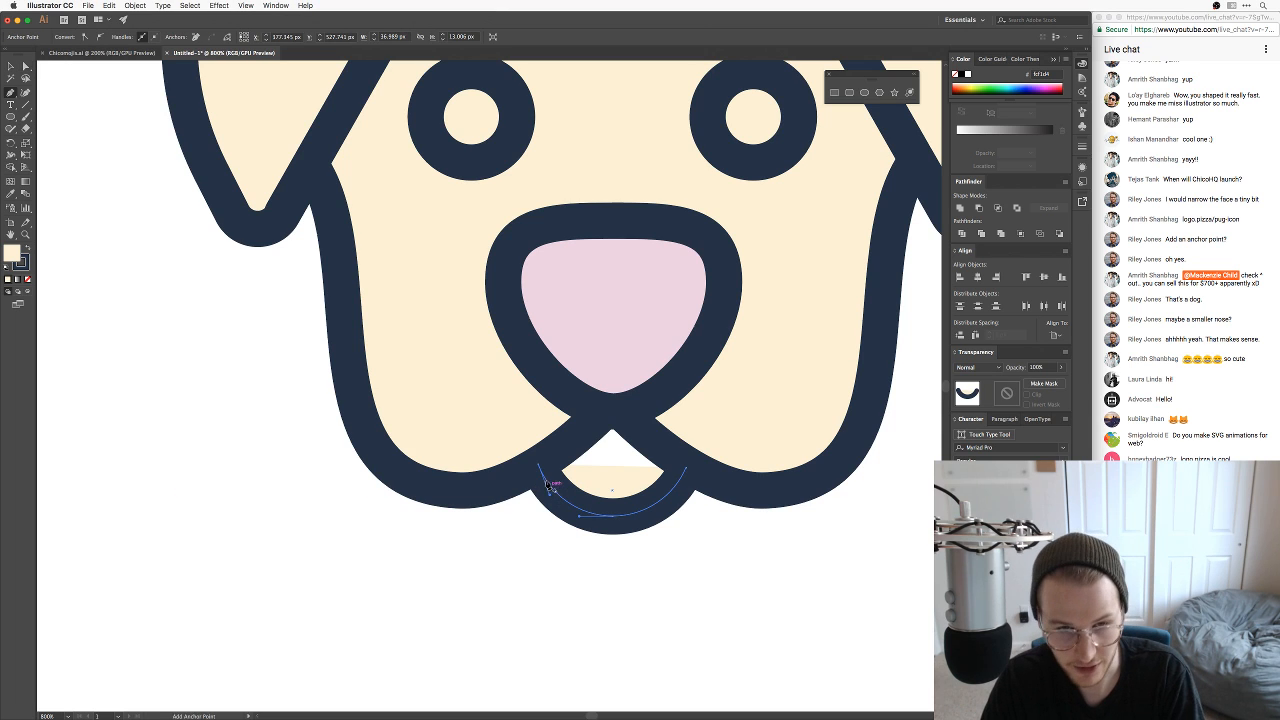
{"action": "left_click", "coordinate": [539, 465]}
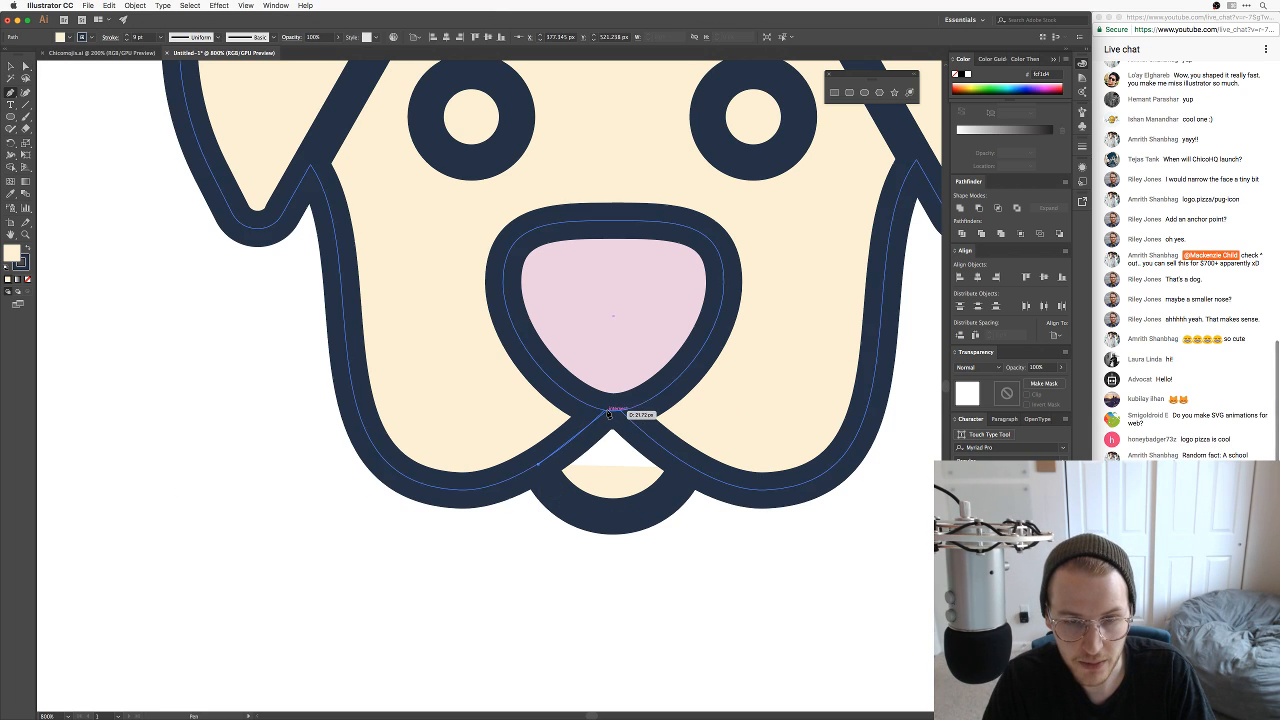
{"action": "left_click", "coordinate": [605, 411]}
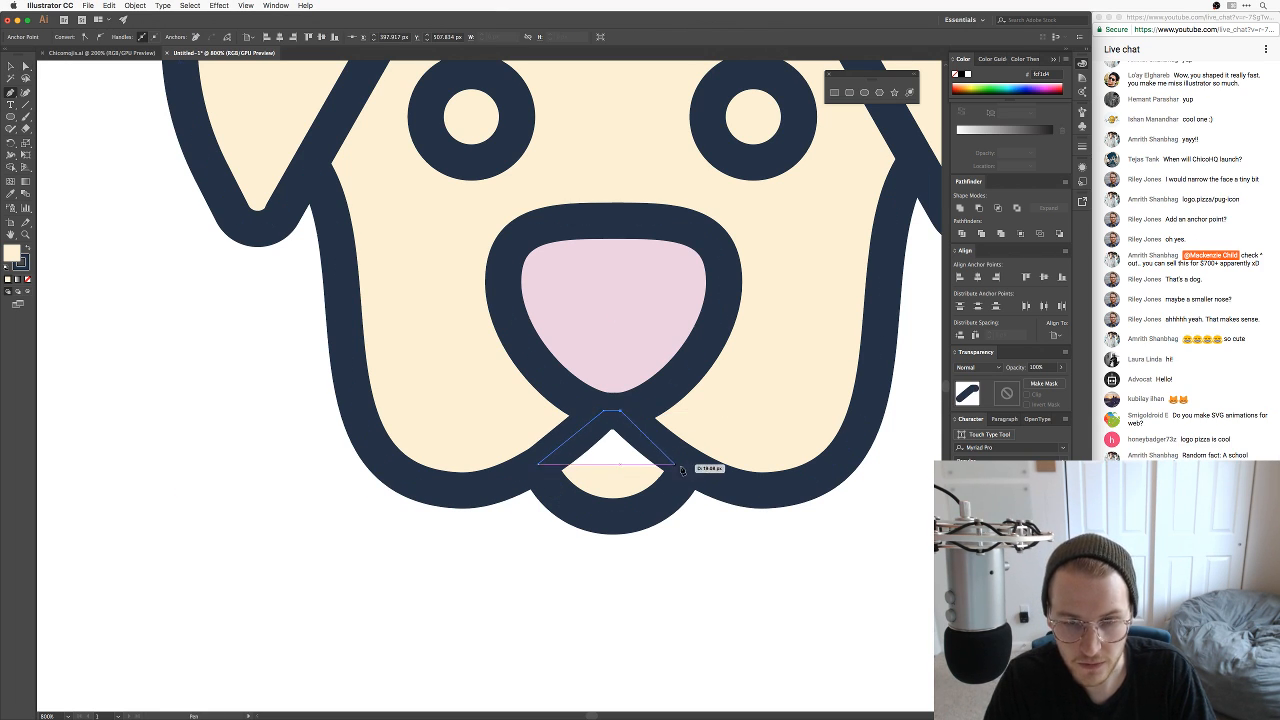
{"action": "left_click", "coordinate": [688, 467]}
{"action": "left_click", "coordinate": [687, 468]}
{"action": "key", "text": "v"}
{"action": "left_click", "coordinate": [736, 565]}
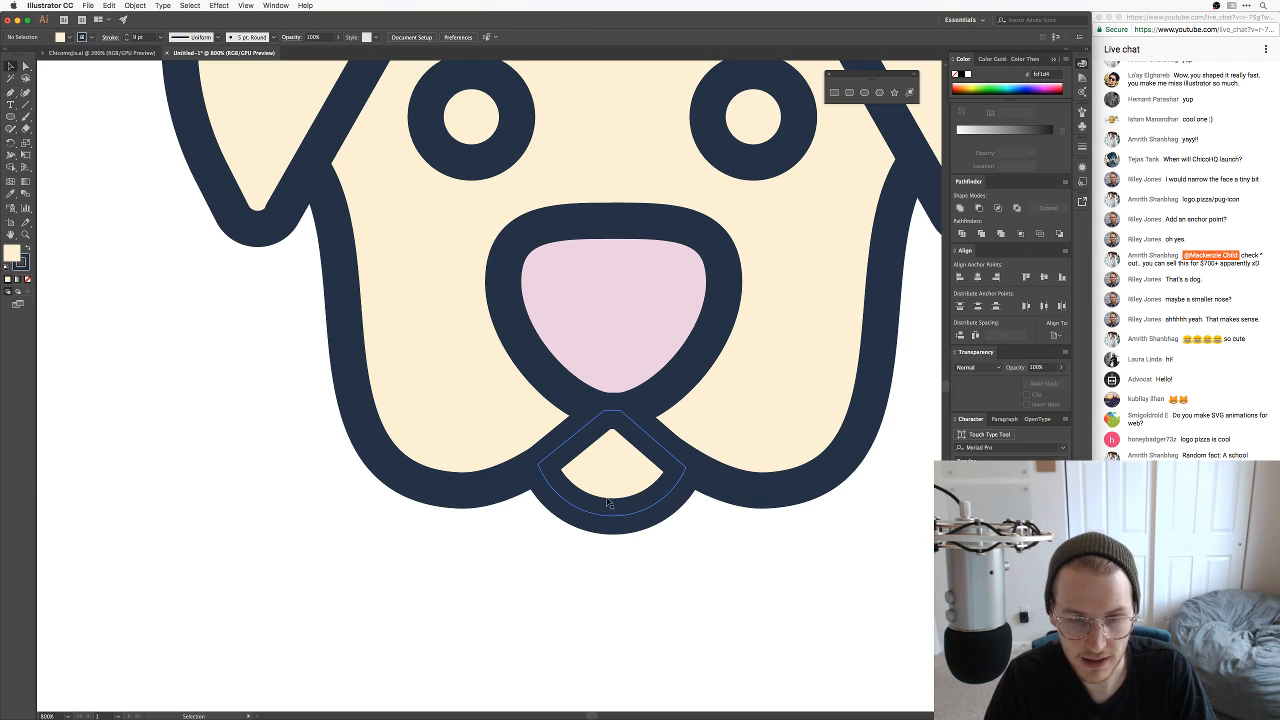
Step: Delete the leftover duplicate of the ears-and-forehead outline above the coloured dog head
{"action": "key", "text": "a"}
{"action": "left_click", "coordinate": [608, 493]}
{"action": "key", "text": "super+minus"}
{"action": "key", "text": "super+minus"}
{"action": "key", "text": "super+minus"}
{"action": "key", "text": "super+minus"}
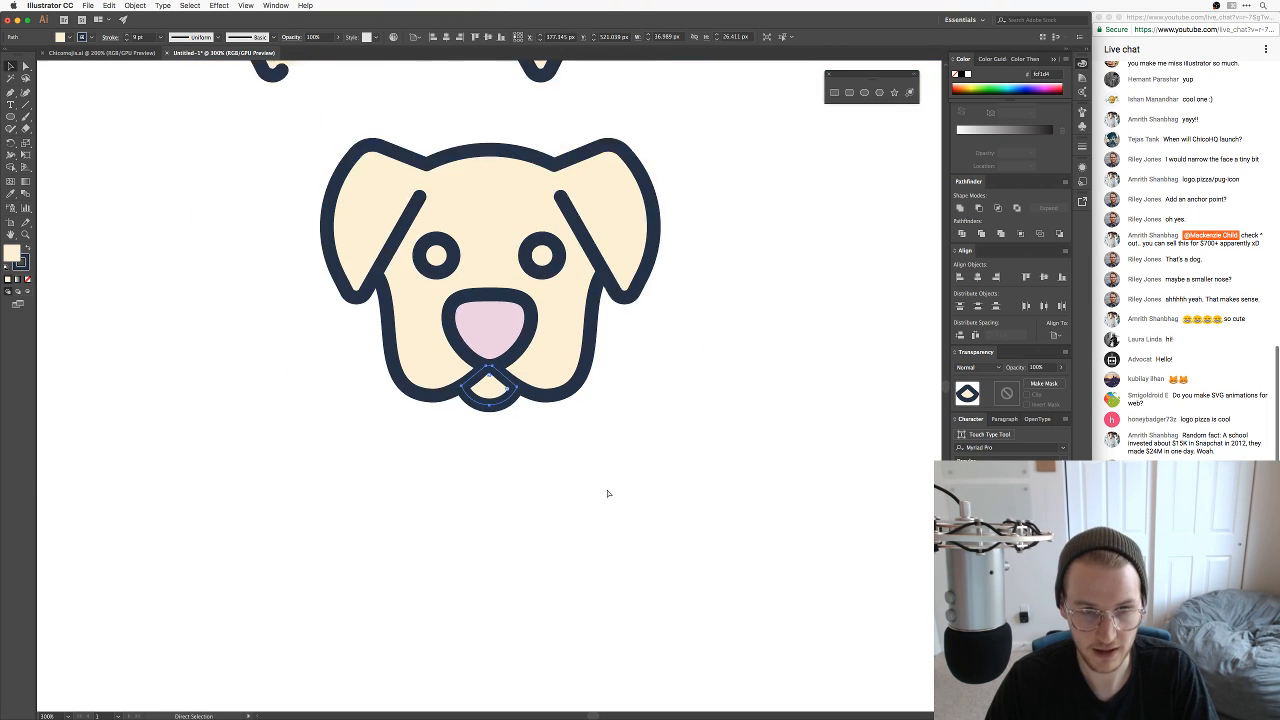
{"action": "left_click", "coordinate": [607, 495]}
{"action": "left_click_drag", "start_coordinate": [577, 357], "coordinate": [680, 482]}
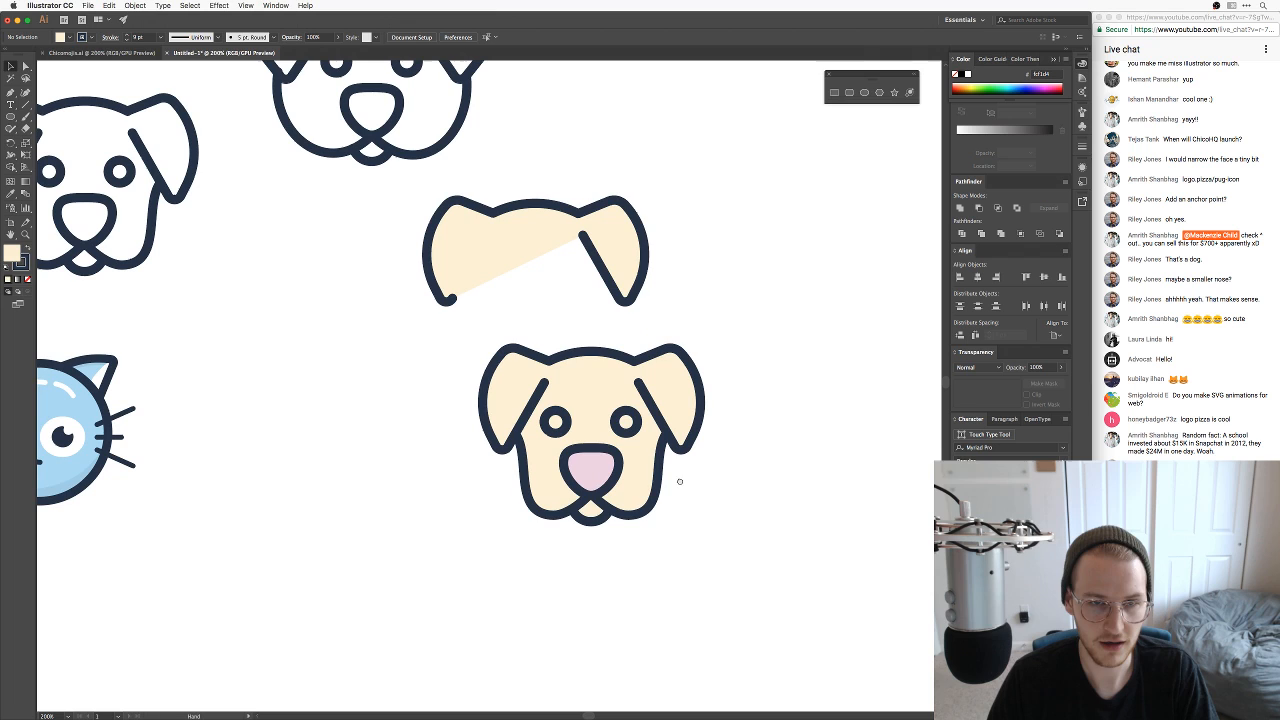
{"action": "left_click", "coordinate": [629, 266]}
{"action": "key", "text": "Delete"}
Step: Try the paler off-white fill efeadf on the dog's head shape
{"action": "scroll", "coordinate": [781, 481], "scroll_direction": "down", "scroll_amount": 2}
{"action": "scroll", "coordinate": [781, 481], "scroll_direction": "left", "scroll_amount": 2}
{"action": "scroll", "coordinate": [781, 481], "scroll_direction": "down", "scroll_amount": 2}
{"action": "scroll", "coordinate": [781, 481], "scroll_direction": "right", "scroll_amount": 2}
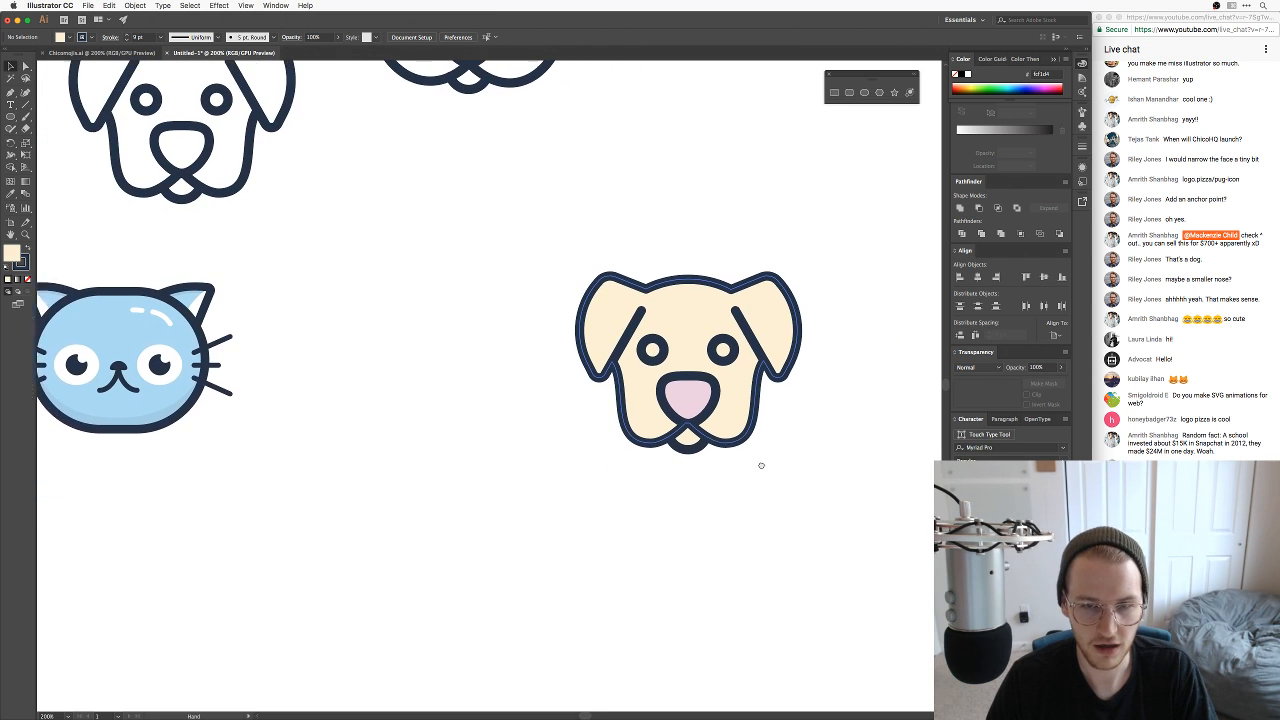
{"action": "scroll", "coordinate": [704, 473], "scroll_direction": "up", "scroll_amount": 2}
{"action": "scroll", "coordinate": [704, 473], "scroll_direction": "right", "scroll_amount": 2}
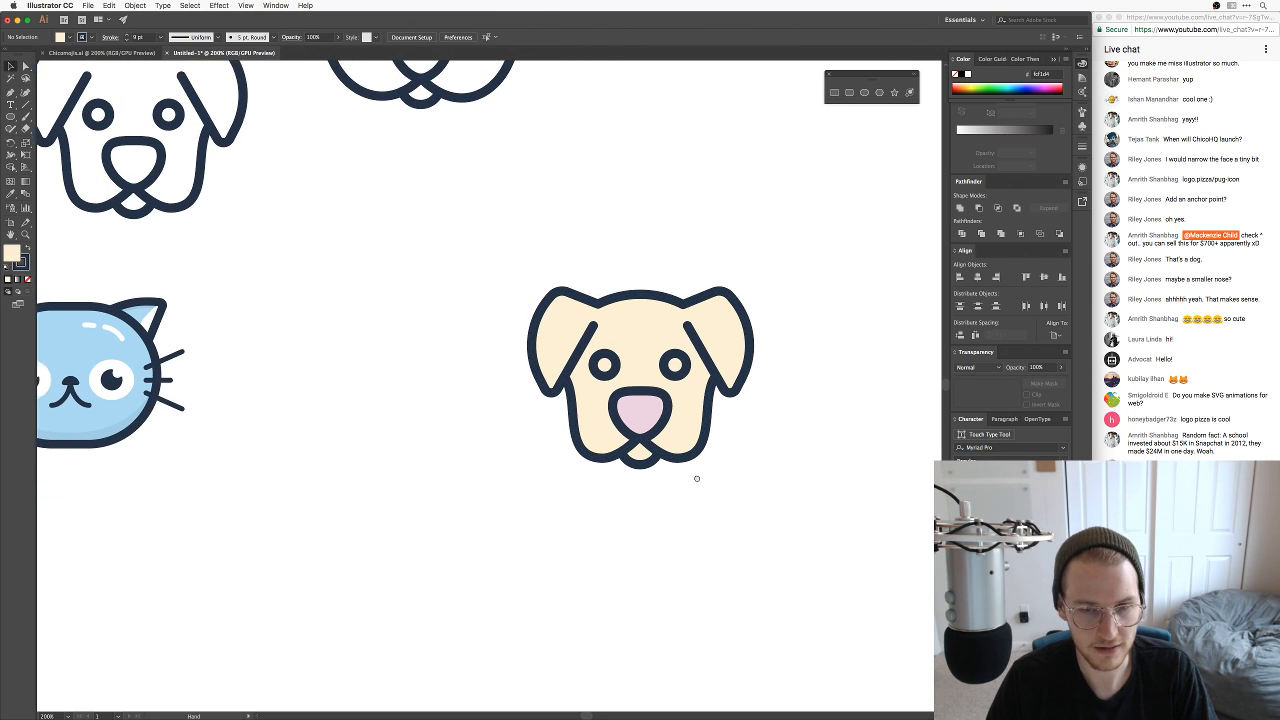
{"action": "left_click", "coordinate": [683, 357]}
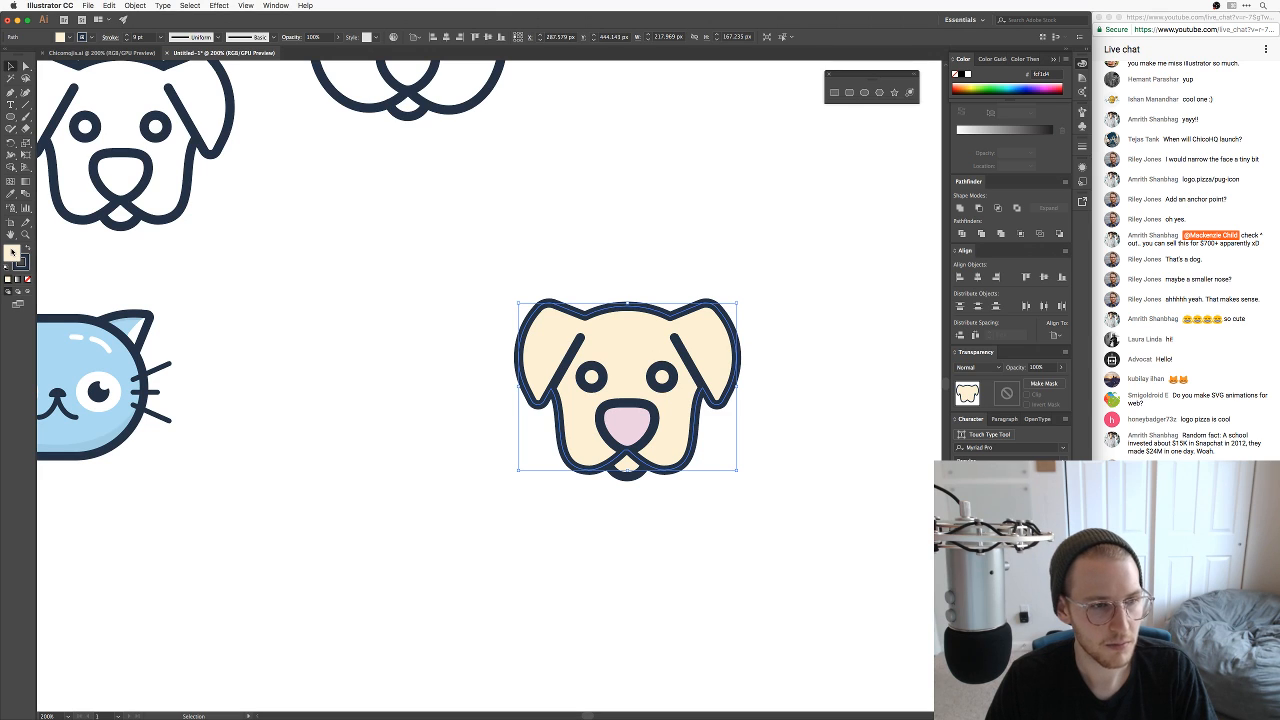
{"action": "double_click", "coordinate": [12, 253]}
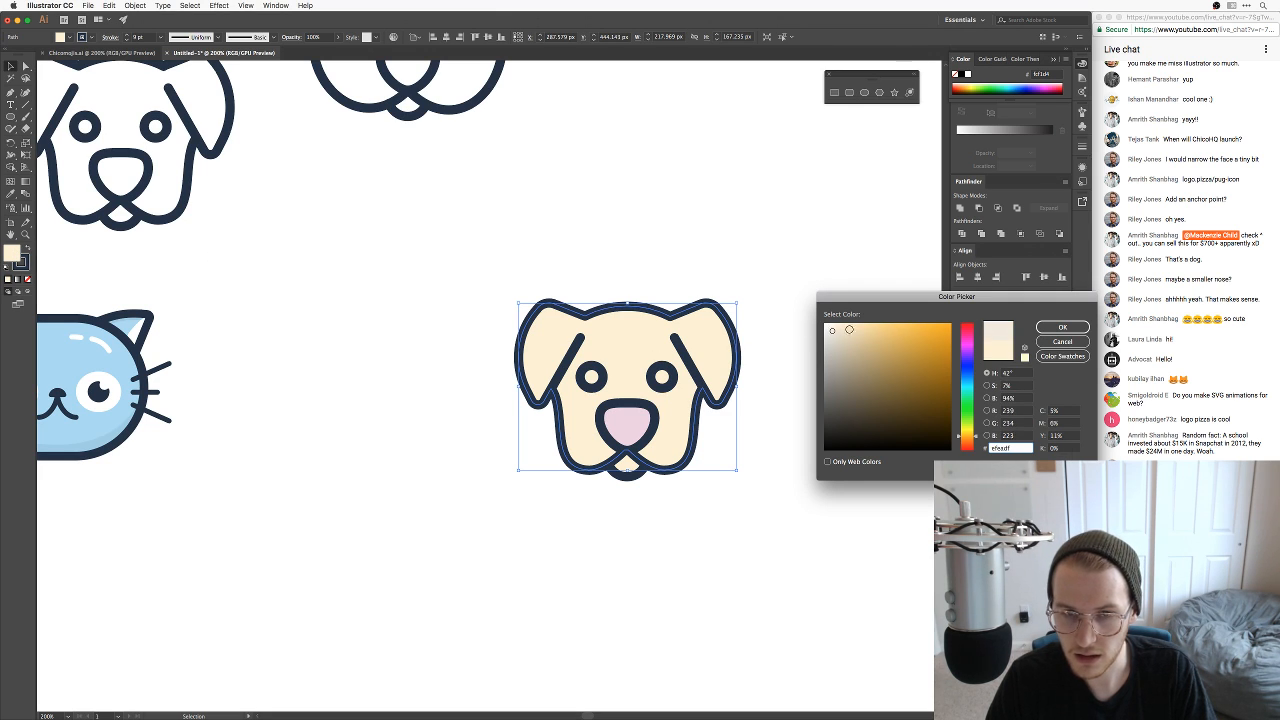
{"action": "left_click", "coordinate": [1062, 327]}
{"action": "left_click", "coordinate": [804, 253]}
{"action": "key", "text": "super+z"}
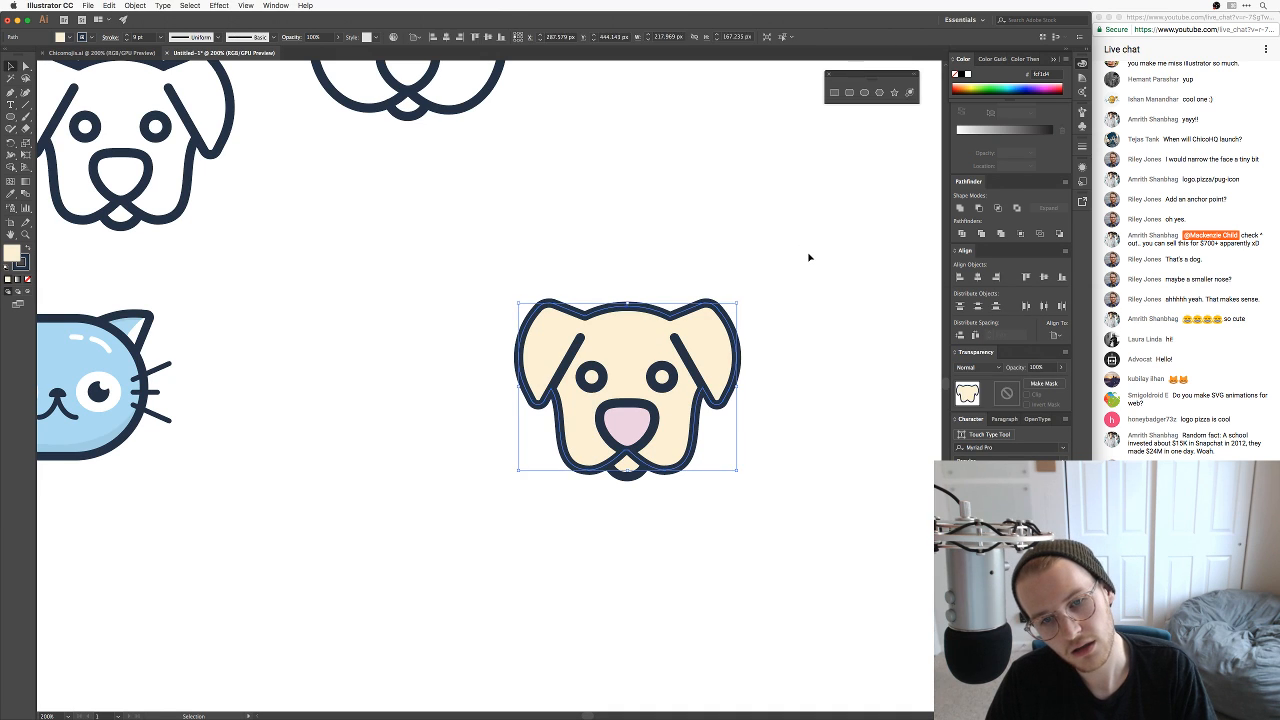
{"action": "left_click", "coordinate": [809, 257]}
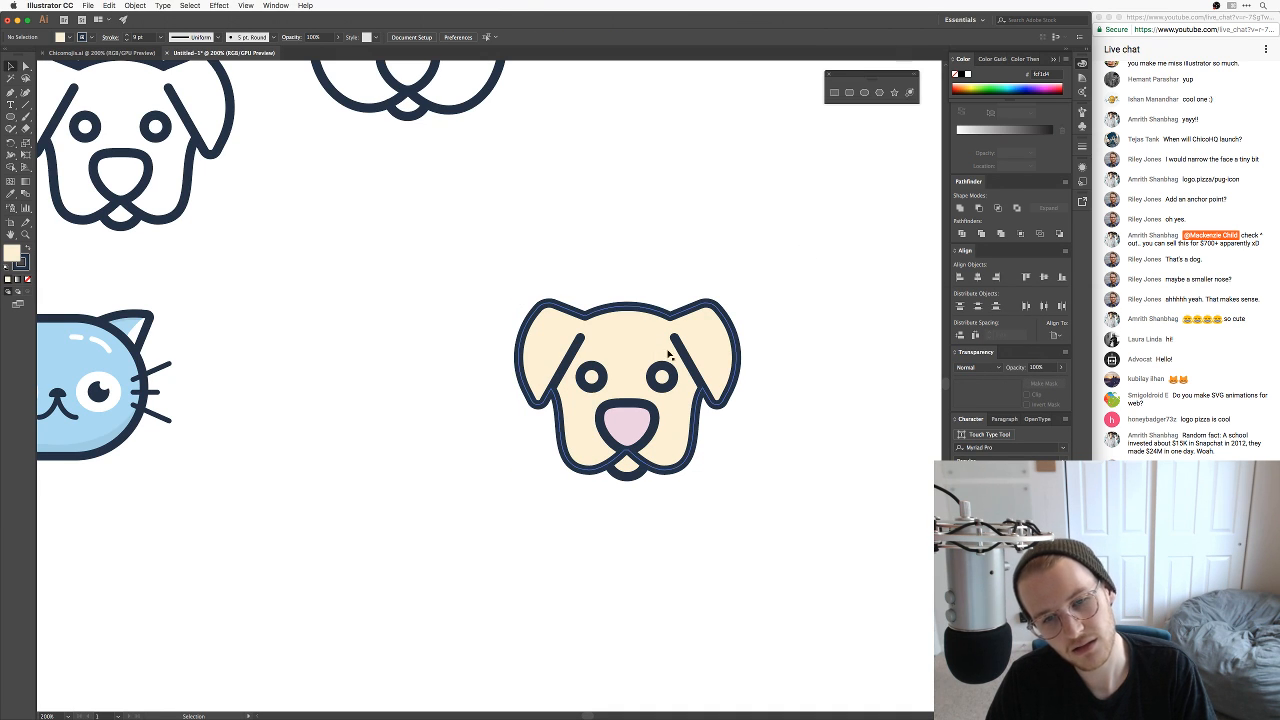
Step: Give both of the dog's eye circles the white, outline-free appearance sampled from the cat's eye
{"action": "scroll", "coordinate": [808, 397], "scroll_direction": "down", "scroll_amount": 1}
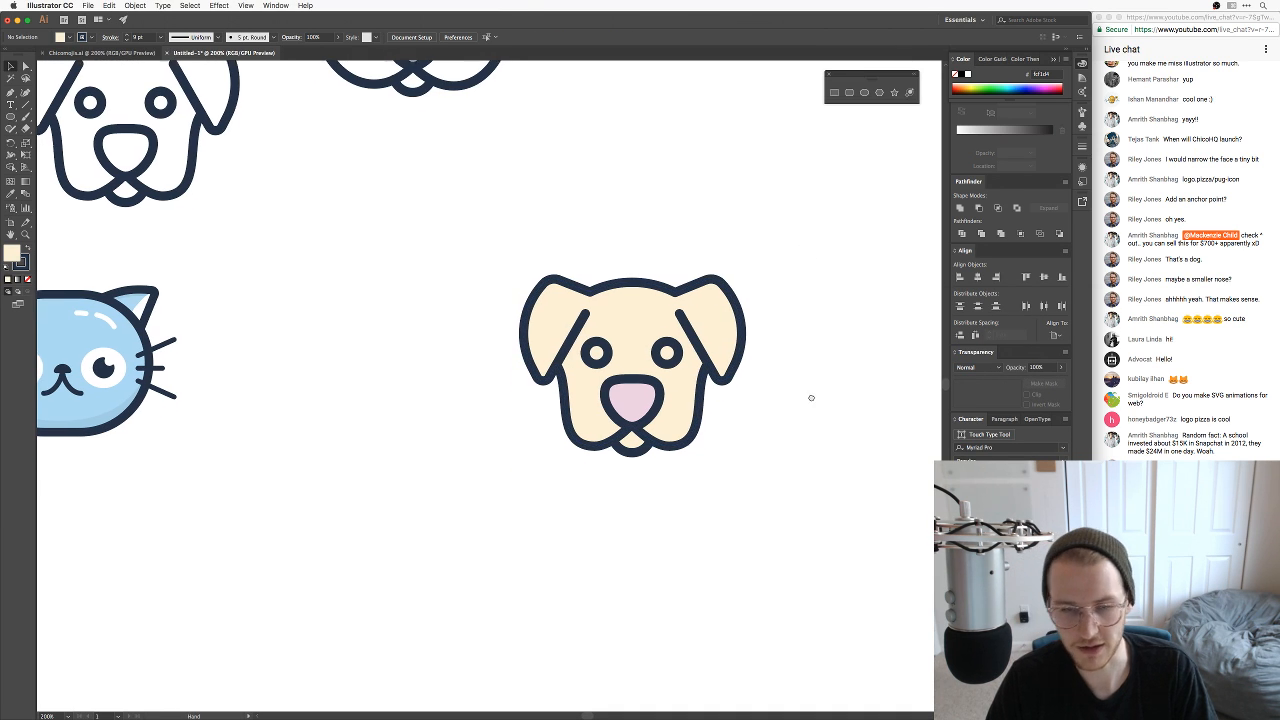
{"action": "left_click", "coordinate": [660, 356]}
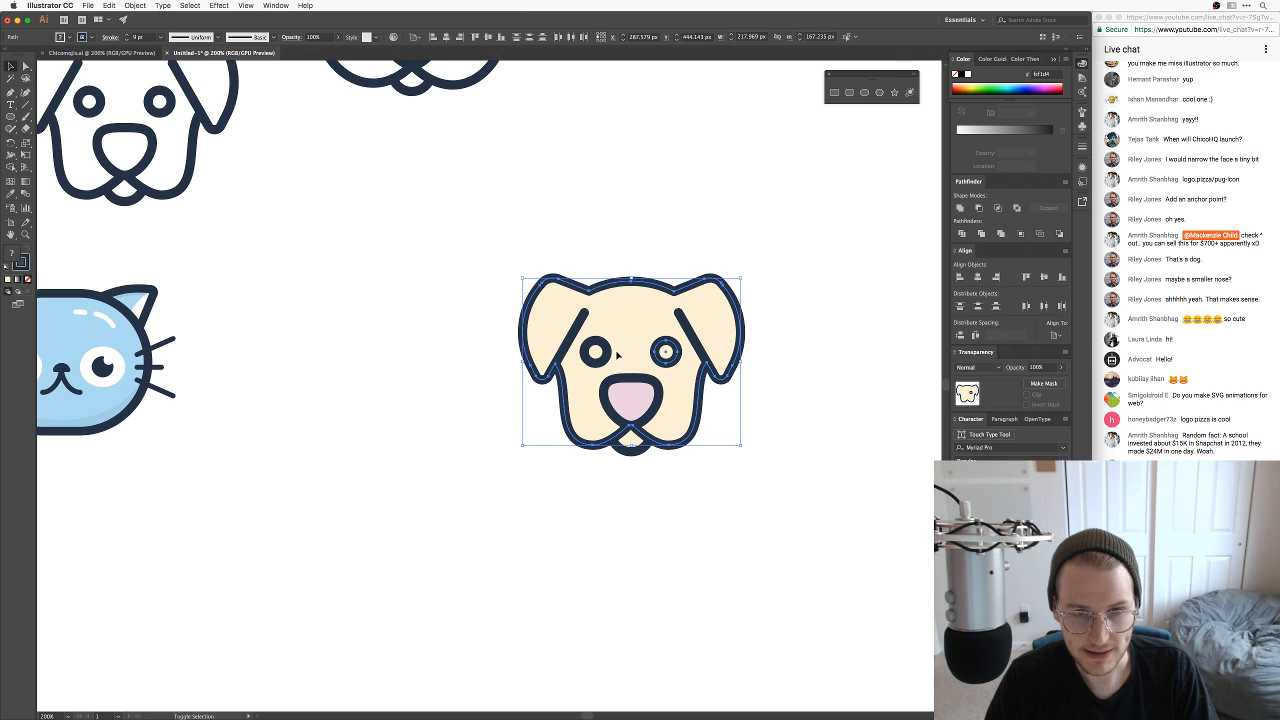
{"action": "left_click", "coordinate": [617, 356], "text": "shift"}
{"action": "left_click", "coordinate": [600, 355], "text": "shift"}
{"action": "key", "text": "i"}
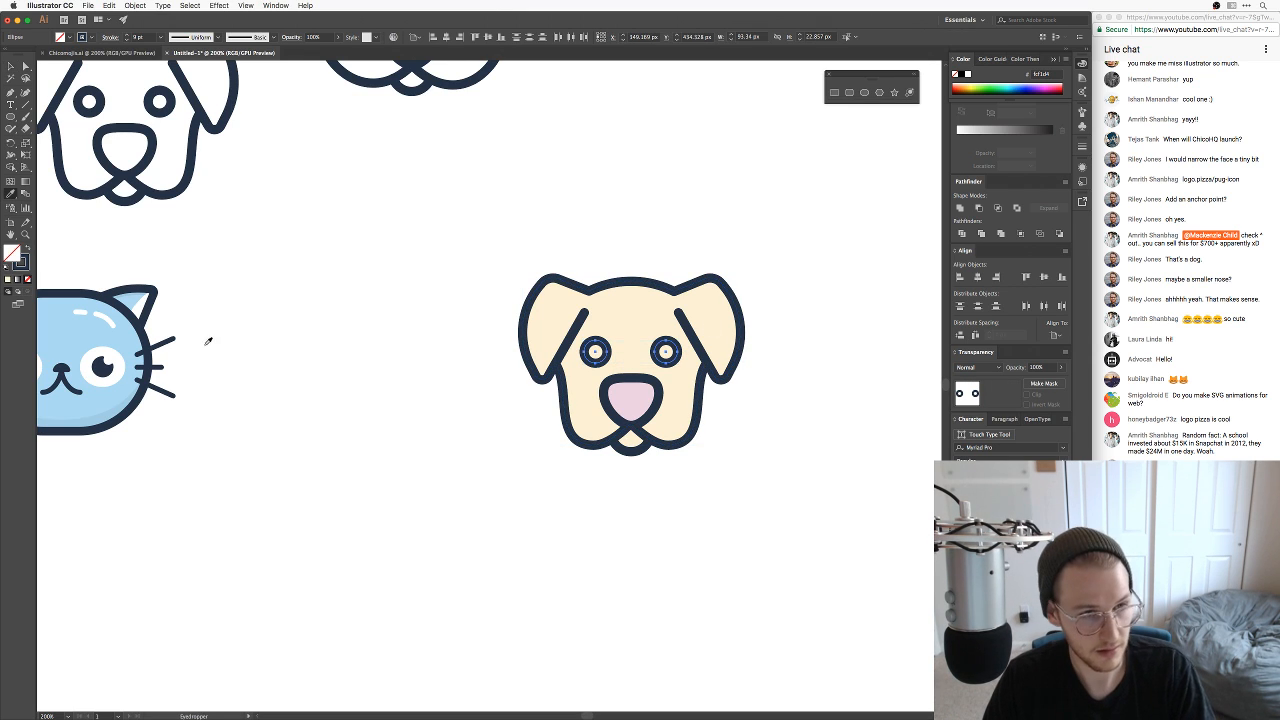
{"action": "left_click", "coordinate": [113, 350]}
{"action": "key", "text": "v"}
{"action": "left_click", "coordinate": [320, 286]}
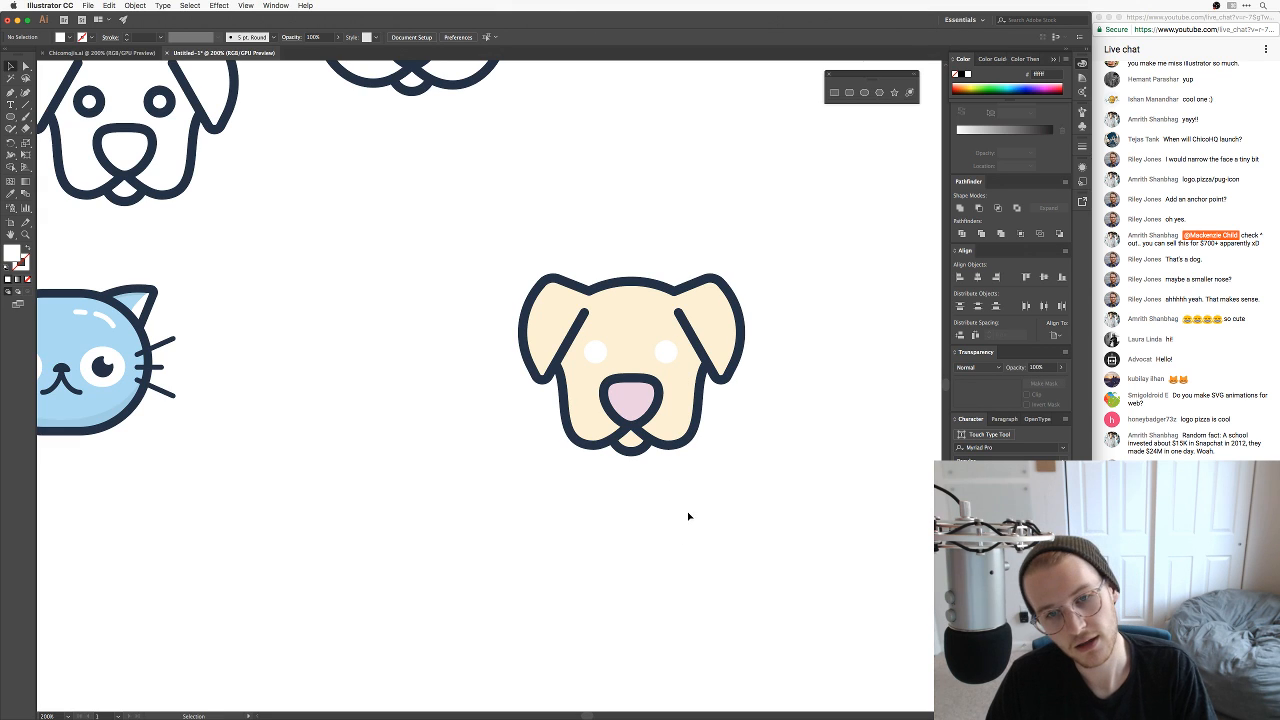
{"action": "scroll", "coordinate": [645, 400], "scroll_direction": "up", "scroll_amount": 5}
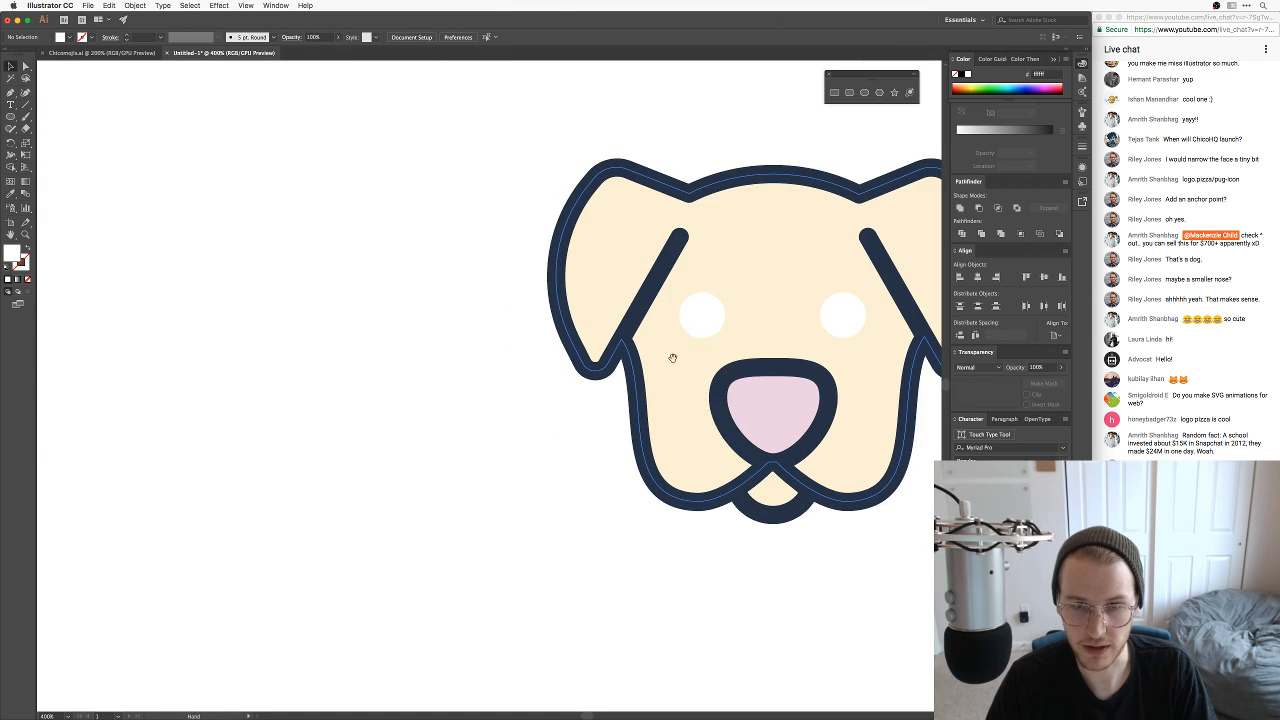
Step: Undo the white, outline-free appearance on both of the dog's eye circles, restoring their navy outlines
{"action": "left_click", "coordinate": [590, 375]}
{"action": "left_click_drag", "start_coordinate": [608, 350], "coordinate": [627, 340]}
{"action": "left_click", "coordinate": [421, 491]}
{"action": "key", "text": "super+z"}
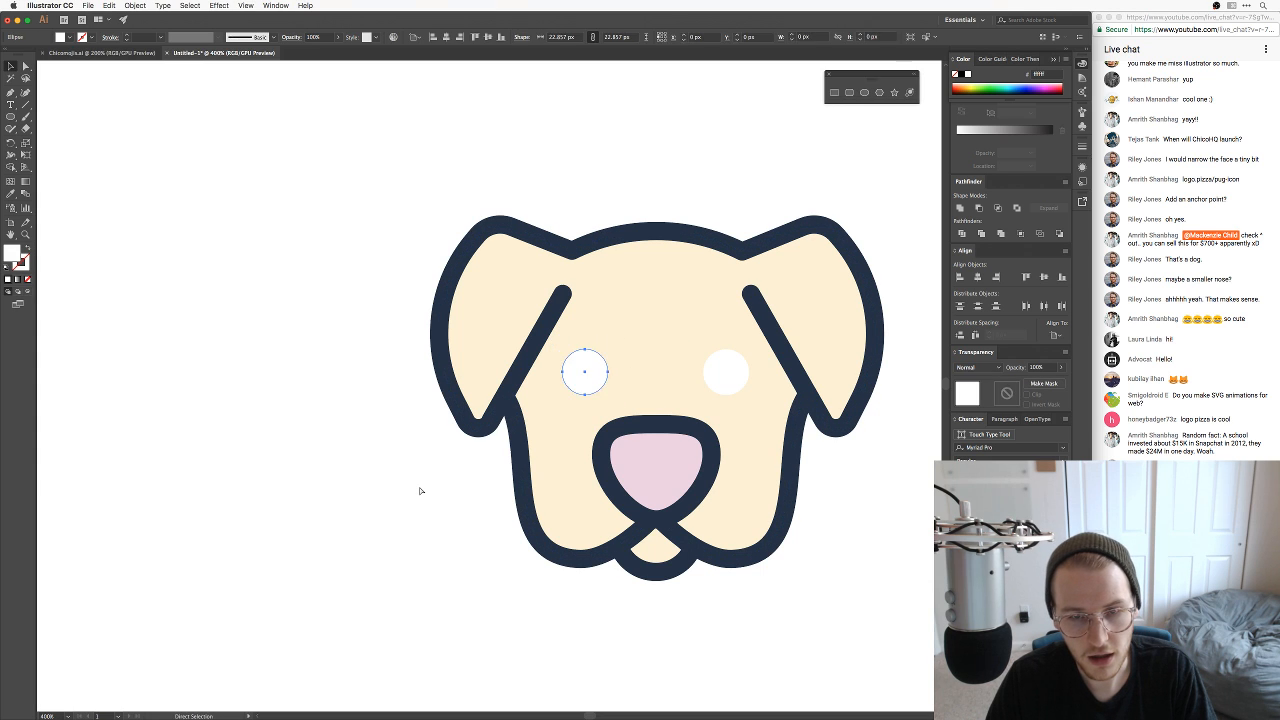
{"action": "key", "text": "super+z"}
{"action": "left_click", "coordinate": [421, 491]}
{"action": "key", "text": "super+minus"}
{"action": "key", "text": "super+minus"}
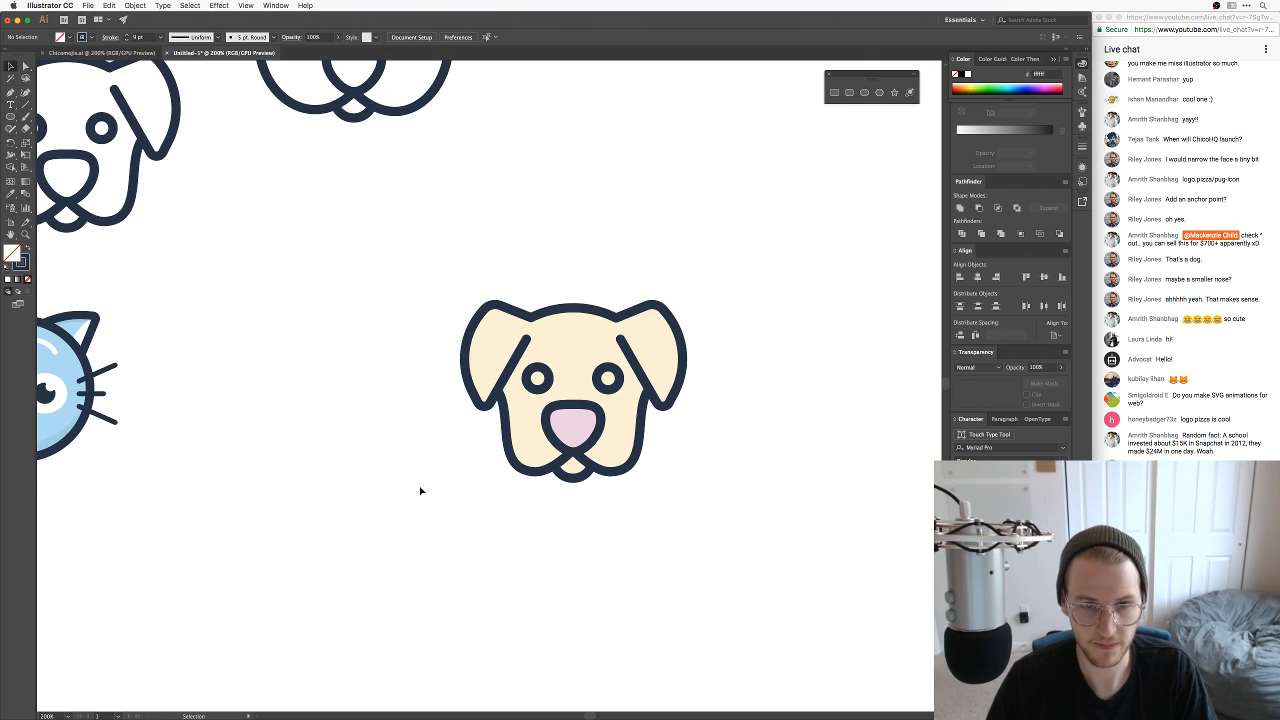
Step: Duplicate the whole coloured dog head and place the copy beside the original, on the side away from the cat
{"action": "left_click_drag", "start_coordinate": [462, 455], "coordinate": [335, 503]}
{"action": "left_click_drag", "start_coordinate": [289, 293], "coordinate": [640, 531]}
{"action": "left_click_drag", "start_coordinate": [478, 495], "coordinate": [750, 502]}
{"action": "scroll", "coordinate": [797, 511], "scroll_direction": "right", "scroll_amount": 3}
{"action": "key", "text": "a"}
{"action": "key", "text": "super+plus"}
{"action": "key", "text": "super+plus"}
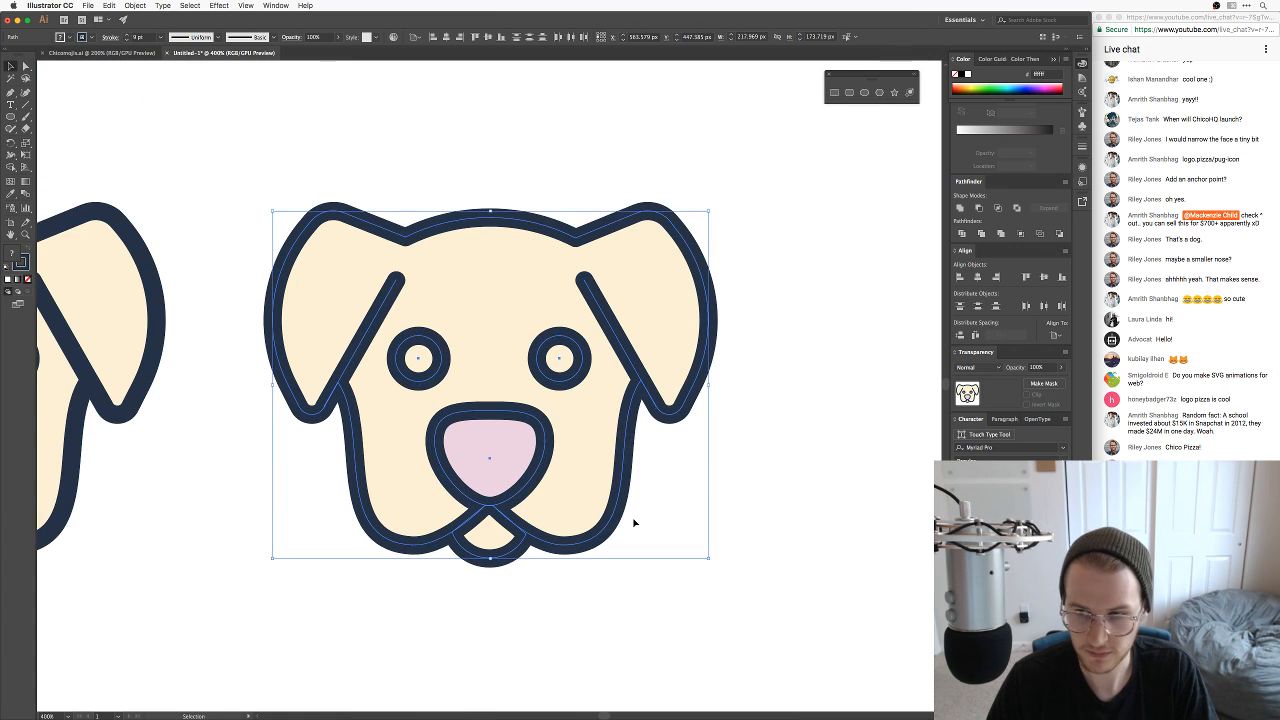
{"action": "left_click", "coordinate": [759, 503]}
{"action": "left_click_drag", "start_coordinate": [689, 501], "coordinate": [715, 502]}
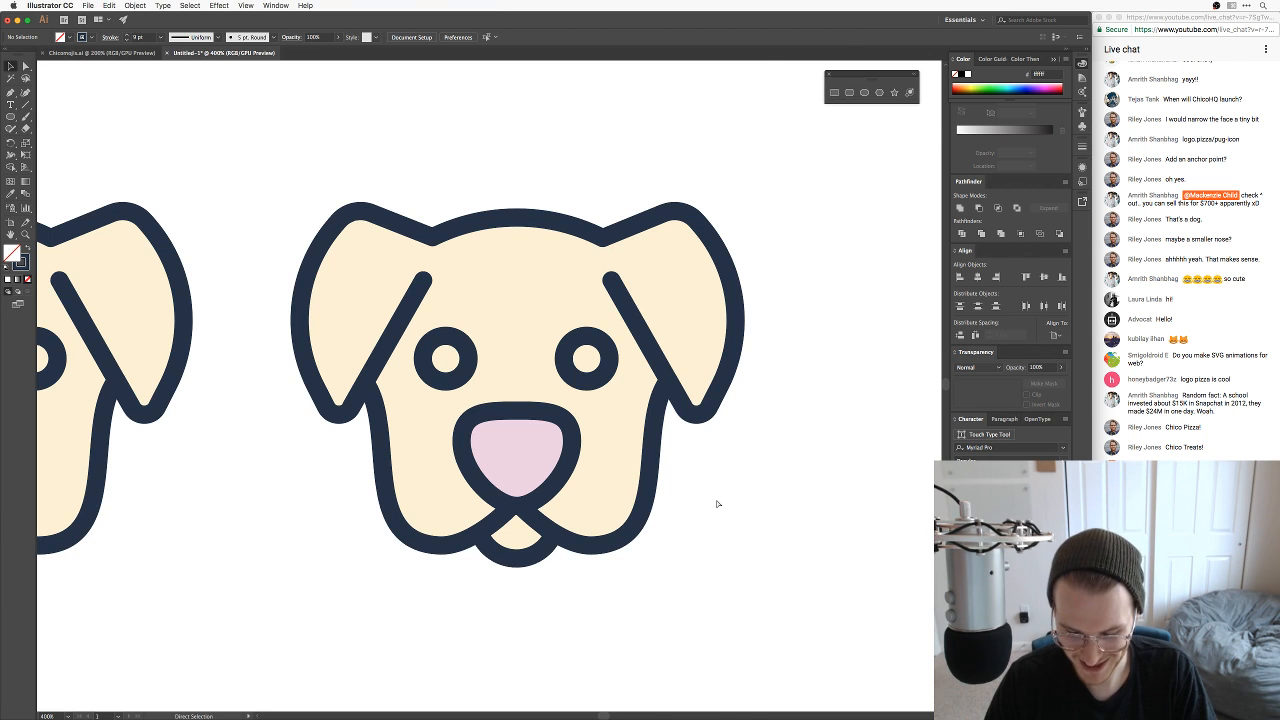
Step: Give both eye circles on the duplicated dog head a white fill without outline by sampling the white artboard background
{"action": "key", "text": "v"}
{"action": "key", "text": "super+plus"}
{"action": "key", "text": "super+plus"}
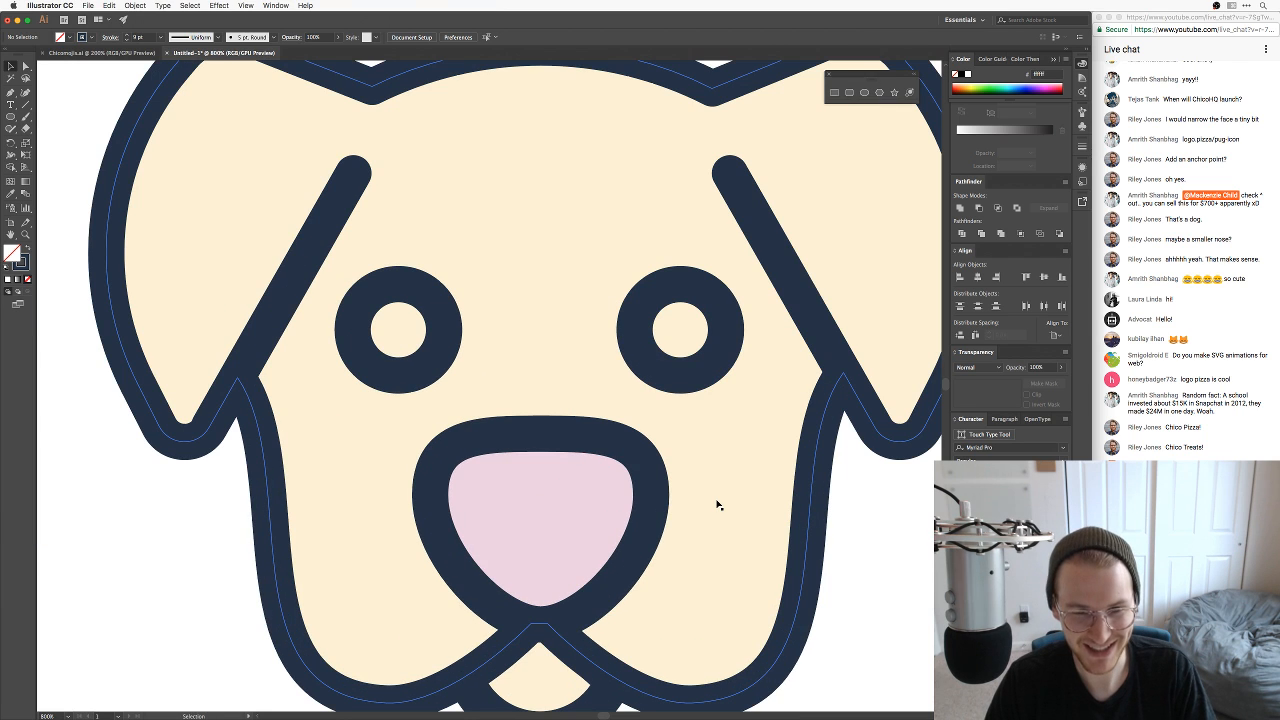
{"action": "left_click", "coordinate": [721, 305]}
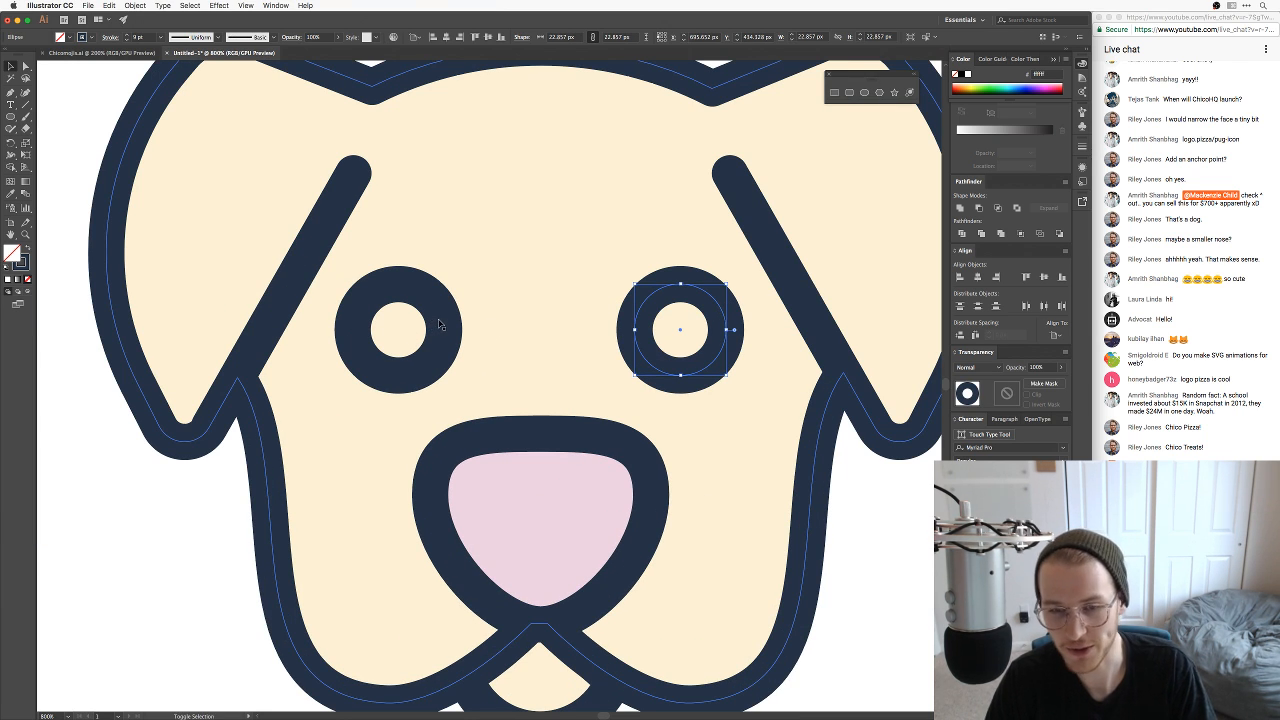
{"action": "left_click", "coordinate": [716, 365]}
{"action": "left_click", "coordinate": [681, 370]}
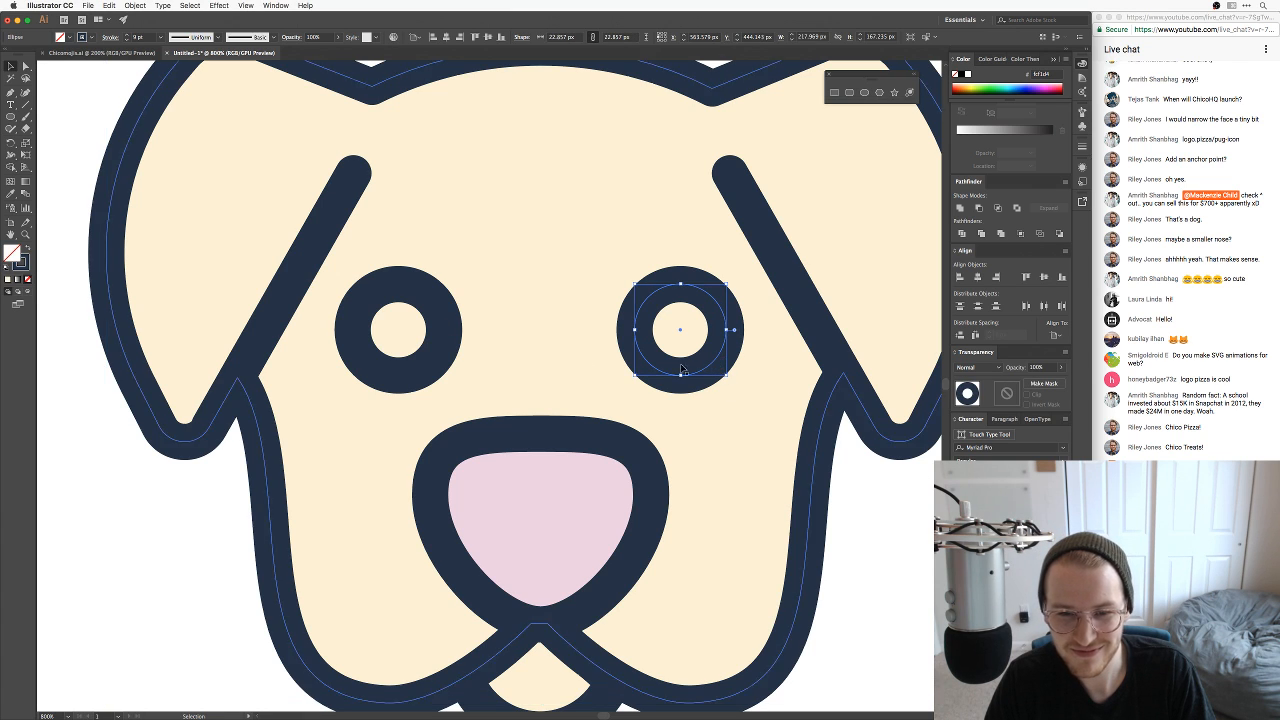
{"action": "left_click", "coordinate": [440, 347], "text": "shift"}
{"action": "key", "text": "i"}
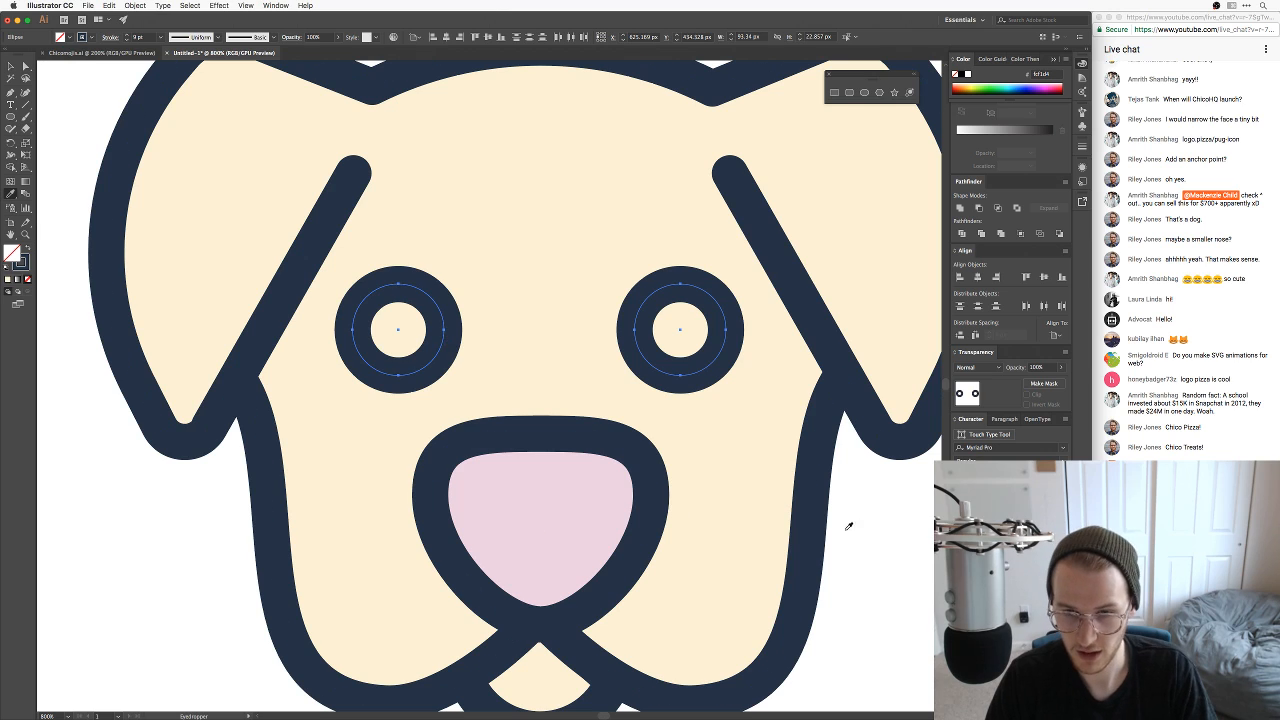
{"action": "left_click", "coordinate": [849, 526]}
{"action": "key", "text": "v"}
{"action": "left_click", "coordinate": [866, 523]}
Step: Build the copy's left eye from a white circle about 37 px wide and a centred 18 px pupil filled with the outline's navy 263346
{"action": "left_click", "coordinate": [429, 326]}
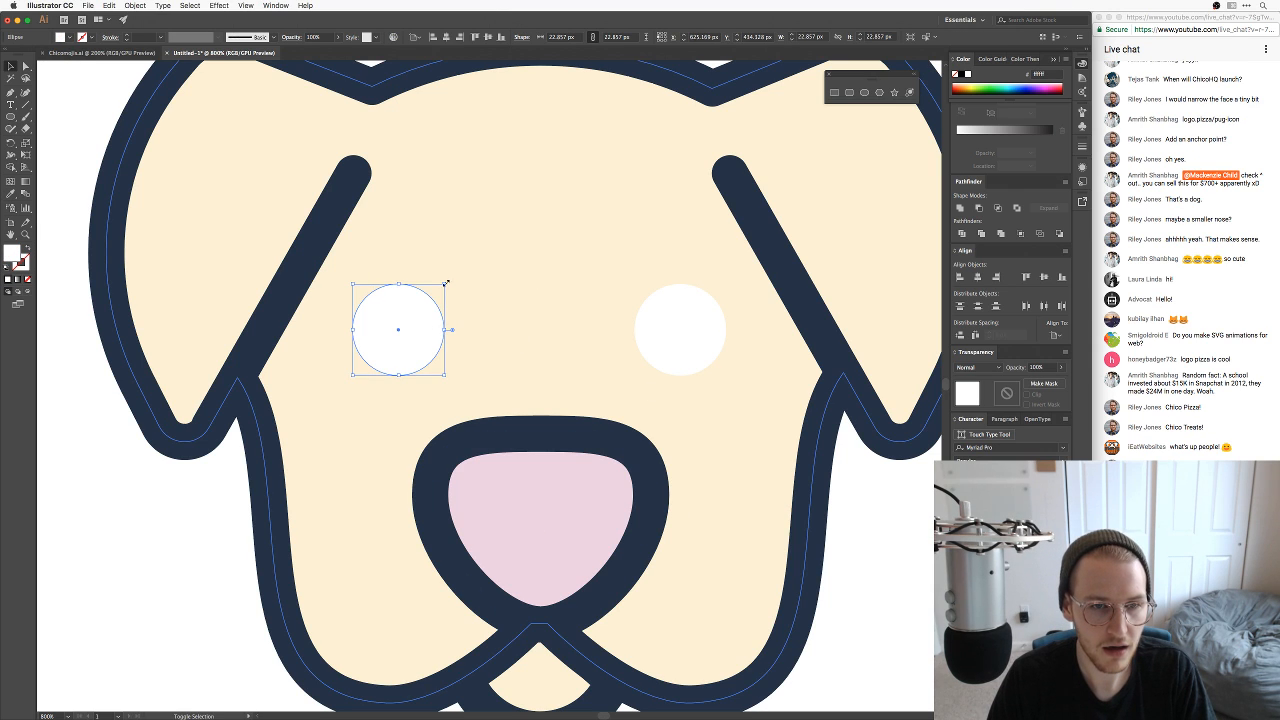
{"action": "mouse_move", "coordinate": [446, 284]}
{"action": "left_mouse_down"}
{"action": "mouse_move", "coordinate": [475, 255]}
{"action": "mouse_move", "coordinate": [435, 293]}
{"action": "left_mouse_up"}
{"action": "key", "text": "ctrl+alt+super+p"}
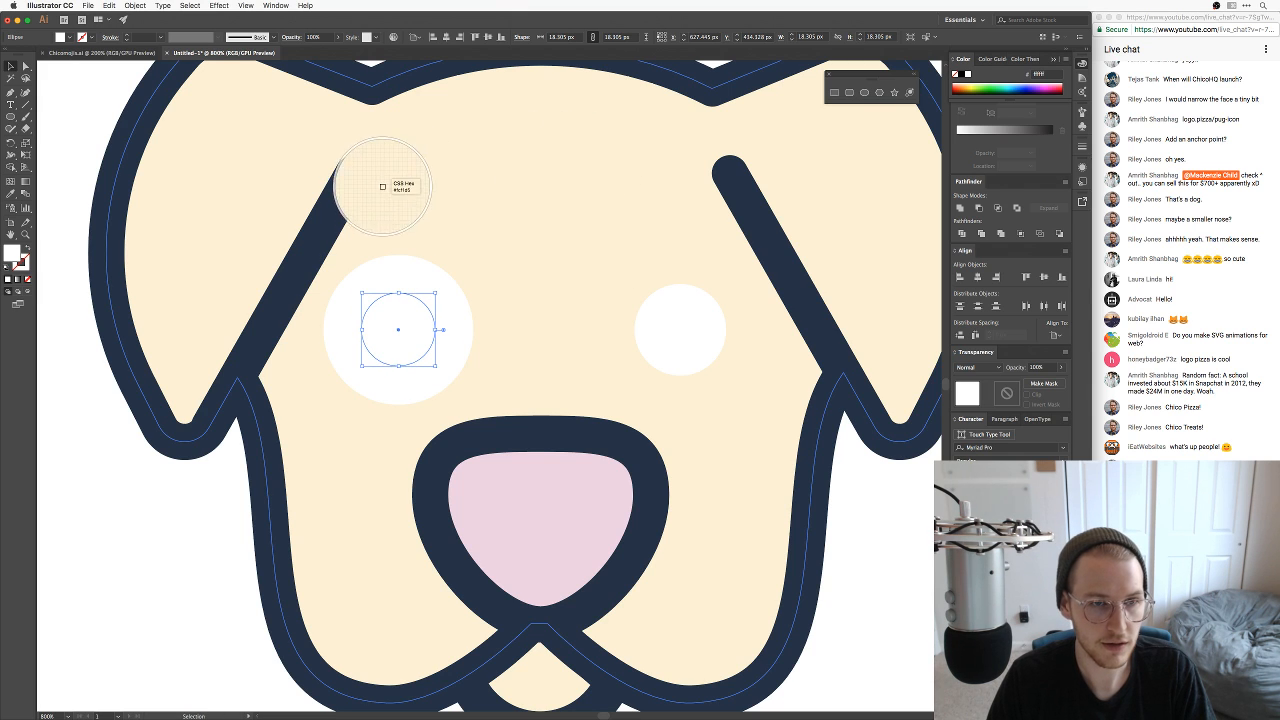
{"action": "left_click", "coordinate": [364, 189]}
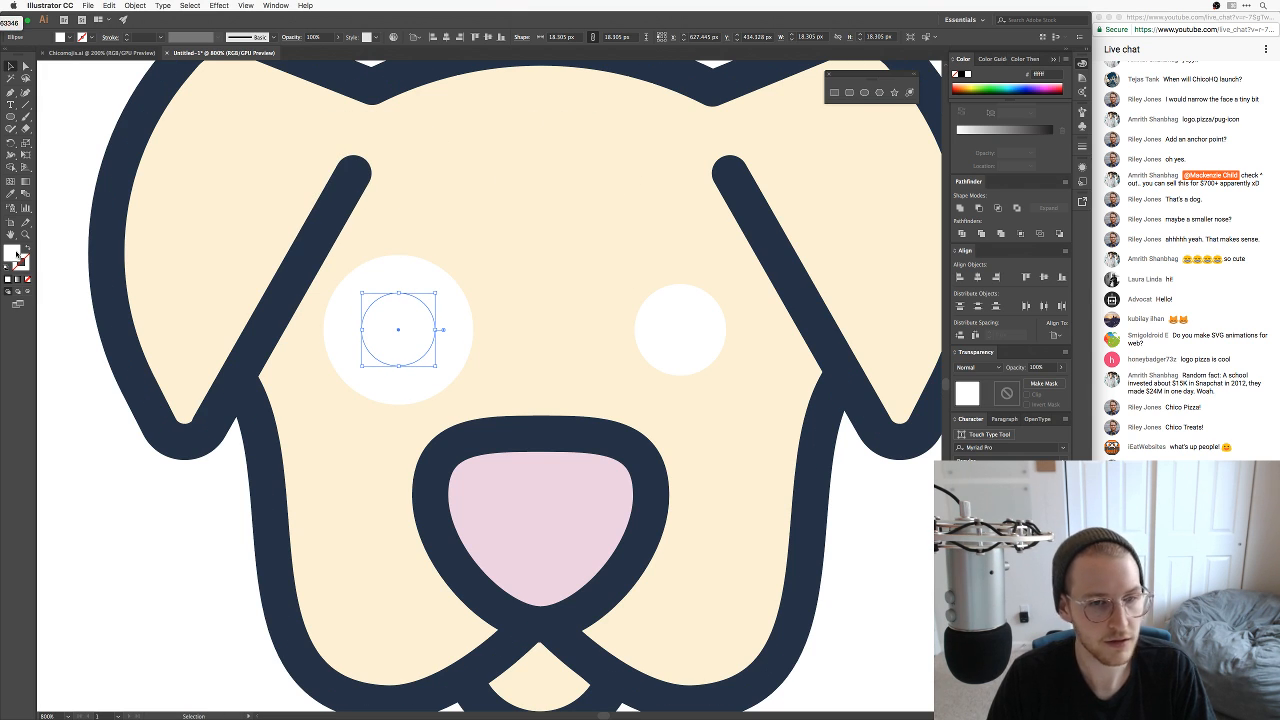
{"action": "double_click", "coordinate": [13, 254]}
{"action": "type", "text": "263346"}
{"action": "left_click", "coordinate": [1052, 330]}
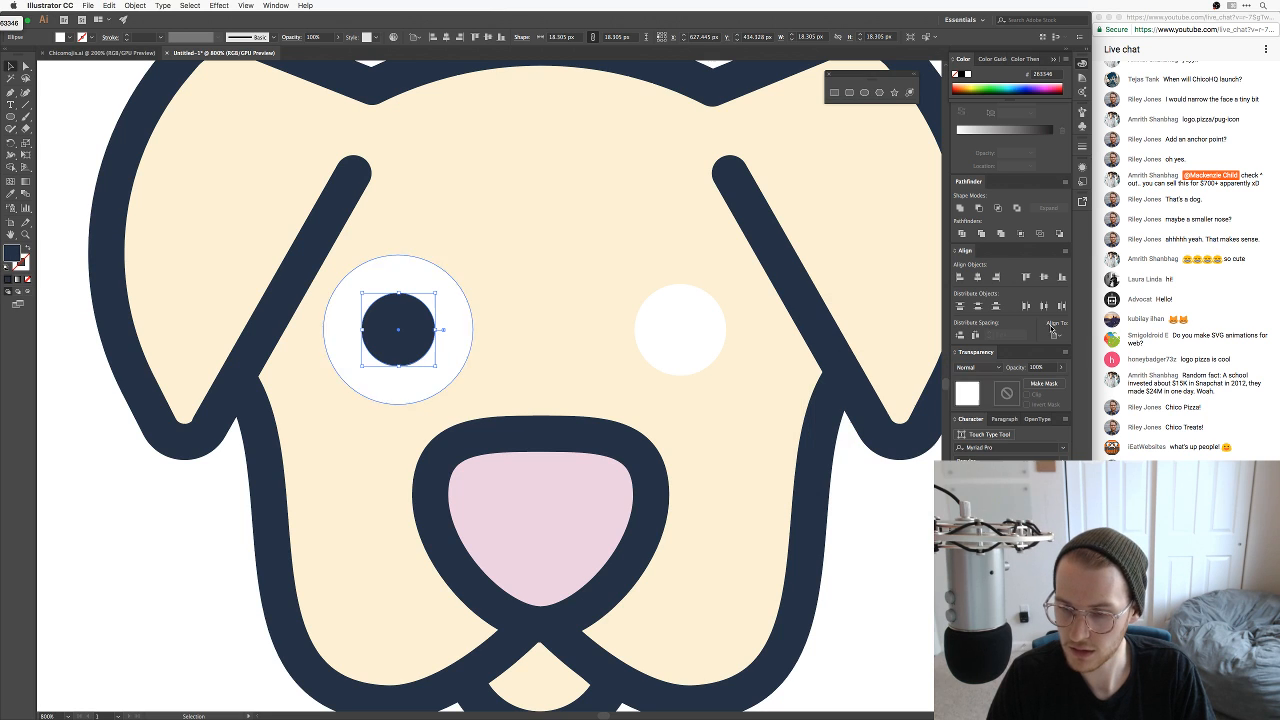
{"action": "left_click", "coordinate": [769, 459]}
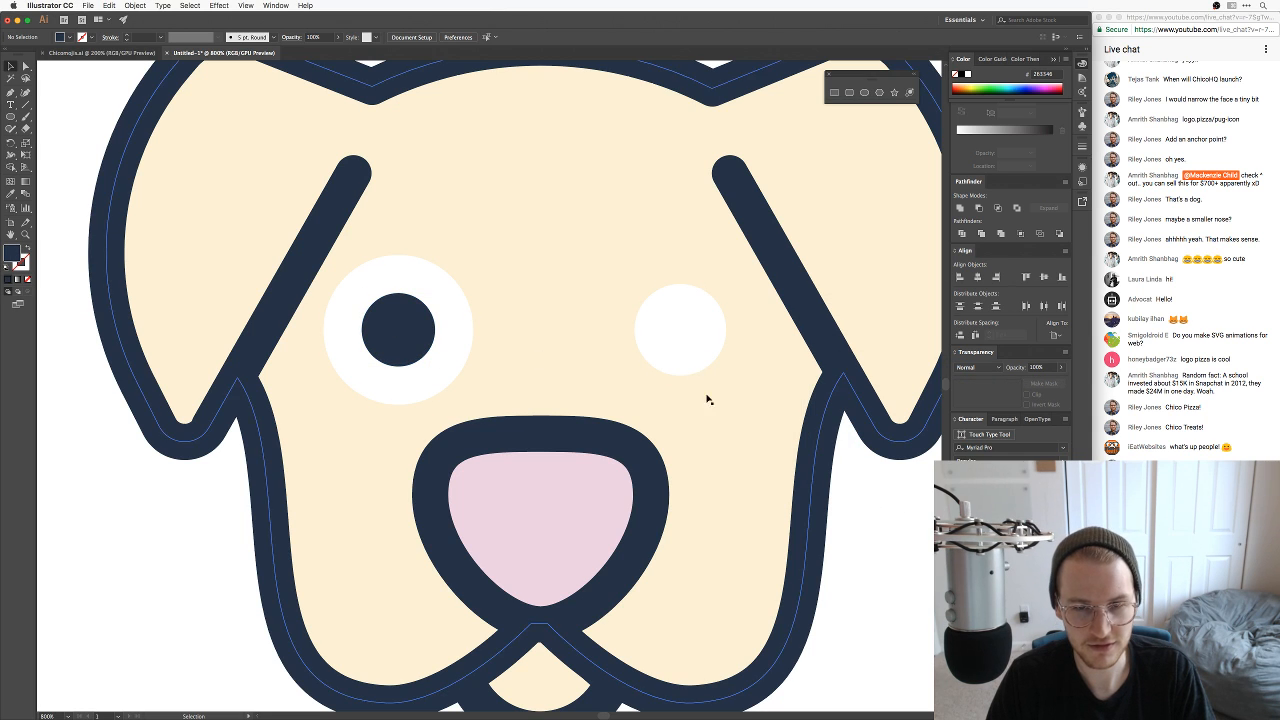
{"action": "left_click", "coordinate": [418, 326]}
{"action": "left_click", "coordinate": [862, 521]}
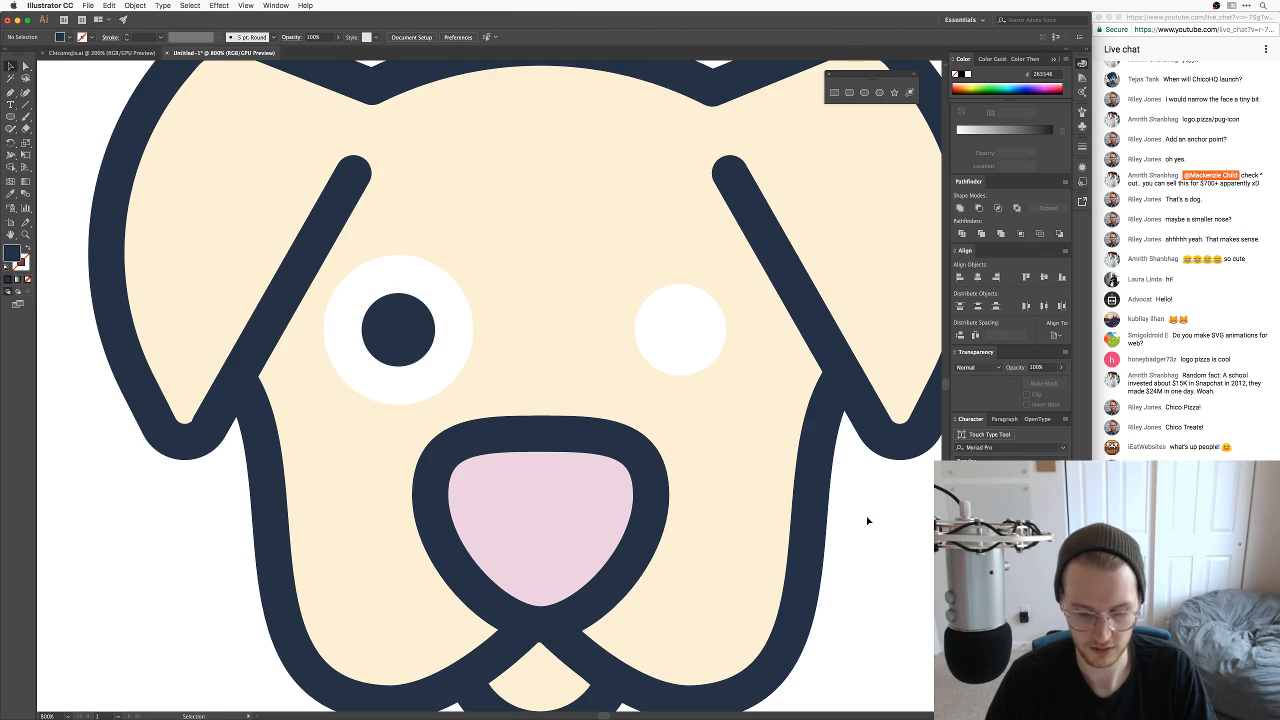
Step: Duplicate the finished left eye, white circle and pupil together, onto the right eye's position at the same height
{"action": "key", "text": "super+minus"}
{"action": "key", "text": "super+minus"}
{"action": "key", "text": "super+minus"}
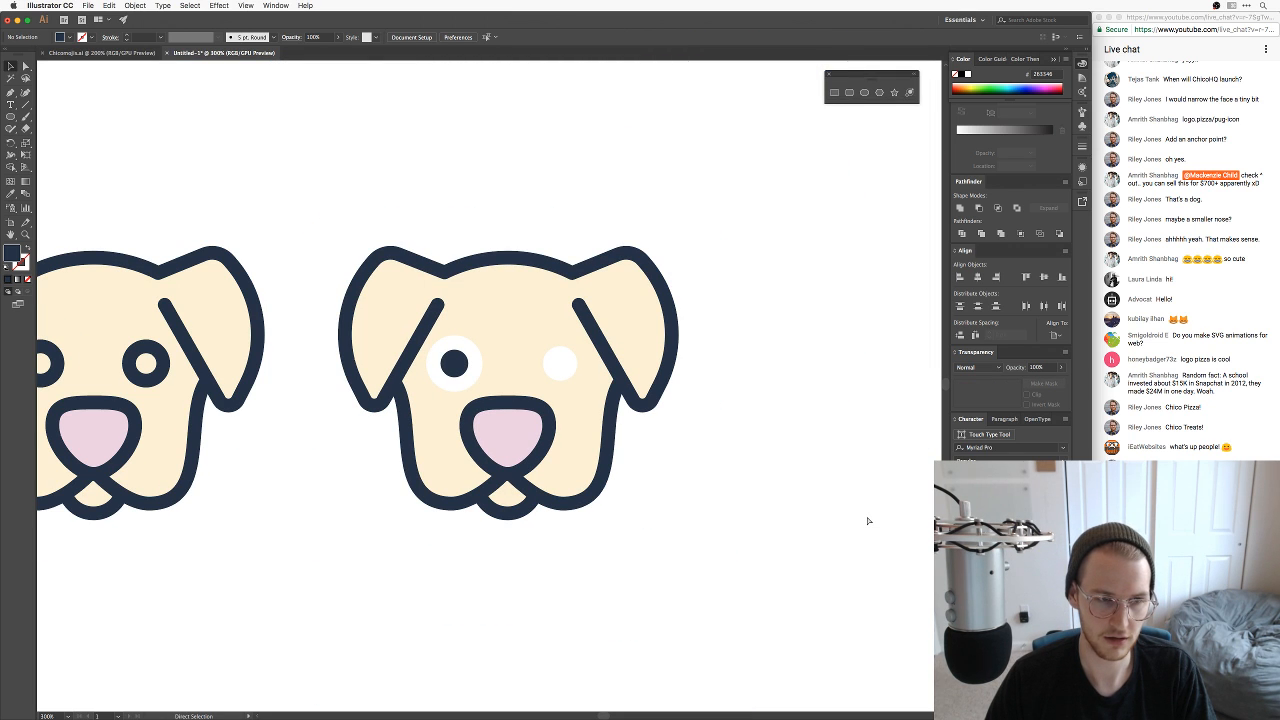
{"action": "key", "text": "super+plus"}
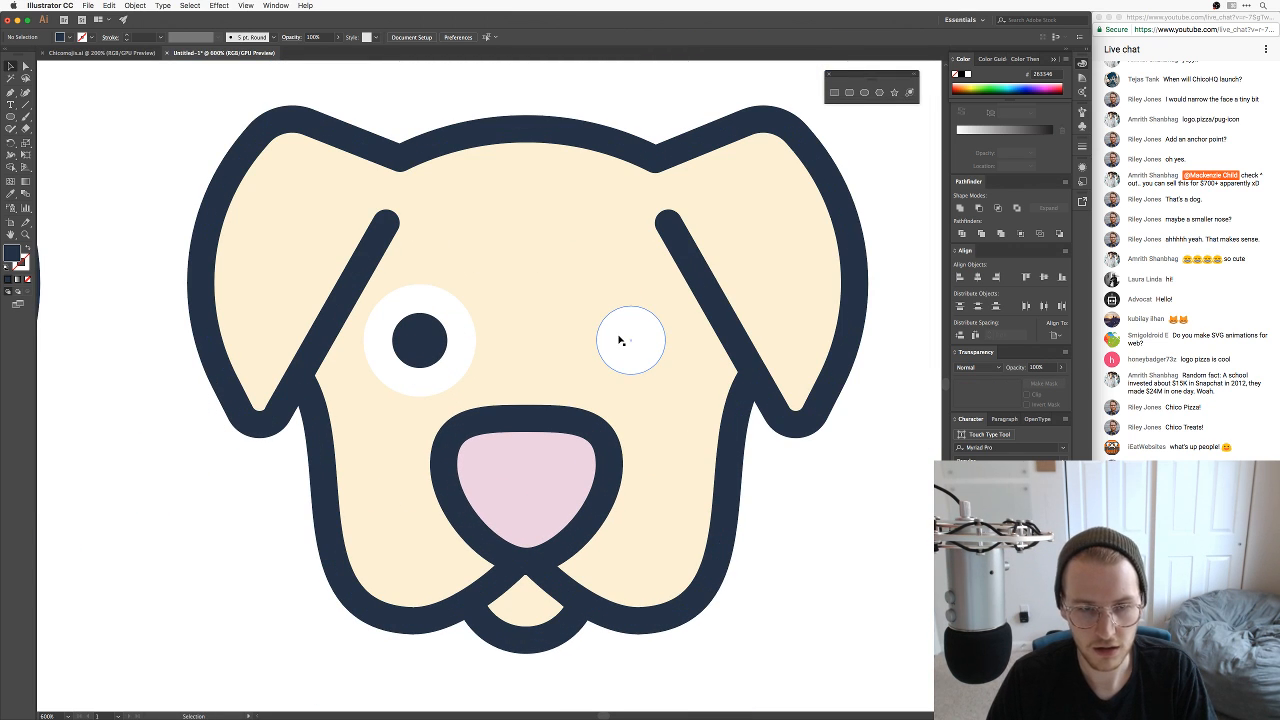
{"action": "left_click", "coordinate": [436, 352]}
{"action": "left_click", "coordinate": [461, 349], "text": "shift"}
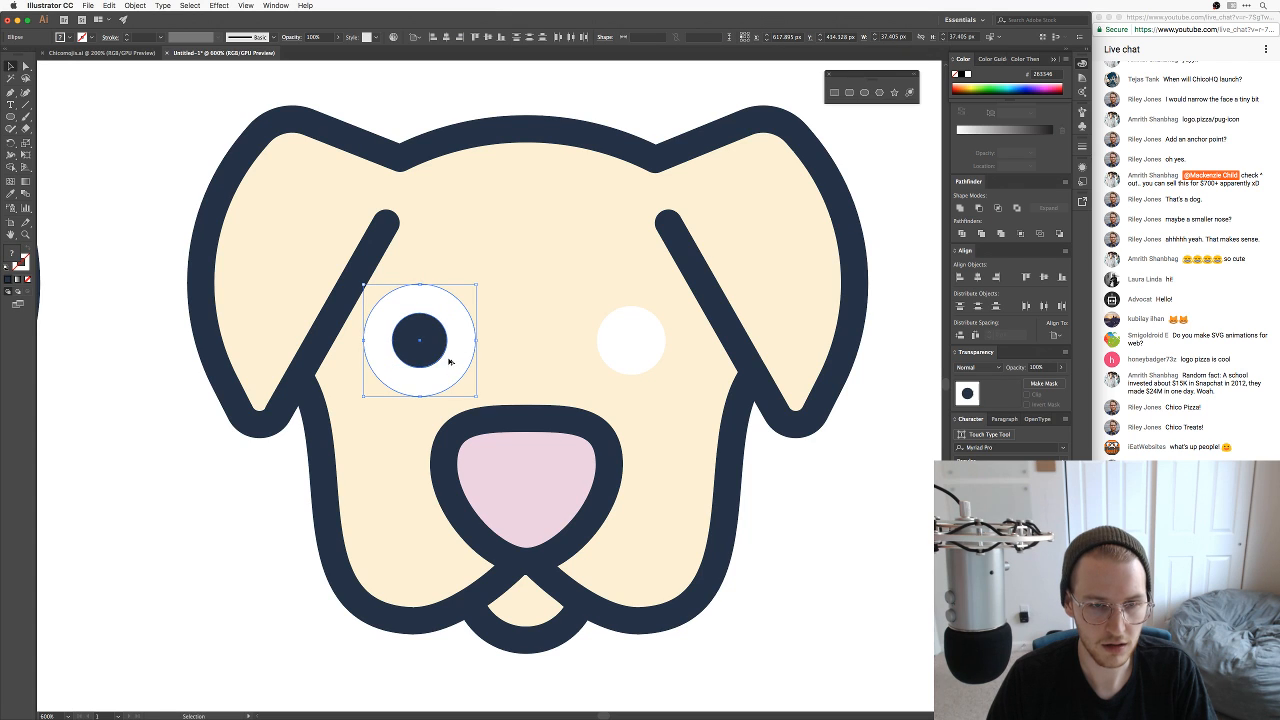
{"action": "left_click_drag", "start_coordinate": [449, 361], "coordinate": [660, 361]}
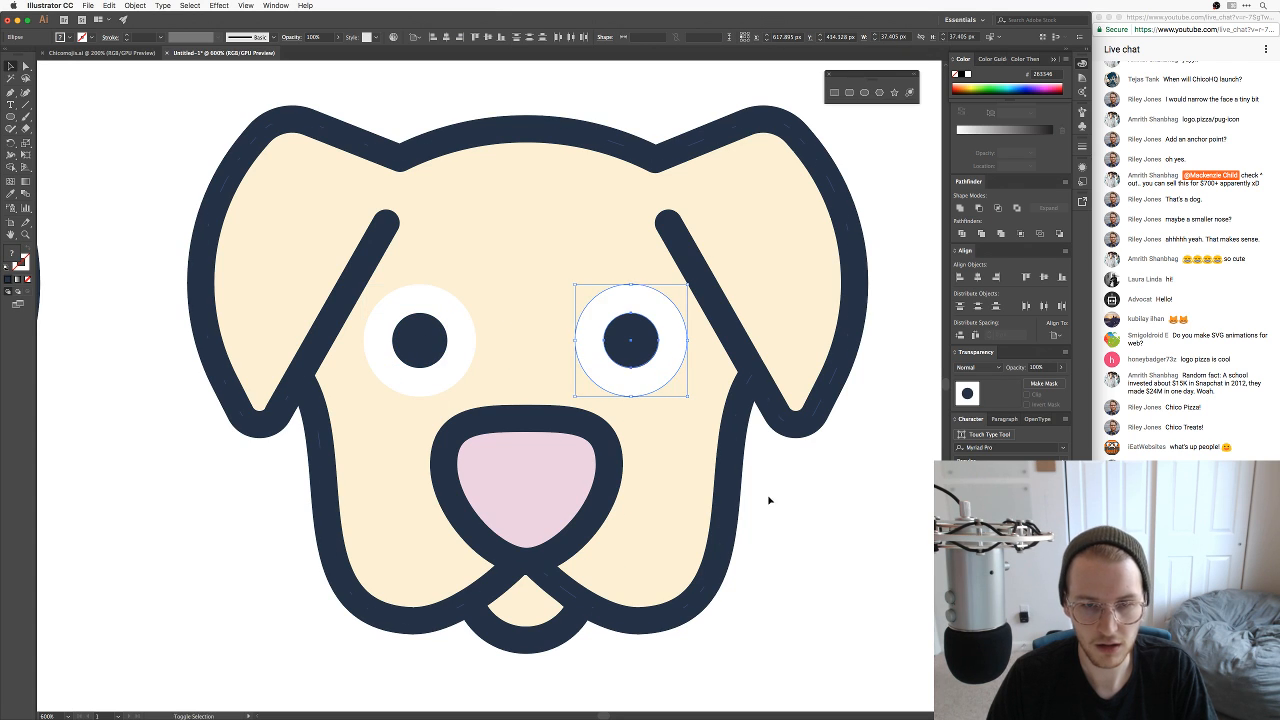
{"action": "left_click", "coordinate": [769, 500]}
Step: Send the copied right eye behind the old small white circle and delete that leftover circle
{"action": "left_click", "coordinate": [641, 348]}
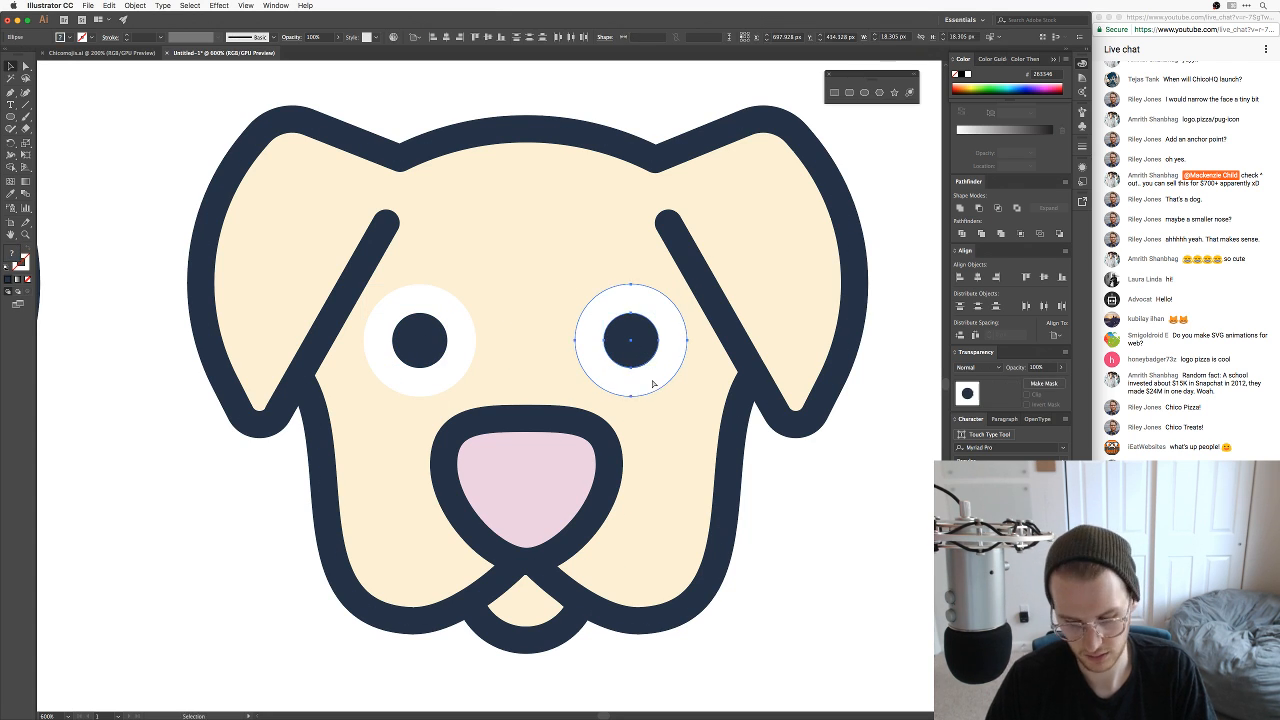
{"action": "key", "text": "super+8"}
{"action": "left_click", "coordinate": [763, 460]}
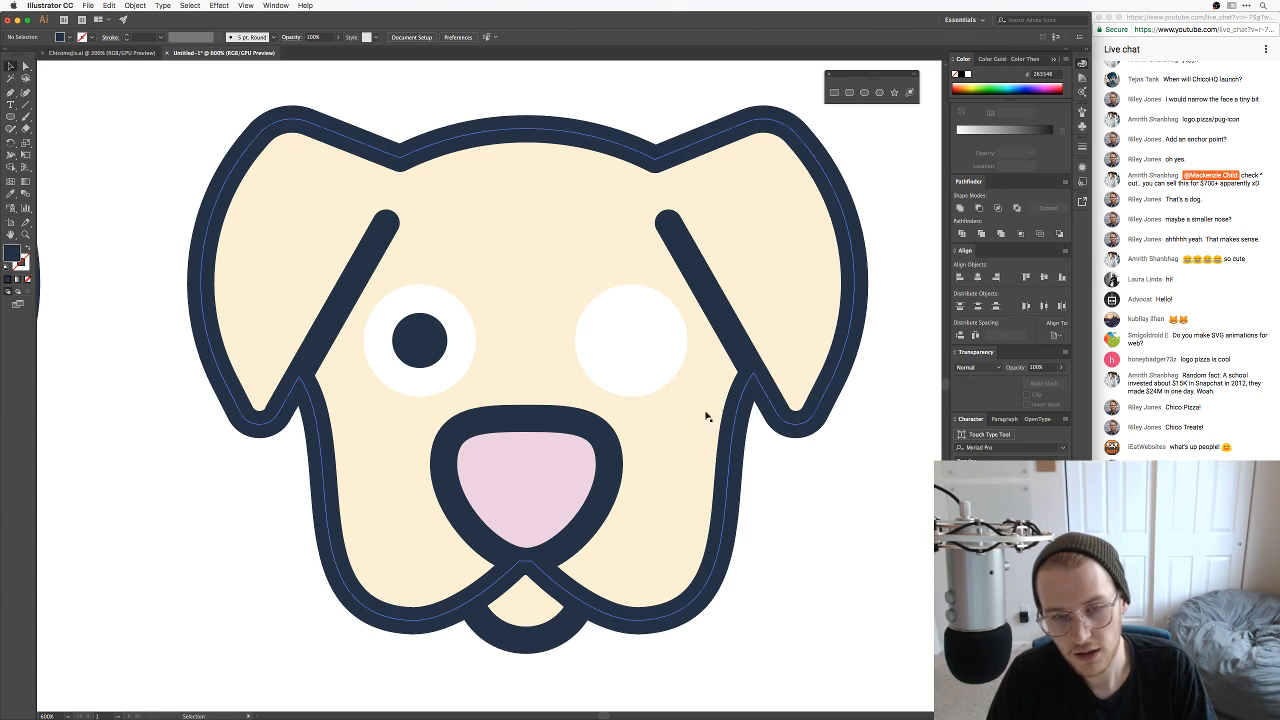
{"action": "left_click", "coordinate": [641, 357]}
{"action": "key", "text": "Delete"}
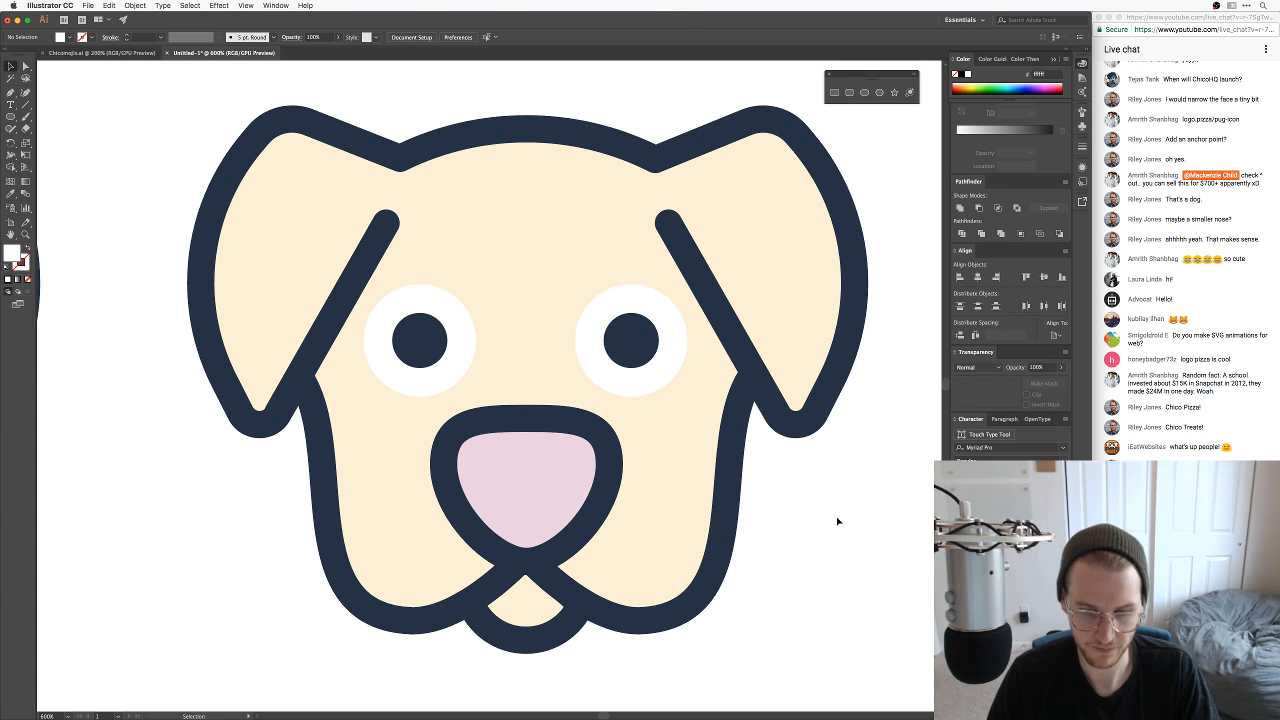
Step: Compare the white-eyed dog head with the outlined-eye version and the nearby cat emoji
{"action": "key", "text": "super+minus"}
{"action": "key", "text": "super+minus"}
{"action": "key", "text": "super+minus"}
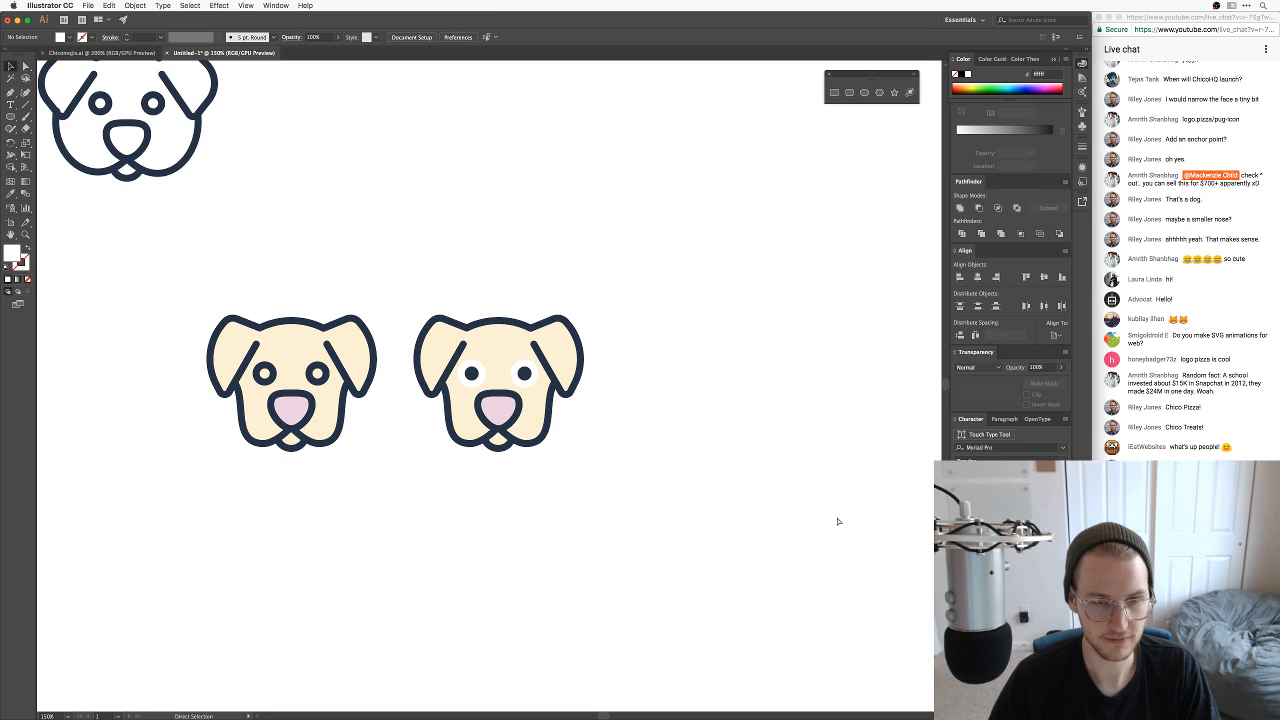
{"action": "key", "text": "v"}
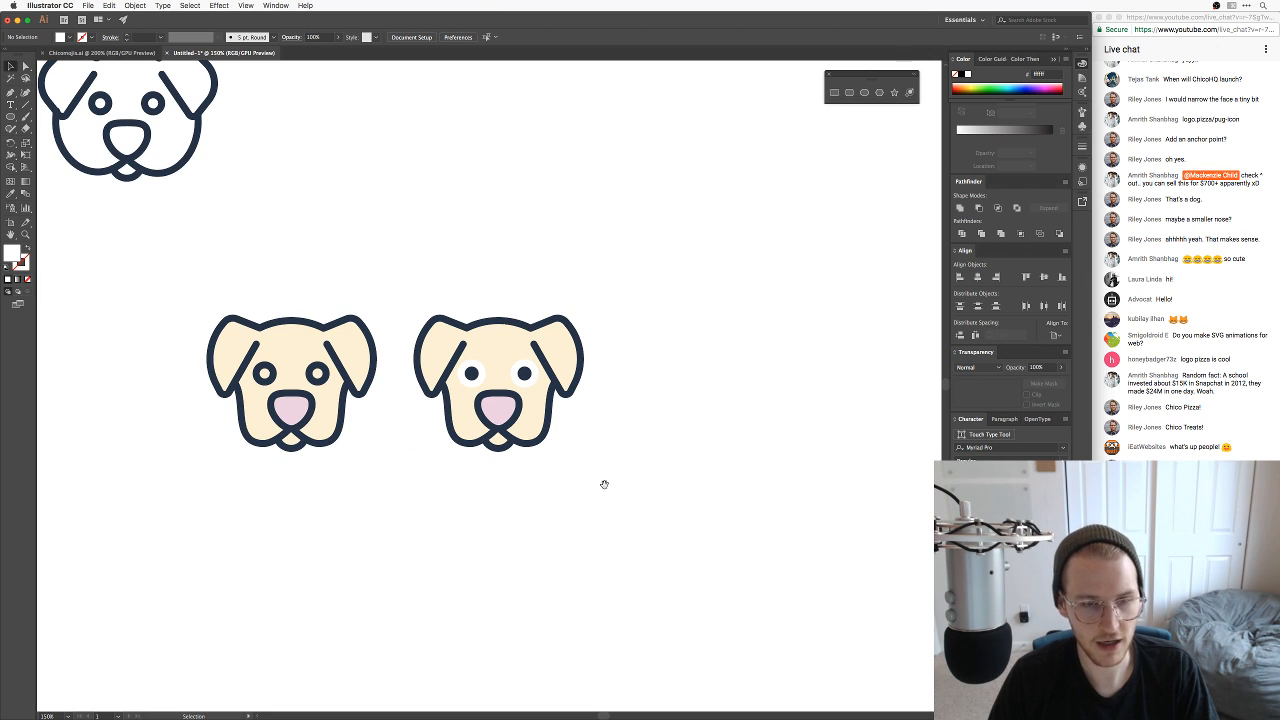
{"action": "left_click_drag", "start_coordinate": [547, 488], "coordinate": [778, 443]}
{"action": "left_click_drag", "start_coordinate": [552, 457], "coordinate": [489, 453]}
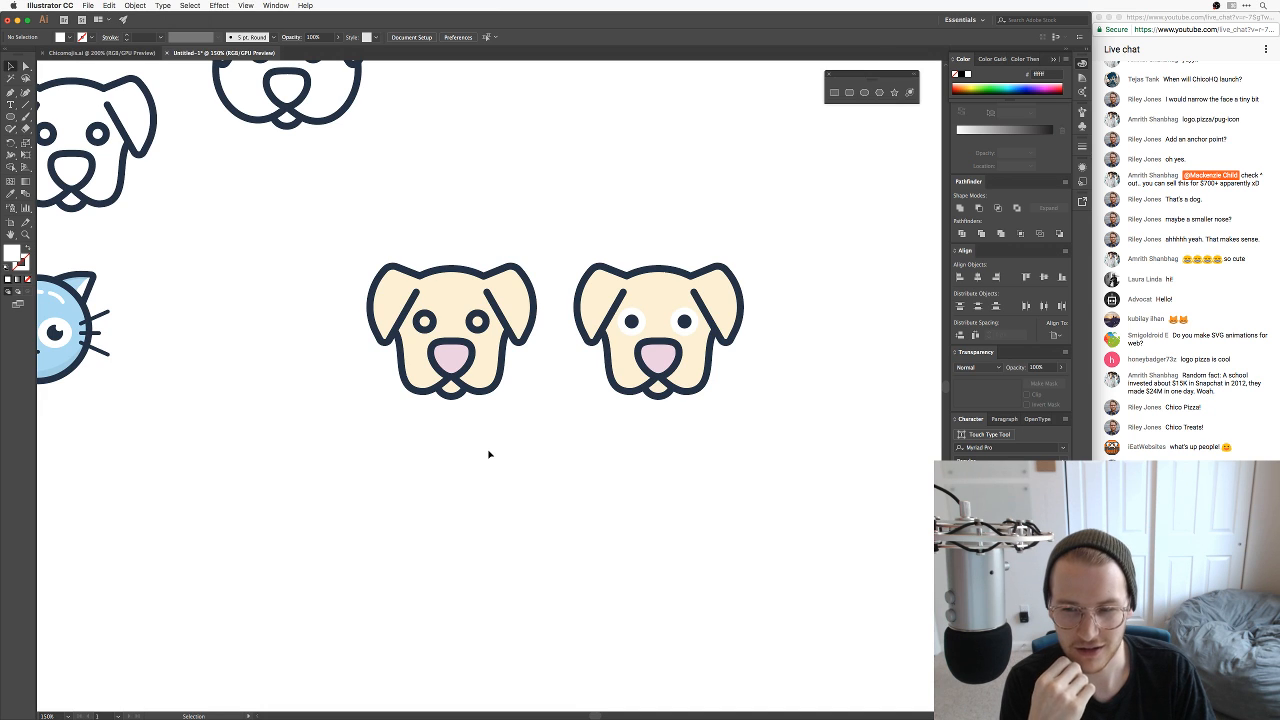
{"action": "key", "text": "super+equal"}
{"action": "key", "text": "super+equal"}
{"action": "left_click_drag", "start_coordinate": [585, 378], "coordinate": [296, 432]}
{"action": "left_click_drag", "start_coordinate": [737, 399], "coordinate": [768, 443]}
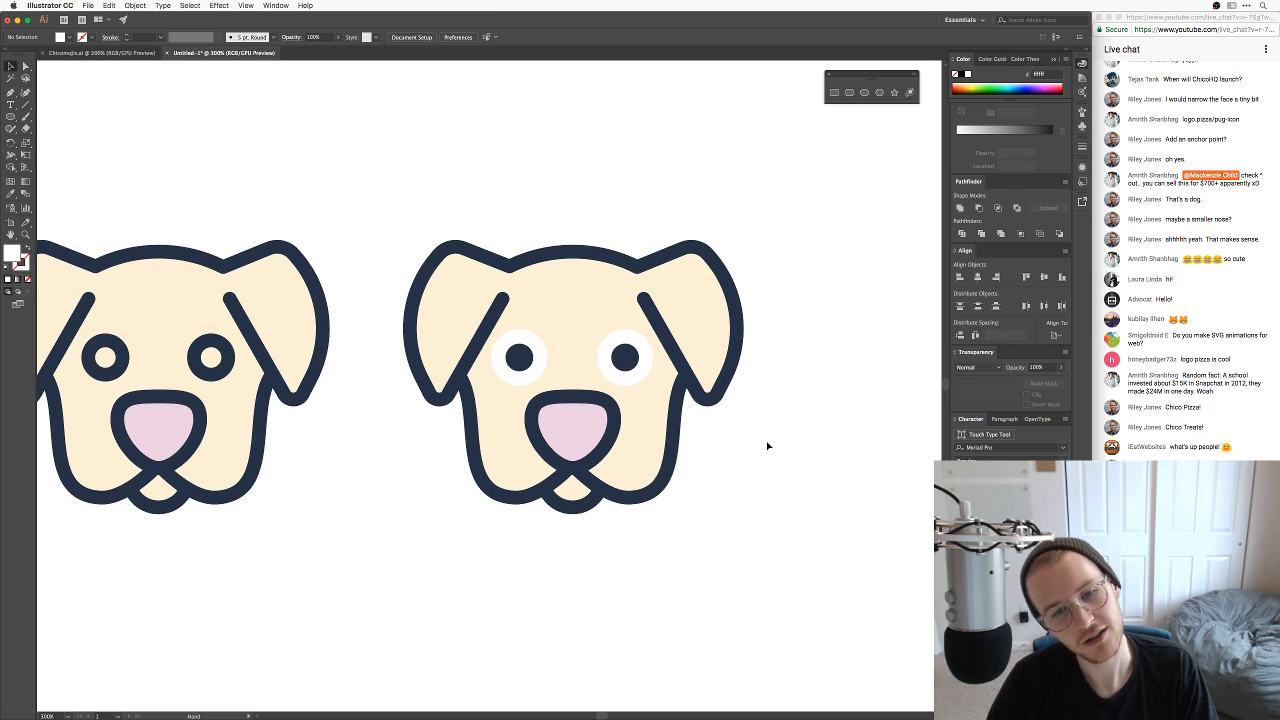
Step: Switch to Preview, browse the dog photos to IMG_3028.JPG and start picking a colour from the dog's eye
{"action": "key", "text": "super+Tab"}
{"action": "left_click", "coordinate": [75, 228]}
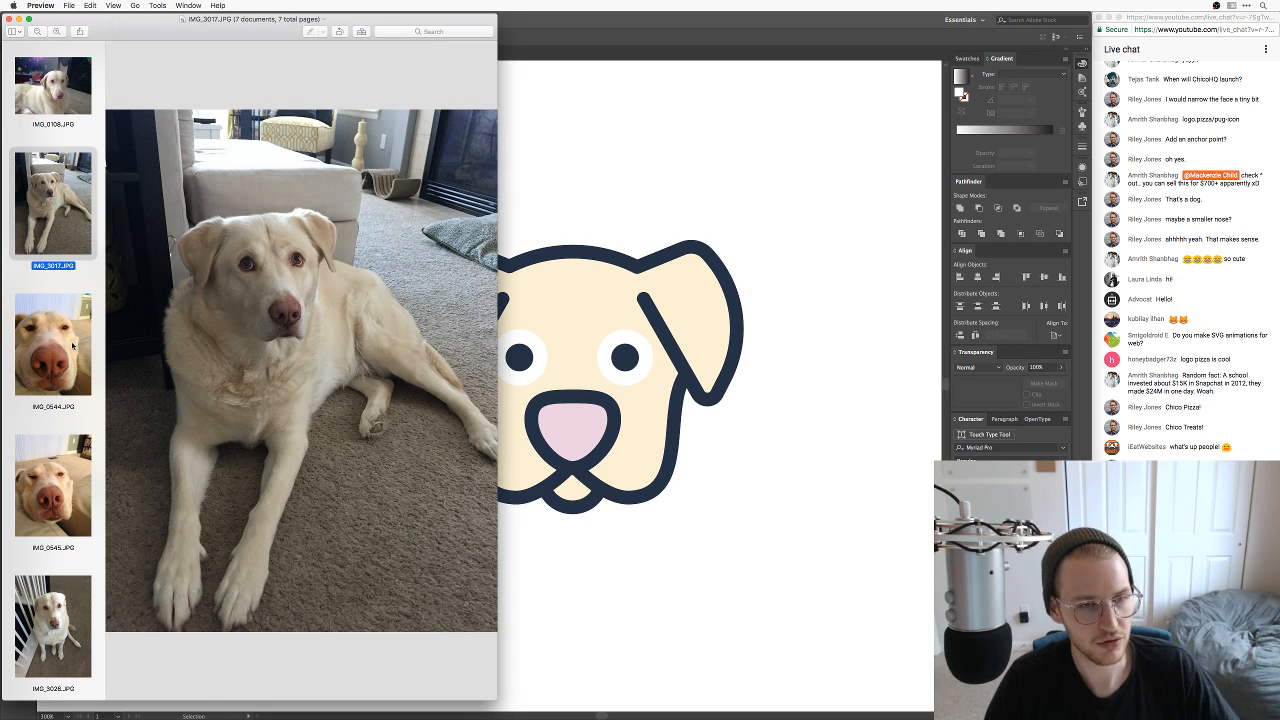
{"action": "left_click", "coordinate": [66, 580]}
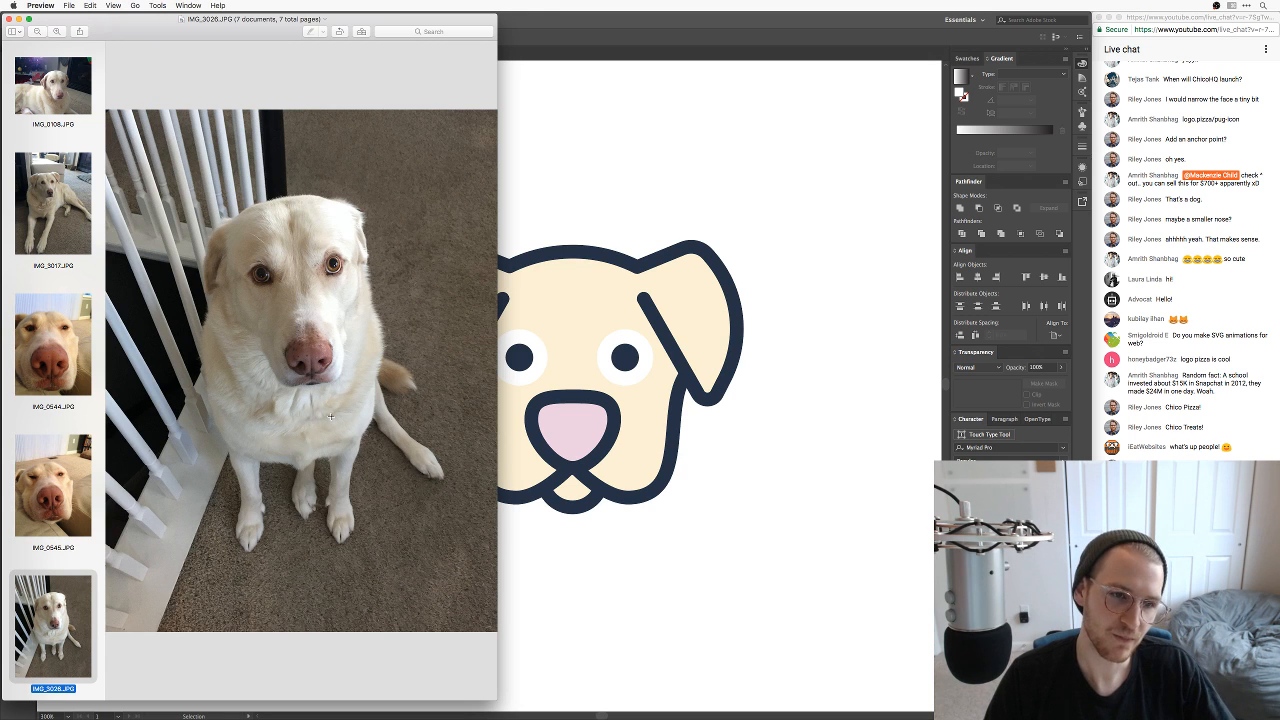
{"action": "scroll", "coordinate": [77, 587], "scroll_direction": "down", "scroll_amount": 5}
{"action": "left_click", "coordinate": [76, 587]}
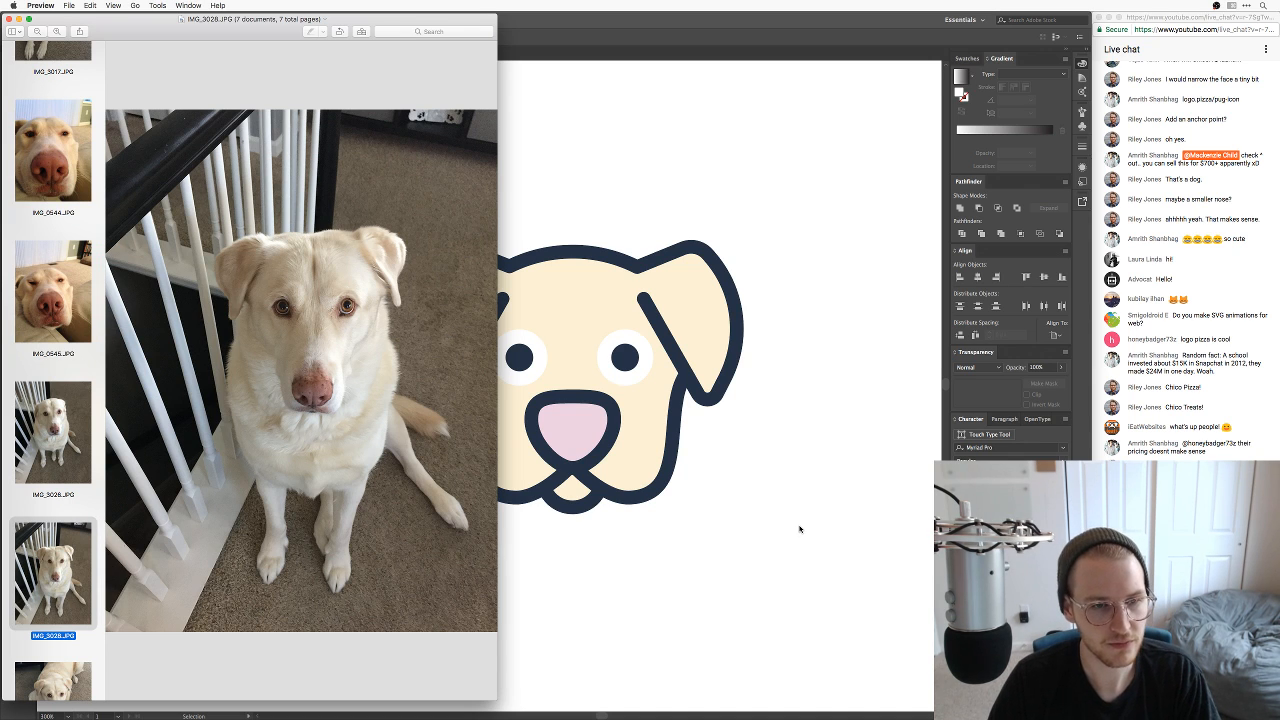
{"action": "key", "text": "shift+super+c"}
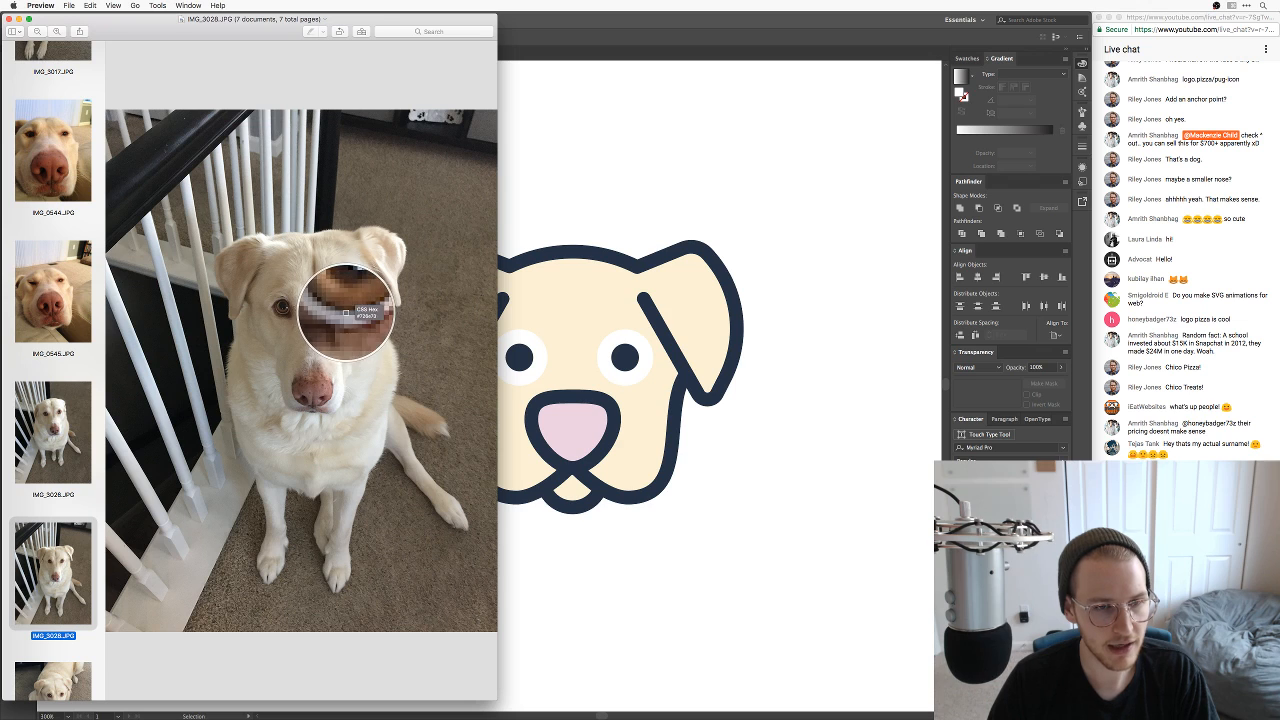
Step: Sample the eye colour in the reference photo, and fill the right-hand dog's two white eye circles with golden tan
{"action": "left_click", "coordinate": [368, 327]}
{"action": "left_click", "coordinate": [820, 603]}
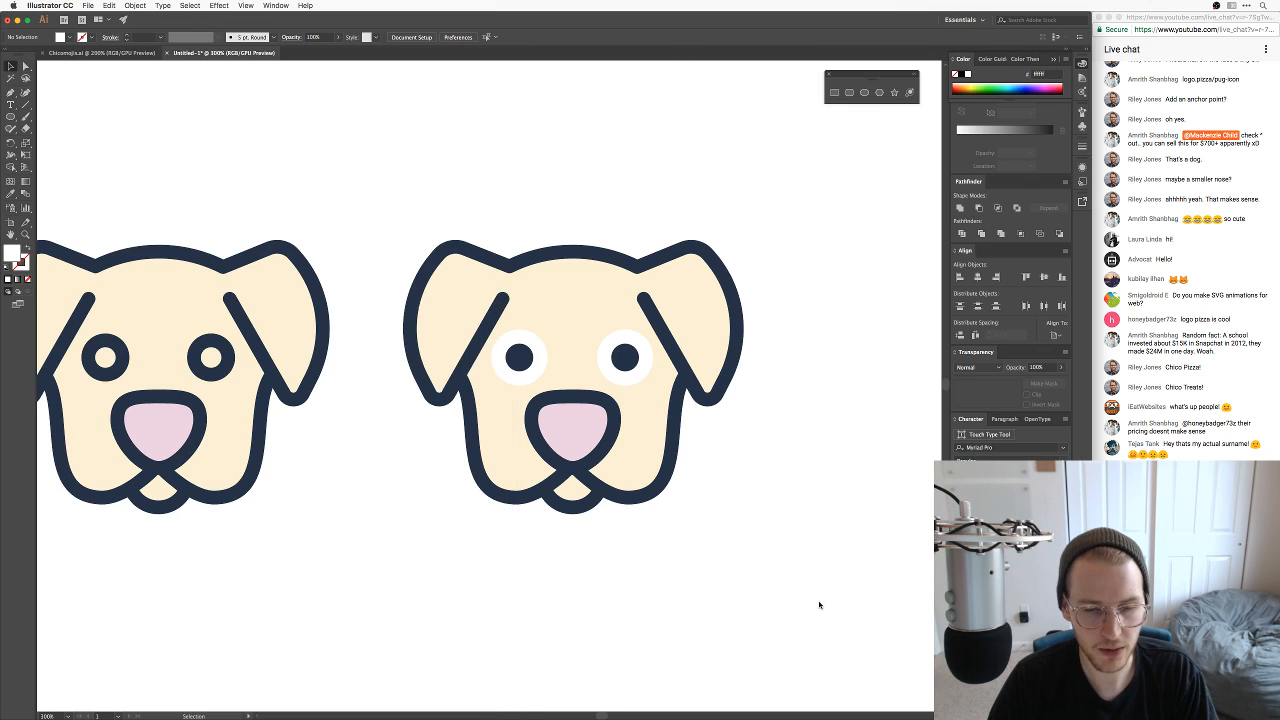
{"action": "left_click", "coordinate": [538, 359]}
{"action": "left_click", "coordinate": [642, 366], "text": "shift"}
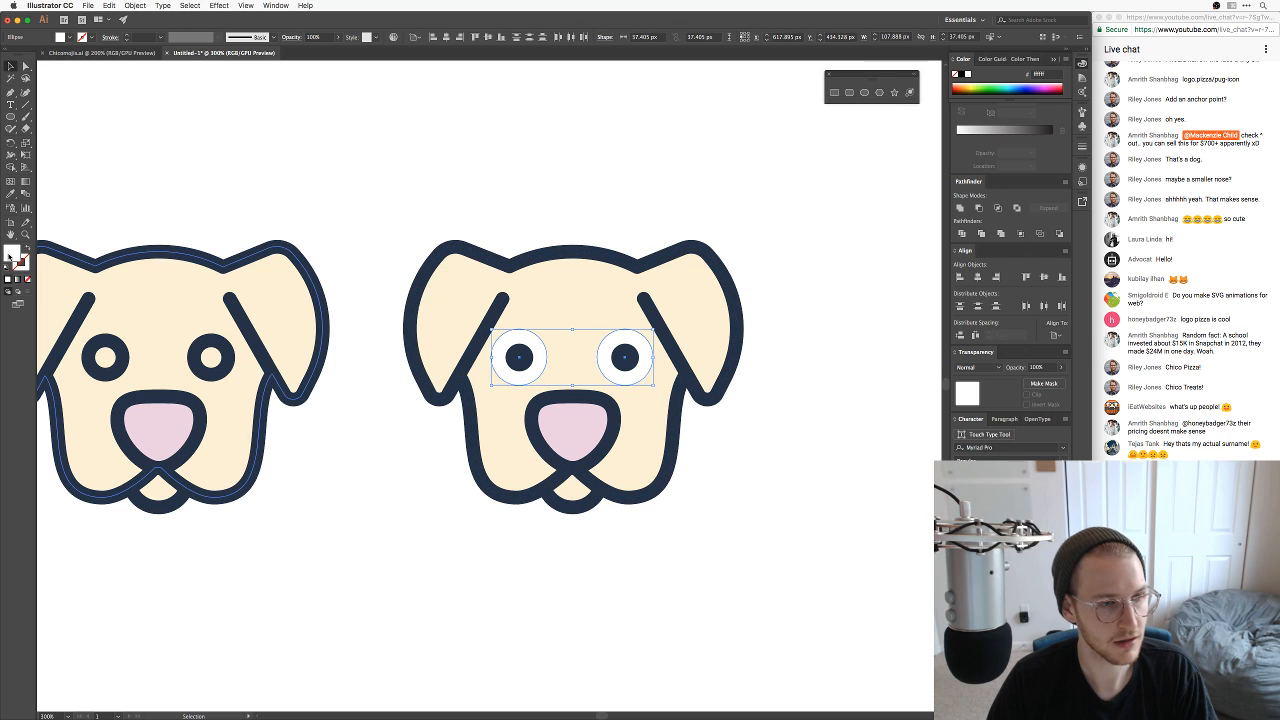
{"action": "double_click", "coordinate": [12, 254]}
{"action": "mouse_move", "coordinate": [966, 436]}
{"action": "left_mouse_down"}
{"action": "mouse_move", "coordinate": [957, 428]}
{"action": "mouse_move", "coordinate": [968, 439]}
{"action": "left_mouse_up"}
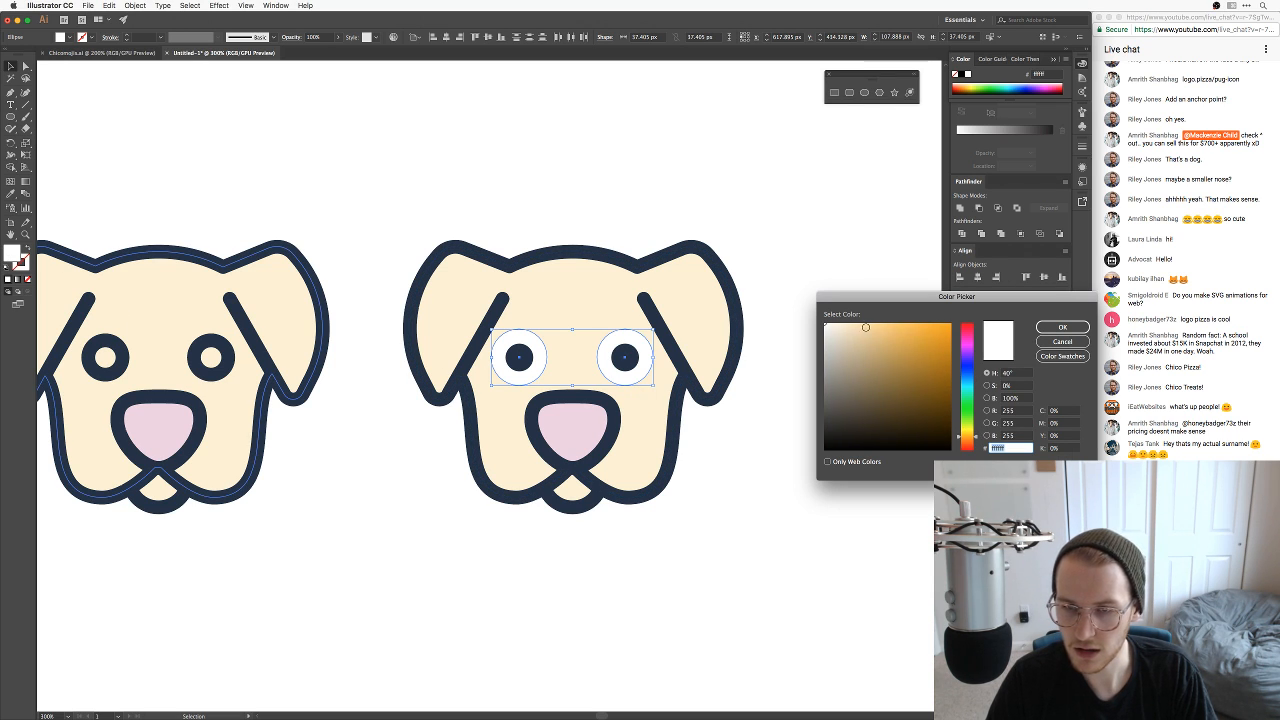
{"action": "left_click_drag", "start_coordinate": [866, 327], "coordinate": [894, 343]}
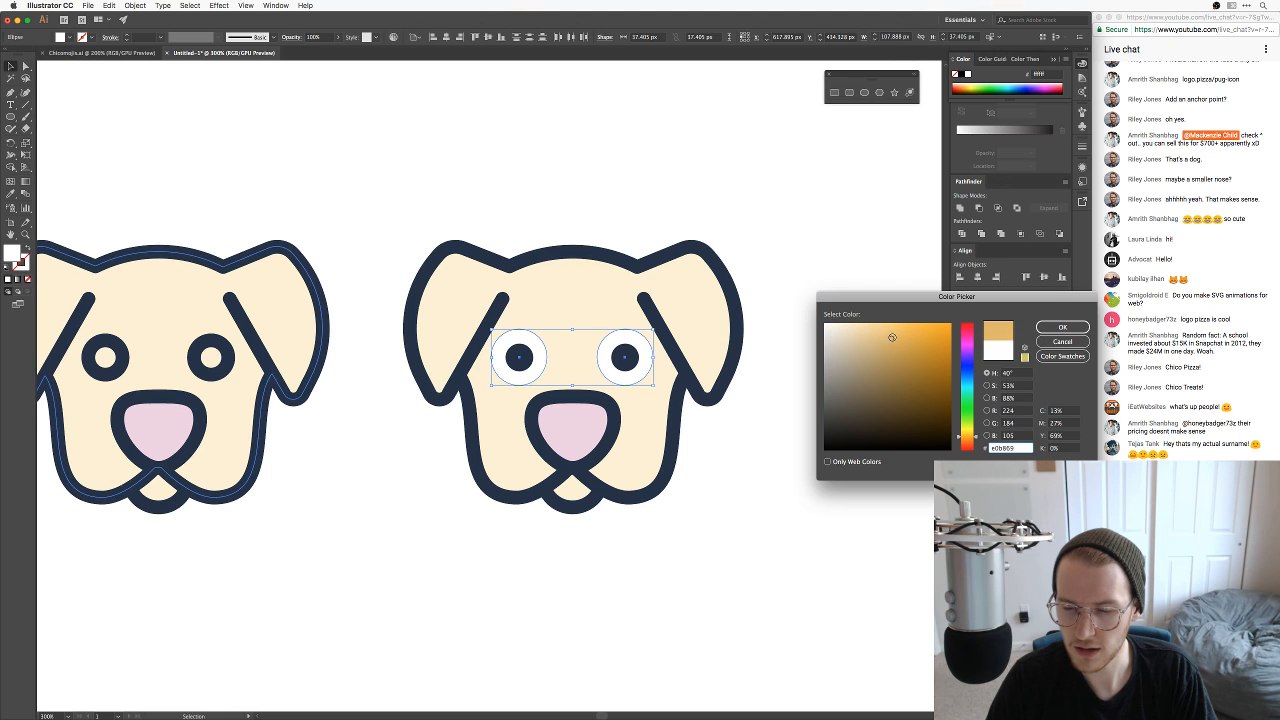
{"action": "left_click", "coordinate": [1050, 328]}
{"action": "left_click", "coordinate": [794, 343]}
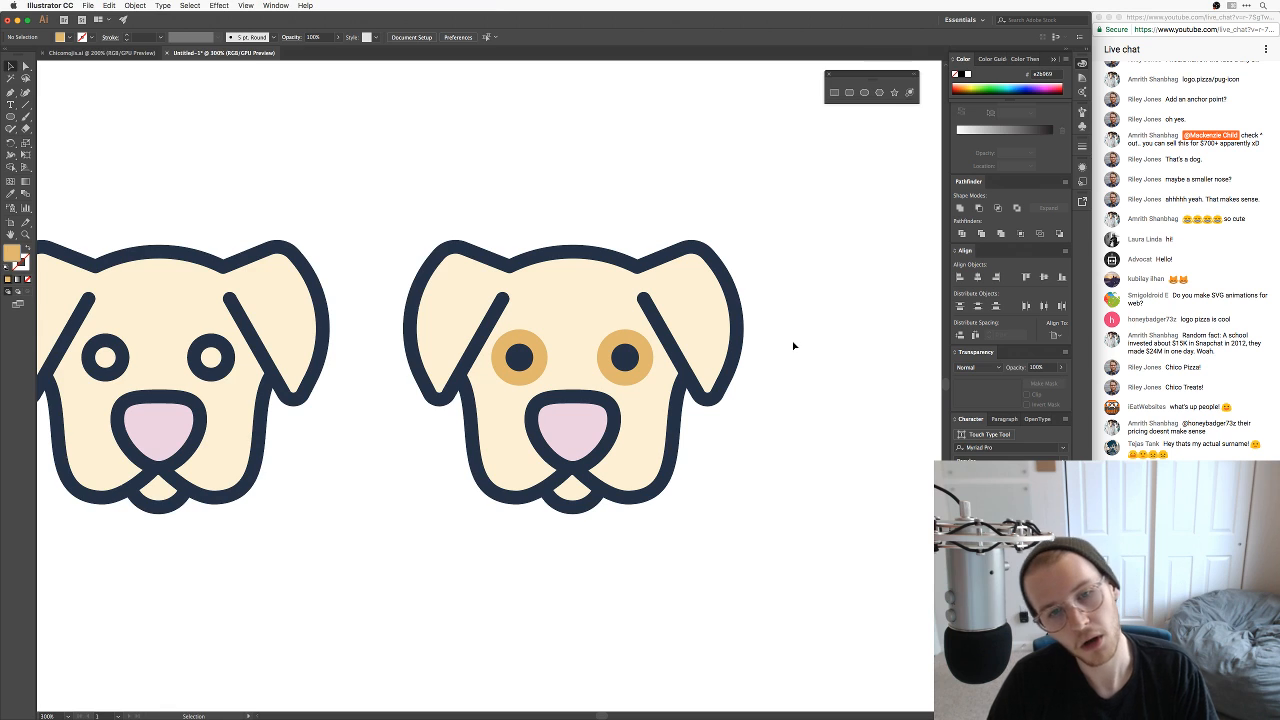
Step: Switch to Preview to check the dog's eyes in the reference photo, and return to Illustrator
{"action": "key", "text": "super+Tab"}
{"action": "key", "text": "super+Tab"}
{"action": "key", "text": "super+Tab"}
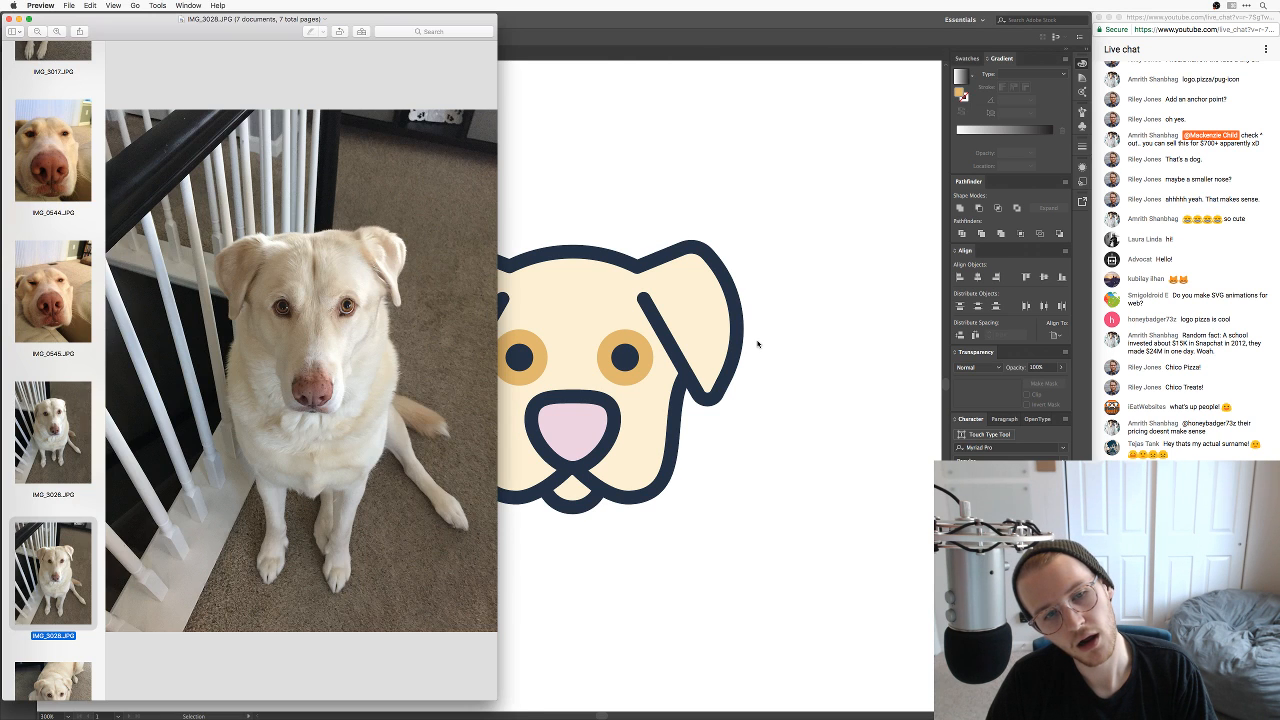
{"action": "key", "text": "super+Tab"}
Step: Add a white circular highlight about 7.5 px wide to the upper-right part of the right eye's pupil
{"action": "key", "text": "super+equal"}
{"action": "key", "text": "super+equal"}
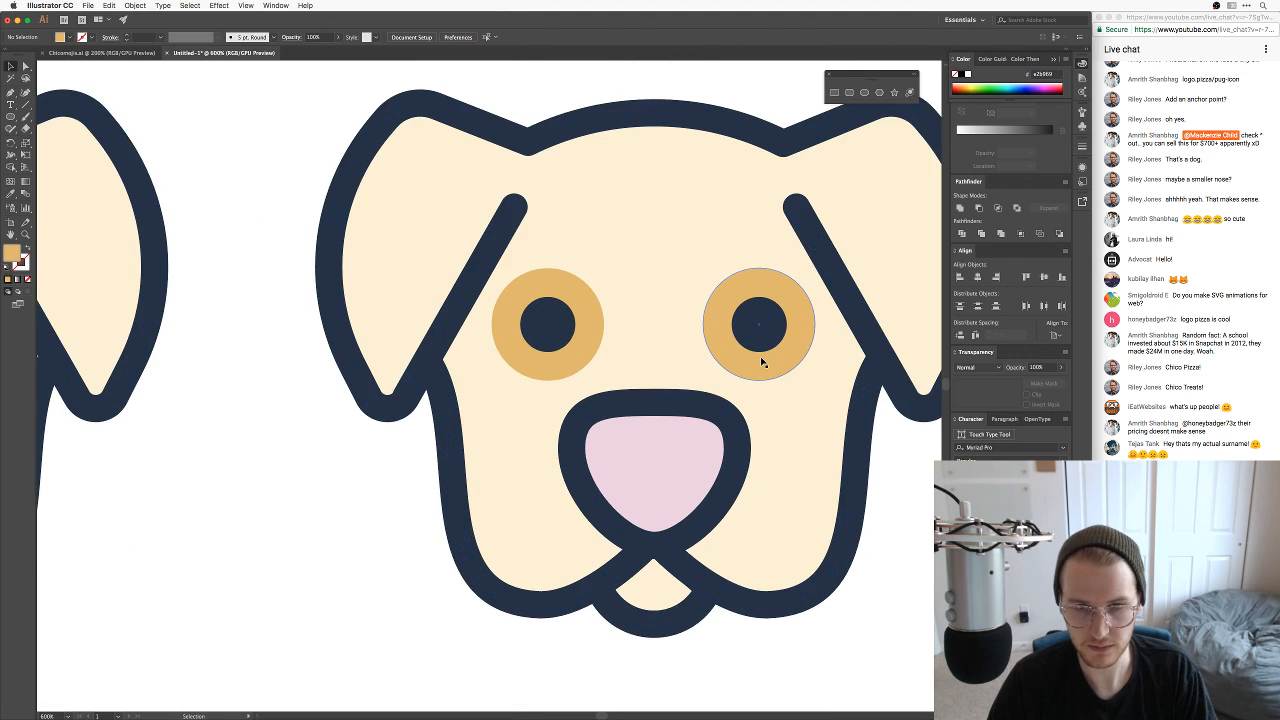
{"action": "left_click_drag", "start_coordinate": [763, 355], "coordinate": [652, 349]}
{"action": "left_click", "coordinate": [653, 330]}
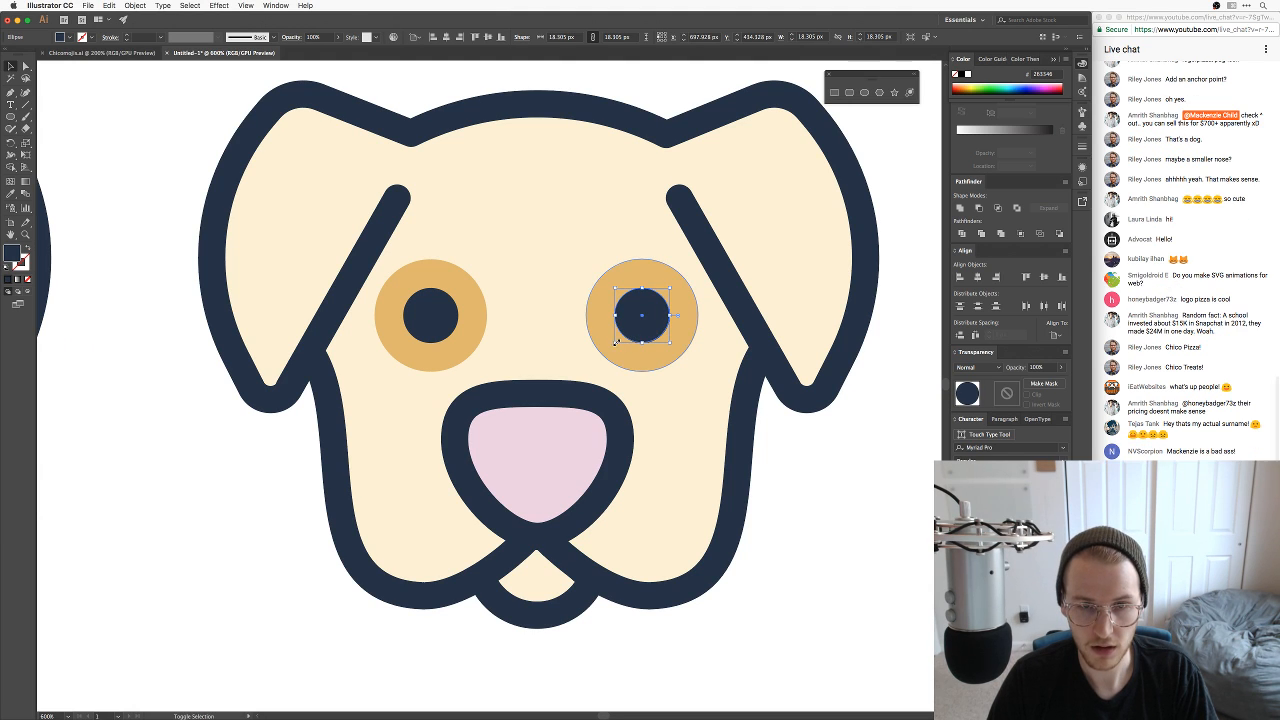
{"action": "left_click_drag", "start_coordinate": [615, 343], "coordinate": [659, 303]}
{"action": "key", "text": "i"}
{"action": "left_click", "coordinate": [807, 458]}
{"action": "key", "text": "v"}
{"action": "left_click", "coordinate": [803, 463]}
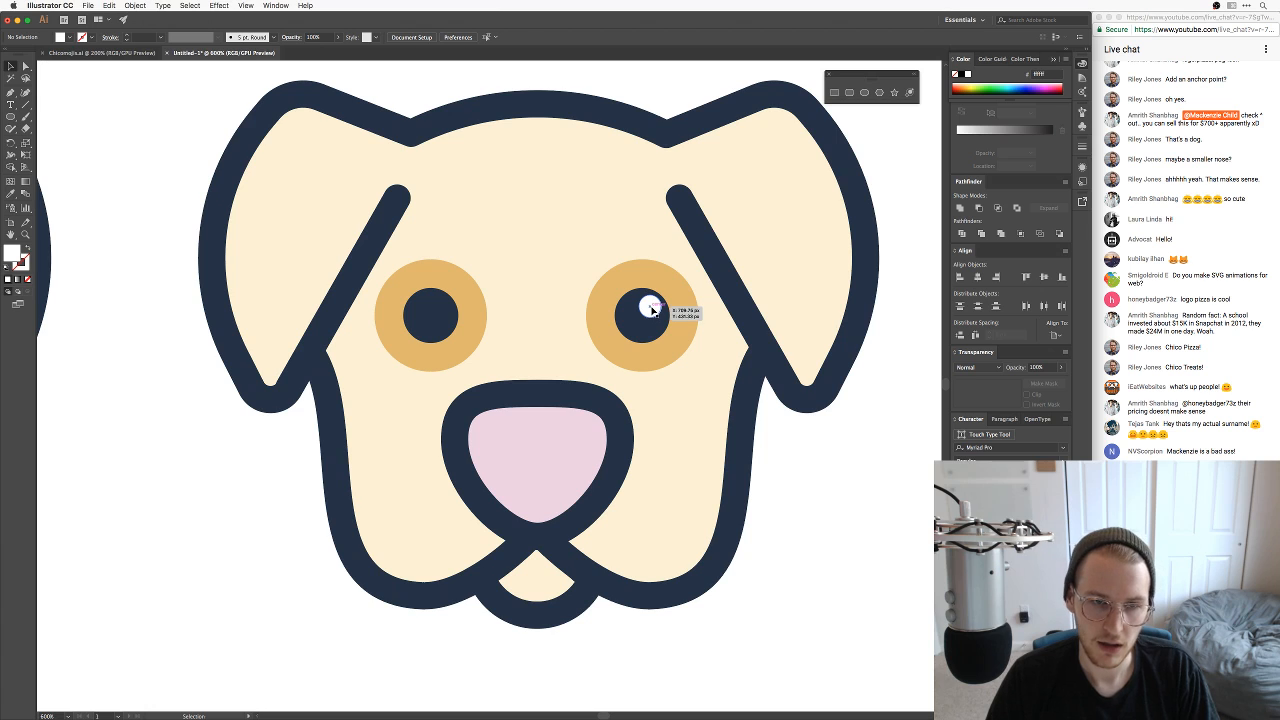
Step: Duplicate the white highlight onto the same spot of the left eye's pupil
{"action": "left_click_drag", "start_coordinate": [651, 311], "coordinate": [438, 308]}
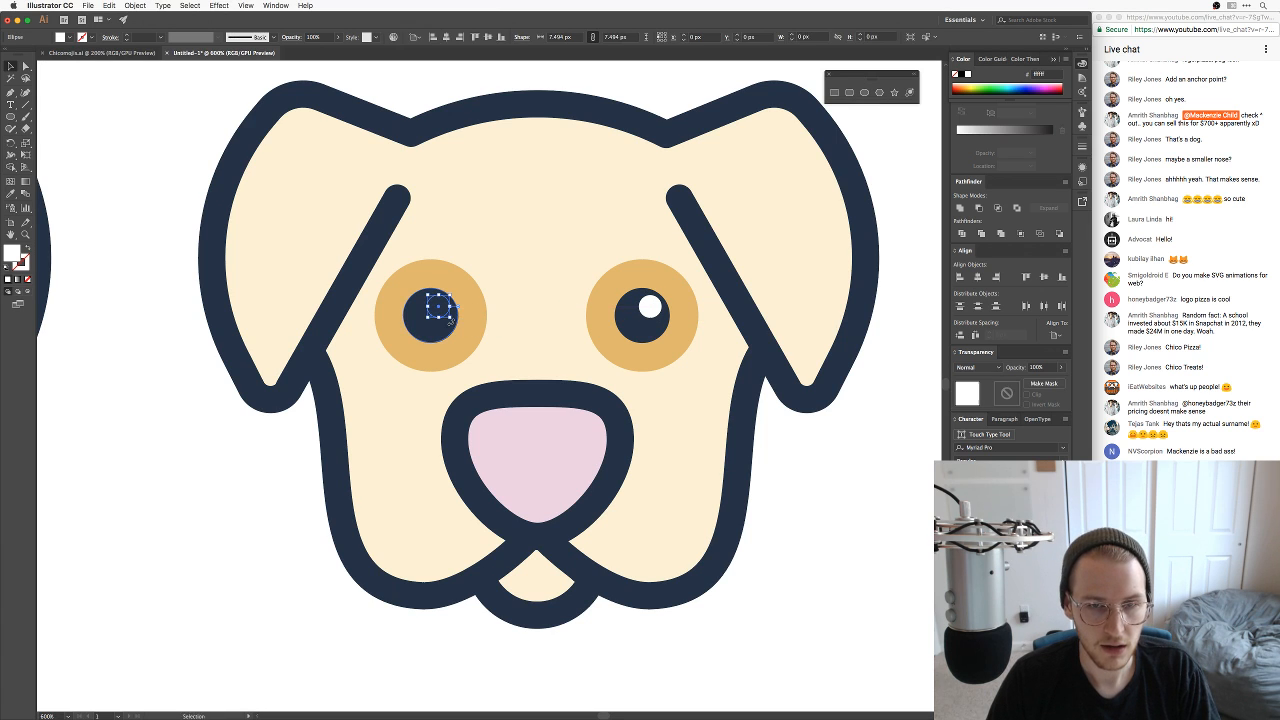
{"action": "key", "text": "super+z"}
{"action": "key", "text": "super+z"}
{"action": "key", "text": "super+z"}
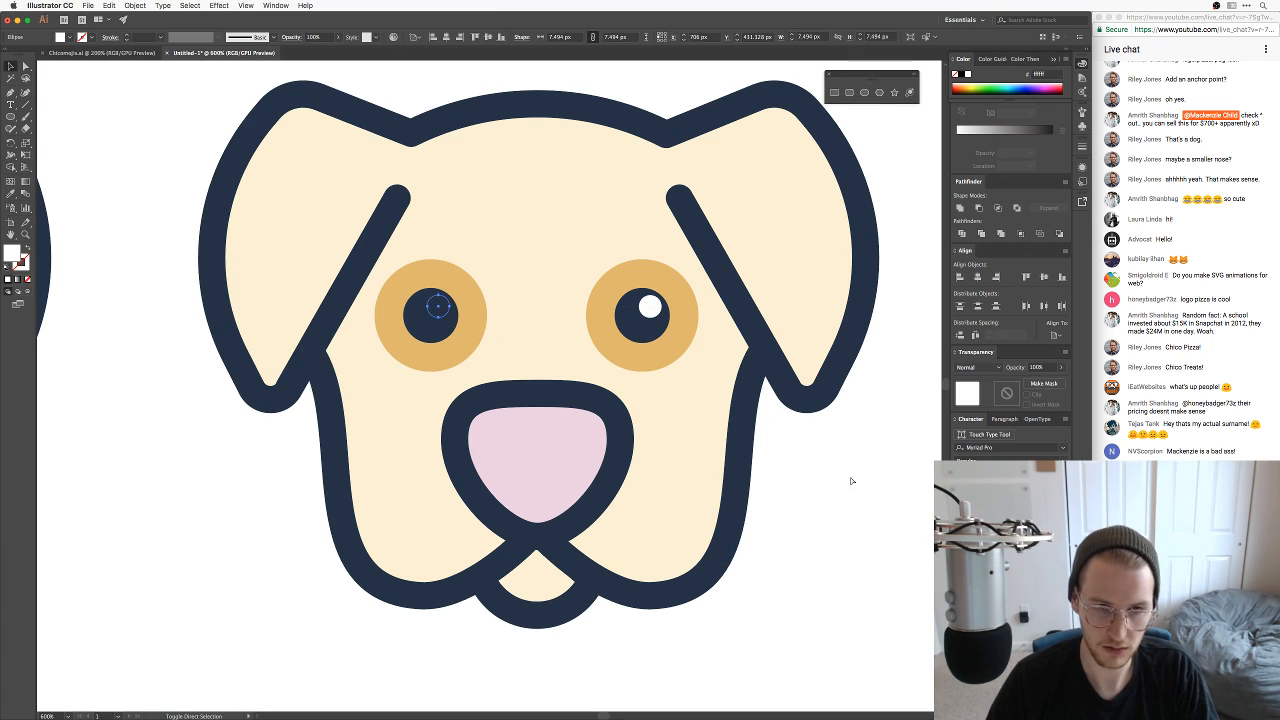
{"action": "left_click", "coordinate": [851, 481]}
Step: Examine the dog face at several zoom levels and compare its eyes with the reference photo
{"action": "key", "text": "super+minus"}
{"action": "key", "text": "super+minus"}
{"action": "key", "text": "super+minus"}
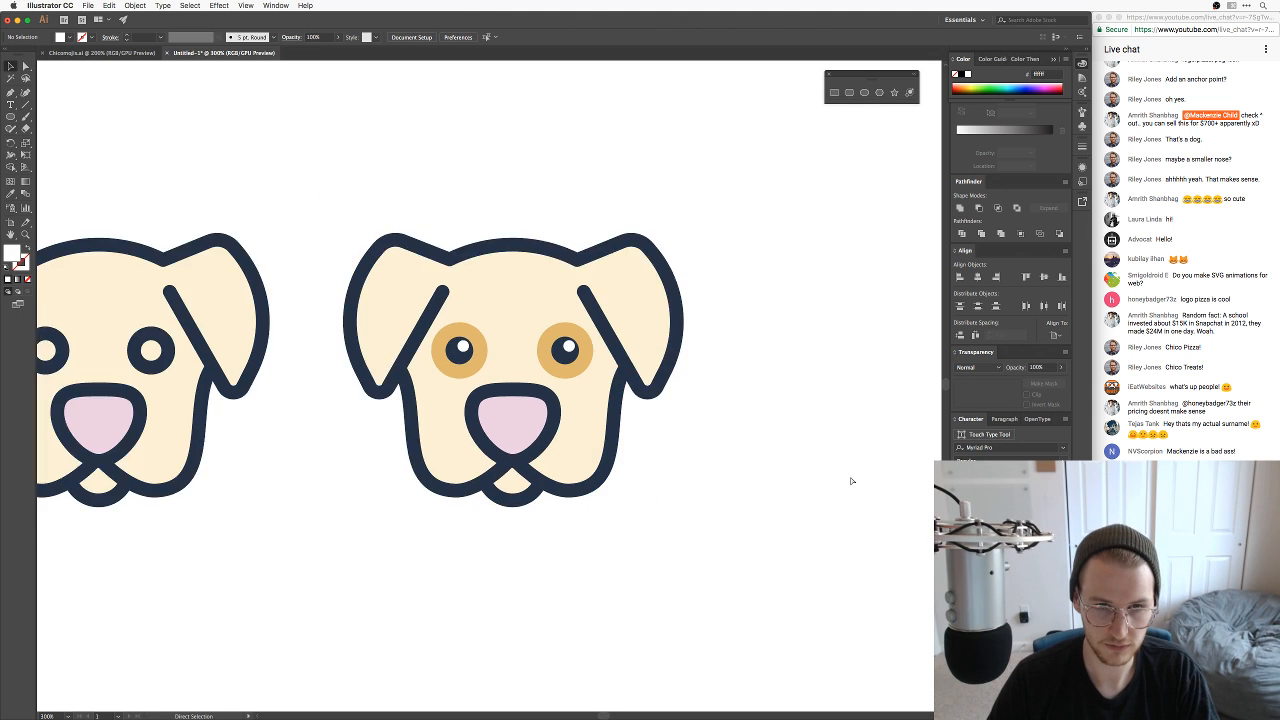
{"action": "key", "text": "super+minus"}
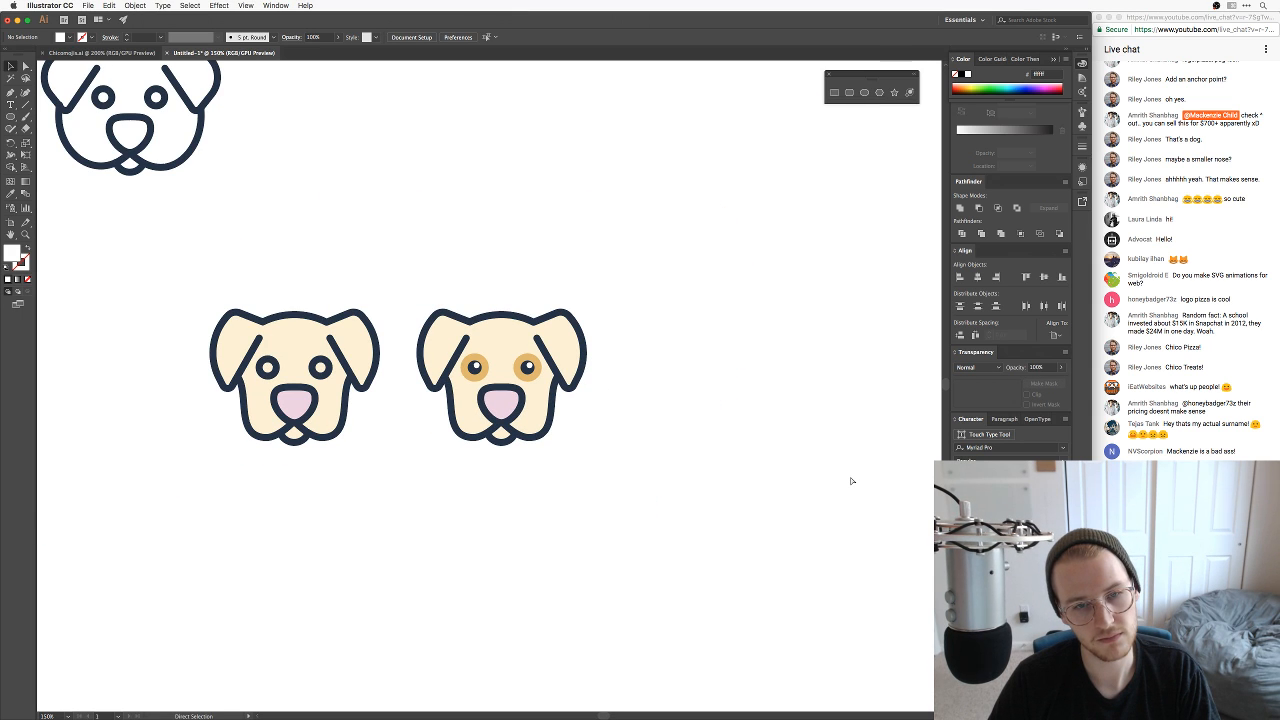
{"action": "key", "text": "super+equal"}
{"action": "key", "text": "super+equal"}
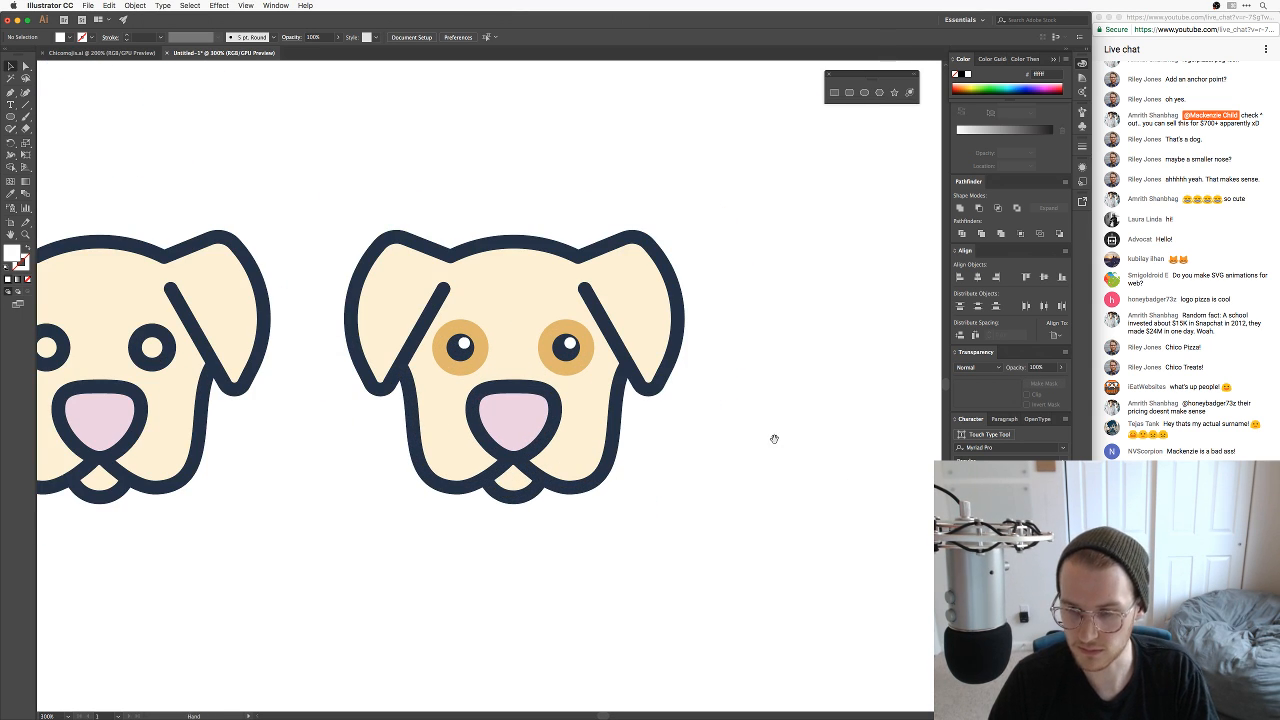
{"action": "left_click_drag", "start_coordinate": [774, 439], "coordinate": [786, 451]}
{"action": "key", "text": "super+equal"}
{"action": "key", "text": "super+Tab"}
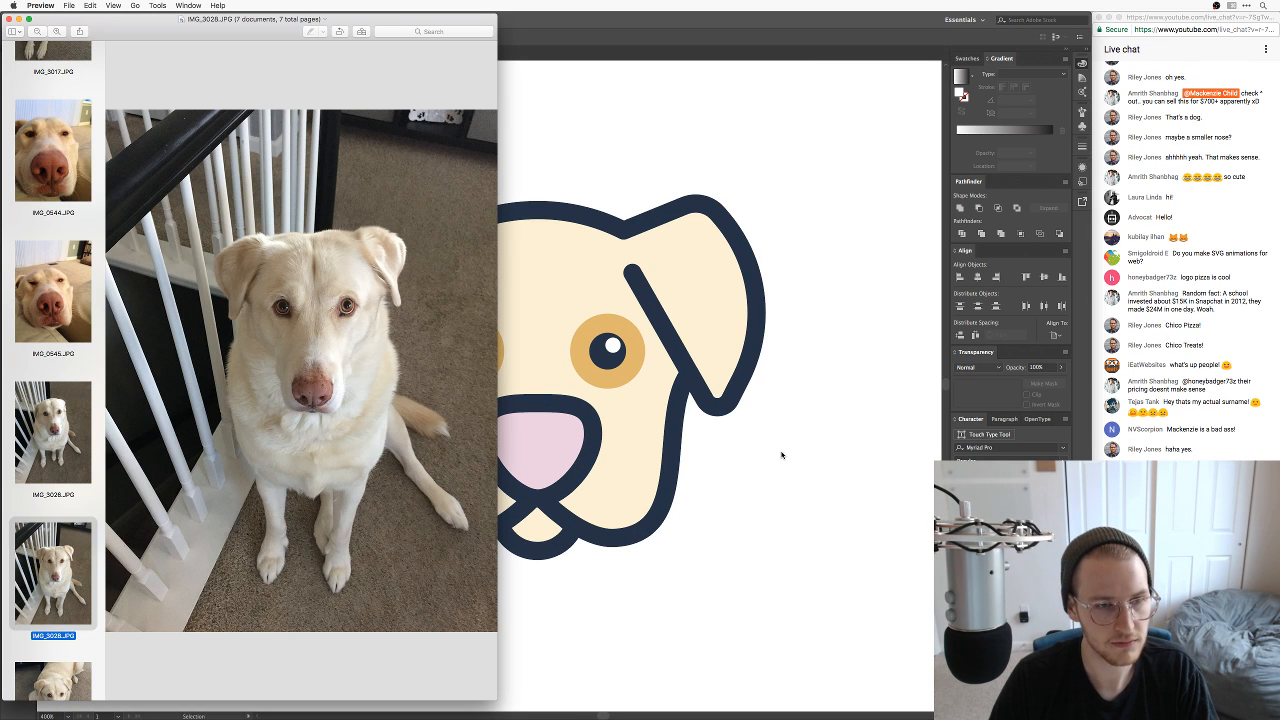
{"action": "key", "text": "super+Tab"}
{"action": "key", "text": "super+minus"}
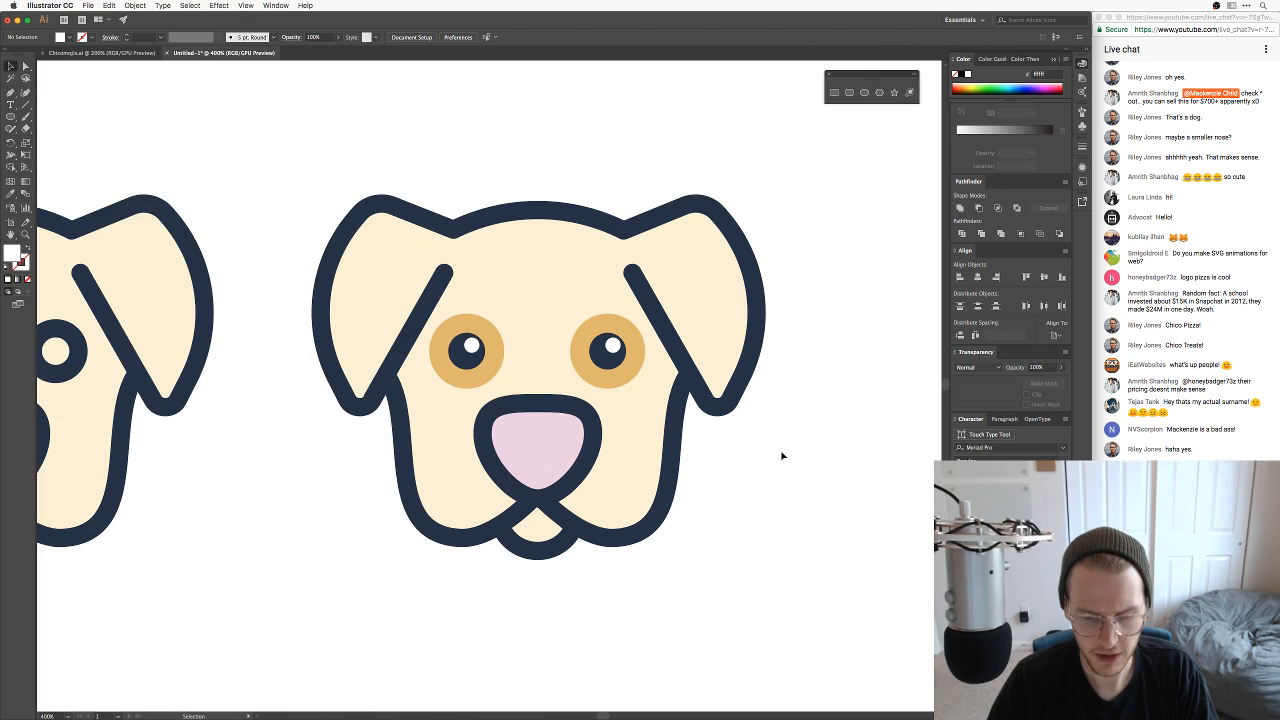
Step: Copy the right eye's golden circle in place and shrink the copy around its centre to about 28 px
{"action": "key", "text": "super+equal"}
{"action": "key", "text": "super+equal"}
{"action": "left_click", "coordinate": [694, 369]}
{"action": "key", "text": "a"}
{"action": "left_click", "coordinate": [694, 369]}
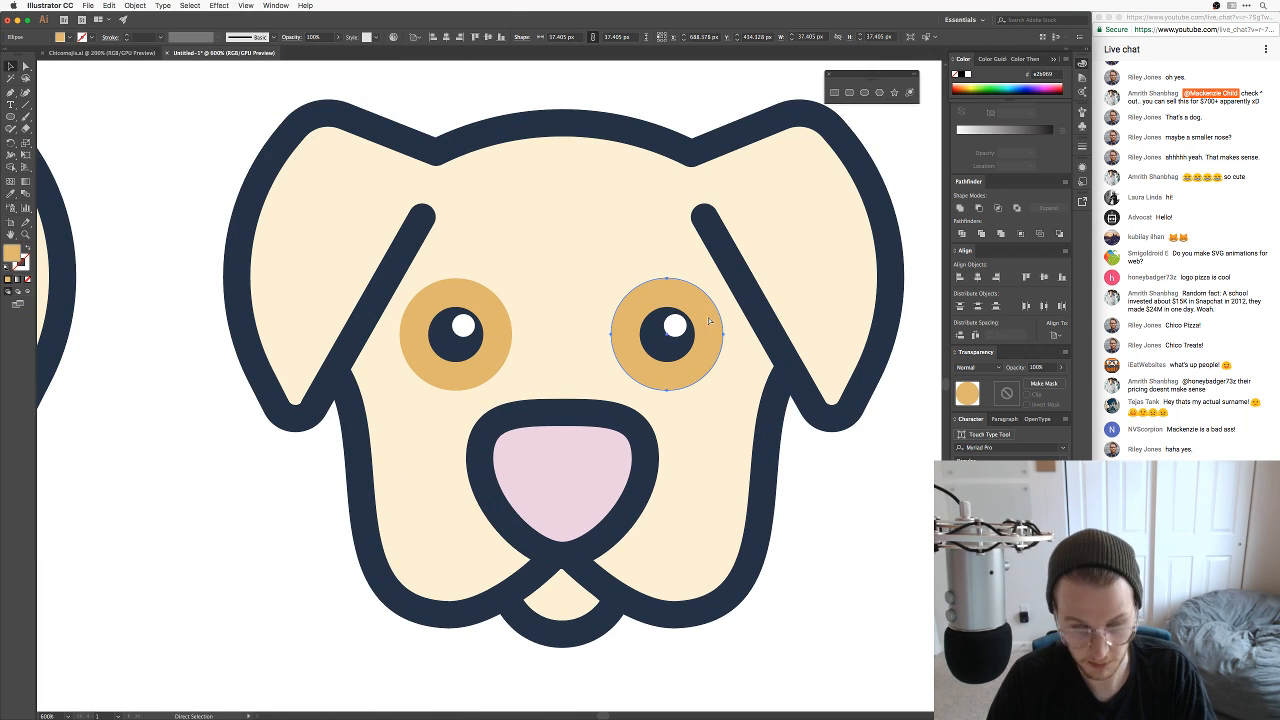
{"action": "key", "text": "super+c"}
{"action": "key", "text": "super+f"}
{"action": "left_click_drag", "start_coordinate": [724, 277], "coordinate": [710, 292]}
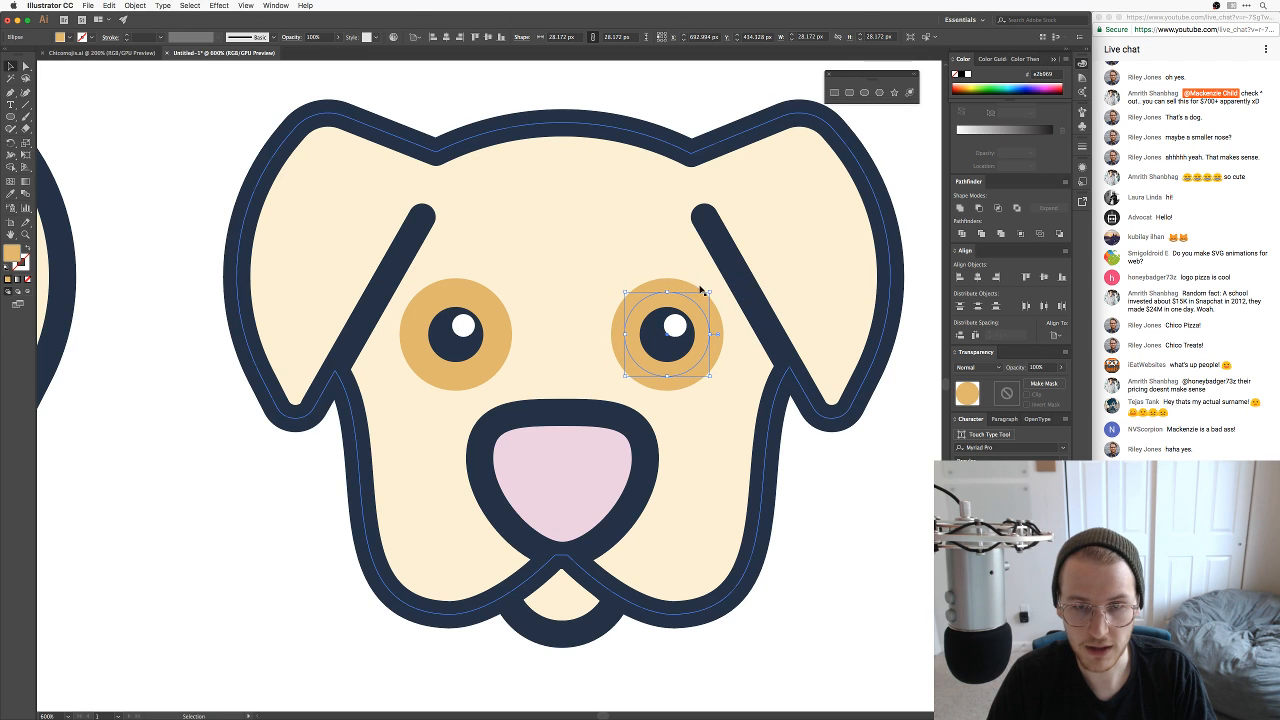
Step: Fill the right eye's outer circle with white sampled from the background, and check the eye zoomed out
{"action": "left_click", "coordinate": [682, 287]}
{"action": "key", "text": "i"}
{"action": "left_click", "coordinate": [811, 464]}
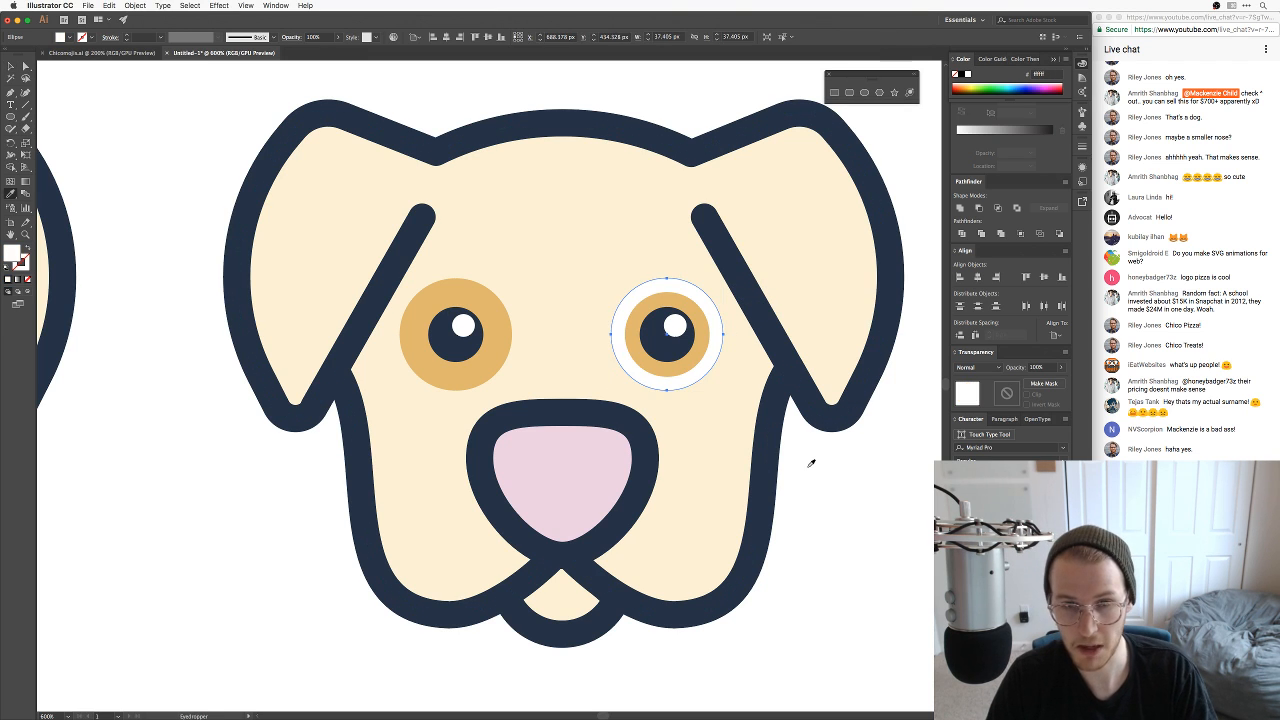
{"action": "key", "text": "v"}
{"action": "left_click", "coordinate": [818, 474]}
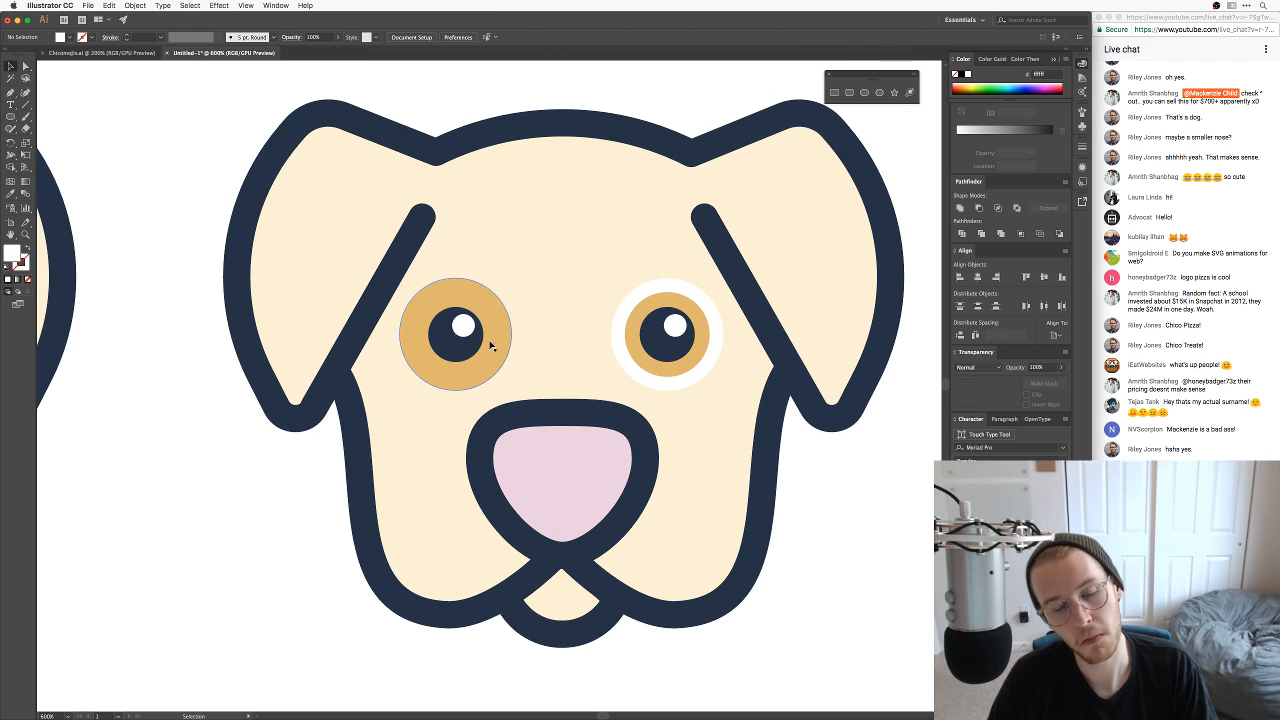
{"action": "key", "text": "super+minus"}
{"action": "key", "text": "super+minus"}
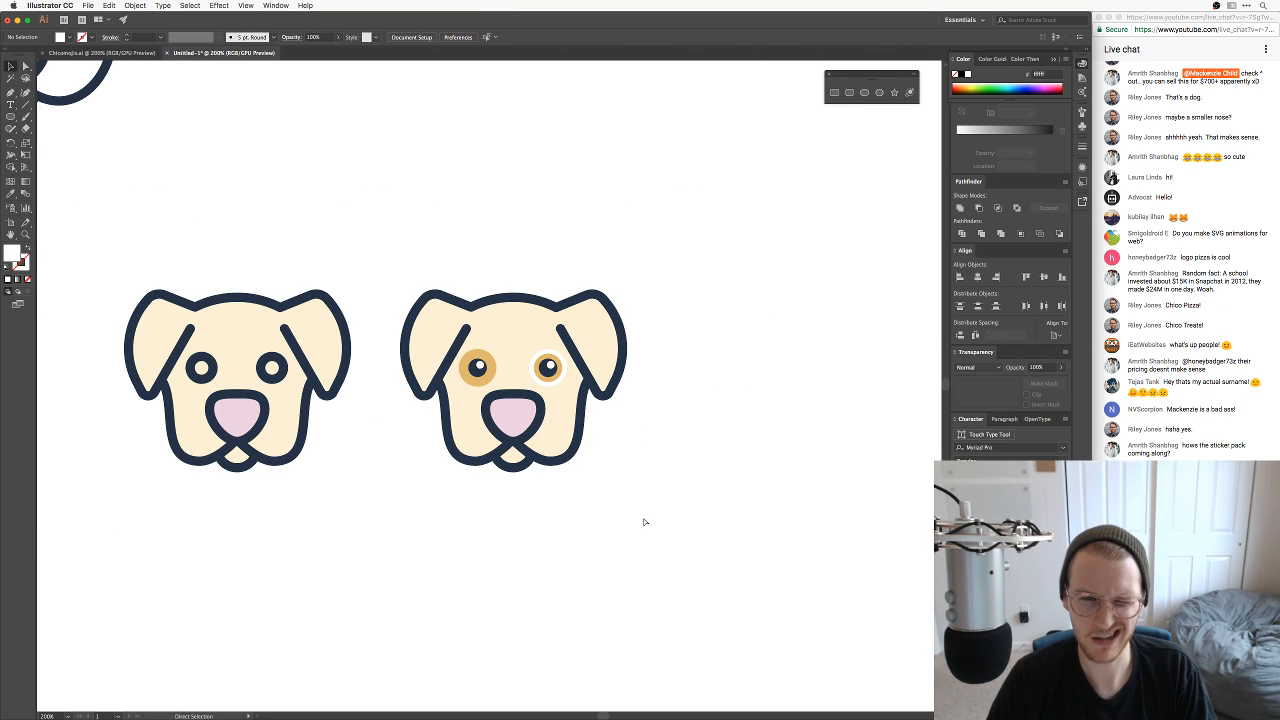
Step: Try enlarging the right eye's golden iris to about 32 px, and undo the resize
{"action": "key", "text": "super+plus"}
{"action": "key", "text": "super+plus"}
{"action": "key", "text": "super+plus"}
{"action": "left_click", "coordinate": [697, 305]}
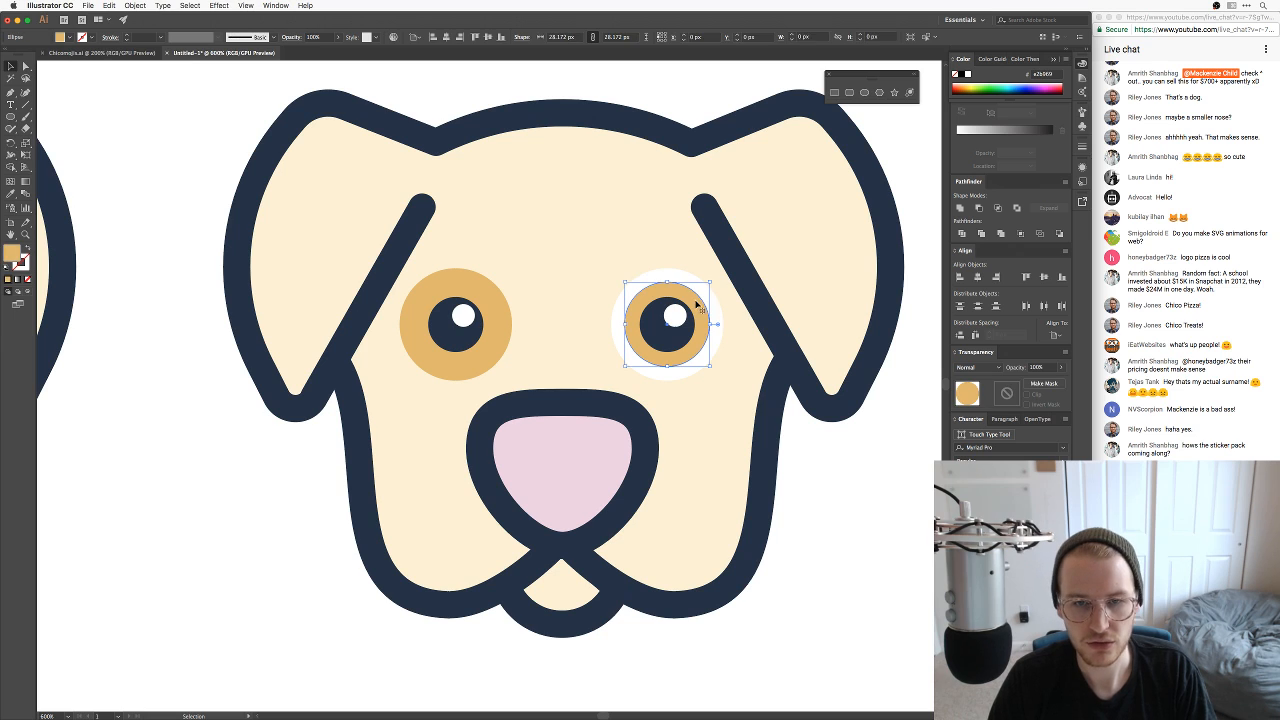
{"action": "left_click_drag", "start_coordinate": [711, 282], "coordinate": [716, 275]}
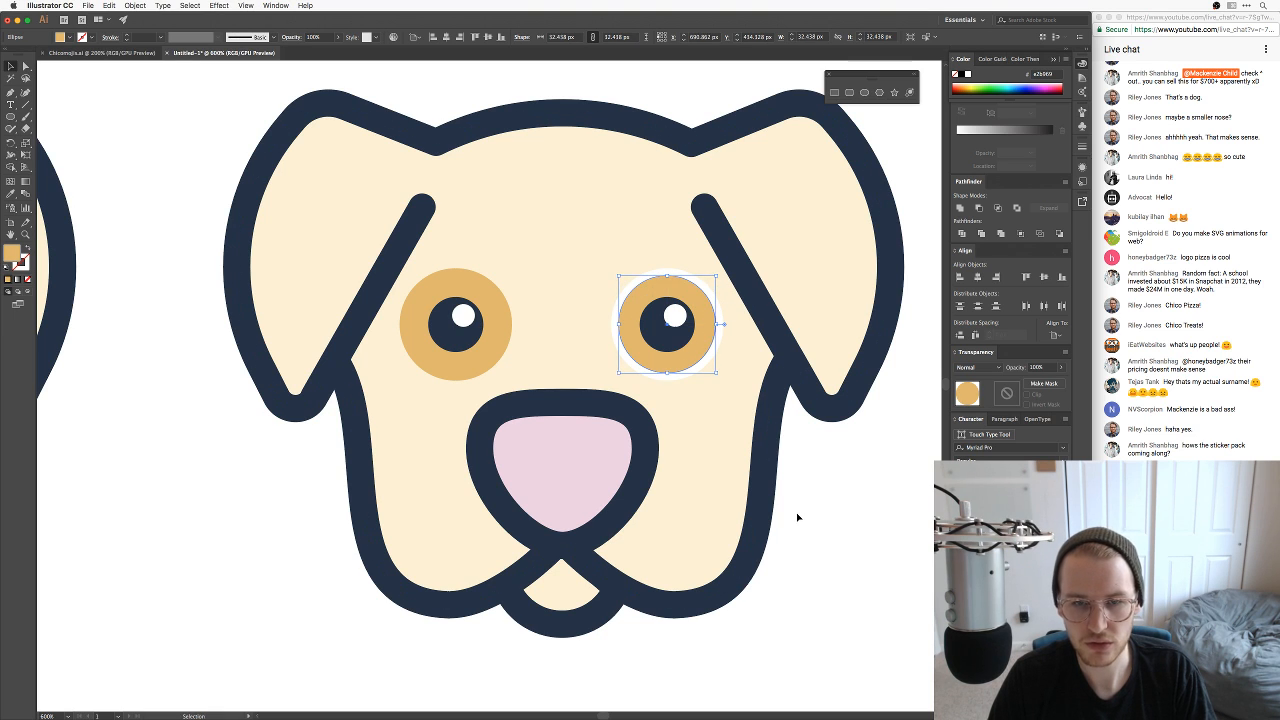
{"action": "left_click", "coordinate": [830, 543]}
{"action": "key", "text": "super+z"}
{"action": "left_click", "coordinate": [845, 539]}
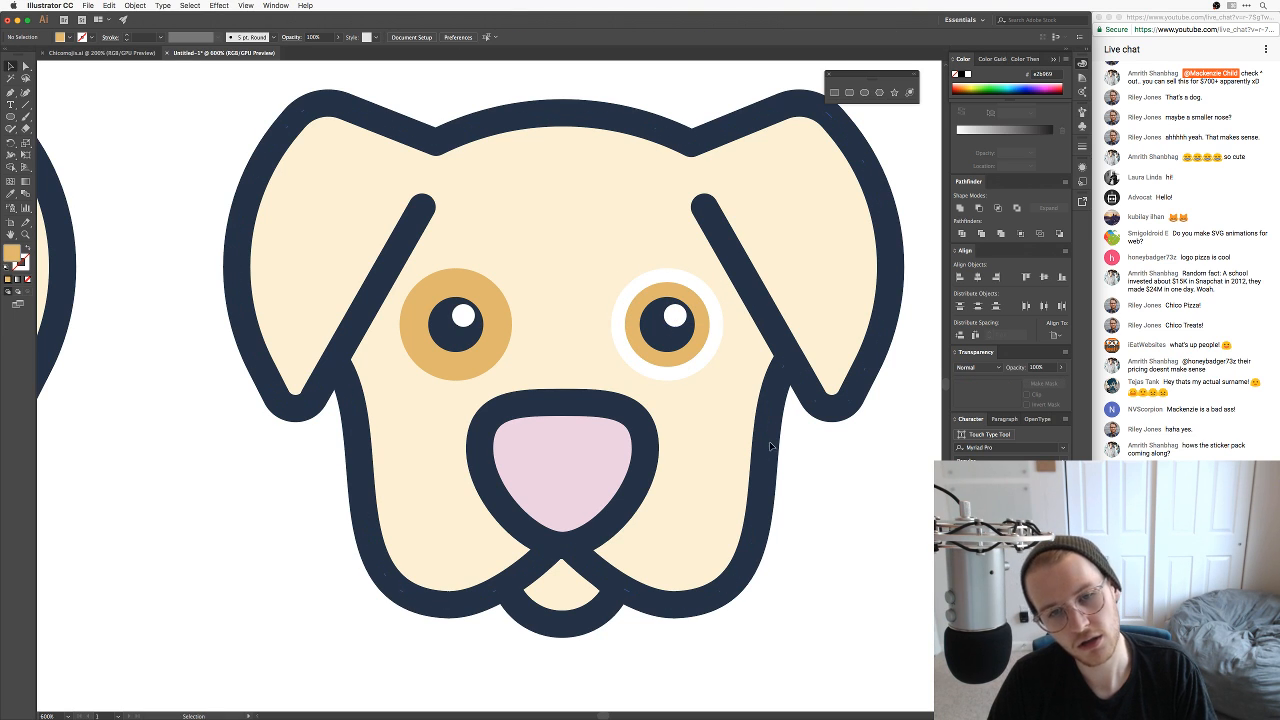
Step: Try shrinking the right eye's pupil and highlight together, and undo the resize
{"action": "left_click", "coordinate": [678, 318]}
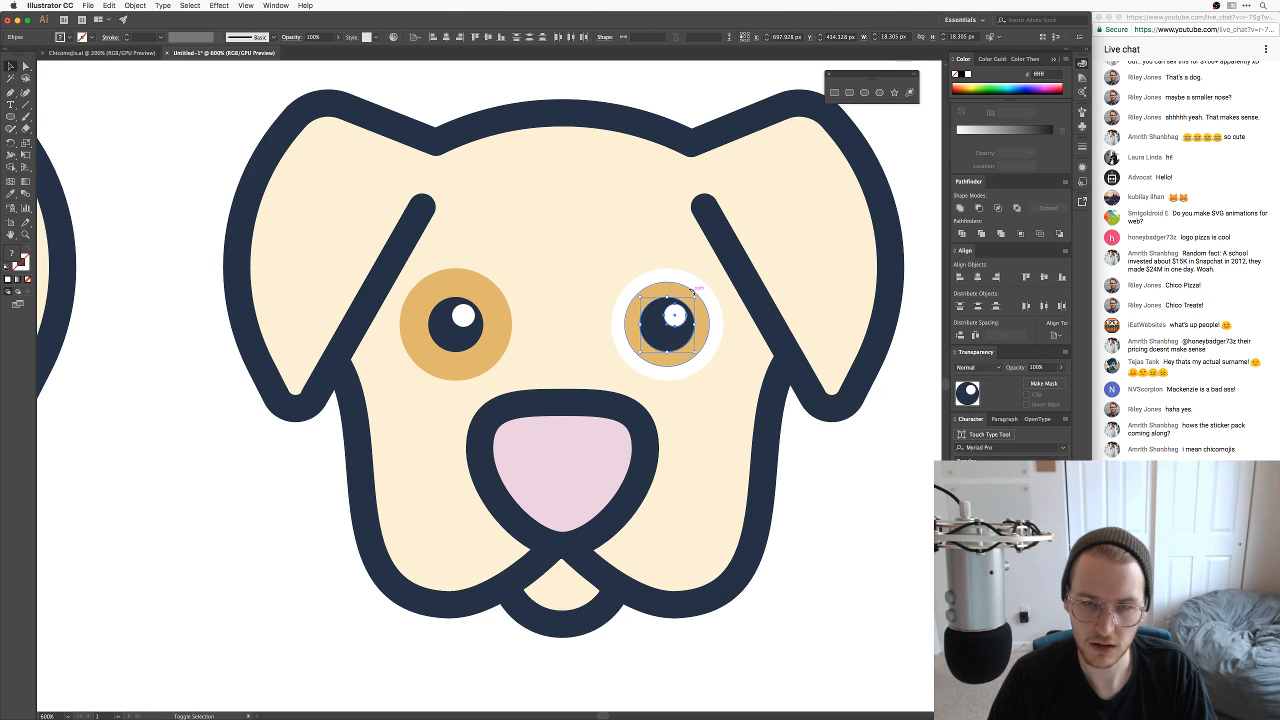
{"action": "left_click", "coordinate": [814, 451]}
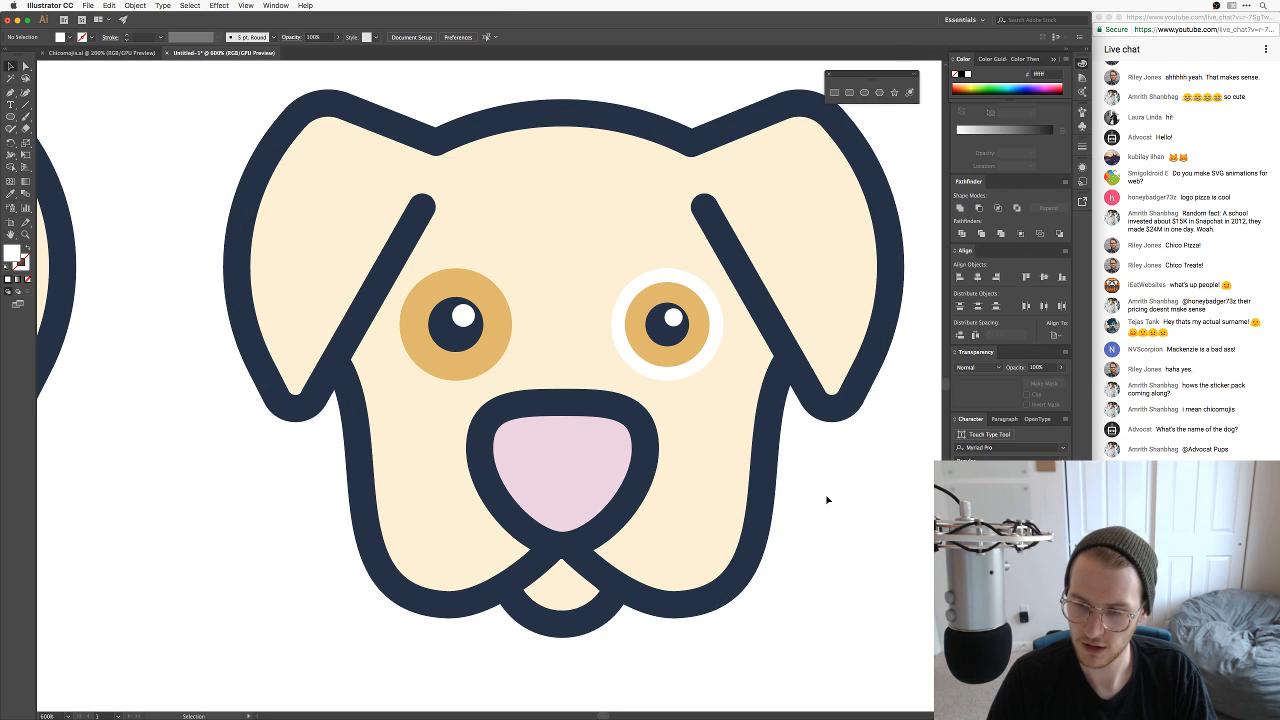
{"action": "key", "text": "super+minus"}
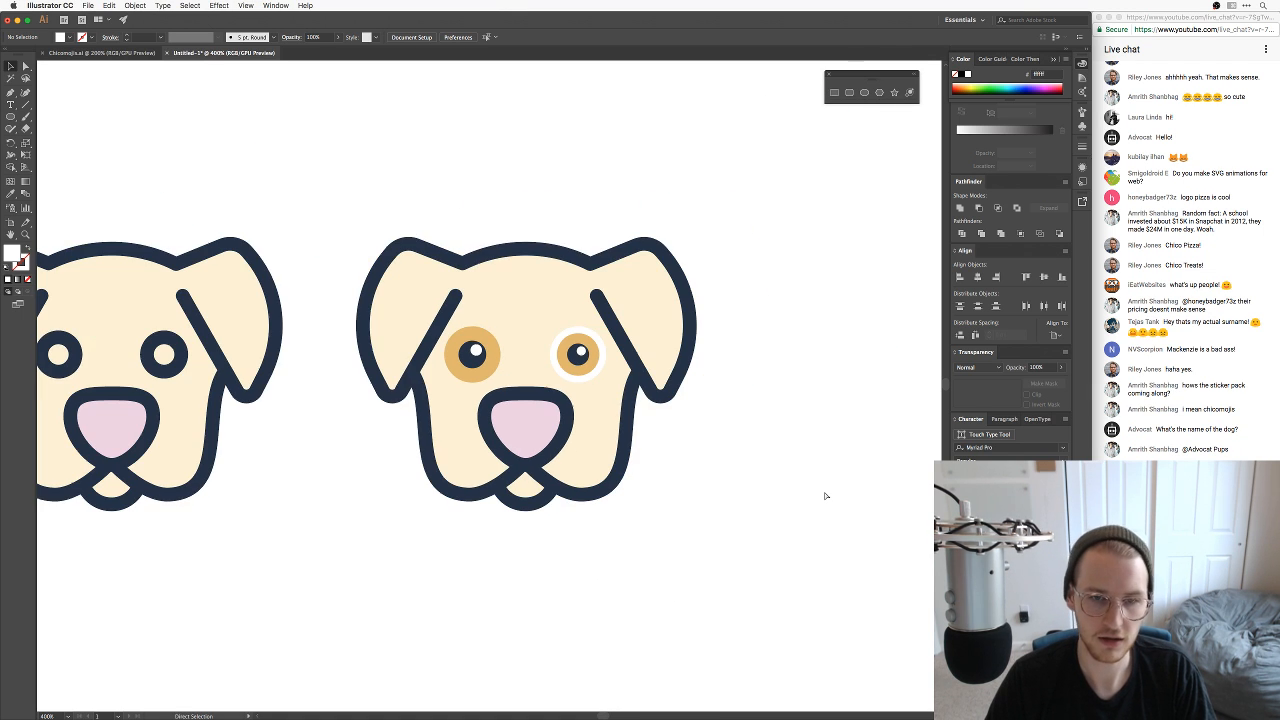
{"action": "key", "text": "v"}
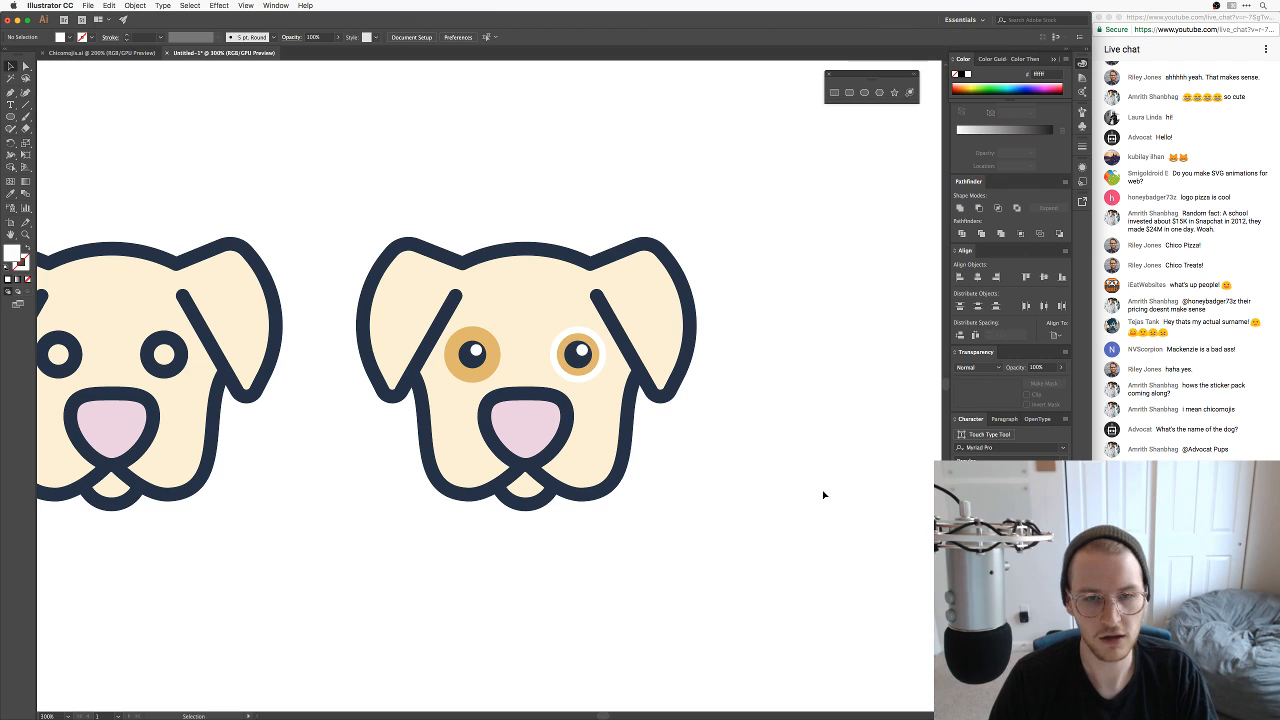
{"action": "key", "text": "a"}
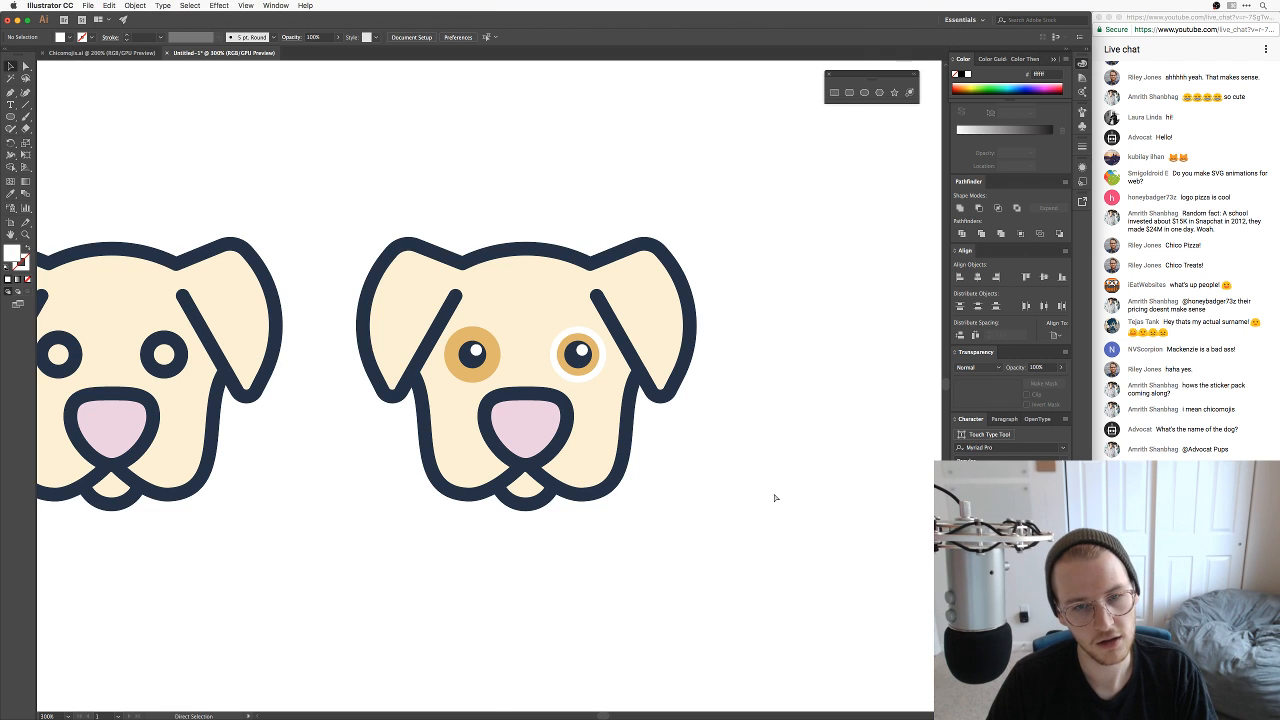
Step: Move the right eye's highlight diagonally over the pupil's upper-right edge, and subtract it from the pupil
{"action": "key", "text": "super+plus"}
{"action": "key", "text": "super+plus"}
{"action": "left_click_drag", "start_coordinate": [871, 366], "coordinate": [705, 505]}
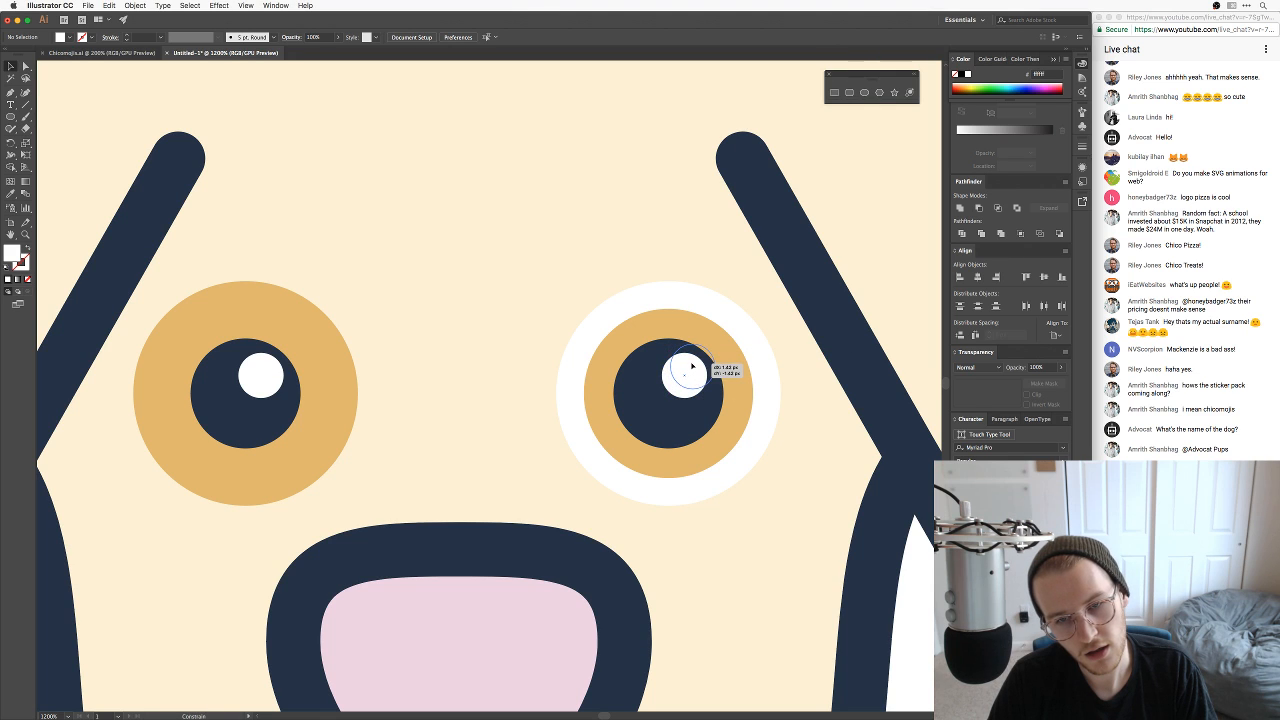
{"action": "left_click_drag", "start_coordinate": [684, 374], "coordinate": [693, 364]}
{"action": "left_click", "coordinate": [662, 406], "text": "shift"}
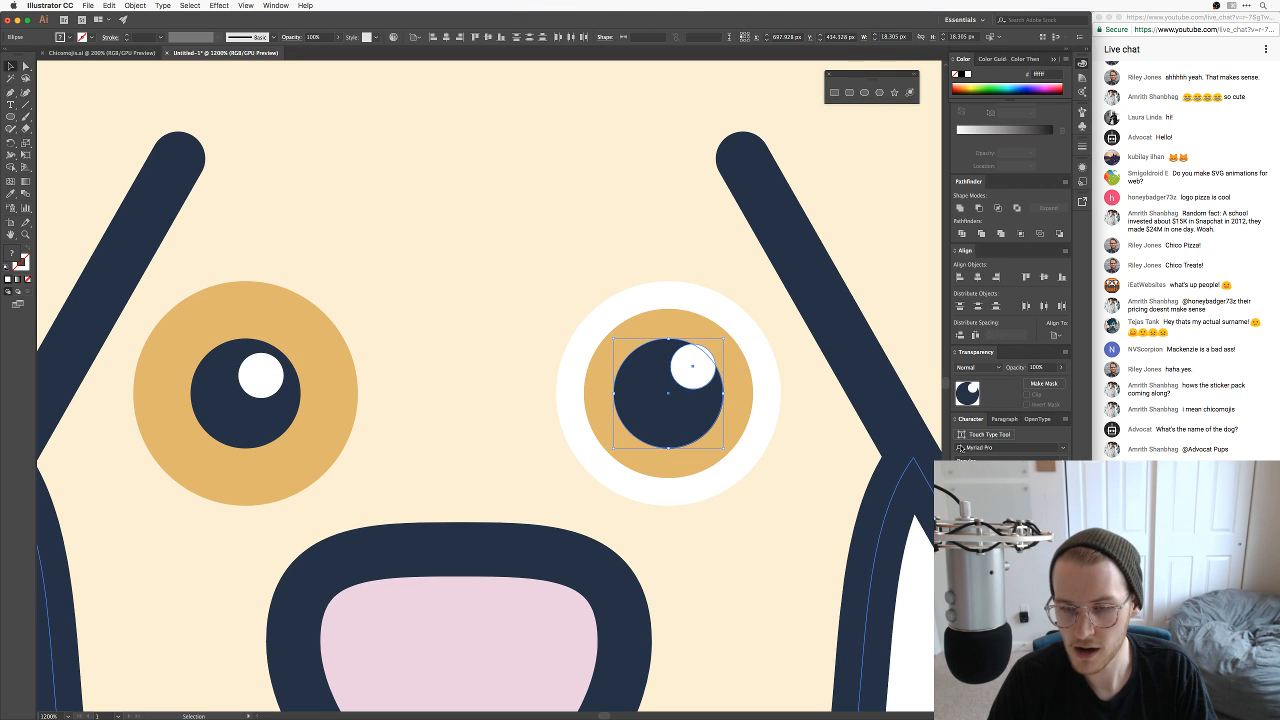
{"action": "left_click", "coordinate": [979, 208]}
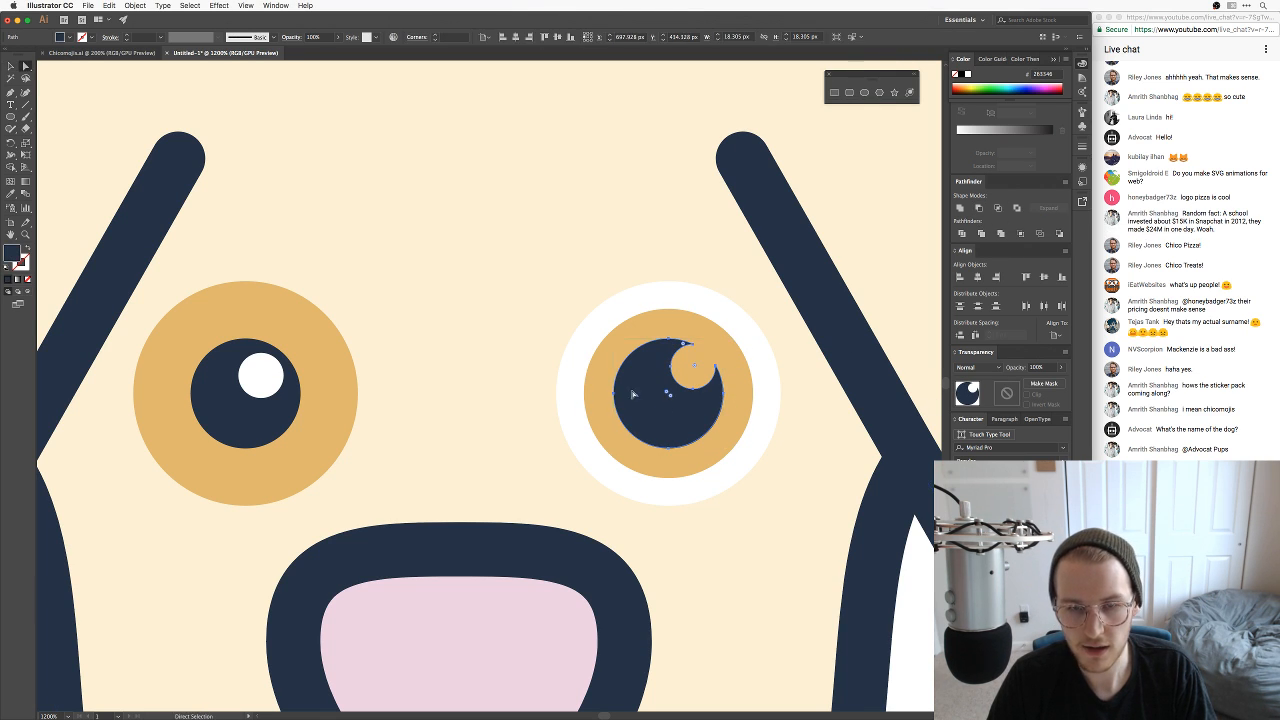
Step: Try rounding the sharp upper tip of the right pupil's cutout with a corner radius of about 1.05 px
{"action": "key", "text": "a"}
{"action": "left_click", "coordinate": [695, 347]}
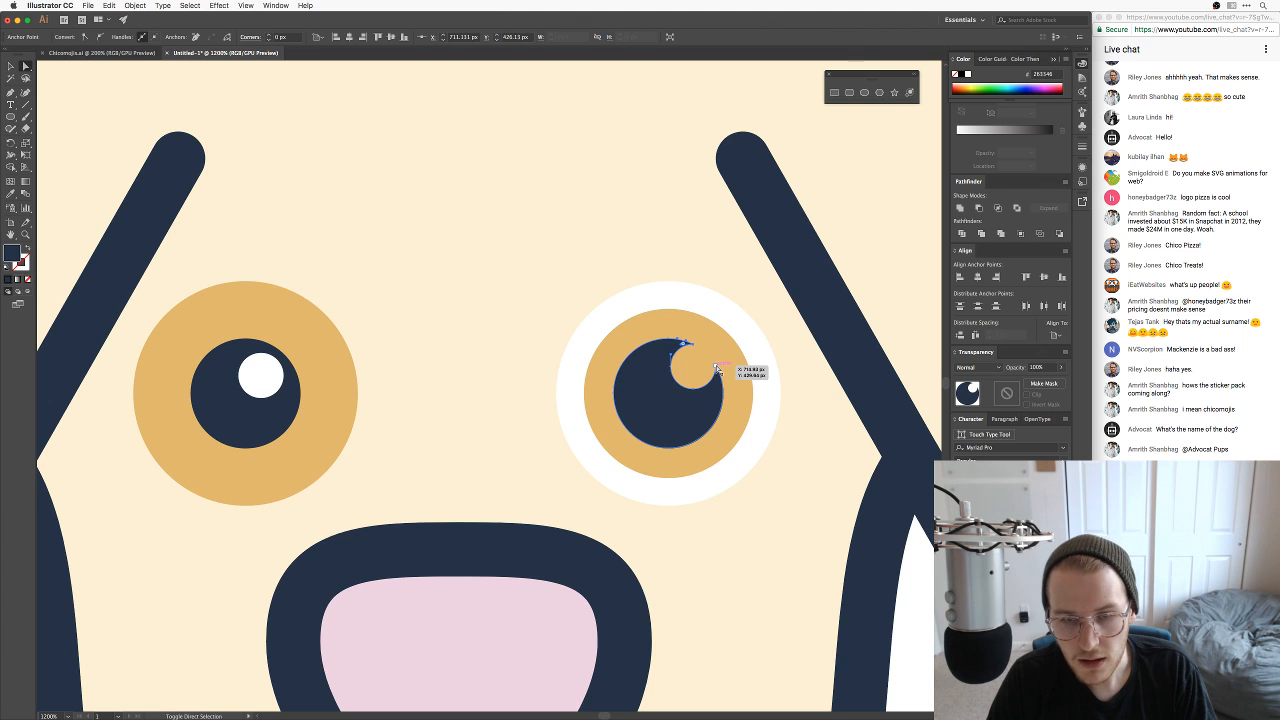
{"action": "left_click", "coordinate": [716, 370], "text": "shift"}
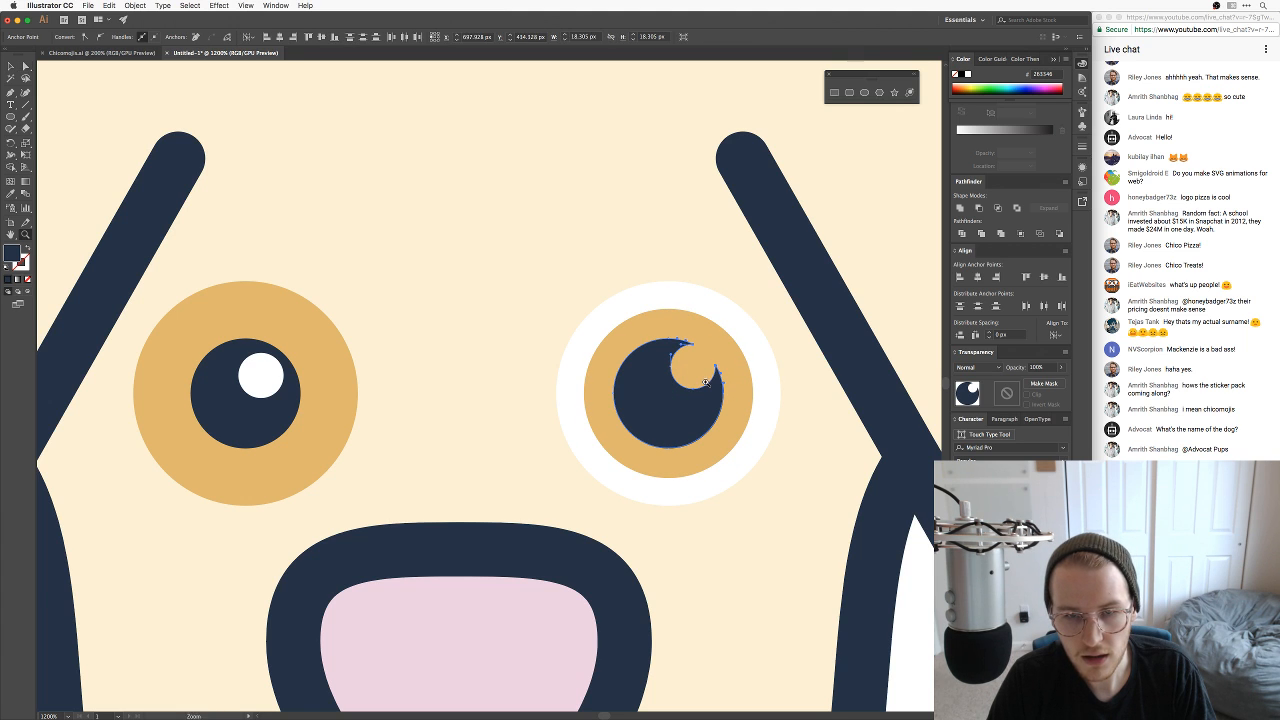
{"action": "scroll", "coordinate": [720, 376], "scroll_direction": "up", "scroll_amount": 3}
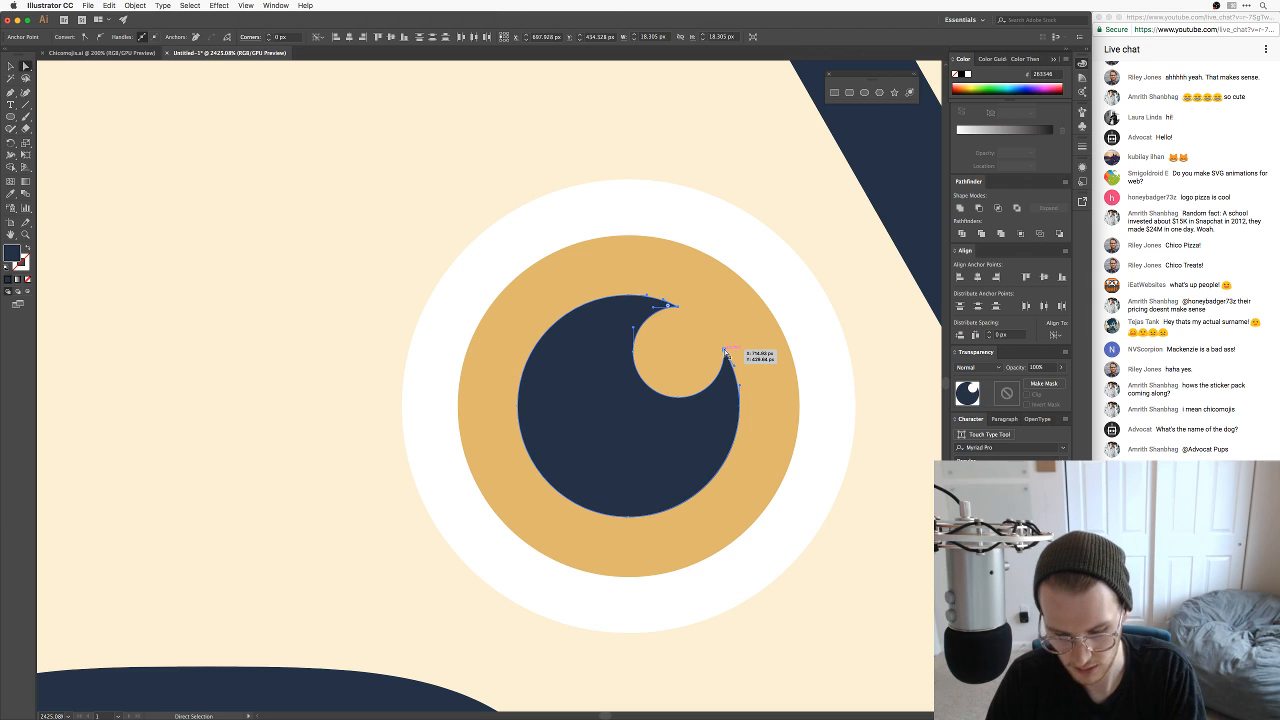
{"action": "key", "text": "minus"}
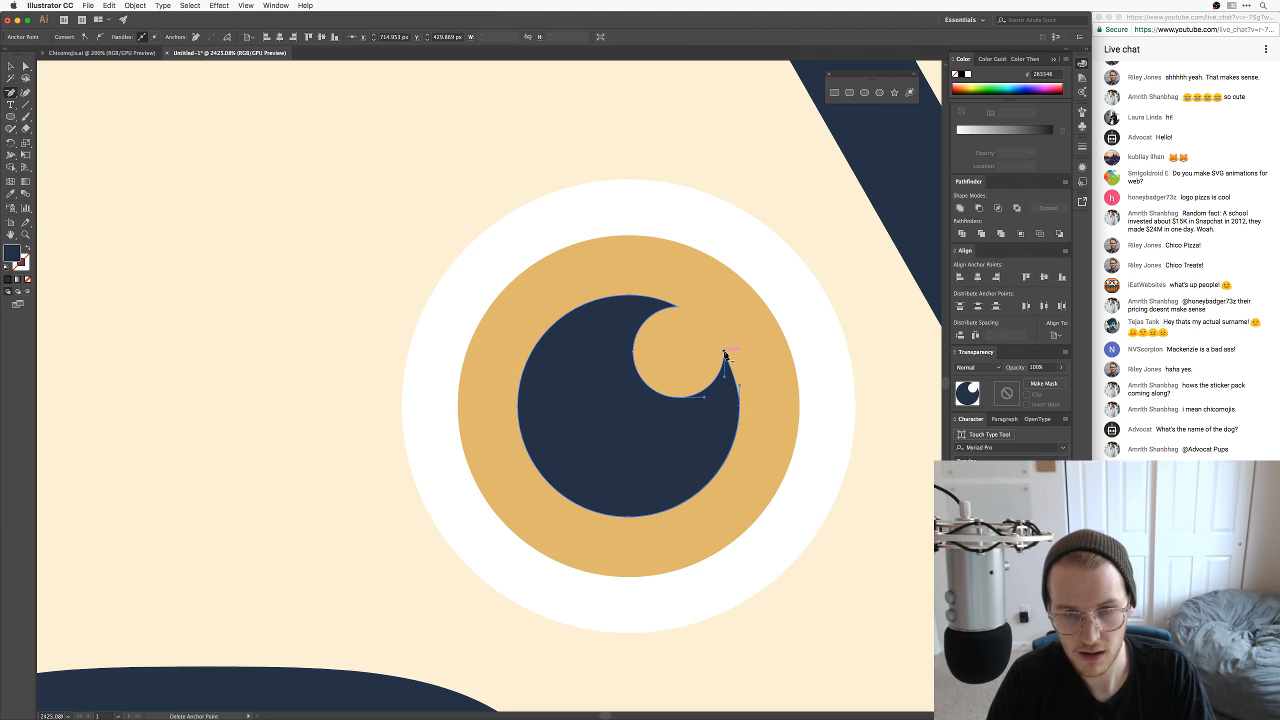
{"action": "key", "text": "a"}
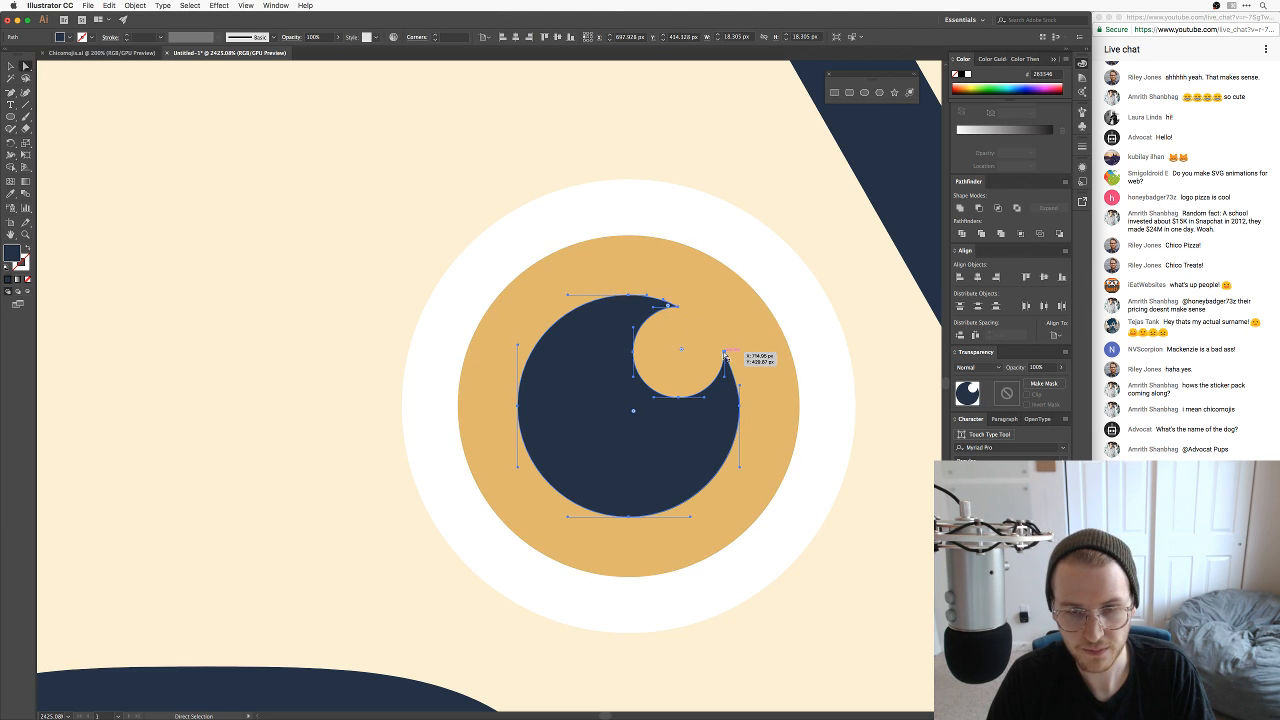
{"action": "left_click", "coordinate": [724, 353]}
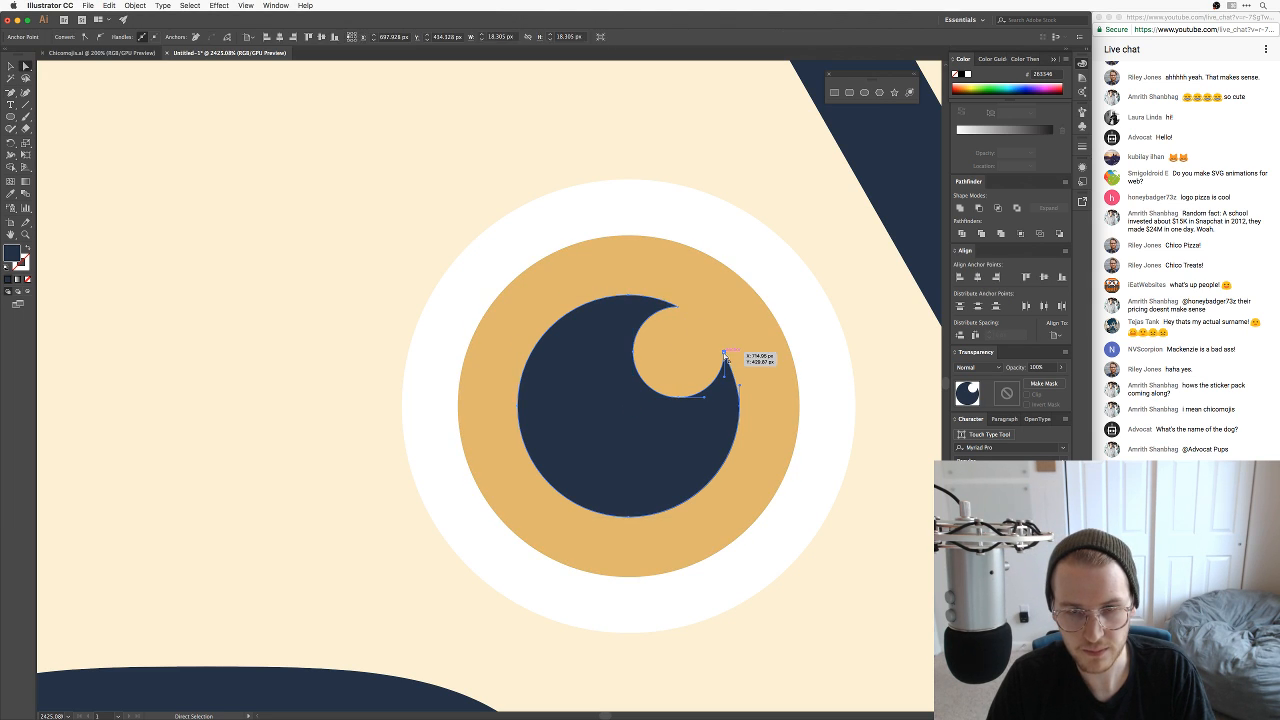
{"action": "left_click", "coordinate": [668, 308]}
{"action": "left_click_drag", "start_coordinate": [665, 306], "coordinate": [641, 313]}
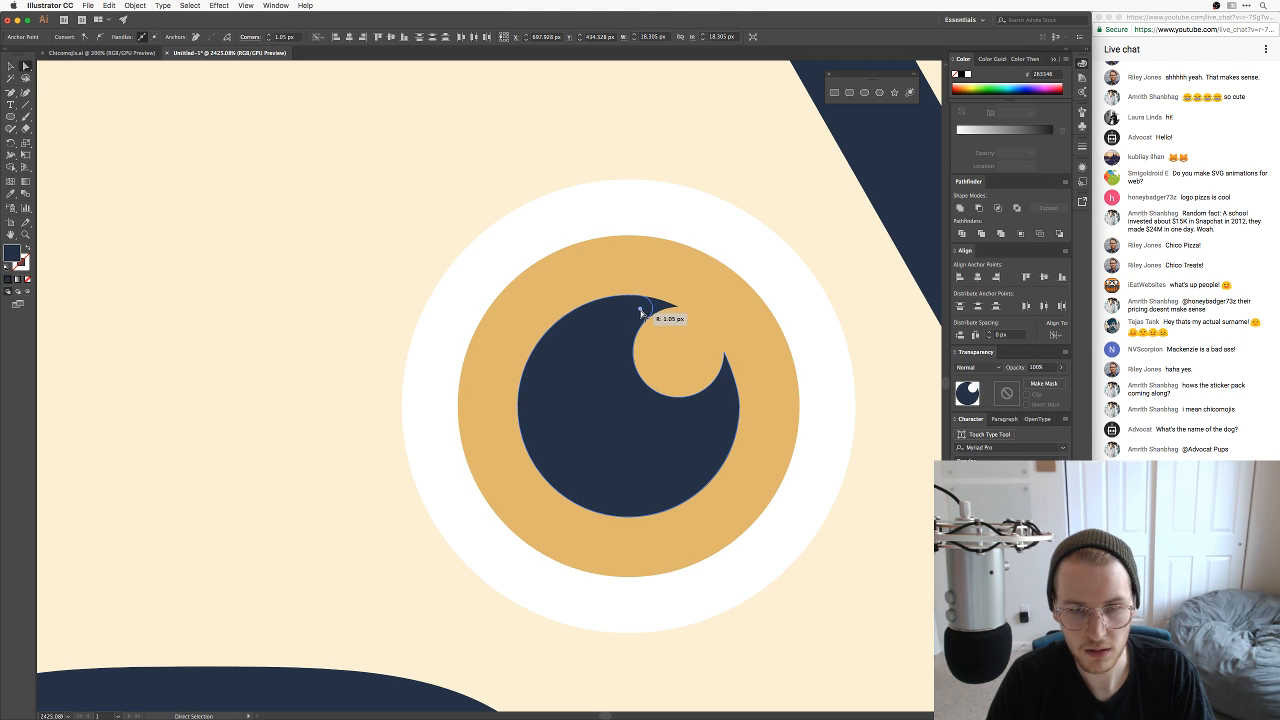
Step: Undo the tip rounding and the highlight subtraction on the right pupil, keeping the white outer circle and the smaller golden iris
{"action": "left_click", "coordinate": [817, 603]}
{"action": "key", "text": "super+minus"}
{"action": "key", "text": "super+minus"}
{"action": "key", "text": "super+minus"}
{"action": "key", "text": "super+minus"}
{"action": "key", "text": "super+minus"}
{"action": "key", "text": "super+minus"}
{"action": "key", "text": "super+minus"}
{"action": "key", "text": "super+minus"}
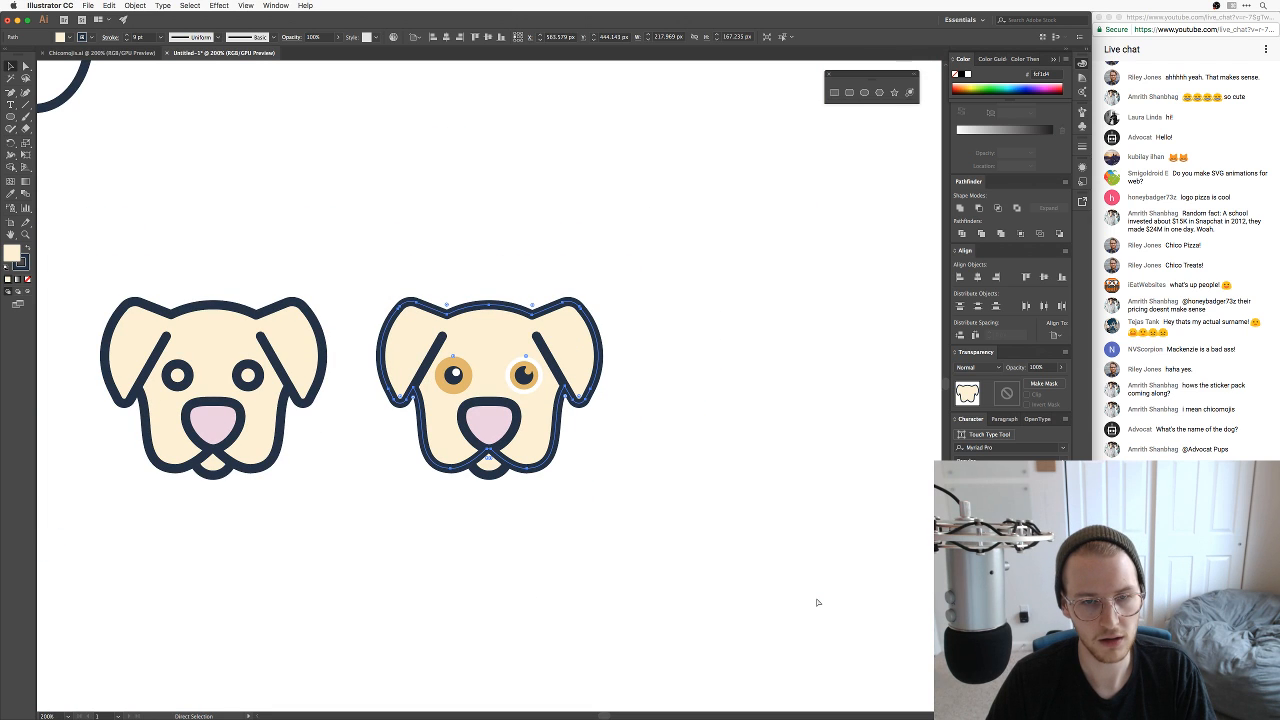
{"action": "key", "text": "super+z"}
{"action": "key", "text": "super+z"}
{"action": "key", "text": "super+z"}
{"action": "key", "text": "super+z"}
{"action": "key", "text": "super+z"}
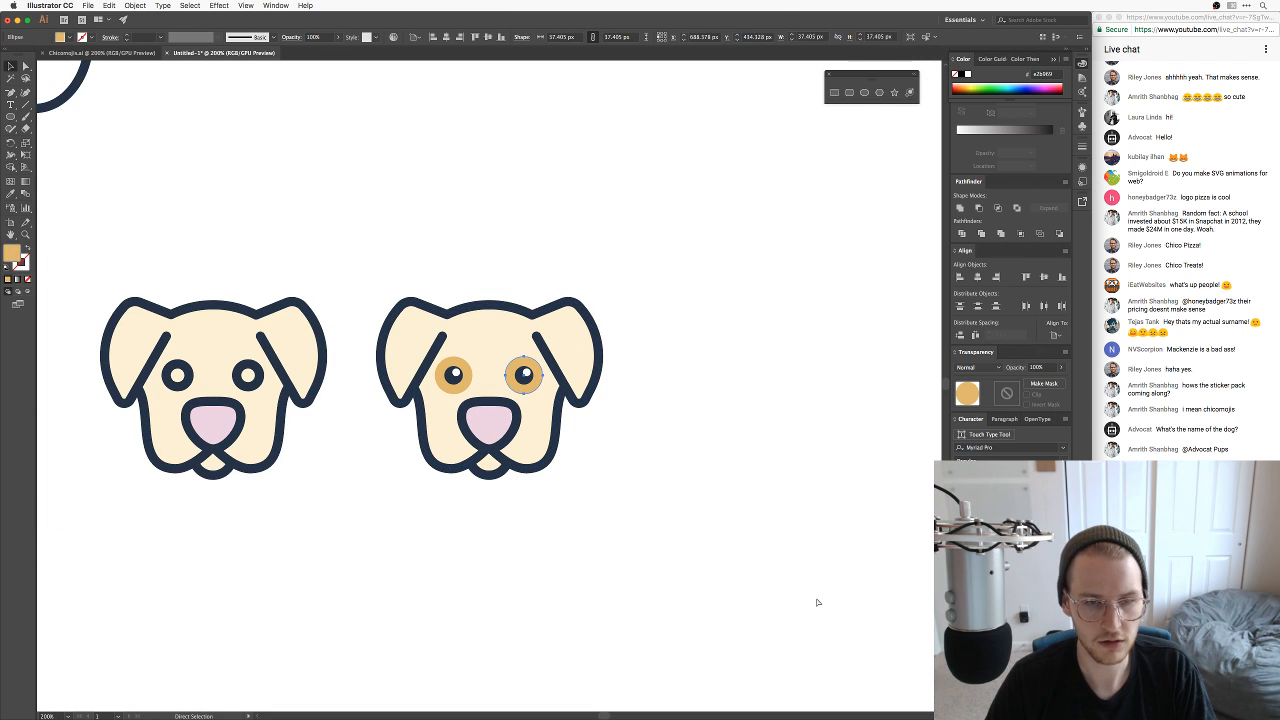
{"action": "key", "text": "super+shift+z"}
{"action": "key", "text": "super+shift+z"}
{"action": "key", "text": "super+shift+z"}
Step: Copy the right eye's golden iris onto the left eye, concentric with the pupil
{"action": "left_click_drag", "start_coordinate": [610, 495], "coordinate": [466, 584]}
{"action": "key", "text": "super+plus"}
{"action": "key", "text": "super+plus"}
{"action": "key", "text": "super+plus"}
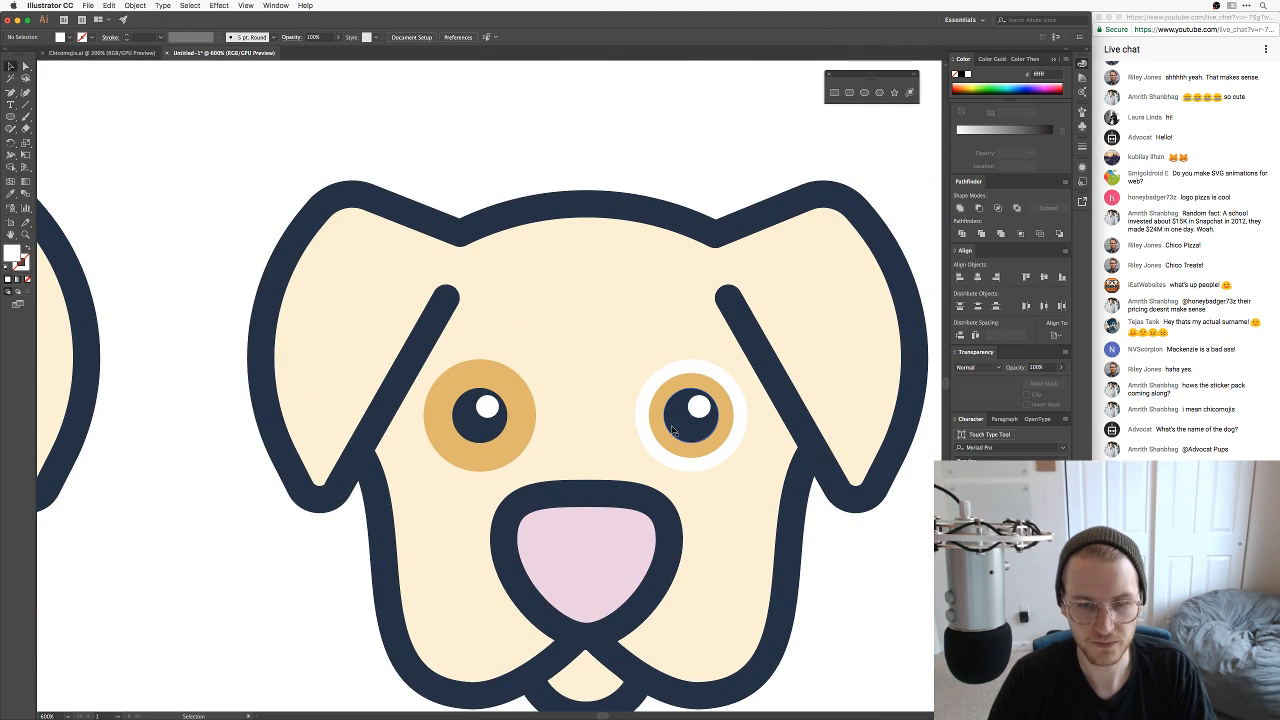
{"action": "left_click_drag", "start_coordinate": [645, 443], "coordinate": [446, 430]}
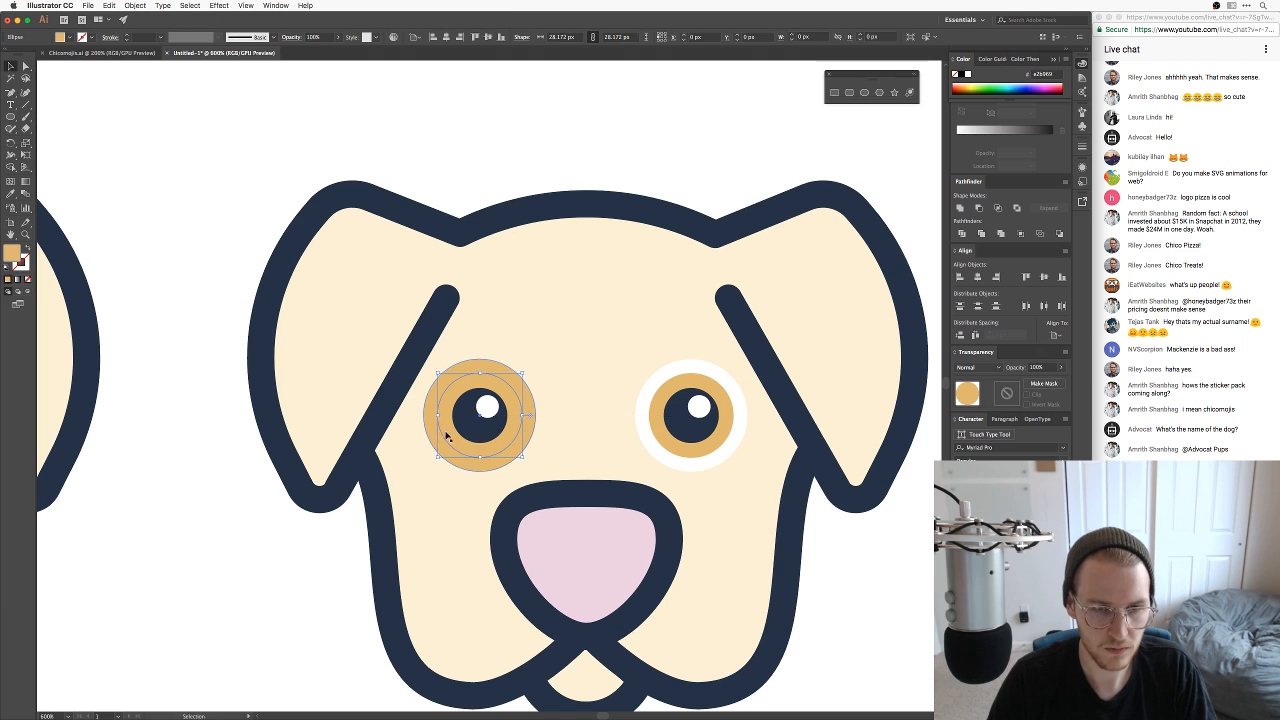
Step: Fill the left eye's outer circle with white sampled from the background, and place it behind the golden iris
{"action": "left_click", "coordinate": [524, 430]}
{"action": "key", "text": "i"}
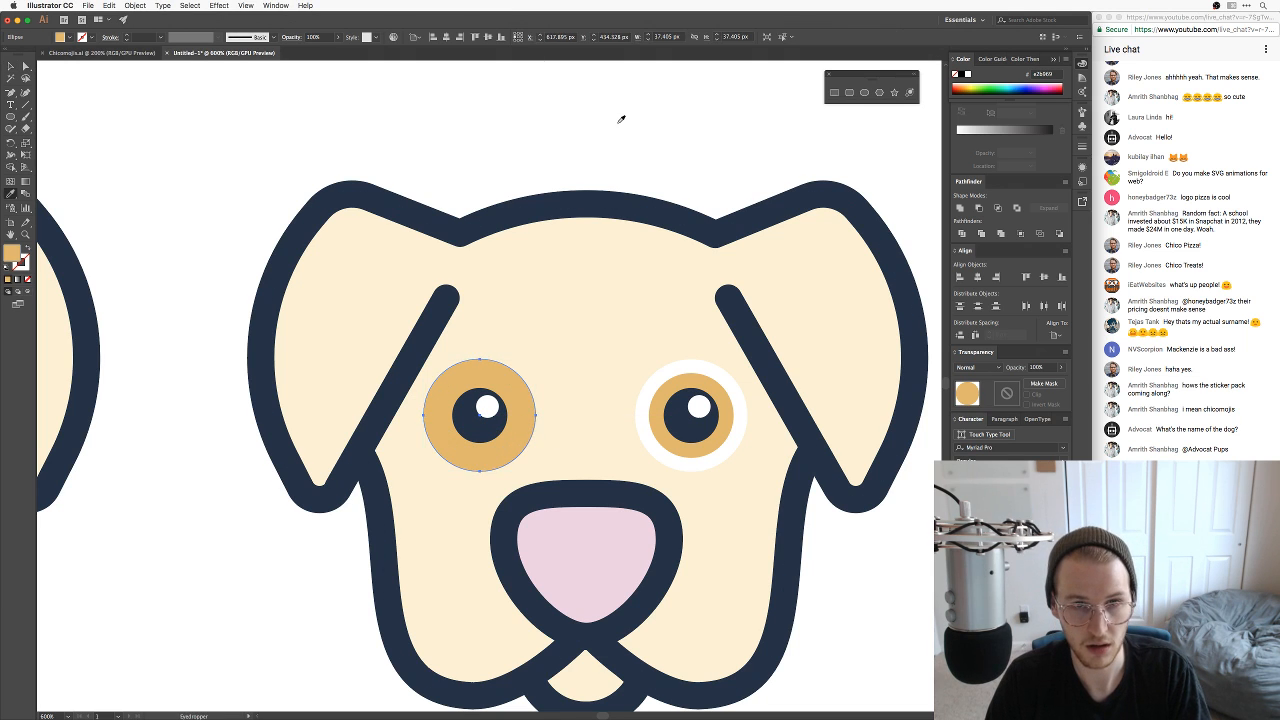
{"action": "left_click", "coordinate": [621, 120]}
{"action": "key", "text": "v"}
{"action": "left_click", "coordinate": [620, 128]}
{"action": "left_click", "coordinate": [519, 448]}
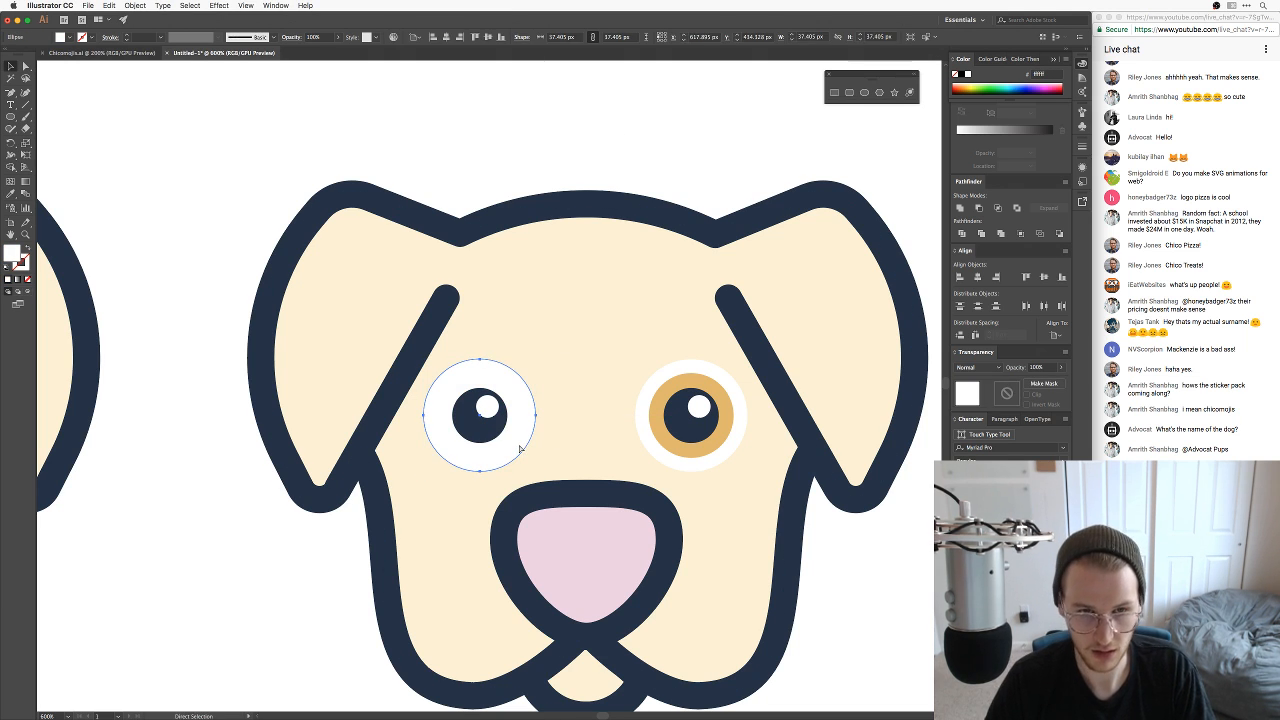
{"action": "key", "text": "super+z"}
{"action": "key", "text": "v"}
{"action": "left_click", "coordinate": [314, 534]}
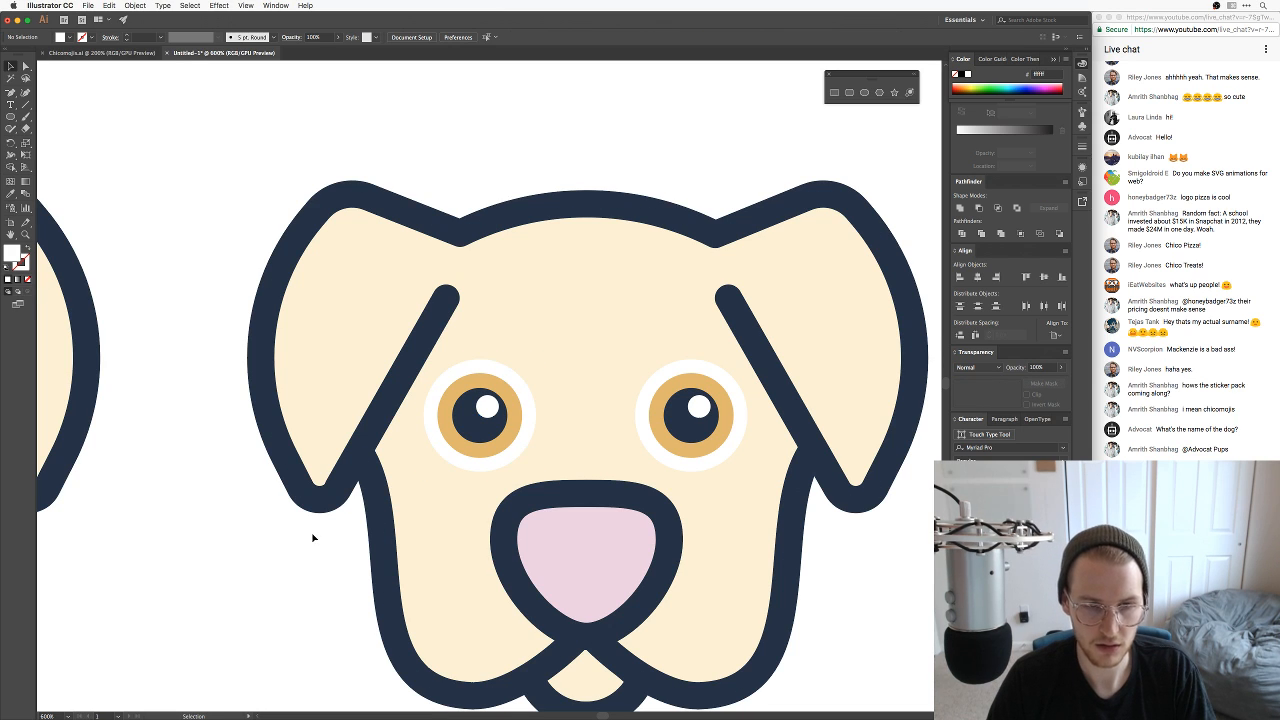
Step: Examine the two finished eyes at several zoom levels and compare them with the original dog face
{"action": "key", "text": "super+minus"}
{"action": "key", "text": "super+minus"}
{"action": "key", "text": "super+minus"}
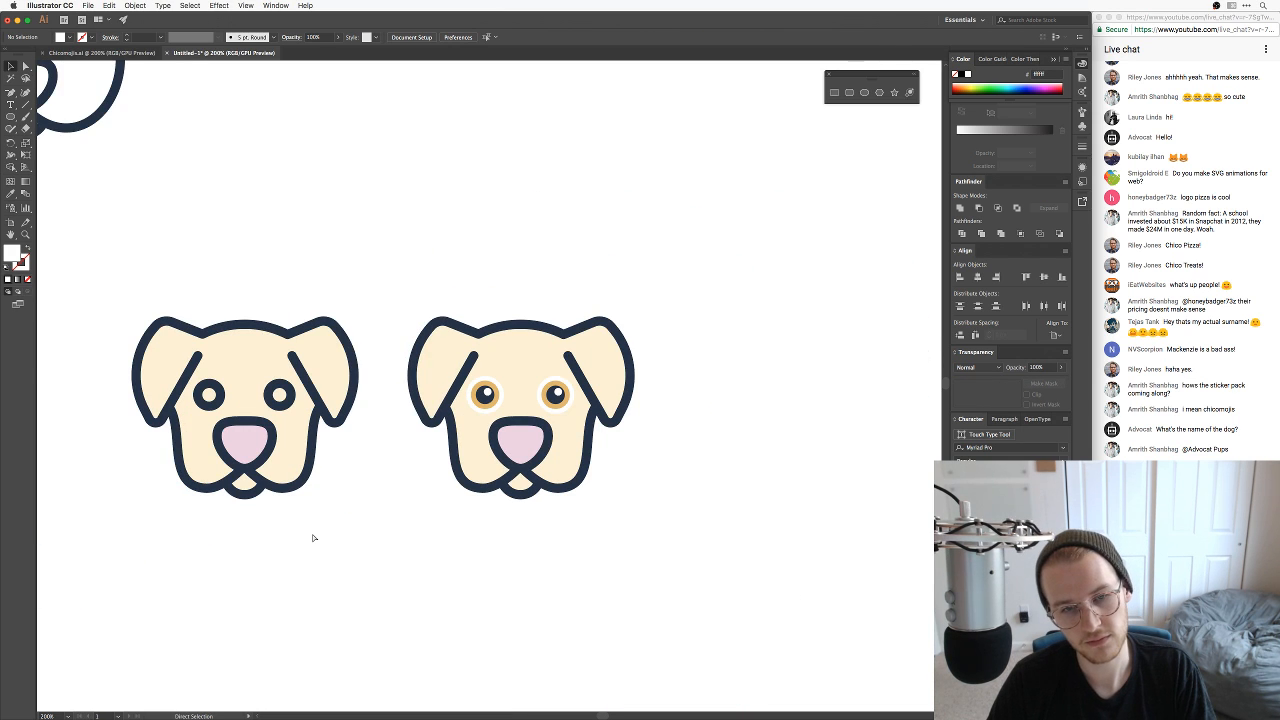
{"action": "key", "text": "super+plus"}
{"action": "scroll", "coordinate": [560, 470], "scroll_direction": "down", "scroll_amount": 1}
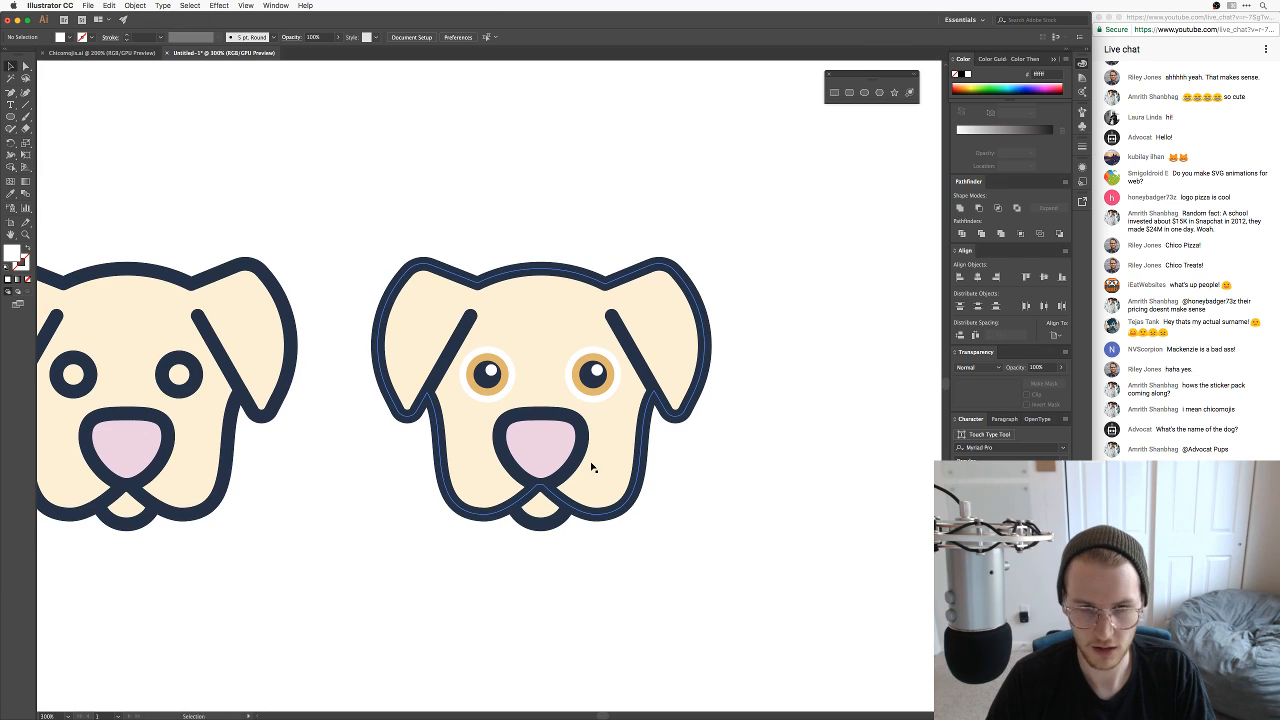
{"action": "scroll", "coordinate": [708, 462], "scroll_direction": "down", "scroll_amount": 1}
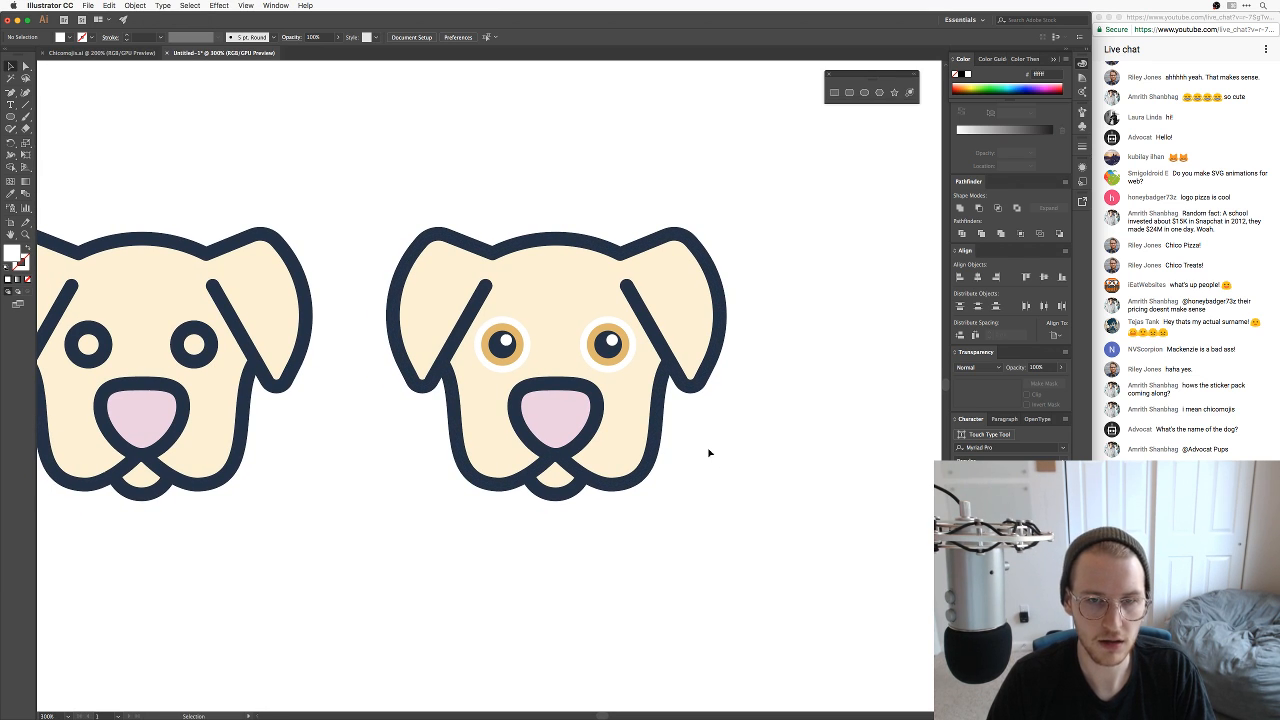
{"action": "key", "text": "super+plus"}
{"action": "key", "text": "super+plus"}
{"action": "key", "text": "space"}
{"action": "left_click_drag", "start_coordinate": [740, 249], "coordinate": [694, 299]}
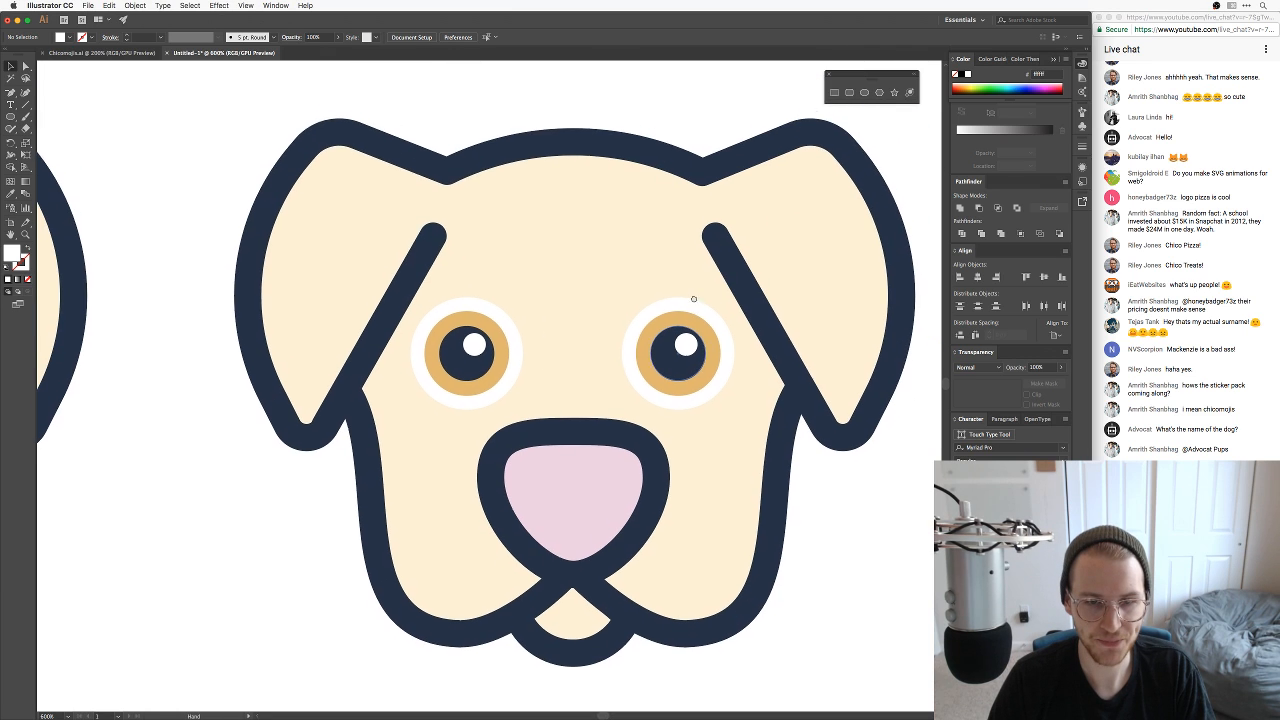
{"action": "scroll", "coordinate": [694, 299], "scroll_direction": "down", "scroll_amount": 1}
{"action": "key", "text": "super+minus"}
{"action": "key", "text": "super+minus"}
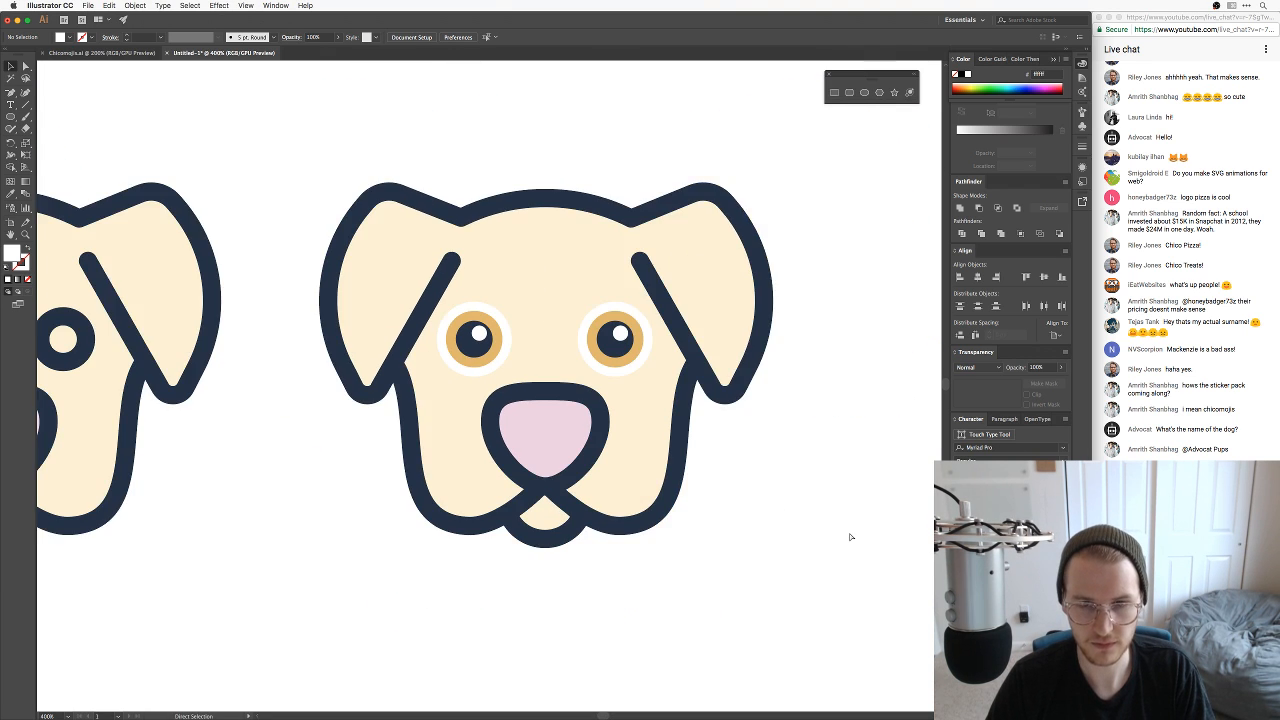
Step: Draw a curved path about 14 by 50 px inside the right ear with the Pen tool, with a white stroke and no fill
{"action": "left_click_drag", "start_coordinate": [734, 392], "coordinate": [777, 407]}
{"action": "key", "text": "super+equal"}
{"action": "key", "text": "super+equal"}
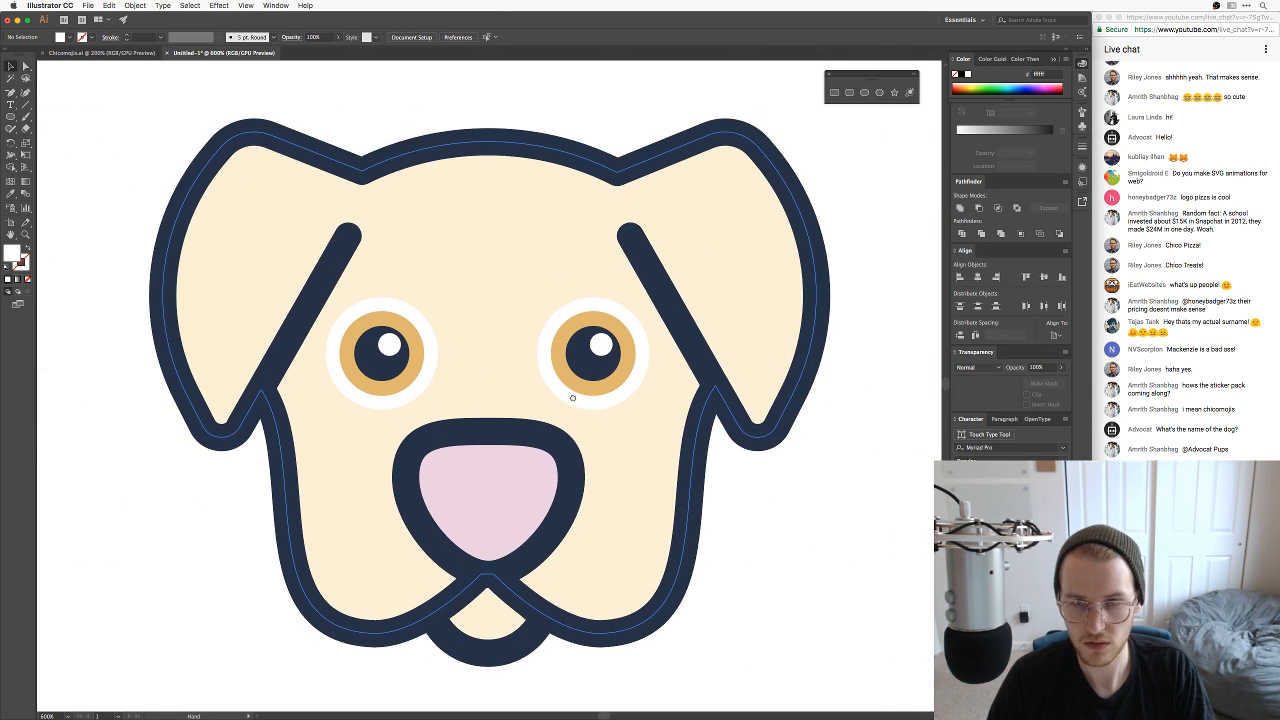
{"action": "key", "text": "p"}
{"action": "left_click", "coordinate": [721, 189]}
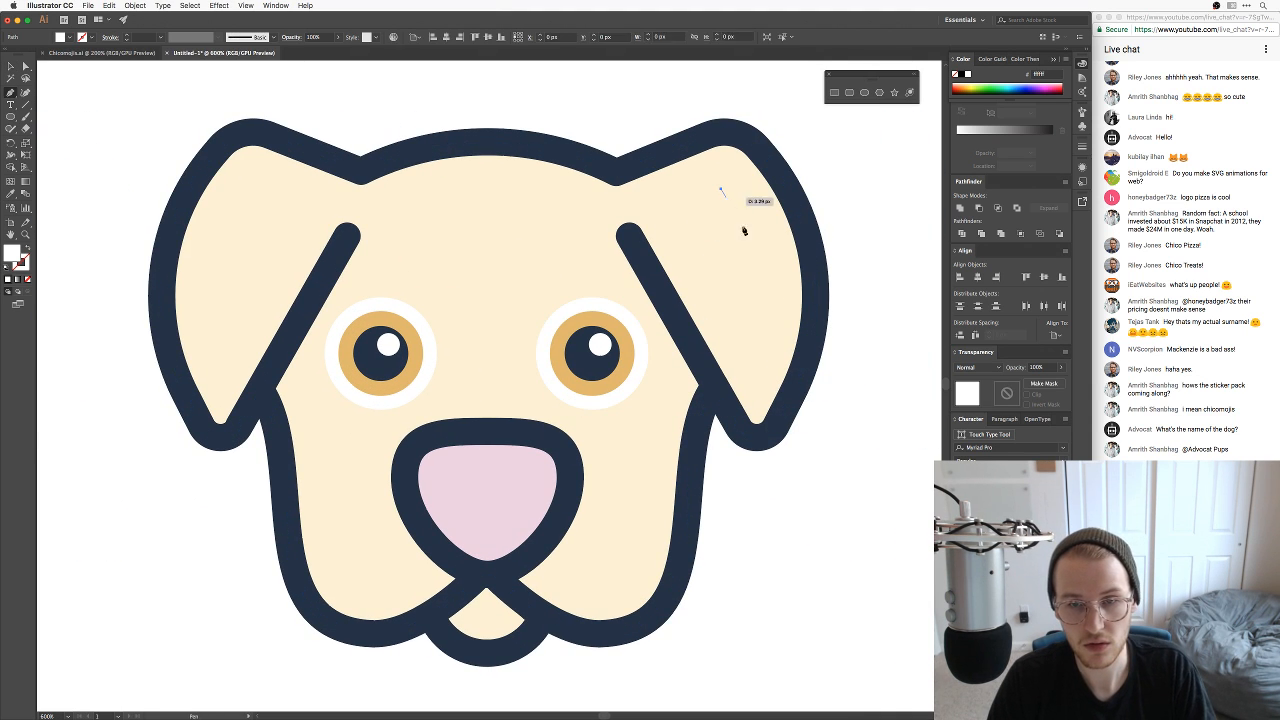
{"action": "left_click_drag", "start_coordinate": [762, 341], "coordinate": [756, 446]}
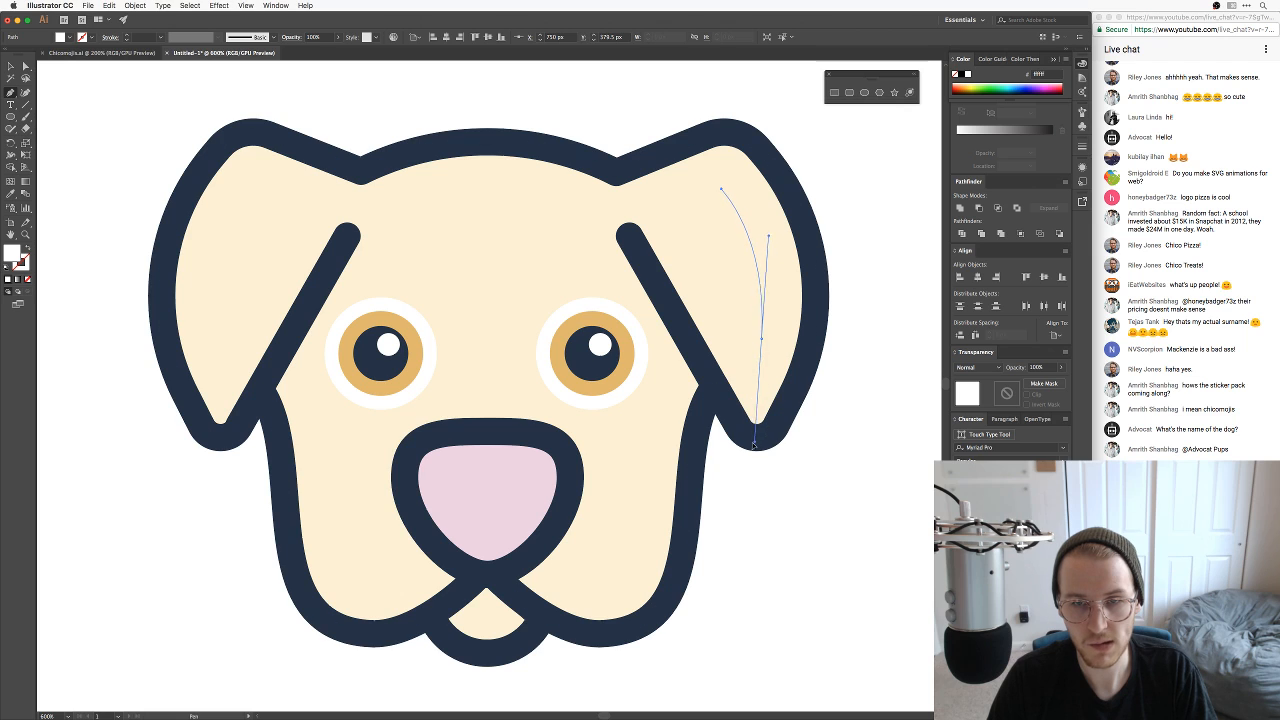
{"action": "key", "text": "v"}
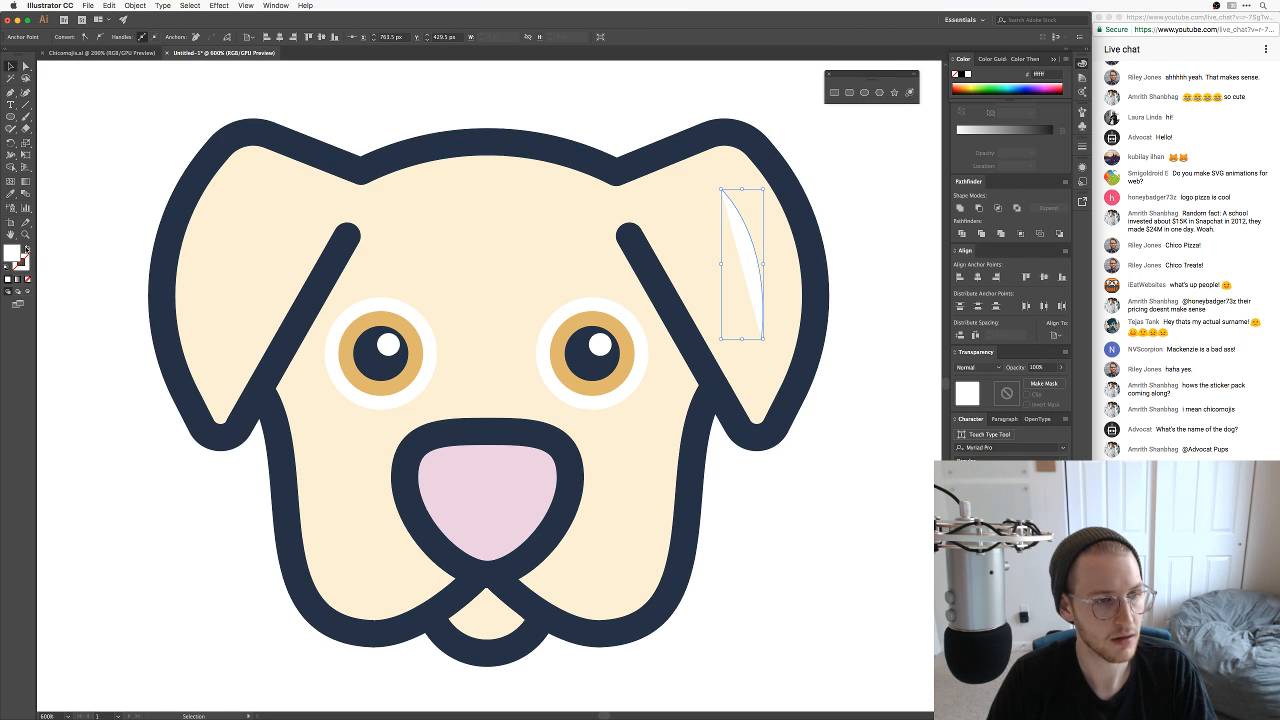
{"action": "left_click", "coordinate": [451, 100]}
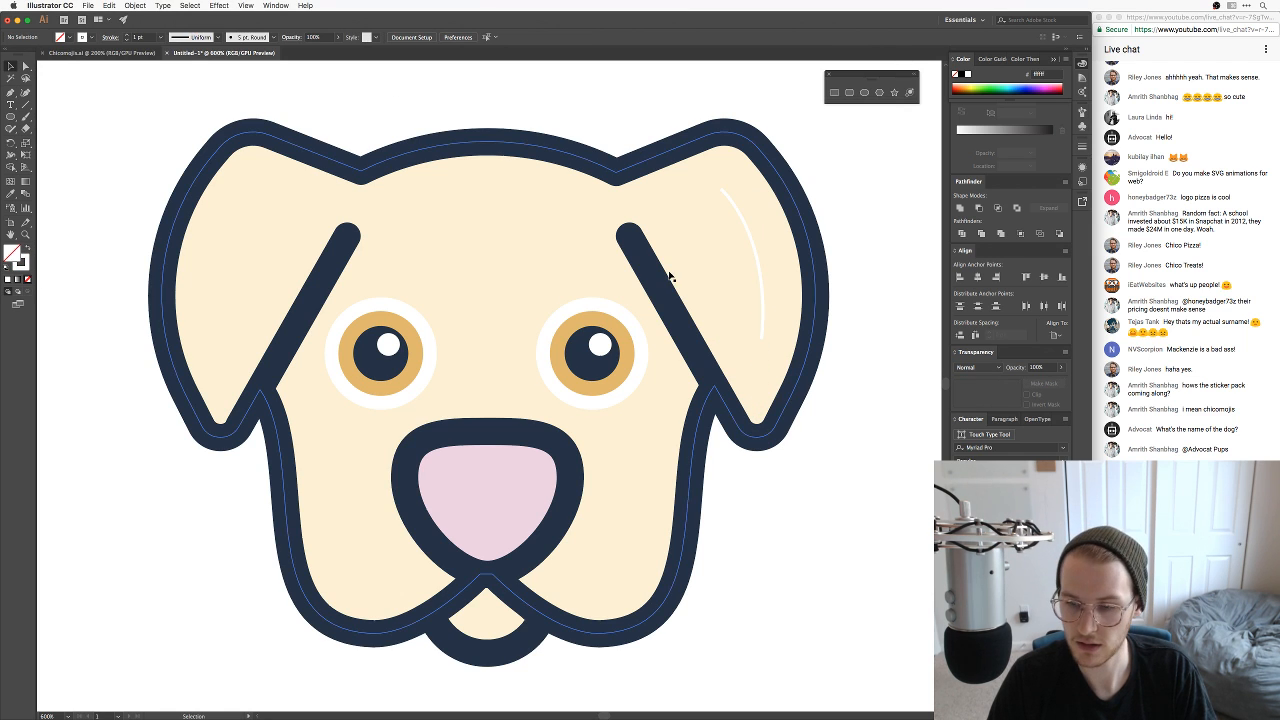
Step: Set the right ear's highlight curve to a 5 pt stroke with rounded ends
{"action": "left_click", "coordinate": [749, 252]}
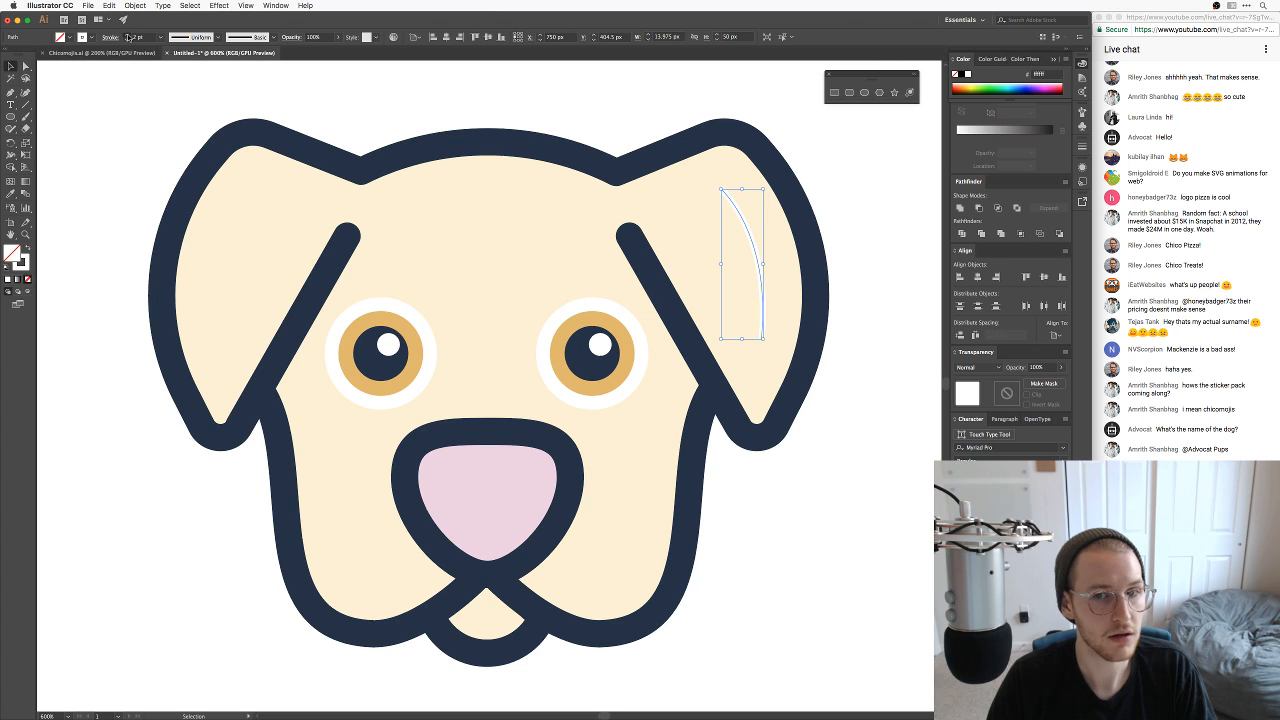
{"action": "left_click", "coordinate": [127, 35]}
{"action": "left_click", "coordinate": [127, 35]}
{"action": "left_click", "coordinate": [127, 35]}
{"action": "left_click", "coordinate": [110, 38]}
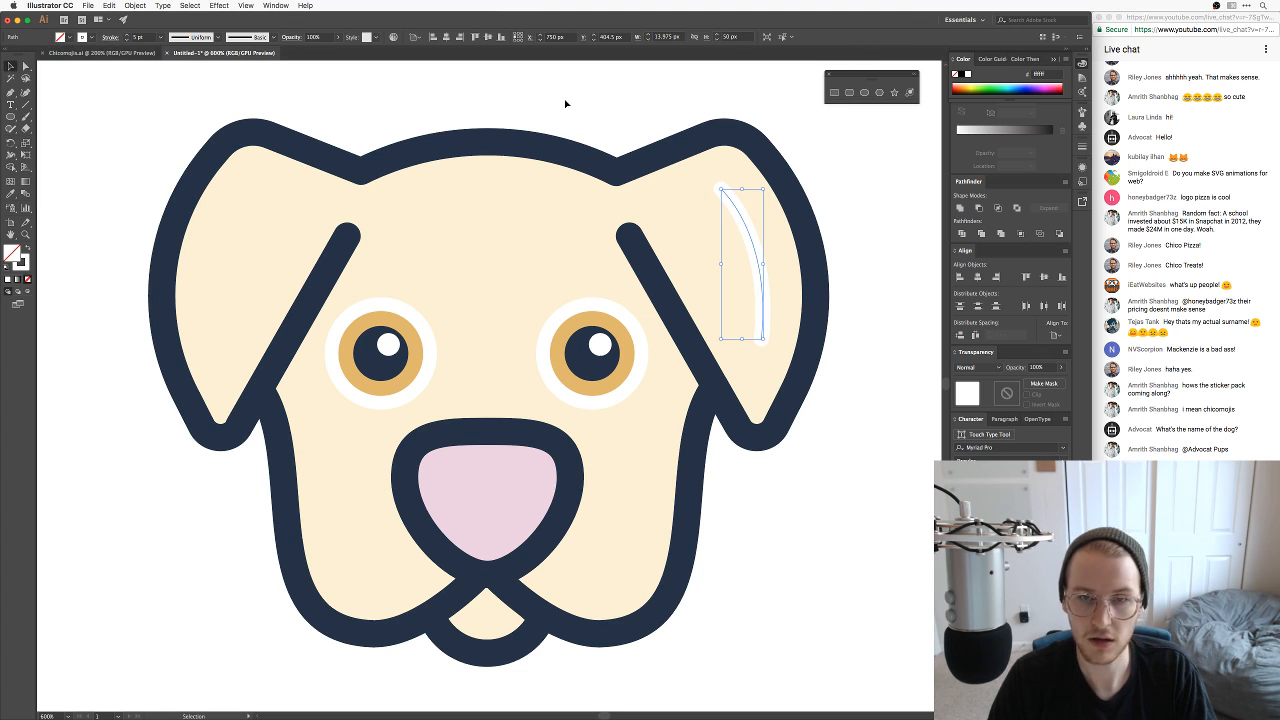
{"action": "left_click", "coordinate": [482, 100]}
Step: Add two anchor points a short distance apart on the upper half of the ear's highlight curve
{"action": "left_click_drag", "start_coordinate": [613, 98], "coordinate": [542, 96]}
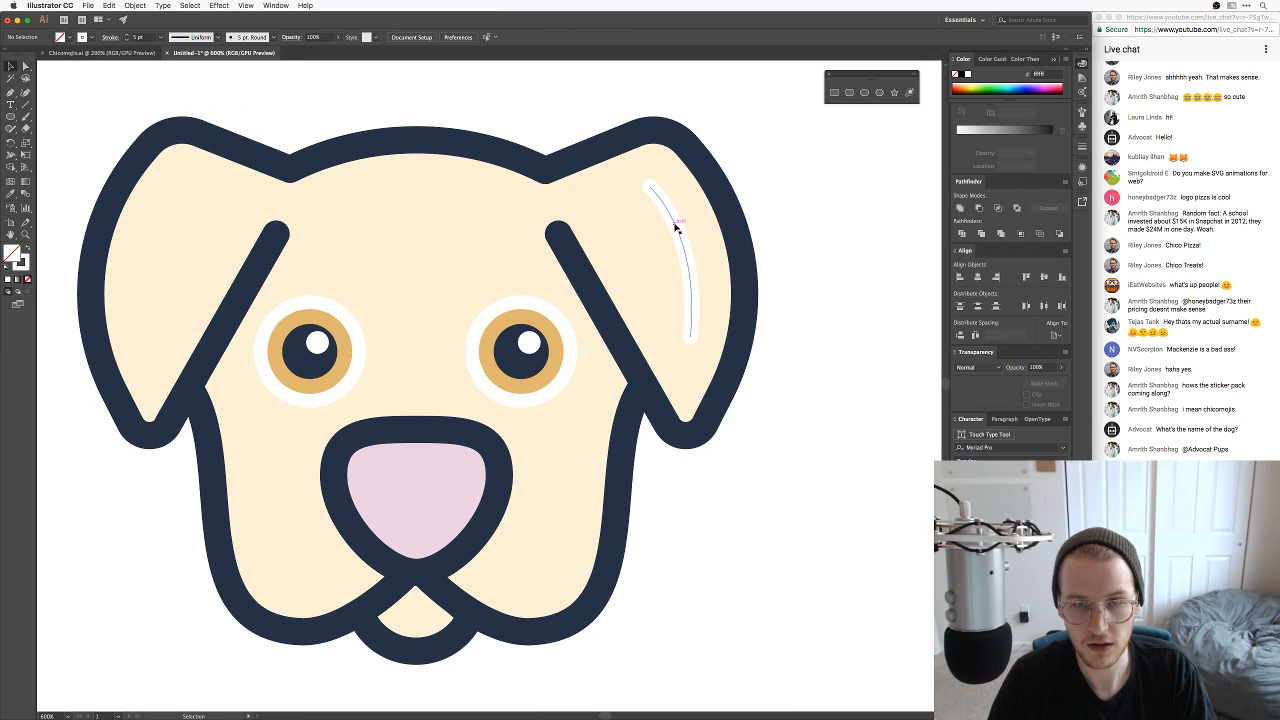
{"action": "left_click", "coordinate": [676, 226]}
{"action": "key", "text": "plus"}
{"action": "left_click", "coordinate": [678, 231]}
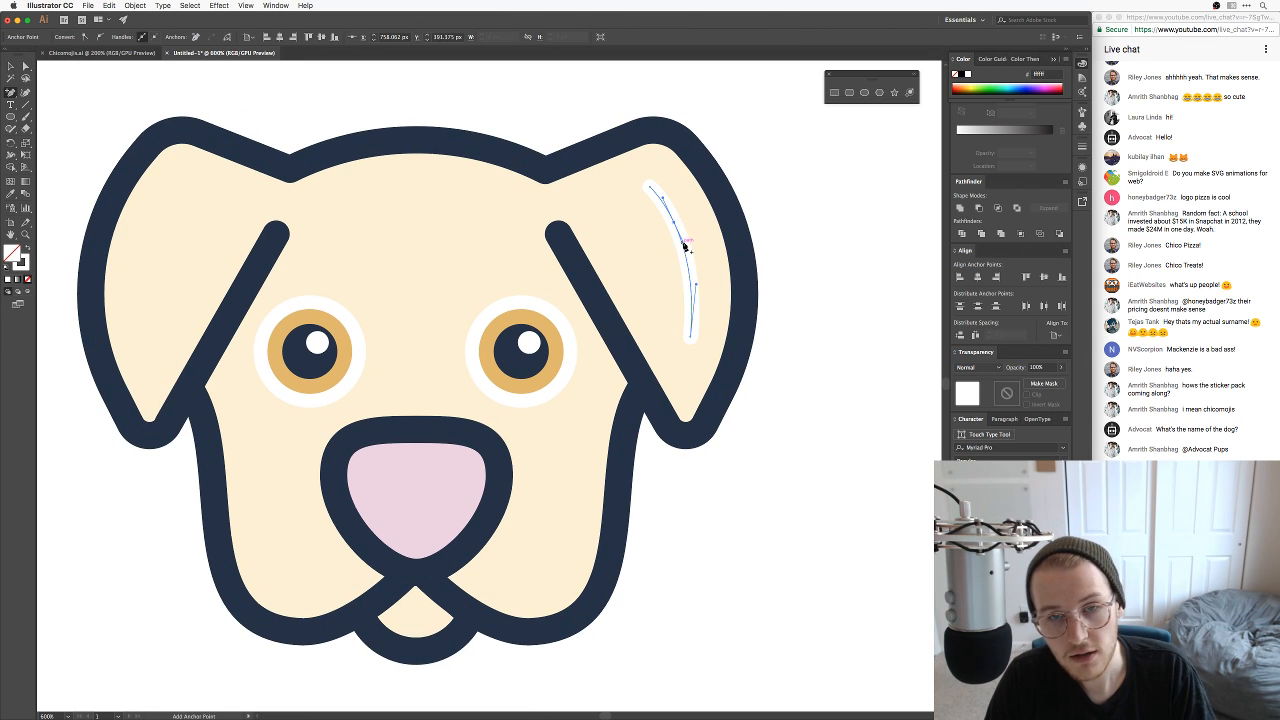
{"action": "key", "text": "a"}
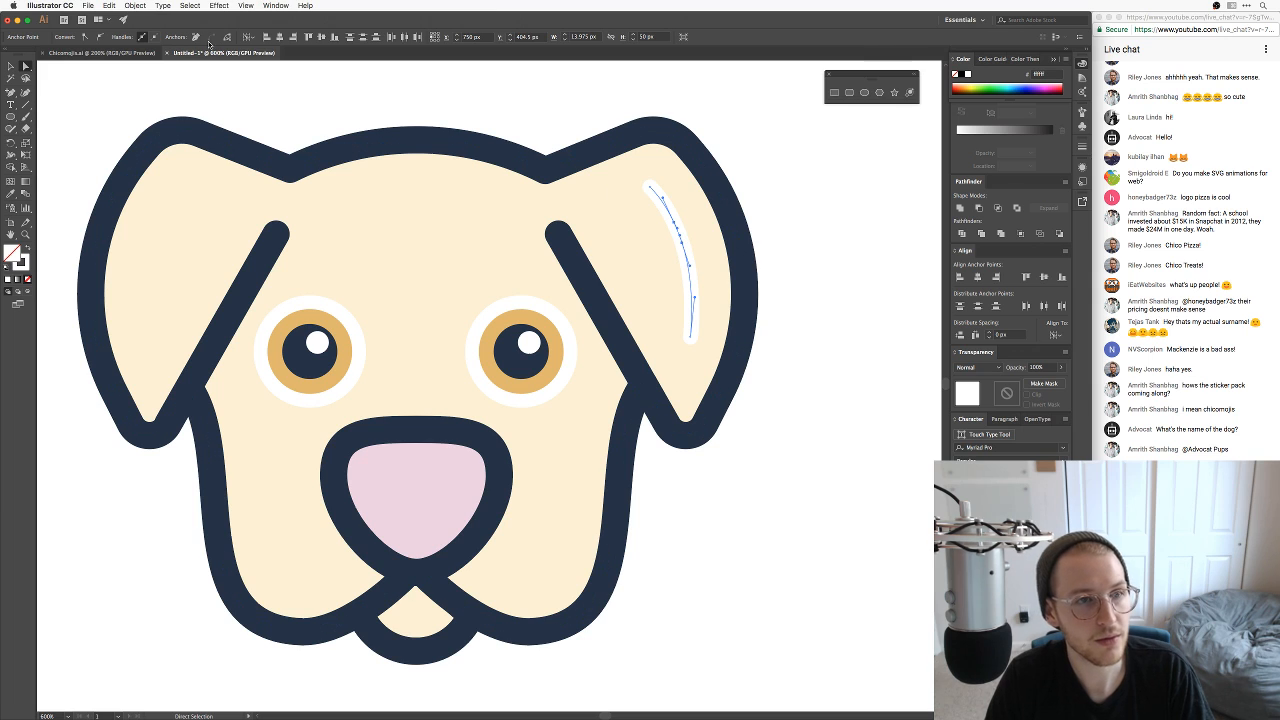
{"action": "left_click", "coordinate": [794, 288]}
Step: Cut the ear's highlight curve at its two inner anchor points and delete the short segment between them
{"action": "key", "text": "z"}
{"action": "left_click_drag", "start_coordinate": [713, 278], "coordinate": [843, 229]}
{"action": "key", "text": "a"}
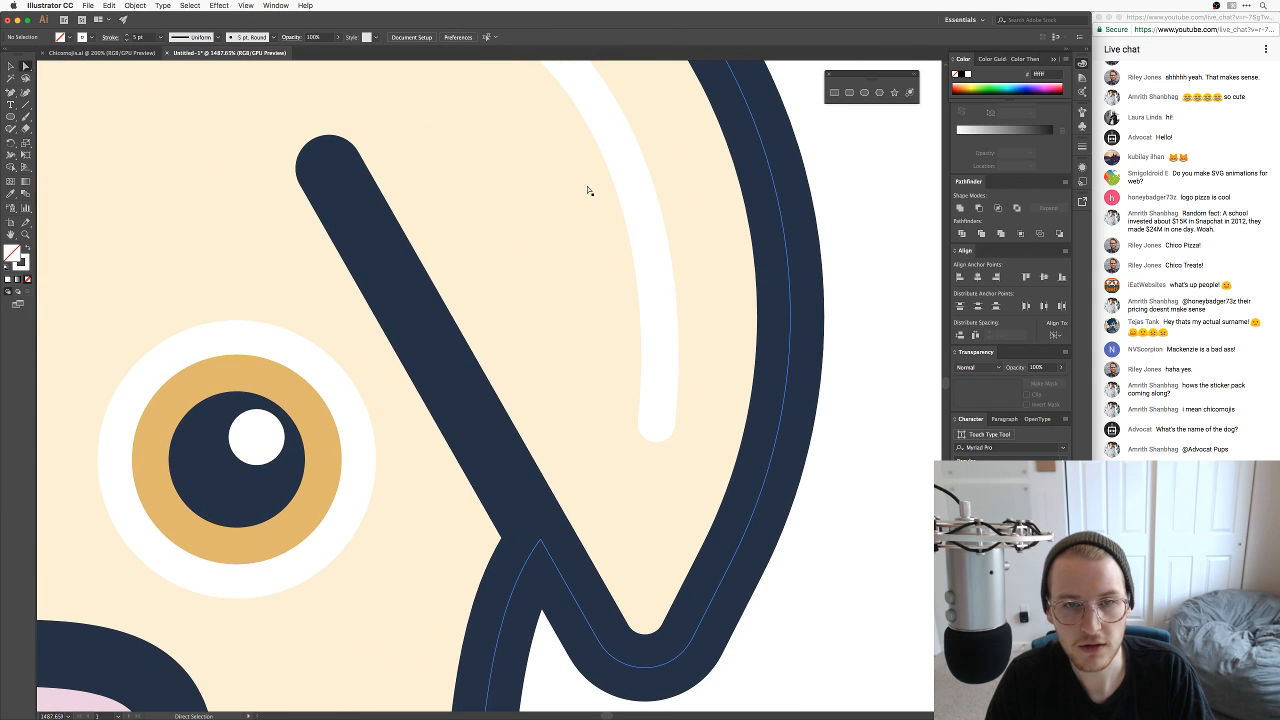
{"action": "left_click", "coordinate": [615, 161]}
{"action": "scroll", "coordinate": [620, 200], "scroll_direction": "up", "scroll_amount": 5}
{"action": "left_click", "coordinate": [647, 308]}
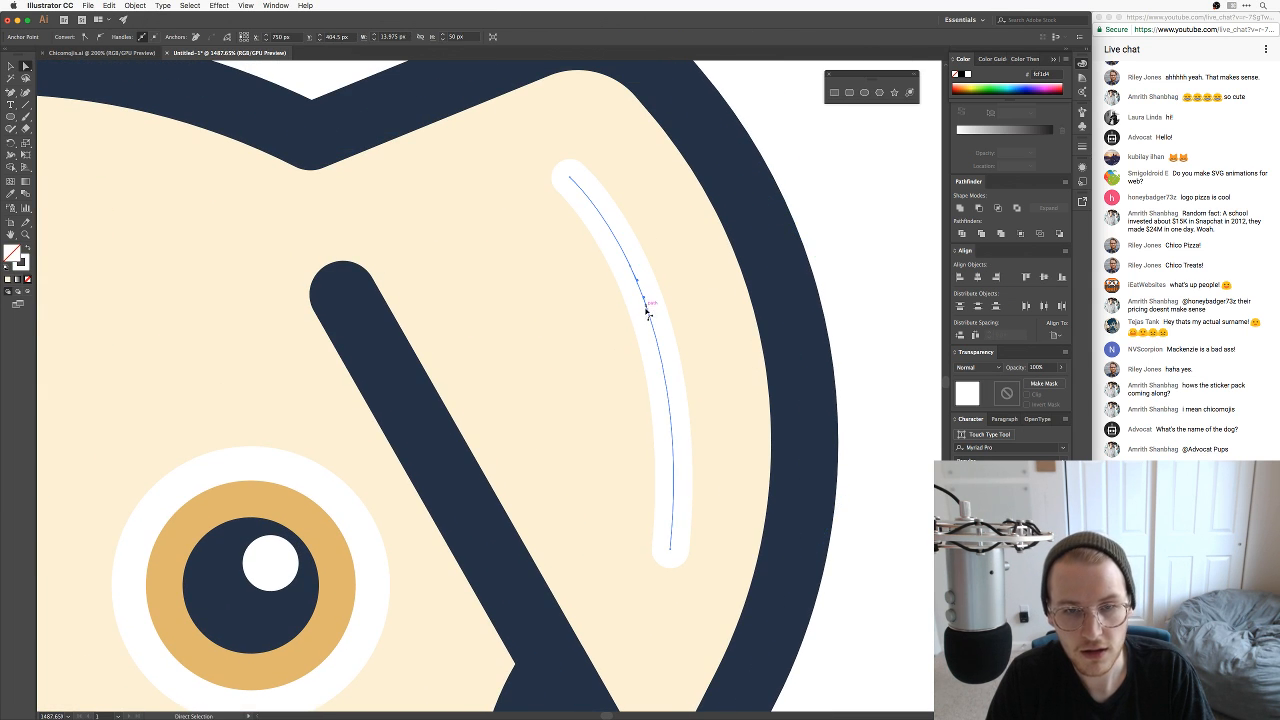
{"action": "left_click_drag", "start_coordinate": [650, 316], "coordinate": [630, 266]}
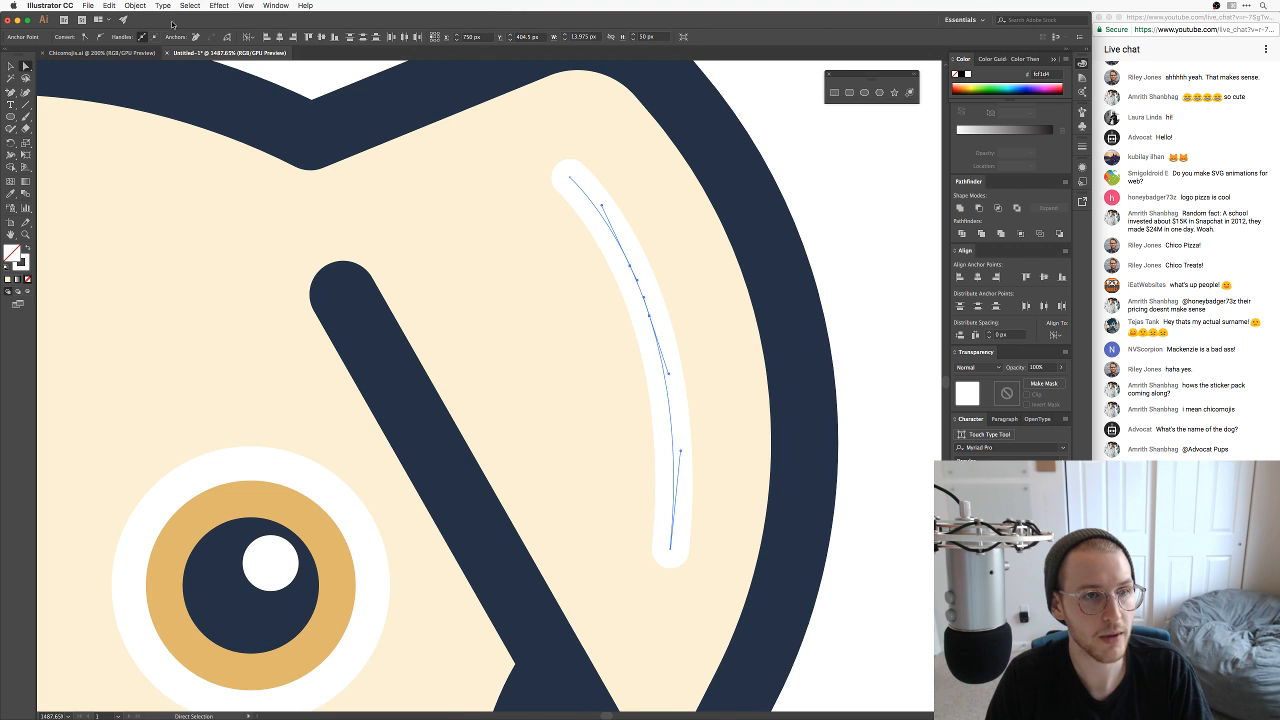
{"action": "left_click", "coordinate": [225, 38]}
{"action": "left_click", "coordinate": [849, 158]}
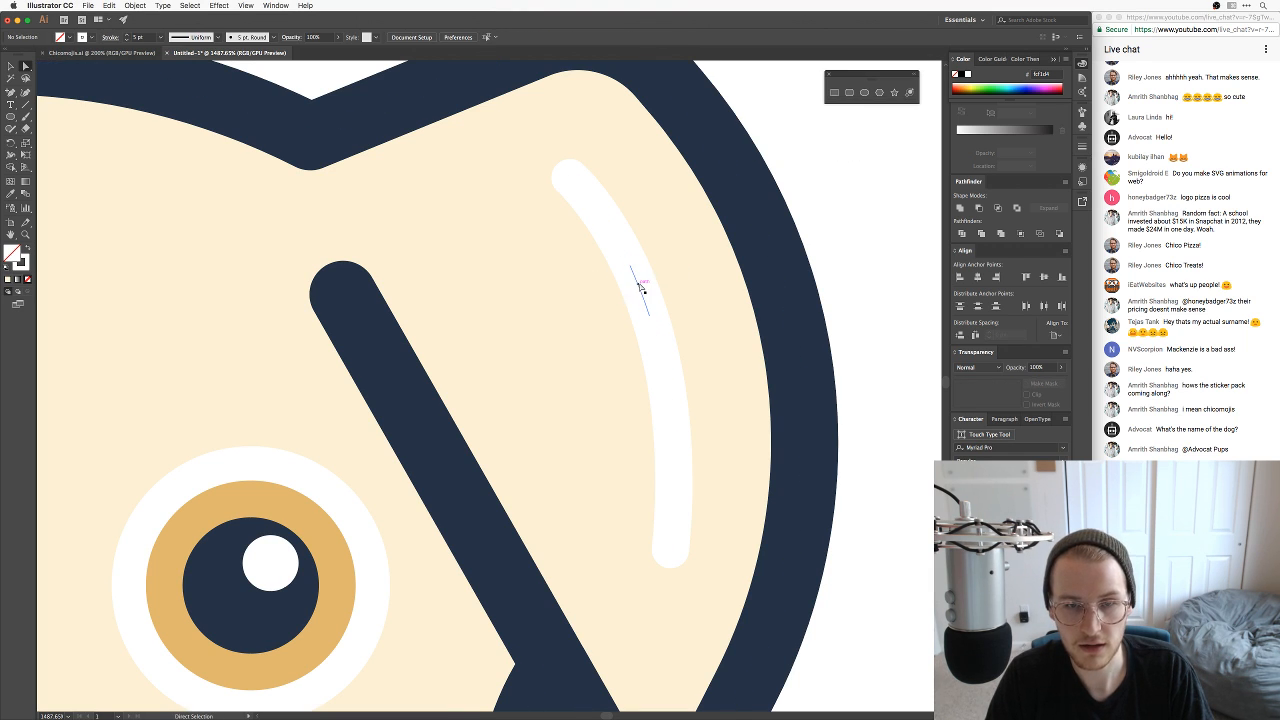
{"action": "left_click", "coordinate": [640, 287]}
{"action": "key", "text": "Delete"}
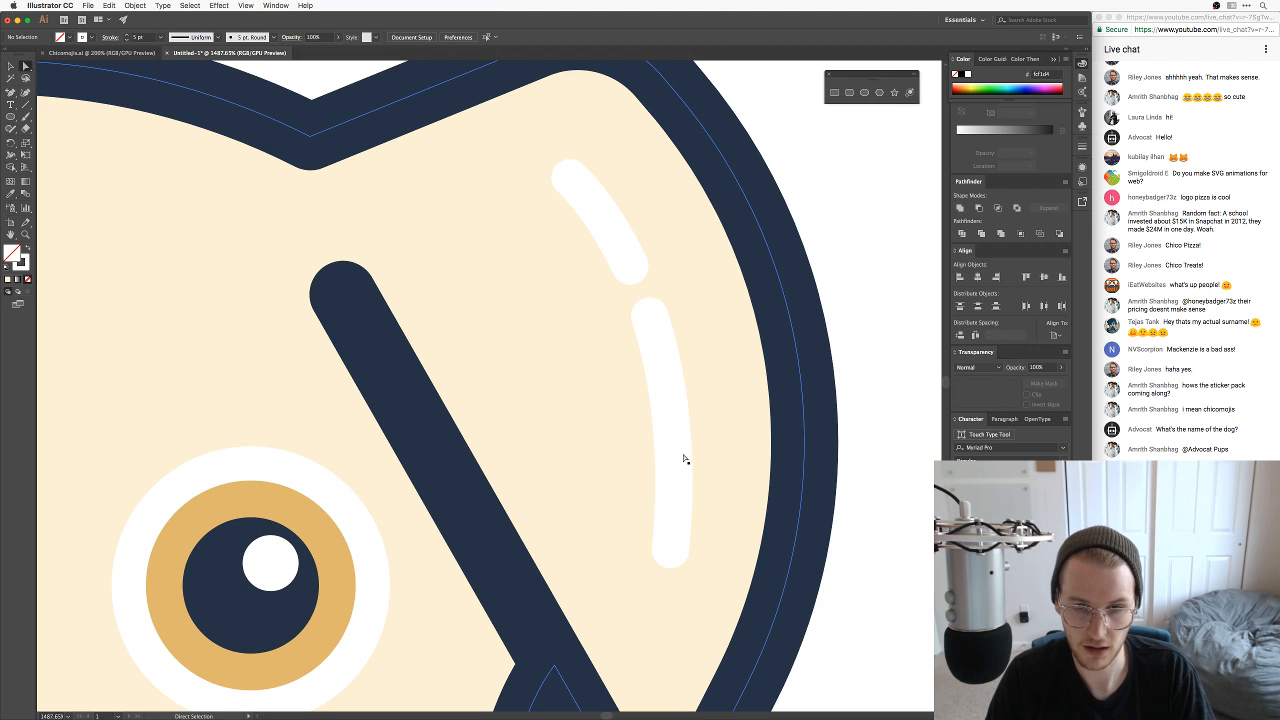
Step: Add two anchor points a short distance apart on the lower half of the ear's long lower highlight segment
{"action": "left_click", "coordinate": [673, 445]}
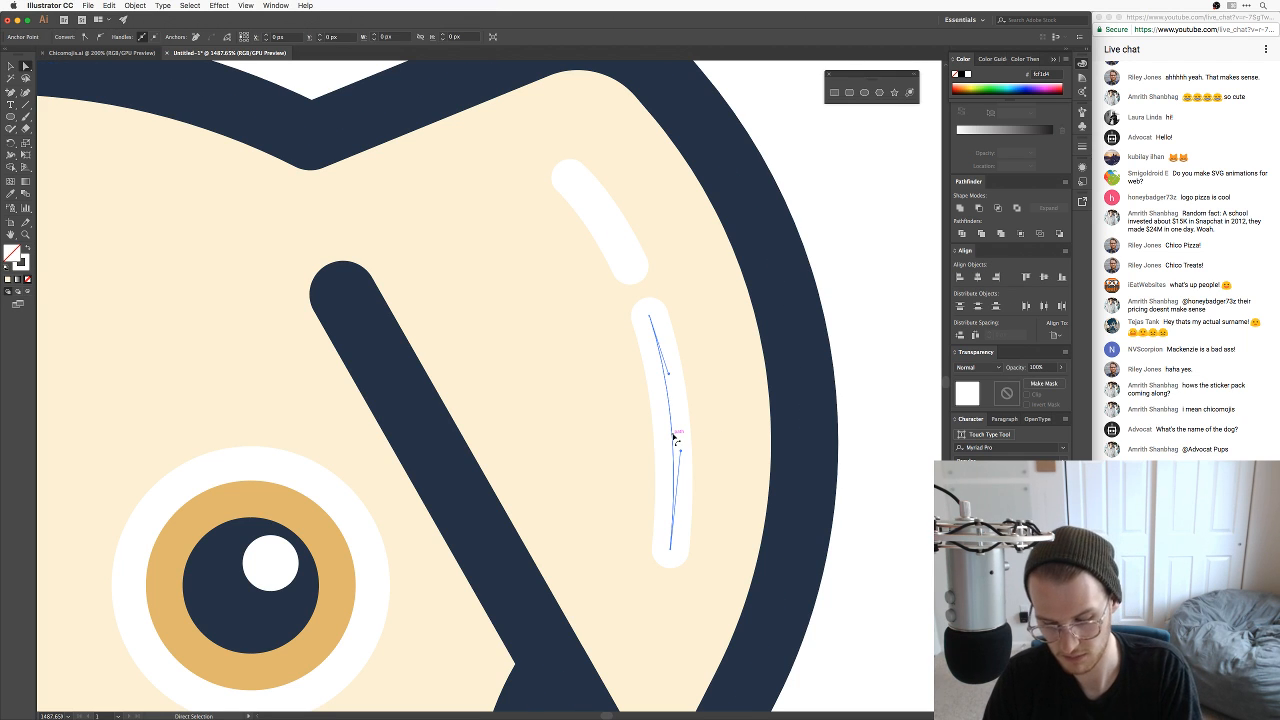
{"action": "key", "text": "p"}
{"action": "left_click", "coordinate": [673, 500]}
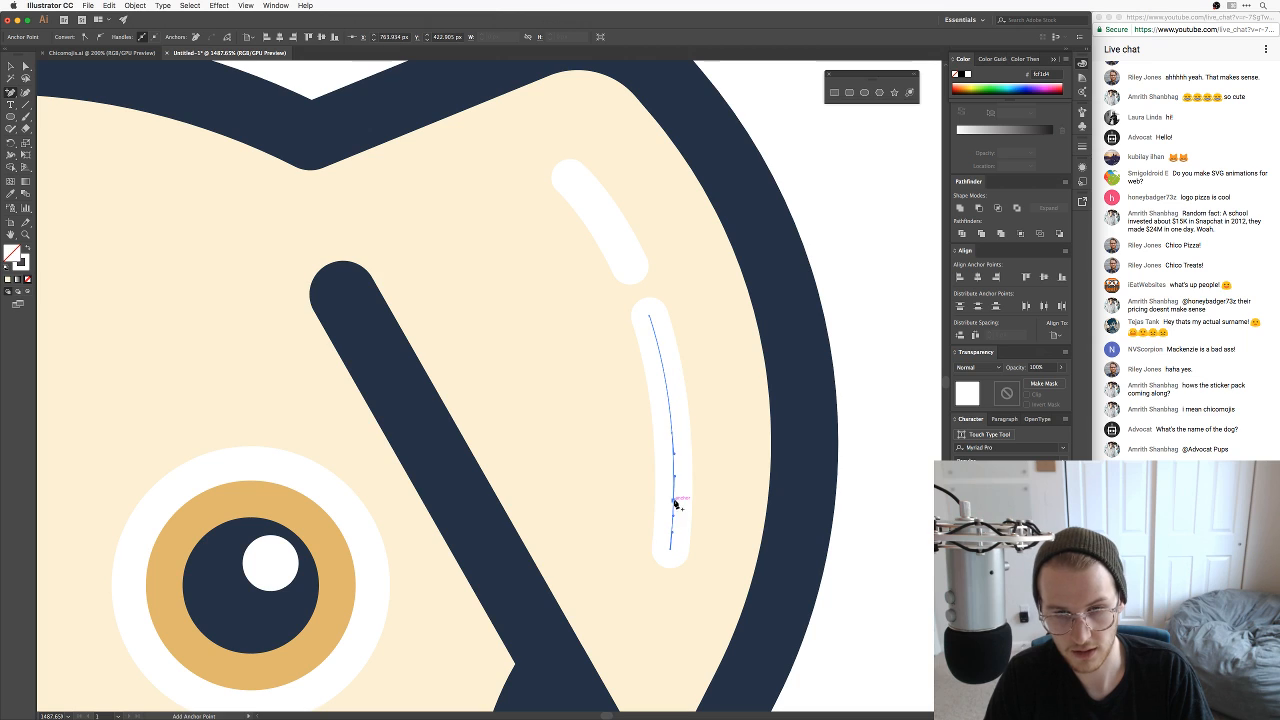
Step: Cut the lower highlight segment at its two inner anchor points and delete the short piece between them
{"action": "key", "text": "a"}
{"action": "left_click", "coordinate": [673, 434], "text": "shift"}
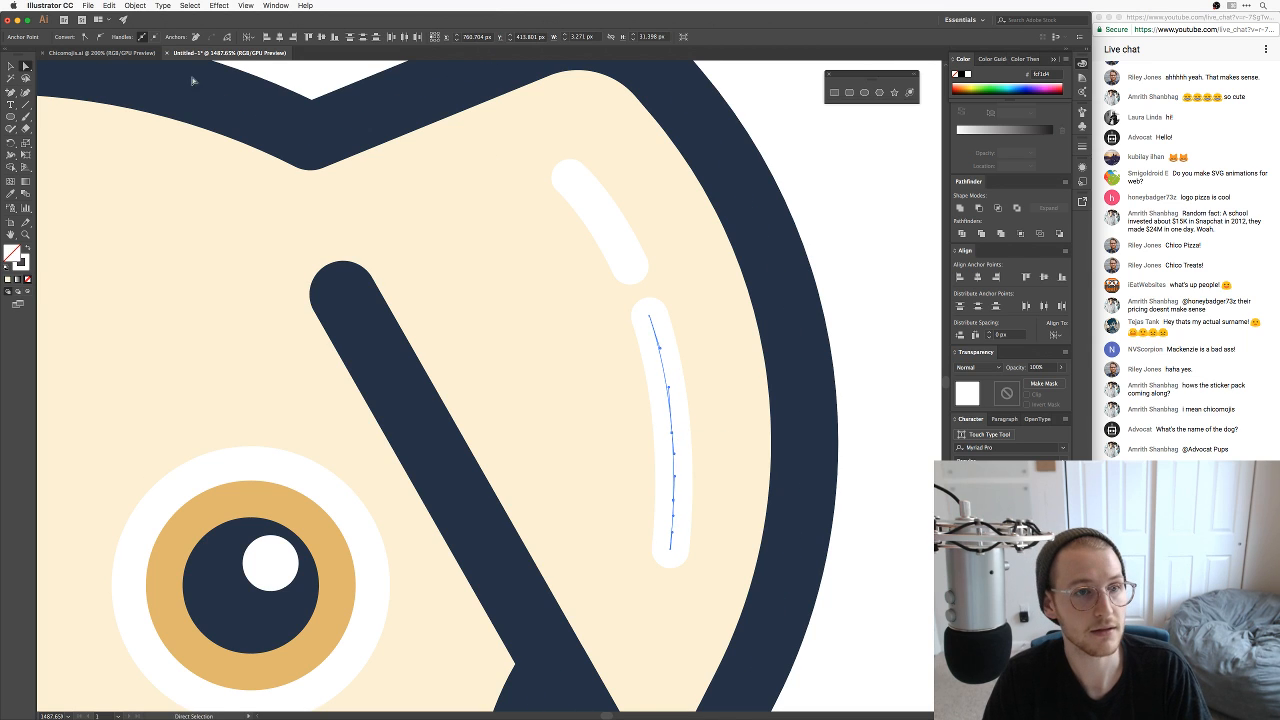
{"action": "left_click", "coordinate": [231, 36]}
{"action": "left_click", "coordinate": [856, 381]}
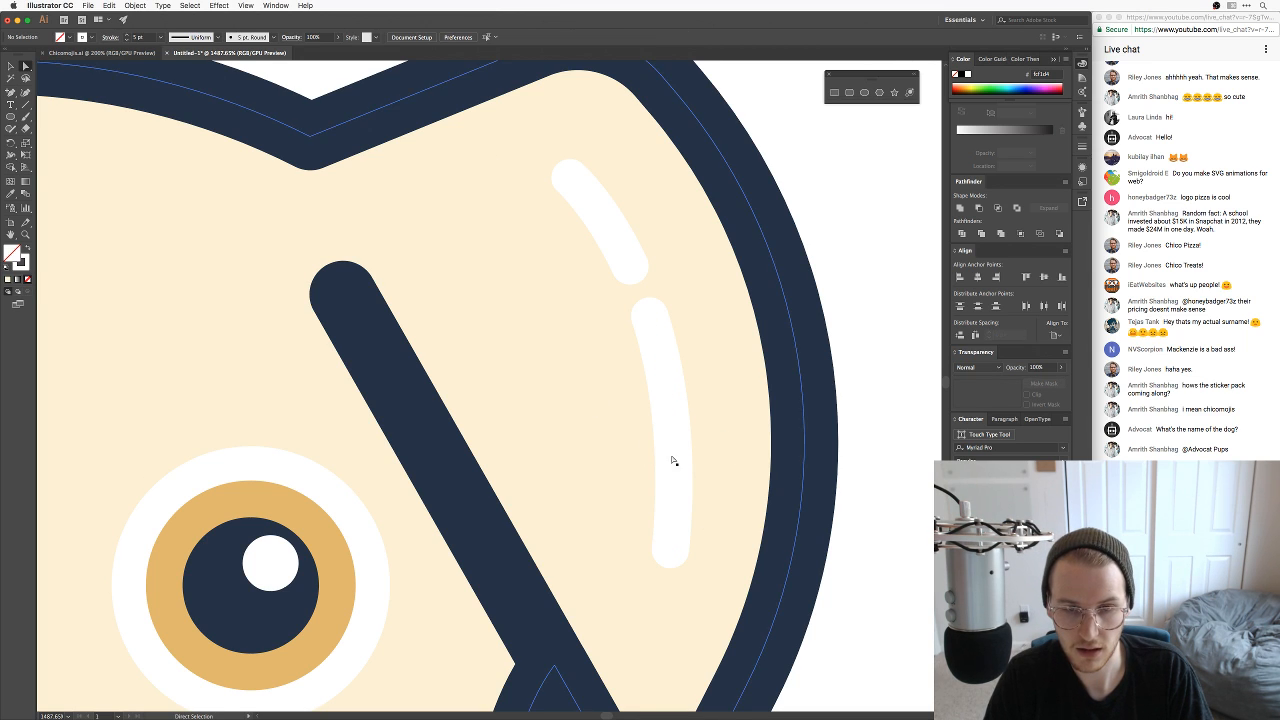
{"action": "left_click", "coordinate": [675, 458]}
{"action": "key", "text": "Delete"}
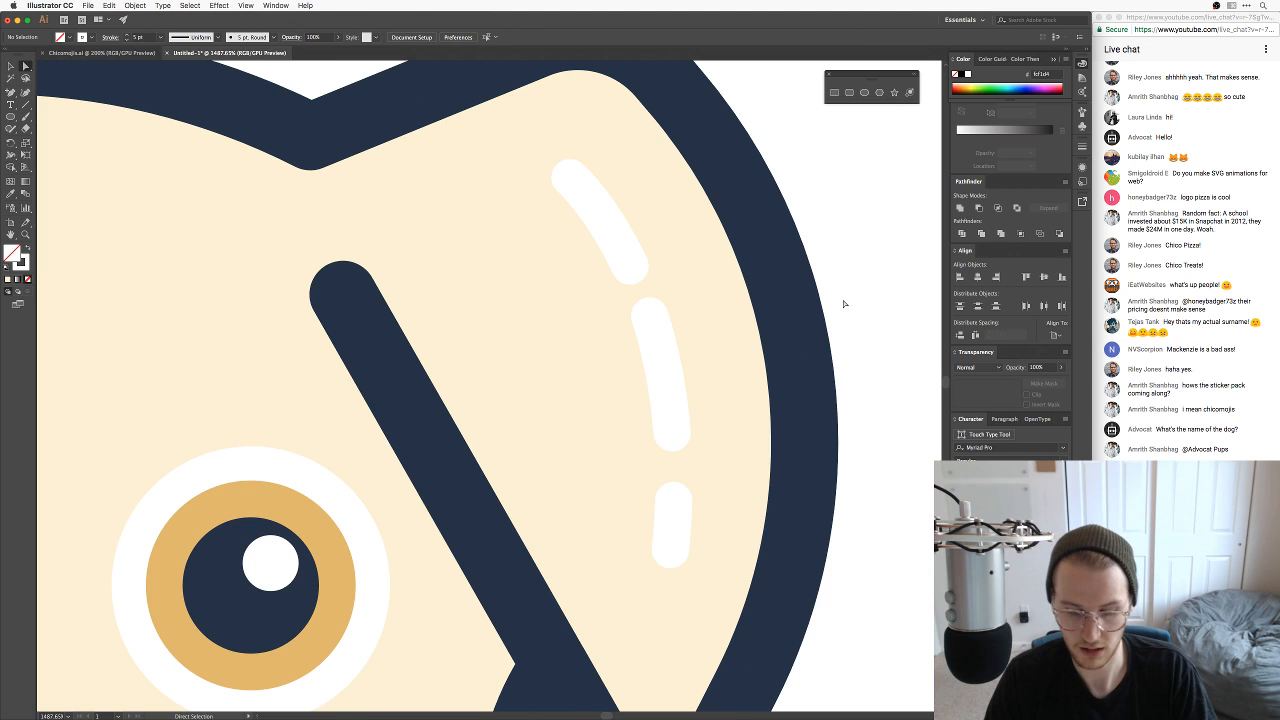
Step: Examine the three-part ear highlight with the whole dog face in view
{"action": "key", "text": "super+minus"}
{"action": "key", "text": "super+minus"}
{"action": "key", "text": "super+minus"}
{"action": "key", "text": "super+minus"}
{"action": "key", "text": "super+minus"}
{"action": "left_click_drag", "start_coordinate": [499, 499], "coordinate": [677, 437]}
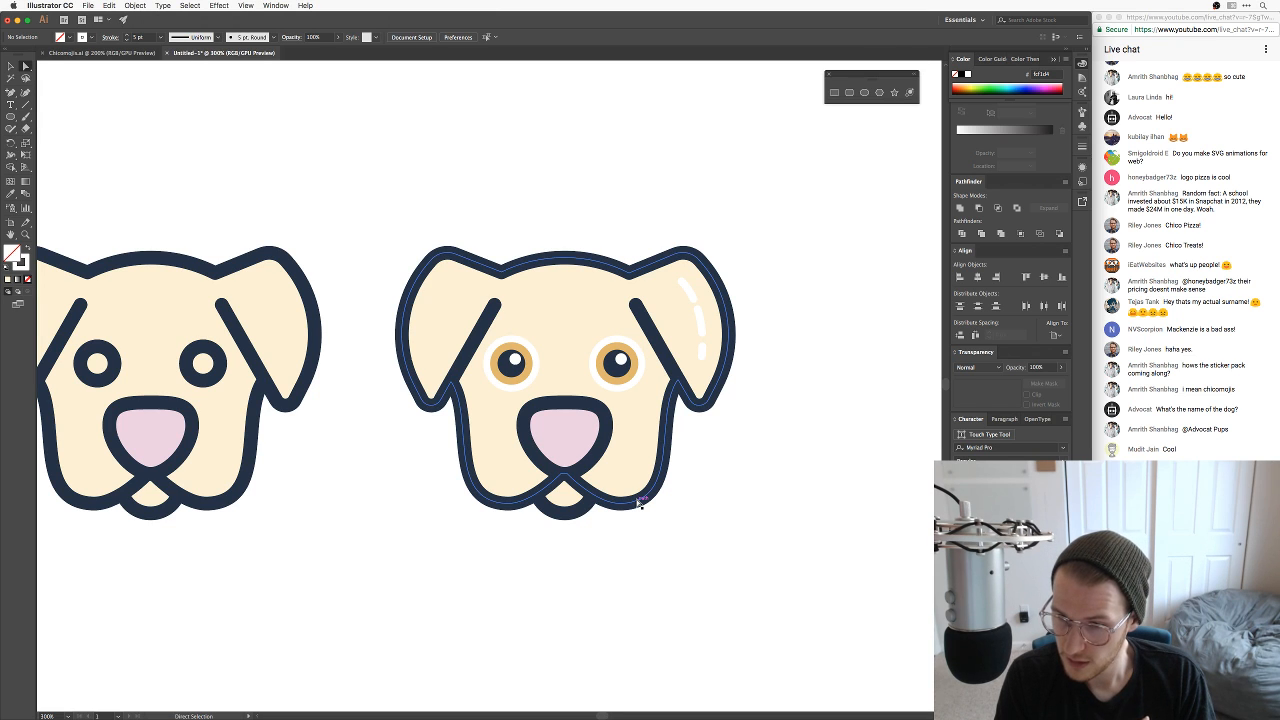
{"action": "key", "text": "super+minus"}
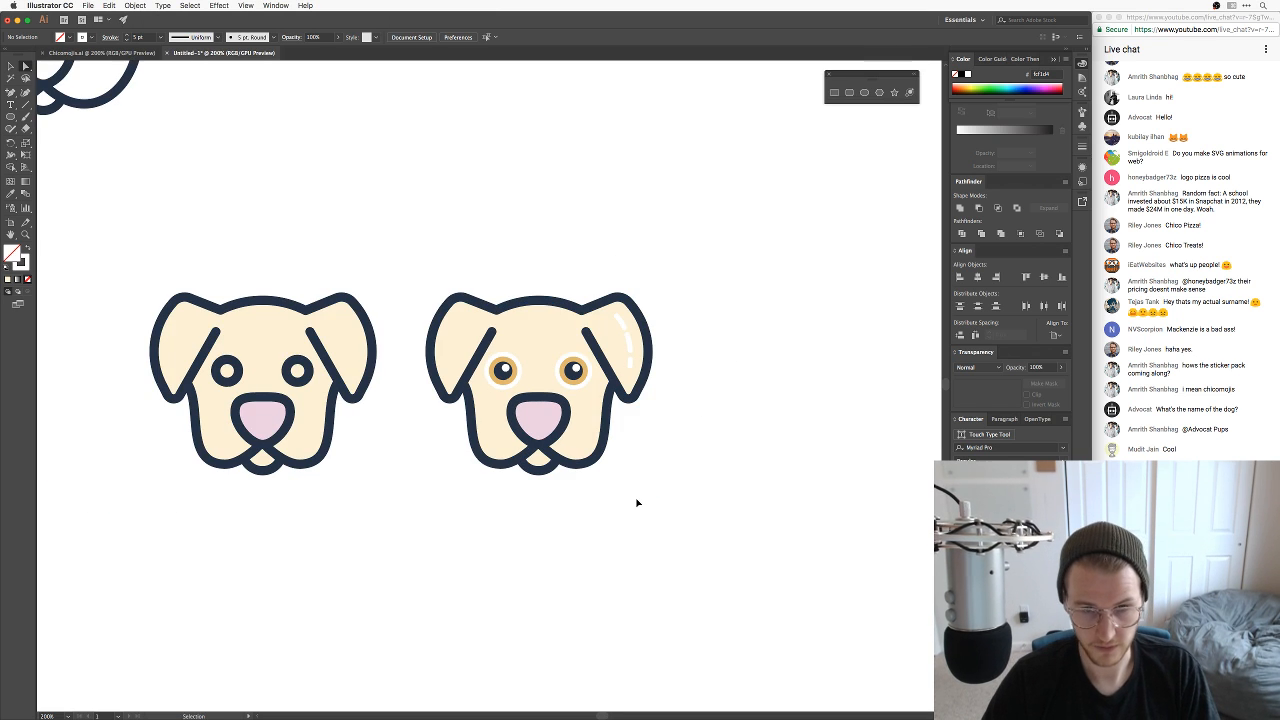
Step: Try to place a duplicate of the golden-eyed dog face directly below the original, and undo it
{"action": "left_click_drag", "start_coordinate": [682, 548], "coordinate": [410, 218]}
{"action": "left_click_drag", "start_coordinate": [585, 410], "coordinate": [585, 250]}
{"action": "left_click_drag", "start_coordinate": [569, 172], "coordinate": [569, 396]}
{"action": "left_click", "coordinate": [700, 554]}
{"action": "key", "text": "super+equal"}
{"action": "key", "text": "super+equal"}
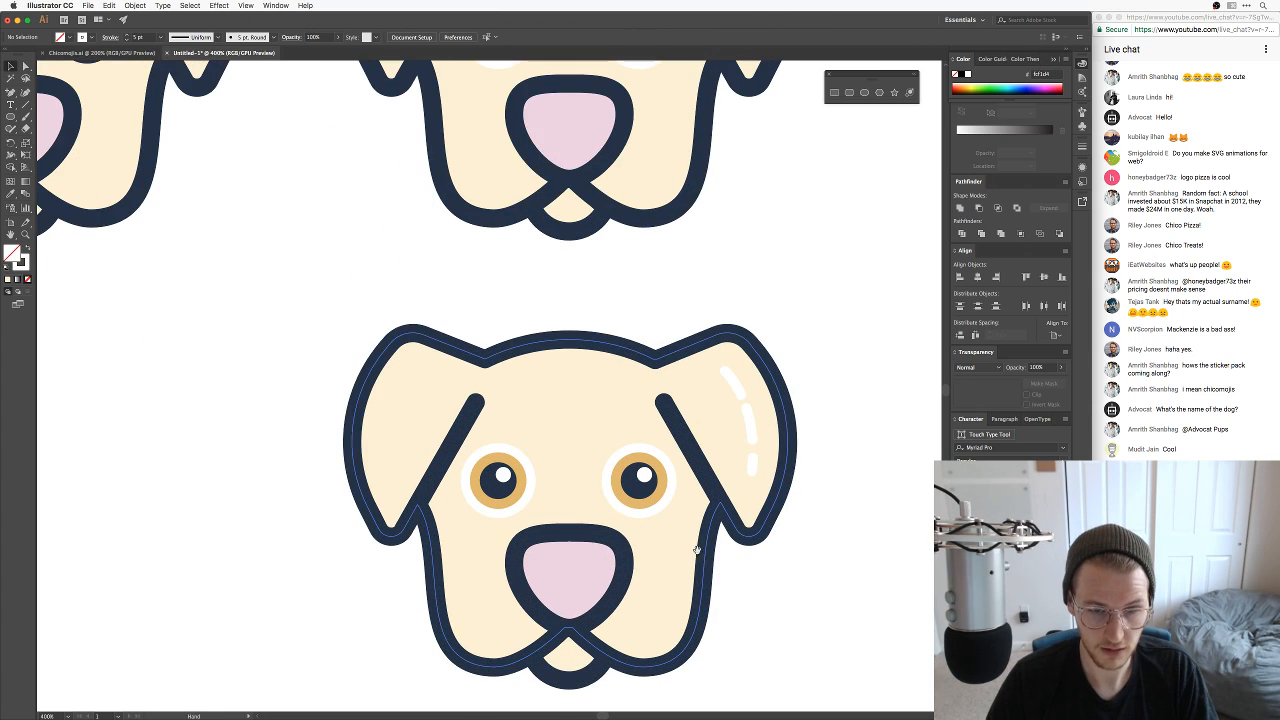
{"action": "scroll", "coordinate": [669, 251], "scroll_direction": "down", "scroll_amount": 5}
{"action": "left_click_drag", "start_coordinate": [663, 423], "coordinate": [514, 340]}
{"action": "left_click", "coordinate": [774, 380]}
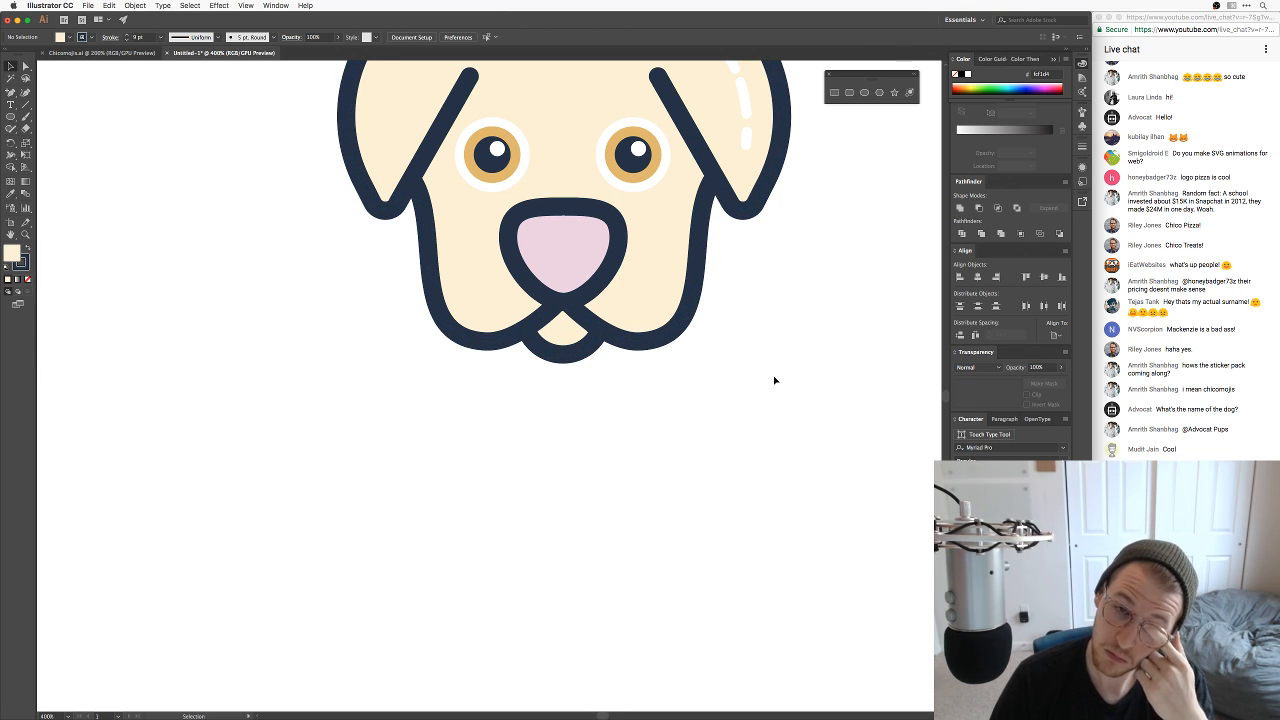
{"action": "key", "text": "super+minus"}
{"action": "key", "text": "super+minus"}
{"action": "key", "text": "super+minus"}
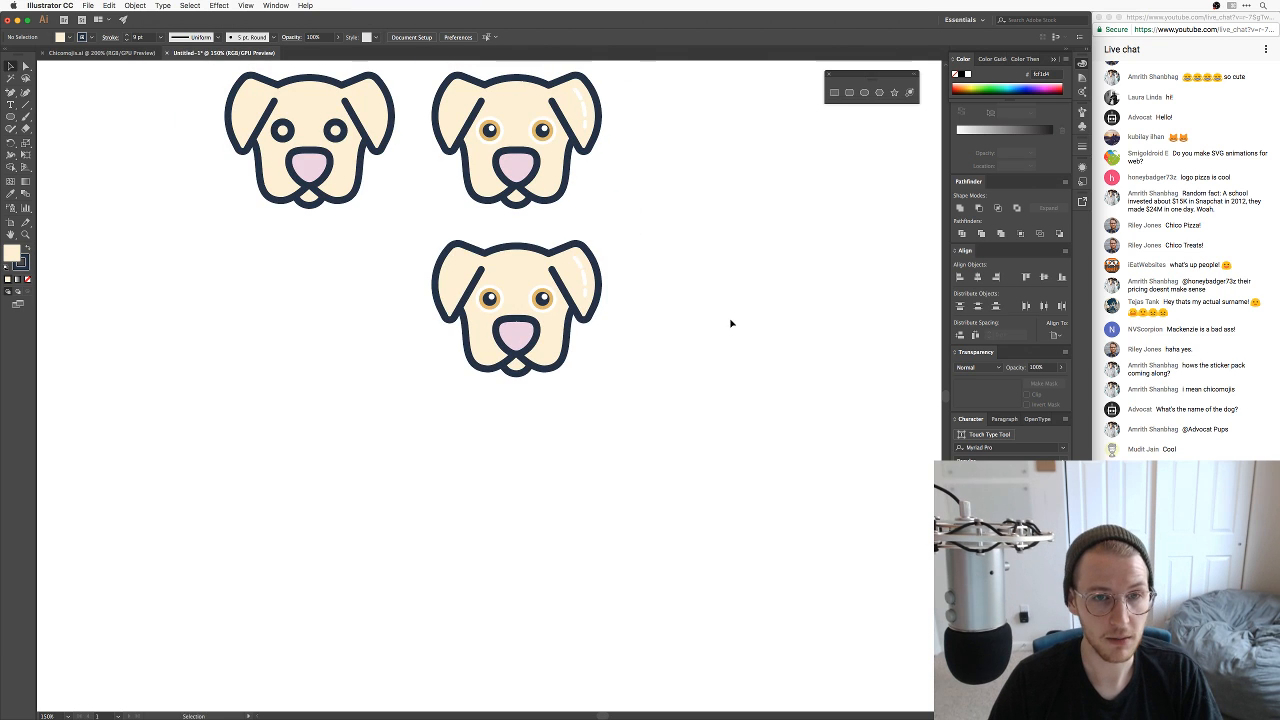
{"action": "key", "text": "super+z"}
Step: Duplicate the uncolored outline dog face above the blue cat and place the copy below the golden-eyed dog
{"action": "left_click", "coordinate": [344, 178]}
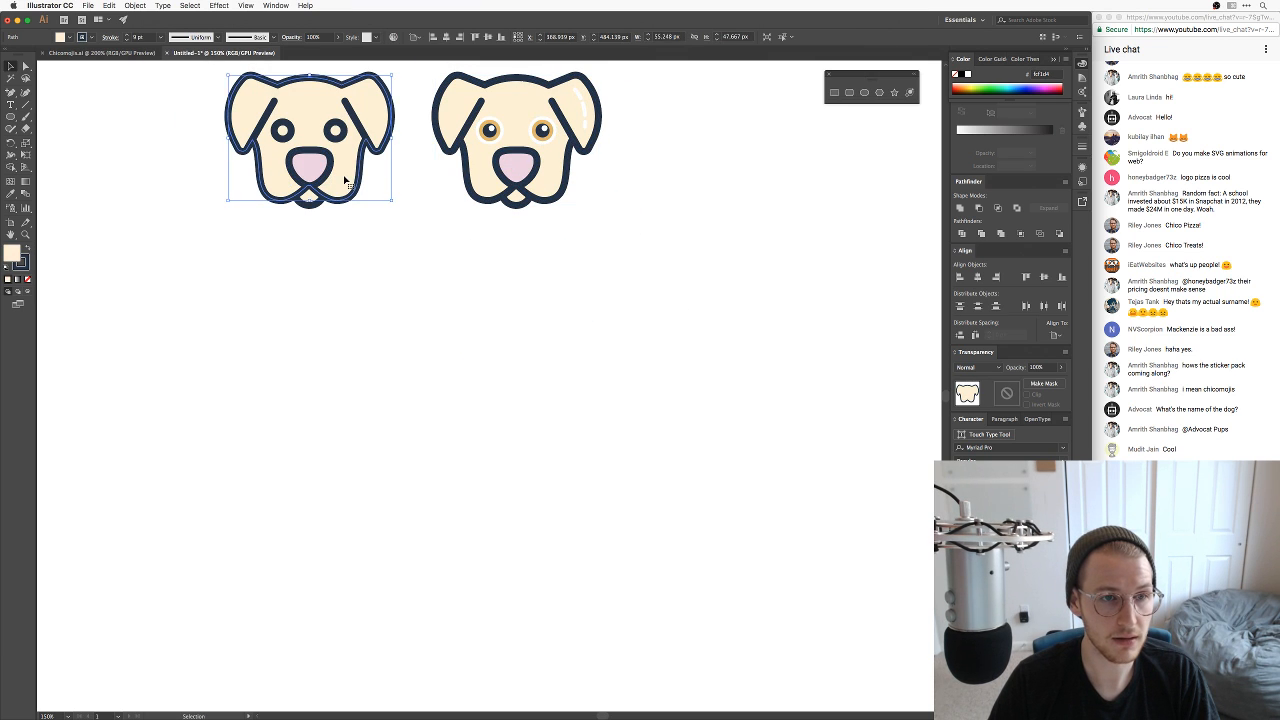
{"action": "left_click_drag", "start_coordinate": [226, 178], "coordinate": [738, 342]}
{"action": "left_click_drag", "start_coordinate": [622, 289], "coordinate": [571, 369]}
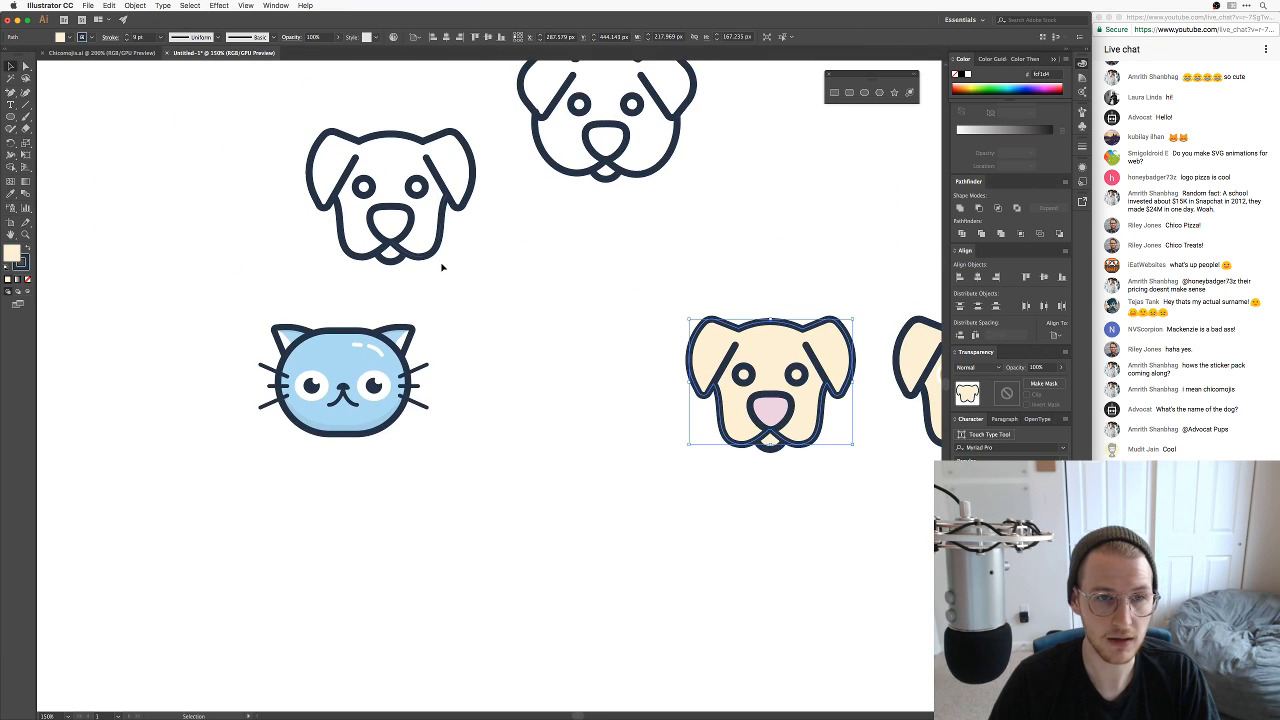
{"action": "left_click_drag", "start_coordinate": [441, 265], "coordinate": [291, 118]}
{"action": "left_click_drag", "start_coordinate": [450, 289], "coordinate": [764, 584]}
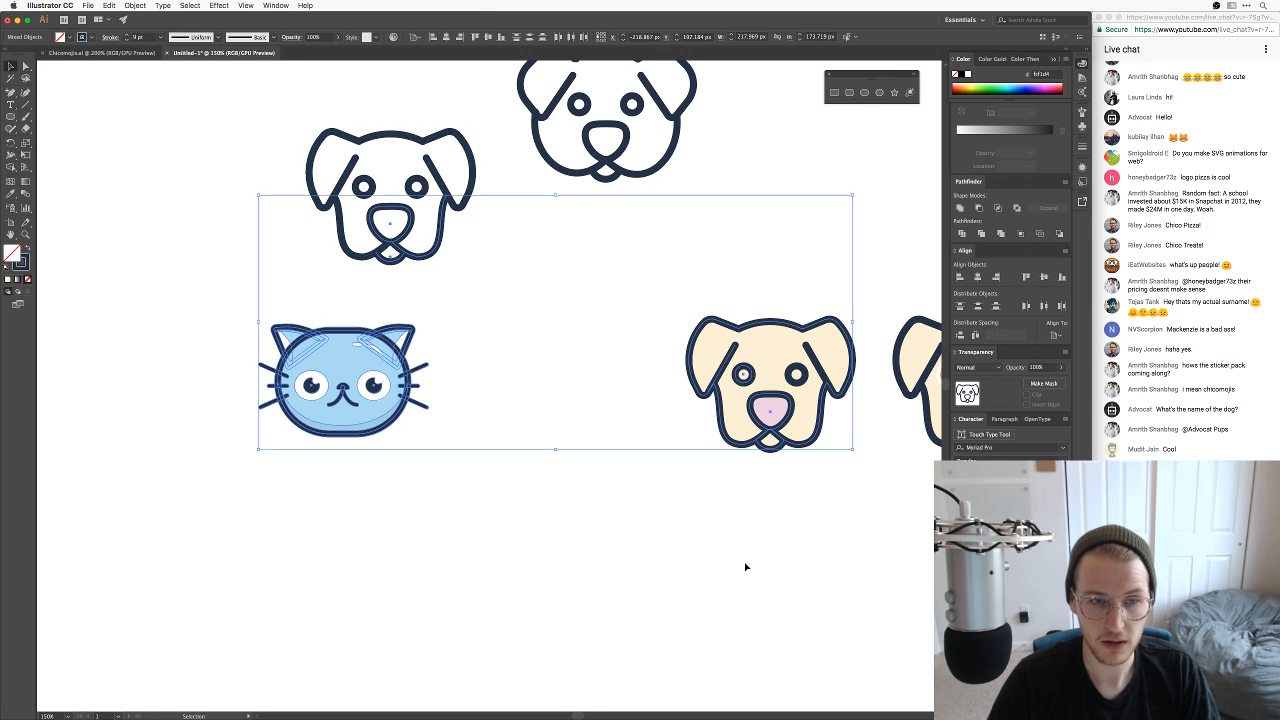
{"action": "left_click", "coordinate": [482, 296]}
{"action": "left_click_drag", "start_coordinate": [482, 296], "coordinate": [282, 113]}
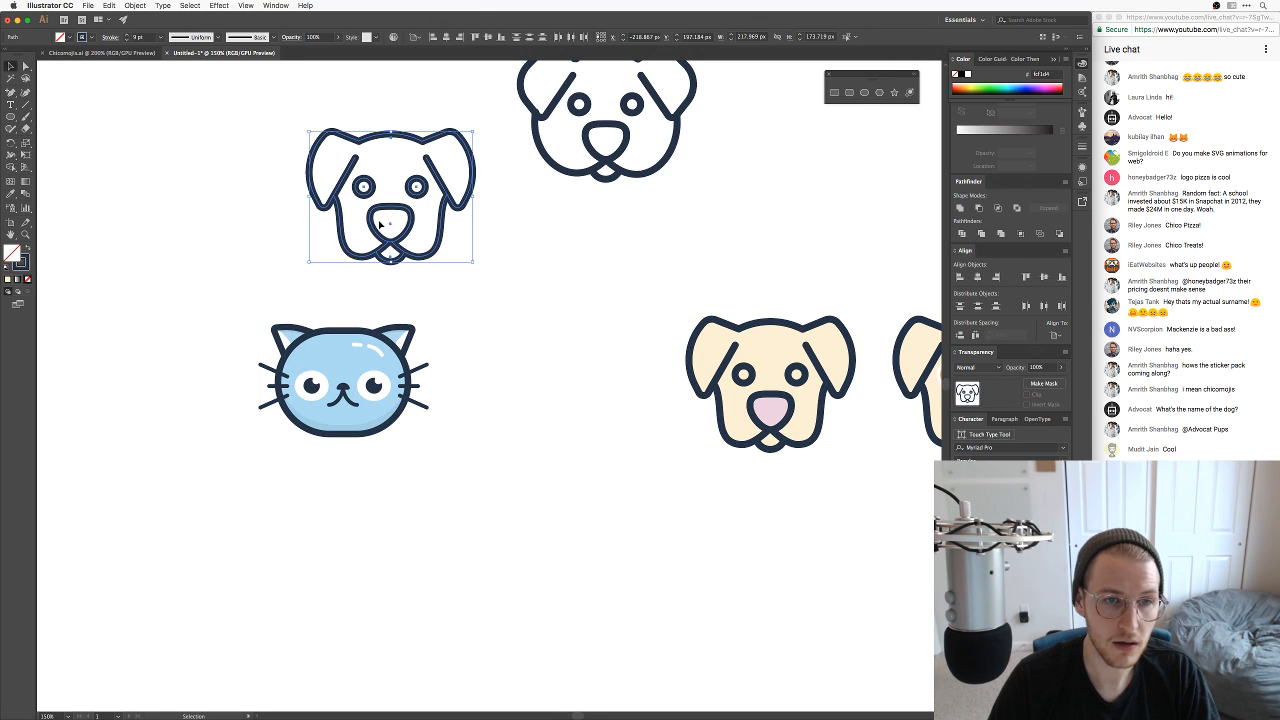
{"action": "left_click_drag", "start_coordinate": [372, 223], "coordinate": [829, 602]}
{"action": "left_click_drag", "start_coordinate": [834, 608], "coordinate": [612, 438]}
{"action": "left_click", "coordinate": [728, 462]}
Step: Move the copied outline dog's eyes, nose, both cheek lines and chin down together, leaving the ears and head top in place
{"action": "key", "text": "super+equal"}
{"action": "key", "text": "super+equal"}
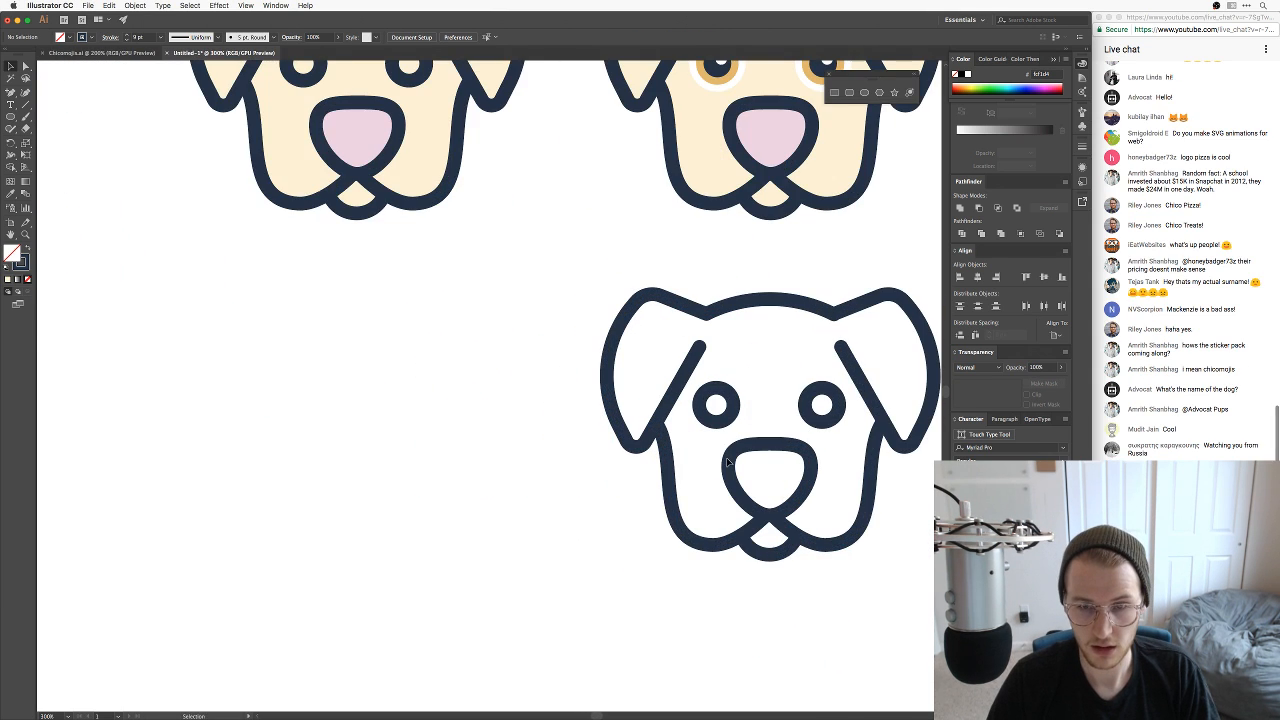
{"action": "left_click_drag", "start_coordinate": [728, 461], "coordinate": [551, 262]}
{"action": "left_click", "coordinate": [618, 333]}
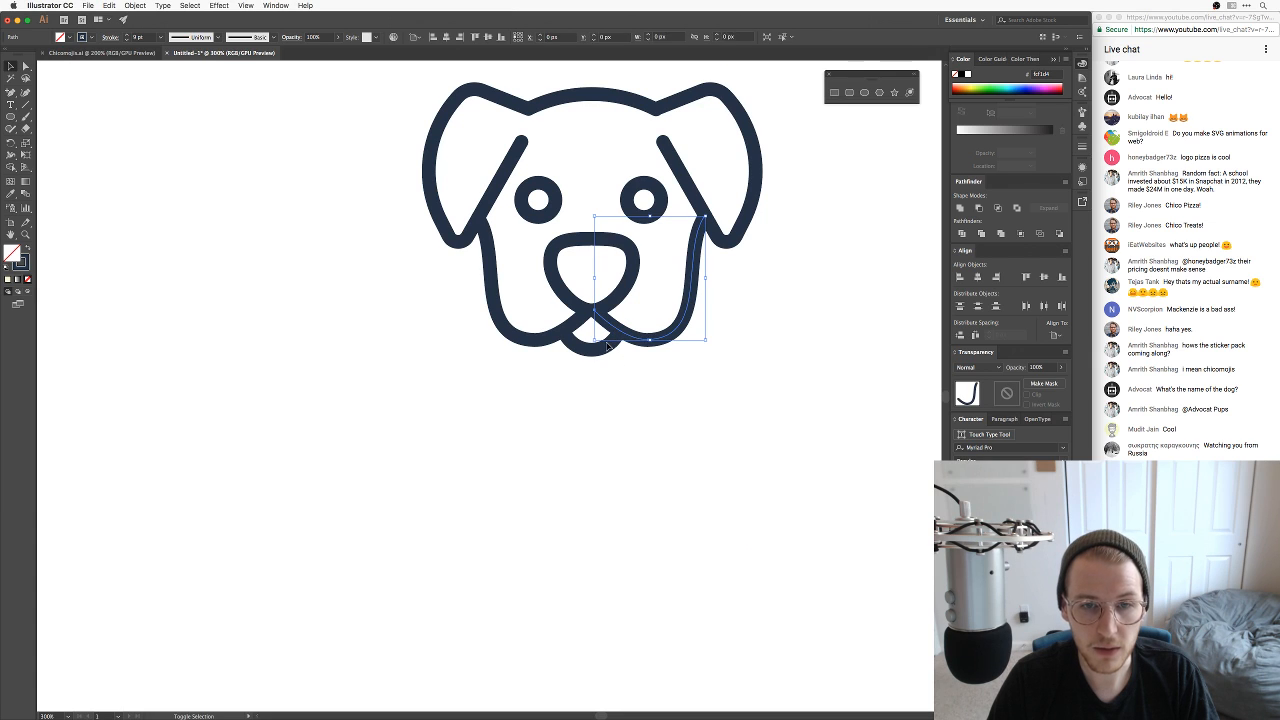
{"action": "left_click", "coordinate": [600, 352], "text": "shift"}
{"action": "left_click_drag", "start_coordinate": [533, 342], "coordinate": [540, 368]}
{"action": "key", "text": "shift+Up"}
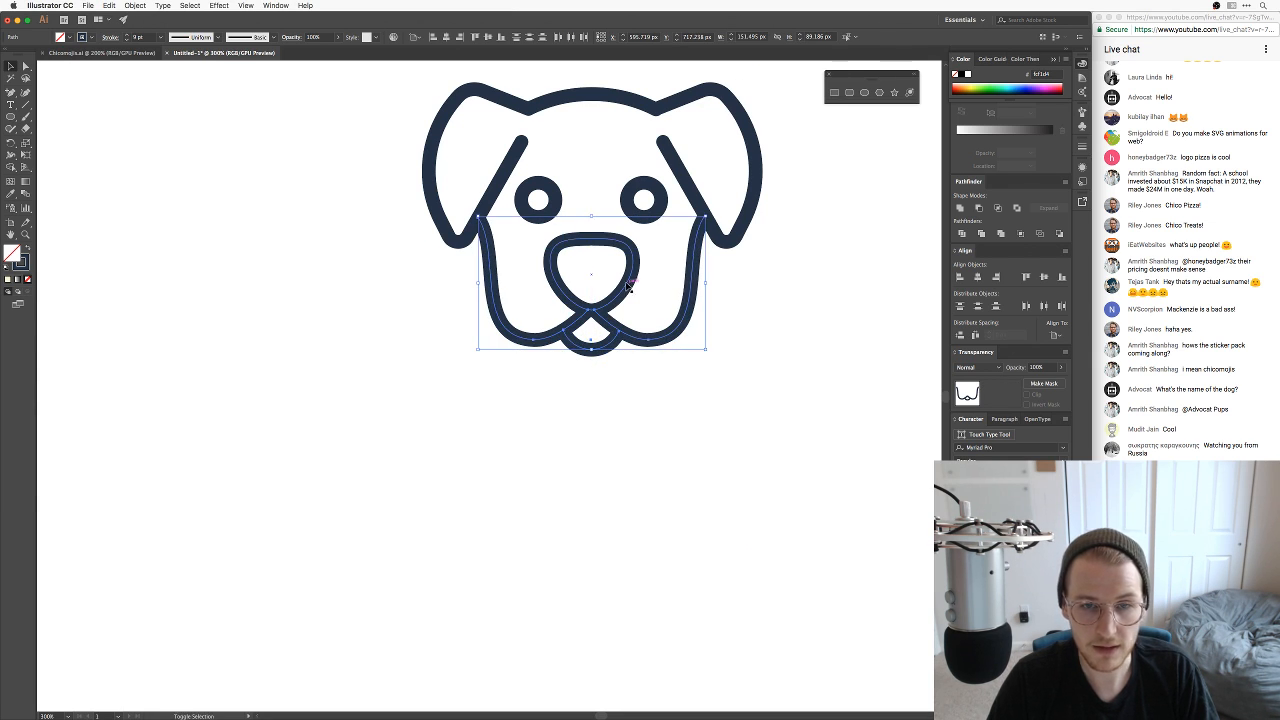
{"action": "left_click_drag", "start_coordinate": [629, 287], "coordinate": [627, 310]}
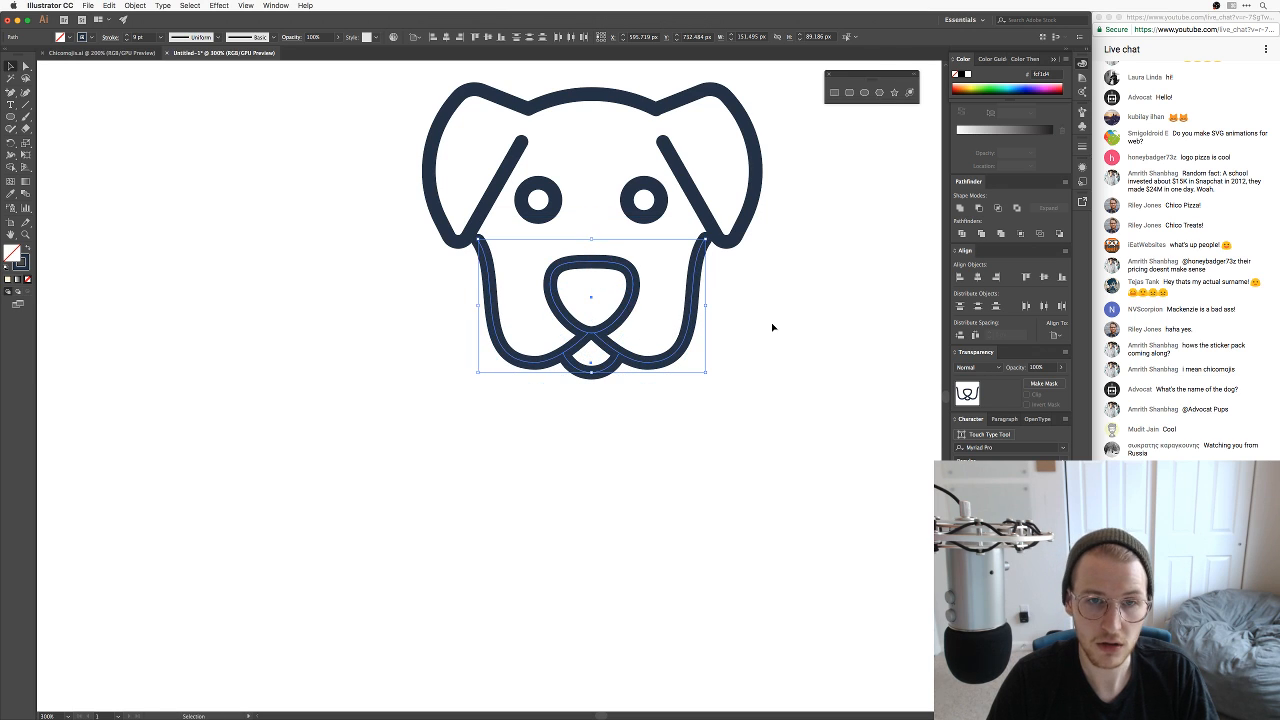
{"action": "left_click", "coordinate": [771, 326]}
{"action": "key", "text": "super+z"}
{"action": "left_click", "coordinate": [557, 207], "text": "shift"}
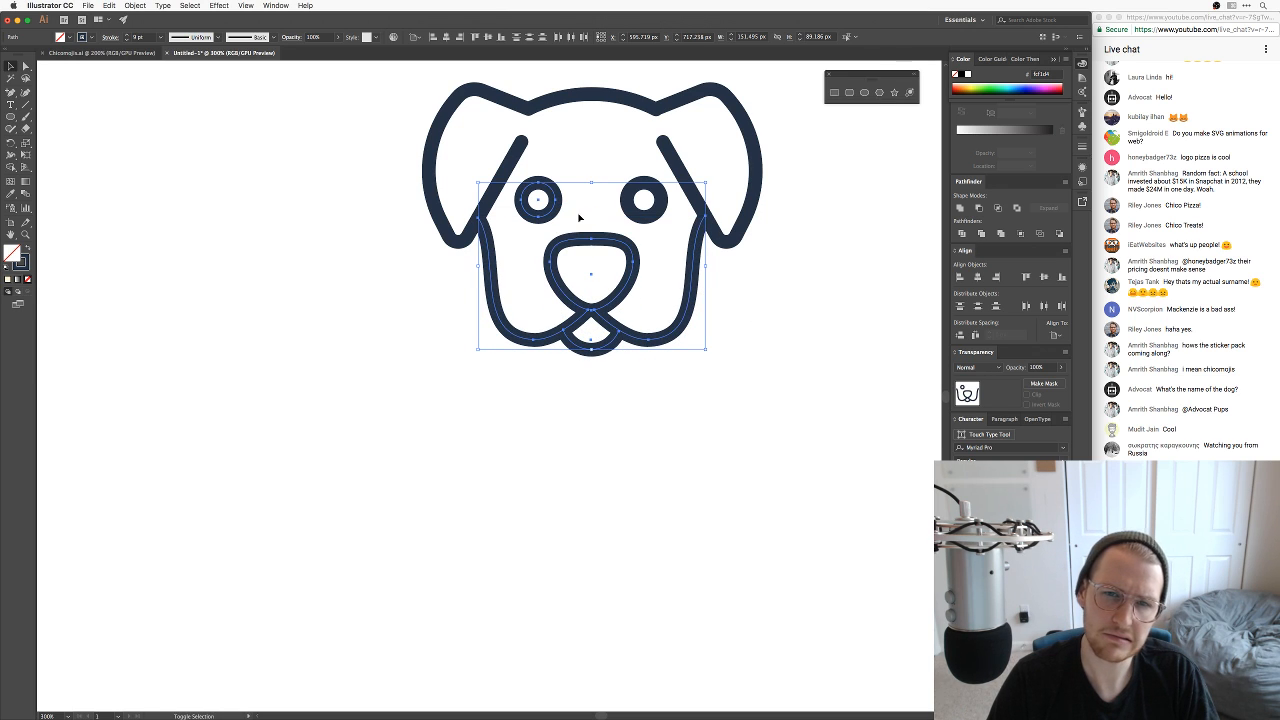
{"action": "left_click_drag", "start_coordinate": [657, 218], "coordinate": [666, 251]}
{"action": "left_click", "coordinate": [711, 263]}
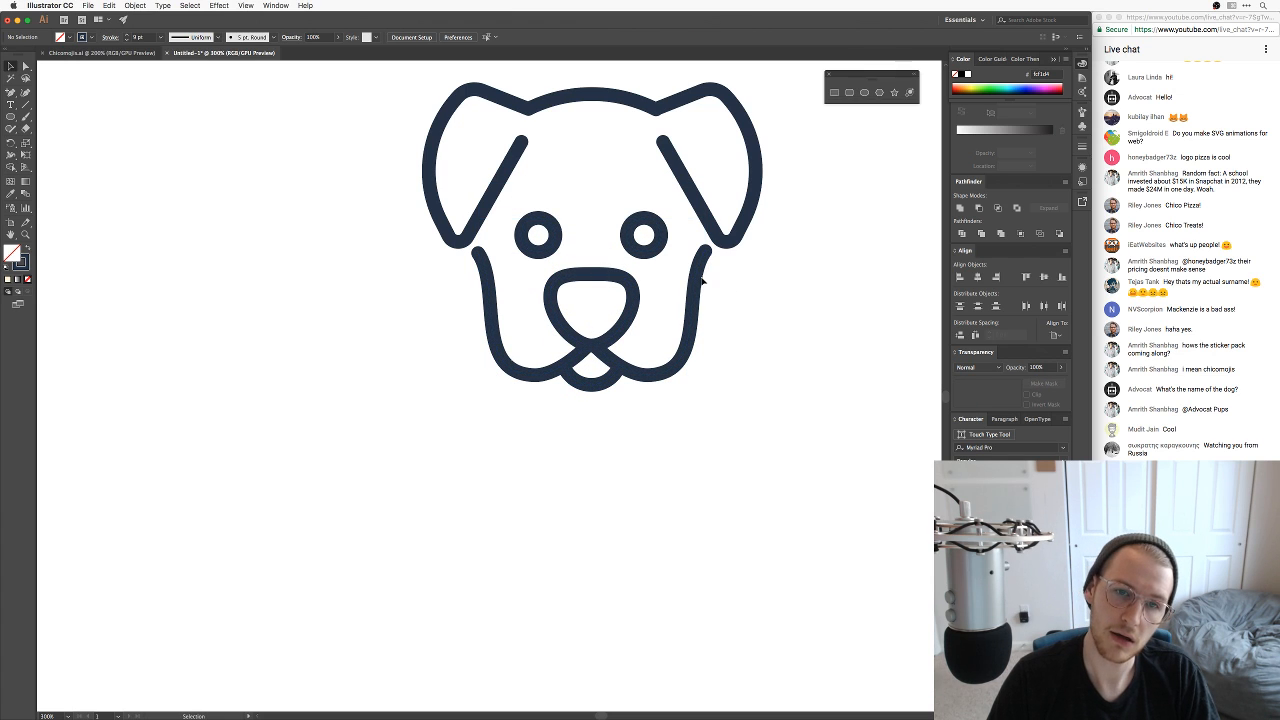
Step: Raise the upper end points of both cheek lines together until they meet the ears
{"action": "key", "text": "a"}
{"action": "left_click", "coordinate": [477, 255]}
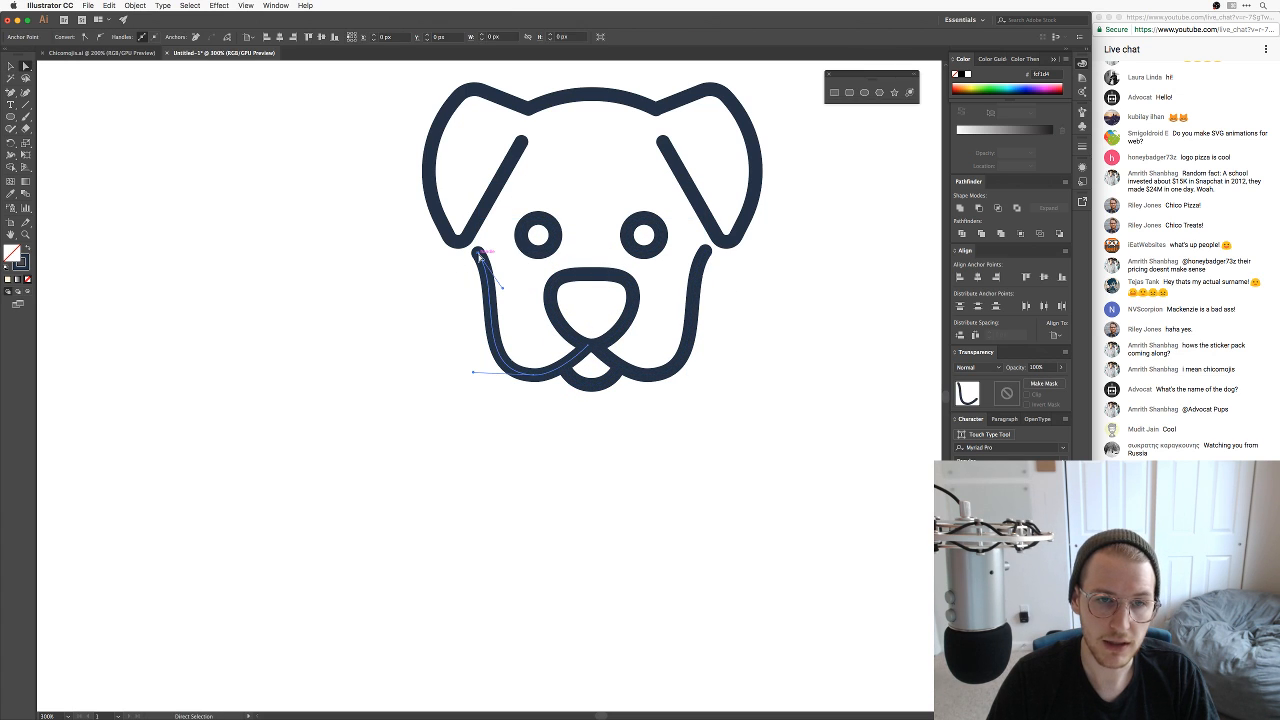
{"action": "left_click", "coordinate": [703, 252], "text": "shift"}
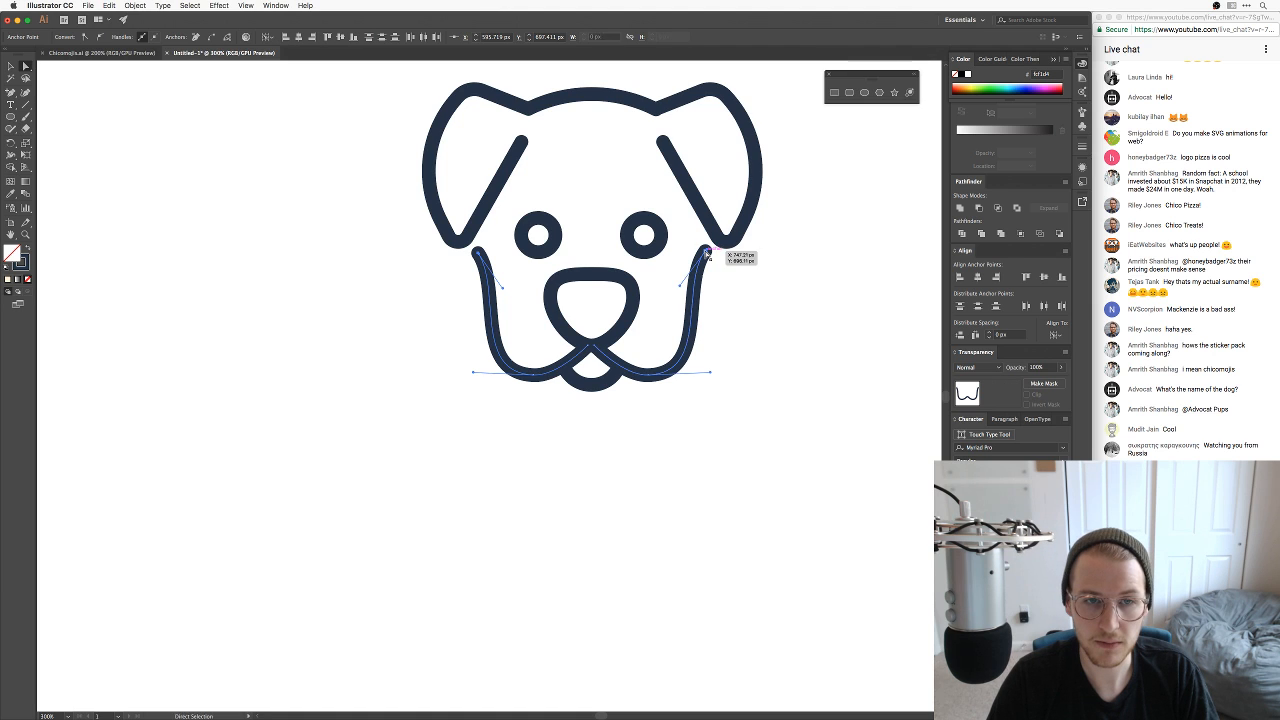
{"action": "left_click_drag", "start_coordinate": [703, 252], "coordinate": [707, 222]}
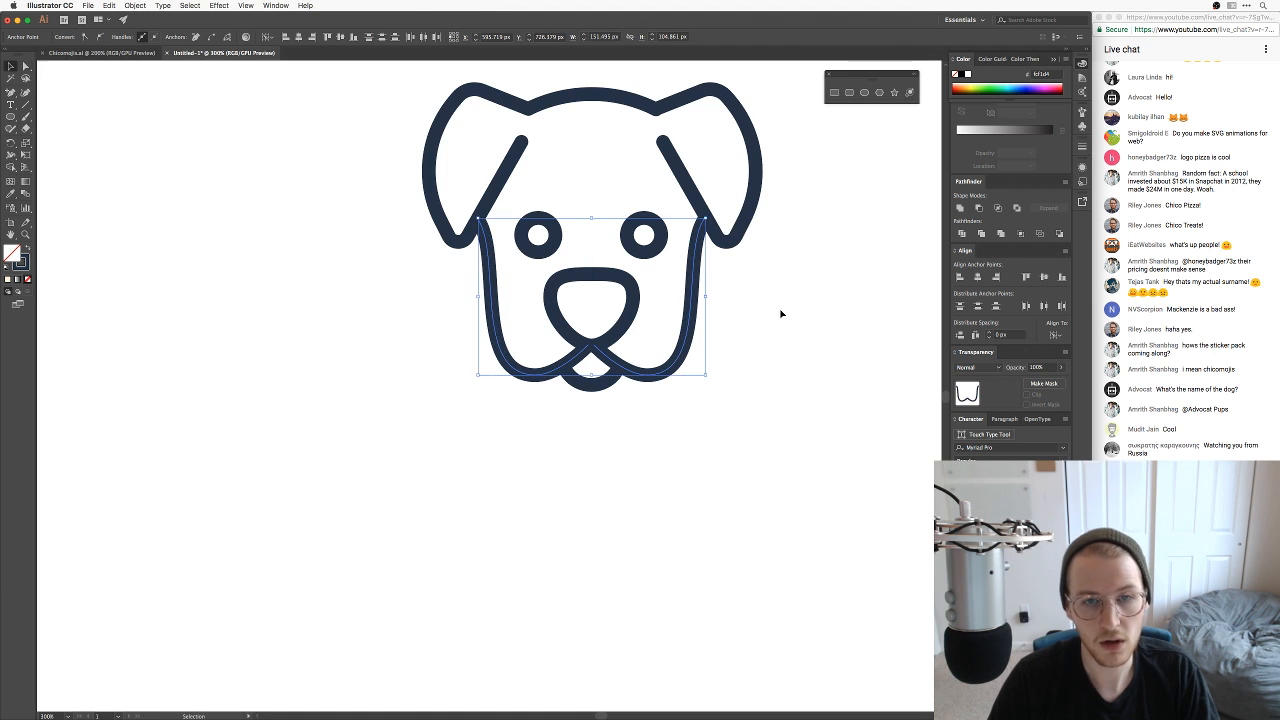
{"action": "left_click", "coordinate": [812, 347]}
Step: Nudge both eyes of the outline dog copy slightly upward, keeping them centered above the nose
{"action": "key", "text": "super+minus"}
{"action": "key", "text": "super+minus"}
{"action": "key", "text": "super+minus"}
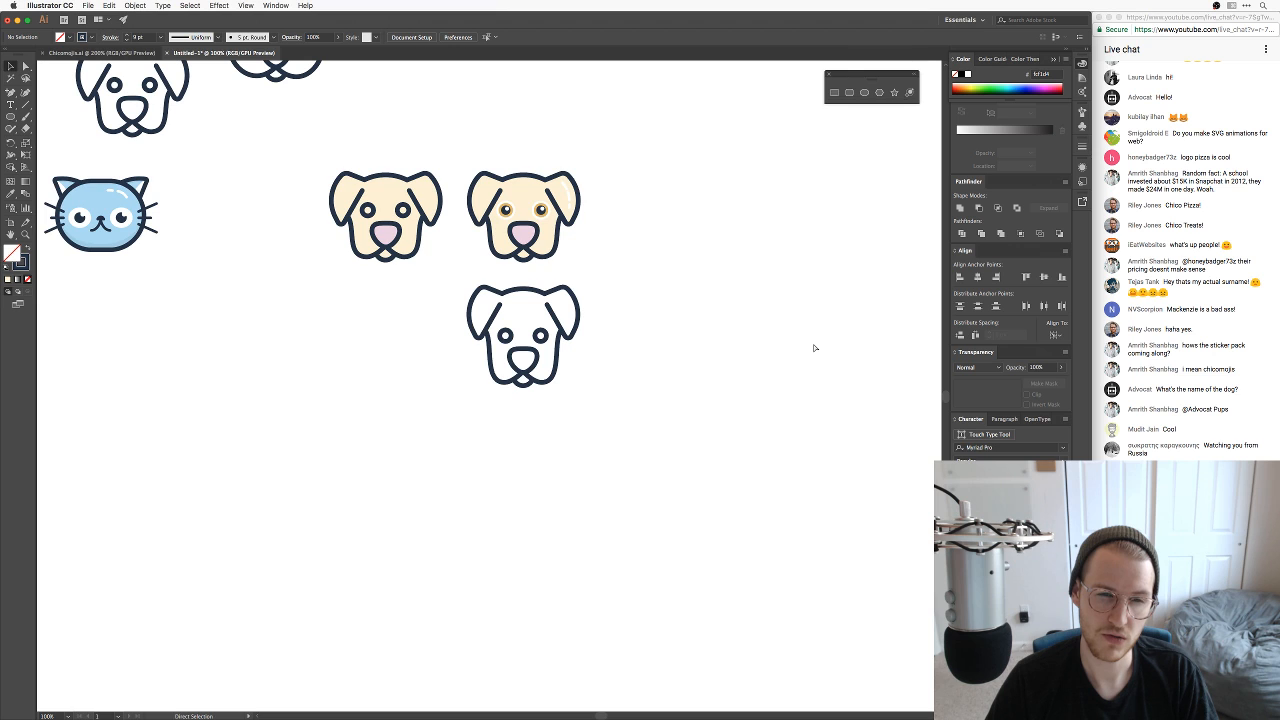
{"action": "key", "text": "super+plus"}
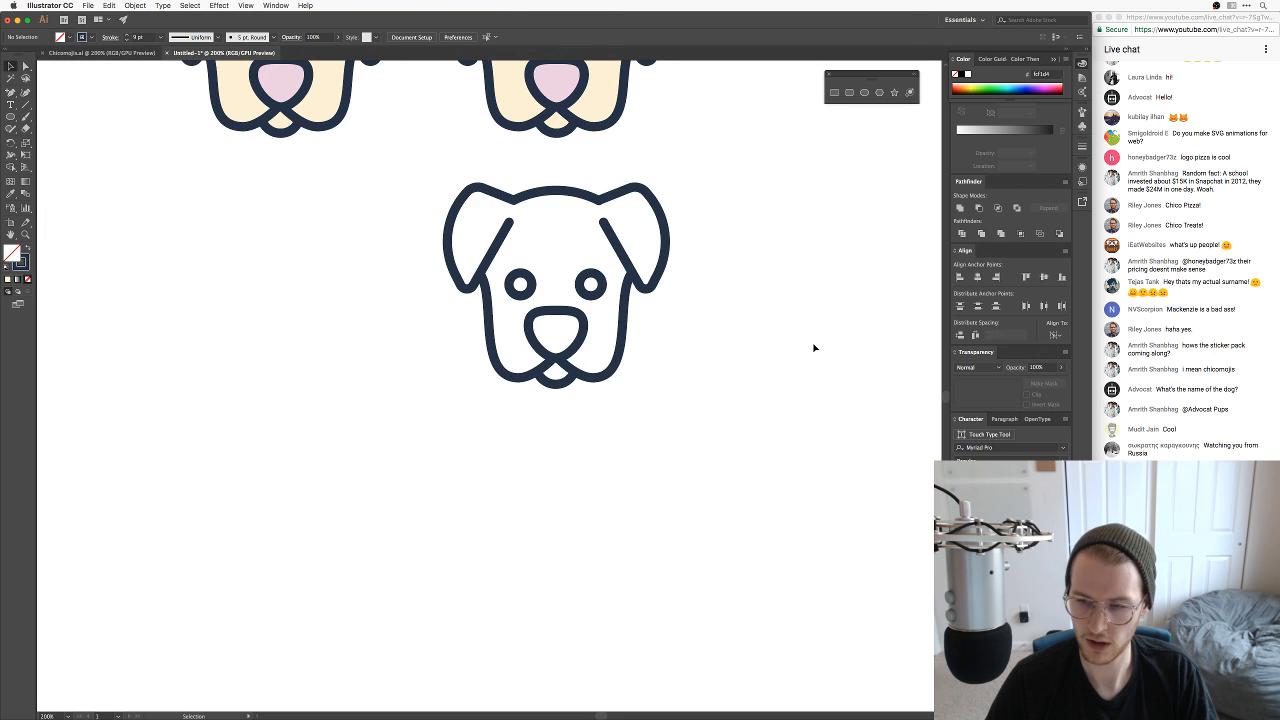
{"action": "left_click_drag", "start_coordinate": [723, 317], "coordinate": [796, 415]}
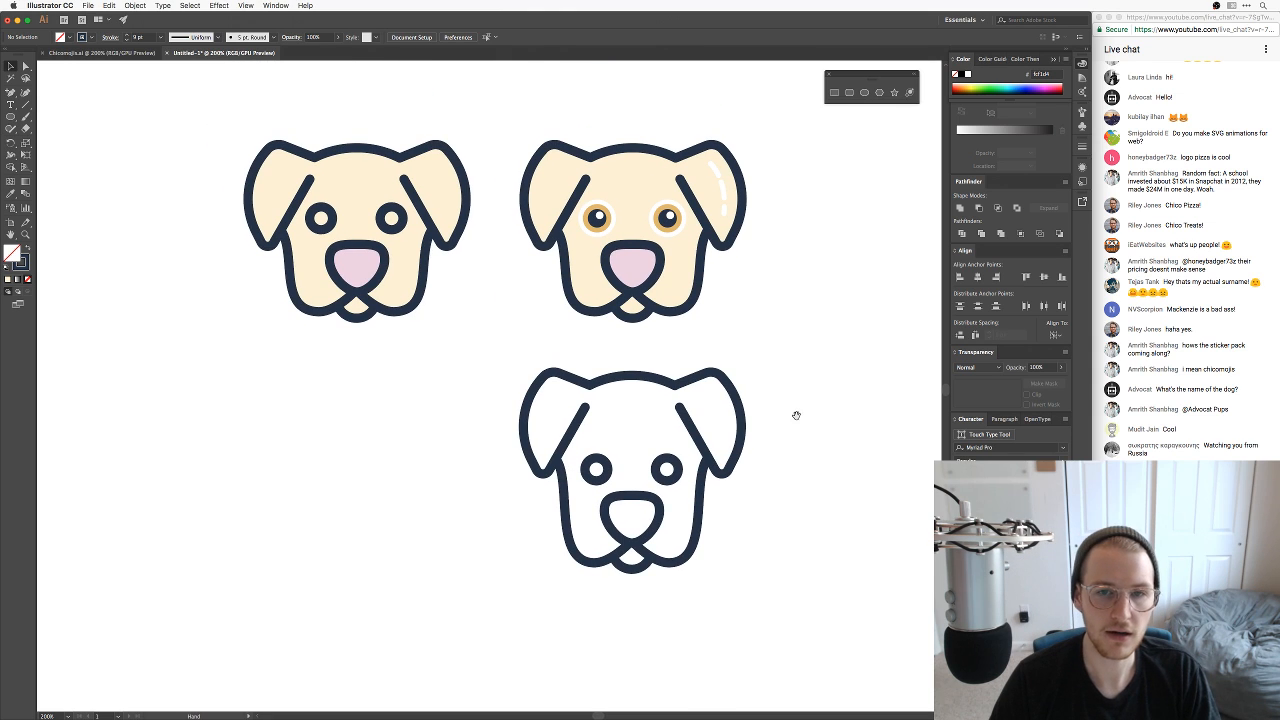
{"action": "scroll", "coordinate": [796, 415], "scroll_direction": "right", "scroll_amount": 2}
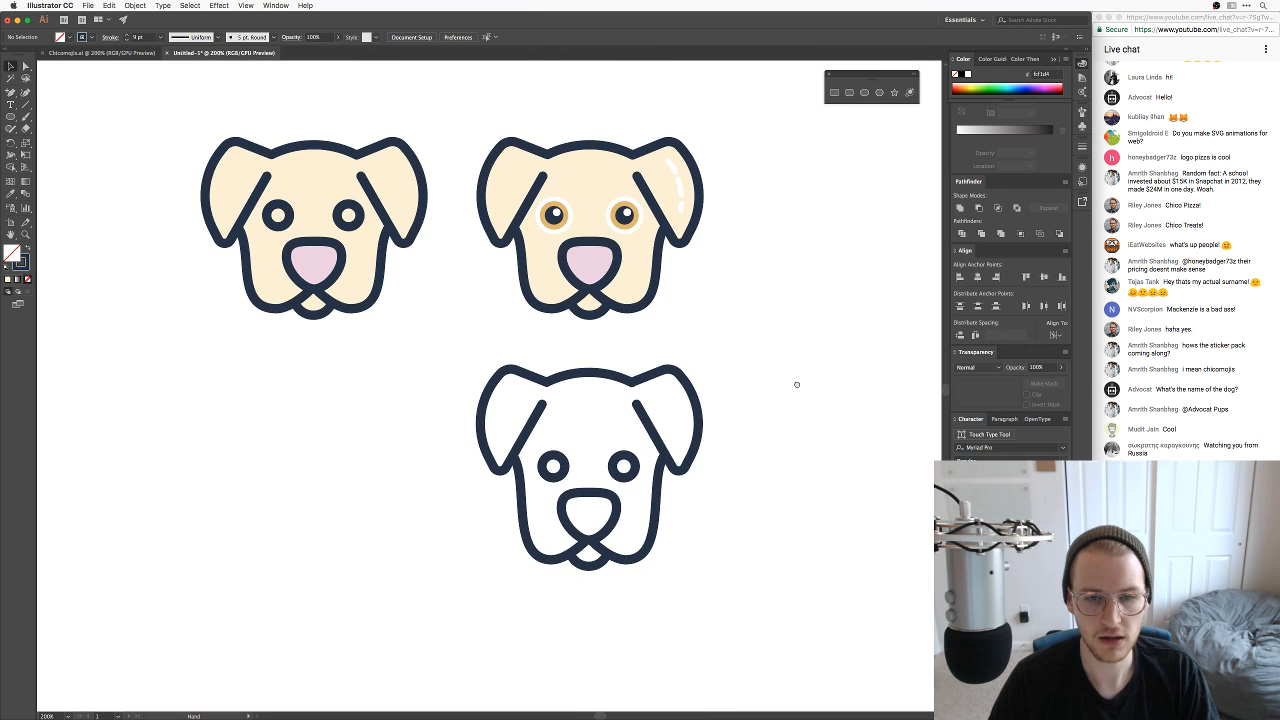
{"action": "left_click", "coordinate": [621, 477]}
{"action": "left_click", "coordinate": [561, 479], "text": "shift"}
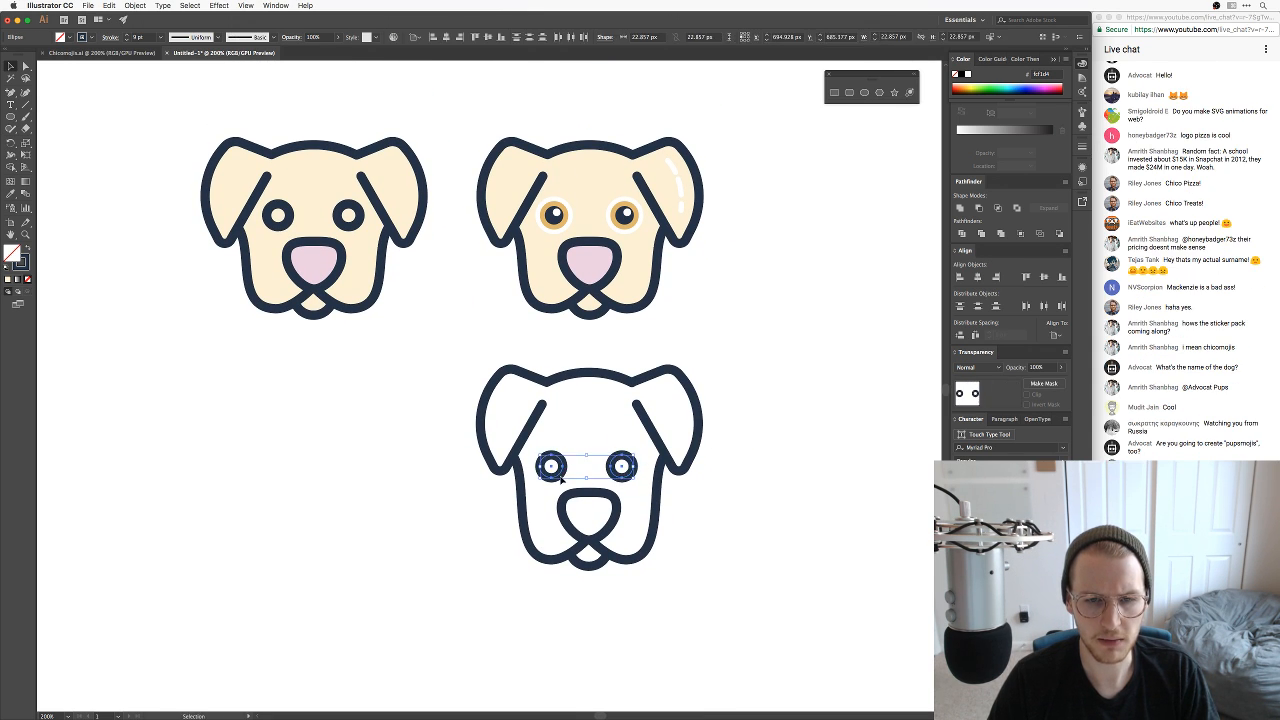
{"action": "key", "text": "Up"}
{"action": "key", "text": "Up"}
{"action": "key", "text": "Up"}
{"action": "key", "text": "Up"}
{"action": "key", "text": "Right"}
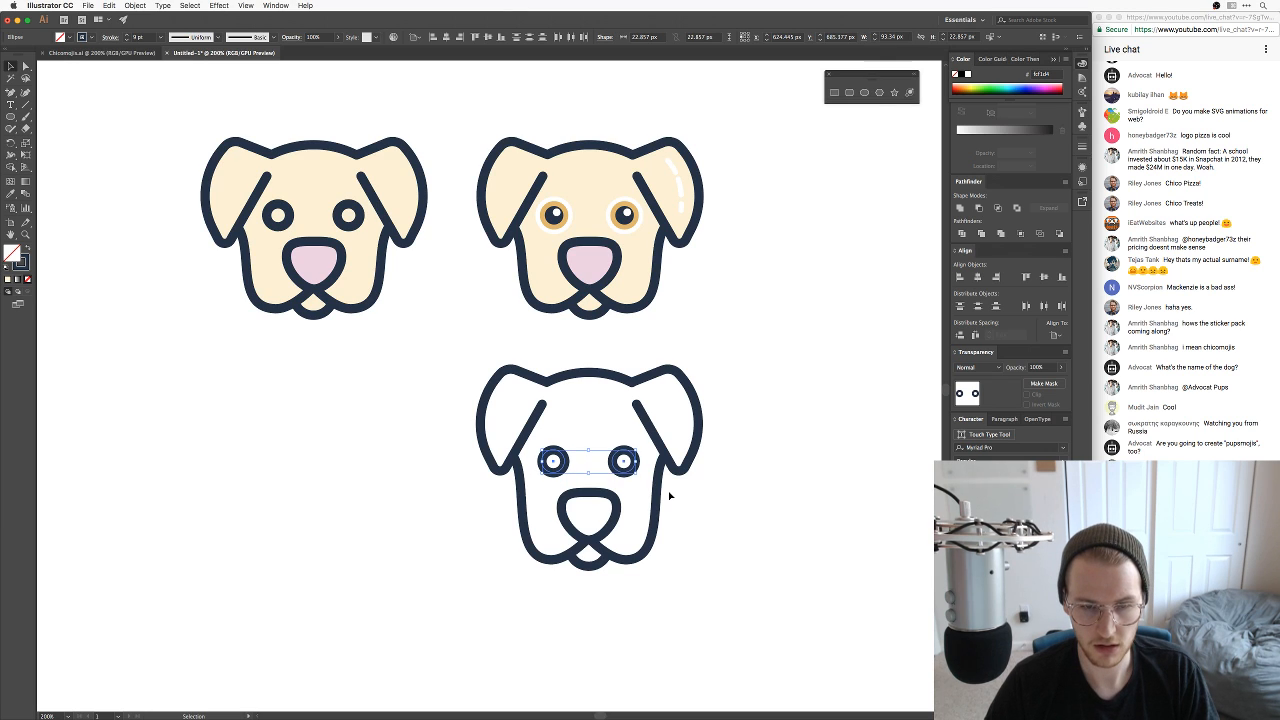
{"action": "key", "text": "Up"}
{"action": "key", "text": "Up"}
{"action": "left_click", "coordinate": [803, 518]}
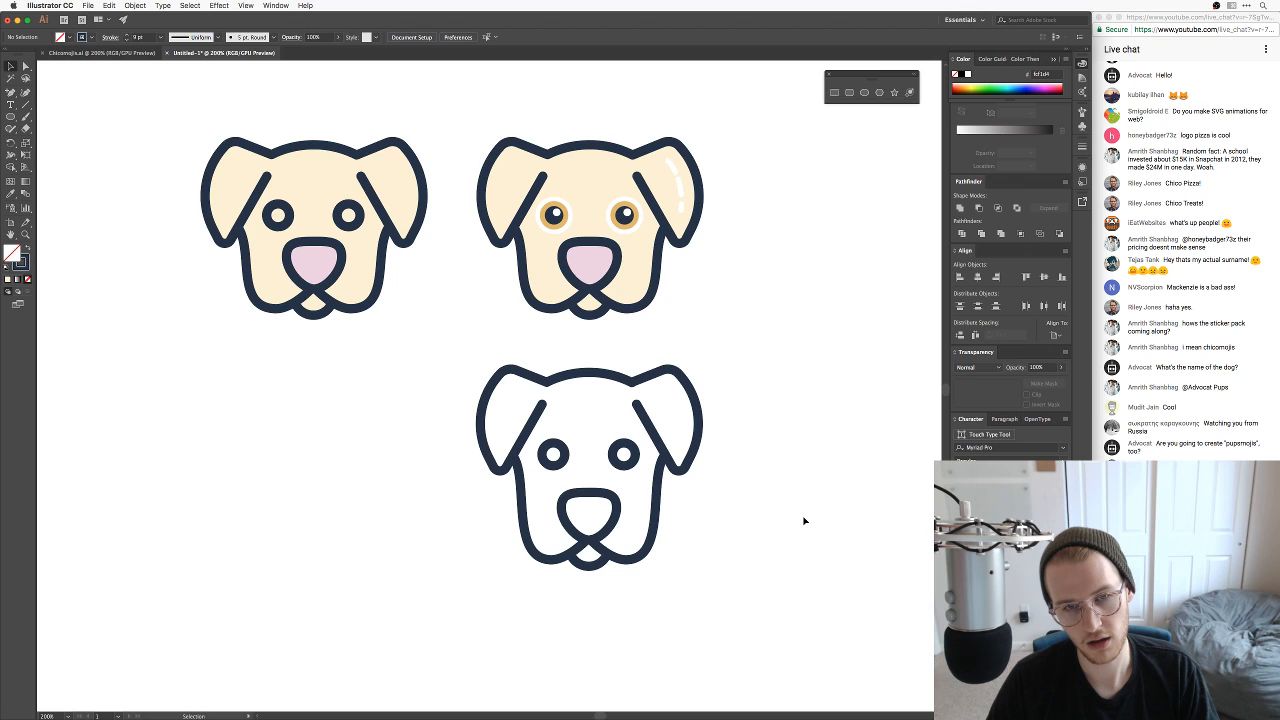
{"action": "left_click_drag", "start_coordinate": [804, 517], "coordinate": [790, 504]}
{"action": "key", "text": "super+Tab"}
{"action": "key", "text": "super+Tab"}
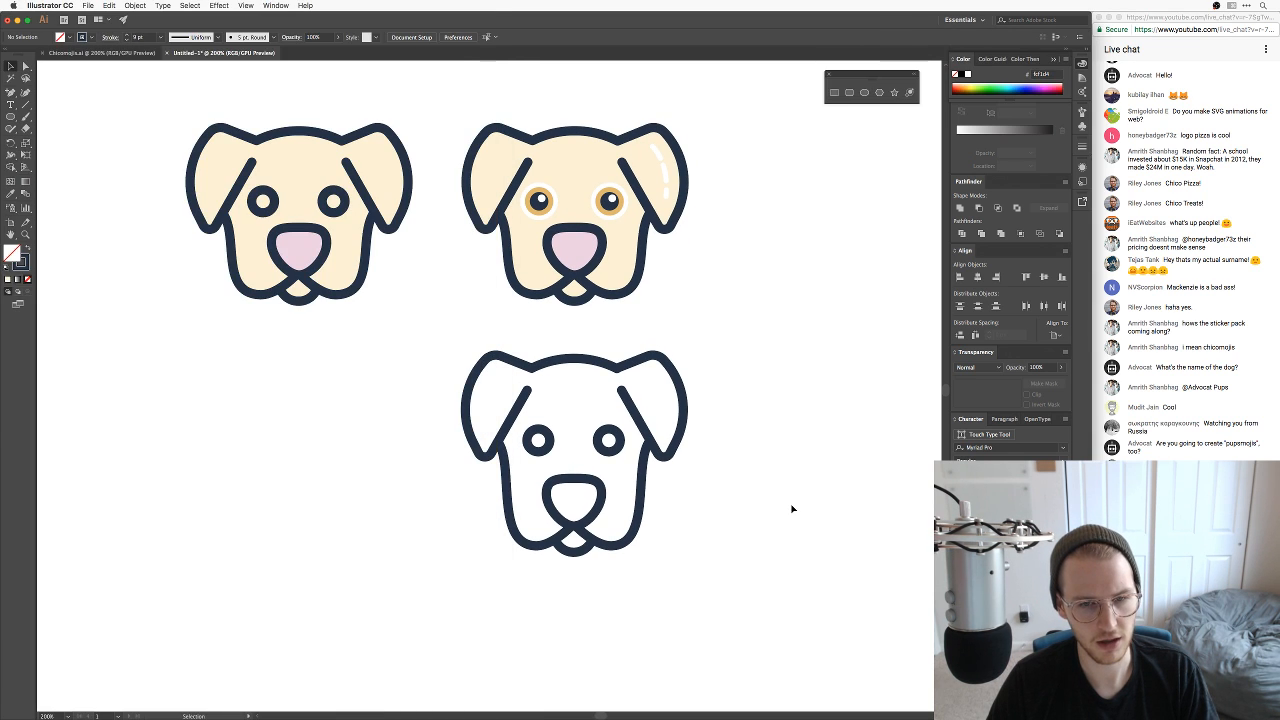
Step: Reshape the bottom curve of the outline dog's left cheek line by tilting its outer handle upward and raising the bottom anchor point slightly
{"action": "key", "text": "super+Tab"}
{"action": "key", "text": "super+Tab"}
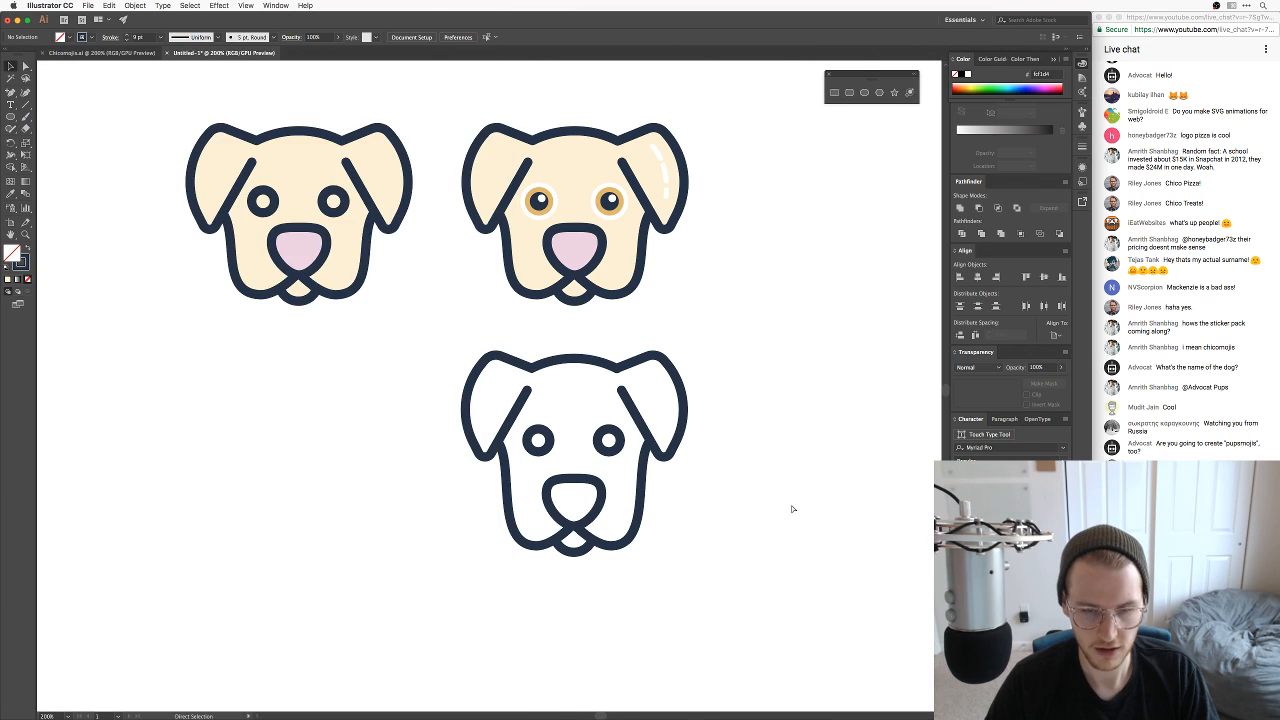
{"action": "key", "text": "super+equal"}
{"action": "scroll", "coordinate": [600, 400], "scroll_direction": "down", "scroll_amount": 5}
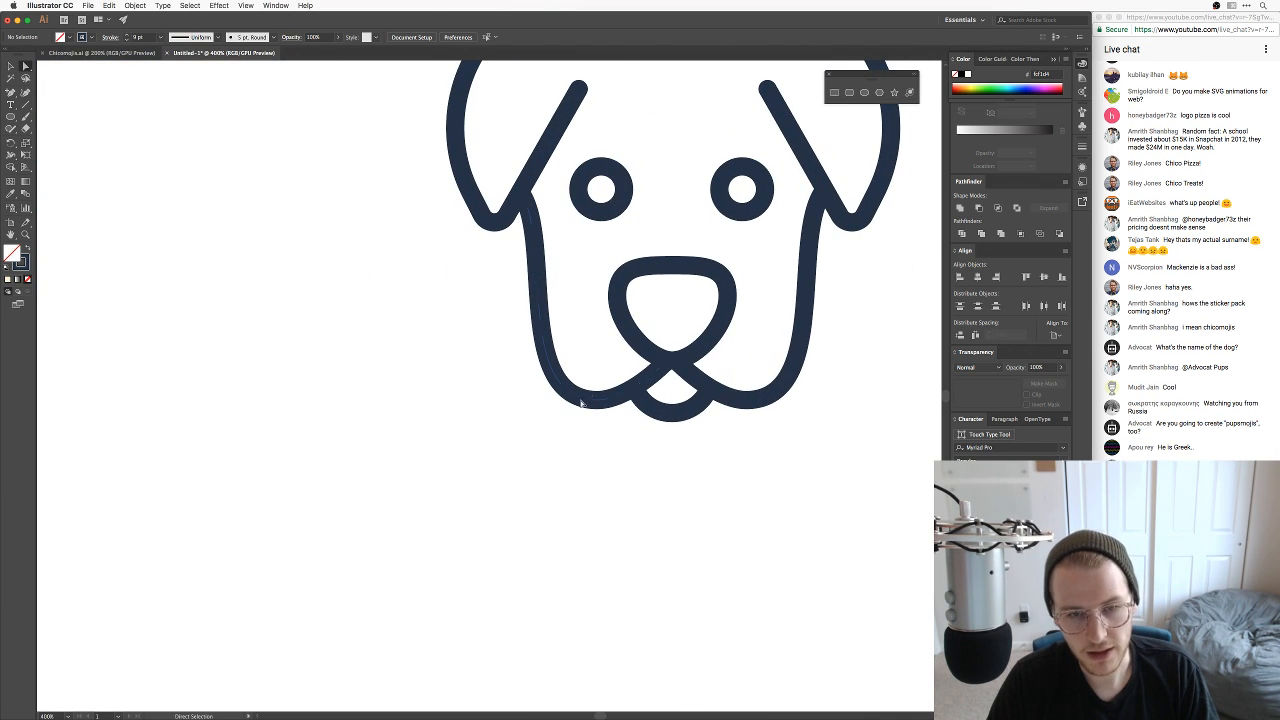
{"action": "left_click", "coordinate": [587, 400]}
{"action": "mouse_move", "coordinate": [516, 398]}
{"action": "left_mouse_down"}
{"action": "mouse_move", "coordinate": [537, 397]}
{"action": "mouse_move", "coordinate": [532, 376]}
{"action": "left_mouse_up"}
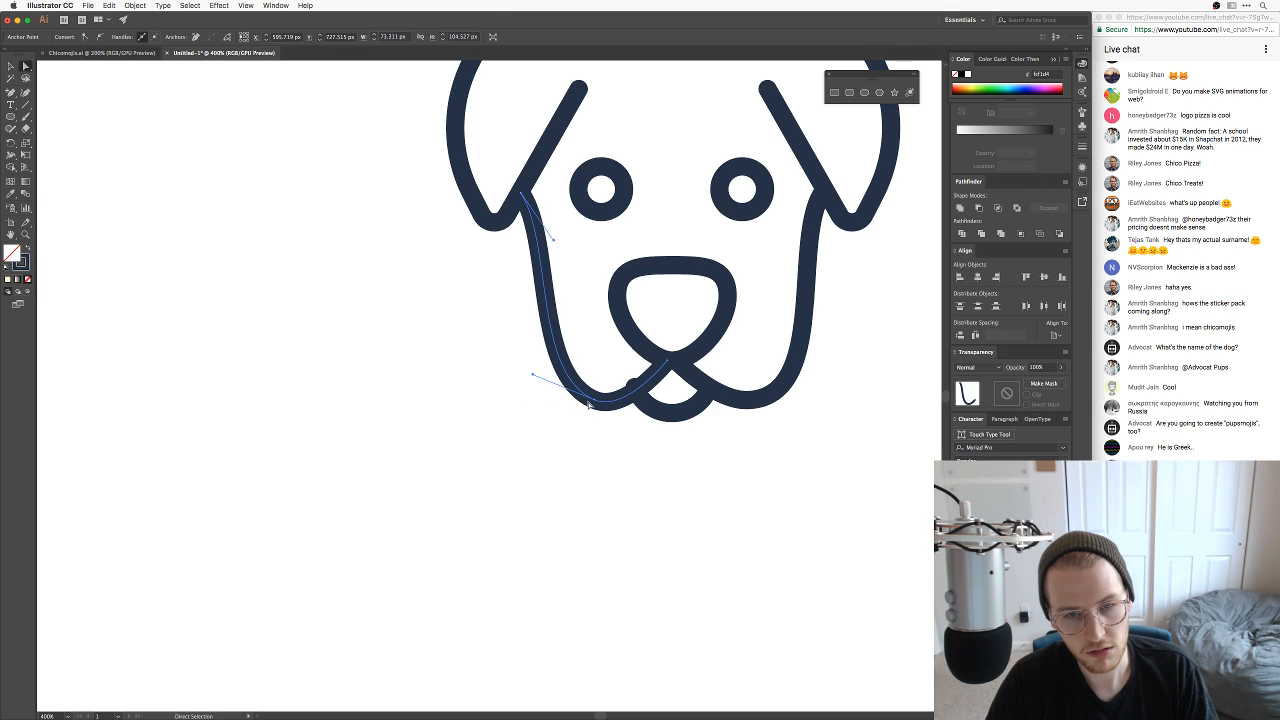
{"action": "mouse_move", "coordinate": [594, 402]}
{"action": "left_mouse_down"}
{"action": "mouse_move", "coordinate": [608, 414]}
{"action": "mouse_move", "coordinate": [592, 398]}
{"action": "left_mouse_up"}
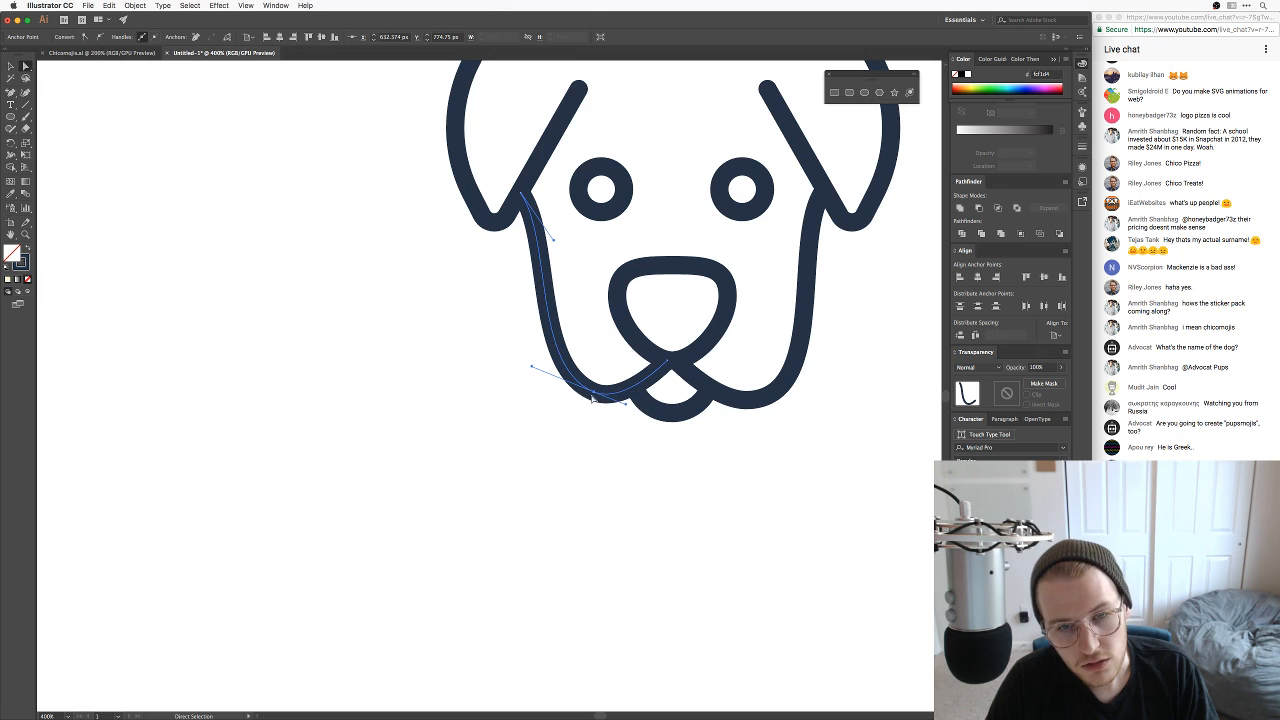
Step: Fill out the outline dog's left cheek line by extending its lower outer handle outward and its upper end handle inward toward the face
{"action": "left_click_drag", "start_coordinate": [532, 368], "coordinate": [516, 365]}
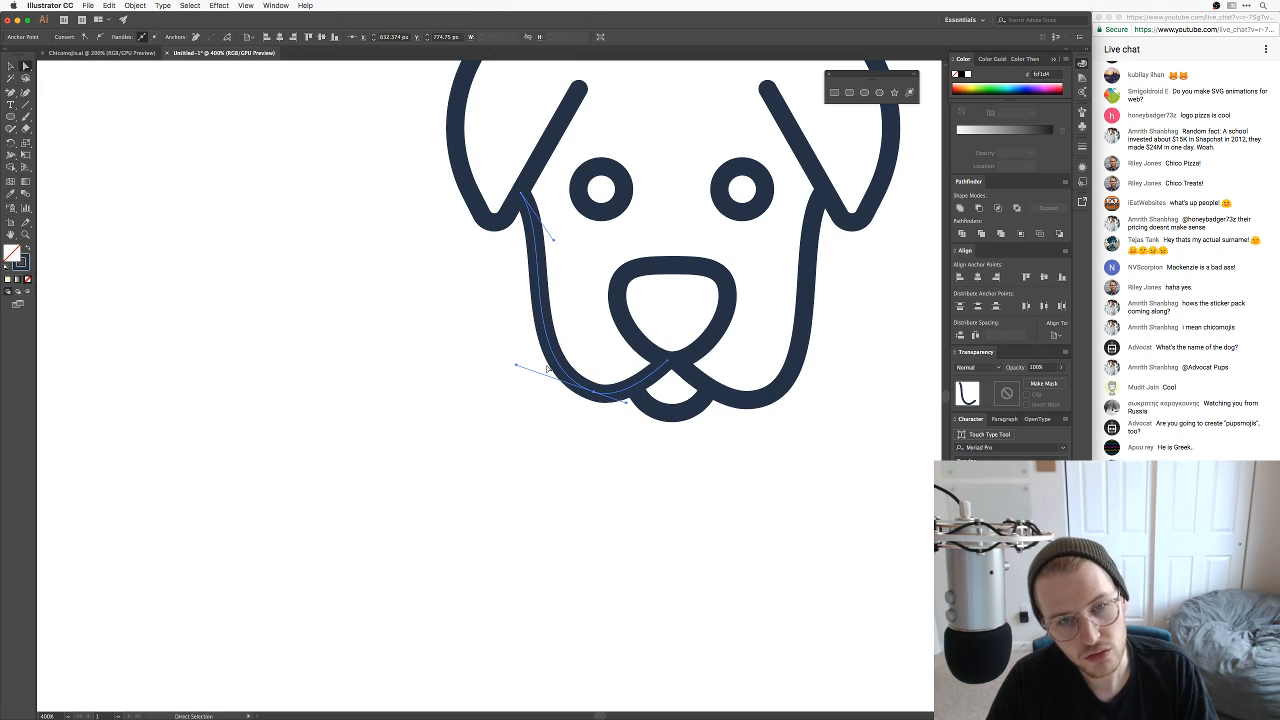
{"action": "left_click_drag", "start_coordinate": [553, 241], "coordinate": [569, 246]}
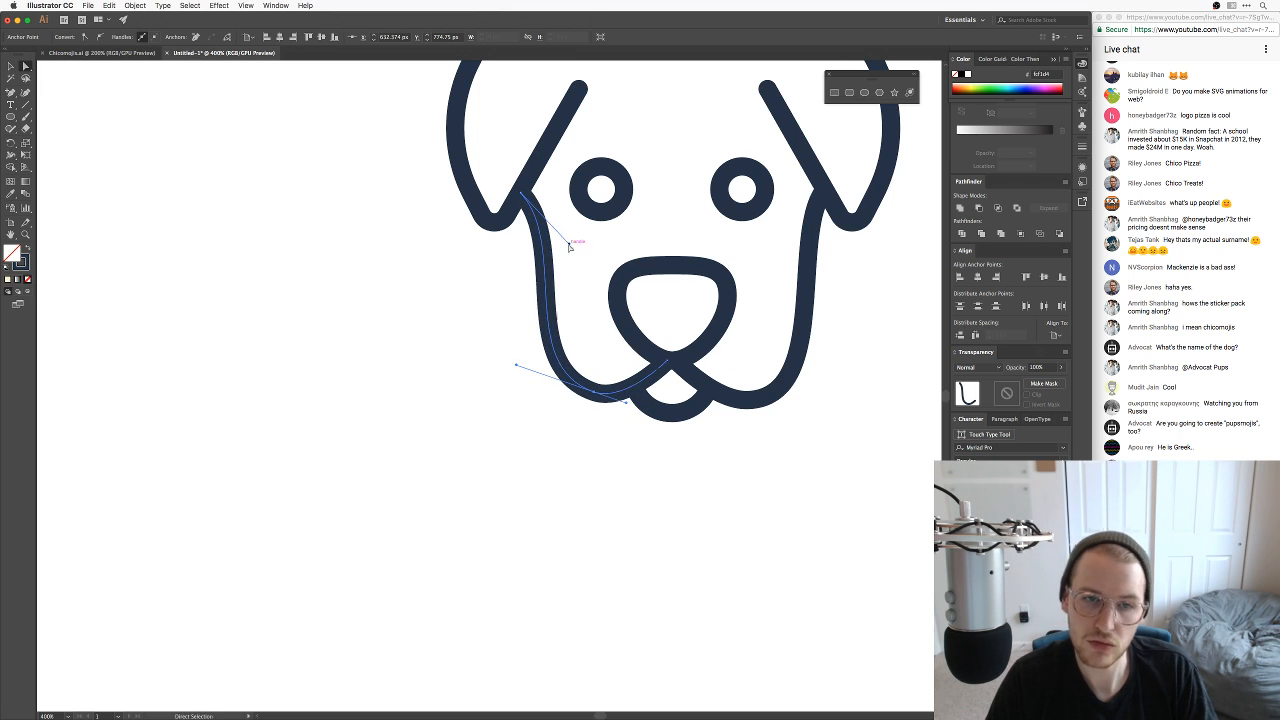
{"action": "left_click", "coordinate": [441, 343]}
{"action": "left_click_drag", "start_coordinate": [453, 406], "coordinate": [386, 514]}
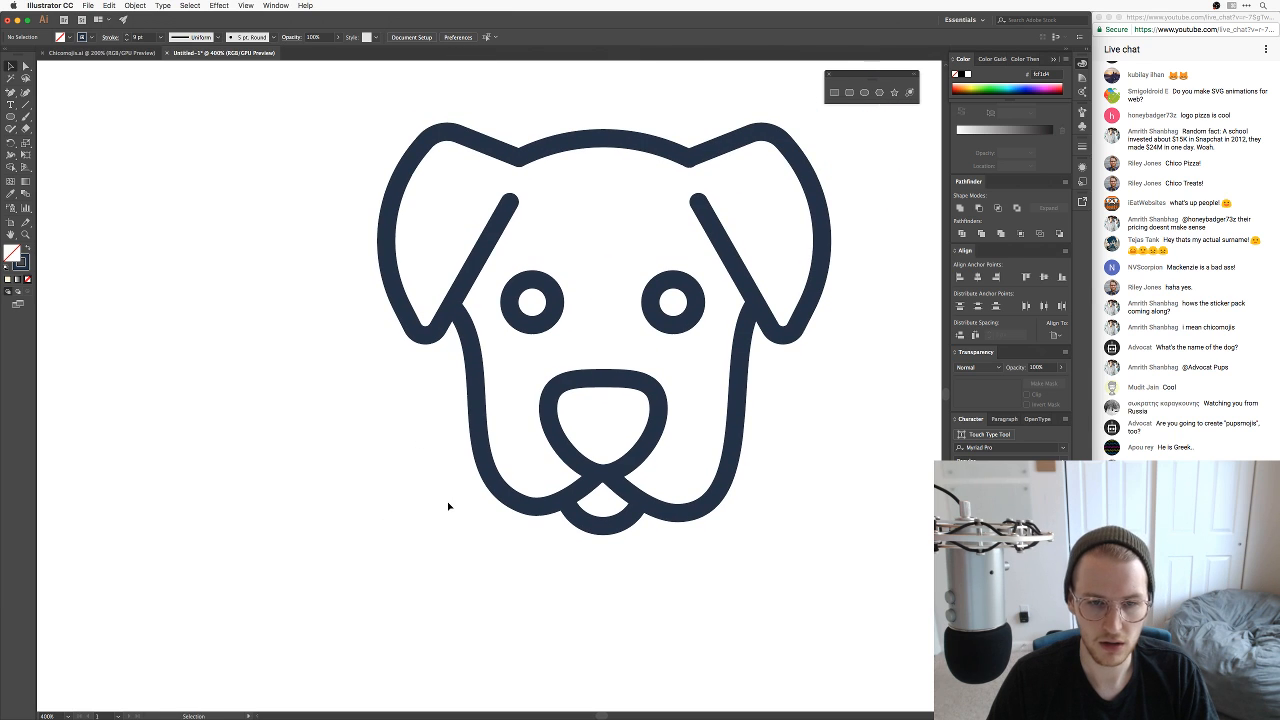
Step: Shift the left cheek line's bottom anchor point slightly inward and up, and lower the chin curve slightly
{"action": "key", "text": "a"}
{"action": "left_click", "coordinate": [536, 510]}
{"action": "left_click_drag", "start_coordinate": [536, 510], "coordinate": [536, 509]}
{"action": "left_click", "coordinate": [569, 574]}
{"action": "key", "text": "v"}
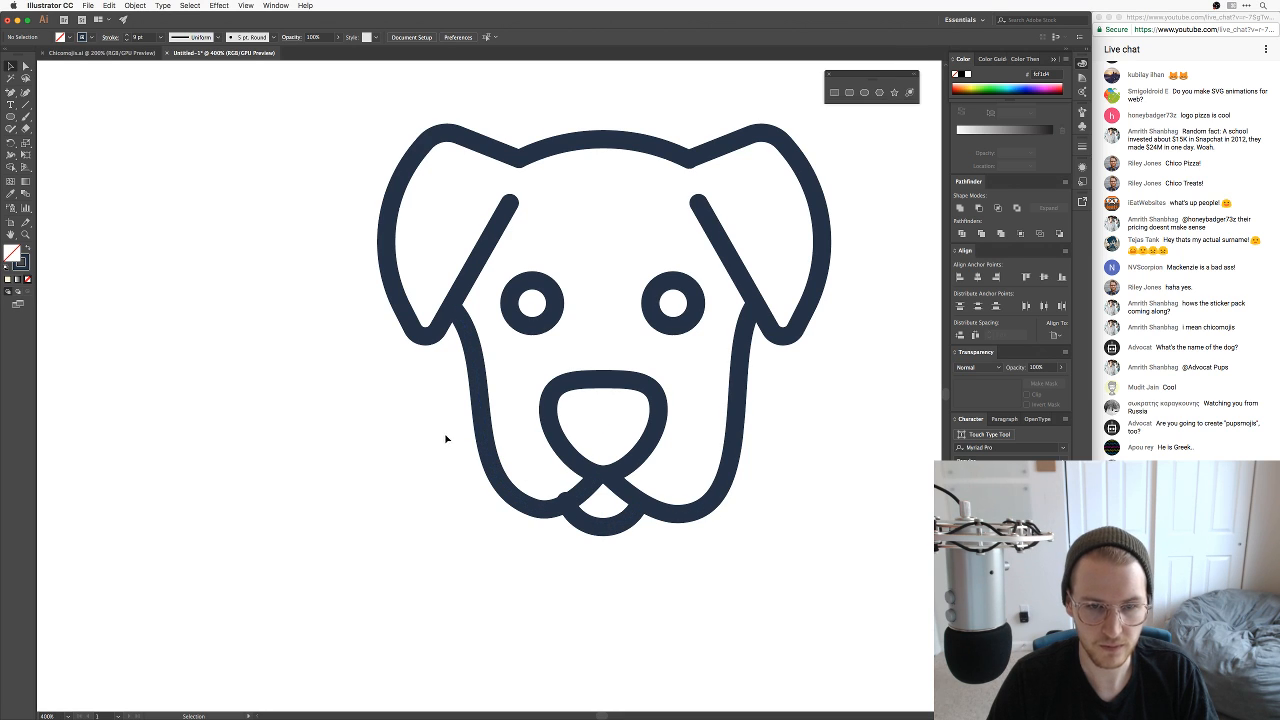
{"action": "left_click", "coordinate": [583, 527]}
{"action": "left_click", "coordinate": [634, 578]}
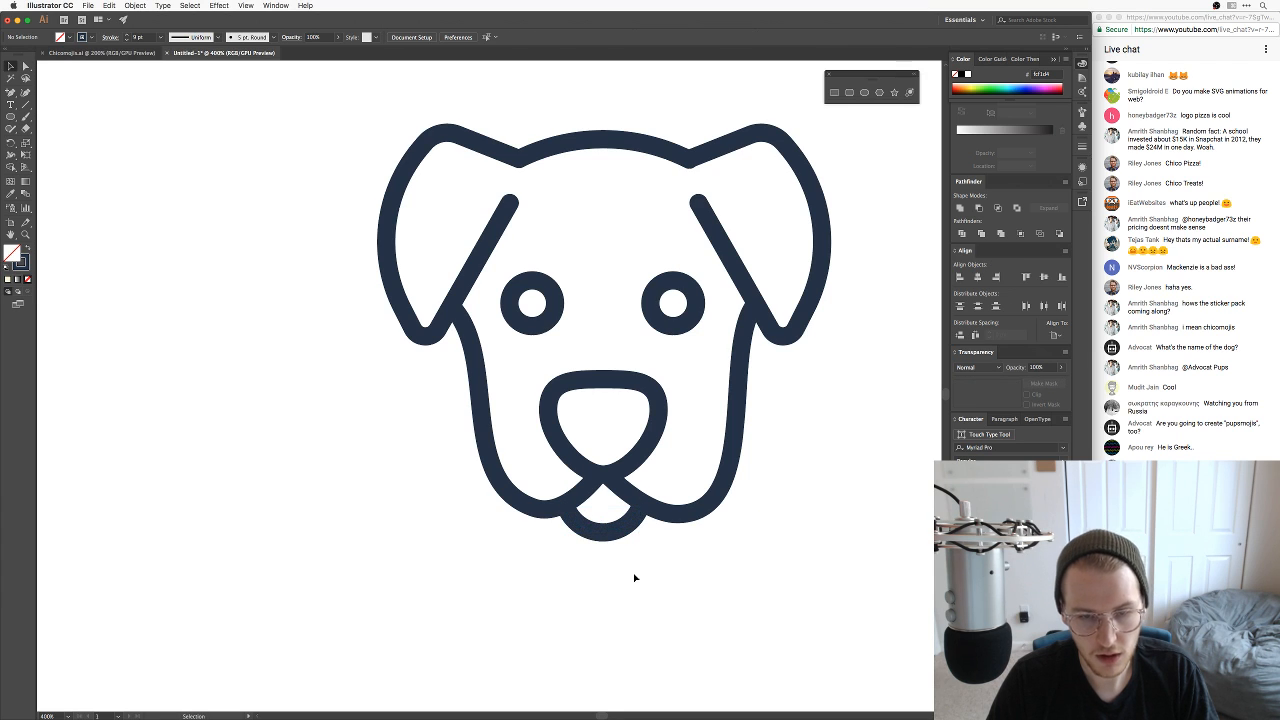
Step: Replace the right cheek line with a reflected copy of the reshaped left one, joining the right ear and the mouth's center
{"action": "left_click", "coordinate": [758, 456]}
{"action": "key", "text": "Delete"}
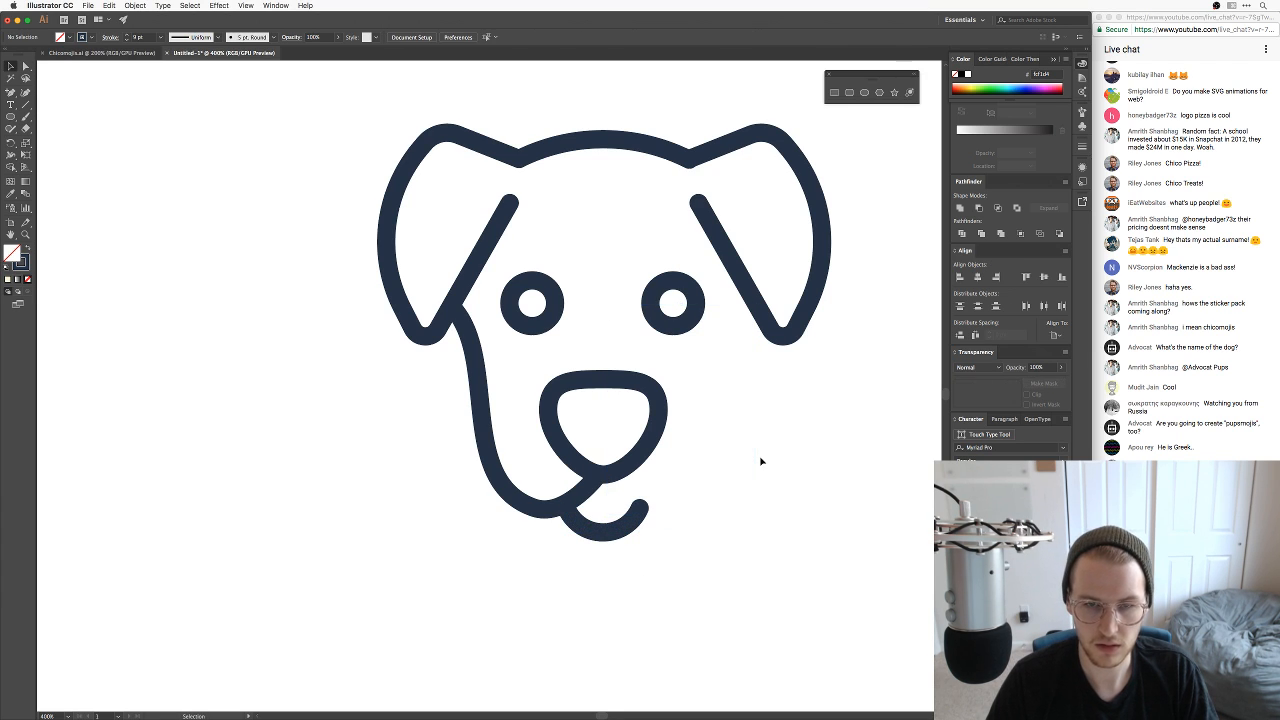
{"action": "left_click_drag", "start_coordinate": [488, 420], "coordinate": [720, 415]}
{"action": "right_click", "coordinate": [752, 421]}
{"action": "mouse_move", "coordinate": [799, 561]}
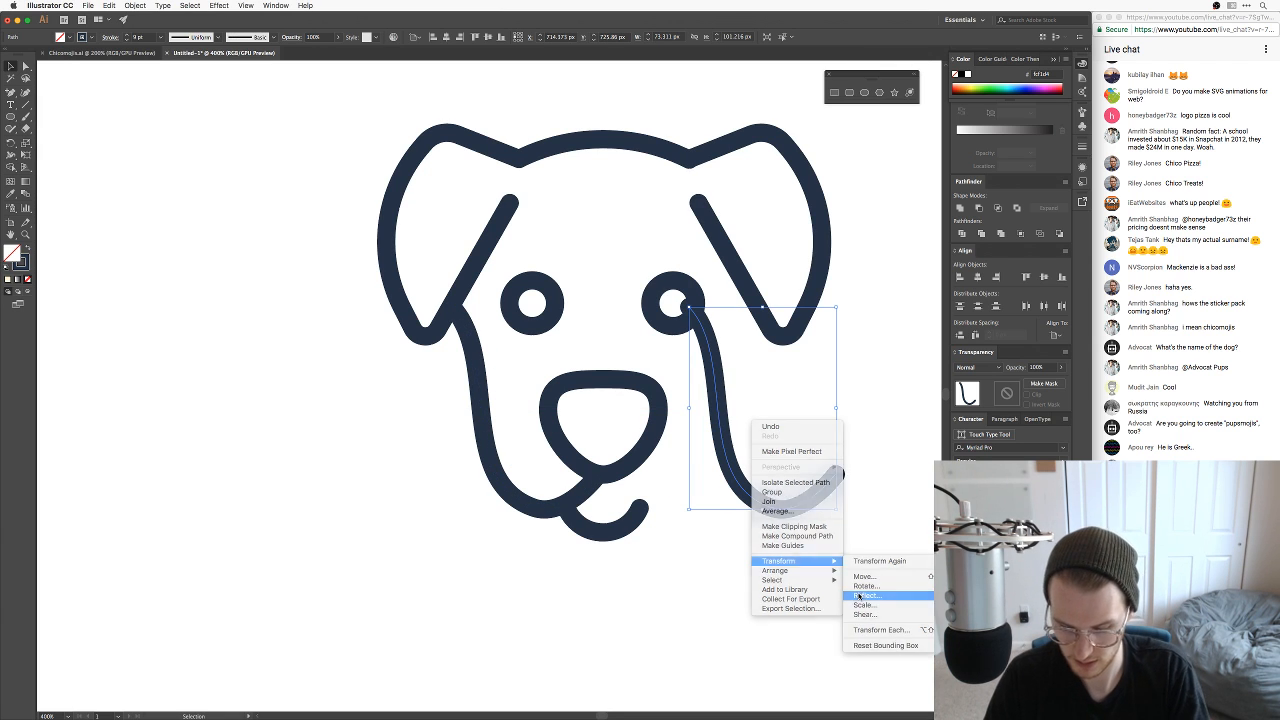
{"action": "left_click", "coordinate": [860, 594]}
{"action": "left_click", "coordinate": [820, 414]}
{"action": "mouse_move", "coordinate": [808, 414]}
{"action": "left_mouse_down"}
{"action": "mouse_move", "coordinate": [727, 415]}
{"action": "mouse_move", "coordinate": [739, 415]}
{"action": "mouse_move", "coordinate": [728, 427]}
{"action": "left_mouse_up"}
{"action": "left_click", "coordinate": [813, 467]}
{"action": "left_click", "coordinate": [768, 434]}
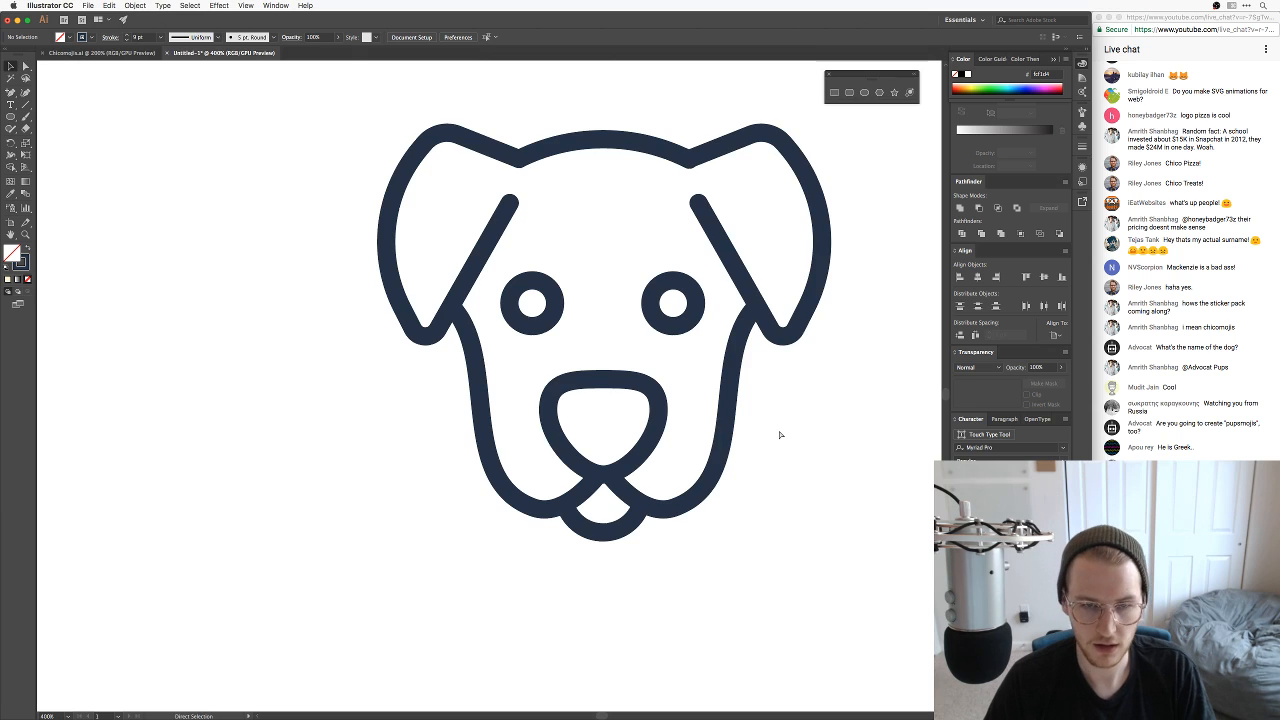
Step: Try to flatten the outline dog's chin curve by raising its bottom anchor point
{"action": "key", "text": "super+1"}
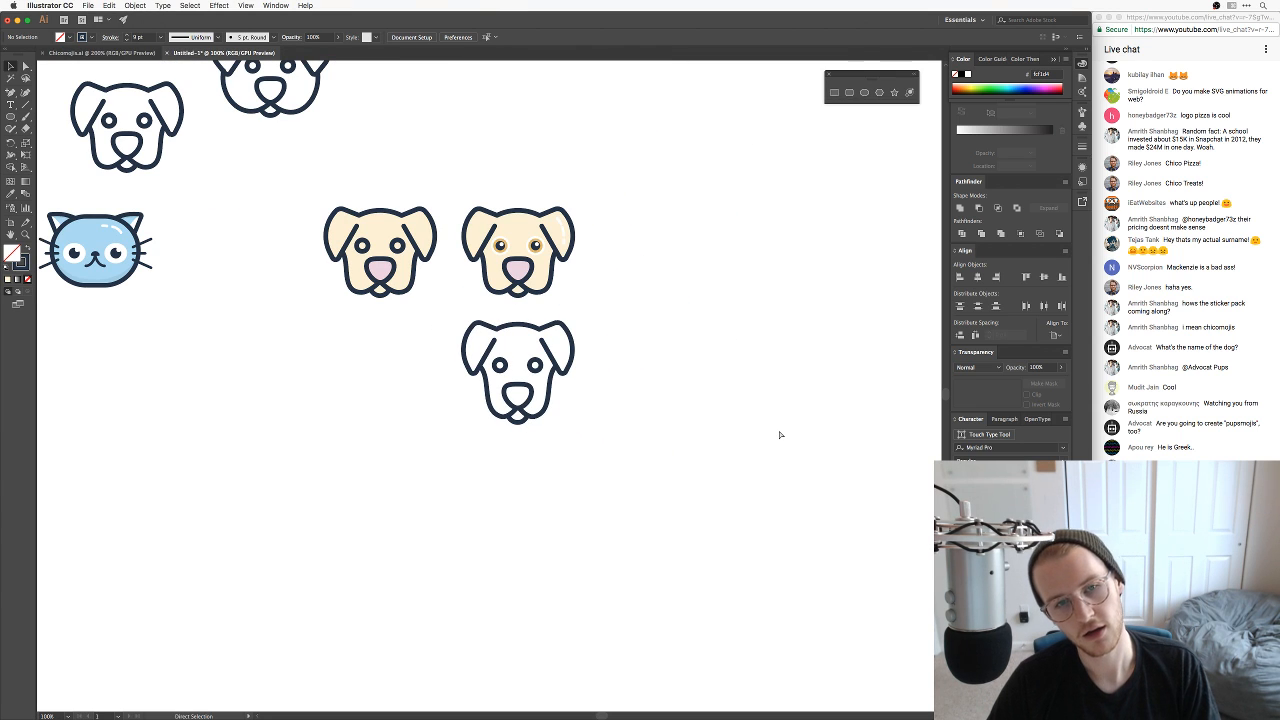
{"action": "key", "text": "super+equal"}
{"action": "key", "text": "super+equal"}
{"action": "key", "text": "super+equal"}
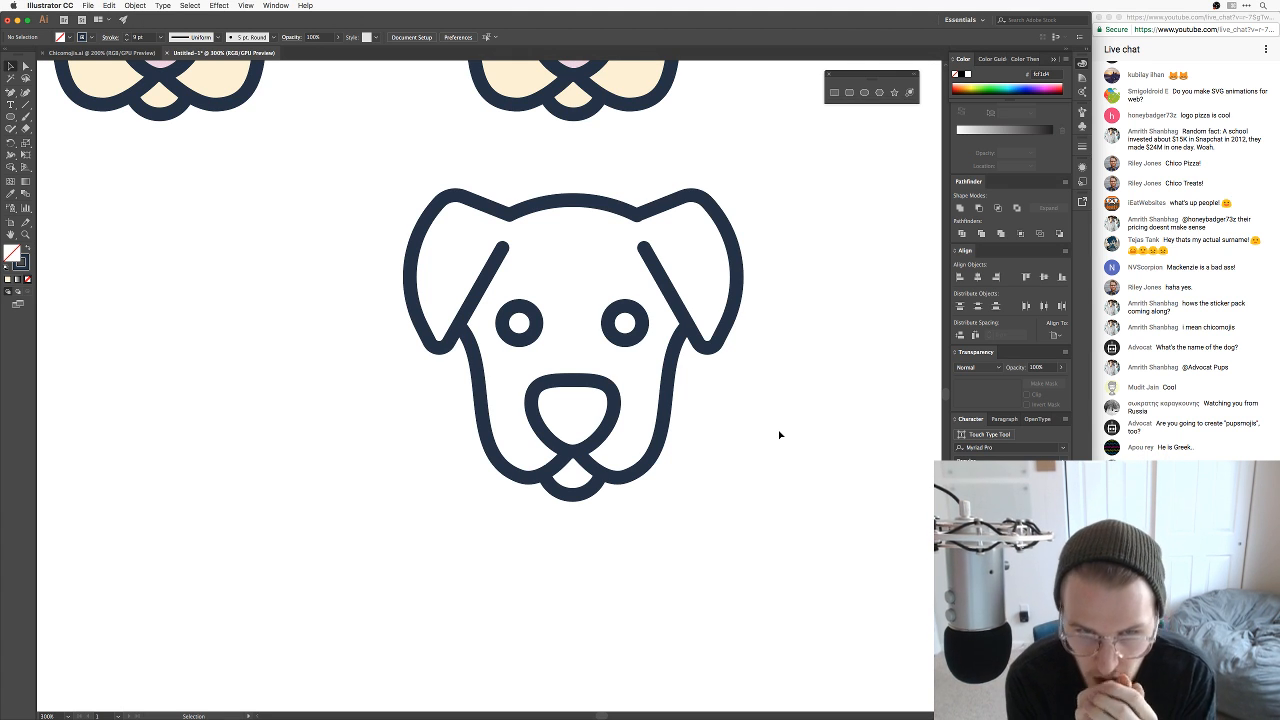
{"action": "key", "text": "super+equal"}
{"action": "key", "text": "super+equal"}
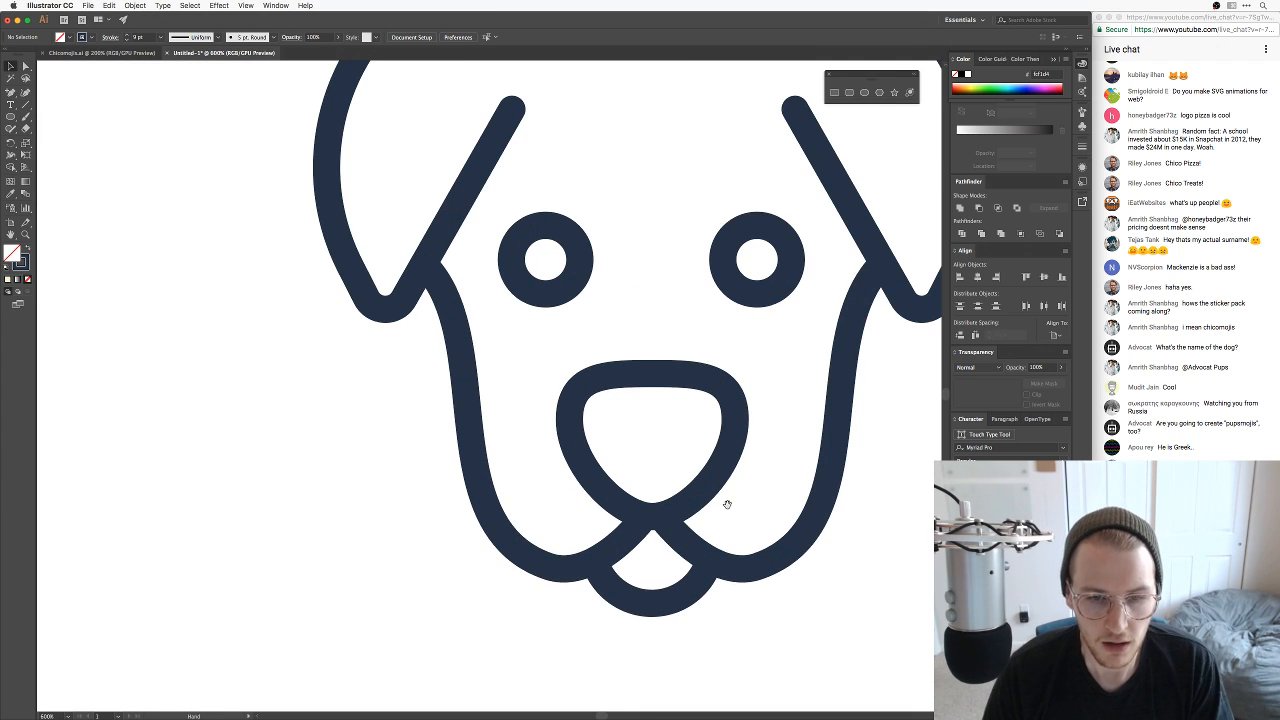
{"action": "left_click_drag", "start_coordinate": [727, 504], "coordinate": [663, 293]}
{"action": "left_click", "coordinate": [587, 395]}
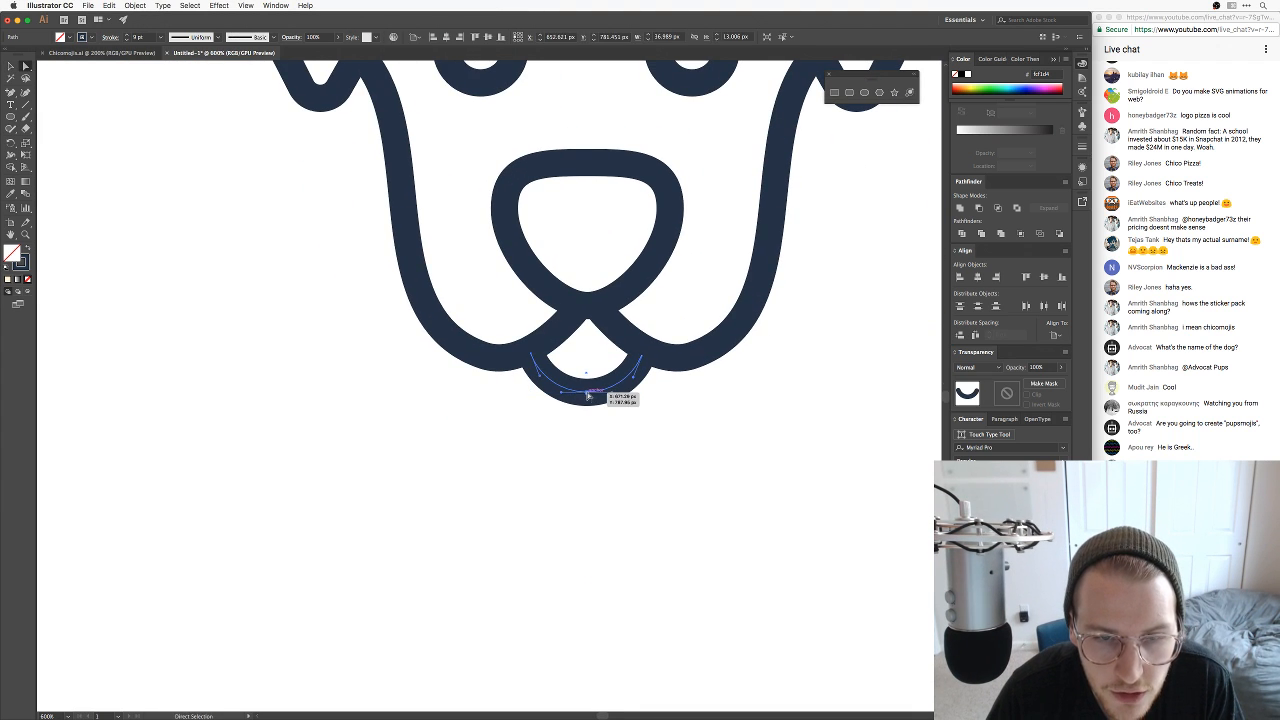
{"action": "left_click_drag", "start_coordinate": [587, 393], "coordinate": [587, 379]}
{"action": "key", "text": "v"}
{"action": "left_click", "coordinate": [629, 442]}
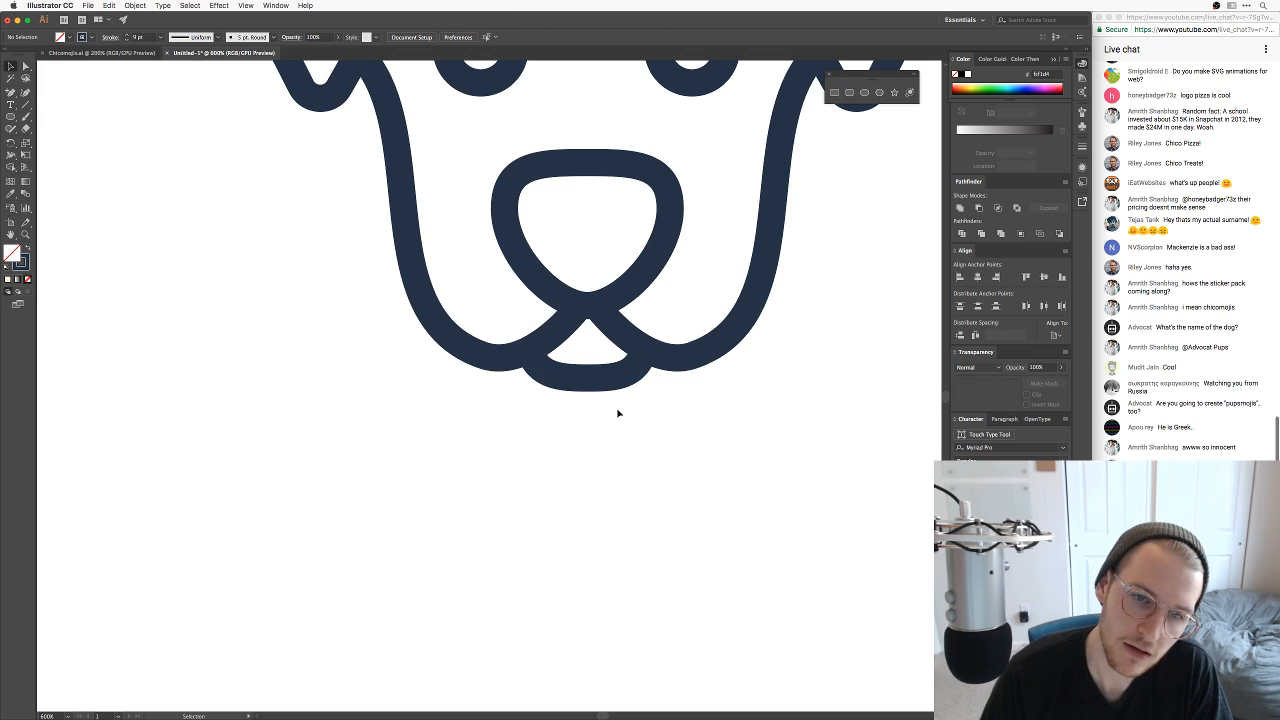
{"action": "key", "text": "a"}
{"action": "left_click", "coordinate": [568, 378]}
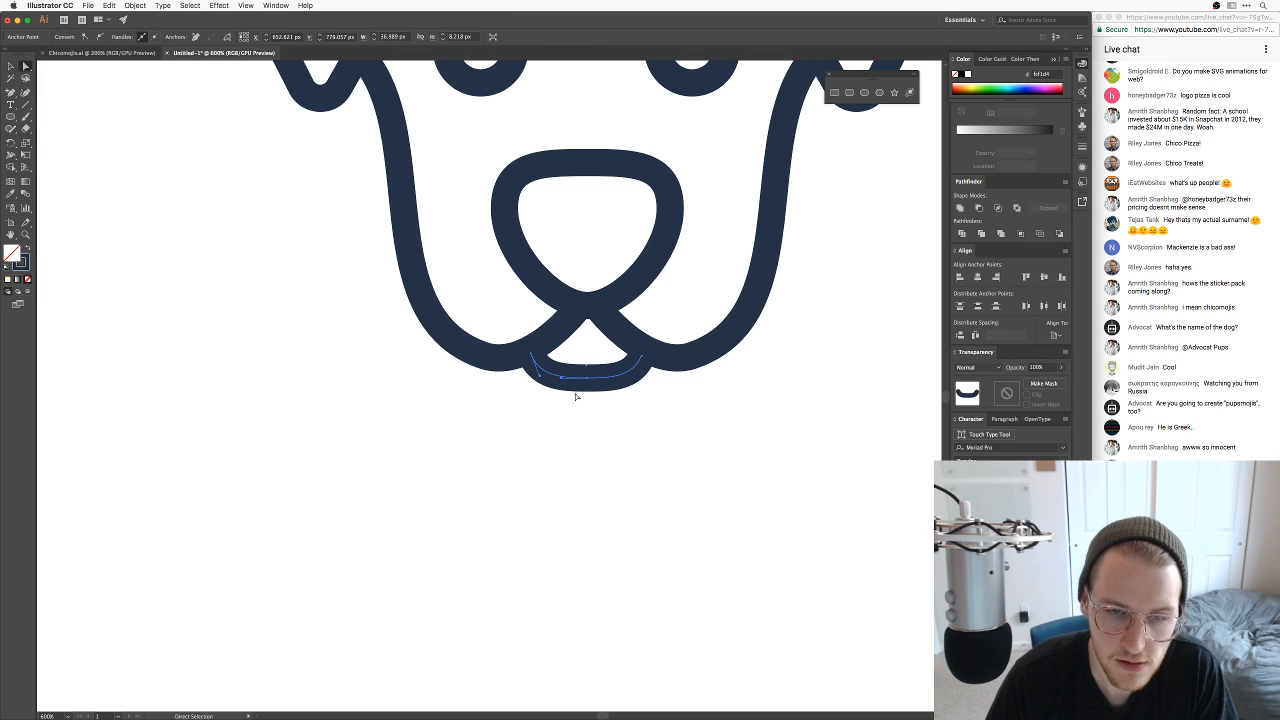
{"action": "key", "text": "super+z"}
Step: Scale the chin curve down to about 28.6 px wide, keeping it centered beneath the mouth
{"action": "key", "text": "v"}
{"action": "left_click_drag", "start_coordinate": [587, 392], "coordinate": [545, 355]}
{"action": "left_click", "coordinate": [594, 398]}
{"action": "key", "text": "a"}
{"action": "left_click", "coordinate": [586, 384]}
{"action": "scroll", "coordinate": [545, 355], "scroll_direction": "up", "scroll_amount": 5}
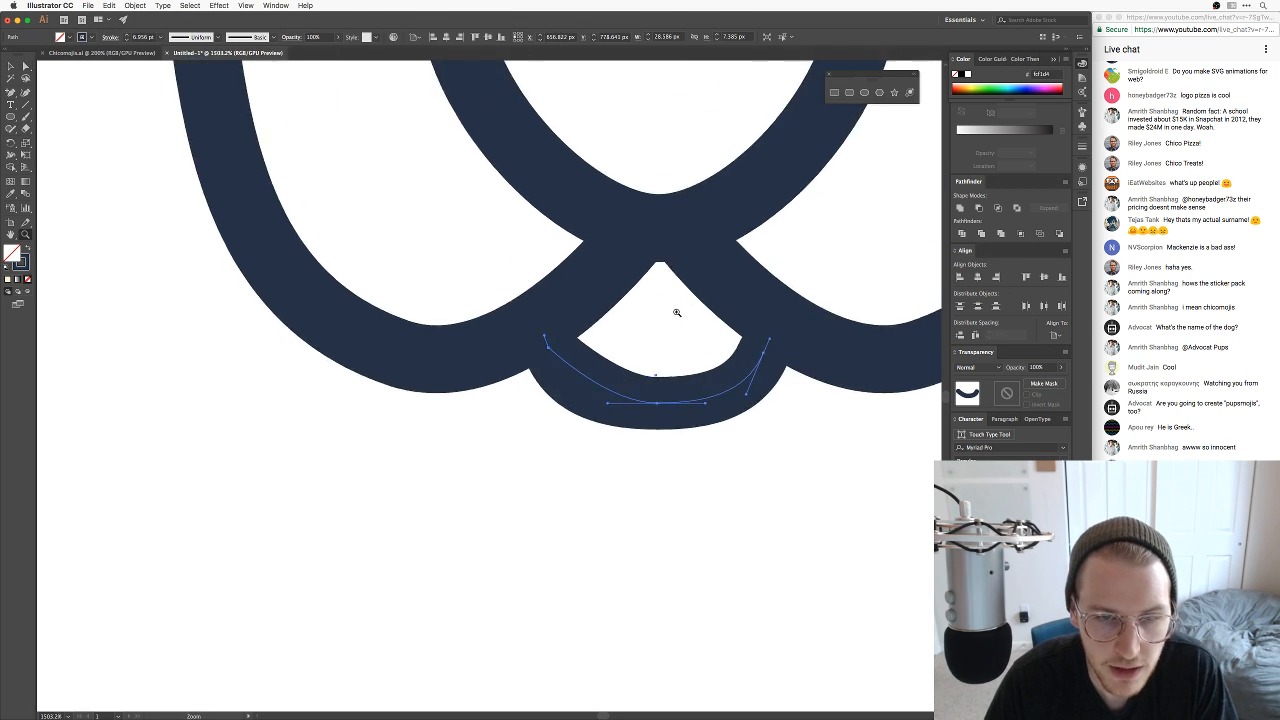
{"action": "left_click", "coordinate": [652, 475]}
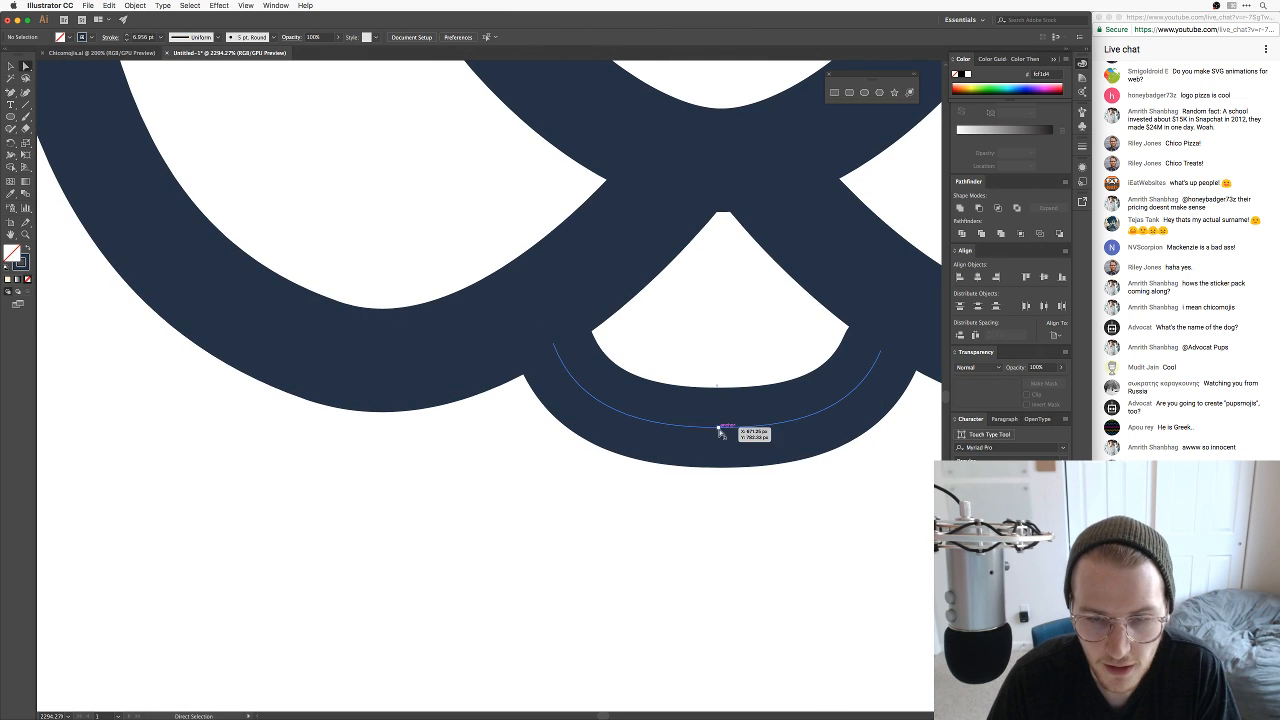
Step: Retract the handles at both end points of the chin curve to give it straighter sides
{"action": "left_click", "coordinate": [565, 353]}
{"action": "left_click_drag", "start_coordinate": [556, 346], "coordinate": [546, 323]}
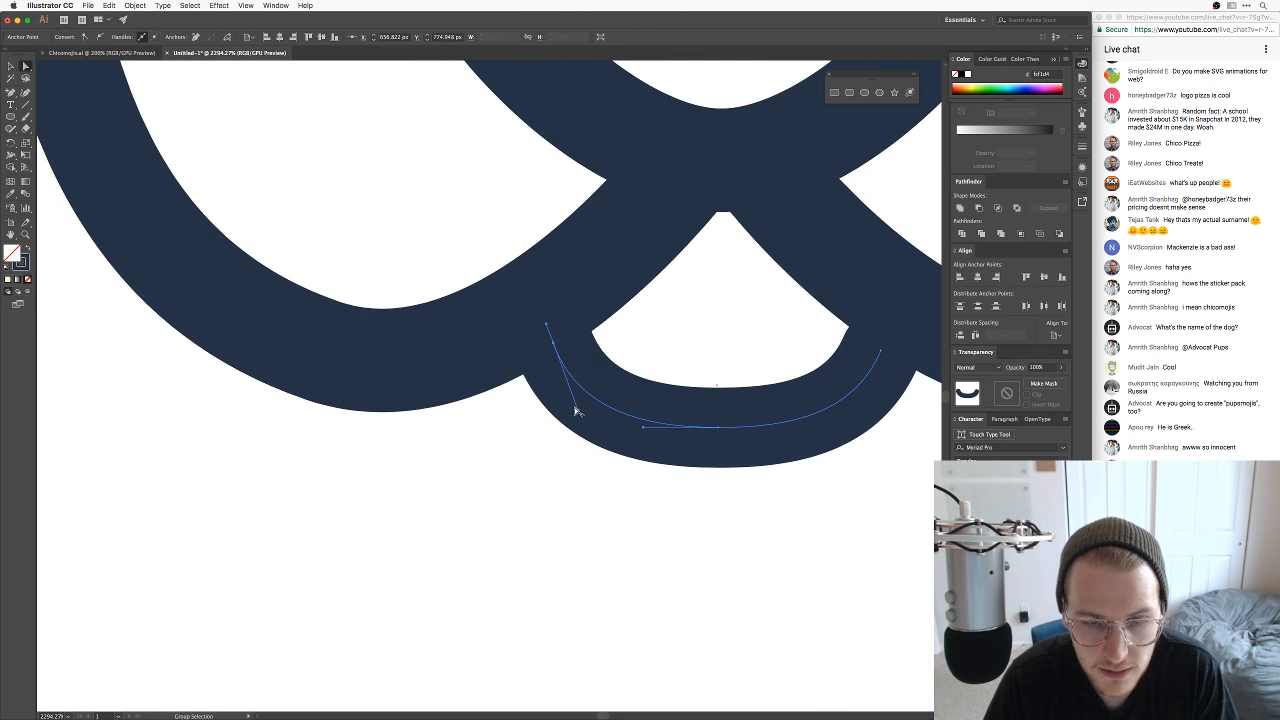
{"action": "left_click_drag", "start_coordinate": [578, 410], "coordinate": [554, 343]}
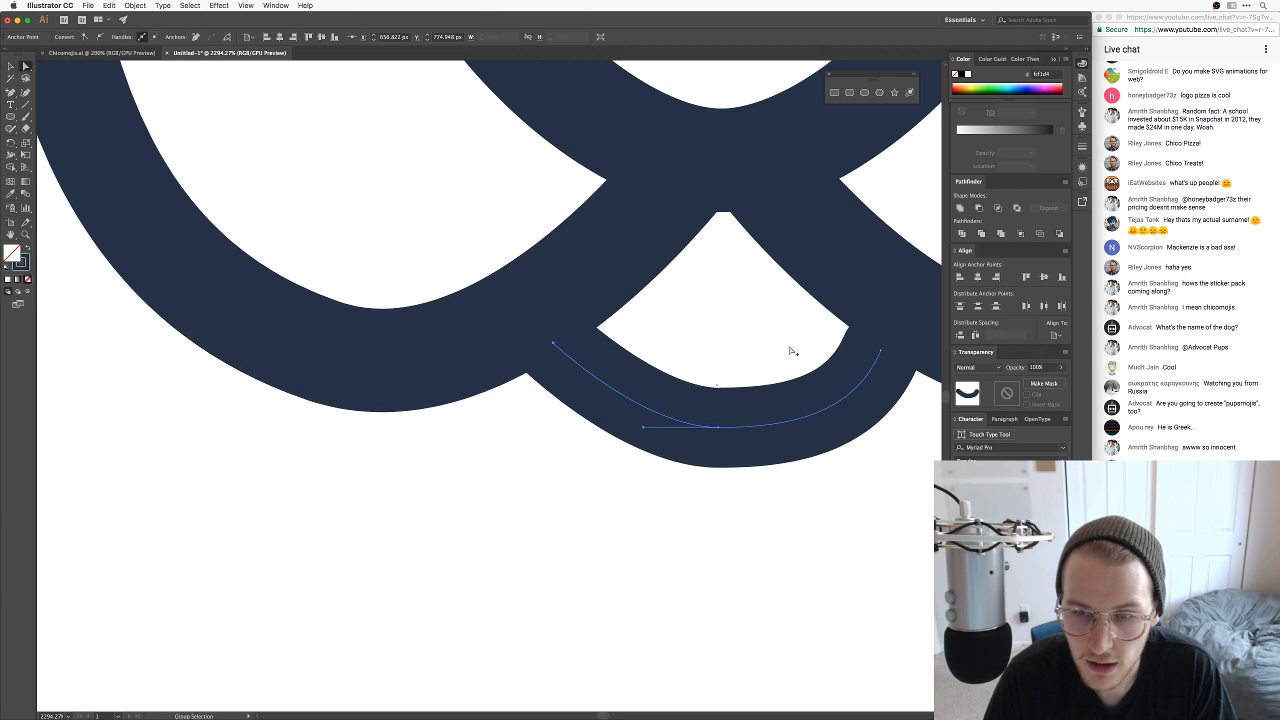
{"action": "left_click", "coordinate": [882, 350]}
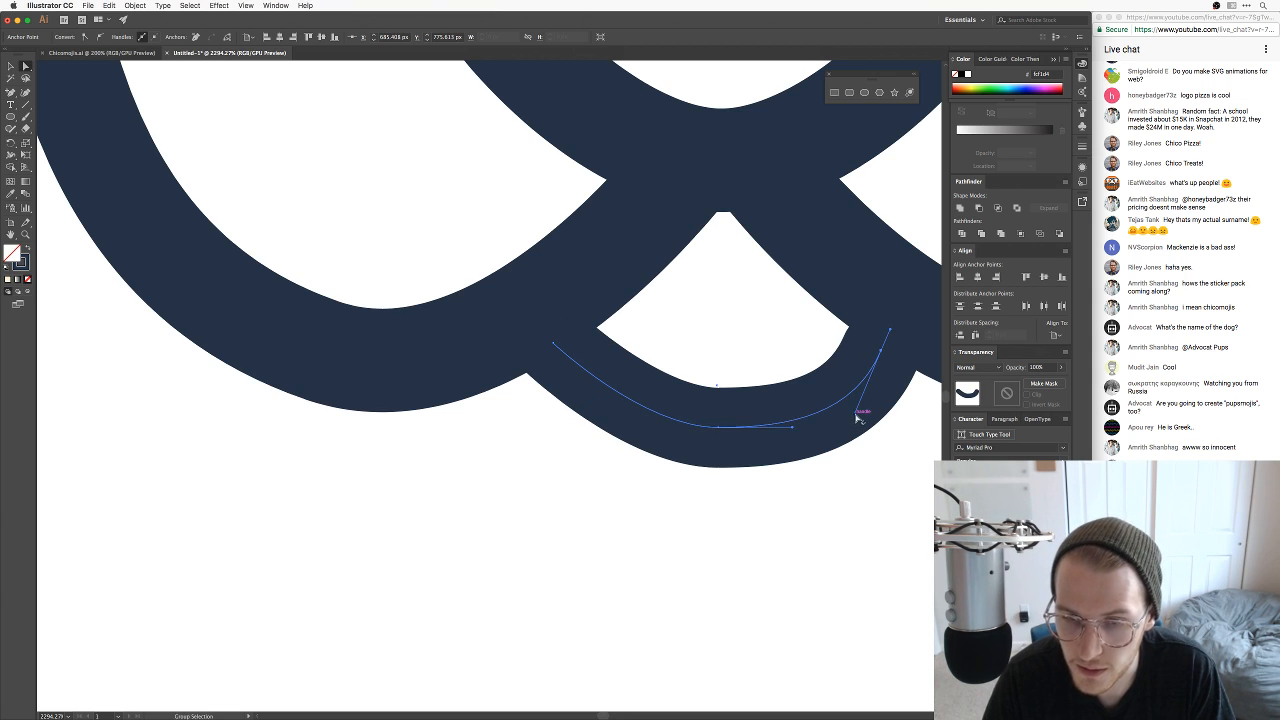
{"action": "left_click_drag", "start_coordinate": [857, 413], "coordinate": [879, 355]}
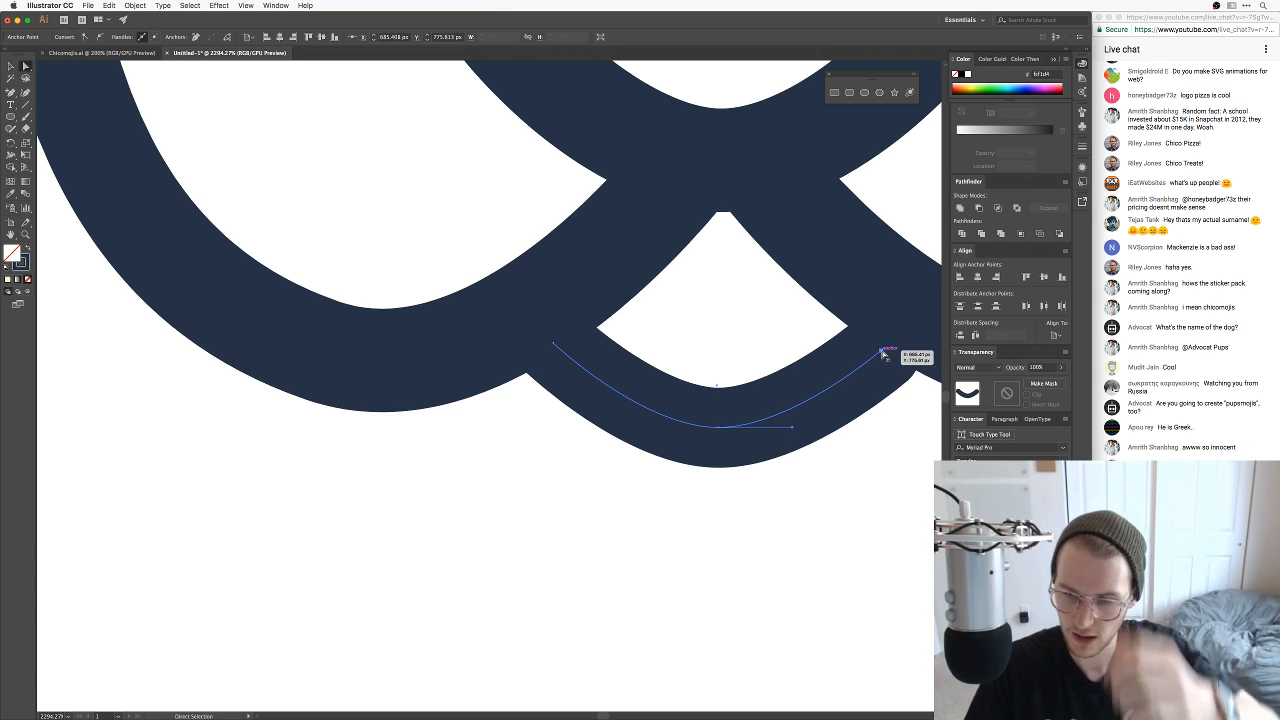
{"action": "left_click", "coordinate": [836, 492]}
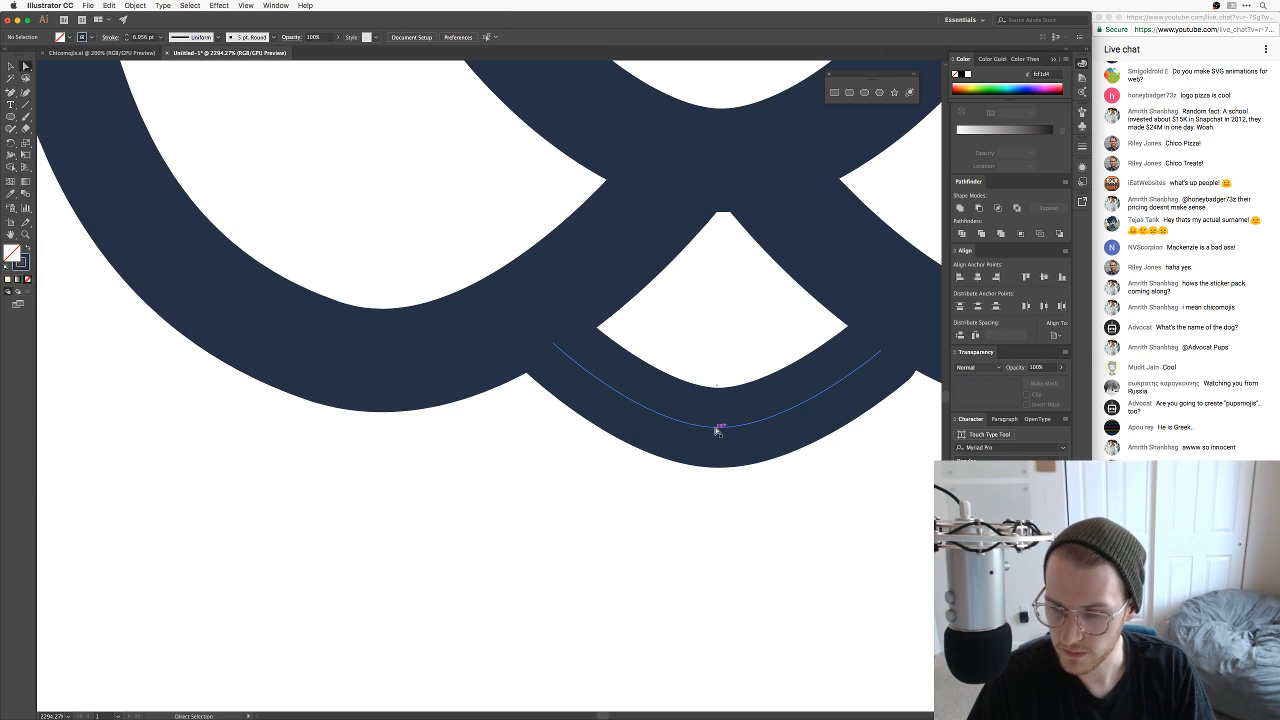
Step: Raise the chin curve's bottom anchor point slightly and lengthen both of its horizontal handles for a flatter, wider bottom
{"action": "left_click", "coordinate": [719, 428]}
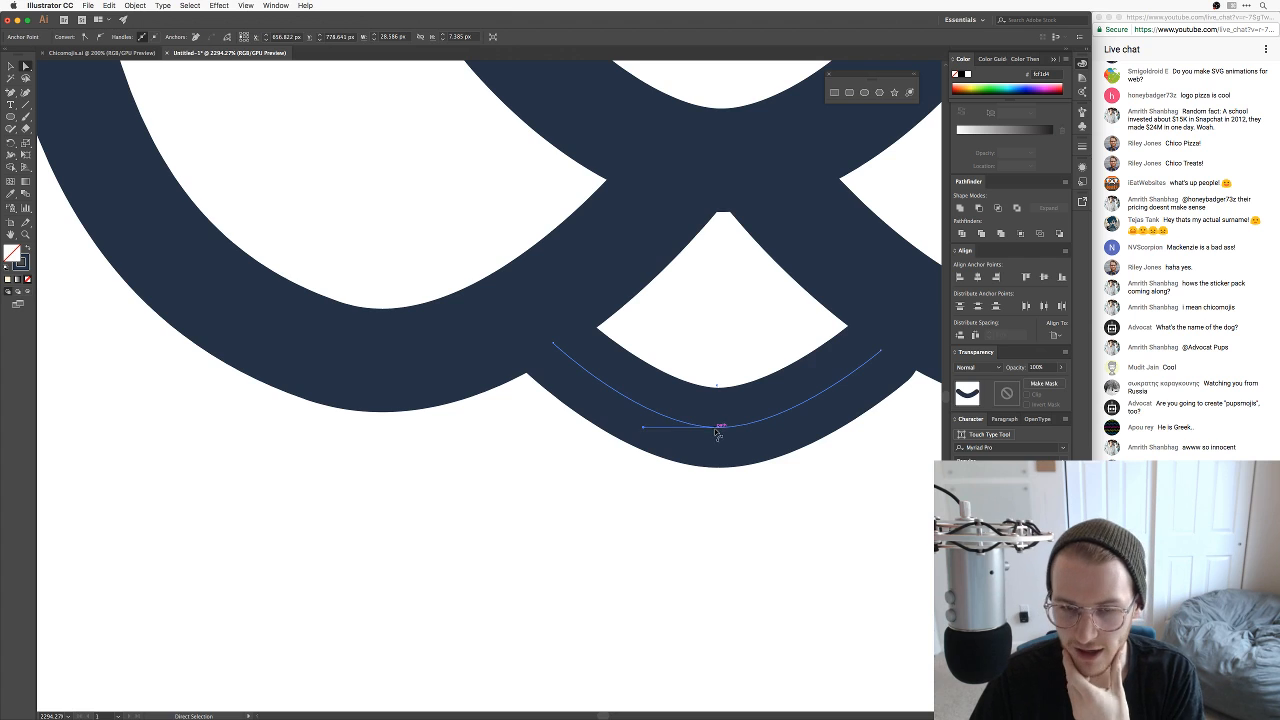
{"action": "left_click", "coordinate": [722, 429]}
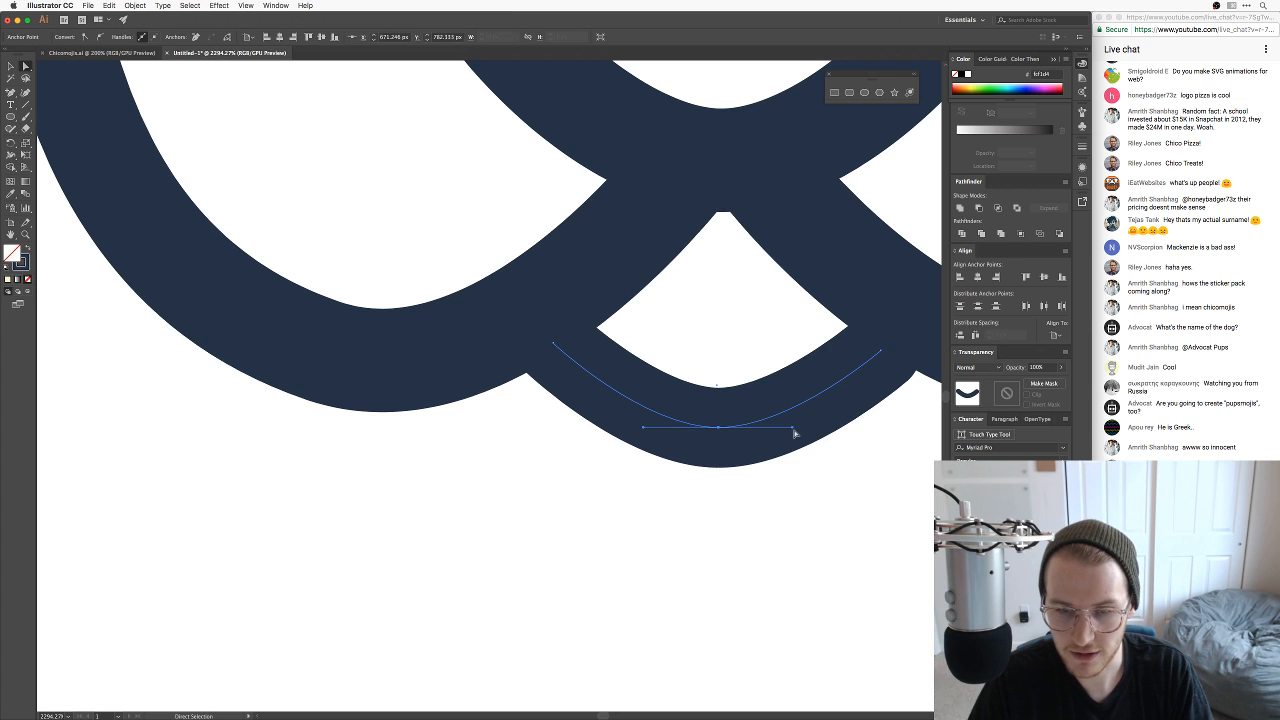
{"action": "left_click_drag", "start_coordinate": [728, 433], "coordinate": [737, 412]}
{"action": "left_click_drag", "start_coordinate": [645, 408], "coordinate": [617, 408]}
{"action": "left_click_drag", "start_coordinate": [793, 409], "coordinate": [856, 410]}
Step: Compare the reworked outline dog with the blue cat and the two colored dog faces
{"action": "key", "text": "super+minus"}
{"action": "key", "text": "super+minus"}
{"action": "key", "text": "super+minus"}
{"action": "key", "text": "super+minus"}
{"action": "key", "text": "super+minus"}
{"action": "key", "text": "super+minus"}
{"action": "key", "text": "super+minus"}
{"action": "key", "text": "super+minus"}
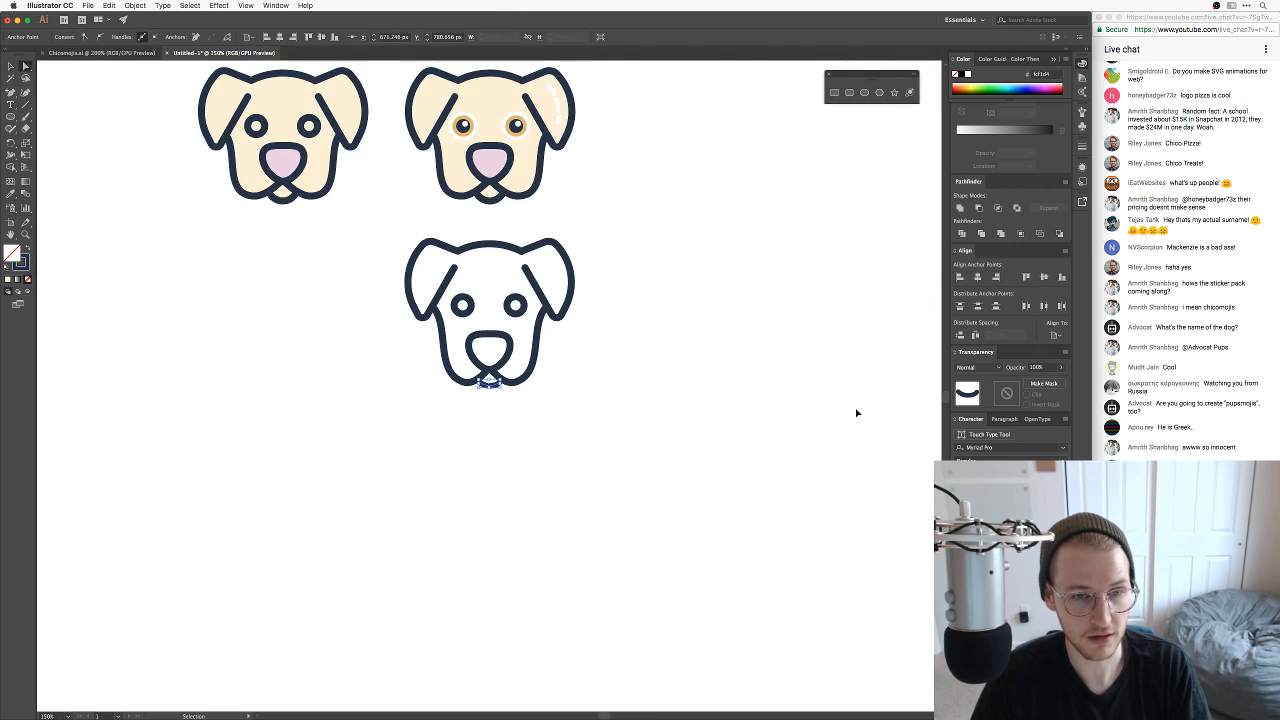
{"action": "scroll", "coordinate": [665, 434], "scroll_direction": "left", "scroll_amount": 8}
{"action": "scroll", "coordinate": [549, 403], "scroll_direction": "up", "scroll_amount": 3}
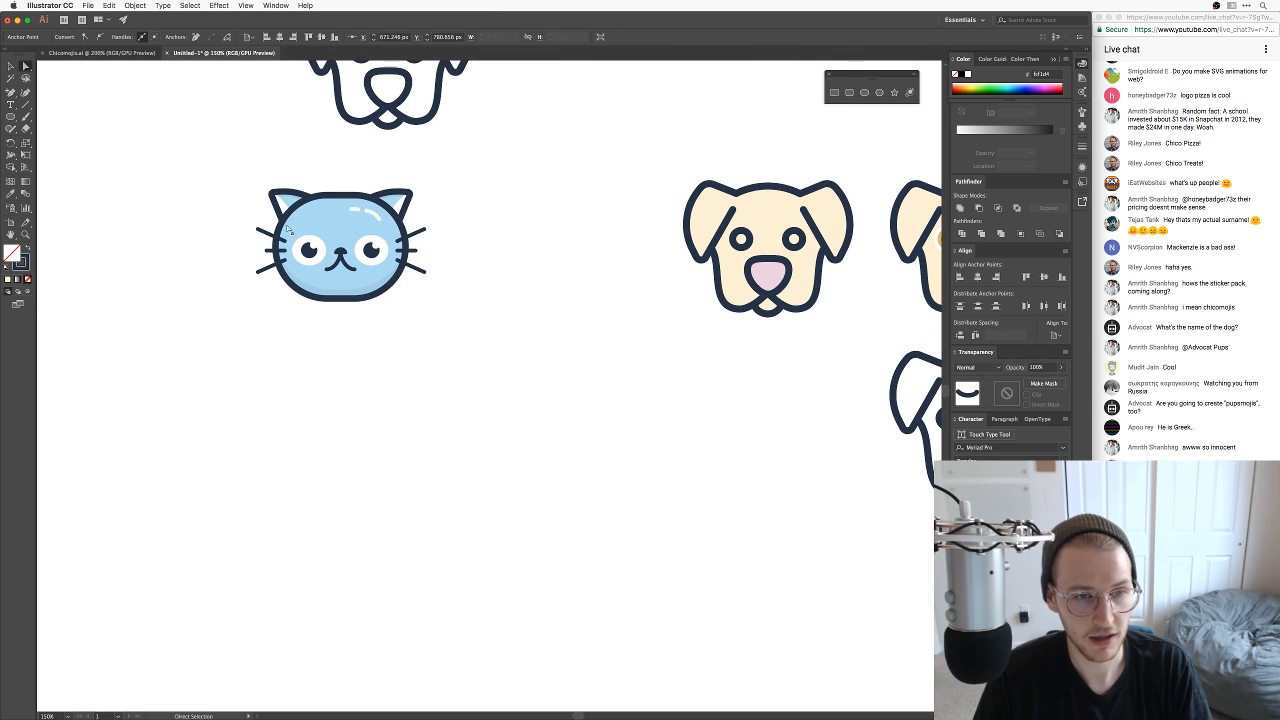
{"action": "scroll", "coordinate": [645, 372], "scroll_direction": "right", "scroll_amount": 6}
{"action": "scroll", "coordinate": [693, 393], "scroll_direction": "down", "scroll_amount": 2}
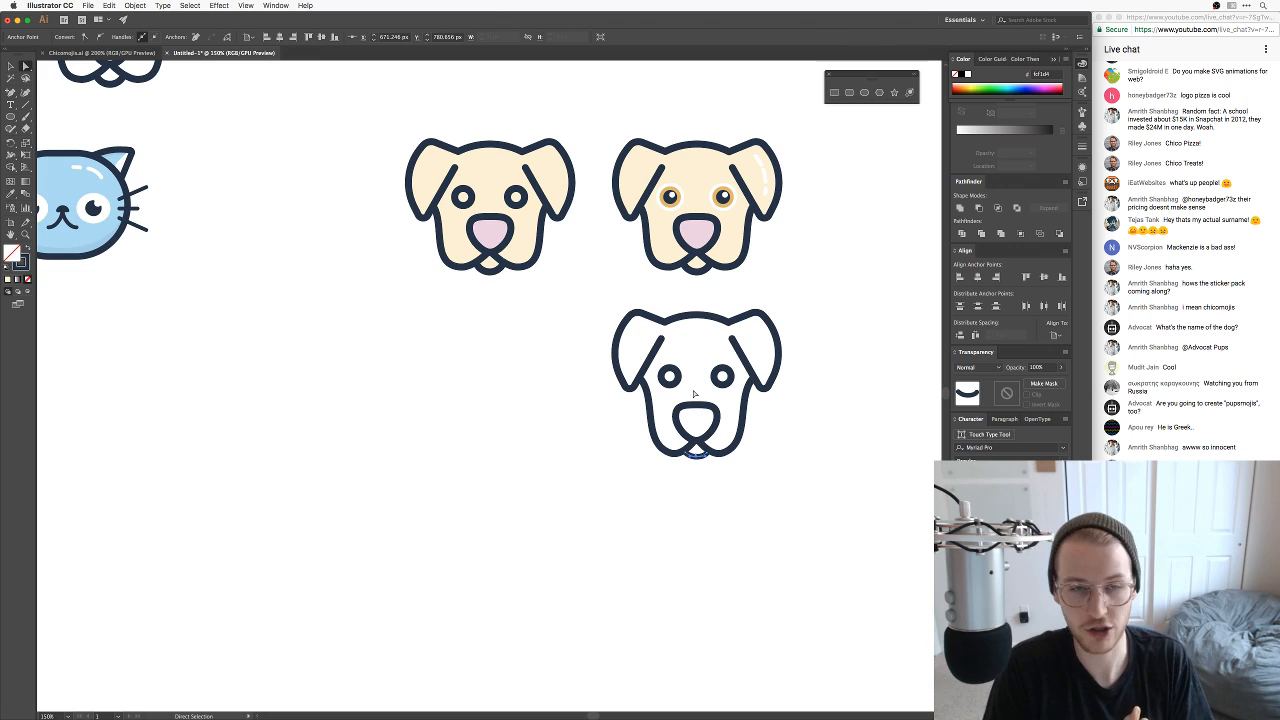
{"action": "left_click", "coordinate": [787, 439]}
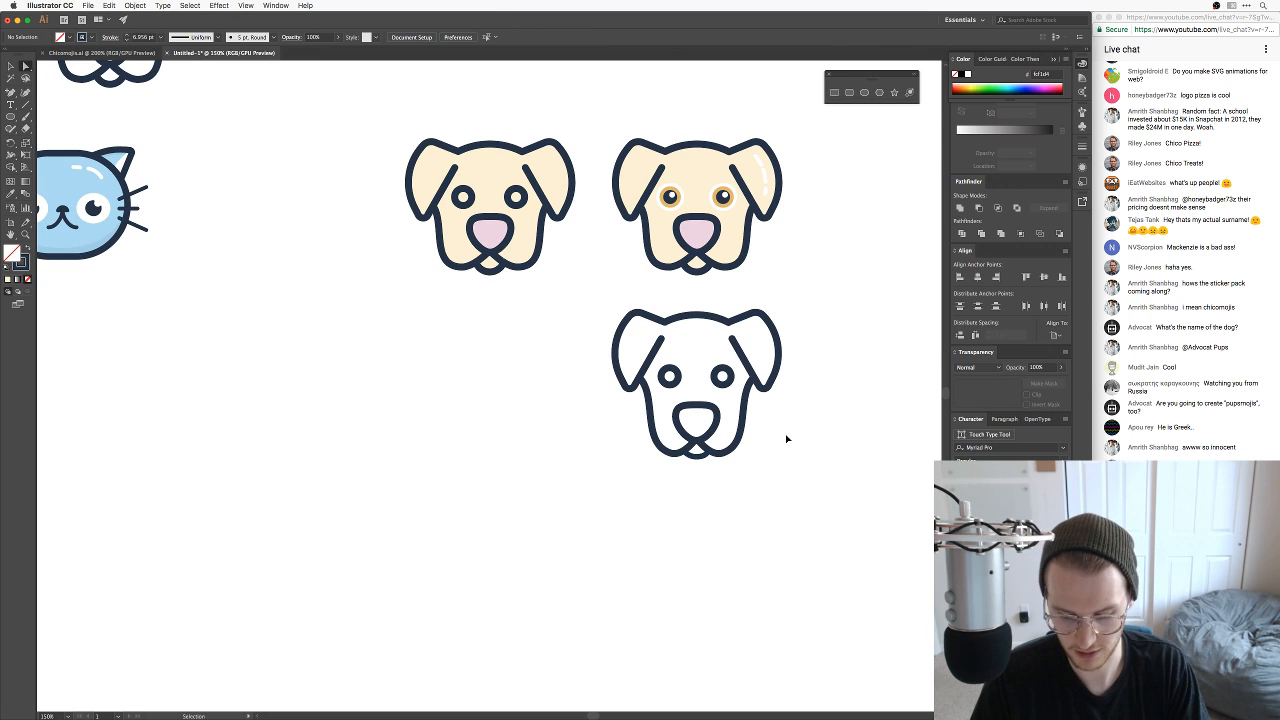
Step: Match the chin curve's stroke to the right cheek line by sampling it with the Eyedropper tool
{"action": "key", "text": "super+plus"}
{"action": "key", "text": "super+plus"}
{"action": "left_click_drag", "start_coordinate": [831, 417], "coordinate": [533, 405]}
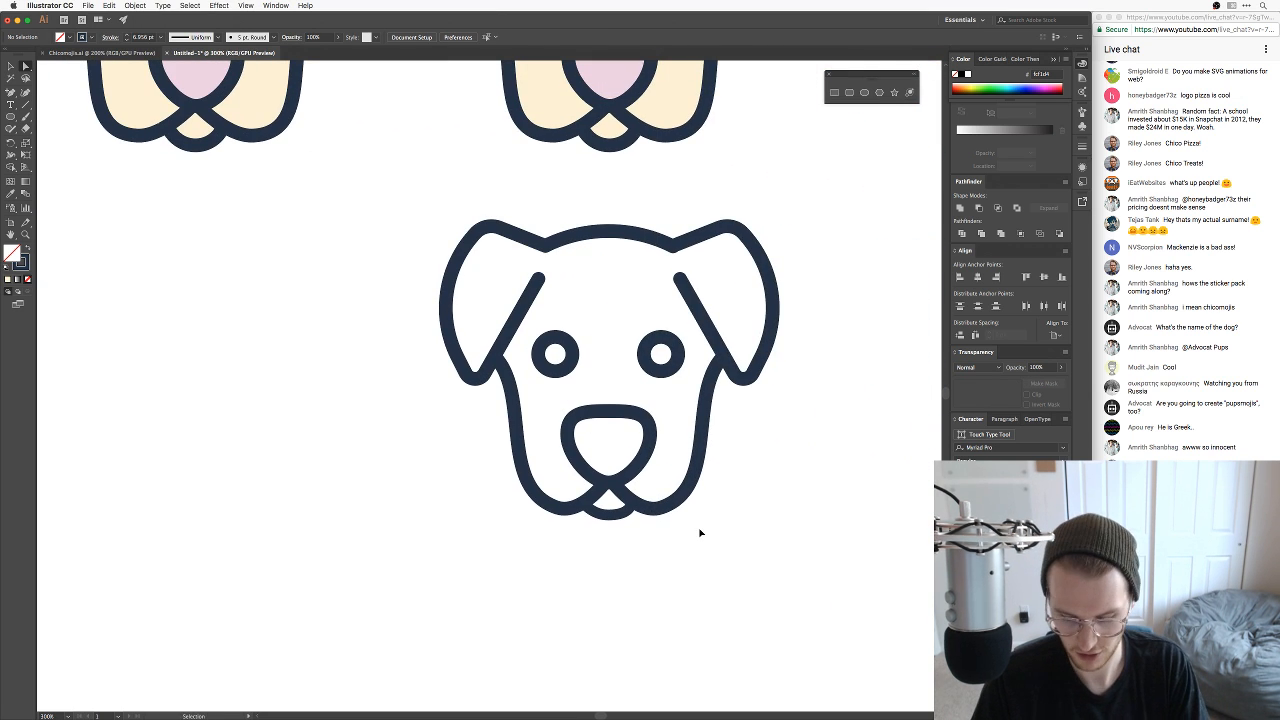
{"action": "key", "text": "super+plus"}
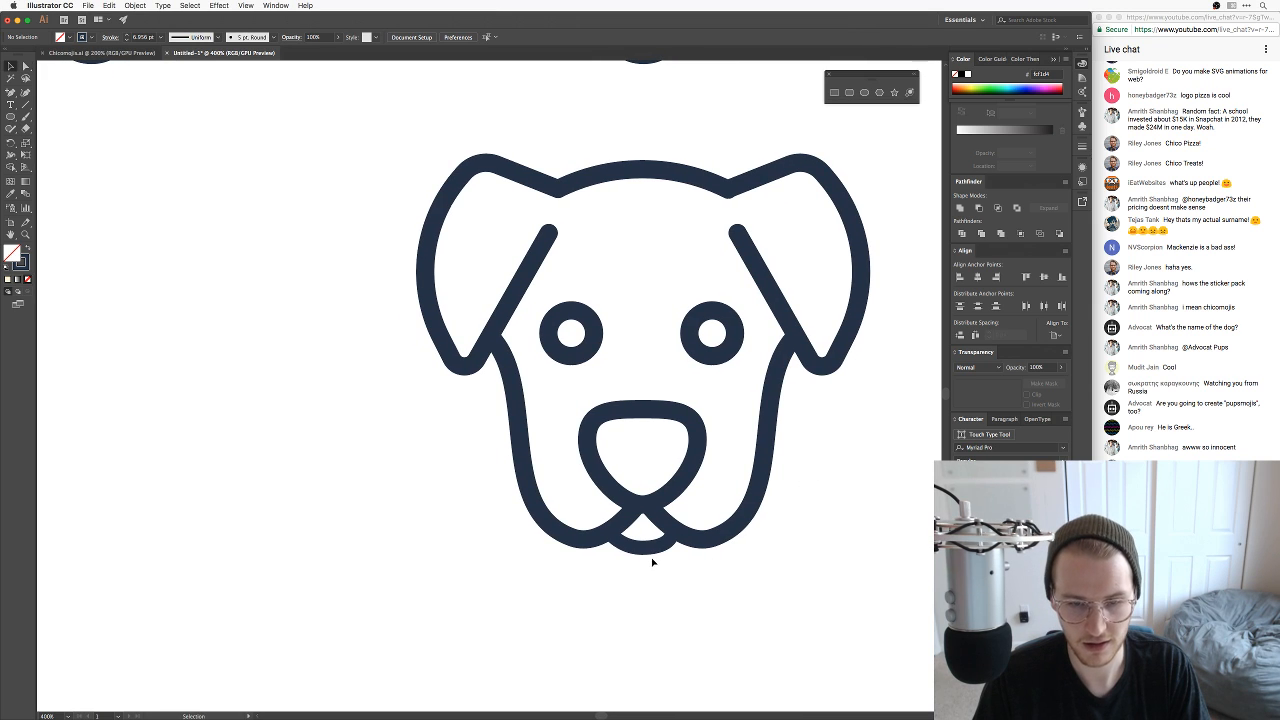
{"action": "left_click", "coordinate": [656, 552]}
{"action": "key", "text": "i"}
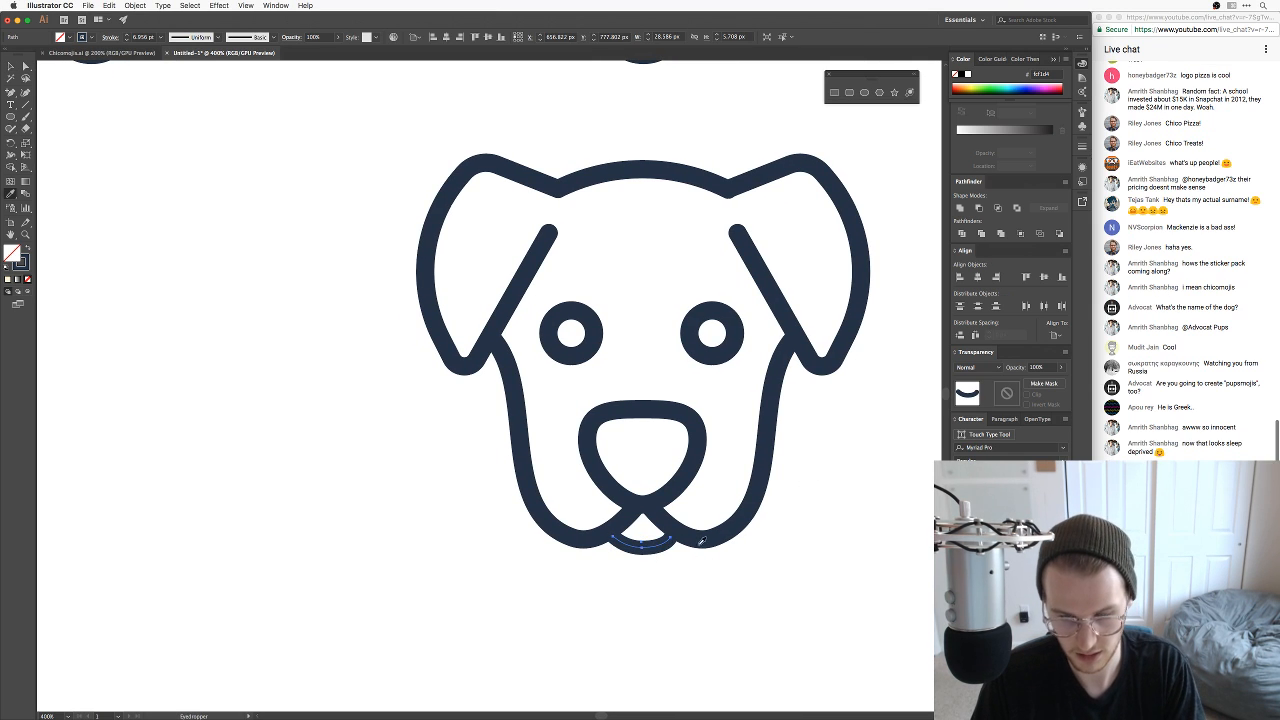
{"action": "left_click", "coordinate": [704, 536]}
{"action": "key", "text": "v"}
{"action": "left_click", "coordinate": [716, 557]}
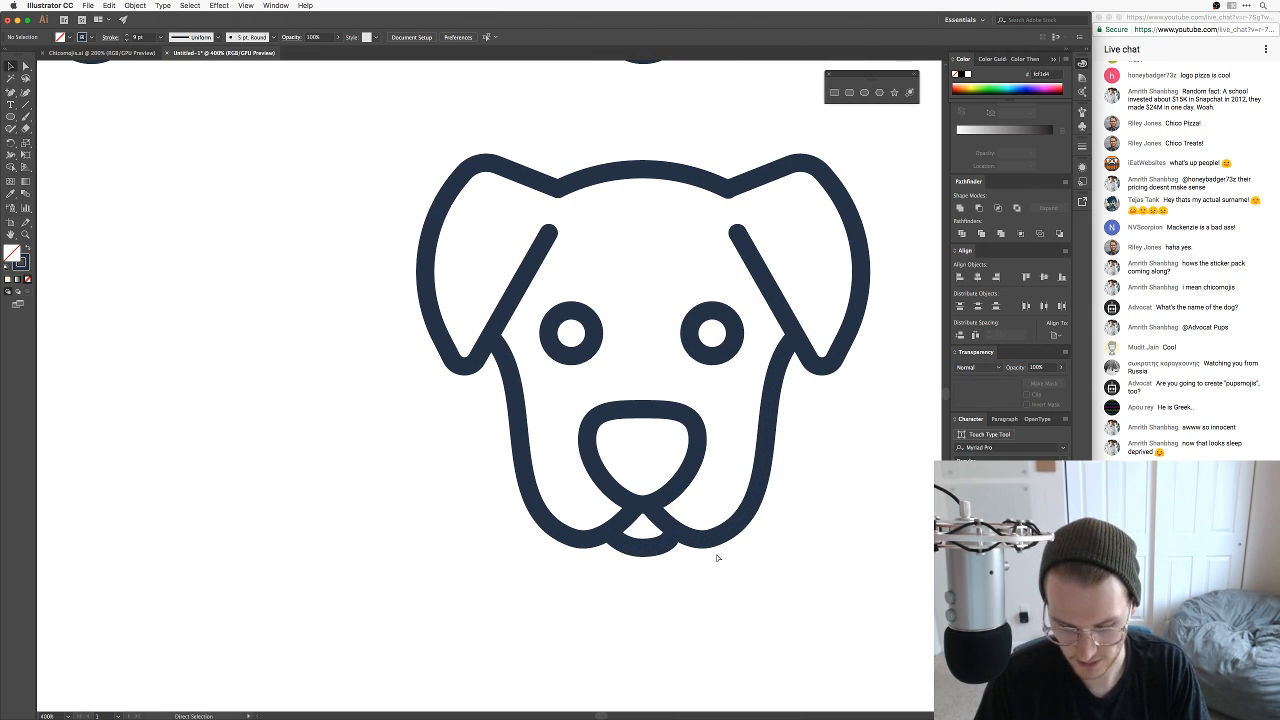
Step: Nudge the whole chin curve very slightly to the right to center it beneath the muzzle
{"action": "key", "text": "super+plus"}
{"action": "key", "text": "super+plus"}
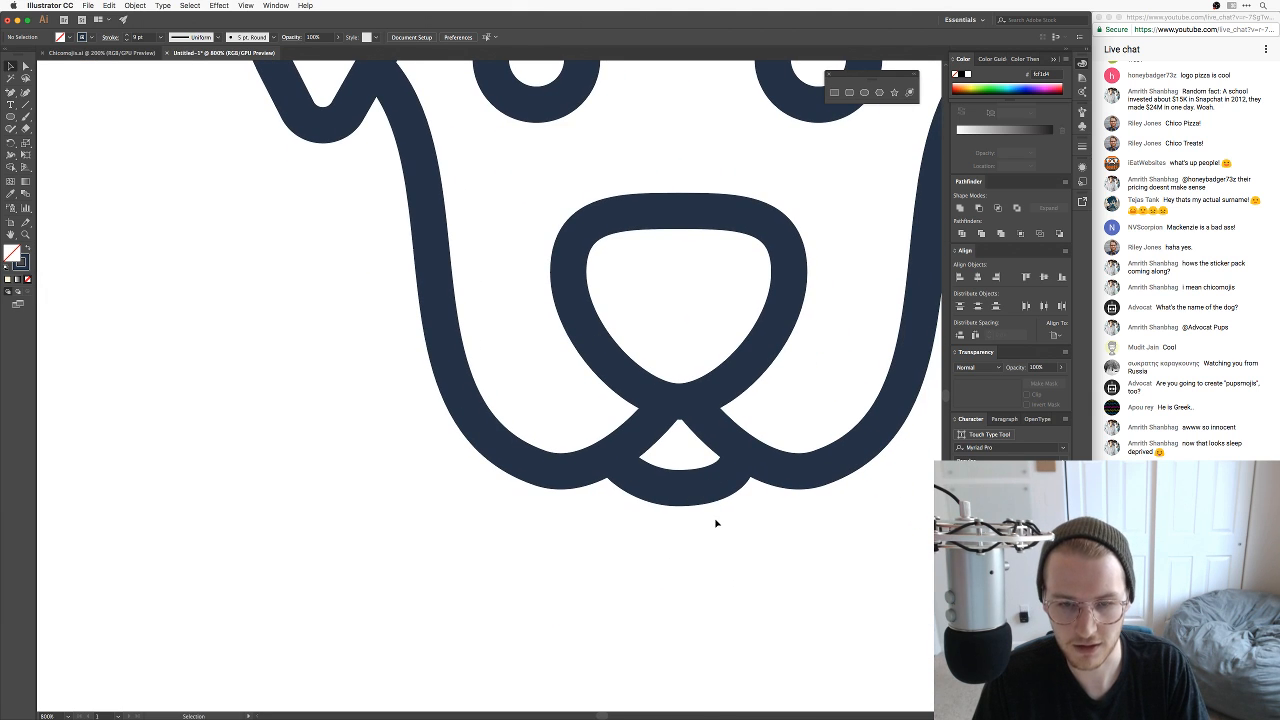
{"action": "key", "text": "a"}
{"action": "left_click", "coordinate": [680, 488]}
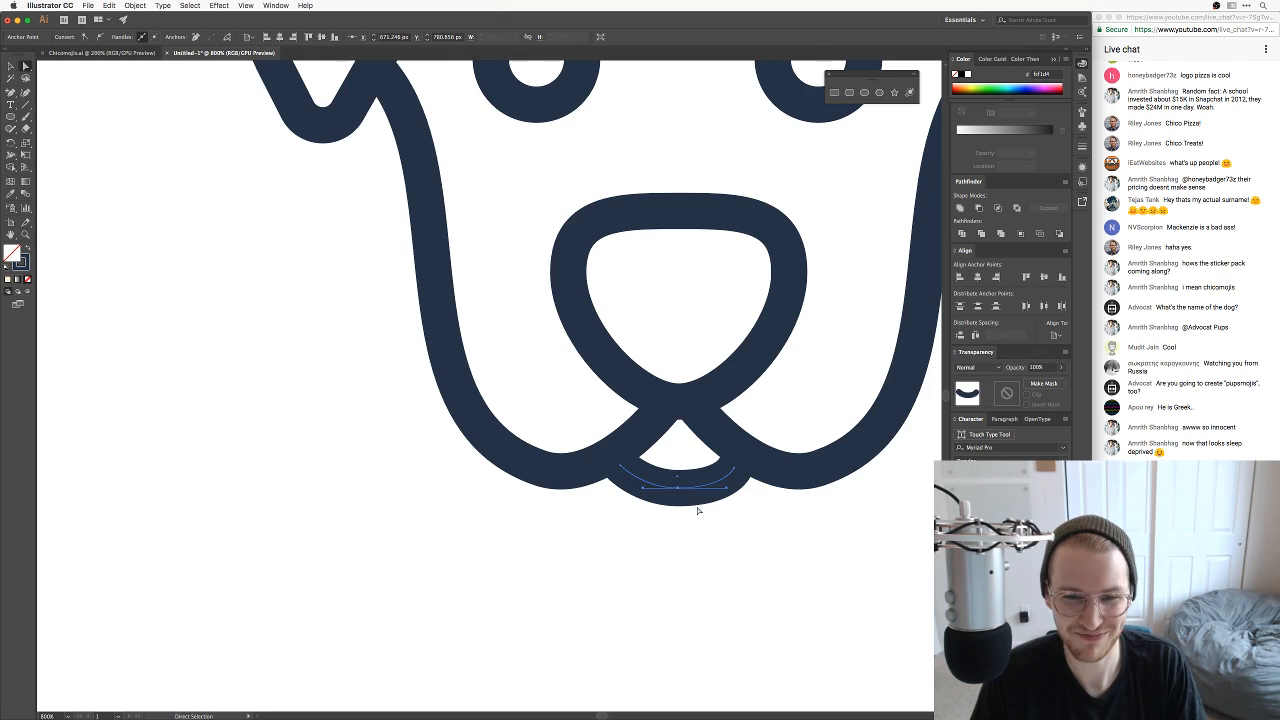
{"action": "left_click", "coordinate": [699, 510]}
{"action": "left_click", "coordinate": [680, 490]}
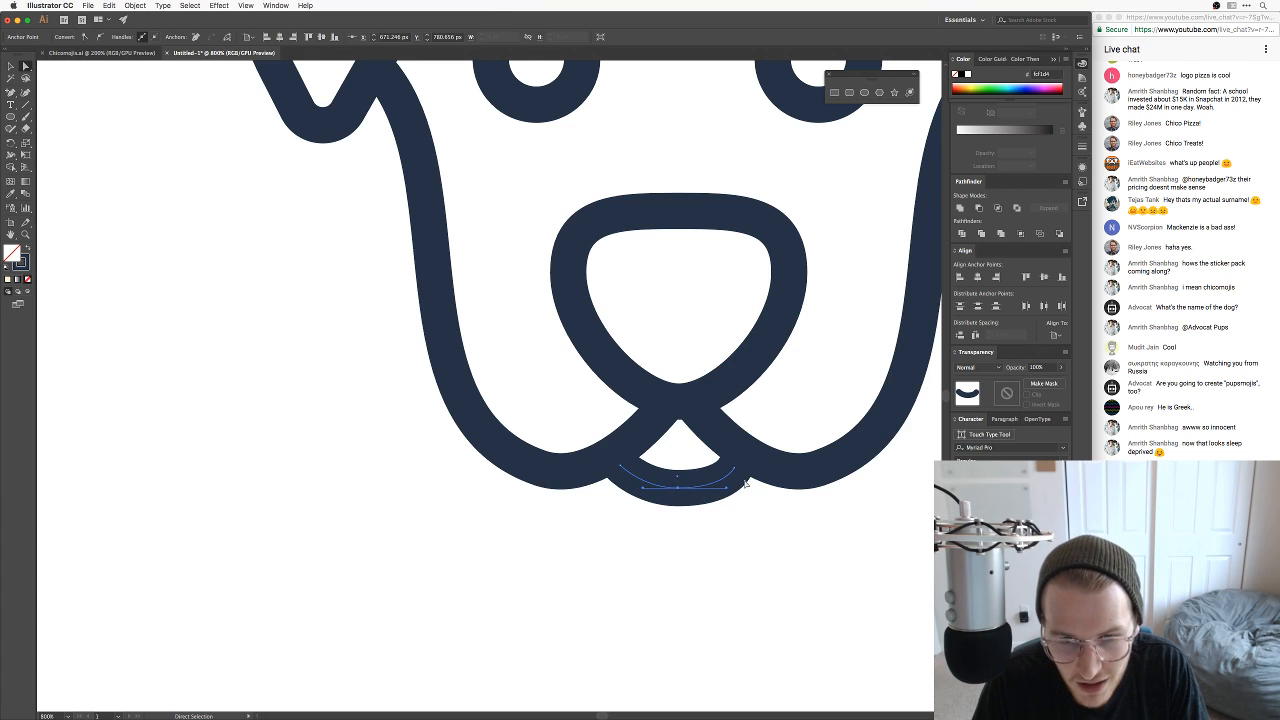
{"action": "key", "text": "v"}
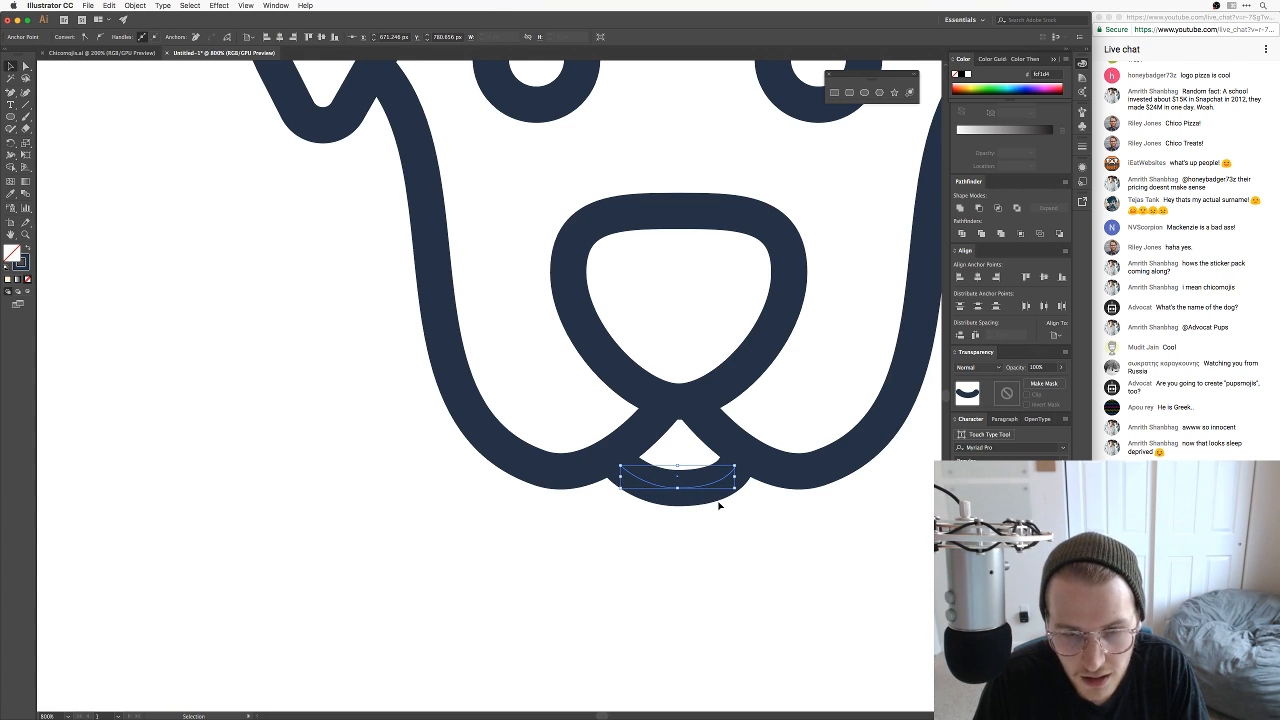
{"action": "left_click", "coordinate": [718, 503]}
{"action": "left_click_drag", "start_coordinate": [709, 485], "coordinate": [711, 485]}
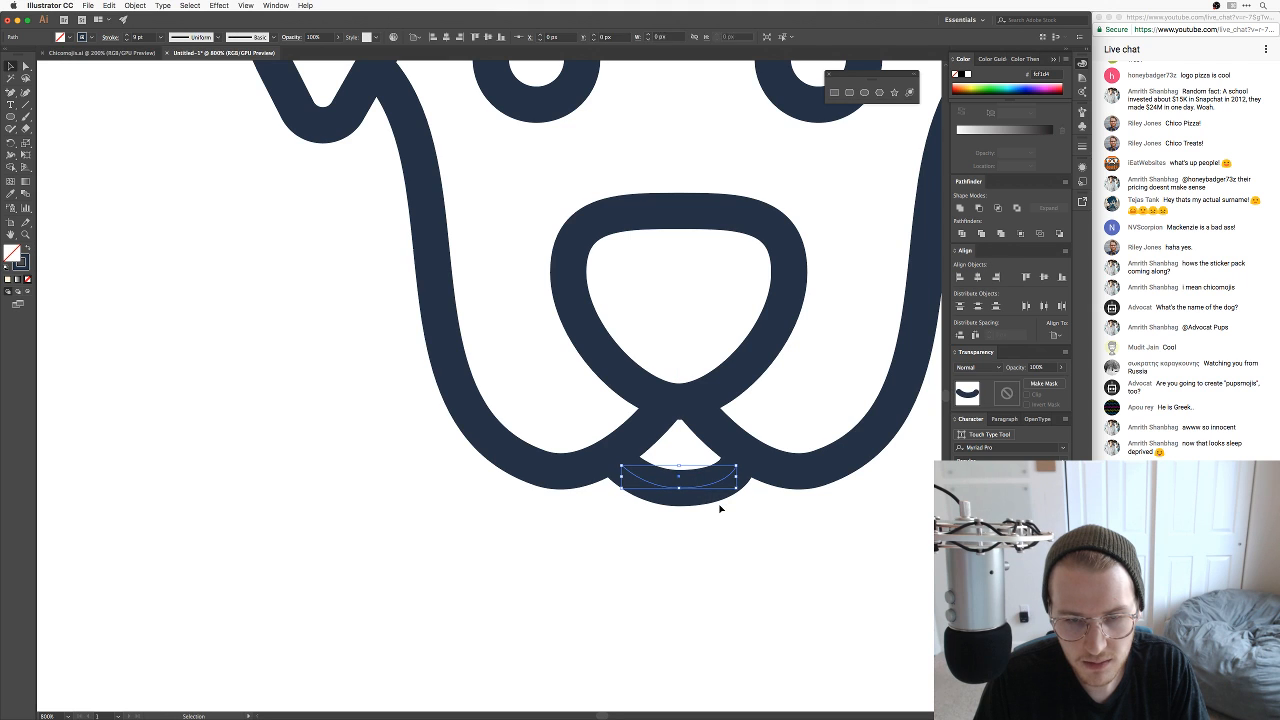
{"action": "left_click", "coordinate": [720, 508]}
Step: Try shifting the right cheek line slightly left and down where it meets the left cheek line under the nose
{"action": "key", "text": "ctrl+minus"}
{"action": "key", "text": "ctrl+minus"}
{"action": "key", "text": "ctrl+minus"}
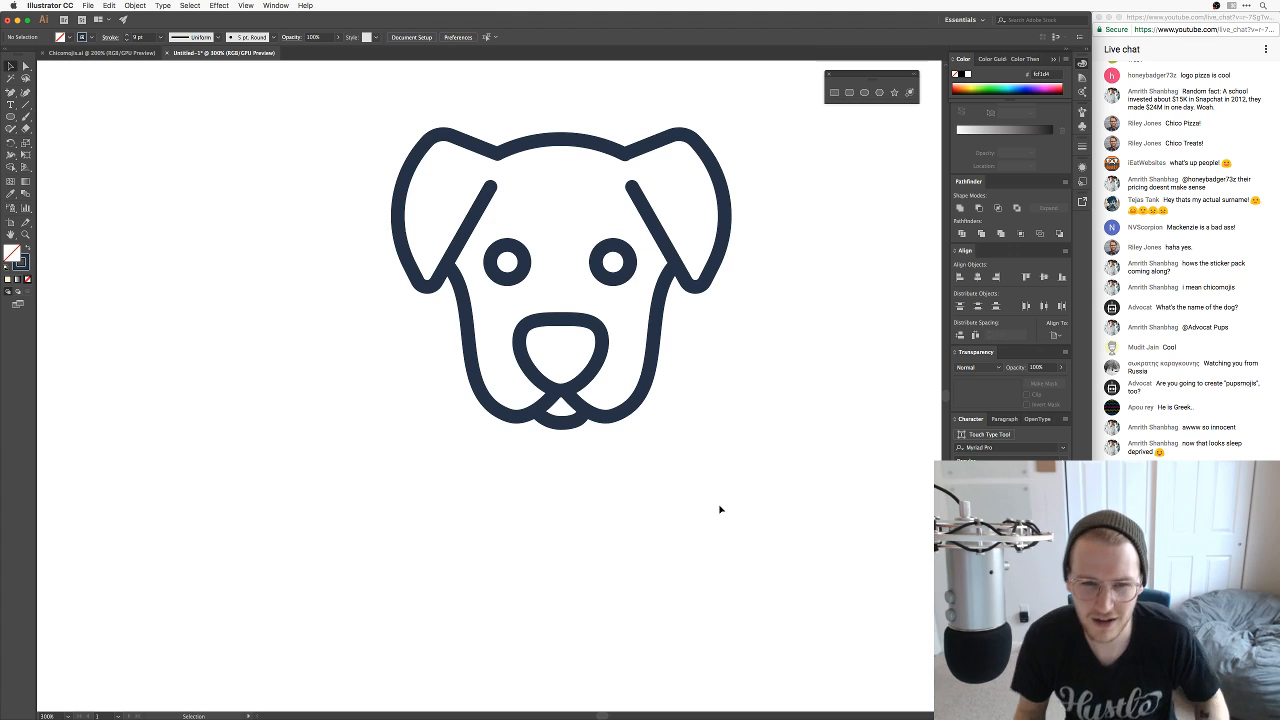
{"action": "key", "text": "super+equal"}
{"action": "key", "text": "super+equal"}
{"action": "key", "text": "super+equal"}
{"action": "key", "text": "super+equal"}
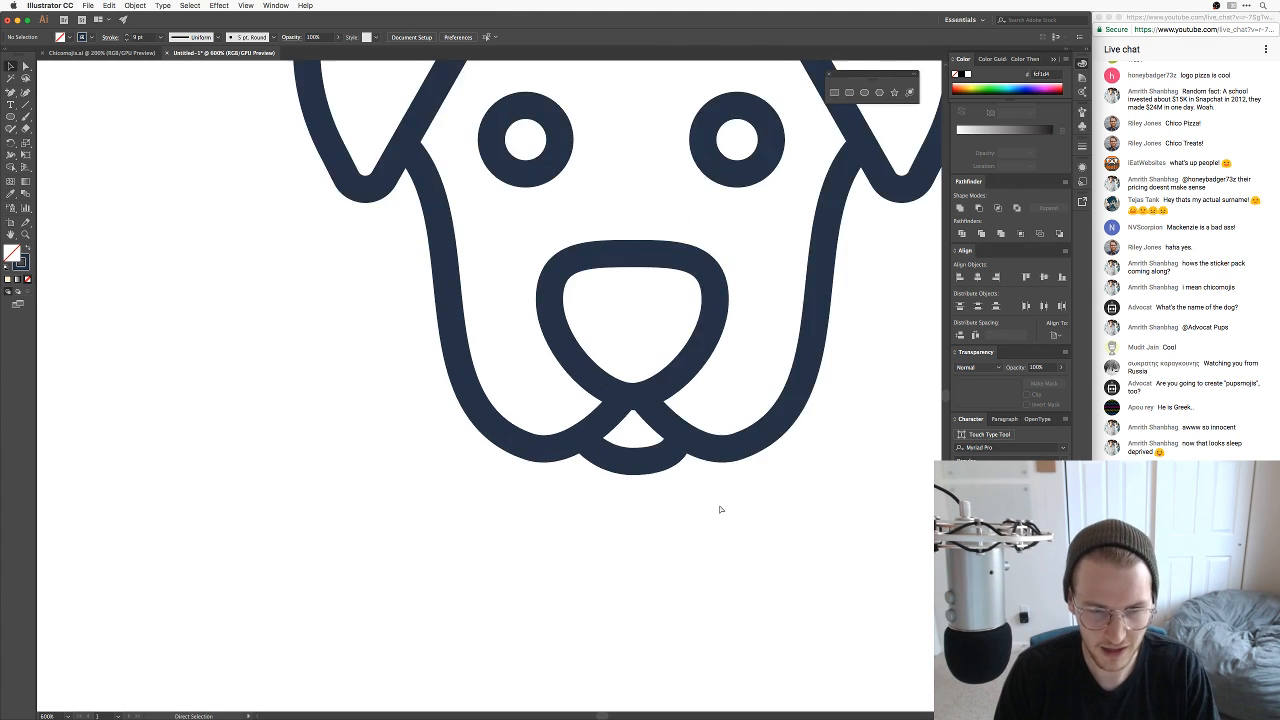
{"action": "left_click_drag", "start_coordinate": [770, 474], "coordinate": [720, 446]}
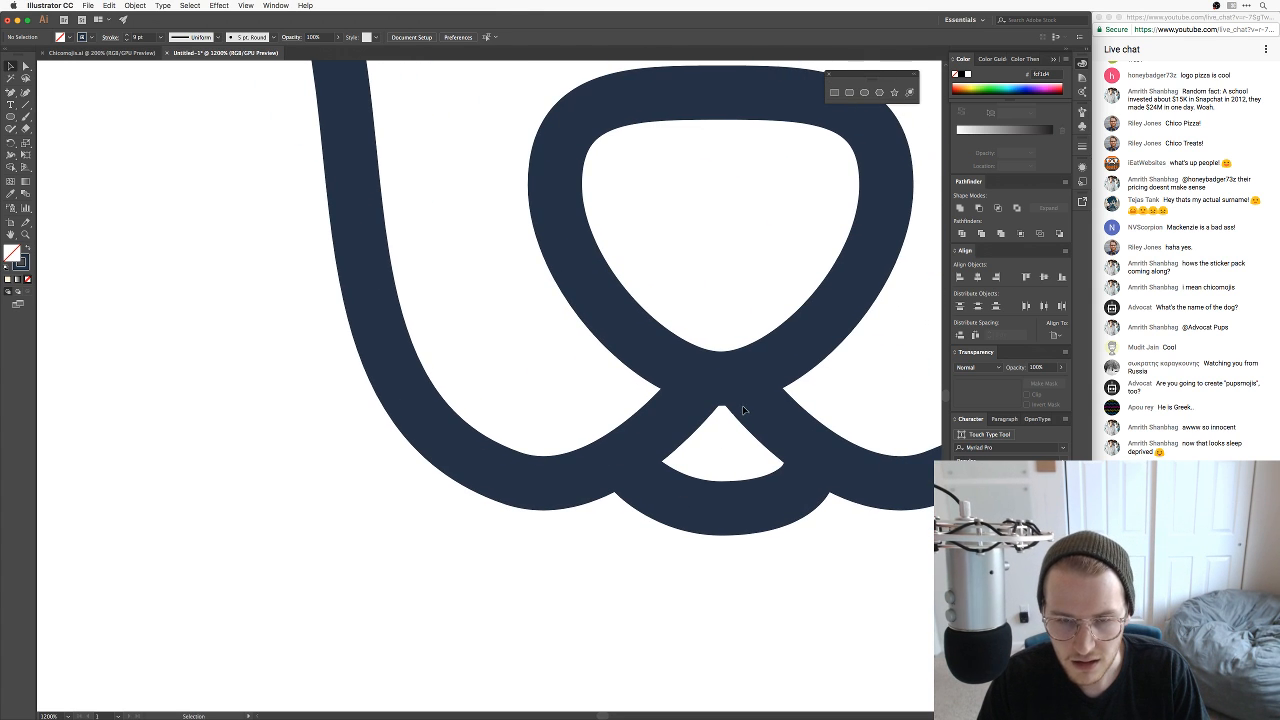
{"action": "left_click", "coordinate": [736, 514]}
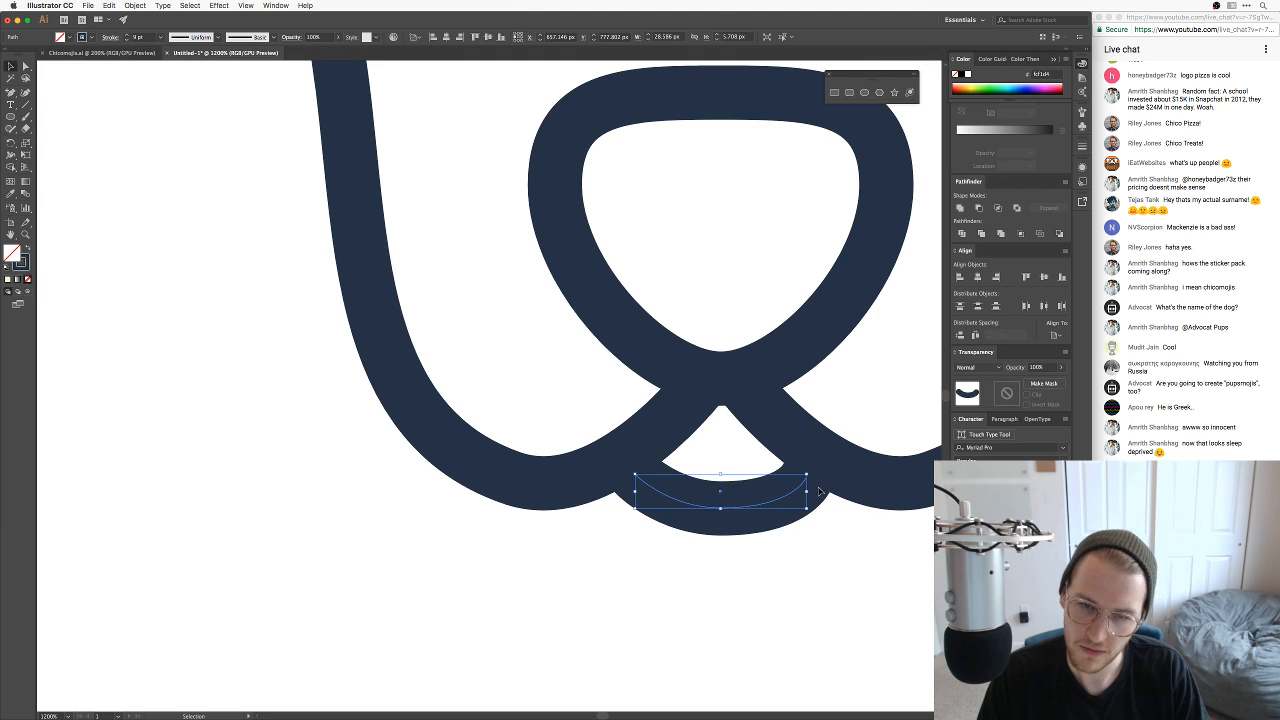
{"action": "left_click", "coordinate": [691, 398]}
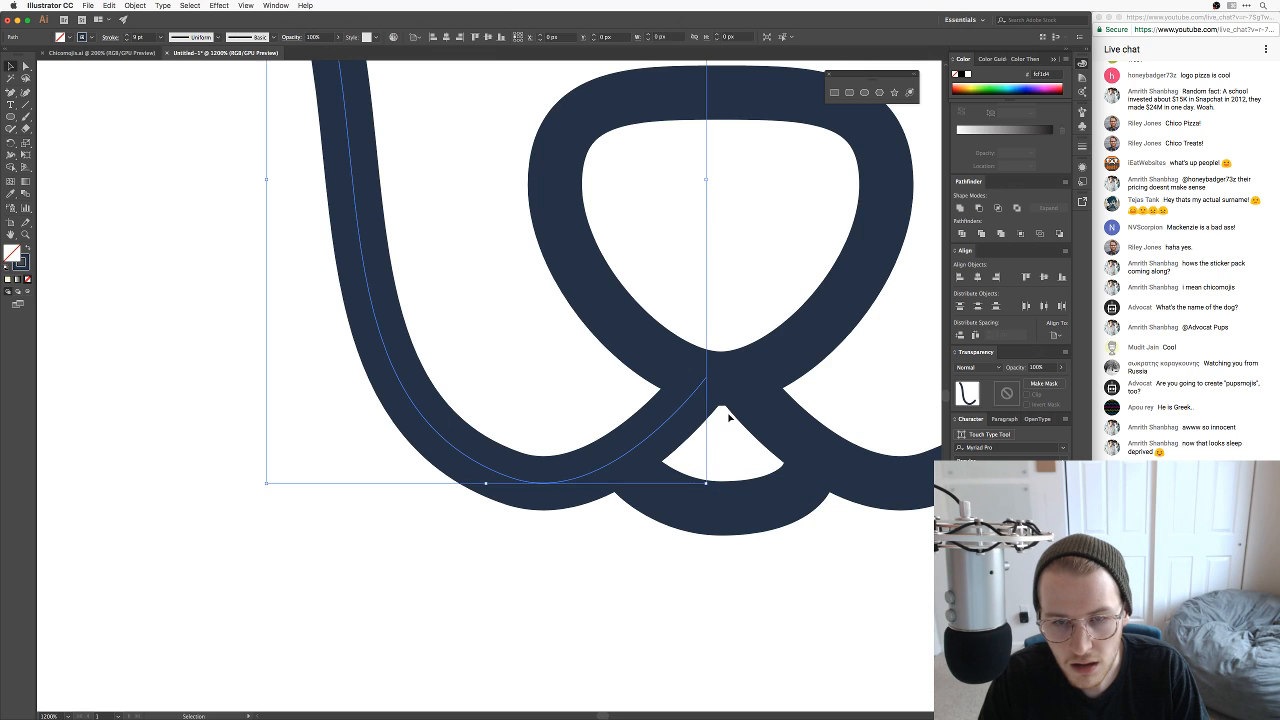
{"action": "left_click_drag", "start_coordinate": [766, 412], "coordinate": [759, 416]}
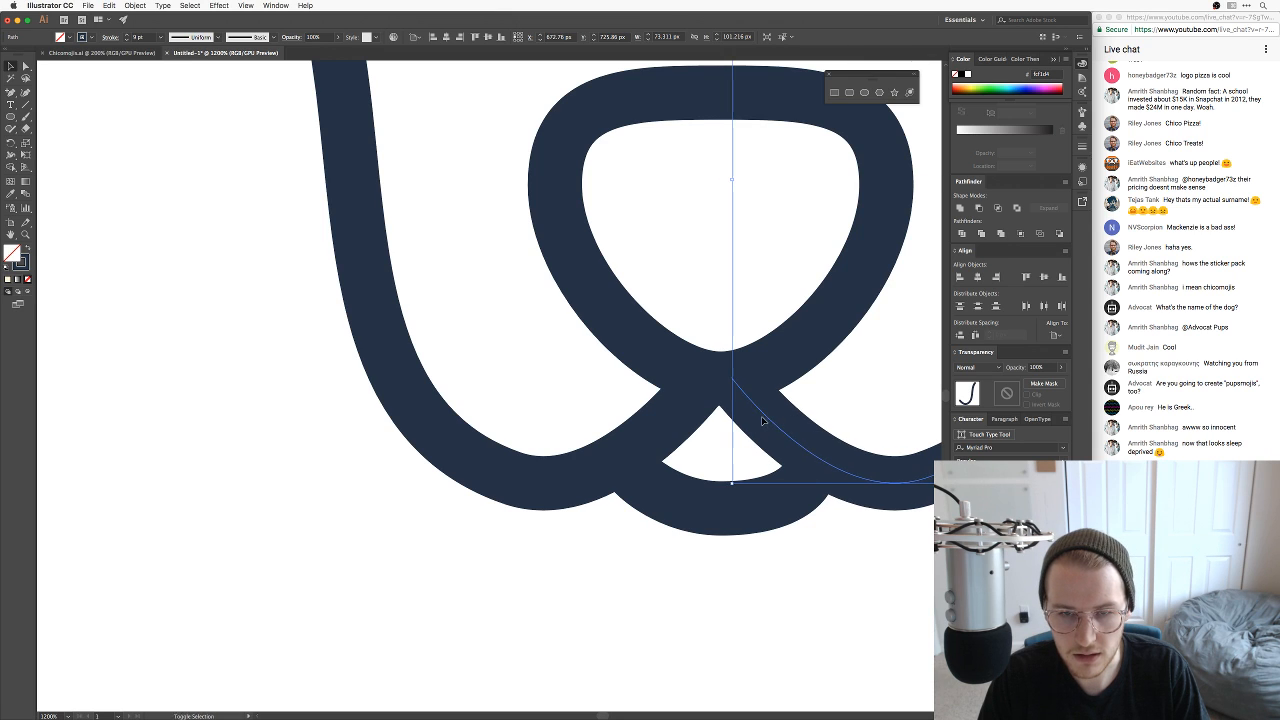
{"action": "left_click", "coordinate": [724, 441]}
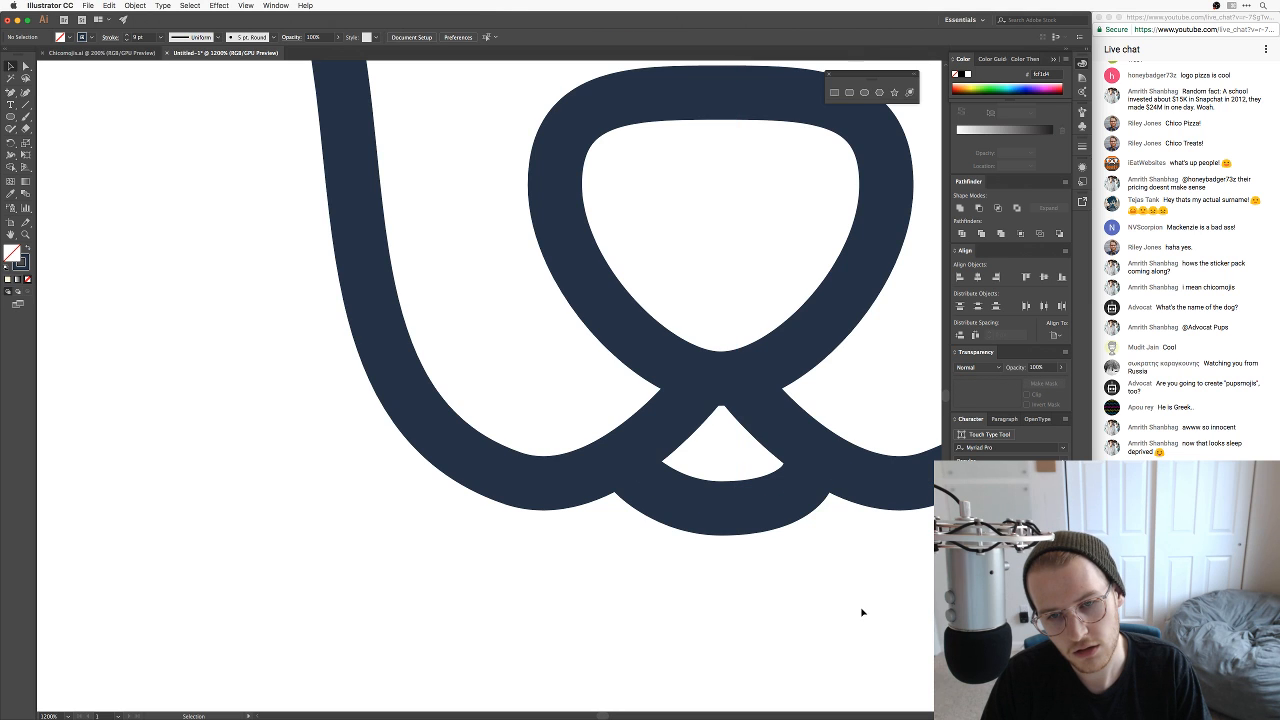
Step: Move the chin curve slightly up toward the two cheek lines
{"action": "left_click", "coordinate": [771, 500]}
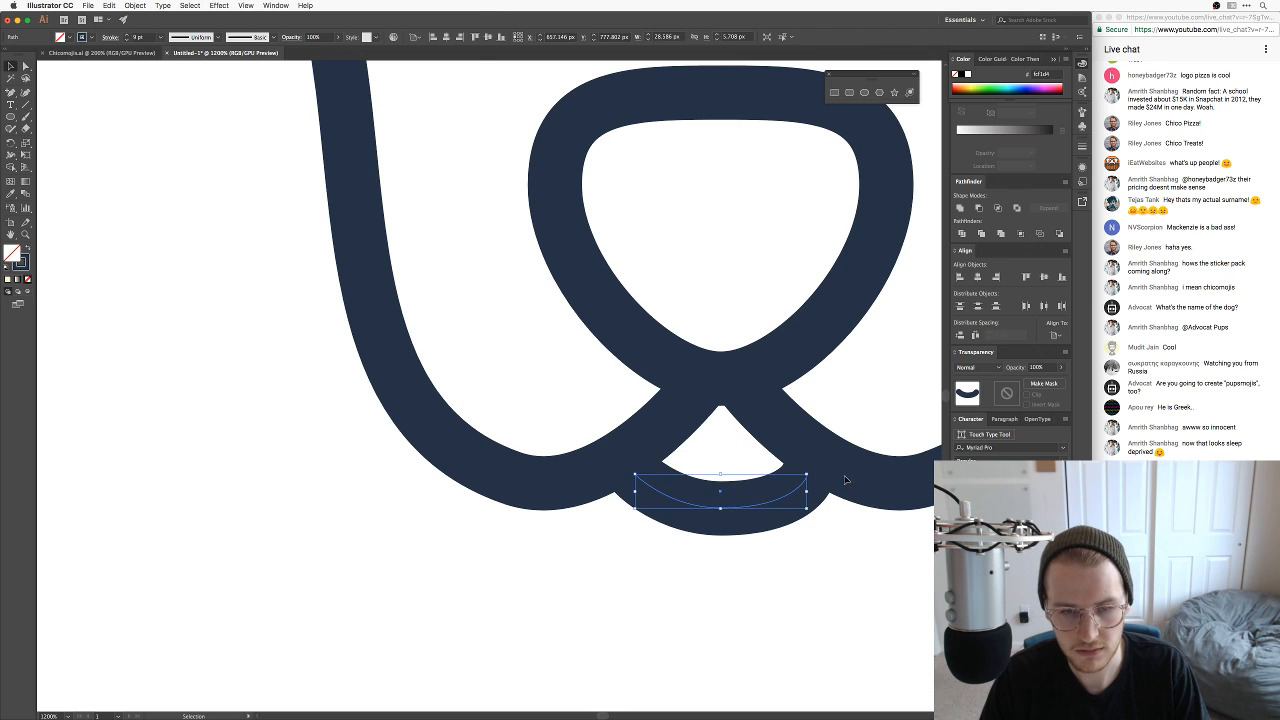
{"action": "left_click", "coordinate": [843, 539]}
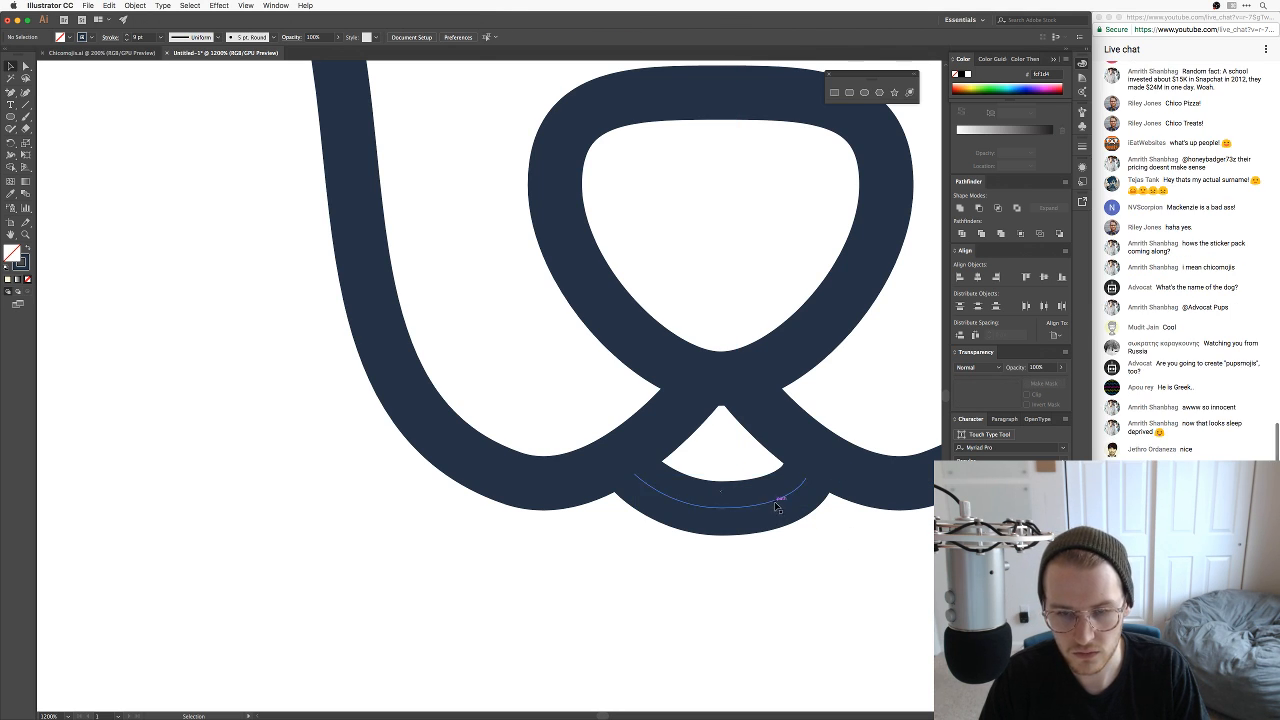
{"action": "left_click_drag", "start_coordinate": [772, 508], "coordinate": [775, 493]}
Step: Adjust both horizontal handles of the chin curve's bottom anchor point, lengthening the left one for a flatter bottom
{"action": "key", "text": "a"}
{"action": "left_click", "coordinate": [721, 501]}
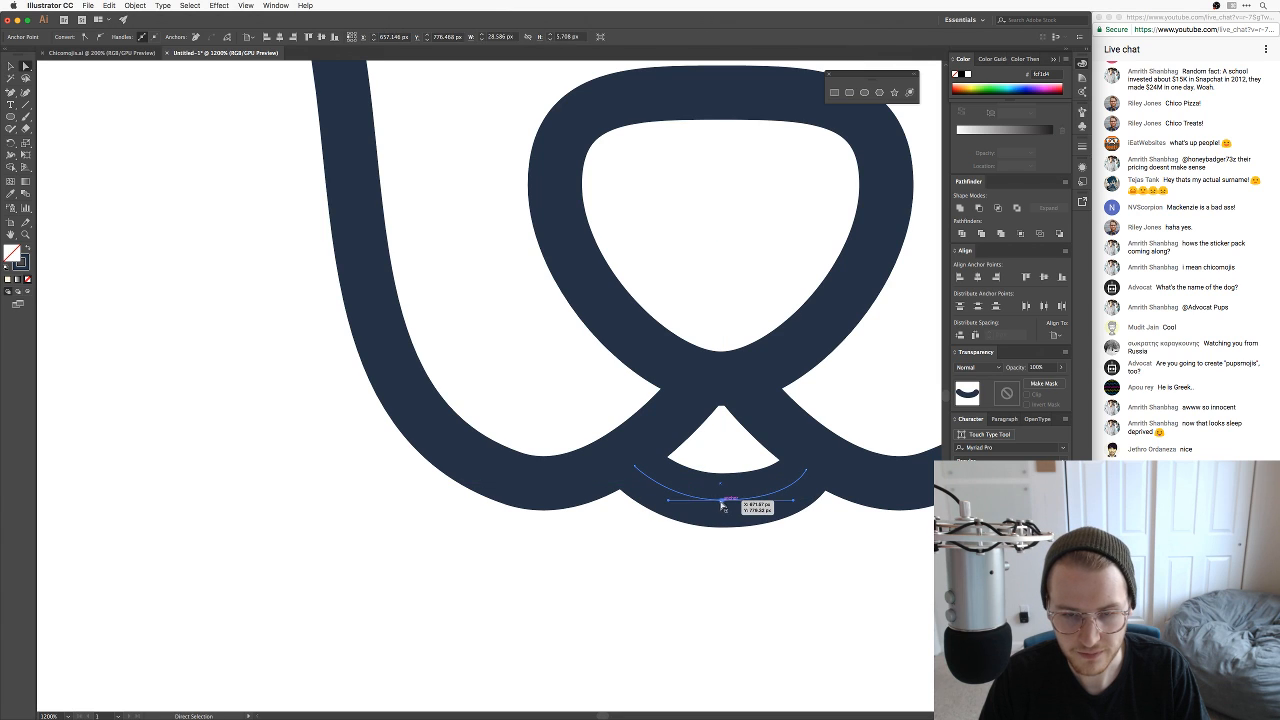
{"action": "left_click_drag", "start_coordinate": [666, 501], "coordinate": [652, 500]}
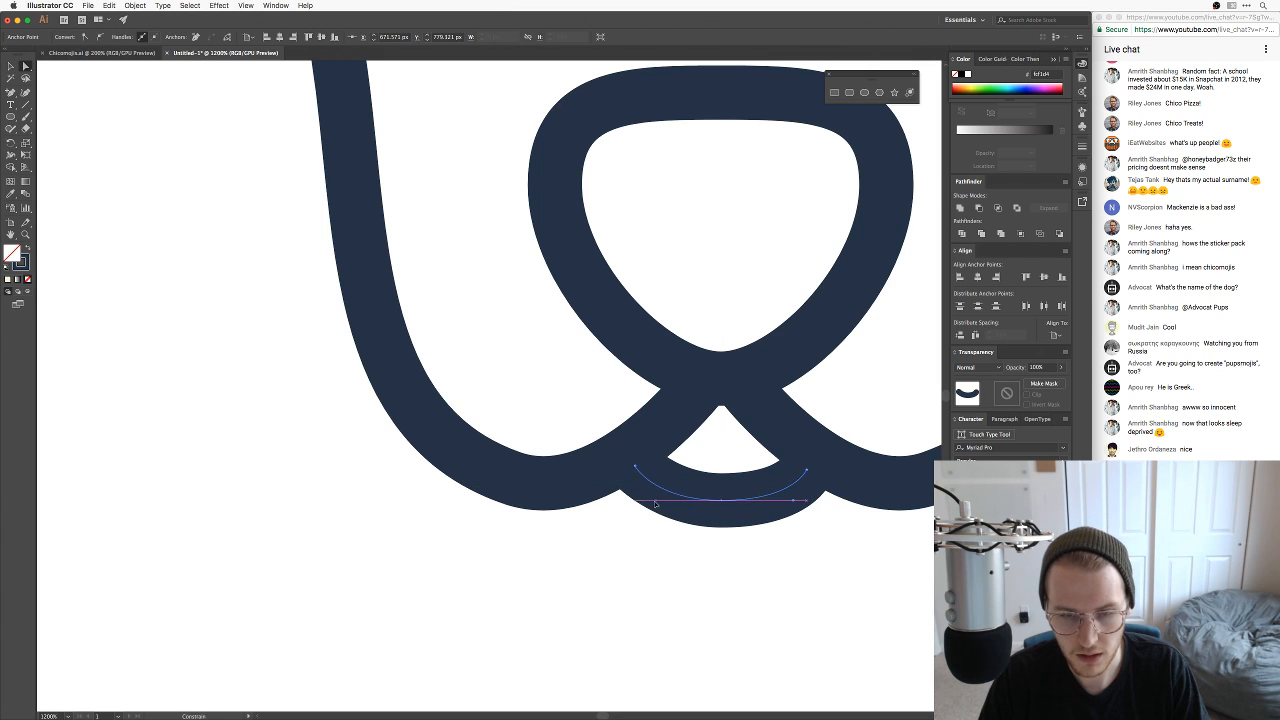
{"action": "mouse_move", "coordinate": [795, 505]}
{"action": "left_mouse_down"}
{"action": "mouse_move", "coordinate": [813, 503]}
{"action": "mouse_move", "coordinate": [802, 503]}
{"action": "left_mouse_up"}
{"action": "left_click", "coordinate": [828, 540]}
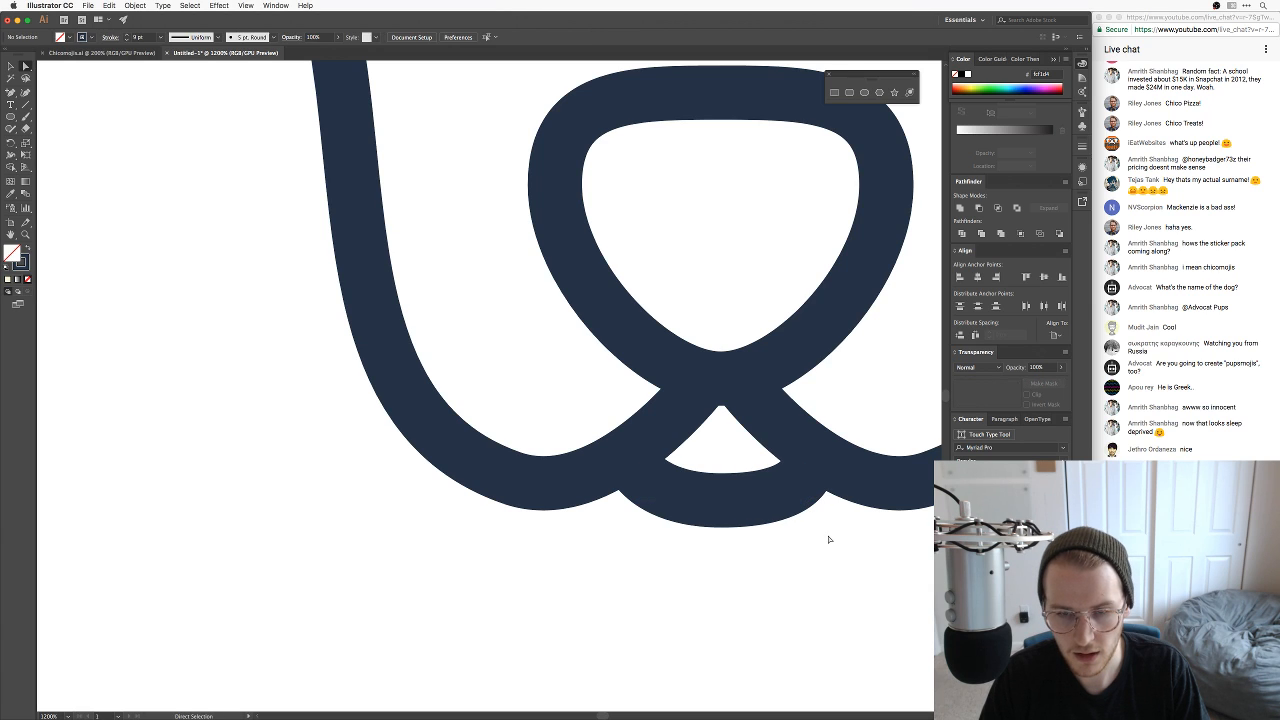
{"action": "left_click", "coordinate": [812, 512]}
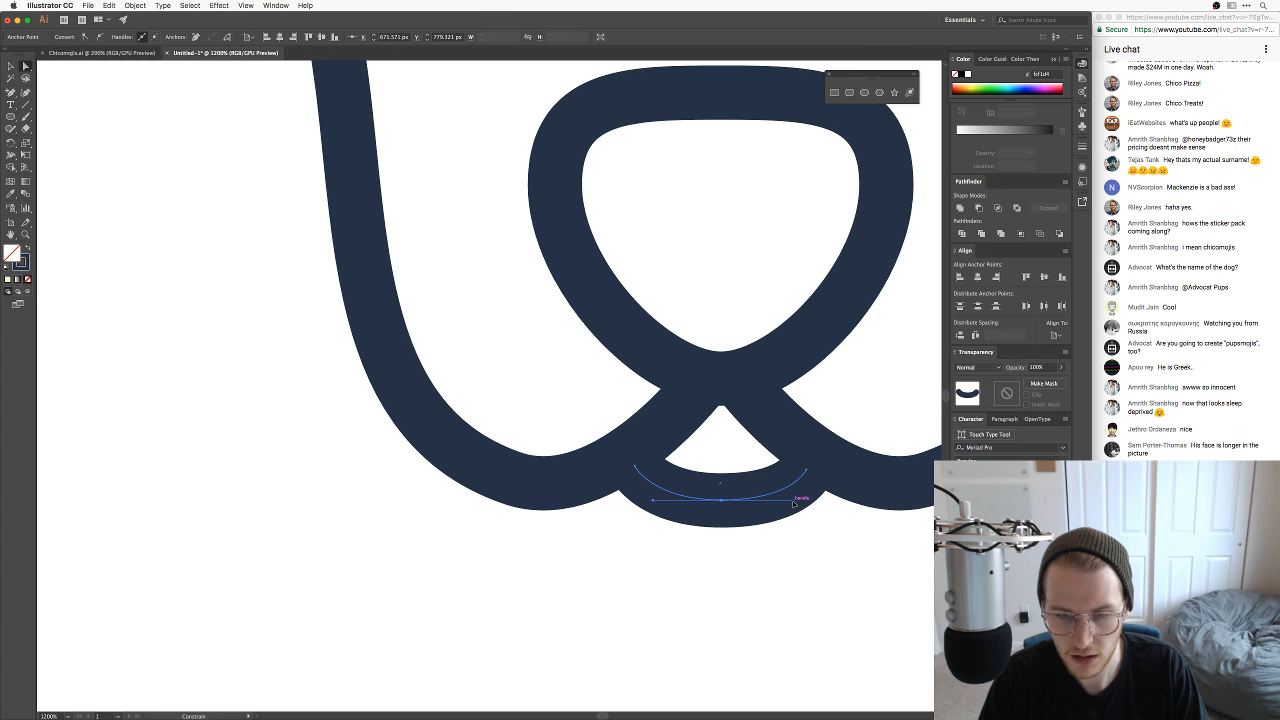
{"action": "left_click", "coordinate": [843, 544]}
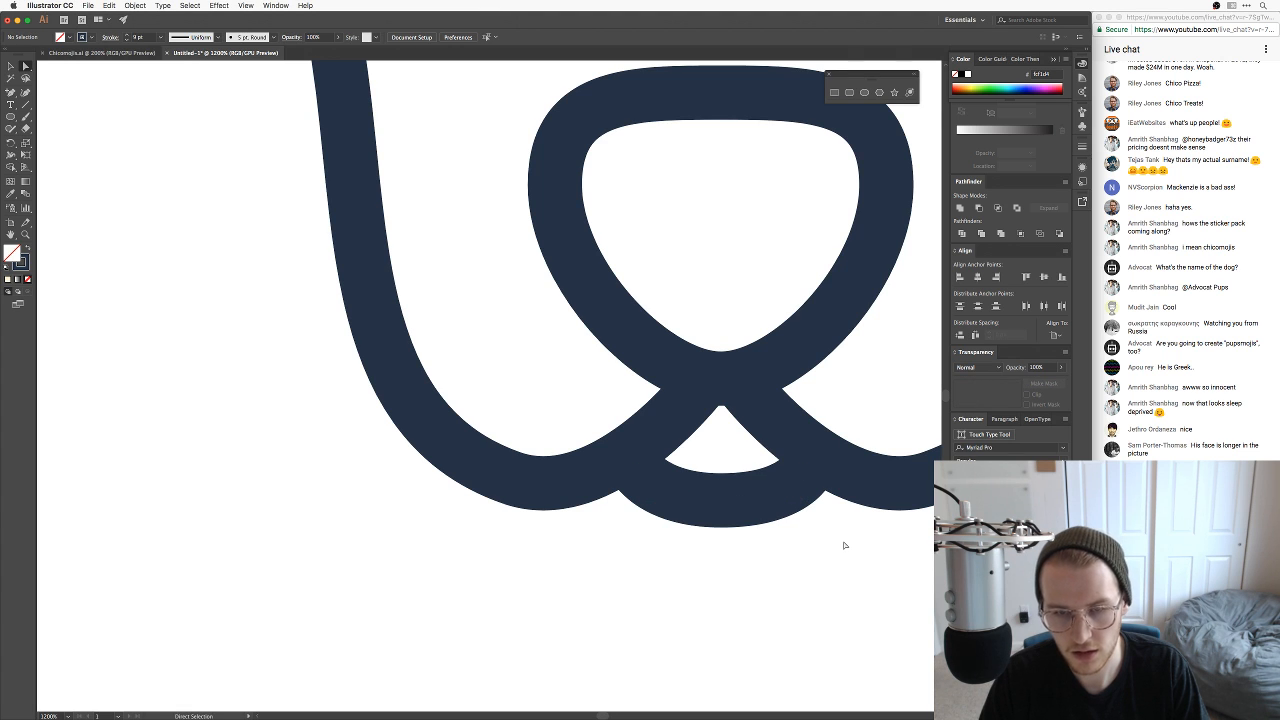
{"action": "key", "text": "super+minus"}
{"action": "key", "text": "super+minus"}
{"action": "key", "text": "super+minus"}
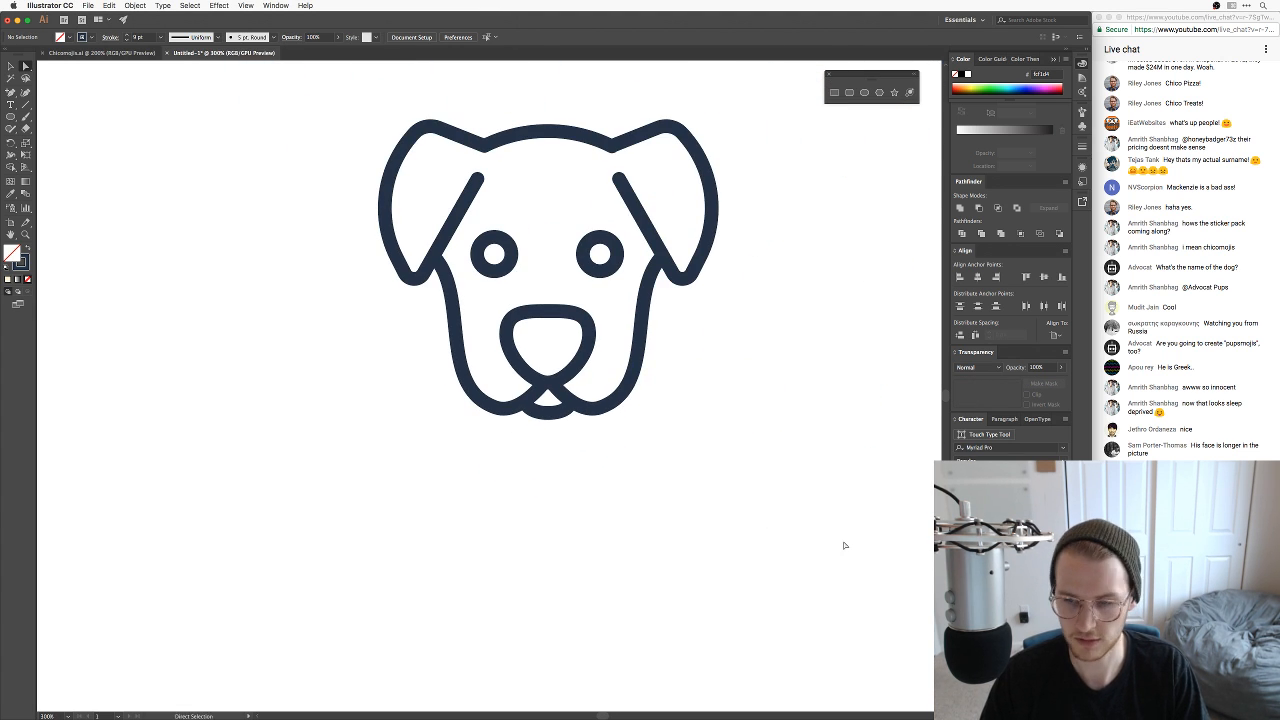
{"action": "left_click_drag", "start_coordinate": [661, 426], "coordinate": [720, 543]}
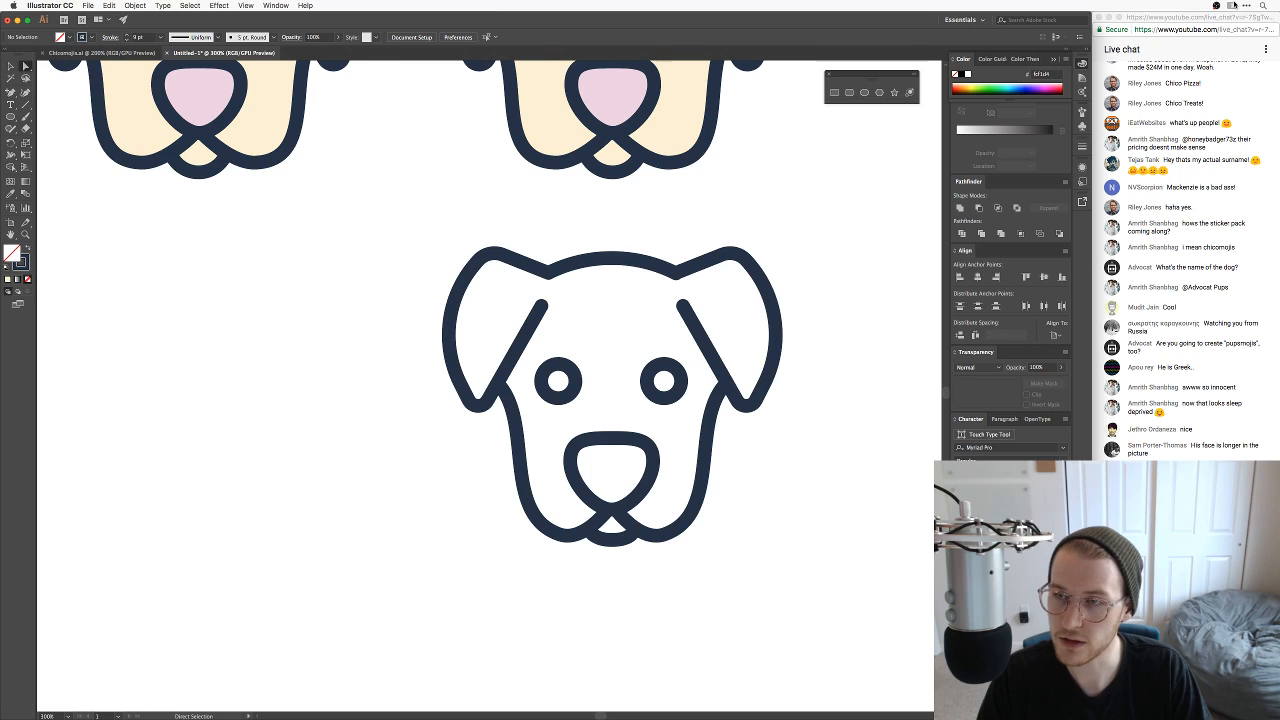
Step: Start keystroke casting in KeyCastr, test it with asdf, and return Illustrator to the normal screen mode
{"action": "left_click", "coordinate": [1232, 5]}
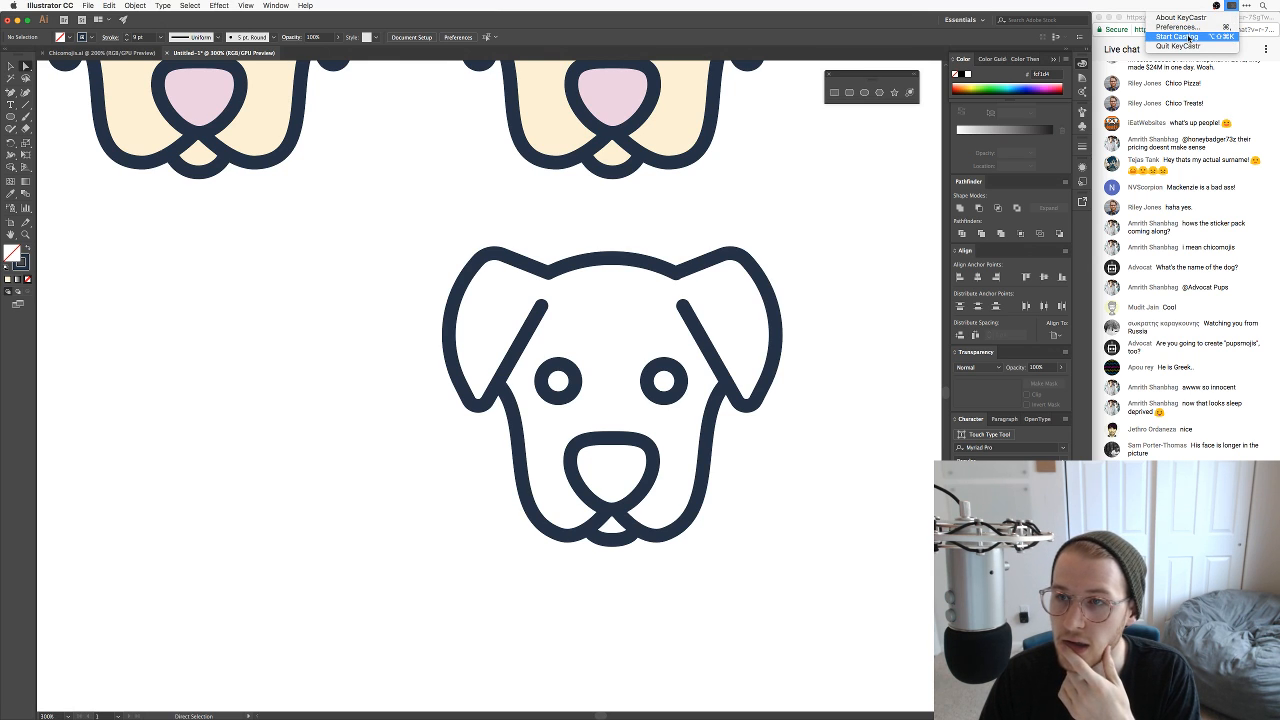
{"action": "left_click", "coordinate": [1186, 37]}
{"action": "key", "text": "a"}
{"action": "key", "text": "s"}
{"action": "key", "text": "d"}
{"action": "key", "text": "f"}
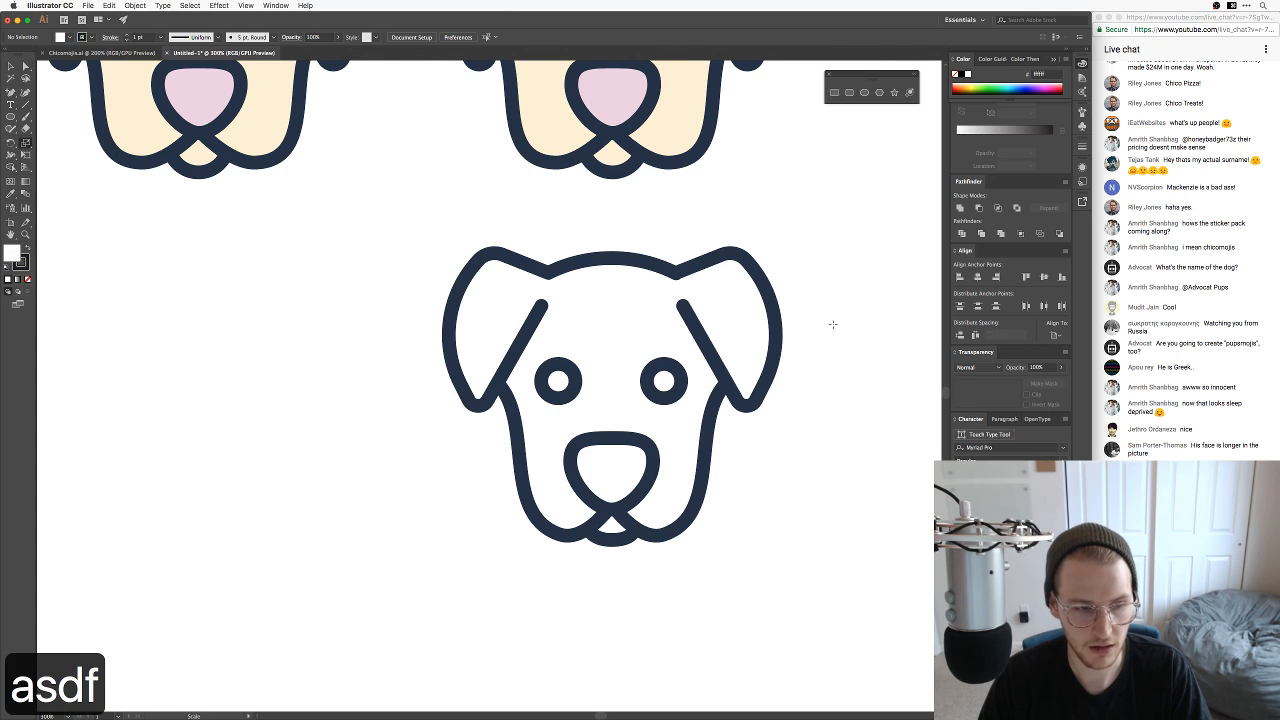
{"action": "key", "text": "super+Tab"}
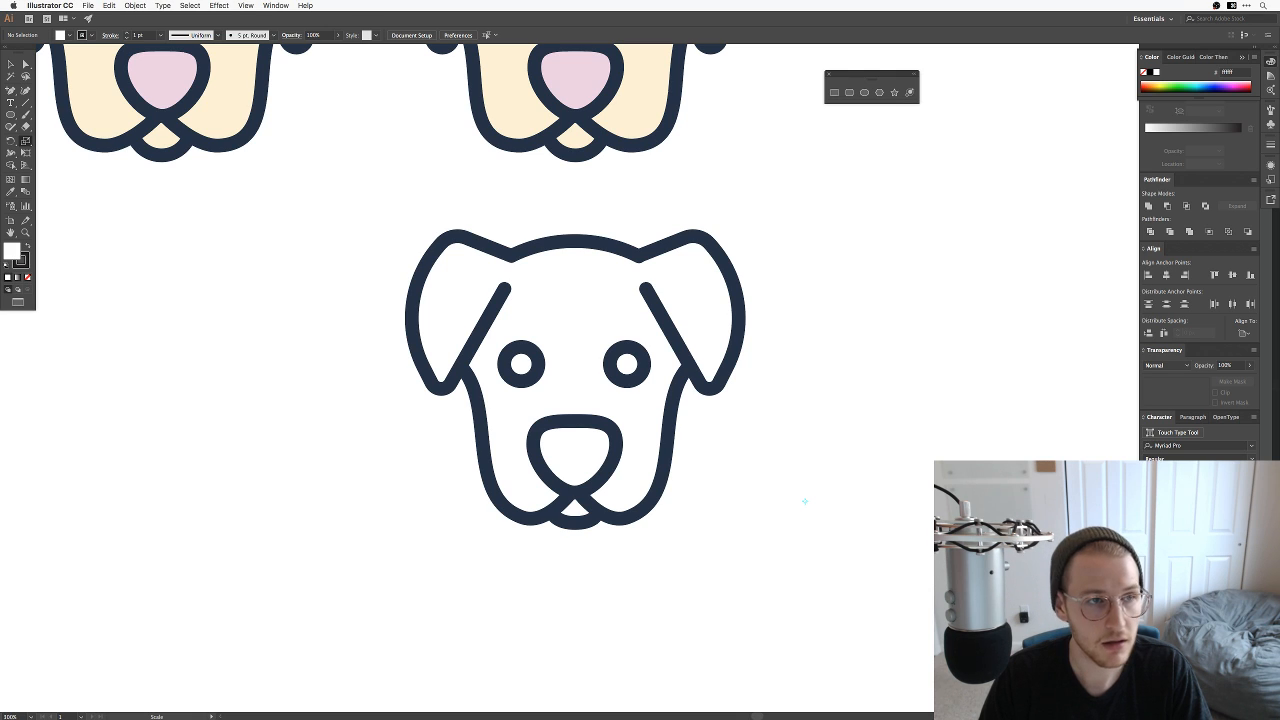
{"action": "key", "text": "f"}
{"action": "key", "text": "f"}
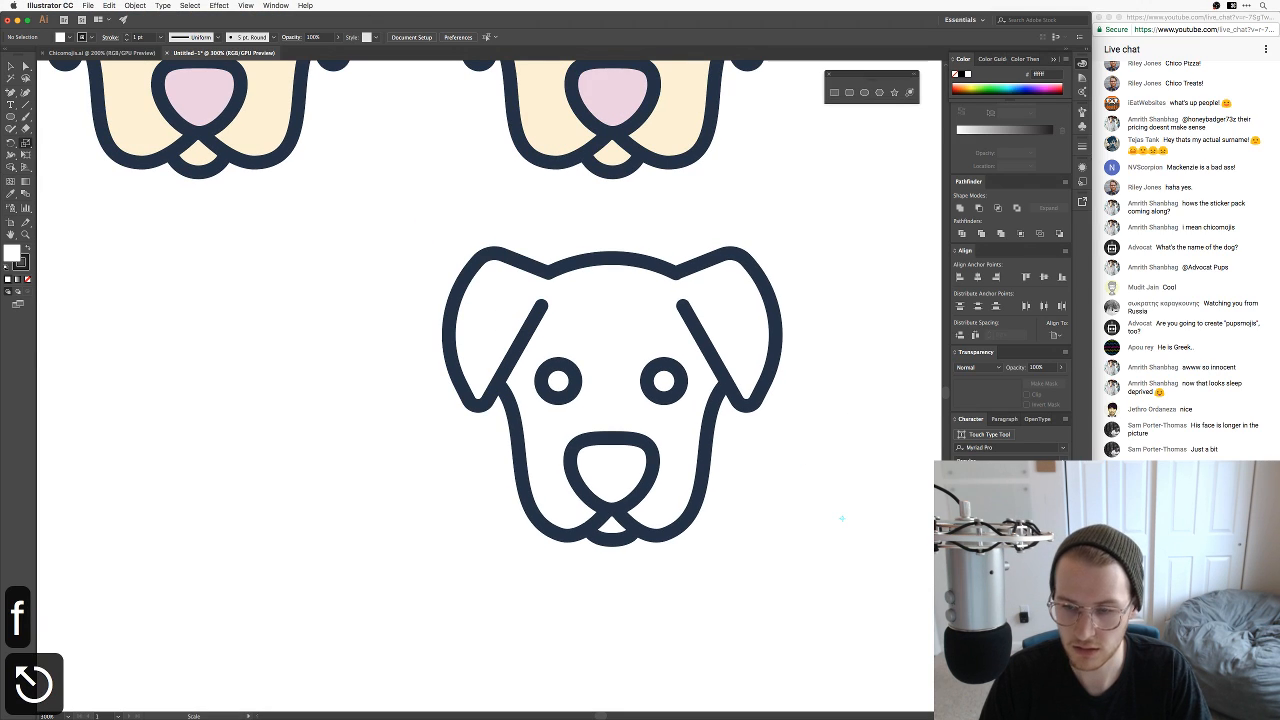
{"action": "key", "text": "super+equal"}
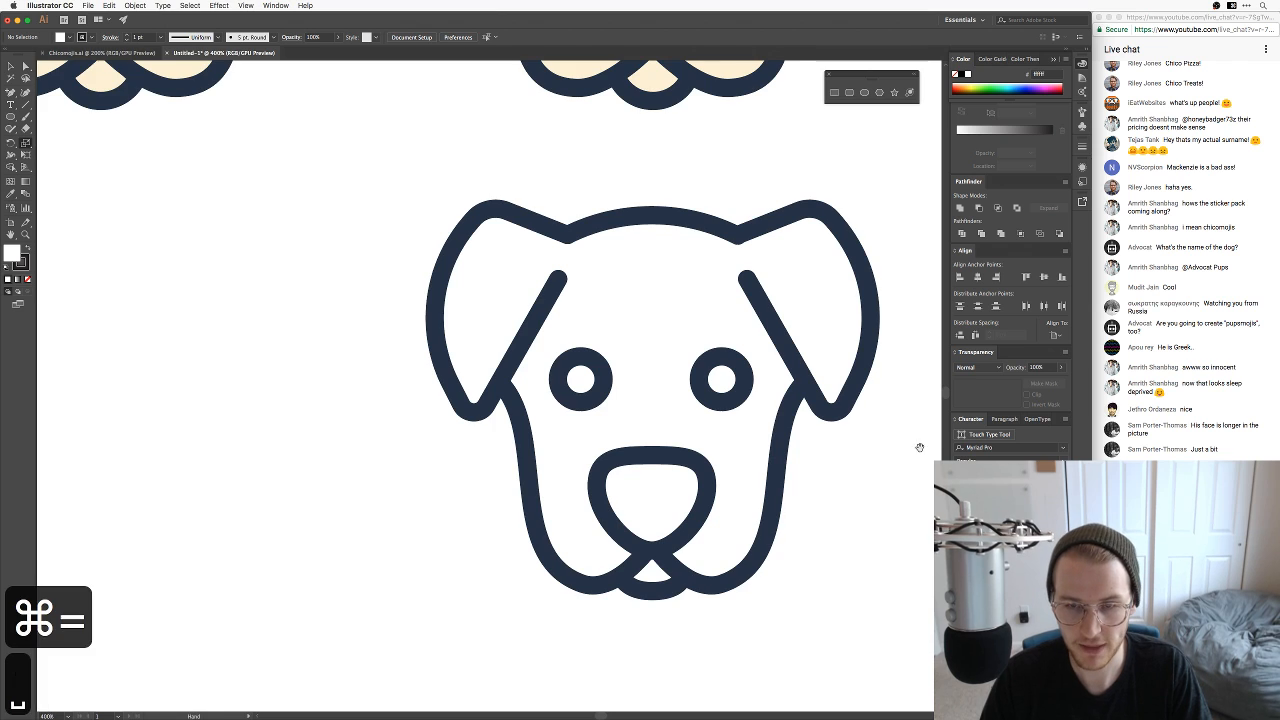
{"action": "key", "text": "super+equal"}
{"action": "key", "text": "space"}
{"action": "left_click_drag", "start_coordinate": [847, 414], "coordinate": [840, 419]}
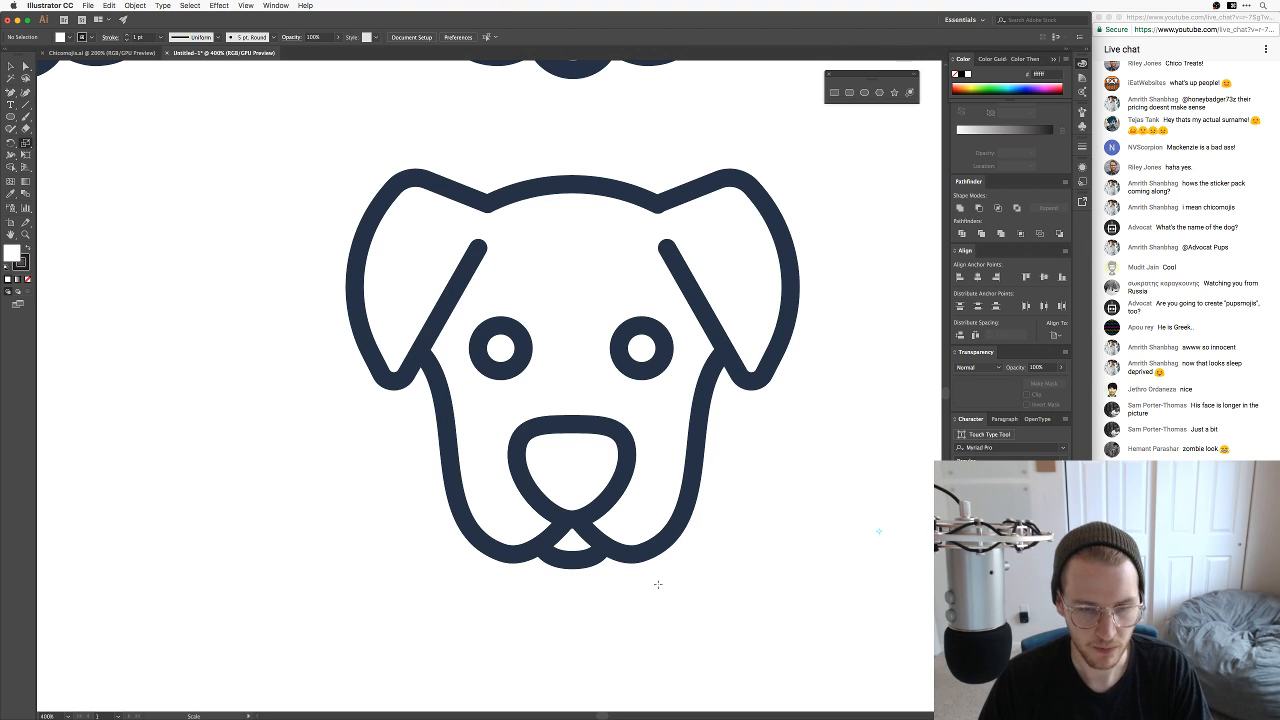
{"action": "key", "text": "v"}
{"action": "key", "text": "space"}
{"action": "left_click_drag", "start_coordinate": [716, 577], "coordinate": [767, 591]}
Step: Move the colored dog face with brown eyes down beside the outline dog for comparison
{"action": "key", "text": "super+minus"}
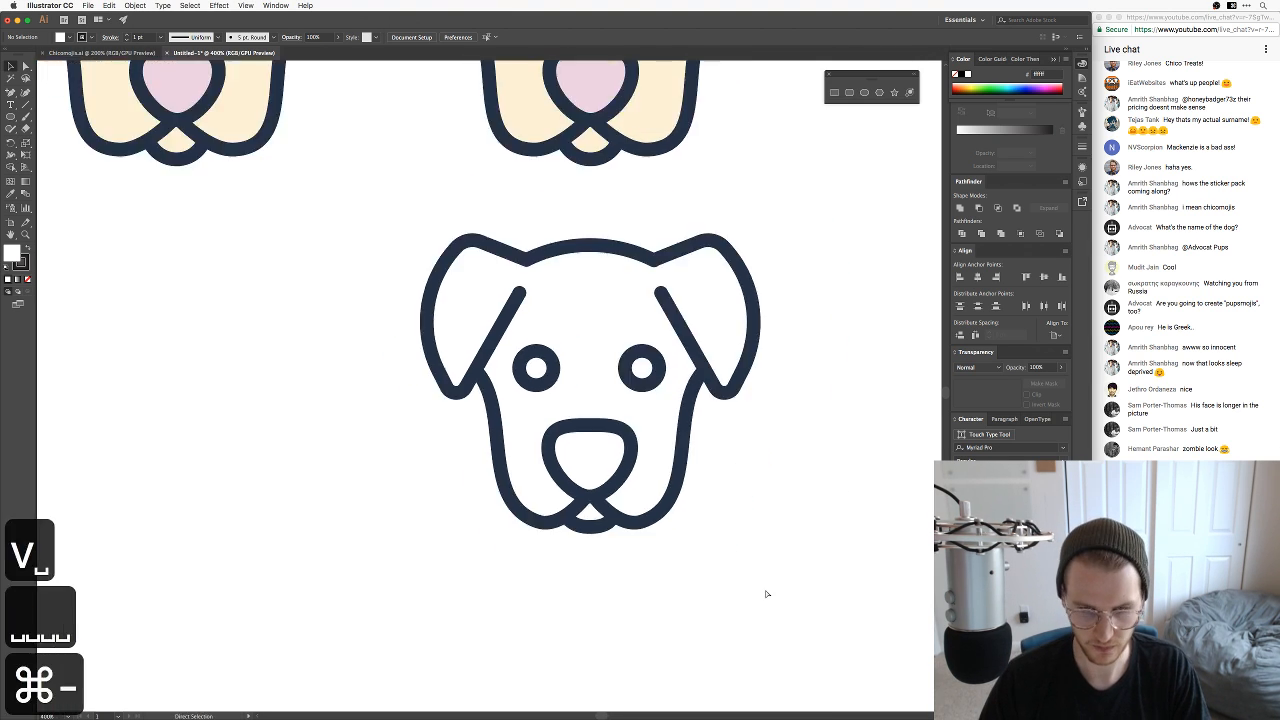
{"action": "key", "text": "super+minus"}
{"action": "key", "text": "super+minus"}
{"action": "key", "text": "v"}
{"action": "left_click_drag", "start_coordinate": [623, 294], "coordinate": [414, 106]}
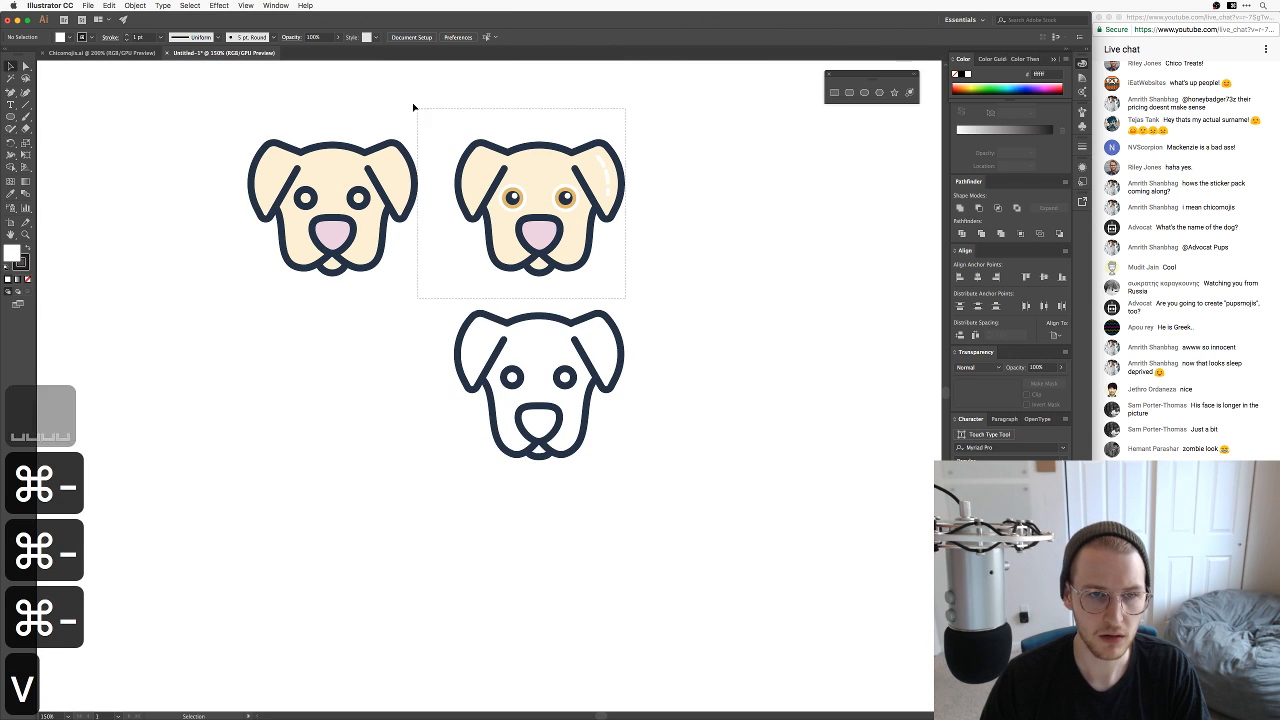
{"action": "left_click_drag", "start_coordinate": [587, 277], "coordinate": [740, 416]}
{"action": "left_click", "coordinate": [819, 495]}
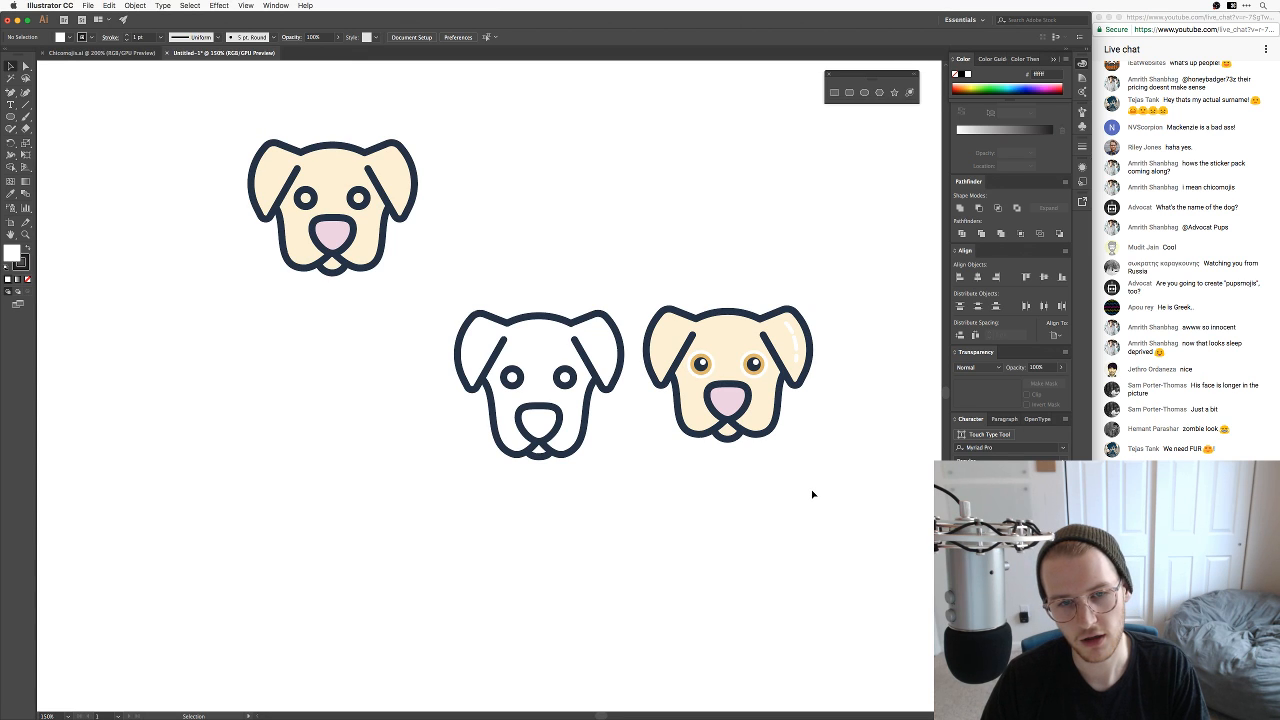
Step: Switch to Preview to study the close-up dog photo IMG_0544.JPG, and return to the Illustrator drawing
{"action": "key", "text": "super+Tab"}
{"action": "left_click", "coordinate": [20, 166]}
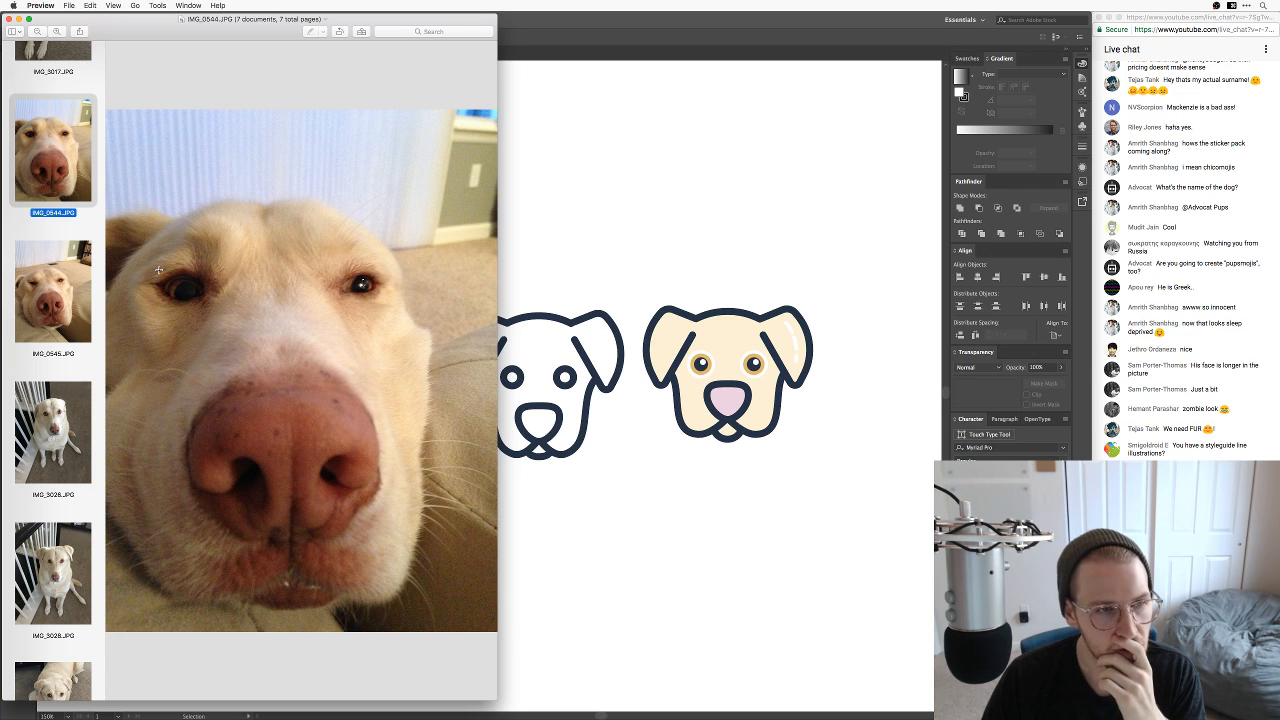
{"action": "left_click", "coordinate": [607, 512]}
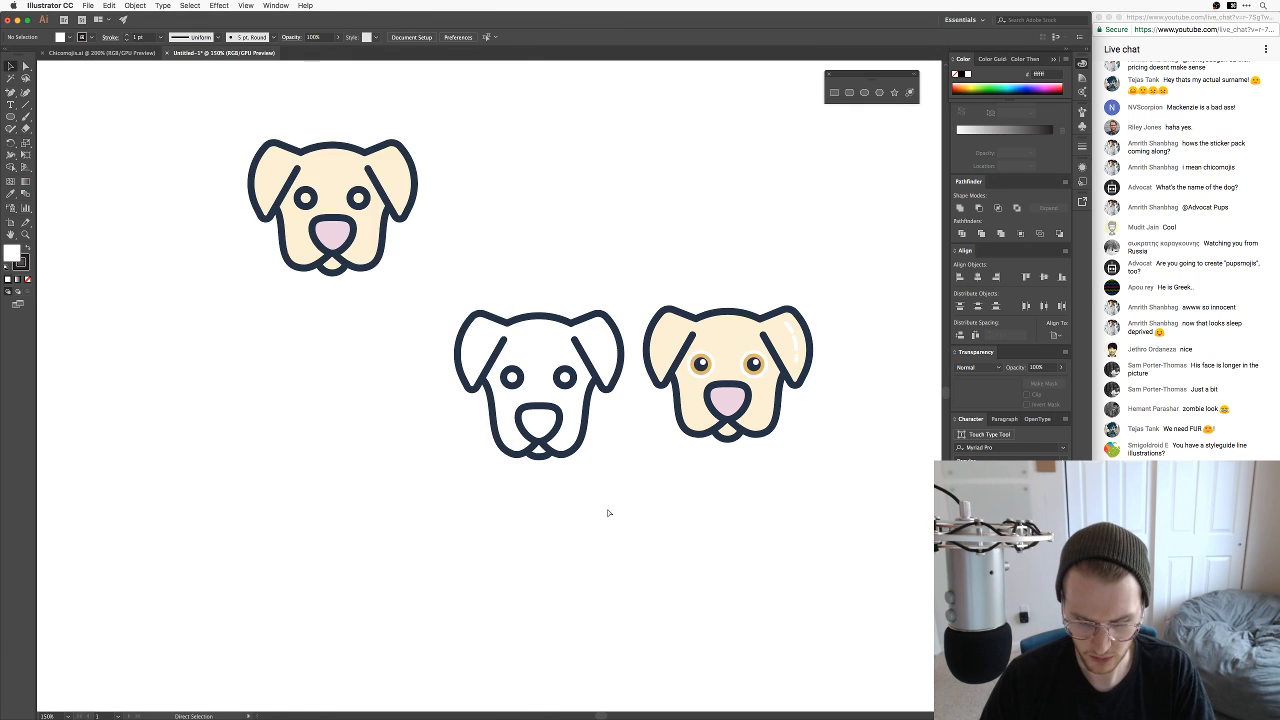
Step: Enlarge the outline dog's chin curve to about 67 px wide and 13 px high, spanning both cheeks from below
{"action": "key", "text": "super+equal"}
{"action": "key", "text": "super+equal"}
{"action": "key", "text": "super+equal"}
{"action": "key", "text": "space"}
{"action": "mouse_move", "coordinate": [600, 519]}
{"action": "left_mouse_down"}
{"action": "mouse_move", "coordinate": [572, 420]}
{"action": "mouse_move", "coordinate": [596, 450]}
{"action": "mouse_move", "coordinate": [650, 422]}
{"action": "left_mouse_up"}
{"action": "key", "text": "v"}
{"action": "key", "text": "v"}
{"action": "left_click", "coordinate": [581, 427]}
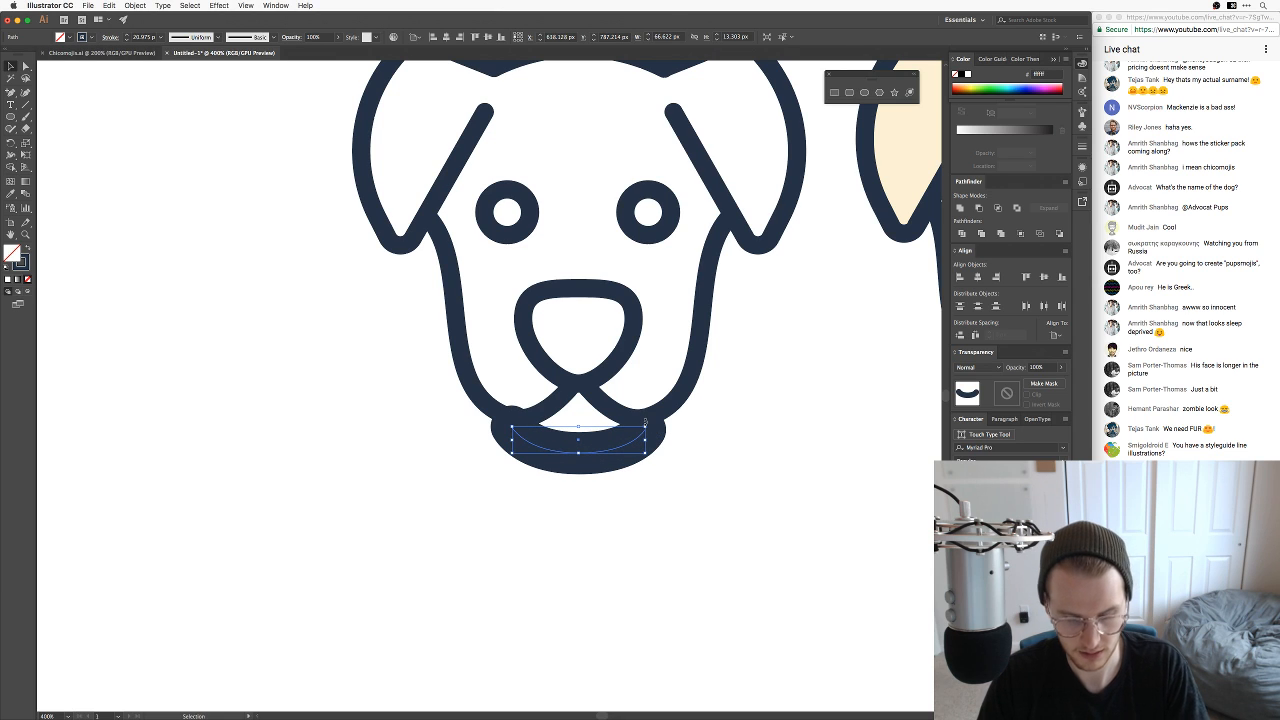
Step: Restore the enlarged chin curve's stroke weight by sampling the right cheek line with the Eyedropper tool
{"action": "key", "text": "i"}
{"action": "left_click", "coordinate": [618, 406]}
{"action": "key", "text": "v"}
{"action": "left_click", "coordinate": [623, 495]}
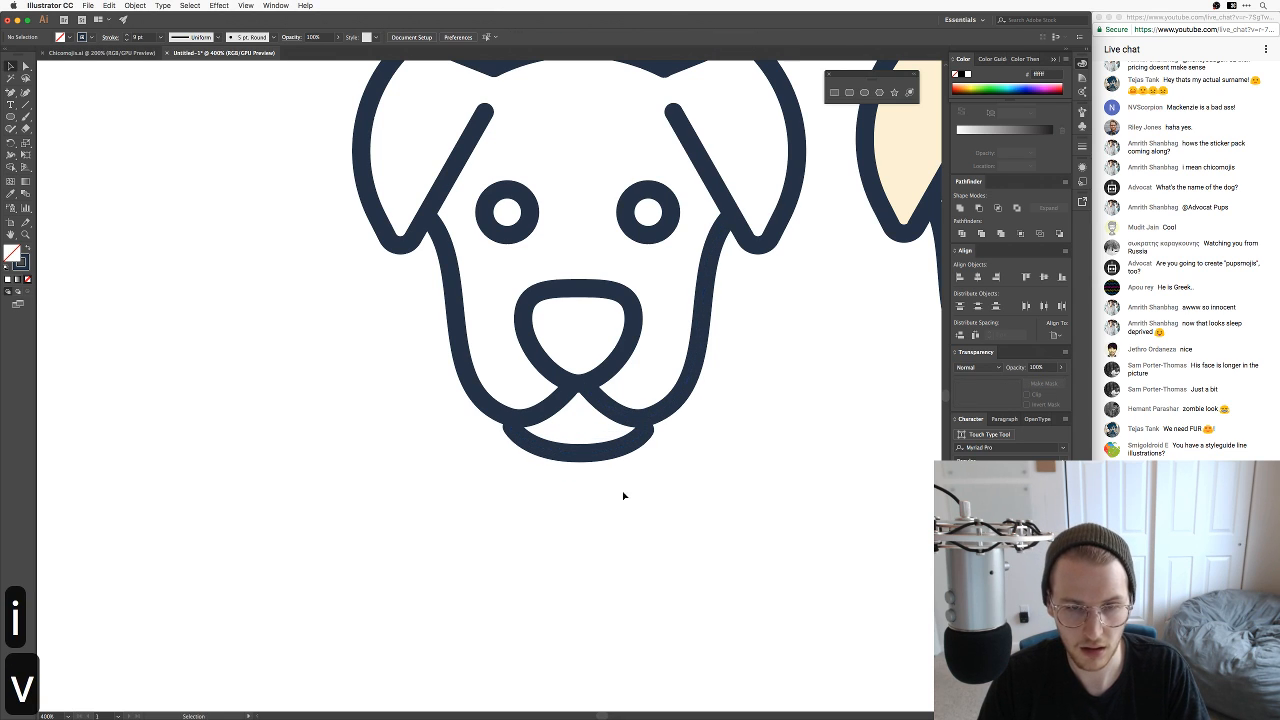
Step: Review the stroke and effect scaling option in the General preferences
{"action": "left_click", "coordinate": [50, 5]}
{"action": "mouse_move", "coordinate": [60, 33]}
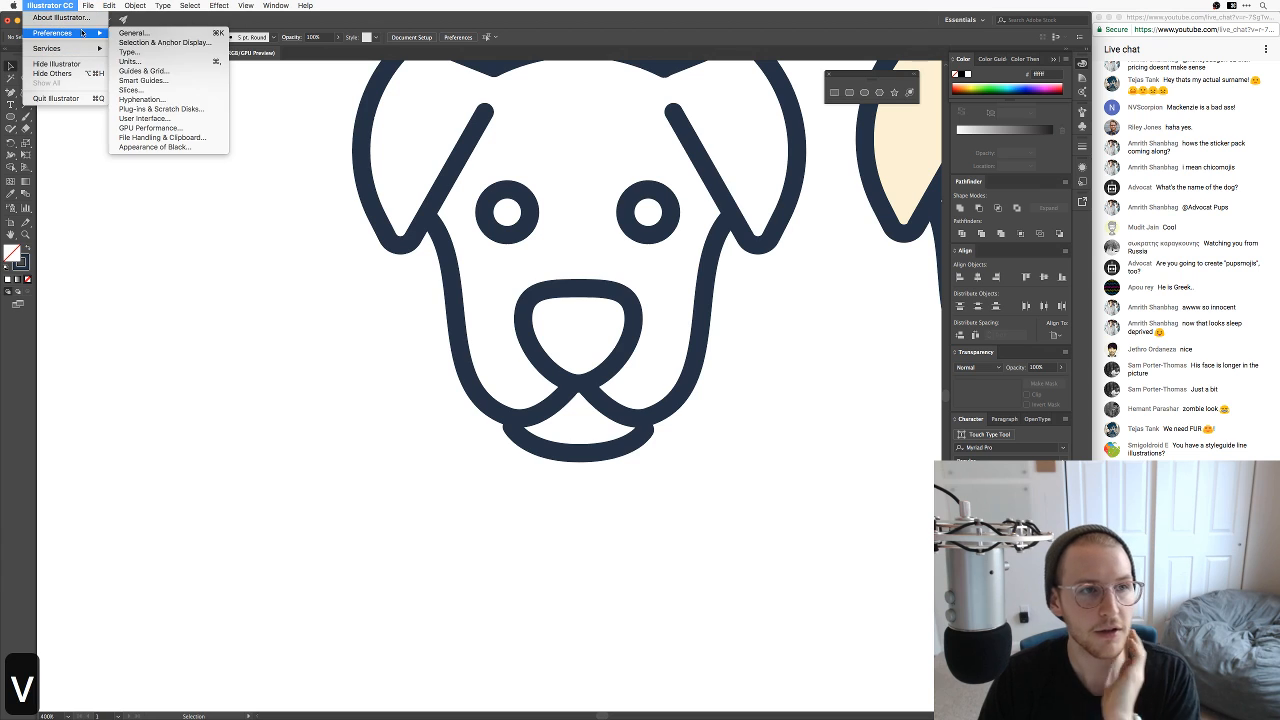
{"action": "left_click", "coordinate": [147, 34]}
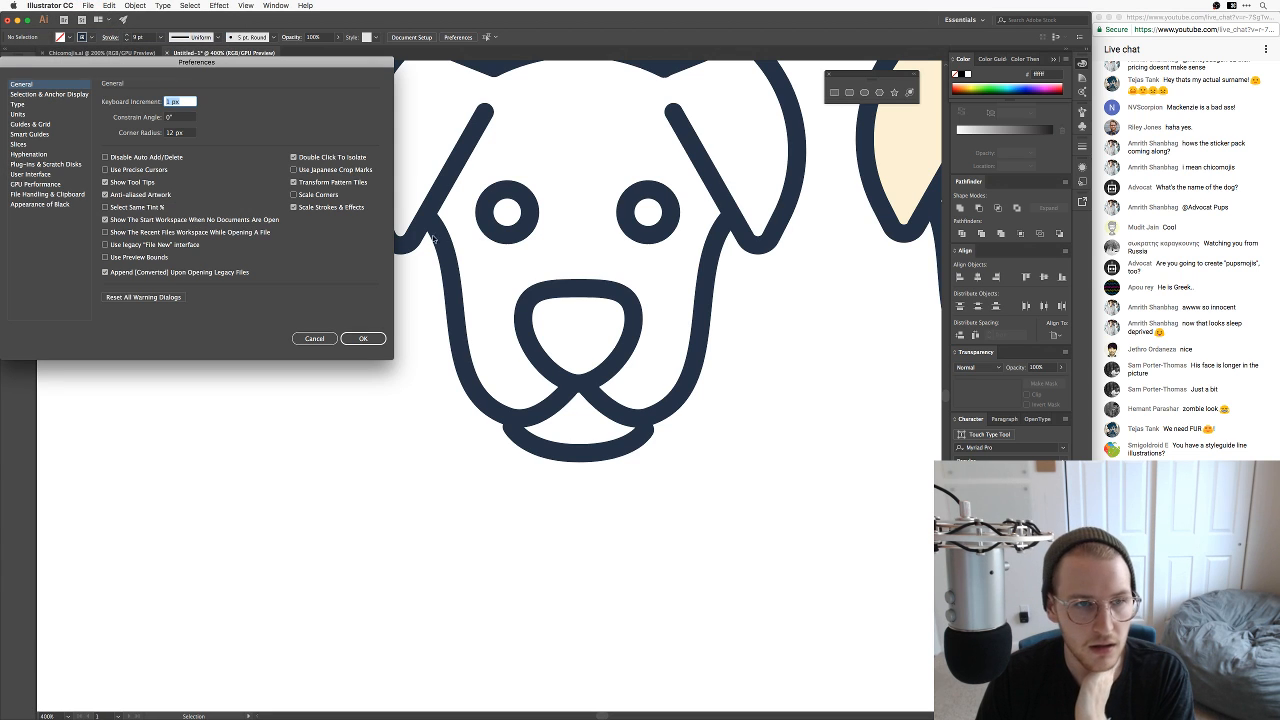
{"action": "left_click", "coordinate": [365, 339]}
Step: Move the outline dog's chin curve up slightly toward the mouth and compare the face with the colored dogs
{"action": "left_click_drag", "start_coordinate": [590, 454], "coordinate": [590, 446]}
{"action": "key", "text": "v"}
{"action": "left_click", "coordinate": [703, 485]}
{"action": "key", "text": "super+minus"}
{"action": "key", "text": "super+minus"}
{"action": "key", "text": "super+minus"}
{"action": "key", "text": "super+minus"}
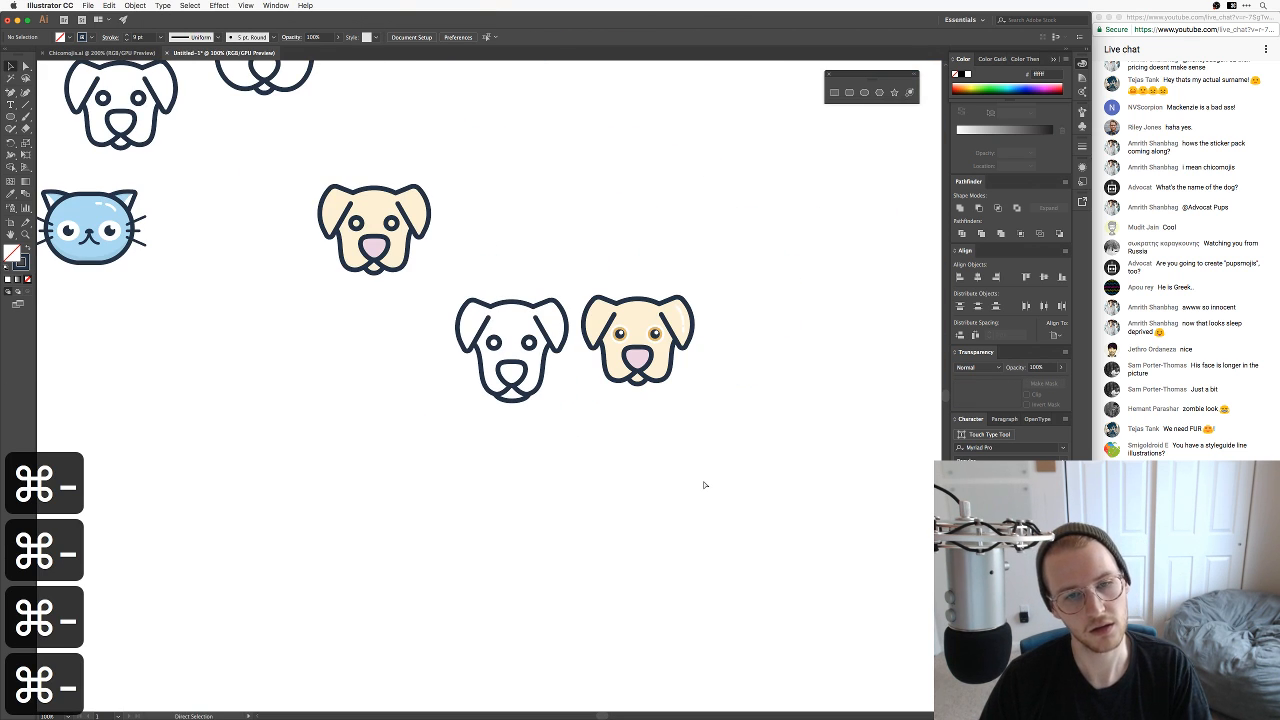
{"action": "key", "text": "super+equal"}
{"action": "key", "text": "super+equal"}
{"action": "key", "text": "super+equal"}
{"action": "key", "text": "super+equal"}
{"action": "key", "text": "super+equal"}
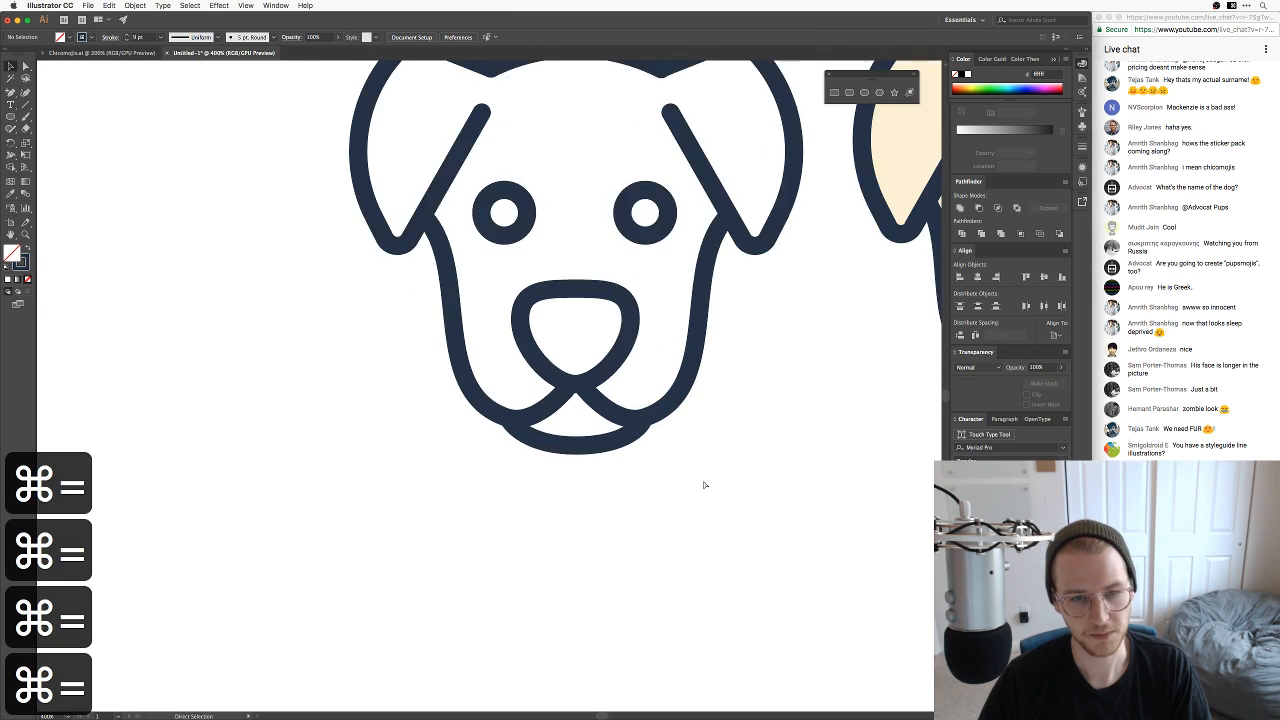
Step: Fine-tune the chin curve's size and fit against both cheek lines, checking the face at small scale
{"action": "left_click", "coordinate": [706, 476]}
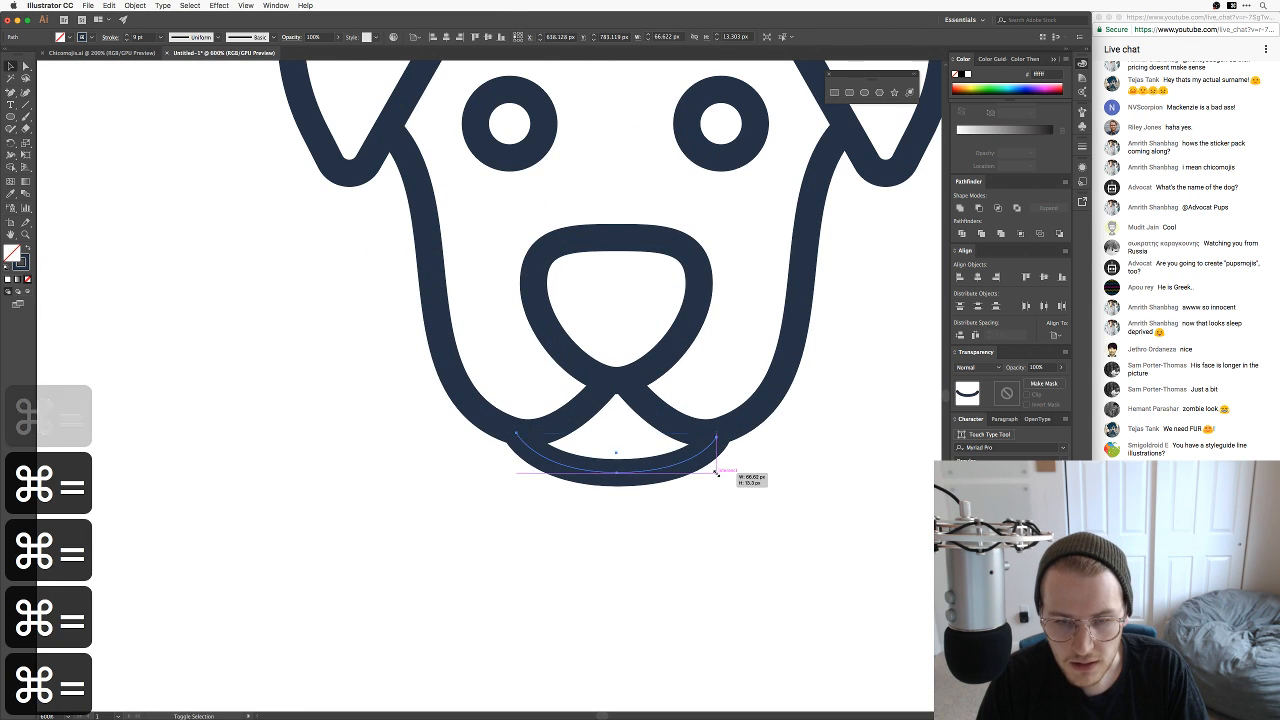
{"action": "left_click_drag", "start_coordinate": [650, 467], "coordinate": [648, 468]}
{"action": "left_click", "coordinate": [708, 494]}
{"action": "key", "text": "super+minus"}
{"action": "key", "text": "super+minus"}
{"action": "key", "text": "super+minus"}
{"action": "key", "text": "super+minus"}
{"action": "key", "text": "super+minus"}
{"action": "key", "text": "super+minus"}
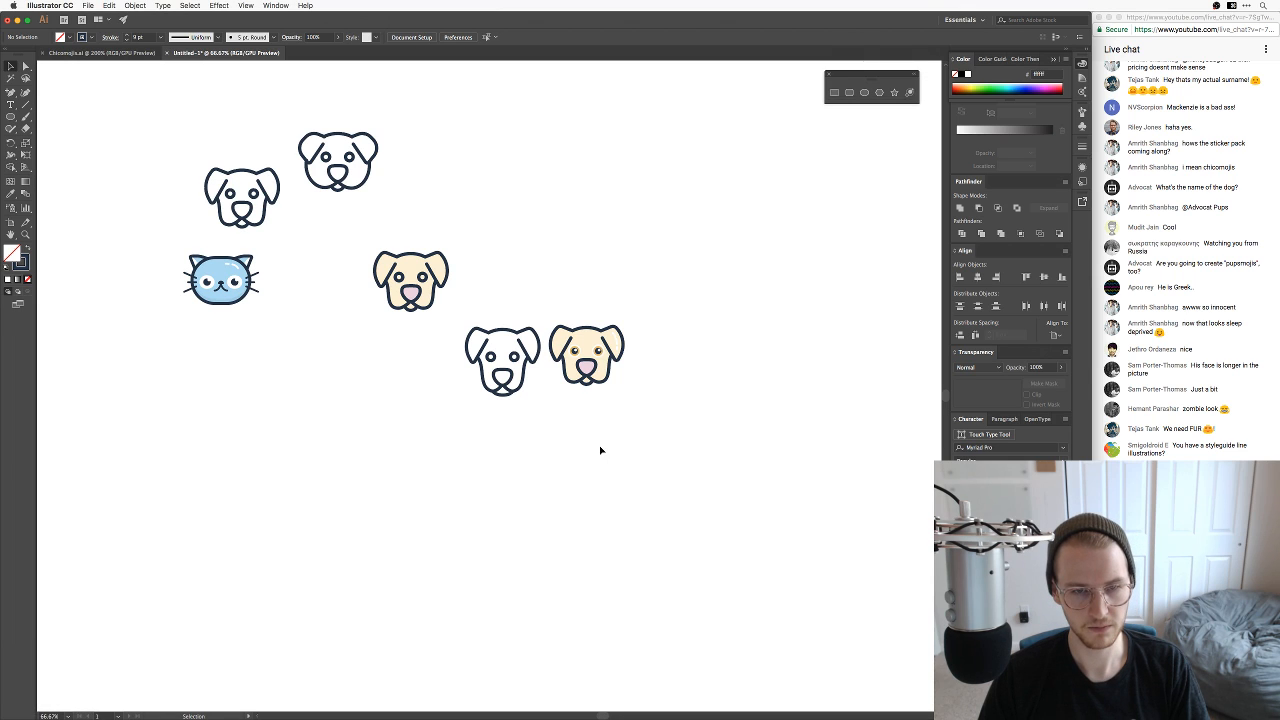
{"action": "left_click_drag", "start_coordinate": [600, 450], "coordinate": [663, 465]}
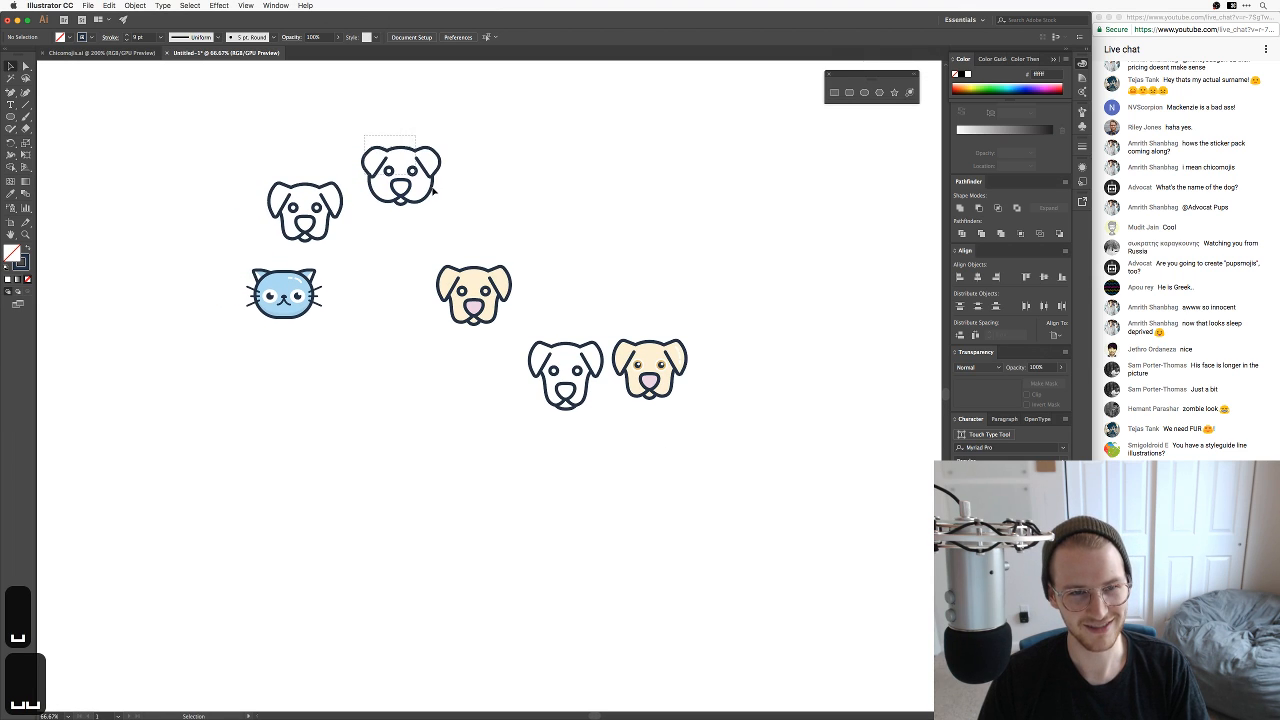
{"action": "left_click_drag", "start_coordinate": [433, 193], "coordinate": [397, 331]}
{"action": "left_click", "coordinate": [507, 440]}
{"action": "key", "text": "super+z"}
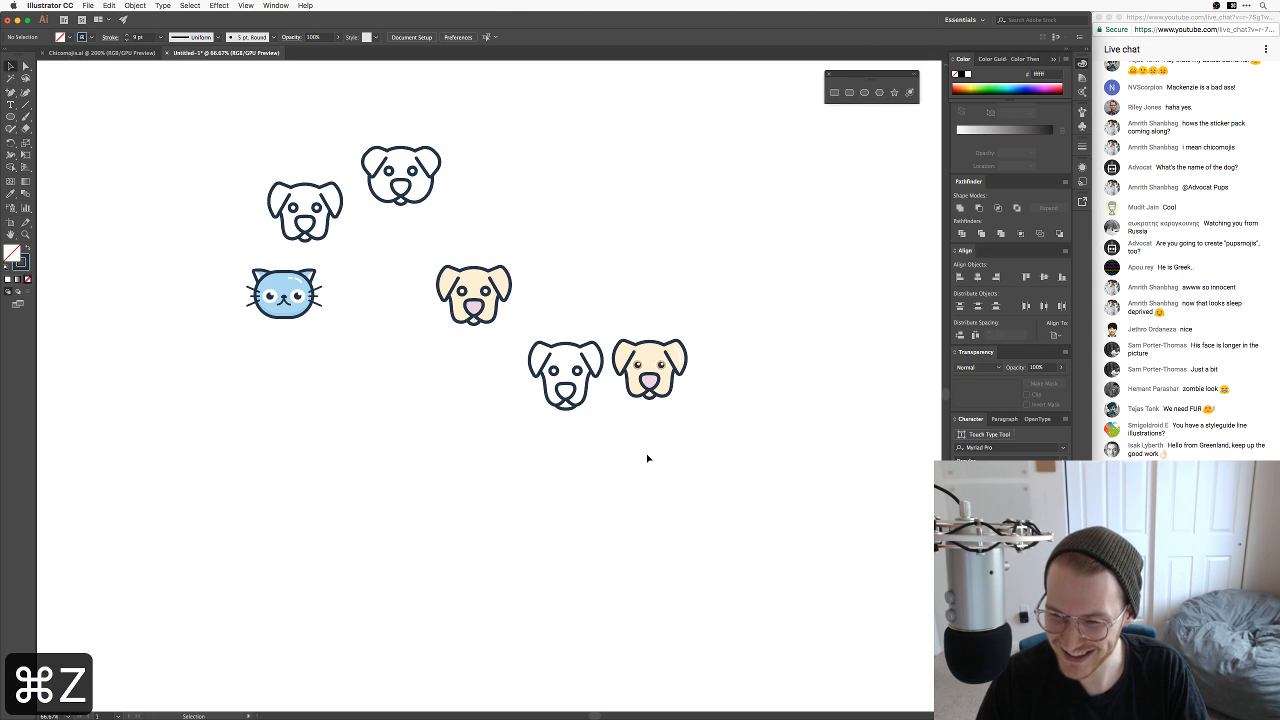
Step: Shrink the outline dog's chin curve to about 59 px wide and 12 px high and raise it closer to the mouth
{"action": "key", "text": "super+="}
{"action": "key", "text": "super+="}
{"action": "key", "text": "super+="}
{"action": "key", "text": "space"}
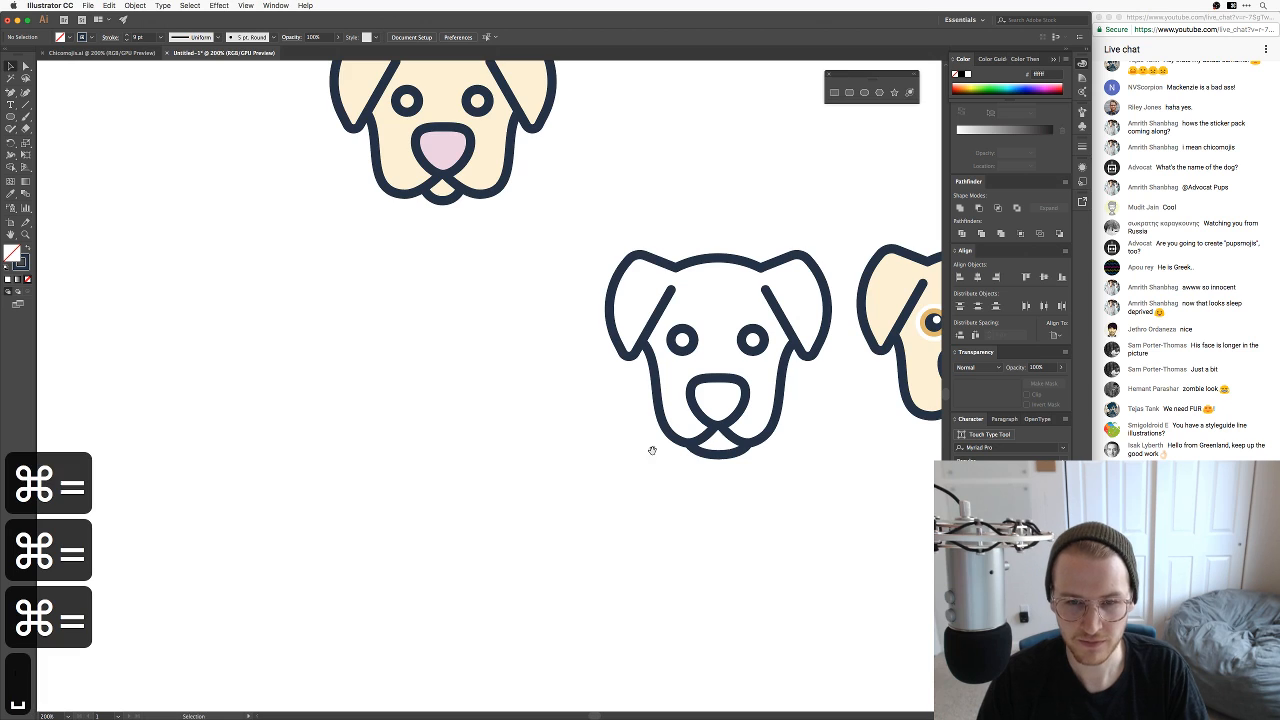
{"action": "left_click_drag", "start_coordinate": [652, 449], "coordinate": [506, 445]}
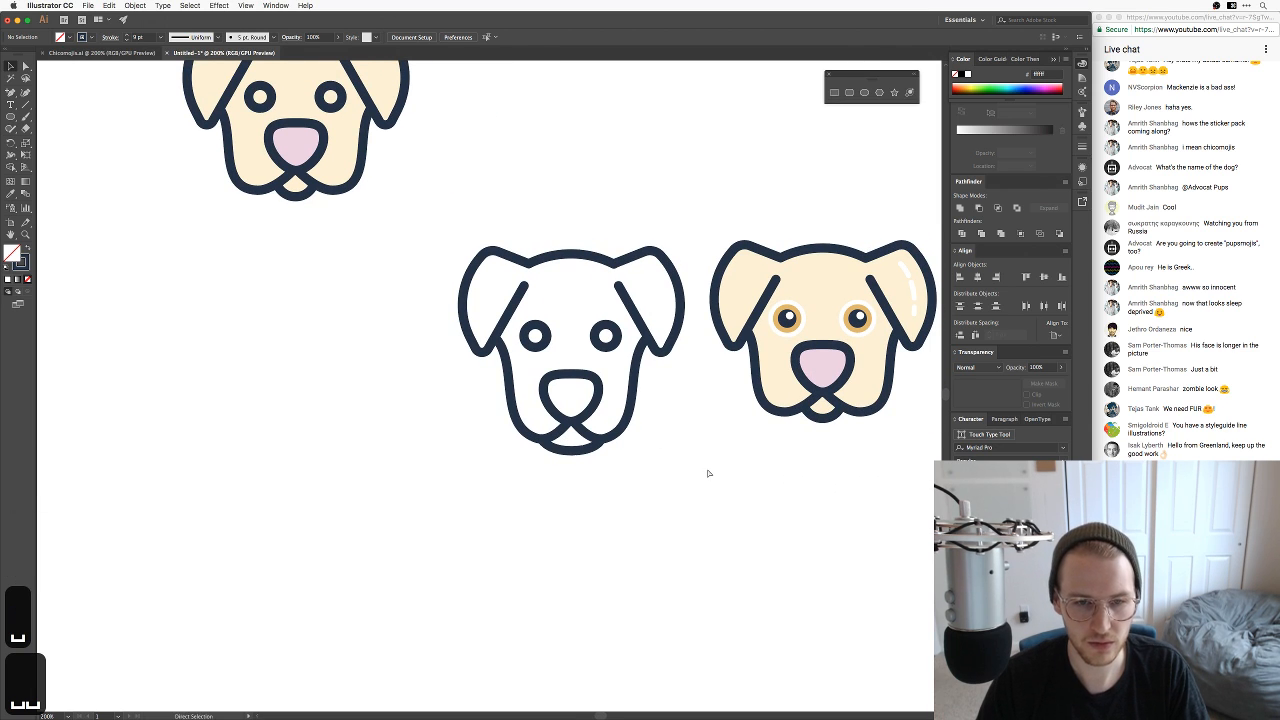
{"action": "key", "text": "super+="}
{"action": "key", "text": "super+="}
{"action": "key", "text": "space"}
{"action": "key", "text": "v"}
{"action": "left_click_drag", "start_coordinate": [689, 463], "coordinate": [634, 472]}
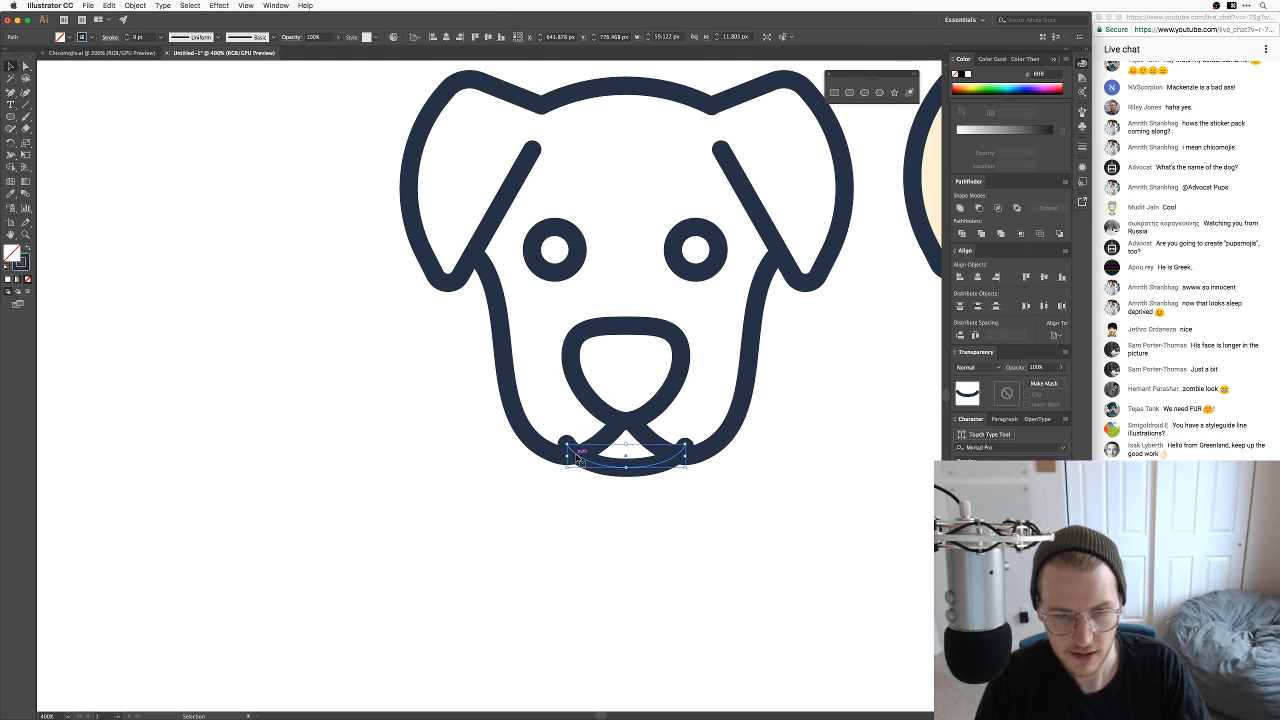
Step: Undo the misplaced anchor point and add anchor points to the chin curve where it crosses the right and left cheek lines
{"action": "key", "text": "super+z"}
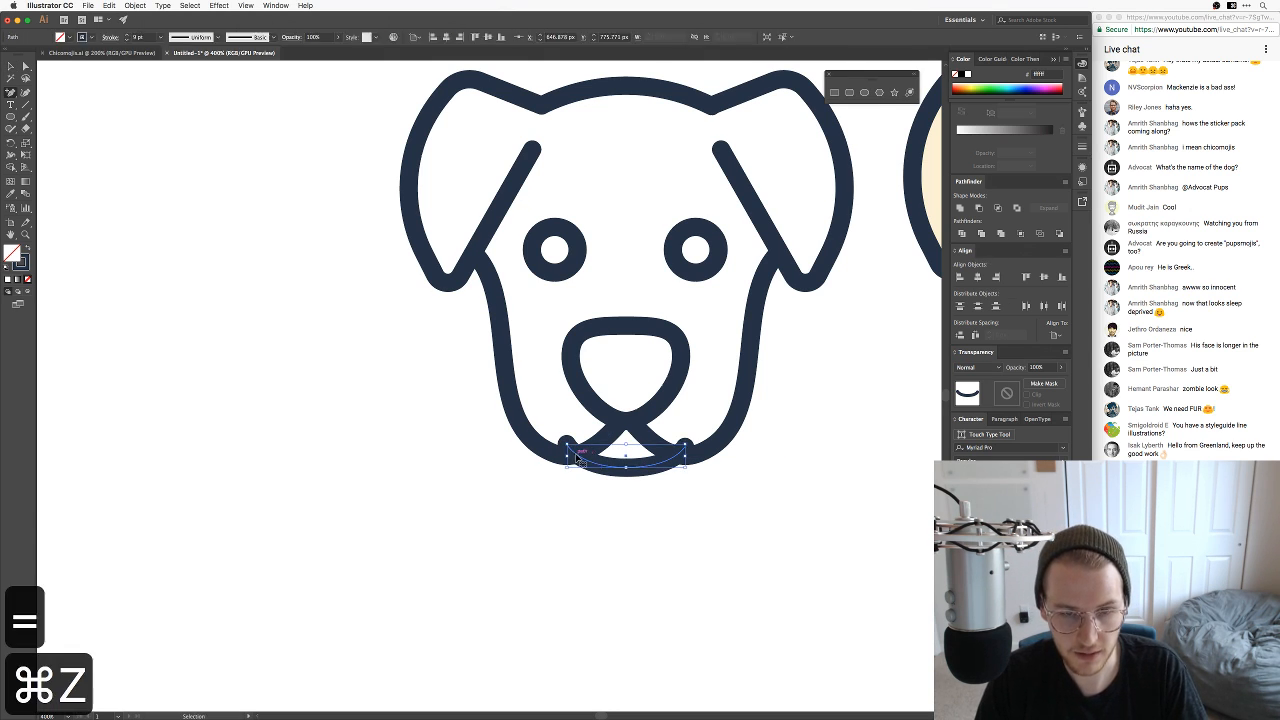
{"action": "key", "text": "super+equal"}
{"action": "key", "text": "super+equal"}
{"action": "key", "text": "super+equal"}
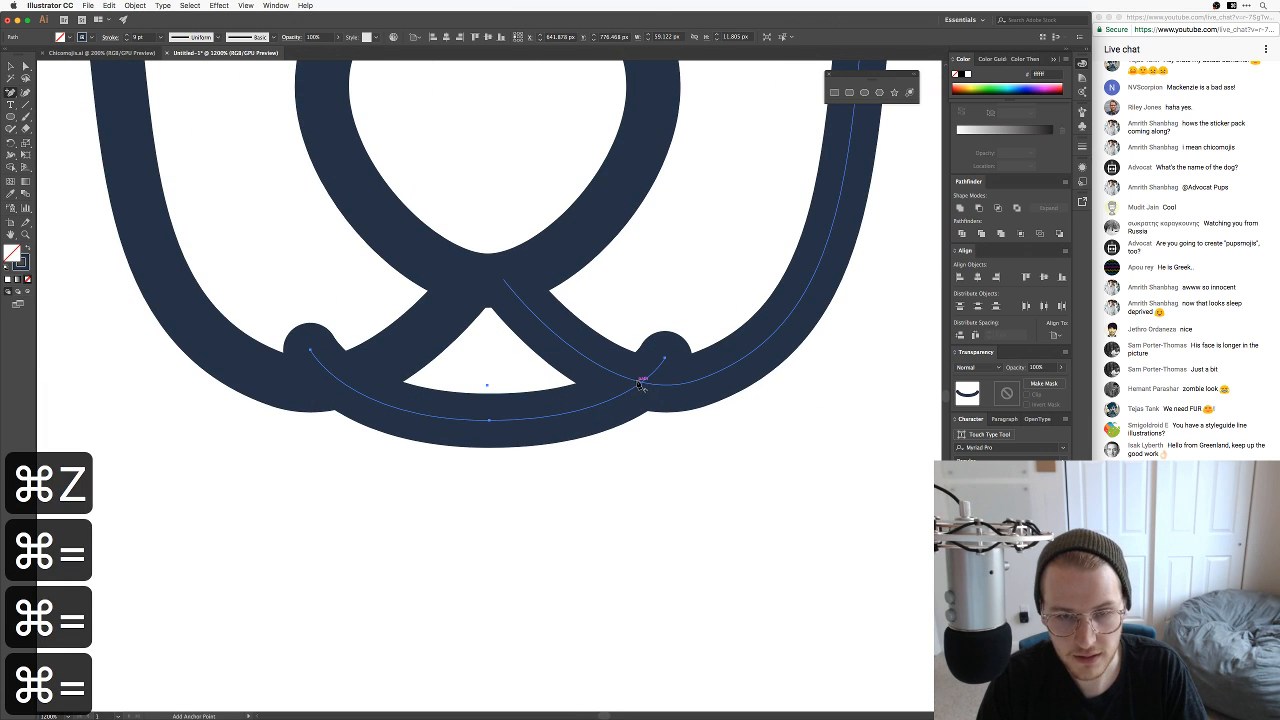
{"action": "left_click", "coordinate": [641, 383]}
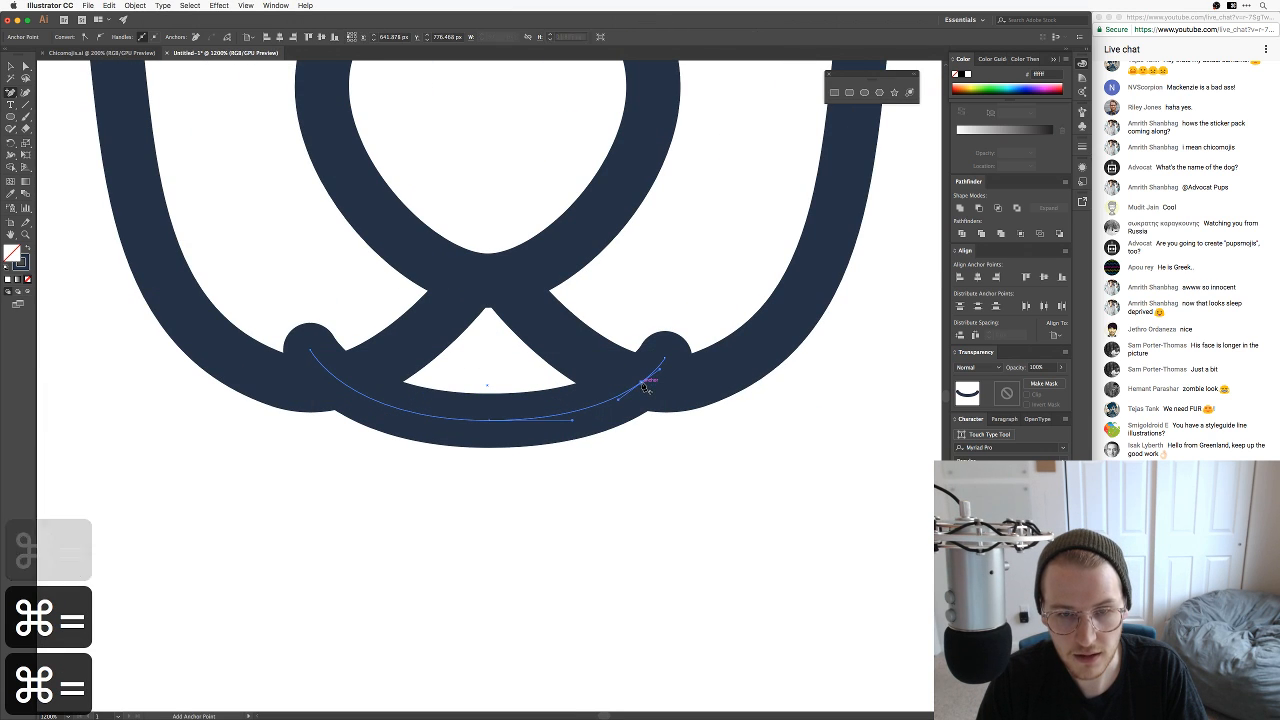
{"action": "left_click", "coordinate": [340, 386]}
Step: Delete the chin curve's two outermost anchor points so it ends at the cheek lines
{"action": "key", "text": "minus"}
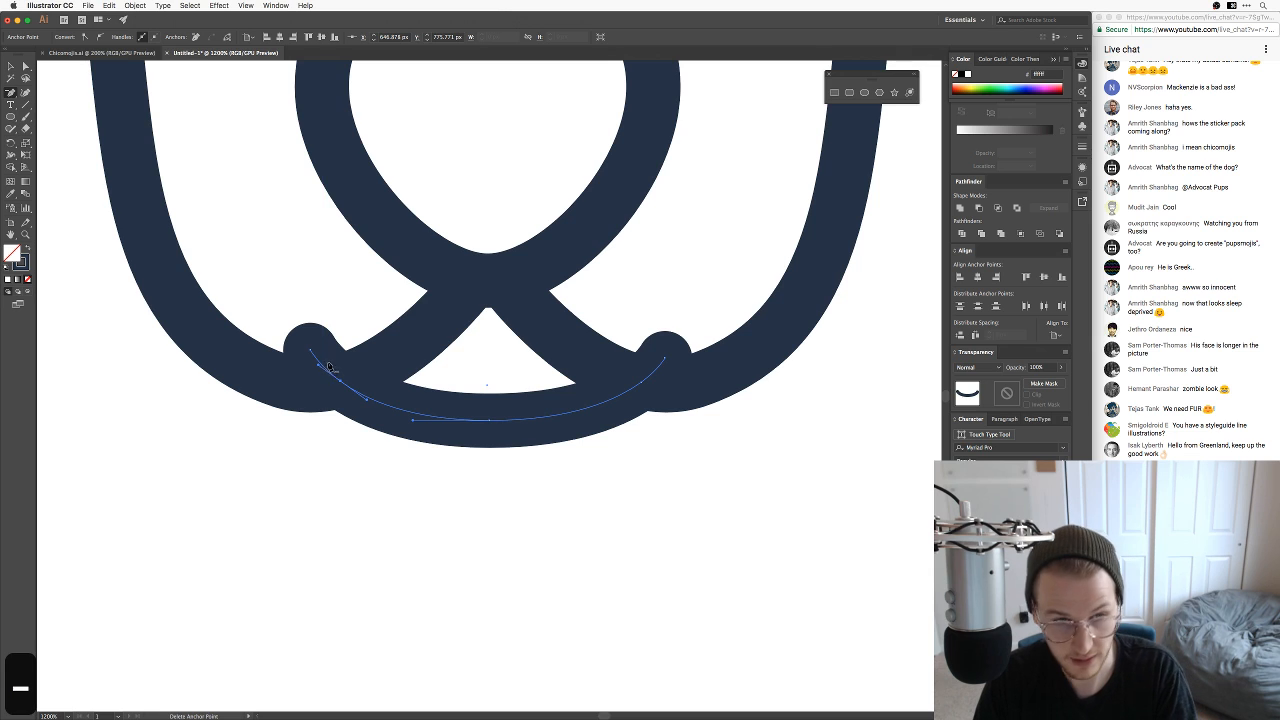
{"action": "left_click", "coordinate": [312, 352]}
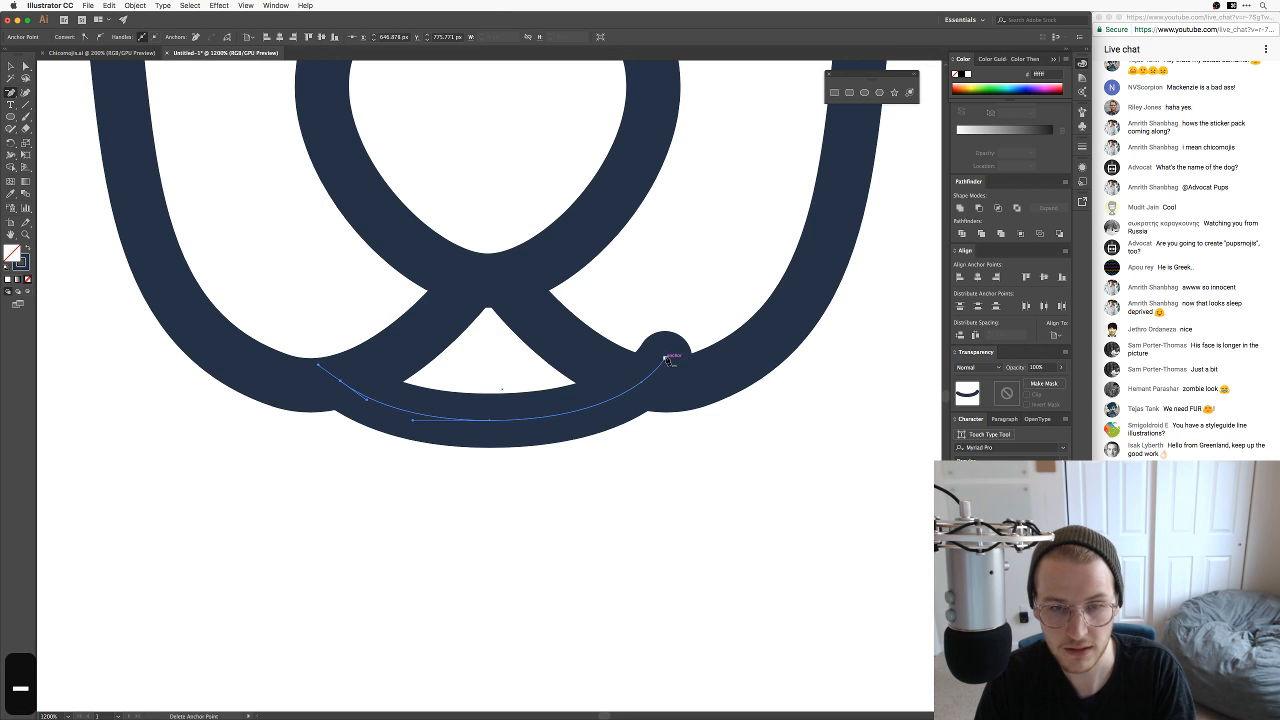
{"action": "left_click", "coordinate": [668, 358]}
{"action": "key", "text": "a"}
{"action": "left_click", "coordinate": [738, 471]}
Step: Compare the outline dog's trimmed chin with the colored dog faces at smaller scale
{"action": "key", "text": "super+minus"}
{"action": "key", "text": "super+minus"}
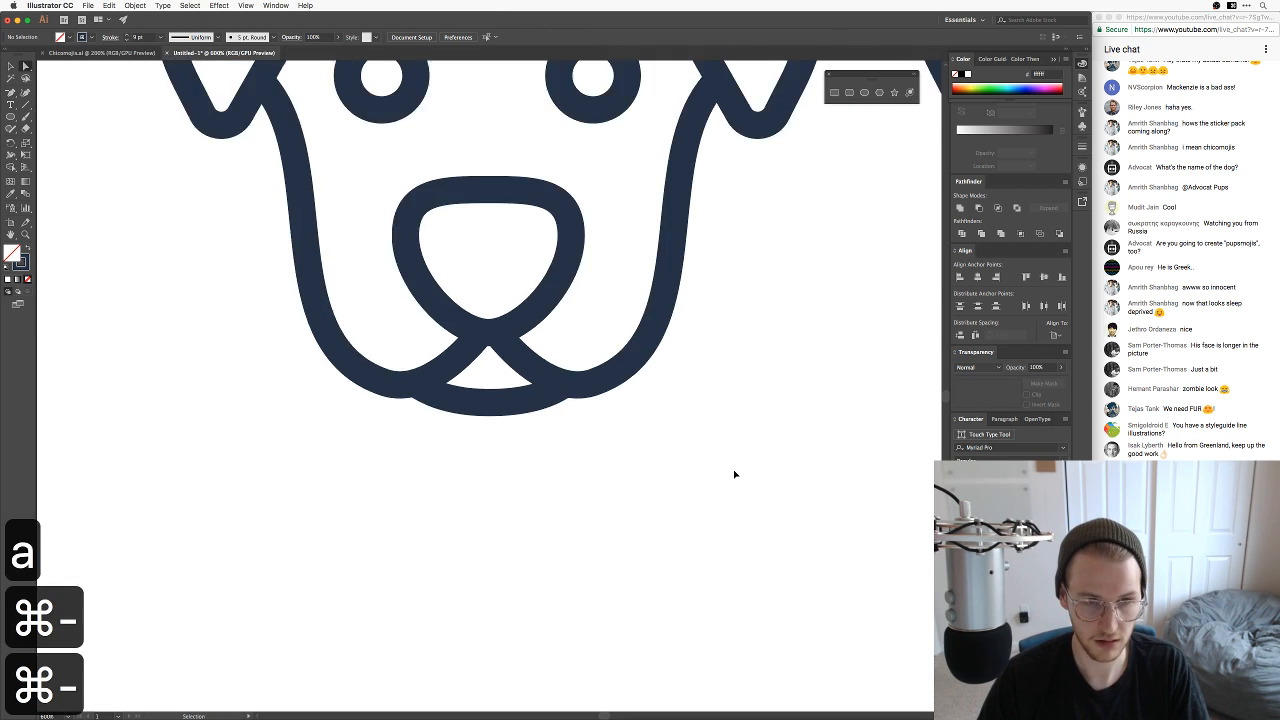
{"action": "key", "text": "super+minus"}
{"action": "key", "text": "super+minus"}
{"action": "key", "text": "super+minus"}
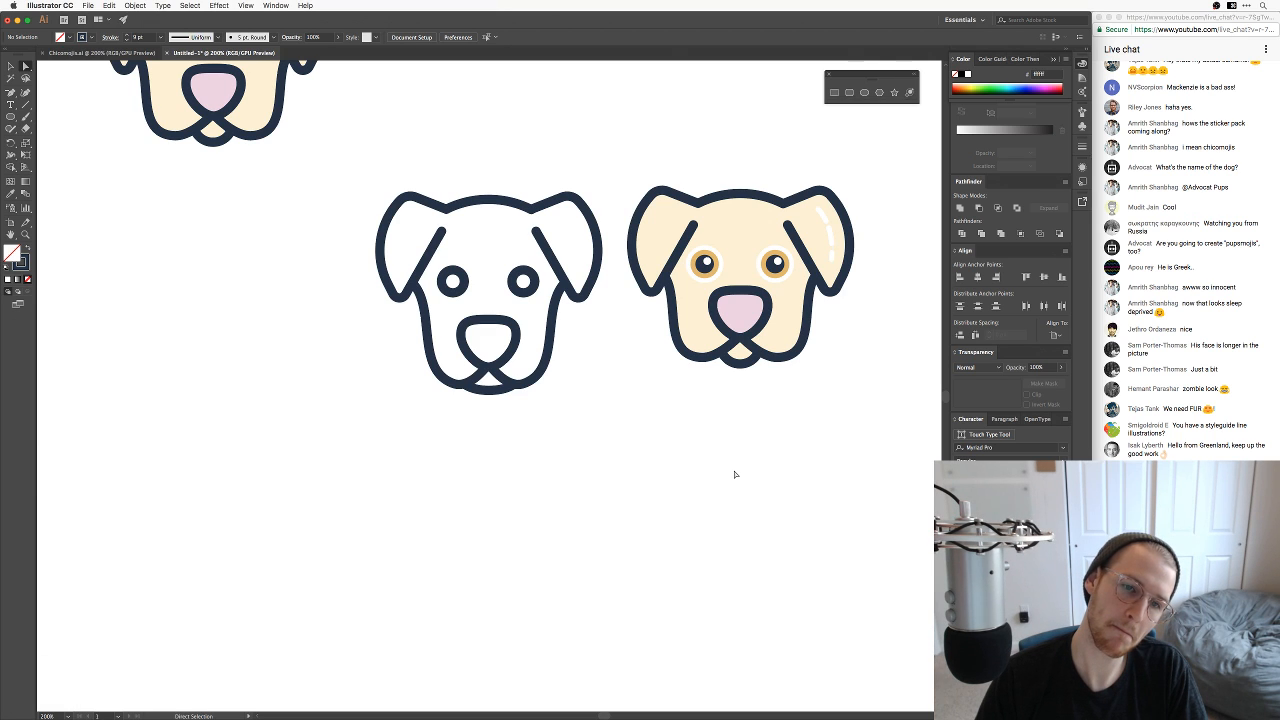
{"action": "key", "text": "super+minus"}
{"action": "key", "text": "super+minus"}
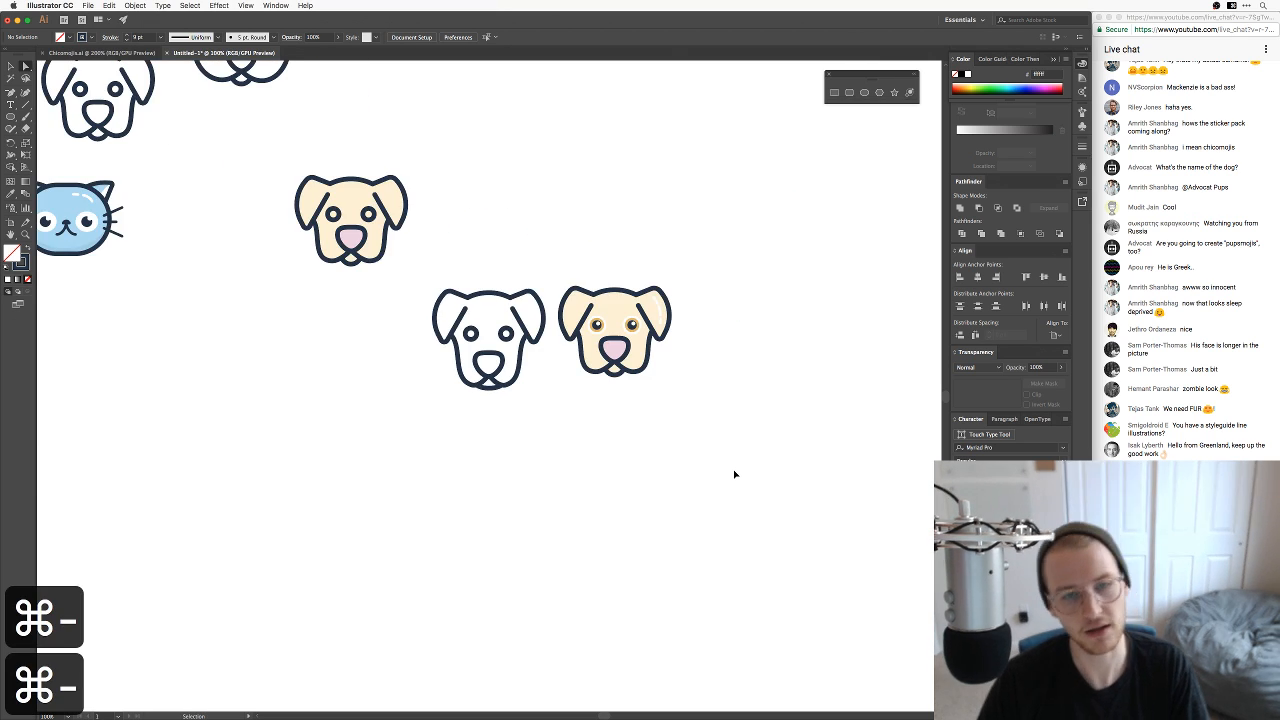
Step: Reshape the outline dog's right cheek by adjusting the direction handles of its lowest anchor point
{"action": "key", "text": "super+equal"}
{"action": "key", "text": "super+equal"}
{"action": "key", "text": "super+equal"}
{"action": "key", "text": "super+equal"}
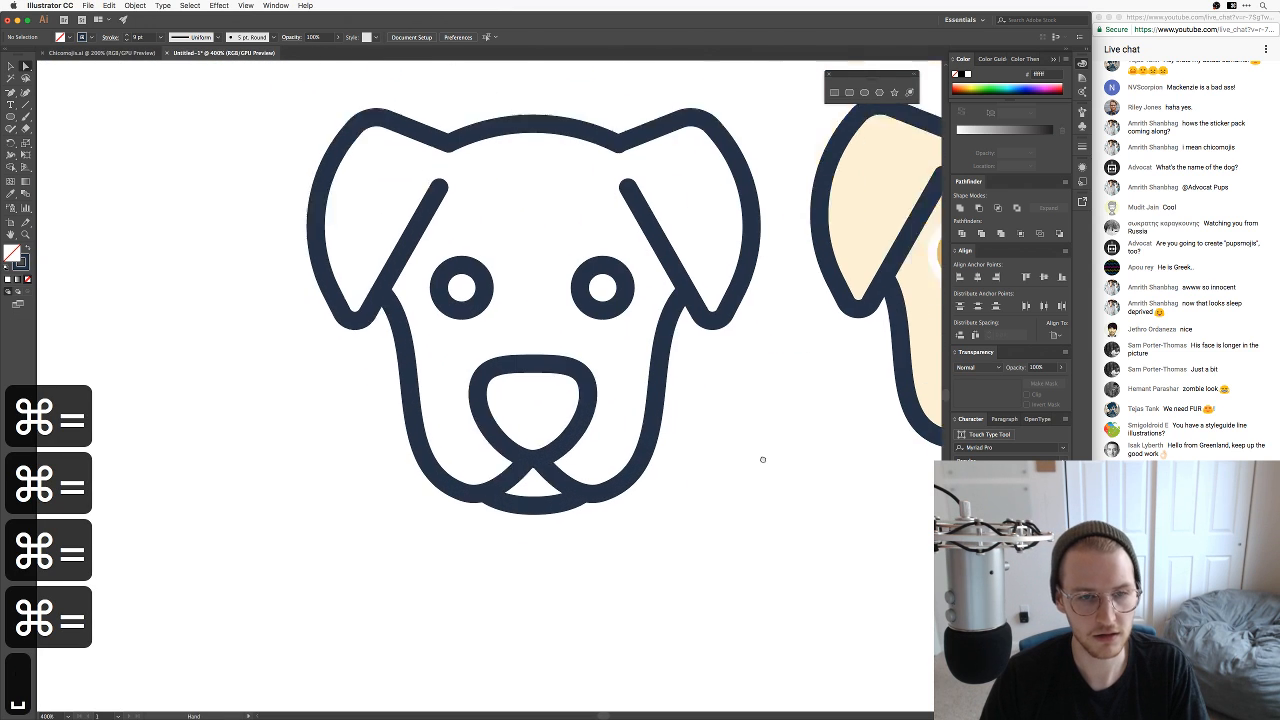
{"action": "left_click_drag", "start_coordinate": [760, 457], "coordinate": [784, 525]}
{"action": "key", "text": "a"}
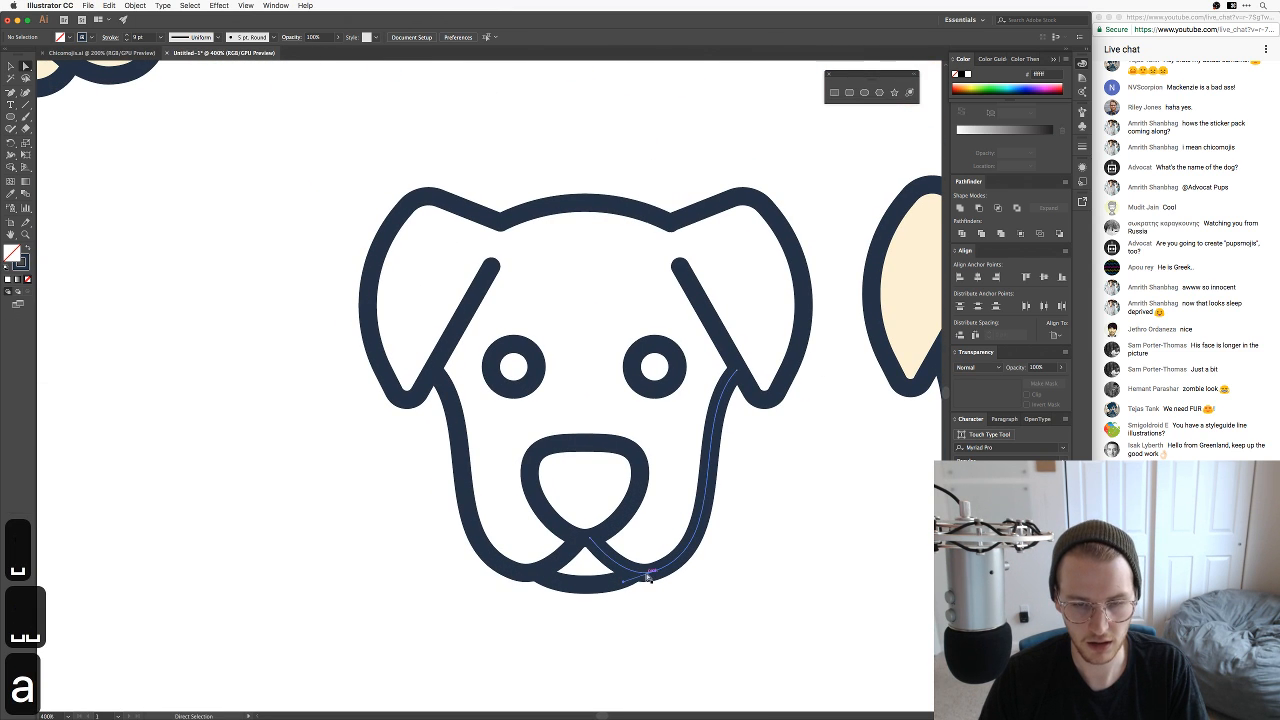
{"action": "left_click", "coordinate": [638, 576]}
{"action": "left_click_drag", "start_coordinate": [622, 585], "coordinate": [716, 575]}
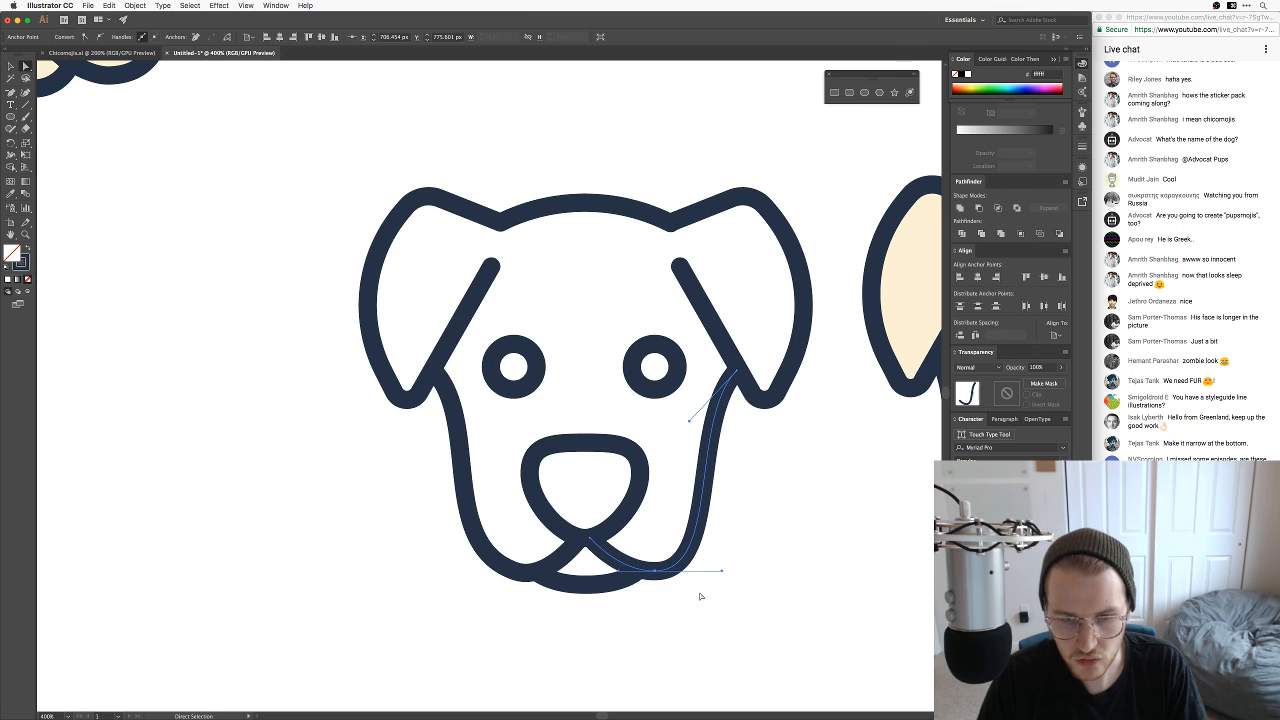
{"action": "left_click", "coordinate": [711, 622]}
{"action": "key", "text": "a"}
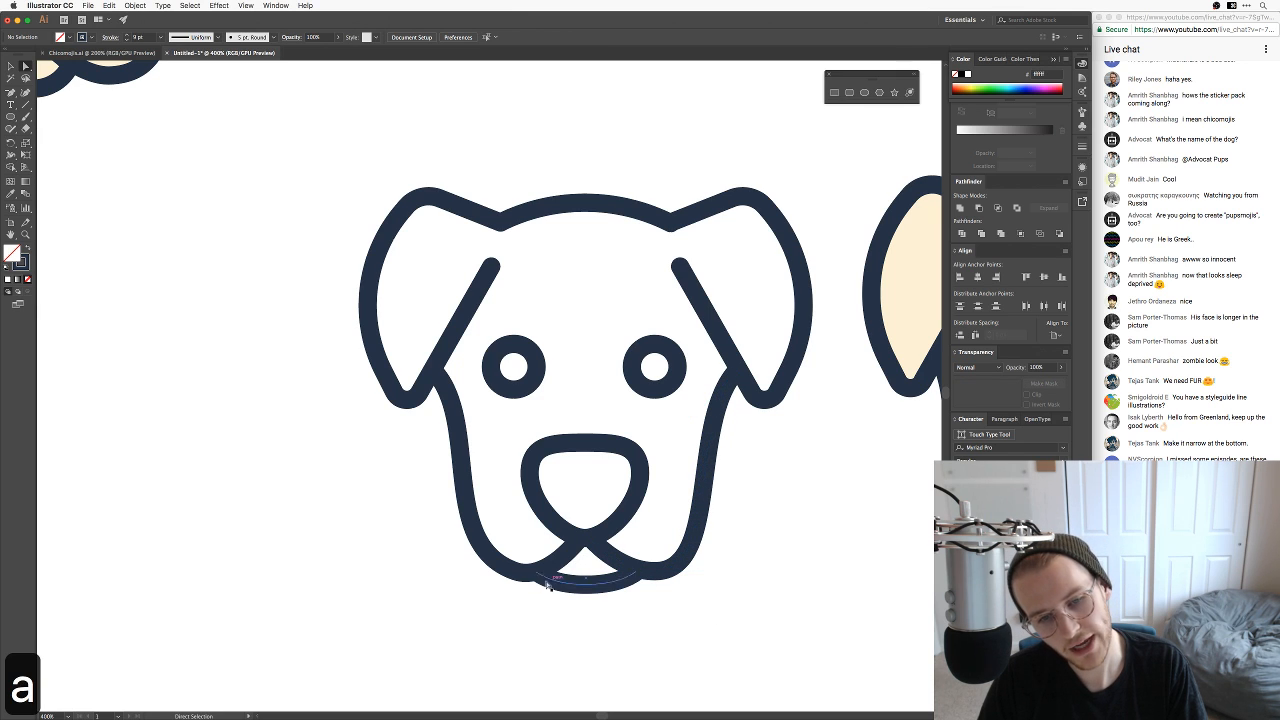
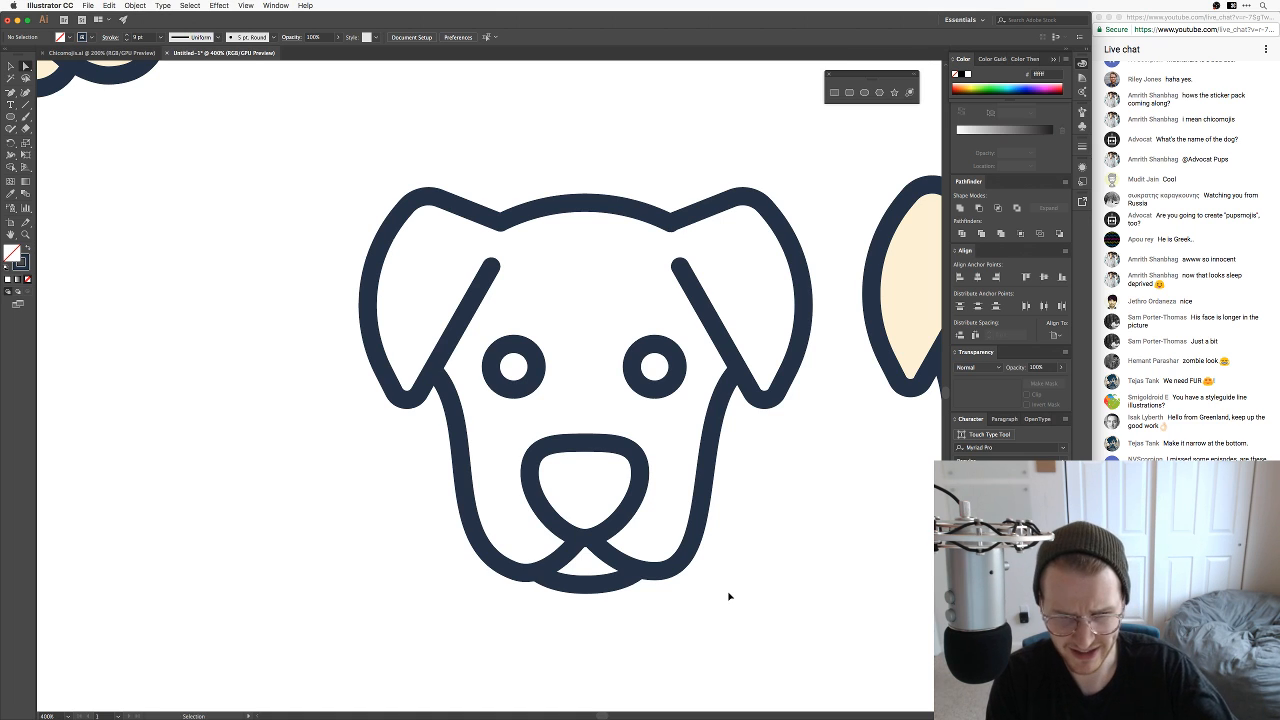
Step: Undo the last handle adjustment on the right cheek curve and compare the face with the colored dogs
{"action": "key", "text": "super+z"}
{"action": "key", "text": "a"}
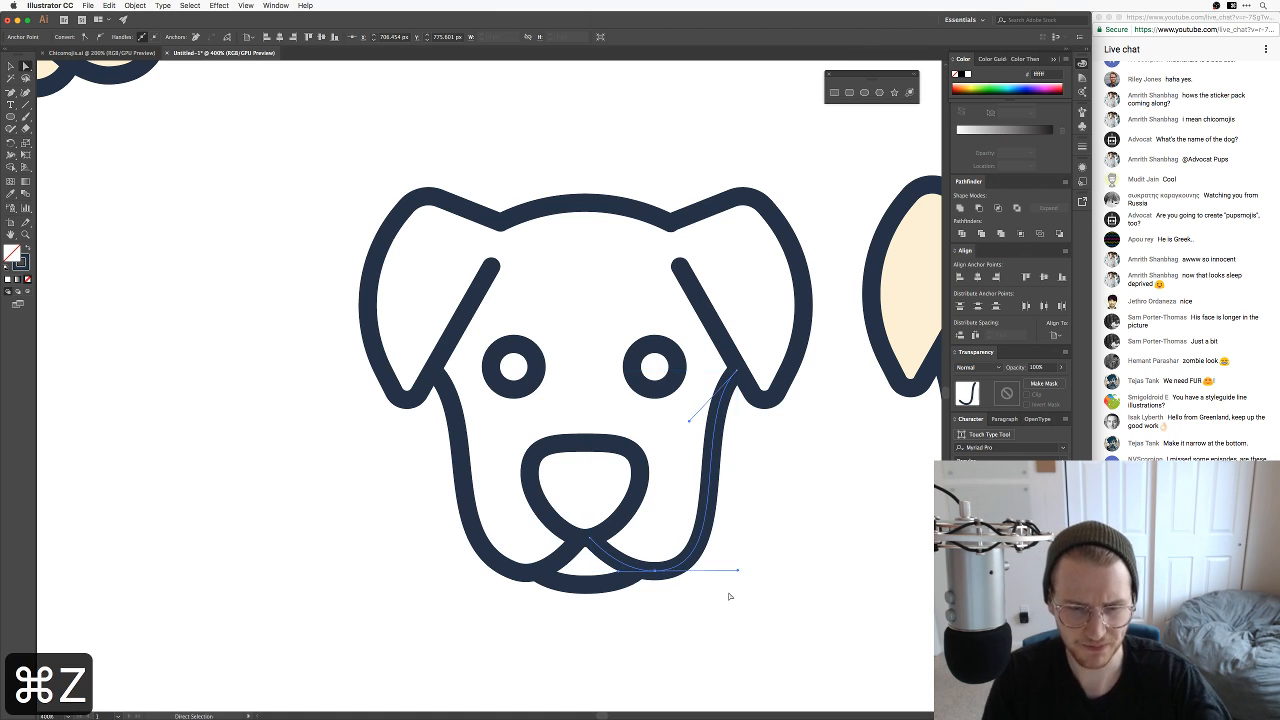
{"action": "left_click", "coordinate": [782, 541]}
{"action": "key", "text": "super+minus"}
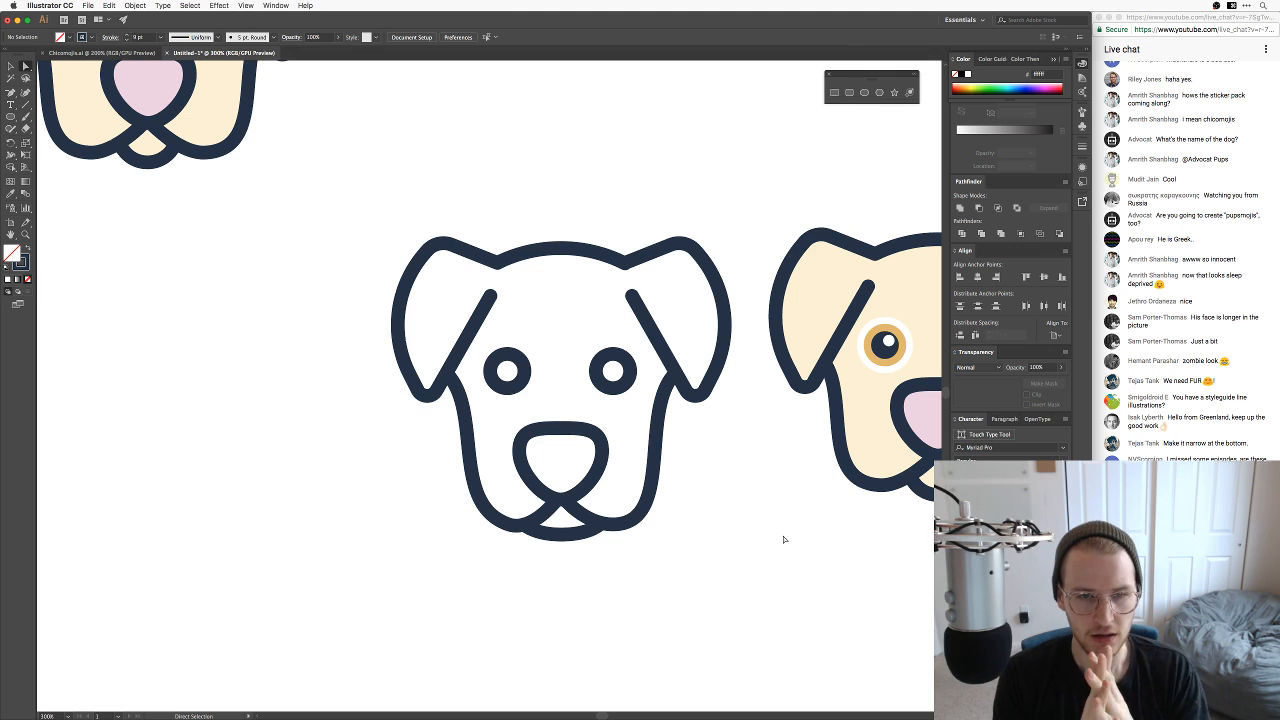
{"action": "key", "text": "super+minus"}
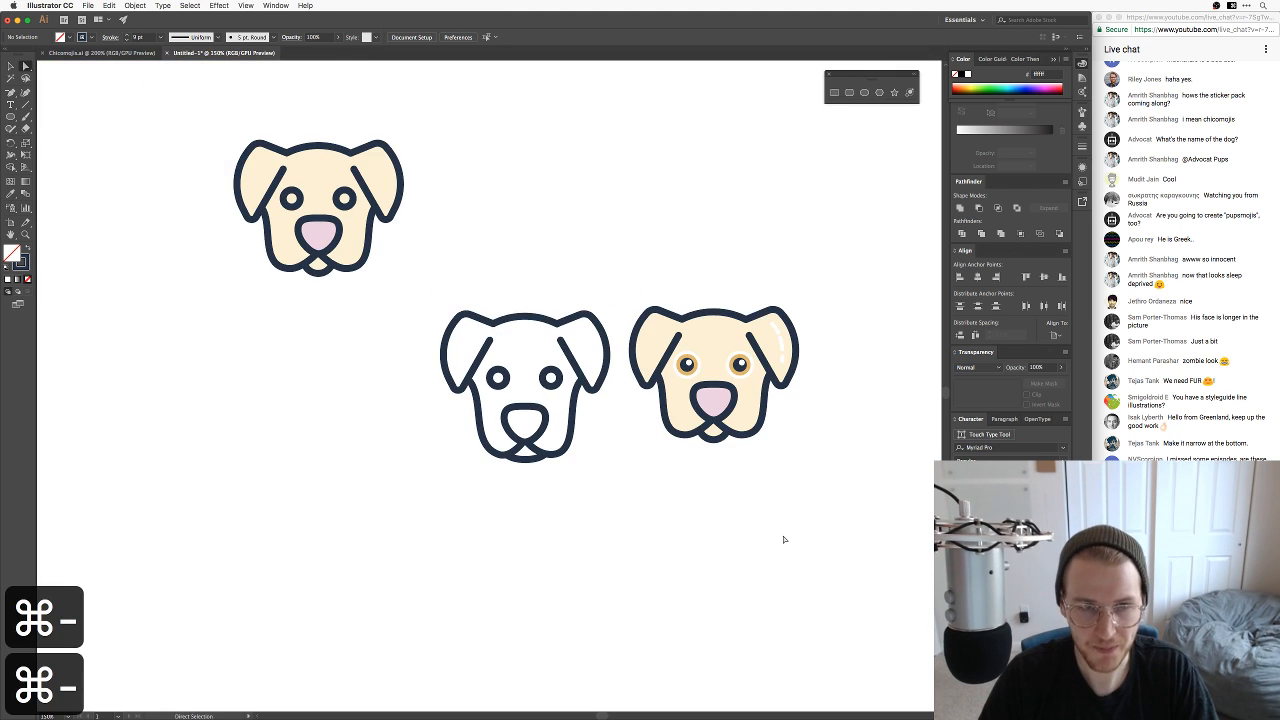
{"action": "key", "text": "super+minus"}
Step: Move the colored dog with brown eyes up beside the other colored dog face
{"action": "left_click_drag", "start_coordinate": [722, 464], "coordinate": [764, 542]}
{"action": "key", "text": "v"}
{"action": "left_click_drag", "start_coordinate": [866, 578], "coordinate": [686, 318]}
{"action": "left_click_drag", "start_coordinate": [777, 487], "coordinate": [574, 317]}
Step: Duplicate the outline dog face to its left, forming a row beneath the two colored dogs
{"action": "left_click_drag", "start_coordinate": [445, 377], "coordinate": [693, 542]}
{"action": "left_click_drag", "start_coordinate": [581, 527], "coordinate": [368, 527]}
{"action": "left_click", "coordinate": [666, 569]}
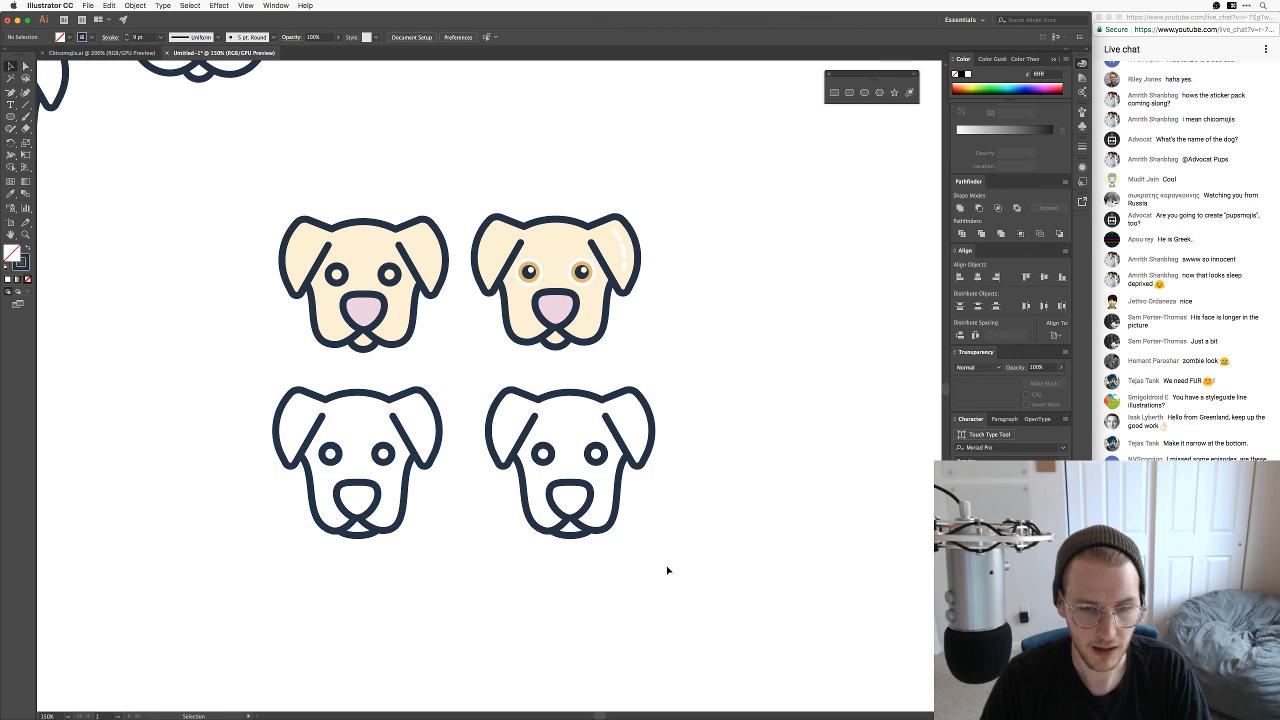
Step: On the right-hand outline dog, shorten the left inner ear line to the top of the cheek line and join them
{"action": "key", "text": "super+equal"}
{"action": "key", "text": "super+equal"}
{"action": "key", "text": "a"}
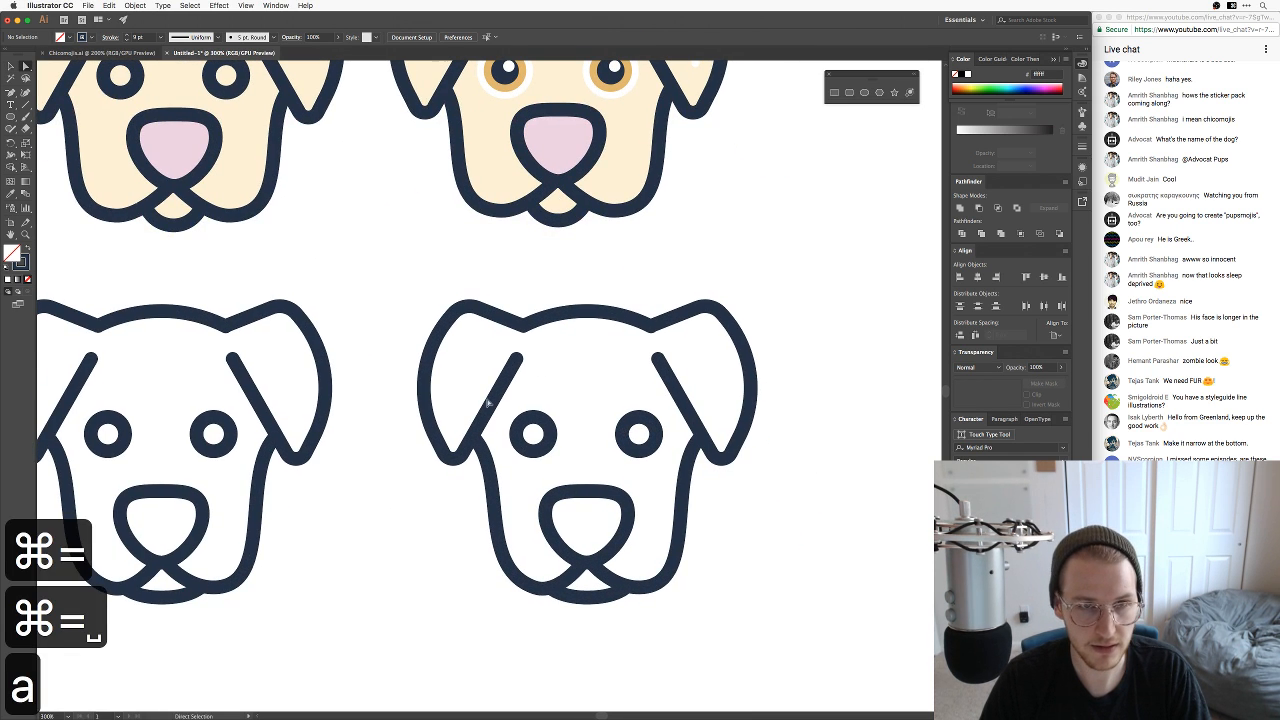
{"action": "left_click_drag", "start_coordinate": [574, 340], "coordinate": [620, 469]}
{"action": "key", "text": "v"}
{"action": "left_click_drag", "start_coordinate": [572, 572], "coordinate": [607, 462]}
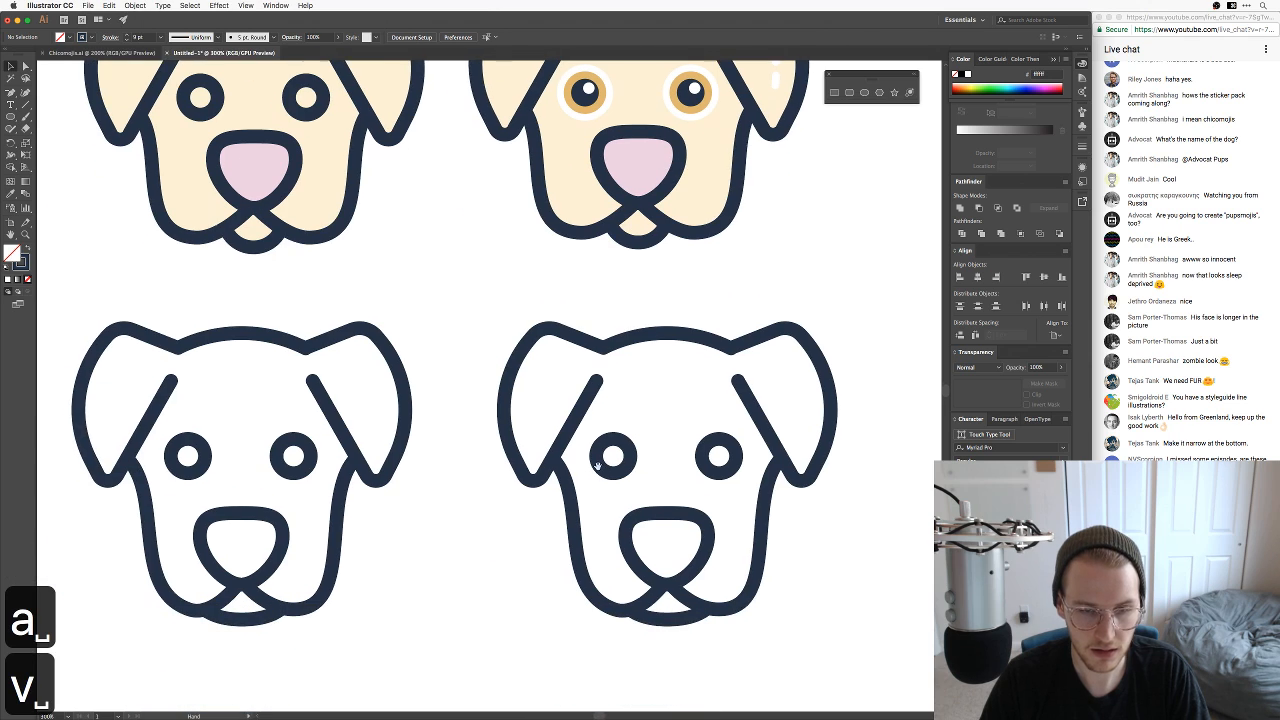
{"action": "key", "text": "super+equal"}
{"action": "key", "text": "super+equal"}
{"action": "left_click_drag", "start_coordinate": [673, 411], "coordinate": [543, 306]}
{"action": "key", "text": "a"}
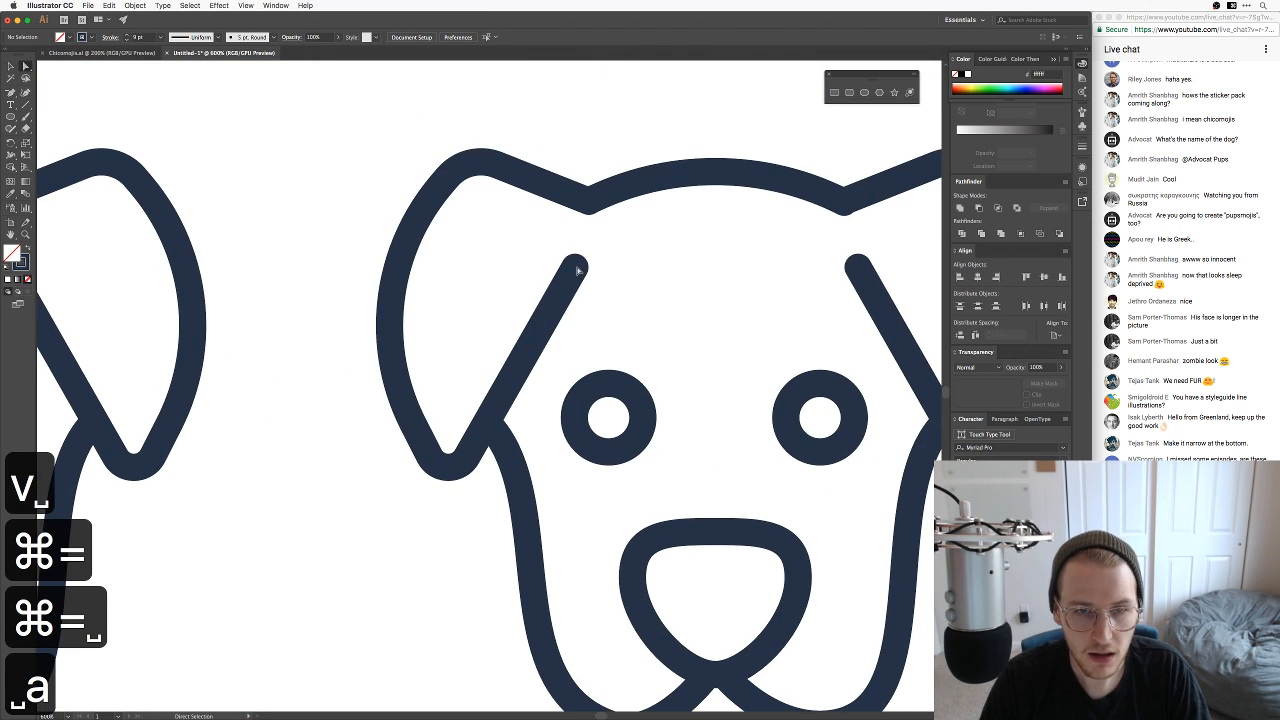
{"action": "left_click_drag", "start_coordinate": [574, 266], "coordinate": [488, 425]}
{"action": "left_click", "coordinate": [487, 425]}
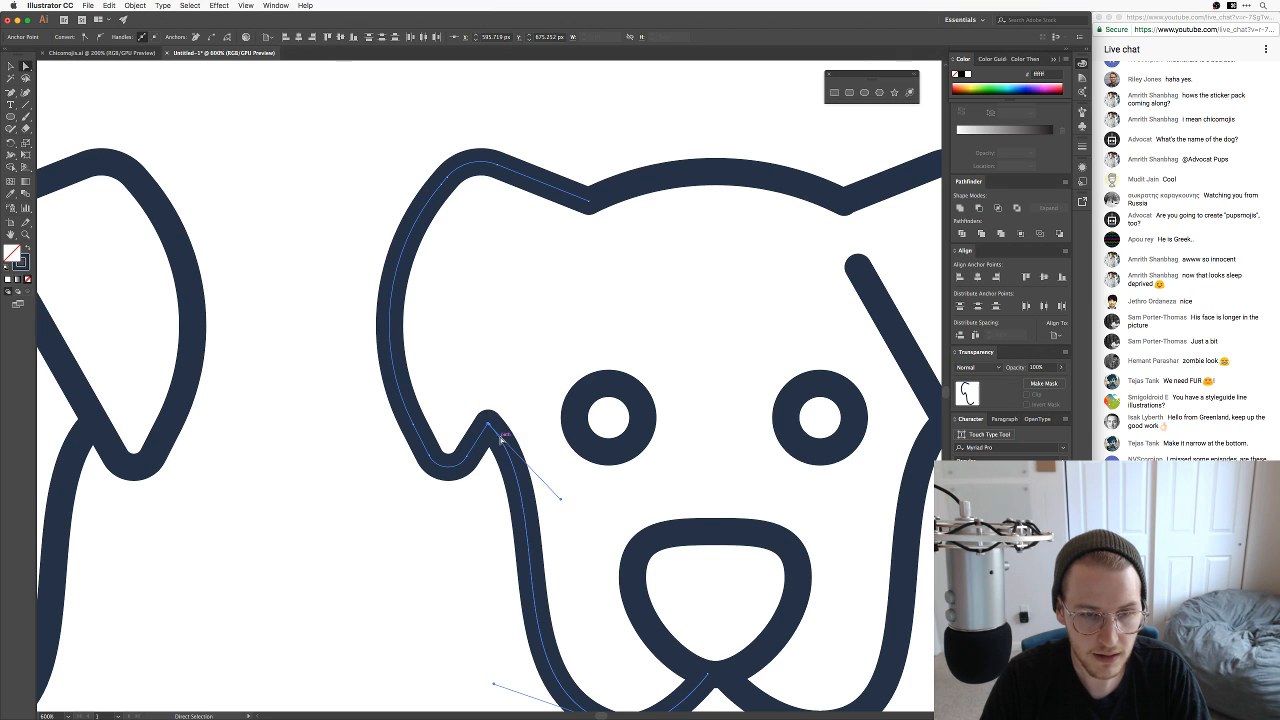
{"action": "left_click", "coordinate": [213, 37]}
{"action": "left_click", "coordinate": [463, 610]}
Step: Shorten the same dog's right inner ear line so it ends at the top of the right cheek line
{"action": "left_click_drag", "start_coordinate": [601, 462], "coordinate": [333, 468]}
{"action": "key", "text": "a"}
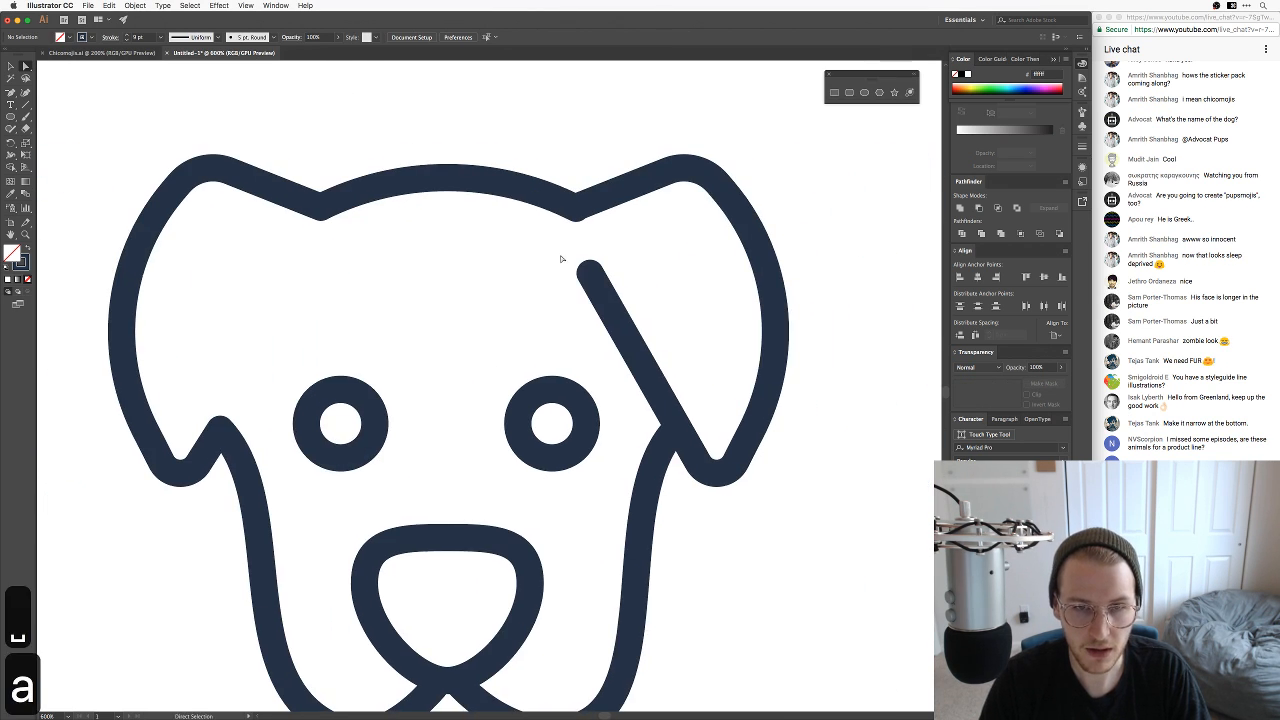
{"action": "left_click_drag", "start_coordinate": [590, 273], "coordinate": [675, 431]}
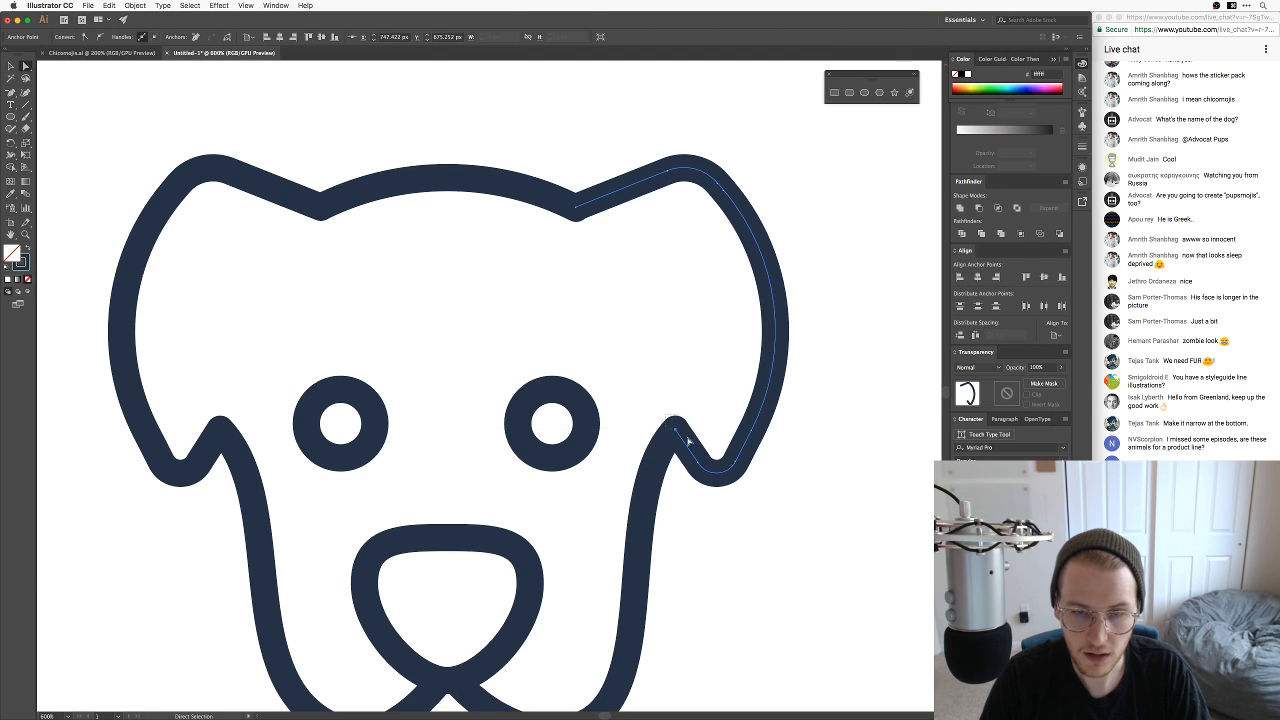
{"action": "left_click", "coordinate": [265, 72]}
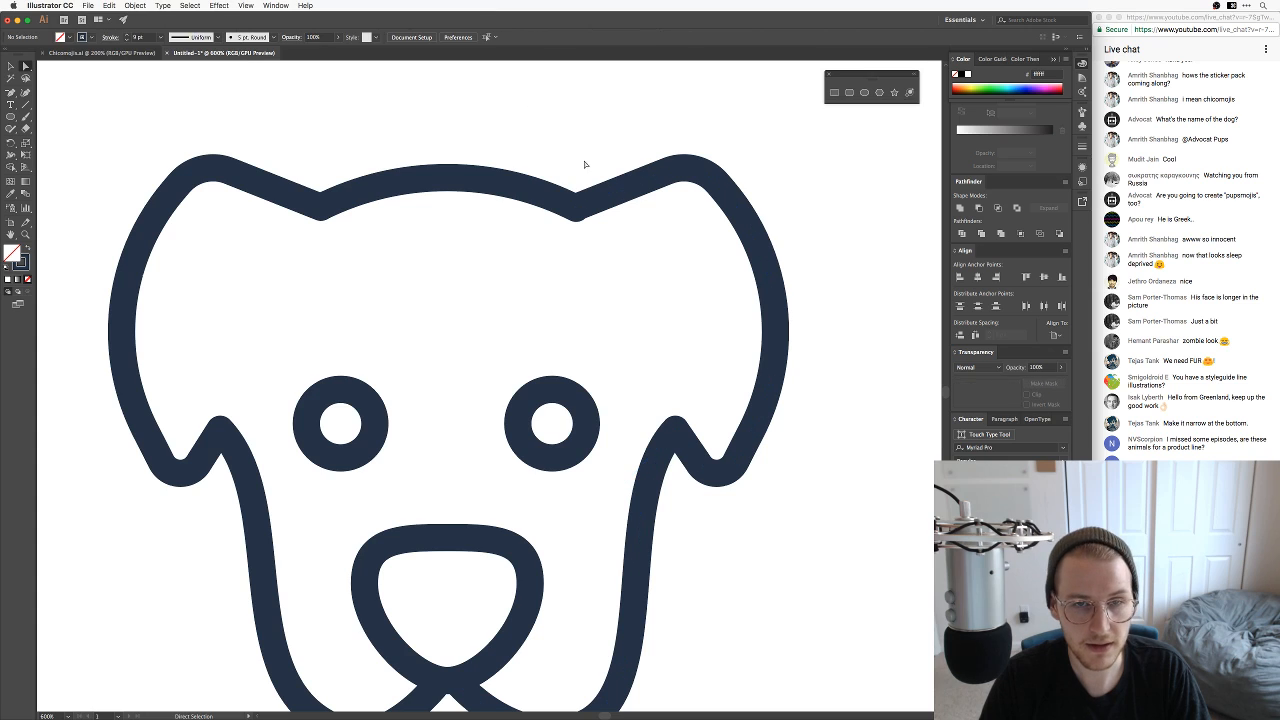
Step: Join the open path ends at the two corners where the ears meet the top of the head on the right-hand outline dog
{"action": "key", "text": "a"}
{"action": "left_click_drag", "start_coordinate": [564, 187], "coordinate": [606, 248]}
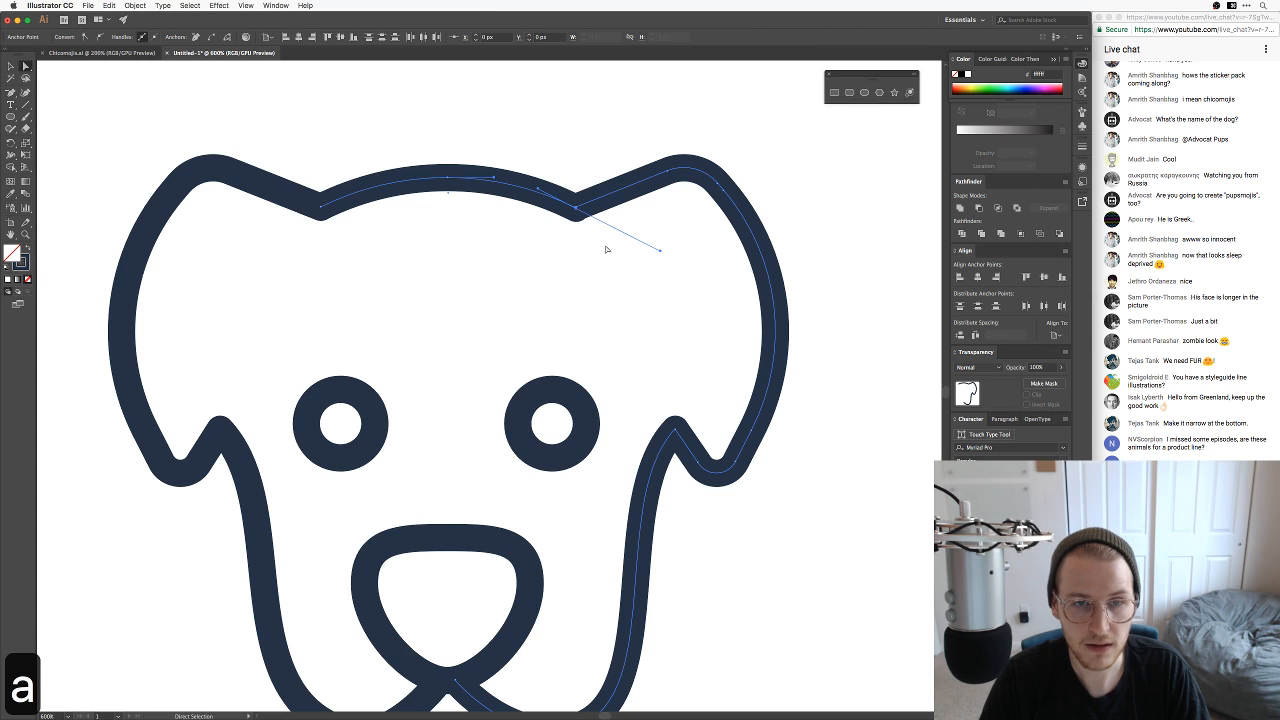
{"action": "left_click", "coordinate": [208, 38]}
{"action": "left_click_drag", "start_coordinate": [346, 236], "coordinate": [264, 101]}
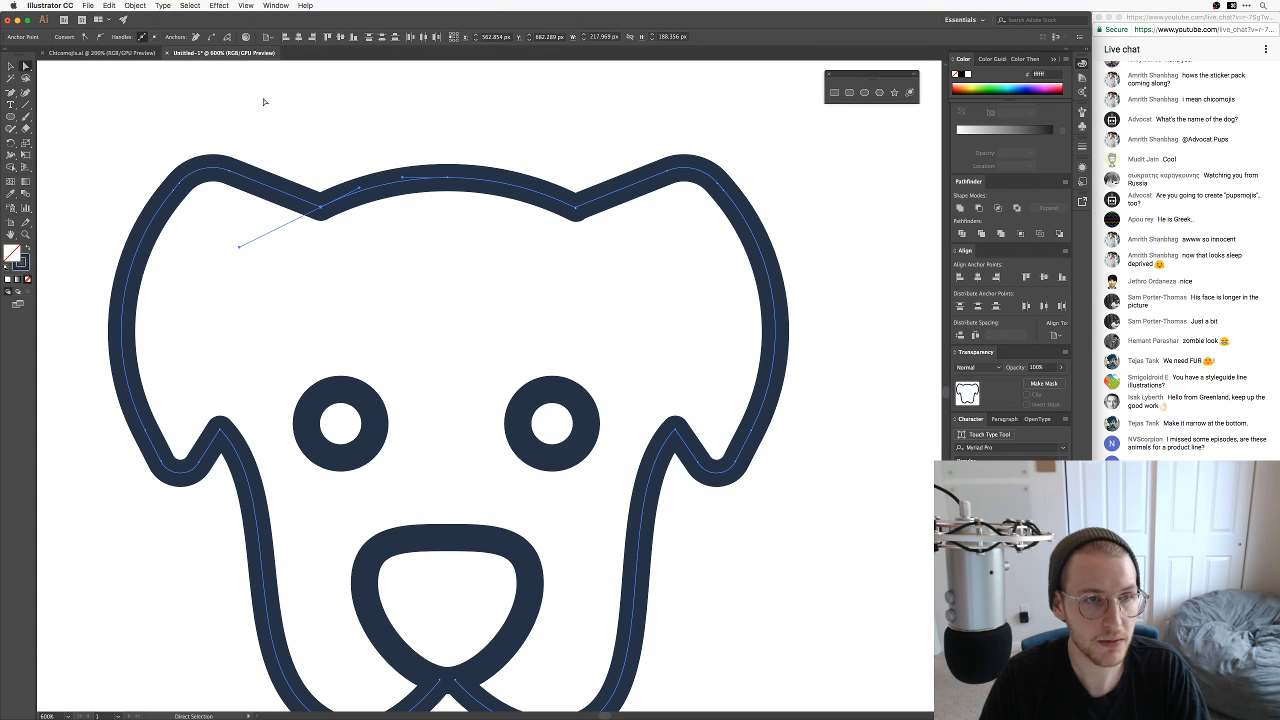
{"action": "left_click", "coordinate": [207, 37]}
{"action": "left_click", "coordinate": [322, 79]}
Step: Delete the extra anchor point at the corner where the right ear meets the top of the head
{"action": "key", "text": "z"}
{"action": "left_click_drag", "start_coordinate": [571, 219], "coordinate": [740, 165]}
{"action": "key", "text": "z"}
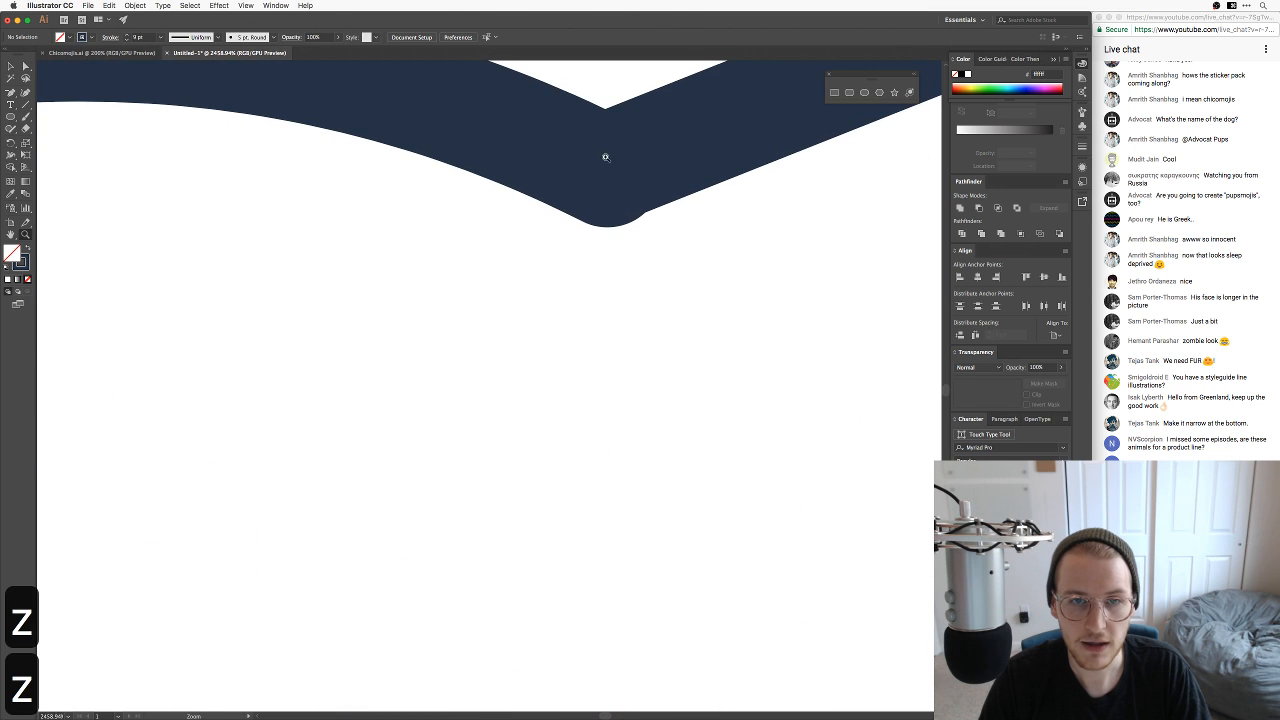
{"action": "key", "text": "a"}
{"action": "left_click", "coordinate": [607, 169]}
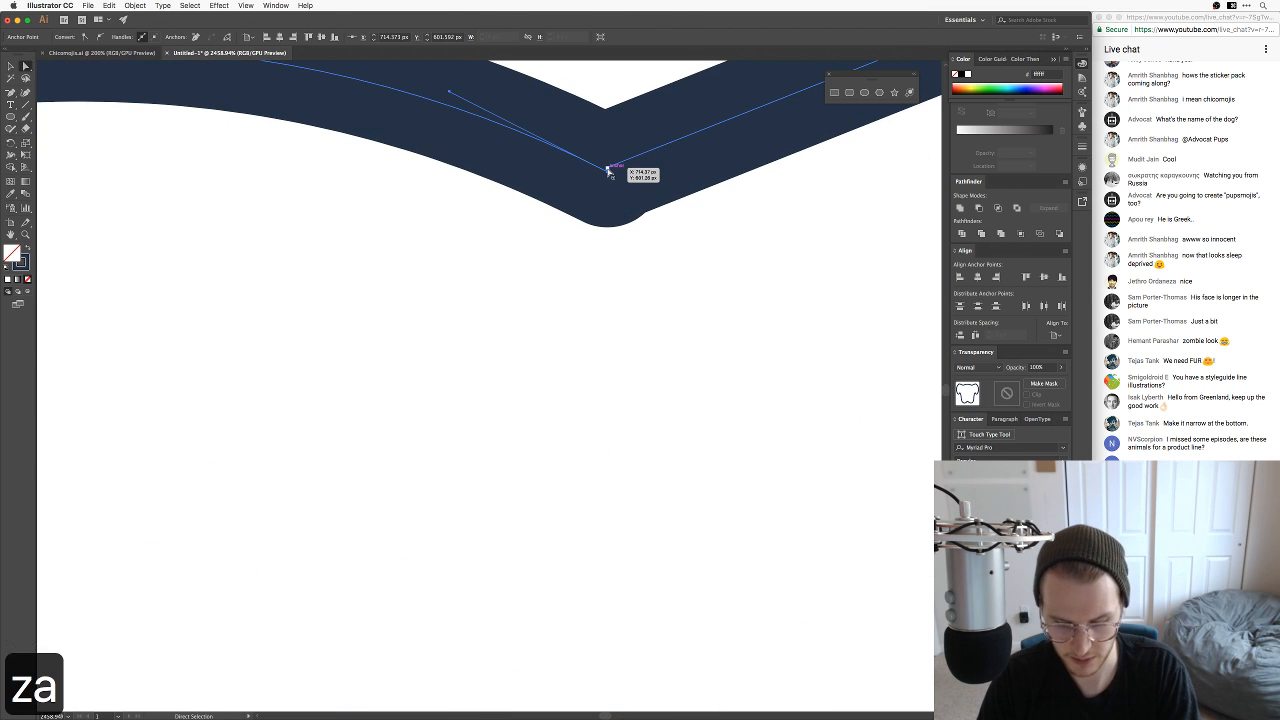
{"action": "key", "text": "minus"}
{"action": "left_click", "coordinate": [608, 170]}
{"action": "key", "text": "space"}
{"action": "left_click_drag", "start_coordinate": [329, 183], "coordinate": [783, 298]}
{"action": "left_click_drag", "start_coordinate": [209, 254], "coordinate": [578, 243]}
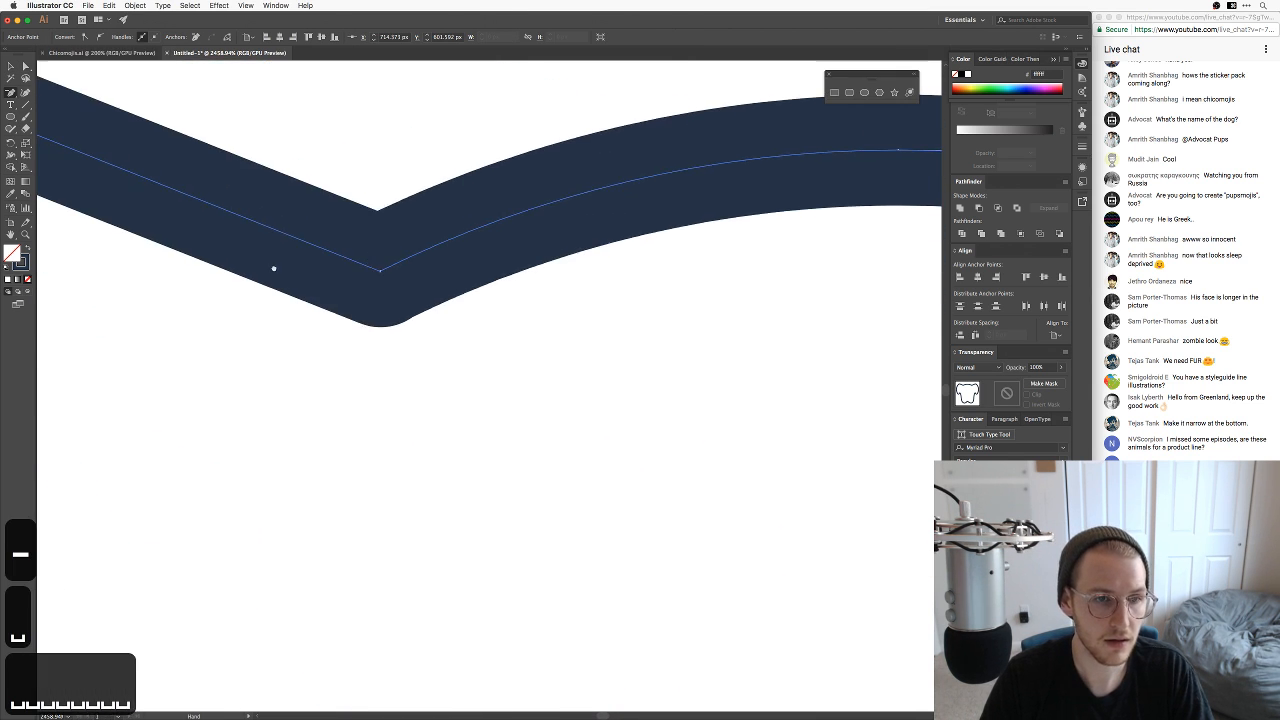
{"action": "left_click_drag", "start_coordinate": [274, 268], "coordinate": [321, 276]}
Step: Delete the extra anchor point at the corner where the left ear meets the top of the head
{"action": "key", "text": "a"}
{"action": "left_click_drag", "start_coordinate": [400, 250], "coordinate": [459, 315]}
{"action": "key", "text": "z"}
{"action": "left_click_drag", "start_coordinate": [388, 290], "coordinate": [598, 229]}
{"action": "key", "text": "a"}
{"action": "key", "text": "minus"}
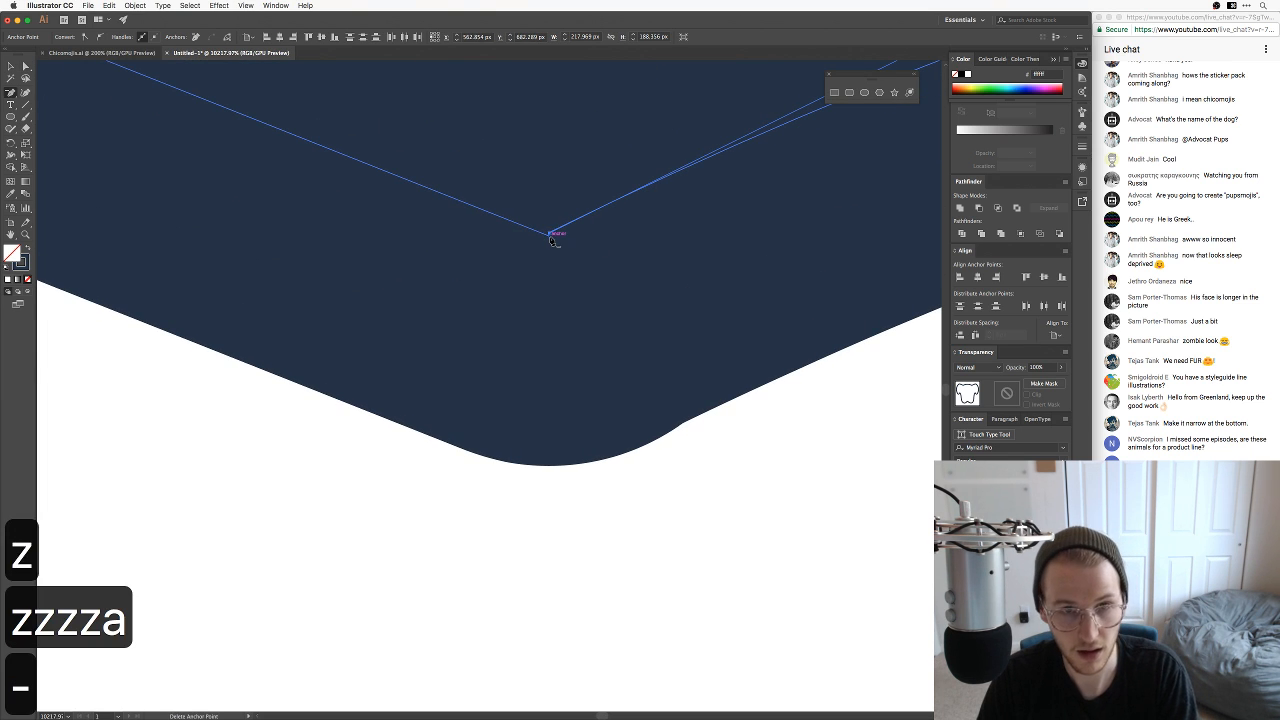
{"action": "key", "text": "v"}
{"action": "left_click", "coordinate": [742, 458]}
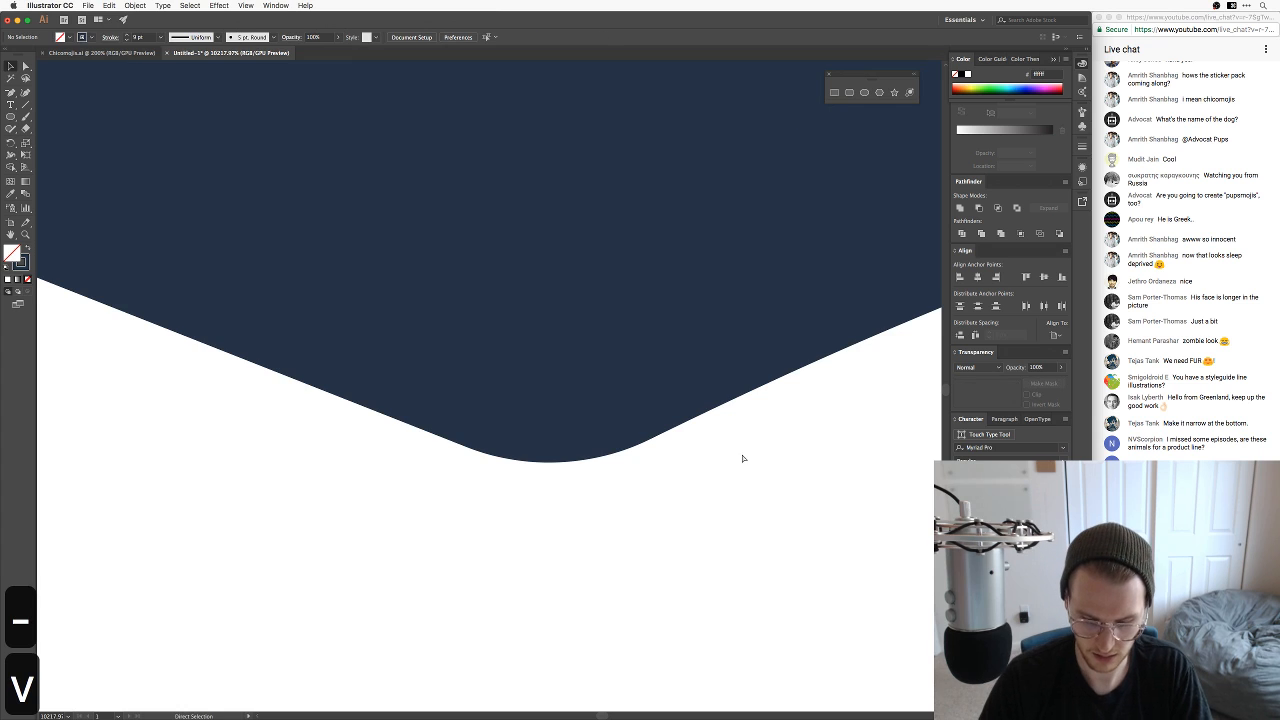
Step: Join the two open ends of the right-hand dog's head outline beneath the nose so the path is closed
{"action": "key", "text": "super+minus"}
{"action": "key", "text": "super+minus"}
{"action": "key", "text": "super+minus"}
{"action": "key", "text": "super+minus"}
{"action": "key", "text": "super+minus"}
{"action": "key", "text": "super+minus"}
{"action": "key", "text": "super+minus"}
{"action": "key", "text": "super+minus"}
{"action": "key", "text": "super+minus"}
{"action": "key", "text": "super+minus"}
{"action": "key", "text": "super+minus"}
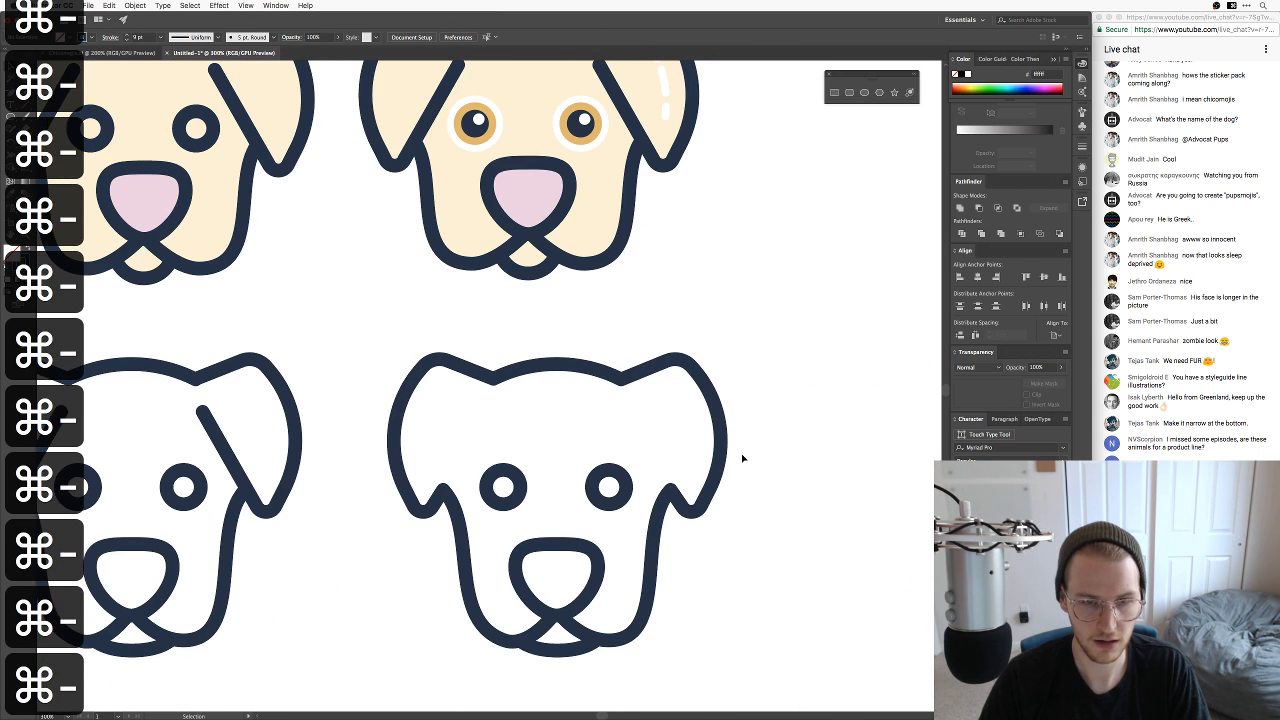
{"action": "key", "text": "space"}
{"action": "left_click_drag", "start_coordinate": [711, 484], "coordinate": [743, 355]}
{"action": "key", "text": "v"}
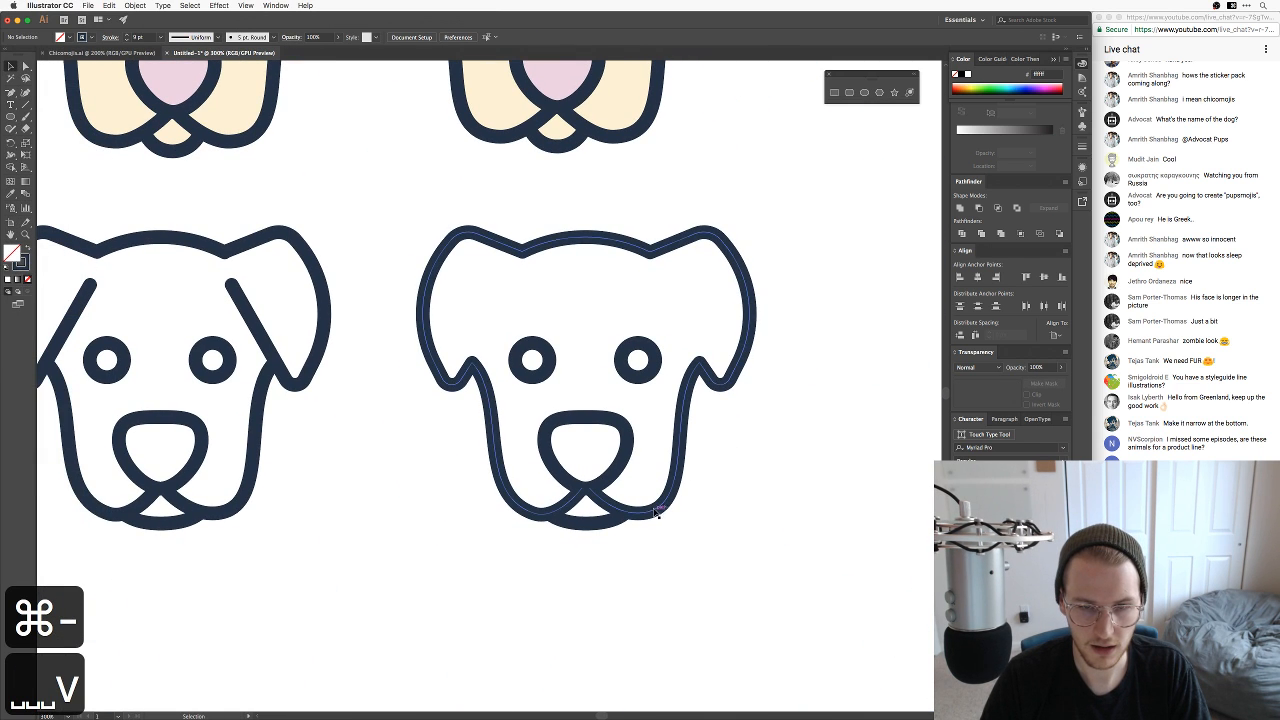
{"action": "left_click", "coordinate": [652, 513]}
{"action": "key", "text": "z"}
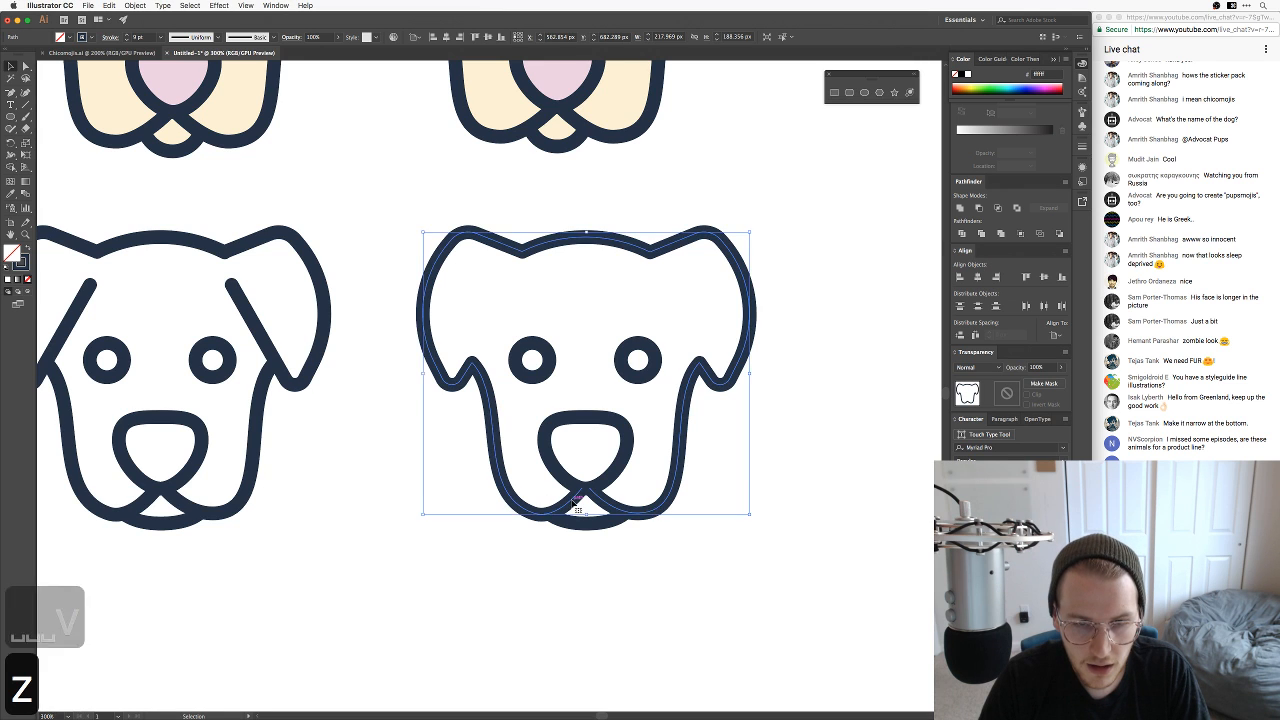
{"action": "left_click_drag", "start_coordinate": [573, 498], "coordinate": [850, 410]}
{"action": "key", "text": "a"}
{"action": "left_click", "coordinate": [642, 421]}
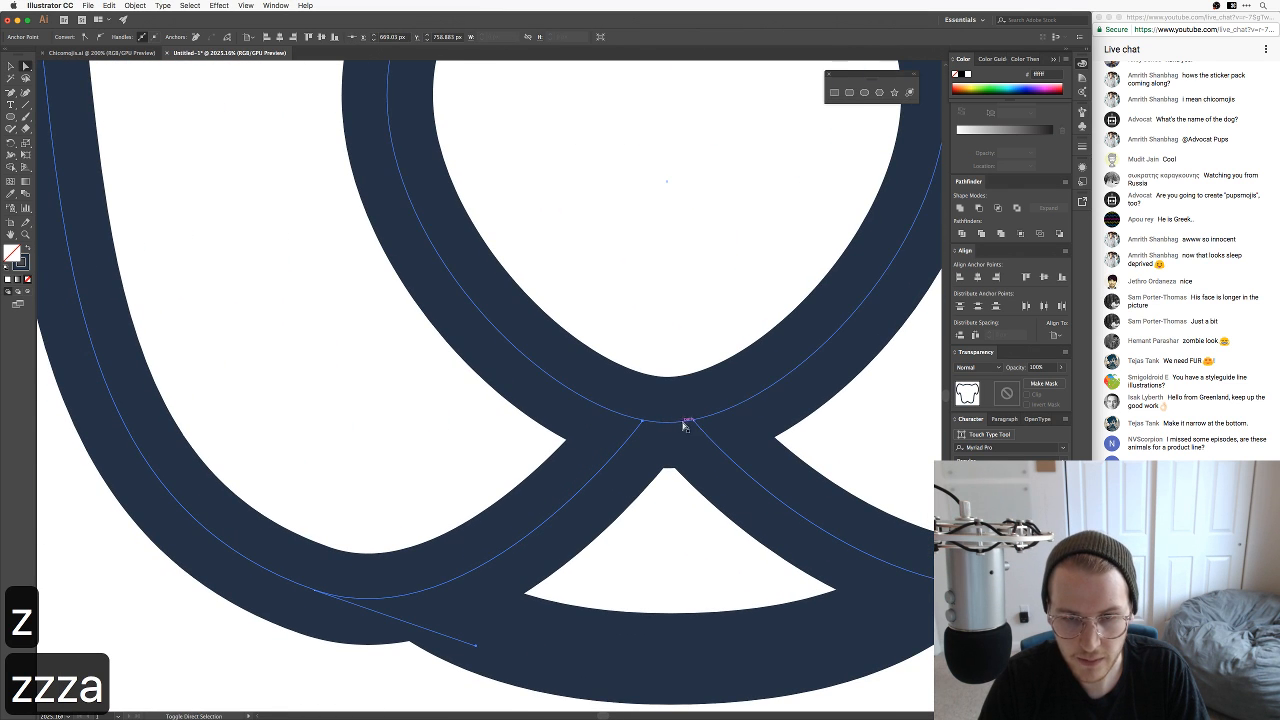
{"action": "left_click", "coordinate": [694, 421], "text": "shift"}
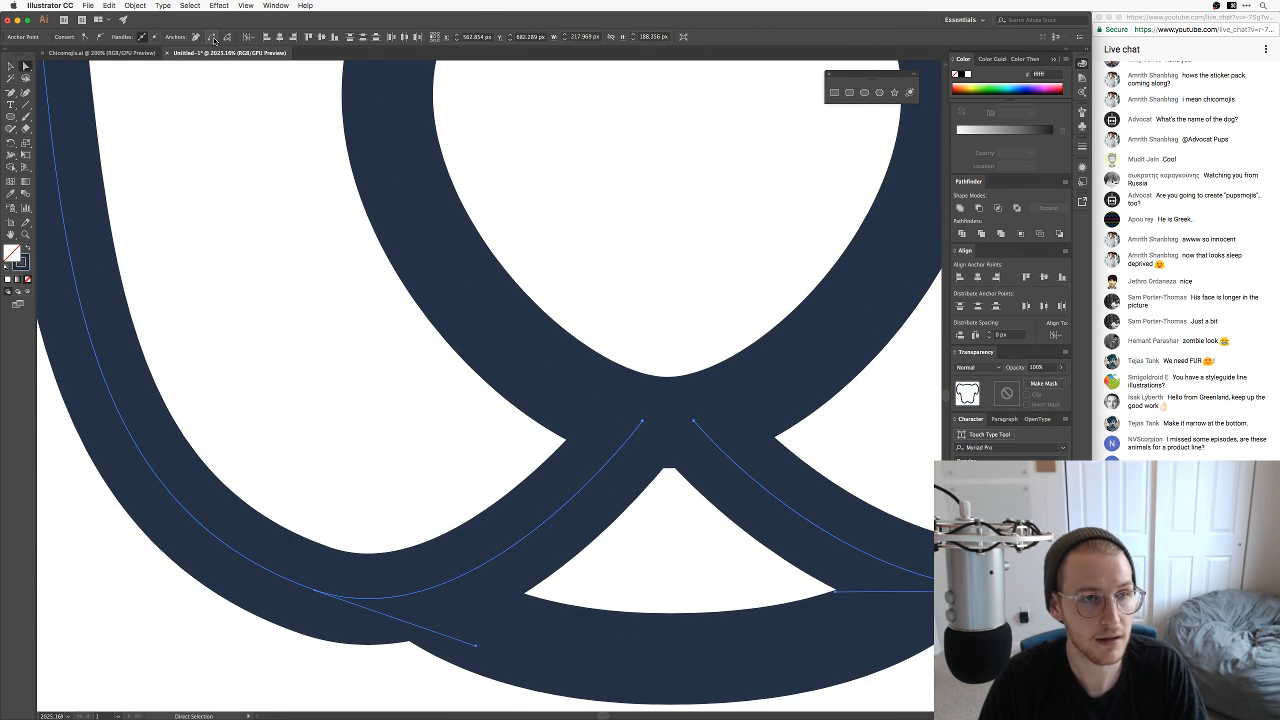
{"action": "left_click", "coordinate": [213, 40]}
{"action": "key", "text": "v"}
{"action": "left_click", "coordinate": [703, 591]}
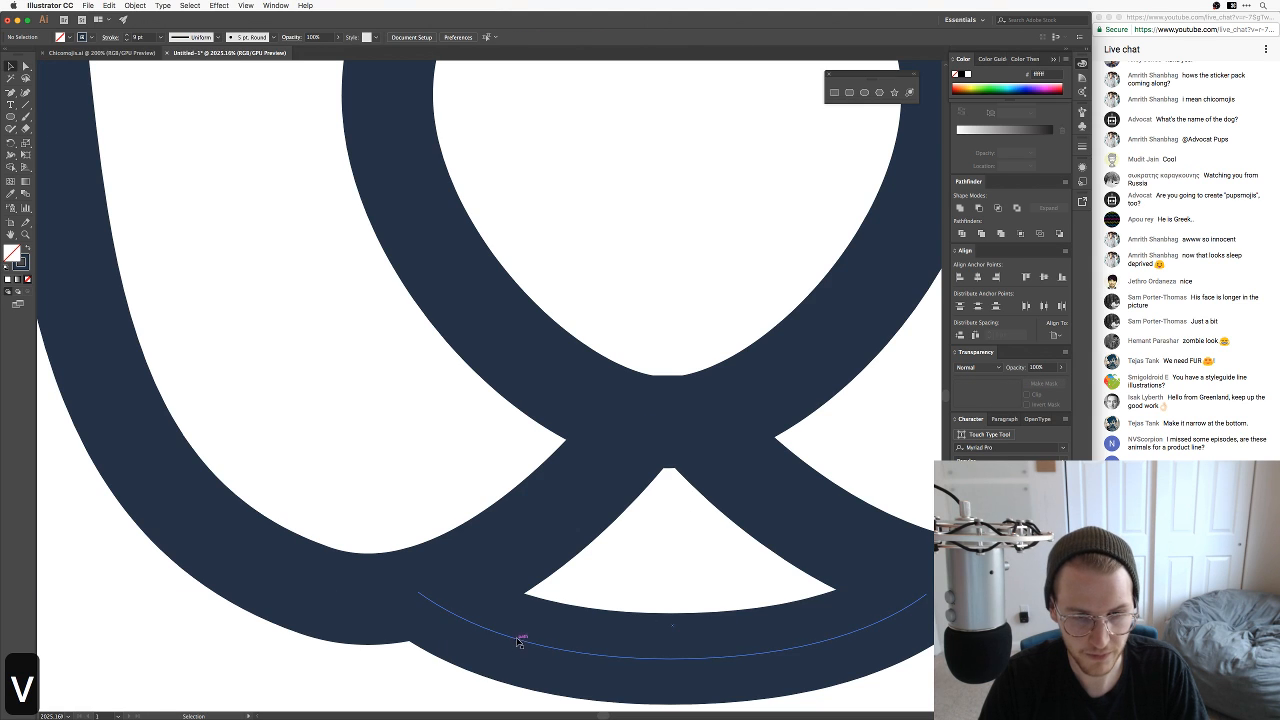
Step: Close the chin path with the Pen tool, curving up the left mouth line, across beneath the nose and straight down to the chin's right end
{"action": "left_click", "coordinate": [519, 641]}
{"action": "key", "text": "p"}
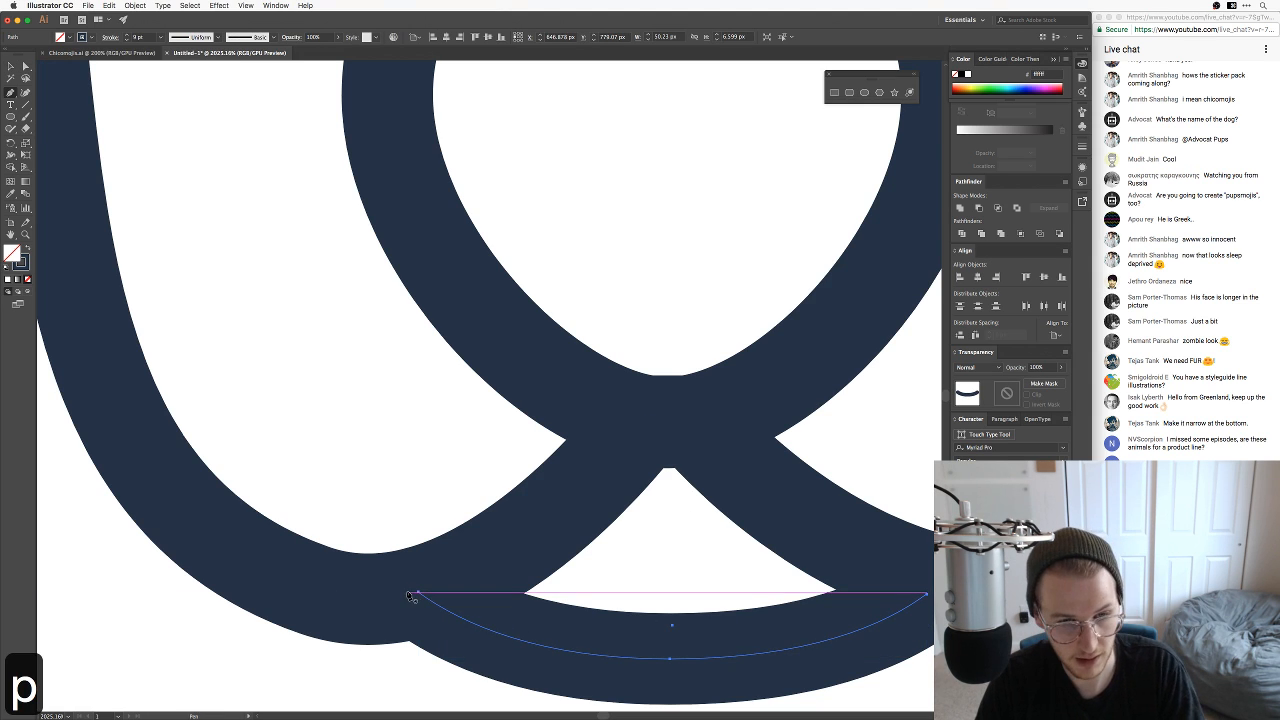
{"action": "left_click", "coordinate": [418, 593]}
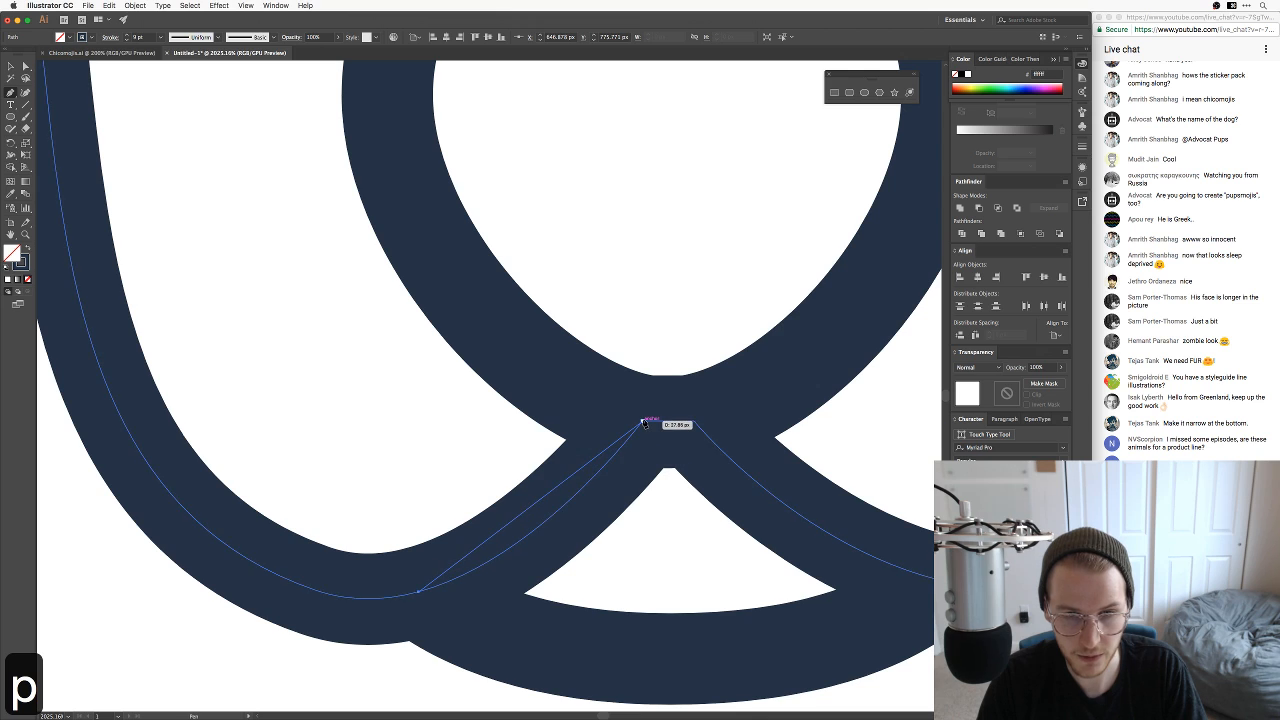
{"action": "left_click_drag", "start_coordinate": [643, 421], "coordinate": [740, 286]}
{"action": "left_click_drag", "start_coordinate": [648, 407], "coordinate": [644, 422]}
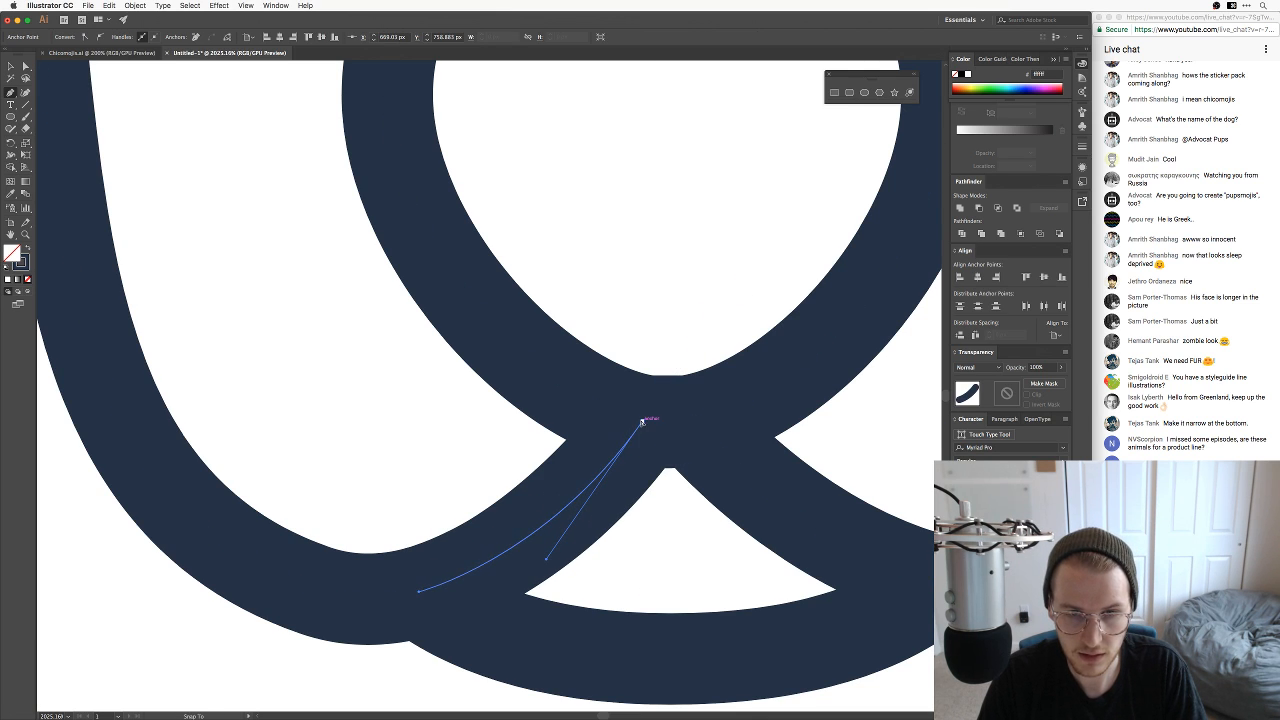
{"action": "left_click", "coordinate": [644, 422]}
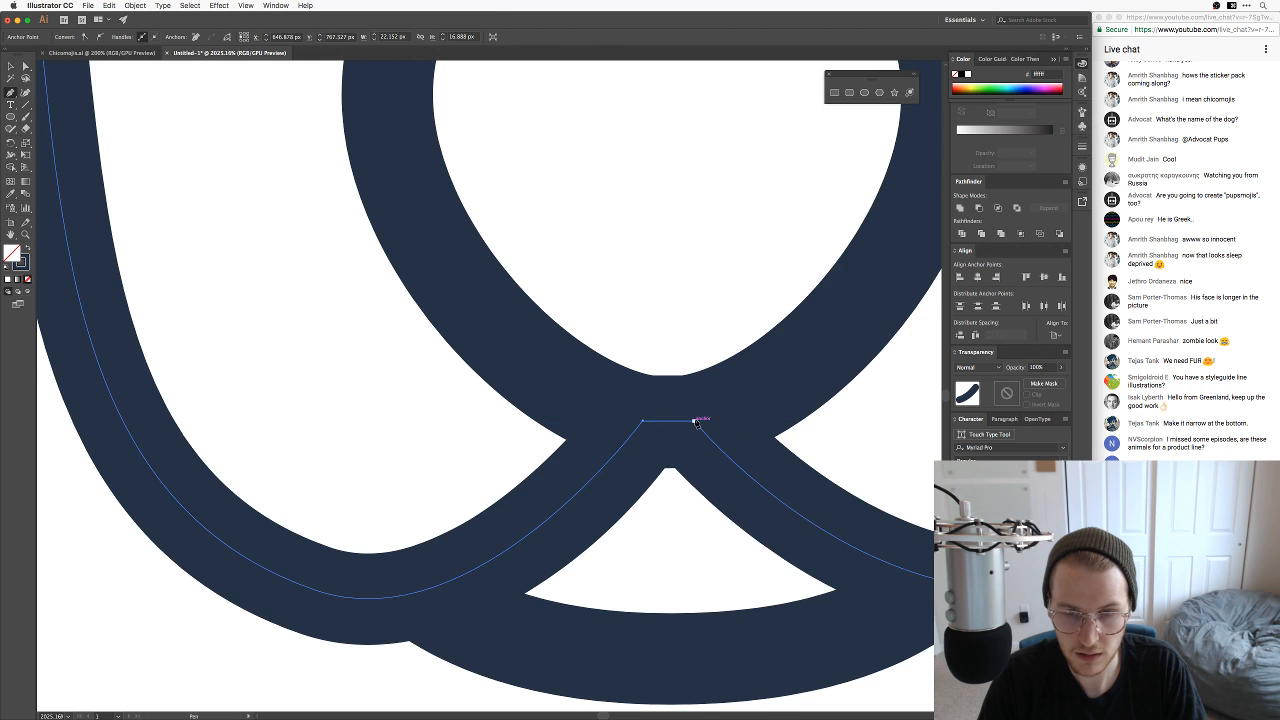
{"action": "left_click", "coordinate": [696, 423]}
{"action": "key", "text": "space"}
{"action": "left_click_drag", "start_coordinate": [775, 484], "coordinate": [526, 389]}
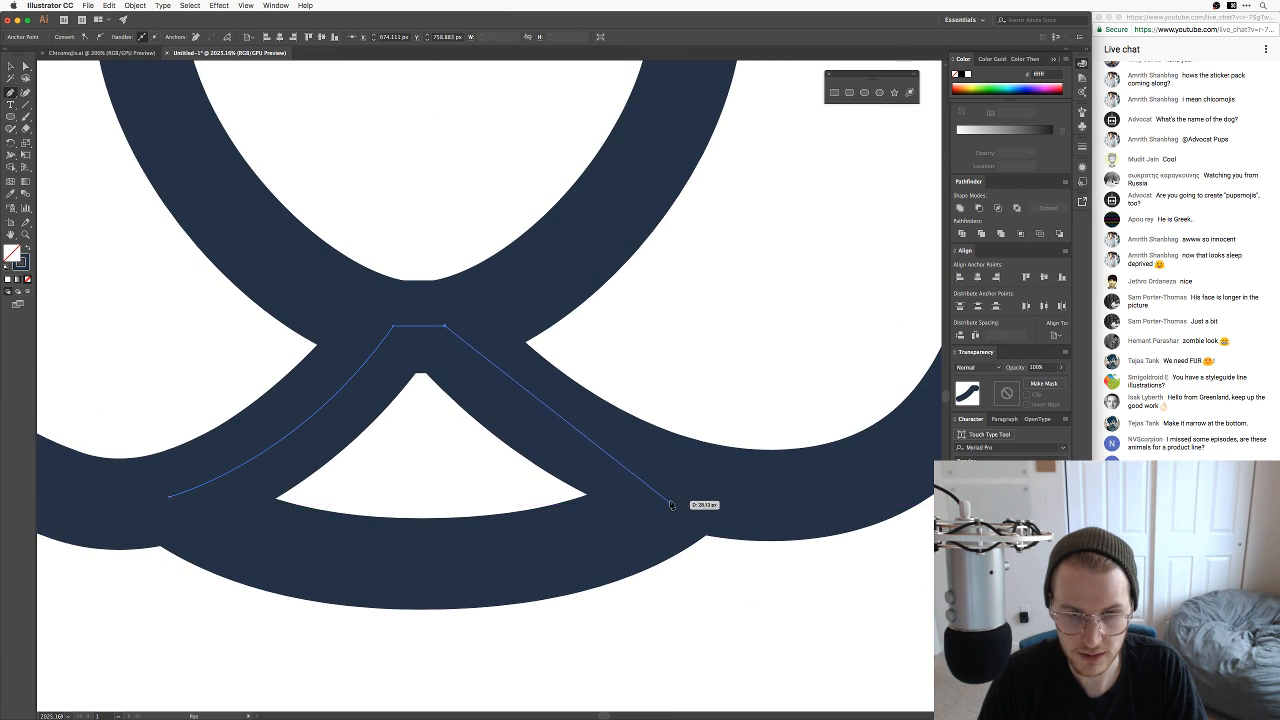
{"action": "left_click", "coordinate": [676, 498]}
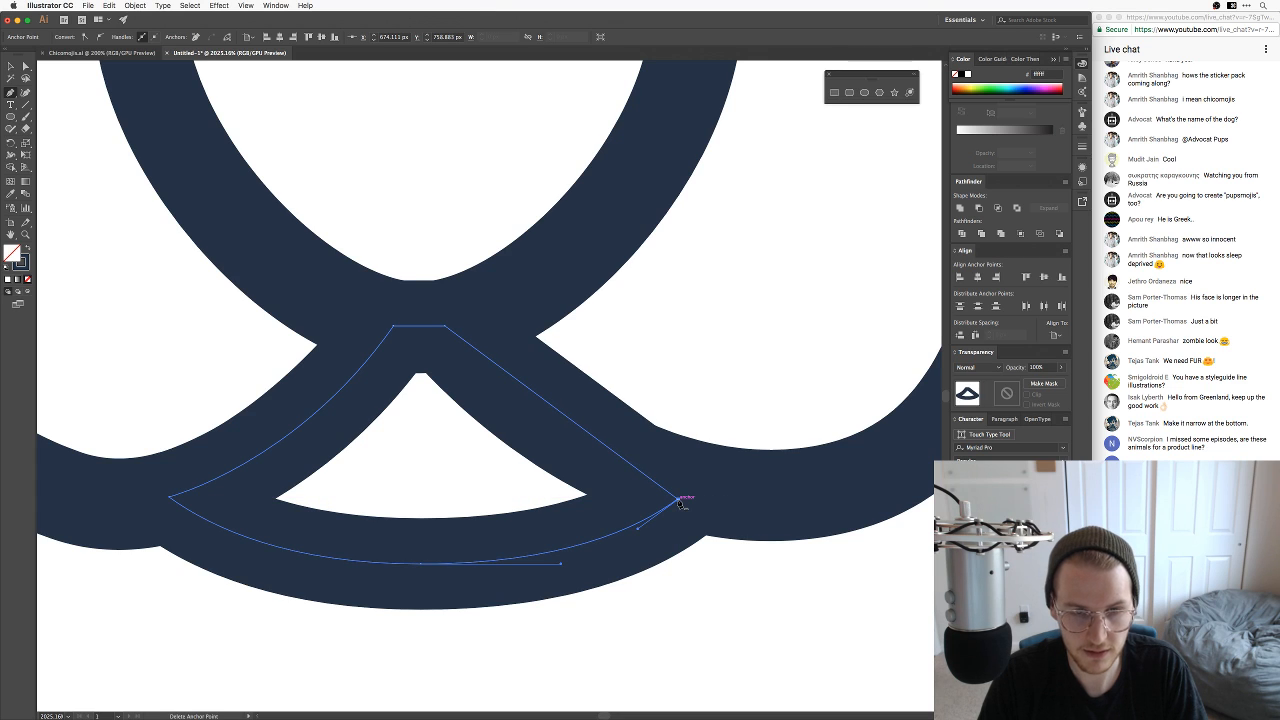
Step: Undo the chin shape's closing segments and try redrawing its right side as a curve along the mouth line
{"action": "key", "text": "super+z"}
{"action": "key", "text": "super+z"}
{"action": "key", "text": "super+z"}
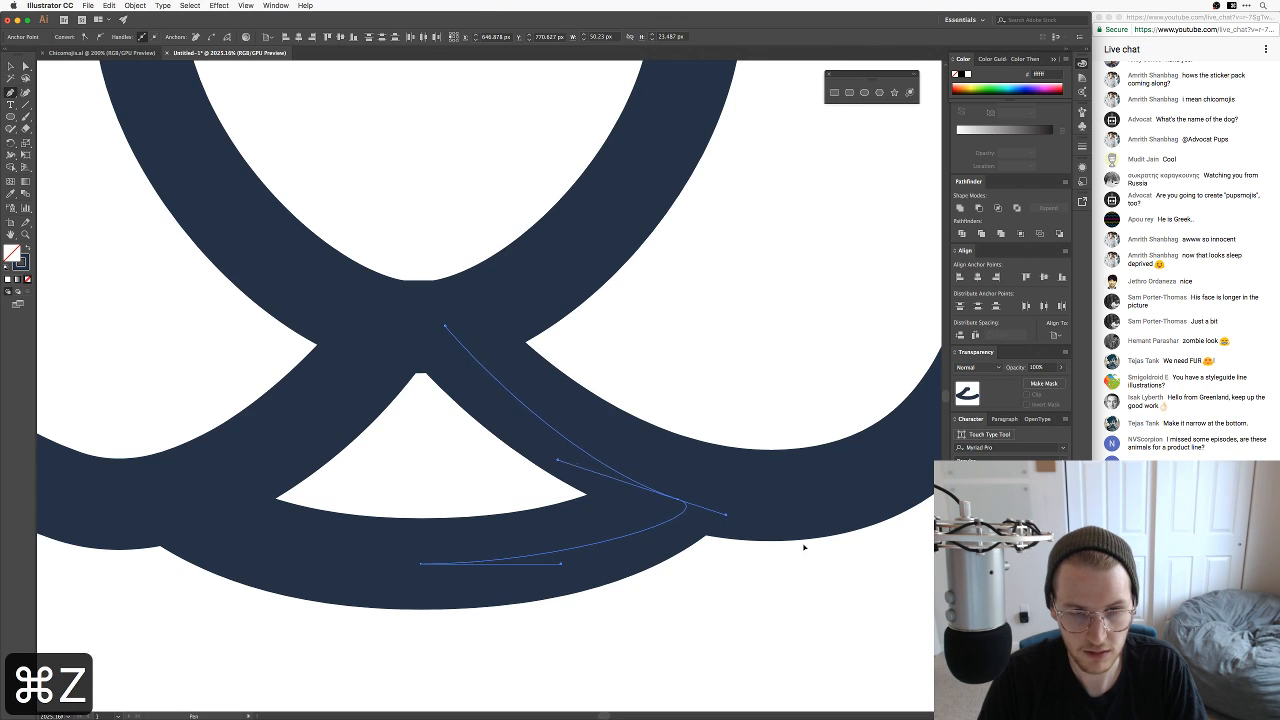
{"action": "left_click_drag", "start_coordinate": [828, 563], "coordinate": [831, 560]}
{"action": "key", "text": "super+z"}
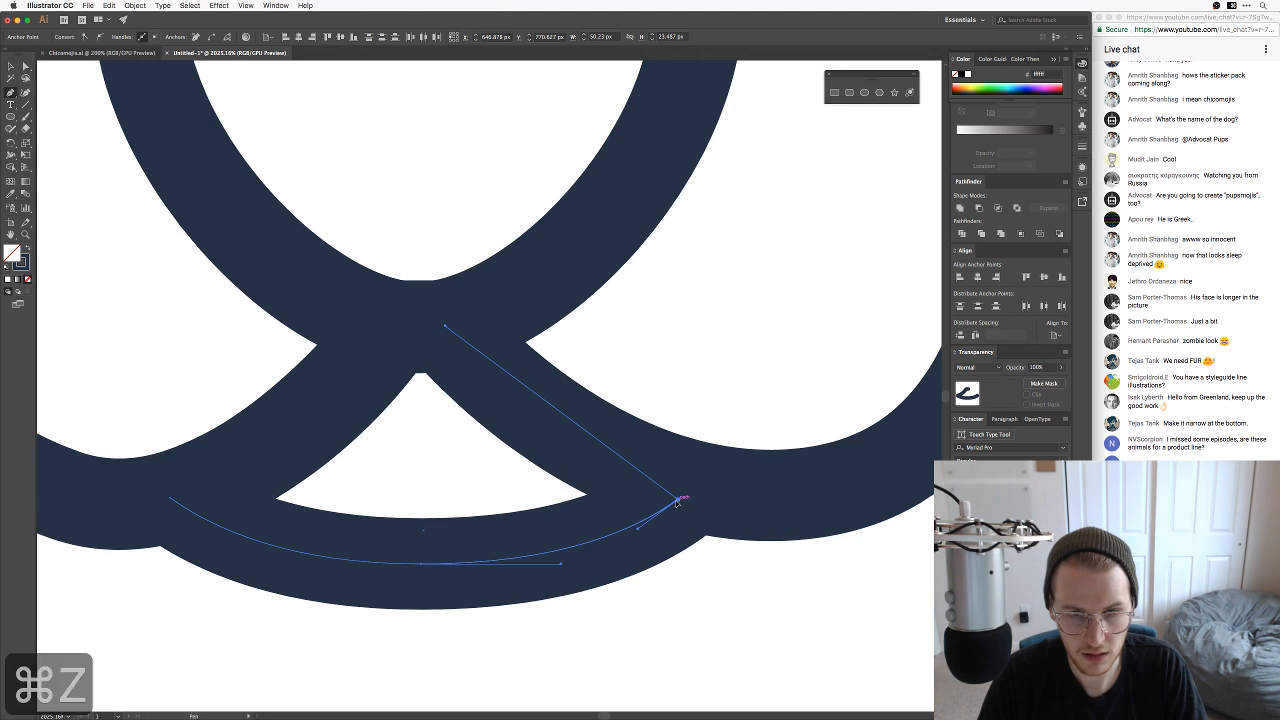
{"action": "key", "text": "shift+super+z"}
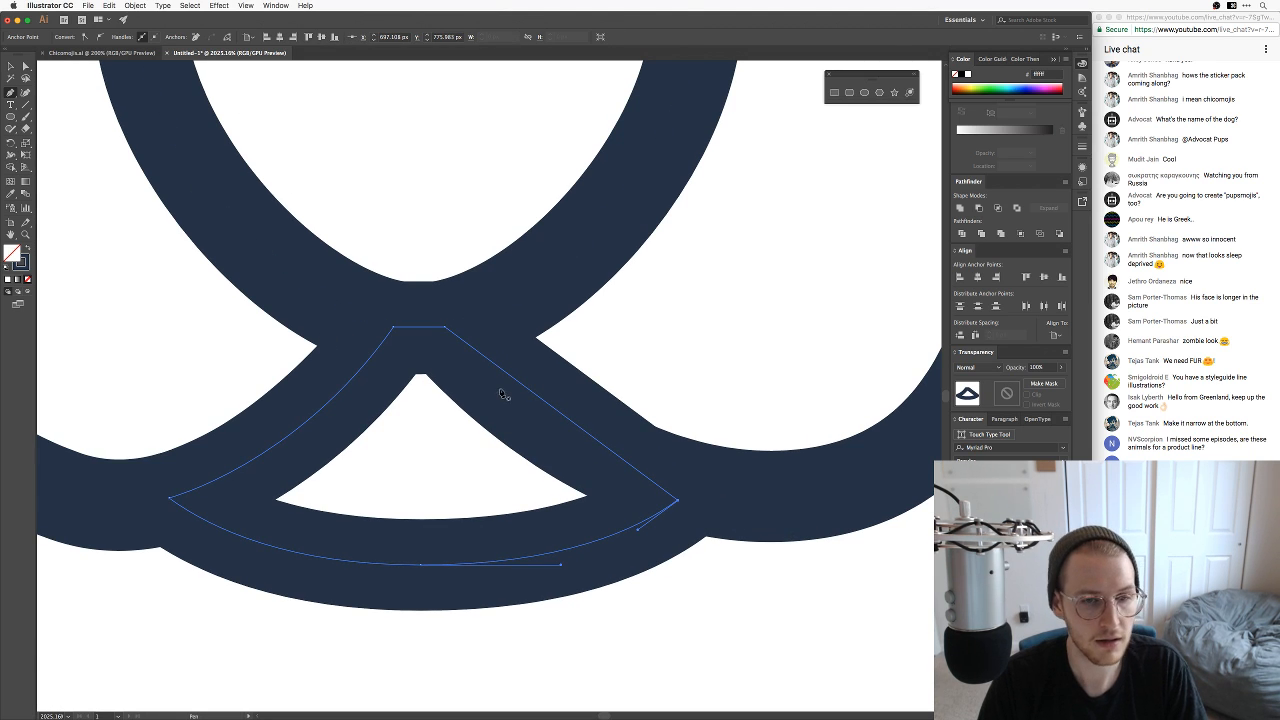
{"action": "key", "text": "a"}
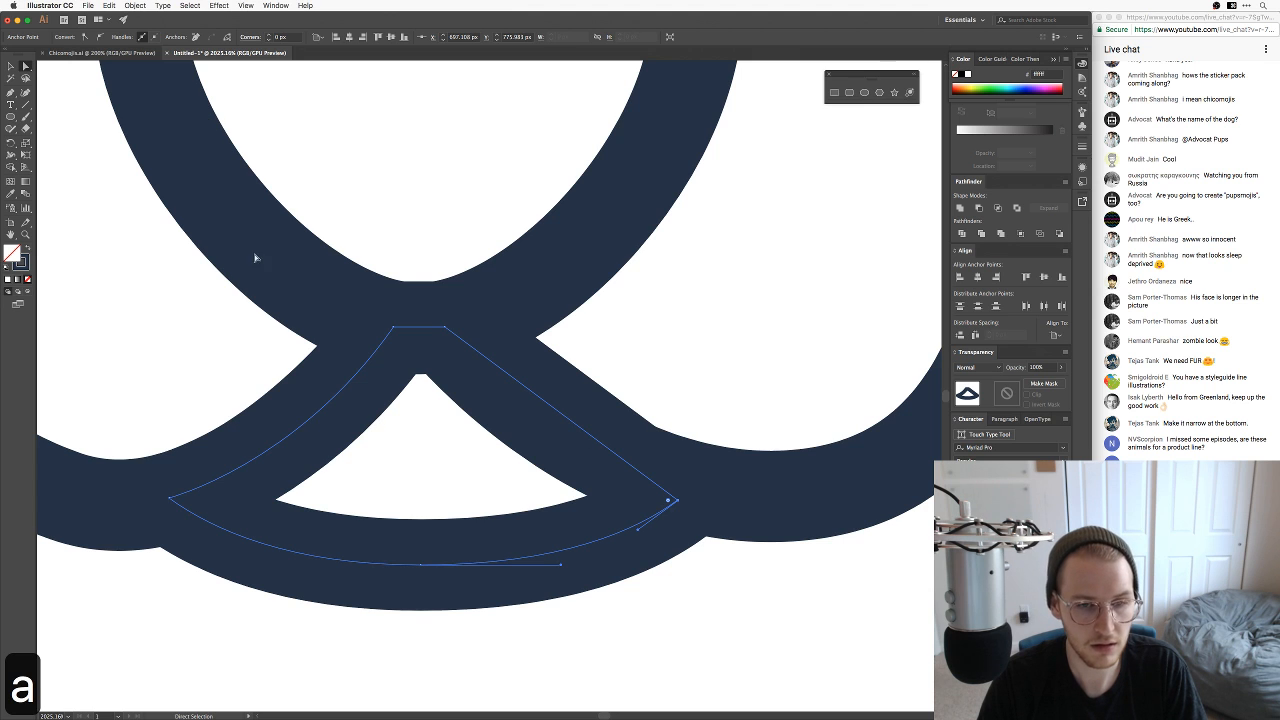
{"action": "key", "text": "v"}
{"action": "left_click", "coordinate": [703, 591]}
Step: Fill the right-hand dog's head outline with the cream color sampled from the colored dog above and send it to the back
{"action": "key", "text": "super+minus"}
{"action": "key", "text": "super+minus"}
{"action": "key", "text": "super+minus"}
{"action": "key", "text": "super+minus"}
{"action": "key", "text": "super+minus"}
{"action": "key", "text": "super+minus"}
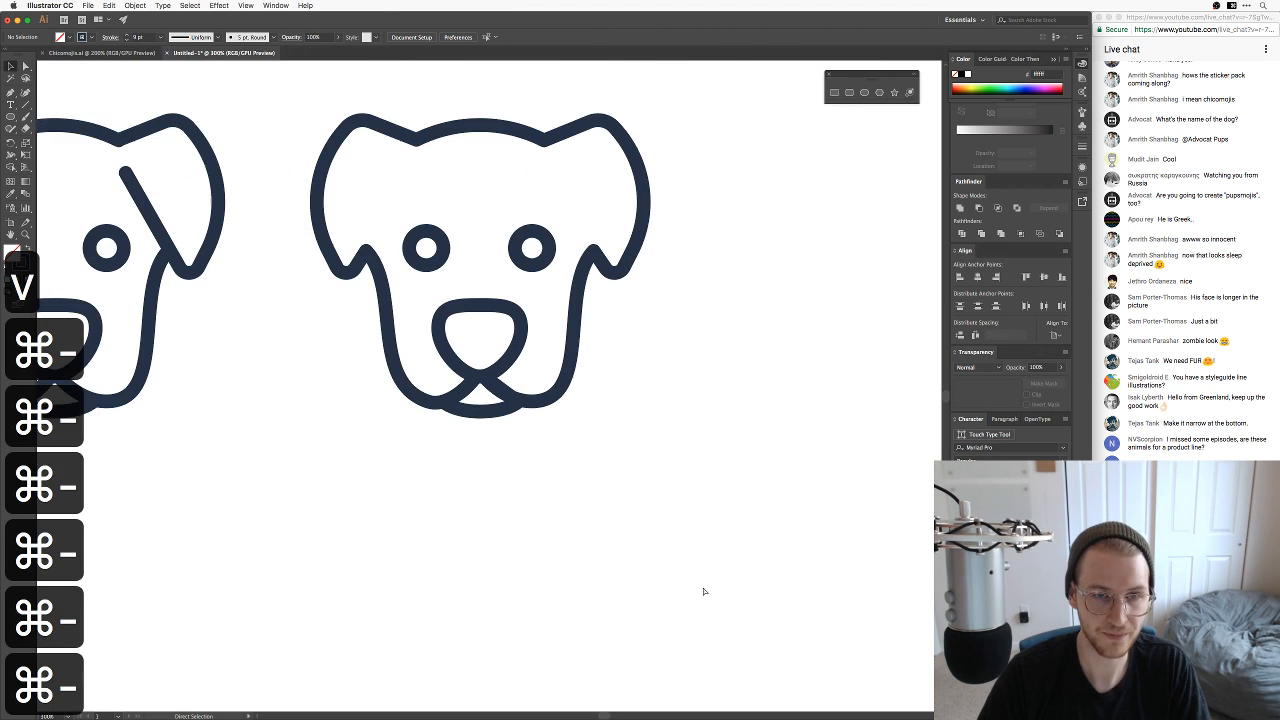
{"action": "key", "text": "space"}
{"action": "left_click_drag", "start_coordinate": [517, 420], "coordinate": [626, 640]}
{"action": "key", "text": "v"}
{"action": "left_click_drag", "start_coordinate": [732, 553], "coordinate": [679, 502]}
{"action": "key", "text": "i"}
{"action": "left_click", "coordinate": [660, 240]}
{"action": "key", "text": "v"}
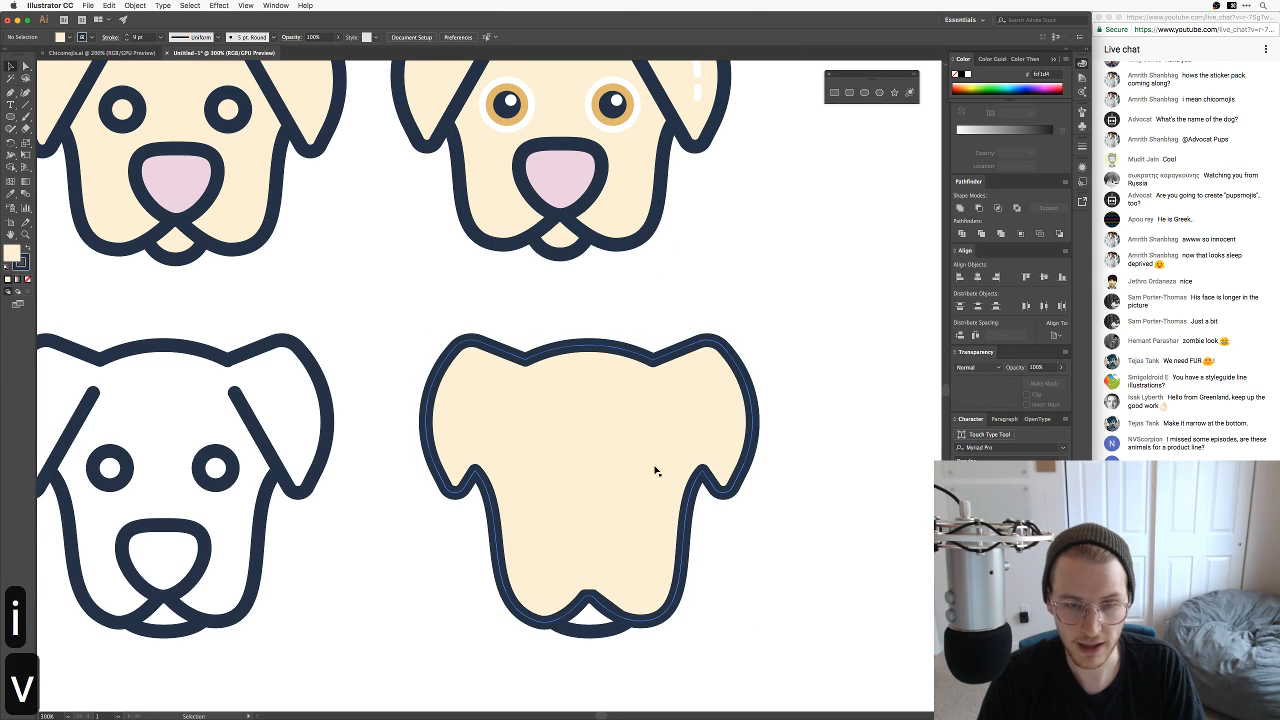
{"action": "key", "text": "shift+super+bracketleft"}
{"action": "key", "text": "v"}
{"action": "left_click", "coordinate": [791, 417]}
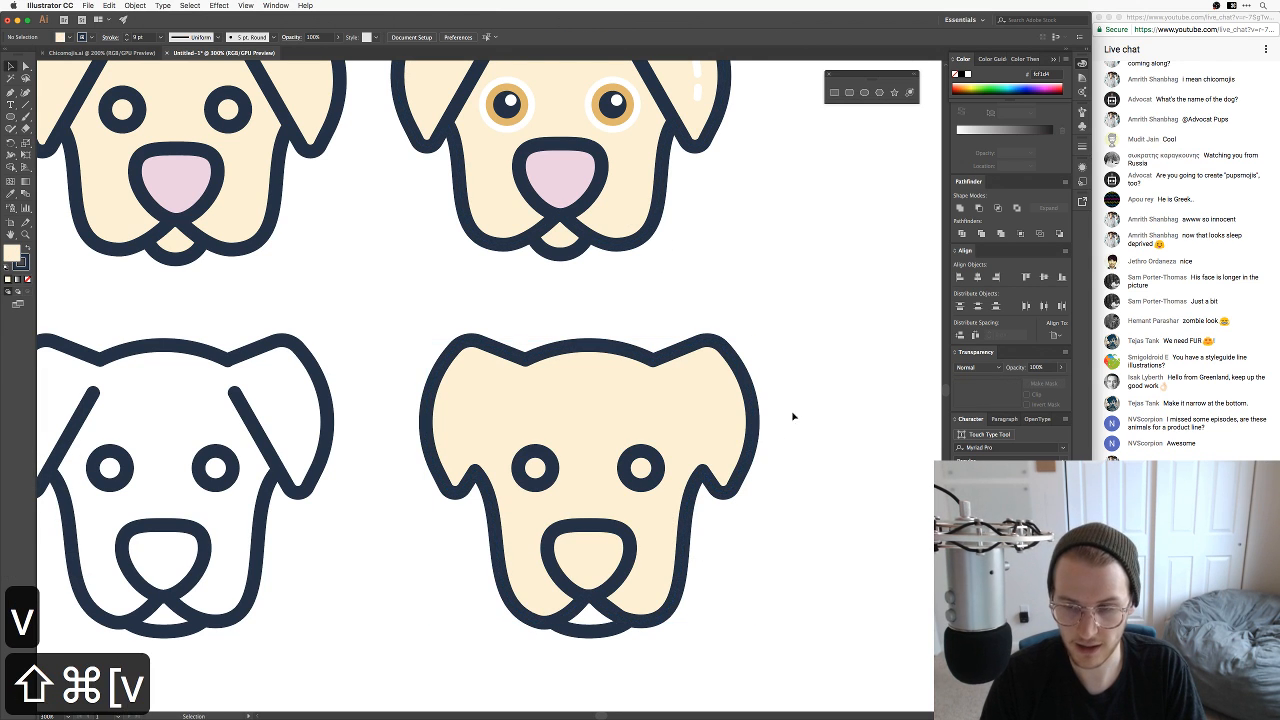
Step: Fill the small chin shape with the head's cream color and send it to the back
{"action": "key", "text": "space"}
{"action": "left_click_drag", "start_coordinate": [767, 450], "coordinate": [785, 380]}
{"action": "left_click", "coordinate": [613, 562]}
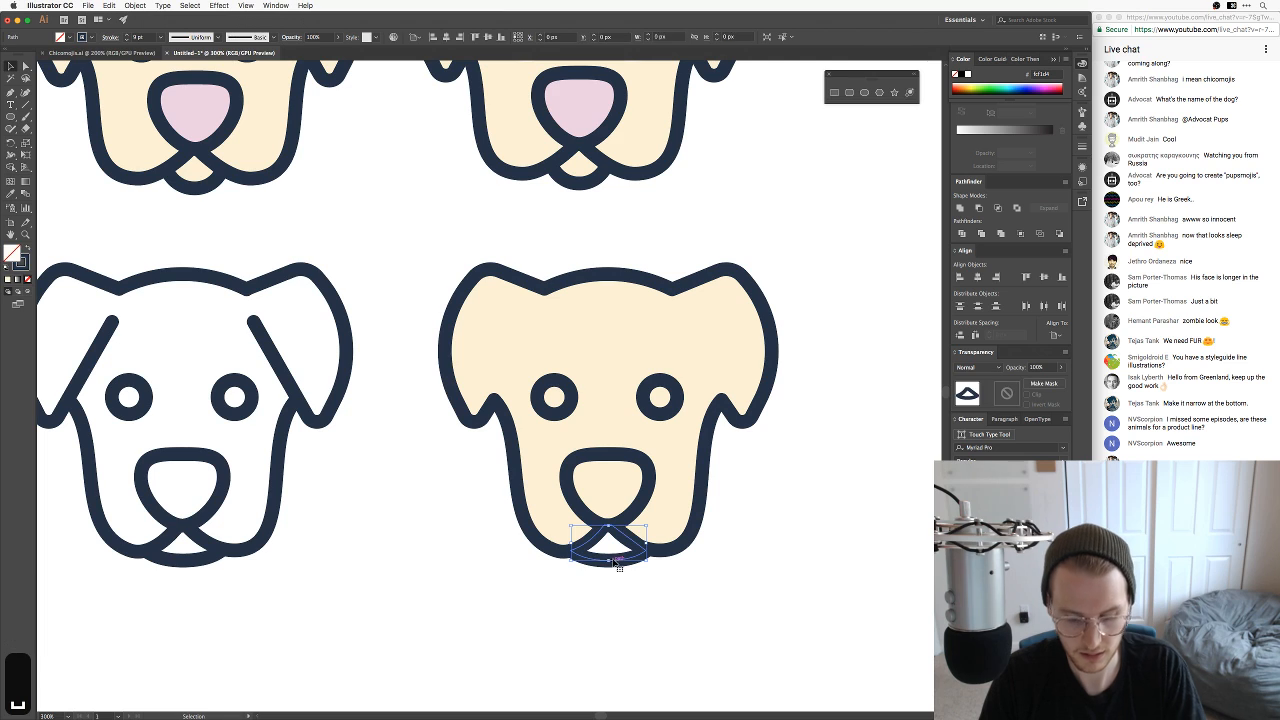
{"action": "key", "text": "i"}
{"action": "left_click", "coordinate": [681, 474]}
{"action": "key", "text": "shift+super+bracketleft"}
{"action": "key", "text": "v"}
{"action": "left_click", "coordinate": [883, 437]}
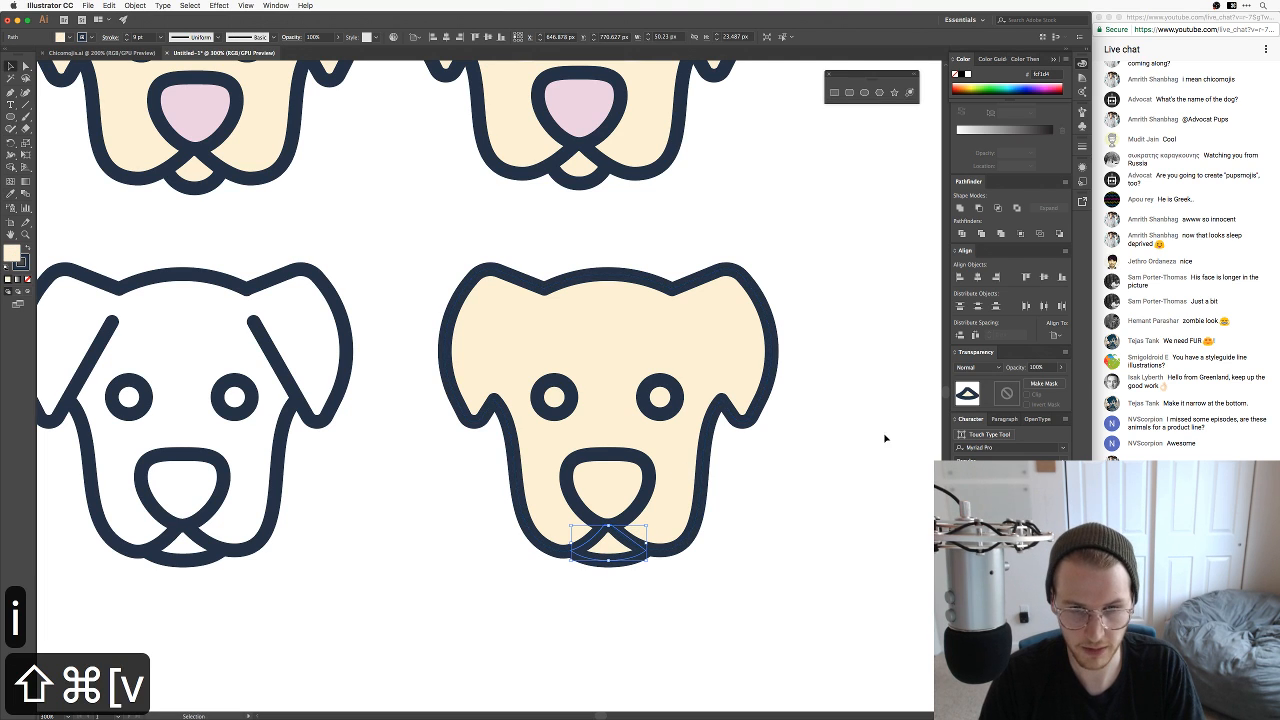
Step: Try to copy both inner ear lines from the brown-eyed dog down onto the cream-filled dog
{"action": "key", "text": "space"}
{"action": "left_click_drag", "start_coordinate": [808, 369], "coordinate": [826, 440]}
{"action": "key", "text": "space"}
{"action": "left_click_drag", "start_coordinate": [742, 194], "coordinate": [746, 234]}
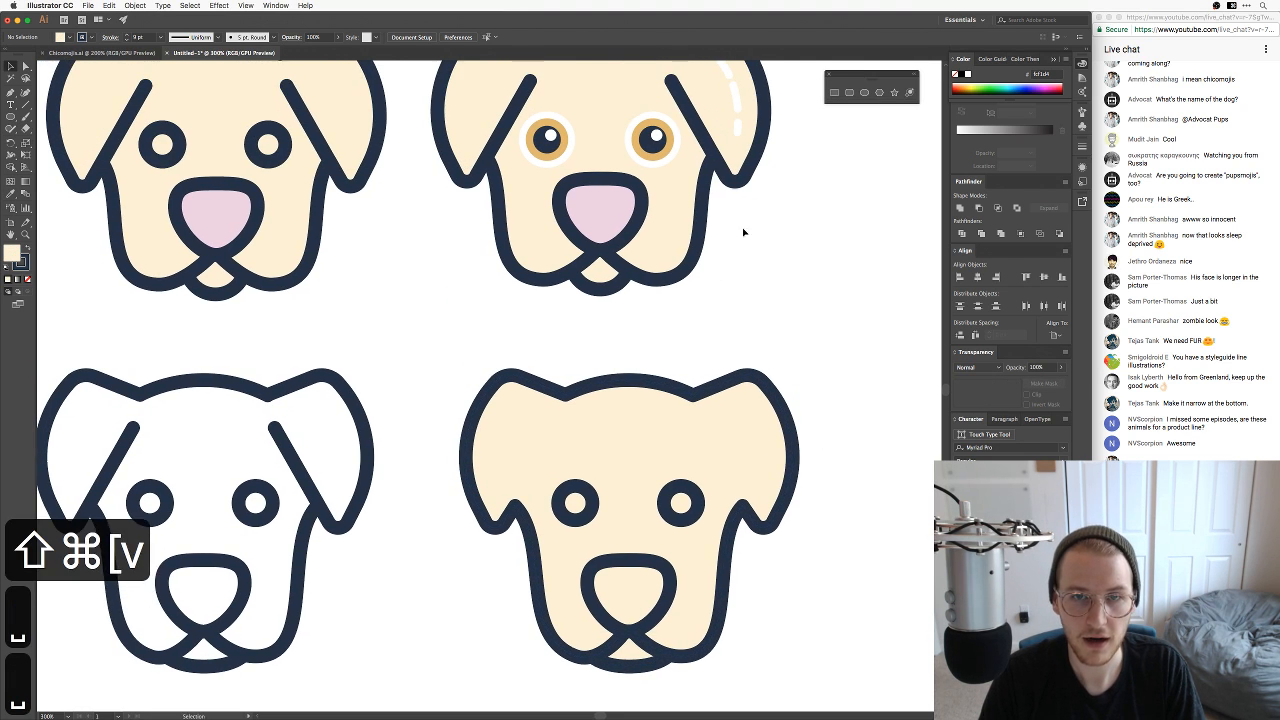
{"action": "key", "text": "v"}
{"action": "left_click", "coordinate": [702, 160]}
{"action": "left_click", "coordinate": [704, 137]}
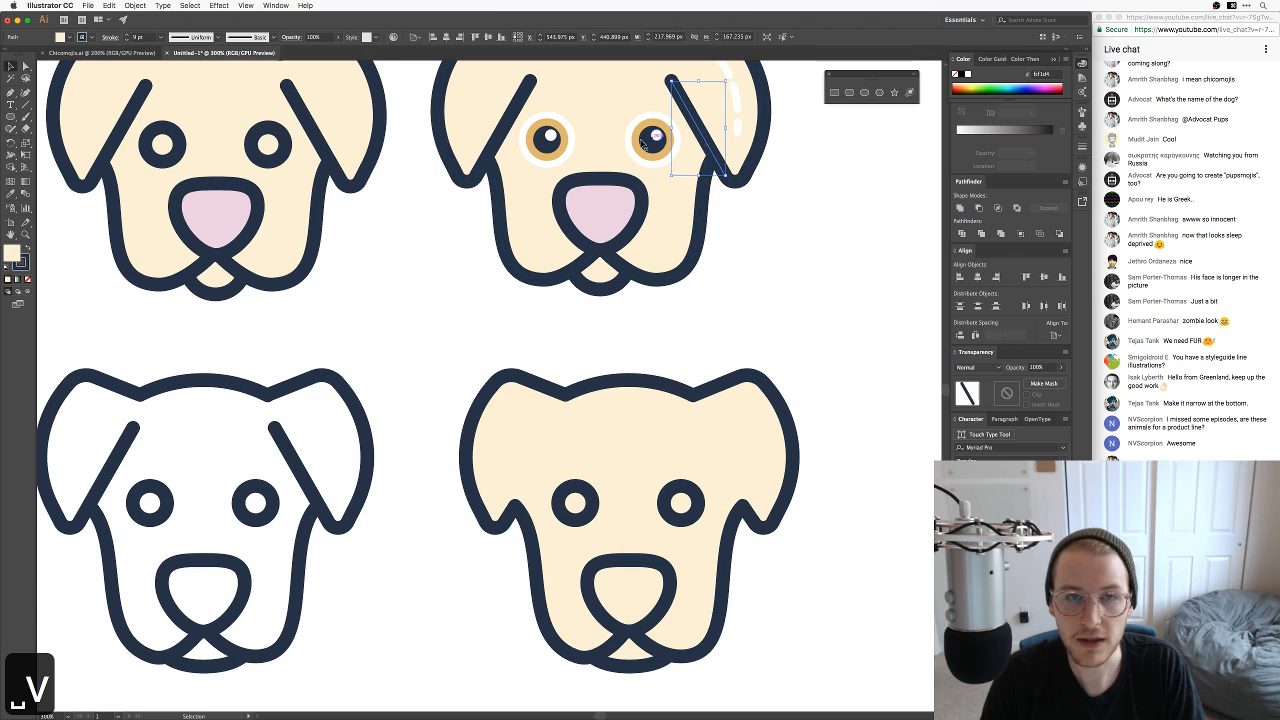
{"action": "left_click", "coordinate": [508, 132], "text": "shift"}
{"action": "left_click_drag", "start_coordinate": [508, 132], "coordinate": [523, 451]}
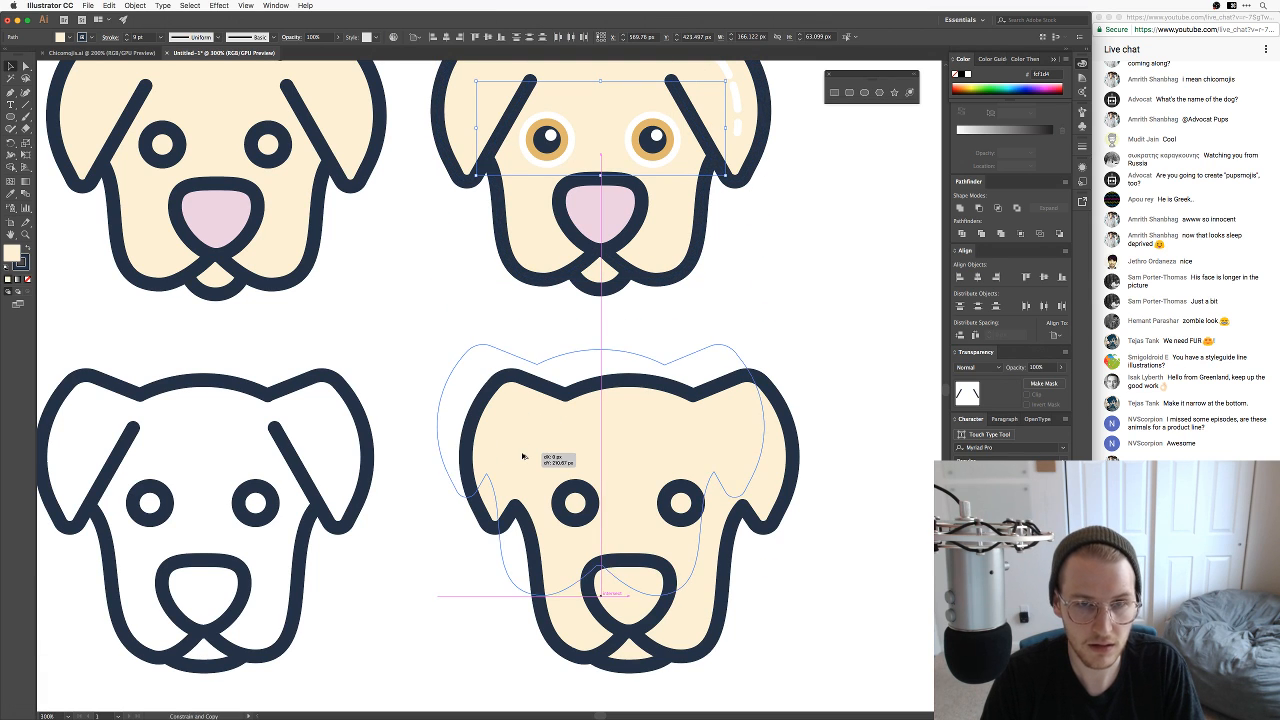
{"action": "key", "text": "super+z"}
Step: Copy the brown-eyed dog's two inner ear lines onto the ears of the cream-filled dog below
{"action": "left_click", "coordinate": [690, 116]}
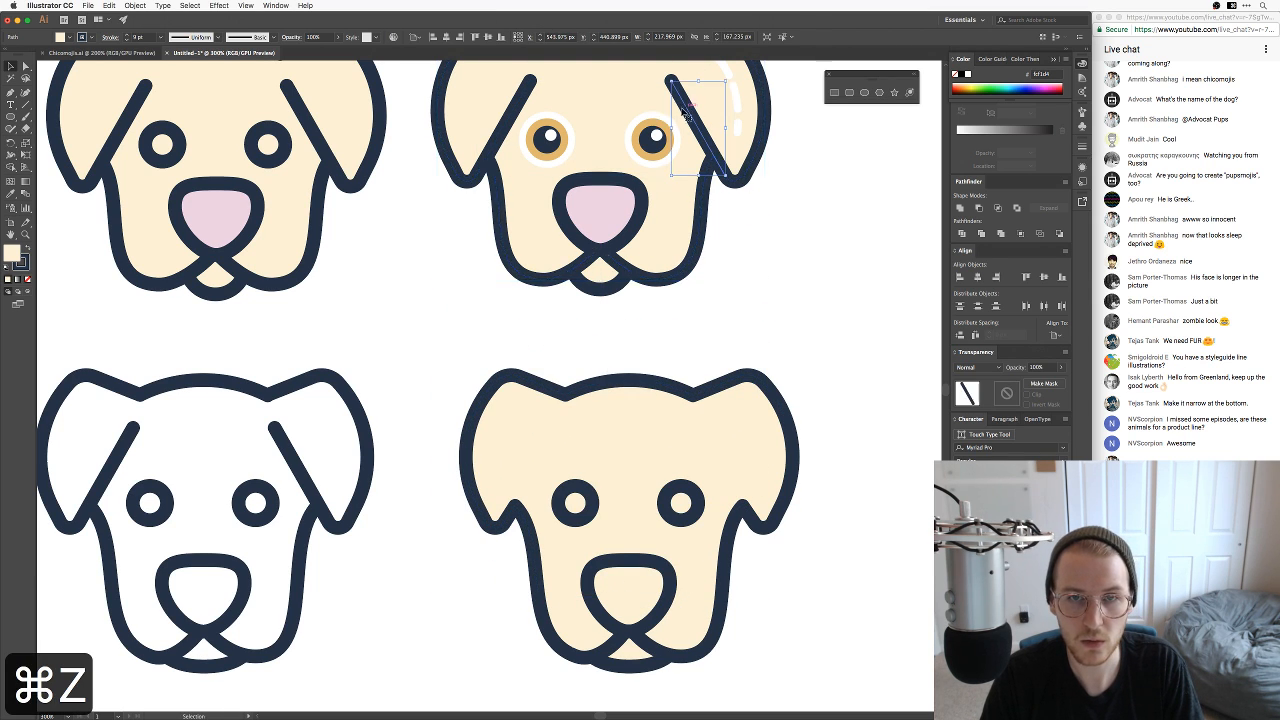
{"action": "left_click", "coordinate": [508, 128], "text": "shift"}
{"action": "left_click_drag", "start_coordinate": [508, 128], "coordinate": [535, 474]}
{"action": "key", "text": "v"}
{"action": "left_click", "coordinate": [826, 512]}
Step: Fill the cream-filled dog's nose with the pink sampled from the nose of the dog above
{"action": "key", "text": "space"}
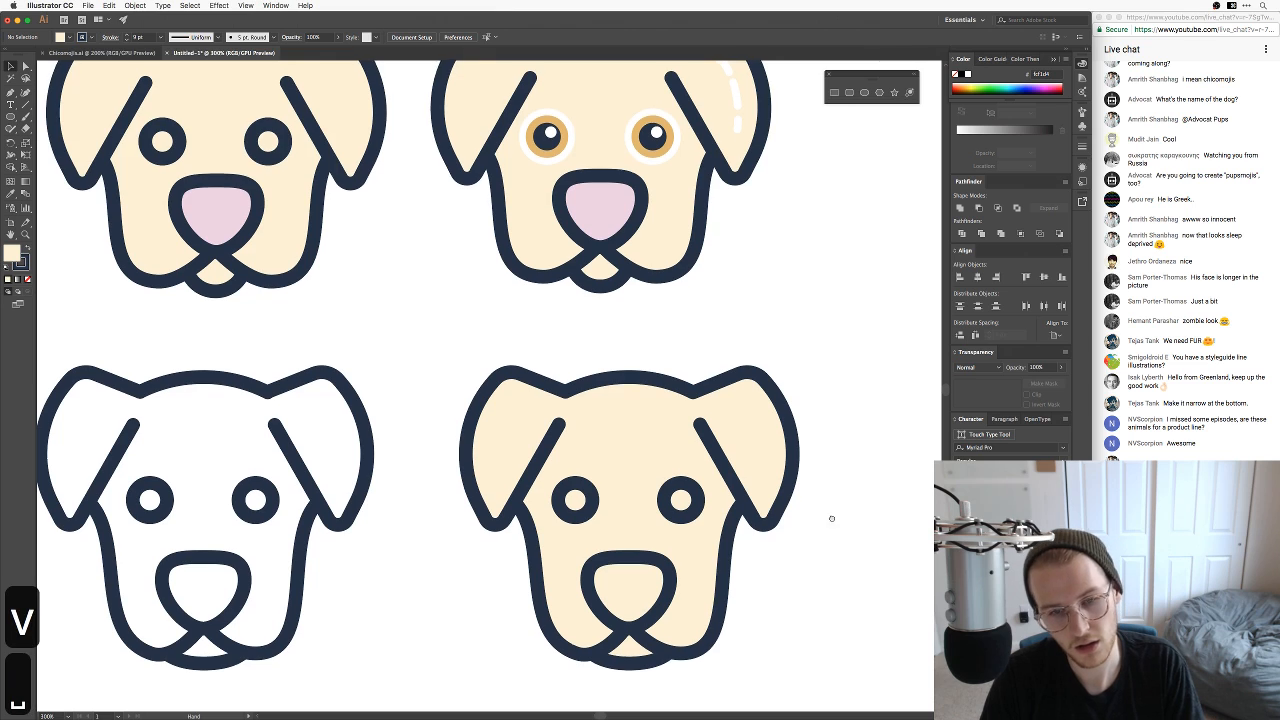
{"action": "left_click_drag", "start_coordinate": [831, 518], "coordinate": [829, 374]}
{"action": "key", "text": "v"}
{"action": "left_click", "coordinate": [647, 422]}
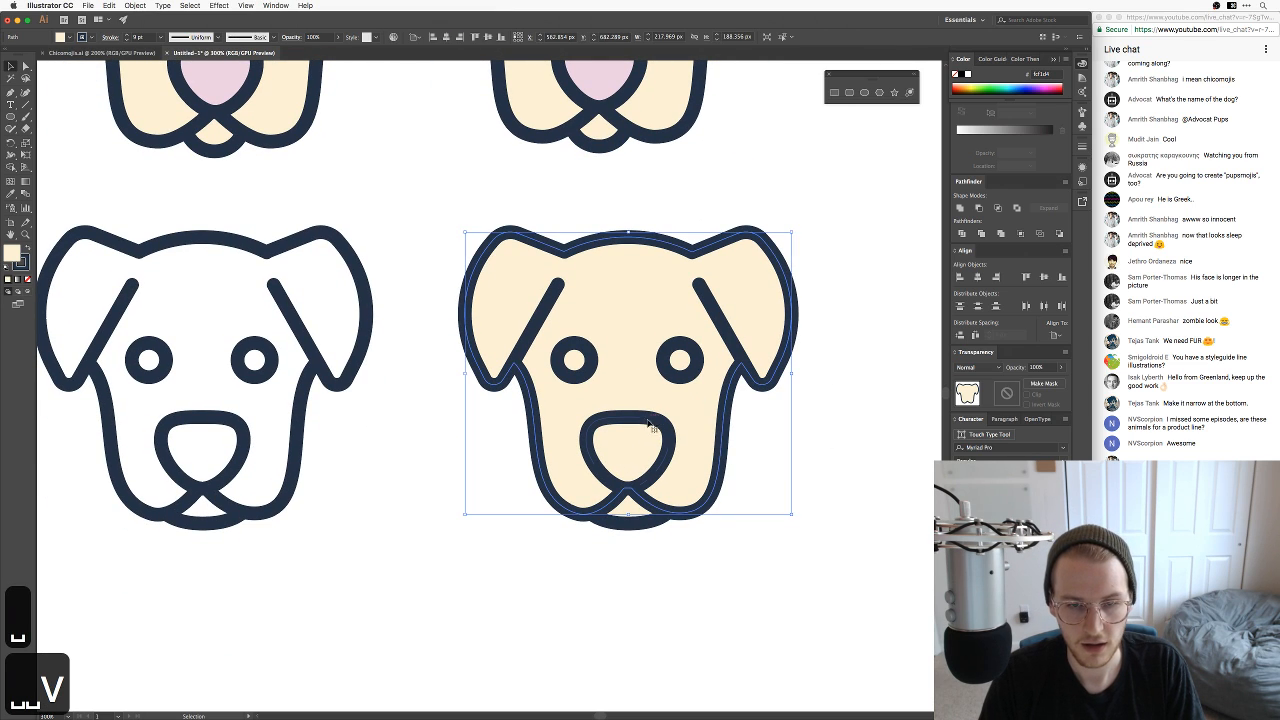
{"action": "left_click", "coordinate": [629, 442]}
{"action": "key", "text": "i"}
{"action": "left_click", "coordinate": [633, 98]}
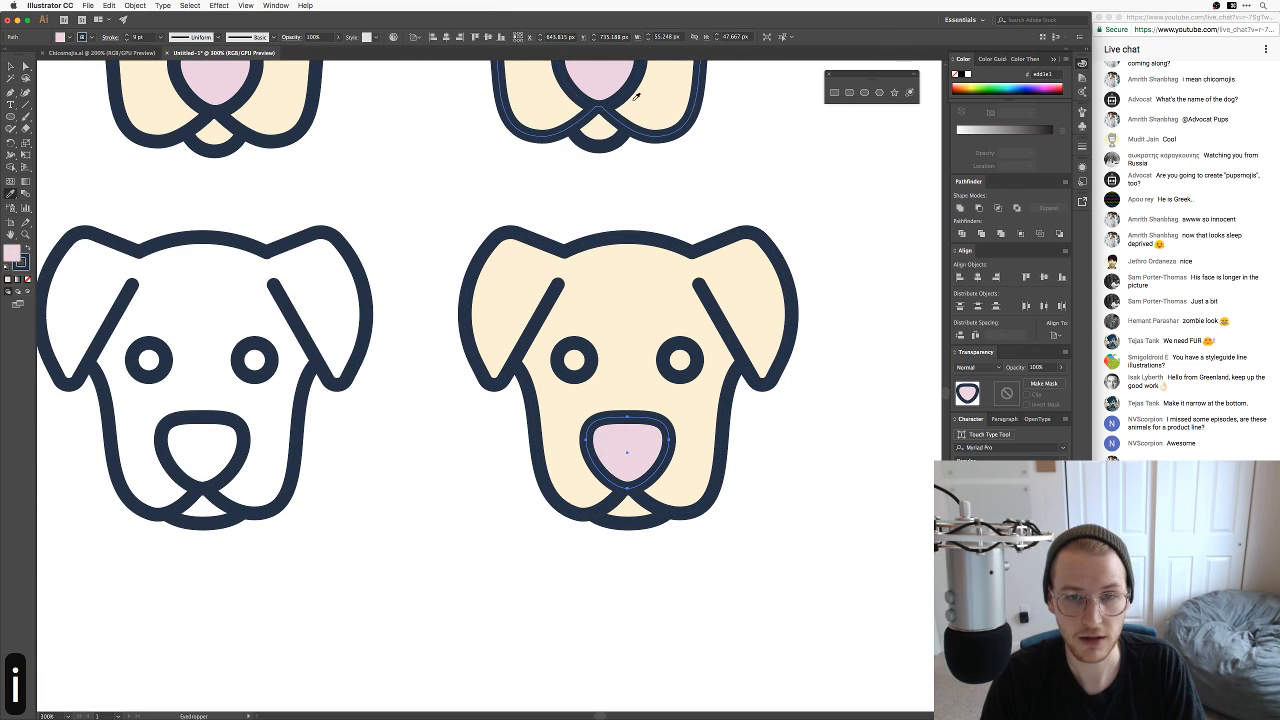
Step: Copy both of the brown-eyed dog's complete eyes onto the old eye rings of the cream-filled dog below
{"action": "key", "text": "v"}
{"action": "left_click", "coordinate": [737, 466]}
{"action": "key", "text": "space"}
{"action": "left_click_drag", "start_coordinate": [752, 463], "coordinate": [766, 514]}
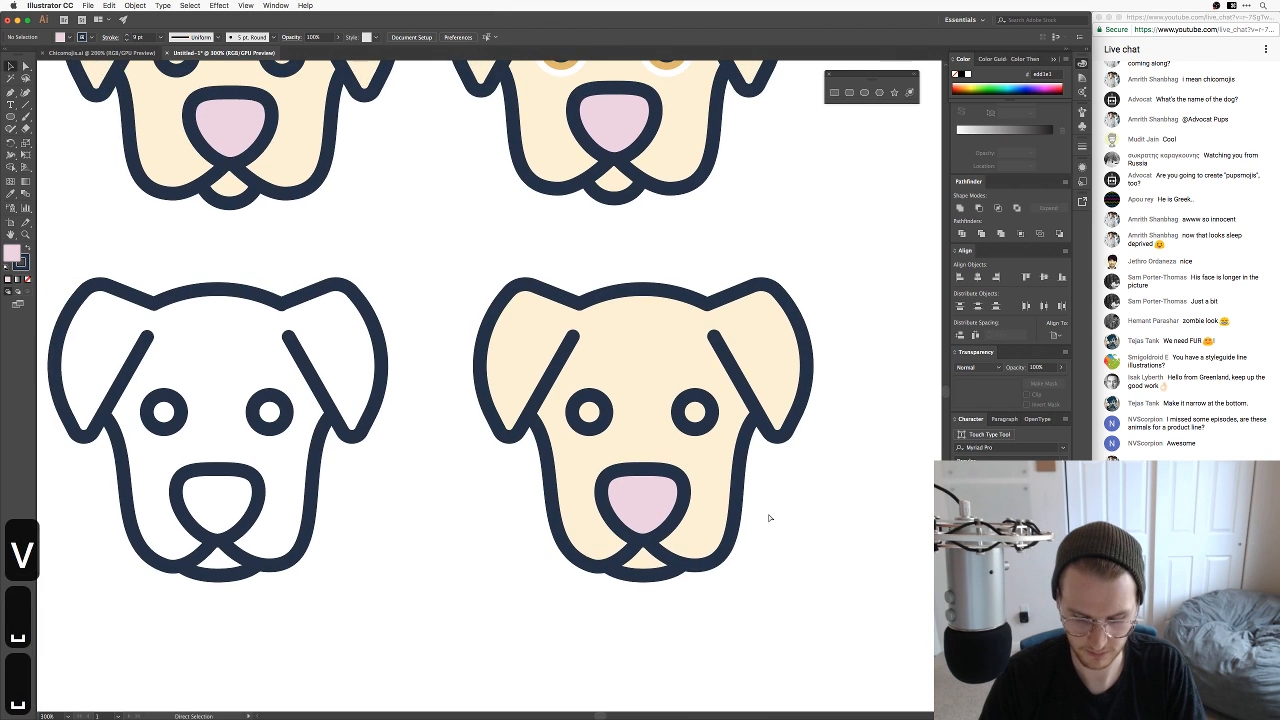
{"action": "key", "text": "super+minus"}
{"action": "key", "text": "super+minus"}
{"action": "key", "text": "space"}
{"action": "left_click_drag", "start_coordinate": [737, 417], "coordinate": [740, 471]}
{"action": "key", "text": "v"}
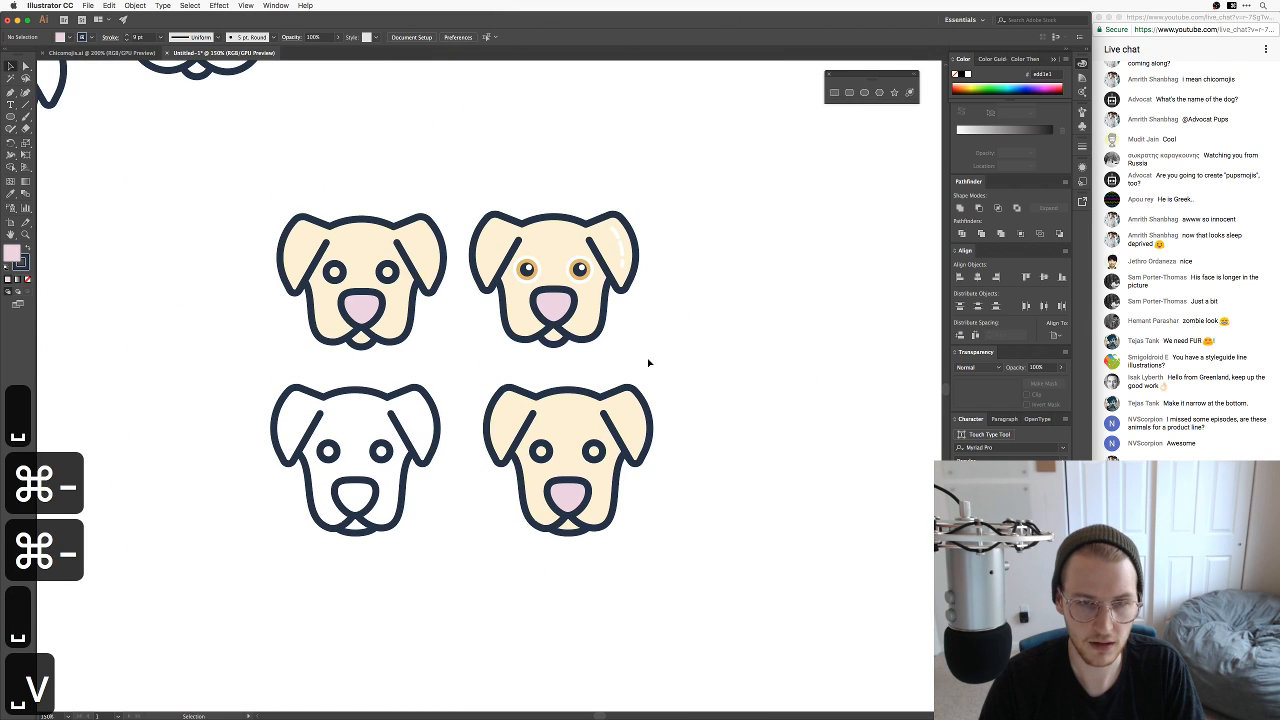
{"action": "key", "text": "super+equal"}
{"action": "key", "text": "super+equal"}
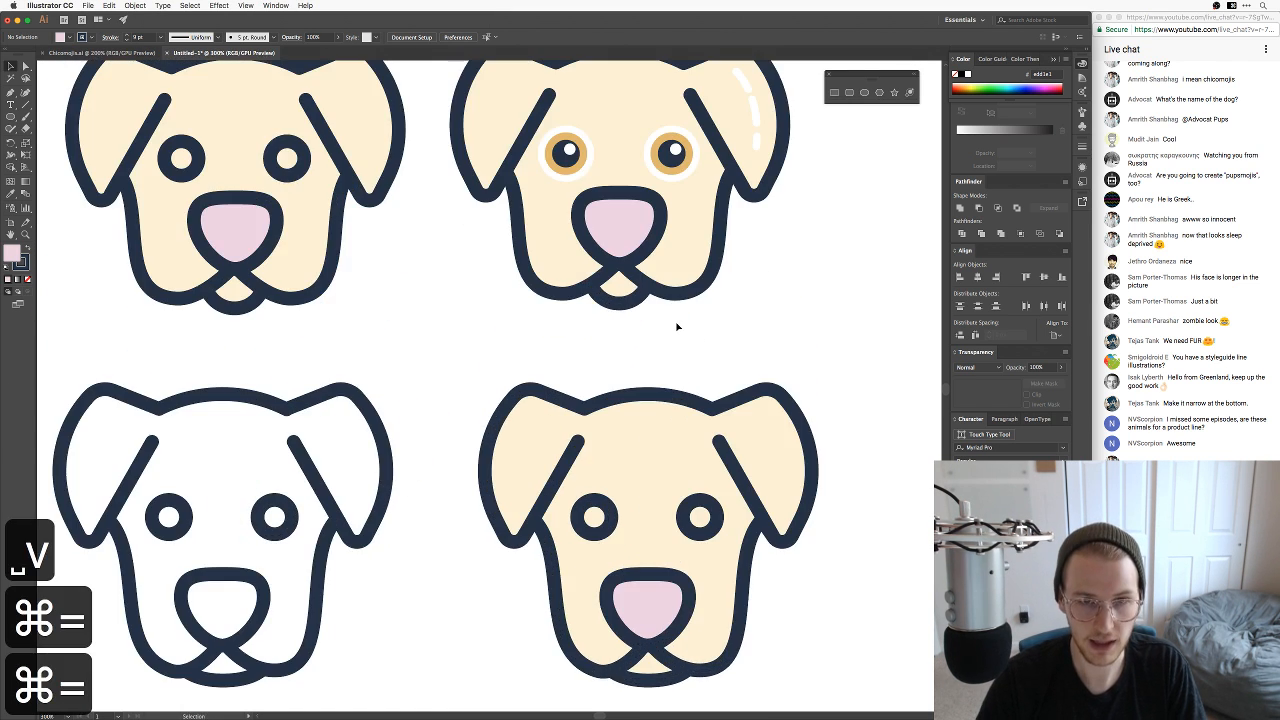
{"action": "key", "text": "space"}
{"action": "key", "text": "v"}
{"action": "left_click", "coordinate": [567, 151]}
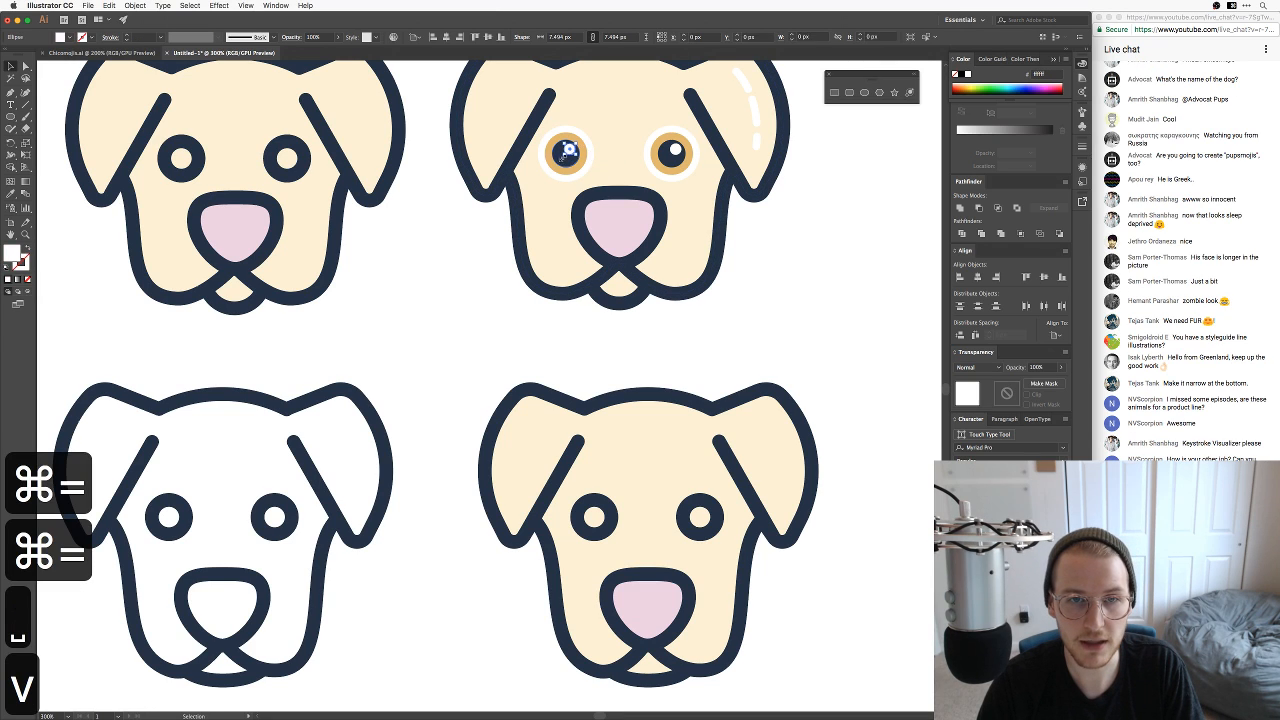
{"action": "left_click", "coordinate": [569, 169], "text": "shift"}
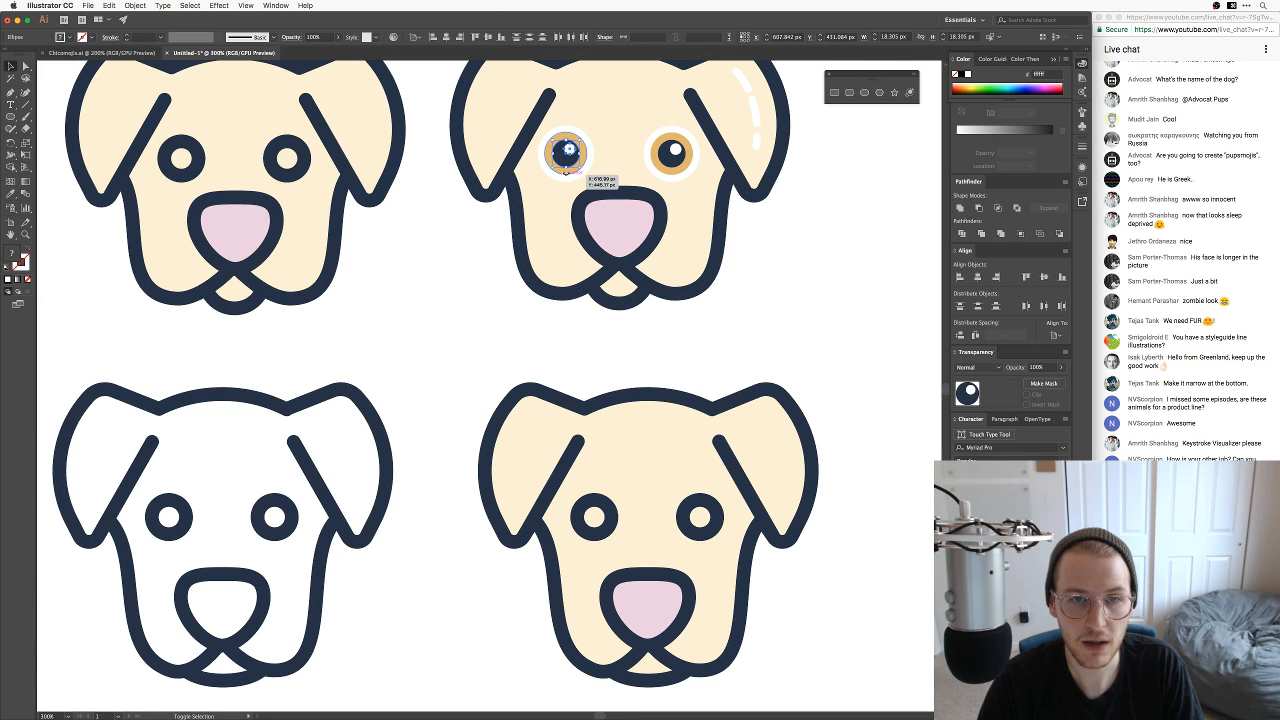
{"action": "left_click", "coordinate": [567, 174], "text": "shift"}
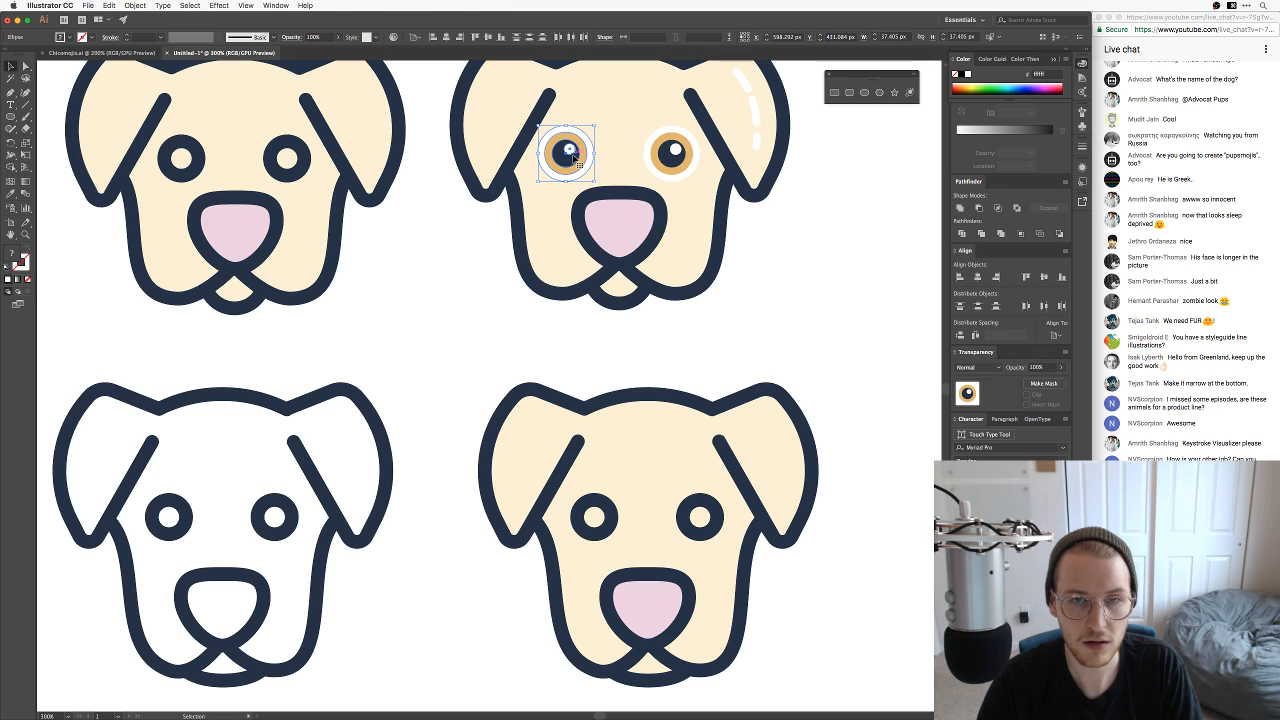
{"action": "left_click", "coordinate": [675, 150], "text": "shift"}
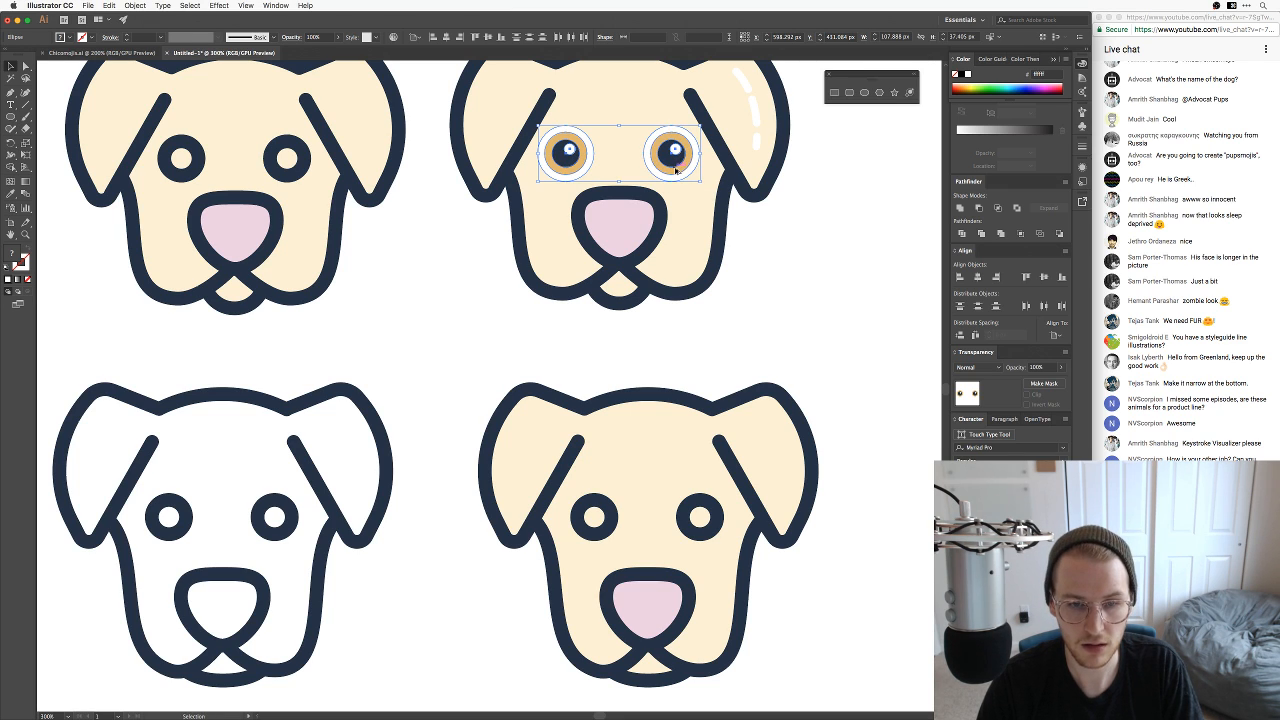
{"action": "left_click_drag", "start_coordinate": [675, 170], "coordinate": [704, 533]}
Step: Send the copied eyes backward in the stacking order until they sit behind the old dark eye rings
{"action": "key", "text": "super+bracketleft"}
{"action": "key", "text": "super+bracketleft"}
{"action": "key", "text": "super+bracketleft"}
{"action": "key", "text": "super+bracketleft"}
{"action": "key", "text": "super+bracketleft"}
{"action": "key", "text": "super+bracketleft"}
{"action": "key", "text": "super+bracketleft"}
{"action": "key", "text": "super+bracketleft"}
{"action": "key", "text": "super+bracketleft"}
{"action": "key", "text": "super+bracketleft"}
{"action": "key", "text": "super+bracketleft"}
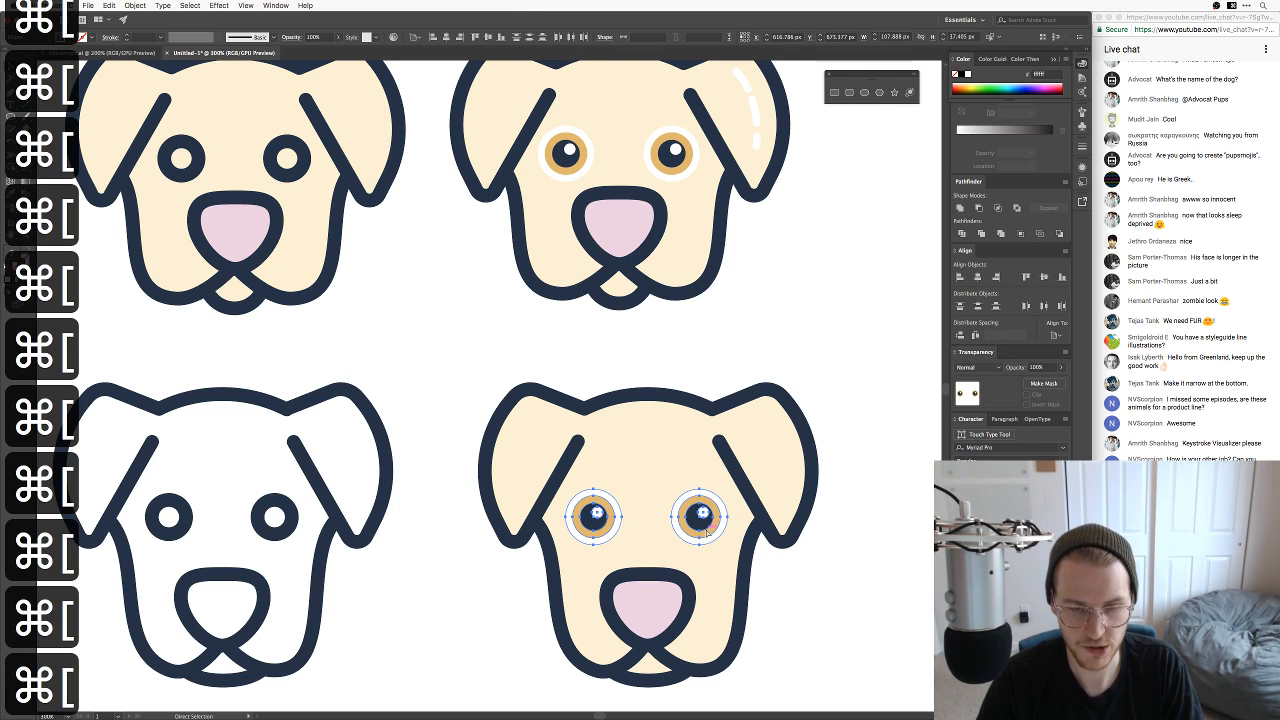
{"action": "left_click", "coordinate": [794, 580]}
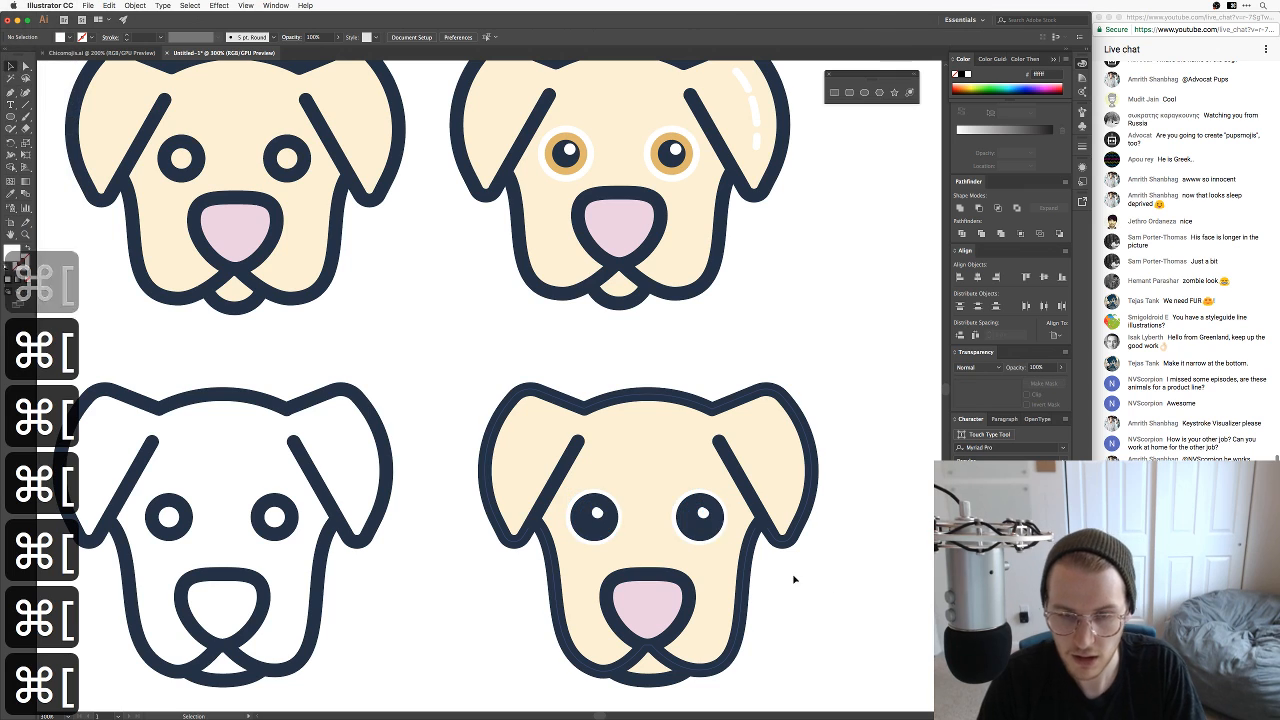
Step: Delete the two old dark eye rings covering the new brown eyes on the lower cream-filled dog
{"action": "left_click", "coordinate": [714, 533]}
{"action": "key", "text": "BackSpace"}
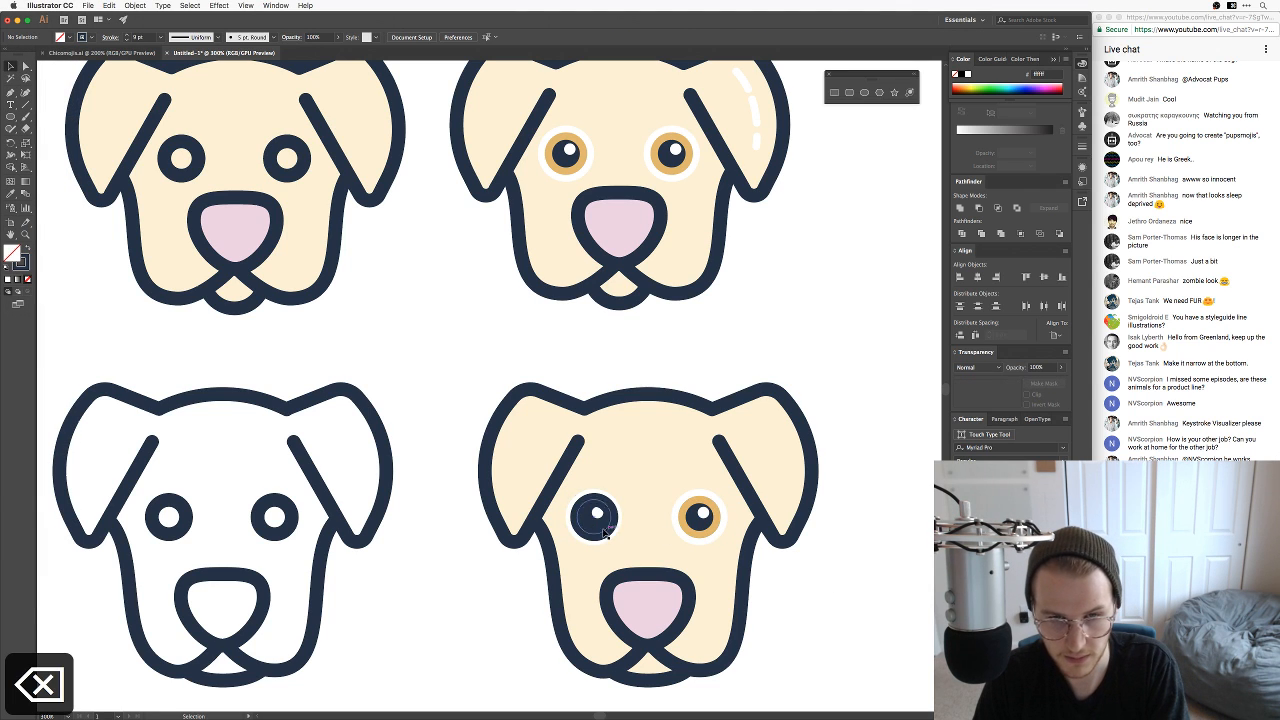
{"action": "left_click", "coordinate": [607, 533]}
{"action": "key", "text": "BackSpace"}
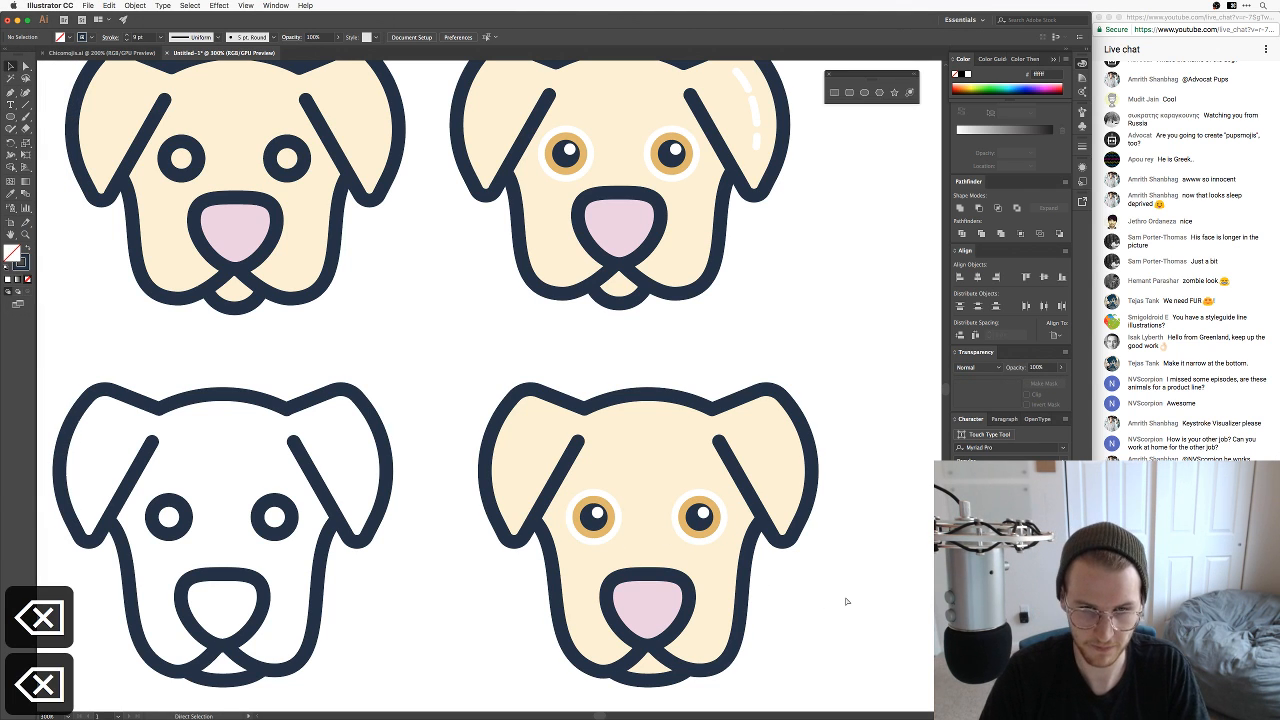
{"action": "key", "text": "super+minus"}
{"action": "key", "text": "super+minus"}
{"action": "key", "text": "super+minus"}
{"action": "key", "text": "super+equal"}
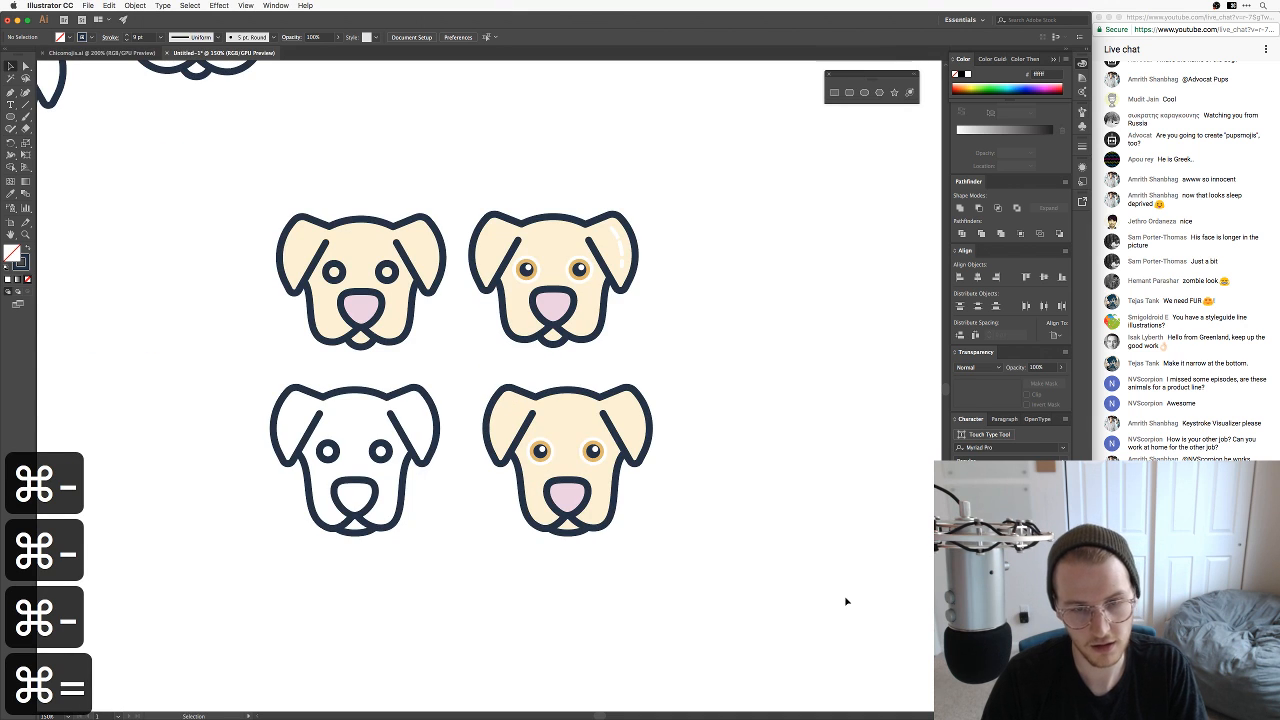
{"action": "left_click_drag", "start_coordinate": [733, 550], "coordinate": [848, 587]}
{"action": "left_click_drag", "start_coordinate": [370, 406], "coordinate": [619, 478]}
{"action": "key", "text": "v"}
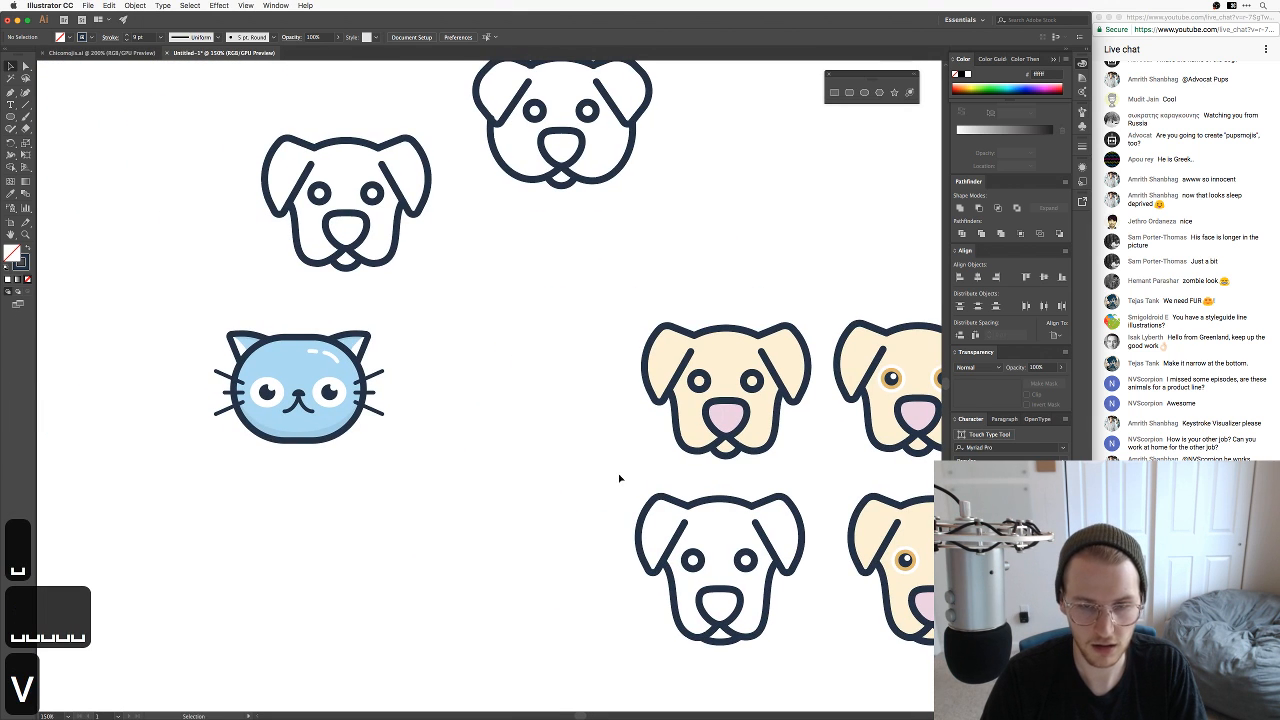
{"action": "left_click_drag", "start_coordinate": [742, 587], "coordinate": [811, 657]}
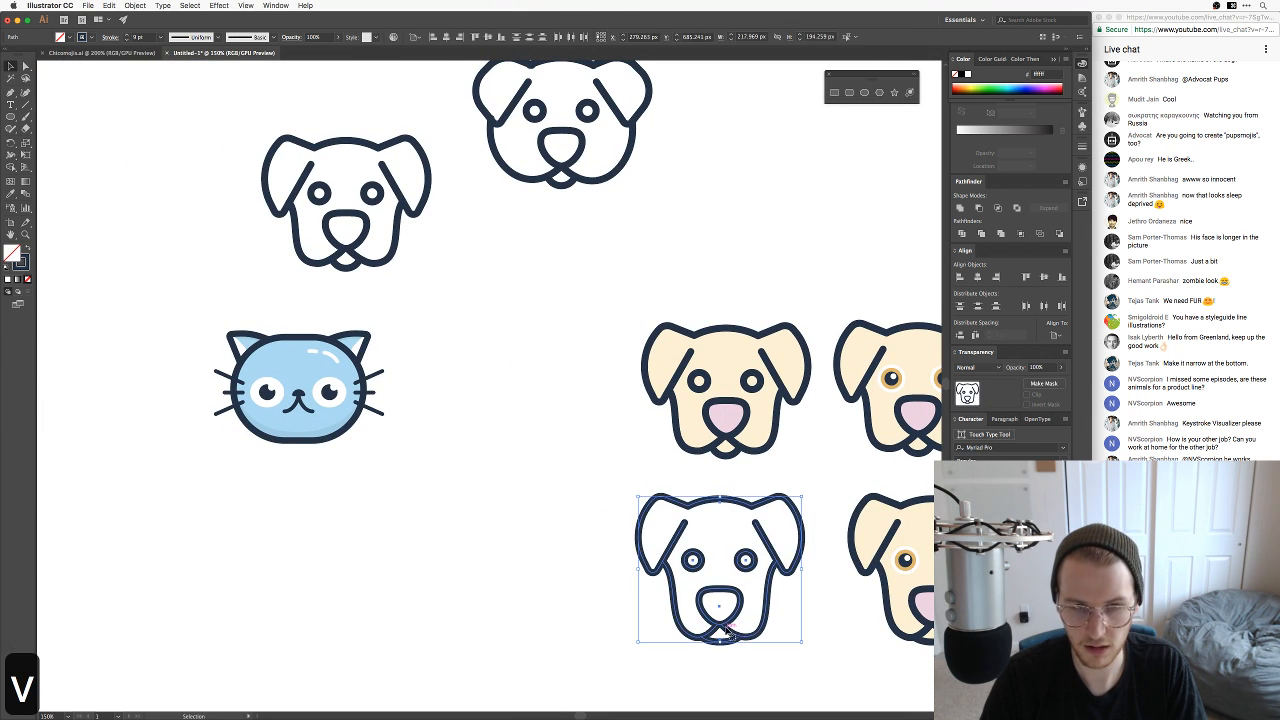
{"action": "left_click_drag", "start_coordinate": [850, 605], "coordinate": [545, 547]}
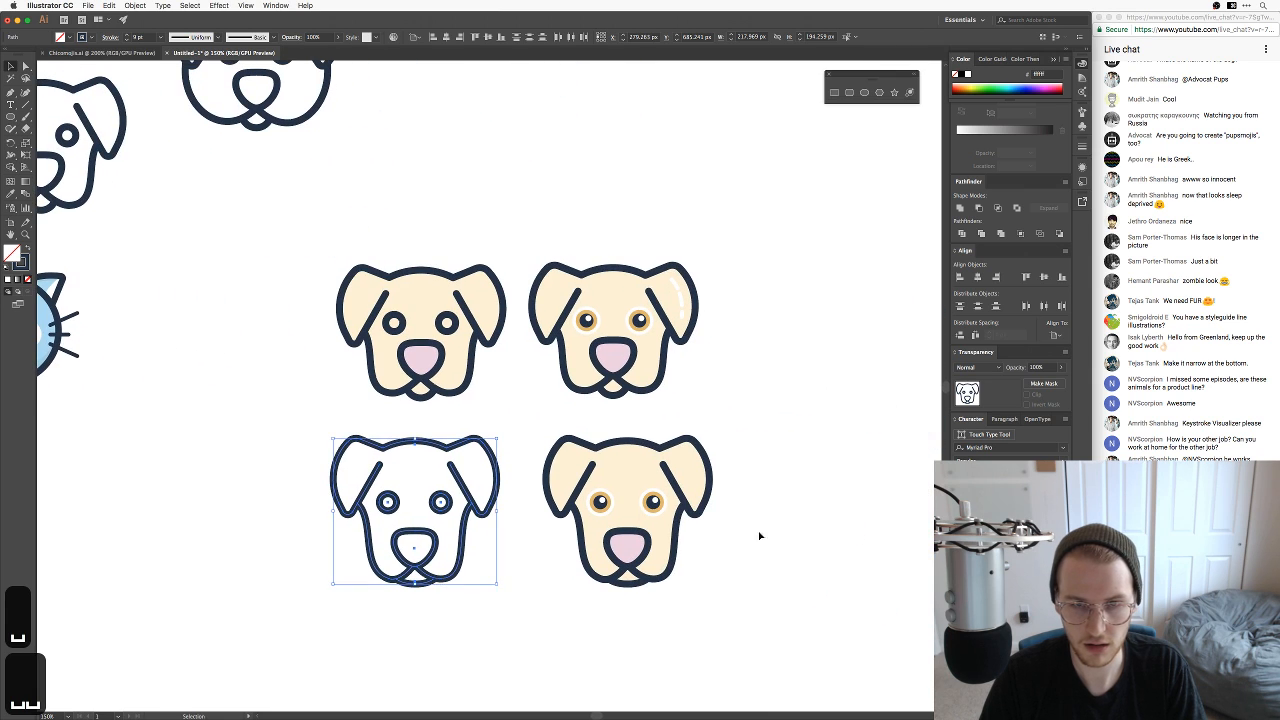
{"action": "left_click", "coordinate": [775, 525]}
Step: Move the entire upper brown-eyed dog slightly to the right so it lines up above the lower brown-eyed dog
{"action": "left_click_drag", "start_coordinate": [550, 253], "coordinate": [550, 253]}
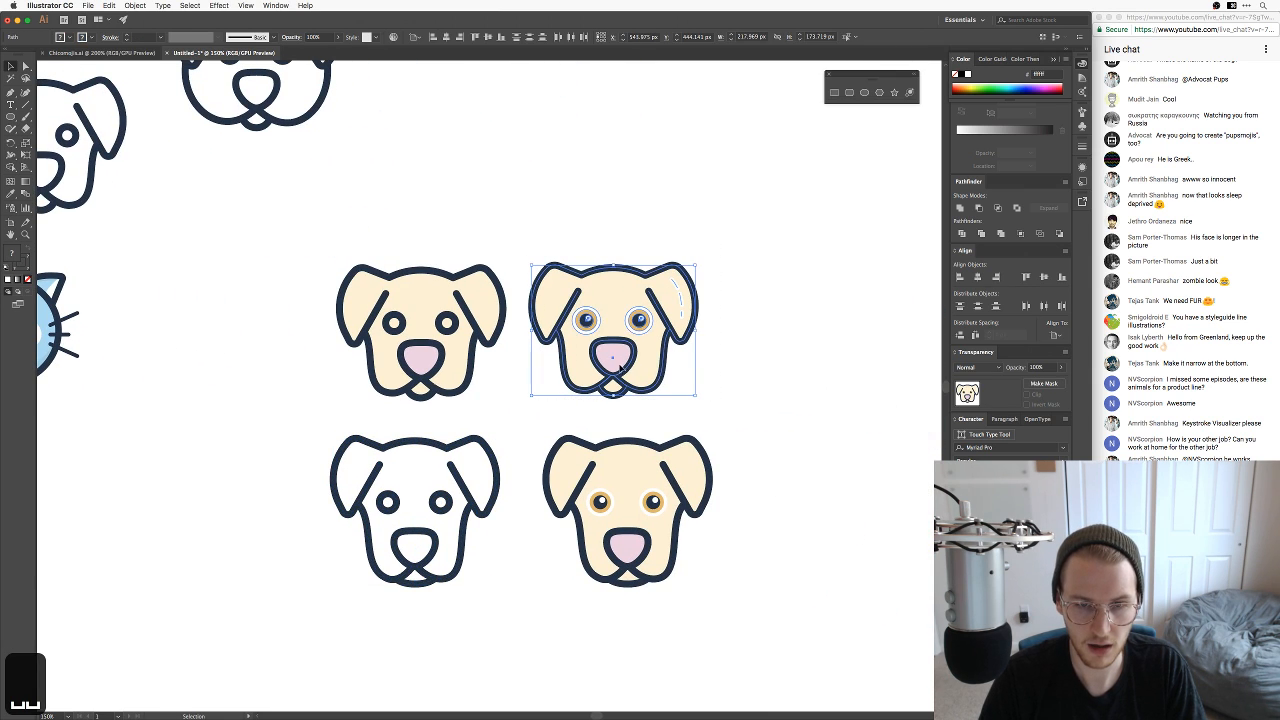
{"action": "left_click_drag", "start_coordinate": [625, 365], "coordinate": [637, 365]}
{"action": "left_click", "coordinate": [803, 412]}
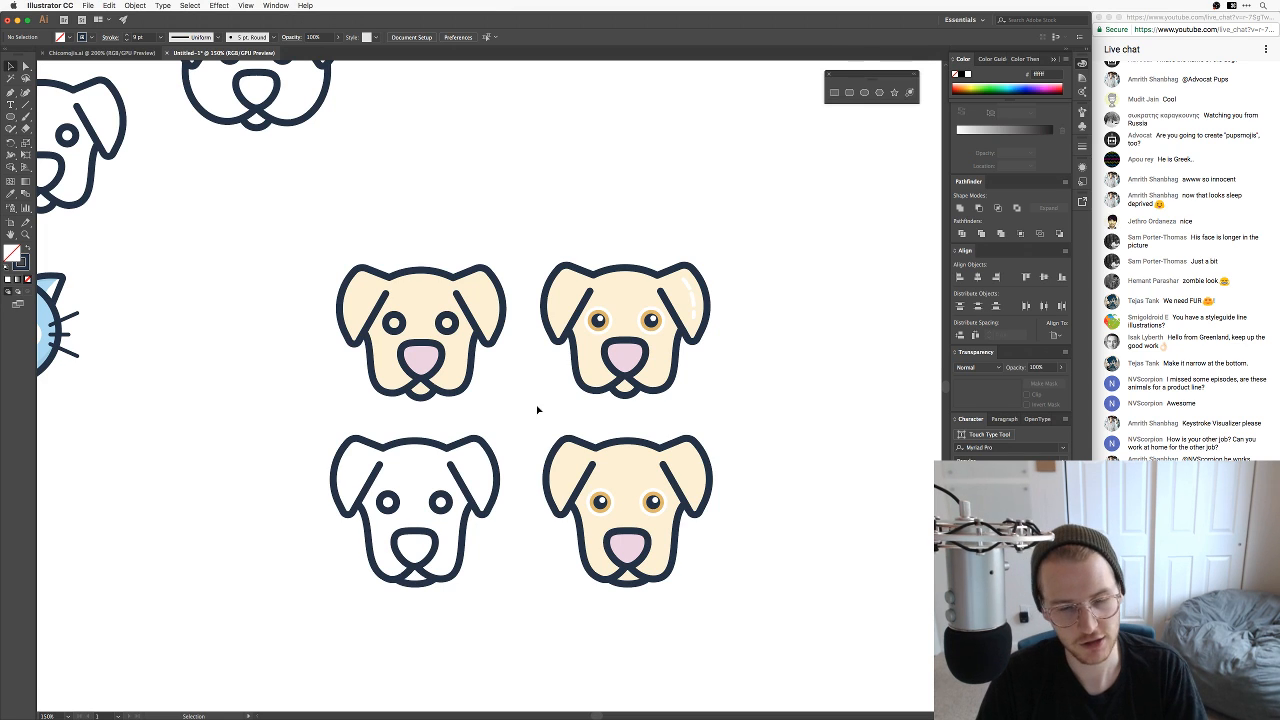
Step: Switch to Preview and examine the dog's coat color in reference photos IMG_3026.JPG and IMG_3028.JPG
{"action": "key", "text": "super+Tab"}
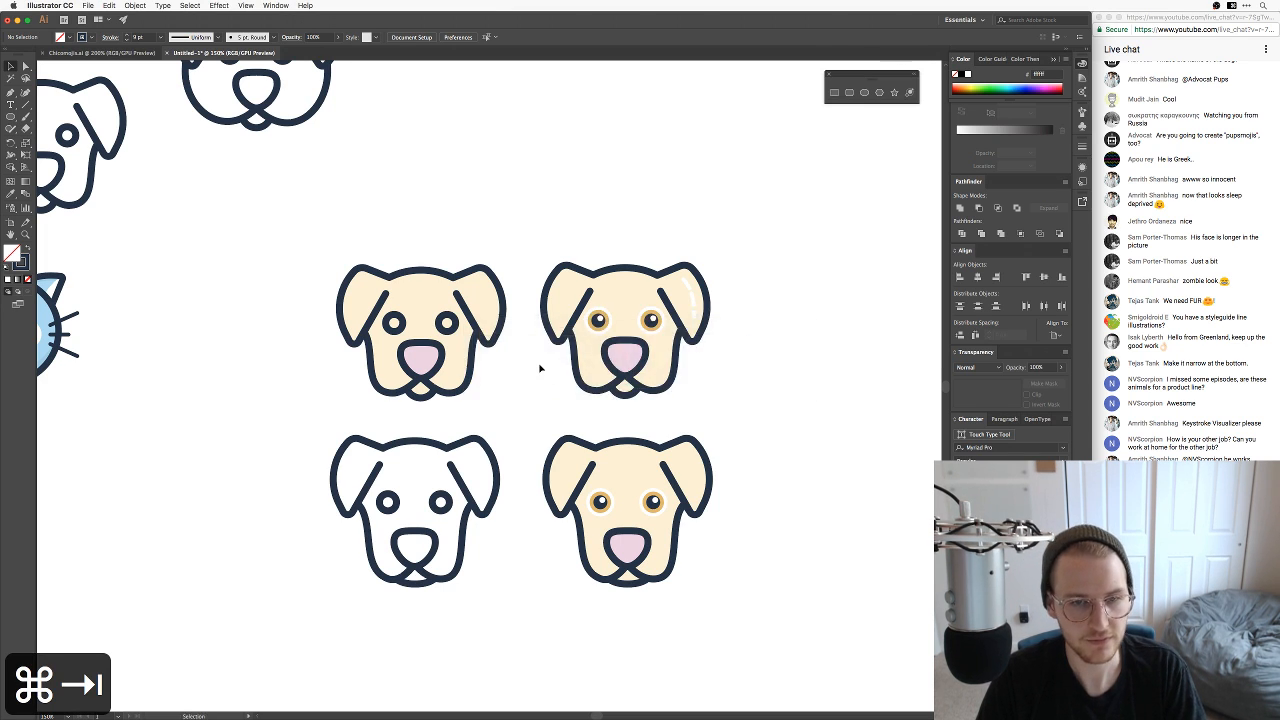
{"action": "key", "text": "super+Tab"}
{"action": "left_click", "coordinate": [58, 463]}
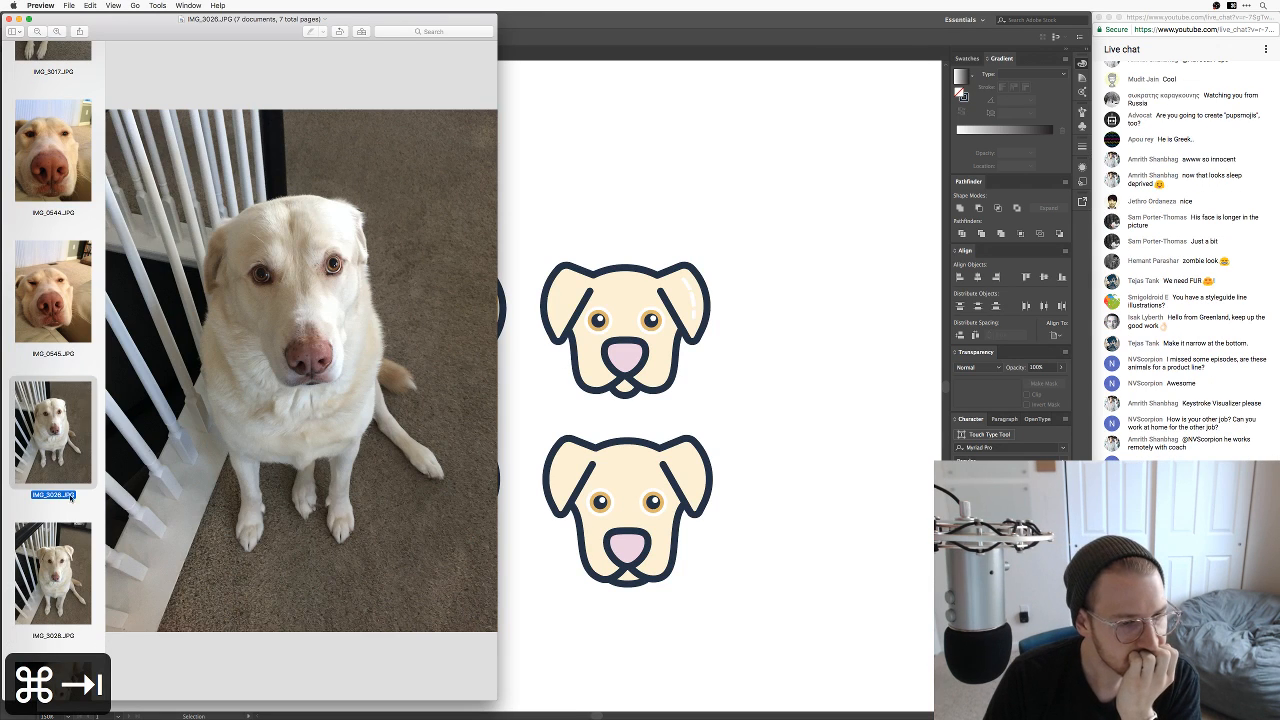
{"action": "left_click", "coordinate": [64, 545]}
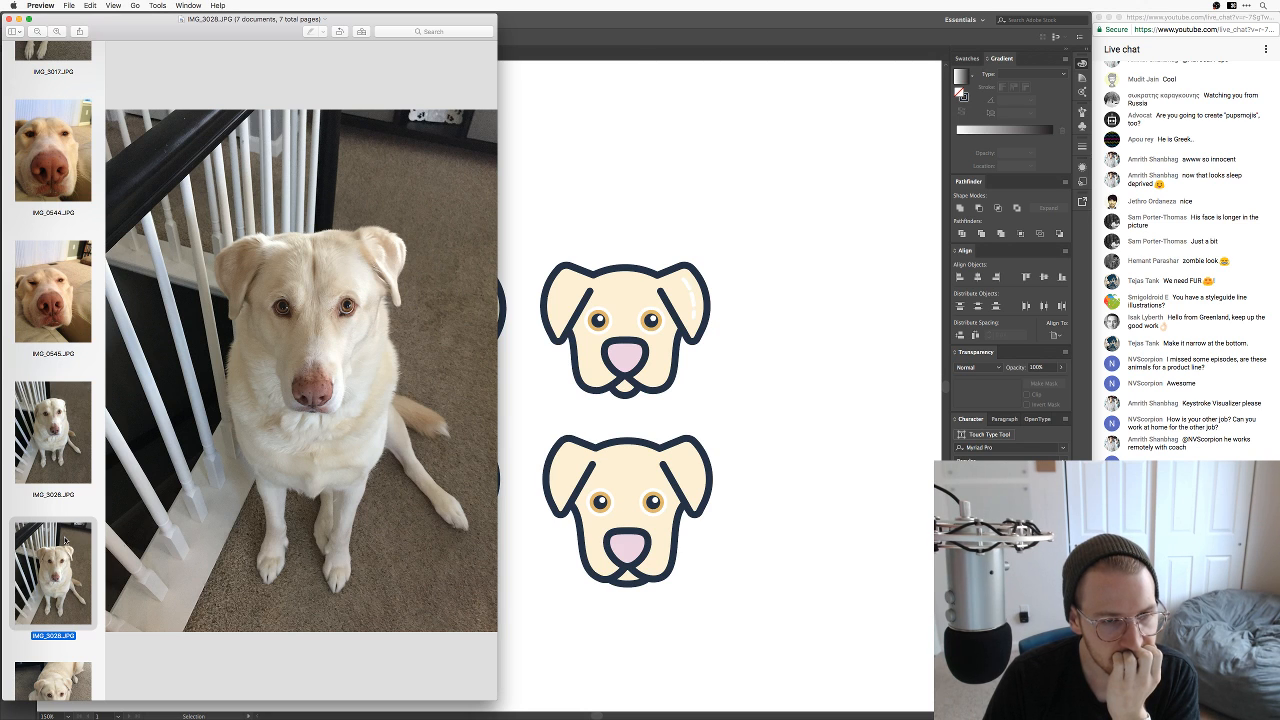
Step: Switch back to Illustrator and change the lower brown-eyed dog's head fill to off-white #fffbf3
{"action": "key", "text": "super+Tab"}
{"action": "key", "text": "super+equal"}
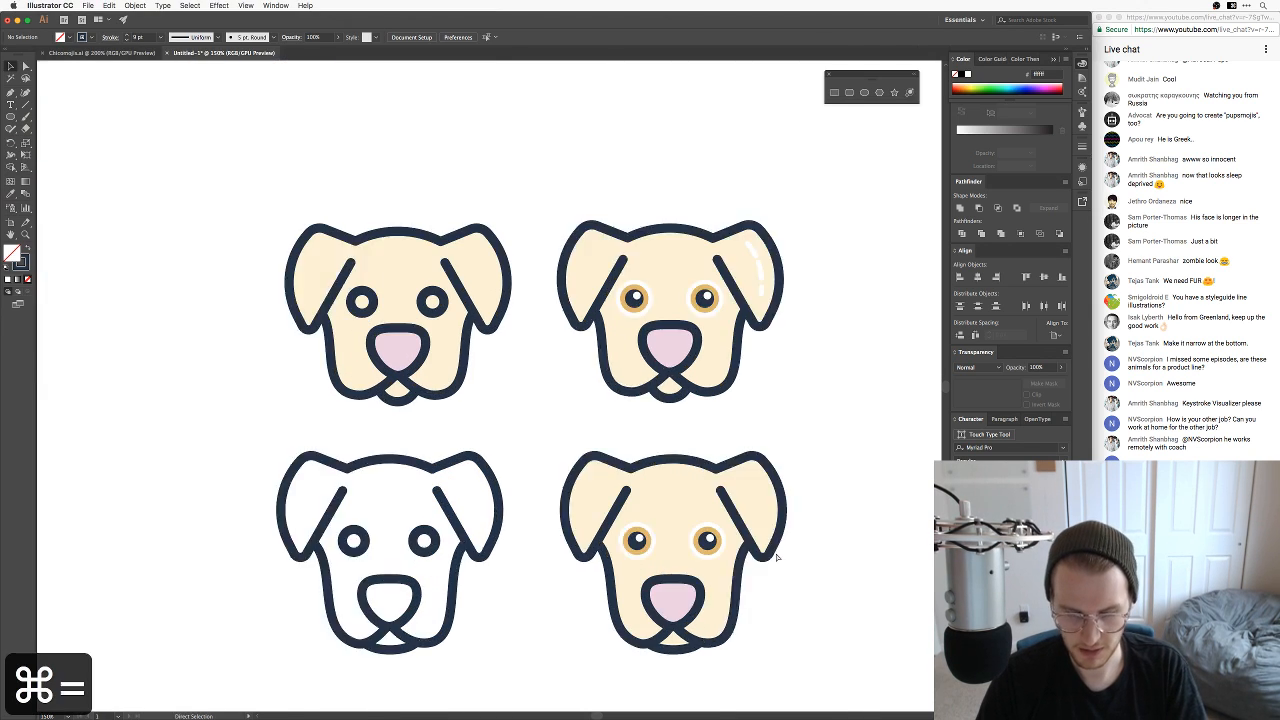
{"action": "key", "text": "super+equal"}
{"action": "left_click_drag", "start_coordinate": [777, 557], "coordinate": [620, 287]}
{"action": "key", "text": "v"}
{"action": "left_click", "coordinate": [617, 317]}
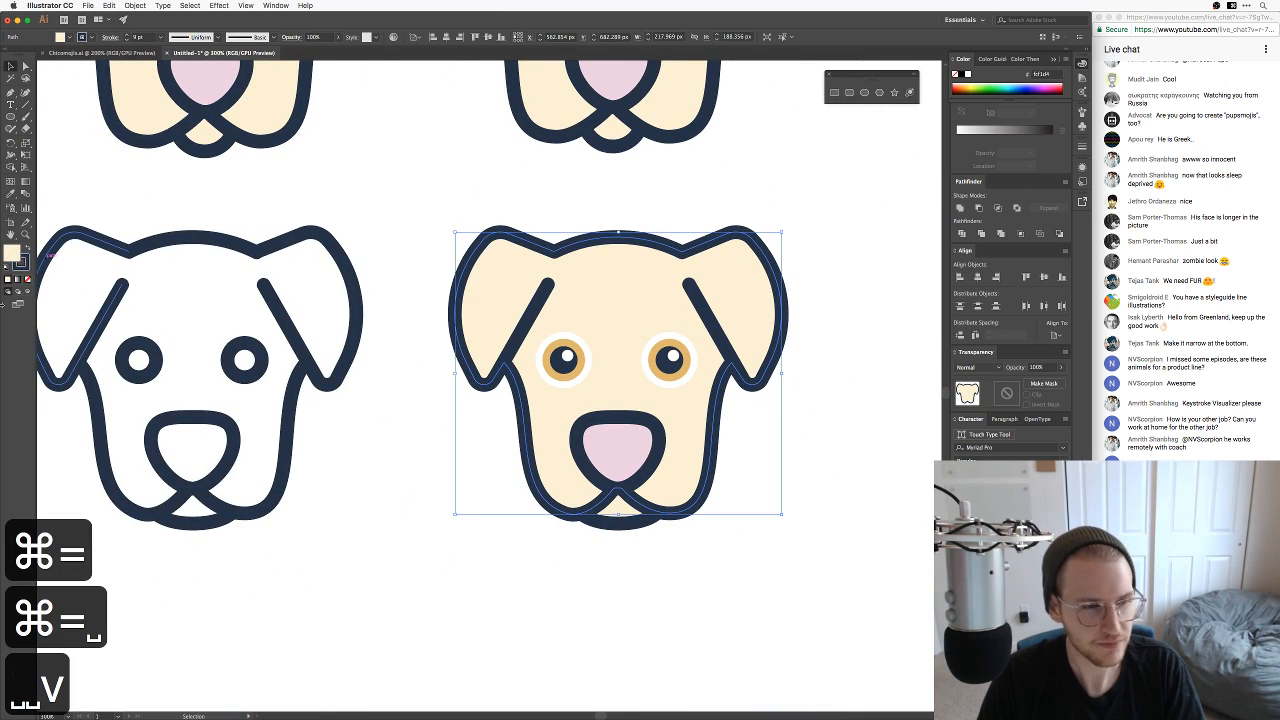
{"action": "left_click", "coordinate": [830, 326]}
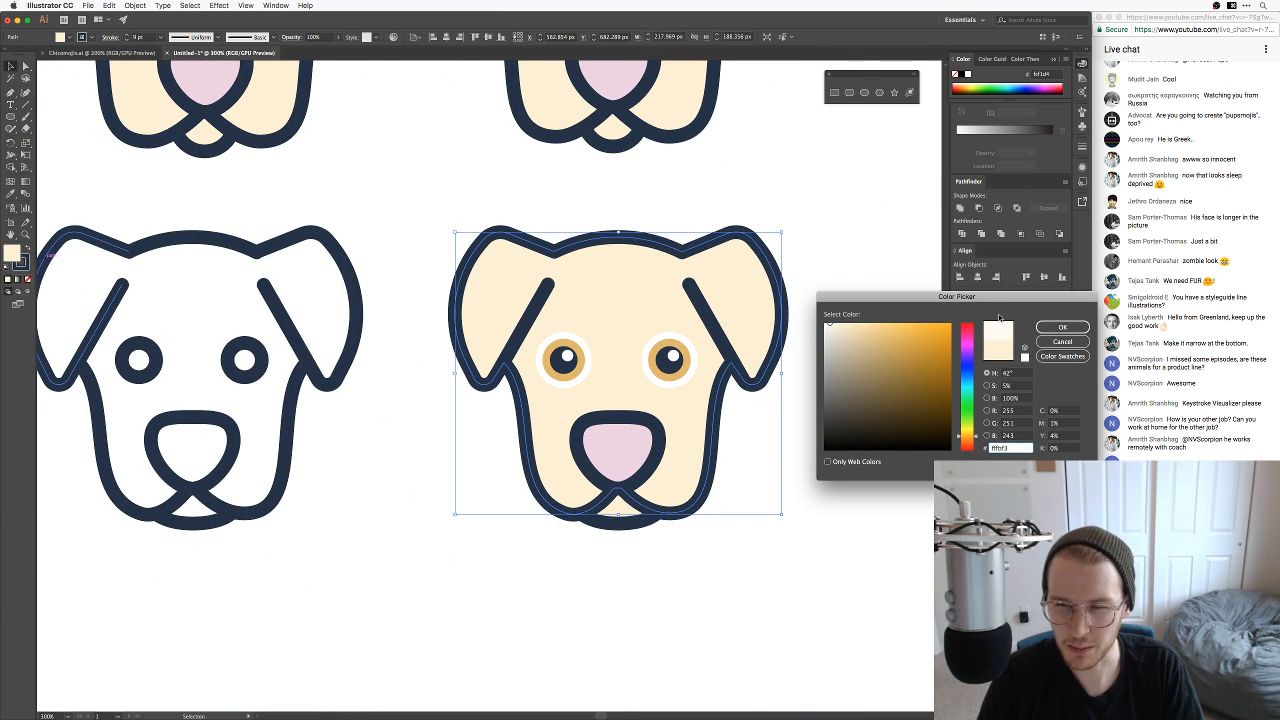
{"action": "left_click", "coordinate": [1041, 328]}
{"action": "left_click", "coordinate": [822, 234]}
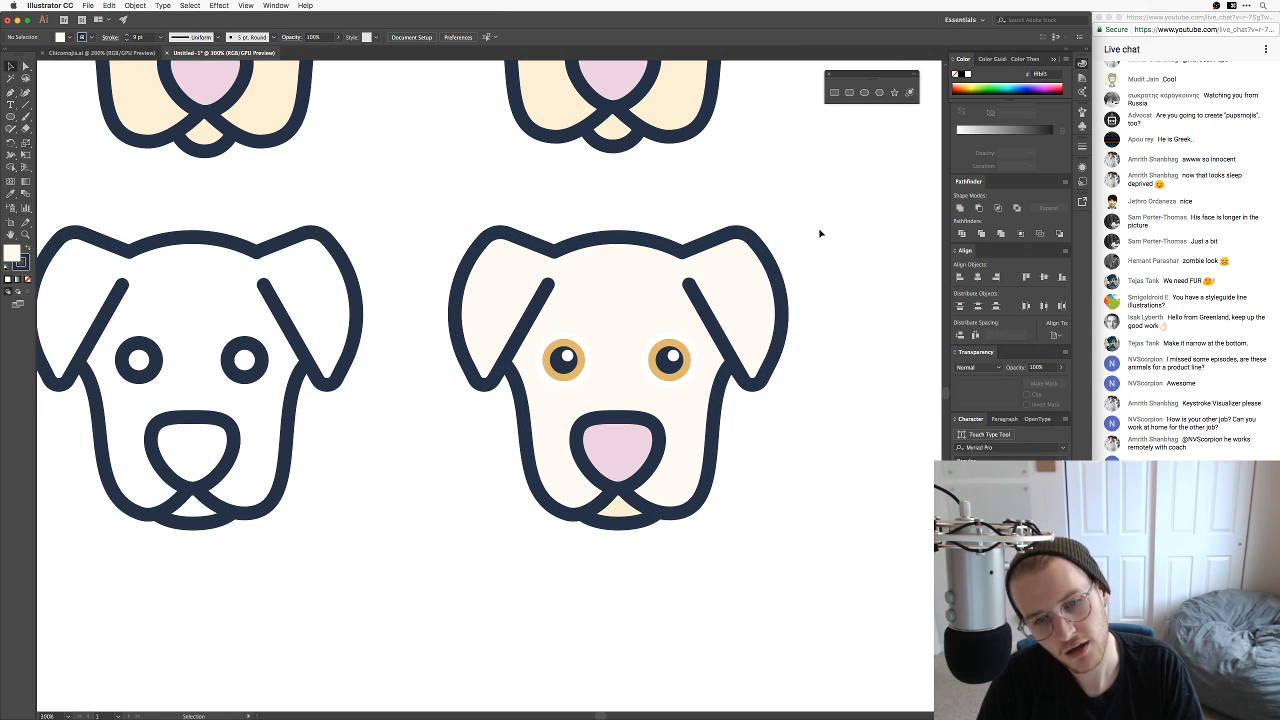
Step: Apply the head's off-white to the small chin shape with the Eyedropper and darken its fill to #ede2ce
{"action": "key", "text": "space"}
{"action": "left_click_drag", "start_coordinate": [819, 233], "coordinate": [818, 252]}
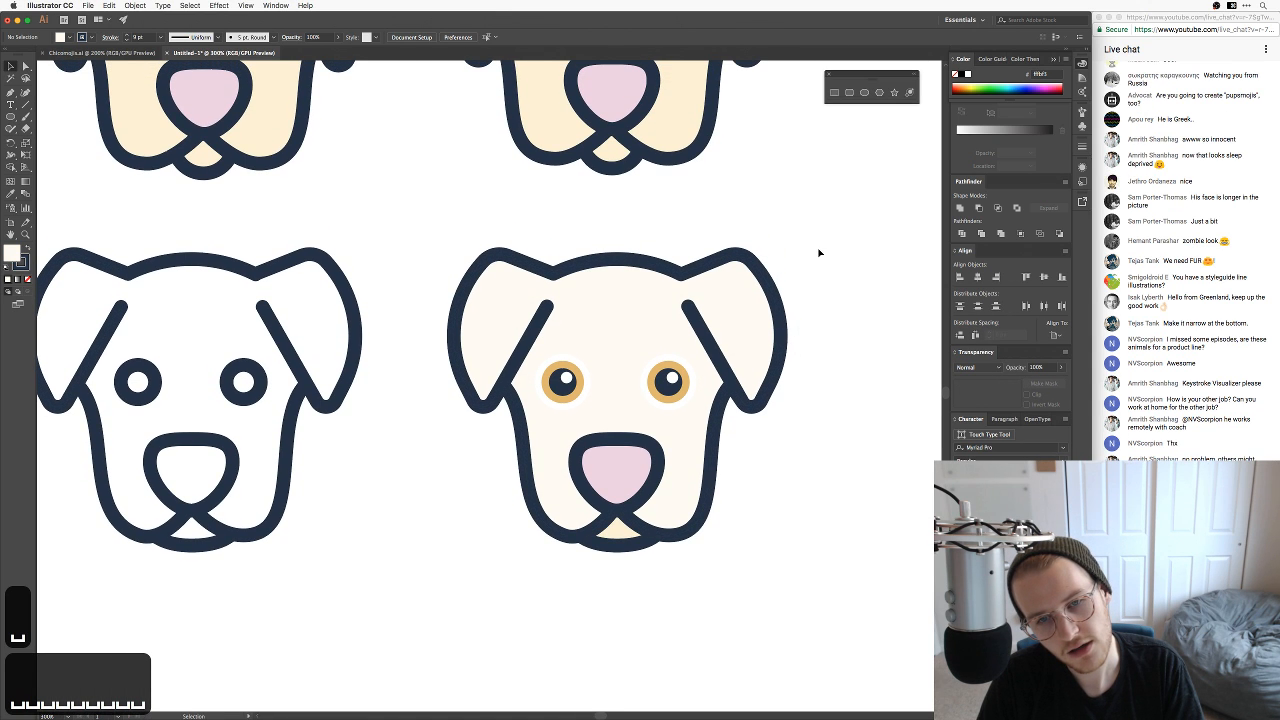
{"action": "key", "text": "super+minus"}
{"action": "key", "text": "super+minus"}
{"action": "key", "text": "super+minus"}
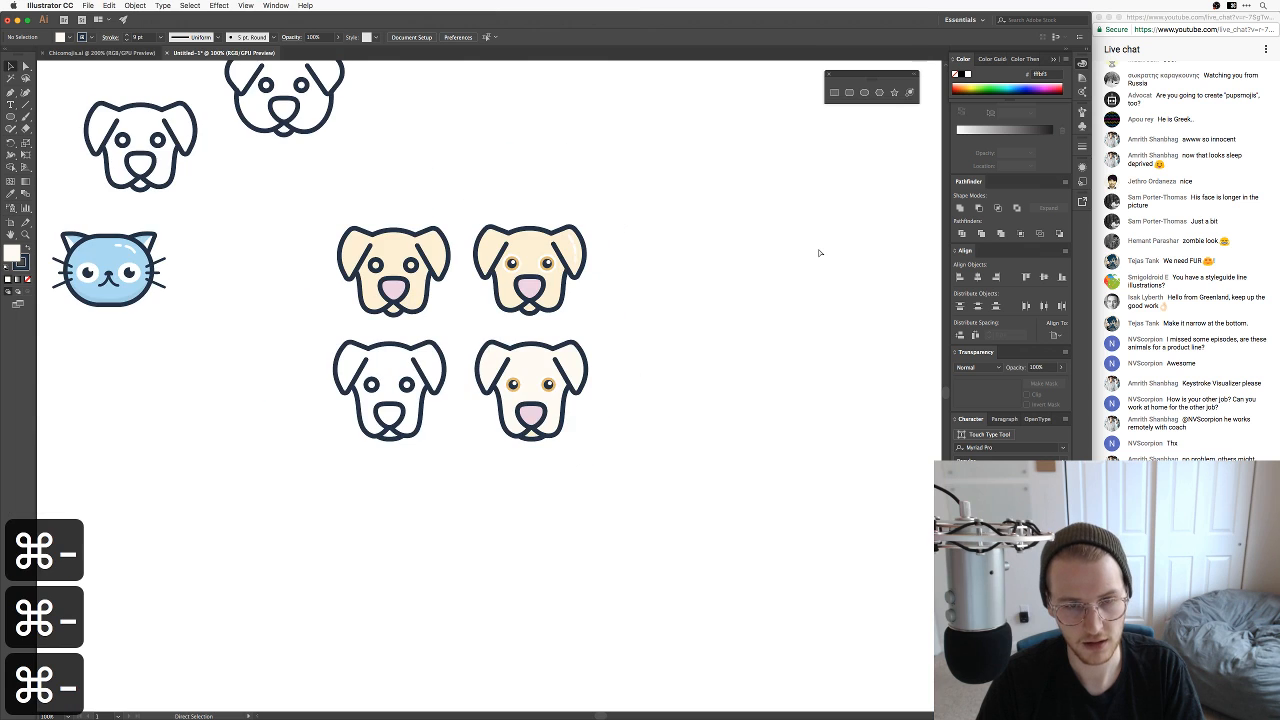
{"action": "key", "text": "super+equal"}
{"action": "key", "text": "super+equal"}
{"action": "key", "text": "super+equal"}
{"action": "key", "text": "super+equal"}
{"action": "key", "text": "space"}
{"action": "left_click_drag", "start_coordinate": [820, 254], "coordinate": [712, 206]}
{"action": "key", "text": "v"}
{"action": "left_click", "coordinate": [560, 545]}
{"action": "key", "text": "i"}
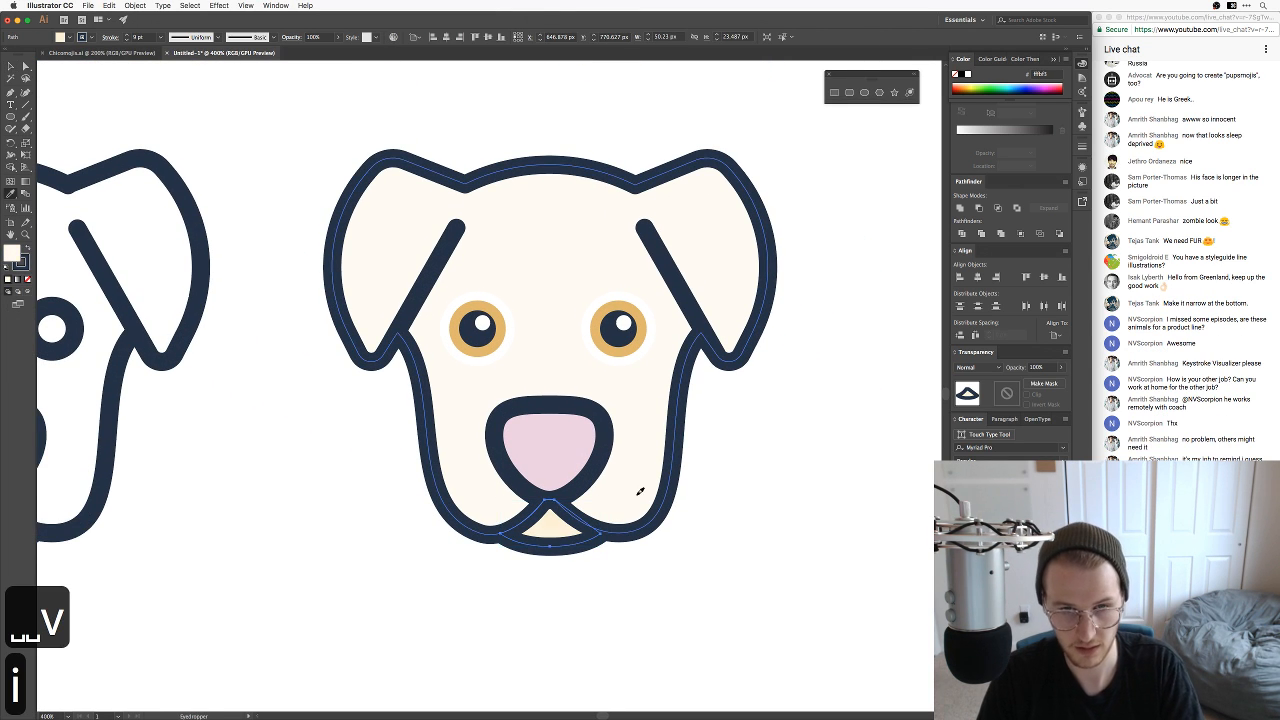
{"action": "left_click", "coordinate": [560, 536]}
{"action": "key", "text": "v"}
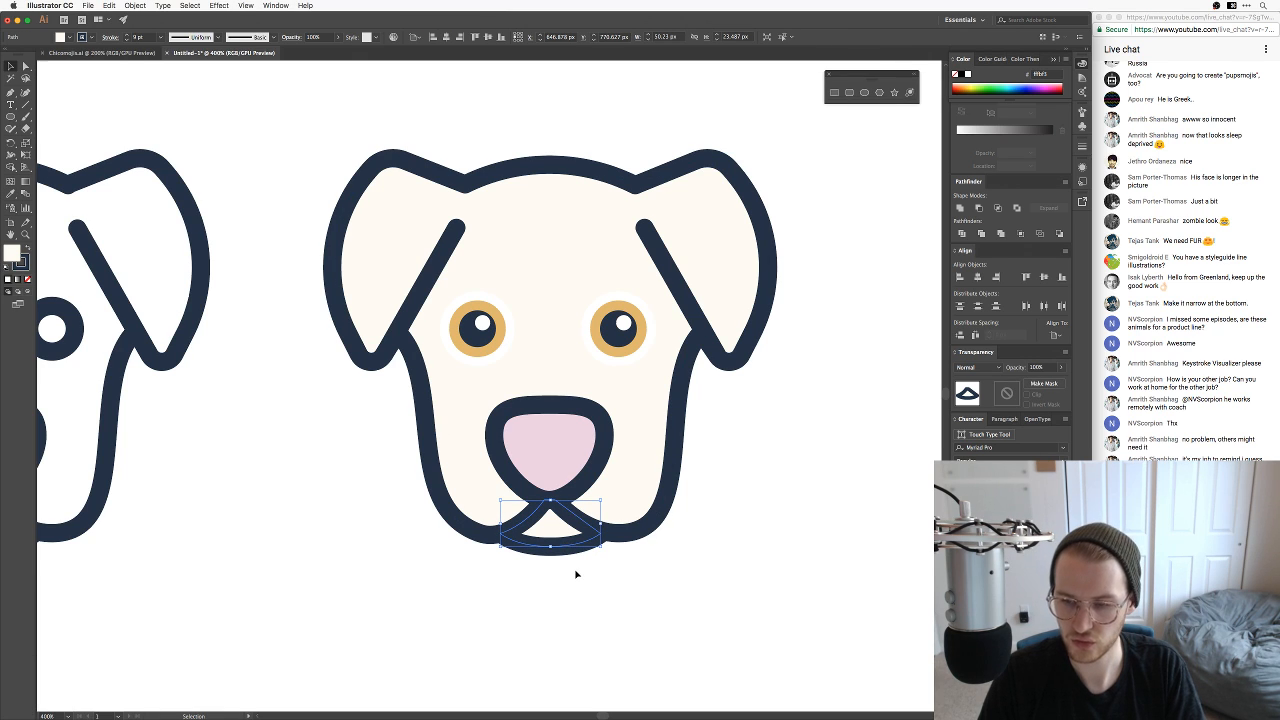
{"action": "double_click", "coordinate": [11, 251]}
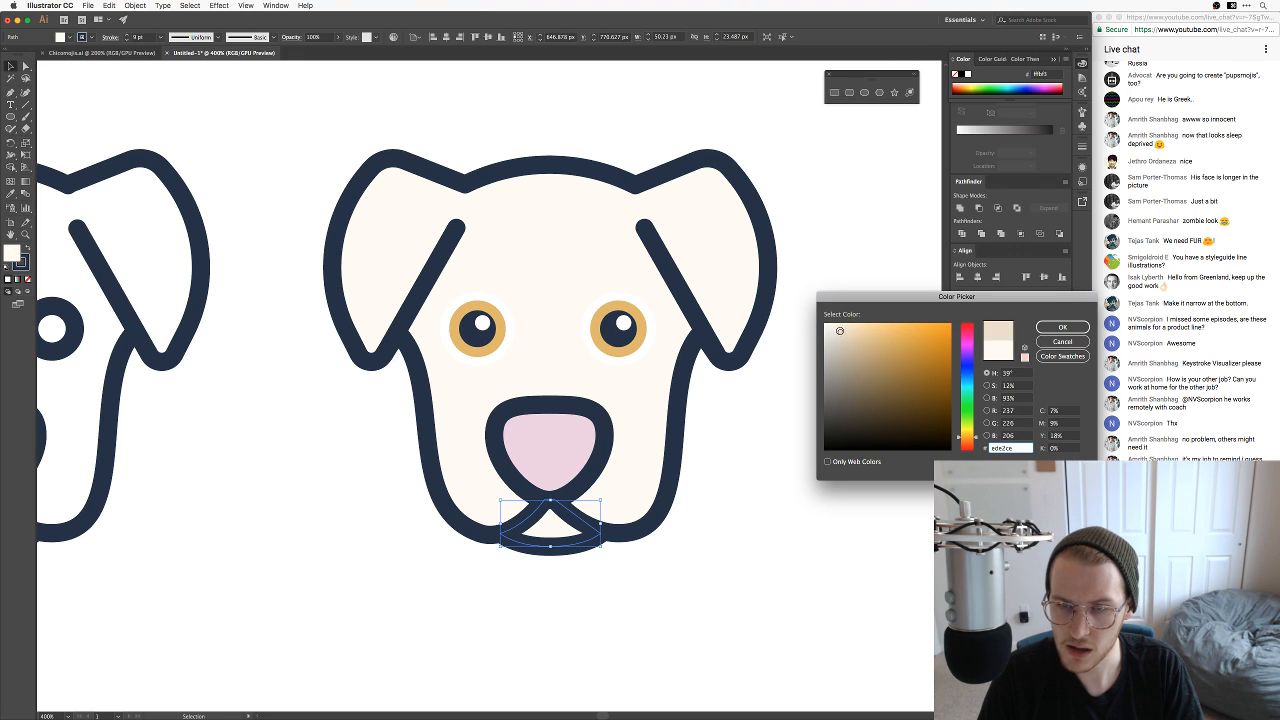
{"action": "key", "text": "v"}
{"action": "left_click", "coordinate": [874, 240]}
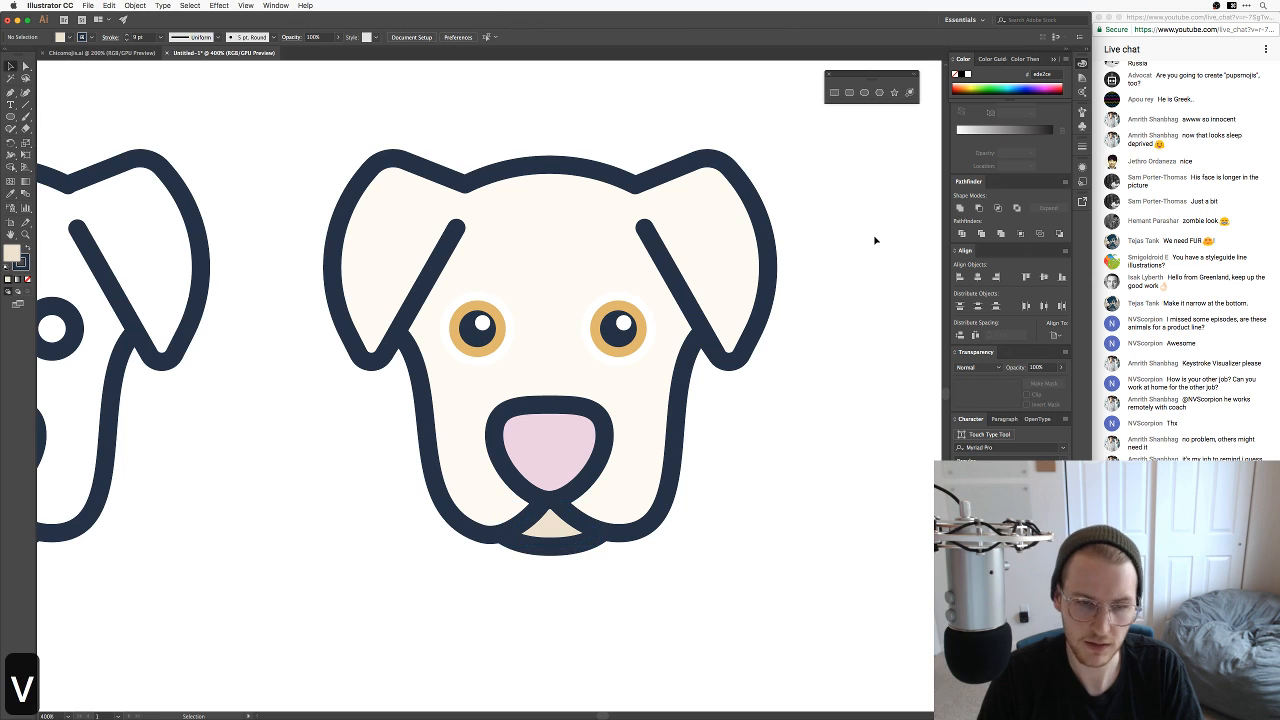
Step: Examine the off-white dog up close and beside the other versions, and switch to Preview to compare it with IMG_3028.JPG
{"action": "key", "text": "space"}
{"action": "left_click_drag", "start_coordinate": [726, 541], "coordinate": [758, 521]}
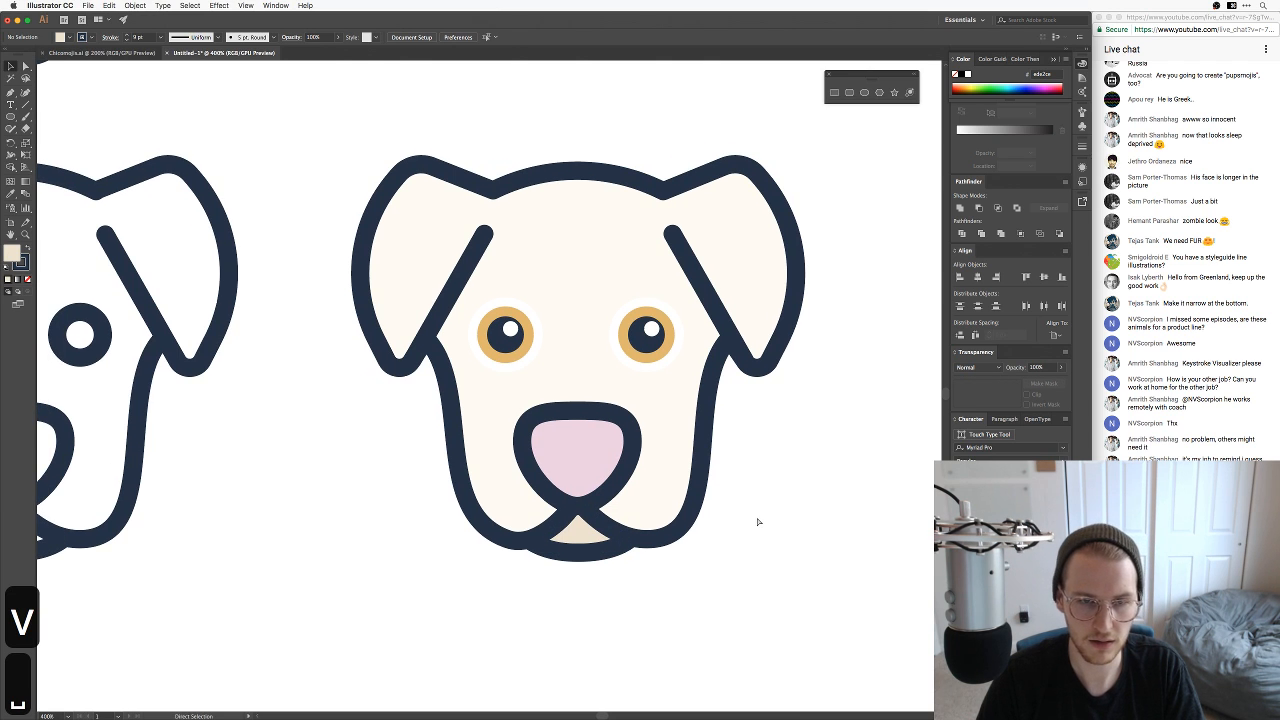
{"action": "key", "text": "cmd+equal"}
{"action": "key", "text": "space"}
{"action": "left_click_drag", "start_coordinate": [694, 458], "coordinate": [706, 514]}
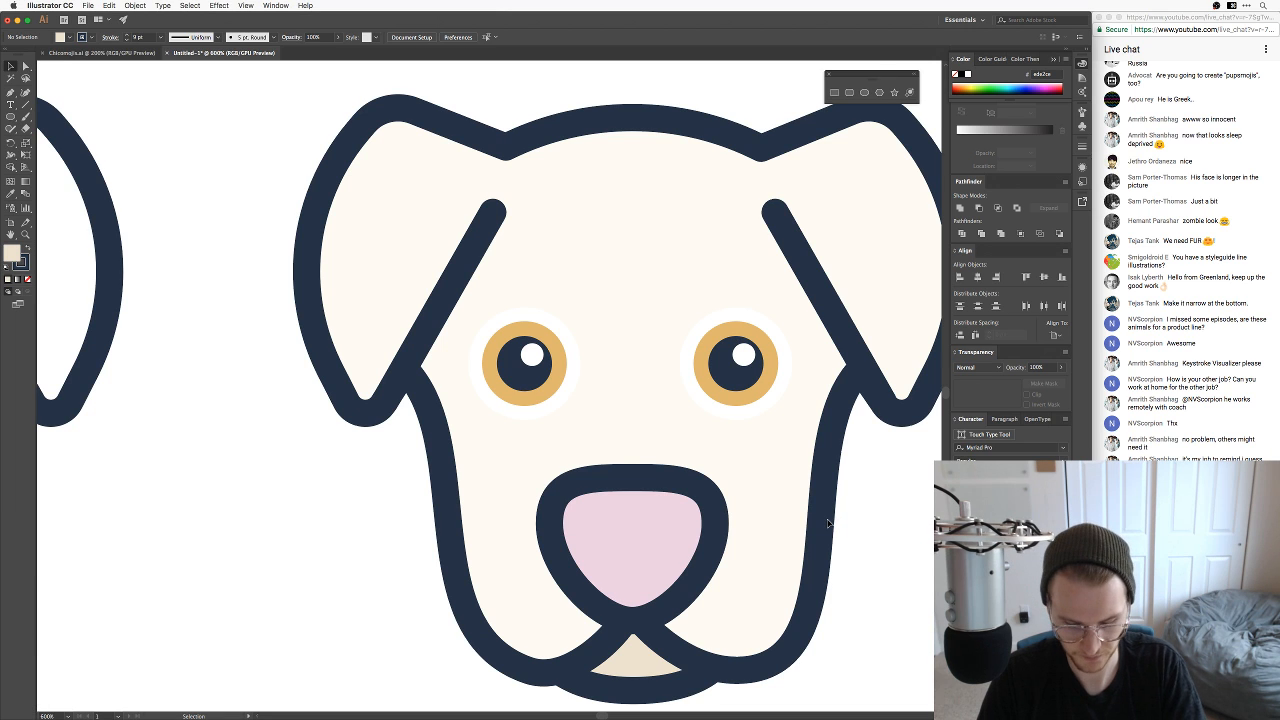
{"action": "key", "text": "o"}
{"action": "key", "text": "cmd+minus"}
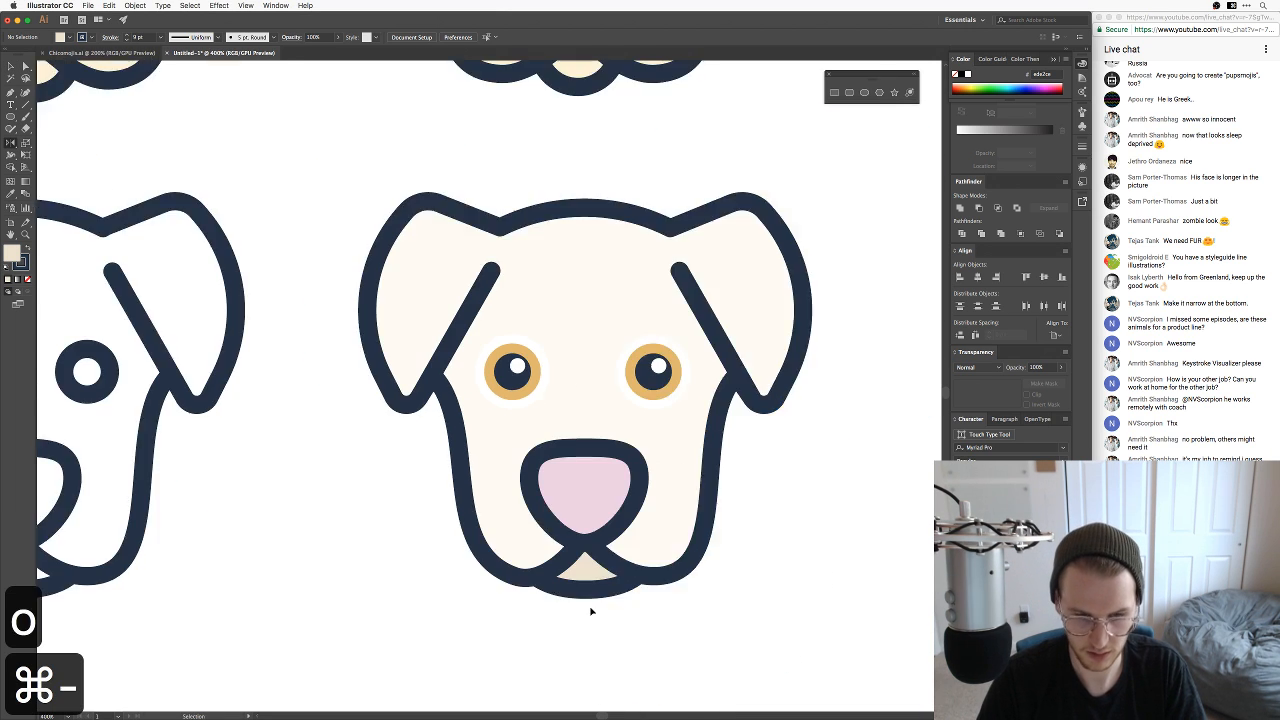
{"action": "key", "text": "cmd+minus"}
{"action": "key", "text": "cmd+minus"}
{"action": "key", "text": "cmd+v"}
{"action": "left_click_drag", "start_coordinate": [719, 408], "coordinate": [755, 490]}
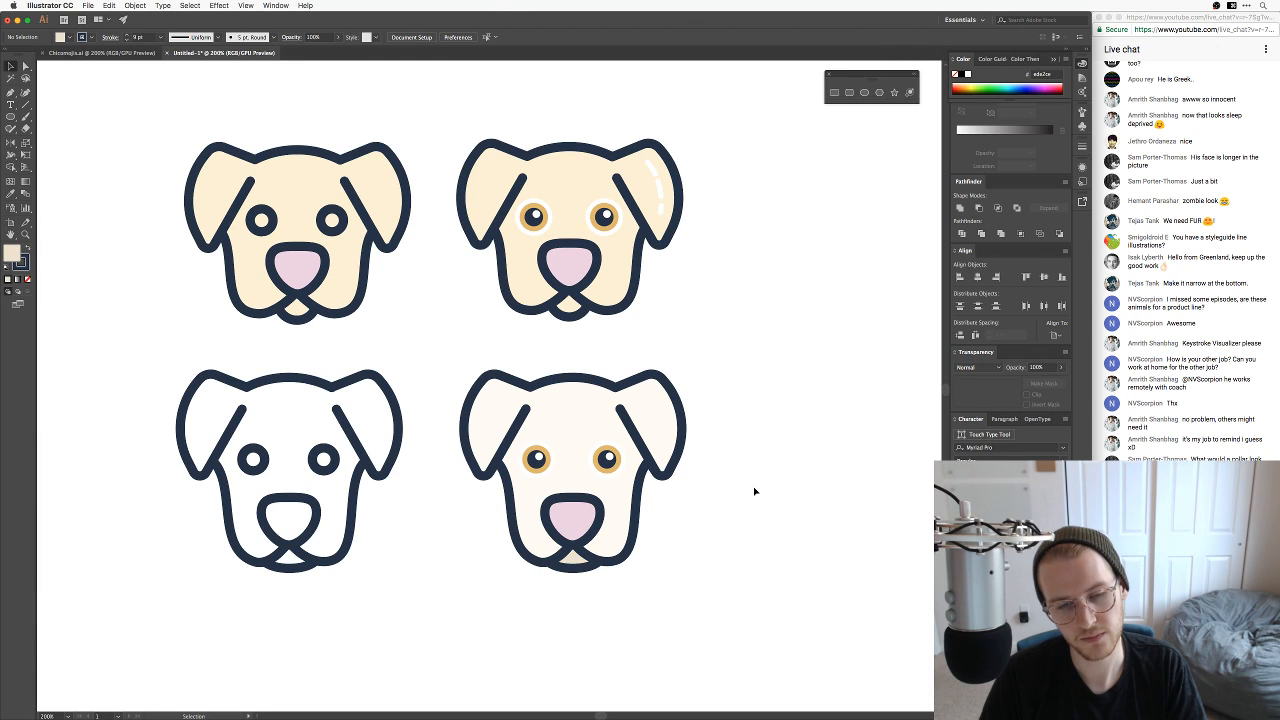
{"action": "key", "text": "super+Tab"}
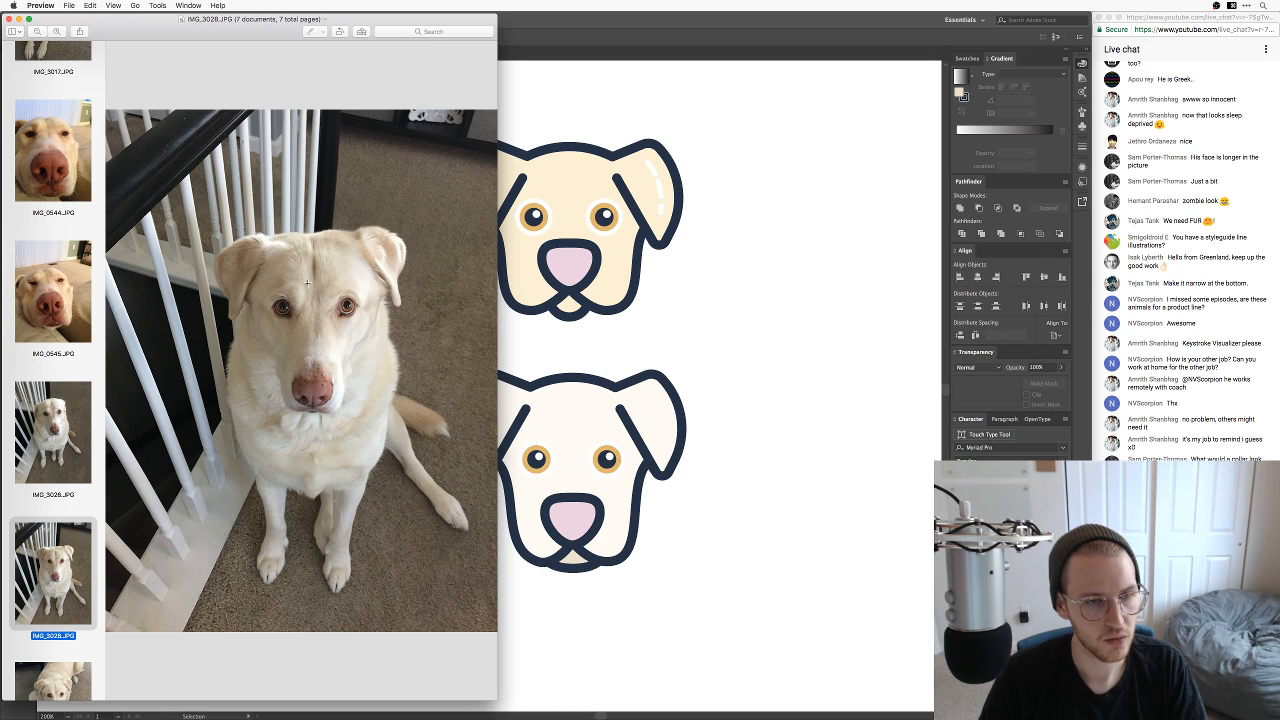
Step: Recheck IMG_3028.JPG in Preview, and in Illustrator draw a curved Pen line from the off-white dog's left cheek up to between the eyes
{"action": "left_click", "coordinate": [716, 494]}
{"action": "key", "text": "super+equal"}
{"action": "key", "text": "super+equal"}
{"action": "left_click_drag", "start_coordinate": [717, 491], "coordinate": [675, 325]}
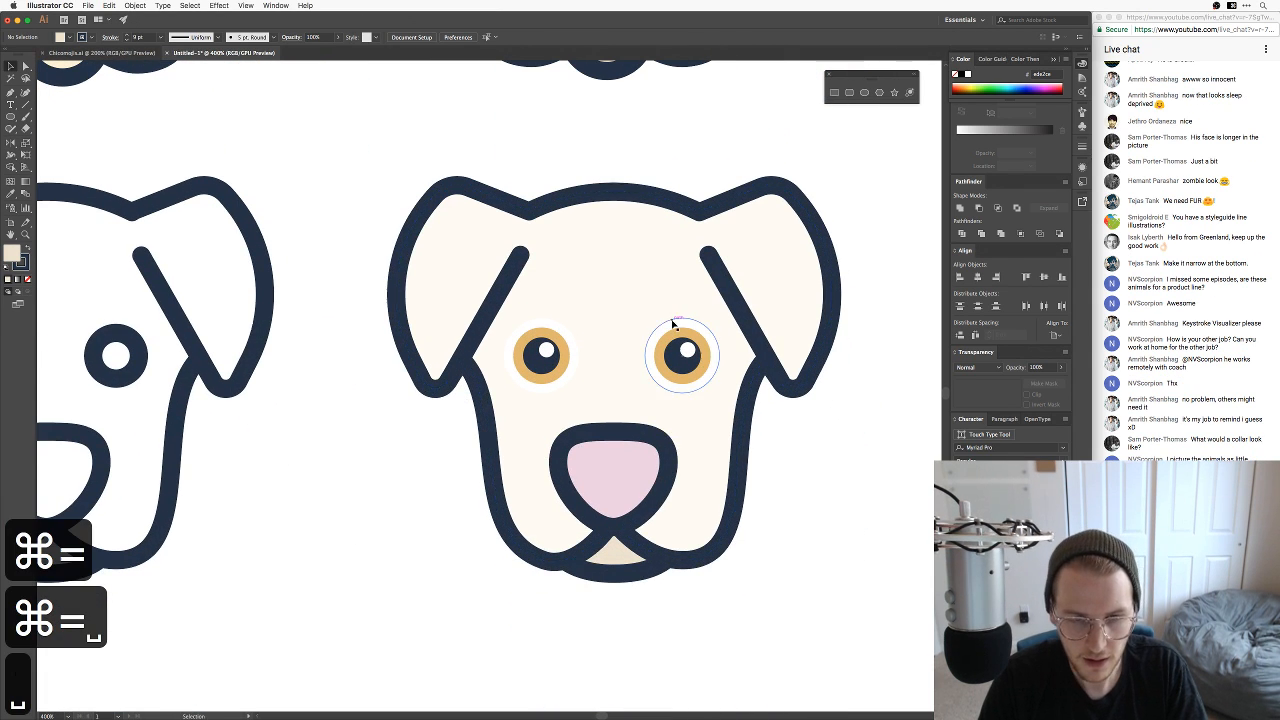
{"action": "key", "text": "p"}
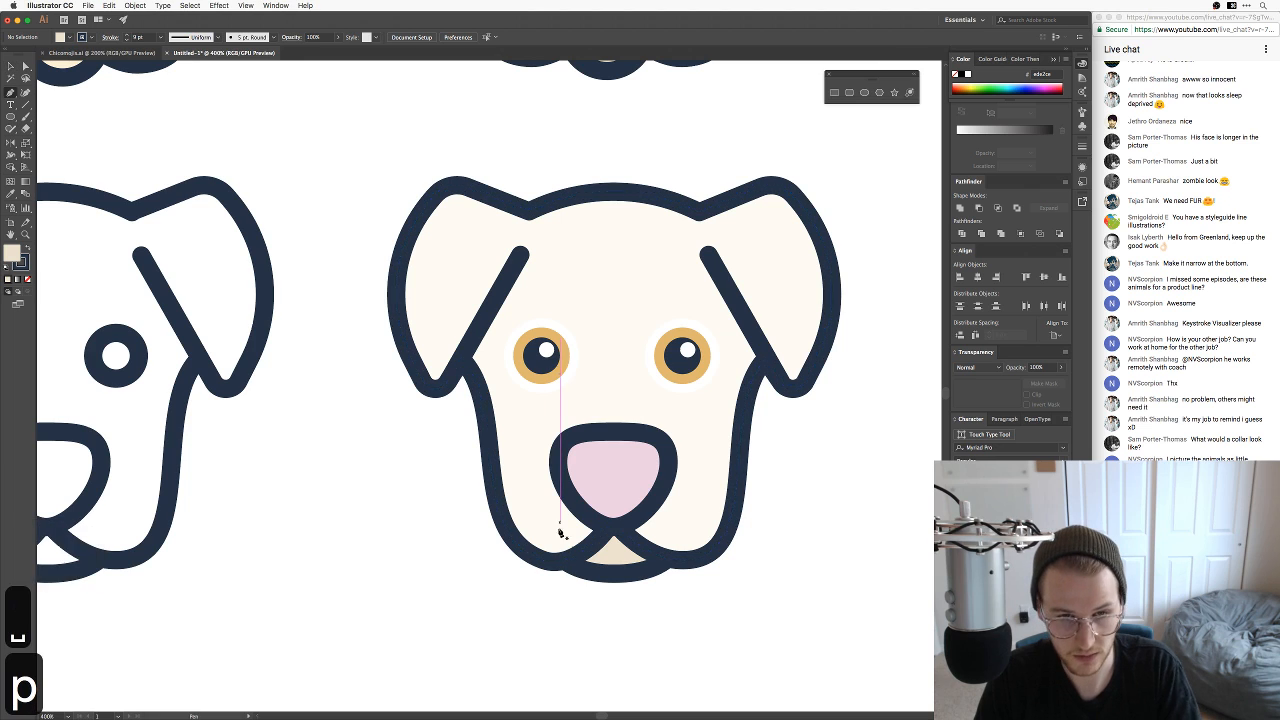
{"action": "key", "text": "super+Tab"}
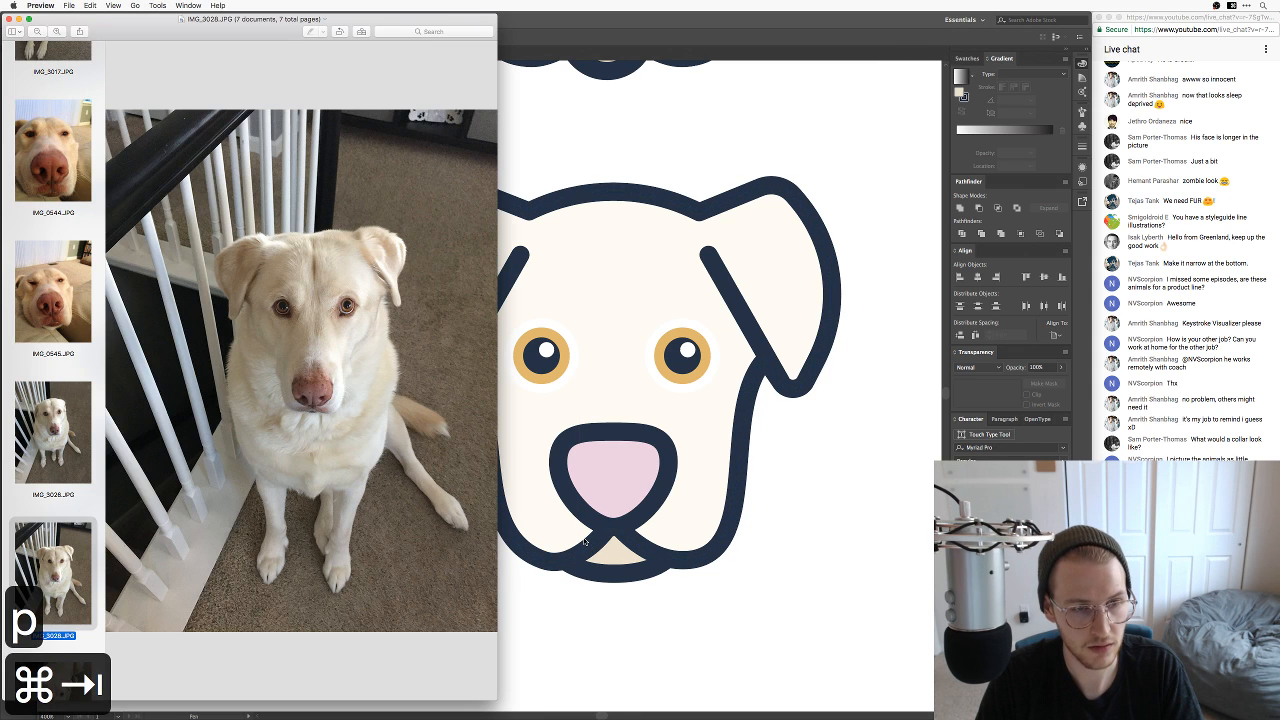
{"action": "key", "text": "super+Tab"}
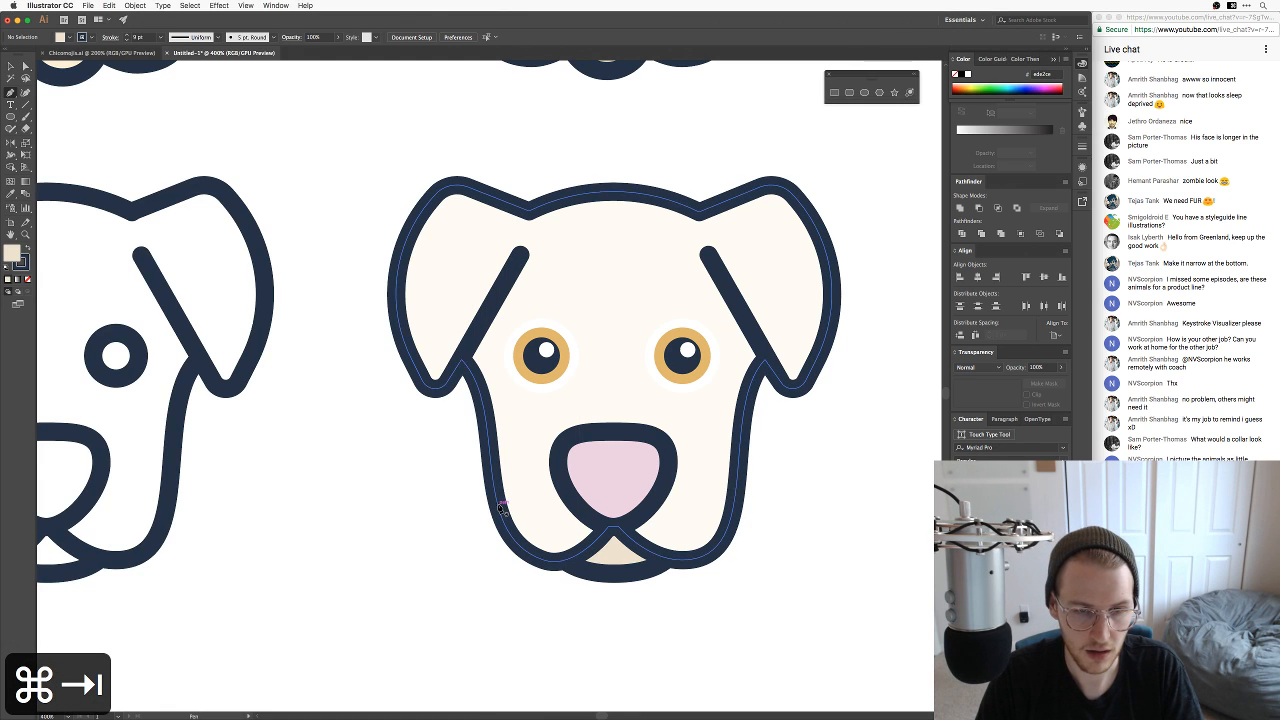
{"action": "left_click", "coordinate": [500, 502]}
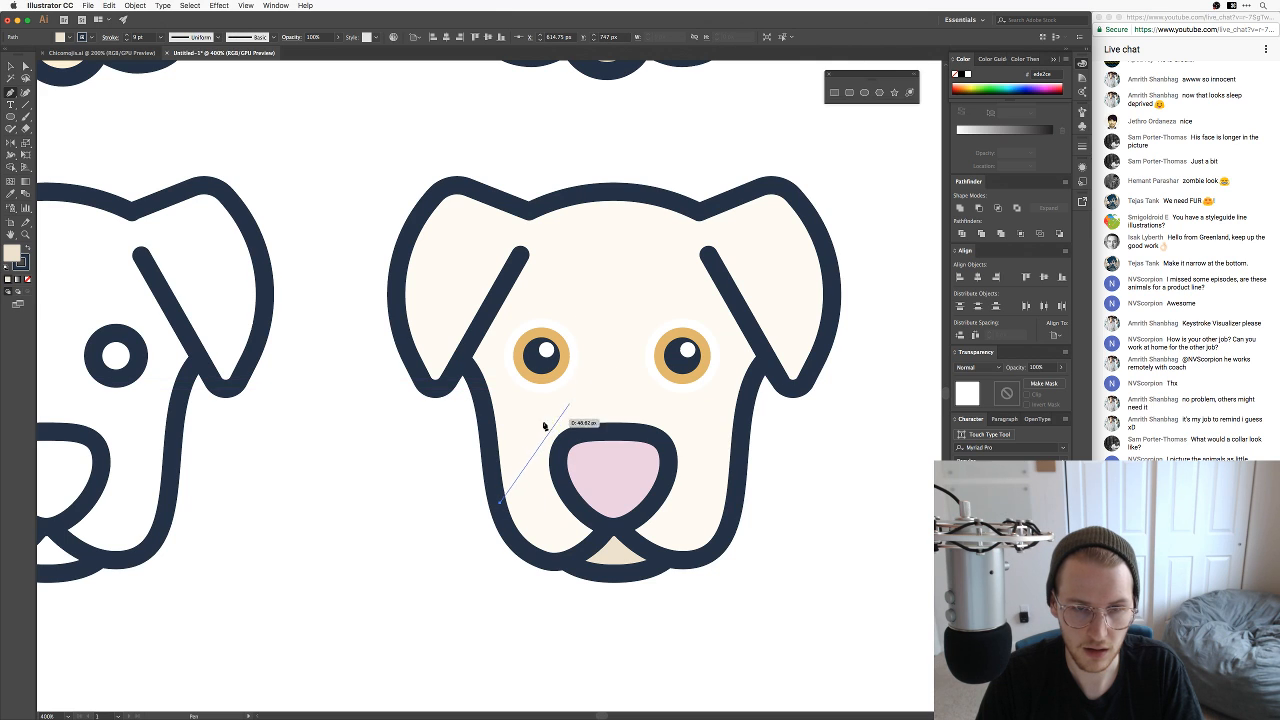
{"action": "left_click_drag", "start_coordinate": [551, 408], "coordinate": [596, 379]}
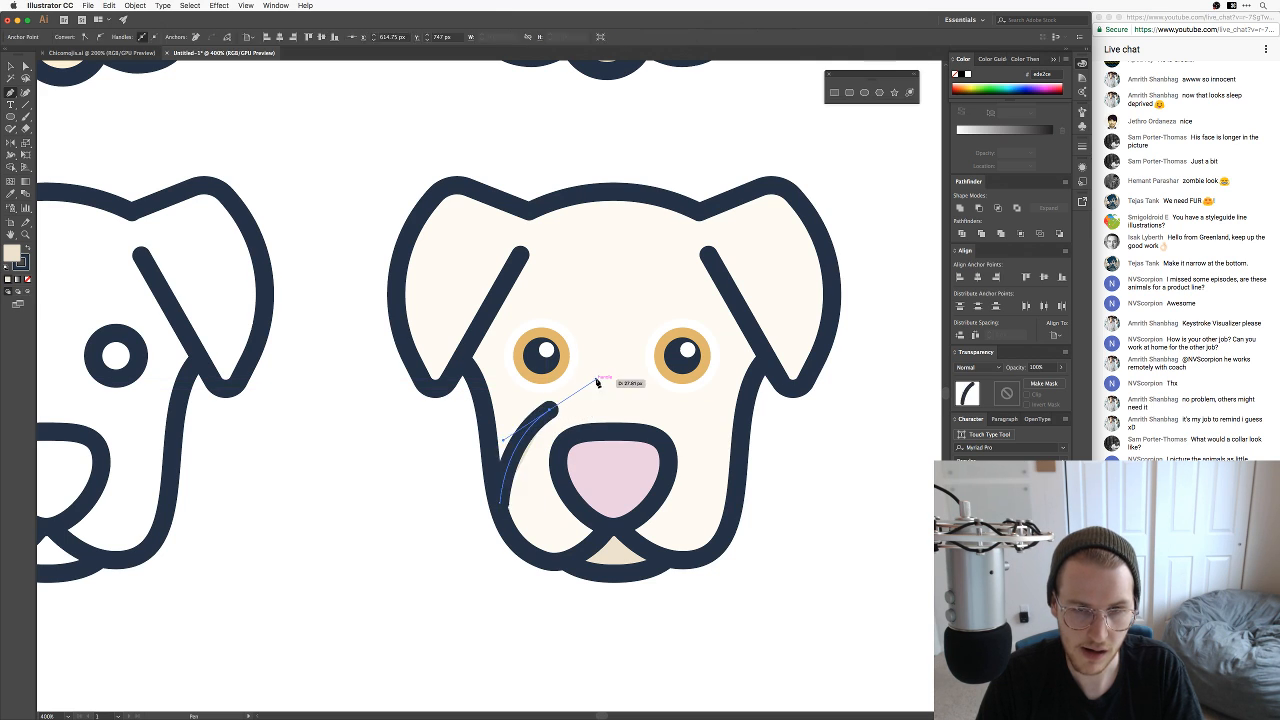
{"action": "left_click", "coordinate": [613, 291]}
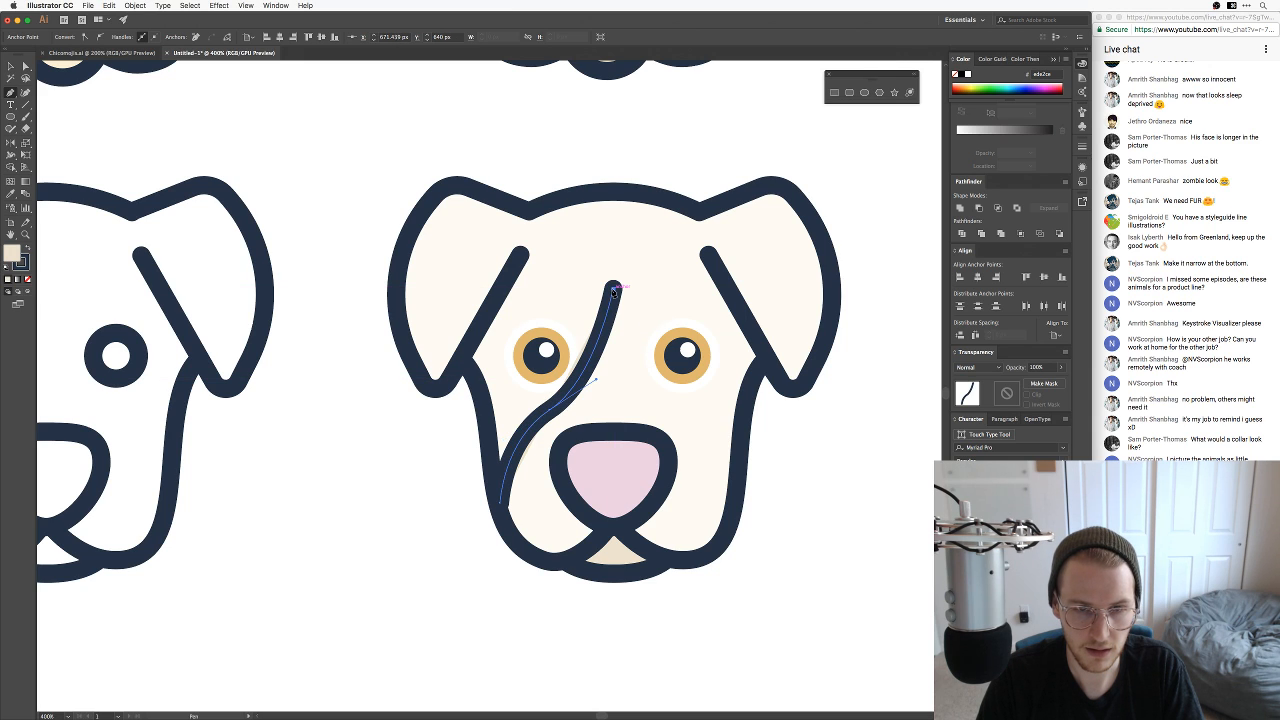
{"action": "key", "text": "v"}
{"action": "left_click", "coordinate": [366, 477]}
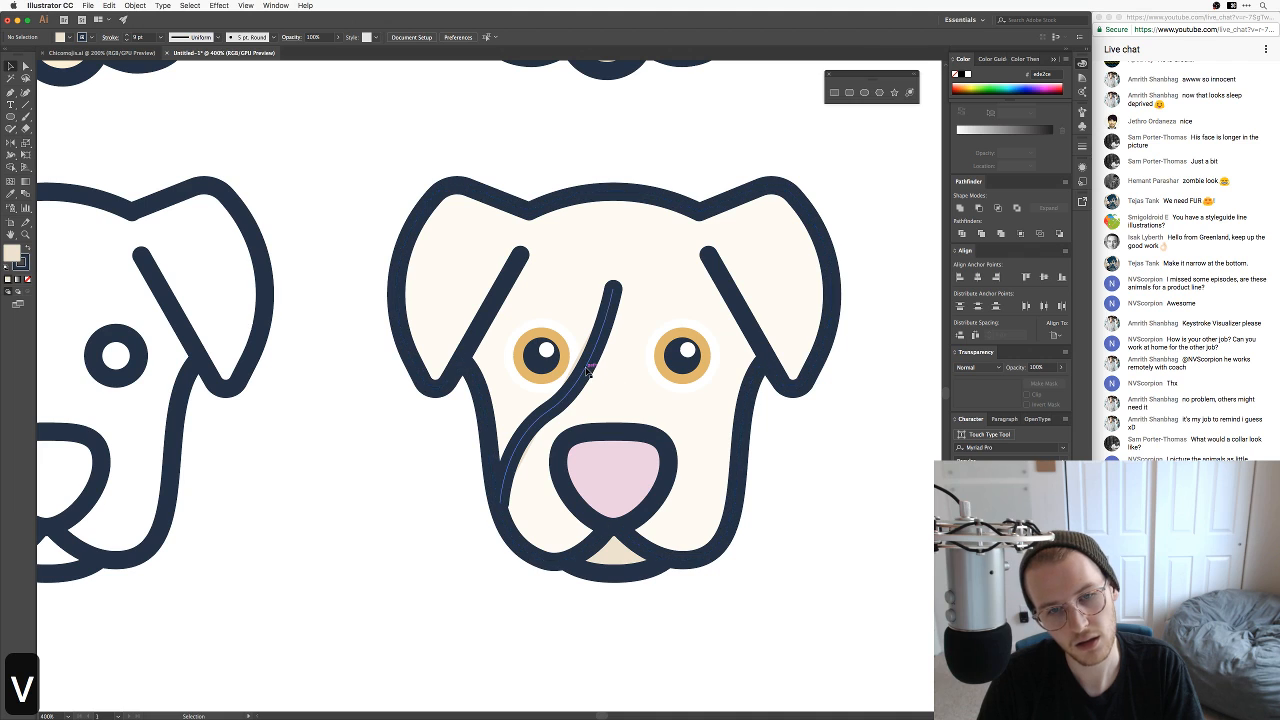
Step: Duplicate the curved face line, reflect the copy and place it on the right half so both lines meet between the eyes
{"action": "left_click_drag", "start_coordinate": [590, 368], "coordinate": [678, 372]}
{"action": "right_click", "coordinate": [678, 374]}
{"action": "mouse_move", "coordinate": [706, 517]}
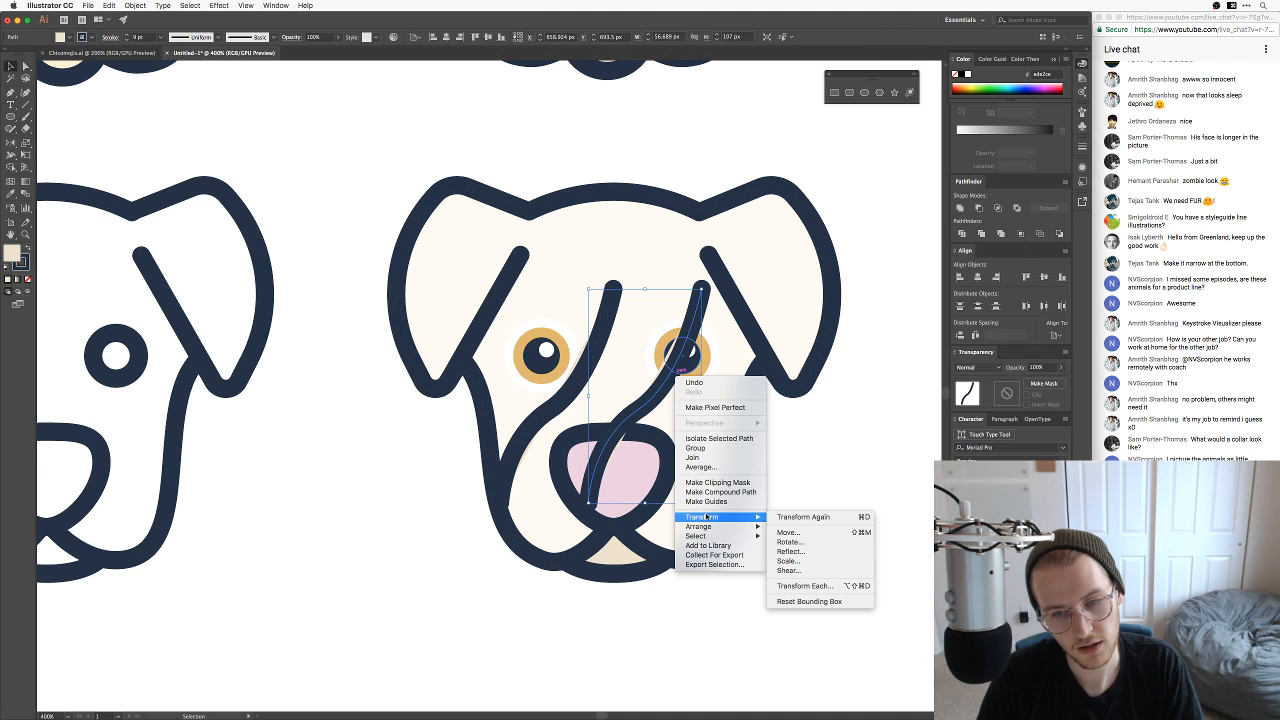
{"action": "left_click", "coordinate": [788, 555]}
{"action": "key", "text": "Return"}
{"action": "left_click", "coordinate": [788, 556]}
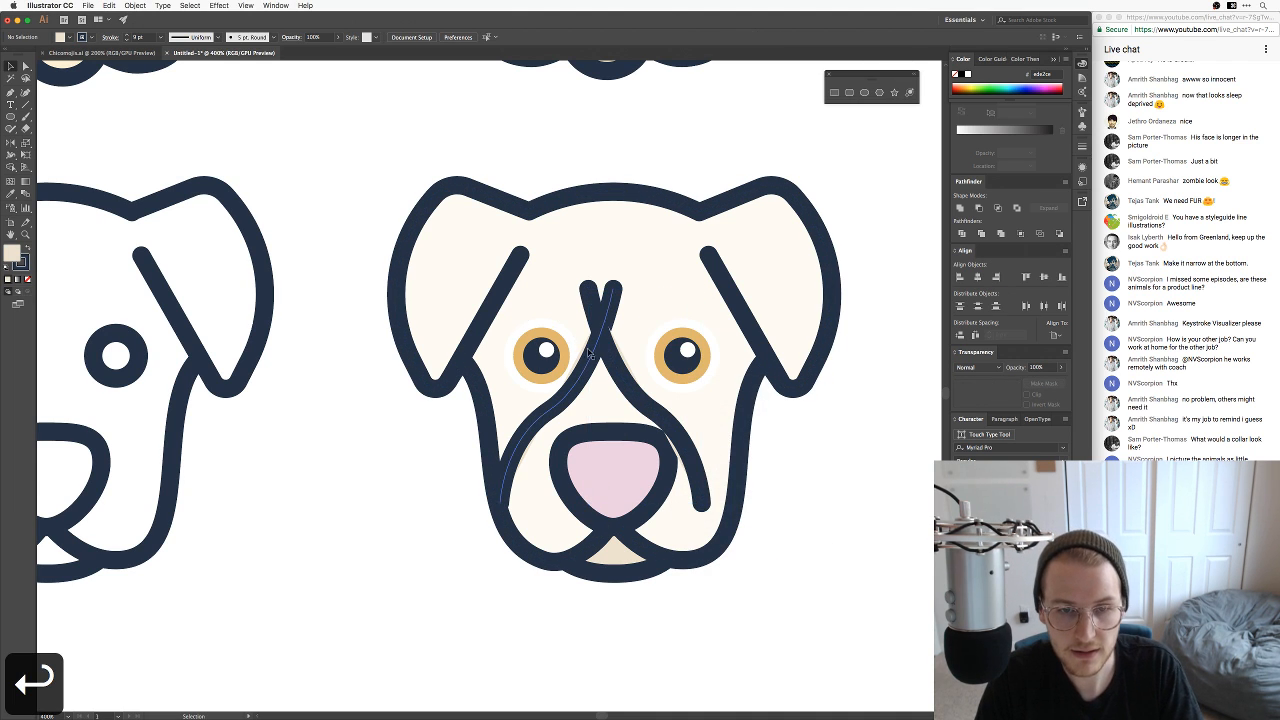
{"action": "left_click_drag", "start_coordinate": [618, 366], "coordinate": [641, 367]}
Step: Select the top endpoints of the two mirrored curves and join them into one filled face marking
{"action": "key", "text": "z"}
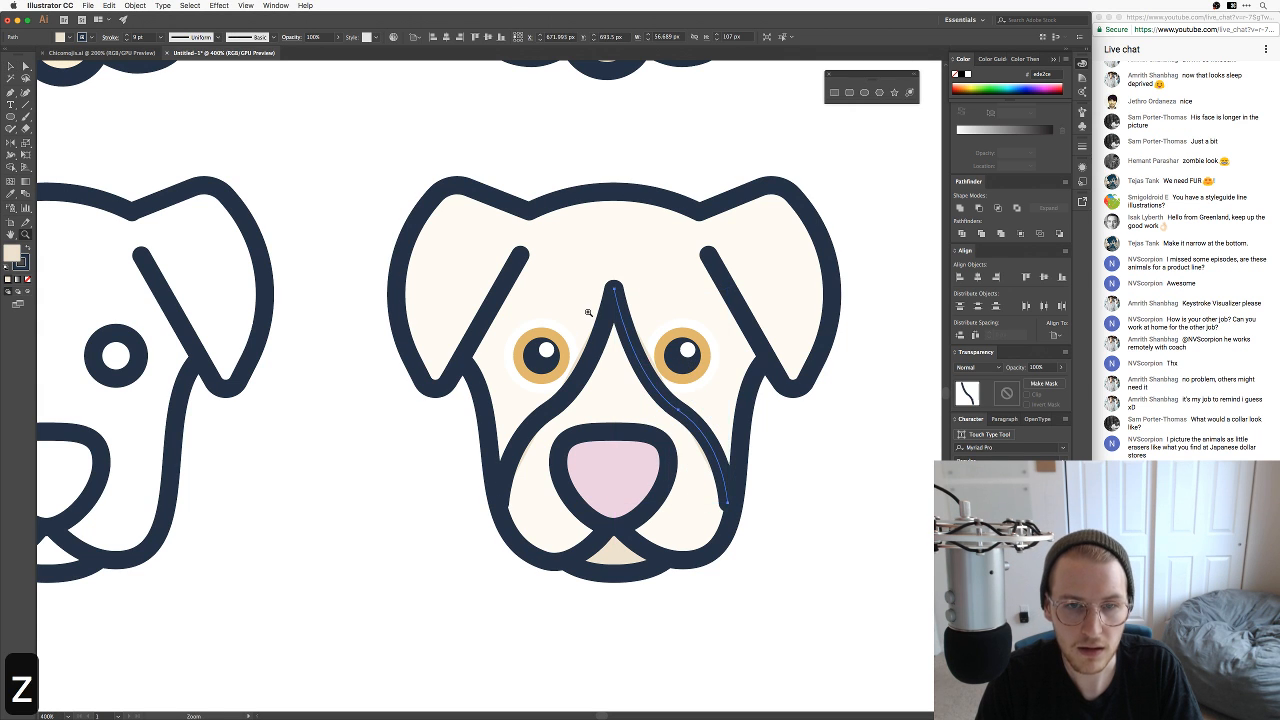
{"action": "left_click_drag", "start_coordinate": [588, 311], "coordinate": [708, 256]}
{"action": "key", "text": "v"}
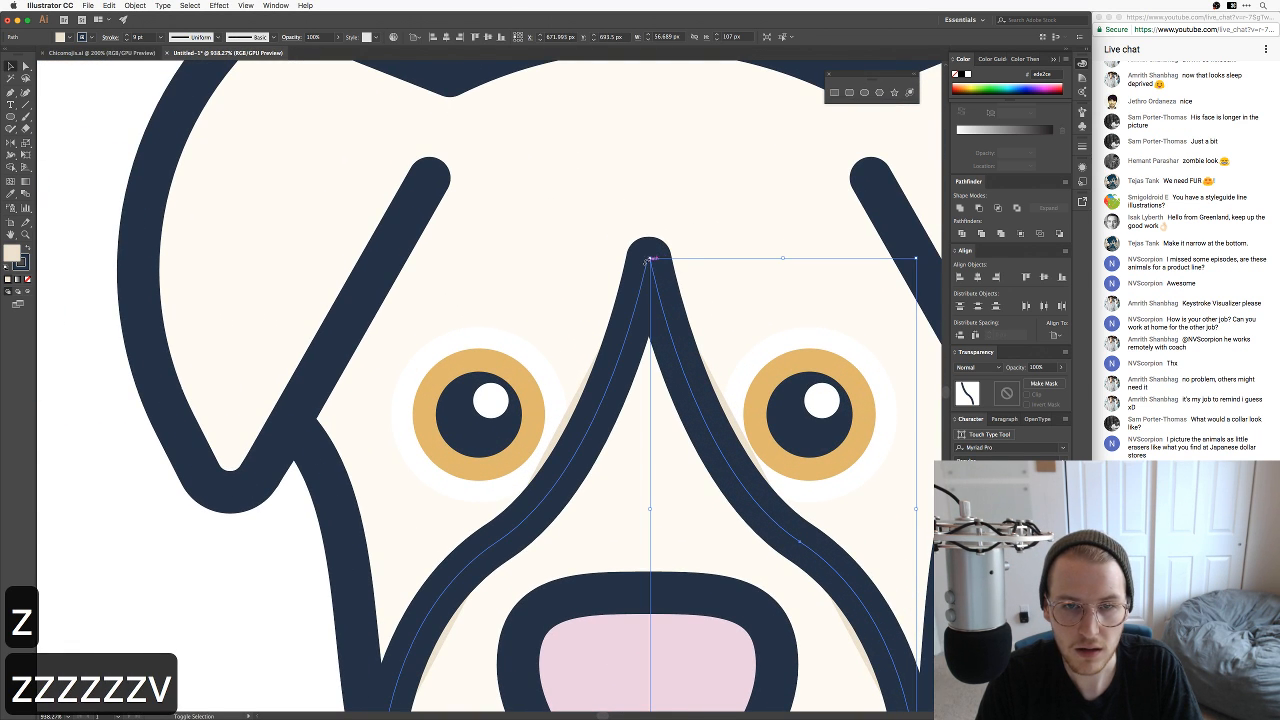
{"action": "left_click", "coordinate": [648, 260], "text": "shift"}
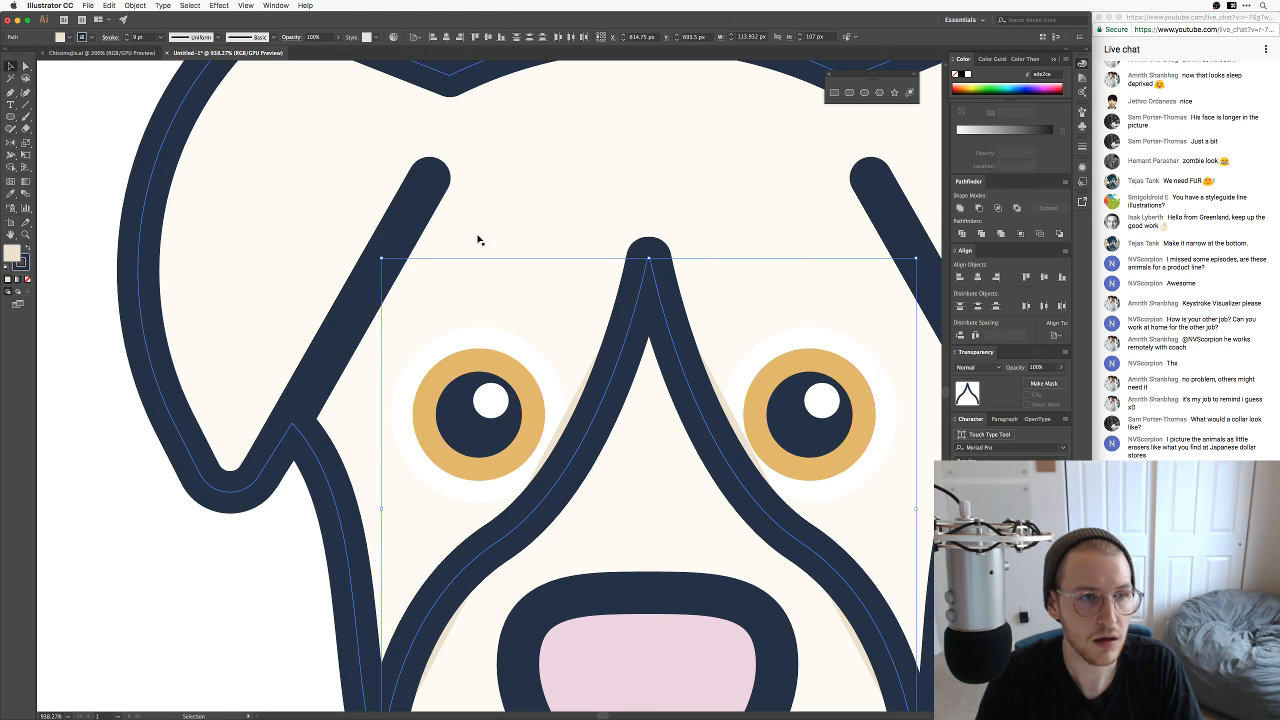
{"action": "key", "text": "a"}
{"action": "left_click_drag", "start_coordinate": [648, 260], "coordinate": [648, 260]}
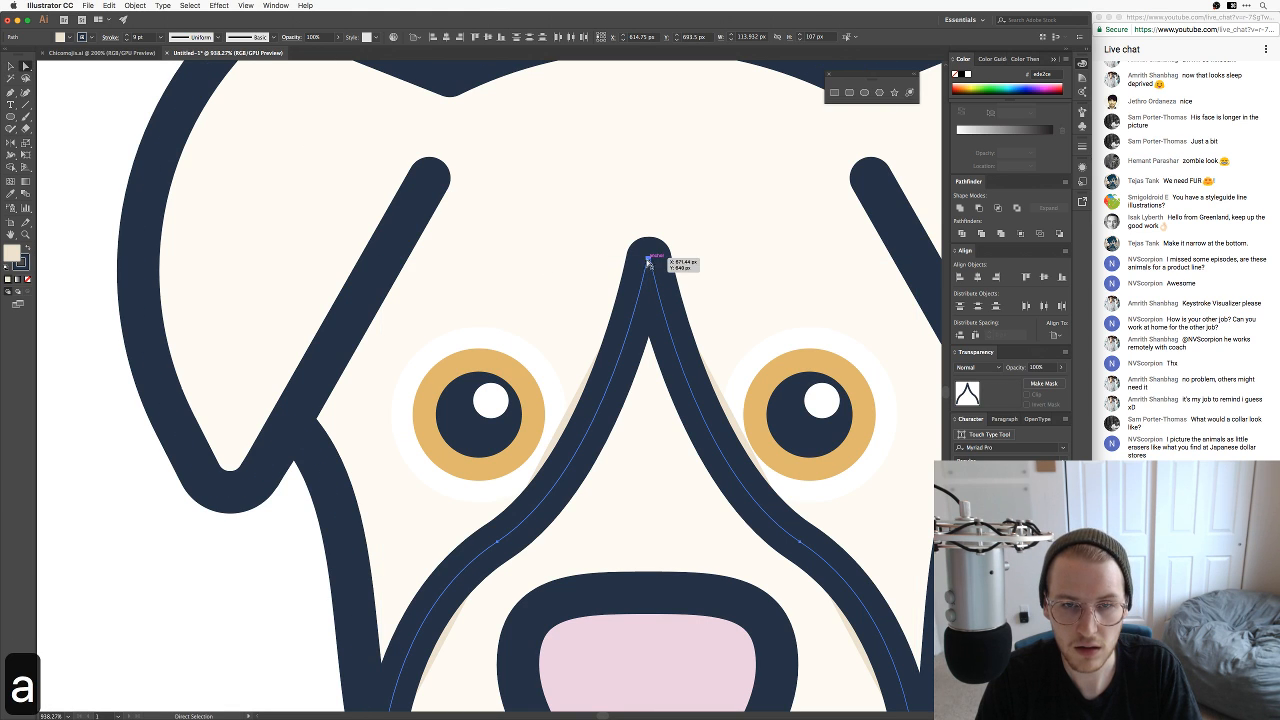
{"action": "left_click", "coordinate": [648, 260]}
{"action": "left_click", "coordinate": [648, 260], "text": "shift"}
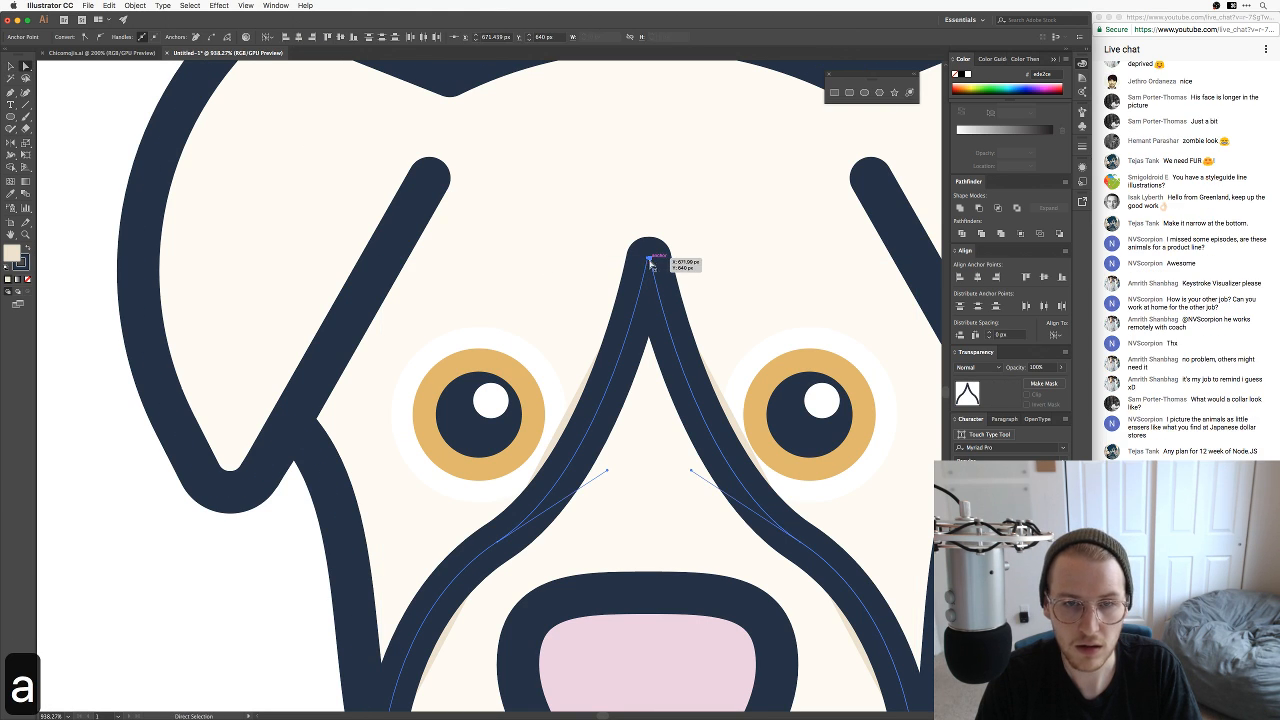
{"action": "left_click", "coordinate": [211, 37]}
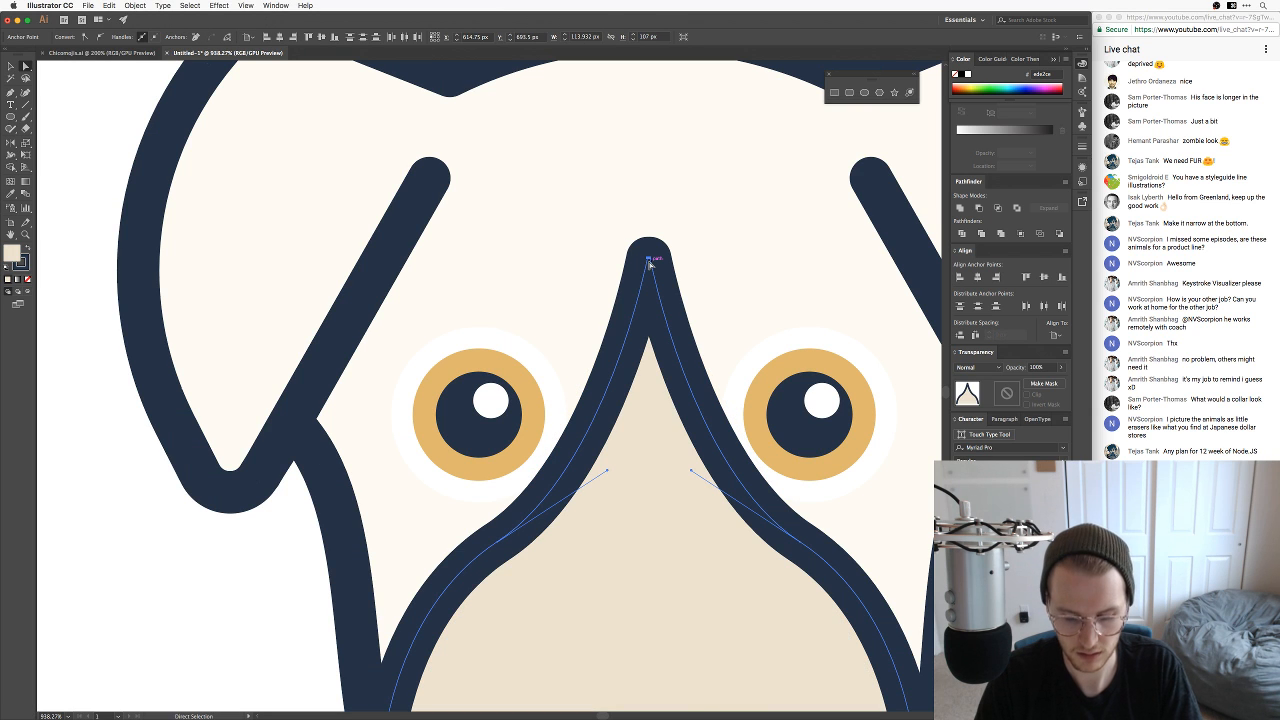
Step: Give the joined face marking a plain white fill with no stroke using the Eyedropper
{"action": "key", "text": "cmd+minus"}
{"action": "key", "text": "cmd+minus"}
{"action": "key", "text": "cmd+minus"}
{"action": "key", "text": "i"}
{"action": "left_click", "coordinate": [639, 347]}
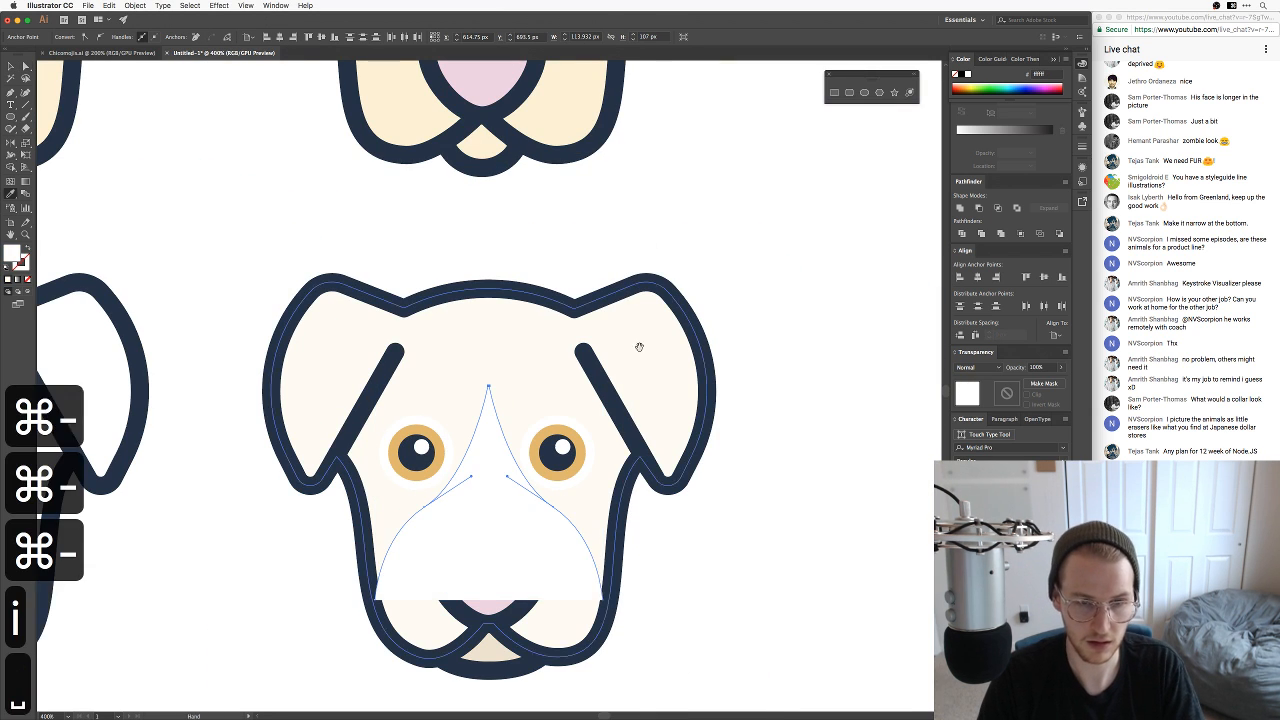
{"action": "left_click_drag", "start_coordinate": [639, 347], "coordinate": [736, 220]}
{"action": "key", "text": "v"}
{"action": "key", "text": "a"}
{"action": "left_click", "coordinate": [847, 488]}
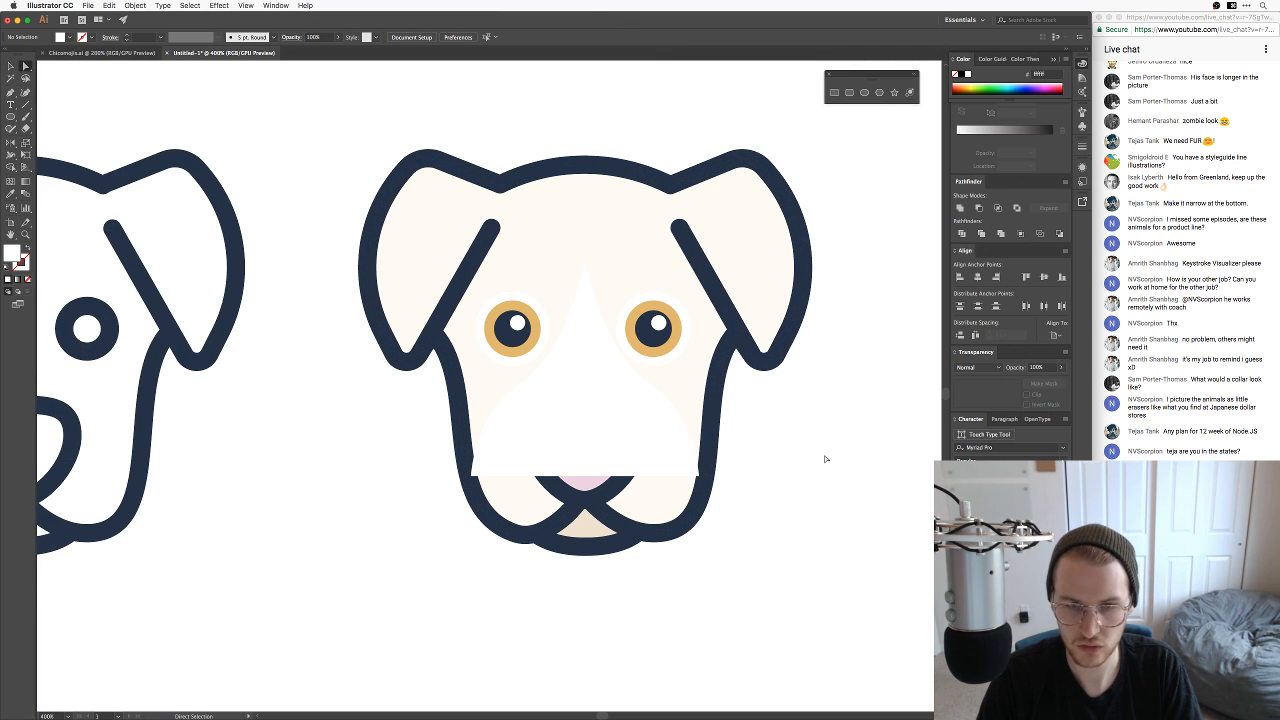
Step: Change the lower dog's head fill to the cream of the dog above it with the Eyedropper
{"action": "key", "text": "v"}
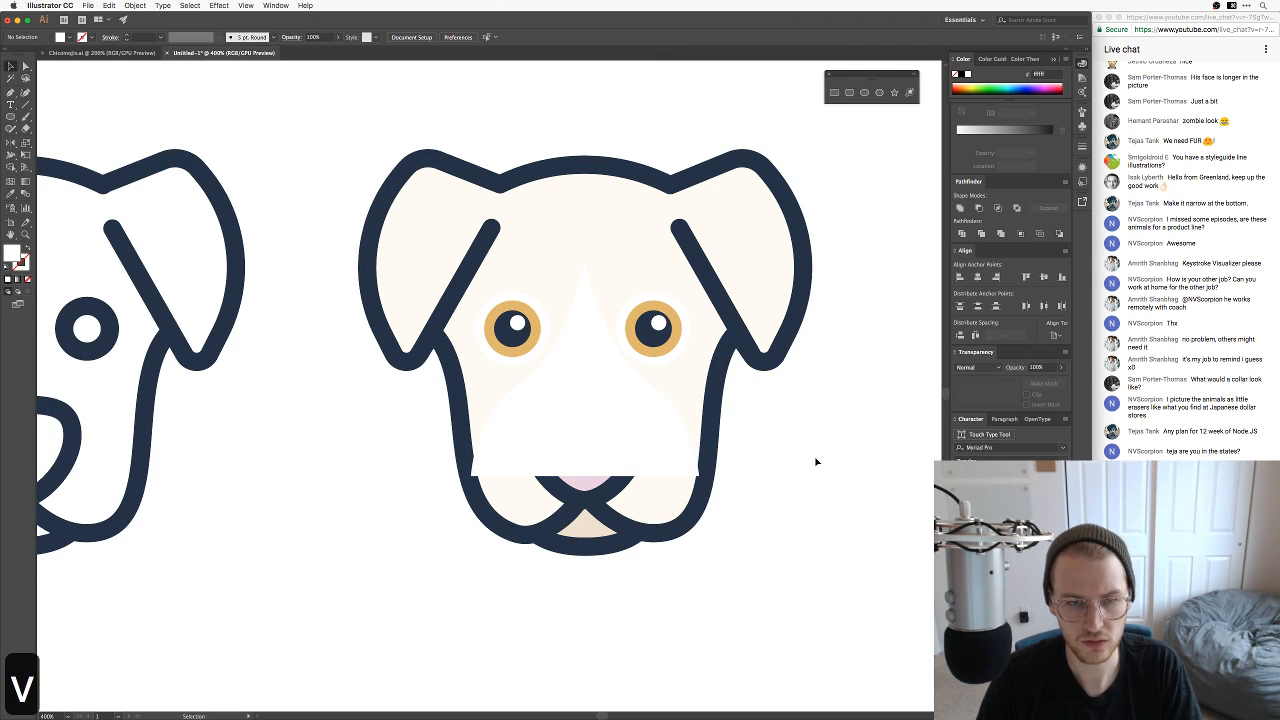
{"action": "scroll", "coordinate": [805, 456], "scroll_direction": "up", "scroll_amount": 5}
{"action": "key", "text": "space"}
{"action": "left_click", "coordinate": [609, 394]}
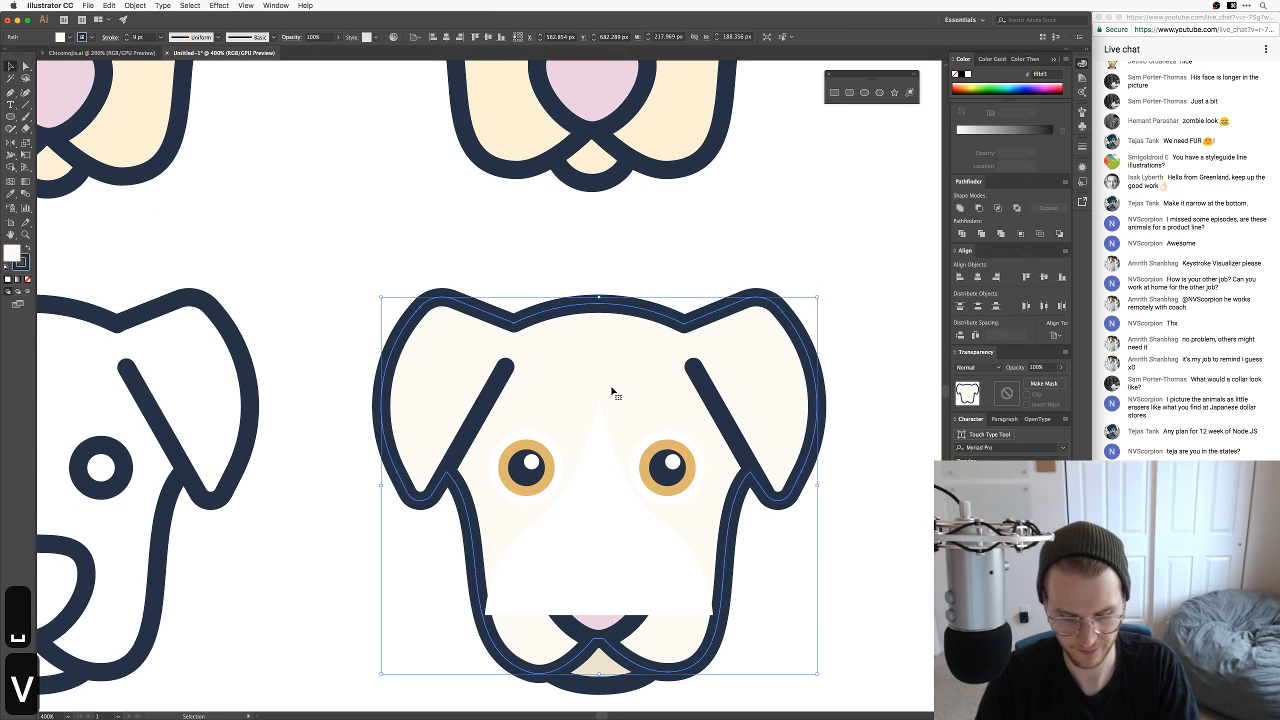
{"action": "key", "text": "i"}
{"action": "left_click", "coordinate": [671, 126]}
{"action": "key", "text": "v"}
{"action": "left_click", "coordinate": [768, 205]}
{"action": "scroll", "coordinate": [774, 269], "scroll_direction": "down", "scroll_amount": 7}
{"action": "key", "text": "space"}
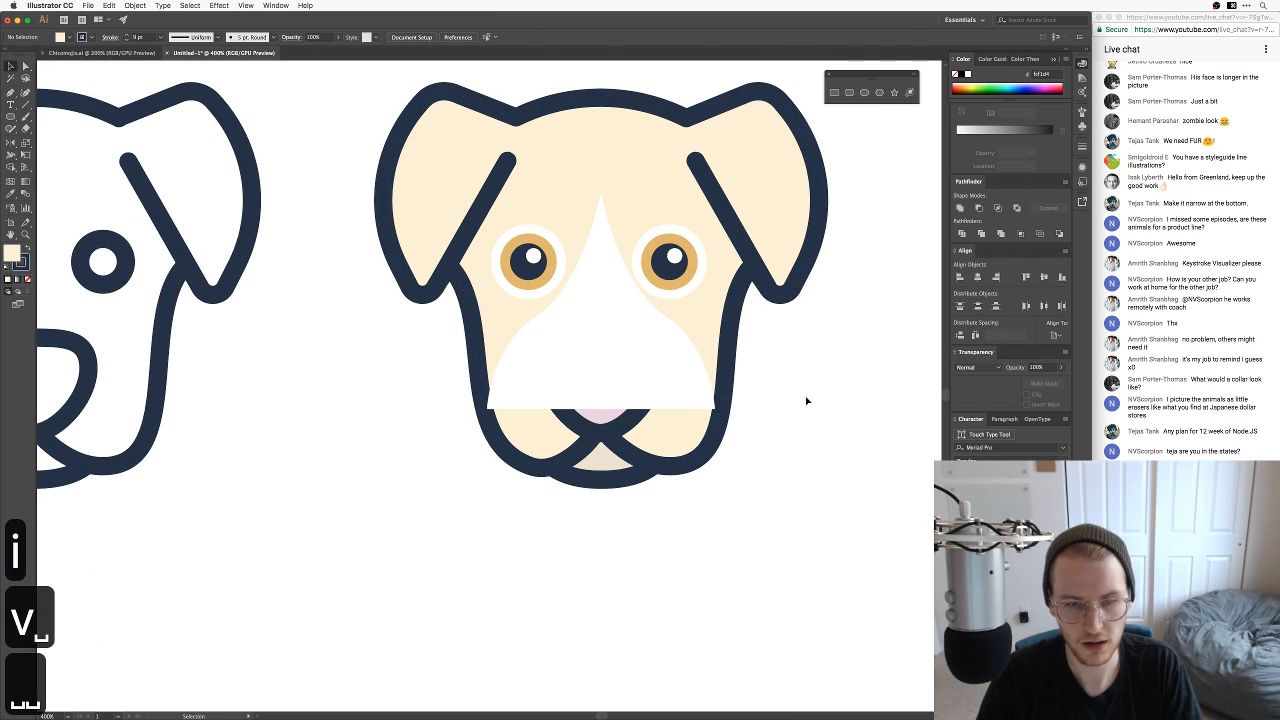
Step: Delete the duplicate anchor point at the tip of the white marking so it ends in a single point
{"action": "key", "text": "a"}
{"action": "left_click", "coordinate": [600, 198]}
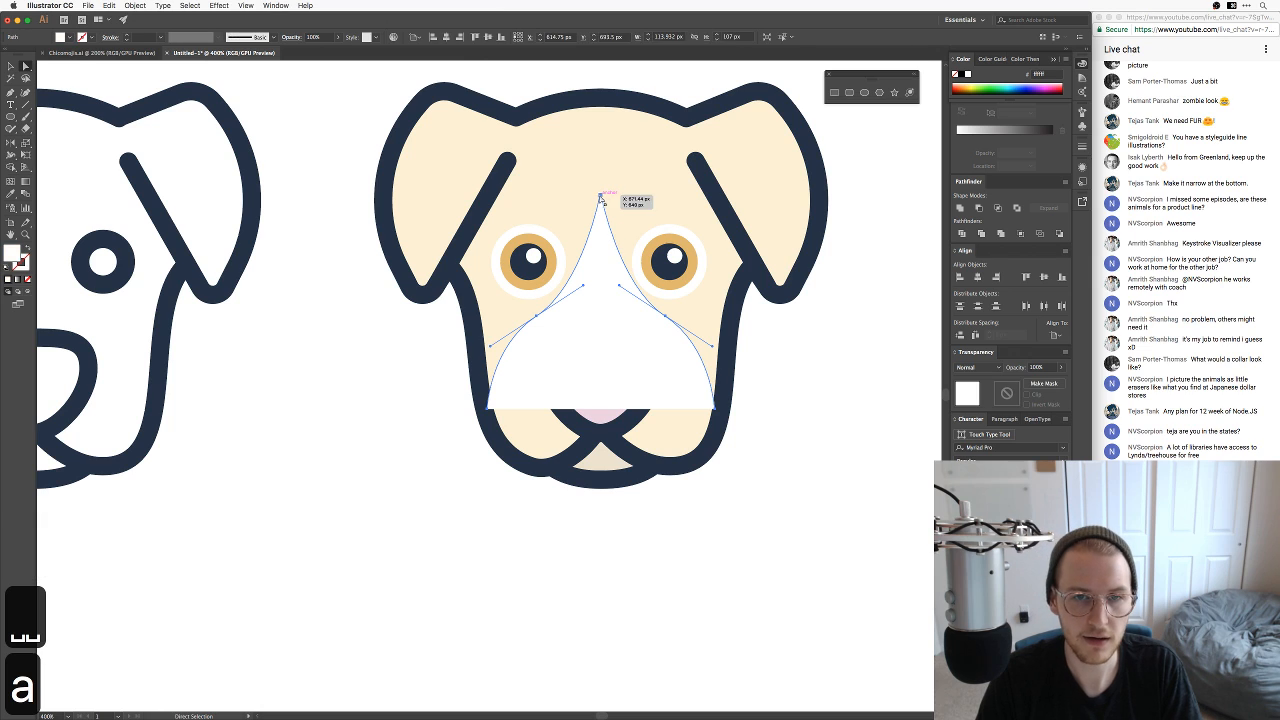
{"action": "left_click", "coordinate": [601, 198]}
{"action": "key", "text": "z"}
{"action": "left_click_drag", "start_coordinate": [598, 199], "coordinate": [857, 124]}
{"action": "key", "text": "a"}
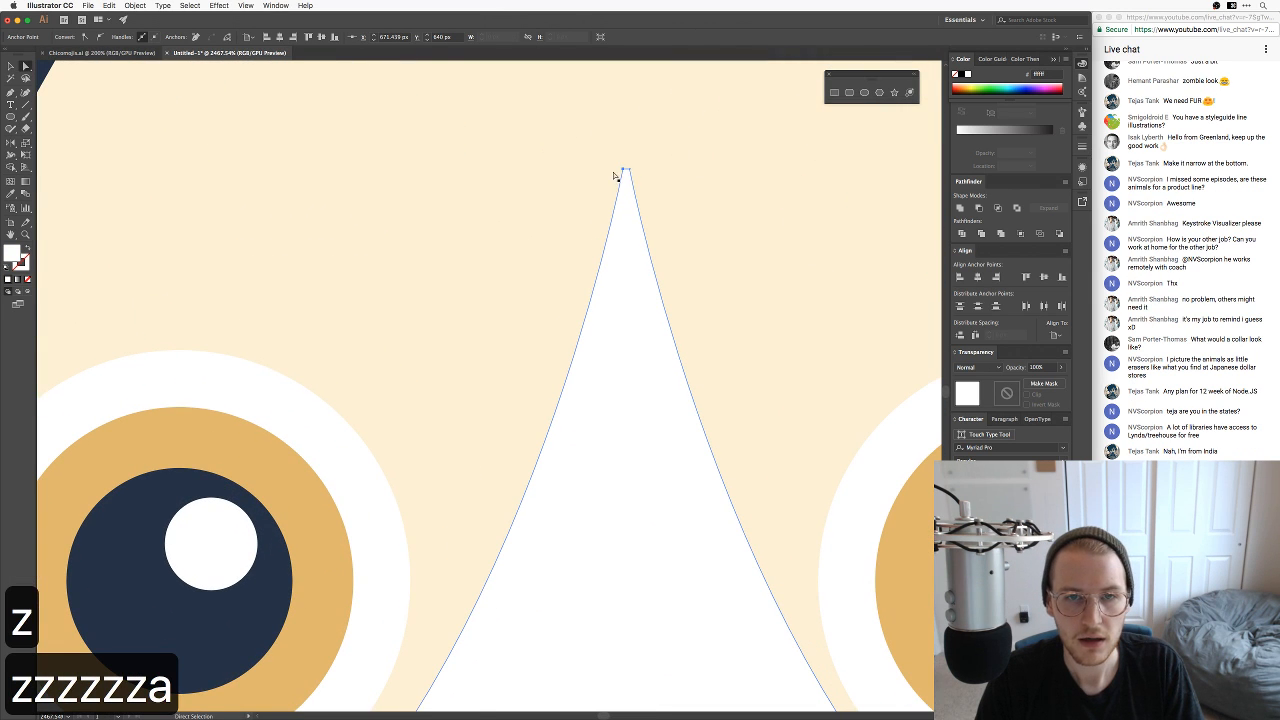
{"action": "key", "text": "minus"}
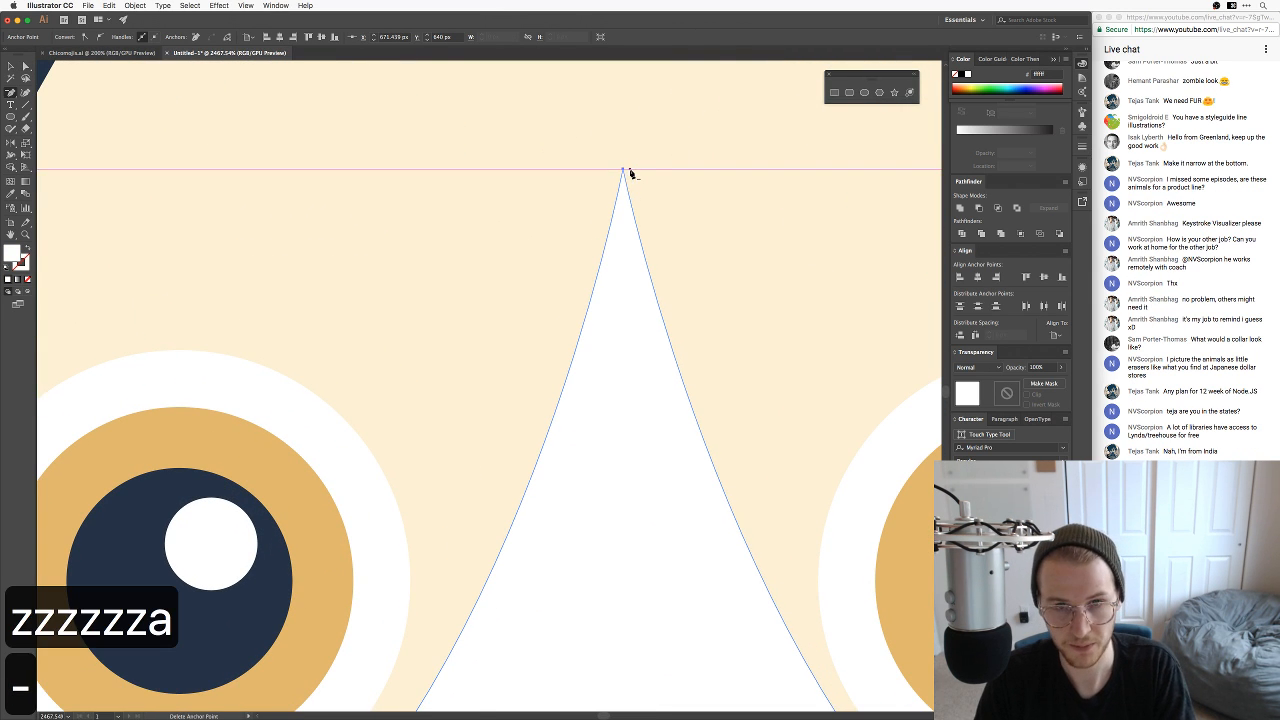
Step: Round the white marking's pointed tip between the eyes with a corner radius of about 5 px
{"action": "key", "text": "a"}
{"action": "left_click_drag", "start_coordinate": [625, 170], "coordinate": [640, 391]}
{"action": "key", "text": "super+minus"}
{"action": "key", "text": "super+minus"}
{"action": "key", "text": "super+minus"}
{"action": "key", "text": "super+minus"}
{"action": "key", "text": "super+minus"}
{"action": "key", "text": "super+minus"}
{"action": "key", "text": "super+minus"}
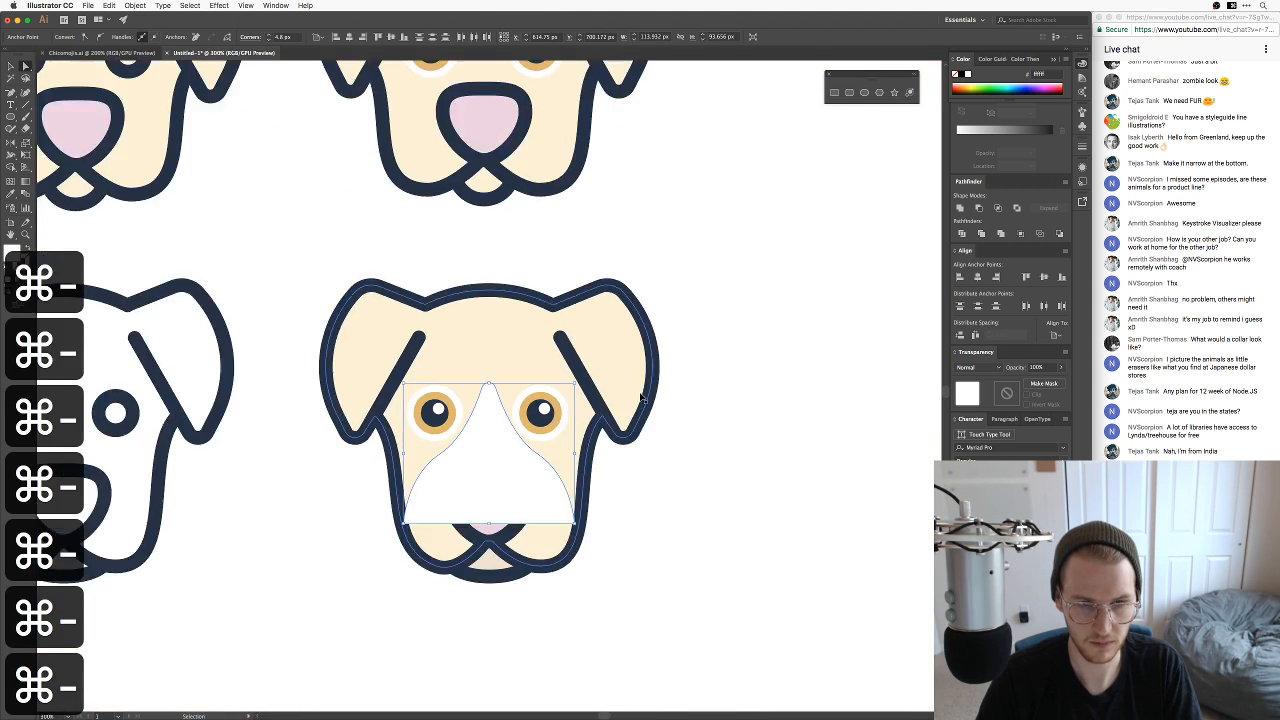
{"action": "key", "text": "super+minus"}
{"action": "left_click", "coordinate": [583, 510]}
{"action": "left_click_drag", "start_coordinate": [583, 510], "coordinate": [715, 426]}
Step: Move the white marking slightly lower on the dog's face
{"action": "key", "text": "v"}
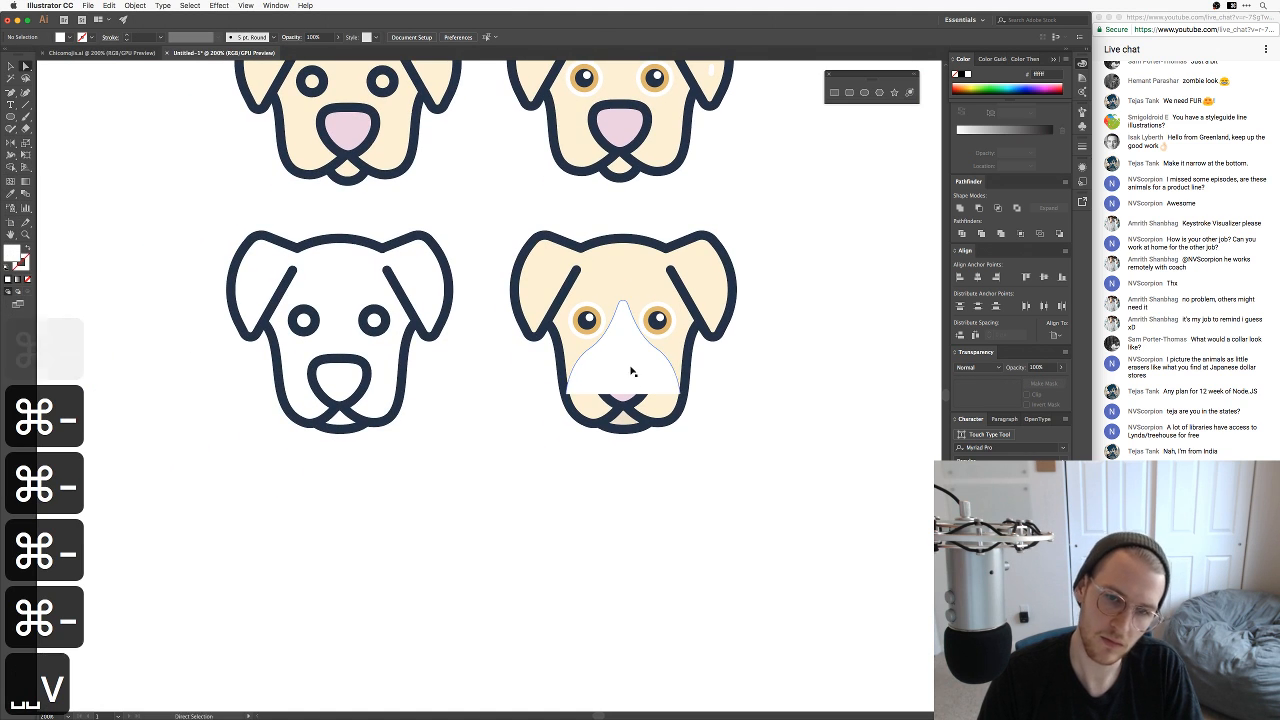
{"action": "left_click_drag", "start_coordinate": [630, 365], "coordinate": [629, 375]}
{"action": "key", "text": "v"}
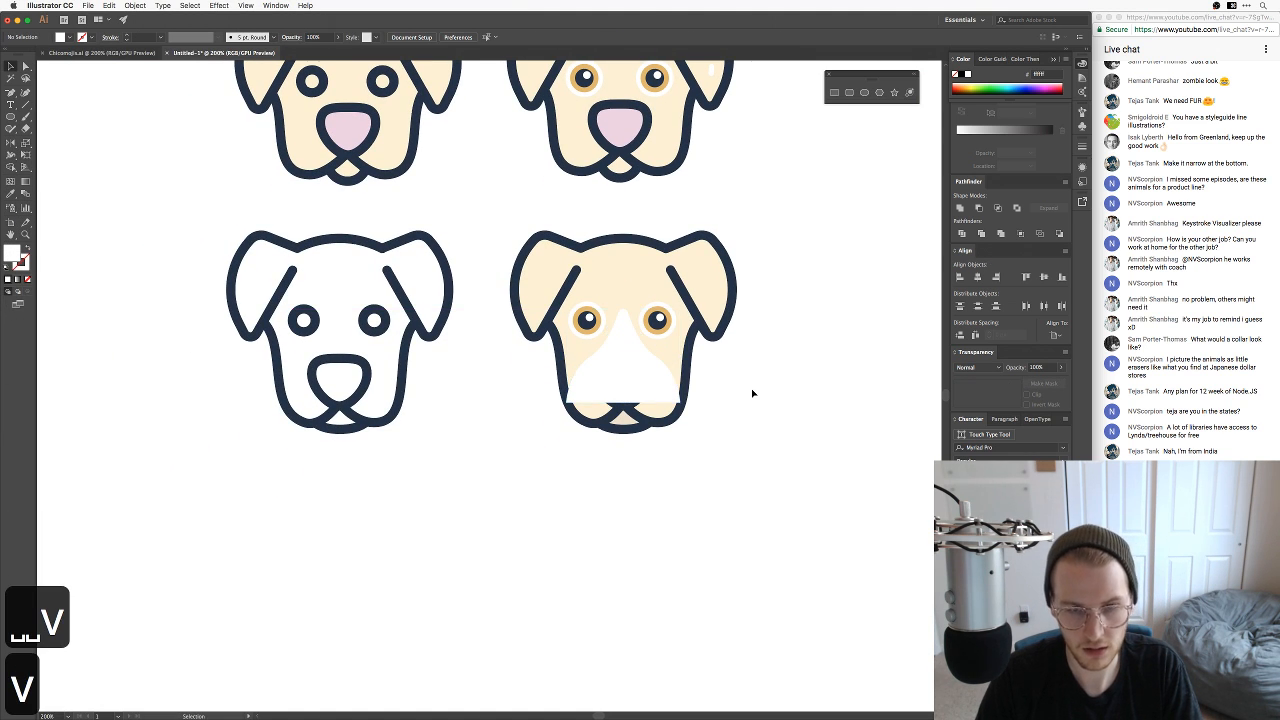
Step: Send the white marking backward in the stacking order until it sits behind the nose
{"action": "key", "text": "super+equal"}
{"action": "key", "text": "super+equal"}
{"action": "left_click_drag", "start_coordinate": [734, 397], "coordinate": [552, 412]}
{"action": "key", "text": "v"}
{"action": "left_click", "coordinate": [554, 404]}
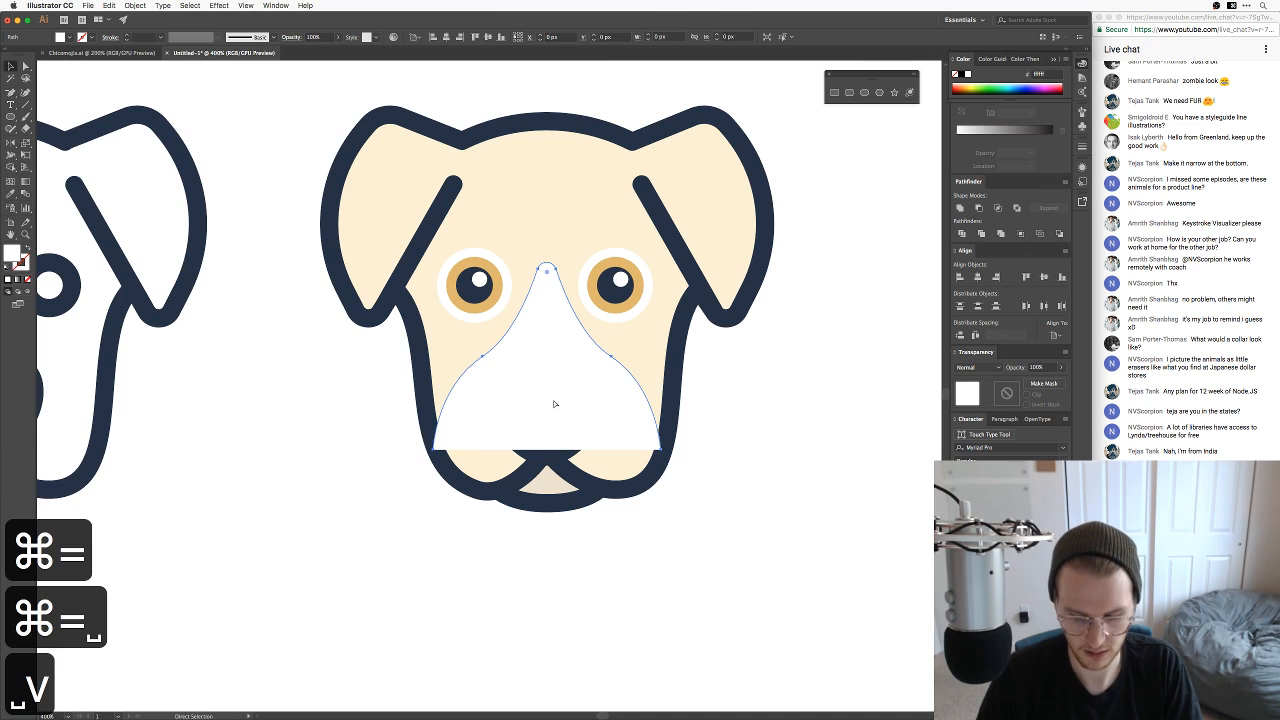
{"action": "key", "text": "super+bracketleft"}
{"action": "key", "text": "super+bracketleft"}
{"action": "key", "text": "super+bracketleft"}
{"action": "key", "text": "super+bracketleft"}
{"action": "key", "text": "super+bracketleft"}
{"action": "key", "text": "super+bracketleft"}
{"action": "key", "text": "super+bracketleft"}
{"action": "key", "text": "super+bracketleft"}
{"action": "key", "text": "super+bracketleft"}
{"action": "key", "text": "super+bracketleft"}
{"action": "key", "text": "super+bracketleft"}
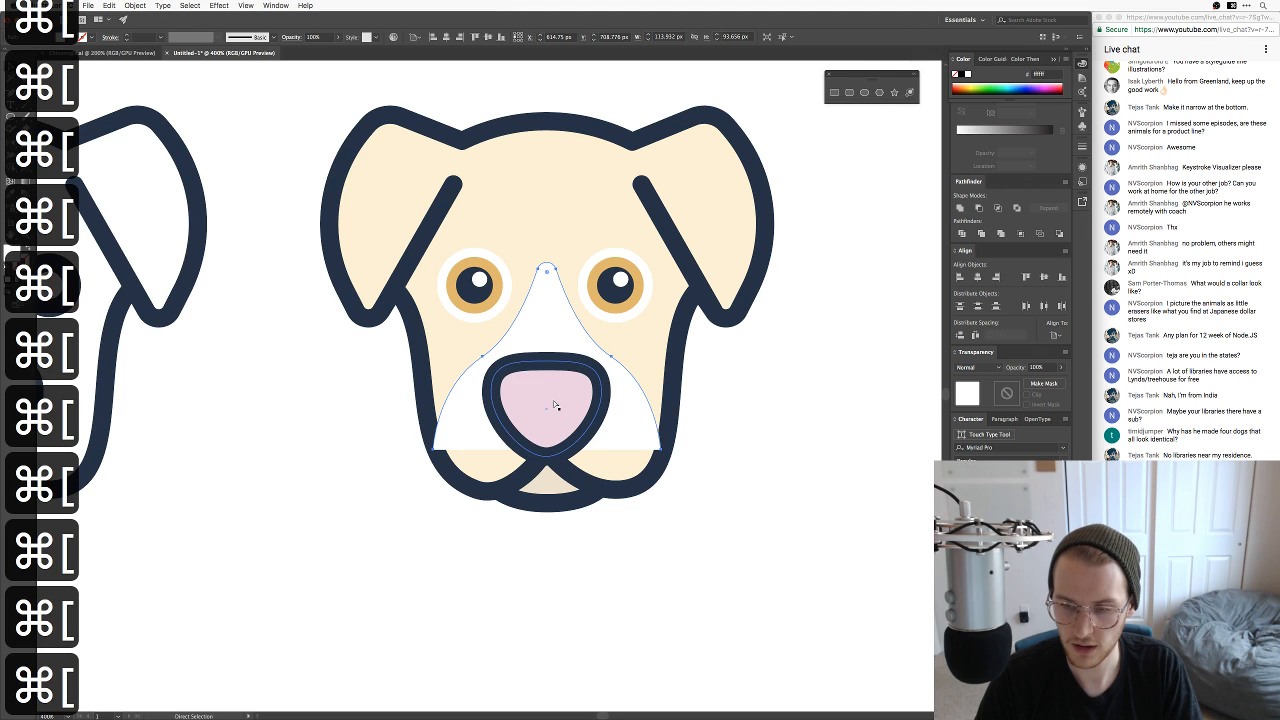
{"action": "key", "text": "v"}
{"action": "left_click", "coordinate": [803, 440]}
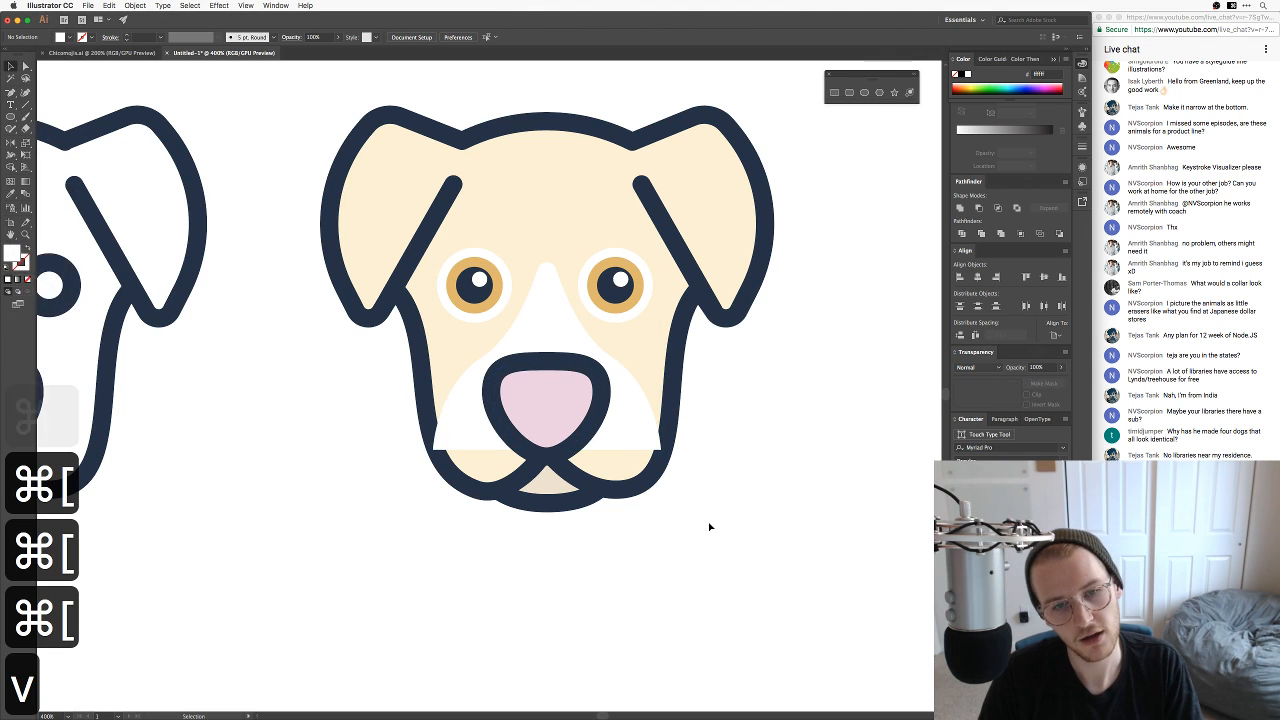
Step: Make the cream head outline a Live Paint group, expand it and ungroup the result
{"action": "left_click_drag", "start_coordinate": [702, 520], "coordinate": [756, 496]}
{"action": "left_click_drag", "start_coordinate": [737, 356], "coordinate": [703, 408]}
{"action": "key", "text": "v"}
{"action": "left_click", "coordinate": [677, 371]}
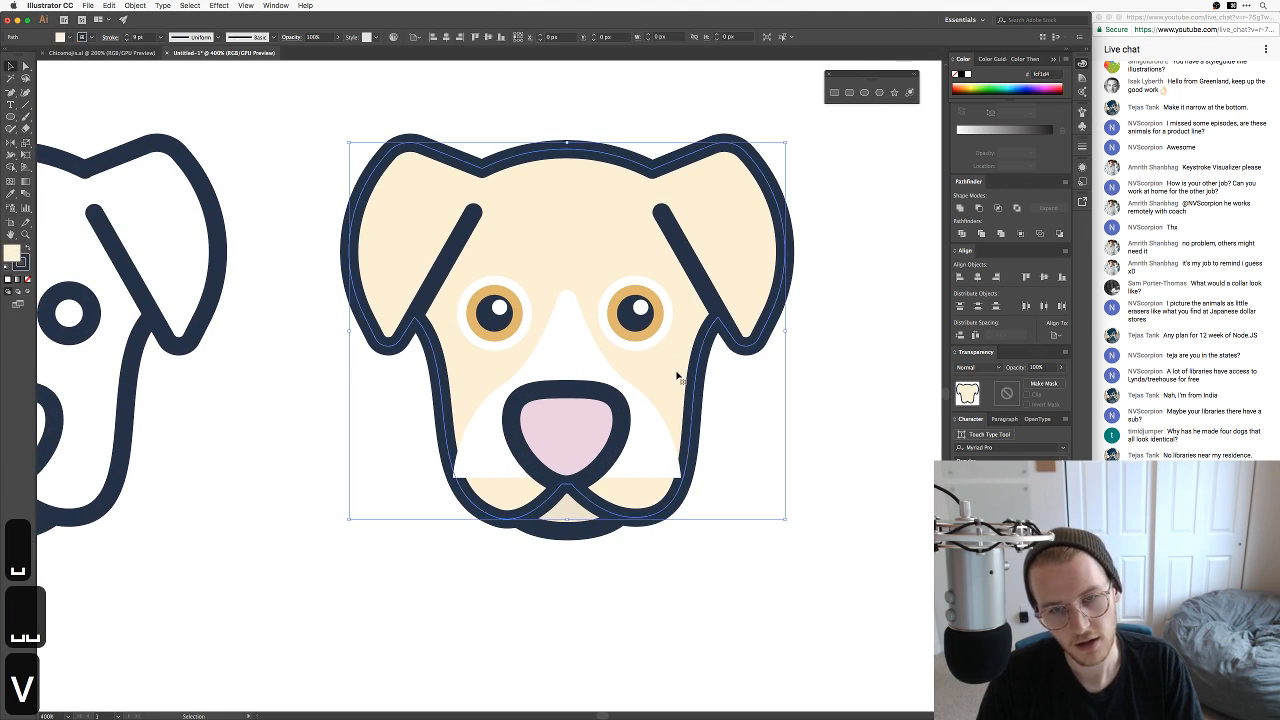
{"action": "key", "text": "k"}
{"action": "left_click", "coordinate": [682, 375]}
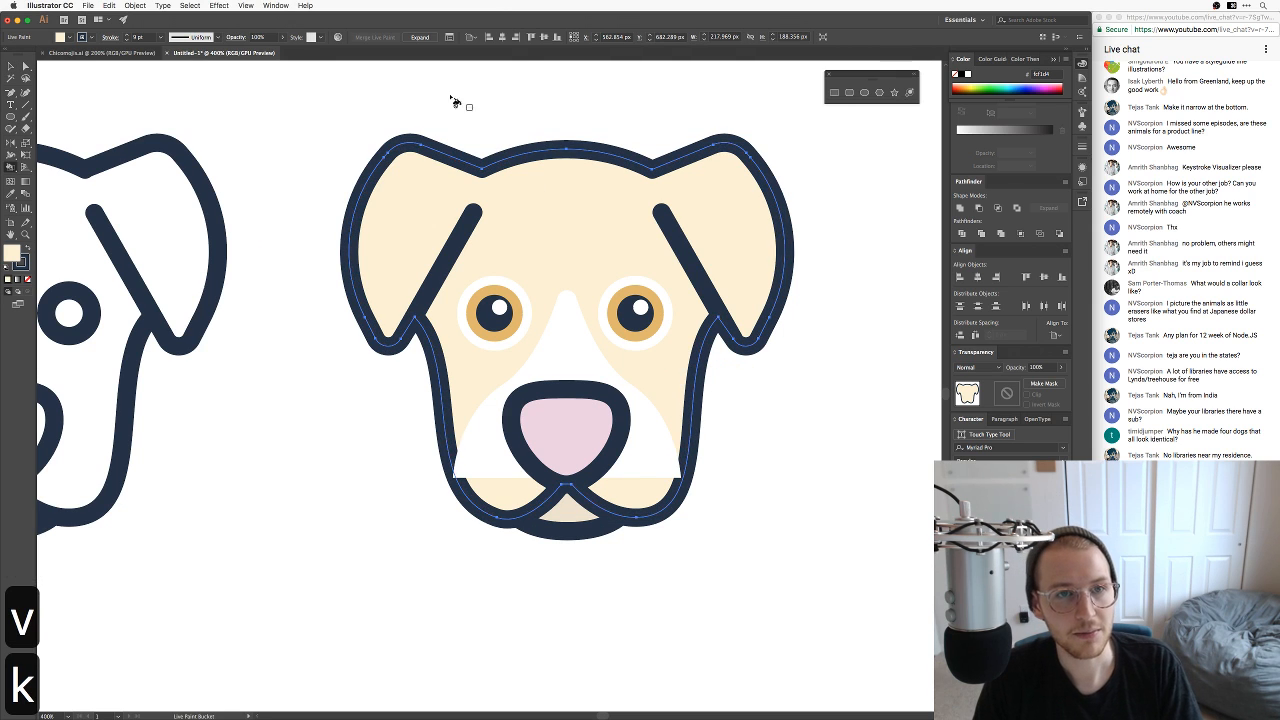
{"action": "left_click", "coordinate": [420, 38]}
{"action": "key", "text": "v"}
{"action": "left_click", "coordinate": [623, 86]}
{"action": "left_click", "coordinate": [683, 380]}
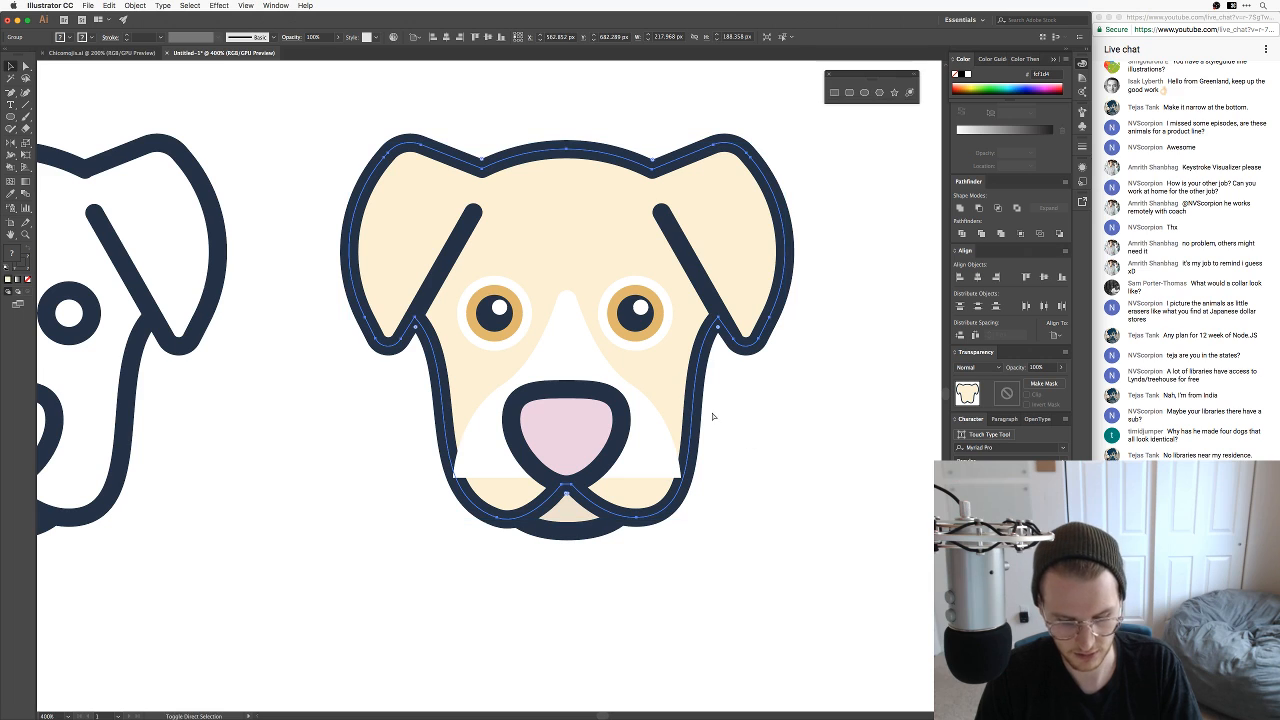
{"action": "key", "text": "shift+super+g"}
Step: Extend the white marking's path with the Pen tool around both cheeks and along the mouth line so it fills the muzzle
{"action": "left_click", "coordinate": [638, 464]}
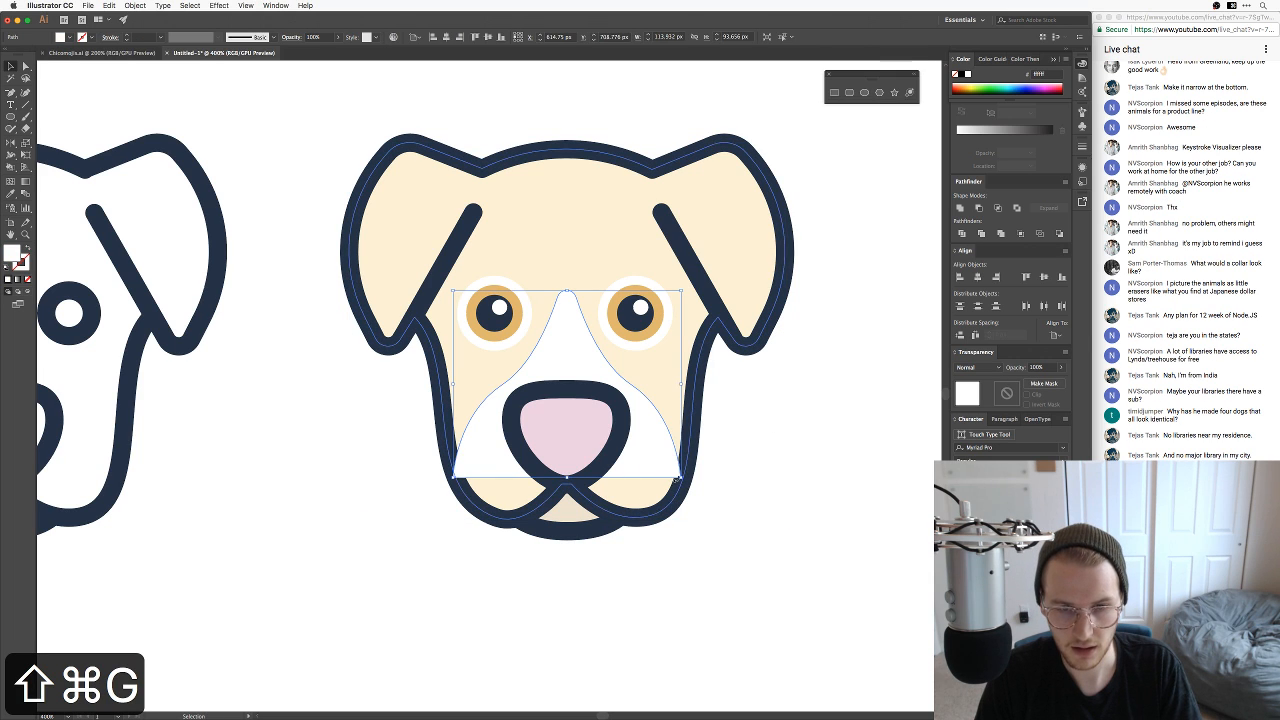
{"action": "key", "text": "a"}
{"action": "key", "text": "p"}
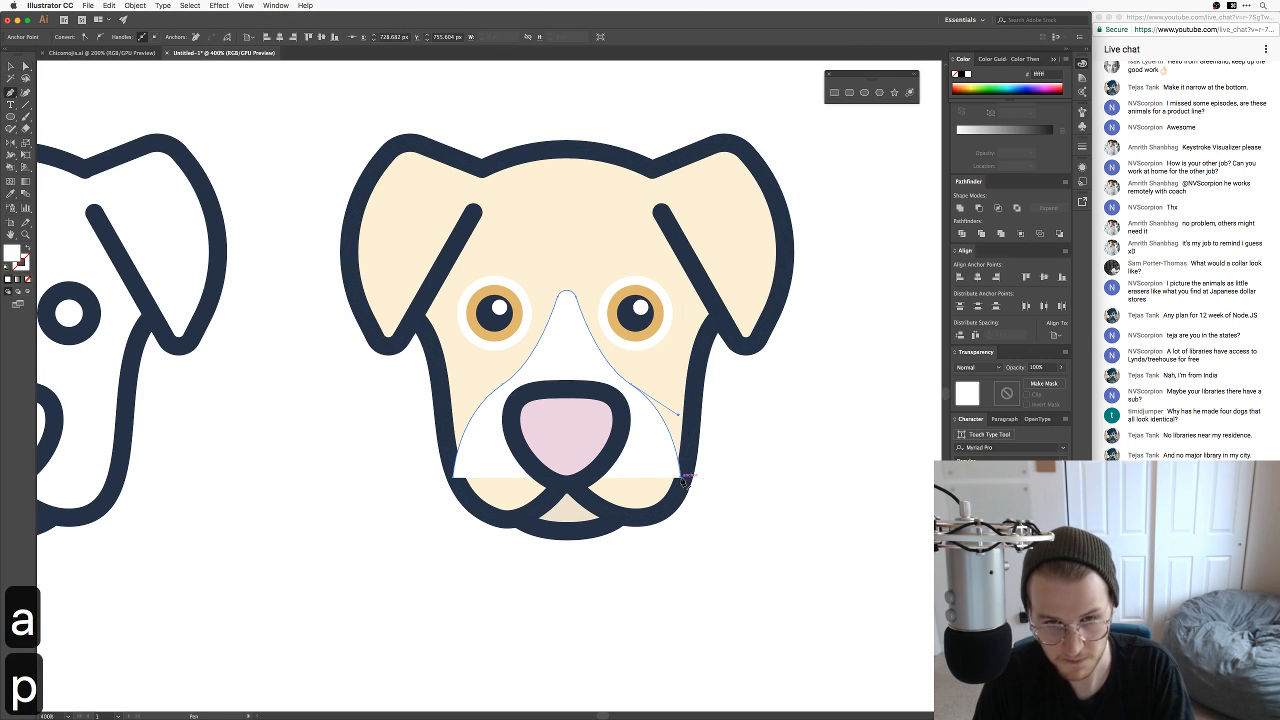
{"action": "left_click_drag", "start_coordinate": [636, 519], "coordinate": [680, 516]}
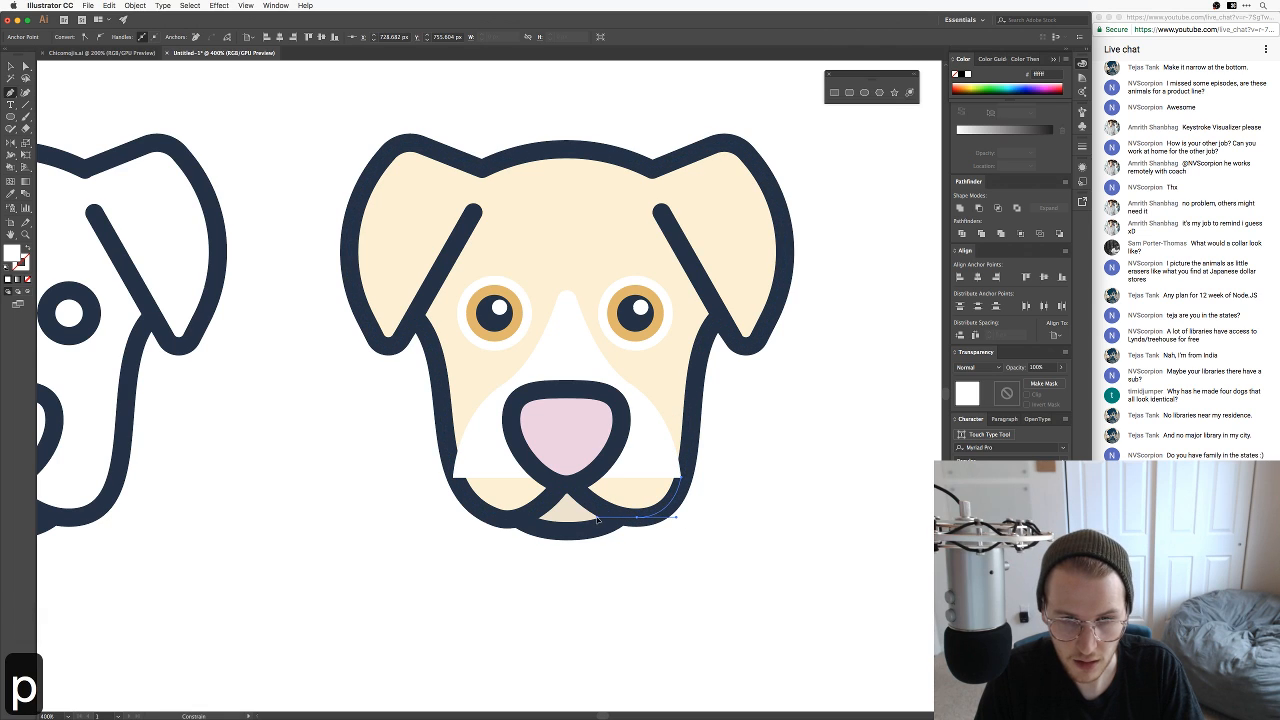
{"action": "left_click", "coordinate": [571, 485]}
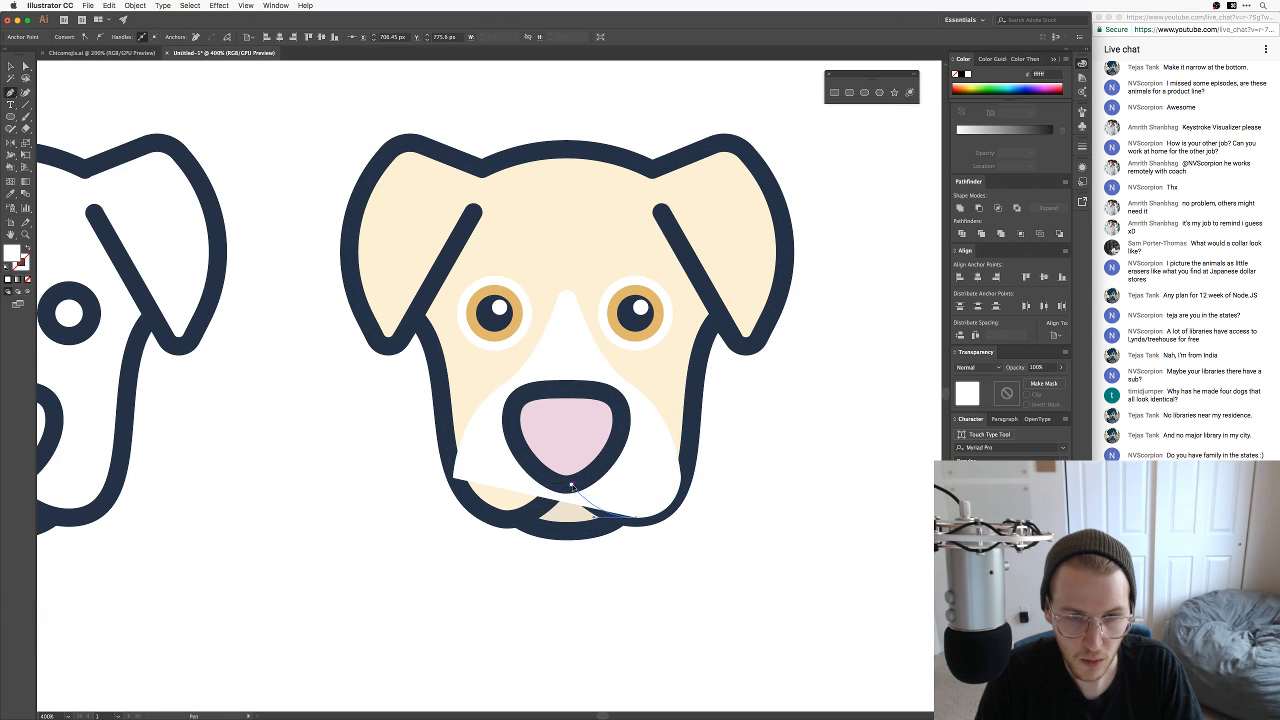
{"action": "left_click", "coordinate": [562, 486]}
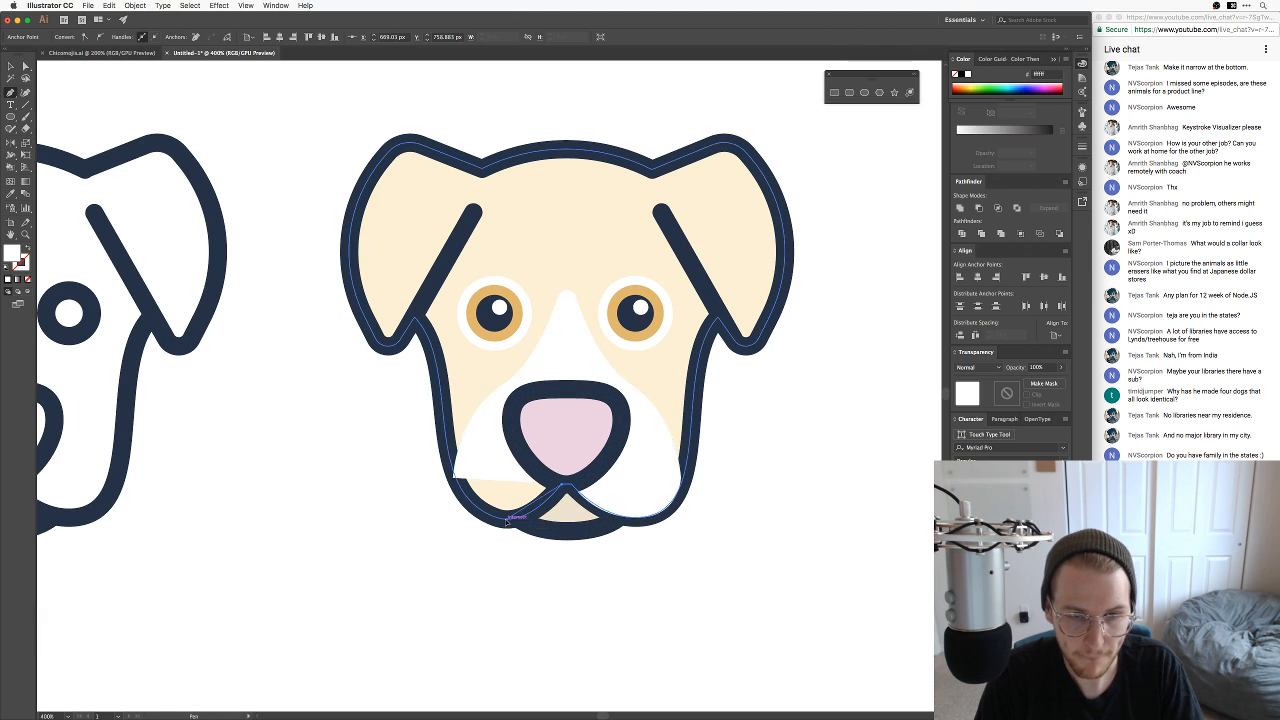
{"action": "left_click_drag", "start_coordinate": [507, 519], "coordinate": [471, 513]}
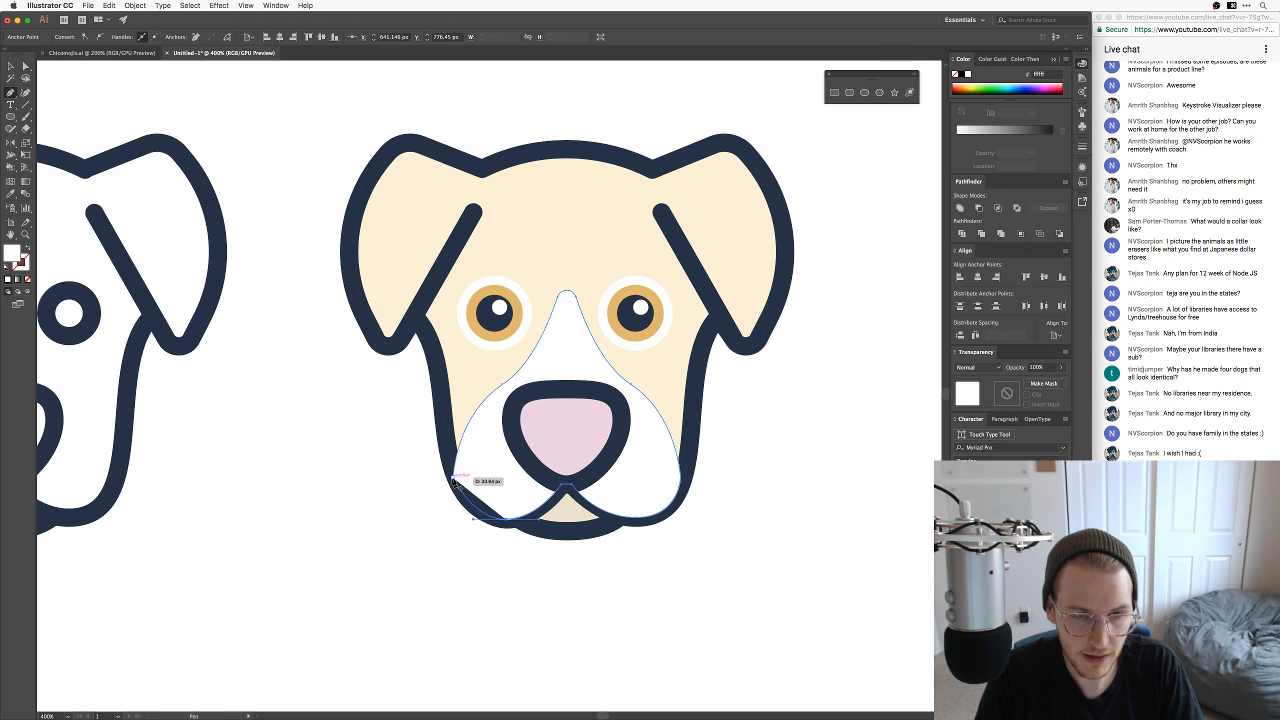
{"action": "key", "text": "v"}
{"action": "left_click", "coordinate": [473, 542]}
Step: Send the extended white marking backward in the stacking order until it sits behind the dark head outline, still above the cream fill
{"action": "left_click", "coordinate": [498, 482]}
{"action": "key", "text": "super+bracketleft"}
{"action": "key", "text": "super+bracketleft"}
{"action": "key", "text": "super+bracketleft"}
{"action": "key", "text": "super+bracketleft"}
{"action": "key", "text": "super+bracketleft"}
{"action": "key", "text": "super+bracketleft"}
{"action": "key", "text": "super+bracketleft"}
{"action": "key", "text": "super+bracketleft"}
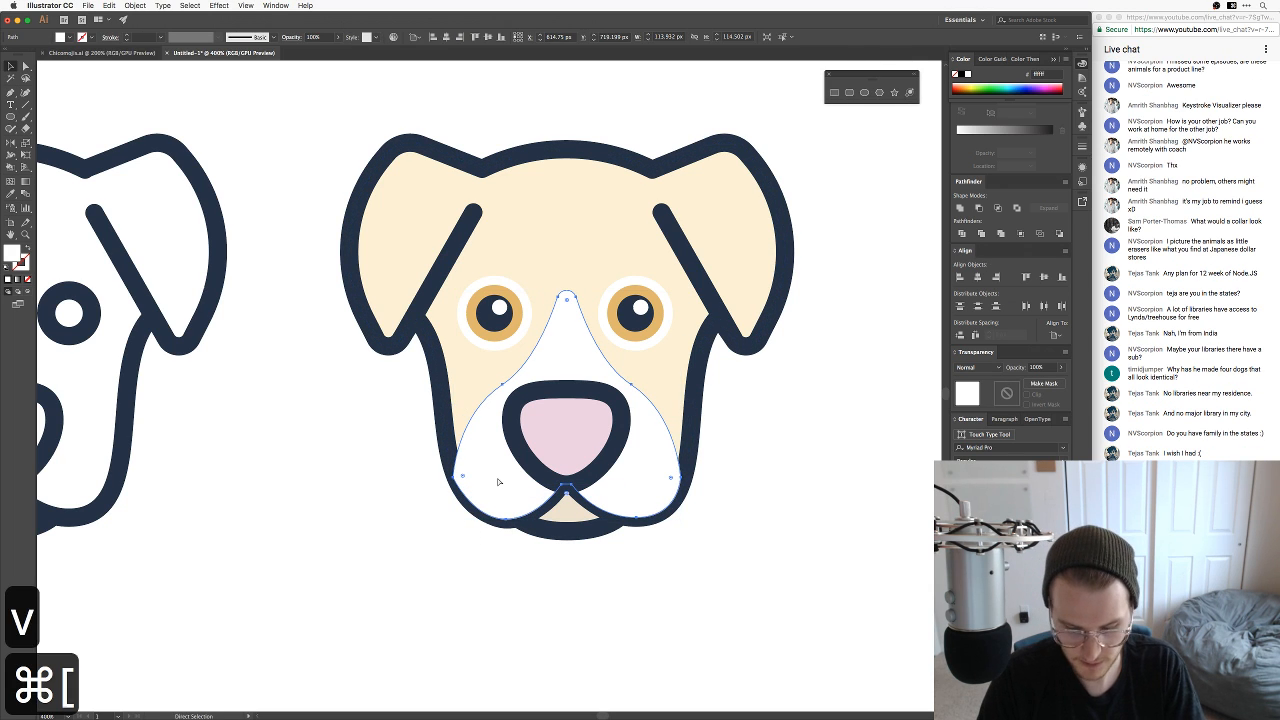
{"action": "key", "text": "super+bracketleft"}
{"action": "key", "text": "super+bracketleft"}
{"action": "key", "text": "super+bracketleft"}
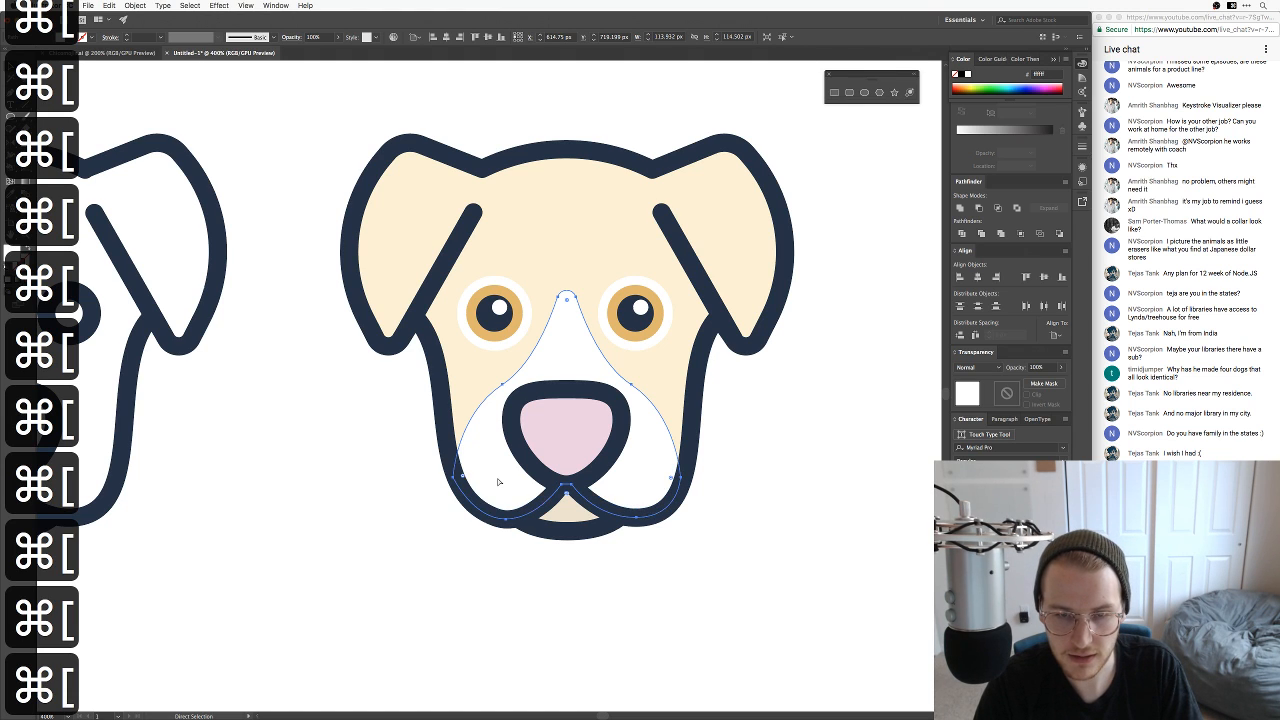
{"action": "key", "text": "super+bracketleft"}
{"action": "key", "text": "super+bracketright"}
{"action": "key", "text": "v"}
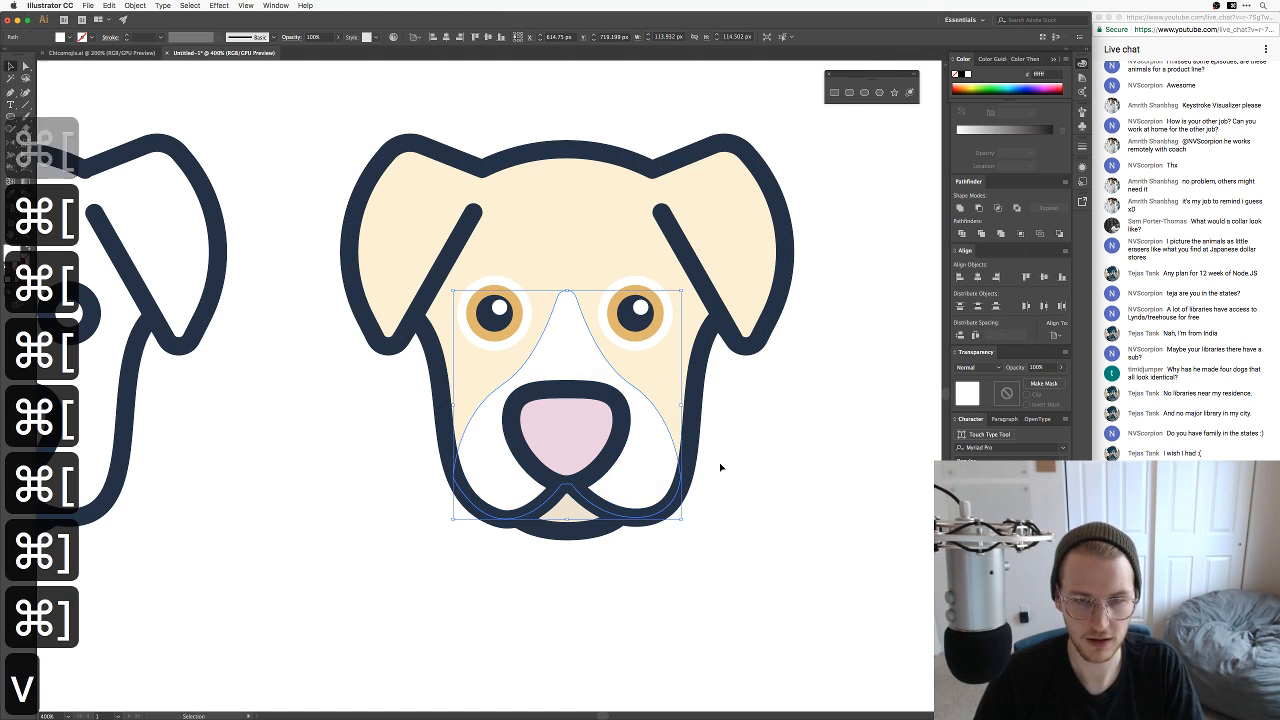
{"action": "left_click", "coordinate": [771, 460]}
Step: Examine the white-marked dog face close up and beside the other dog versions
{"action": "key", "text": "super+minus"}
{"action": "key", "text": "super+minus"}
{"action": "key", "text": "super+minus"}
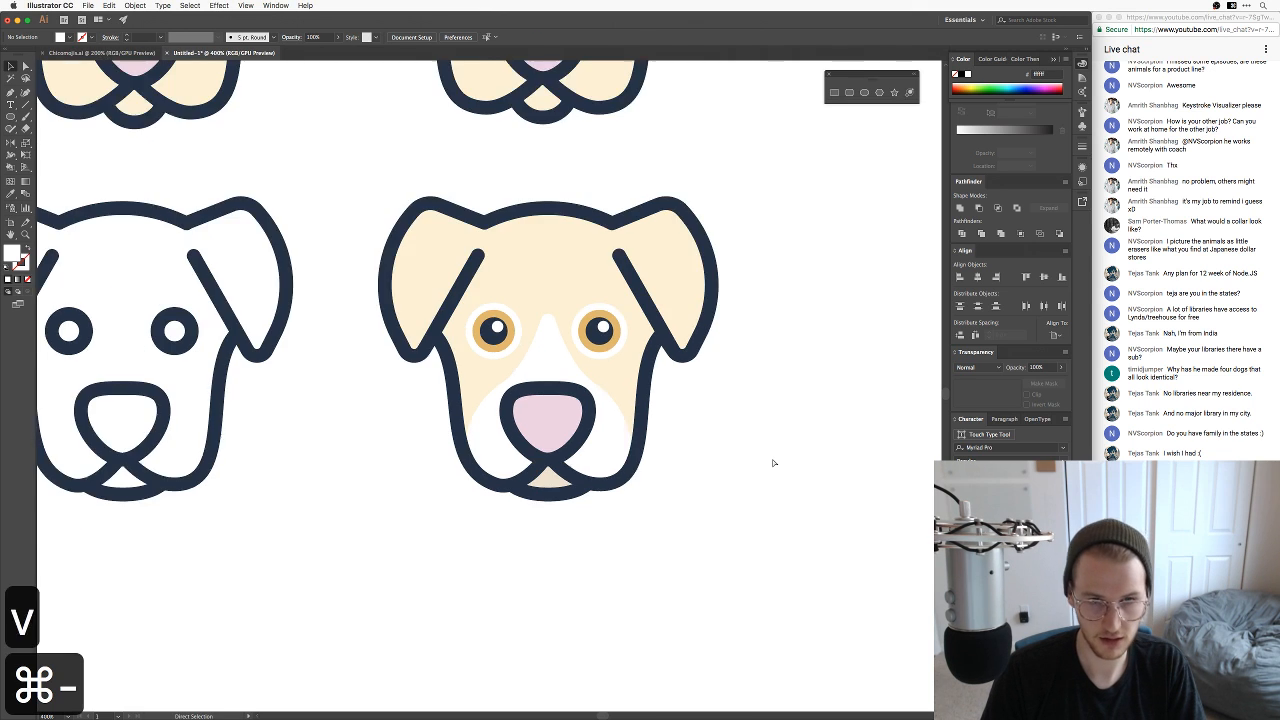
{"action": "key", "text": "super+equal"}
{"action": "key", "text": "super+equal"}
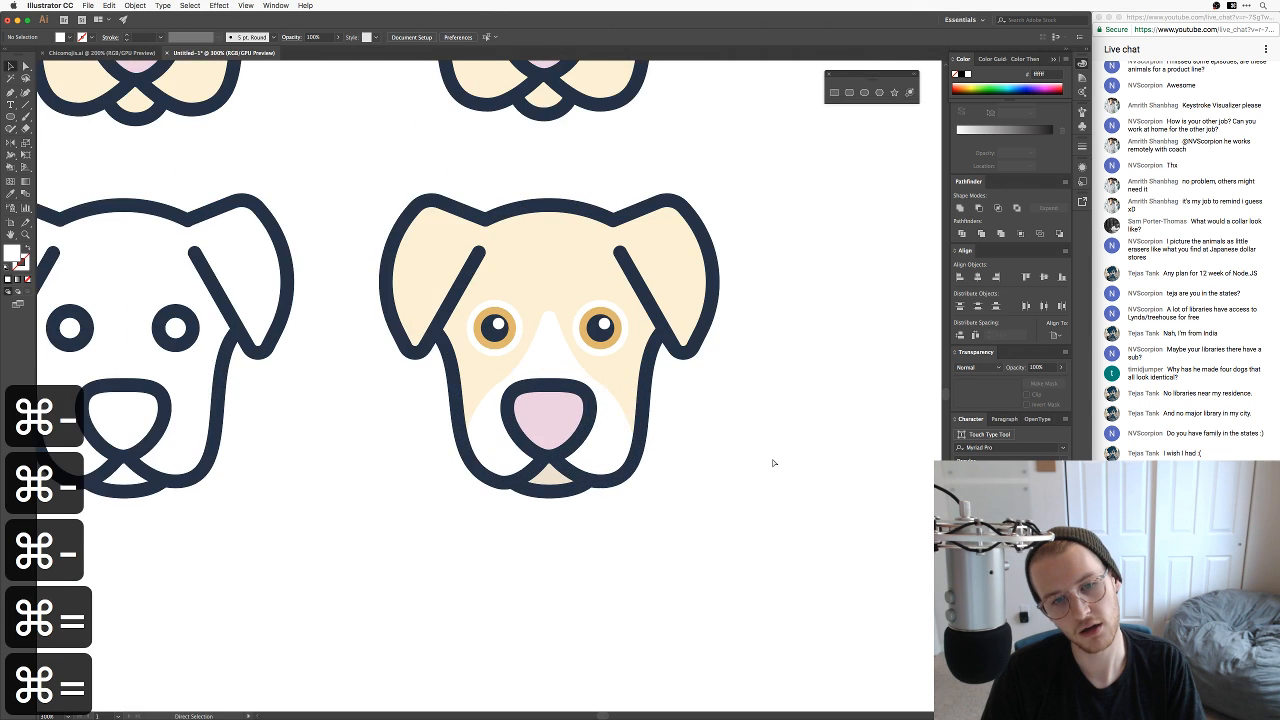
{"action": "key", "text": "super+minus"}
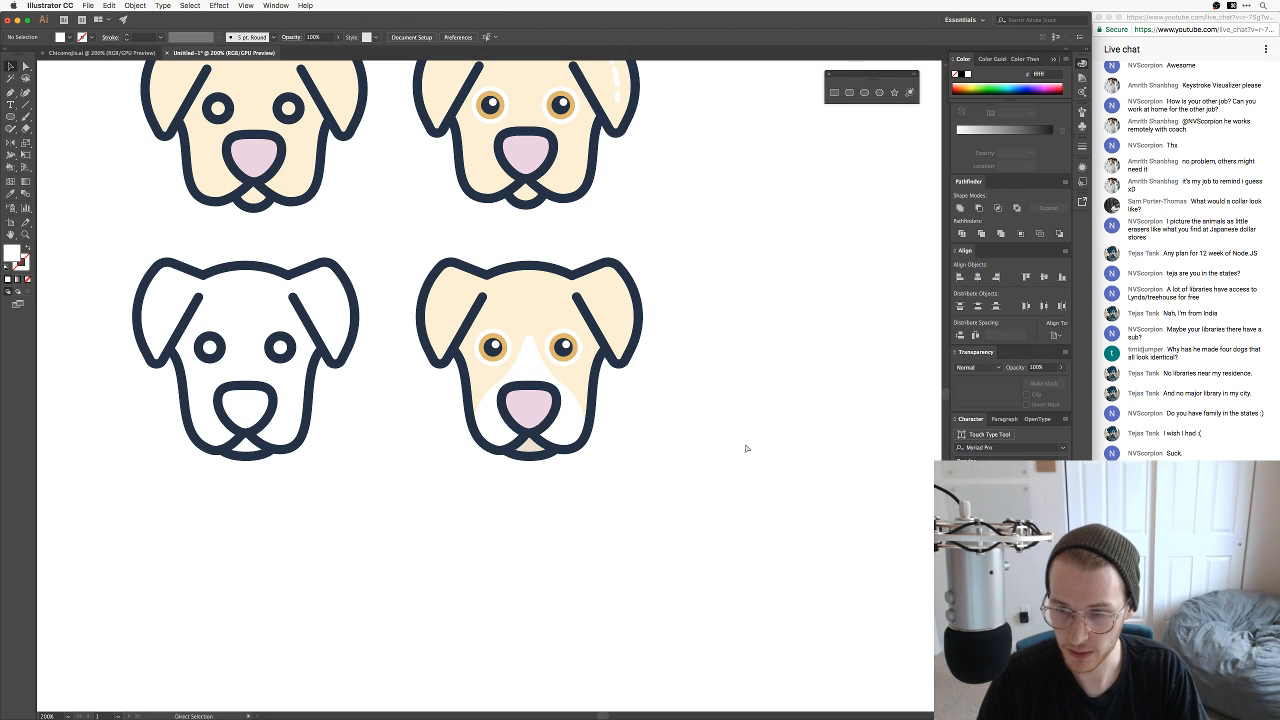
{"action": "key", "text": "super+equal"}
{"action": "key", "text": "super+equal"}
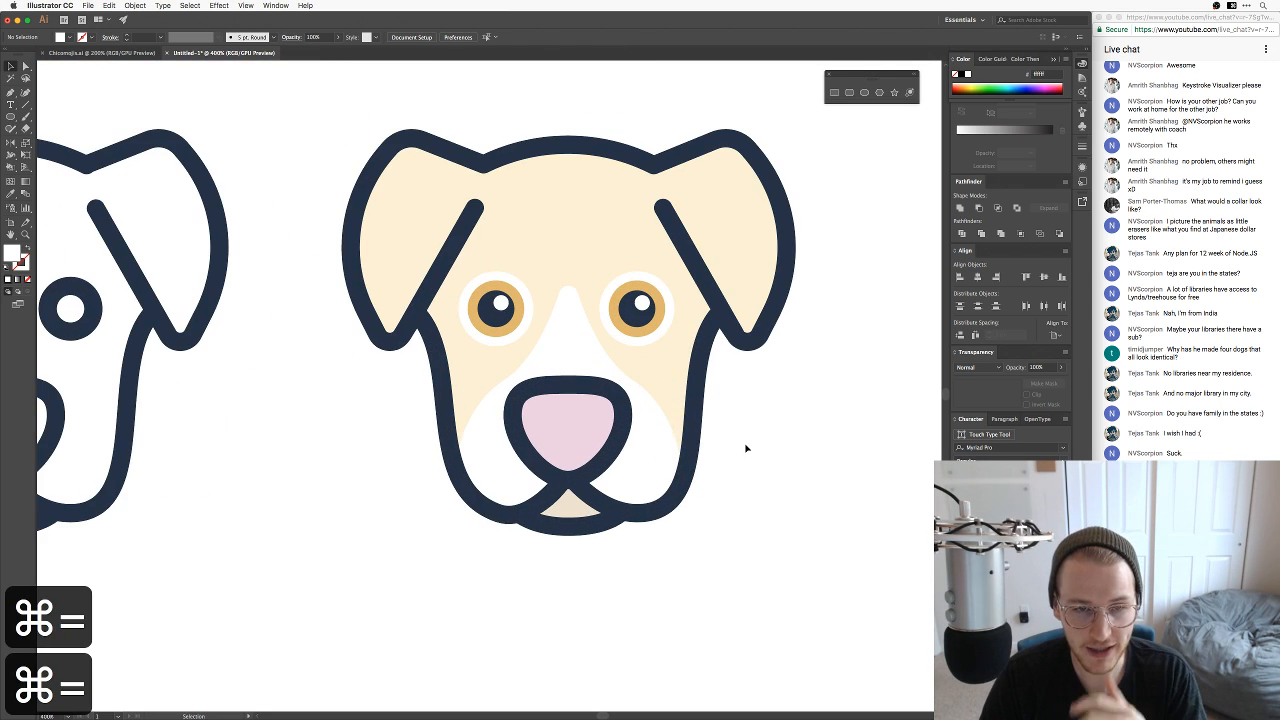
Step: Raise the white marking's tip higher between the eyes and round it with a corner radius of about 3.79 px
{"action": "key", "text": "space"}
{"action": "left_click_drag", "start_coordinate": [610, 360], "coordinate": [666, 500]}
{"action": "key", "text": "a"}
{"action": "left_click", "coordinate": [666, 500]}
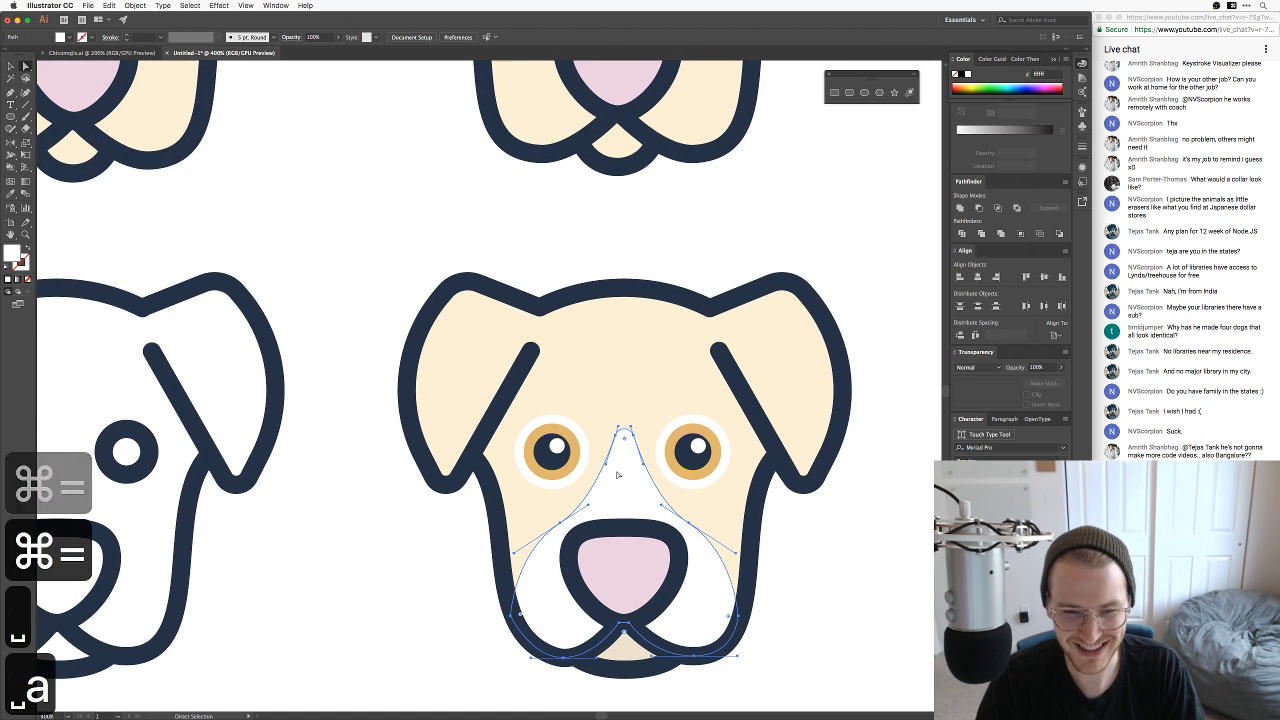
{"action": "key", "text": "v"}
{"action": "left_click", "coordinate": [823, 586]}
{"action": "key", "text": "a"}
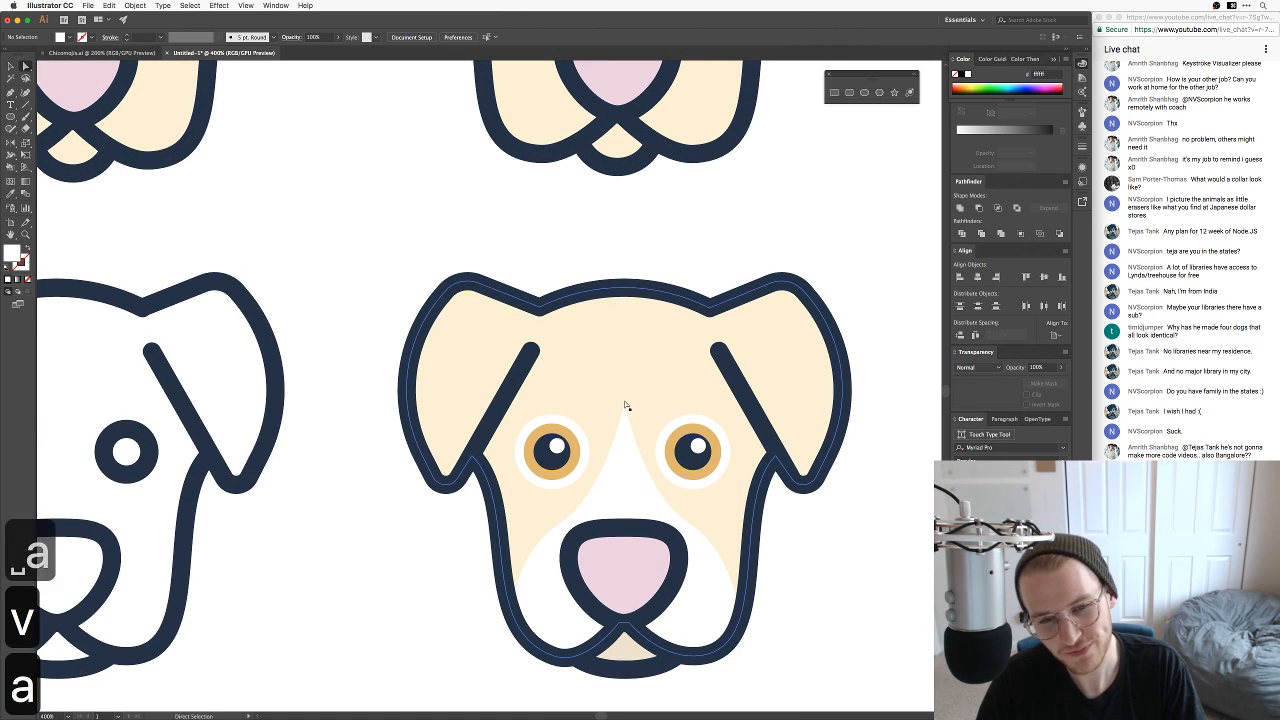
{"action": "left_click", "coordinate": [625, 405]}
{"action": "mouse_move", "coordinate": [625, 405]}
{"action": "left_mouse_down"}
{"action": "mouse_move", "coordinate": [623, 377]}
{"action": "mouse_move", "coordinate": [626, 413]}
{"action": "left_mouse_up"}
{"action": "key", "text": "super+z"}
{"action": "key", "text": "a"}
{"action": "key", "text": "a"}
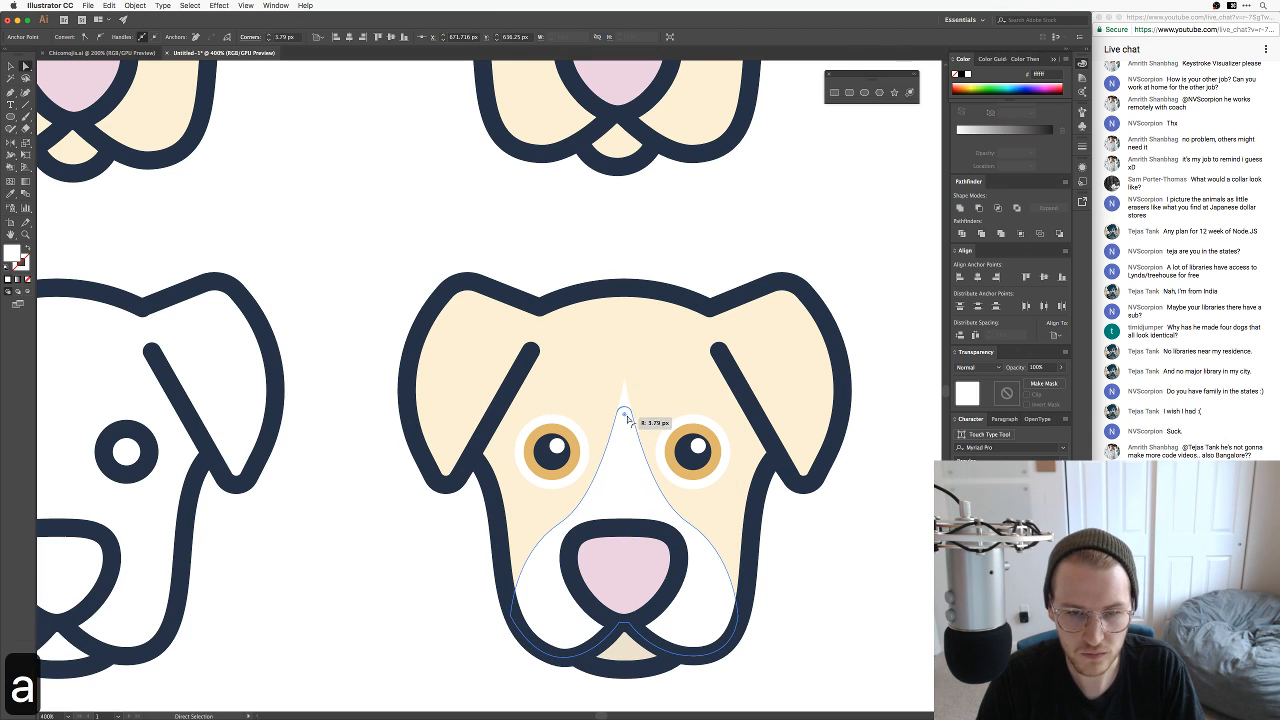
{"action": "key", "text": "v"}
{"action": "left_click", "coordinate": [834, 586]}
Step: Switch to Preview and compare the dog's facial markings in reference photo IMG_3028.JPG with the four drawn faces
{"action": "scroll", "coordinate": [834, 551], "scroll_direction": "down", "scroll_amount": 2}
{"action": "key", "text": "super+minus"}
{"action": "key", "text": "super+minus"}
{"action": "key", "text": "super+minus"}
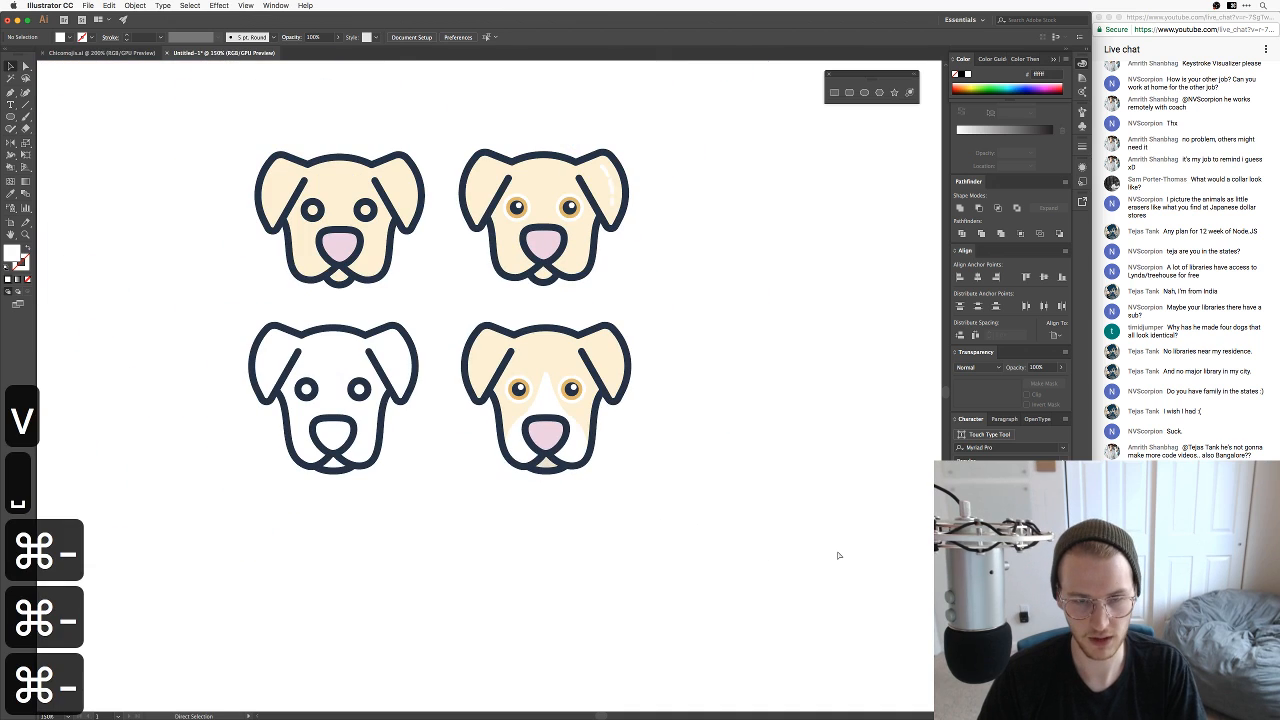
{"action": "key", "text": "super+Tab"}
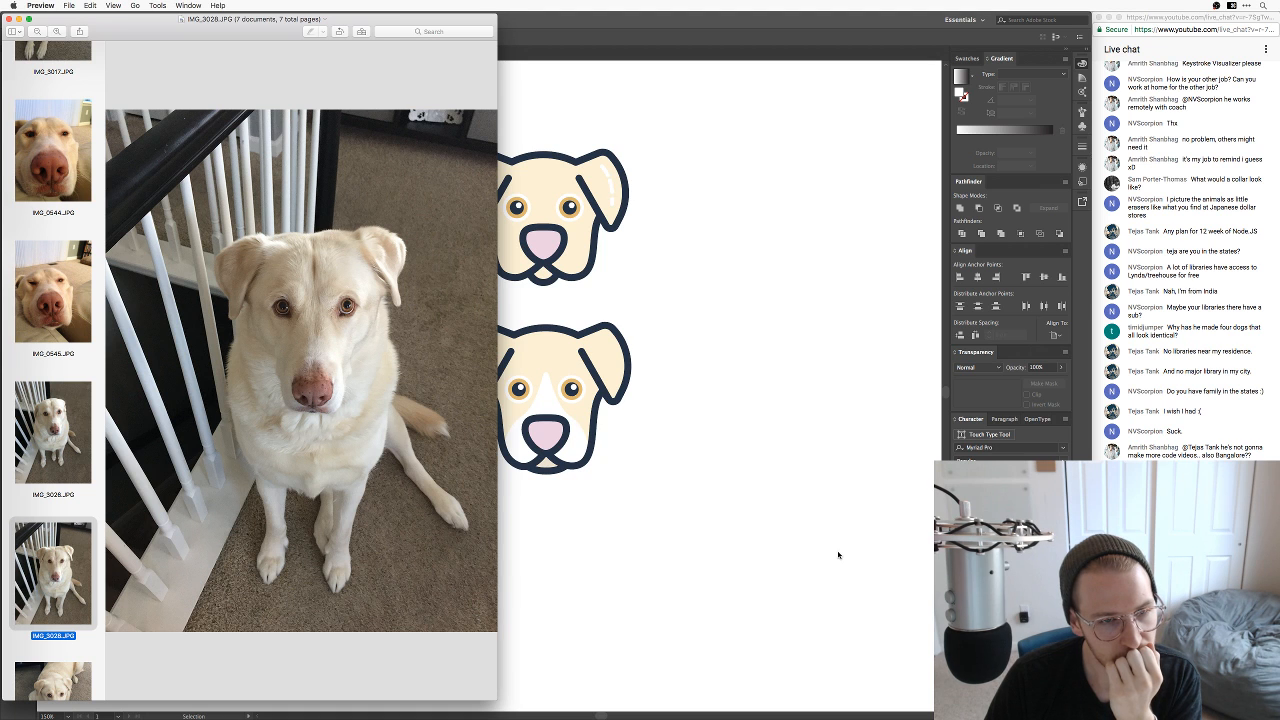
{"action": "key", "text": "super+equal"}
{"action": "key", "text": "super+equal"}
{"action": "key", "text": "super+equal"}
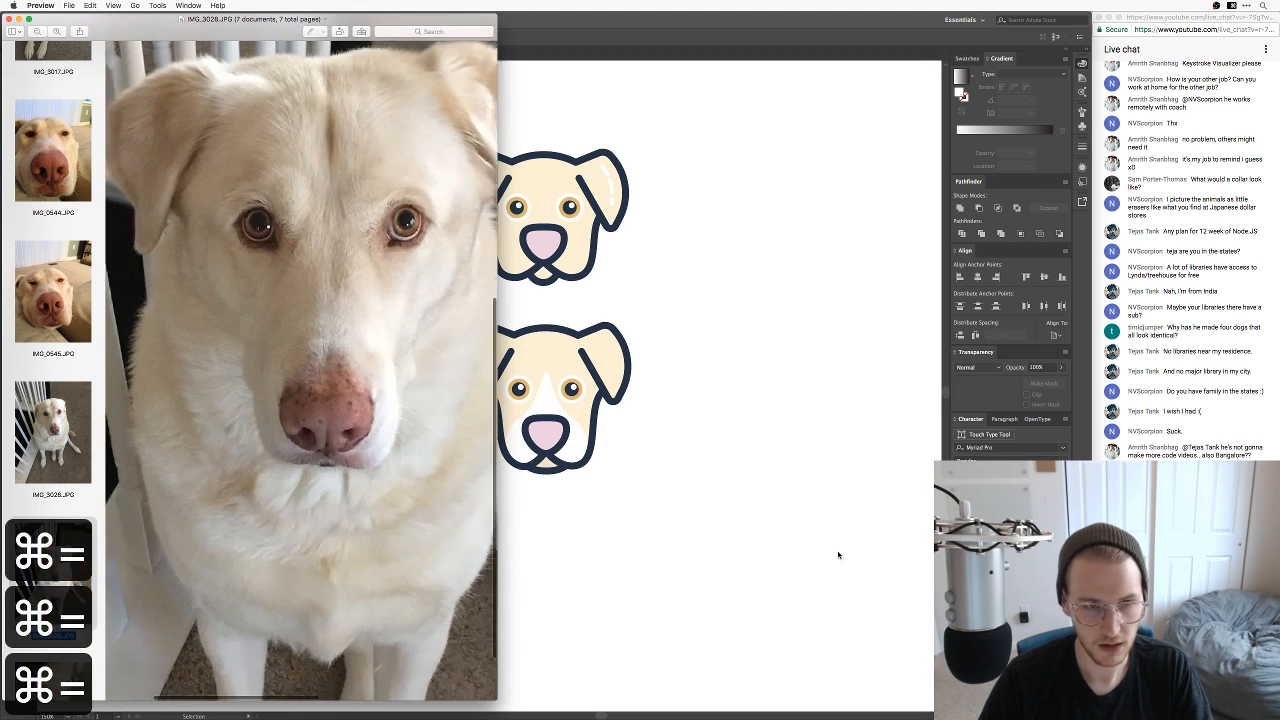
{"action": "key", "text": "super+minus"}
{"action": "key", "text": "super+minus"}
{"action": "left_click", "coordinate": [837, 551]}
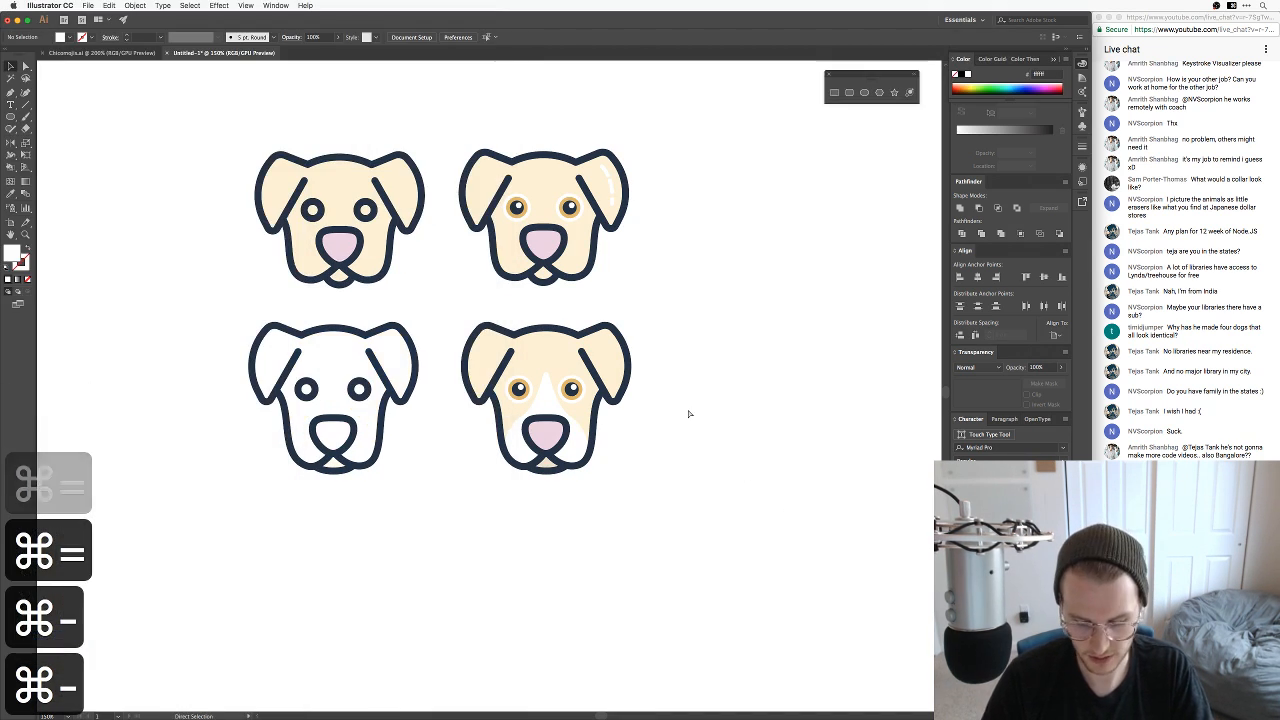
Step: Compare the enlarged white-marked face with the reference photos in Preview, including IMG_3017.JPG and IMG_0108.JPG
{"action": "key", "text": "super+equal"}
{"action": "key", "text": "super+equal"}
{"action": "key", "text": "super+Tab"}
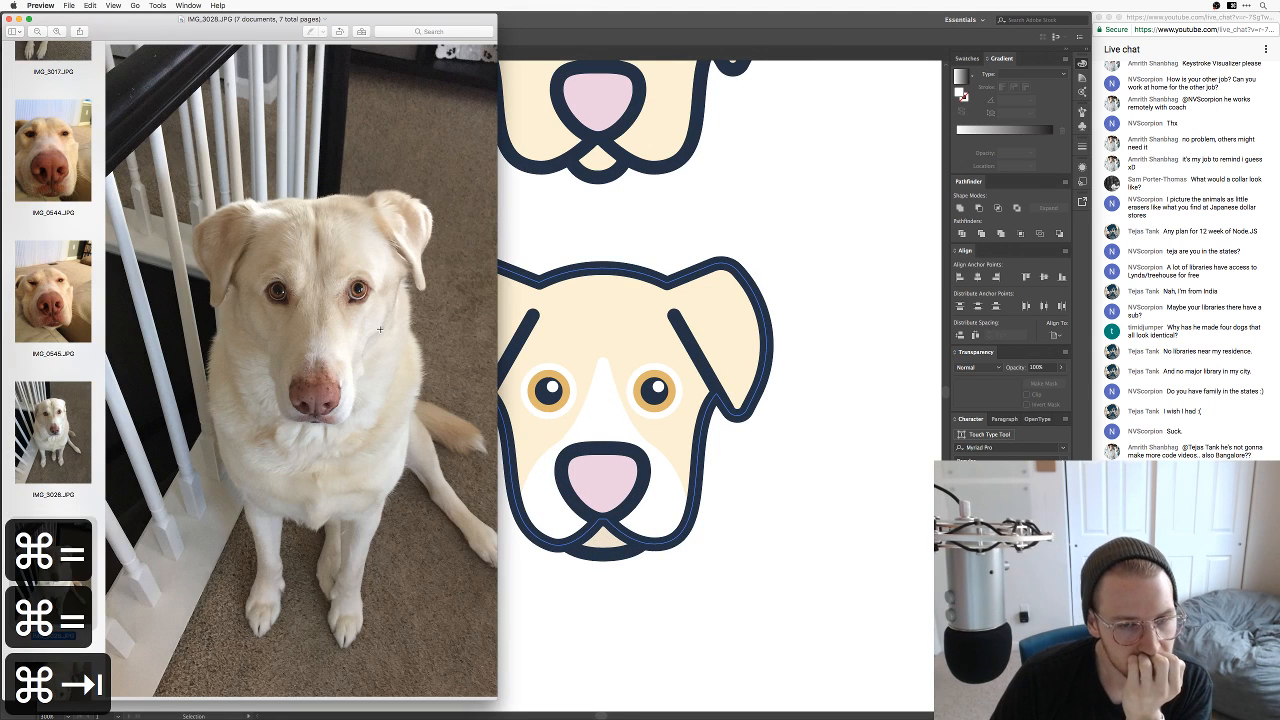
{"action": "scroll", "coordinate": [591, 645], "scroll_direction": "left", "scroll_amount": 5}
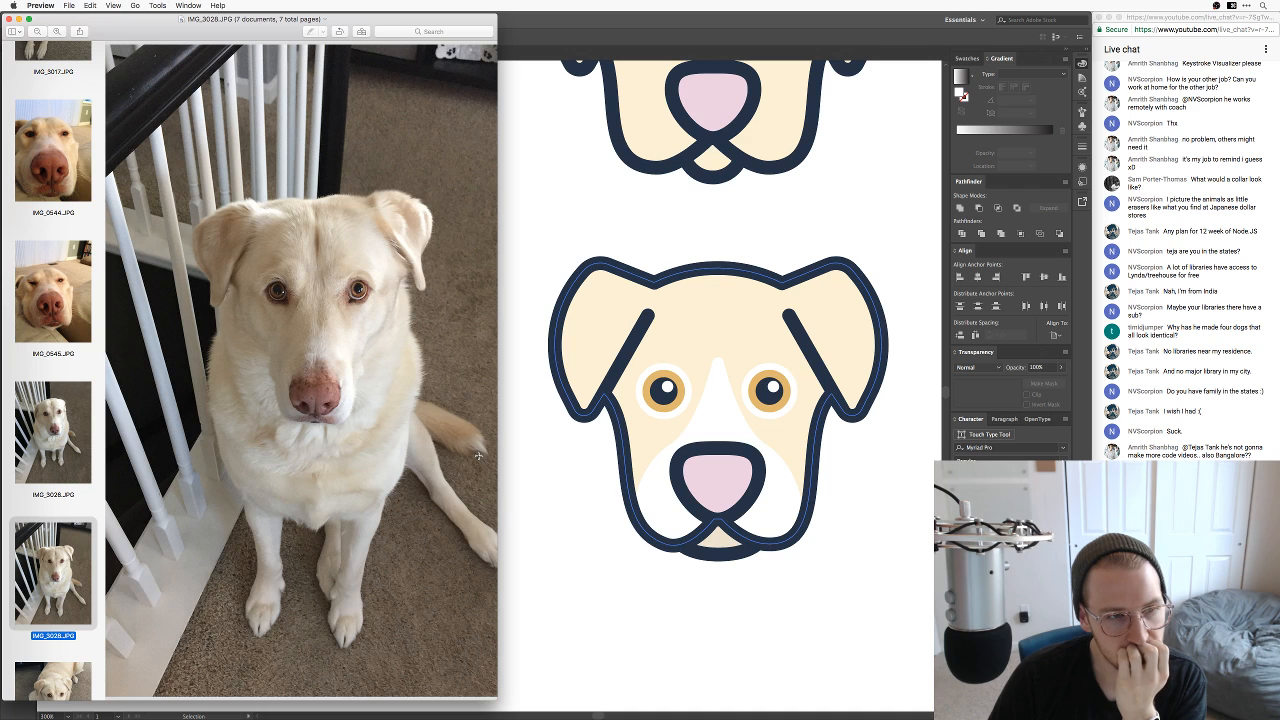
{"action": "scroll", "coordinate": [60, 500], "scroll_direction": "down", "scroll_amount": 1}
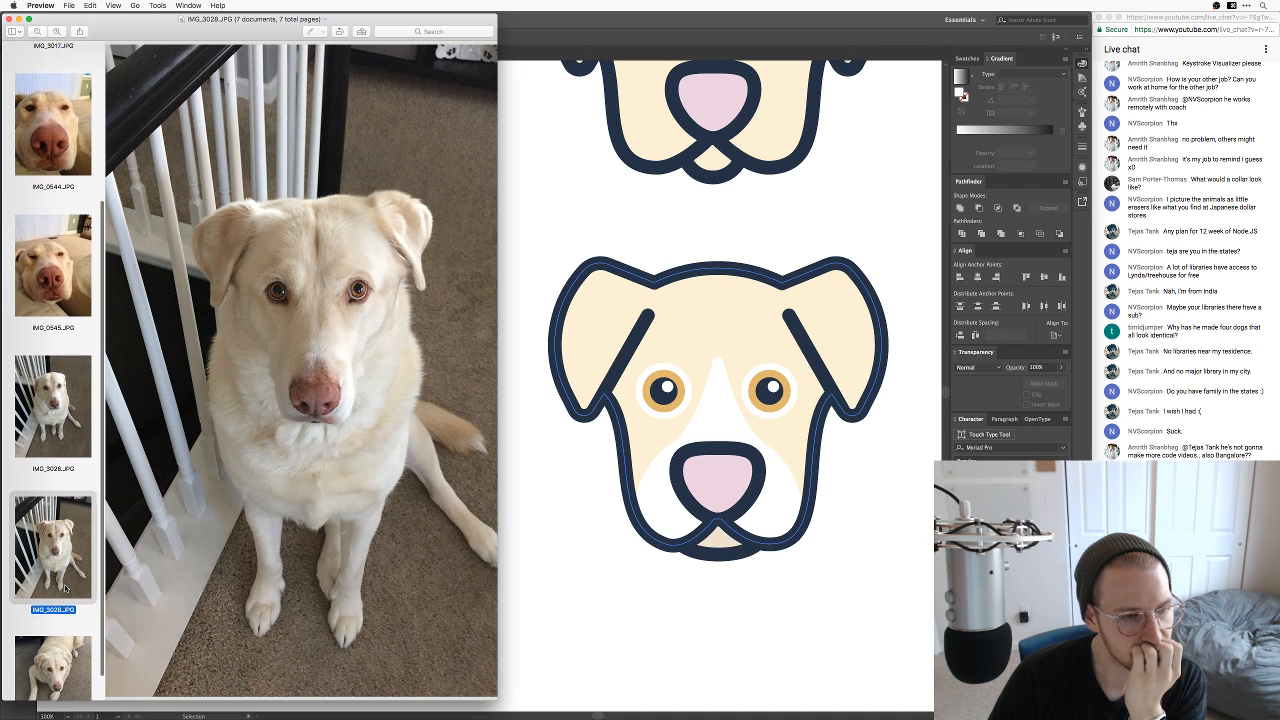
{"action": "scroll", "coordinate": [50, 300], "scroll_direction": "up", "scroll_amount": 3}
{"action": "left_click", "coordinate": [43, 128]}
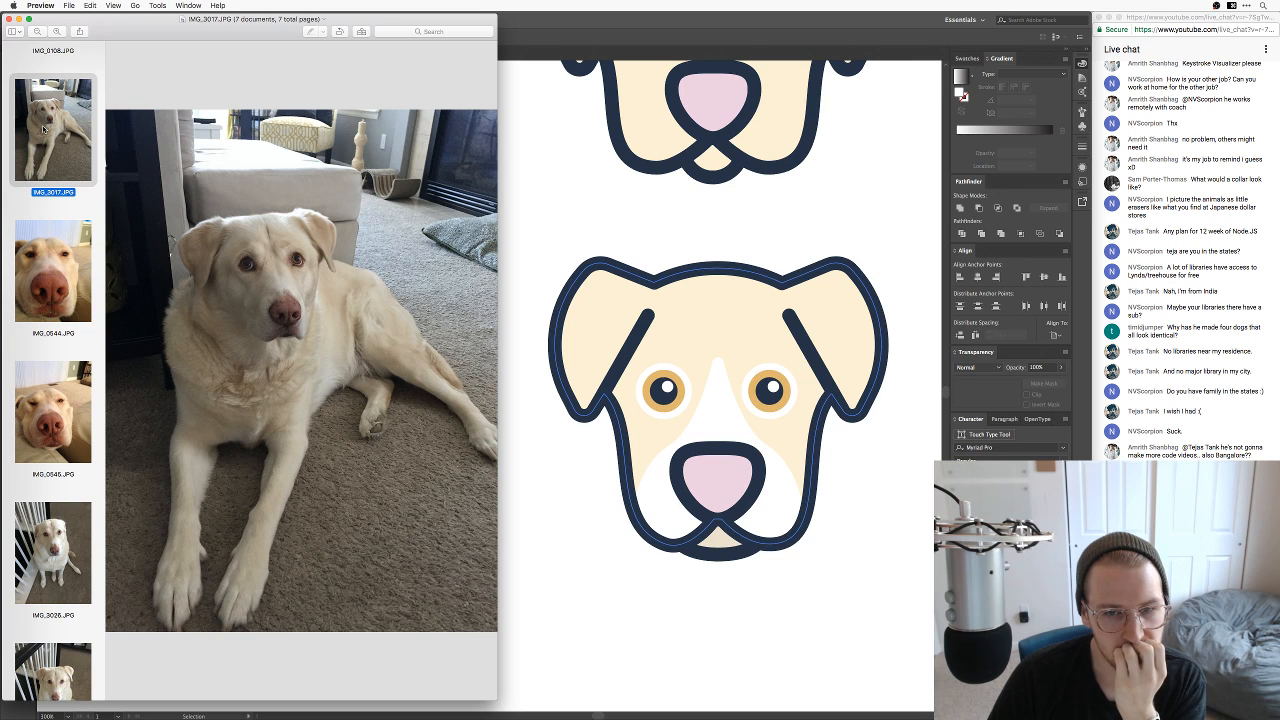
{"action": "scroll", "coordinate": [43, 130], "scroll_direction": "down", "scroll_amount": 1}
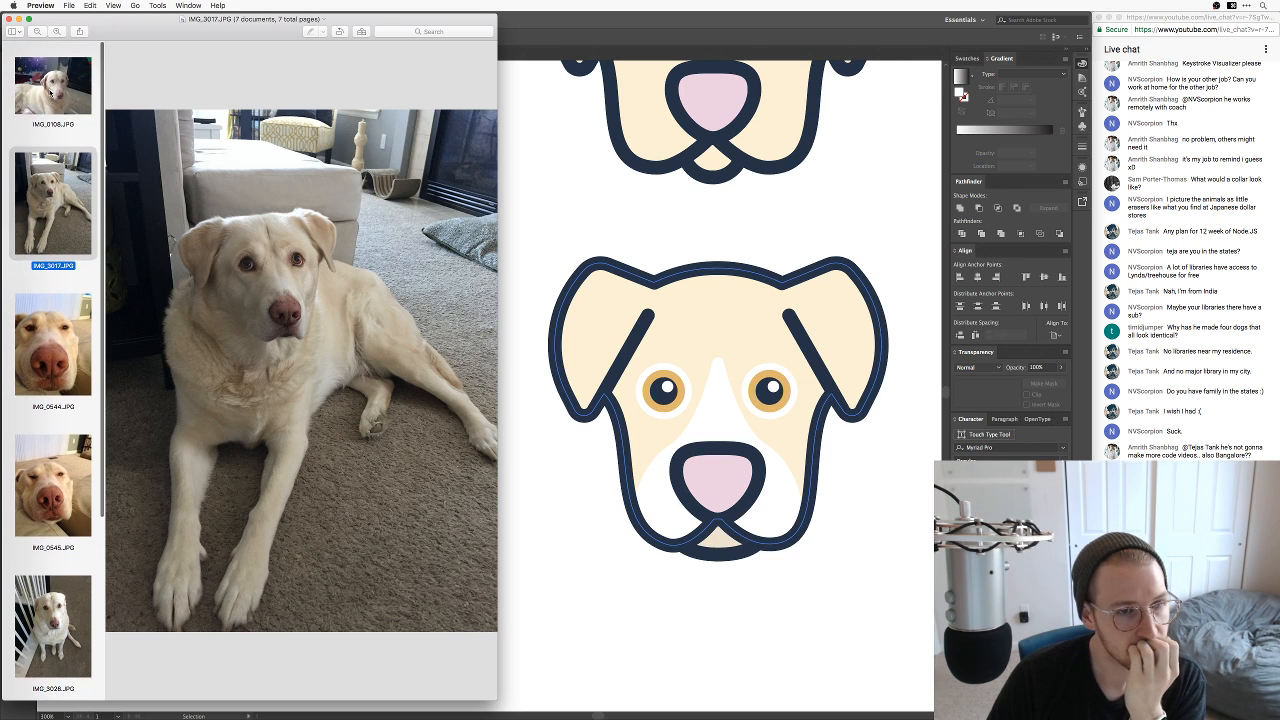
{"action": "left_click", "coordinate": [50, 92]}
{"action": "left_click", "coordinate": [62, 178]}
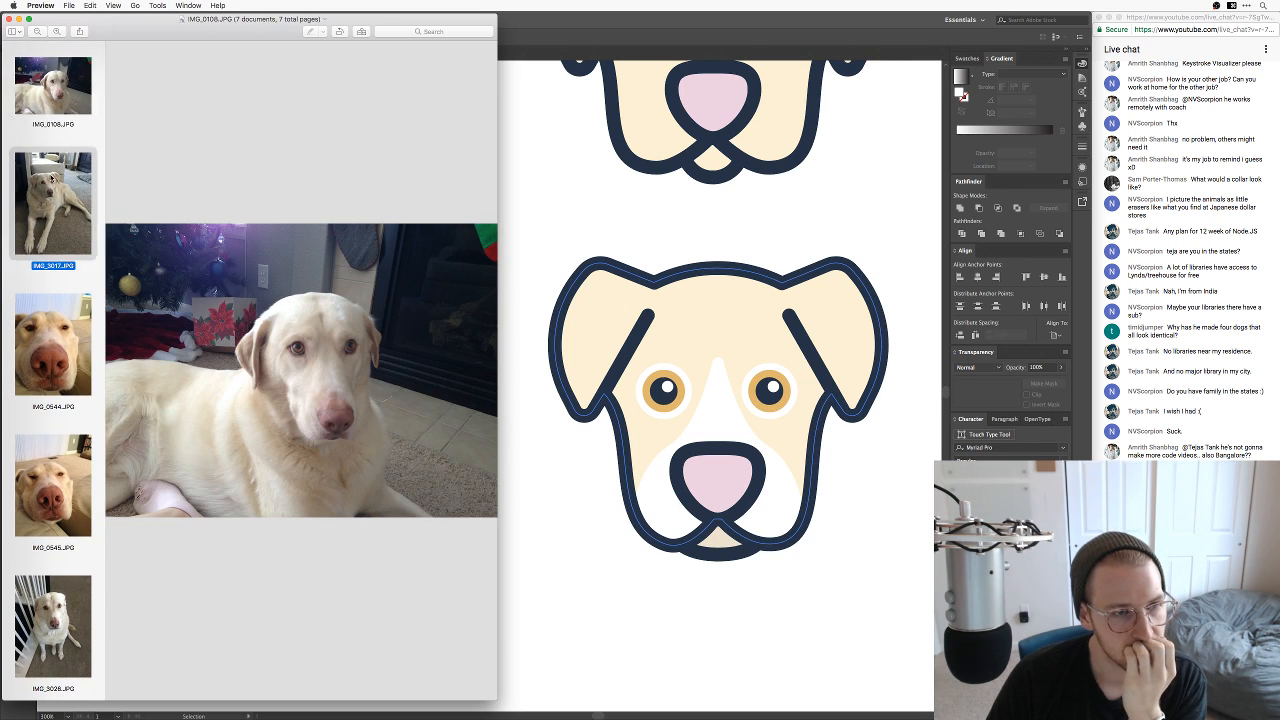
{"action": "left_click", "coordinate": [57, 91]}
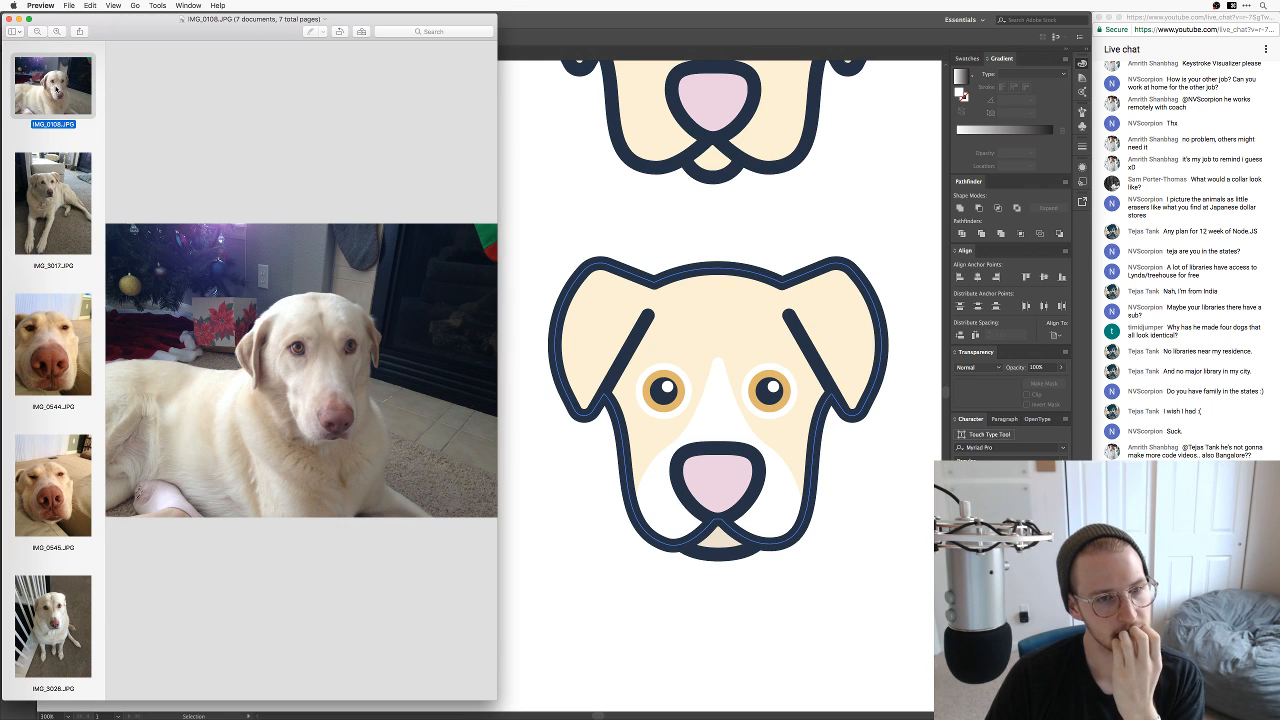
{"action": "left_click", "coordinate": [52, 207]}
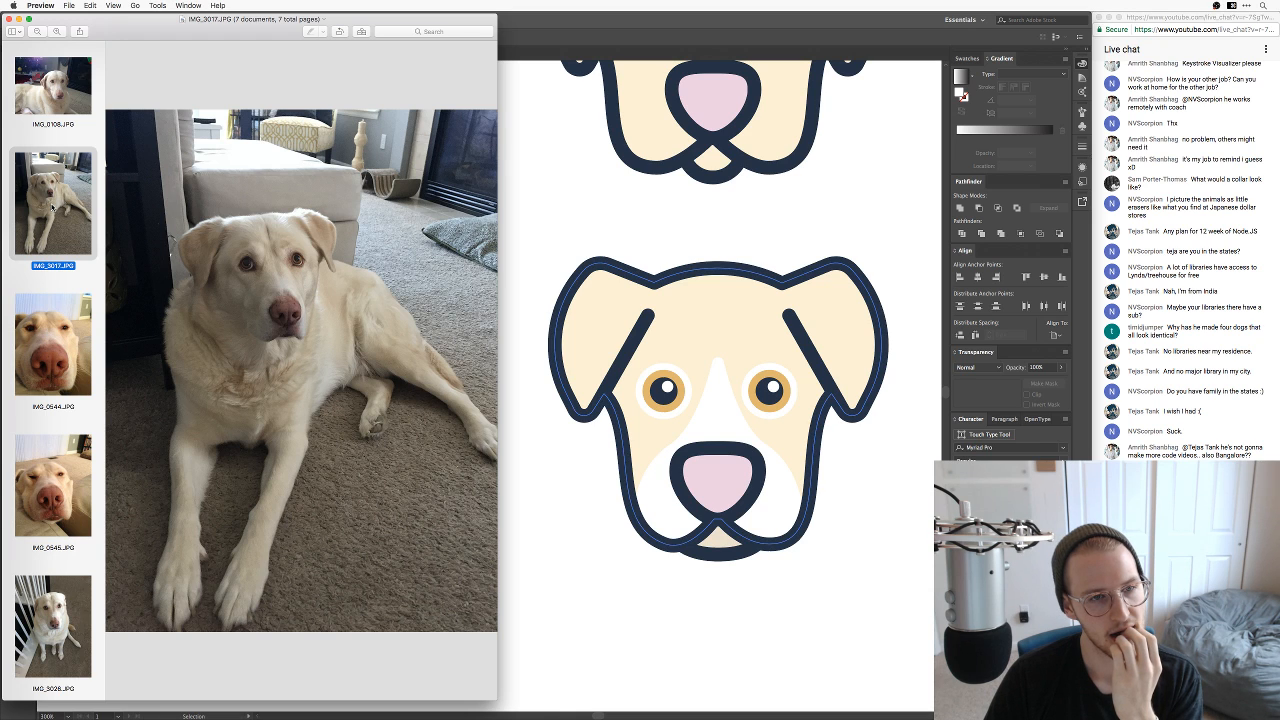
Step: Back in Illustrator, pull the white marking's left cheek anchor up and inward, and delete that anchor to smooth the curve
{"action": "left_click", "coordinate": [726, 184]}
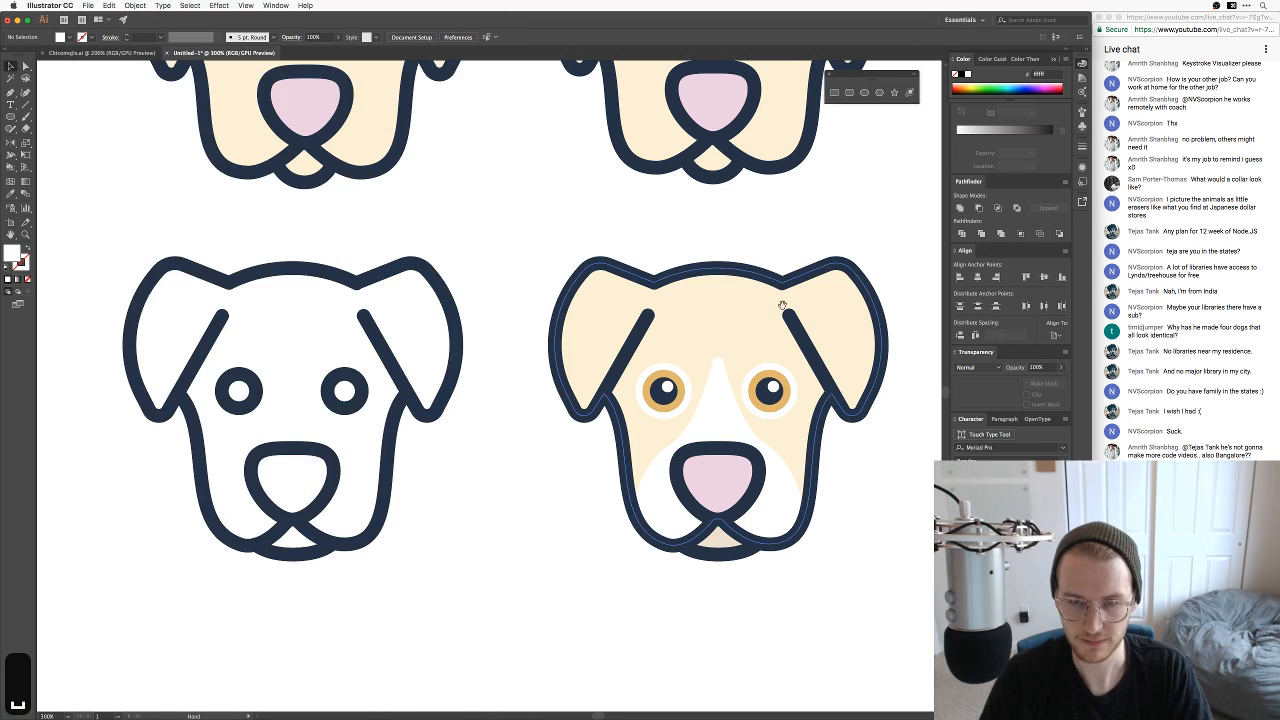
{"action": "key", "text": "super+equal"}
{"action": "key", "text": "super+equal"}
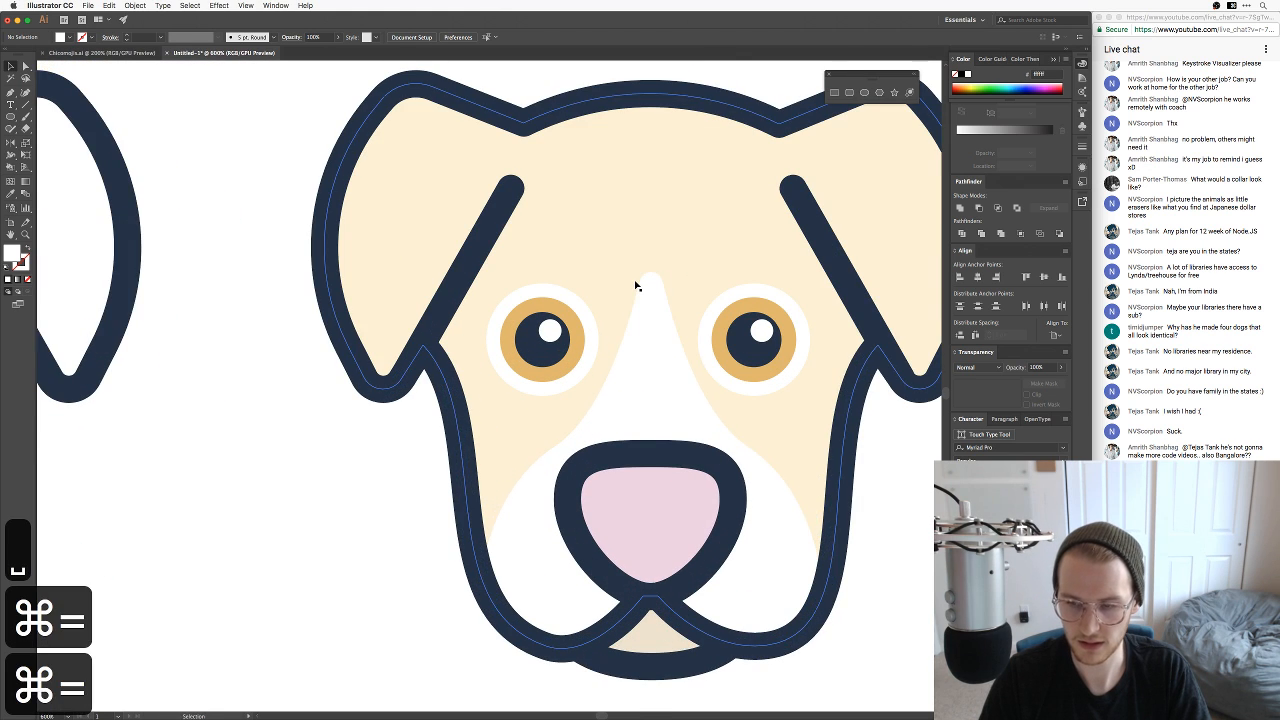
{"action": "left_click_drag", "start_coordinate": [881, 545], "coordinate": [869, 451]}
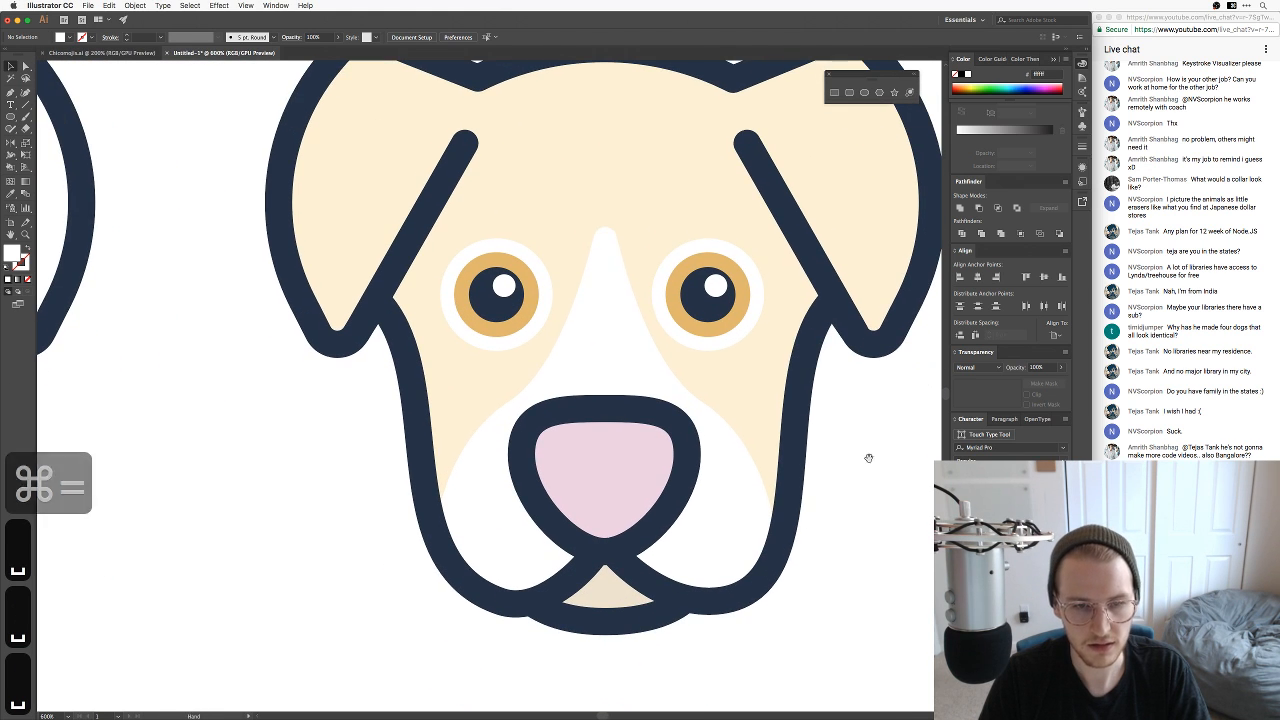
{"action": "key", "text": "a"}
{"action": "left_click", "coordinate": [508, 491]}
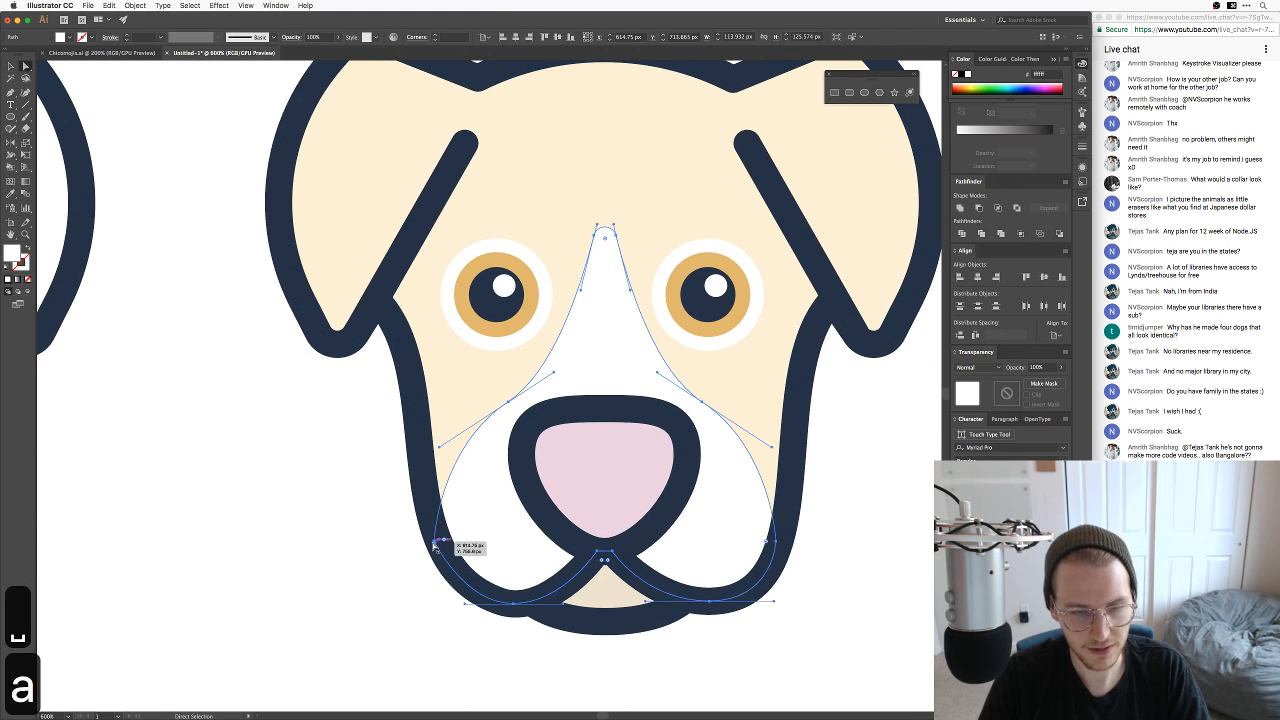
{"action": "left_click_drag", "start_coordinate": [443, 541], "coordinate": [474, 511]}
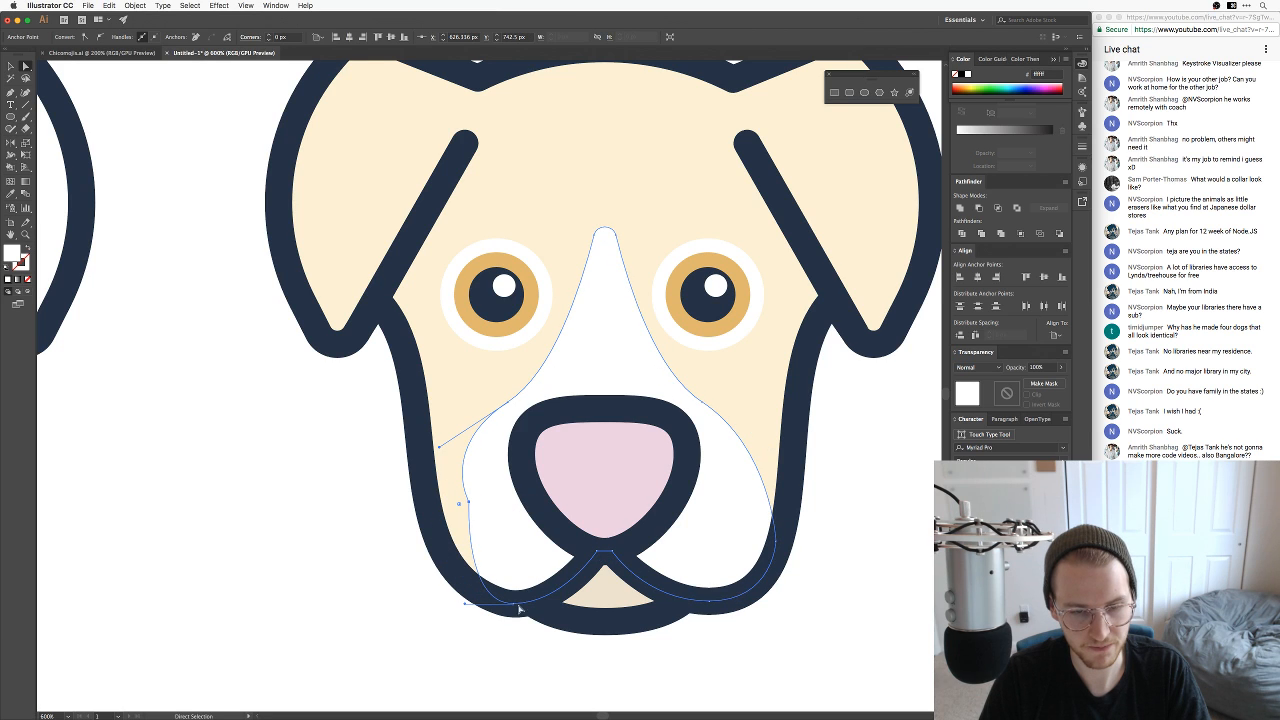
{"action": "left_click_drag", "start_coordinate": [513, 607], "coordinate": [513, 607]}
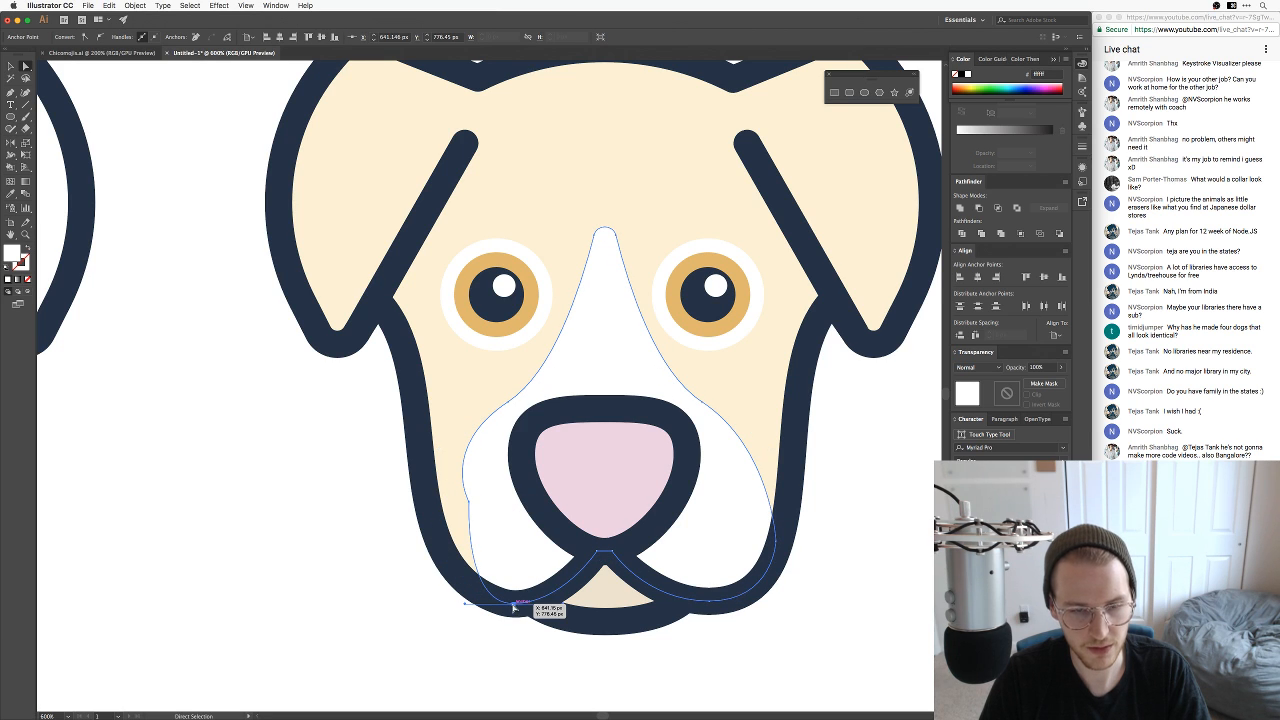
{"action": "key", "text": "XF86AudioMute"}
{"action": "key", "text": "minus"}
{"action": "left_click", "coordinate": [471, 505]}
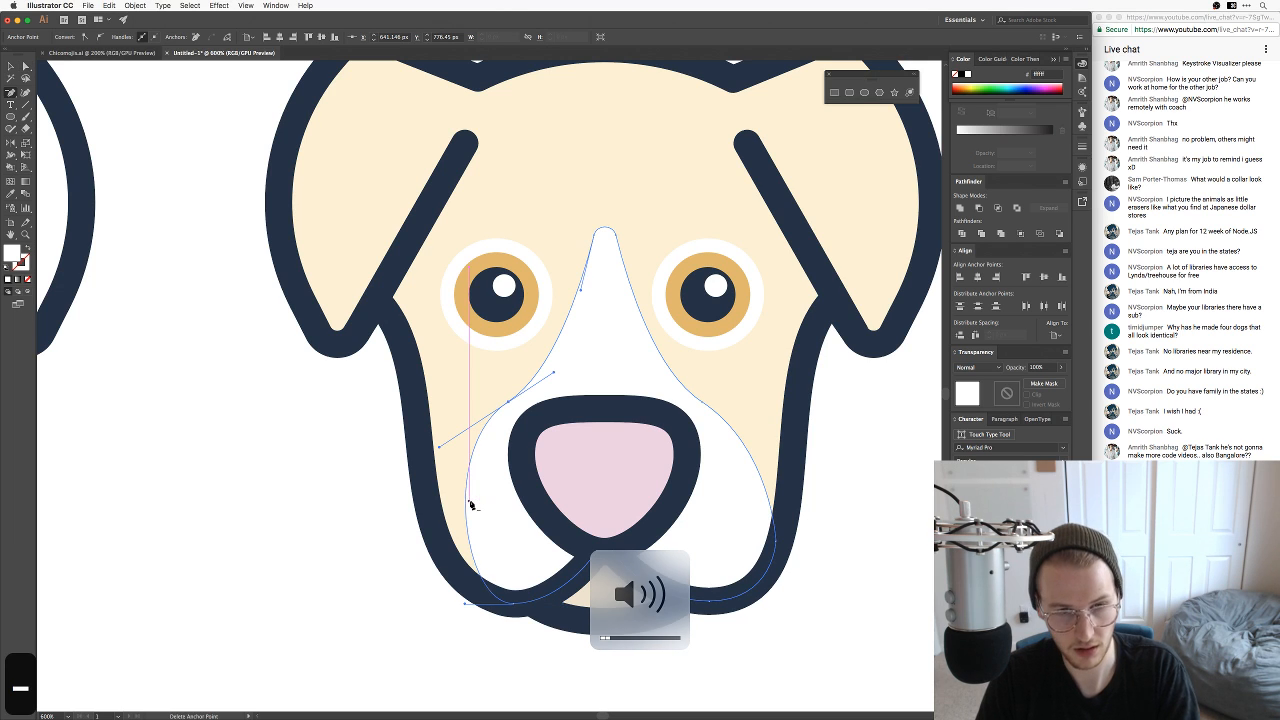
Step: Try to reshape the white marking's left cheek by pulling its bottom-left anchor and handles up and inward
{"action": "key", "text": "a"}
{"action": "left_click_drag", "start_coordinate": [514, 606], "coordinate": [467, 540]}
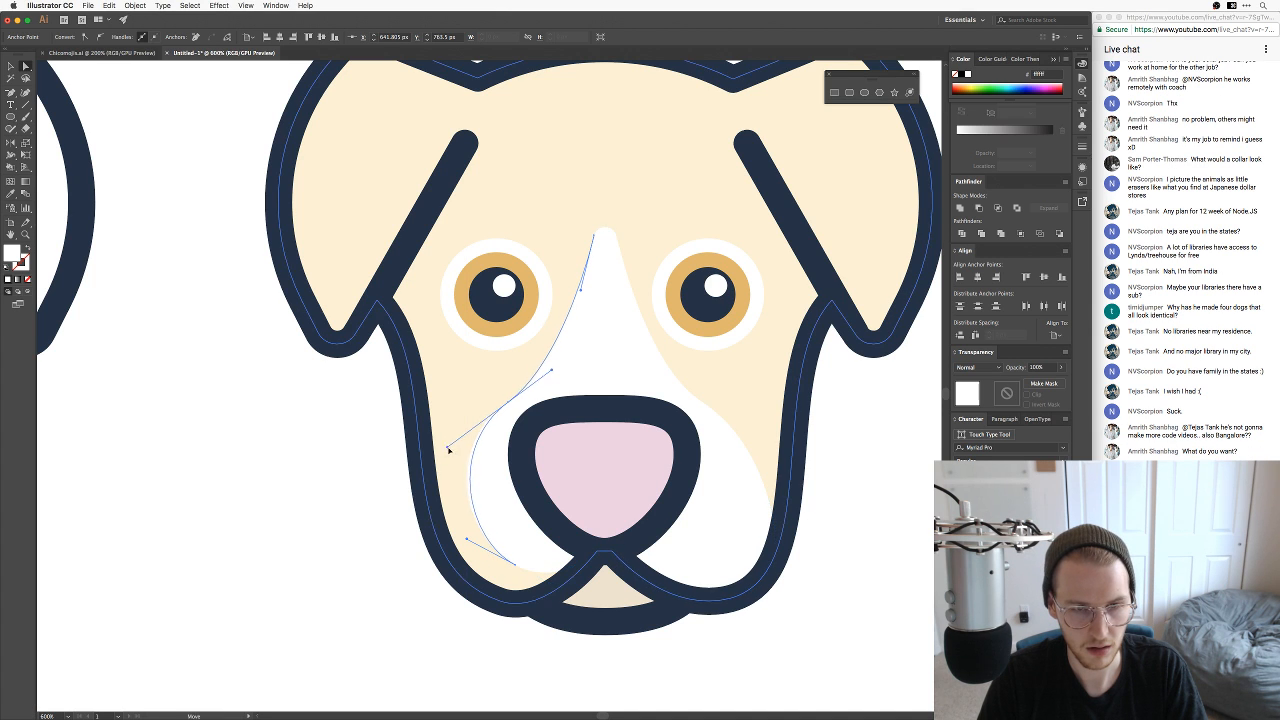
{"action": "key", "text": "v"}
{"action": "left_click", "coordinate": [318, 474]}
{"action": "key", "text": "super+minus"}
{"action": "key", "text": "super+minus"}
{"action": "key", "text": "super+minus"}
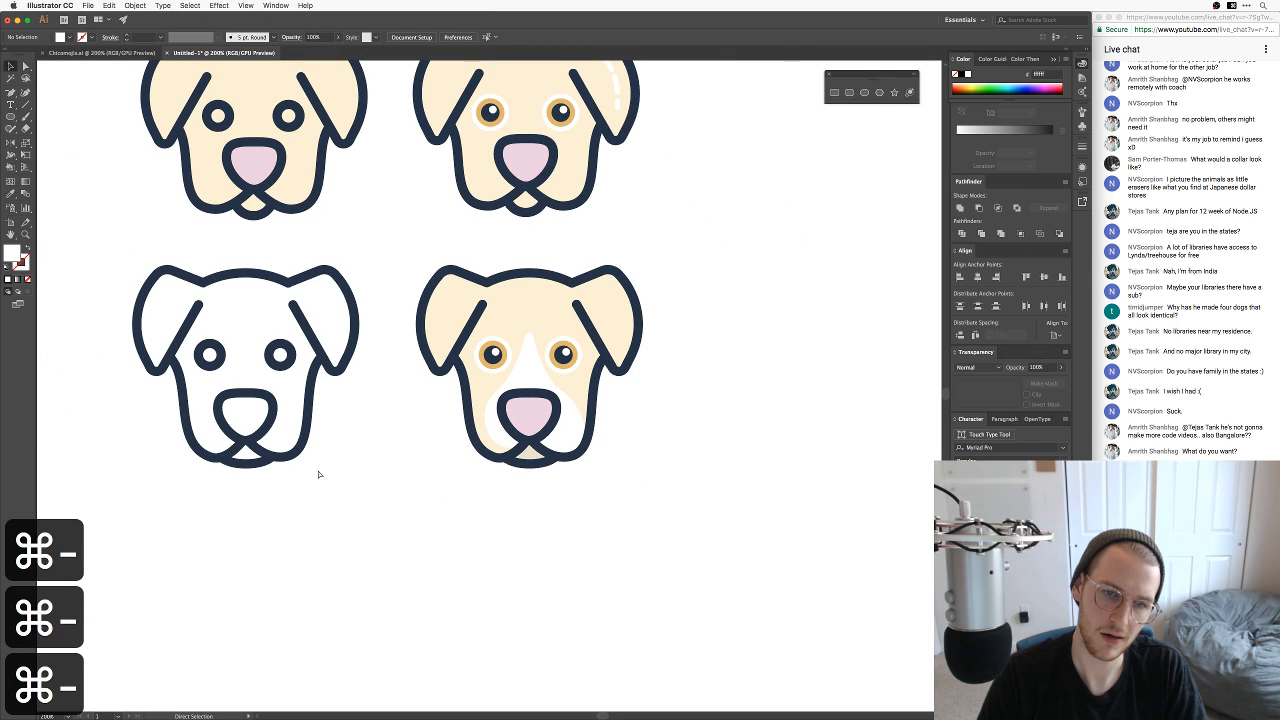
Step: Undo the last edits to the white marking's left cheek, and deselect to view all four dog faces
{"action": "key", "text": "super+z"}
{"action": "key", "text": "super+z"}
{"action": "key", "text": "super+z"}
{"action": "key", "text": "super+z"}
{"action": "key", "text": "super+z"}
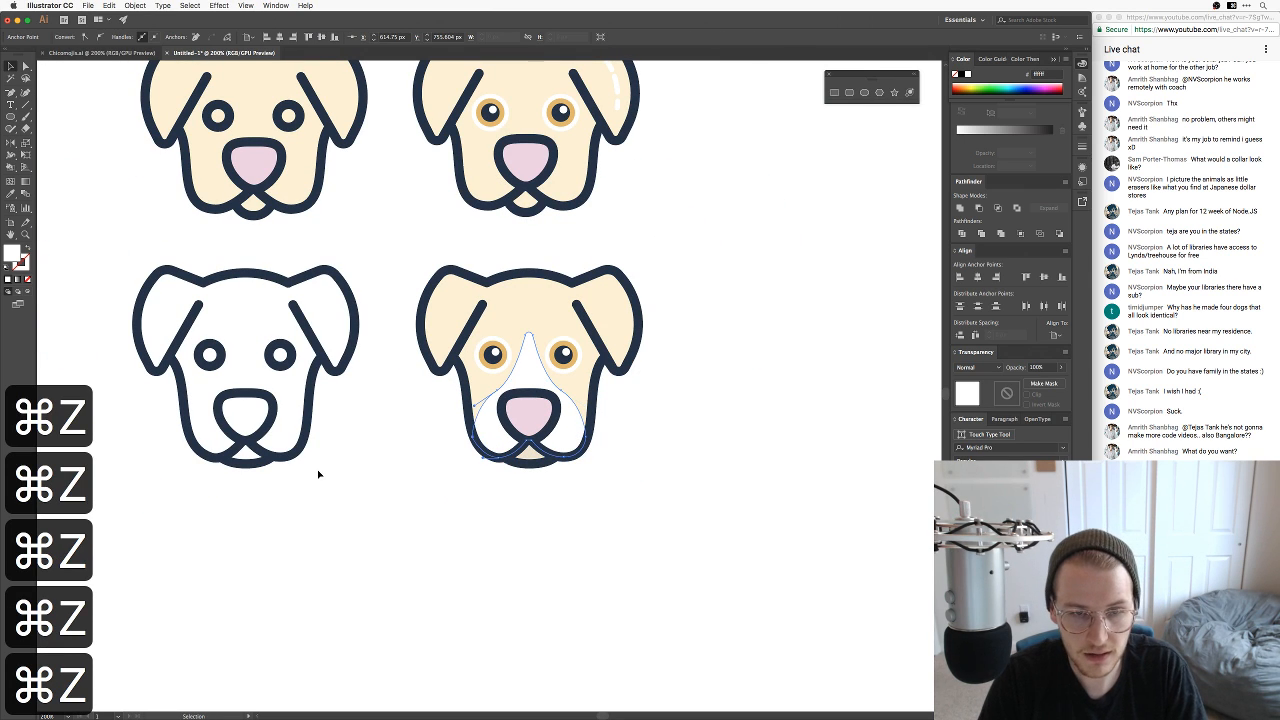
{"action": "left_click", "coordinate": [617, 505]}
{"action": "left_click_drag", "start_coordinate": [648, 453], "coordinate": [721, 547]}
{"action": "key", "text": "v"}
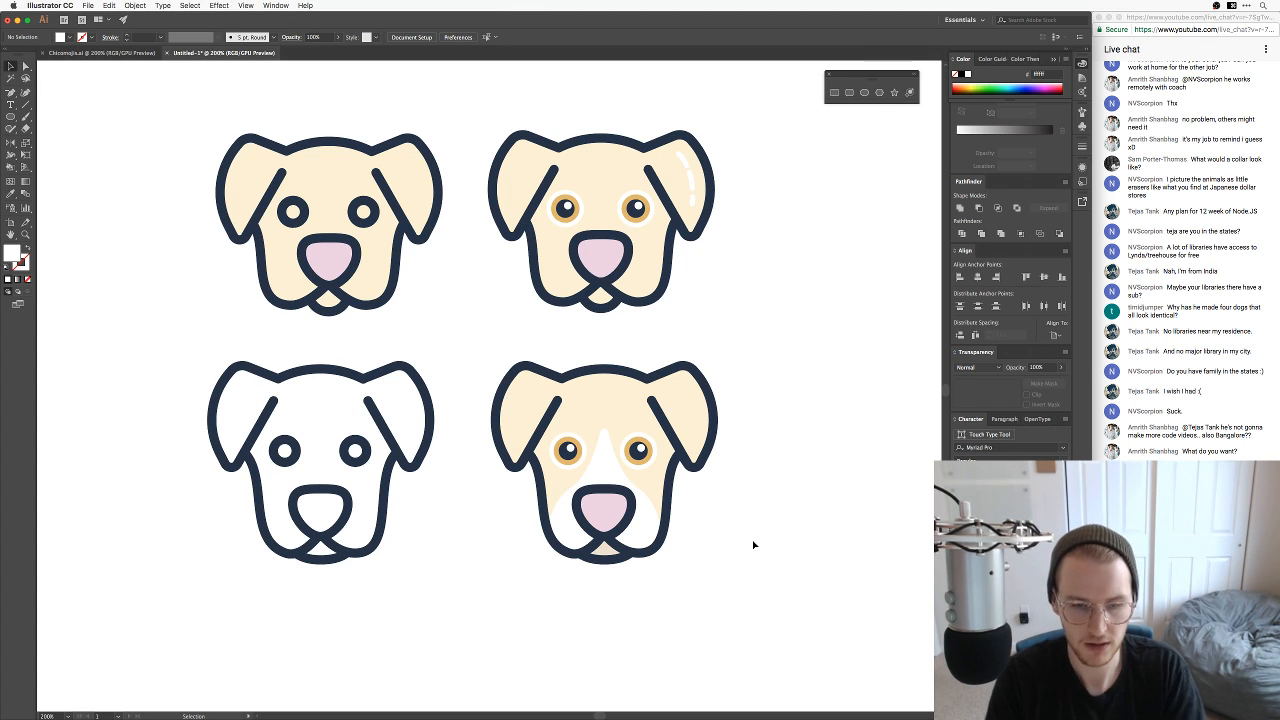
Step: Copy the two white highlight strokes from the upper colored dog's right-hand ear onto the white-marked dog's matching ear, and nudge them up and left
{"action": "left_click", "coordinate": [688, 170]}
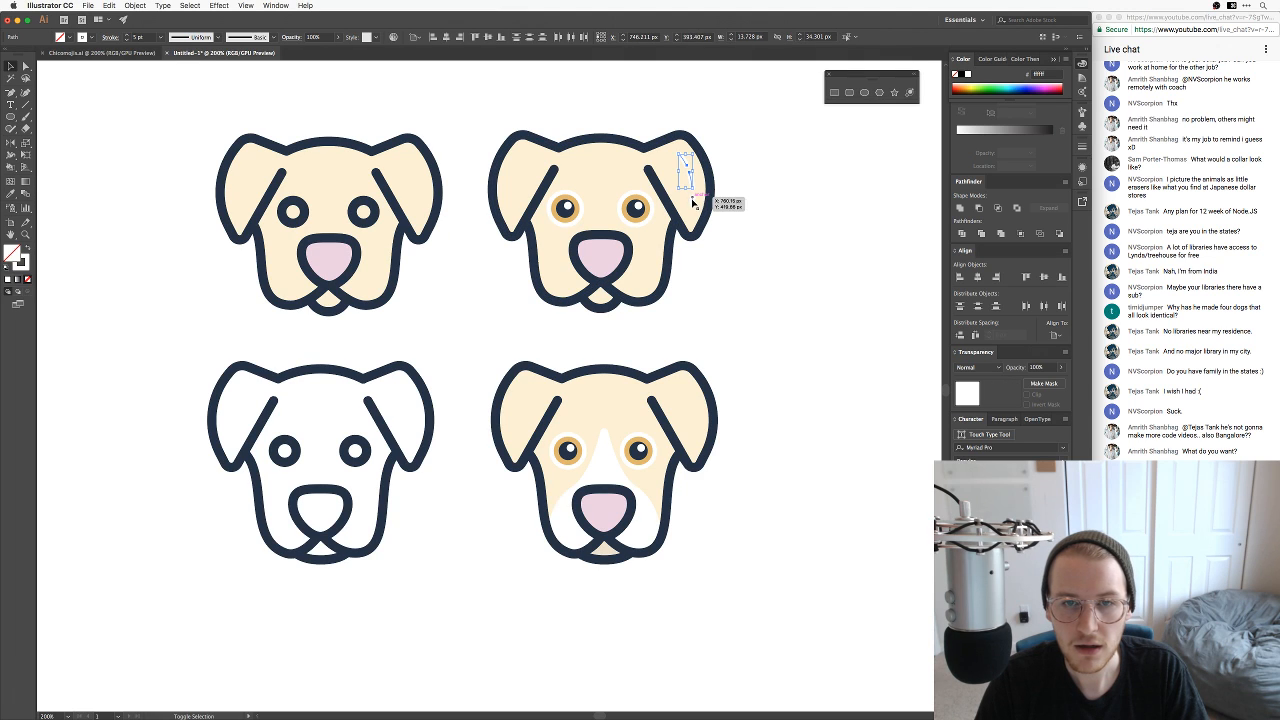
{"action": "left_click", "coordinate": [693, 197], "text": "shift"}
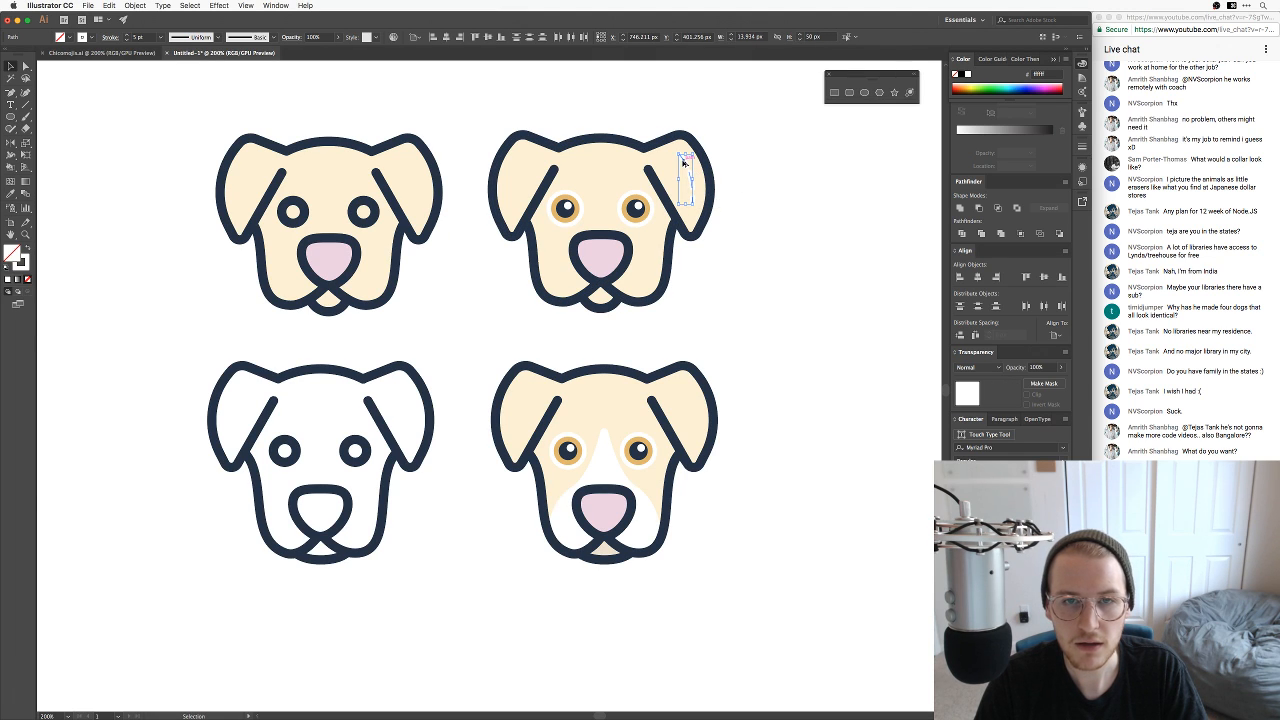
{"action": "left_click_drag", "start_coordinate": [683, 162], "coordinate": [692, 395]}
{"action": "key", "text": "Left"}
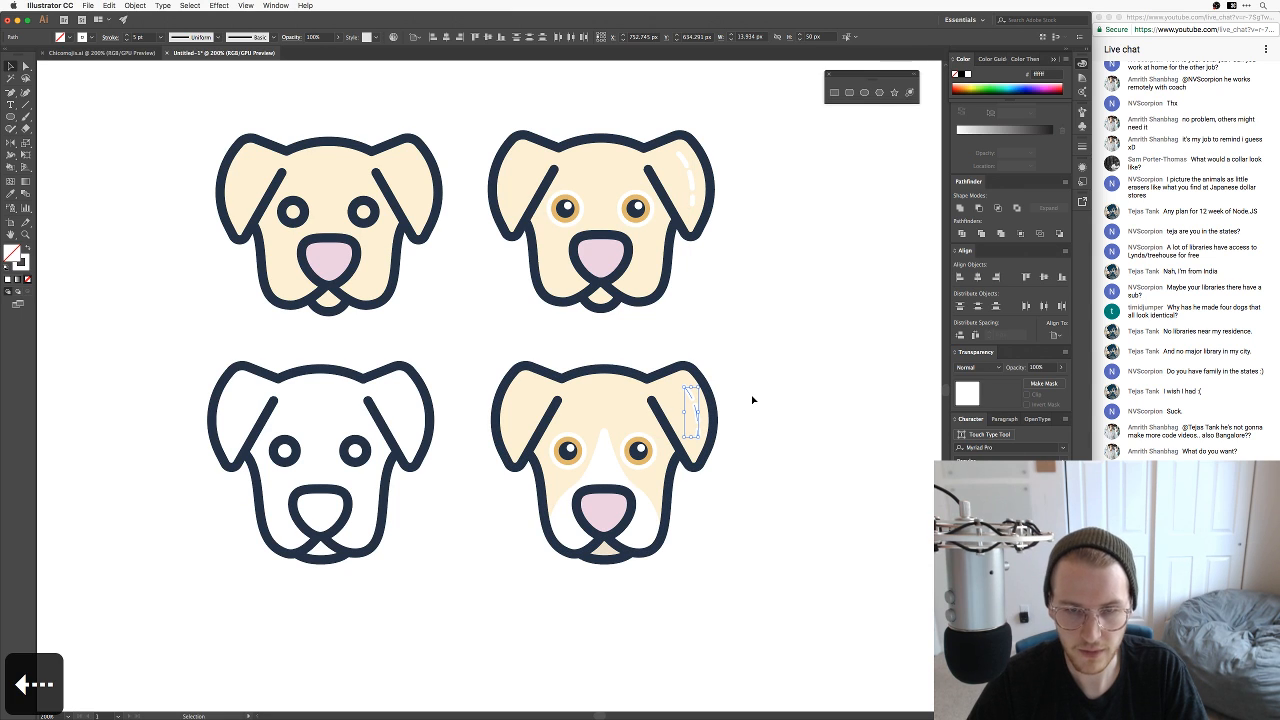
{"action": "key", "text": "Up"}
{"action": "key", "text": "Up"}
{"action": "key", "text": "Left"}
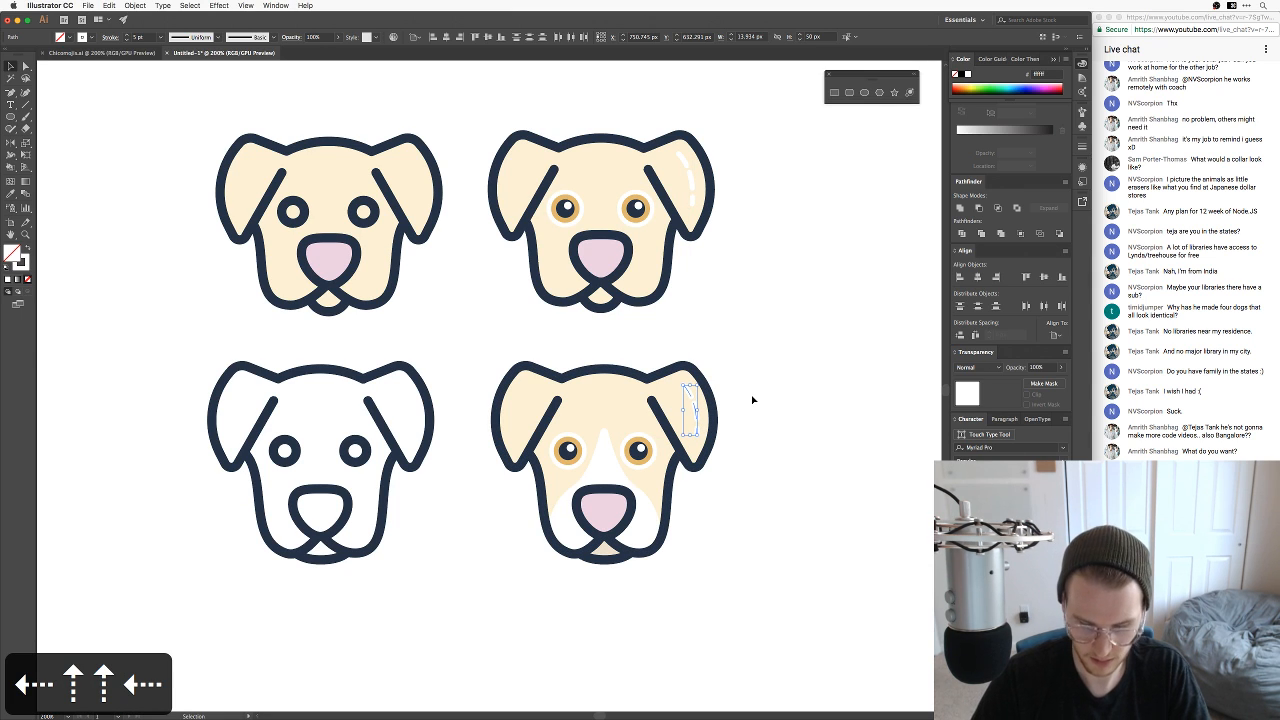
{"action": "left_click", "coordinate": [790, 515]}
{"action": "key", "text": "space"}
{"action": "left_click_drag", "start_coordinate": [798, 545], "coordinate": [815, 484]}
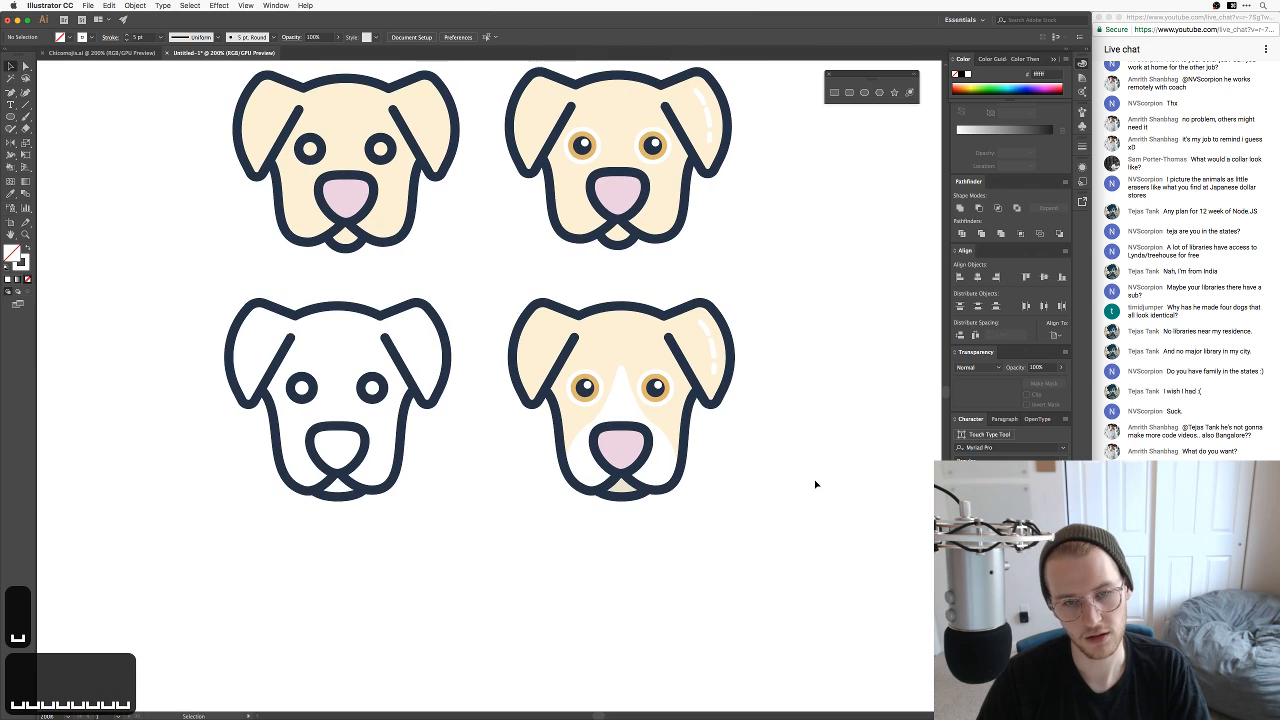
Step: Compare the white-marked face with reference photo IMG_3017.JPG in Preview, and return to Illustrator
{"action": "key", "text": "super+equal"}
{"action": "key", "text": "super+equal"}
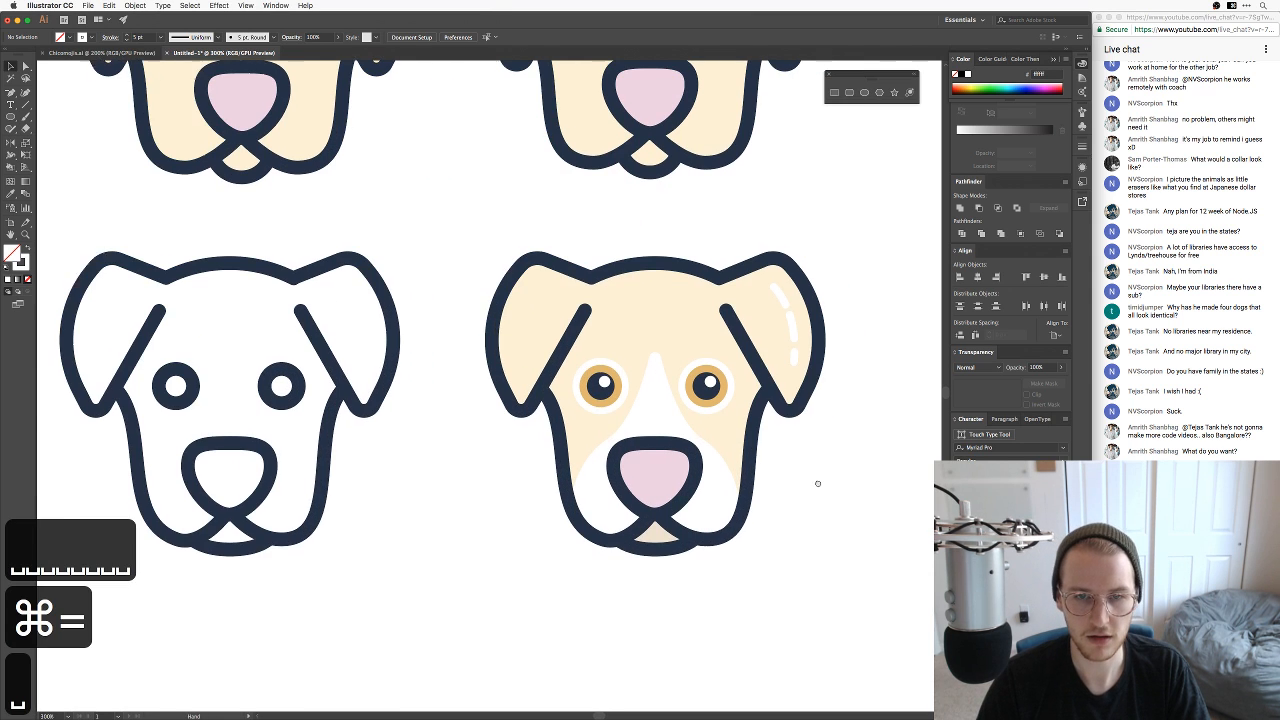
{"action": "key", "text": "super+Tab"}
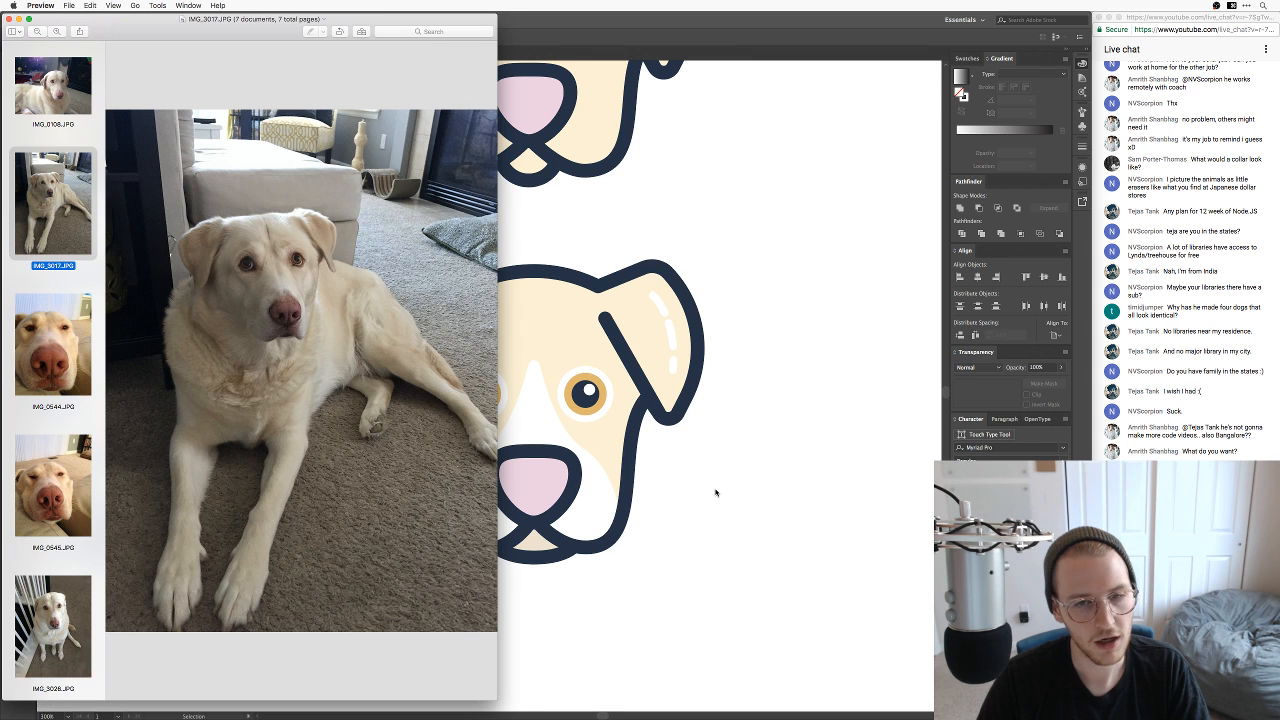
{"action": "key", "text": "super+Tab"}
{"action": "key", "text": "super+Tab"}
{"action": "key", "text": "super+Tab"}
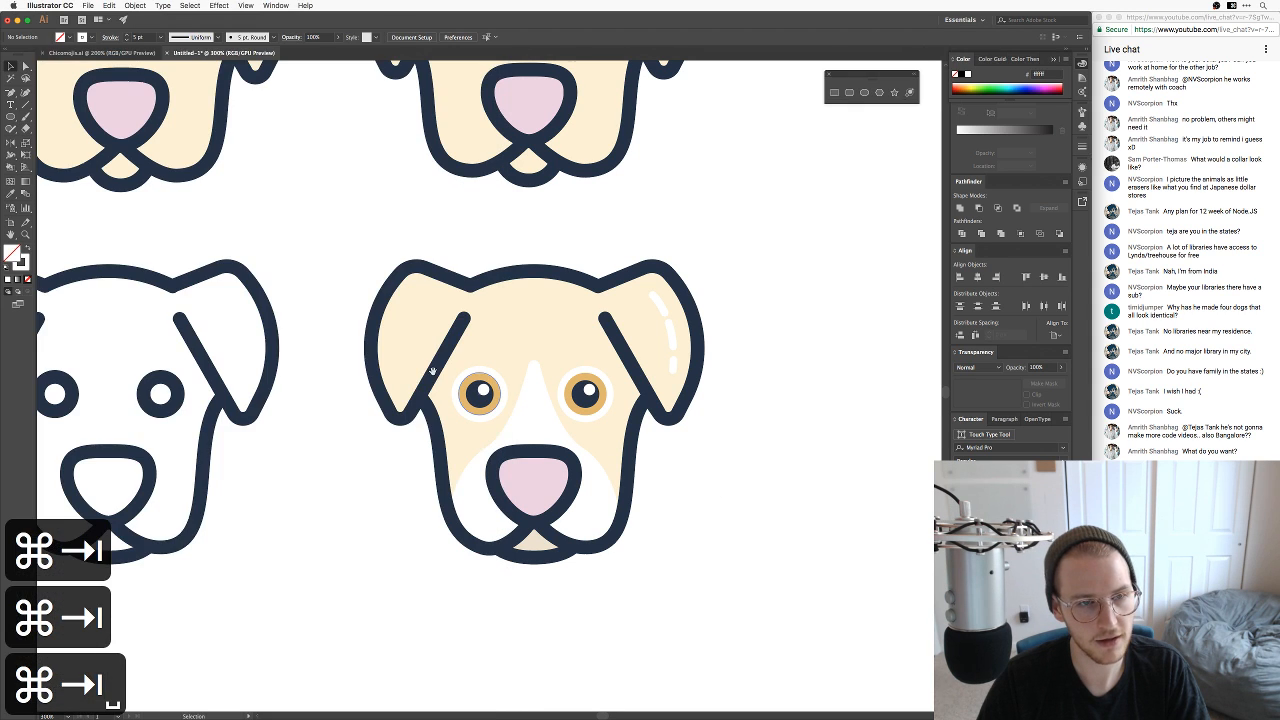
{"action": "left_click_drag", "start_coordinate": [328, 357], "coordinate": [423, 363]}
{"action": "key", "text": "super+equal"}
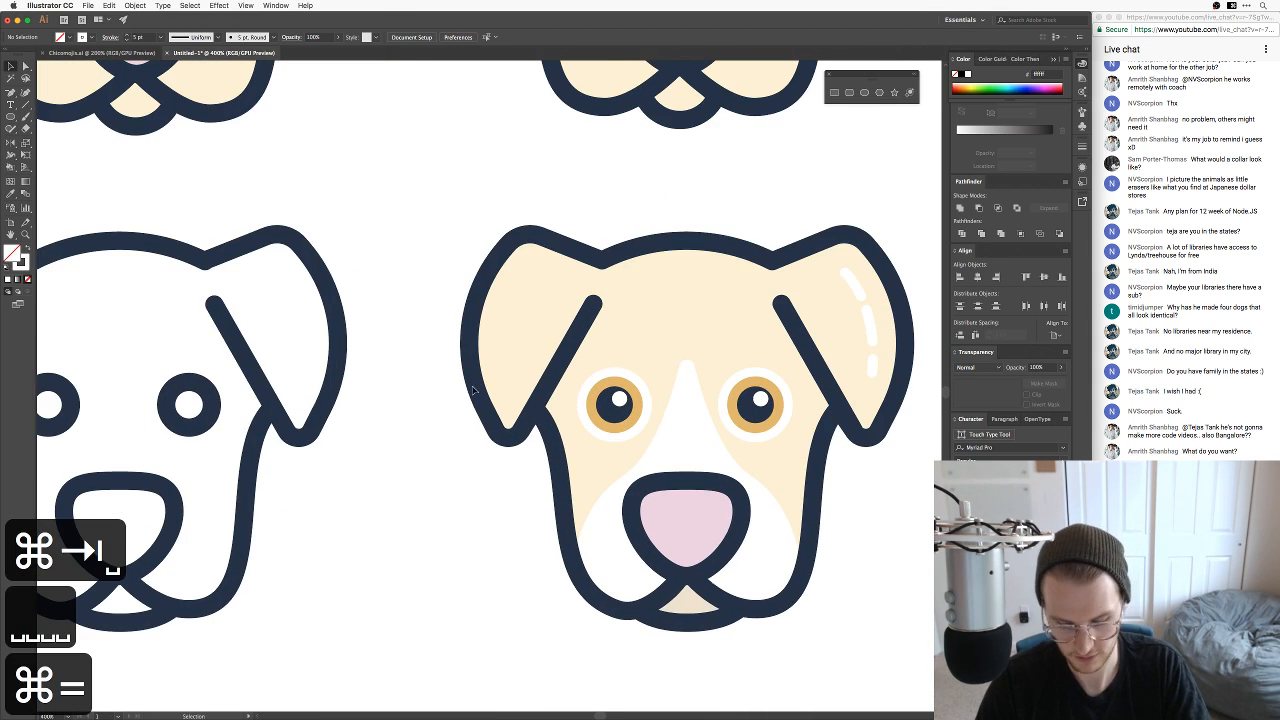
Step: Copy the angry cat's left eyebrow from Chicomojis.ai, paste it into the dog document, and place it above the white-marked dog's left eye
{"action": "key", "text": "super+grave"}
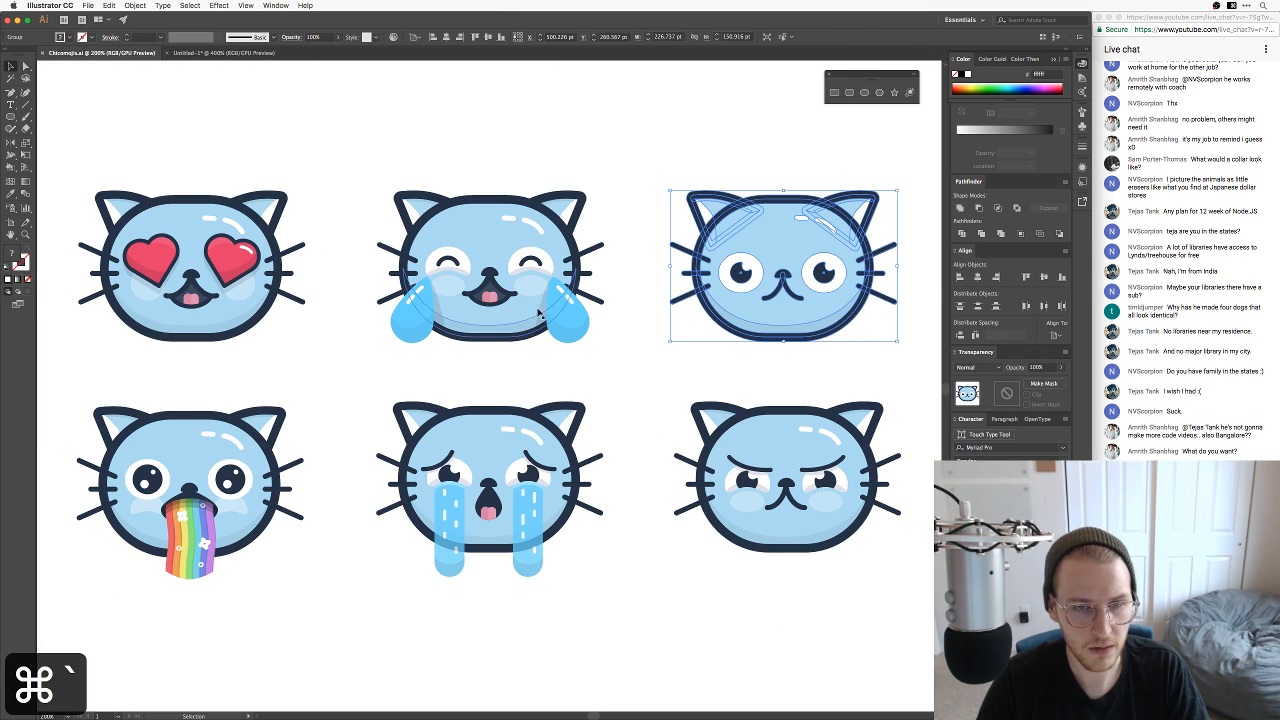
{"action": "left_click", "coordinate": [758, 473]}
{"action": "double_click", "coordinate": [760, 475]}
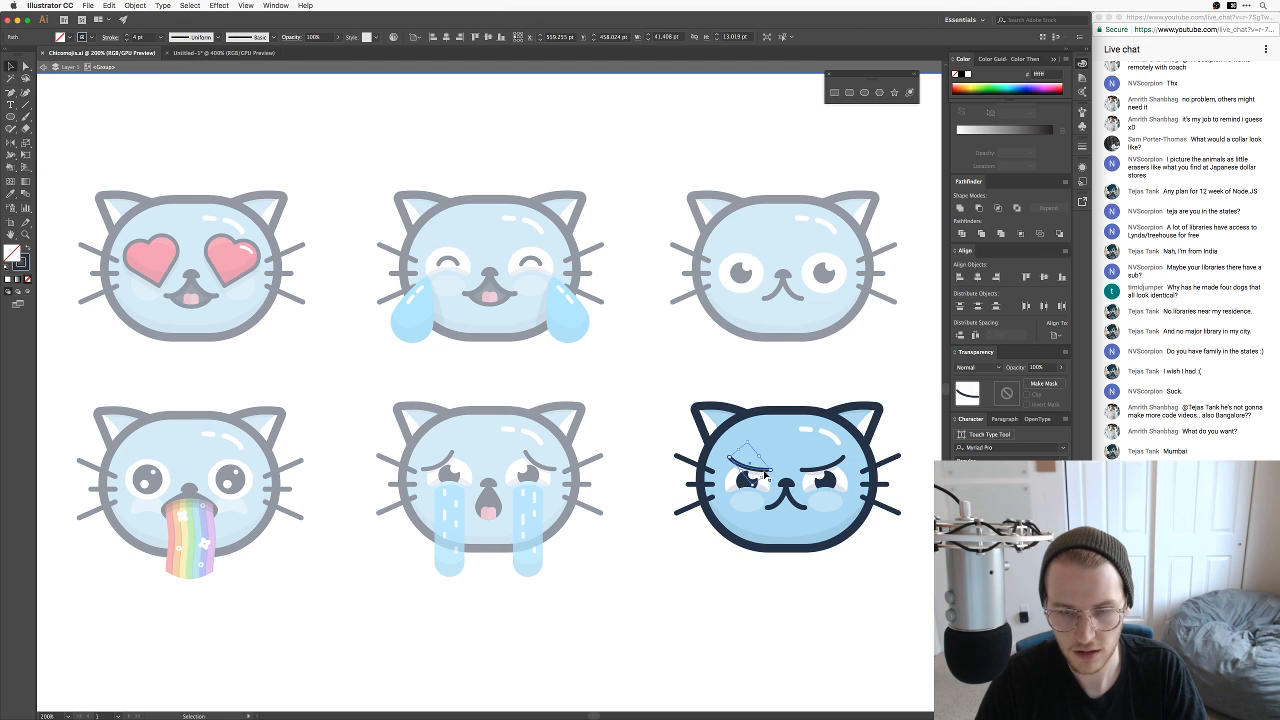
{"action": "key", "text": "super+c"}
{"action": "key", "text": "super+grave"}
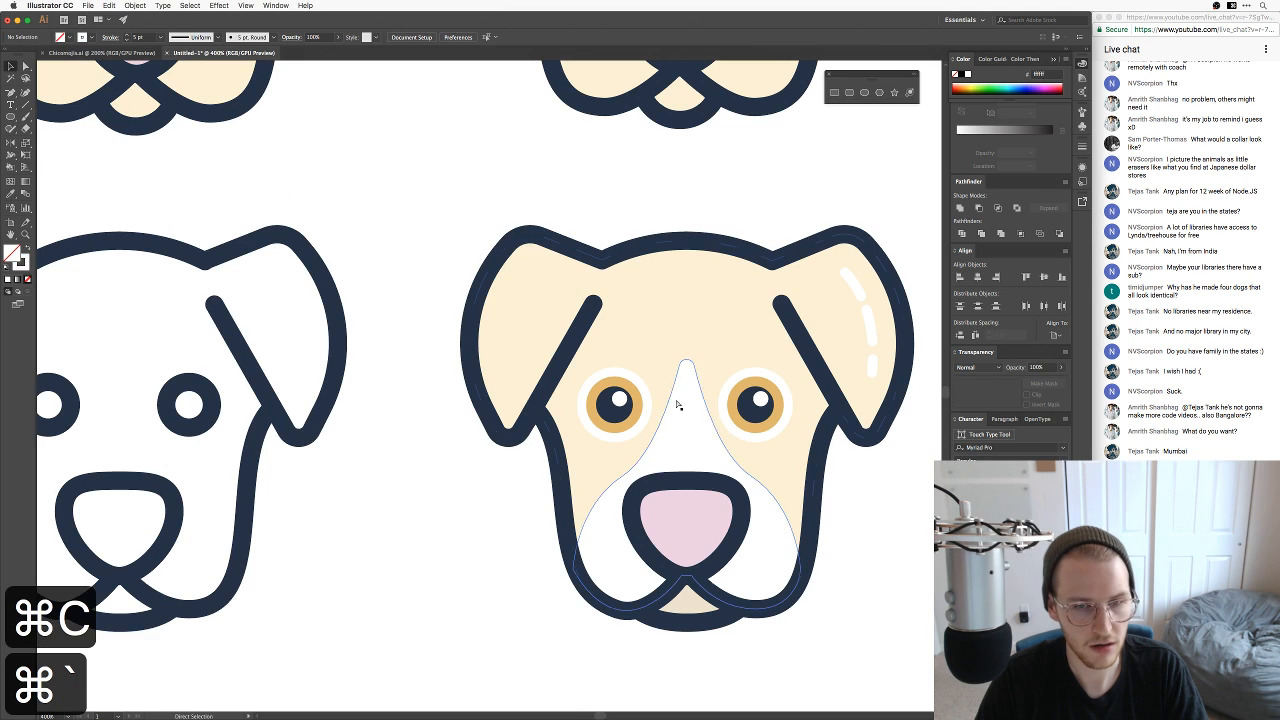
{"action": "key", "text": "super+v"}
{"action": "left_click_drag", "start_coordinate": [503, 400], "coordinate": [683, 366]}
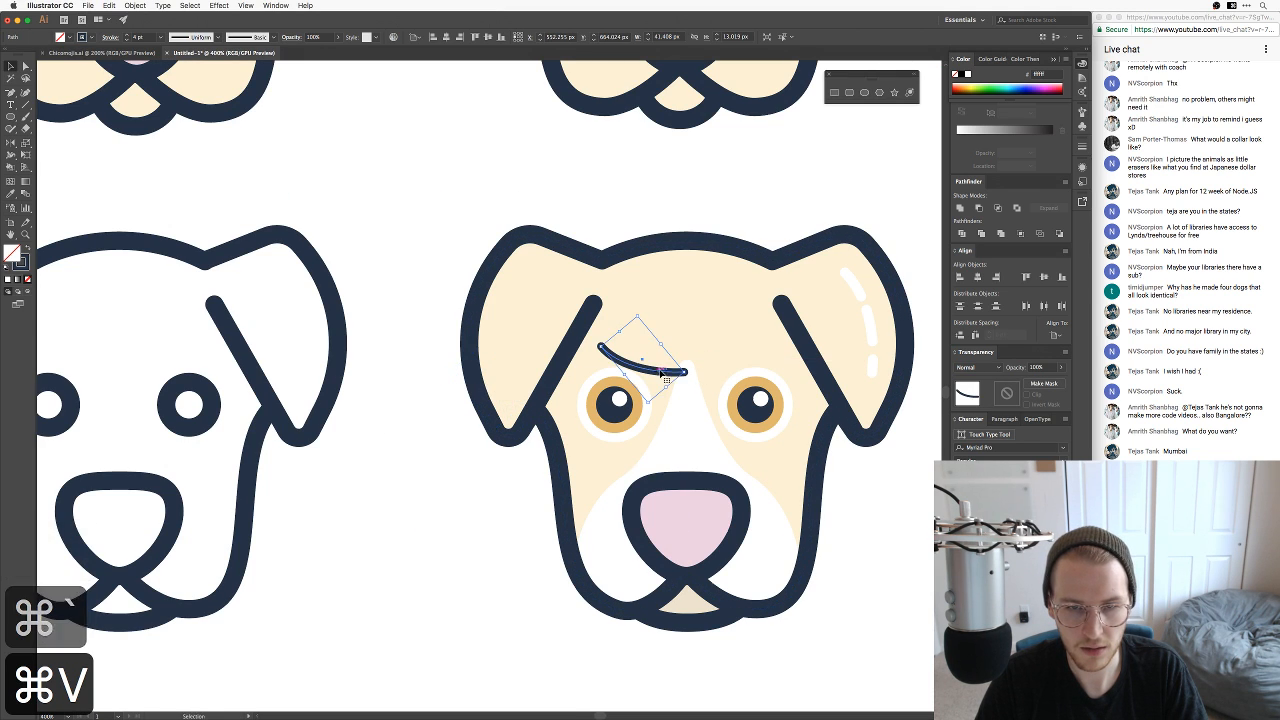
Step: Rotate the pasted eyebrow so it arches upward, and move it down and left to sit over the left eye
{"action": "key", "text": "e"}
{"action": "left_click_drag", "start_coordinate": [477, 314], "coordinate": [475, 371]}
{"action": "key", "text": "v"}
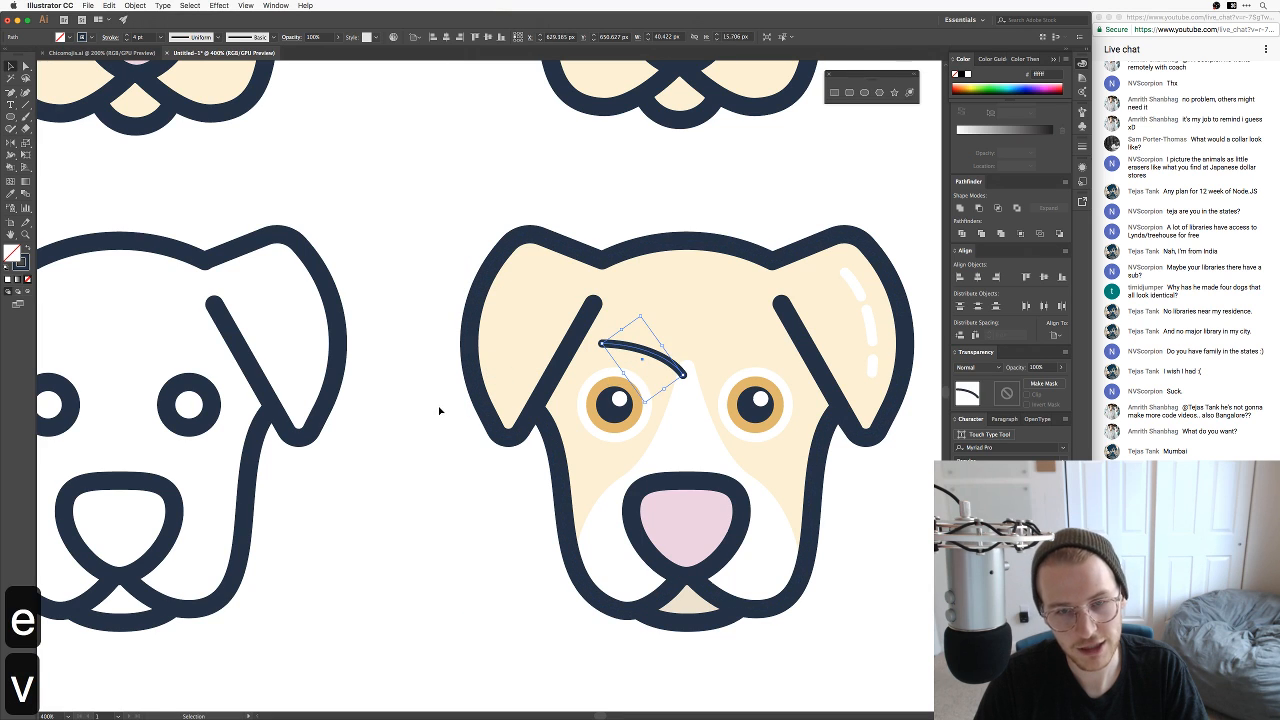
{"action": "left_click", "coordinate": [441, 410]}
{"action": "left_click_drag", "start_coordinate": [648, 355], "coordinate": [605, 392]}
{"action": "left_click", "coordinate": [645, 440]}
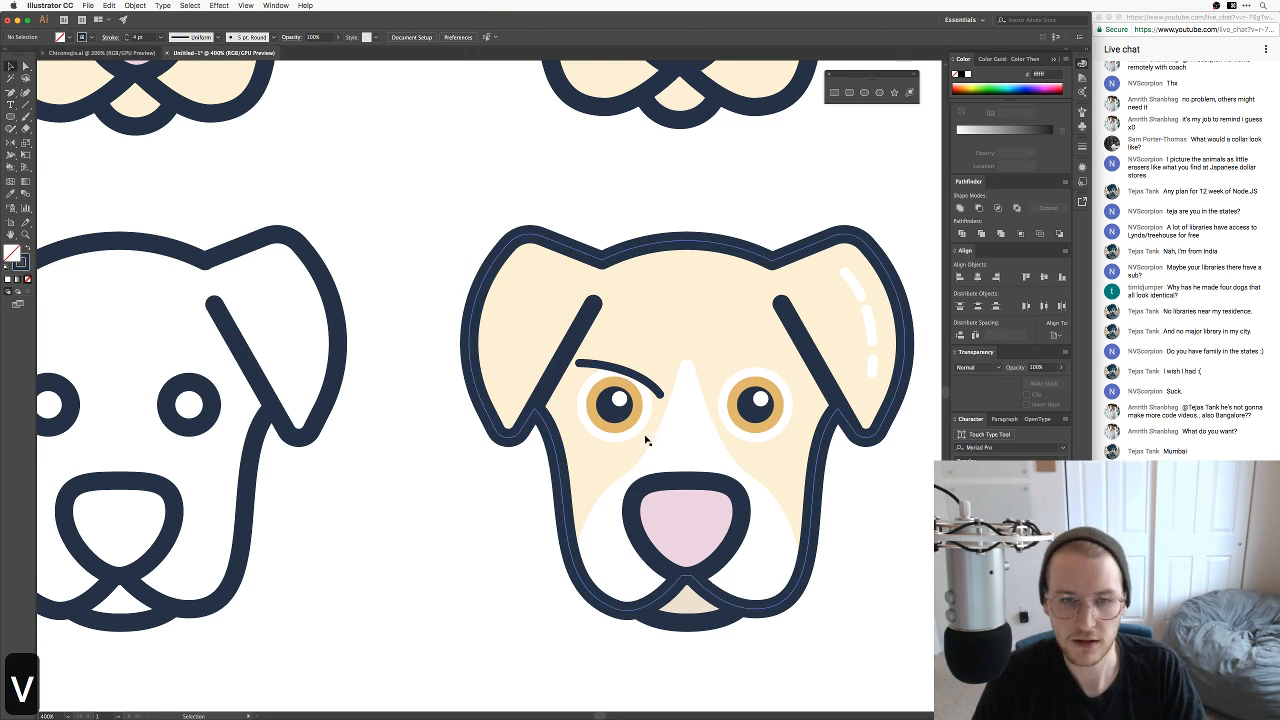
Step: Rotate the left eyebrow so its outer end slopes down, and shift it further outward over the eye
{"action": "left_click", "coordinate": [656, 391]}
{"action": "key", "text": "e"}
{"action": "left_click_drag", "start_coordinate": [675, 378], "coordinate": [625, 362]}
{"action": "key", "text": "v"}
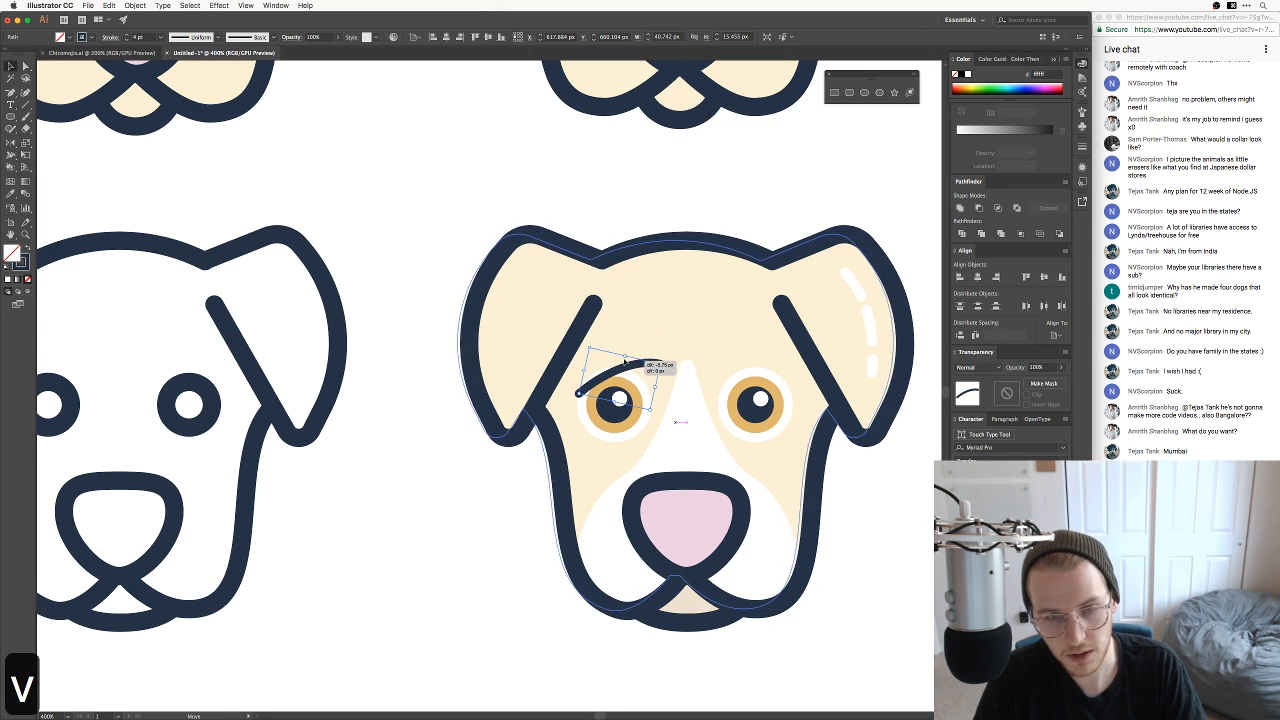
{"action": "key", "text": "super+z"}
{"action": "key", "text": "super+z"}
{"action": "key", "text": "super+z"}
{"action": "key", "text": "super+z"}
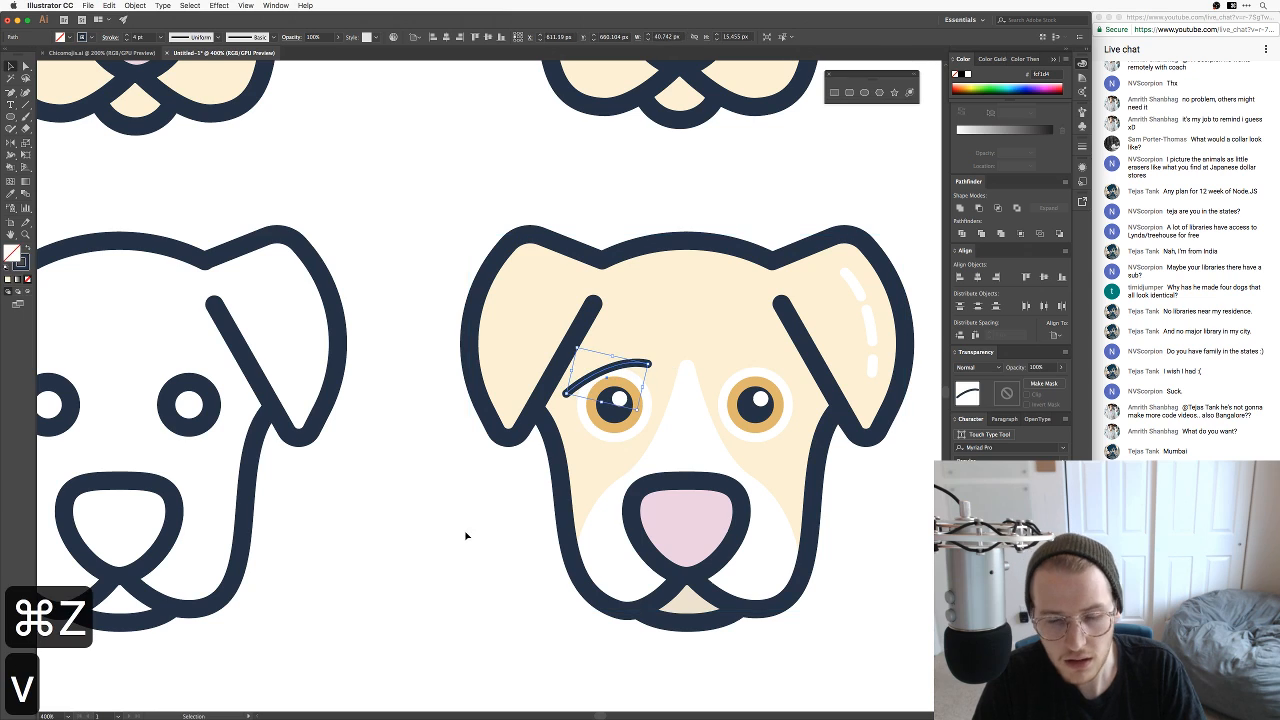
Step: Fine-tune the left eyebrow's tilt with a slight rotation so its inner end drops, and deselect it
{"action": "key", "text": "e"}
{"action": "mouse_move", "coordinate": [660, 358]}
{"action": "left_mouse_down"}
{"action": "mouse_move", "coordinate": [667, 377]}
{"action": "mouse_move", "coordinate": [674, 361]}
{"action": "left_mouse_up"}
{"action": "key", "text": "v"}
{"action": "left_click", "coordinate": [497, 494]}
{"action": "left_click", "coordinate": [641, 376]}
{"action": "key", "text": "e"}
{"action": "key", "text": "v"}
{"action": "left_click", "coordinate": [486, 492]}
Step: Duplicate the left eyebrow, reflect the copy left to right, and position it above the right eye
{"action": "key", "text": "space"}
{"action": "left_click_drag", "start_coordinate": [562, 496], "coordinate": [496, 484]}
{"action": "left_click_drag", "start_coordinate": [583, 357], "coordinate": [655, 357]}
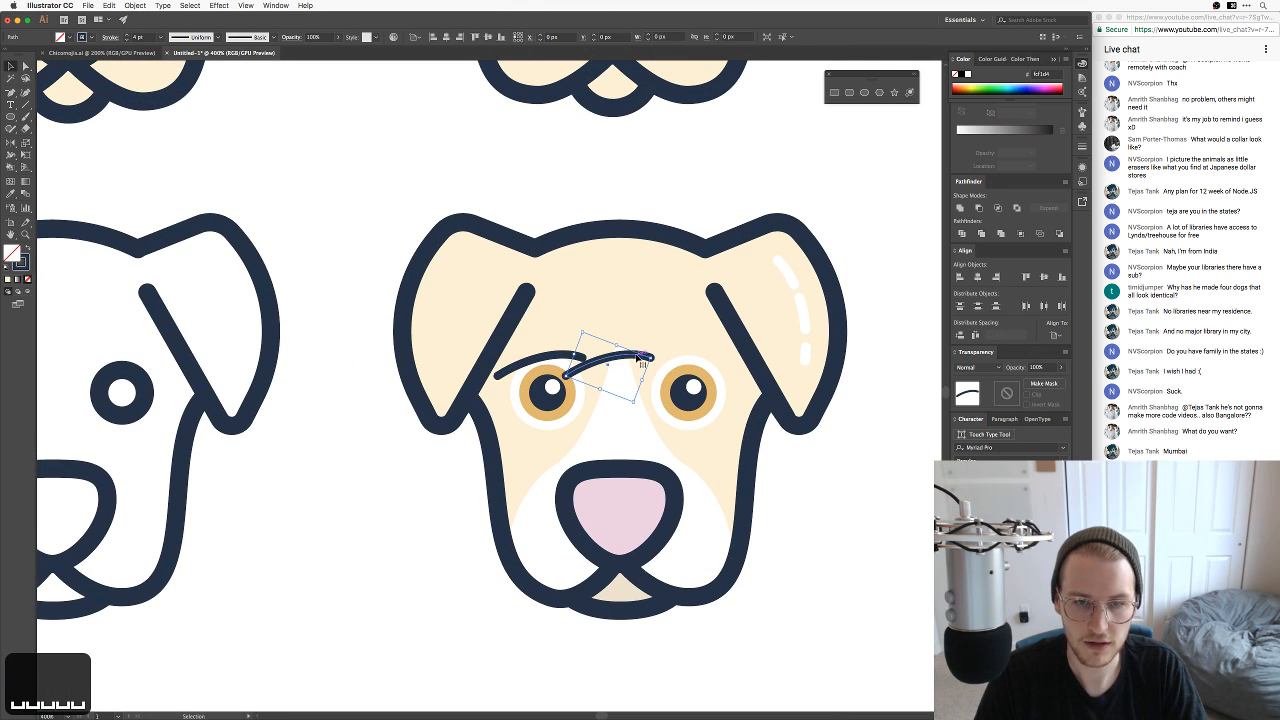
{"action": "right_click", "coordinate": [641, 358]}
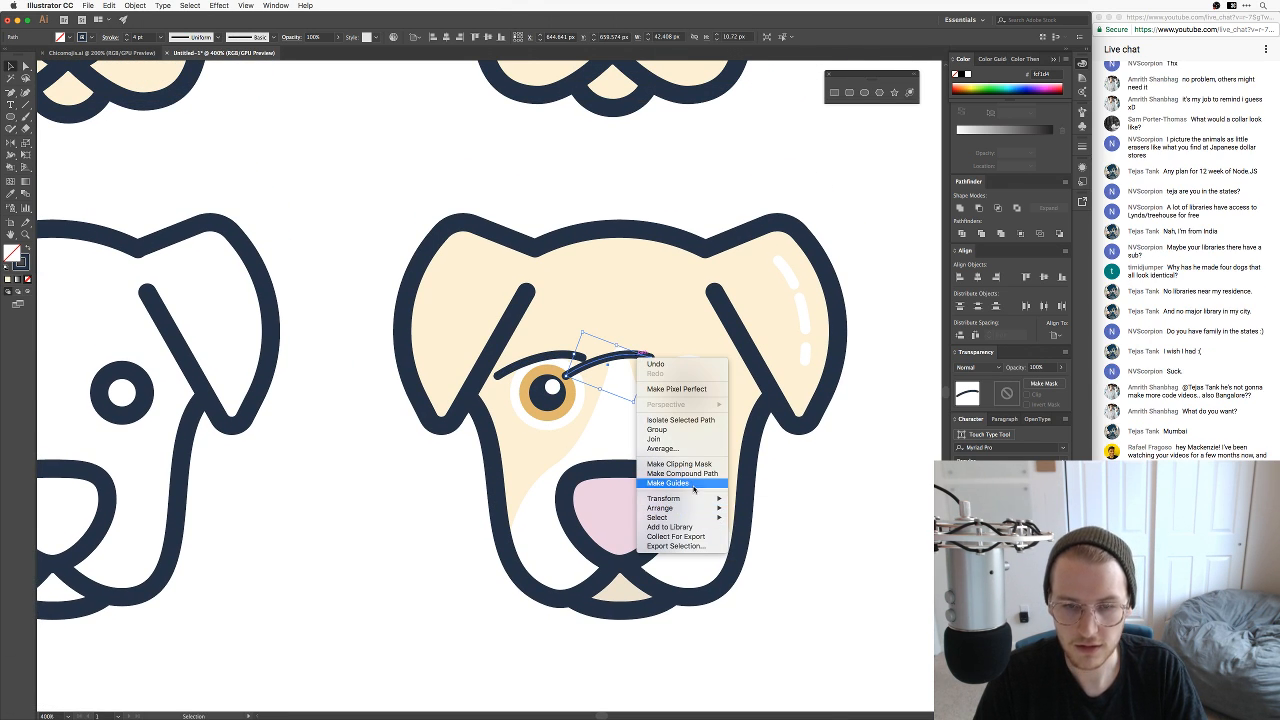
{"action": "mouse_move", "coordinate": [710, 499]}
{"action": "left_click", "coordinate": [748, 533]}
{"action": "key", "text": "Return"}
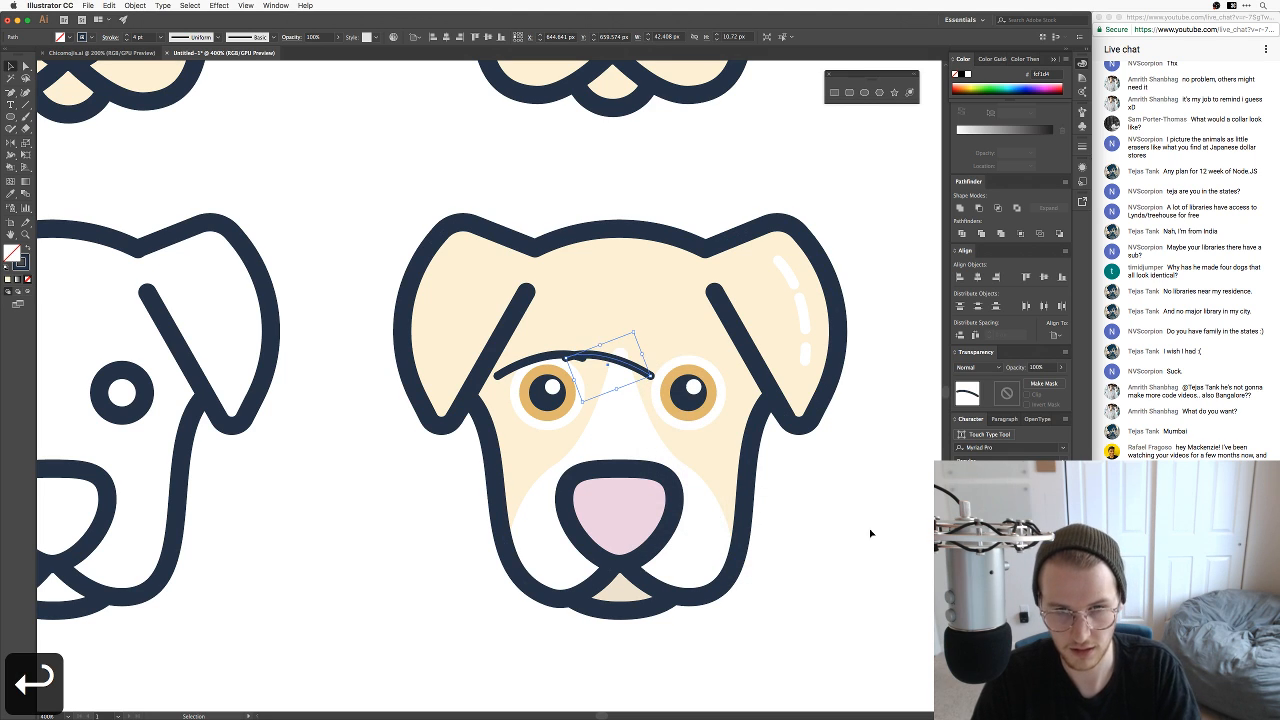
{"action": "left_click_drag", "start_coordinate": [663, 384], "coordinate": [742, 373]}
{"action": "left_click", "coordinate": [835, 535]}
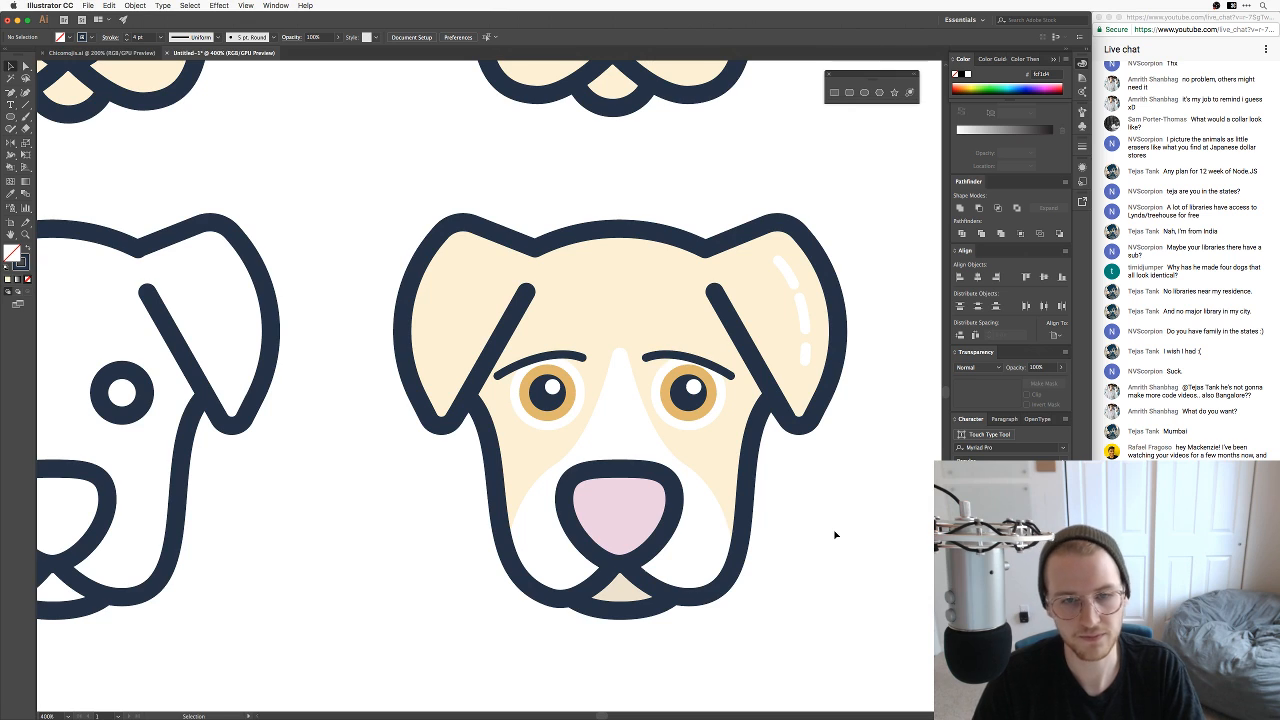
Step: Compare the dog's new eyebrows with reference photo IMG_3017.JPG in Preview, and switch back to Illustrator
{"action": "key", "text": "super+minus"}
{"action": "key", "text": "super+minus"}
{"action": "key", "text": "super+Tab"}
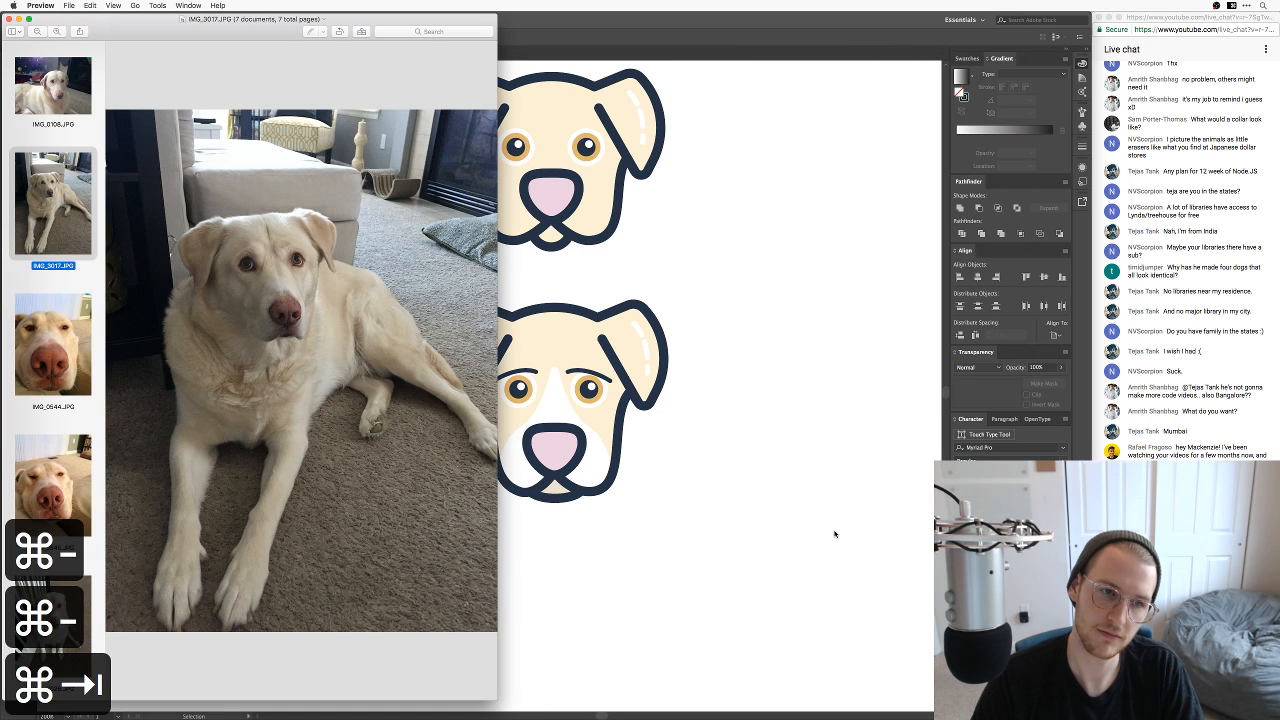
{"action": "key", "text": "super+Tab"}
Step: Raise the middle of the left eyebrow's curve to give it a higher arch, and deselect it
{"action": "key", "text": "super+equal"}
{"action": "key", "text": "super+equal"}
{"action": "key", "text": "super+equal"}
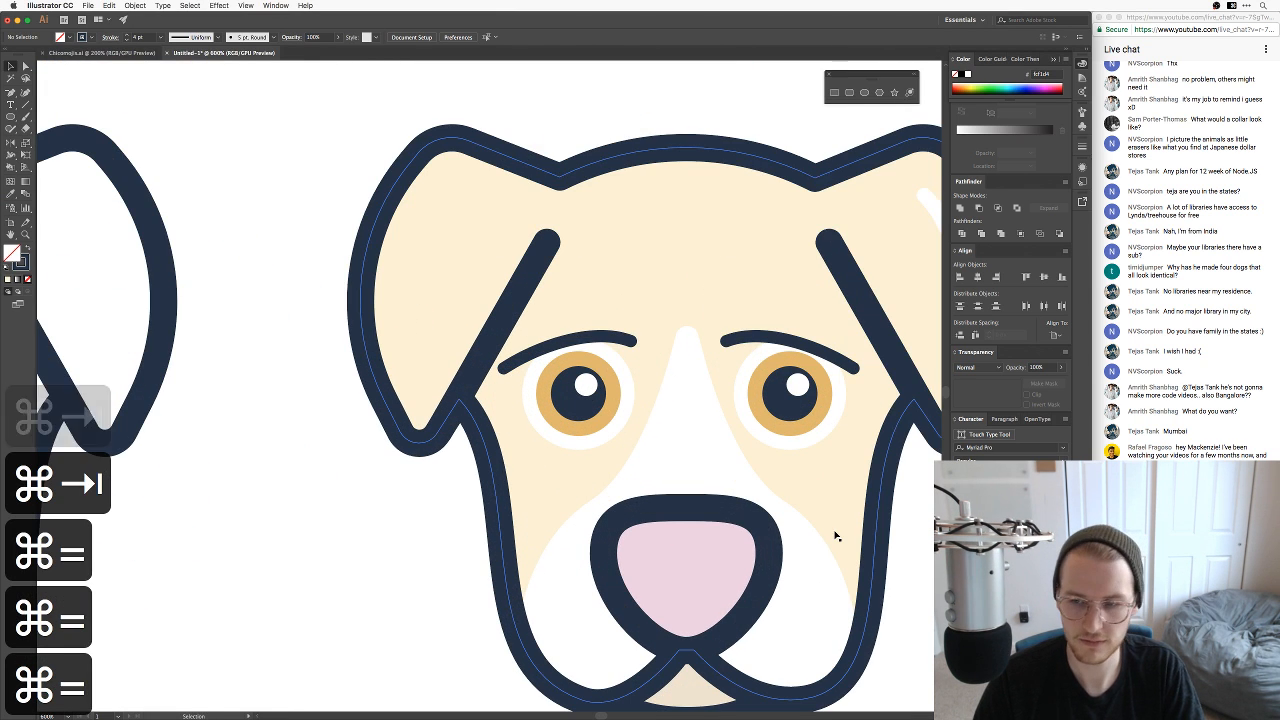
{"action": "scroll", "coordinate": [814, 480], "scroll_direction": "up", "scroll_amount": 2}
{"action": "key", "text": "space"}
{"action": "key", "text": "a"}
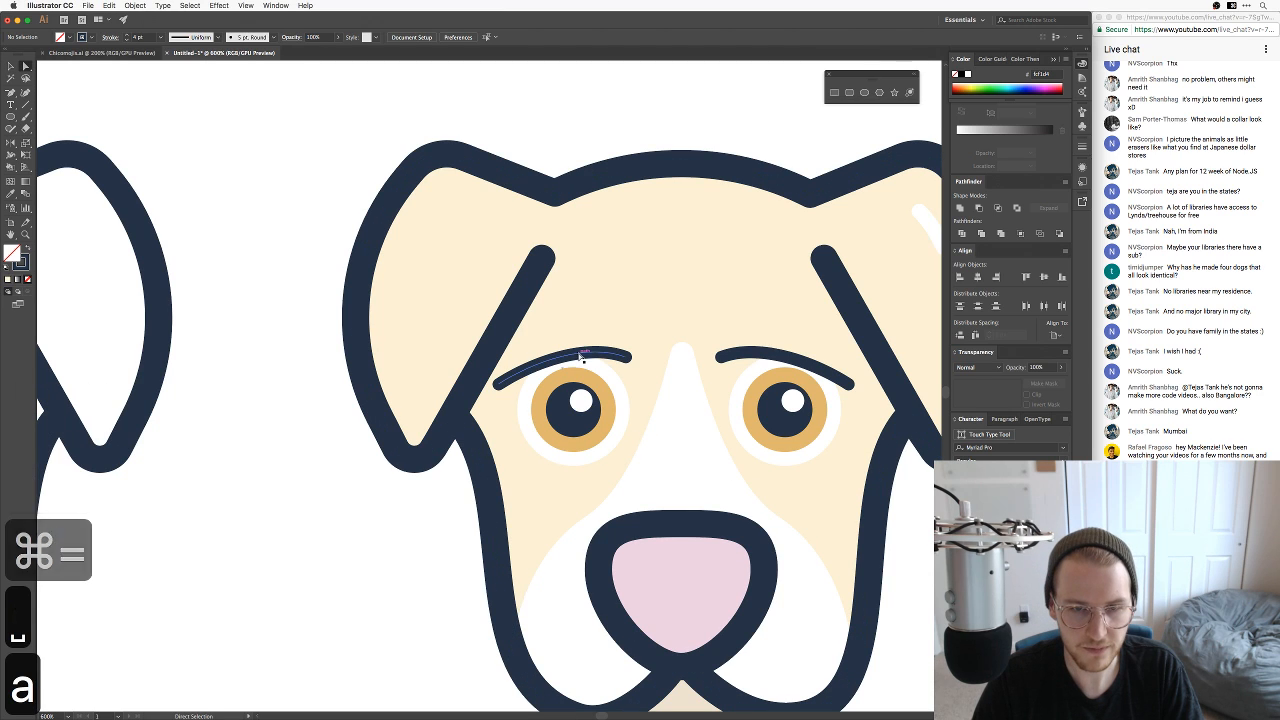
{"action": "left_click", "coordinate": [582, 353]}
{"action": "left_click_drag", "start_coordinate": [589, 344], "coordinate": [583, 240]}
{"action": "key", "text": "v"}
{"action": "left_click", "coordinate": [434, 529]}
{"action": "key", "text": "v"}
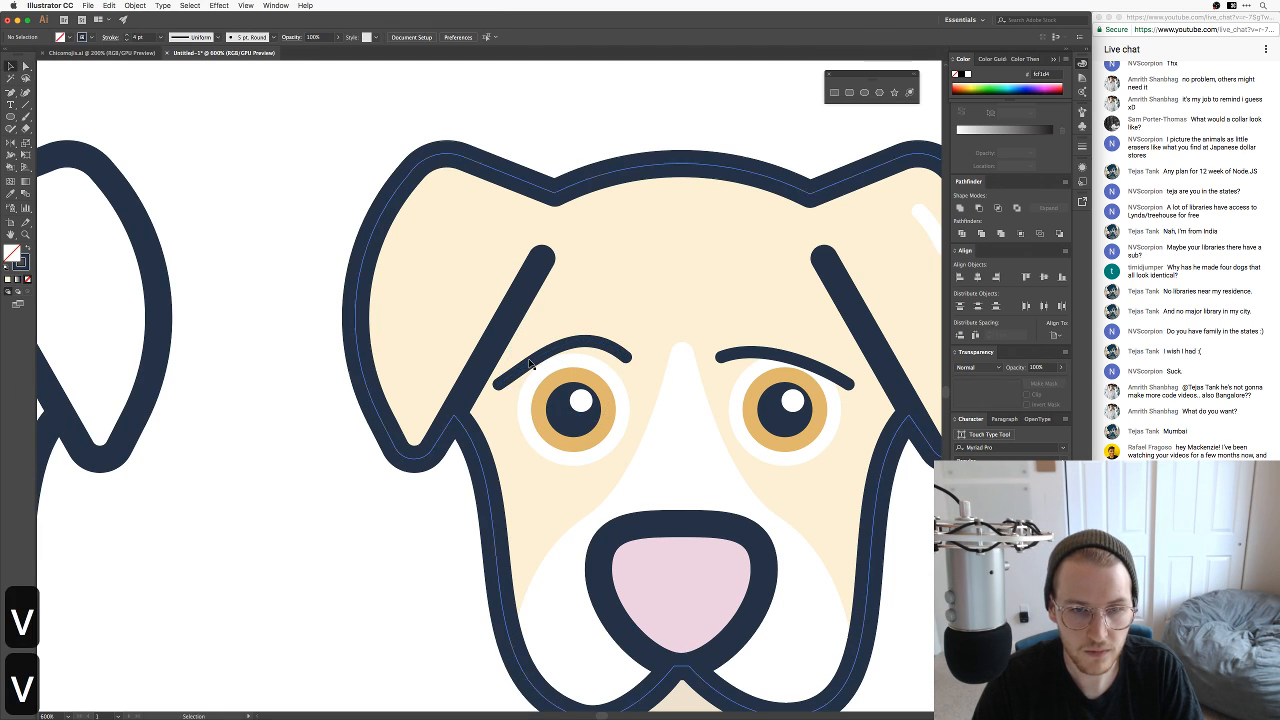
Step: Move the left eyebrow of the coloured dog head slightly down, closer to the eye
{"action": "left_click_drag", "start_coordinate": [563, 362], "coordinate": [563, 375]}
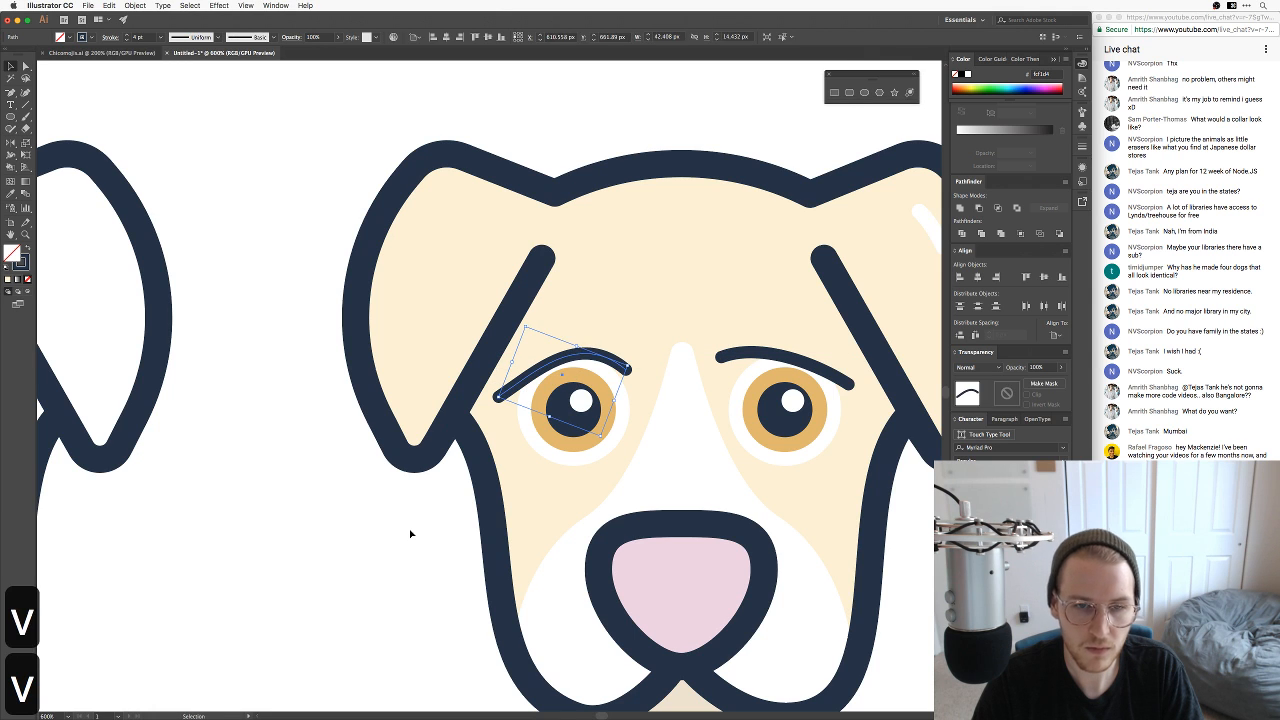
{"action": "left_click", "coordinate": [410, 534]}
{"action": "key", "text": "super+minus"}
{"action": "key", "text": "super+minus"}
{"action": "key", "text": "super+minus"}
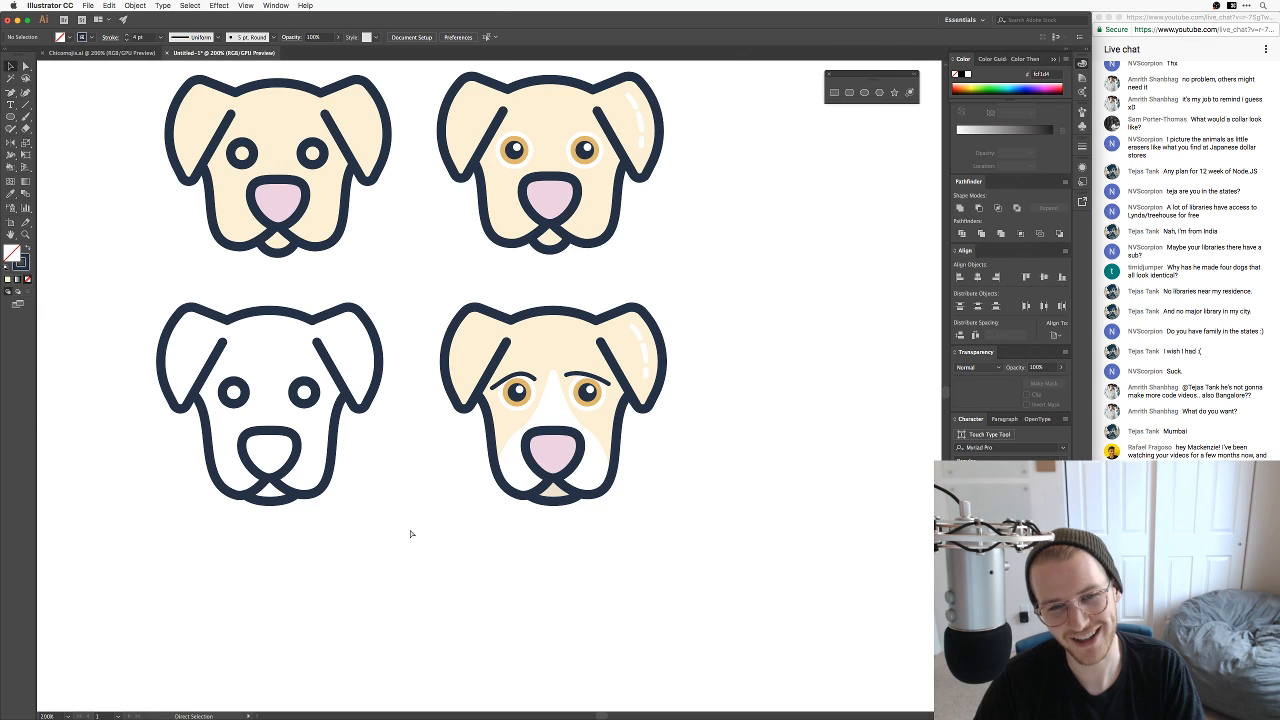
{"action": "key", "text": "super+equal"}
{"action": "key", "text": "super+minus"}
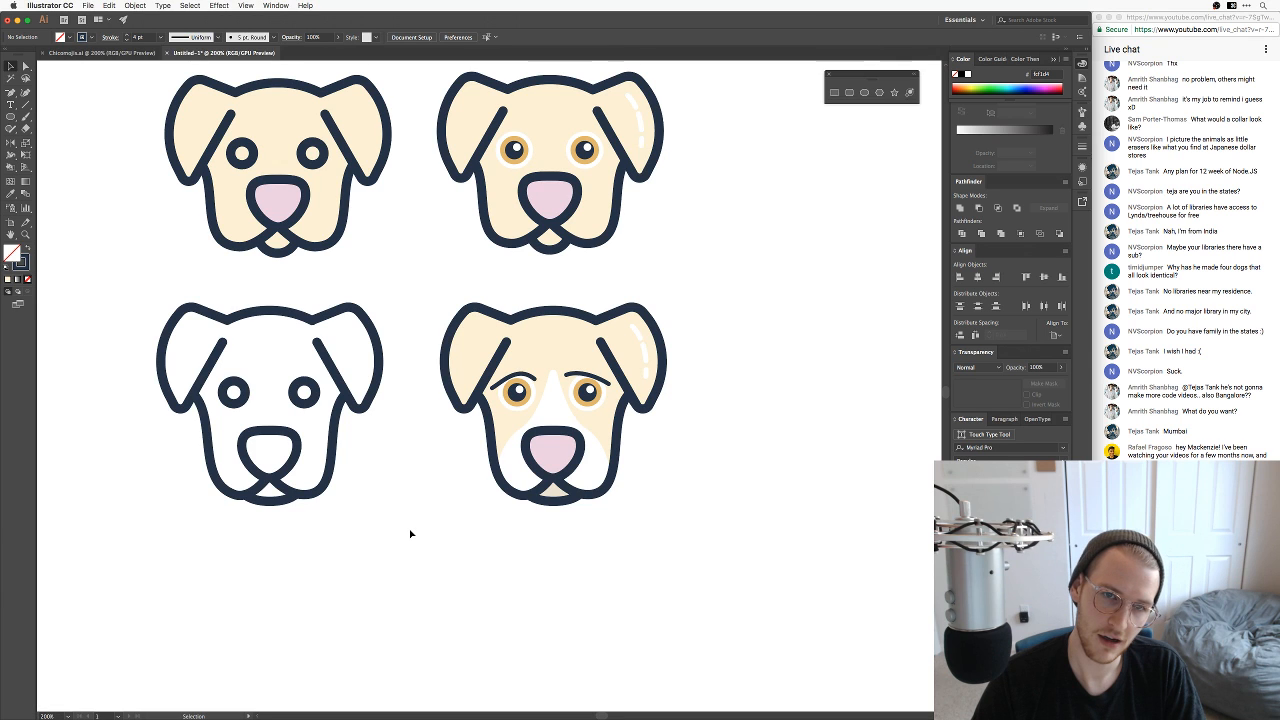
Step: Convert the pink nose into a Live Paint group and expand it into separate fill and outline shapes
{"action": "key", "text": "super+equal"}
{"action": "key", "text": "super+equal"}
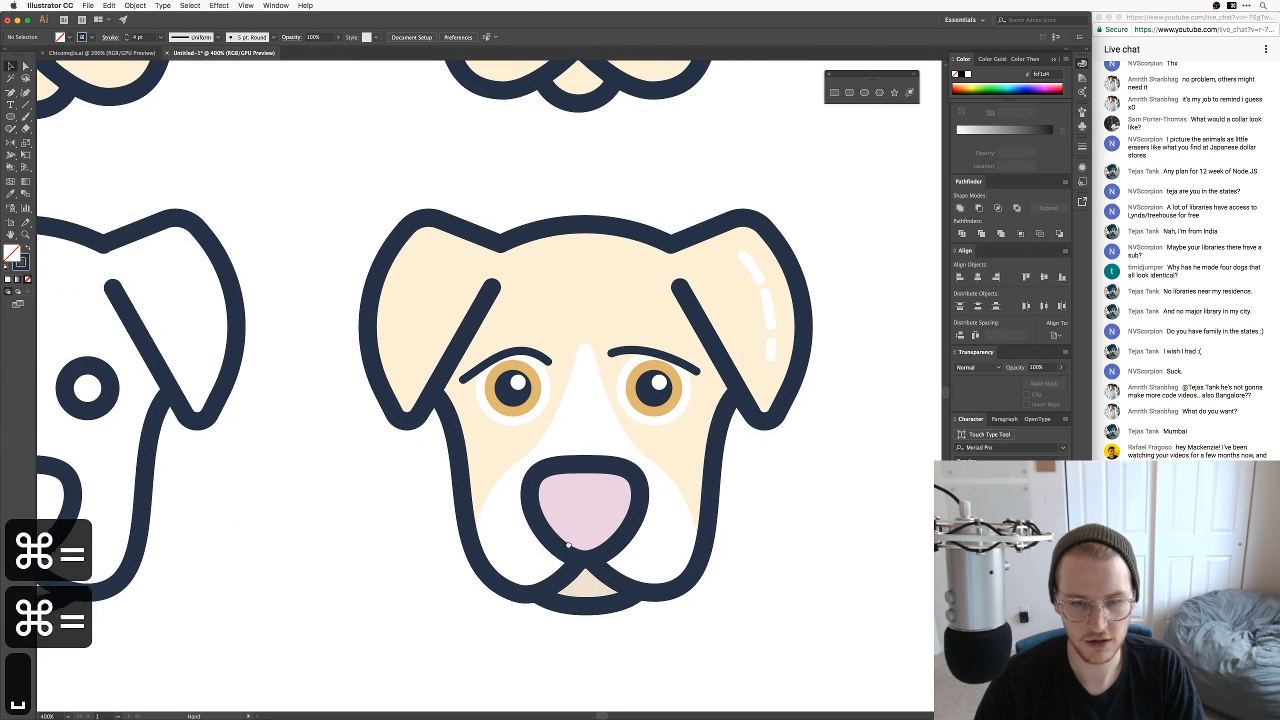
{"action": "key", "text": "space"}
{"action": "key", "text": "space"}
{"action": "key", "text": "super+equal"}
{"action": "scroll", "coordinate": [780, 553], "scroll_direction": "down", "scroll_amount": 3}
{"action": "key", "text": "v"}
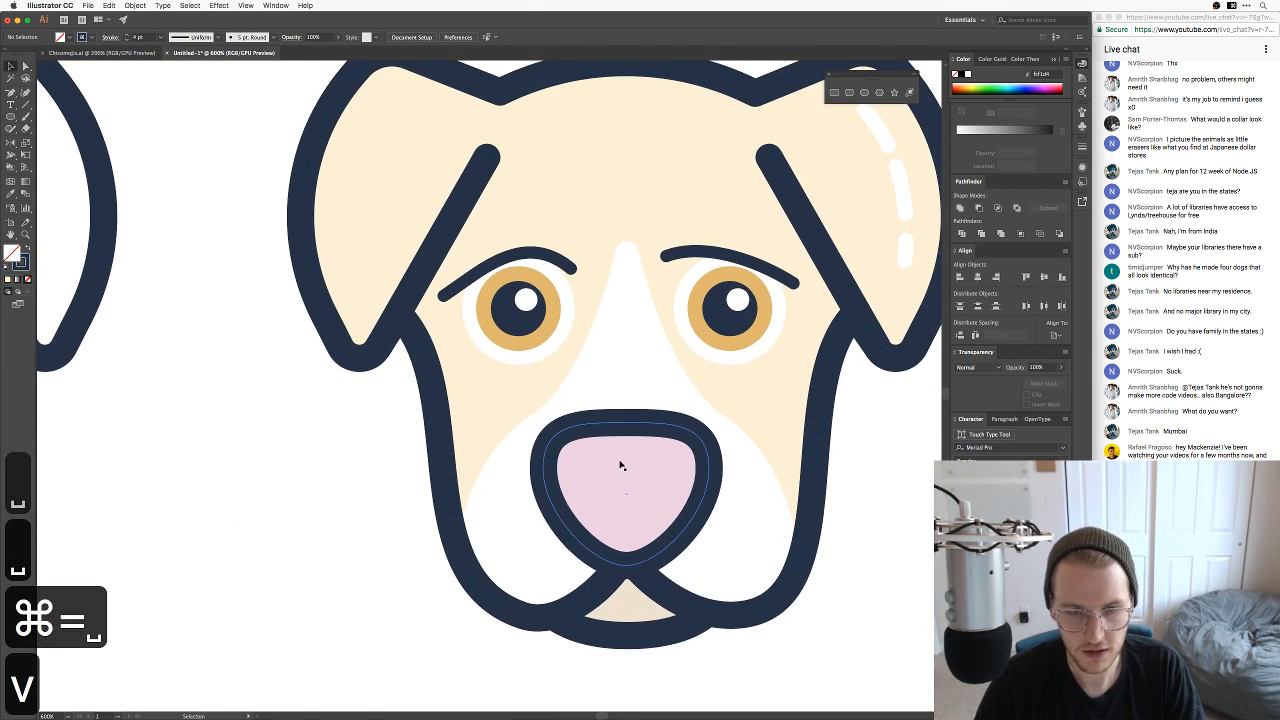
{"action": "left_click", "coordinate": [623, 457]}
{"action": "key", "text": "k"}
{"action": "left_click", "coordinate": [635, 492]}
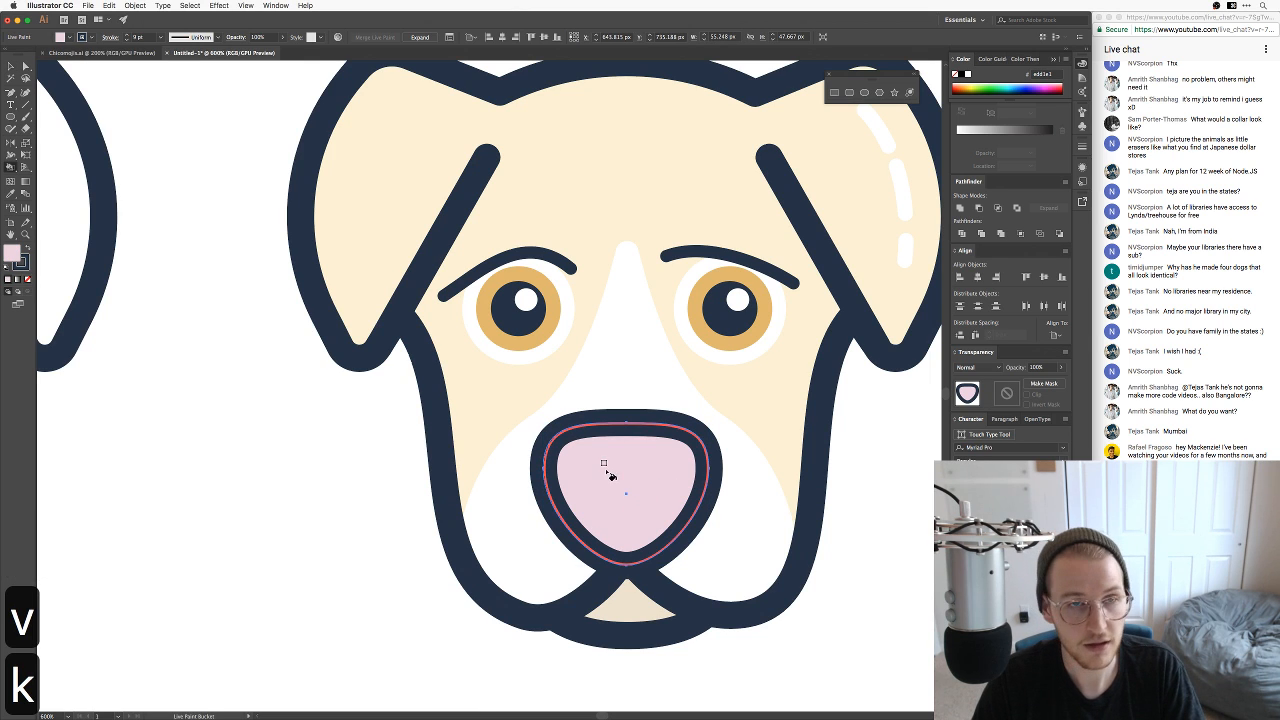
{"action": "left_click", "coordinate": [420, 38]}
{"action": "key", "text": "v"}
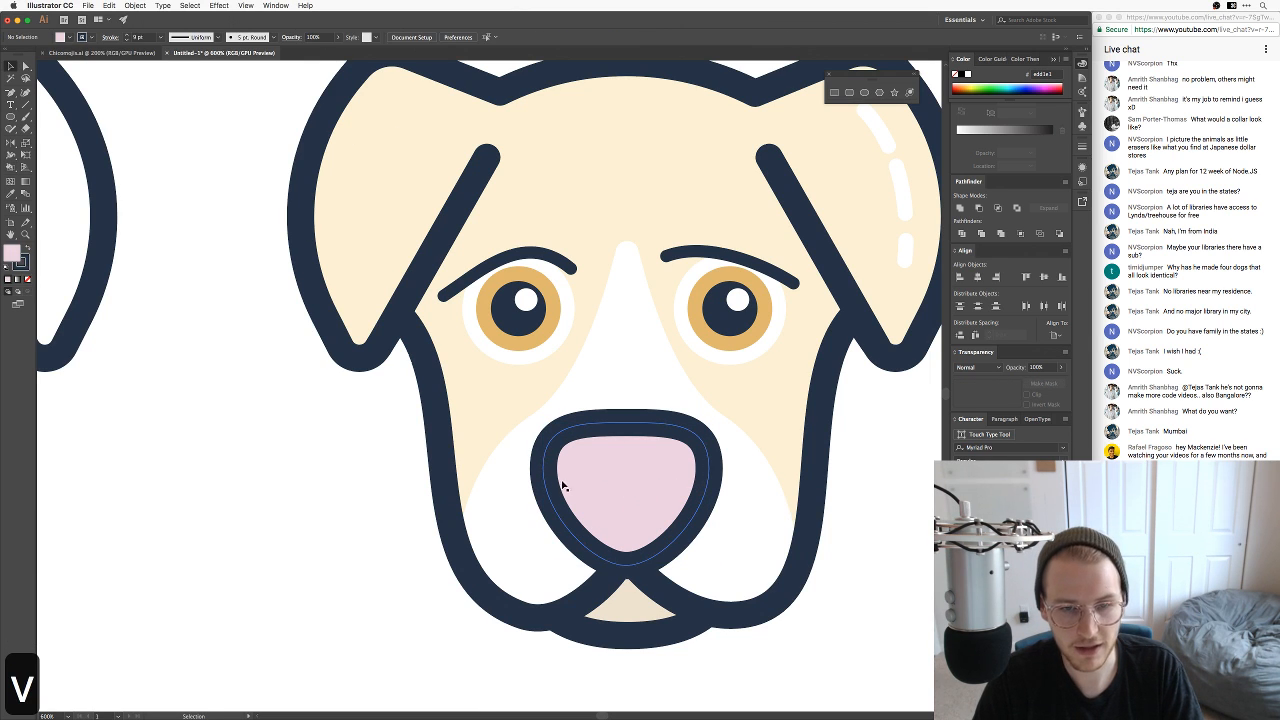
Step: Duplicate the pink nose fill in place and reshape the copy's top edge into a crescent along the lower nose
{"action": "key", "text": "a"}
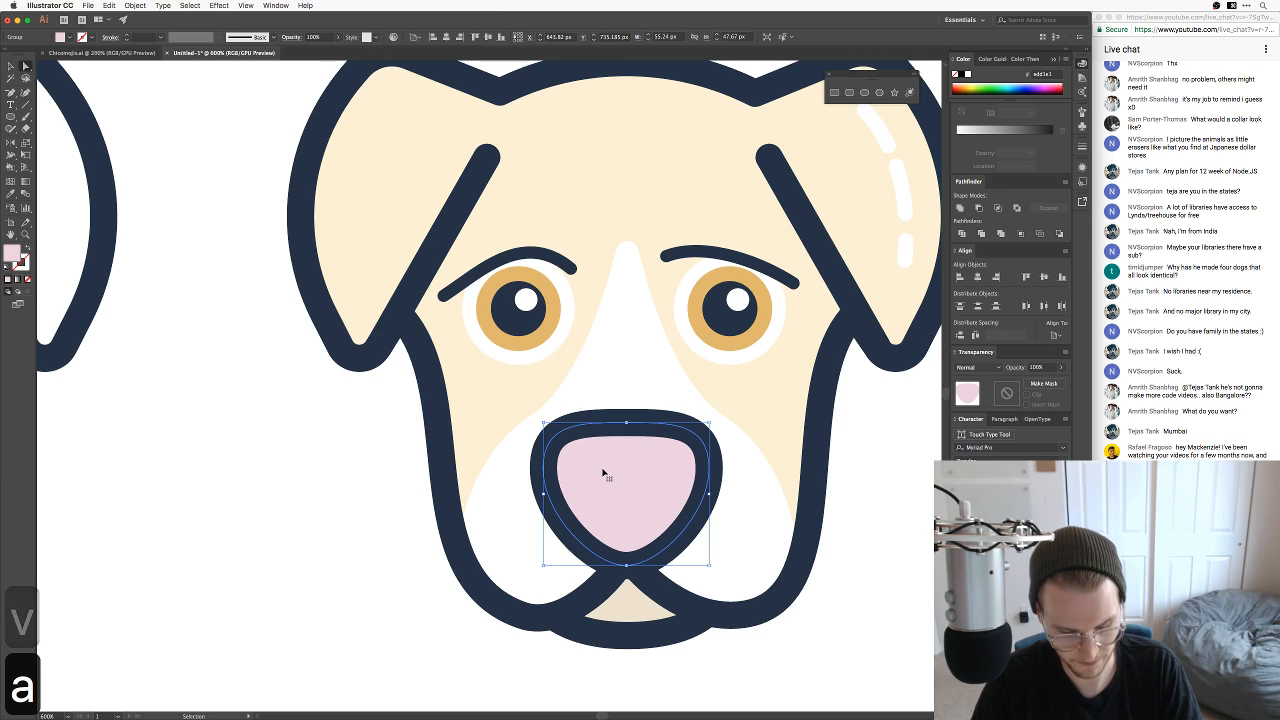
{"action": "key", "text": "super+c"}
{"action": "key", "text": "super+f"}
{"action": "key", "text": "a"}
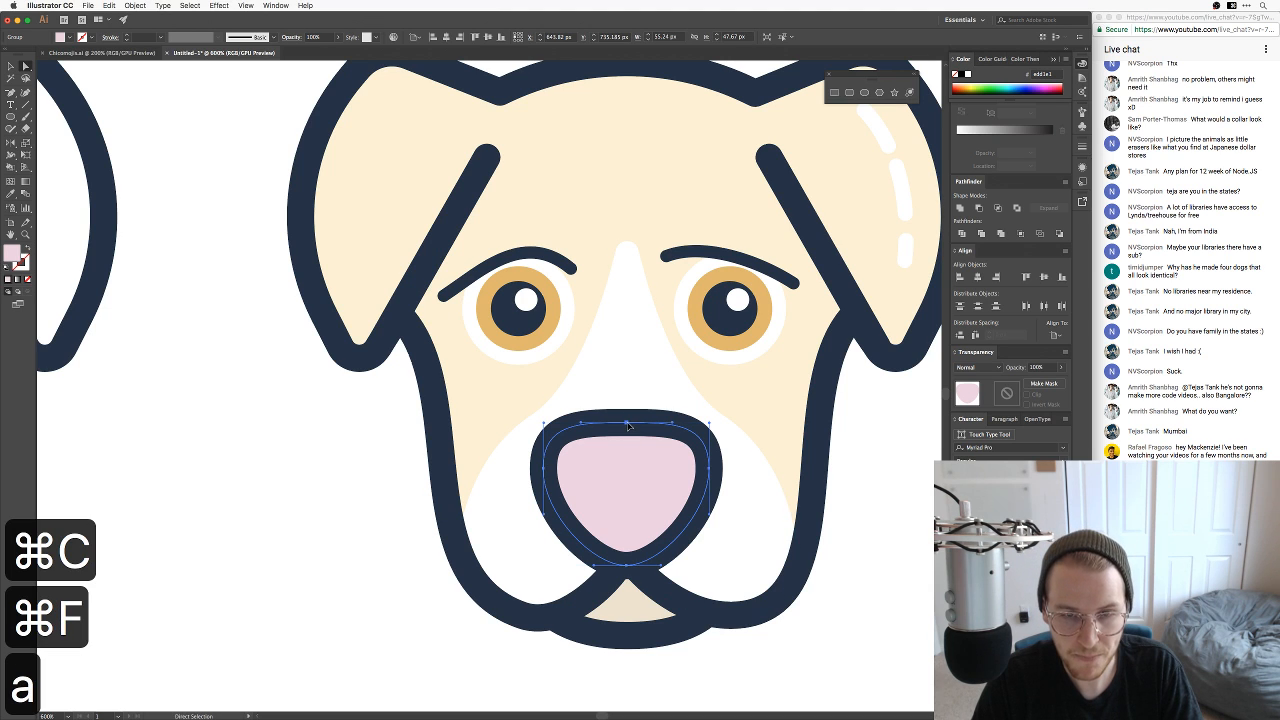
{"action": "left_click_drag", "start_coordinate": [629, 425], "coordinate": [627, 526]}
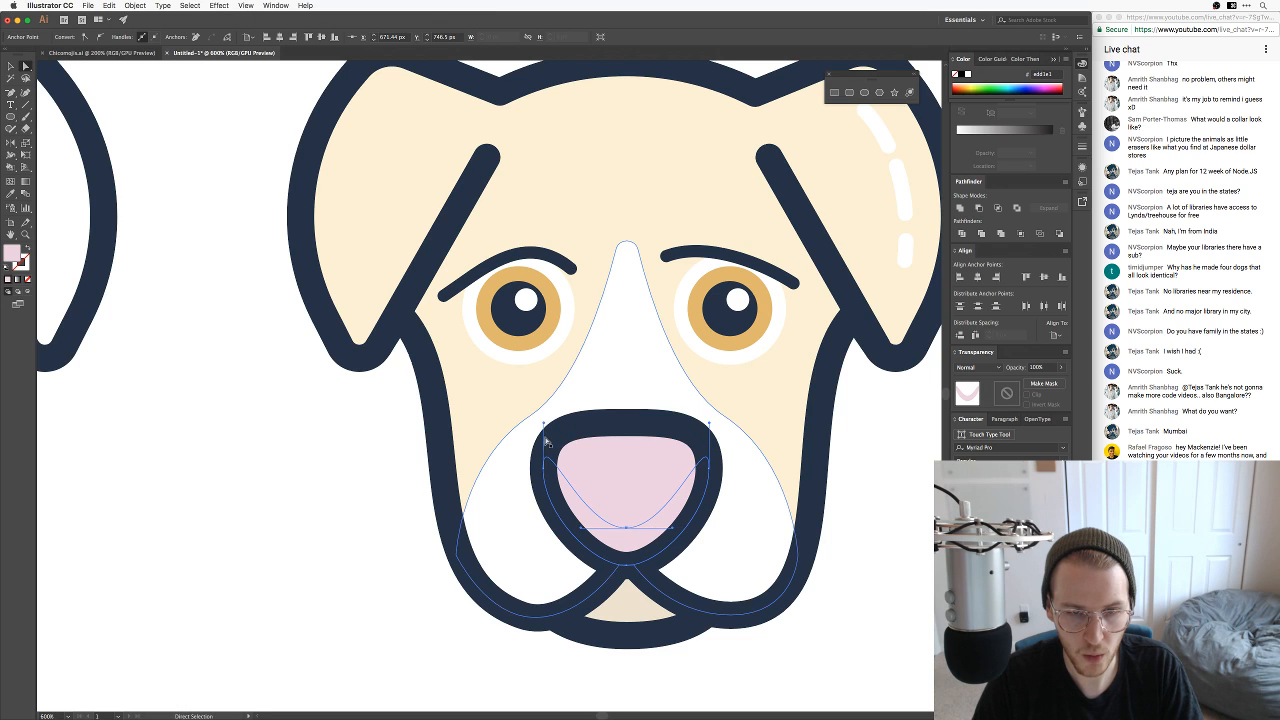
{"action": "left_click_drag", "start_coordinate": [545, 428], "coordinate": [545, 471]}
{"action": "left_click_drag", "start_coordinate": [711, 424], "coordinate": [710, 466]}
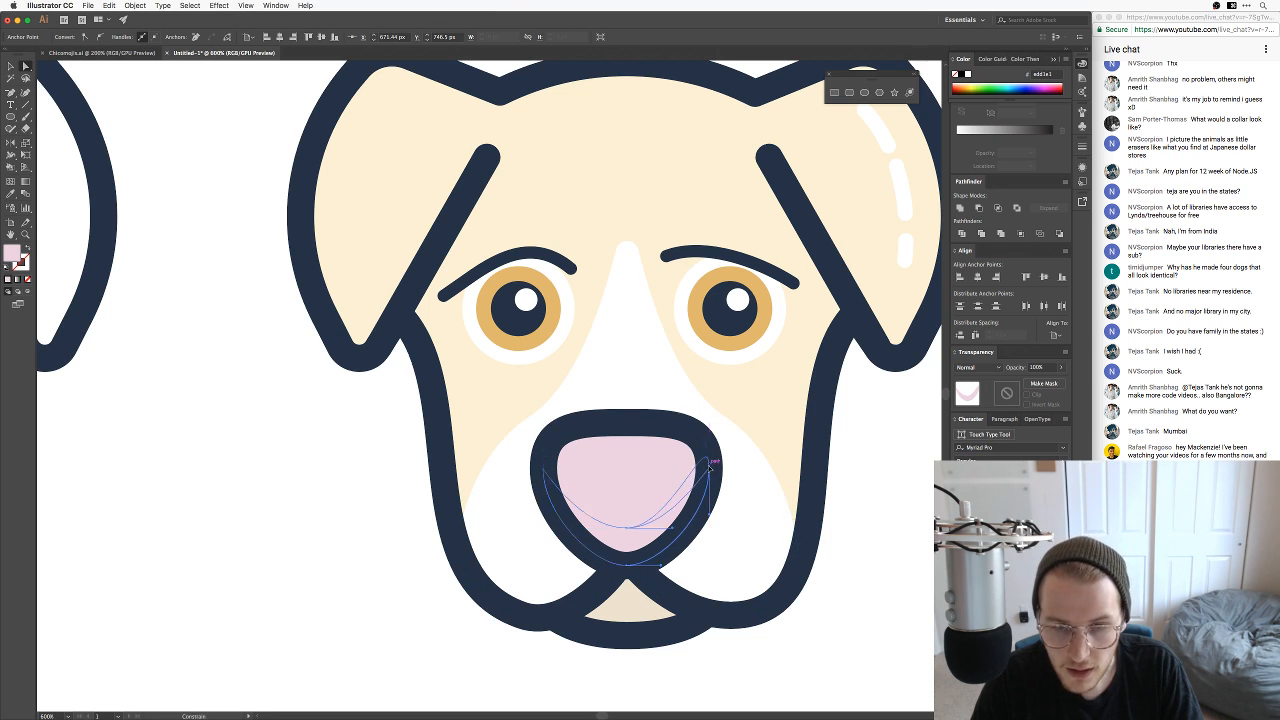
{"action": "key", "text": "a"}
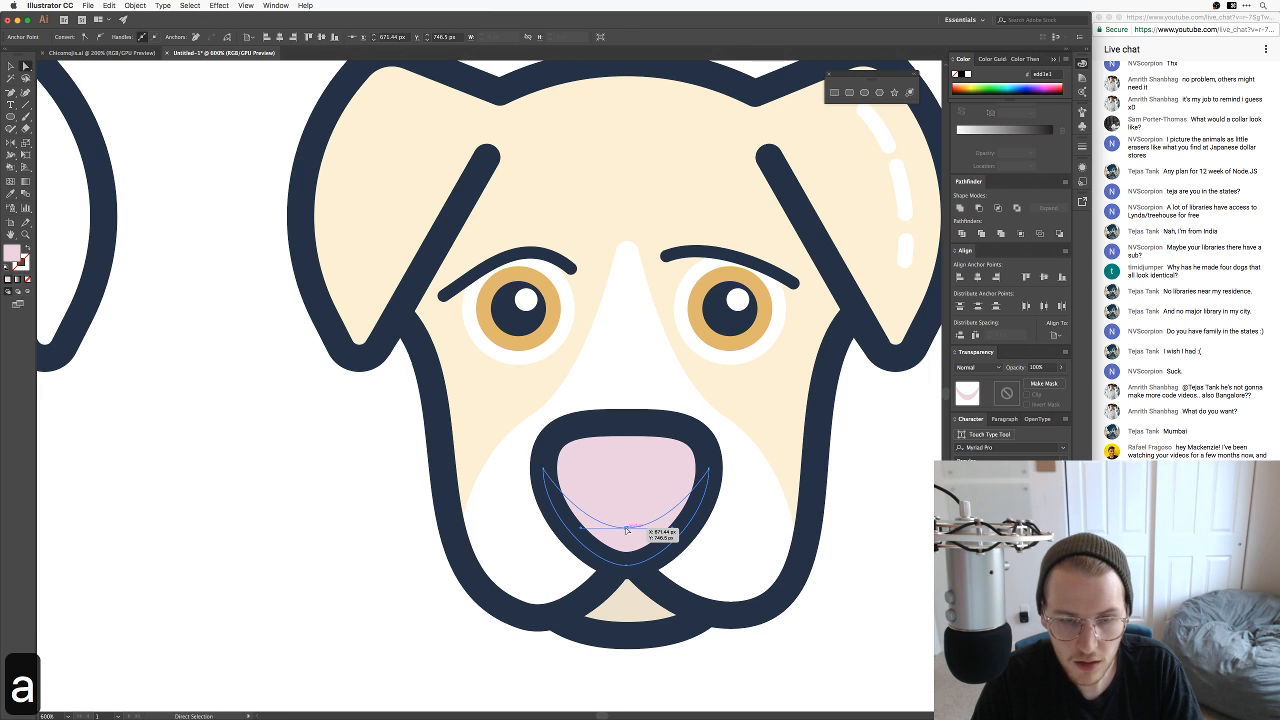
{"action": "left_click_drag", "start_coordinate": [626, 530], "coordinate": [626, 519]}
Step: Fill the crescent on the lower nose with the darker pink #d1b2c6 as a shadow
{"action": "double_click", "coordinate": [12, 256]}
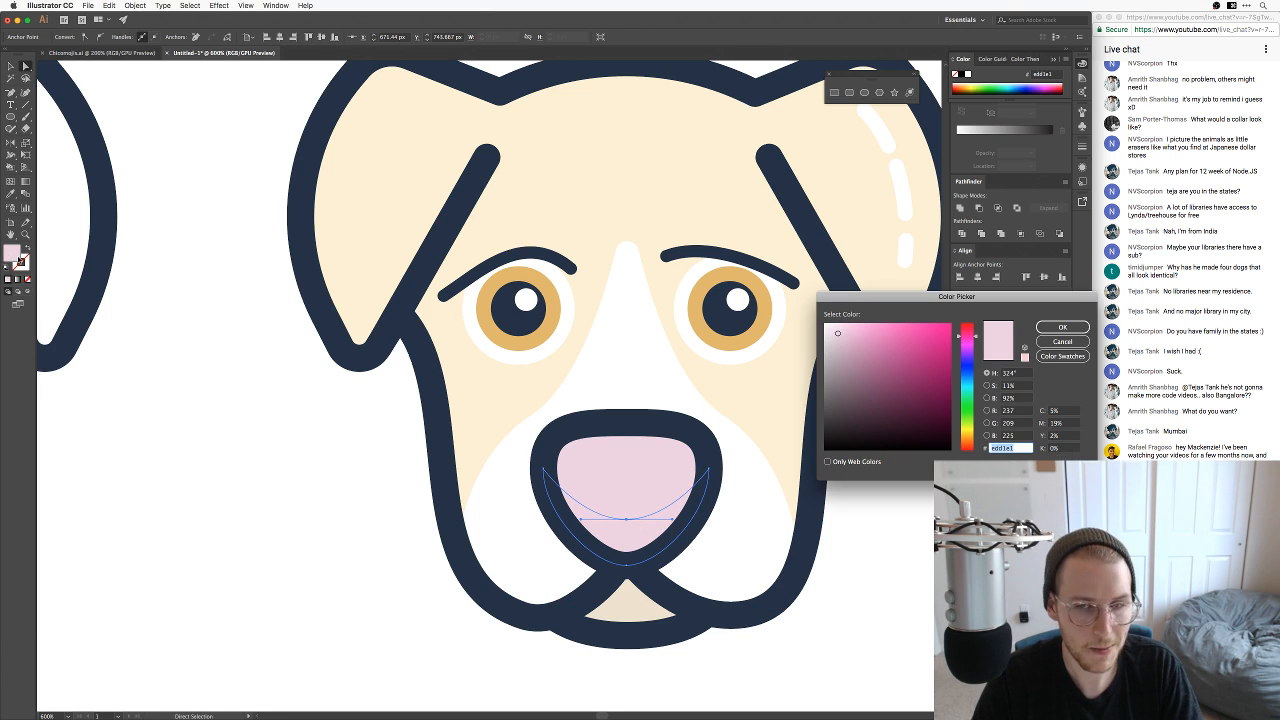
{"action": "left_click_drag", "start_coordinate": [840, 336], "coordinate": [844, 345]}
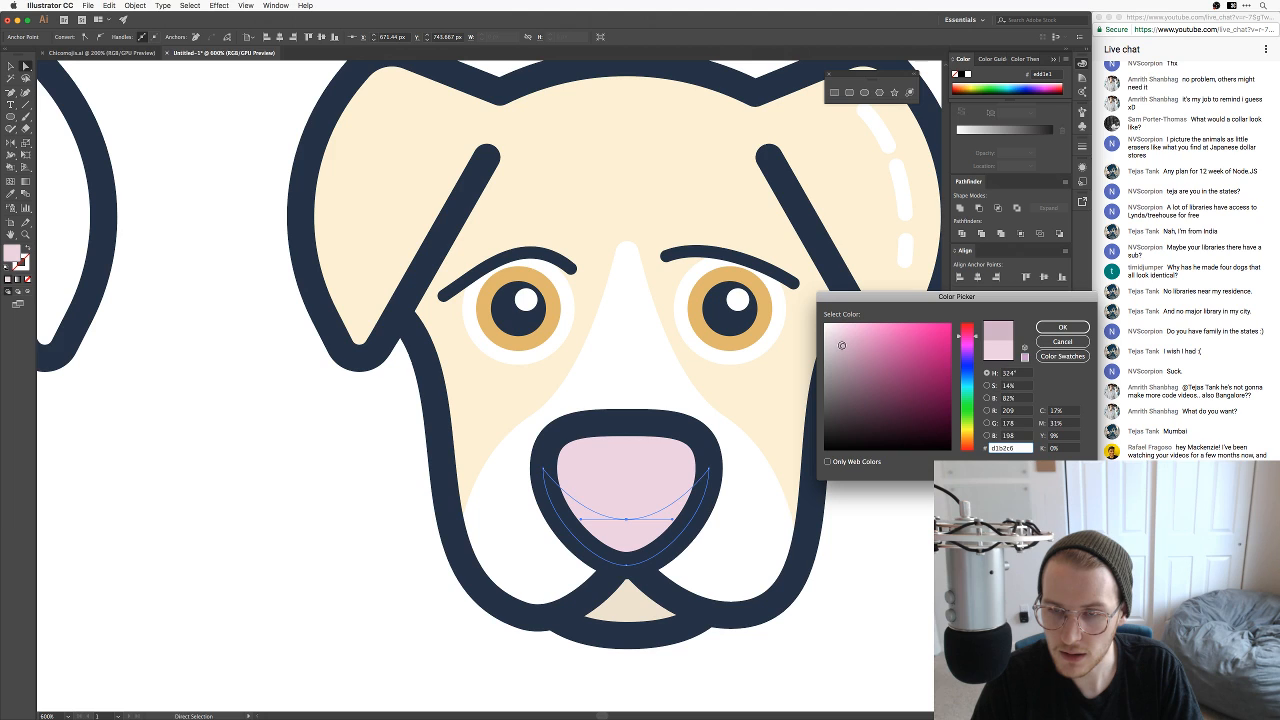
{"action": "left_click", "coordinate": [1060, 328]}
{"action": "key", "text": "v"}
{"action": "left_click", "coordinate": [866, 524]}
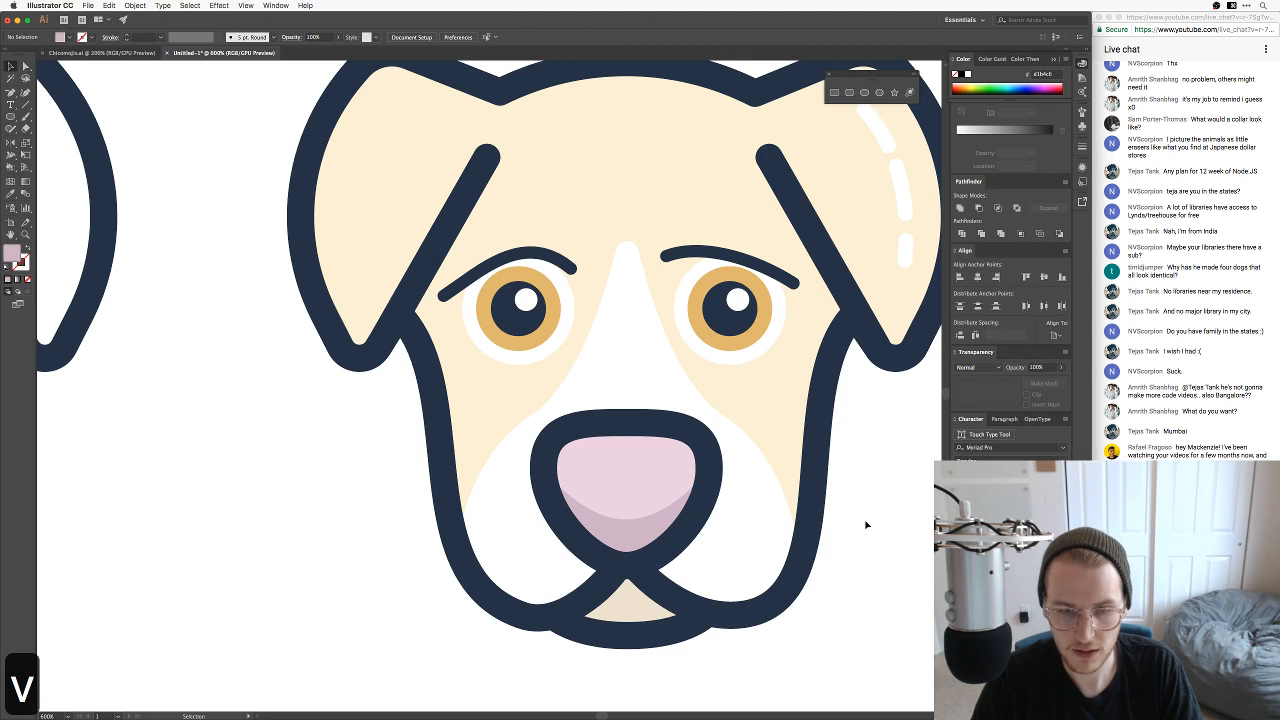
{"action": "left_click_drag", "start_coordinate": [861, 534], "coordinate": [871, 503]}
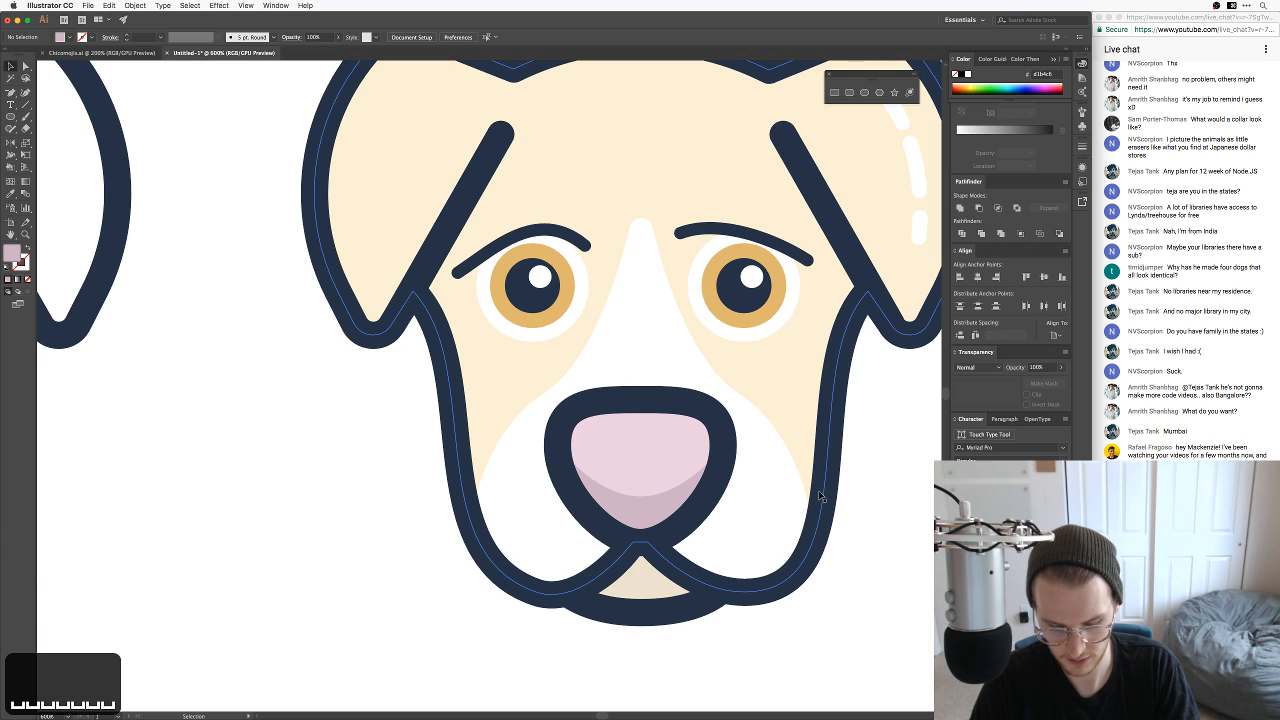
{"action": "key", "text": "o"}
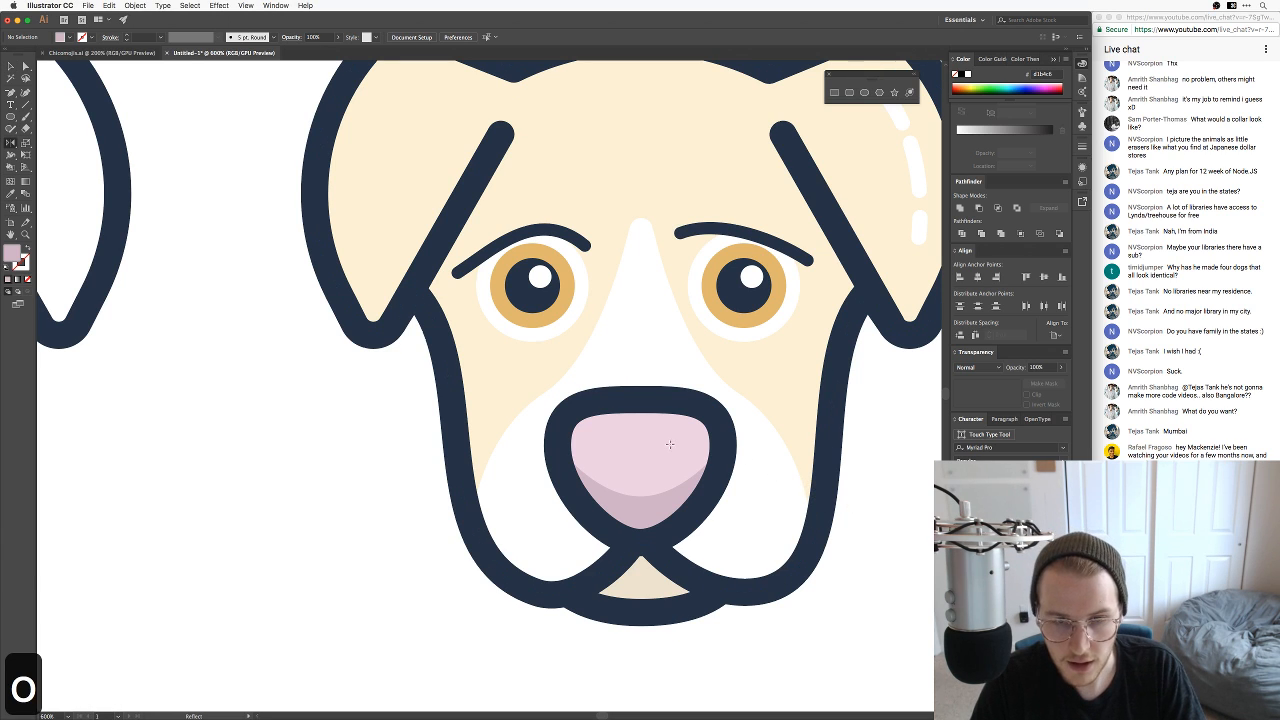
{"action": "left_click", "coordinate": [692, 460], "text": "alt"}
{"action": "key", "text": "super+z"}
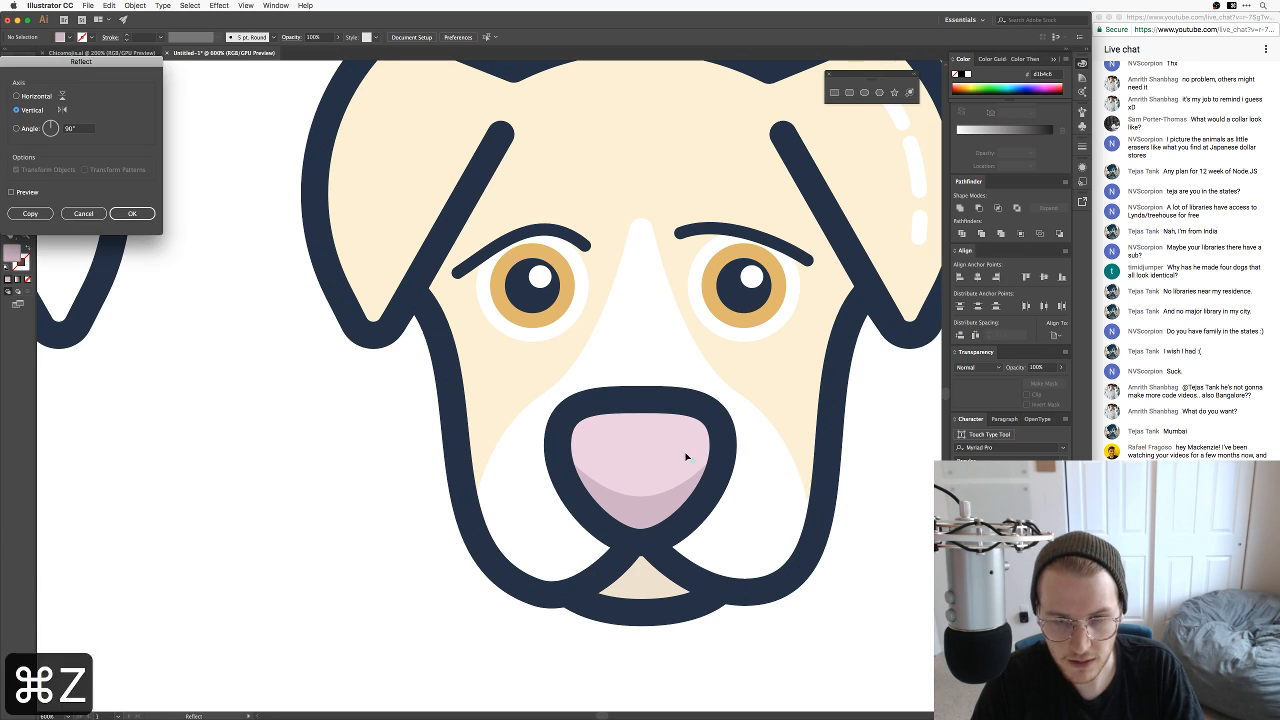
{"action": "left_click", "coordinate": [85, 215]}
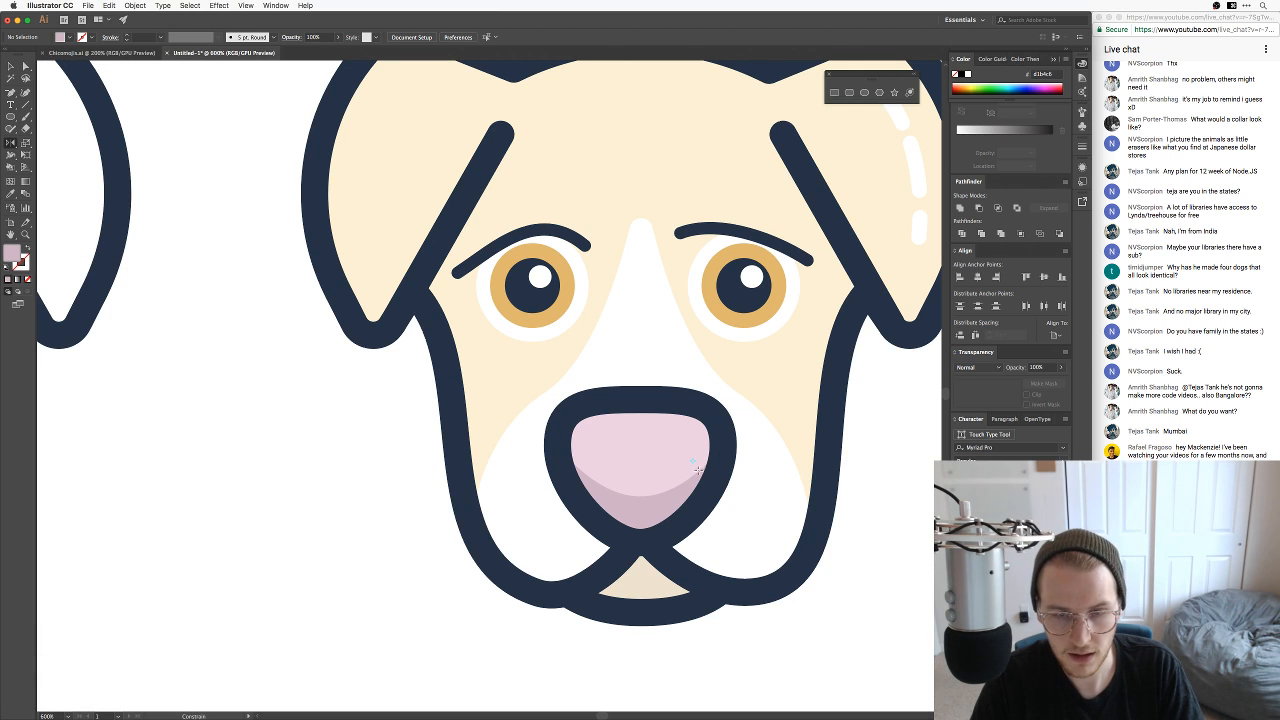
{"action": "key", "text": "v"}
{"action": "key", "text": "o"}
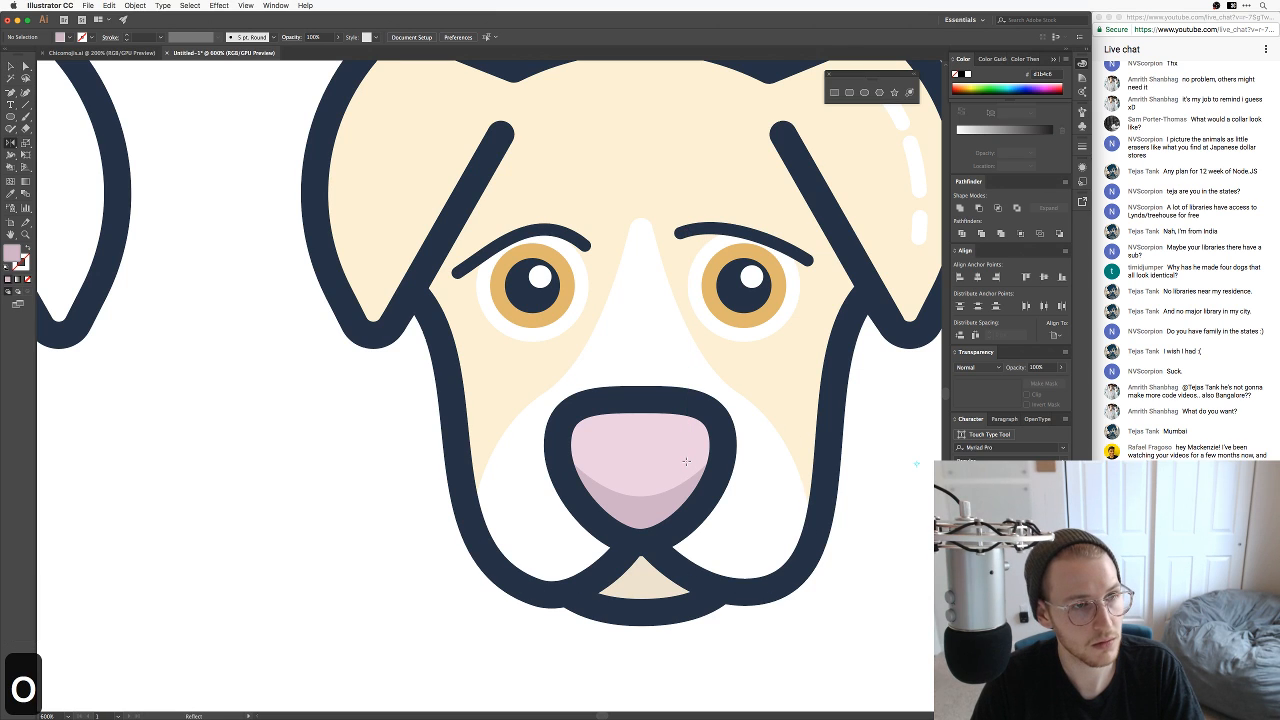
Step: Draw a circle about 11 px wide on the nose's upper right and give it the ear highlight's white 5 pt stroke
{"action": "key", "text": "l"}
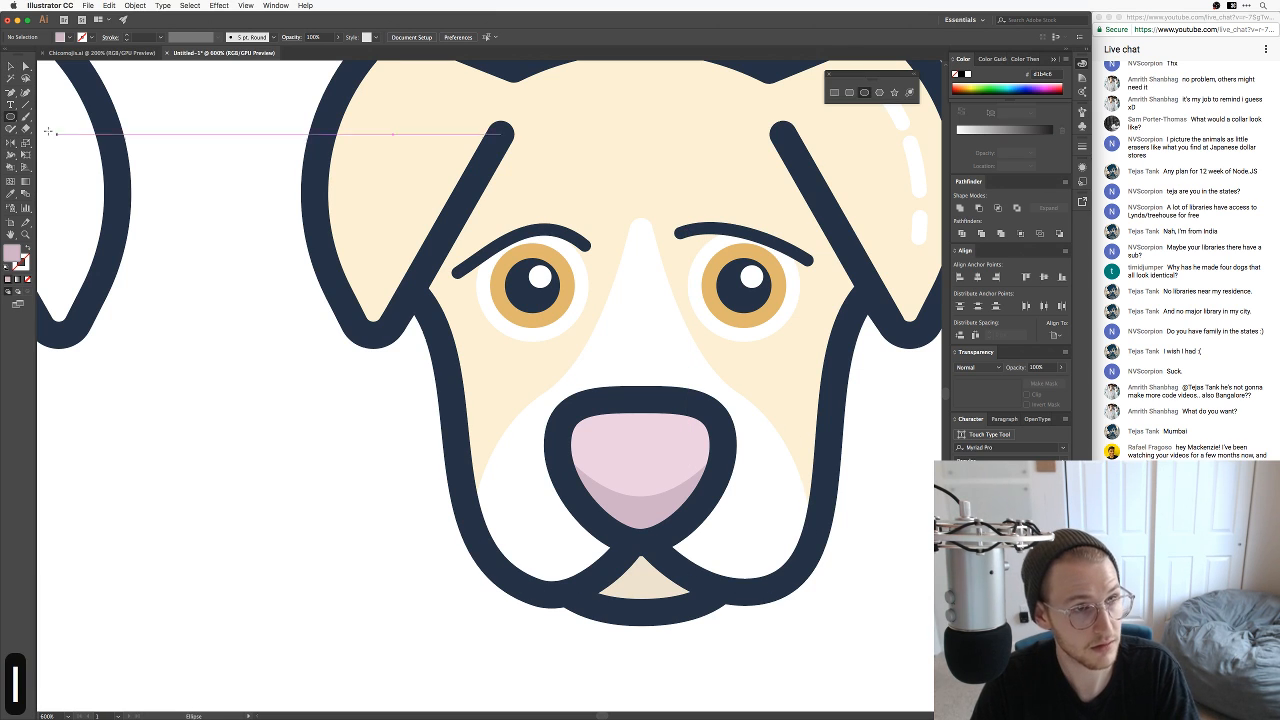
{"action": "left_click_drag", "start_coordinate": [684, 453], "coordinate": [693, 465]}
{"action": "key", "text": "space"}
{"action": "left_click_drag", "start_coordinate": [755, 327], "coordinate": [703, 361]}
{"action": "key", "text": "i"}
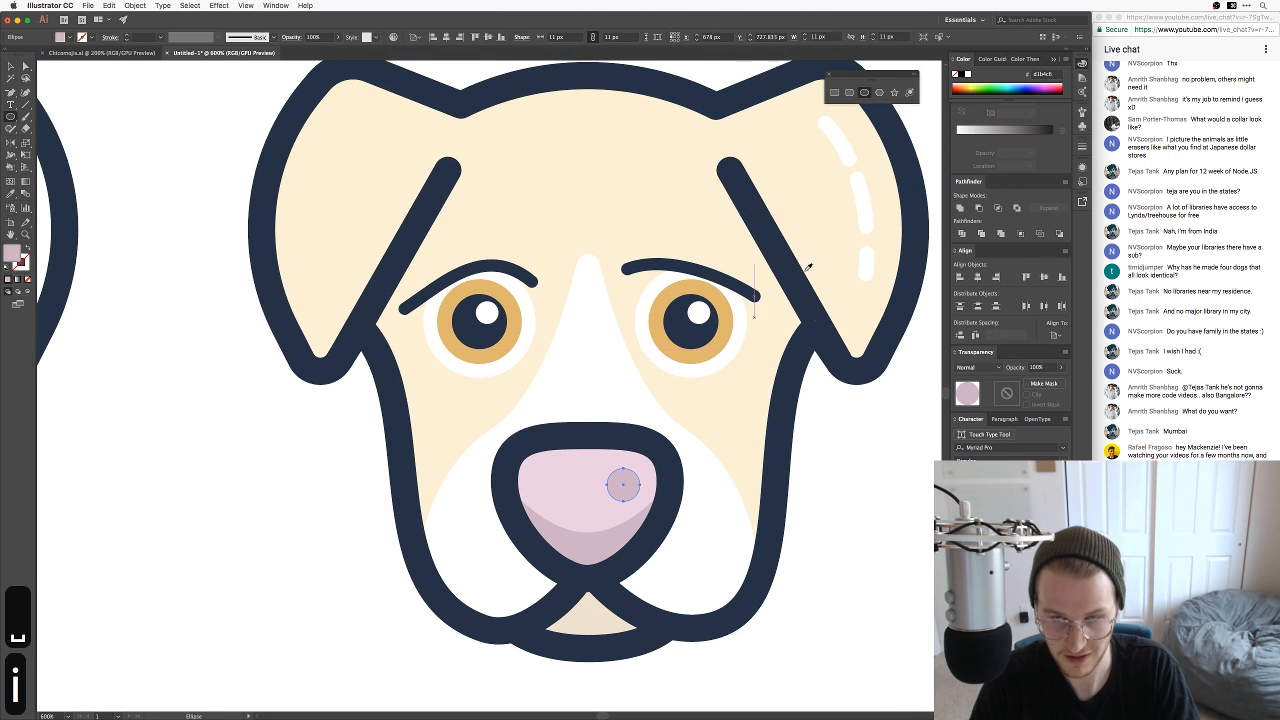
{"action": "left_click", "coordinate": [868, 258]}
{"action": "key", "text": "v"}
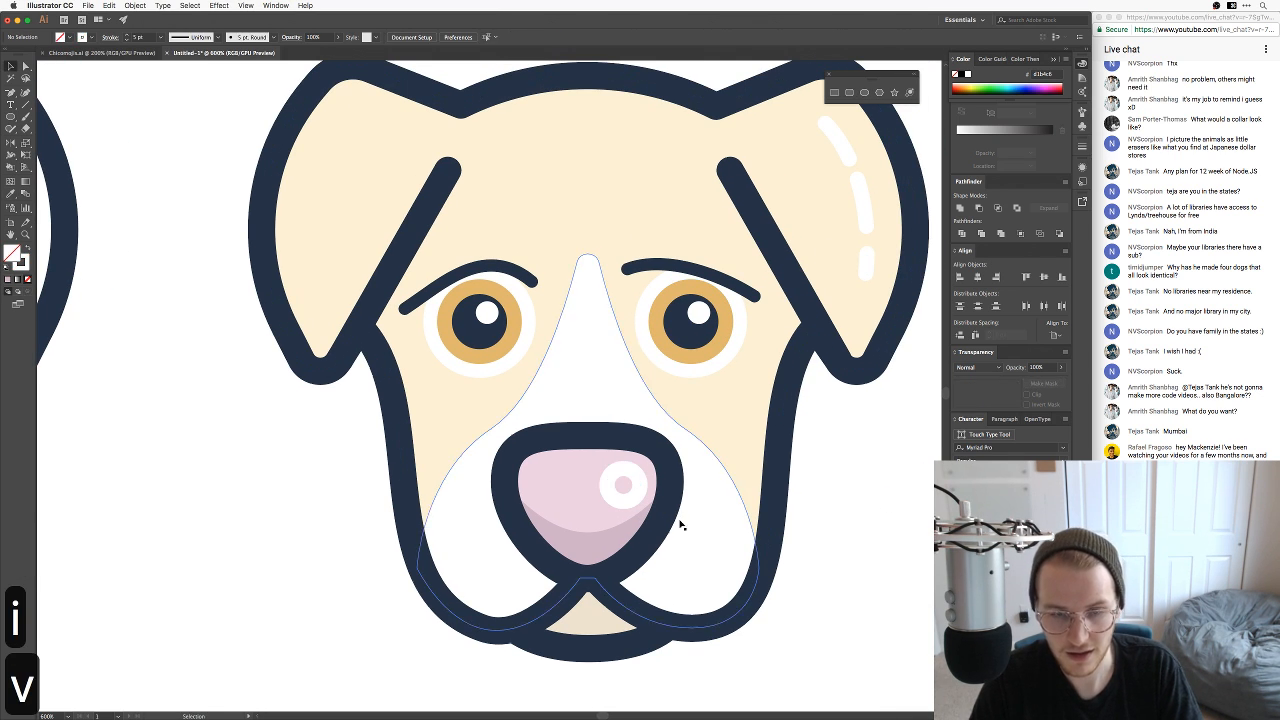
Step: Delete anchor points from the white circle to leave its upper-right arc, and nudge that highlight slightly left on the nose
{"action": "key", "text": "a"}
{"action": "left_click", "coordinate": [606, 486]}
{"action": "key", "text": "BackSpace"}
{"action": "key", "text": "BackSpace"}
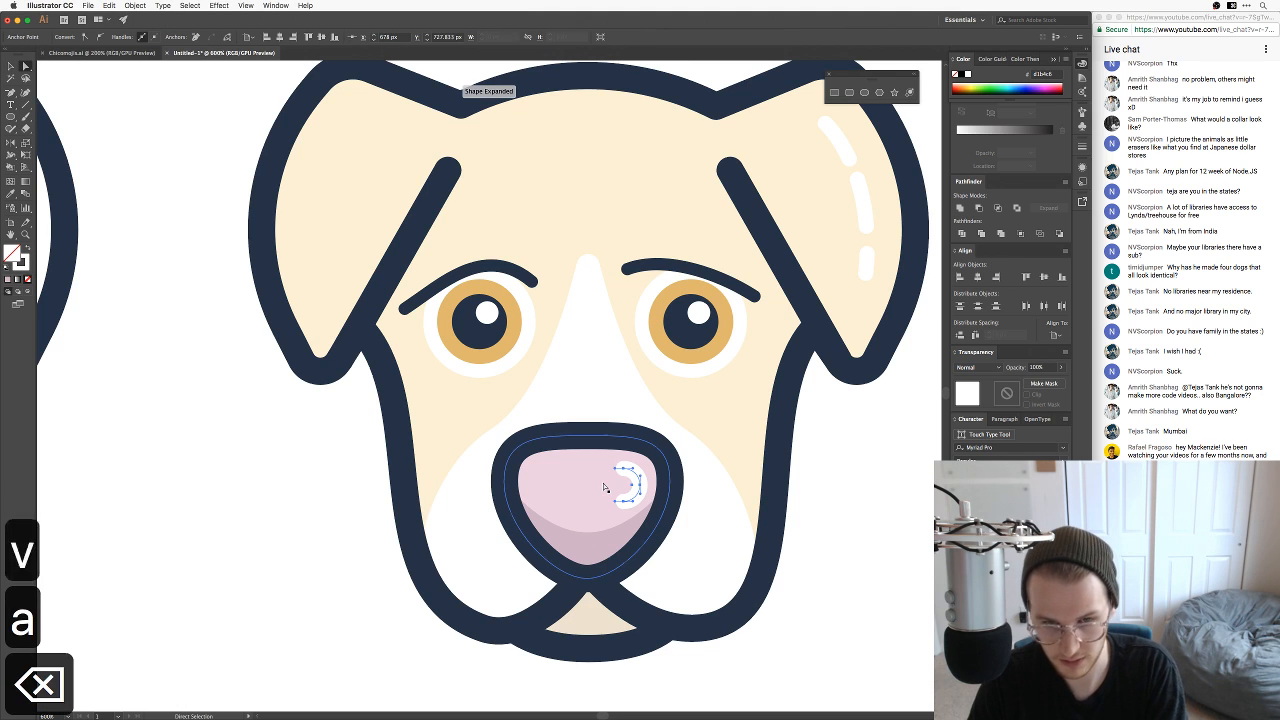
{"action": "left_click", "coordinate": [855, 540]}
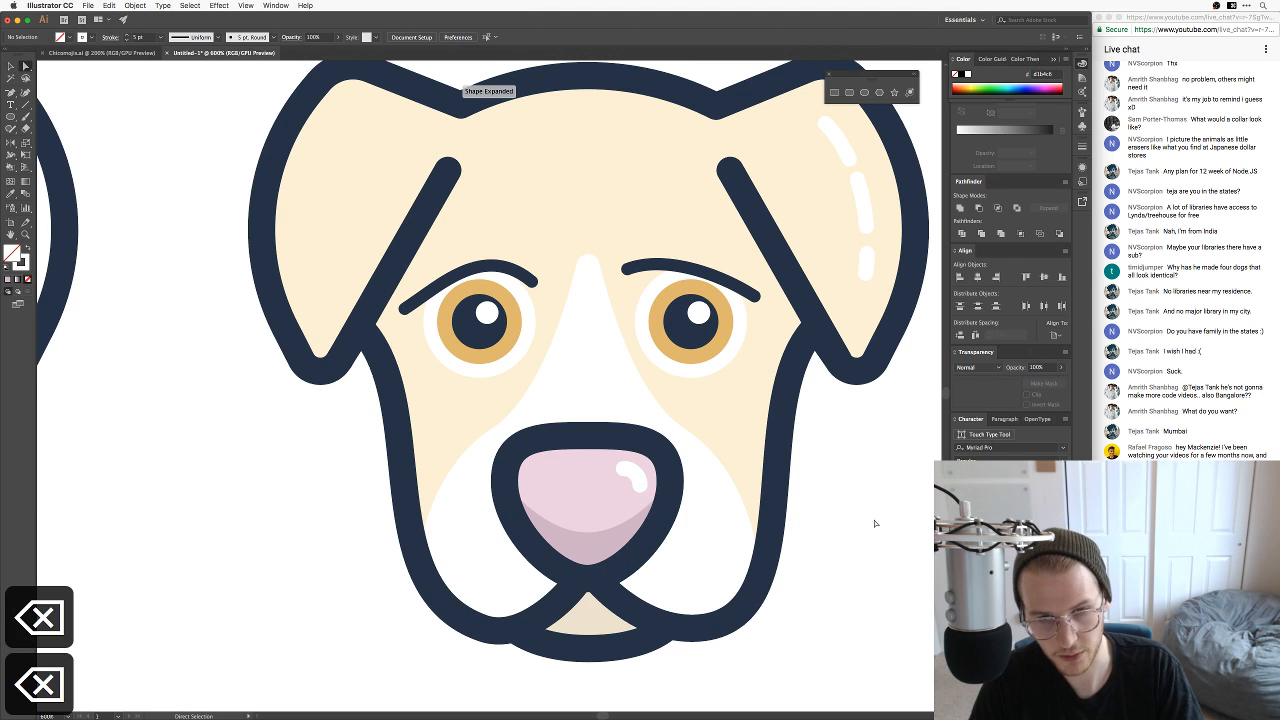
{"action": "key", "text": "v"}
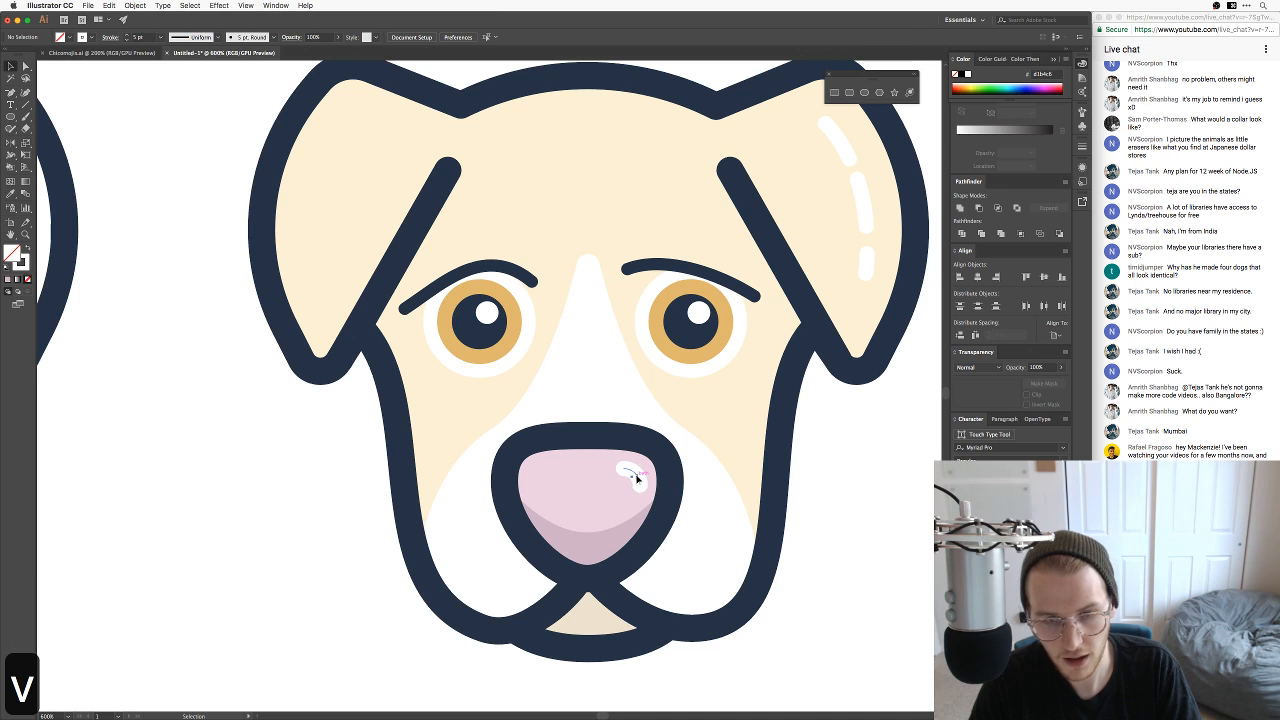
{"action": "left_click_drag", "start_coordinate": [626, 478], "coordinate": [623, 474]}
{"action": "left_click", "coordinate": [875, 489]}
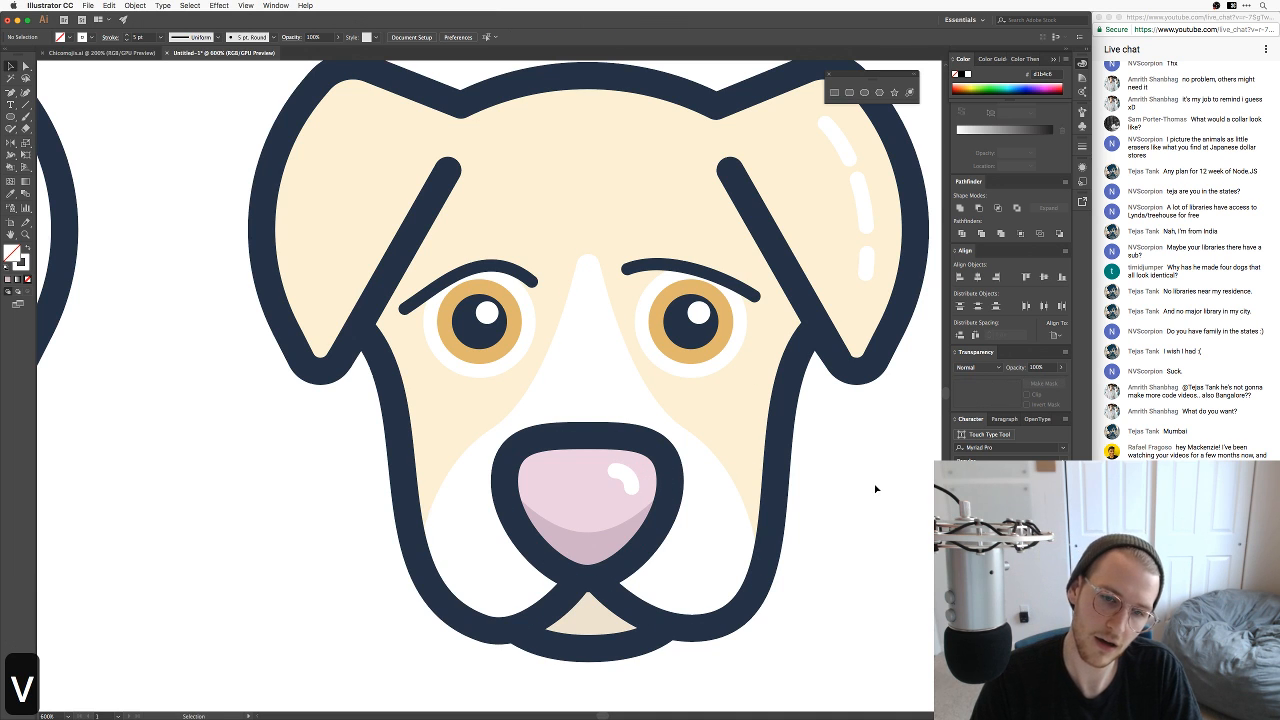
{"action": "key", "text": "super+minus"}
{"action": "key", "text": "super+minus"}
{"action": "key", "text": "super+minus"}
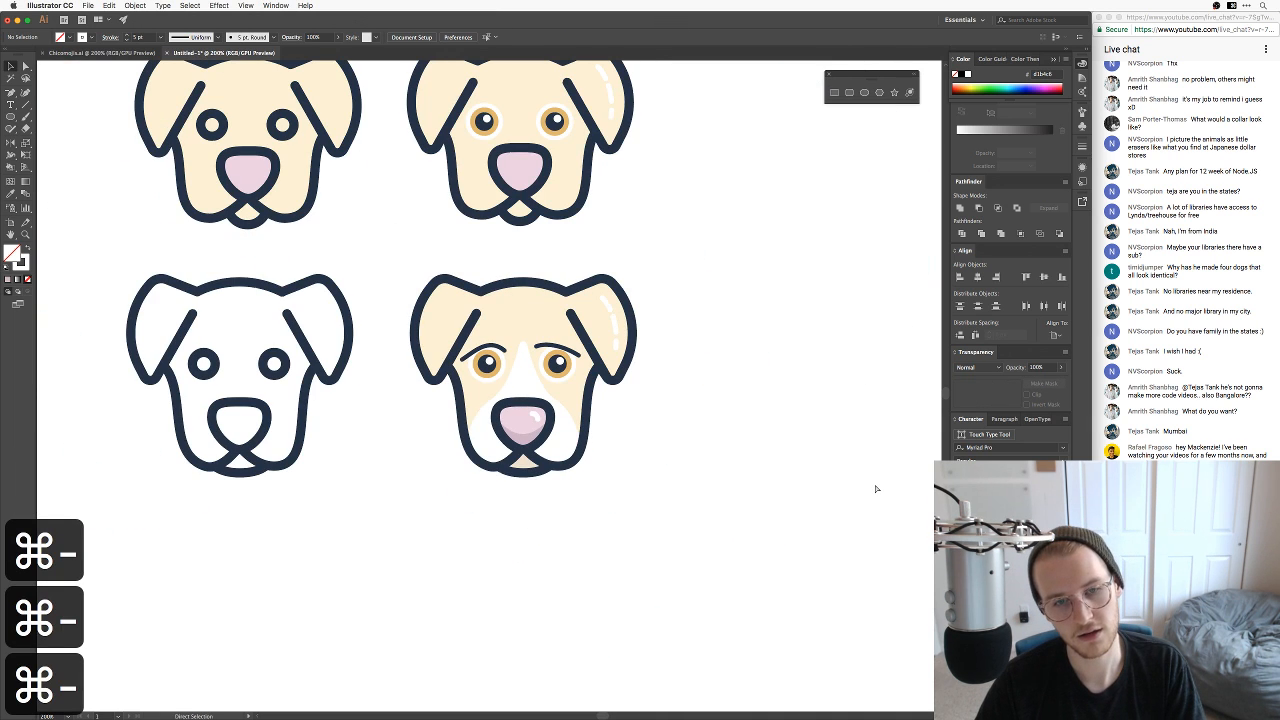
{"action": "key", "text": "super+equal"}
{"action": "key", "text": "super+equal"}
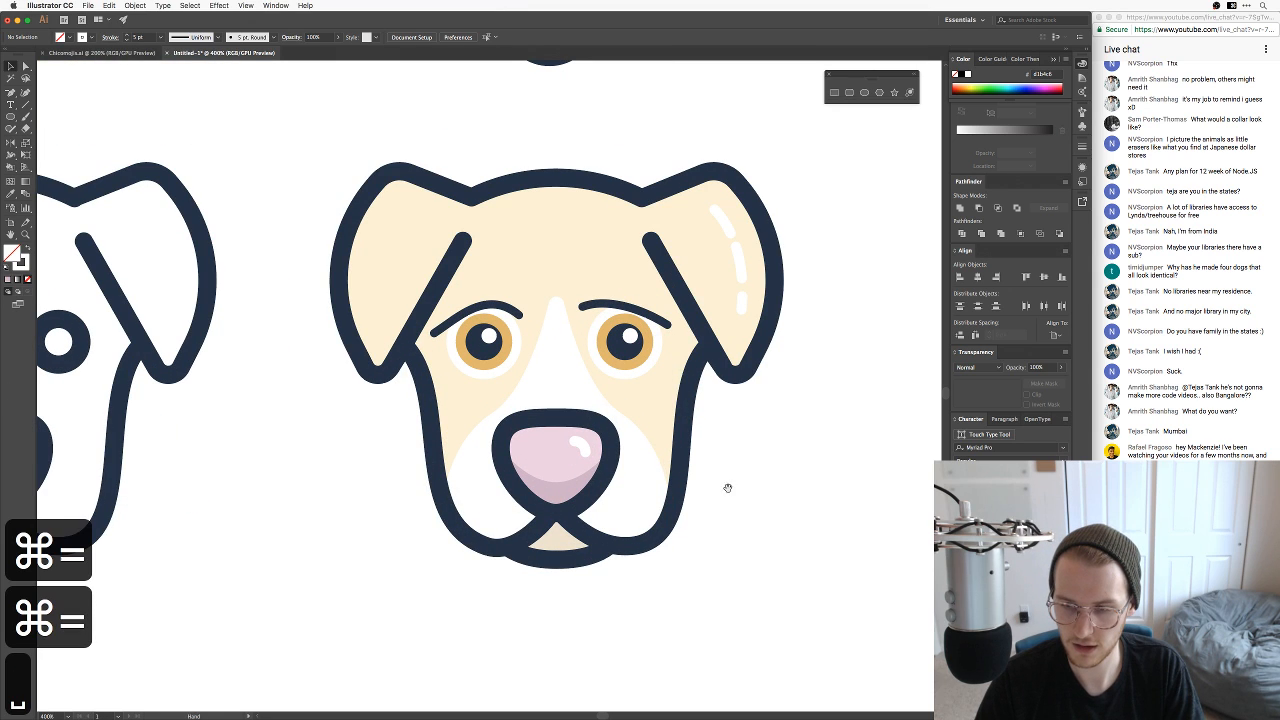
{"action": "key", "text": "space"}
{"action": "left_click_drag", "start_coordinate": [726, 486], "coordinate": [743, 493]}
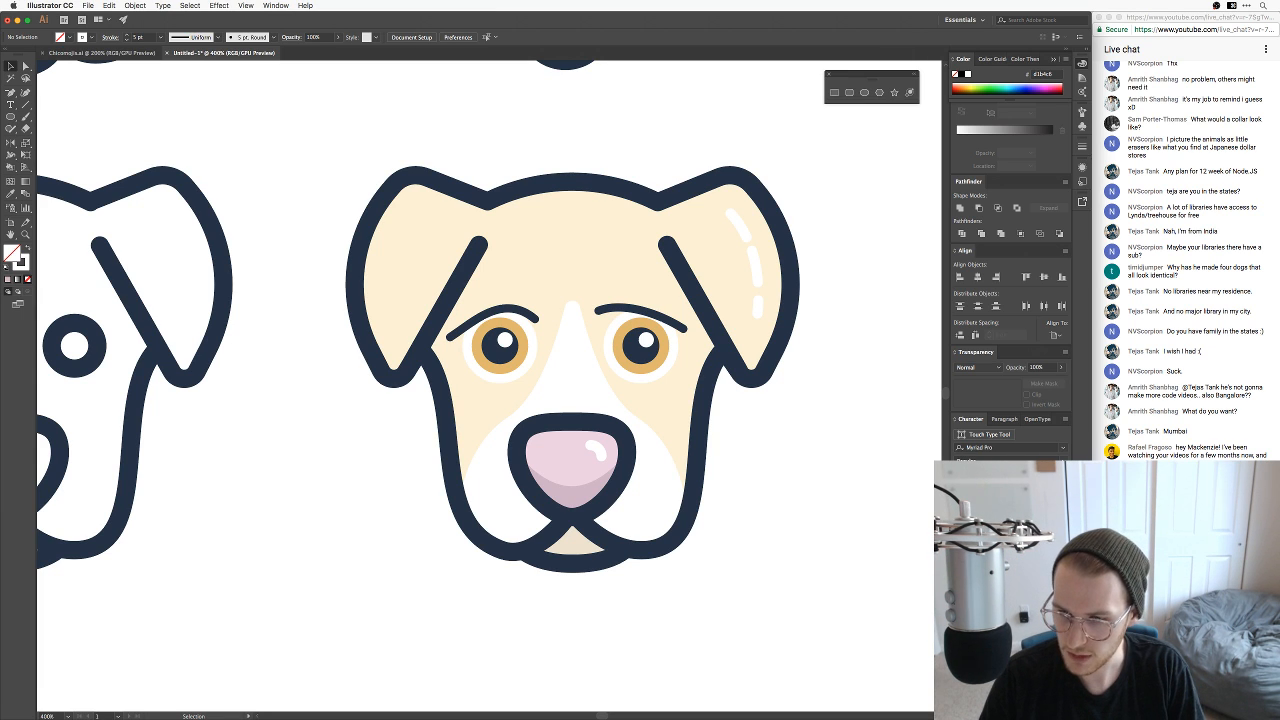
Step: Switch to Chrome and open bento.io in a new browser window
{"action": "key", "text": "super+Tab"}
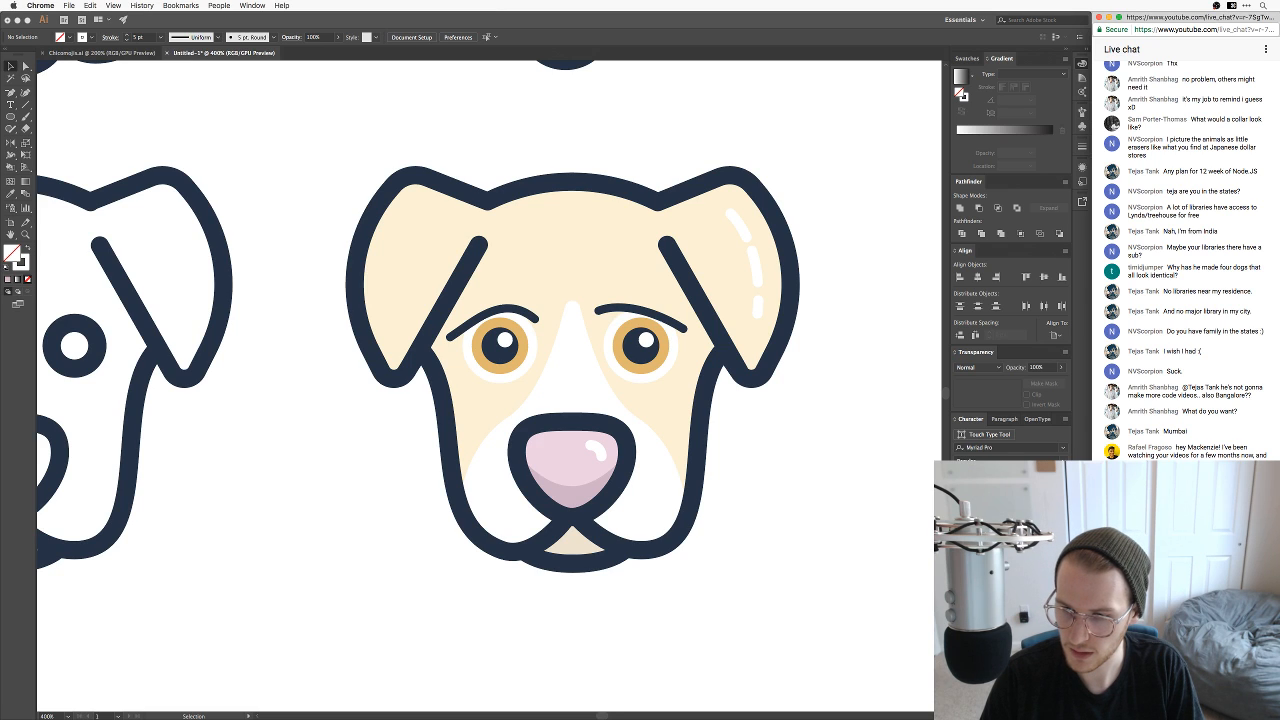
{"action": "key", "text": "super+c"}
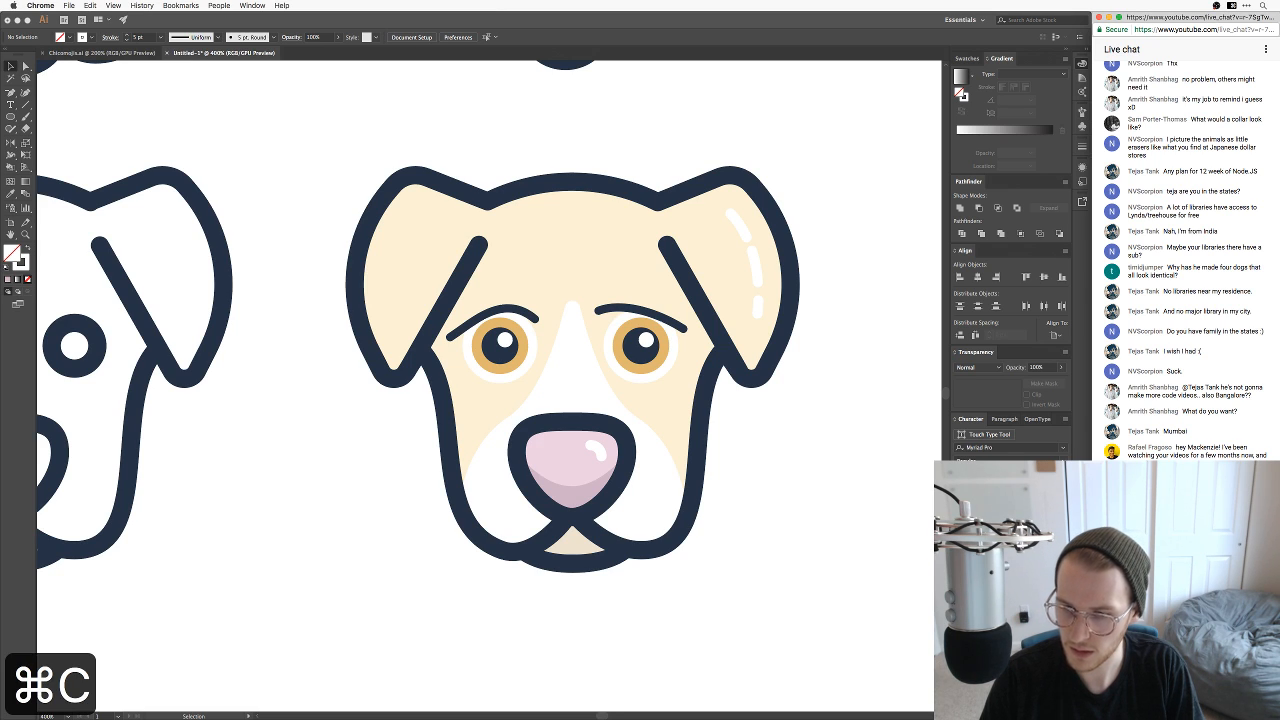
{"action": "key", "text": "super+Tab"}
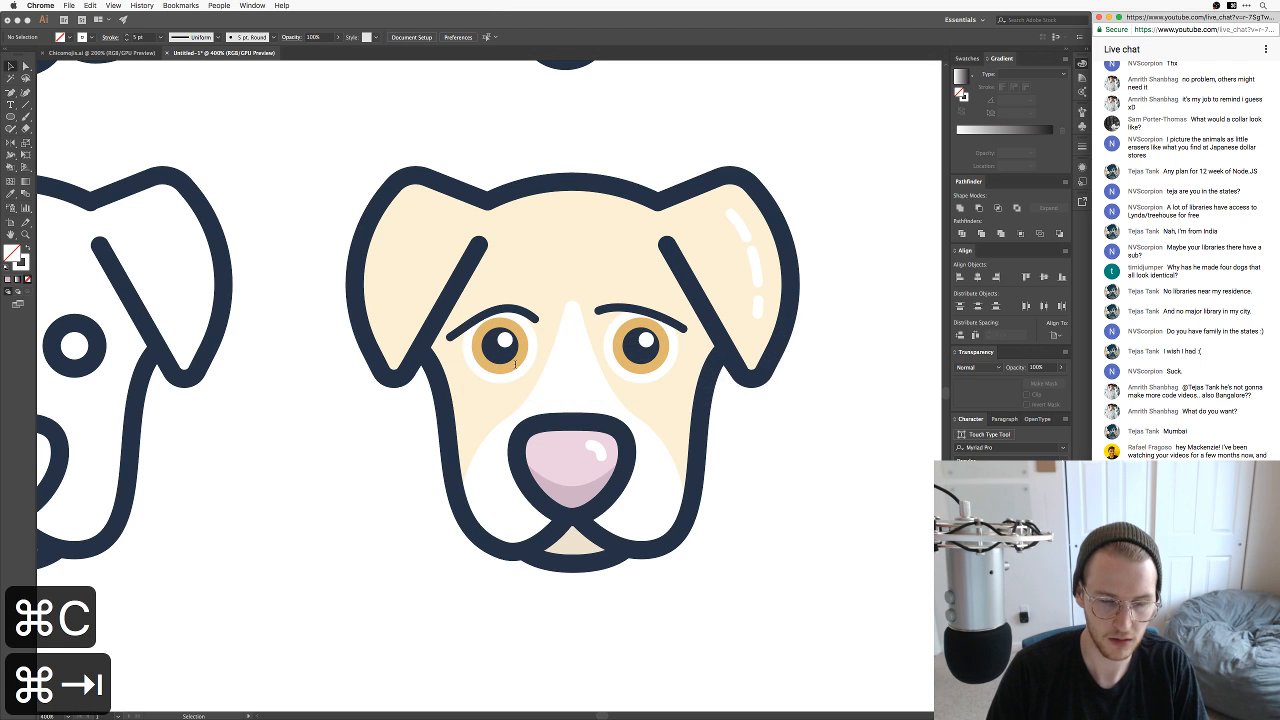
{"action": "key", "text": "super+n"}
{"action": "type", "text": "bento.io"}
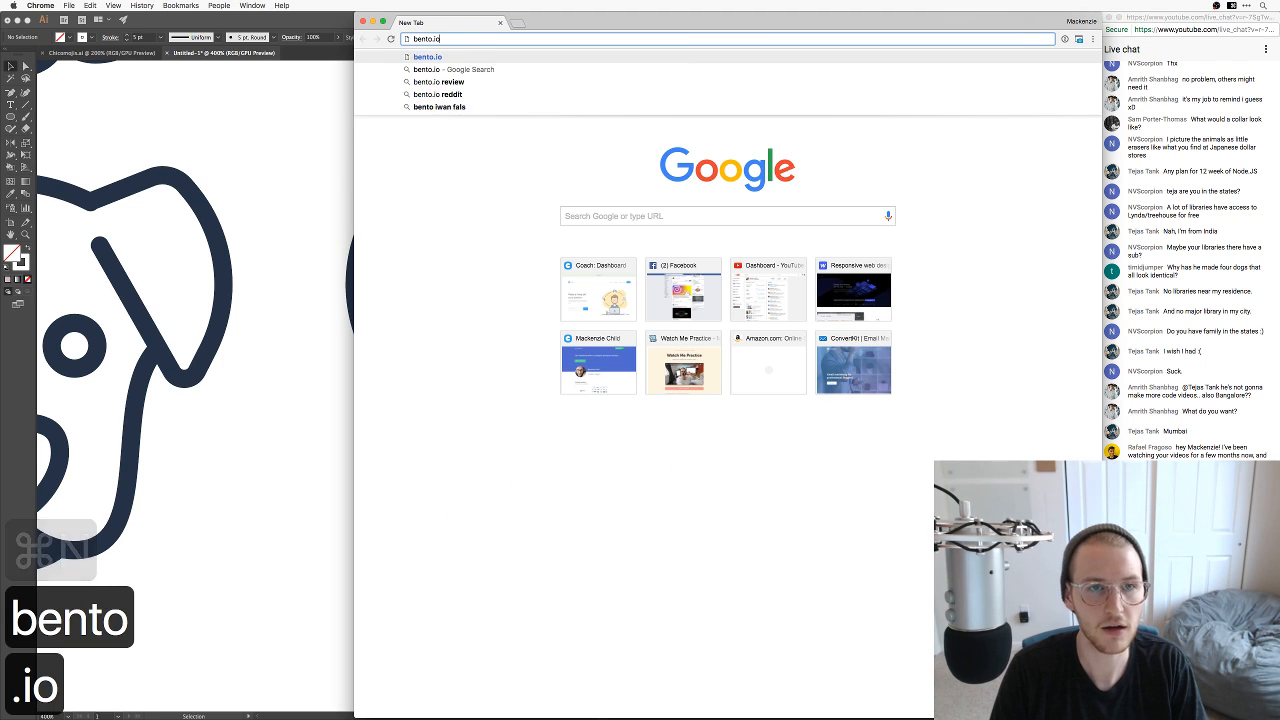
{"action": "key", "text": "Return"}
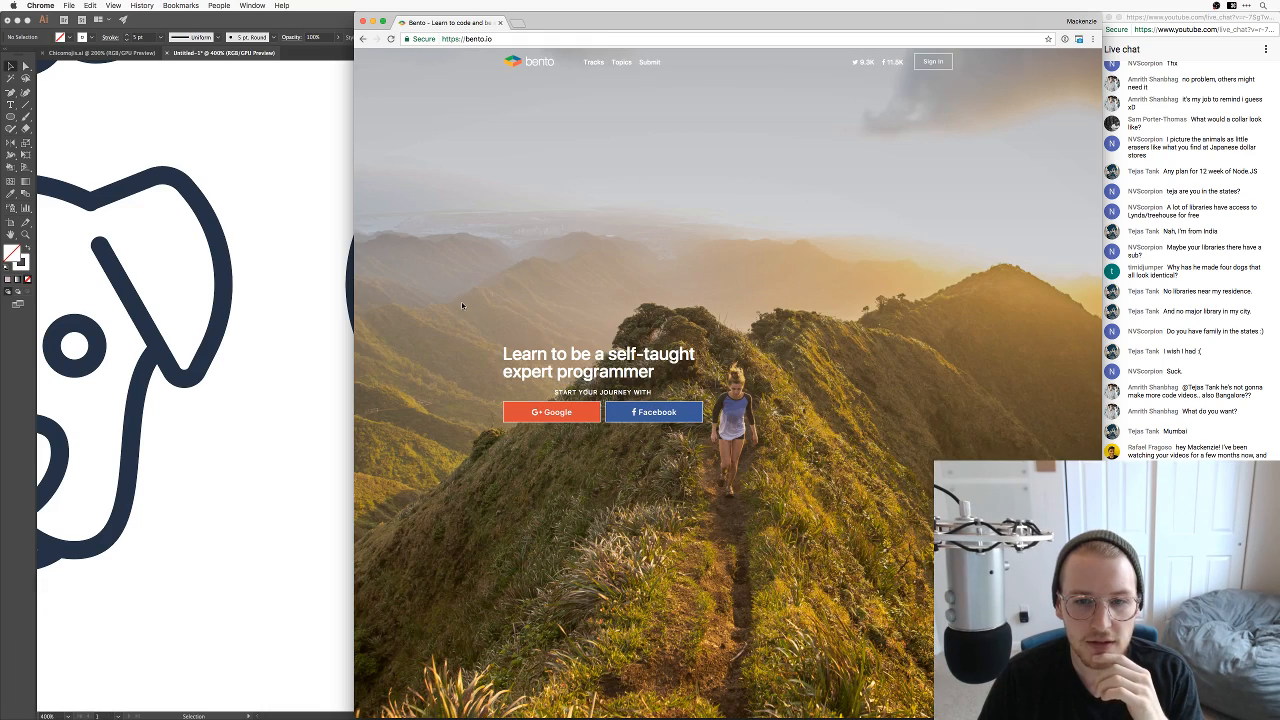
Step: Skim the bento.io home page and switch back to the dog drawing in Illustrator
{"action": "scroll", "coordinate": [739, 334], "scroll_direction": "down", "scroll_amount": 10}
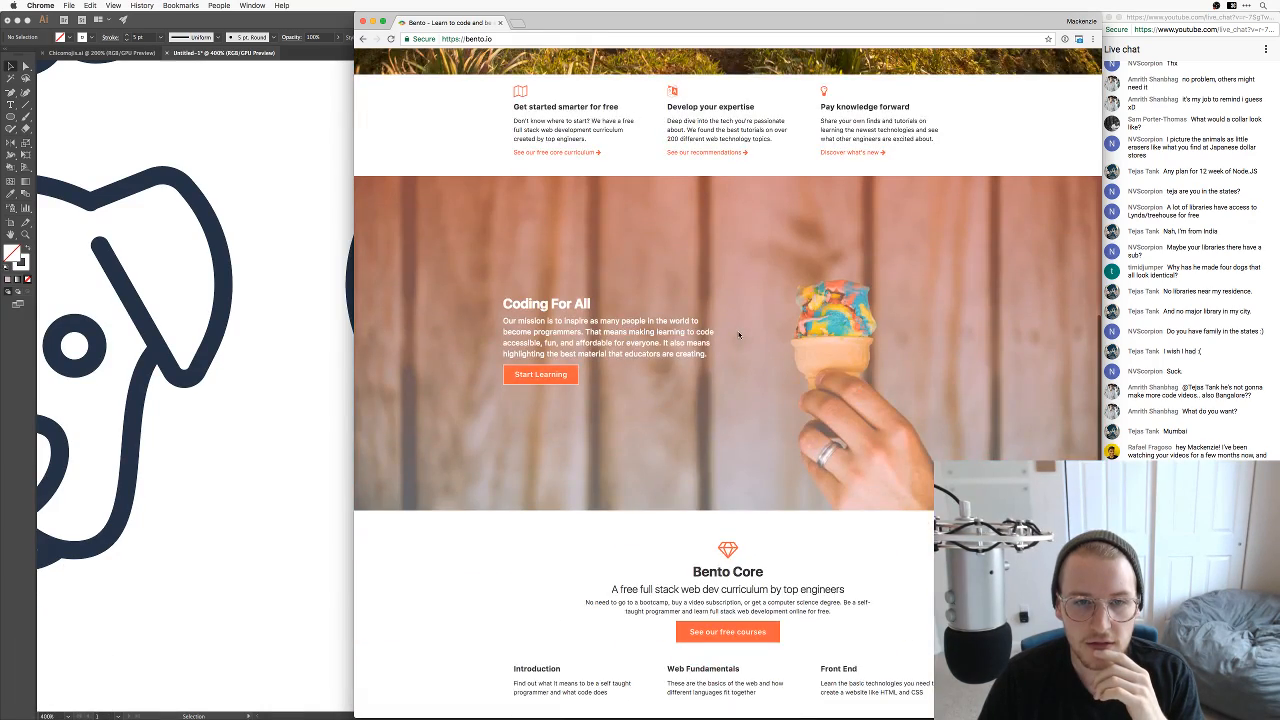
{"action": "scroll", "coordinate": [739, 334], "scroll_direction": "up", "scroll_amount": 10}
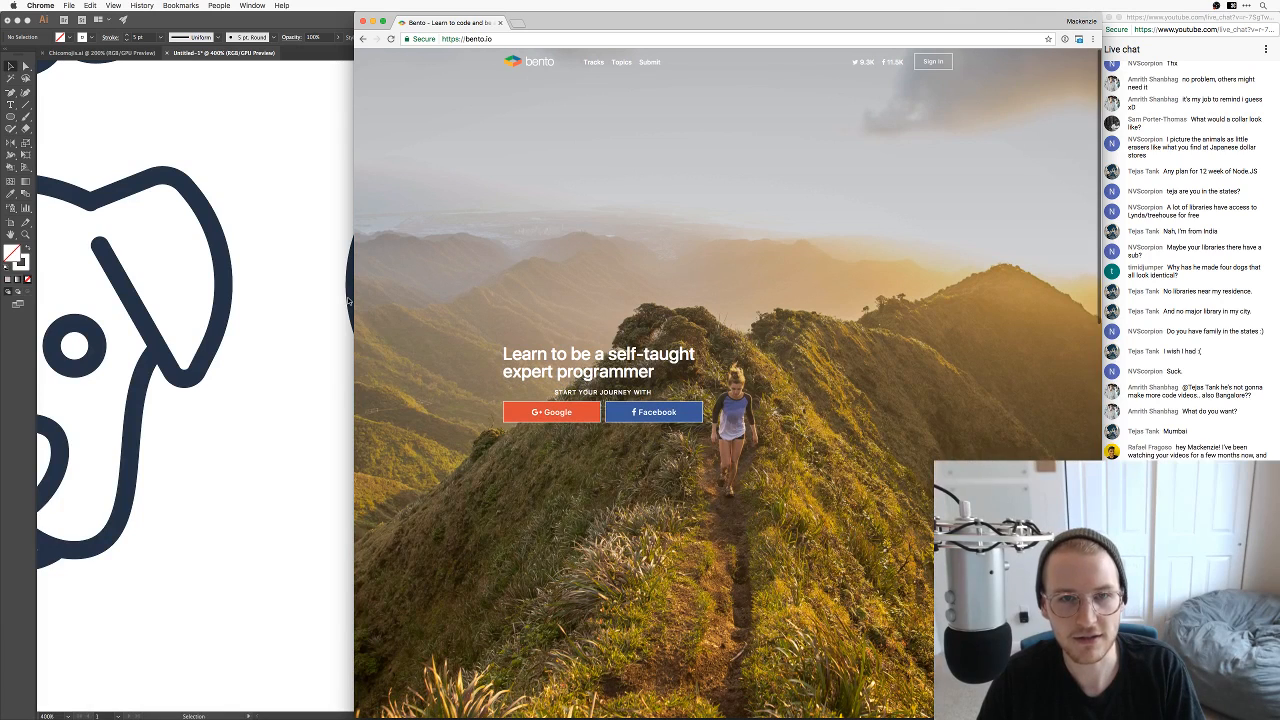
{"action": "left_click", "coordinate": [241, 217]}
Step: Try deleting the right eyebrow of the coloured dog head, restore it with an undo, and clear the selection
{"action": "key", "text": "space"}
{"action": "left_click_drag", "start_coordinate": [673, 493], "coordinate": [723, 503]}
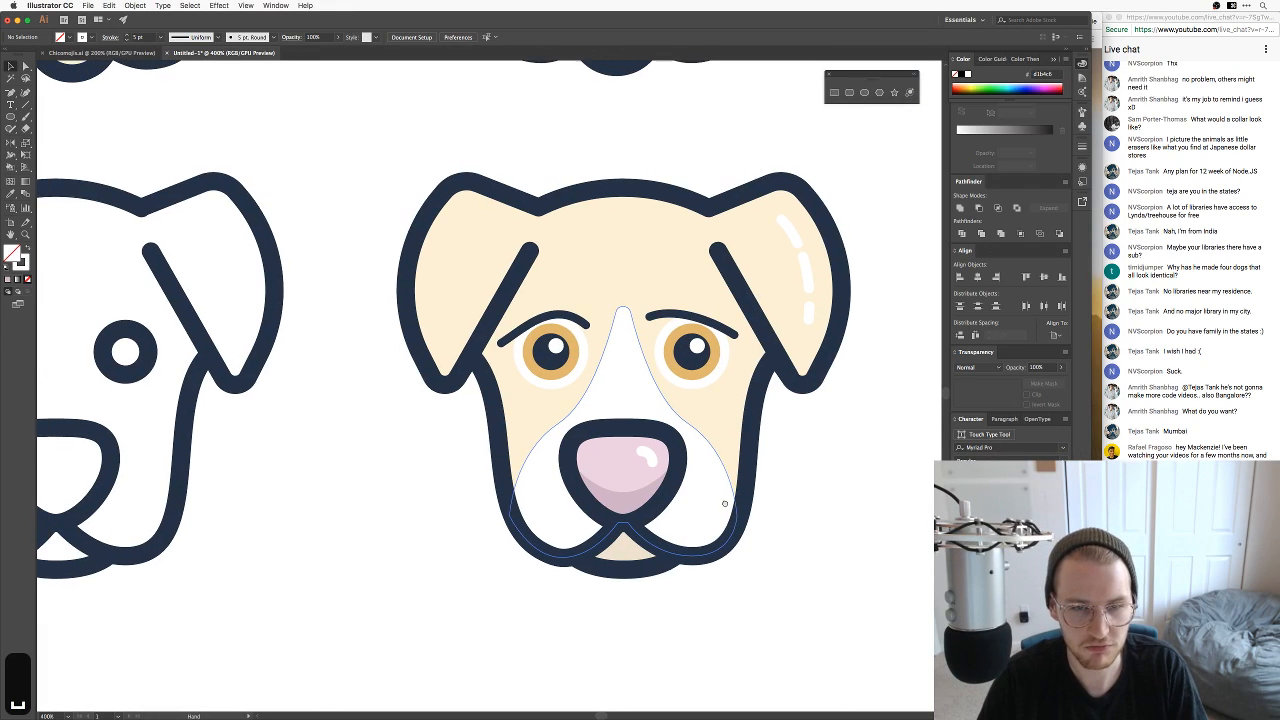
{"action": "key", "text": "super+equal"}
{"action": "key", "text": "super+equal"}
{"action": "key", "text": "v"}
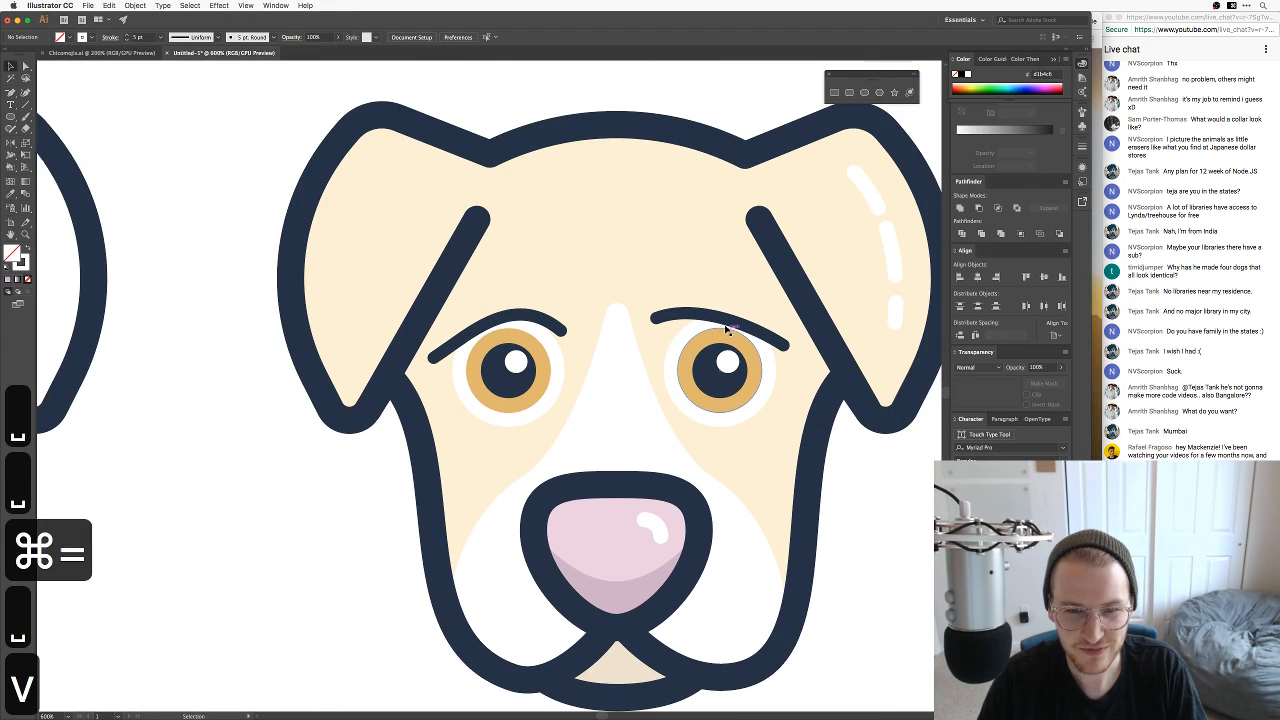
{"action": "left_click", "coordinate": [720, 320]}
{"action": "key", "text": "BackSpace"}
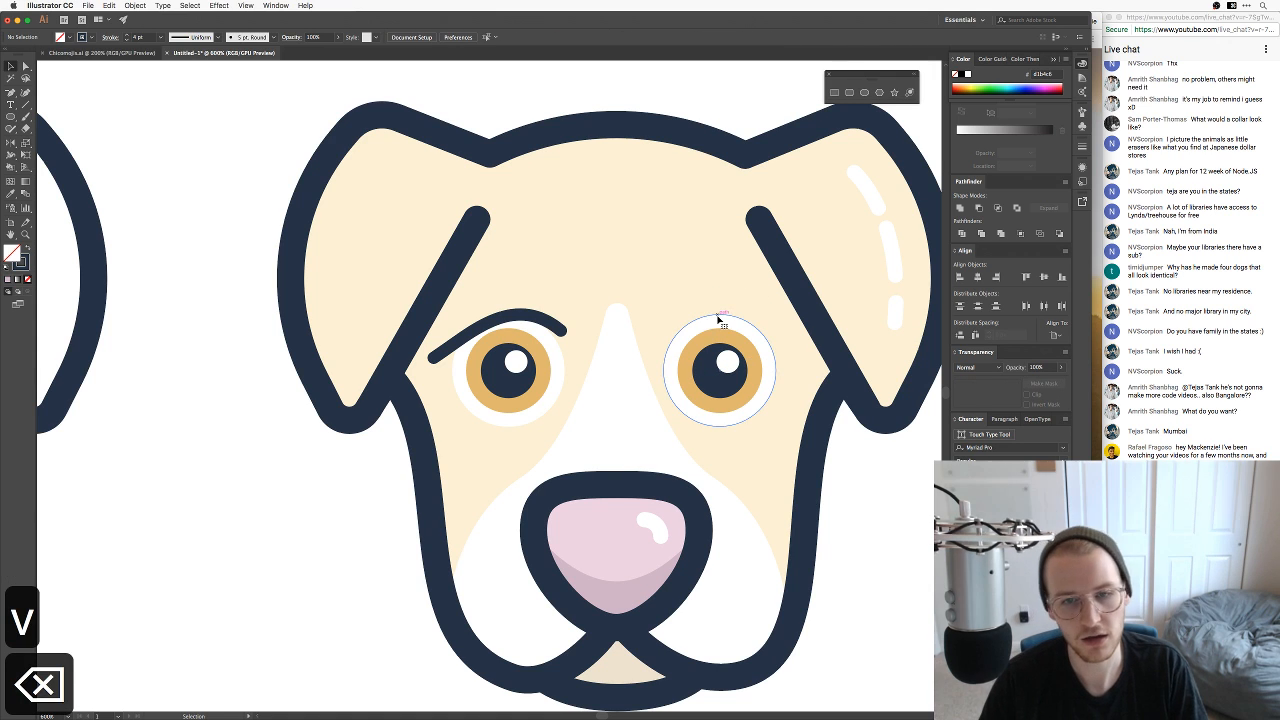
{"action": "key", "text": "super+z"}
{"action": "left_click", "coordinate": [518, 318]}
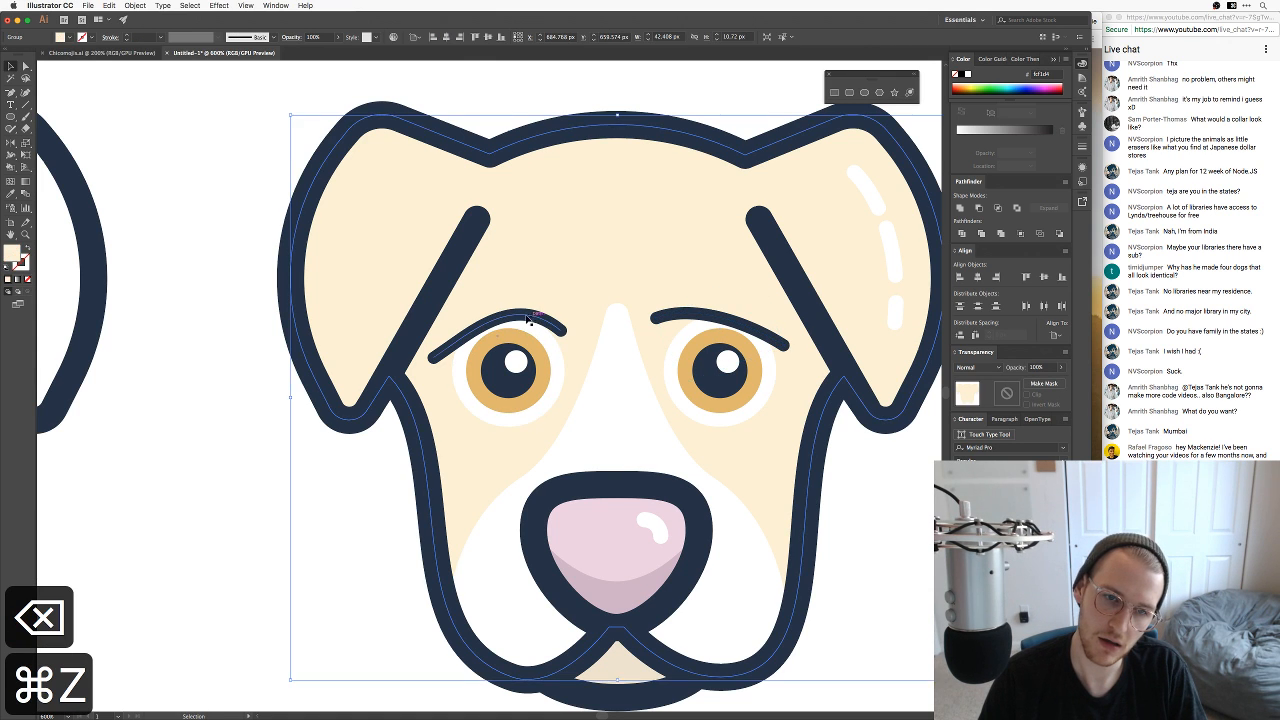
{"action": "key", "text": "a"}
{"action": "left_click", "coordinate": [258, 520]}
{"action": "key", "text": "super+minus"}
{"action": "key", "text": "super+minus"}
{"action": "key", "text": "super+minus"}
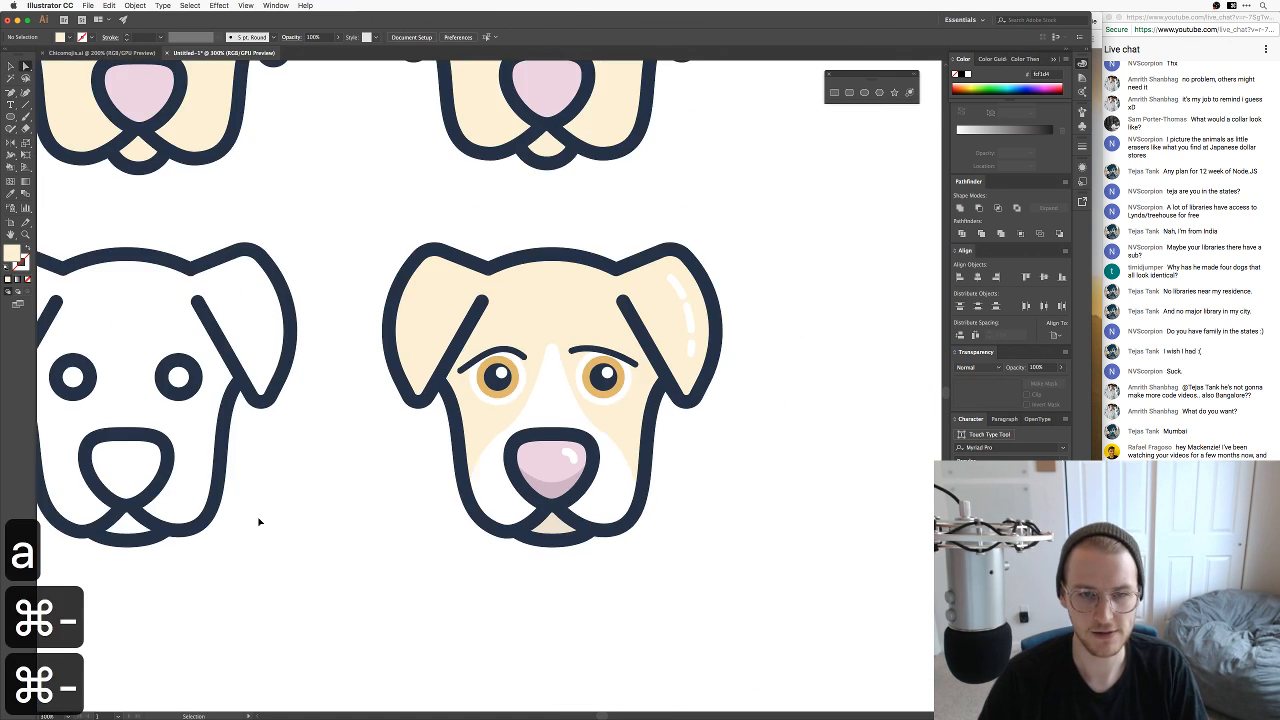
{"action": "key", "text": "super+equal"}
{"action": "key", "text": "super+equal"}
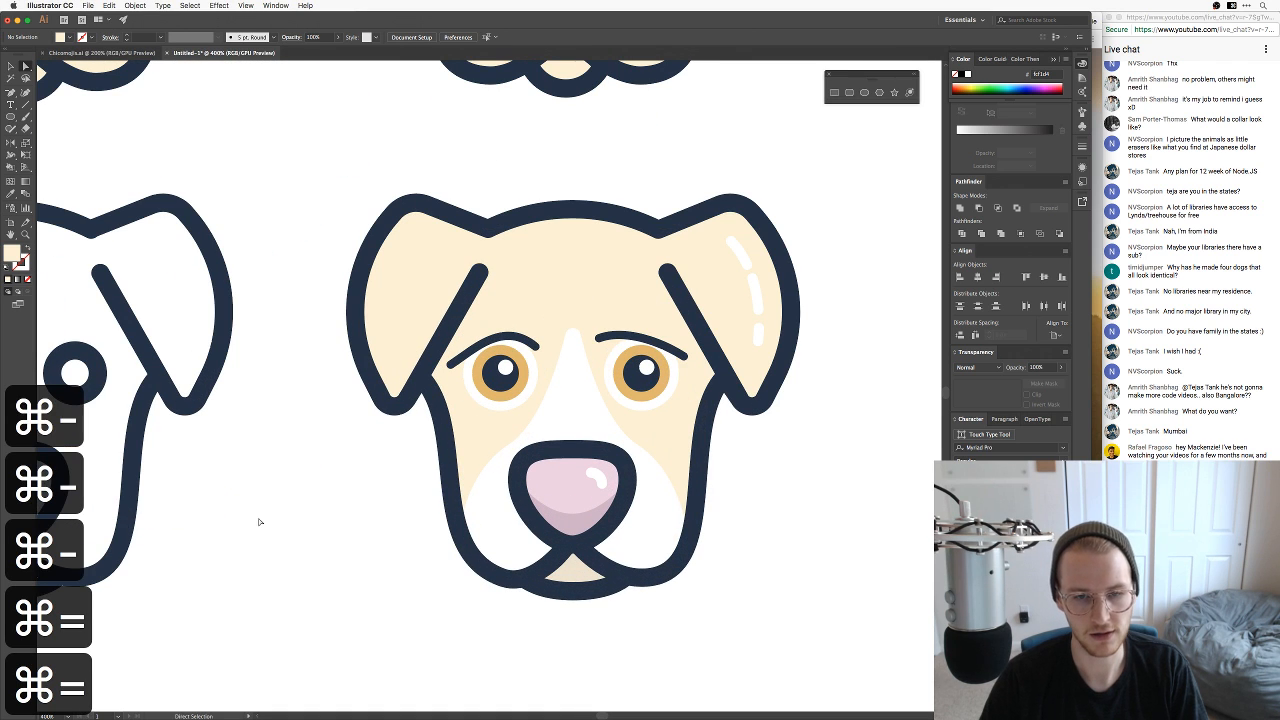
{"action": "key", "text": "v"}
{"action": "left_click", "coordinate": [530, 342]}
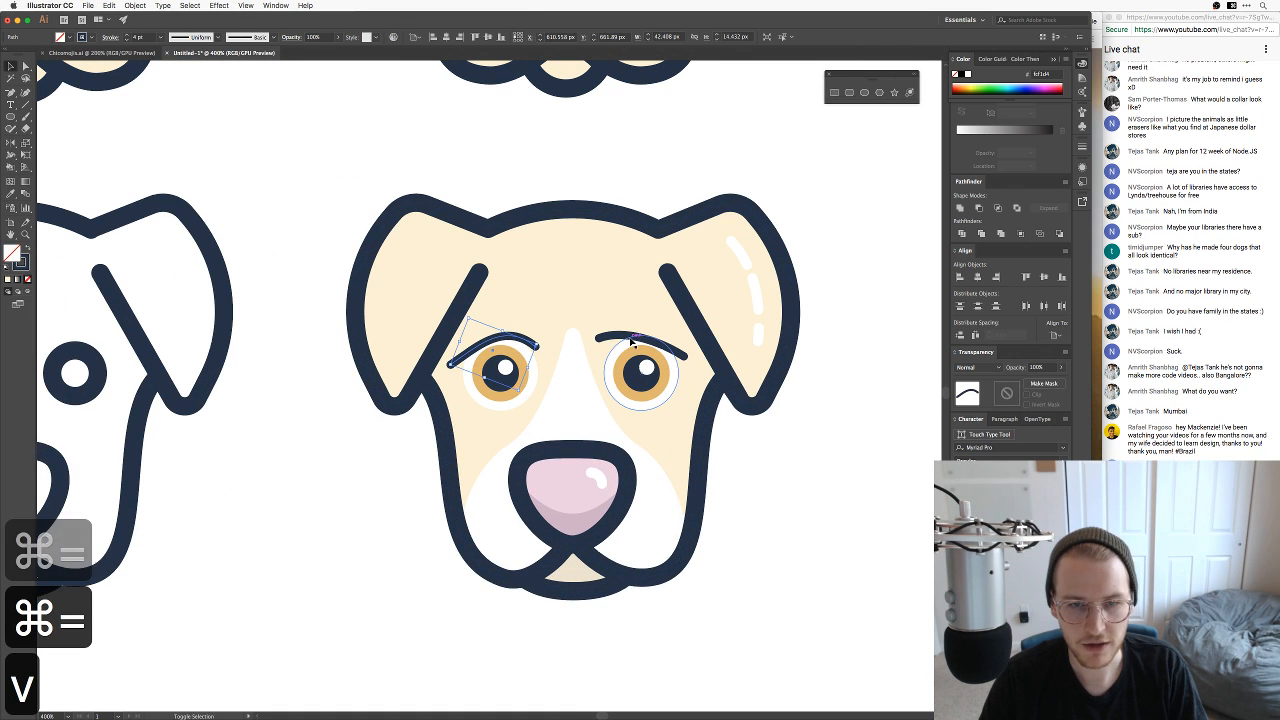
{"action": "left_click", "coordinate": [620, 344], "text": "shift"}
{"action": "left_click", "coordinate": [622, 344], "text": "shift"}
{"action": "double_click", "coordinate": [623, 338]}
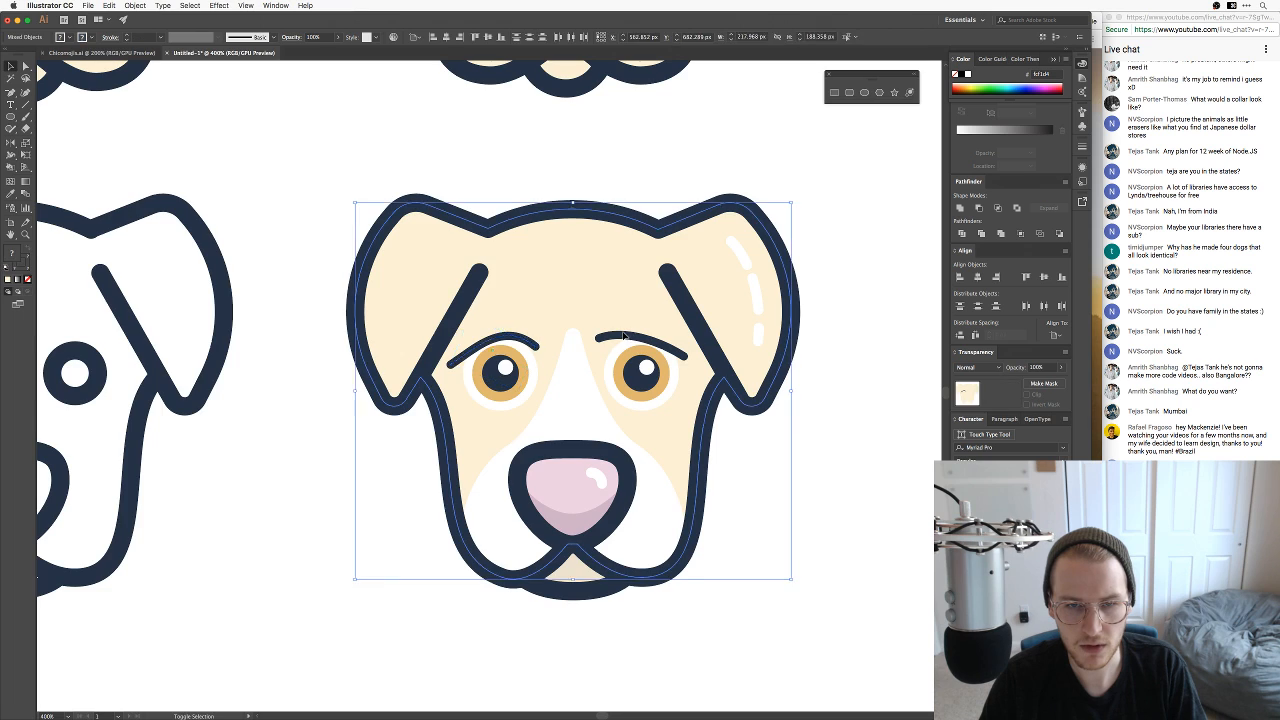
{"action": "double_click", "coordinate": [801, 471]}
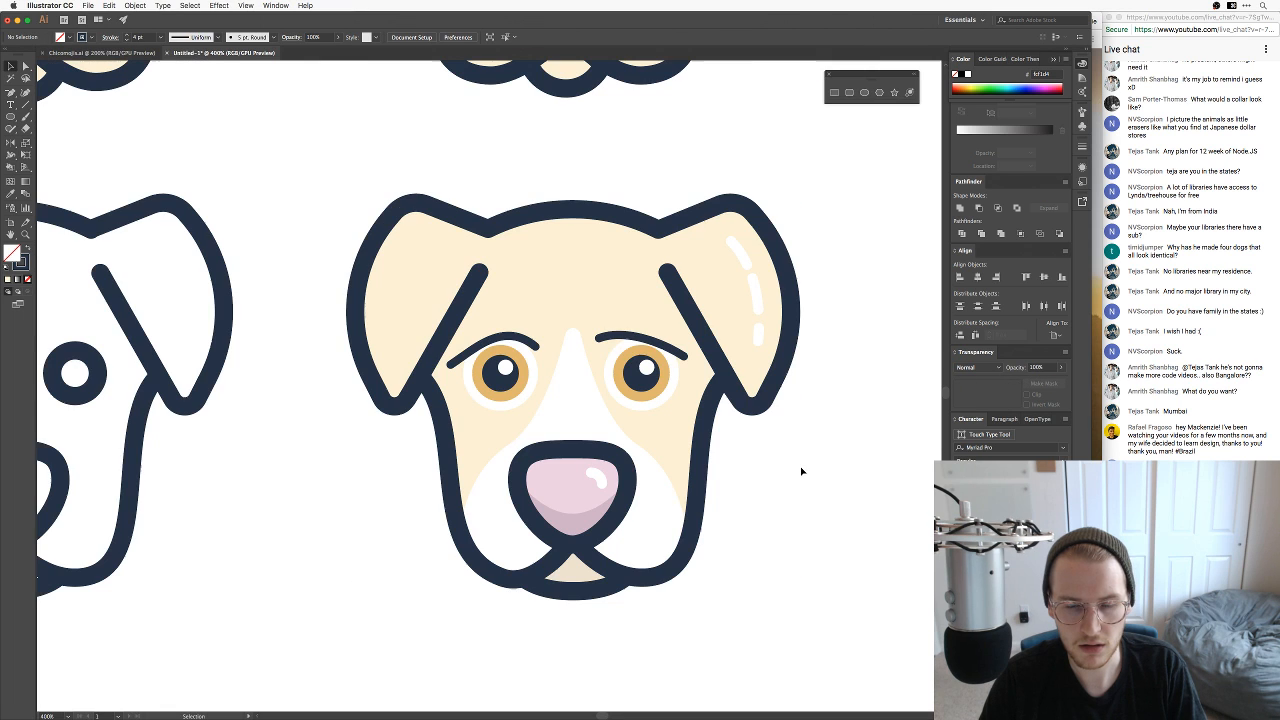
Step: Delete both eyebrows to judge the face without them, and undo the deletion
{"action": "left_click", "coordinate": [616, 338]}
{"action": "left_click", "coordinate": [530, 345], "text": "shift"}
{"action": "key", "text": "BackSpace"}
{"action": "key", "text": "BackSpace"}
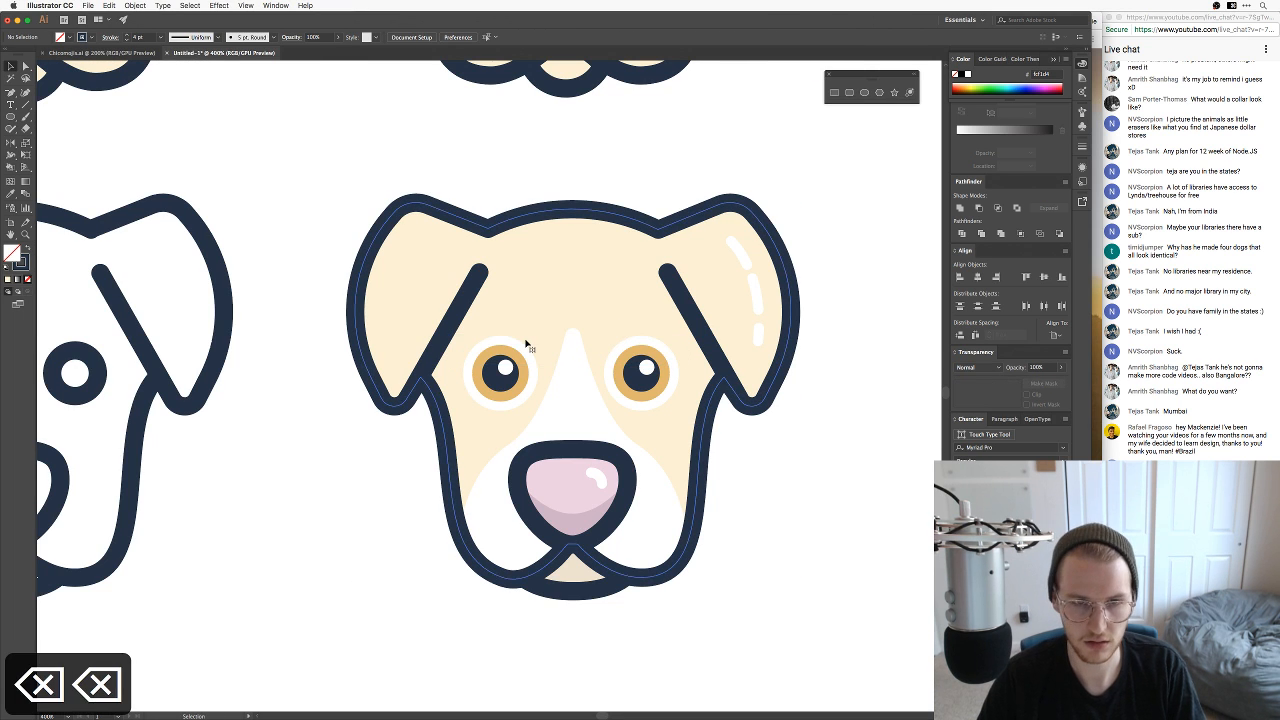
{"action": "left_click_drag", "start_coordinate": [837, 566], "coordinate": [829, 509]}
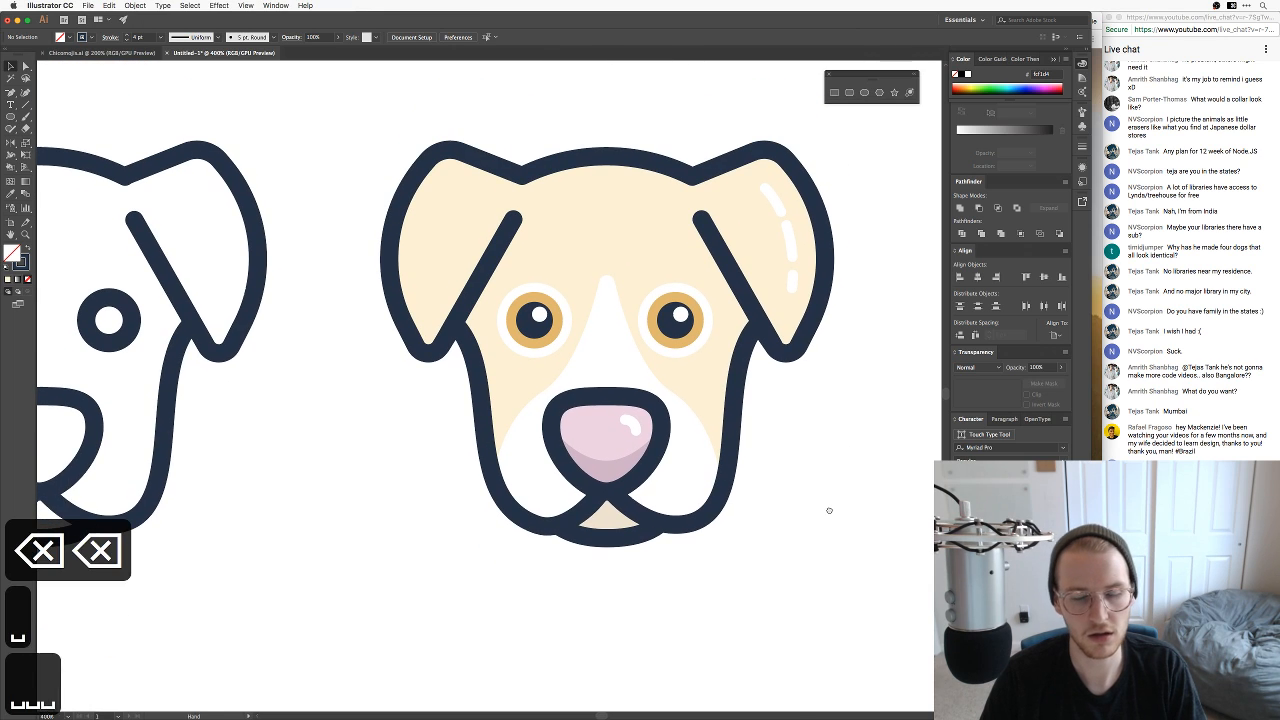
{"action": "key", "text": "cmd+z"}
{"action": "left_click", "coordinate": [829, 513]}
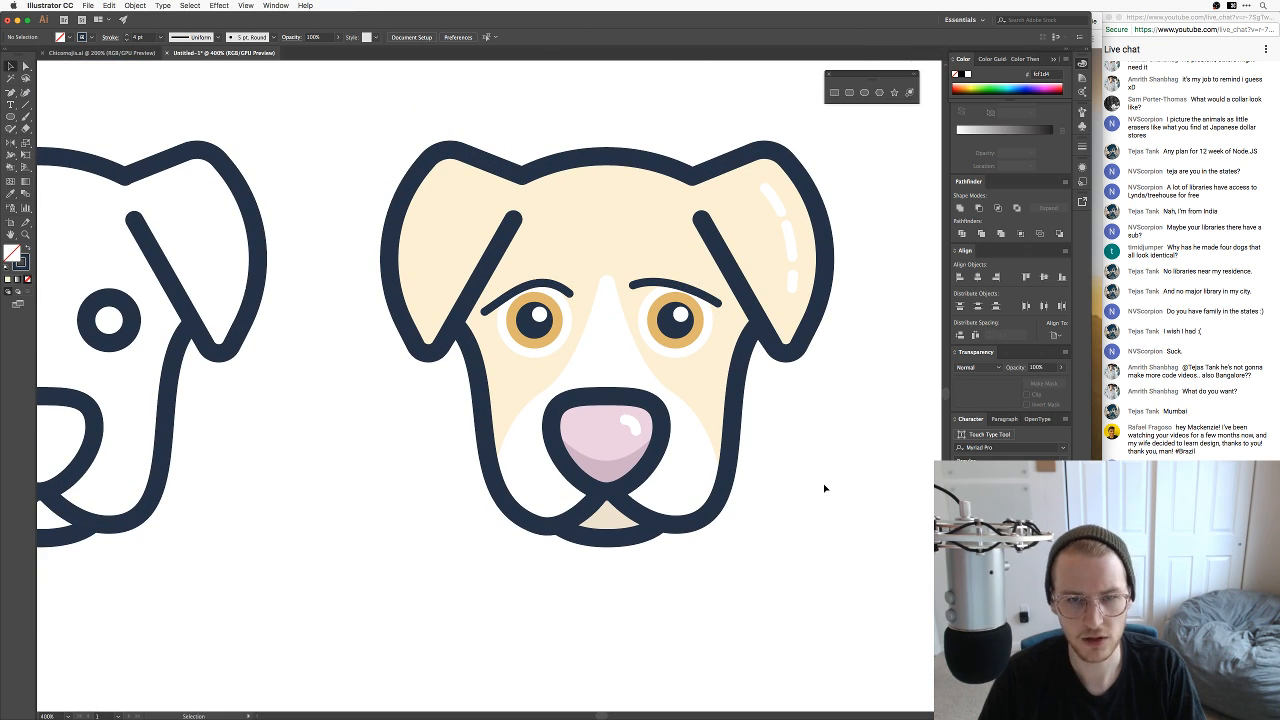
Step: Switch to Chrome and close the bento.io window
{"action": "key", "text": "cmd+minus"}
{"action": "key", "text": "cmd+minus"}
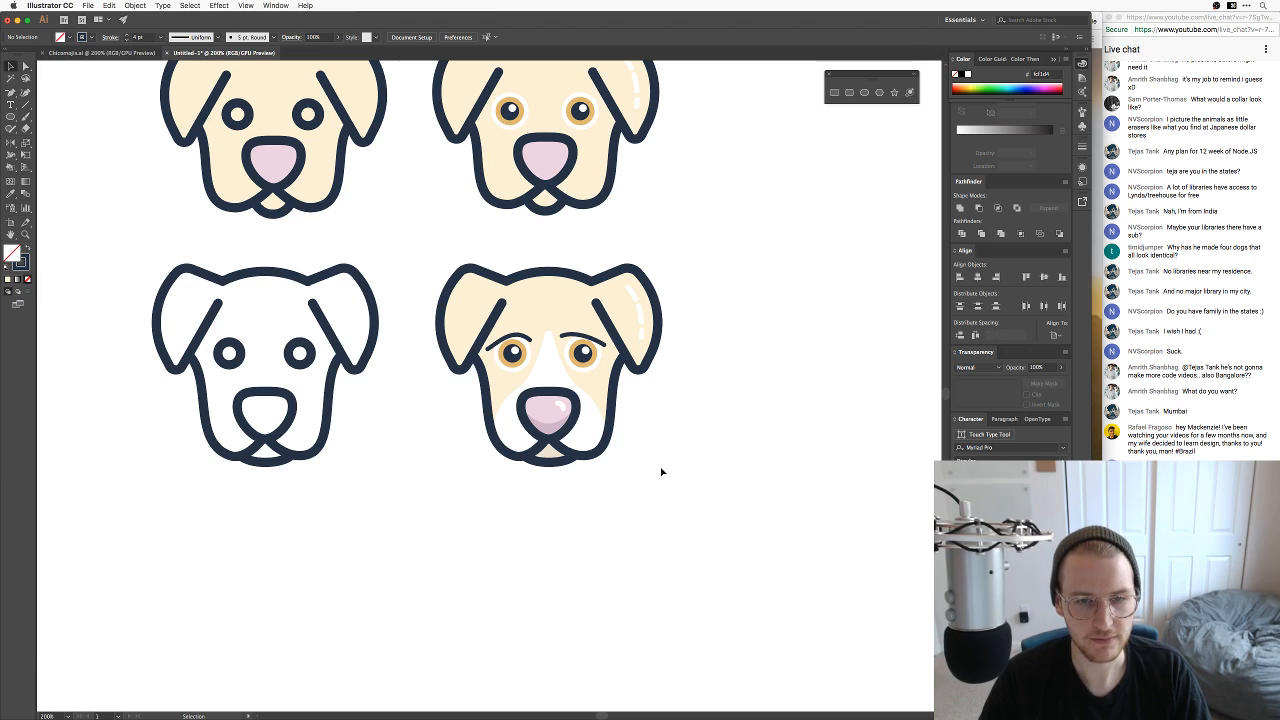
{"action": "key", "text": "v"}
{"action": "left_click_drag", "start_coordinate": [701, 487], "coordinate": [623, 426]}
{"action": "key", "text": "super+Tab"}
{"action": "key", "text": "super+Tab"}
{"action": "key", "text": "super+Tab"}
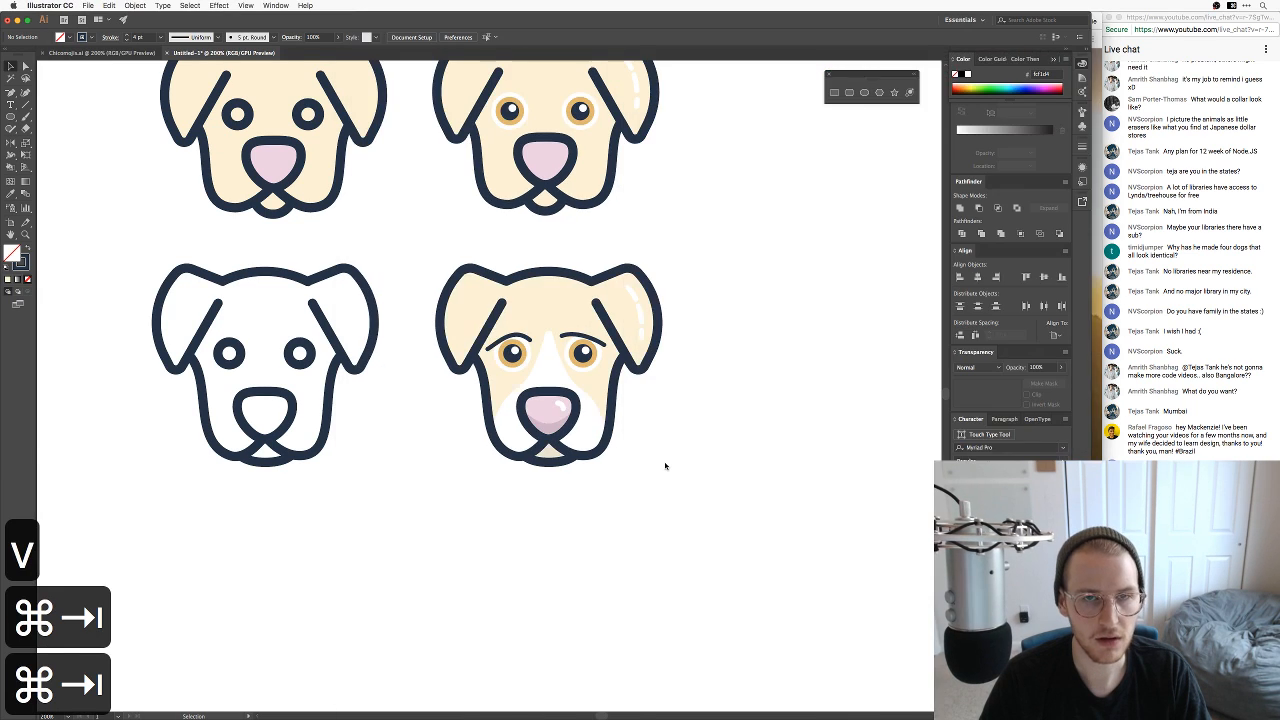
{"action": "key", "text": "super+w"}
Step: Switch to Preview and view the reference dog photo IMG_0108.JPG
{"action": "key", "text": "super+Tab"}
{"action": "key", "text": "super+Tab"}
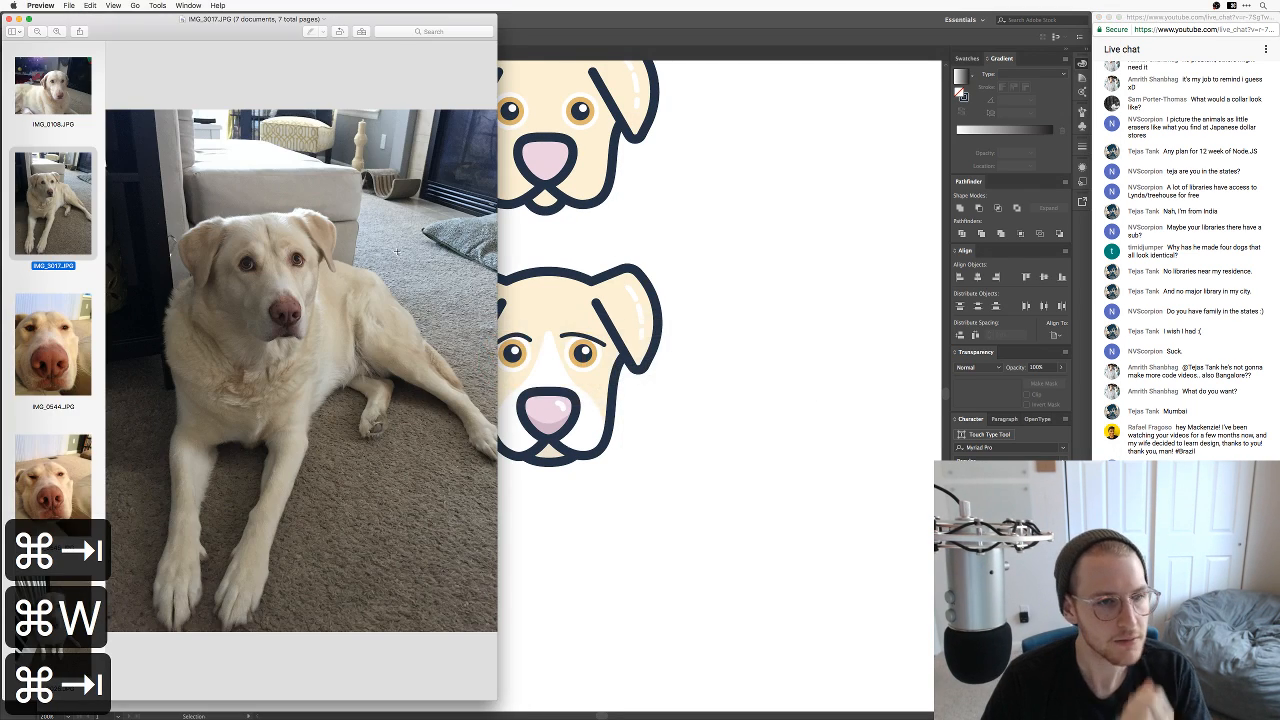
{"action": "left_click", "coordinate": [70, 103]}
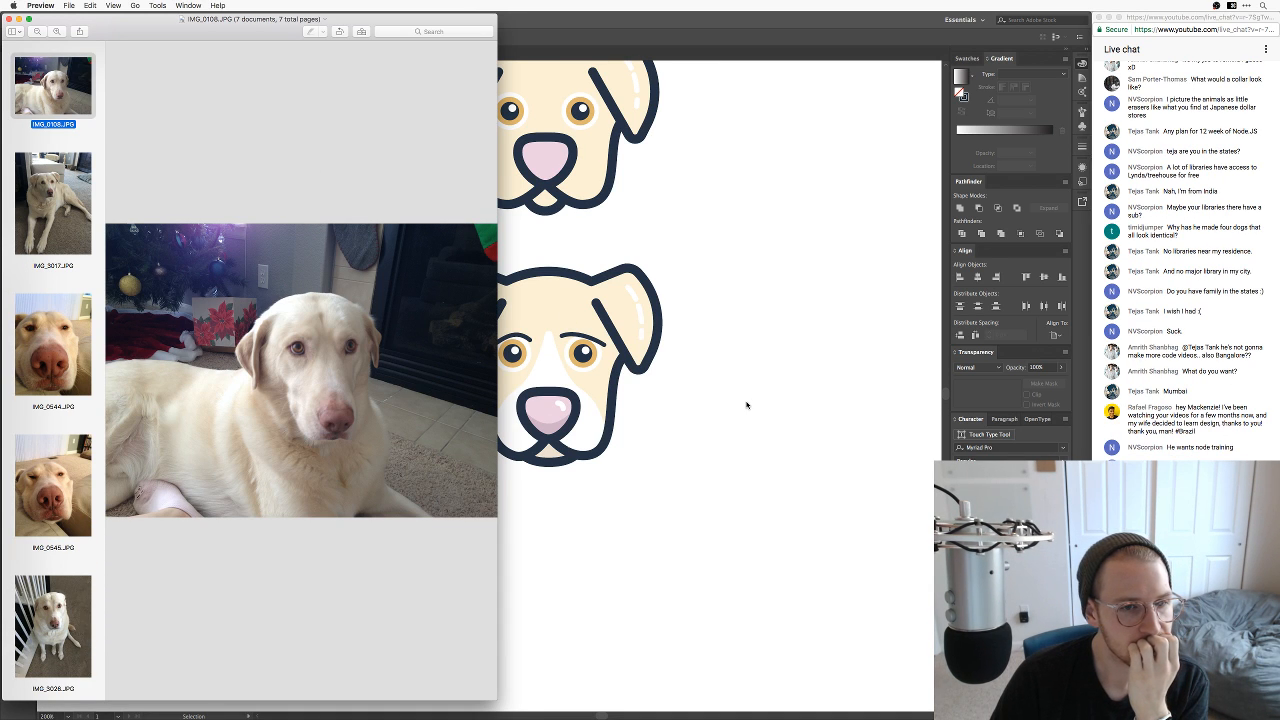
Step: Switch back to Illustrator and rotate the left eyebrow slightly to a flatter angle with Free Transform
{"action": "key", "text": "super+Tab"}
{"action": "key", "text": "super+equal"}
{"action": "key", "text": "super+equal"}
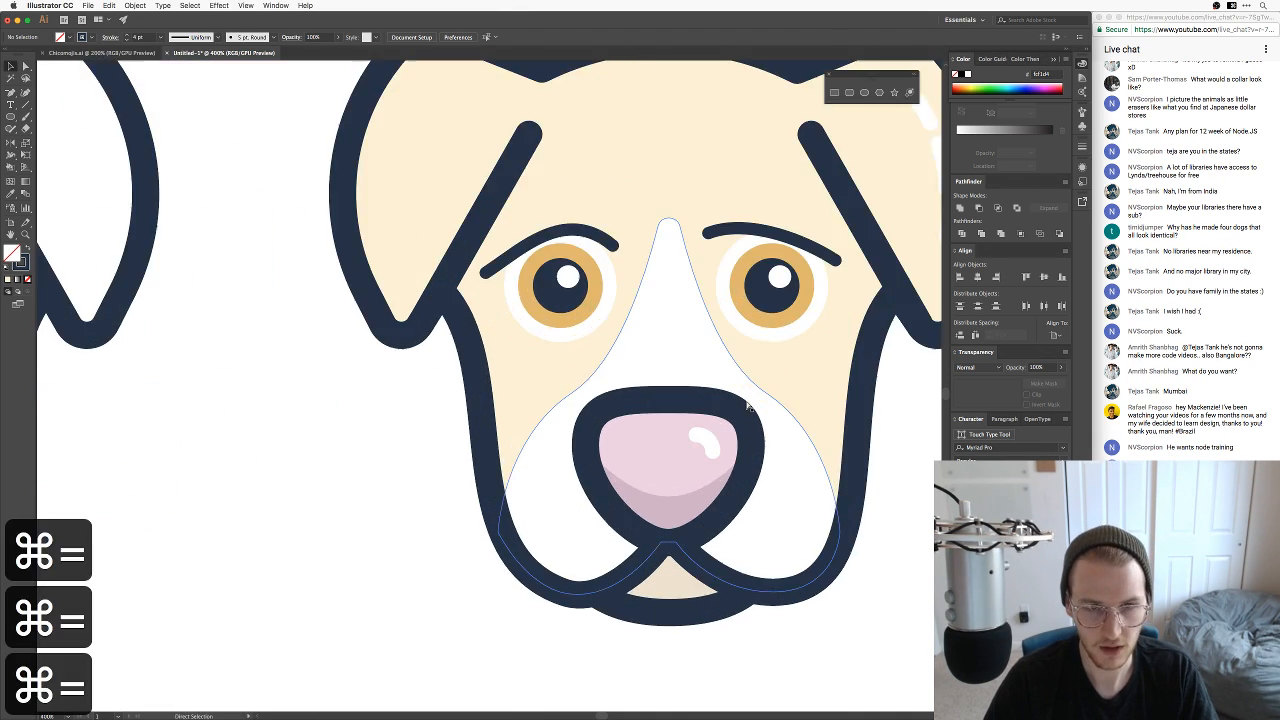
{"action": "key", "text": "v"}
{"action": "left_click", "coordinate": [590, 236]}
{"action": "key", "text": "e"}
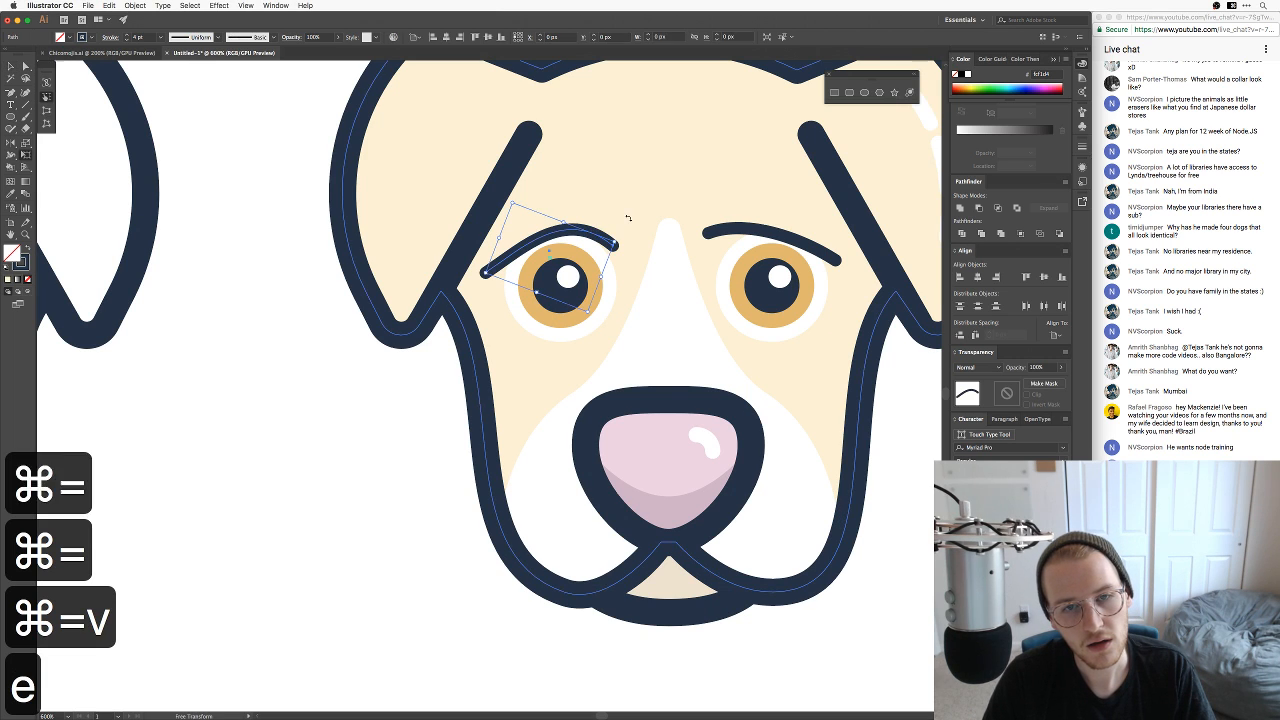
{"action": "left_click_drag", "start_coordinate": [628, 217], "coordinate": [588, 232]}
{"action": "key", "text": "v"}
{"action": "left_click", "coordinate": [334, 423]}
{"action": "key", "text": "super+z"}
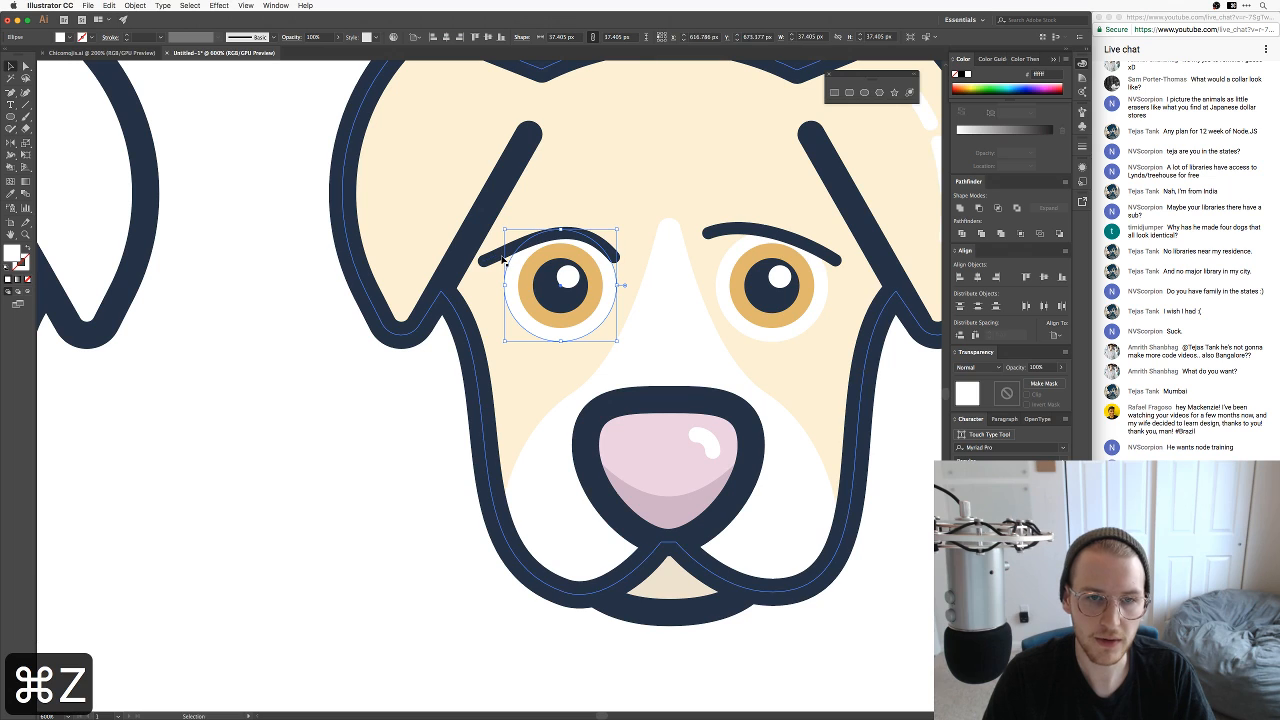
Step: Raise the left eyebrow slightly above the eye and clear the selection
{"action": "left_click_drag", "start_coordinate": [511, 249], "coordinate": [517, 239]}
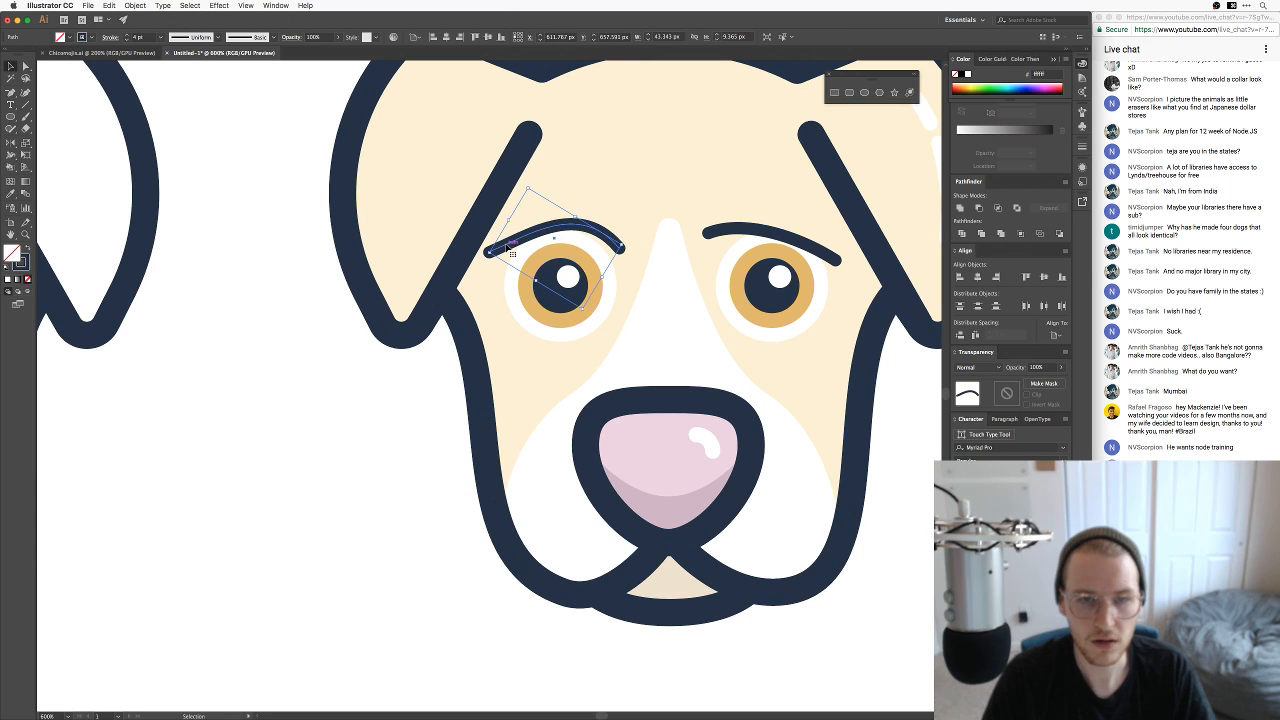
{"action": "key", "text": "v"}
{"action": "left_click", "coordinate": [376, 396]}
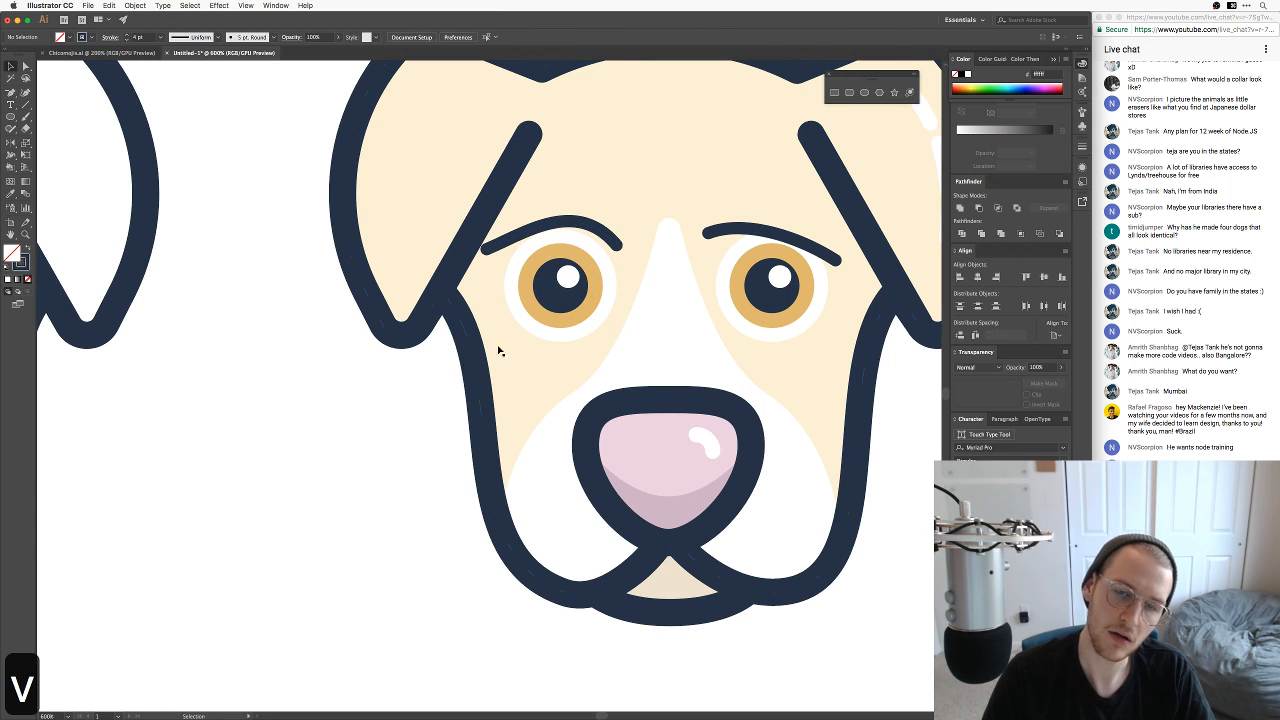
Step: Move the left eyebrow's inner end point down and adjust its curve so the brow arches more around the eye
{"action": "key", "text": "a"}
{"action": "left_click_drag", "start_coordinate": [616, 246], "coordinate": [620, 255]}
{"action": "left_click_drag", "start_coordinate": [580, 206], "coordinate": [590, 193]}
{"action": "key", "text": "v"}
{"action": "left_click", "coordinate": [326, 423]}
{"action": "key", "text": "space"}
{"action": "left_click_drag", "start_coordinate": [553, 339], "coordinate": [428, 414]}
{"action": "key", "text": "v"}
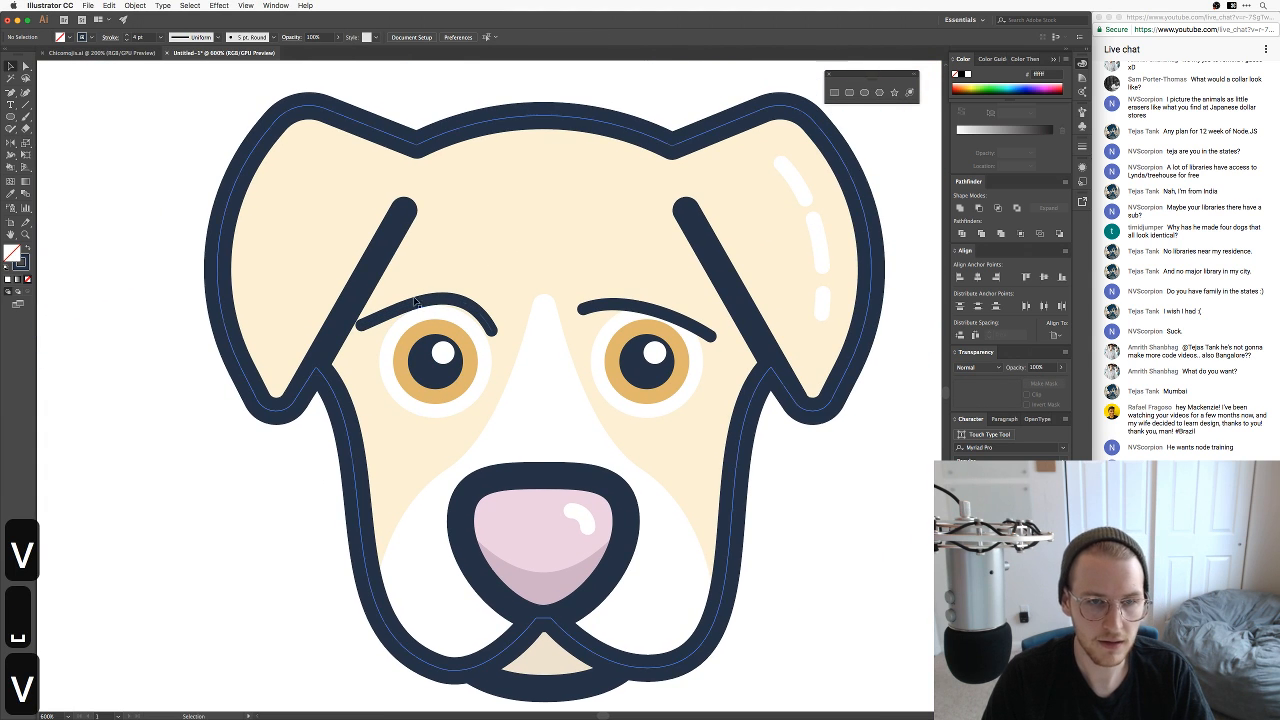
{"action": "left_click", "coordinate": [418, 304]}
{"action": "key", "text": "v"}
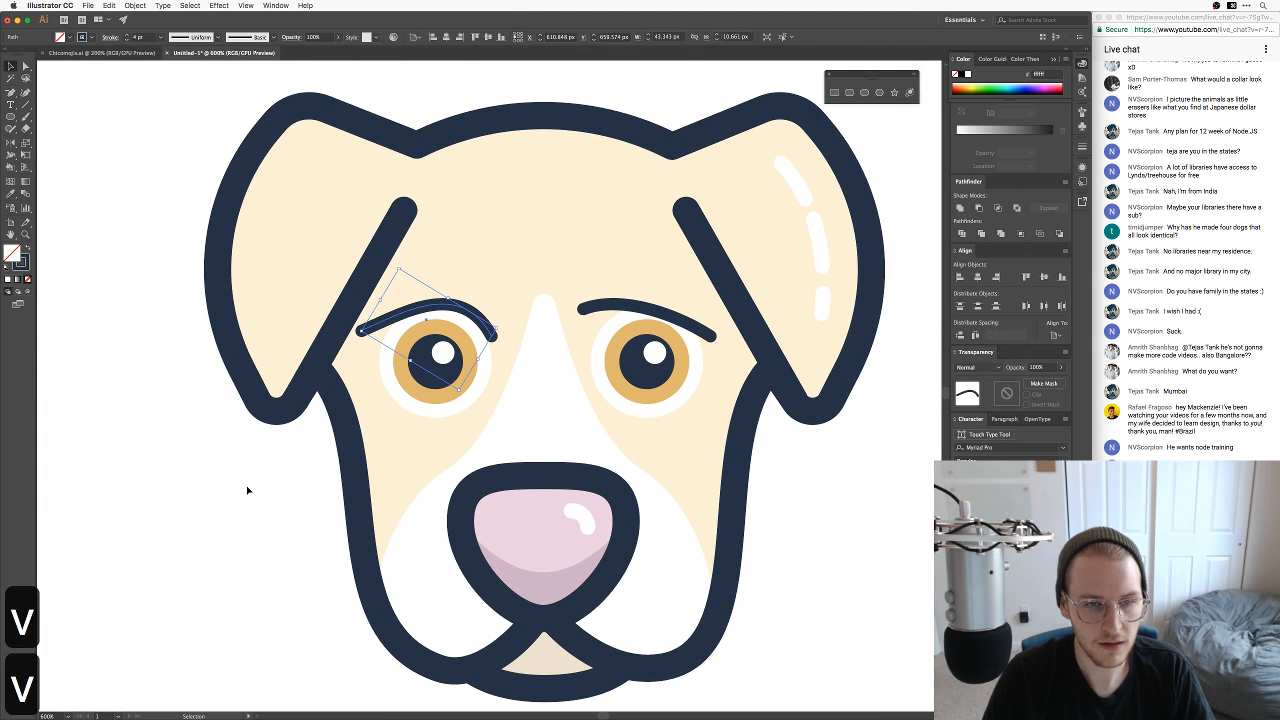
{"action": "left_click", "coordinate": [248, 490]}
Step: Delete the right eyebrow and place a copy of the left eyebrow beside the original
{"action": "left_click", "coordinate": [643, 313]}
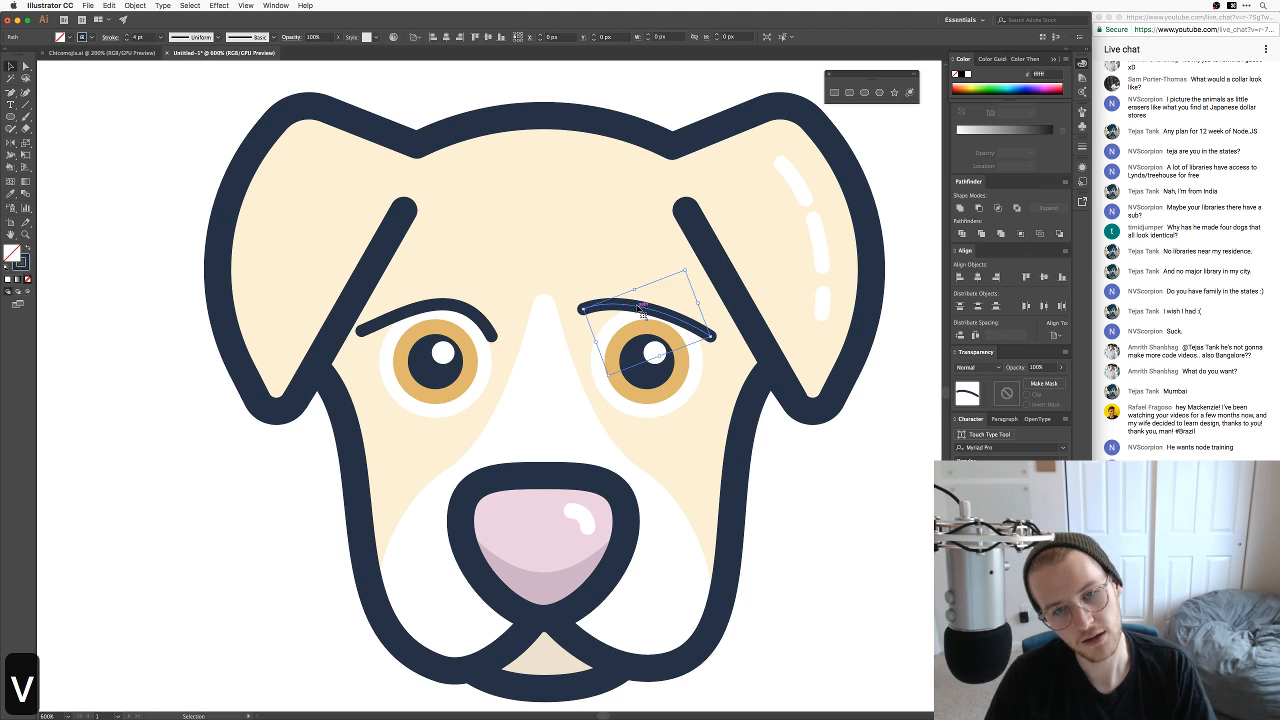
{"action": "key", "text": "BackSpace"}
{"action": "left_click_drag", "start_coordinate": [425, 320], "coordinate": [500, 320]}
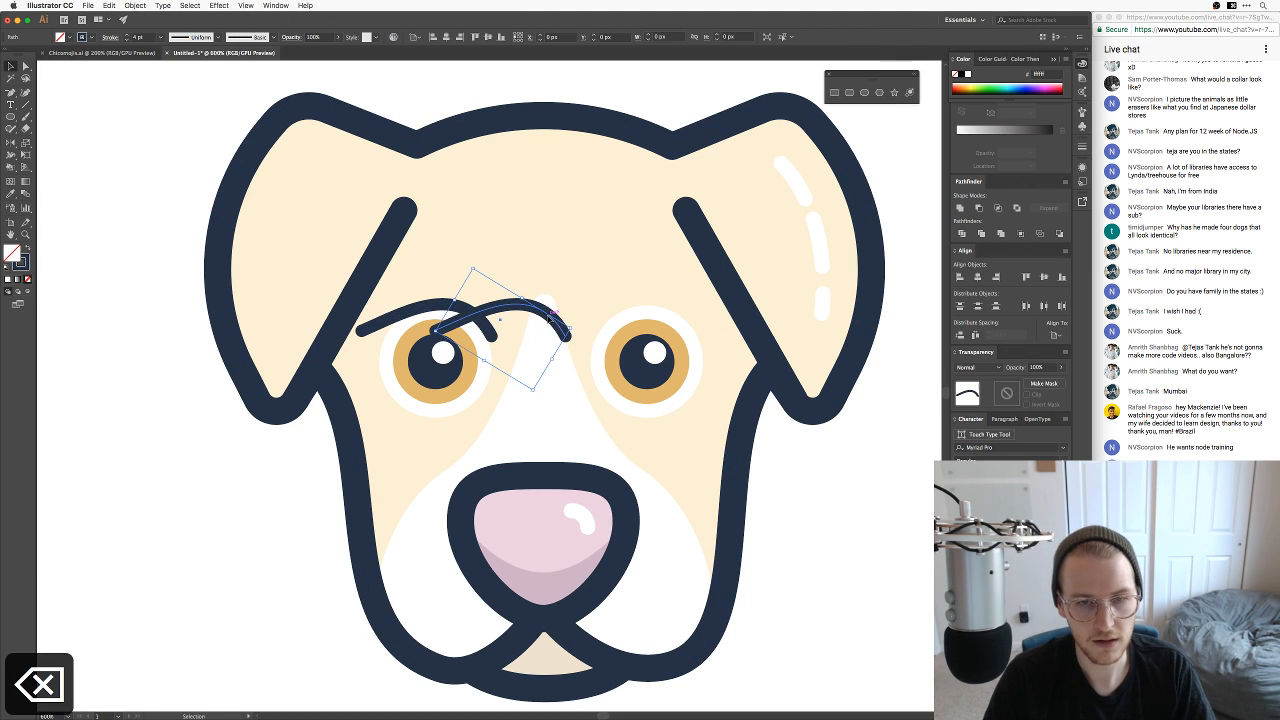
Step: Try reflecting the copied eyebrow with the preset Reflect settings, and undo the reflection
{"action": "right_click", "coordinate": [552, 314]}
{"action": "mouse_move", "coordinate": [578, 459]}
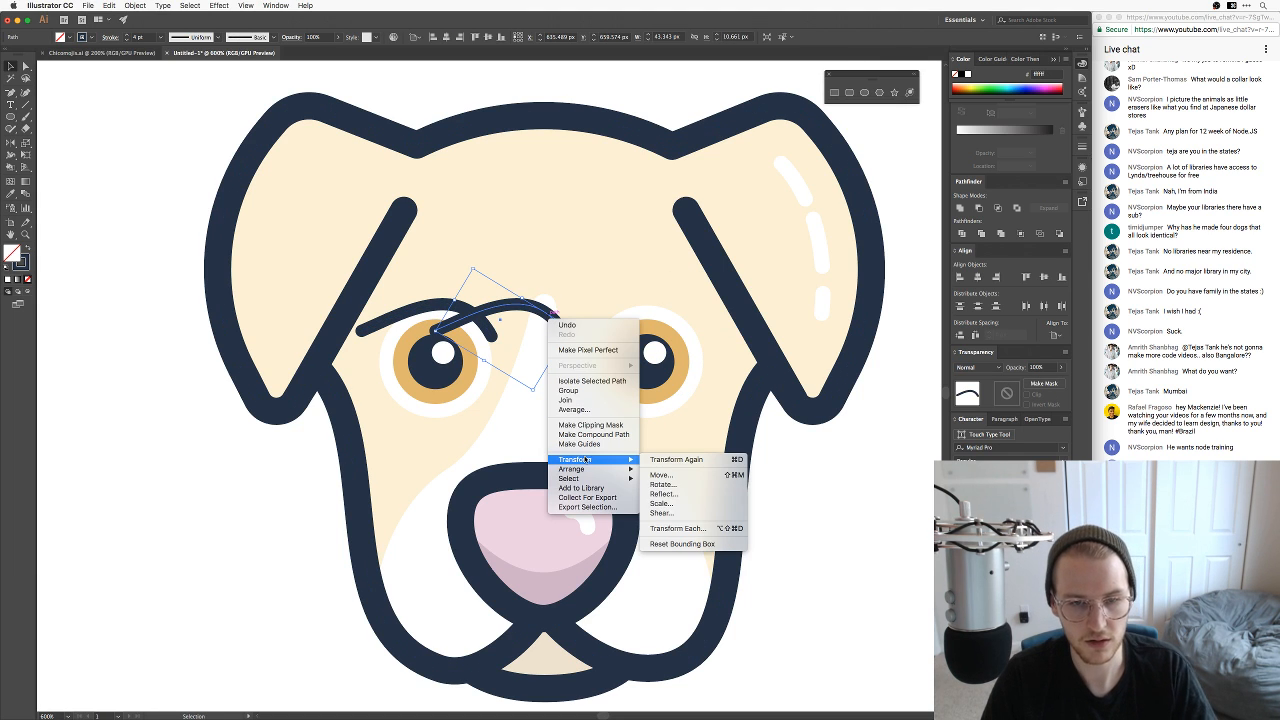
{"action": "left_click", "coordinate": [662, 494]}
{"action": "key", "text": "Return"}
{"action": "key", "text": "cmd+z"}
Step: Reflect the copied eyebrow across the vertical axis, place it over the right eye, and deselect it
{"action": "right_click", "coordinate": [545, 319]}
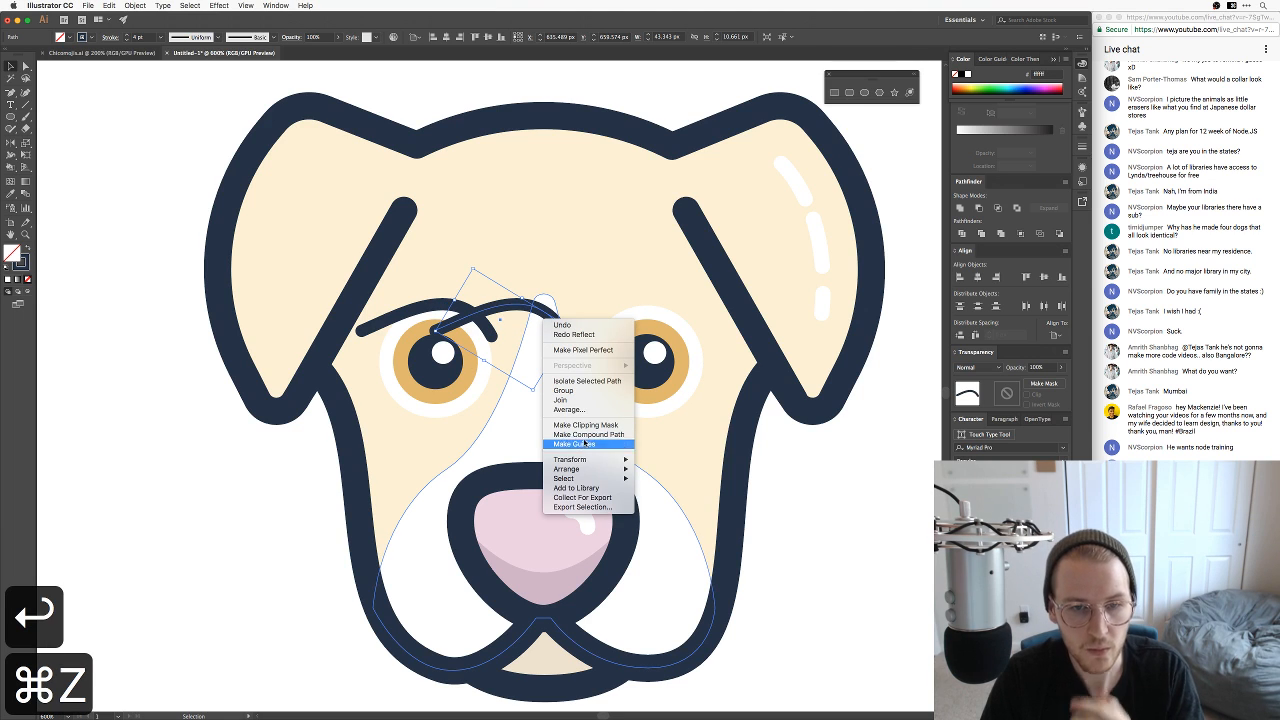
{"action": "mouse_move", "coordinate": [590, 459]}
{"action": "left_click", "coordinate": [662, 487]}
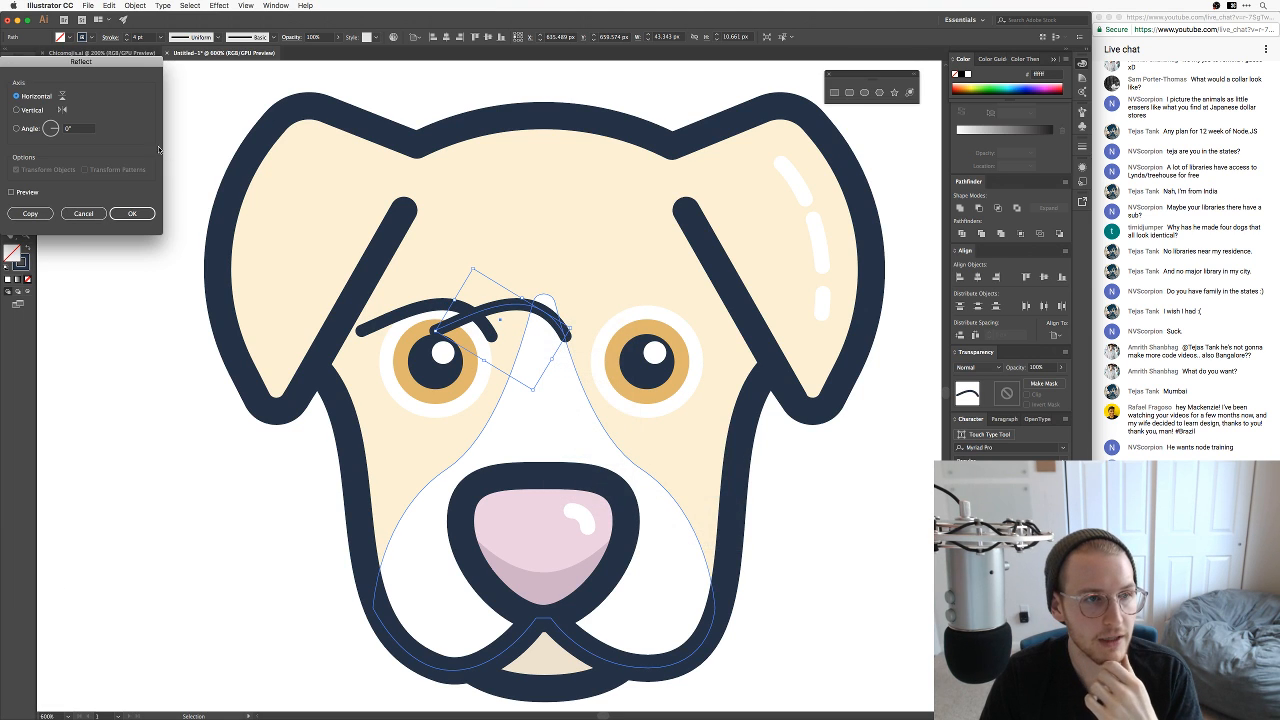
{"action": "left_click", "coordinate": [128, 215]}
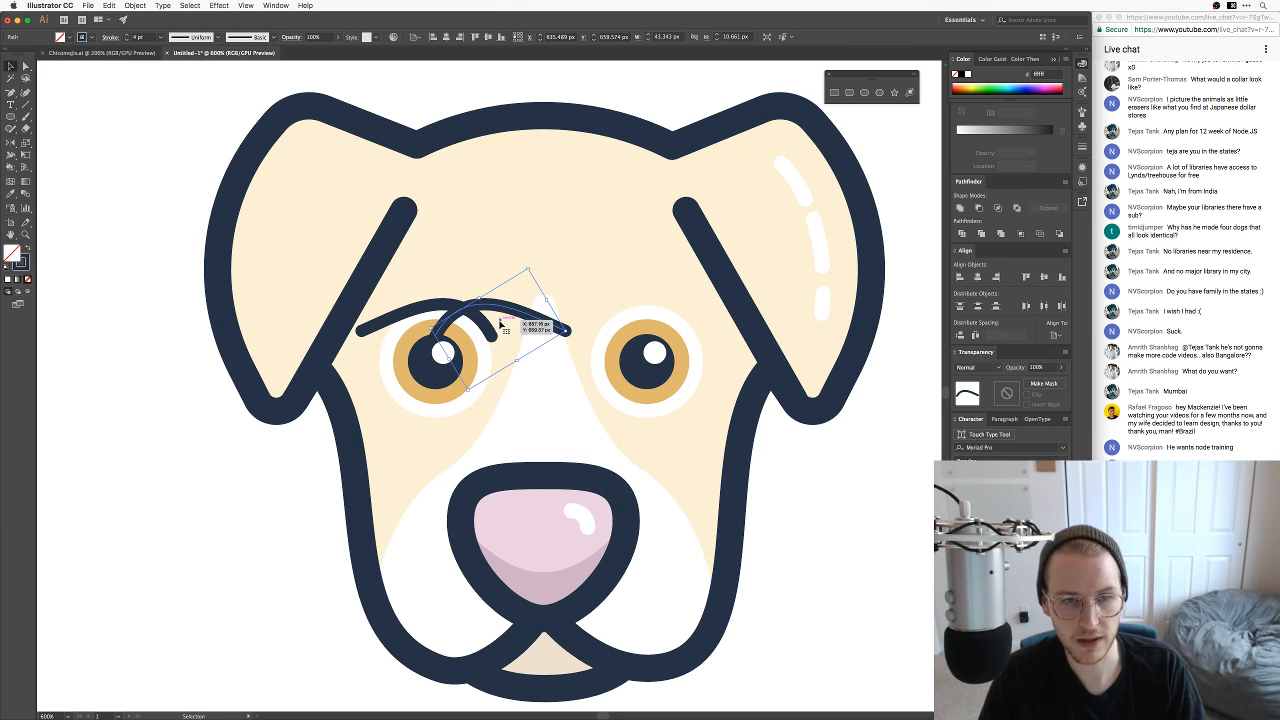
{"action": "left_click_drag", "start_coordinate": [510, 318], "coordinate": [677, 328]}
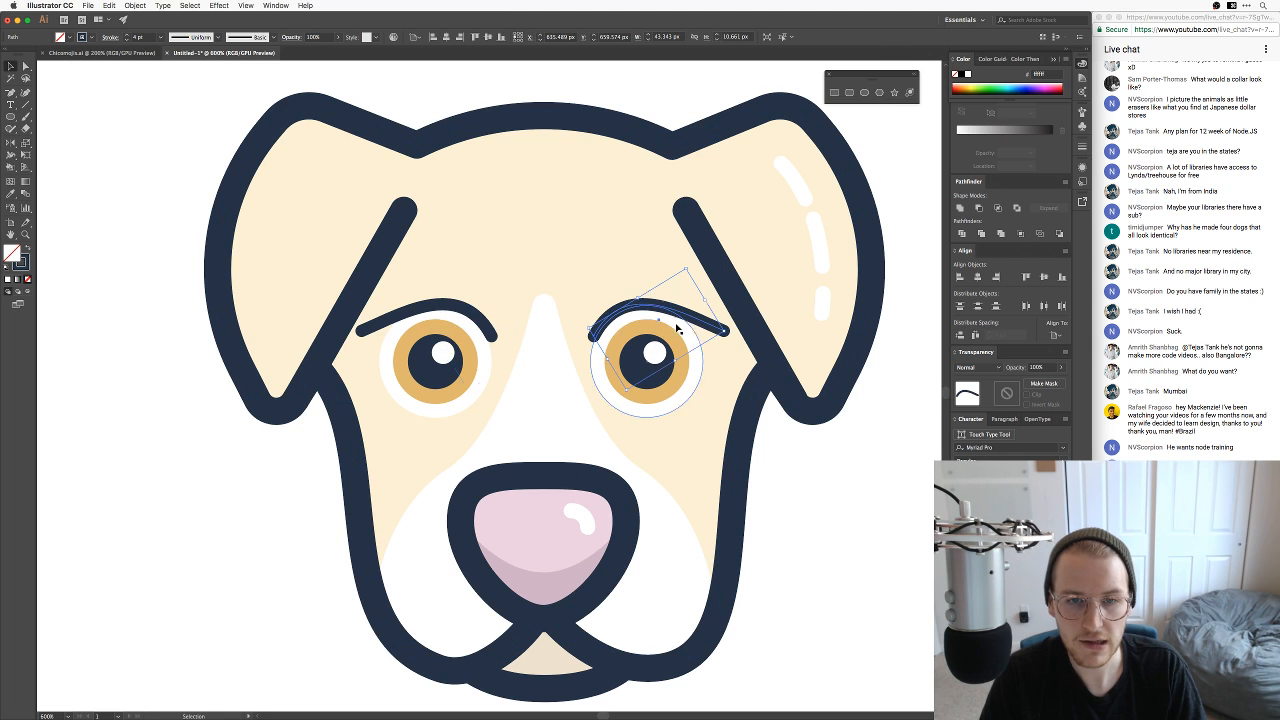
{"action": "left_click", "coordinate": [835, 538]}
Step: Examine the mirrored eyebrows on the coloured dog head, both beside the other three heads and close up
{"action": "key", "text": "super+minus"}
{"action": "key", "text": "super+minus"}
{"action": "key", "text": "super+minus"}
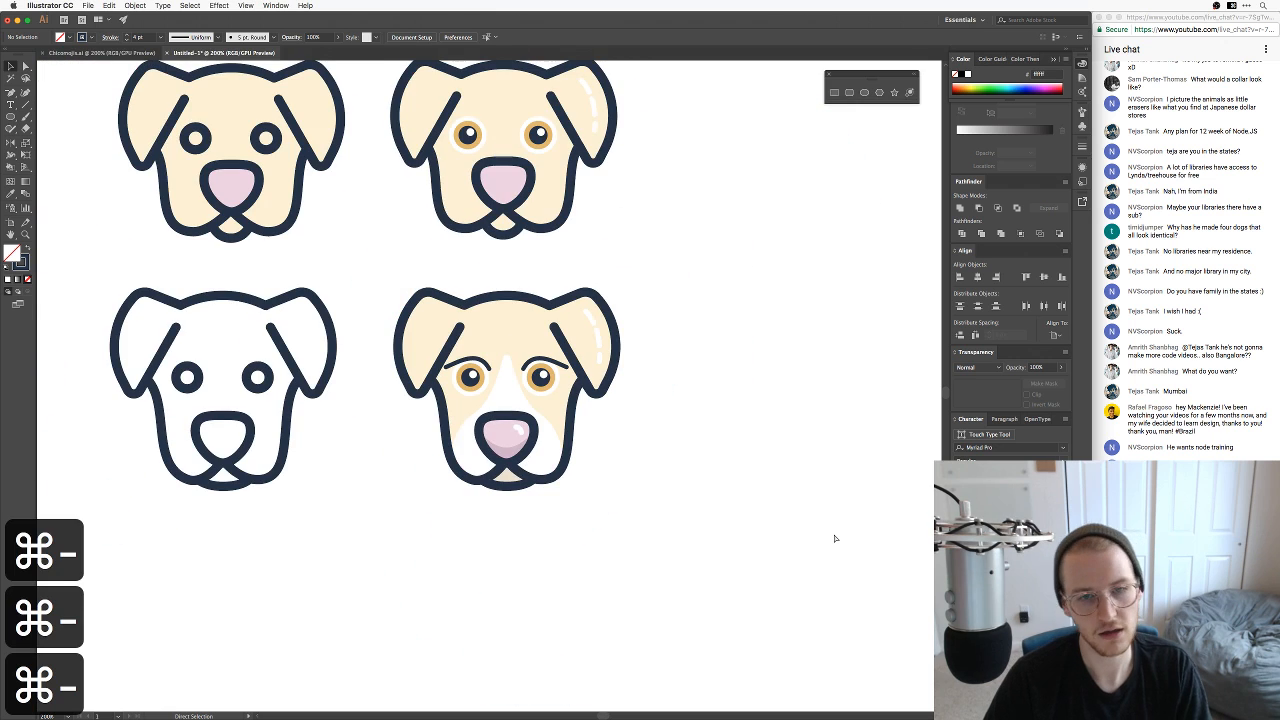
{"action": "key", "text": "super+minus"}
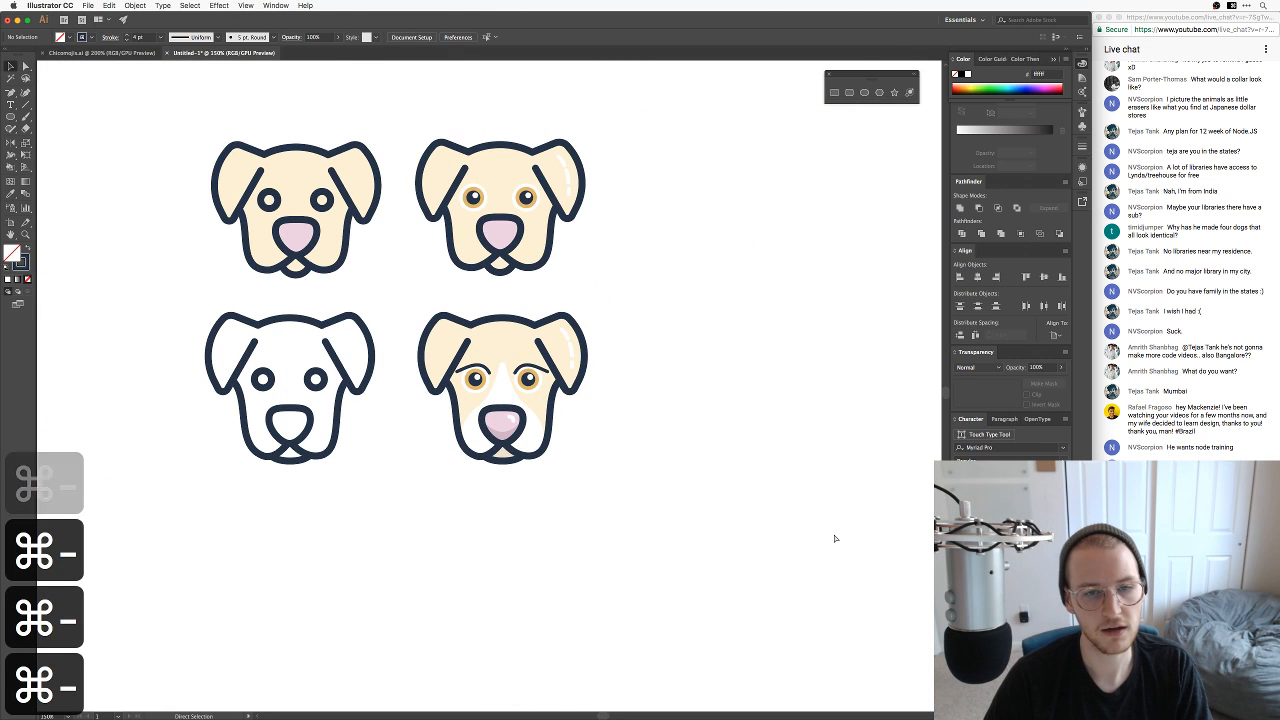
{"action": "key", "text": "super+equal"}
{"action": "key", "text": "super+equal"}
{"action": "key", "text": "super+equal"}
{"action": "key", "text": "super+equal"}
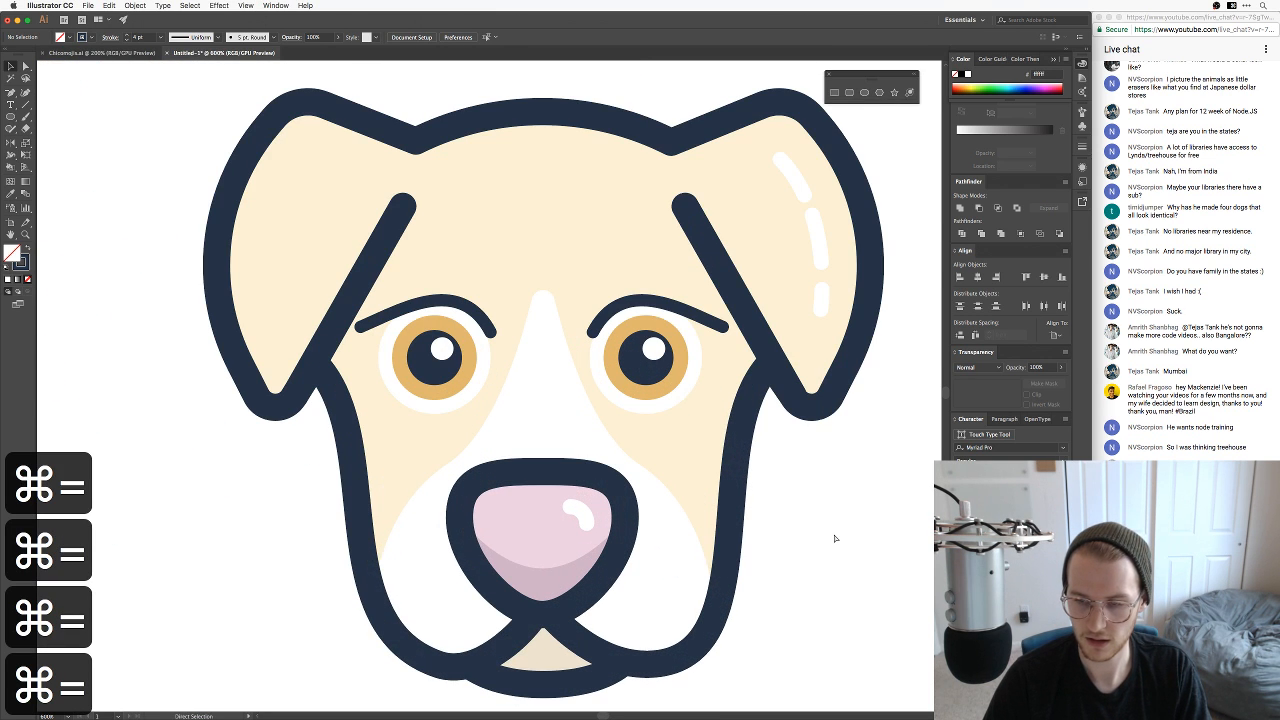
Step: Rotate the left eyebrow slightly counterclockwise so its outer end drops and its inner end rises, and deselect it
{"action": "left_click", "coordinate": [404, 312]}
{"action": "key", "text": "e"}
{"action": "left_click_drag", "start_coordinate": [491, 297], "coordinate": [483, 291]}
{"action": "key", "text": "v"}
{"action": "left_click", "coordinate": [820, 517]}
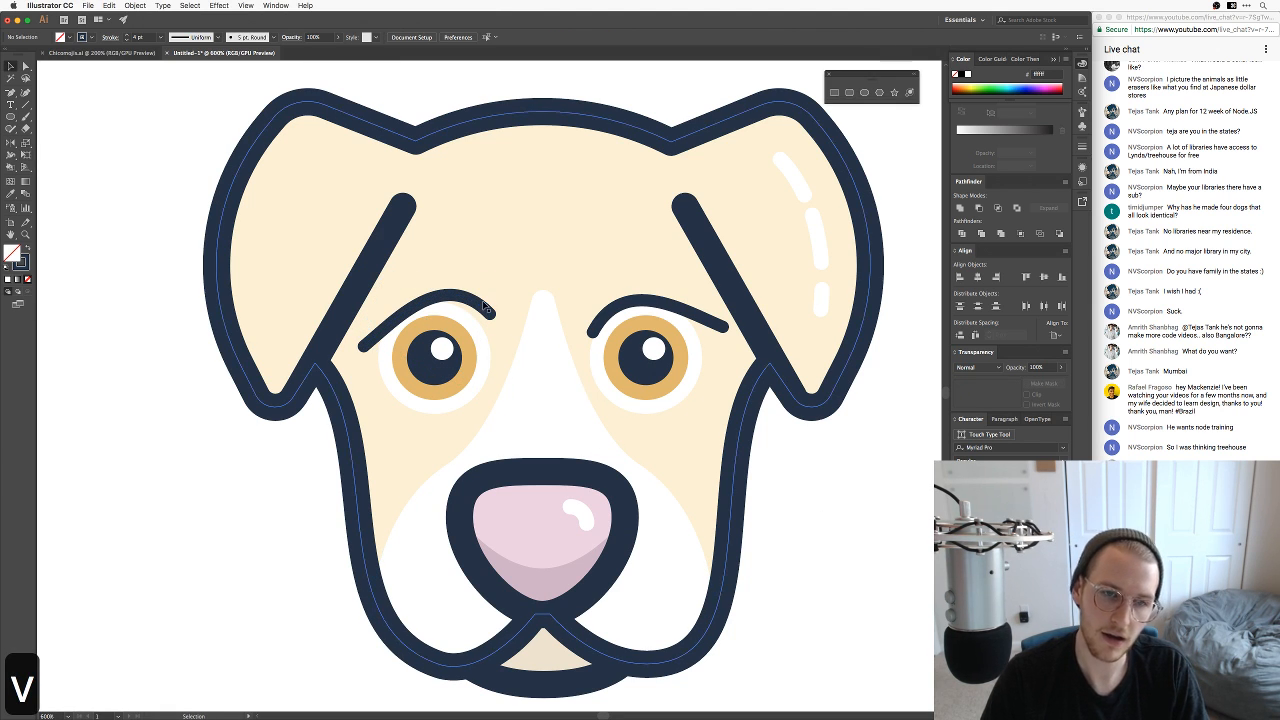
Step: Try shifting the rotated left eyebrow slightly outward from its eye, and undo the move
{"action": "left_click_drag", "start_coordinate": [482, 308], "coordinate": [474, 308]}
{"action": "key", "text": "v"}
{"action": "left_click", "coordinate": [297, 509]}
{"action": "key", "text": "space"}
{"action": "mouse_move", "coordinate": [283, 515]}
{"action": "left_mouse_down"}
{"action": "mouse_move", "coordinate": [320, 494]}
{"action": "mouse_move", "coordinate": [286, 517]}
{"action": "left_mouse_up"}
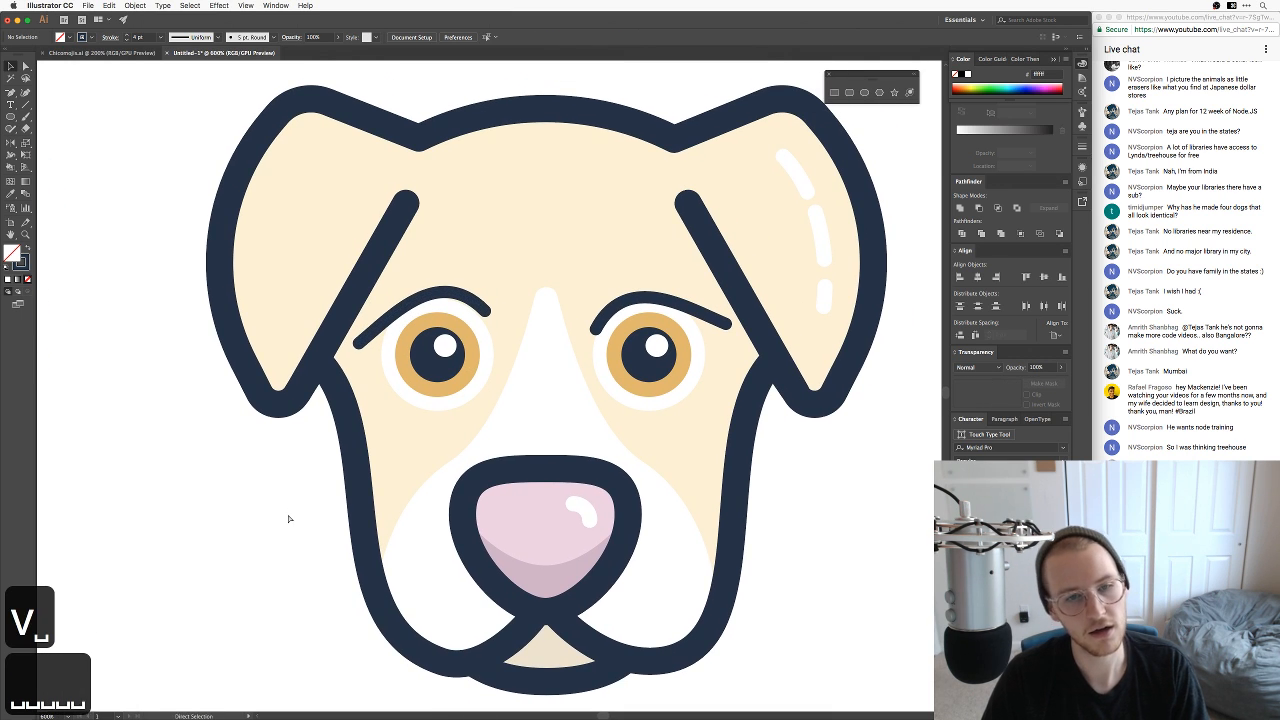
{"action": "key", "text": "super+z"}
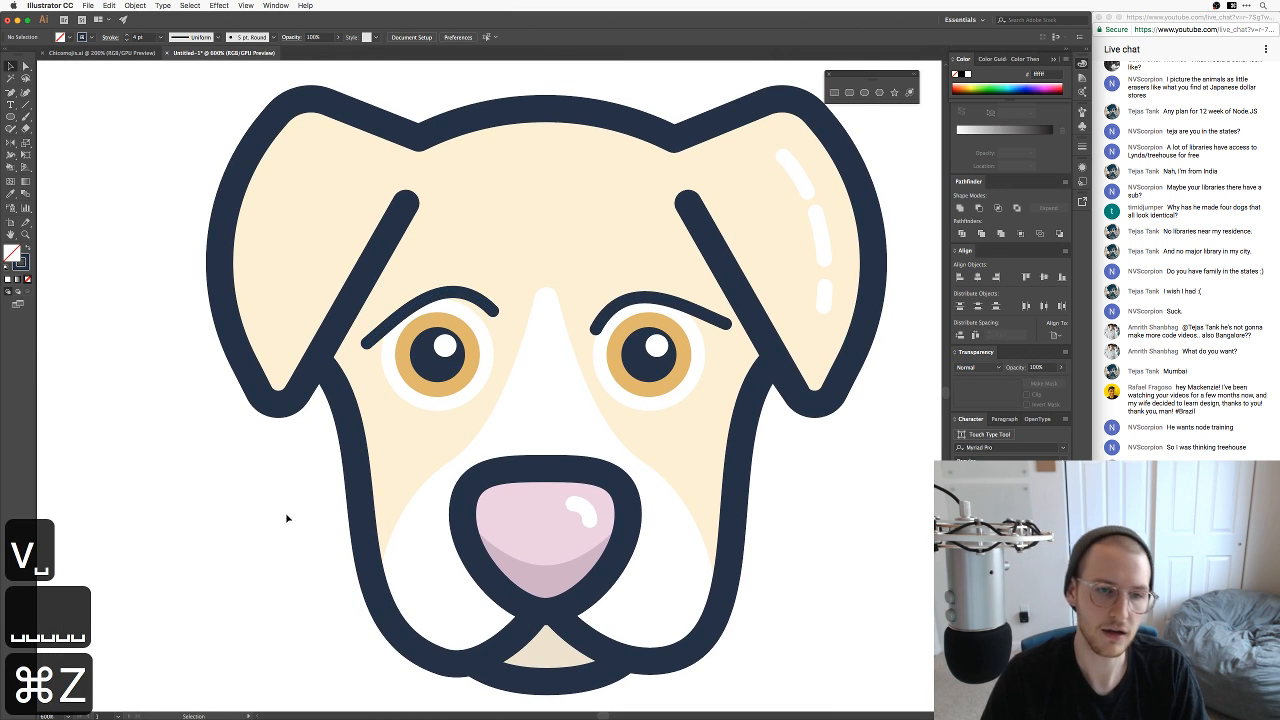
Step: Nudge the left eyebrow slightly inward toward the middle of the face and deselect it
{"action": "left_click", "coordinate": [460, 297]}
{"action": "key", "text": "v"}
{"action": "left_click", "coordinate": [233, 497]}
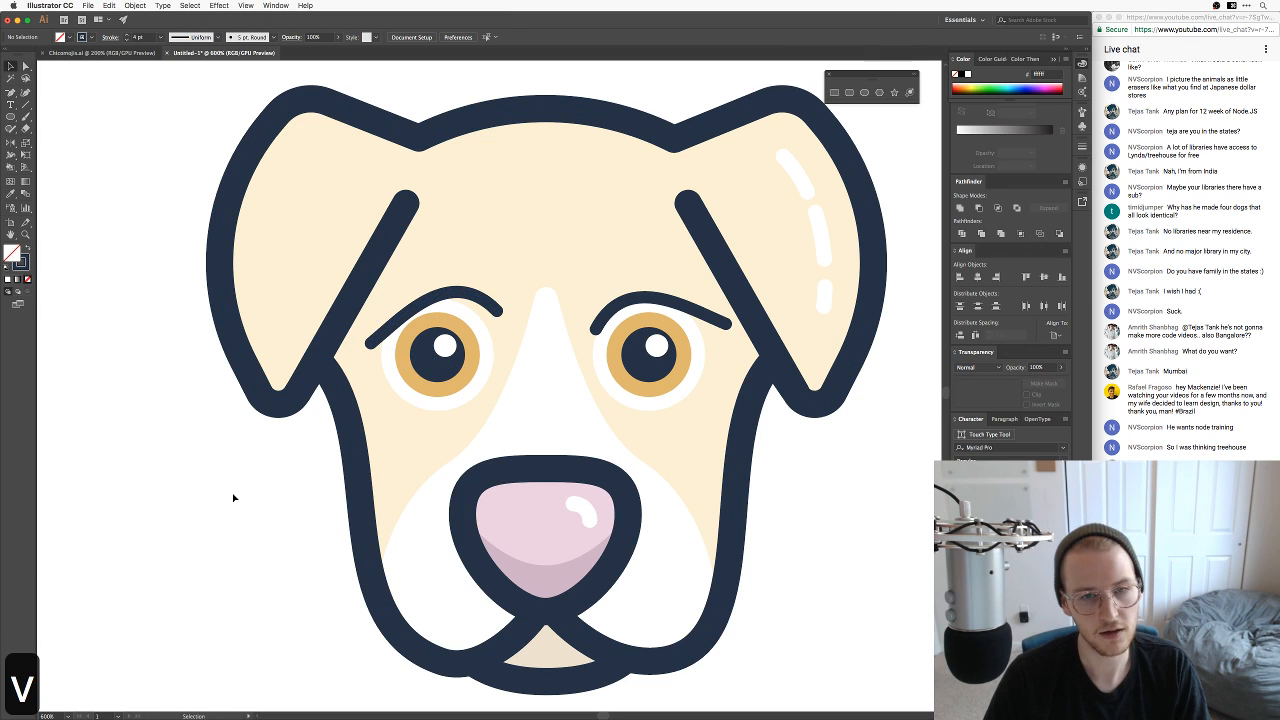
Step: Delete the old right eyebrow and place a copy of the rotated left eyebrow between the eyes
{"action": "left_click", "coordinate": [684, 311]}
{"action": "key", "text": "BackSpace"}
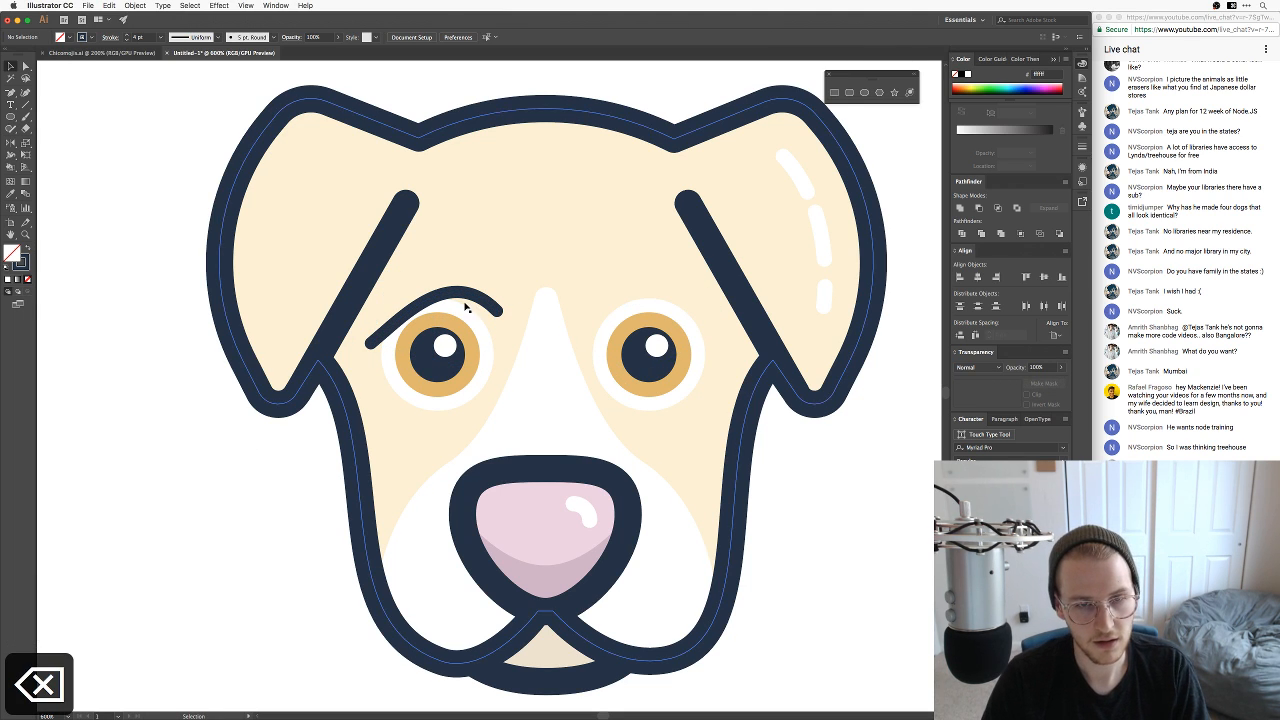
{"action": "left_click_drag", "start_coordinate": [465, 305], "coordinate": [570, 305], "text": "alt"}
Step: Reflect the copied eyebrow horizontally, position it over the right eye, and deselect it
{"action": "right_click", "coordinate": [590, 306]}
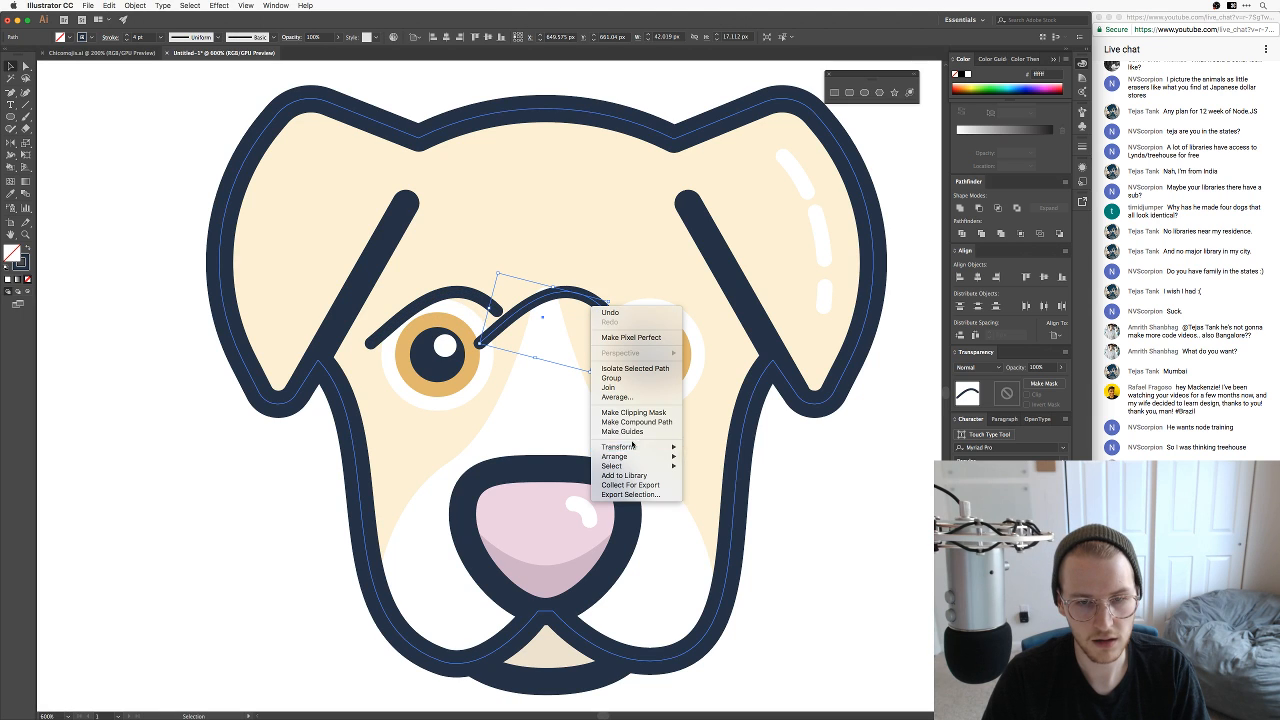
{"action": "mouse_move", "coordinate": [632, 446]}
{"action": "left_click", "coordinate": [715, 484]}
{"action": "key", "text": "Return"}
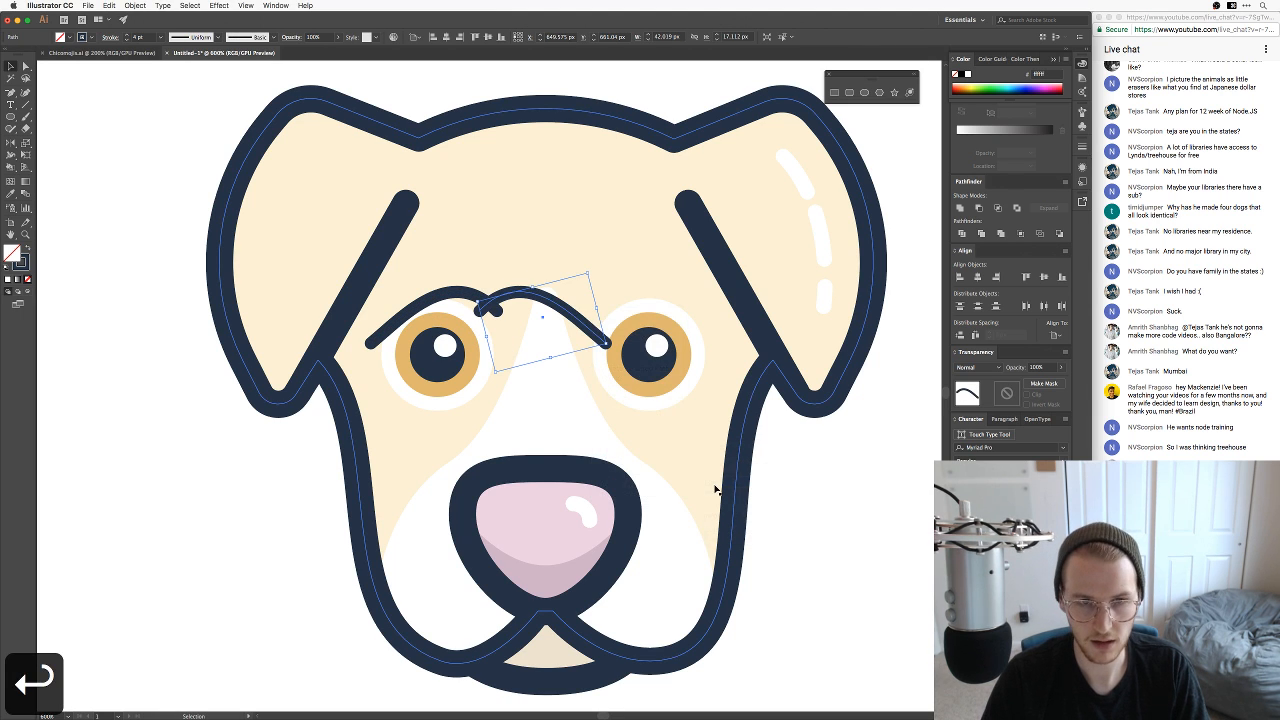
{"action": "left_click_drag", "start_coordinate": [580, 322], "coordinate": [693, 326]}
{"action": "left_click", "coordinate": [853, 530]}
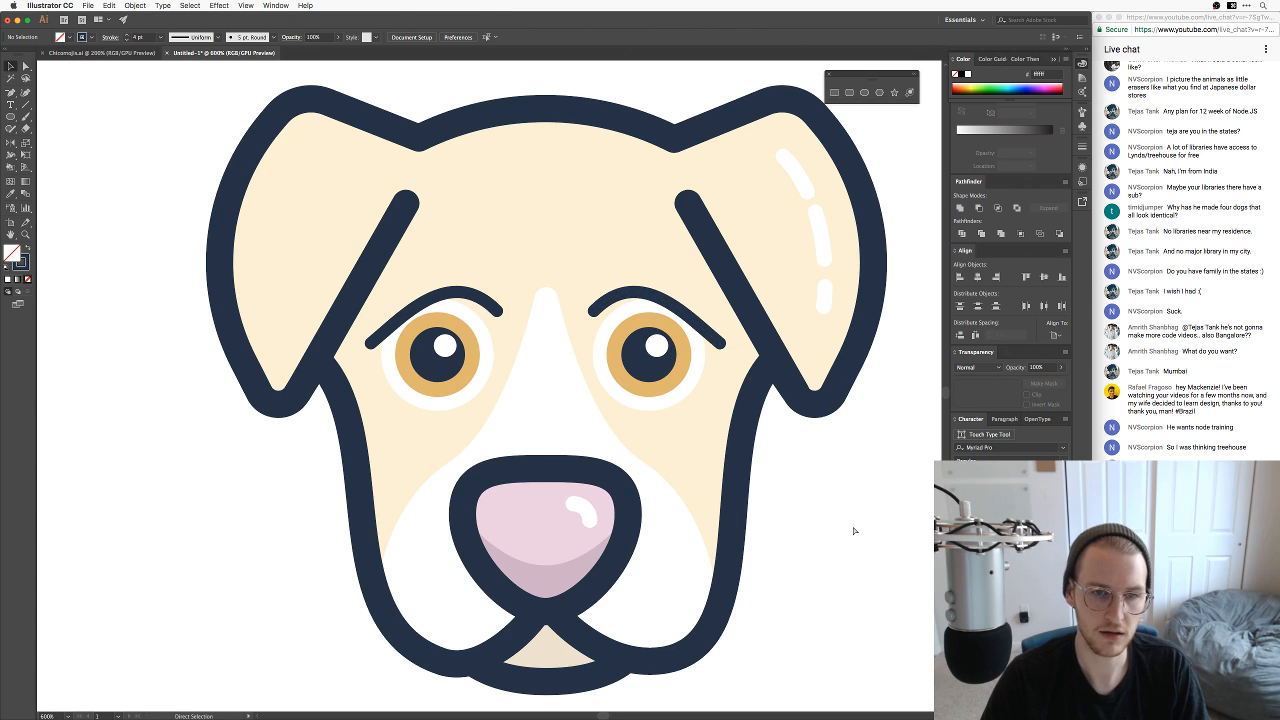
Step: Examine the steeper eyebrows on the coloured dog head at reduced size among the other heads and close up
{"action": "key", "text": "super+minus"}
{"action": "key", "text": "super+minus"}
{"action": "key", "text": "super+minus"}
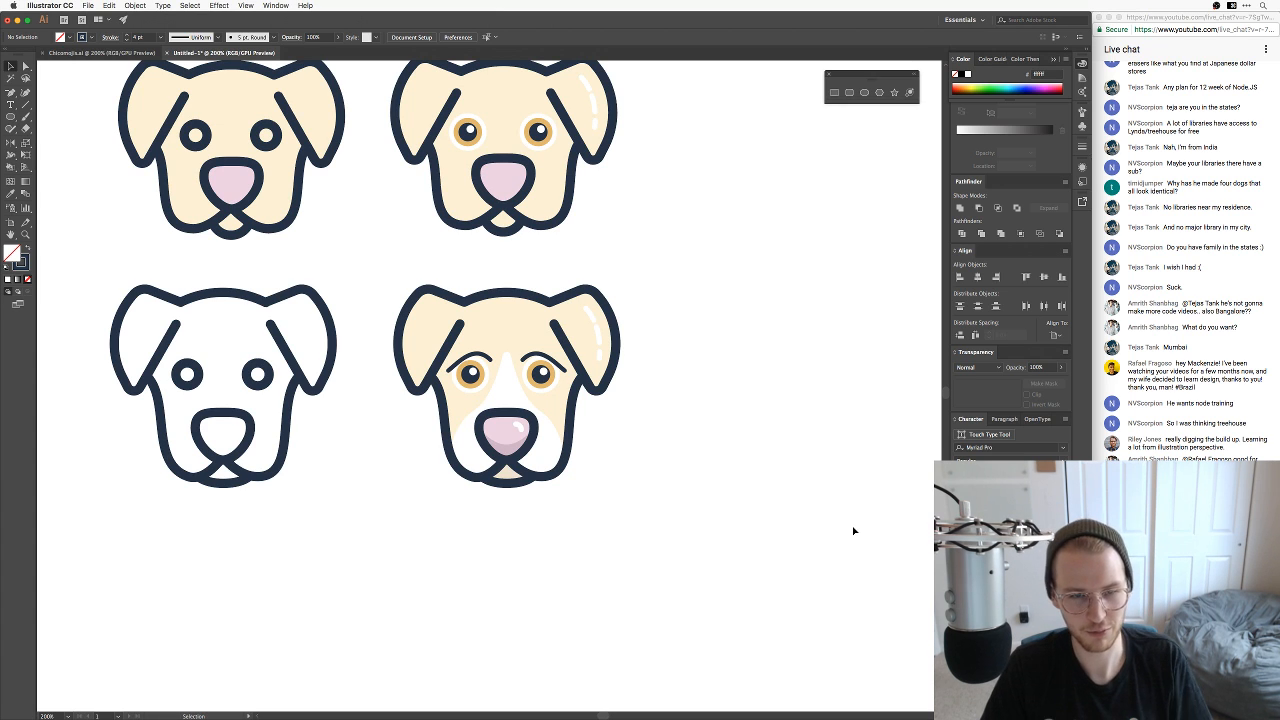
{"action": "key", "text": "super+minus"}
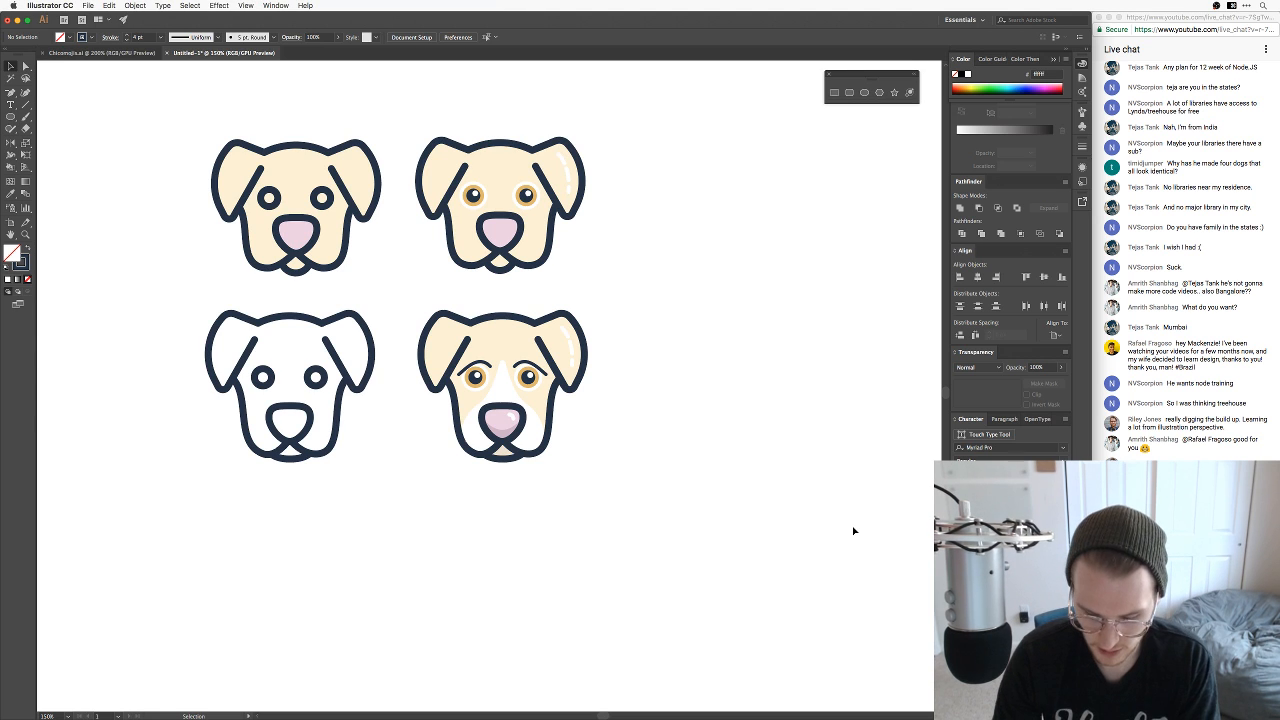
{"action": "key", "text": "super+equal"}
{"action": "key", "text": "super+equal"}
{"action": "key", "text": "super+equal"}
{"action": "key", "text": "super+equal"}
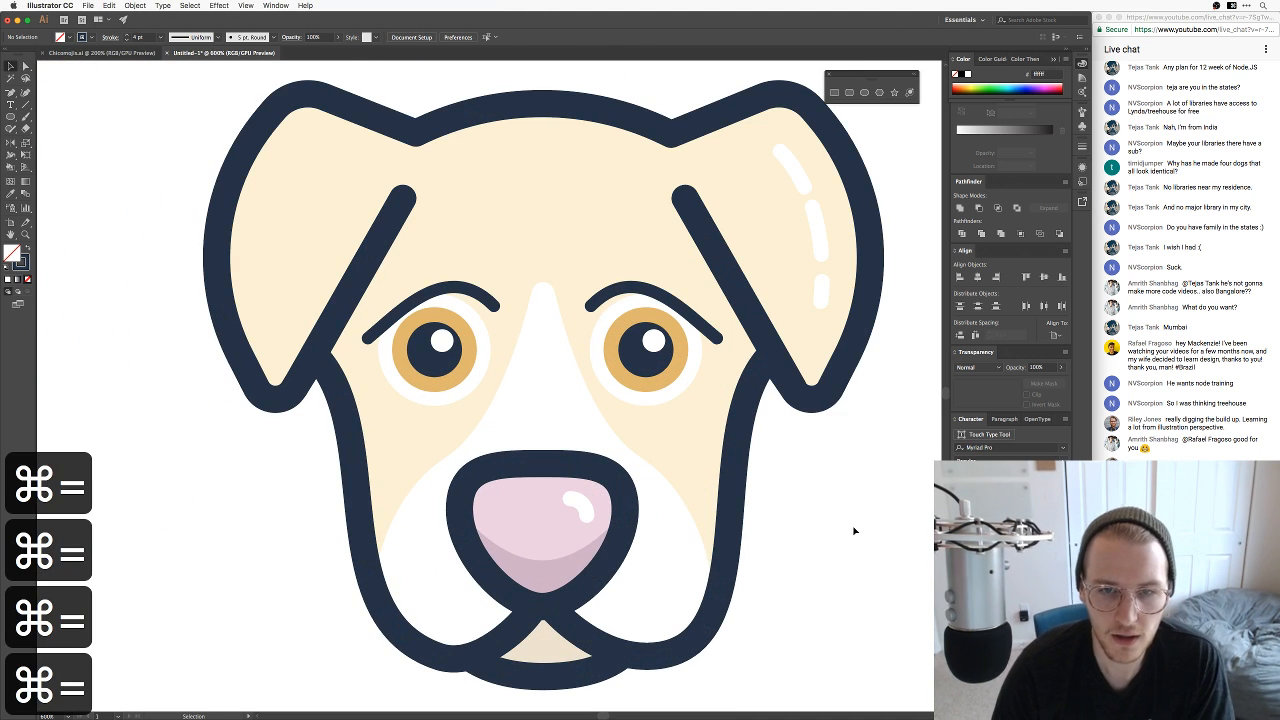
Step: Try recolouring both eyebrow strokes to tan b29e72, darkened from the coat's cream fcf1d5
{"action": "left_click", "coordinate": [714, 334]}
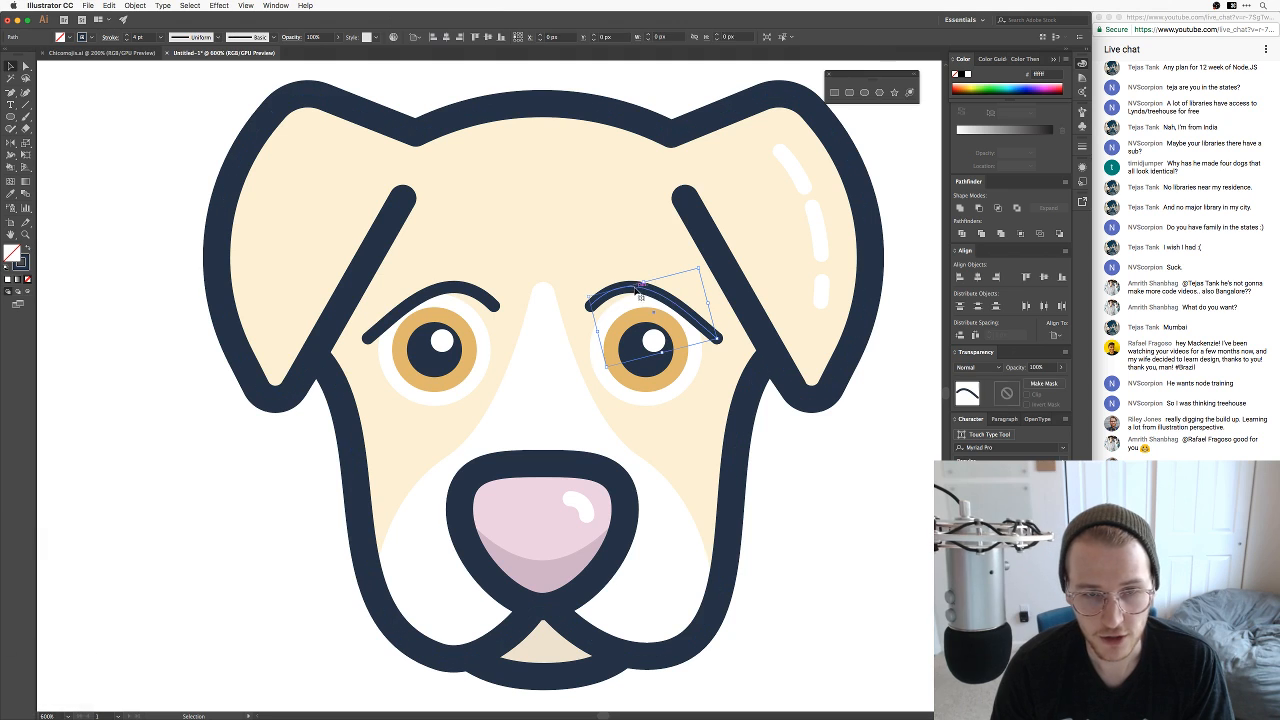
{"action": "left_click", "coordinate": [477, 292], "text": "shift"}
{"action": "key", "text": "super+shift+e"}
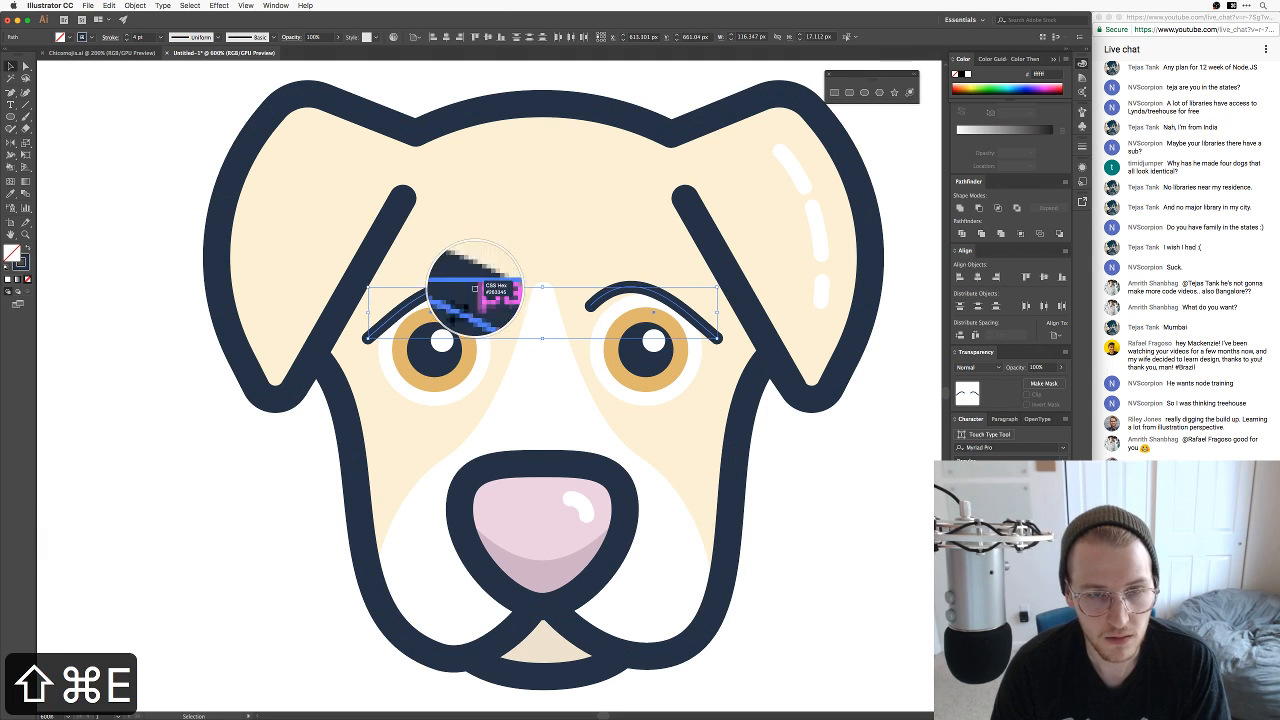
{"action": "left_click", "coordinate": [515, 245]}
{"action": "double_click", "coordinate": [20, 263]}
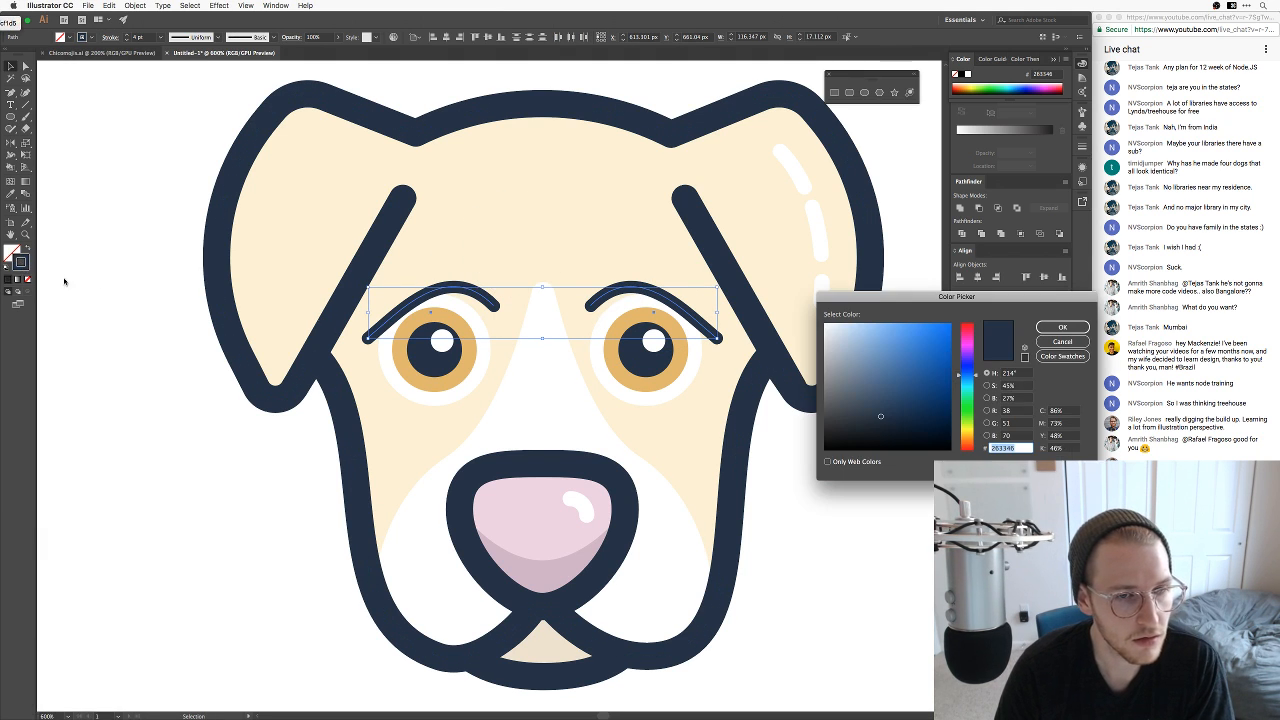
{"action": "type", "text": "fcf1d5"}
{"action": "key", "text": "Tab"}
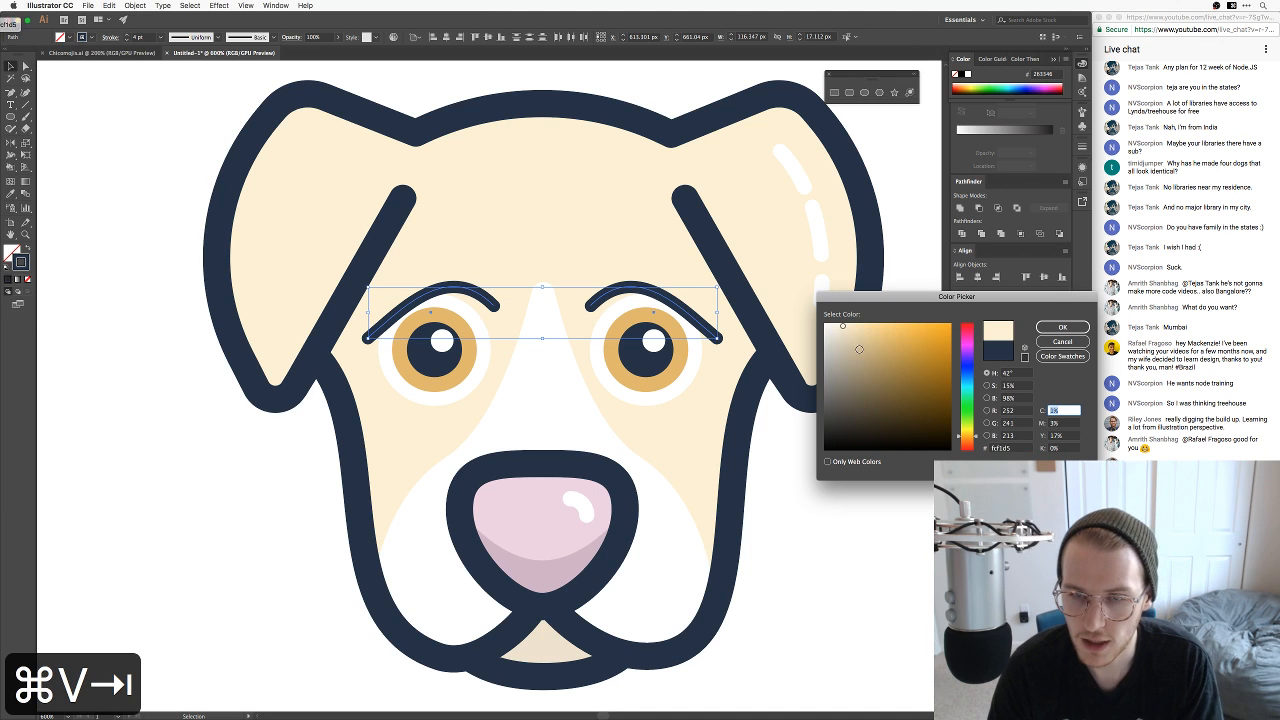
{"action": "left_click_drag", "start_coordinate": [848, 332], "coordinate": [865, 352]}
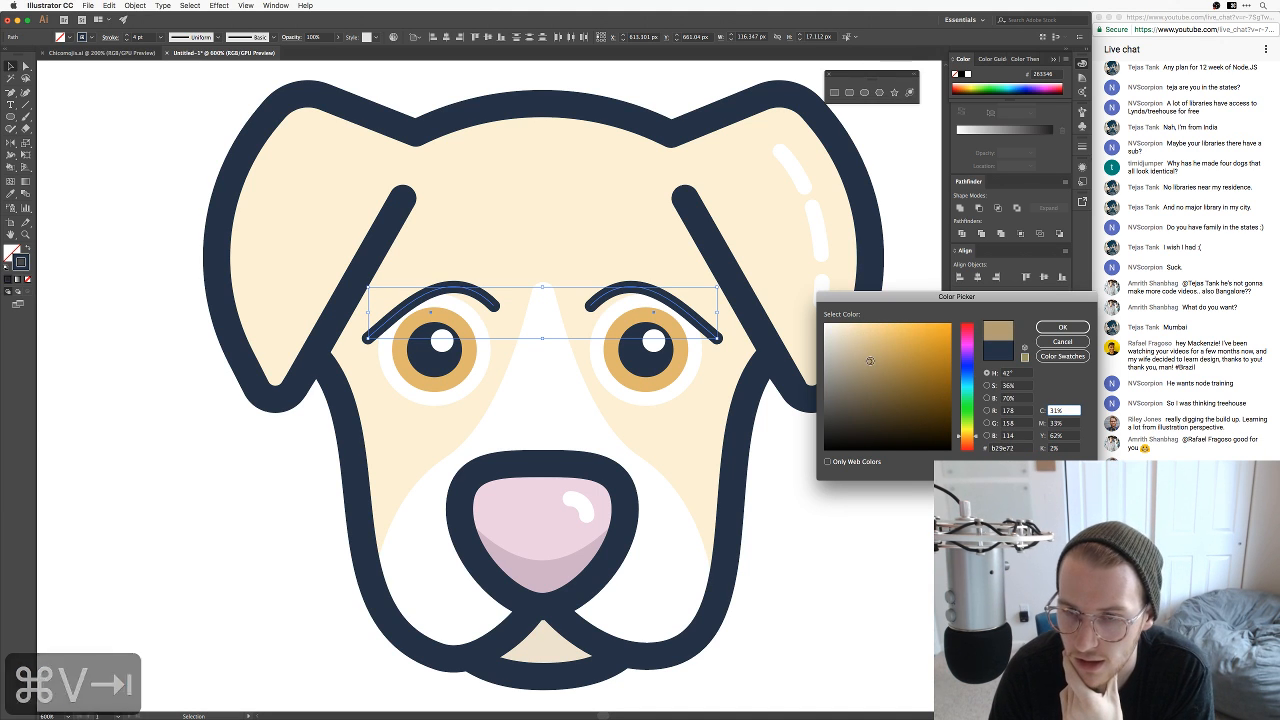
{"action": "left_click", "coordinate": [1060, 328]}
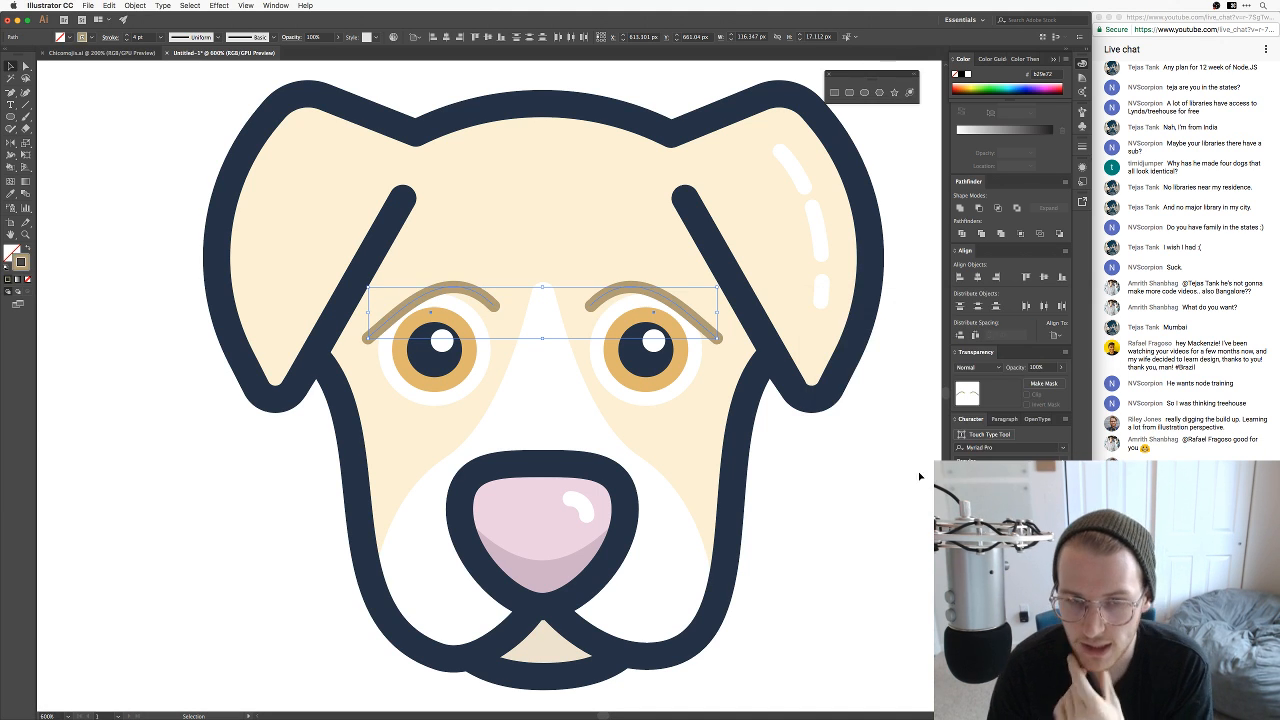
{"action": "key", "text": "v"}
{"action": "left_click", "coordinate": [855, 492]}
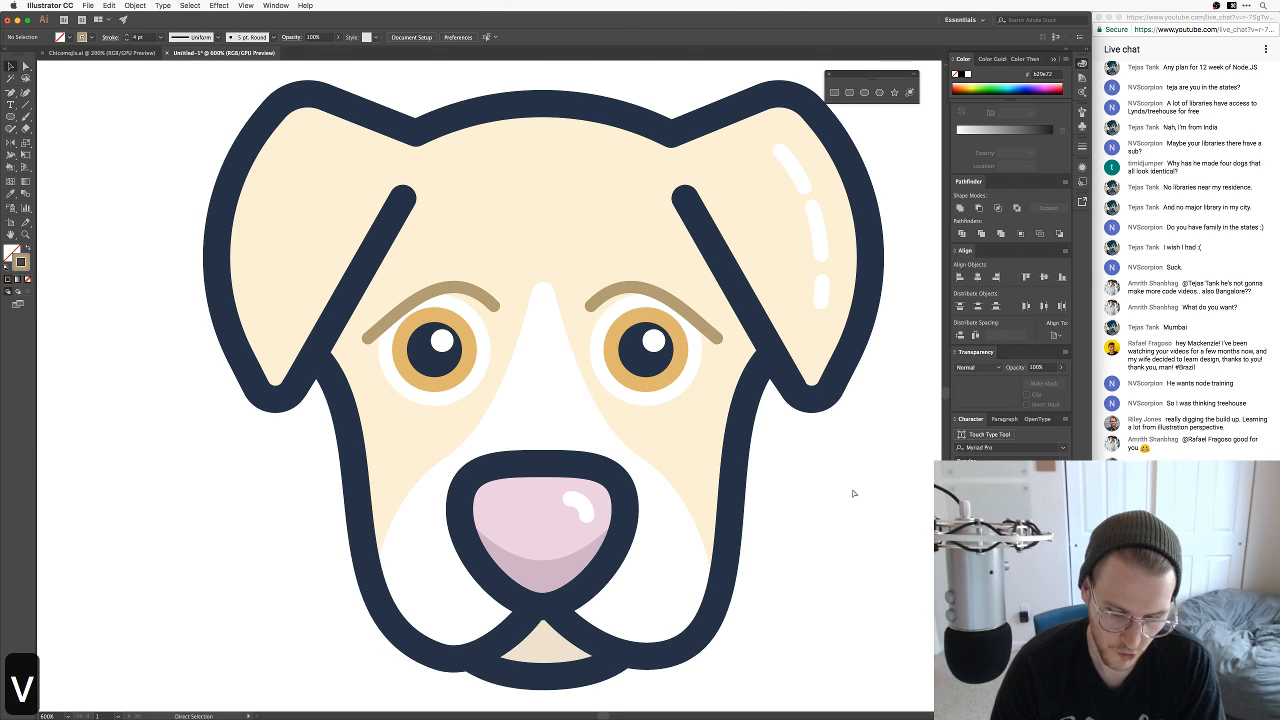
Step: Examine the tan eyebrows at small and medium size beside the other dog heads
{"action": "key", "text": "super+minus"}
{"action": "key", "text": "super+minus"}
{"action": "key", "text": "super+minus"}
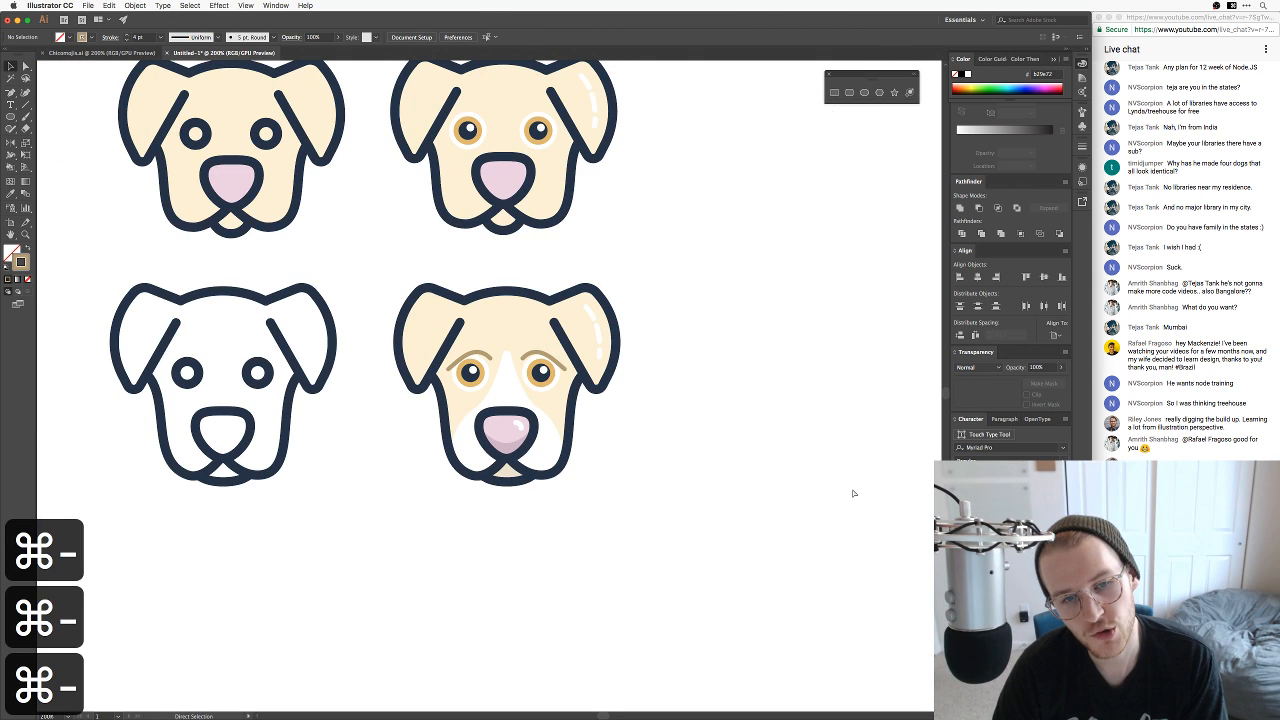
{"action": "key", "text": "super+equal"}
{"action": "key", "text": "super+minus"}
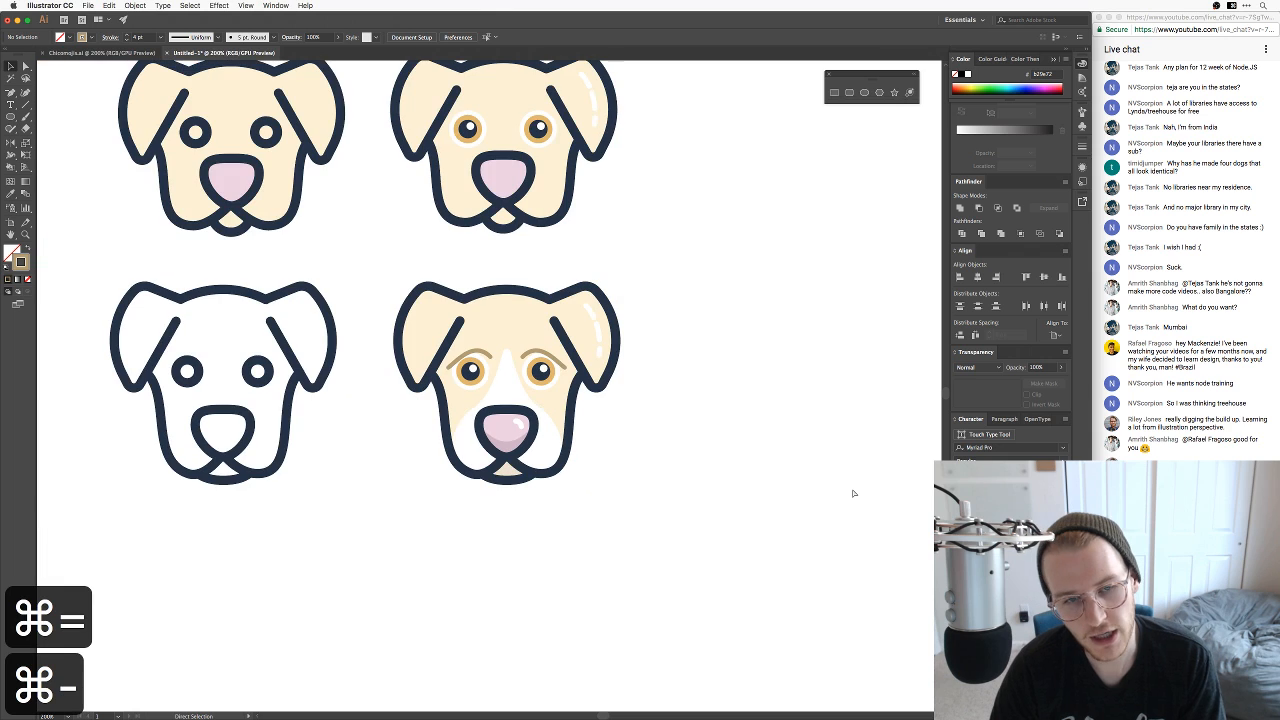
{"action": "key", "text": "super+equal"}
{"action": "key", "text": "super+equal"}
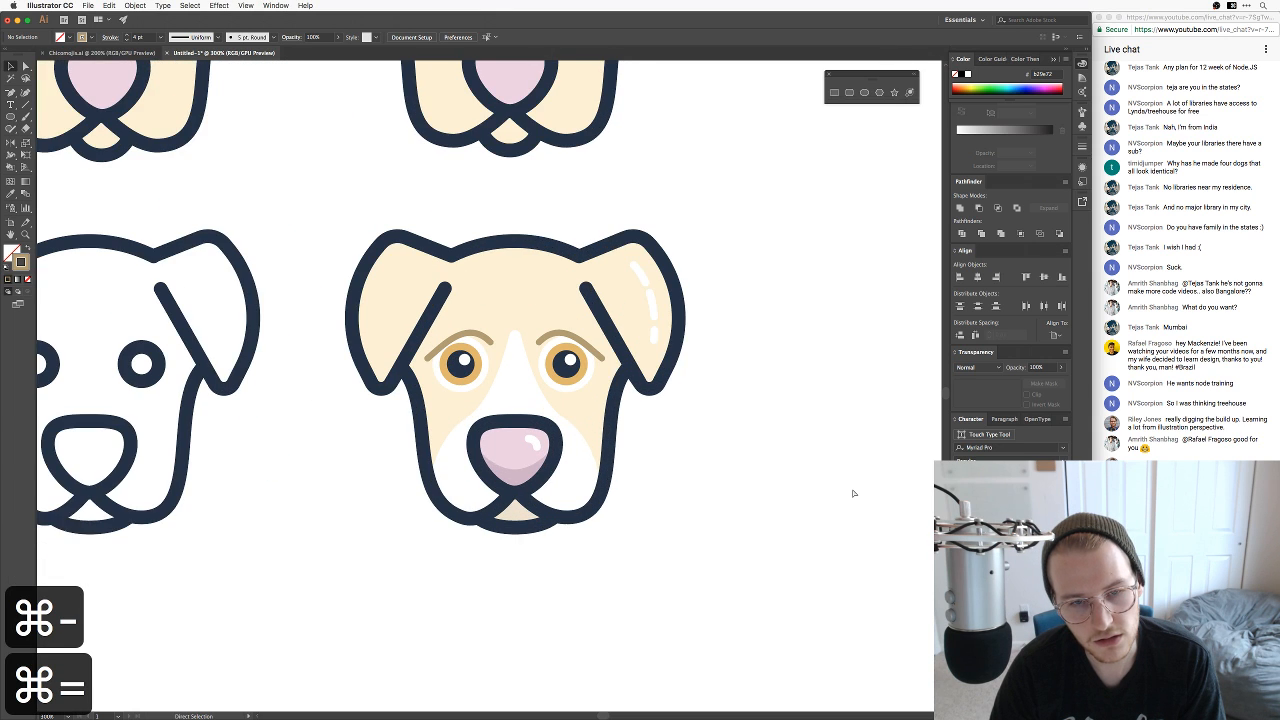
{"action": "key", "text": "super+minus"}
{"action": "key", "text": "super+minus"}
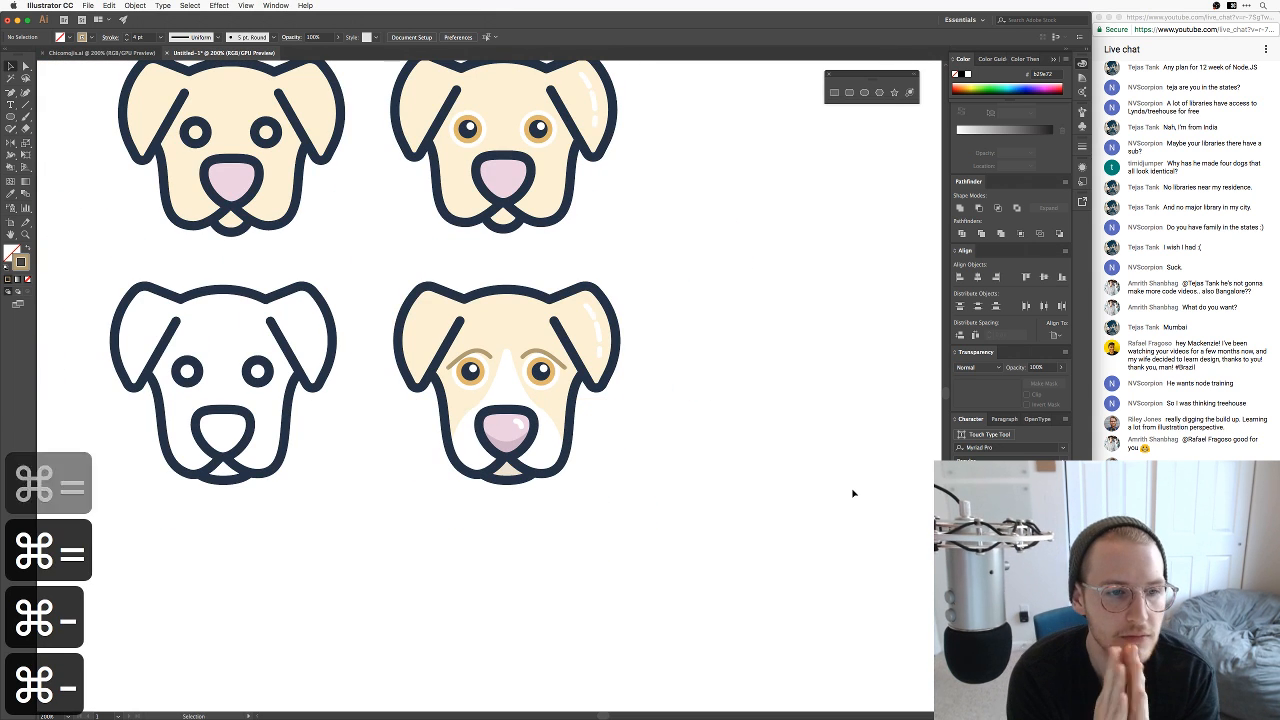
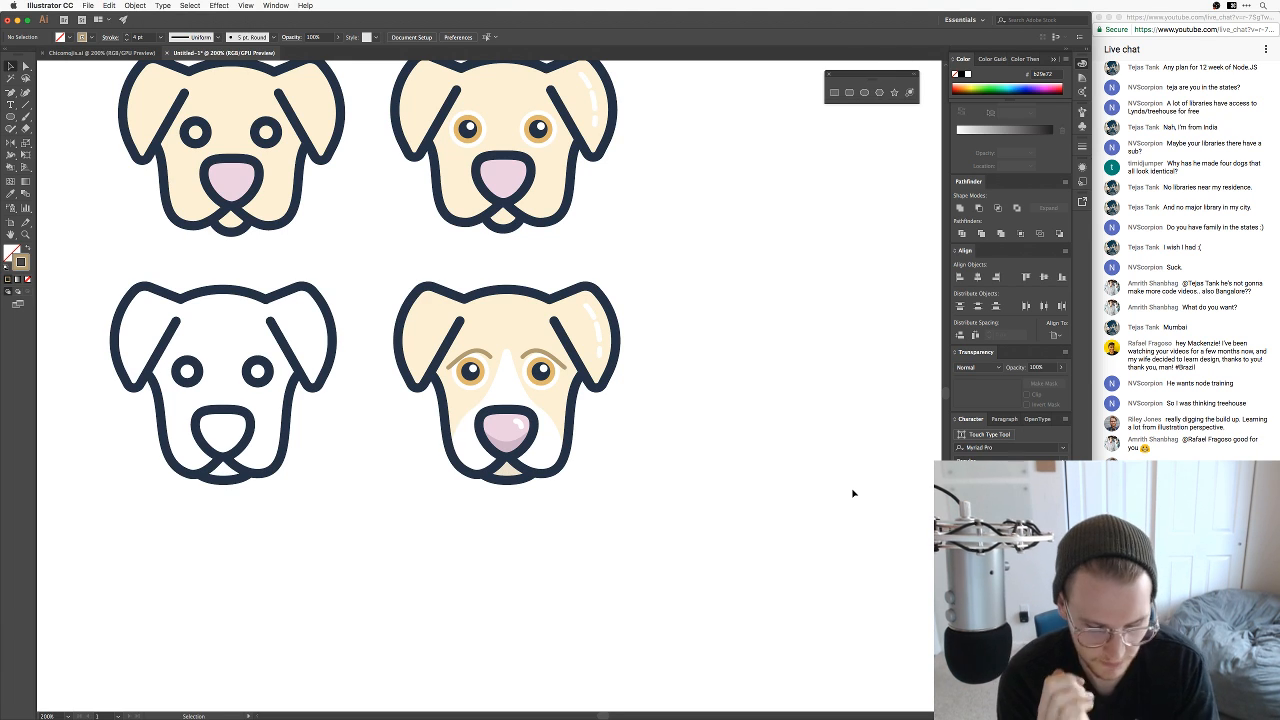
Step: Undo the tan recolouring of the eyebrows
{"action": "key", "text": "super+z"}
{"action": "left_click", "coordinate": [623, 591]}
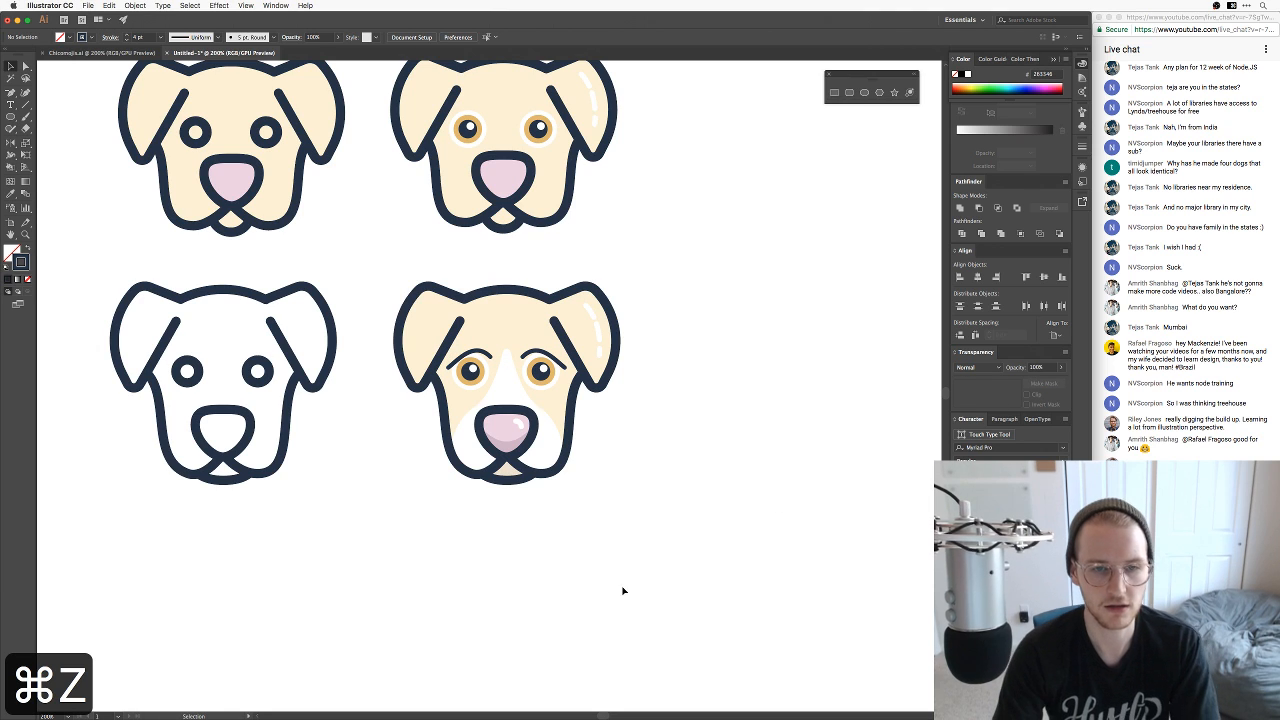
Step: Compare the dog heads with the cat emoji artwork in Chicomojis.ai and return to the dog document
{"action": "key", "text": "space"}
{"action": "left_click_drag", "start_coordinate": [502, 588], "coordinate": [504, 588]}
{"action": "key", "text": "space"}
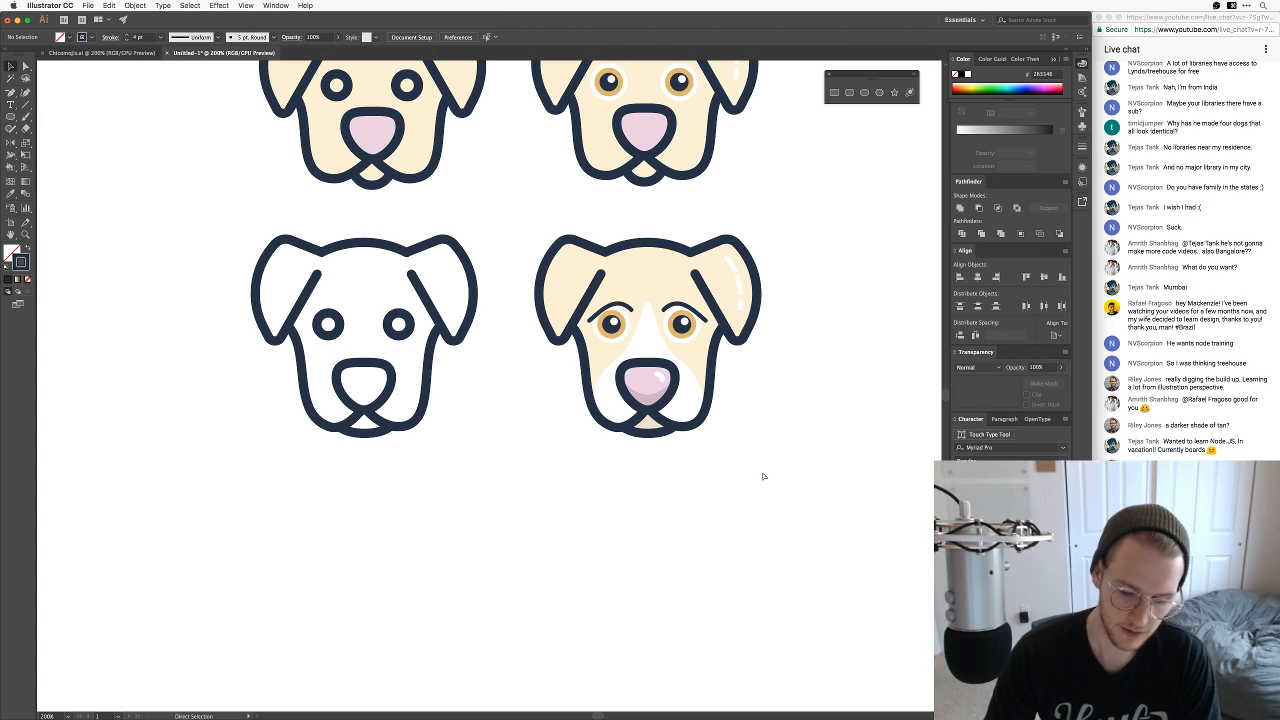
{"action": "key", "text": "super+minus"}
{"action": "key", "text": "super+minus"}
{"action": "key", "text": "super+equal"}
{"action": "key", "text": "super+grave"}
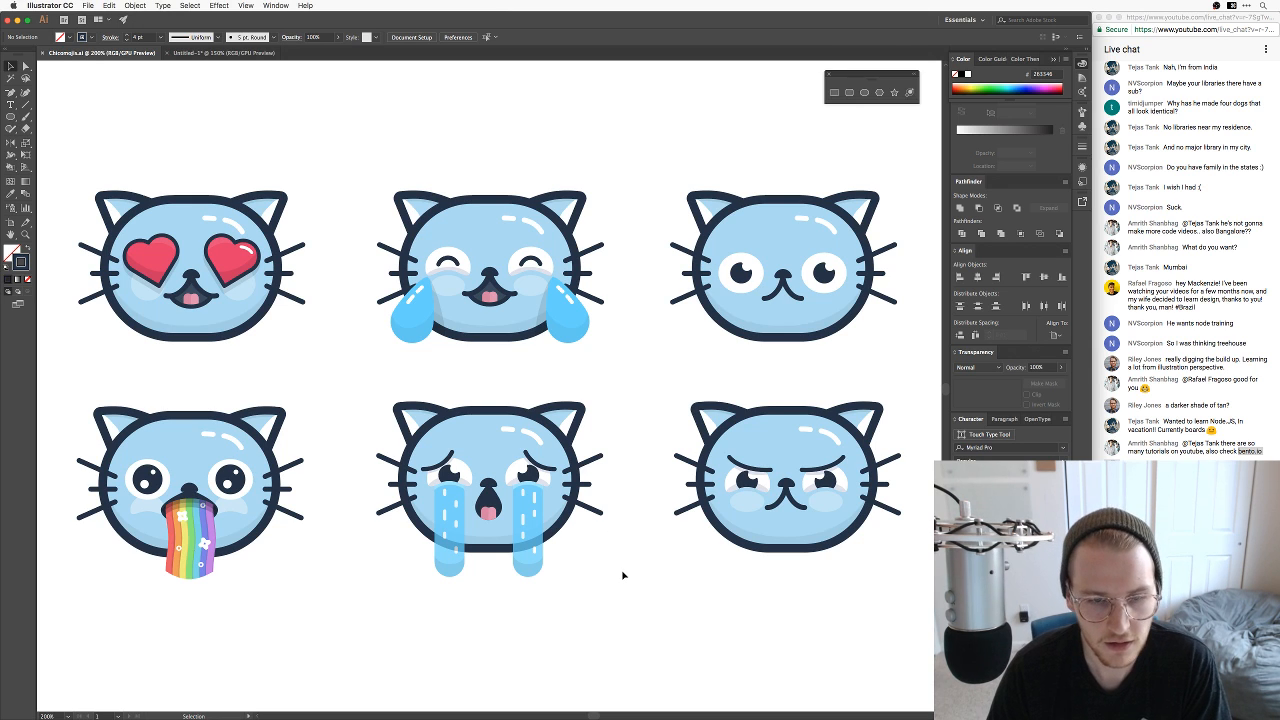
{"action": "key", "text": "super+grave"}
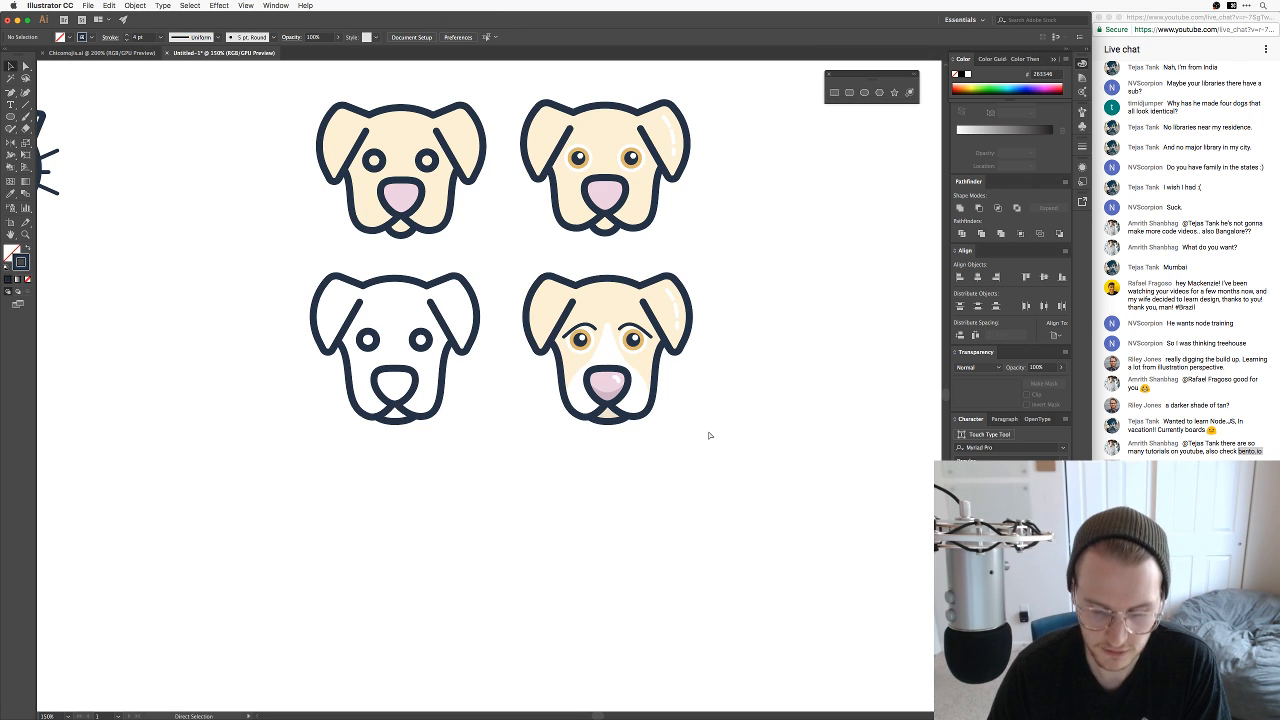
Step: Duplicate the whole coloured dog head with eyebrows to the right of the original and deselect the copy
{"action": "key", "text": "super+equal"}
{"action": "key", "text": "super+equal"}
{"action": "key", "text": "space"}
{"action": "left_click_drag", "start_coordinate": [712, 430], "coordinate": [487, 500]}
{"action": "key", "text": "v"}
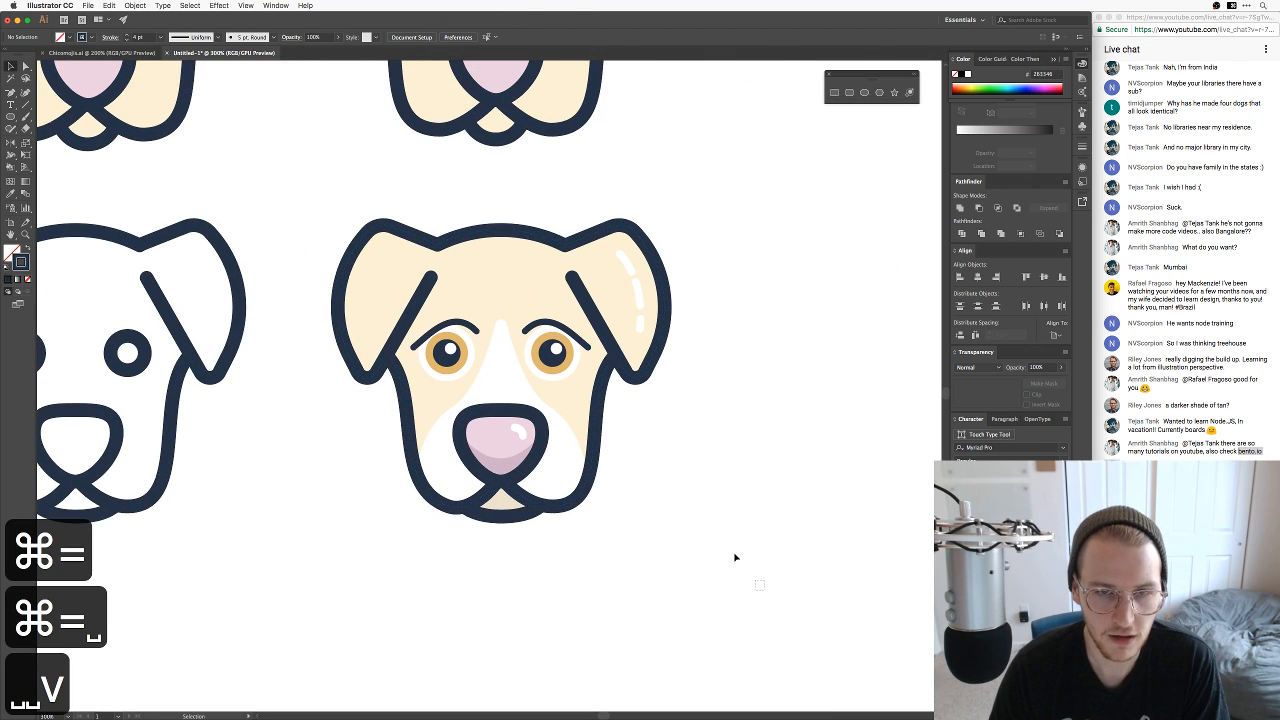
{"action": "left_click_drag", "start_coordinate": [760, 586], "coordinate": [331, 194]}
{"action": "left_click_drag", "start_coordinate": [380, 310], "coordinate": [835, 314]}
{"action": "scroll", "coordinate": [873, 397], "scroll_direction": "right", "scroll_amount": 5}
{"action": "left_click", "coordinate": [758, 457]}
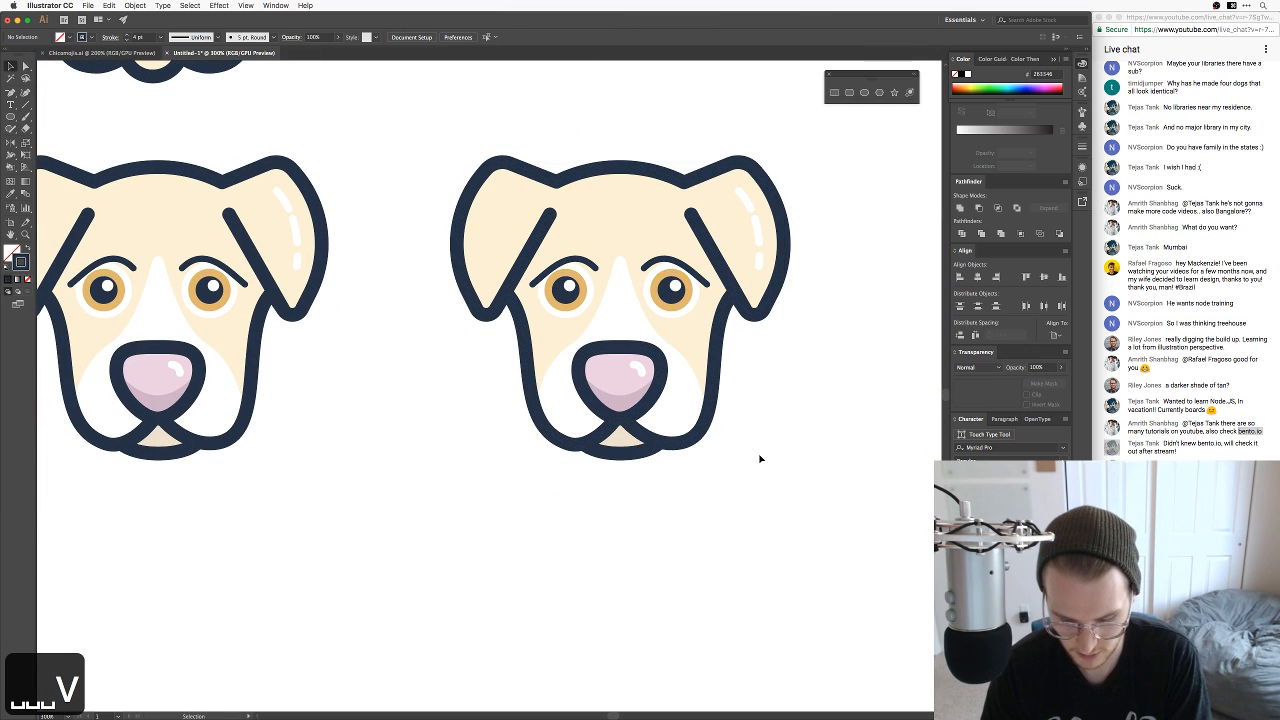
Step: Draw a rectangle about 27 by 70 px beside the copied head's chin and fully round its two lower corners
{"action": "key", "text": "m"}
{"action": "left_click_drag", "start_coordinate": [750, 430], "coordinate": [791, 535]}
{"action": "key", "text": "a"}
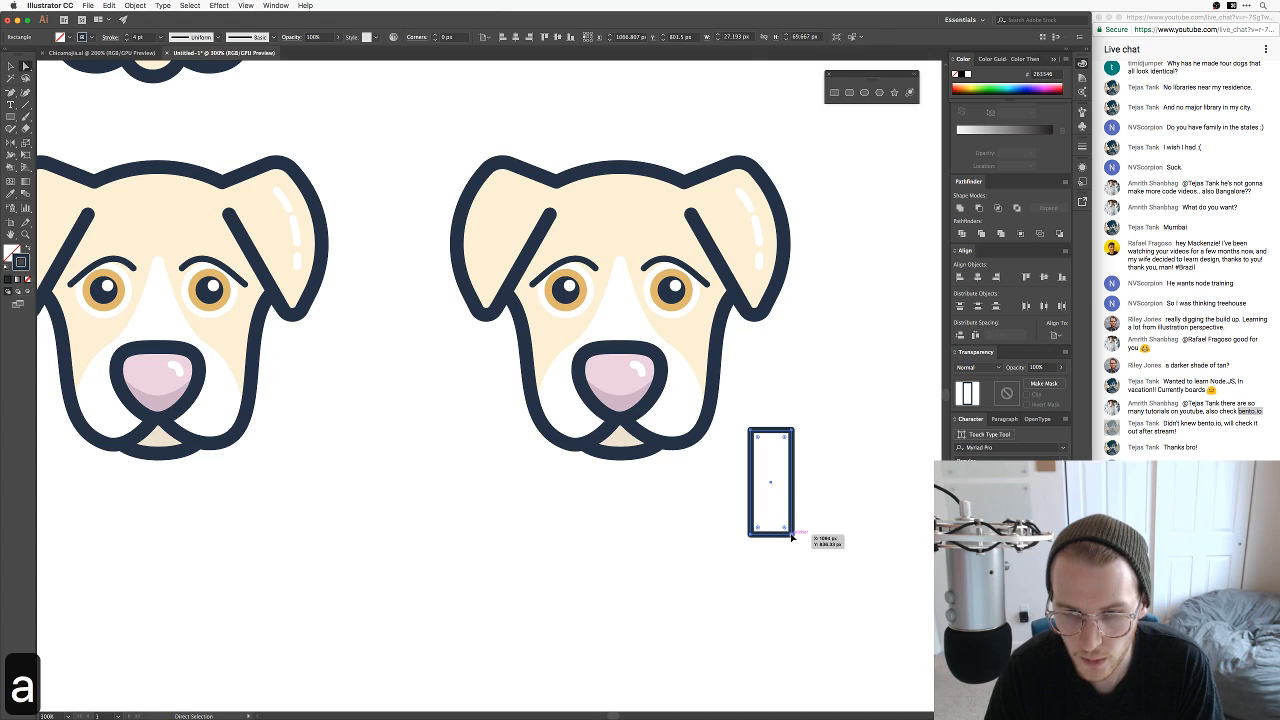
{"action": "left_click", "coordinate": [791, 536]}
{"action": "left_click", "coordinate": [752, 537], "text": "shift"}
{"action": "left_click_drag", "start_coordinate": [758, 528], "coordinate": [767, 434]}
Step: Try copying the nose's appearance onto the rounded rectangle with the Eyedropper, and undo it
{"action": "key", "text": "i"}
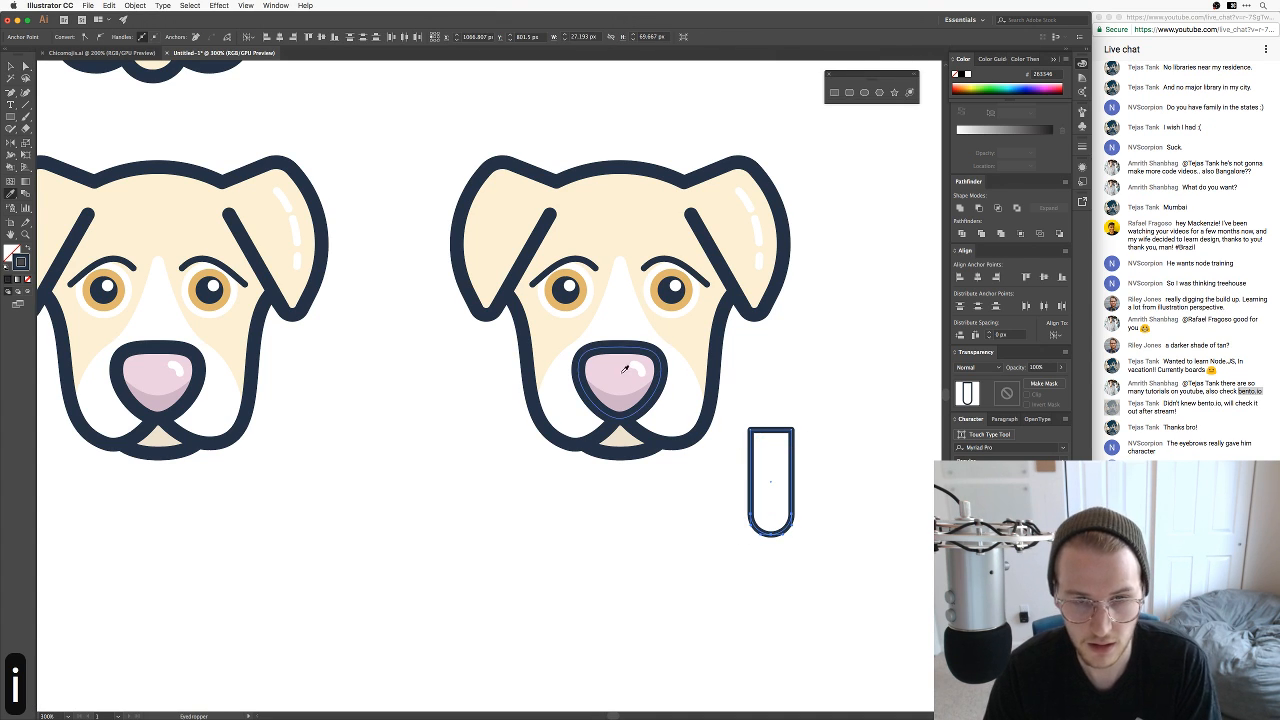
{"action": "left_click", "coordinate": [620, 359]}
{"action": "key", "text": "super+z"}
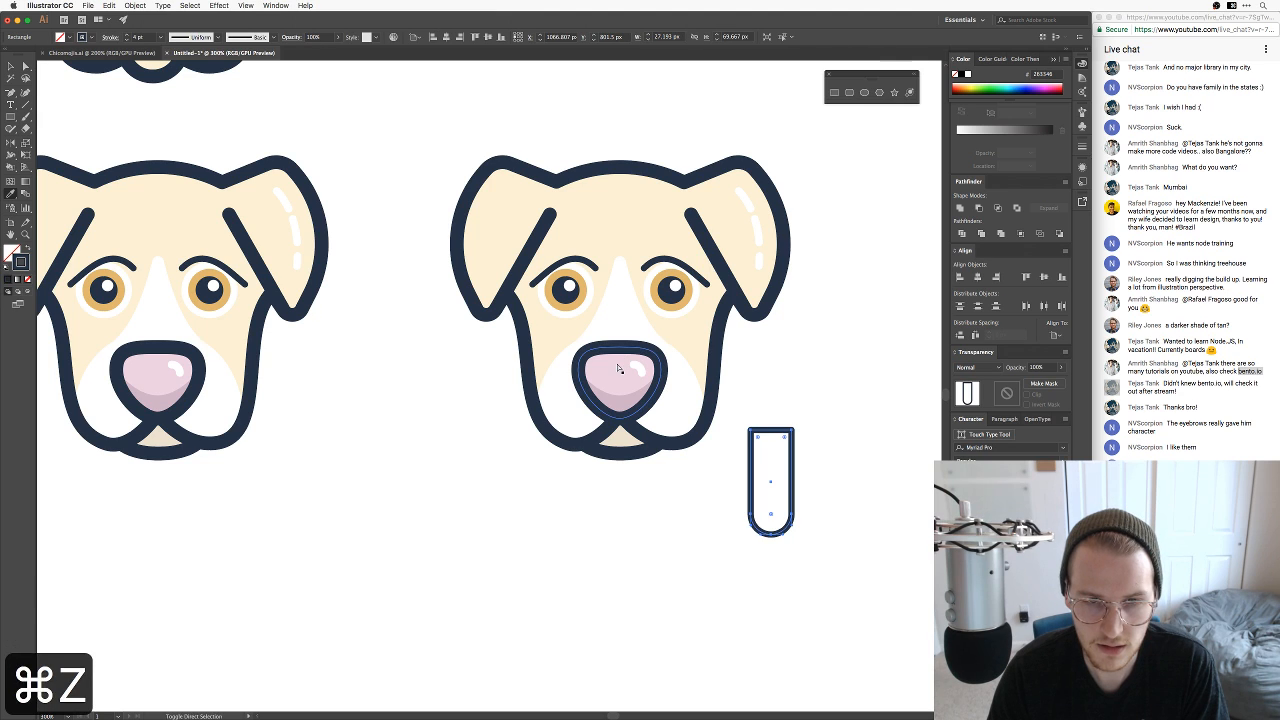
Step: Try the sampled nose pink ecd1e1 as the rounded rectangle's stroke colour, and undo it
{"action": "key", "text": "shift+super+e"}
{"action": "double_click", "coordinate": [24, 262]}
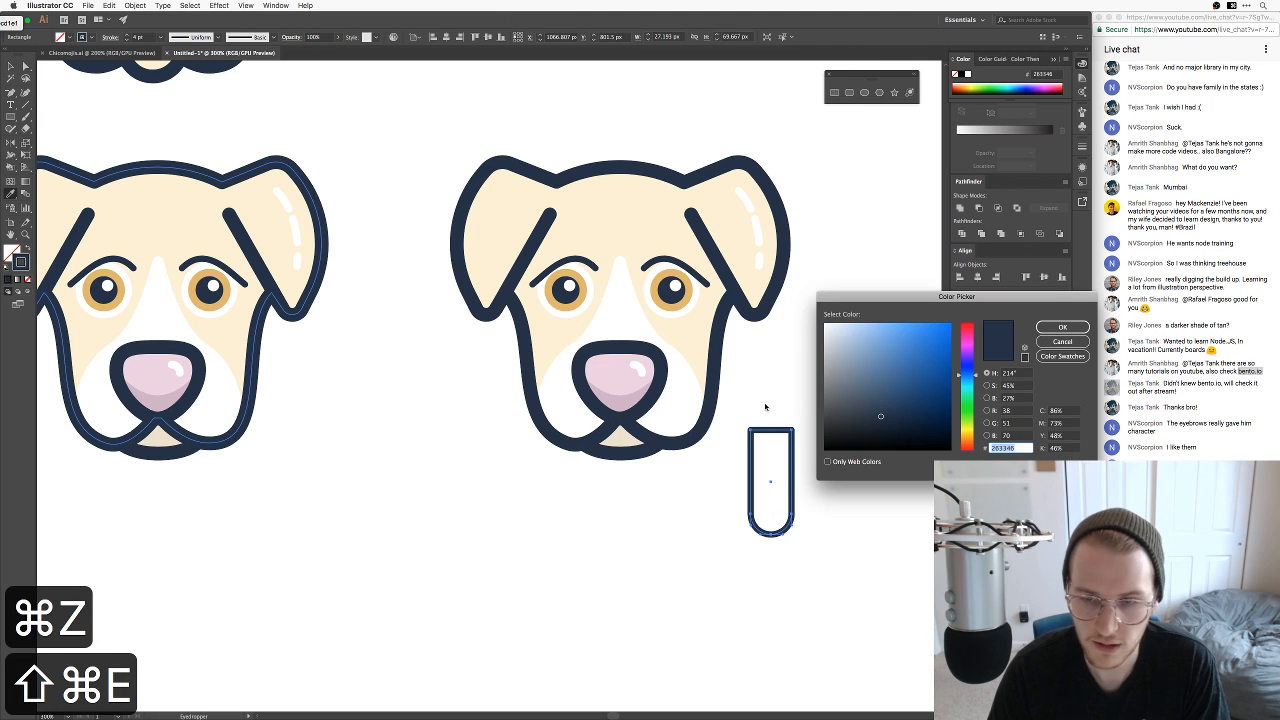
{"action": "type", "text": "ecd1e1"}
{"action": "key", "text": "Tab"}
{"action": "left_click", "coordinate": [1061, 328]}
{"action": "key", "text": "v"}
{"action": "key", "text": "super+z"}
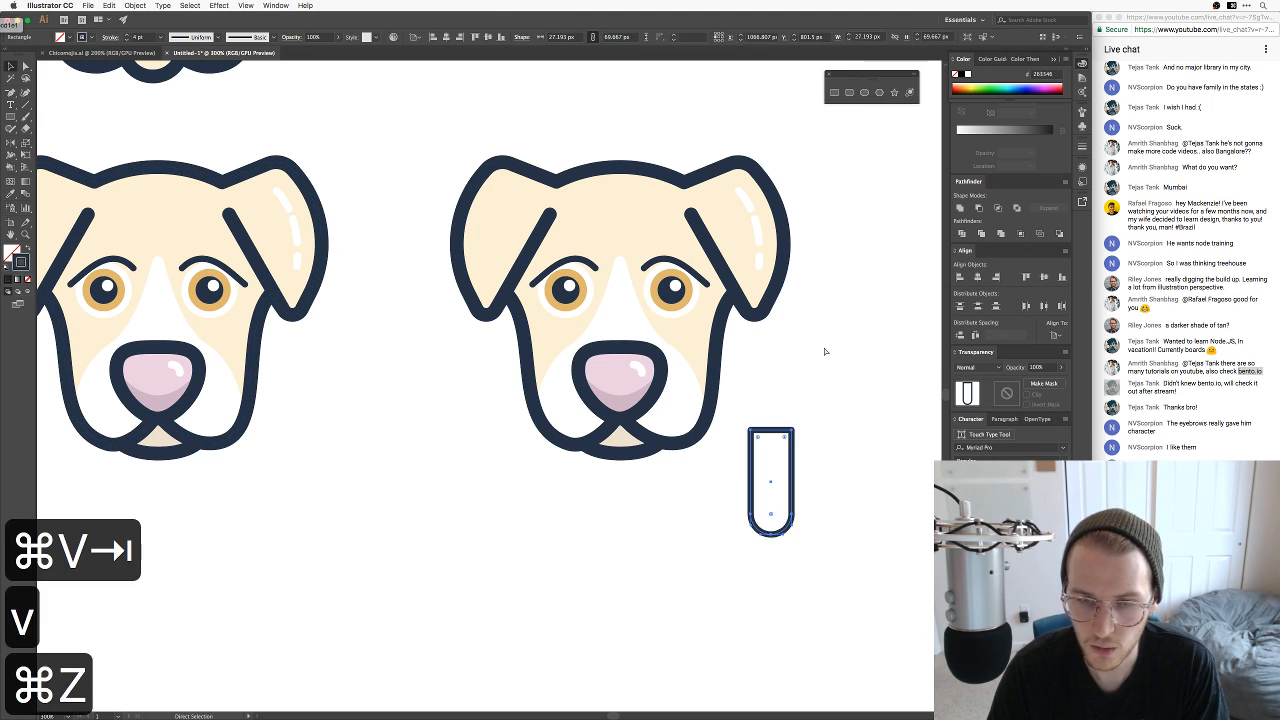
Step: Fill the rounded rectangle with pink ecd1e1 and place it under the copied head's nose as a tongue
{"action": "double_click", "coordinate": [22, 264]}
{"action": "type", "text": "ecd1e1"}
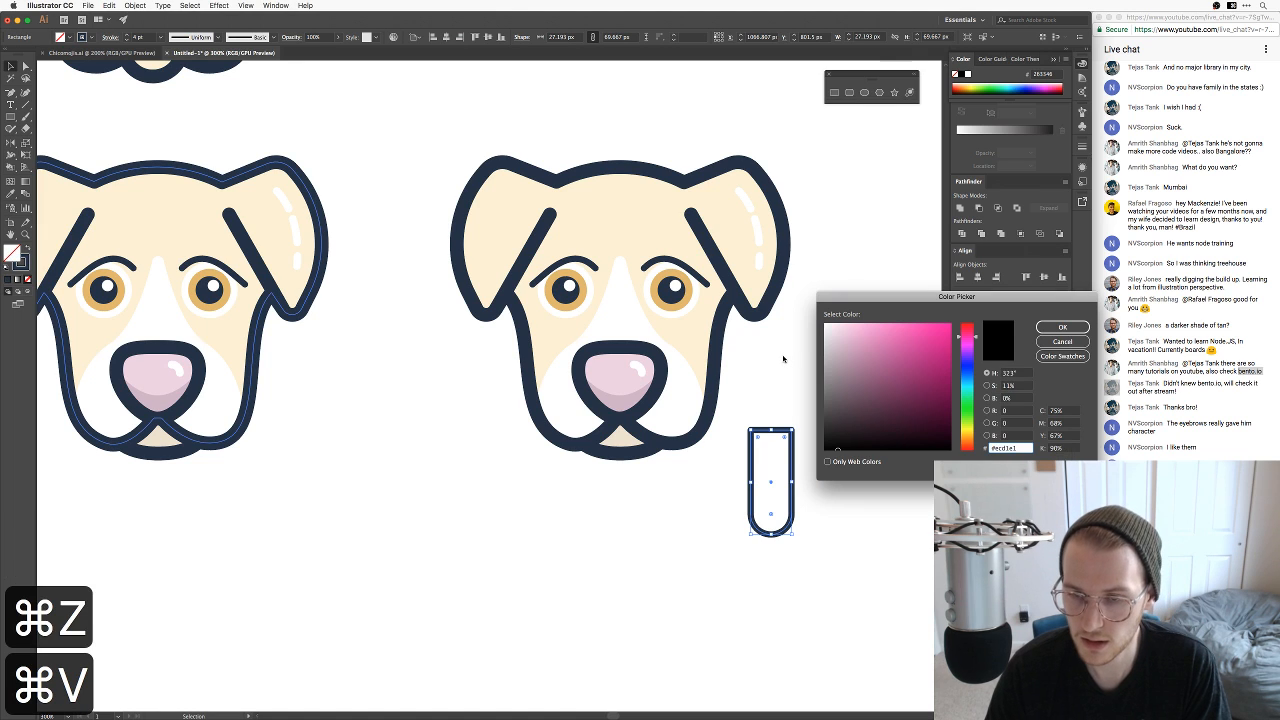
{"action": "key", "text": "Return"}
{"action": "key", "text": "v"}
{"action": "left_click_drag", "start_coordinate": [775, 497], "coordinate": [624, 475]}
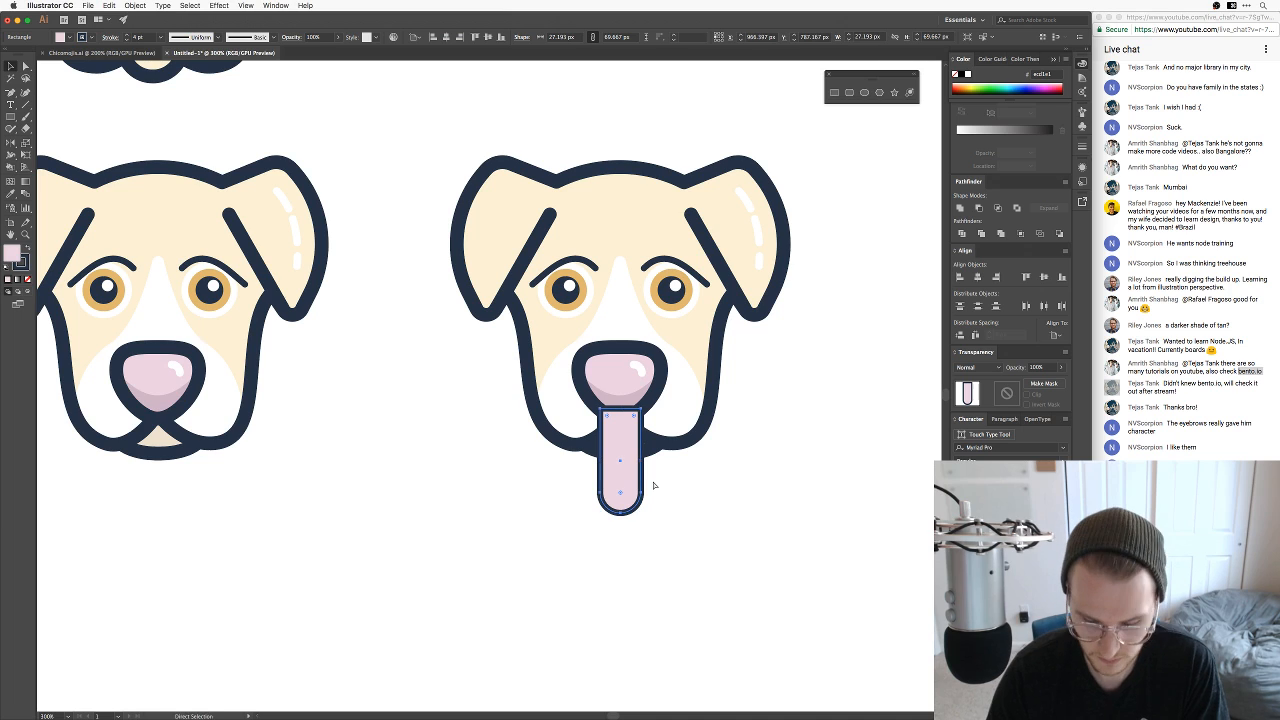
Step: Rearrange the tongue's stacking order so it sits behind the nose and muzzle outlines but in front of the chin, and deselect it
{"action": "key", "text": "super+bracketleft"}
{"action": "key", "text": "super+bracketleft"}
{"action": "key", "text": "super+bracketleft"}
{"action": "key", "text": "super+bracketleft"}
{"action": "key", "text": "super+bracketleft"}
{"action": "key", "text": "super+bracketleft"}
{"action": "key", "text": "super+bracketleft"}
{"action": "key", "text": "super+bracketleft"}
{"action": "key", "text": "super+bracketleft"}
{"action": "key", "text": "shift+super+bracketleft"}
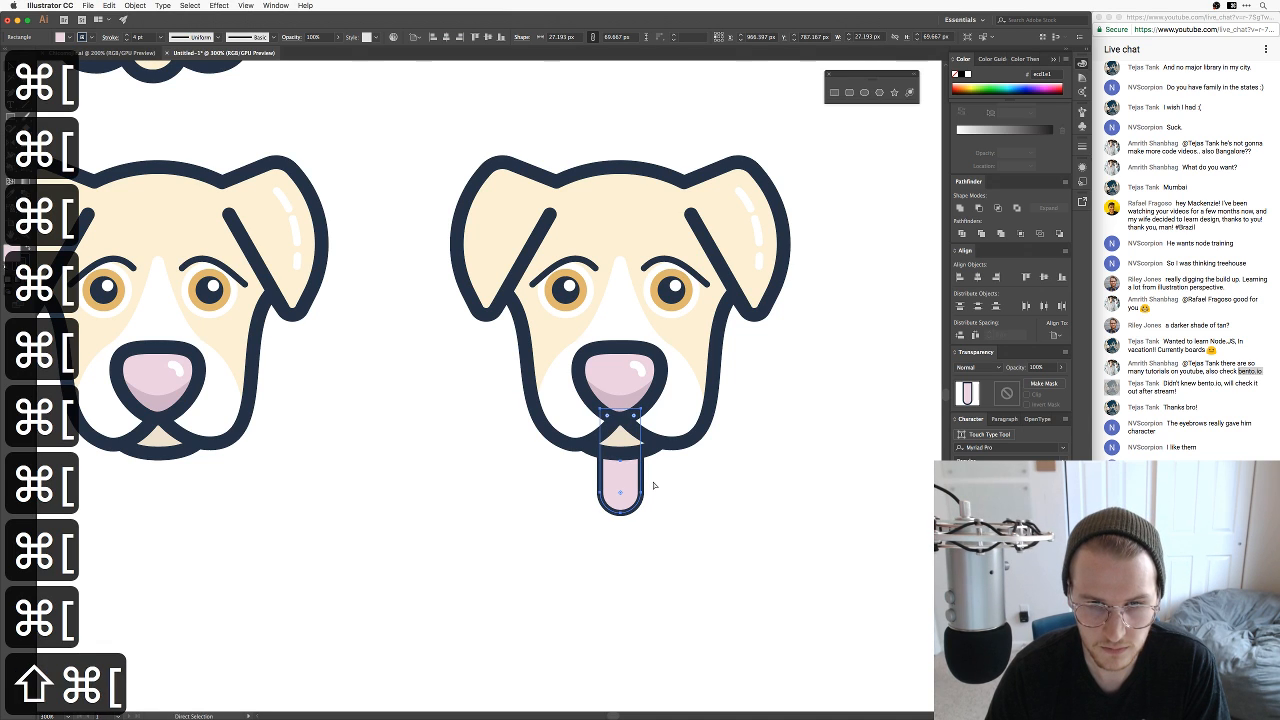
{"action": "key", "text": "super+bracketright"}
{"action": "key", "text": "super+bracketright"}
{"action": "key", "text": "super+bracketright"}
{"action": "key", "text": "super+bracketright"}
{"action": "key", "text": "super+bracketright"}
{"action": "key", "text": "super+bracketright"}
{"action": "key", "text": "super+bracketright"}
{"action": "key", "text": "super+bracketright"}
{"action": "key", "text": "super+bracketright"}
{"action": "key", "text": "super+bracketright"}
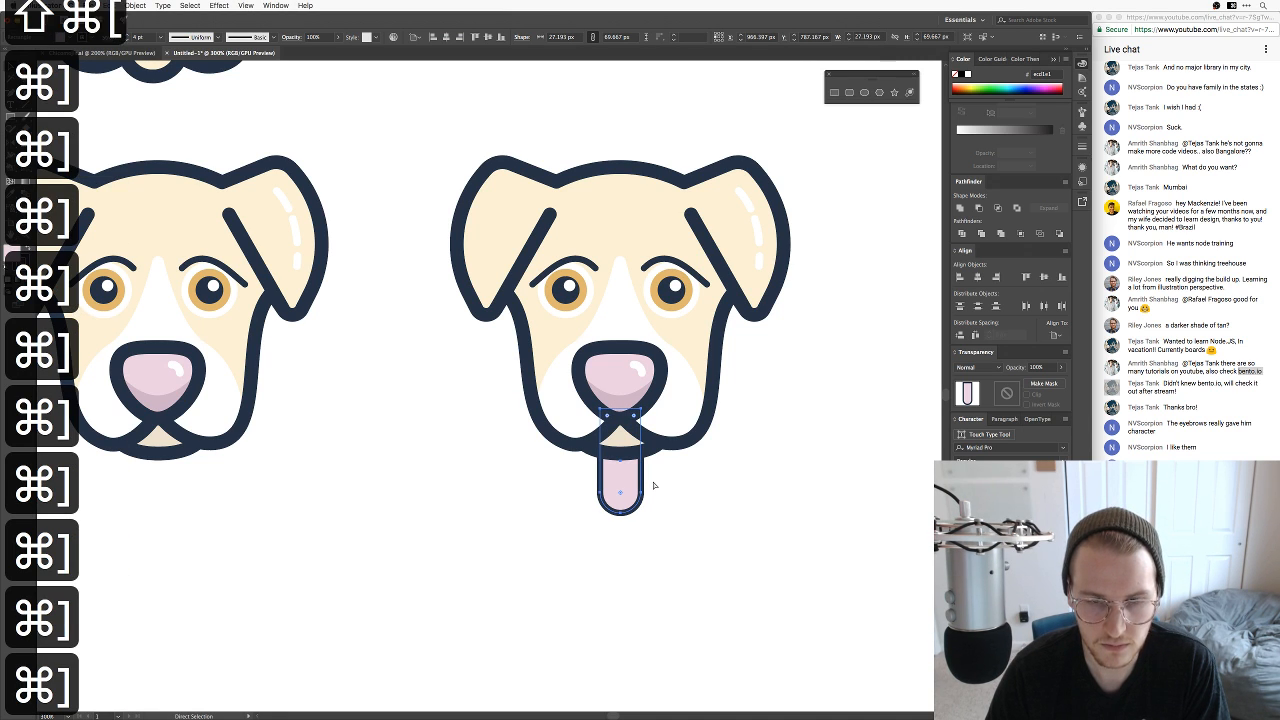
{"action": "key", "text": "shift+super+bracketleft"}
{"action": "key", "text": "super+bracketleft"}
{"action": "key", "text": "super+bracketleft"}
{"action": "key", "text": "super+bracketleft"}
{"action": "key", "text": "super+bracketleft"}
{"action": "key", "text": "super+bracketleft"}
{"action": "key", "text": "super+bracketleft"}
{"action": "key", "text": "super+bracketleft"}
{"action": "key", "text": "super+bracketleft"}
{"action": "key", "text": "super+bracketleft"}
{"action": "key", "text": "super+bracketleft"}
{"action": "key", "text": "super+bracketleft"}
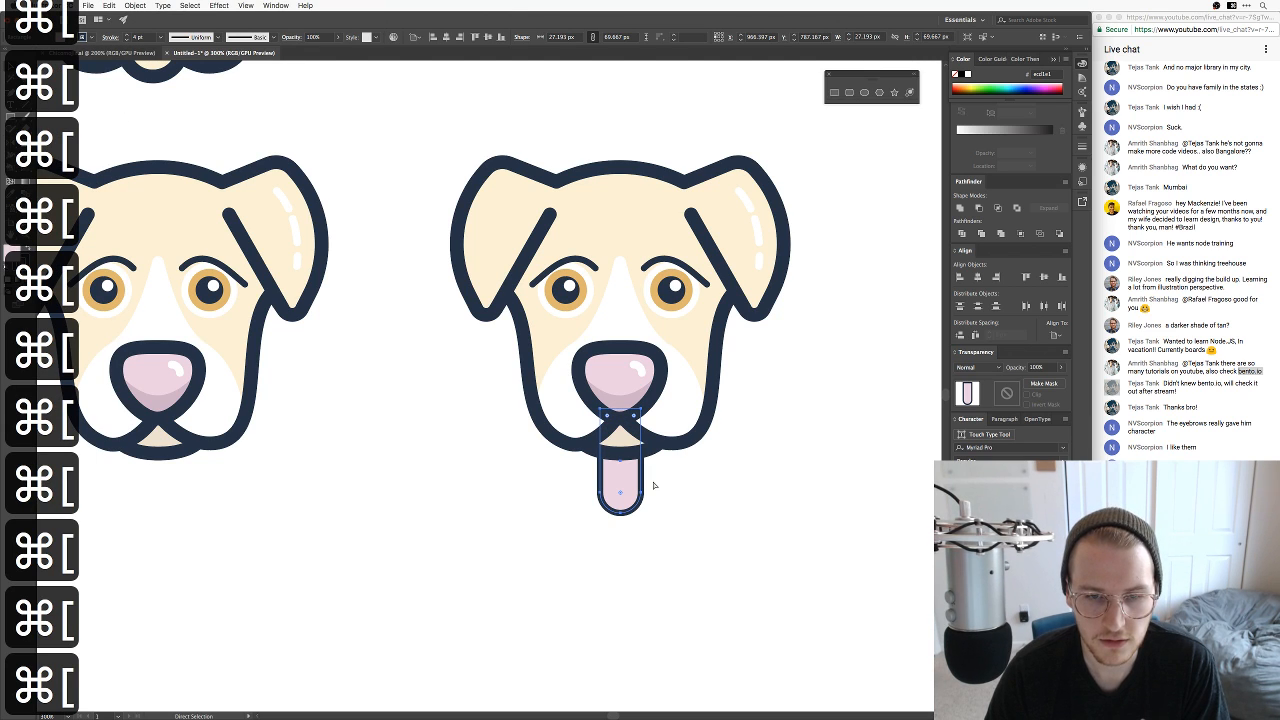
{"action": "key", "text": "v"}
{"action": "left_click", "coordinate": [751, 551]}
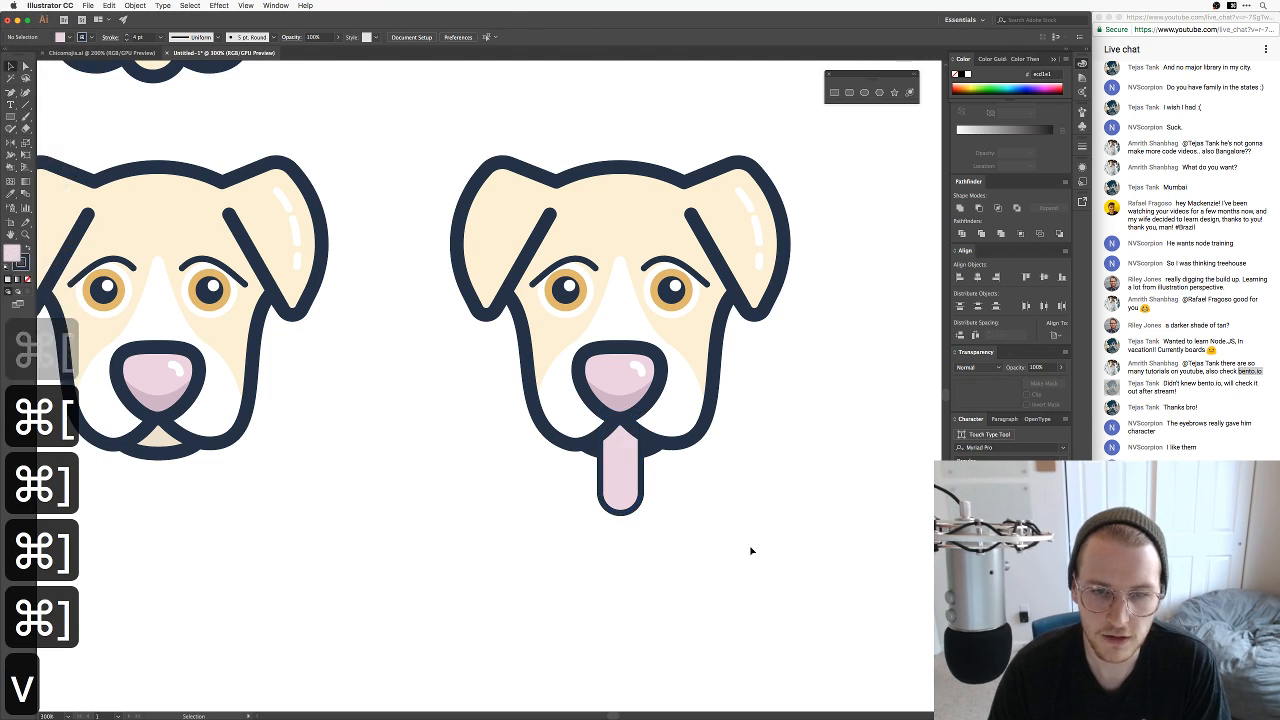
Step: Try scaling the tongue down slightly from its lower corner, and undo it
{"action": "left_click", "coordinate": [633, 500]}
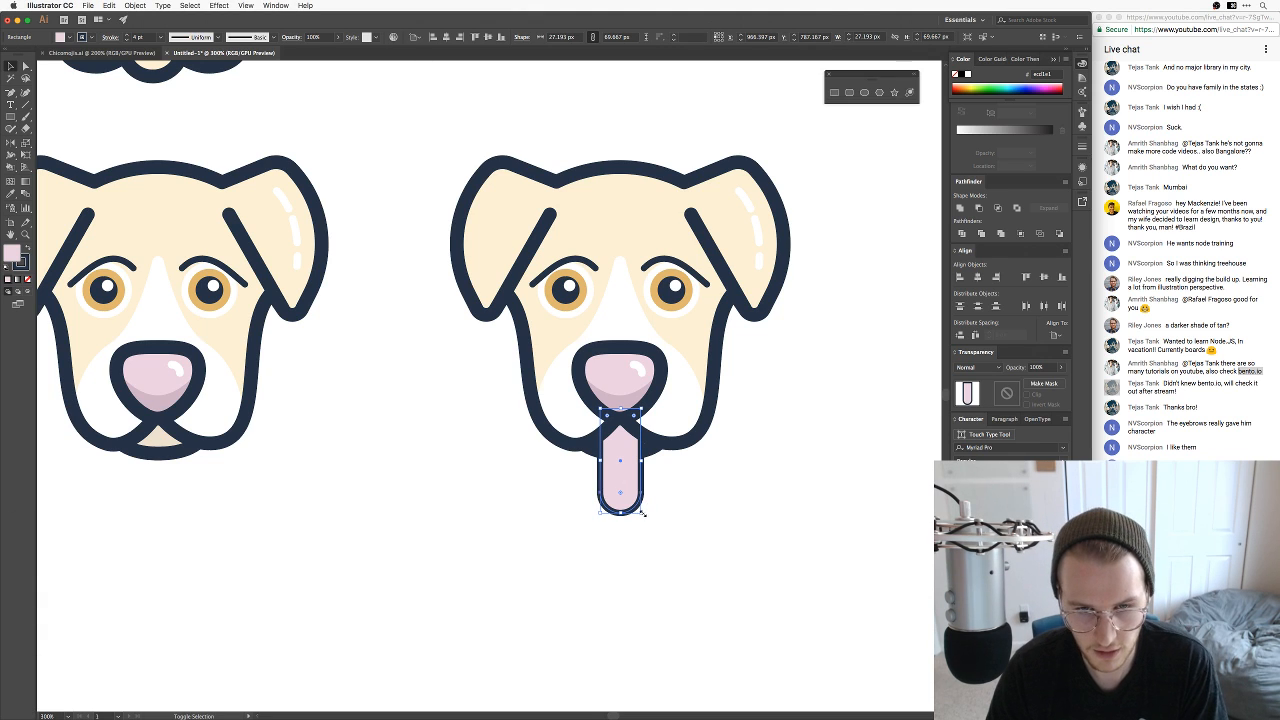
{"action": "left_click_drag", "start_coordinate": [640, 512], "coordinate": [630, 503]}
{"action": "key", "text": "super+z"}
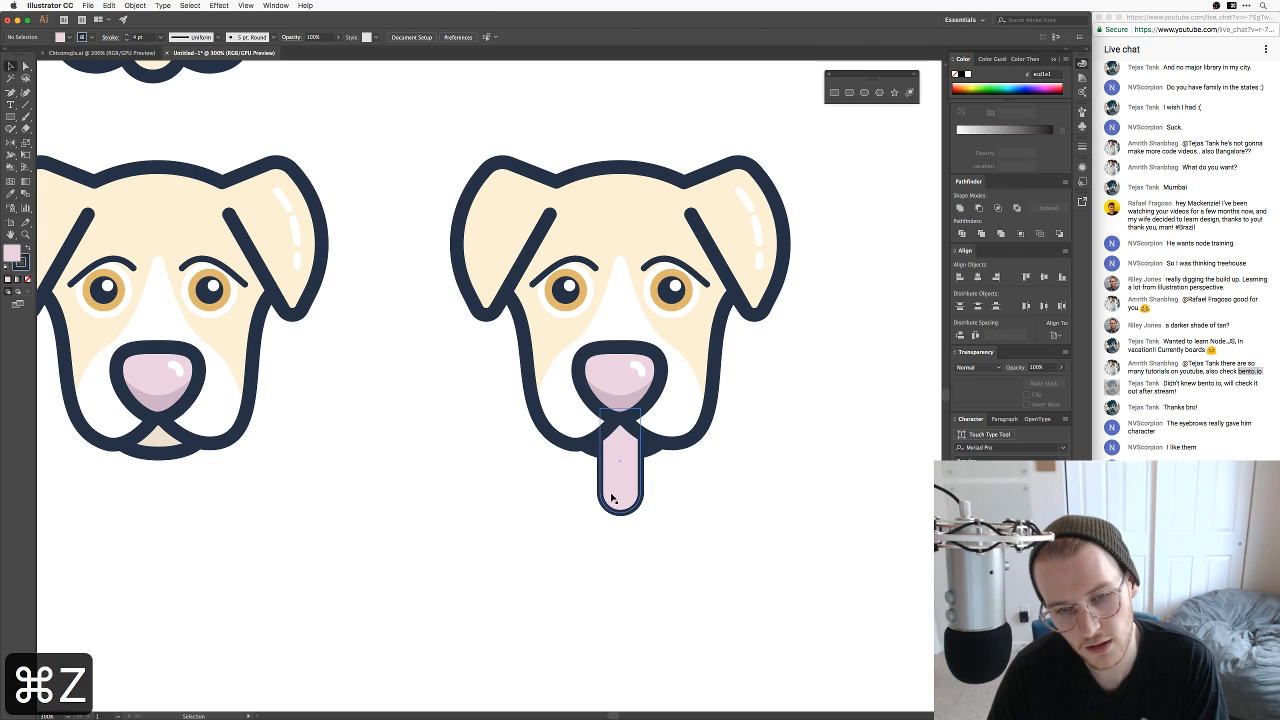
Step: Remove the rounding from the tongue's two lower corners to leave a square end
{"action": "key", "text": "a"}
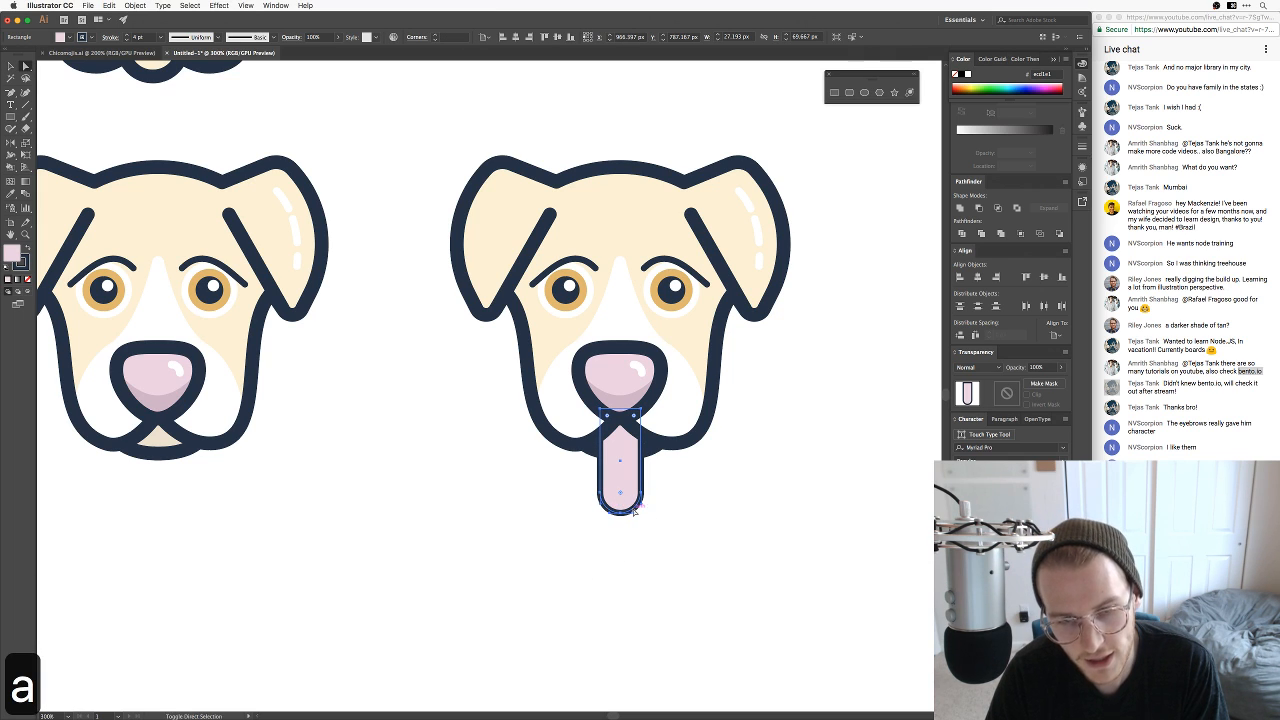
{"action": "left_click", "coordinate": [628, 500]}
{"action": "left_click_drag", "start_coordinate": [640, 507], "coordinate": [698, 555]}
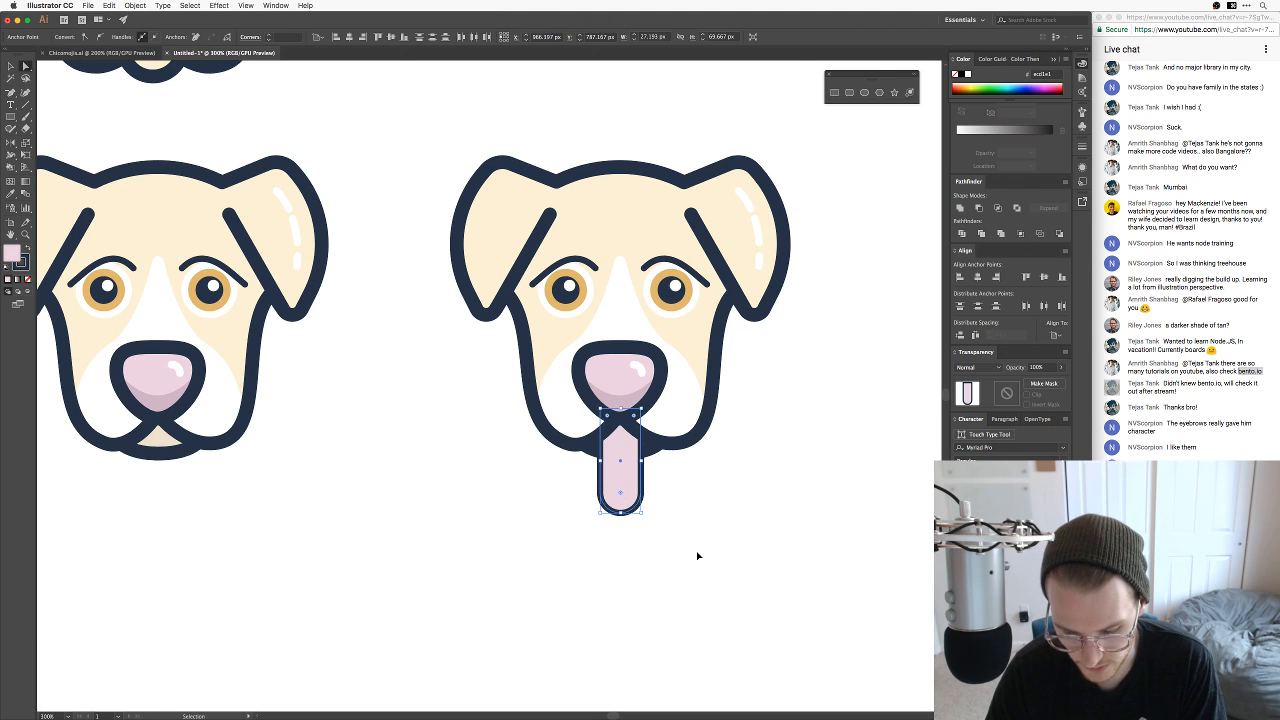
{"action": "key", "text": "super+equal"}
{"action": "key", "text": "super+equal"}
{"action": "key", "text": "a"}
{"action": "left_click", "coordinate": [509, 499]}
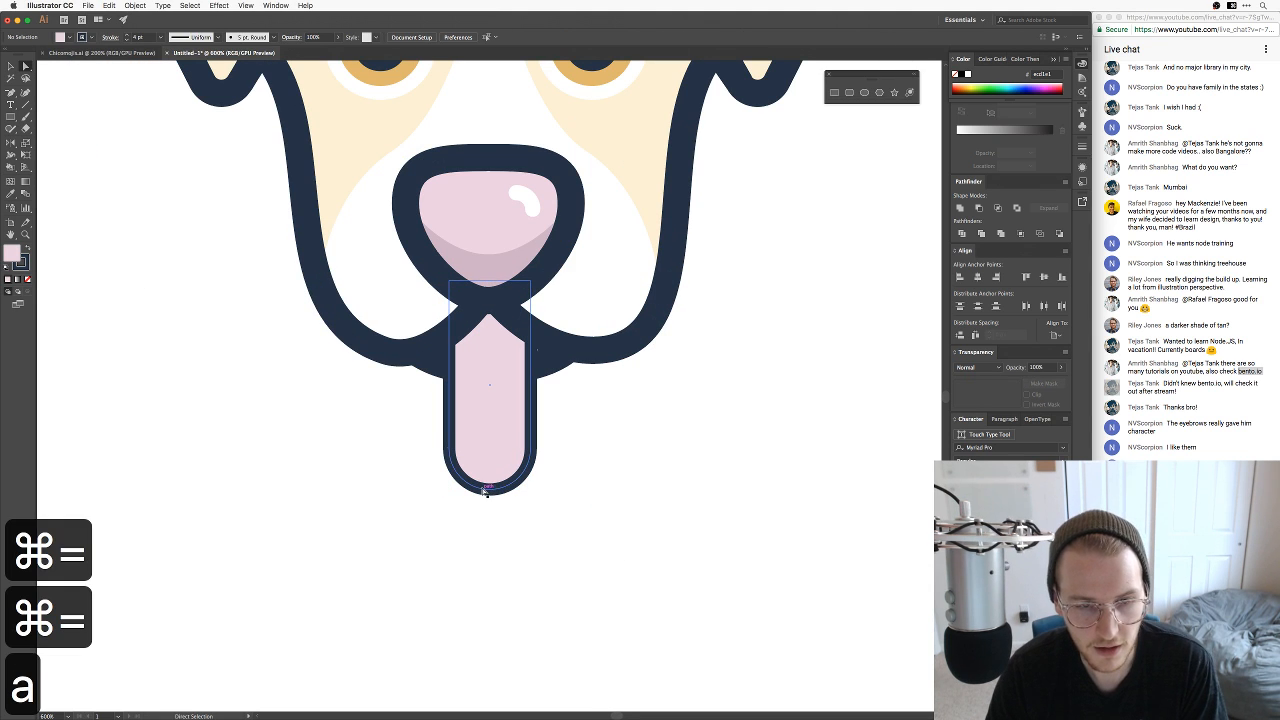
{"action": "key", "text": "a"}
{"action": "left_click", "coordinate": [483, 491]}
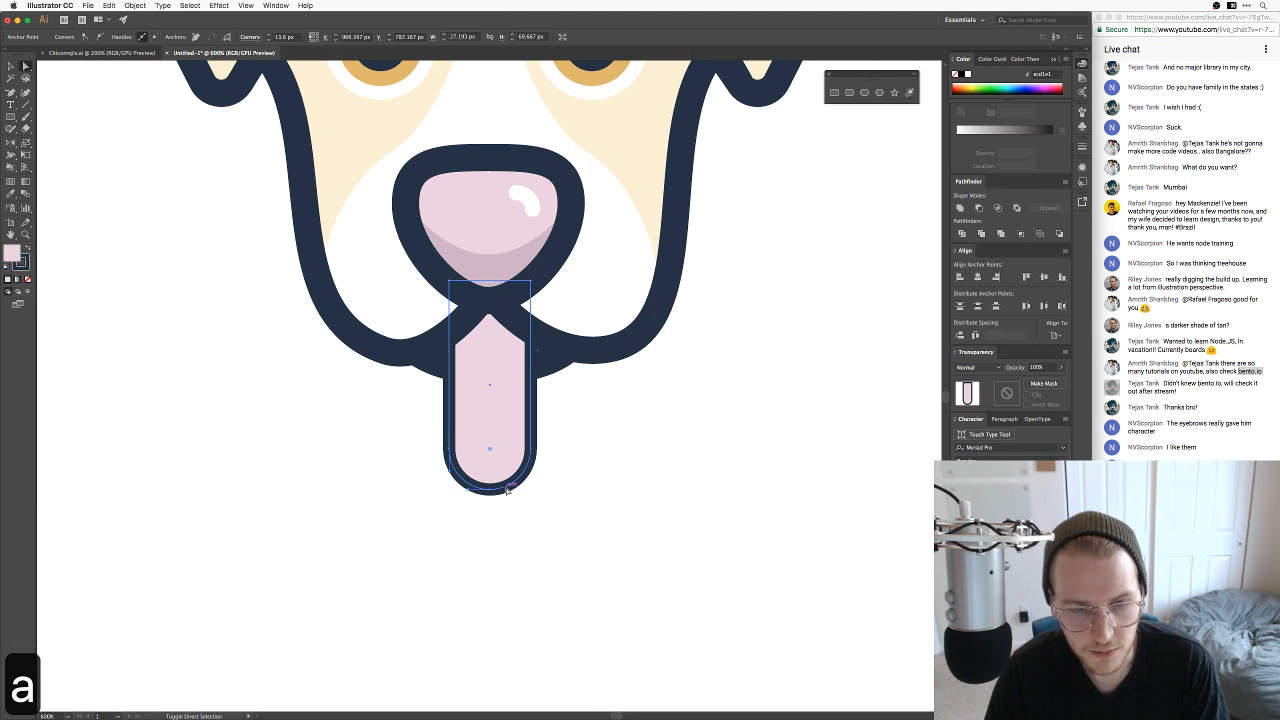
{"action": "left_click_drag", "start_coordinate": [467, 473], "coordinate": [598, 503]}
{"action": "key", "text": "v"}
{"action": "left_click", "coordinate": [600, 487]}
{"action": "key", "text": "a"}
{"action": "key", "text": "v"}
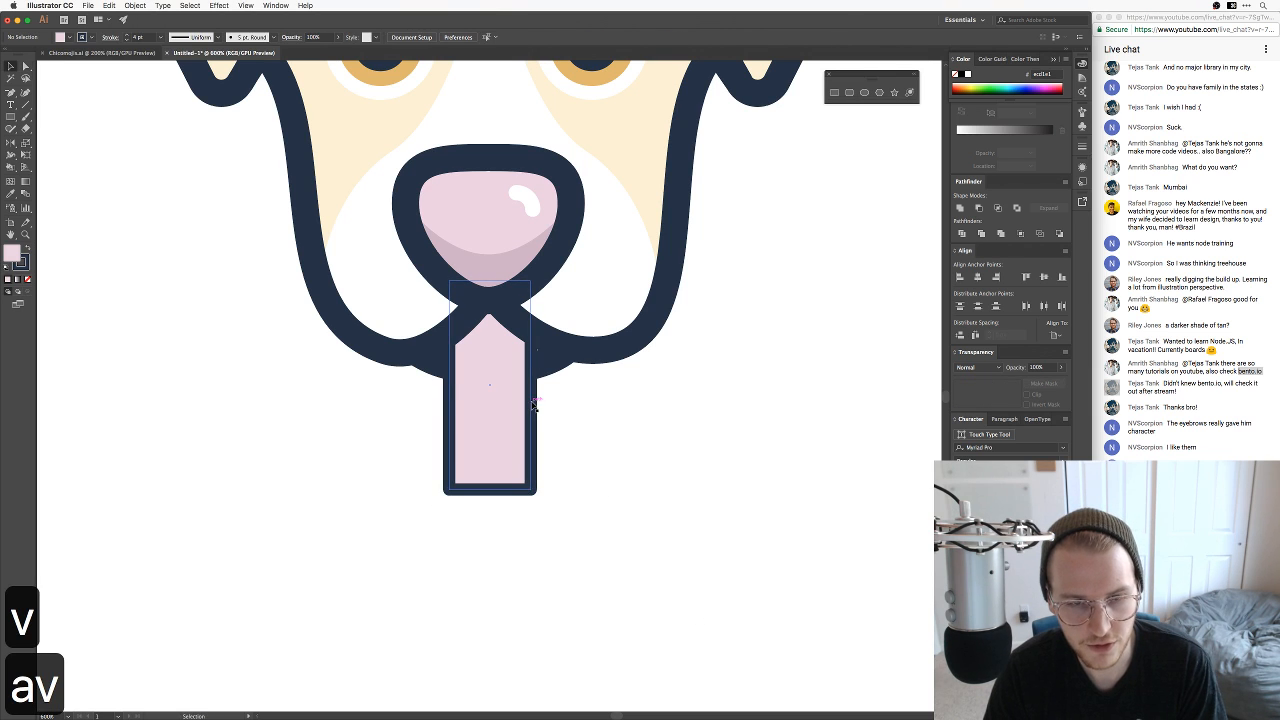
Step: Narrow the tongue symmetrically about its centre to about 17.5 px wide
{"action": "left_click", "coordinate": [534, 404]}
{"action": "left_click_drag", "start_coordinate": [532, 388], "coordinate": [514, 390]}
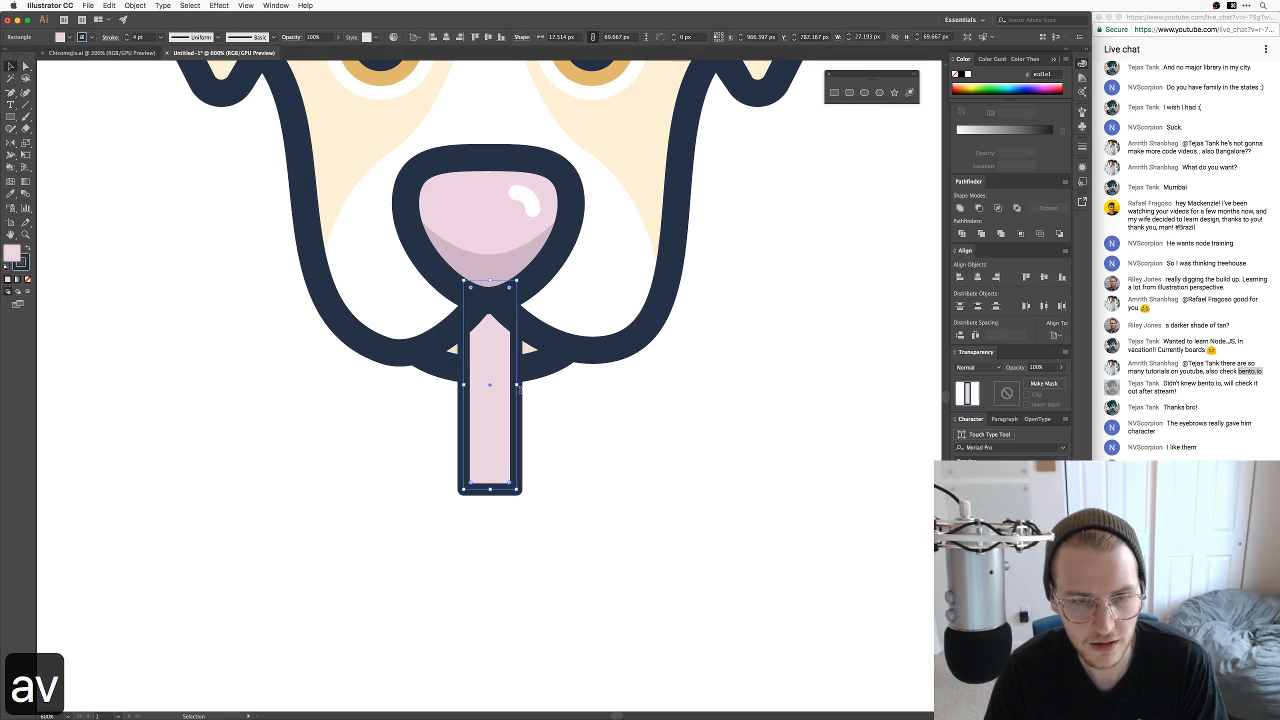
{"action": "key", "text": "v"}
Step: Fully round the narrowed tongue's two lower corners and move it up about 7.5 px
{"action": "key", "text": "a"}
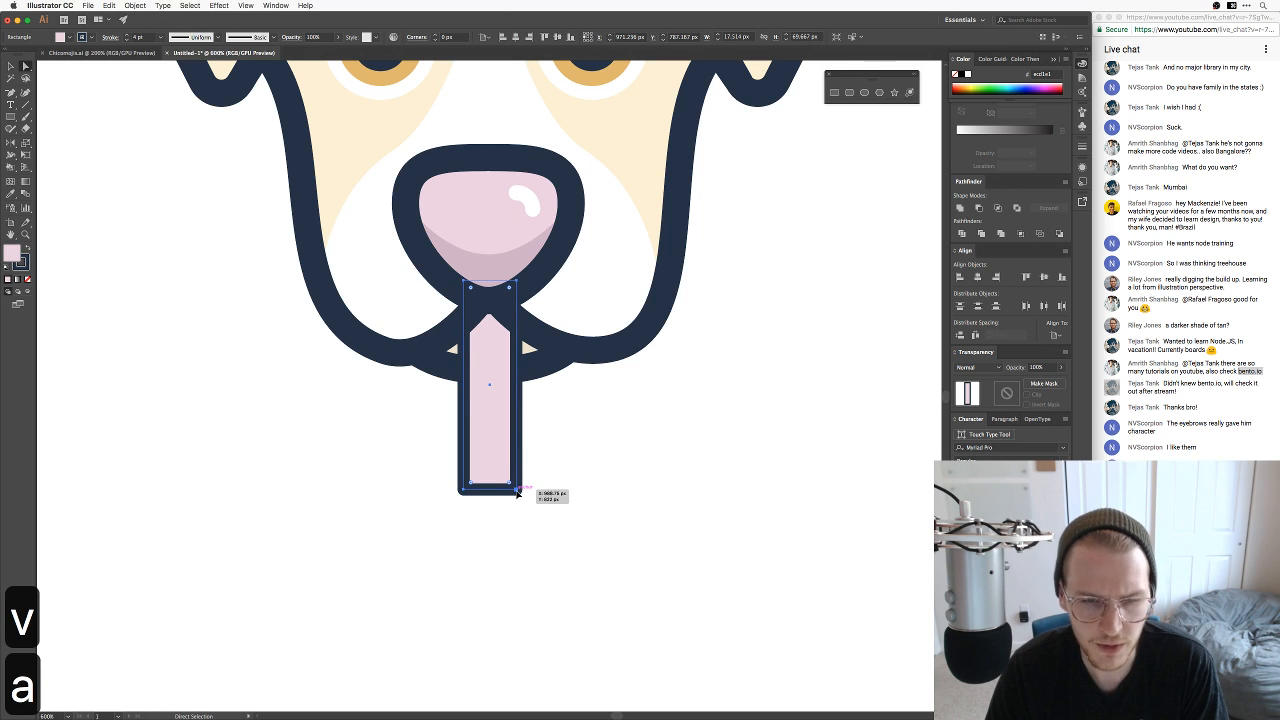
{"action": "left_click", "coordinate": [516, 490]}
{"action": "left_click", "coordinate": [465, 490], "text": "shift"}
{"action": "left_click_drag", "start_coordinate": [472, 483], "coordinate": [568, 396]}
{"action": "key", "text": "v"}
{"action": "left_click", "coordinate": [571, 398]}
{"action": "left_click_drag", "start_coordinate": [485, 401], "coordinate": [486, 399]}
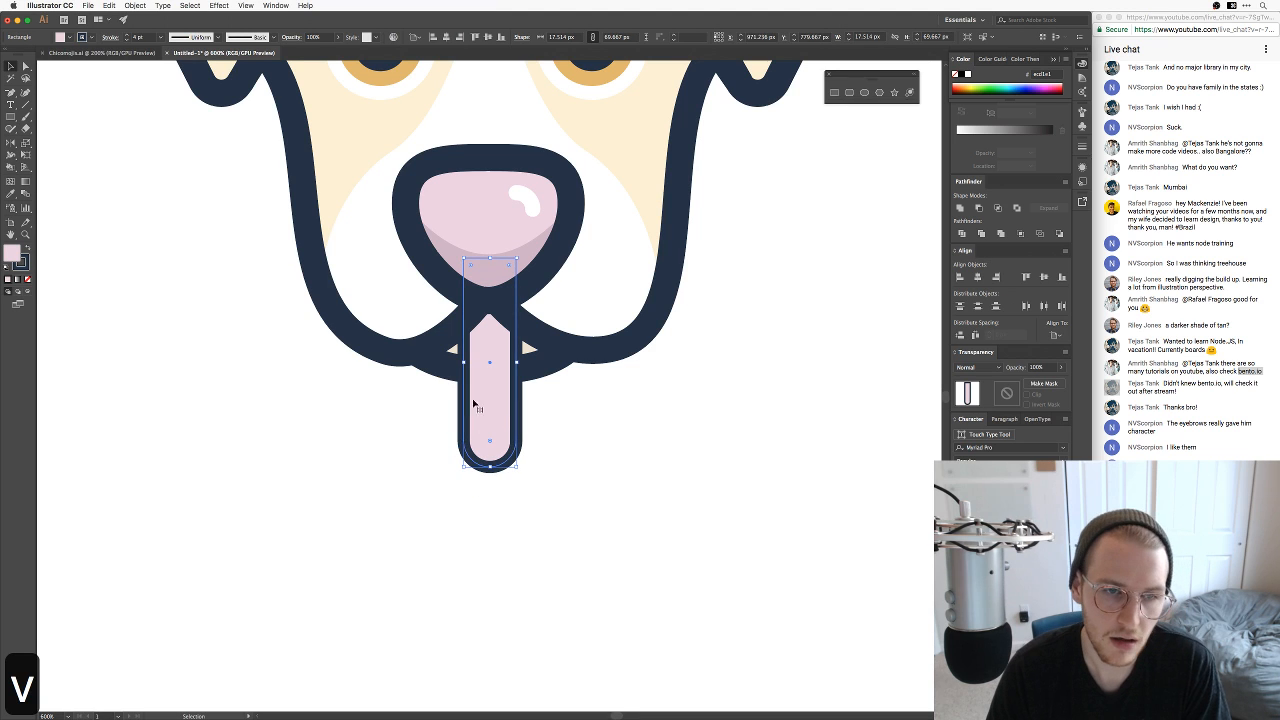
Step: Set the tongue's stroke weight to 7 pt and deselect it
{"action": "left_click", "coordinate": [126, 36]}
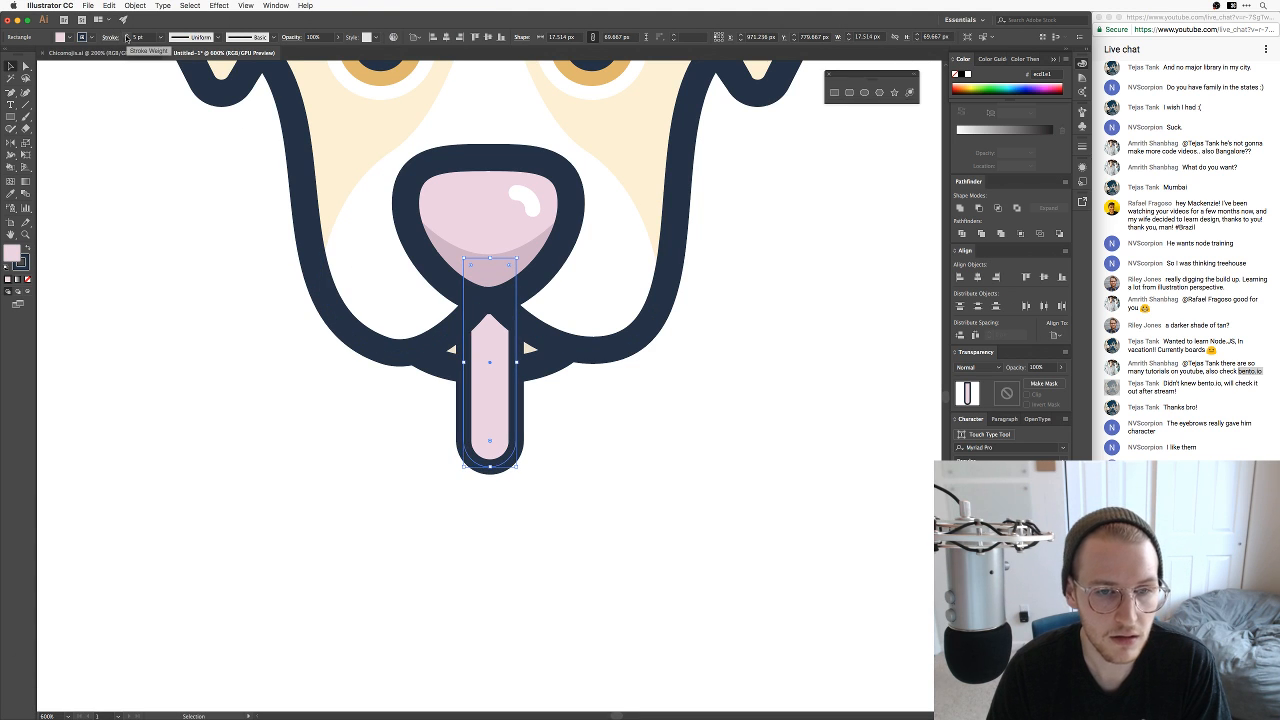
{"action": "double_click", "coordinate": [126, 36]}
{"action": "key", "text": "v"}
{"action": "left_click", "coordinate": [217, 343]}
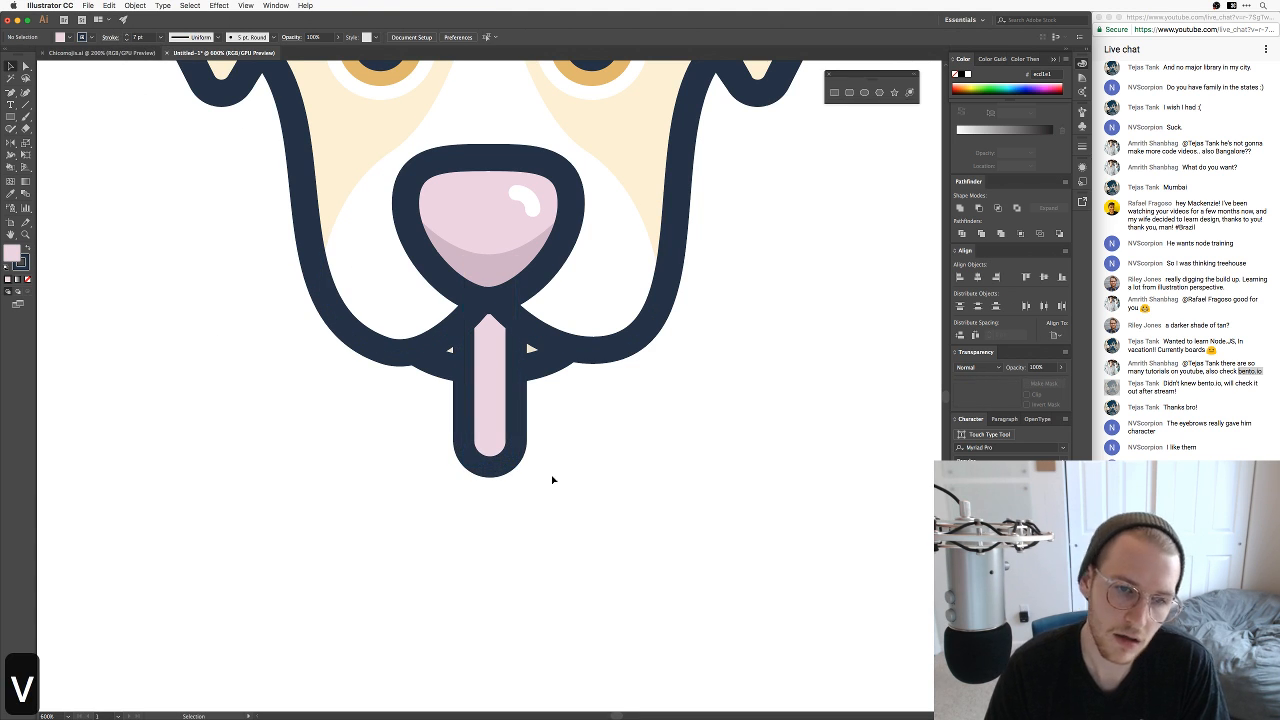
Step: Move the thick-outlined tongue up about 9 px so less of it hangs below the chin
{"action": "key", "text": "v"}
{"action": "left_click_drag", "start_coordinate": [476, 417], "coordinate": [477, 389]}
{"action": "left_click", "coordinate": [647, 479]}
{"action": "key", "text": "super+minus"}
{"action": "key", "text": "super+minus"}
{"action": "key", "text": "super+minus"}
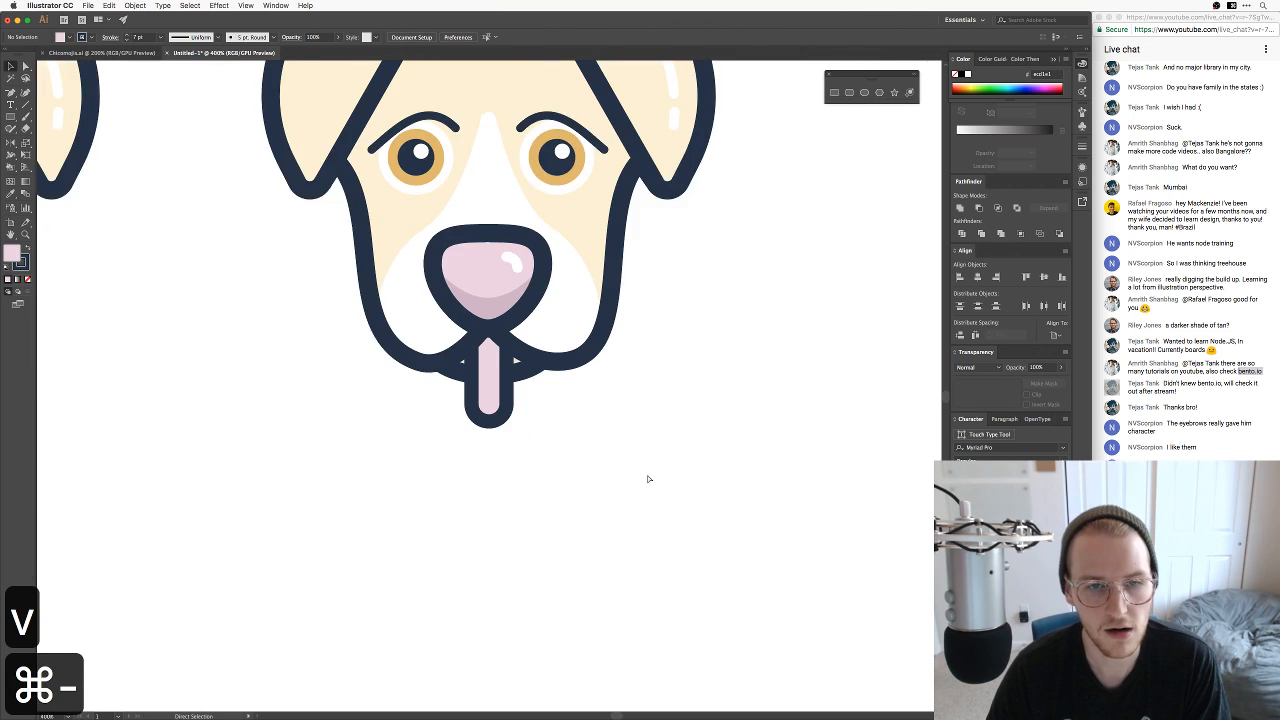
Step: Widen the tongue symmetrically about its centre to about 25 px
{"action": "key", "text": "super+equal"}
{"action": "key", "text": "super+equal"}
{"action": "key", "text": "super+equal"}
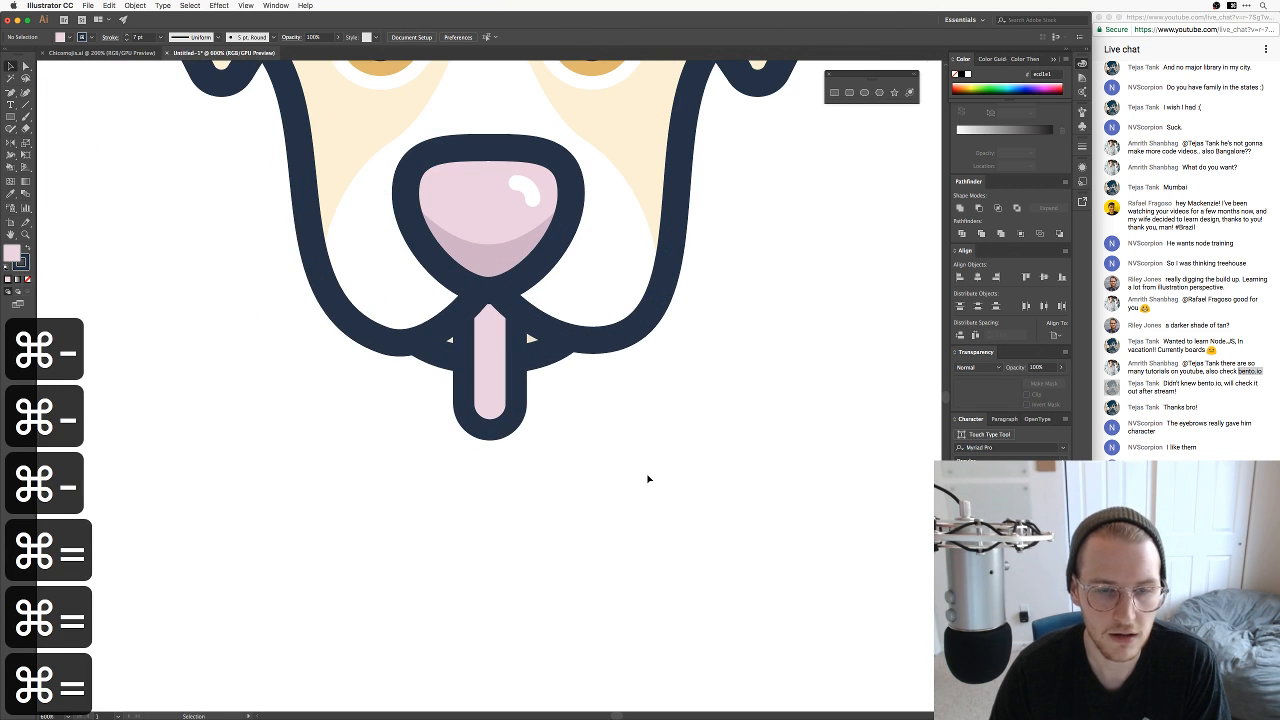
{"action": "left_click", "coordinate": [501, 390]}
{"action": "left_click_drag", "start_coordinate": [516, 322], "coordinate": [528, 326]}
Step: Round the widened tongue's two lower corners to the maximum radius of 12.32 px and deselect it
{"action": "key", "text": "a"}
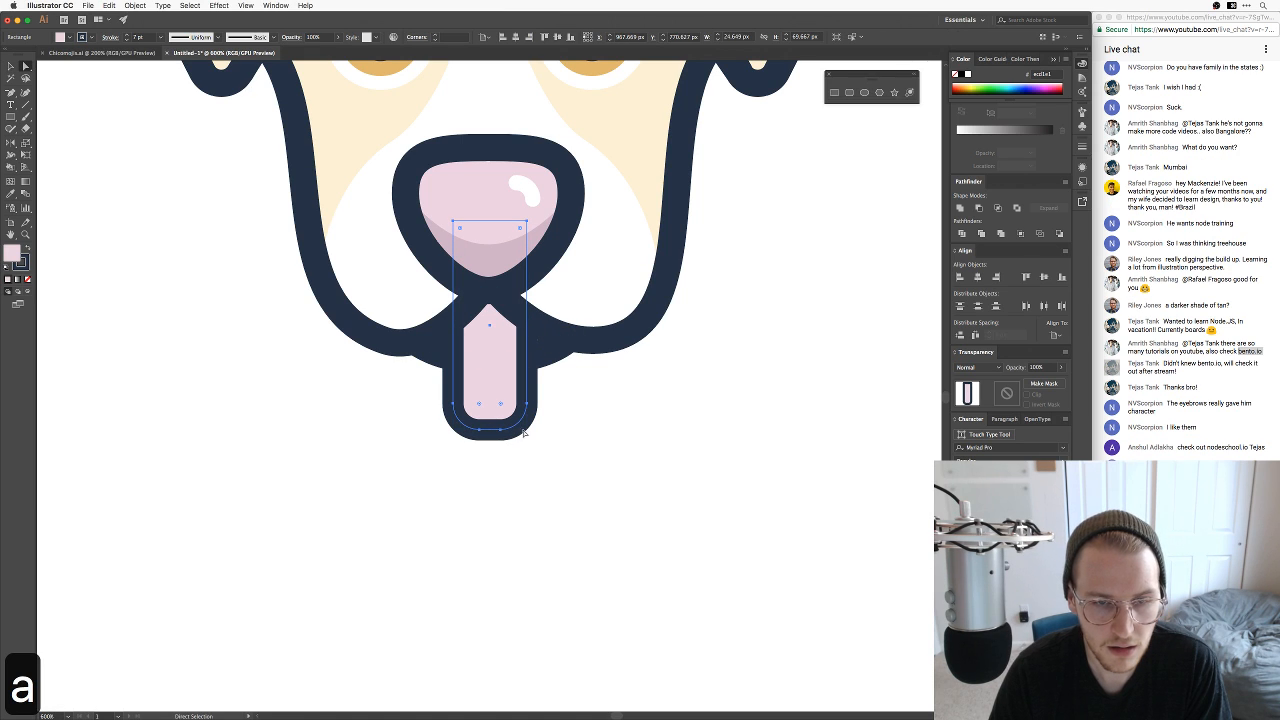
{"action": "left_click", "coordinate": [463, 425]}
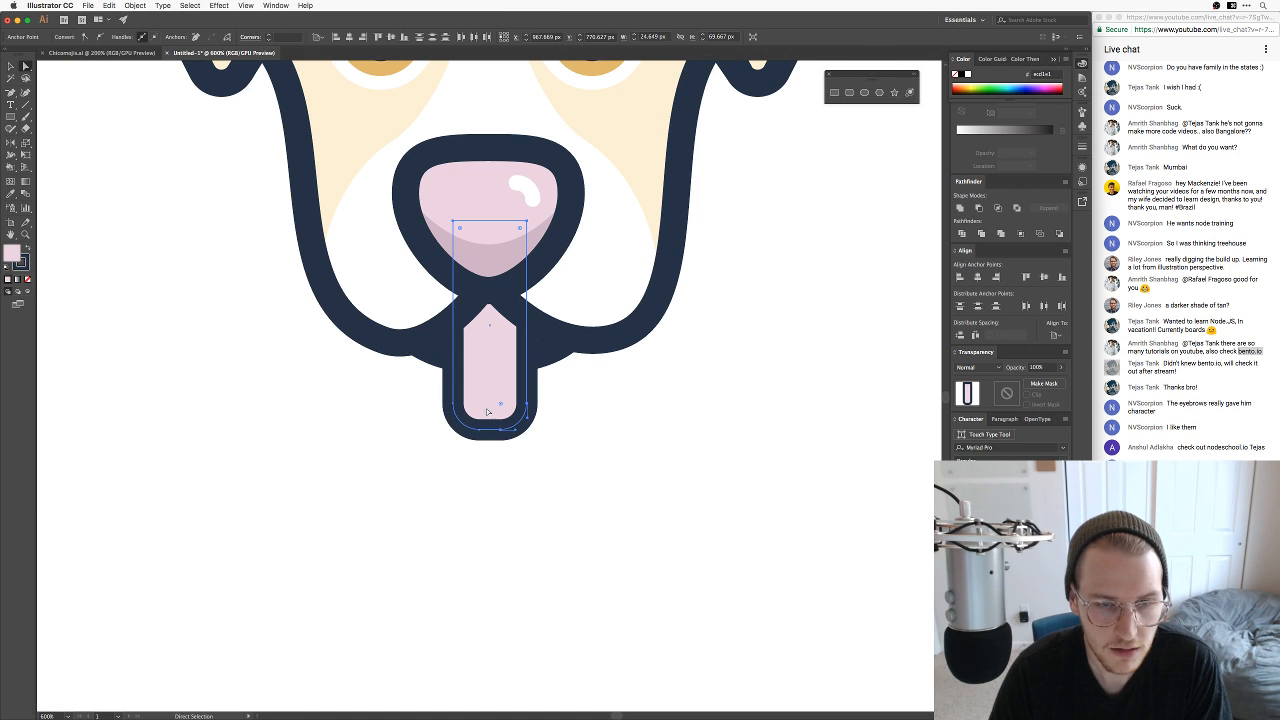
{"action": "left_click", "coordinate": [560, 466]}
{"action": "key", "text": "a"}
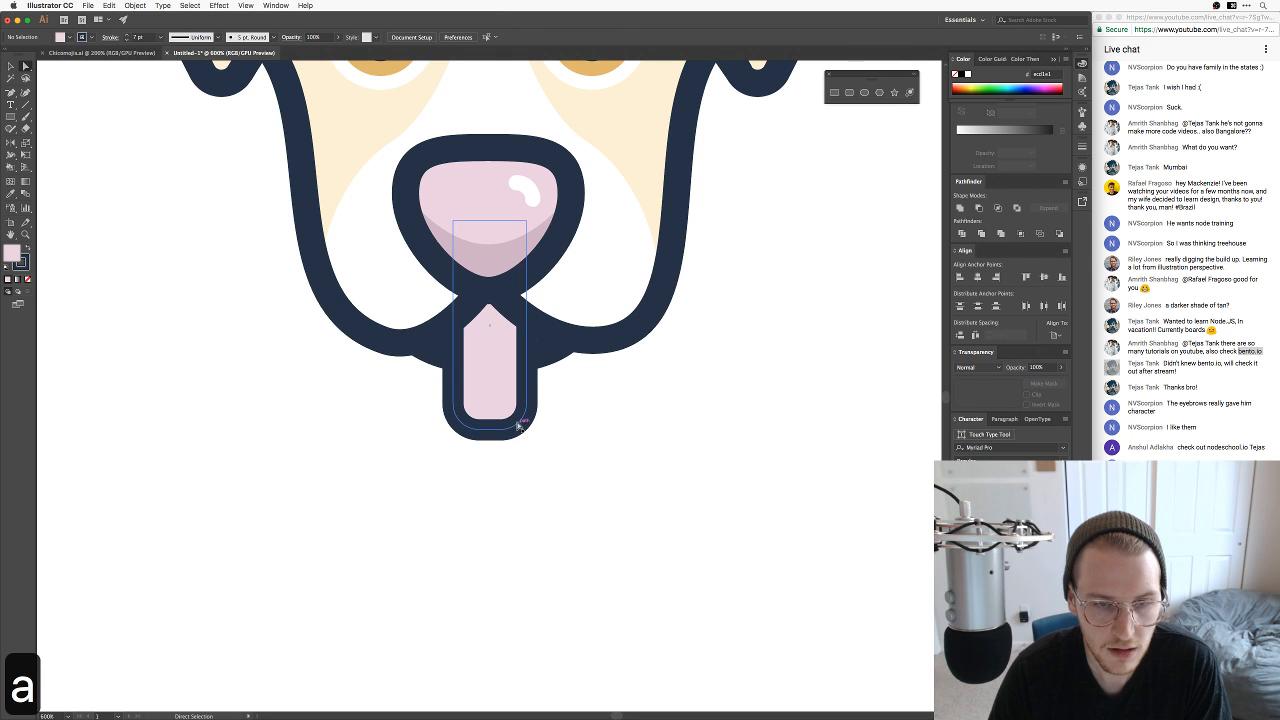
{"action": "left_click", "coordinate": [517, 426]}
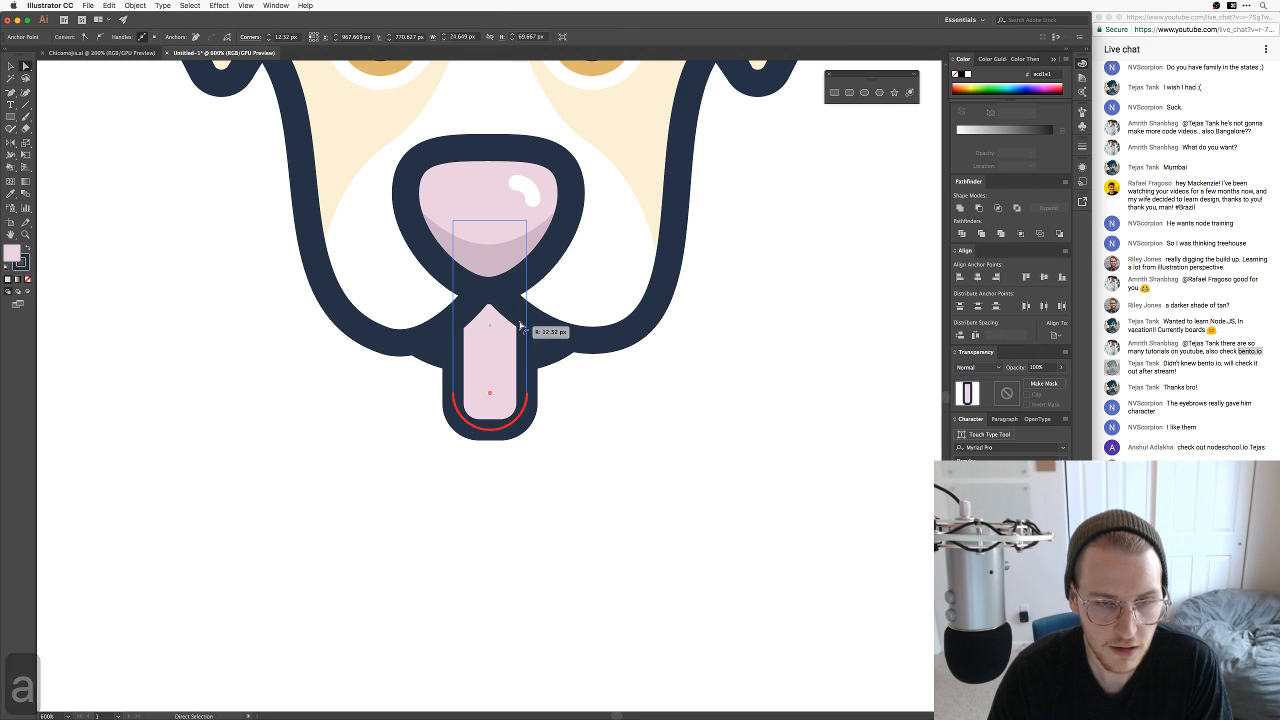
{"action": "key", "text": "v"}
{"action": "left_click", "coordinate": [609, 452]}
{"action": "key", "text": "super+minus"}
{"action": "key", "text": "super+minus"}
{"action": "key", "text": "super+minus"}
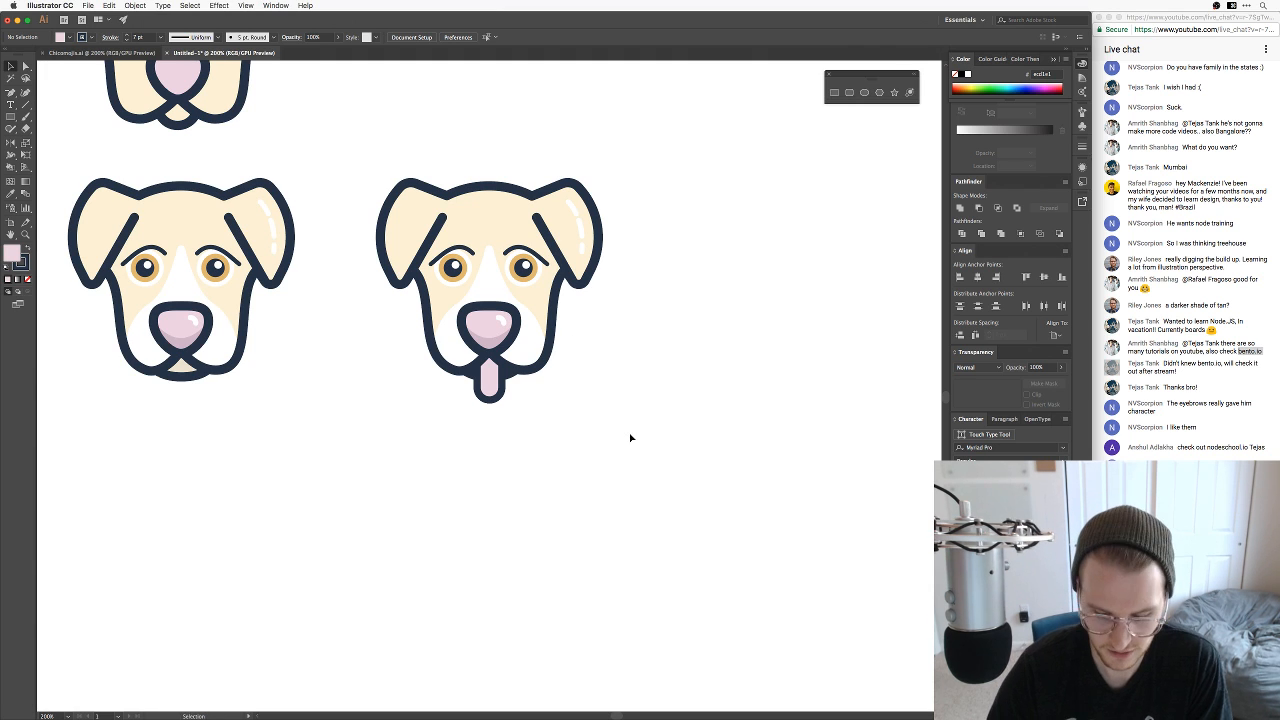
Step: Lower the copied head's right-hand eyebrow over the eye and rotate it so its inner end drops
{"action": "key", "text": "super+equal"}
{"action": "key", "text": "super+equal"}
{"action": "key", "text": "v"}
{"action": "left_click_drag", "start_coordinate": [571, 125], "coordinate": [583, 299]}
{"action": "left_click", "coordinate": [591, 289]}
{"action": "left_click", "coordinate": [595, 285]}
{"action": "key", "text": "e"}
{"action": "key", "text": "v"}
{"action": "left_click", "coordinate": [749, 437]}
{"action": "key", "text": "v"}
{"action": "key", "text": "v"}
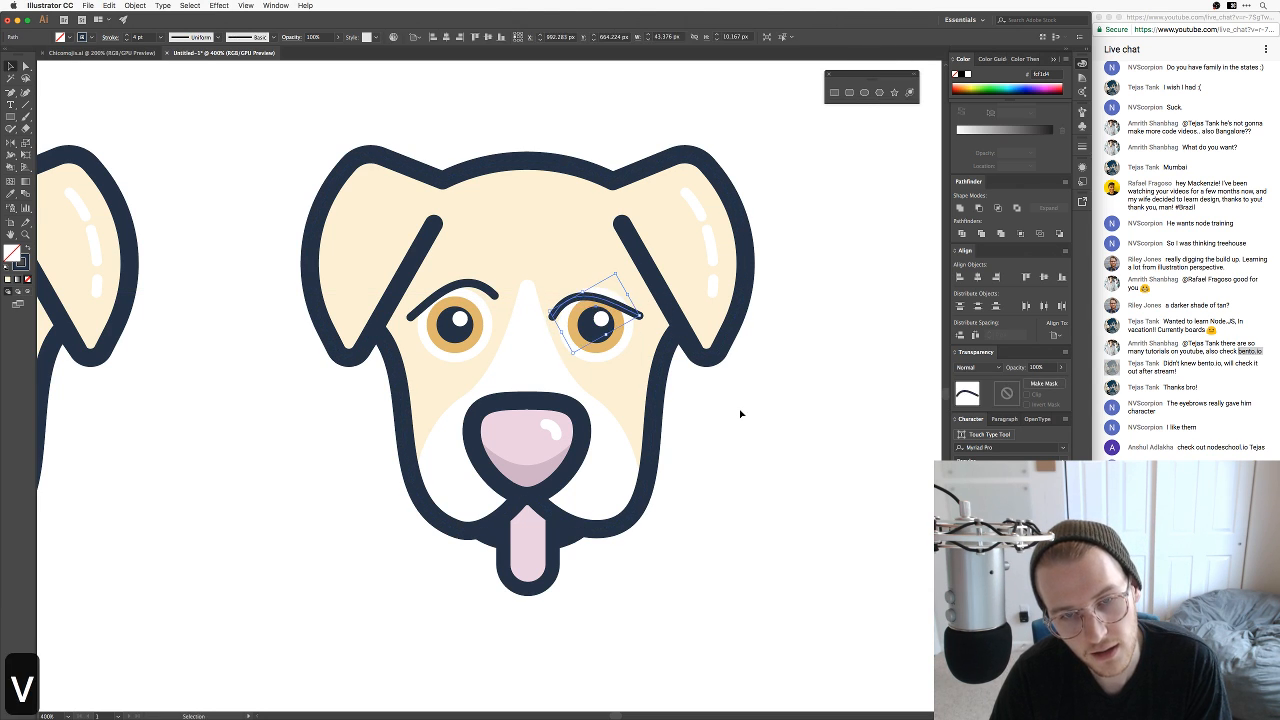
{"action": "left_click", "coordinate": [738, 413]}
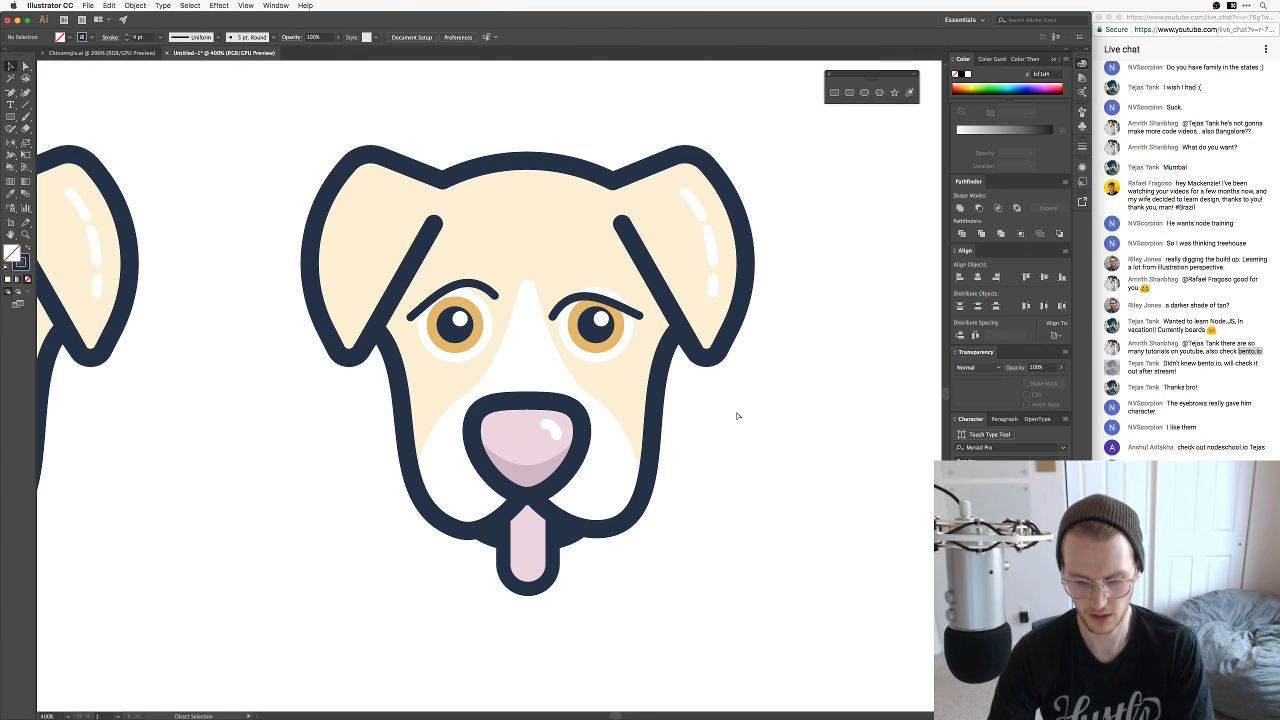
Step: Add anchor points to the right-hand eye's white circle where both sides of it cross the lowered eyebrow
{"action": "key", "text": "super+equal"}
{"action": "key", "text": "super+equal"}
{"action": "key", "text": "super+equal"}
{"action": "key", "text": "a"}
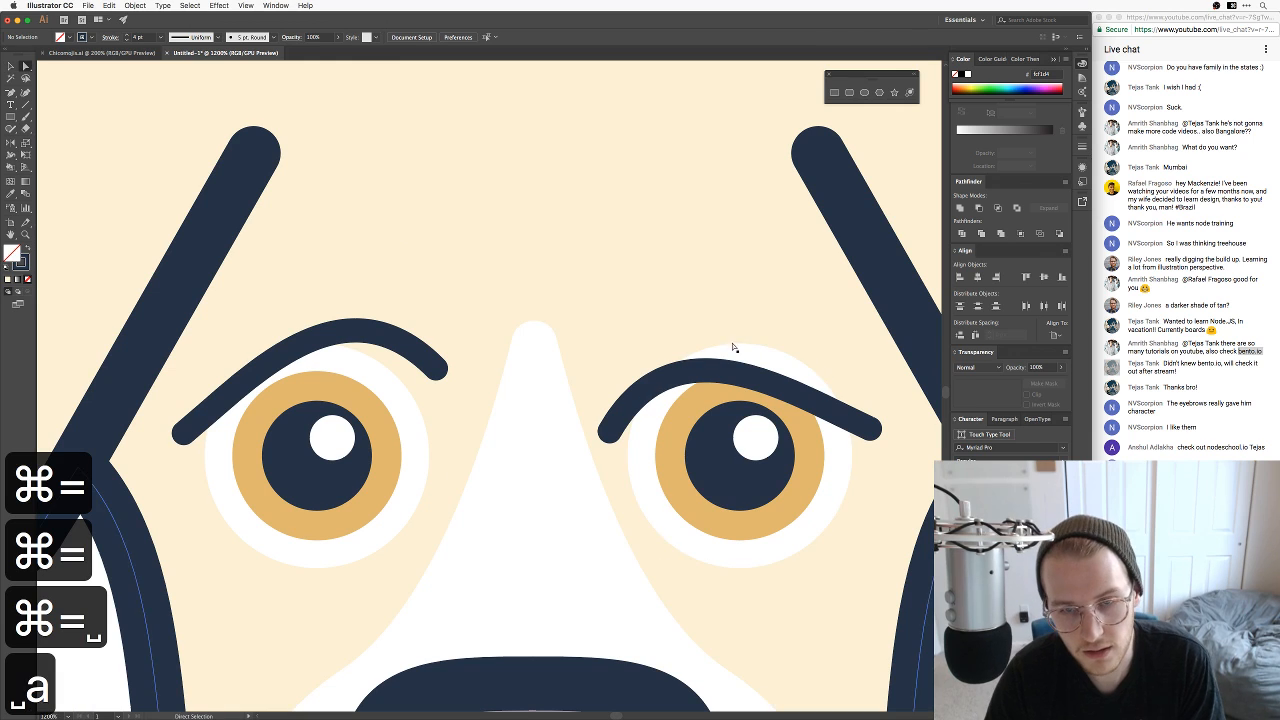
{"action": "left_click", "coordinate": [732, 347]}
{"action": "key", "text": "equal"}
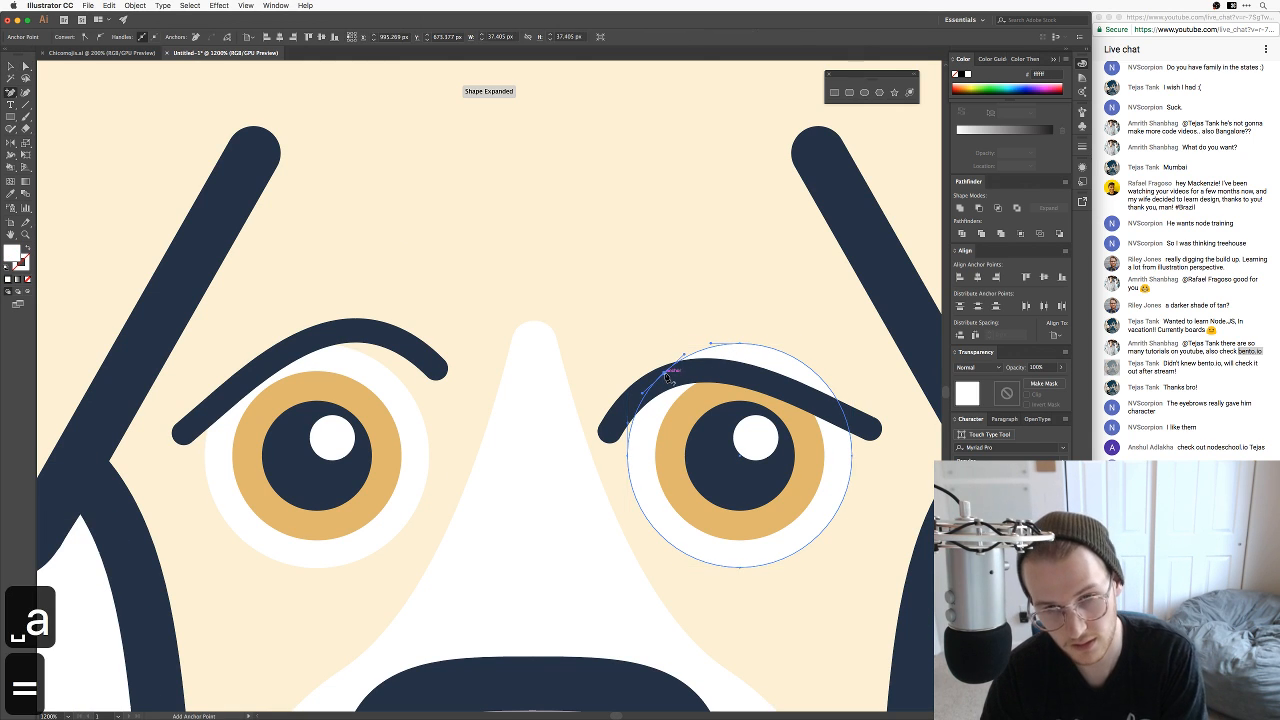
{"action": "left_click", "coordinate": [850, 425]}
{"action": "key", "text": "a"}
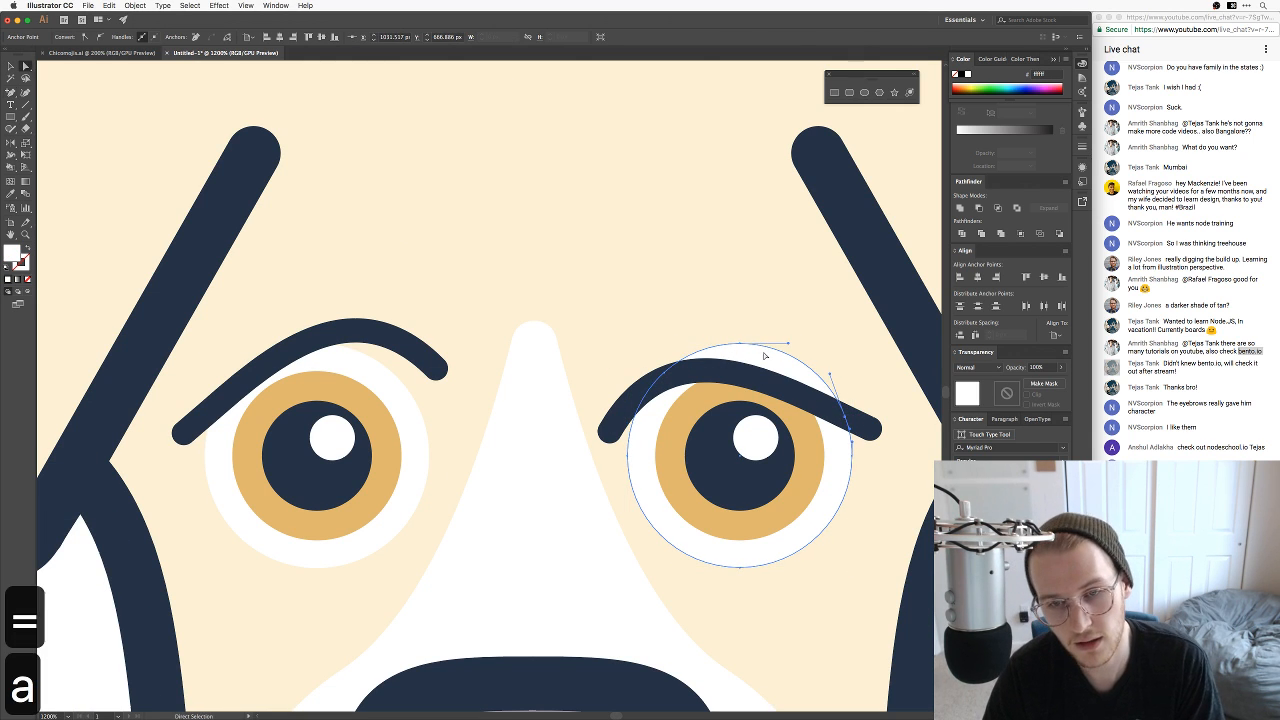
Step: Pull the eye white's top anchor point down behind the eyebrow and retract its curve handles so no white shows above
{"action": "left_click_drag", "start_coordinate": [740, 346], "coordinate": [733, 372]}
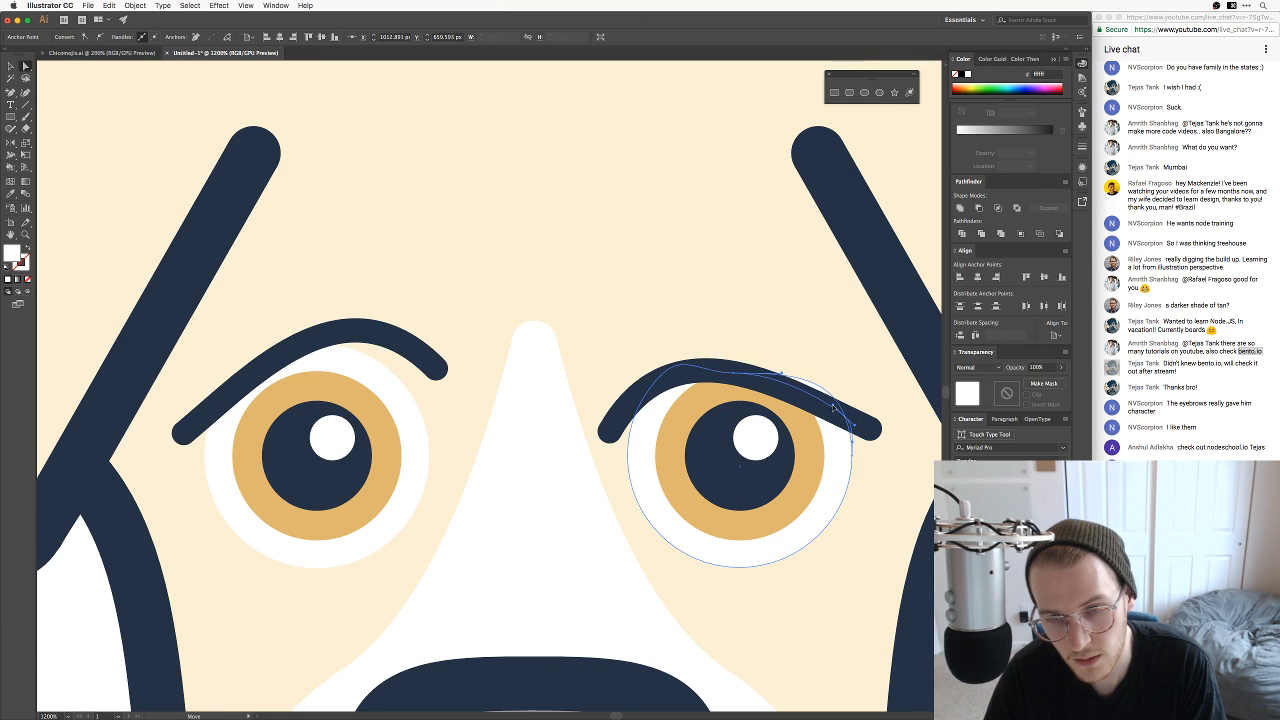
{"action": "key", "text": "super+z"}
{"action": "key", "text": "a"}
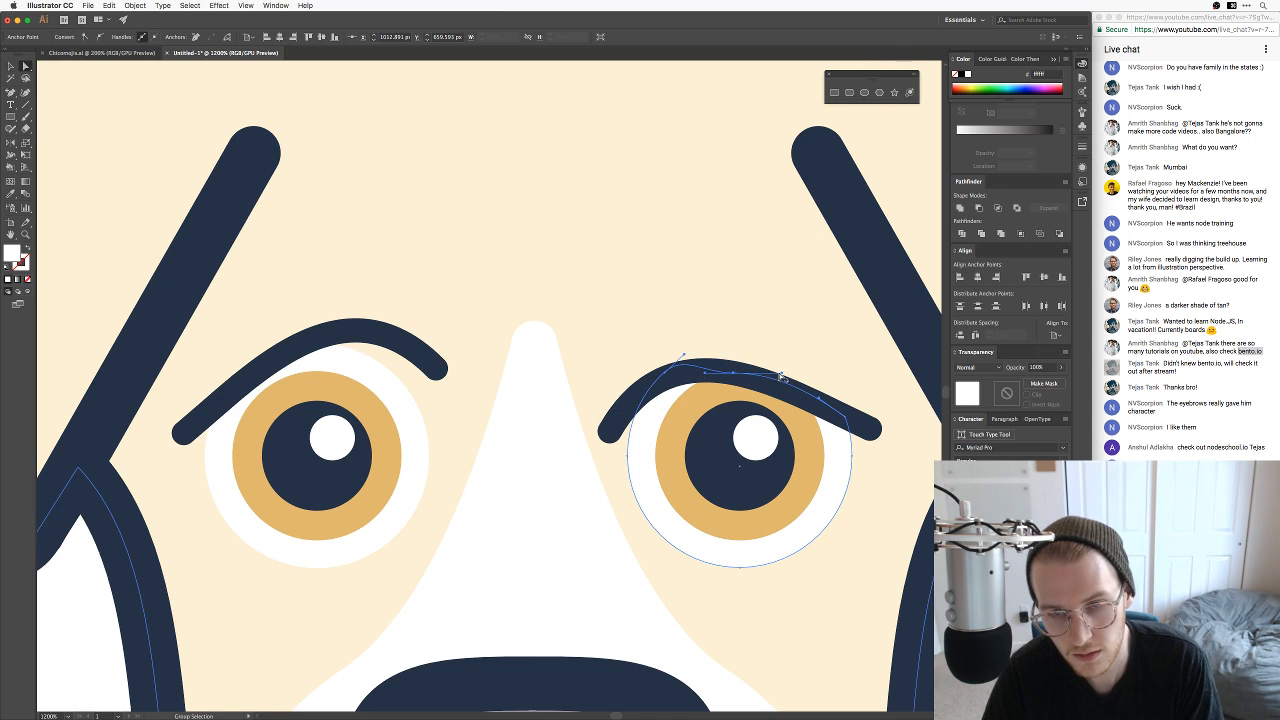
{"action": "left_click", "coordinate": [738, 377]}
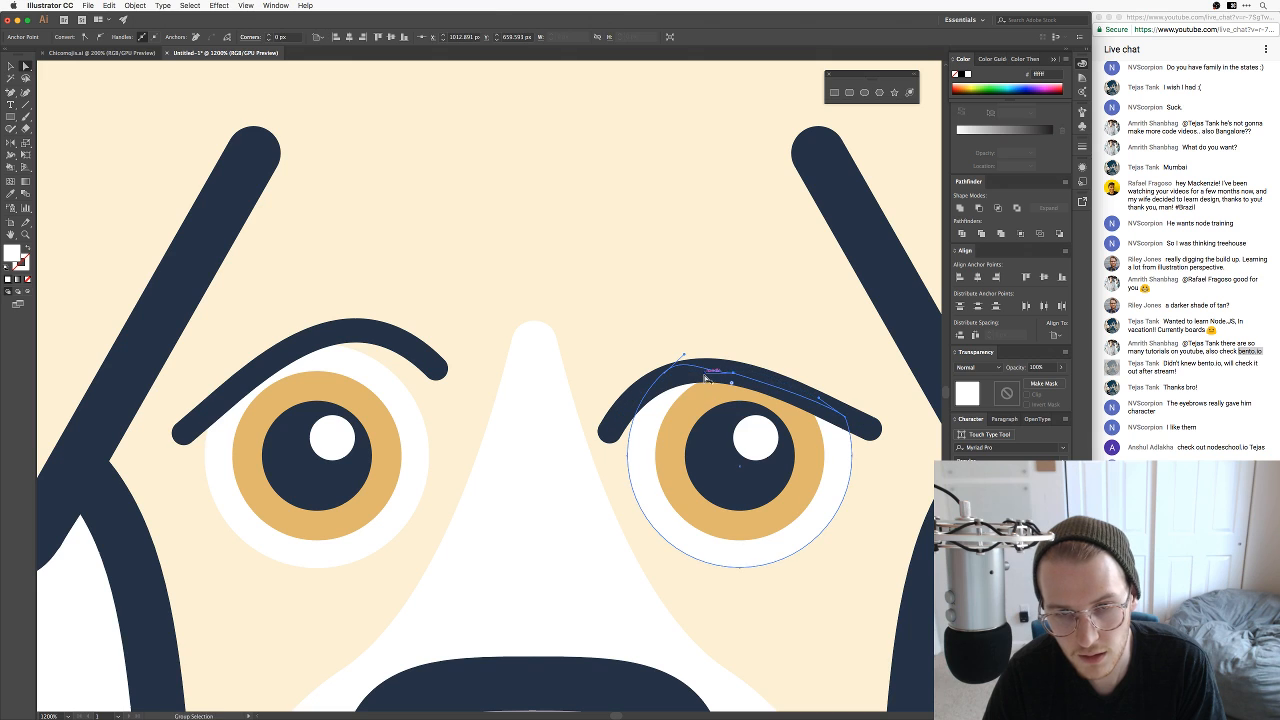
{"action": "left_click", "coordinate": [732, 374]}
{"action": "key", "text": "super+z"}
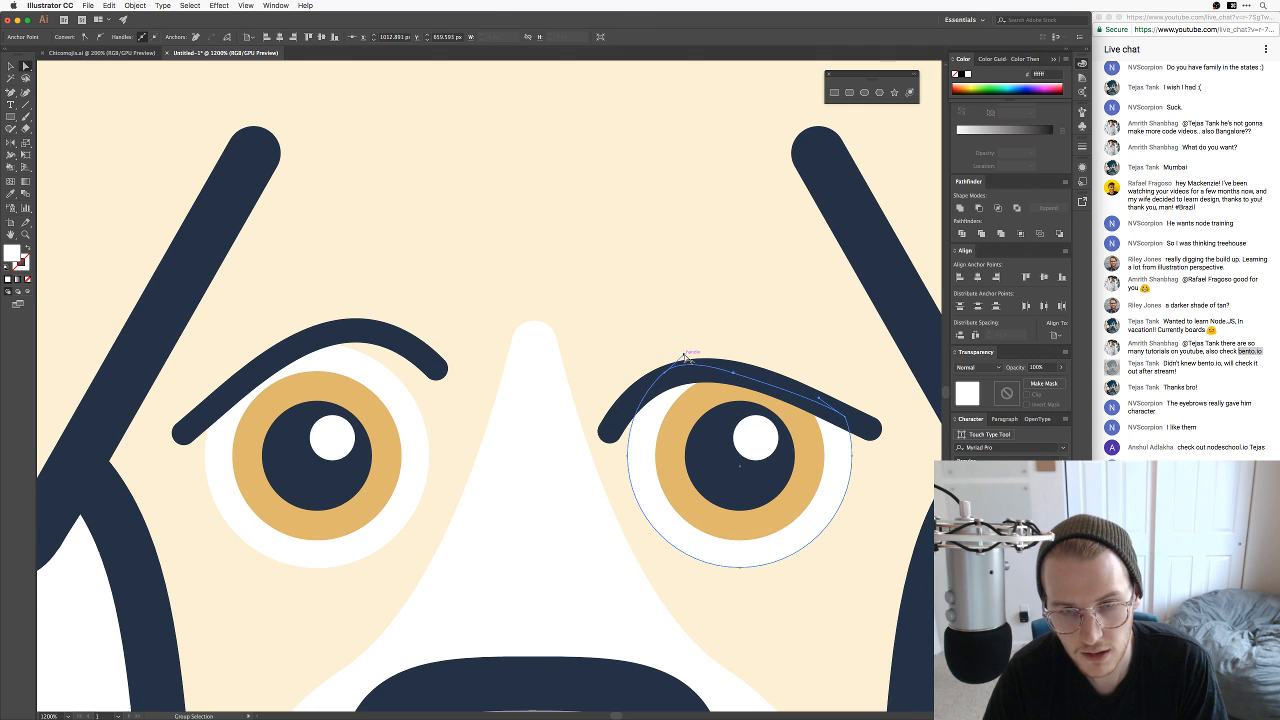
{"action": "left_click_drag", "start_coordinate": [837, 508], "coordinate": [731, 421]}
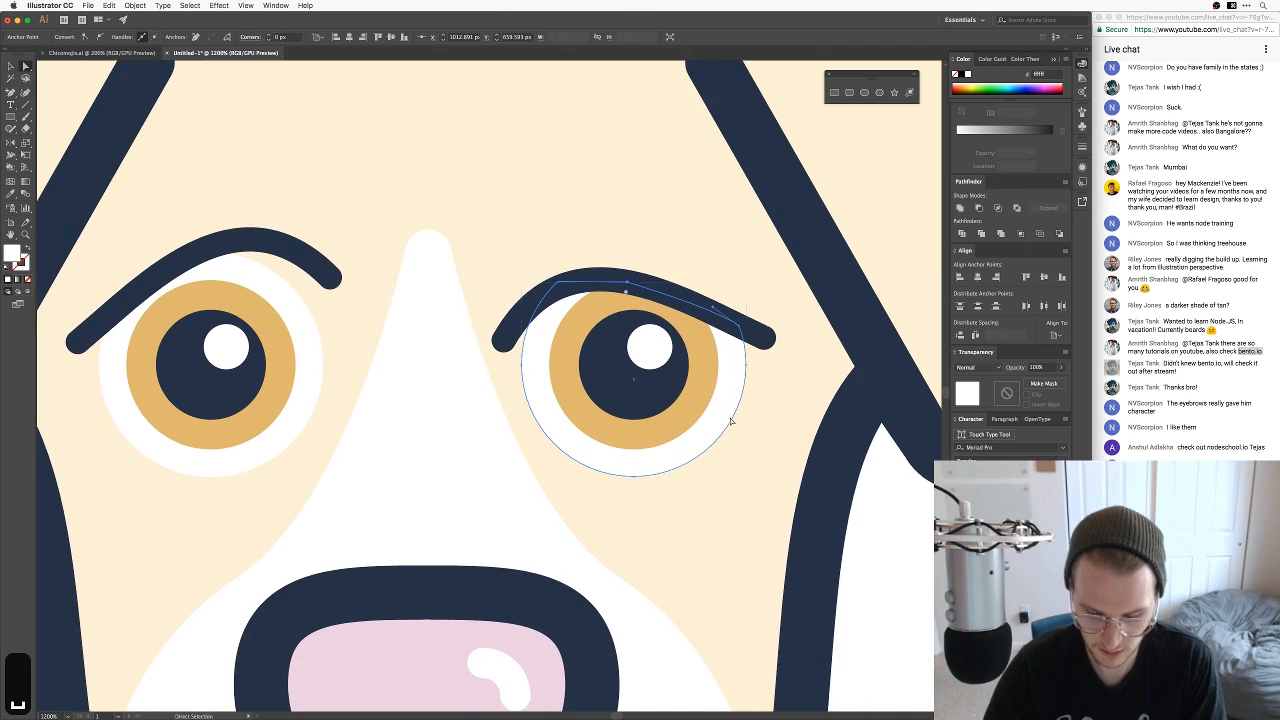
Step: Review the whole copied head with its lowered eyebrow and the eye cut off behind it
{"action": "key", "text": "super+minus"}
{"action": "key", "text": "super+minus"}
{"action": "key", "text": "super+minus"}
{"action": "key", "text": "super+minus"}
{"action": "key", "text": "v"}
{"action": "left_click", "coordinate": [680, 491]}
{"action": "left_click_drag", "start_coordinate": [657, 530], "coordinate": [814, 471]}
{"action": "key", "text": "super+equal"}
{"action": "key", "text": "v"}
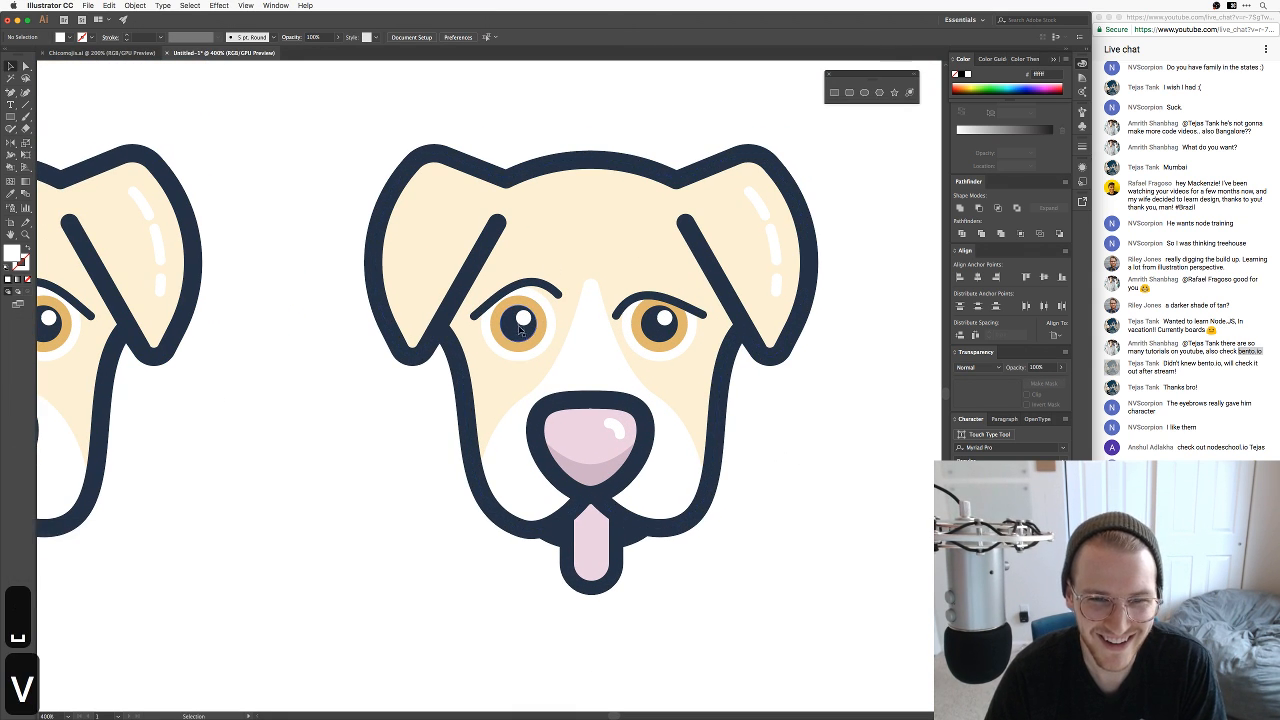
Step: Try rotating the copied head's left-hand eyebrow so its inner end rises, and undo the change
{"action": "left_click", "coordinate": [545, 287]}
{"action": "key", "text": "e"}
{"action": "key", "text": "v"}
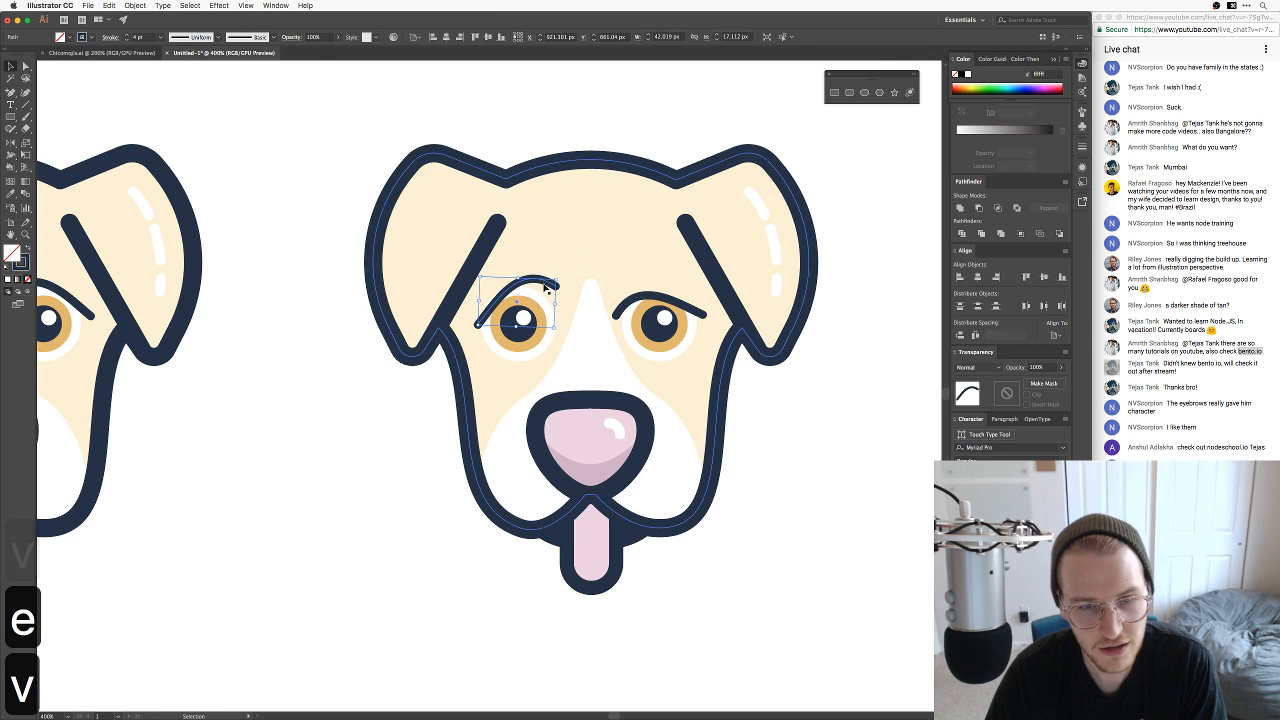
{"action": "left_click_drag", "start_coordinate": [546, 287], "coordinate": [541, 283]}
{"action": "key", "text": "v"}
{"action": "left_click", "coordinate": [795, 435]}
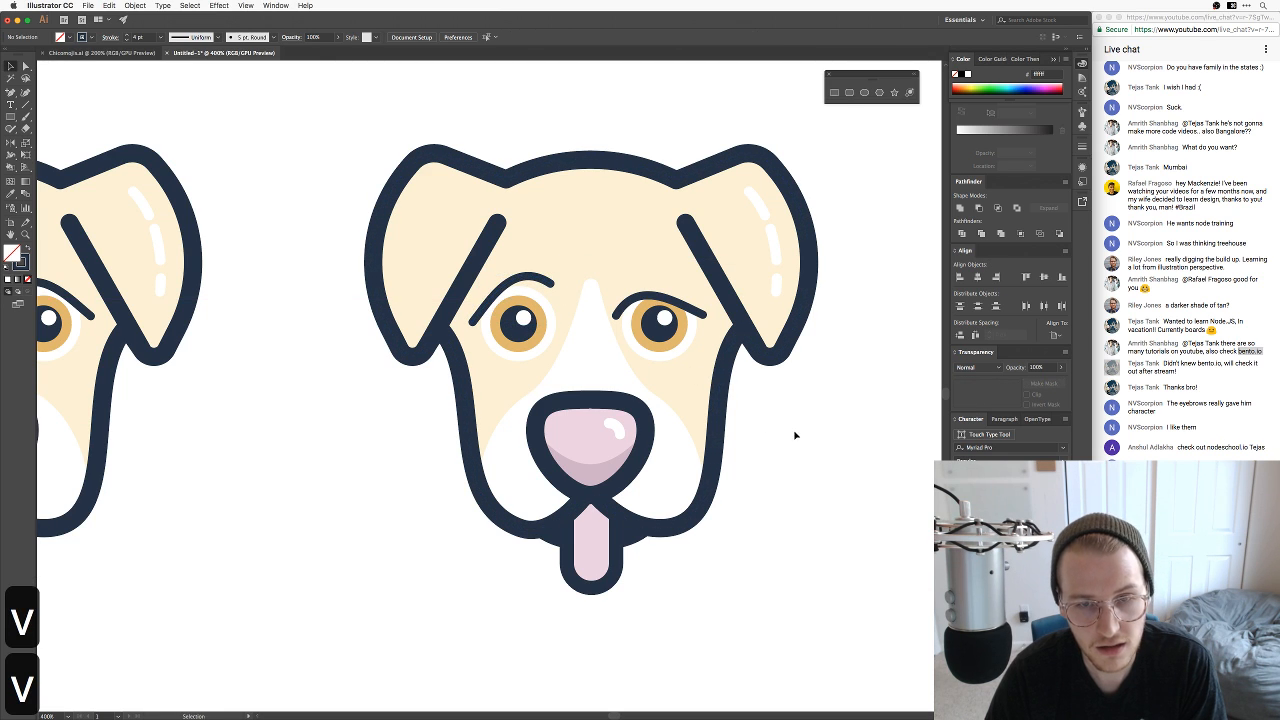
{"action": "left_click_drag", "start_coordinate": [794, 449], "coordinate": [803, 417]}
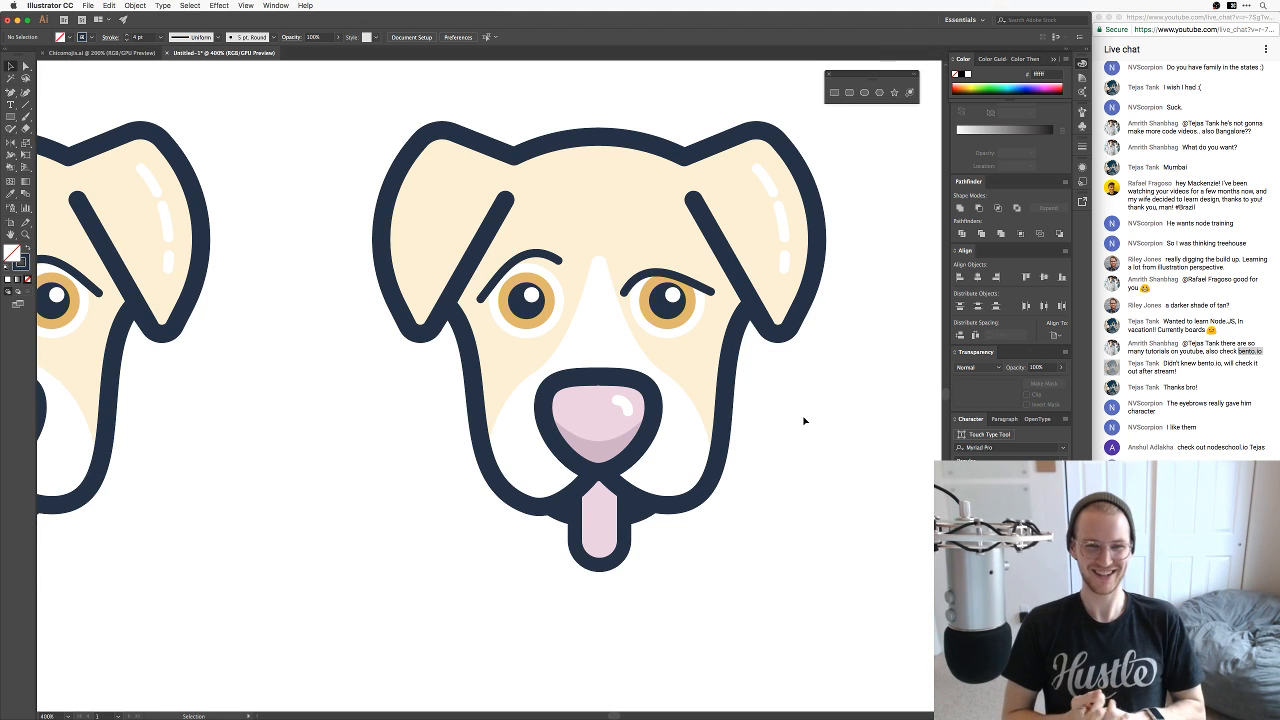
{"action": "key", "text": "super+z"}
{"action": "key", "text": "super+z"}
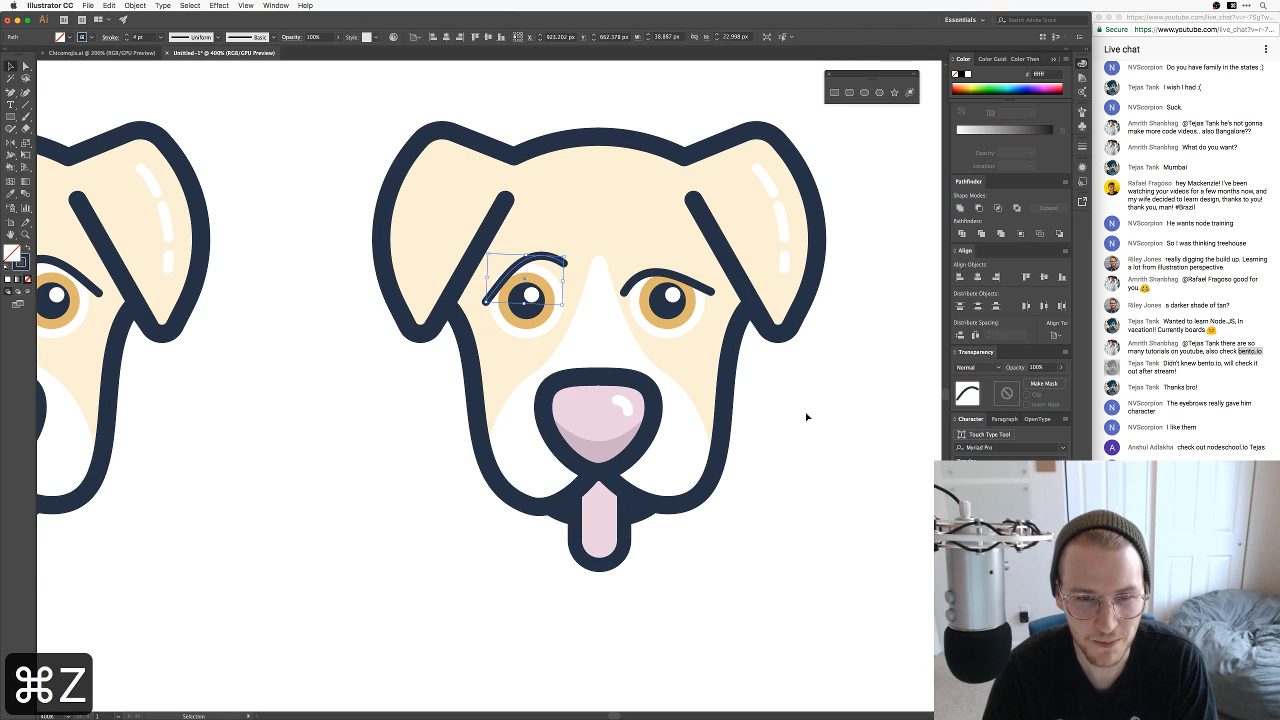
Step: Rotate the left-hand eyebrow very slightly so its inner end rises, nudge it into place above the eye and deselect it
{"action": "key", "text": "e"}
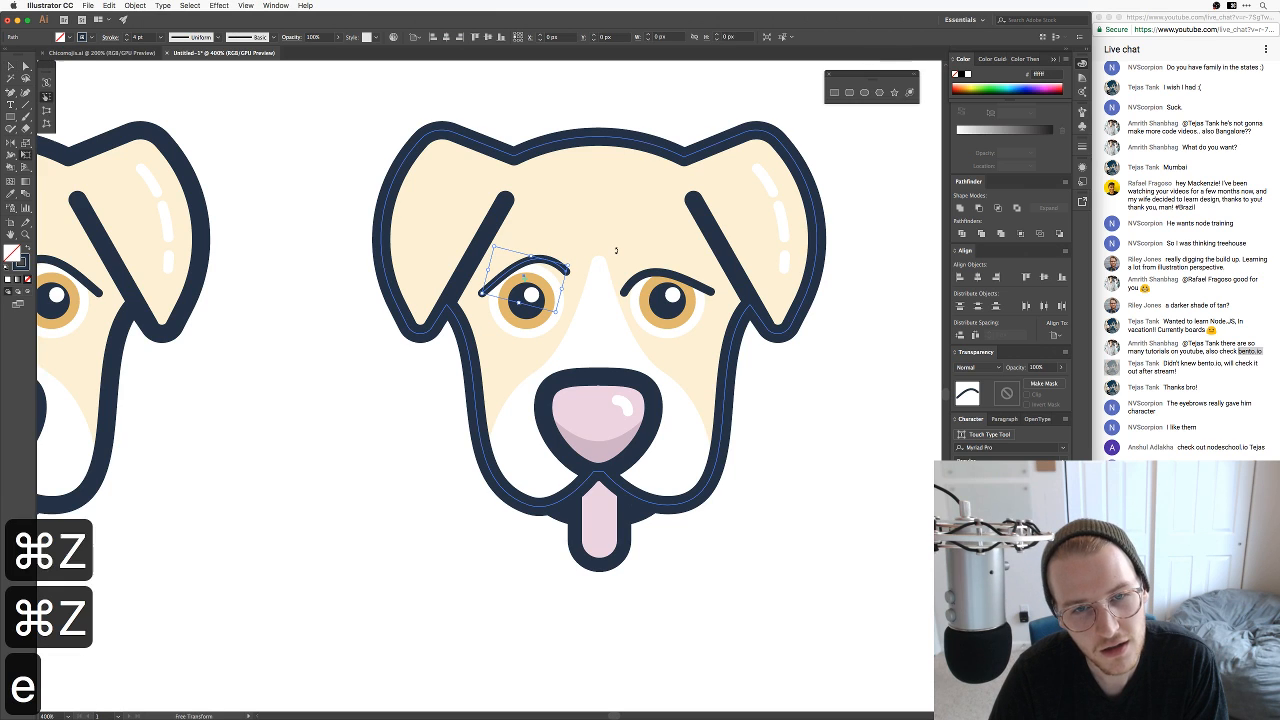
{"action": "key", "text": "v"}
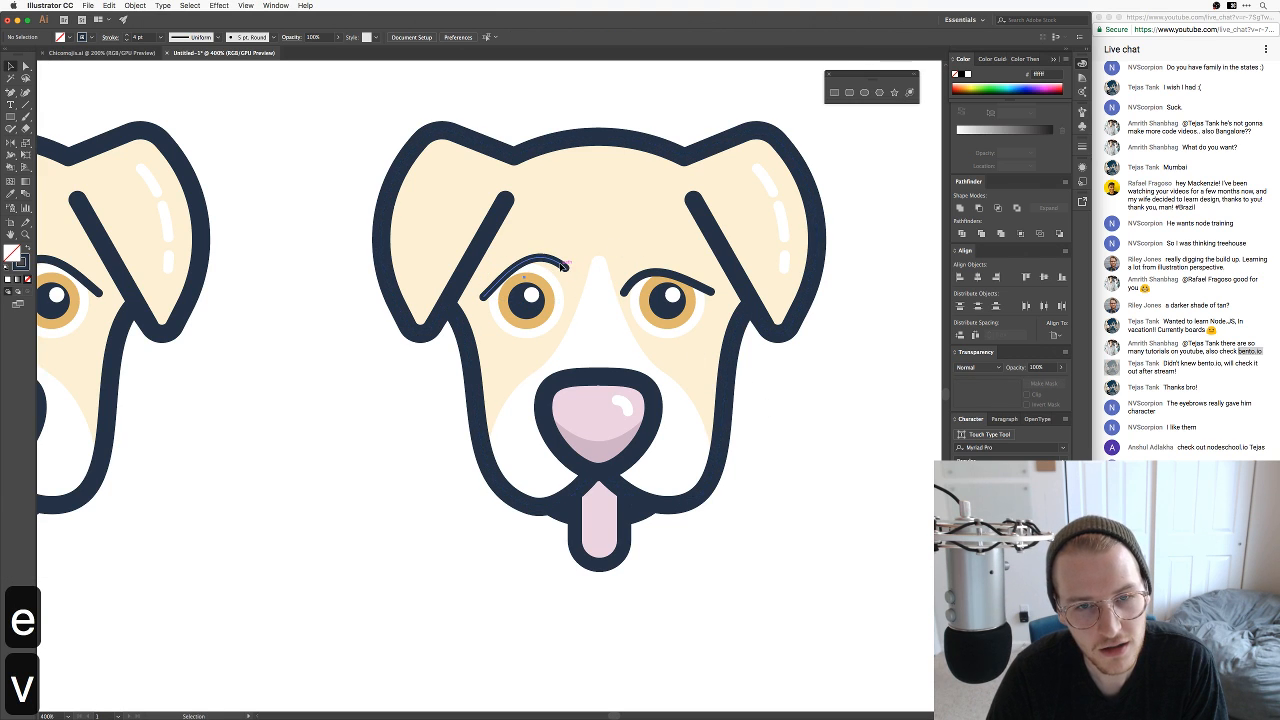
{"action": "left_click_drag", "start_coordinate": [566, 267], "coordinate": [564, 266]}
{"action": "key", "text": "v"}
{"action": "left_click", "coordinate": [820, 458]}
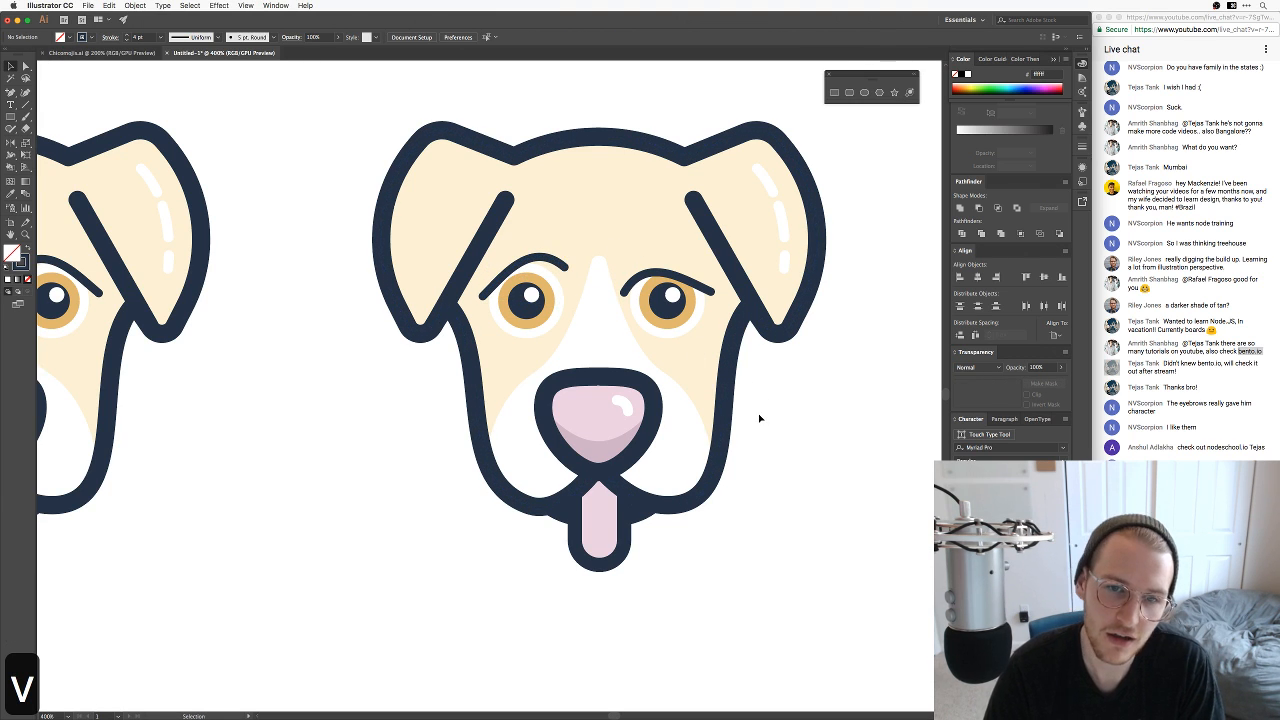
Step: Duplicate the entire head with the tongue directly below the original
{"action": "scroll", "coordinate": [797, 380], "scroll_direction": "down", "scroll_amount": 2}
{"action": "key", "text": "super+minus"}
{"action": "key", "text": "super+minus"}
{"action": "key", "text": "super+minus"}
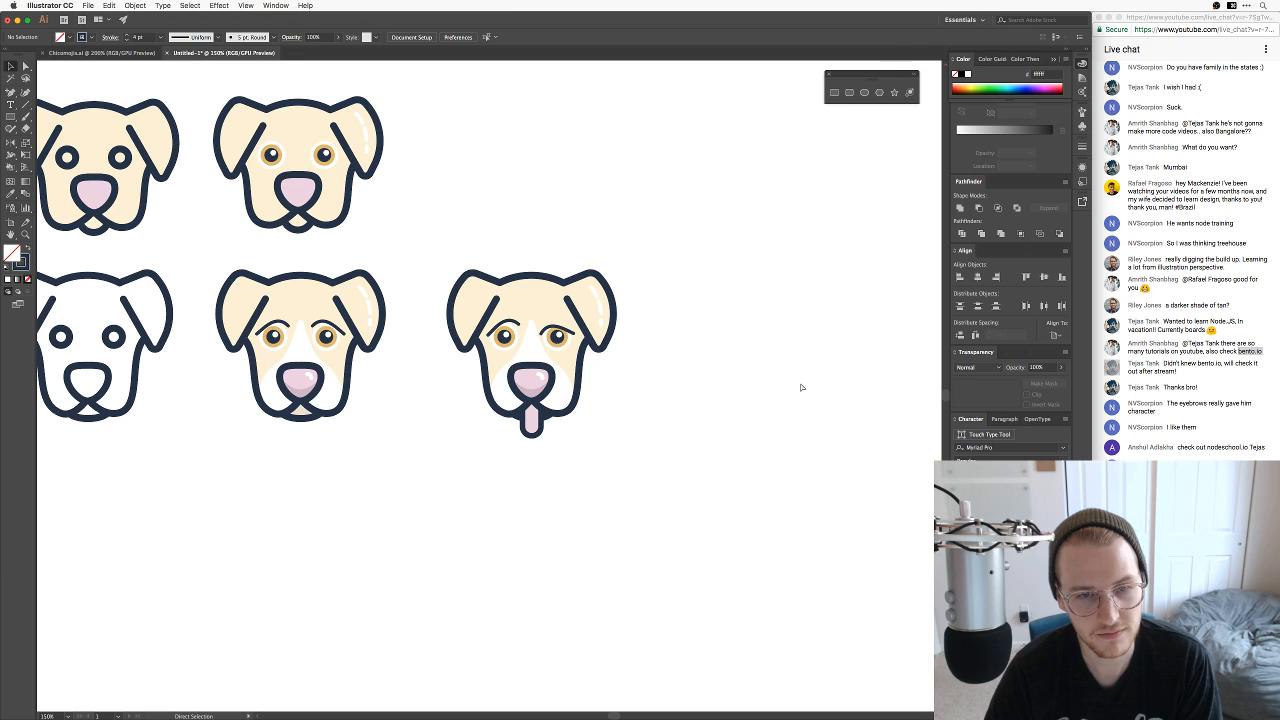
{"action": "key", "text": "v"}
{"action": "left_click_drag", "start_coordinate": [672, 492], "coordinate": [446, 234]}
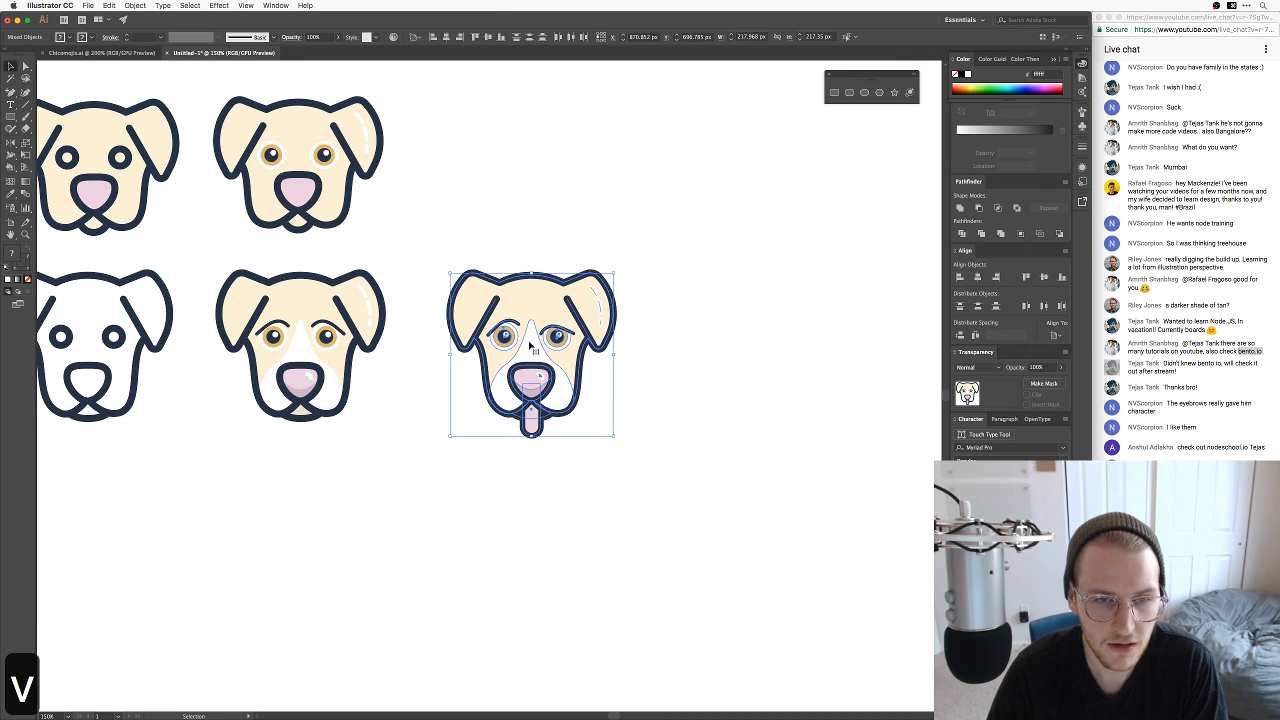
{"action": "left_click_drag", "start_coordinate": [547, 269], "coordinate": [555, 416]}
{"action": "left_click", "coordinate": [691, 406]}
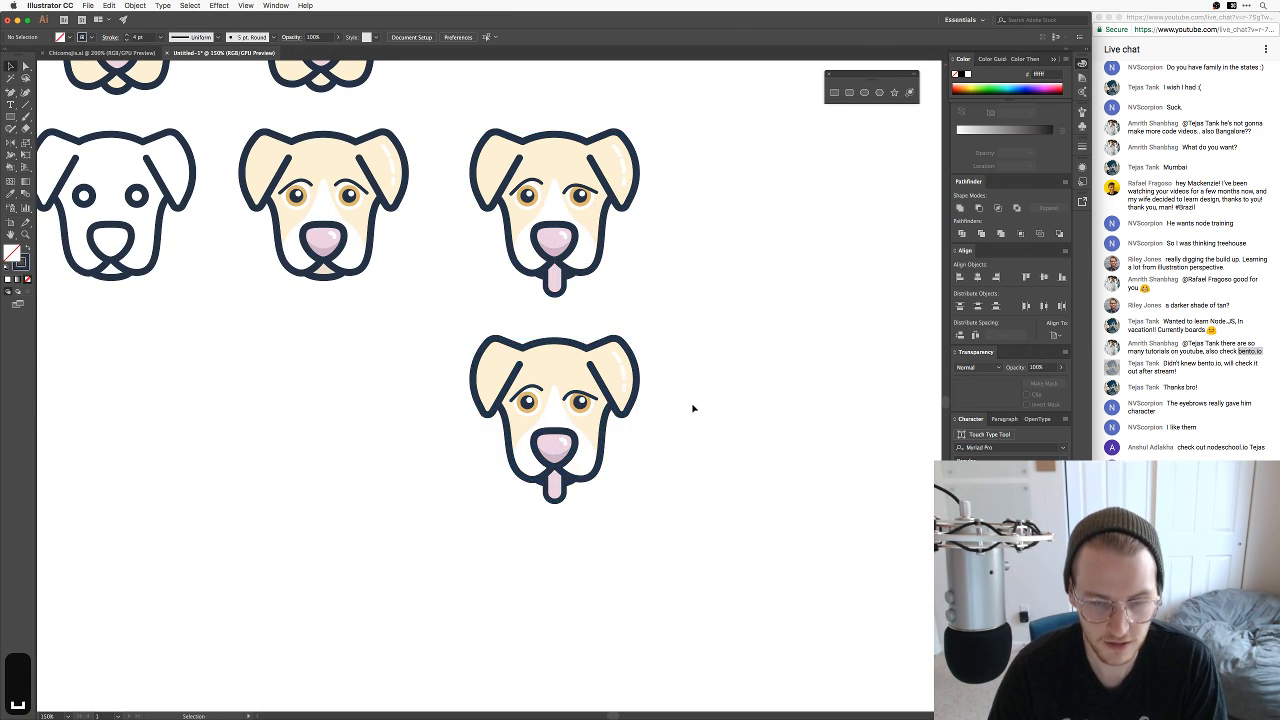
Step: Lock the lower copy's head outline, ear highlights and face shapes behind the eyes
{"action": "key", "text": "super+equal"}
{"action": "key", "text": "super+equal"}
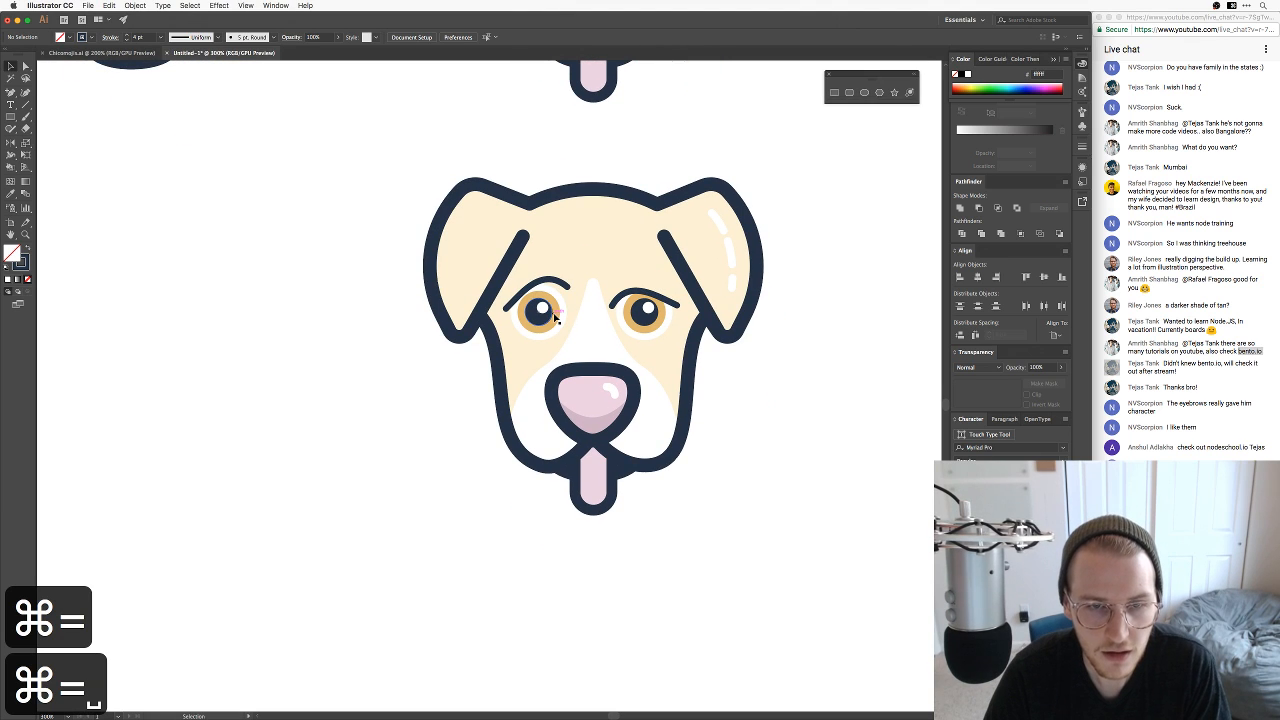
{"action": "left_click", "coordinate": [545, 305]}
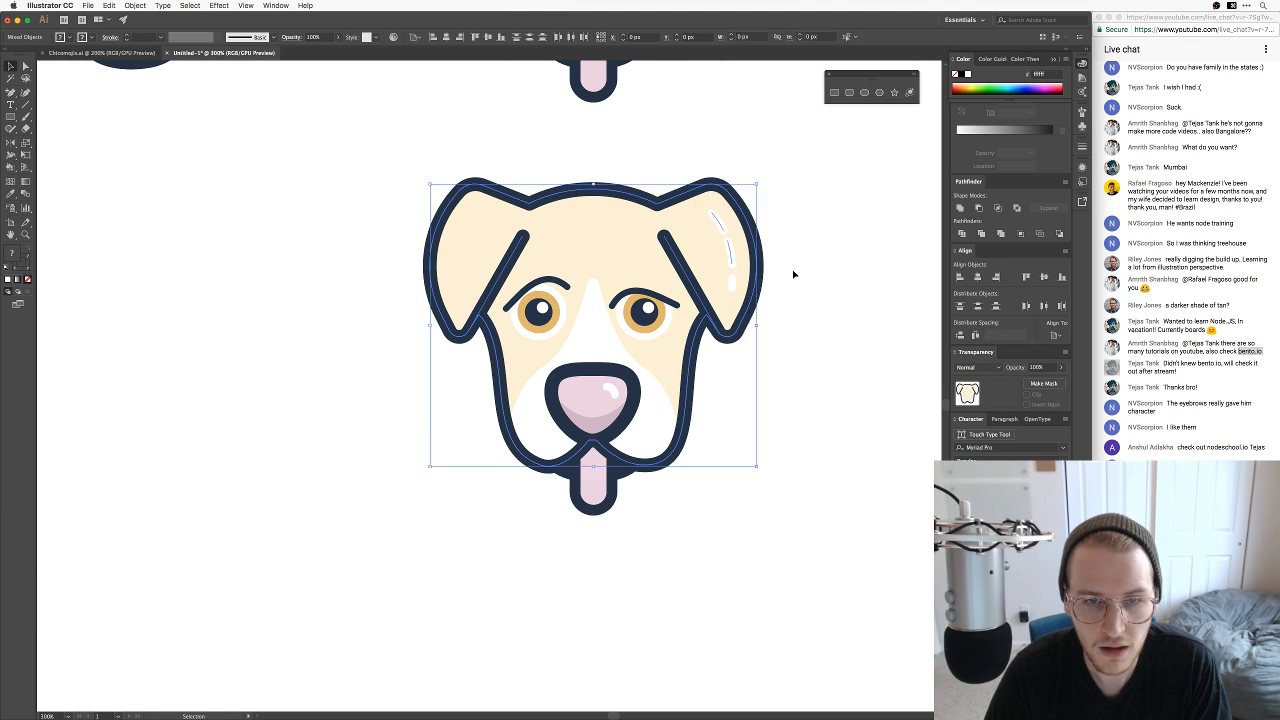
{"action": "key", "text": "super+2"}
{"action": "left_click_drag", "start_coordinate": [472, 369], "coordinate": [474, 369]}
{"action": "key", "text": "super+2"}
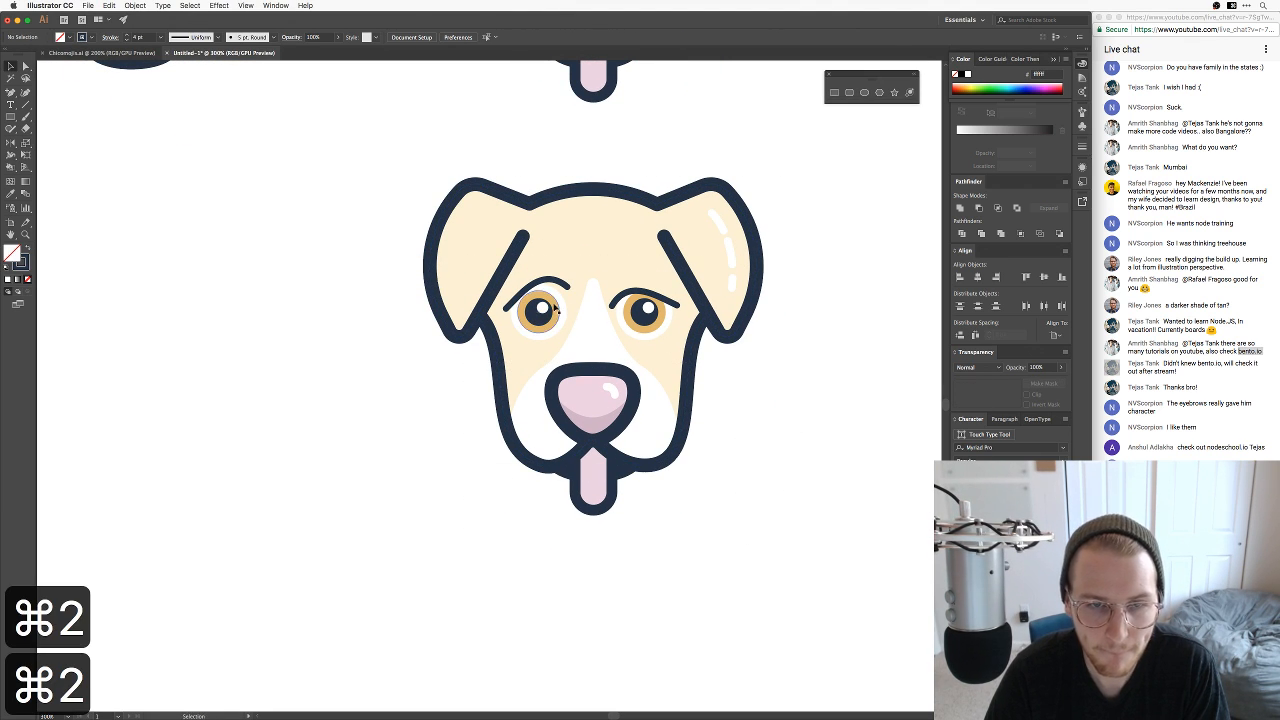
Step: Replace the lower head's left-hand eye and eyebrow with a horizontally mirrored copy of the right-hand eye and eyebrow
{"action": "left_click", "coordinate": [543, 314]}
{"action": "key", "text": "BackSpace"}
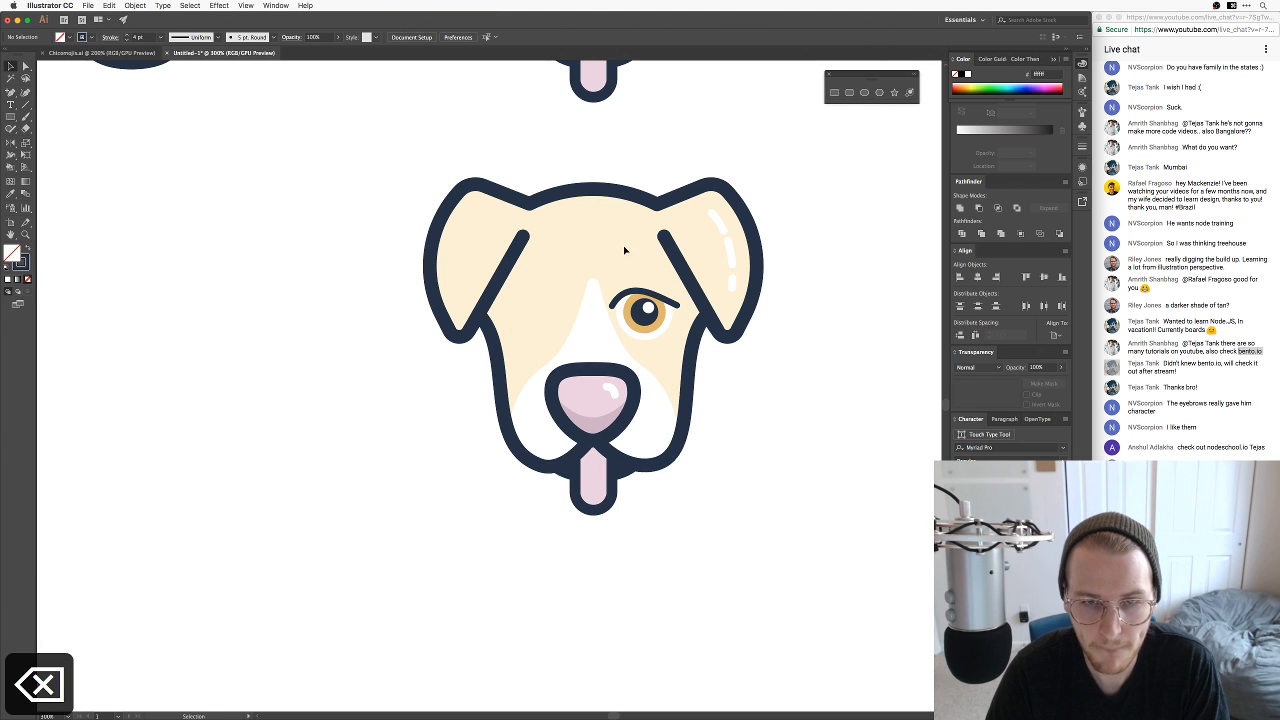
{"action": "left_click", "coordinate": [659, 333]}
{"action": "left_click_drag", "start_coordinate": [659, 333], "coordinate": [541, 316]}
{"action": "right_click", "coordinate": [541, 316]}
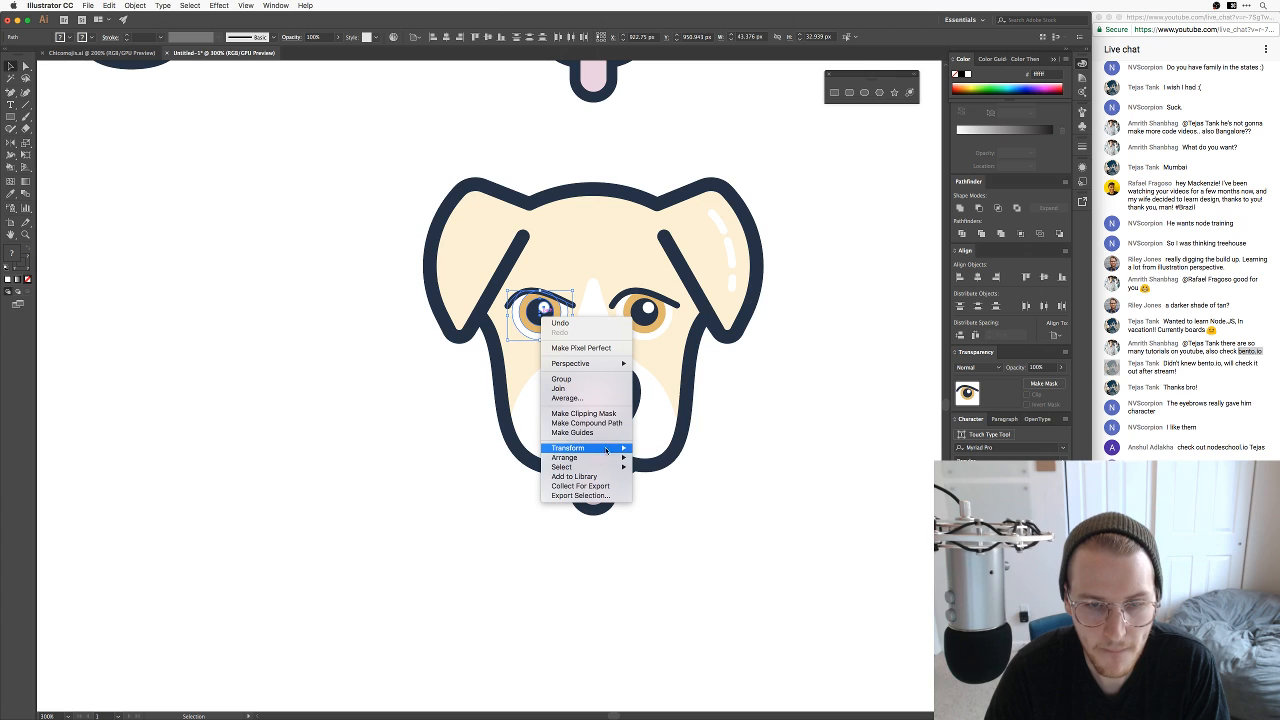
{"action": "mouse_move", "coordinate": [595, 457]}
{"action": "key", "text": "Return"}
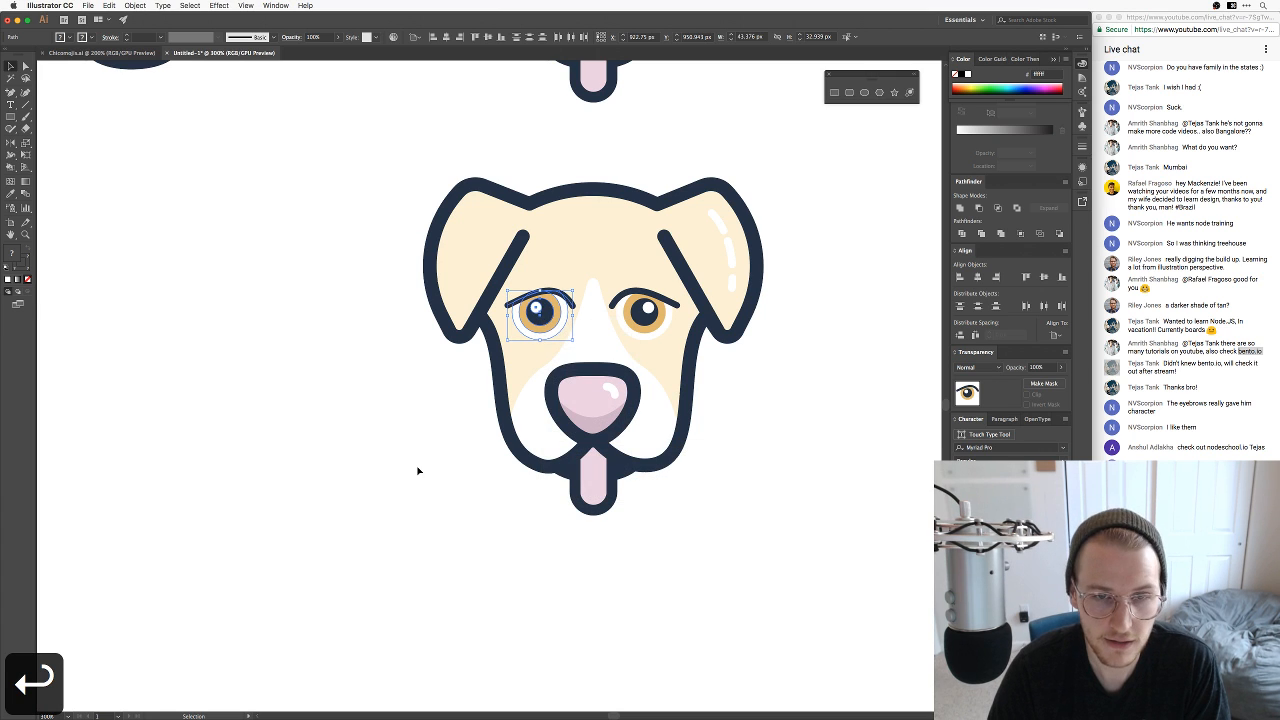
{"action": "left_click", "coordinate": [419, 469]}
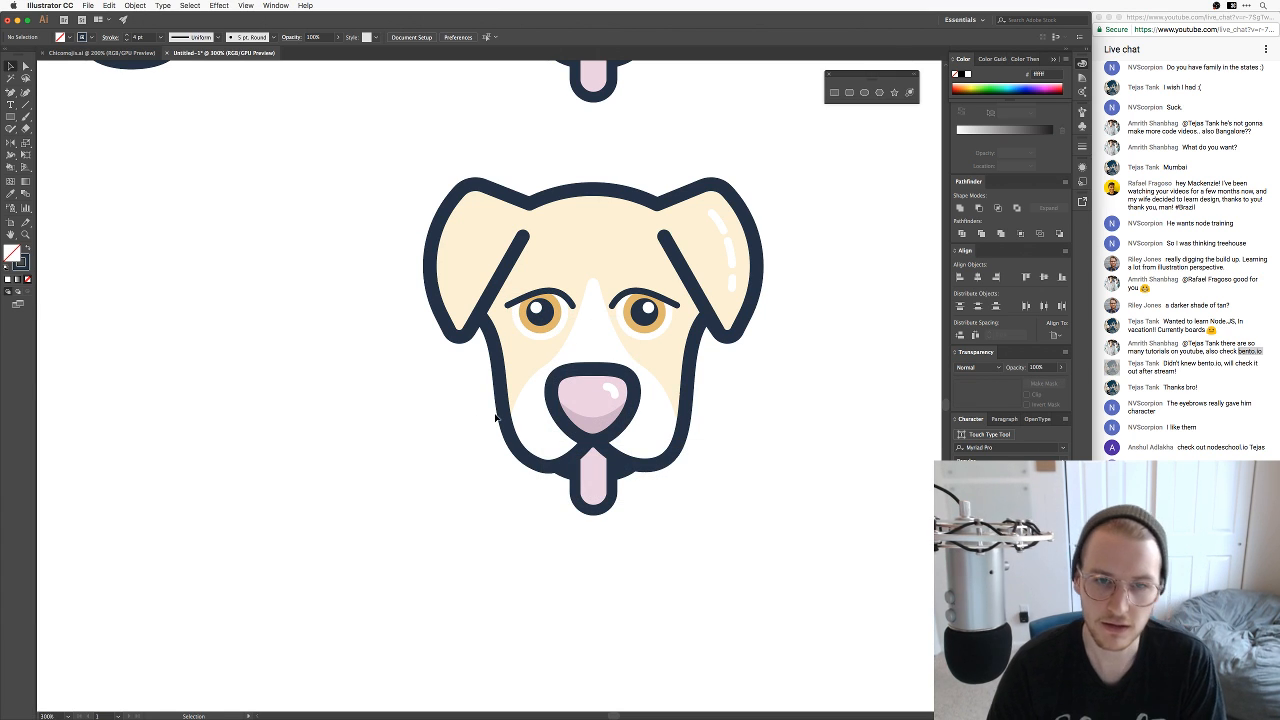
Step: Try raising both eyes with their eyebrows on the lower head, and undo the move
{"action": "key", "text": "super+minus"}
{"action": "key", "text": "super+minus"}
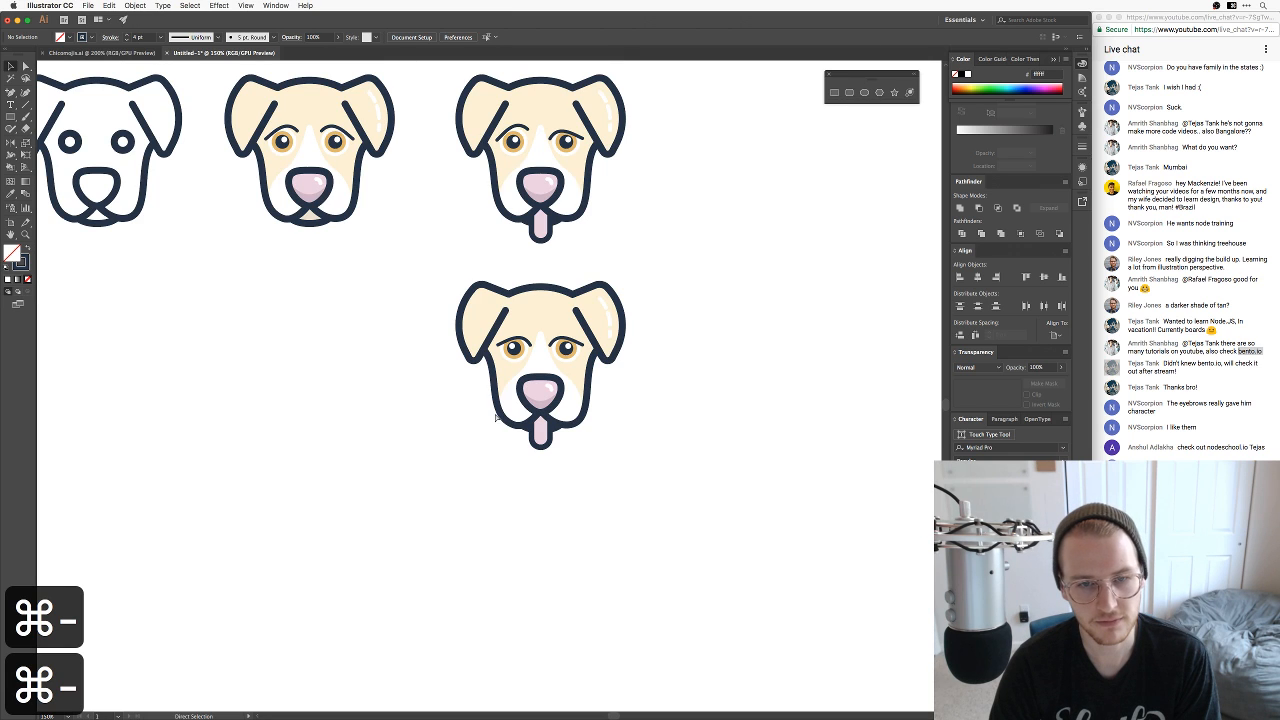
{"action": "key", "text": "super+minus"}
{"action": "key", "text": "super+equal"}
{"action": "key", "text": "super+equal"}
{"action": "key", "text": "super+equal"}
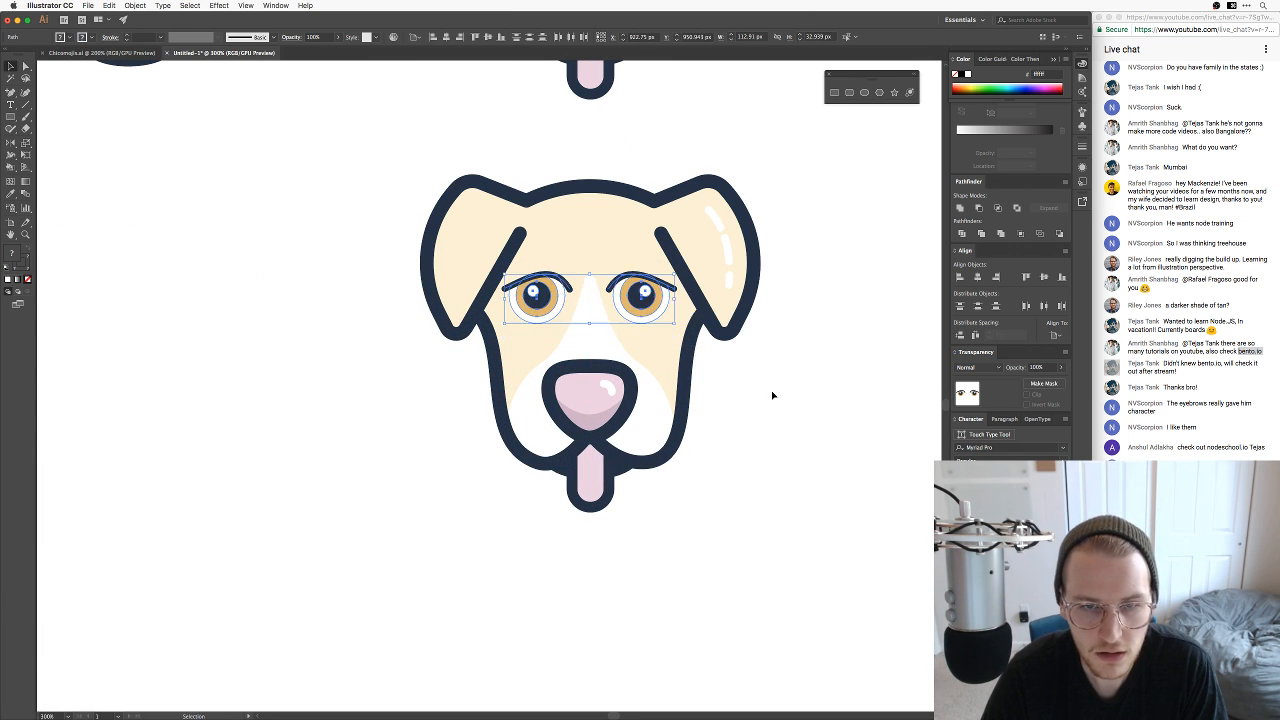
{"action": "key", "text": "v"}
{"action": "key", "text": "super+z"}
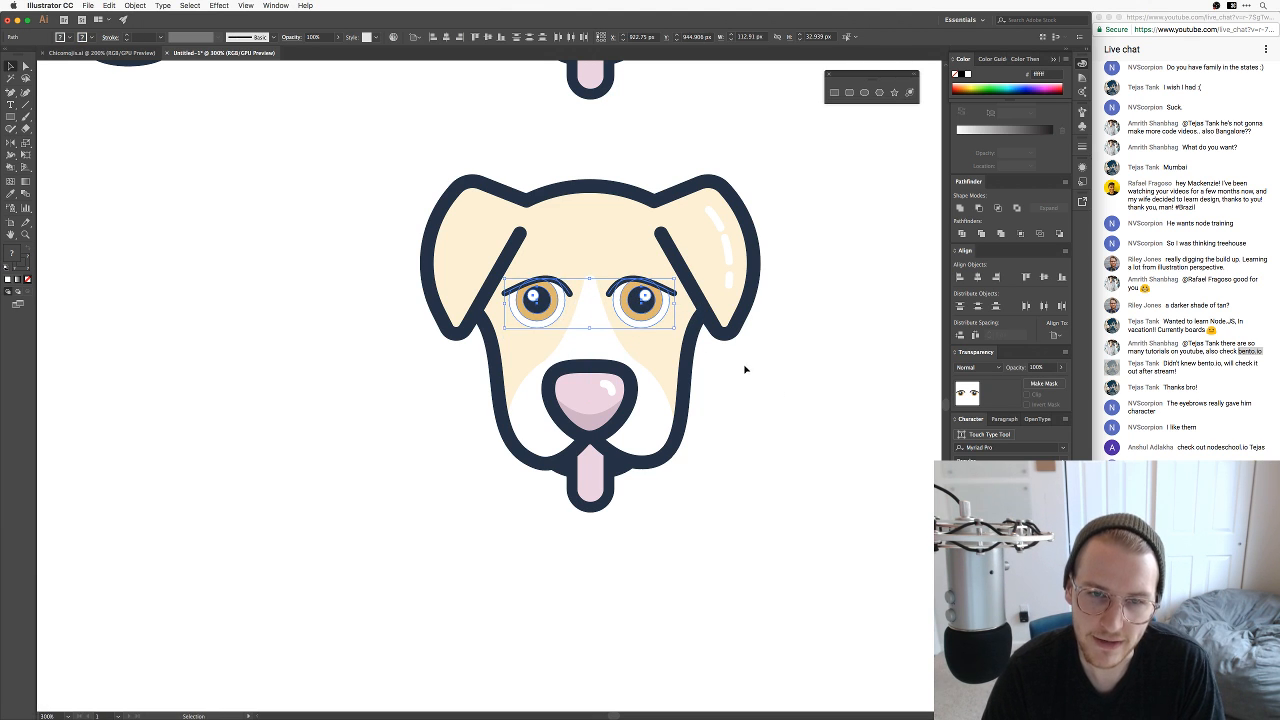
{"action": "left_click", "coordinate": [770, 430]}
{"action": "key", "text": "super+z"}
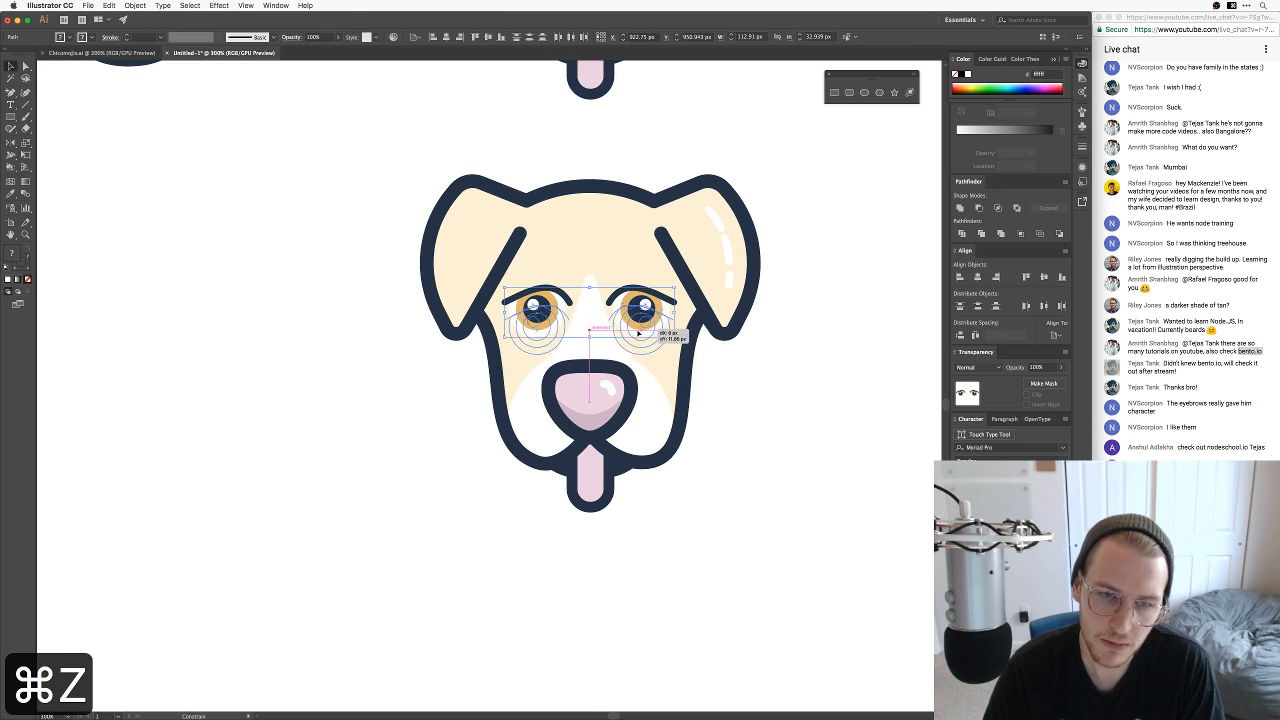
Step: Lower both eyes and eyebrows toward the nose, try them much higher on the face, and undo the raise
{"action": "left_click", "coordinate": [734, 432]}
{"action": "key", "text": "a"}
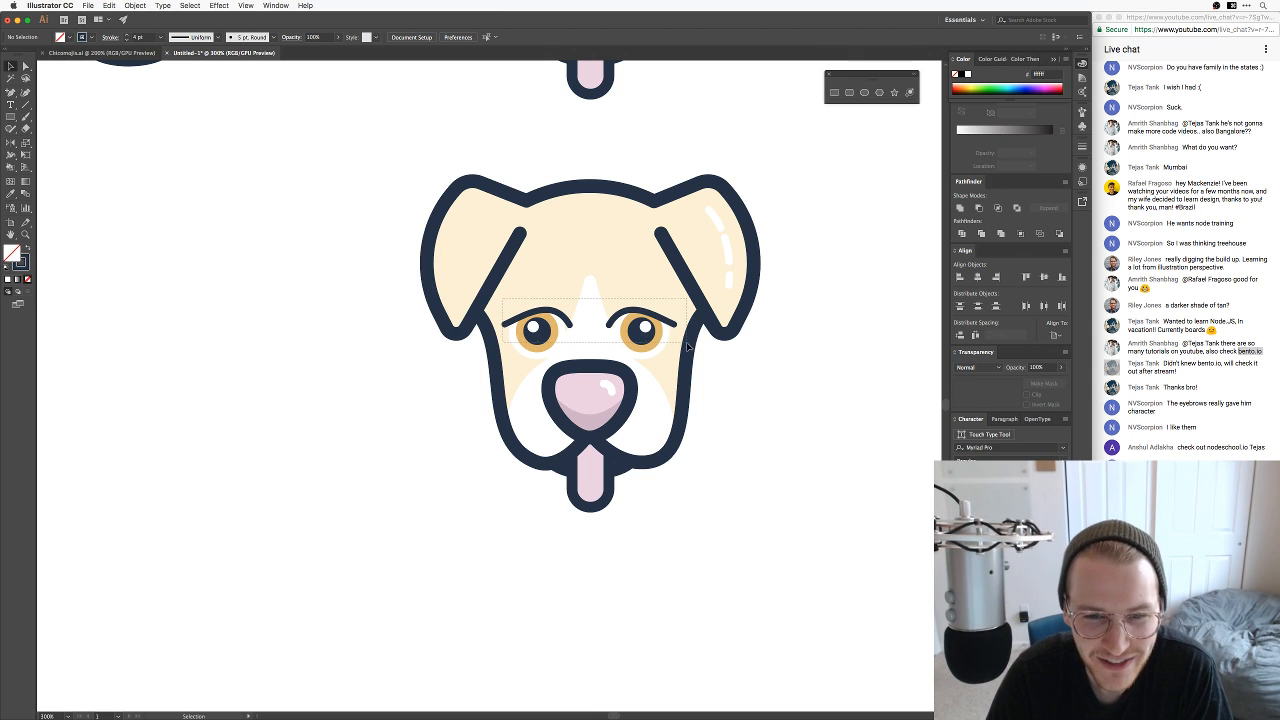
{"action": "left_click_drag", "start_coordinate": [648, 336], "coordinate": [652, 284]}
{"action": "key", "text": "v"}
{"action": "left_click", "coordinate": [784, 427]}
{"action": "key", "text": "super+minus"}
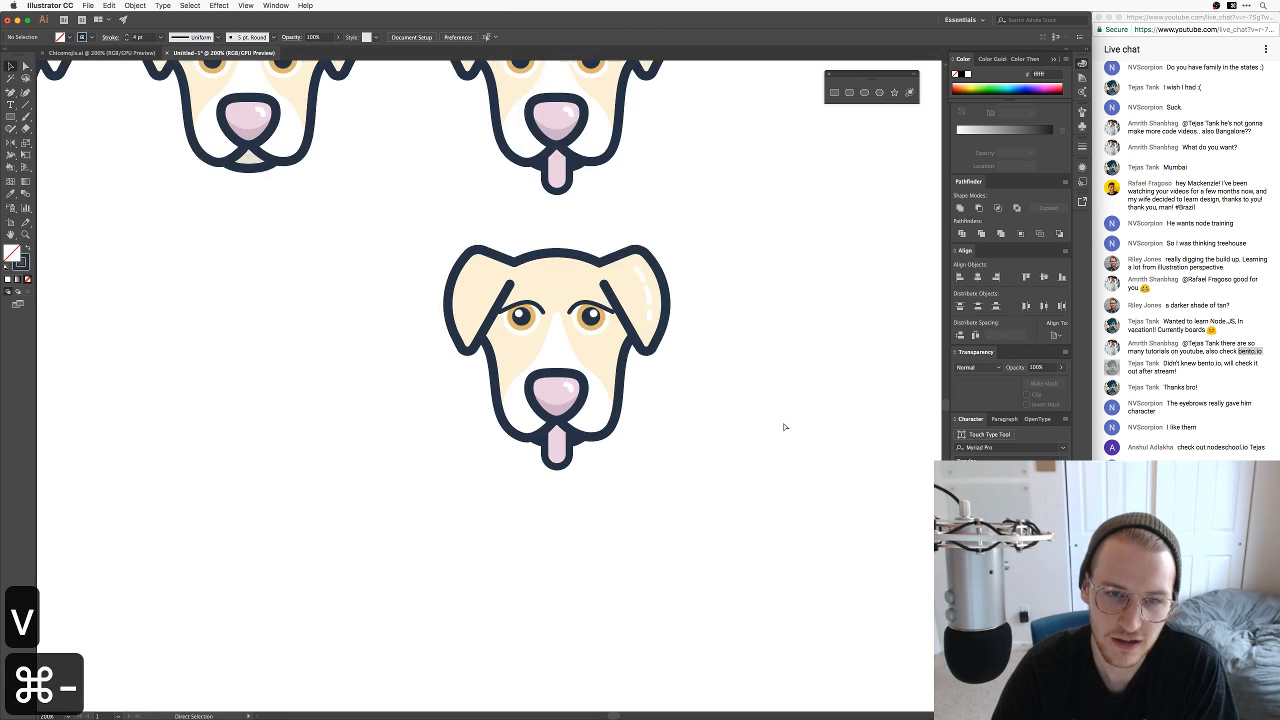
{"action": "key", "text": "super+minus"}
{"action": "key", "text": "super+equal"}
{"action": "key", "text": "super+equal"}
{"action": "key", "text": "super+z"}
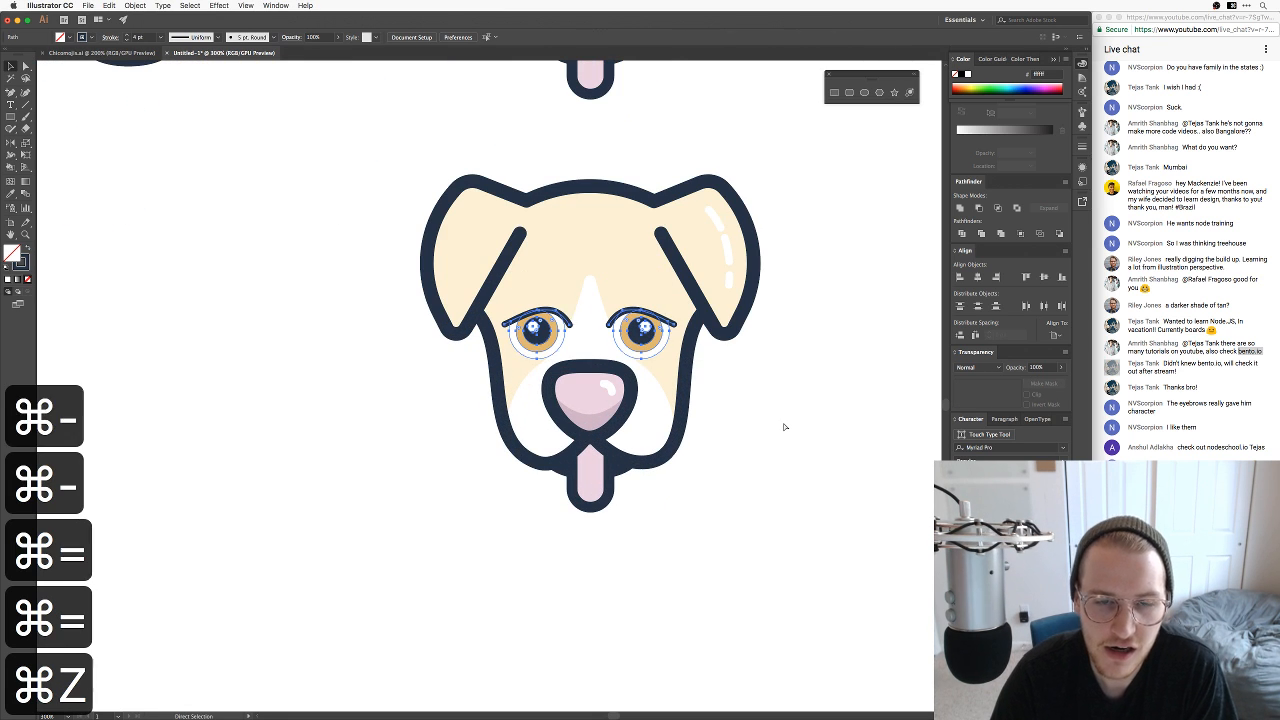
Step: Try both eyes and eyebrows slightly higher on the lower head and compare it with the heads above
{"action": "left_click_drag", "start_coordinate": [658, 340], "coordinate": [694, 492]}
{"action": "left_click", "coordinate": [760, 406]}
{"action": "key", "text": "space"}
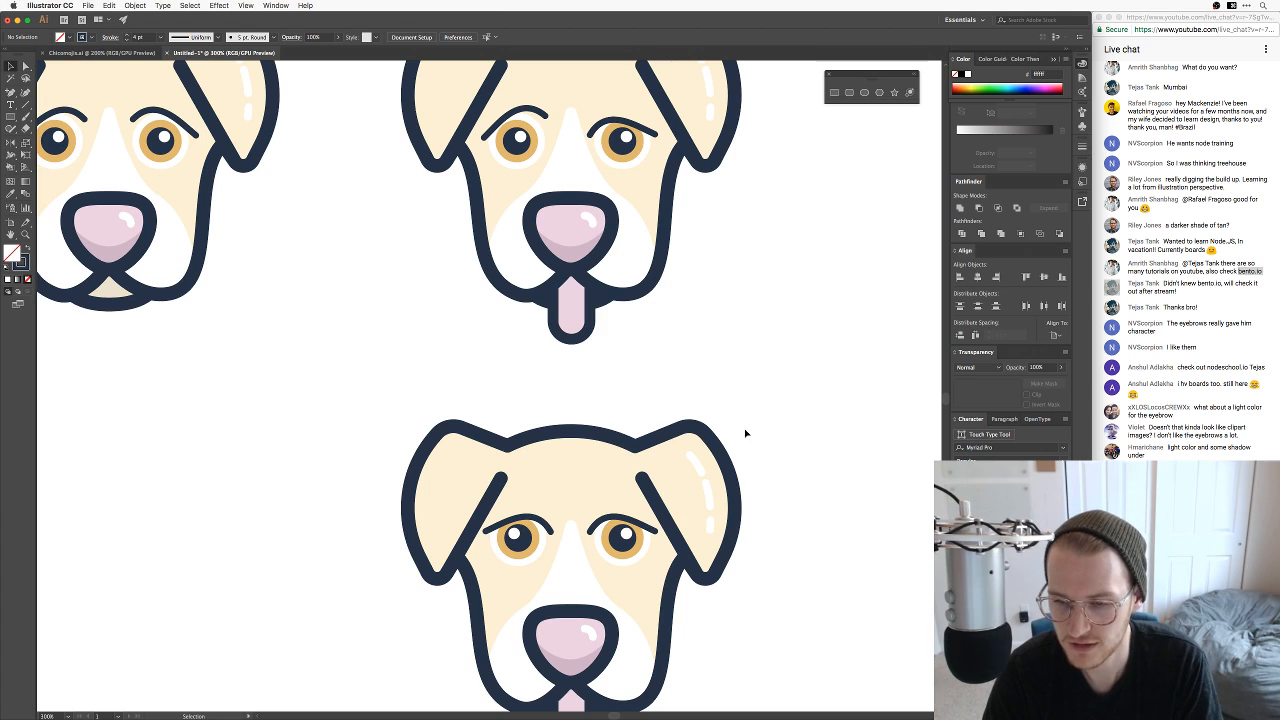
{"action": "scroll", "coordinate": [745, 433], "scroll_direction": "down", "scroll_amount": 3}
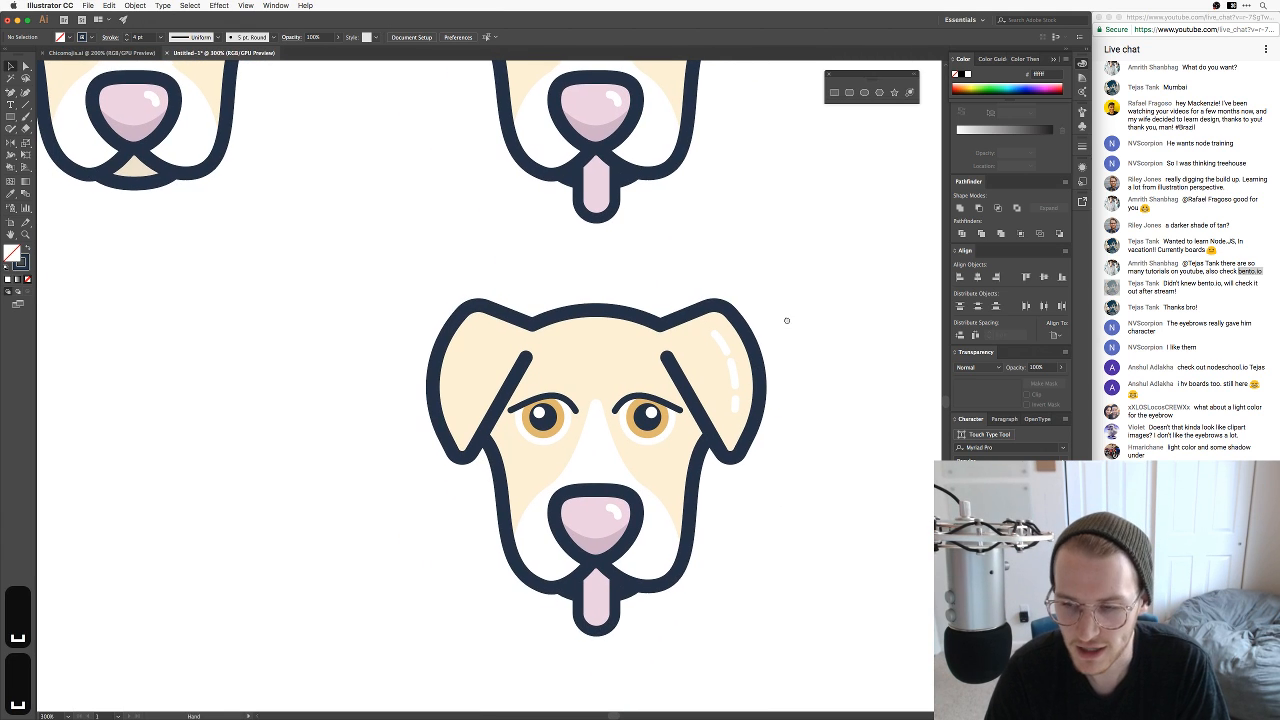
{"action": "scroll", "coordinate": [775, 390], "scroll_direction": "down", "scroll_amount": 1}
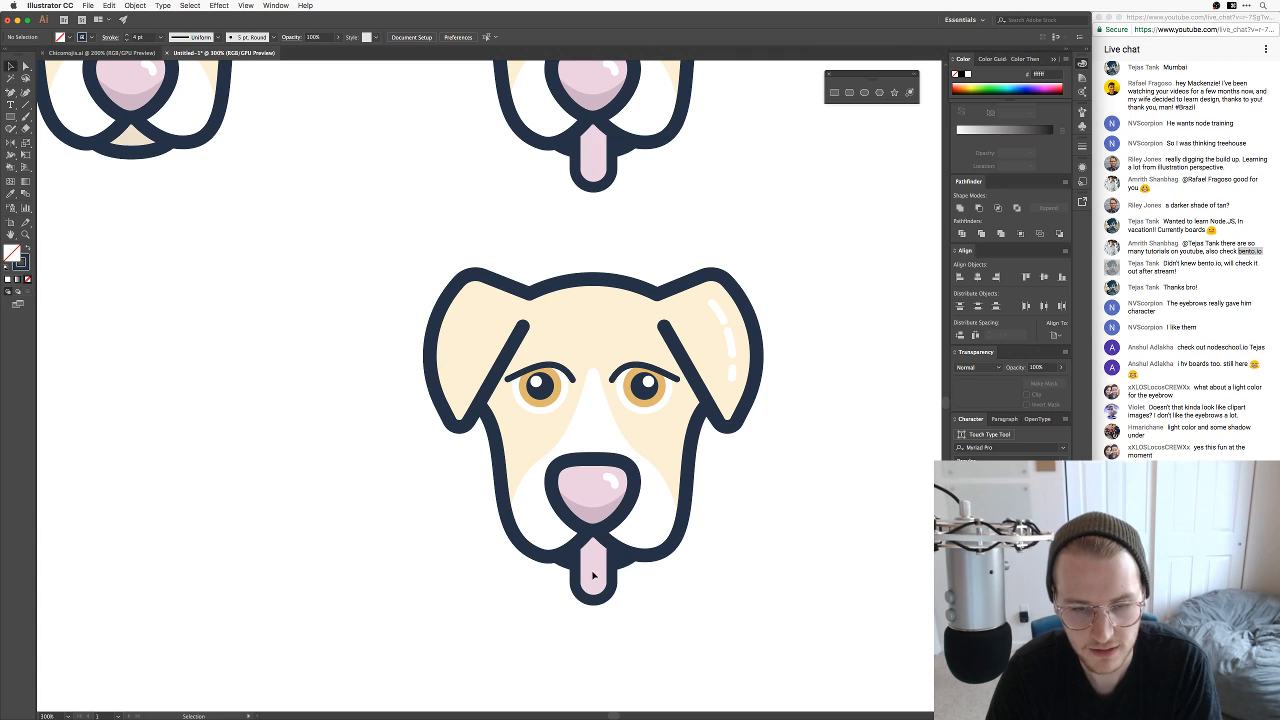
Step: Try placing the upper tongue-out head beside the lower one for comparison, and undo the move
{"action": "key", "text": "v"}
{"action": "key", "text": "super+minus"}
{"action": "key", "text": "super+minus"}
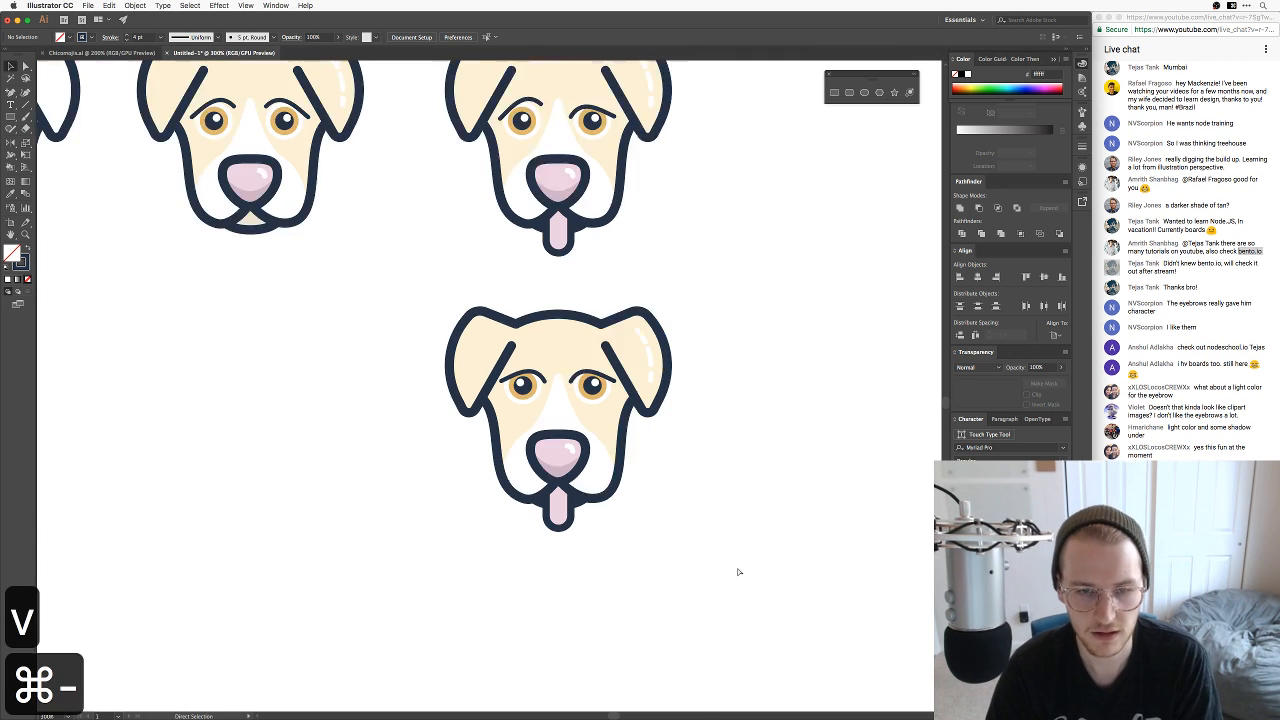
{"action": "left_click_drag", "start_coordinate": [608, 308], "coordinate": [458, 99]}
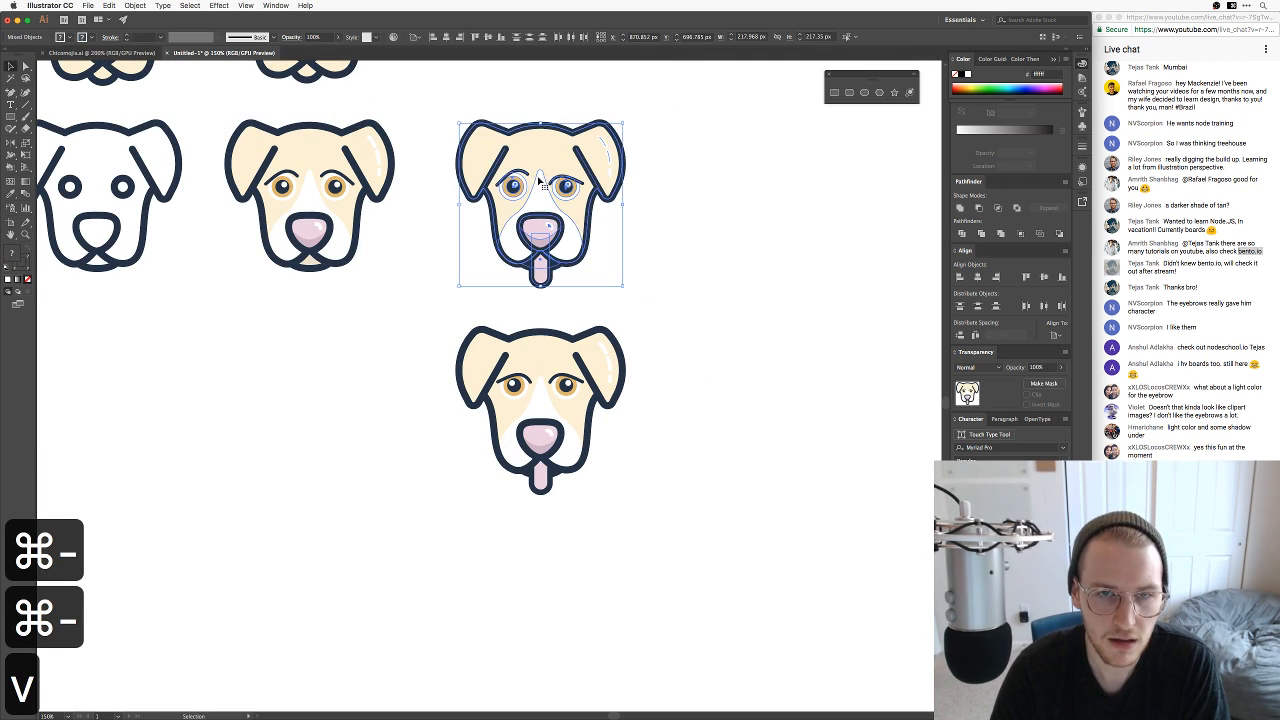
{"action": "left_click_drag", "start_coordinate": [566, 178], "coordinate": [370, 386]}
{"action": "left_click", "coordinate": [503, 497]}
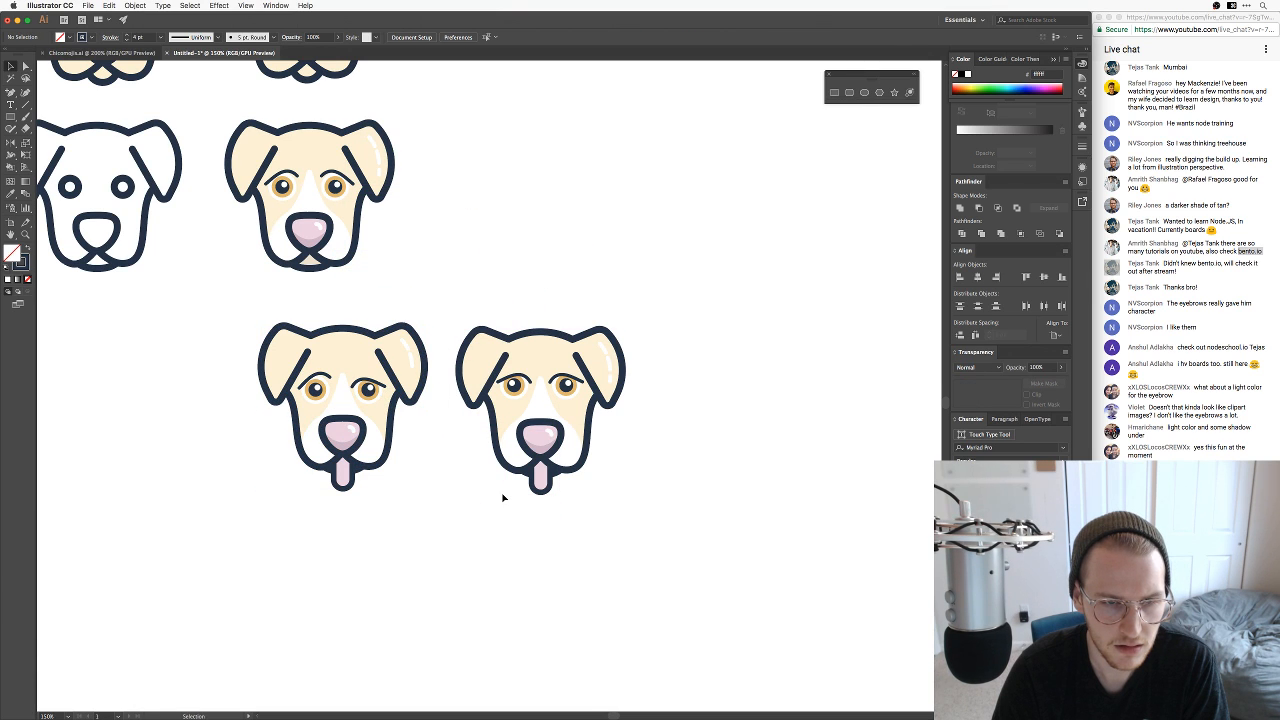
{"action": "key", "text": "super+z"}
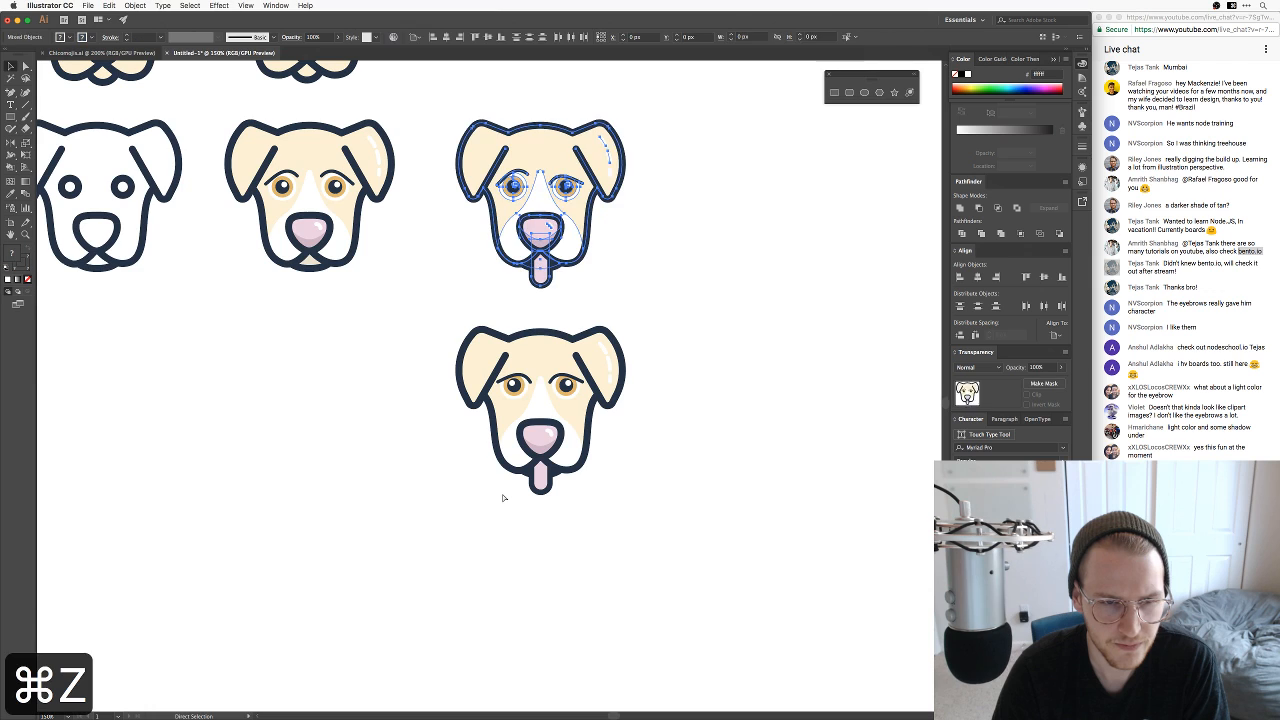
Step: Undo the lower head's eye position changes, keeping the mirrored left-hand eye and eyebrow in place
{"action": "key", "text": "super+z"}
{"action": "key", "text": "super+z"}
{"action": "key", "text": "super+z"}
{"action": "key", "text": "super+z"}
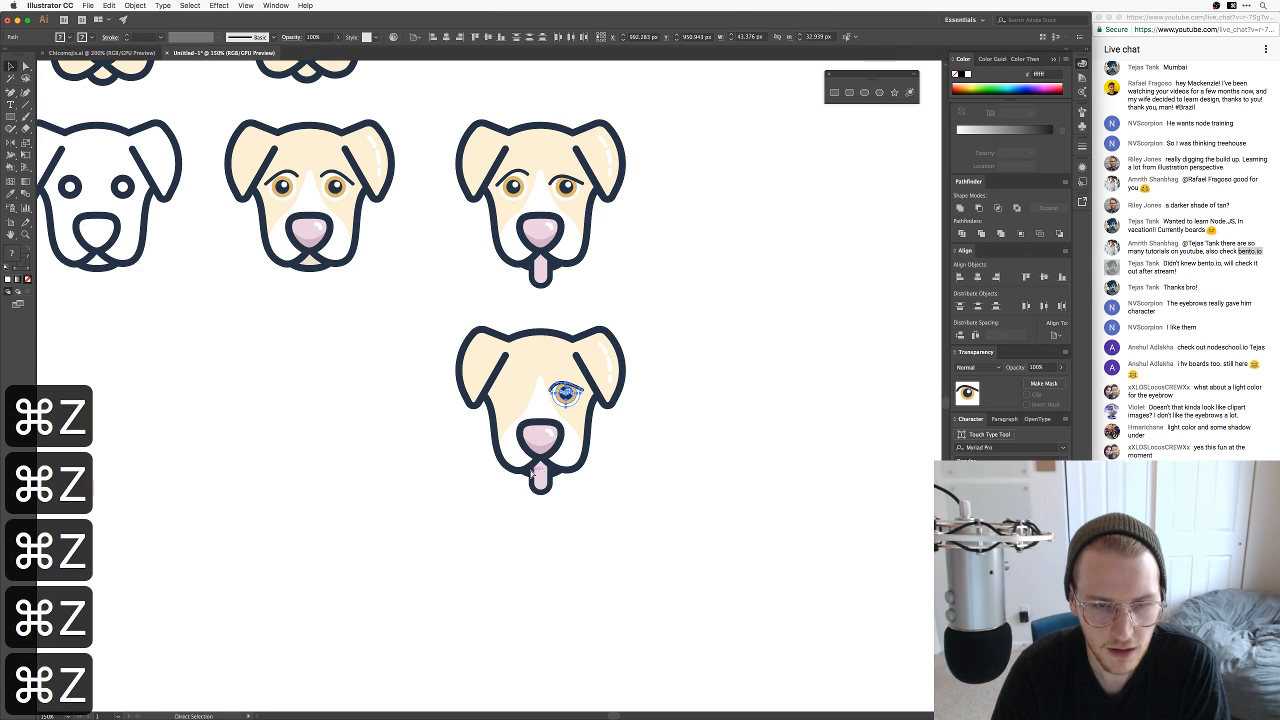
{"action": "key", "text": "shift+super+z"}
{"action": "key", "text": "shift+super+z"}
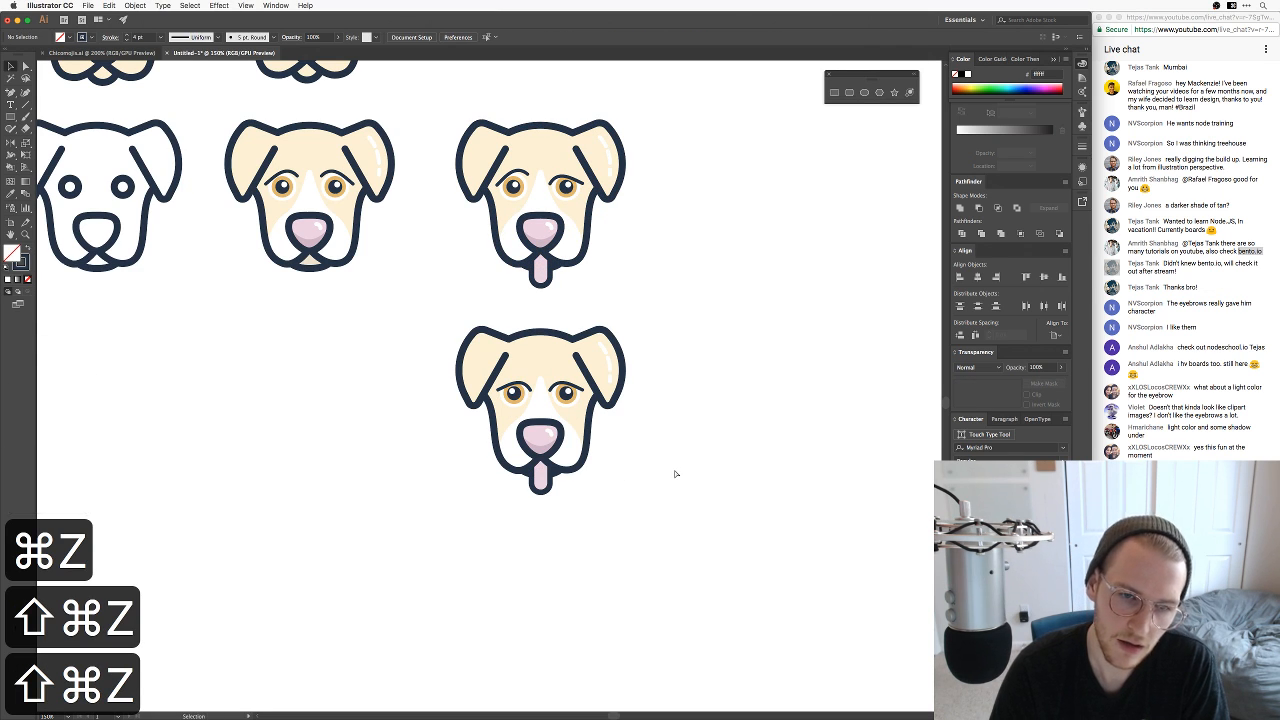
{"action": "key", "text": "super+equal"}
{"action": "key", "text": "super+equal"}
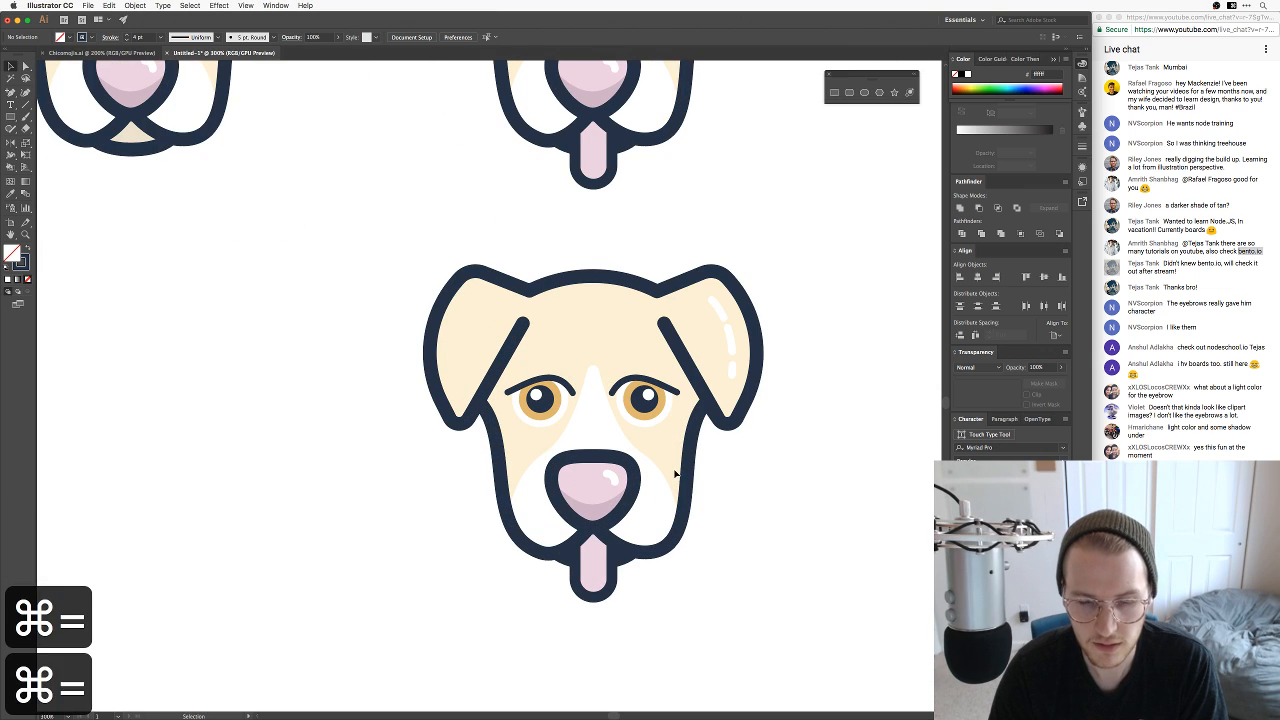
Step: Unlock all artwork and widen the lower head's tongue evenly about its vertical centre
{"action": "key", "text": "alt+super+2"}
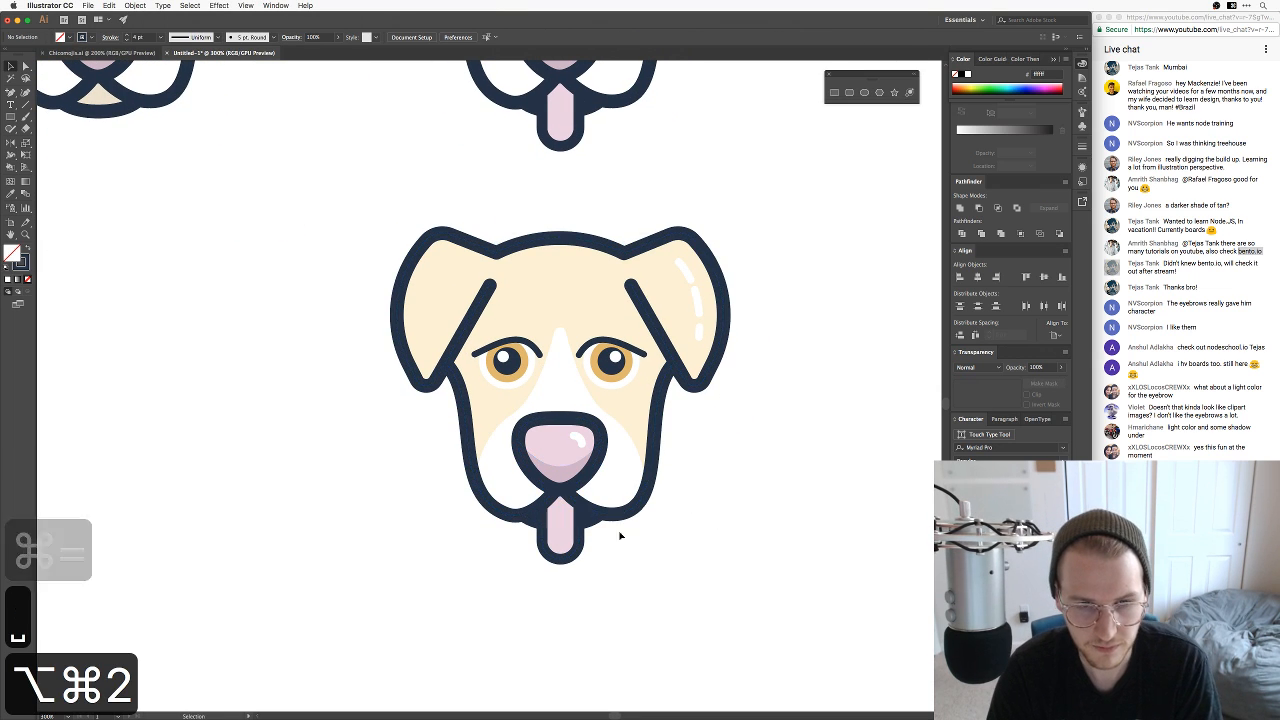
{"action": "left_click_drag", "start_coordinate": [579, 507], "coordinate": [587, 508]}
{"action": "left_click", "coordinate": [660, 581]}
Step: Try fully rounding the bottom end of the widened tongue, and undo the rounding
{"action": "left_click", "coordinate": [585, 553]}
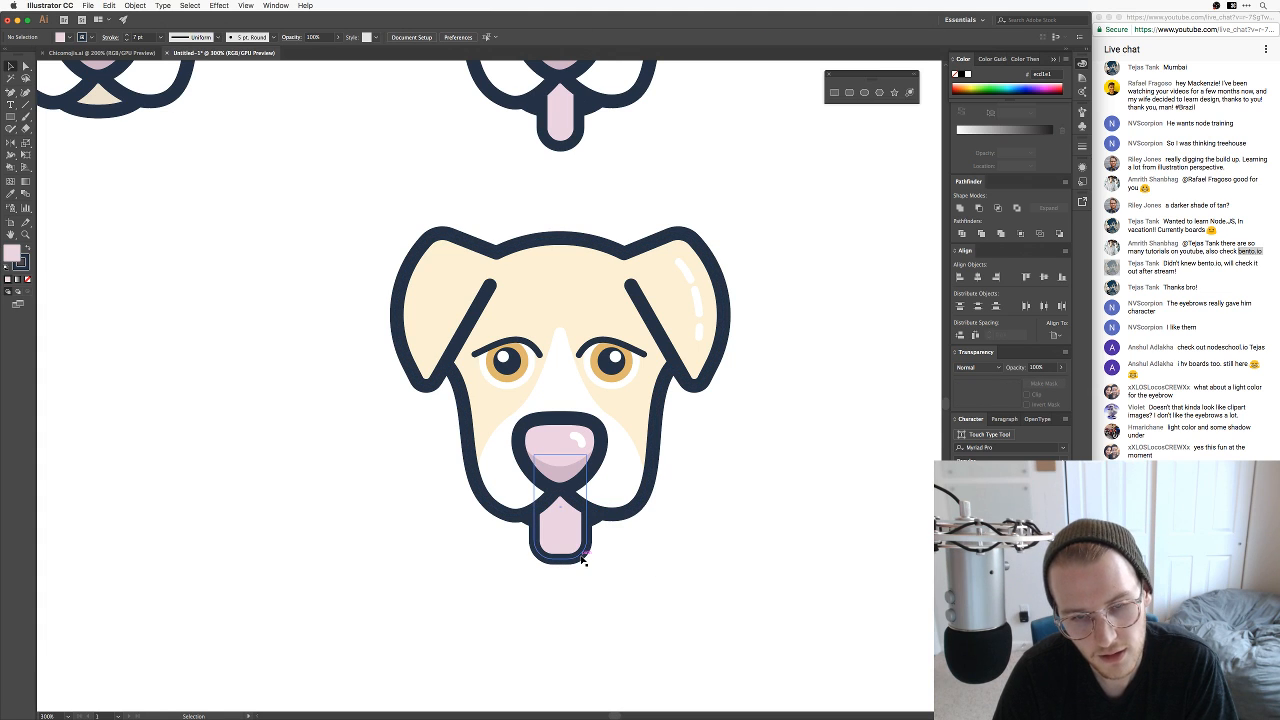
{"action": "key", "text": "a"}
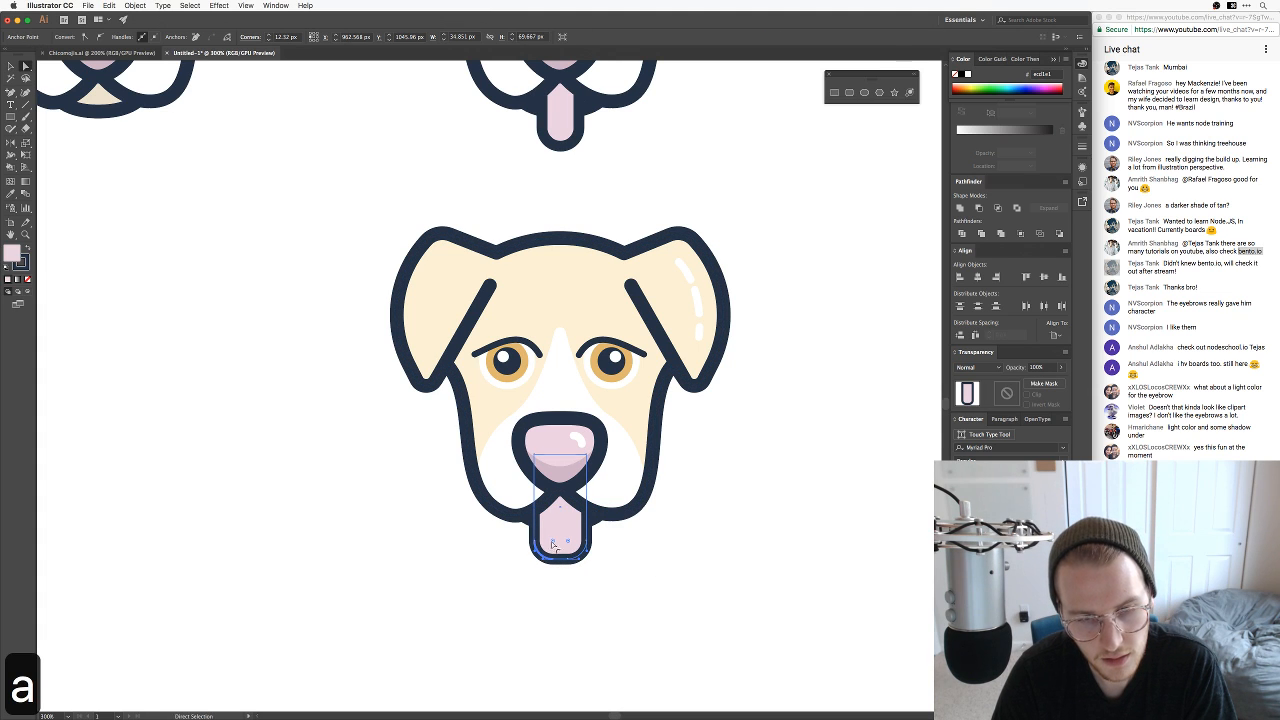
{"action": "left_click_drag", "start_coordinate": [553, 546], "coordinate": [582, 484]}
{"action": "key", "text": "v"}
{"action": "left_click", "coordinate": [666, 580]}
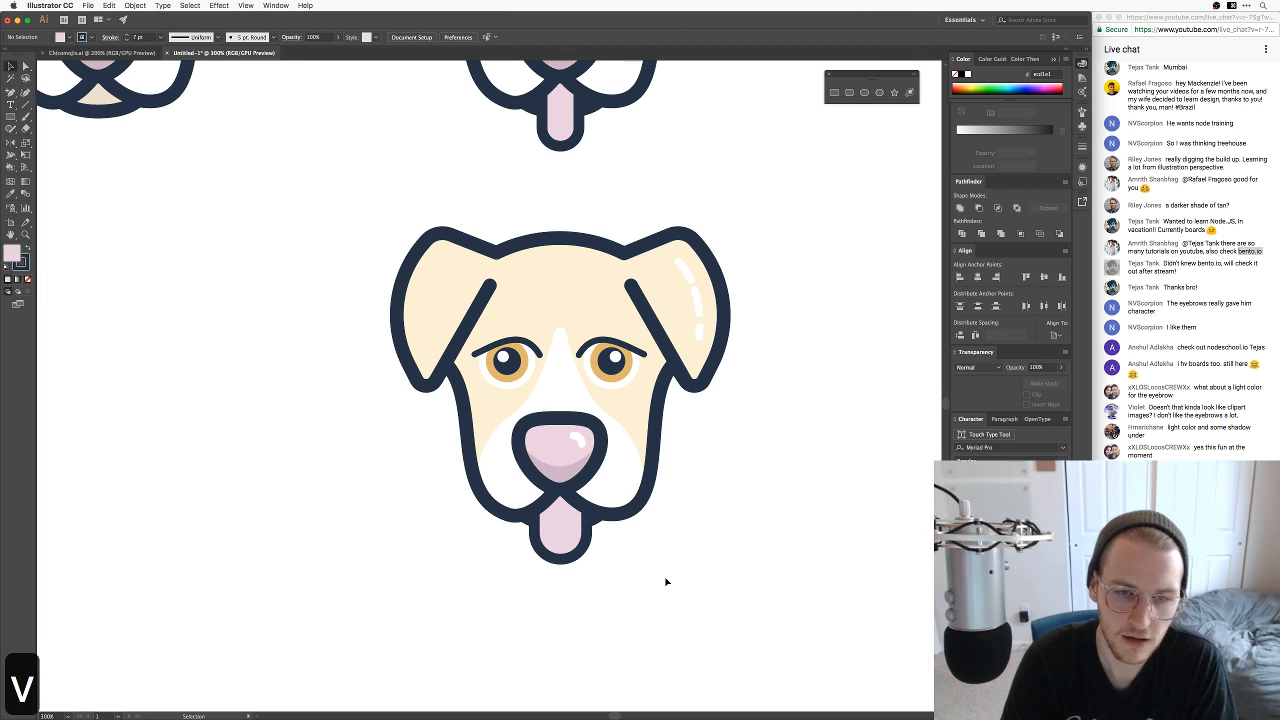
{"action": "key", "text": "super+z"}
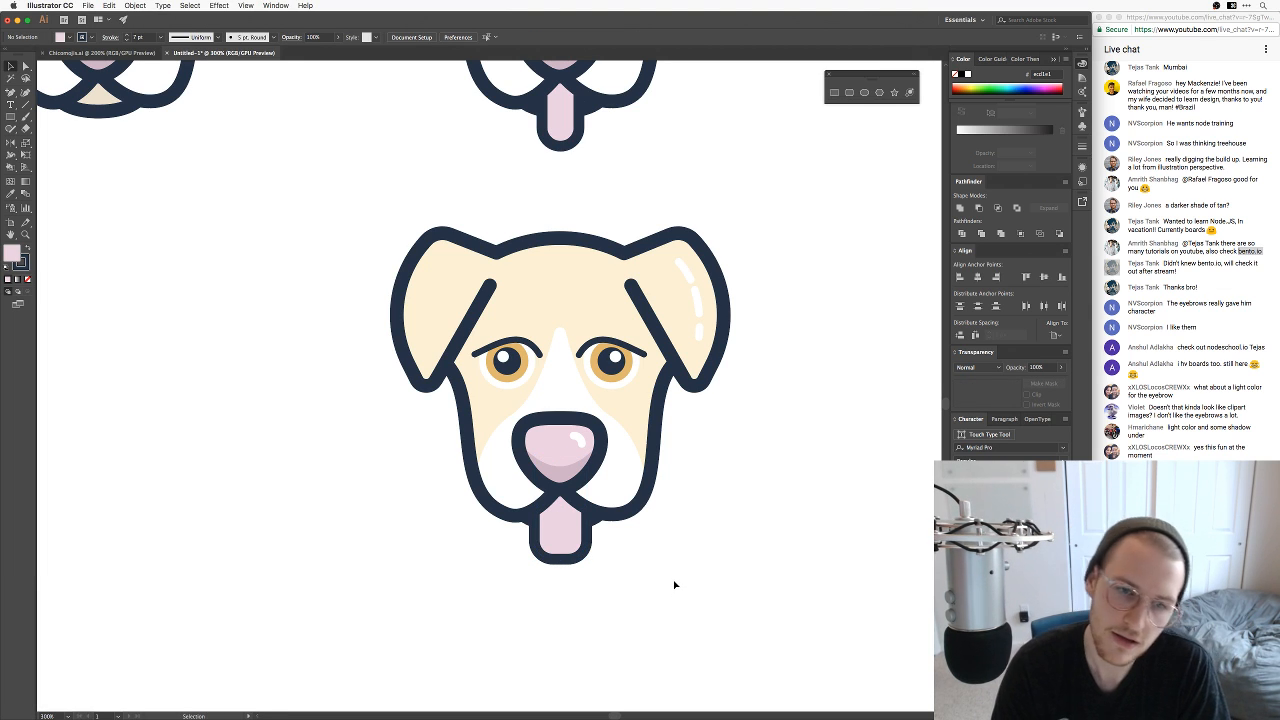
{"action": "key", "text": "space"}
{"action": "left_click_drag", "start_coordinate": [668, 580], "coordinate": [694, 509]}
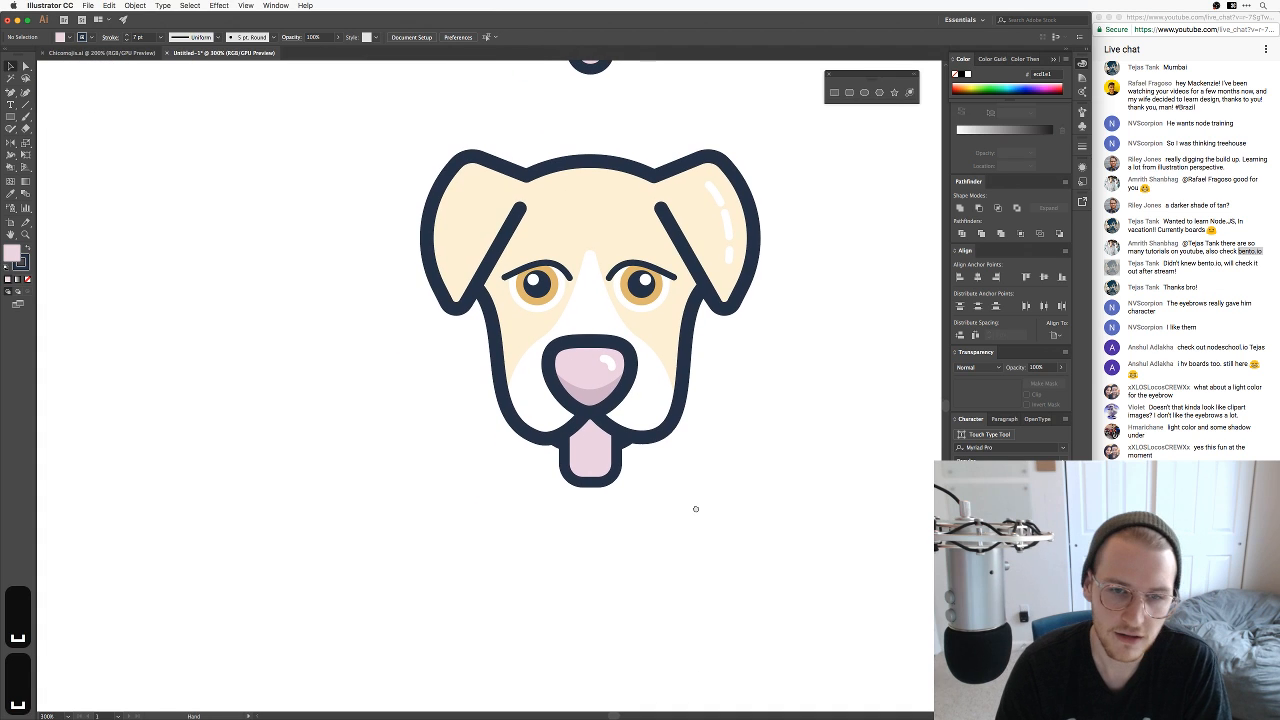
{"action": "left_click", "coordinate": [593, 470]}
{"action": "key", "text": "a"}
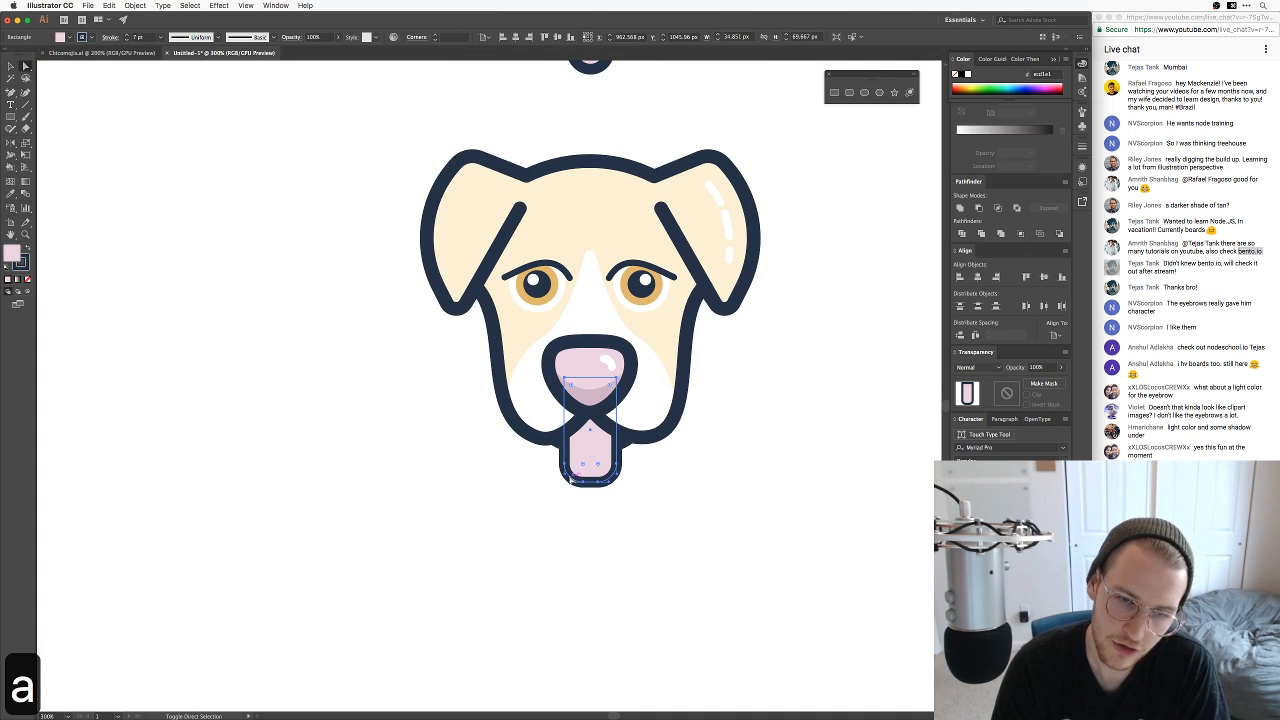
{"action": "left_click", "coordinate": [571, 478]}
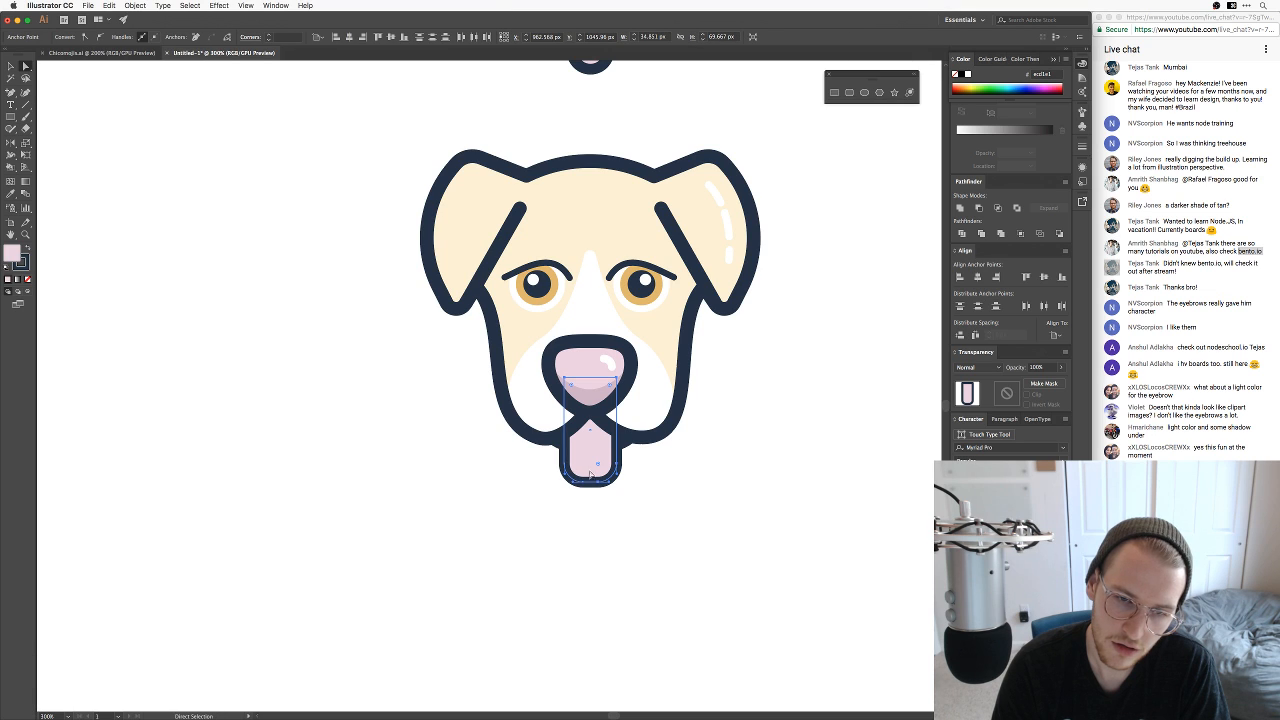
{"action": "key", "text": "a"}
{"action": "left_click", "coordinate": [574, 489]}
{"action": "left_click", "coordinate": [590, 468]}
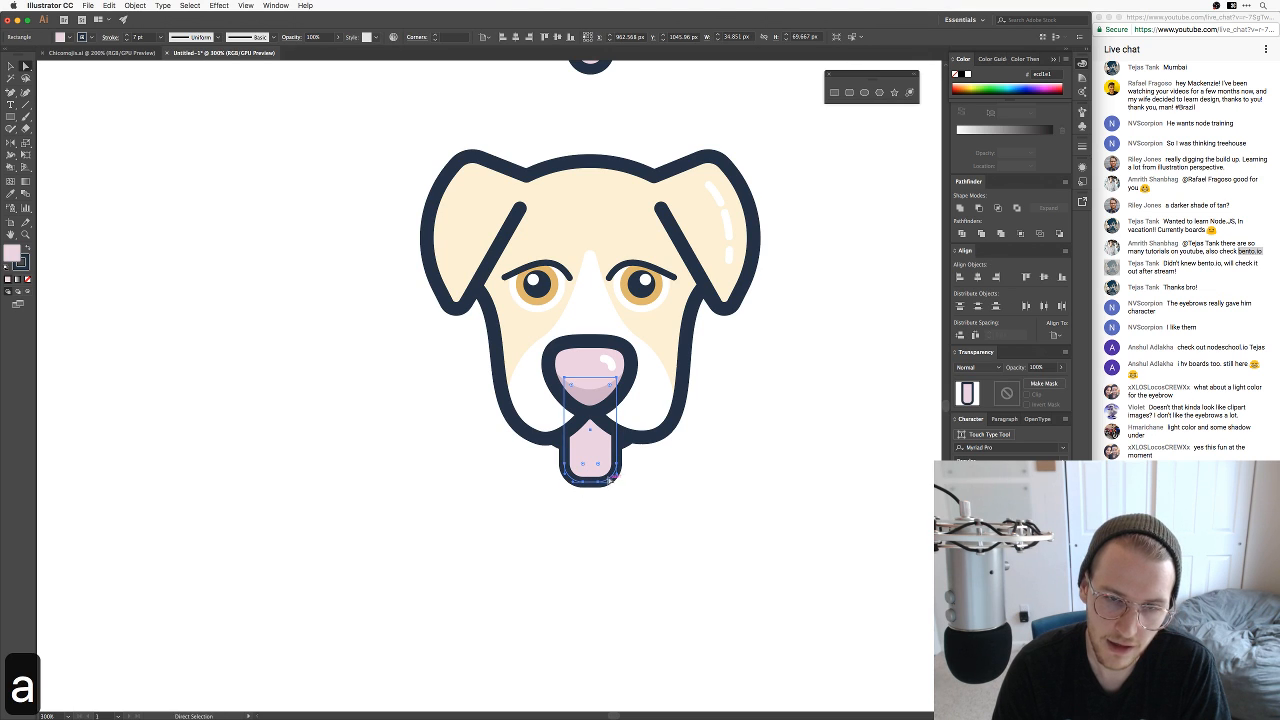
{"action": "left_click", "coordinate": [638, 506]}
Step: Try a tighter radius of 5.66 px on the tongue's two bottom corners, and undo it
{"action": "key", "text": "a"}
{"action": "left_click", "coordinate": [609, 481]}
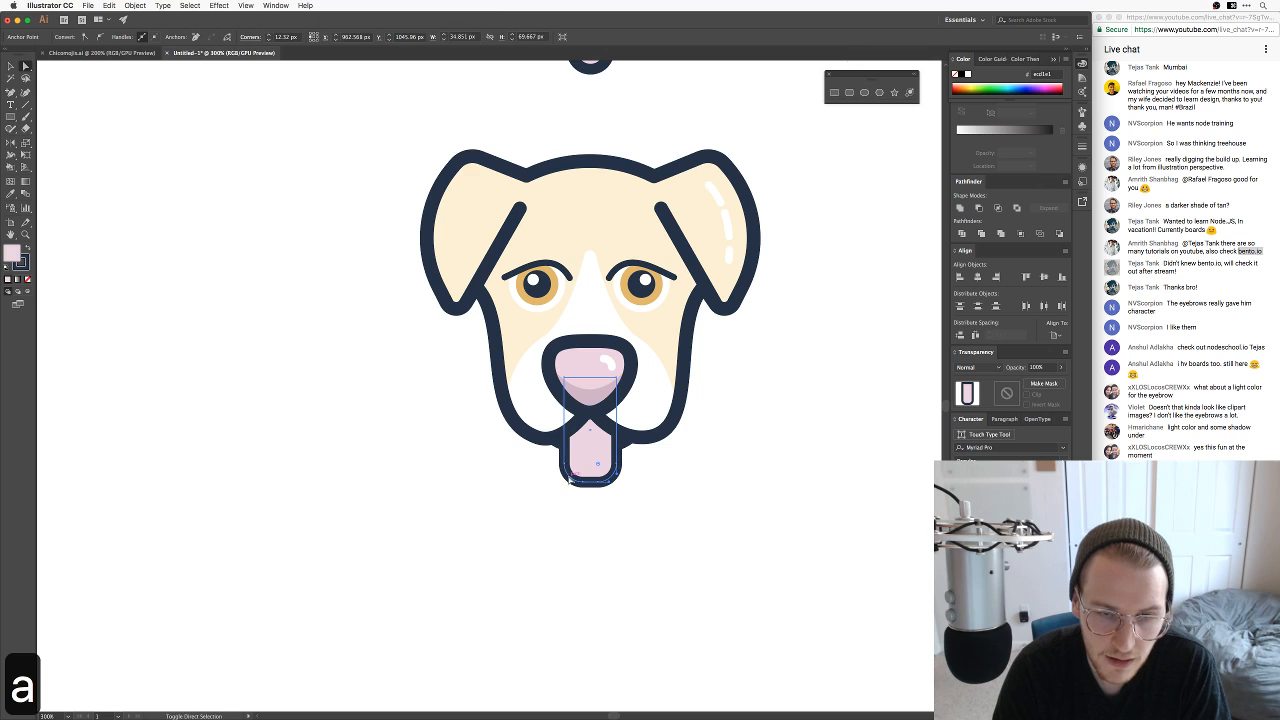
{"action": "left_click", "coordinate": [572, 479], "text": "shift"}
{"action": "left_click_drag", "start_coordinate": [583, 464], "coordinate": [578, 480]}
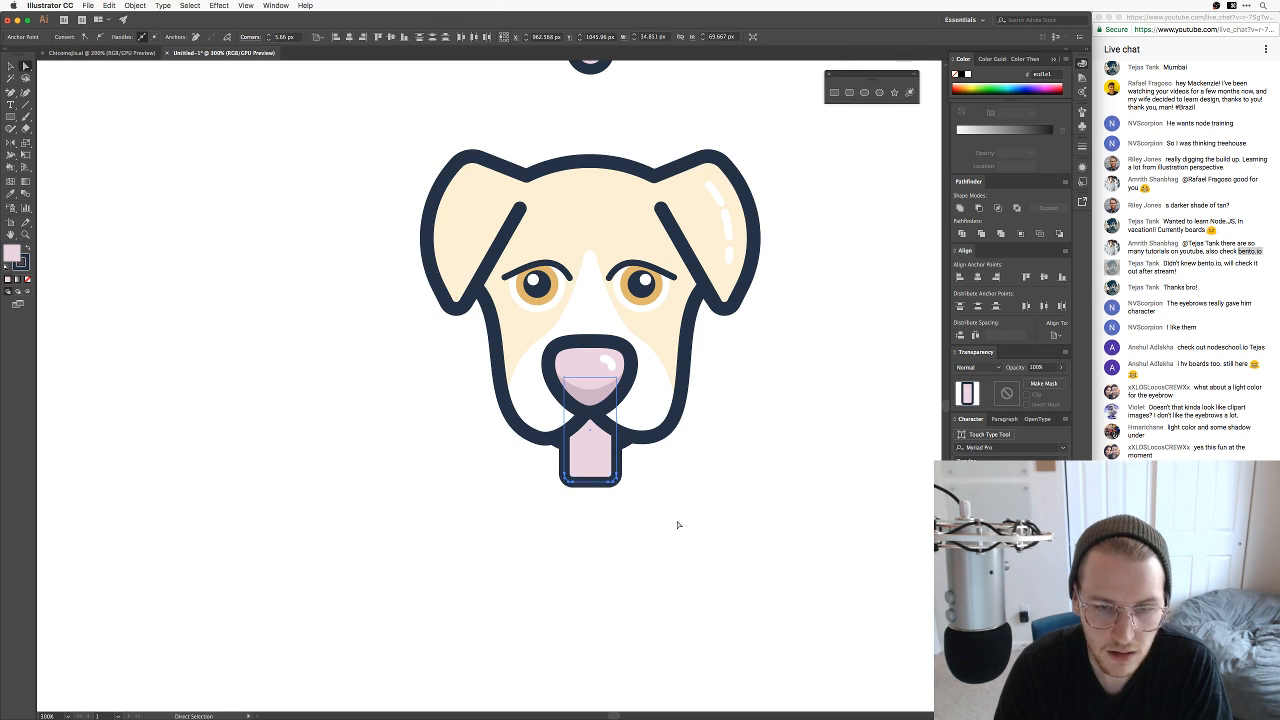
{"action": "left_click", "coordinate": [683, 526]}
{"action": "key", "text": "super+z"}
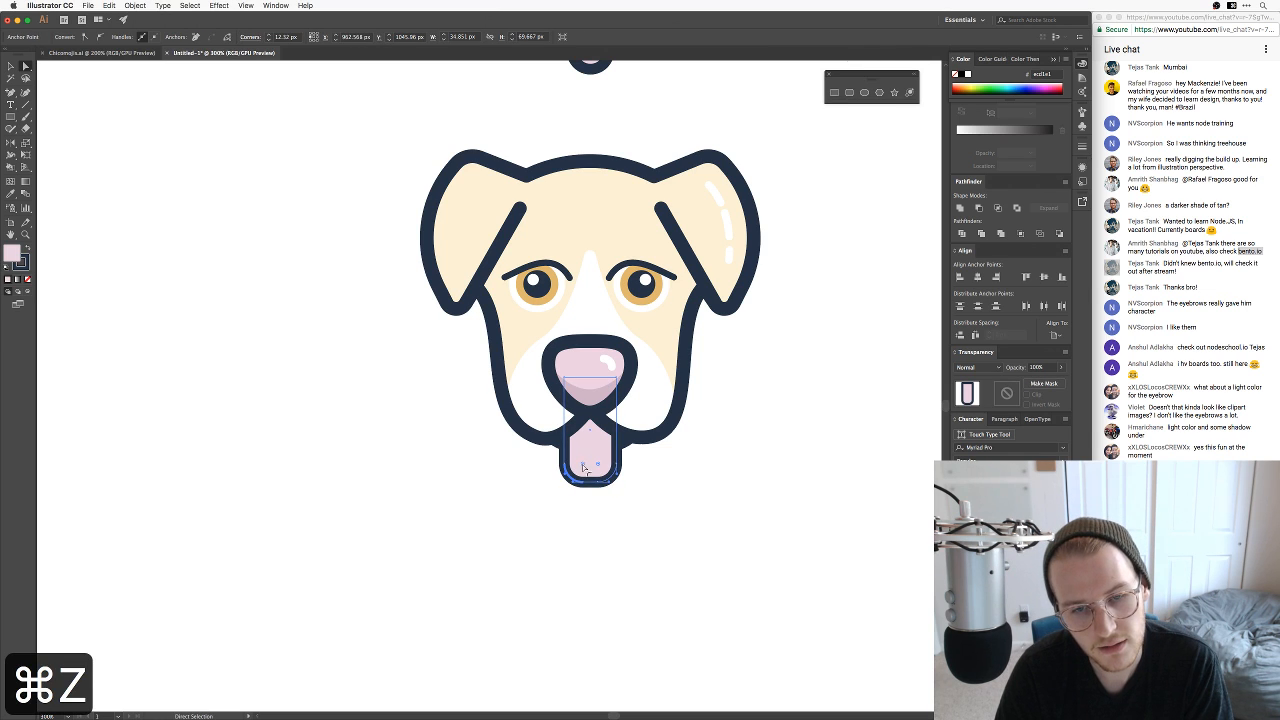
Step: Undo the full rounding of the tongue and round its two bottom corners to about 13 px instead
{"action": "left_click", "coordinate": [689, 509]}
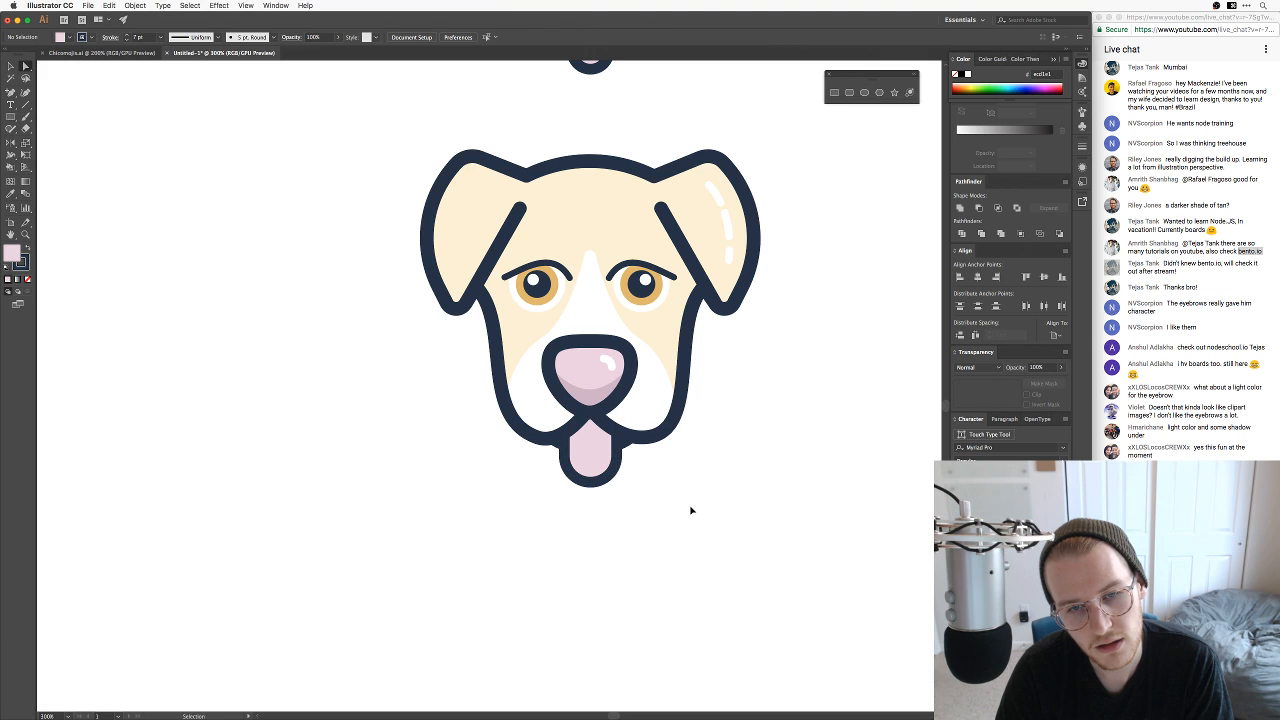
{"action": "key", "text": "super+z"}
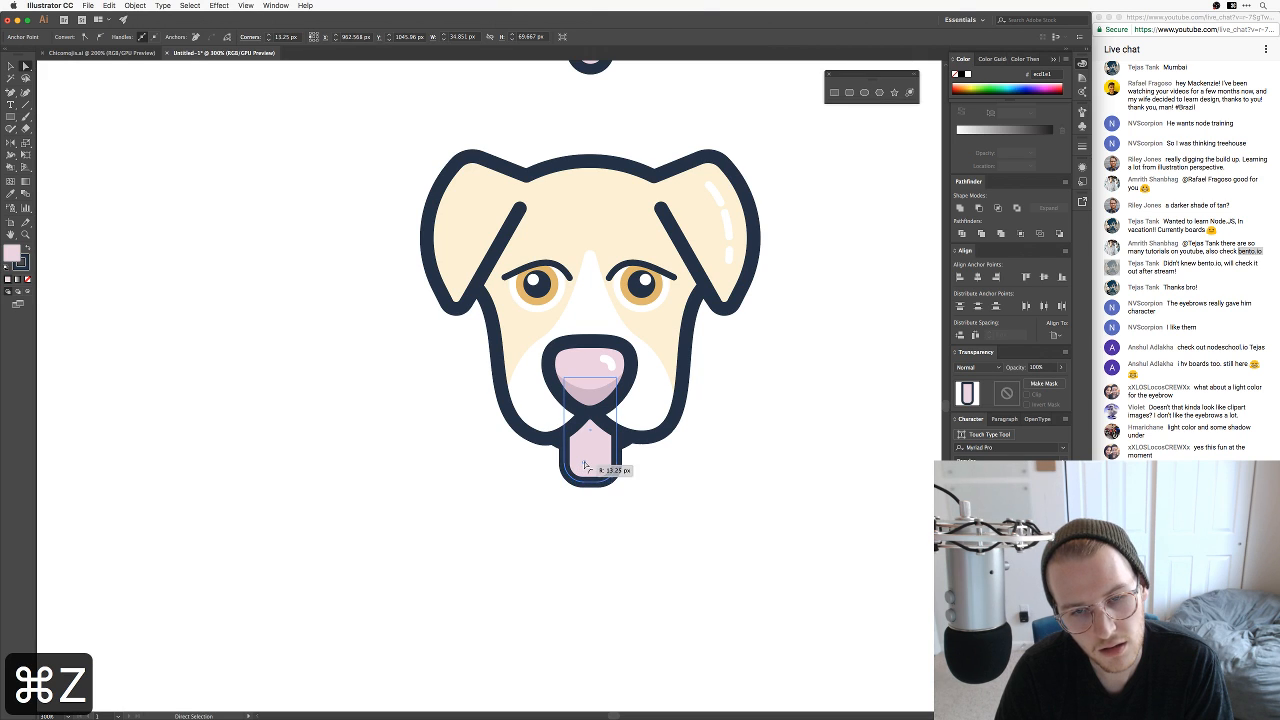
{"action": "left_click", "coordinate": [731, 539]}
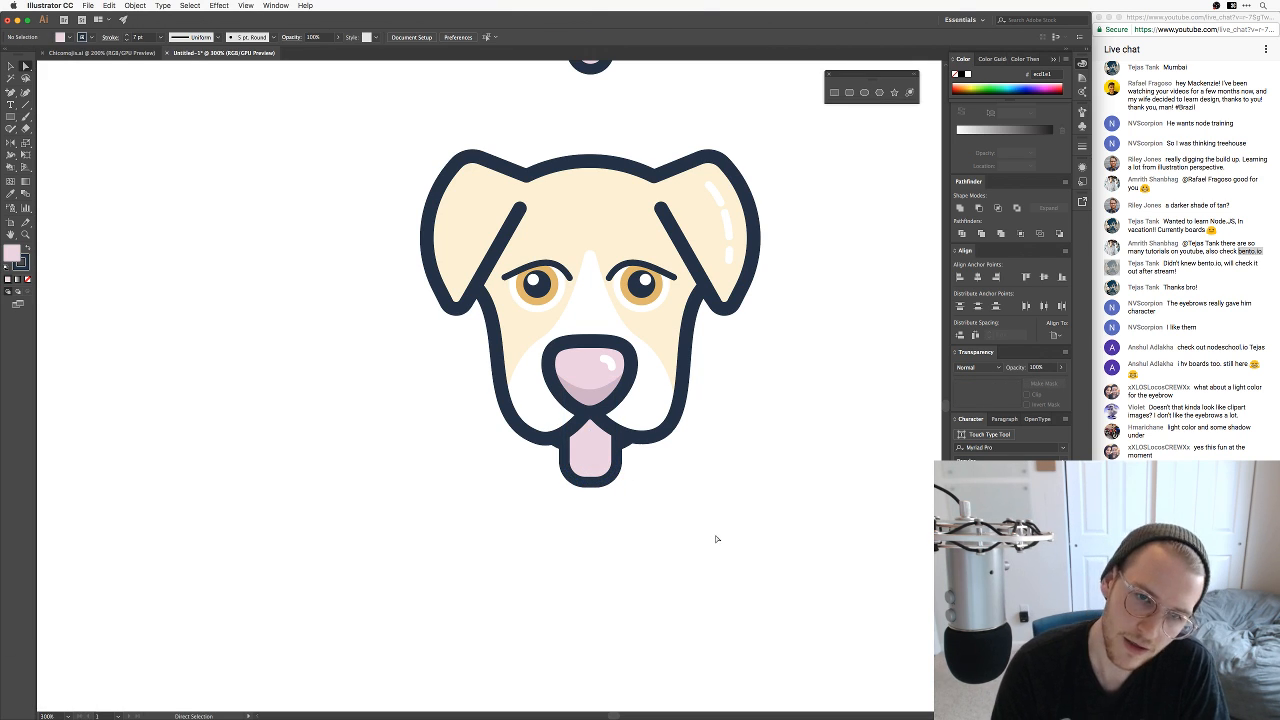
Step: Convert the lower head's tongue into a Live Paint group and expand it to separate its fill from its outline
{"action": "key", "text": "space"}
{"action": "scroll", "coordinate": [706, 463], "scroll_direction": "up", "scroll_amount": 3}
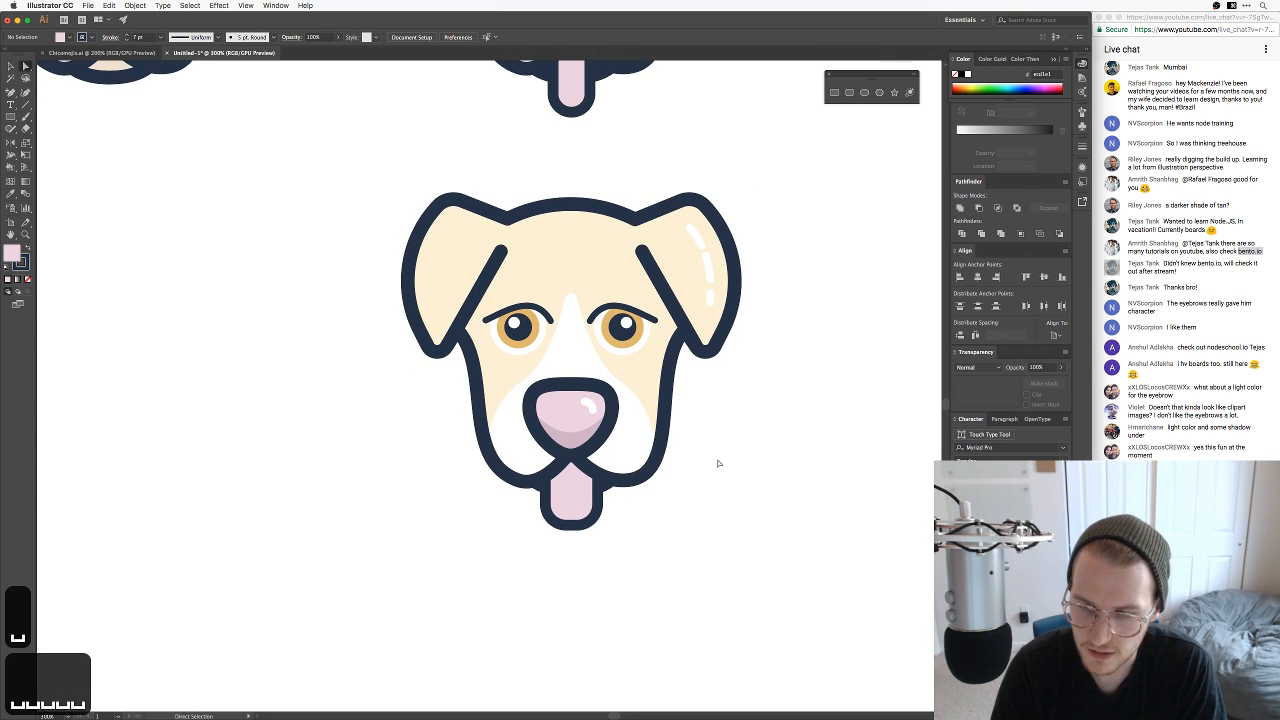
{"action": "key", "text": "super+equal"}
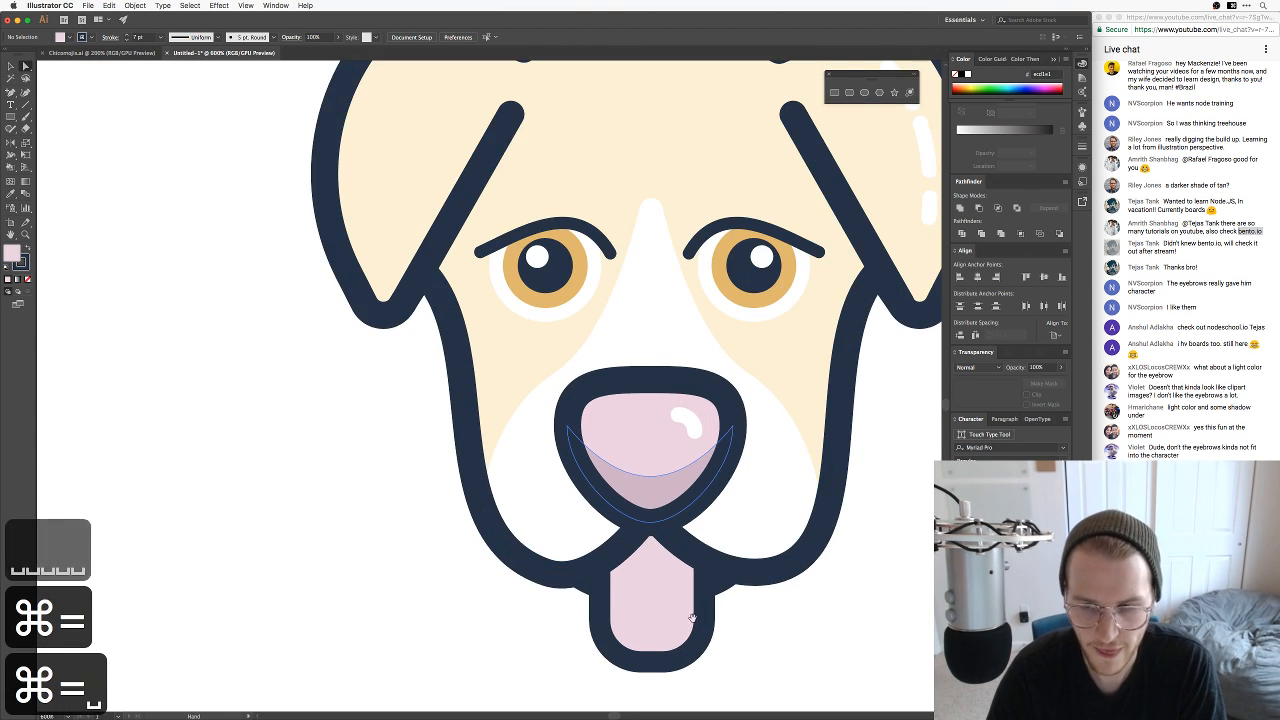
{"action": "key", "text": "super+equal"}
{"action": "key", "text": "v"}
{"action": "left_click", "coordinate": [577, 358]}
{"action": "key", "text": "k"}
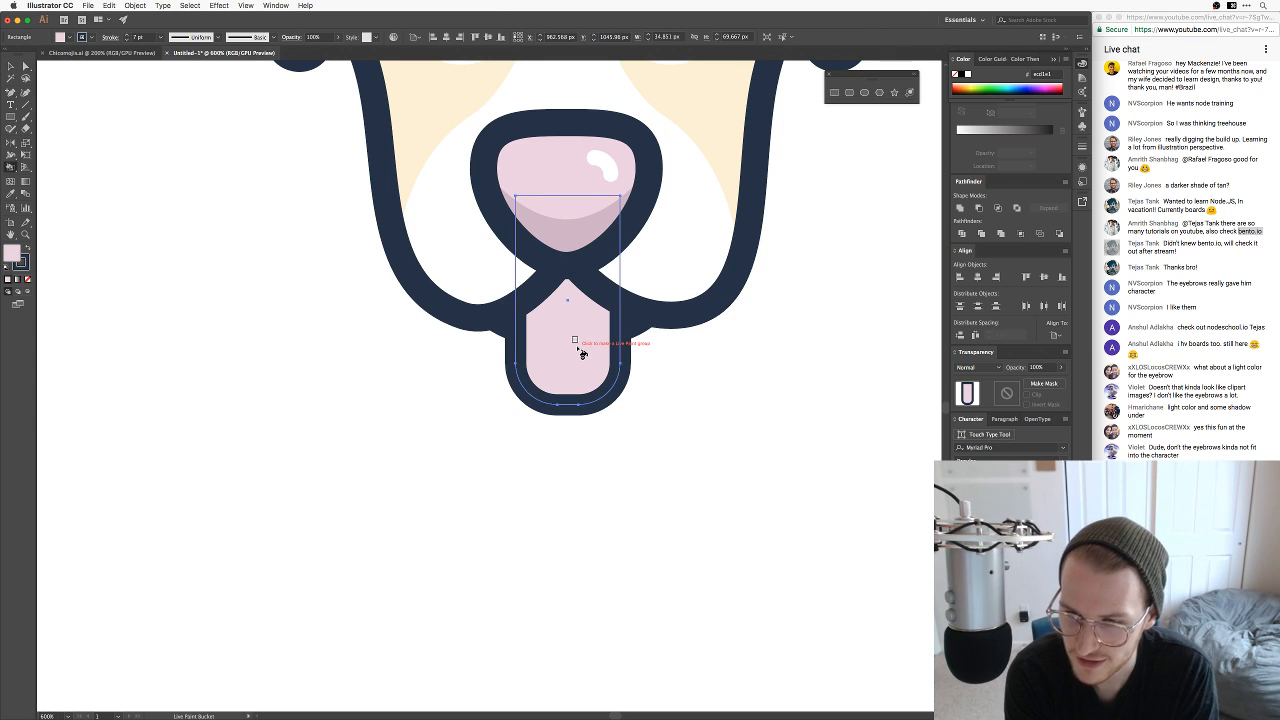
{"action": "left_click", "coordinate": [583, 355]}
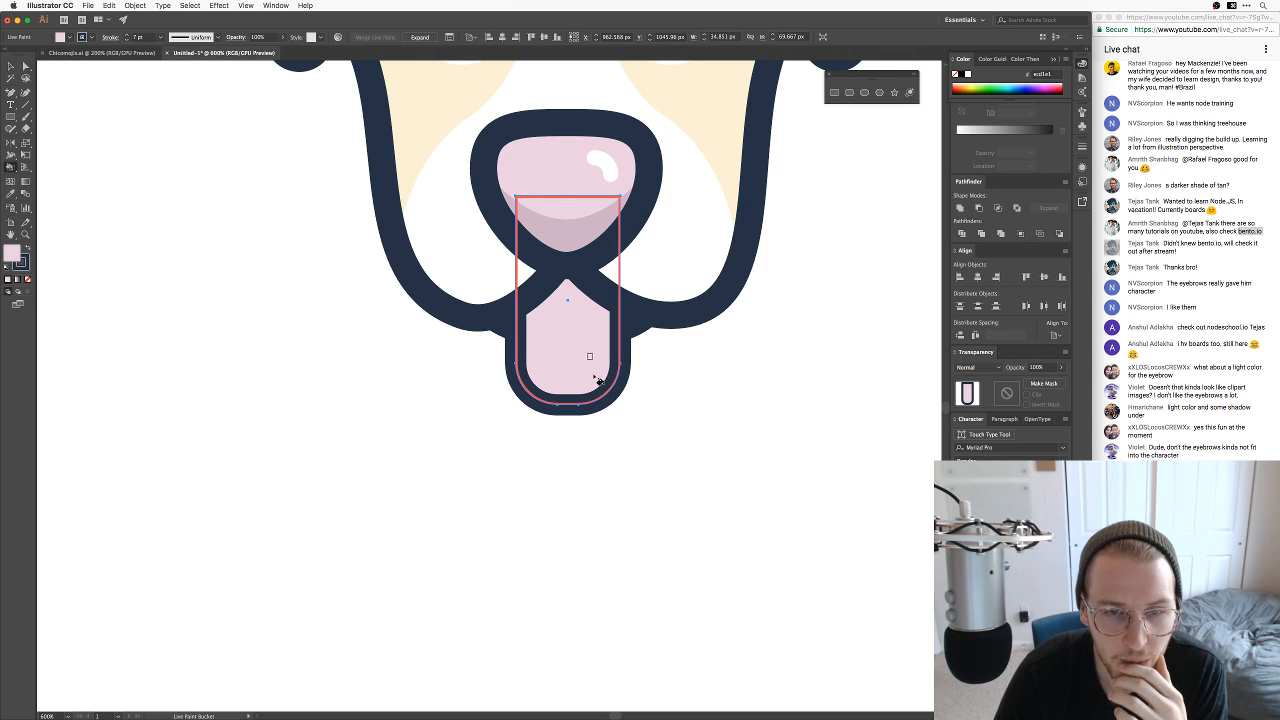
{"action": "left_click", "coordinate": [423, 40]}
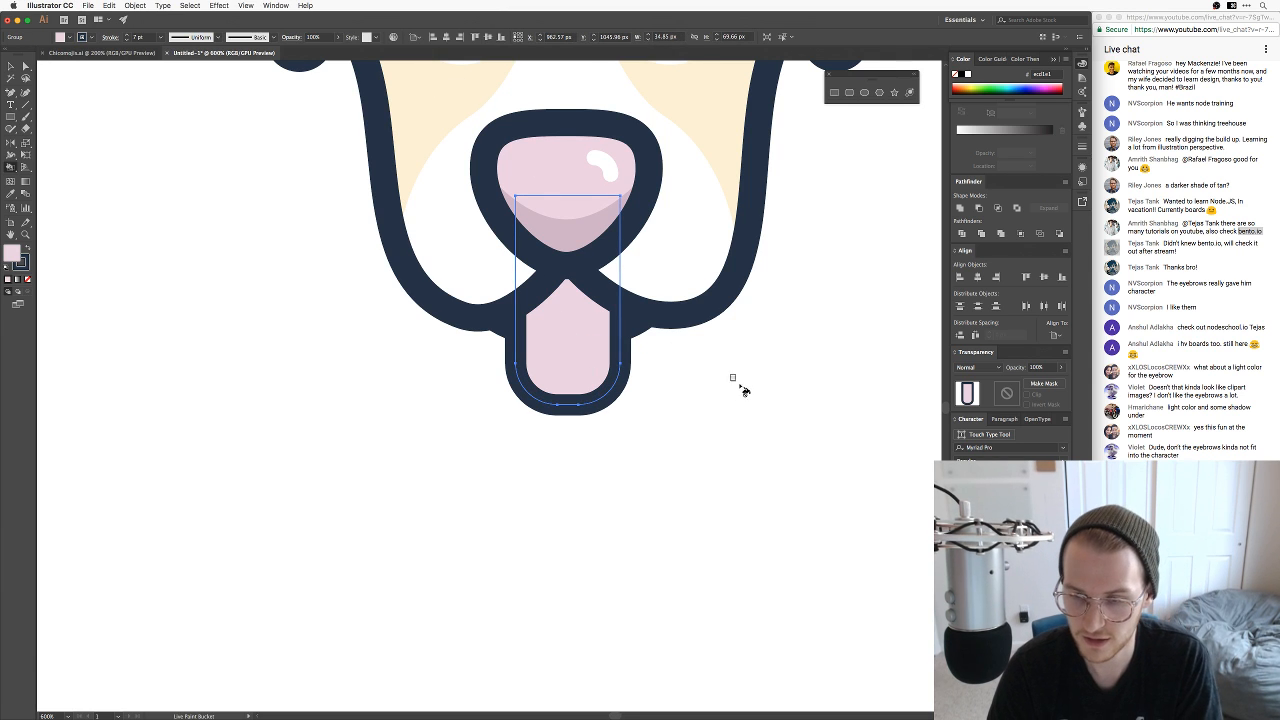
Step: Copy the tongue's separated pink fill shape and paste the copy in front in the same place
{"action": "key", "text": "a"}
{"action": "left_click", "coordinate": [743, 386]}
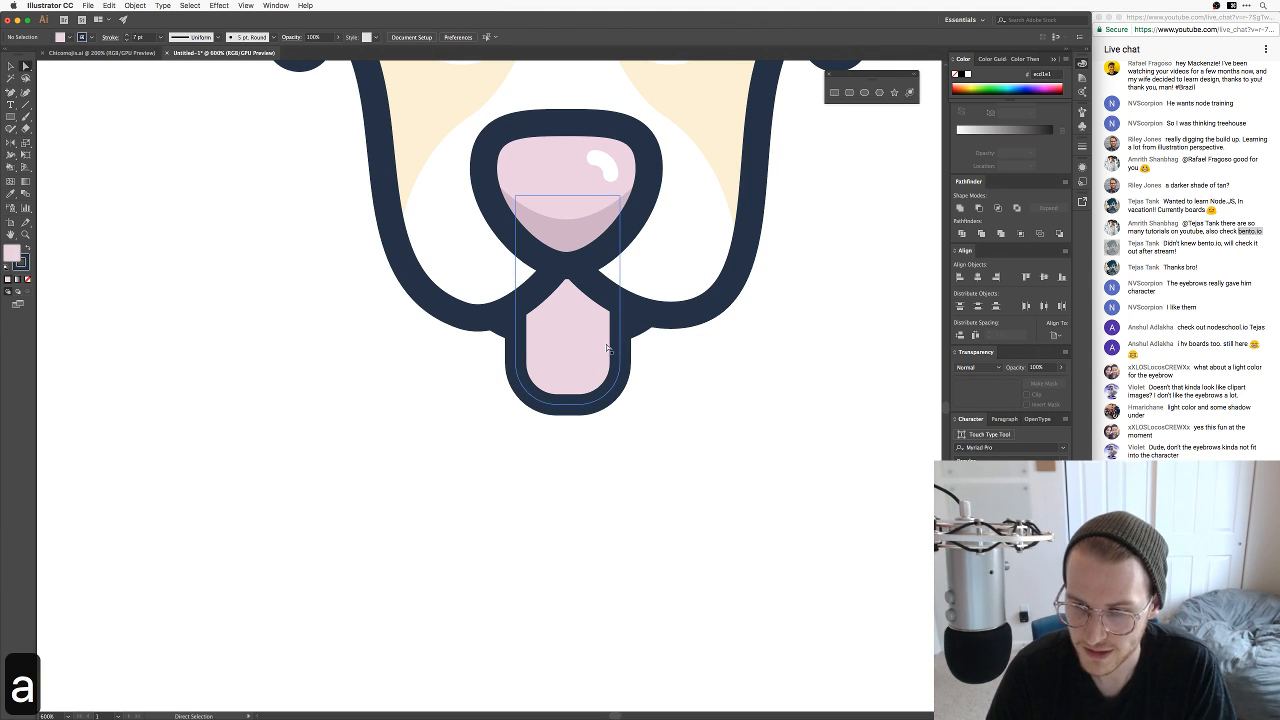
{"action": "left_click", "coordinate": [596, 345]}
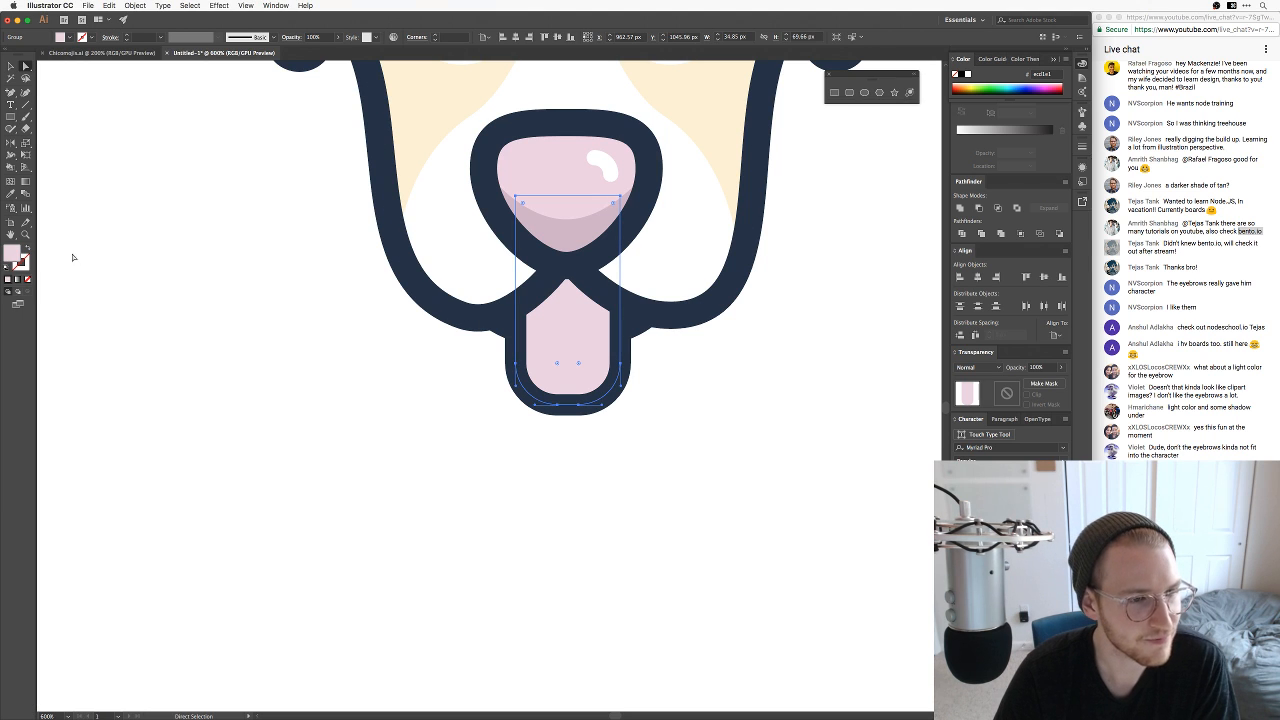
{"action": "key", "text": "super+c"}
{"action": "key", "text": "super+f"}
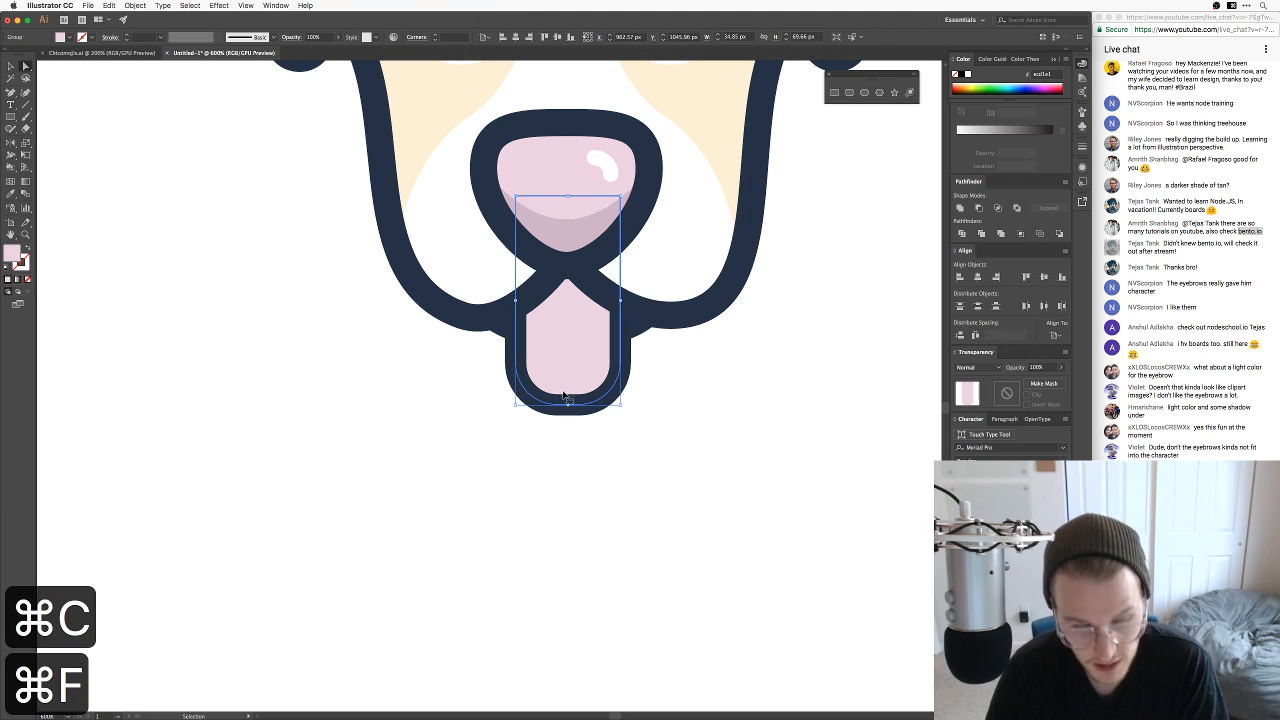
Step: Add centre anchor points on the copied fill's top and bottom edges and delete its left-side anchors, leaving the right half
{"action": "key", "text": "equal"}
{"action": "left_click", "coordinate": [568, 198]}
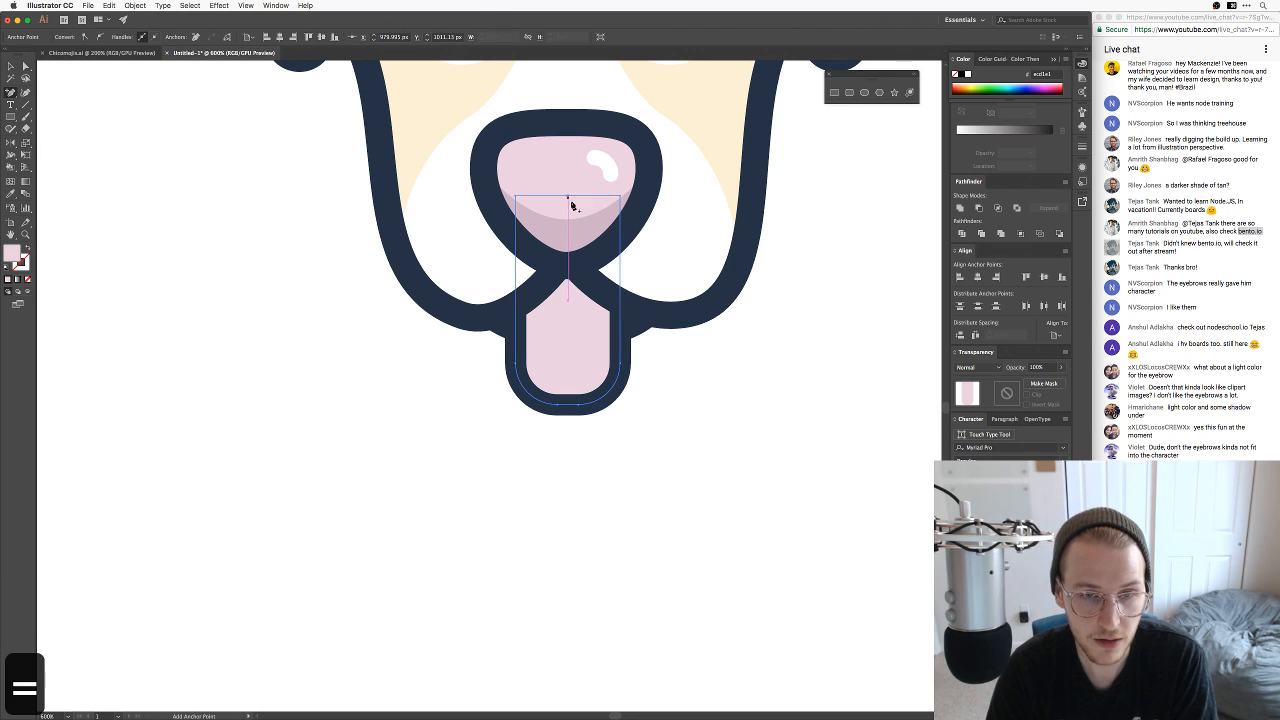
{"action": "left_click", "coordinate": [570, 408]}
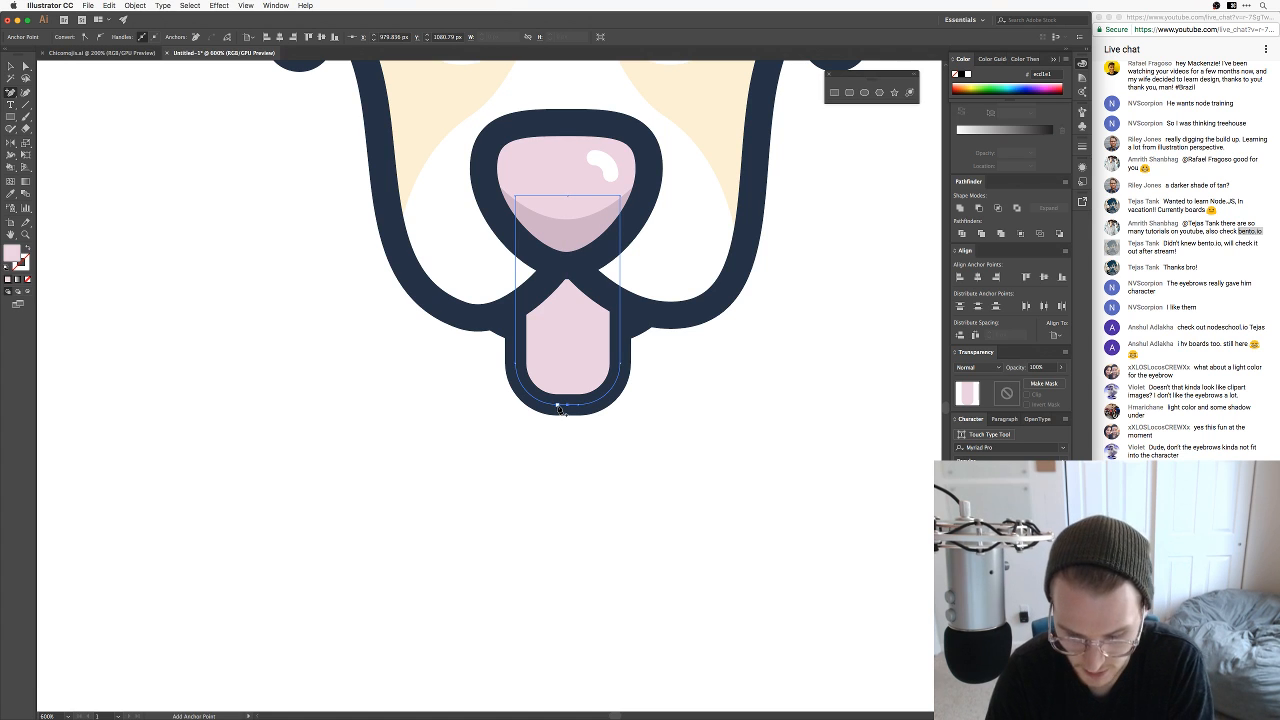
{"action": "key", "text": "minus"}
{"action": "left_click", "coordinate": [516, 366]}
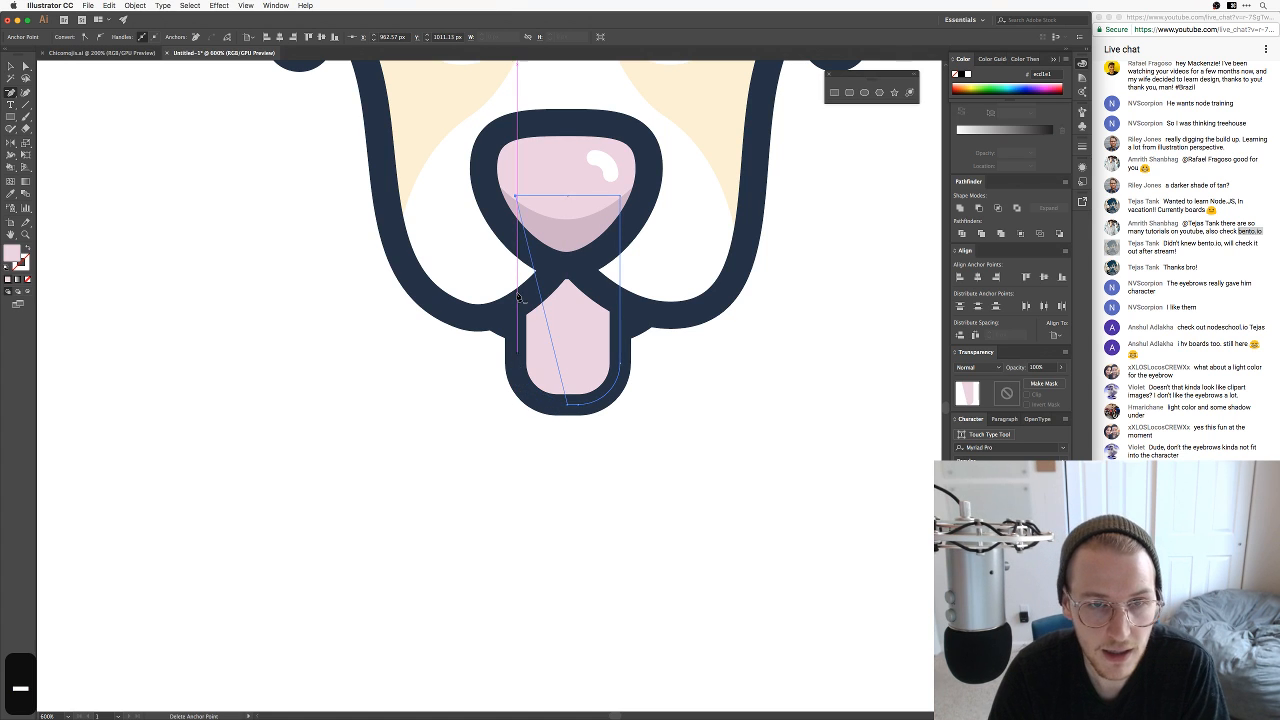
{"action": "left_click", "coordinate": [517, 198]}
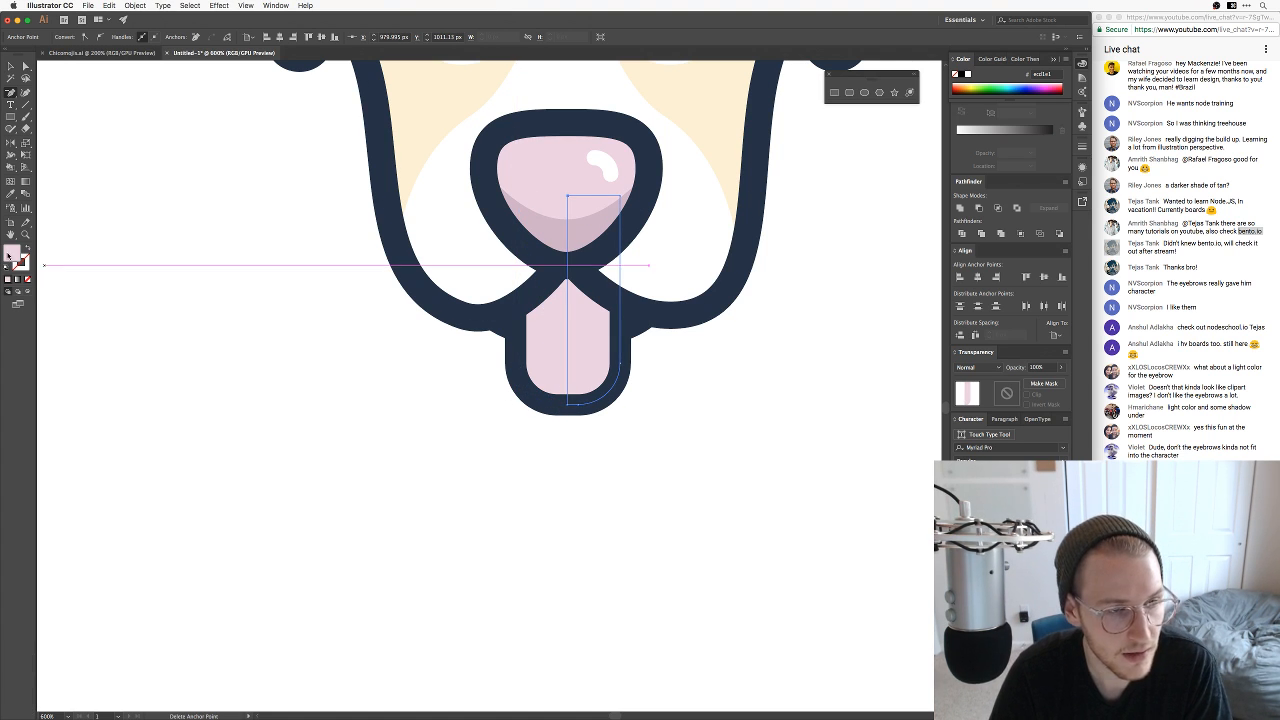
{"action": "double_click", "coordinate": [11, 256]}
{"action": "left_click_drag", "start_coordinate": [839, 339], "coordinate": [844, 342]}
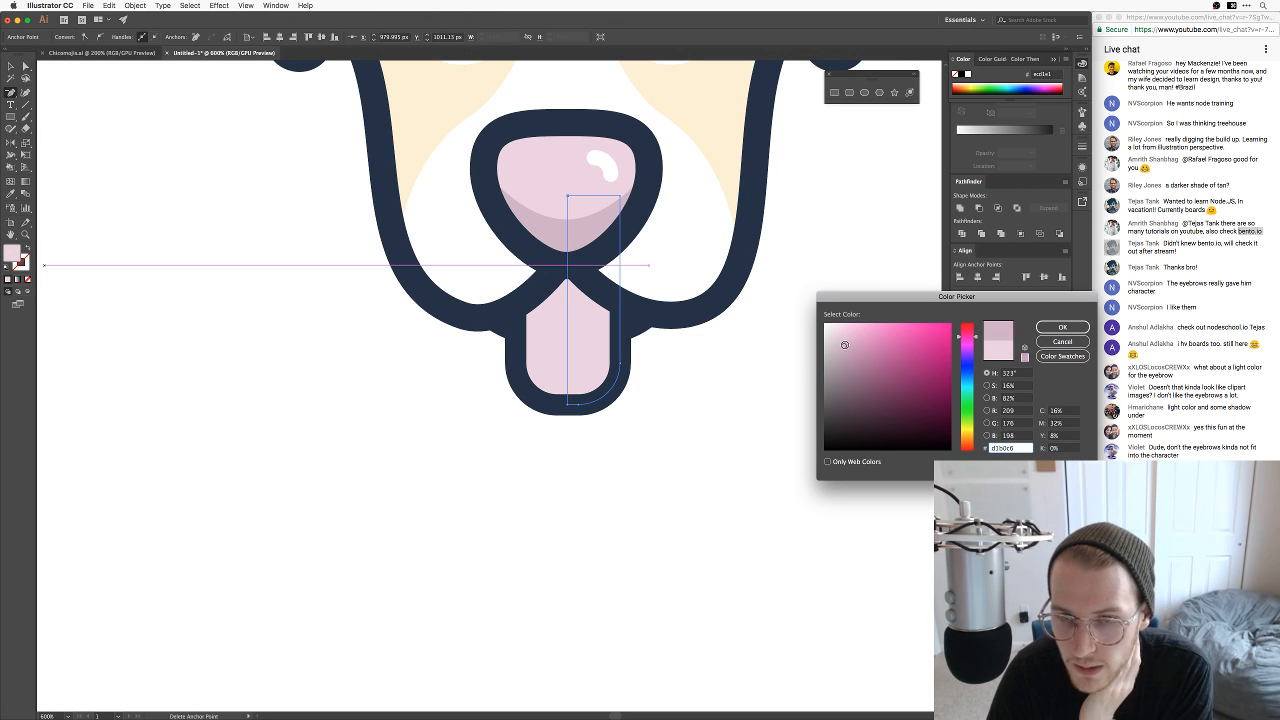
{"action": "left_click", "coordinate": [1062, 341]}
Step: Sample the nose's shadow color and fill the tongue's right half with that darker pink, d0b4c6
{"action": "key", "text": "super+shift+e"}
{"action": "left_click", "coordinate": [577, 231]}
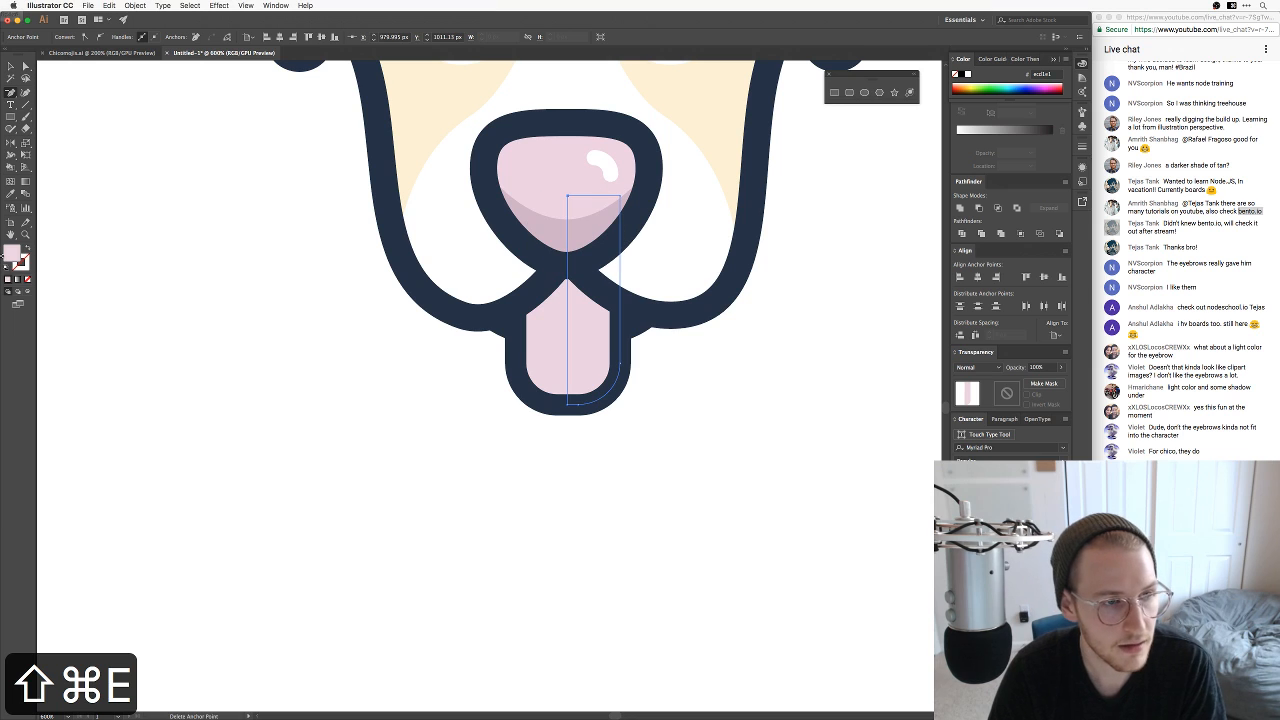
{"action": "double_click", "coordinate": [12, 256]}
{"action": "key", "text": "super+v"}
{"action": "key", "text": "Tab"}
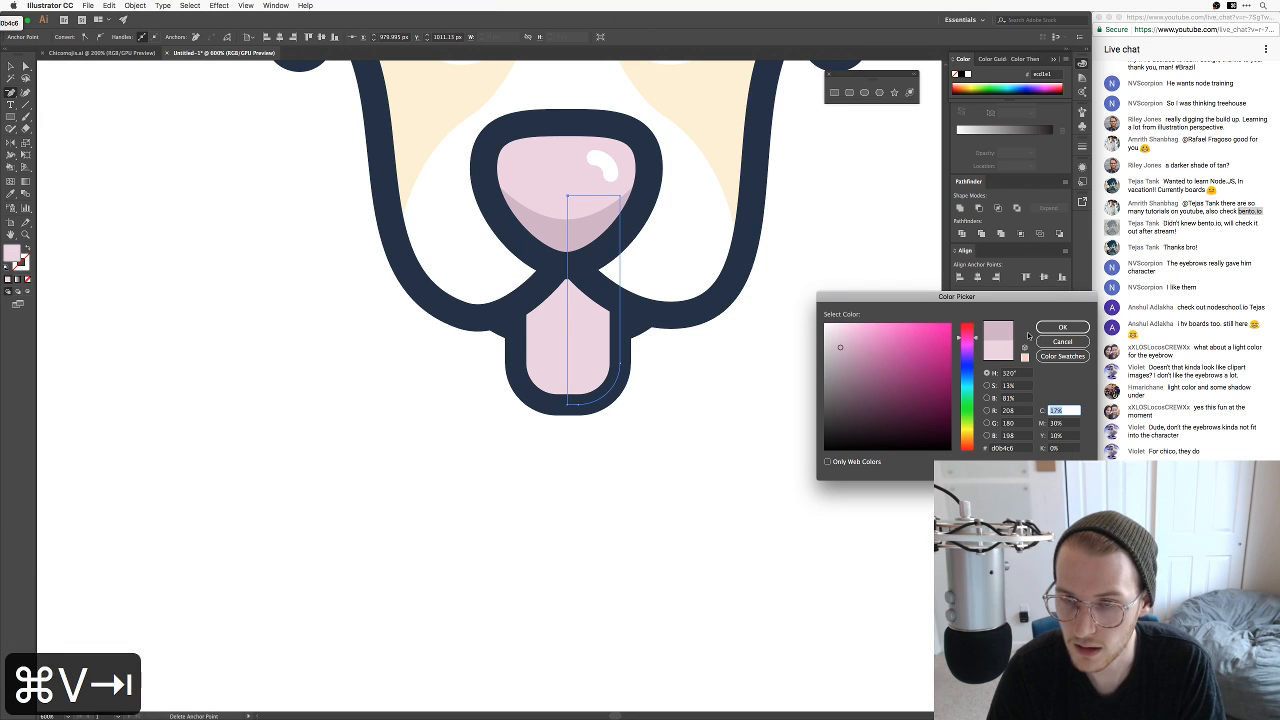
{"action": "left_click", "coordinate": [1060, 330]}
{"action": "key", "text": "v"}
{"action": "left_click", "coordinate": [837, 349]}
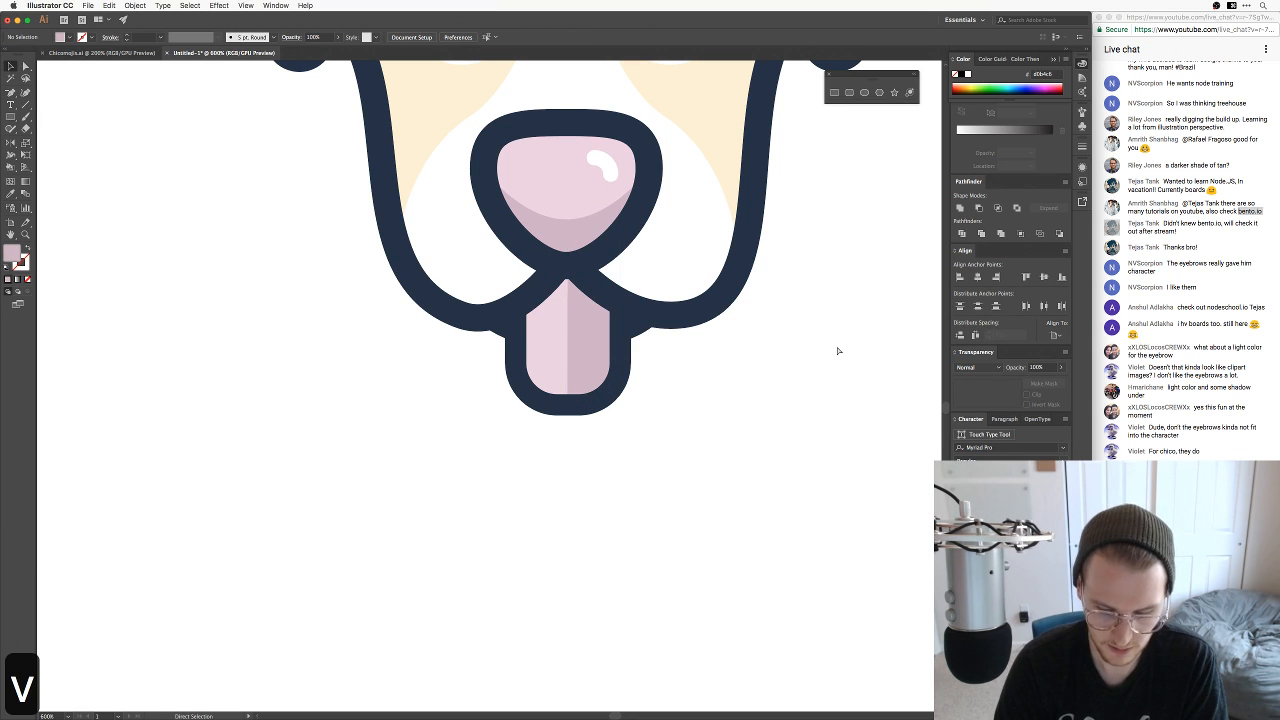
Step: Examine the shaded tongue at full-head size and compare the lower head with the other dog variants
{"action": "key", "text": "super+minus"}
{"action": "key", "text": "super+minus"}
{"action": "key", "text": "super+minus"}
{"action": "key", "text": "super+equal"}
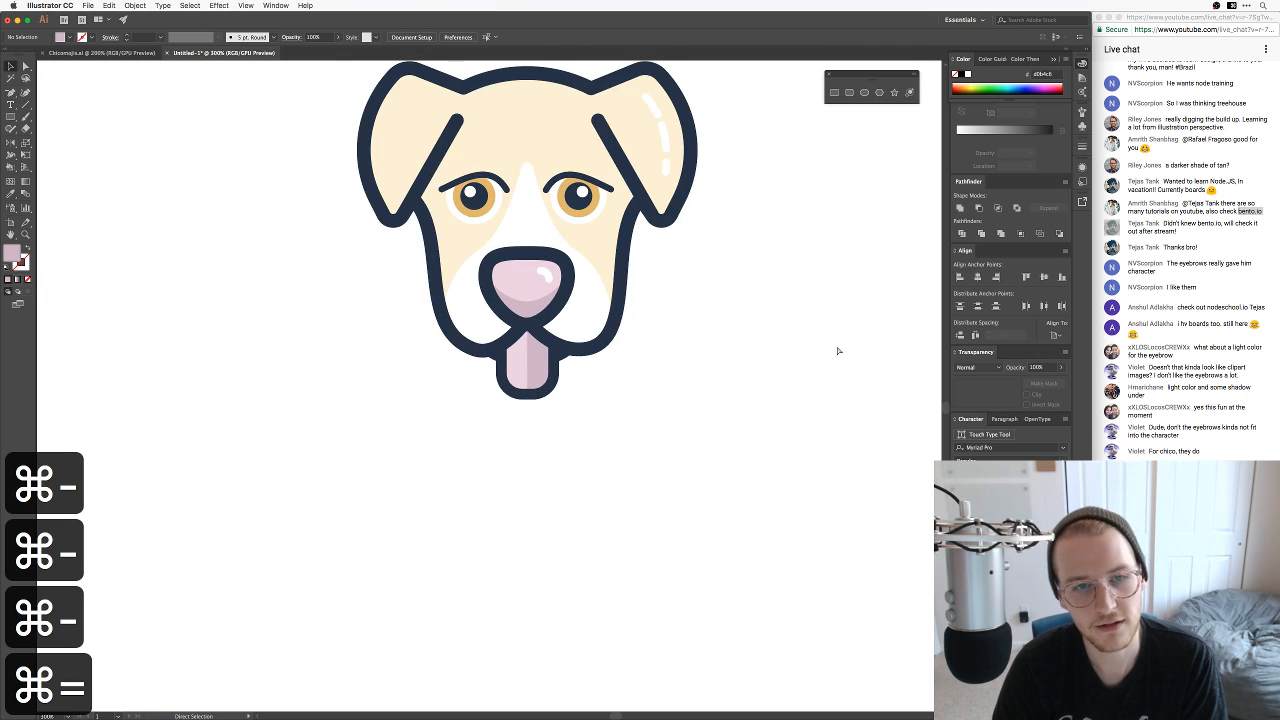
{"action": "key", "text": "super+minus"}
{"action": "key", "text": "super+minus"}
{"action": "key", "text": "super+minus"}
{"action": "key", "text": "super+minus"}
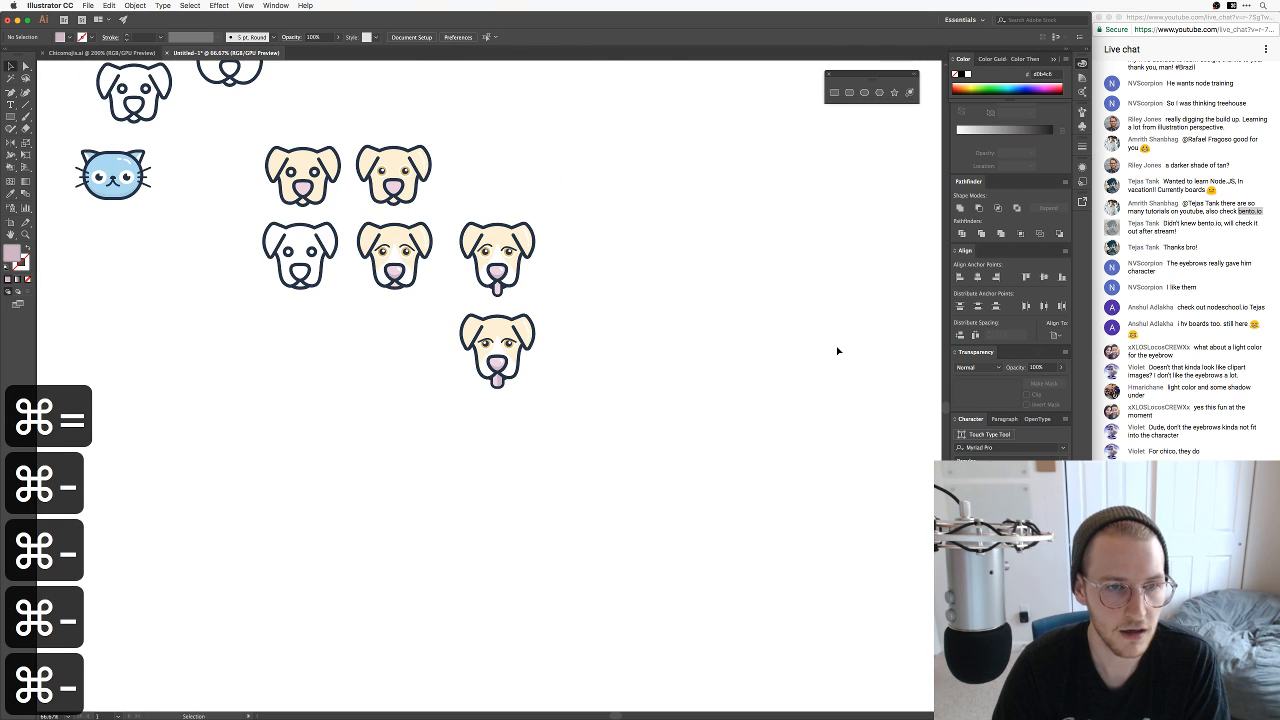
{"action": "left_click_drag", "start_coordinate": [577, 260], "coordinate": [640, 309]}
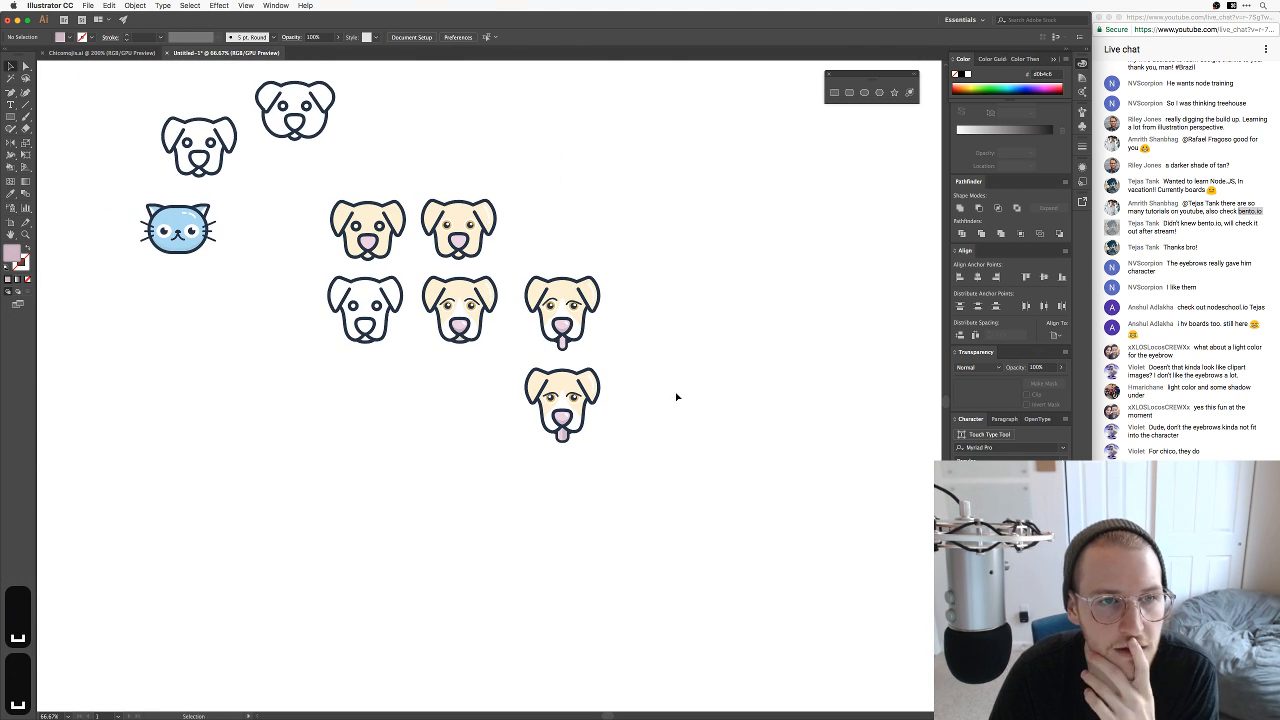
{"action": "scroll", "coordinate": [677, 397], "scroll_direction": "right", "scroll_amount": 1}
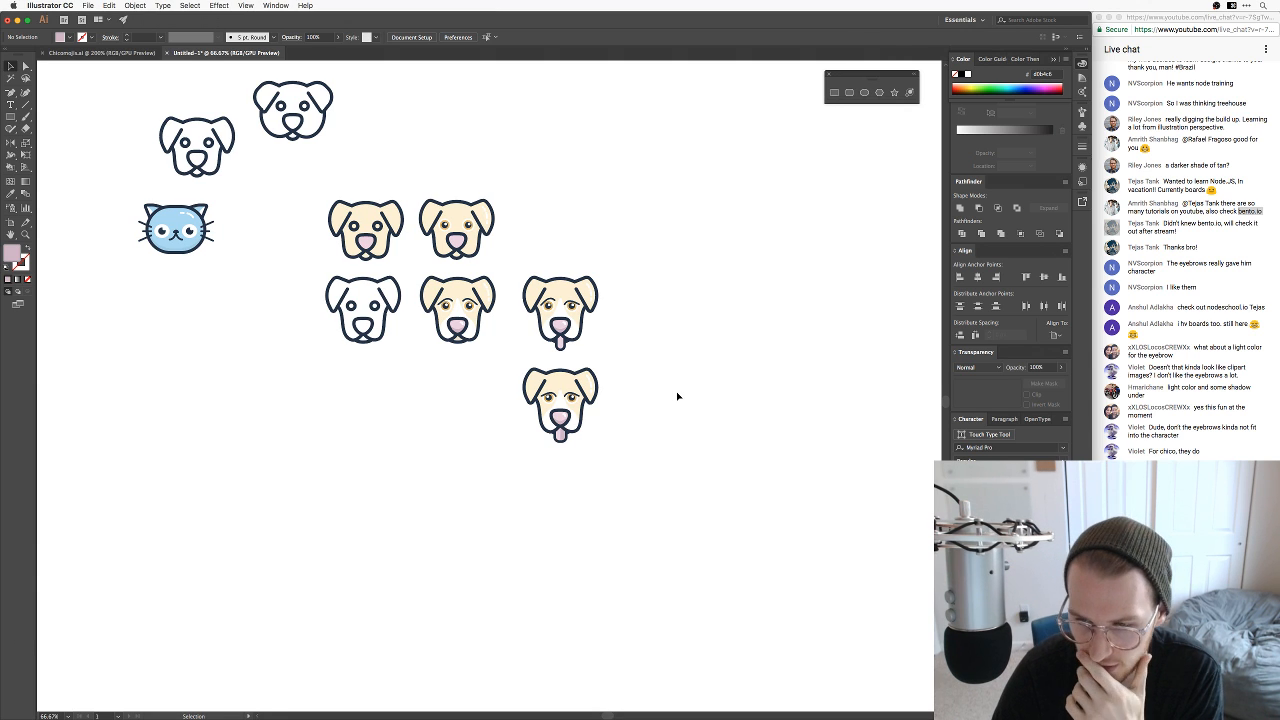
Step: Duplicate the two upper white highlight strokes of the right ear onto the left ear of the shaded-tongue dog
{"action": "key", "text": "super+equal"}
{"action": "key", "text": "super+equal"}
{"action": "key", "text": "super+equal"}
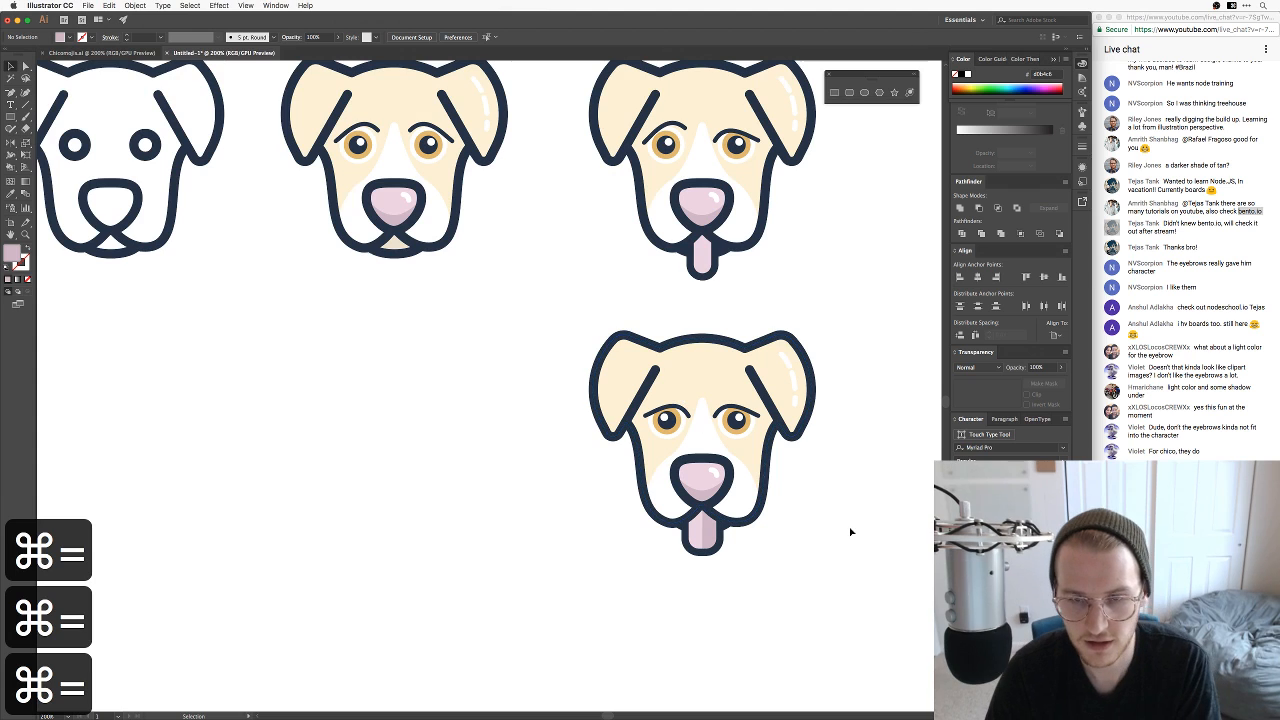
{"action": "left_click_drag", "start_coordinate": [881, 538], "coordinate": [678, 577]}
{"action": "key", "text": "super+equal"}
{"action": "key", "text": "super+equal"}
{"action": "key", "text": "v"}
{"action": "left_click", "coordinate": [717, 351]}
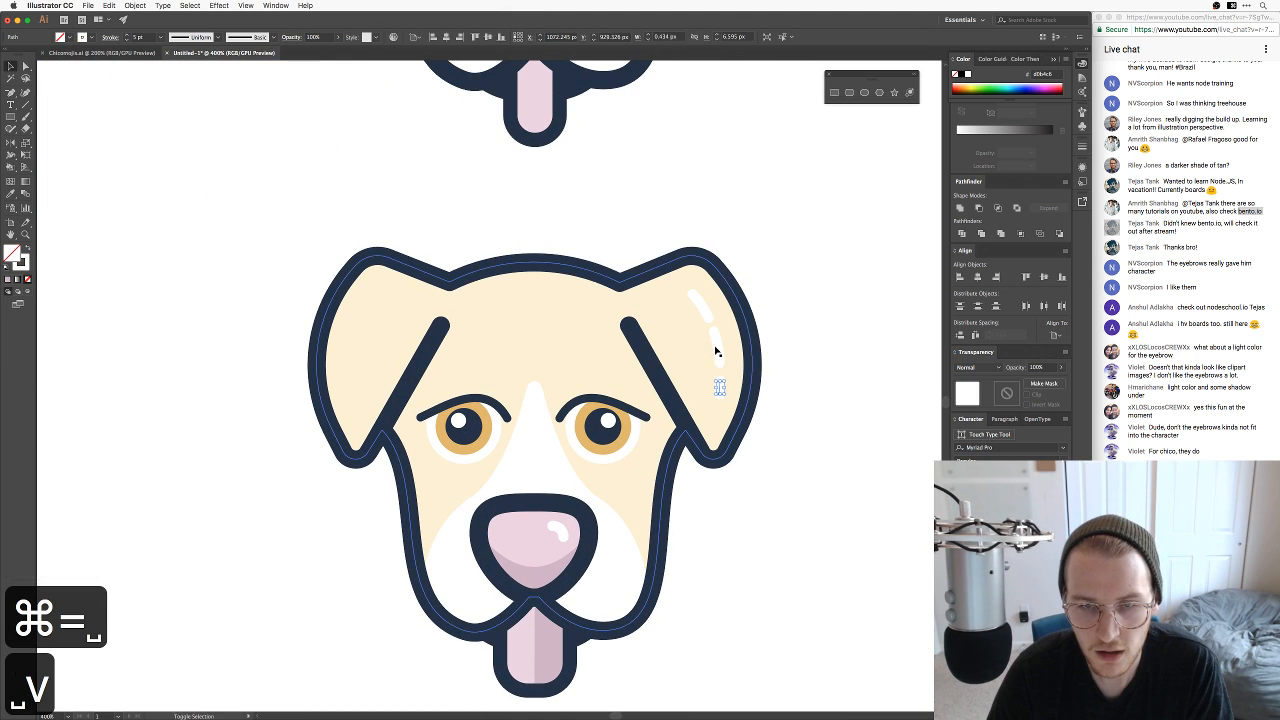
{"action": "left_click", "coordinate": [718, 348]}
{"action": "left_click", "coordinate": [705, 313], "text": "shift"}
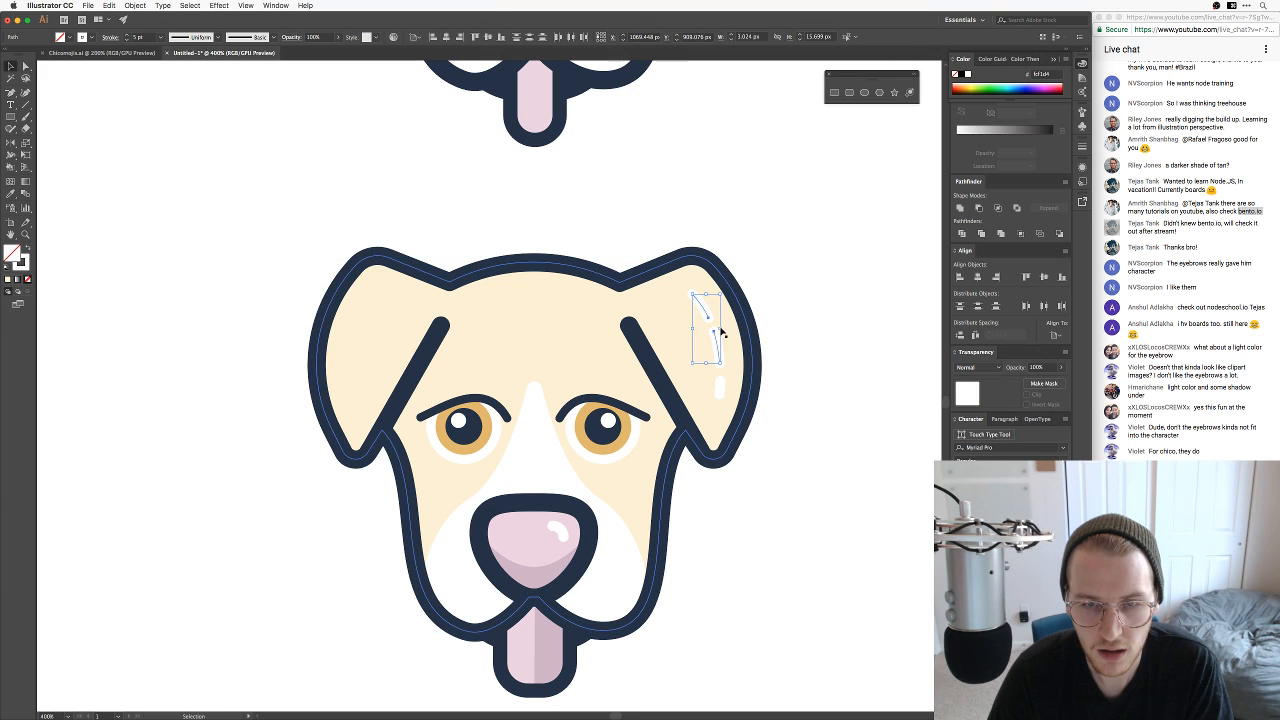
{"action": "left_click_drag", "start_coordinate": [717, 352], "coordinate": [364, 357]}
Step: Reflect the copied highlights horizontally and move them slightly right to sit inside the left ear
{"action": "right_click", "coordinate": [364, 357]}
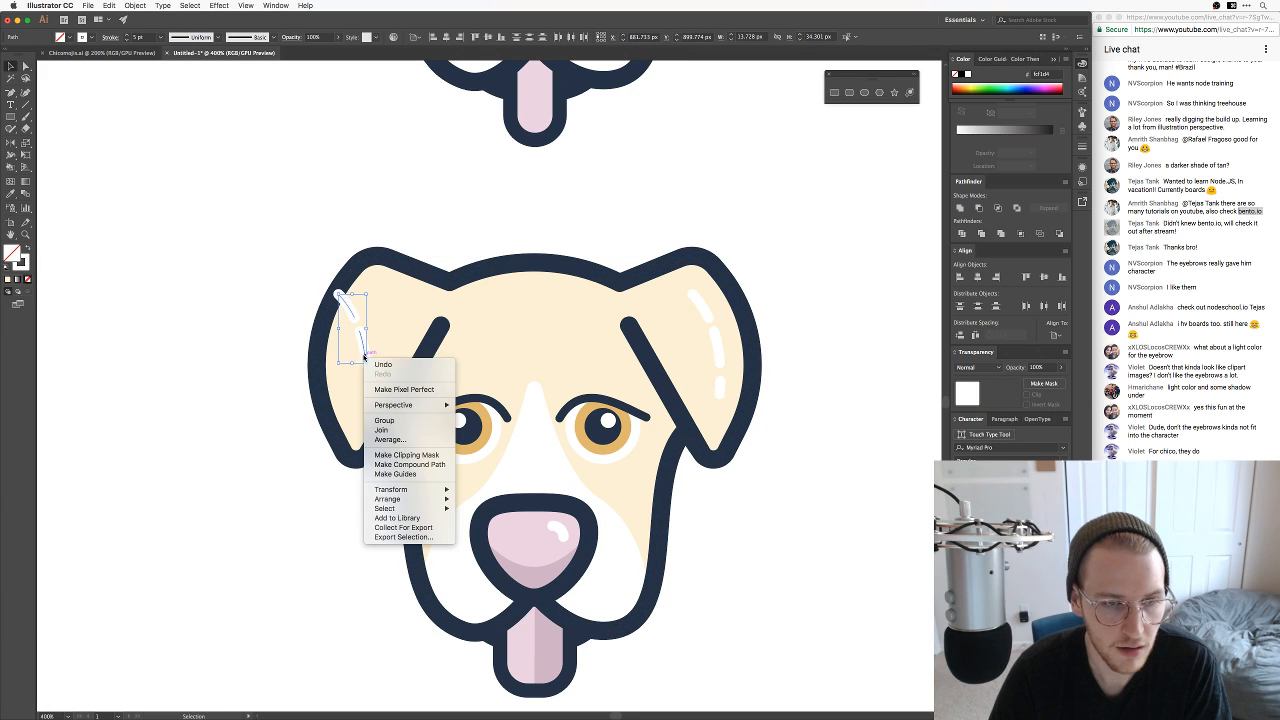
{"action": "mouse_move", "coordinate": [403, 488]}
{"action": "left_click", "coordinate": [475, 522]}
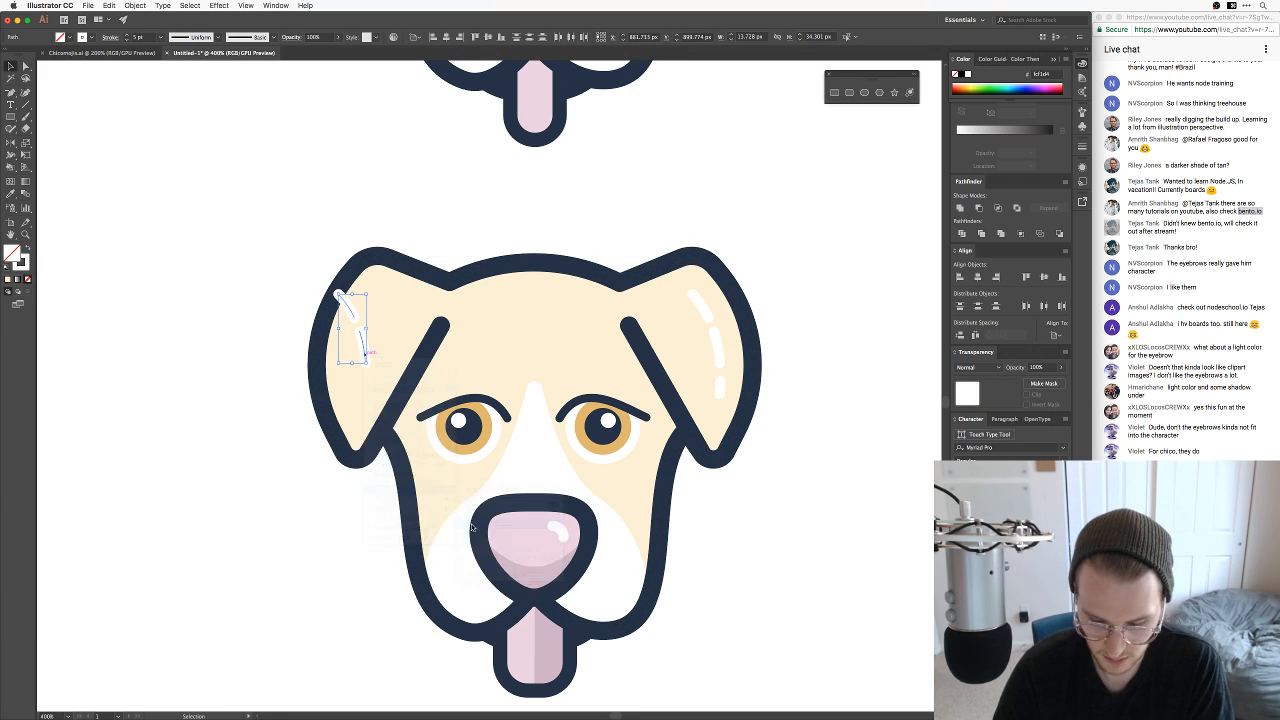
{"action": "key", "text": "Return"}
{"action": "left_click_drag", "start_coordinate": [338, 343], "coordinate": [348, 348]}
{"action": "key", "text": "Right"}
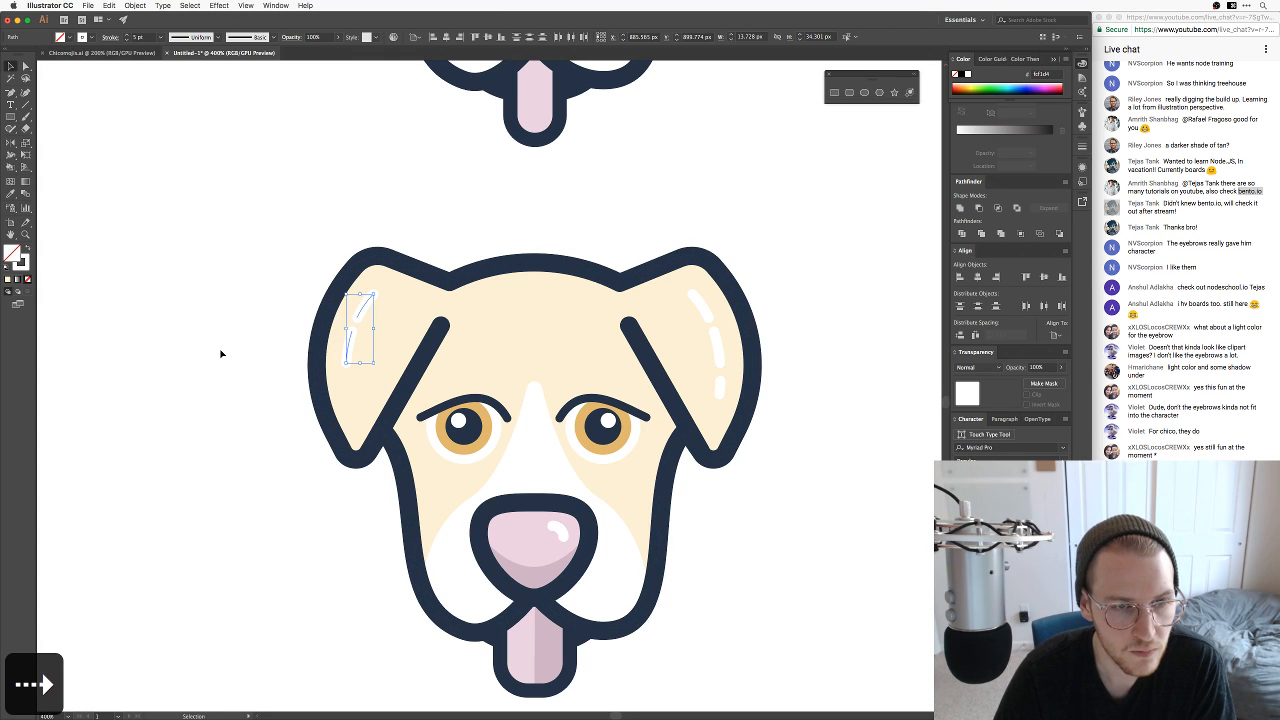
{"action": "key", "text": "Right"}
{"action": "left_click", "coordinate": [222, 355]}
{"action": "scroll", "coordinate": [240, 356], "scroll_direction": "right", "scroll_amount": 1}
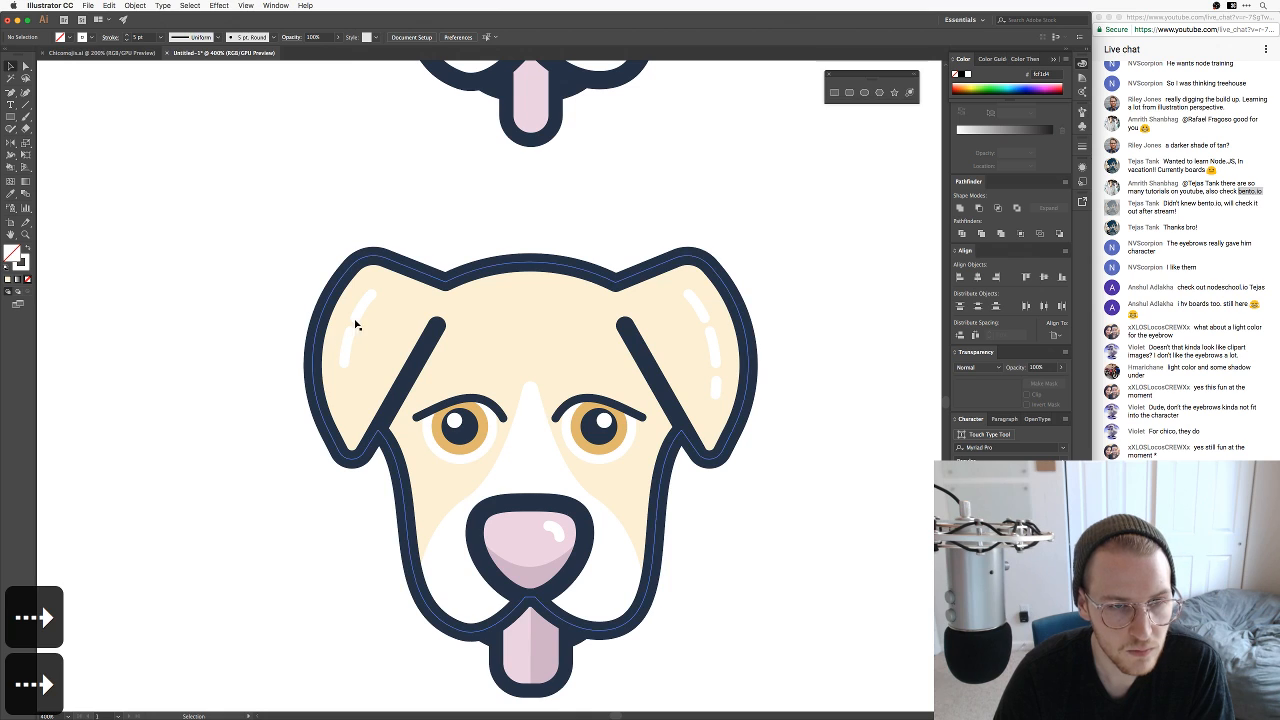
Step: Shorten the left ear's upper highlight by moving its lower end point up toward the ear tip
{"action": "key", "text": "a"}
{"action": "left_click_drag", "start_coordinate": [355, 320], "coordinate": [362, 311]}
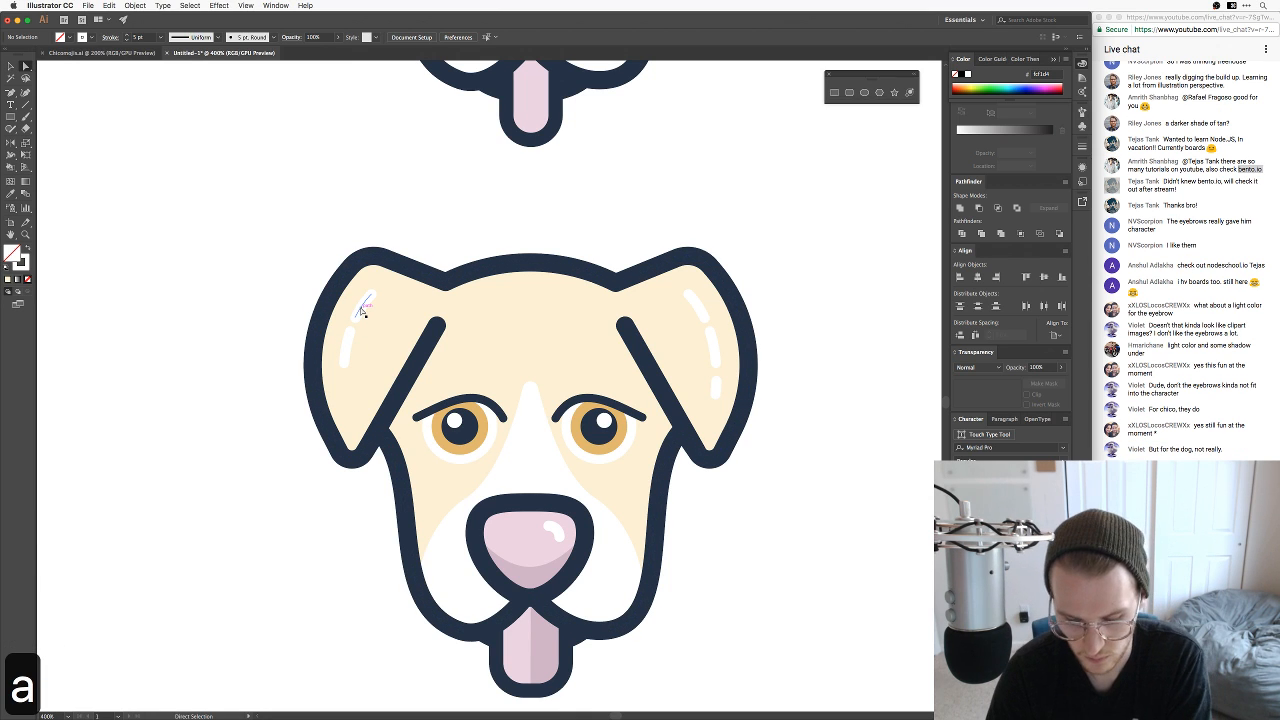
{"action": "left_click", "coordinate": [362, 311]}
{"action": "key", "text": "minus"}
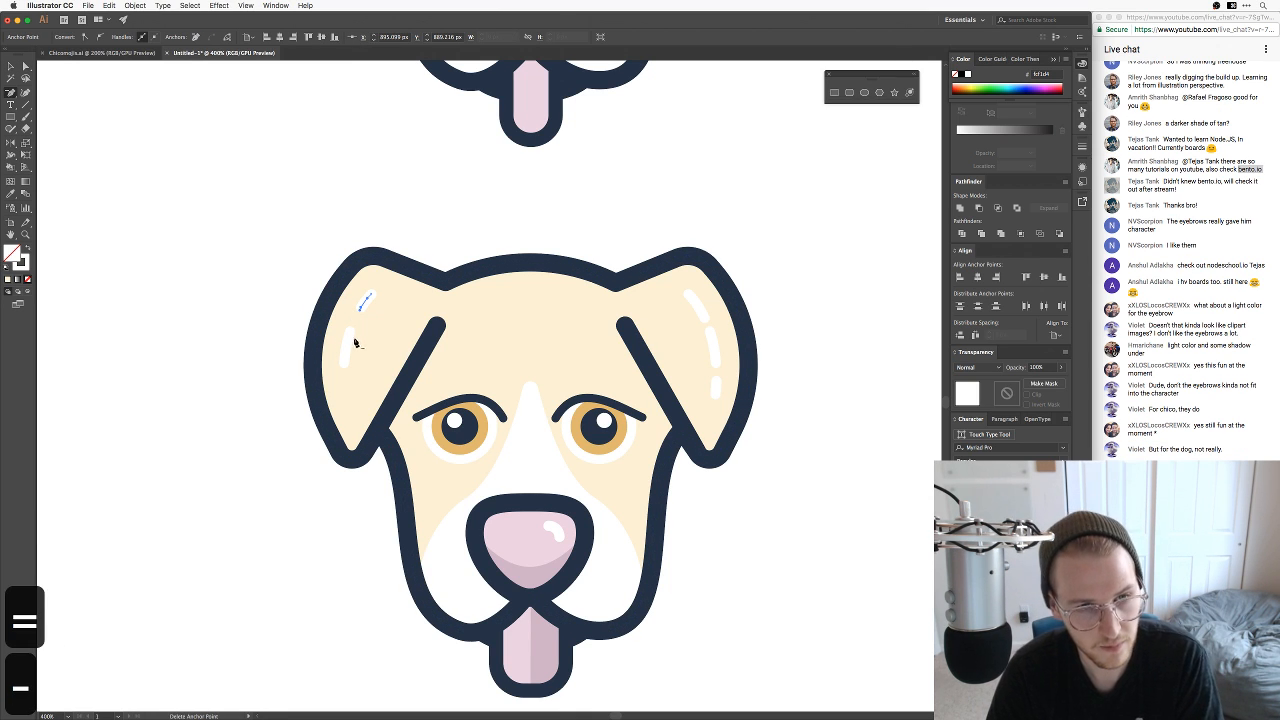
{"action": "key", "text": "a"}
{"action": "left_click", "coordinate": [214, 363]}
Step: Examine the dog face with both ears highlighted, up close and beside the other variants
{"action": "key", "text": "super+minus"}
{"action": "key", "text": "super+minus"}
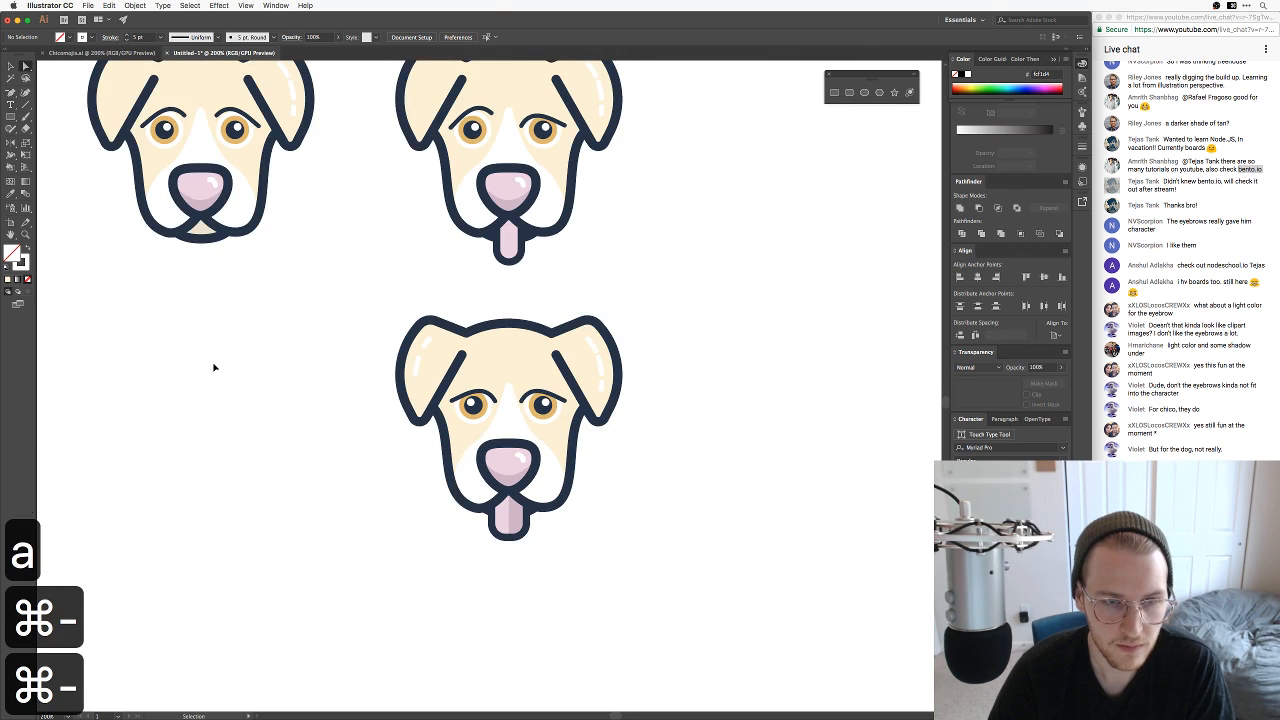
{"action": "key", "text": "super+equal"}
{"action": "left_click_drag", "start_coordinate": [260, 446], "coordinate": [274, 334]}
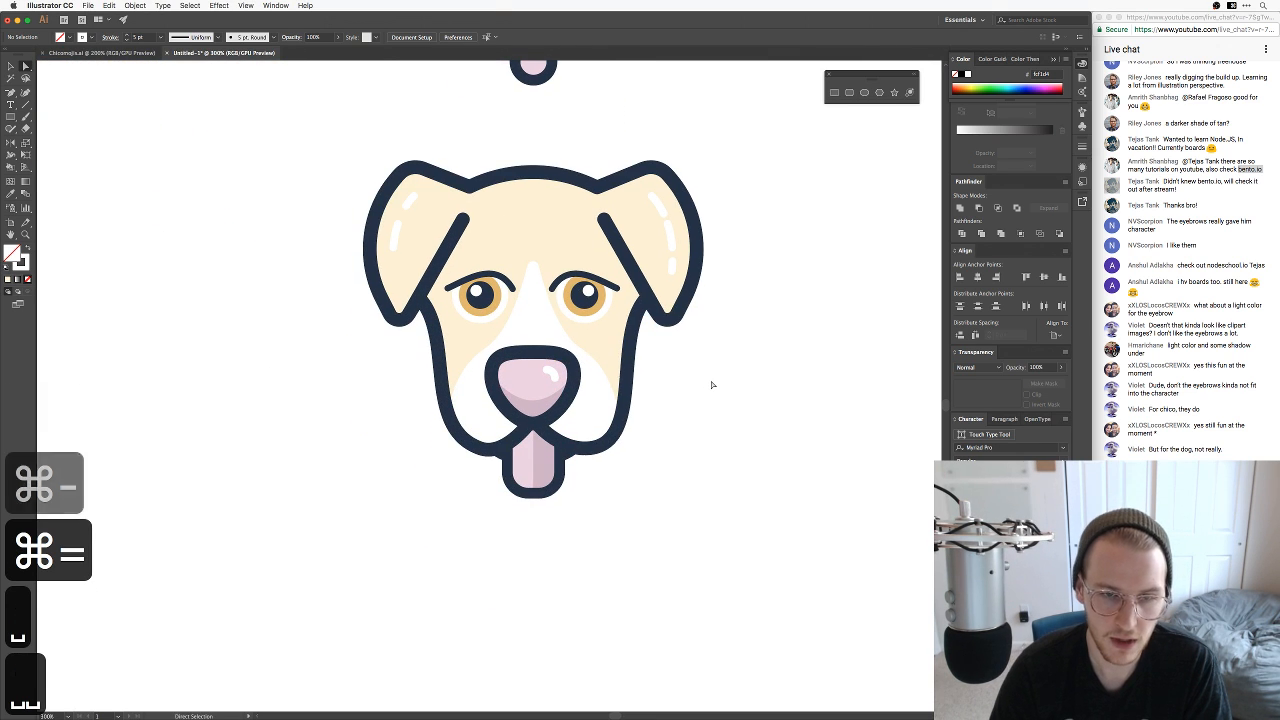
{"action": "key", "text": "super+minus"}
{"action": "key", "text": "super+minus"}
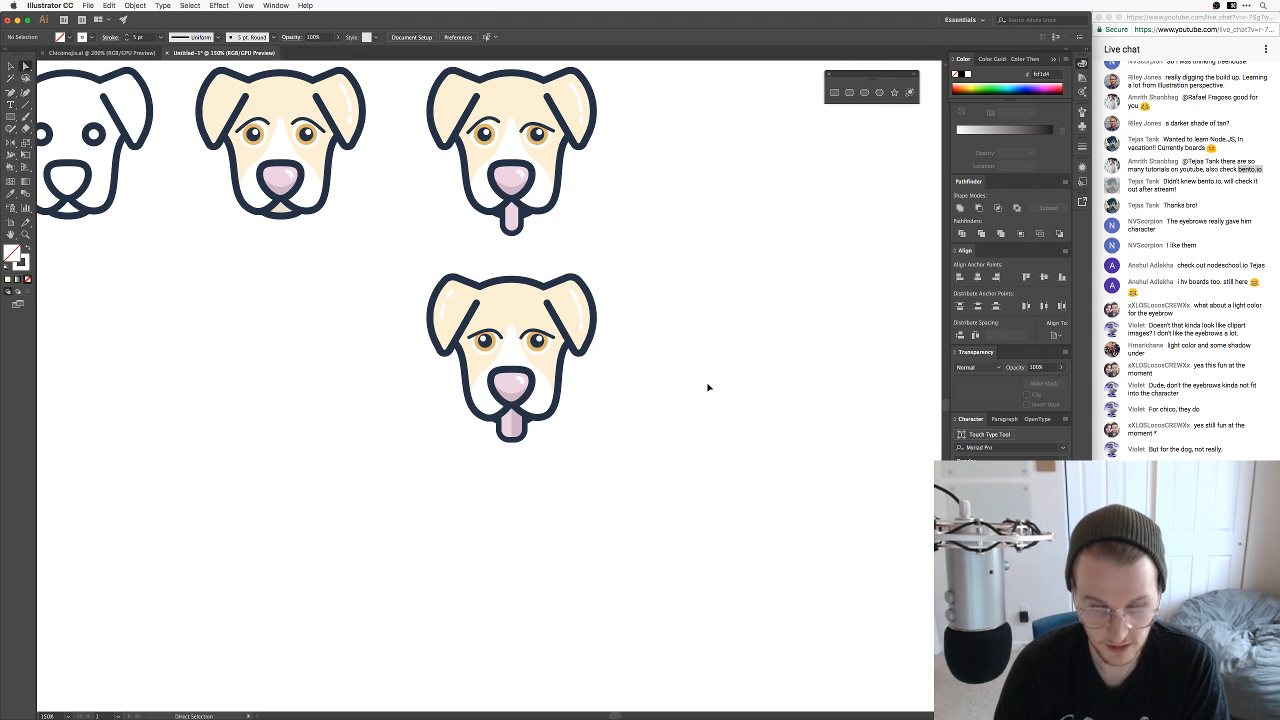
{"action": "key", "text": "super+minus"}
{"action": "key", "text": "super+equal"}
{"action": "key", "text": "super+equal"}
{"action": "key", "text": "super+equal"}
{"action": "key", "text": "super+equal"}
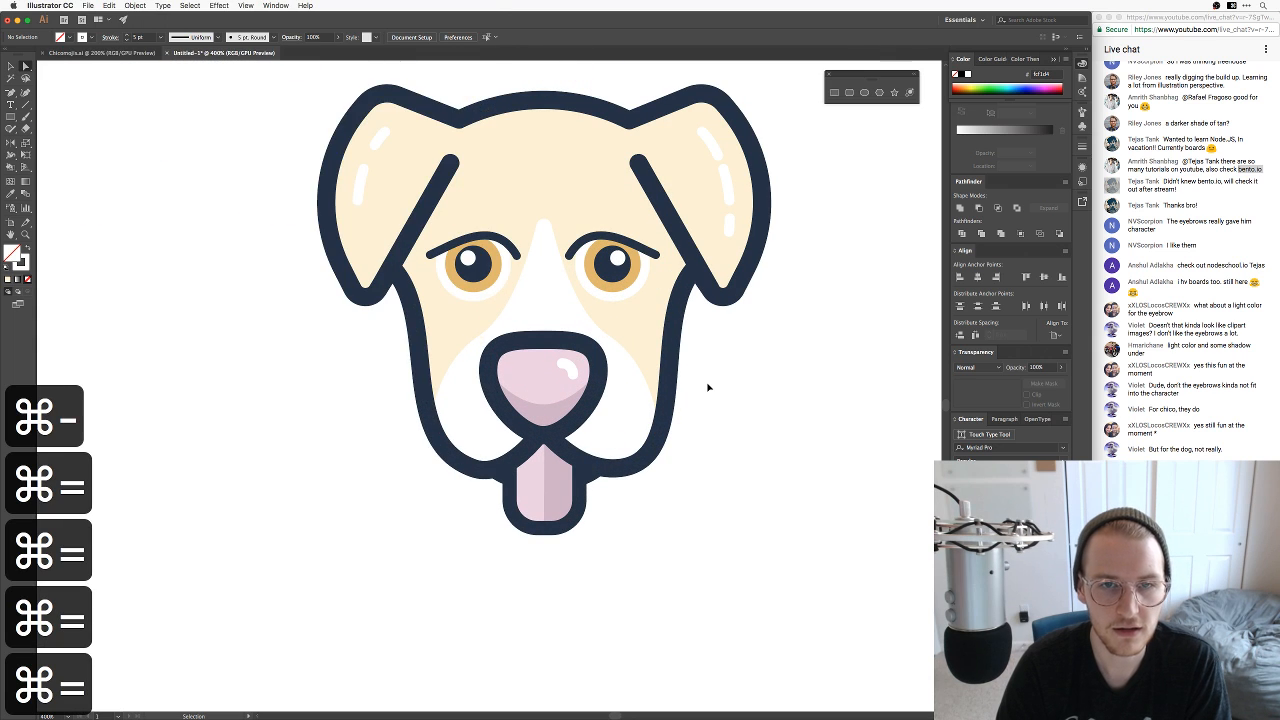
Step: Switch to Preview and compare the illustrated face with the reference dog photo IMG_3017.JPG, then return to the drawing
{"action": "key", "text": "super+Tab"}
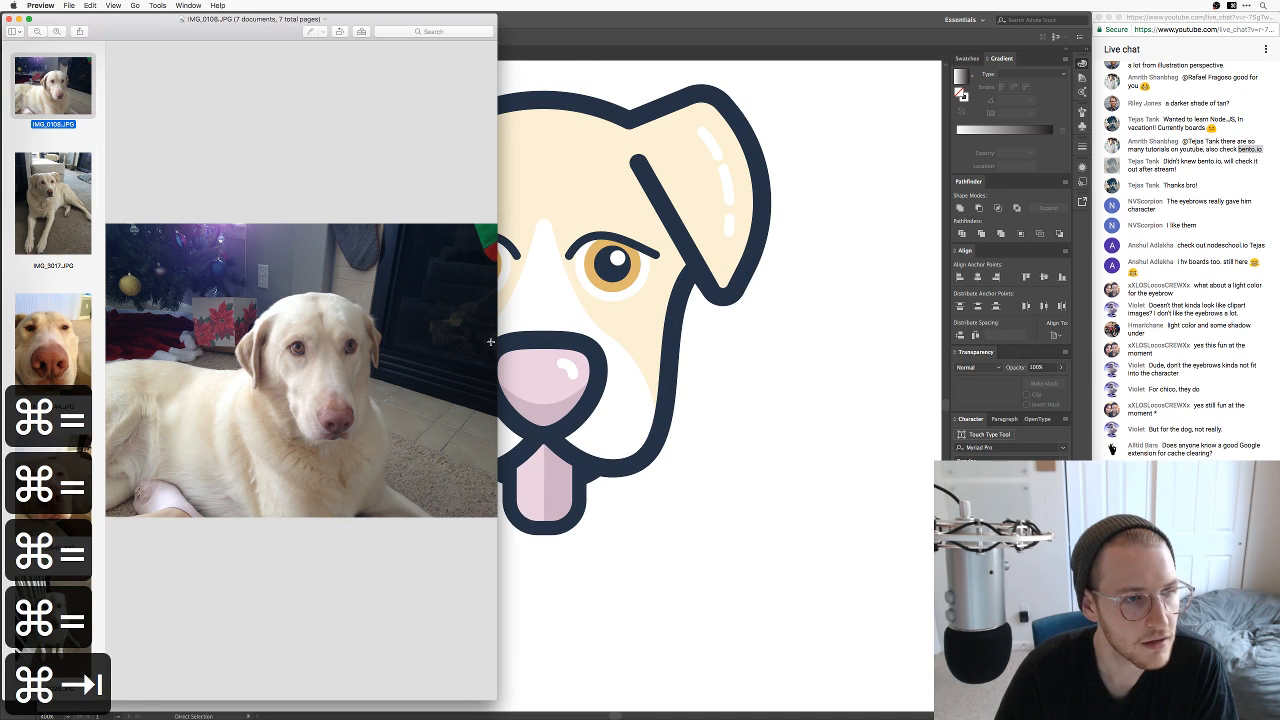
{"action": "left_click", "coordinate": [77, 213]}
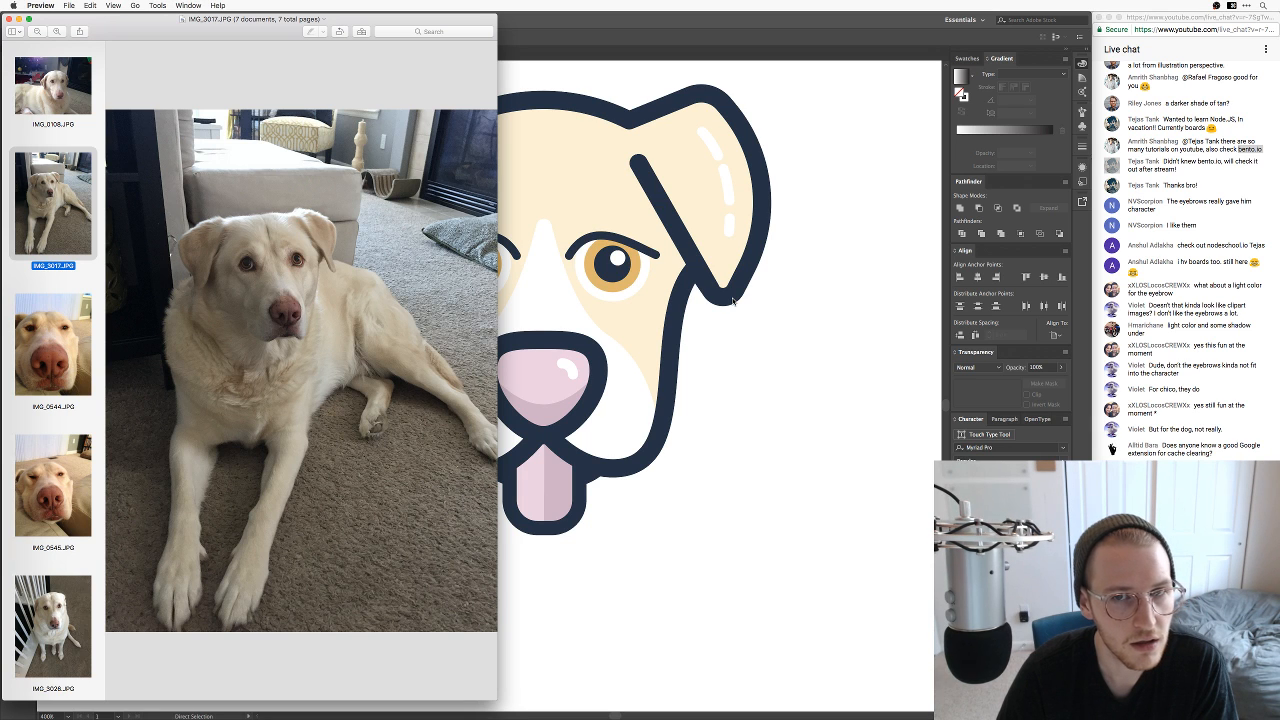
{"action": "key", "text": "super+Tab"}
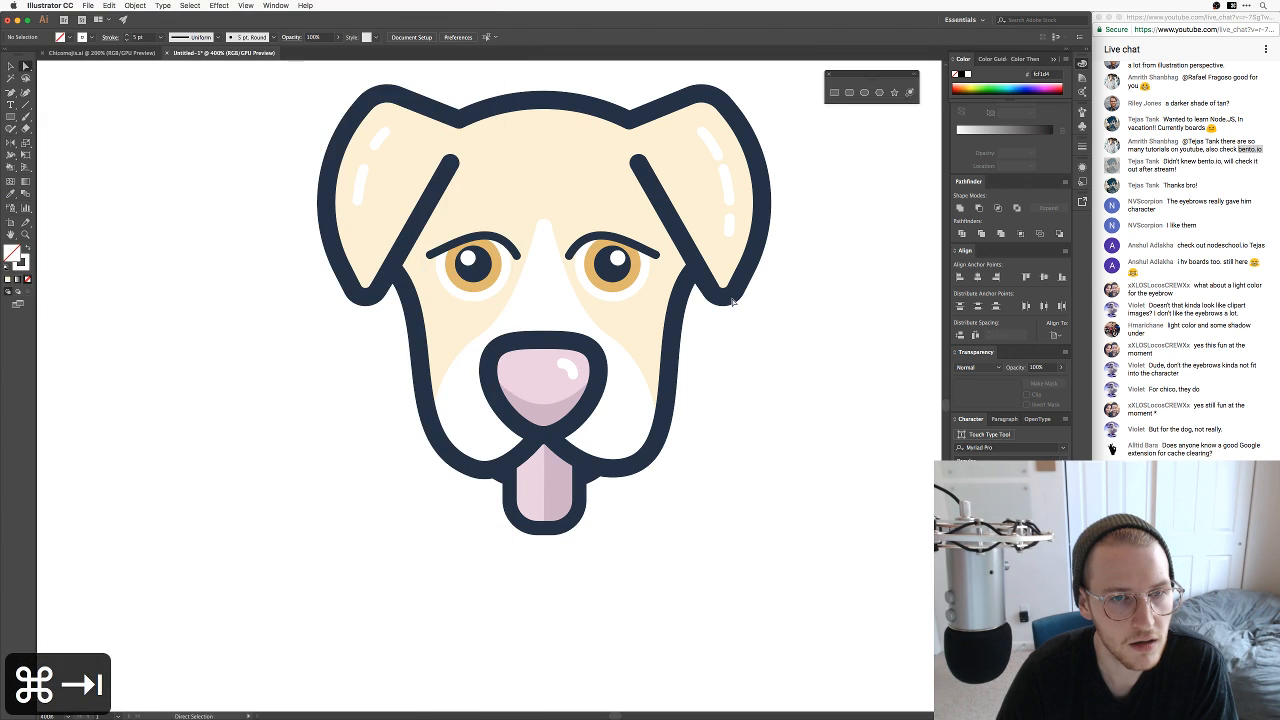
{"action": "key", "text": "super+Tab"}
{"action": "left_click", "coordinate": [761, 358]}
{"action": "key", "text": "space"}
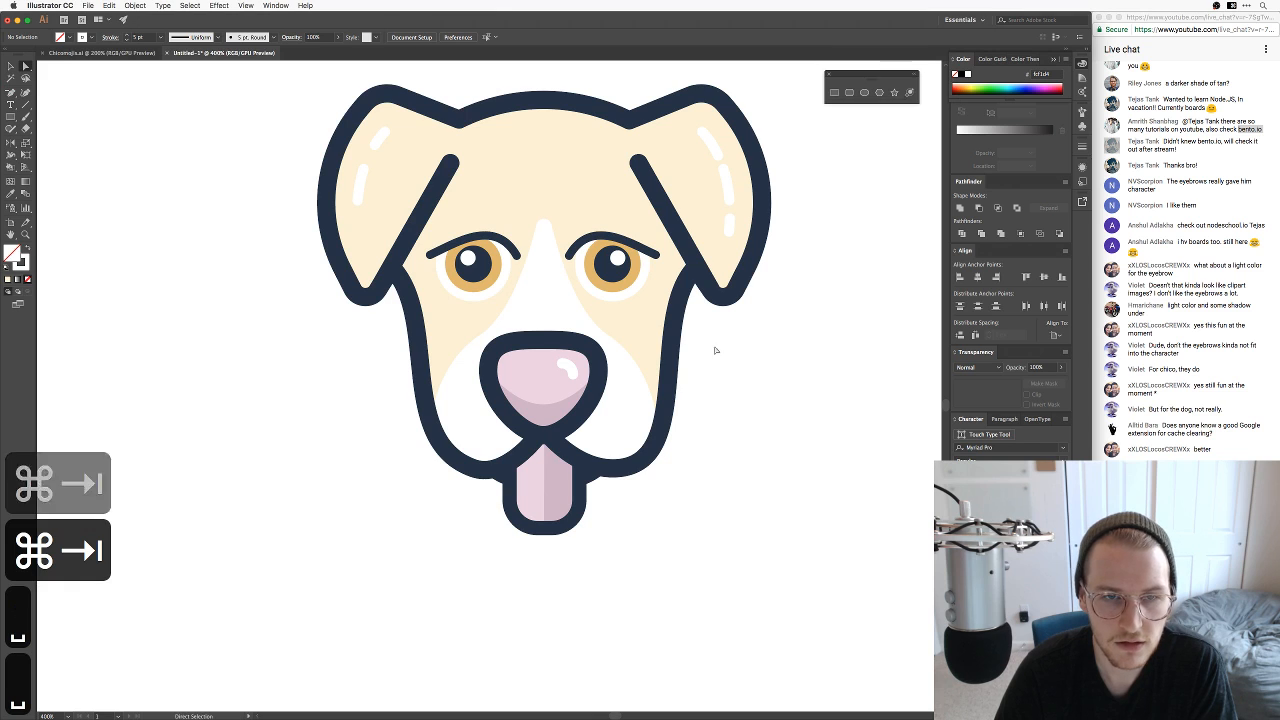
{"action": "left_click_drag", "start_coordinate": [289, 297], "coordinate": [386, 349]}
{"action": "key", "text": "super+Tab"}
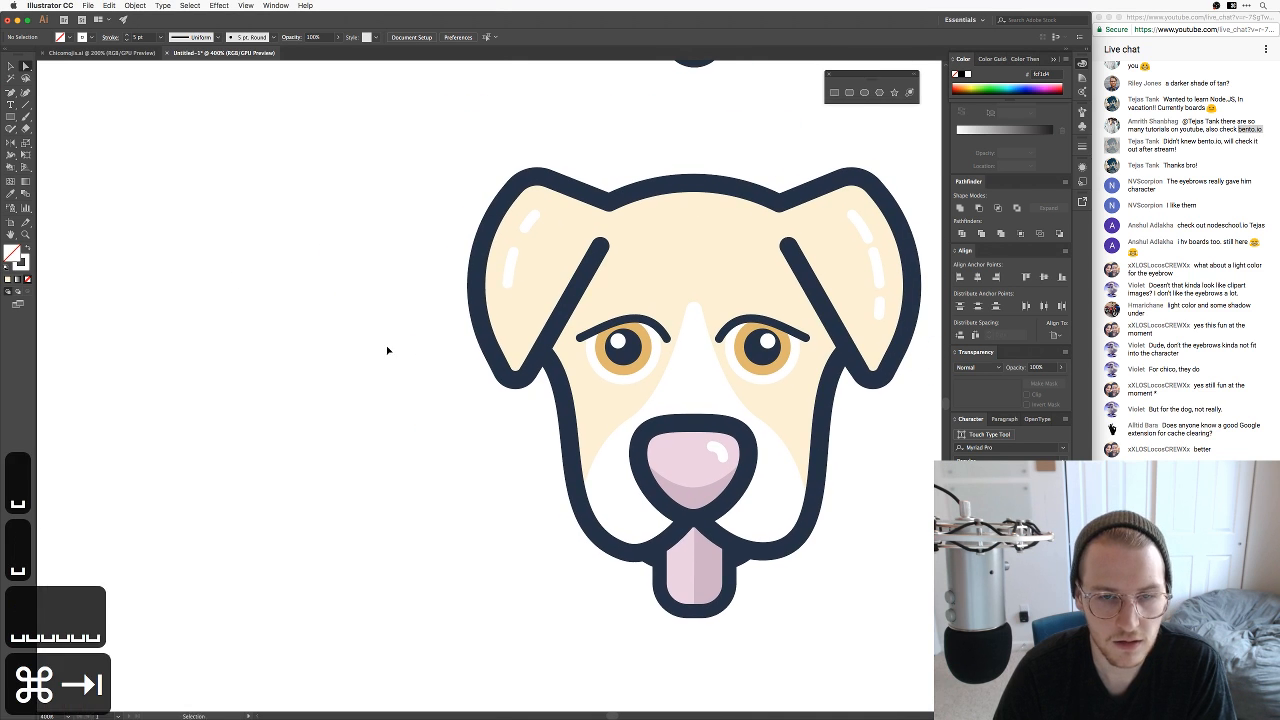
{"action": "left_click", "coordinate": [40, 203]}
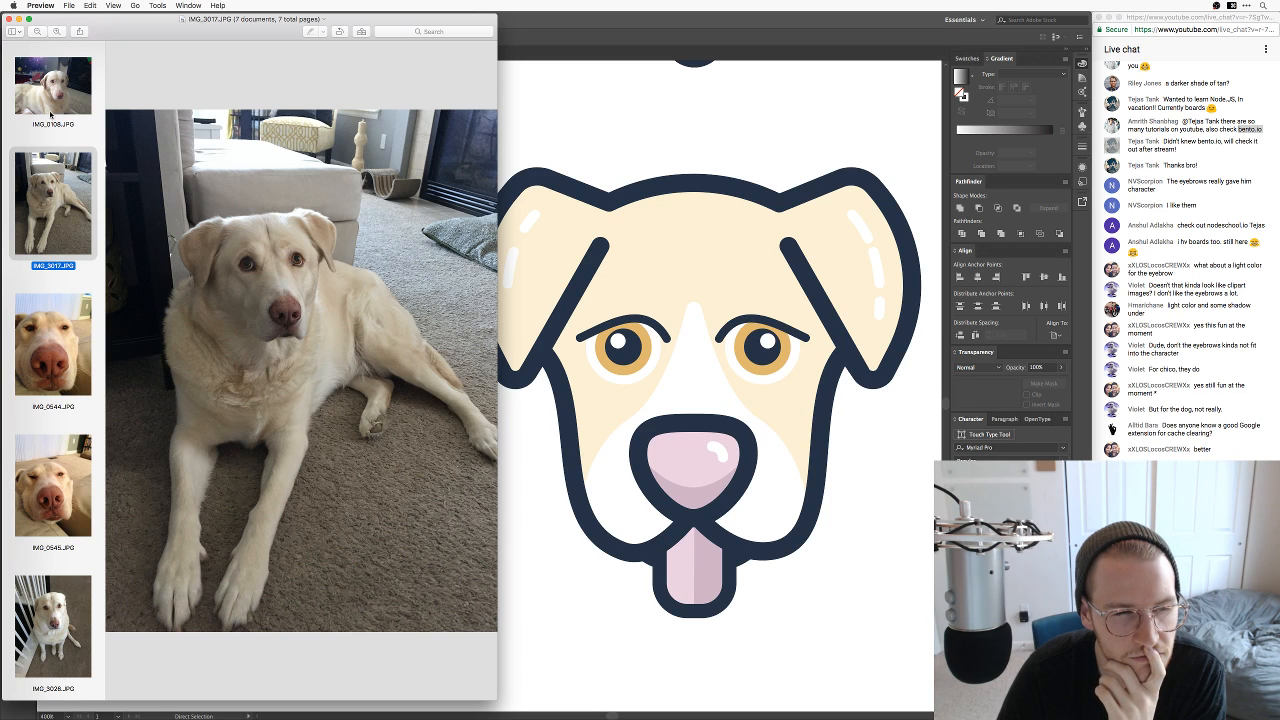
{"action": "left_click", "coordinate": [760, 129]}
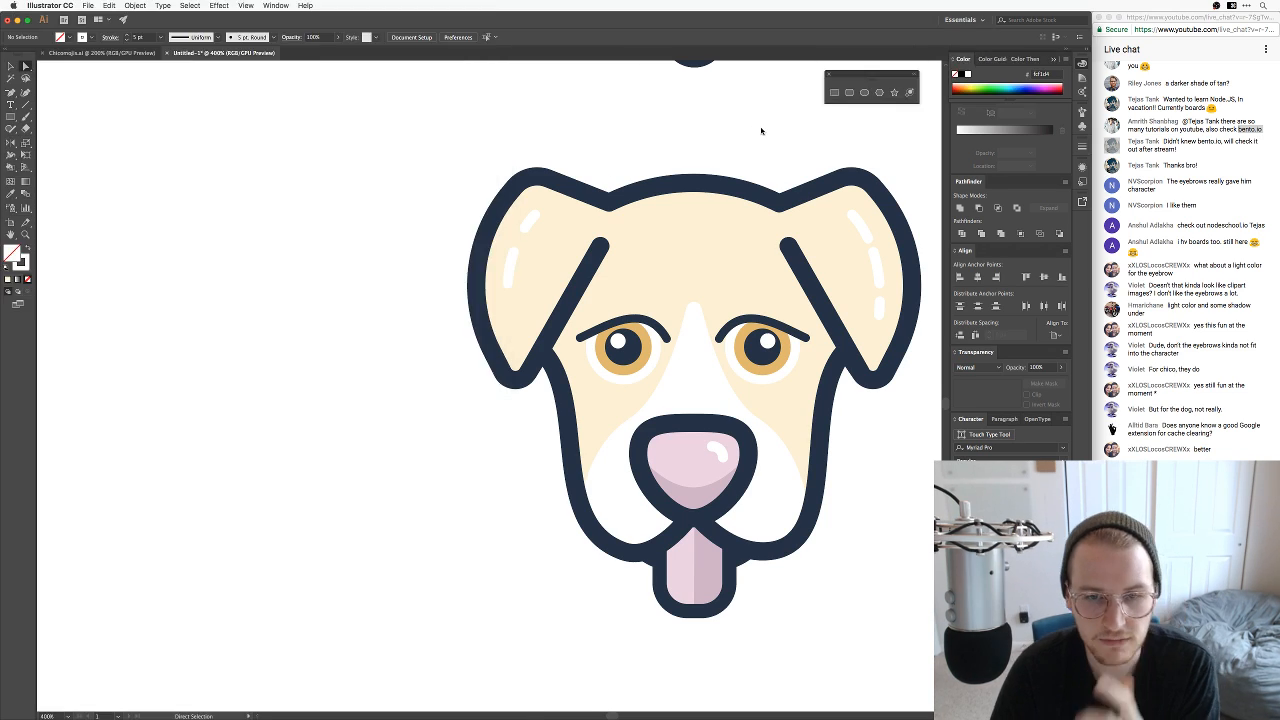
Step: Draw a closed shadow shape about 33 by 79 px with the Pen tool, along the left ear's inner line down to the cheek outline
{"action": "key", "text": "super+minus"}
{"action": "key", "text": "super+minus"}
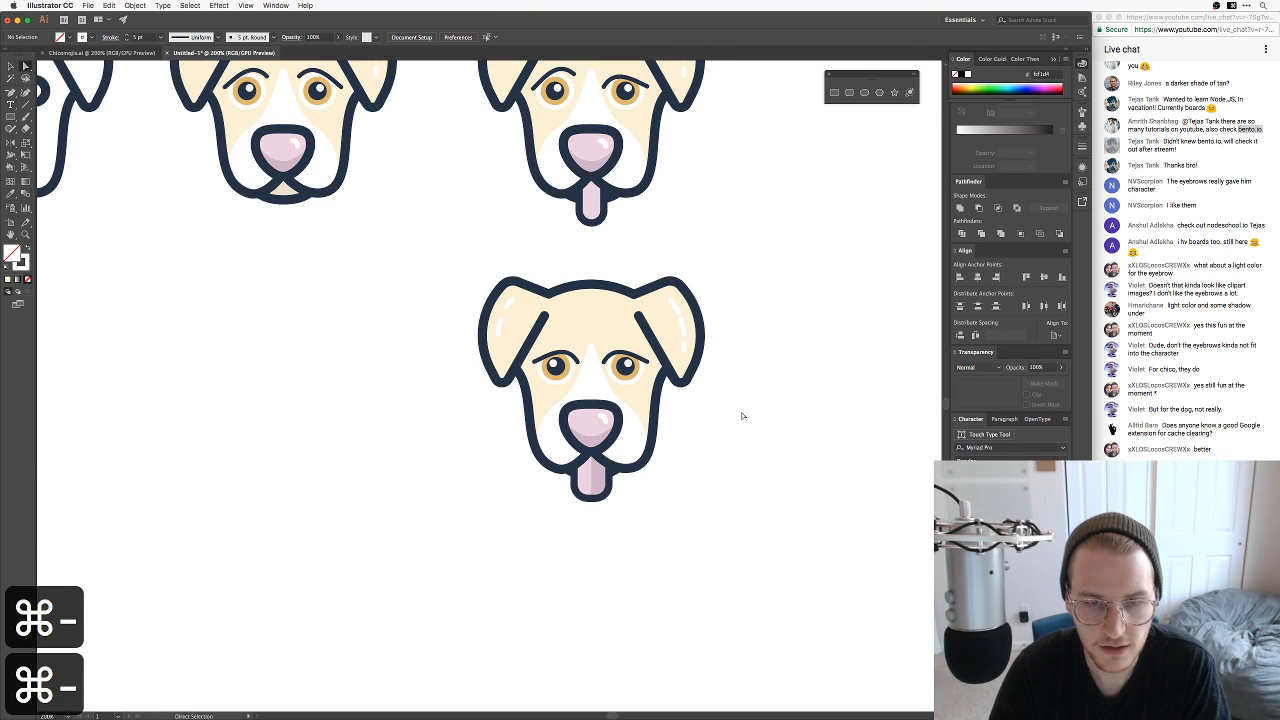
{"action": "left_click_drag", "start_coordinate": [743, 414], "coordinate": [703, 394]}
{"action": "key", "text": "super+equal"}
{"action": "key", "text": "super+equal"}
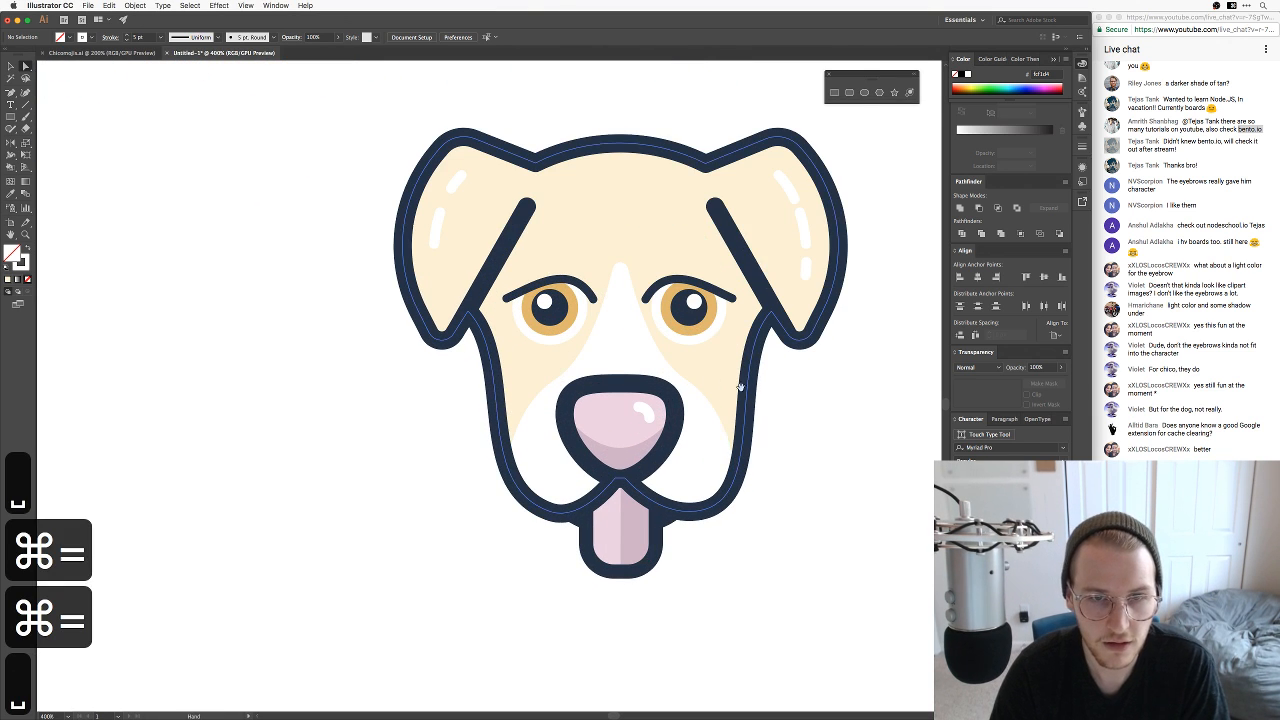
{"action": "left_click_drag", "start_coordinate": [793, 395], "coordinate": [748, 393]}
{"action": "key", "text": "p"}
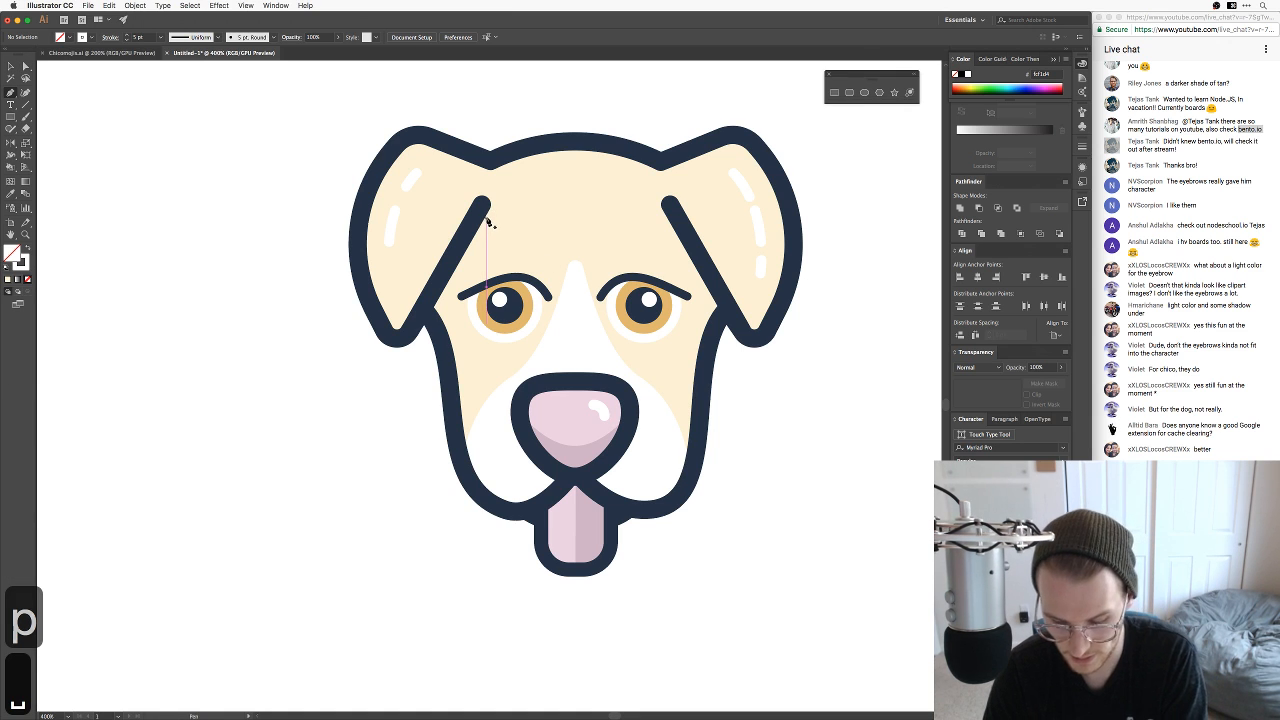
{"action": "left_click", "coordinate": [491, 206]}
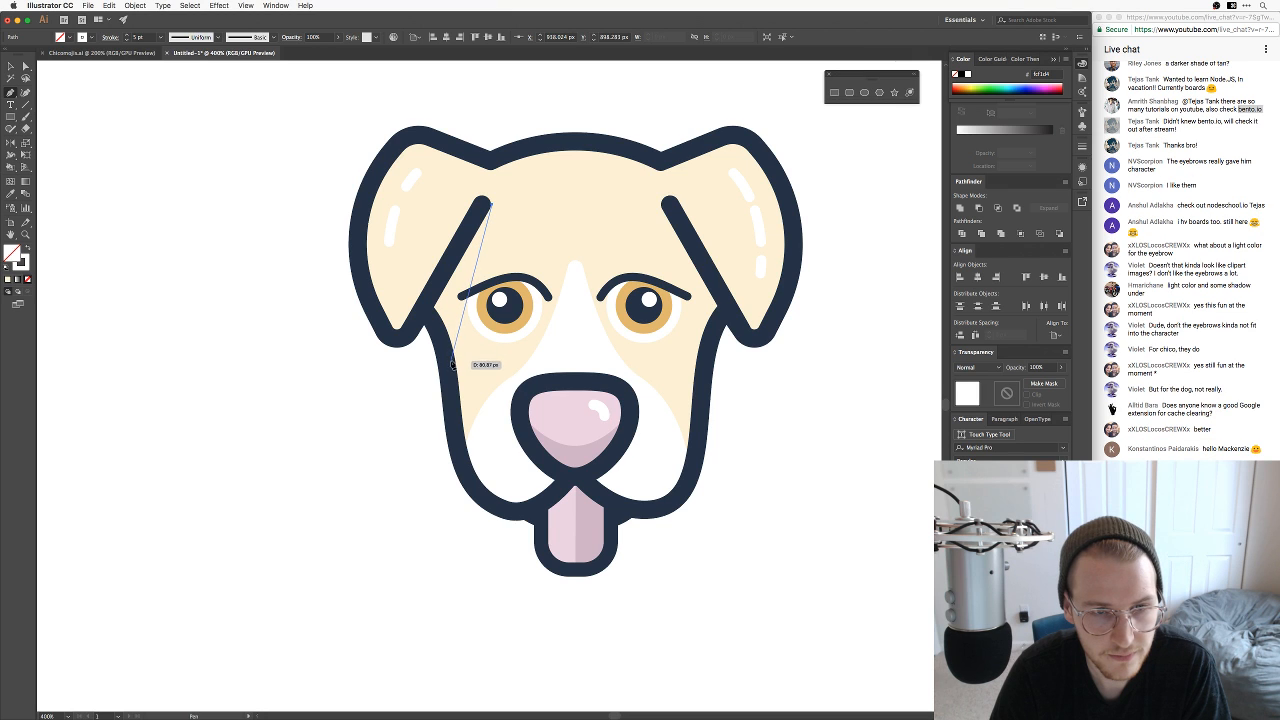
{"action": "left_click", "coordinate": [451, 364]}
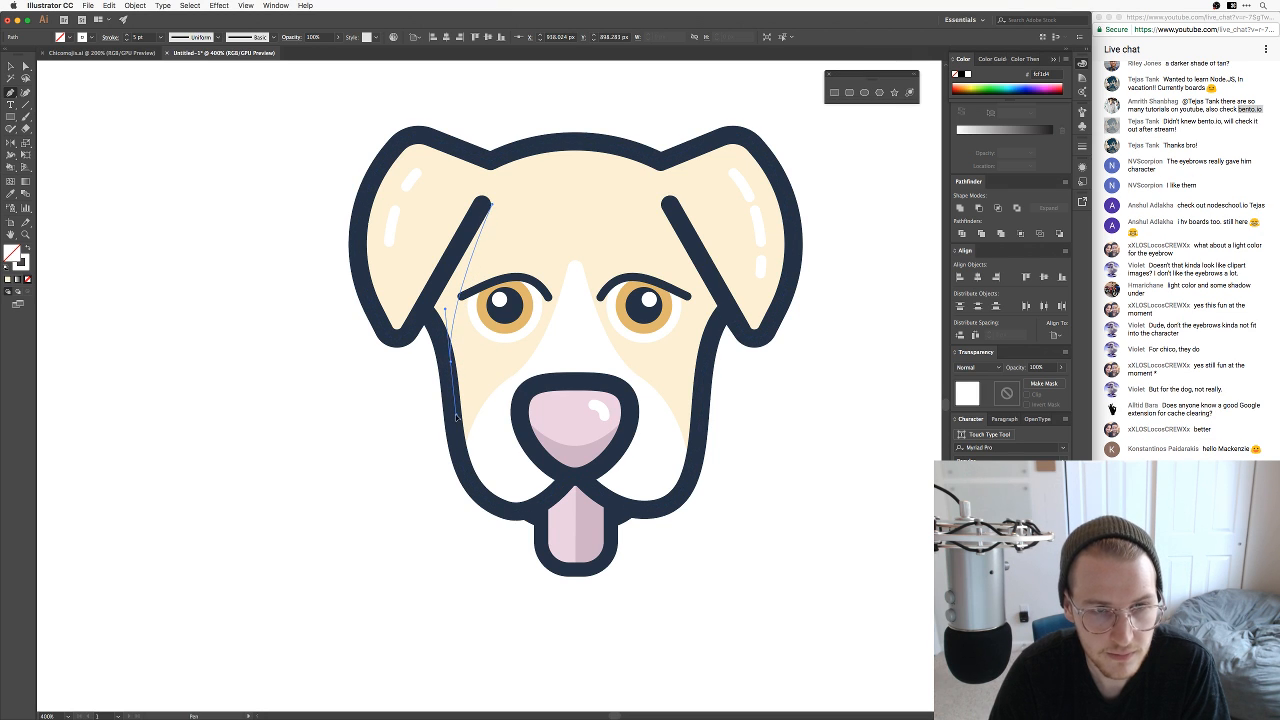
{"action": "left_click", "coordinate": [457, 418]}
{"action": "left_click", "coordinate": [450, 364]}
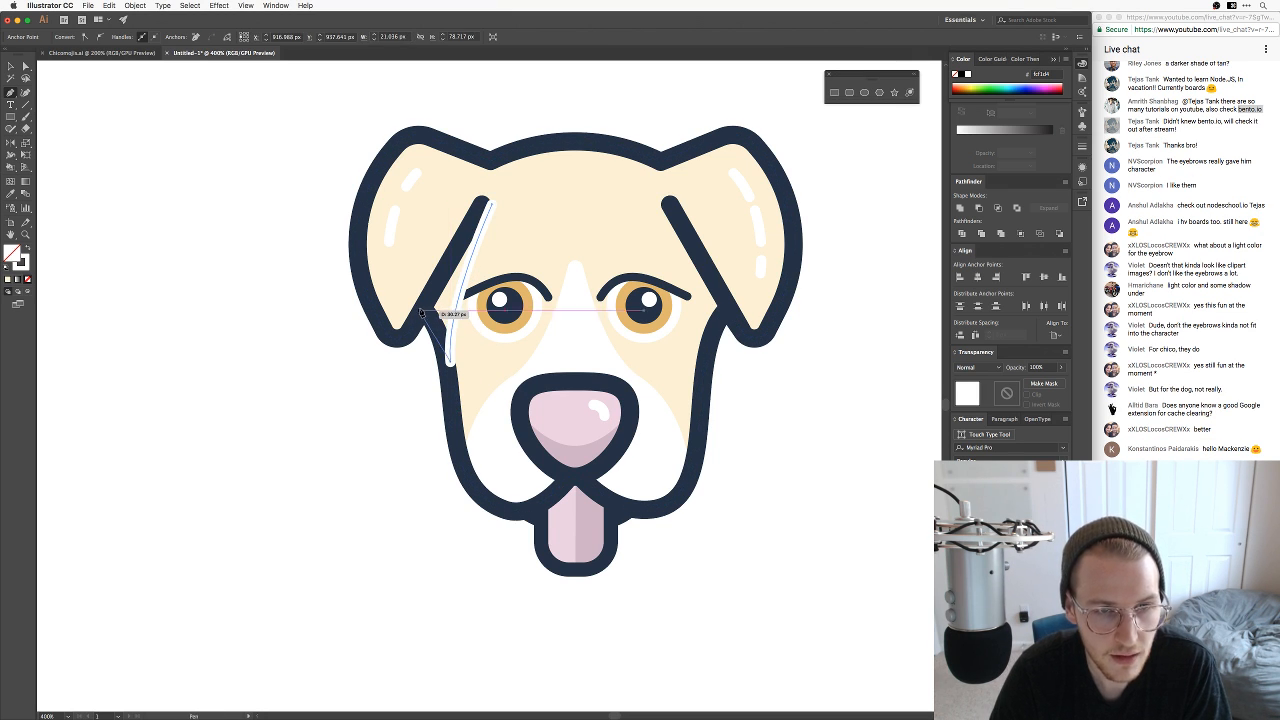
{"action": "left_click", "coordinate": [428, 312]}
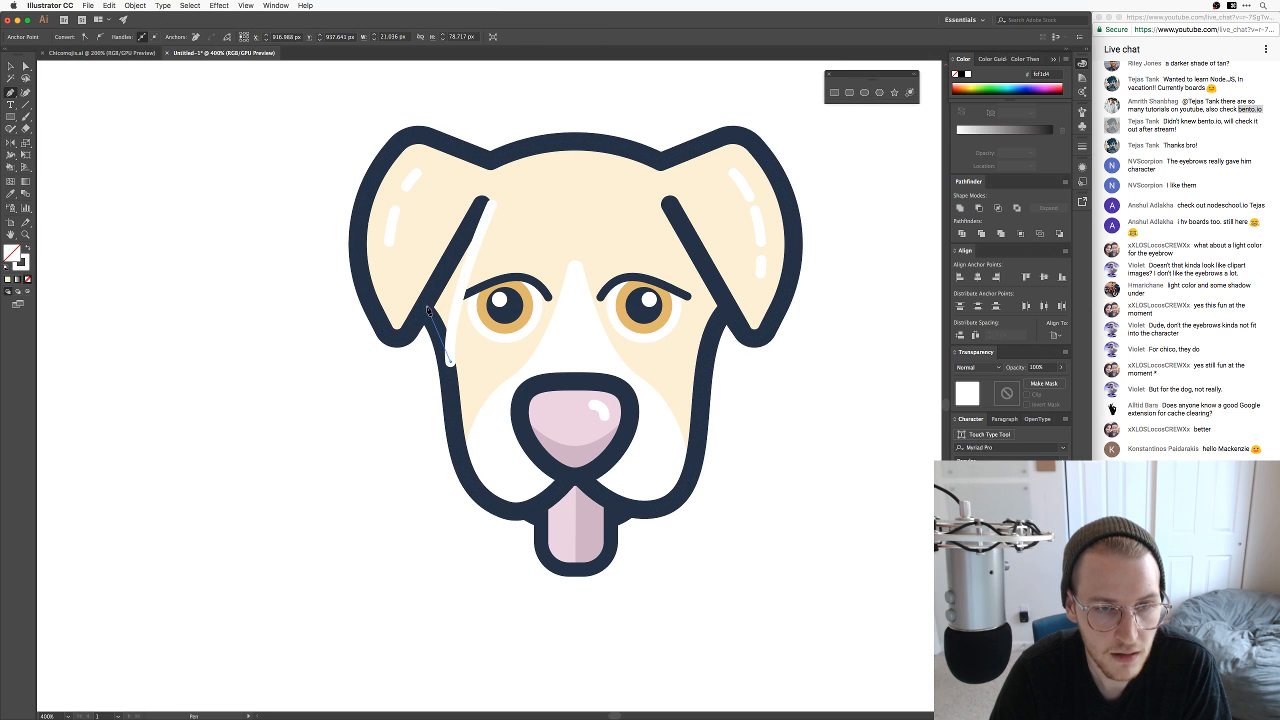
{"action": "left_click", "coordinate": [491, 204]}
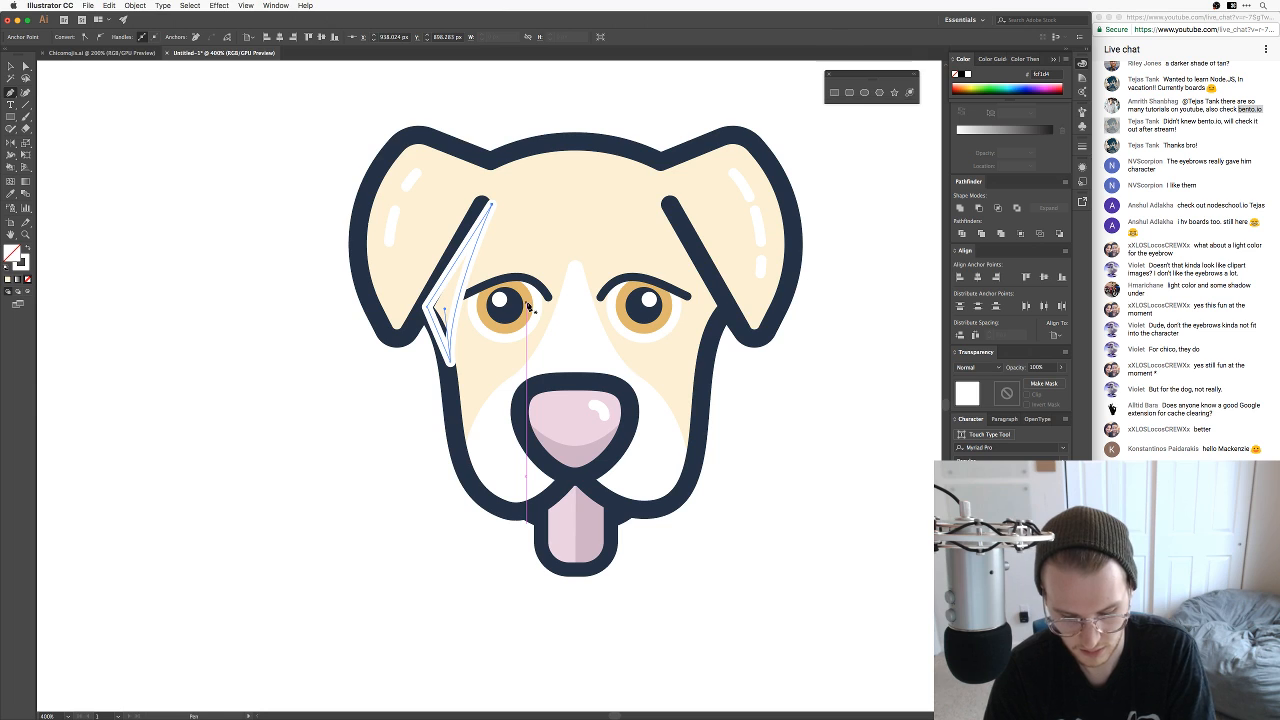
Step: Sample the face's cream color and fill the shadow shape with a darker tan version of it, without a stroke
{"action": "key", "text": "i"}
{"action": "key", "text": "super+shift+e"}
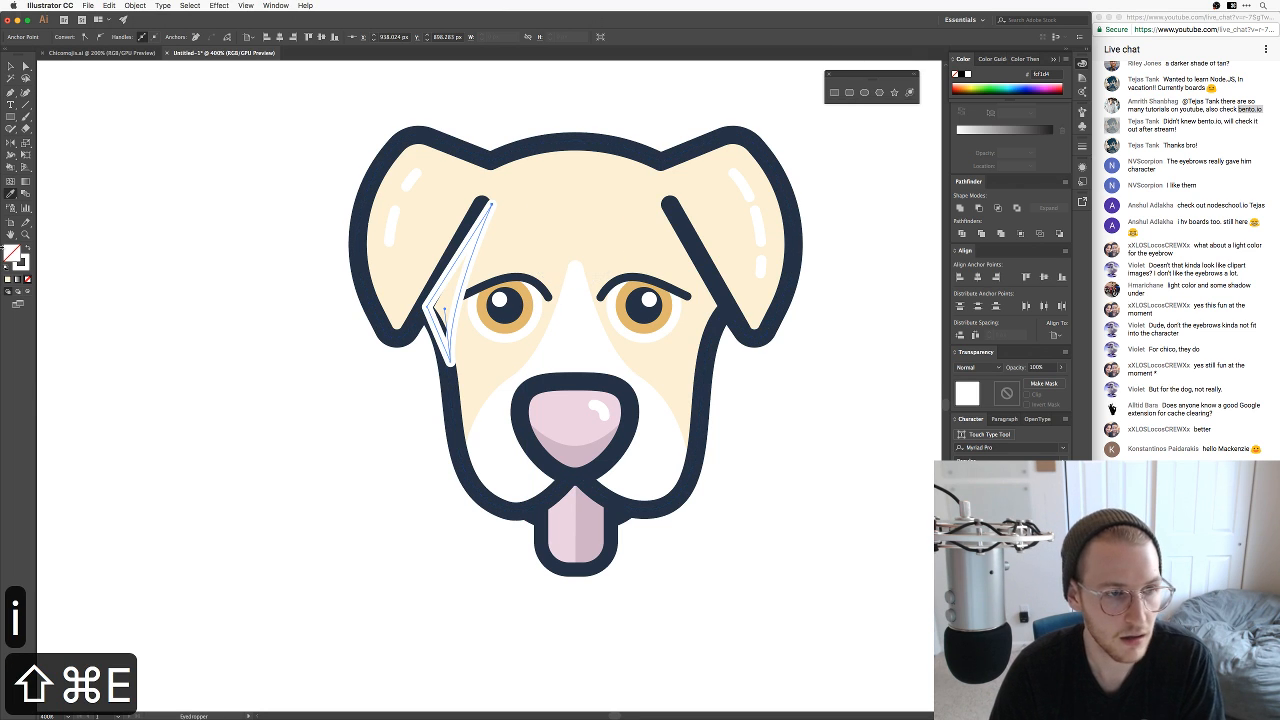
{"action": "double_click", "coordinate": [12, 252]}
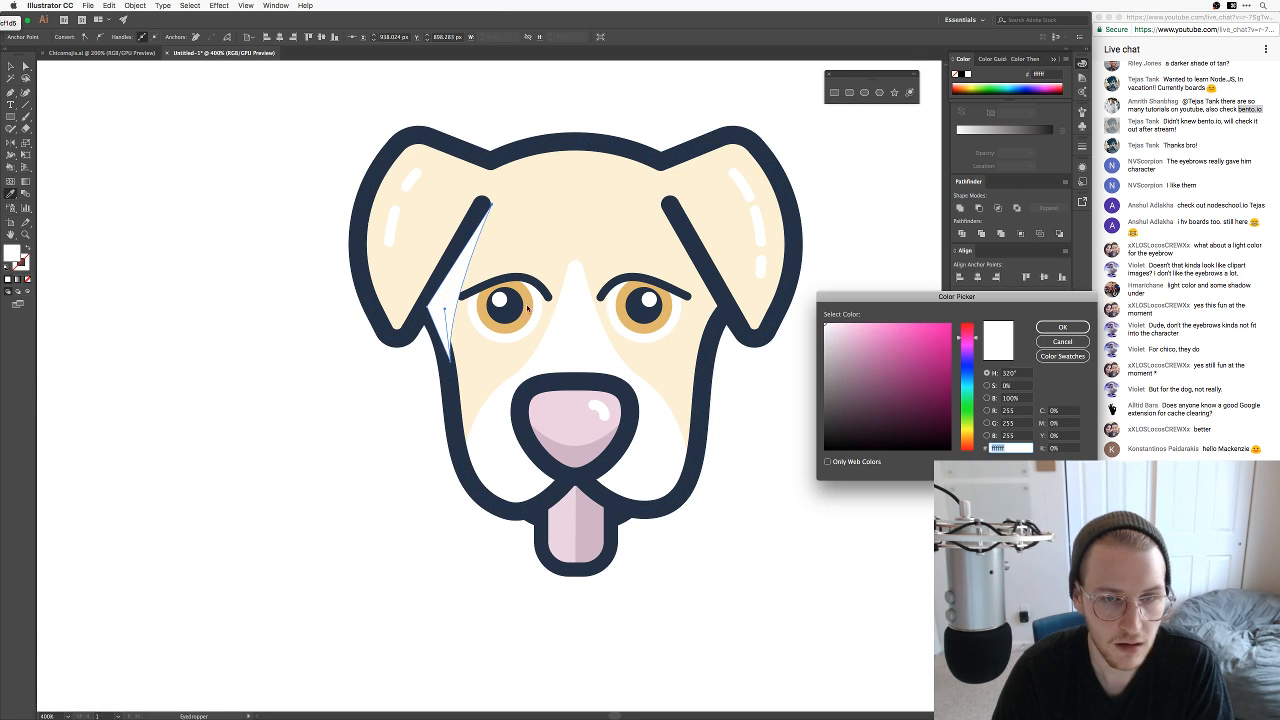
{"action": "type", "text": "fcf1d5"}
{"action": "key", "text": "Tab"}
{"action": "left_click_drag", "start_coordinate": [846, 331], "coordinate": [852, 345]}
{"action": "key", "text": "Return"}
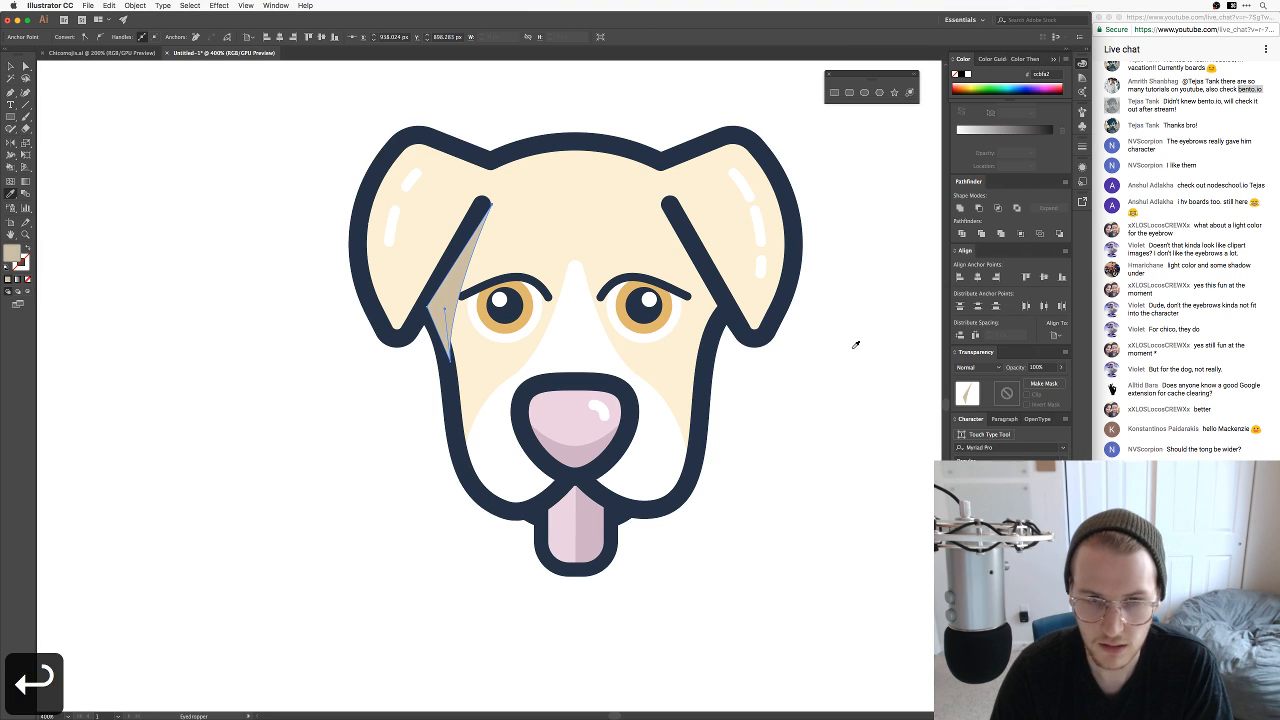
Step: Send the tan shadow shape backward beneath the ear line and head outline, keeping it just above the face fill
{"action": "key", "text": "v"}
{"action": "left_click", "coordinate": [817, 366]}
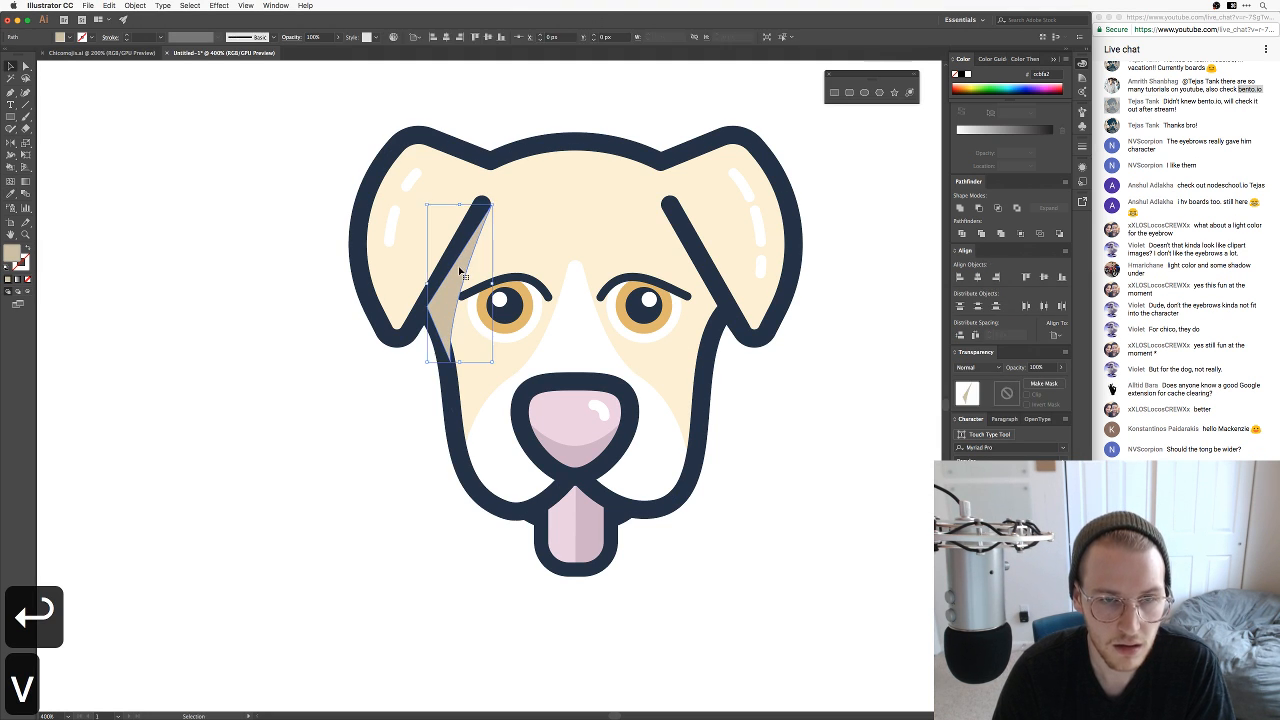
{"action": "left_click", "coordinate": [458, 272]}
{"action": "key", "text": "a"}
{"action": "key", "text": "super+bracketleft"}
{"action": "key", "text": "super+bracketleft"}
{"action": "key", "text": "super+bracketleft"}
{"action": "key", "text": "super+bracketleft"}
{"action": "key", "text": "super+bracketleft"}
{"action": "key", "text": "super+bracketleft"}
{"action": "key", "text": "super+bracketleft"}
{"action": "key", "text": "super+bracketleft"}
{"action": "key", "text": "super+bracketleft"}
{"action": "key", "text": "super+bracketleft"}
{"action": "key", "text": "super+bracketleft"}
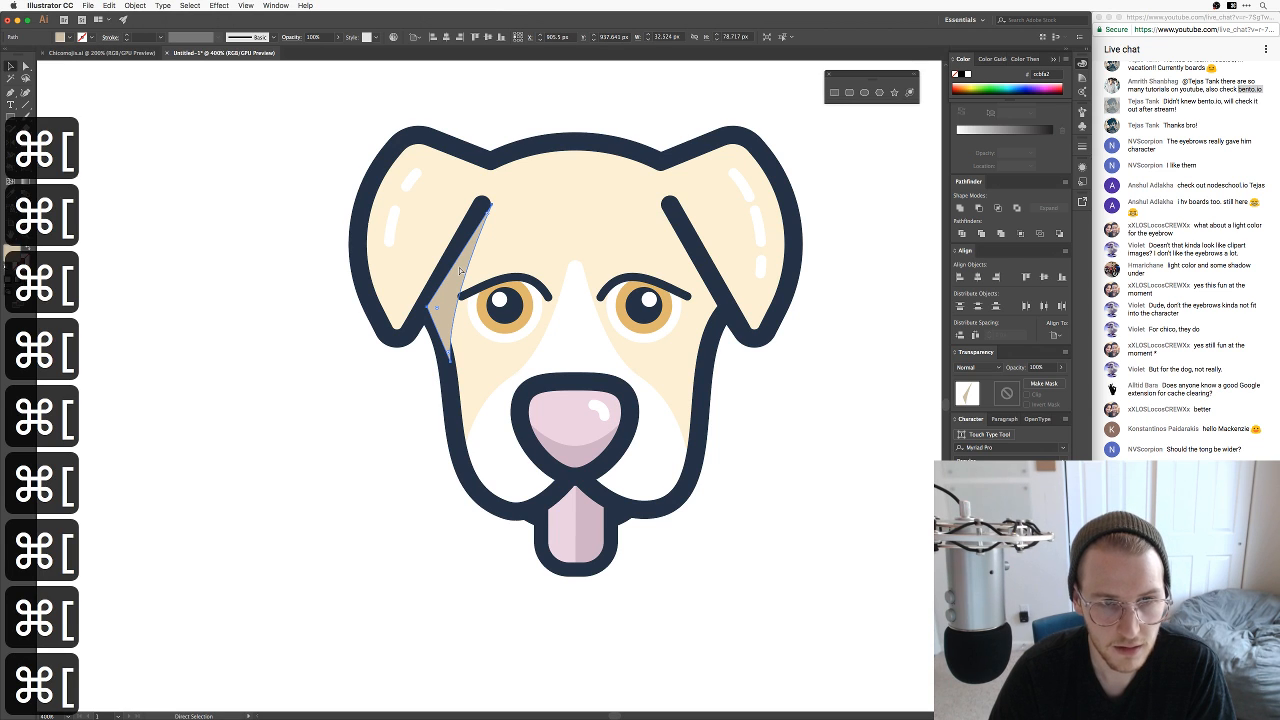
{"action": "key", "text": "super+bracketleft"}
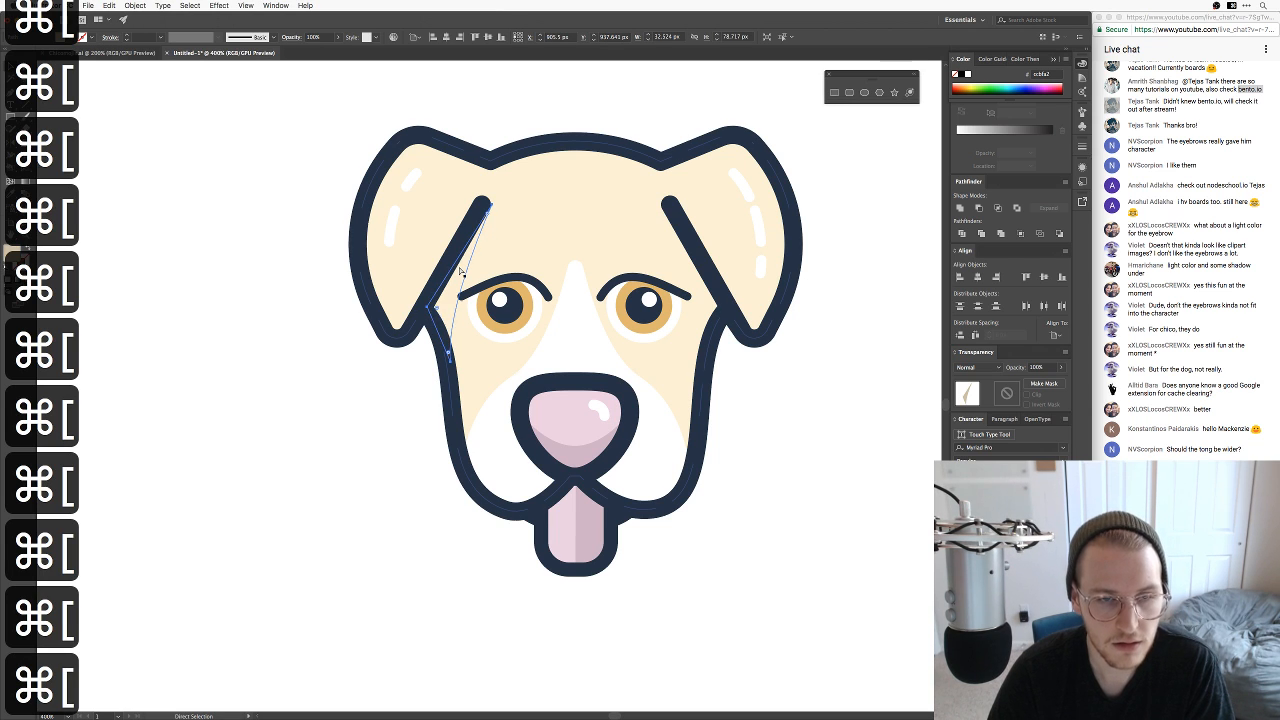
{"action": "key", "text": "super+bracketright"}
{"action": "key", "text": "v"}
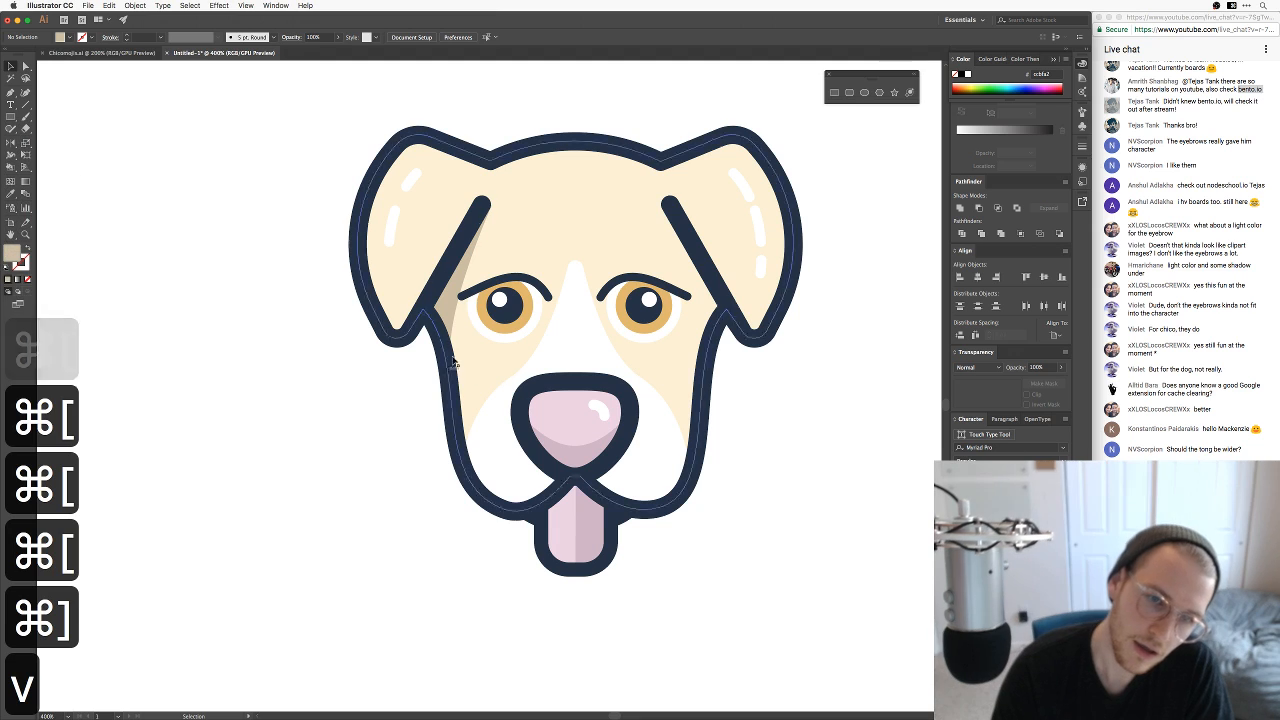
Step: Reshape the left ear's tan cheek shadow, extending its lower anchor point slightly down along the cheek outline
{"action": "key", "text": "a"}
{"action": "left_click_drag", "start_coordinate": [451, 361], "coordinate": [455, 369]}
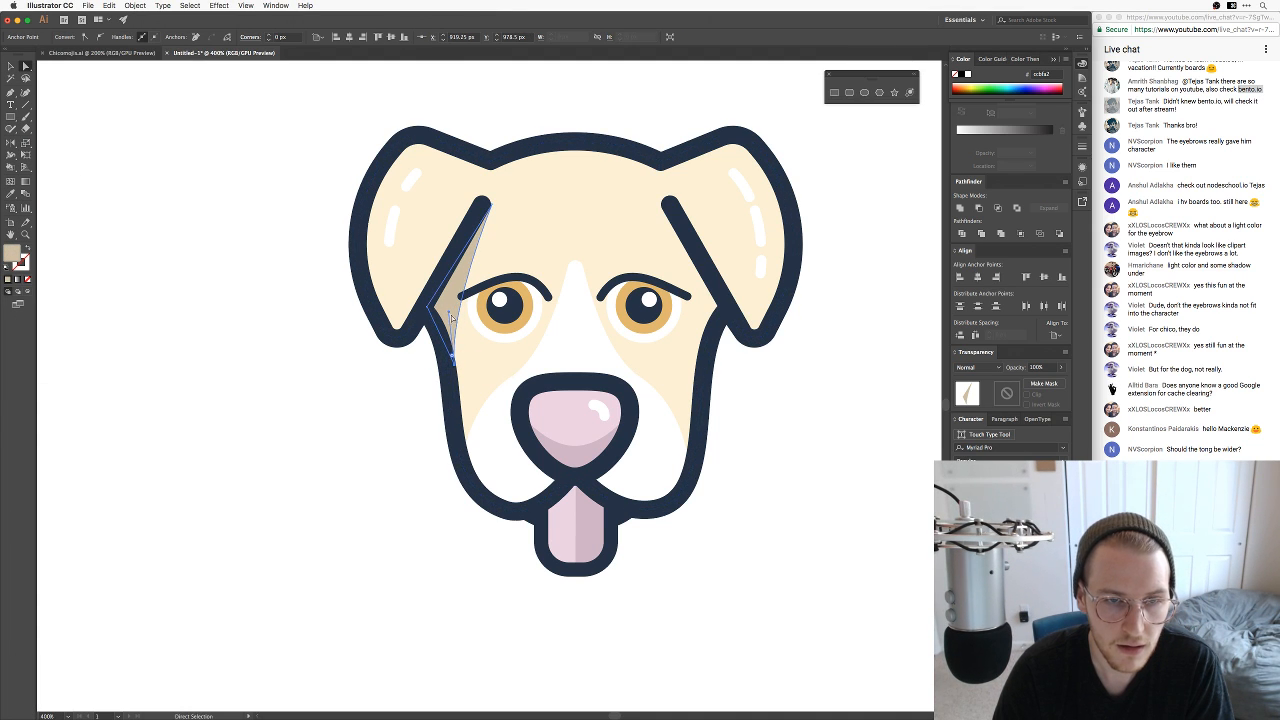
{"action": "left_click_drag", "start_coordinate": [450, 315], "coordinate": [440, 308]}
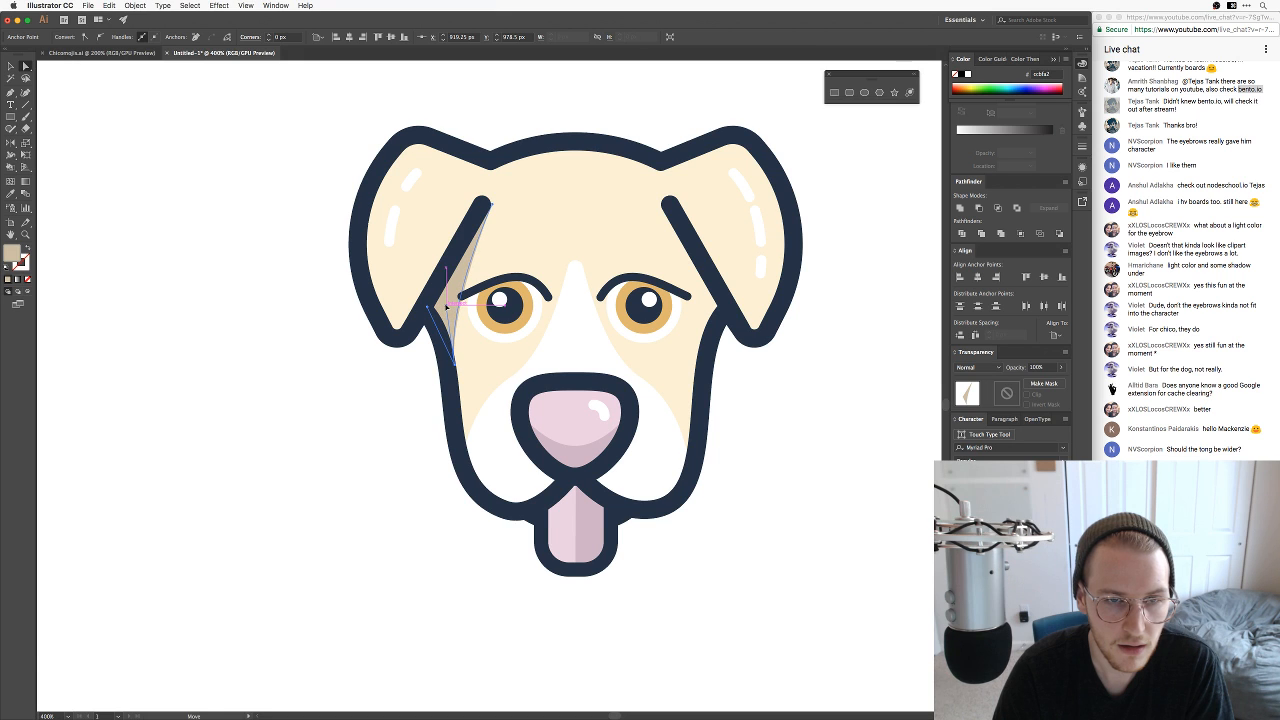
{"action": "key", "text": "v"}
{"action": "left_click", "coordinate": [371, 374]}
{"action": "key", "text": "v"}
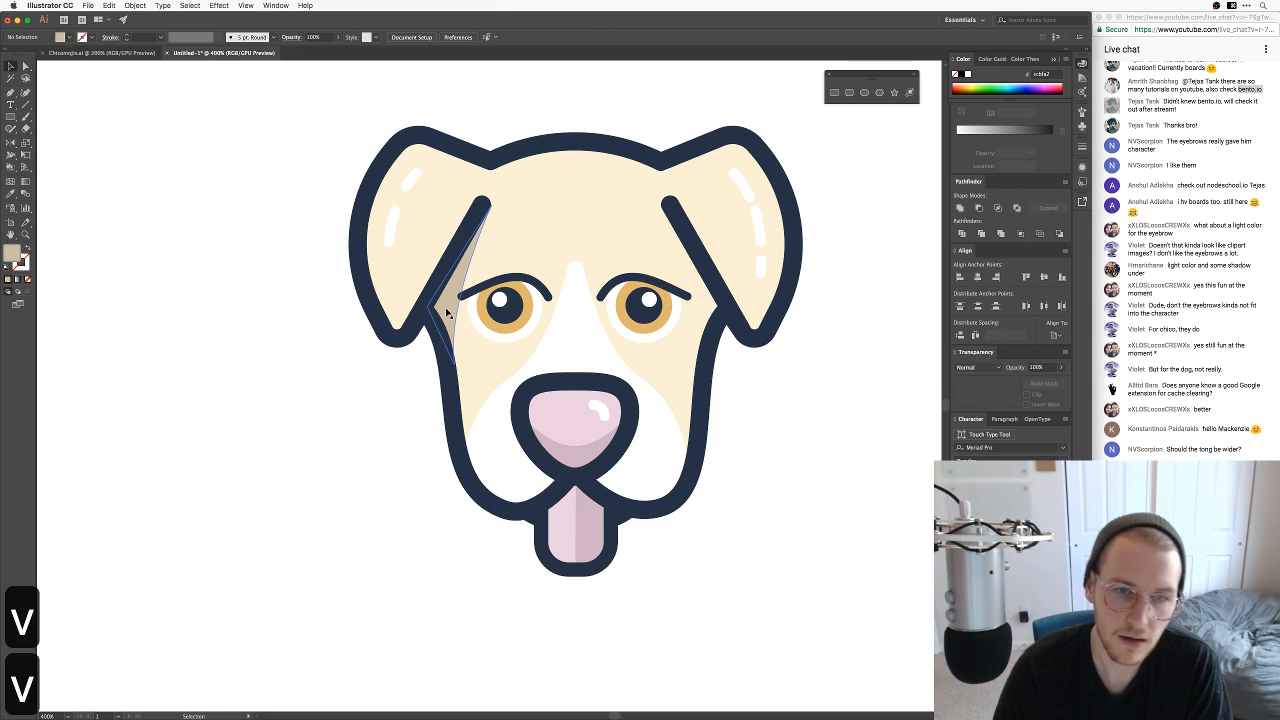
Step: Duplicate the tan cheek shadow, reflect the copy and place it along the right ear's inner line
{"action": "left_click_drag", "start_coordinate": [447, 313], "coordinate": [629, 314]}
{"action": "right_click", "coordinate": [630, 316]}
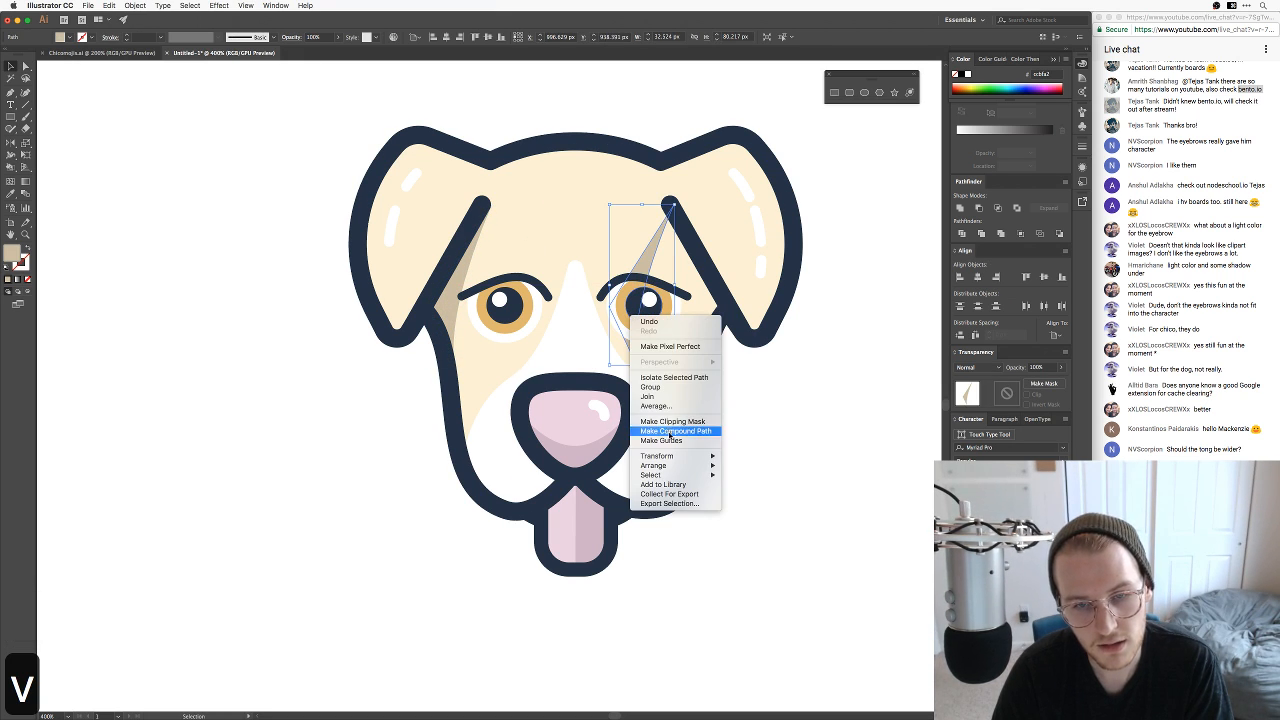
{"action": "mouse_move", "coordinate": [670, 456]}
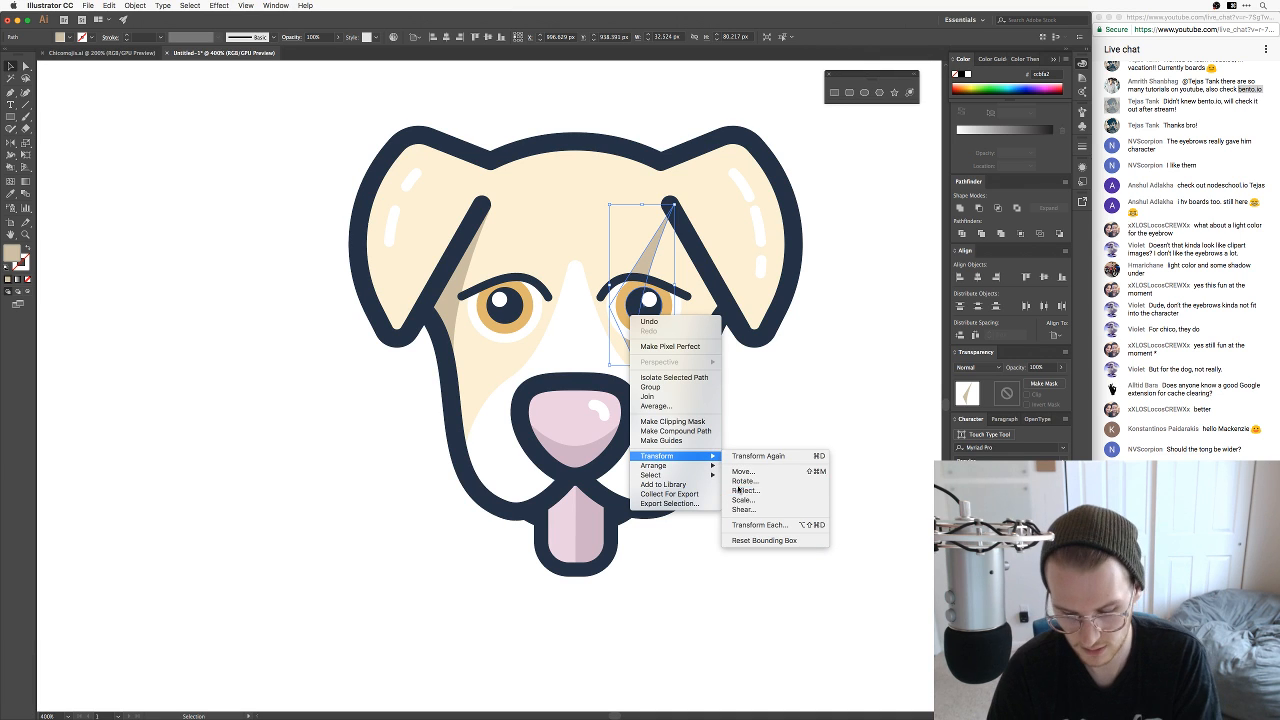
{"action": "left_click", "coordinate": [740, 490]}
{"action": "key", "text": "Return"}
{"action": "left_click_drag", "start_coordinate": [655, 270], "coordinate": [737, 241]}
{"action": "left_click", "coordinate": [797, 397]}
Step: Nudge the two cheek shadows so they sit evenly under the left and right ear lines
{"action": "key", "text": "z"}
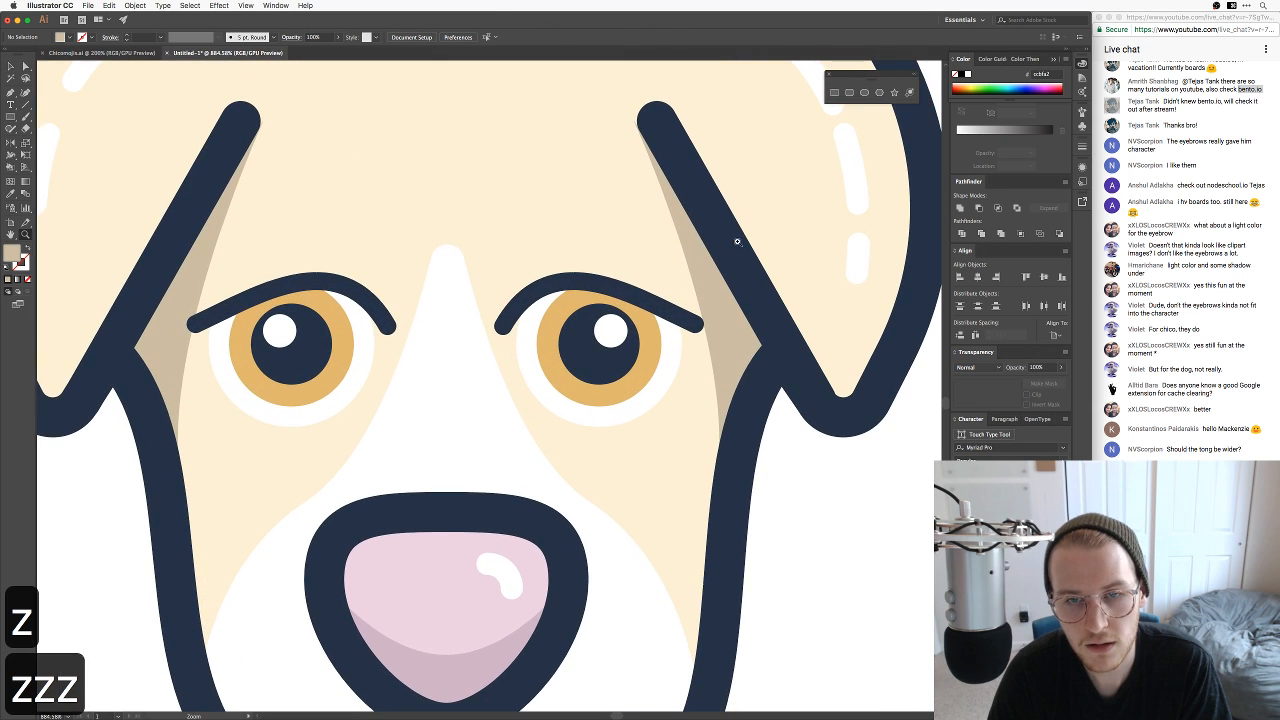
{"action": "key", "text": "v"}
{"action": "left_click", "coordinate": [684, 258]}
{"action": "key", "text": "super+z"}
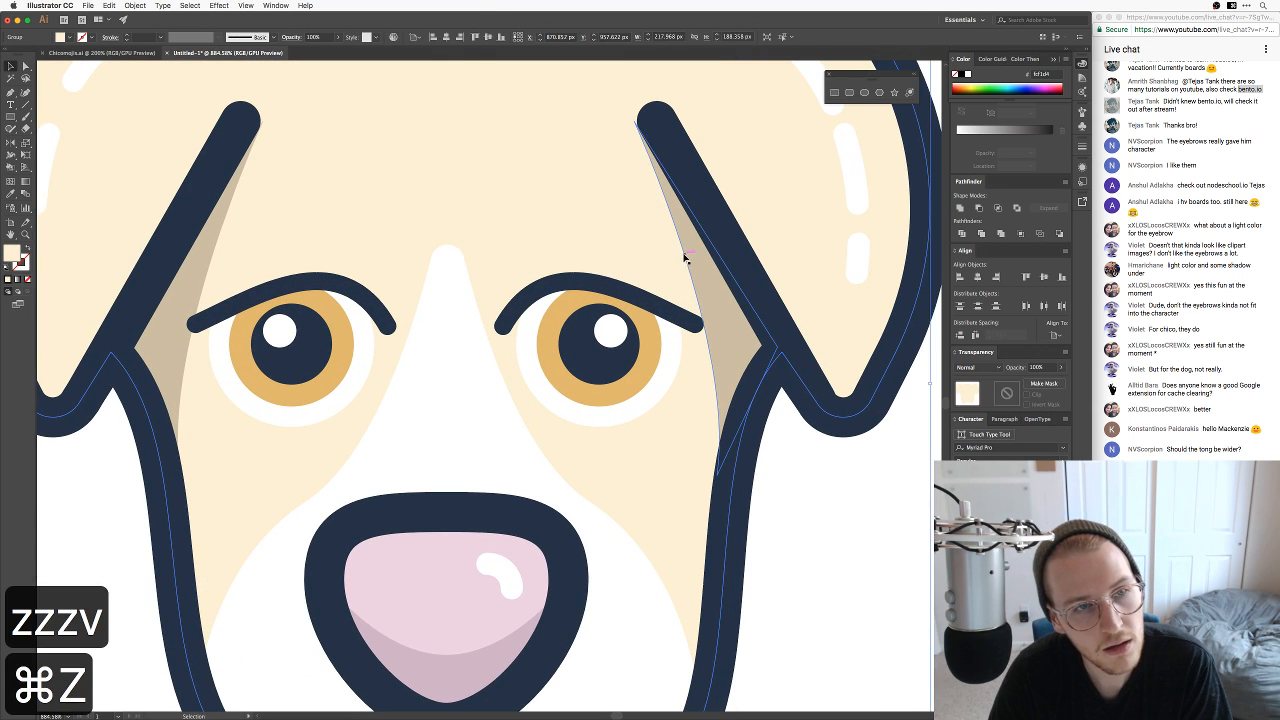
{"action": "left_click_drag", "start_coordinate": [688, 248], "coordinate": [691, 250]}
{"action": "left_click", "coordinate": [807, 466]}
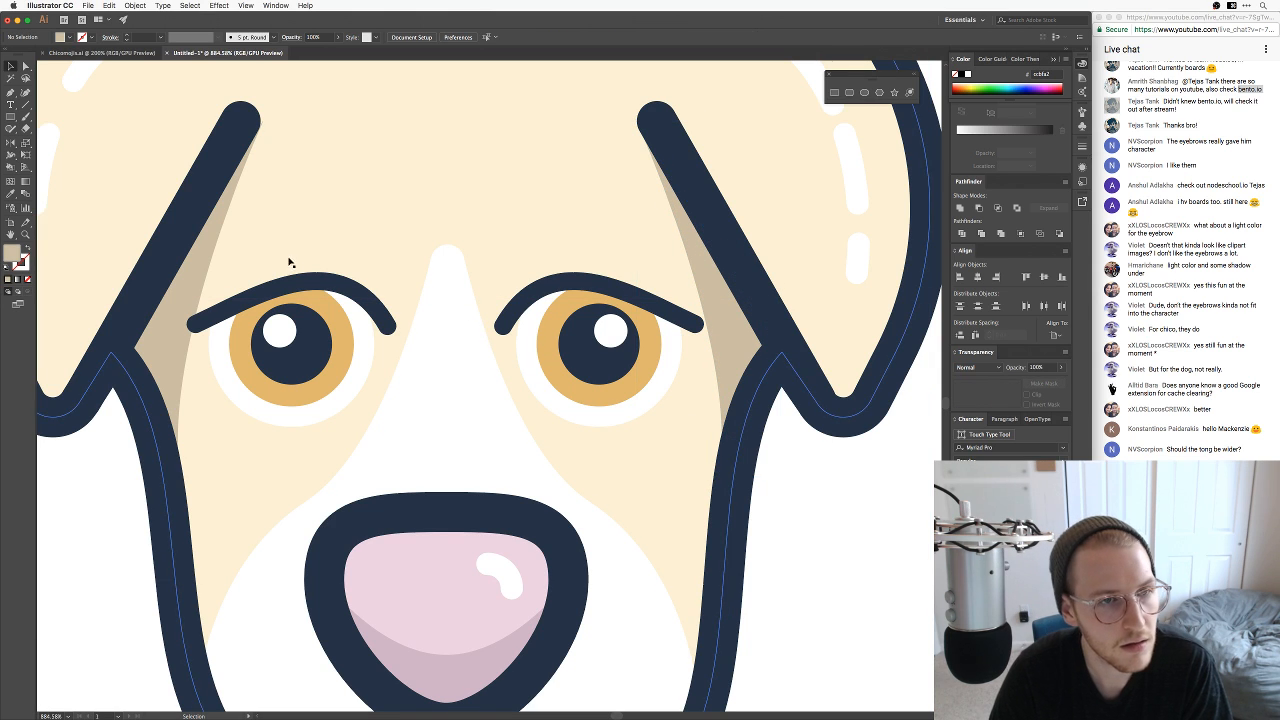
{"action": "left_click_drag", "start_coordinate": [210, 265], "coordinate": [201, 270]}
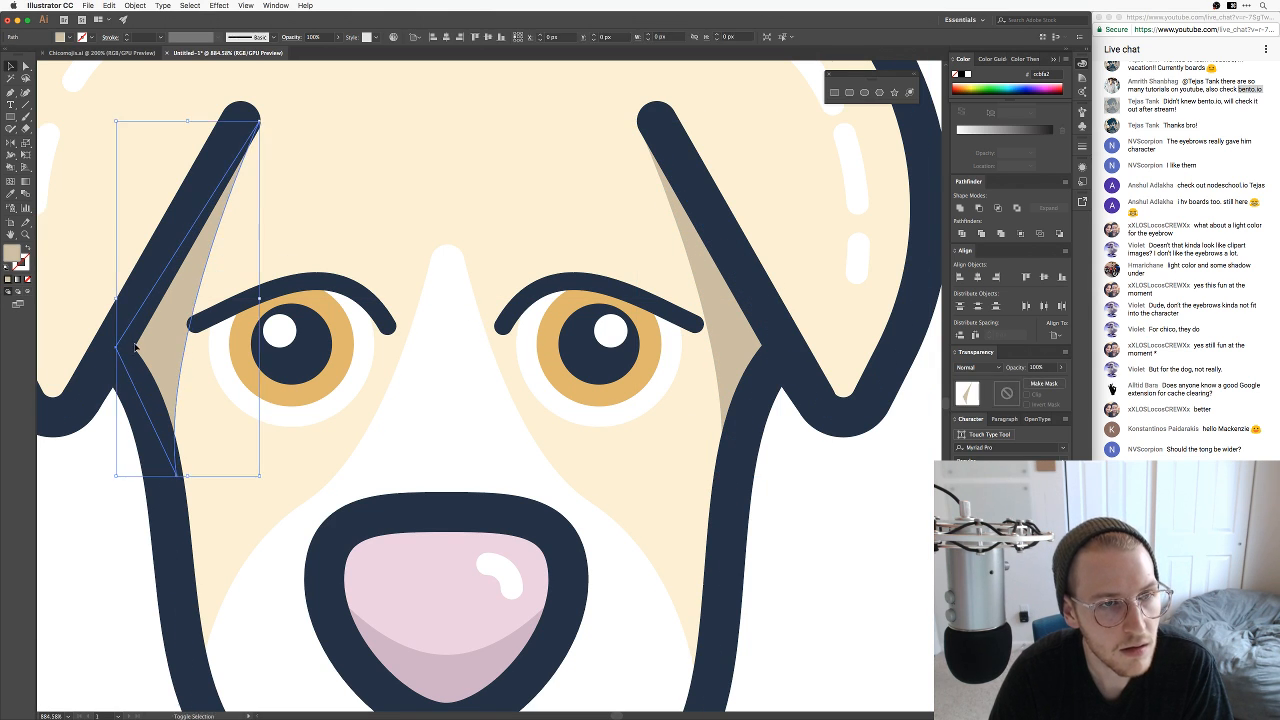
{"action": "left_click", "coordinate": [80, 505]}
Step: Examine the paired cheek shadows on the whole dog face at smaller and larger scales
{"action": "key", "text": "super+minus"}
{"action": "key", "text": "super+minus"}
{"action": "key", "text": "super+minus"}
{"action": "key", "text": "super+minus"}
{"action": "key", "text": "super+minus"}
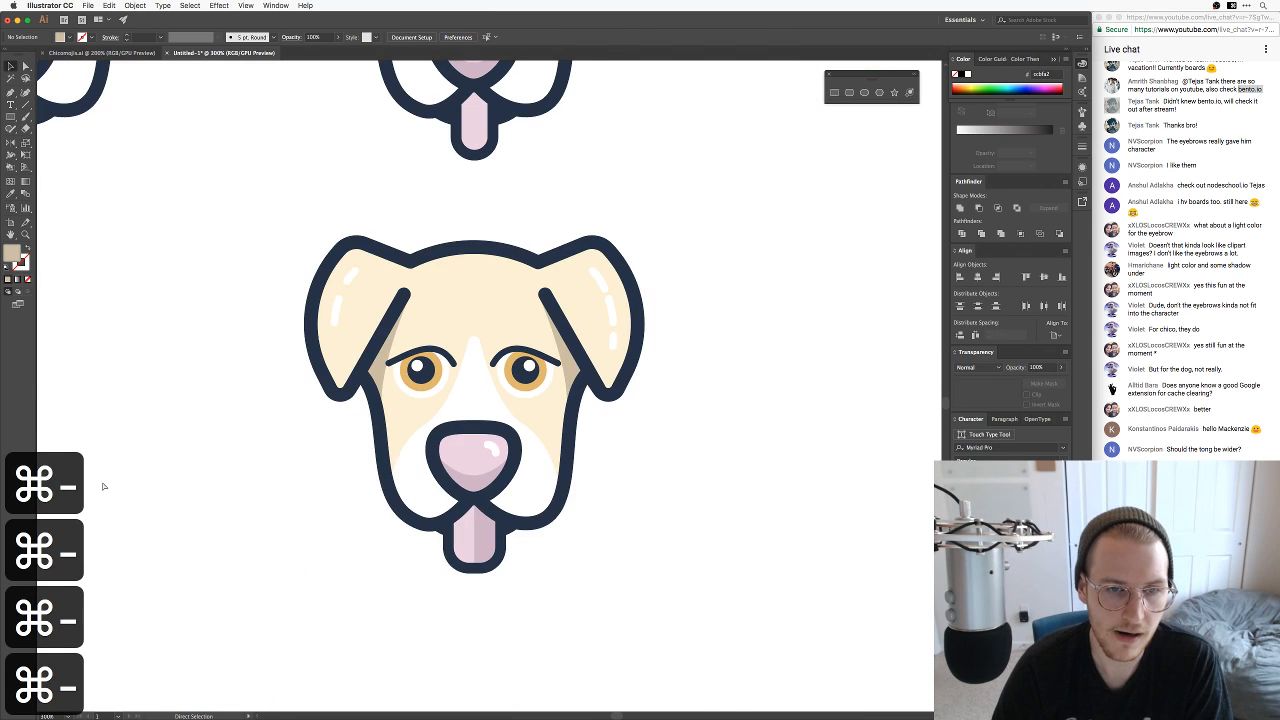
{"action": "key", "text": "super+equal"}
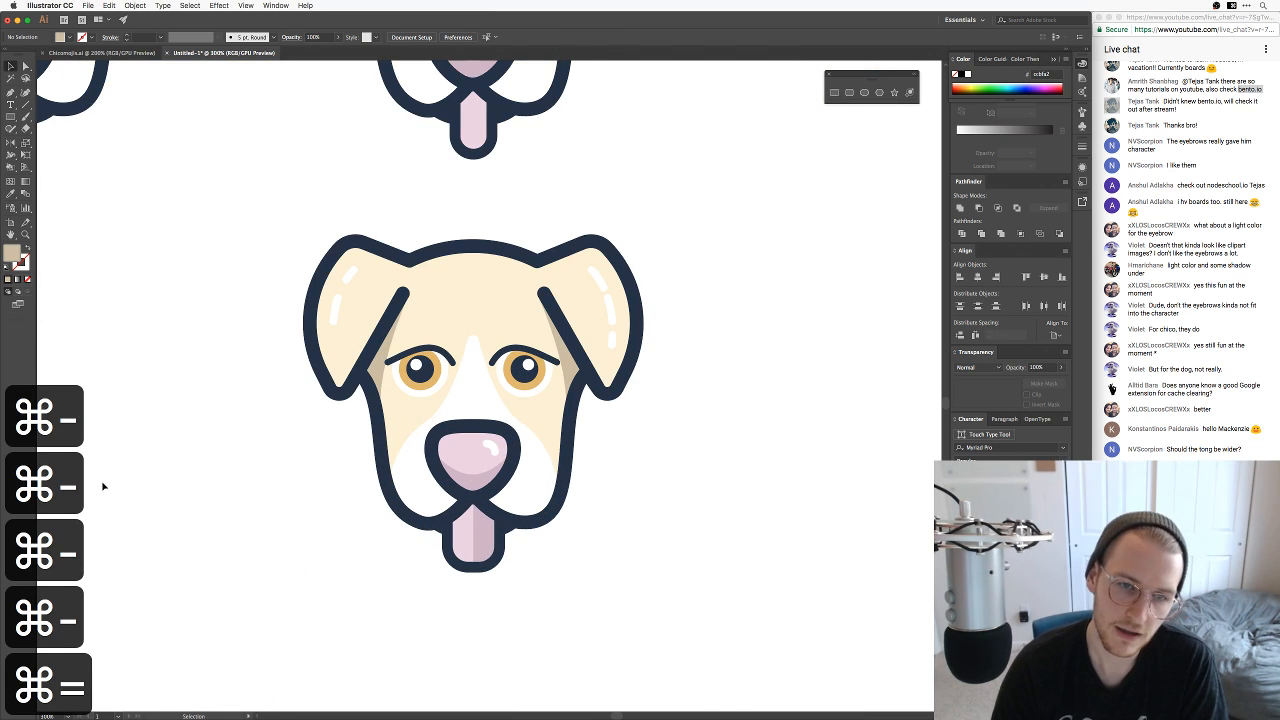
{"action": "key", "text": "super+equal"}
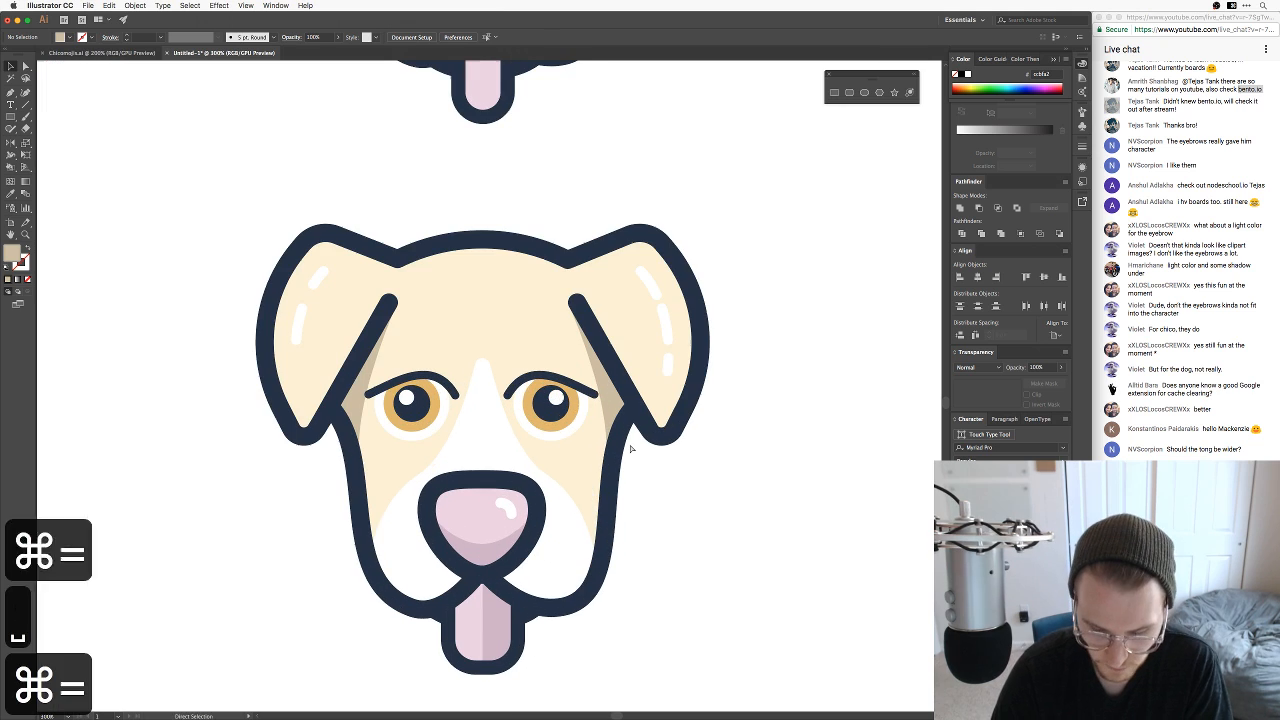
{"action": "left_click_drag", "start_coordinate": [663, 414], "coordinate": [547, 417]}
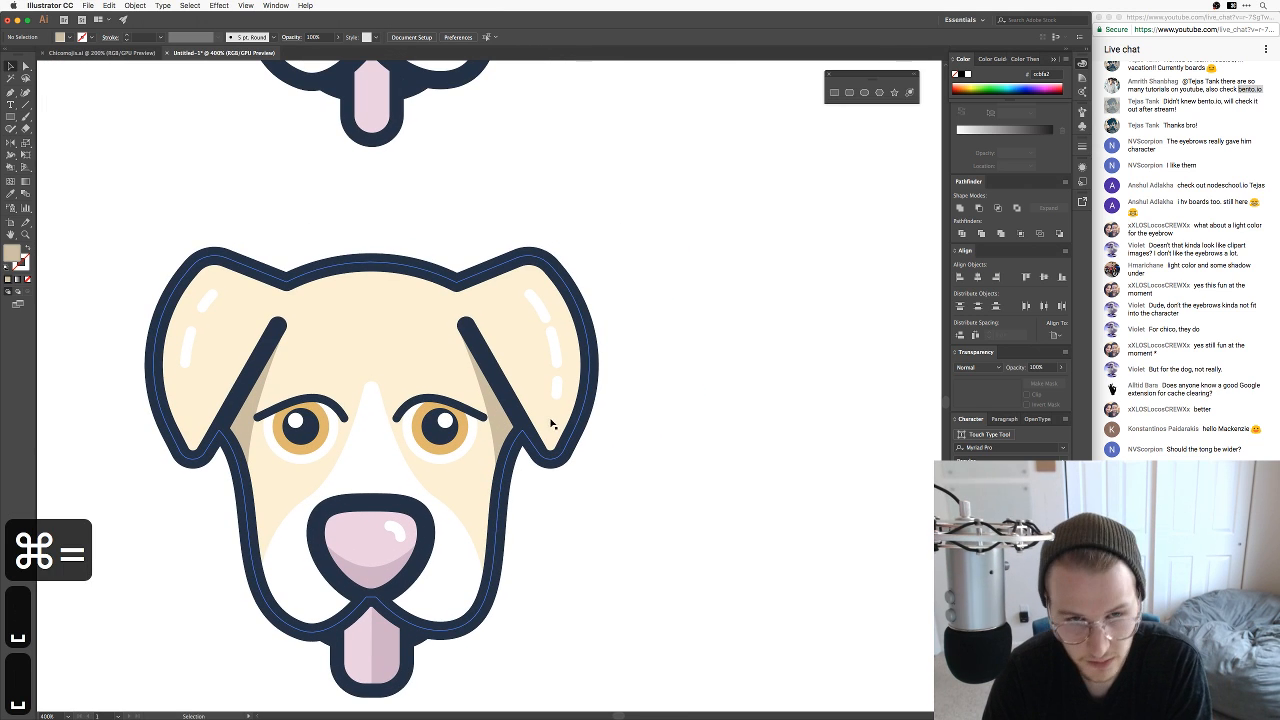
{"action": "left_click", "coordinate": [543, 390]}
{"action": "key", "text": "p"}
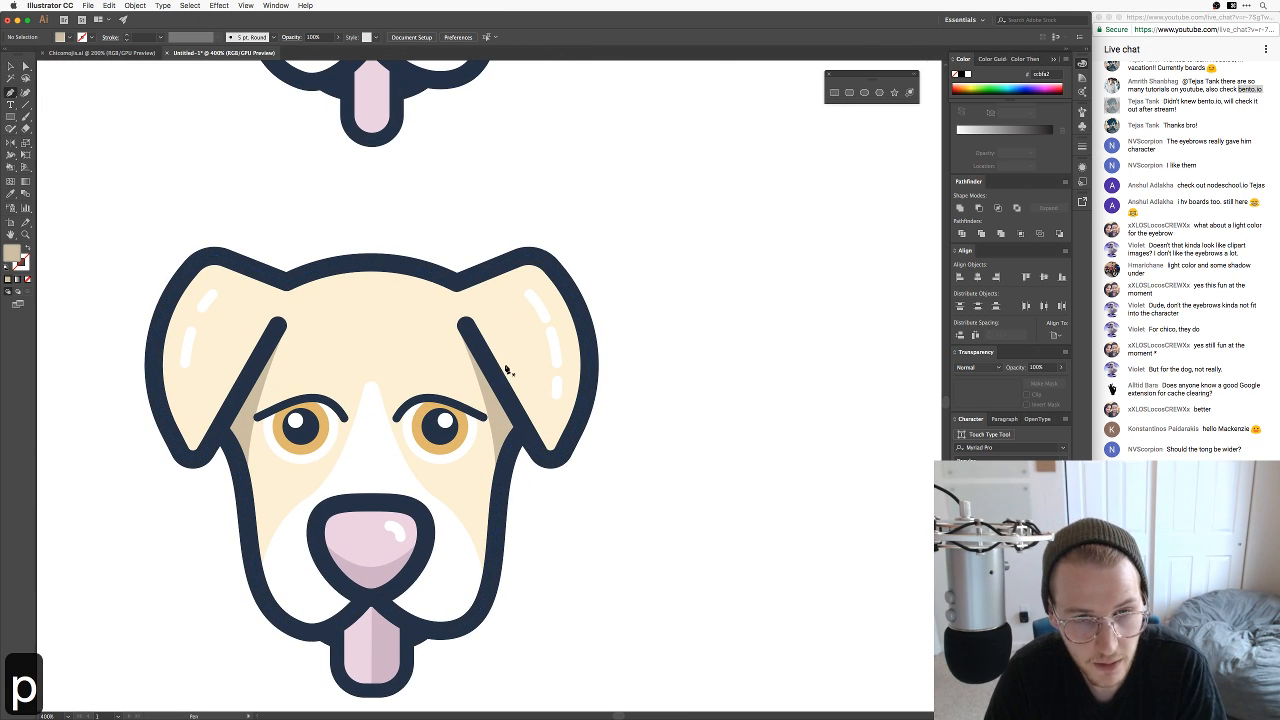
{"action": "left_click", "coordinate": [497, 370]}
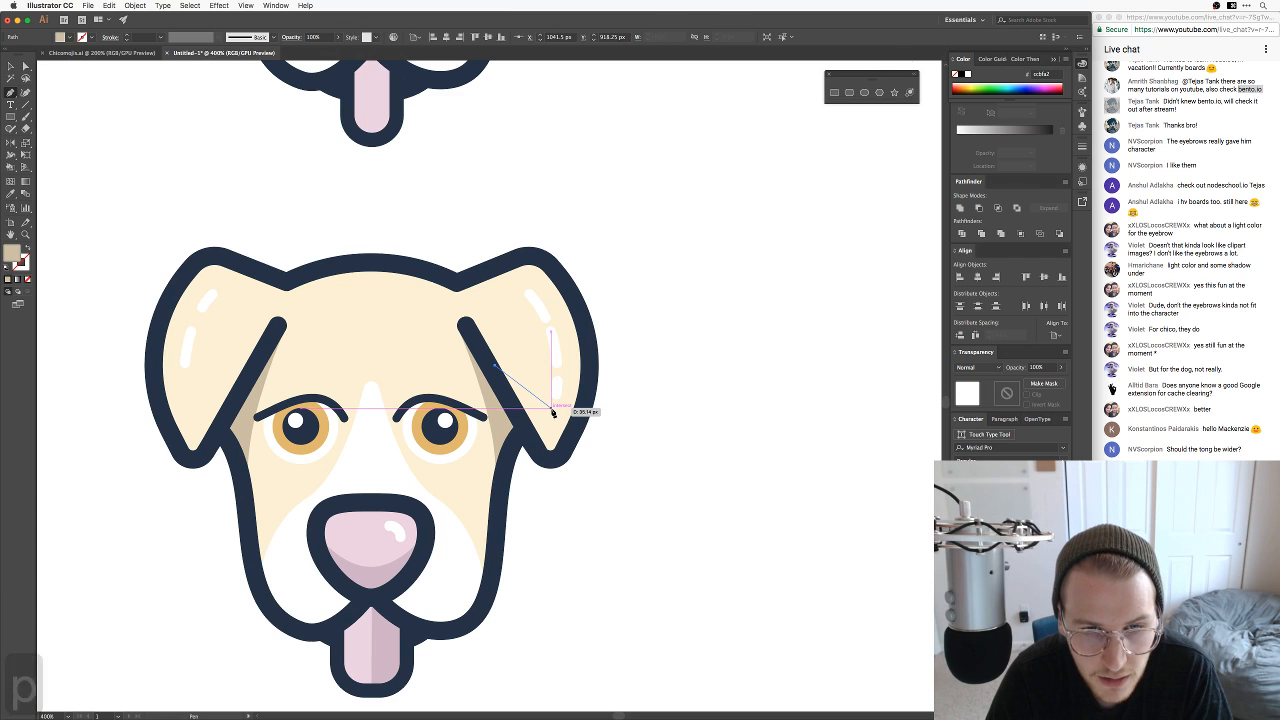
{"action": "left_click_drag", "start_coordinate": [552, 408], "coordinate": [569, 408]}
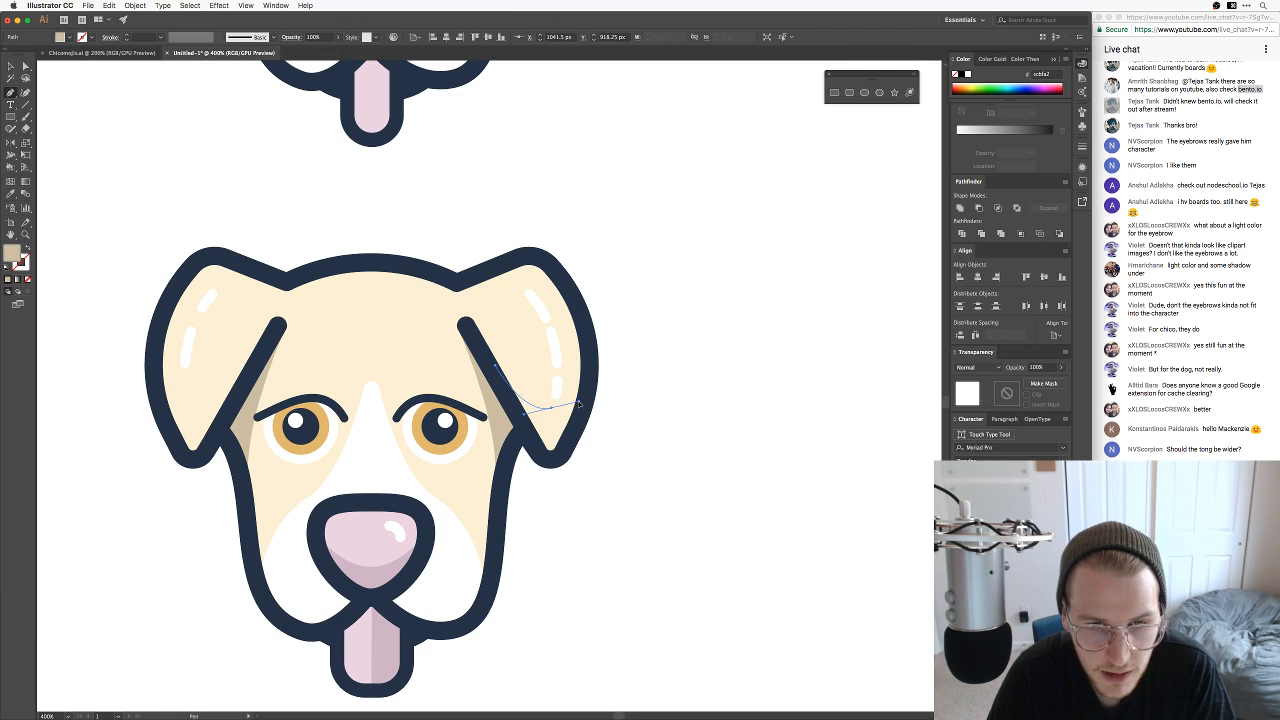
{"action": "key", "text": "super+z"}
{"action": "key", "text": "super+z"}
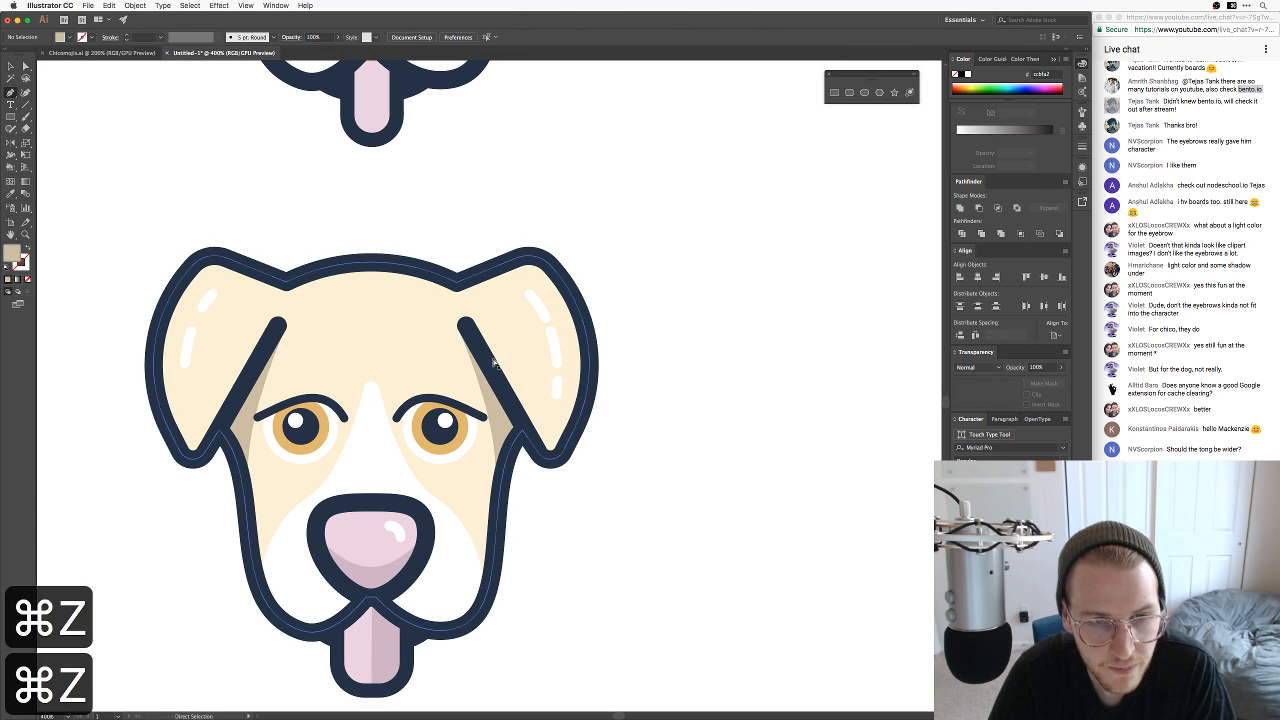
Step: Draw a closed tan shadow about 46 by 57 px with the Pen tool, covering the right ear's tip beneath a concave upper curve
{"action": "left_click", "coordinate": [494, 357]}
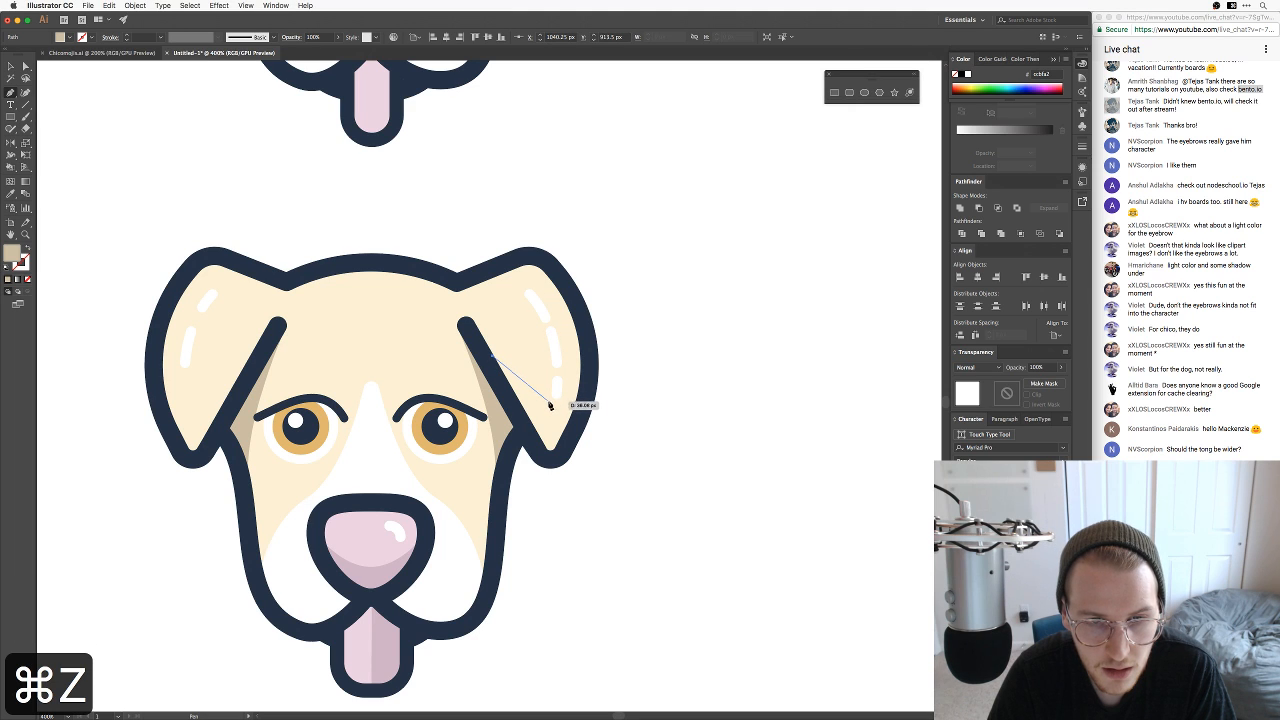
{"action": "left_click_drag", "start_coordinate": [576, 401], "coordinate": [577, 399]}
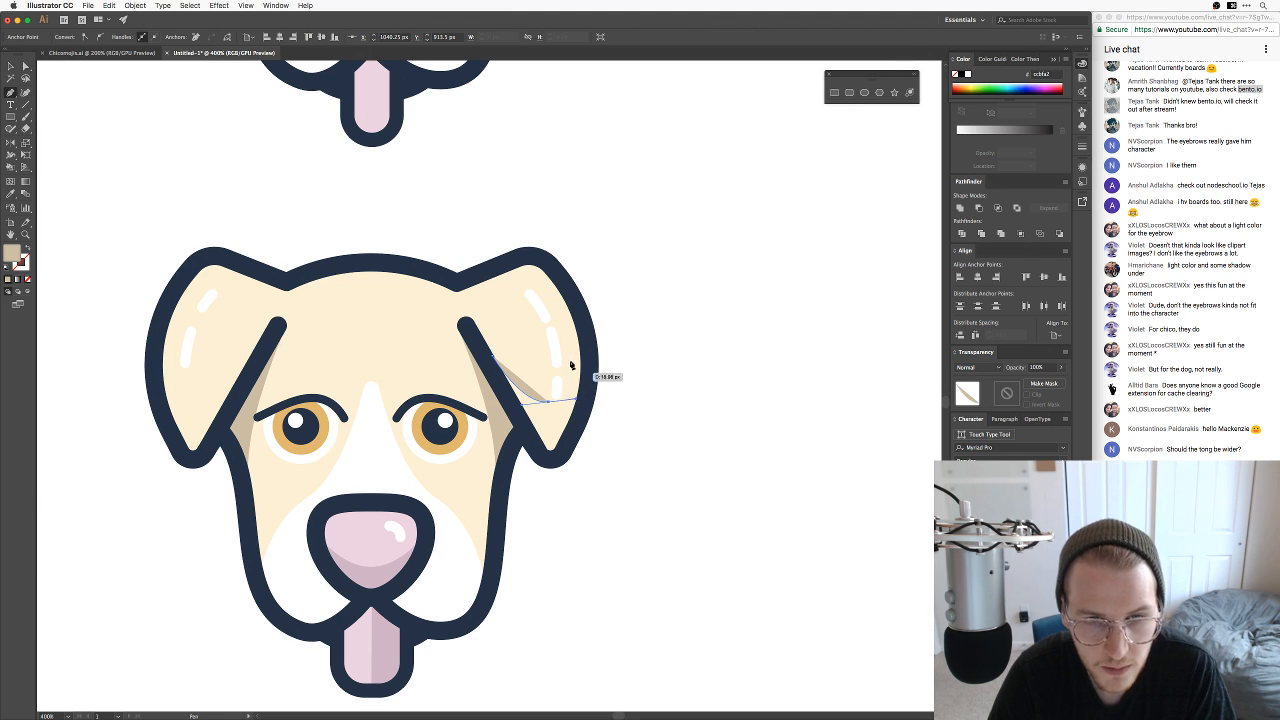
{"action": "left_click", "coordinate": [582, 347]}
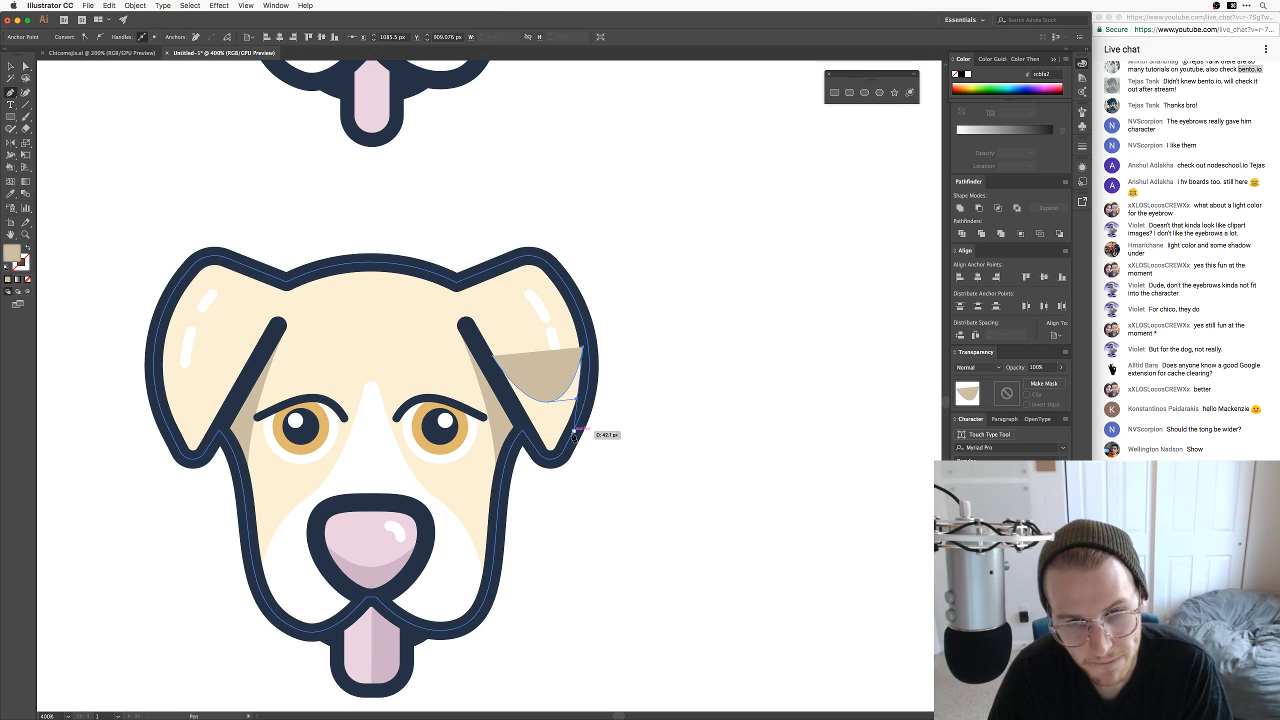
{"action": "left_click", "coordinate": [559, 452]}
{"action": "left_click_drag", "start_coordinate": [546, 471], "coordinate": [547, 470]}
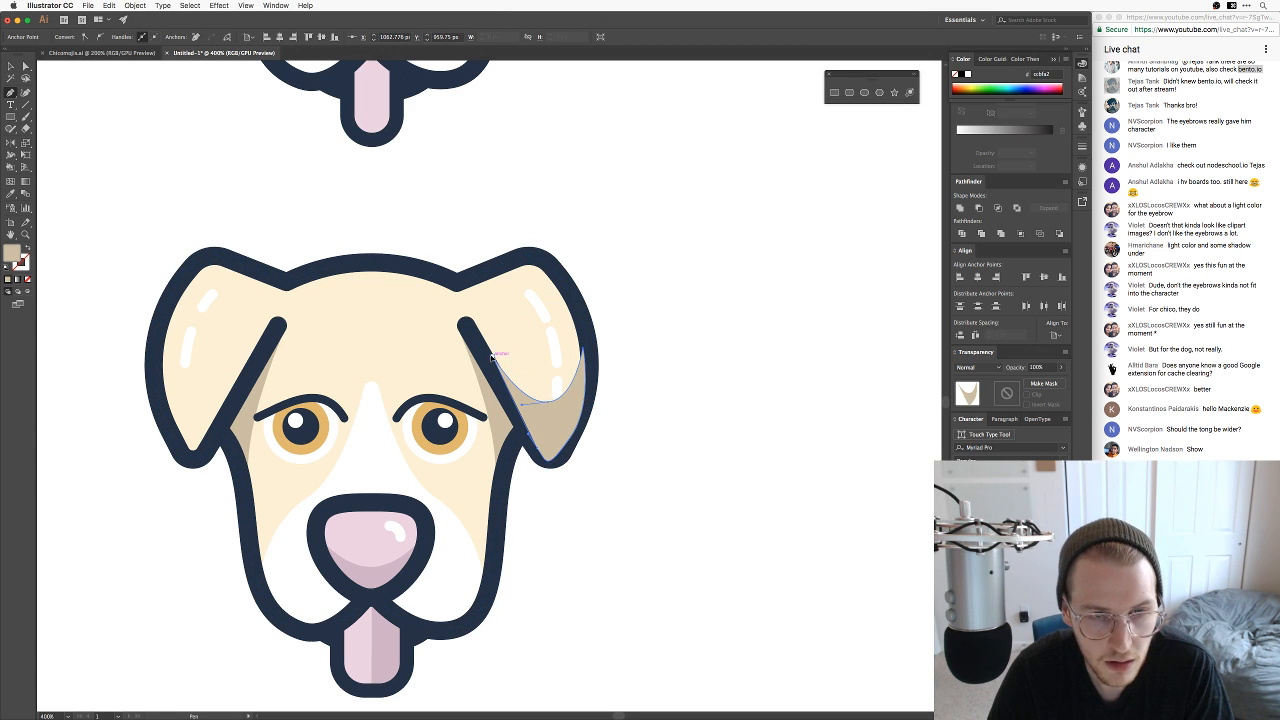
{"action": "left_click", "coordinate": [493, 355]}
Step: Send the ear tip shadow backward beneath the right ear's dark outline and inner line
{"action": "key", "text": "v"}
{"action": "key", "text": "super+bracketleft"}
{"action": "key", "text": "super+bracketleft"}
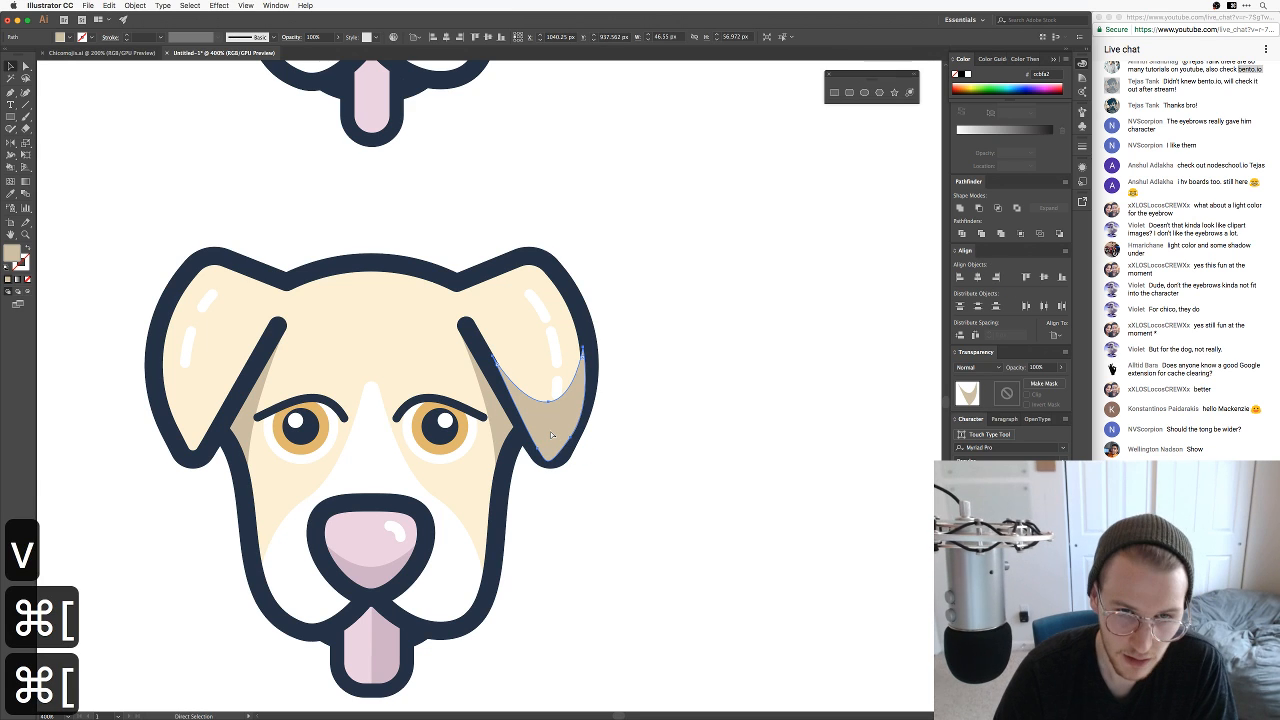
{"action": "key", "text": "super+bracketleft"}
{"action": "key", "text": "super+bracketleft"}
{"action": "key", "text": "super+bracketleft"}
{"action": "key", "text": "super+bracketleft"}
{"action": "key", "text": "super+bracketleft"}
{"action": "key", "text": "super+bracketleft"}
{"action": "key", "text": "super+bracketleft"}
{"action": "key", "text": "super+bracketleft"}
{"action": "key", "text": "super+bracketleft"}
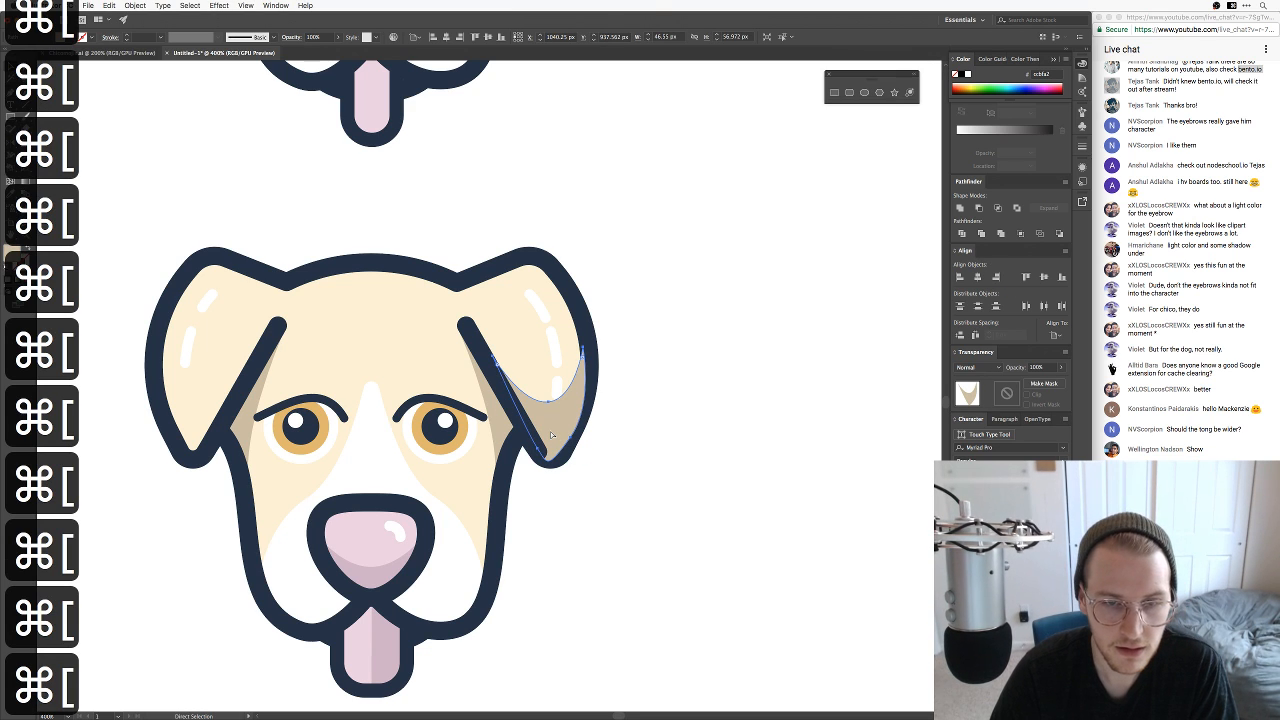
{"action": "key", "text": "super+bracketleft"}
{"action": "key", "text": "v"}
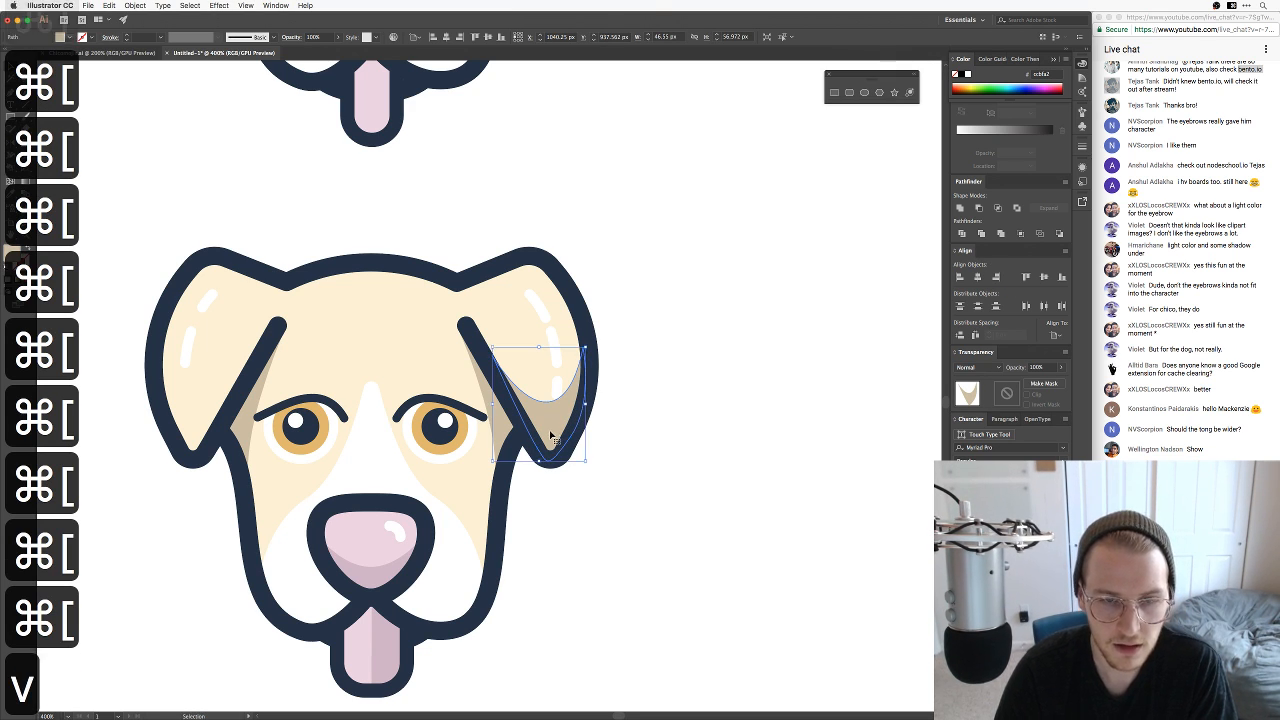
{"action": "left_click", "coordinate": [631, 417]}
{"action": "key", "text": "a"}
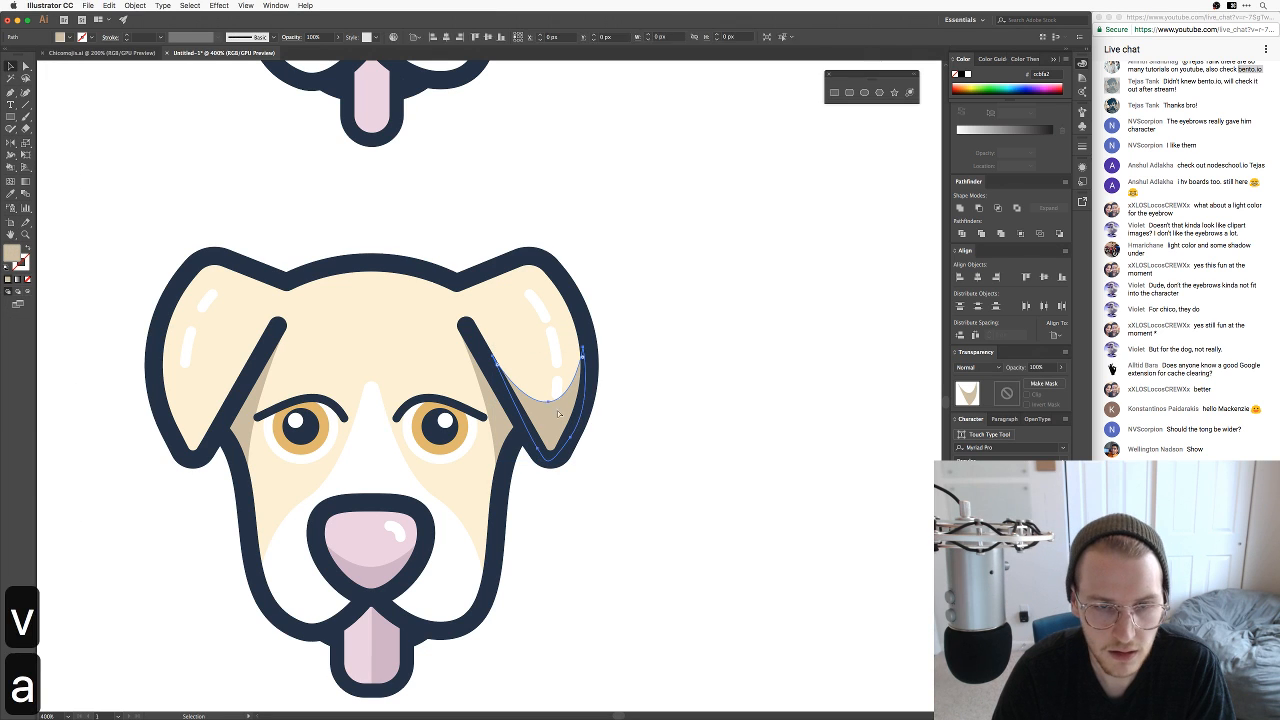
{"action": "mouse_move", "coordinate": [565, 405]}
{"action": "left_mouse_down"}
{"action": "mouse_move", "coordinate": [552, 413]}
{"action": "mouse_move", "coordinate": [574, 408]}
{"action": "left_mouse_up"}
{"action": "key", "text": "v"}
{"action": "left_click", "coordinate": [648, 407]}
{"action": "key", "text": "super+z"}
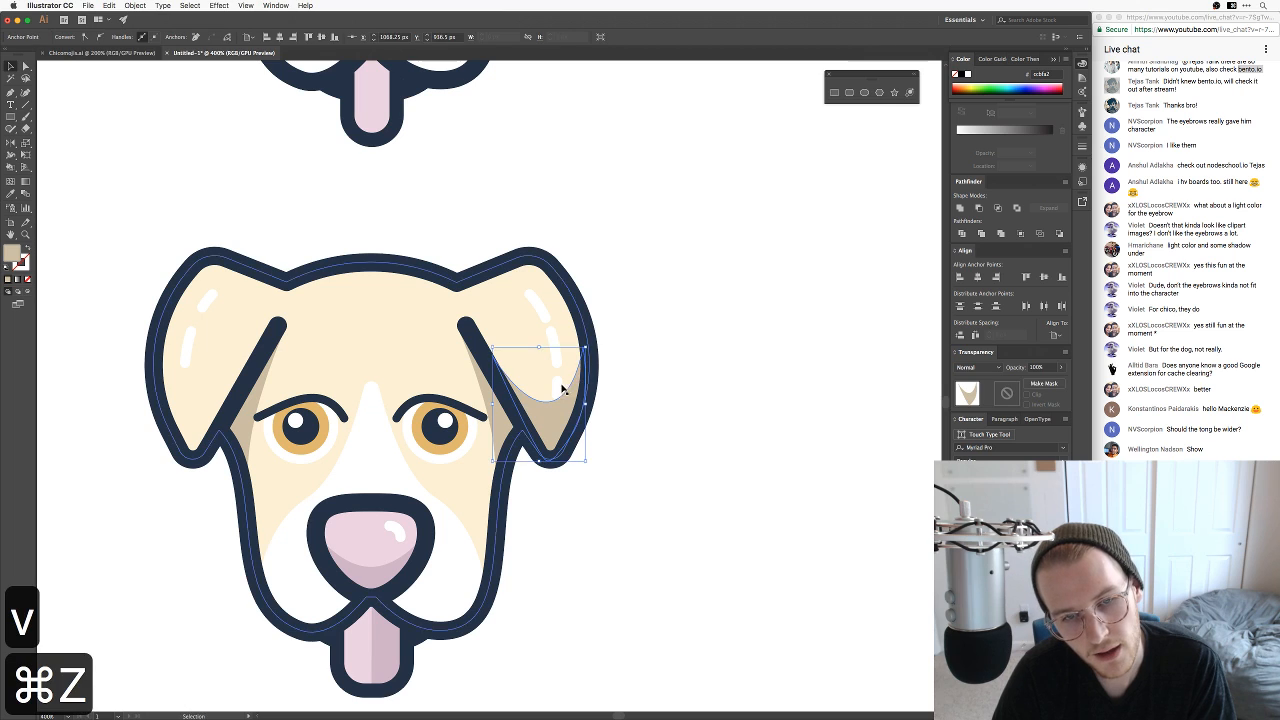
Step: Delete the lowest white highlight dash on the right ear
{"action": "key", "text": "a"}
{"action": "key", "text": "v"}
{"action": "left_click", "coordinate": [560, 386]}
{"action": "key", "text": "BackSpace"}
{"action": "key", "text": "BackSpace"}
{"action": "key", "text": "v"}
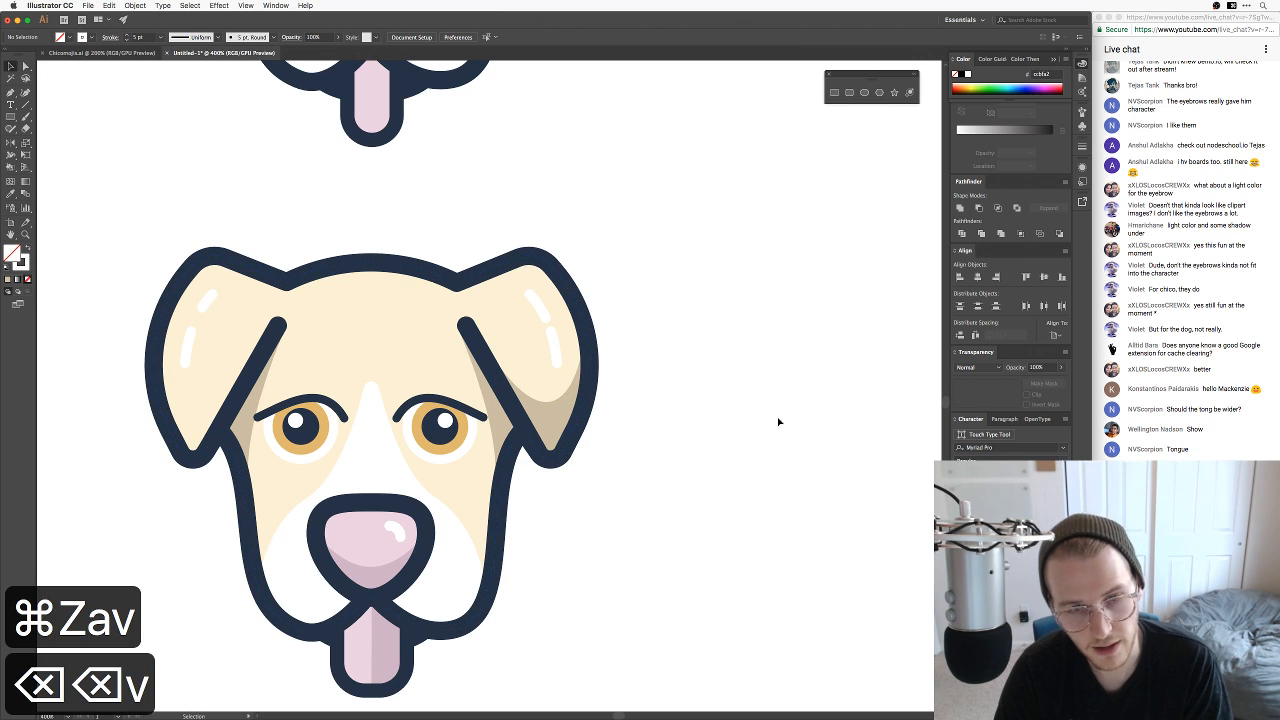
Step: Lower the middle anchor point of the right ear shadow's upper curve slightly
{"action": "key", "text": "space"}
{"action": "left_click_drag", "start_coordinate": [687, 460], "coordinate": [743, 462]}
{"action": "key", "text": "a"}
{"action": "left_click", "coordinate": [622, 408]}
{"action": "left_click", "coordinate": [703, 470]}
{"action": "key", "text": "space"}
{"action": "key", "text": "a"}
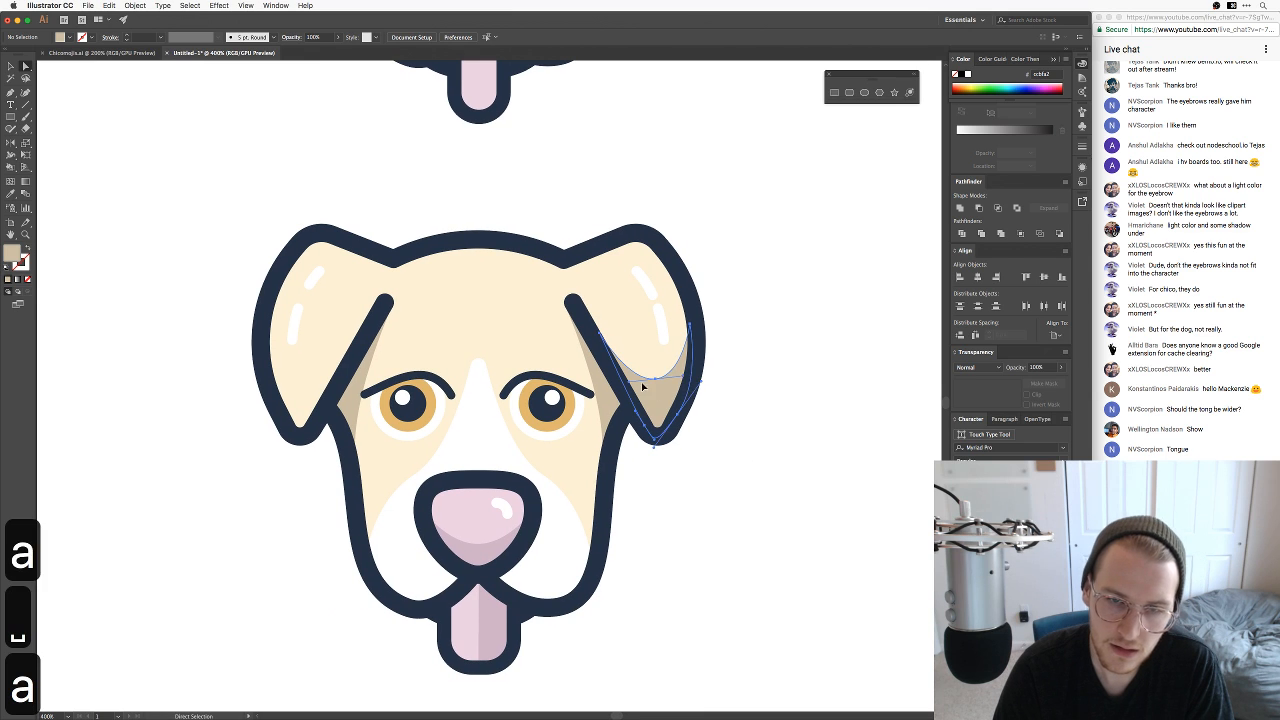
{"action": "left_click_drag", "start_coordinate": [656, 382], "coordinate": [657, 389]}
{"action": "key", "text": "super+z"}
{"action": "key", "text": "a"}
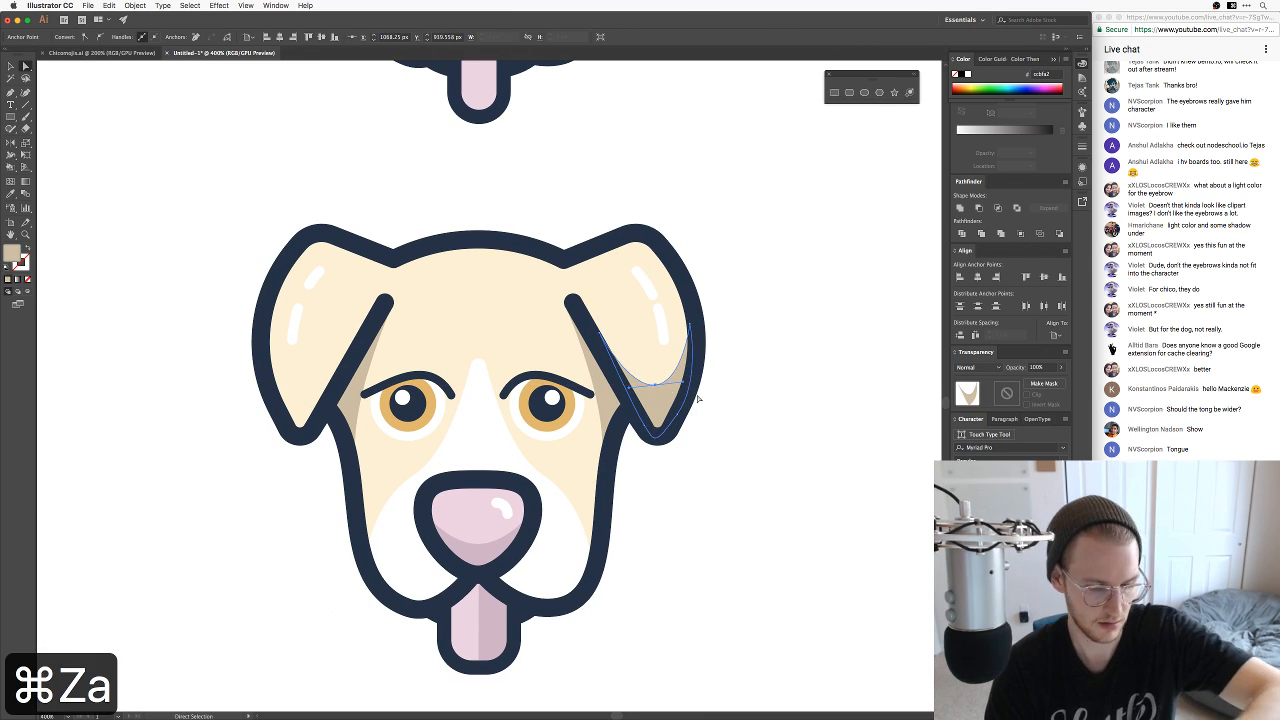
{"action": "left_click", "coordinate": [768, 400]}
{"action": "key", "text": "a"}
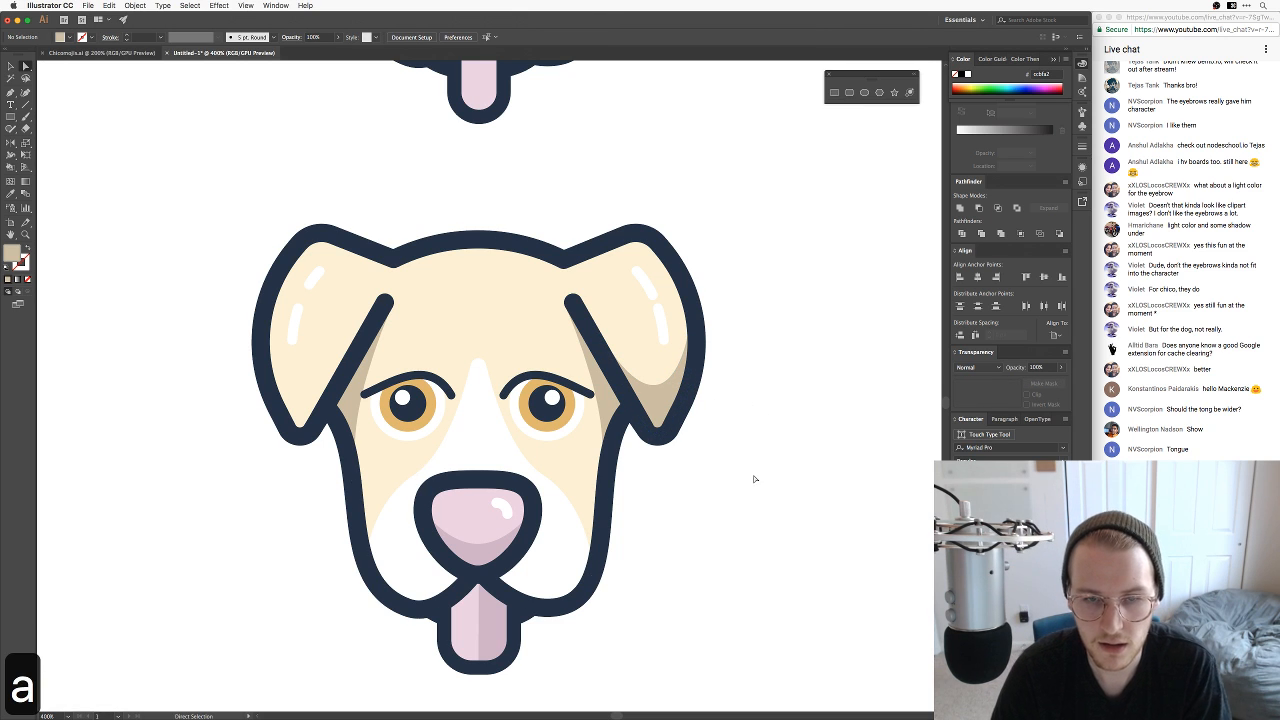
Step: Duplicate the right ear's tip shadow onto the left ear and reflect the copy
{"action": "key", "text": "space"}
{"action": "left_click_drag", "start_coordinate": [755, 479], "coordinate": [786, 463]}
{"action": "key", "text": "v"}
{"action": "left_click_drag", "start_coordinate": [708, 384], "coordinate": [350, 386]}
{"action": "right_click", "coordinate": [344, 382]}
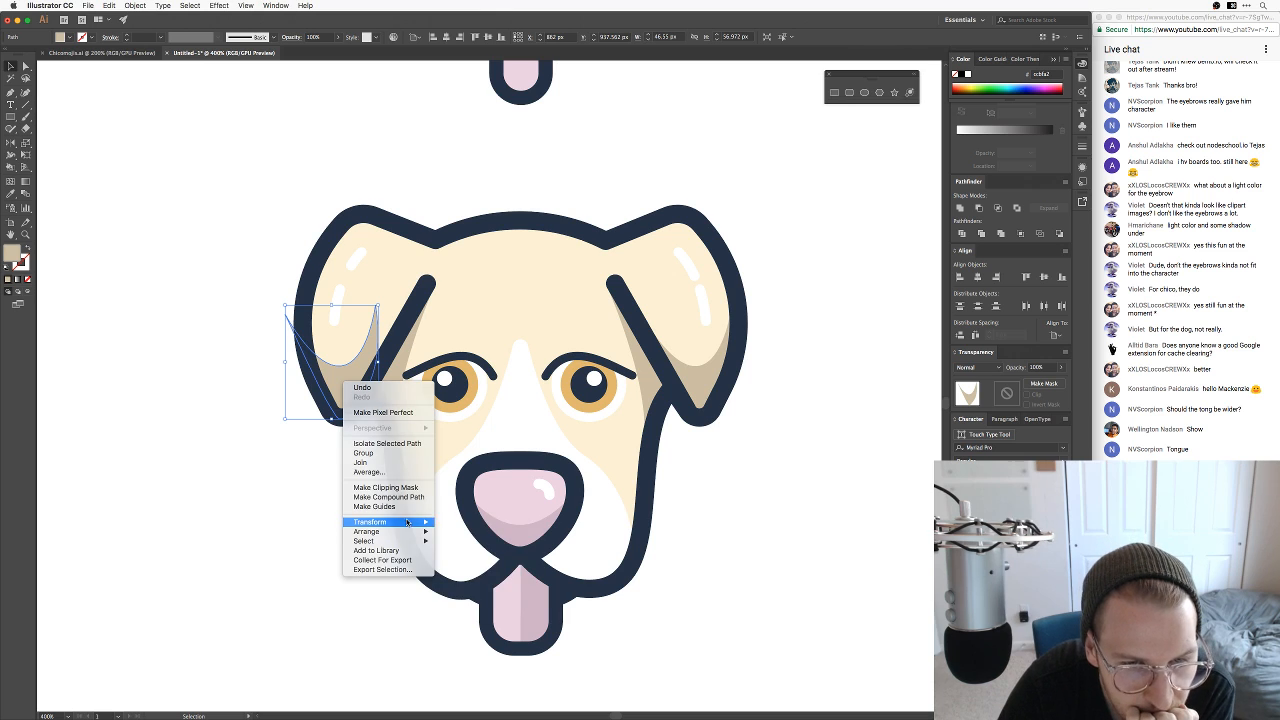
{"action": "key", "text": "Escape"}
{"action": "right_click", "coordinate": [336, 381]}
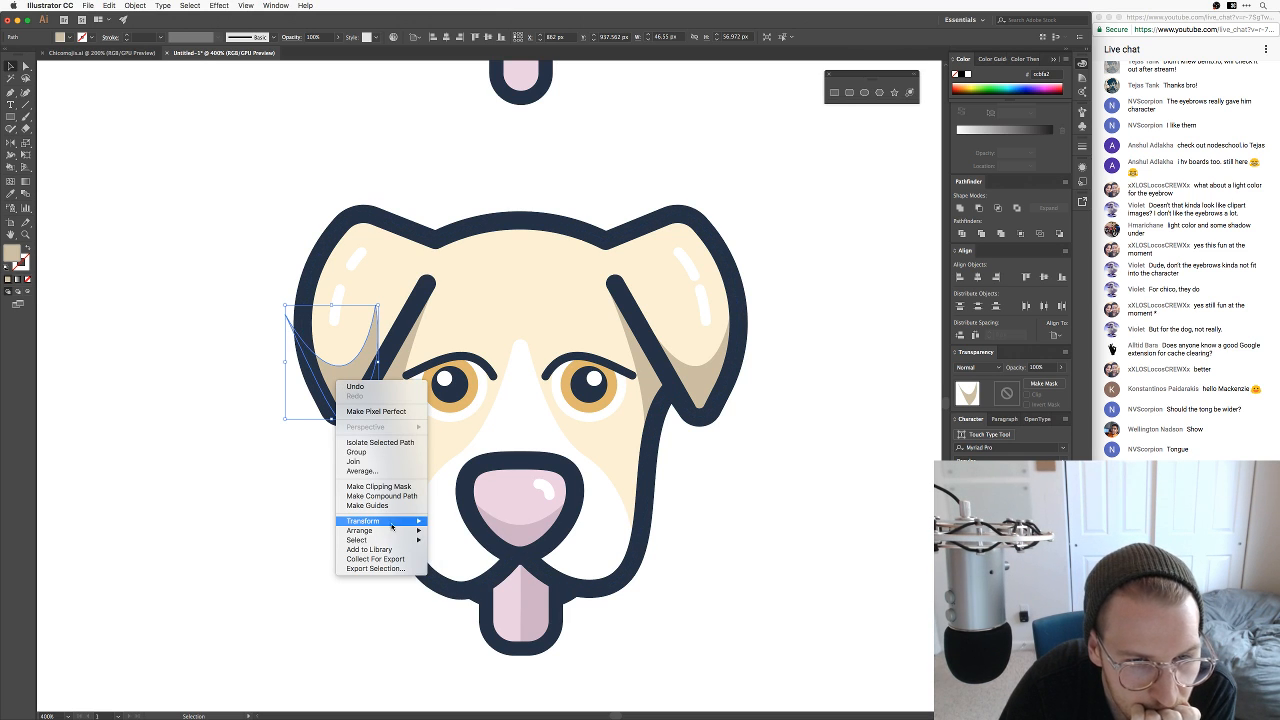
{"action": "mouse_move", "coordinate": [392, 526]}
{"action": "left_click", "coordinate": [471, 571]}
{"action": "key", "text": "Return"}
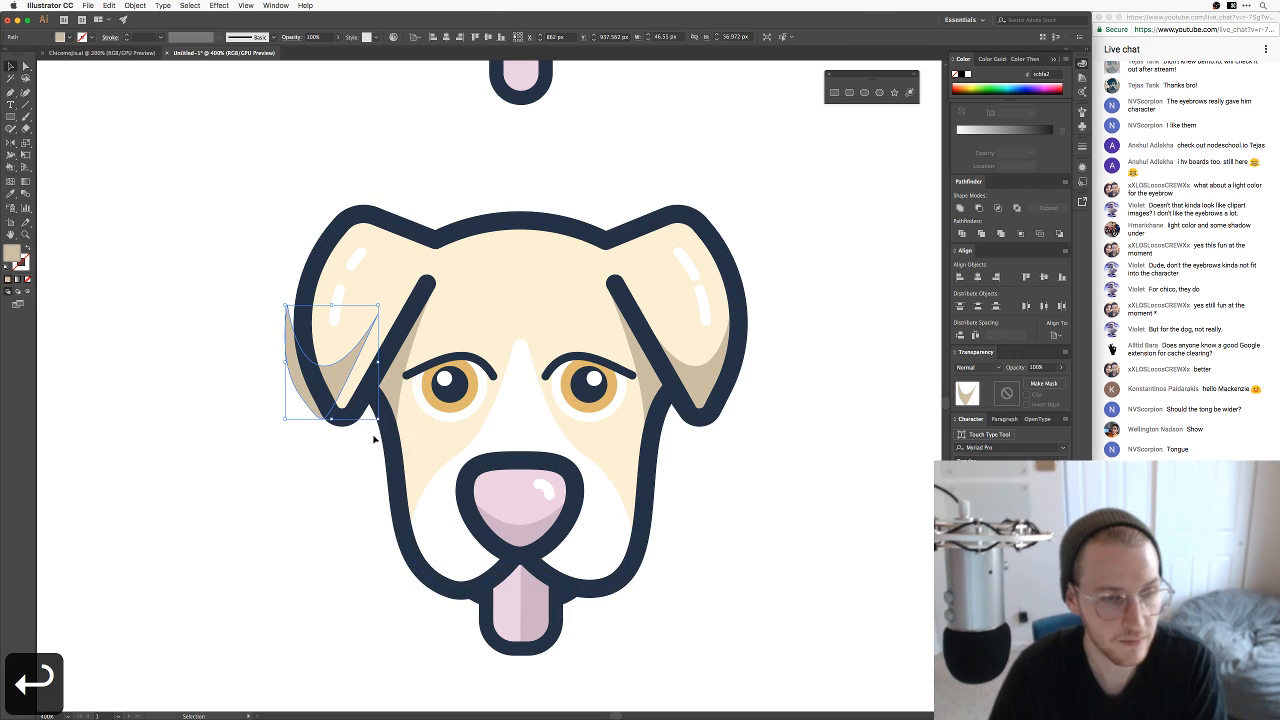
Step: Move the reflected shadow inward so it fits within the left ear's outline
{"action": "left_click_drag", "start_coordinate": [335, 379], "coordinate": [358, 377]}
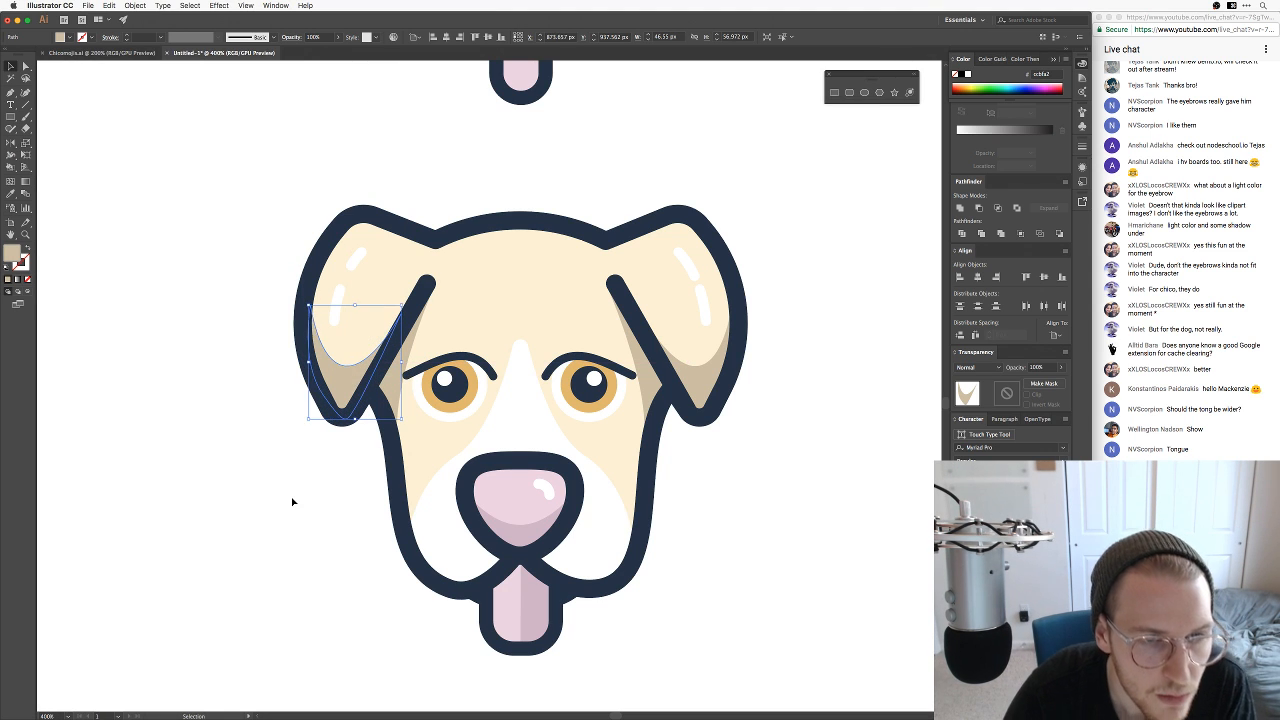
{"action": "left_click", "coordinate": [292, 502]}
{"action": "key", "text": "super+minus"}
{"action": "key", "text": "super+minus"}
{"action": "key", "text": "super+minus"}
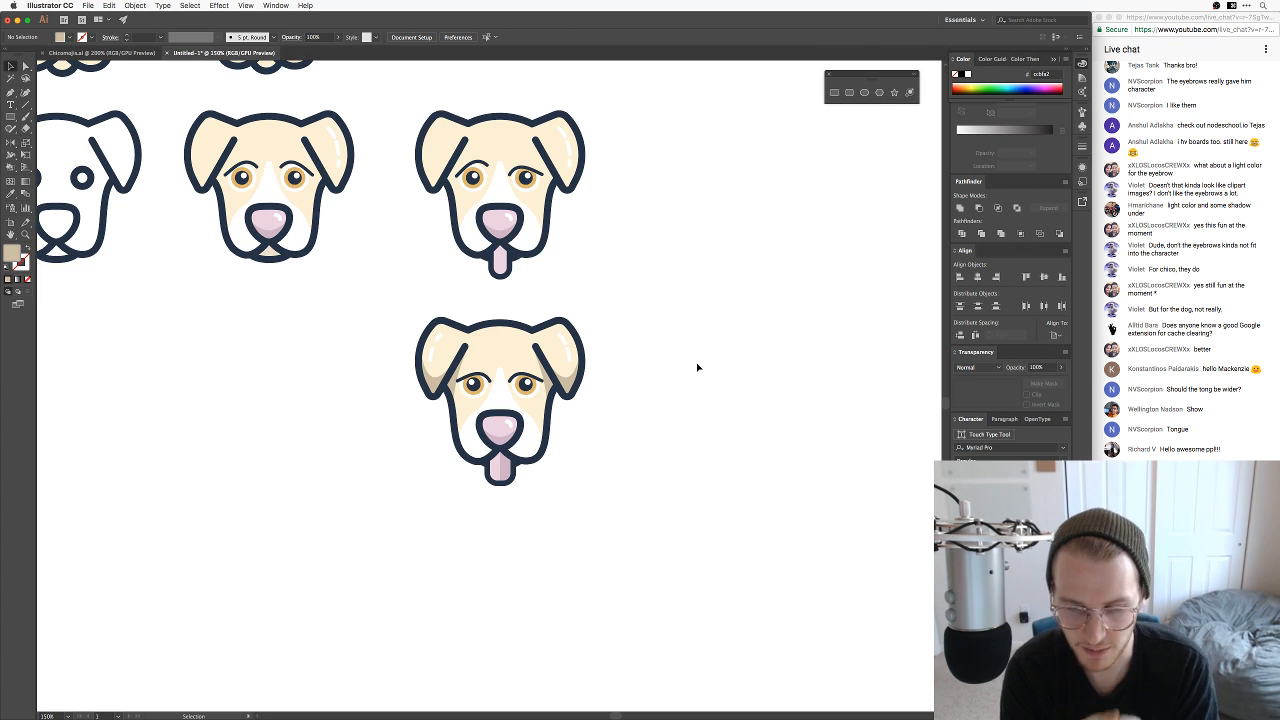
Step: Draw a closed crescent shadow along the lower left muzzle with the Pen tool, ending beside the mouth
{"action": "key", "text": "super+equal"}
{"action": "key", "text": "super+equal"}
{"action": "key", "text": "super+equal"}
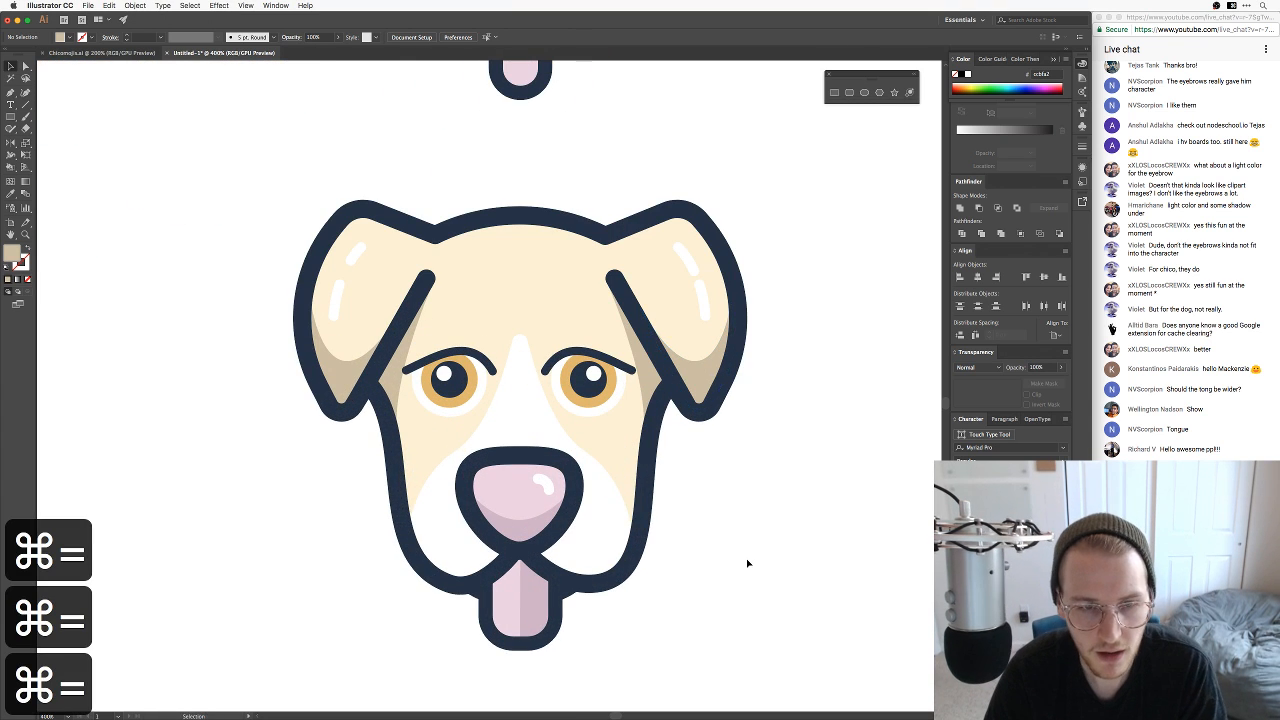
{"action": "left_click_drag", "start_coordinate": [686, 573], "coordinate": [694, 410]}
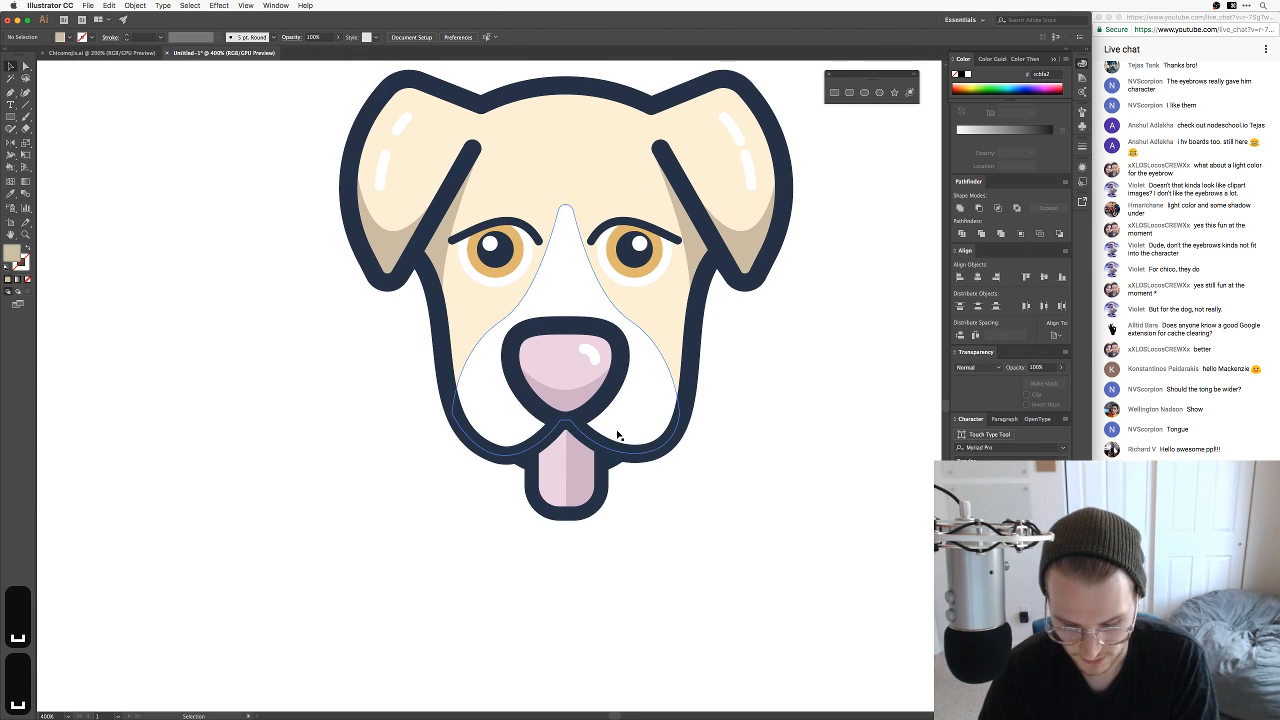
{"action": "key", "text": "p"}
{"action": "left_click", "coordinate": [445, 325]}
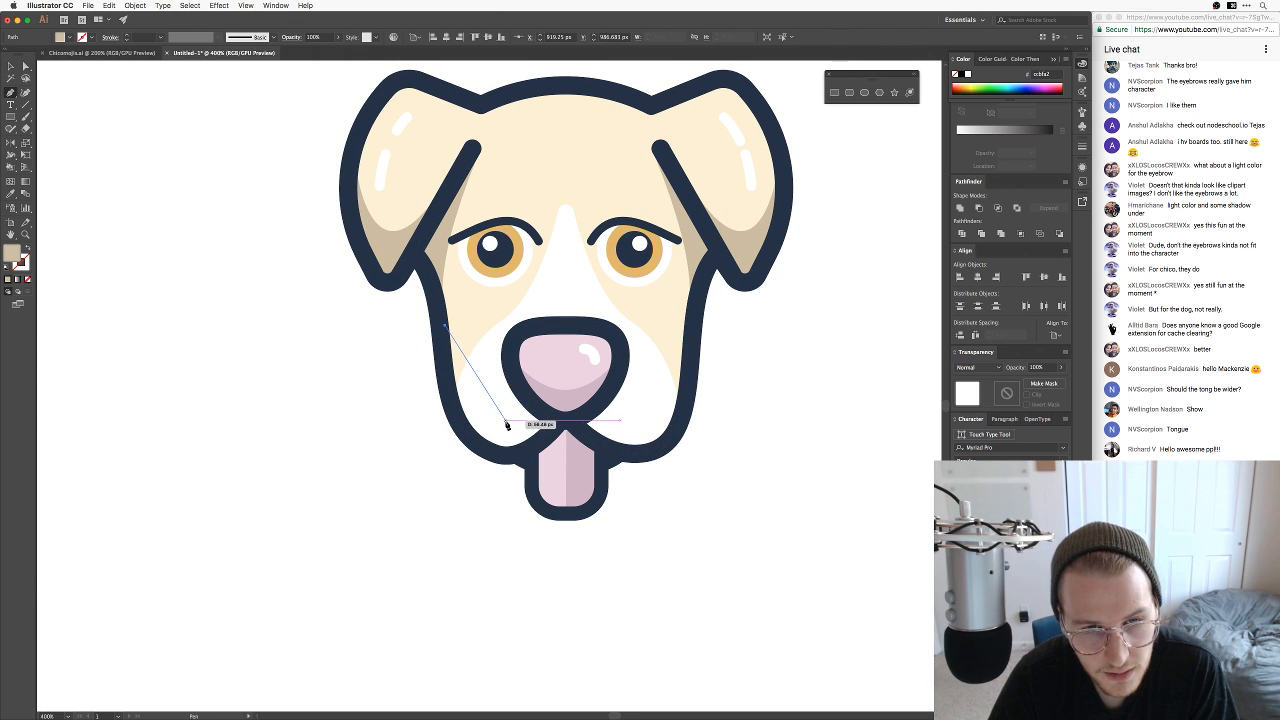
{"action": "left_click_drag", "start_coordinate": [505, 419], "coordinate": [543, 419]}
{"action": "left_click", "coordinate": [543, 416]}
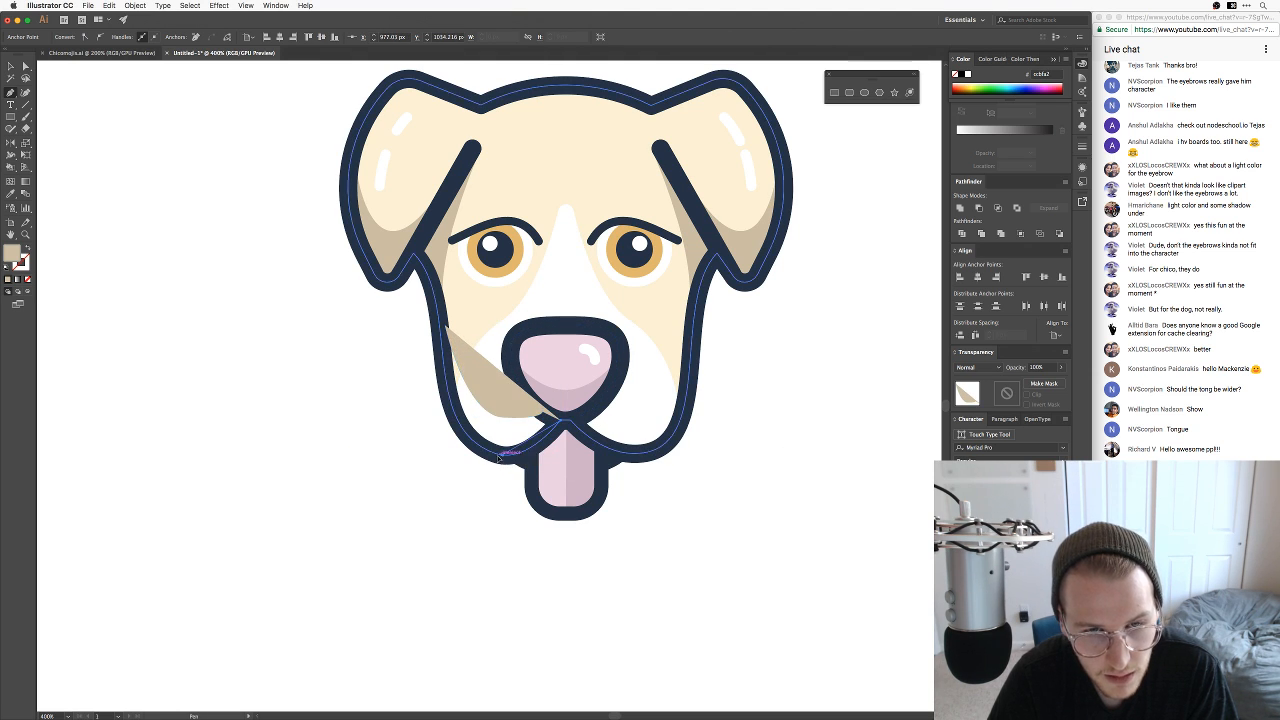
{"action": "left_click_drag", "start_coordinate": [501, 455], "coordinate": [460, 453]}
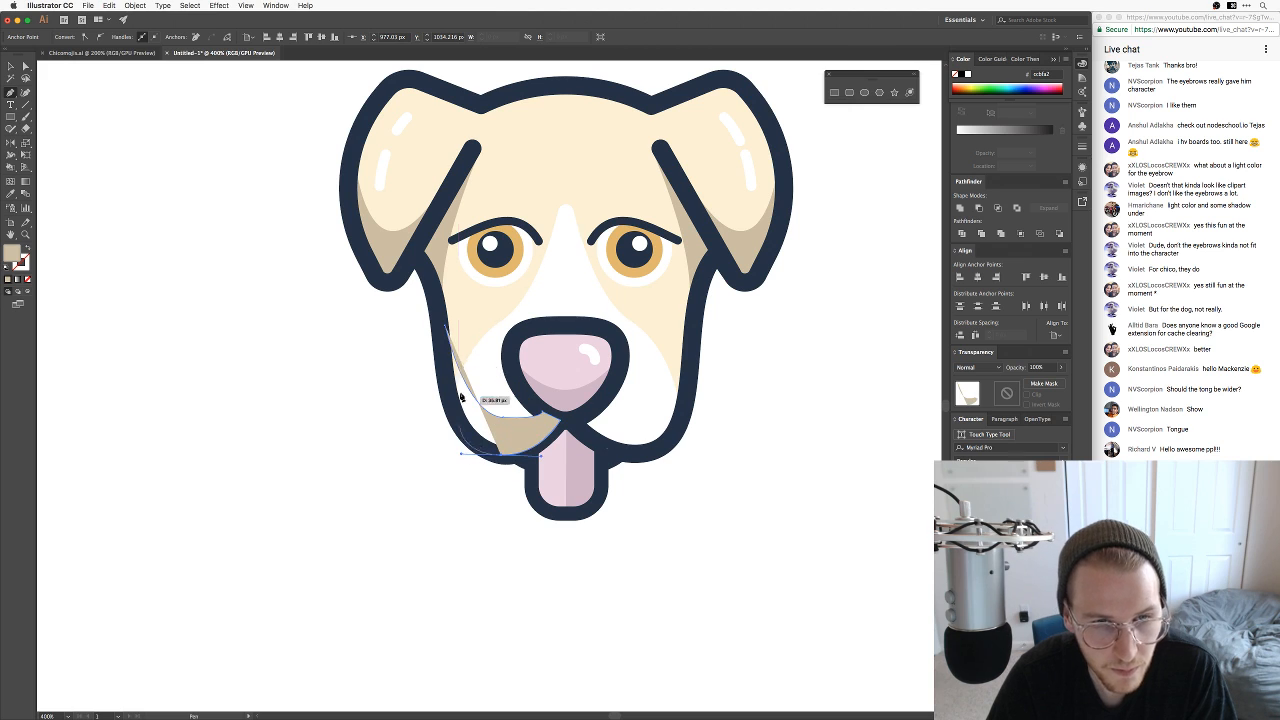
{"action": "left_click", "coordinate": [448, 331]}
{"action": "key", "text": "v"}
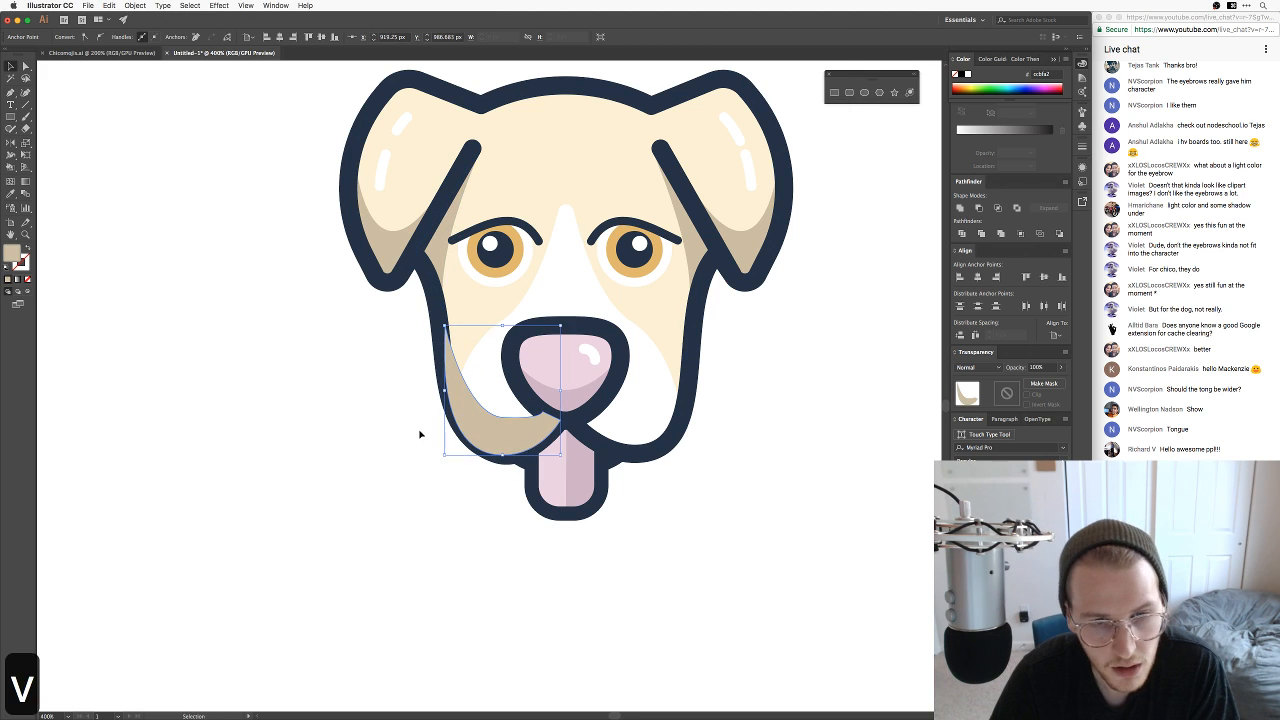
{"action": "left_click", "coordinate": [421, 434]}
Step: Fill the left muzzle shadow with black (000000) and set its opacity to 30%
{"action": "left_click", "coordinate": [484, 418]}
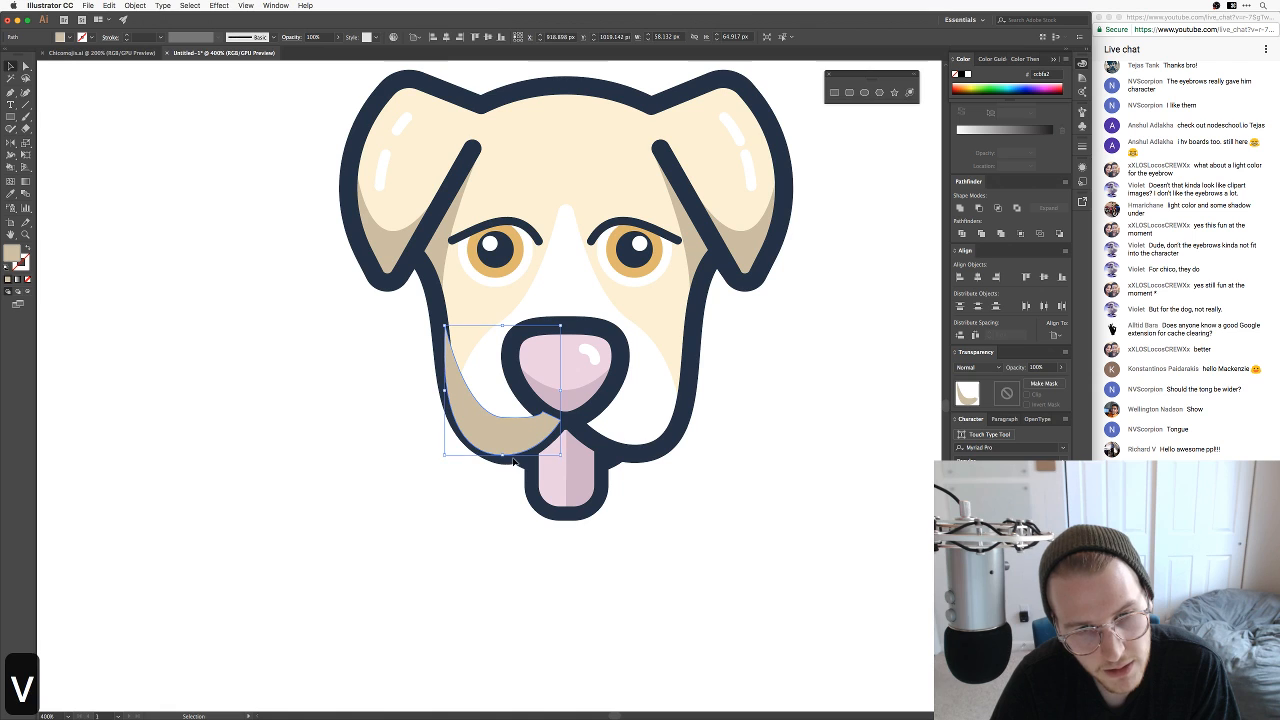
{"action": "double_click", "coordinate": [15, 255]}
{"action": "left_click_drag", "start_coordinate": [901, 409], "coordinate": [892, 449]}
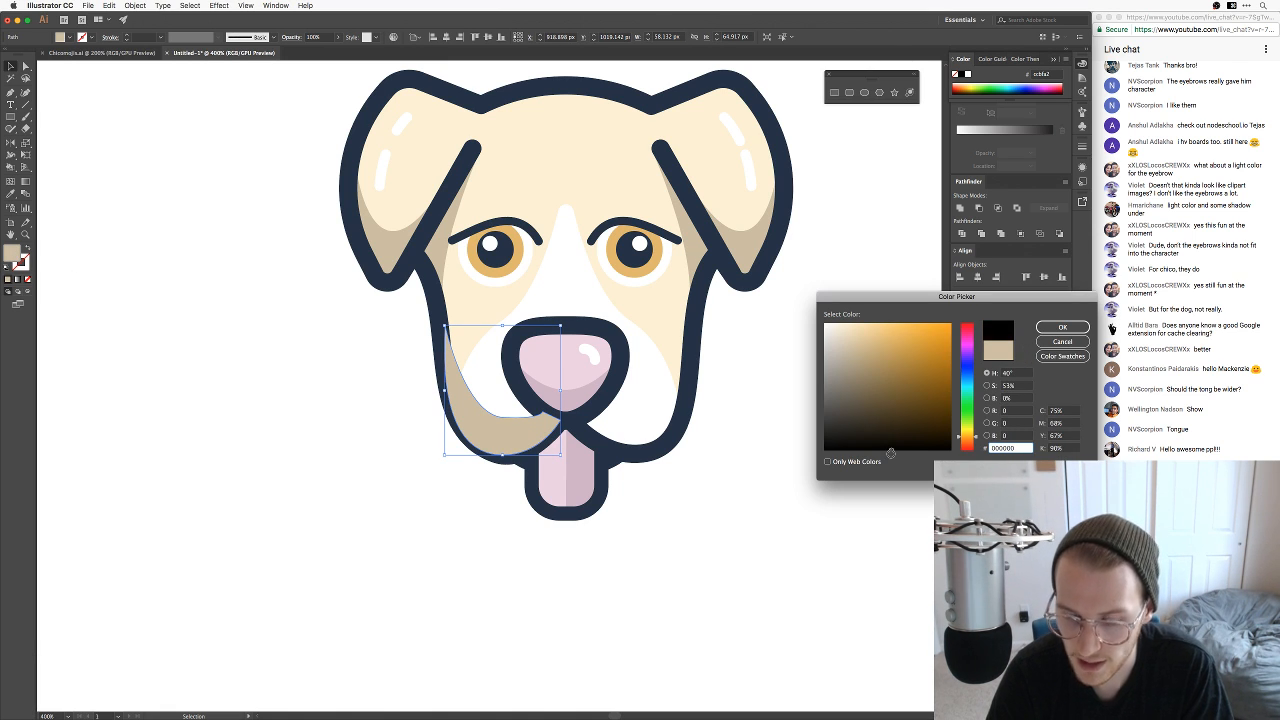
{"action": "key", "text": "Return"}
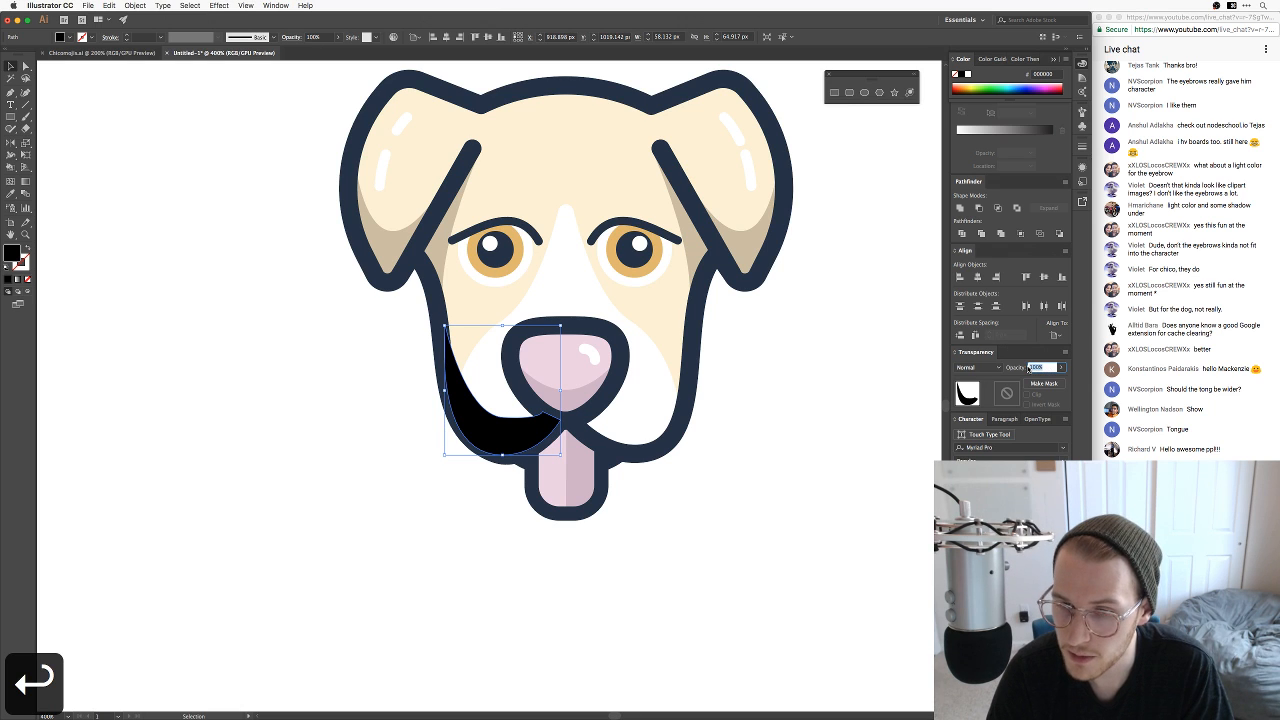
{"action": "key", "text": "shift+Down"}
{"action": "key", "text": "shift+Down"}
{"action": "key", "text": "shift+Down"}
{"action": "key", "text": "shift+Down"}
{"action": "key", "text": "shift+Down"}
{"action": "key", "text": "shift+Down"}
{"action": "key", "text": "shift+Down"}
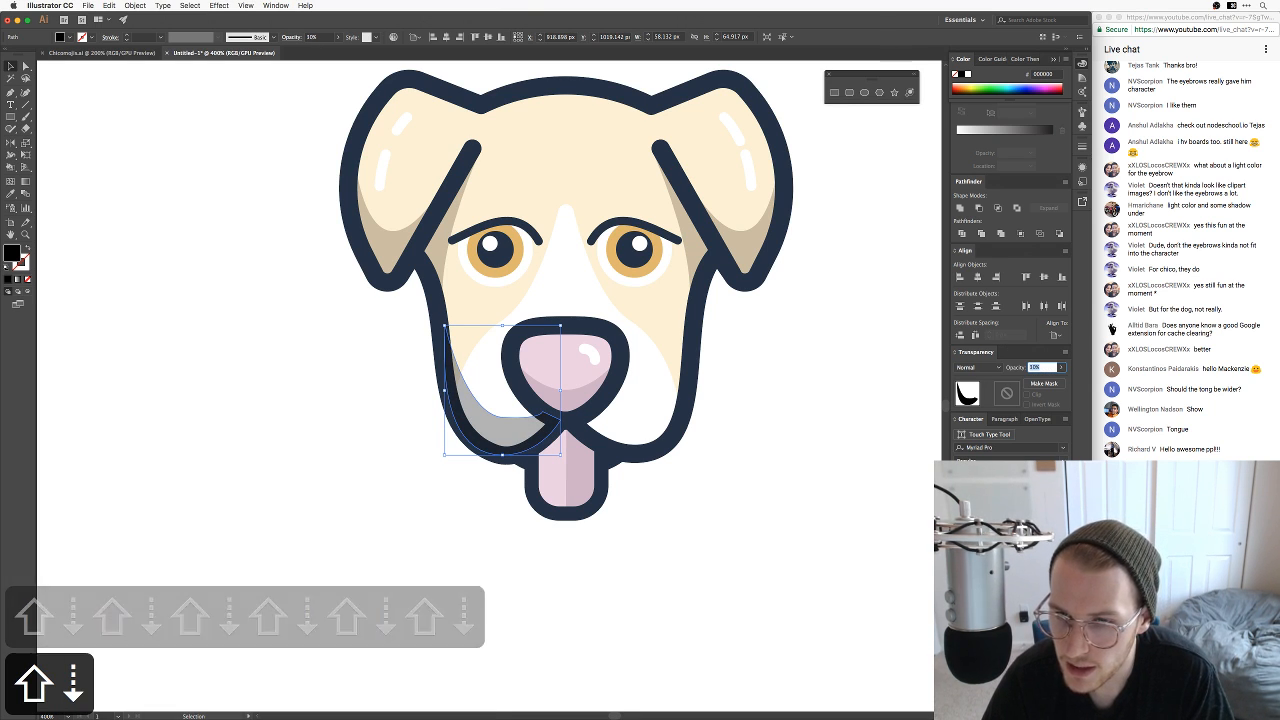
{"action": "left_click", "coordinate": [903, 409]}
Step: Try to send the left muzzle shadow backward beneath the dark head outline
{"action": "left_click", "coordinate": [504, 423]}
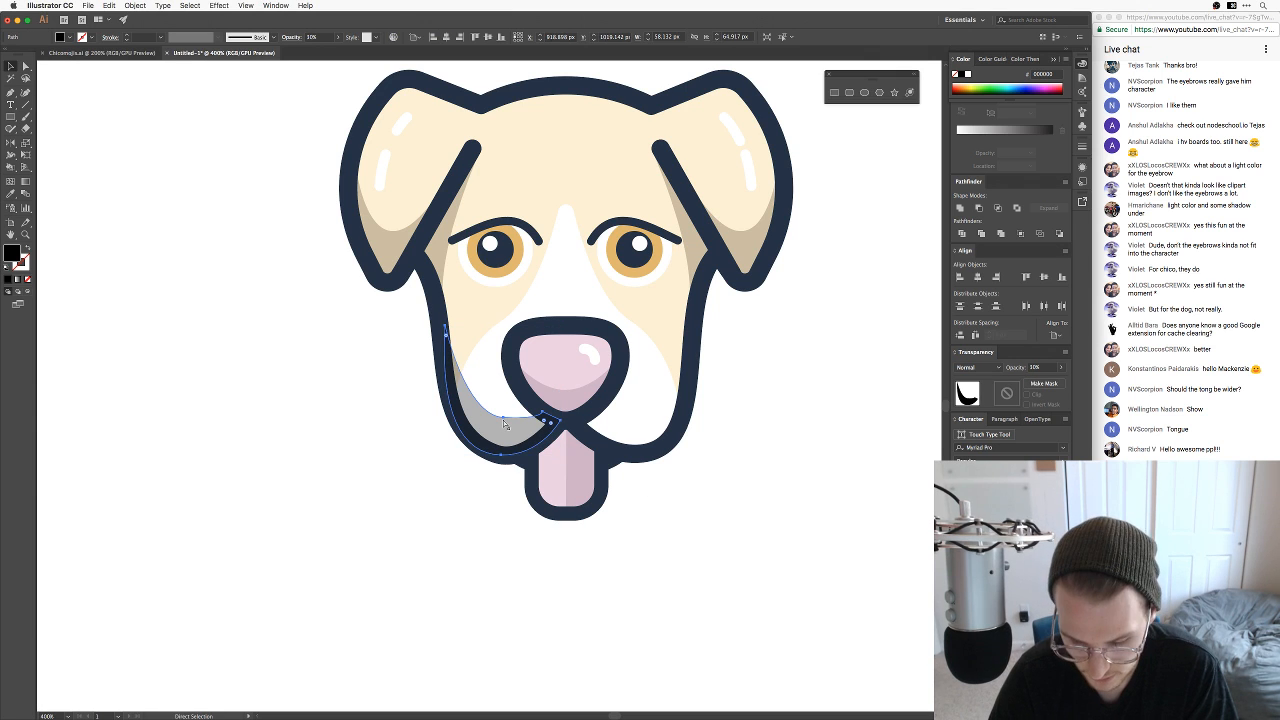
{"action": "key", "text": "super+bracketleft"}
{"action": "key", "text": "super+bracketleft"}
{"action": "key", "text": "super+bracketleft"}
{"action": "key", "text": "super+bracketleft"}
{"action": "key", "text": "super+bracketleft"}
{"action": "key", "text": "super+bracketleft"}
{"action": "key", "text": "super+bracketleft"}
{"action": "key", "text": "super+bracketleft"}
{"action": "key", "text": "super+bracketleft"}
{"action": "key", "text": "super+bracketleft"}
{"action": "key", "text": "super+bracketleft"}
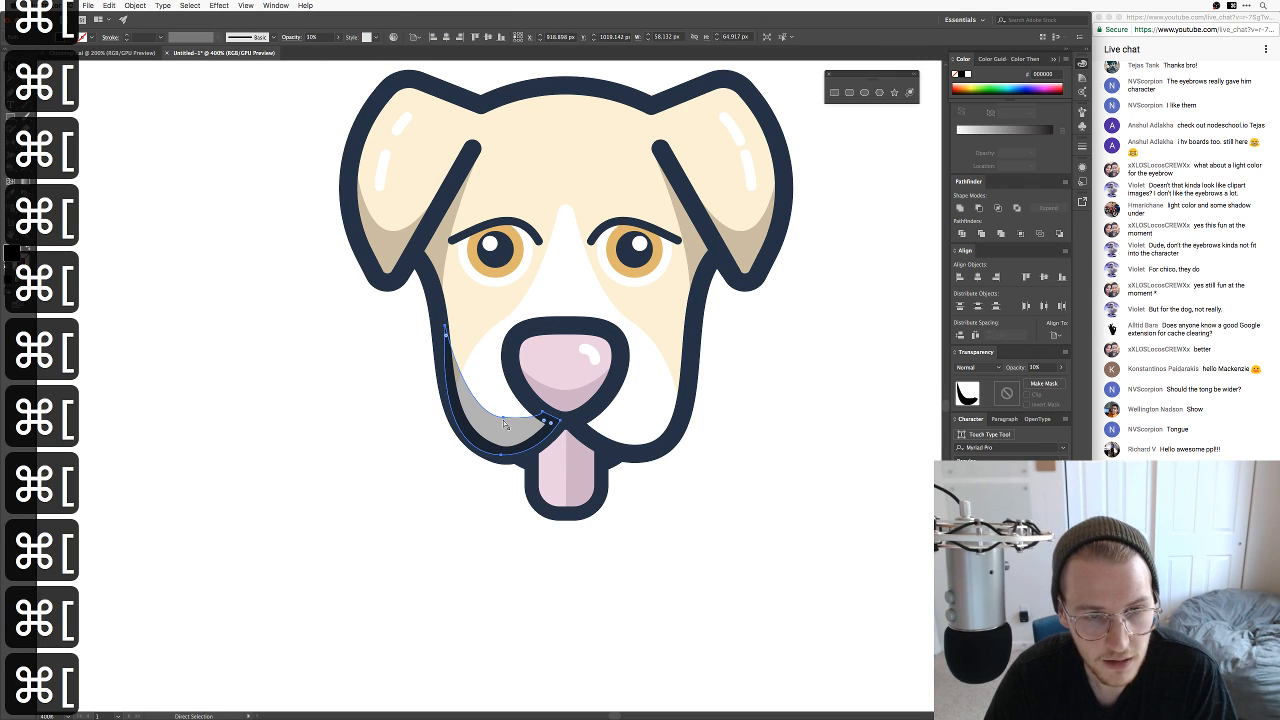
{"action": "key", "text": "super+bracketleft"}
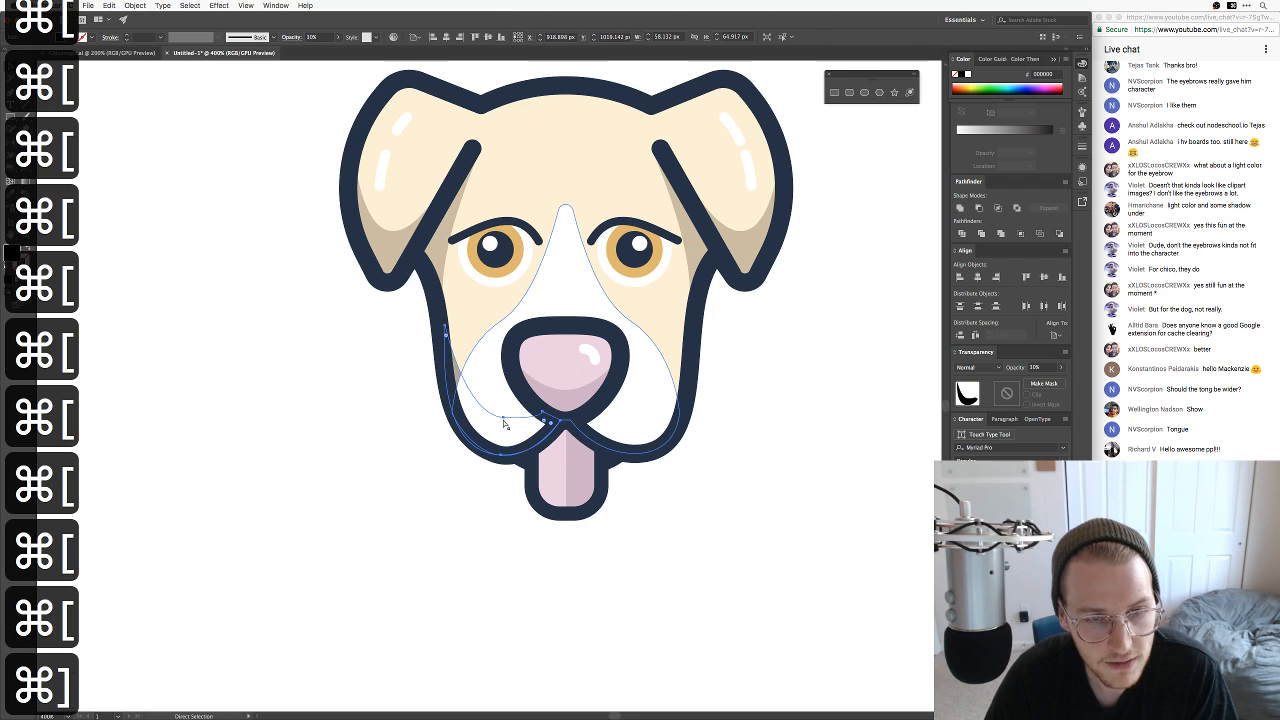
{"action": "key", "text": "super+]"}
{"action": "key", "text": "super+]"}
{"action": "key", "text": "super+]"}
{"action": "key", "text": "v"}
{"action": "left_click", "coordinate": [506, 560]}
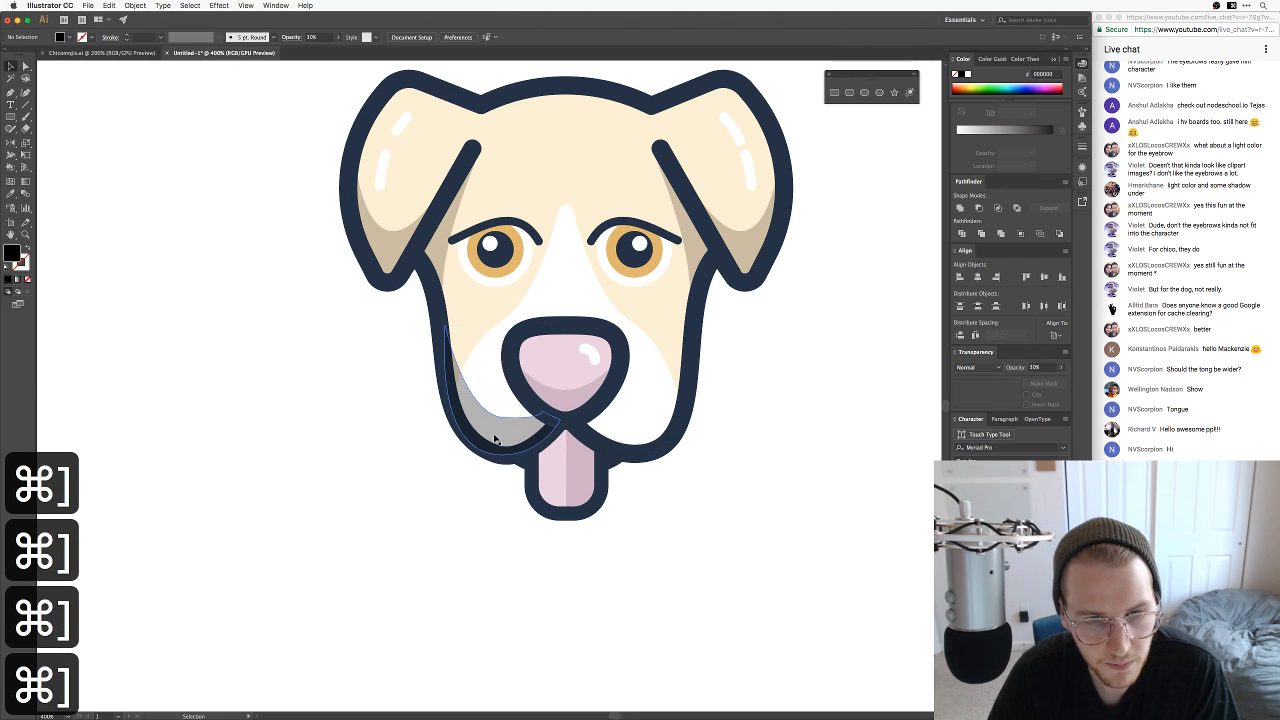
Step: Arrange the left muzzle shadow behind the dark head outline and in front of the white muzzle patch
{"action": "left_click", "coordinate": [494, 439]}
{"action": "key", "text": "super+bracketleft"}
{"action": "key", "text": "super+bracketleft"}
{"action": "key", "text": "super+bracketleft"}
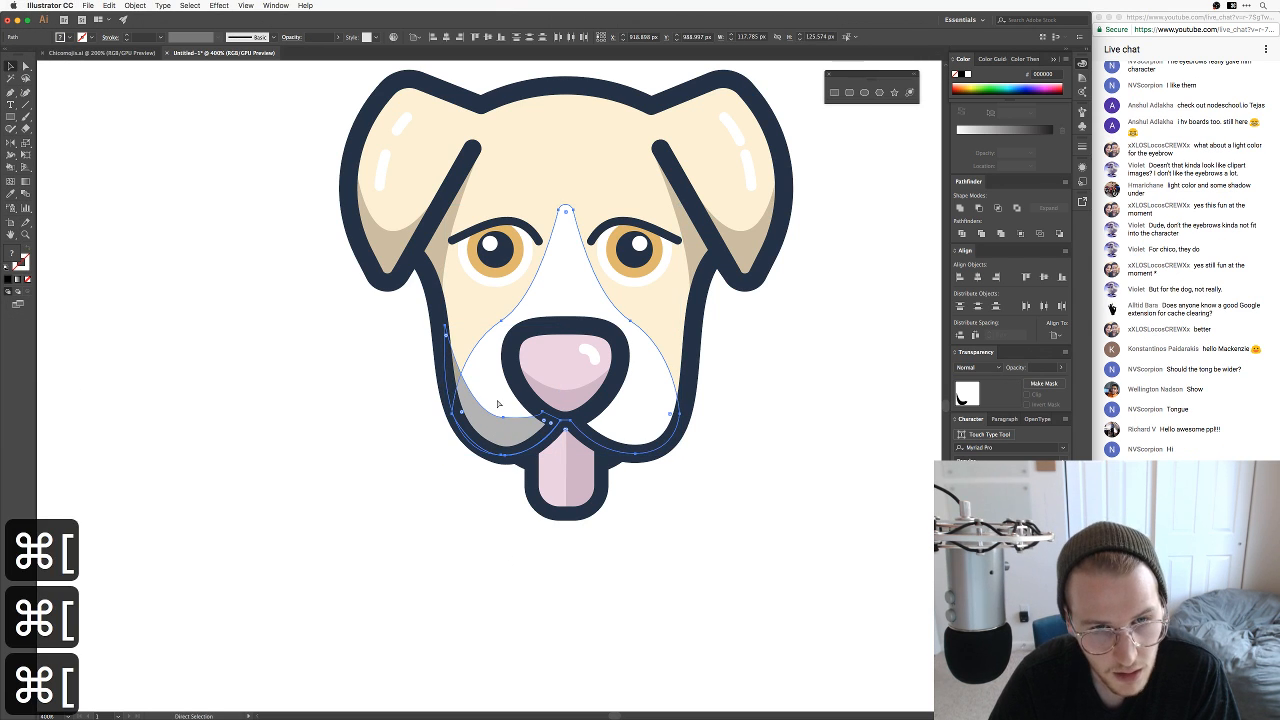
{"action": "key", "text": "super+bracketleft"}
{"action": "key", "text": "super+bracketleft"}
{"action": "key", "text": "super+bracketleft"}
{"action": "key", "text": "super+bracketleft"}
{"action": "key", "text": "super+bracketright"}
{"action": "key", "text": "super+bracketright"}
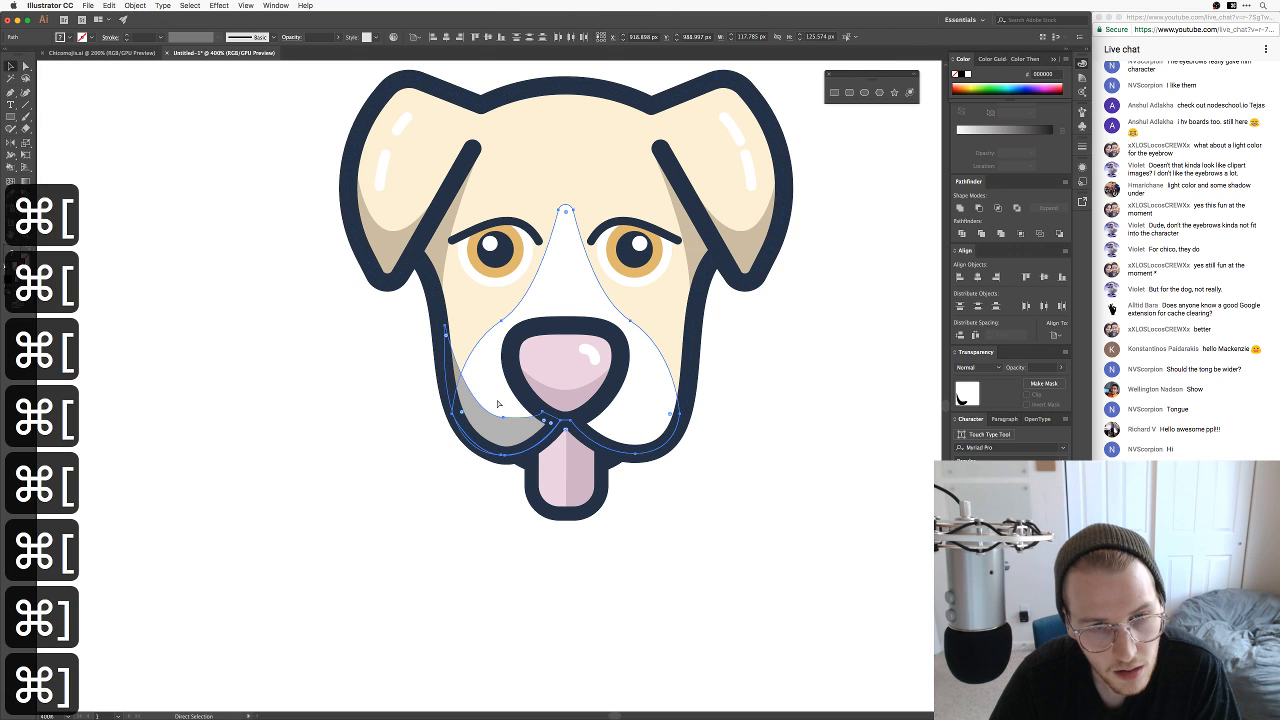
{"action": "left_click", "coordinate": [474, 558]}
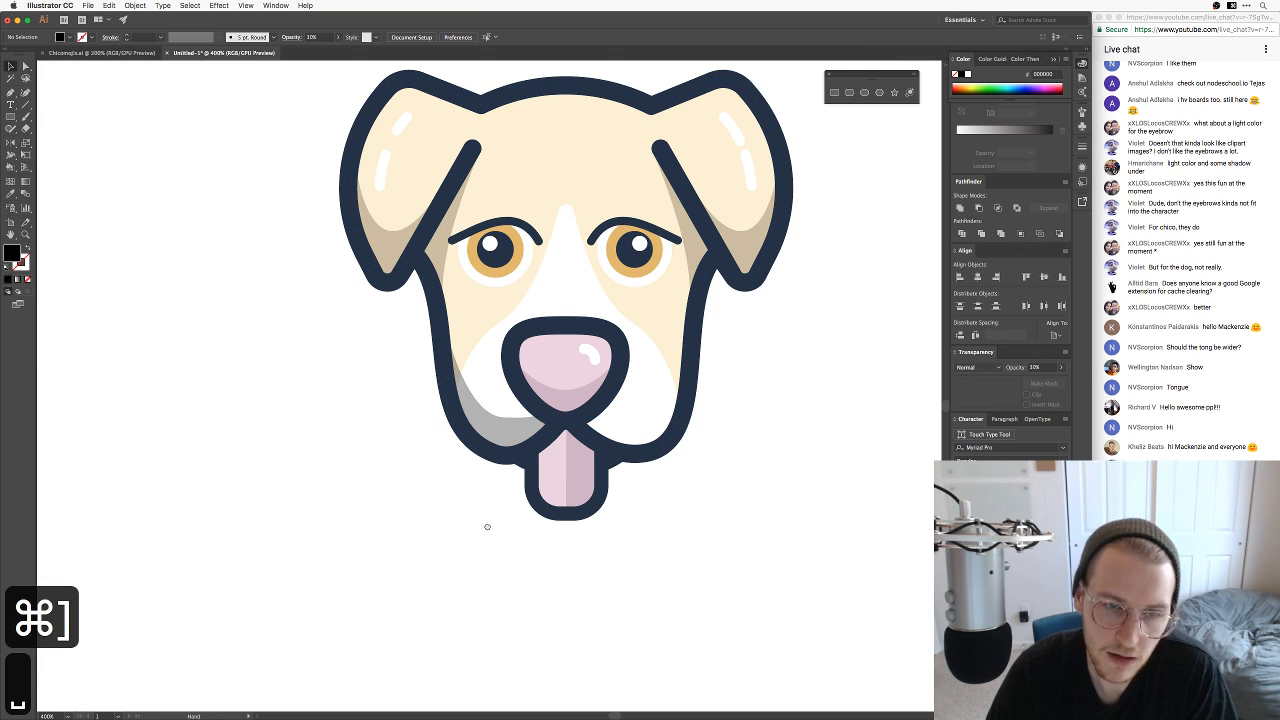
Step: Reduce the left muzzle shadow's opacity to 10%
{"action": "key", "text": "space"}
{"action": "left_click_drag", "start_coordinate": [486, 526], "coordinate": [506, 563]}
{"action": "left_click", "coordinate": [504, 489]}
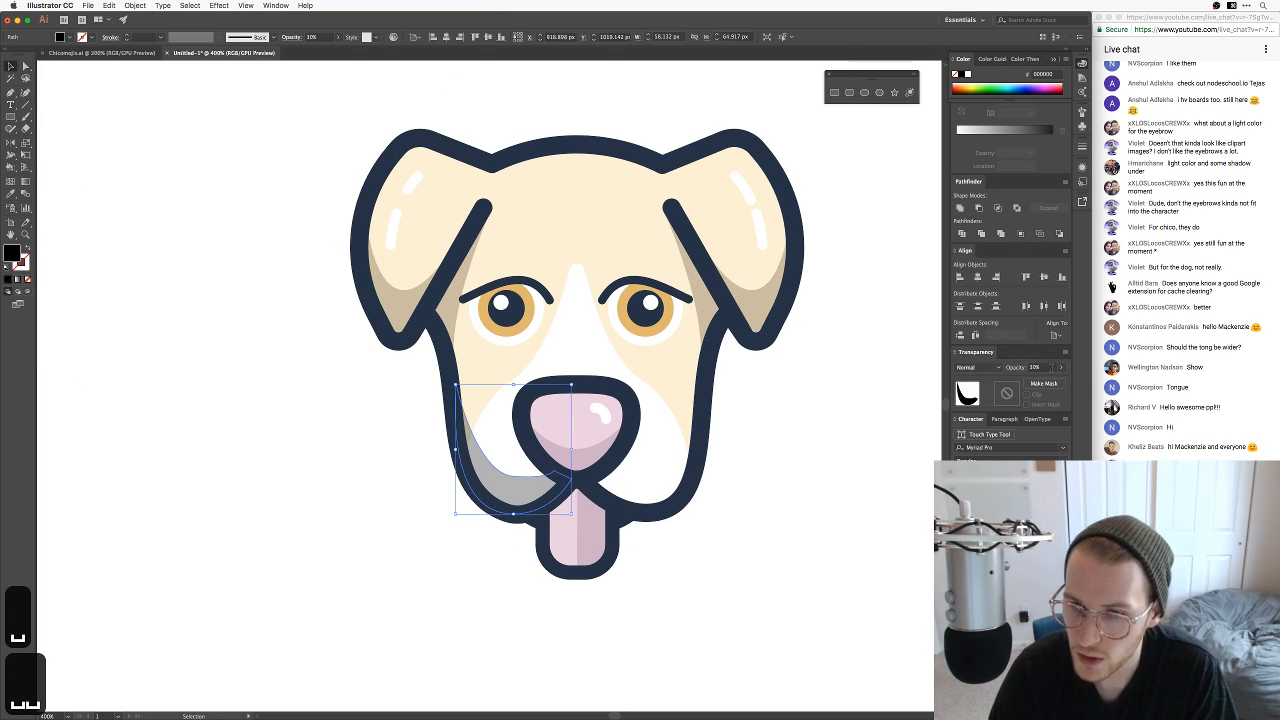
{"action": "left_click", "coordinate": [1036, 367]}
{"action": "key", "text": "shift+Down"}
{"action": "key", "text": "shift+Down"}
{"action": "key", "text": "shift+Down"}
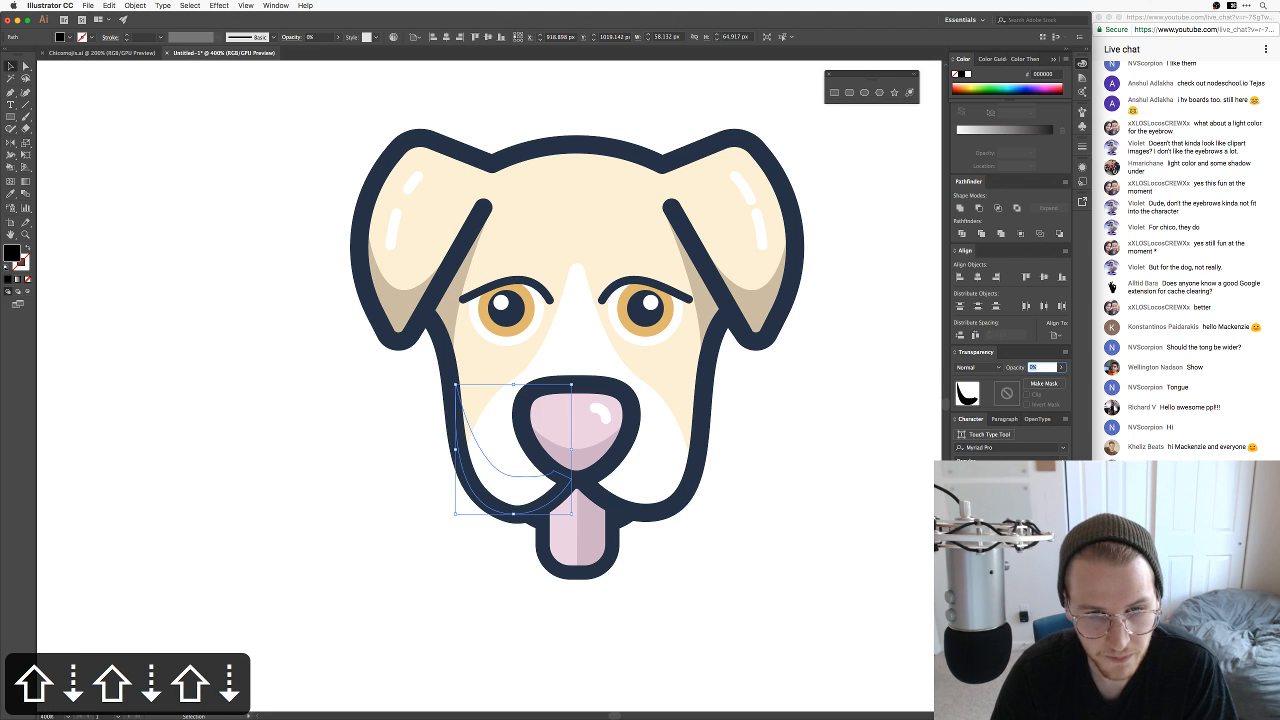
{"action": "left_click", "coordinate": [720, 611]}
{"action": "key", "text": "space"}
{"action": "left_click_drag", "start_coordinate": [712, 611], "coordinate": [716, 603]}
{"action": "key", "text": "space"}
{"action": "key", "text": "space"}
{"action": "key", "text": "super+z"}
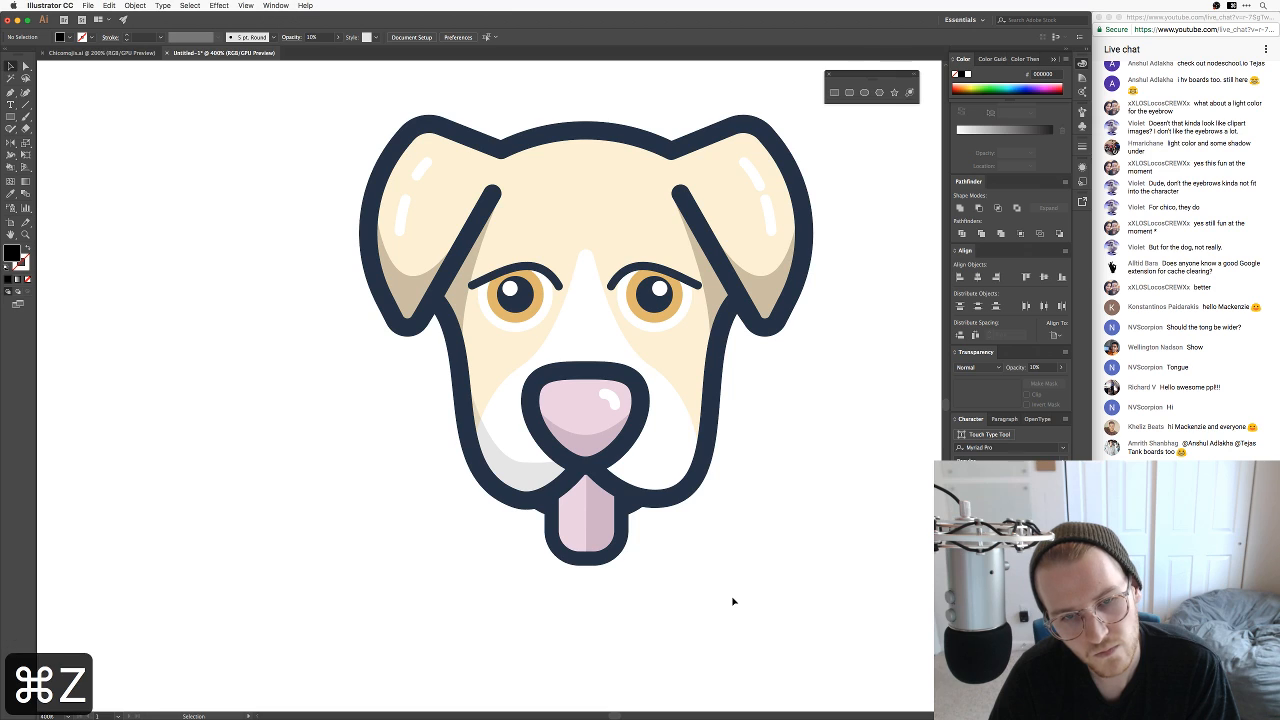
Step: Adjust the curve handle at the middle anchor point of the left muzzle shadow's upper edge
{"action": "key", "text": "a"}
{"action": "left_click", "coordinate": [529, 474]}
{"action": "left_click", "coordinate": [525, 464]}
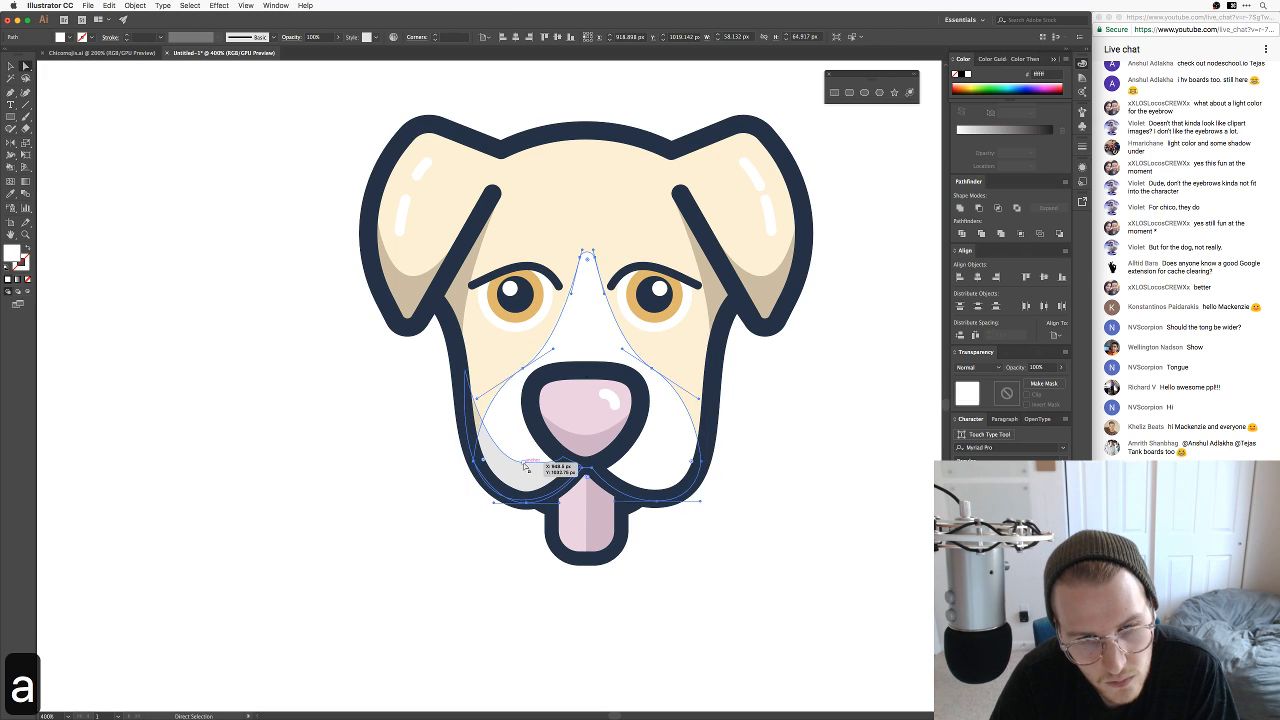
{"action": "key", "text": "super+z"}
{"action": "key", "text": "a"}
{"action": "left_click", "coordinate": [525, 464]}
{"action": "left_click_drag", "start_coordinate": [527, 467], "coordinate": [485, 458]}
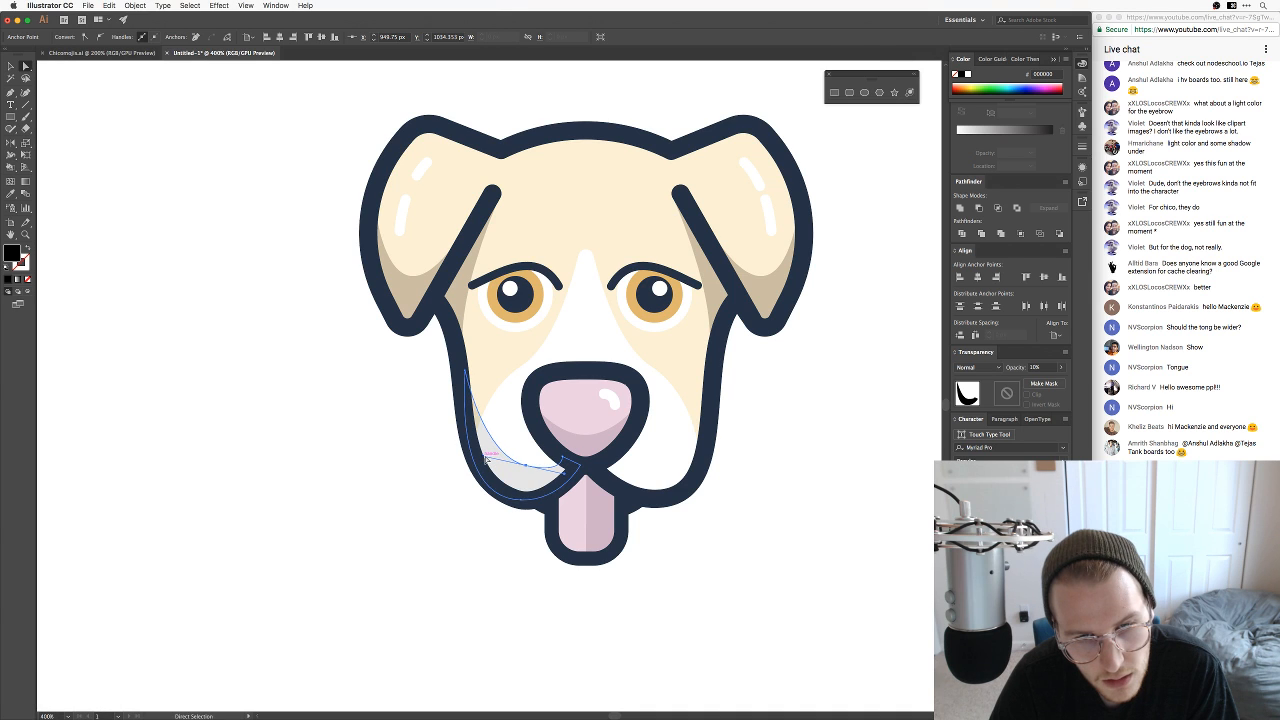
{"action": "key", "text": "a"}
{"action": "left_click", "coordinate": [462, 565]}
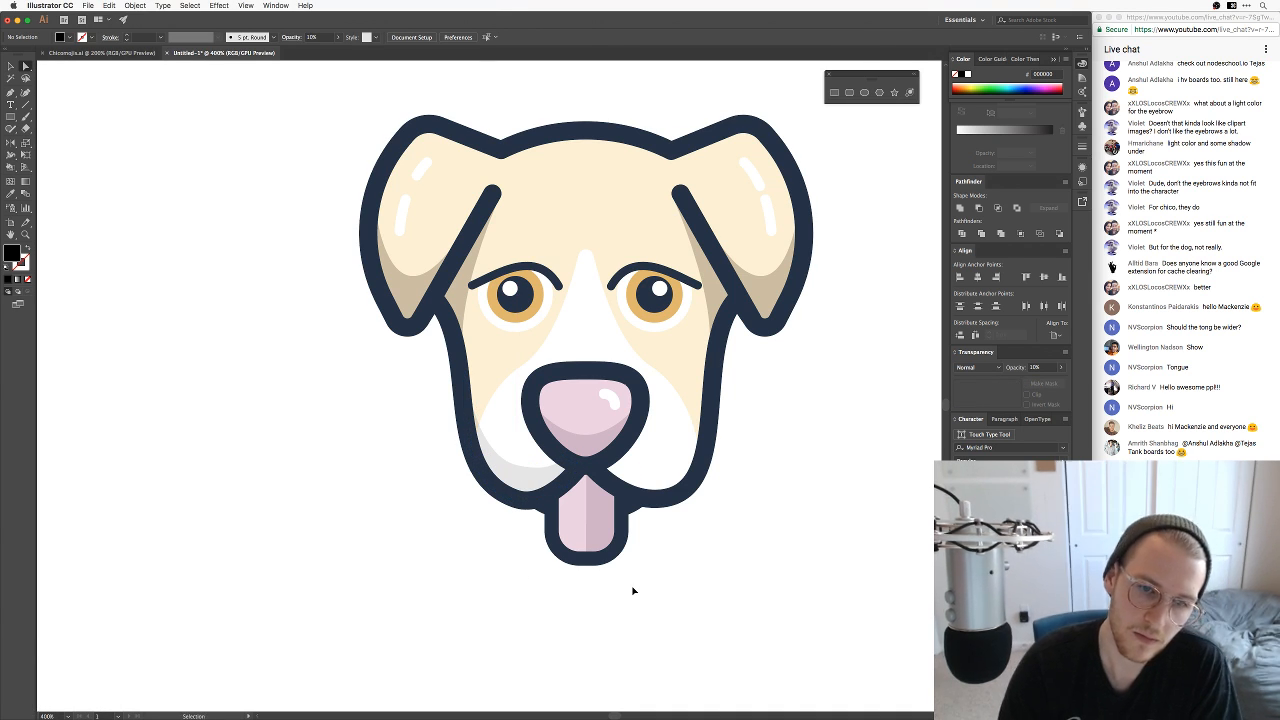
Step: Duplicate the left muzzle shadow, reflect the copy, and fit it into the right side of the muzzle
{"action": "key", "text": "super+minus"}
{"action": "key", "text": "super+minus"}
{"action": "key", "text": "super+equal"}
{"action": "key", "text": "super+equal"}
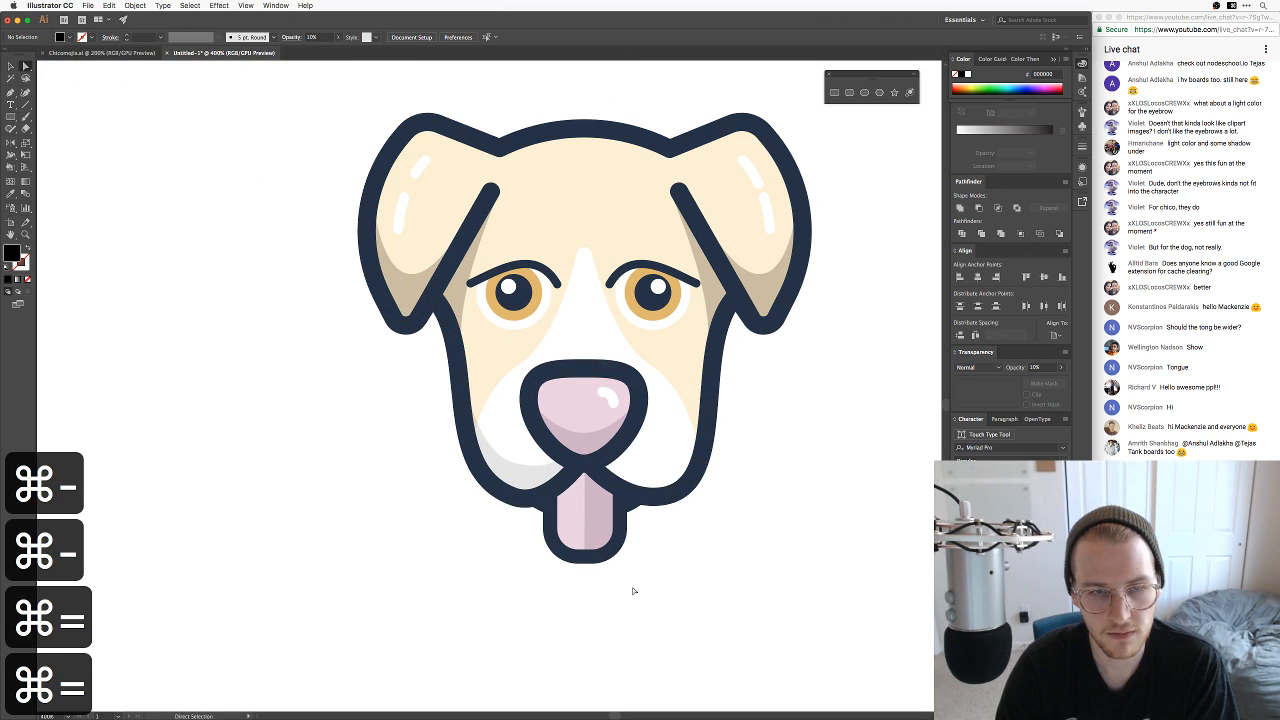
{"action": "left_click", "coordinate": [527, 480]}
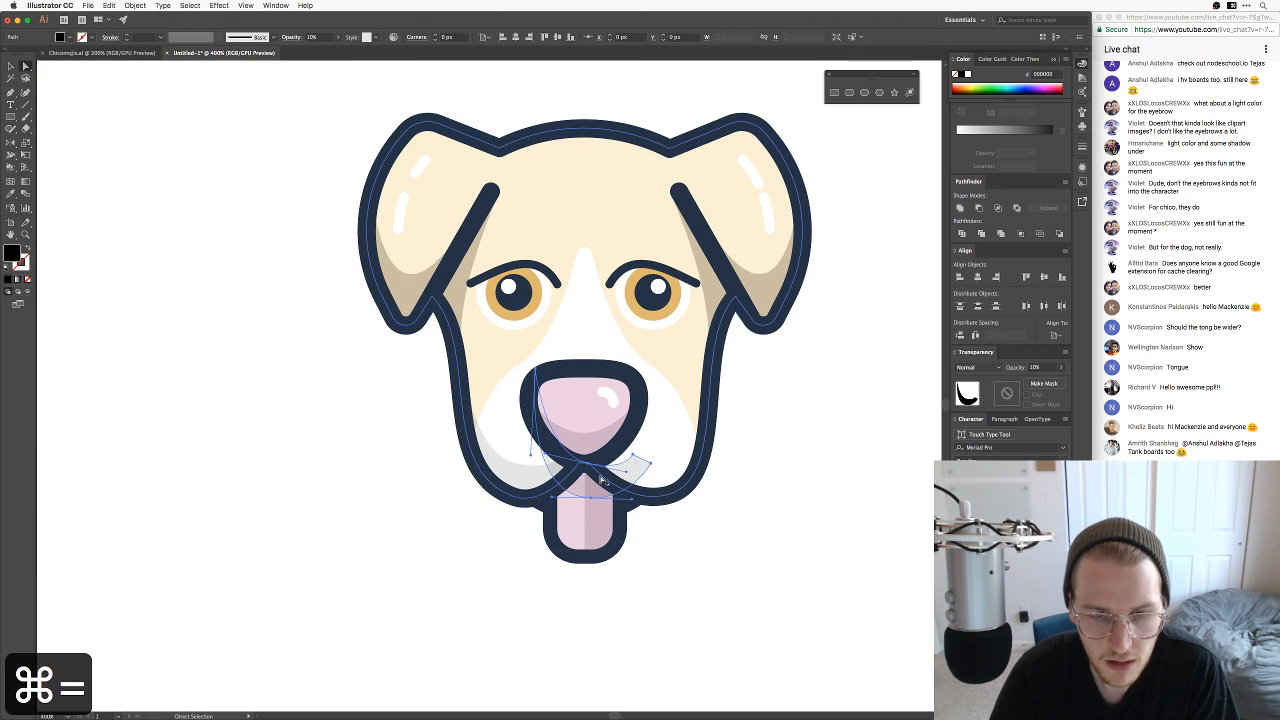
{"action": "right_click", "coordinate": [621, 471]}
{"action": "mouse_move", "coordinate": [708, 622]}
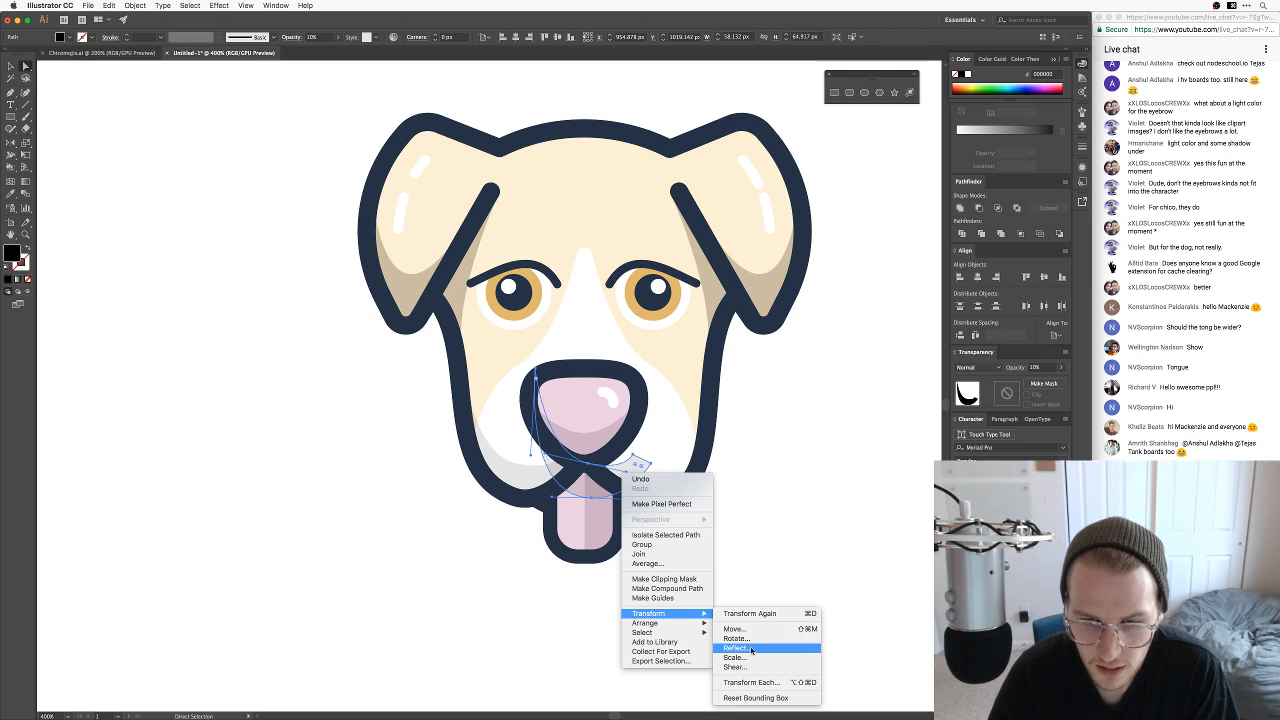
{"action": "left_click", "coordinate": [736, 648]}
{"action": "key", "text": "Return"}
{"action": "key", "text": "v"}
{"action": "left_click_drag", "start_coordinate": [640, 465], "coordinate": [701, 465]}
{"action": "left_click", "coordinate": [774, 476]}
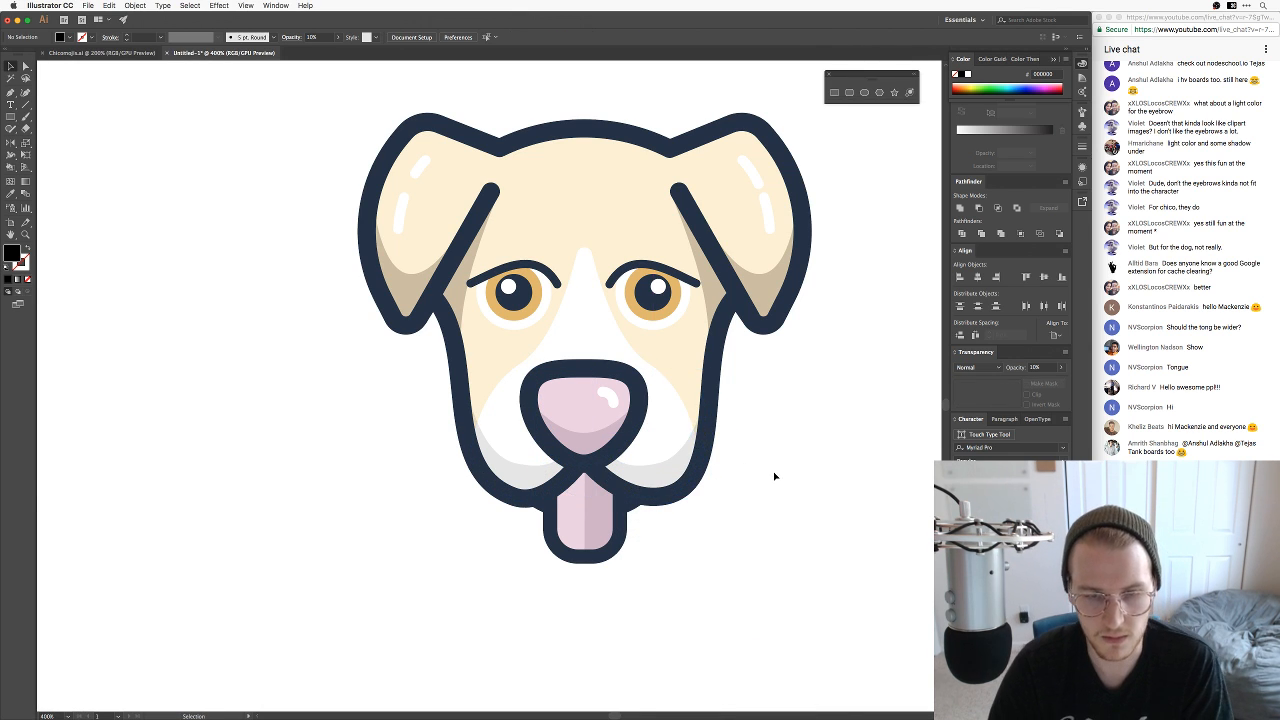
Step: Duplicate the complete shaded dog head into the empty space to the right of the original
{"action": "key", "text": "super+minus"}
{"action": "key", "text": "super+minus"}
{"action": "key", "text": "super+minus"}
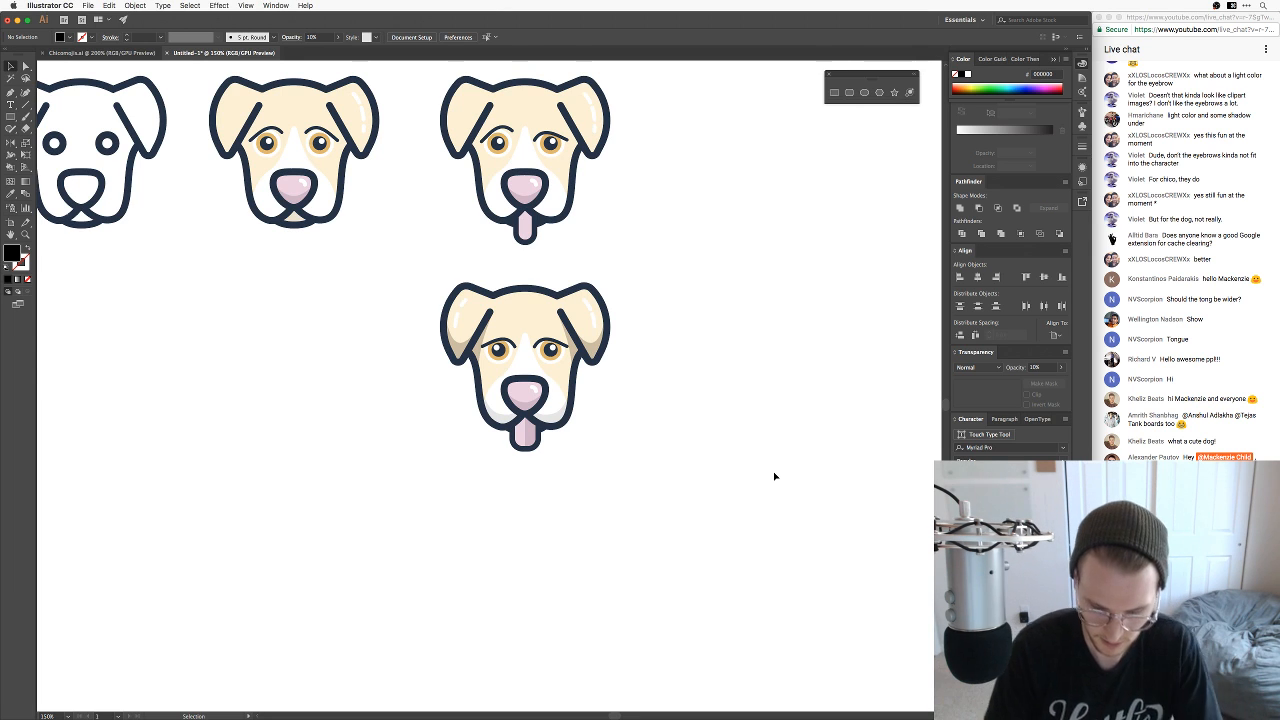
{"action": "key", "text": "super+equal"}
{"action": "key", "text": "super+equal"}
{"action": "key", "text": "space"}
{"action": "left_click_drag", "start_coordinate": [769, 471], "coordinate": [754, 483]}
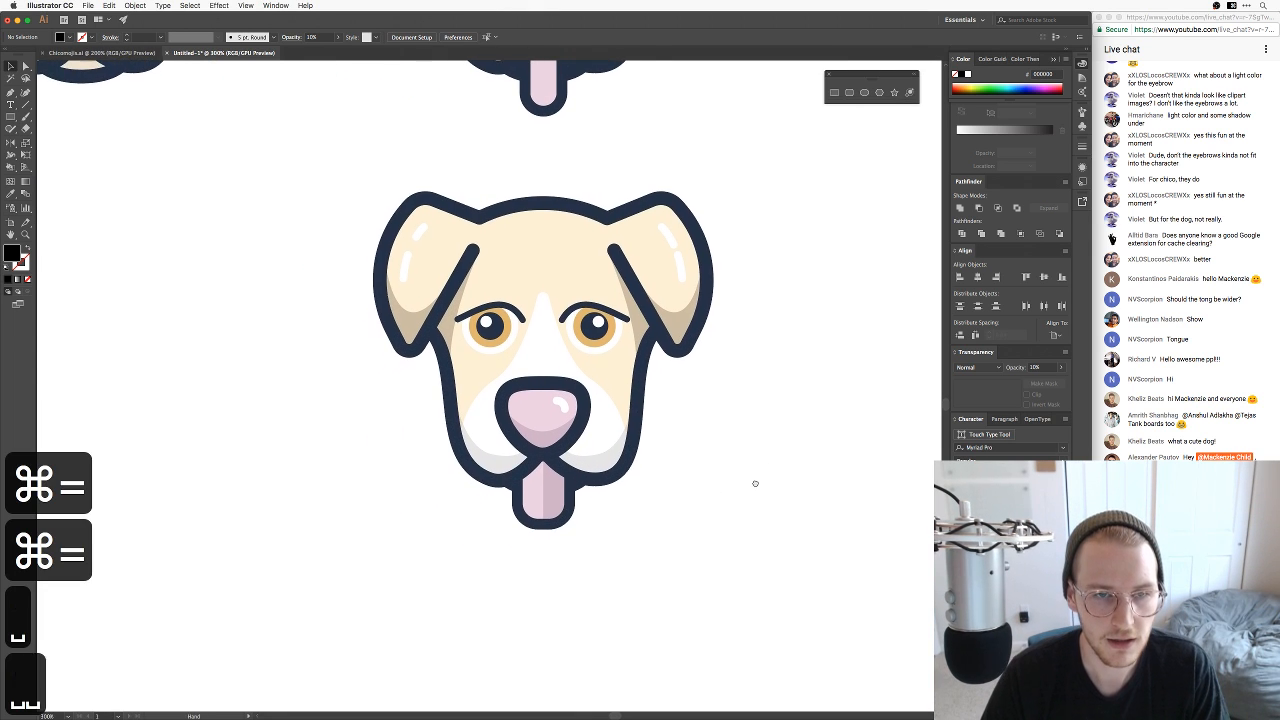
{"action": "key", "text": "v"}
{"action": "left_click_drag", "start_coordinate": [543, 318], "coordinate": [309, 140]}
{"action": "key", "text": "space"}
{"action": "mouse_move", "coordinate": [510, 350]}
{"action": "left_mouse_down"}
{"action": "mouse_move", "coordinate": [391, 347]}
{"action": "mouse_move", "coordinate": [873, 349]}
{"action": "mouse_move", "coordinate": [513, 342]}
{"action": "left_mouse_up"}
{"action": "key", "text": "space"}
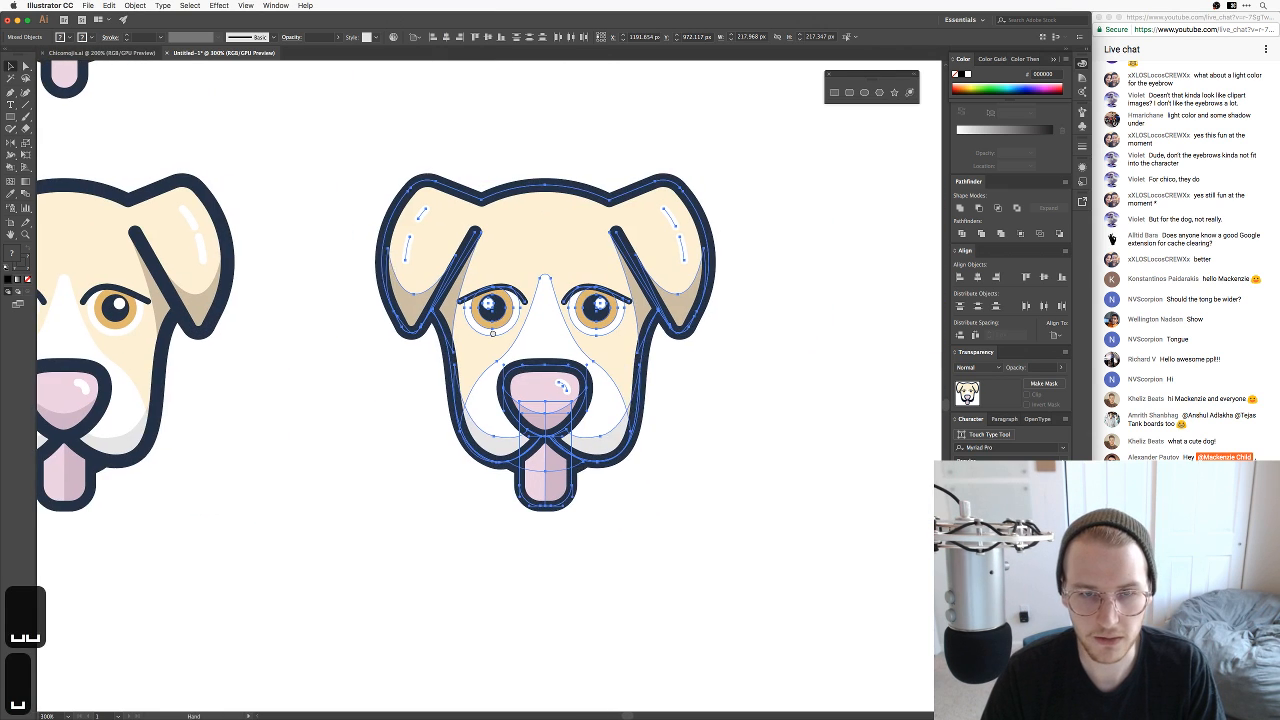
{"action": "left_click_drag", "start_coordinate": [586, 367], "coordinate": [639, 367]}
{"action": "left_click", "coordinate": [786, 398]}
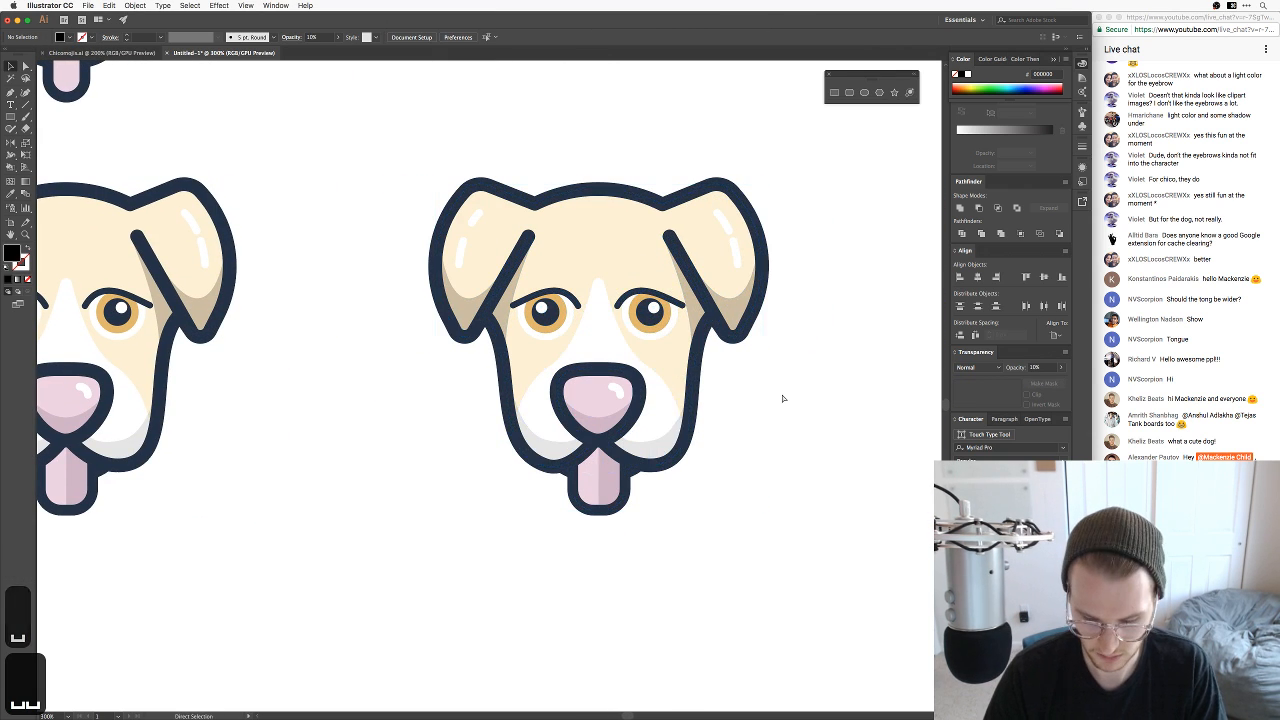
{"action": "key", "text": "super+equal"}
{"action": "key", "text": "super+equal"}
{"action": "key", "text": "space"}
{"action": "left_click_drag", "start_coordinate": [771, 323], "coordinate": [626, 406]}
{"action": "key", "text": "space"}
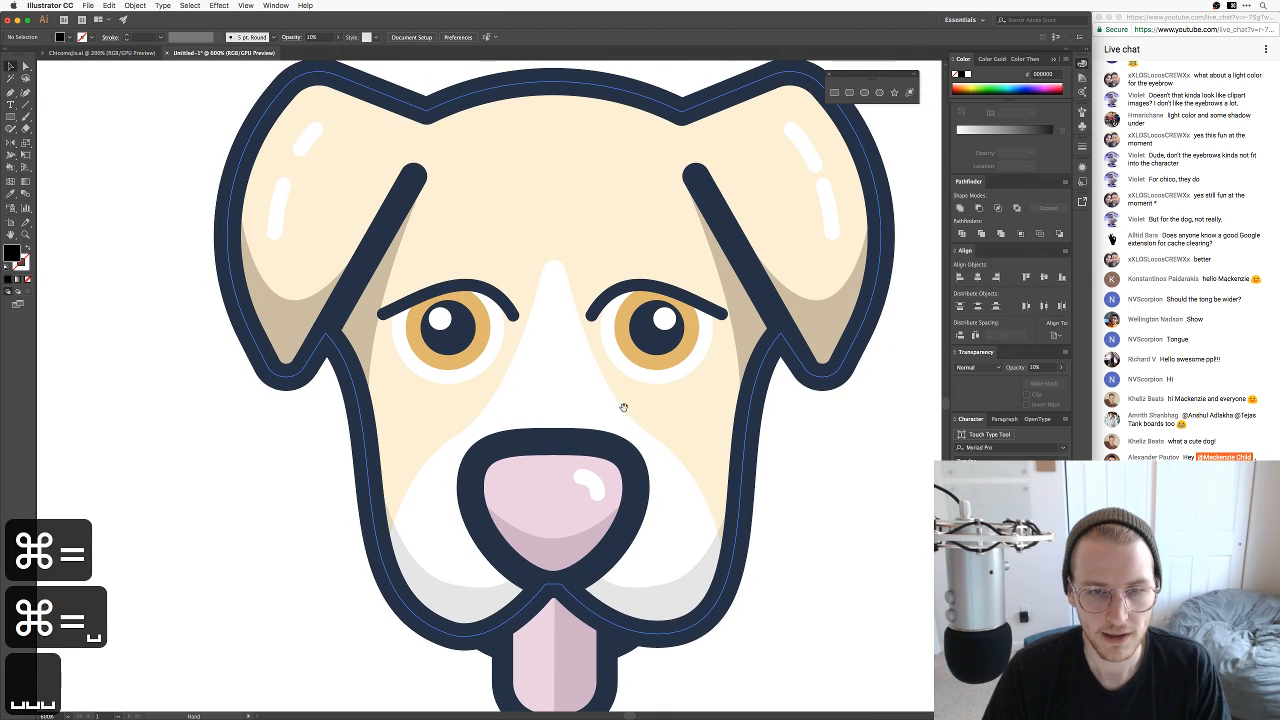
{"action": "key", "text": "v"}
{"action": "left_click", "coordinate": [500, 297]}
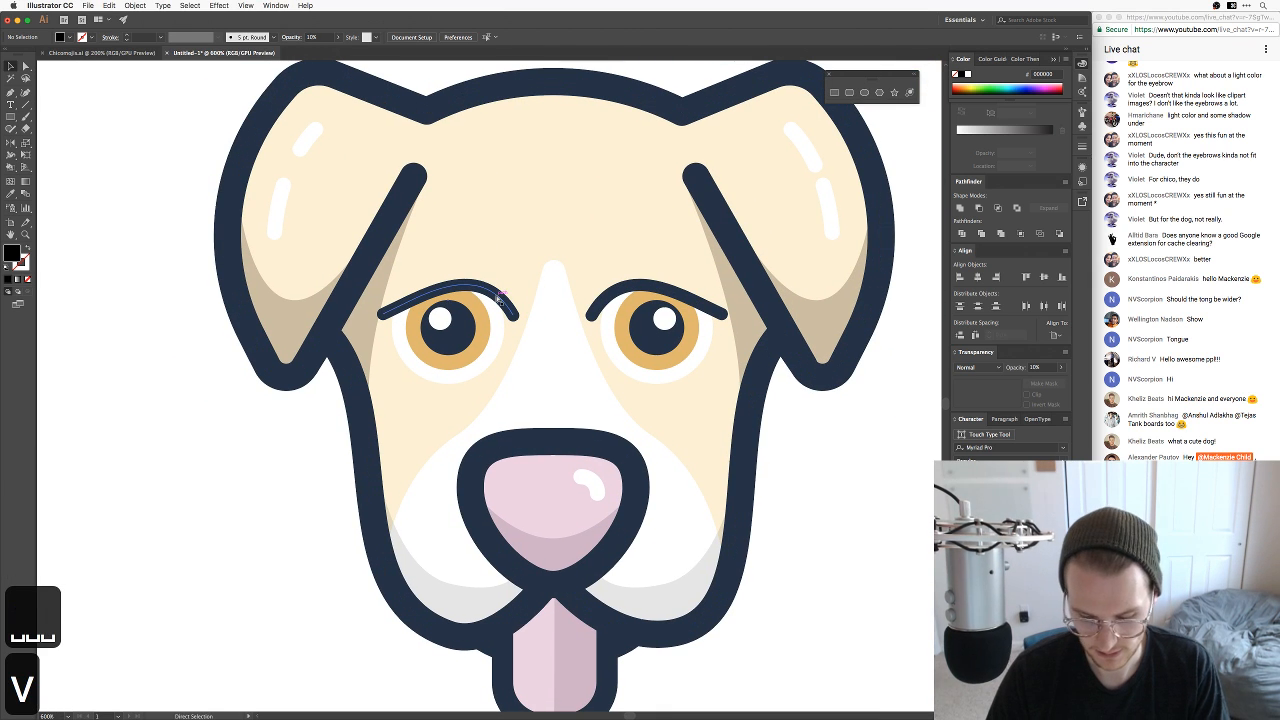
Step: Lock the base shapes of the colored head without a tongue and copy its eyes and eyebrows onto the new duplicate head
{"action": "key", "text": "super+minus"}
{"action": "key", "text": "super+minus"}
{"action": "key", "text": "super+minus"}
{"action": "key", "text": "space"}
{"action": "left_click_drag", "start_coordinate": [457, 277], "coordinate": [500, 323]}
{"action": "key", "text": "v"}
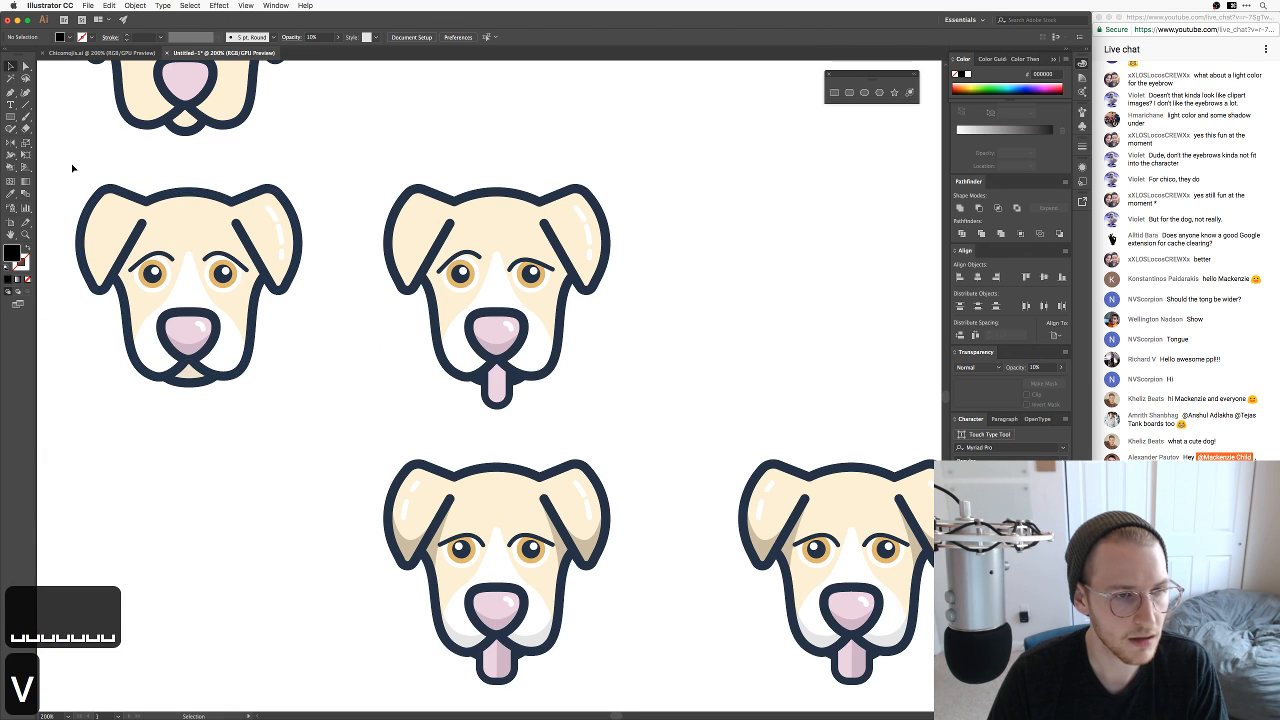
{"action": "left_click_drag", "start_coordinate": [72, 168], "coordinate": [362, 256]}
{"action": "key", "text": "super+2"}
{"action": "left_click_drag", "start_coordinate": [265, 441], "coordinate": [118, 314]}
{"action": "key", "text": "super+2"}
{"action": "left_click_drag", "start_coordinate": [235, 289], "coordinate": [886, 550]}
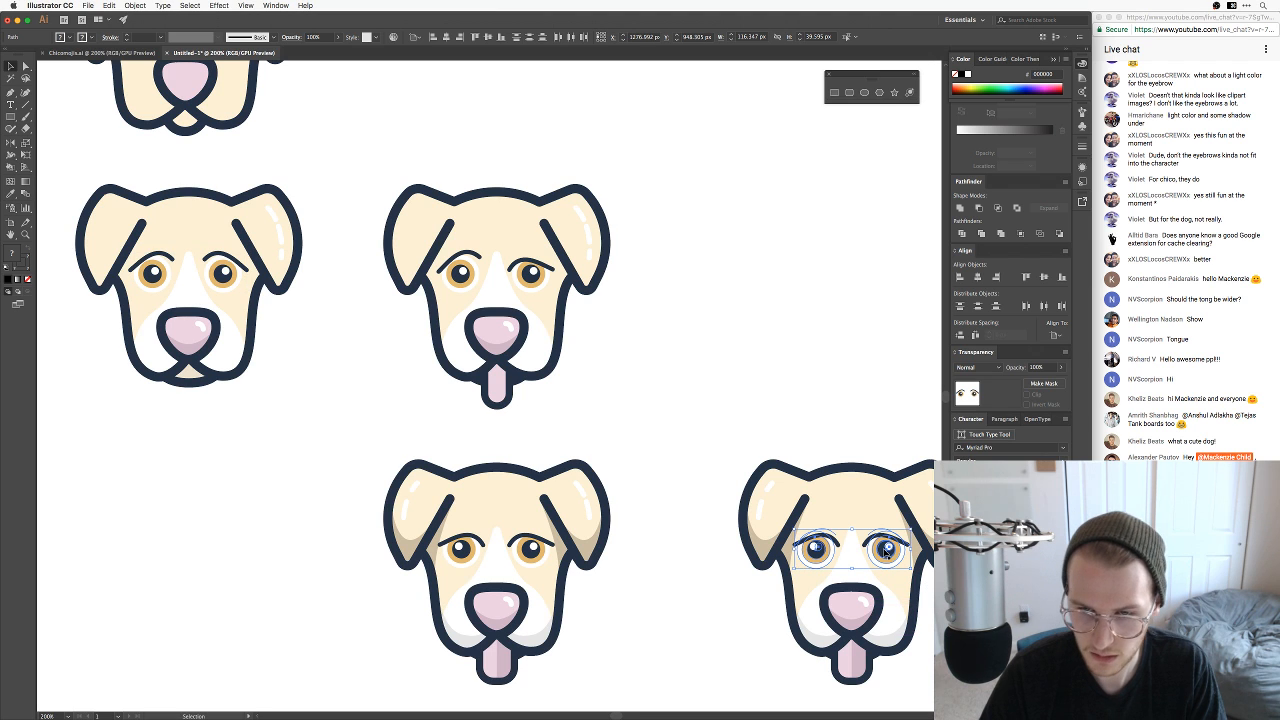
Step: Move the copied eyes and eyebrows straight up into the empty space above the duplicate head
{"action": "key", "text": "shift+Up"}
{"action": "key", "text": "shift+Up"}
{"action": "key", "text": "shift+Up"}
{"action": "key", "text": "shift+Up"}
{"action": "key", "text": "shift+Up"}
{"action": "key", "text": "shift+Up"}
{"action": "key", "text": "shift+Up"}
{"action": "key", "text": "shift+Up"}
{"action": "key", "text": "shift+Up"}
{"action": "key", "text": "shift+Up"}
{"action": "key", "text": "shift+Up"}
{"action": "key", "text": "shift+Up"}
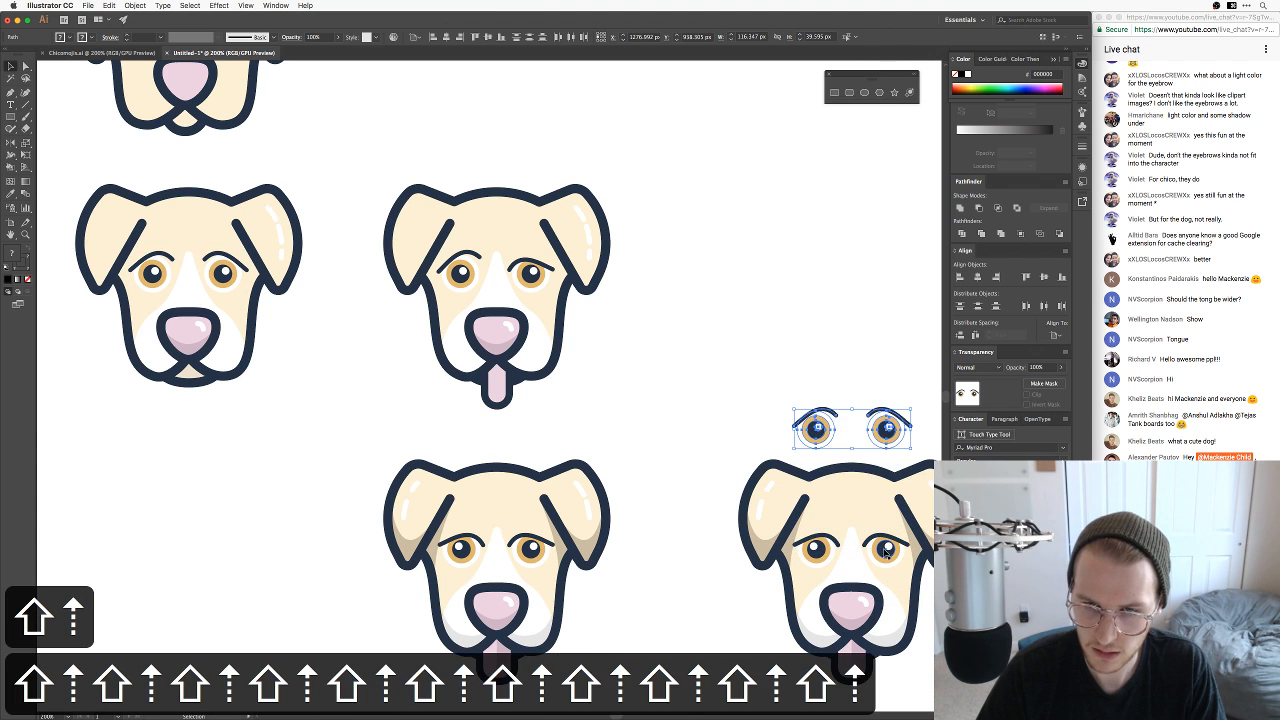
{"action": "key", "text": "space"}
{"action": "left_click_drag", "start_coordinate": [886, 553], "coordinate": [647, 361]}
{"action": "left_click", "coordinate": [703, 403]}
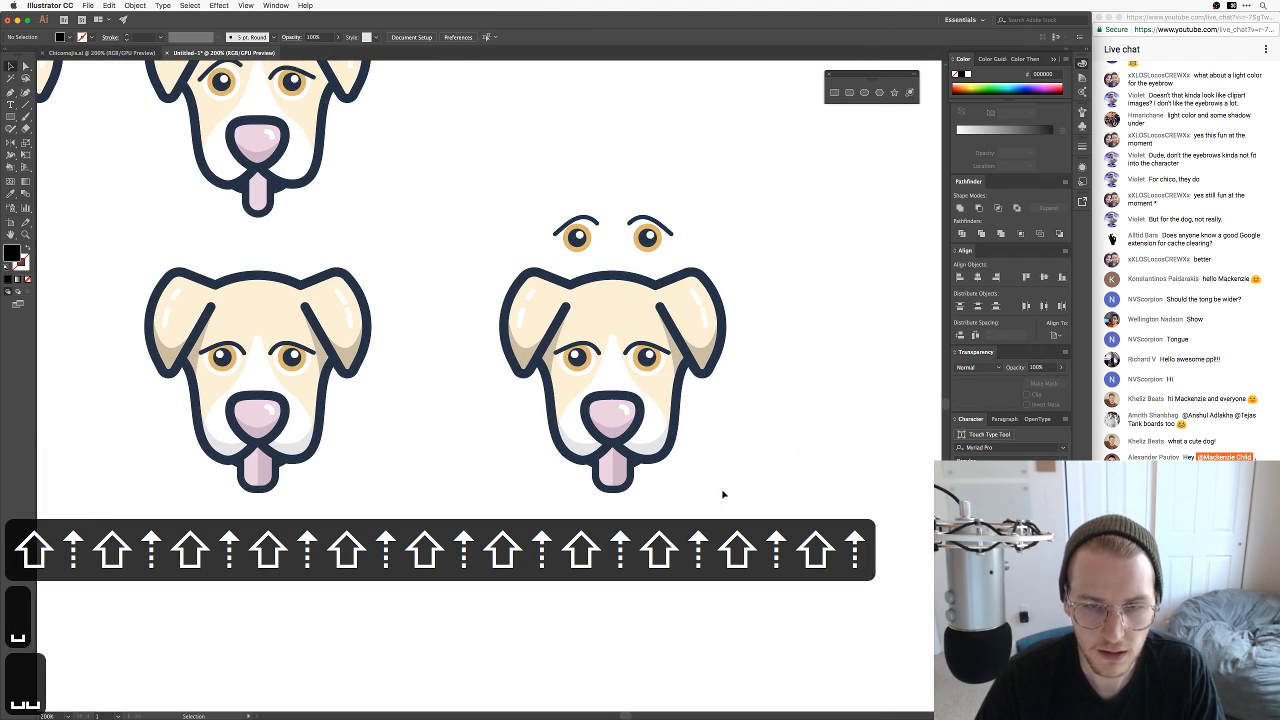
Step: Lock the duplicate head's base shapes and delete its original eyes and eyebrows
{"action": "left_click_drag", "start_coordinate": [712, 508], "coordinate": [514, 398]}
{"action": "key", "text": "super+2"}
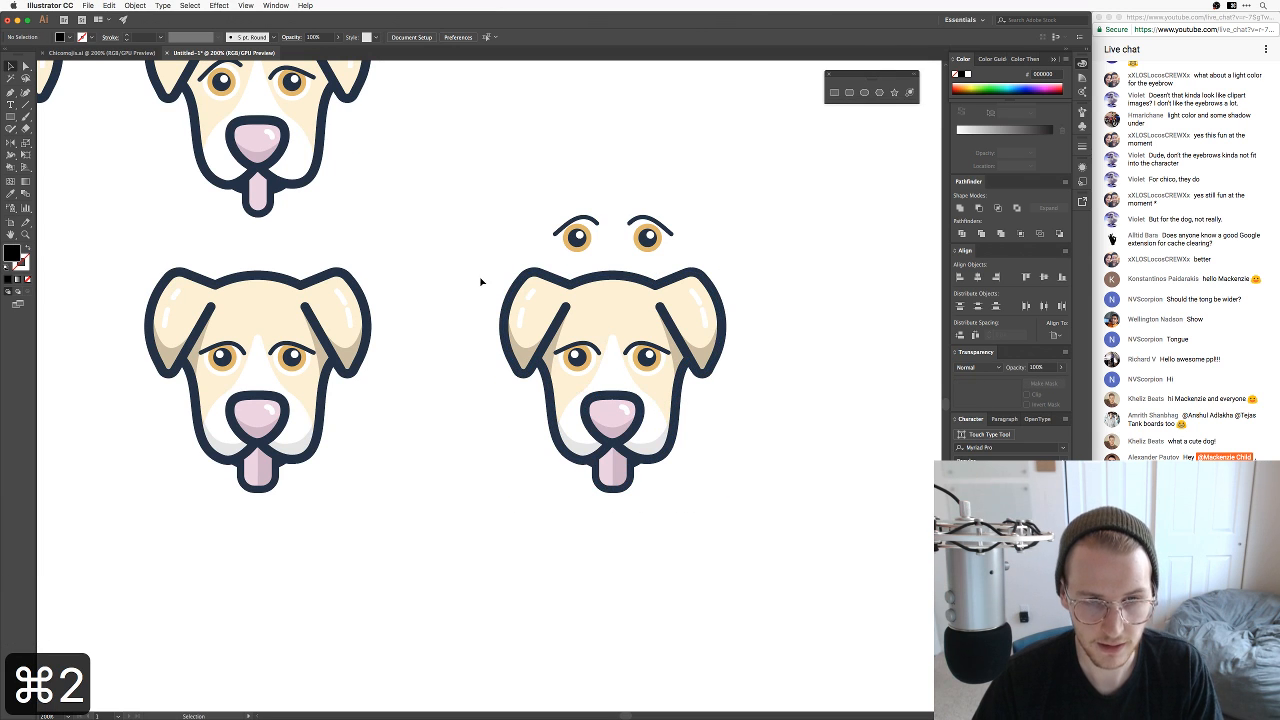
{"action": "left_click_drag", "start_coordinate": [815, 343], "coordinate": [756, 351]}
{"action": "key", "text": "super+2"}
{"action": "key", "text": "super+equal"}
{"action": "key", "text": "super+equal"}
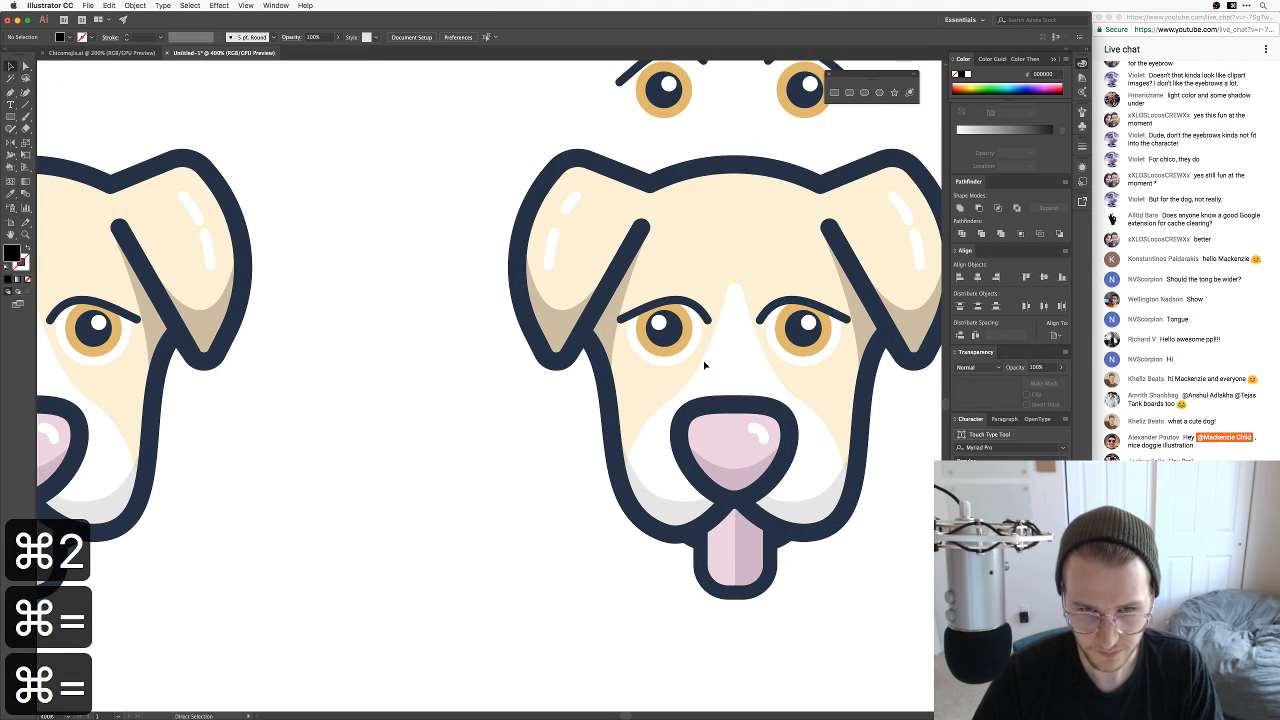
{"action": "left_click_drag", "start_coordinate": [620, 278], "coordinate": [798, 440]}
{"action": "key", "text": "BackSpace"}
Step: Move the copied eyes and eyebrows straight down onto the duplicate head's face and bring them to the front
{"action": "left_click_drag", "start_coordinate": [561, 78], "coordinate": [800, 200]}
{"action": "left_click_drag", "start_coordinate": [711, 153], "coordinate": [711, 366]}
{"action": "key", "text": "super+shift+bracketright"}
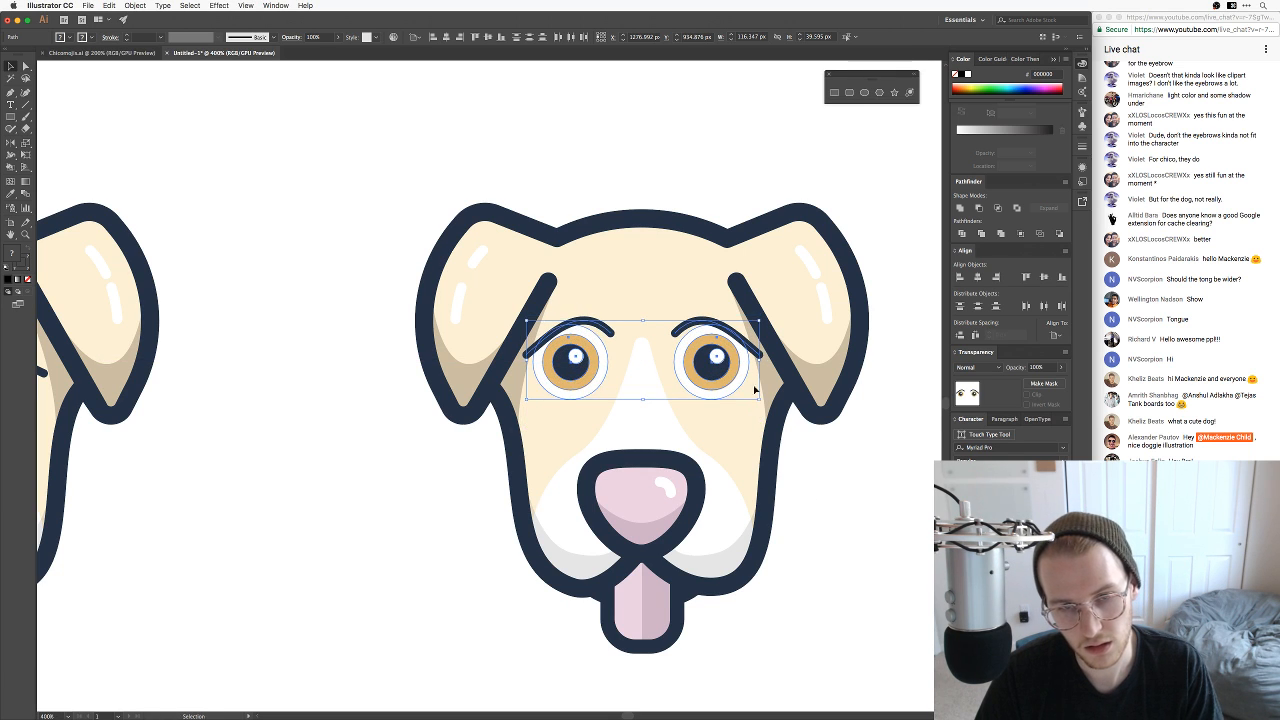
{"action": "left_click", "coordinate": [849, 511]}
{"action": "key", "text": "super+minus"}
{"action": "key", "text": "super+minus"}
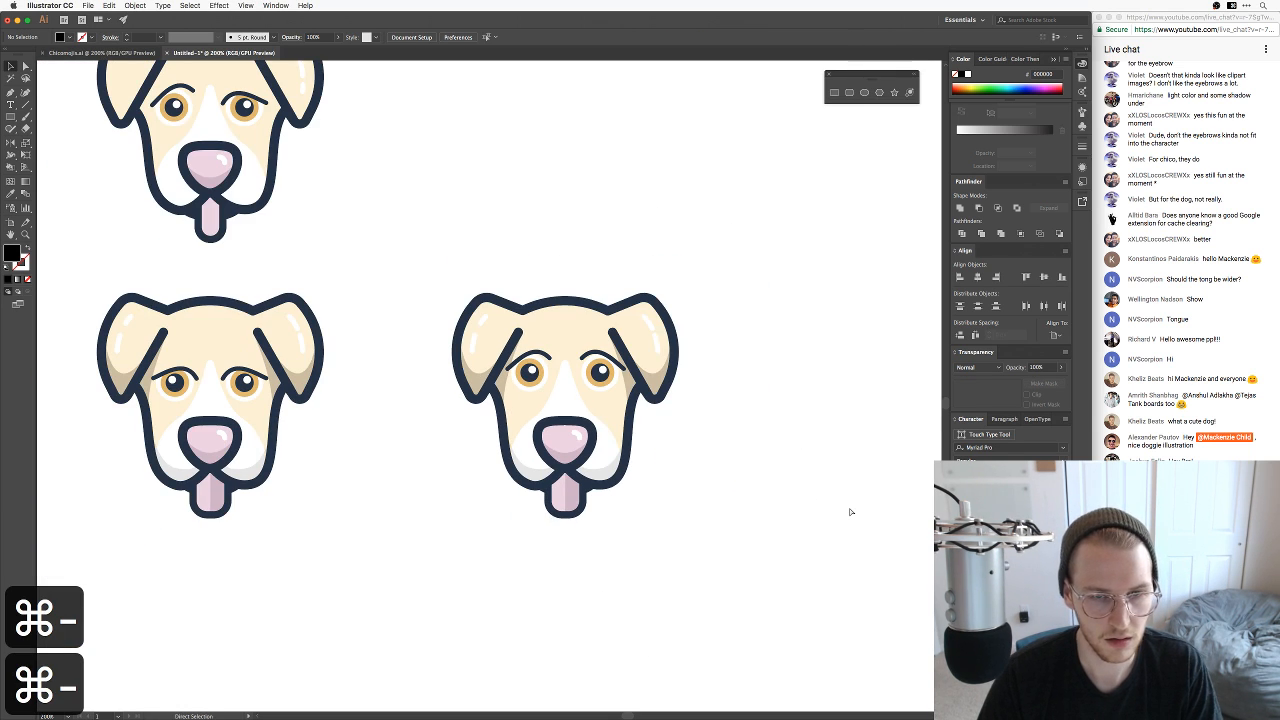
Step: Lower the eyes and eyebrows slightly on the duplicate head's face
{"action": "key", "text": "v"}
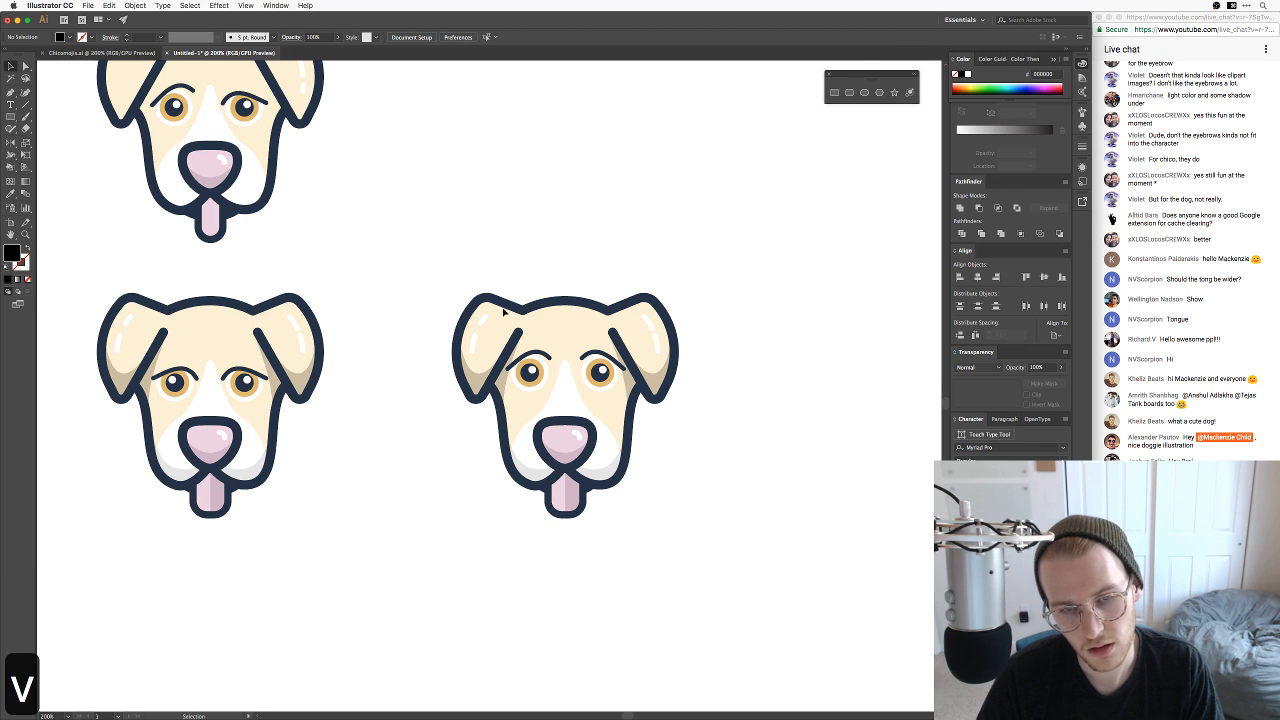
{"action": "key", "text": "super+BackSpace"}
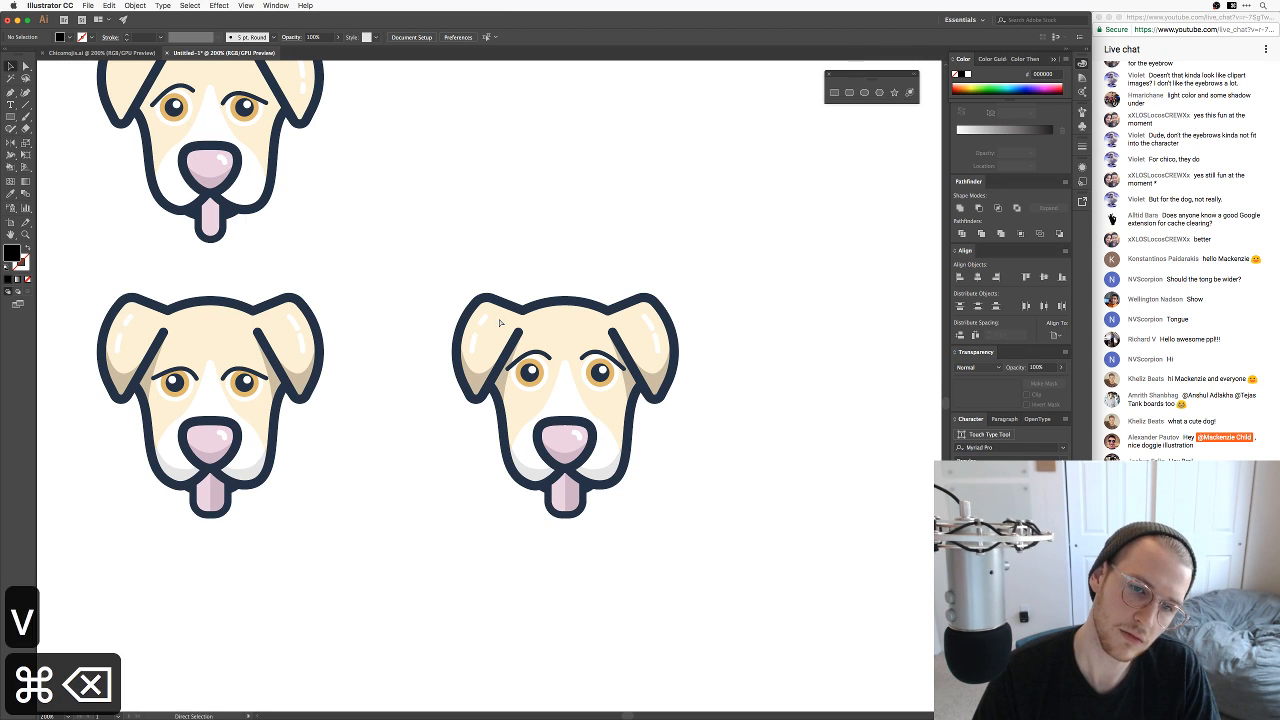
{"action": "key", "text": "super+equal"}
{"action": "key", "text": "v"}
{"action": "left_click_drag", "start_coordinate": [511, 315], "coordinate": [655, 386]}
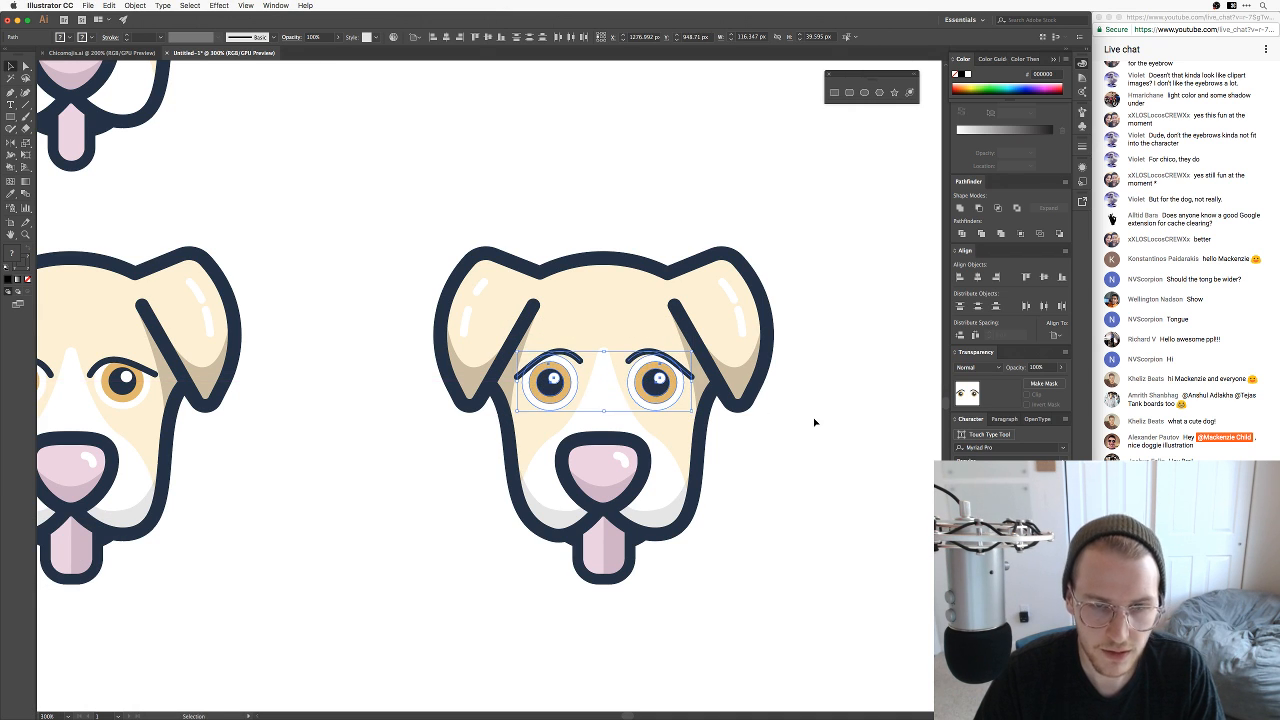
{"action": "left_click", "coordinate": [813, 423]}
{"action": "left_click_drag", "start_coordinate": [813, 423], "coordinate": [800, 351]}
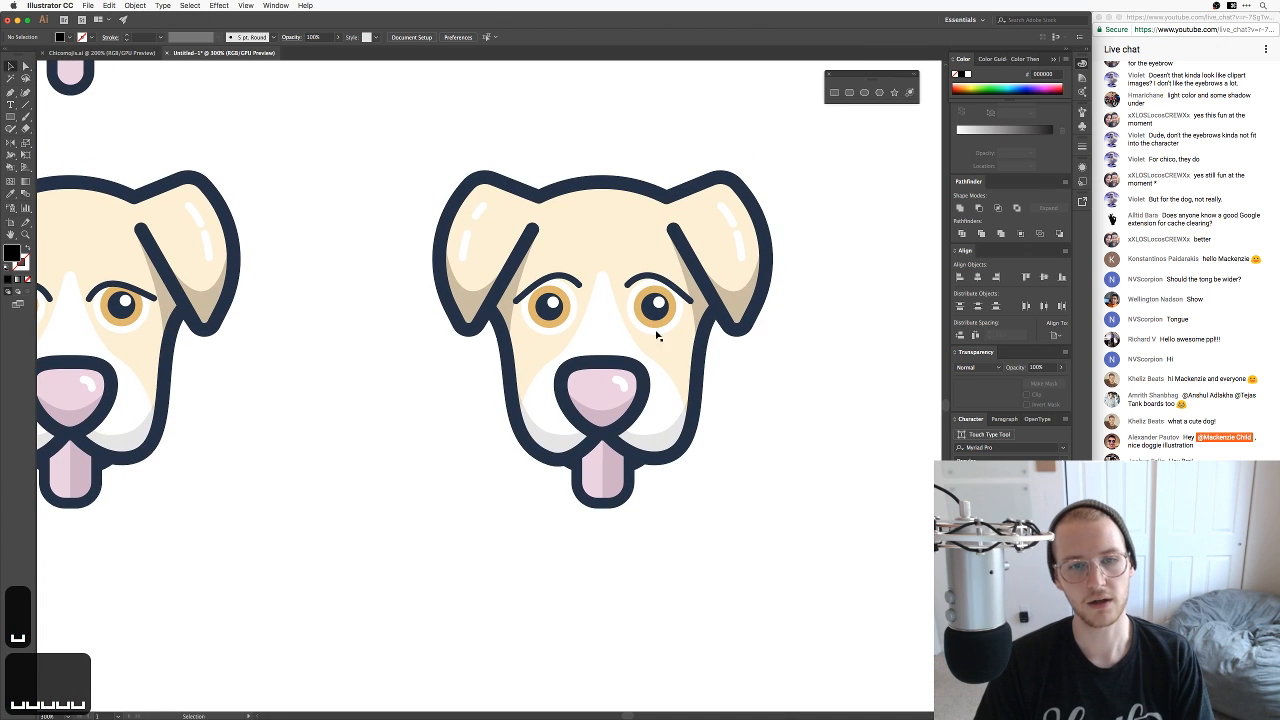
Step: Raise the eyes and eyebrows slightly in small increments on the duplicate head's face
{"action": "left_click_drag", "start_coordinate": [671, 337], "coordinate": [657, 311]}
{"action": "left_click", "coordinate": [764, 420]}
{"action": "left_click_drag", "start_coordinate": [764, 420], "coordinate": [774, 391]}
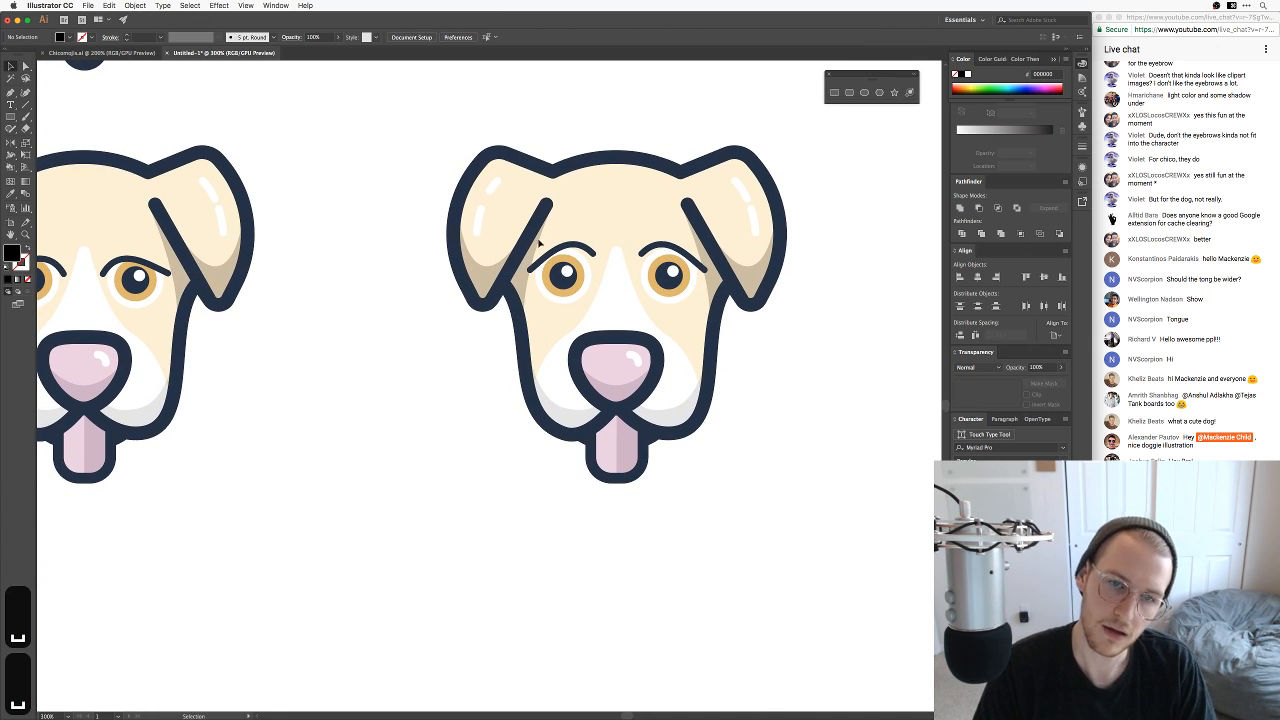
{"action": "left_click_drag", "start_coordinate": [722, 316], "coordinate": [678, 291]}
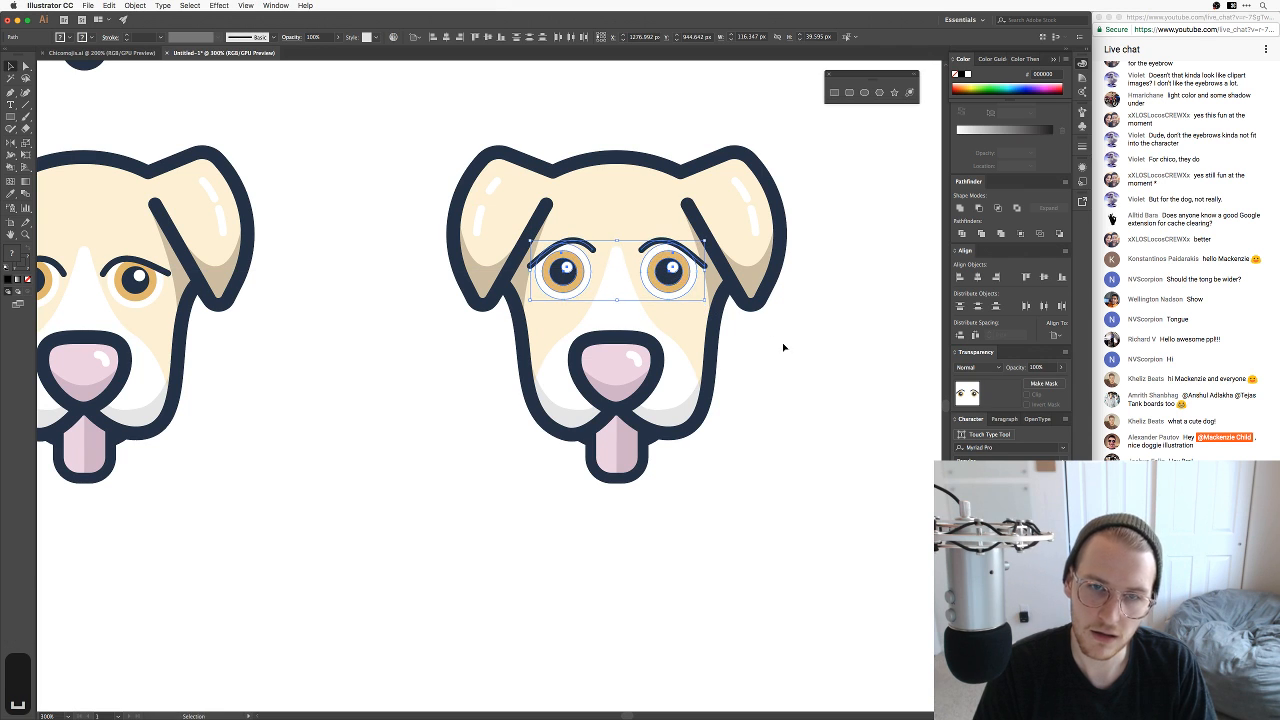
{"action": "left_click", "coordinate": [797, 368]}
{"action": "key", "text": "super+minus"}
{"action": "key", "text": "super+minus"}
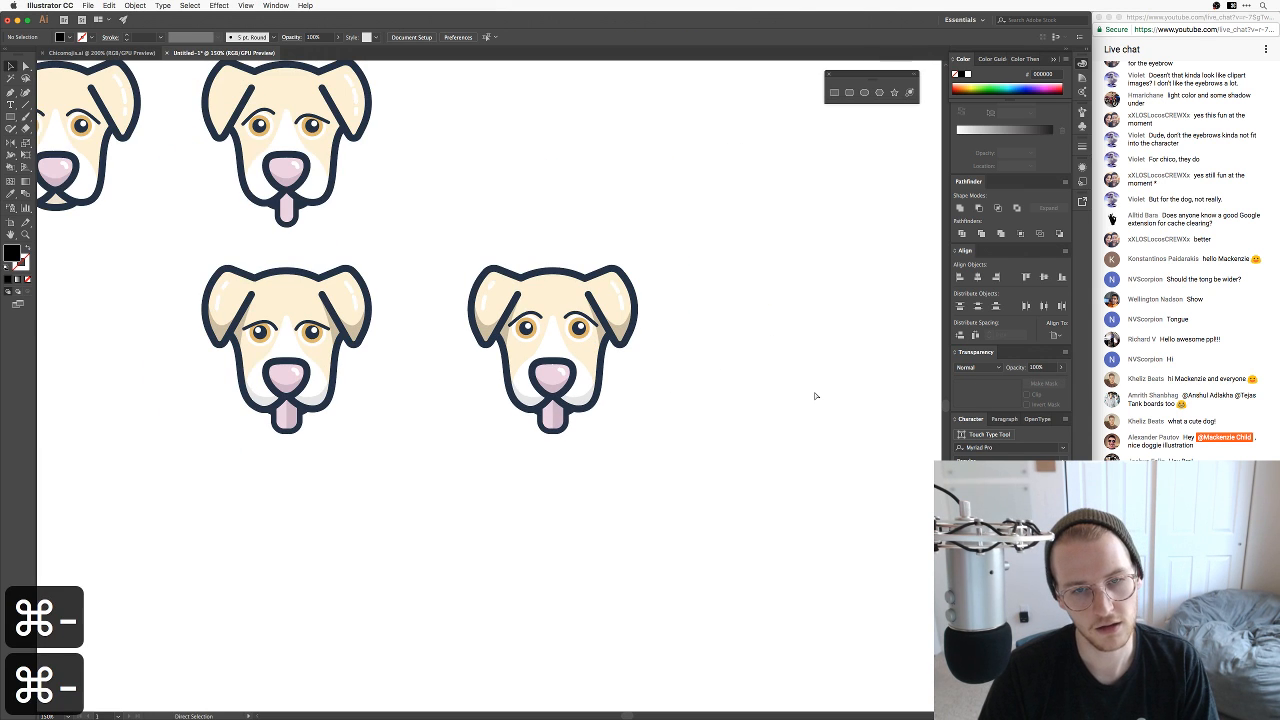
Step: Unlock all artwork and delete the tongue shapes from the duplicate head, leaving its closed chin
{"action": "key", "text": "super+equal"}
{"action": "key", "text": "super+equal"}
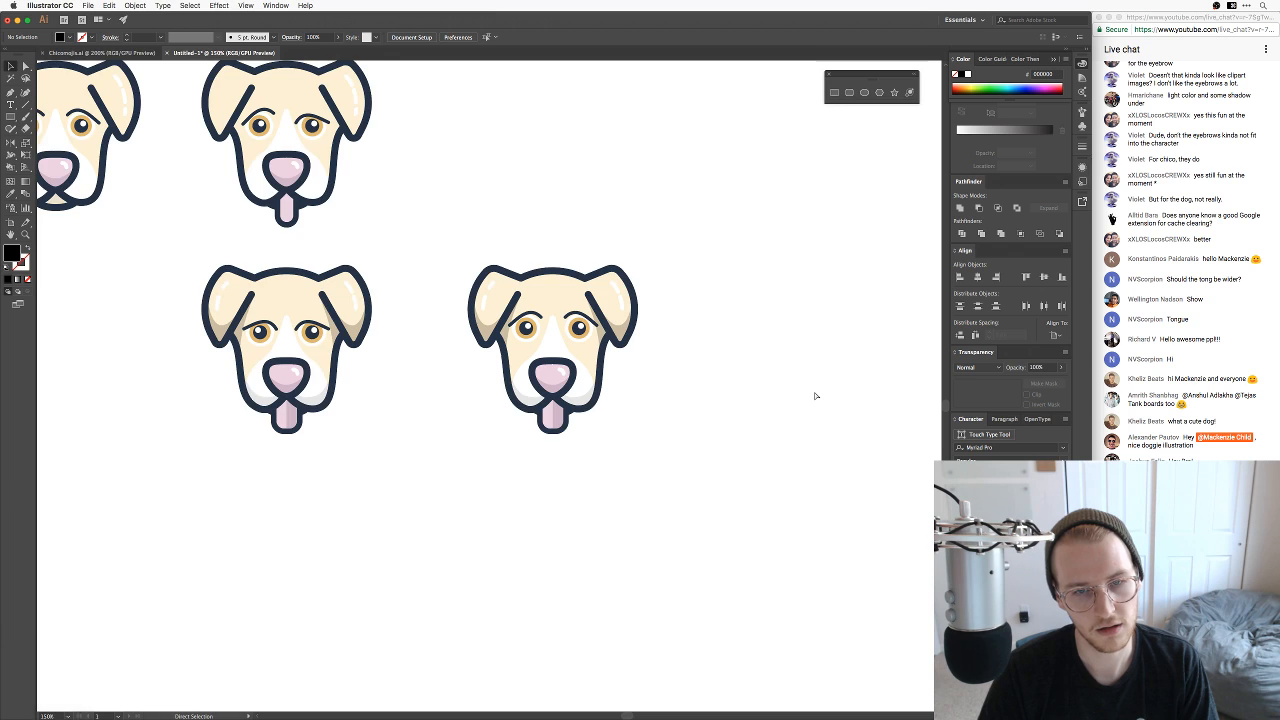
{"action": "key", "text": "v"}
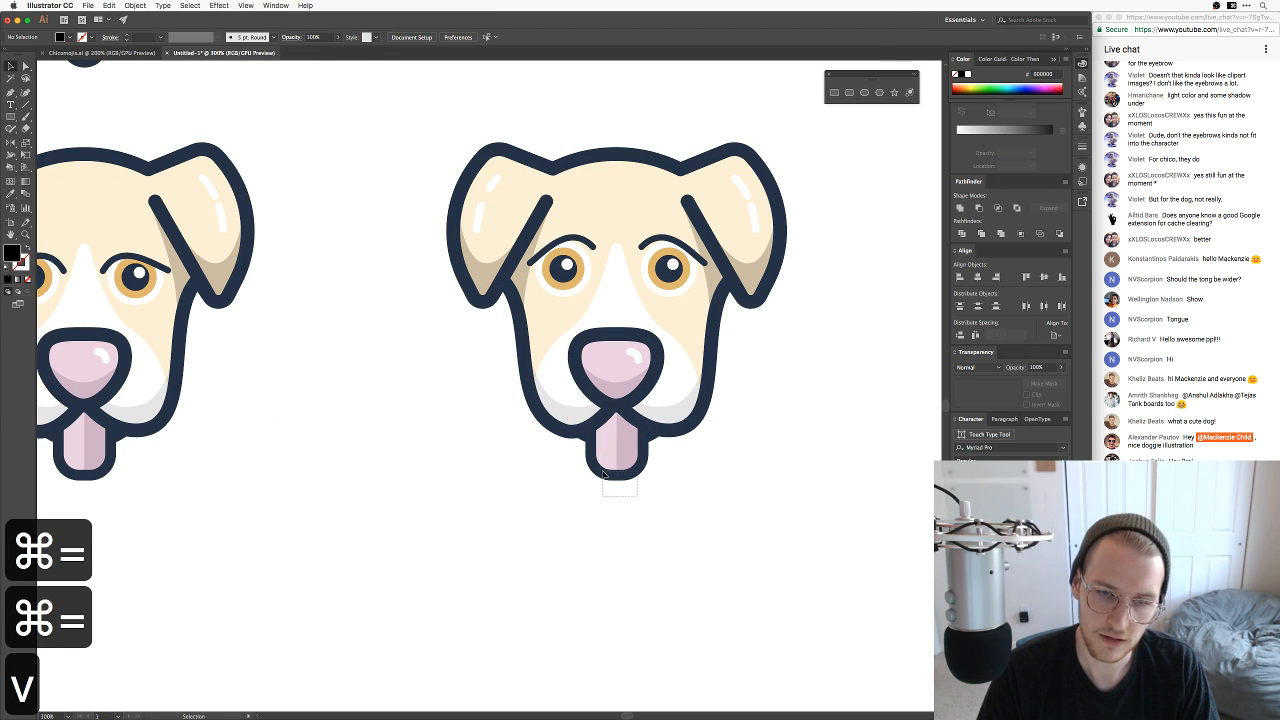
{"action": "key", "text": "alt+super+2"}
{"action": "left_click_drag", "start_coordinate": [680, 523], "coordinate": [588, 452]}
{"action": "key", "text": "BackSpace"}
{"action": "scroll", "coordinate": [734, 394], "scroll_direction": "up", "scroll_amount": 2}
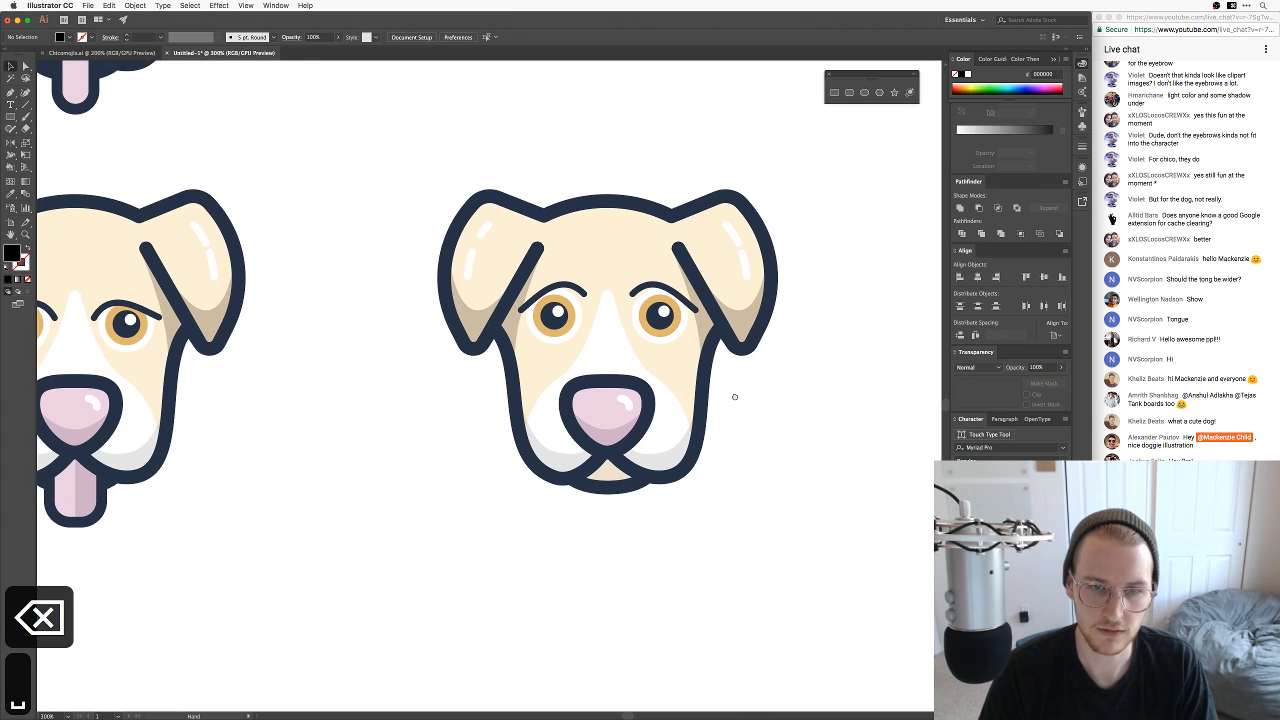
{"action": "key", "text": "super+minus"}
{"action": "key", "text": "super+minus"}
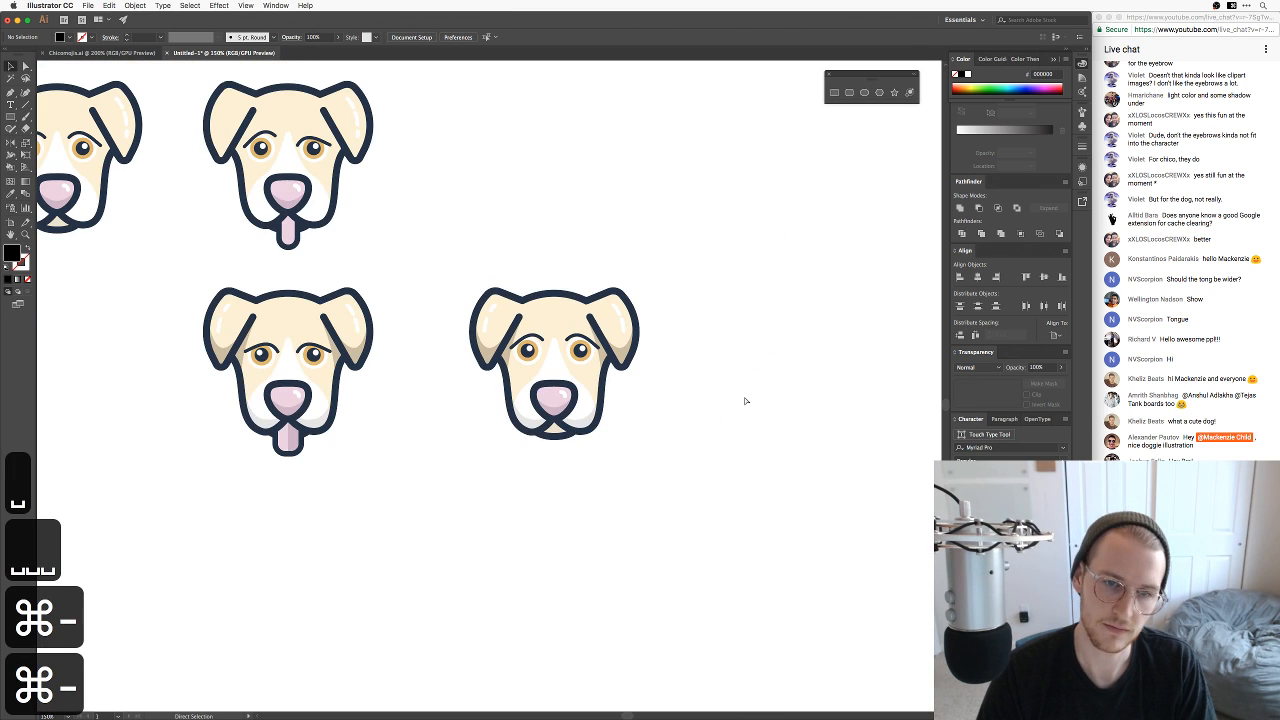
{"action": "key", "text": "super+equal"}
{"action": "key", "text": "super+equal"}
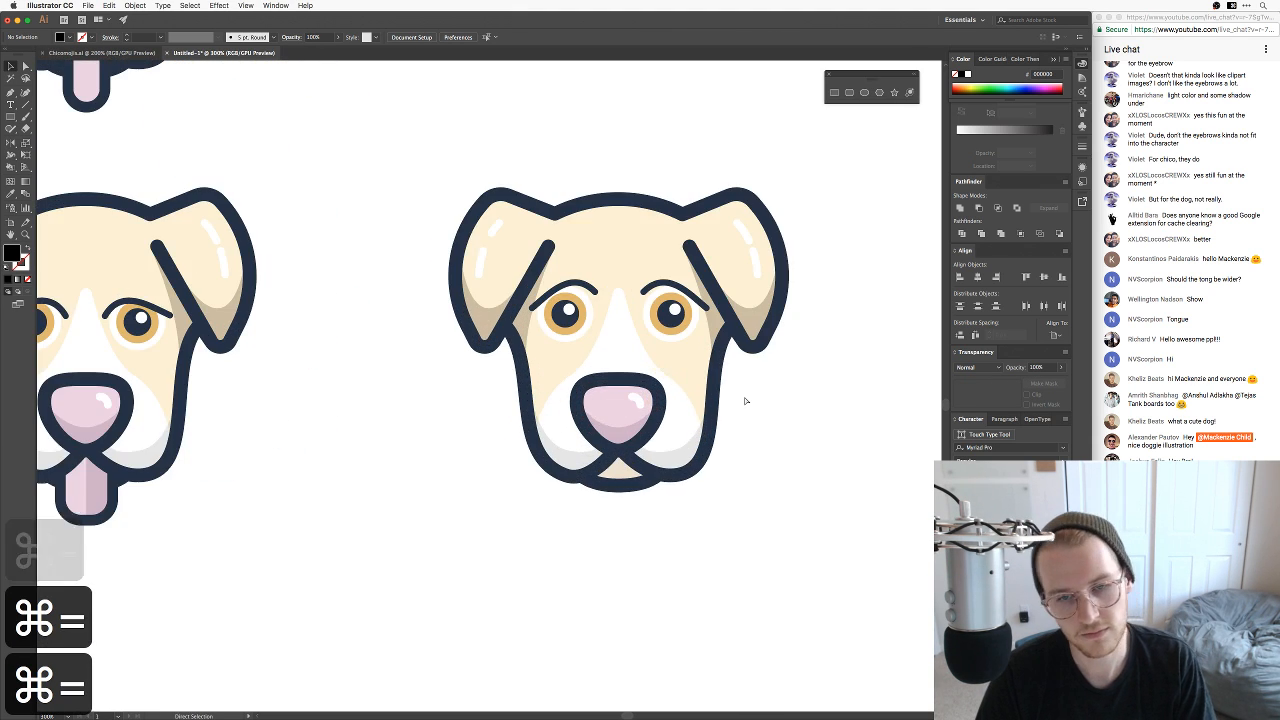
{"action": "key", "text": "super+z"}
{"action": "left_click_drag", "start_coordinate": [698, 558], "coordinate": [560, 507]}
{"action": "key", "text": "BackSpace"}
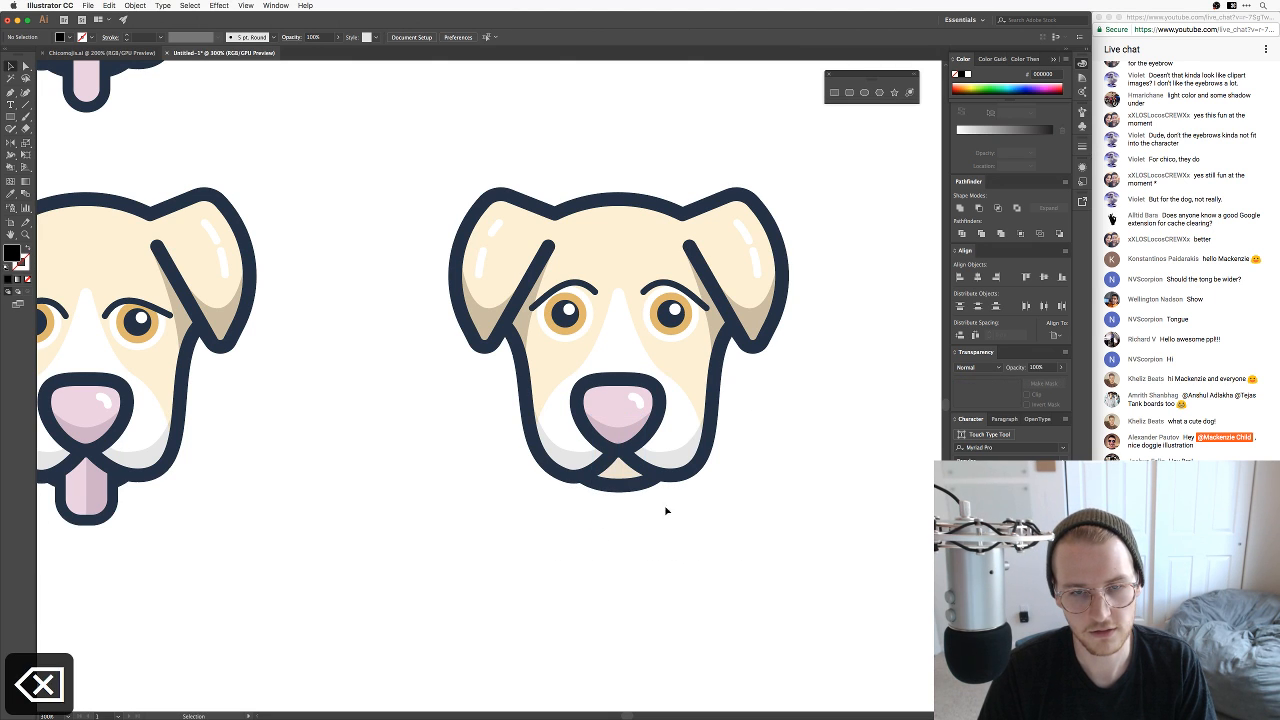
Step: Fill the small chin shape below the muzzle with the tan color sampled from the ear shadow
{"action": "left_click_drag", "start_coordinate": [800, 416], "coordinate": [783, 453]}
{"action": "key", "text": "v"}
{"action": "left_click", "coordinate": [611, 516]}
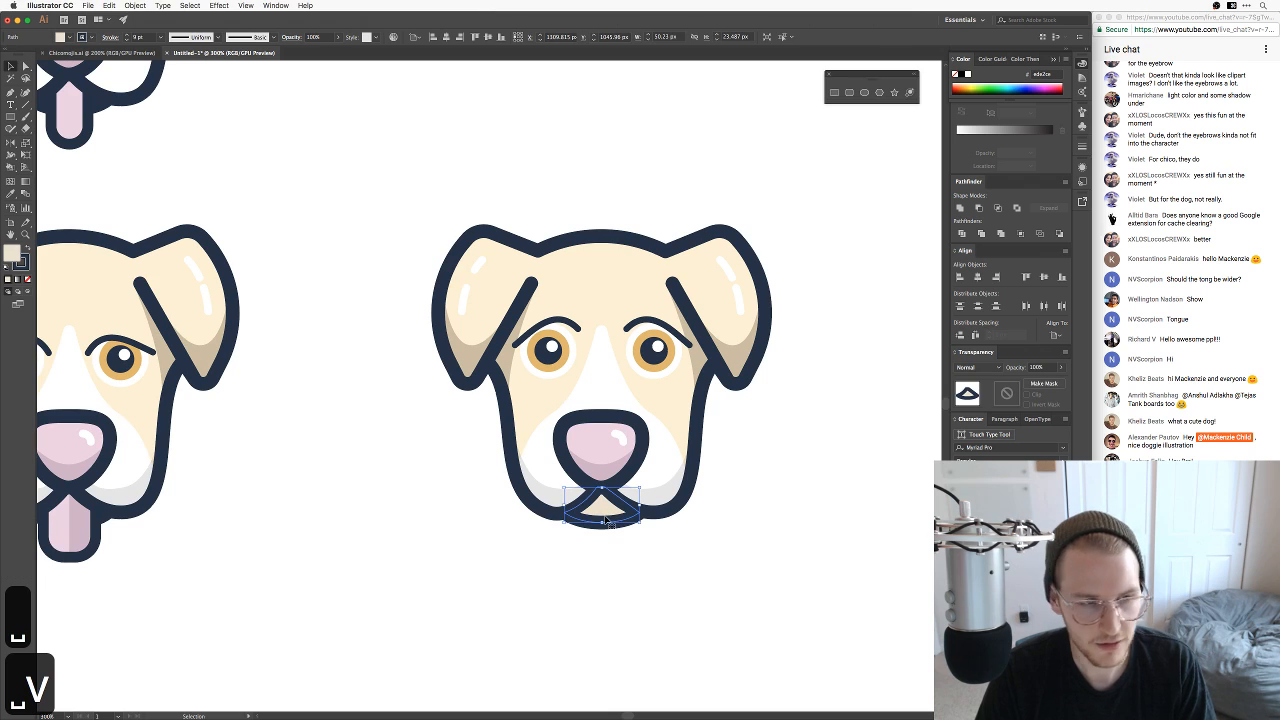
{"action": "double_click", "coordinate": [8, 251]}
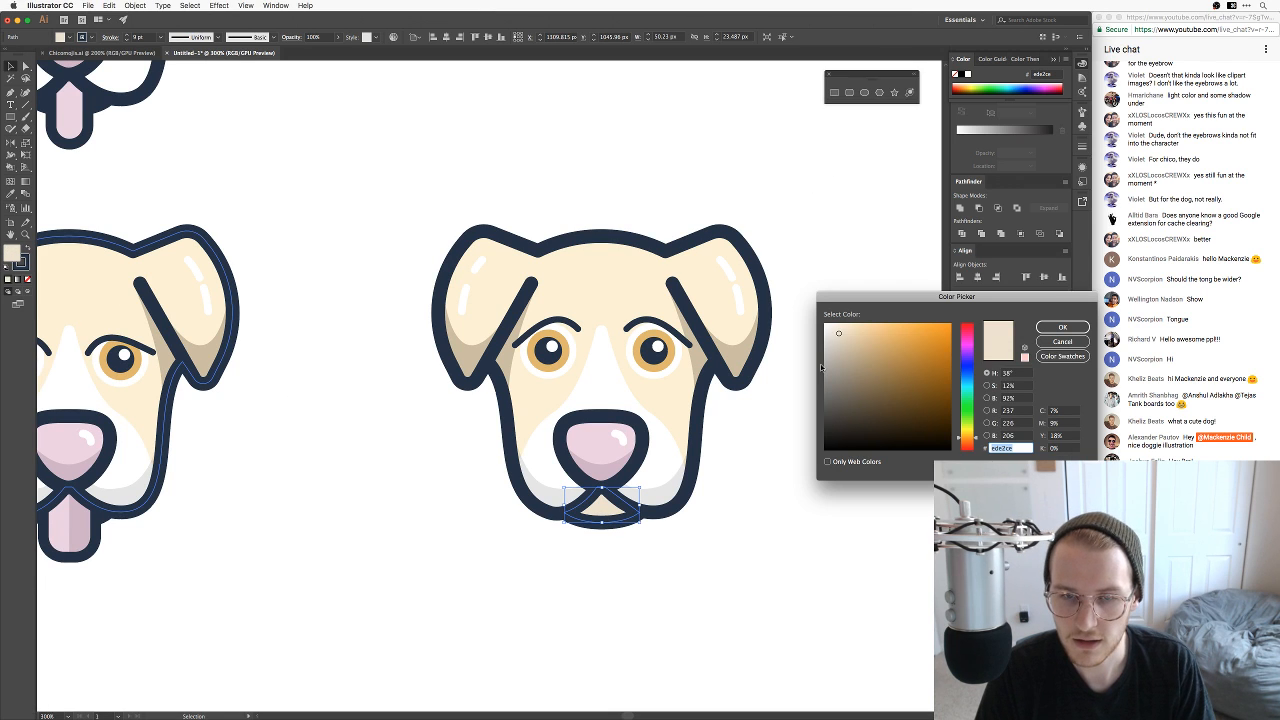
{"action": "key", "text": "shift+super+e"}
{"action": "left_click", "coordinate": [740, 360]}
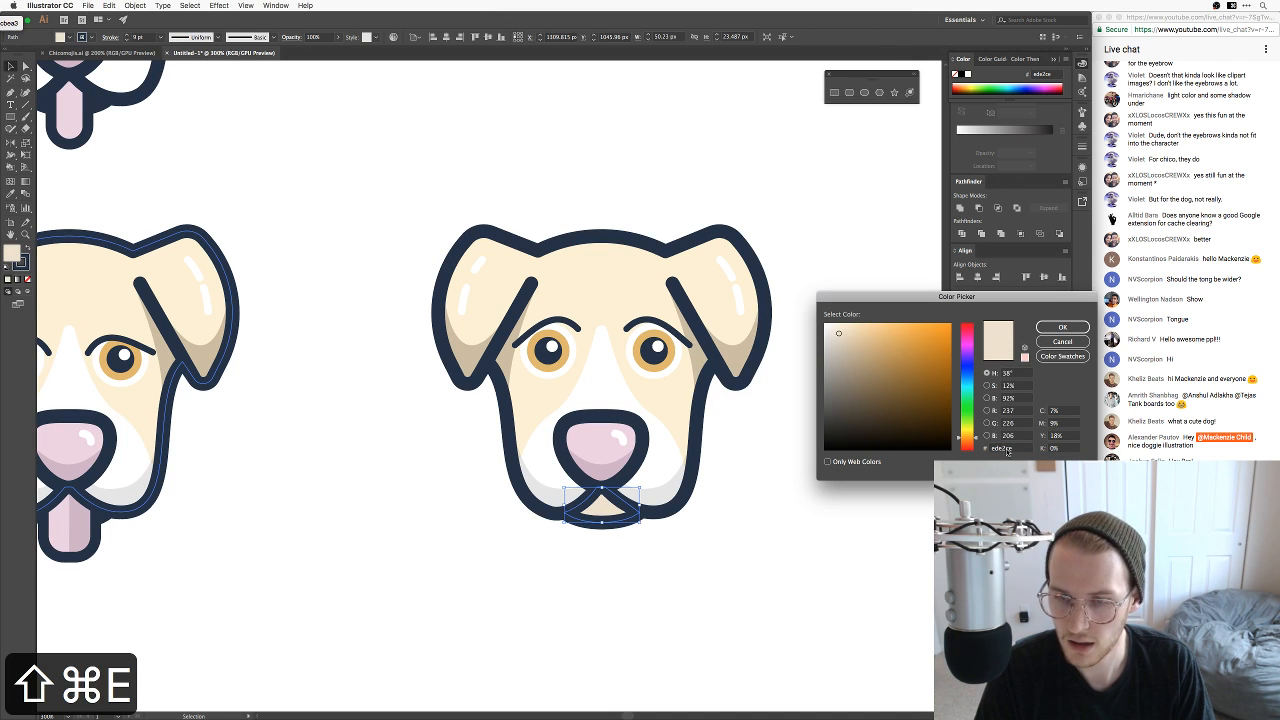
{"action": "key", "text": "super+v"}
{"action": "key", "text": "Return"}
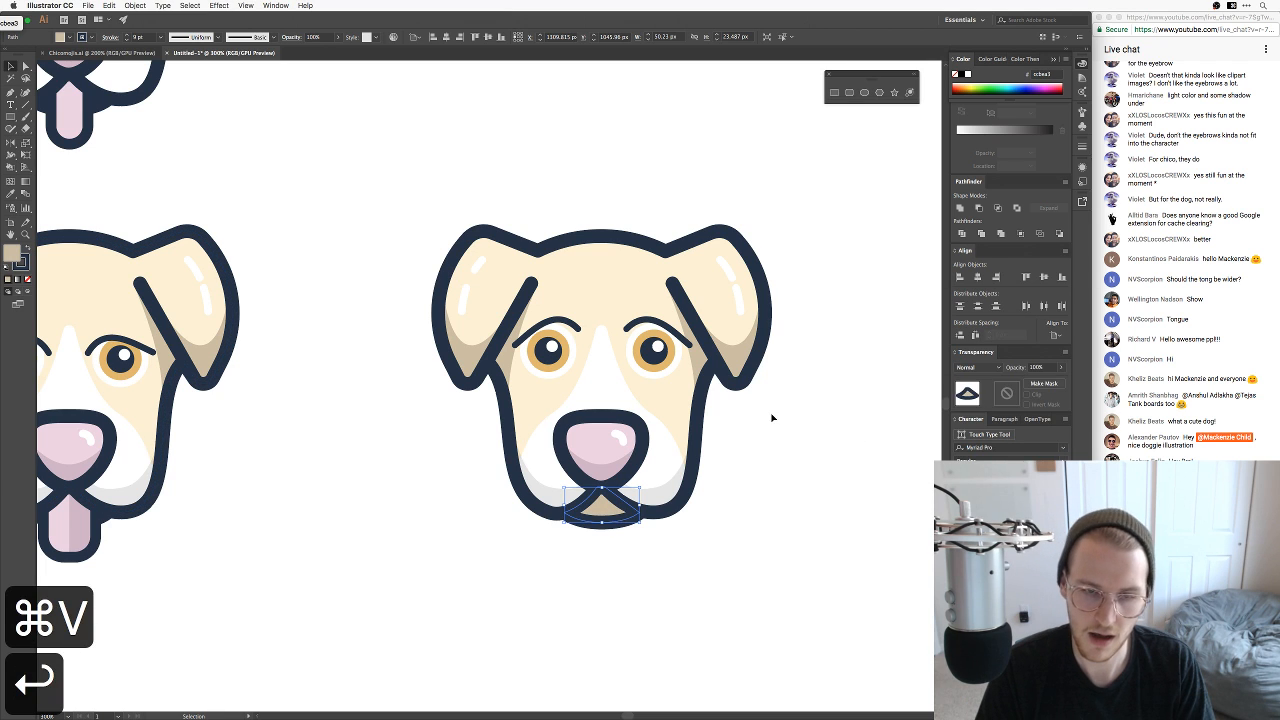
{"action": "left_click", "coordinate": [771, 417]}
{"action": "left_click_drag", "start_coordinate": [765, 443], "coordinate": [766, 414]}
{"action": "key", "text": "super+equal"}
{"action": "key", "text": "super+minus"}
{"action": "key", "text": "super+minus"}
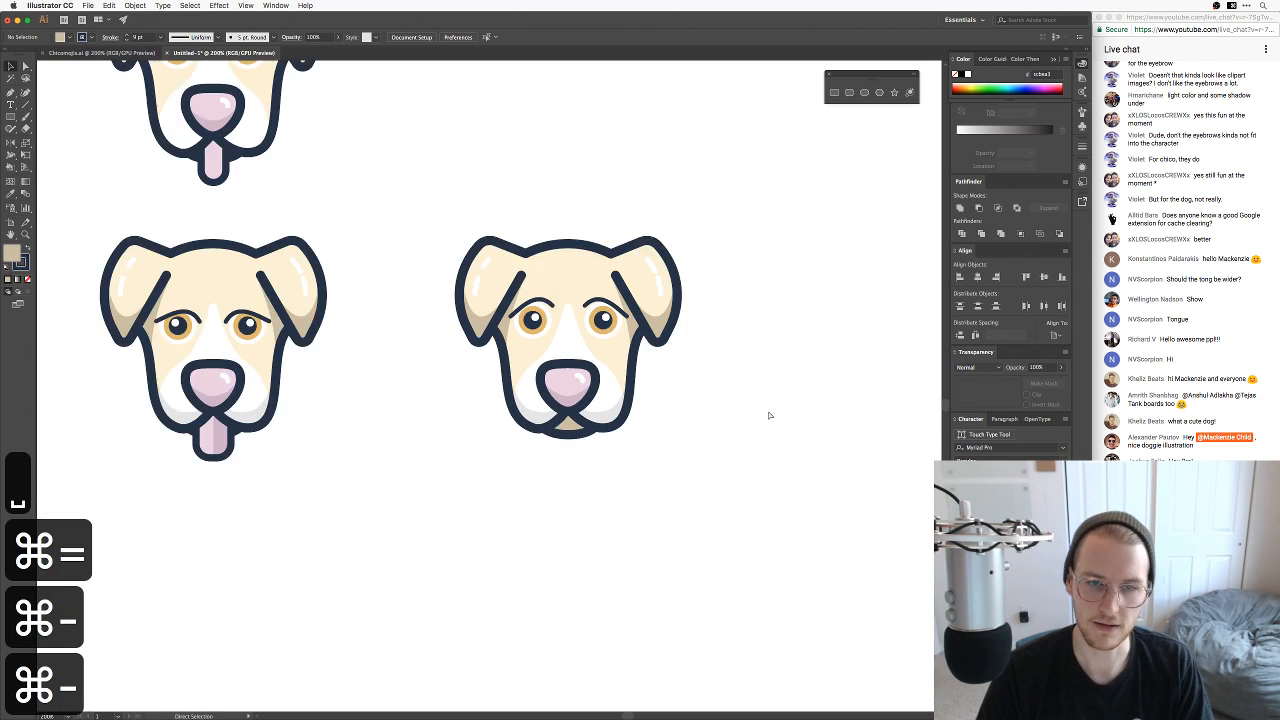
{"action": "key", "text": "super+minus"}
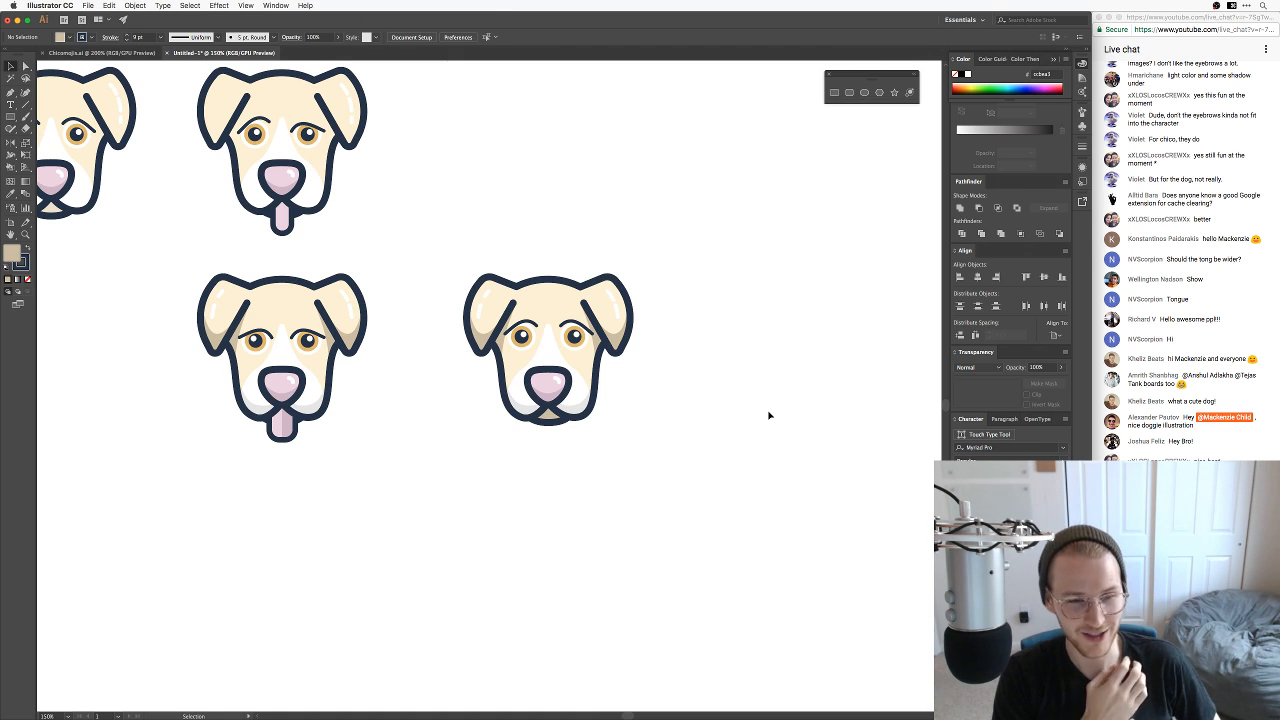
{"action": "key", "text": "super+equal"}
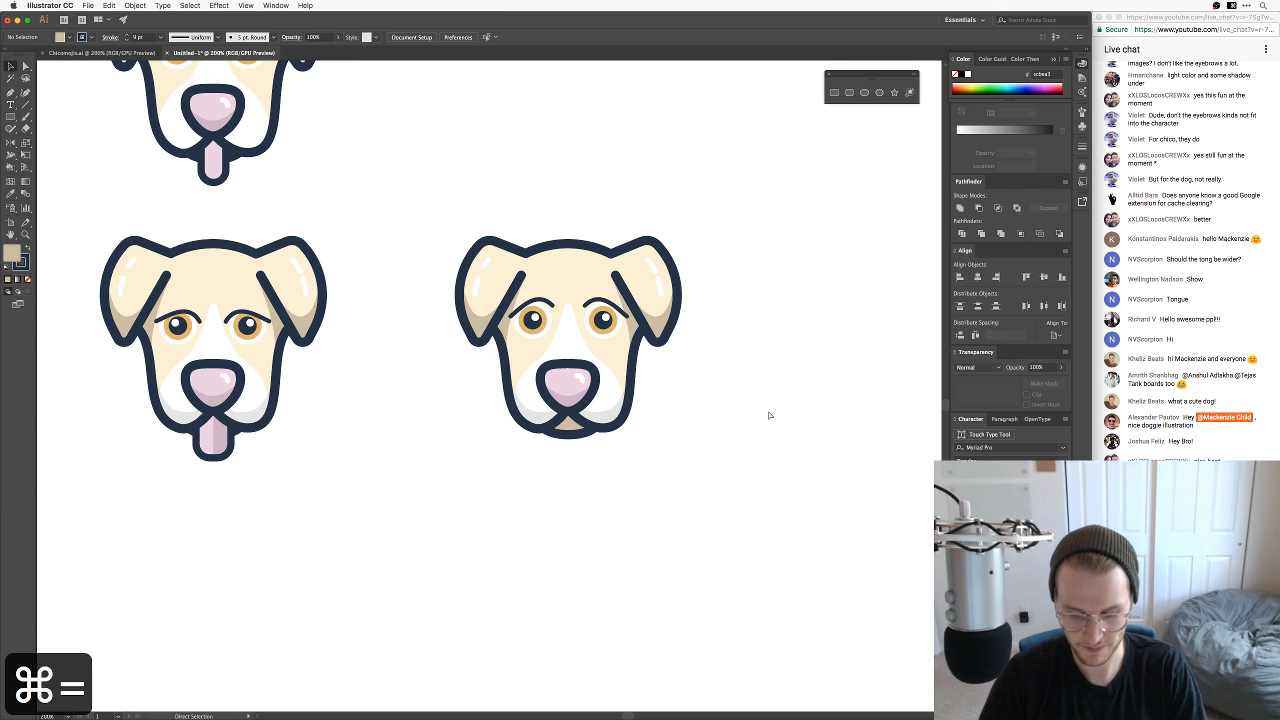
{"action": "key", "text": "super+equal"}
{"action": "left_click_drag", "start_coordinate": [800, 306], "coordinate": [794, 371]}
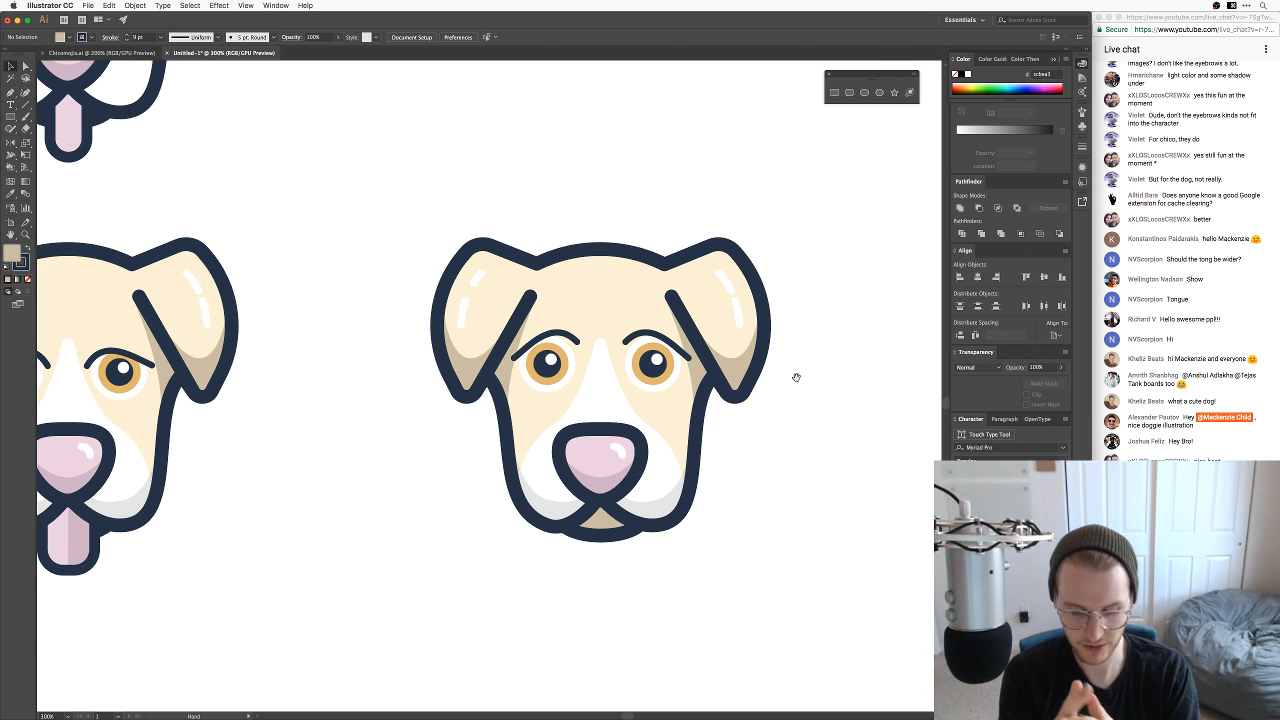
Step: Switch to Chrome and open designfordevelopers.co in a new tab
{"action": "key", "text": "super+Tab"}
{"action": "key", "text": "super+t"}
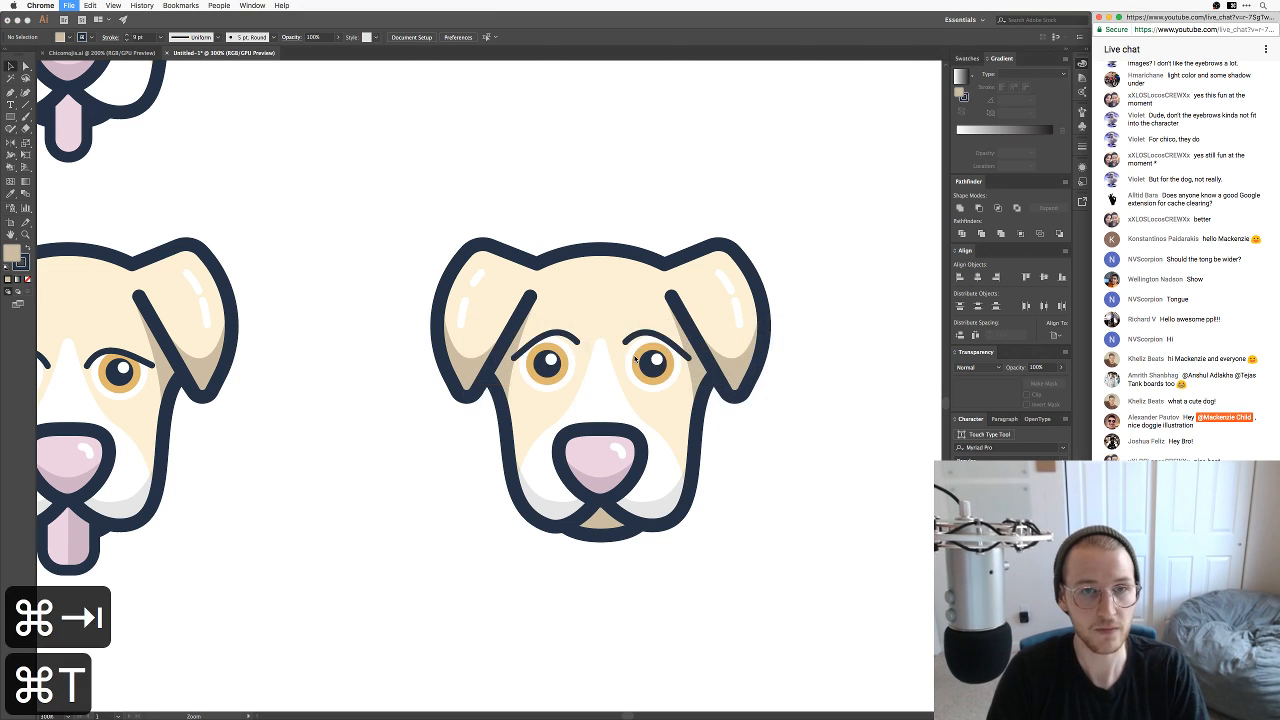
{"action": "type", "text": "des"}
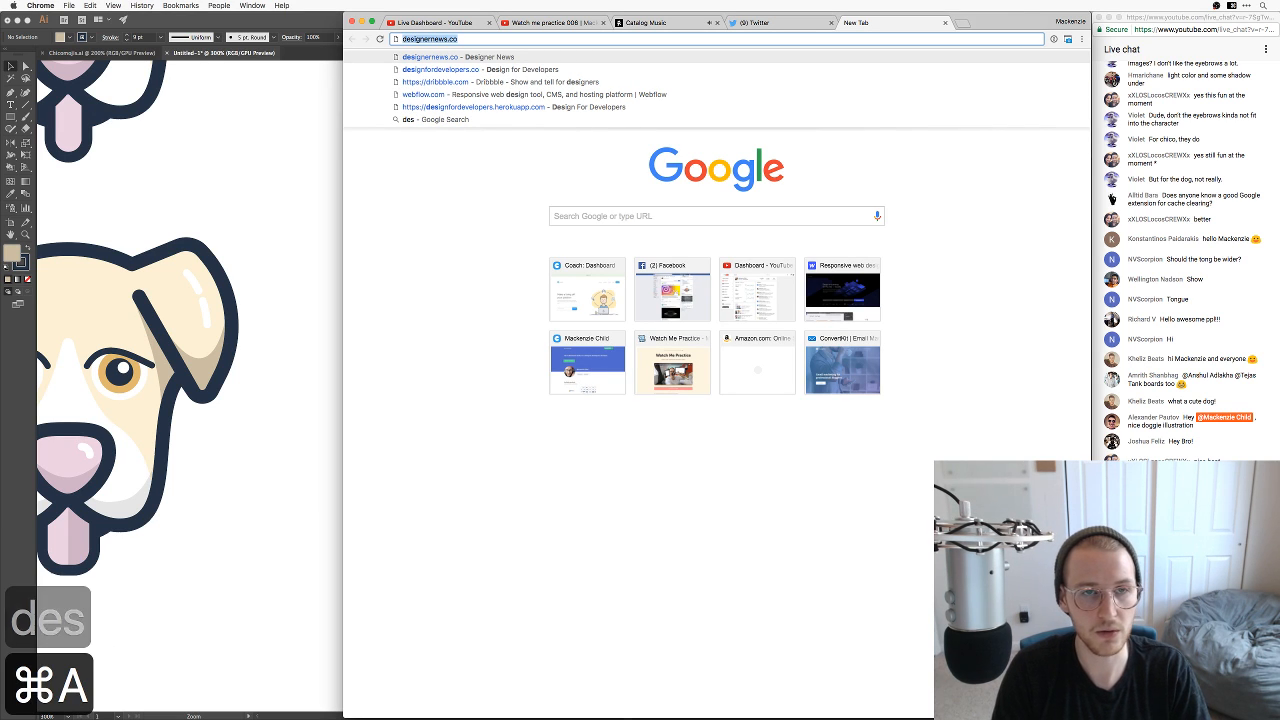
{"action": "type", "text": "designforde"}
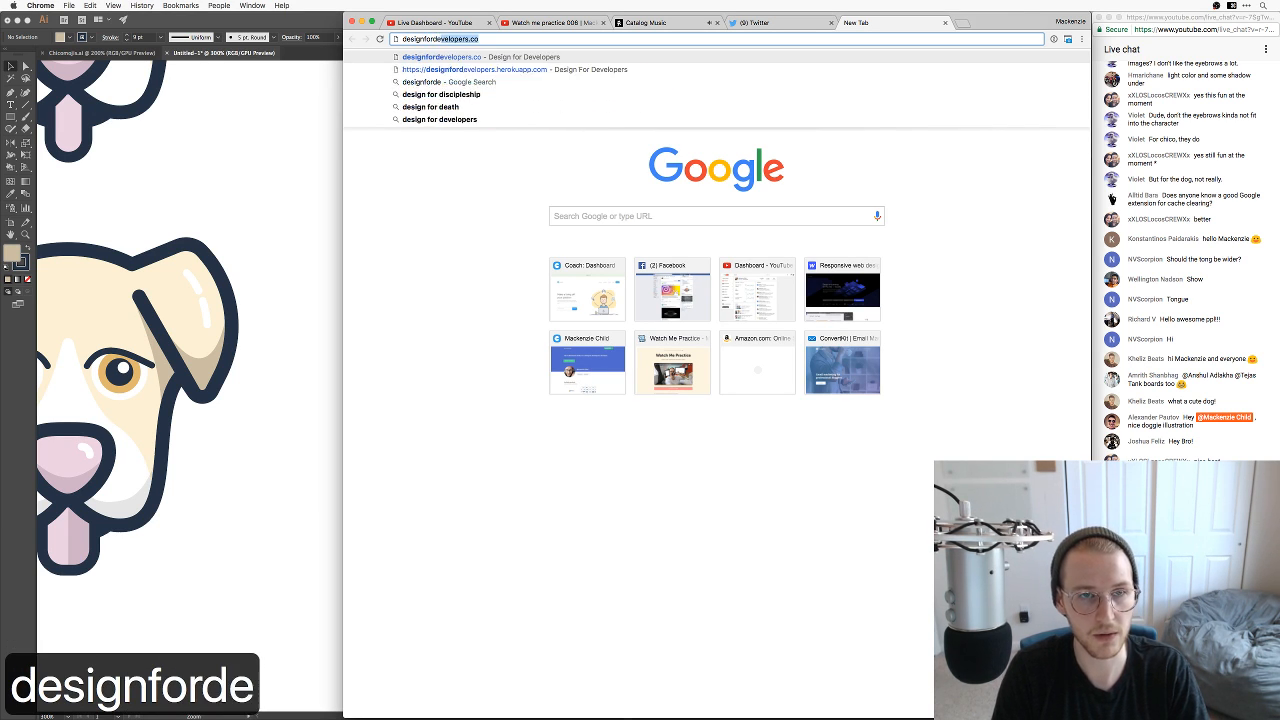
{"action": "key", "text": "Return"}
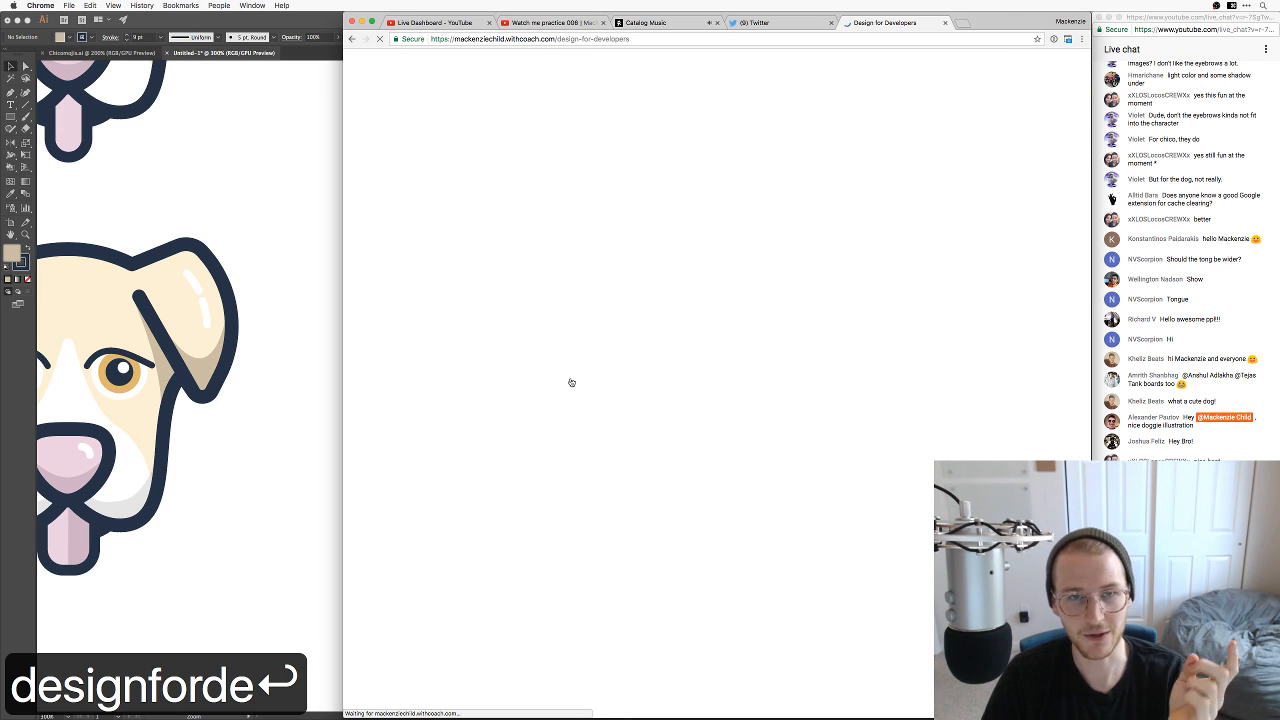
Step: Examine the course contents around "The Foundations" heading, then minimize the browser to return to the dog head drawing
{"action": "scroll", "coordinate": [756, 426], "scroll_direction": "down", "scroll_amount": 10}
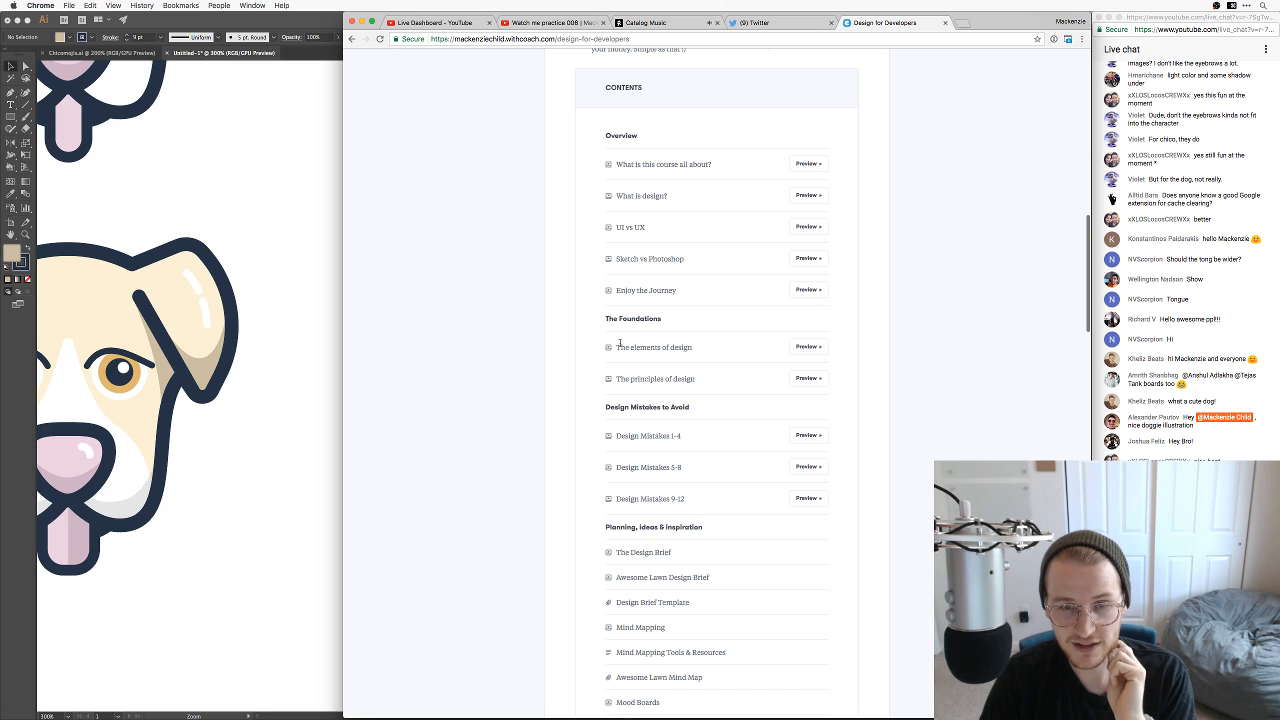
{"action": "left_click_drag", "start_coordinate": [589, 317], "coordinate": [723, 324]}
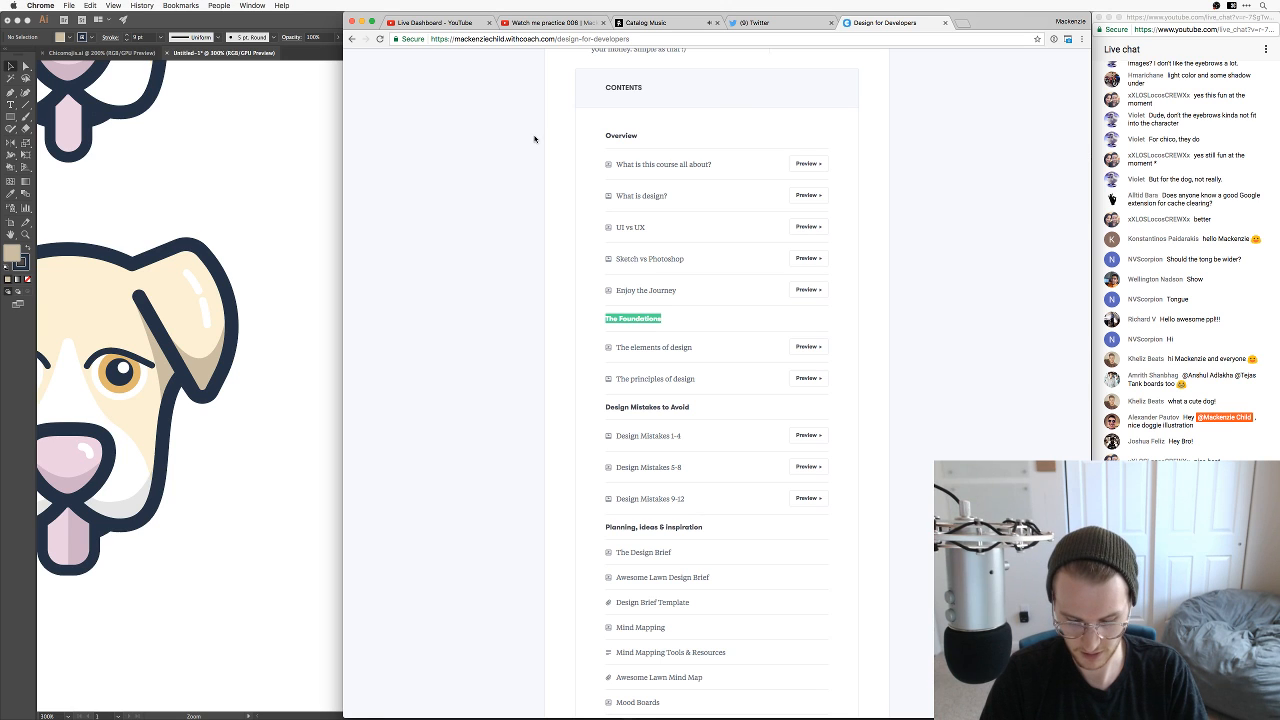
{"action": "key", "text": "super+m"}
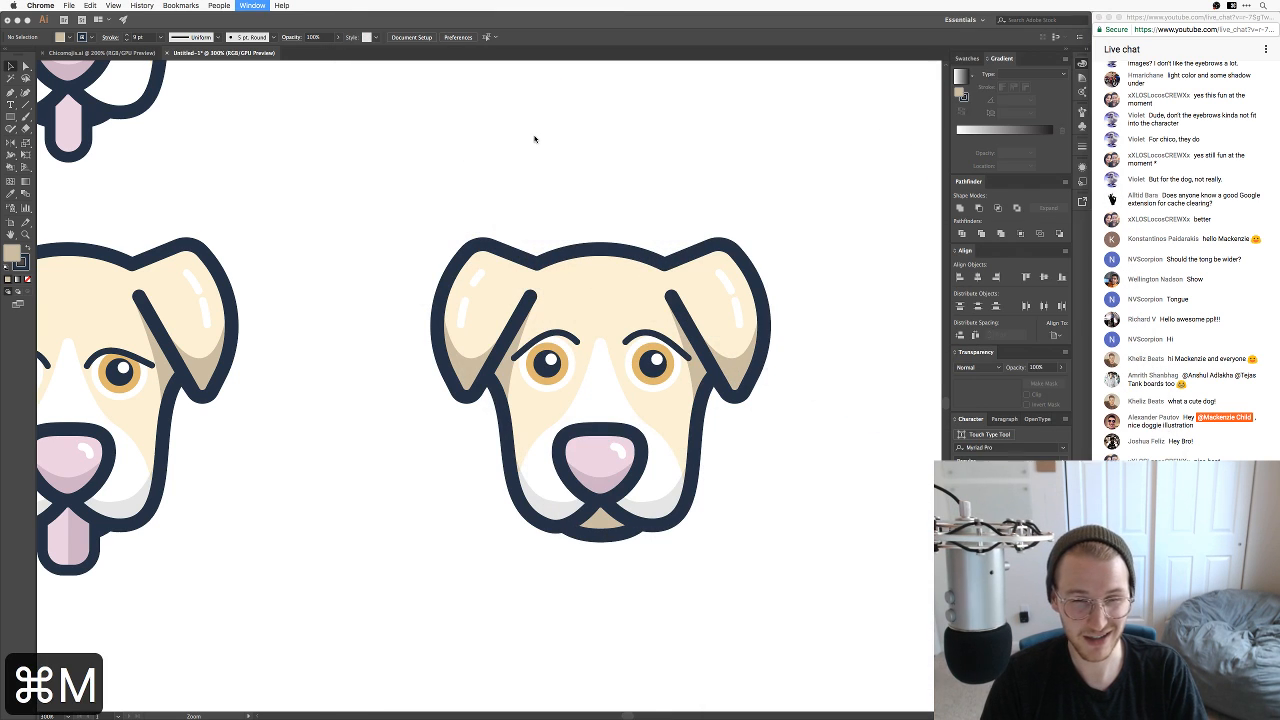
{"action": "key", "text": "space"}
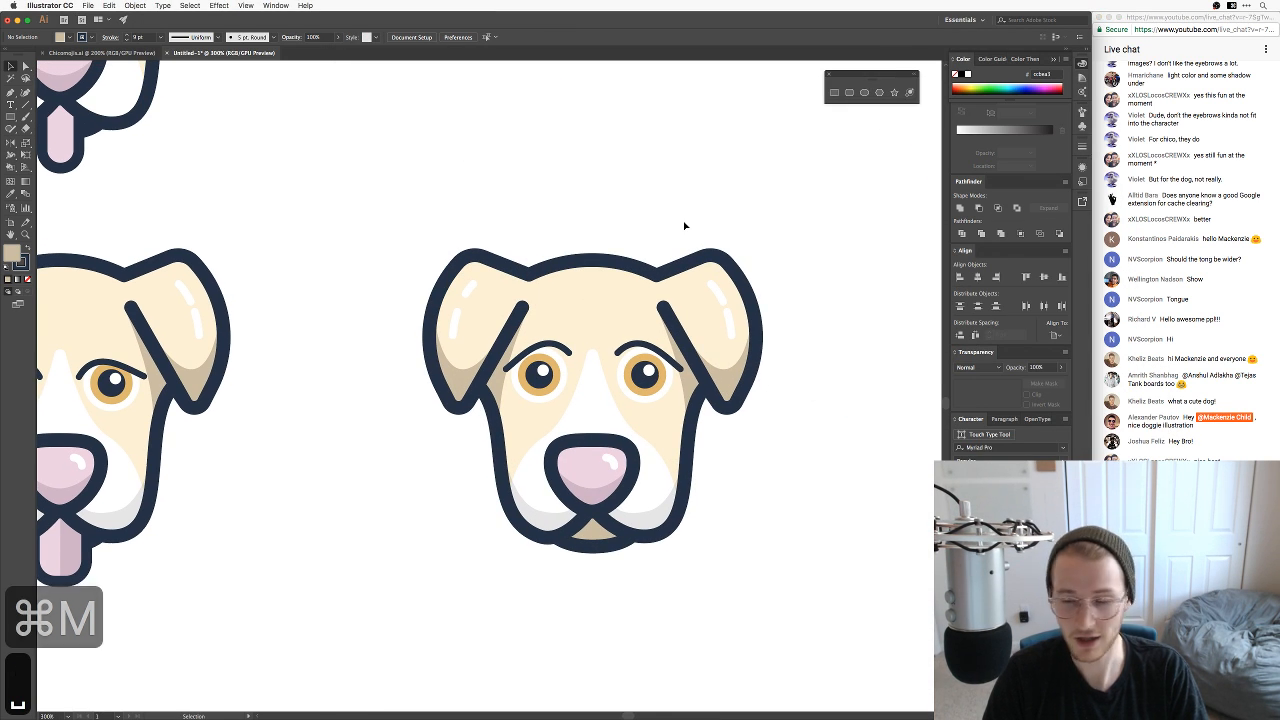
Step: Round the two outline corners where the ears meet the forehead on the closed-mouth dog head
{"action": "key", "text": "super+equal"}
{"action": "key", "text": "super+equal"}
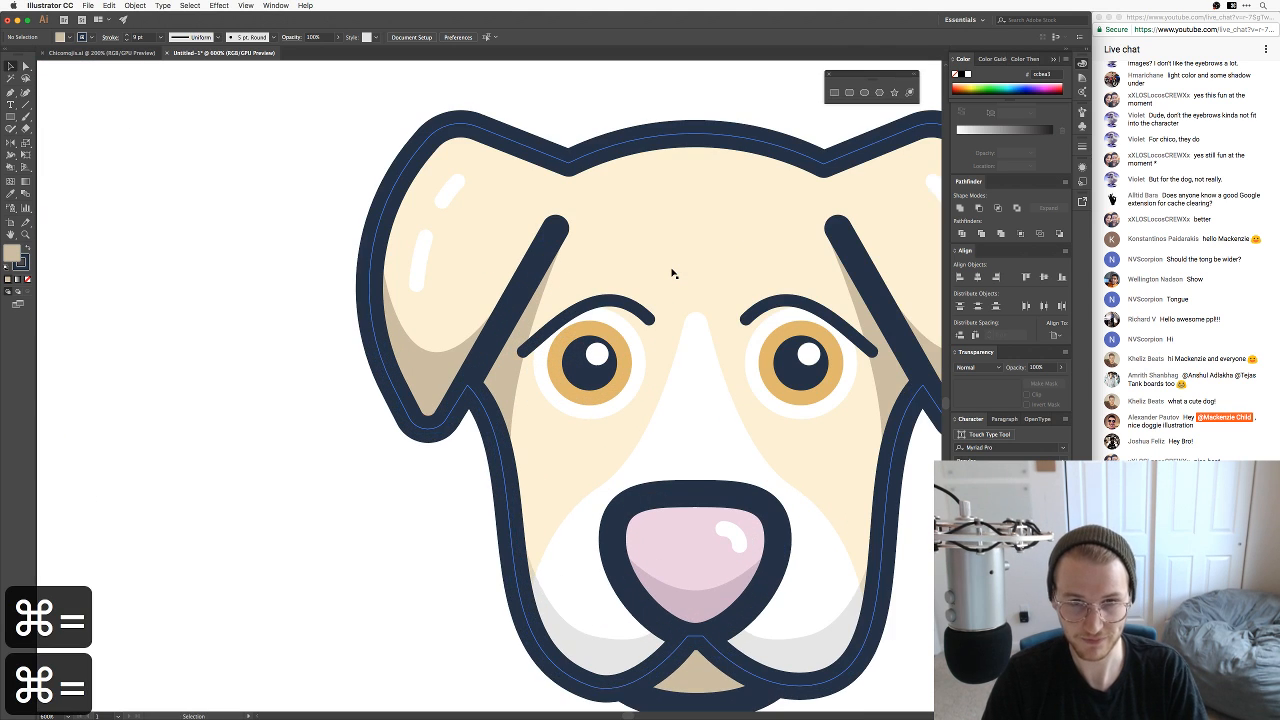
{"action": "key", "text": "a"}
{"action": "left_click", "coordinate": [467, 269]}
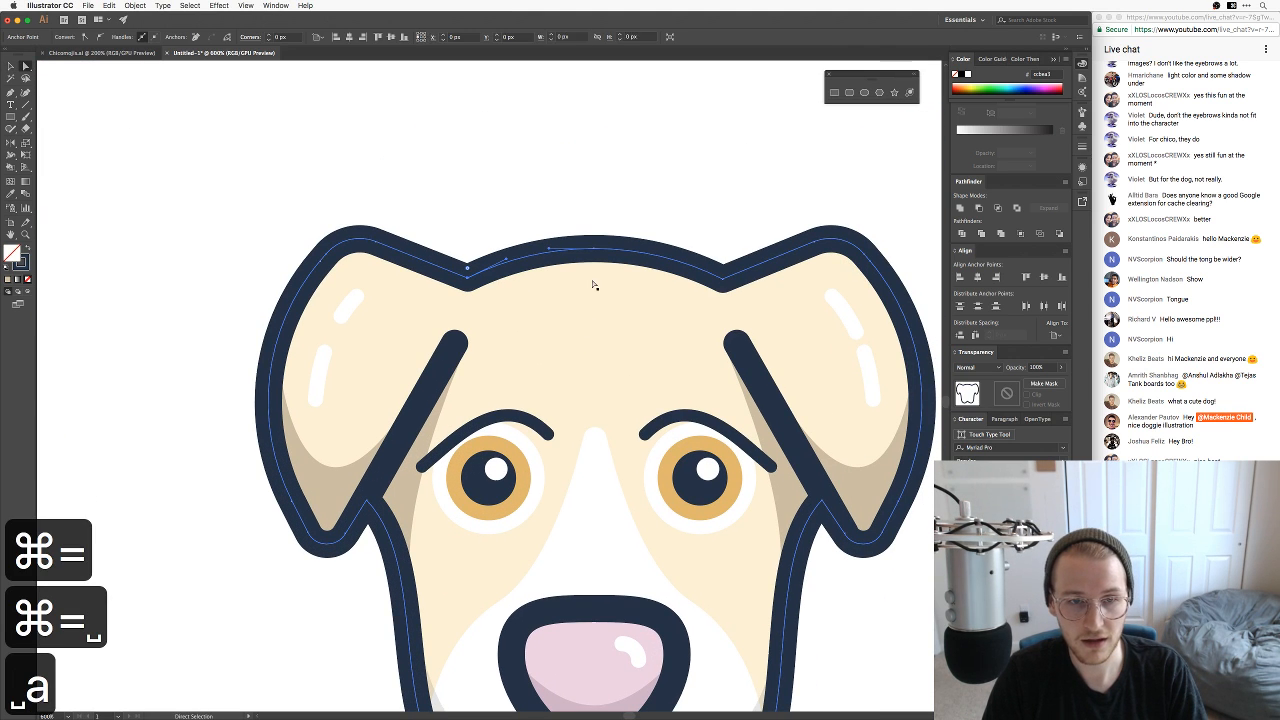
{"action": "left_click", "coordinate": [724, 278], "text": "shift"}
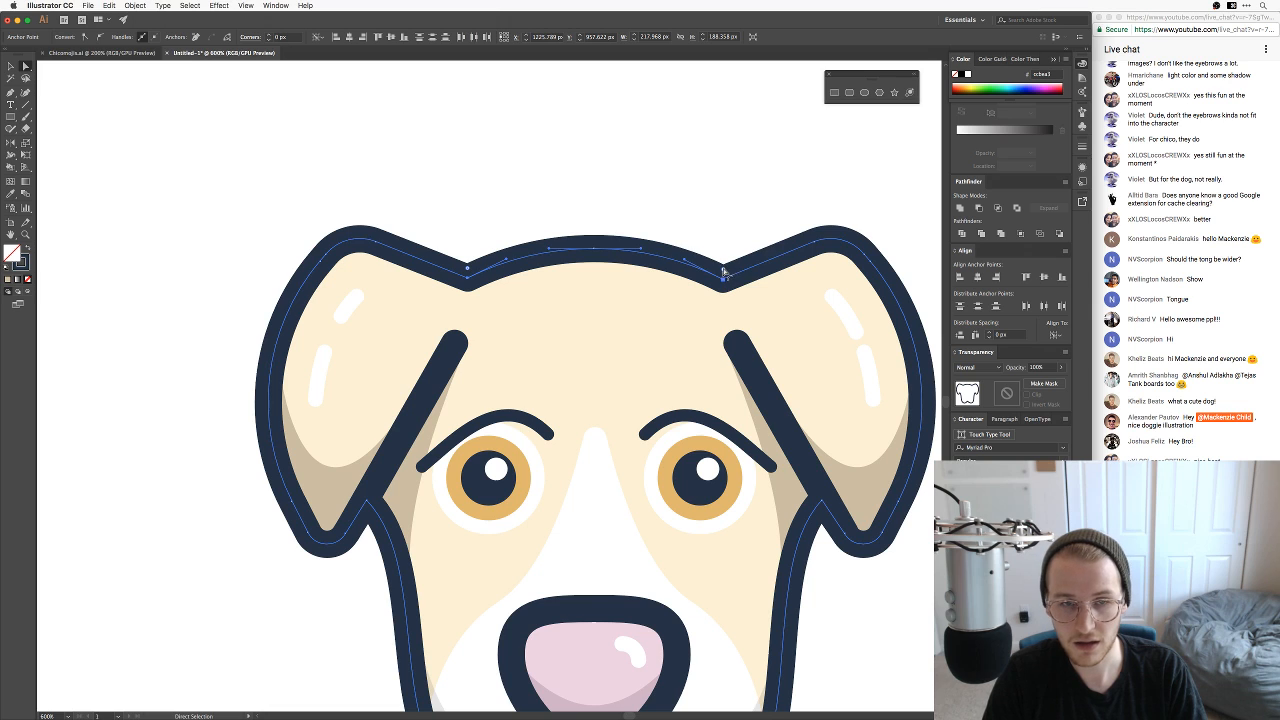
{"action": "key", "text": "v"}
{"action": "left_click", "coordinate": [701, 186]}
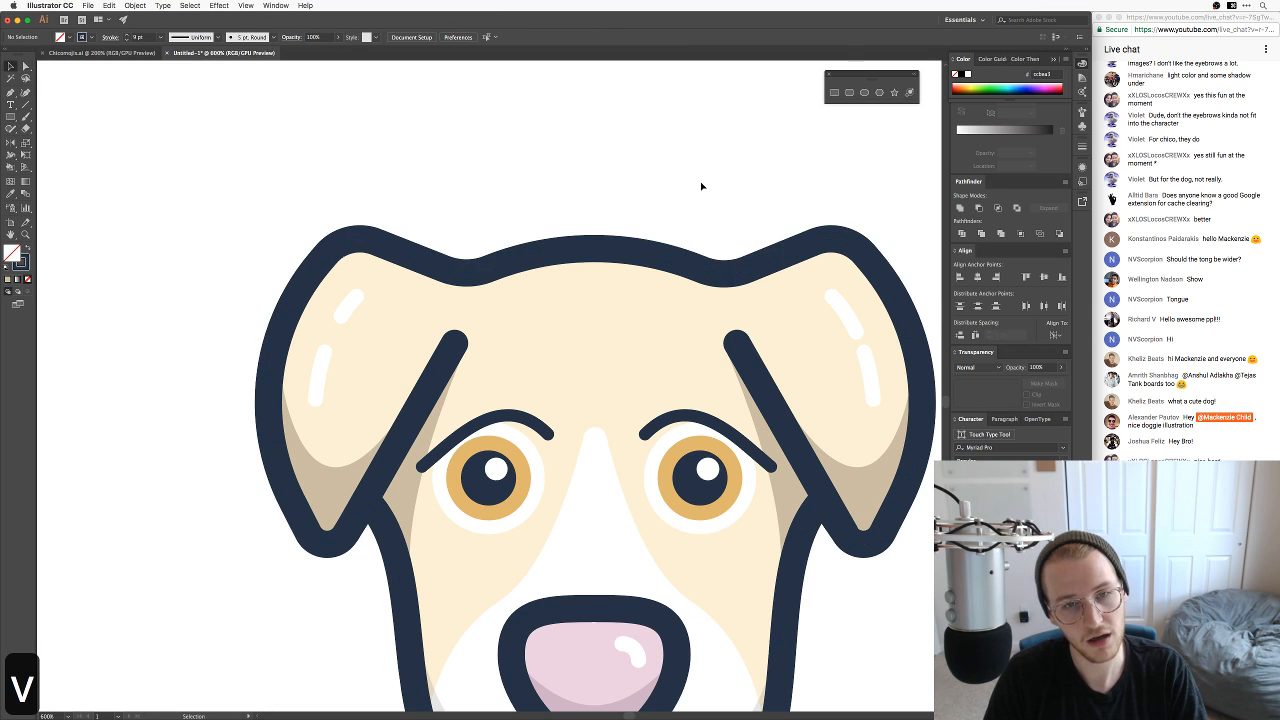
Step: Compare the closed-mouth head's rounded outline with the neighboring tongue variants and inspect the outline around its ears
{"action": "key", "text": "super+minus"}
{"action": "key", "text": "super+minus"}
{"action": "key", "text": "super+minus"}
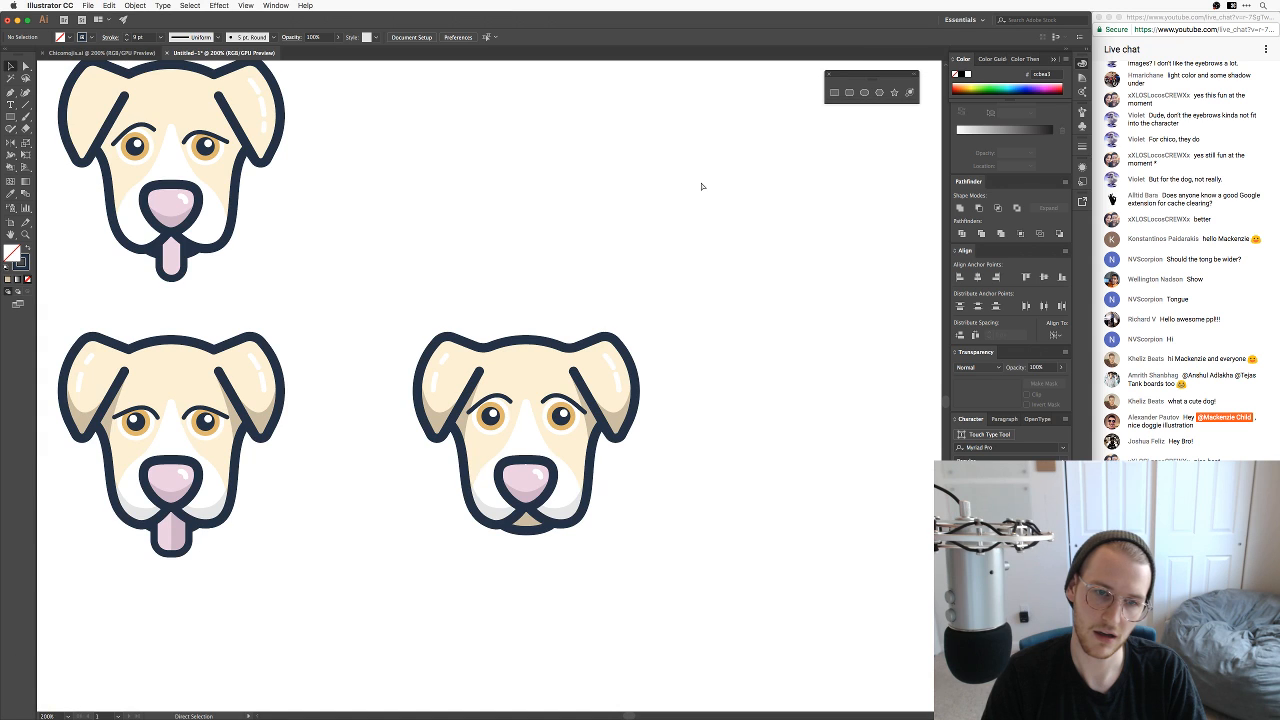
{"action": "key", "text": "super+equal"}
{"action": "key", "text": "space"}
{"action": "left_click_drag", "start_coordinate": [703, 243], "coordinate": [744, 206]}
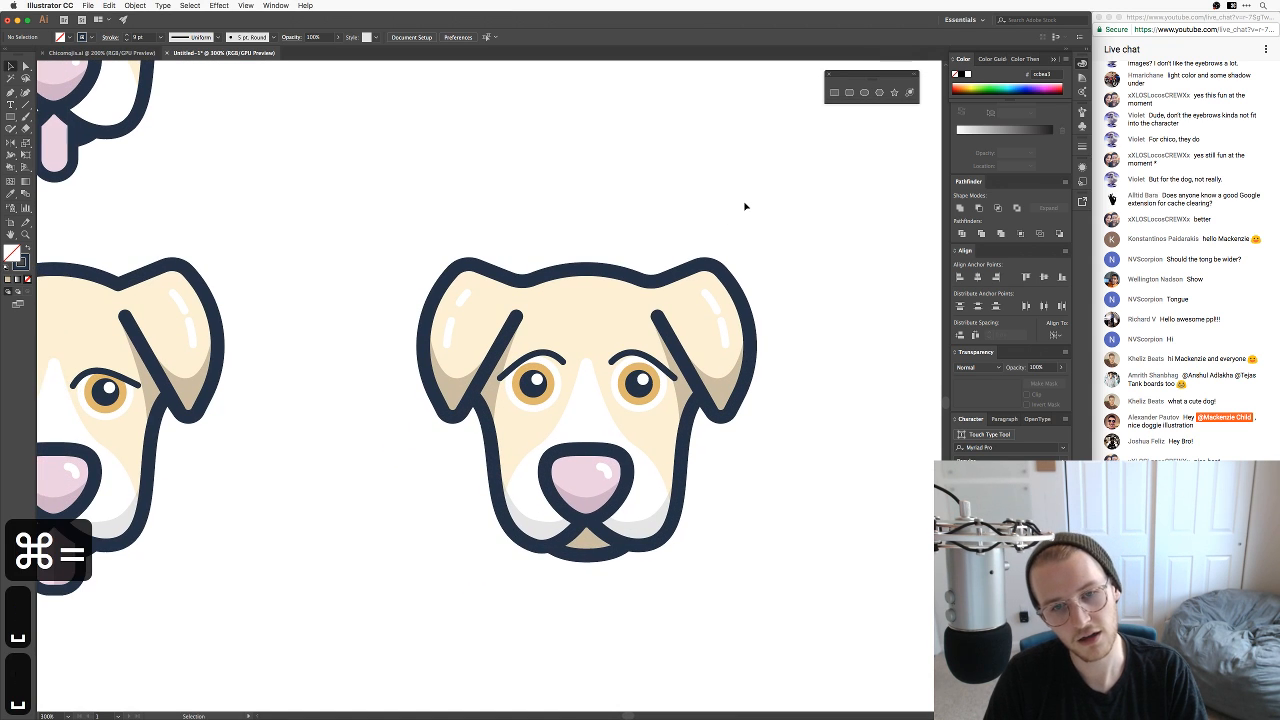
{"action": "key", "text": "a"}
{"action": "left_click", "coordinate": [716, 272]}
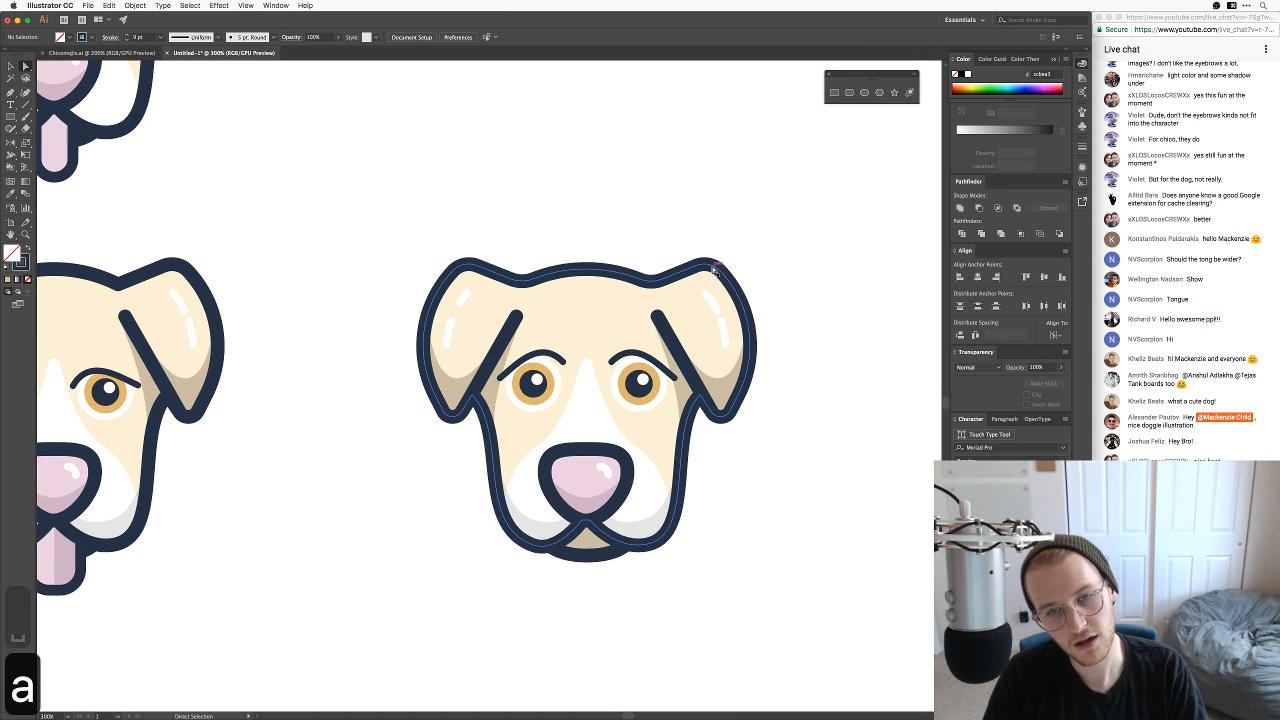
{"action": "left_click", "coordinate": [547, 215]}
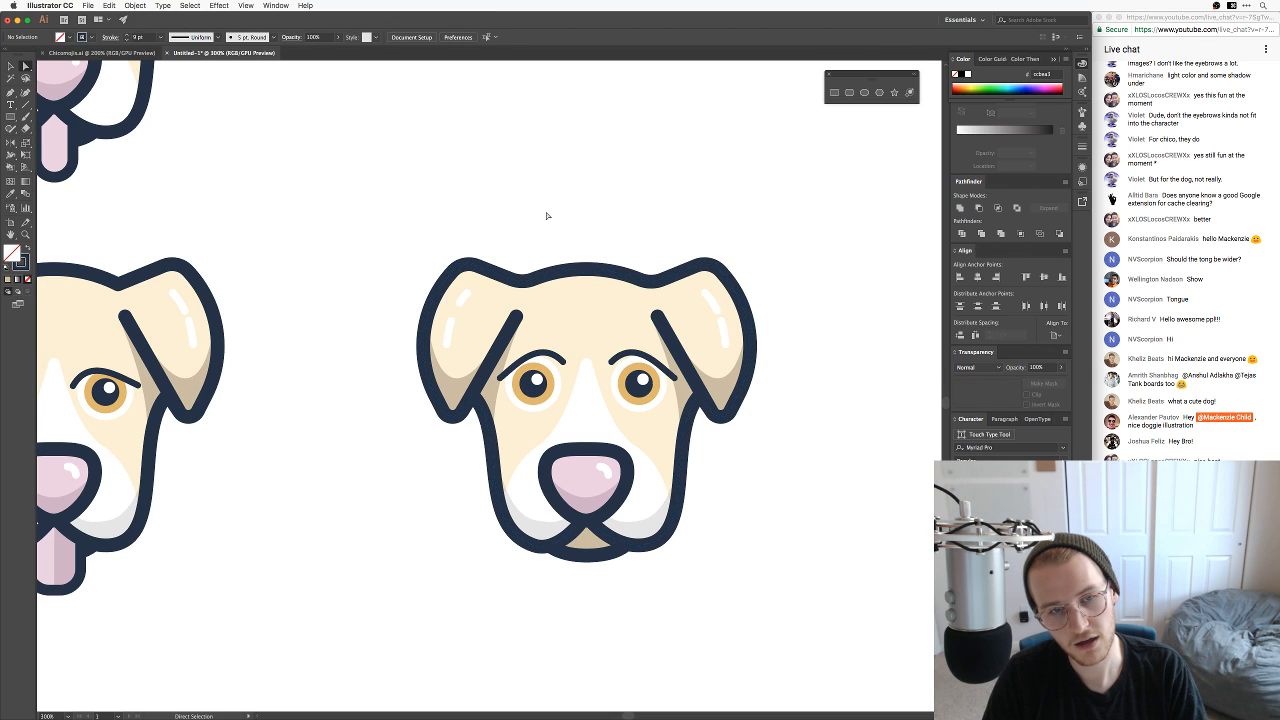
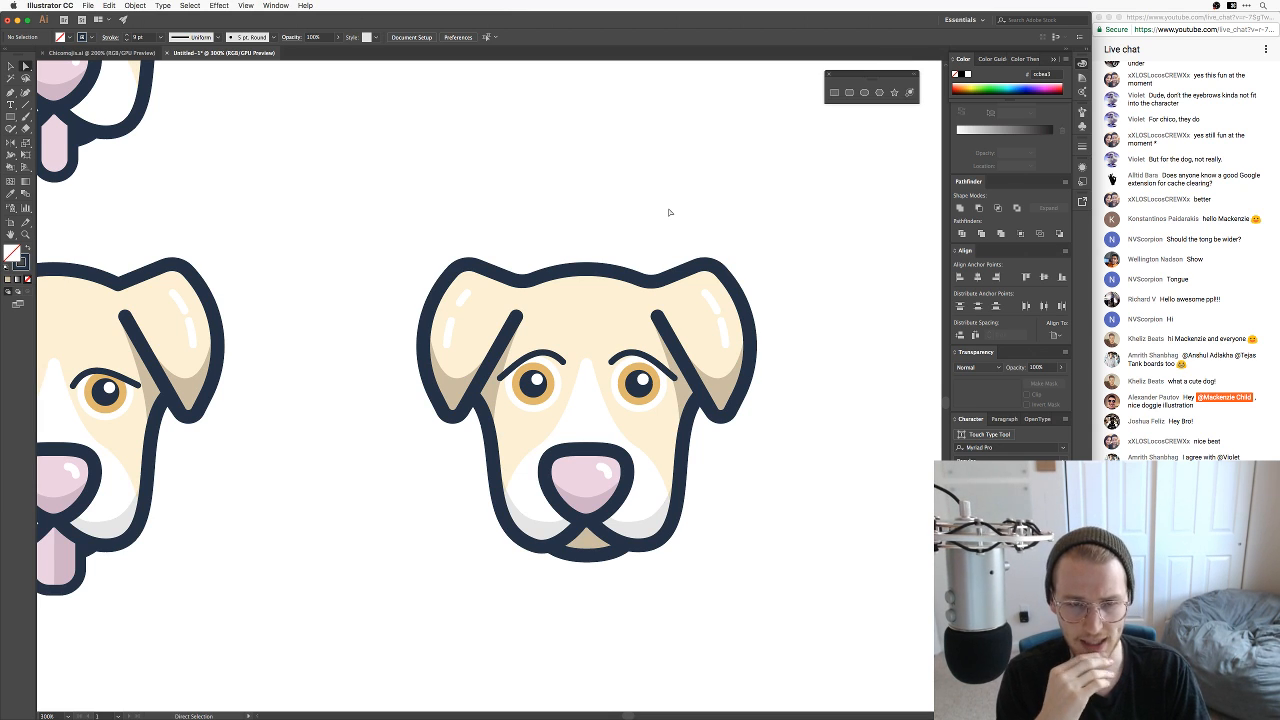
{"action": "key", "text": "super+equal"}
{"action": "key", "text": "super+equal"}
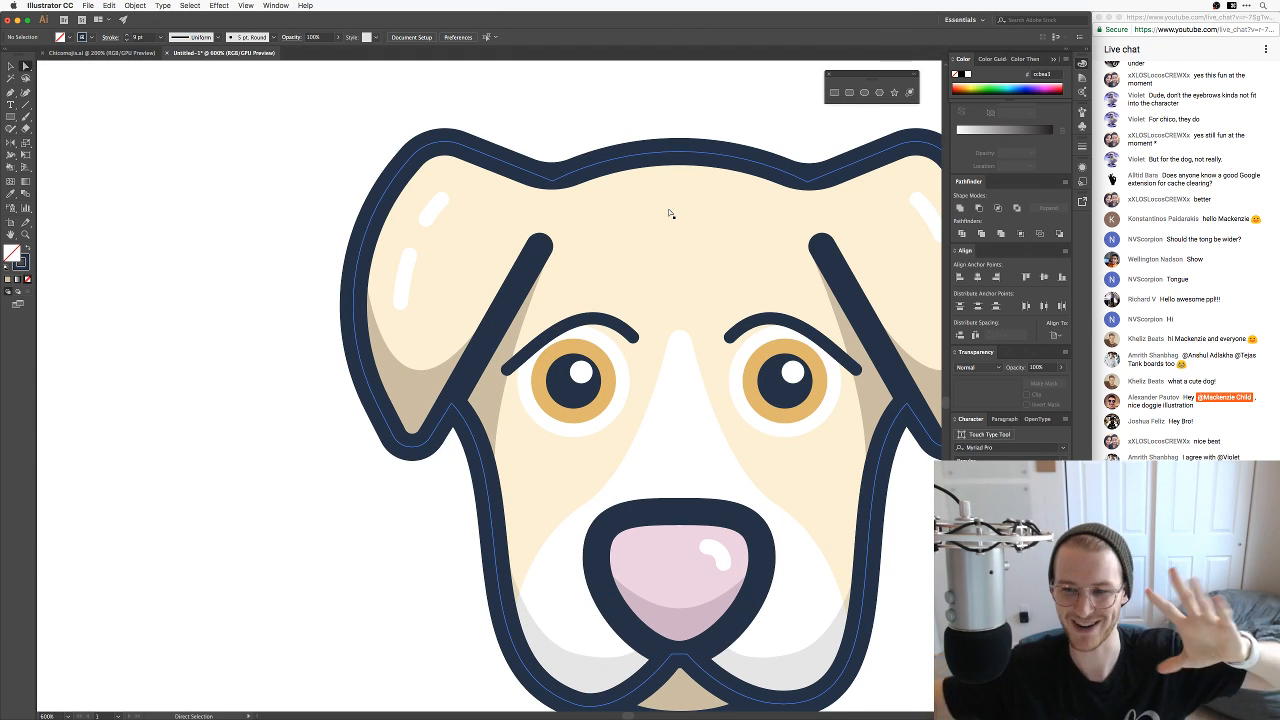
{"action": "left_click", "coordinate": [679, 132]}
{"action": "key", "text": "space"}
{"action": "left_click_drag", "start_coordinate": [779, 137], "coordinate": [634, 83]}
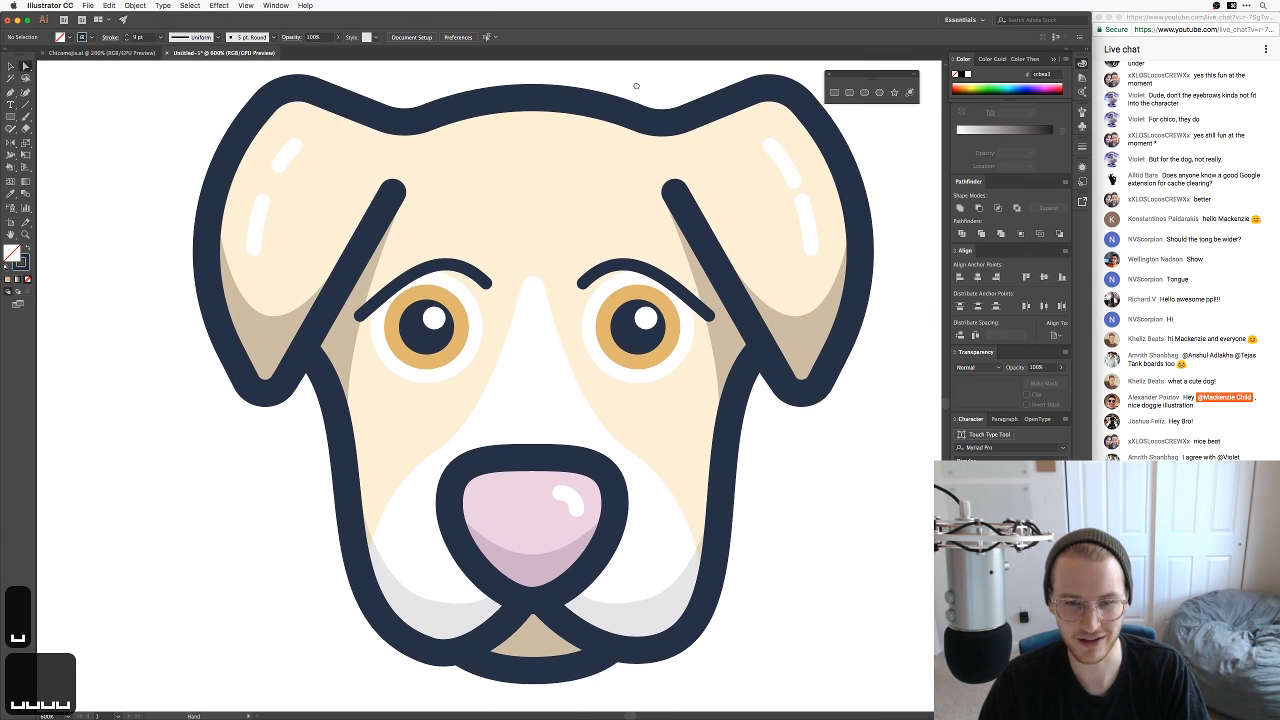
{"action": "key", "text": "super+minus"}
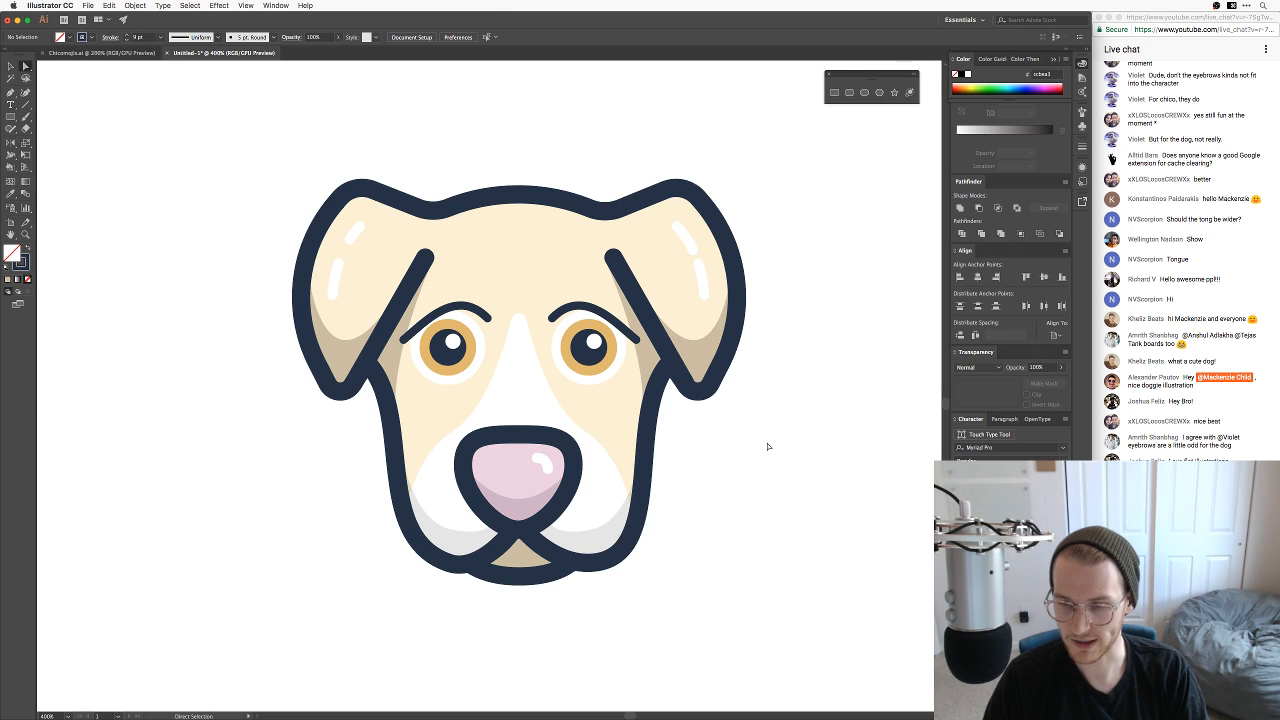
{"action": "left_click_drag", "start_coordinate": [768, 446], "coordinate": [841, 446]}
{"action": "key", "text": "super+equal"}
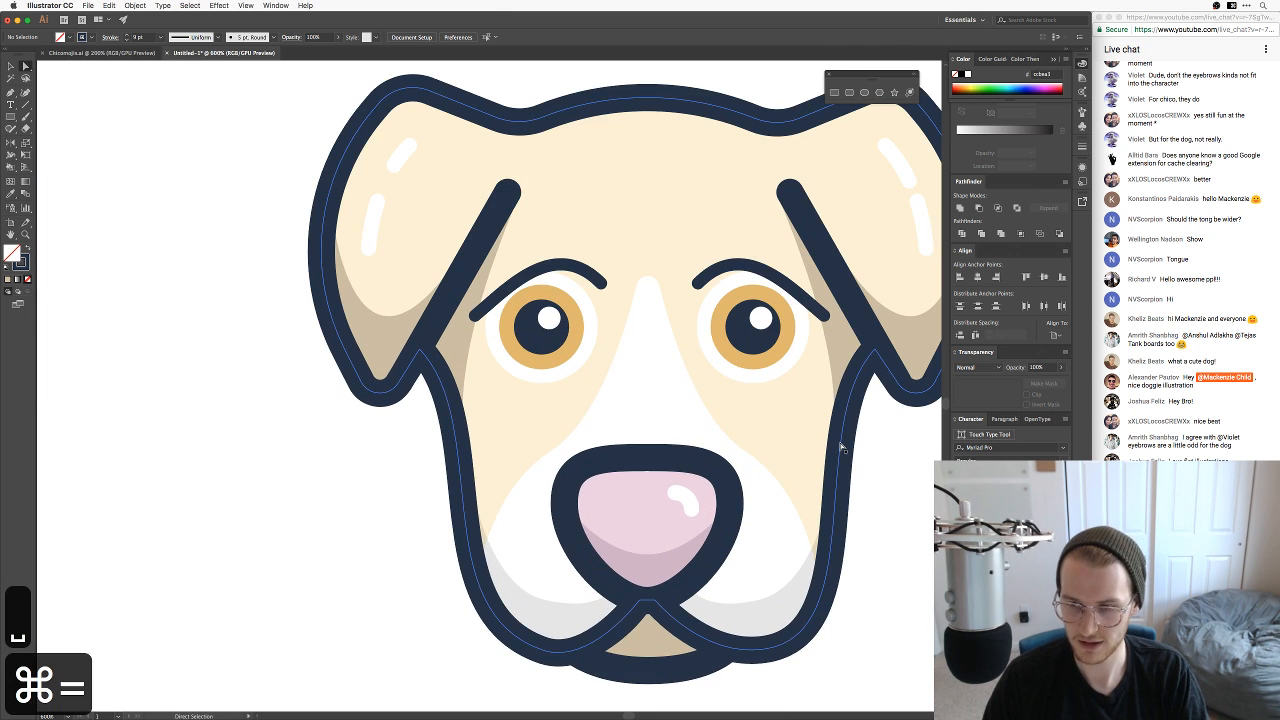
{"action": "left_click_drag", "start_coordinate": [920, 541], "coordinate": [864, 539]}
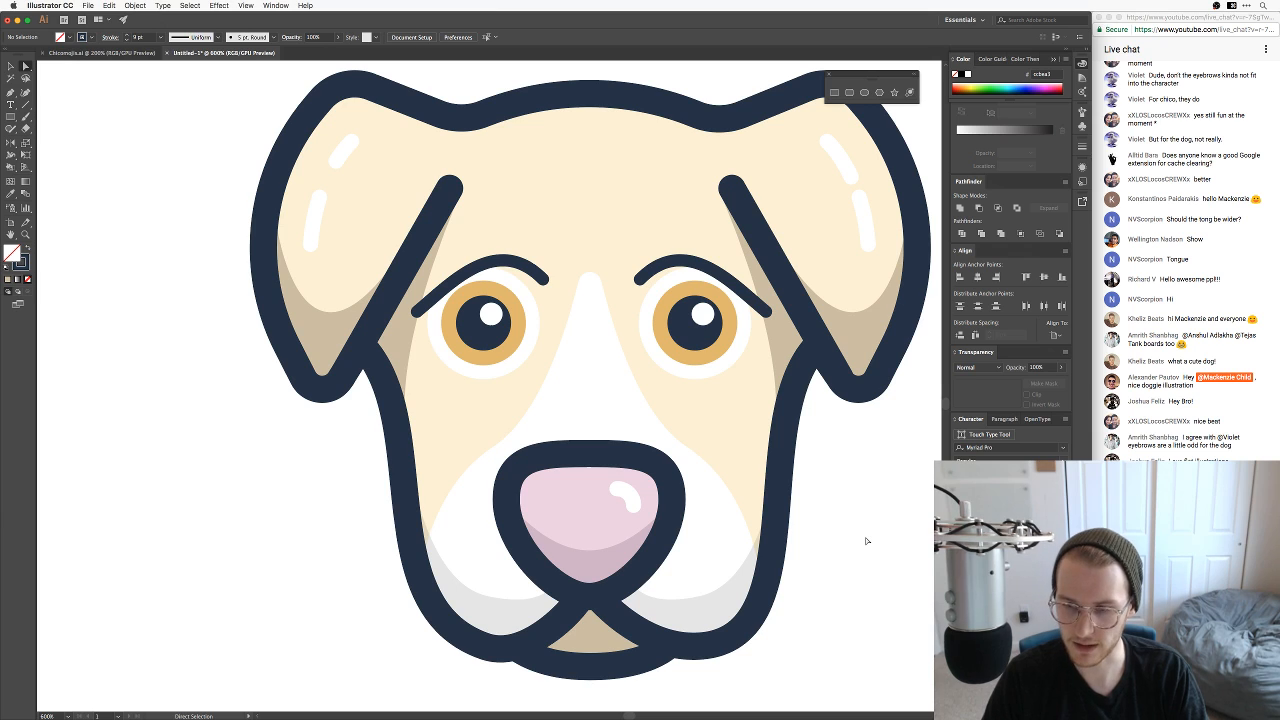
{"action": "left_click_drag", "start_coordinate": [872, 519], "coordinate": [853, 526]}
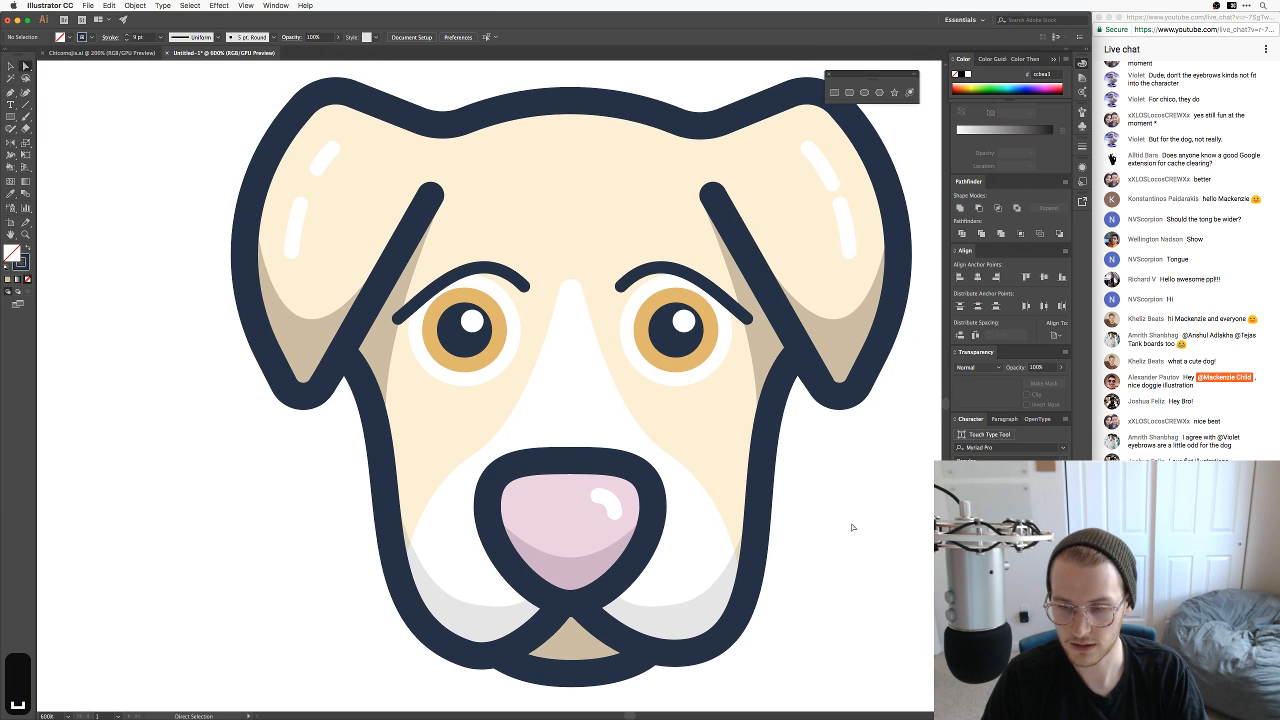
Step: Switch to Chrome, restore the minimized window with the Apple UI Design Resources page, and minimize it again
{"action": "key", "text": "super+Tab"}
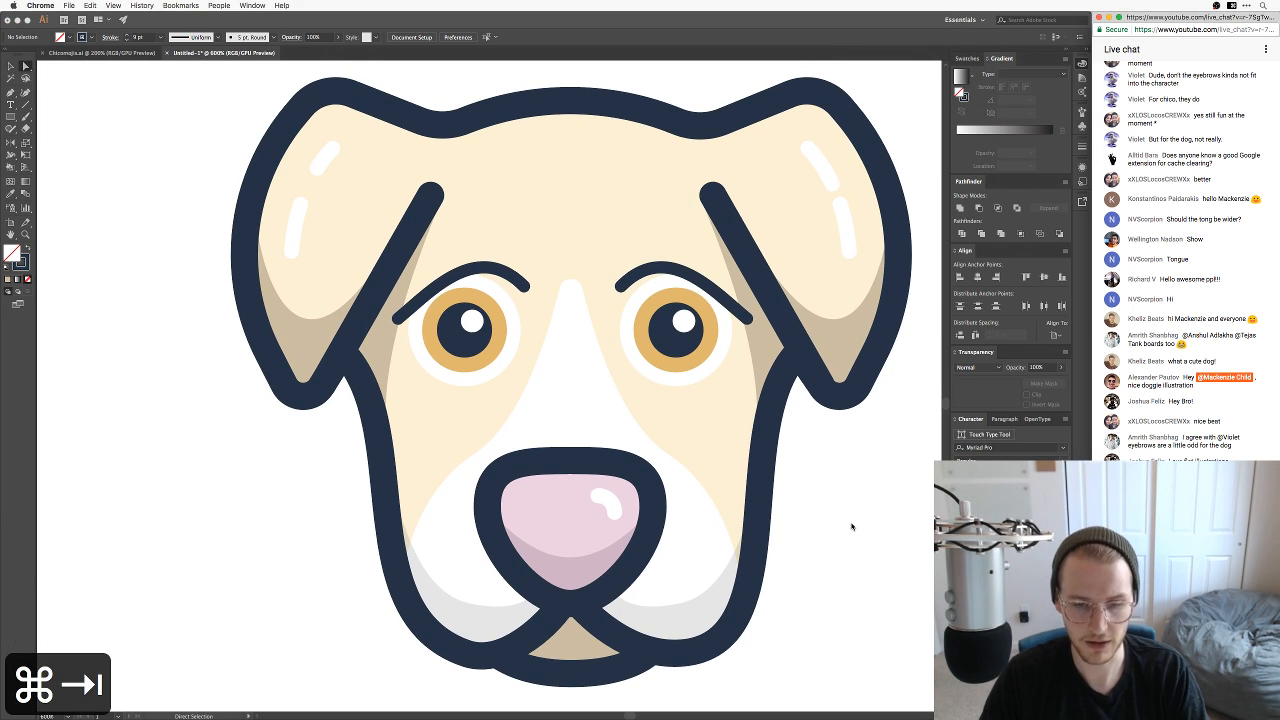
{"action": "key", "text": "super+Tab"}
{"action": "left_click", "coordinate": [511, 362]}
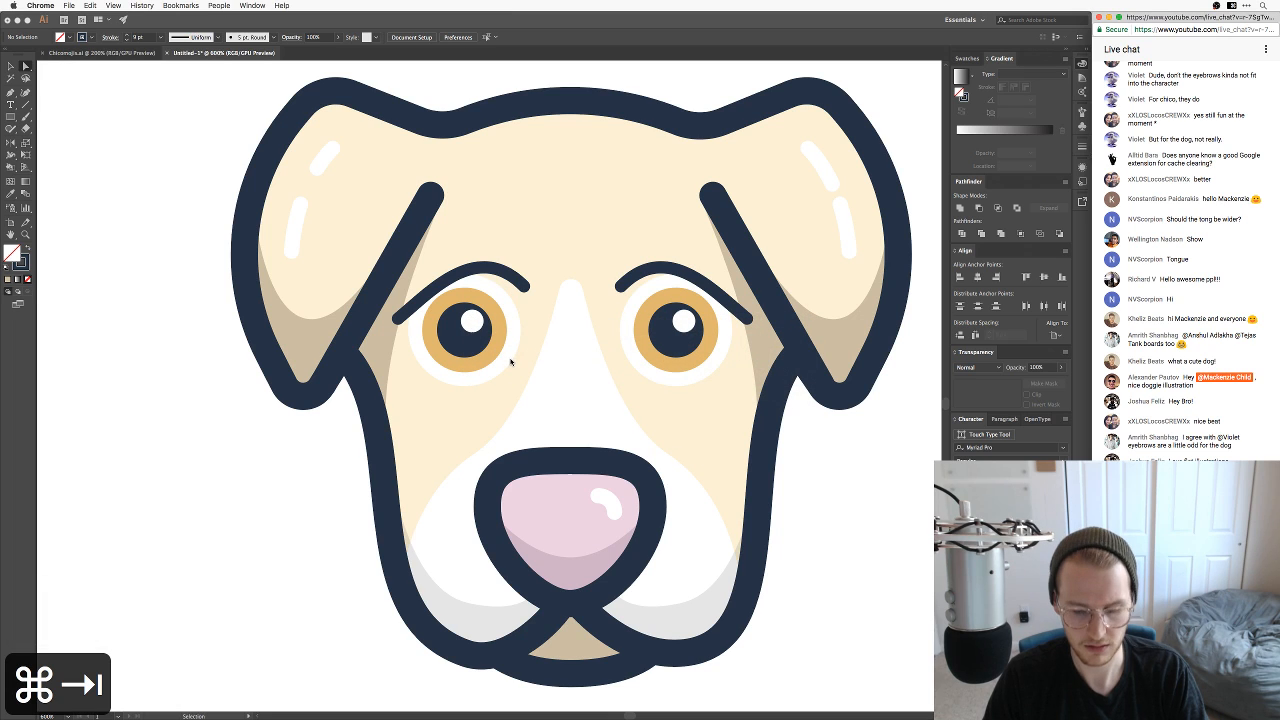
{"action": "mouse_move", "coordinate": [892, 716]}
{"action": "left_click", "coordinate": [1130, 702]}
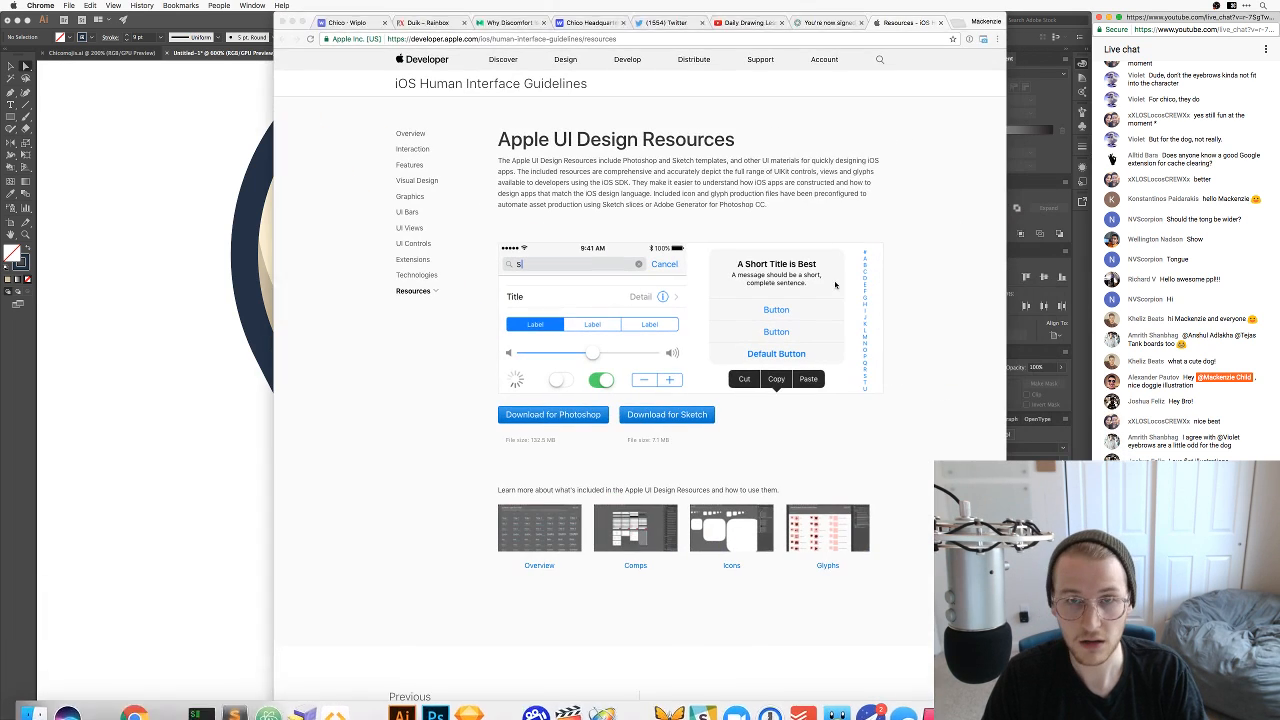
{"action": "key", "text": "super+m"}
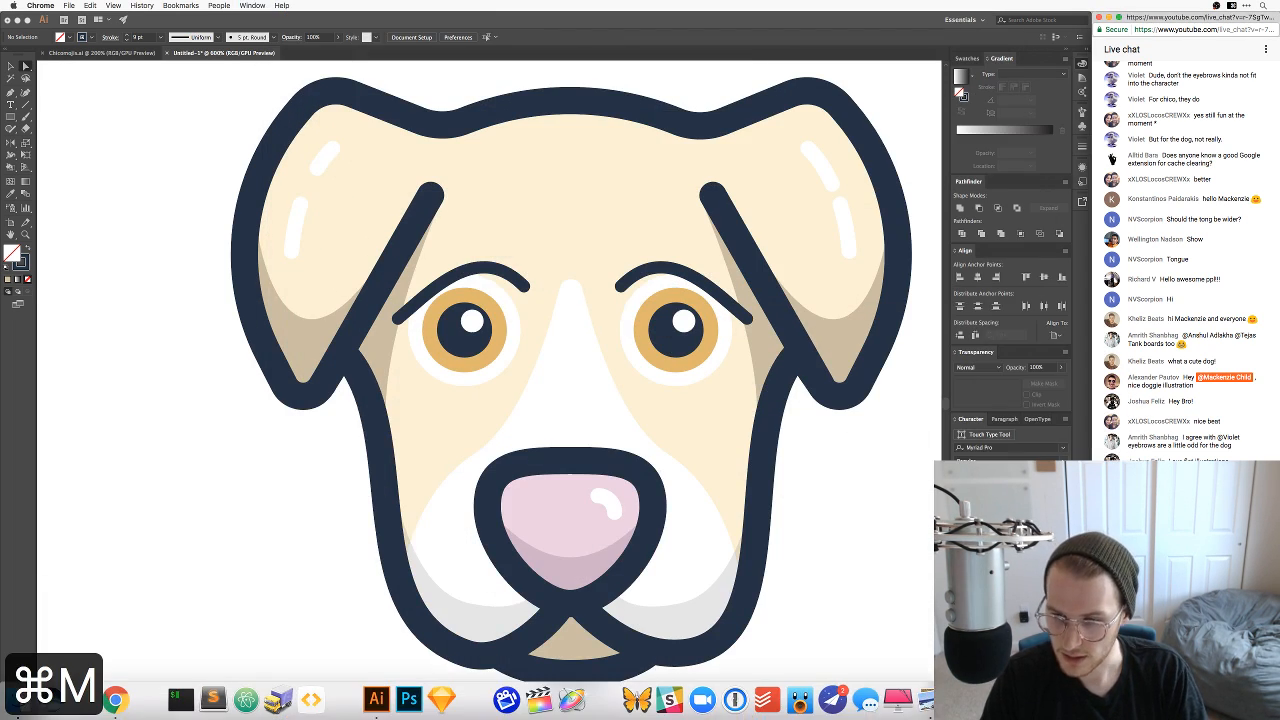
Step: Switch to the Chrome window with the Design for Developers course page, copy its address and post it in the live chat
{"action": "left_click", "coordinate": [1130, 702]}
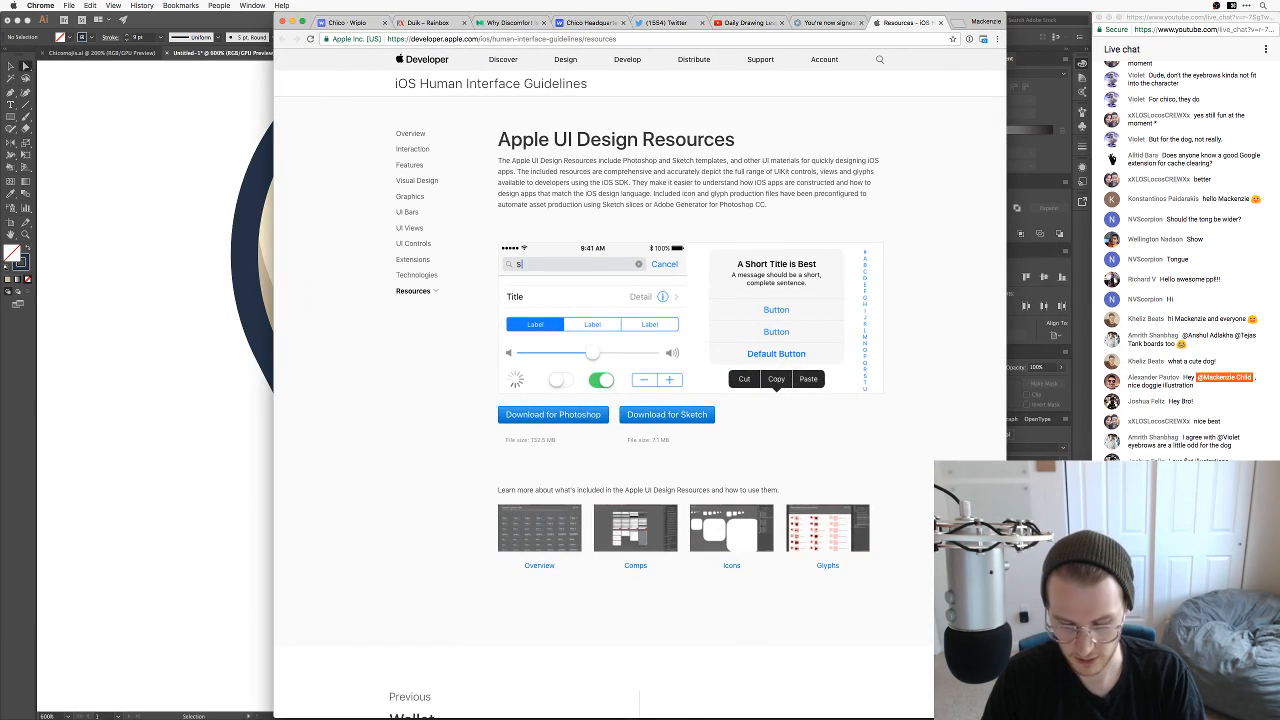
{"action": "key", "text": "super+m"}
{"action": "left_click", "coordinate": [1108, 702]}
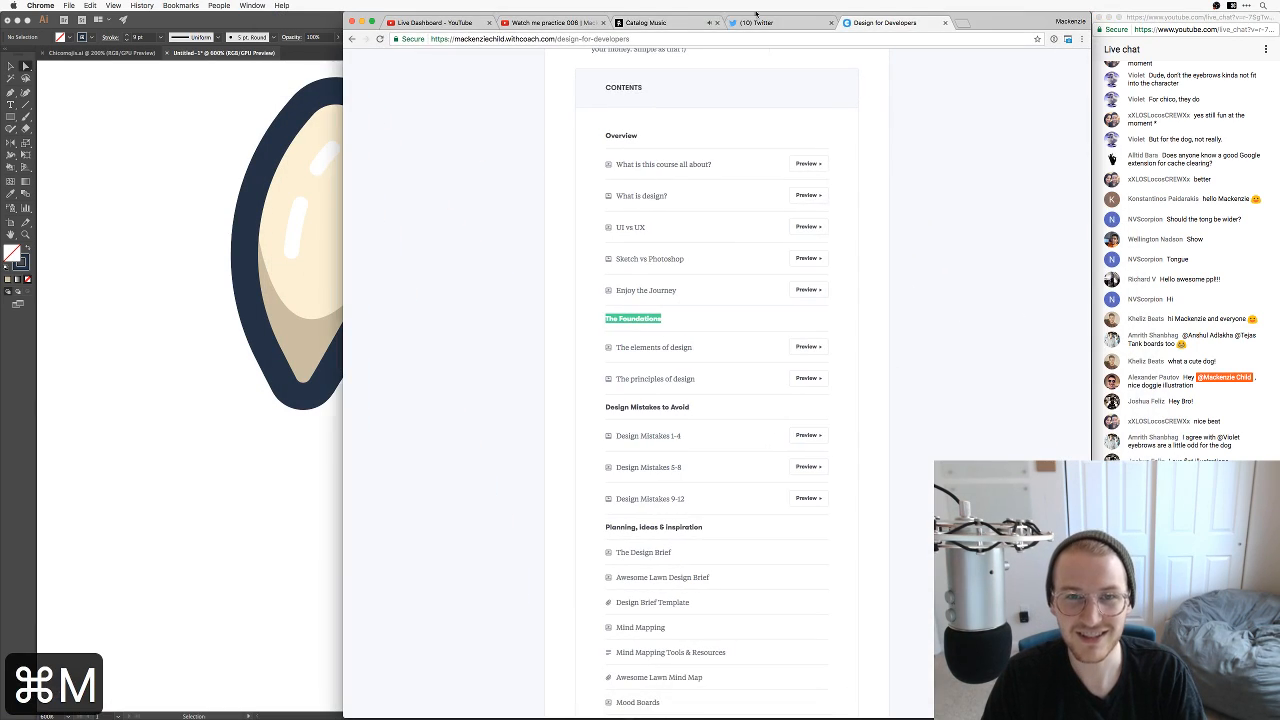
{"action": "left_click", "coordinate": [659, 39]}
{"action": "key", "text": "super+c"}
{"action": "left_click", "coordinate": [1180, 690]}
{"action": "key", "text": "super+v"}
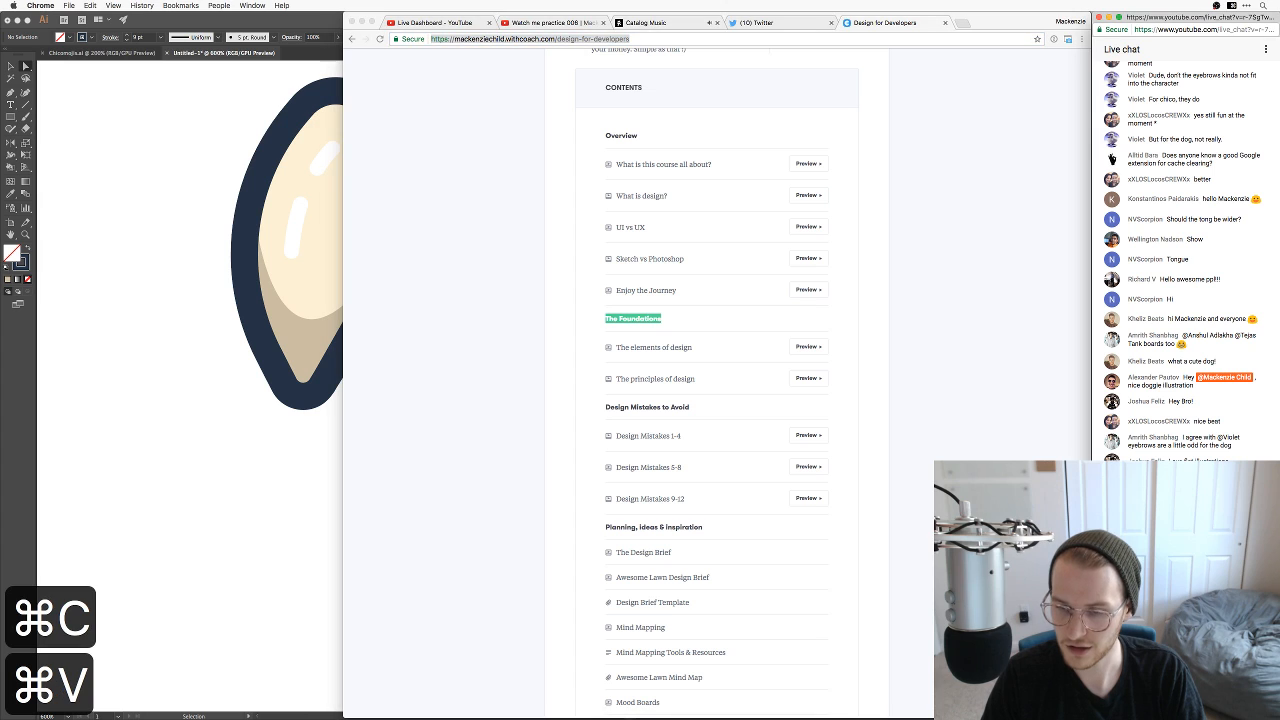
{"action": "key", "text": "super+v"}
{"action": "key", "text": "Return"}
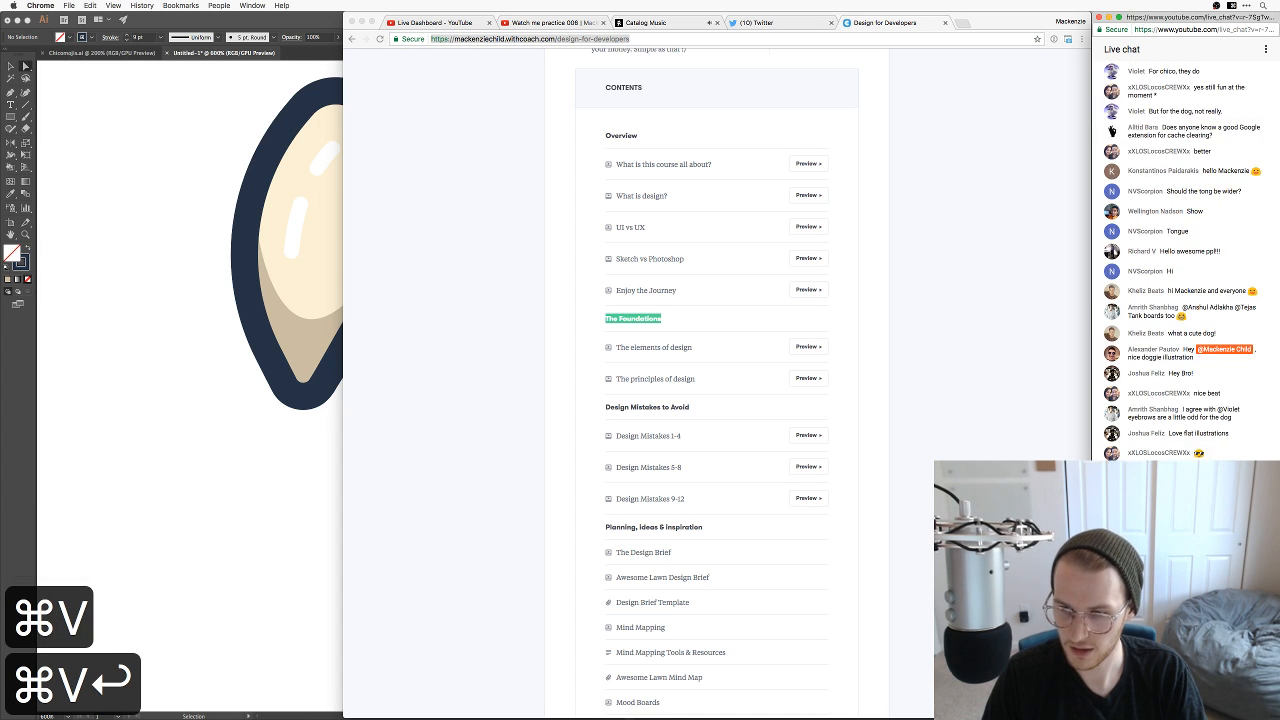
Step: Search the web for "seanwes hustle tshirt" in a new browser tab
{"action": "left_click", "coordinate": [429, 114]}
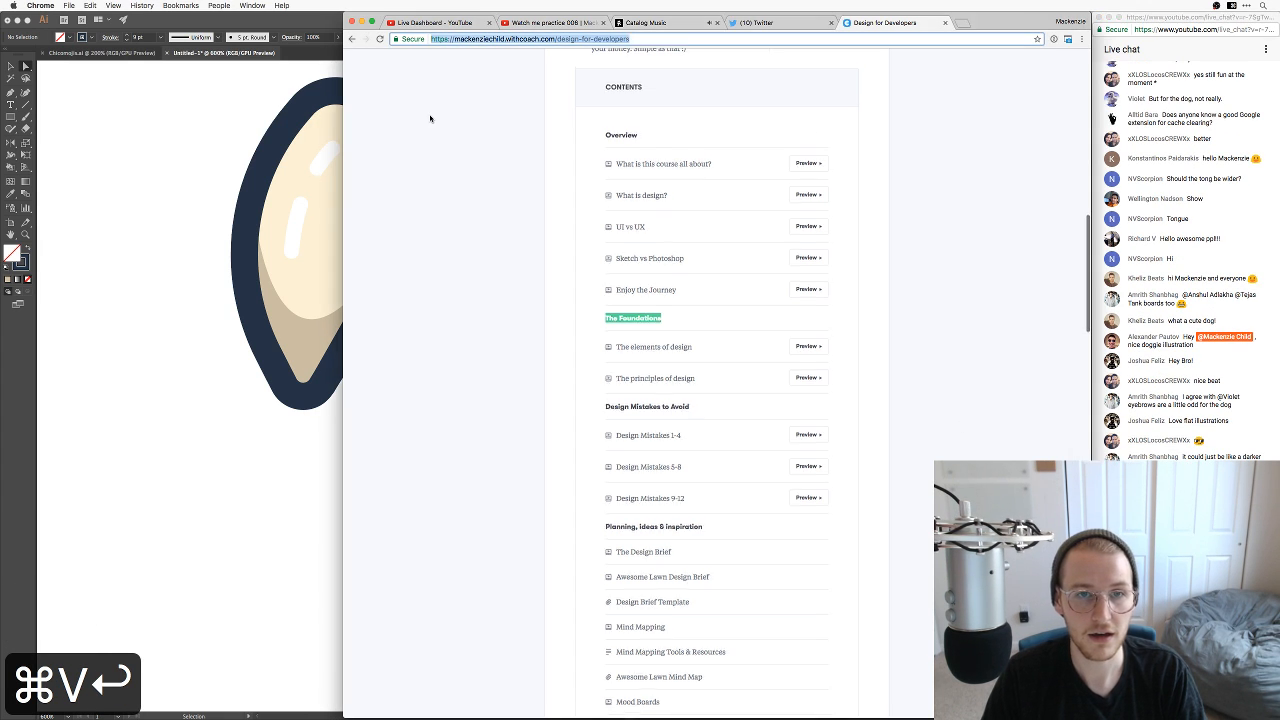
{"action": "key", "text": "super+t"}
{"action": "type", "text": "sea"}
{"action": "key", "text": "Right"}
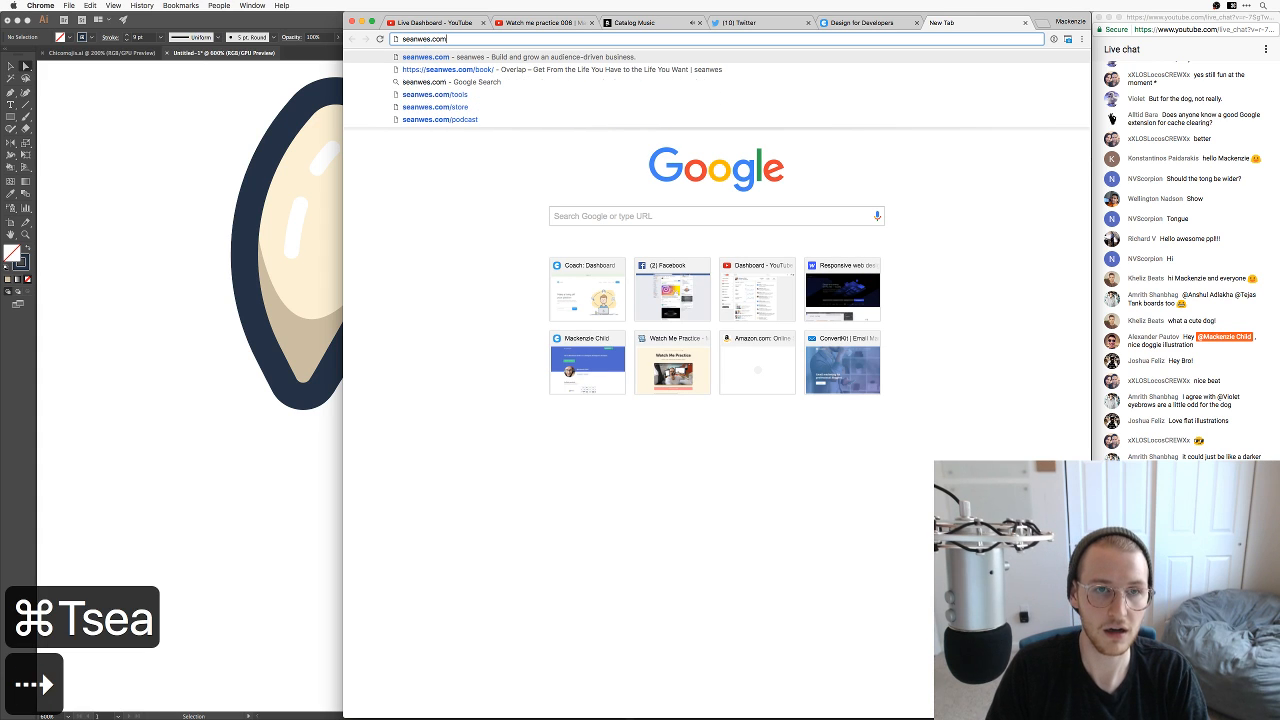
{"action": "key", "text": "BackSpace"}
{"action": "key", "text": "BackSpace"}
{"action": "key", "text": "BackSpace"}
{"action": "key", "text": "BackSpace"}
{"action": "key", "text": "BackSpace"}
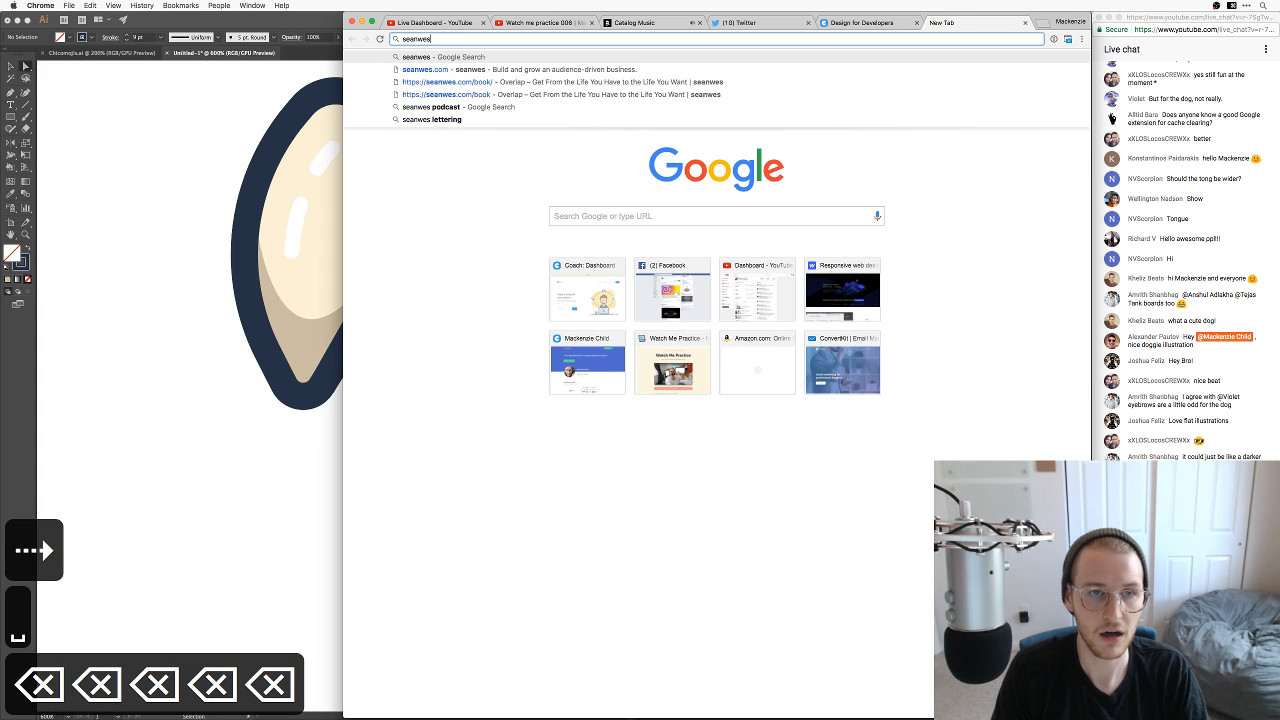
{"action": "type", "text": "hustle tshirt"}
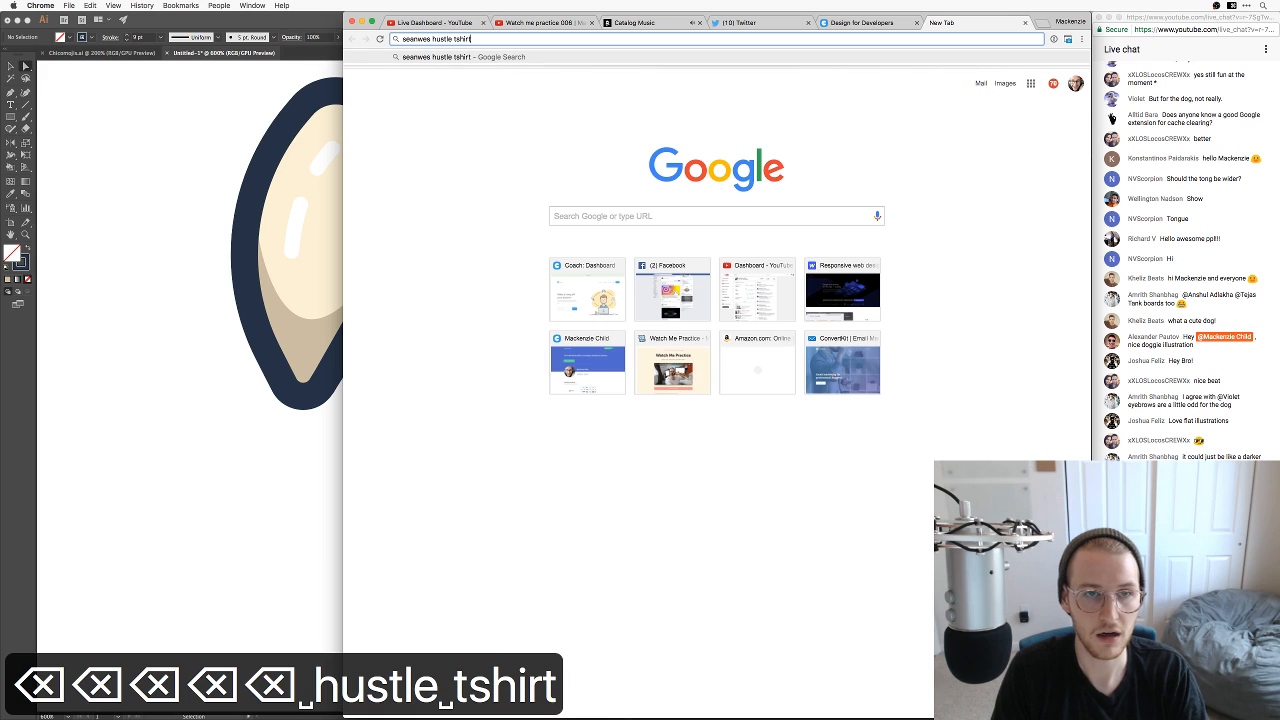
{"action": "key", "text": "Return"}
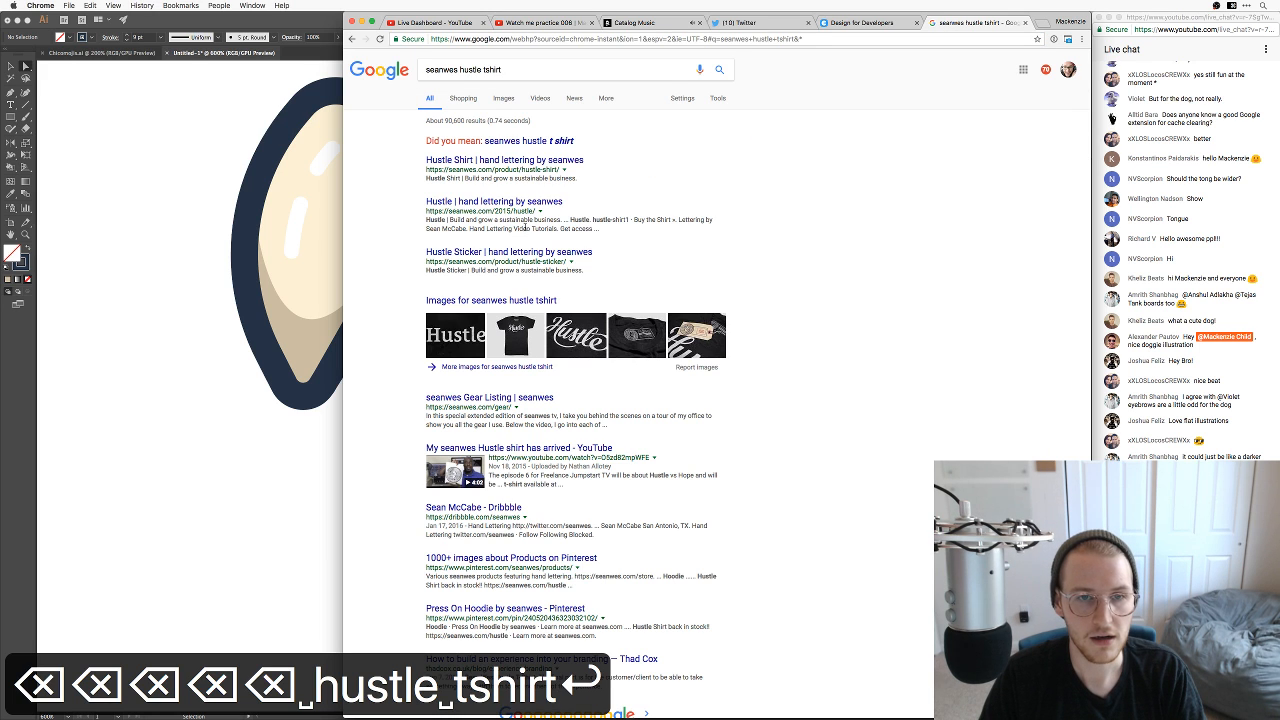
Step: Open the seanwes Hustle Shirt product page, post its address in the live chat and close the page
{"action": "left_click", "coordinate": [480, 162]}
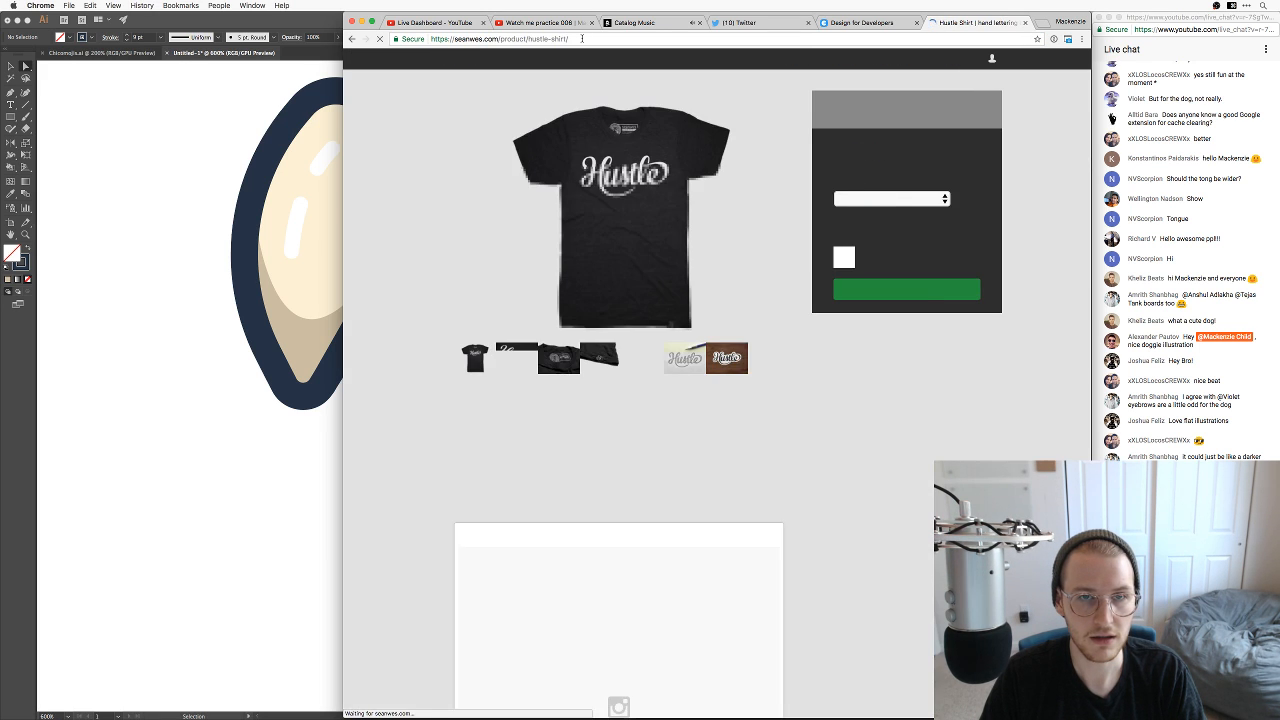
{"action": "left_click", "coordinate": [561, 39]}
{"action": "key", "text": "super+c"}
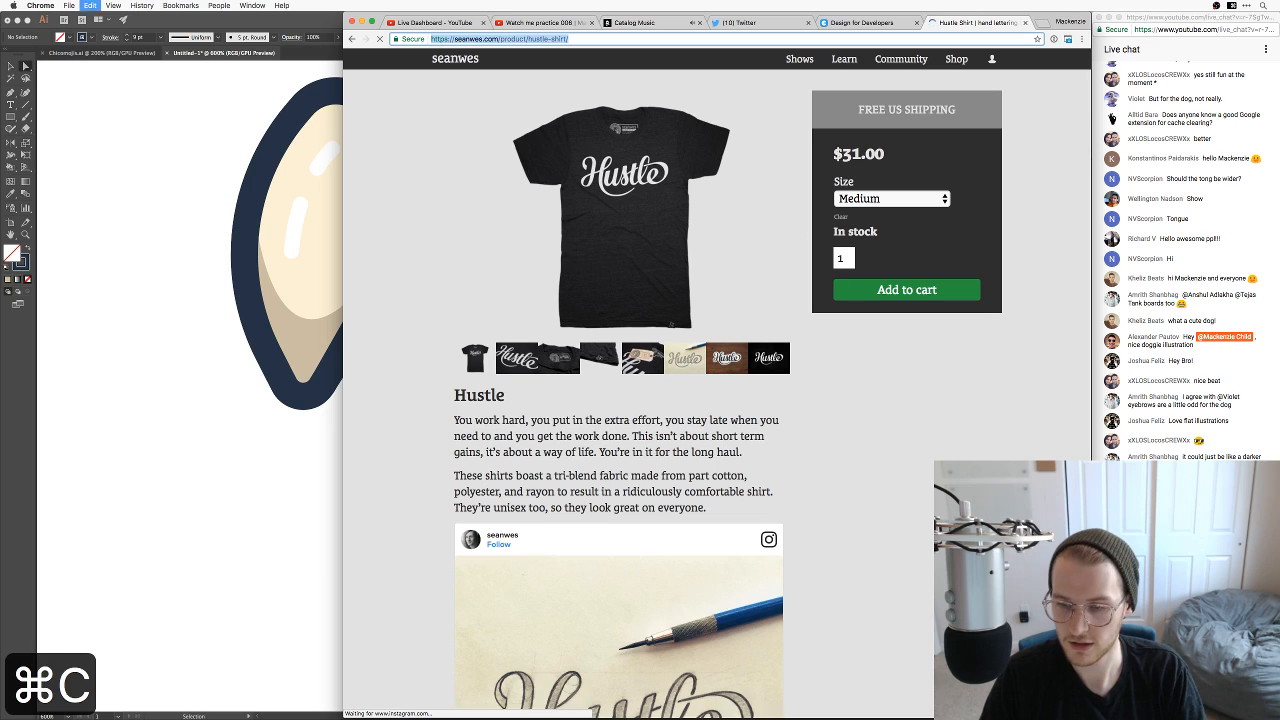
{"action": "key", "text": "super+v"}
{"action": "key", "text": "Return"}
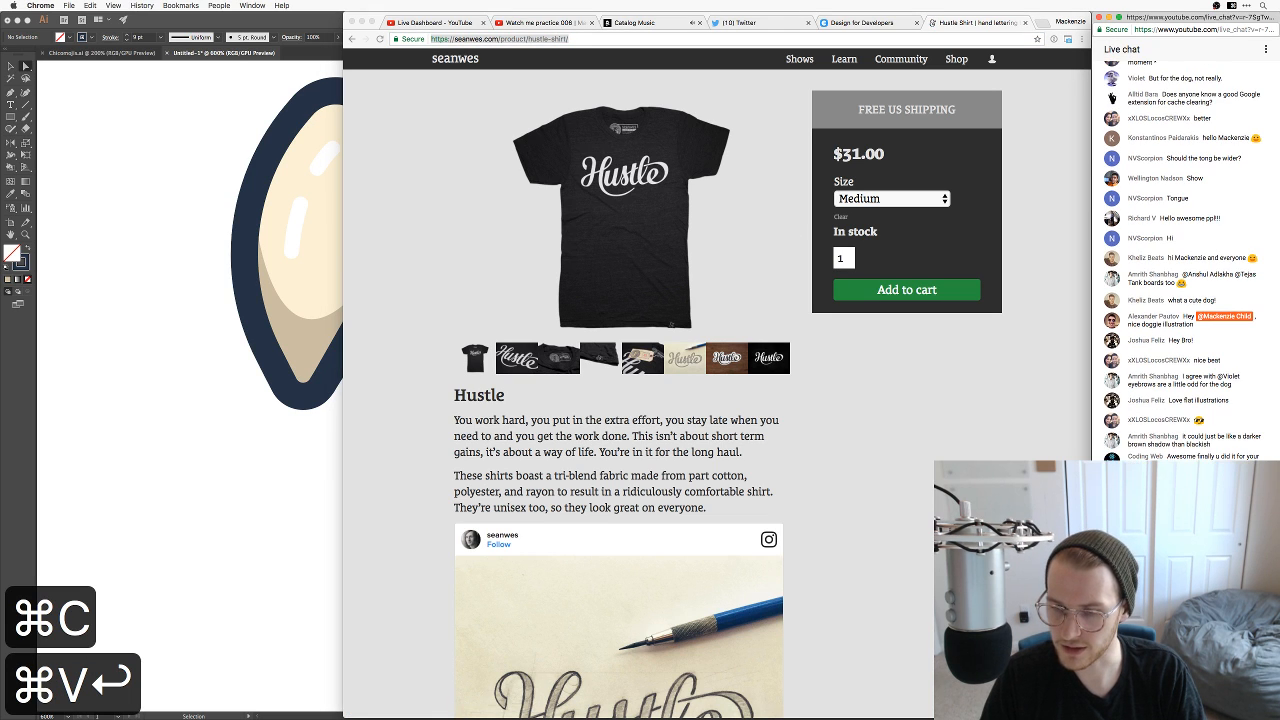
{"action": "key", "text": "super+w"}
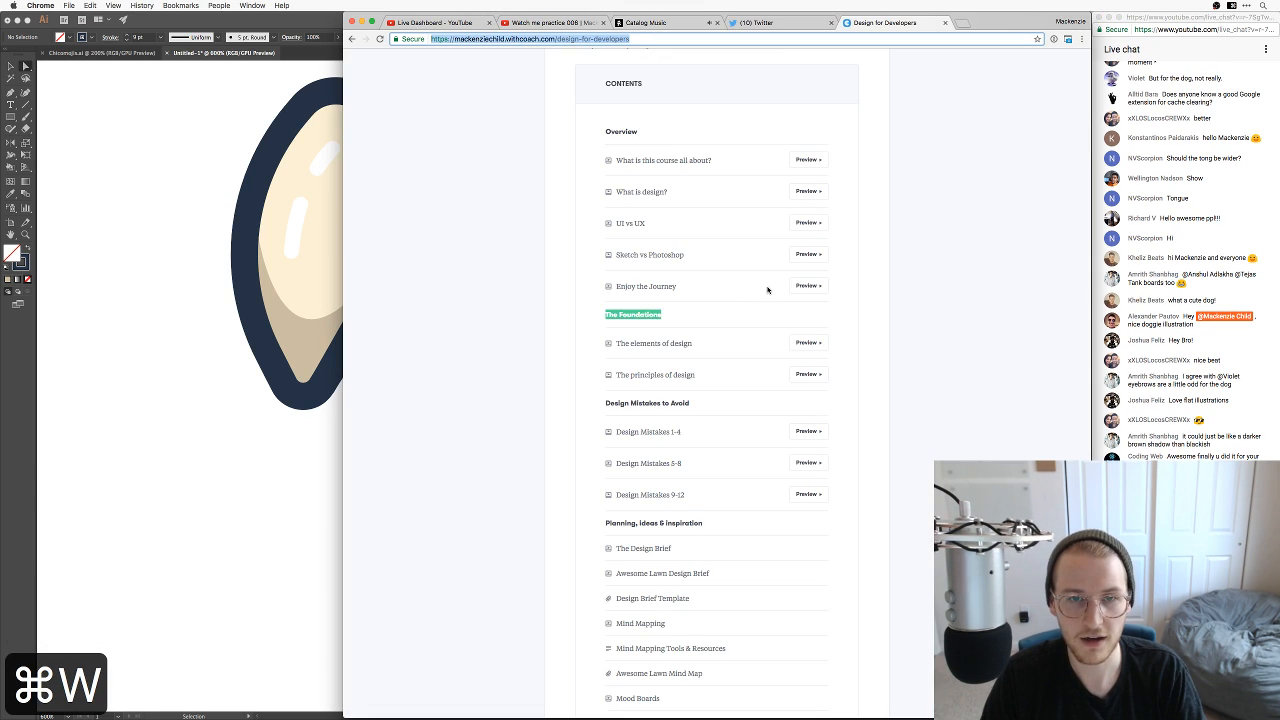
Step: Switch to Illustrator and examine the shaded dog head beside the other versions, both from afar and up close
{"action": "left_click", "coordinate": [200, 252]}
{"action": "left_click_drag", "start_coordinate": [797, 526], "coordinate": [784, 459]}
{"action": "key", "text": "super+minus"}
{"action": "key", "text": "super+minus"}
{"action": "key", "text": "super+minus"}
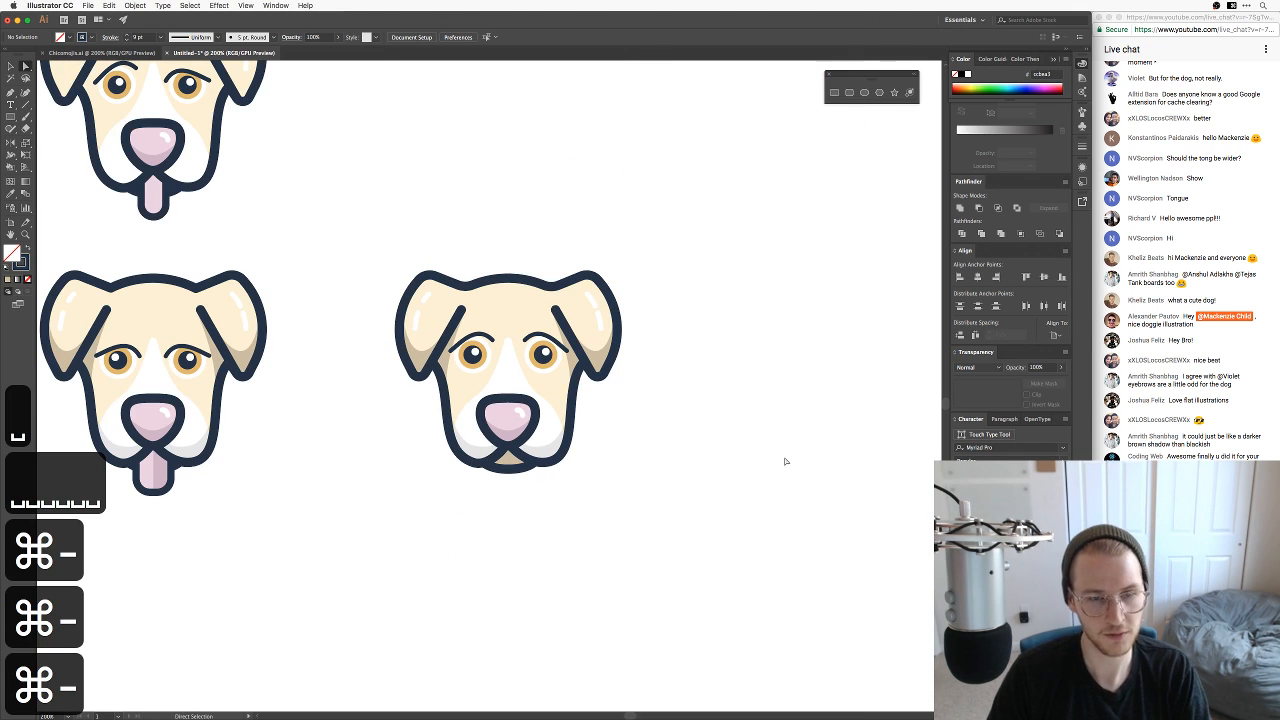
{"action": "key", "text": "super+minus"}
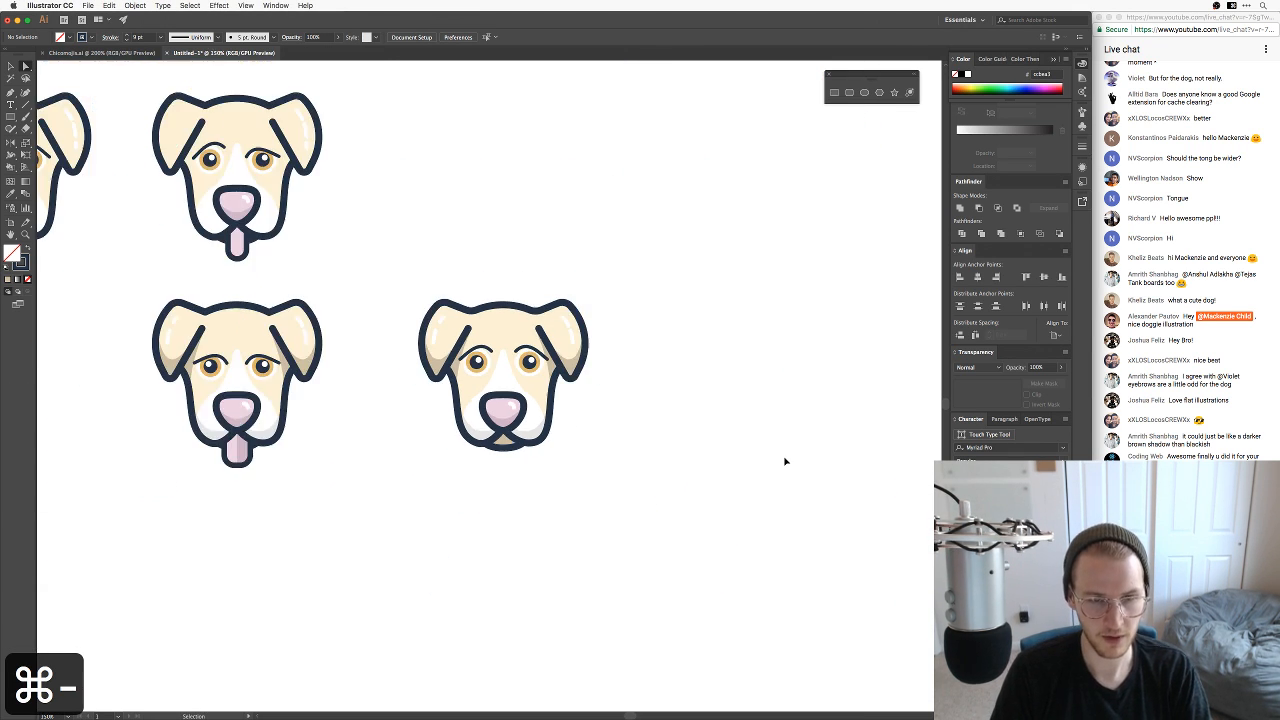
{"action": "key", "text": "super+Tab"}
{"action": "key", "text": "super+Tab"}
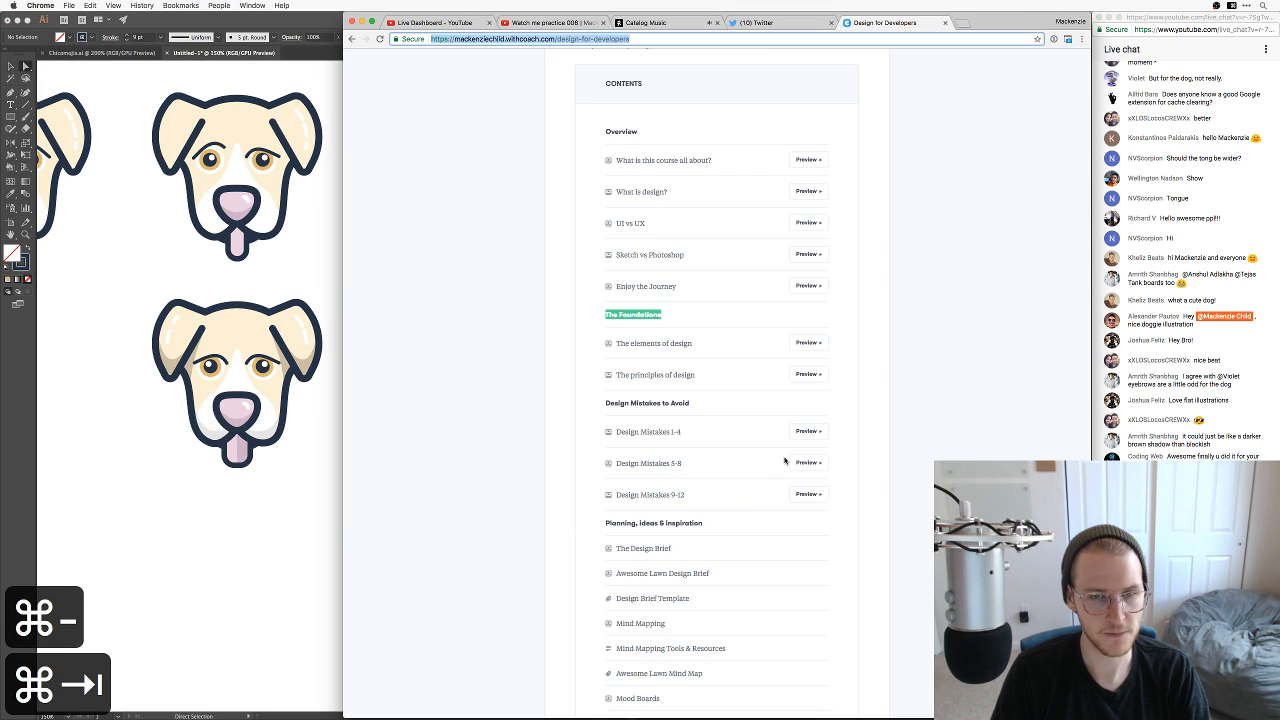
{"action": "key", "text": "super+equal"}
{"action": "key", "text": "super+equal"}
{"action": "key", "text": "super+equal"}
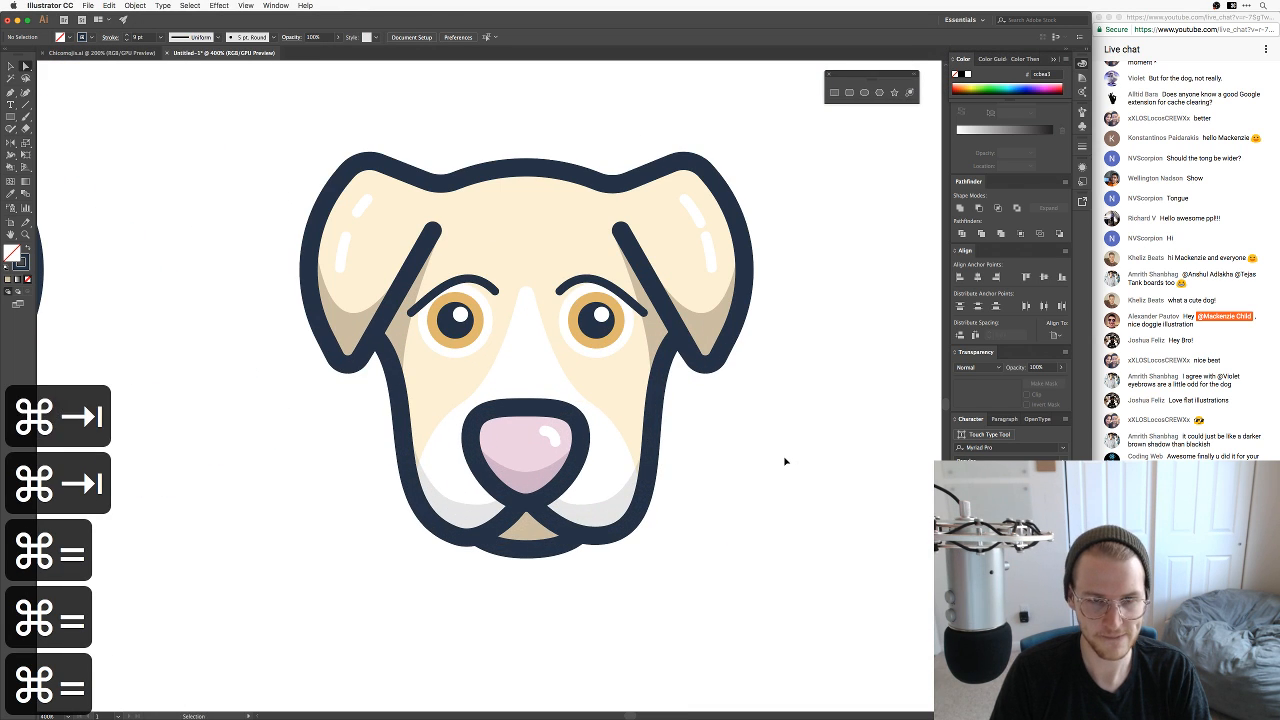
Step: Delete the white blaze and muzzle patch from the face of the dog head without a tongue
{"action": "key", "text": "a"}
{"action": "left_click", "coordinate": [511, 354]}
{"action": "key", "text": "BackSpace"}
{"action": "key", "text": "BackSpace"}
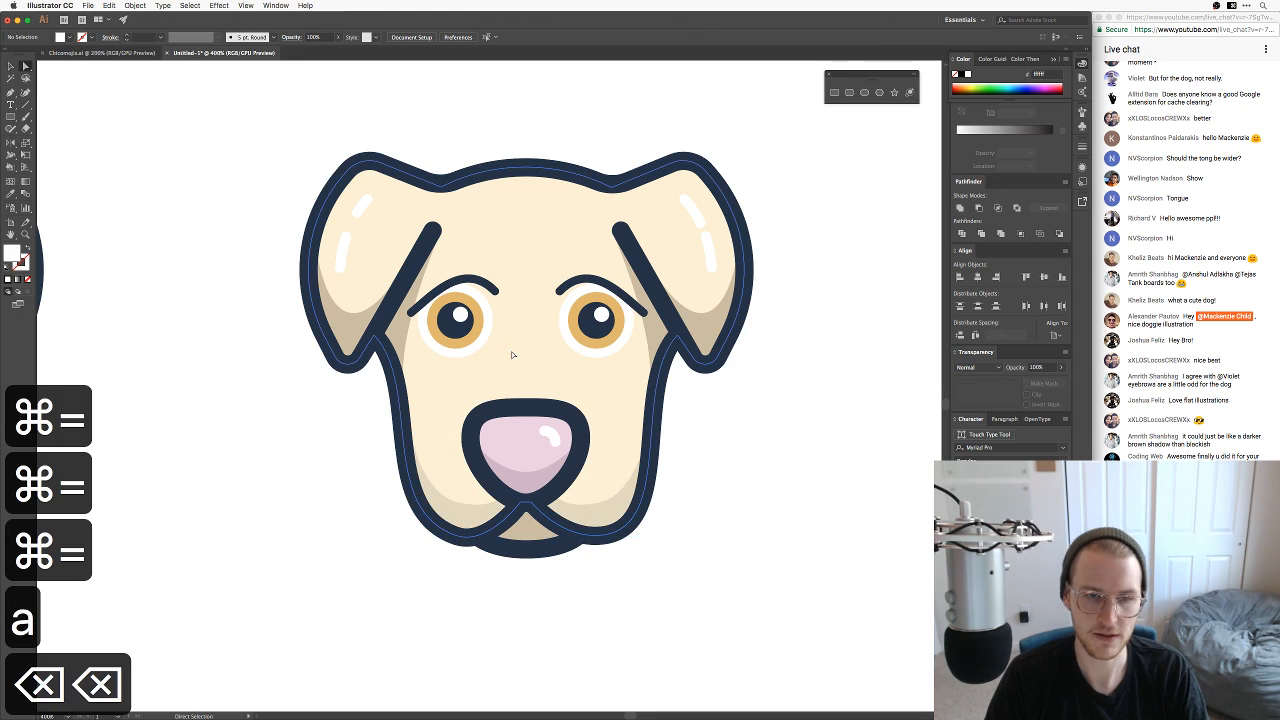
Step: Compare the edited dog head with the reference photos IMG_3017.JPG and IMG_0108.JPG in Preview
{"action": "key", "text": "super+minus"}
{"action": "key", "text": "super+minus"}
{"action": "key", "text": "super+minus"}
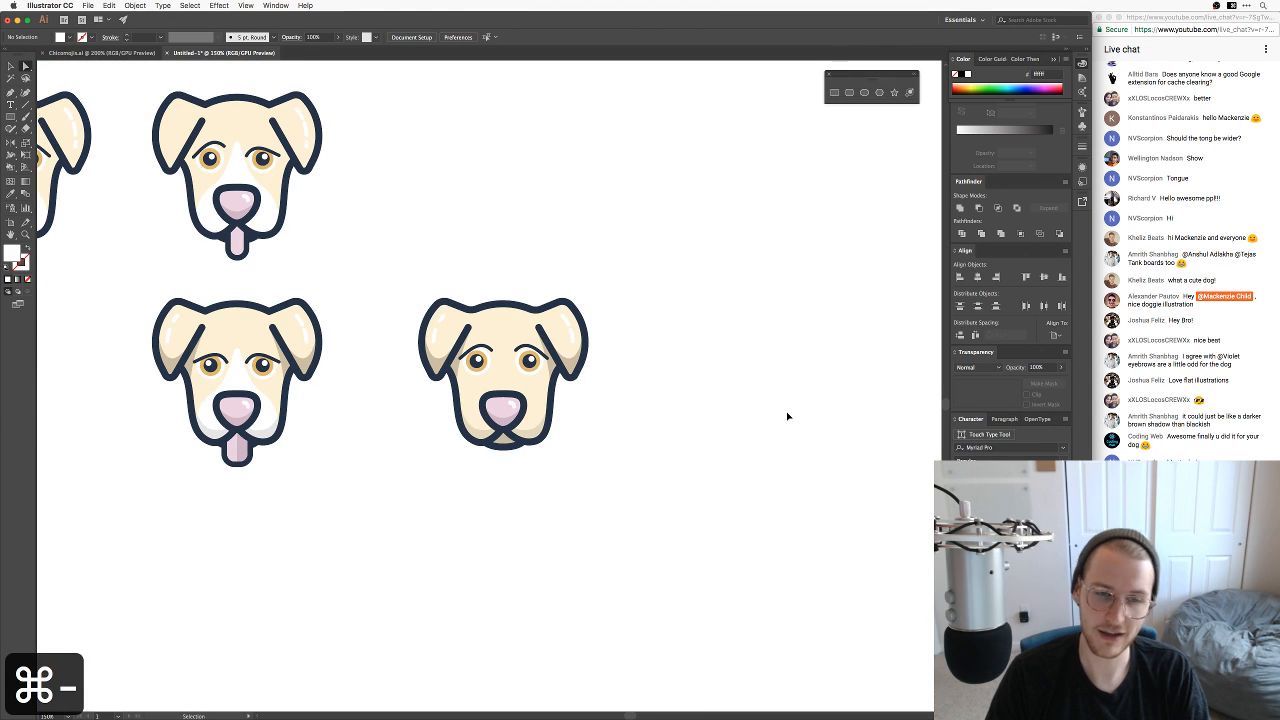
{"action": "key", "text": "super+equal"}
{"action": "key", "text": "super+equal"}
{"action": "key", "text": "super+Tab"}
{"action": "key", "text": "super+Tab"}
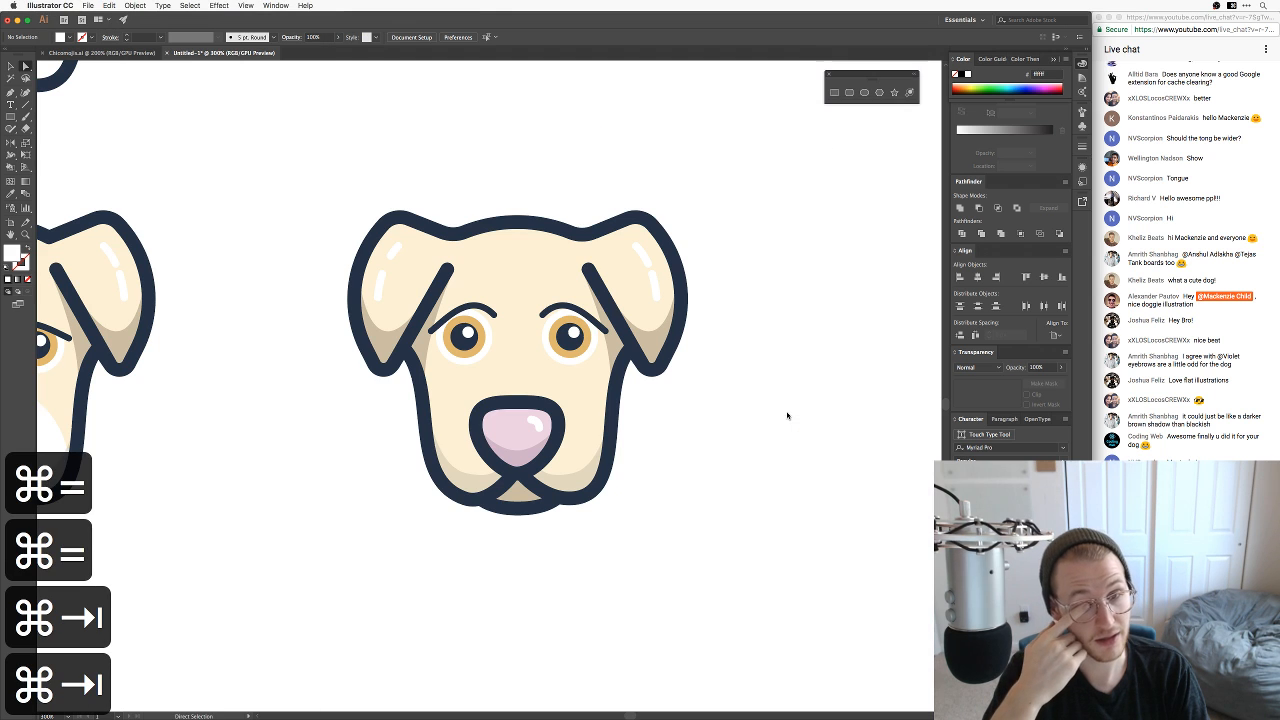
{"action": "key", "text": "super+Tab"}
{"action": "left_click", "coordinate": [641, 365]}
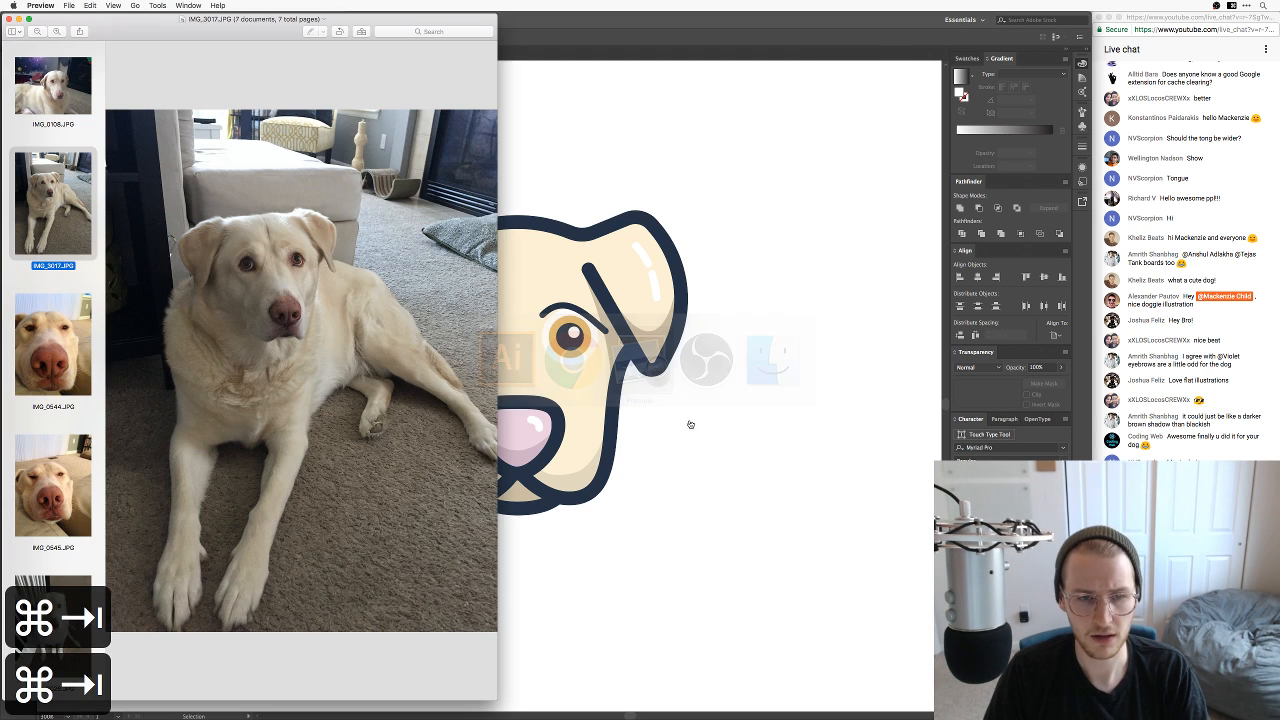
{"action": "scroll", "coordinate": [689, 408], "scroll_direction": "left", "scroll_amount": 5}
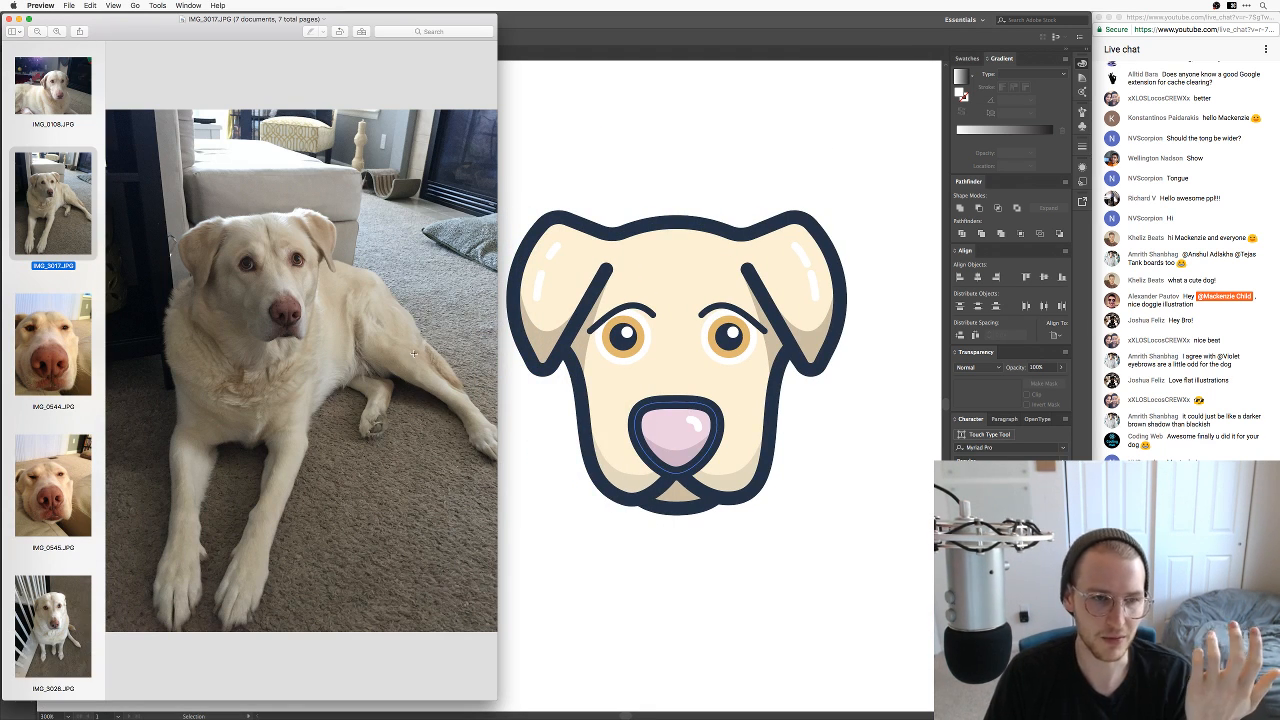
{"action": "left_click", "coordinate": [83, 111]}
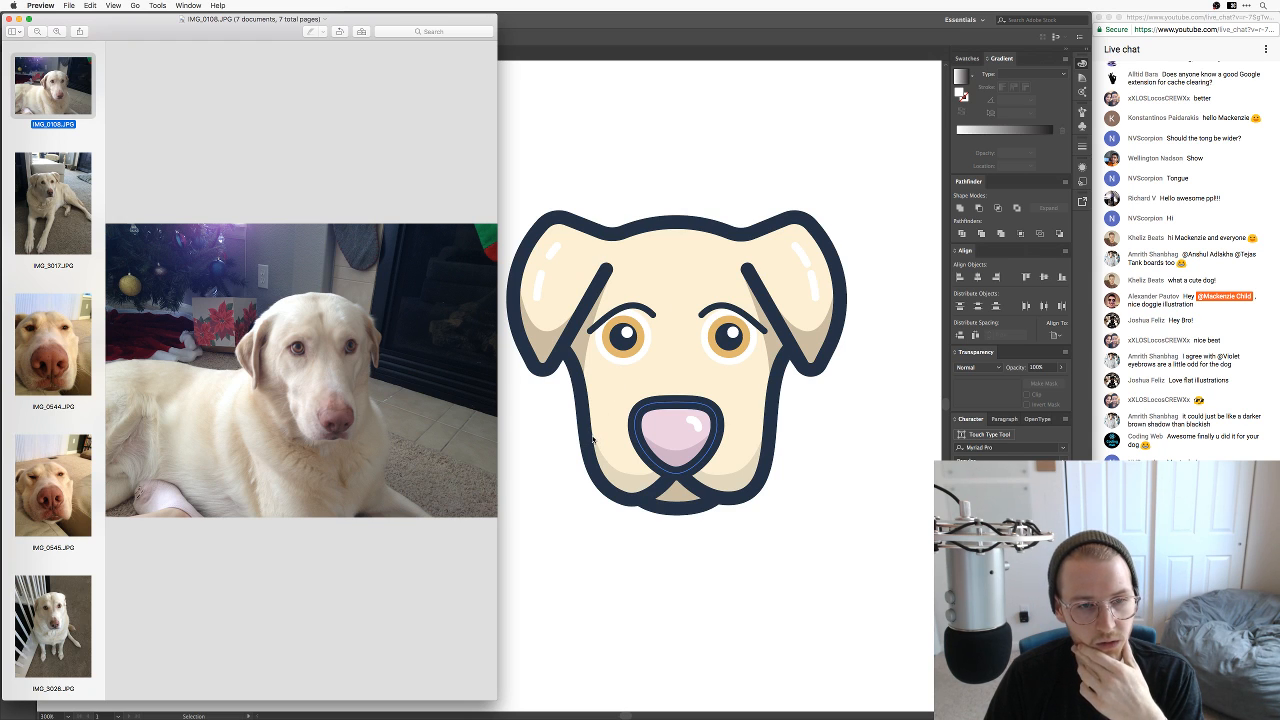
Step: Return to Illustrator and duplicate the whole edited dog head about 278 px straight below the original
{"action": "left_click", "coordinate": [924, 511]}
{"action": "key", "text": "space"}
{"action": "left_click_drag", "start_coordinate": [826, 455], "coordinate": [737, 492]}
{"action": "key", "text": "space"}
{"action": "key", "text": "v"}
{"action": "left_click_drag", "start_coordinate": [792, 580], "coordinate": [368, 182]}
{"action": "key", "text": "space"}
{"action": "left_click_drag", "start_coordinate": [604, 380], "coordinate": [596, 183]}
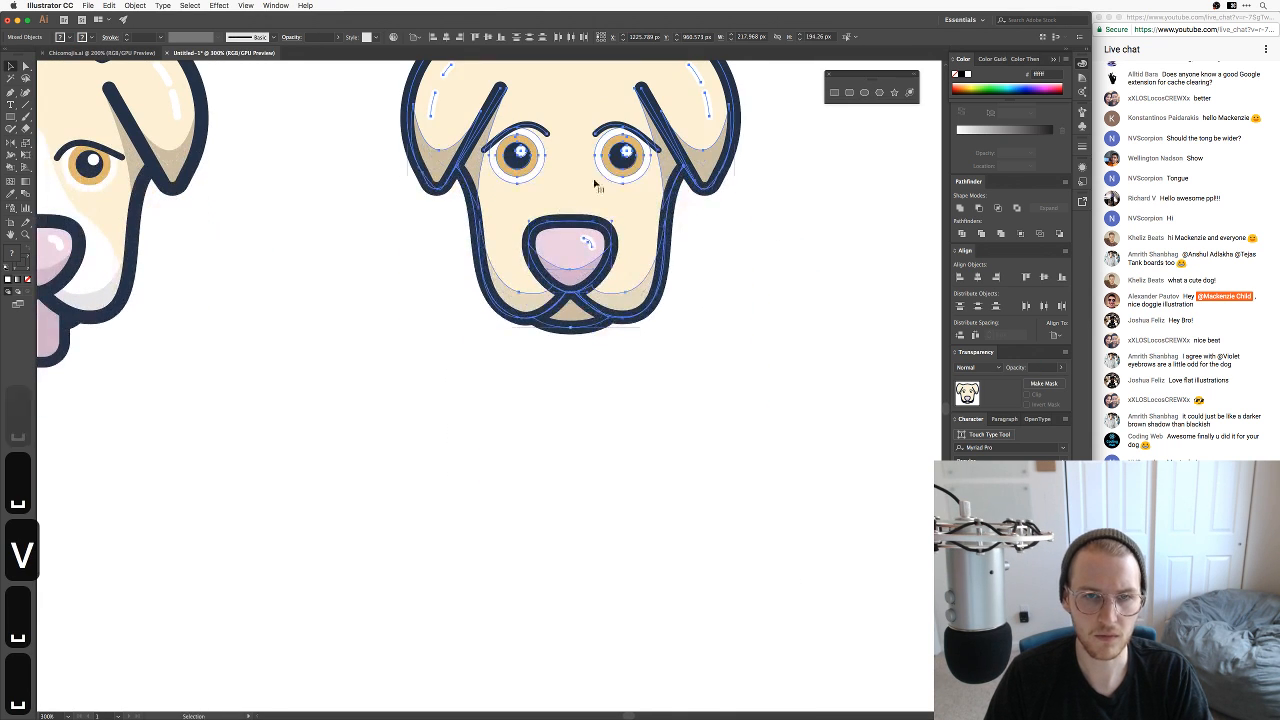
{"action": "left_click_drag", "start_coordinate": [610, 230], "coordinate": [619, 578]}
{"action": "key", "text": "space"}
{"action": "left_click_drag", "start_coordinate": [698, 630], "coordinate": [751, 400]}
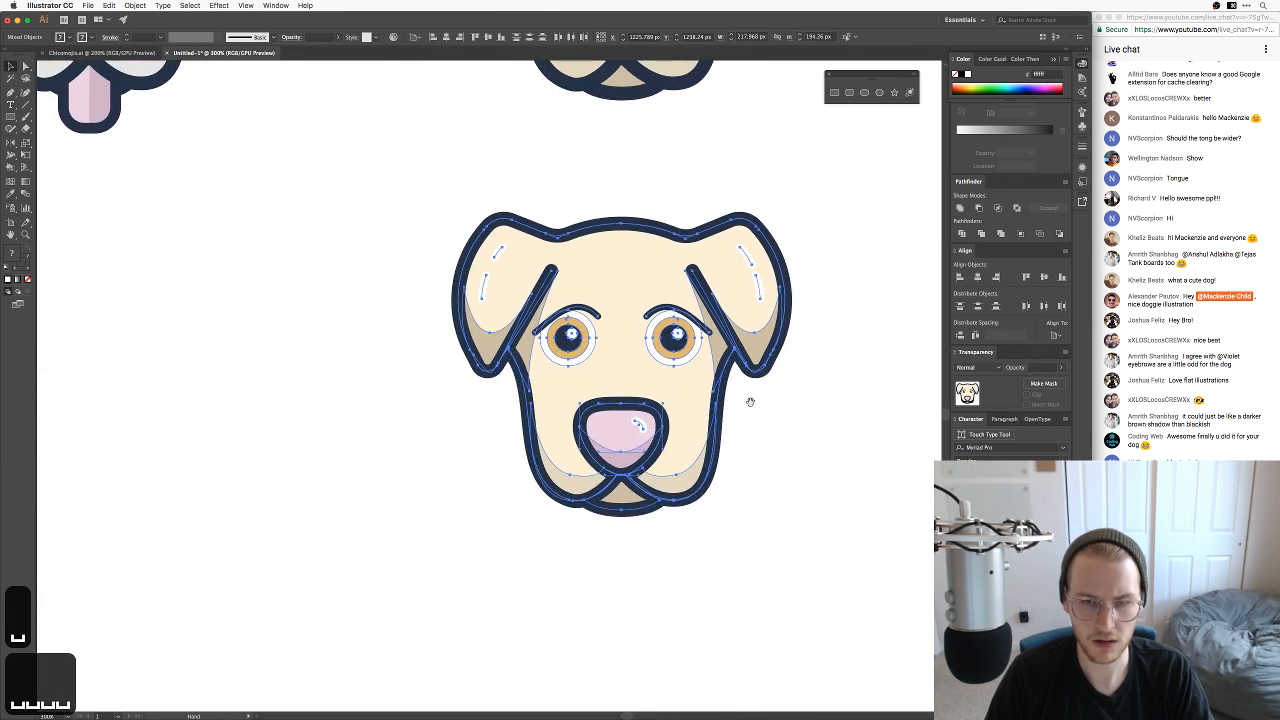
{"action": "left_click", "coordinate": [812, 434]}
Step: Draw a closed curved shape with the Pen tool from between the eyes, under the left eye and down the left cheek
{"action": "key", "text": "super+equal"}
{"action": "key", "text": "super+equal"}
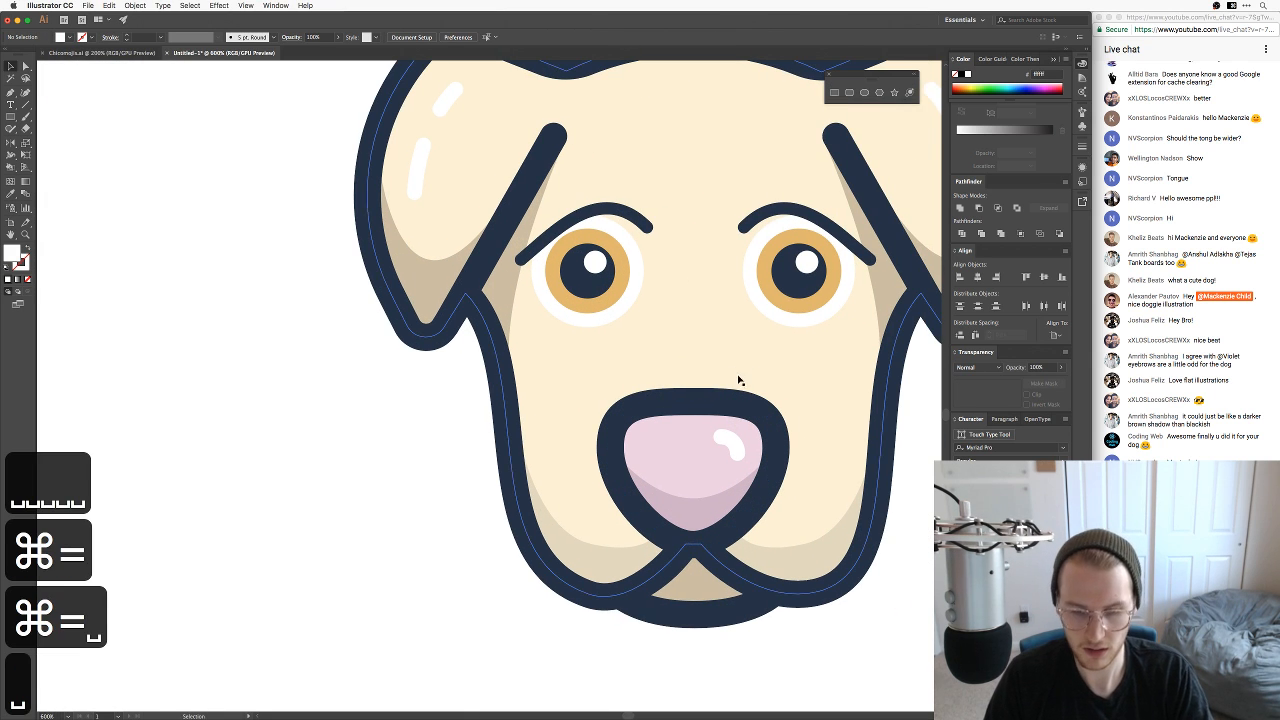
{"action": "key", "text": "space"}
{"action": "key", "text": "p"}
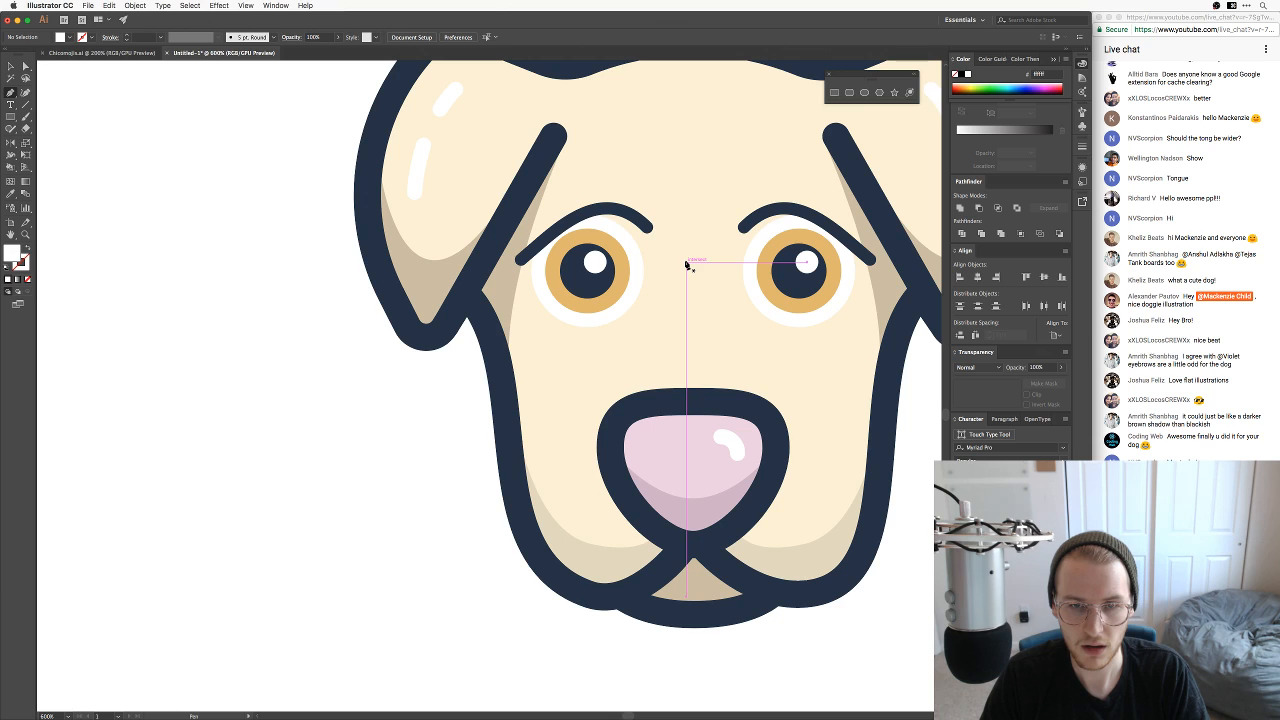
{"action": "left_click", "coordinate": [686, 264]}
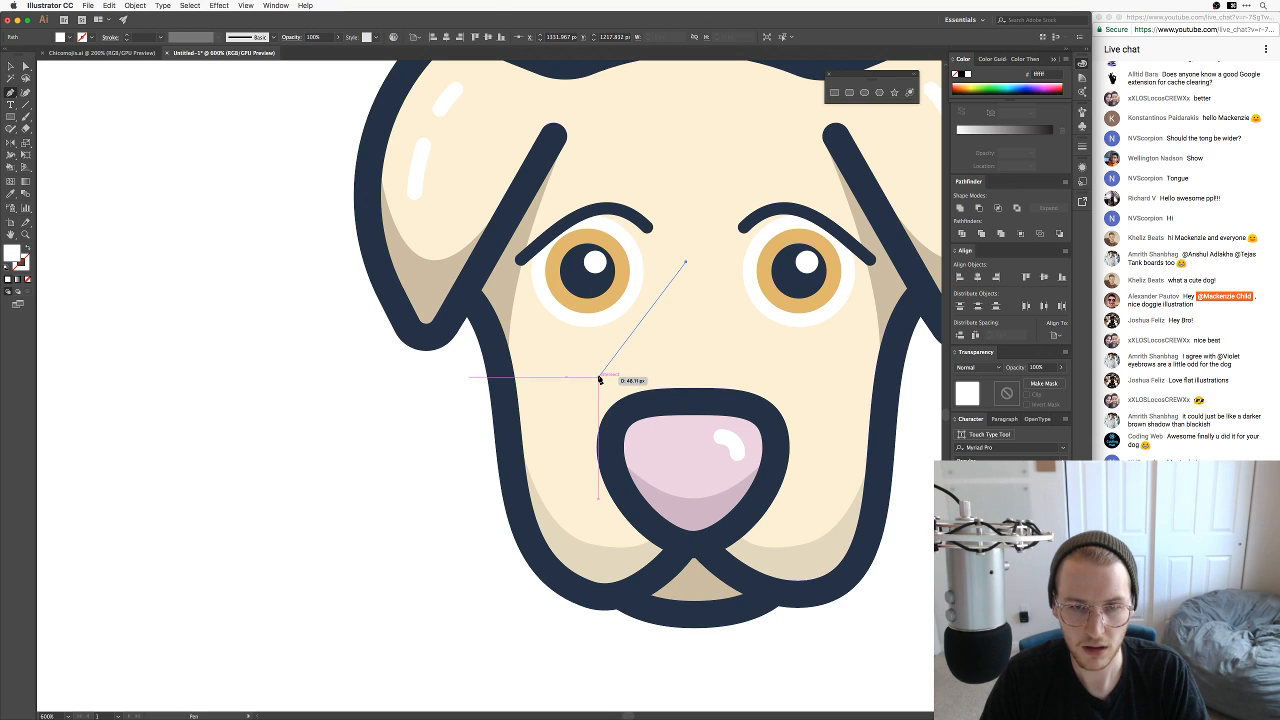
{"action": "left_click_drag", "start_coordinate": [598, 385], "coordinate": [524, 425]}
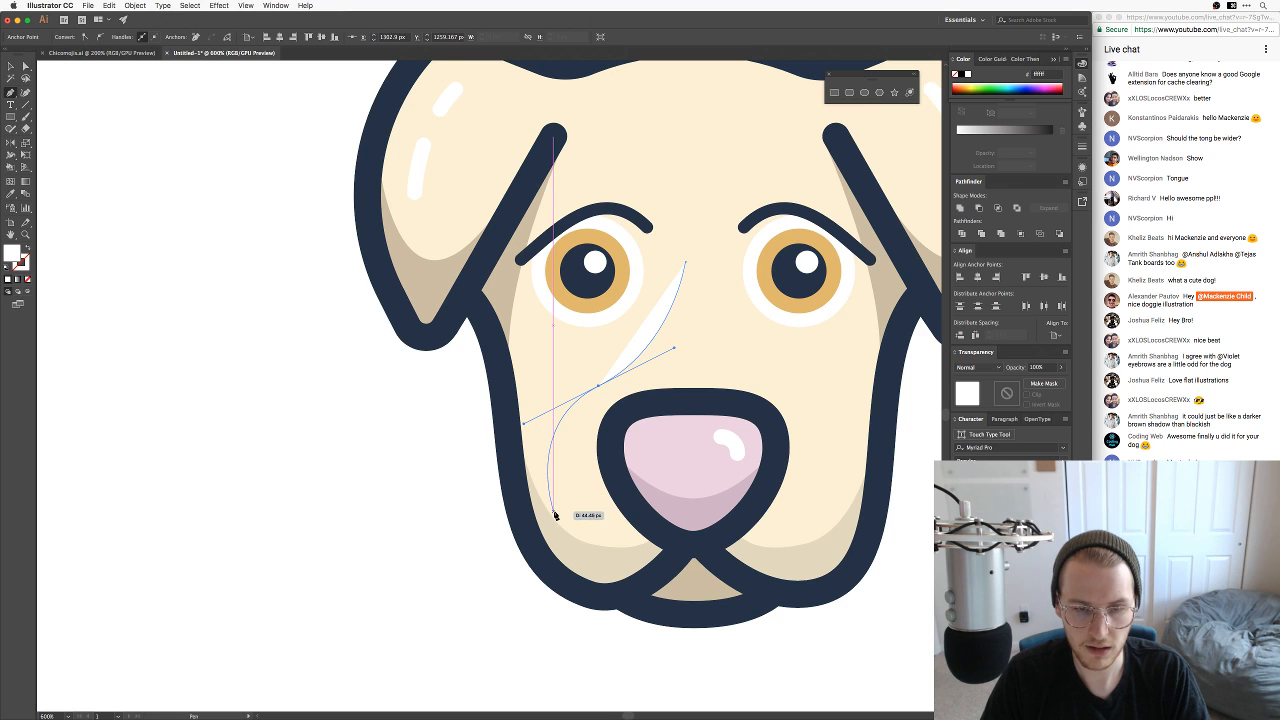
{"action": "left_click_drag", "start_coordinate": [557, 522], "coordinate": [512, 456]}
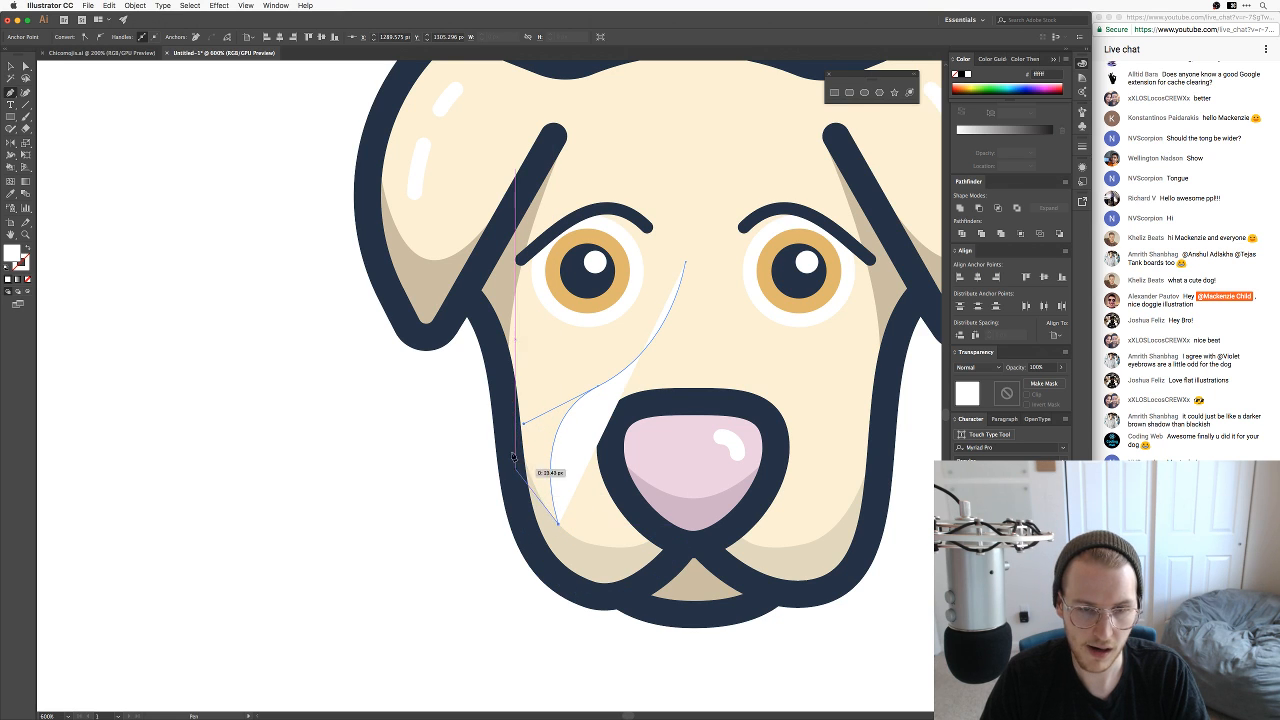
{"action": "left_click_drag", "start_coordinate": [504, 396], "coordinate": [512, 311]}
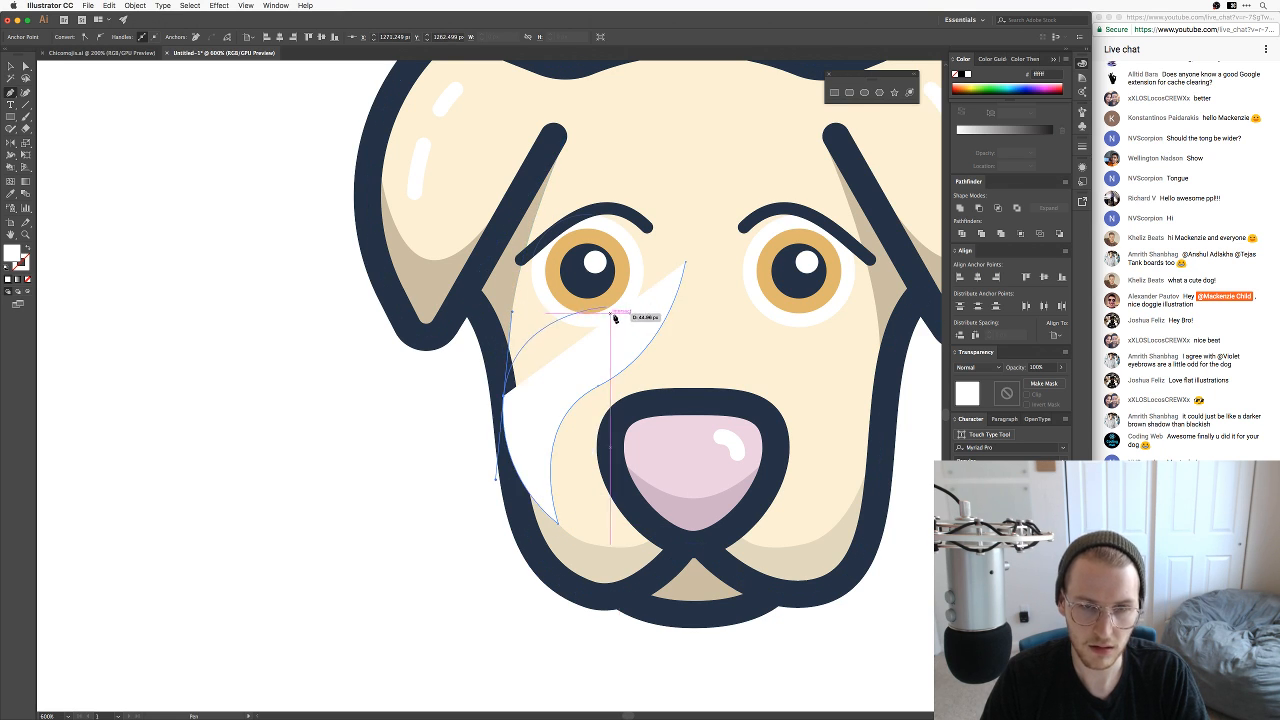
{"action": "left_click_drag", "start_coordinate": [615, 318], "coordinate": [747, 165]}
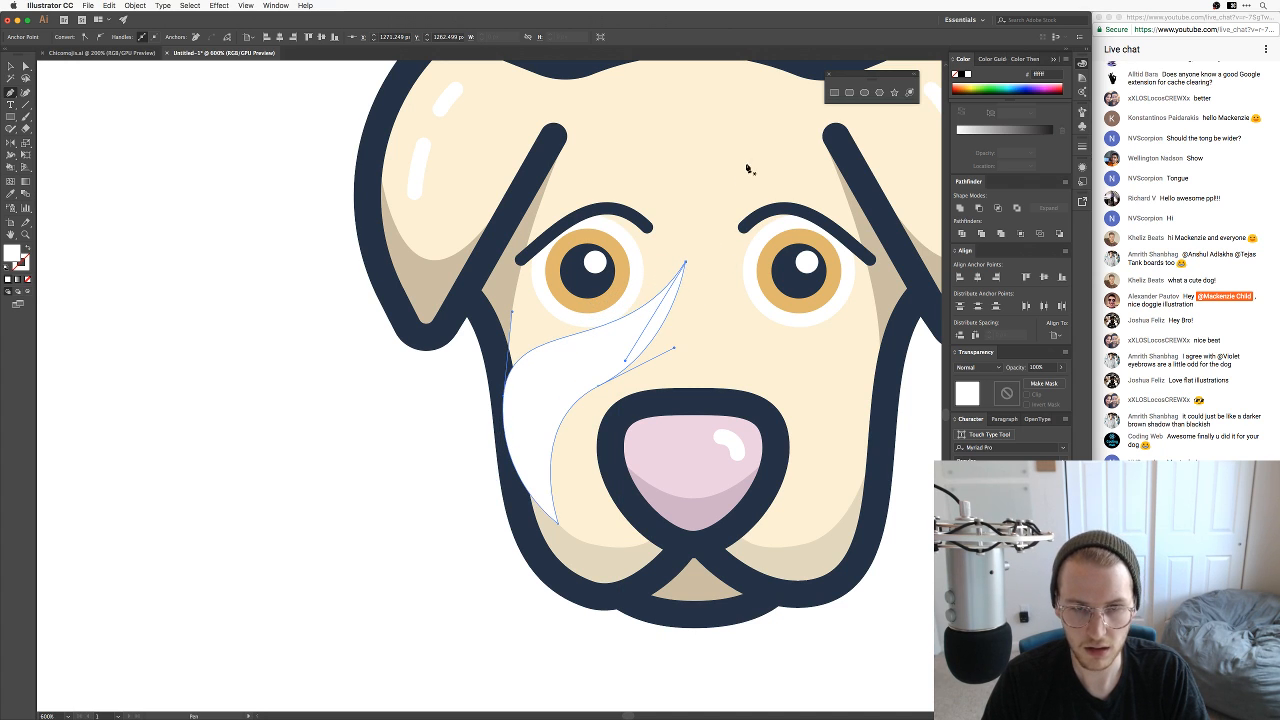
Step: Give the new cheek shape the tan colour of the face shadow beside the left ear and send it behind the eye and head outline
{"action": "left_click", "coordinate": [505, 293]}
{"action": "key", "text": "super+bracketleft"}
{"action": "key", "text": "super+bracketleft"}
{"action": "key", "text": "super+bracketleft"}
{"action": "key", "text": "super+bracketleft"}
{"action": "key", "text": "super+bracketleft"}
{"action": "key", "text": "super+bracketleft"}
{"action": "key", "text": "super+bracketleft"}
{"action": "key", "text": "super+bracketleft"}
{"action": "key", "text": "super+bracketleft"}
{"action": "key", "text": "super+bracketleft"}
{"action": "key", "text": "super+bracketleft"}
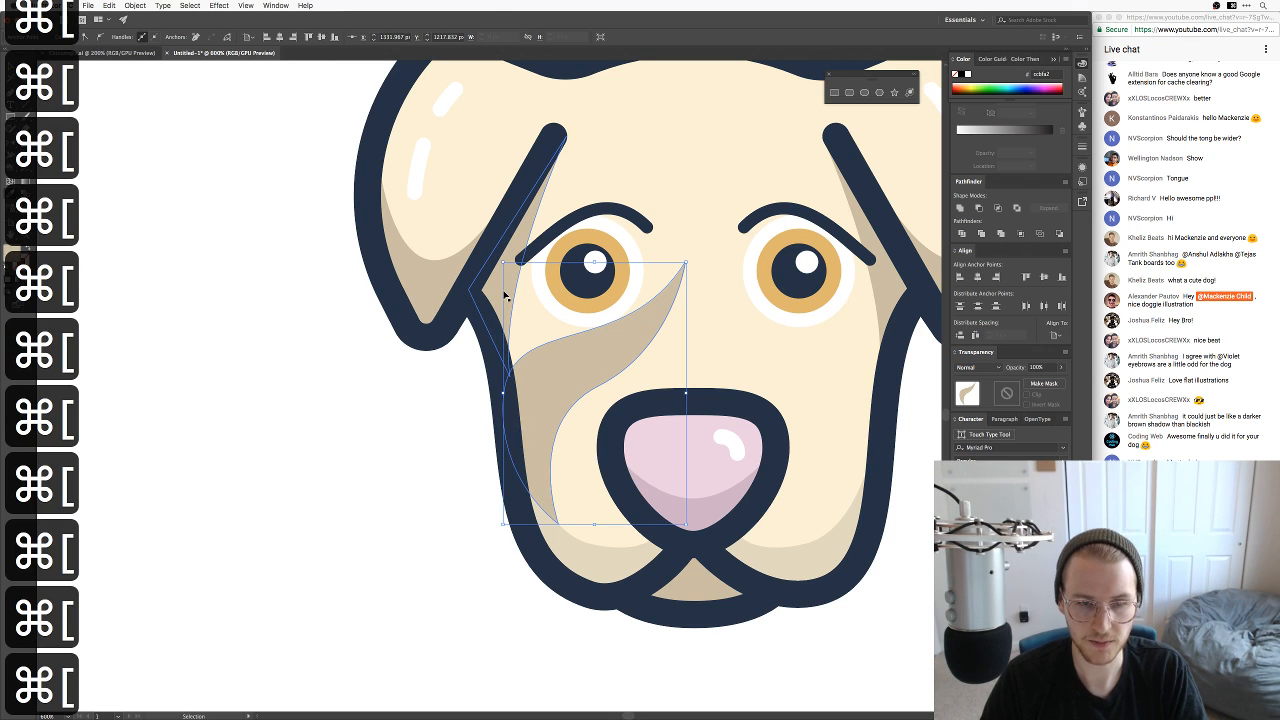
{"action": "key", "text": "super+bracketleft"}
{"action": "key", "text": "super+bracketright"}
{"action": "key", "text": "super+bracketright"}
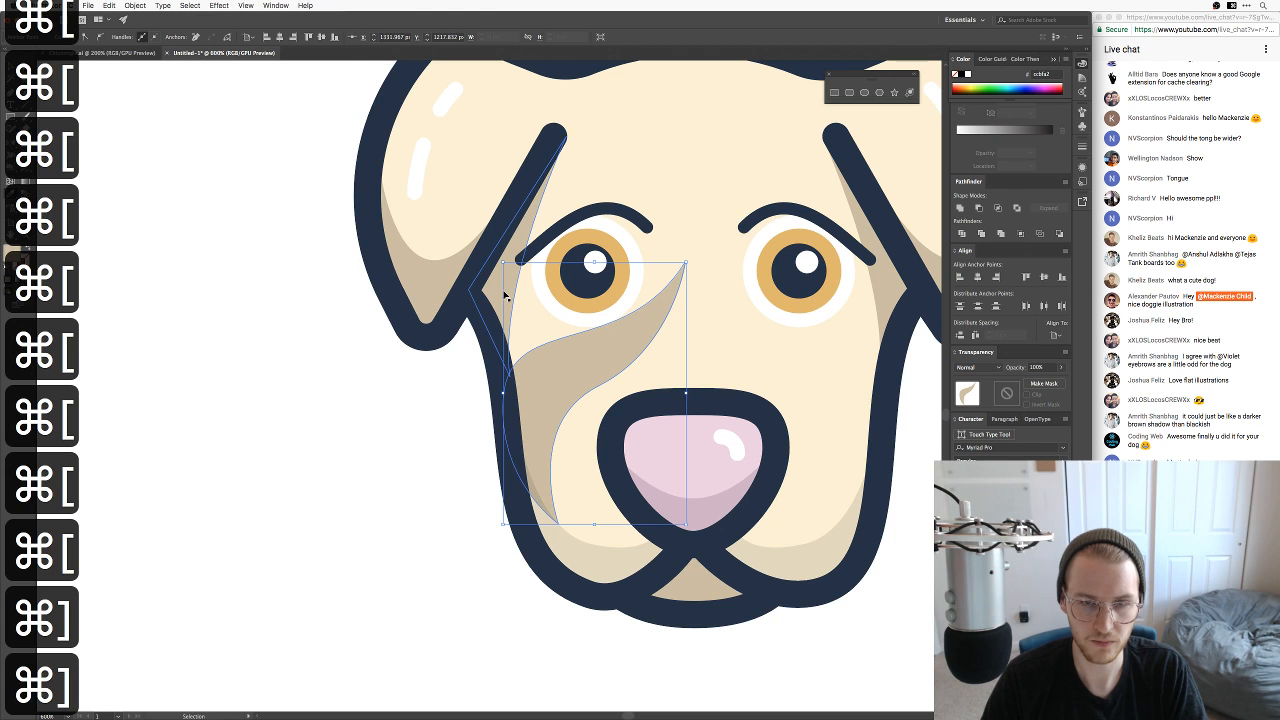
{"action": "left_click", "coordinate": [400, 434]}
{"action": "key", "text": "a"}
{"action": "key", "text": "a"}
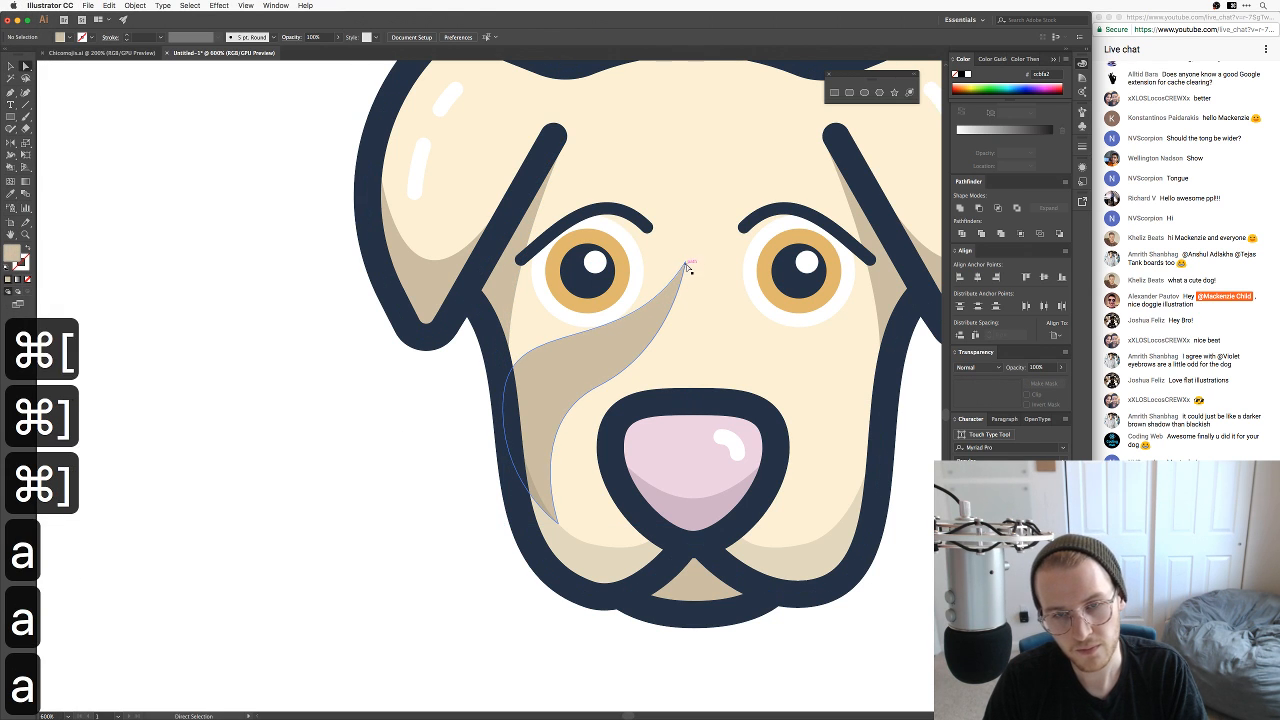
Step: Round off the sharp upper tip of the left cheek shape between the eyes
{"action": "left_click", "coordinate": [673, 266]}
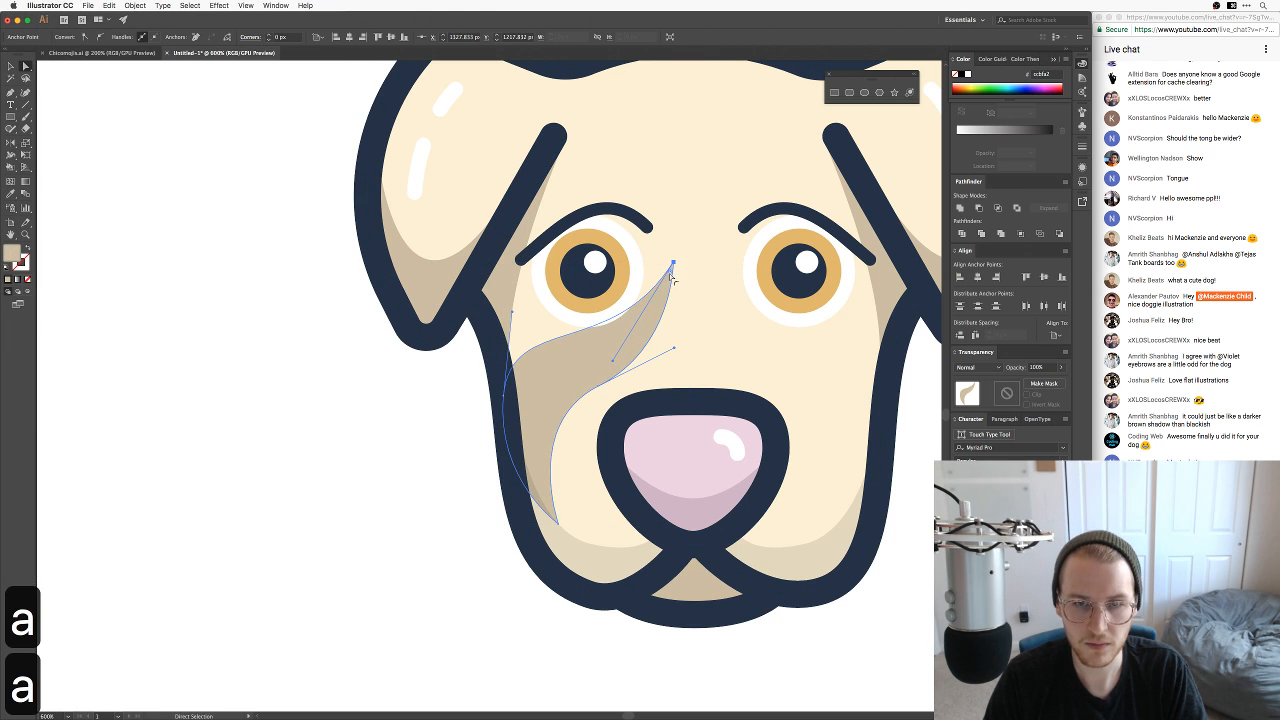
{"action": "left_click_drag", "start_coordinate": [673, 278], "coordinate": [660, 312]}
{"action": "key", "text": "v"}
{"action": "left_click", "coordinate": [317, 454]}
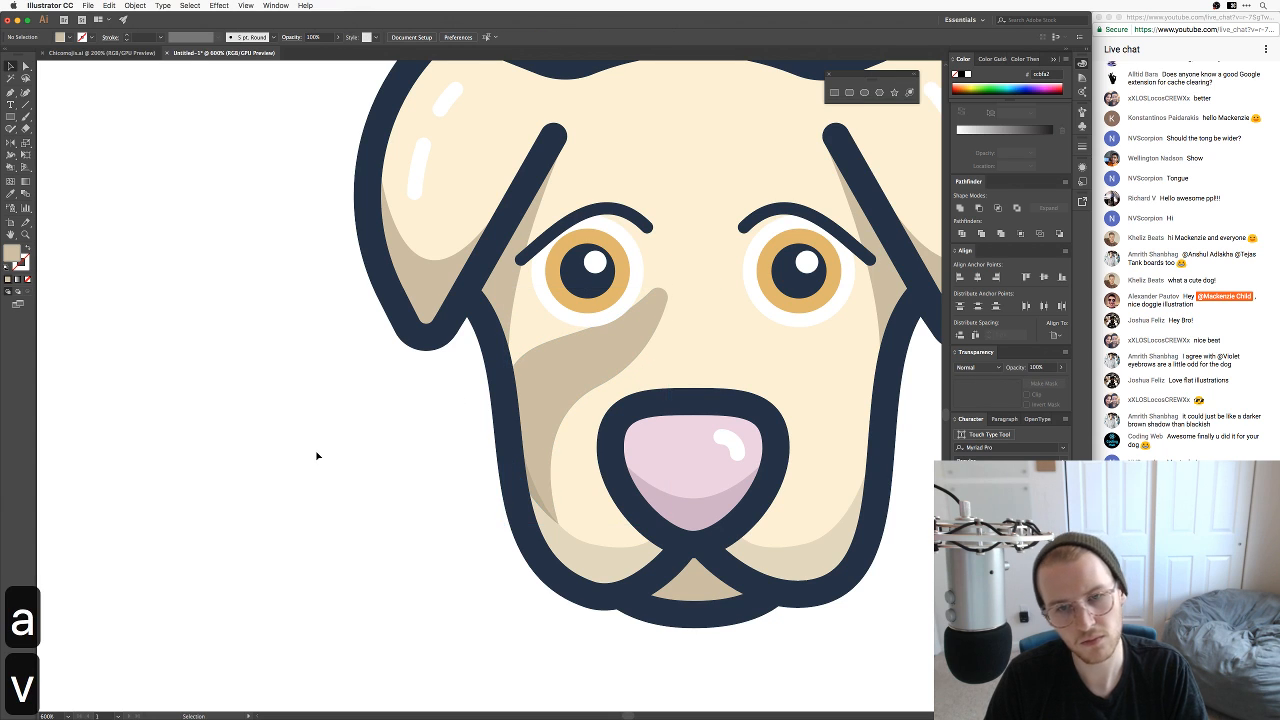
Step: Recolour the left cheek shape a soft beige, slightly darker than the sampled forehead colour #fcf1d5
{"action": "key", "text": "v"}
{"action": "left_click", "coordinate": [606, 363]}
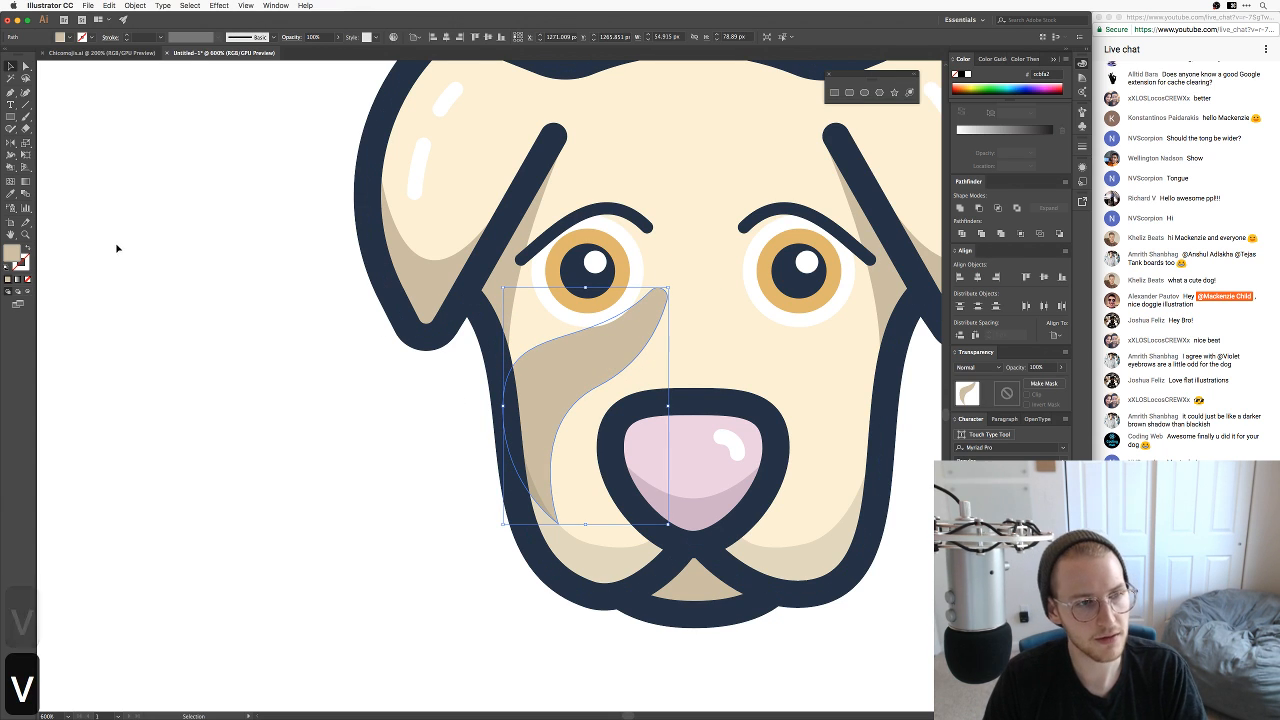
{"action": "double_click", "coordinate": [9, 254]}
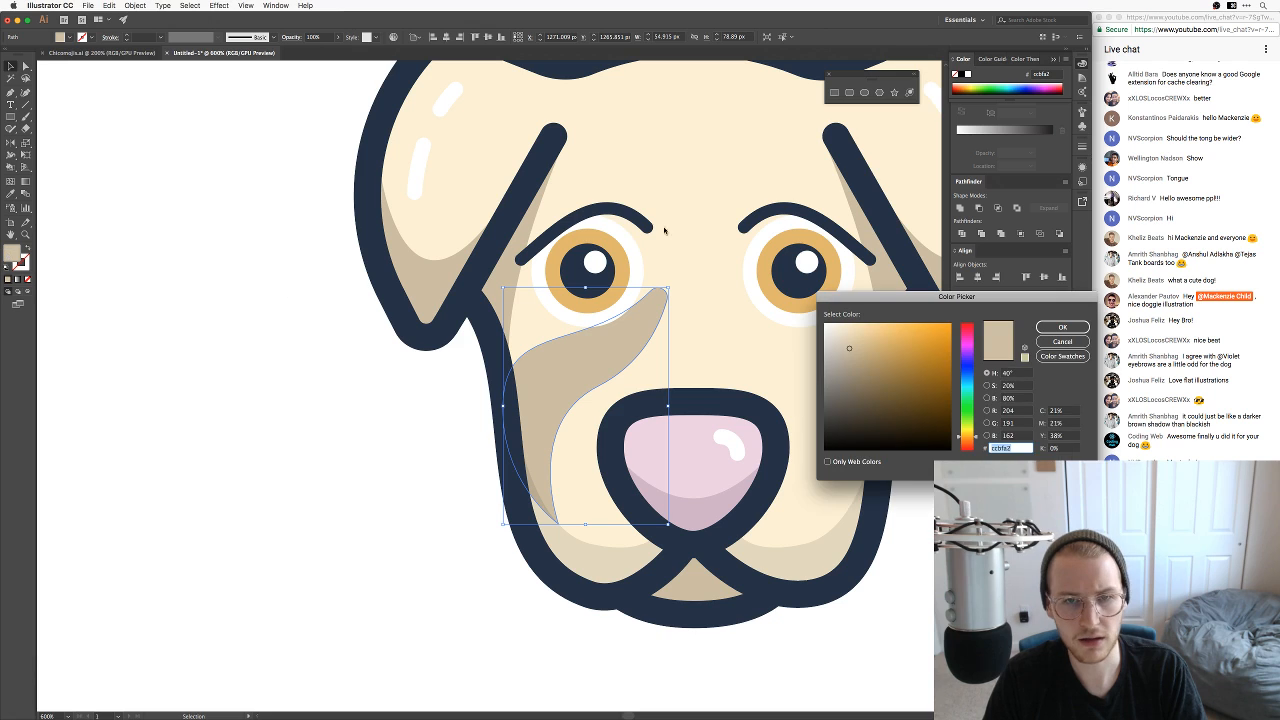
{"action": "key", "text": "shift+super+e"}
{"action": "left_click", "coordinate": [697, 185]}
{"action": "type", "text": "fcf1d5"}
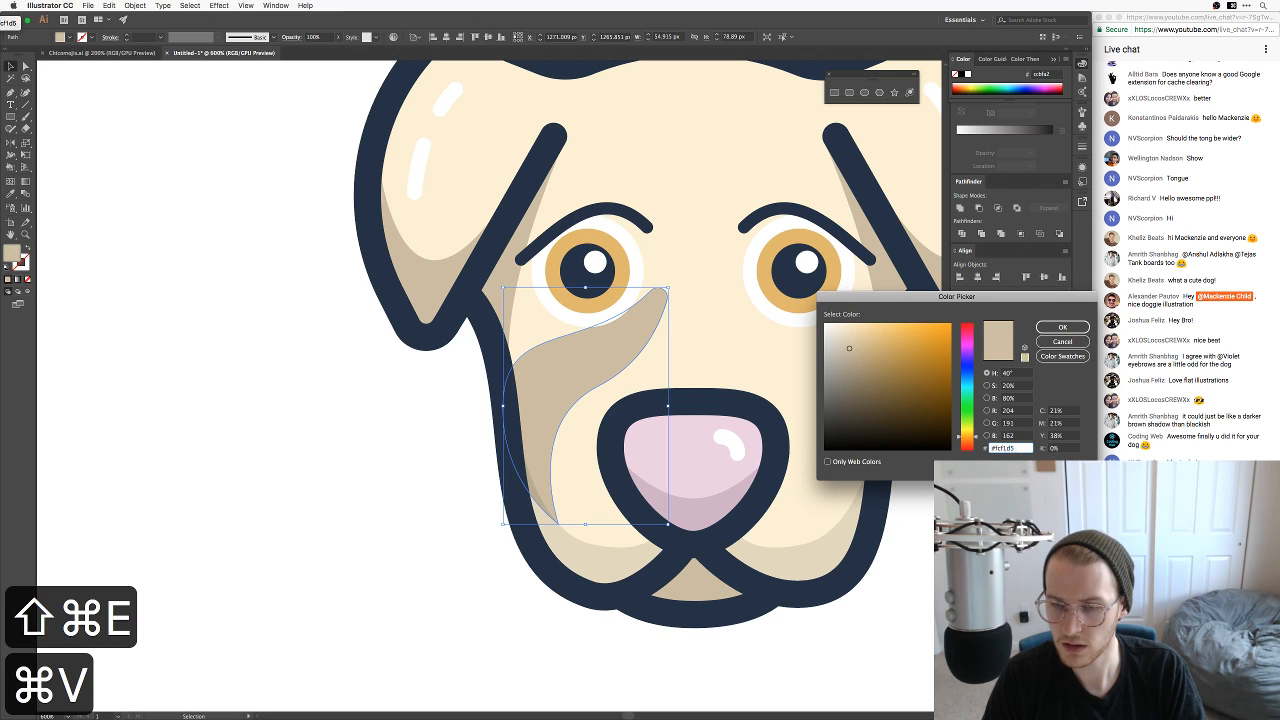
{"action": "key", "text": "Tab"}
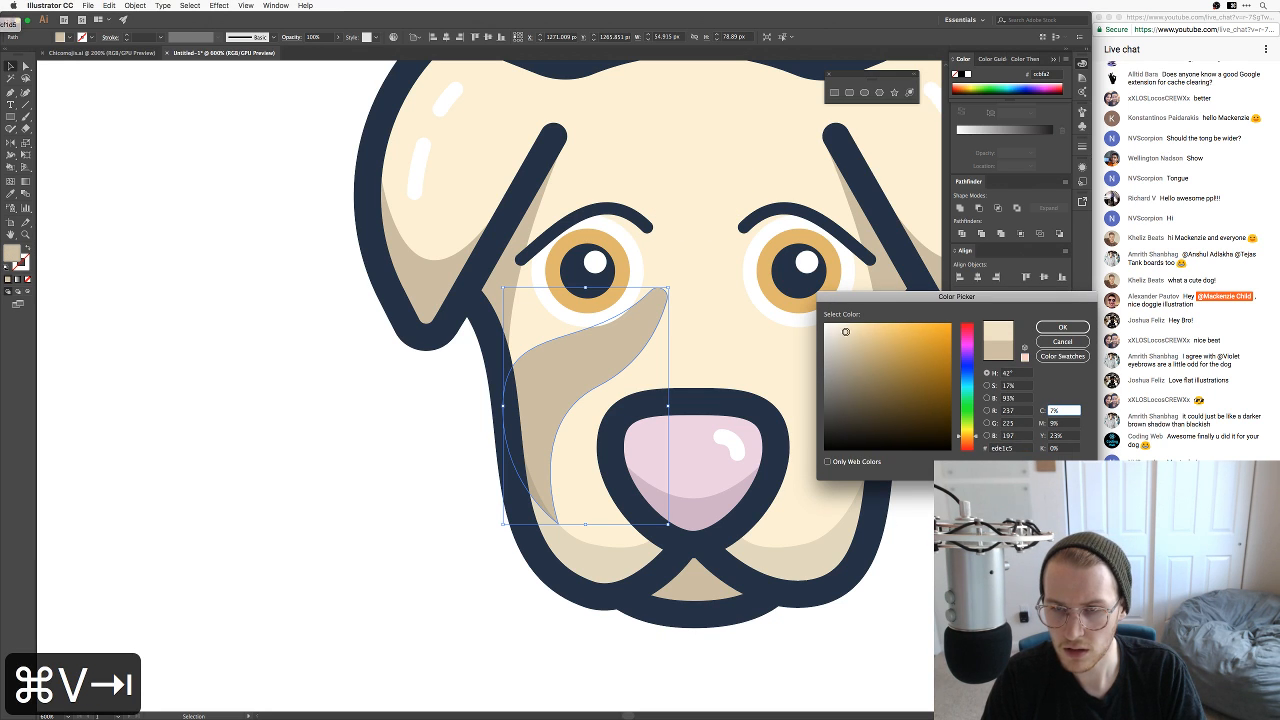
{"action": "key", "text": "Return"}
{"action": "key", "text": "v"}
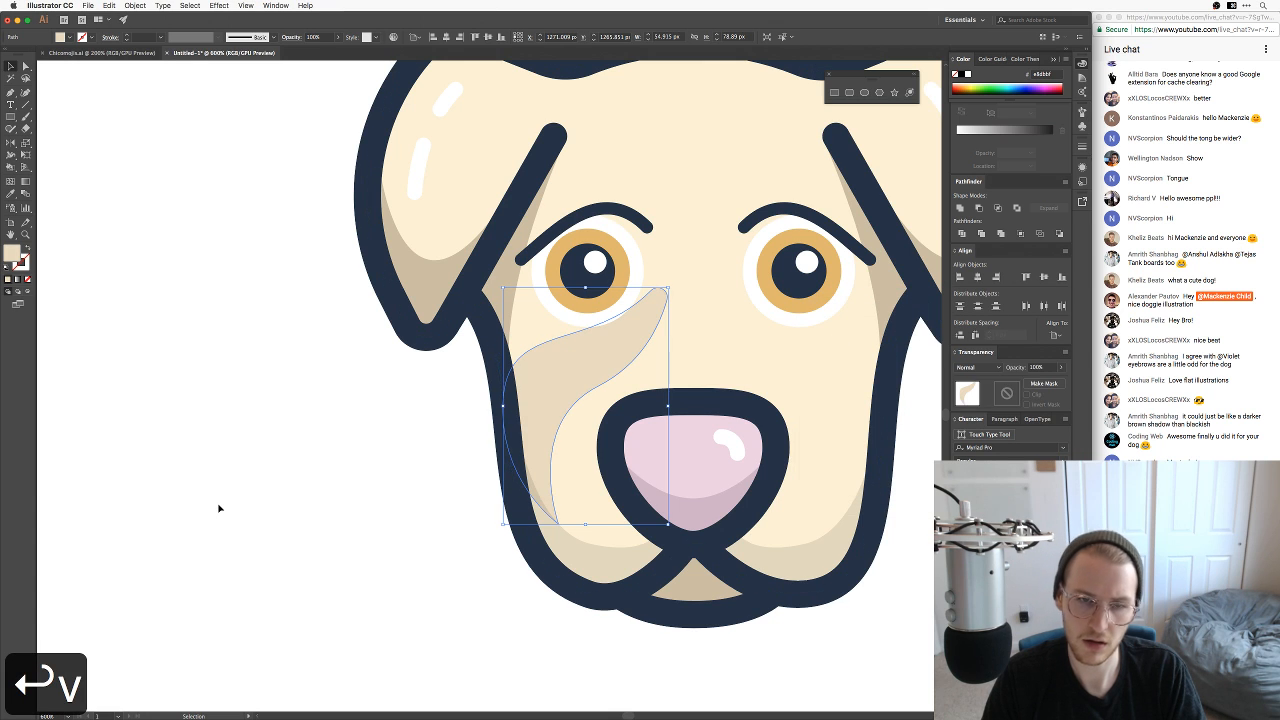
{"action": "left_click", "coordinate": [219, 508]}
Step: Duplicate the left cheek shape, reflect the copy vertically, and place it under the right eye as a mirrored marking
{"action": "key", "text": "super+minus"}
{"action": "key", "text": "super+minus"}
{"action": "key", "text": "super+minus"}
{"action": "key", "text": "super+equal"}
{"action": "key", "text": "super+equal"}
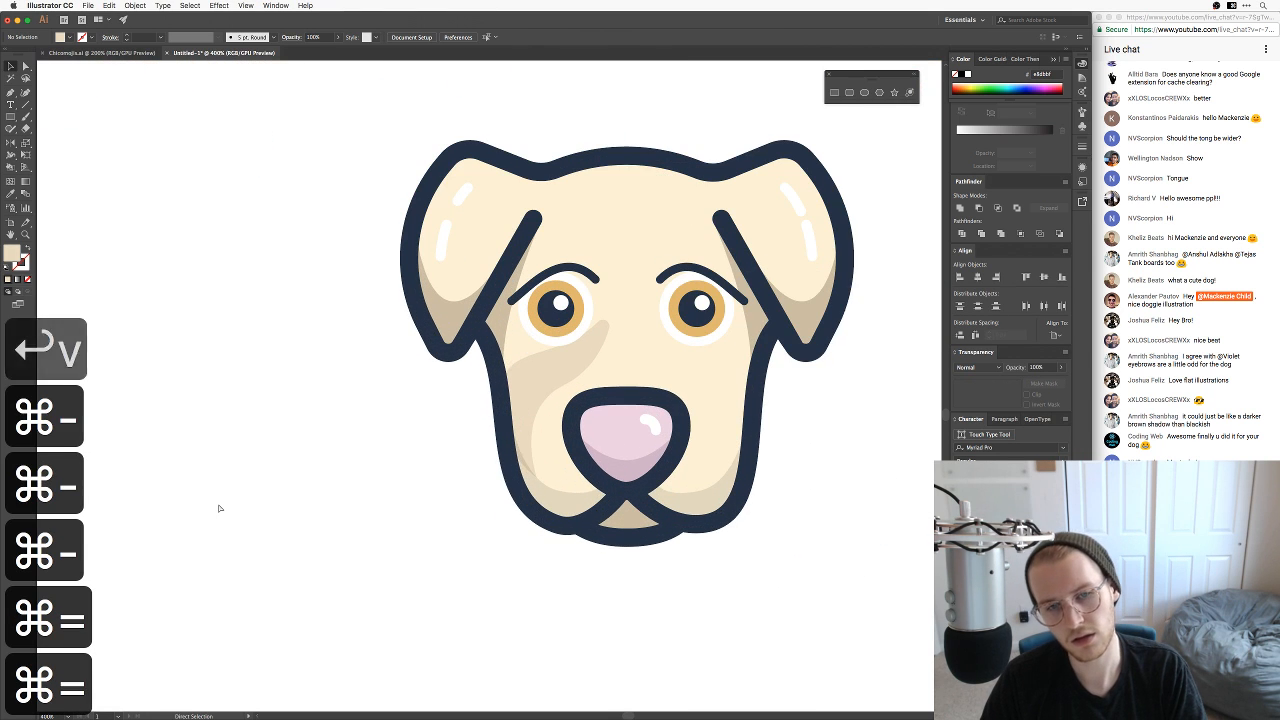
{"action": "scroll", "coordinate": [275, 510], "scroll_direction": "right", "scroll_amount": 3}
{"action": "scroll", "coordinate": [275, 510], "scroll_direction": "up", "scroll_amount": 1}
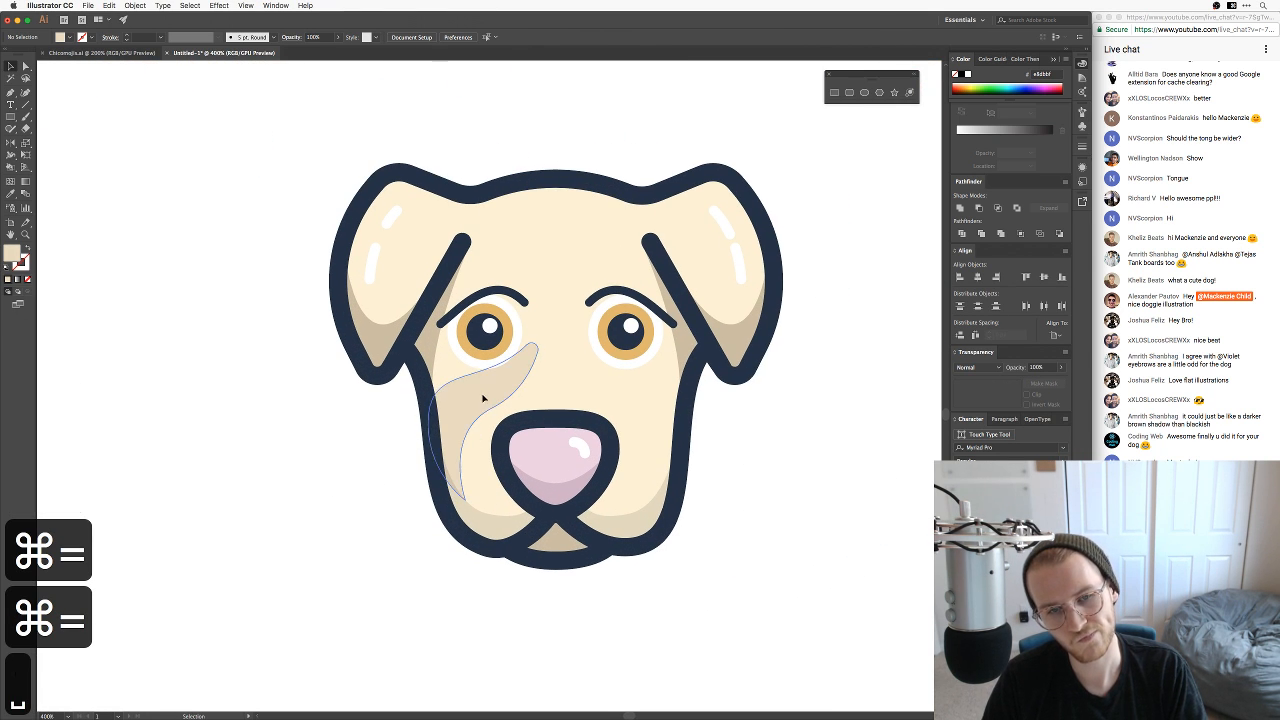
{"action": "left_click", "coordinate": [583, 383]}
{"action": "right_click", "coordinate": [584, 382]}
{"action": "mouse_move", "coordinate": [636, 521]}
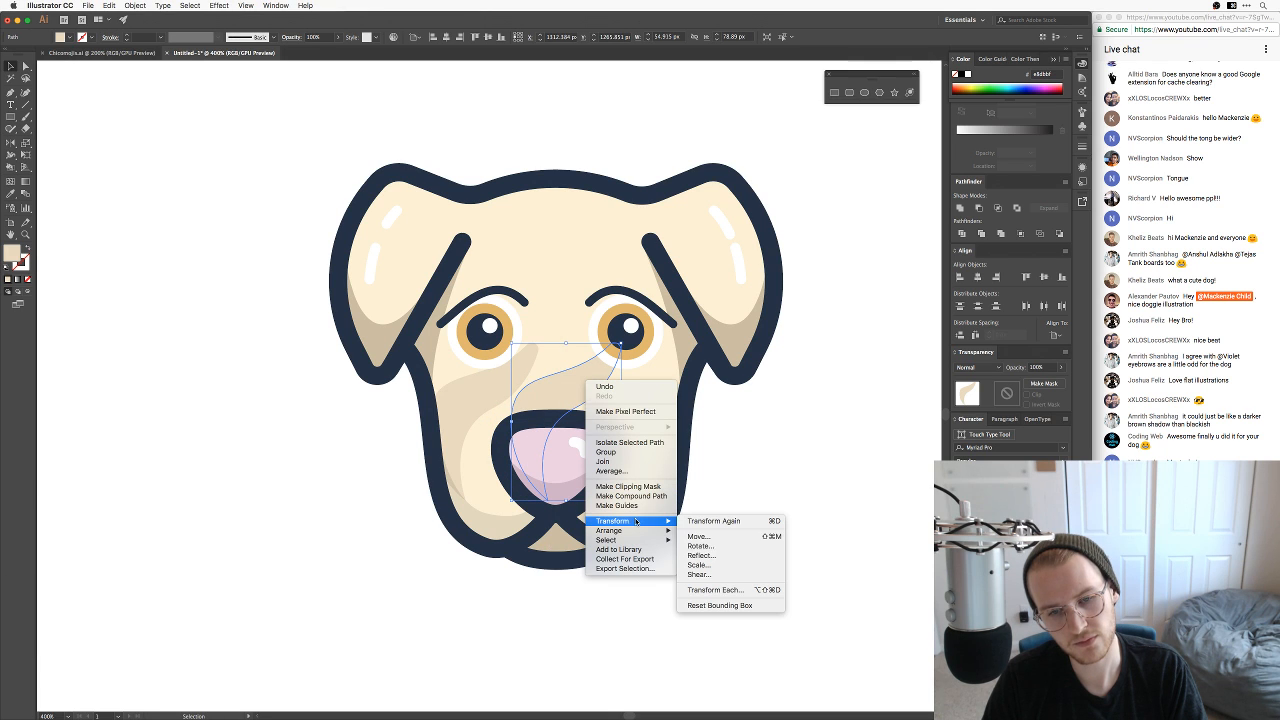
{"action": "left_click", "coordinate": [690, 555]}
{"action": "key", "text": "Return"}
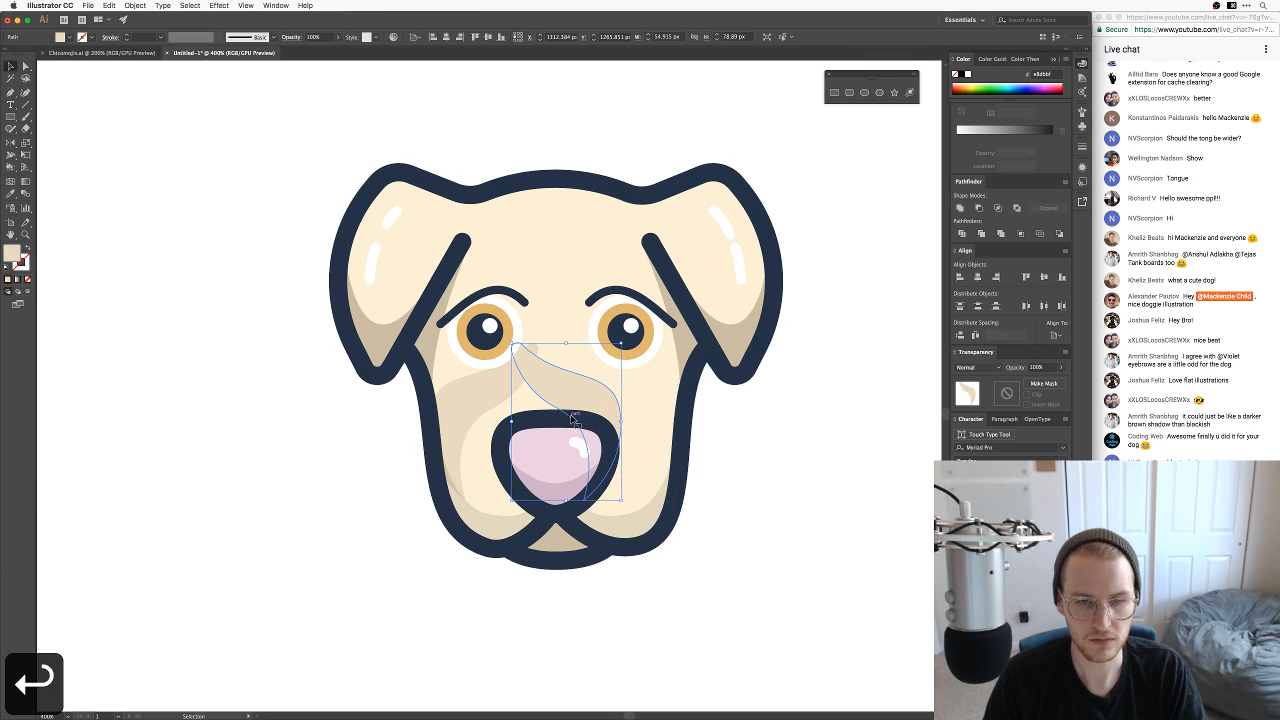
{"action": "left_click_drag", "start_coordinate": [590, 405], "coordinate": [654, 411]}
{"action": "key", "text": "v"}
{"action": "left_click", "coordinate": [753, 447]}
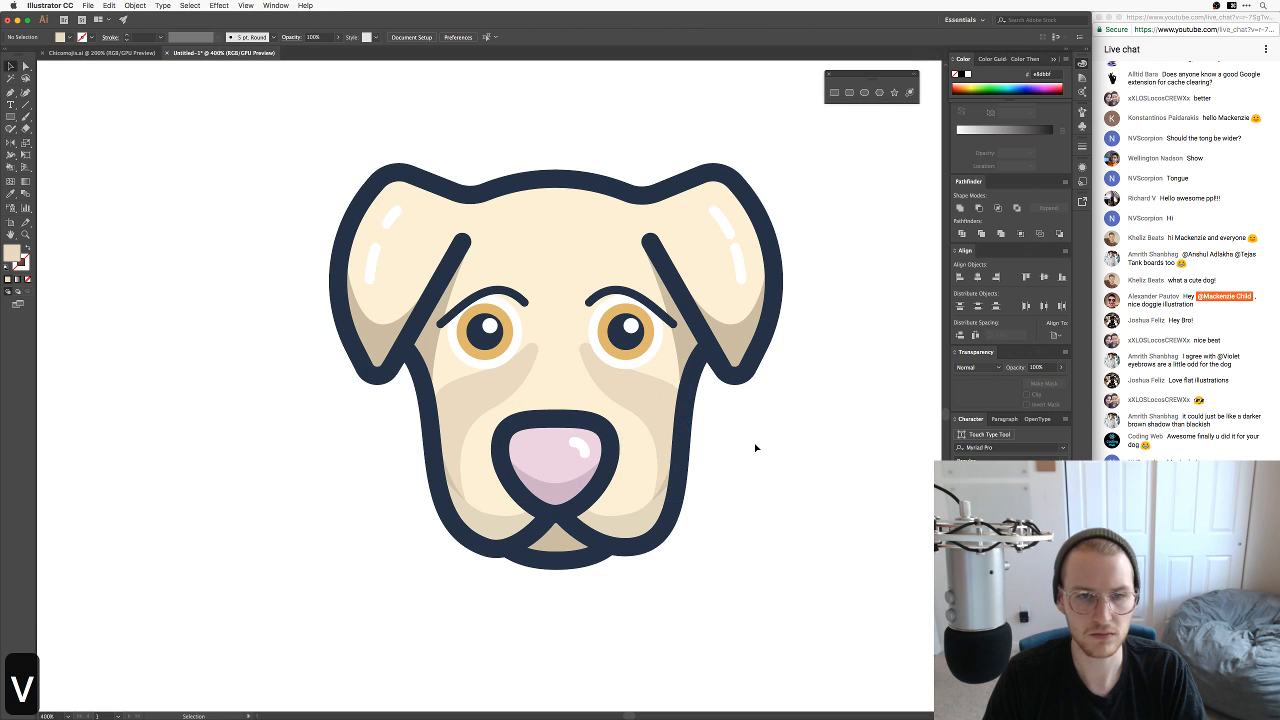
Step: Delete the muzzle shadow along the lower edge of both cheeks on the lower dog head
{"action": "key", "text": "space"}
{"action": "left_click_drag", "start_coordinate": [755, 447], "coordinate": [797, 409]}
{"action": "key", "text": "super+minus"}
{"action": "key", "text": "super+minus"}
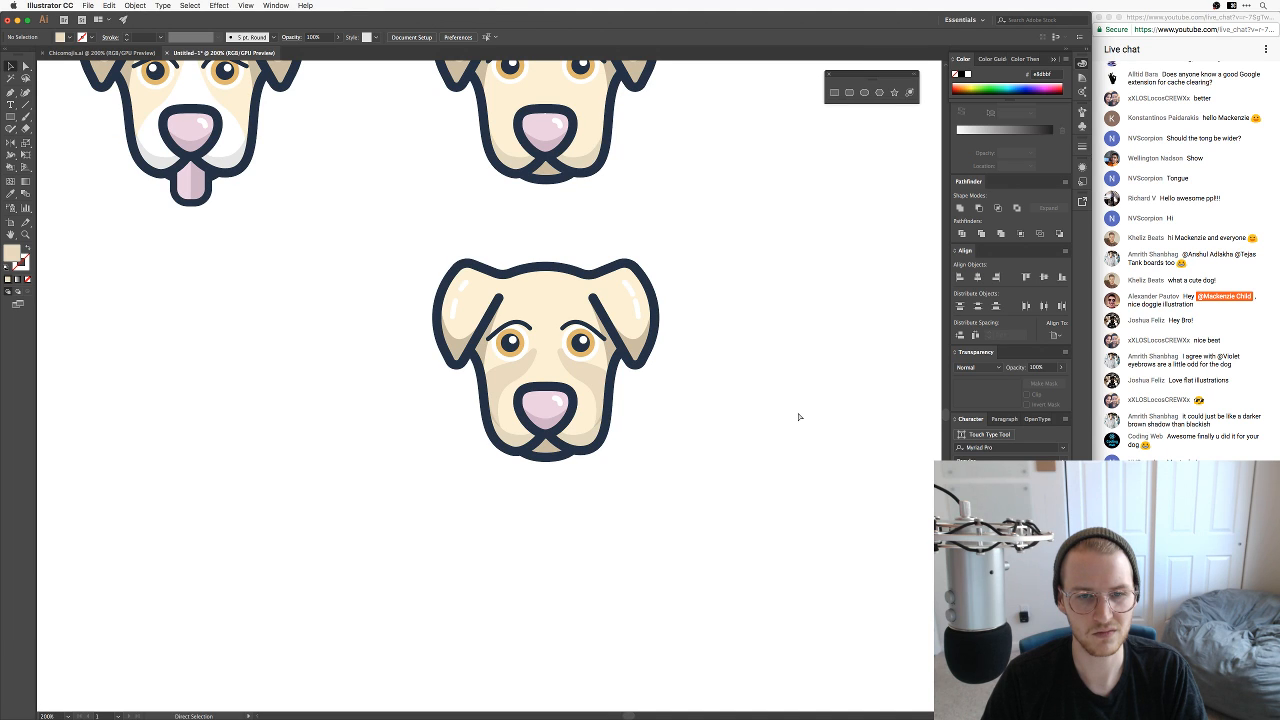
{"action": "key", "text": "super+equal"}
{"action": "key", "text": "super+equal"}
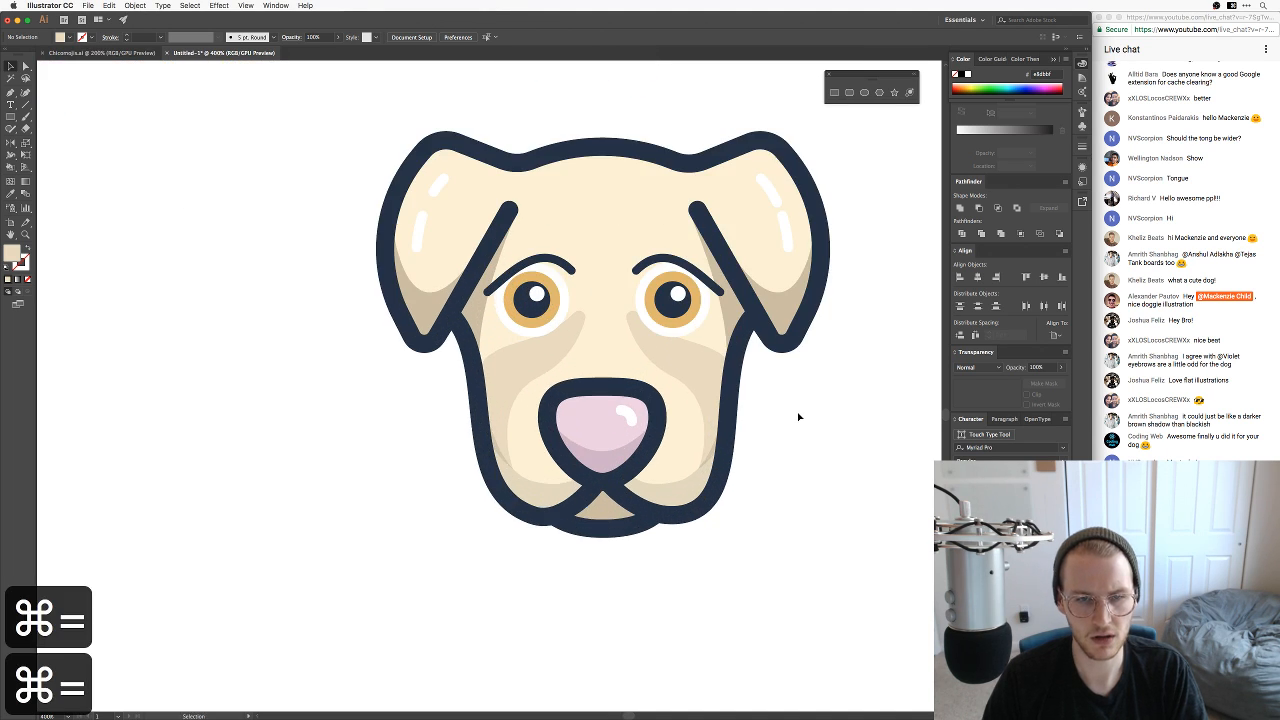
{"action": "key", "text": "v"}
{"action": "key", "text": "a"}
{"action": "left_click", "coordinate": [545, 507]}
{"action": "key", "text": "BackSpace"}
{"action": "key", "text": "BackSpace"}
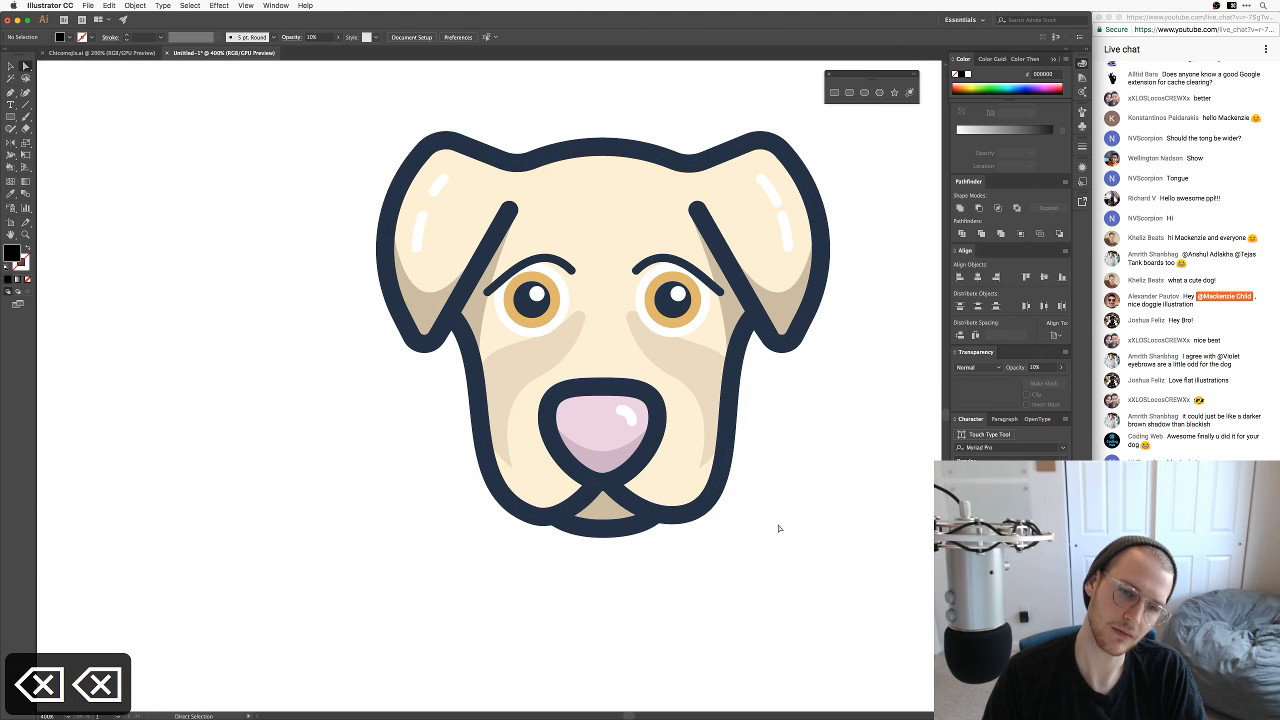
Step: Extend the lower tip of the left cheek shape down to the jaw outline beside the mouth
{"action": "key", "text": "a"}
{"action": "left_click_drag", "start_coordinate": [512, 465], "coordinate": [538, 511]}
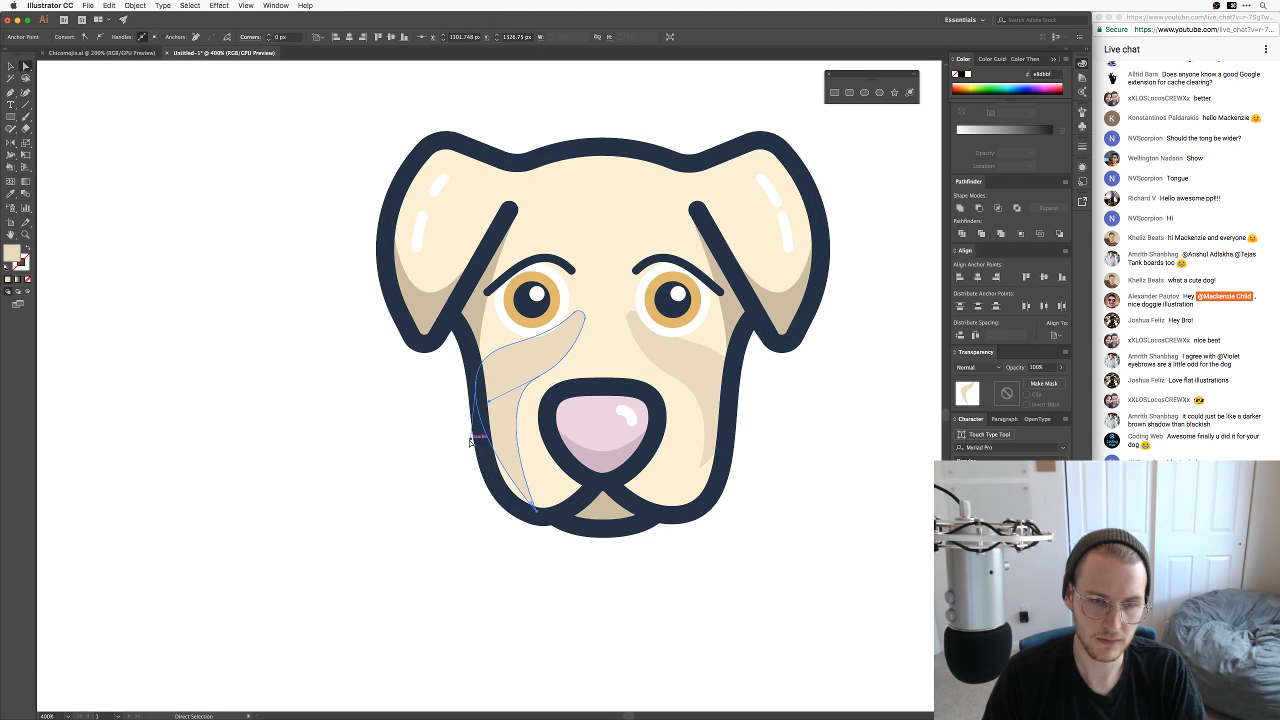
{"action": "key", "text": "v"}
{"action": "left_click", "coordinate": [560, 543]}
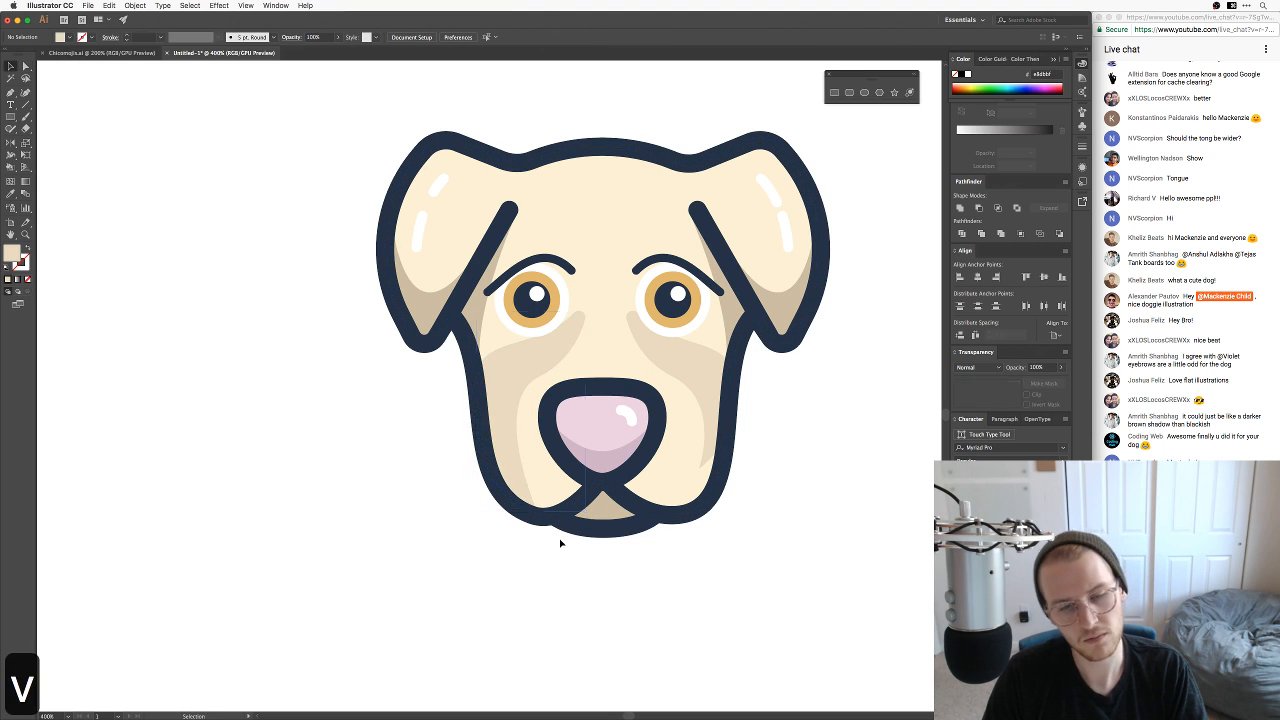
Step: Adjust both handles of the left cheek shape's inner-edge anchor to refine its curve down beside the nose
{"action": "key", "text": "a"}
{"action": "left_click", "coordinate": [530, 400]}
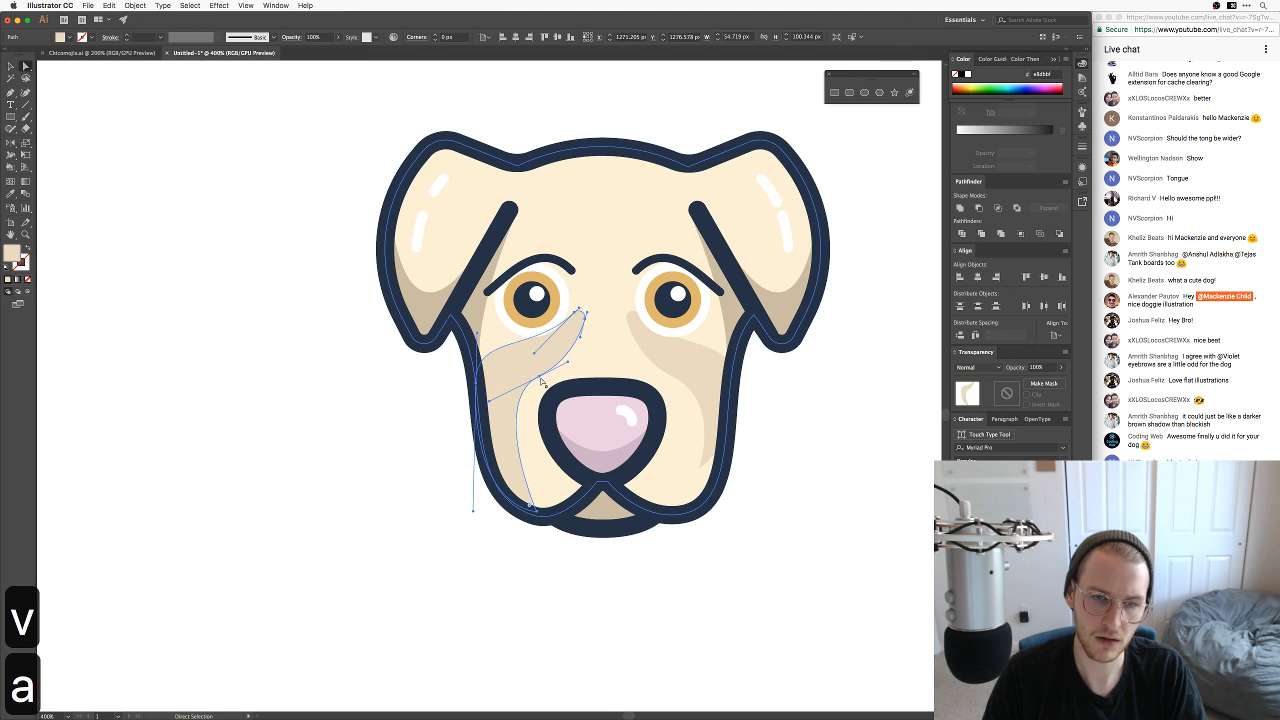
{"action": "left_click", "coordinate": [502, 400]}
{"action": "left_click_drag", "start_coordinate": [489, 402], "coordinate": [485, 422]}
{"action": "left_click_drag", "start_coordinate": [564, 356], "coordinate": [573, 352]}
{"action": "key", "text": "v"}
{"action": "left_click", "coordinate": [372, 442]}
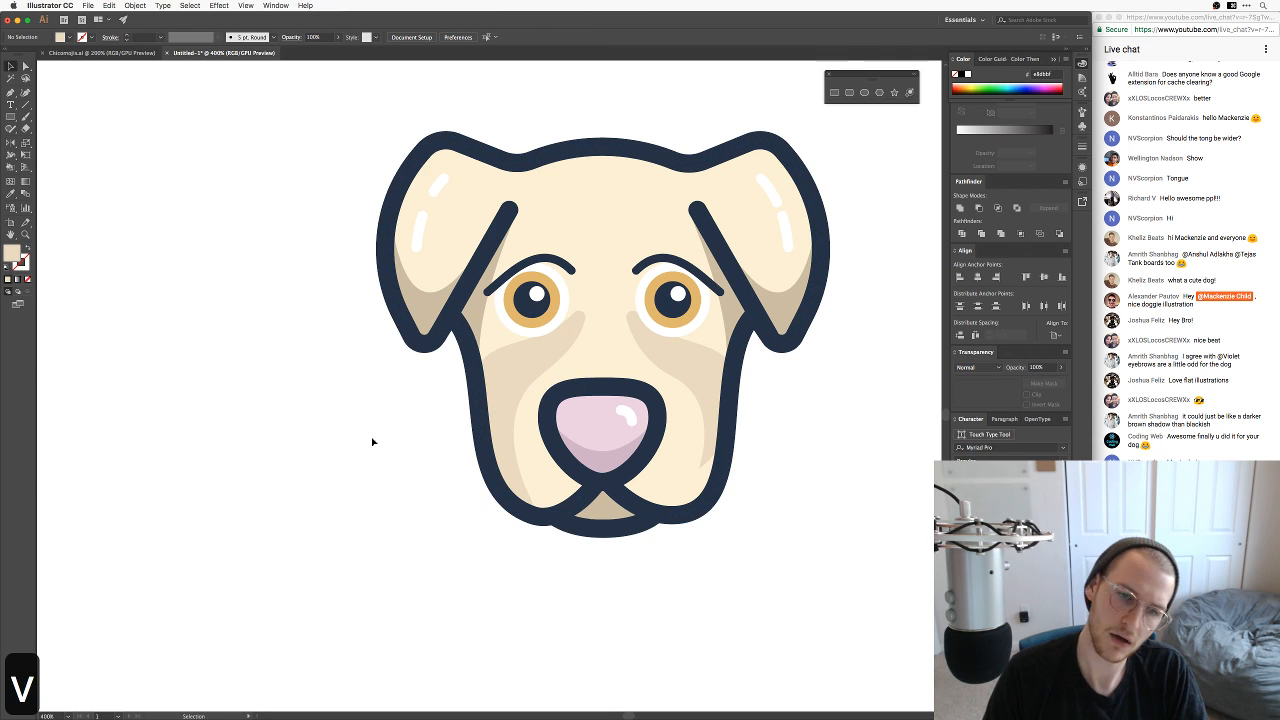
Step: Try to reshape the left cheek shape's edge under the eye by moving the upper tip's curve handle
{"action": "left_click", "coordinate": [537, 362]}
{"action": "key", "text": "a"}
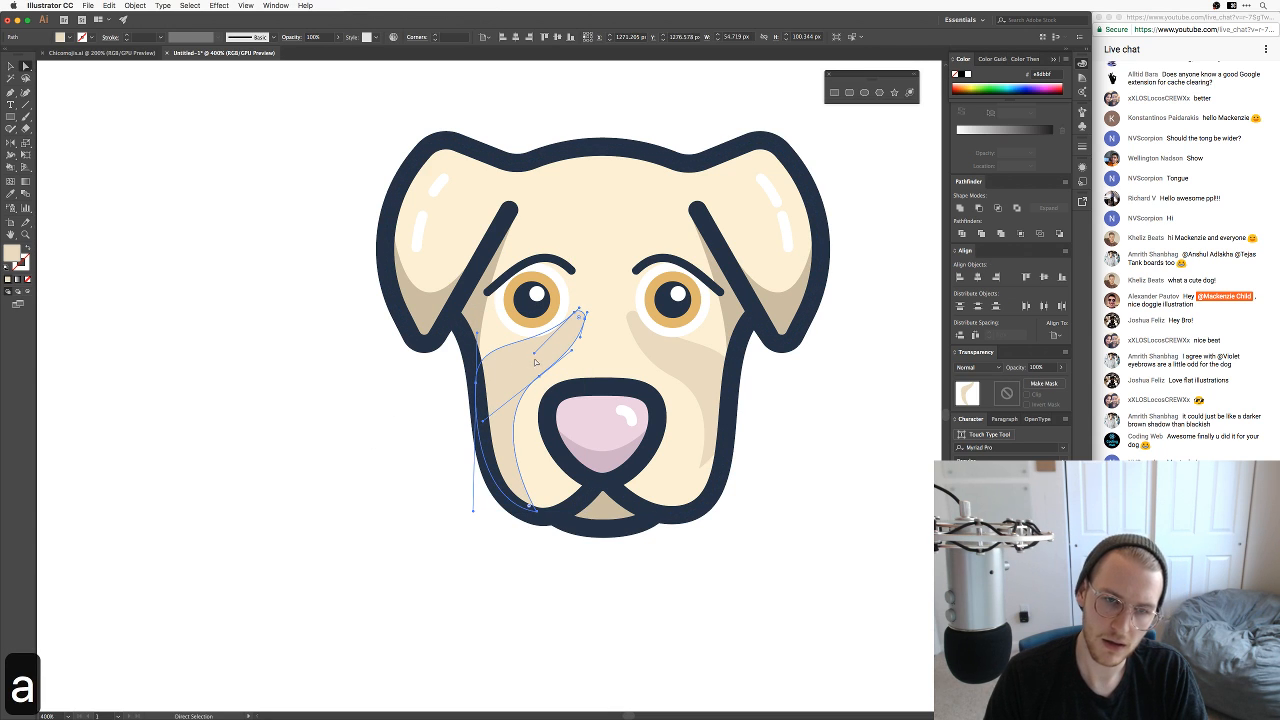
{"action": "left_click_drag", "start_coordinate": [535, 354], "coordinate": [548, 367]}
{"action": "key", "text": "super+z"}
{"action": "key", "text": "a"}
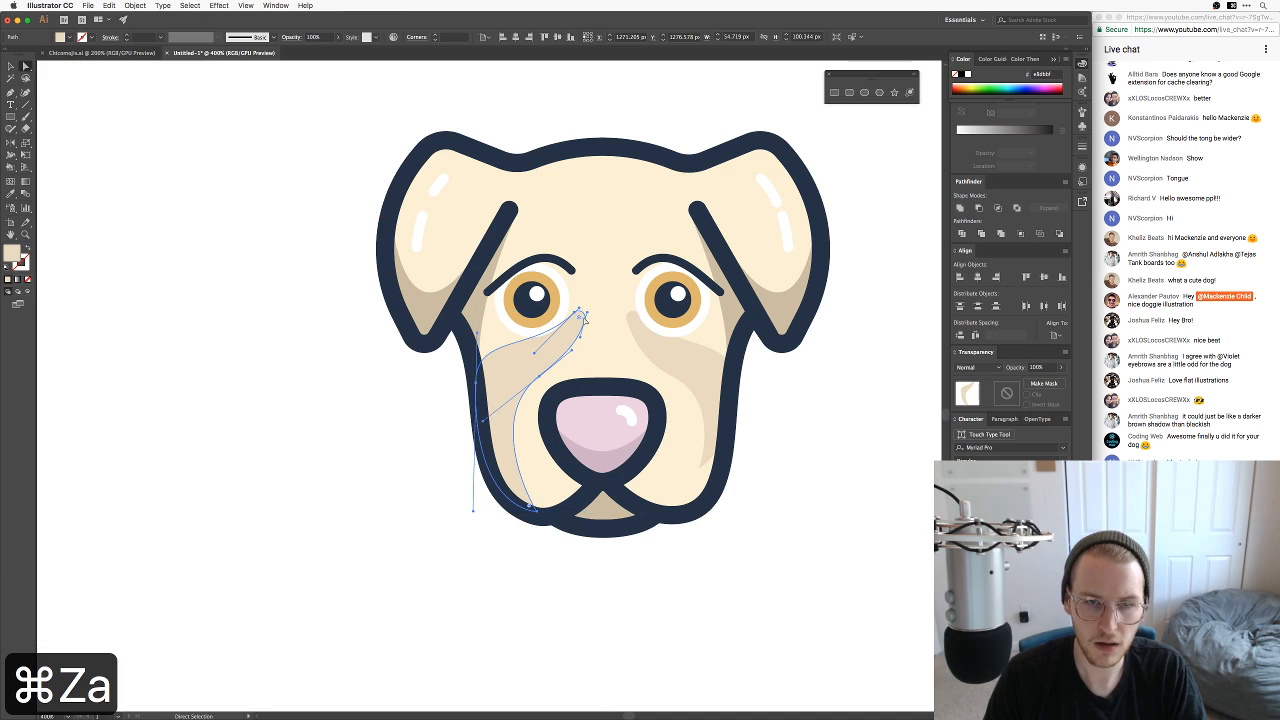
Step: Turn the rounded upper tip of the left cheek shape back into a sharp point between the eyes
{"action": "left_click", "coordinate": [584, 317]}
{"action": "key", "text": "v"}
{"action": "left_click", "coordinate": [440, 377]}
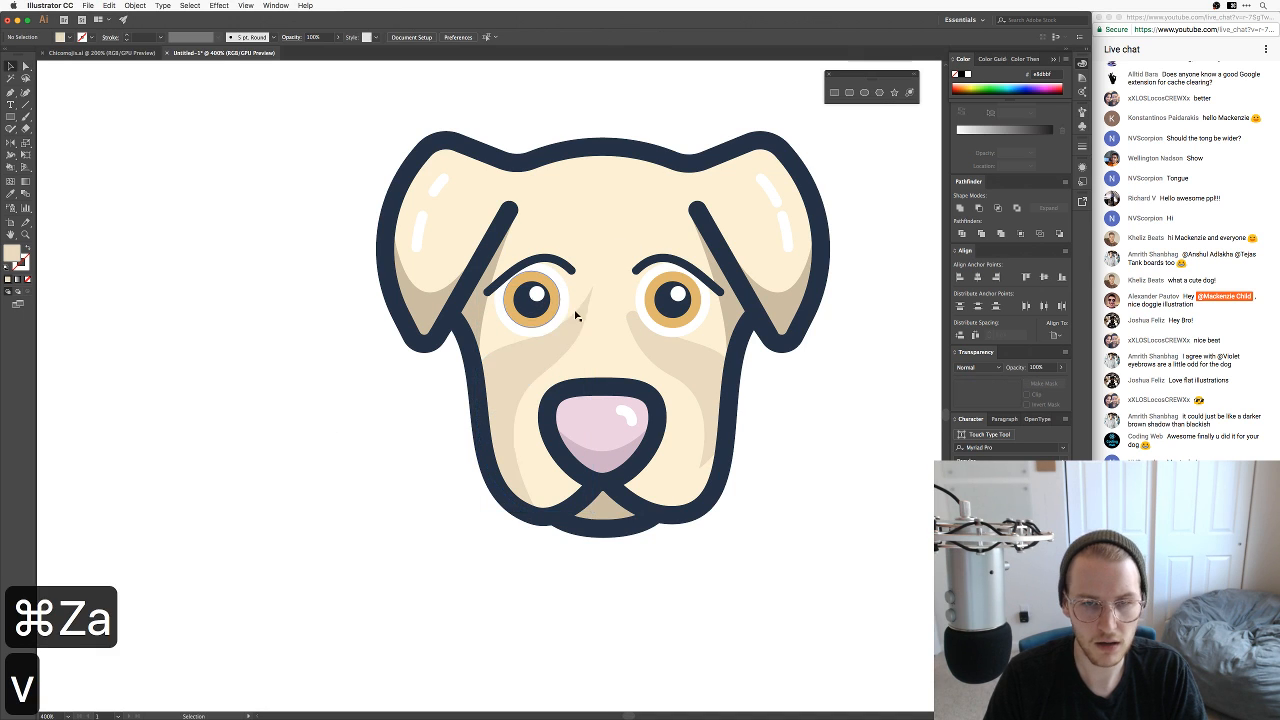
Step: Try to bend the left cheek shape's edge under the eye with the handle of its pointed tip
{"action": "key", "text": "a"}
{"action": "left_click", "coordinate": [547, 342]}
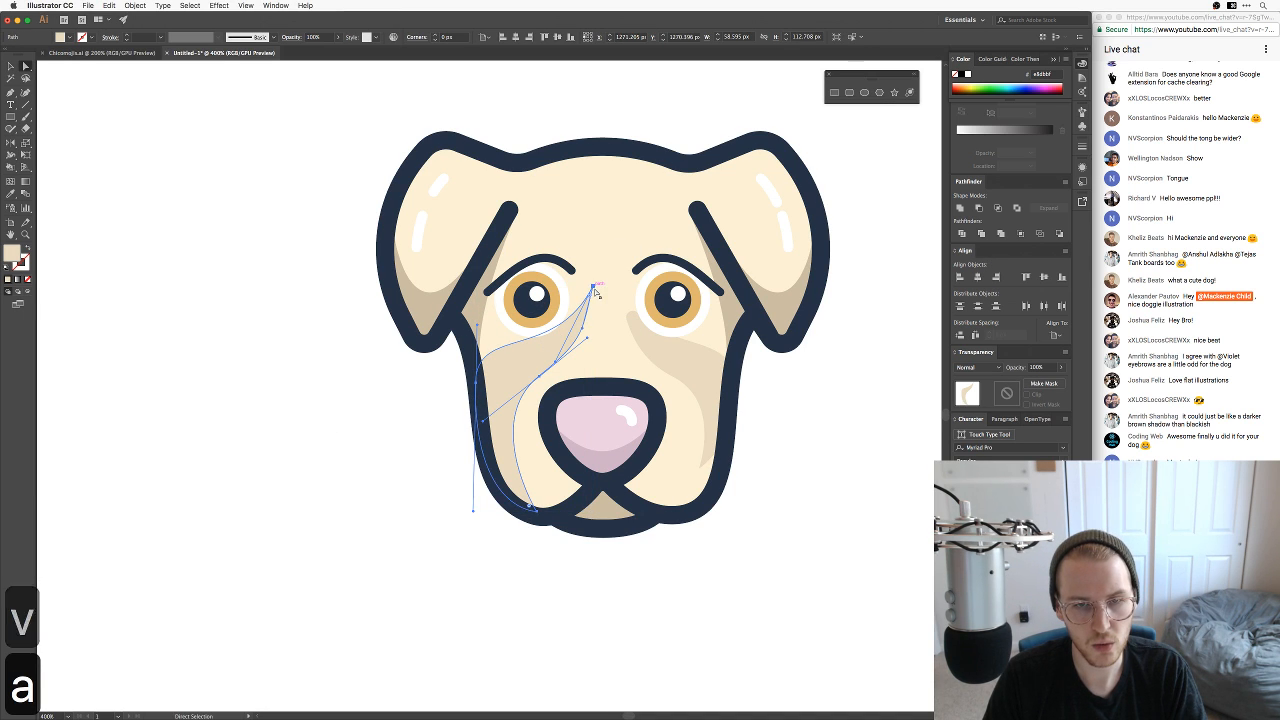
{"action": "mouse_move", "coordinate": [560, 368]}
{"action": "left_mouse_down"}
{"action": "mouse_move", "coordinate": [571, 363]}
{"action": "mouse_move", "coordinate": [550, 355]}
{"action": "mouse_move", "coordinate": [637, 326]}
{"action": "mouse_move", "coordinate": [580, 329]}
{"action": "mouse_move", "coordinate": [854, 243]}
{"action": "left_mouse_up"}
{"action": "key", "text": "super+z"}
{"action": "key", "text": "z"}
{"action": "key", "text": "z"}
{"action": "key", "text": "a"}
{"action": "key", "text": "super+z"}
{"action": "key", "text": "a"}
Step: Lengthen the pointed tip's handle toward the inner-edge anchor so the cheek shape's upper edge curves more closely under the left eye
{"action": "key", "text": "z"}
{"action": "key", "text": "z"}
{"action": "key", "text": "z"}
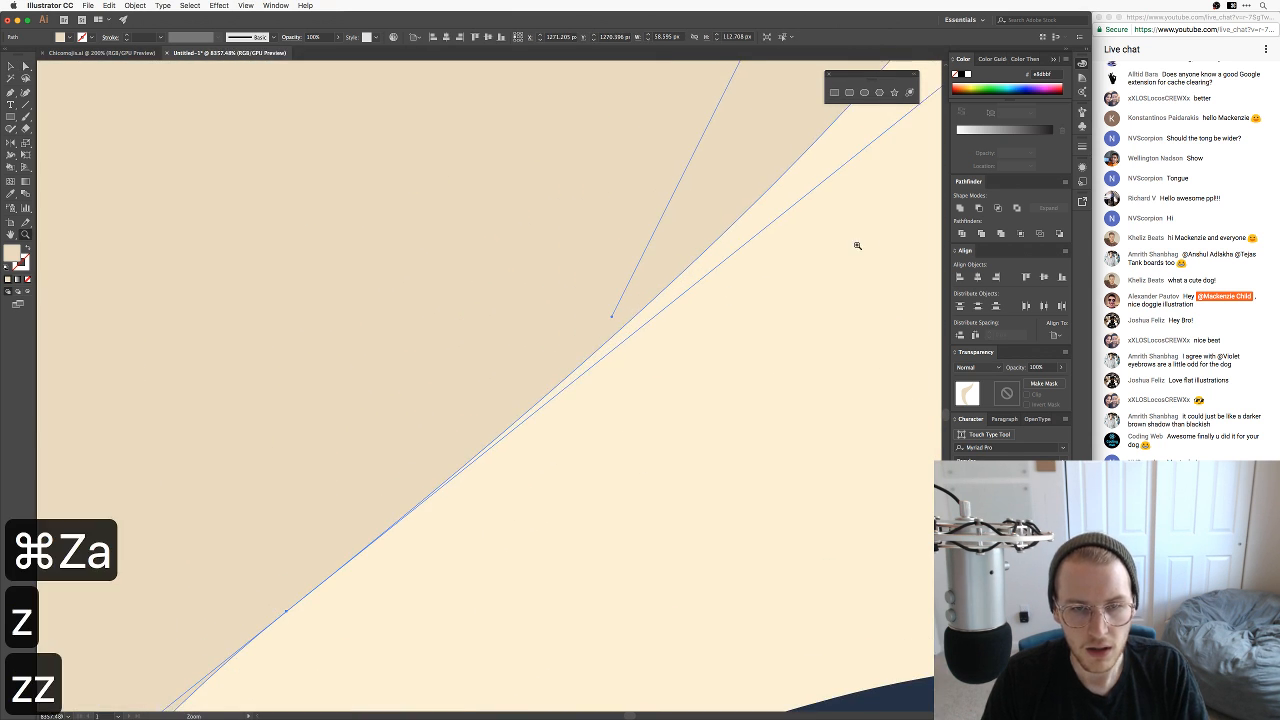
{"action": "key", "text": "a"}
{"action": "left_click_drag", "start_coordinate": [614, 320], "coordinate": [583, 214]}
{"action": "key", "text": "super+minus"}
{"action": "key", "text": "super+minus"}
{"action": "key", "text": "super+minus"}
{"action": "key", "text": "super+minus"}
{"action": "key", "text": "super+minus"}
{"action": "key", "text": "super+minus"}
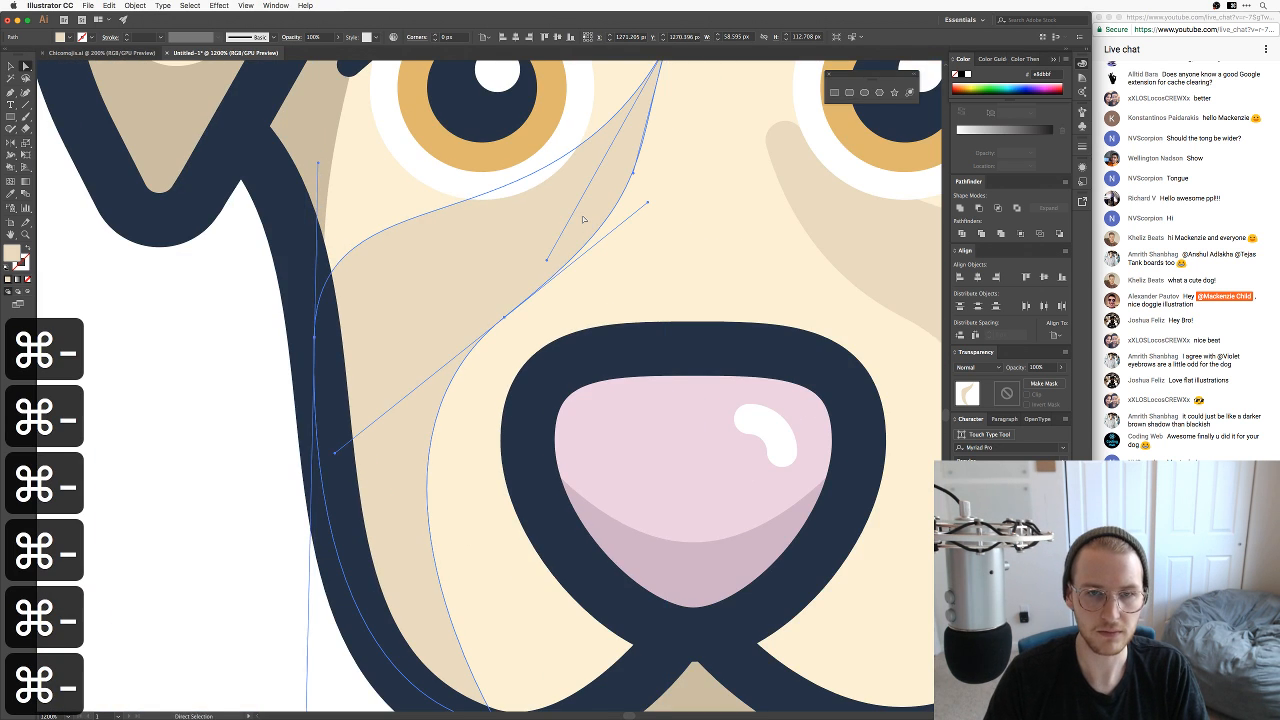
{"action": "left_click_drag", "start_coordinate": [608, 392], "coordinate": [616, 424]}
{"action": "key", "text": "a"}
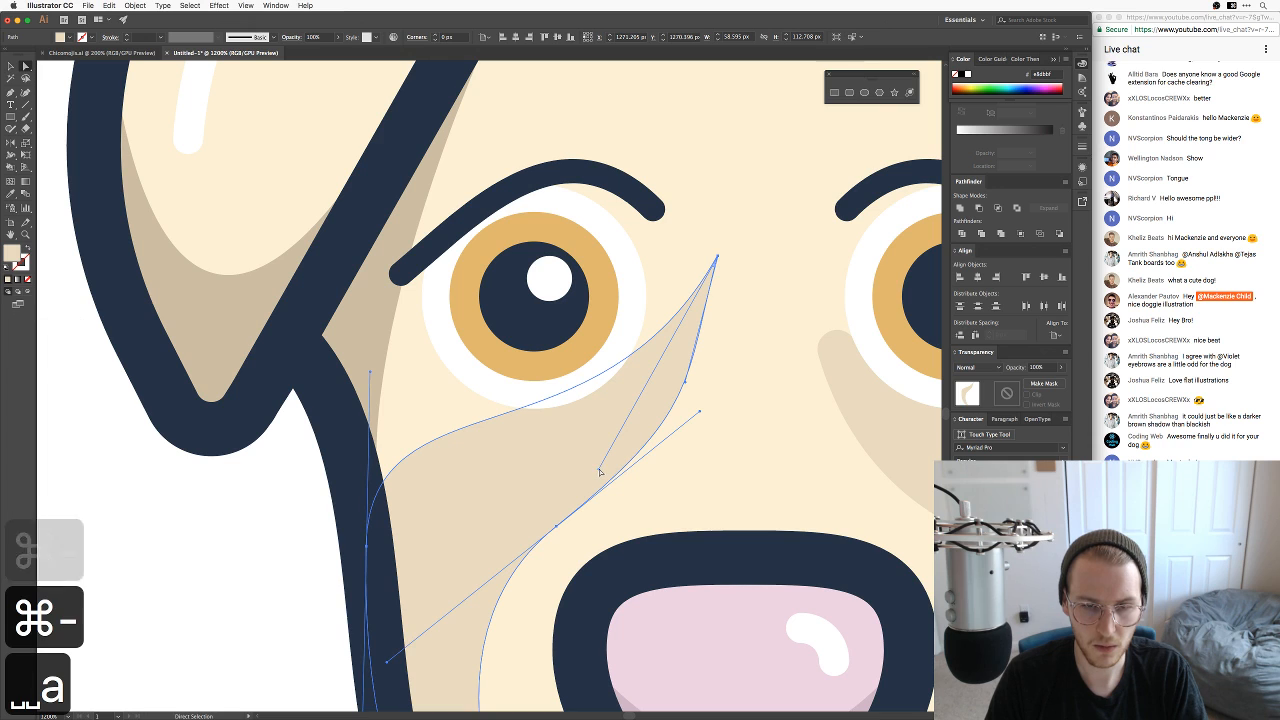
{"action": "key", "text": "super+z"}
{"action": "key", "text": "a"}
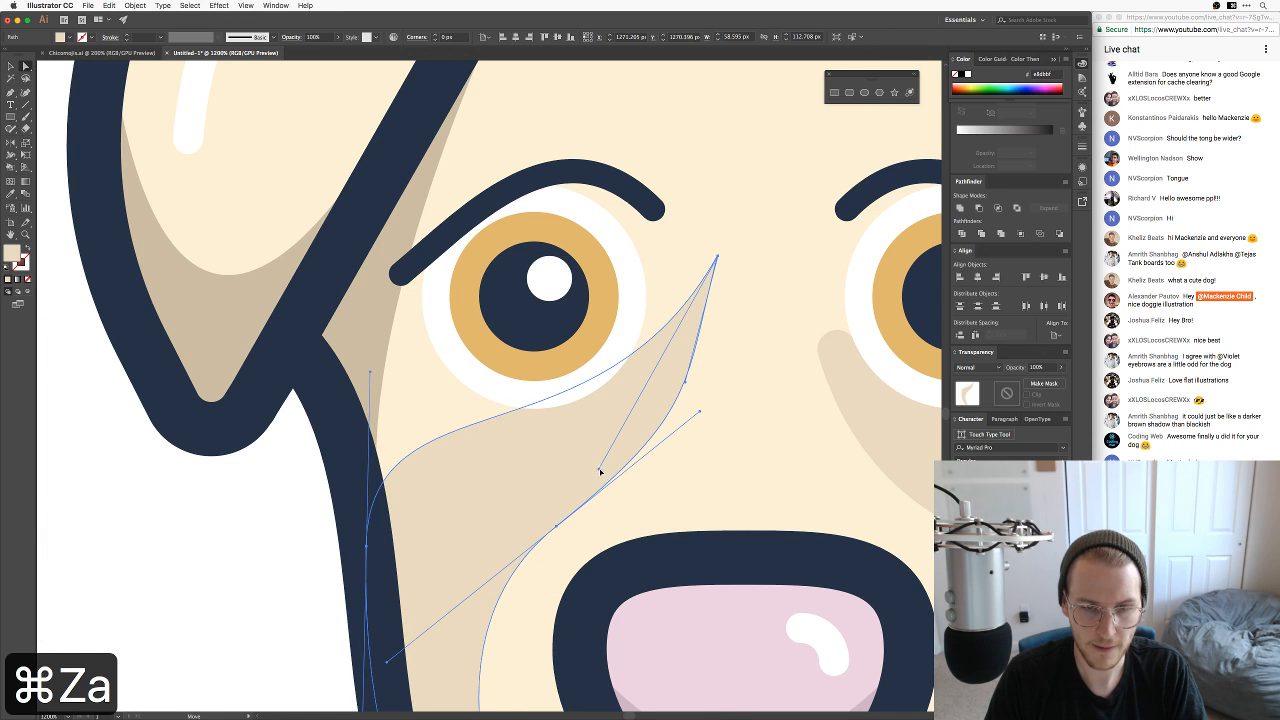
{"action": "left_click_drag", "start_coordinate": [600, 468], "coordinate": [590, 500]}
{"action": "key", "text": "a"}
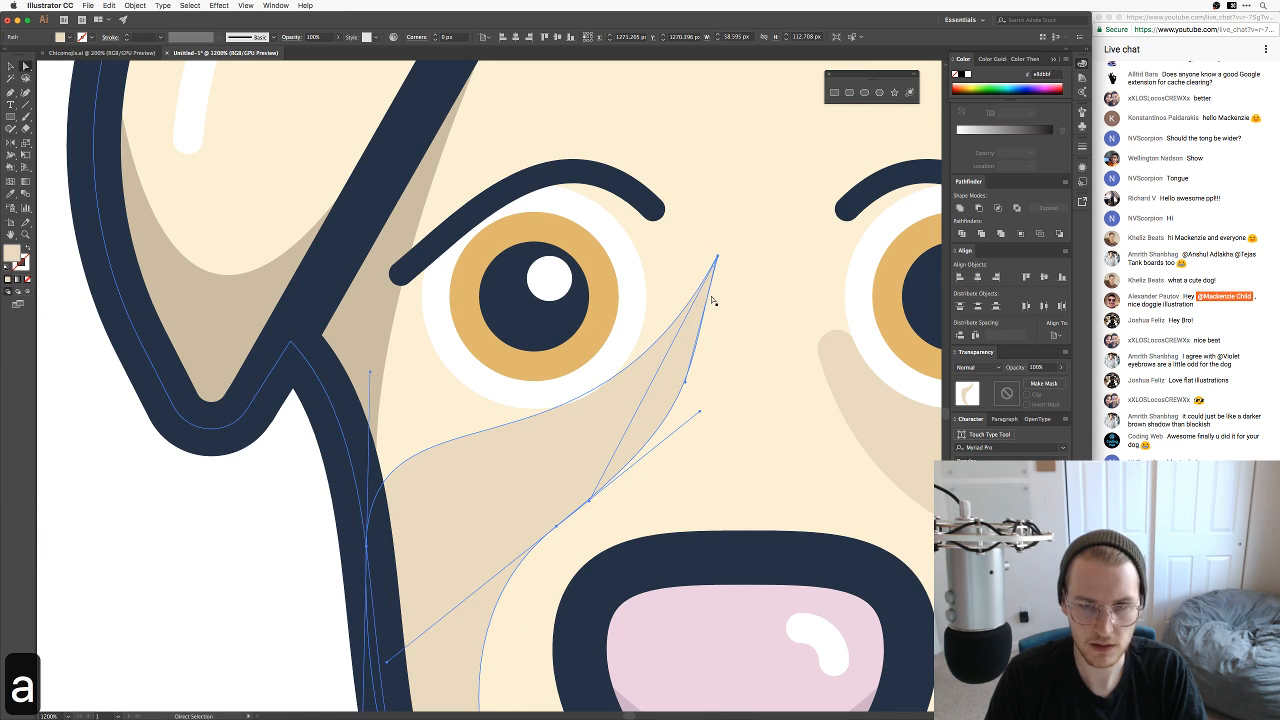
Step: Move the cheek shape's pointed tip down toward the left eye and set its inner-edge handle straight below it
{"action": "left_click_drag", "start_coordinate": [717, 255], "coordinate": [685, 280]}
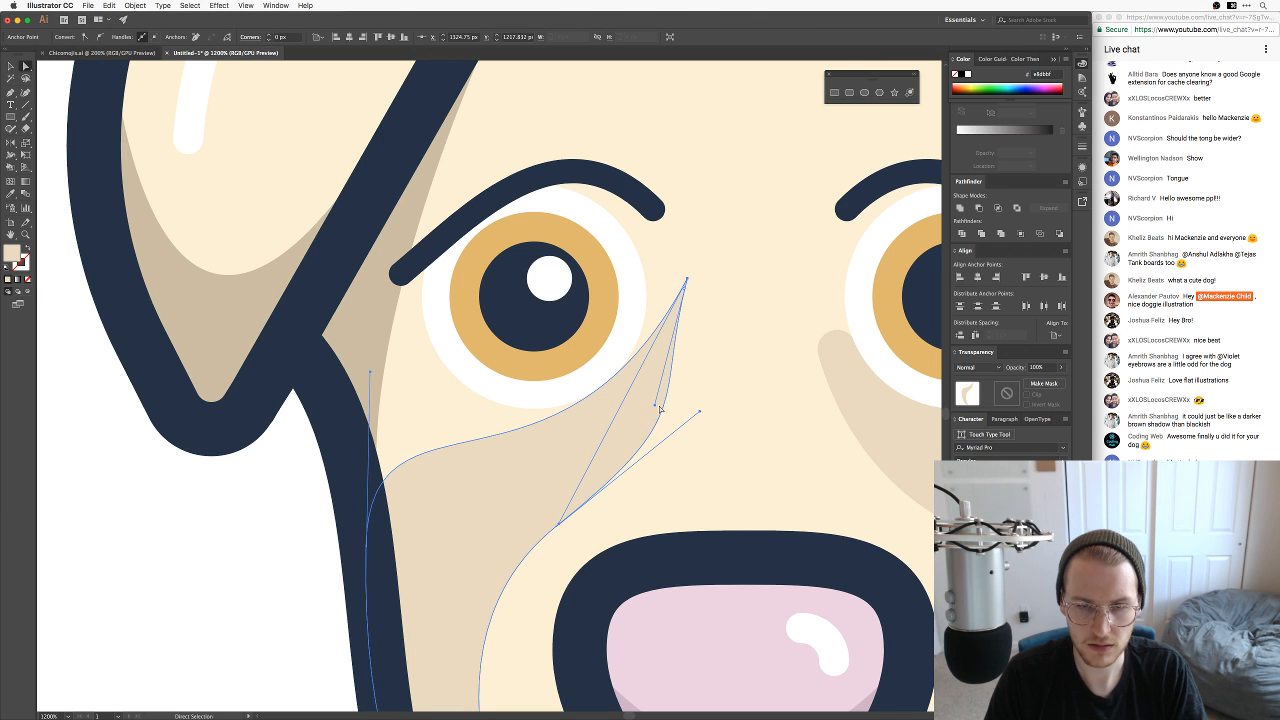
{"action": "left_click_drag", "start_coordinate": [655, 406], "coordinate": [688, 386]}
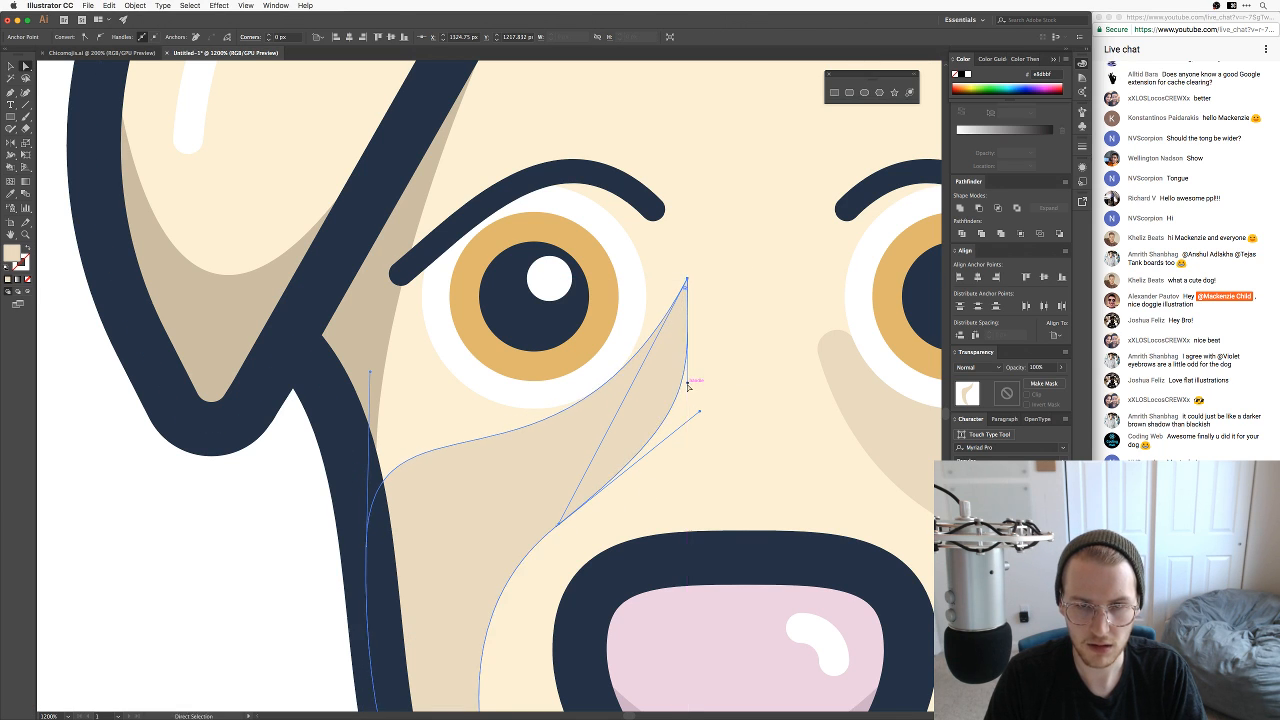
{"action": "left_click", "coordinate": [256, 493]}
Step: Try to adjust the outer-edge curve handle of the left cheek shape near the face outline
{"action": "key", "text": "space"}
{"action": "left_click_drag", "start_coordinate": [263, 507], "coordinate": [269, 481]}
{"action": "key", "text": "a"}
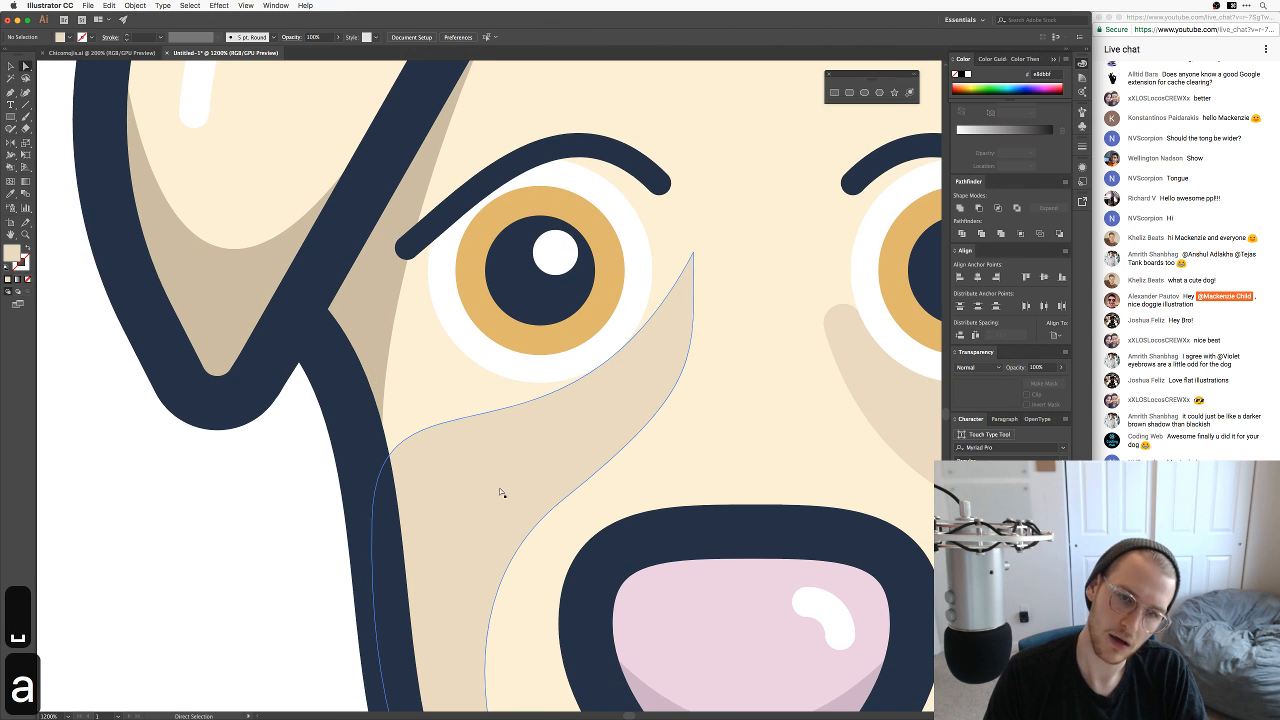
{"action": "left_click", "coordinate": [505, 488]}
{"action": "key", "text": "a"}
{"action": "left_click_drag", "start_coordinate": [377, 348], "coordinate": [446, 340]}
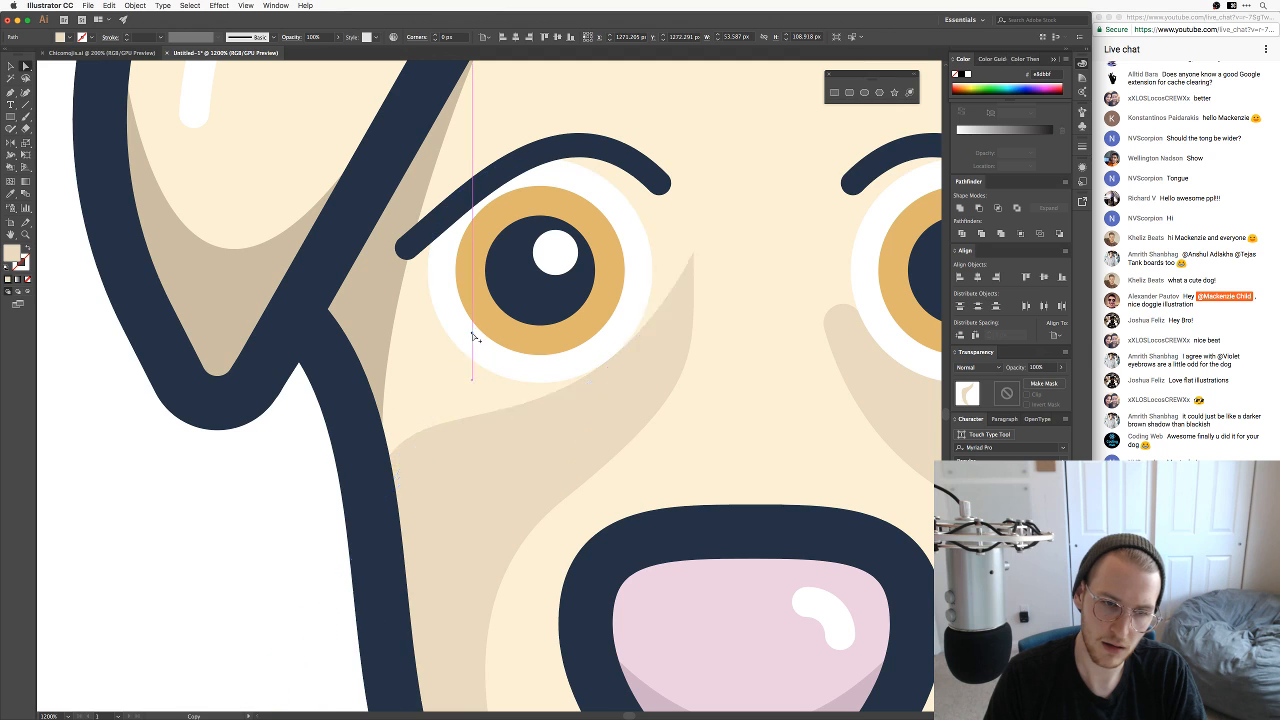
{"action": "key", "text": "super+z"}
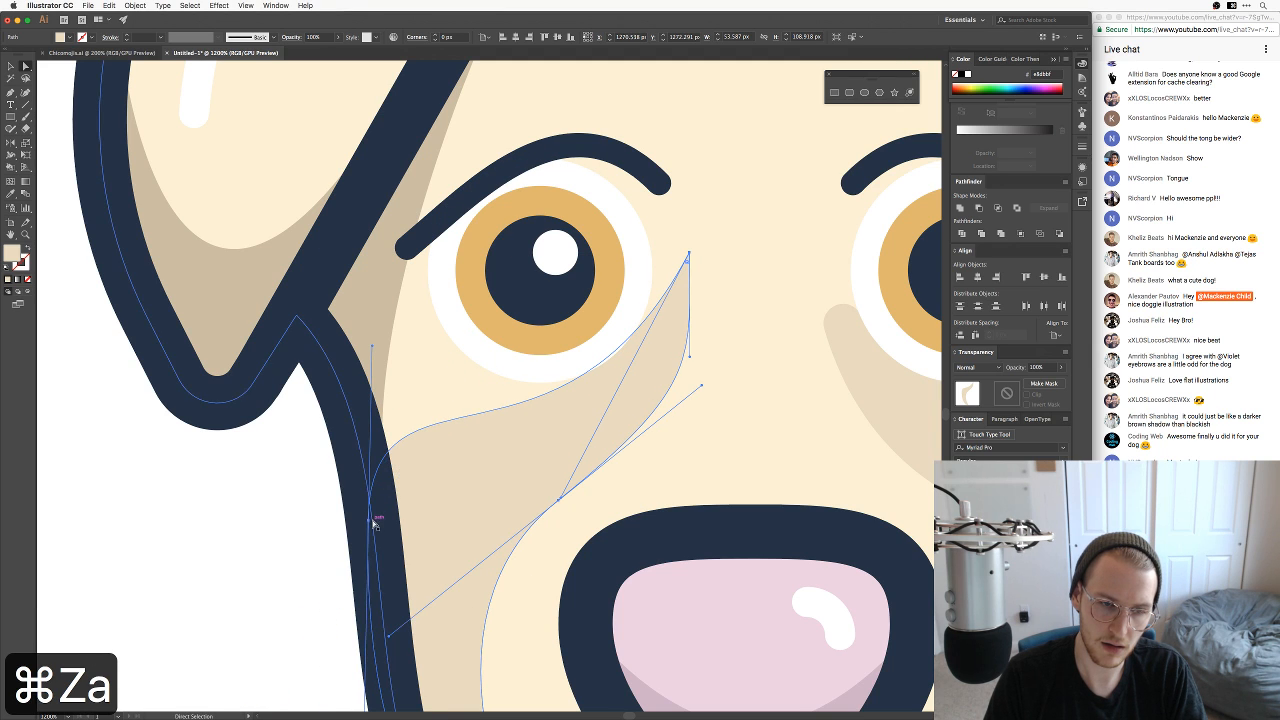
Step: Try to bend the left cheek shape's outer edge inward using the upper handle of its outline-side anchor
{"action": "key", "text": "a"}
{"action": "left_click", "coordinate": [370, 520]}
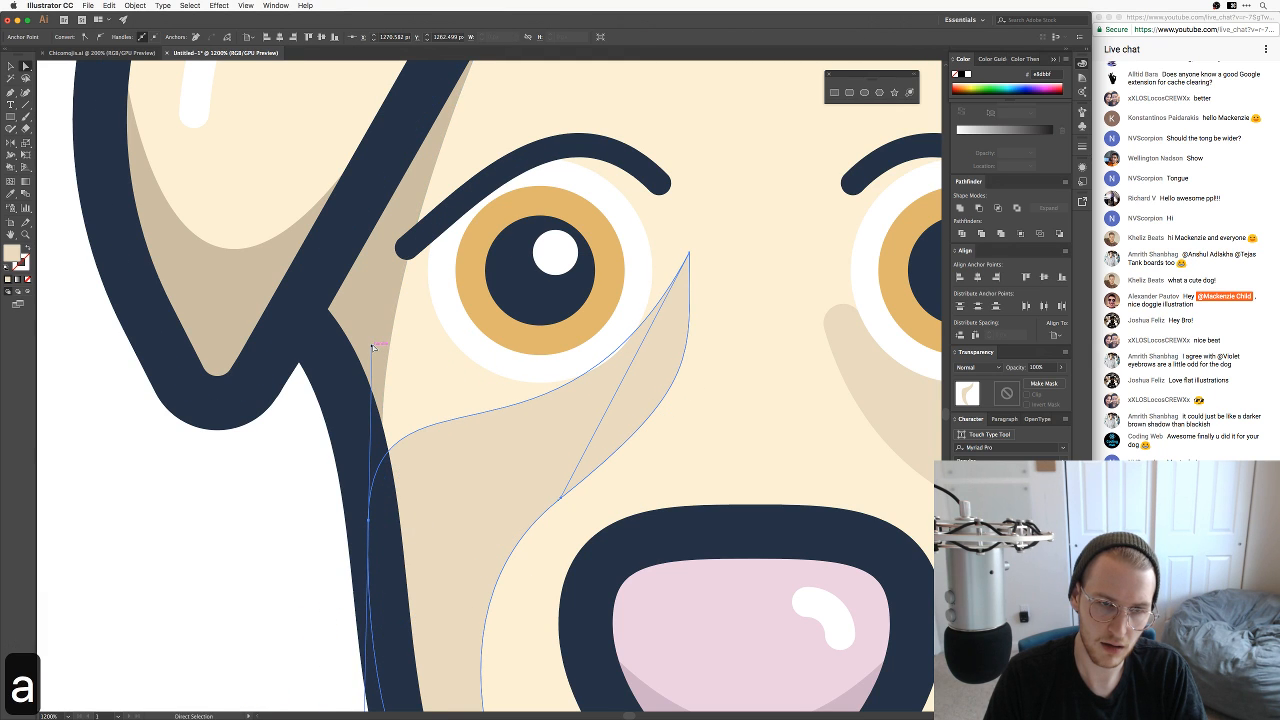
{"action": "left_click_drag", "start_coordinate": [374, 348], "coordinate": [437, 362]}
{"action": "key", "text": "super+a"}
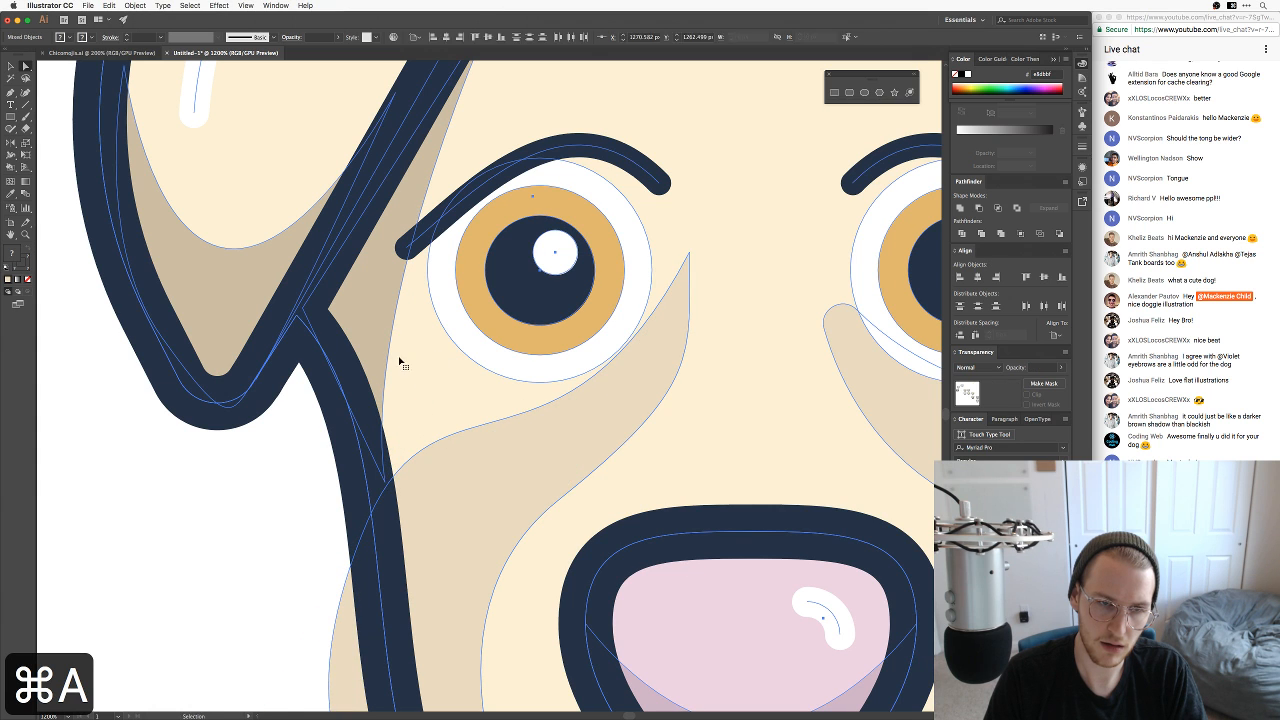
{"action": "key", "text": "super+z"}
{"action": "left_click", "coordinate": [266, 515]}
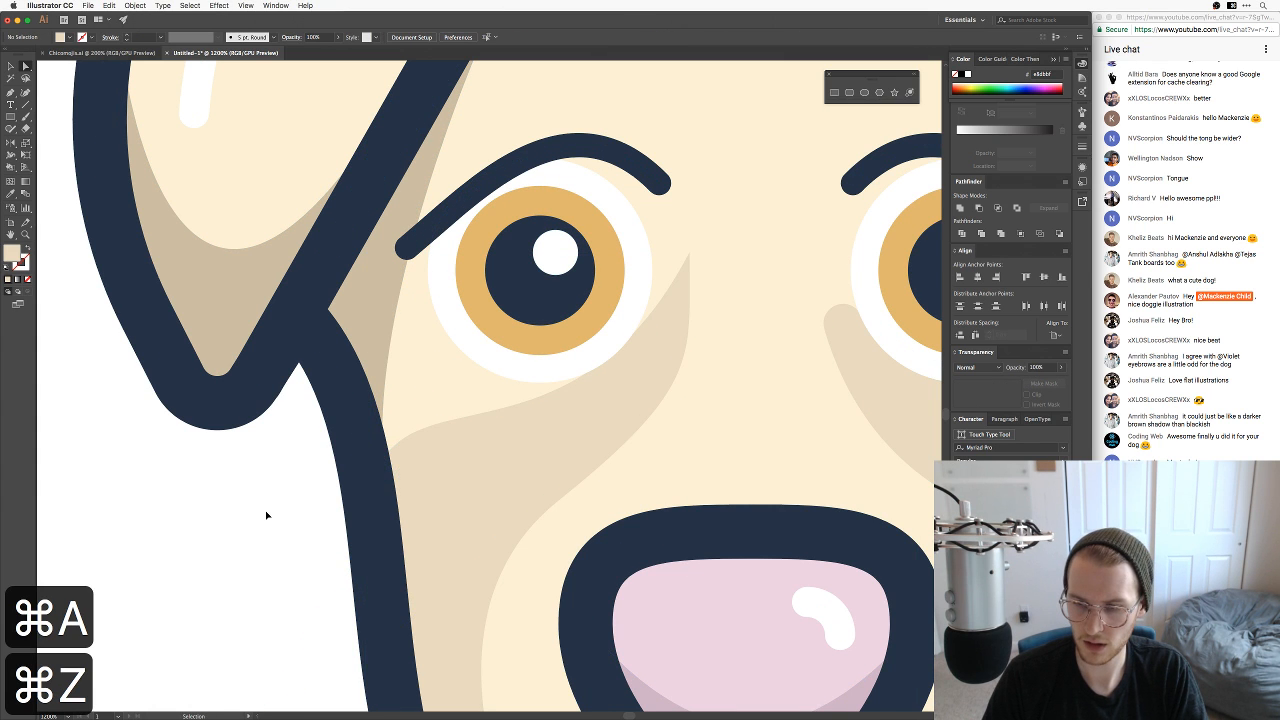
Step: Add an anchor point on the lower inner edge of the left cheek shape beside the nose
{"action": "key", "text": "super+minus"}
{"action": "key", "text": "super+minus"}
{"action": "key", "text": "super+minus"}
{"action": "key", "text": "super+equal"}
{"action": "key", "text": "super+equal"}
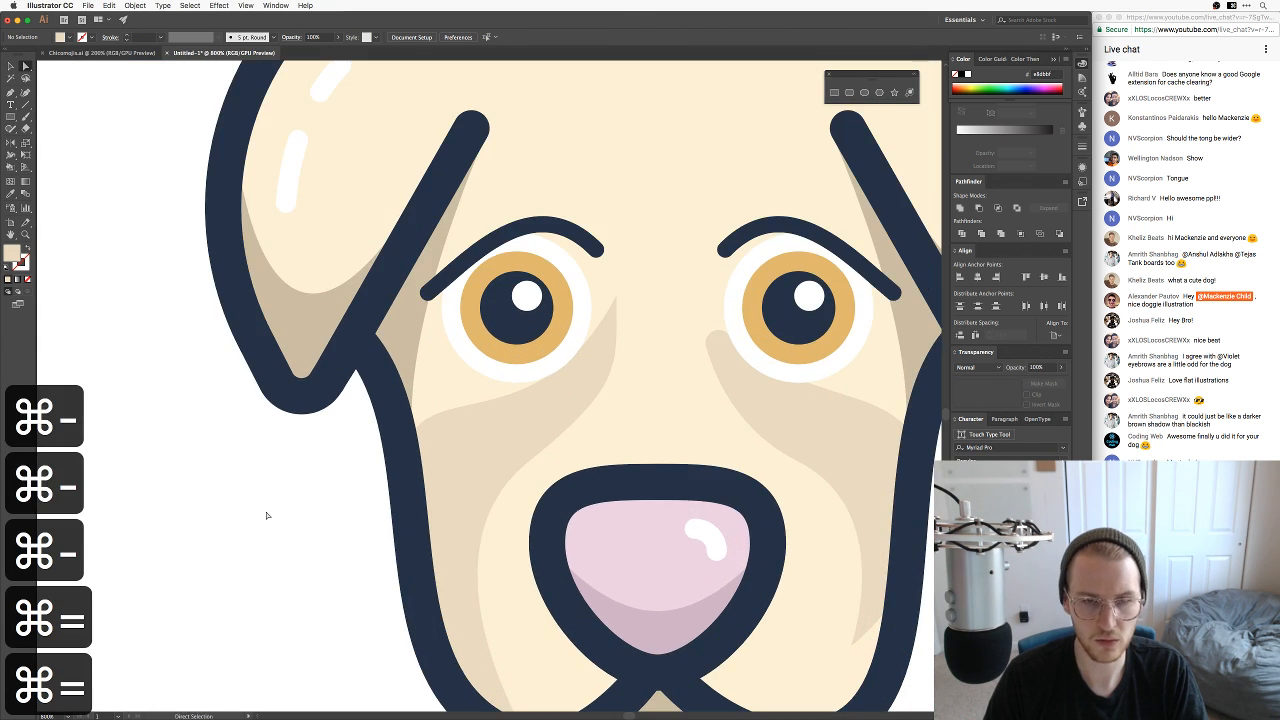
{"action": "left_click_drag", "start_coordinate": [543, 494], "coordinate": [552, 423]}
{"action": "left_click_drag", "start_coordinate": [706, 466], "coordinate": [688, 416]}
{"action": "key", "text": "a"}
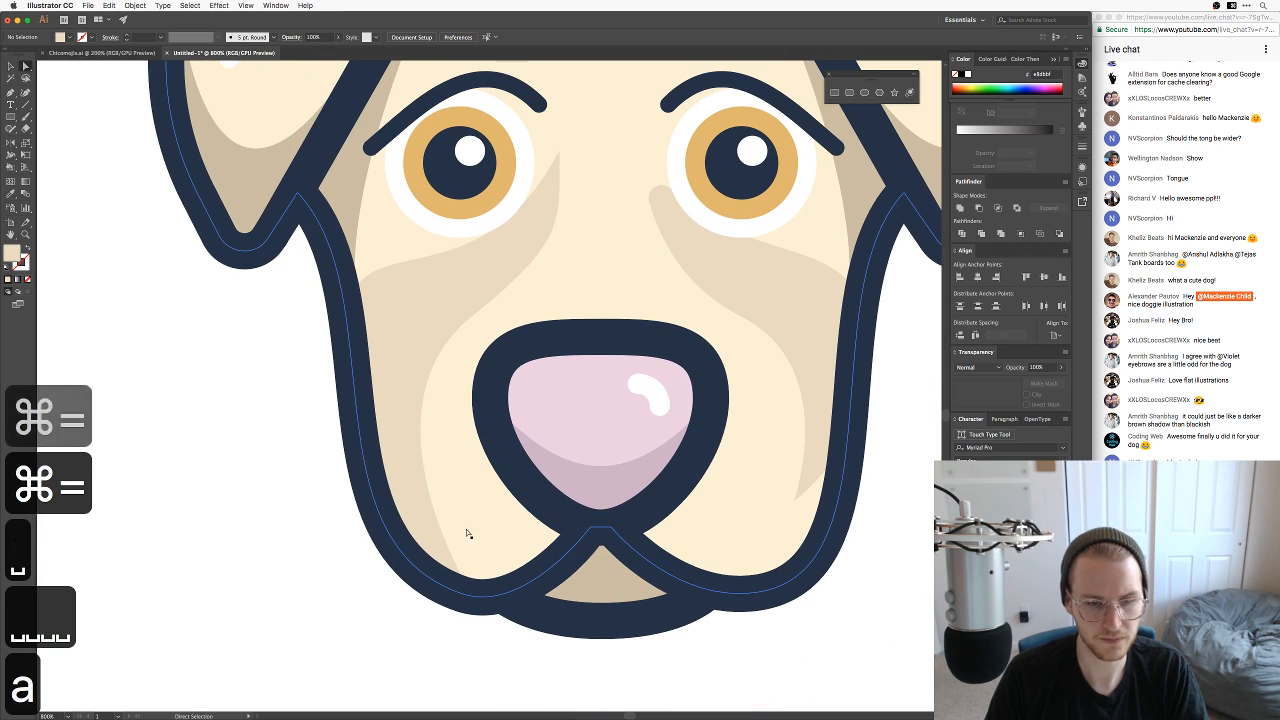
{"action": "left_click", "coordinate": [428, 530]}
{"action": "key", "text": "p"}
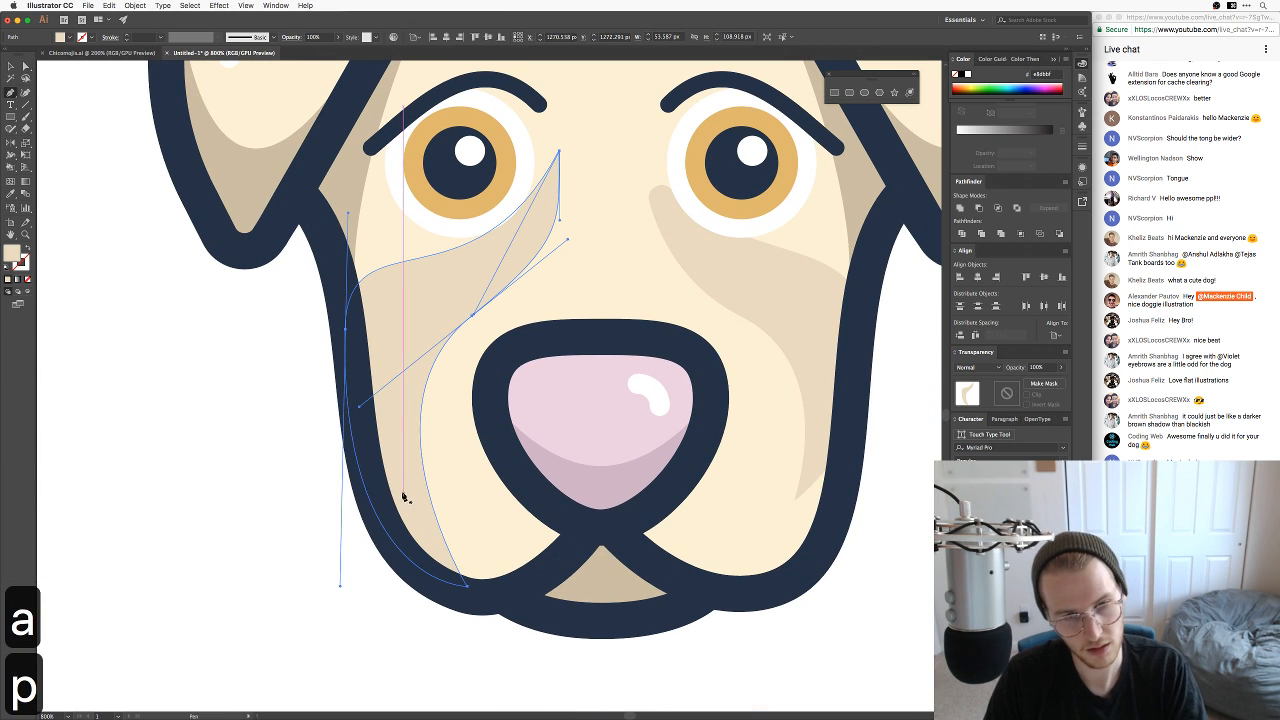
{"action": "left_click", "coordinate": [425, 481]}
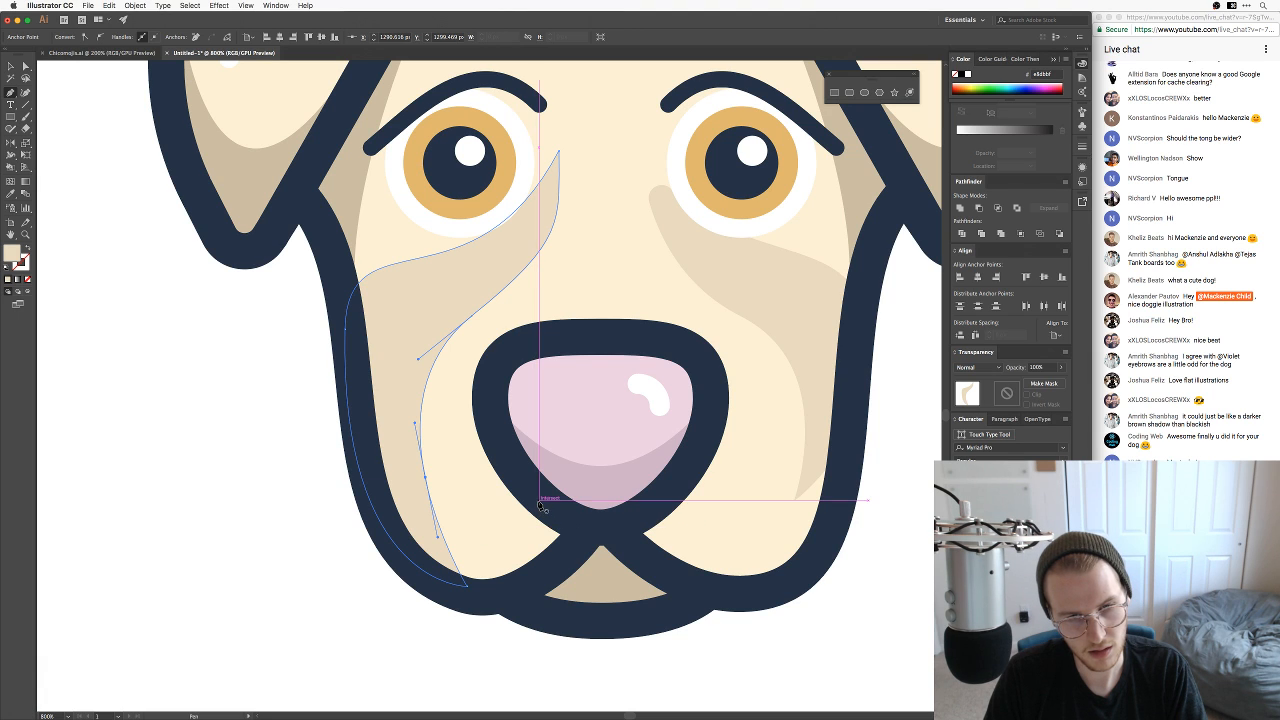
Step: Draw a closed curved beige shape across the left jowl, from the nose outline to the cheek shape and along the jaw to the mouth
{"action": "left_click_drag", "start_coordinate": [540, 506], "coordinate": [410, 462]}
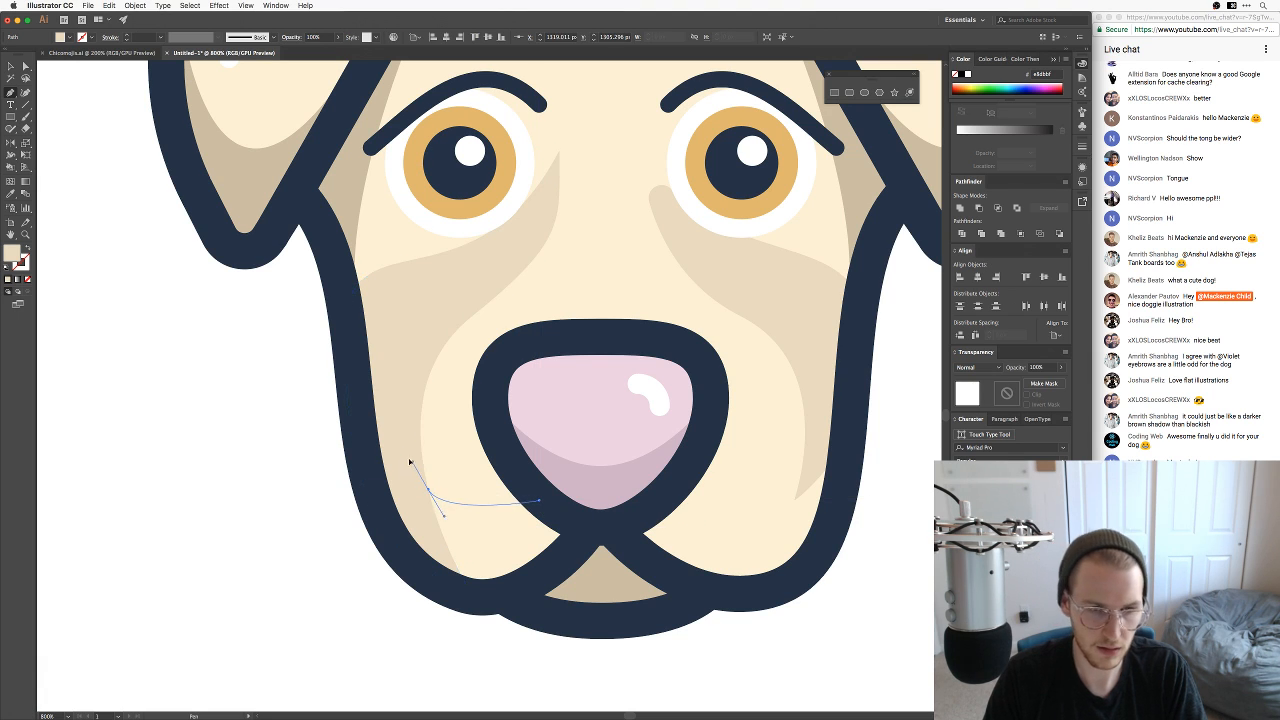
{"action": "left_click_drag", "start_coordinate": [386, 415], "coordinate": [386, 414]}
{"action": "left_click", "coordinate": [423, 540]}
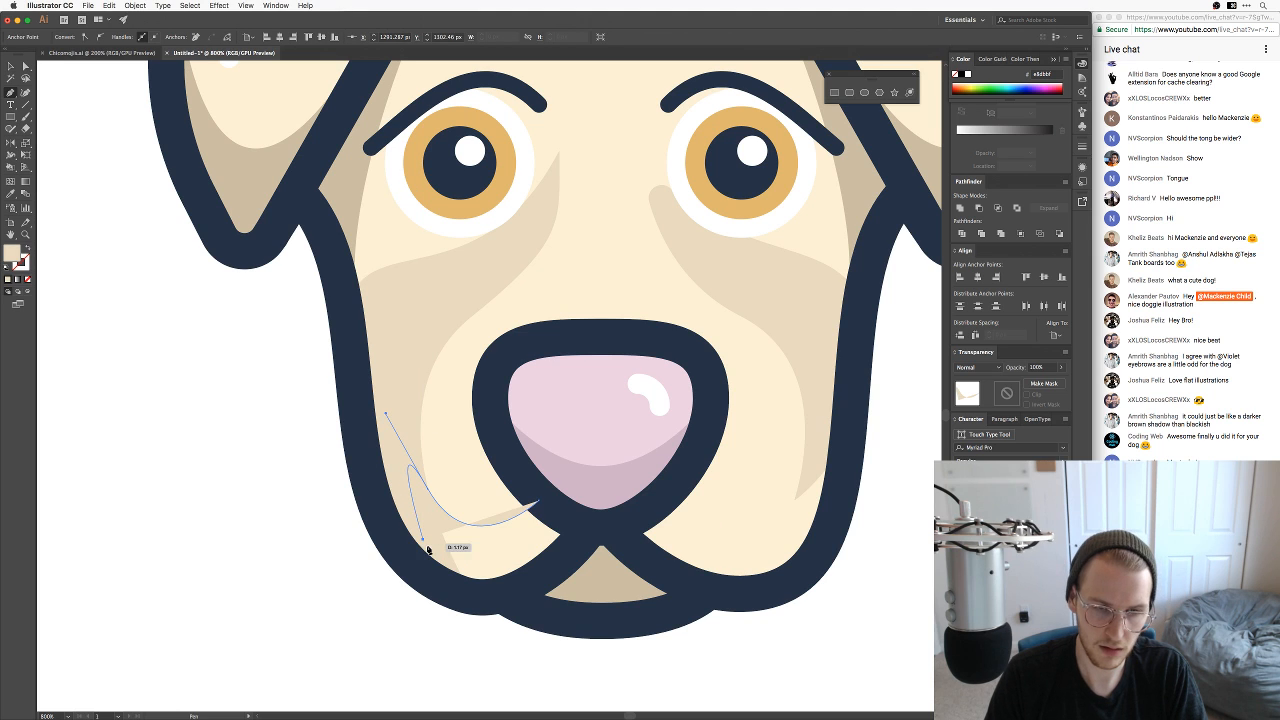
{"action": "left_click_drag", "start_coordinate": [467, 595], "coordinate": [523, 600]}
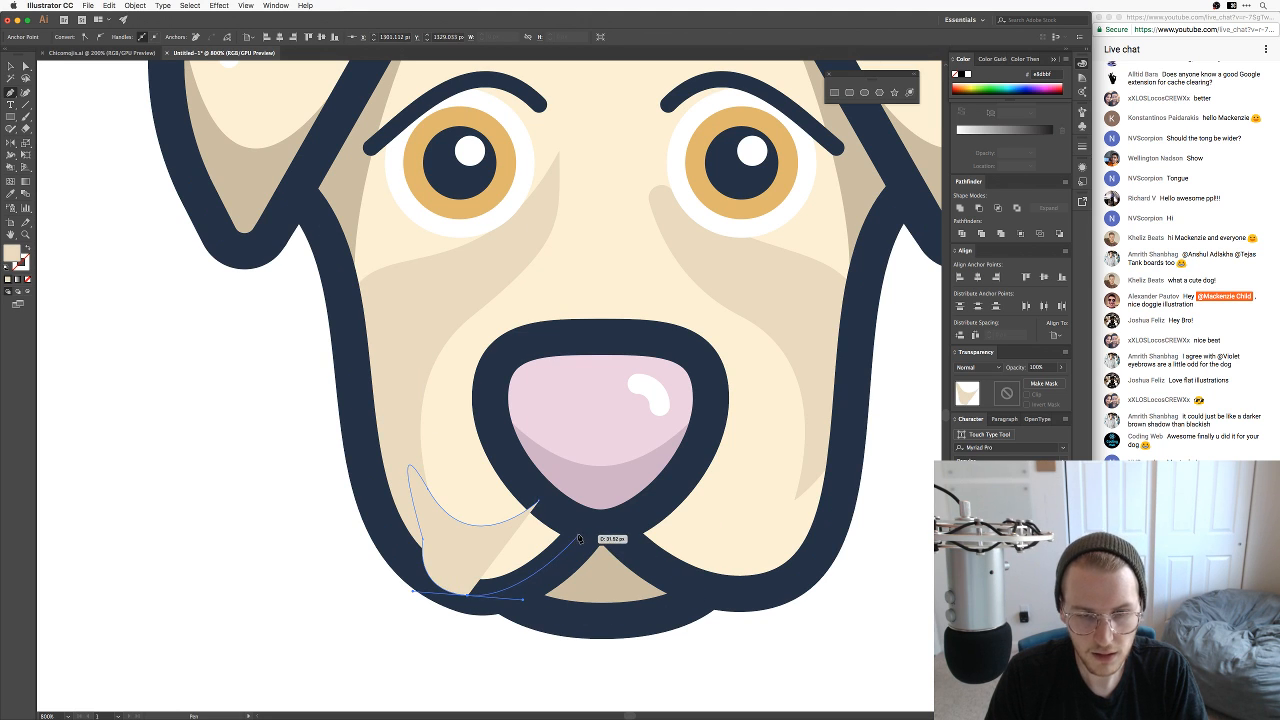
{"action": "left_click", "coordinate": [578, 539]}
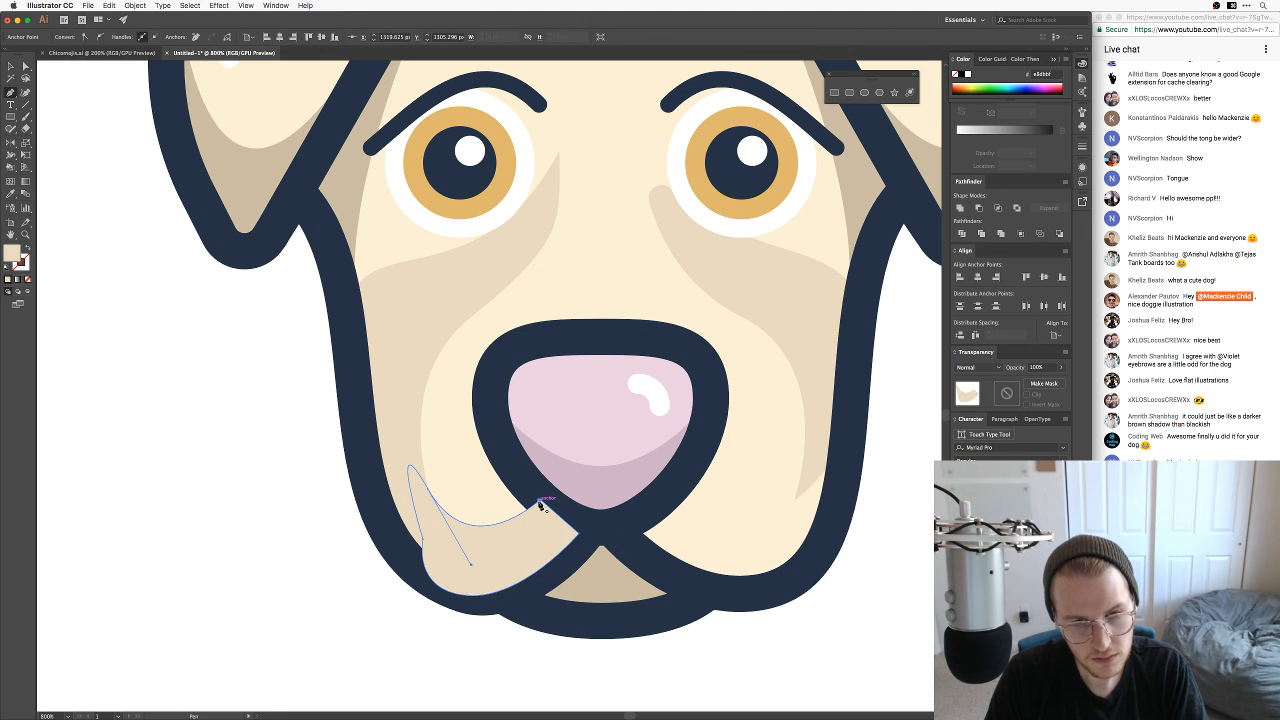
{"action": "left_click", "coordinate": [540, 503]}
Step: Send the beige jowl shape backward until it sits beneath the dark face and nose outlines
{"action": "key", "text": "v"}
{"action": "key", "text": "super+bracketleft"}
{"action": "key", "text": "super+bracketleft"}
{"action": "key", "text": "super+bracketleft"}
{"action": "key", "text": "super+bracketleft"}
{"action": "key", "text": "super+bracketleft"}
{"action": "key", "text": "super+bracketleft"}
{"action": "key", "text": "super+bracketleft"}
{"action": "key", "text": "super+bracketleft"}
{"action": "key", "text": "super+bracketleft"}
{"action": "key", "text": "super+bracketleft"}
{"action": "key", "text": "super+bracketleft"}
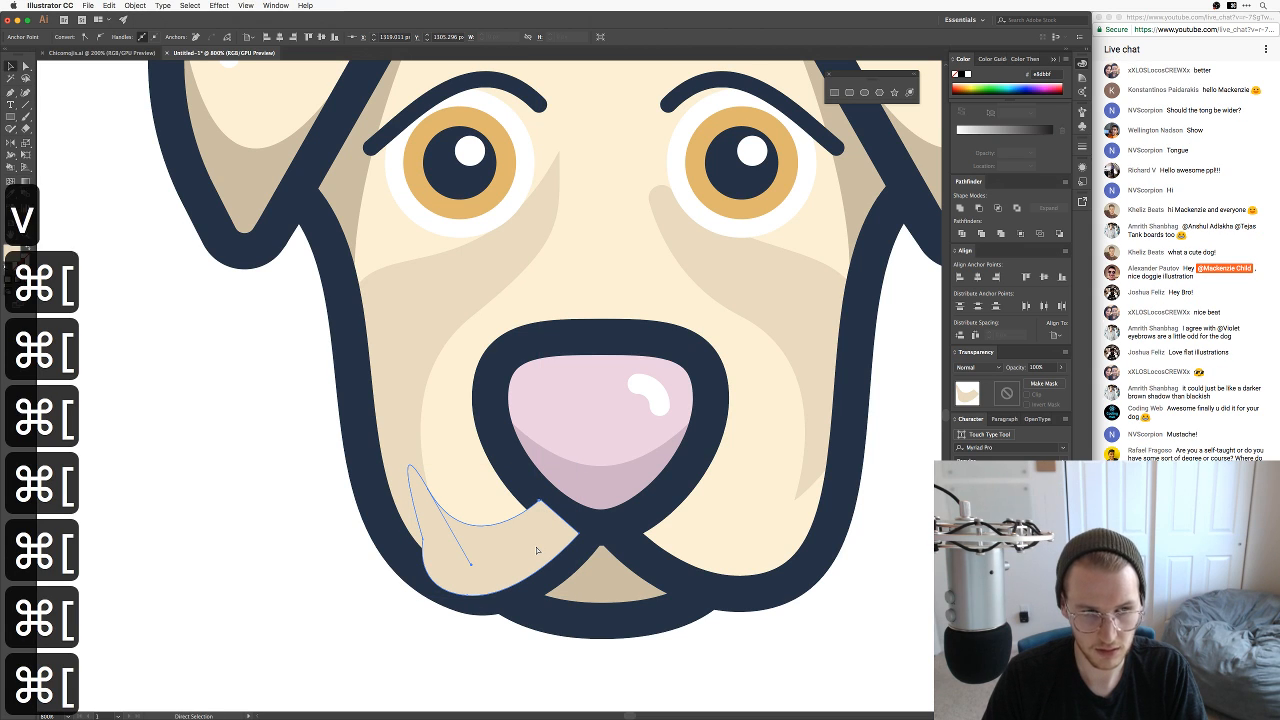
{"action": "key", "text": "super+bracketleft"}
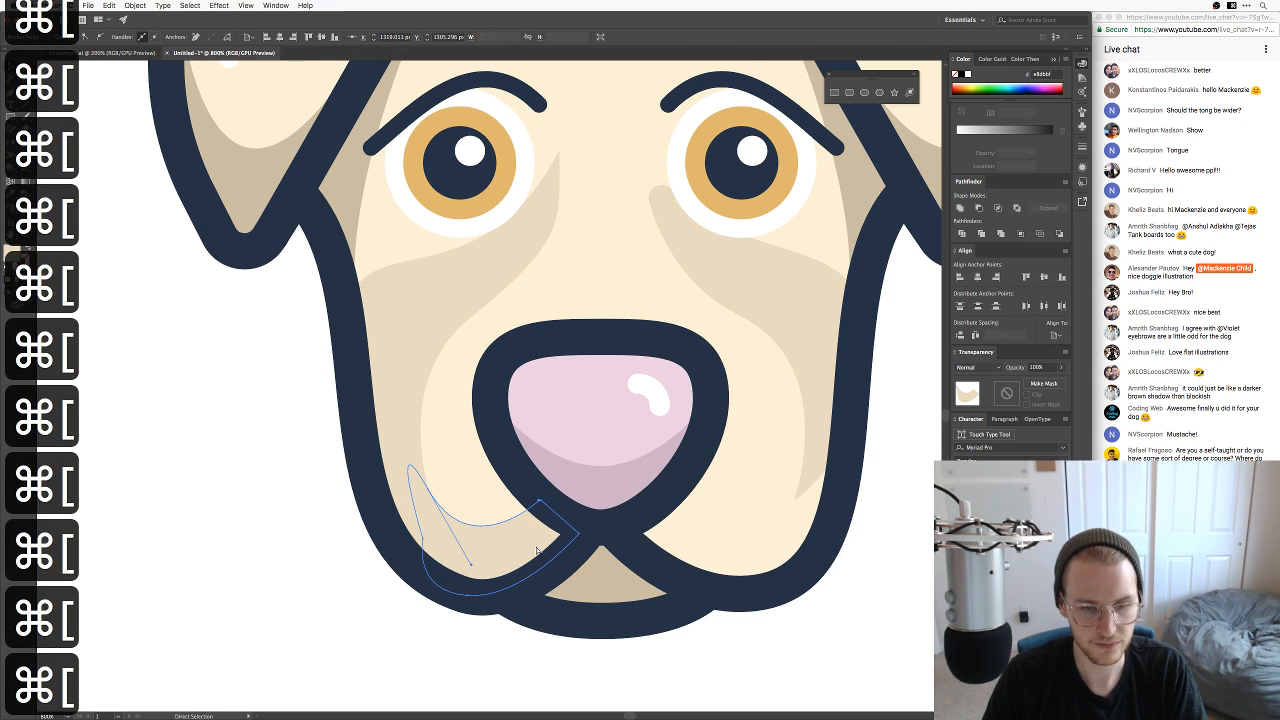
{"action": "key", "text": "v"}
{"action": "left_click", "coordinate": [351, 570]}
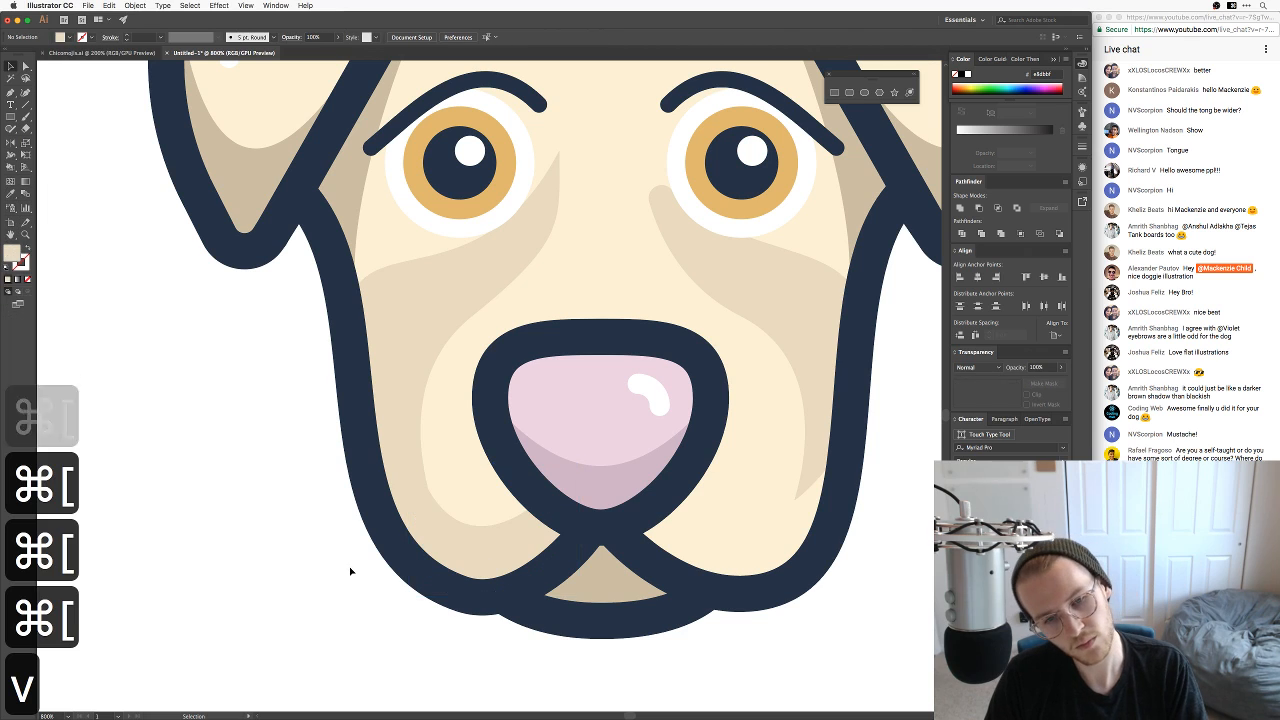
Step: Unite the left cheek and jowl shapes, and delete the two anchor points at their inner junction
{"action": "left_click", "coordinate": [429, 506]}
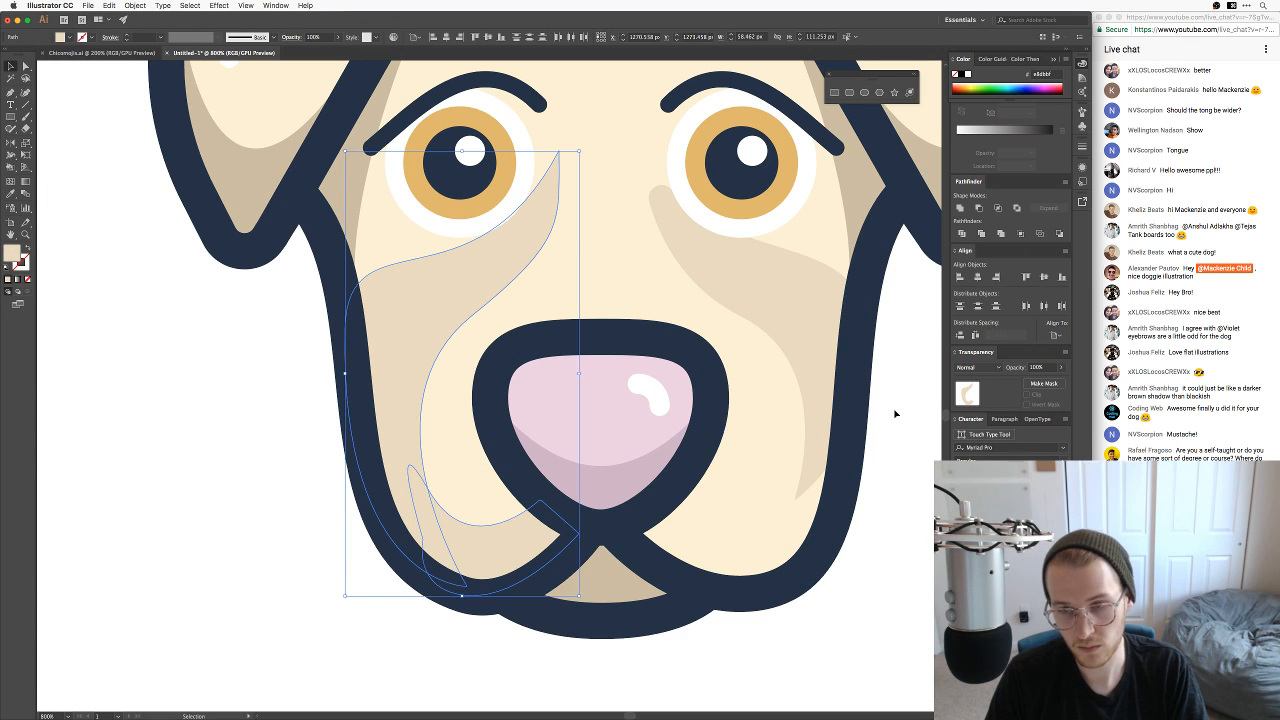
{"action": "left_click", "coordinate": [960, 207]}
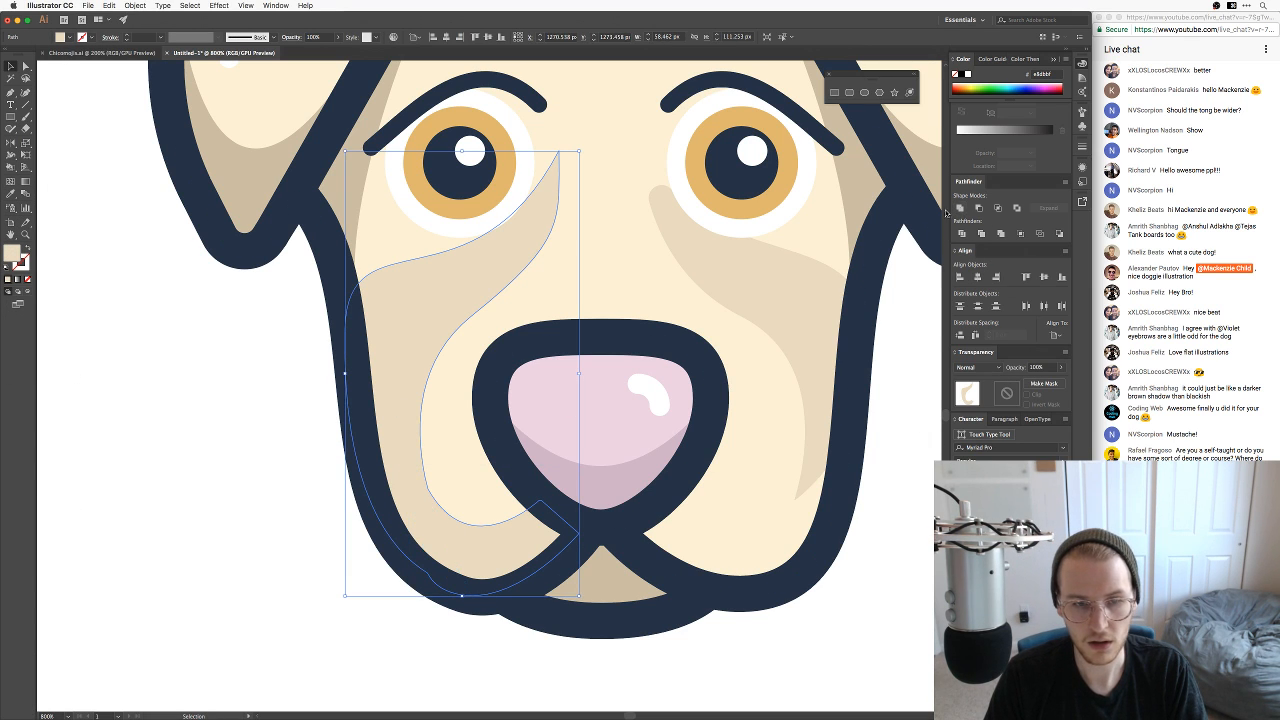
{"action": "key", "text": "a"}
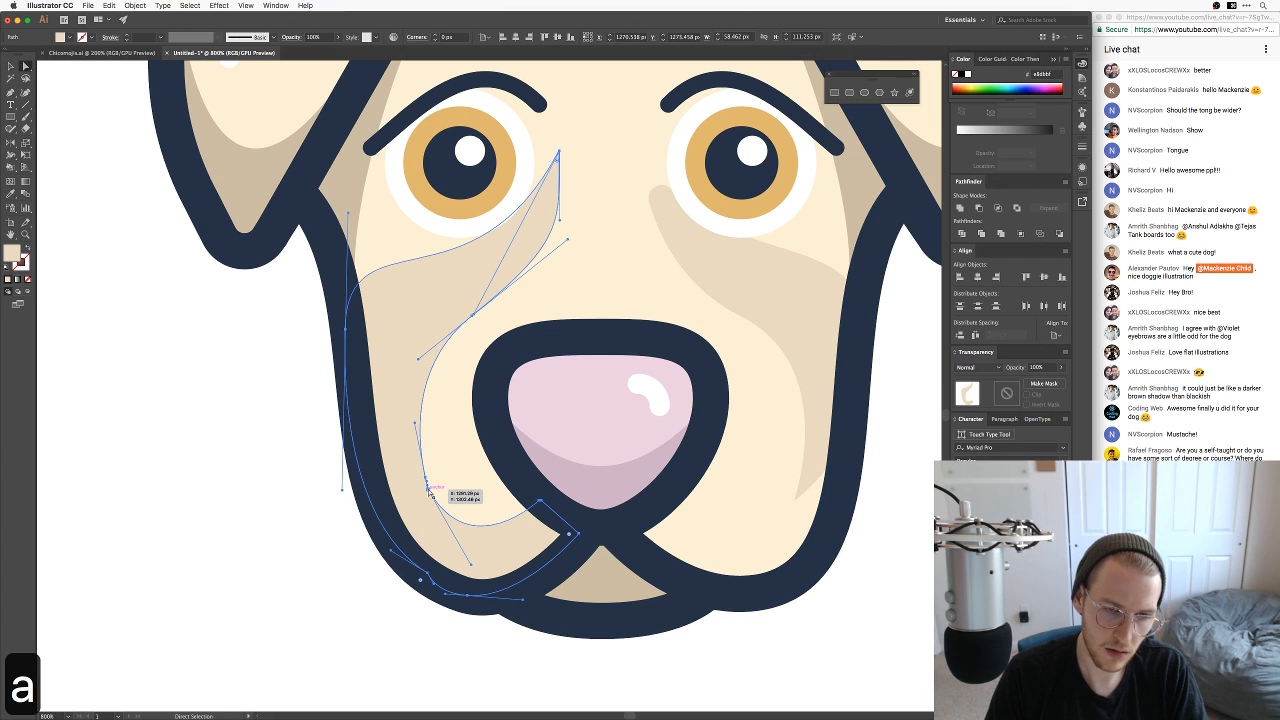
{"action": "key", "text": "minus"}
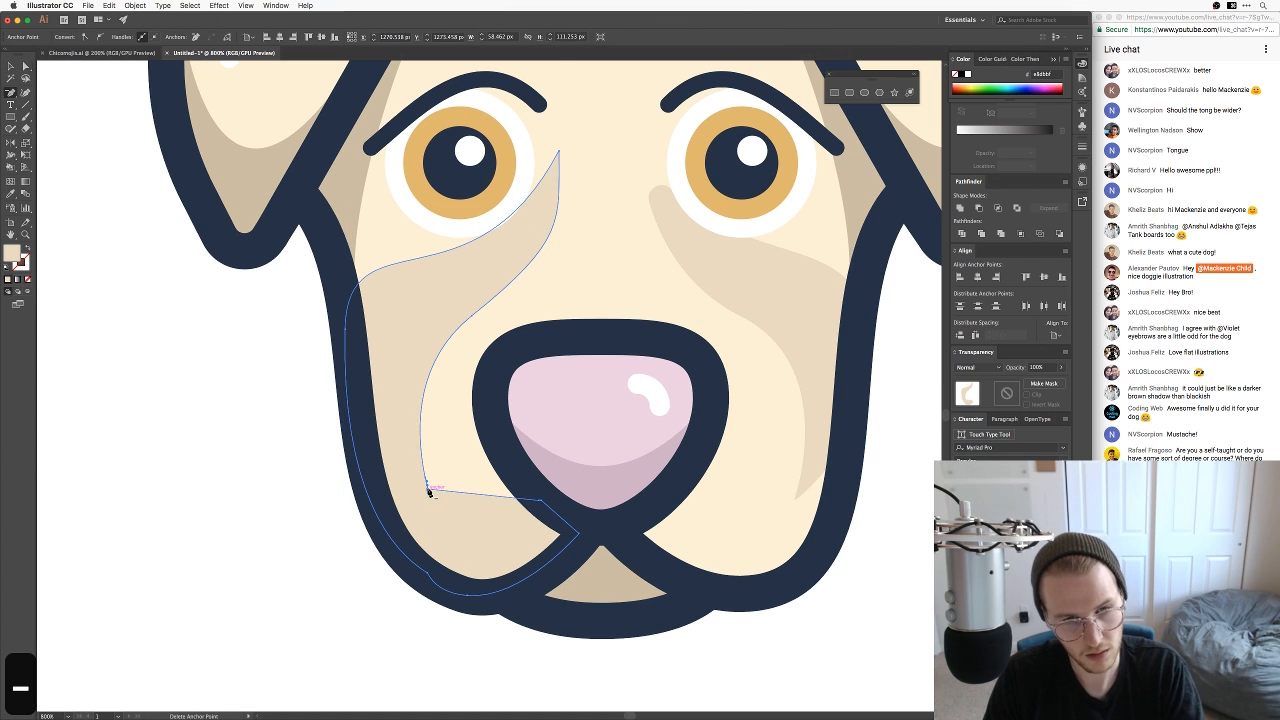
{"action": "left_click", "coordinate": [427, 484]}
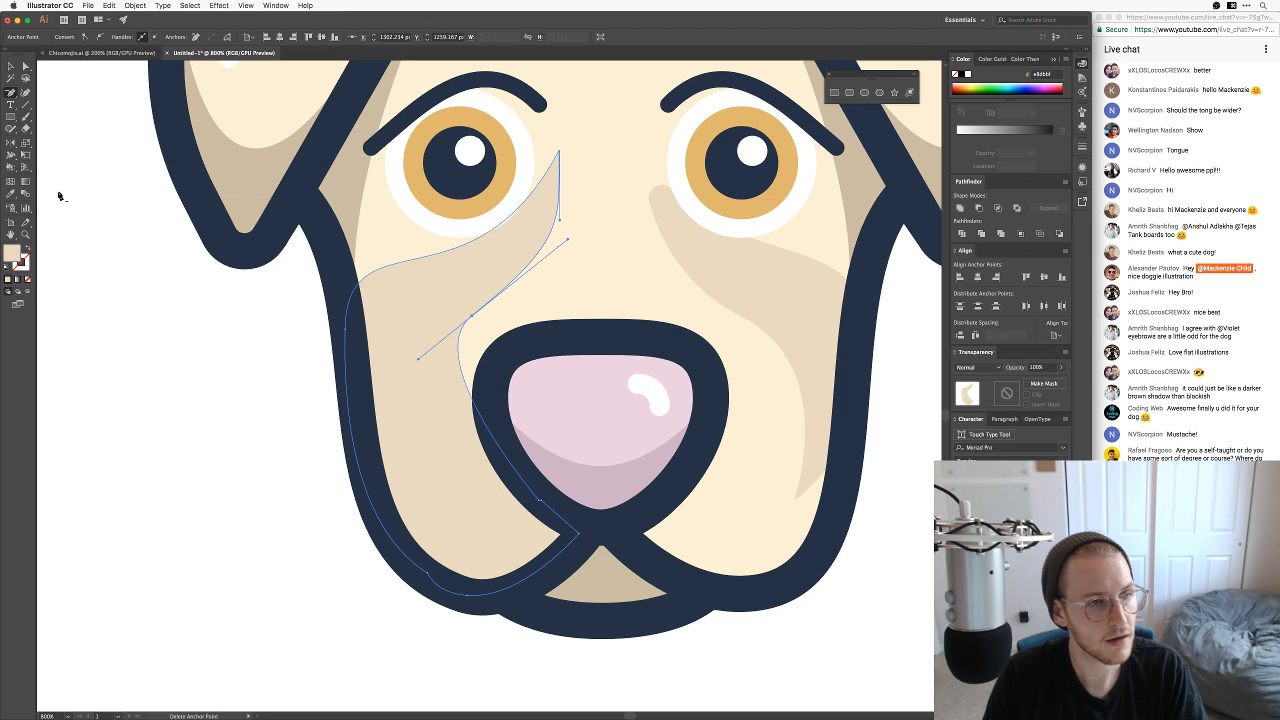
Step: Add an anchor on the united shape's inner edge with the Reshape Tool and pull it outward to form a jowl curve
{"action": "key", "text": "a"}
{"action": "left_click", "coordinate": [27, 143]}
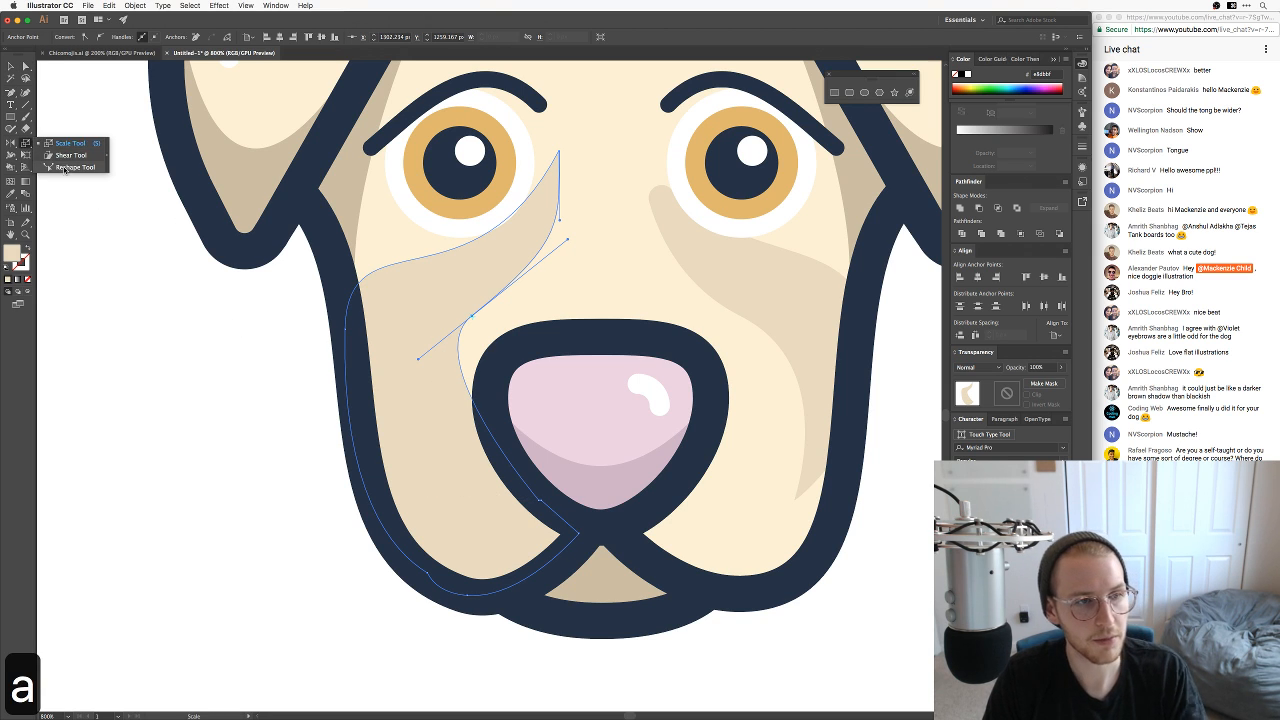
{"action": "left_click", "coordinate": [63, 167]}
{"action": "left_click", "coordinate": [483, 424]}
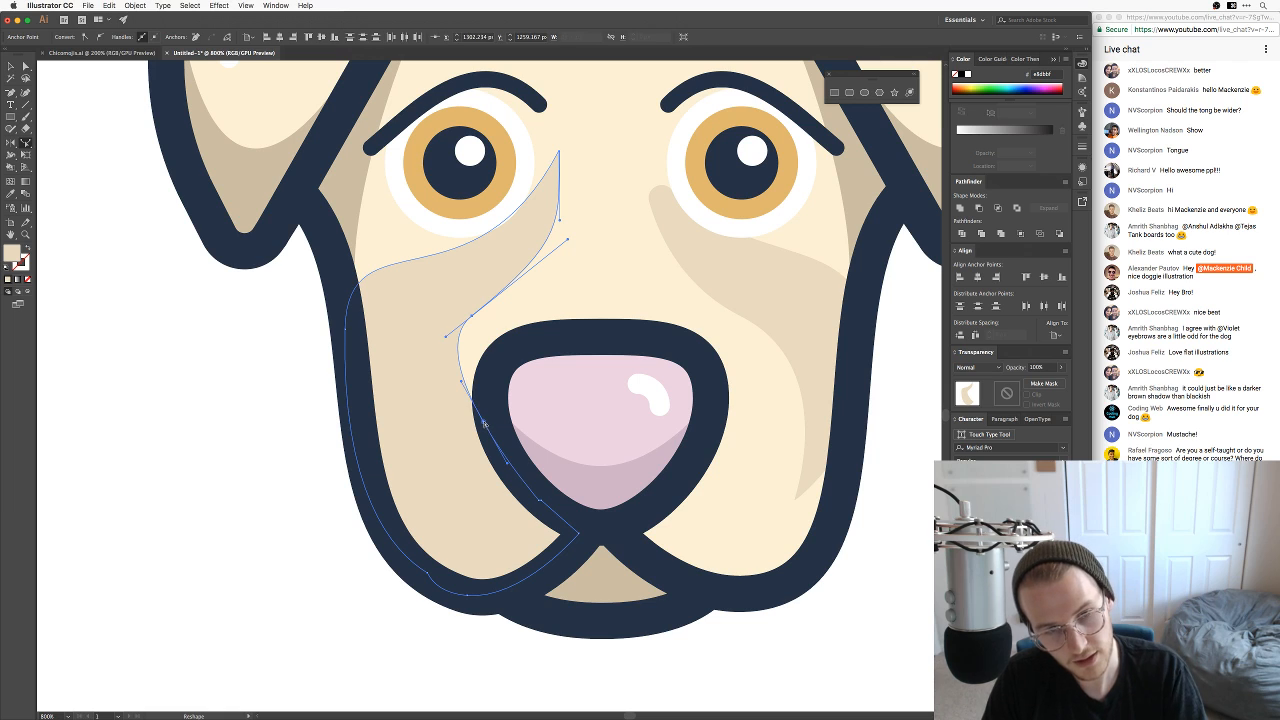
{"action": "key", "text": "a"}
{"action": "left_click_drag", "start_coordinate": [483, 424], "coordinate": [433, 473]}
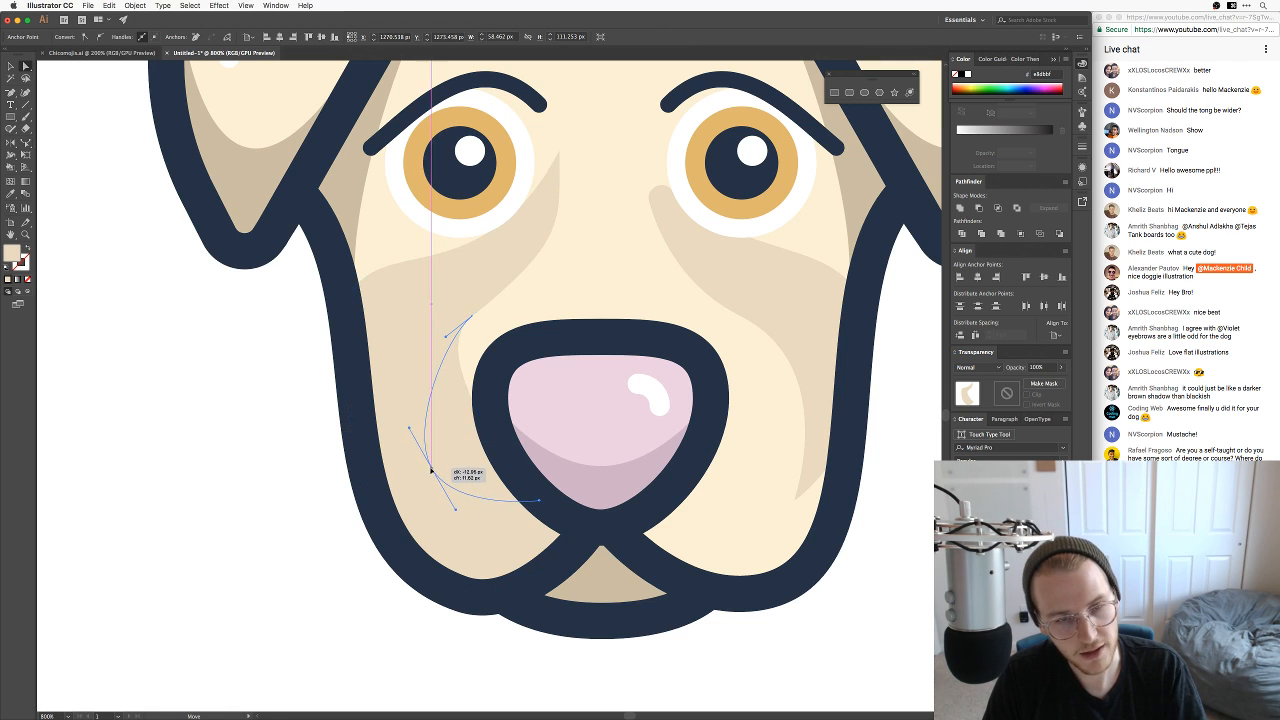
{"action": "left_click", "coordinate": [252, 469]}
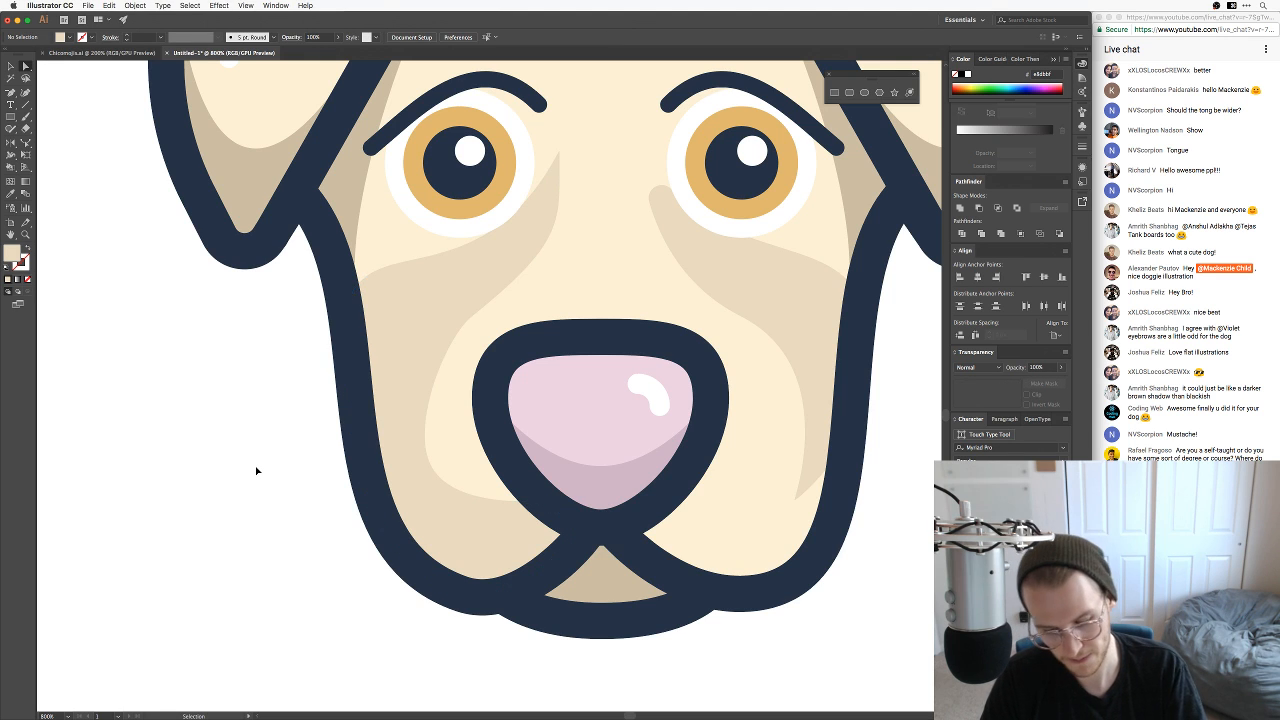
Step: Examine the whole head with its left cheek marking beside the other dog head versions
{"action": "key", "text": "super+minus"}
{"action": "key", "text": "super+minus"}
{"action": "key", "text": "super+minus"}
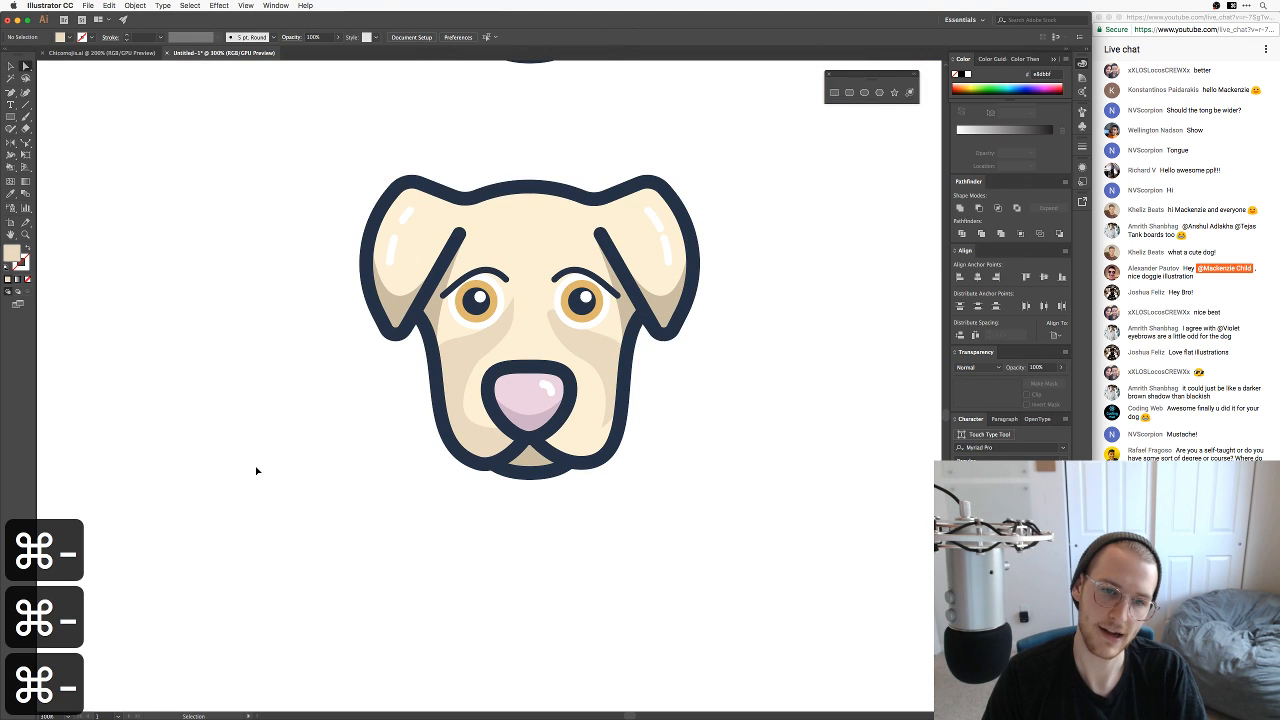
{"action": "key", "text": "super+minus"}
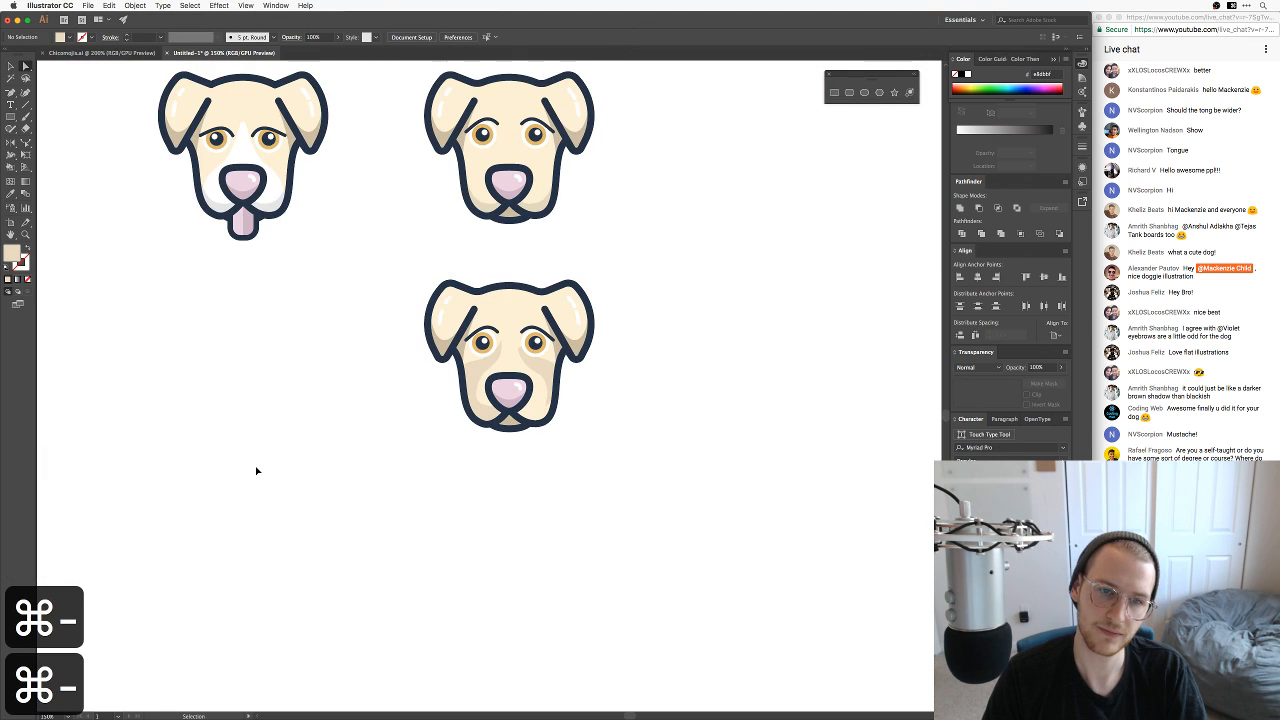
{"action": "key", "text": "super+equal"}
{"action": "key", "text": "super+equal"}
{"action": "key", "text": "super+equal"}
{"action": "key", "text": "super+equal"}
Step: Try to shift the united left cheek shape slightly from its lower part
{"action": "key", "text": "a"}
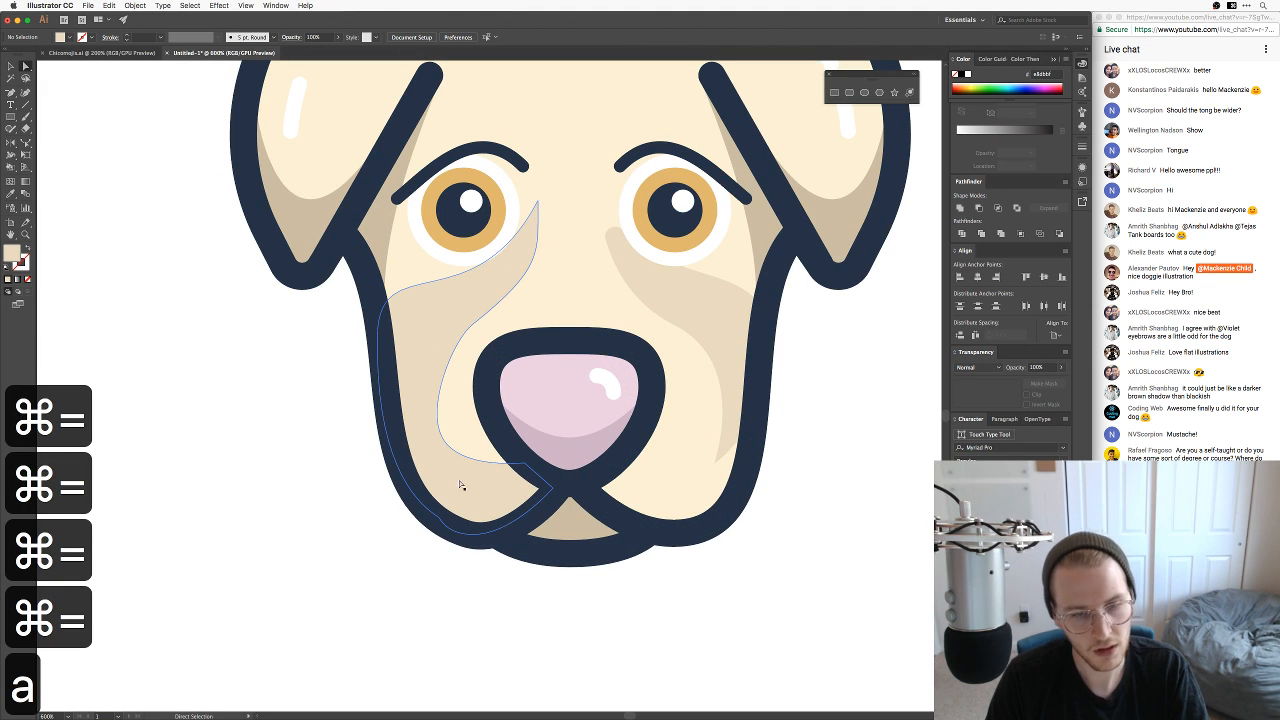
{"action": "left_click", "coordinate": [460, 485]}
{"action": "left_click_drag", "start_coordinate": [460, 485], "coordinate": [471, 487]}
{"action": "key", "text": "super+z"}
{"action": "key", "text": "super+z"}
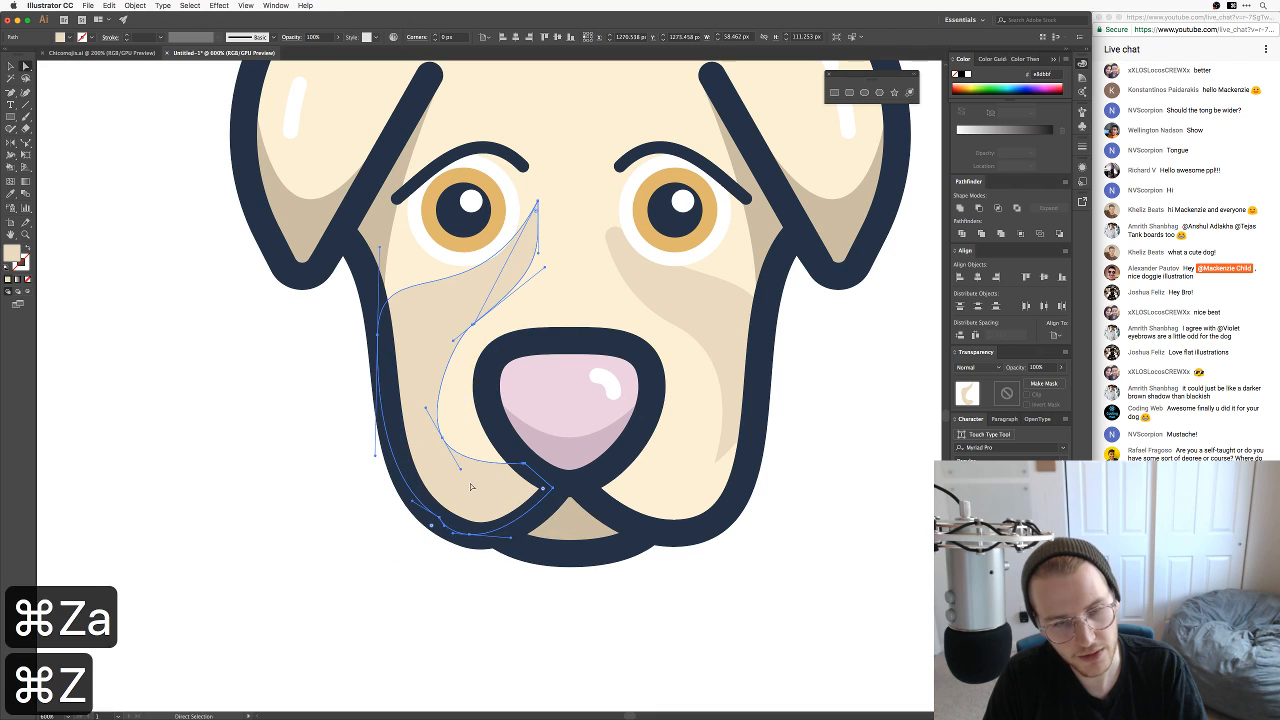
Step: Move the left cheek shape's lower inner anchor slightly down and lengthen its lower handle for a rounder jowl curve
{"action": "left_click_drag", "start_coordinate": [444, 443], "coordinate": [409, 408]}
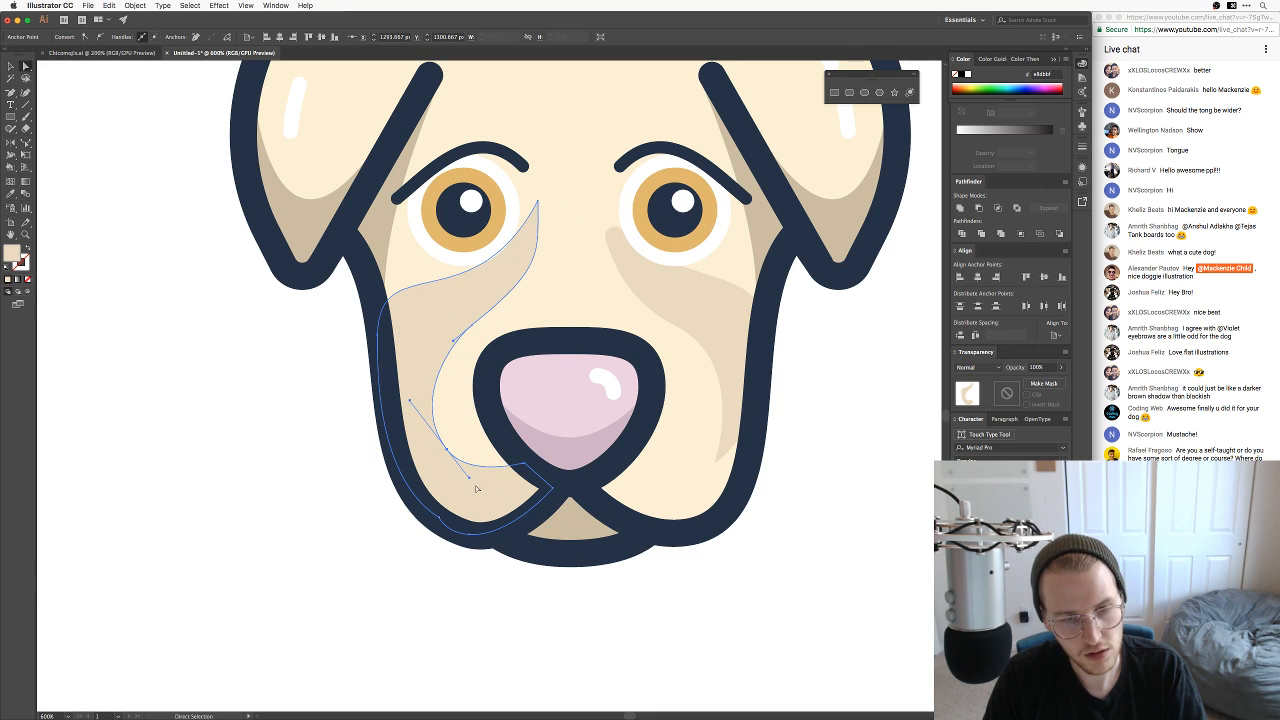
{"action": "left_click_drag", "start_coordinate": [470, 480], "coordinate": [474, 484]}
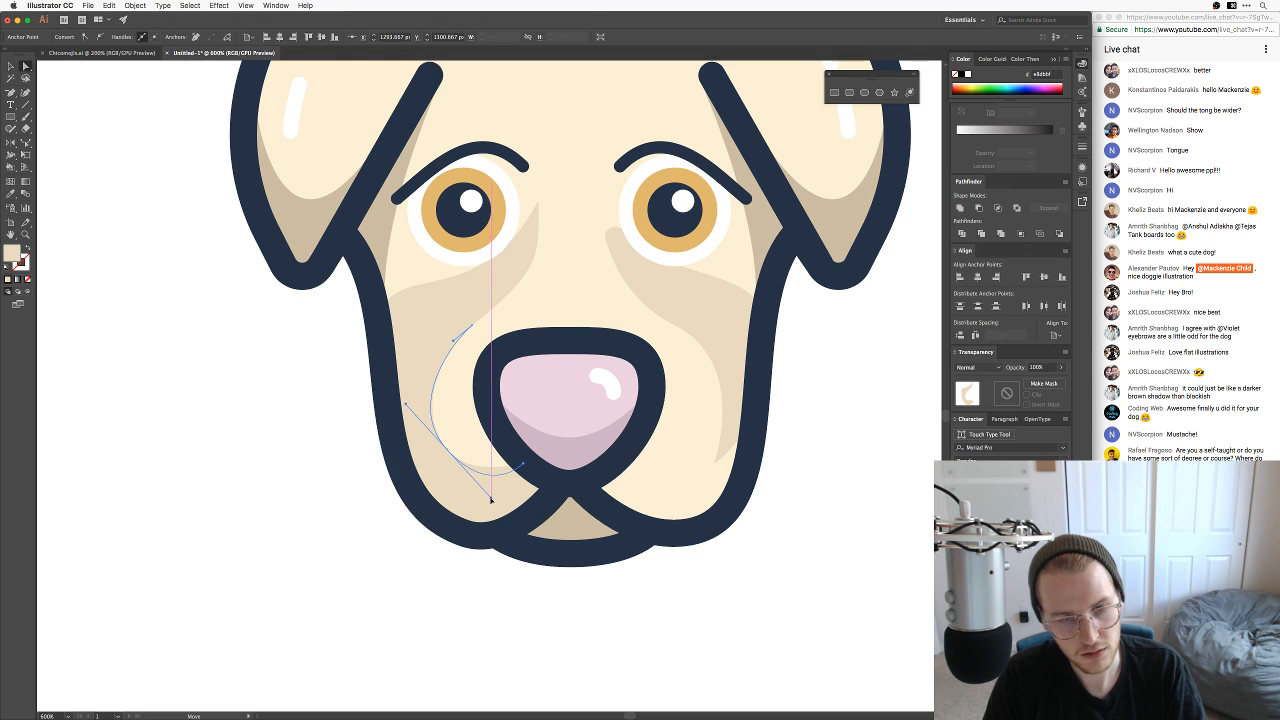
{"action": "key", "text": "v"}
{"action": "left_click", "coordinate": [334, 515]}
Step: Shift the lower inner anchor farther down toward the mouth to narrow the jowl band and widen the cheek band
{"action": "key", "text": "a"}
{"action": "left_click", "coordinate": [480, 486]}
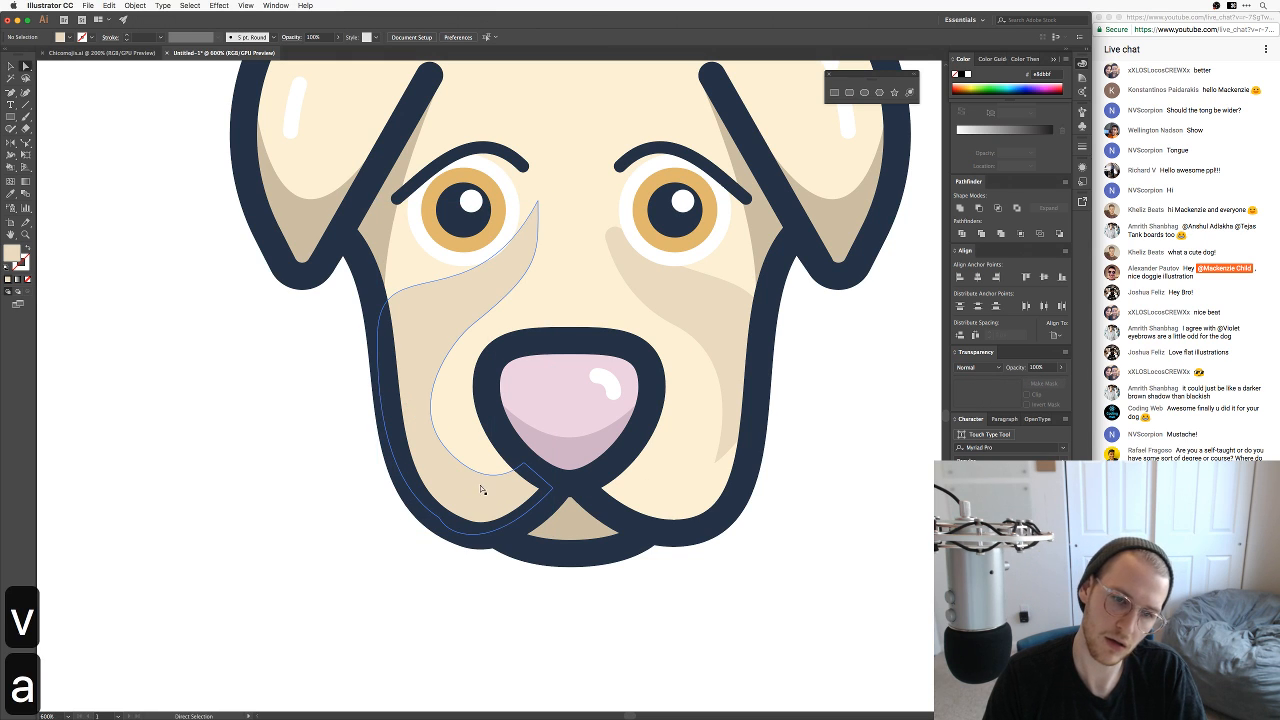
{"action": "left_click_drag", "start_coordinate": [447, 450], "coordinate": [461, 468]}
{"action": "key", "text": "super+z"}
{"action": "key", "text": "a"}
{"action": "left_click", "coordinate": [360, 514]}
{"action": "key", "text": "super+minus"}
{"action": "key", "text": "super+minus"}
{"action": "key", "text": "super+minus"}
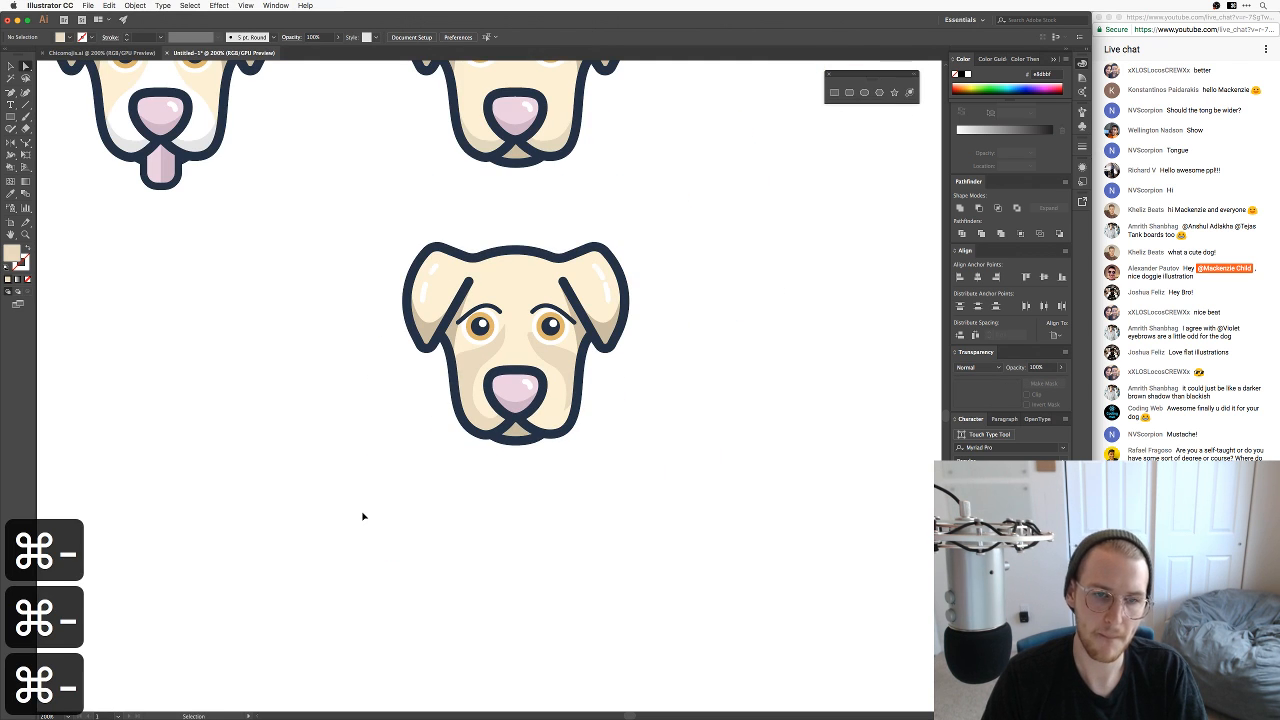
Step: Delete the old beige marking on the right cheek
{"action": "key", "text": "super+equal"}
{"action": "key", "text": "super+equal"}
{"action": "key", "text": "super+equal"}
{"action": "key", "text": "a"}
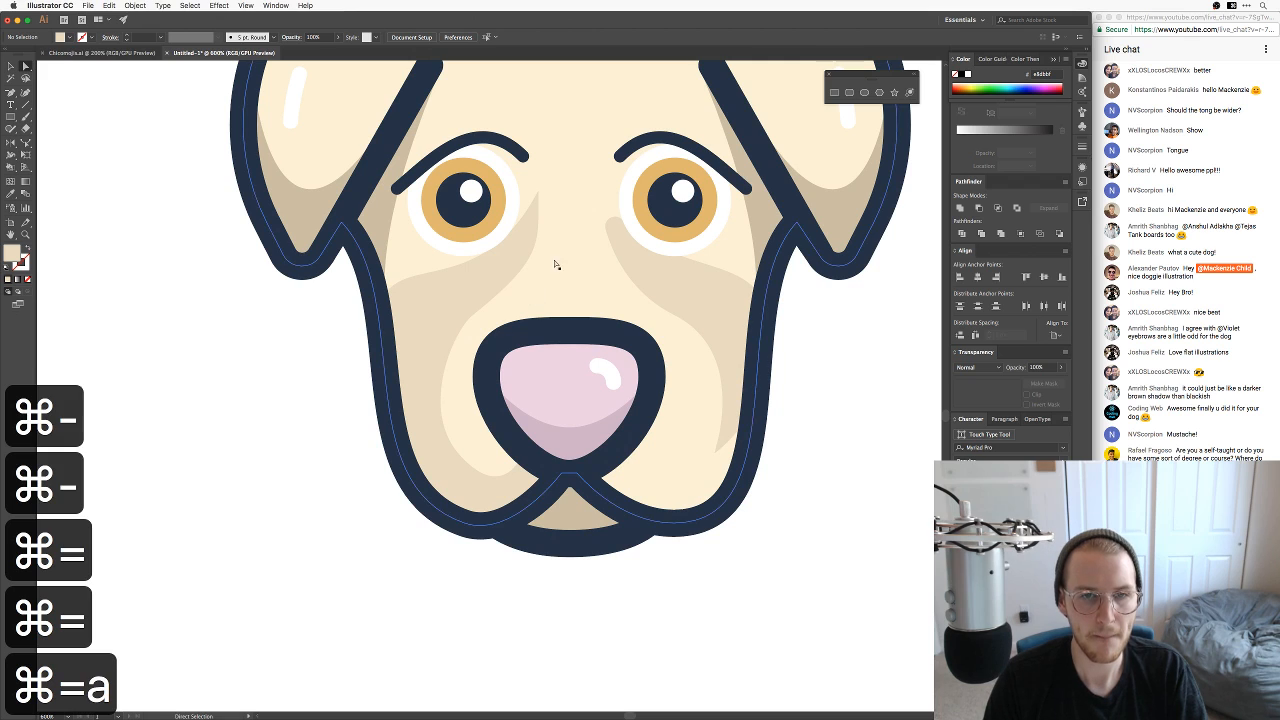
{"action": "left_click", "coordinate": [649, 279]}
{"action": "key", "text": "BackSpace"}
{"action": "key", "text": "BackSpace"}
Step: Round the pointed tip of the left cheek shape beside the left eye
{"action": "key", "text": "a"}
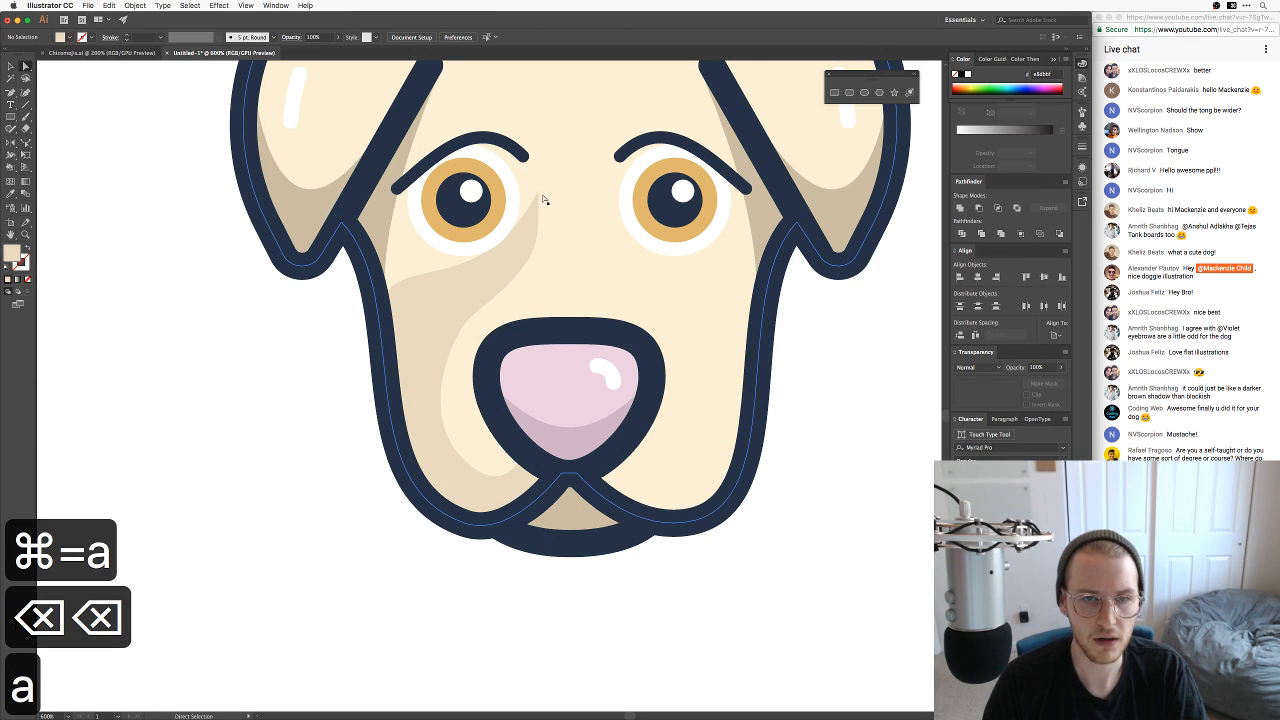
{"action": "left_click", "coordinate": [540, 197]}
{"action": "mouse_move", "coordinate": [537, 207]}
{"action": "left_mouse_down"}
{"action": "mouse_move", "coordinate": [531, 232]}
{"action": "mouse_move", "coordinate": [536, 213]}
{"action": "left_mouse_up"}
{"action": "key", "text": "v"}
{"action": "left_click", "coordinate": [827, 420]}
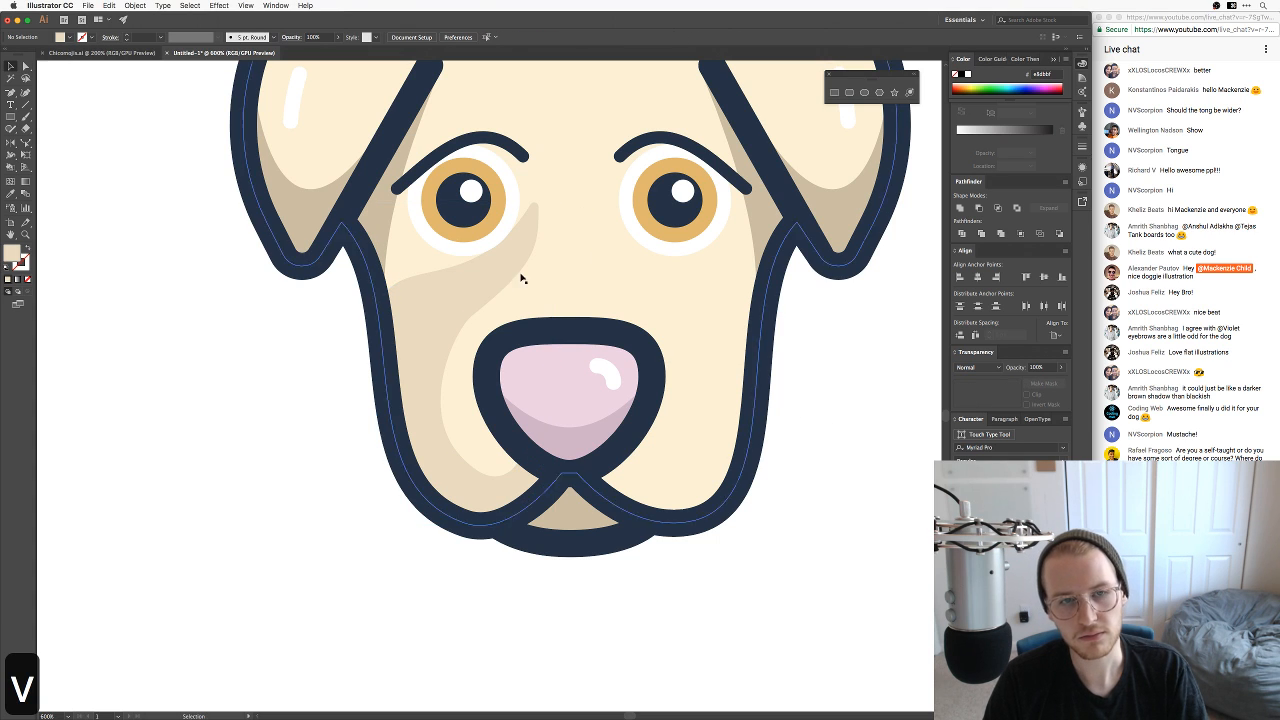
{"action": "key", "text": "v"}
{"action": "key", "text": "v"}
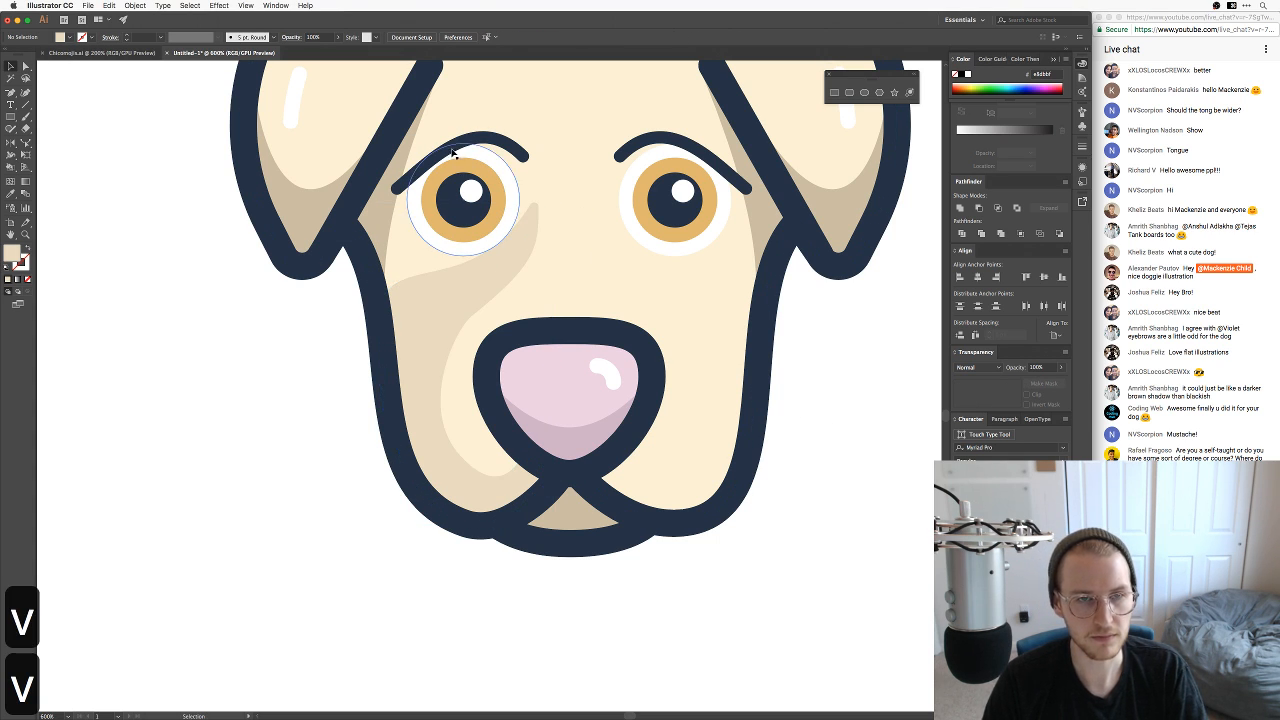
Step: Lock the cream face shape and move the left eye with its eyebrow slightly inward toward the nose bridge
{"action": "key", "text": "super+2"}
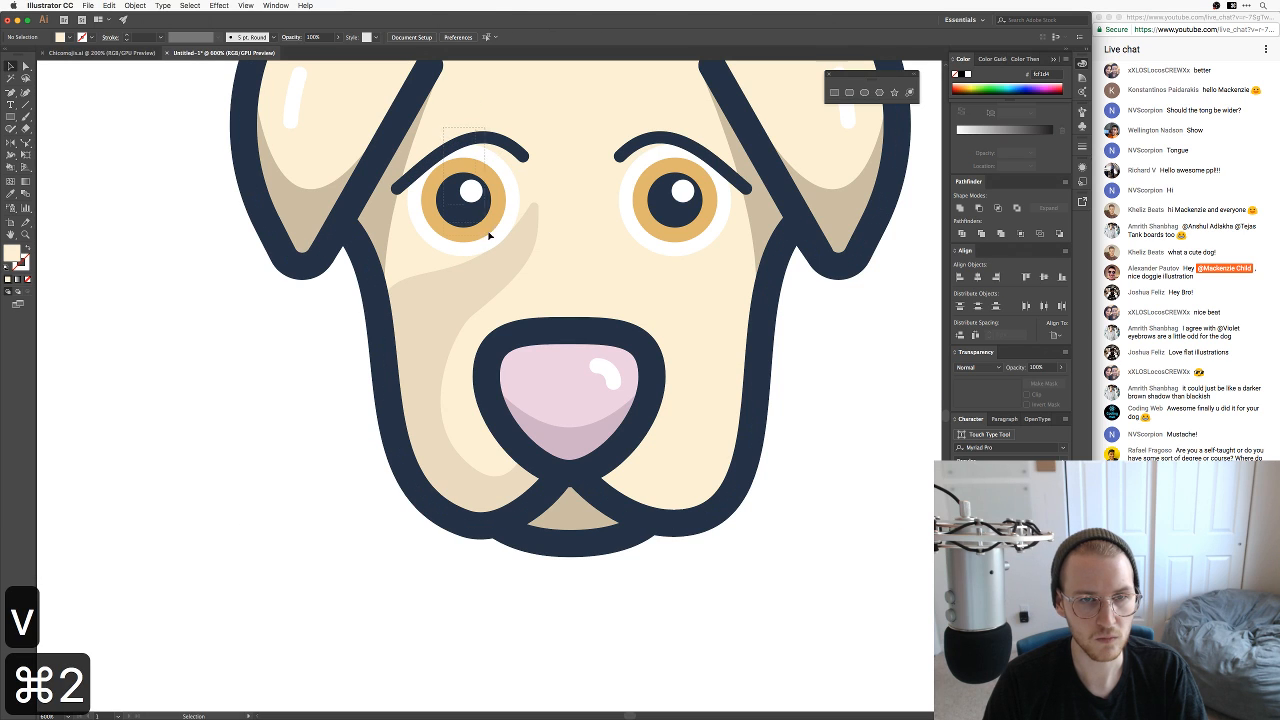
{"action": "mouse_move", "coordinate": [490, 231]}
{"action": "left_mouse_down"}
{"action": "mouse_move", "coordinate": [506, 228]}
{"action": "mouse_move", "coordinate": [490, 228]}
{"action": "mouse_move", "coordinate": [496, 216]}
{"action": "left_mouse_up"}
{"action": "key", "text": "v"}
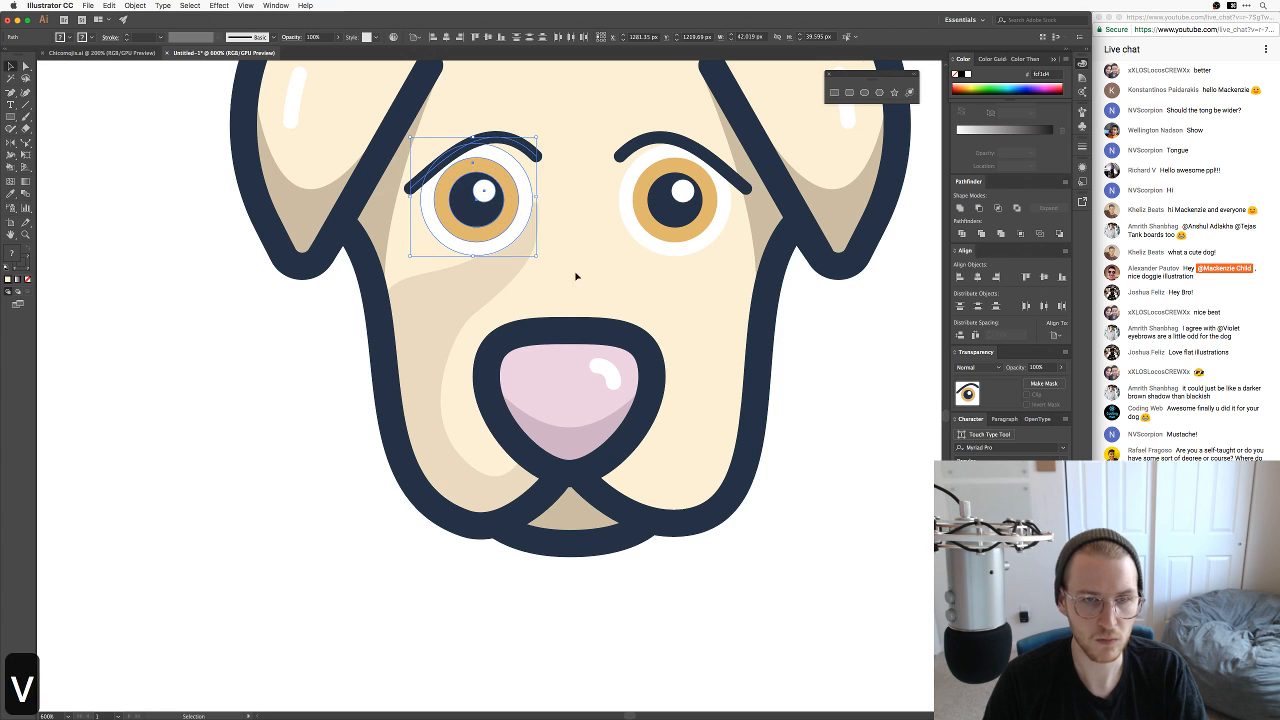
{"action": "left_click", "coordinate": [582, 279]}
{"action": "left_click_drag", "start_coordinate": [586, 260], "coordinate": [586, 337]}
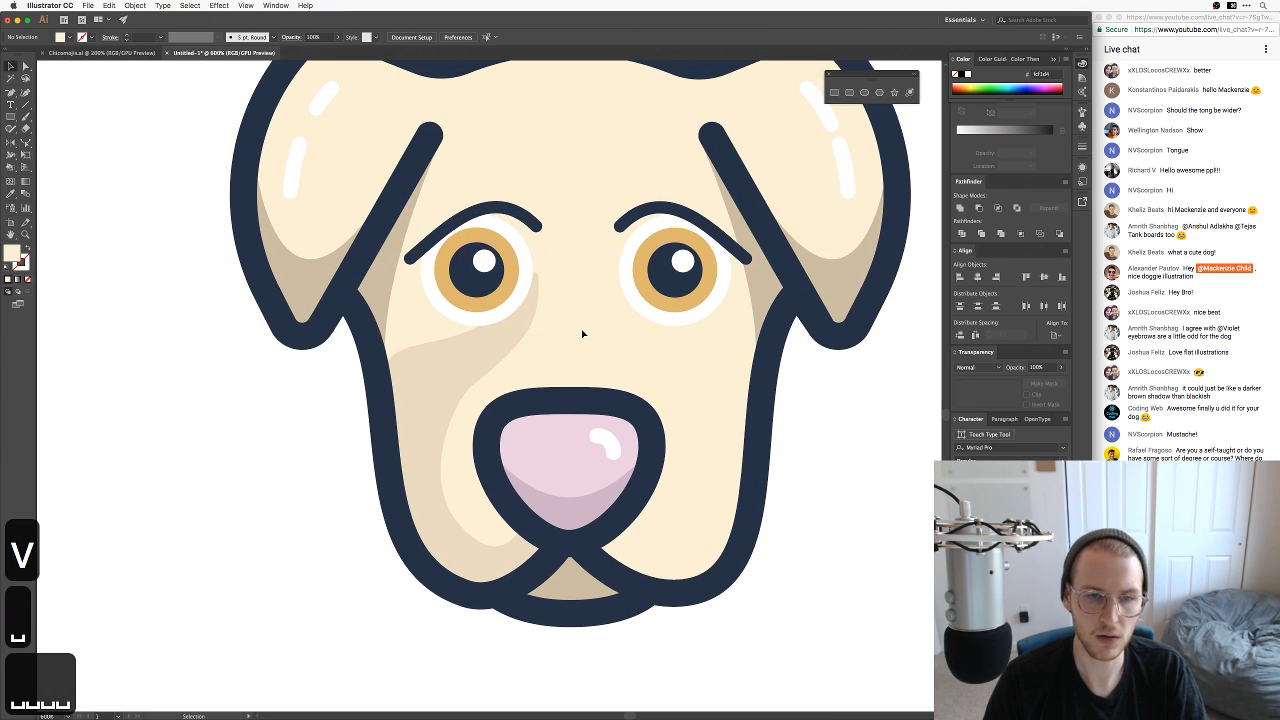
Step: Extend the left cheek marking's upper tip up to the inner end of the left eyebrow
{"action": "key", "text": "a"}
{"action": "left_click", "coordinate": [468, 342]}
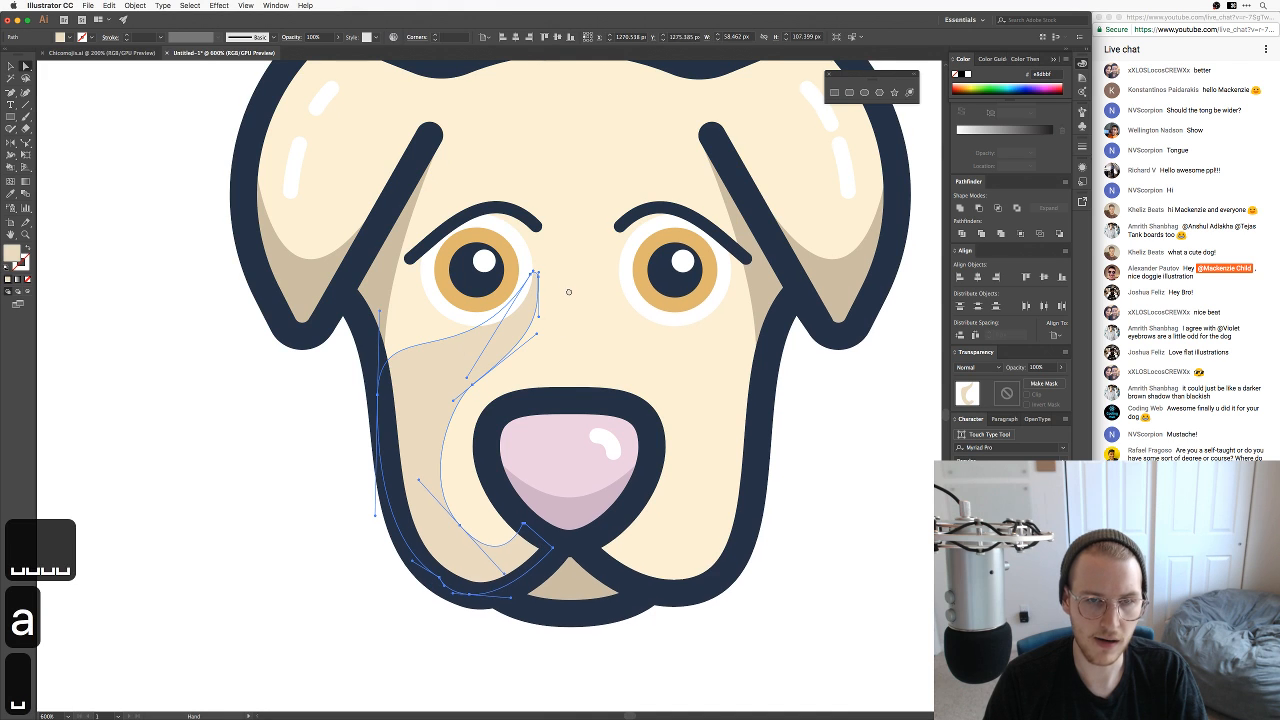
{"action": "left_click_drag", "start_coordinate": [540, 288], "coordinate": [583, 331]}
{"action": "key", "text": "ctrl+z"}
{"action": "key", "text": "ctrl+shift+z"}
{"action": "key", "text": "a"}
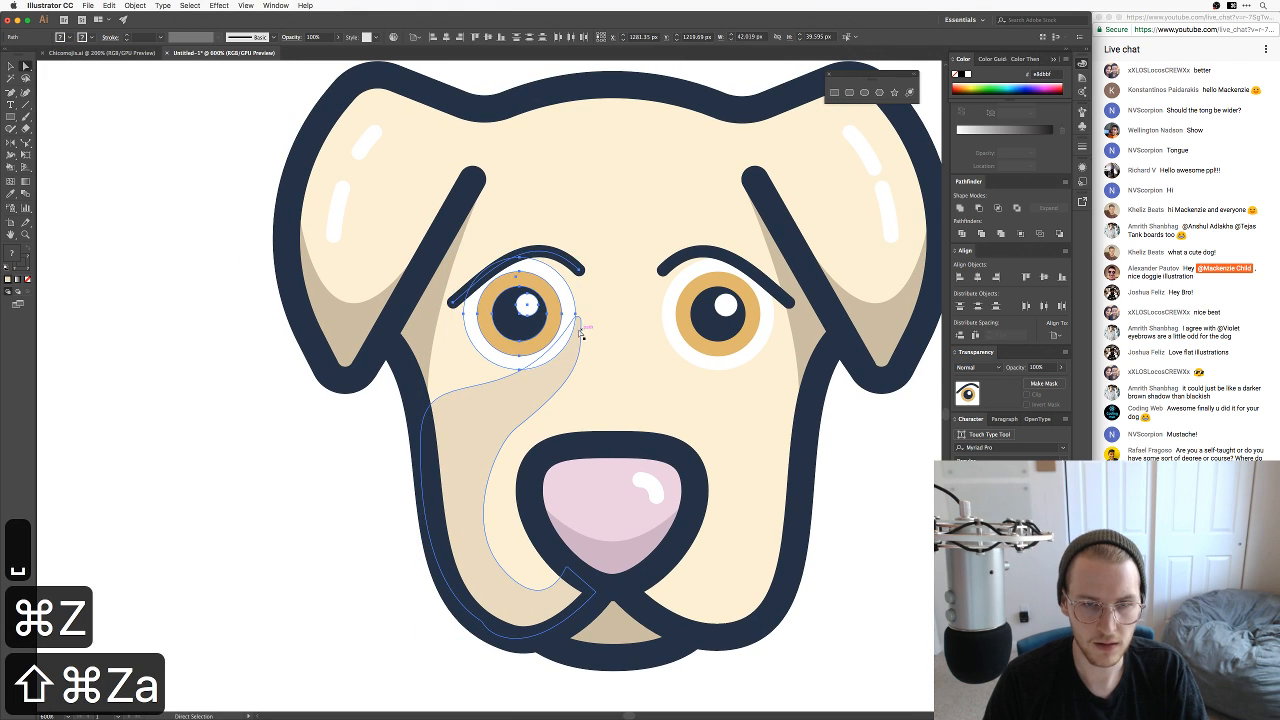
{"action": "left_click", "coordinate": [580, 309]}
{"action": "key", "text": "a"}
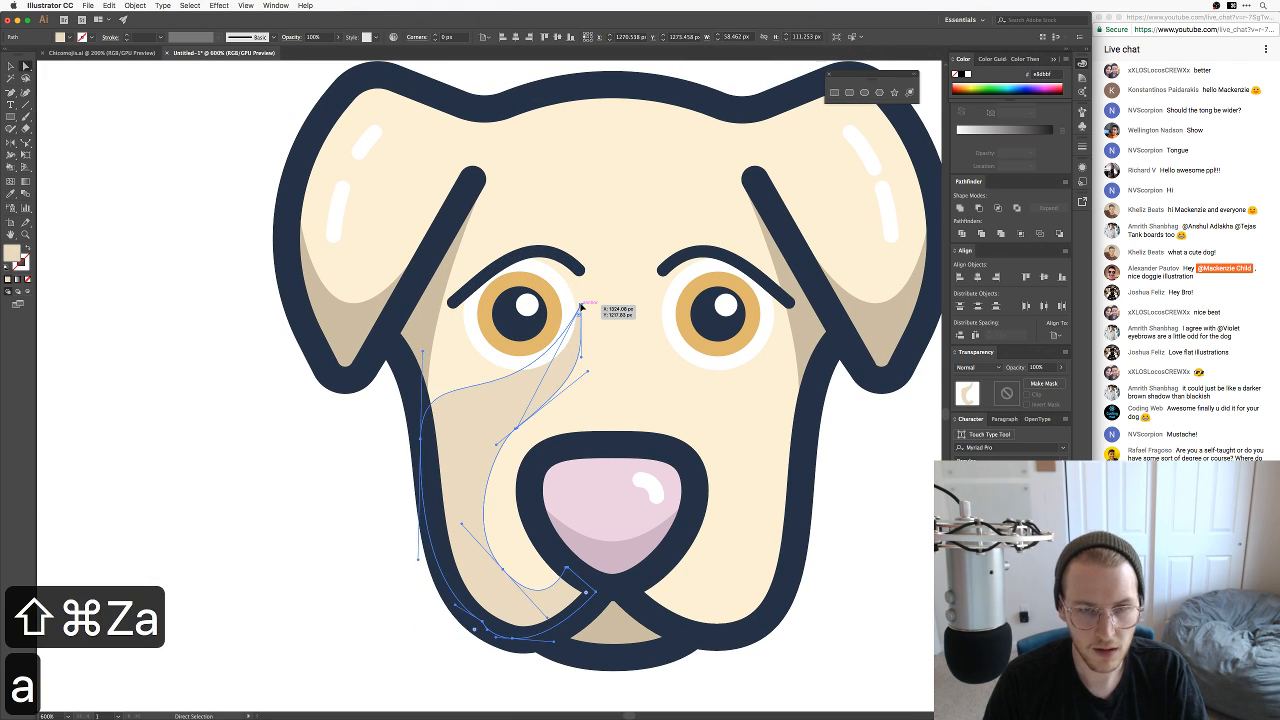
{"action": "left_click_drag", "start_coordinate": [580, 309], "coordinate": [584, 272]}
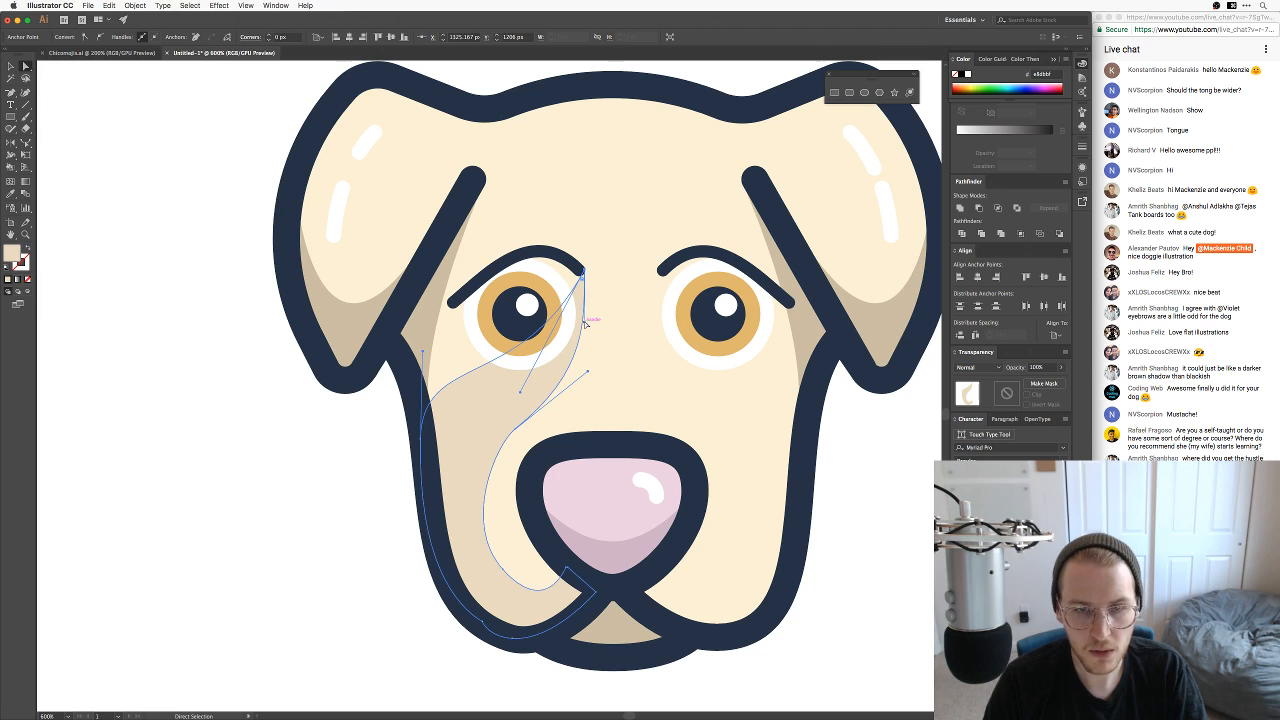
{"action": "key", "text": "v"}
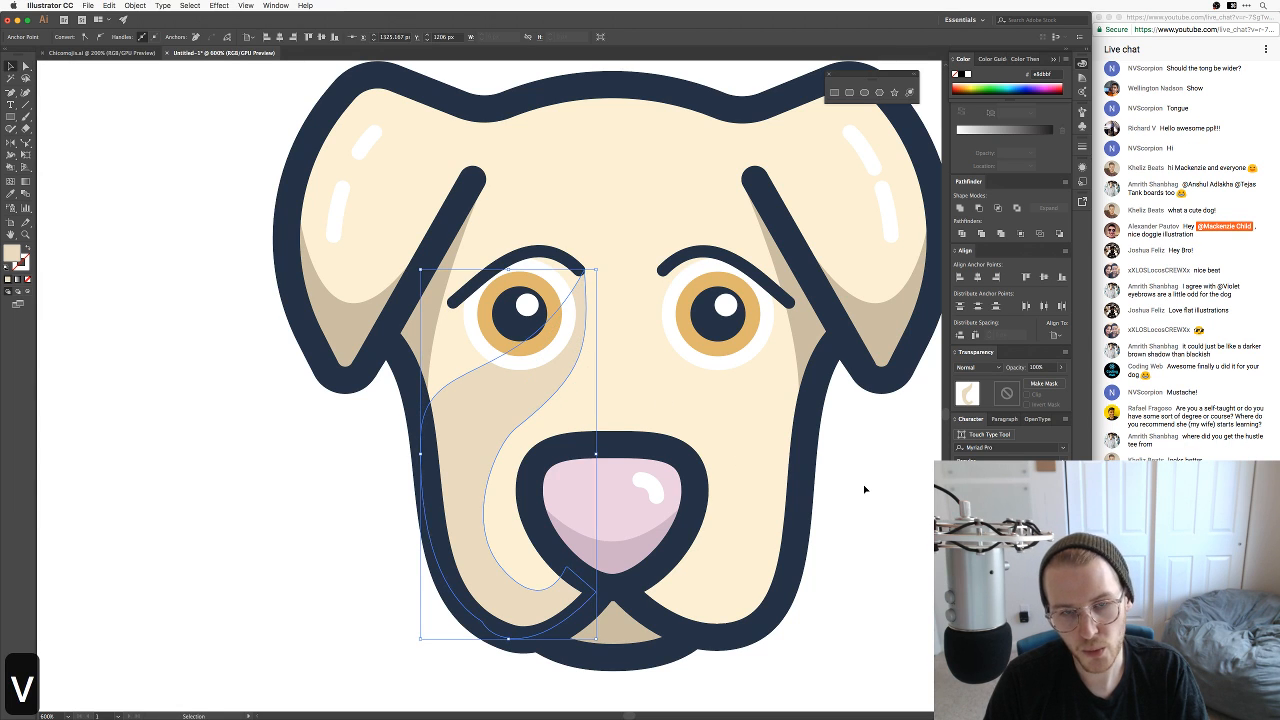
{"action": "left_click", "coordinate": [865, 489], "text": "super"}
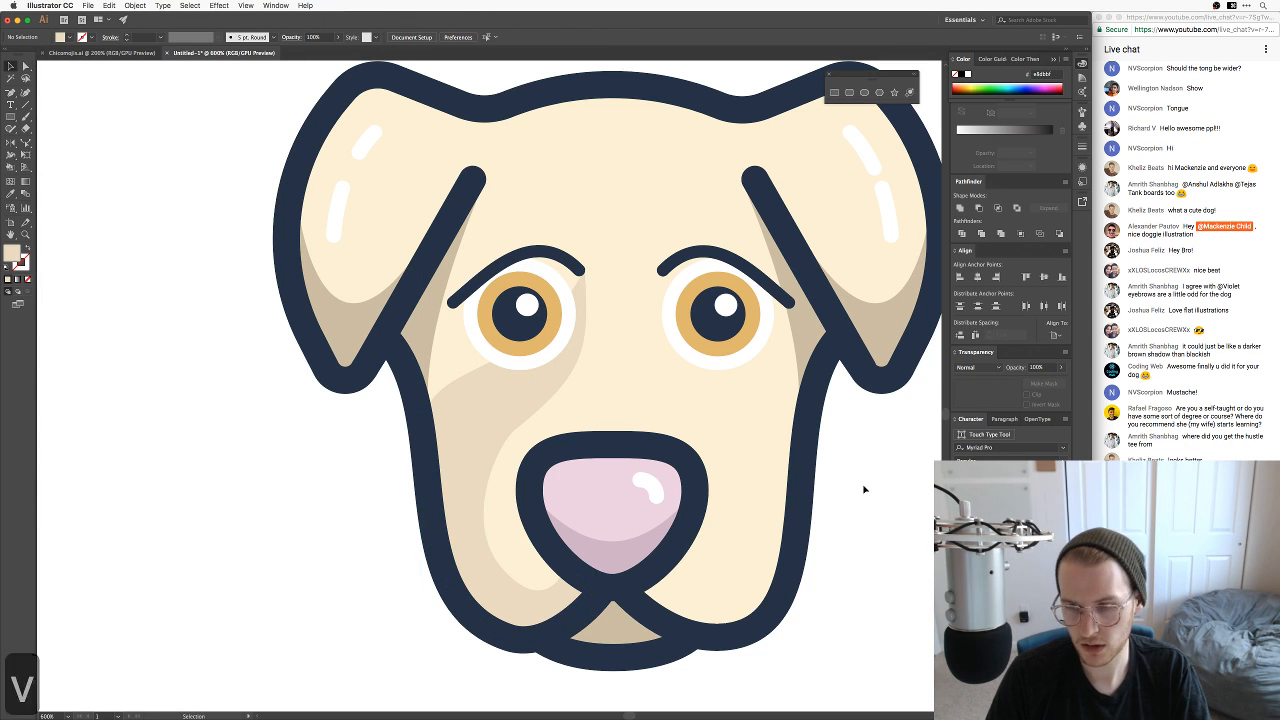
Step: Compare the revised head with the earlier dog head versions on the canvas
{"action": "key", "text": "super+minus"}
{"action": "key", "text": "super+minus"}
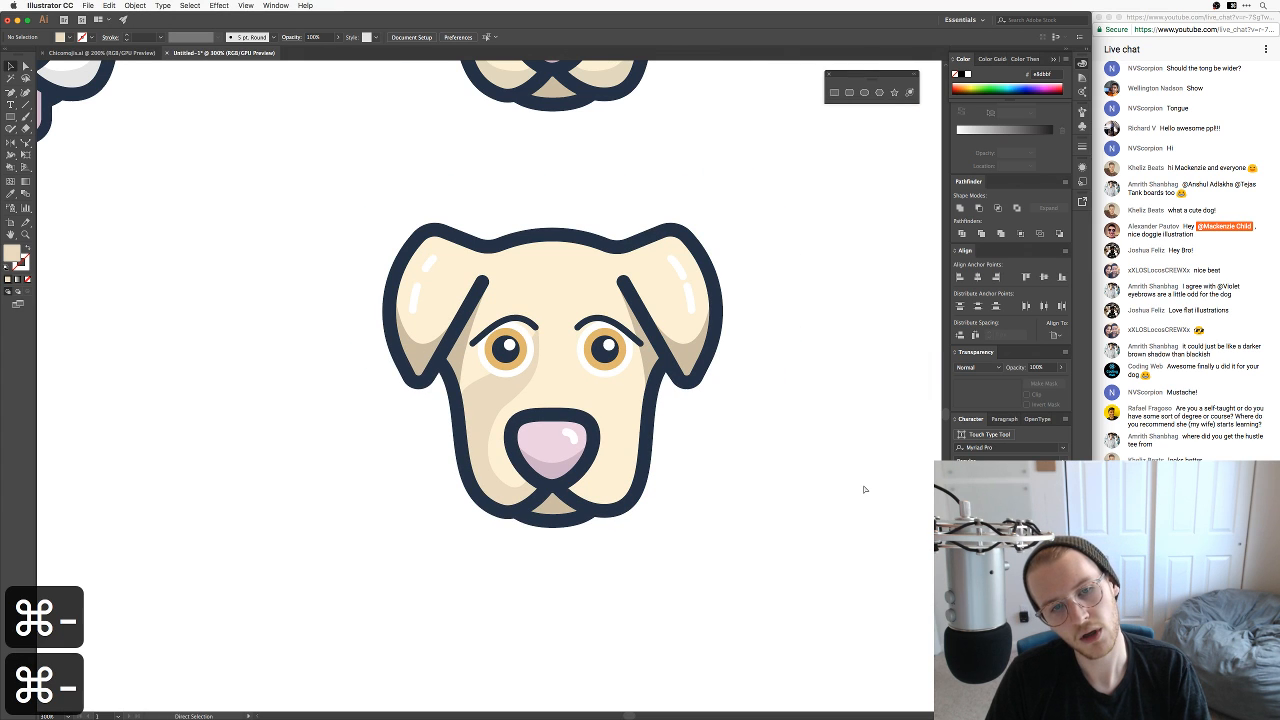
{"action": "key", "text": "super+minus"}
{"action": "key", "text": "super+minus"}
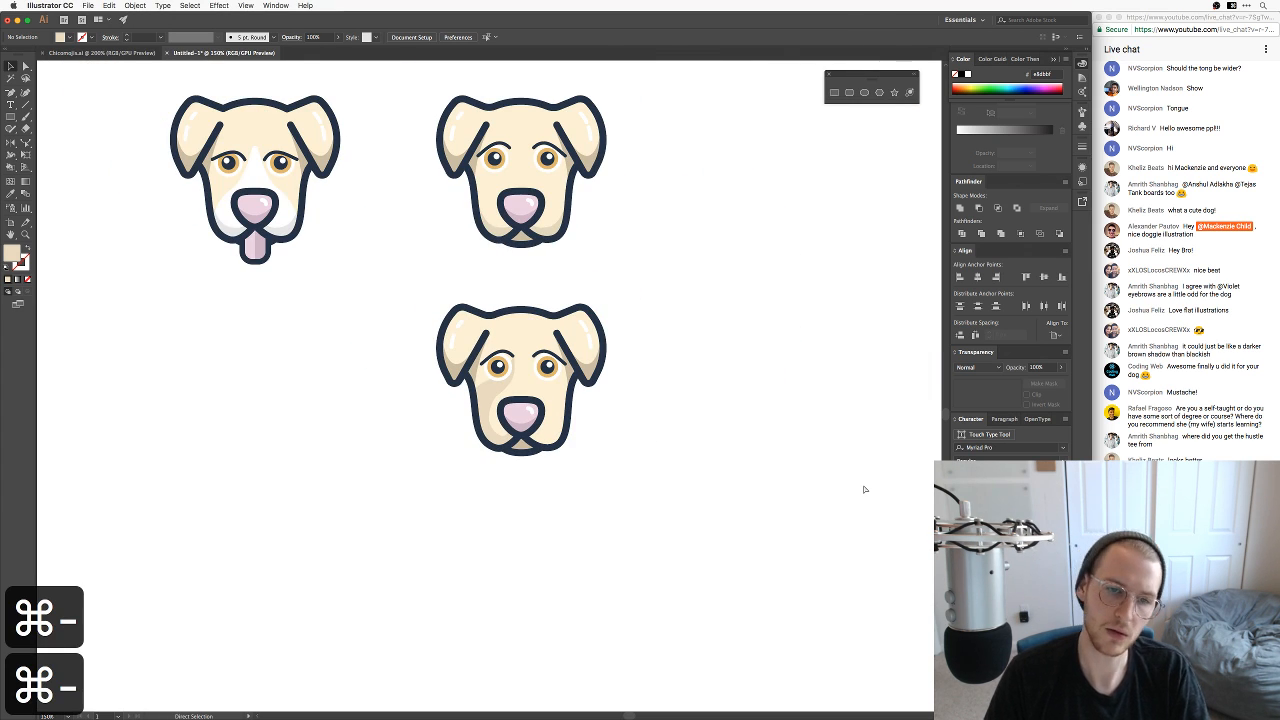
{"action": "key", "text": "super+minus"}
{"action": "key", "text": "super+minus"}
{"action": "key", "text": "super+minus"}
{"action": "key", "text": "super+equal"}
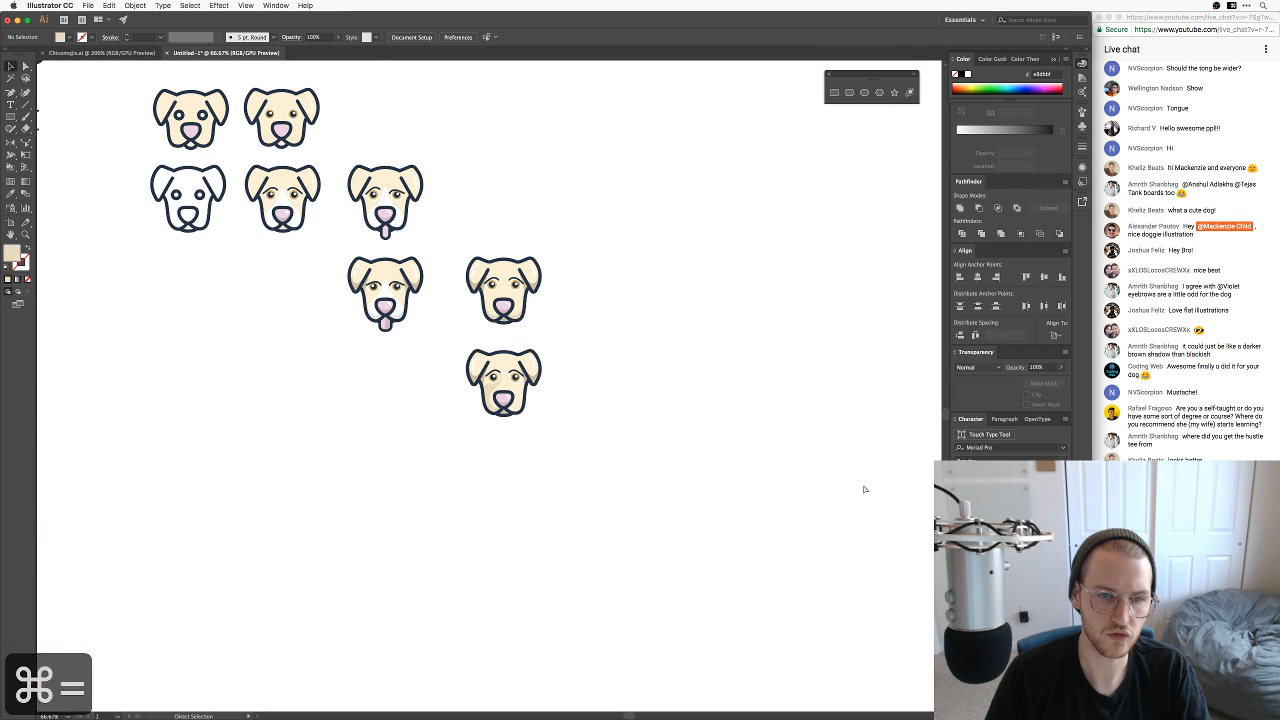
Step: Draw a closed beige shape from the cheek marking's tip along the left eyebrow's arch and back over the upper inner eye
{"action": "key", "text": "super+equal"}
{"action": "key", "text": "super+equal"}
{"action": "key", "text": "super+equal"}
{"action": "key", "text": "super+equal"}
{"action": "key", "text": "super+equal"}
{"action": "key", "text": "super+equal"}
{"action": "key", "text": "super+equal"}
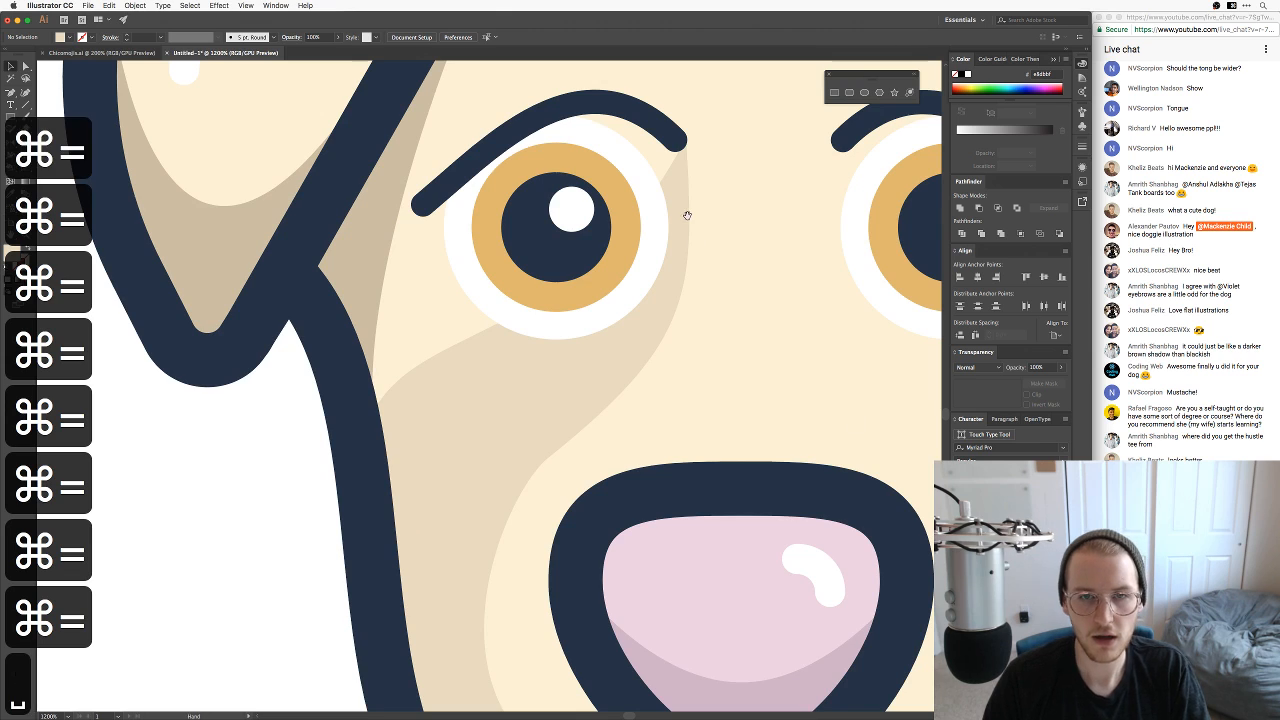
{"action": "key", "text": "super+equal"}
{"action": "key", "text": "p"}
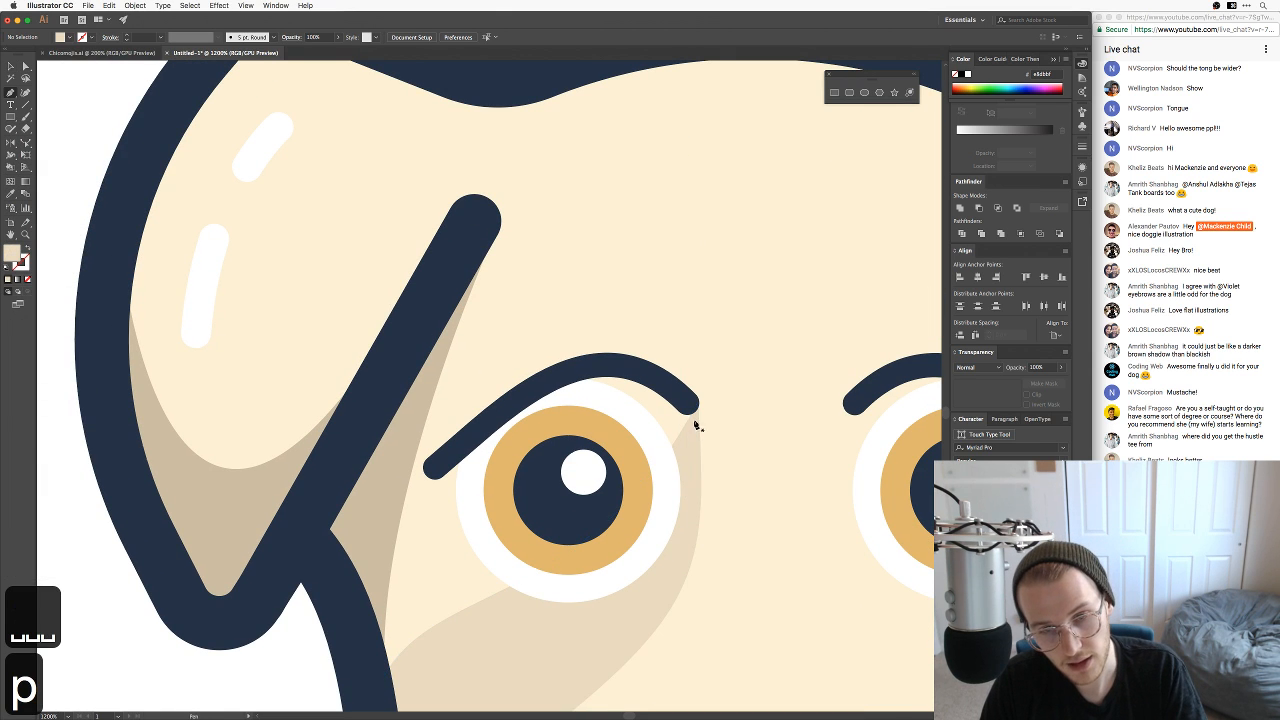
{"action": "left_click", "coordinate": [697, 410]}
{"action": "left_click_drag", "start_coordinate": [568, 372], "coordinate": [648, 343]}
{"action": "left_click", "coordinate": [680, 478]}
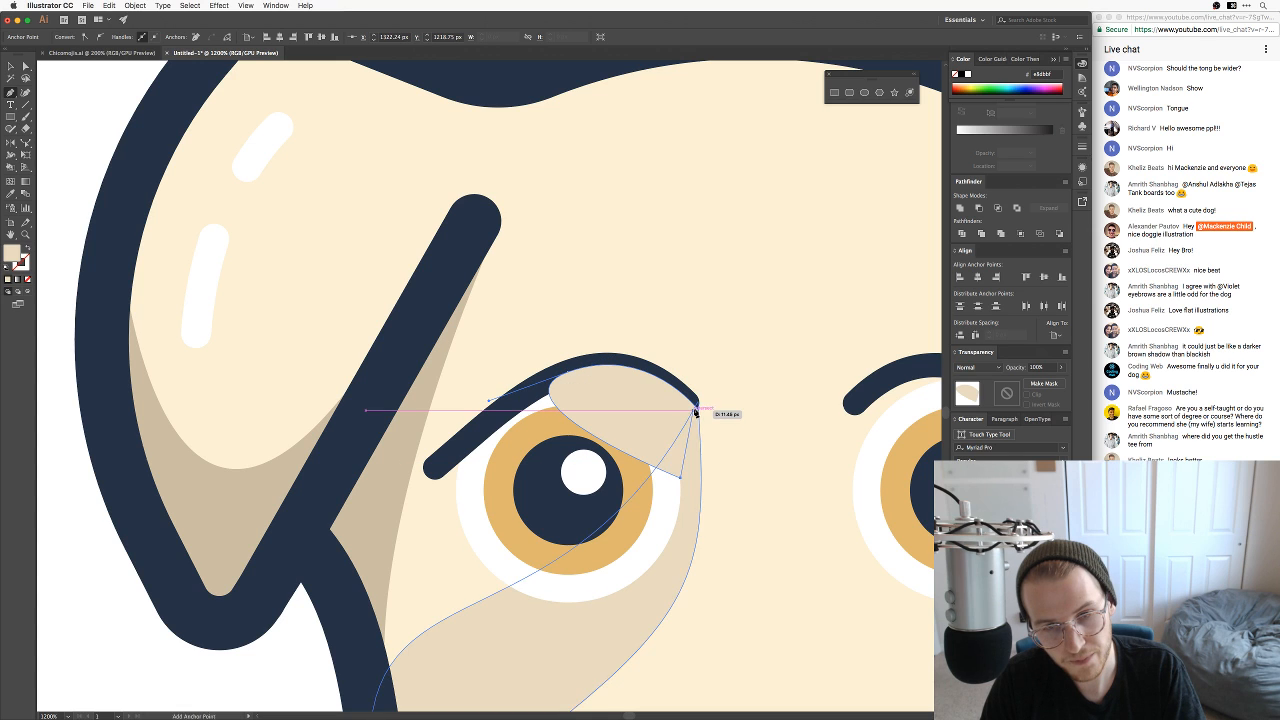
{"action": "left_click", "coordinate": [697, 410]}
Step: Send the new beige shape under the brow backward behind the left eye and eyebrow
{"action": "key", "text": "v"}
{"action": "left_click", "coordinate": [695, 498]}
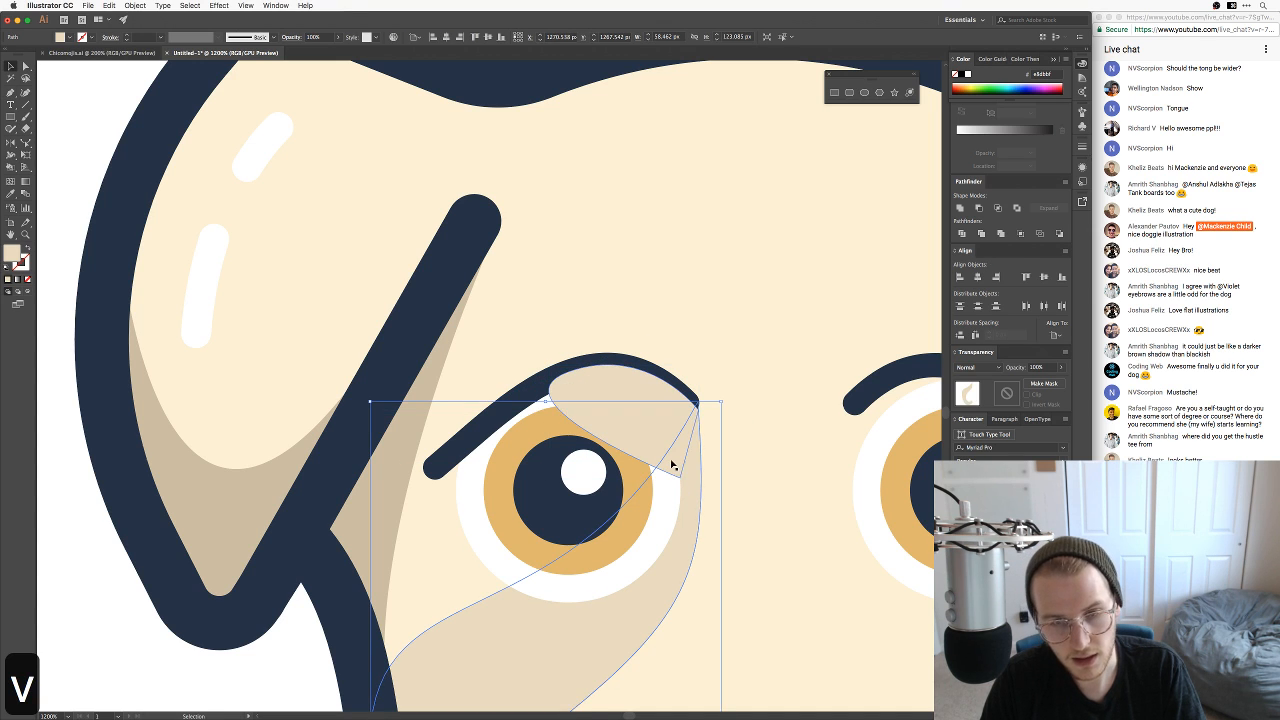
{"action": "left_click", "coordinate": [672, 465]}
{"action": "key", "text": "super+bracketleft"}
{"action": "key", "text": "super+bracketleft"}
{"action": "key", "text": "super+bracketleft"}
{"action": "key", "text": "super+bracketleft"}
{"action": "key", "text": "super+bracketleft"}
{"action": "key", "text": "super+bracketleft"}
{"action": "key", "text": "super+bracketleft"}
{"action": "key", "text": "super+bracketleft"}
{"action": "key", "text": "super+bracketleft"}
{"action": "key", "text": "super+bracketleft"}
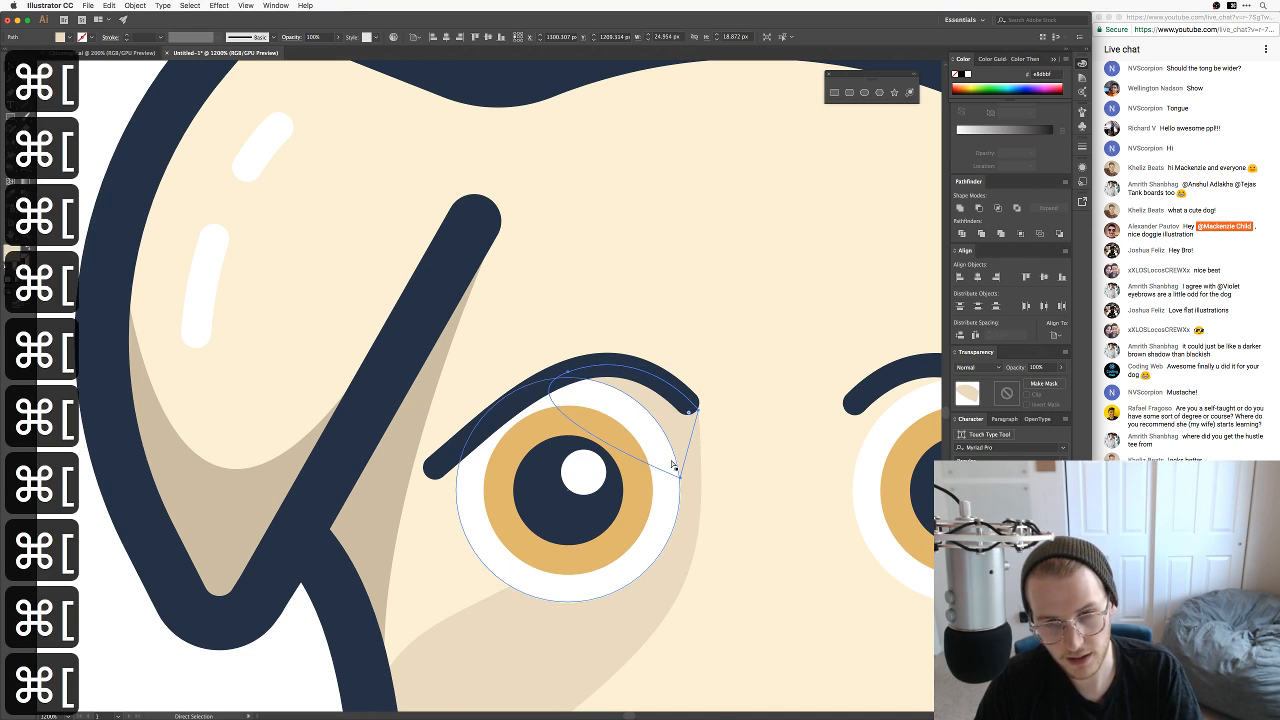
Step: Unite the under-brow shape with the left cheek marking and send the merged shape behind the left eye
{"action": "left_click", "coordinate": [700, 507]}
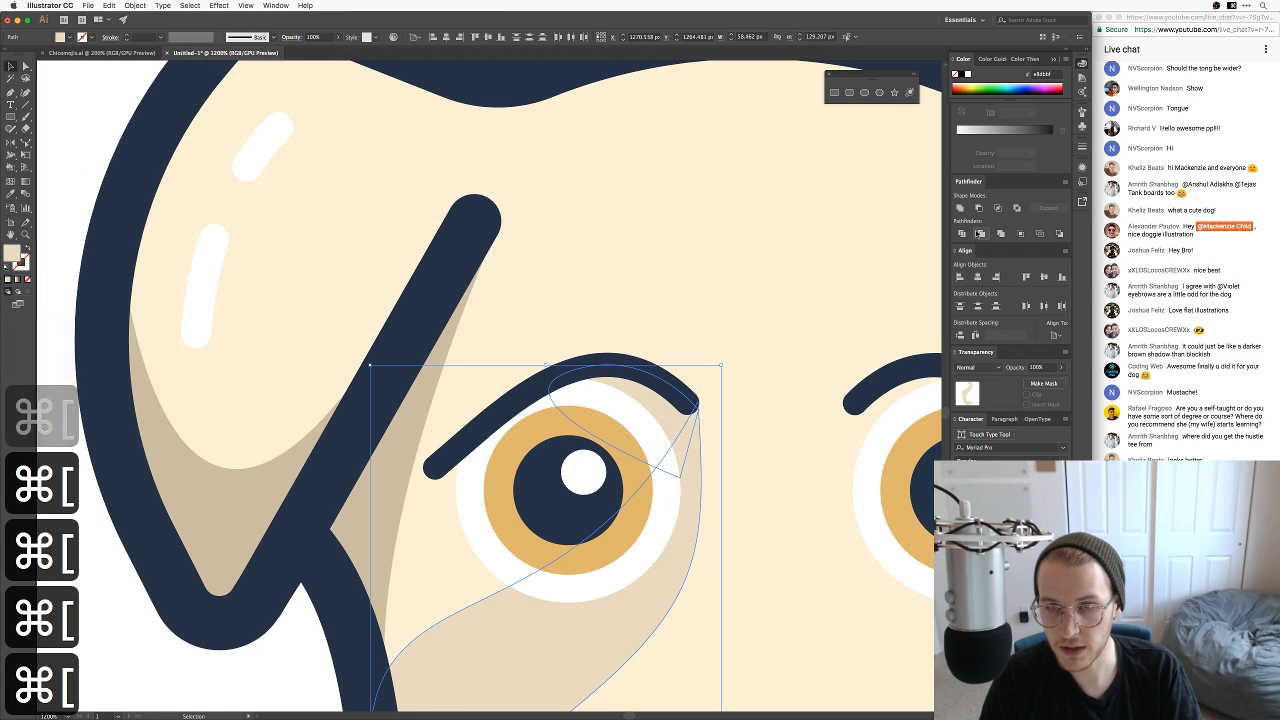
{"action": "left_click", "coordinate": [961, 208]}
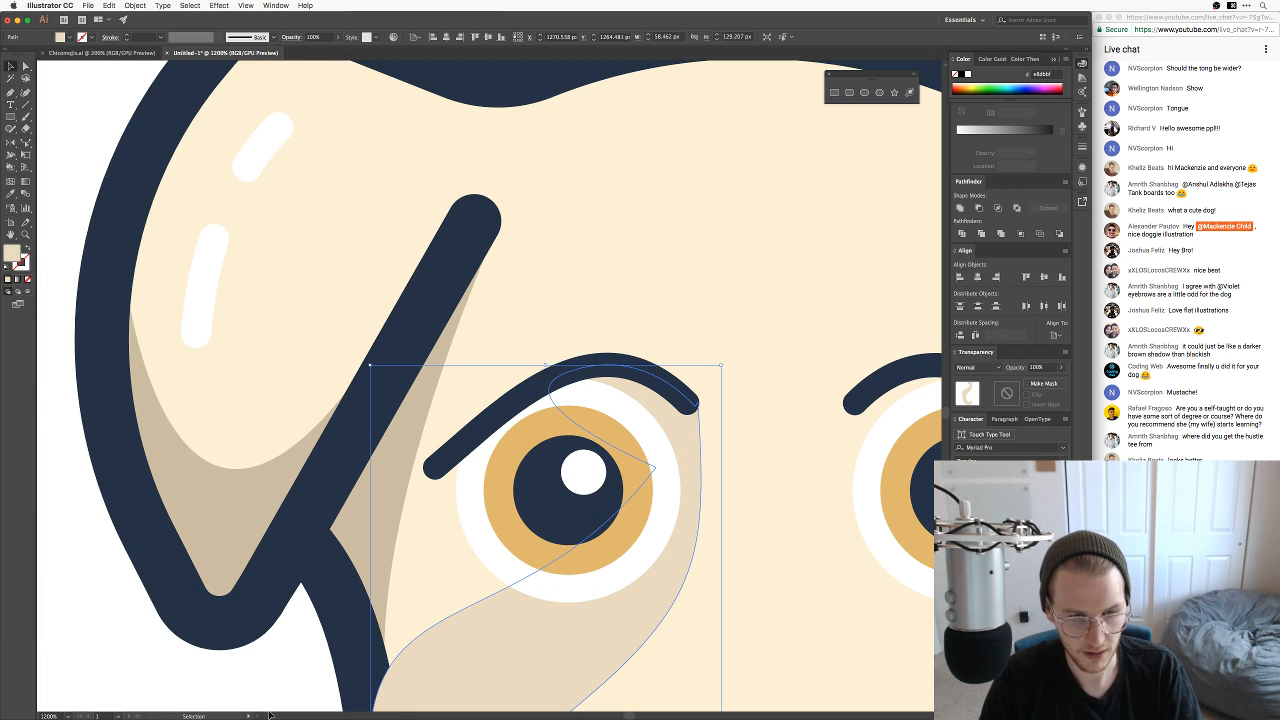
{"action": "left_click_drag", "start_coordinate": [270, 715], "coordinate": [328, 576]}
{"action": "key", "text": "super+bracketleft"}
{"action": "key", "text": "super+bracketleft"}
{"action": "key", "text": "super+bracketleft"}
{"action": "key", "text": "super+bracketleft"}
{"action": "key", "text": "super+bracketleft"}
{"action": "key", "text": "super+bracketleft"}
{"action": "key", "text": "super+bracketleft"}
{"action": "key", "text": "super+bracketleft"}
{"action": "key", "text": "super+bracketleft"}
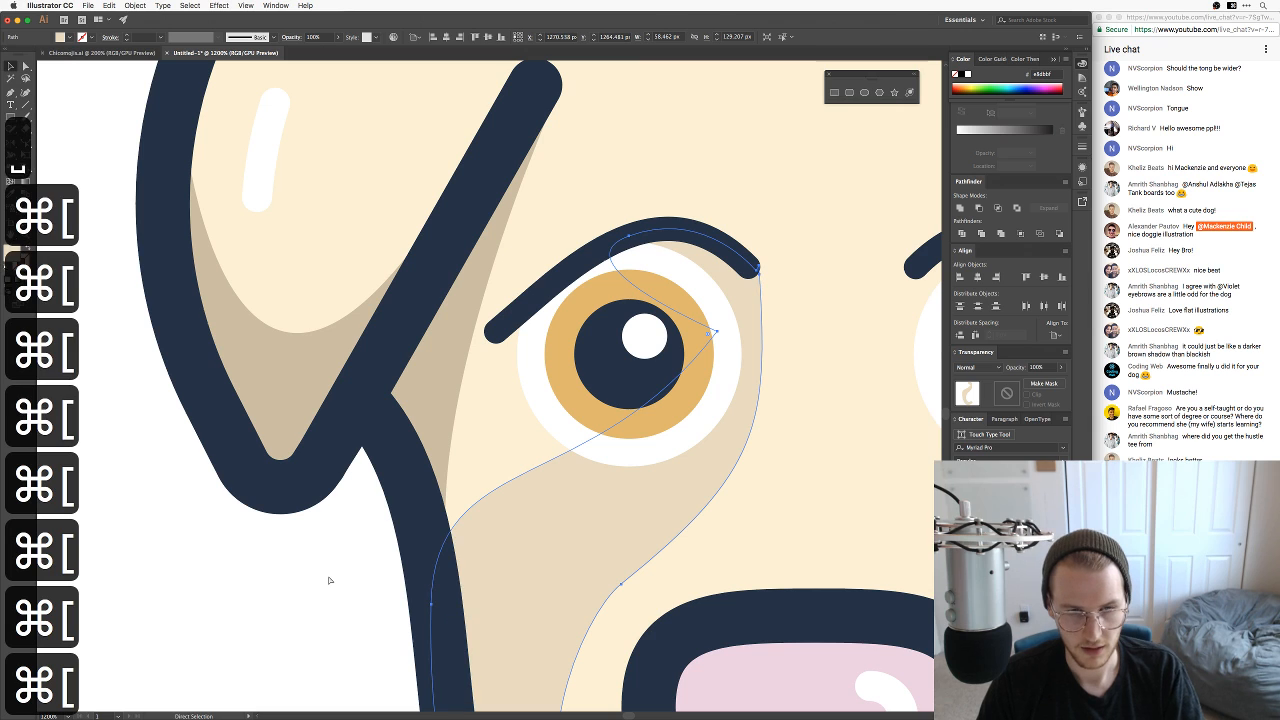
{"action": "left_click", "coordinate": [329, 580]}
Step: Draw a closed beige shape from the left eyebrow's outer end around below the eye and back up under the brow arch
{"action": "key", "text": "super+minus"}
{"action": "key", "text": "super+minus"}
{"action": "key", "text": "super+minus"}
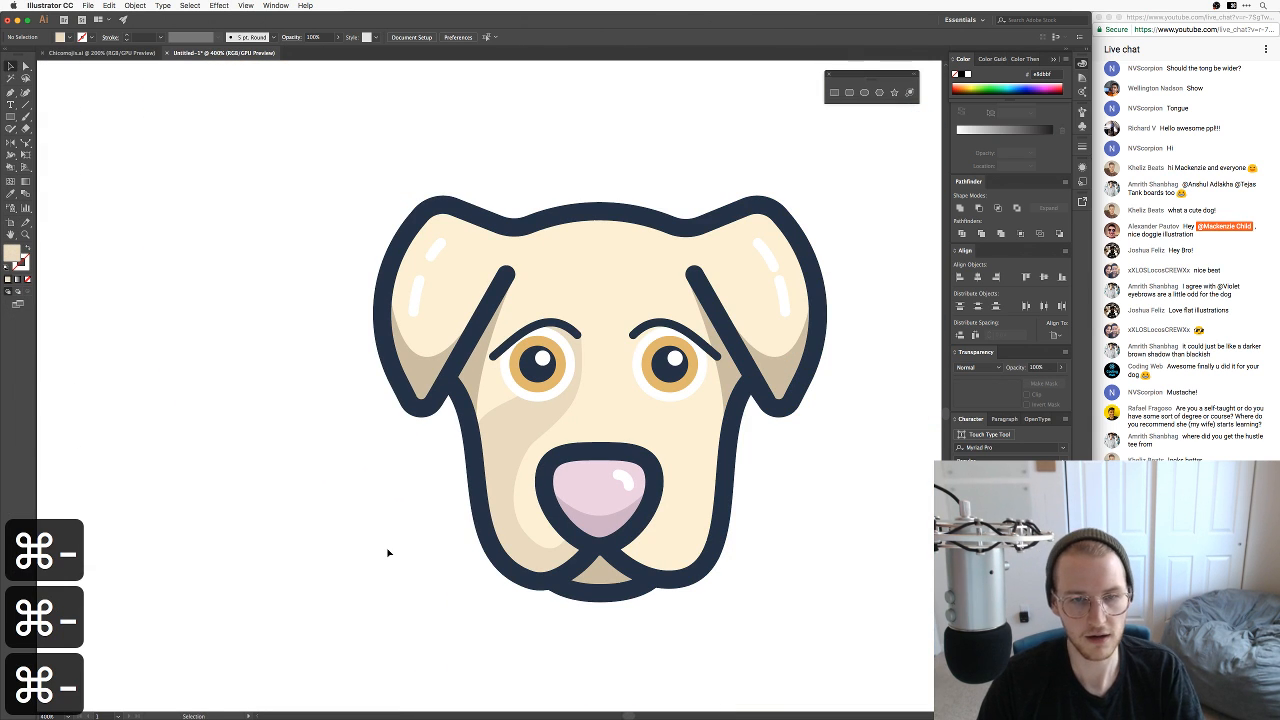
{"action": "key", "text": "z"}
{"action": "left_click_drag", "start_coordinate": [506, 455], "coordinate": [580, 451]}
{"action": "key", "text": "p"}
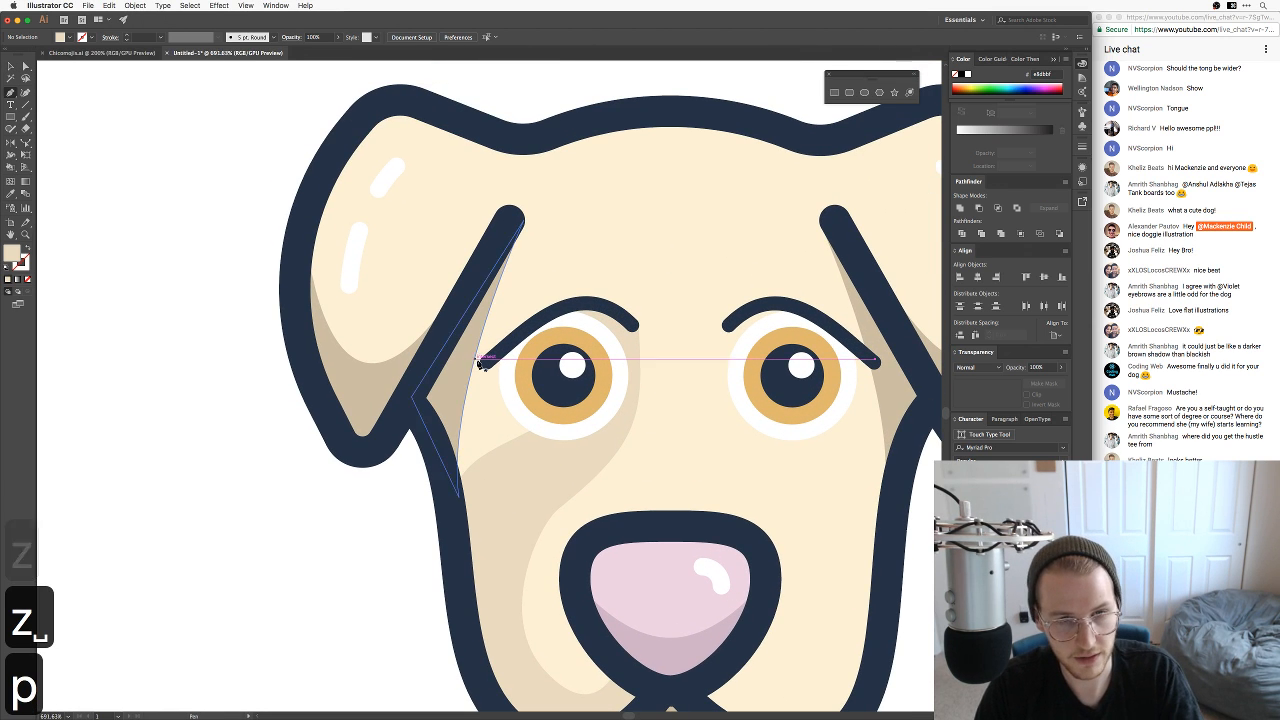
{"action": "left_click", "coordinate": [486, 365]}
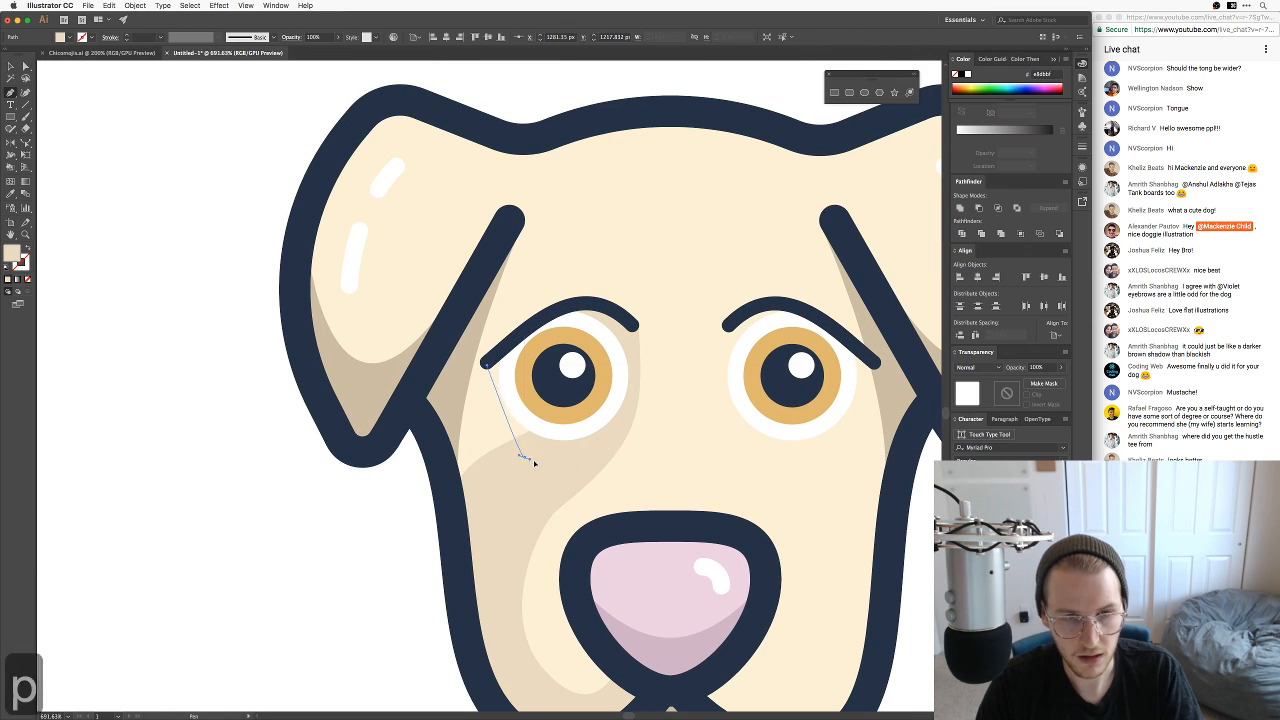
{"action": "left_click_drag", "start_coordinate": [524, 457], "coordinate": [572, 474]}
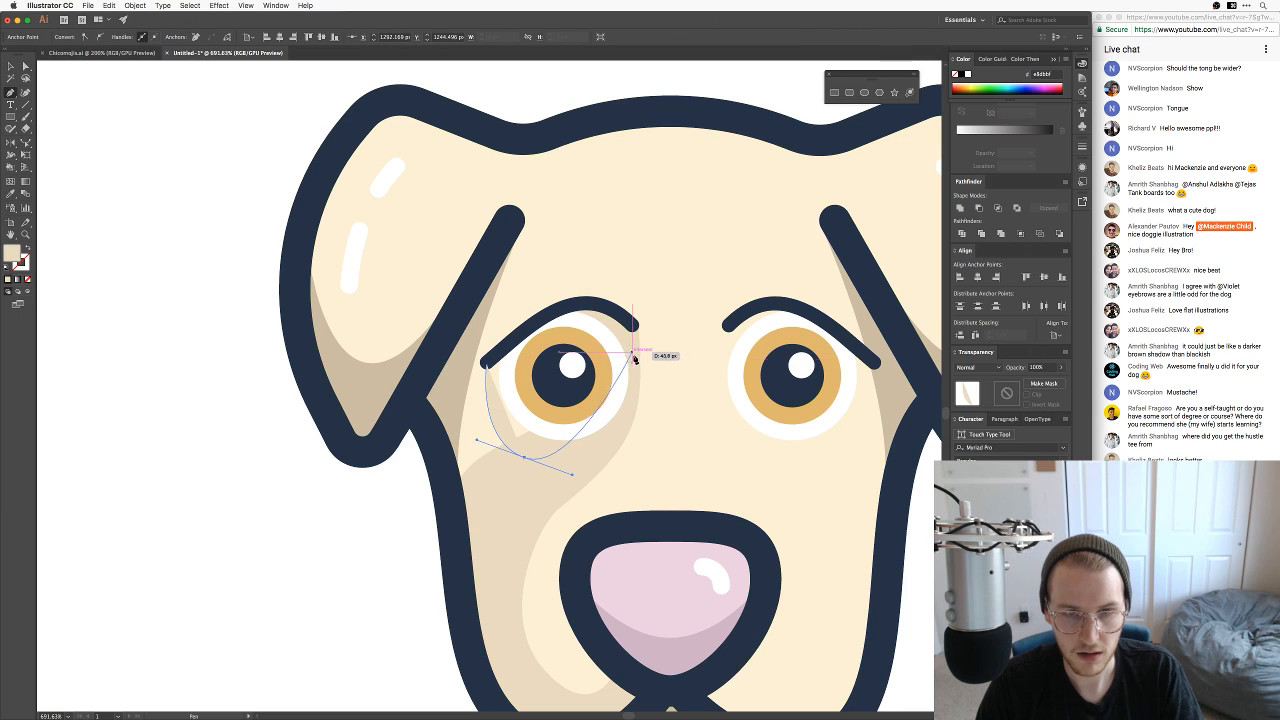
{"action": "left_click", "coordinate": [620, 423]}
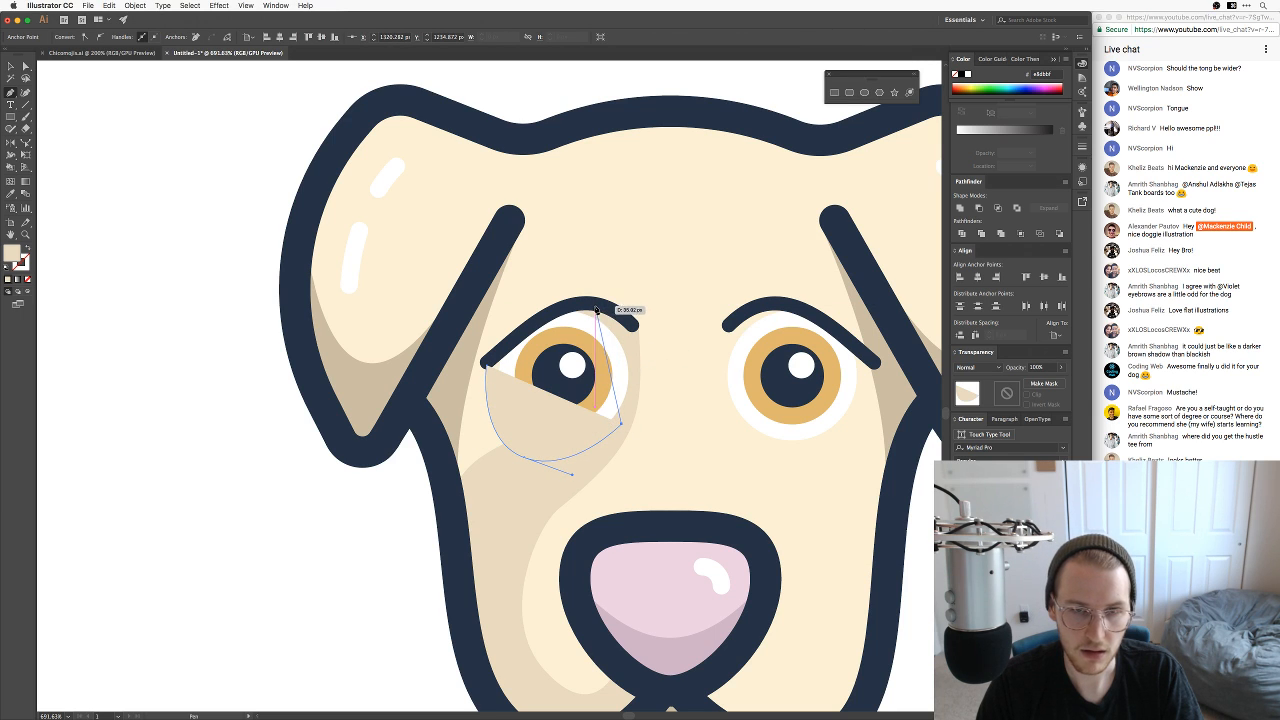
{"action": "left_click", "coordinate": [599, 308]}
{"action": "left_click_drag", "start_coordinate": [487, 369], "coordinate": [452, 418]}
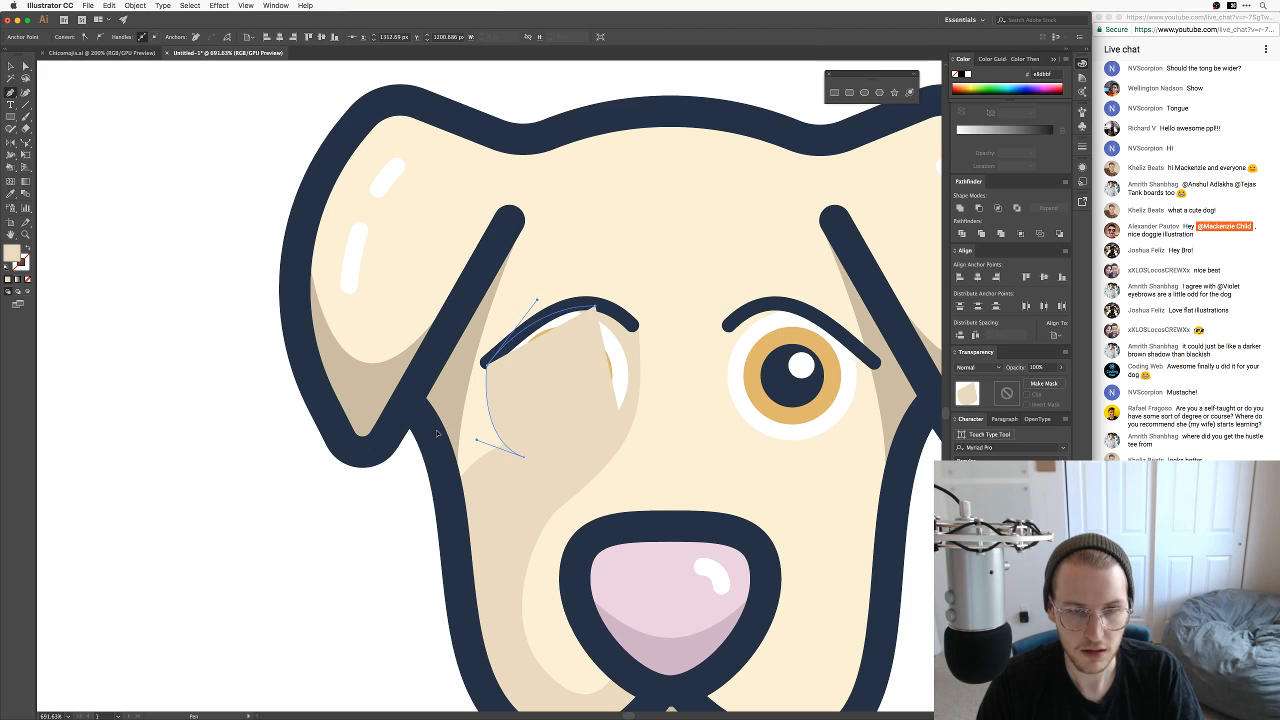
Step: Send the outer-eye shape behind the left eye and unite it with the cheek marking
{"action": "key", "text": "v"}
{"action": "key", "text": "super+bracketleft"}
{"action": "key", "text": "super+bracketleft"}
{"action": "key", "text": "super+bracketleft"}
{"action": "key", "text": "super+bracketleft"}
{"action": "key", "text": "super+bracketleft"}
{"action": "key", "text": "super+bracketleft"}
{"action": "key", "text": "super+bracketleft"}
{"action": "key", "text": "super+bracketleft"}
{"action": "key", "text": "super+bracketleft"}
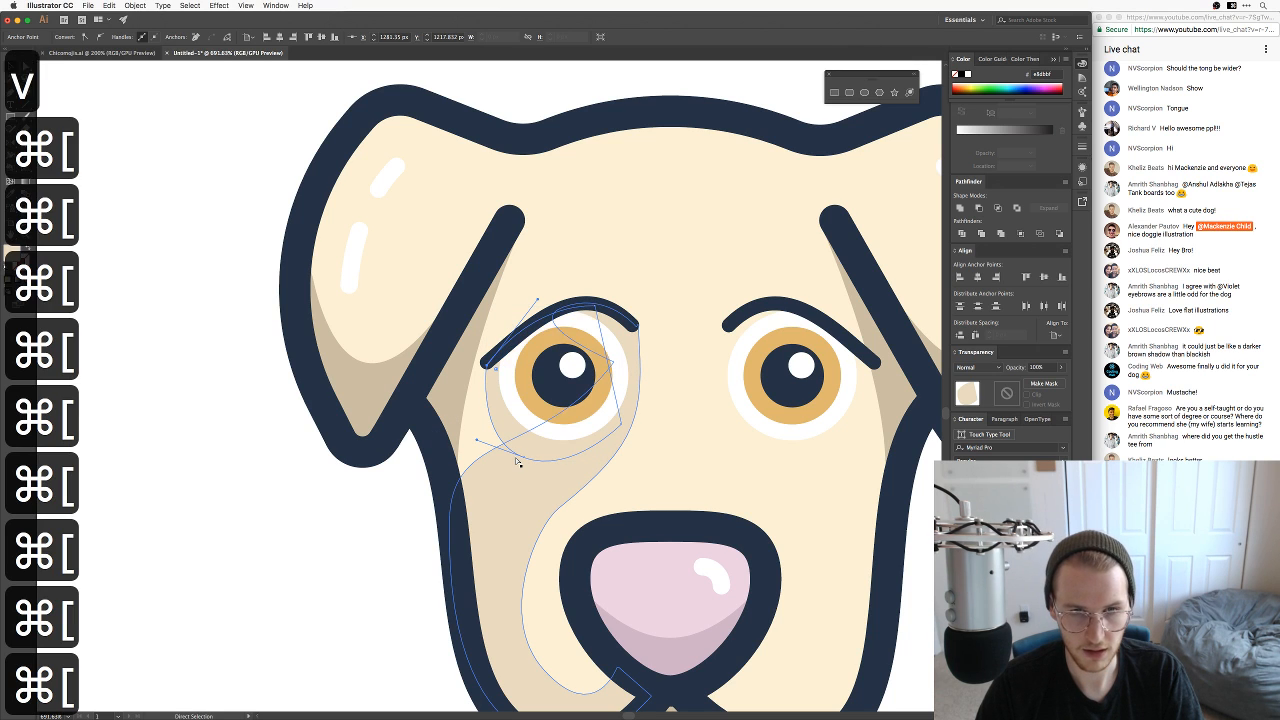
{"action": "key", "text": "super+bracketleft"}
{"action": "key", "text": "super+bracketleft"}
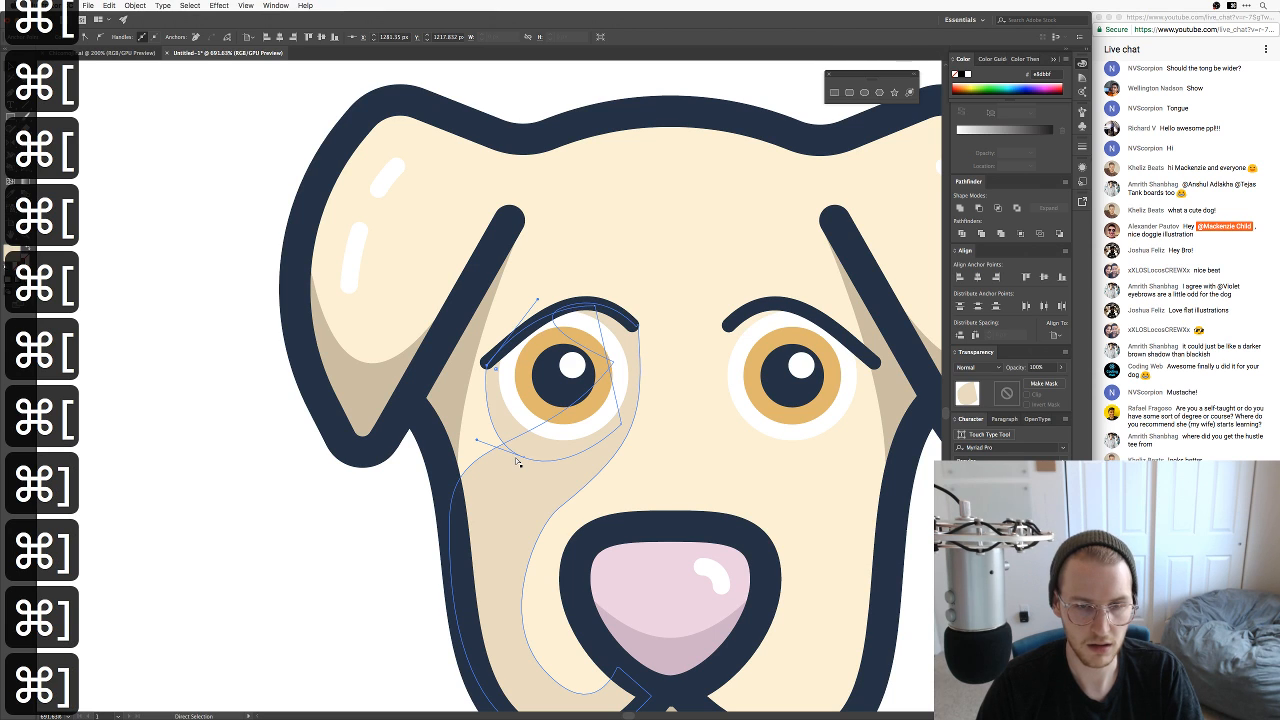
{"action": "key", "text": "v"}
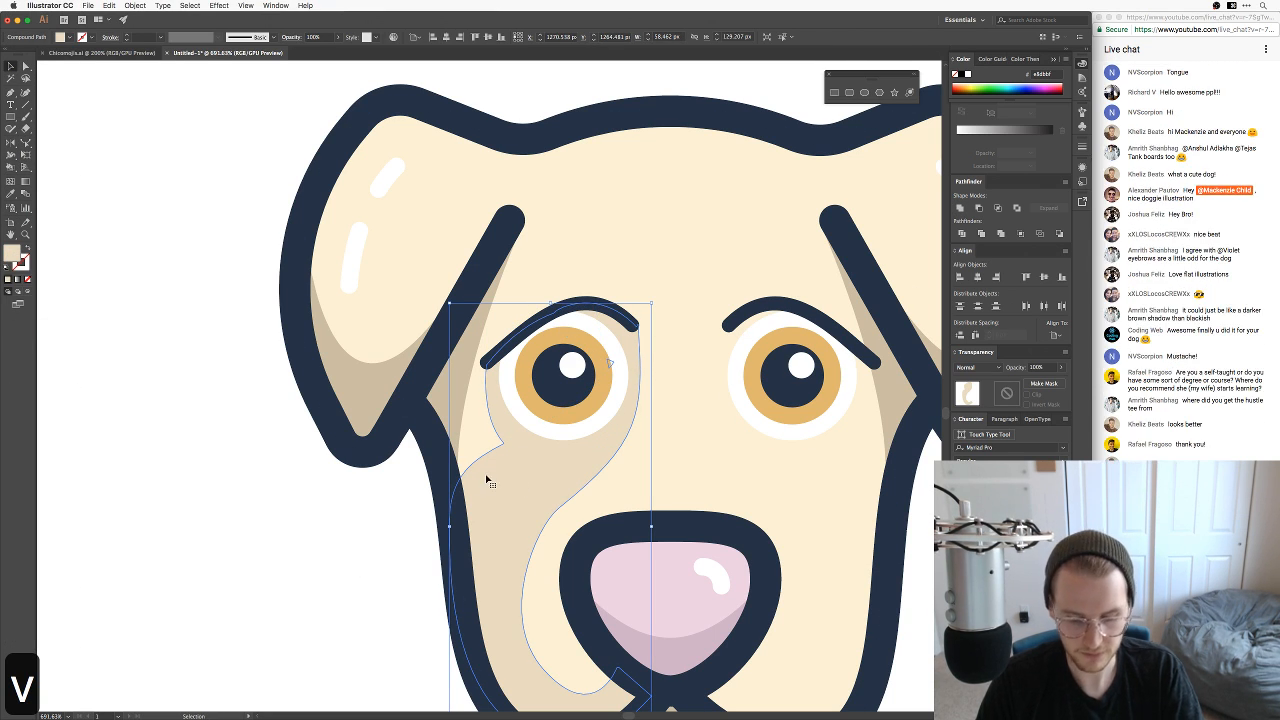
Step: Cover the small hole in the marking with a square of about 10.7 px and unite both shapes
{"action": "key", "text": "m"}
{"action": "left_click_drag", "start_coordinate": [596, 348], "coordinate": [630, 383]}
{"action": "key", "text": "v"}
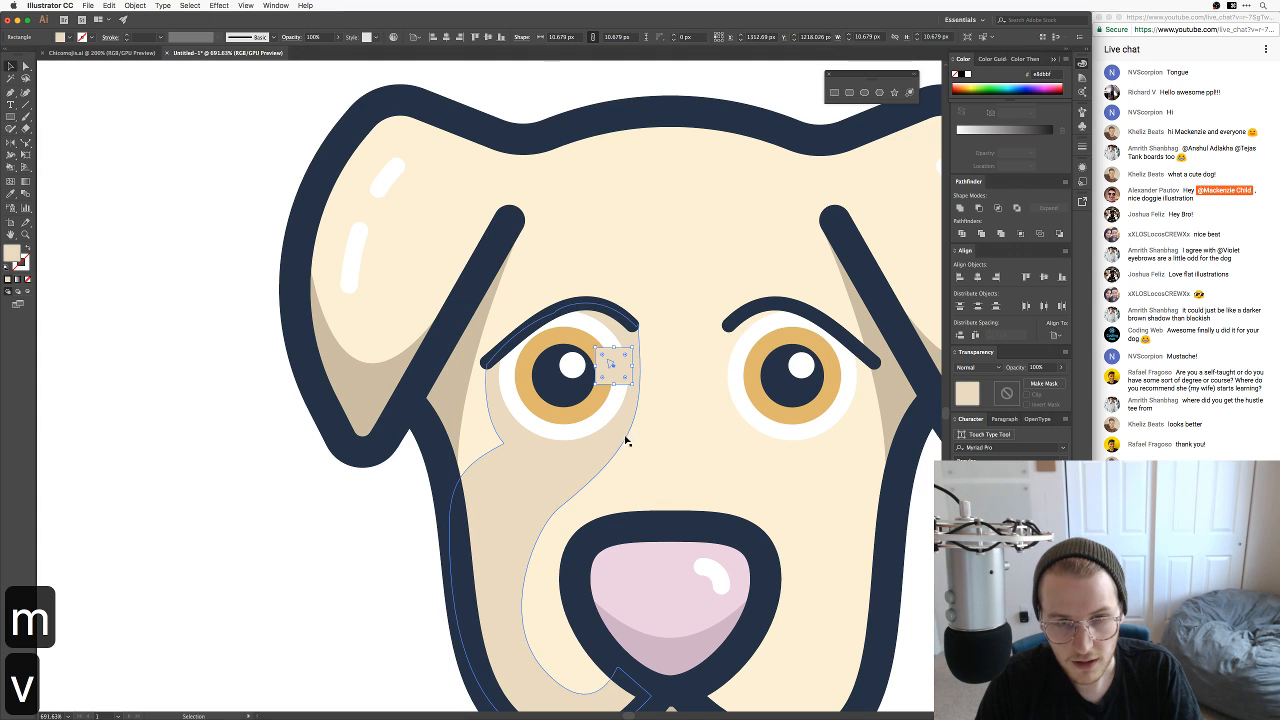
{"action": "left_click", "coordinate": [617, 433], "text": "shift"}
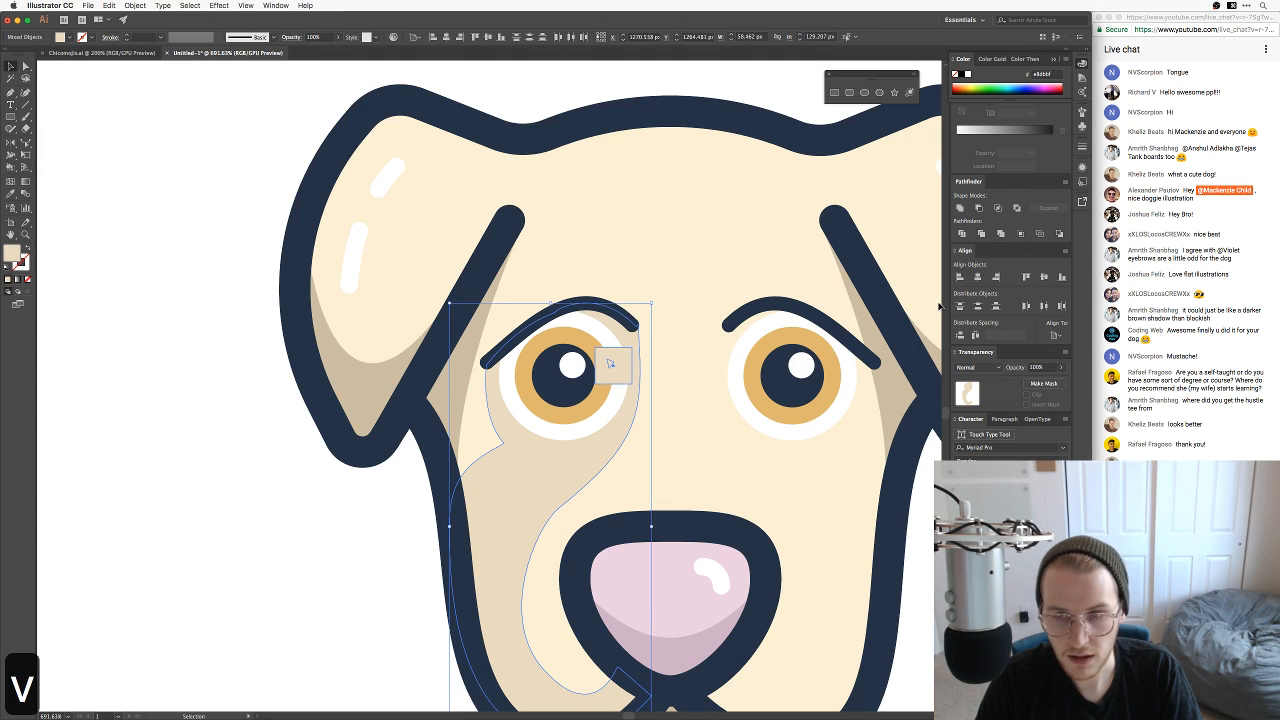
{"action": "left_click", "coordinate": [959, 208]}
Step: Send the united beige marking backward behind the left eye's white, iris and eyebrow
{"action": "key", "text": "super+bracketleft"}
{"action": "key", "text": "super+bracketleft"}
{"action": "key", "text": "super+bracketleft"}
{"action": "key", "text": "super+bracketleft"}
{"action": "key", "text": "super+bracketleft"}
{"action": "key", "text": "super+bracketleft"}
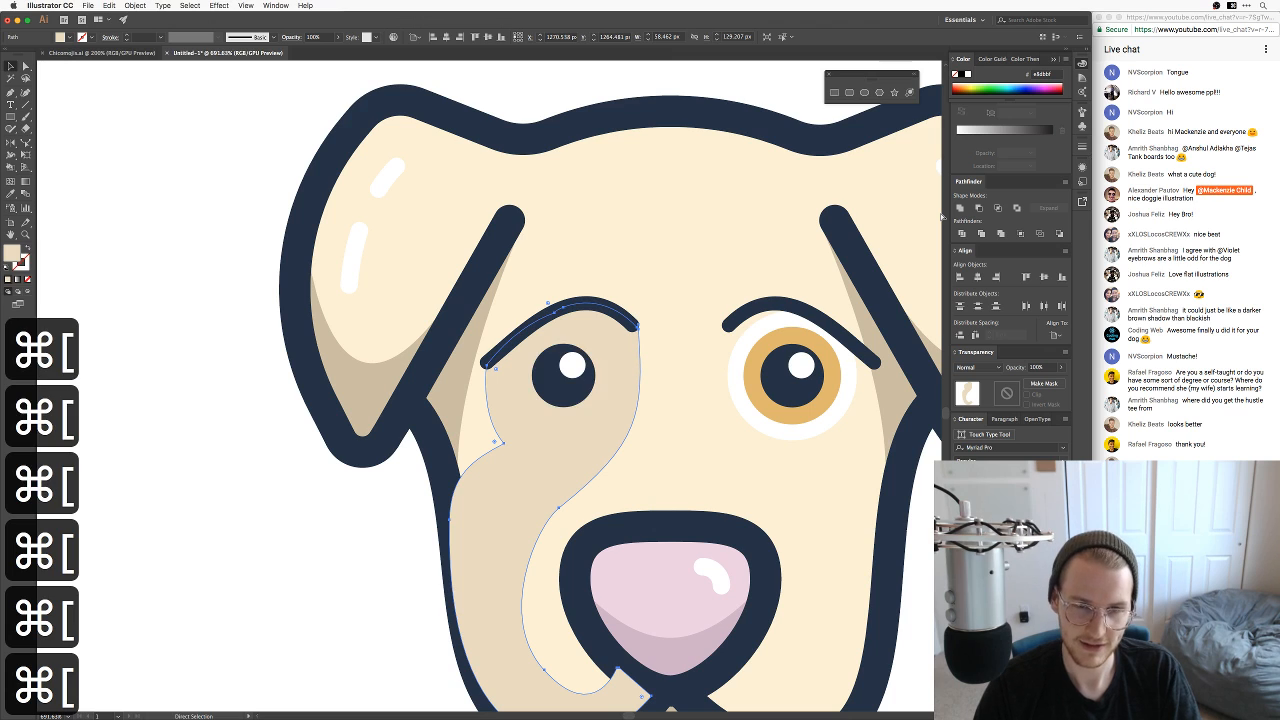
{"action": "key", "text": "super+bracketleft"}
{"action": "key", "text": "super+bracketleft"}
{"action": "key", "text": "super+bracketleft"}
{"action": "key", "text": "super+bracketleft"}
{"action": "key", "text": "super+bracketleft"}
{"action": "key", "text": "super+bracketleft"}
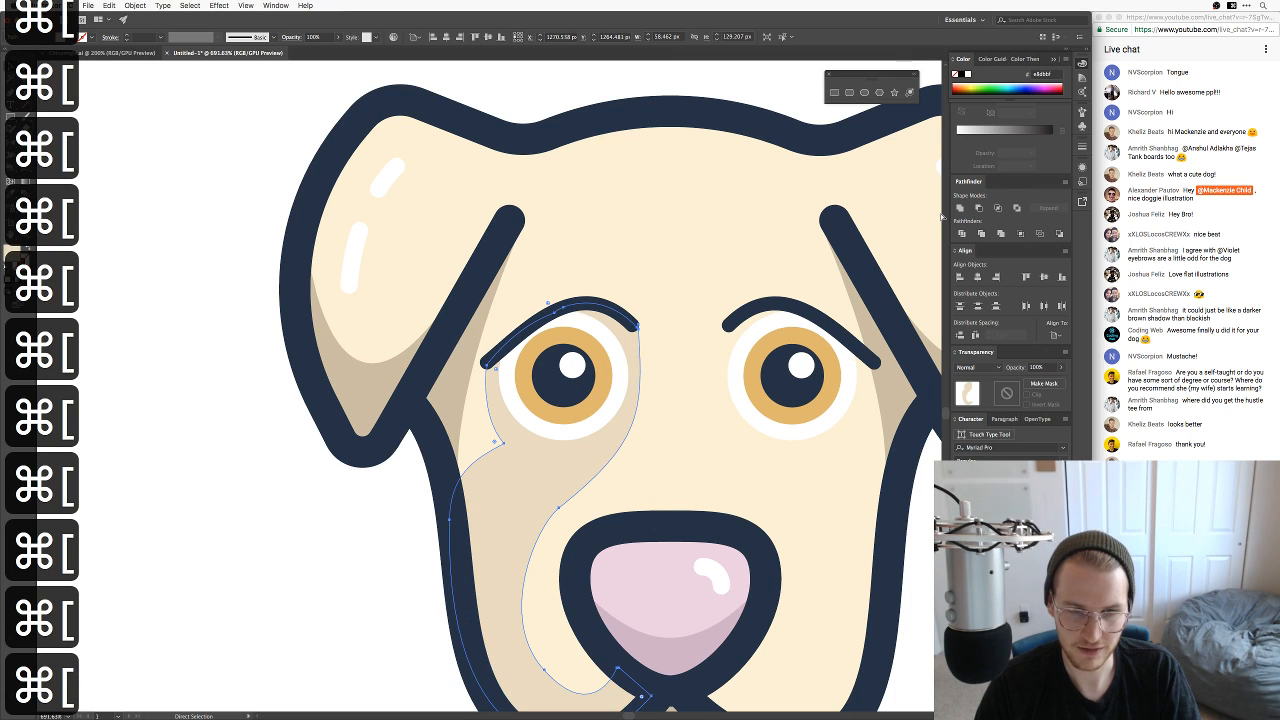
{"action": "key", "text": "super+bracketleft"}
{"action": "key", "text": "super+bracketright"}
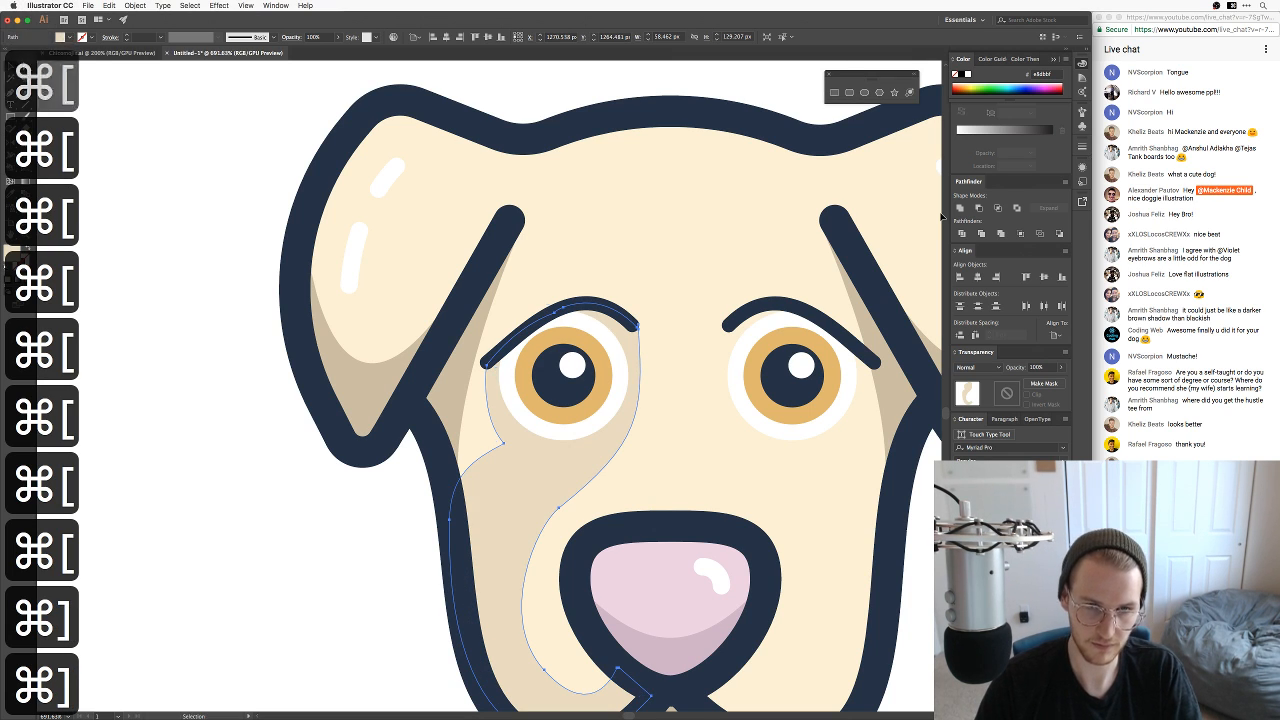
{"action": "left_click", "coordinate": [334, 538]}
{"action": "key", "text": "super+minus"}
{"action": "key", "text": "super+minus"}
{"action": "key", "text": "super+minus"}
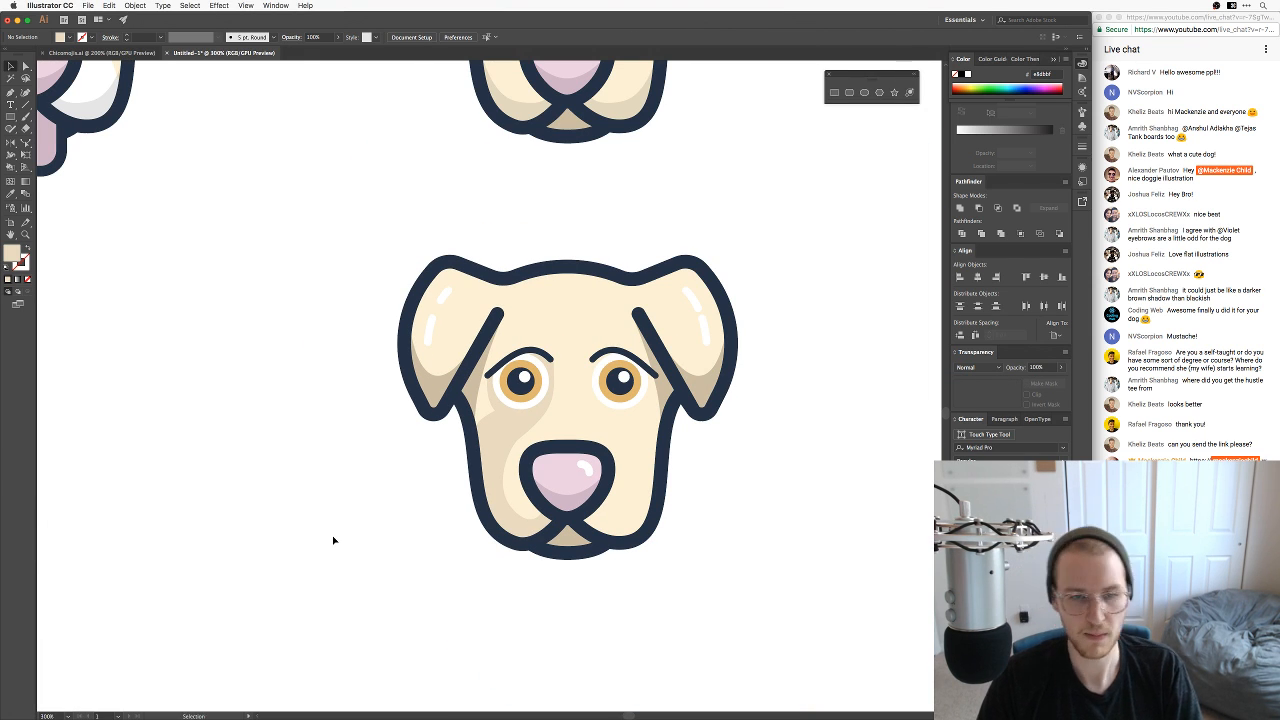
Step: Reflect the copied beige marking and place it around the right eye and down the right cheek
{"action": "right_click", "coordinate": [595, 421]}
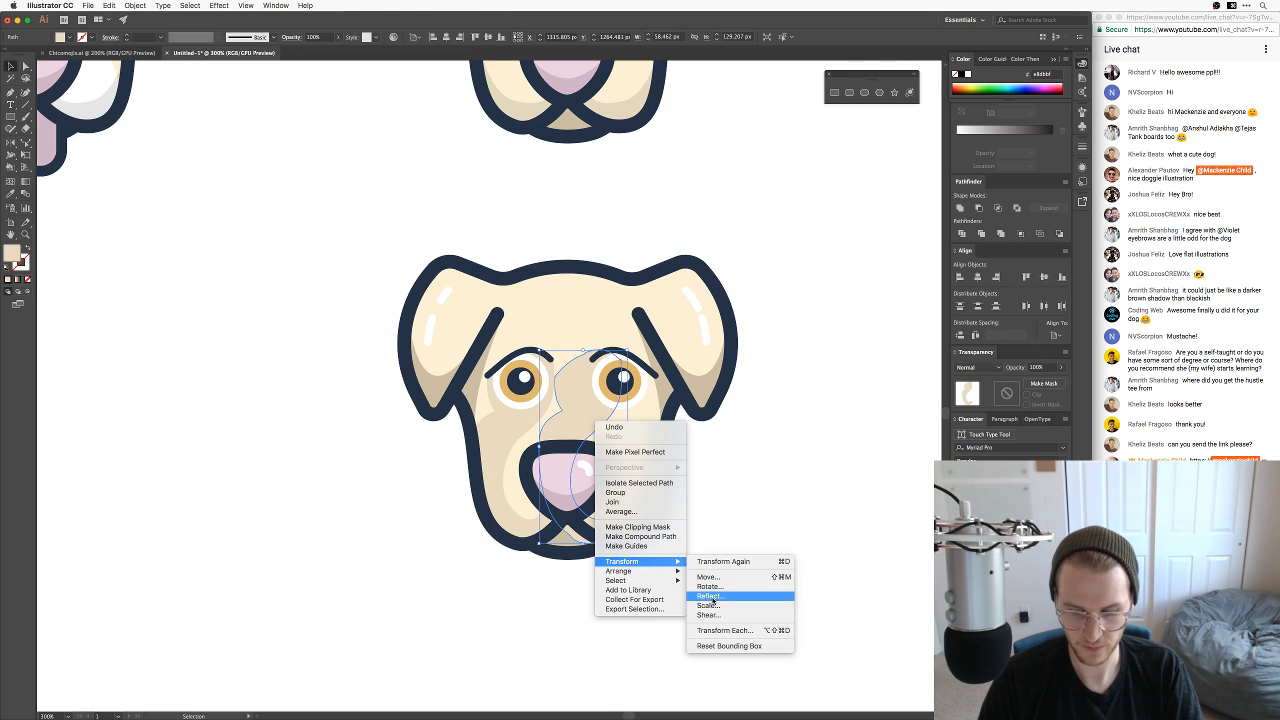
{"action": "left_click", "coordinate": [713, 602]}
{"action": "key", "text": "Return"}
{"action": "mouse_move", "coordinate": [581, 424]}
{"action": "left_mouse_down"}
{"action": "mouse_move", "coordinate": [668, 431]}
{"action": "mouse_move", "coordinate": [632, 432]}
{"action": "mouse_move", "coordinate": [634, 443]}
{"action": "left_mouse_up"}
{"action": "left_click", "coordinate": [745, 486]}
{"action": "key", "text": "super+z"}
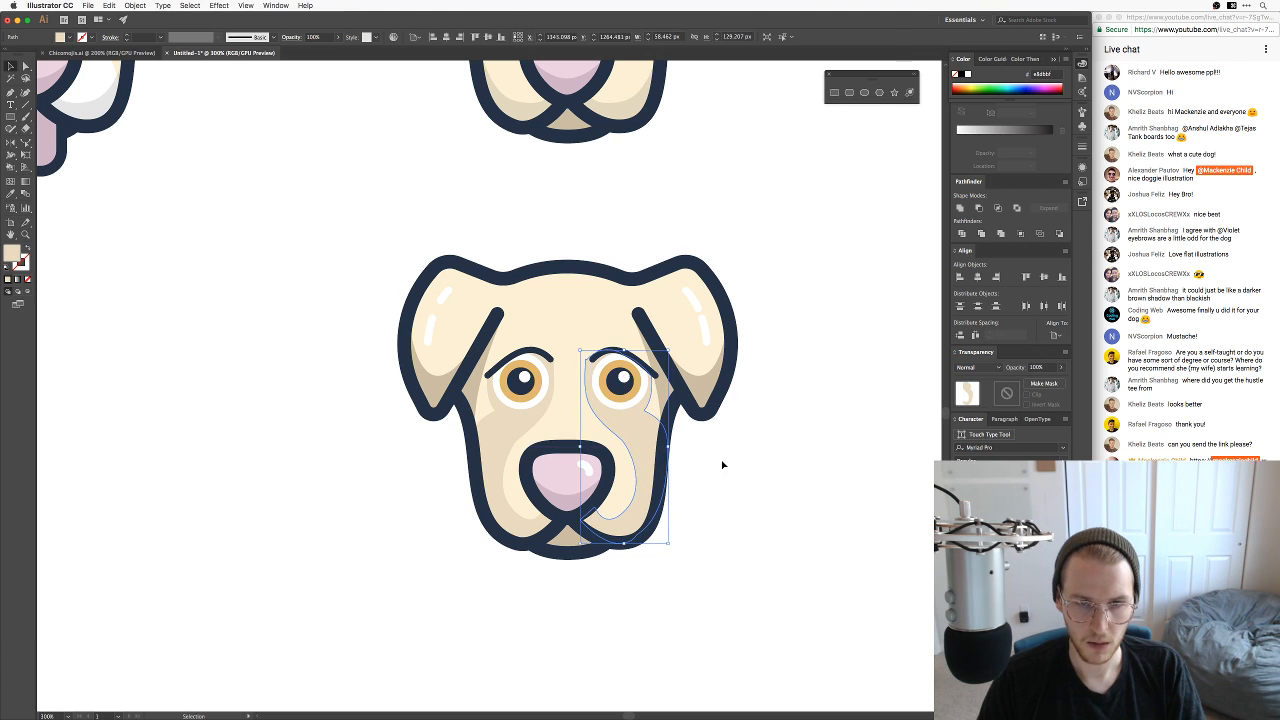
{"action": "left_click", "coordinate": [723, 463]}
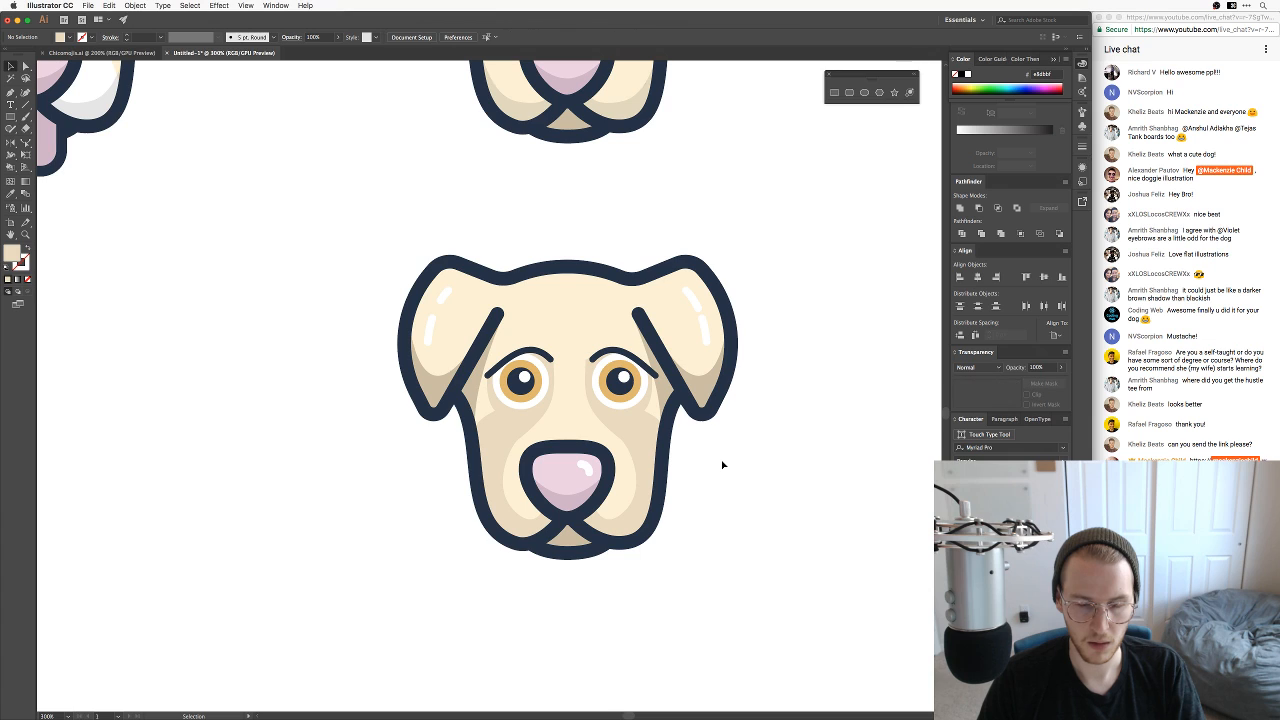
Step: Delete the right eye's parts together with its eyebrow and the beige marking around it
{"action": "left_click", "coordinate": [616, 405]}
{"action": "key", "text": "BackSpace"}
{"action": "key", "text": "BackSpace"}
{"action": "left_click", "coordinate": [621, 376]}
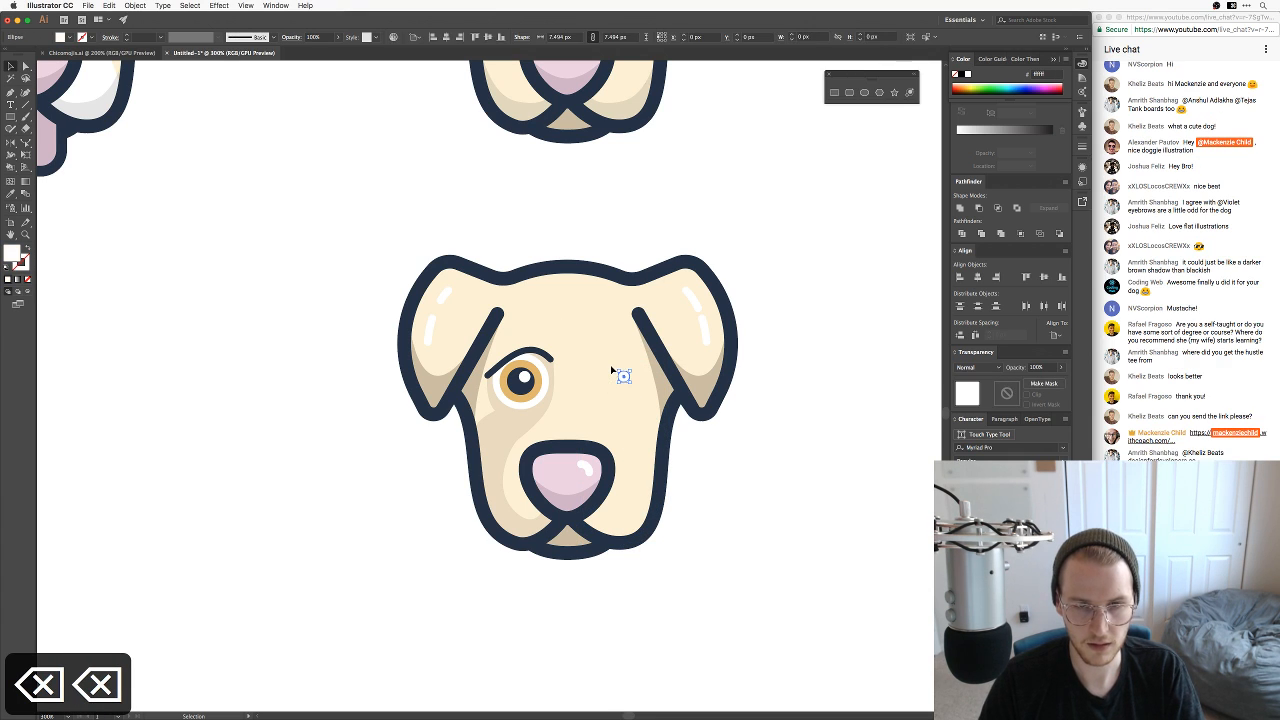
{"action": "key", "text": "BackSpace"}
Step: Duplicate the left eye, eyebrow and beige marking beside the originals and reflect the copy into a mirror image
{"action": "key", "text": "v"}
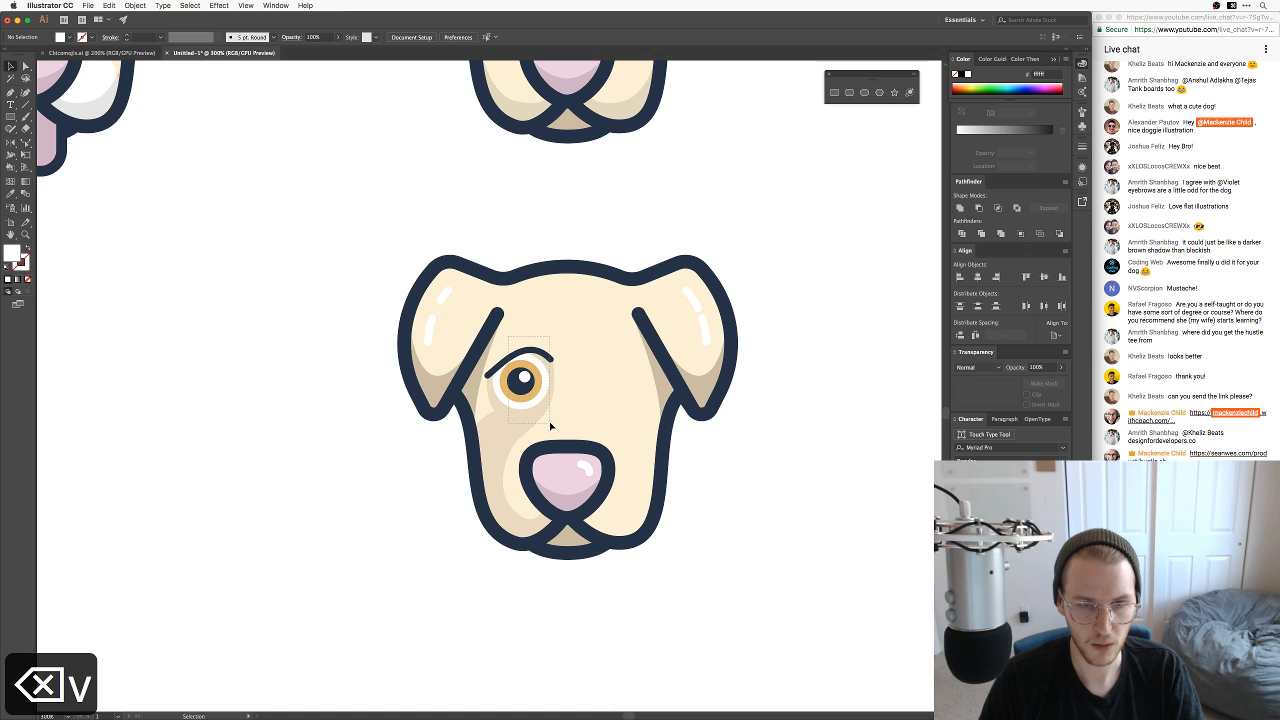
{"action": "left_click", "coordinate": [530, 396]}
{"action": "left_click_drag", "start_coordinate": [530, 396], "coordinate": [599, 397]}
{"action": "right_click", "coordinate": [599, 397]}
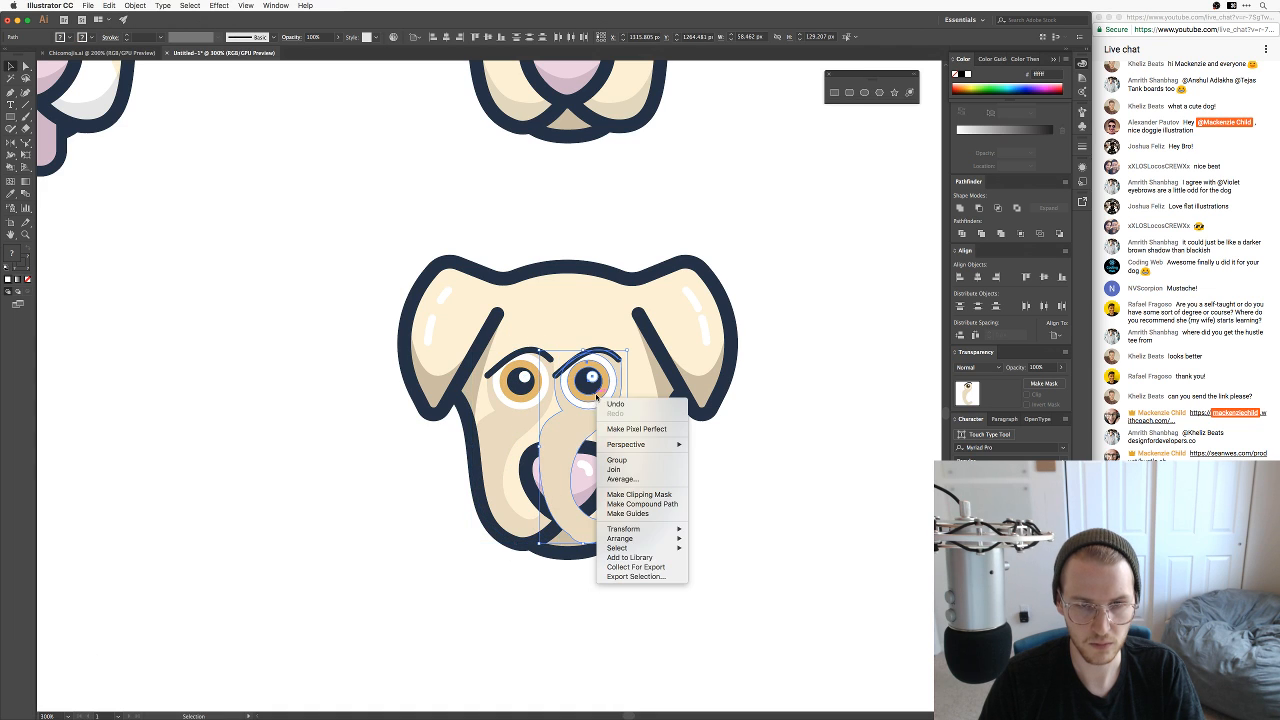
{"action": "mouse_move", "coordinate": [660, 528]}
{"action": "left_click", "coordinate": [712, 563]}
{"action": "key", "text": "Return"}
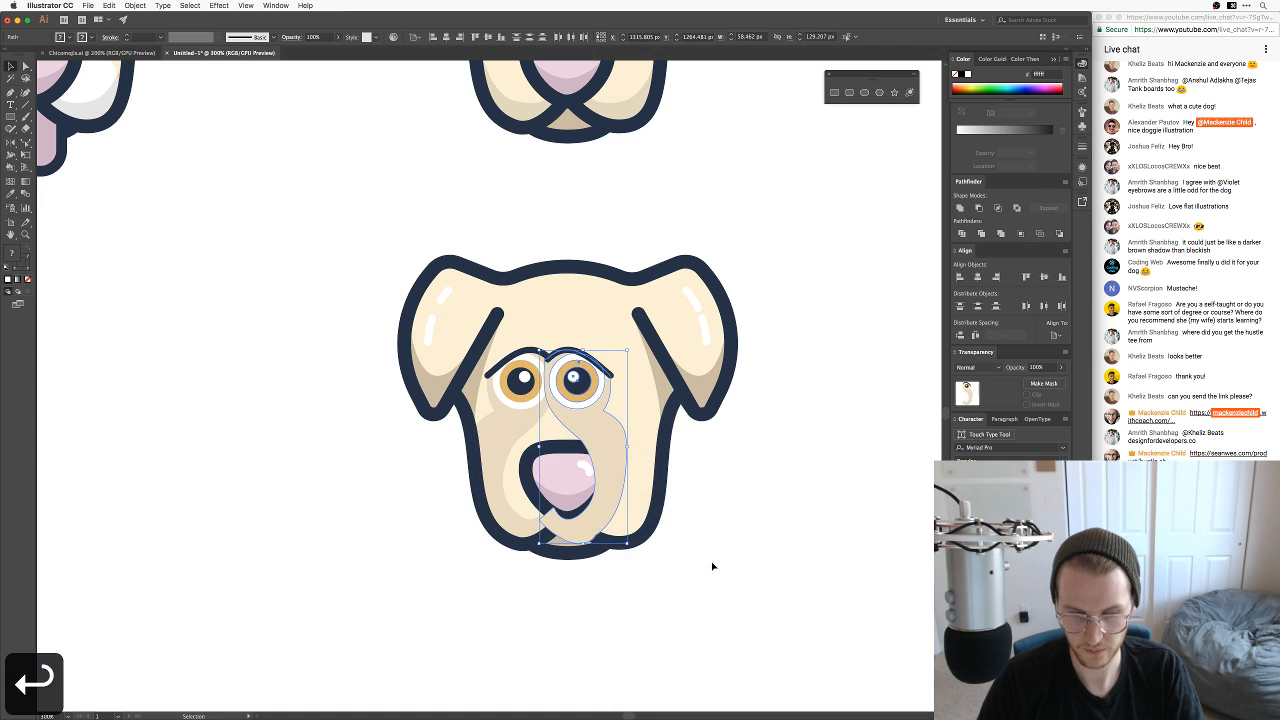
Step: Move the mirrored eye, eyebrow and marking onto the right half of the face and send them backward behind the head outline
{"action": "mouse_move", "coordinate": [625, 484]}
{"action": "left_mouse_down"}
{"action": "mouse_move", "coordinate": [666, 455]}
{"action": "mouse_move", "coordinate": [672, 470]}
{"action": "left_mouse_up"}
{"action": "key", "text": "super+bracketleft"}
{"action": "key", "text": "super+bracketleft"}
{"action": "key", "text": "super+bracketleft"}
{"action": "key", "text": "super+bracketleft"}
{"action": "key", "text": "super+bracketleft"}
{"action": "key", "text": "super+bracketleft"}
{"action": "key", "text": "super+bracketleft"}
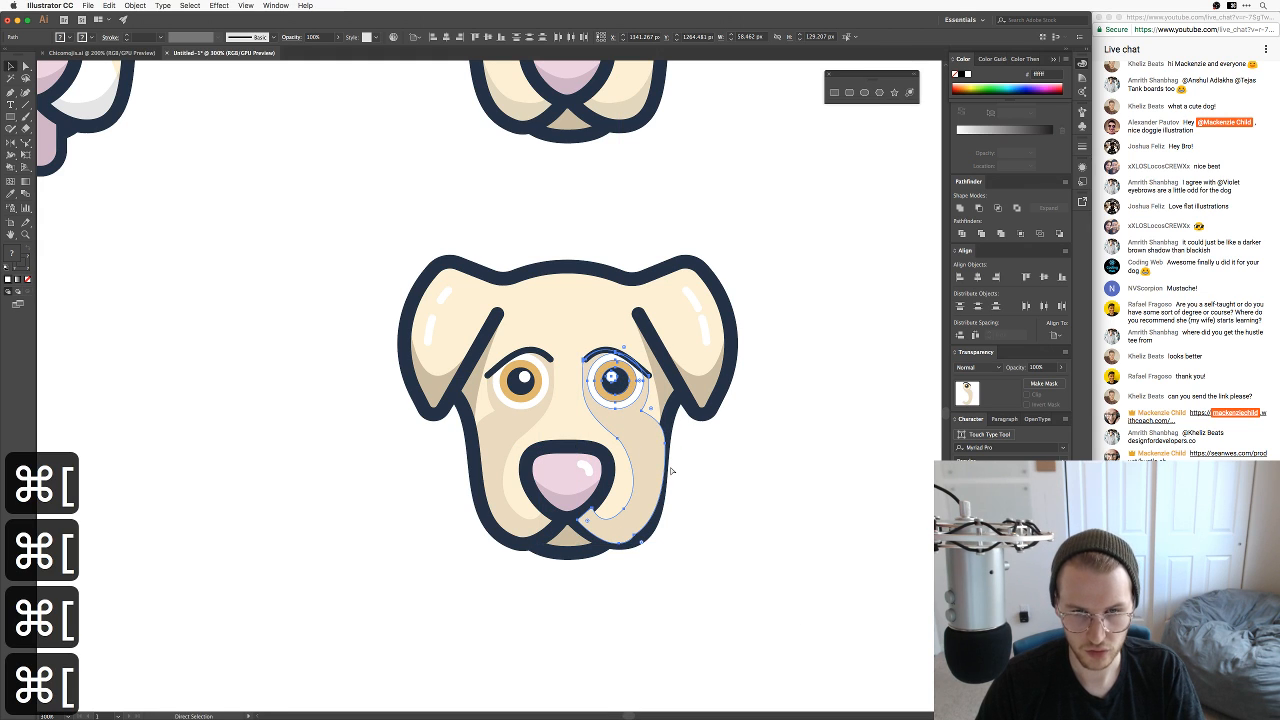
{"action": "key", "text": "super+bracketleft"}
{"action": "key", "text": "super+bracketleft"}
{"action": "key", "text": "super+bracketleft"}
{"action": "key", "text": "super+bracketleft"}
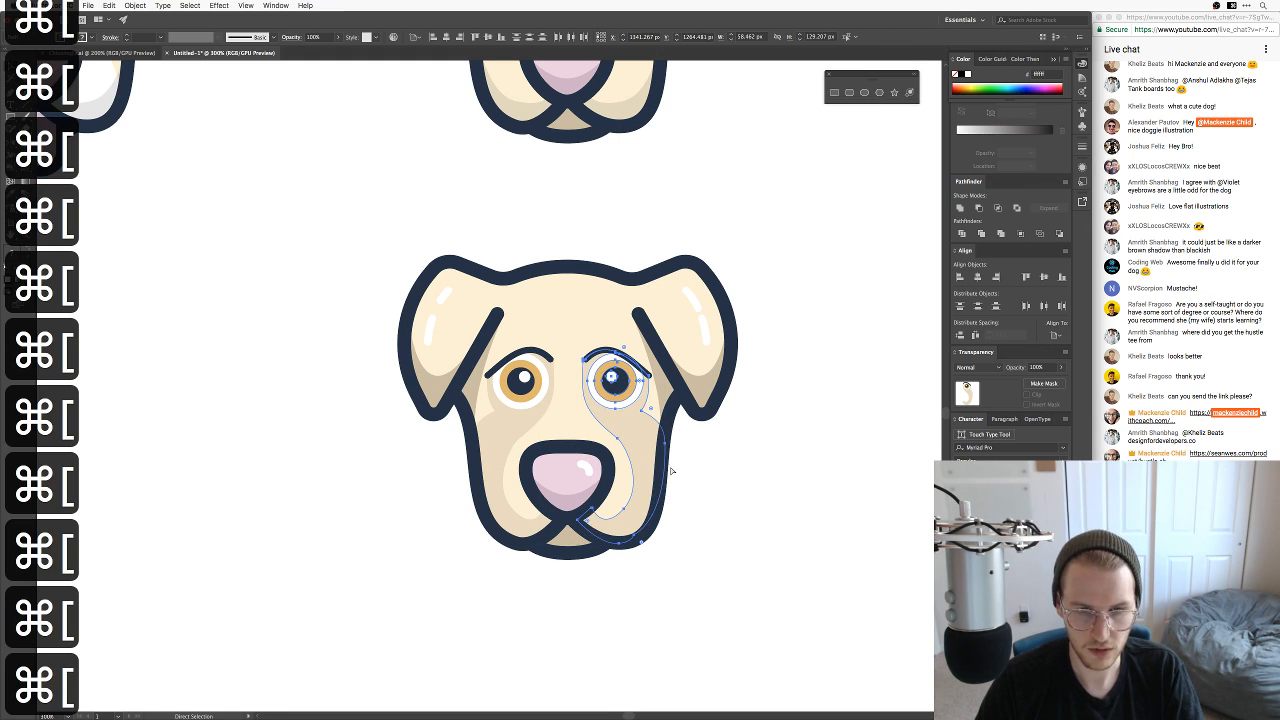
{"action": "left_click", "coordinate": [717, 563]}
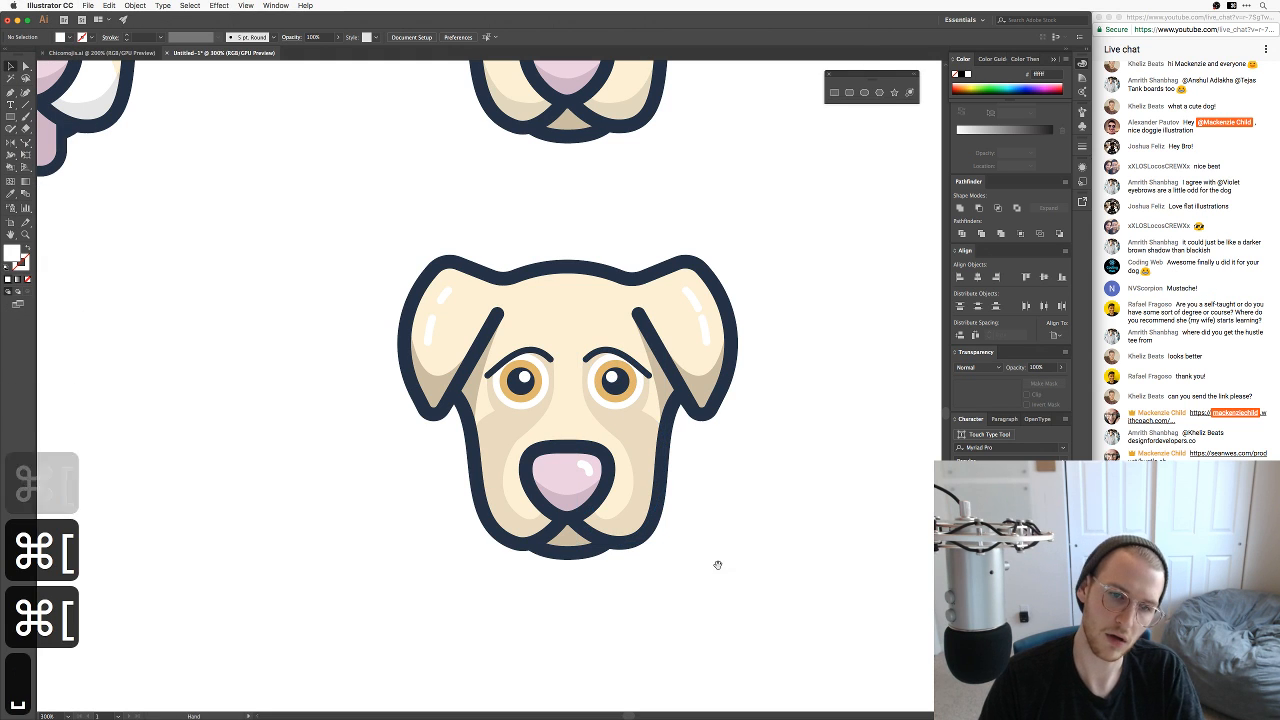
{"action": "key", "text": "super+minus"}
{"action": "key", "text": "super+minus"}
{"action": "key", "text": "super+equal"}
{"action": "key", "text": "super+equal"}
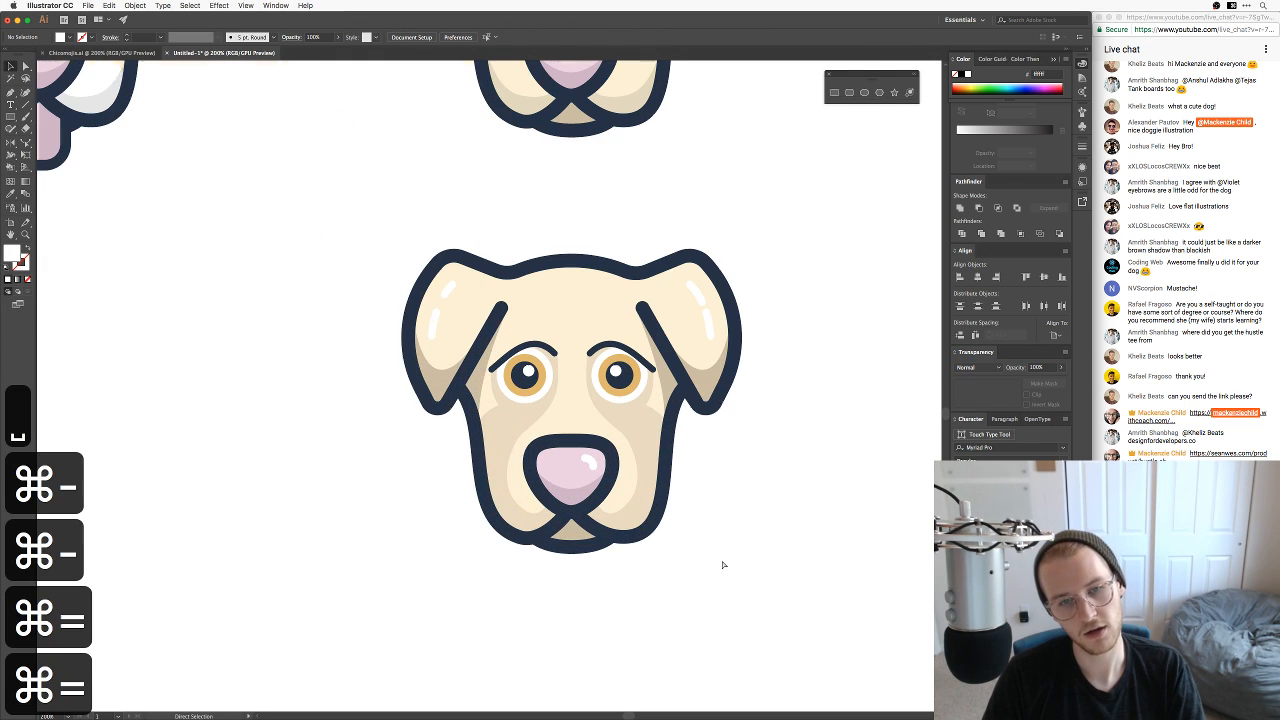
{"action": "left_click_drag", "start_coordinate": [714, 563], "coordinate": [662, 577]}
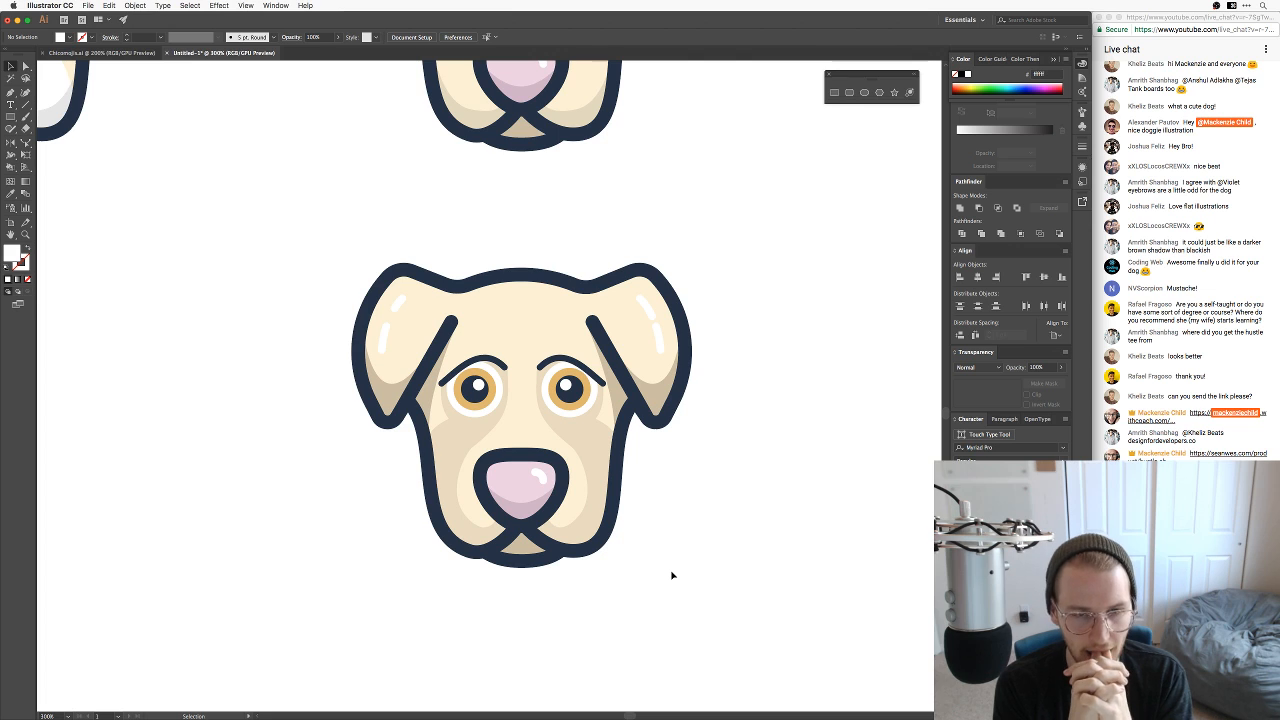
Step: Draw a curved line from above the nose's left side up beside the left eye, matching the ear highlight's white stroke
{"action": "key", "text": "super+equal"}
{"action": "key", "text": "super+equal"}
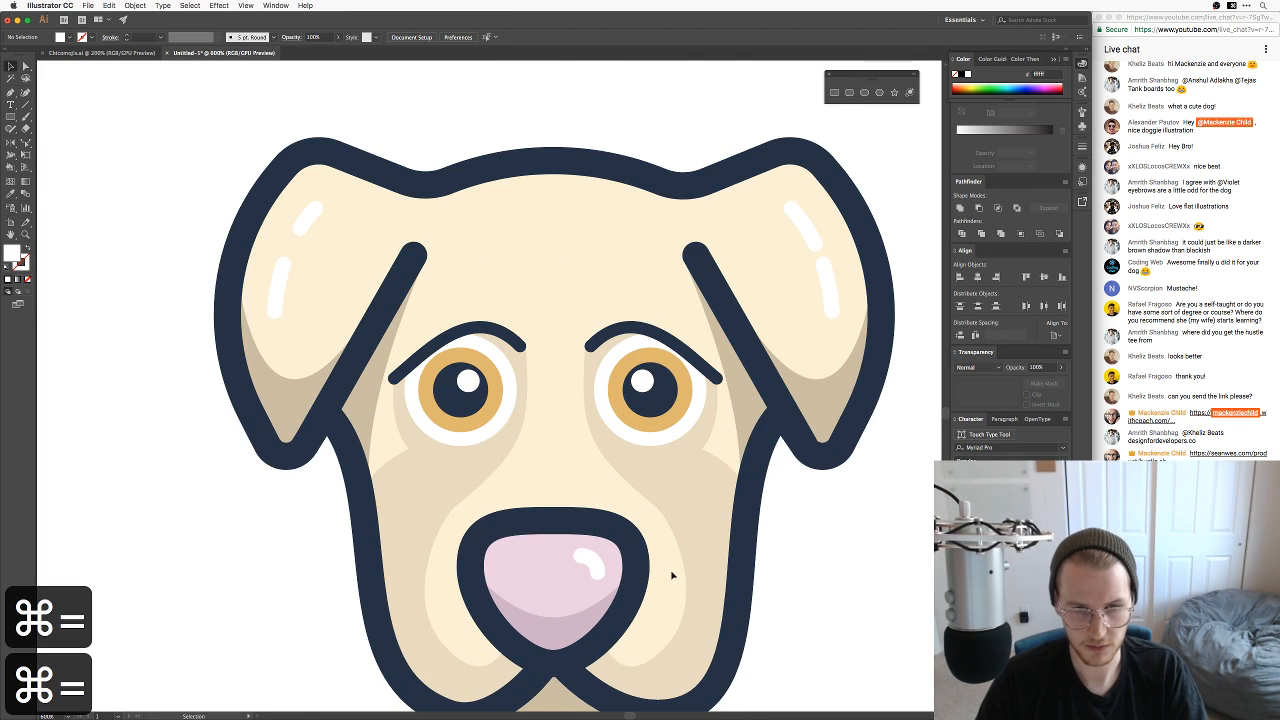
{"action": "key", "text": "p"}
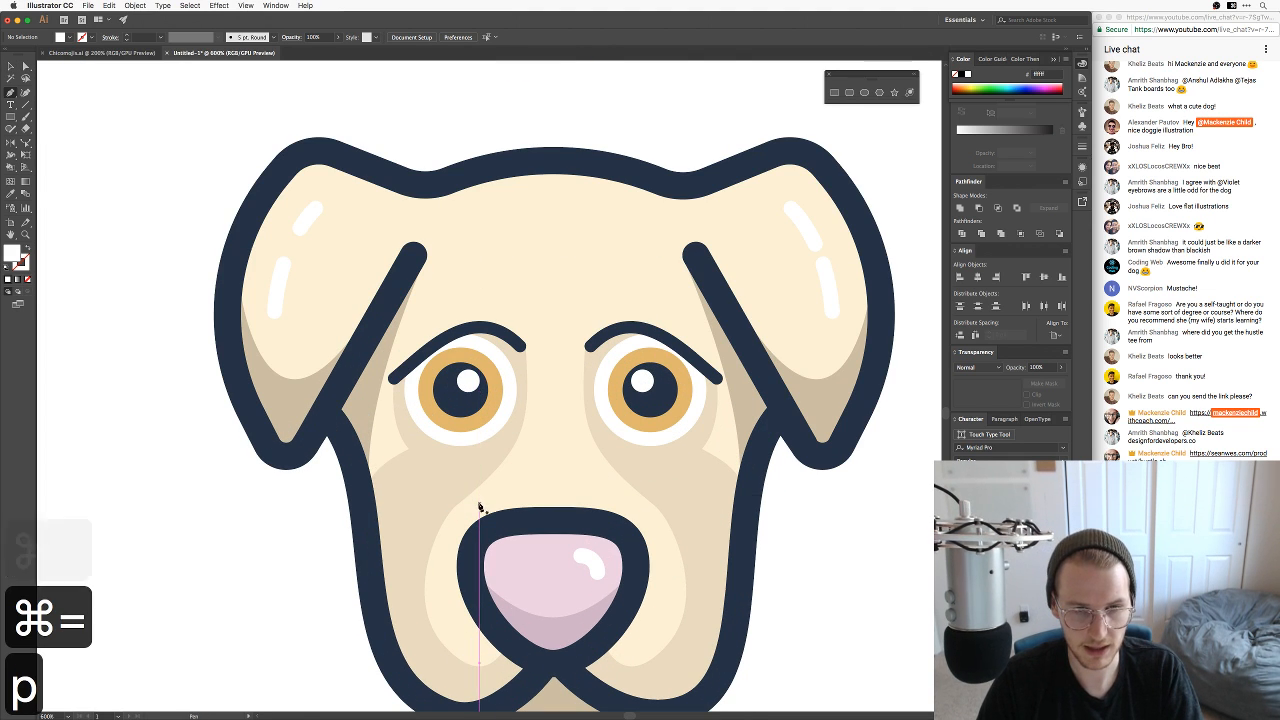
{"action": "left_click_drag", "start_coordinate": [480, 504], "coordinate": [543, 374]}
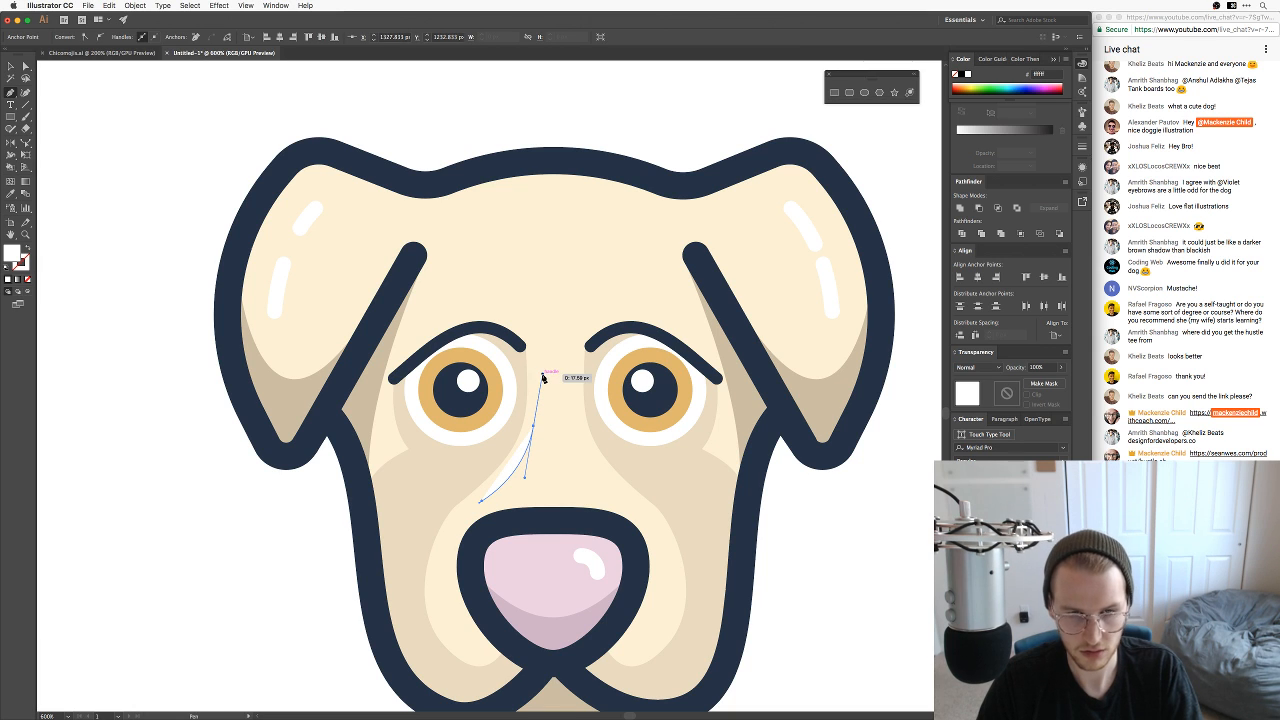
{"action": "key", "text": "i"}
{"action": "left_click", "coordinate": [831, 284]}
{"action": "key", "text": "v"}
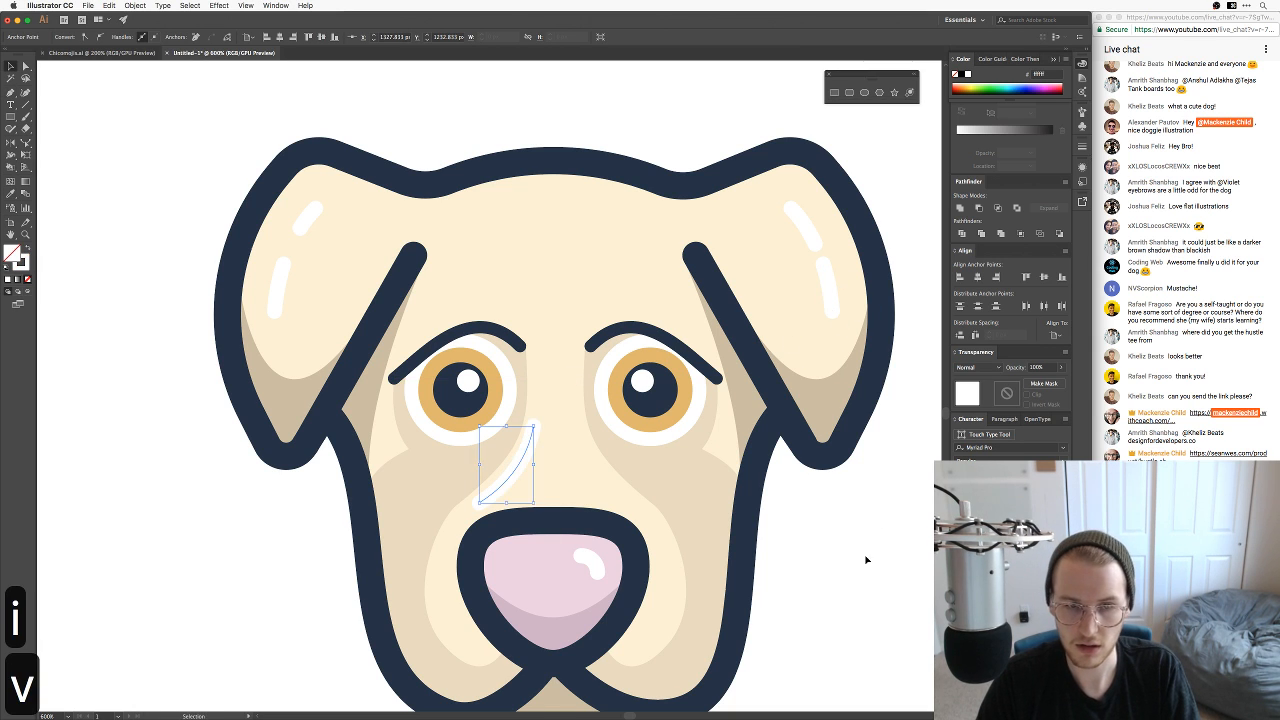
{"action": "left_click", "coordinate": [862, 558]}
Step: Try the face without the two beige markings by deleting them and undoing the deletion
{"action": "key", "text": "super+minus"}
{"action": "key", "text": "super+minus"}
{"action": "key", "text": "super+minus"}
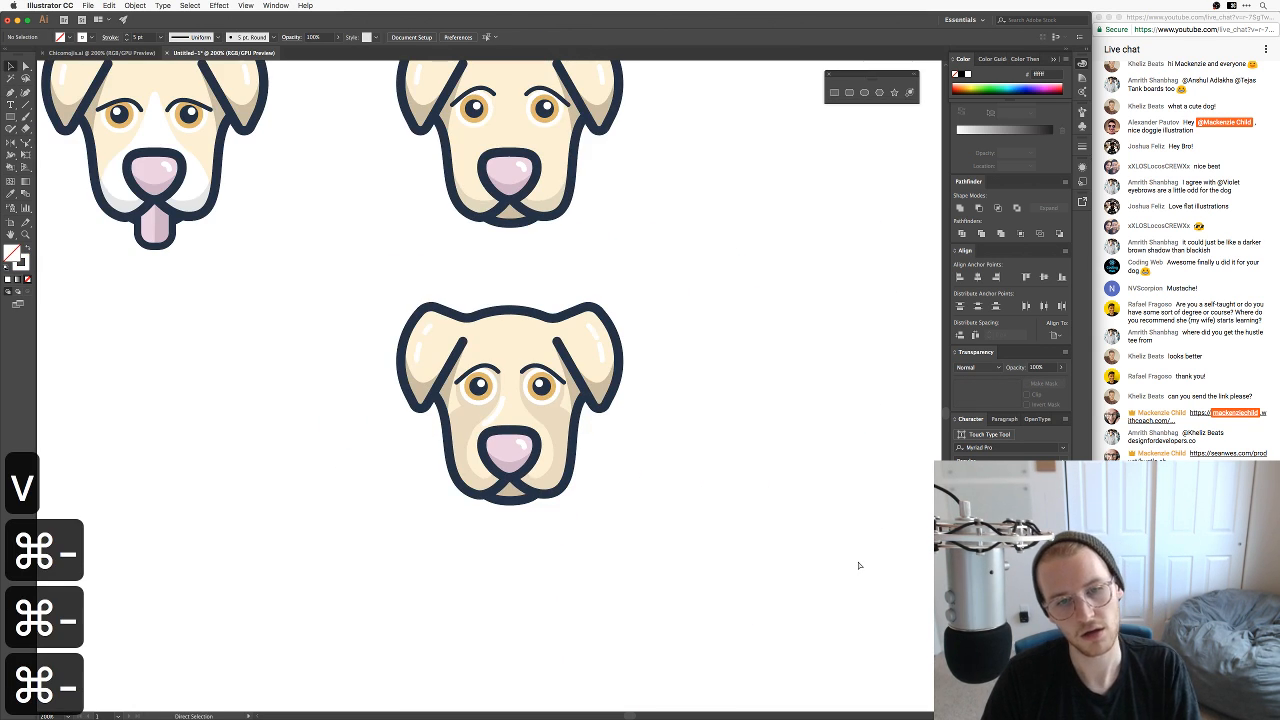
{"action": "key", "text": "super+equal"}
{"action": "key", "text": "super+equal"}
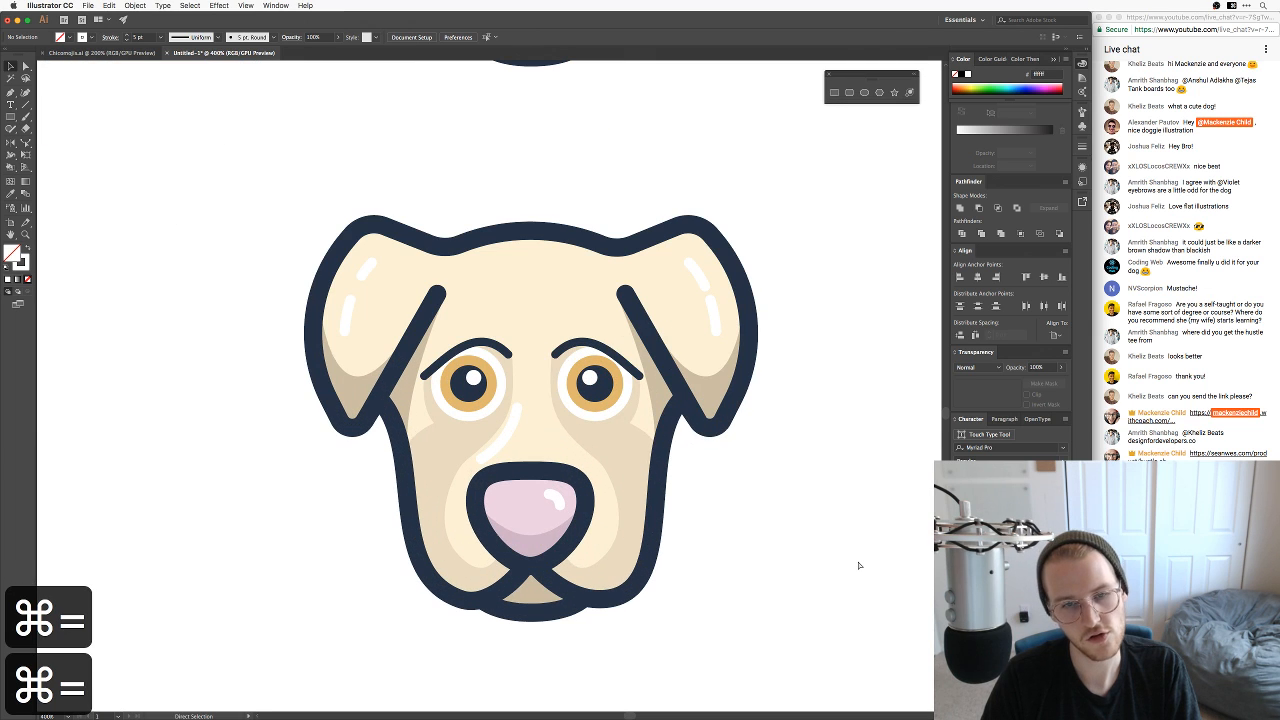
{"action": "key", "text": "v"}
{"action": "left_click", "coordinate": [616, 469]}
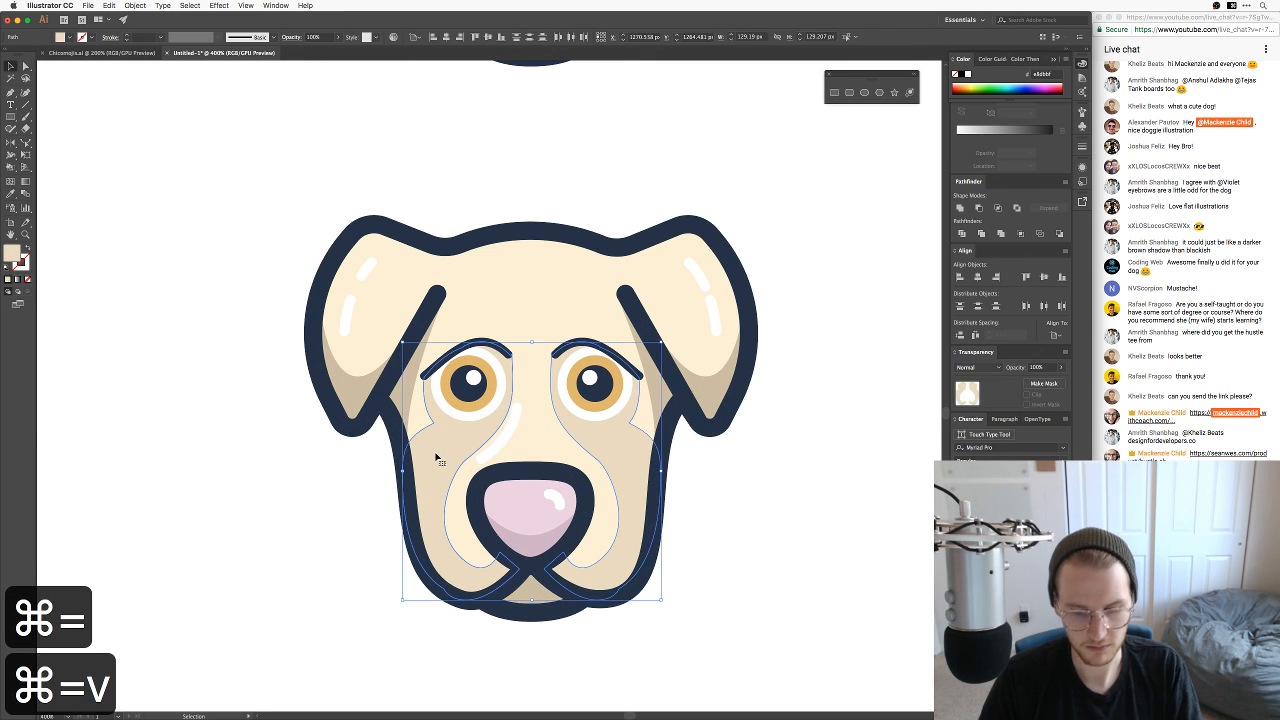
{"action": "key", "text": "BackSpace"}
{"action": "key", "text": "super+z"}
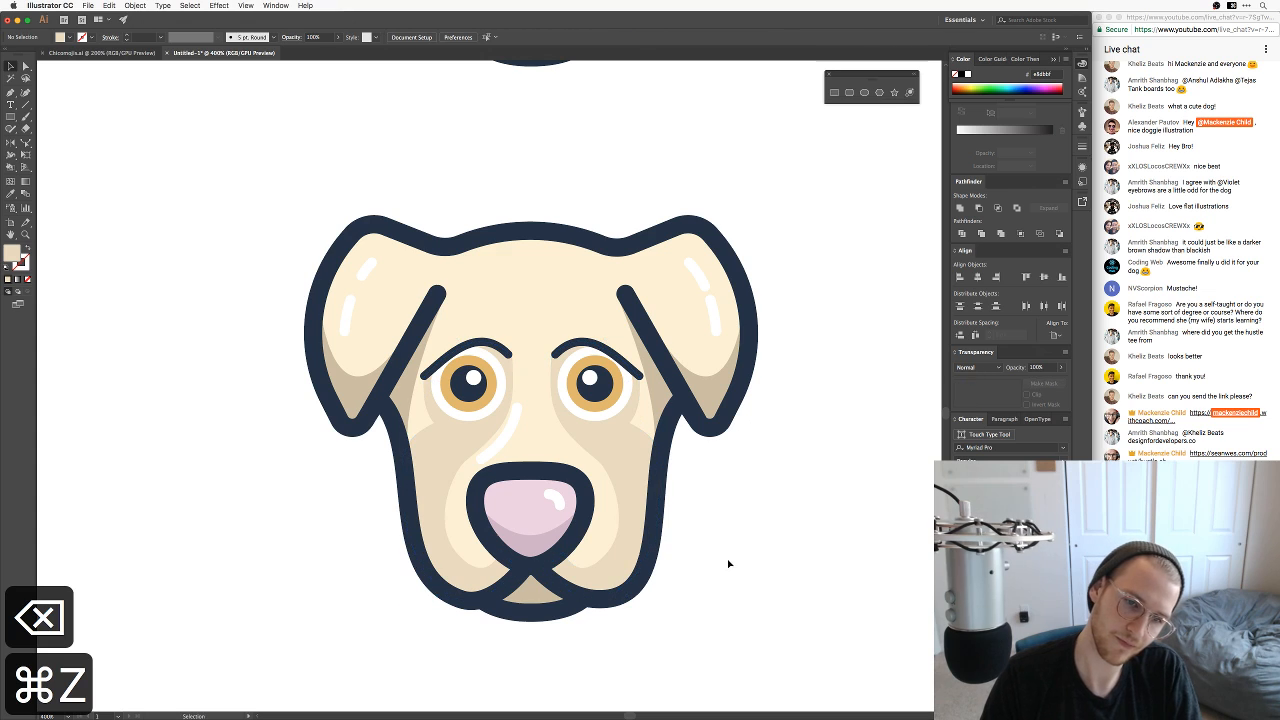
{"action": "key", "text": "super+z"}
{"action": "key", "text": "super+shift+z"}
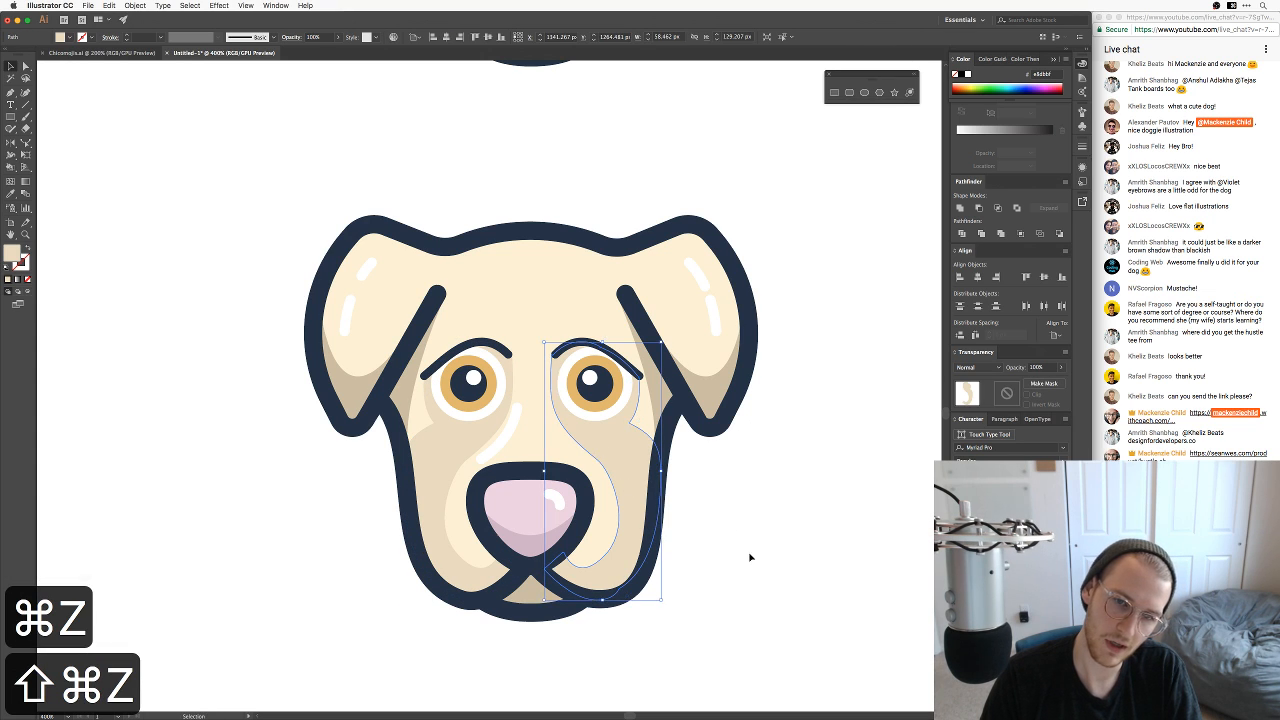
Step: Delete both beige markings and the white highlight stroke above the nose, comparing the face with and without them
{"action": "left_click", "coordinate": [624, 456]}
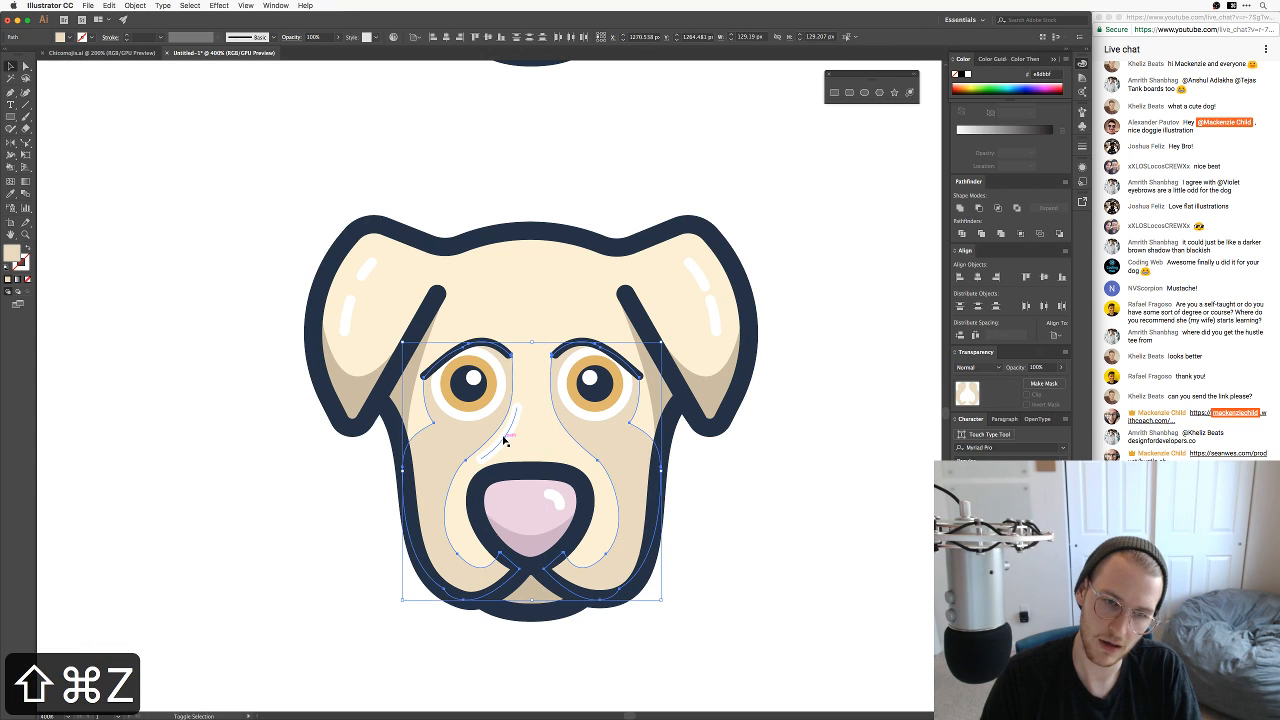
{"action": "key", "text": "BackSpace"}
{"action": "key", "text": "BackSpace"}
{"action": "key", "text": "super+minus"}
{"action": "key", "text": "super+minus"}
{"action": "key", "text": "super+minus"}
{"action": "key", "text": "super+z"}
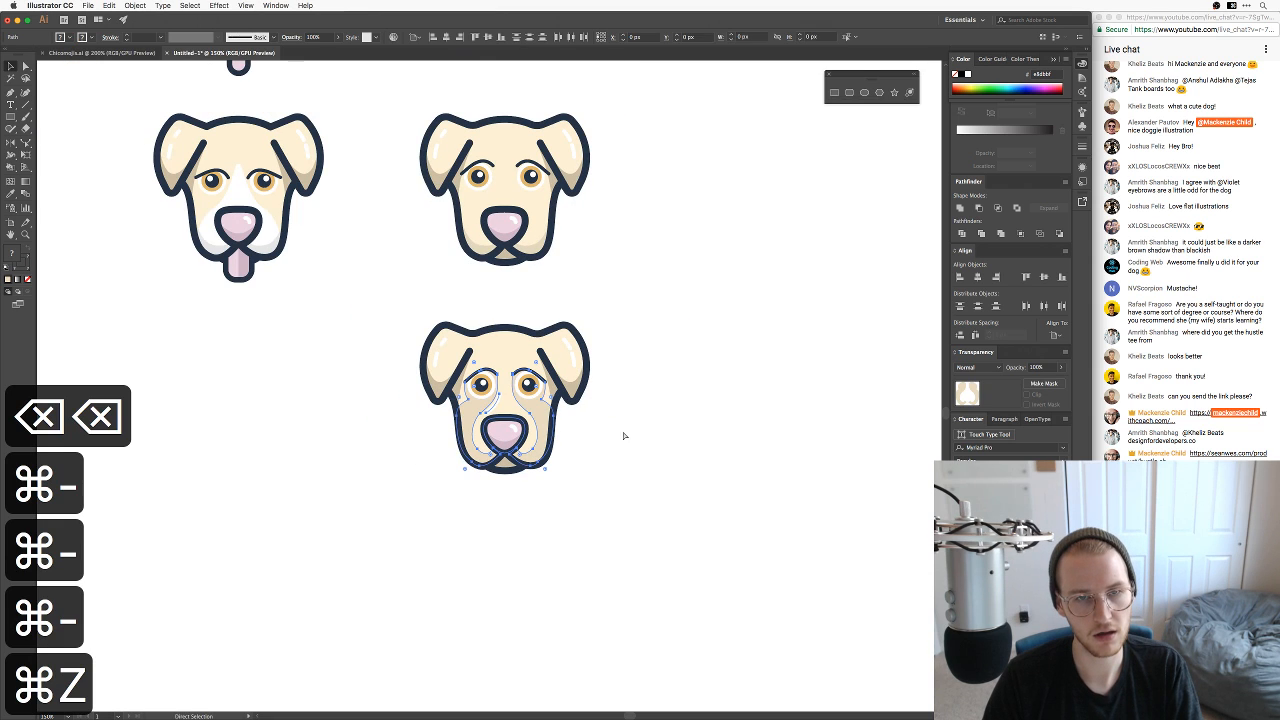
{"action": "left_click_drag", "start_coordinate": [665, 370], "coordinate": [694, 400]}
{"action": "key", "text": "super+z"}
{"action": "key", "text": "super+shift+z"}
{"action": "key", "text": "super+shift+z"}
{"action": "key", "text": "super+shift+z"}
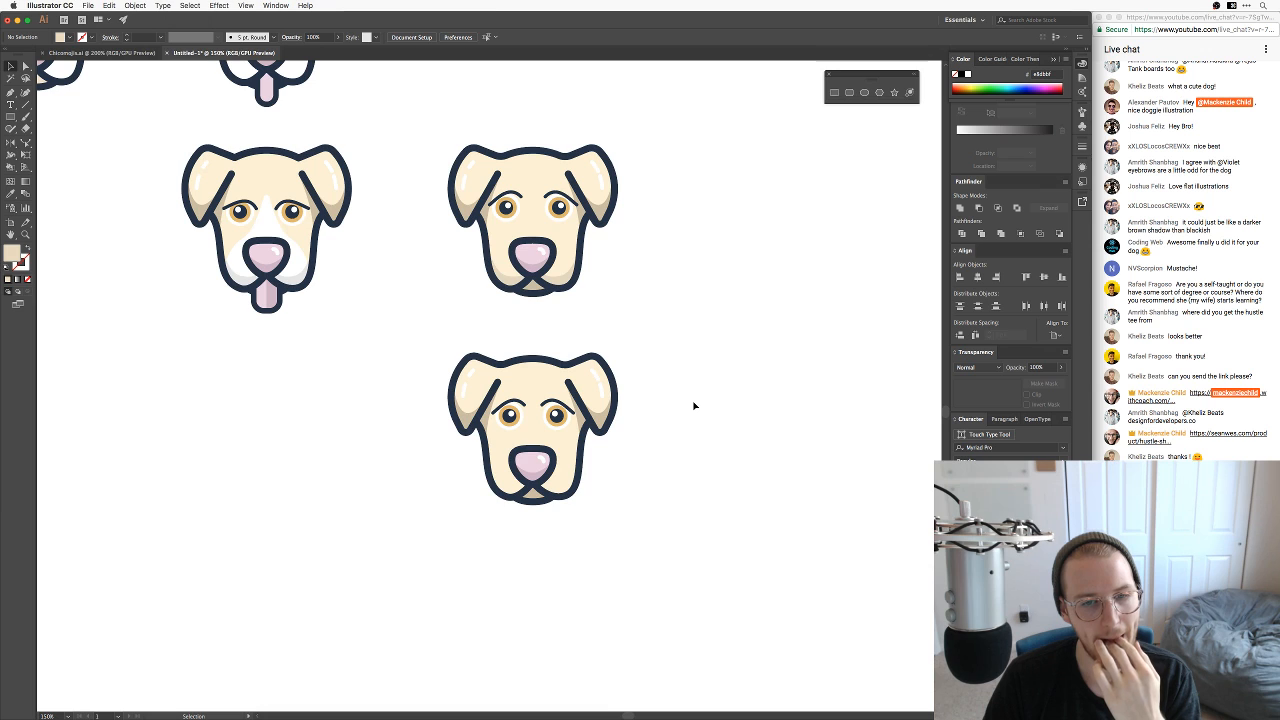
Step: Select both eyes with their eyebrows and move them slightly up on the face
{"action": "key", "text": "super+equal"}
{"action": "key", "text": "super+equal"}
{"action": "key", "text": "super+equal"}
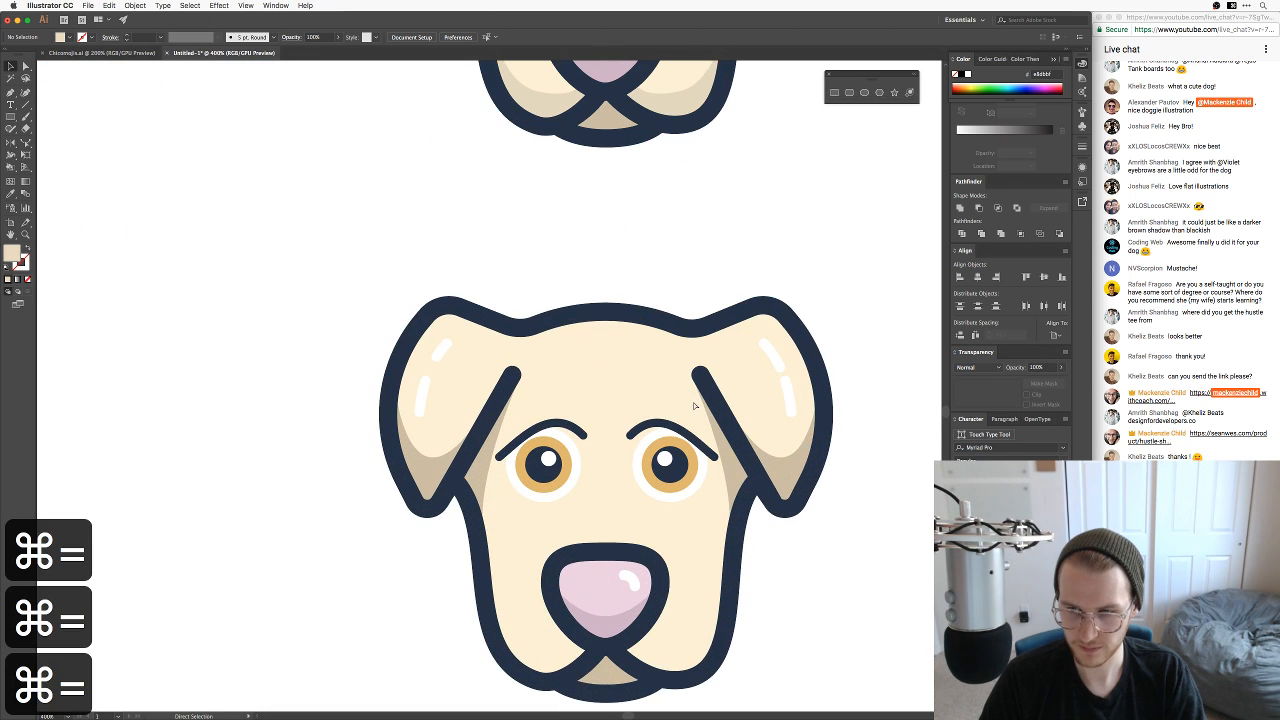
{"action": "scroll", "coordinate": [694, 405], "scroll_direction": "down", "scroll_amount": 5}
{"action": "key", "text": "space"}
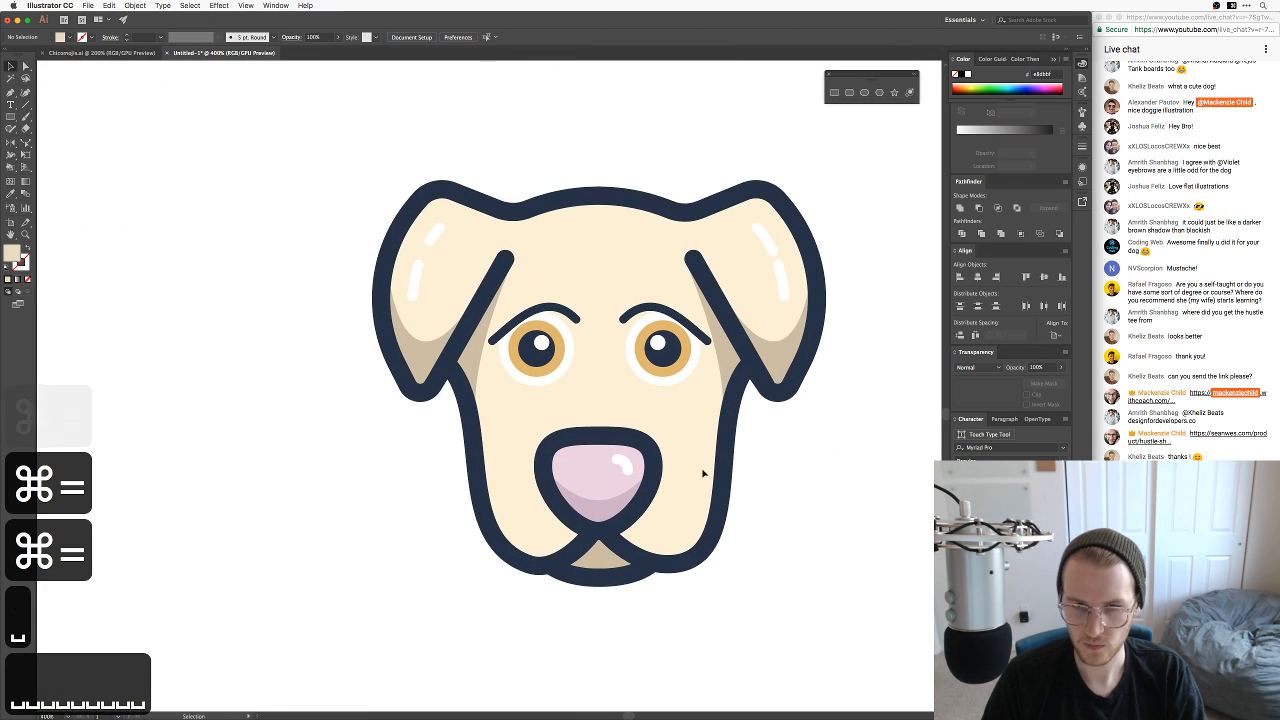
{"action": "key", "text": "v"}
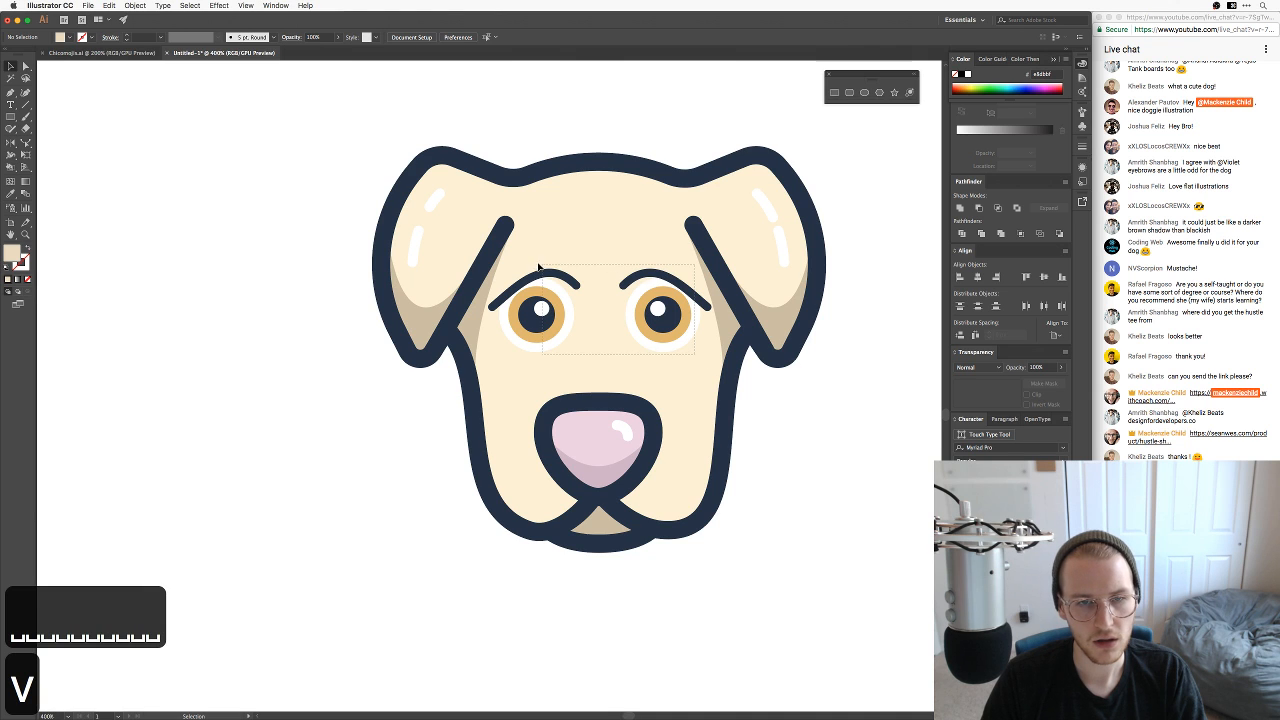
{"action": "left_click_drag", "start_coordinate": [538, 267], "coordinate": [537, 266]}
{"action": "left_click_drag", "start_coordinate": [561, 330], "coordinate": [561, 320]}
{"action": "left_click", "coordinate": [778, 469]}
Step: Examine the adjusted face at a smaller scale alongside the other dog heads
{"action": "key", "text": "super+minus"}
{"action": "key", "text": "super+minus"}
{"action": "key", "text": "super+minus"}
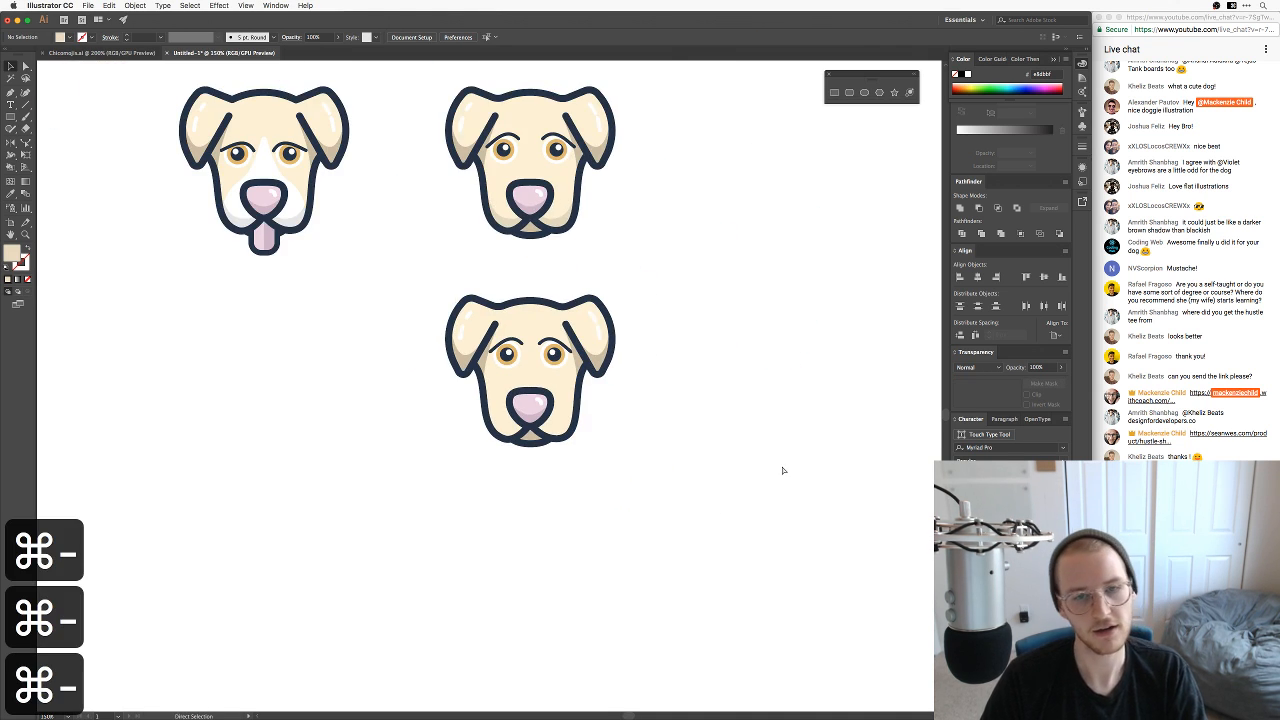
{"action": "key", "text": "super+equal"}
{"action": "key", "text": "super+equal"}
{"action": "key", "text": "super+minus"}
{"action": "key", "text": "super+minus"}
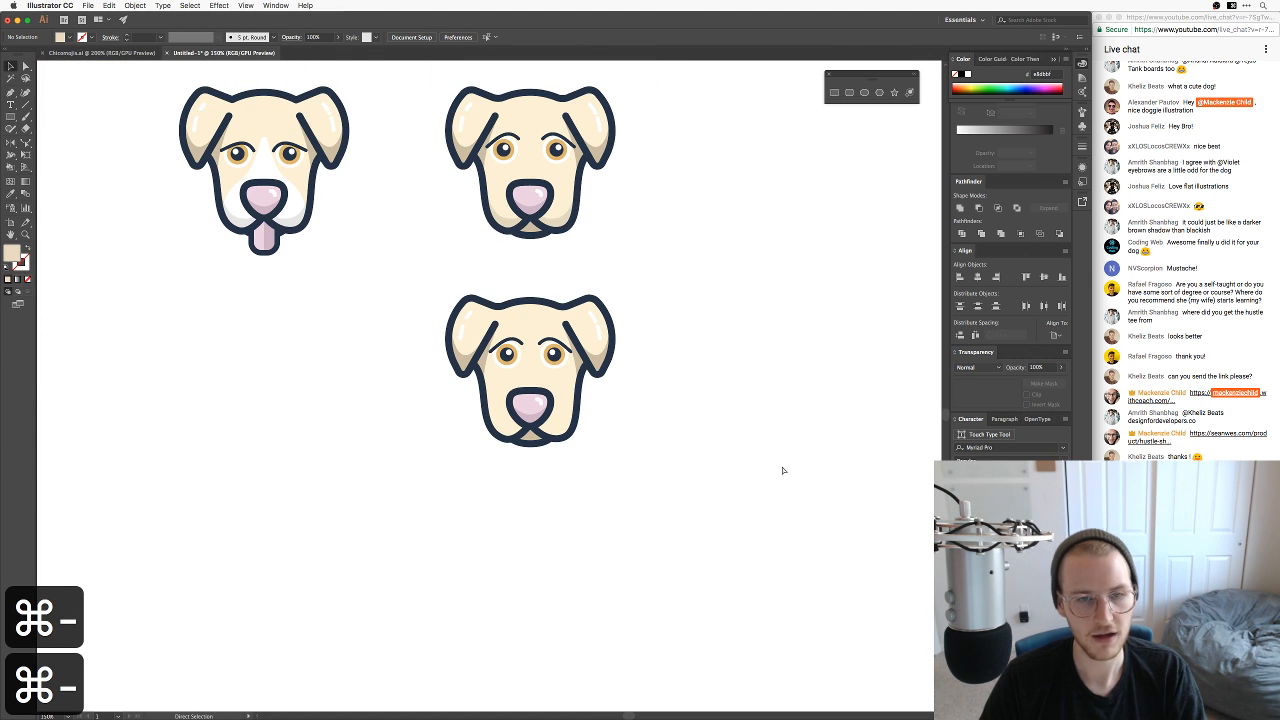
Step: Rotate the left eyebrow slightly clockwise so its inner end drops and its outer end rises
{"action": "key", "text": "super+equal"}
{"action": "key", "text": "super+equal"}
{"action": "key", "text": "super+equal"}
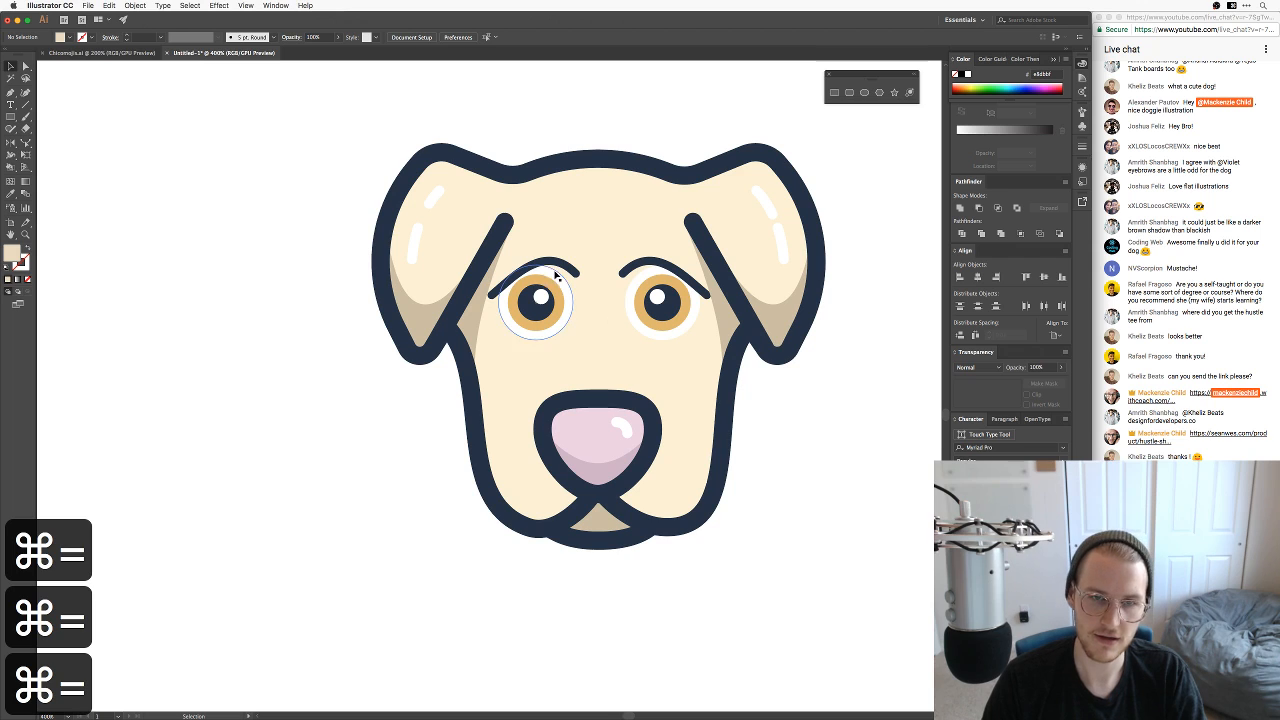
{"action": "left_click", "coordinate": [562, 267]}
{"action": "key", "text": "e"}
{"action": "left_click_drag", "start_coordinate": [600, 252], "coordinate": [602, 264]}
{"action": "key", "text": "v"}
{"action": "left_click", "coordinate": [794, 471]}
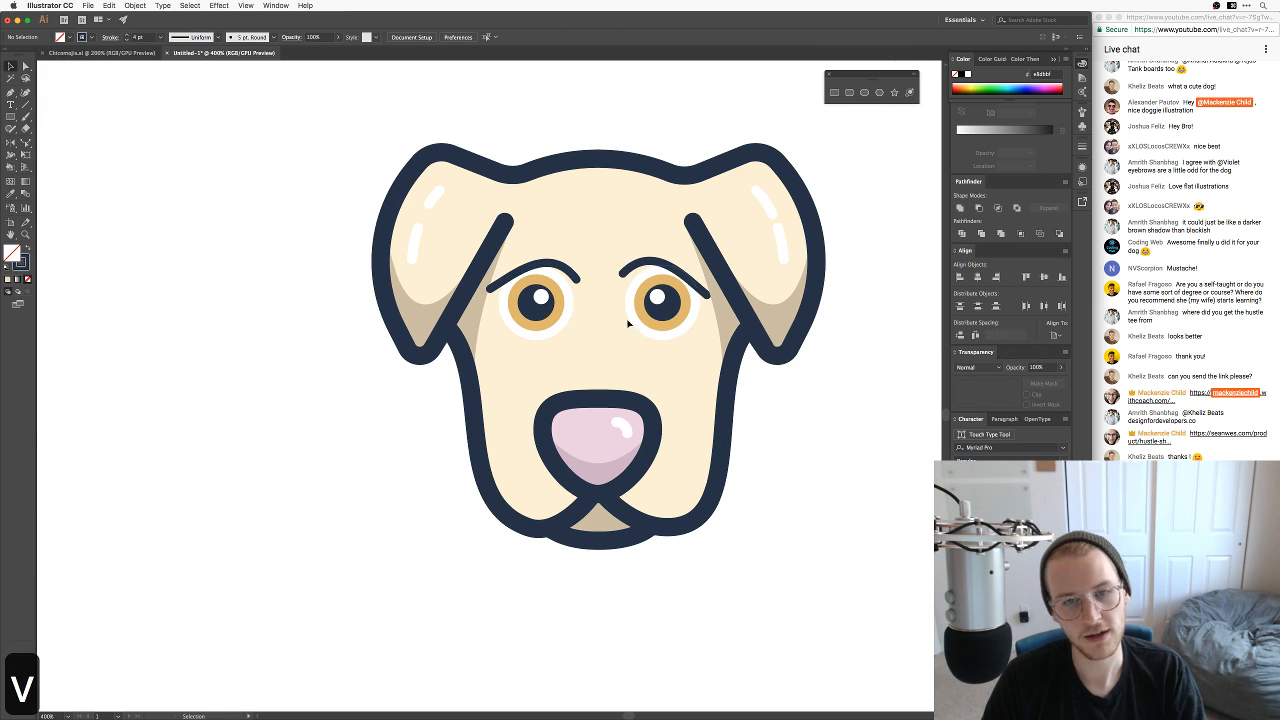
Step: Rotate the right eyebrow slightly counterclockwise to mirror the left eyebrow's tilt
{"action": "left_click", "coordinate": [632, 270]}
{"action": "key", "text": "e"}
{"action": "left_click_drag", "start_coordinate": [676, 260], "coordinate": [669, 249]}
{"action": "key", "text": "v"}
{"action": "left_click", "coordinate": [800, 480]}
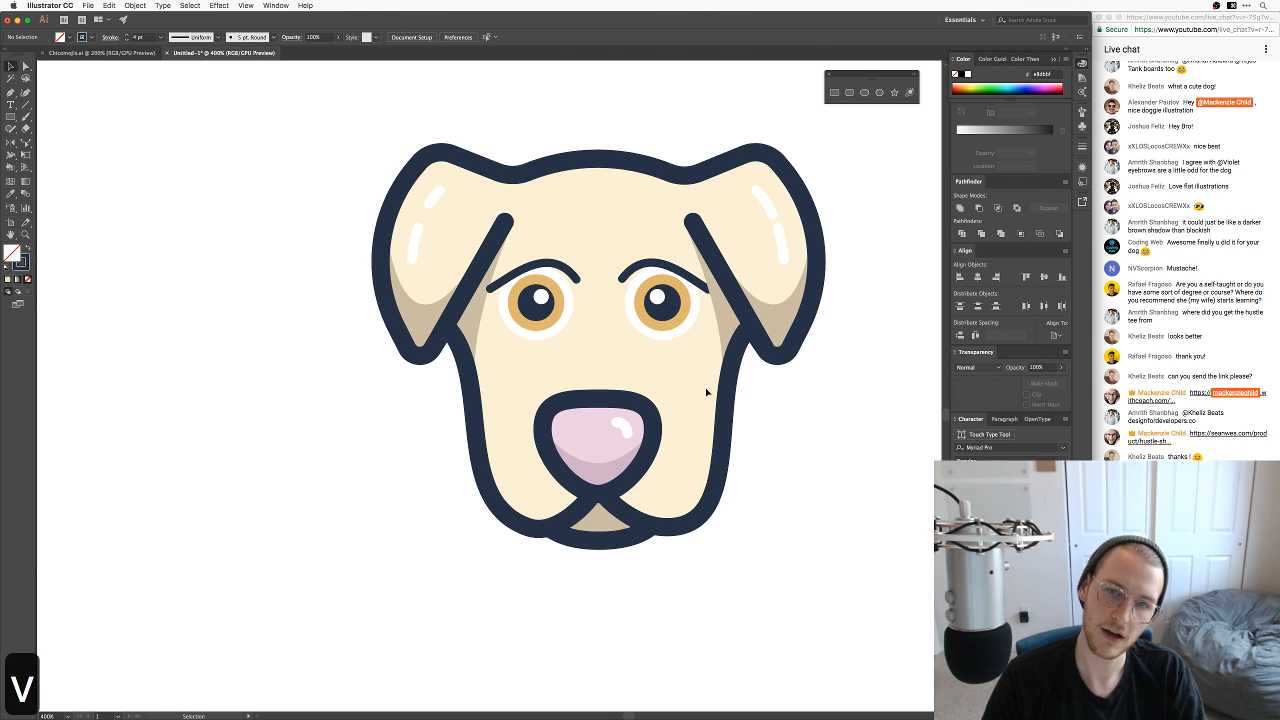
Step: Bring both eyes and eyebrows forward one level in the stacking order
{"action": "left_click_drag", "start_coordinate": [687, 354], "coordinate": [523, 255]}
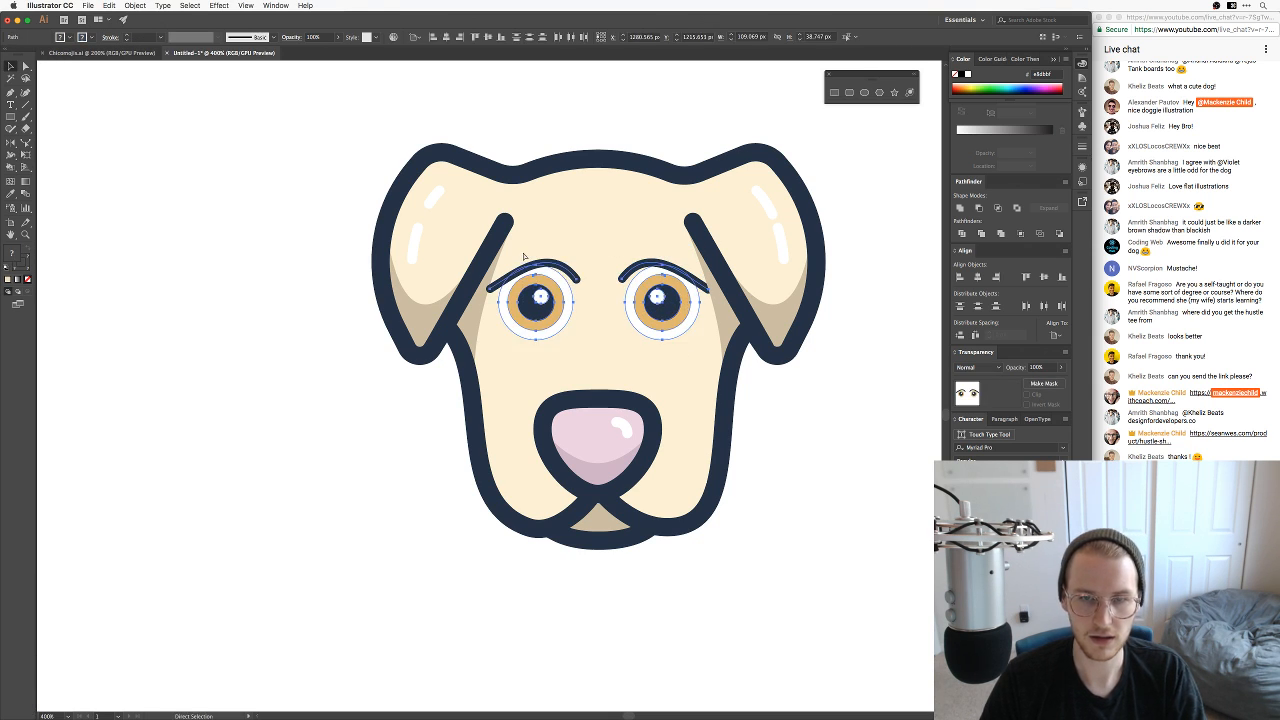
{"action": "key", "text": "super+]"}
{"action": "left_click", "coordinate": [722, 449]}
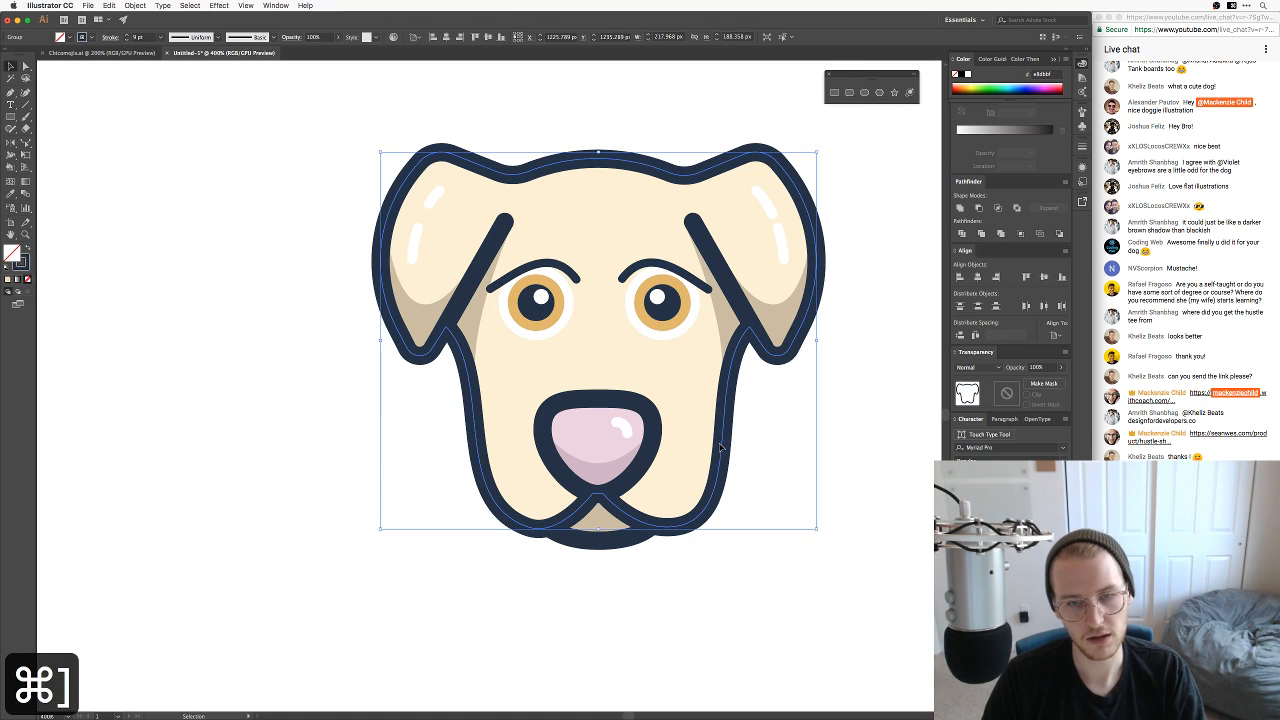
{"action": "left_click", "coordinate": [811, 477]}
{"action": "left_click_drag", "start_coordinate": [808, 471], "coordinate": [804, 495]}
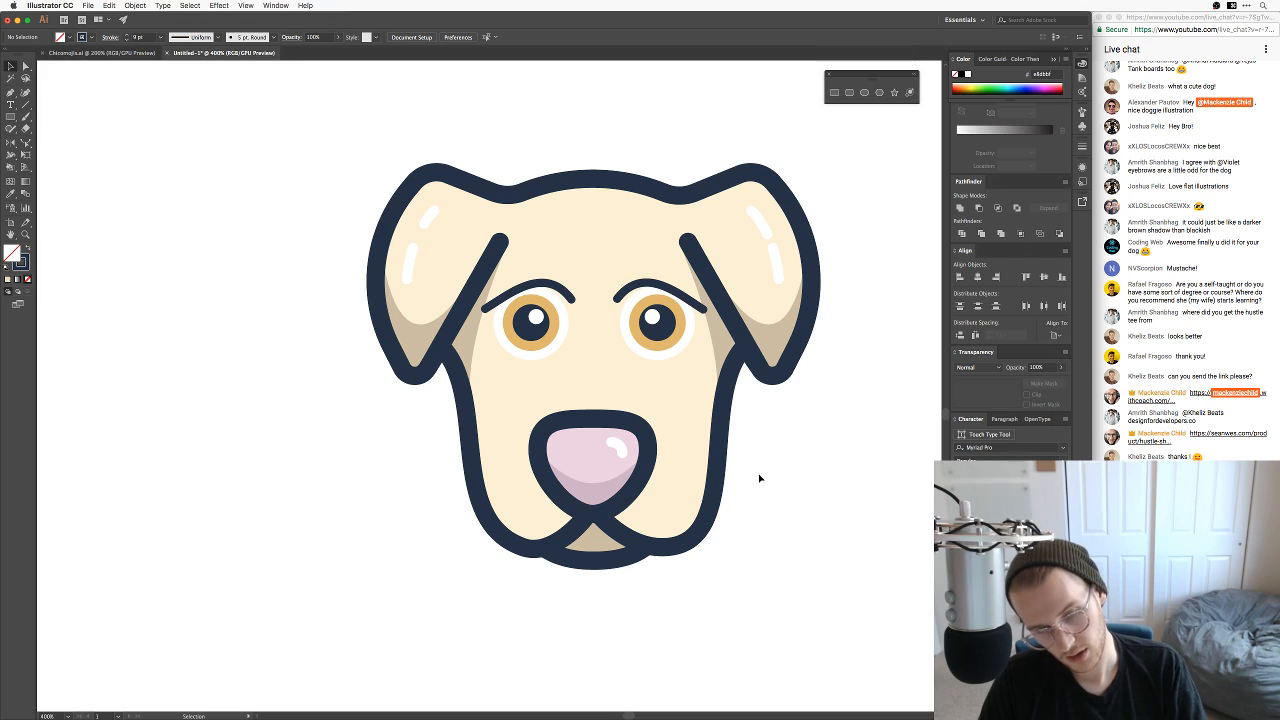
Step: Draw a short vertical stroke between the eyes and nose and copy the ear highlight's white stroke style onto it
{"action": "key", "text": "p"}
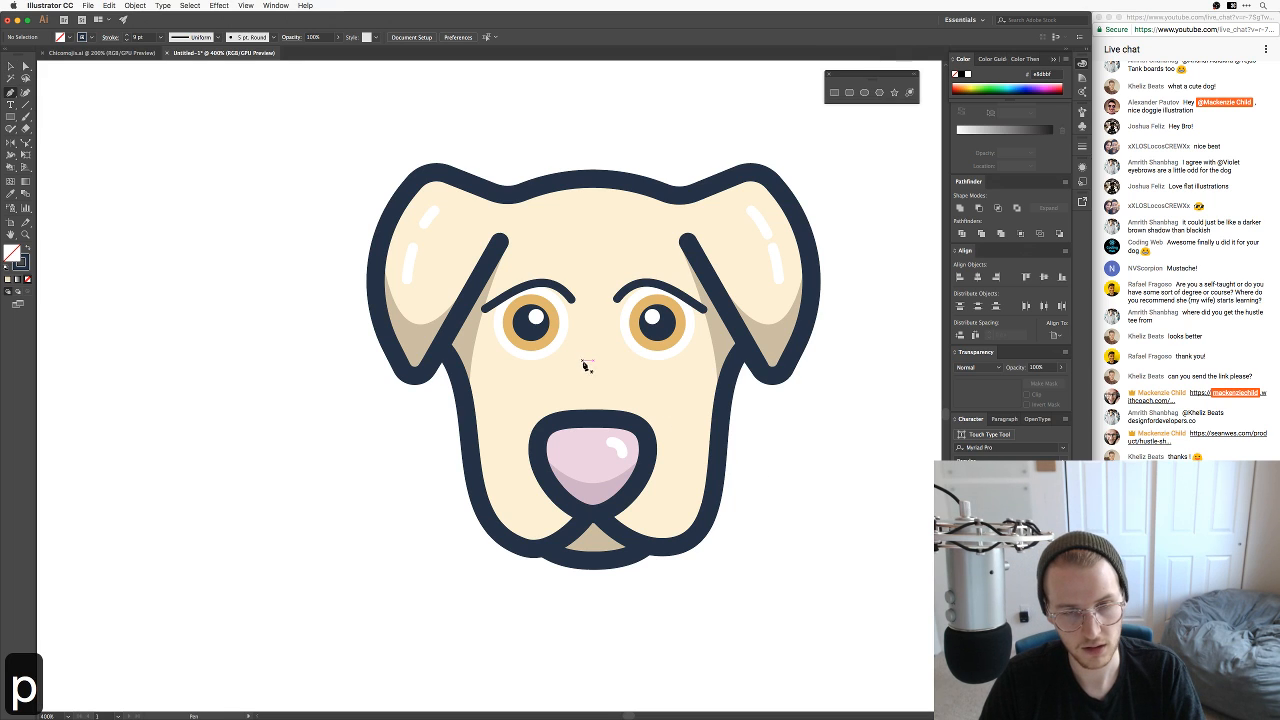
{"action": "left_click", "coordinate": [593, 359]}
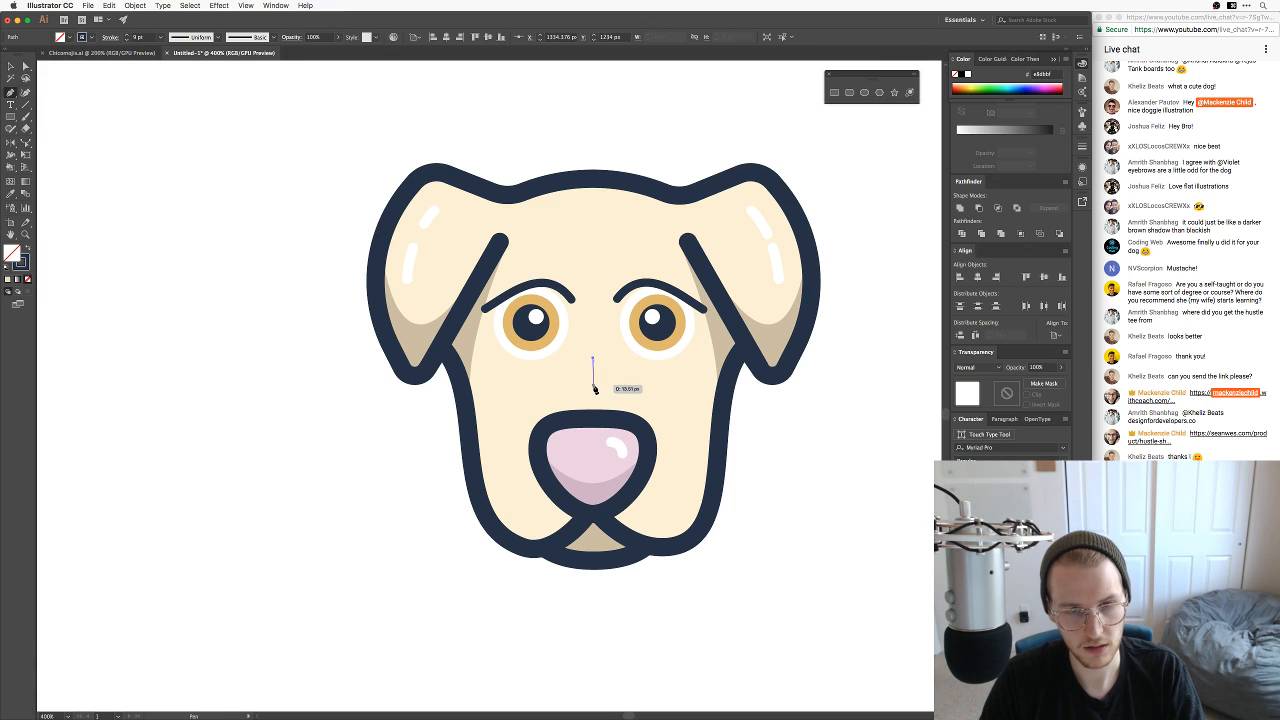
{"action": "left_click", "coordinate": [593, 388]}
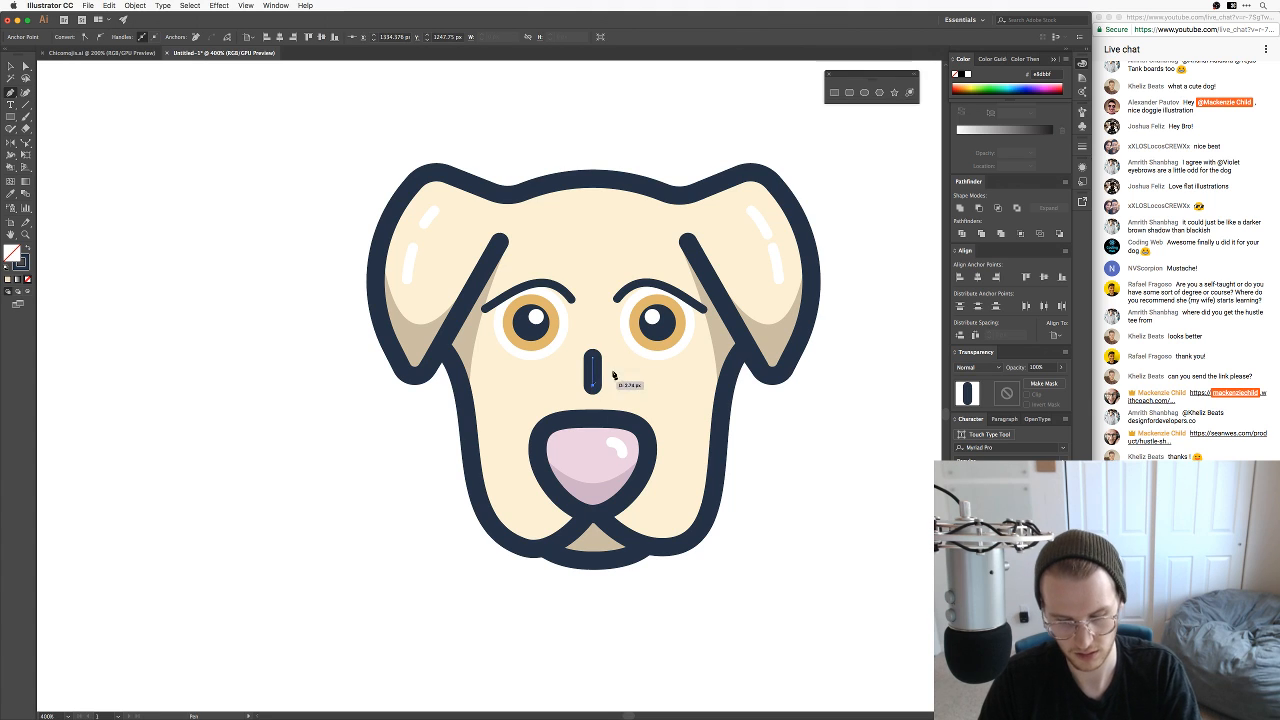
{"action": "key", "text": "i"}
{"action": "left_click", "coordinate": [777, 257]}
{"action": "key", "text": "v"}
{"action": "key", "text": "a"}
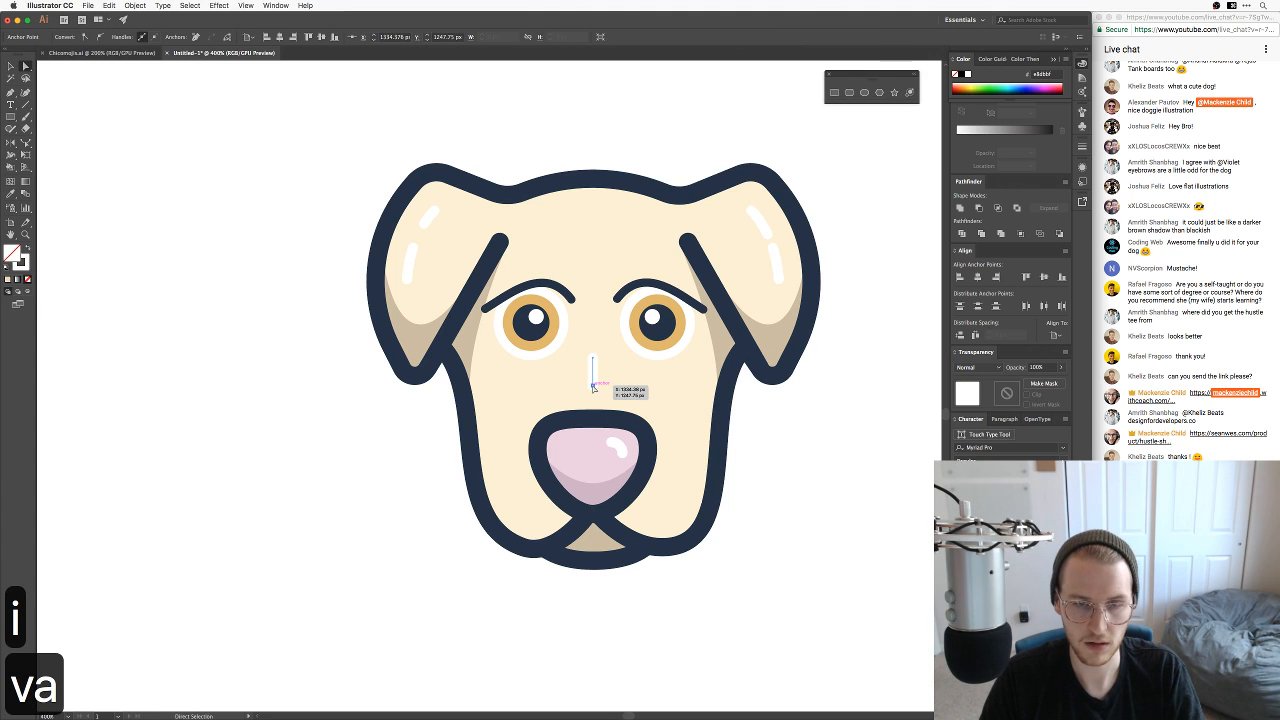
{"action": "key", "text": "v"}
{"action": "left_click", "coordinate": [786, 480]}
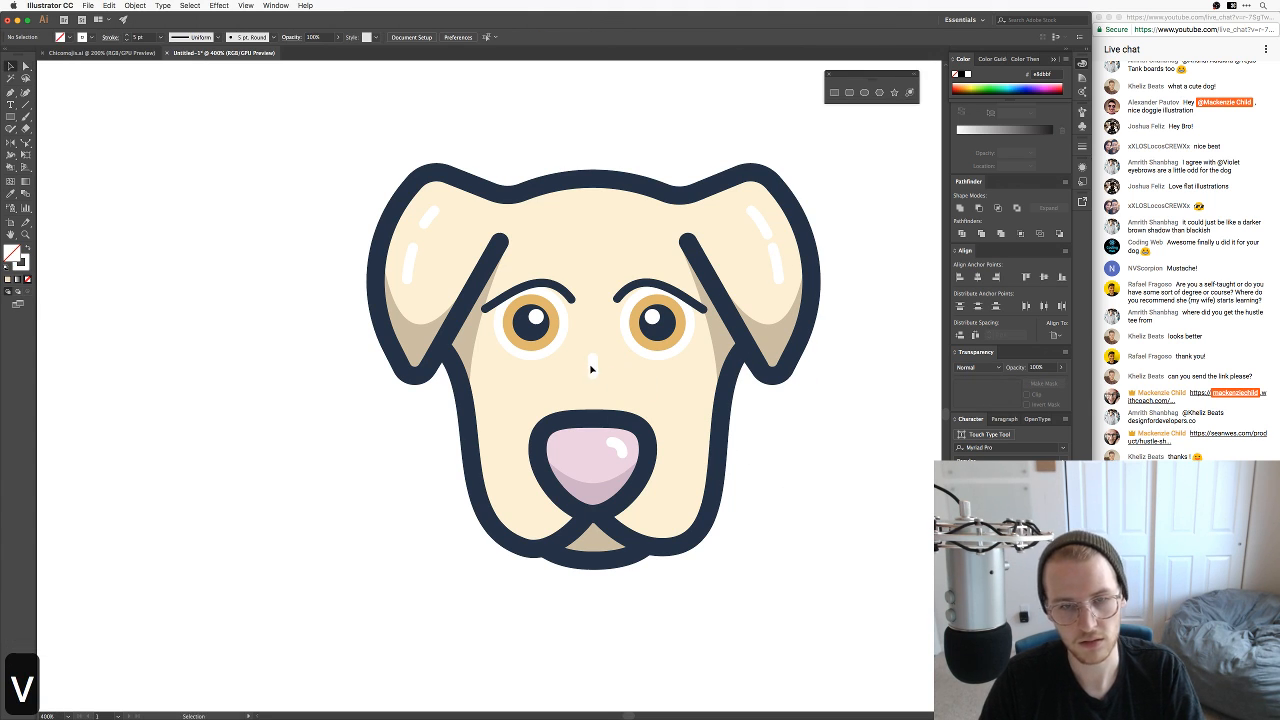
Step: Try a second white dash directly below the first one, just above the nose, and delete it
{"action": "left_click_drag", "start_coordinate": [591, 369], "coordinate": [593, 402]}
{"action": "key", "text": "v"}
{"action": "left_click", "coordinate": [873, 476]}
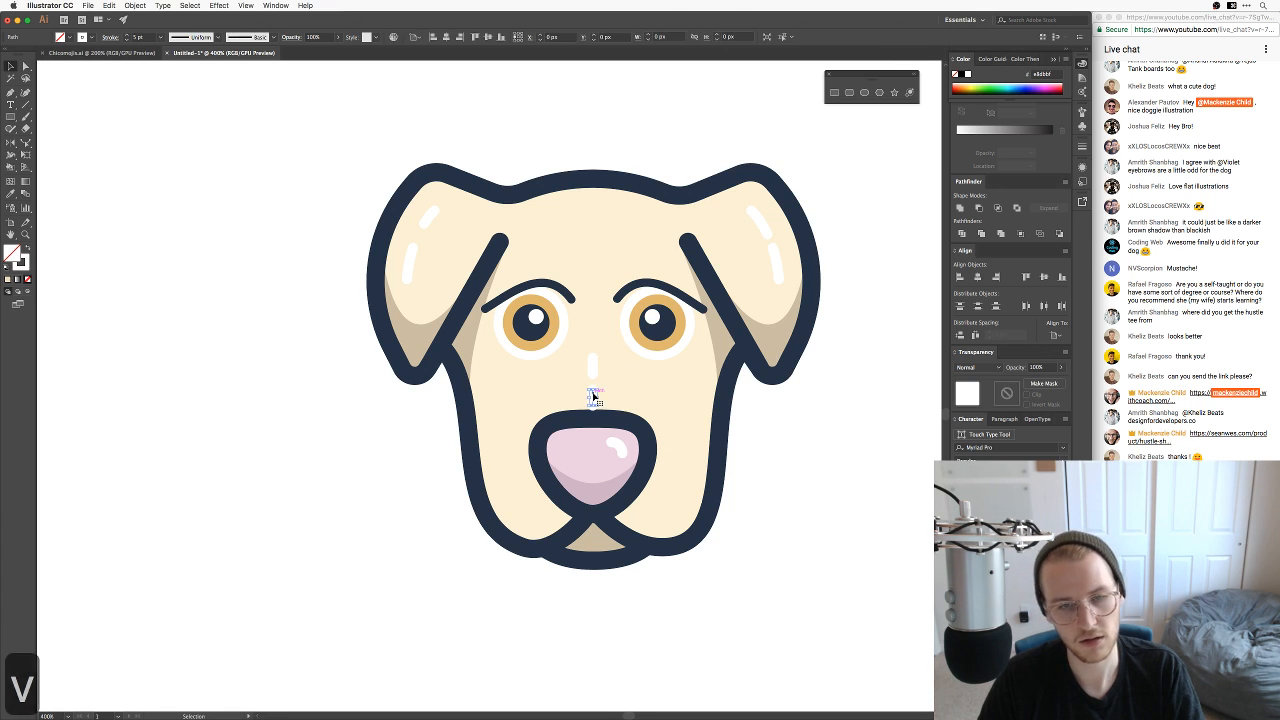
{"action": "key", "text": "BackSpace"}
{"action": "key", "text": "BackSpace"}
Step: Try tilting the remaining white dash and placing it left of centre above the nose, and delete it
{"action": "mouse_move", "coordinate": [592, 367]}
{"action": "left_mouse_down"}
{"action": "mouse_move", "coordinate": [552, 395]}
{"action": "mouse_move", "coordinate": [584, 378]}
{"action": "left_mouse_up"}
{"action": "key", "text": "e"}
{"action": "key", "text": "v"}
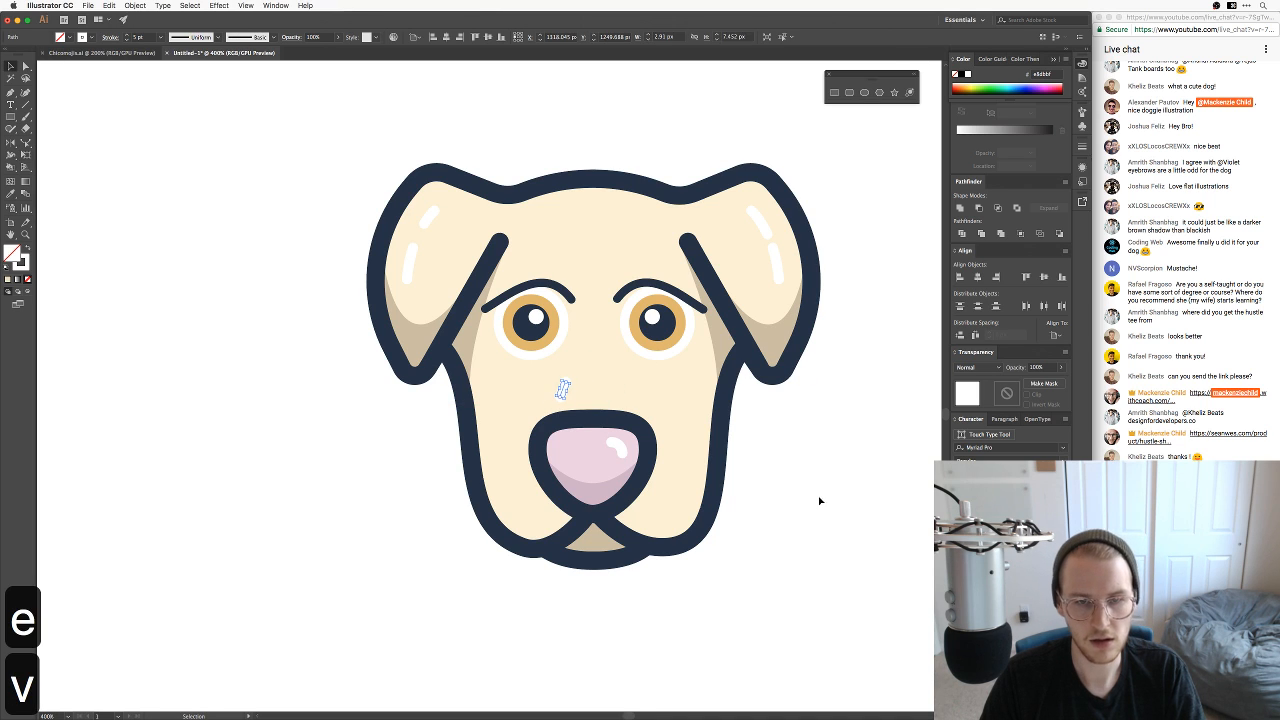
{"action": "left_click", "coordinate": [820, 500]}
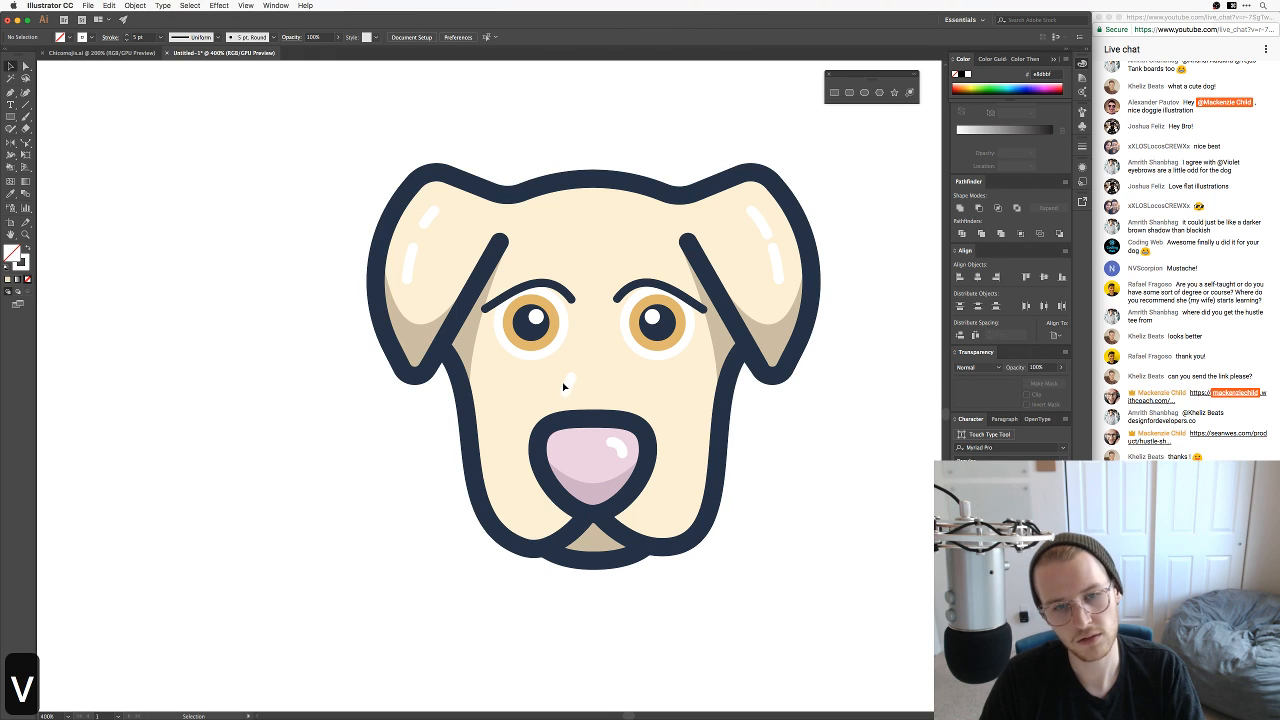
{"action": "key", "text": "BackSpace"}
Step: Draw a curved white highlight from beside the left eye down to the nose and shift it slightly right
{"action": "key", "text": "p"}
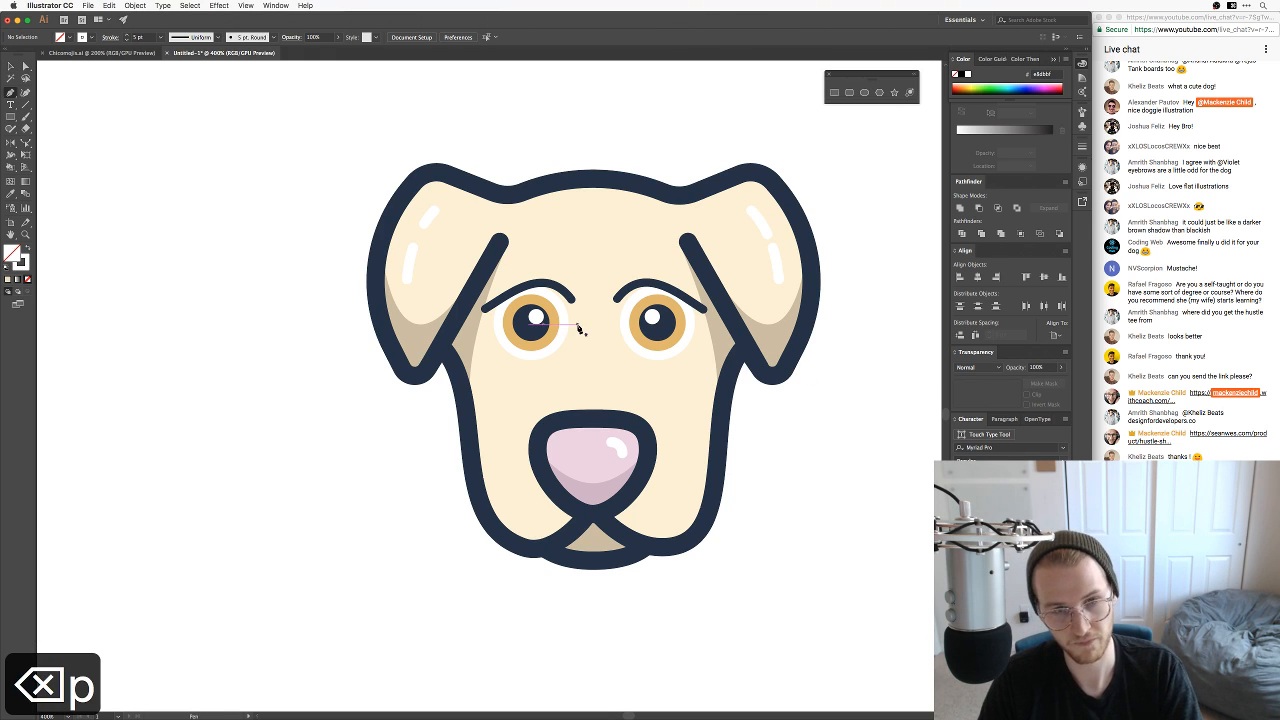
{"action": "left_click", "coordinate": [577, 323]}
{"action": "left_click_drag", "start_coordinate": [556, 403], "coordinate": [534, 436]}
{"action": "key", "text": "v"}
{"action": "left_click", "coordinate": [645, 380]}
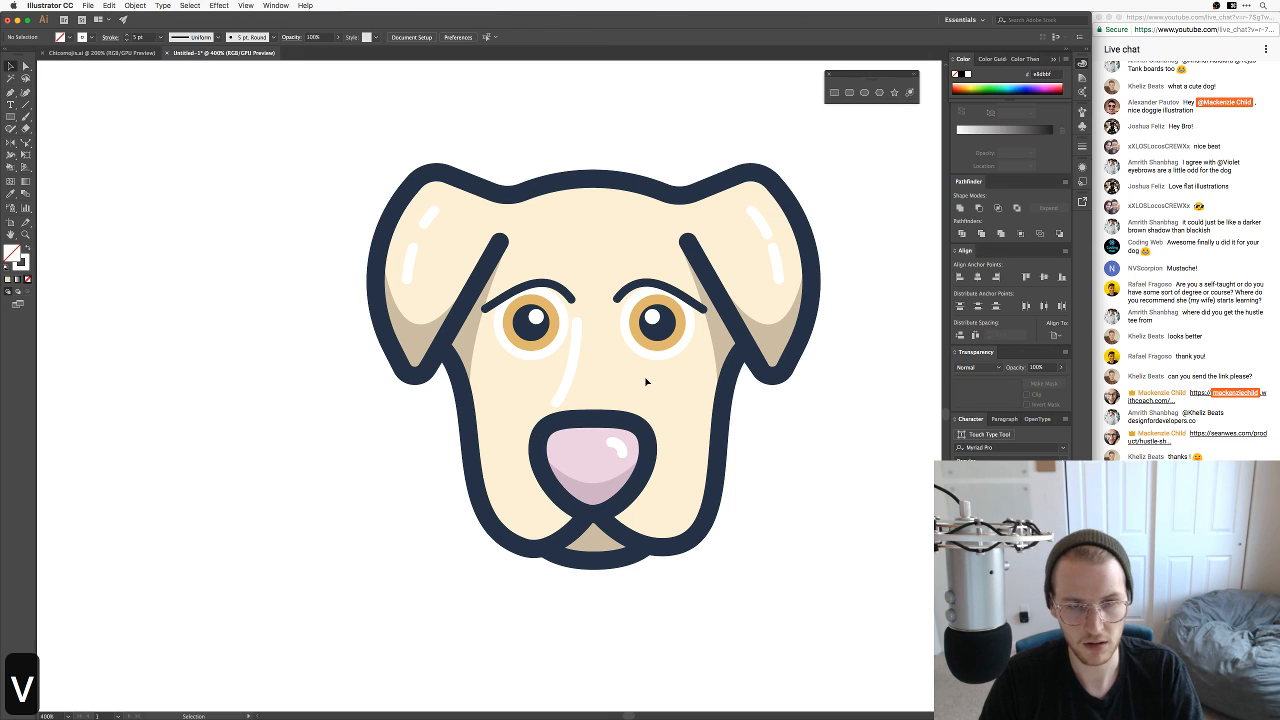
{"action": "left_click_drag", "start_coordinate": [571, 367], "coordinate": [577, 367]}
{"action": "left_click", "coordinate": [594, 373]}
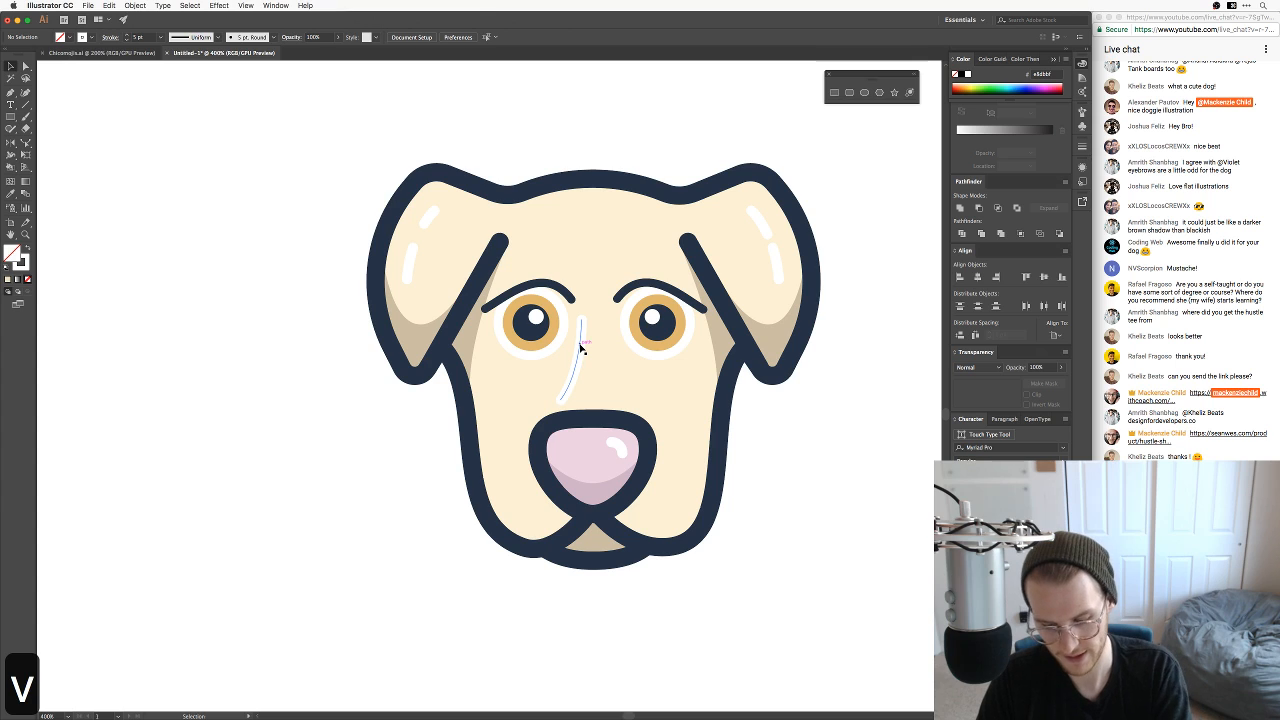
Step: Add anchor points along the curved white highlight and delete its middle section to split it into two dashes
{"action": "left_click", "coordinate": [581, 347]}
{"action": "key", "text": "p"}
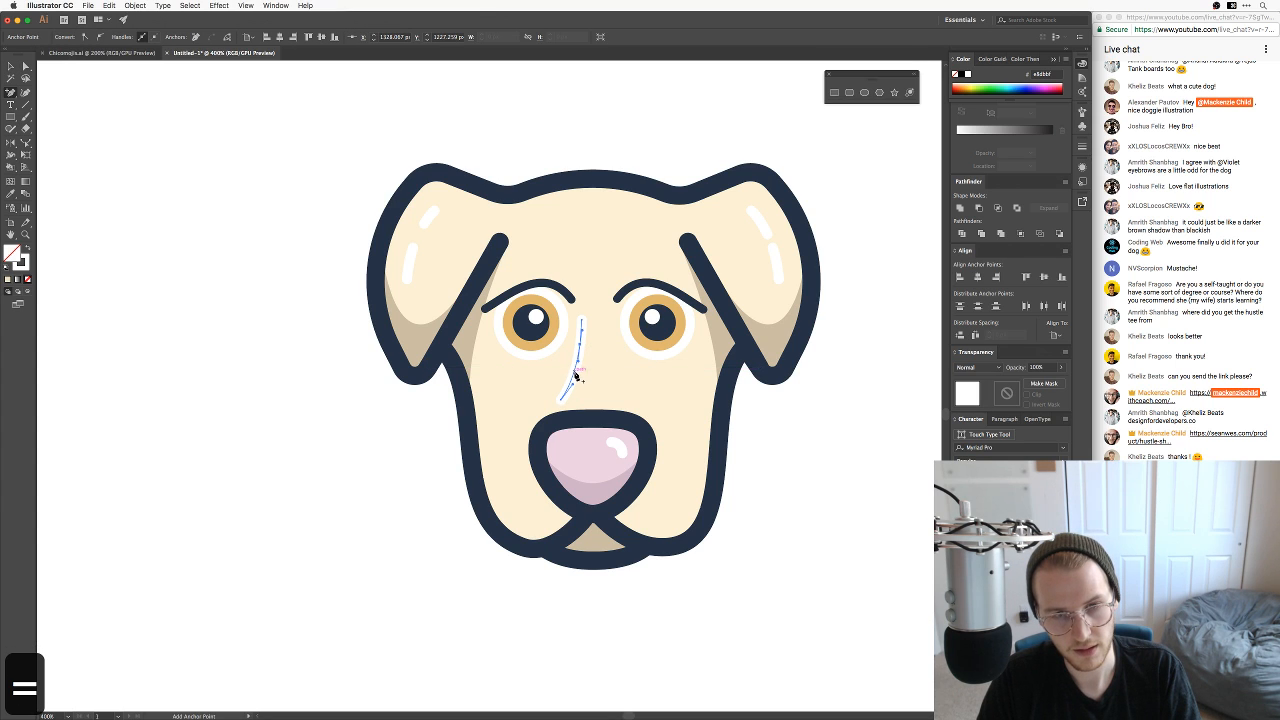
{"action": "key", "text": "a"}
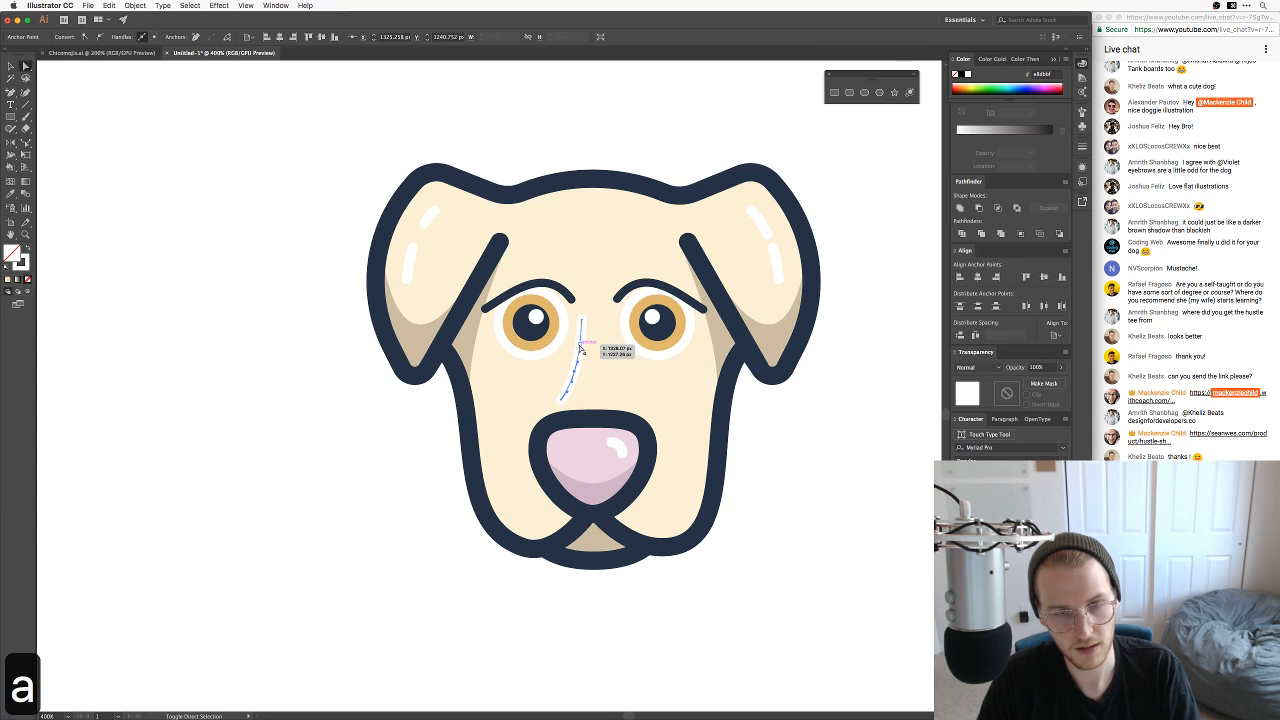
{"action": "left_click", "coordinate": [586, 157]}
{"action": "key", "text": "a"}
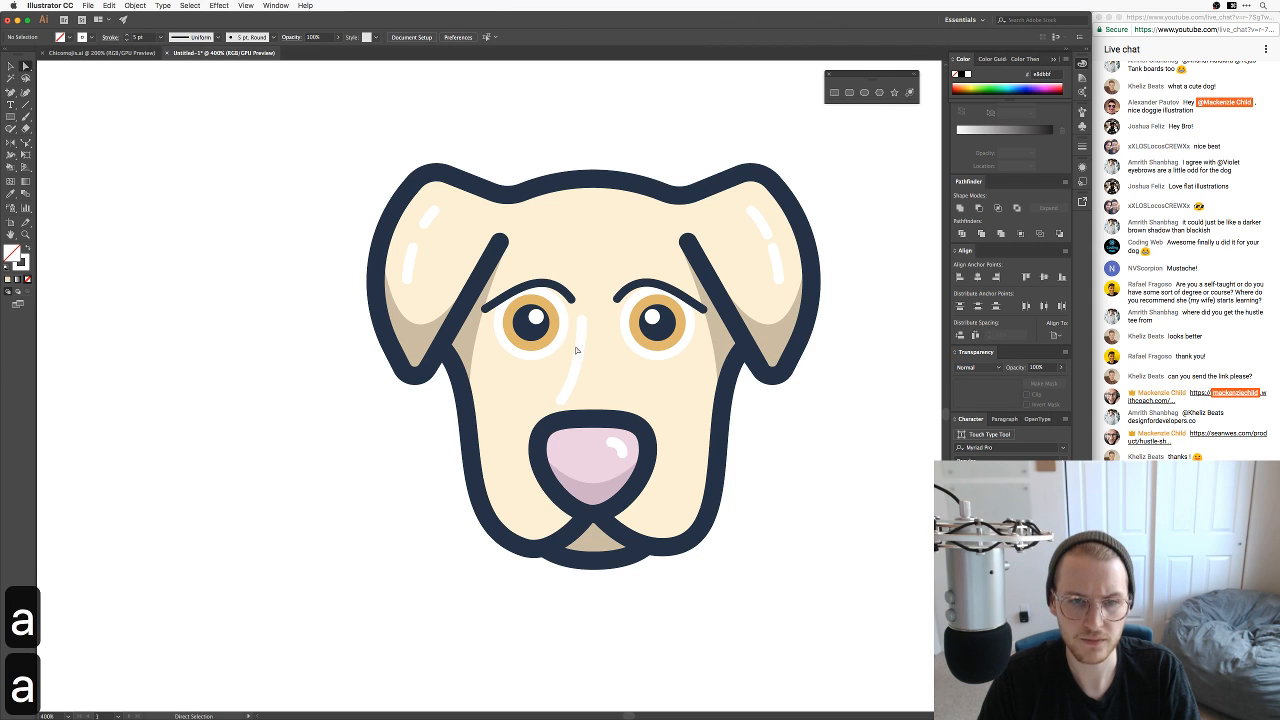
{"action": "left_click", "coordinate": [581, 366]}
{"action": "key", "text": "BackSpace"}
{"action": "key", "text": "BackSpace"}
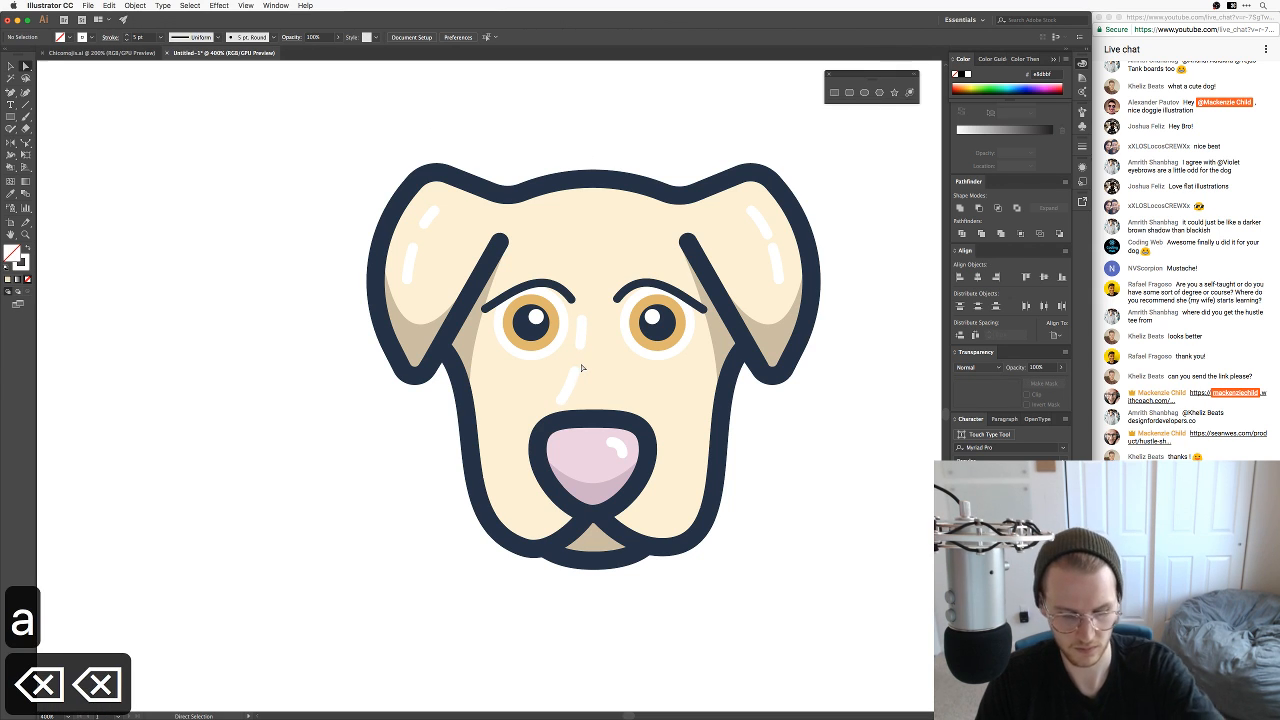
Step: Delete both white highlight dashes from the snout
{"action": "key", "text": "space"}
{"action": "mouse_move", "coordinate": [790, 476]}
{"action": "left_mouse_down"}
{"action": "mouse_move", "coordinate": [801, 460]}
{"action": "mouse_move", "coordinate": [785, 460]}
{"action": "left_mouse_up"}
{"action": "key", "text": "space"}
{"action": "key", "text": "space"}
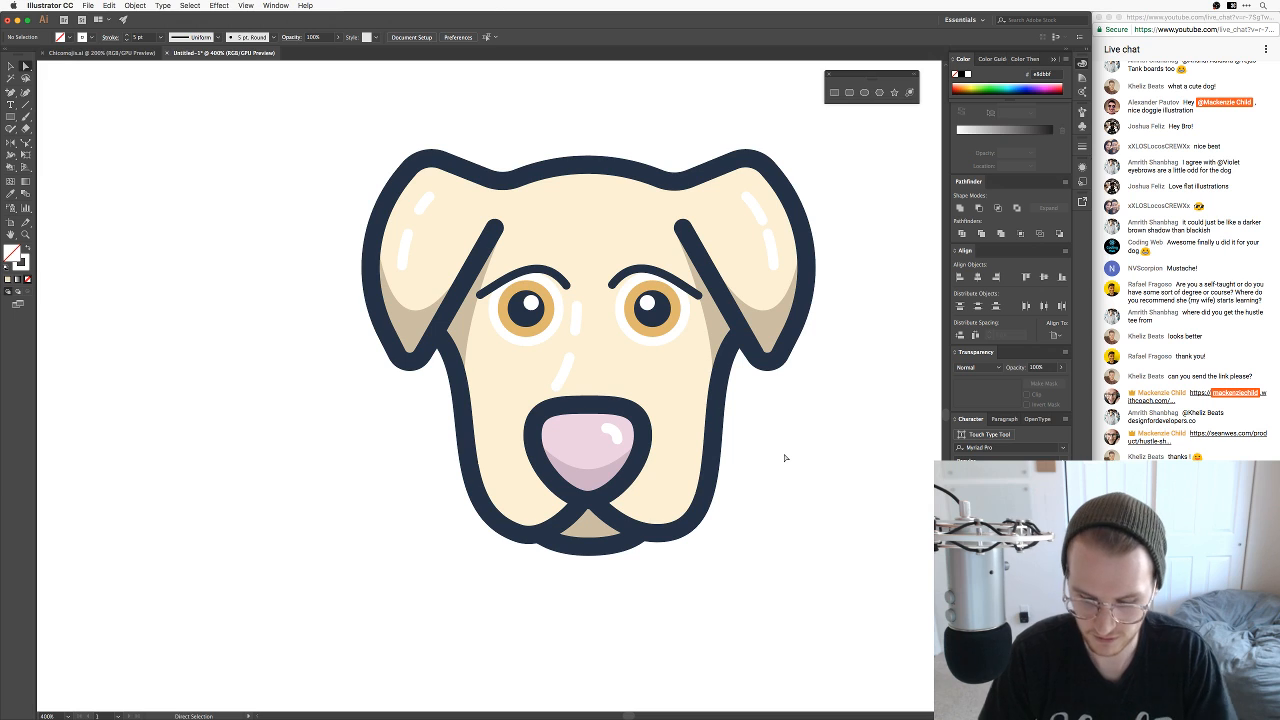
{"action": "key", "text": "super+minus"}
{"action": "key", "text": "super+equal"}
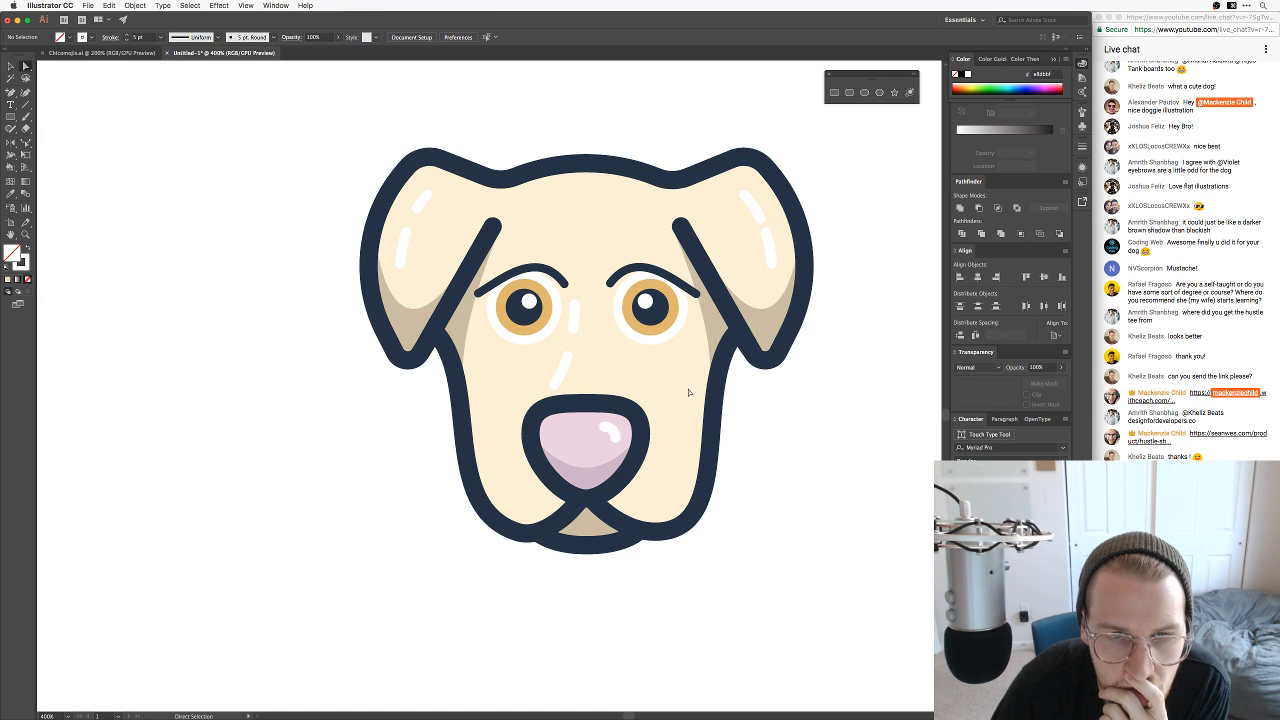
{"action": "key", "text": "BackSpace"}
{"action": "key", "text": "BackSpace"}
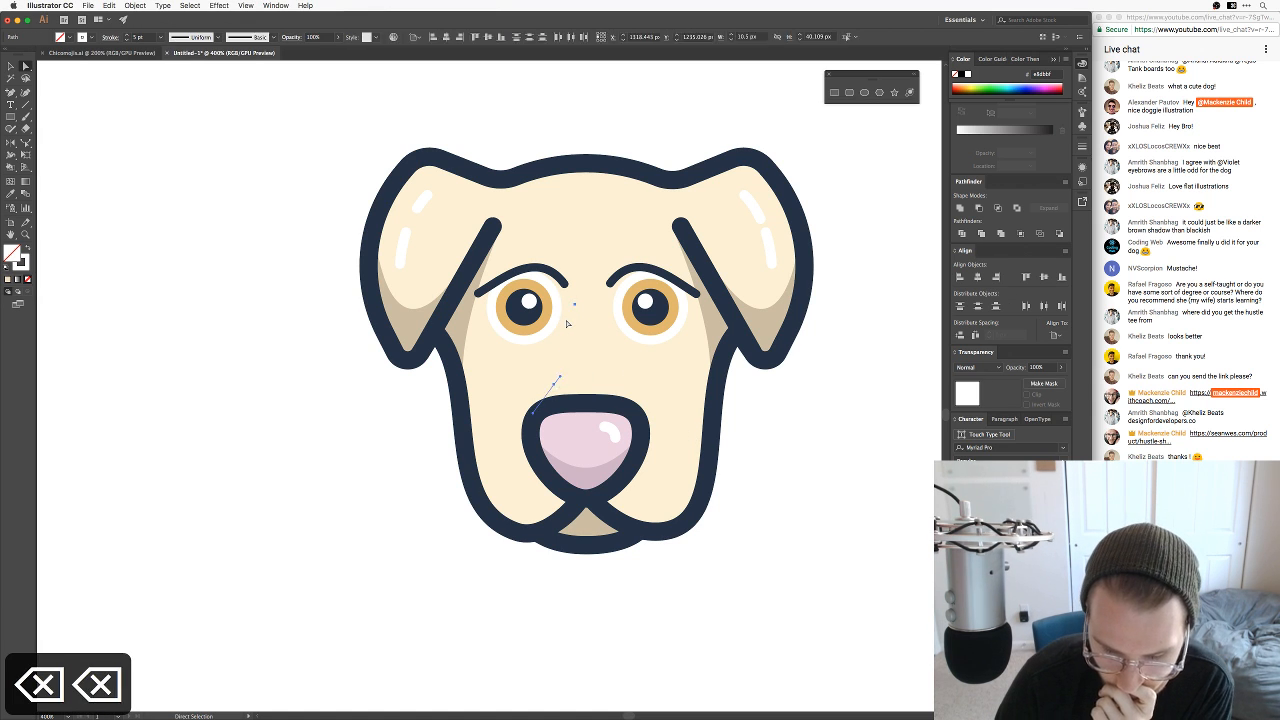
Step: Examine the face without snout highlights at a smaller scale next to the other dog heads
{"action": "key", "text": "super+minus"}
{"action": "key", "text": "super+minus"}
{"action": "key", "text": "super+minus"}
{"action": "key", "text": "super+minus"}
{"action": "key", "text": "super+minus"}
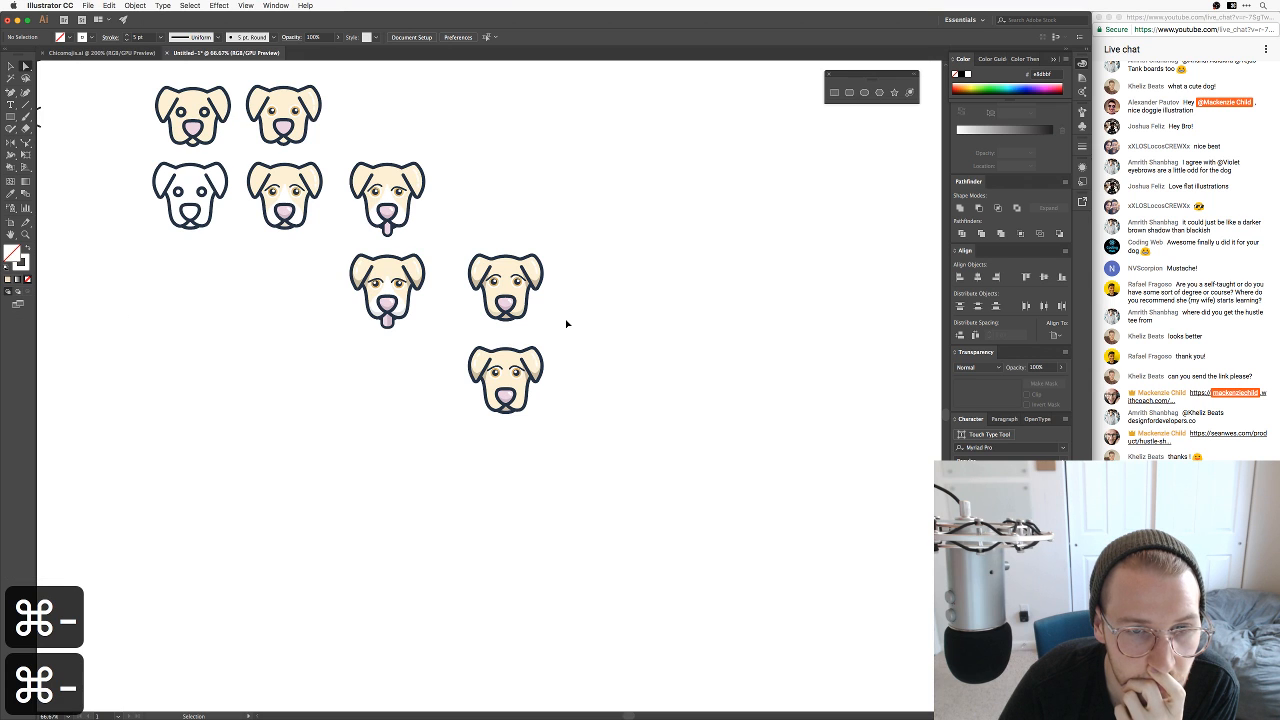
{"action": "key", "text": "super+equal"}
{"action": "key", "text": "super+equal"}
{"action": "key", "text": "super+equal"}
{"action": "key", "text": "super+equal"}
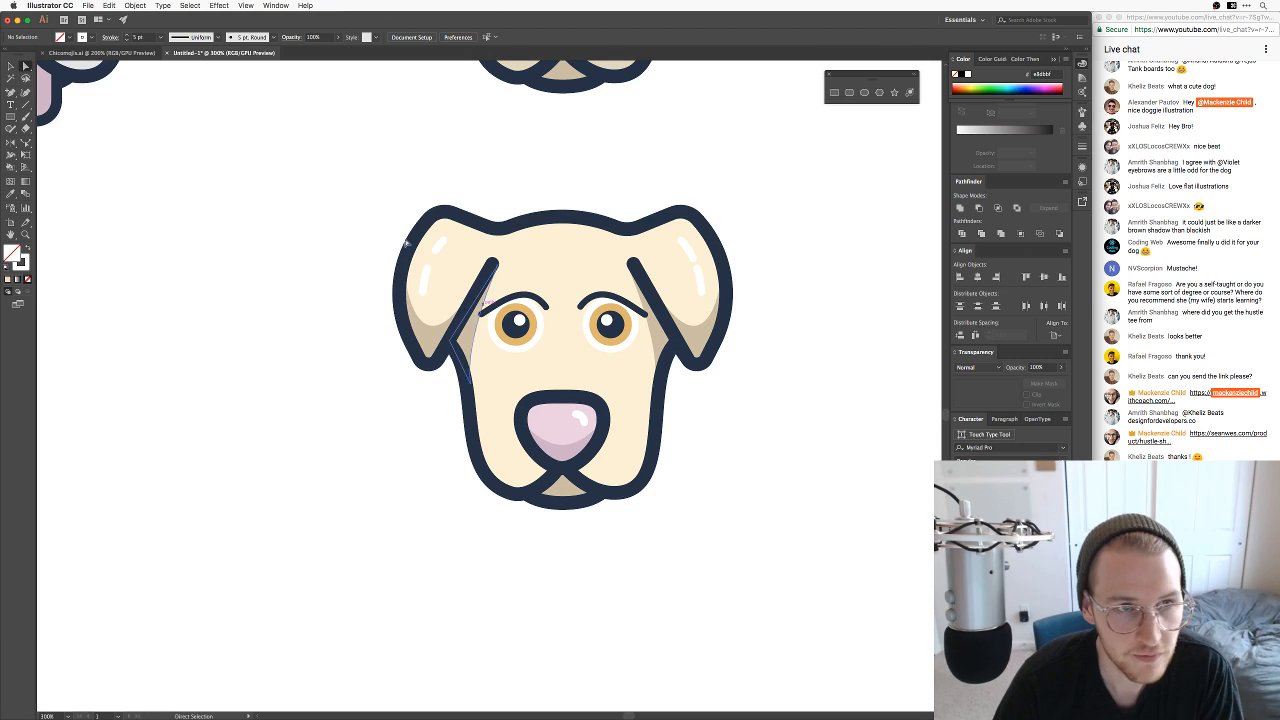
Step: Copy the tongue from the neighbouring dog head and place it under this head's nose, extending below the chin
{"action": "left_click_drag", "start_coordinate": [181, 175], "coordinate": [315, 218]}
{"action": "key", "text": "v"}
{"action": "left_click_drag", "start_coordinate": [168, 158], "coordinate": [700, 539]}
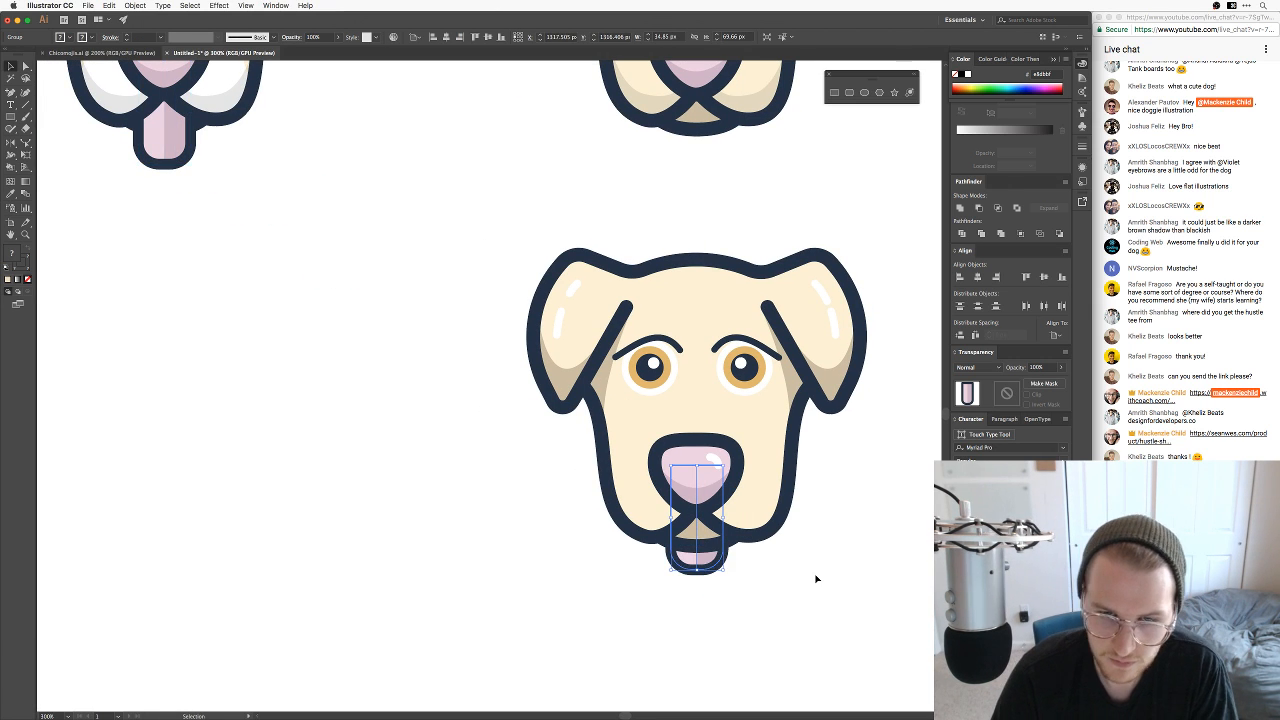
Step: Bring the tongue forward in the stacking order until it sits above the chin but behind the muzzle outlines
{"action": "key", "text": "super+bracketright"}
{"action": "key", "text": "super+bracketright"}
{"action": "key", "text": "super+bracketright"}
{"action": "key", "text": "super+bracketright"}
{"action": "key", "text": "super+bracketright"}
{"action": "key", "text": "super+bracketright"}
{"action": "key", "text": "super+bracketright"}
{"action": "key", "text": "super+bracketright"}
{"action": "key", "text": "super+bracketright"}
{"action": "key", "text": "super+bracketright"}
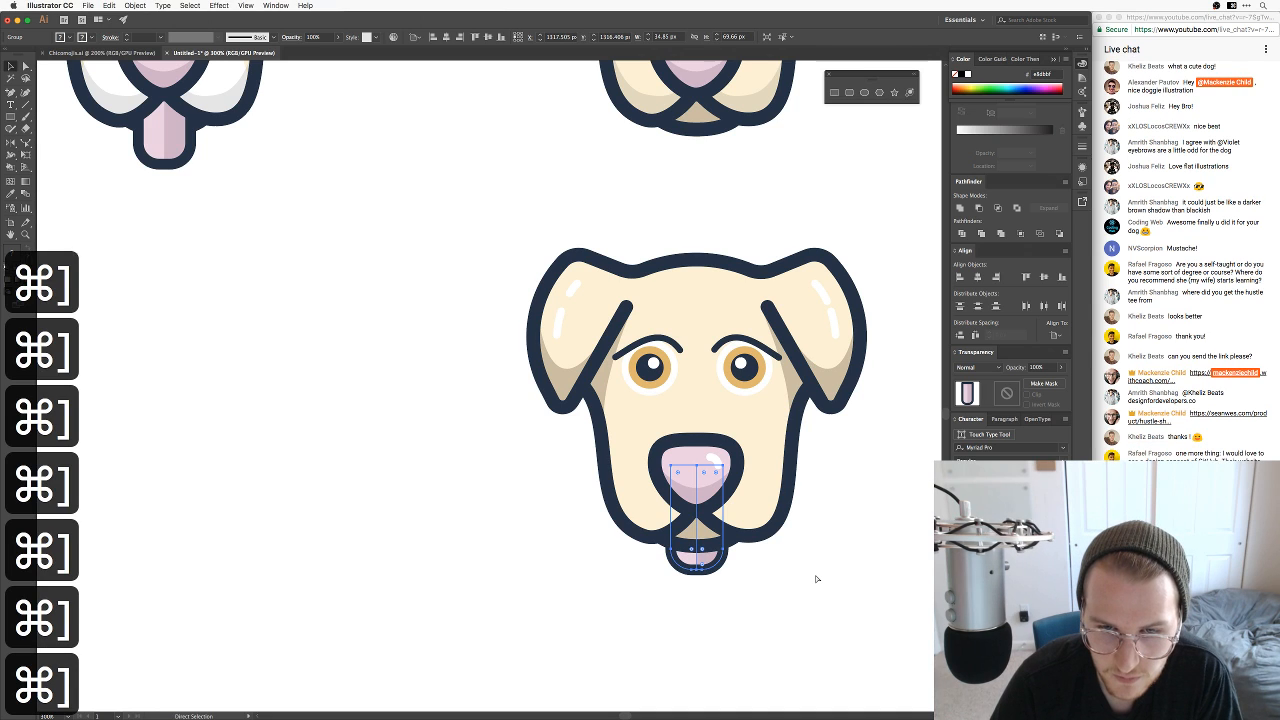
{"action": "key", "text": "super+bracketright"}
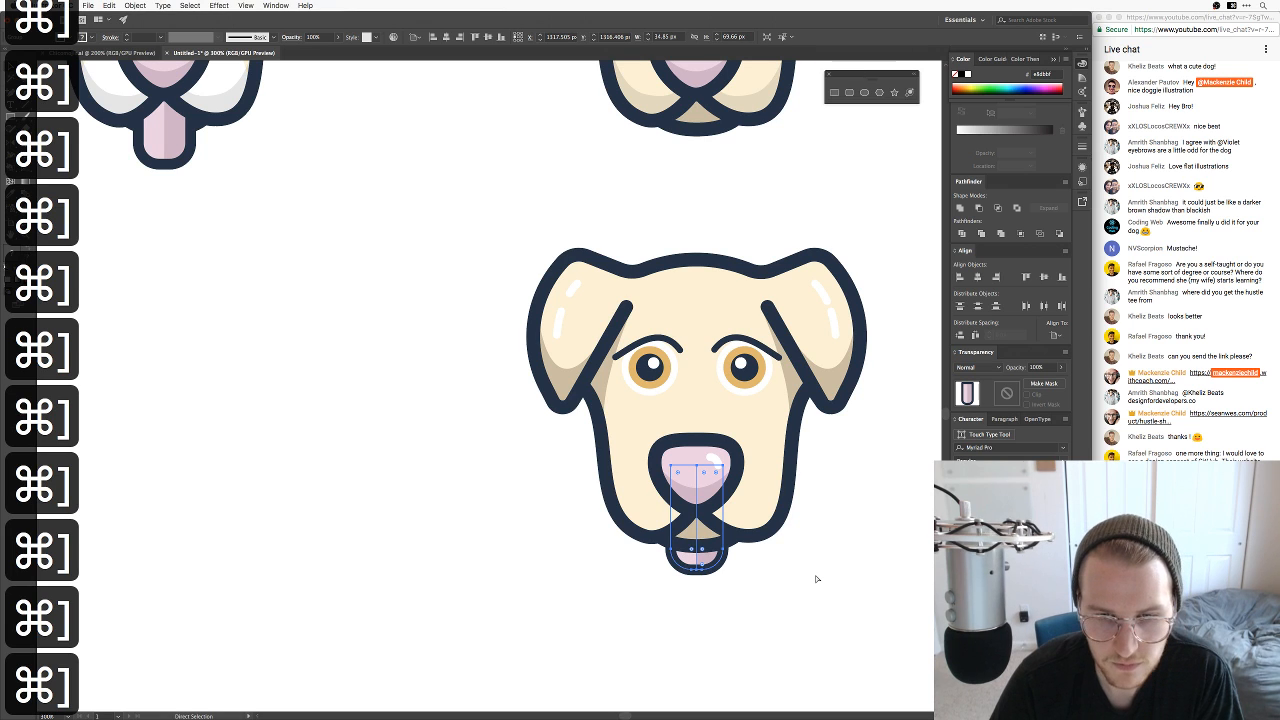
{"action": "key", "text": "super+bracketright"}
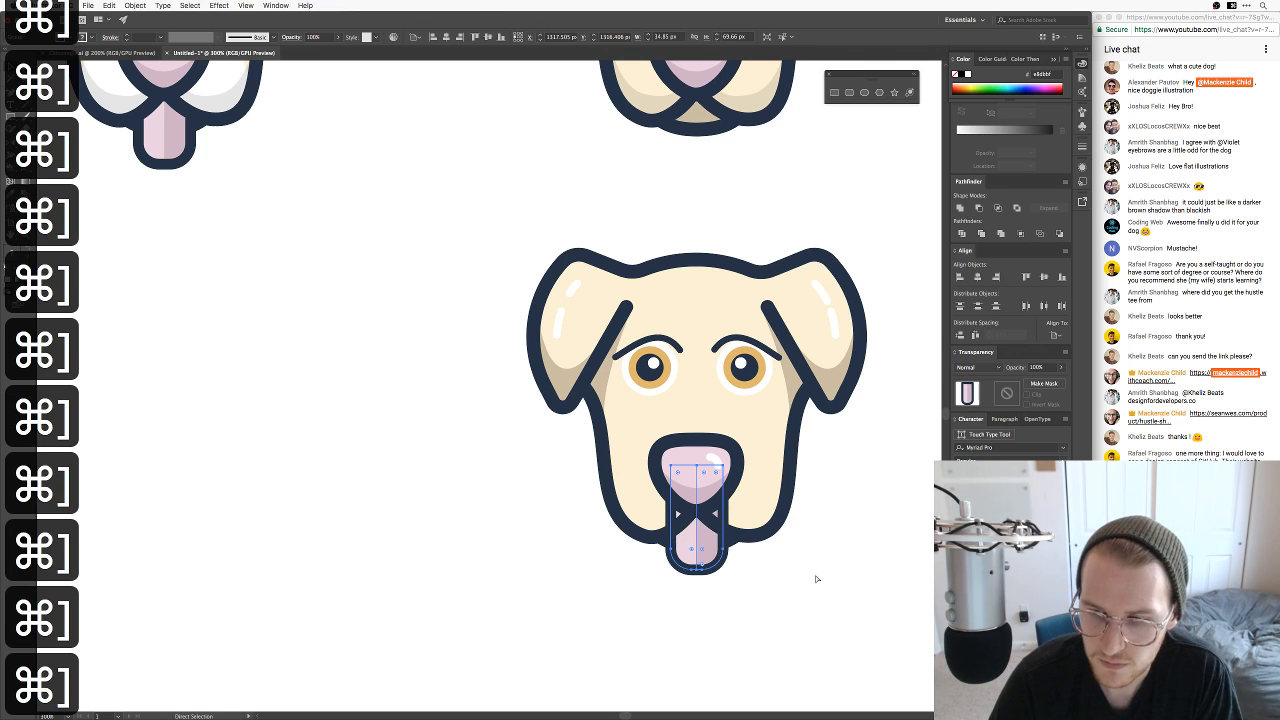
{"action": "key", "text": "super+bracketleft"}
{"action": "key", "text": "super+bracketleft"}
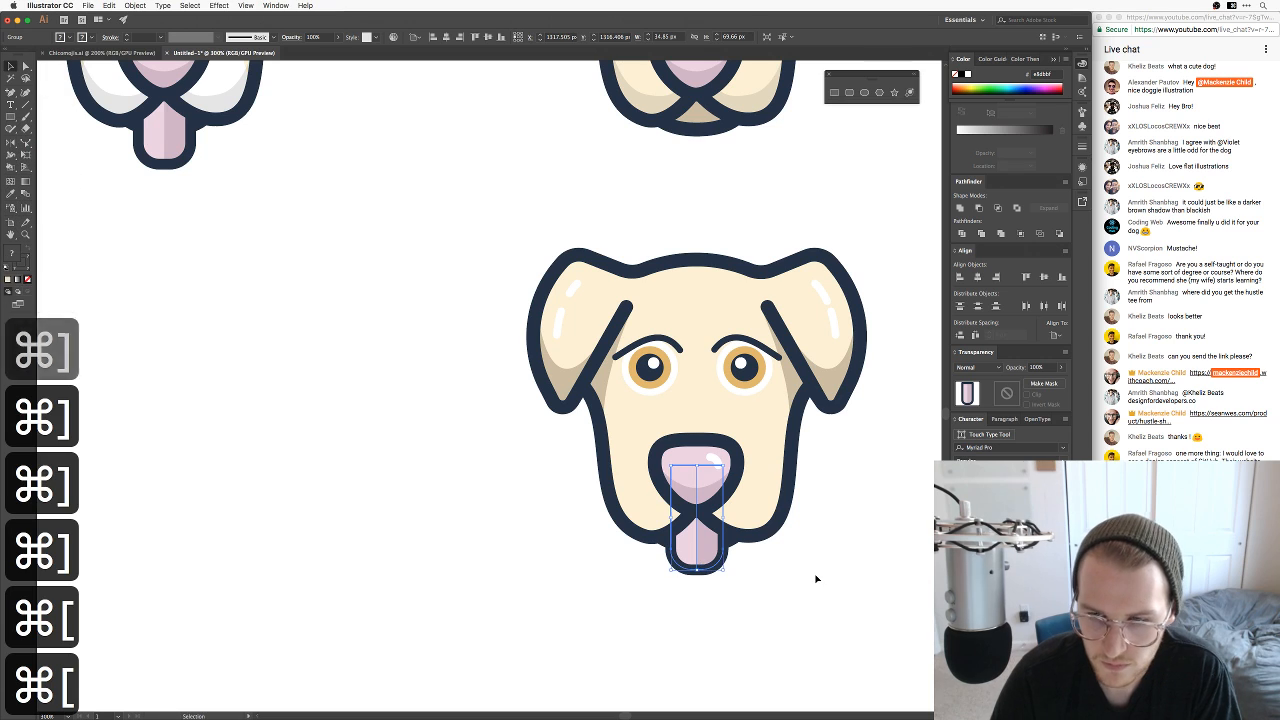
Step: Duplicate both eye whites slightly lower and send the copies backward in the stacking order to form under-eye shadows
{"action": "left_click_drag", "start_coordinate": [820, 578], "coordinate": [702, 502]}
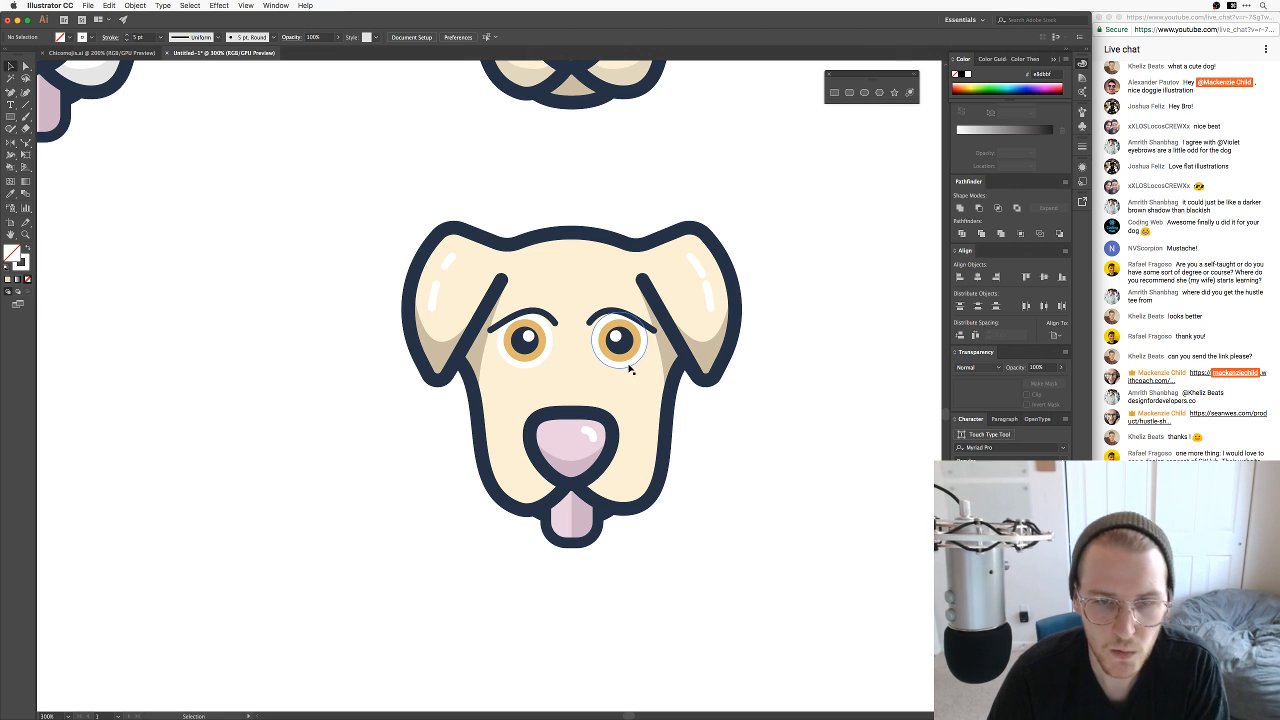
{"action": "left_click_drag", "start_coordinate": [630, 369], "coordinate": [529, 373]}
{"action": "key", "text": "super+bracketleft"}
{"action": "key", "text": "super+bracketleft"}
{"action": "key", "text": "super+bracketleft"}
{"action": "key", "text": "super+bracketleft"}
{"action": "key", "text": "super+bracketleft"}
{"action": "key", "text": "super+bracketleft"}
{"action": "key", "text": "super+bracketleft"}
{"action": "key", "text": "super+bracketleft"}
{"action": "key", "text": "super+bracketleft"}
{"action": "key", "text": "super+bracketleft"}
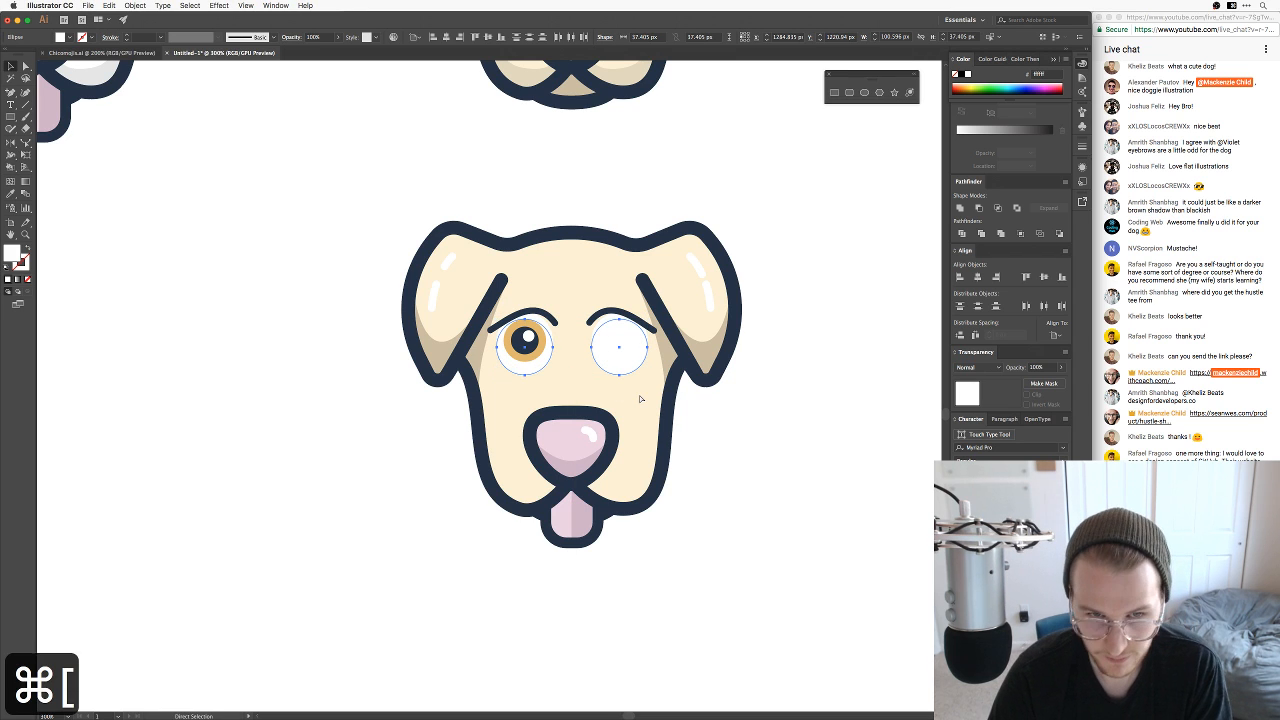
{"action": "key", "text": "super+bracketleft"}
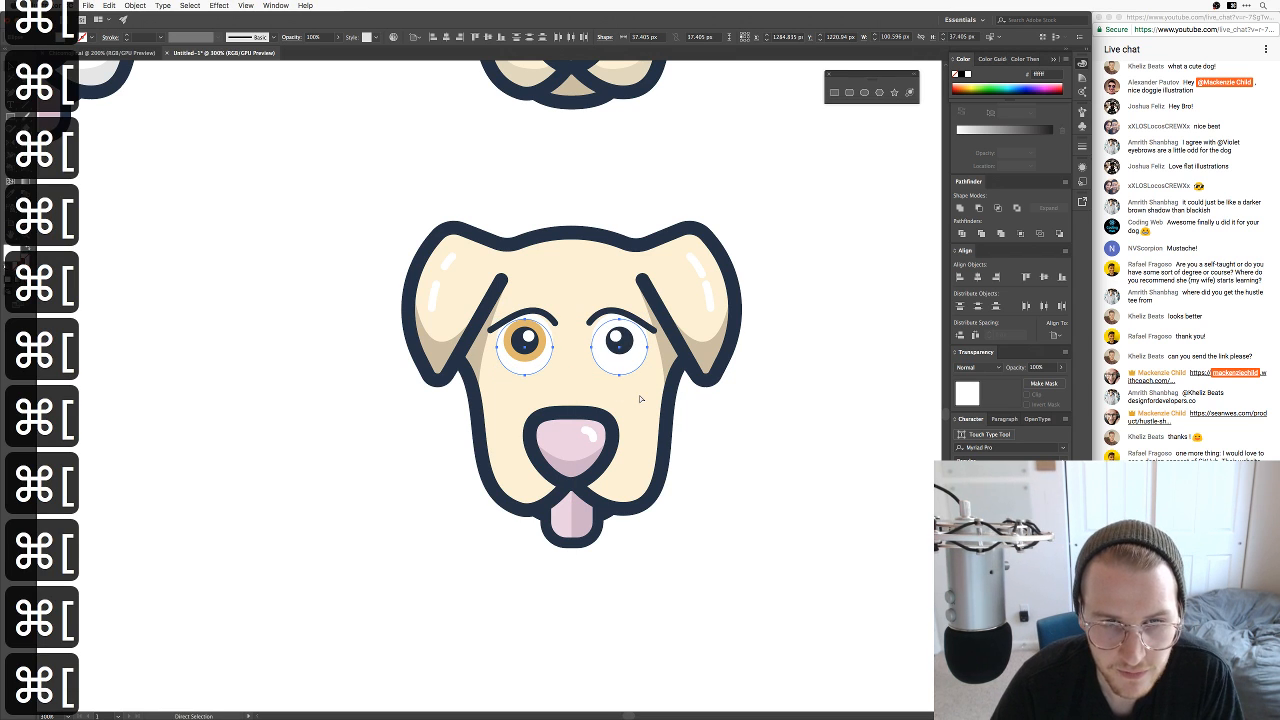
Step: Colour the lowered eye circles with the face's tan shadow colour and nudge them up slightly
{"action": "key", "text": "i"}
{"action": "left_click", "coordinate": [655, 348]}
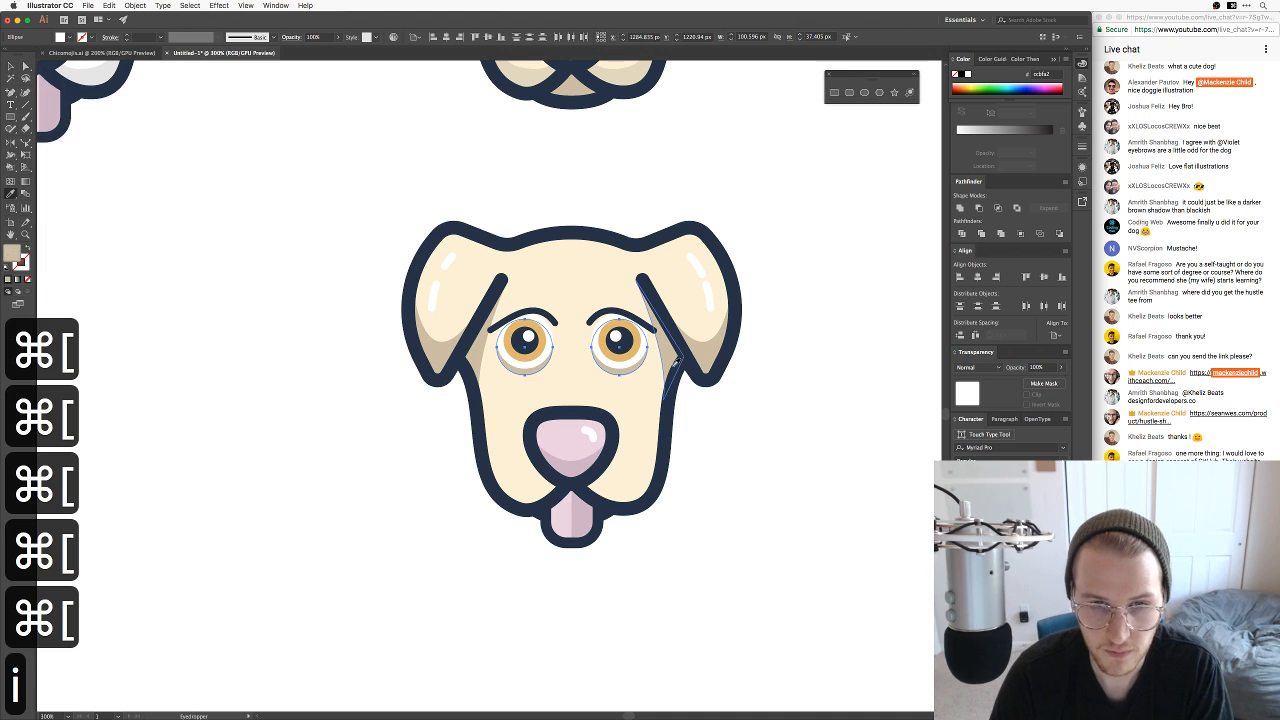
{"action": "key", "text": "v"}
{"action": "left_click", "coordinate": [719, 444]}
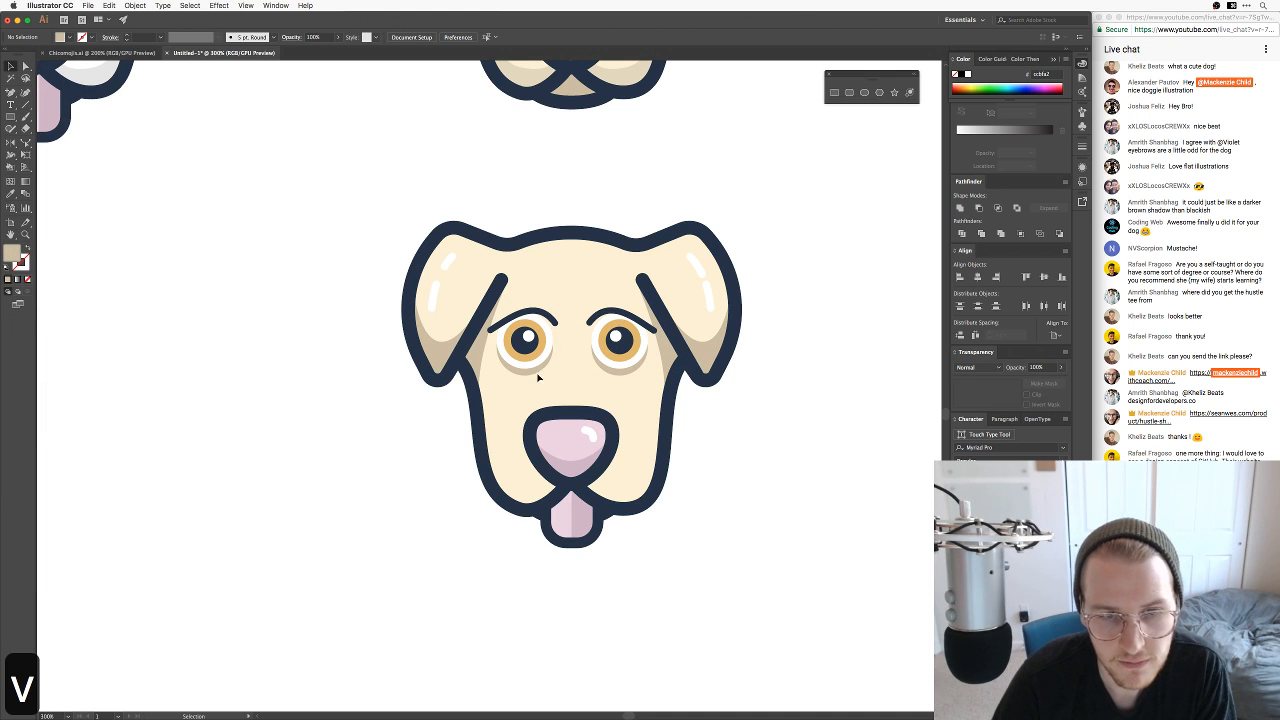
{"action": "left_click", "coordinate": [537, 374]}
{"action": "left_click", "coordinate": [620, 373], "text": "shift"}
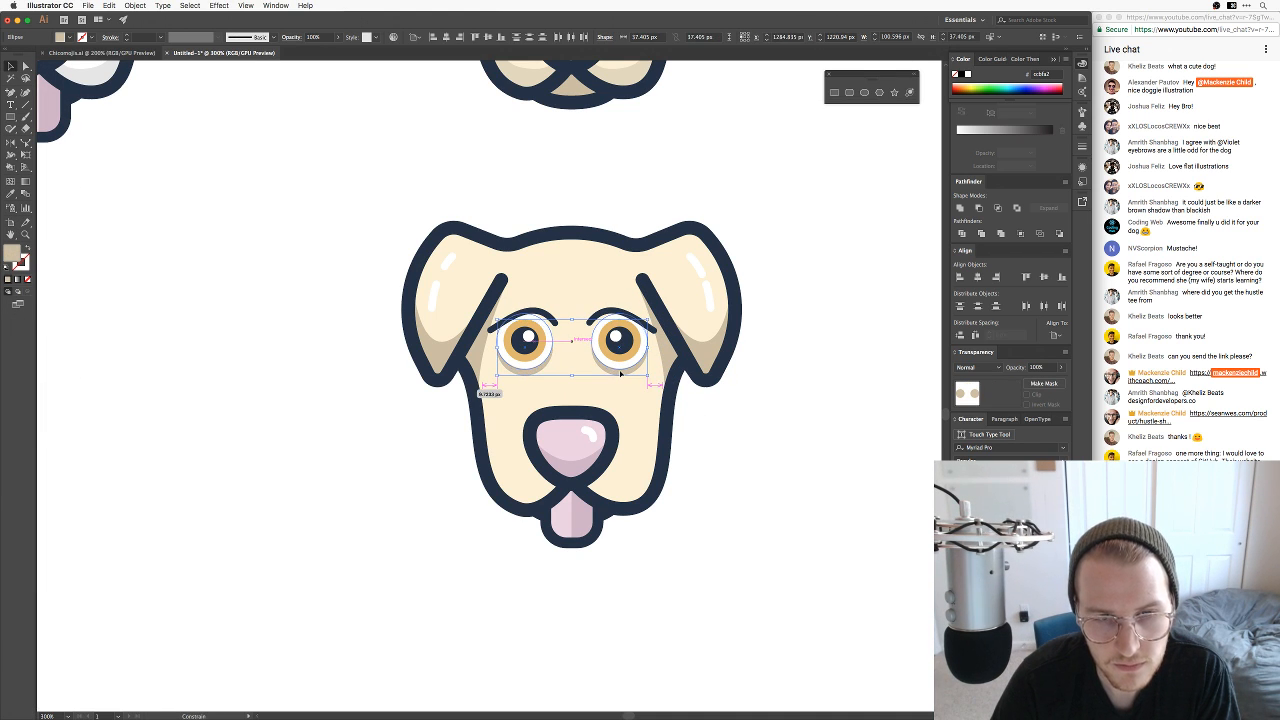
{"action": "left_click", "coordinate": [746, 436]}
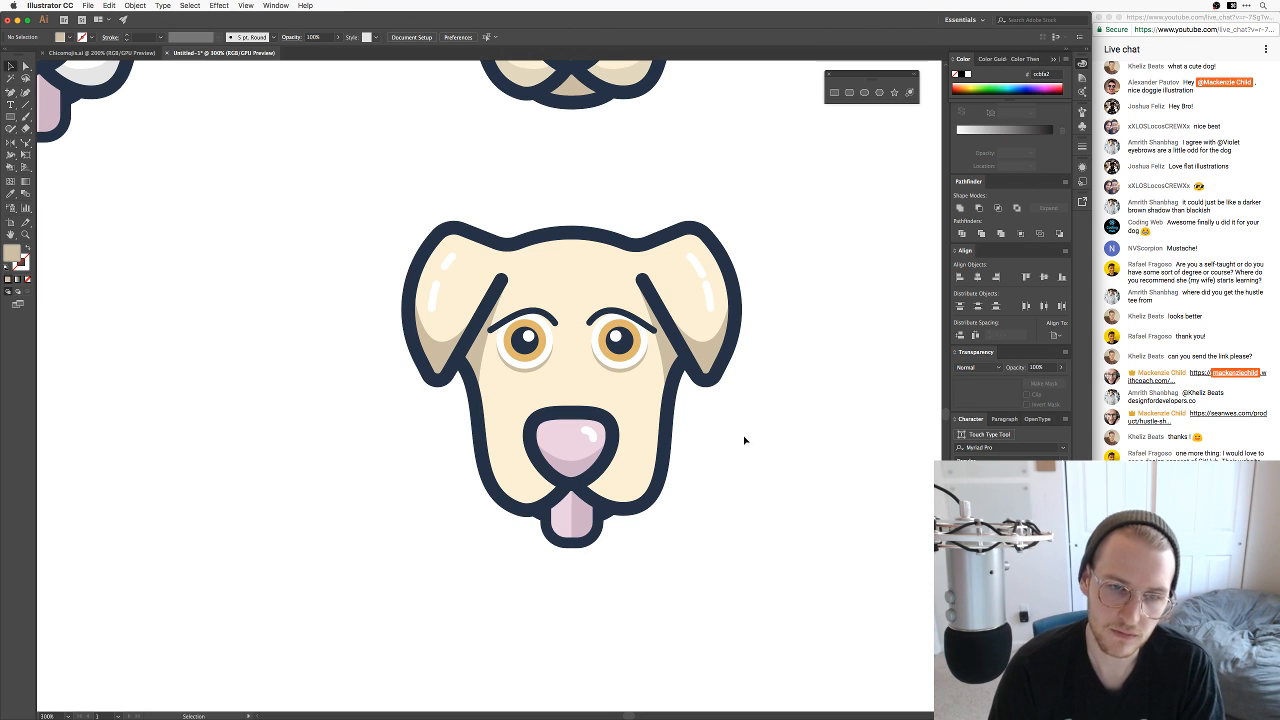
{"action": "left_click_drag", "start_coordinate": [741, 430], "coordinate": [756, 446]}
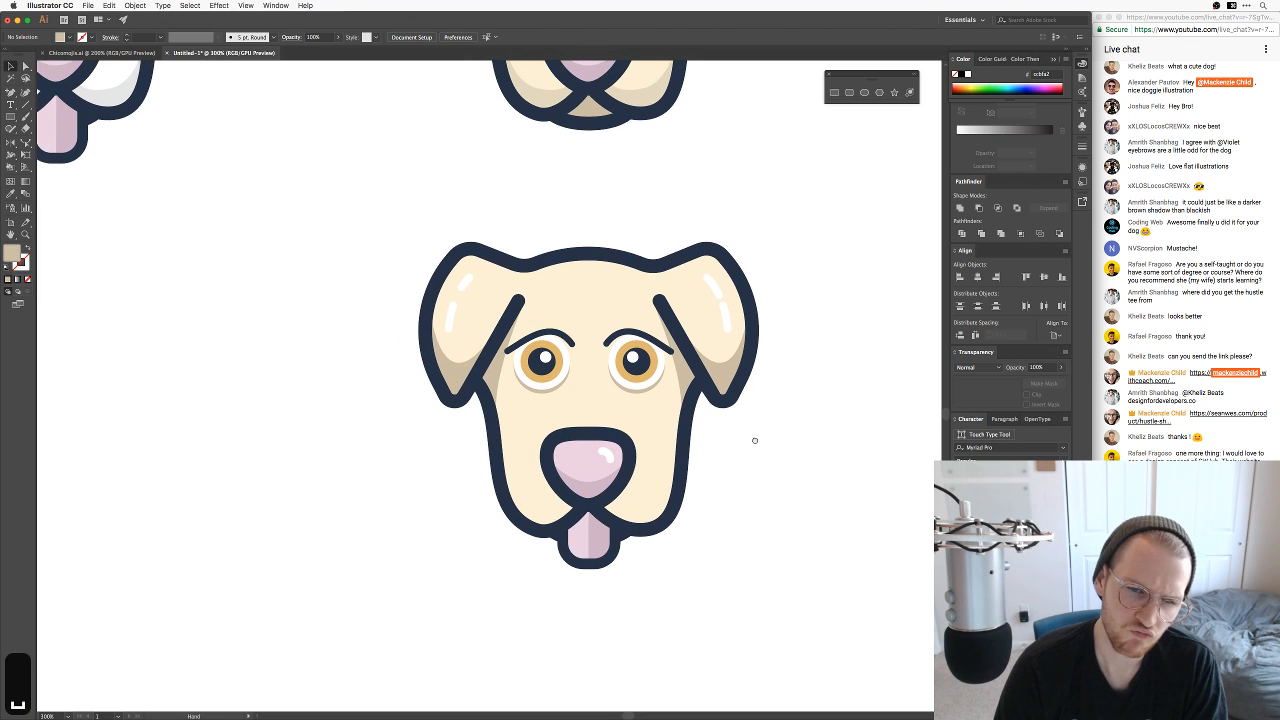
Step: Undo the recolouring of the under-eye circles and delete both circles
{"action": "key", "text": "super+z"}
{"action": "key", "text": "super+z"}
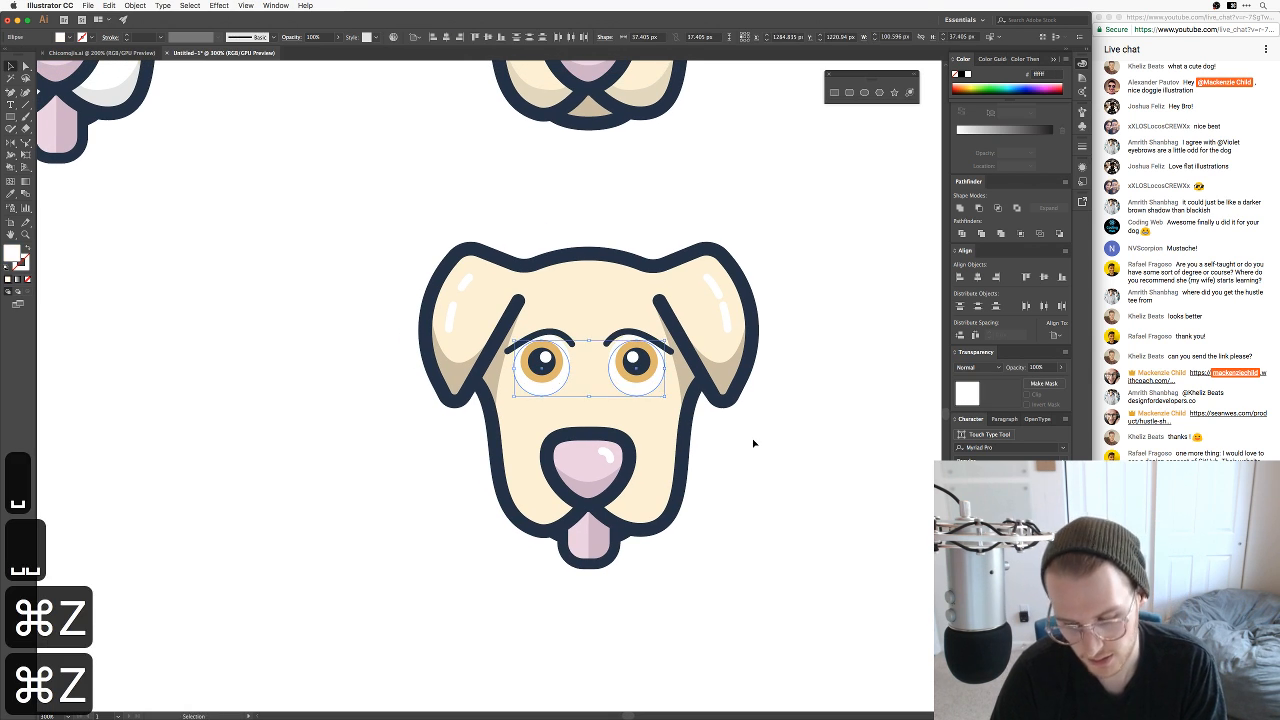
{"action": "key", "text": "BackSpace"}
{"action": "key", "text": "BackSpace"}
{"action": "key", "text": "super+minus"}
{"action": "key", "text": "super+minus"}
{"action": "key", "text": "super+minus"}
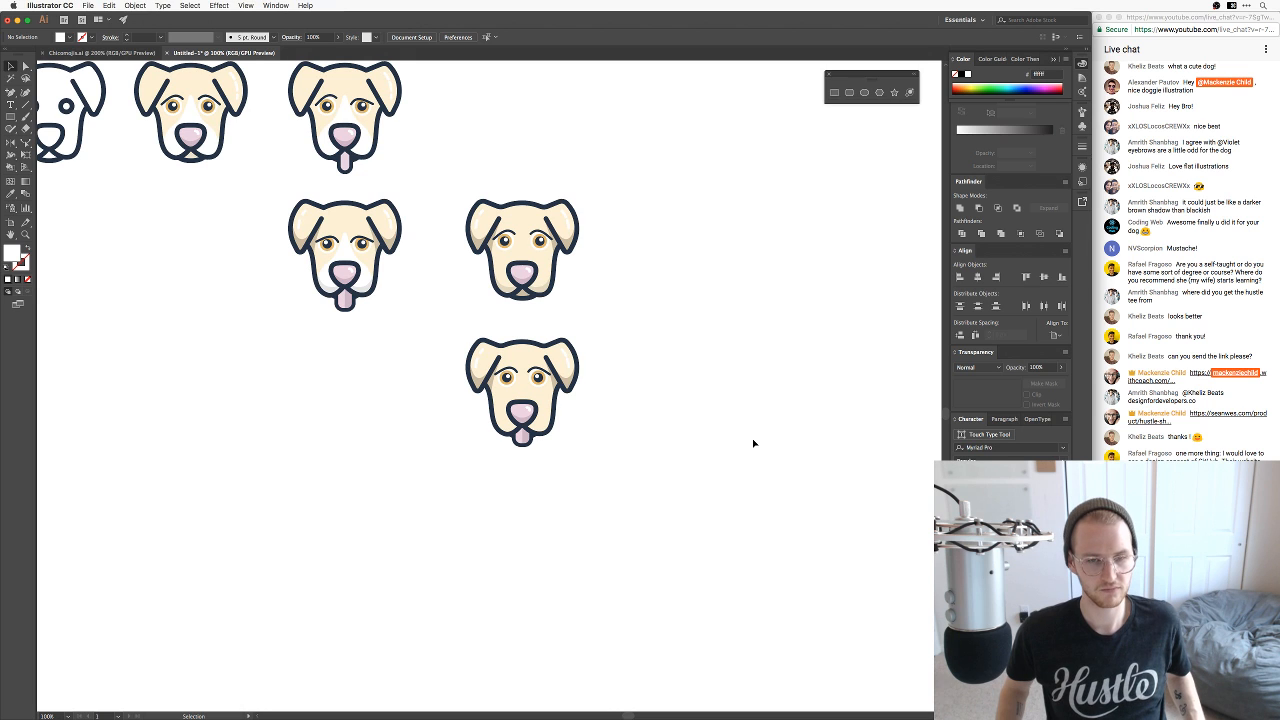
Step: Draw a closed crescent shape with the Pen tool along the lower-left cheek of the bottom dog head, from the face outline to the mouth
{"action": "key", "text": "super+equal"}
{"action": "key", "text": "super+equal"}
{"action": "key", "text": "super+equal"}
{"action": "key", "text": "super+equal"}
{"action": "key", "text": "super+equal"}
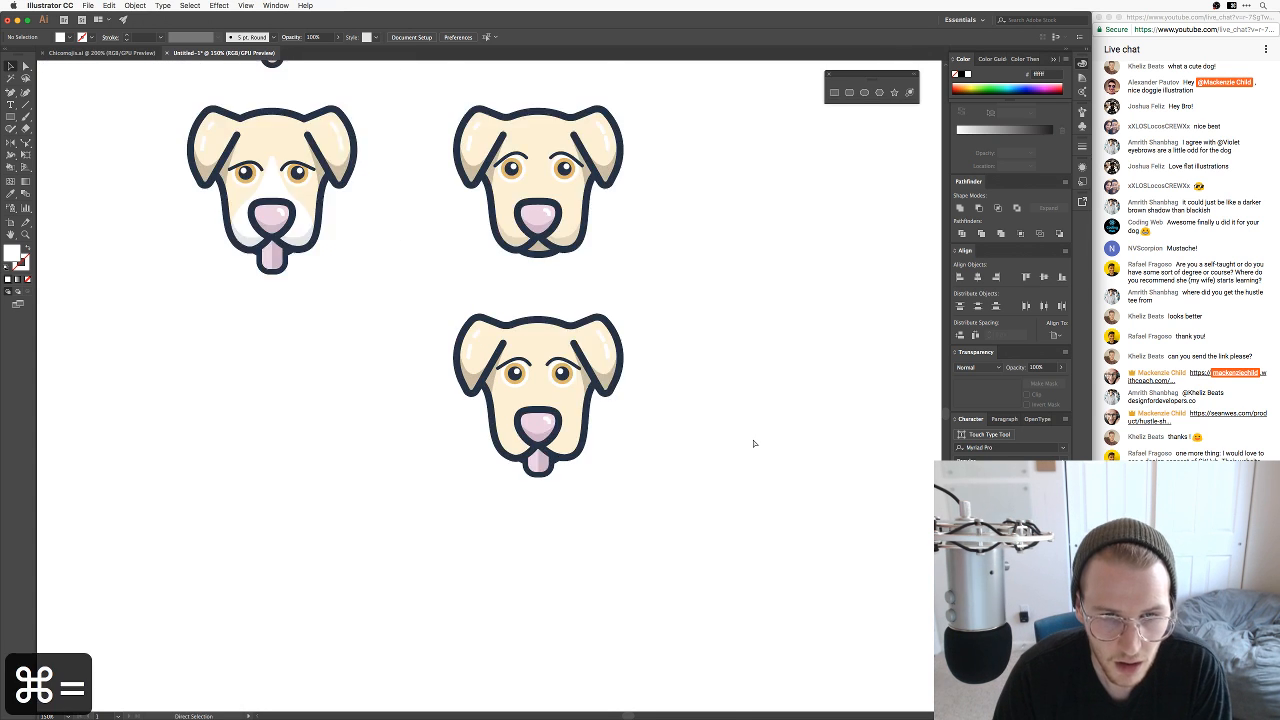
{"action": "key", "text": "space"}
{"action": "left_click_drag", "start_coordinate": [599, 415], "coordinate": [590, 392]}
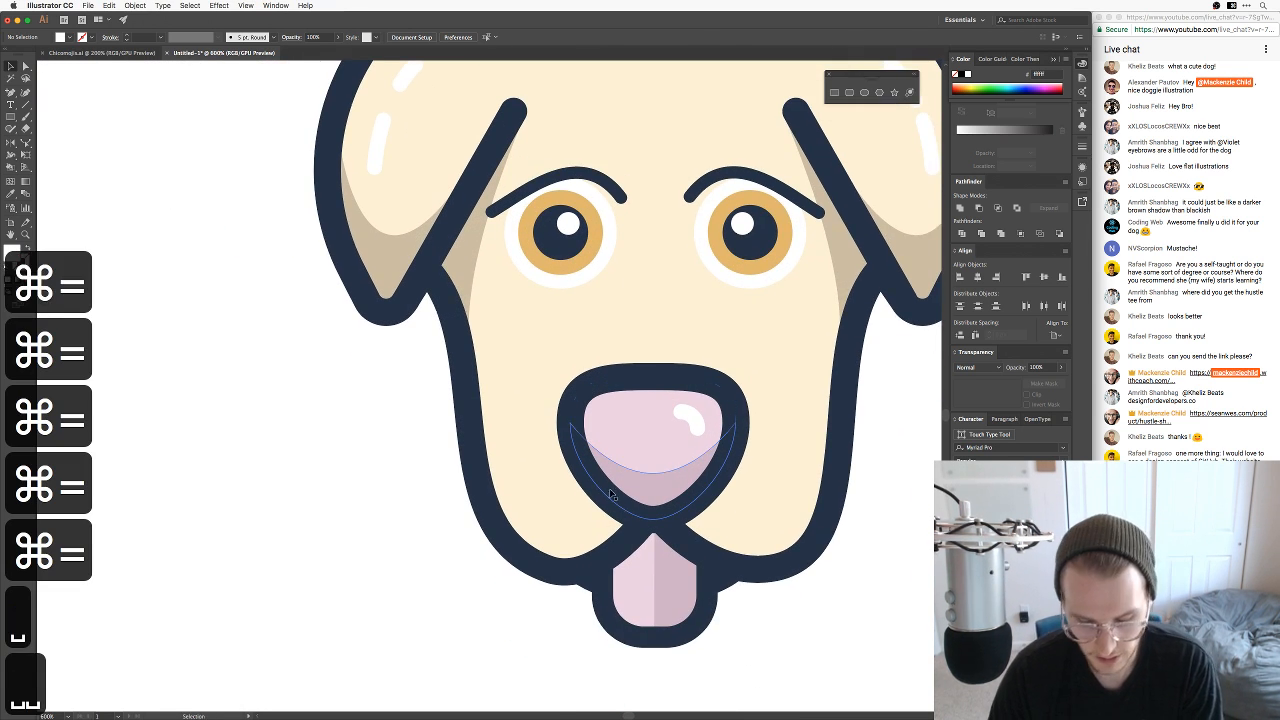
{"action": "key", "text": "p"}
{"action": "left_click", "coordinate": [478, 411]}
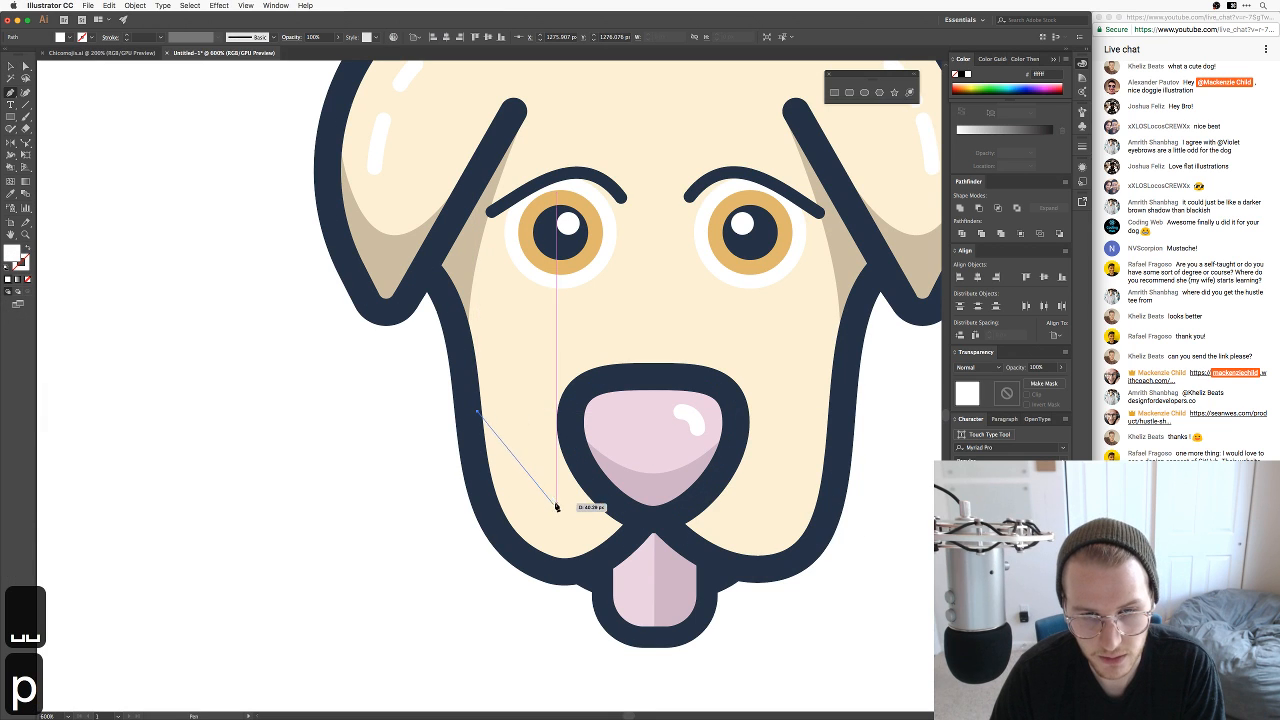
{"action": "left_click_drag", "start_coordinate": [556, 512], "coordinate": [568, 514]}
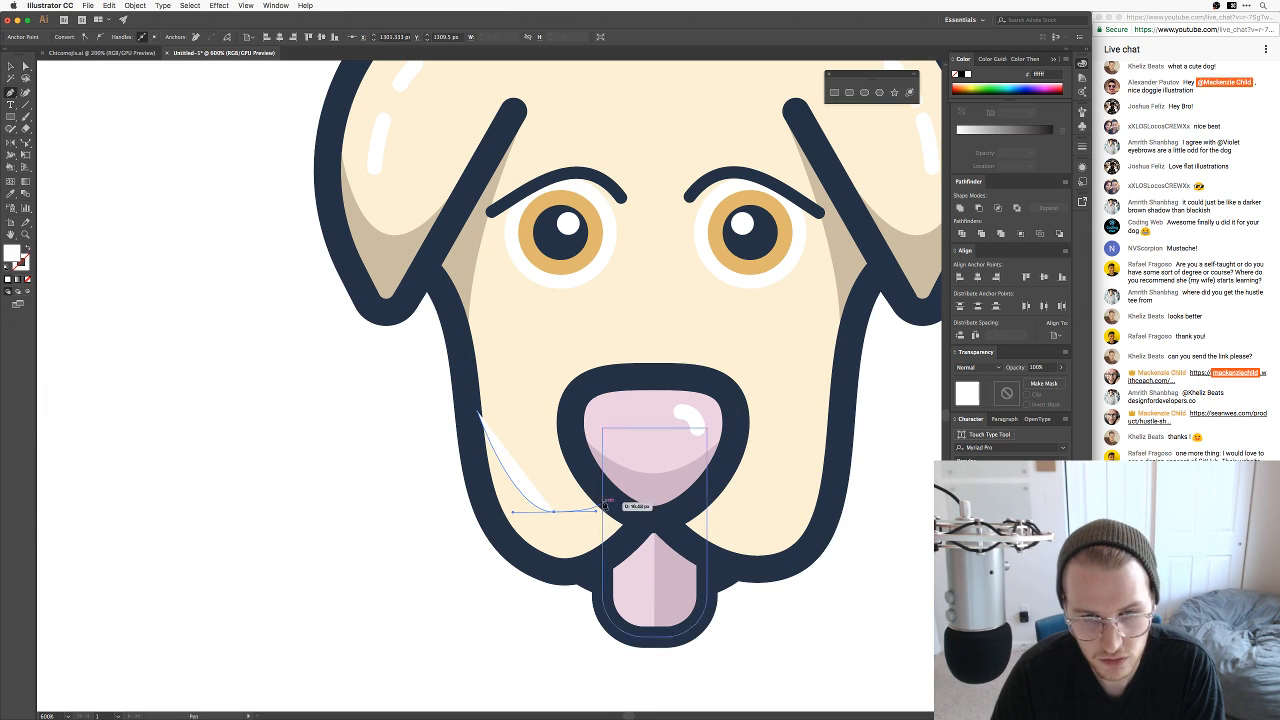
{"action": "left_click_drag", "start_coordinate": [645, 517], "coordinate": [513, 565]}
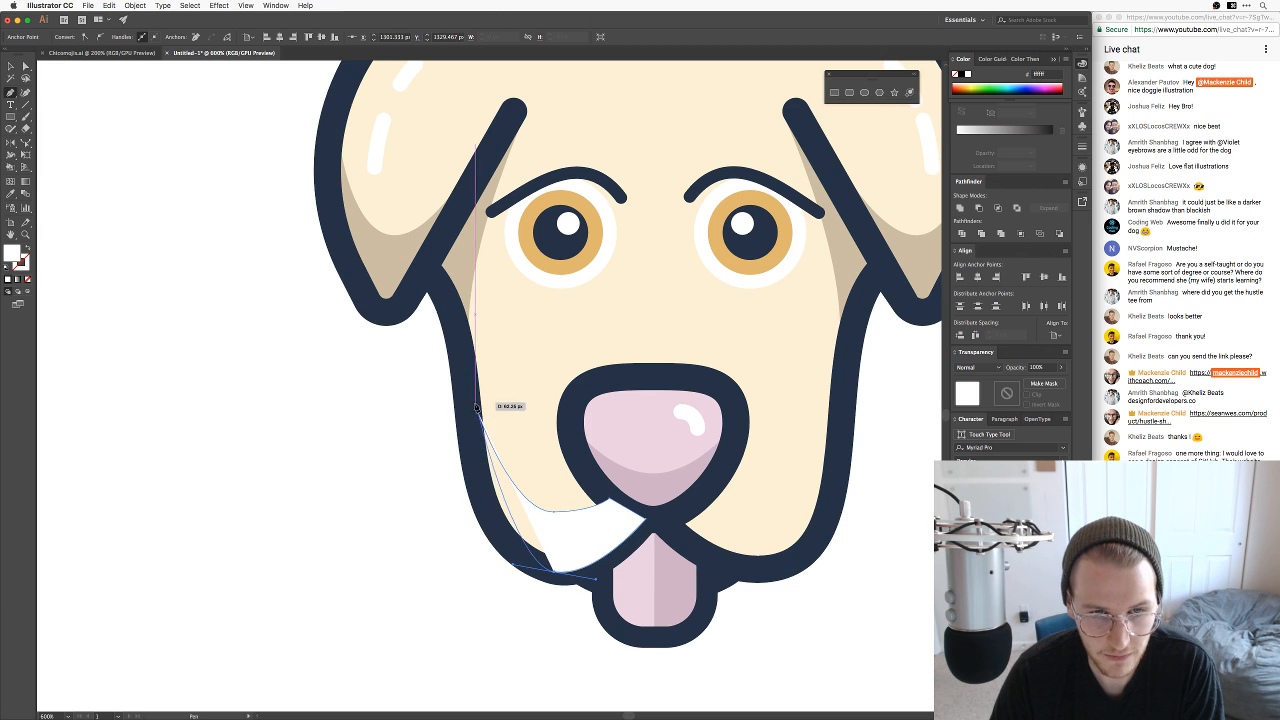
{"action": "left_click_drag", "start_coordinate": [477, 410], "coordinate": [486, 314]}
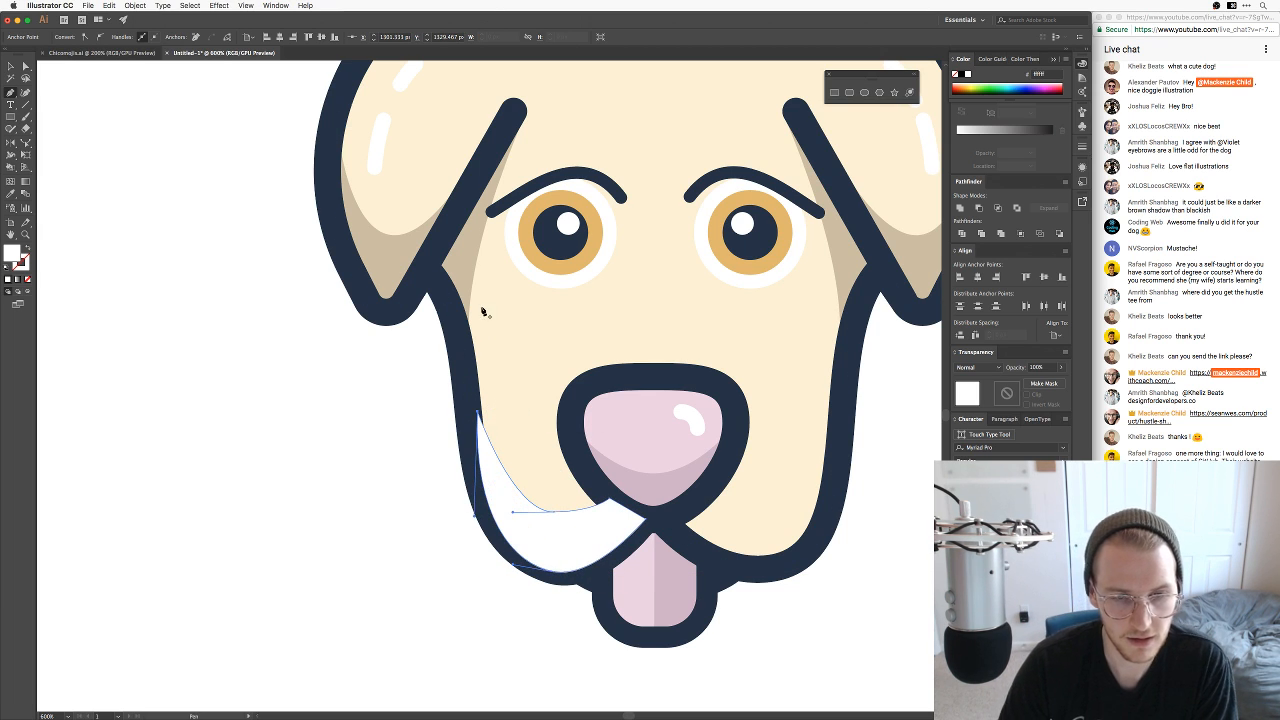
Step: Fill the cheek crescent with the face's tan shadow colour and send it backward until it sits behind the dark outlines
{"action": "key", "text": "i"}
{"action": "left_click", "coordinate": [462, 263]}
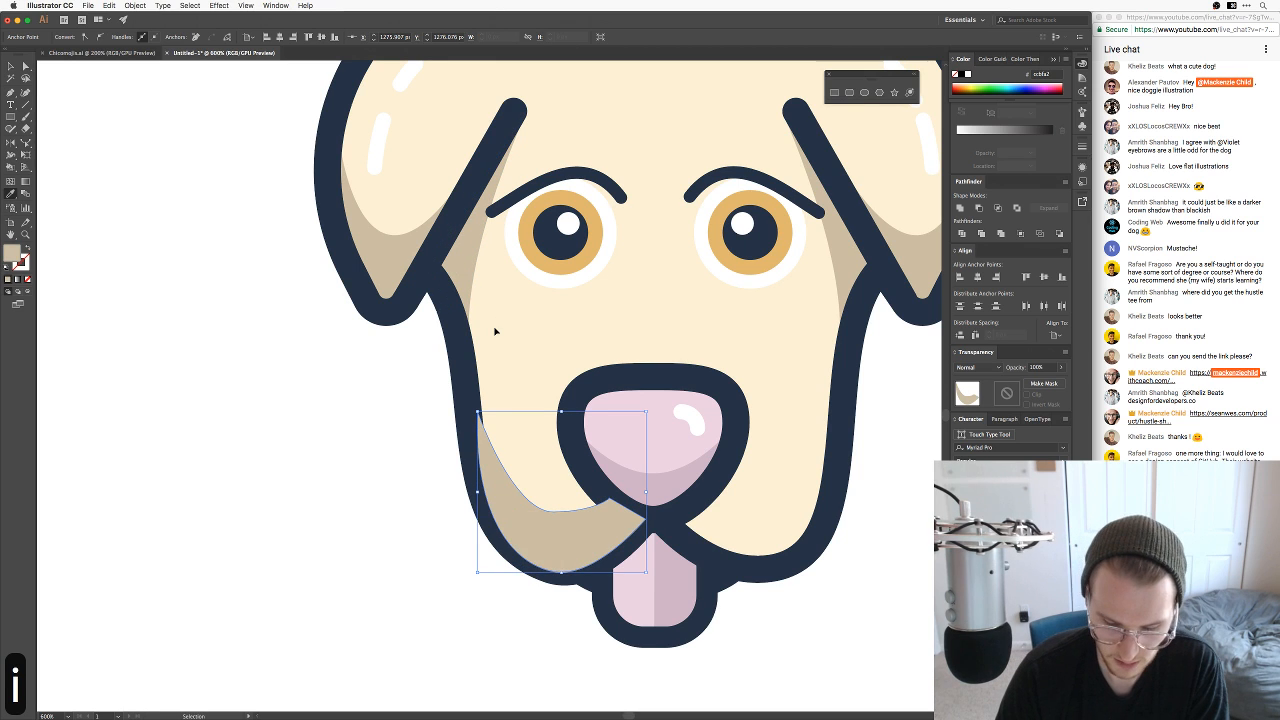
{"action": "key", "text": "super+bracketleft"}
{"action": "key", "text": "super+bracketleft"}
{"action": "key", "text": "super+bracketleft"}
{"action": "key", "text": "super+bracketleft"}
{"action": "key", "text": "super+bracketleft"}
{"action": "key", "text": "super+bracketleft"}
{"action": "key", "text": "super+bracketleft"}
{"action": "key", "text": "super+bracketleft"}
{"action": "key", "text": "super+bracketleft"}
{"action": "key", "text": "super+bracketleft"}
{"action": "key", "text": "super+bracketleft"}
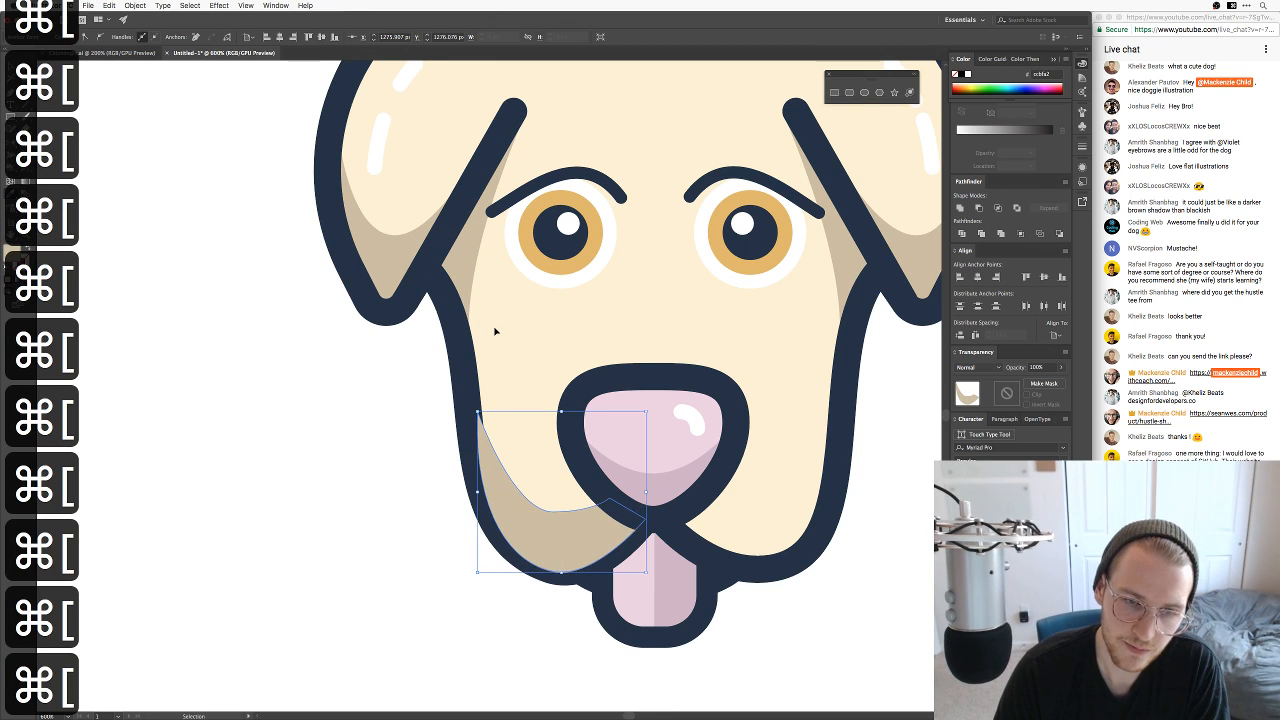
{"action": "key", "text": "v"}
{"action": "left_click", "coordinate": [417, 446]}
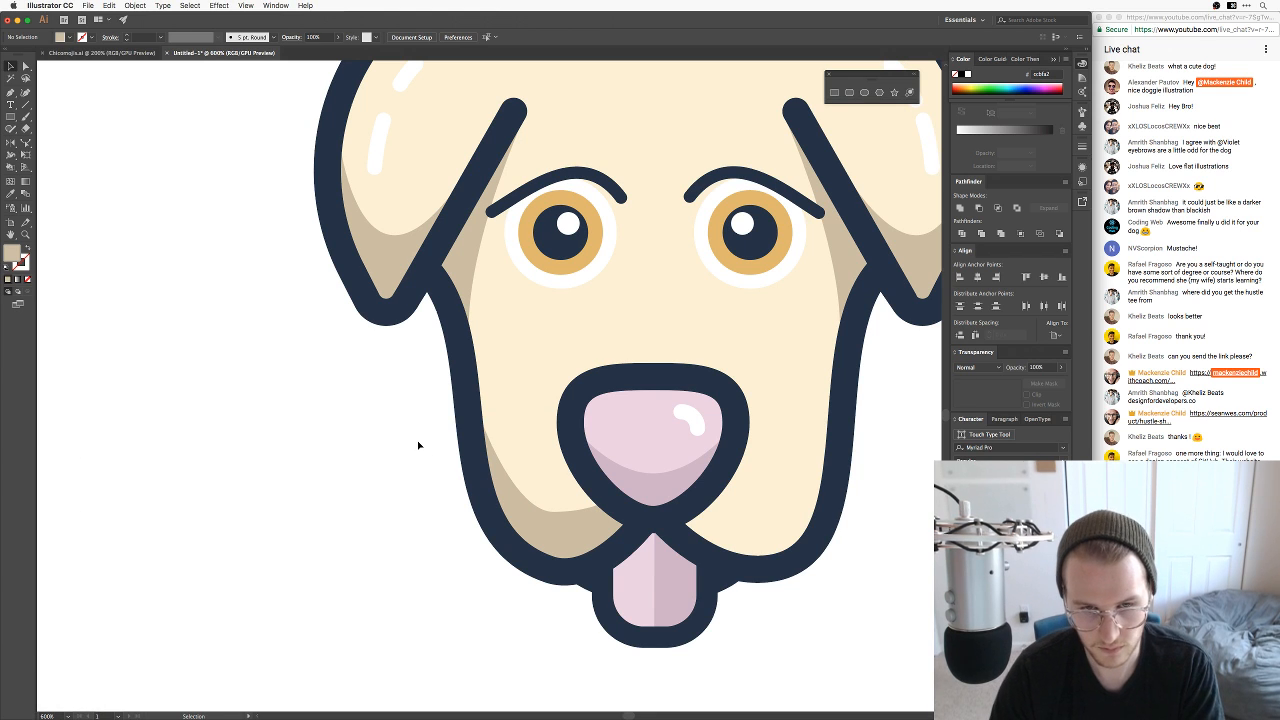
Step: Adjust the upper curve of the left cheek shadow by shifting its middle anchor point slightly toward the nose and refining its handle
{"action": "key", "text": "a"}
{"action": "left_click", "coordinate": [557, 517]}
{"action": "left_click_drag", "start_coordinate": [576, 513], "coordinate": [572, 512]}
{"action": "key", "text": "v"}
{"action": "key", "text": "a"}
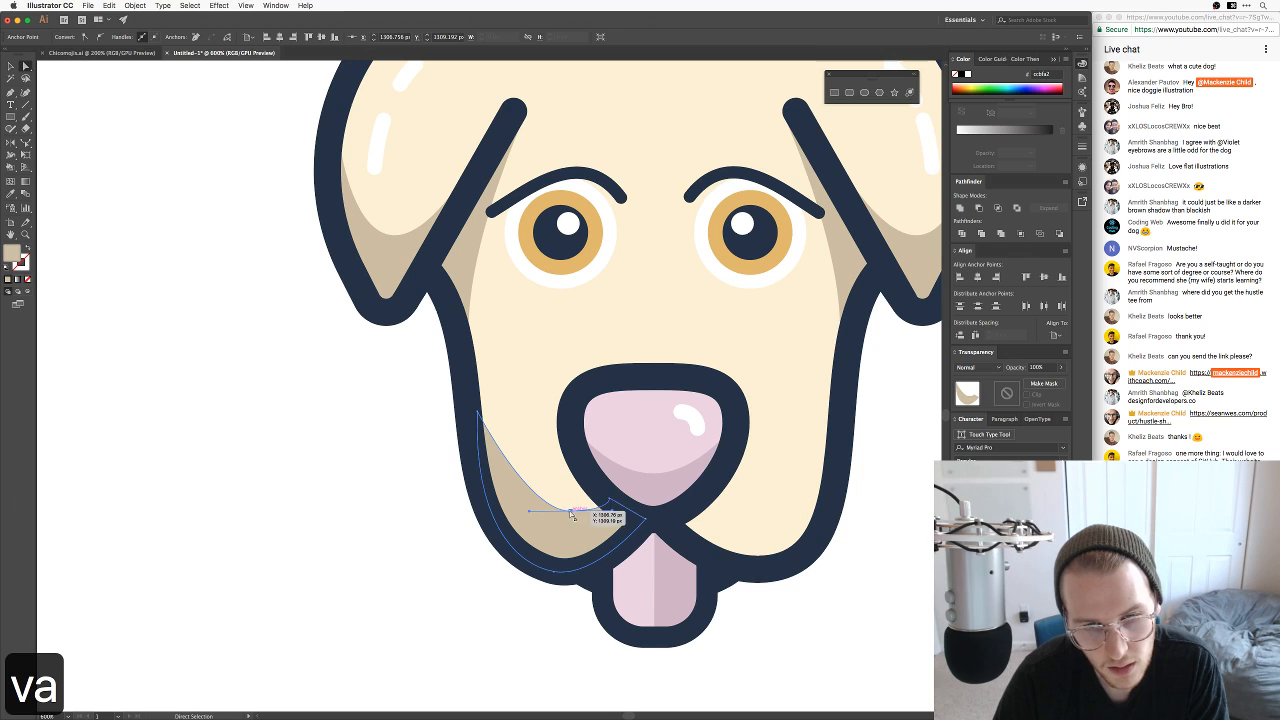
{"action": "left_click_drag", "start_coordinate": [615, 512], "coordinate": [604, 516]}
{"action": "key", "text": "v"}
{"action": "left_click", "coordinate": [403, 557]}
{"action": "key", "text": "super+minus"}
{"action": "key", "text": "super+minus"}
{"action": "key", "text": "super+minus"}
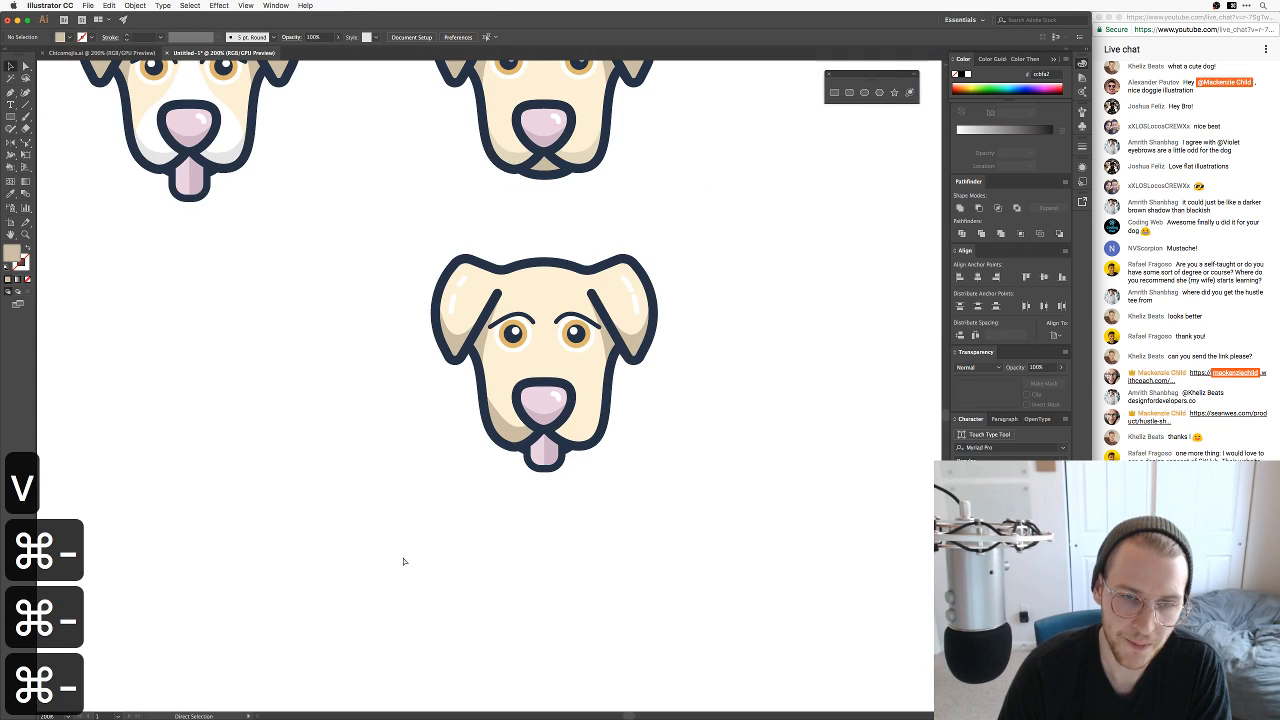
Step: Duplicate the left cheek shadow, reflect the copy vertically and align it with the lower-right cheek of the same dog
{"action": "key", "text": "super+equal"}
{"action": "key", "text": "super+equal"}
{"action": "key", "text": "space"}
{"action": "key", "text": "space"}
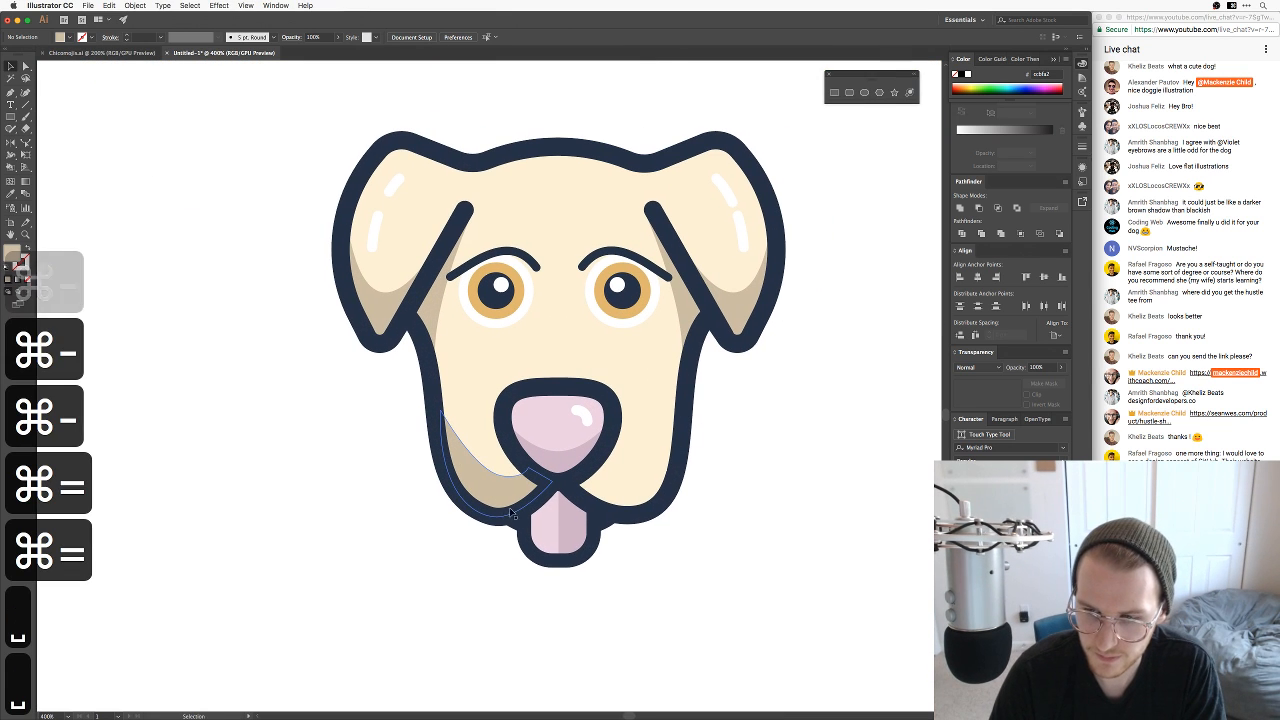
{"action": "left_click", "coordinate": [490, 493]}
{"action": "left_click", "coordinate": [606, 497]}
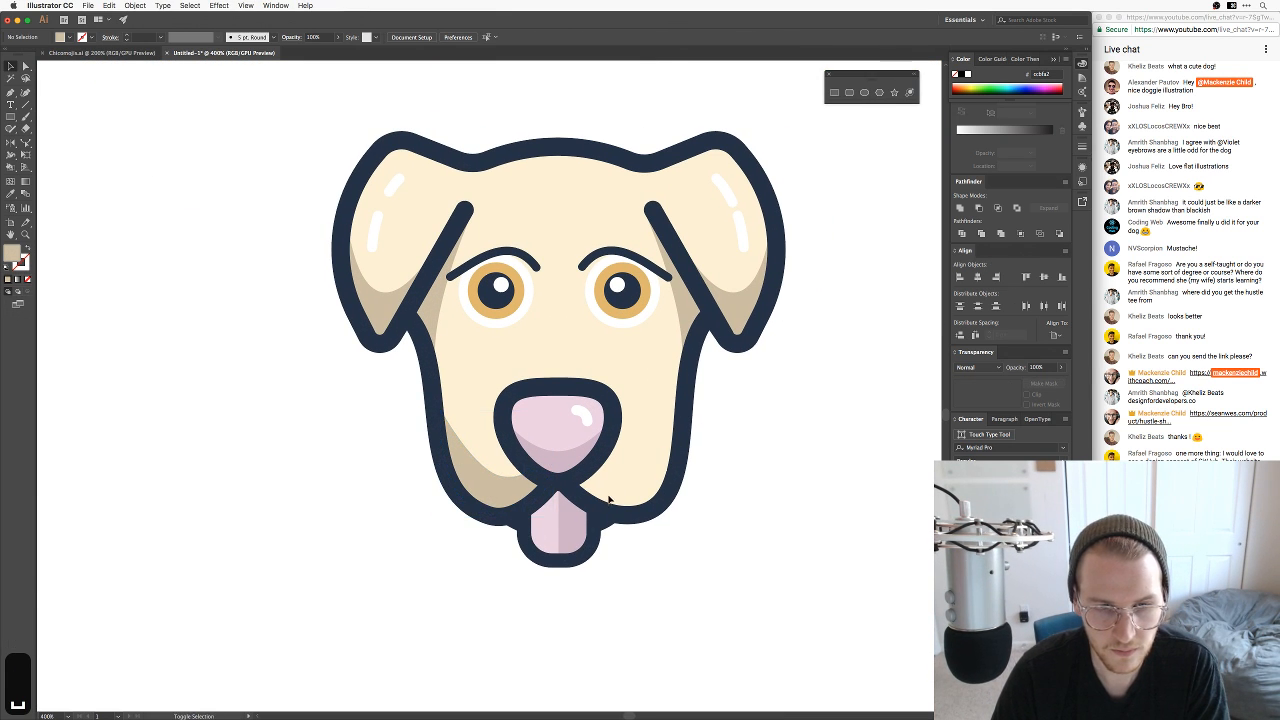
{"action": "key", "text": "v"}
{"action": "left_click", "coordinate": [612, 495]}
{"action": "right_click", "coordinate": [620, 491]}
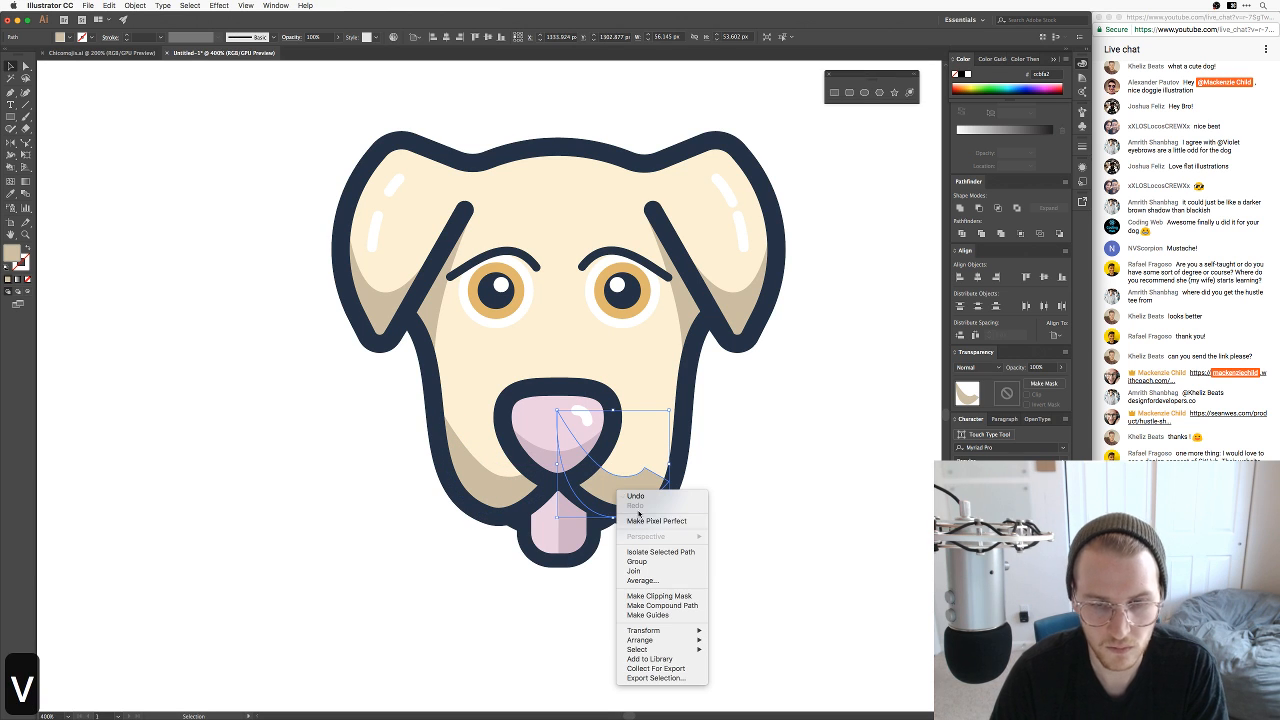
{"action": "mouse_move", "coordinate": [660, 640]}
{"action": "key", "text": "Return"}
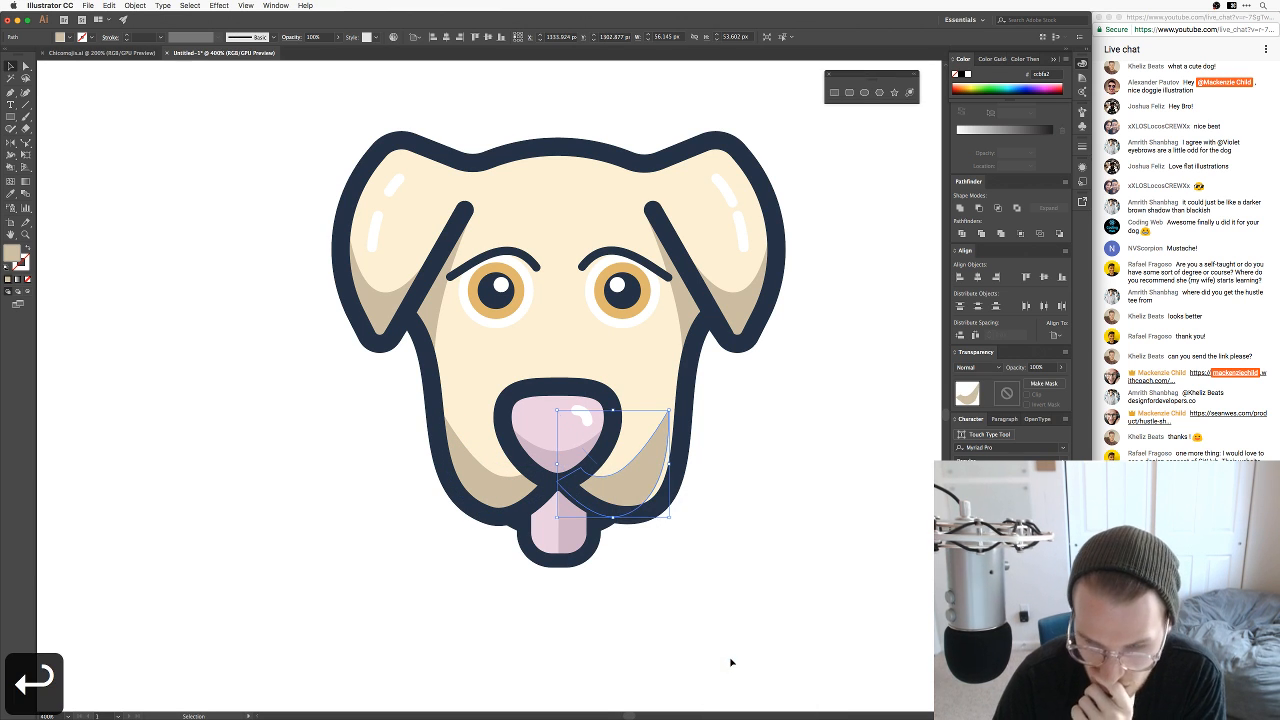
{"action": "left_click_drag", "start_coordinate": [666, 486], "coordinate": [715, 507]}
{"action": "left_click", "coordinate": [711, 531]}
{"action": "key", "text": "super+minus"}
{"action": "key", "text": "super+minus"}
{"action": "key", "text": "super+minus"}
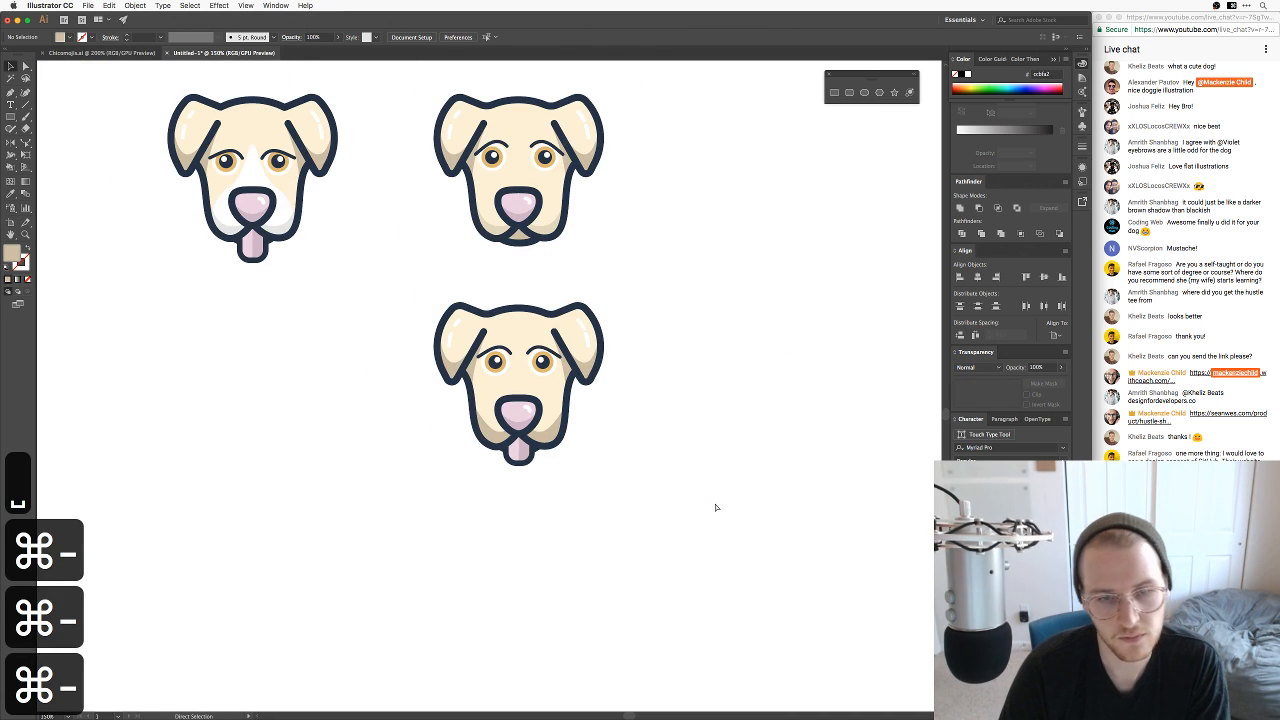
{"action": "key", "text": "v"}
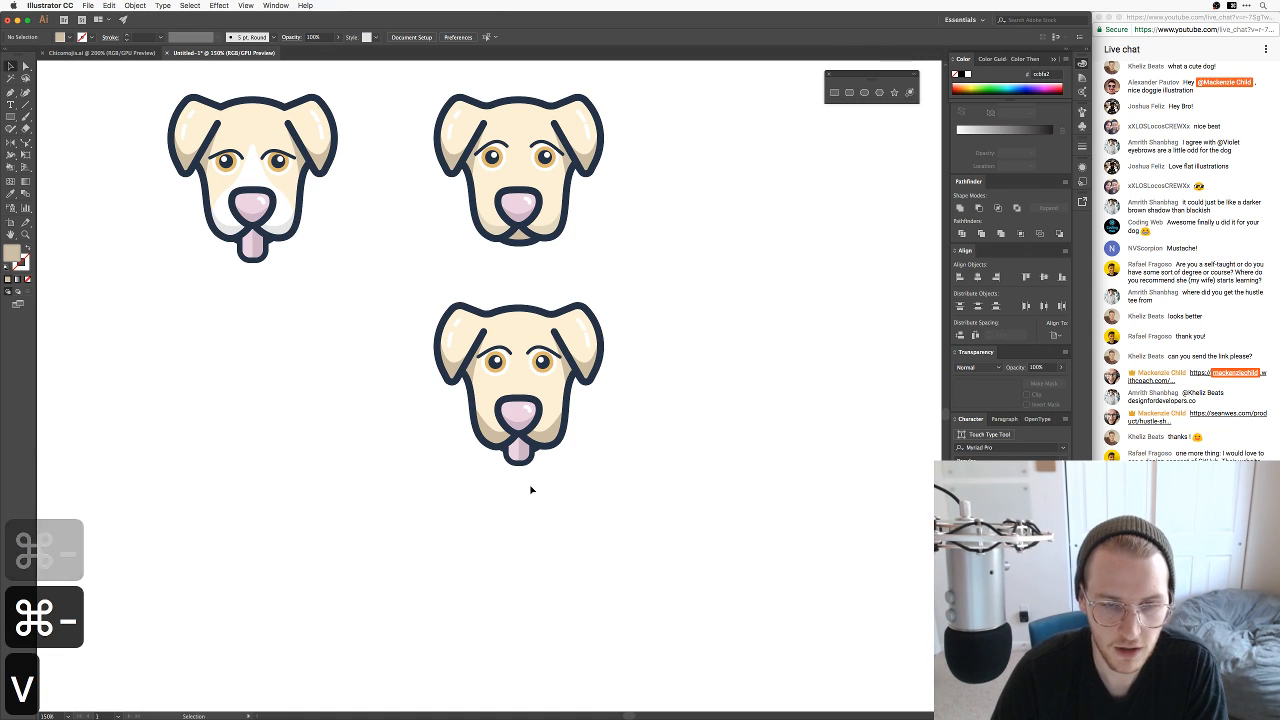
{"action": "mouse_move", "coordinate": [524, 450]}
{"action": "left_mouse_down"}
{"action": "mouse_move", "coordinate": [659, 501]}
{"action": "mouse_move", "coordinate": [398, 282]}
{"action": "left_mouse_up"}
{"action": "key", "text": "super+z"}
{"action": "left_click_drag", "start_coordinate": [484, 347], "coordinate": [668, 347]}
{"action": "left_click_drag", "start_coordinate": [561, 476], "coordinate": [502, 458]}
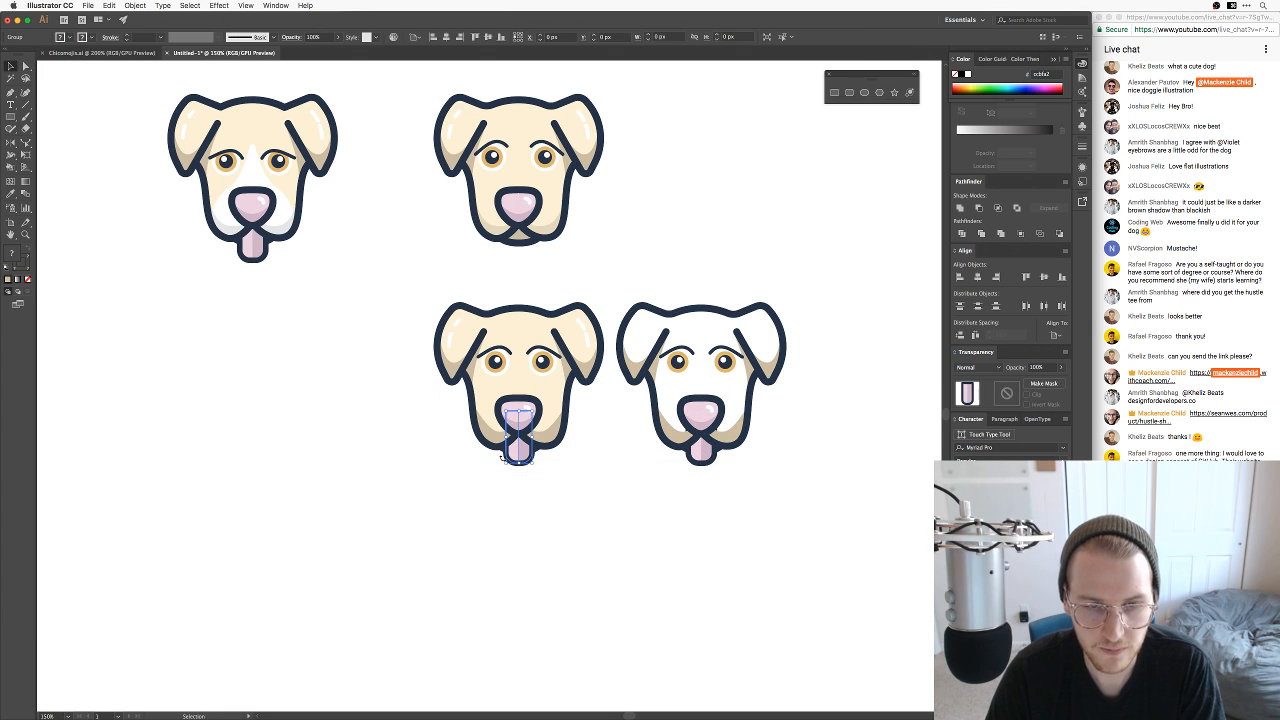
{"action": "key", "text": "BackSpace"}
{"action": "key", "text": "BackSpace"}
{"action": "key", "text": "super+z"}
{"action": "key", "text": "super+z"}
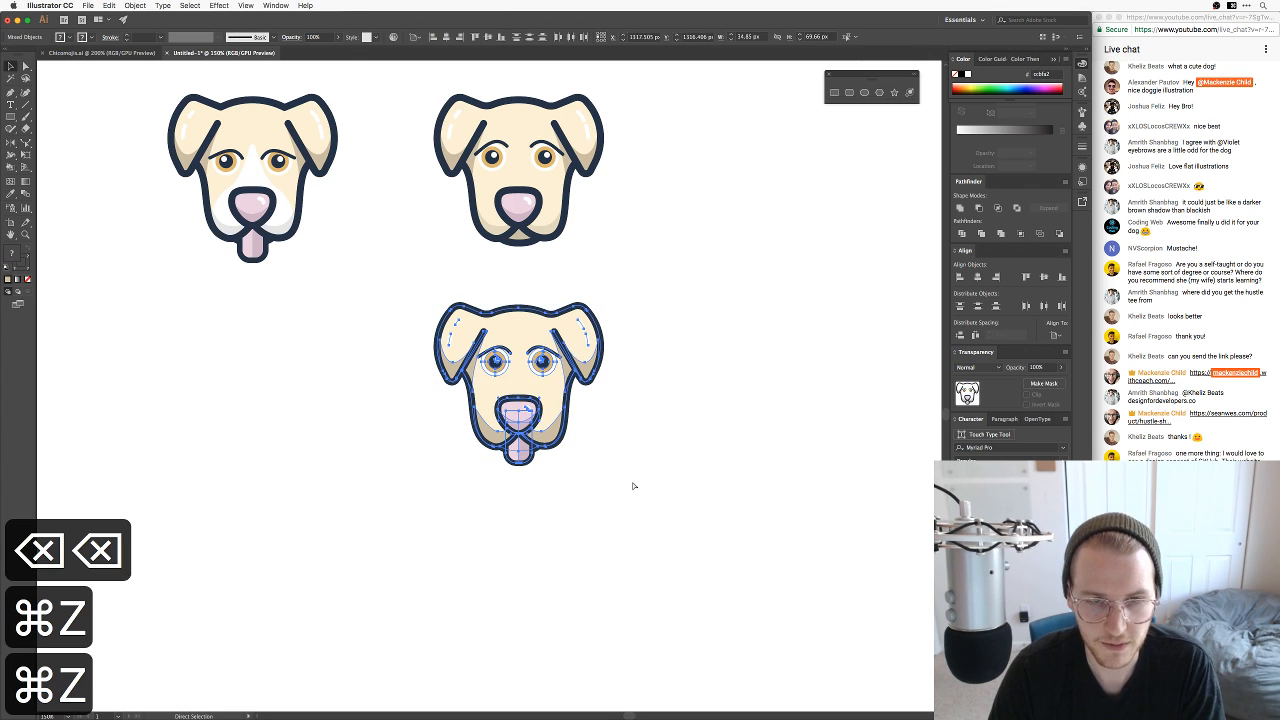
Step: Unlock all objects and duplicate the complete bottom dog head, including its face fill, to the right of the original
{"action": "key", "text": "alt+super+1"}
{"action": "key", "text": "alt+super+2"}
{"action": "key", "text": "alt+super+2"}
{"action": "left_click_drag", "start_coordinate": [677, 537], "coordinate": [422, 296]}
{"action": "left_click_drag", "start_coordinate": [533, 404], "coordinate": [721, 406]}
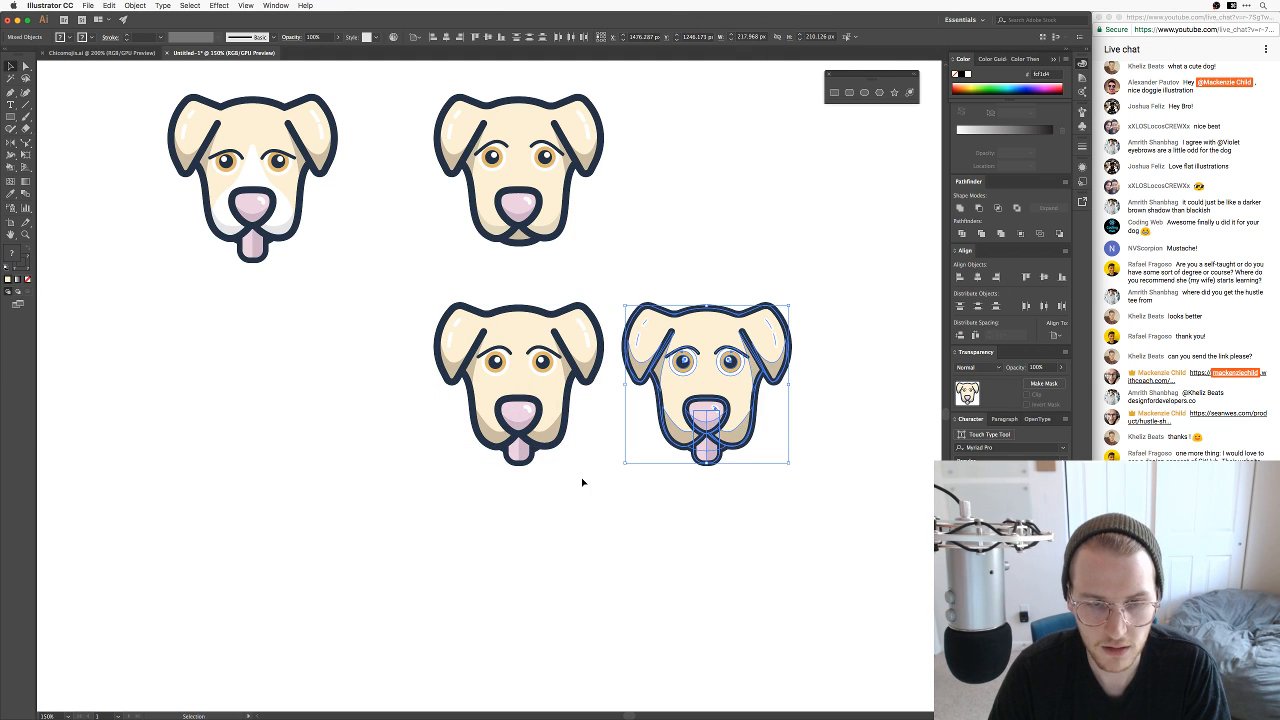
Step: Delete the tongue from the original dog head, keeping it on the duplicate
{"action": "left_click_drag", "start_coordinate": [505, 462], "coordinate": [503, 463]}
{"action": "key", "text": "BackSpace"}
{"action": "key", "text": "BackSpace"}
{"action": "scroll", "coordinate": [594, 500], "scroll_direction": "right", "scroll_amount": 2}
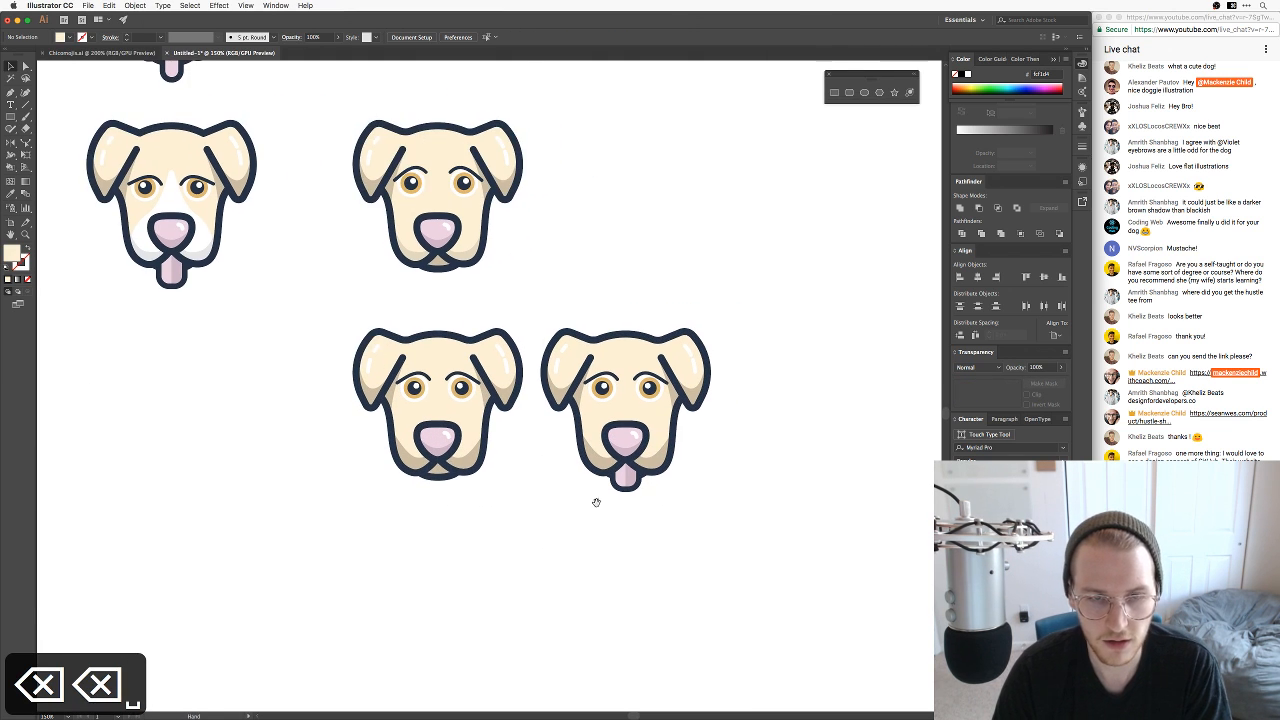
{"action": "key", "text": "super+equal"}
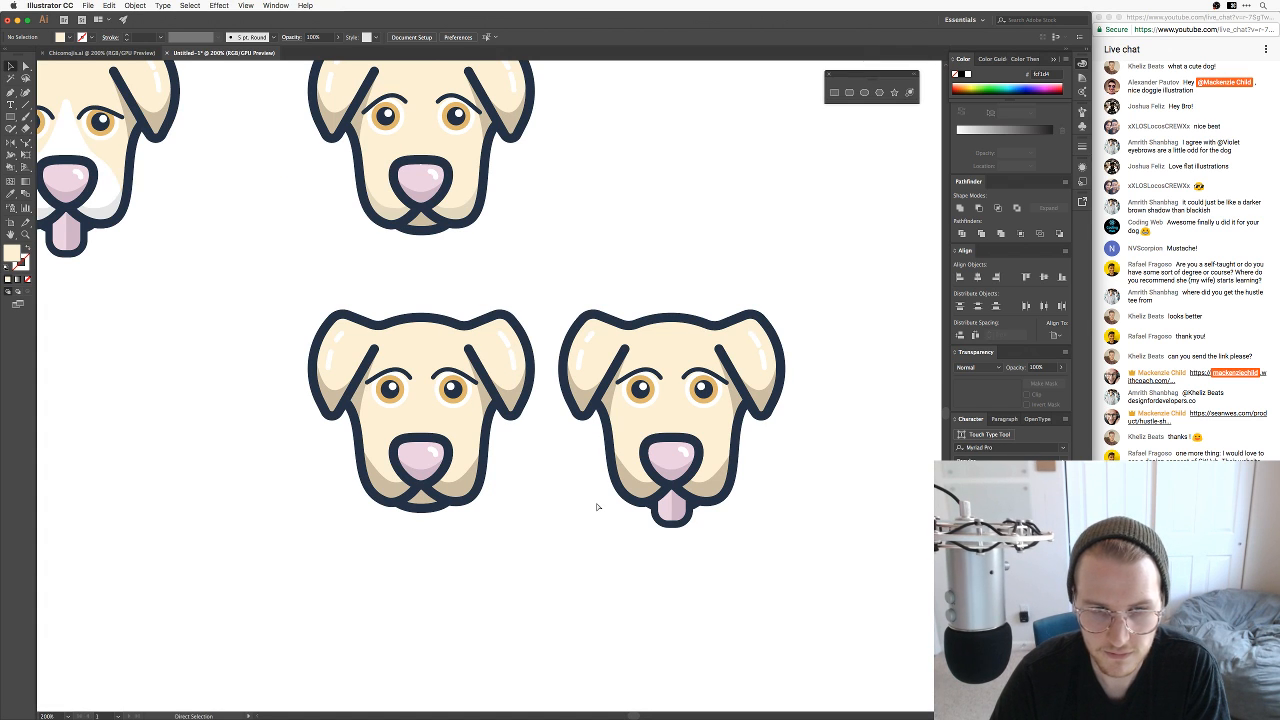
{"action": "key", "text": "super+equal"}
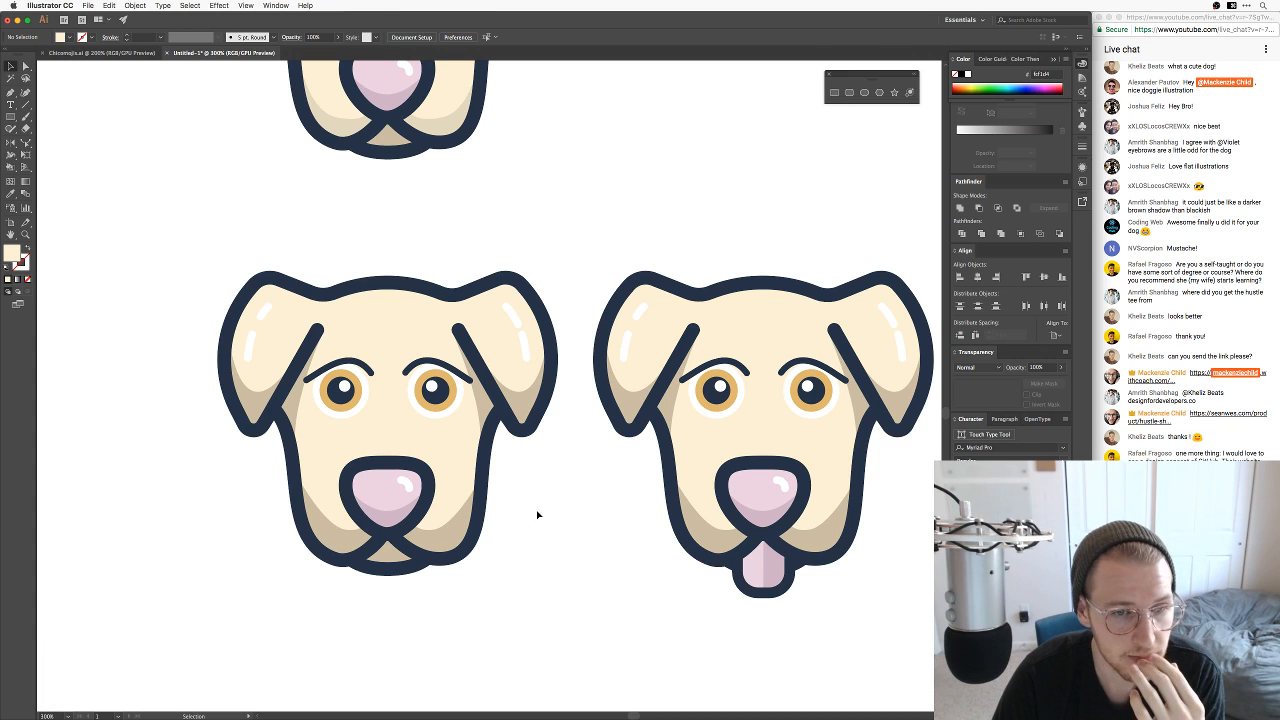
Step: Switch to Chrome to check the live chat on the YouTube Live Dashboard, and return to Illustrator
{"action": "mouse_move", "coordinate": [620, 718]}
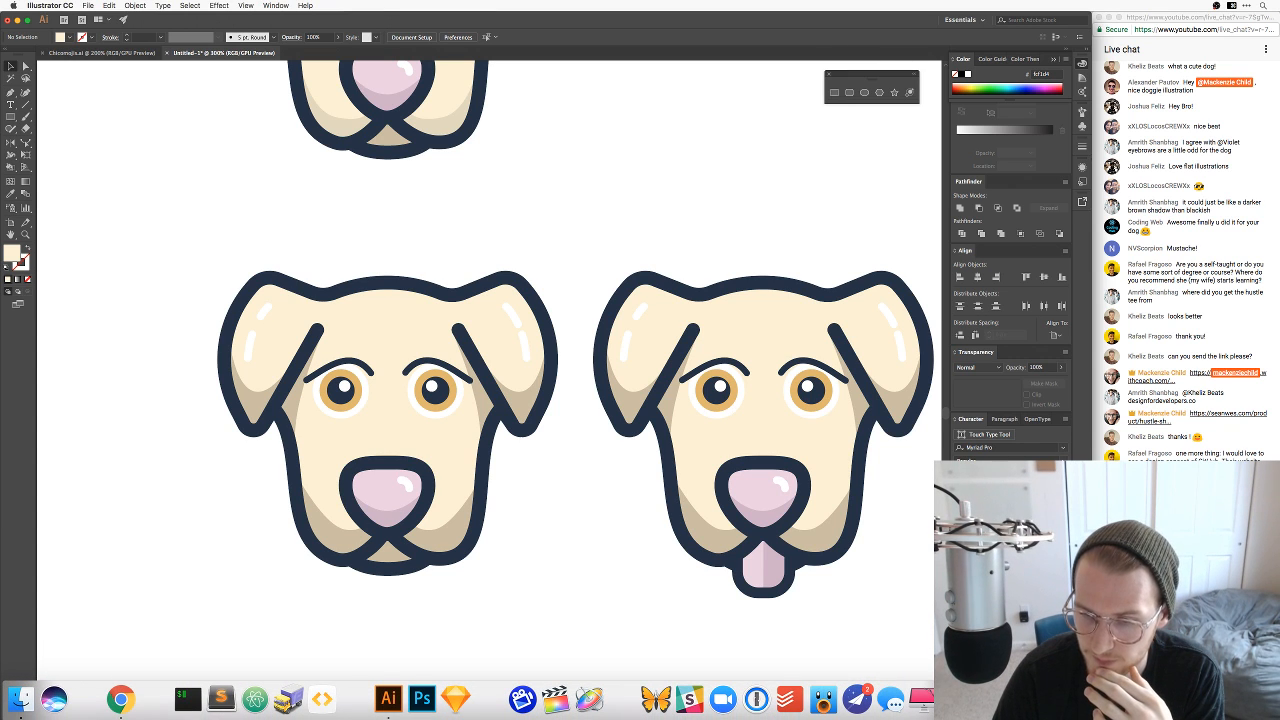
{"action": "key", "text": "super+Tab"}
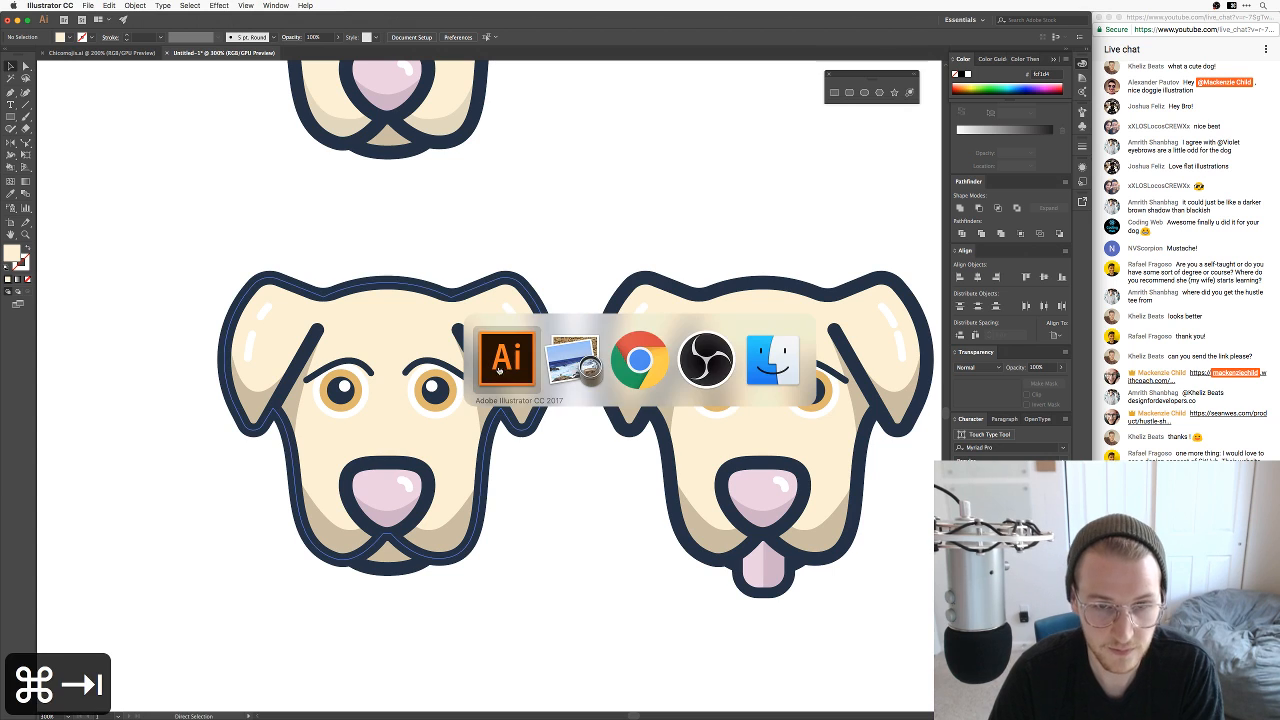
{"action": "left_click", "coordinate": [648, 362]}
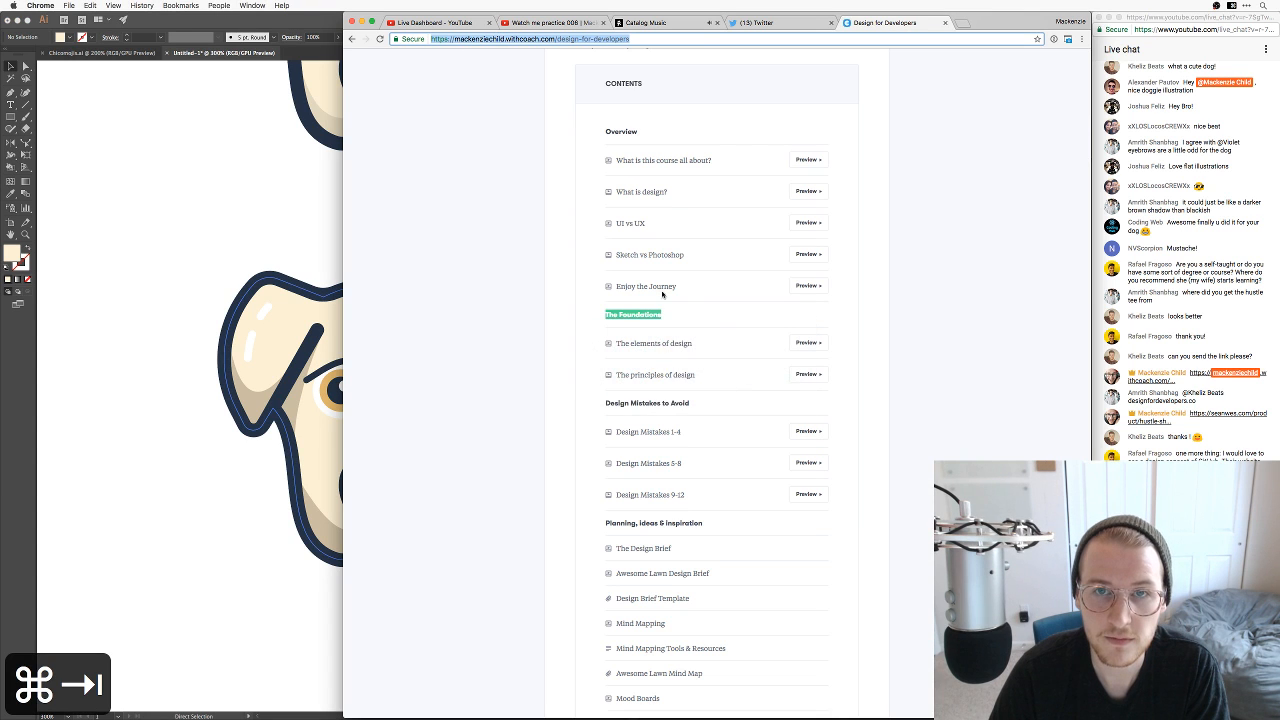
{"action": "left_click", "coordinate": [570, 23]}
{"action": "left_click", "coordinate": [440, 22]}
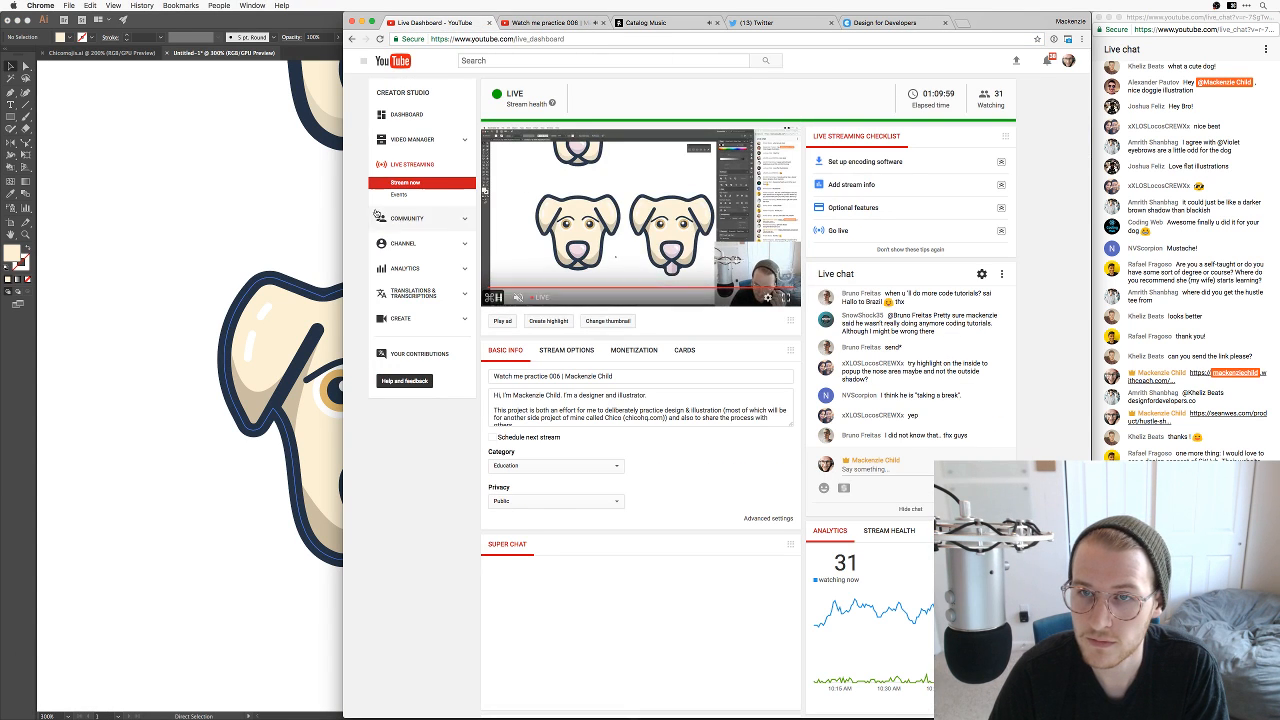
{"action": "left_click", "coordinate": [140, 220]}
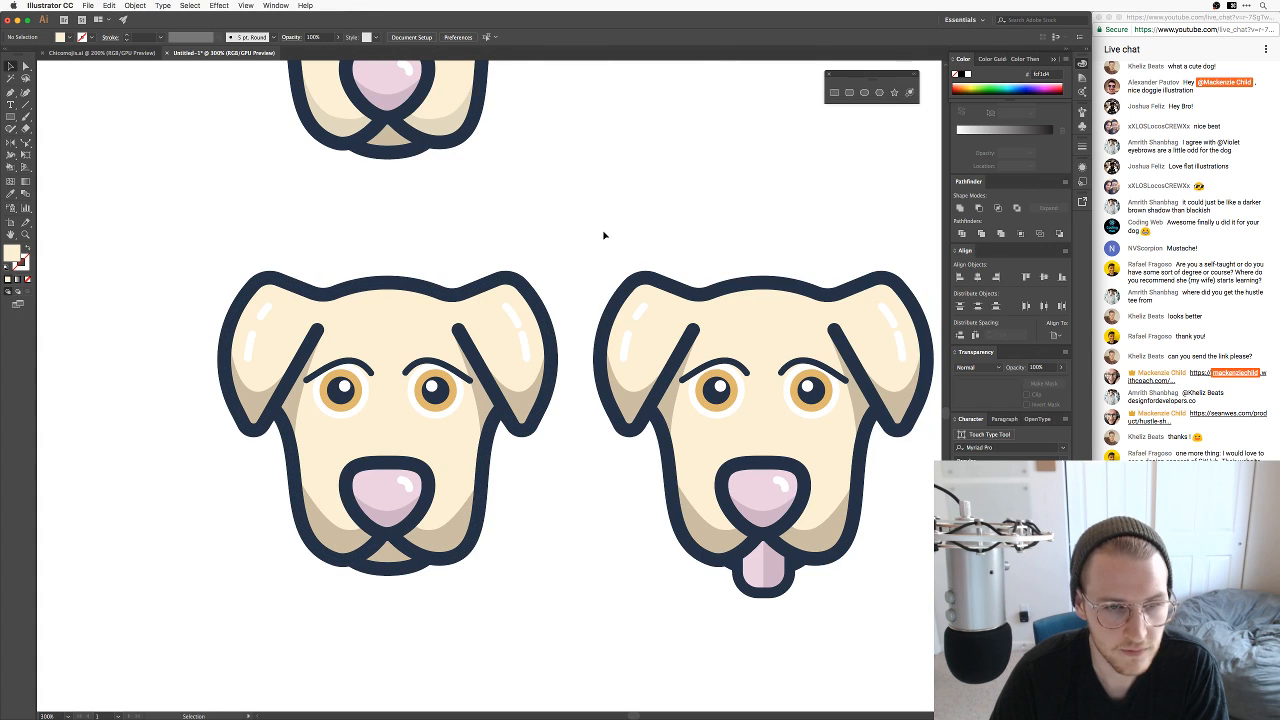
{"action": "left_click_drag", "start_coordinate": [677, 229], "coordinate": [631, 228]}
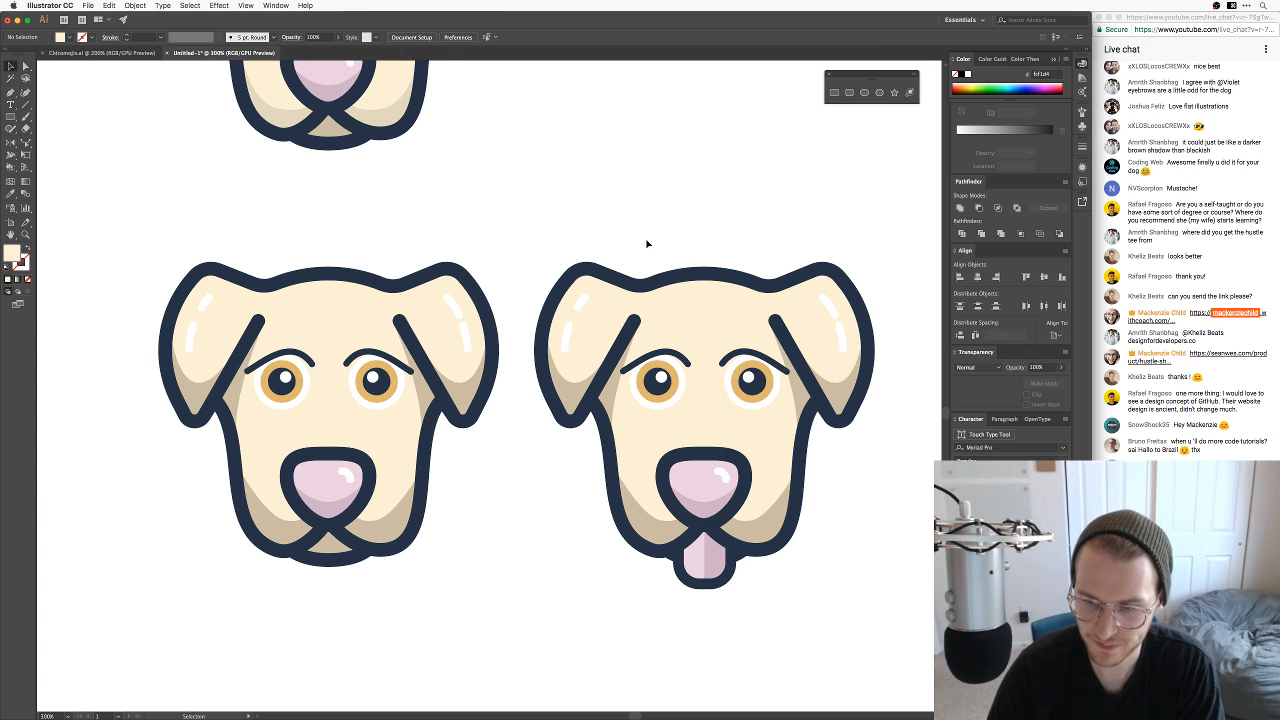
{"action": "left_click_drag", "start_coordinate": [623, 210], "coordinate": [636, 170]}
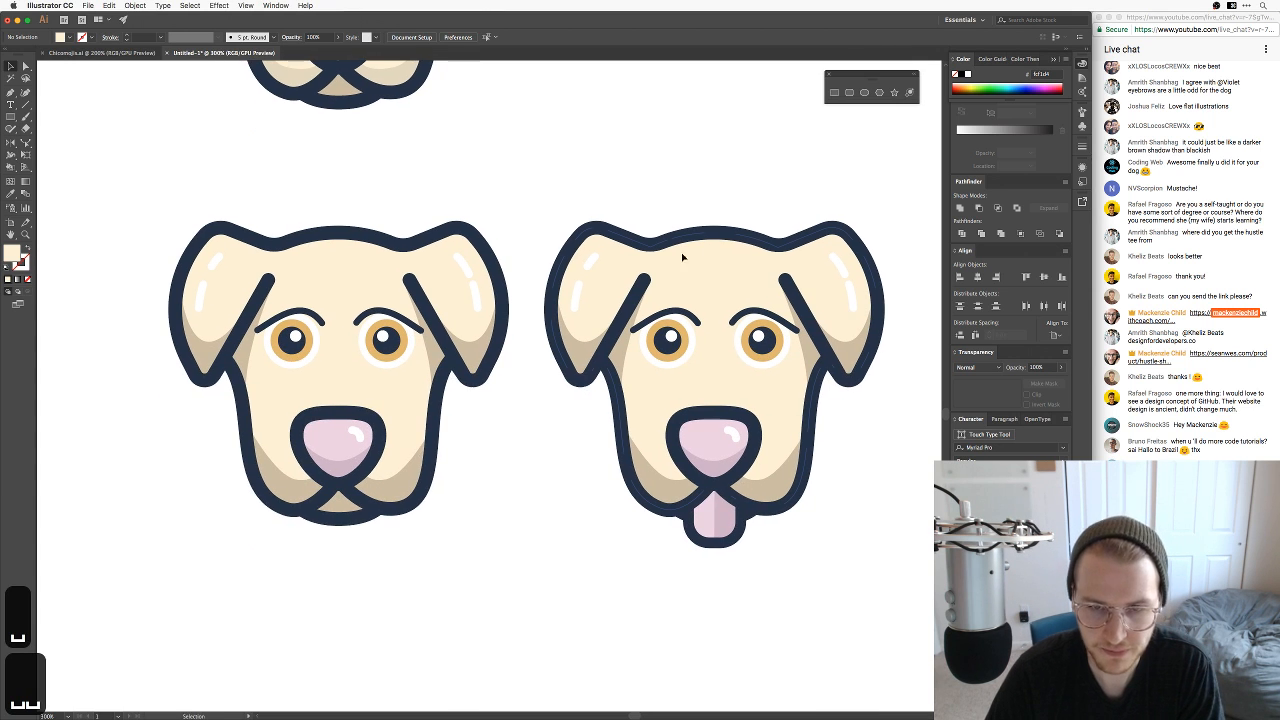
{"action": "left_click_drag", "start_coordinate": [715, 325], "coordinate": [684, 300]}
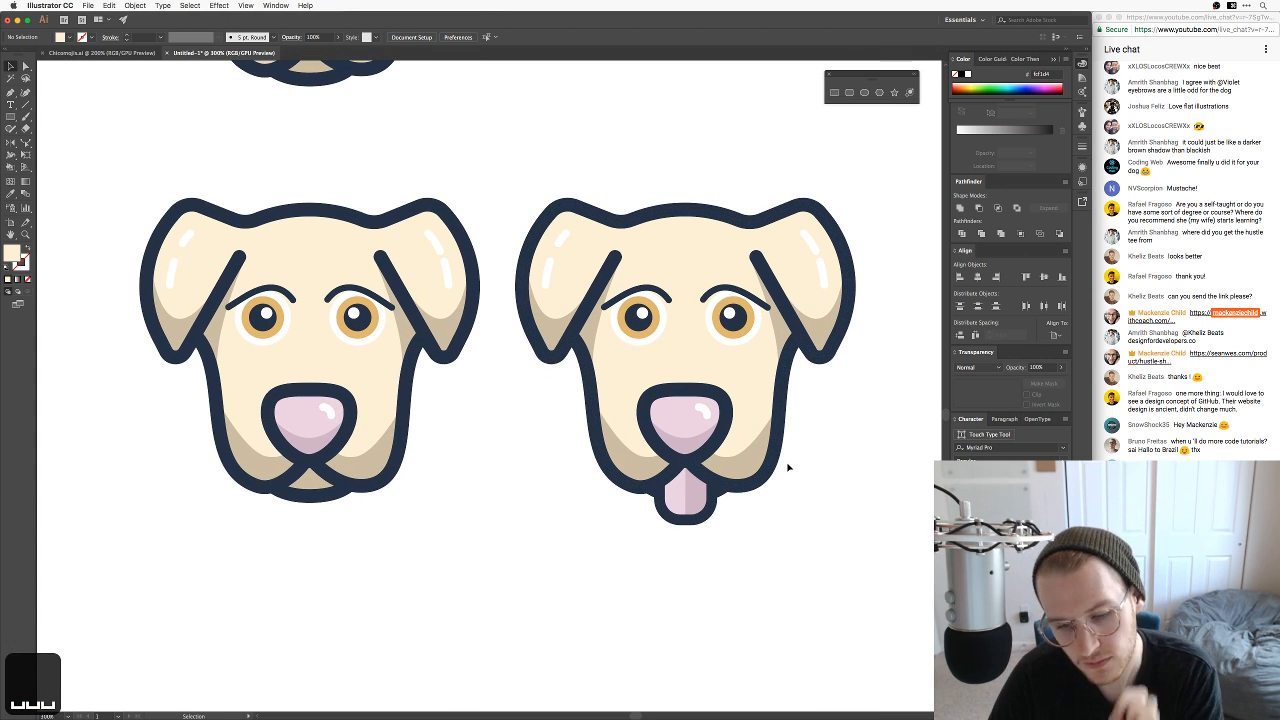
{"action": "key", "text": "super+equal"}
{"action": "key", "text": "super+equal"}
{"action": "left_click_drag", "start_coordinate": [192, 467], "coordinate": [420, 390]}
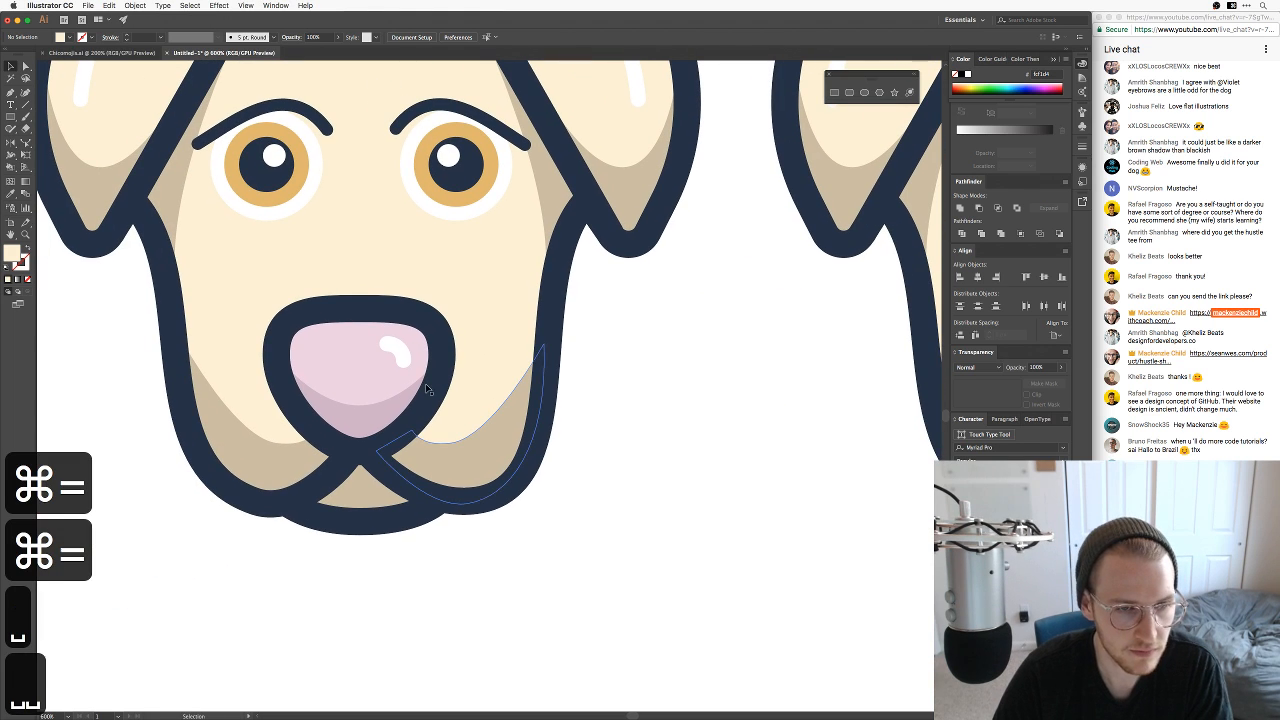
Step: Switch to Preview and examine the dog's muzzle in reference photos IMG_0544.JPG and IMG_0545.JPG
{"action": "key", "text": "super+Tab"}
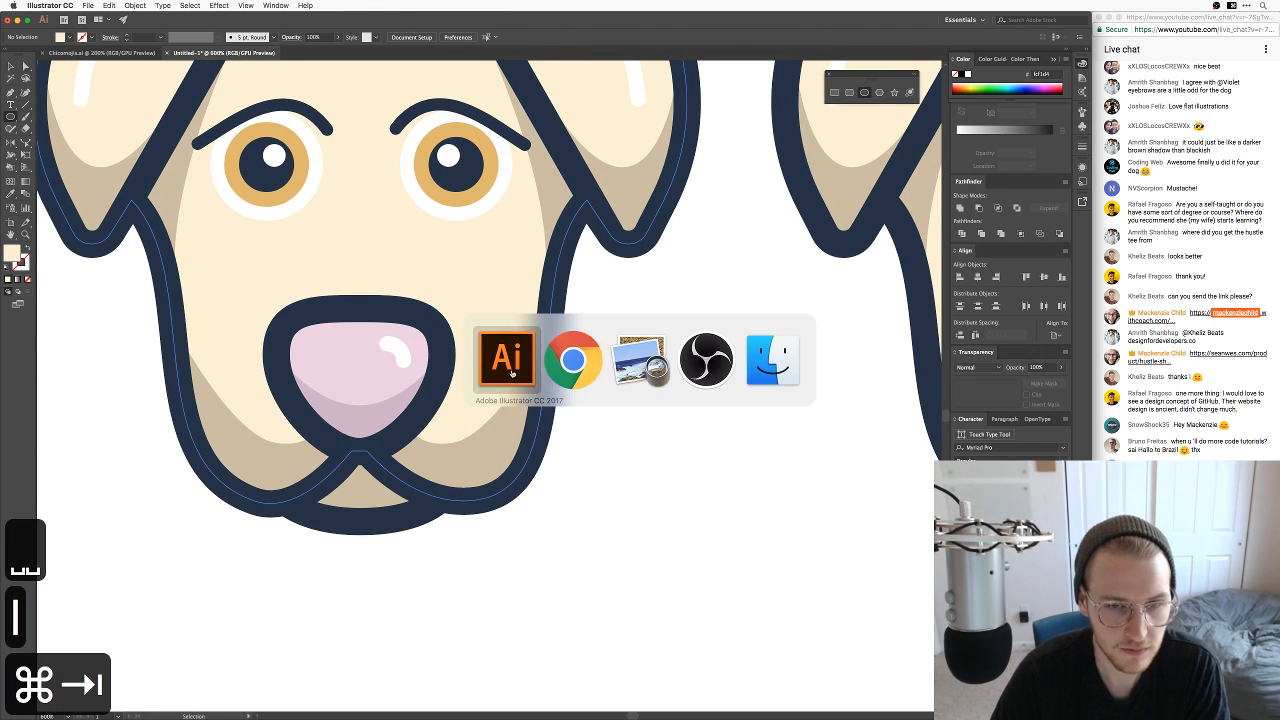
{"action": "key", "text": "Down"}
{"action": "key", "text": "Down"}
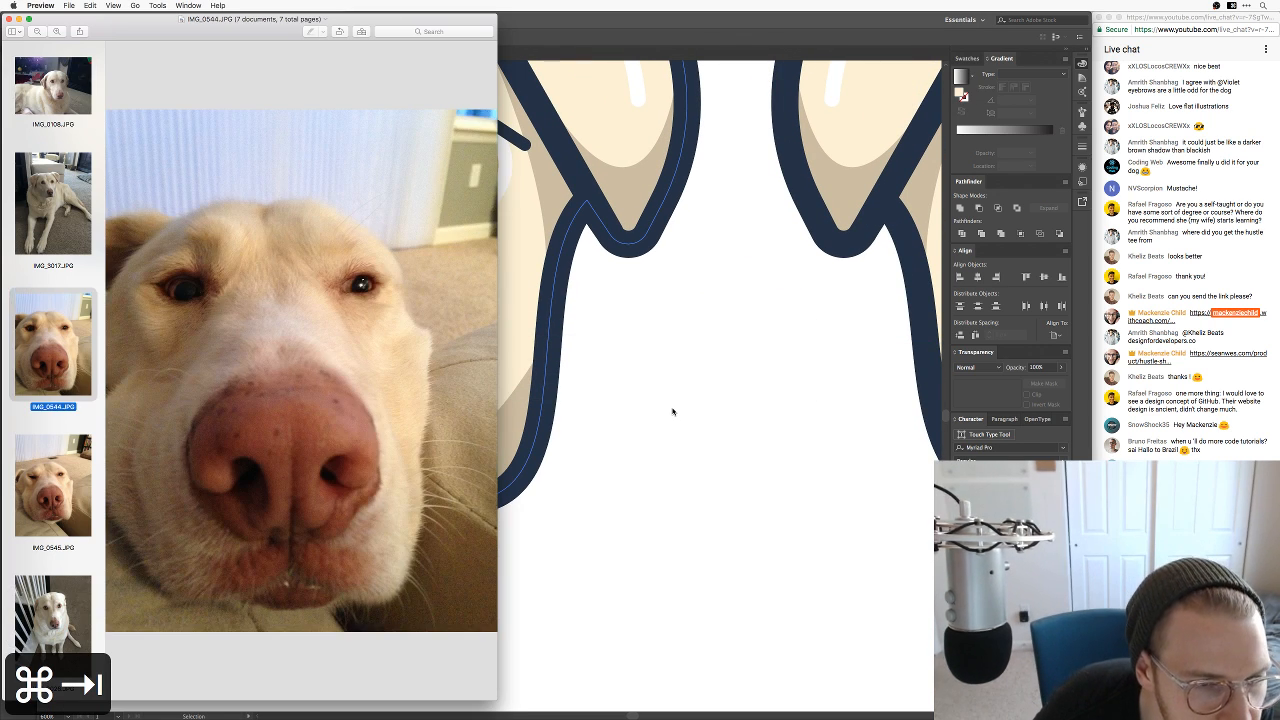
{"action": "key", "text": "Down"}
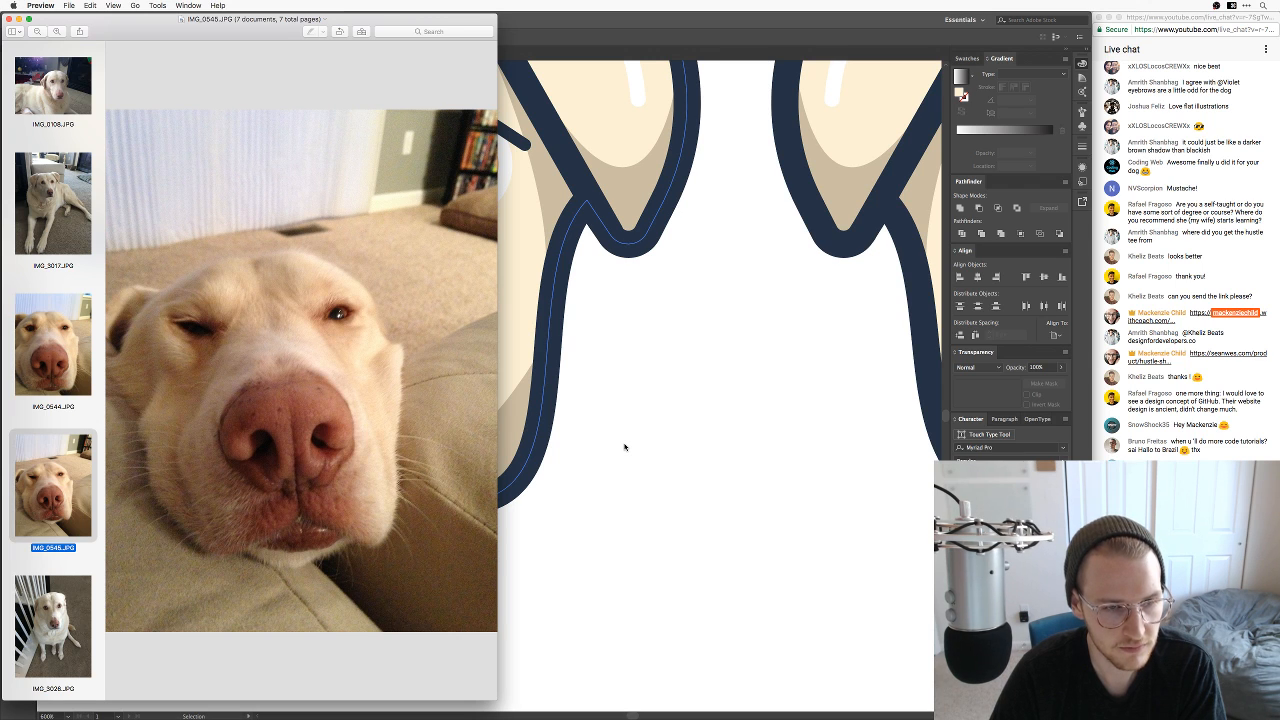
Step: Return to Illustrator and draw a freckle circle about 2.19 px wide on the dog's nose, filled with the sampled nose-shadow pink
{"action": "left_click", "coordinate": [624, 447]}
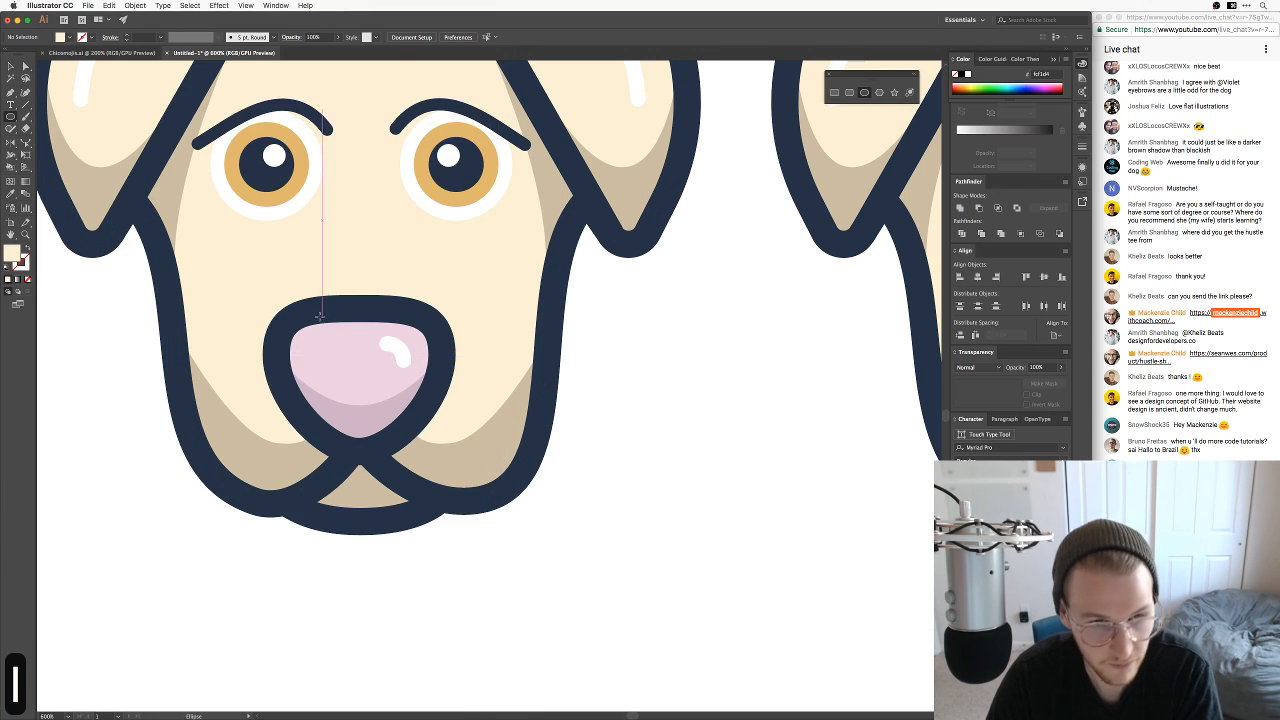
{"action": "left_click_drag", "start_coordinate": [320, 341], "coordinate": [324, 347]}
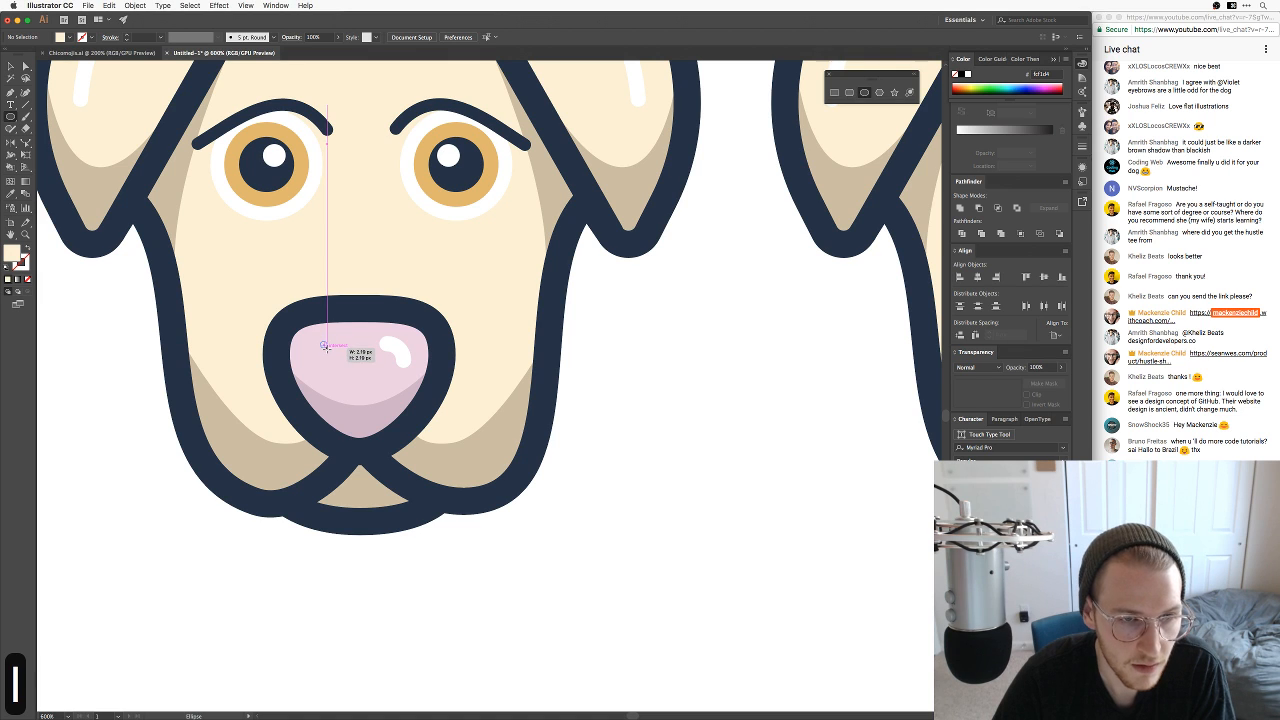
{"action": "key", "text": "i"}
{"action": "left_click", "coordinate": [328, 348]}
{"action": "key", "text": "v"}
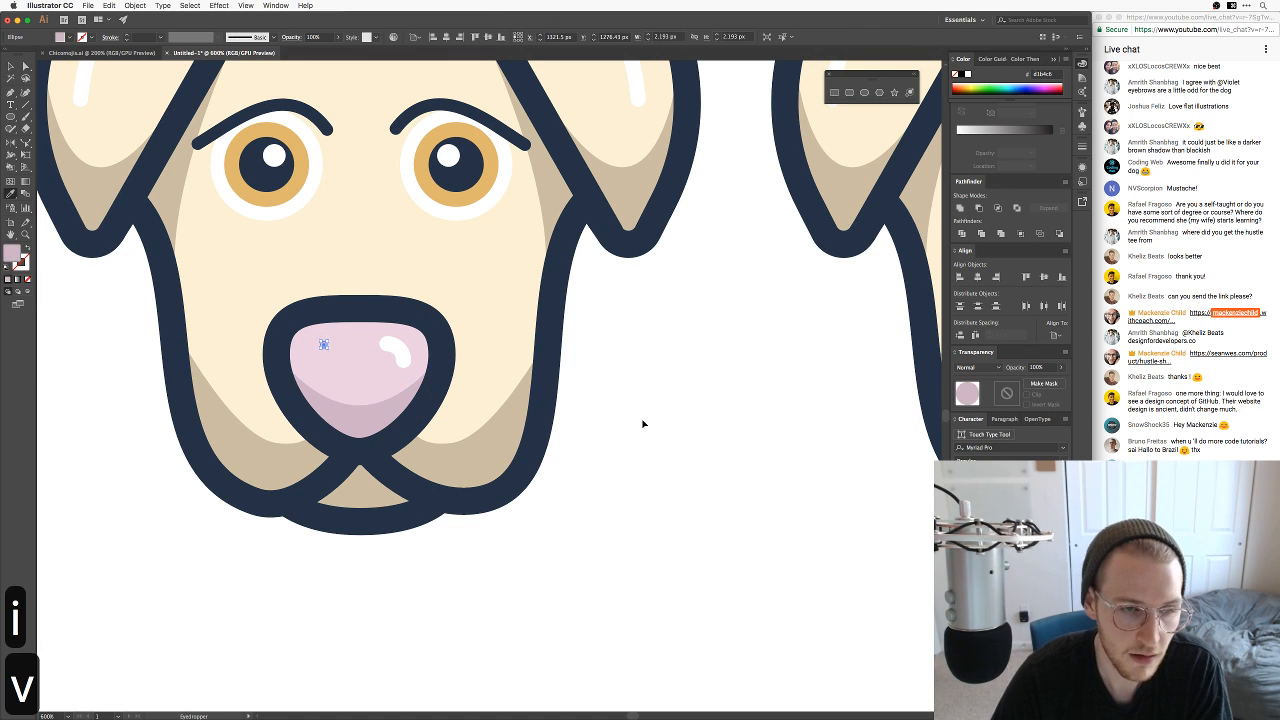
Step: Duplicate the nose freckle twice to form a loose triangle of three freckles opposite the white highlight
{"action": "left_click_drag", "start_coordinate": [323, 345], "coordinate": [318, 372]}
{"action": "left_click", "coordinate": [597, 448]}
{"action": "left_click", "coordinate": [545, 545]}
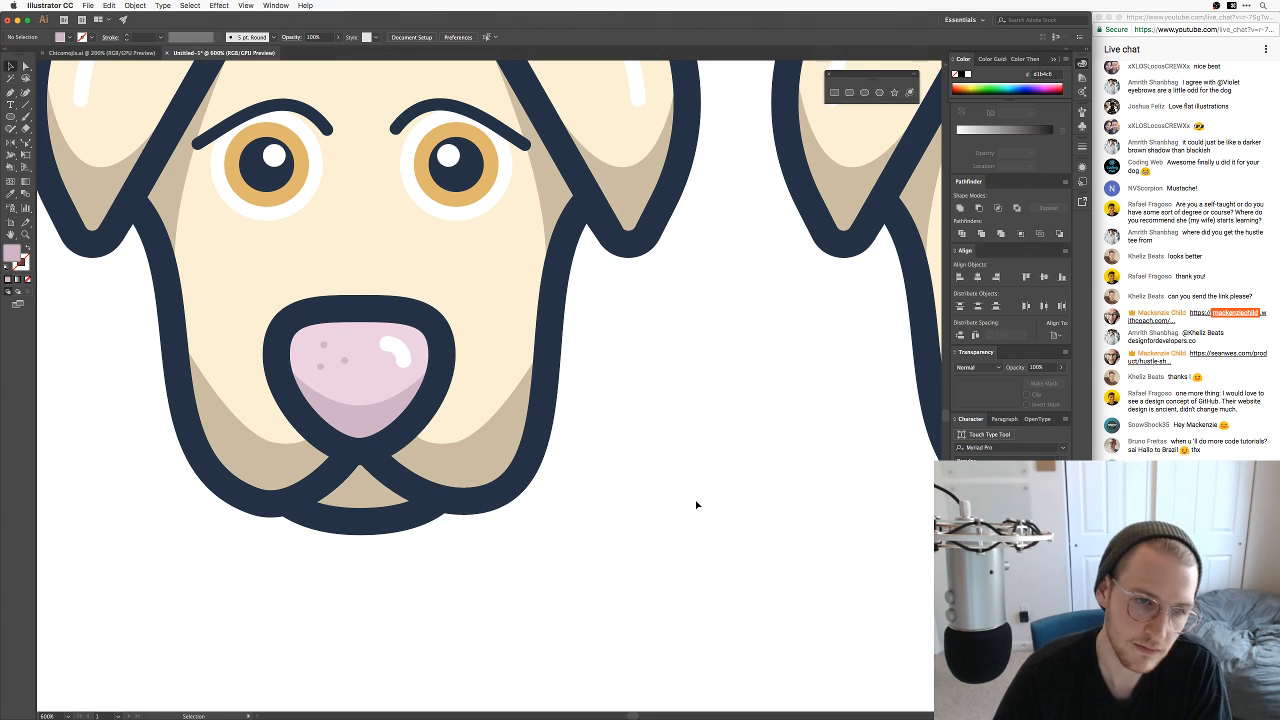
Step: Copy the three freckles over to the highlight side of the nose and rotate the copied cluster
{"action": "key", "text": "super+minus"}
{"action": "key", "text": "super+minus"}
{"action": "key", "text": "super+equal"}
{"action": "key", "text": "super+equal"}
{"action": "key", "text": "super+equal"}
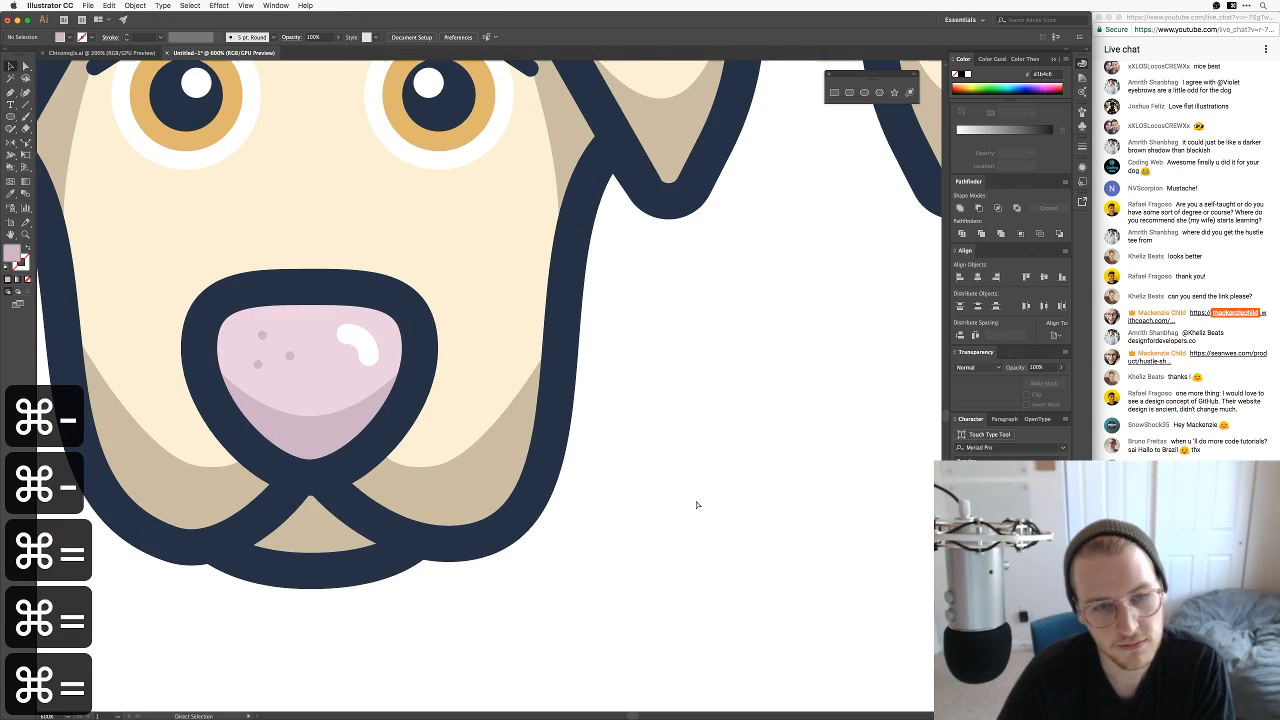
{"action": "key", "text": "super+equal"}
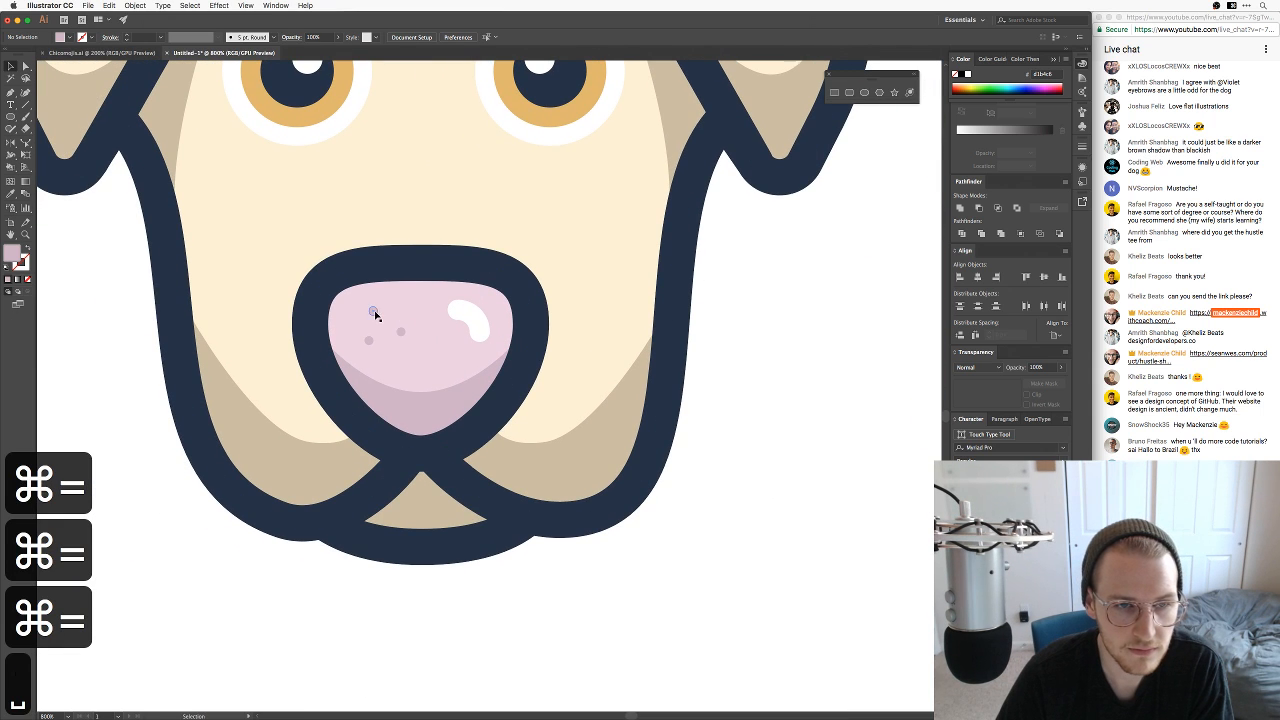
{"action": "left_click", "coordinate": [374, 312]}
{"action": "left_click", "coordinate": [369, 342], "text": "shift"}
{"action": "left_click", "coordinate": [402, 332], "text": "shift"}
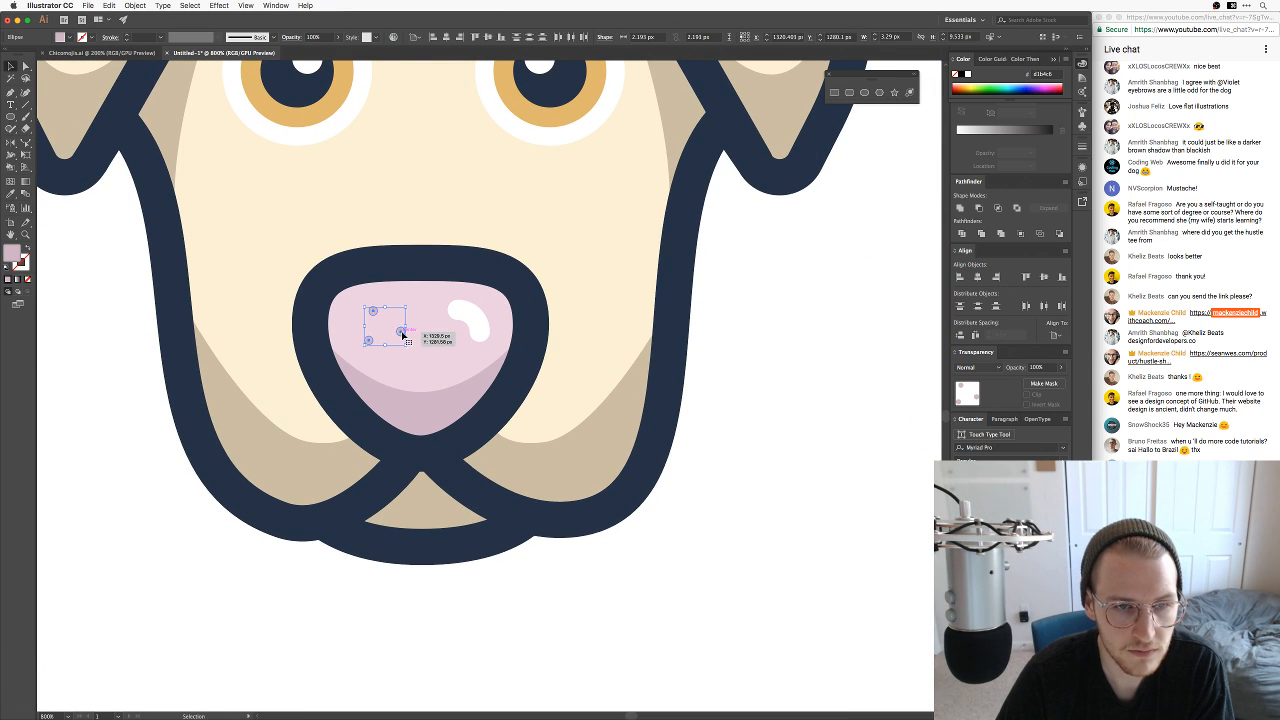
{"action": "left_click_drag", "start_coordinate": [402, 333], "coordinate": [515, 338]}
{"action": "key", "text": "e"}
{"action": "key", "text": "v"}
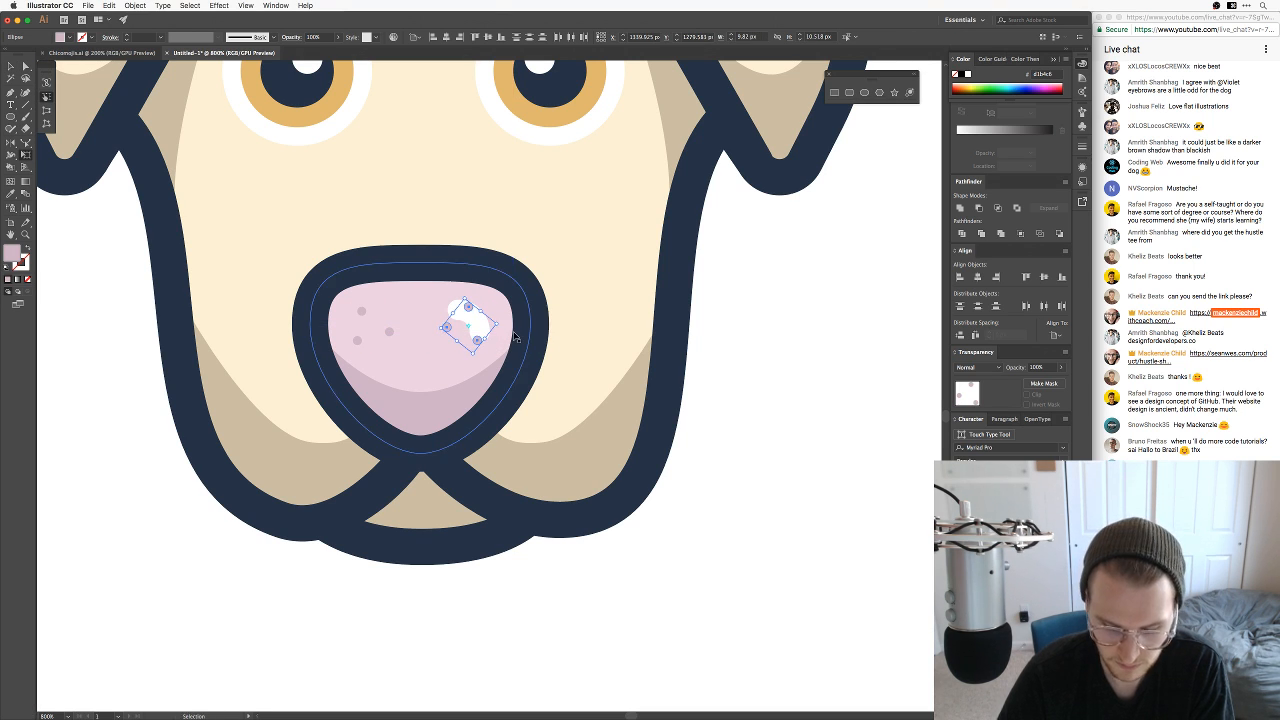
Step: Try to send the copied freckles backward behind the white nose highlight
{"action": "key", "text": "super+bracketleft"}
{"action": "key", "text": "super+bracketleft"}
{"action": "key", "text": "super+bracketleft"}
{"action": "key", "text": "super+bracketleft"}
{"action": "key", "text": "super+bracketleft"}
{"action": "key", "text": "super+bracketleft"}
{"action": "key", "text": "super+bracketleft"}
{"action": "key", "text": "super+bracketleft"}
{"action": "key", "text": "super+bracketleft"}
{"action": "key", "text": "super+bracketleft"}
{"action": "key", "text": "super+bracketleft"}
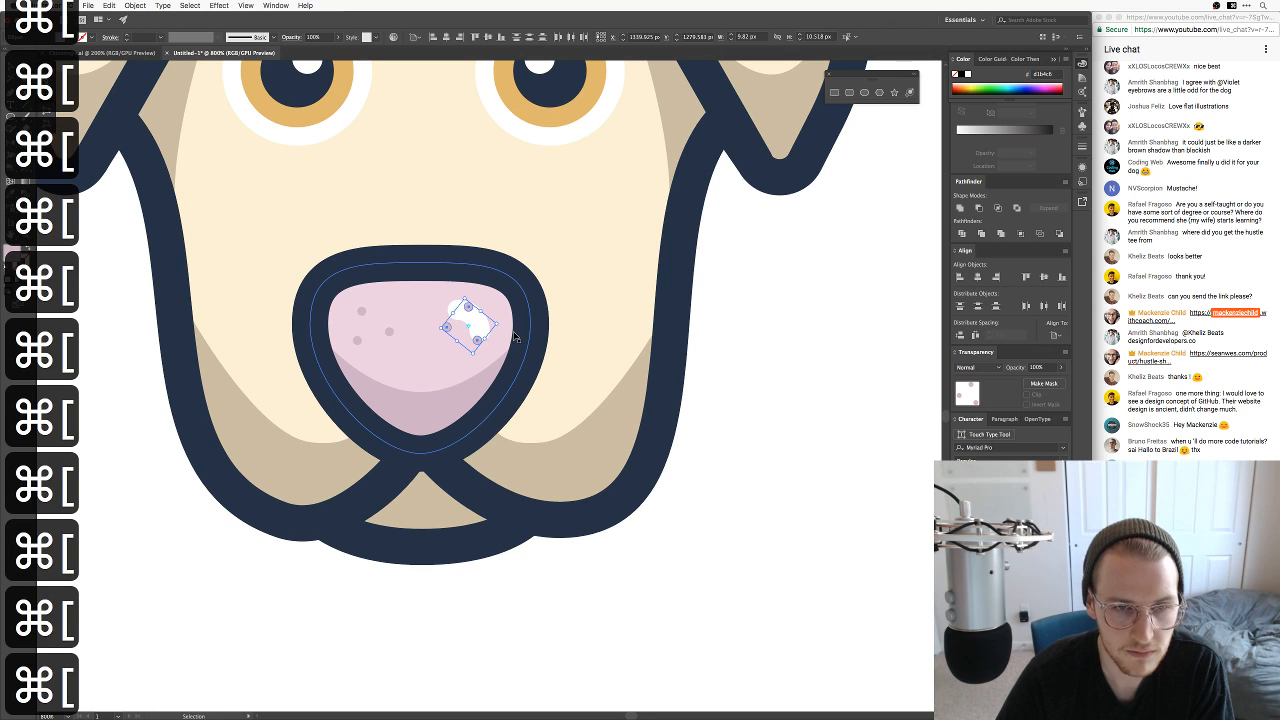
Step: Bring the white nose highlight to the front, above the copied freckles
{"action": "key", "text": "v"}
{"action": "left_click", "coordinate": [479, 325]}
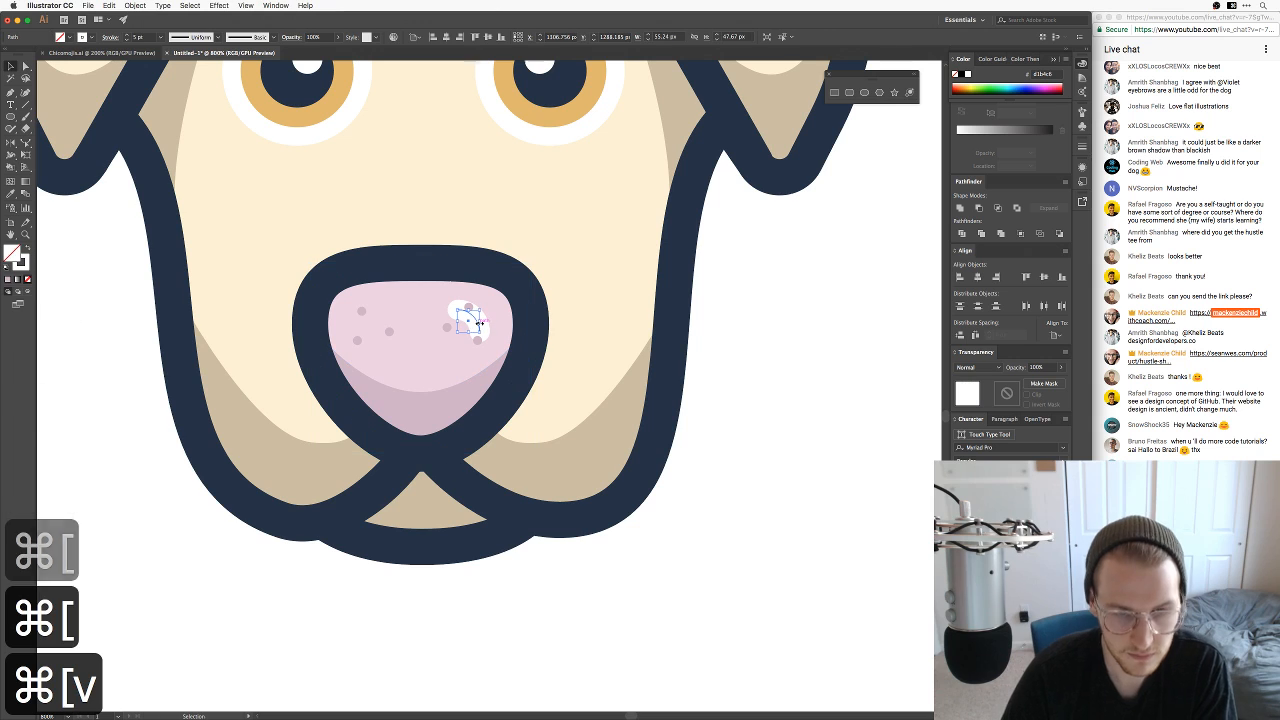
{"action": "key", "text": "super+shift+bracketright"}
{"action": "key", "text": "v"}
{"action": "left_click", "coordinate": [737, 400]}
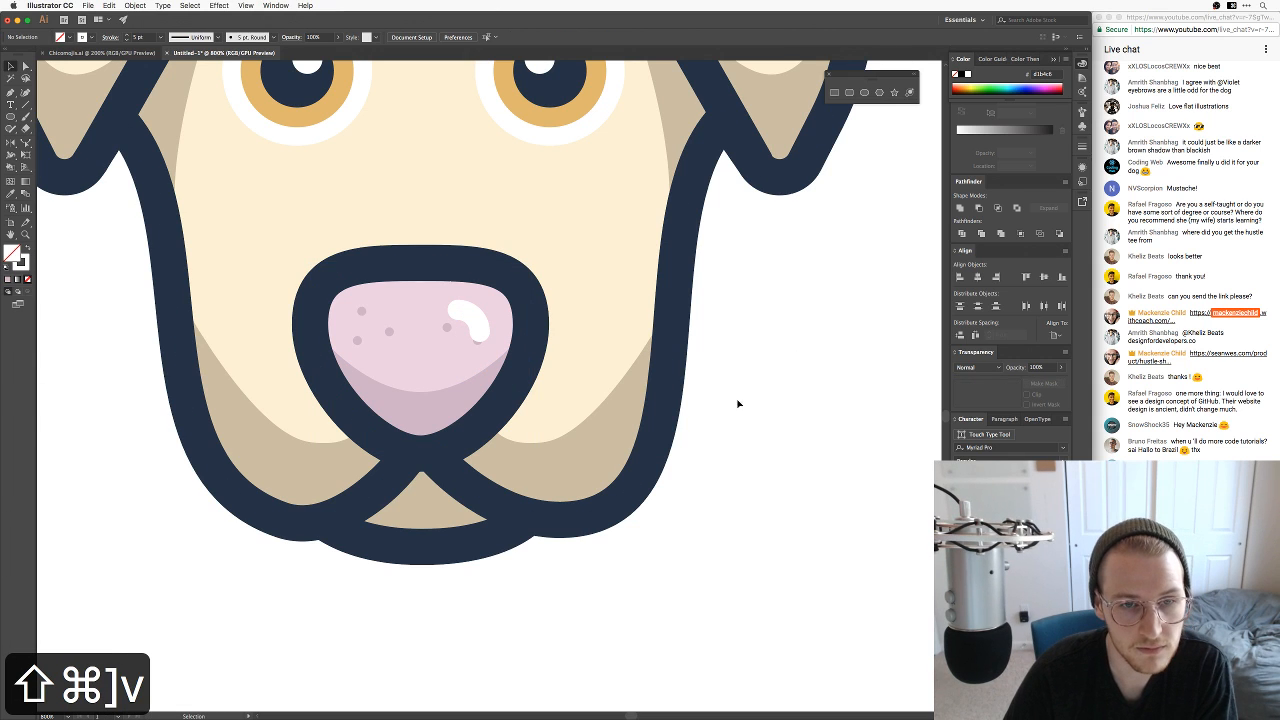
Step: Delete the two copied freckles overlapping the nose highlight and move the remaining one slightly down, clear of the highlight
{"action": "left_click", "coordinate": [474, 337]}
{"action": "key", "text": "BackSpace"}
{"action": "key", "text": "BackSpace"}
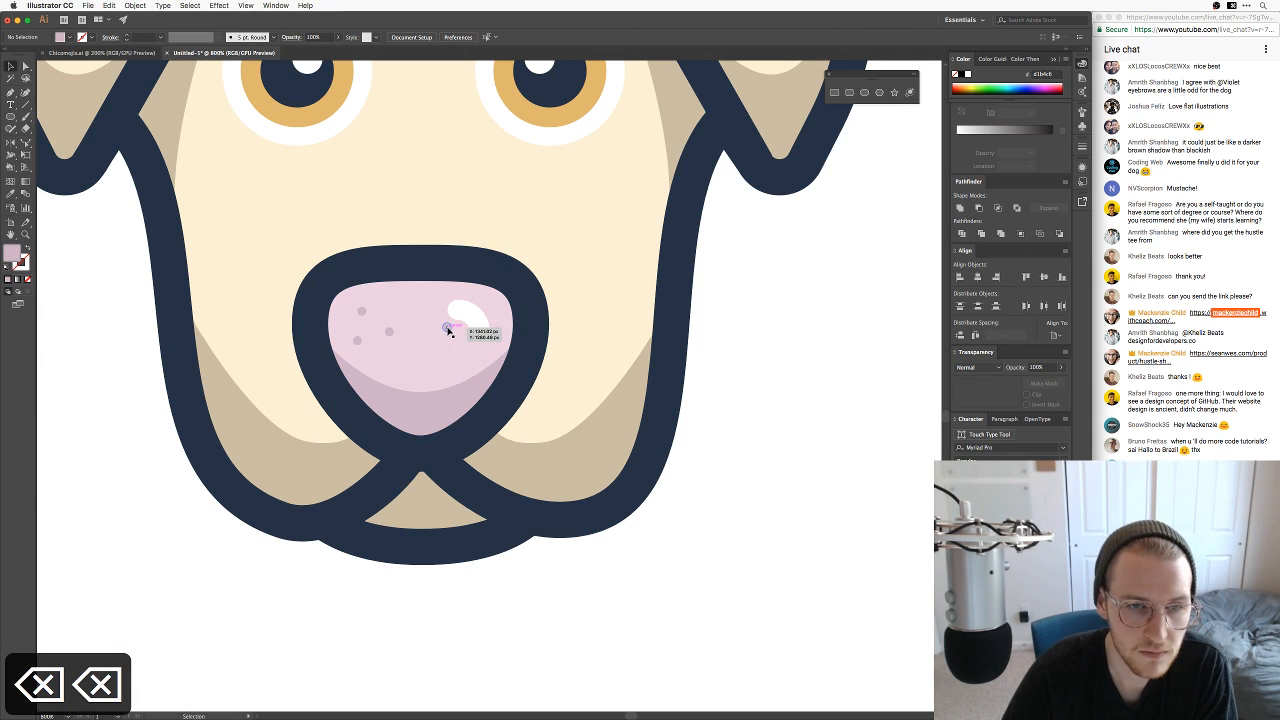
{"action": "key", "text": "super+minus"}
{"action": "key", "text": "super+equal"}
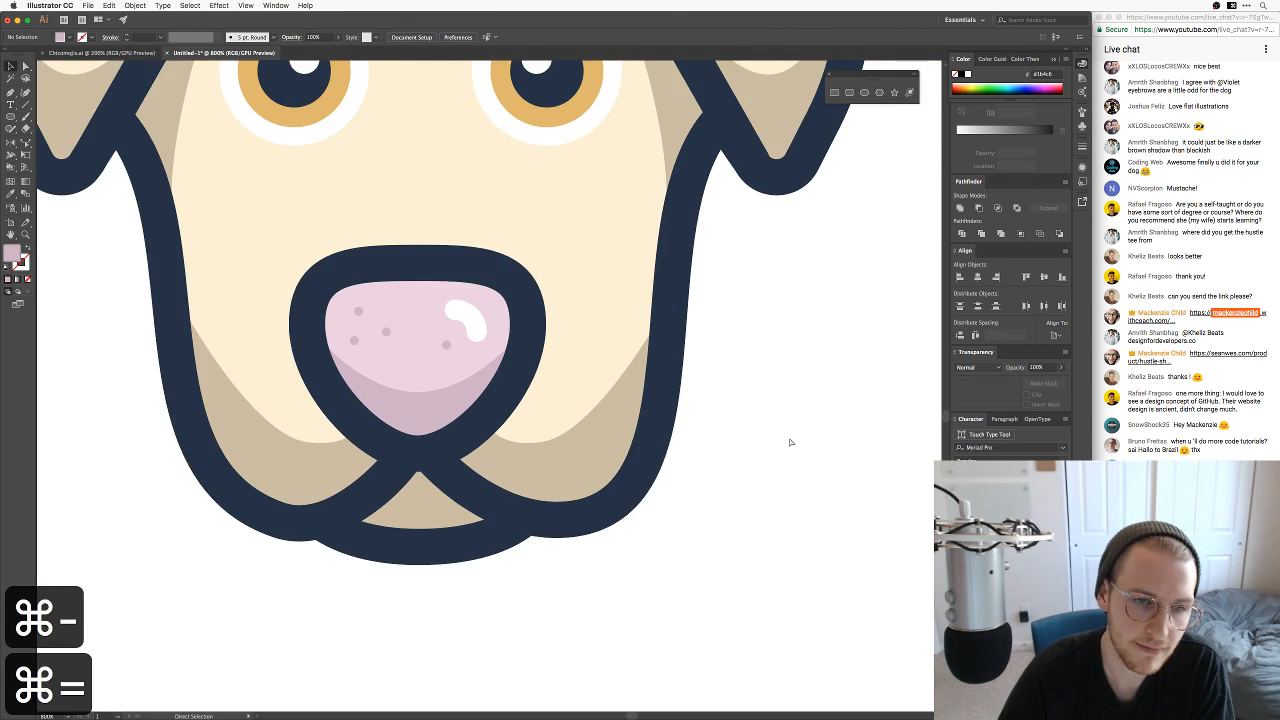
Step: Delete the duplicate dog head with the tongue, keeping the freckled one
{"action": "key", "text": "super+minus"}
{"action": "key", "text": "super+minus"}
{"action": "key", "text": "super+minus"}
{"action": "key", "text": "super+minus"}
{"action": "key", "text": "super+equal"}
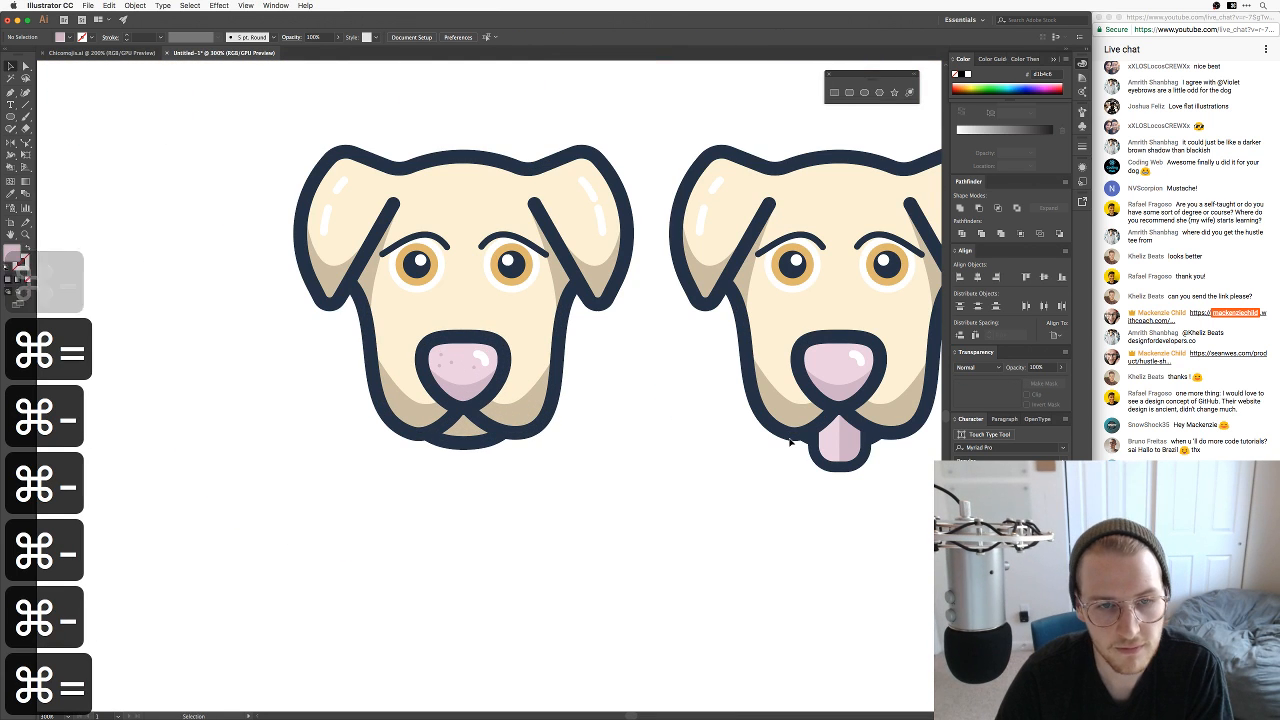
{"action": "left_click_drag", "start_coordinate": [734, 407], "coordinate": [761, 429]}
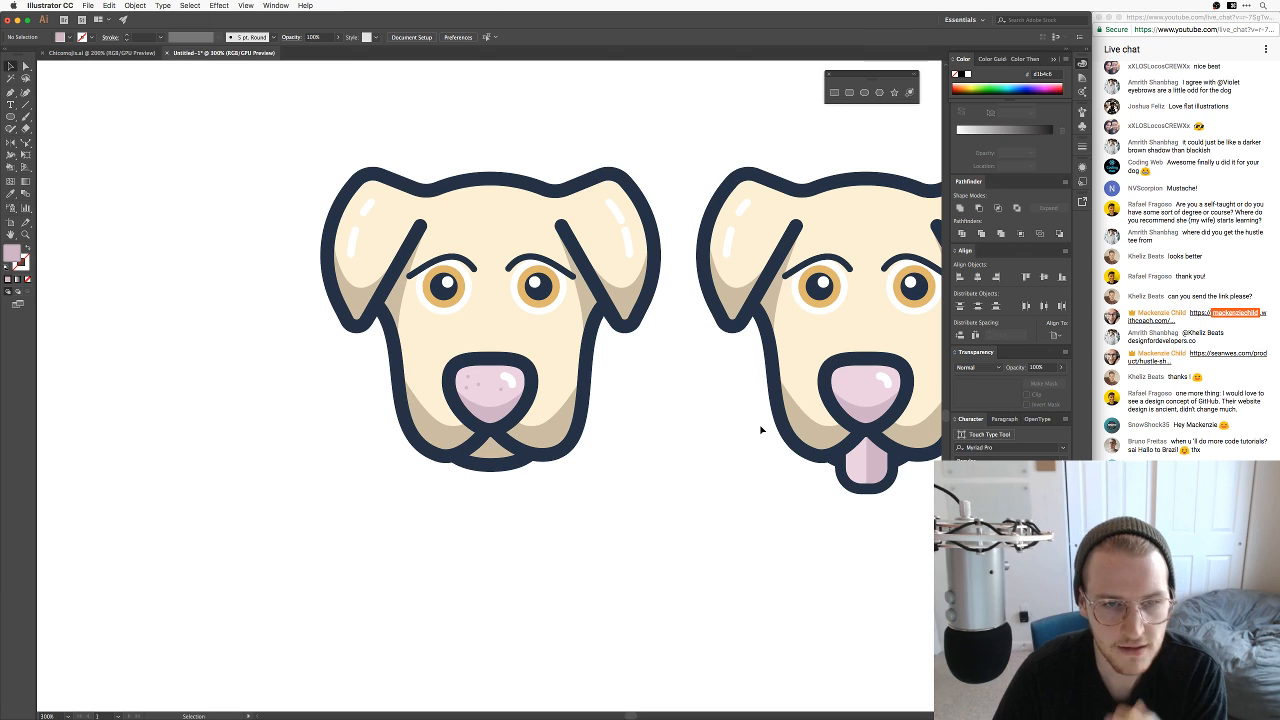
{"action": "left_click_drag", "start_coordinate": [715, 443], "coordinate": [571, 459]}
{"action": "key", "text": "v"}
{"action": "left_click_drag", "start_coordinate": [877, 591], "coordinate": [503, 156]}
{"action": "key", "text": "BackSpace"}
{"action": "left_click_drag", "start_coordinate": [428, 166], "coordinate": [657, 183]}
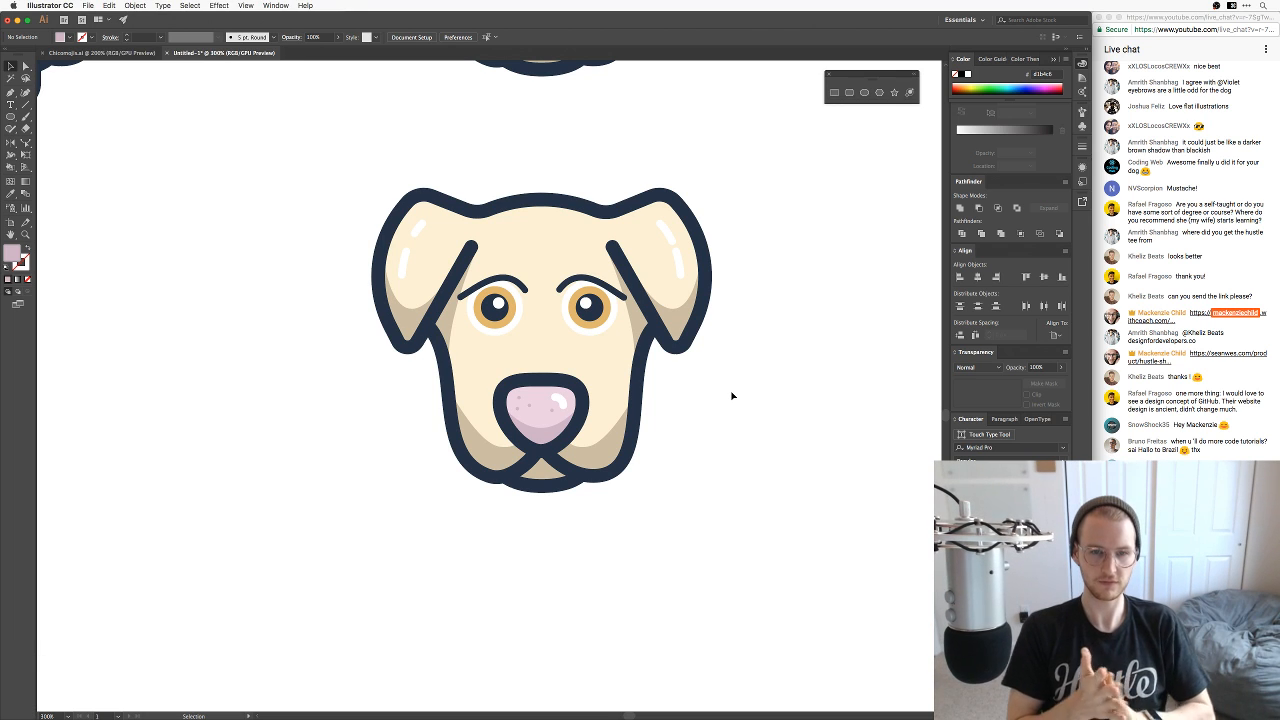
Step: Switch to Preview, examine the dog's face in reference photo IMG_3017.JPG, and return to Illustrator
{"action": "key", "text": "super+Tab"}
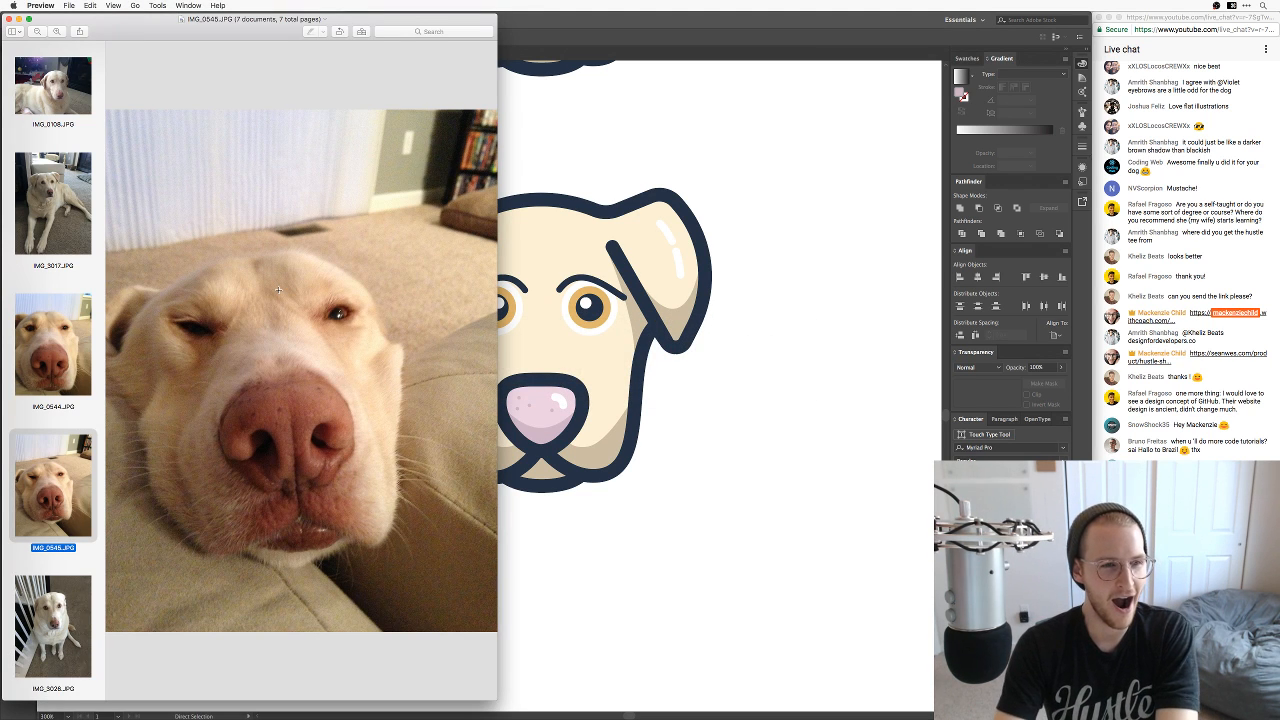
{"action": "left_click", "coordinate": [80, 202]}
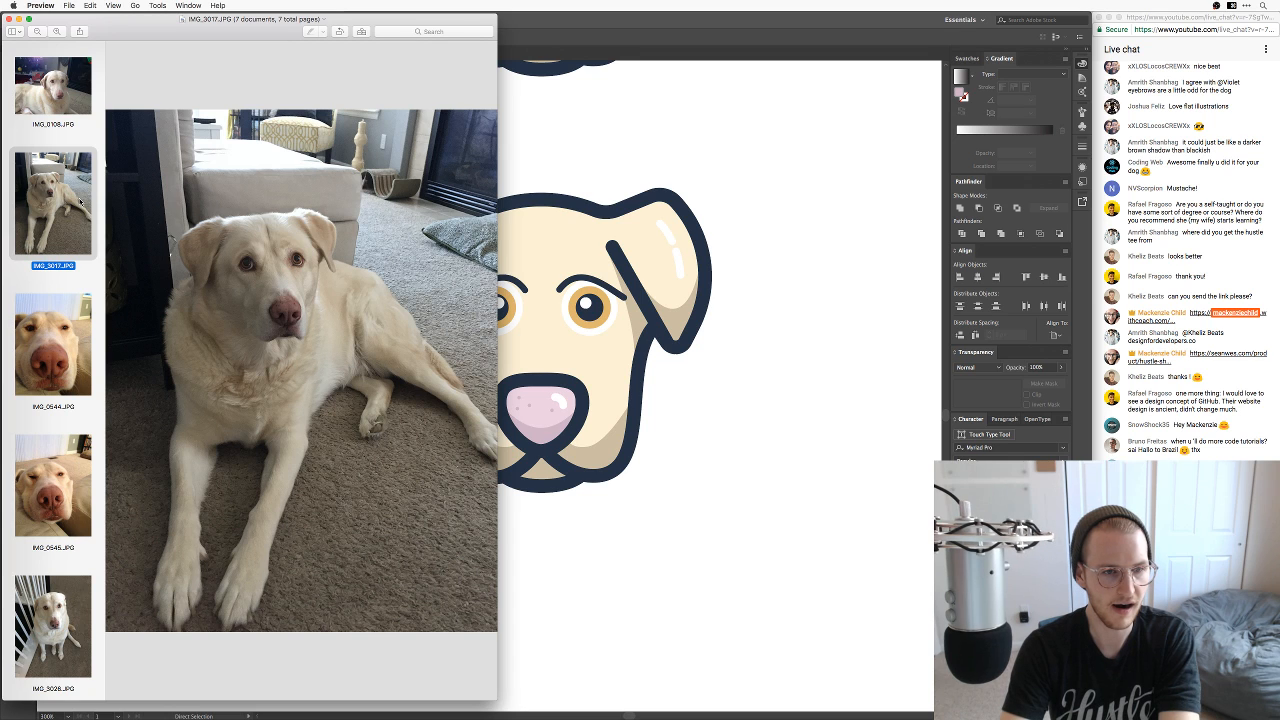
{"action": "left_click", "coordinate": [552, 521]}
Step: Darken the fill of the small chin shape below the mouth to the tan color #AF9B7B
{"action": "left_click", "coordinate": [556, 480]}
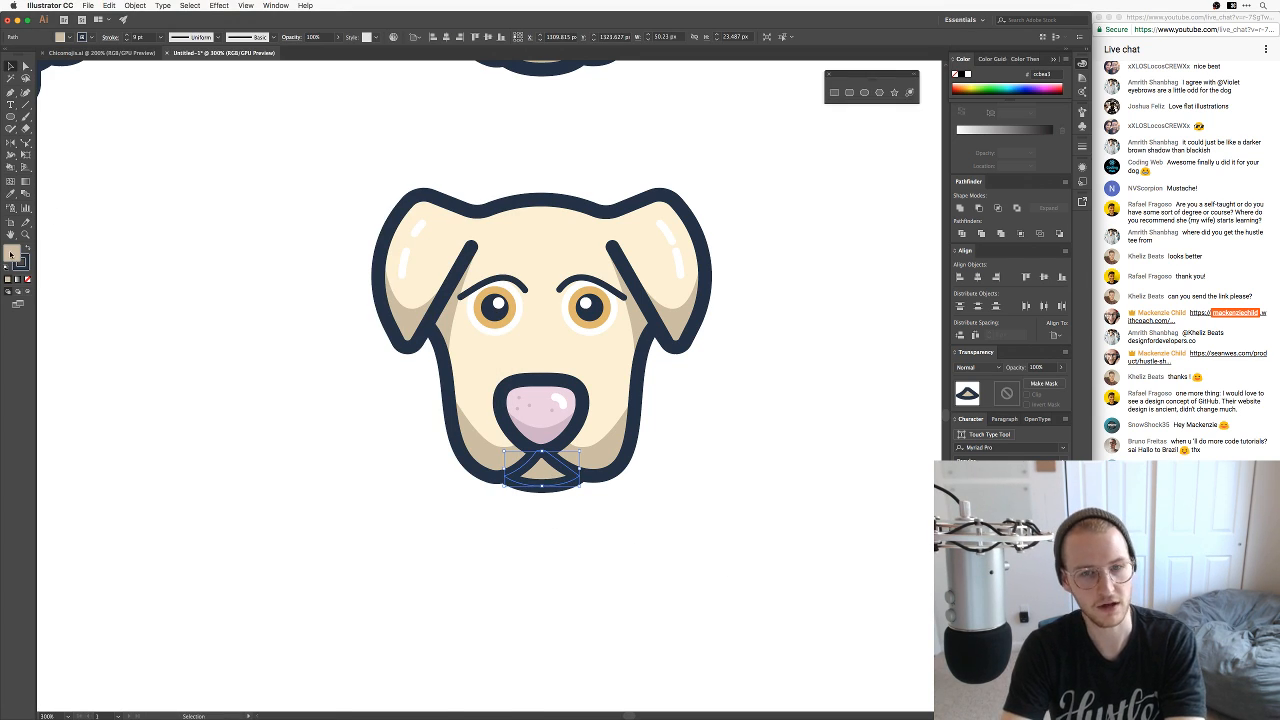
{"action": "double_click", "coordinate": [12, 255]}
{"action": "left_click_drag", "start_coordinate": [852, 346], "coordinate": [857, 362]}
{"action": "left_click", "coordinate": [1087, 329]}
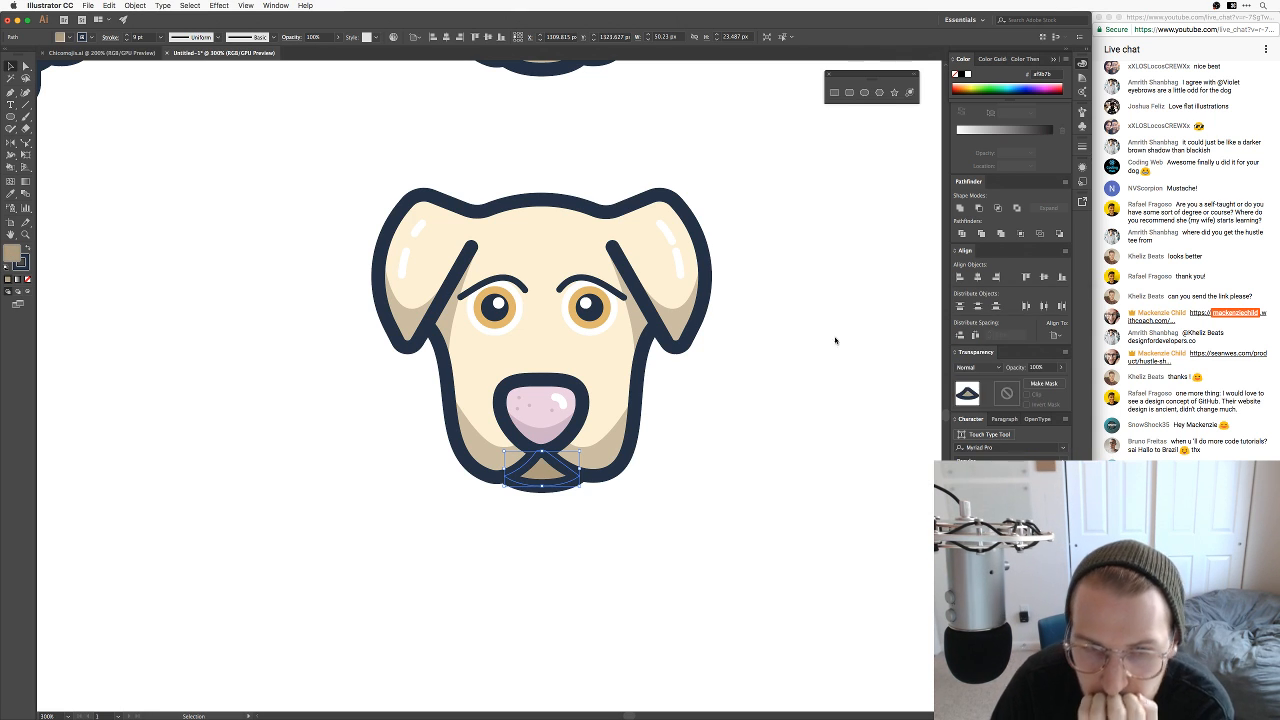
{"action": "left_click", "coordinate": [828, 422]}
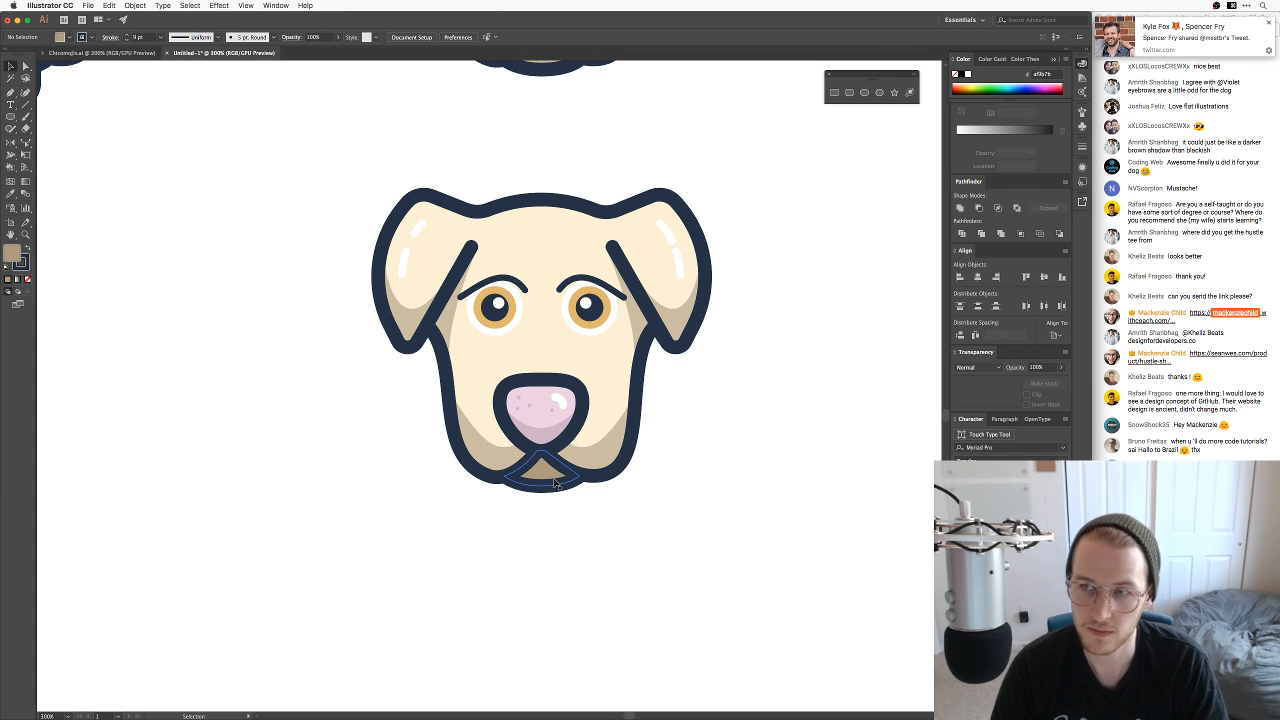
Step: Turn on Do Not Disturb in the macOS Notification Center and close it
{"action": "left_click", "coordinate": [1267, 5]}
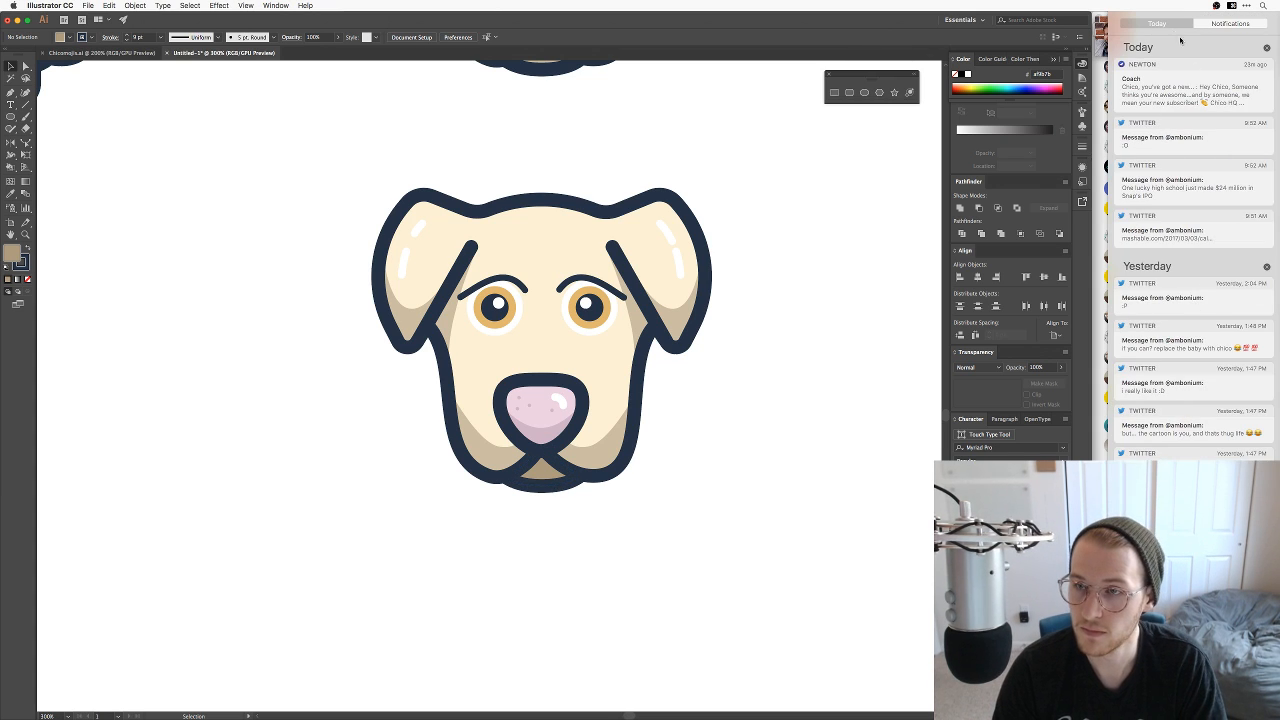
{"action": "scroll", "coordinate": [1200, 120], "scroll_direction": "up", "scroll_amount": 2}
{"action": "left_click", "coordinate": [1257, 52]}
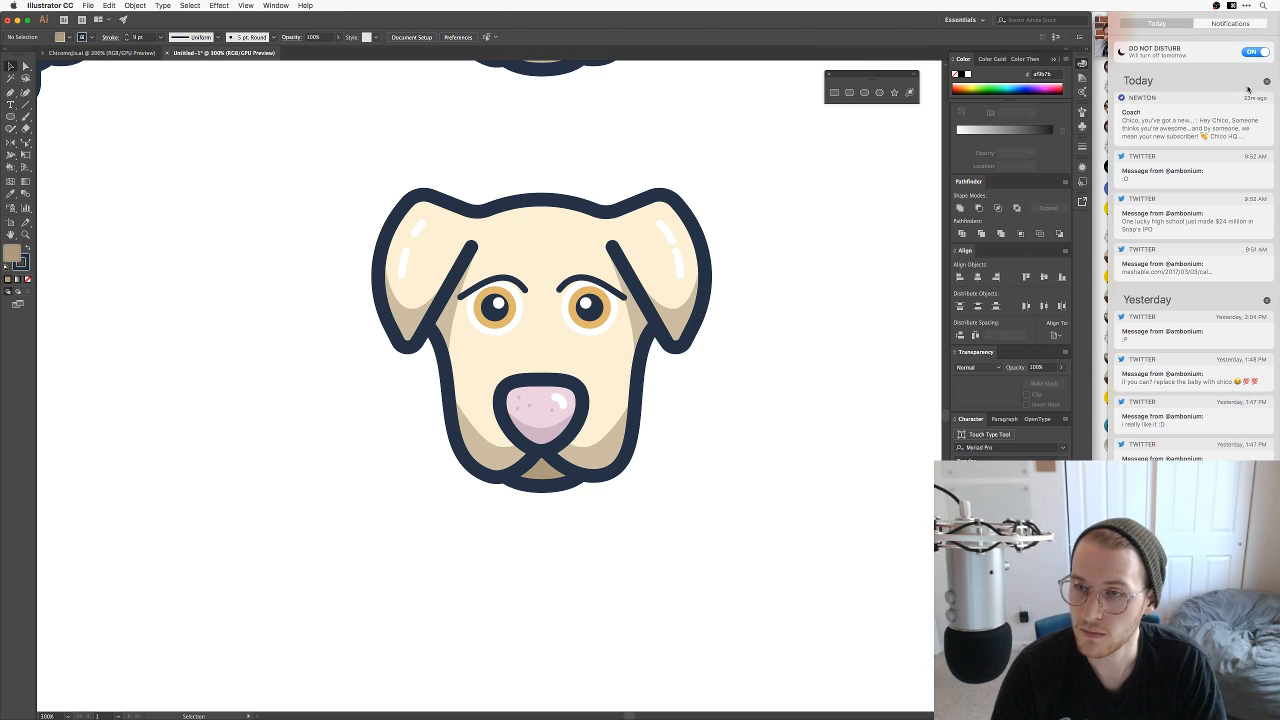
{"action": "left_click", "coordinate": [598, 175]}
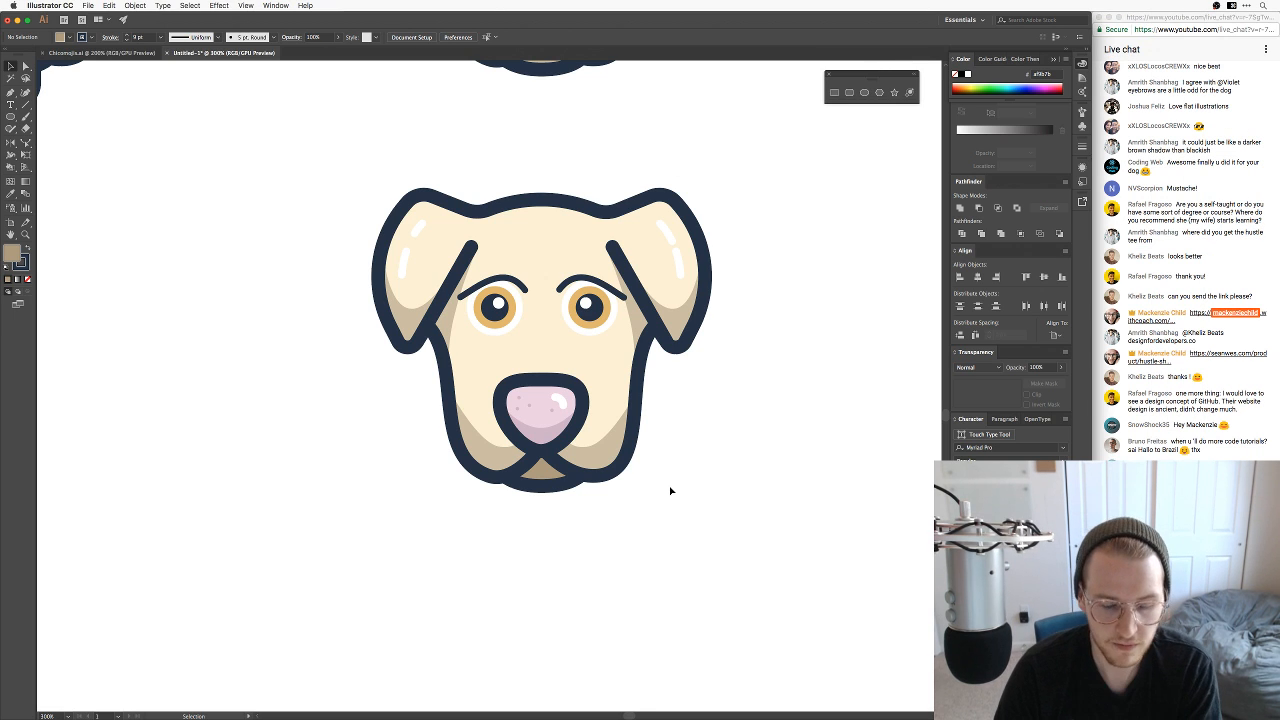
Step: Raise the dog's chin shape slightly so less of it protrudes below the muzzle
{"action": "left_click", "coordinate": [563, 483]}
{"action": "left_click_drag", "start_coordinate": [579, 487], "coordinate": [563, 481]}
{"action": "key", "text": "super+z"}
{"action": "key", "text": "super+z"}
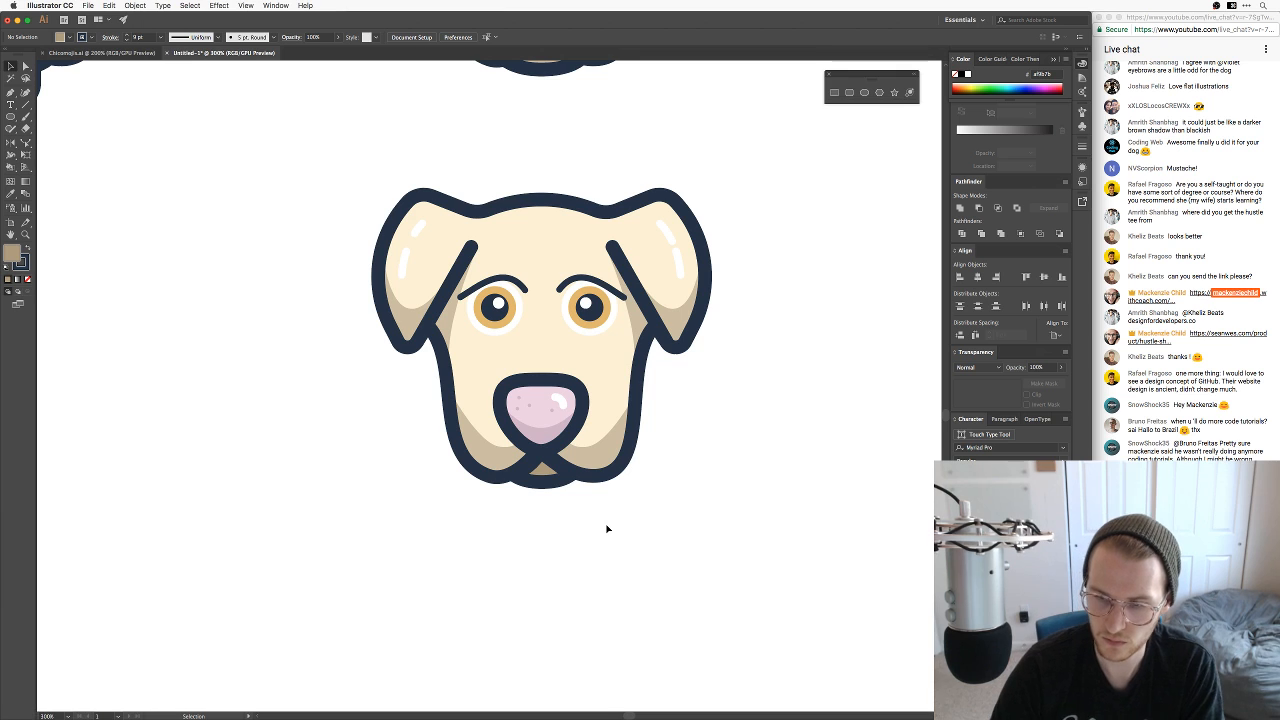
Step: Check IMG_3017.JPG in Preview, return to Illustrator and try the dog face without its eyebrows, restoring them after the comparison
{"action": "key", "text": "super+Tab"}
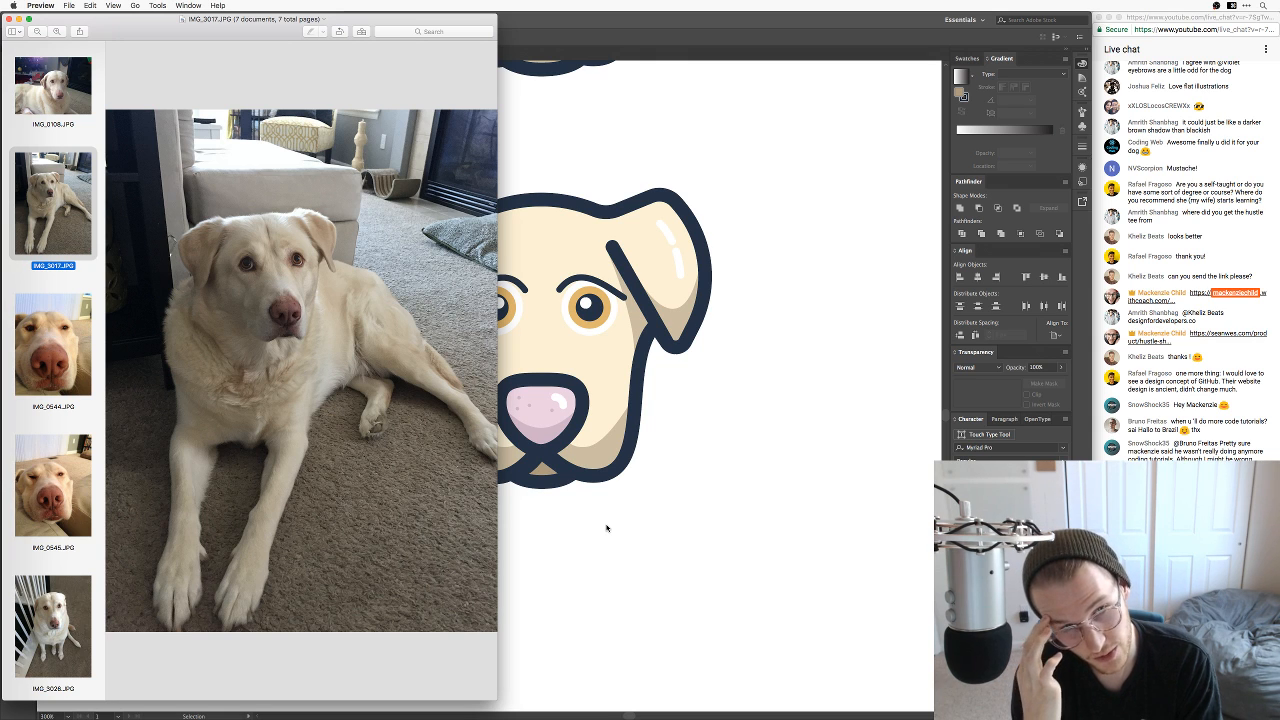
{"action": "left_click", "coordinate": [733, 390]}
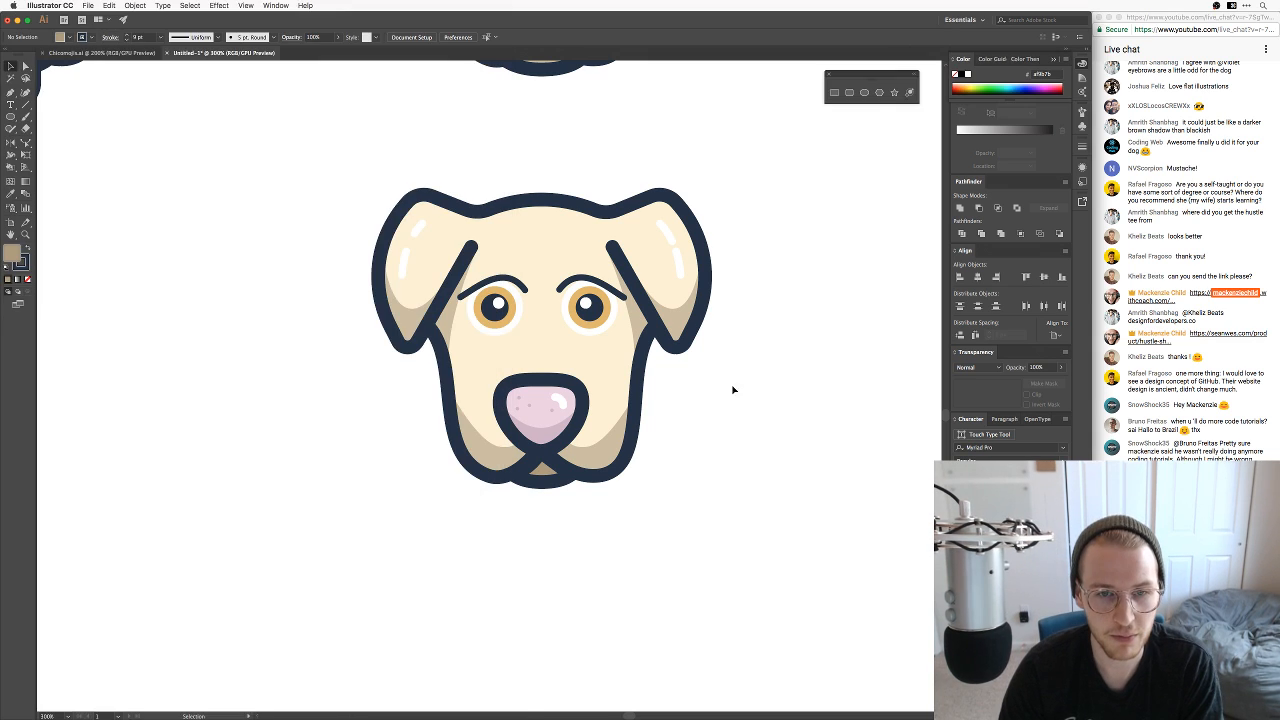
{"action": "left_click", "coordinate": [588, 279]}
{"action": "left_click", "coordinate": [505, 284], "text": "shift"}
{"action": "key", "text": "BackSpace"}
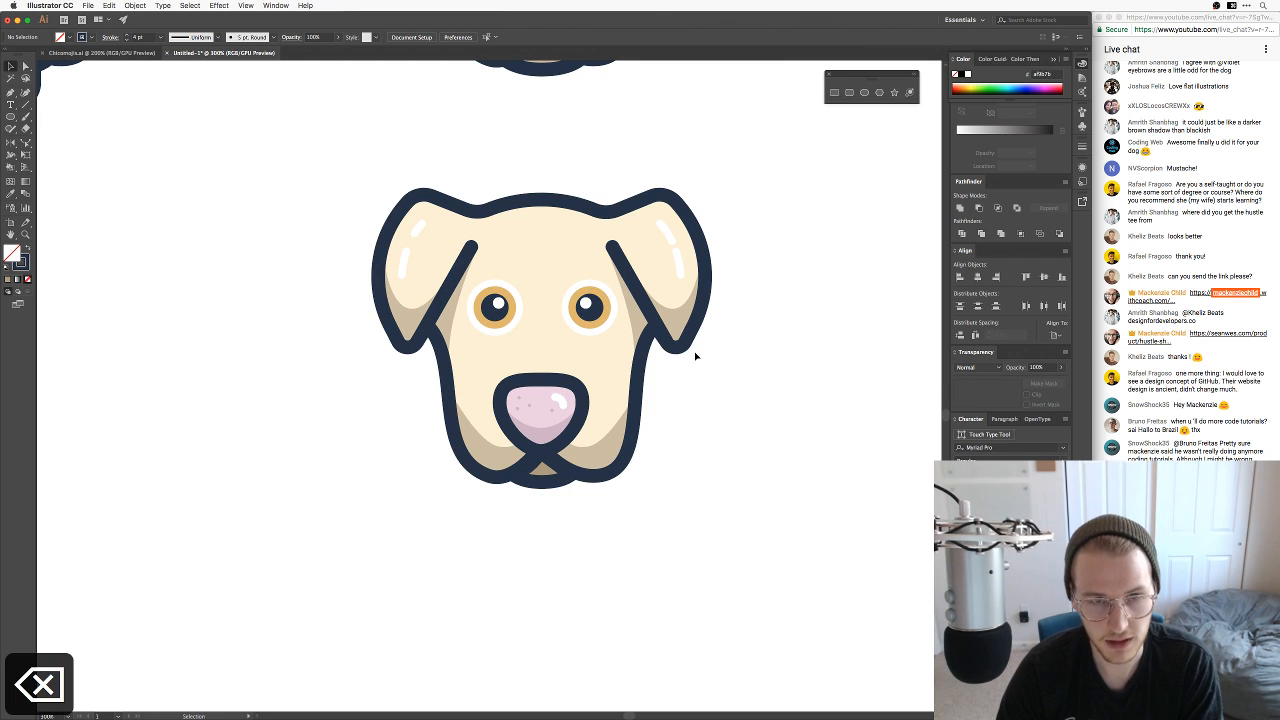
{"action": "key", "text": "super+z"}
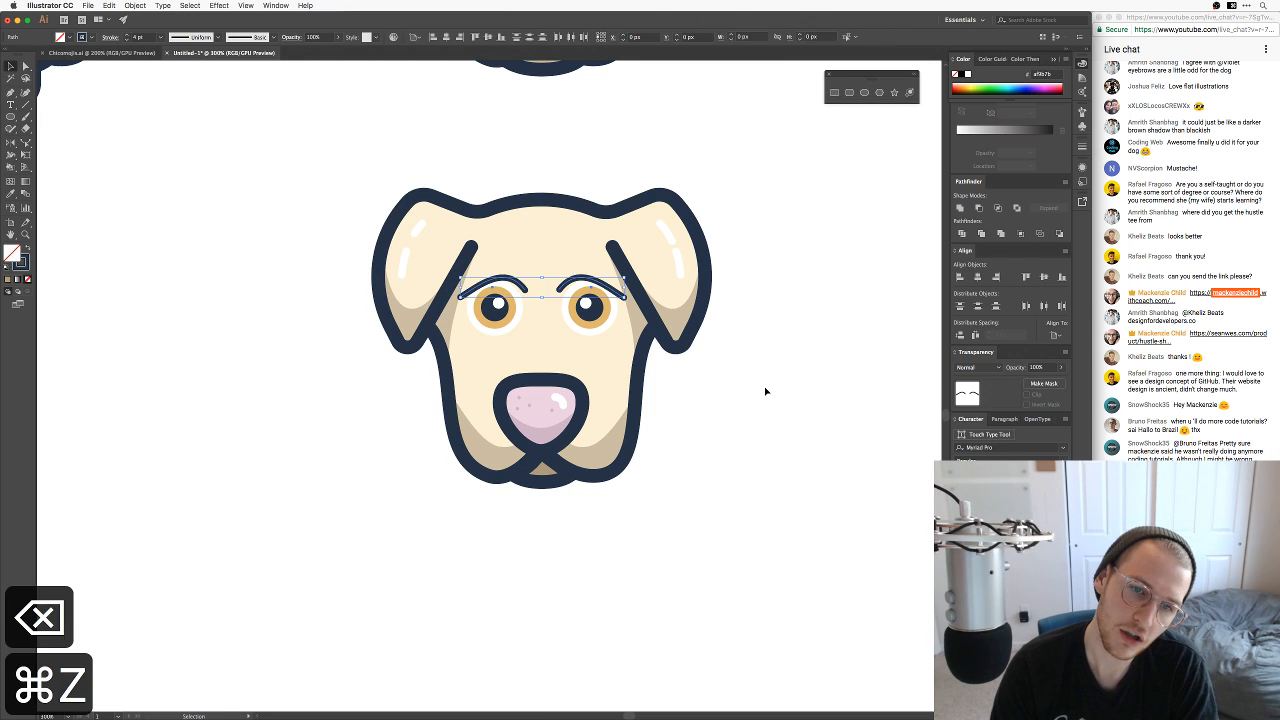
{"action": "key", "text": "shift+super+z"}
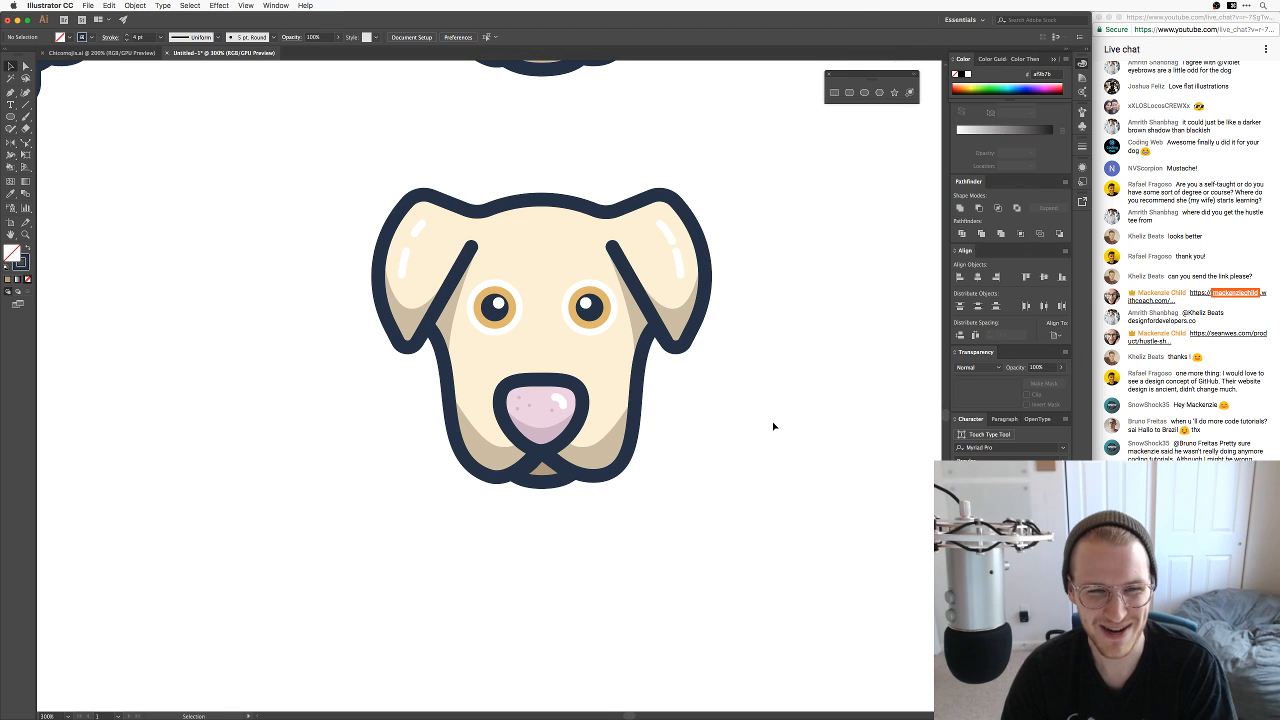
{"action": "key", "text": "super+z"}
Step: Duplicate the whole dog head to the right of the original
{"action": "left_click_drag", "start_coordinate": [785, 540], "coordinate": [334, 160]}
{"action": "left_click_drag", "start_coordinate": [565, 315], "coordinate": [599, 310]}
{"action": "key", "text": "space"}
{"action": "key", "text": "space"}
{"action": "left_click", "coordinate": [741, 194]}
{"action": "key", "text": "space"}
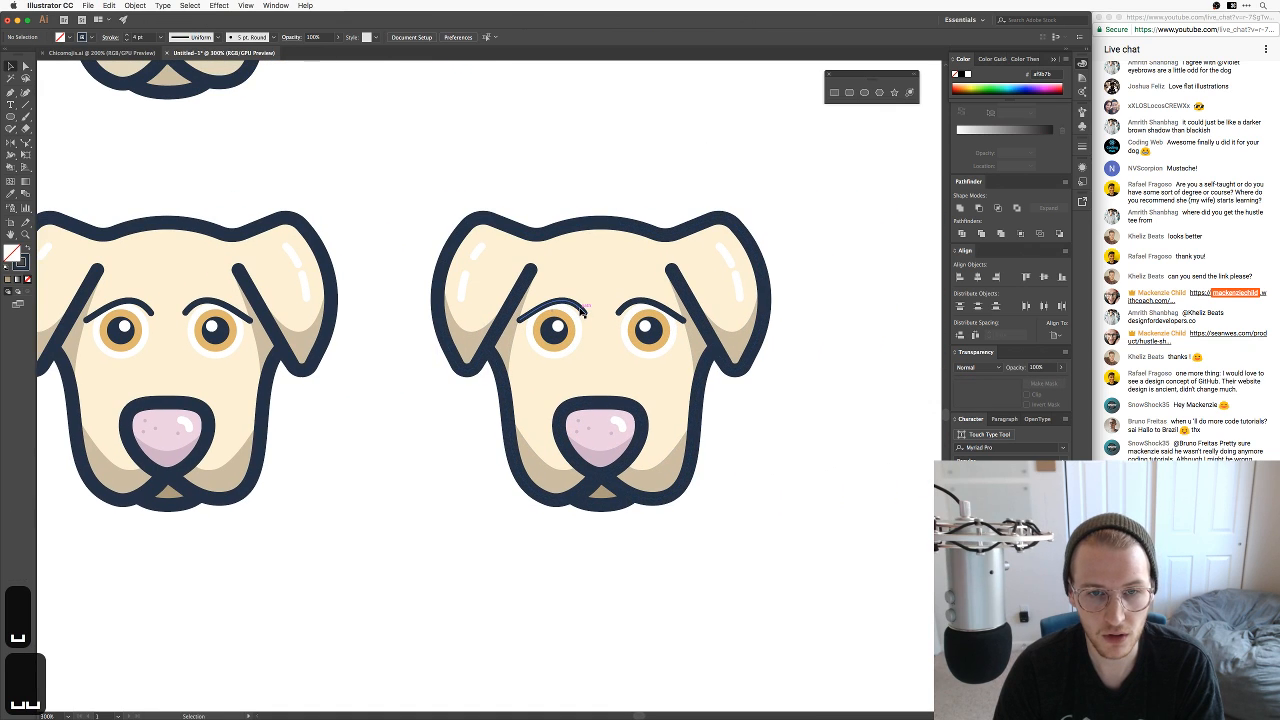
Step: Delete both eyebrows from the duplicated dog head
{"action": "left_click", "coordinate": [581, 312]}
{"action": "left_click", "coordinate": [650, 306], "text": "shift"}
{"action": "key", "text": "BackSpace"}
{"action": "key", "text": "BackSpace"}
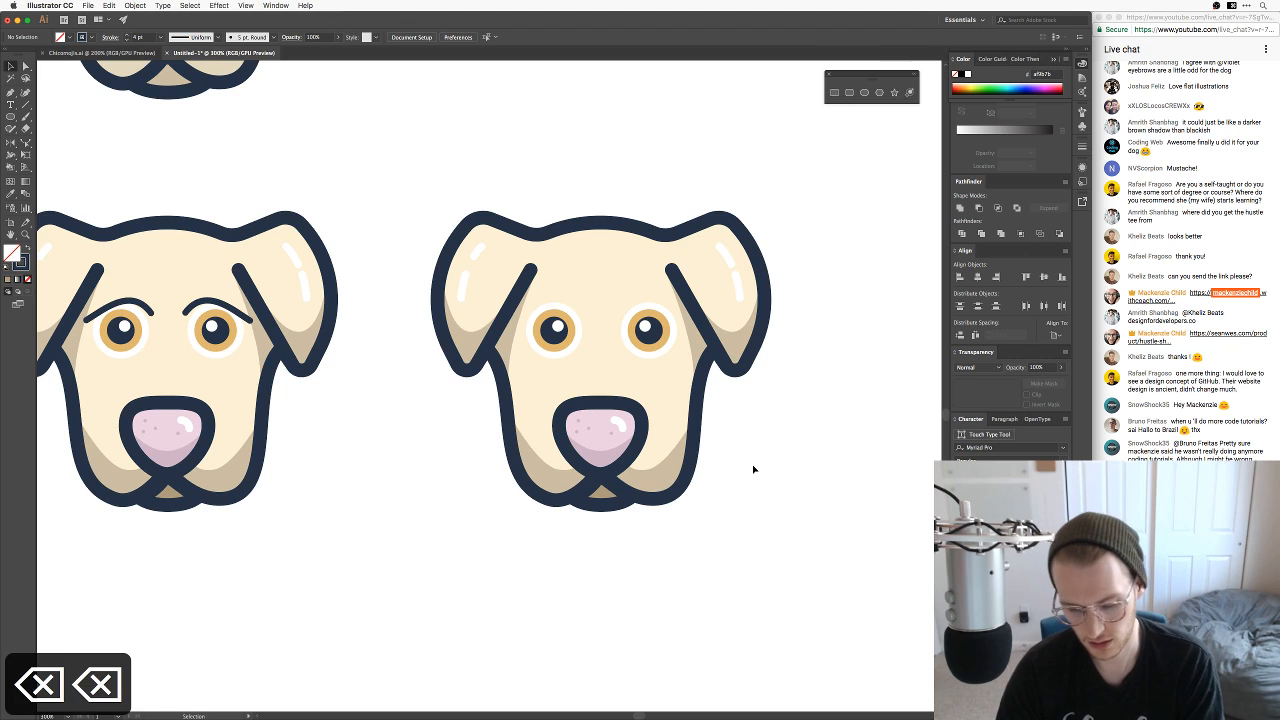
Step: Copy the wide-eyed neutral cat head from the cat emoji document and paste it to the right of the eyebrowless dog head
{"action": "key", "text": "super+grave"}
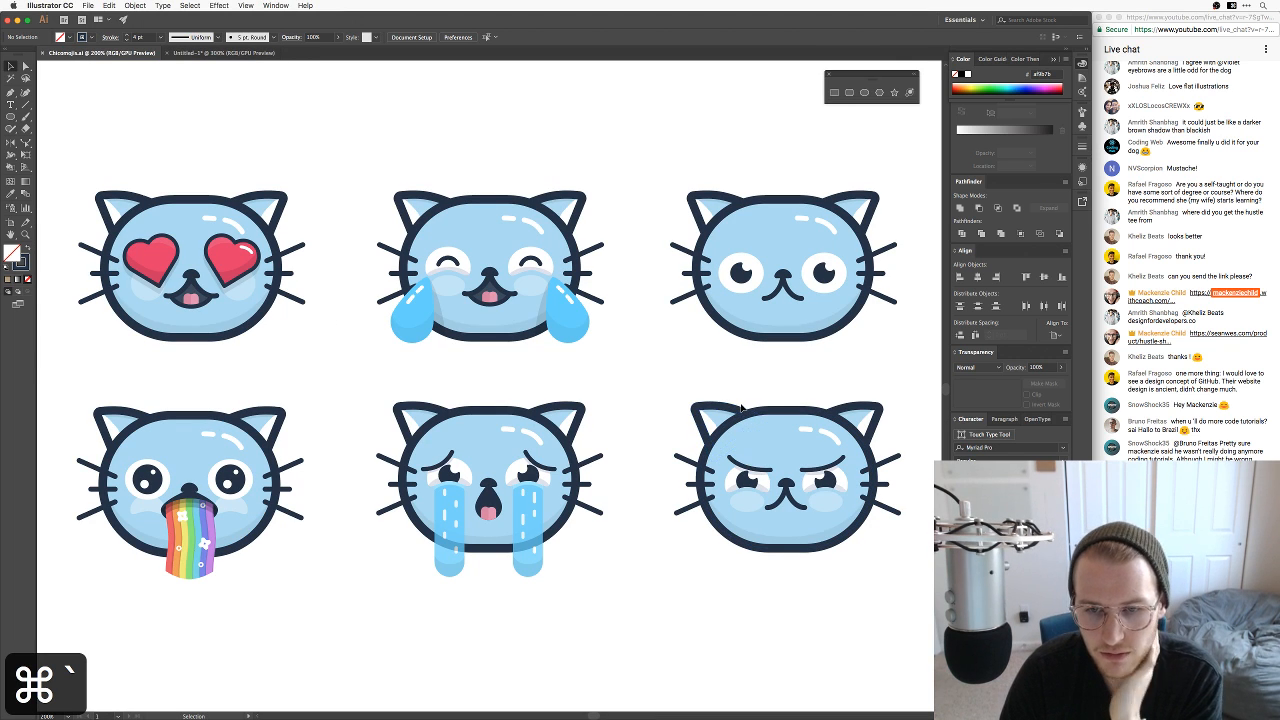
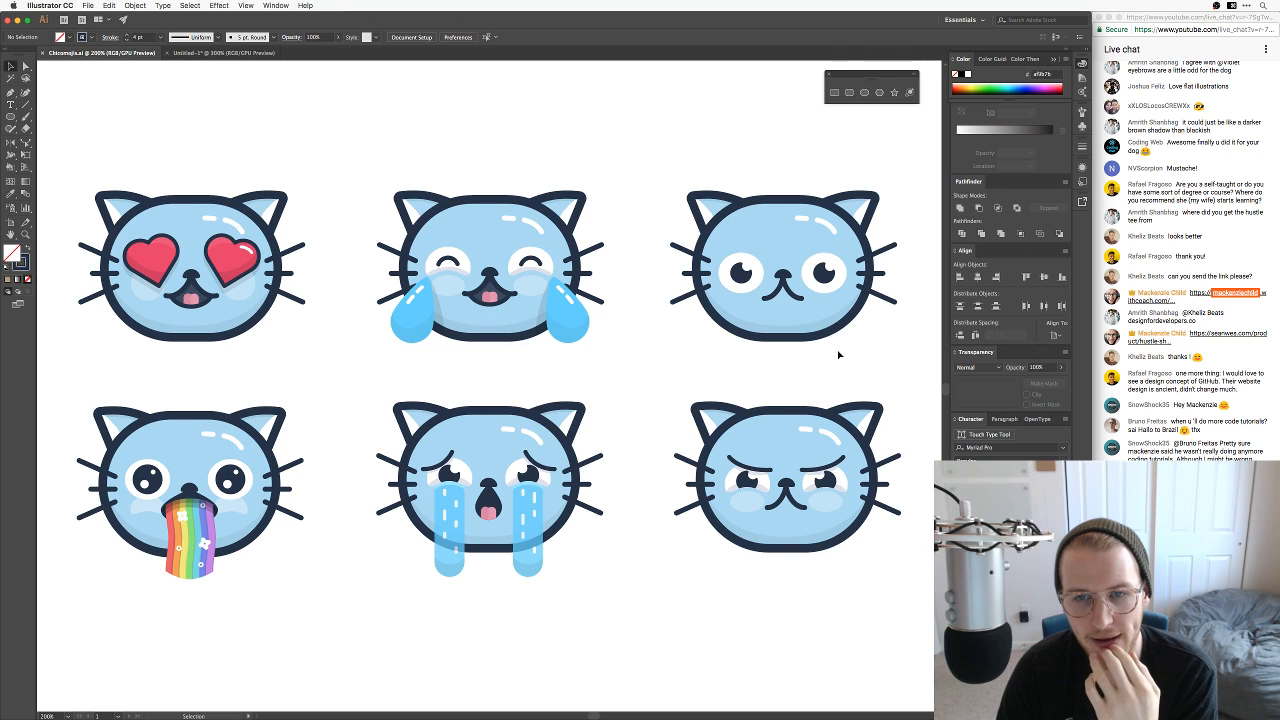
{"action": "key", "text": "v"}
{"action": "left_click", "coordinate": [710, 330]}
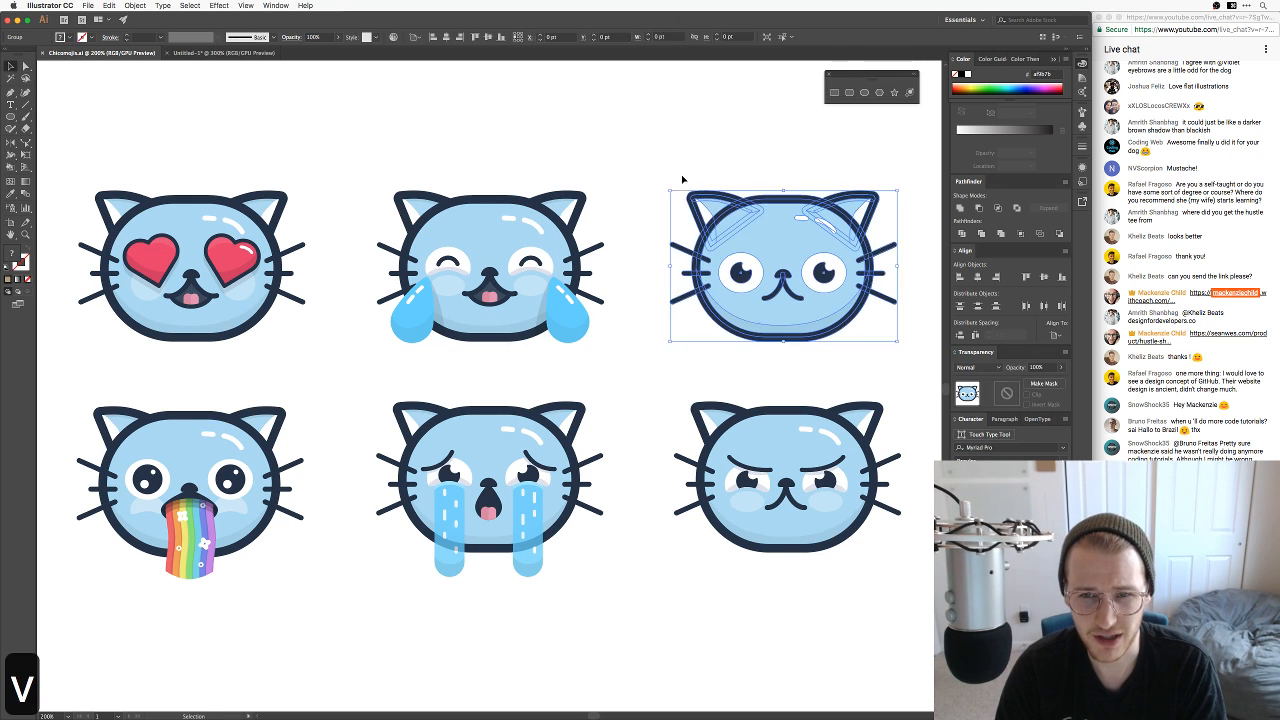
{"action": "key", "text": "super+c"}
{"action": "key", "text": "super+grave"}
{"action": "left_click_drag", "start_coordinate": [808, 263], "coordinate": [343, 263]}
{"action": "key", "text": "super+v"}
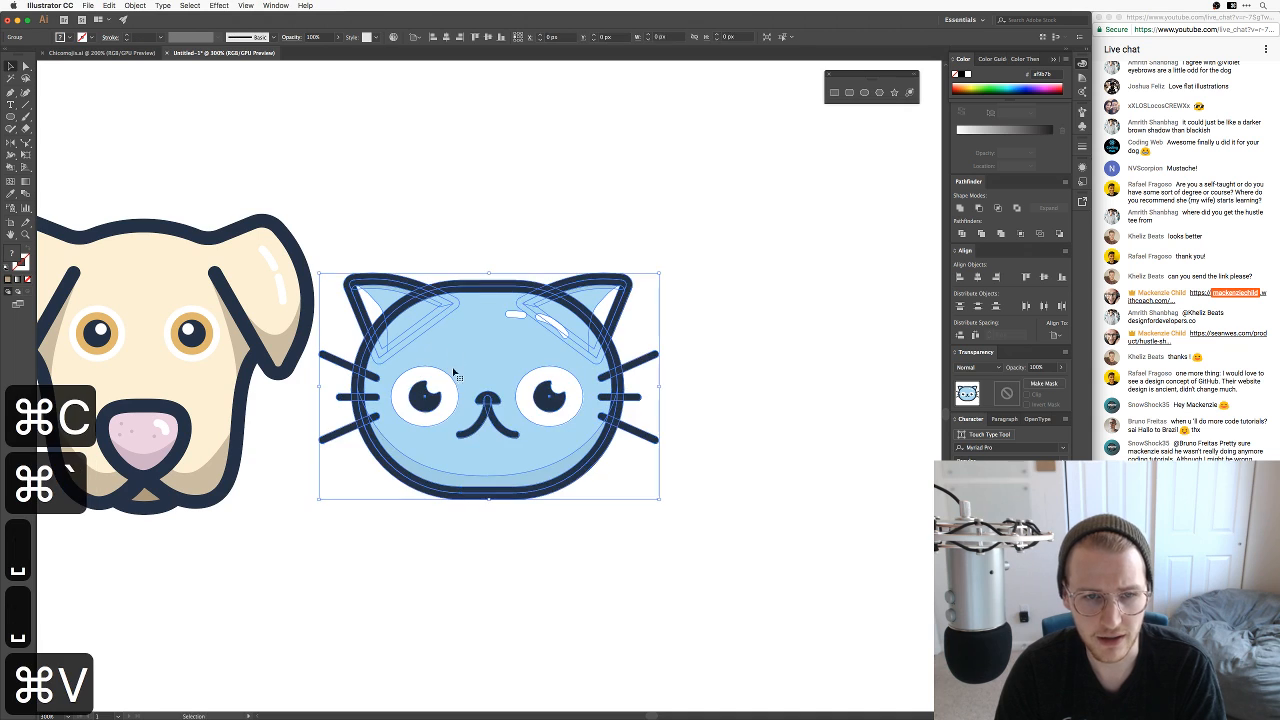
{"action": "left_click_drag", "start_coordinate": [398, 380], "coordinate": [651, 353]}
{"action": "left_click", "coordinate": [560, 457]}
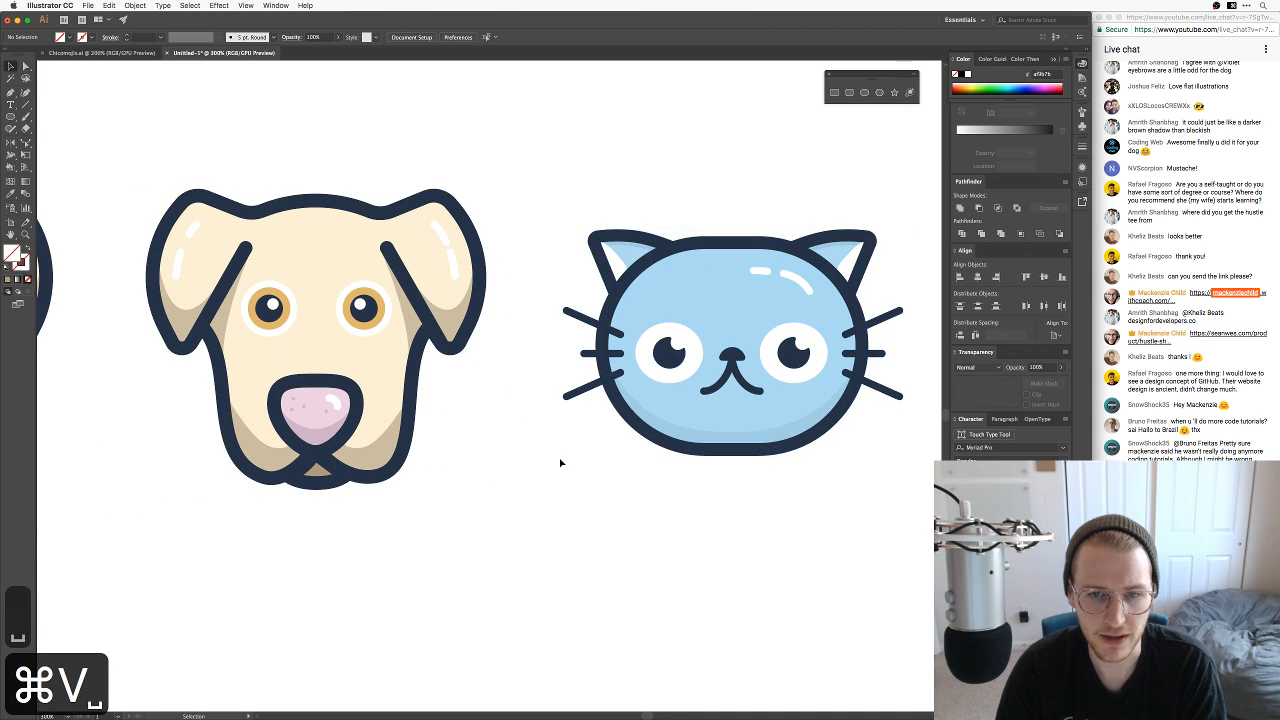
{"action": "scroll", "coordinate": [553, 457], "scroll_direction": "left", "scroll_amount": 2}
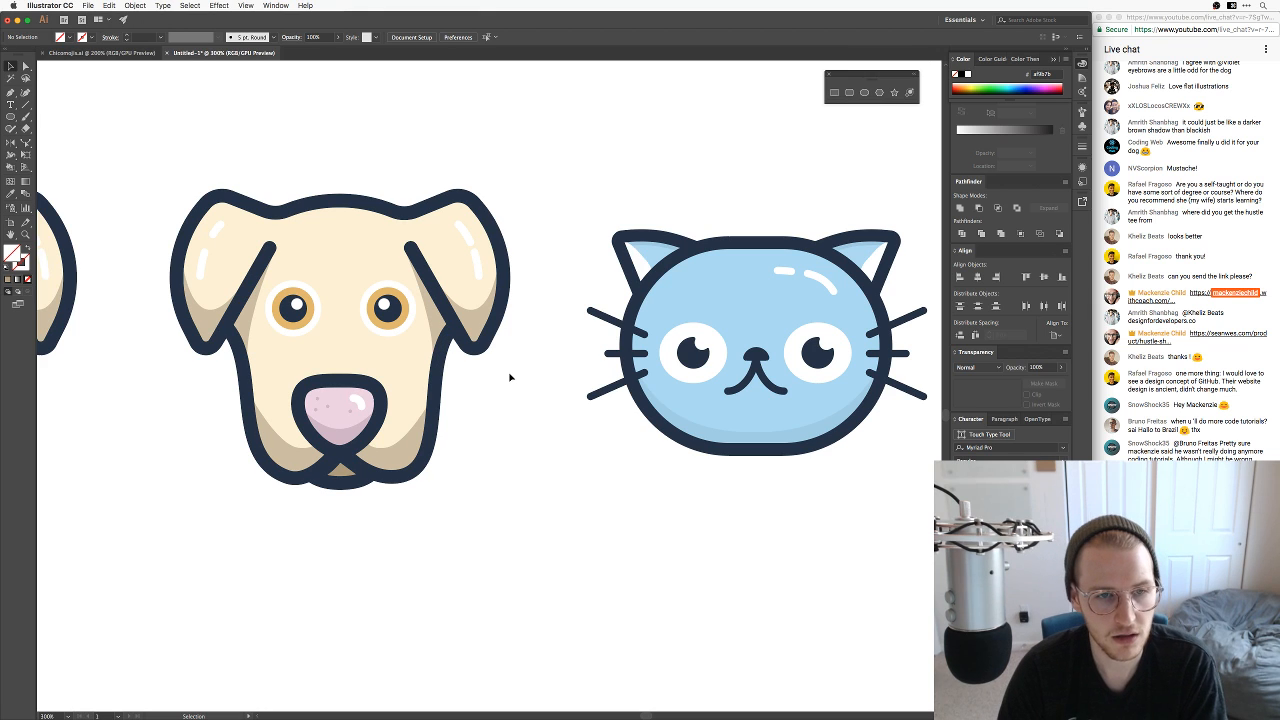
Step: Move the white highlight in the dog's right-hand eye toward the pupil's upper right
{"action": "left_click_drag", "start_coordinate": [517, 420], "coordinate": [589, 423]}
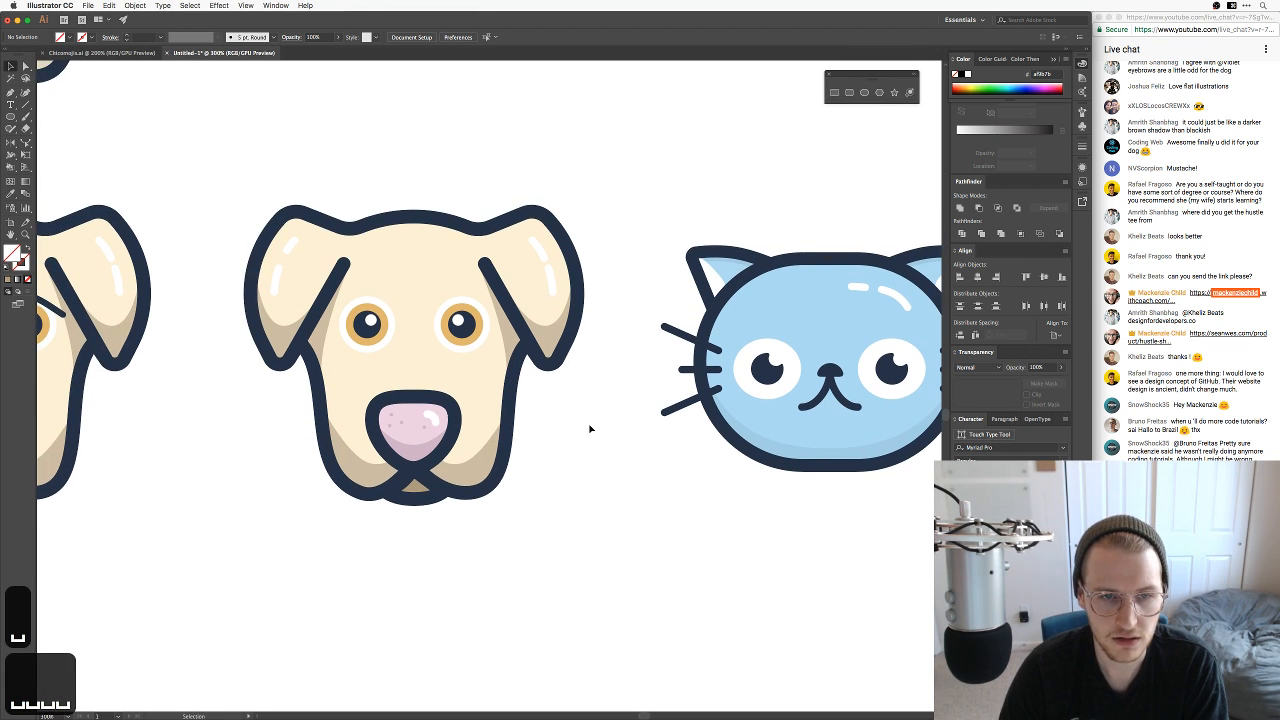
{"action": "key", "text": "super+equal"}
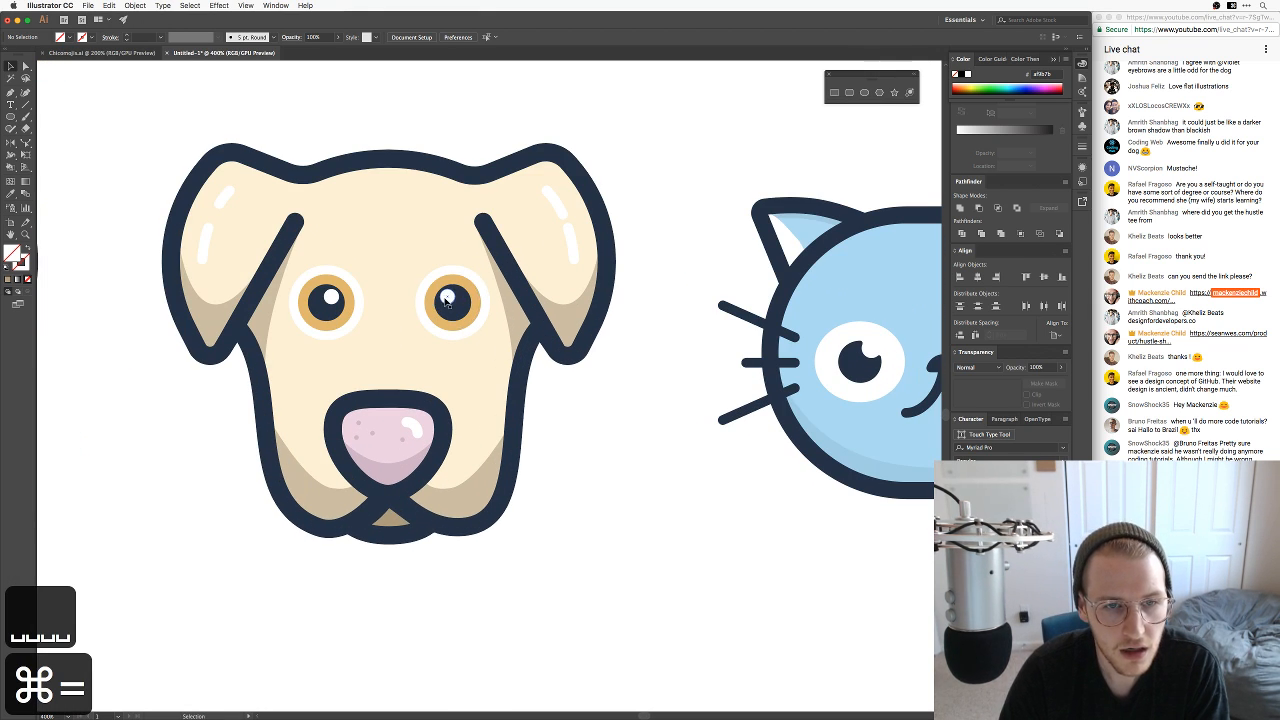
{"action": "left_click_drag", "start_coordinate": [447, 297], "coordinate": [458, 300]}
{"action": "left_click", "coordinate": [650, 491]}
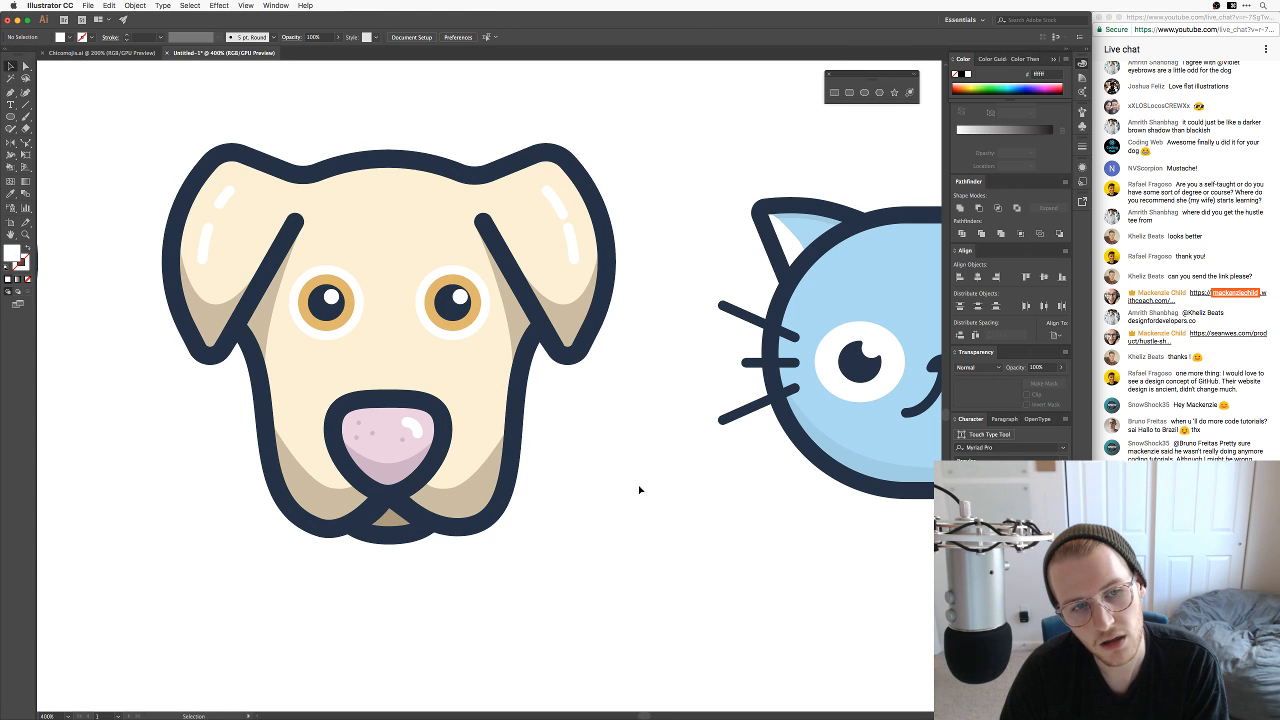
Step: Copy the notched dark pupil from the cat's left-hand eye and paste it onto the dog's face
{"action": "left_click_drag", "start_coordinate": [602, 454], "coordinate": [610, 455]}
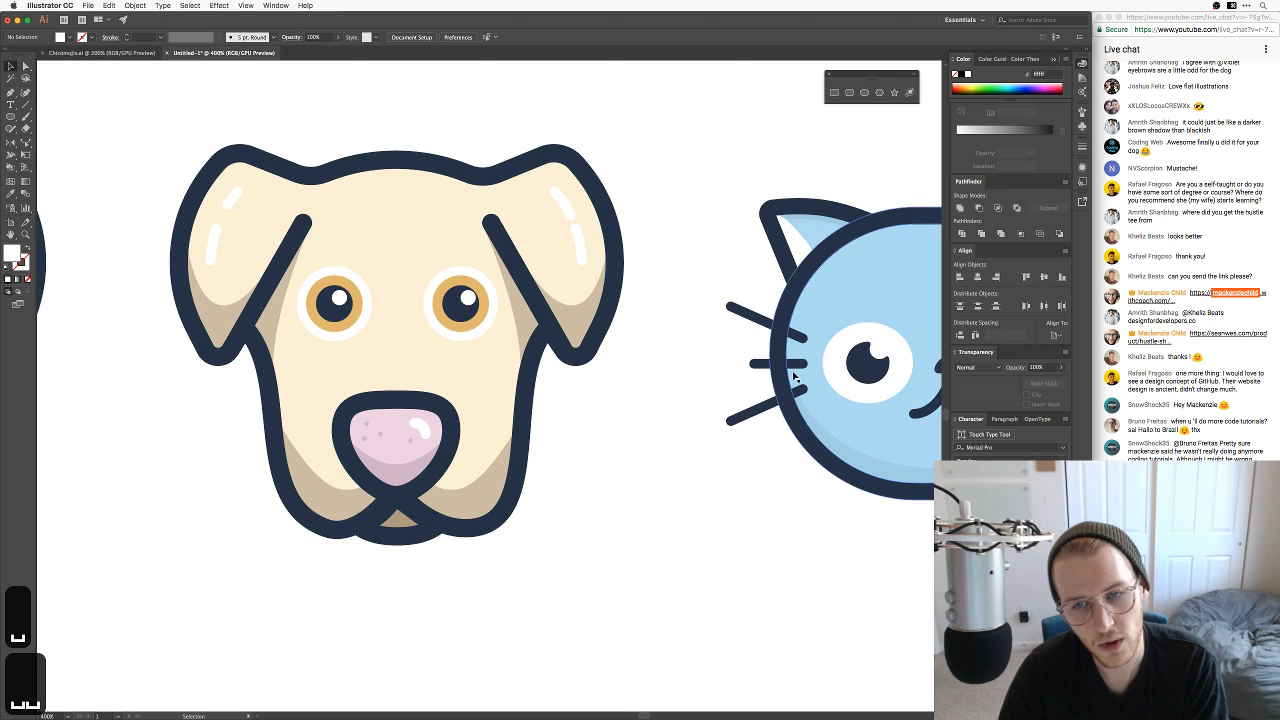
{"action": "left_click", "coordinate": [867, 376]}
{"action": "left_click", "coordinate": [797, 529]}
{"action": "key", "text": "a"}
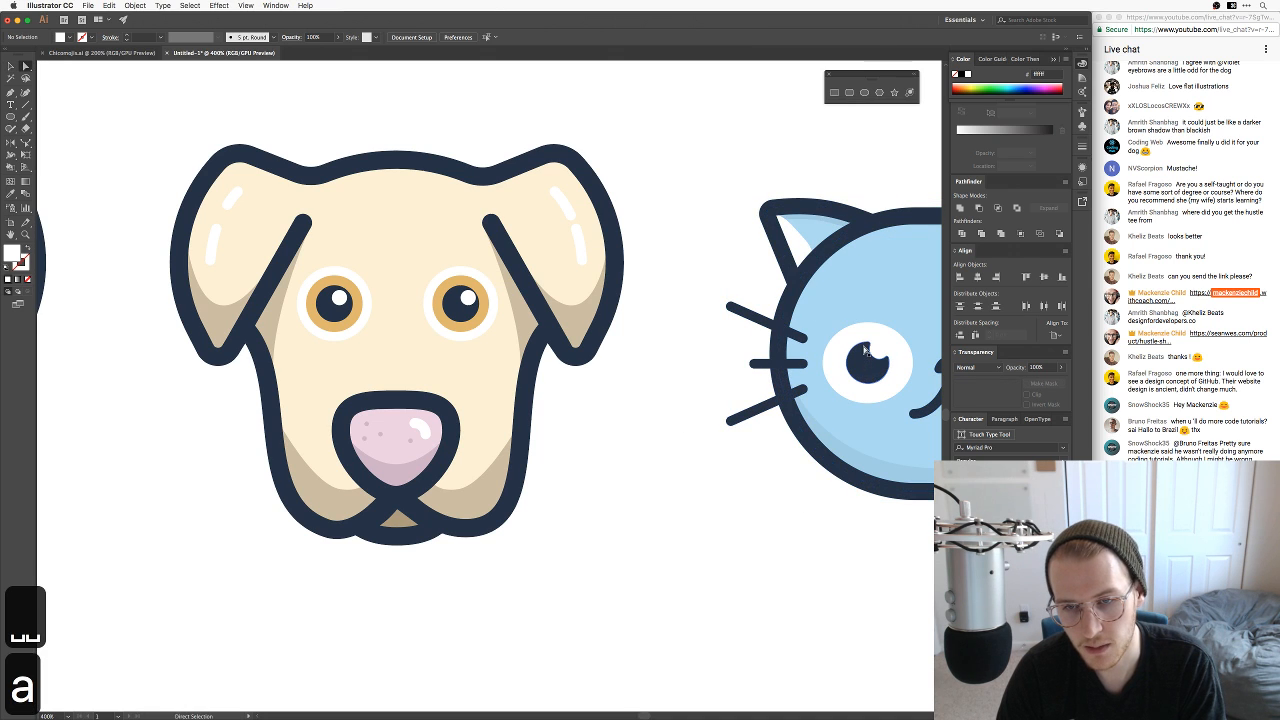
{"action": "left_click", "coordinate": [866, 362]}
{"action": "key", "text": "super+c"}
{"action": "key", "text": "super+v"}
{"action": "left_click", "coordinate": [667, 498]}
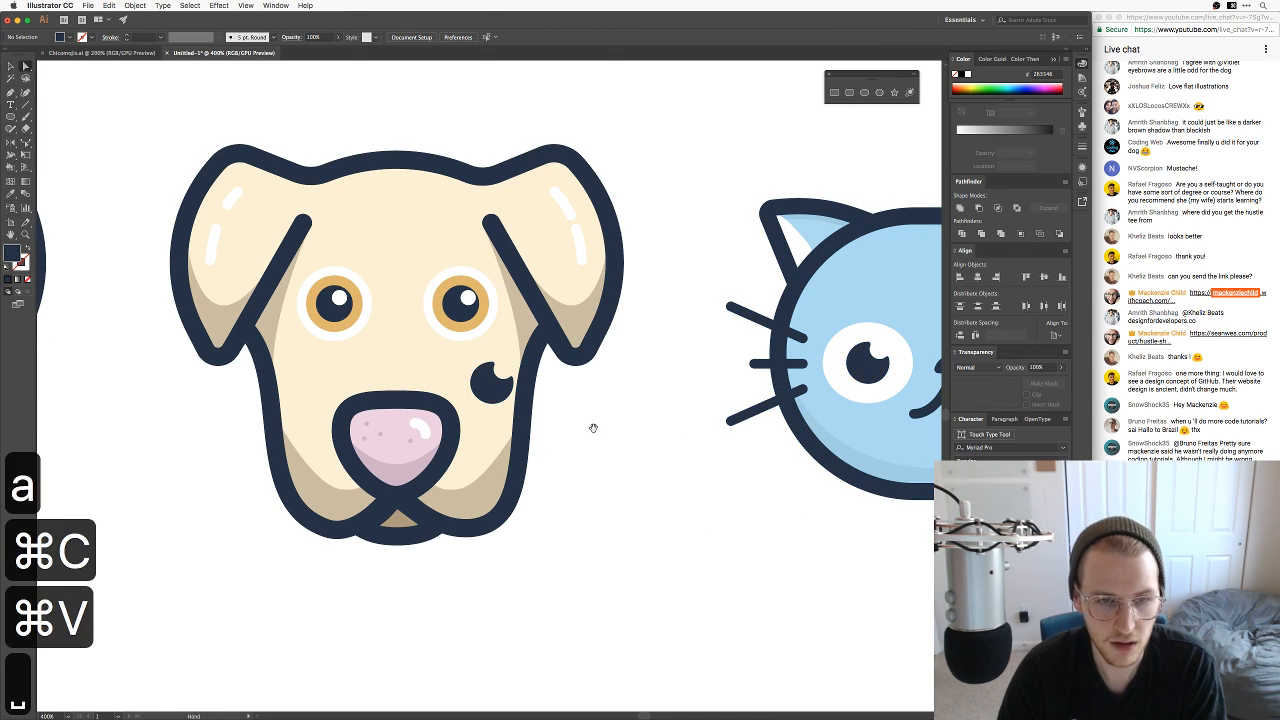
Step: Delete the round pupil and white highlight from the dog's left-hand eye
{"action": "left_click_drag", "start_coordinate": [592, 426], "coordinate": [842, 464]}
{"action": "key", "text": "v"}
{"action": "key", "text": "z"}
{"action": "left_click_drag", "start_coordinate": [555, 404], "coordinate": [654, 372]}
{"action": "key", "text": "v"}
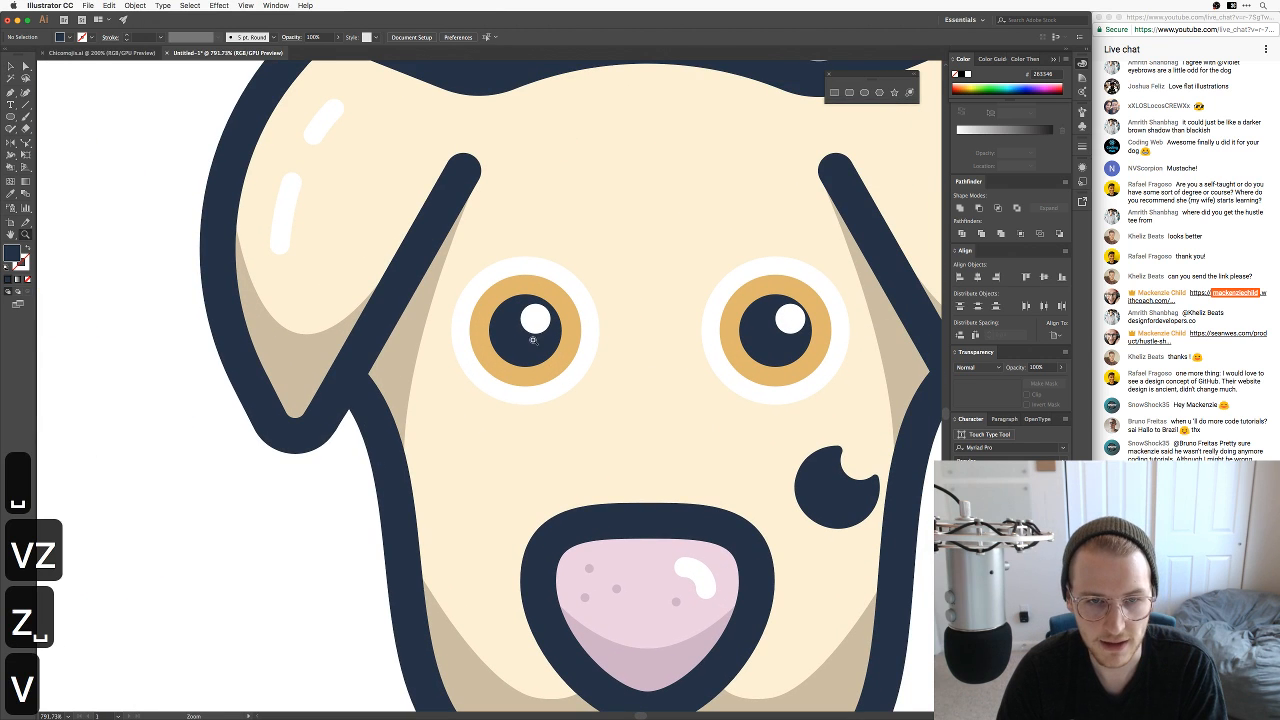
{"action": "left_click", "coordinate": [534, 320]}
{"action": "left_click", "coordinate": [517, 344], "text": "shift"}
{"action": "key", "text": "BackSpace"}
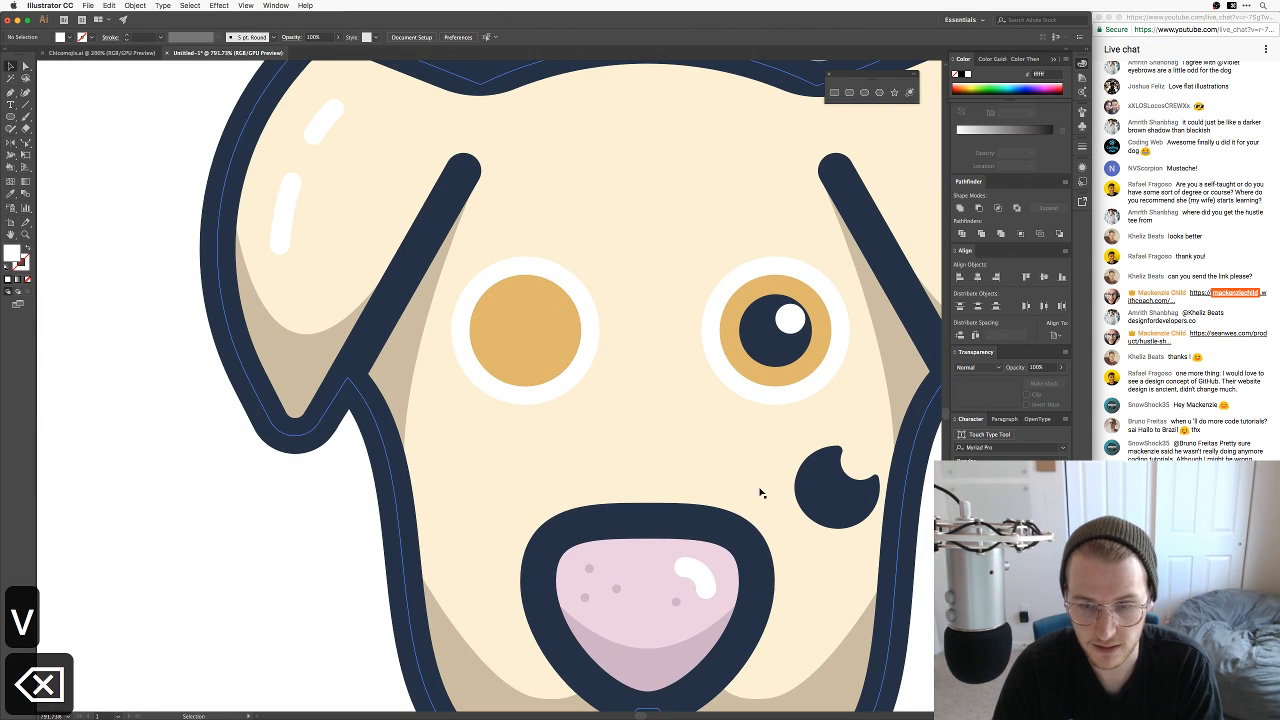
Step: Centre the cat's pupil in the dog's left-hand eye and shrink it to about 18 px wide
{"action": "left_click_drag", "start_coordinate": [809, 487], "coordinate": [499, 332]}
{"action": "left_click", "coordinate": [568, 375]}
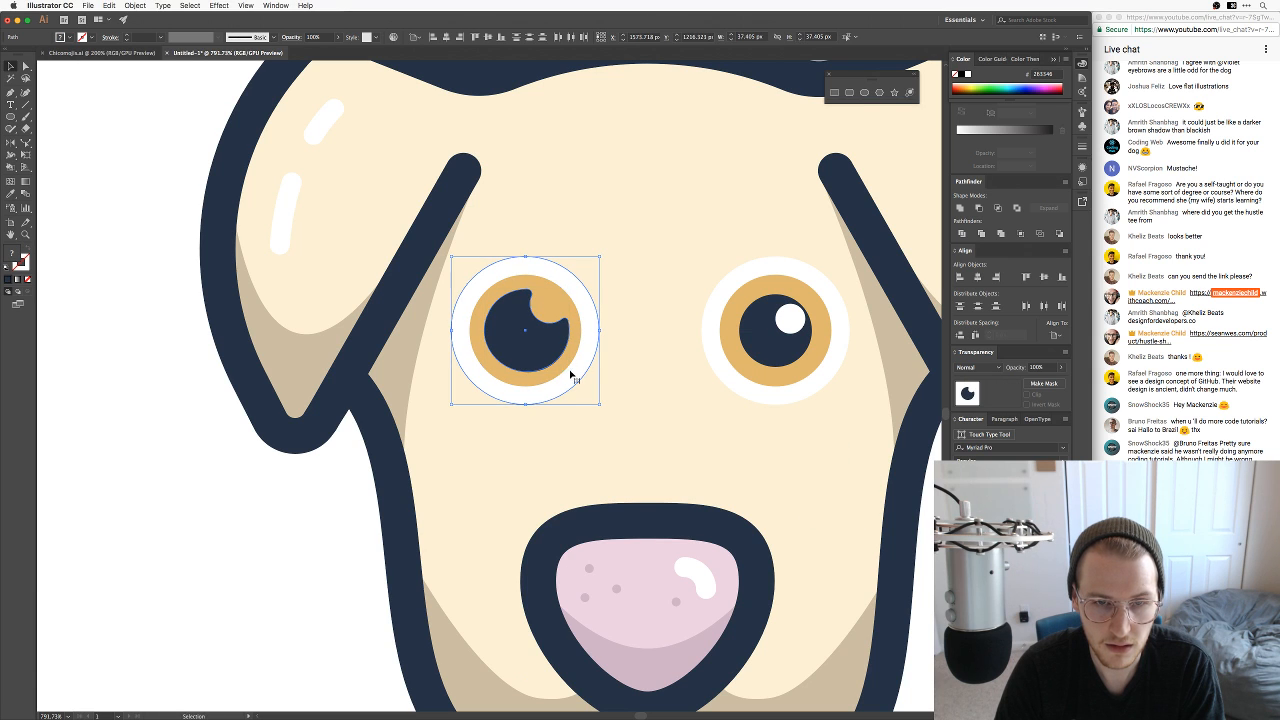
{"action": "left_click", "coordinate": [240, 471]}
{"action": "left_click", "coordinate": [544, 350]}
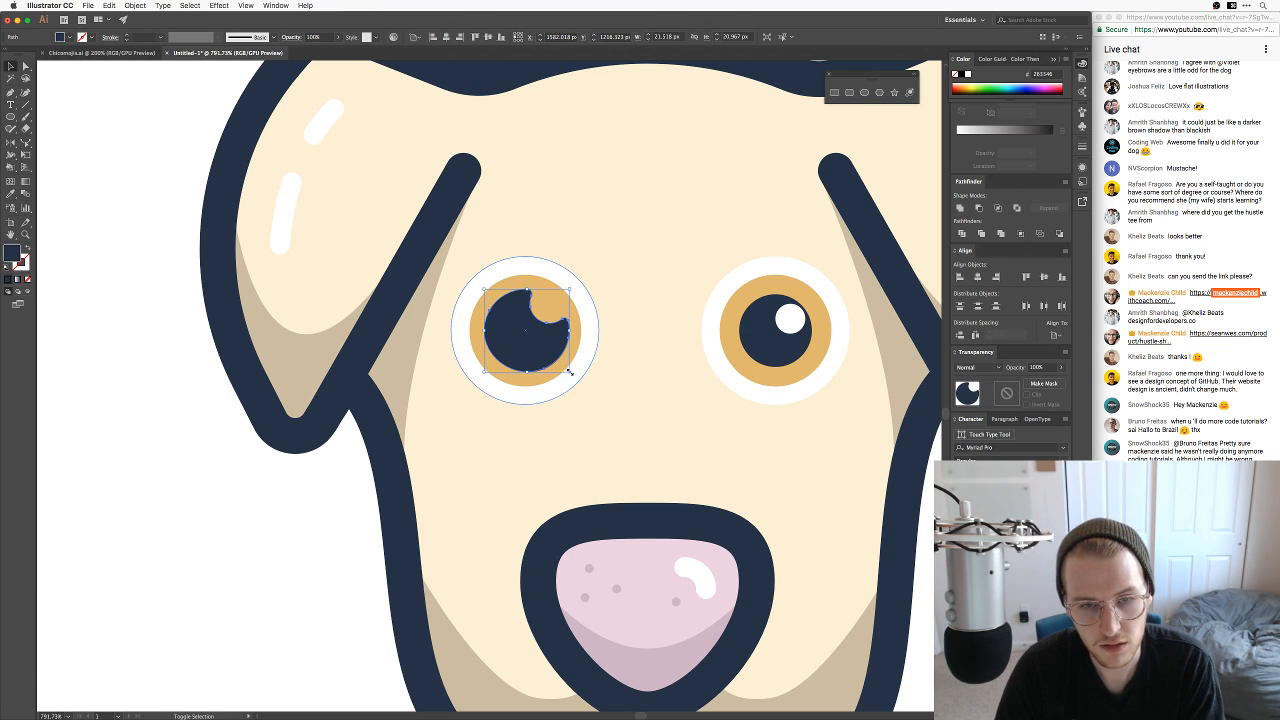
{"action": "left_click_drag", "start_coordinate": [569, 373], "coordinate": [563, 371]}
{"action": "key", "text": "super+minus"}
{"action": "key", "text": "super+minus"}
{"action": "key", "text": "super+minus"}
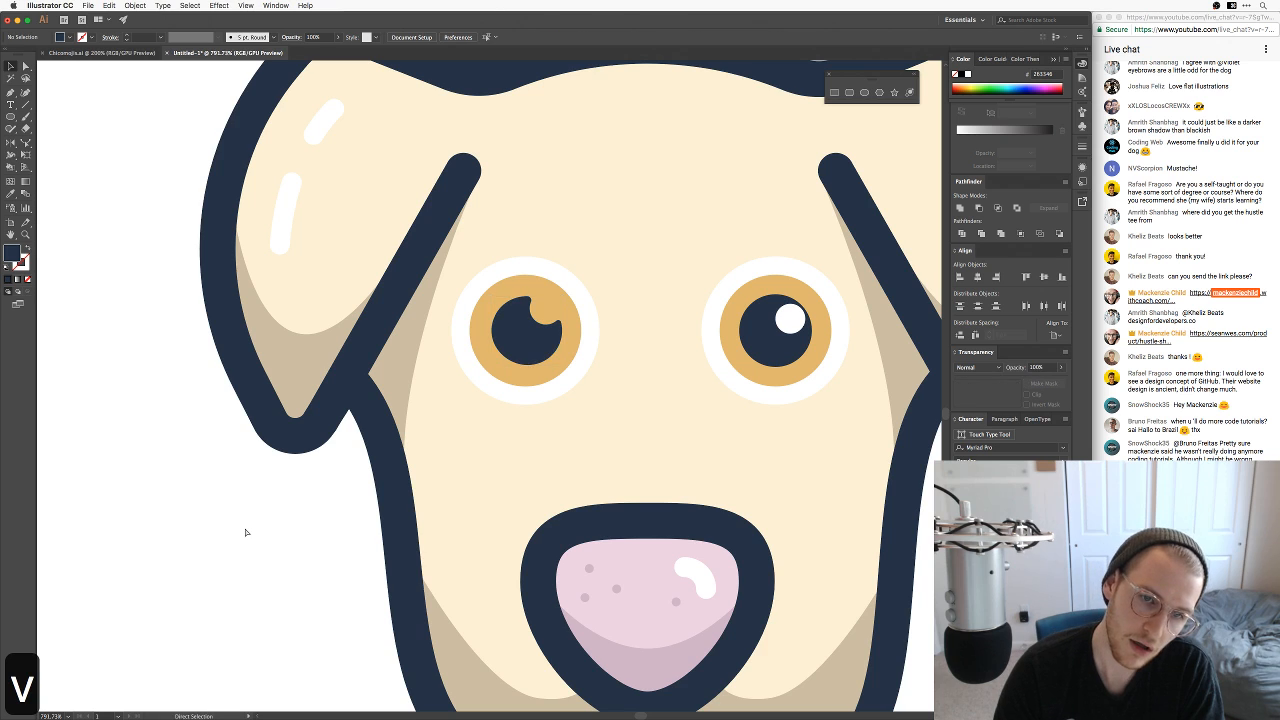
{"action": "key", "text": "super+equal"}
{"action": "key", "text": "super+equal"}
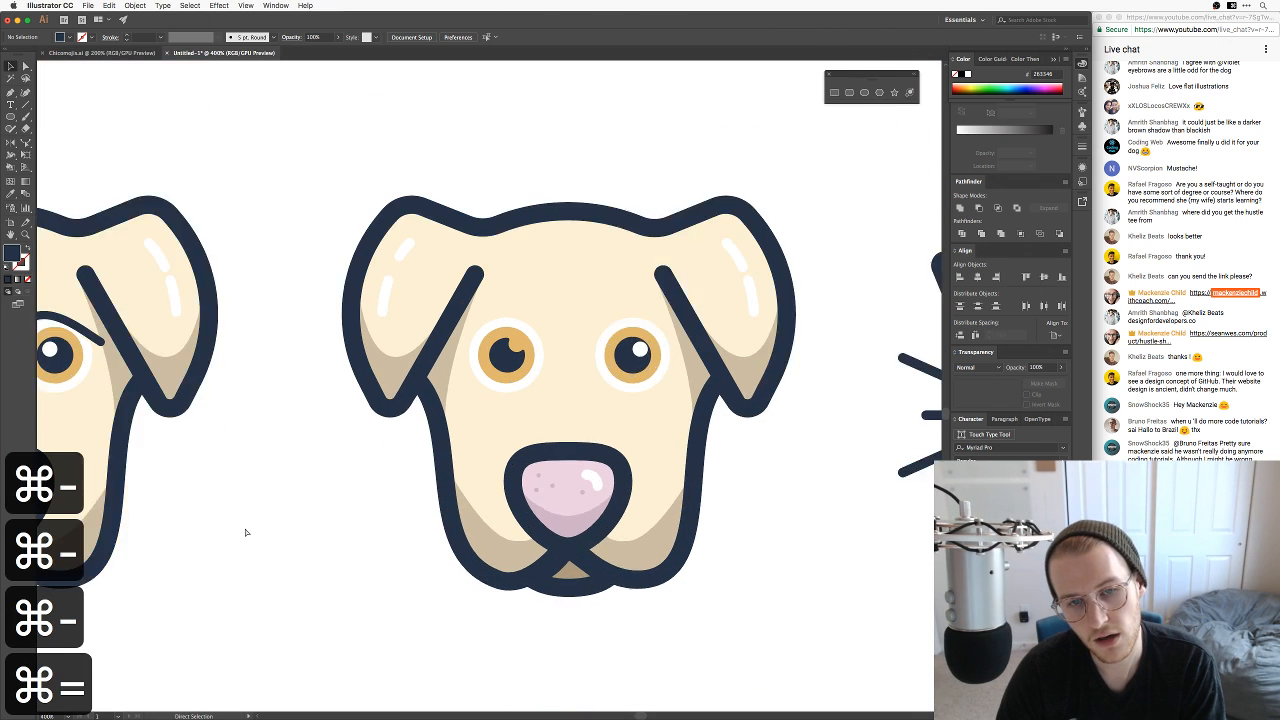
{"action": "key", "text": "v"}
{"action": "left_click", "coordinate": [462, 373]}
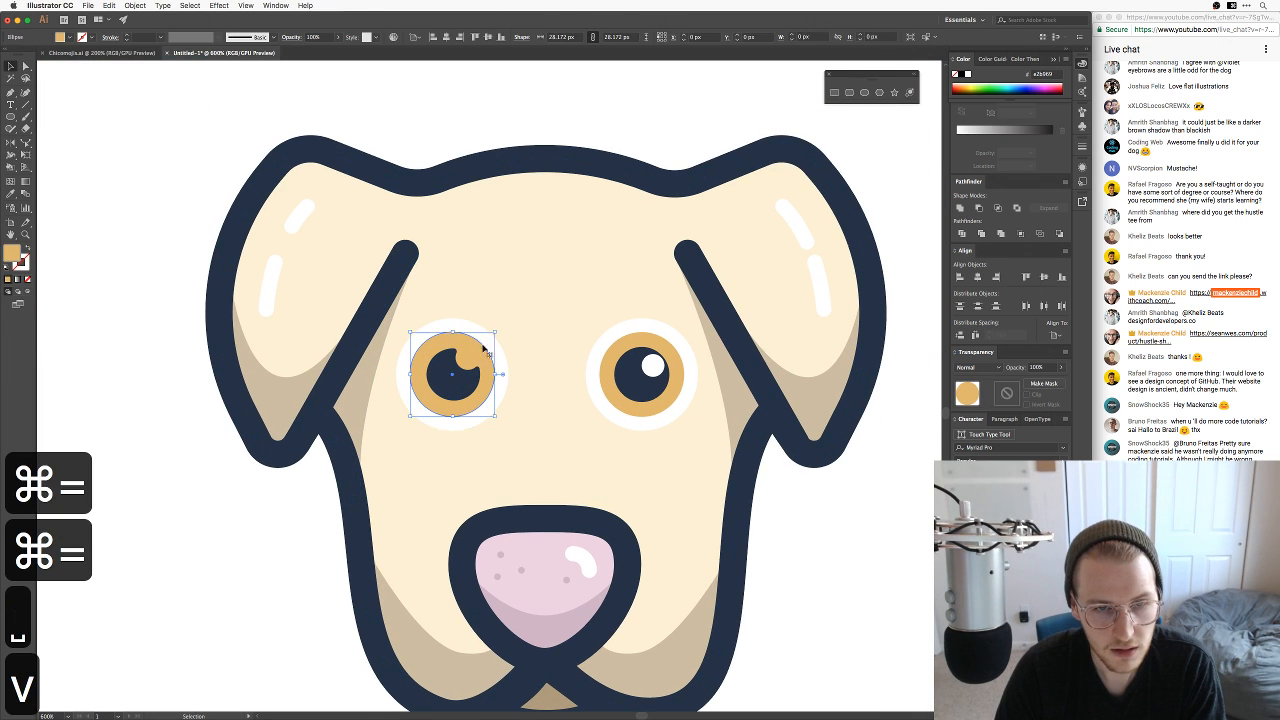
{"action": "left_click_drag", "start_coordinate": [494, 332], "coordinate": [502, 327]}
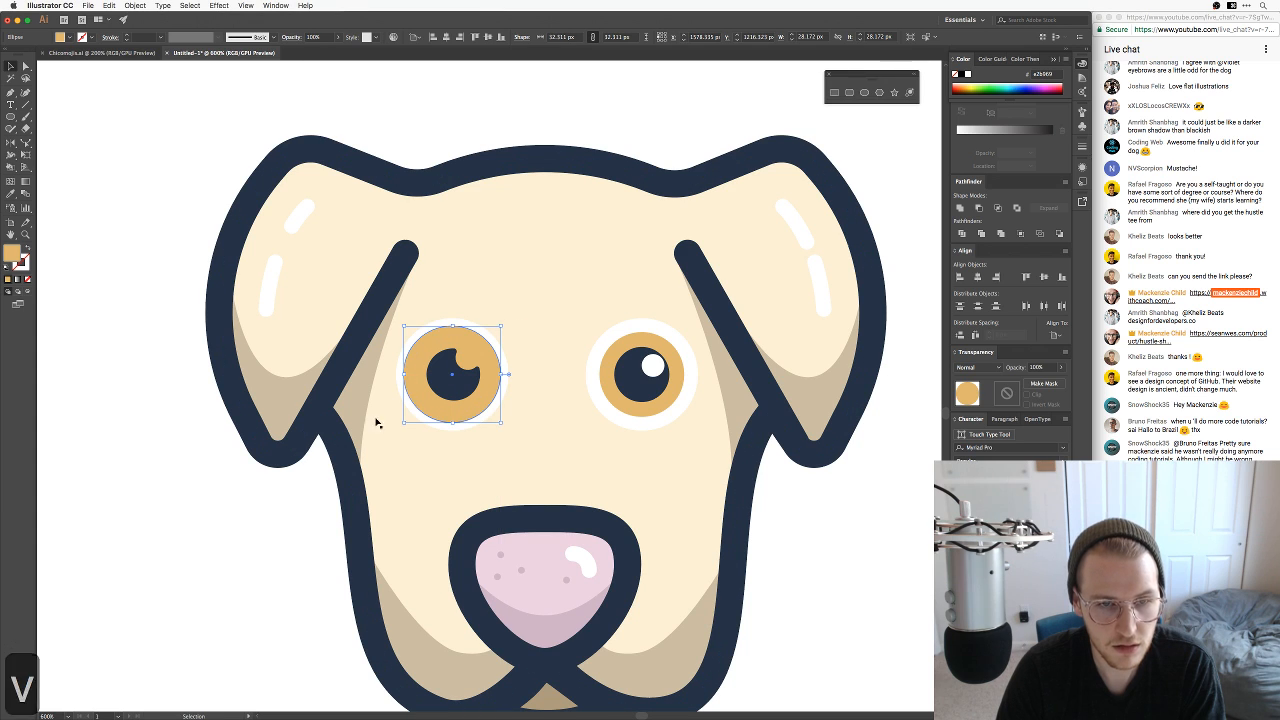
{"action": "left_click", "coordinate": [246, 517]}
{"action": "key", "text": "super+z"}
{"action": "left_click", "coordinate": [229, 536]}
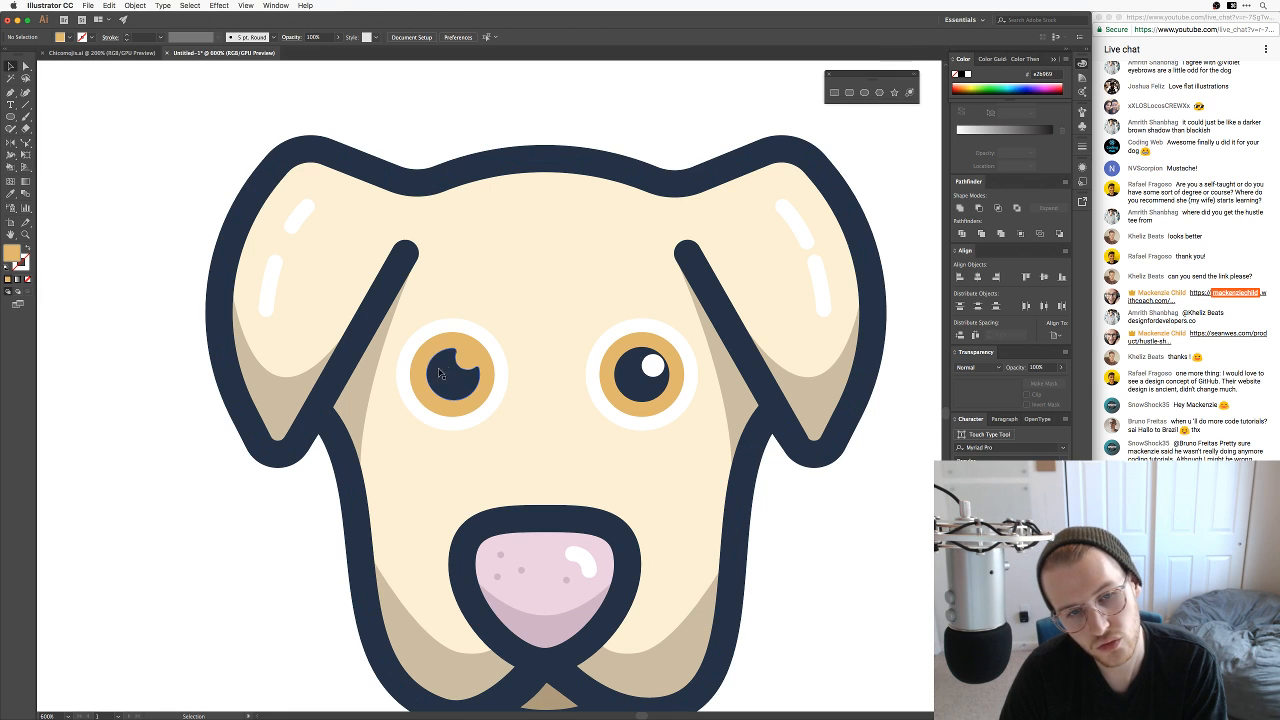
Step: Delete the orange iris from the dog's left-hand eye and remove the entire right-hand eye
{"action": "left_click", "coordinate": [466, 356]}
{"action": "key", "text": "BackSpace"}
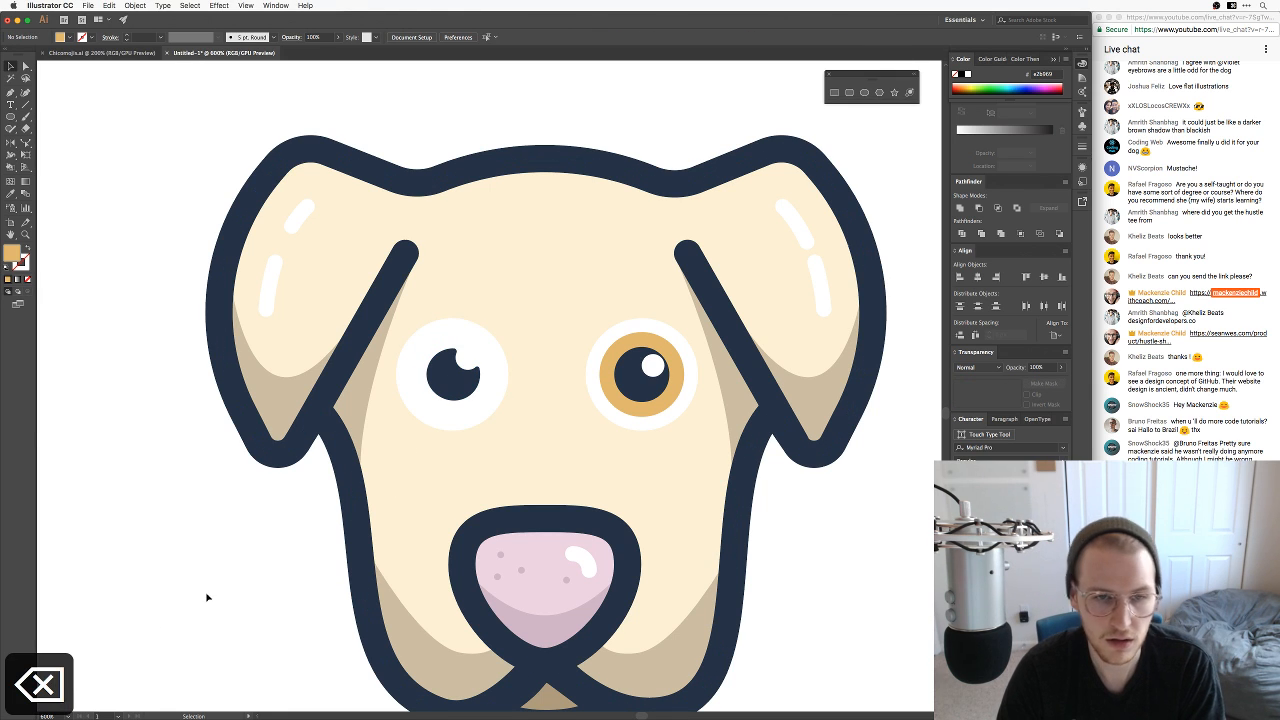
{"action": "left_click", "coordinate": [656, 378]}
{"action": "left_click", "coordinate": [605, 400]}
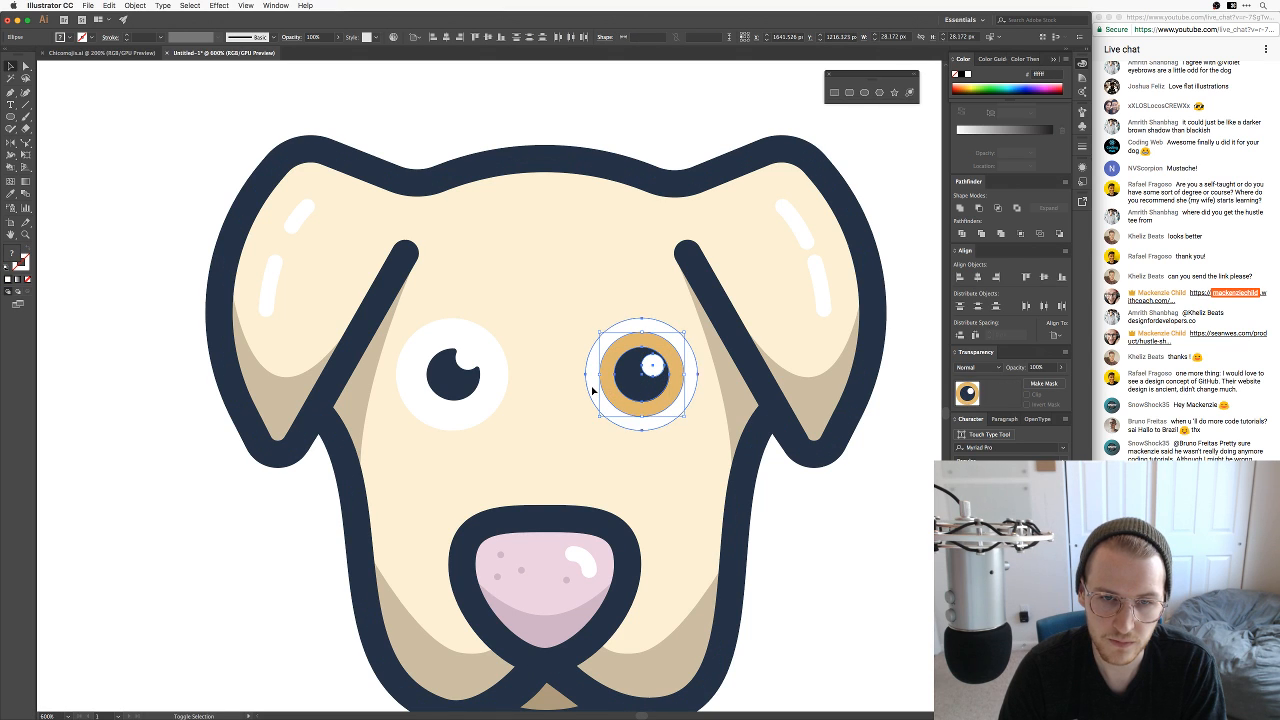
{"action": "key", "text": "BackSpace"}
Step: Duplicate the left-hand white eye and its notched pupil into the right-hand eye's place
{"action": "left_click", "coordinate": [484, 364]}
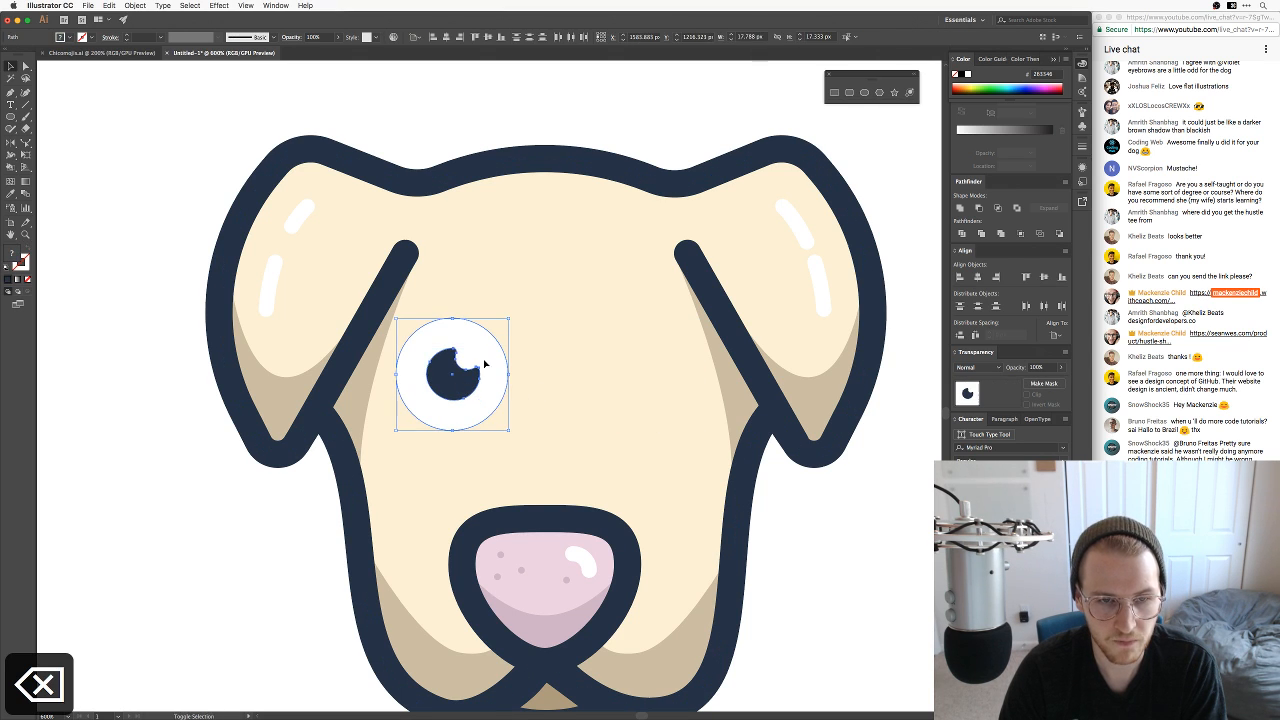
{"action": "left_click_drag", "start_coordinate": [462, 400], "coordinate": [649, 403]}
{"action": "key", "text": "super+minus"}
{"action": "left_click", "coordinate": [843, 600]}
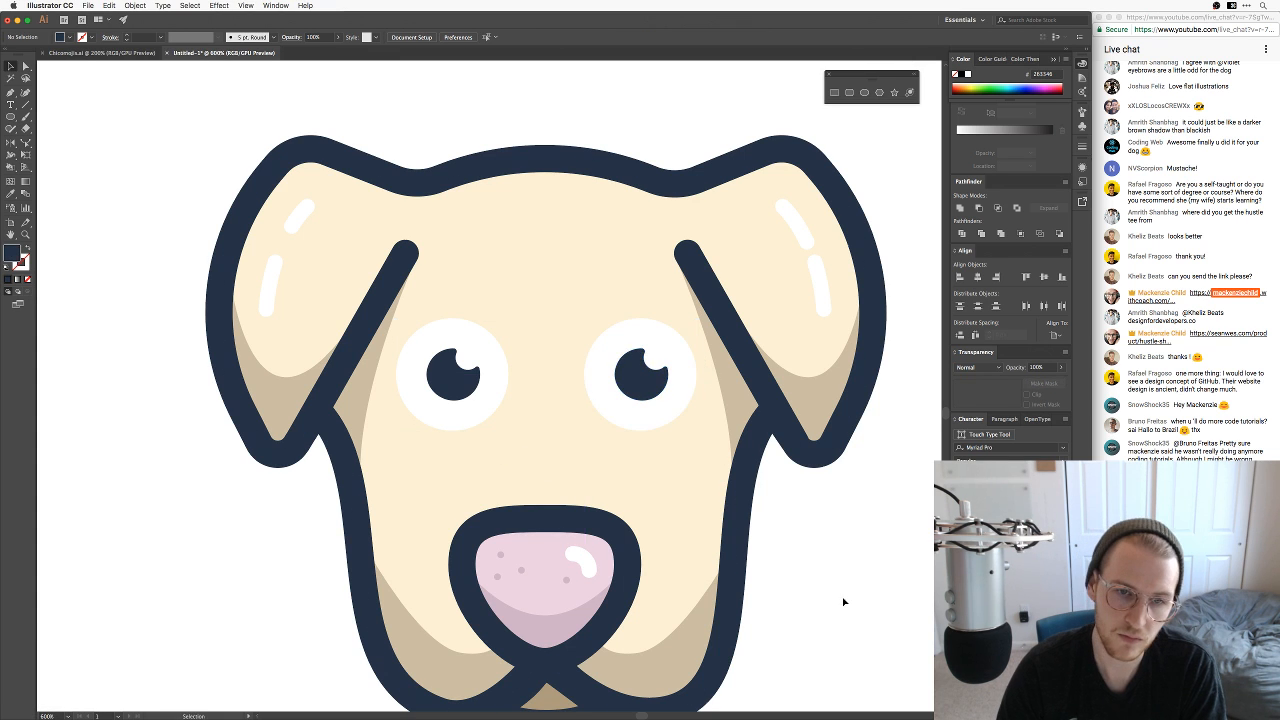
{"action": "key", "text": "super+minus"}
{"action": "key", "text": "super+minus"}
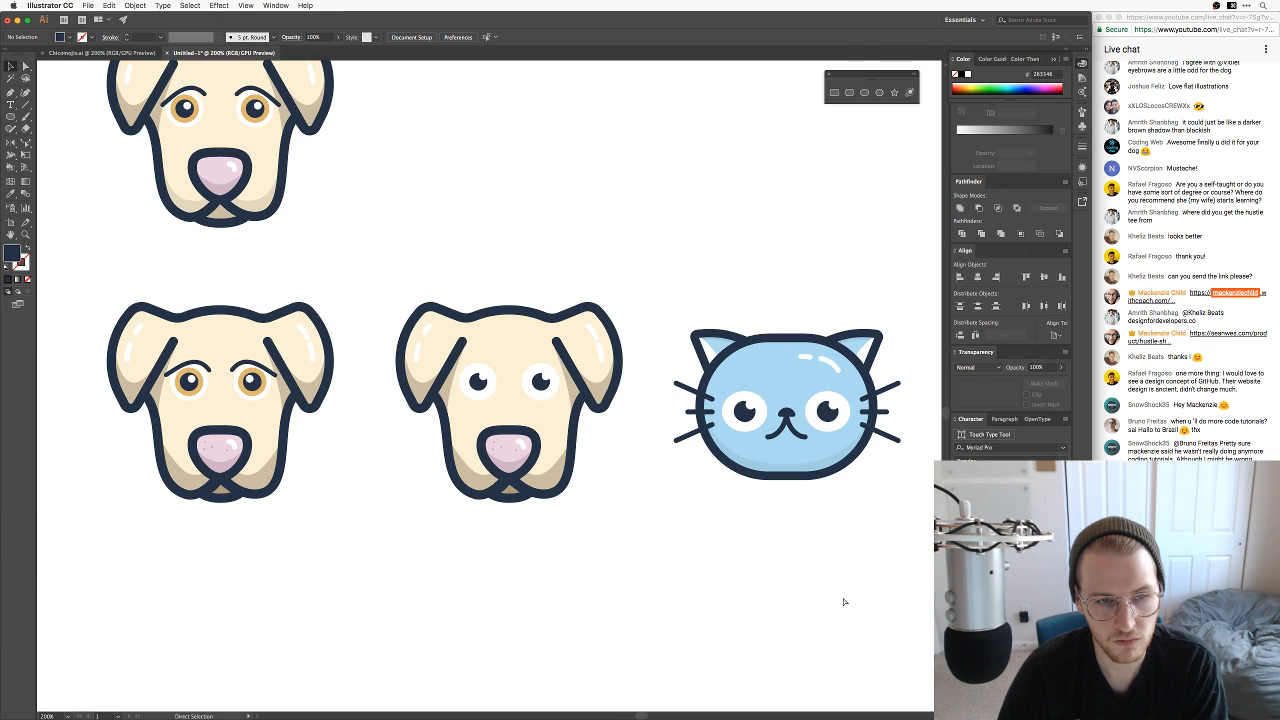
Step: Copy the right-hand eye's white circle in place and shrink the copy around the pupil to about 24 px wide
{"action": "key", "text": "super+equal"}
{"action": "key", "text": "super+equal"}
{"action": "key", "text": "super+equal"}
{"action": "key", "text": "super+equal"}
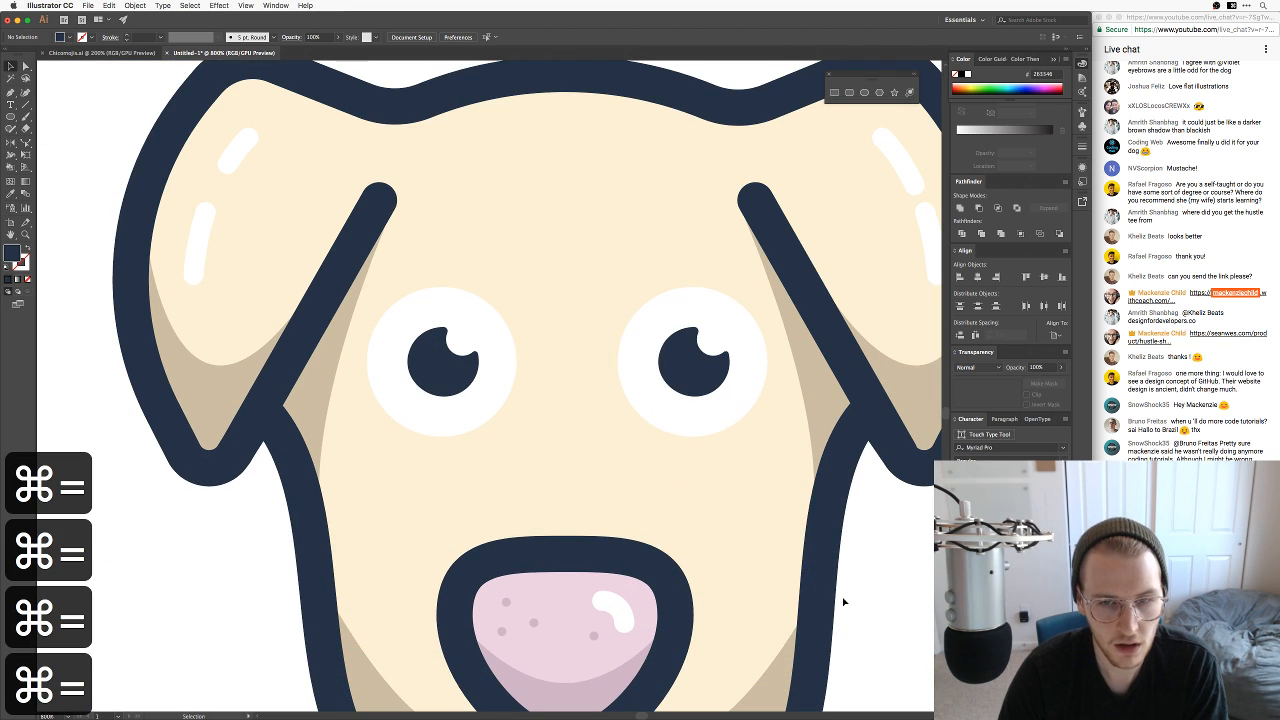
{"action": "key", "text": "v"}
{"action": "left_click", "coordinate": [718, 404]}
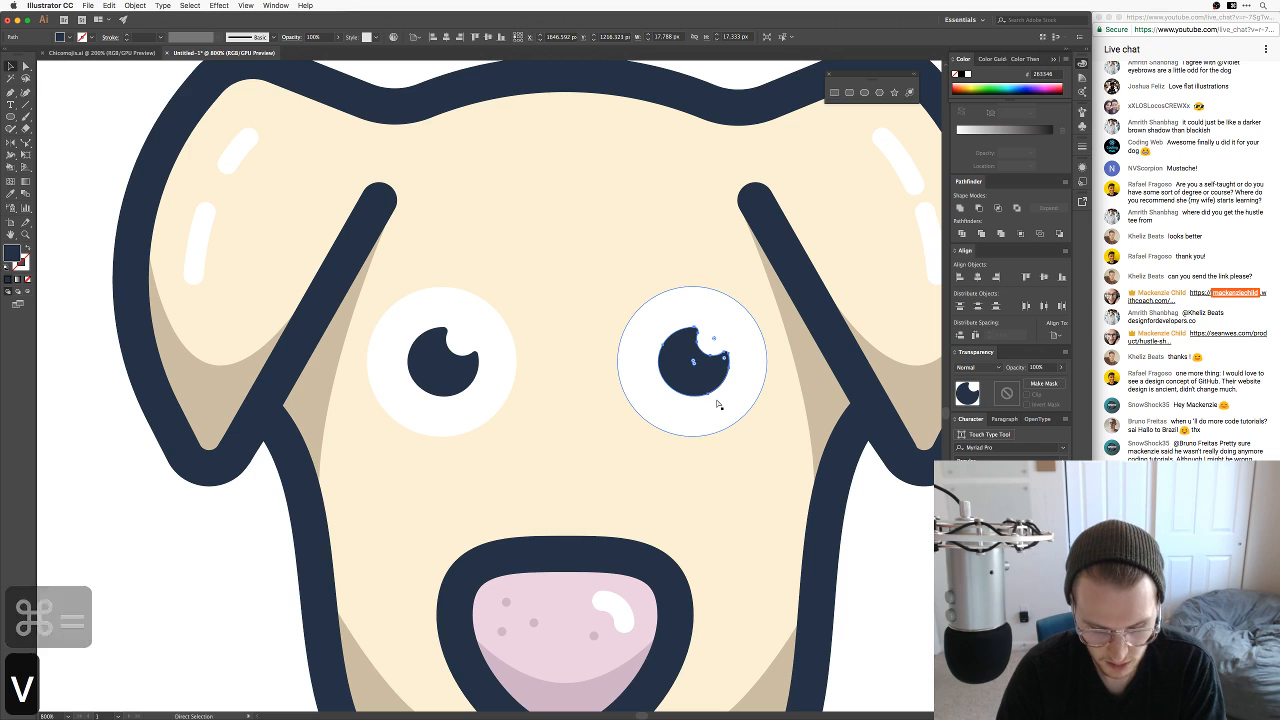
{"action": "left_click", "coordinate": [720, 320]}
{"action": "key", "text": "super+c"}
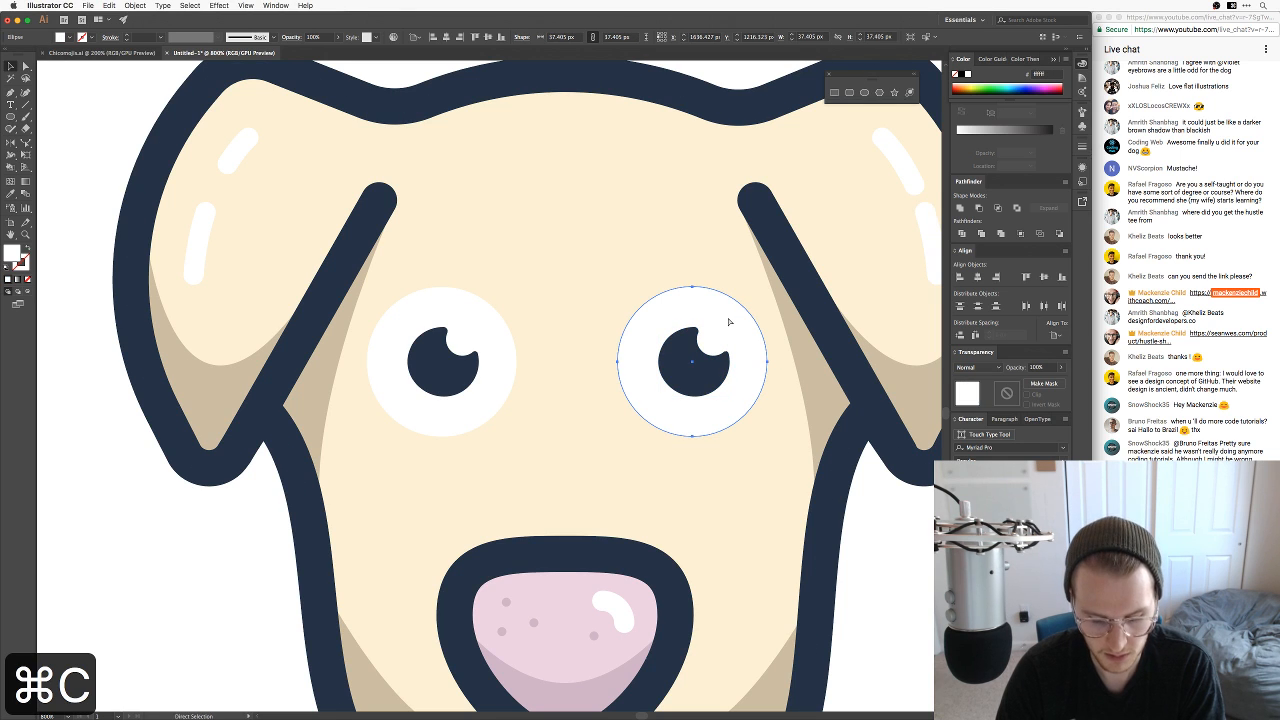
{"action": "key", "text": "super+f"}
{"action": "left_click_drag", "start_coordinate": [766, 288], "coordinate": [737, 313]}
Step: Fill the new inner circle with the orange iris colour sampled from the original dog's eye
{"action": "key", "text": "super+minus"}
{"action": "key", "text": "super+minus"}
{"action": "key", "text": "i"}
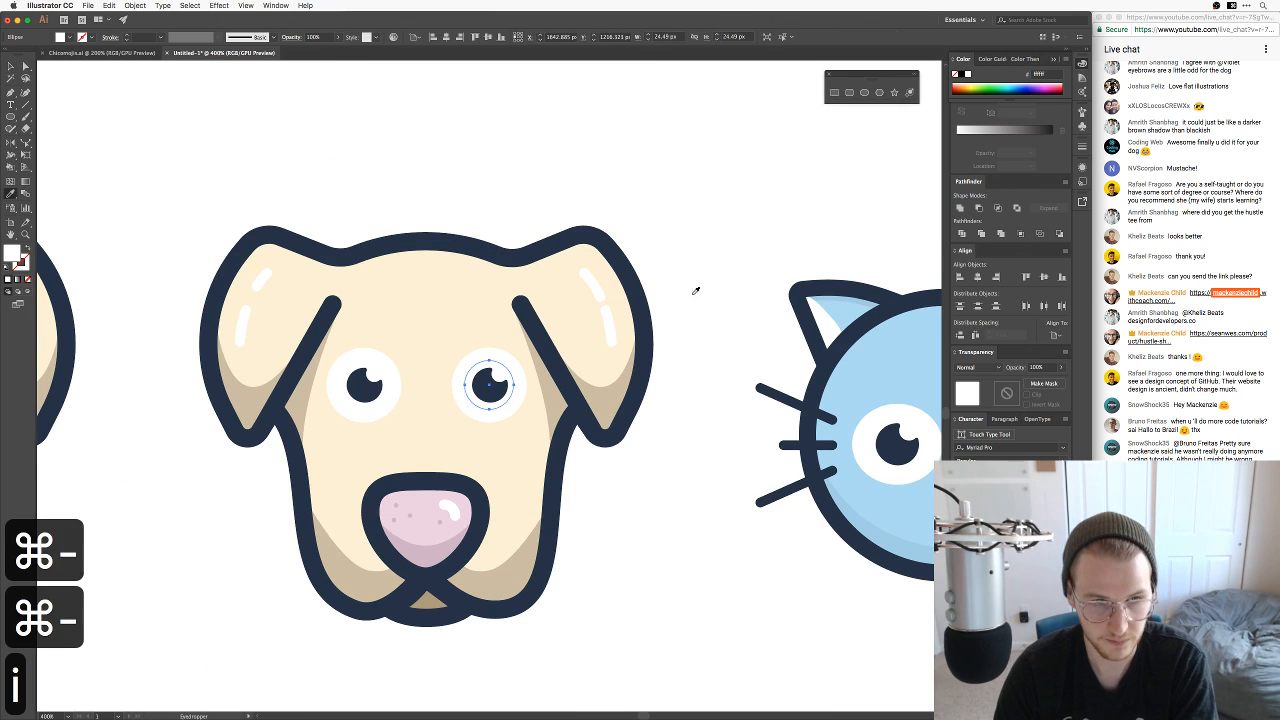
{"action": "left_click_drag", "start_coordinate": [242, 344], "coordinate": [386, 326]}
{"action": "left_click", "coordinate": [84, 366]}
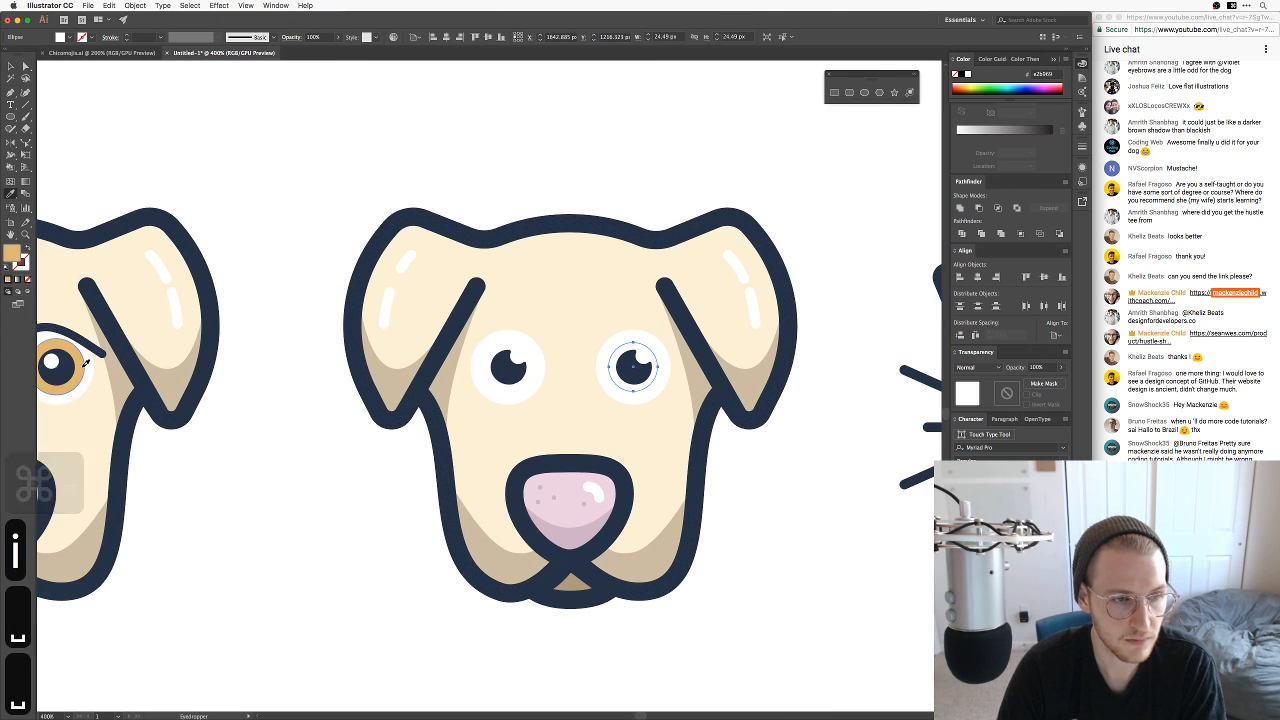
{"action": "key", "text": "v"}
{"action": "left_click", "coordinate": [432, 234]}
{"action": "left_click", "coordinate": [604, 167]}
{"action": "left_click_drag", "start_coordinate": [629, 162], "coordinate": [608, 142]}
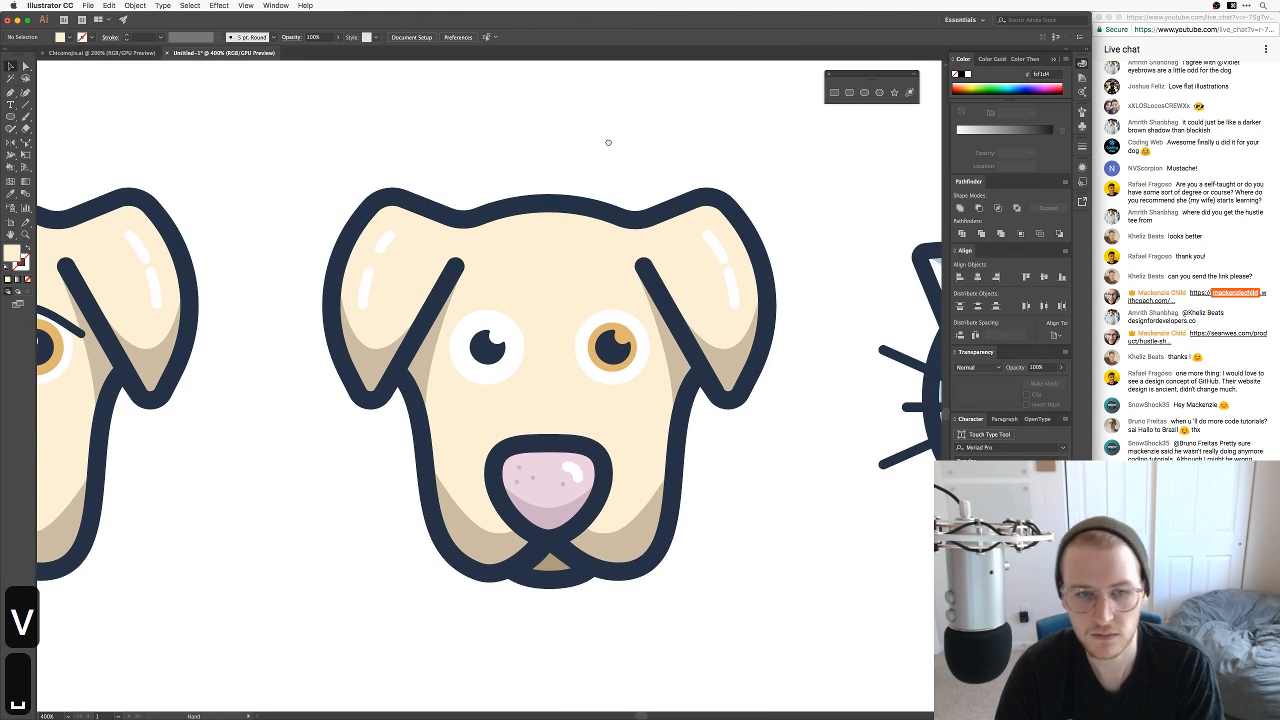
{"action": "left_click_drag", "start_coordinate": [740, 506], "coordinate": [640, 531]}
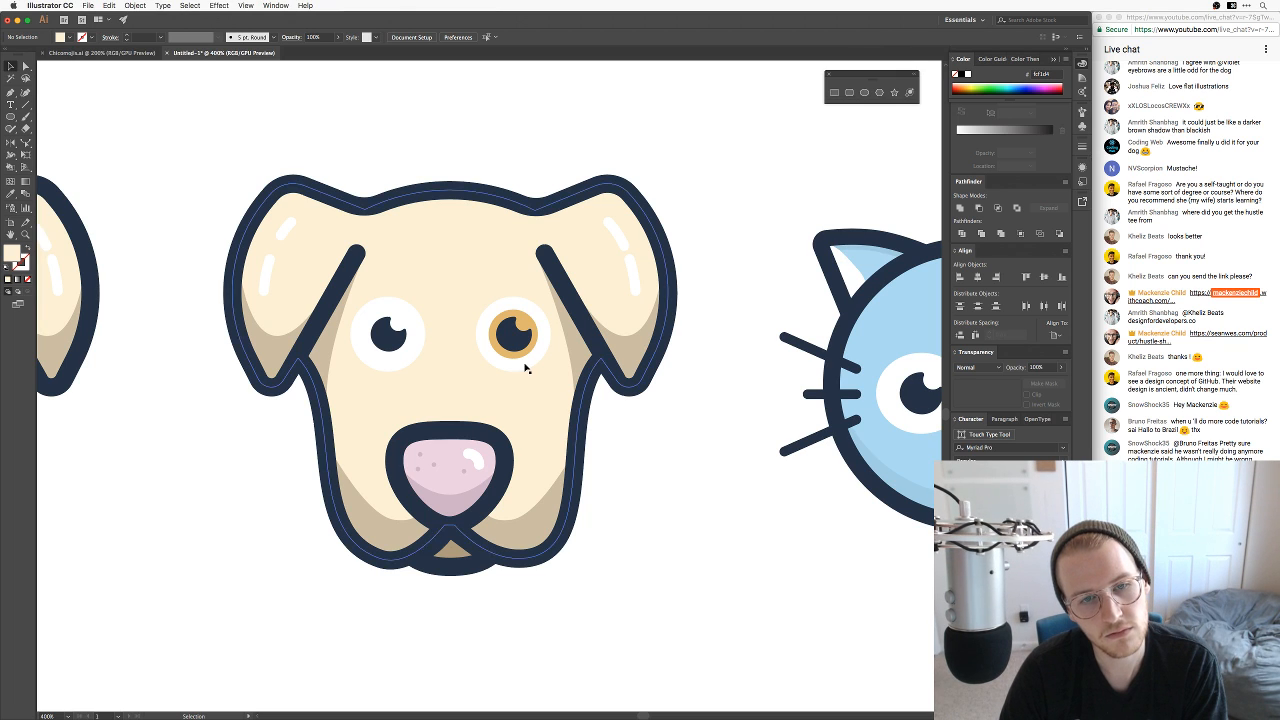
Step: Select the right-hand eye's orange iris and switch to Preview to examine the dog's eyes in IMG_3026.JPG
{"action": "left_click", "coordinate": [513, 333], "text": "super"}
{"action": "key", "text": "super+Tab"}
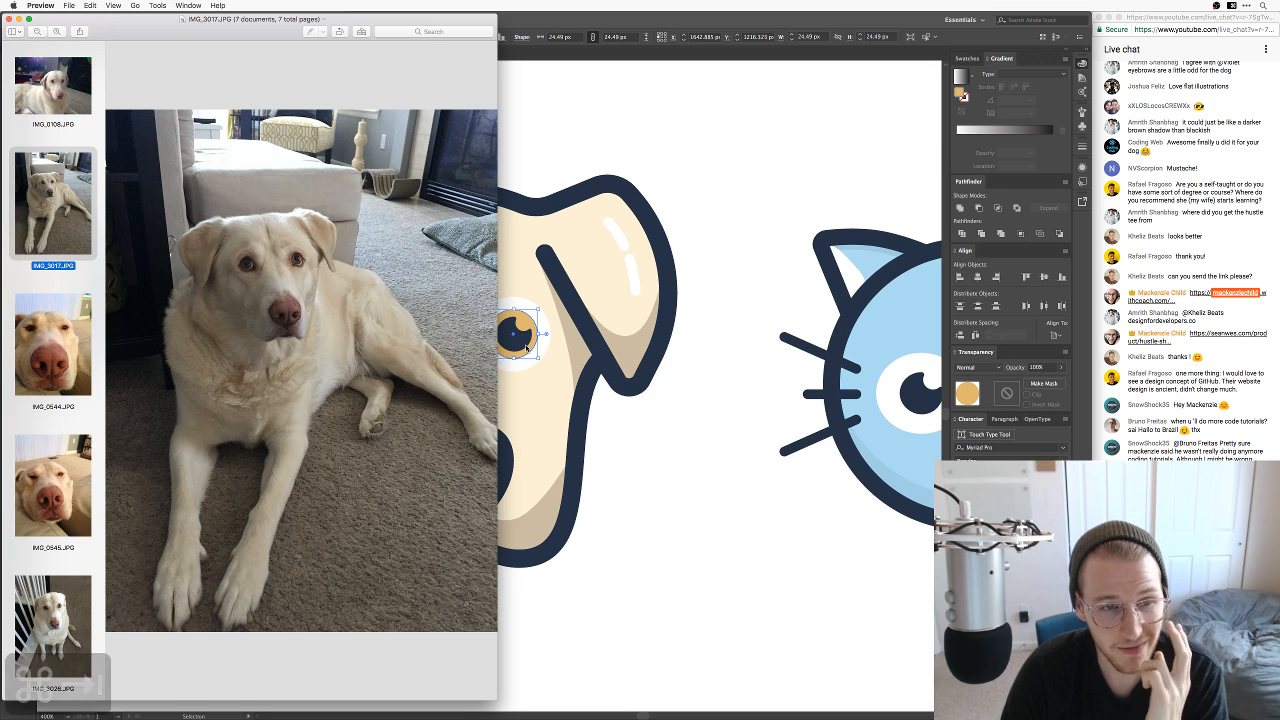
{"action": "left_click", "coordinate": [64, 578]}
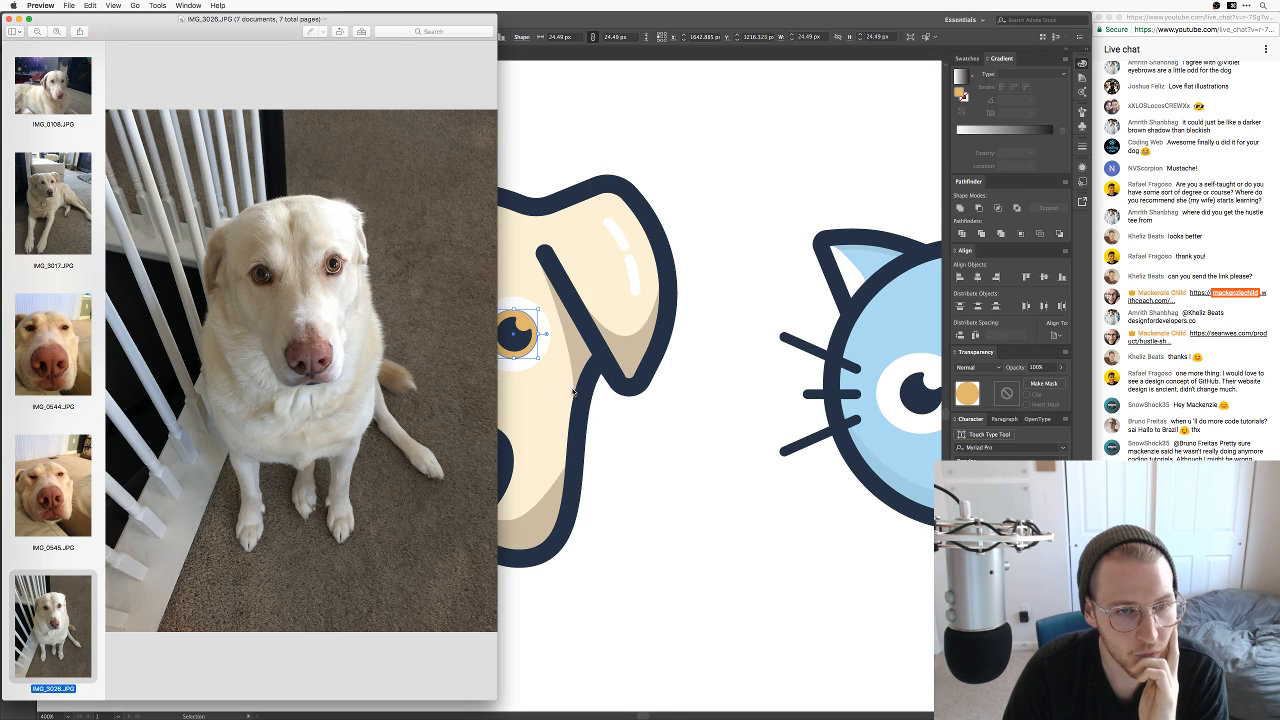
Step: Switch back to Illustrator and select the right-hand eye's orange iris together with its notched pupil
{"action": "key", "text": "super+Tab"}
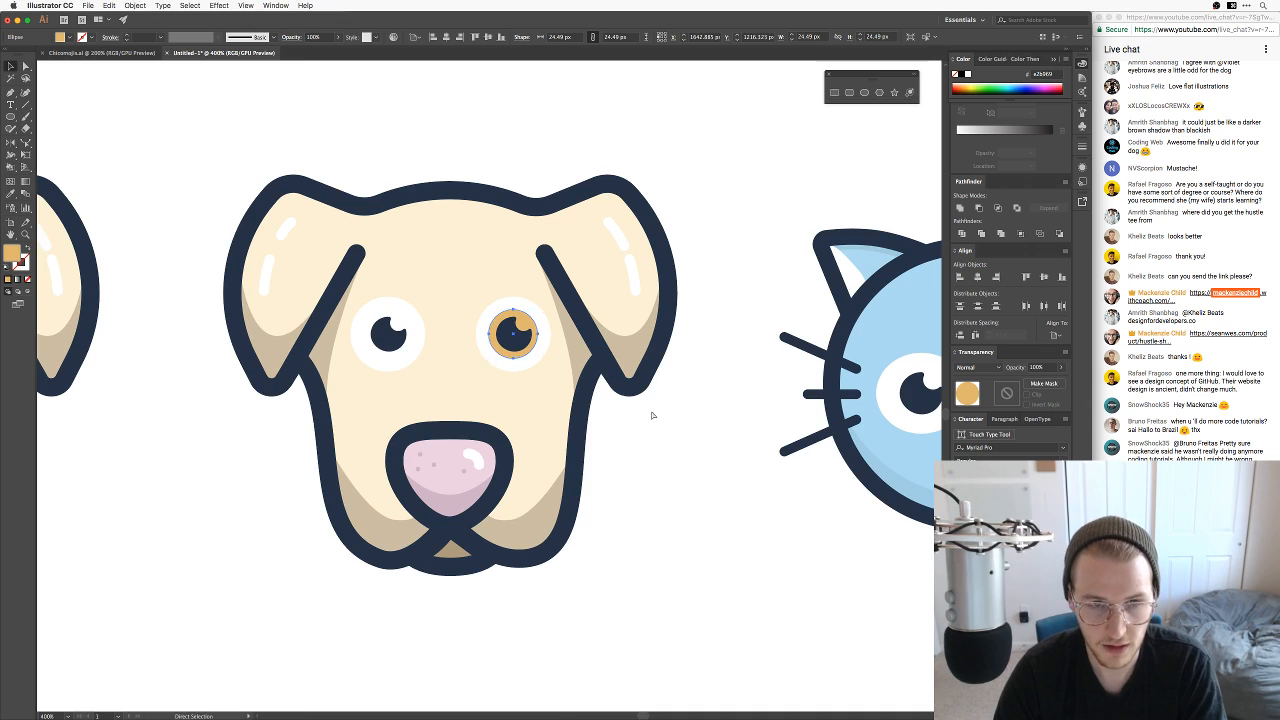
{"action": "key", "text": "super+equal"}
{"action": "key", "text": "super+equal"}
{"action": "key", "text": "super+equal"}
{"action": "key", "text": "super+v"}
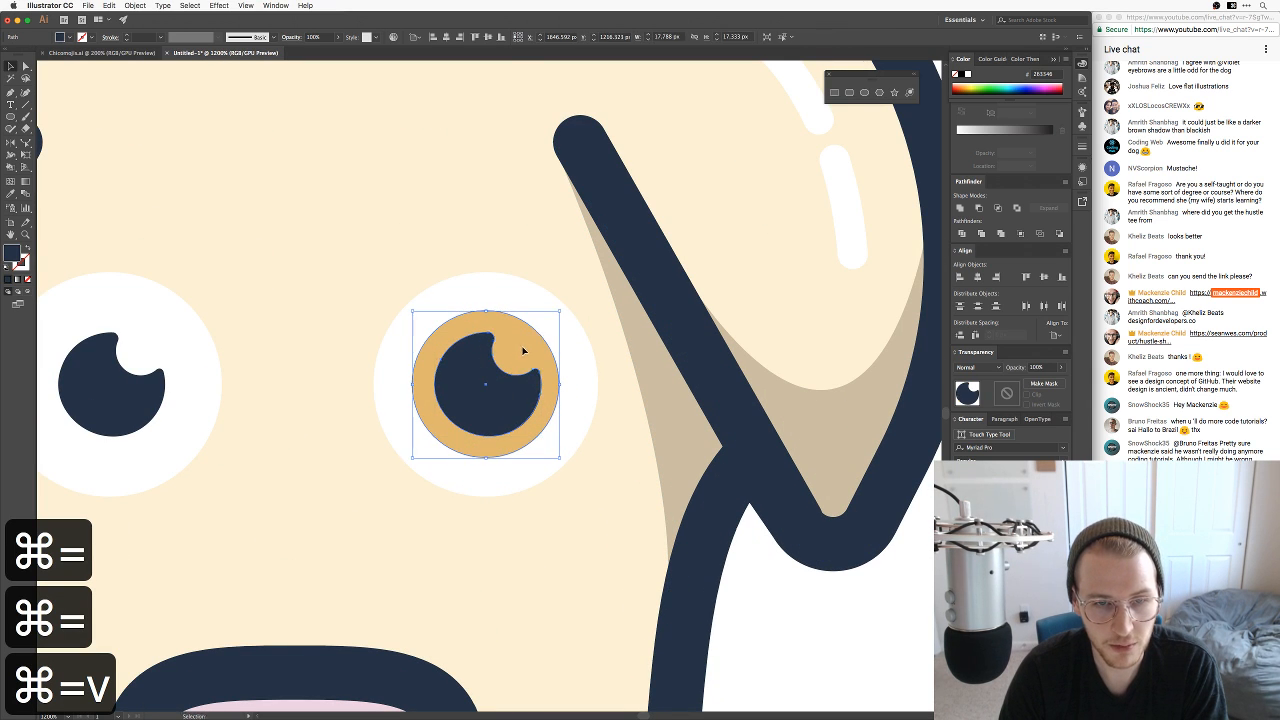
Step: Enlarge the right-hand eye's iris and pupil together to about 32 px wide and compare the eye with the neighbouring heads
{"action": "left_click_drag", "start_coordinate": [558, 308], "coordinate": [591, 289]}
{"action": "key", "text": "v"}
{"action": "scroll", "coordinate": [677, 500], "scroll_direction": "right", "scroll_amount": 5}
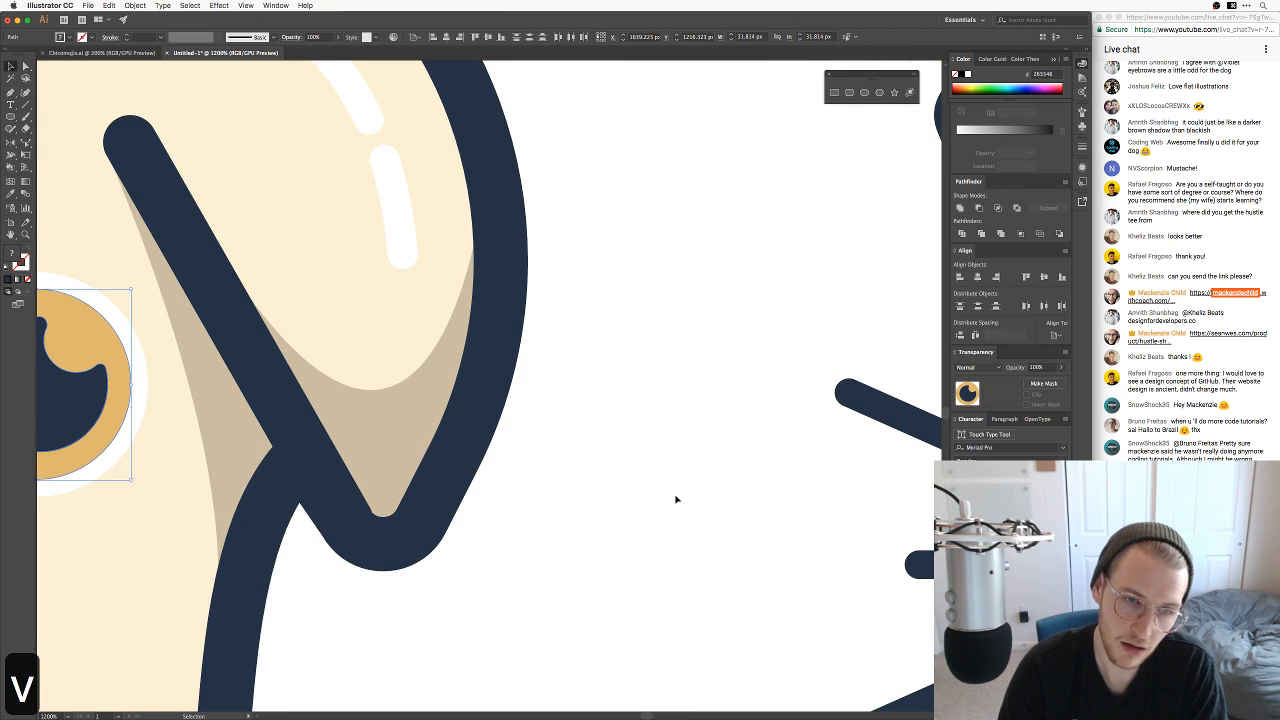
{"action": "left_click", "coordinate": [650, 493]}
{"action": "key", "text": "space"}
{"action": "left_click_drag", "start_coordinate": [429, 578], "coordinate": [726, 449]}
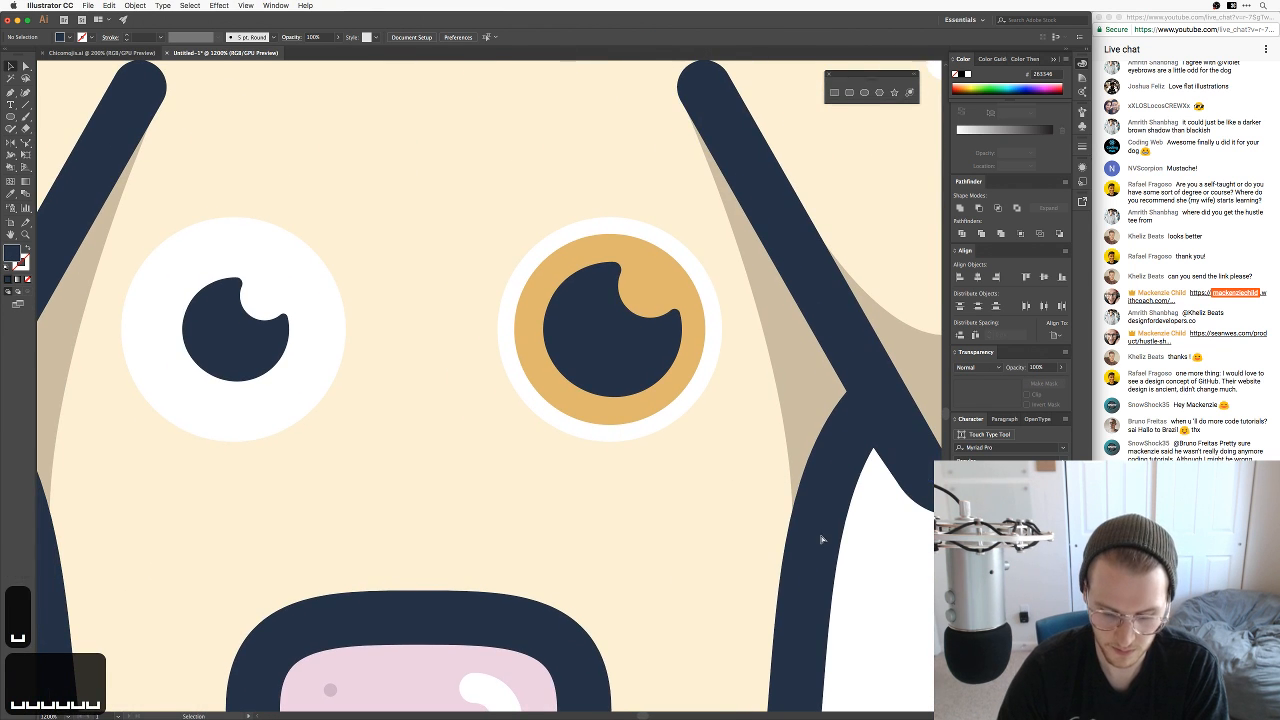
{"action": "key", "text": "super+minus"}
{"action": "key", "text": "super+minus"}
{"action": "key", "text": "super+minus"}
{"action": "key", "text": "super+minus"}
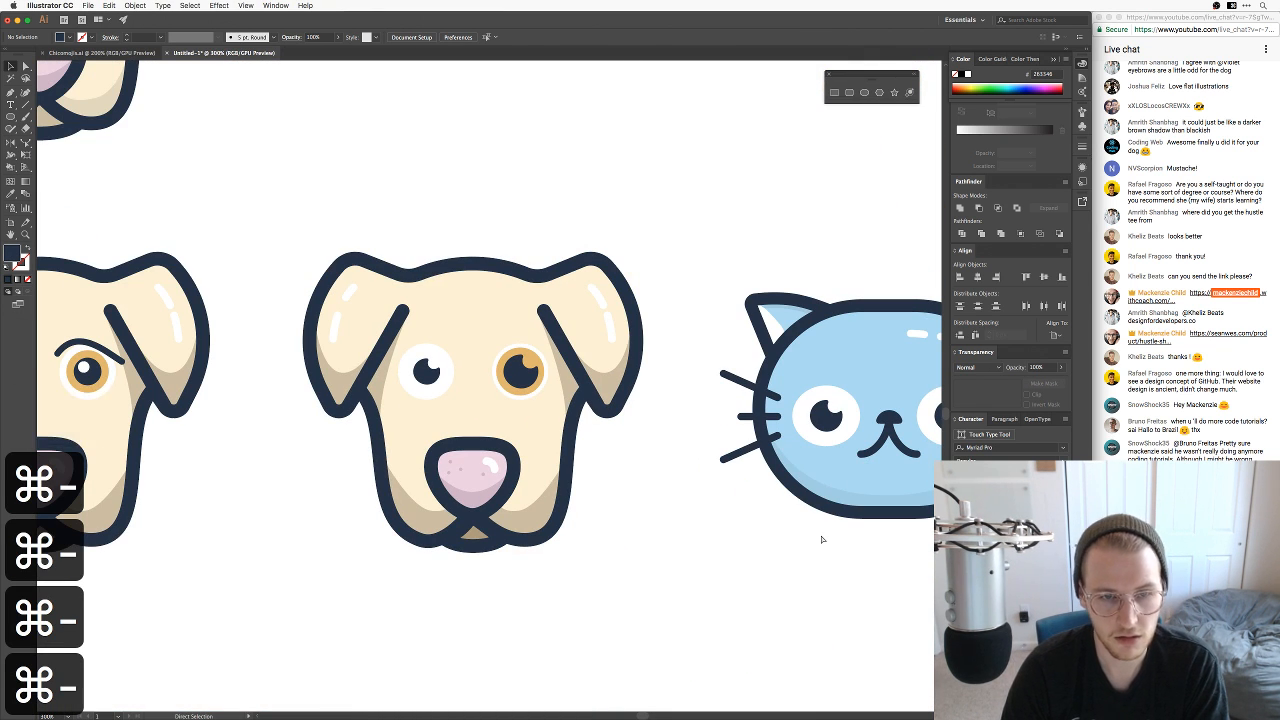
{"action": "key", "text": "super+equal"}
{"action": "key", "text": "super+equal"}
{"action": "key", "text": "super+equal"}
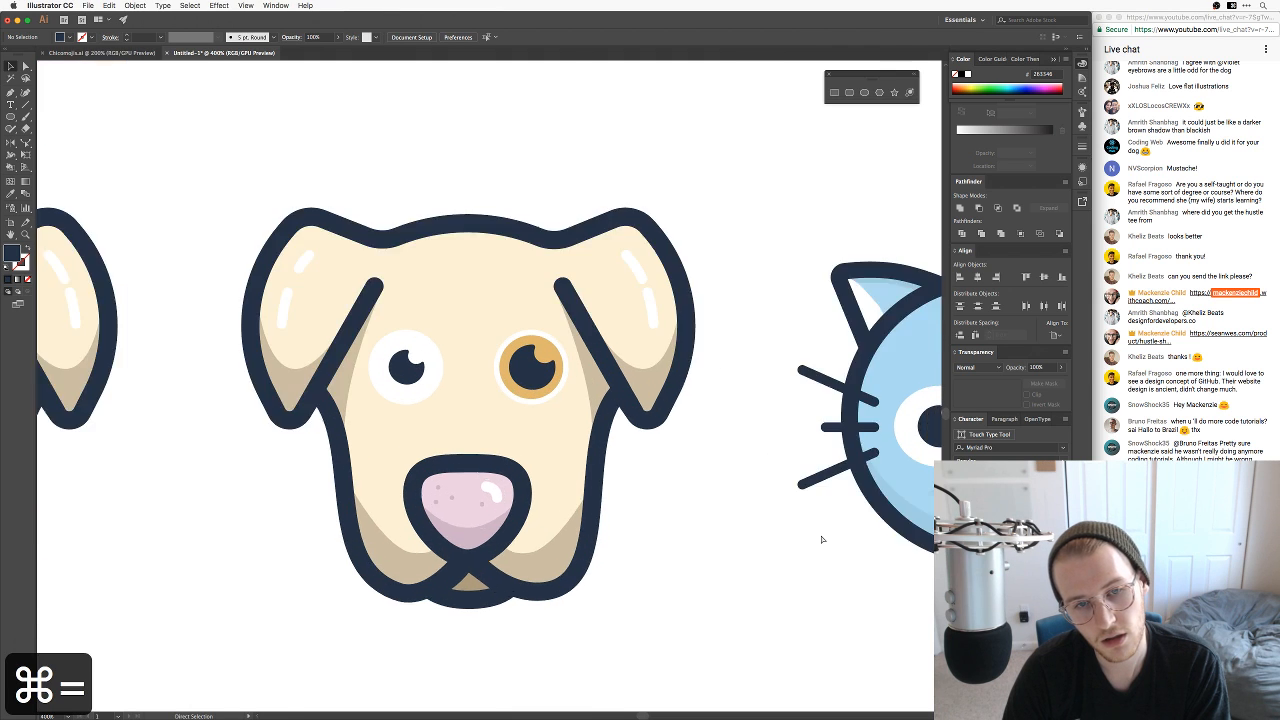
Step: Shrink only the right-hand eye's orange iris to about 27 px wide around the enlarged pupil
{"action": "left_click", "coordinate": [606, 303]}
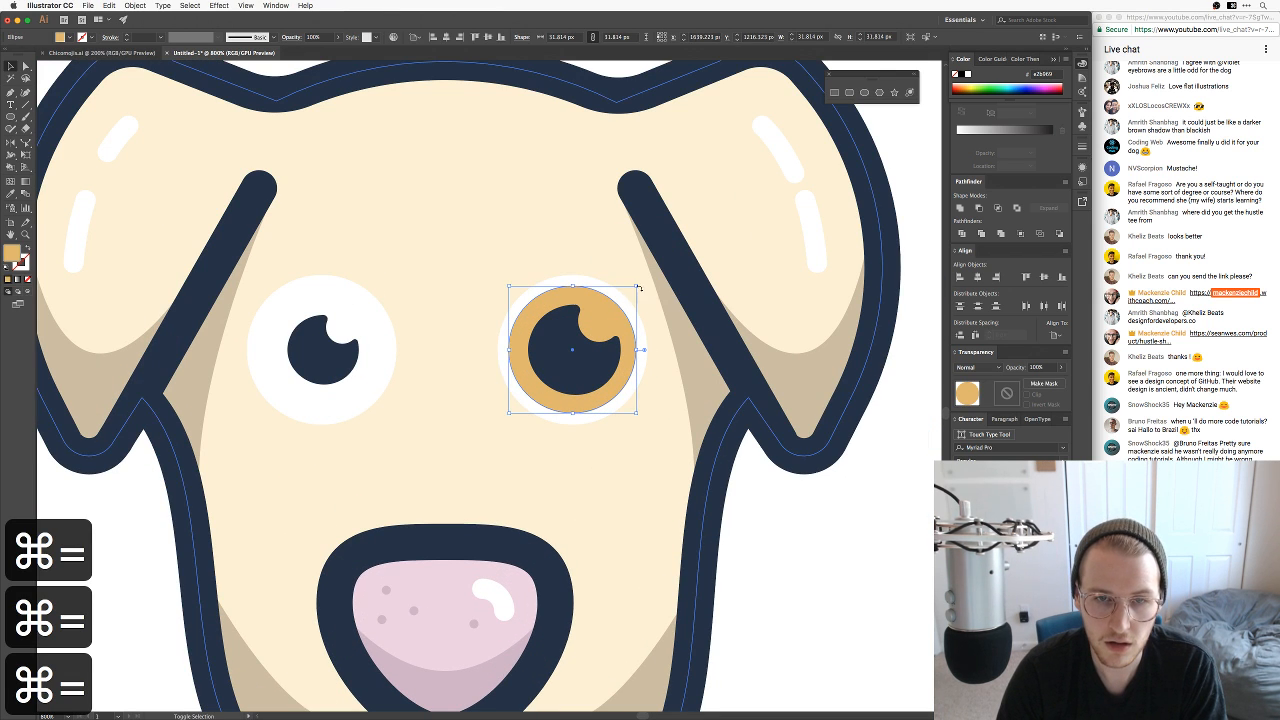
{"action": "key", "text": "v"}
{"action": "left_click", "coordinate": [826, 586]}
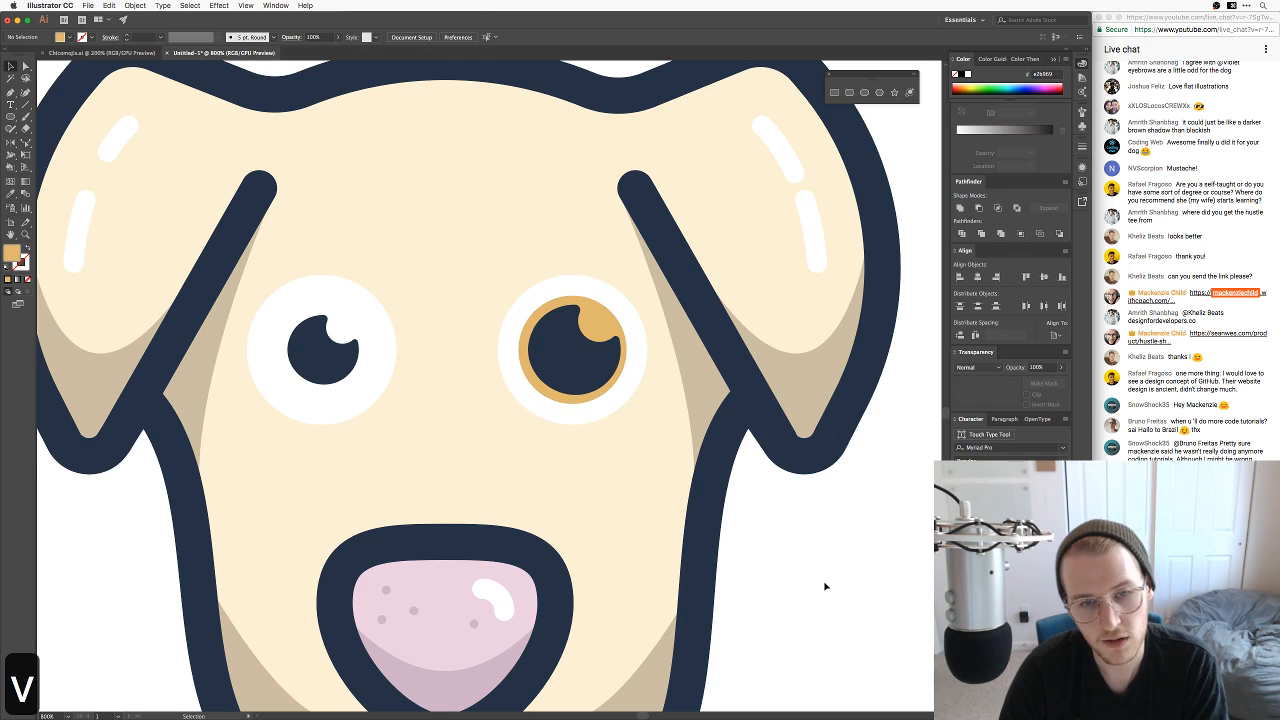
Step: Replace the round iris with an enlarged copy of the notched pupil, pasted behind it and filled with the sampled iris orange
{"action": "left_click", "coordinate": [610, 370], "text": "super"}
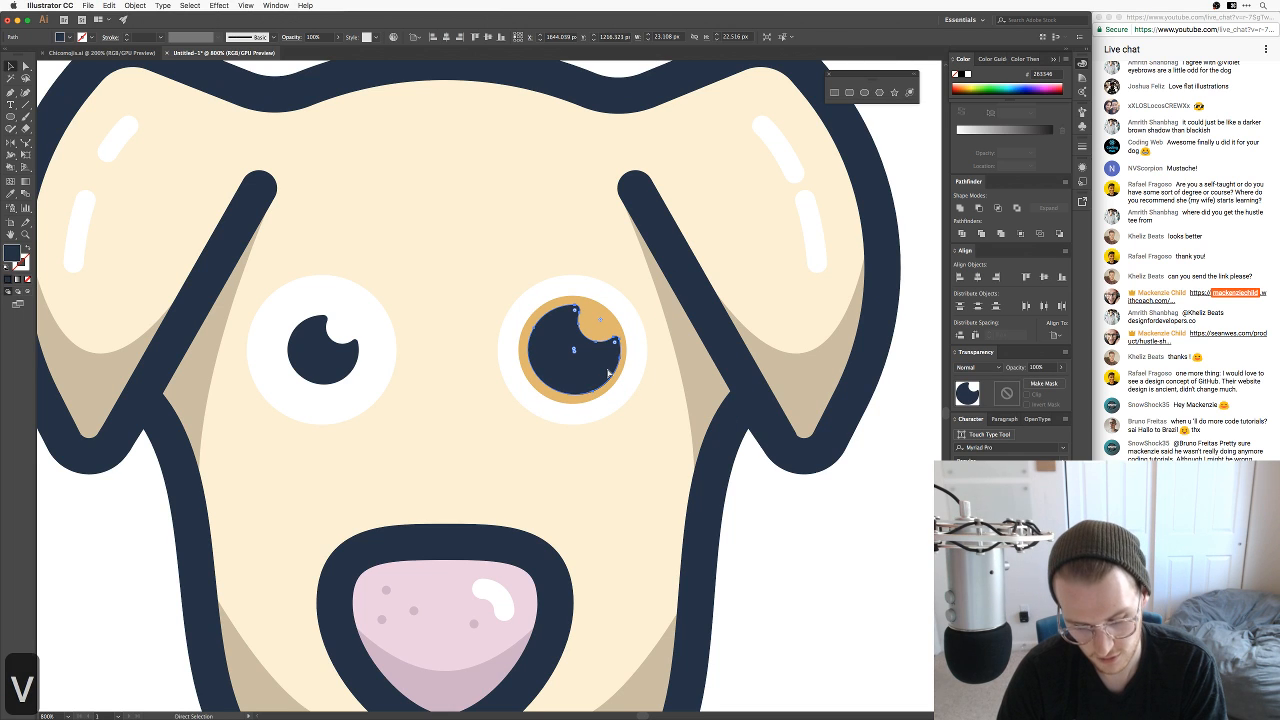
{"action": "key", "text": "super+c"}
{"action": "key", "text": "super+b"}
{"action": "left_click_drag", "start_coordinate": [624, 298], "coordinate": [638, 293]}
{"action": "key", "text": "i"}
{"action": "left_click", "coordinate": [602, 335]}
{"action": "key", "text": "v"}
{"action": "left_click", "coordinate": [601, 330]}
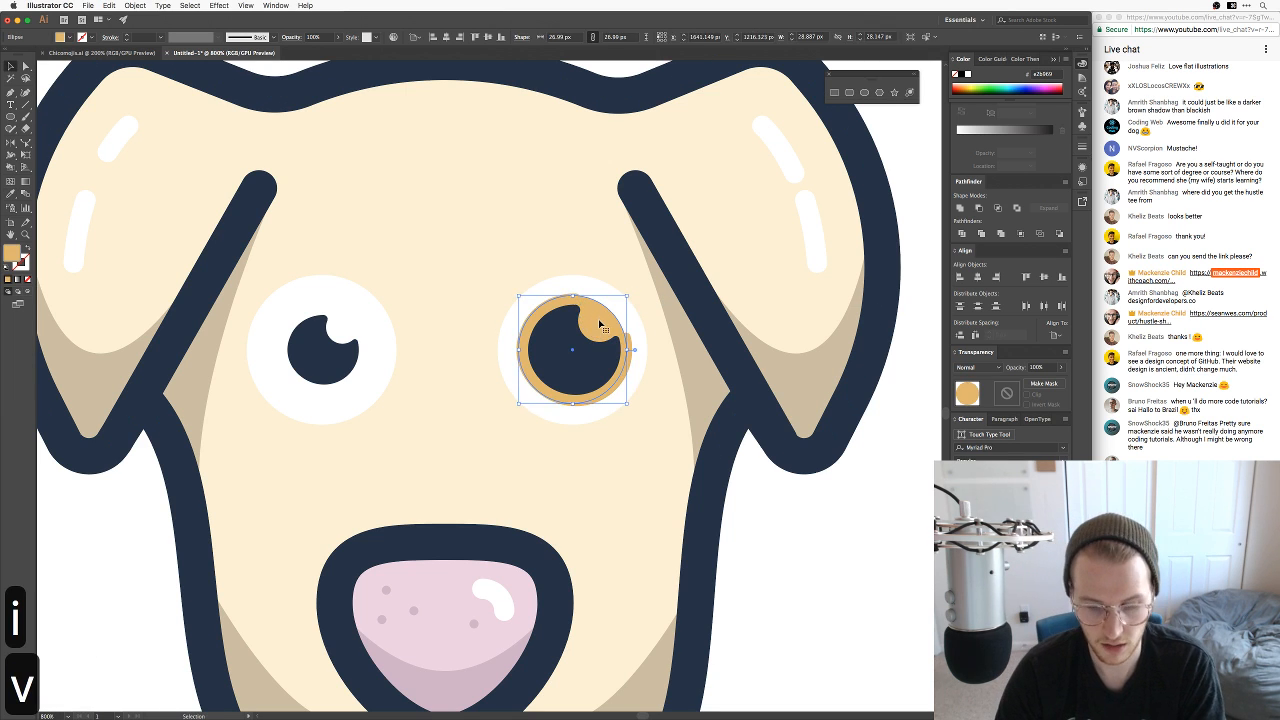
{"action": "key", "text": "BackSpace"}
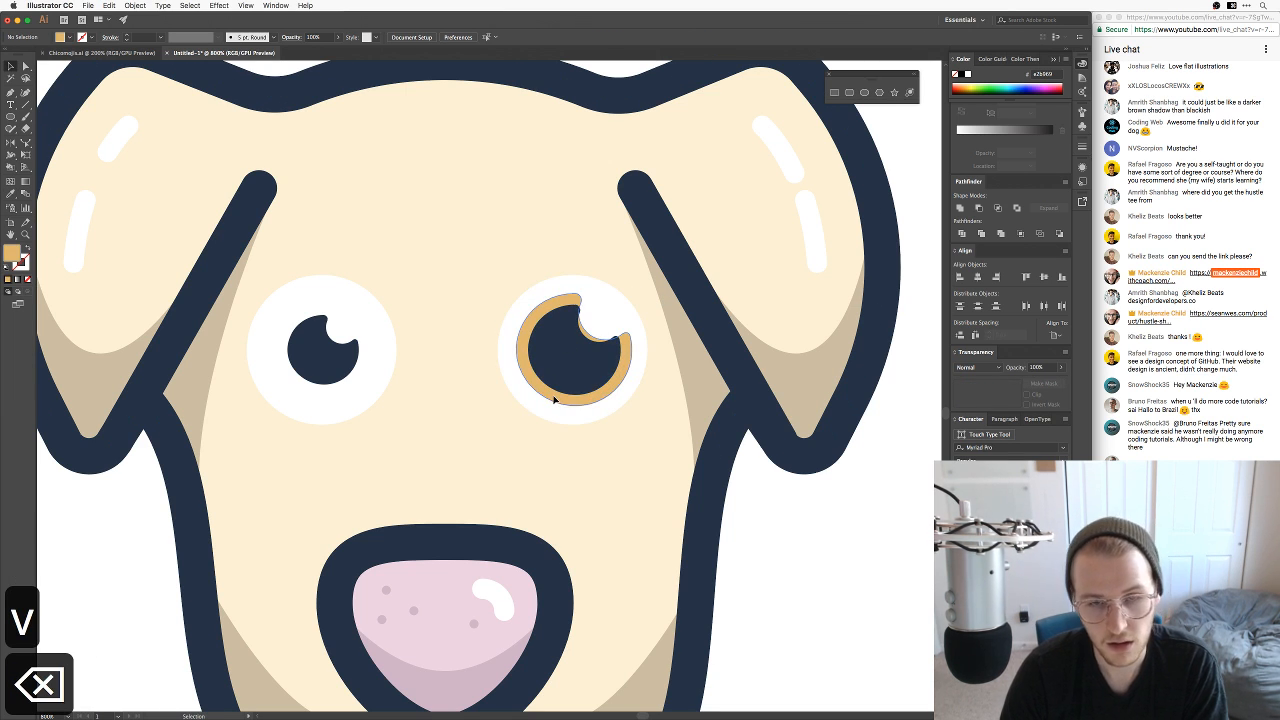
Step: Try shifting the notched orange iris slightly up and right behind the pupil, and undo the shift
{"action": "left_click_drag", "start_coordinate": [555, 397], "coordinate": [560, 392]}
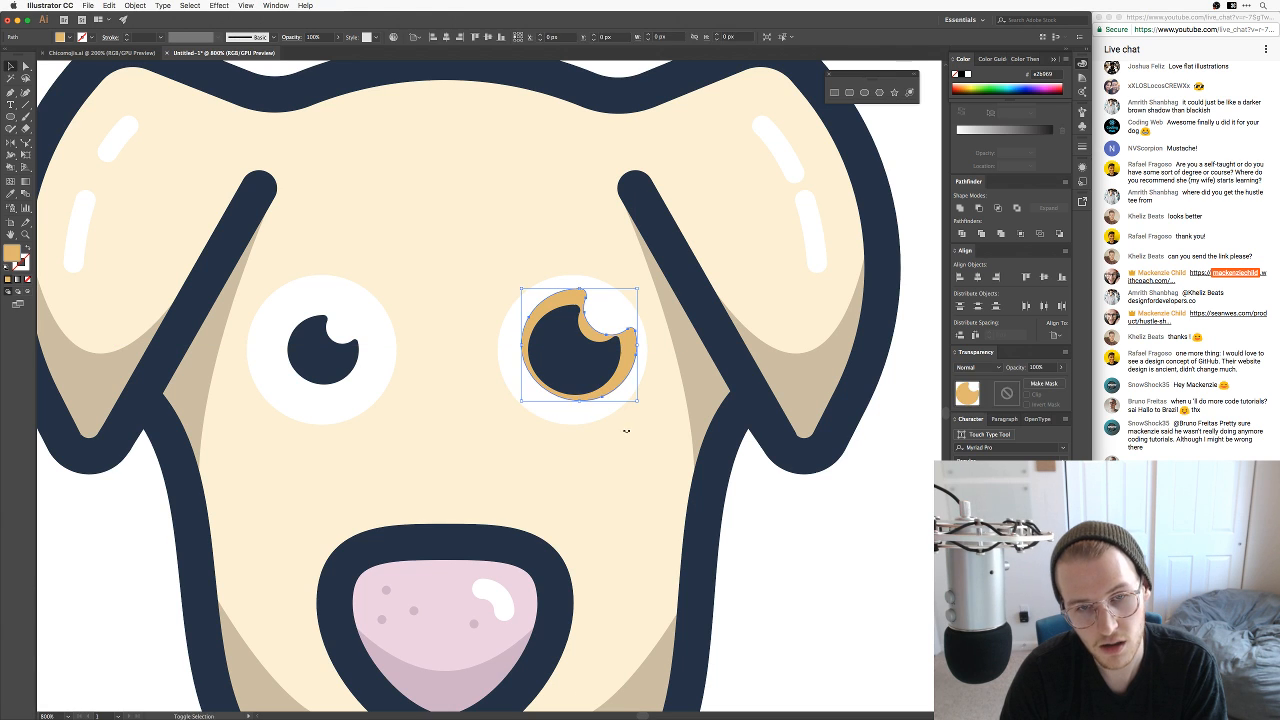
{"action": "key", "text": "v"}
{"action": "left_click", "coordinate": [831, 552]}
{"action": "key", "text": "super+z"}
{"action": "key", "text": "super+z"}
{"action": "key", "text": "super+minus"}
{"action": "key", "text": "super+minus"}
{"action": "key", "text": "super+minus"}
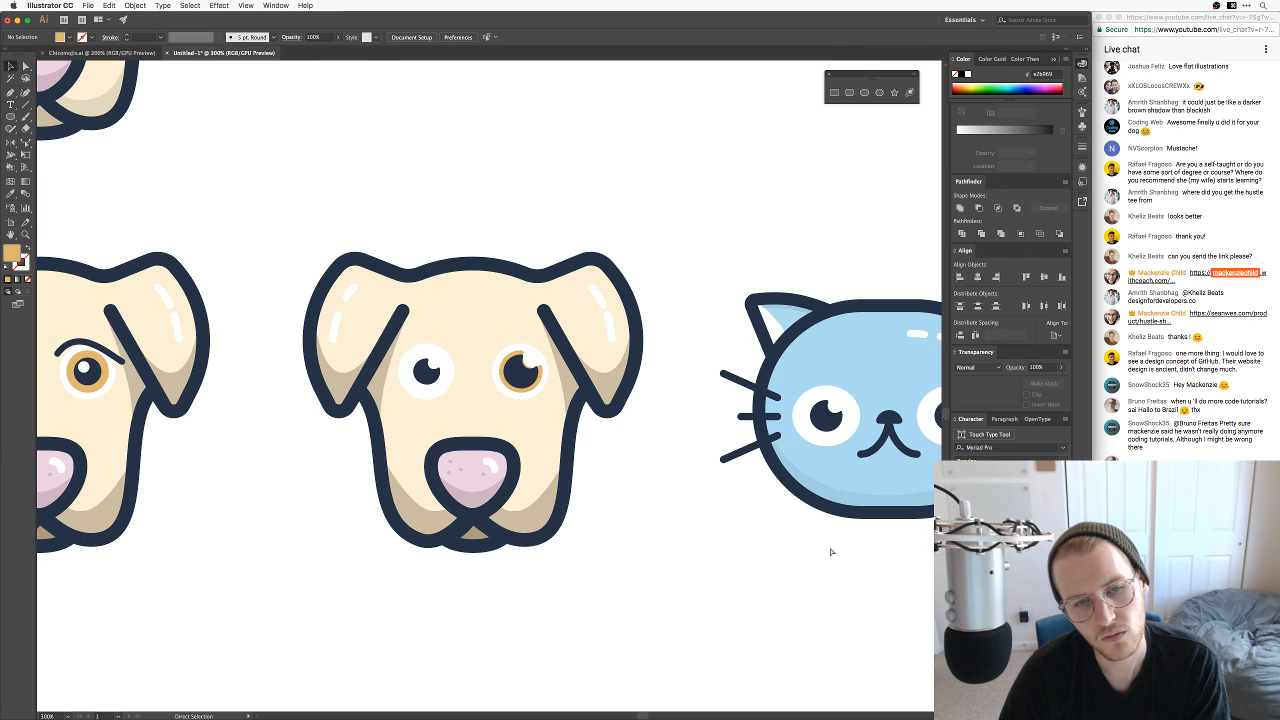
{"action": "key", "text": "super+equal"}
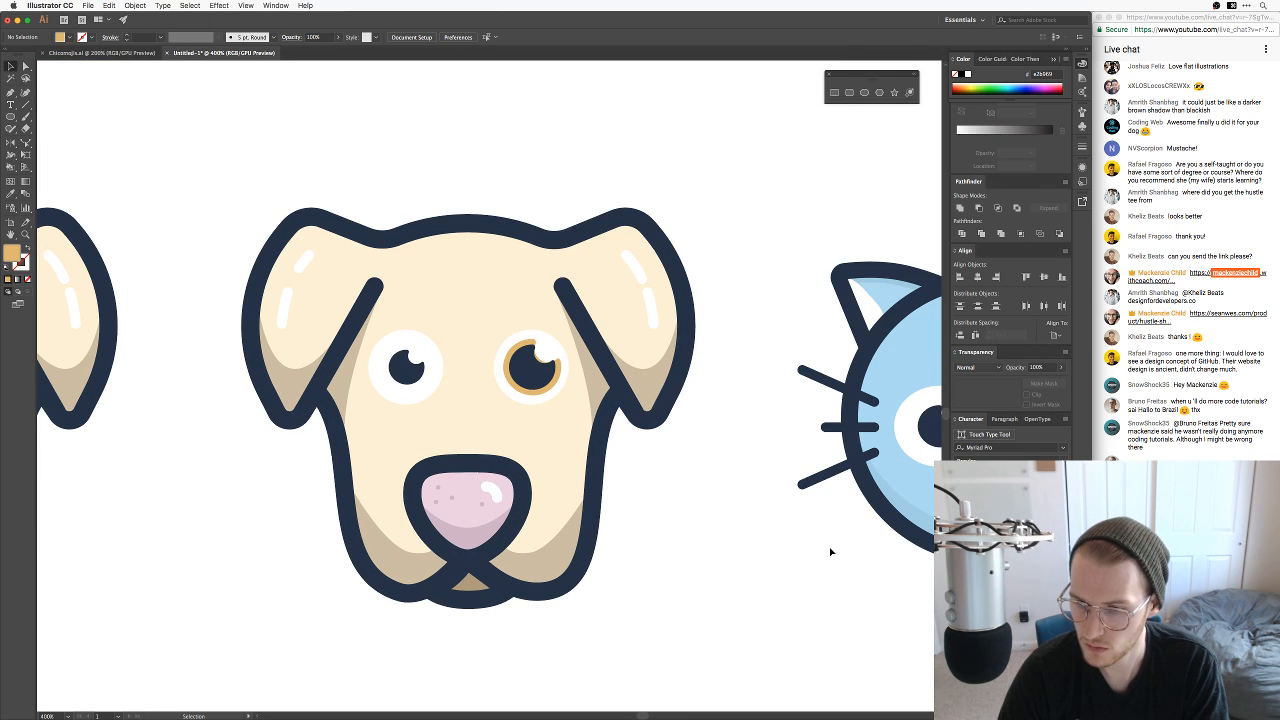
Step: Undo the notched-iris and resizing edits back to the round orange iris with its smaller pupil, and clear the selection
{"action": "key", "text": "super+z"}
{"action": "key", "text": "super+z"}
{"action": "key", "text": "super+z"}
{"action": "key", "text": "super+z"}
{"action": "key", "text": "super+z"}
{"action": "key", "text": "super+z"}
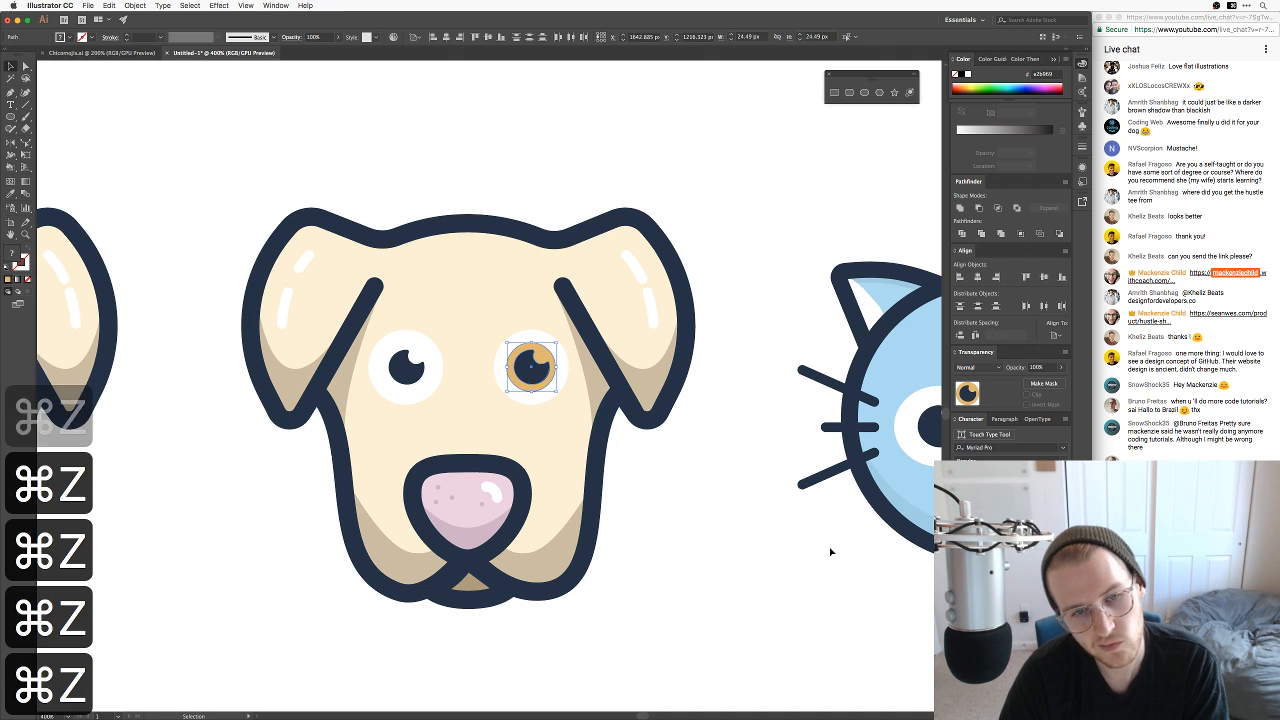
{"action": "key", "text": "v"}
{"action": "left_click", "coordinate": [701, 482]}
Step: Examine the dog's two eye variants up close and compare them with the blue cat's eye
{"action": "key", "text": "space"}
{"action": "mouse_move", "coordinate": [667, 556]}
{"action": "left_mouse_down"}
{"action": "mouse_move", "coordinate": [669, 572]}
{"action": "mouse_move", "coordinate": [680, 563]}
{"action": "mouse_move", "coordinate": [437, 534]}
{"action": "mouse_move", "coordinate": [666, 531]}
{"action": "left_mouse_up"}
{"action": "key", "text": "super+equal"}
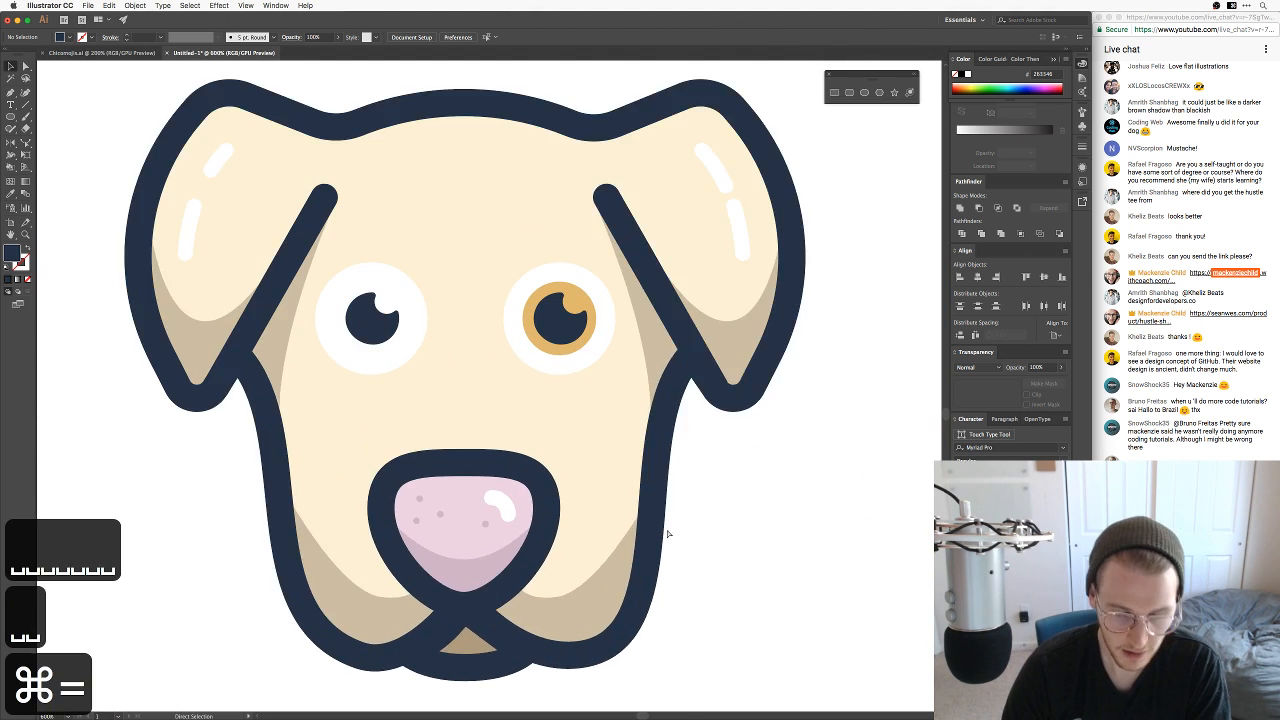
{"action": "key", "text": "super+equal"}
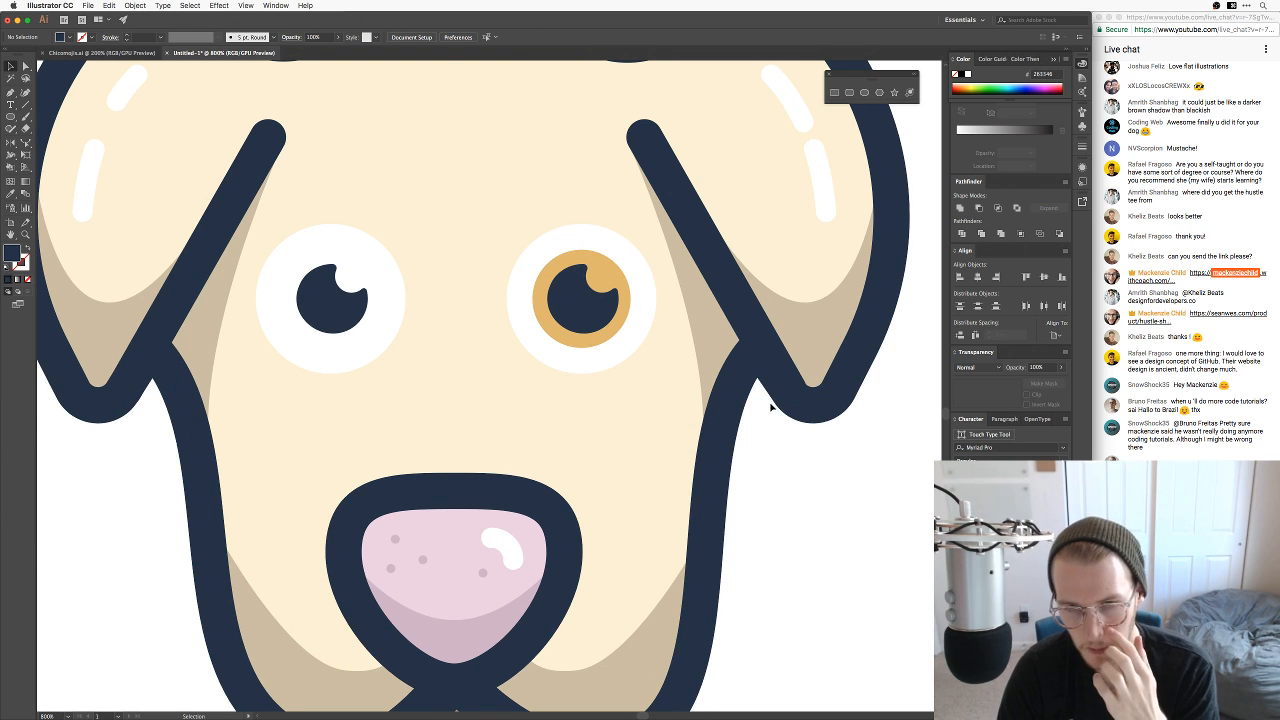
{"action": "scroll", "coordinate": [766, 405], "scroll_direction": "right", "scroll_amount": 5}
{"action": "scroll", "coordinate": [766, 405], "scroll_direction": "right", "scroll_amount": 15}
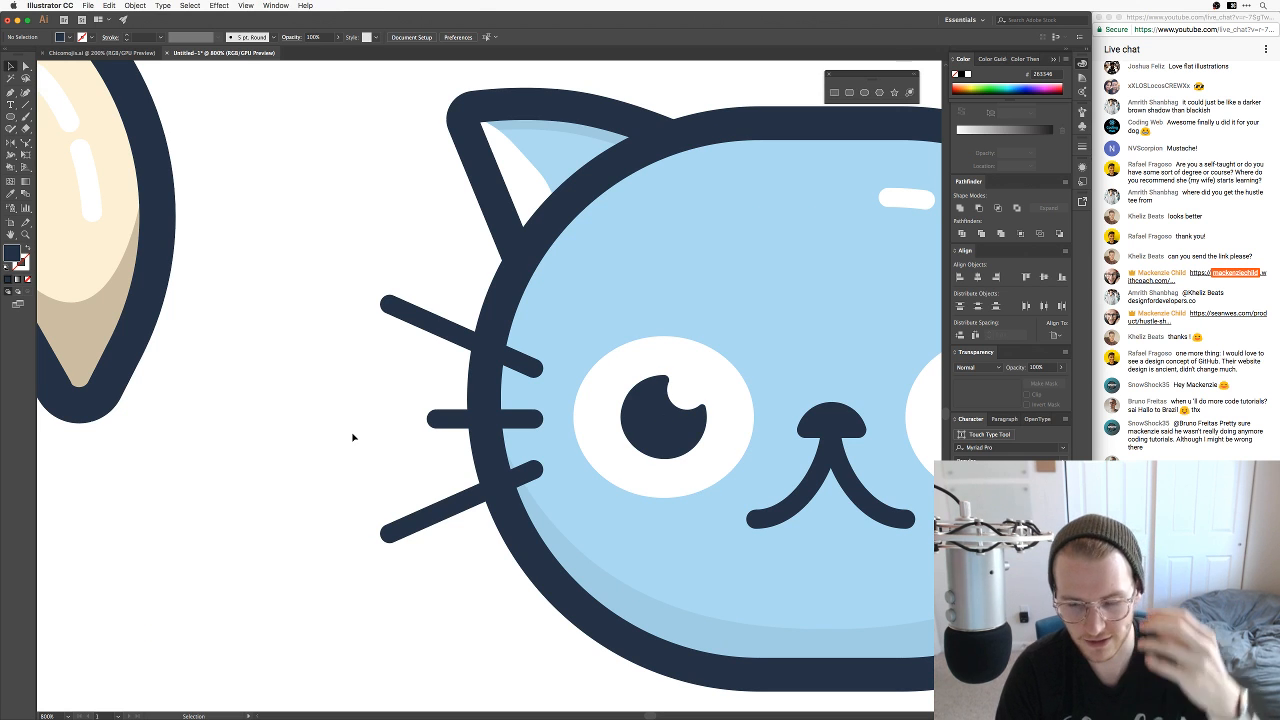
{"action": "key", "text": "space"}
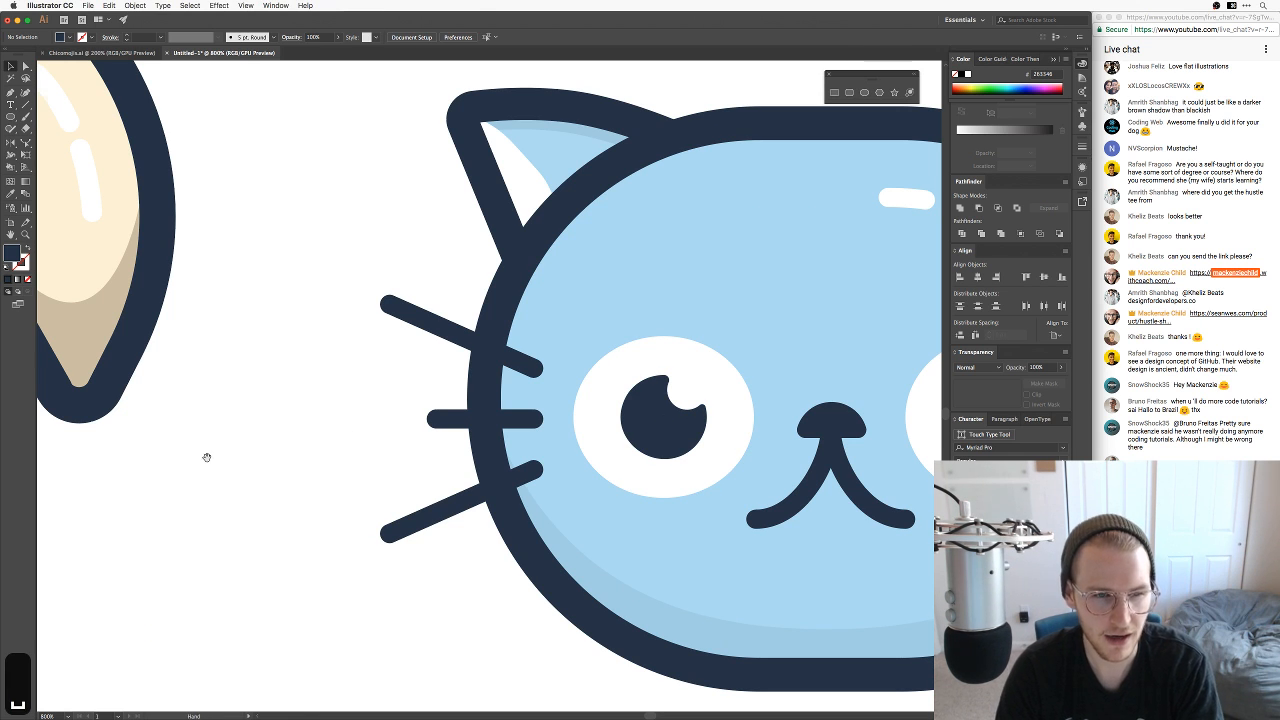
{"action": "left_click_drag", "start_coordinate": [206, 457], "coordinate": [547, 445]}
{"action": "left_click_drag", "start_coordinate": [309, 460], "coordinate": [646, 482]}
Step: Try deleting the white circle behind the right-hand eye's orange iris, and undo the deletion
{"action": "left_click", "coordinate": [538, 270]}
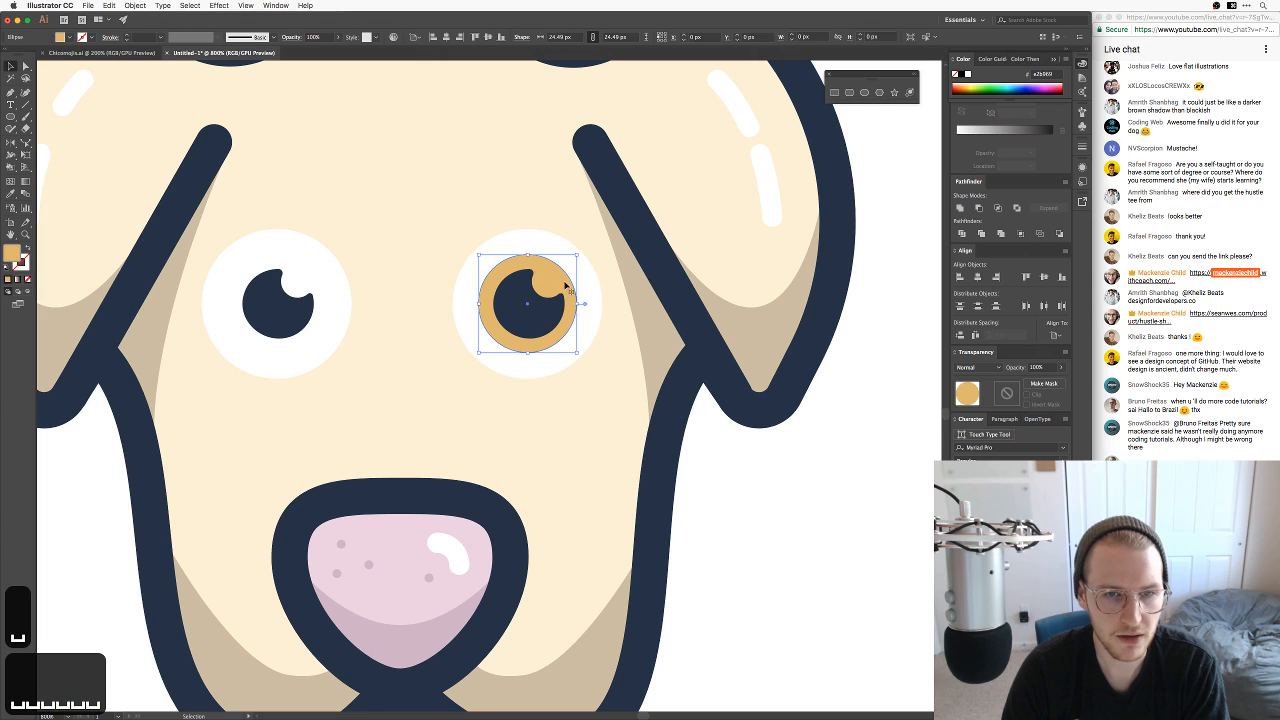
{"action": "left_click", "coordinate": [586, 310]}
{"action": "key", "text": "BackSpace"}
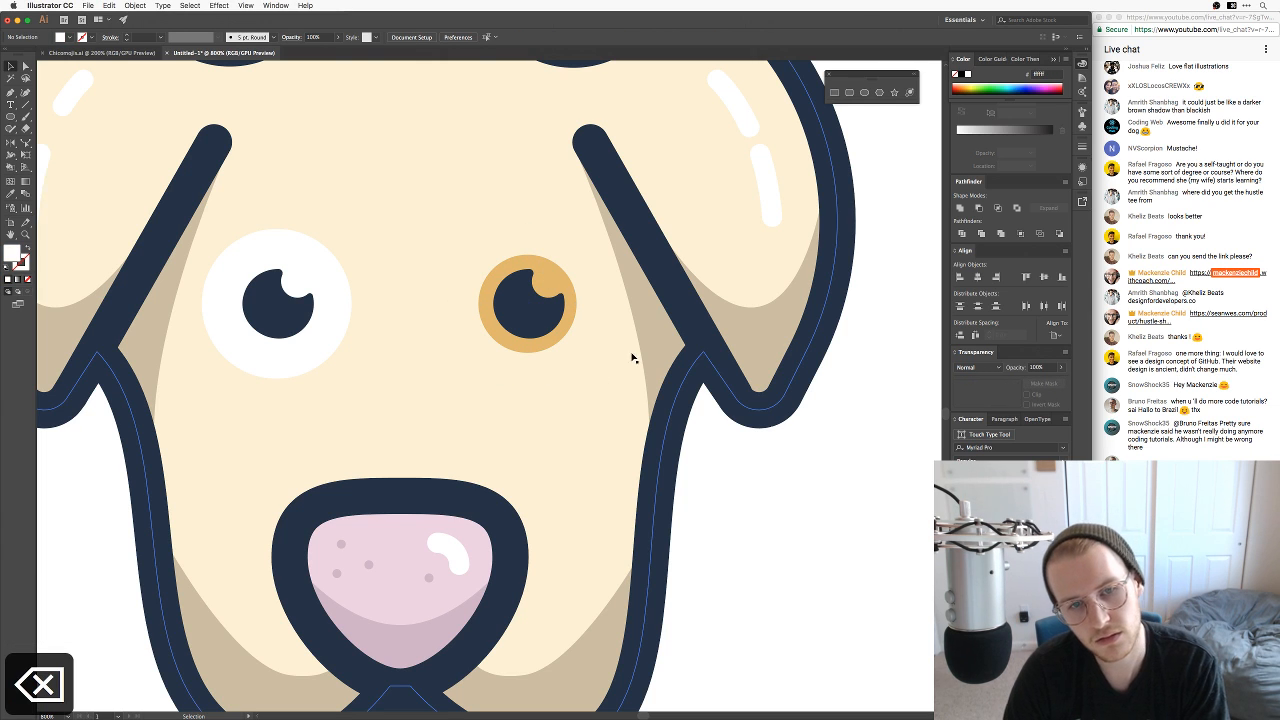
{"action": "key", "text": "super+z"}
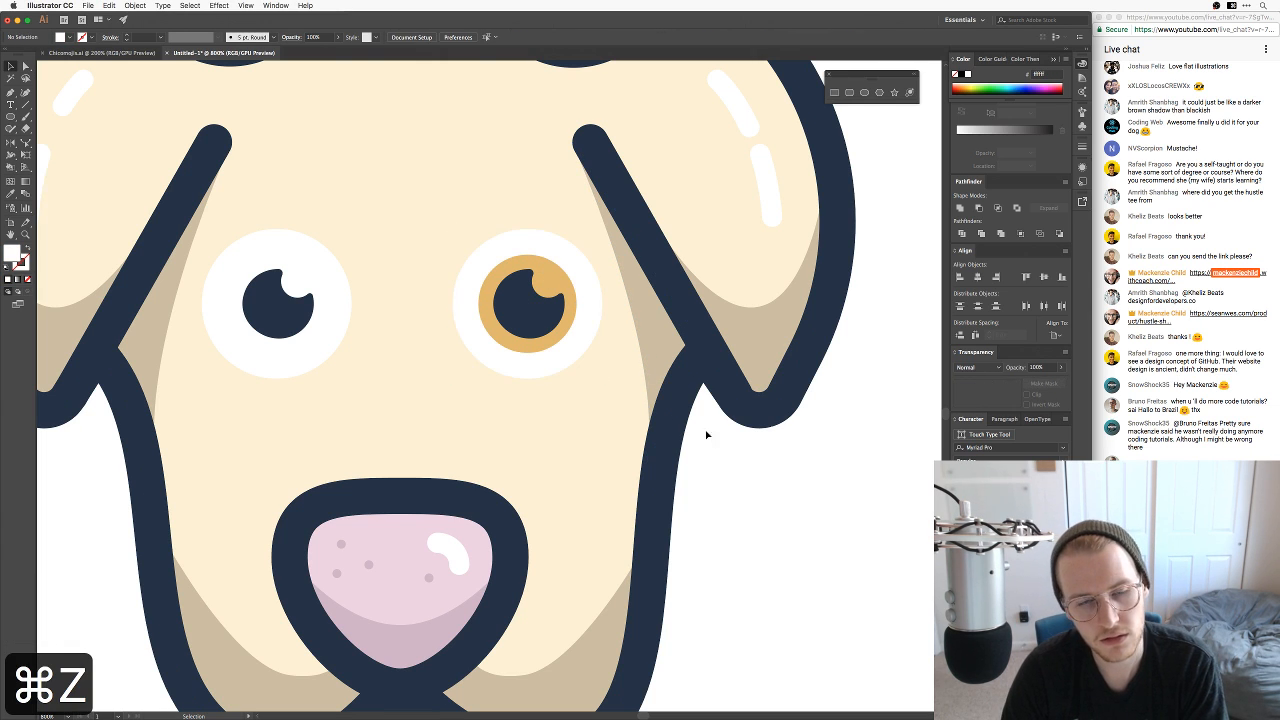
Step: Shrink the right-hand eye's white circle about its centre to a thin ring around the orange iris
{"action": "left_click_drag", "start_coordinate": [603, 230], "coordinate": [588, 242]}
{"action": "key", "text": "v"}
{"action": "left_click", "coordinate": [768, 521]}
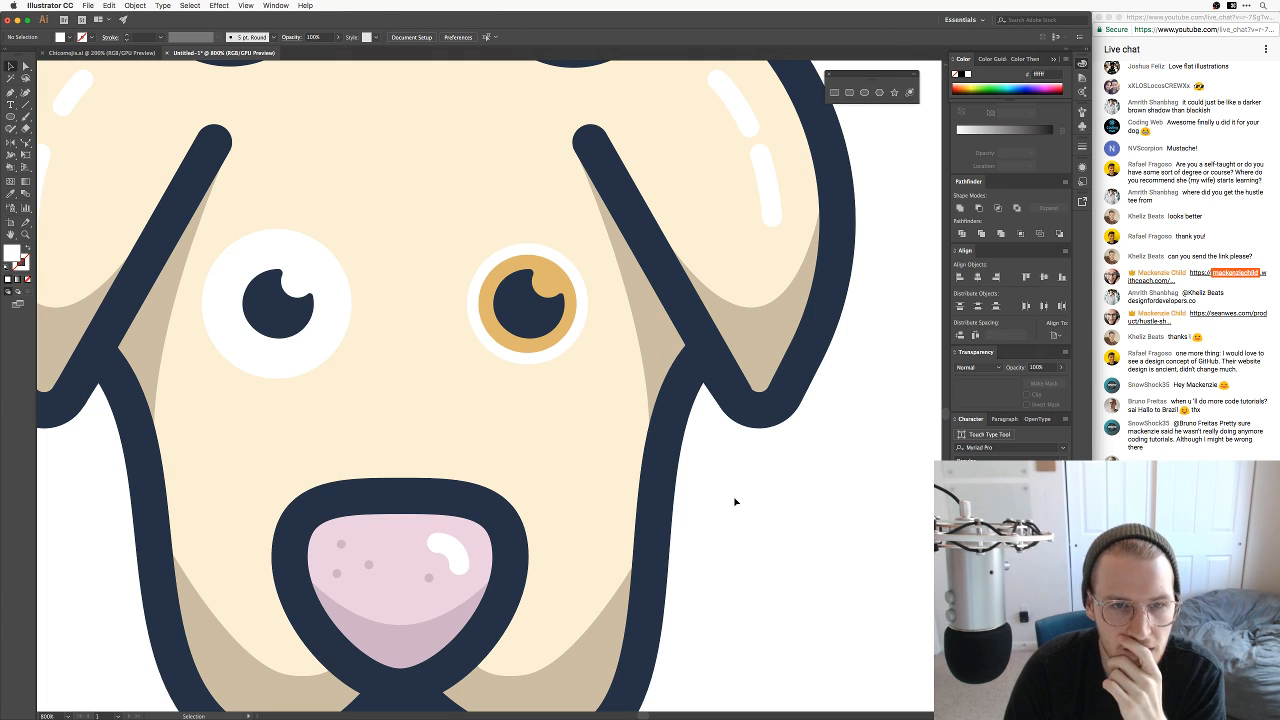
{"action": "left_click", "coordinate": [528, 308]}
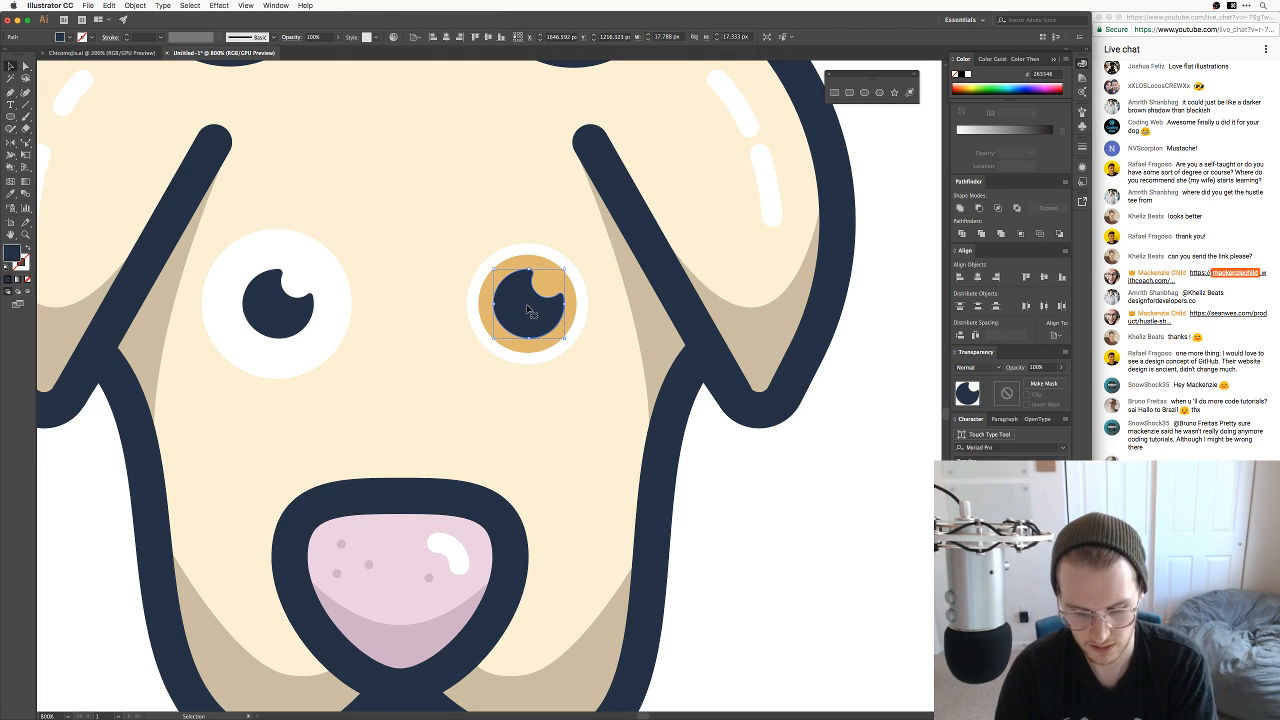
{"action": "key", "text": "a"}
{"action": "left_click", "coordinate": [801, 466]}
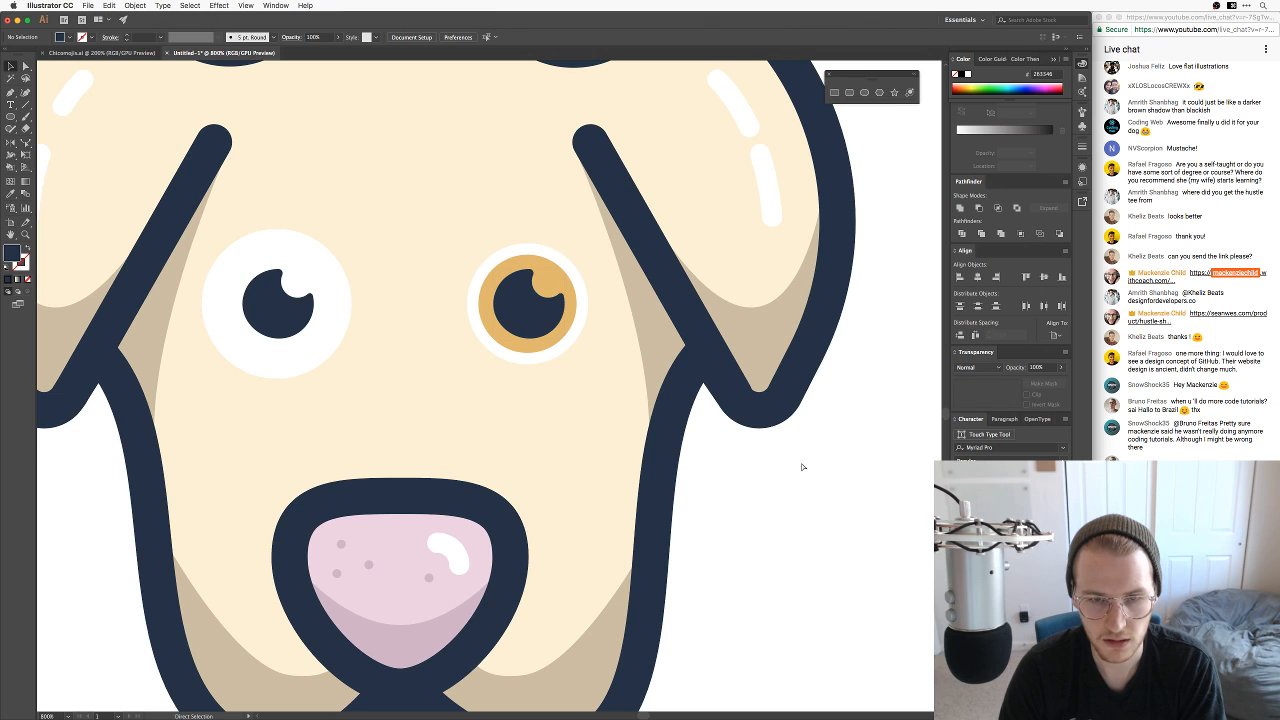
Step: Adjust the system sound volume and briefly bring up the OBS window, minimising it again
{"action": "mouse_move", "coordinate": [940, 714]}
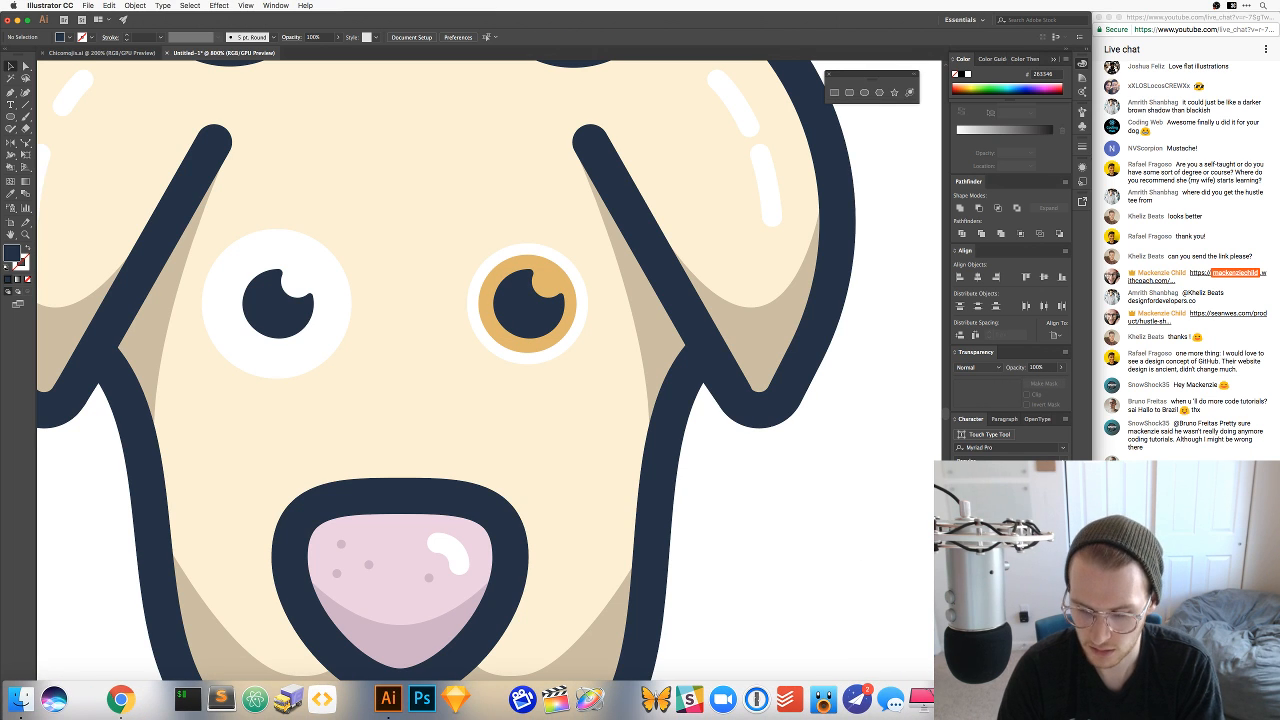
{"action": "key", "text": "XF86AudioMute"}
{"action": "left_click", "coordinate": [1200, 700]}
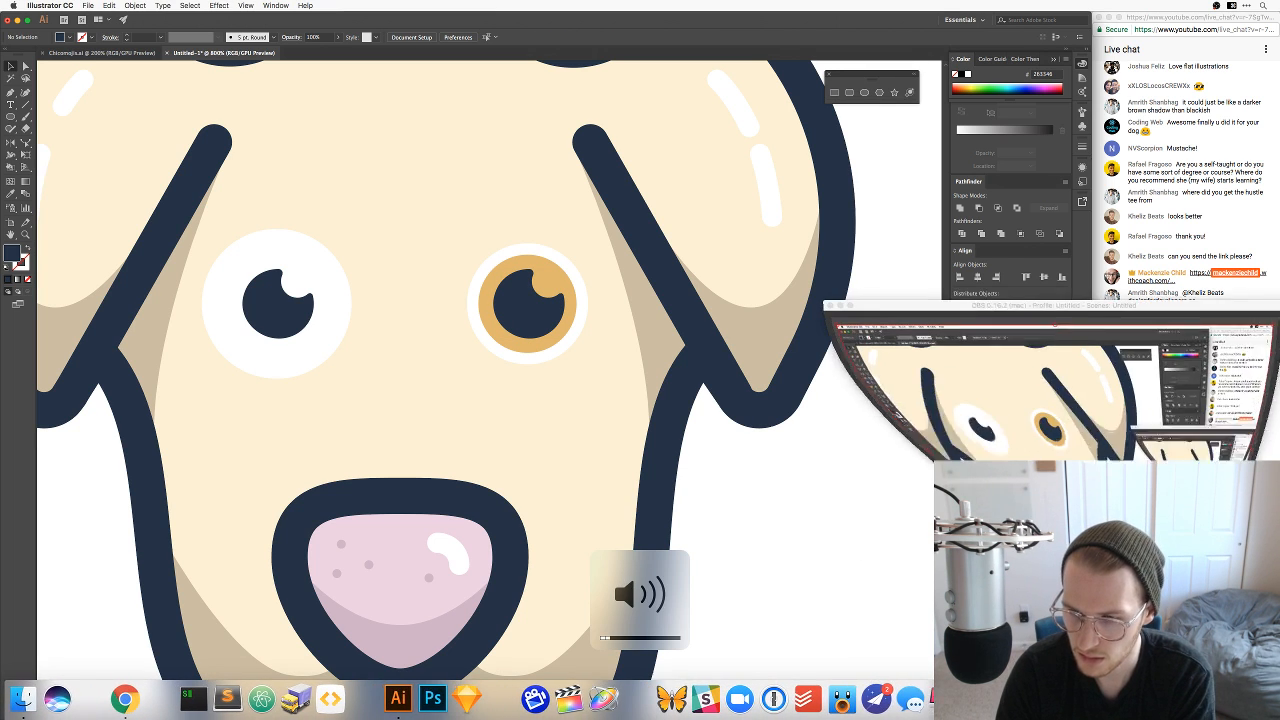
{"action": "key", "text": "super+m"}
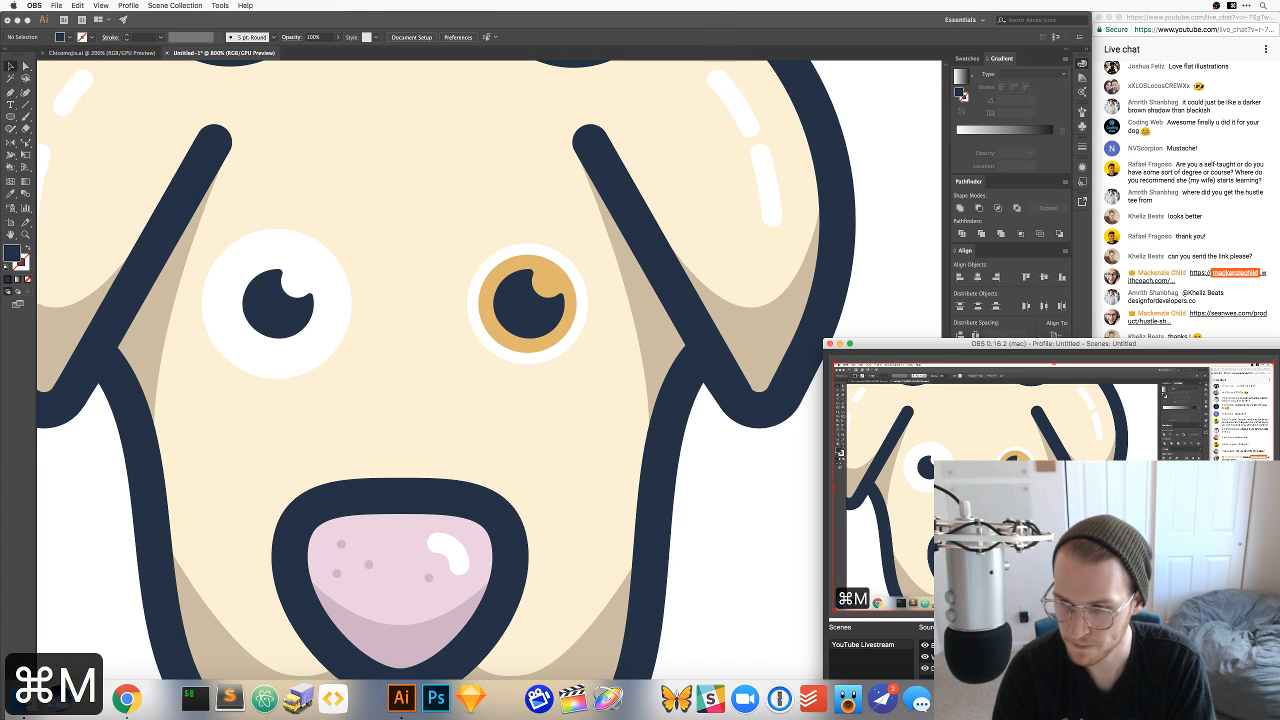
Step: Switch to Chrome's Monstercat catalogue page and skip to the next track
{"action": "key", "text": "super+Tab"}
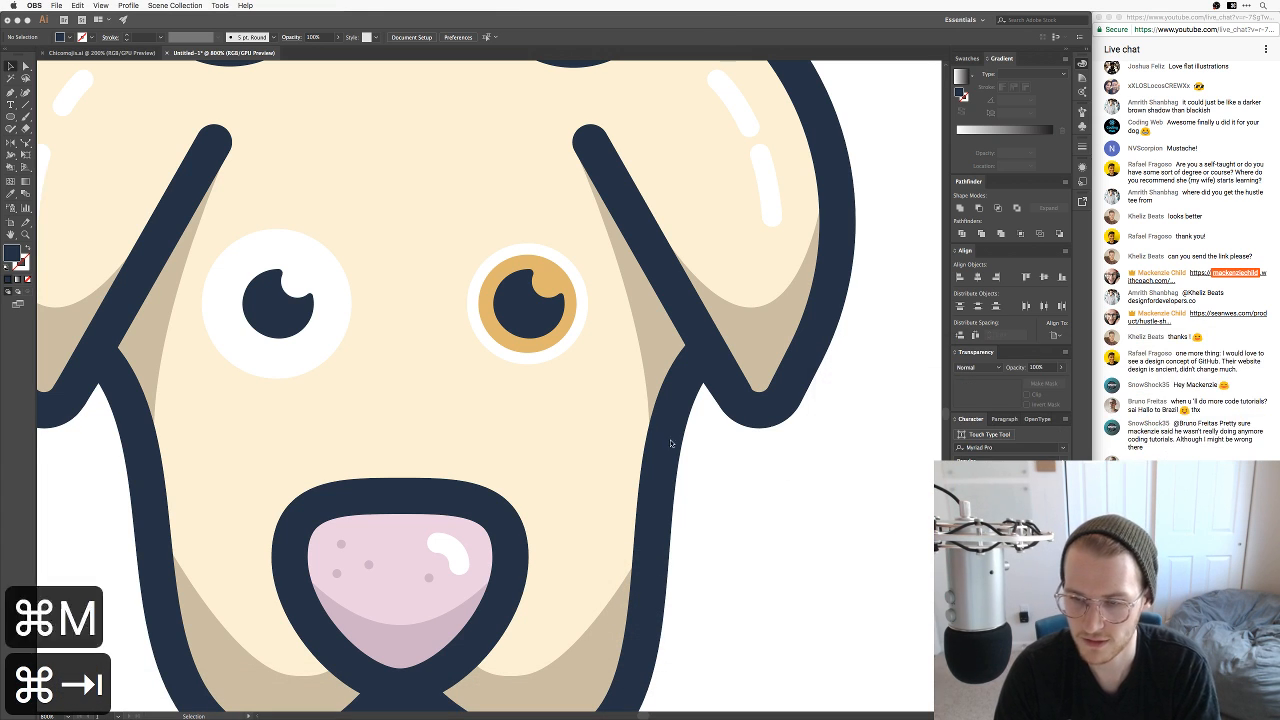
{"action": "left_click", "coordinate": [707, 362]}
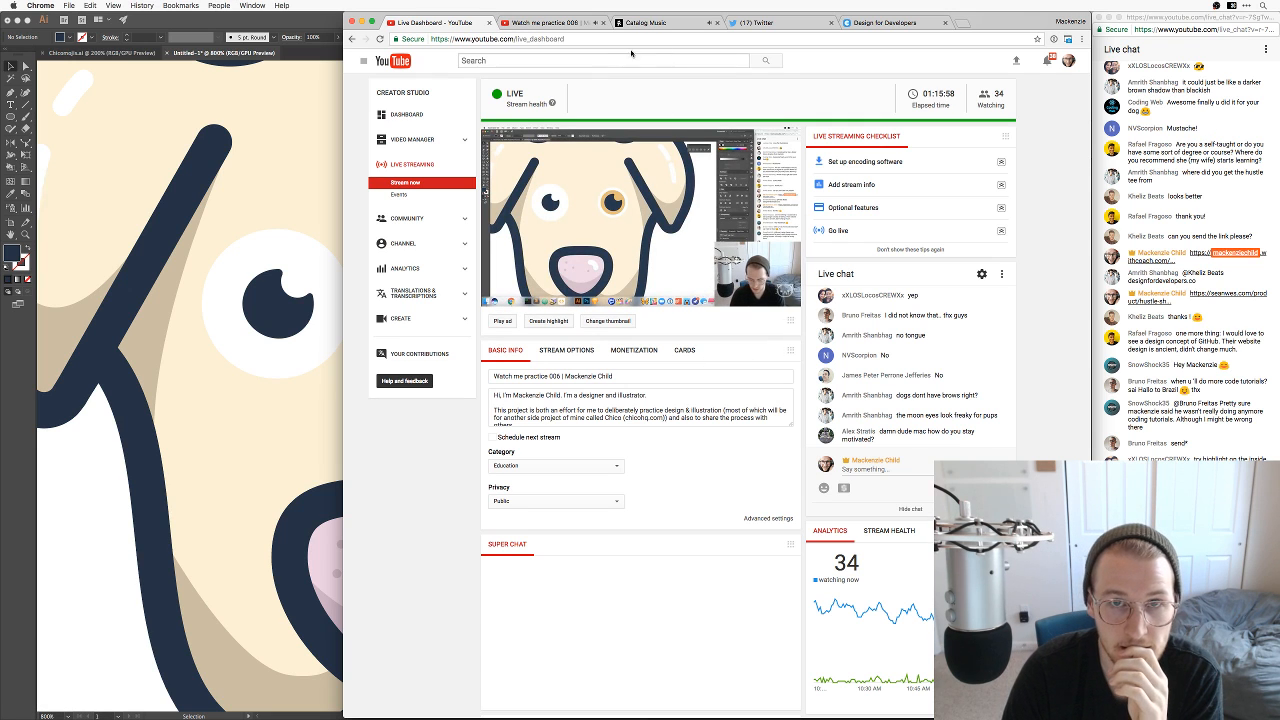
{"action": "left_click", "coordinate": [661, 22]}
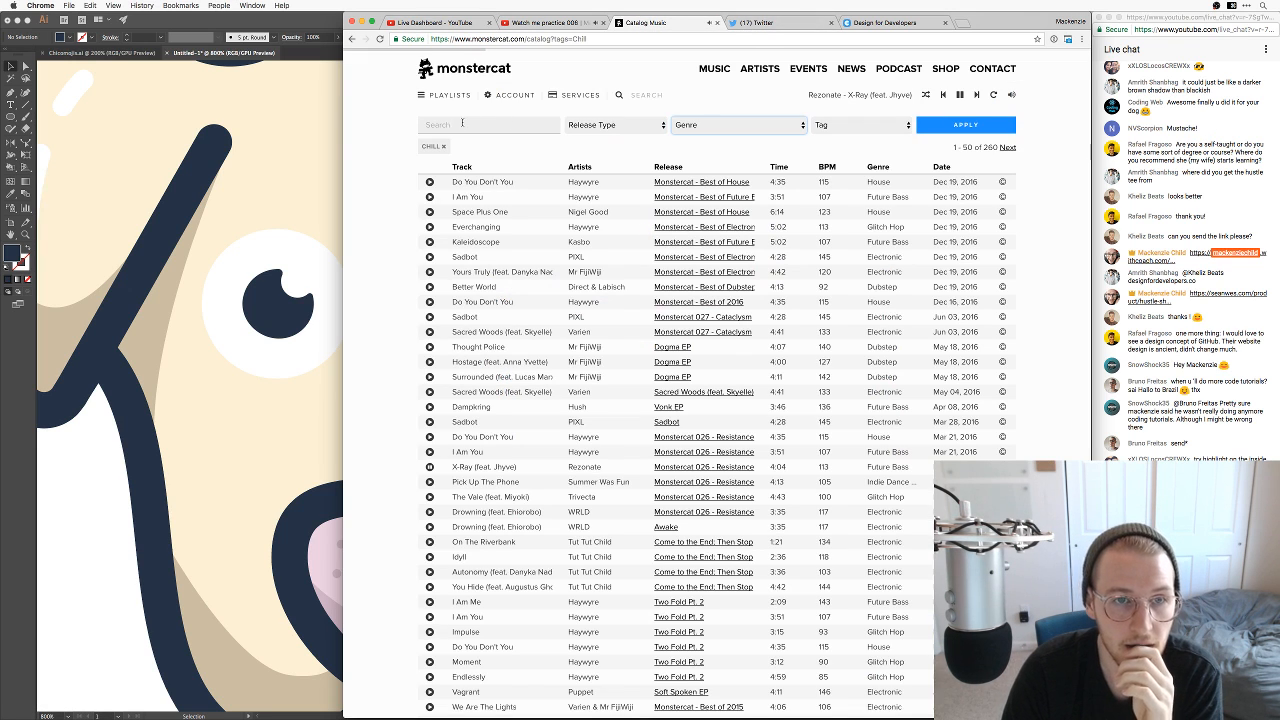
{"action": "left_click", "coordinate": [976, 95]}
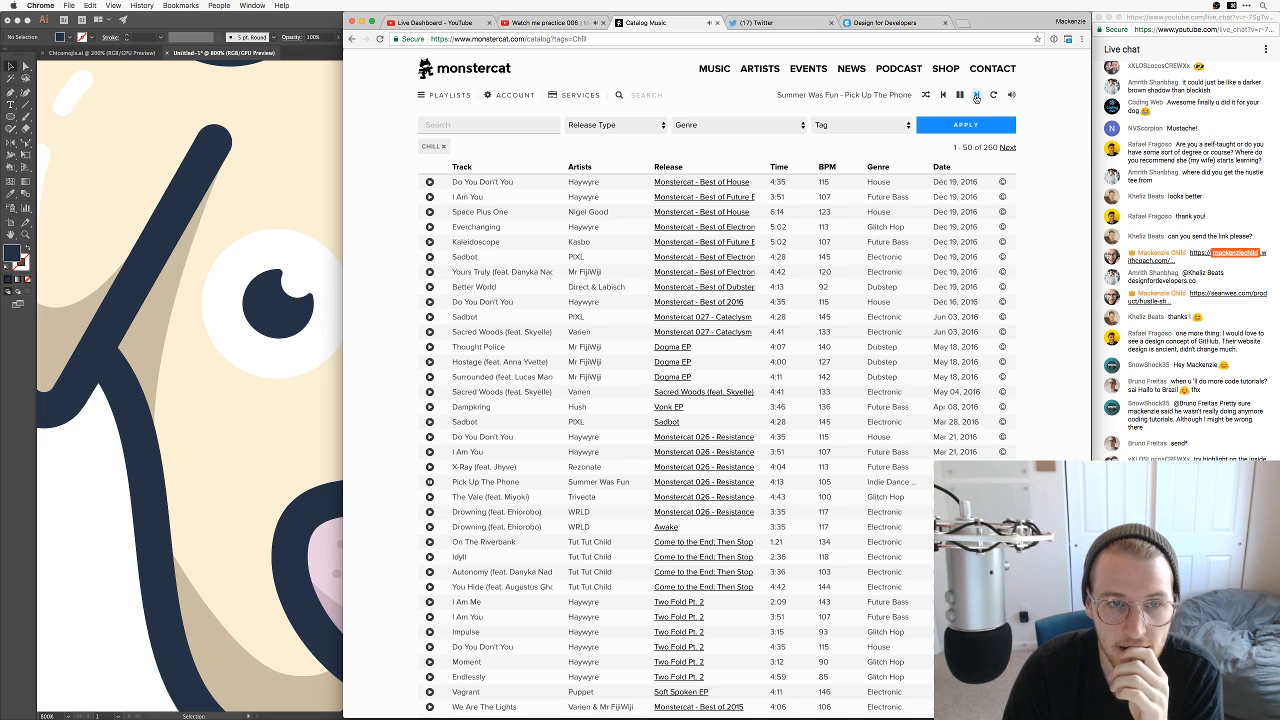
Step: Filter the chill music catalogue by the Dubstep genre and play the first track, Better World
{"action": "left_click", "coordinate": [732, 126]}
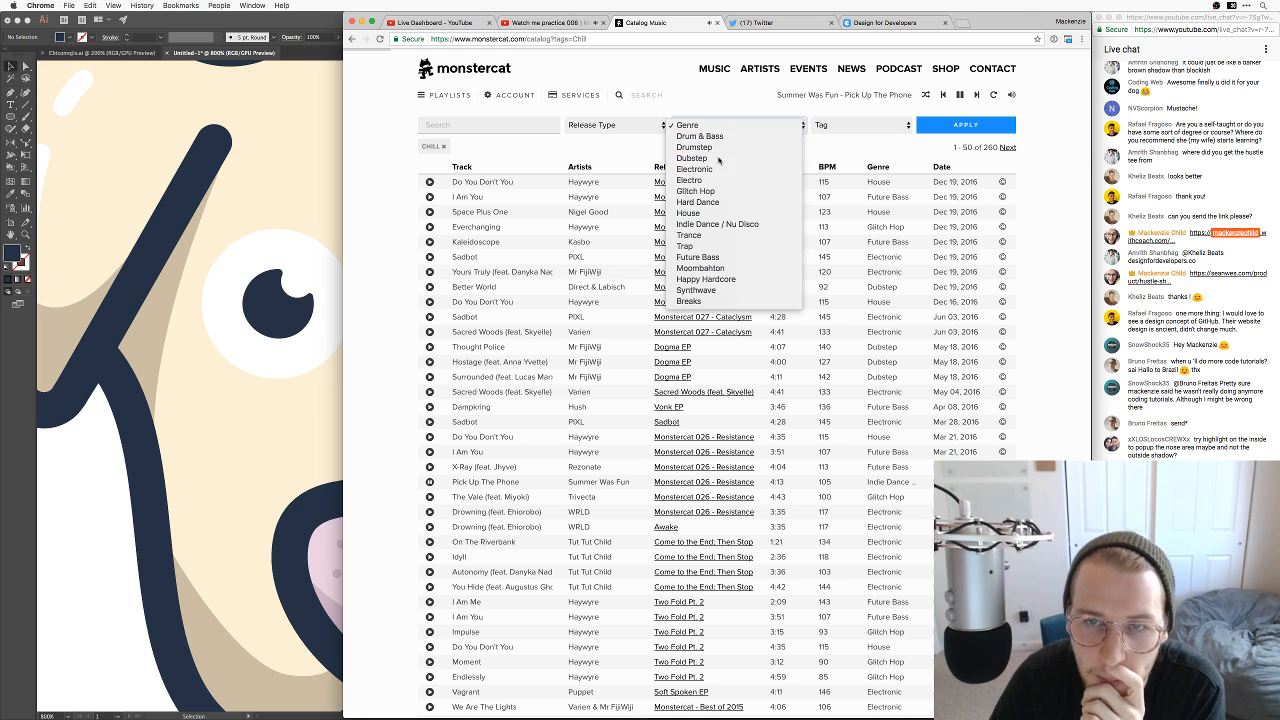
{"action": "left_click", "coordinate": [735, 158]}
{"action": "left_click", "coordinate": [954, 131]}
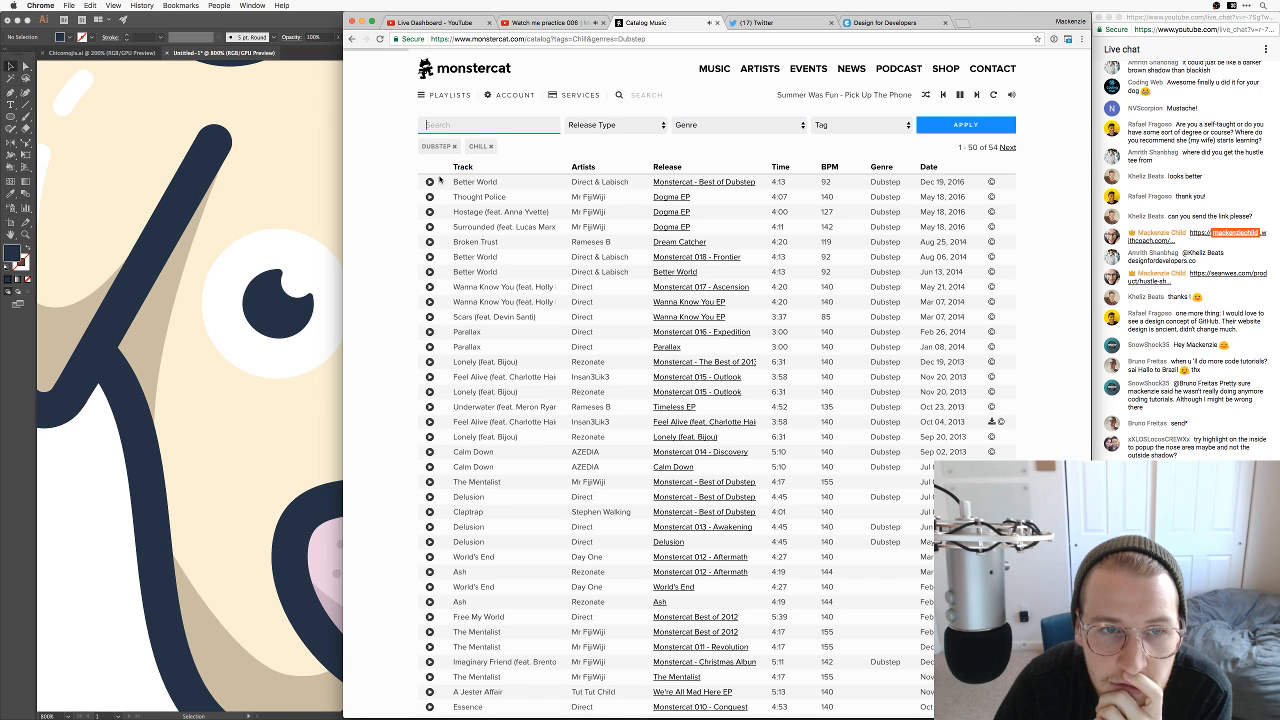
{"action": "left_click", "coordinate": [430, 181]}
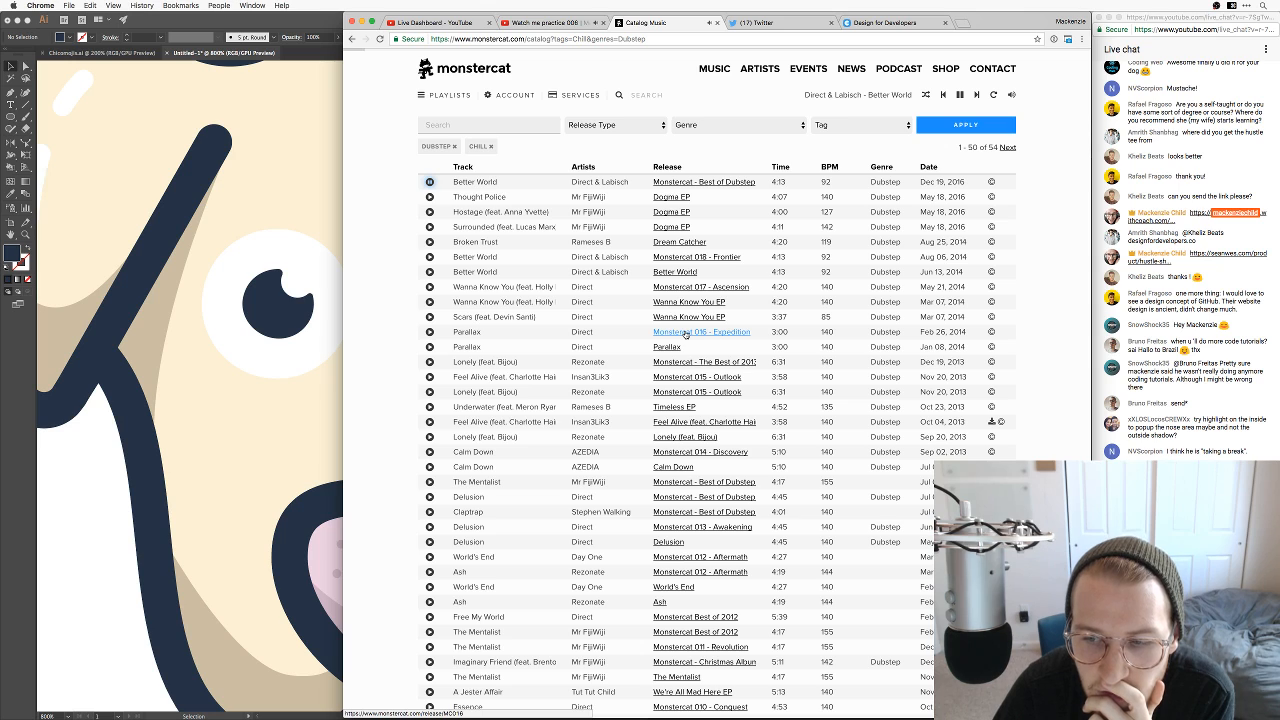
Step: Replace the catalogue's Dubstep genre filter with Drum & Bass, keeping the Chill tag, and play the first track, Mountains
{"action": "left_click", "coordinate": [756, 125]}
{"action": "left_click", "coordinate": [746, 139]}
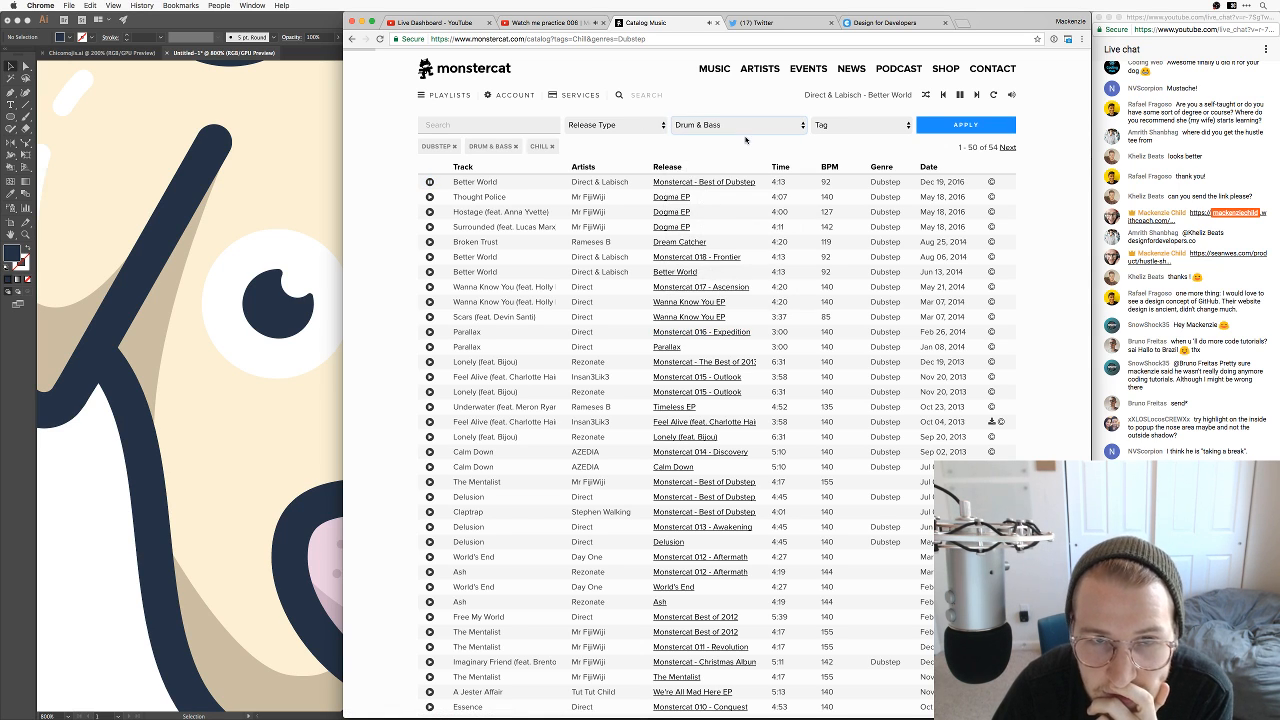
{"action": "left_click", "coordinate": [978, 125]}
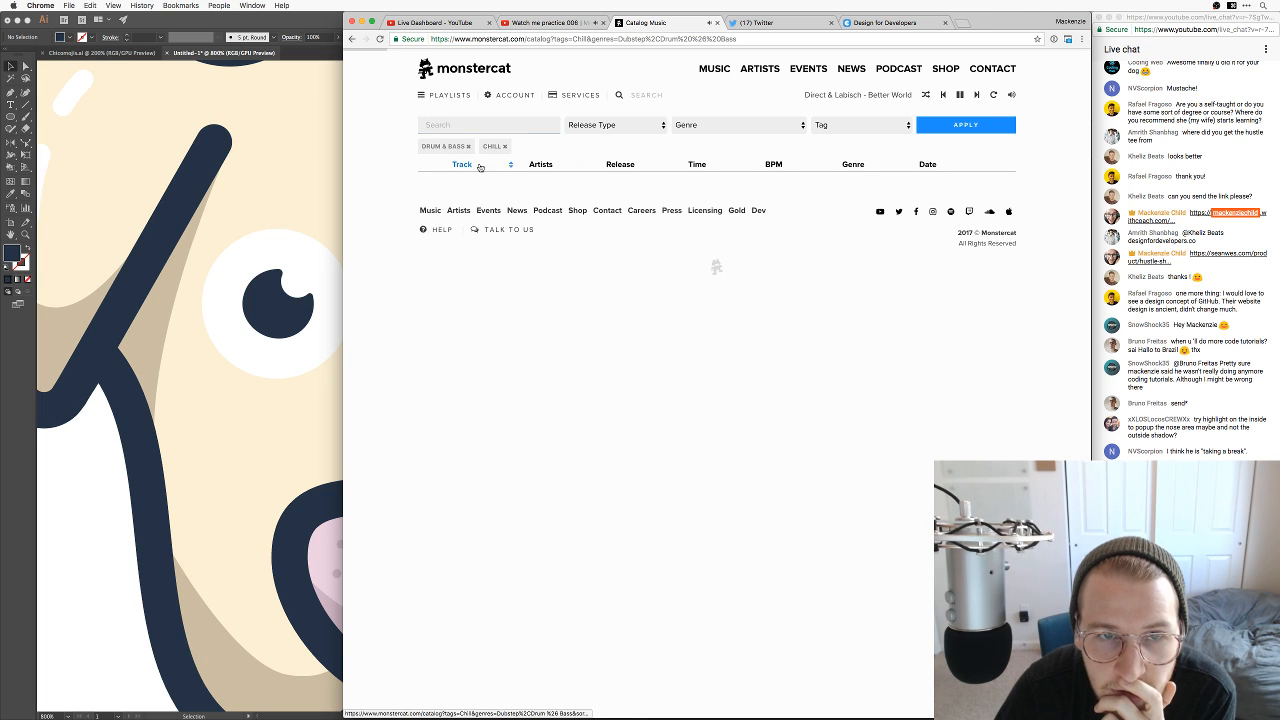
{"action": "left_click", "coordinate": [974, 129]}
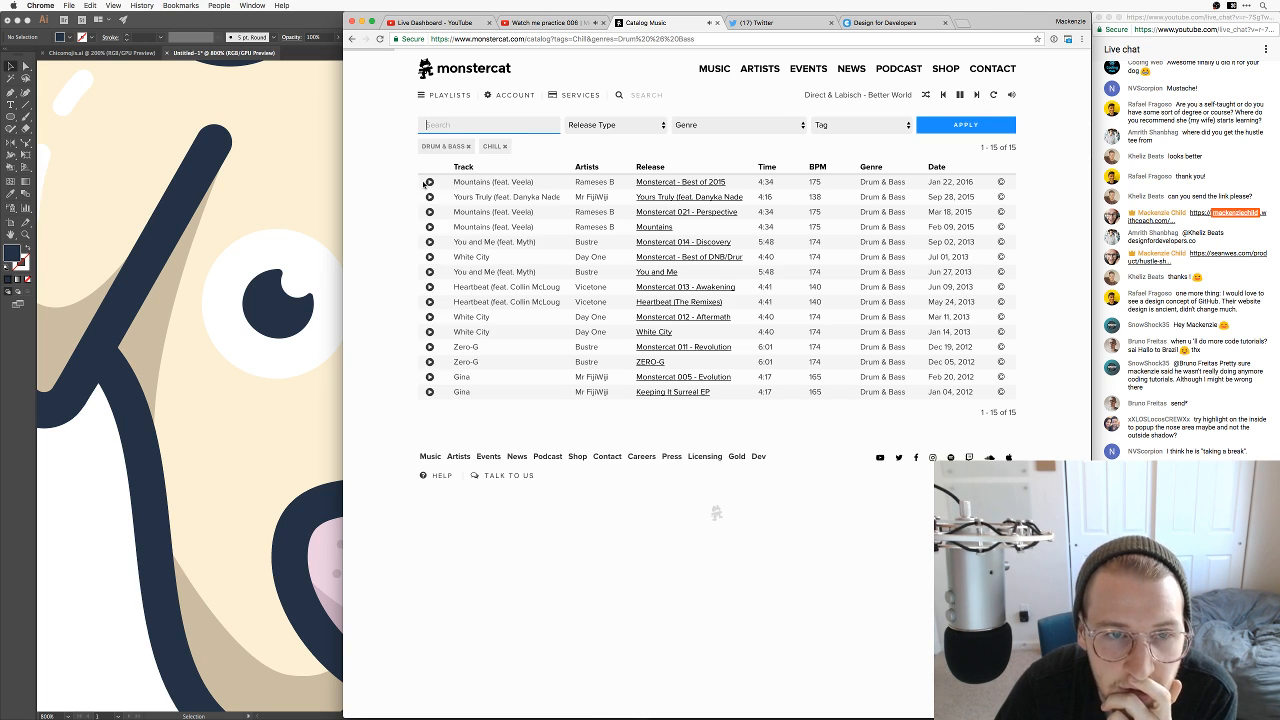
{"action": "left_click", "coordinate": [430, 182]}
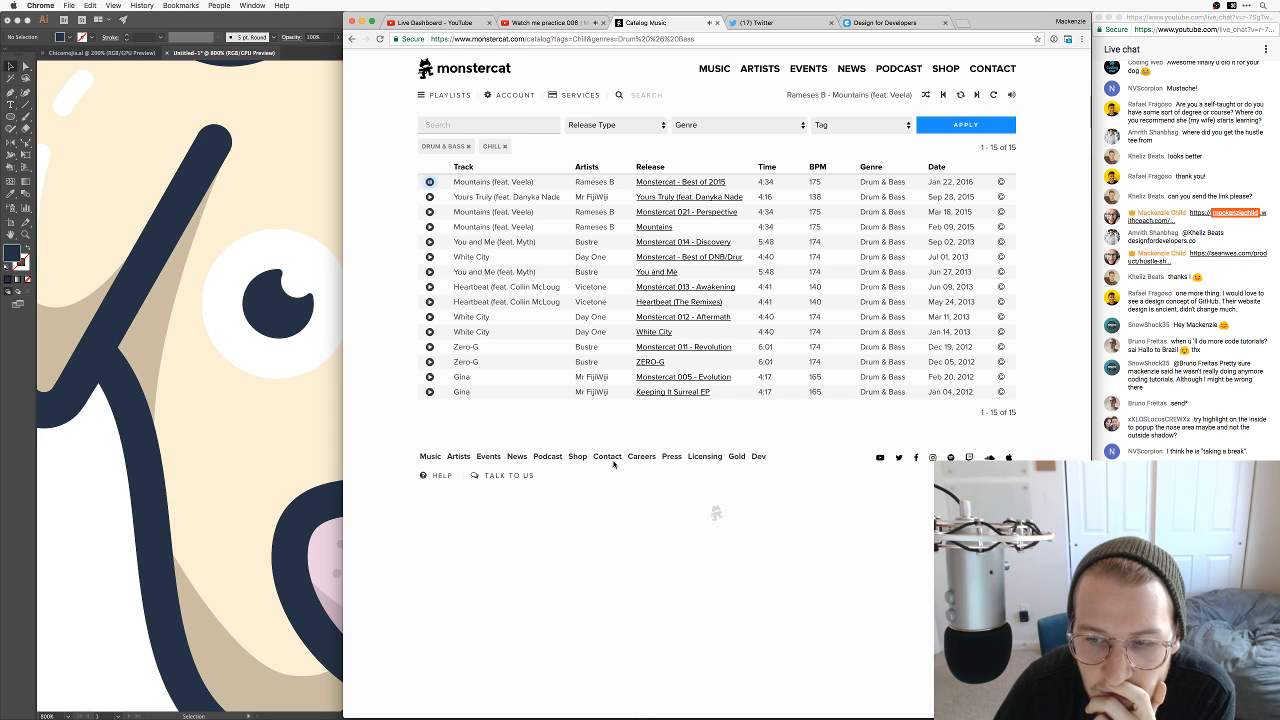
Step: Return to Illustrator and compare the dog head with mismatched eyes against the other dog variants and the cat emoji
{"action": "left_click", "coordinate": [113, 532]}
{"action": "left_click_drag", "start_coordinate": [760, 544], "coordinate": [827, 538]}
{"action": "key", "text": "super+minus"}
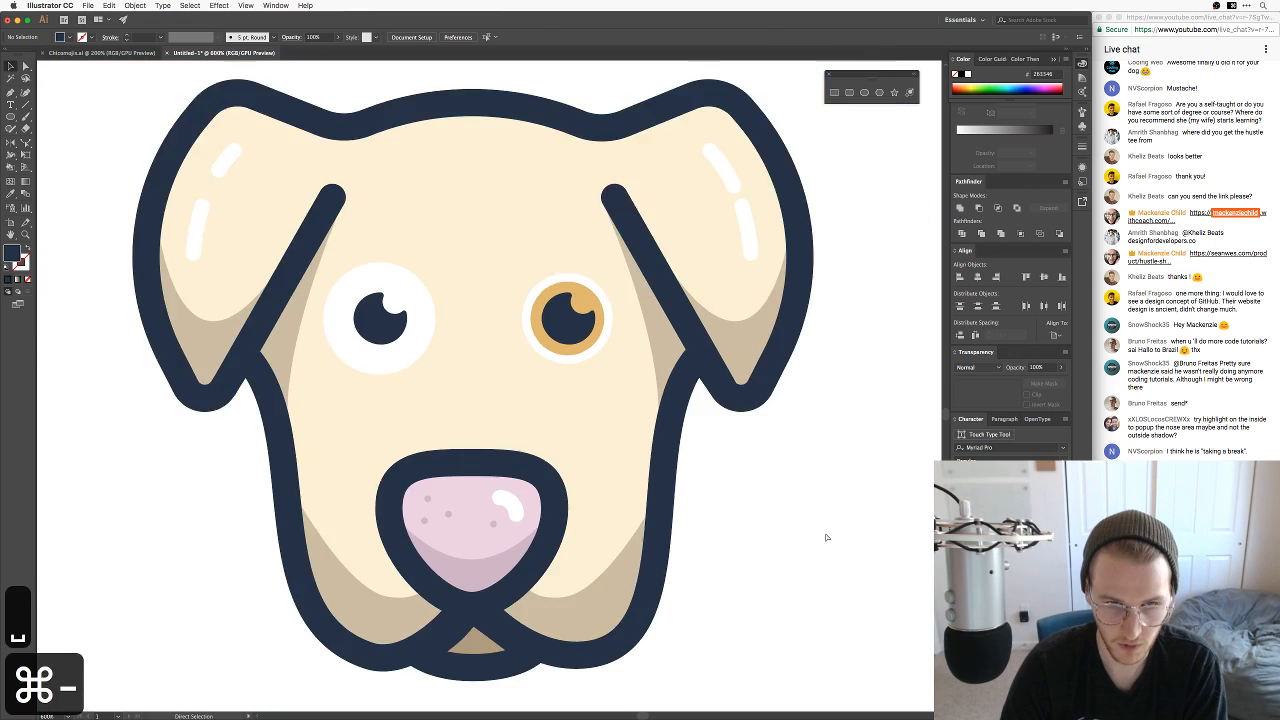
{"action": "key", "text": "super+minus"}
{"action": "key", "text": "super+minus"}
{"action": "key", "text": "super+minus"}
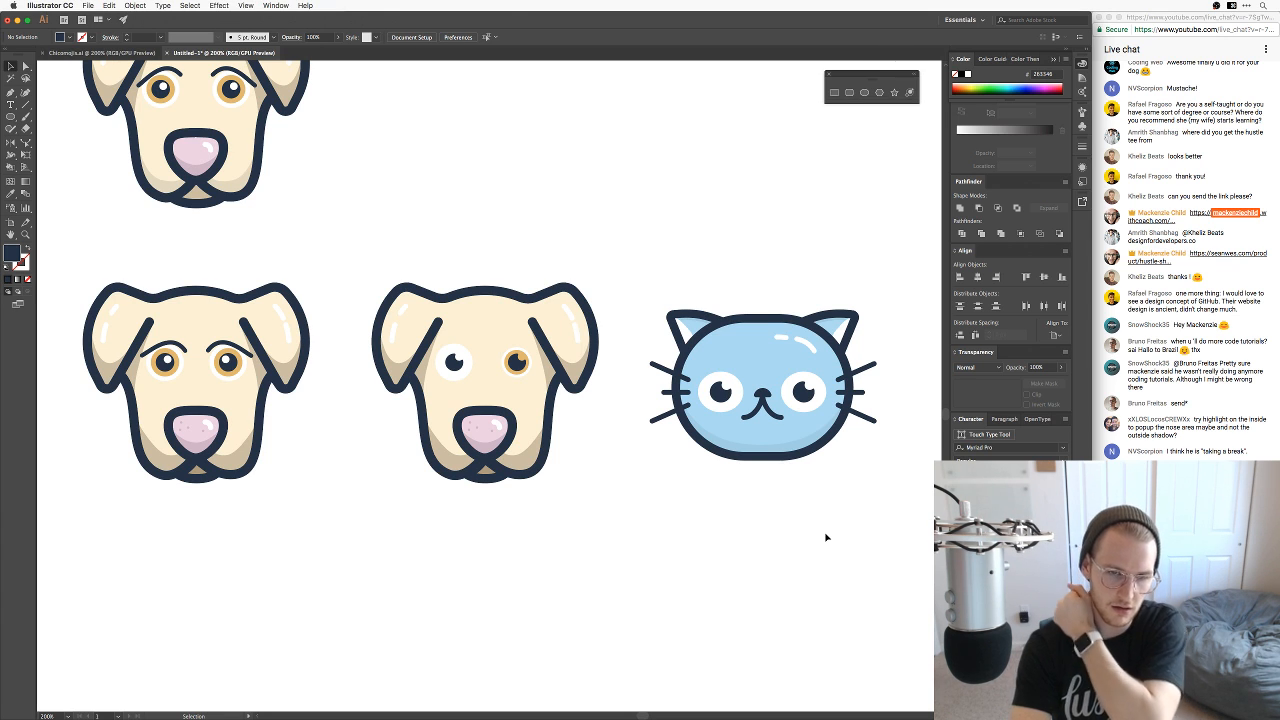
Step: Delete the white circle from the left-hand eye and the orange iris with its white ring from the right-hand eye
{"action": "key", "text": "super+equal"}
{"action": "key", "text": "super+equal"}
{"action": "key", "text": "super+equal"}
{"action": "key", "text": "v"}
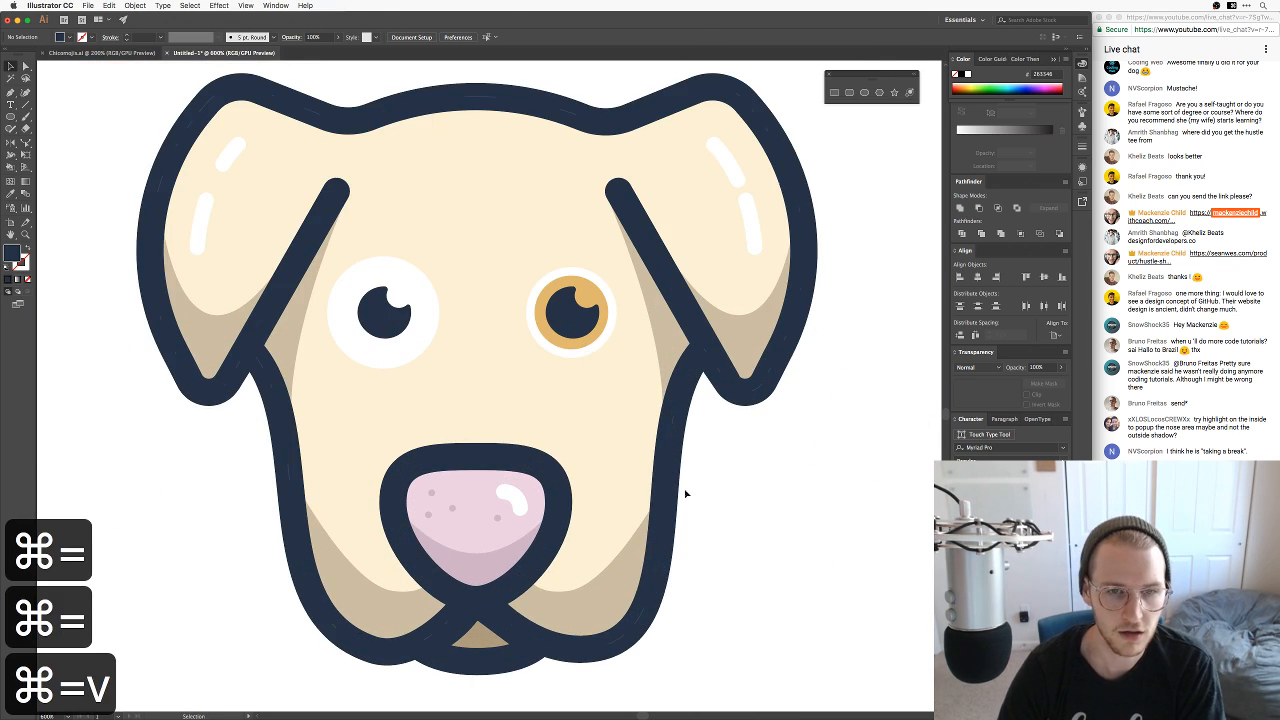
{"action": "left_click", "coordinate": [398, 352]}
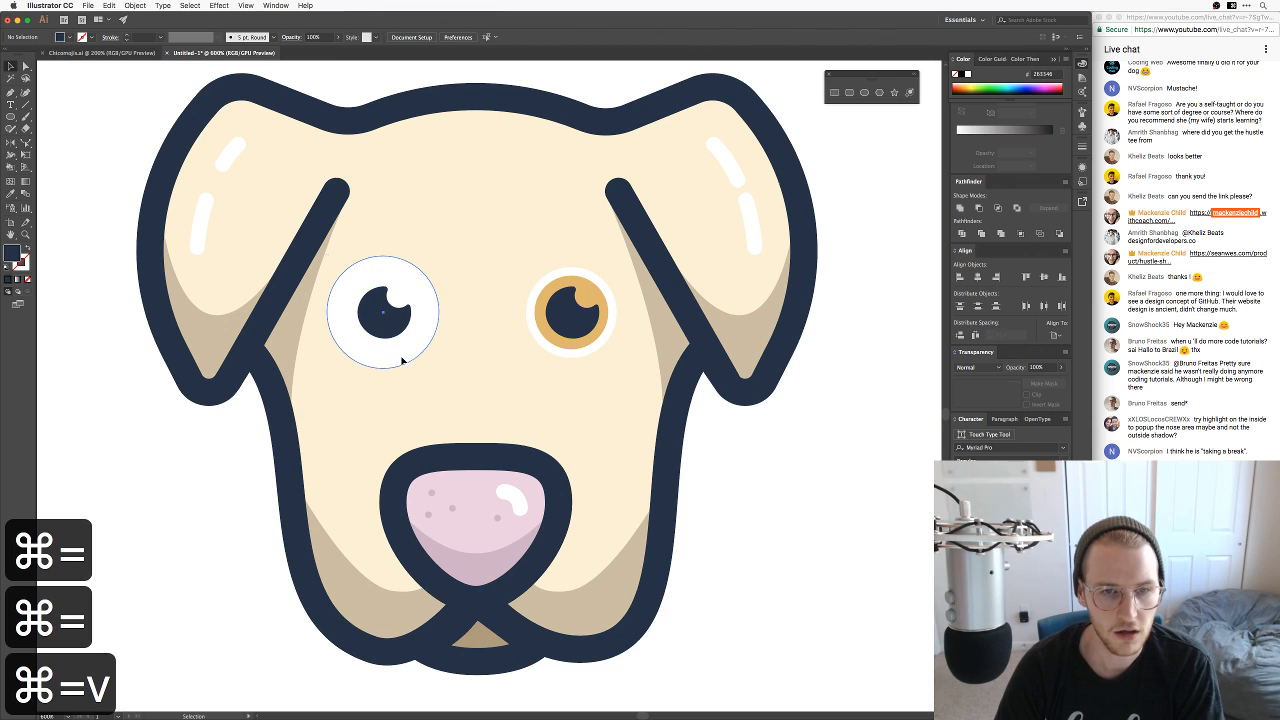
{"action": "key", "text": "BackSpace"}
{"action": "left_click", "coordinate": [549, 348]}
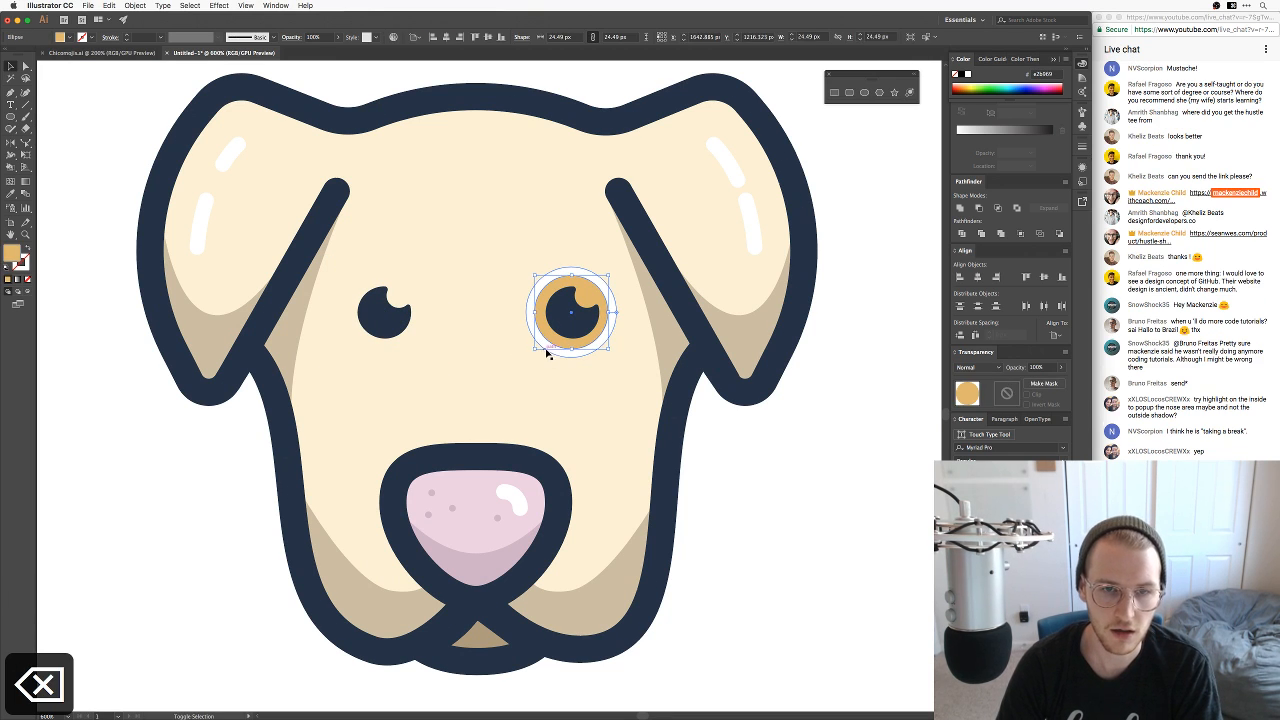
{"action": "key", "text": "BackSpace"}
Step: Compare the pupil-only dog head with the orange-eyed variants and the cat emoji at a smaller scale
{"action": "key", "text": "super+minus"}
{"action": "key", "text": "super+minus"}
{"action": "key", "text": "super+minus"}
{"action": "key", "text": "super+minus"}
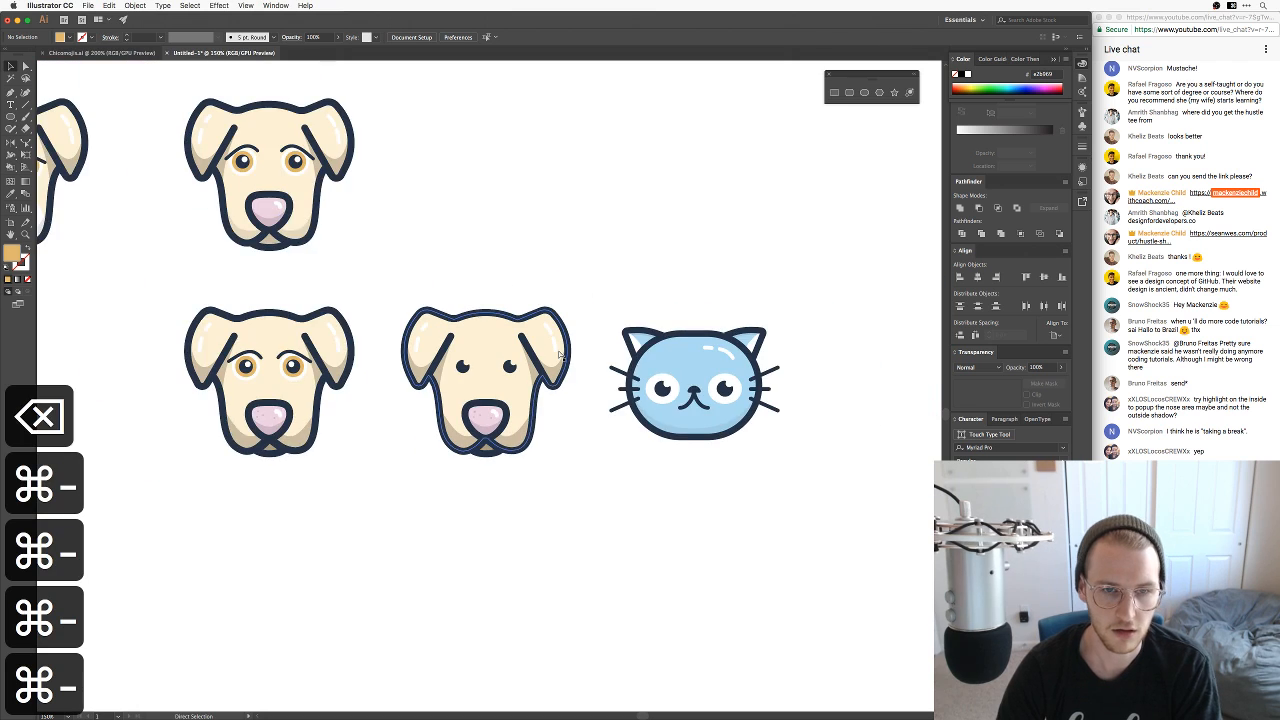
{"action": "key", "text": "super+equal"}
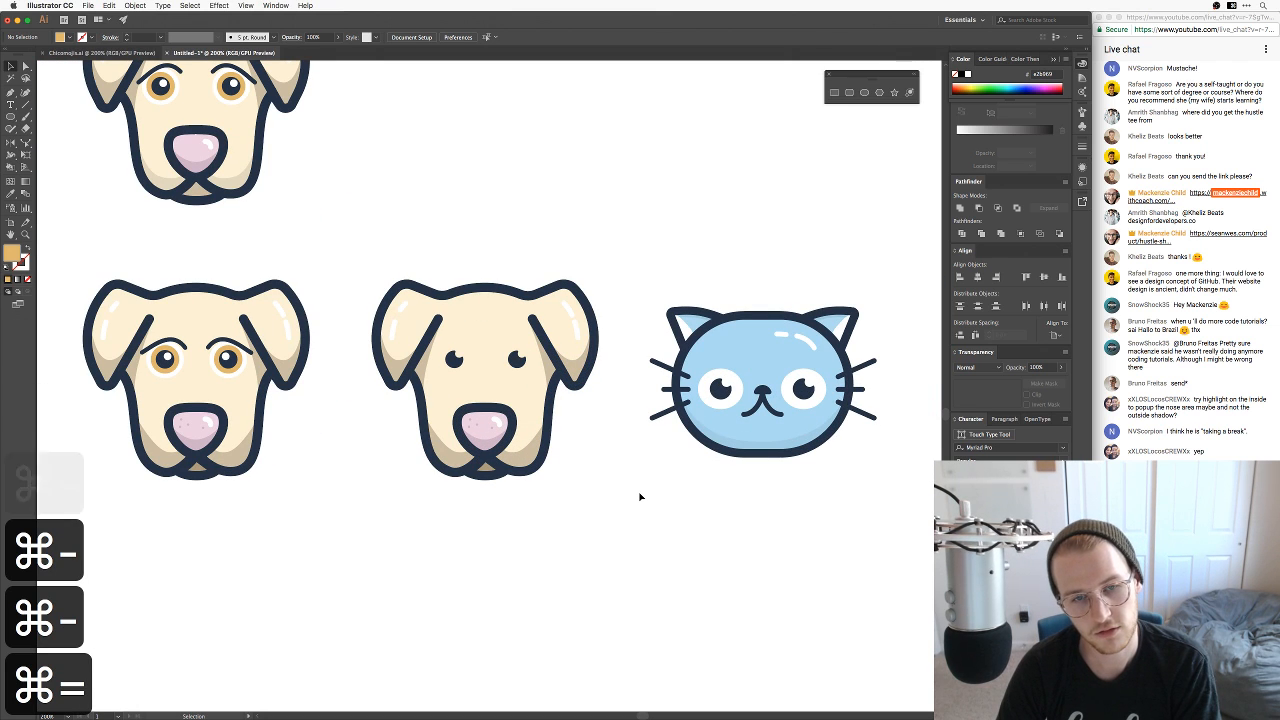
{"action": "key", "text": "space"}
{"action": "left_click_drag", "start_coordinate": [620, 491], "coordinate": [673, 465]}
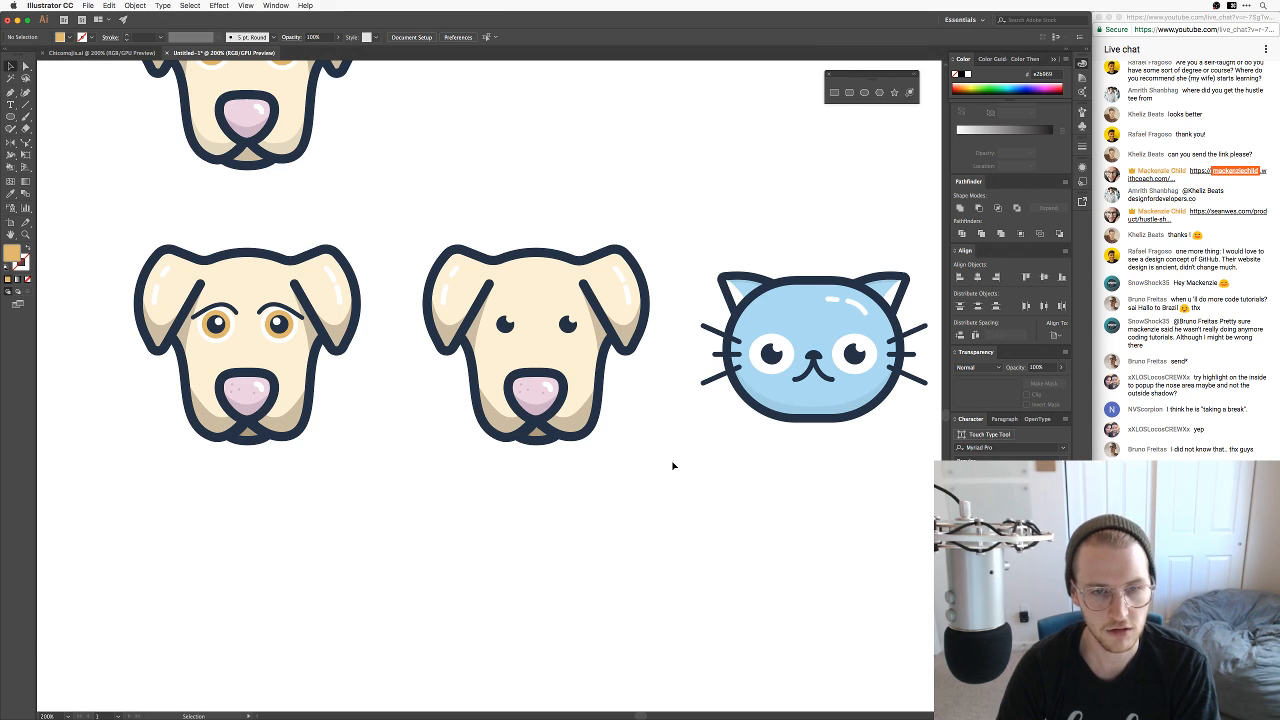
Step: Try moving both pupils of the eyebrowless dog head straight down, closer to the nose
{"action": "key", "text": "super+equal"}
{"action": "key", "text": "super+equal"}
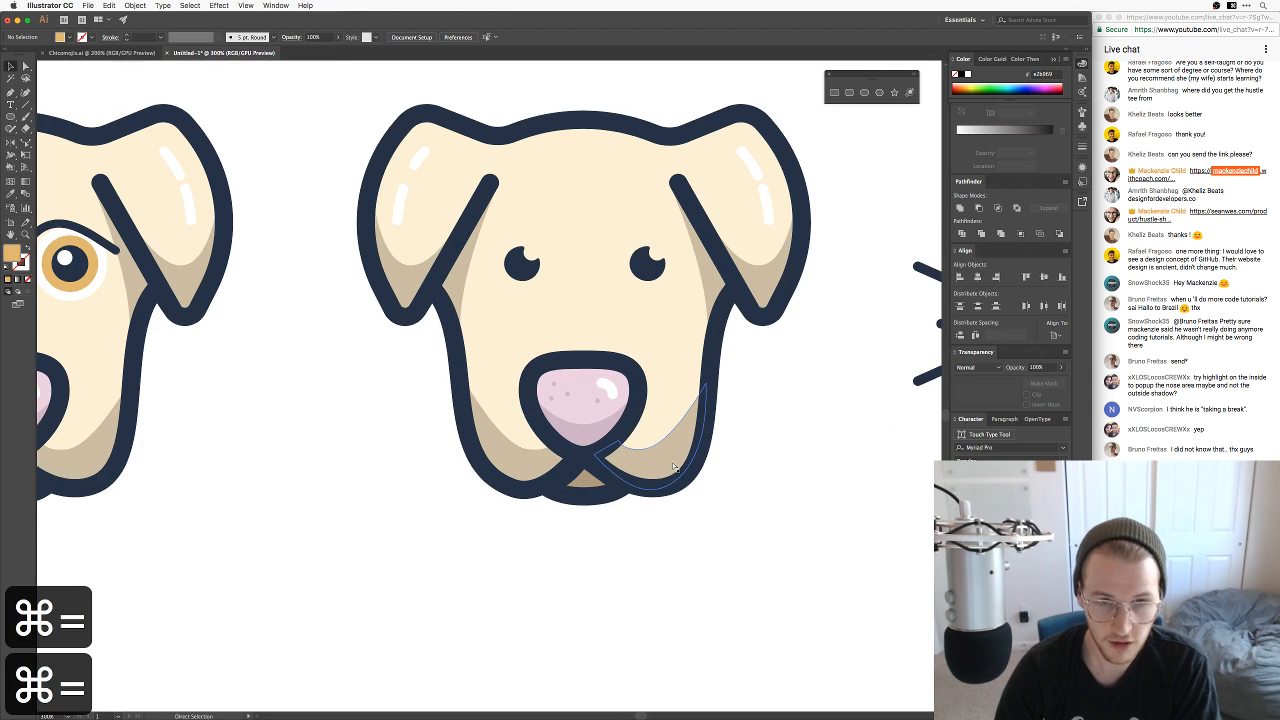
{"action": "left_click_drag", "start_coordinate": [665, 305], "coordinate": [640, 348]}
{"action": "key", "text": "v"}
{"action": "left_click", "coordinate": [614, 312]}
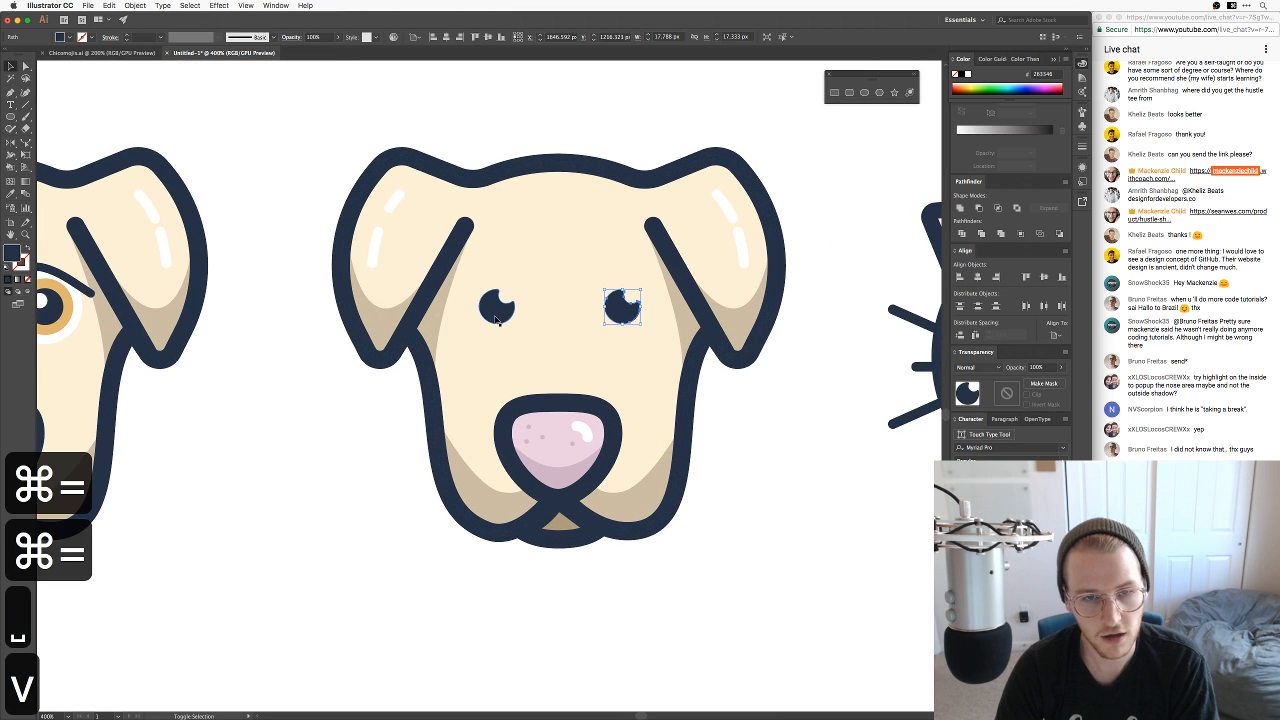
{"action": "left_click", "coordinate": [498, 322], "text": "shift"}
{"action": "left_click_drag", "start_coordinate": [498, 326], "coordinate": [498, 370]}
{"action": "left_click", "coordinate": [834, 410]}
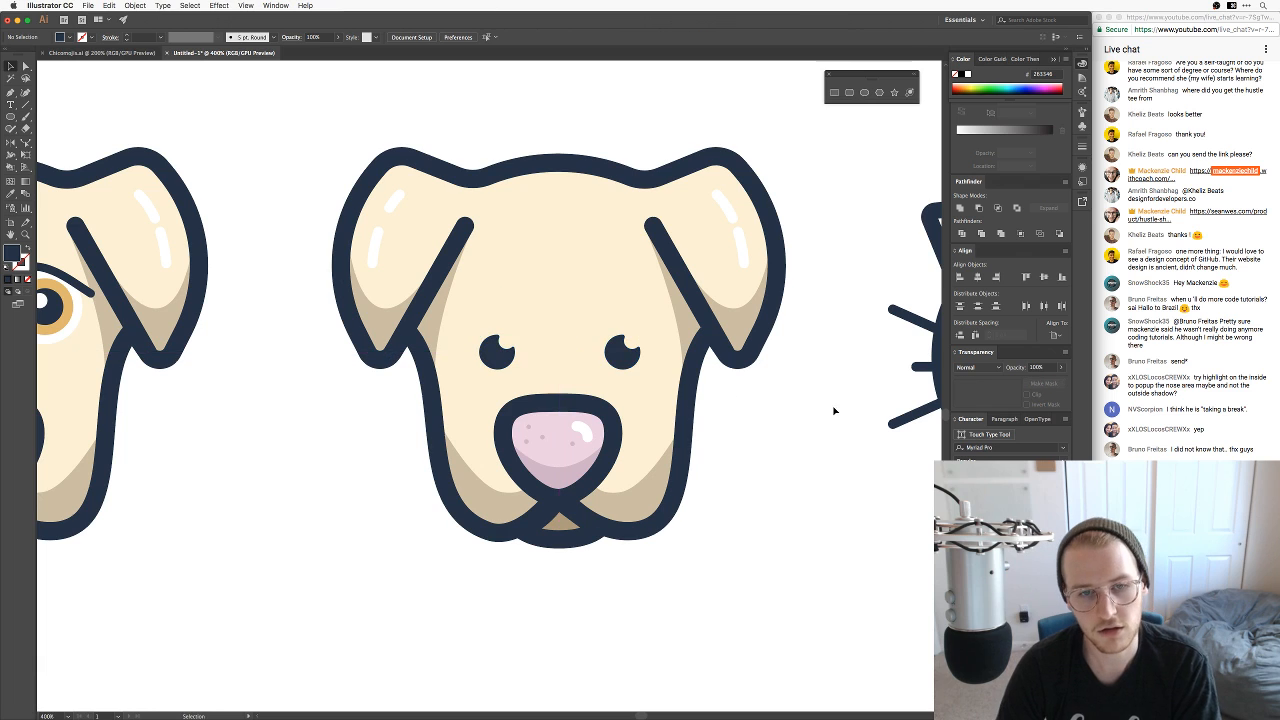
Step: Compare the dog head with lowered pupils against the other emojis and undo the pupil move
{"action": "key", "text": "super+equal"}
{"action": "key", "text": "super+equal"}
{"action": "key", "text": "super+minus"}
{"action": "key", "text": "super+minus"}
{"action": "key", "text": "super+minus"}
{"action": "key", "text": "super+minus"}
{"action": "key", "text": "super+minus"}
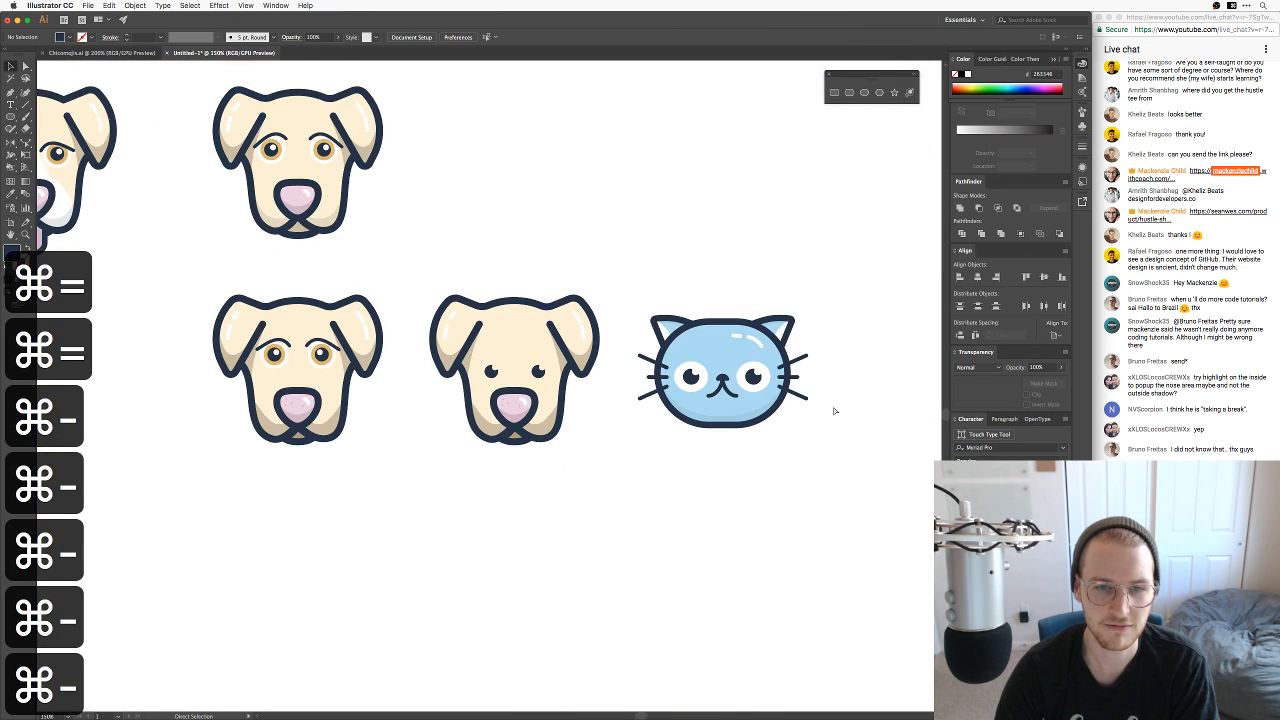
{"action": "key", "text": "super+equal"}
{"action": "key", "text": "super+equal"}
{"action": "key", "text": "super+z"}
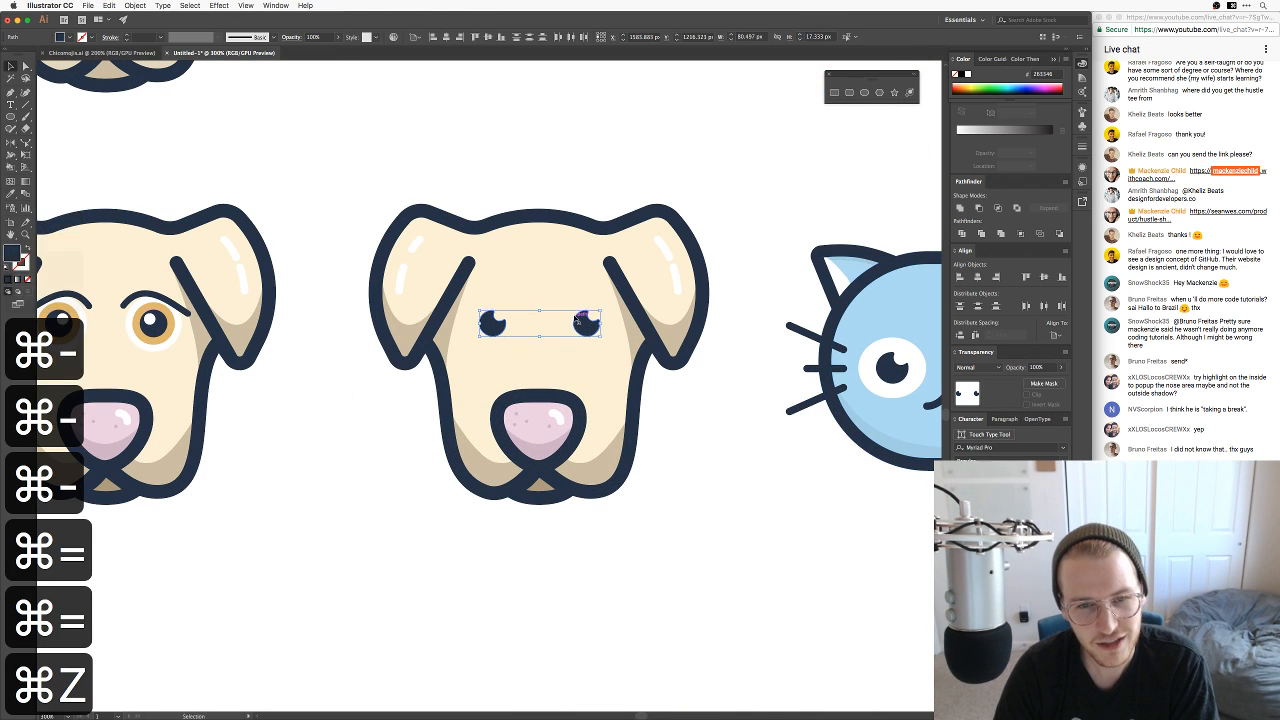
Step: Try both pupils slightly higher on the dog's face, undo that move and deselect them
{"action": "left_click_drag", "start_coordinate": [578, 325], "coordinate": [580, 314]}
{"action": "left_click", "coordinate": [706, 449]}
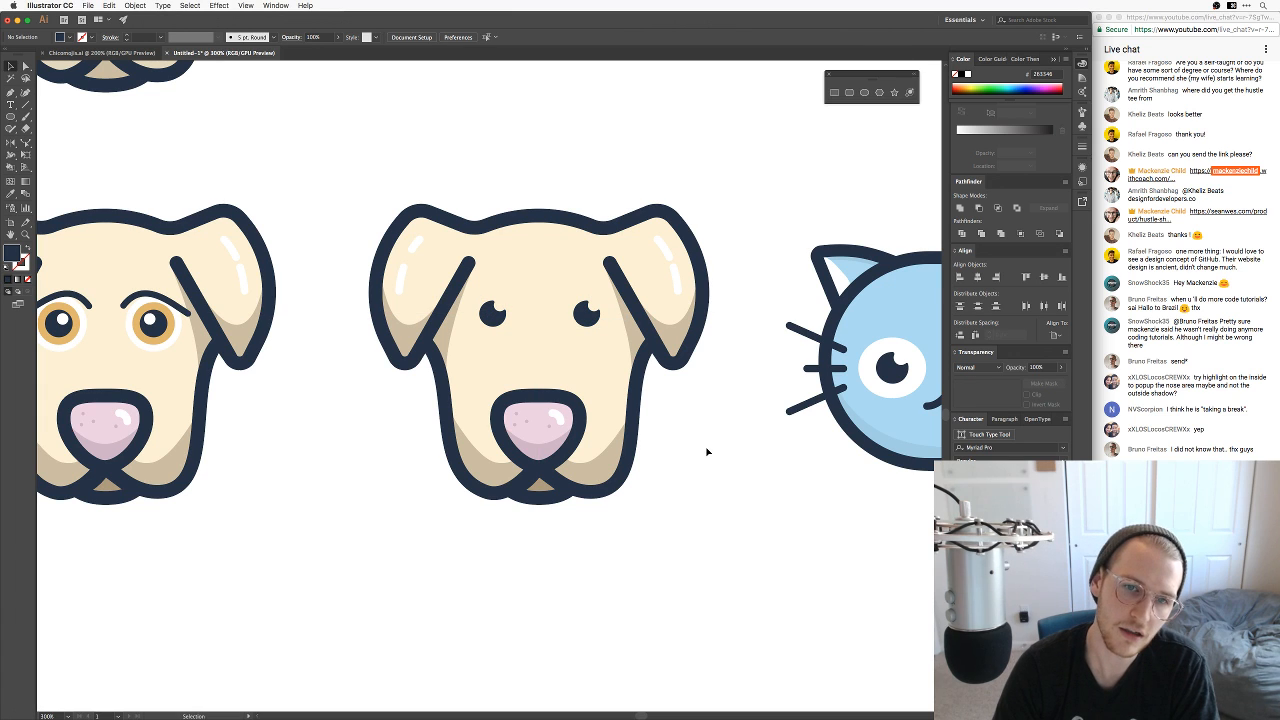
{"action": "key", "text": "super+z"}
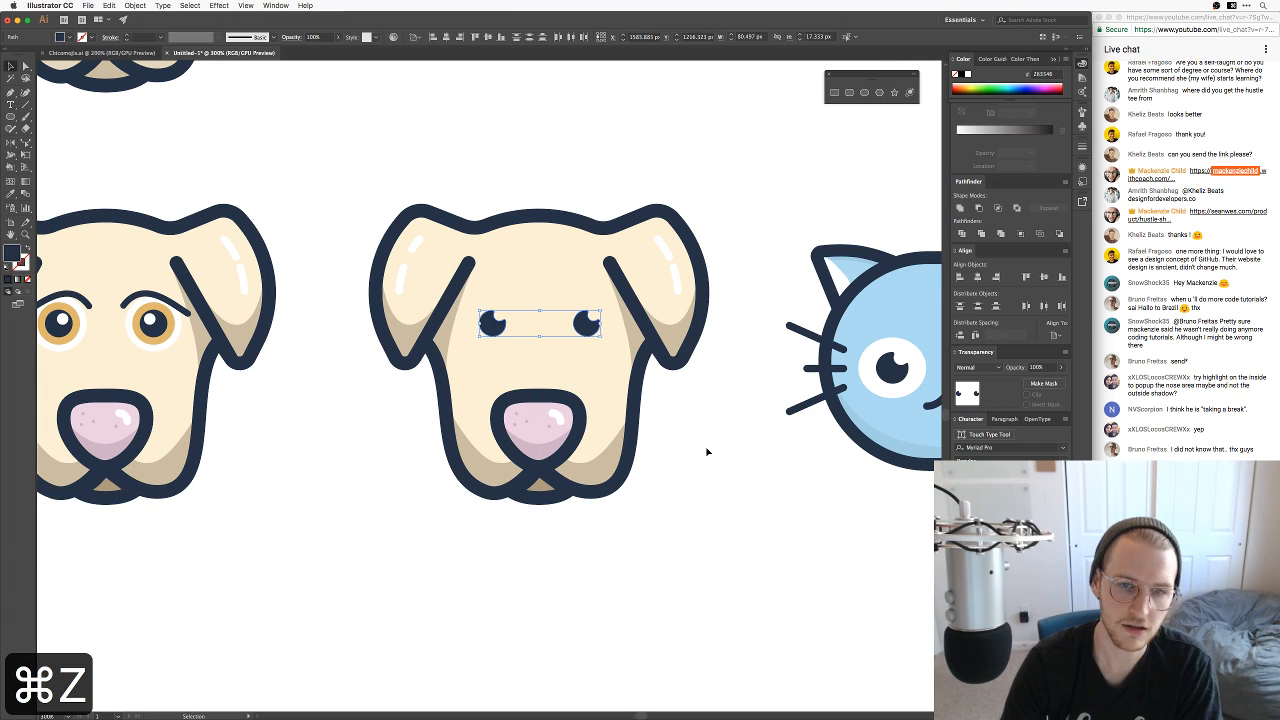
{"action": "left_click", "coordinate": [706, 451]}
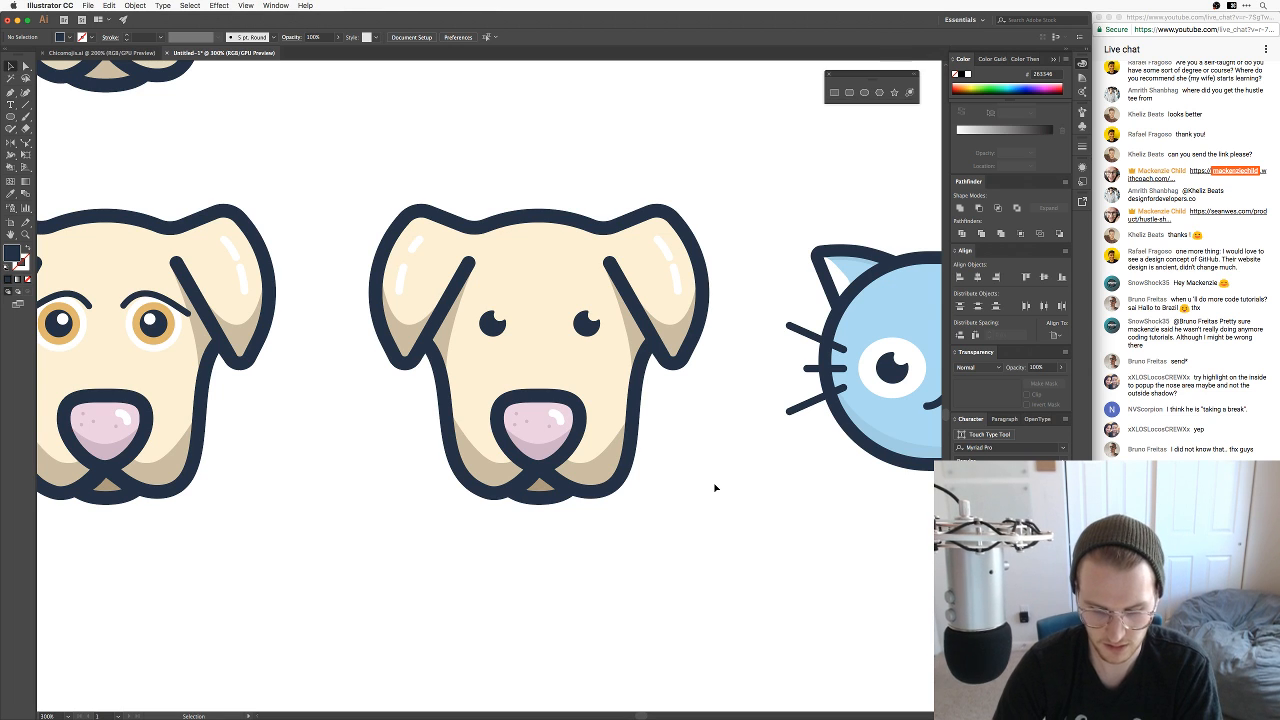
Step: Draw a circle about 22 px wide centred on the right-hand pupil and send it one level backward
{"action": "key", "text": "super+equal"}
{"action": "key", "text": "super+equal"}
{"action": "key", "text": "super+equal"}
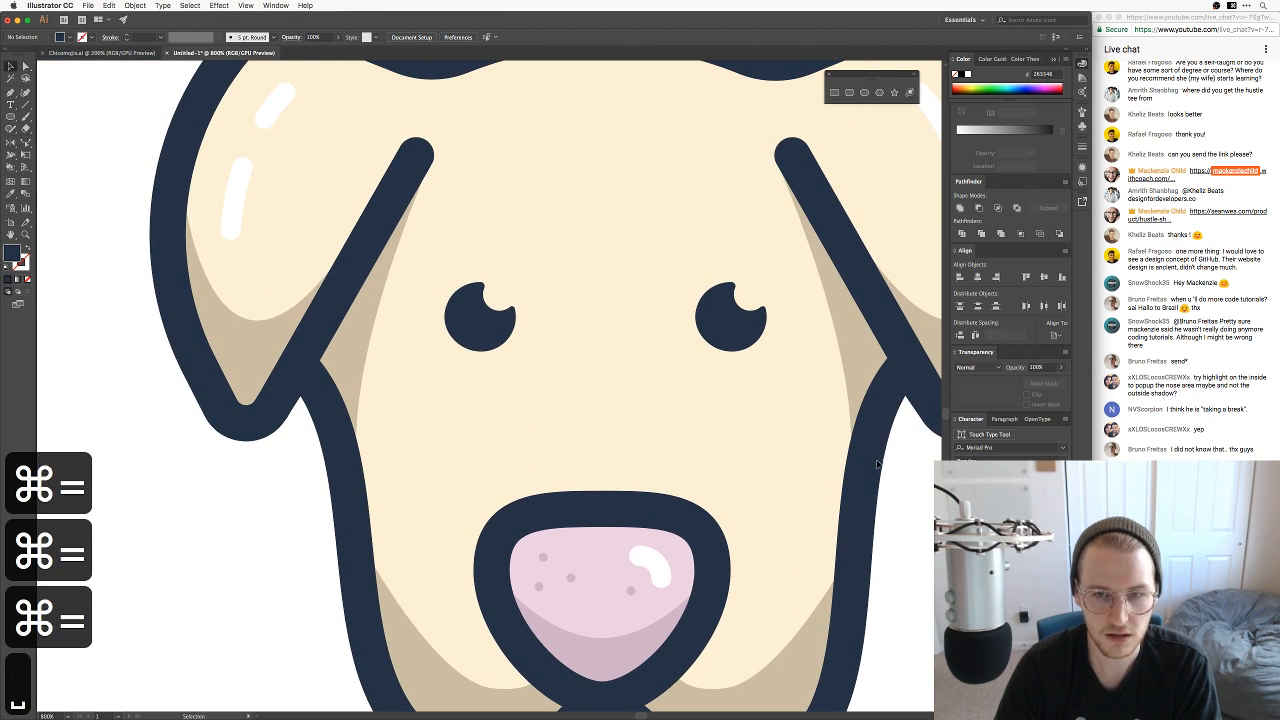
{"action": "key", "text": "l"}
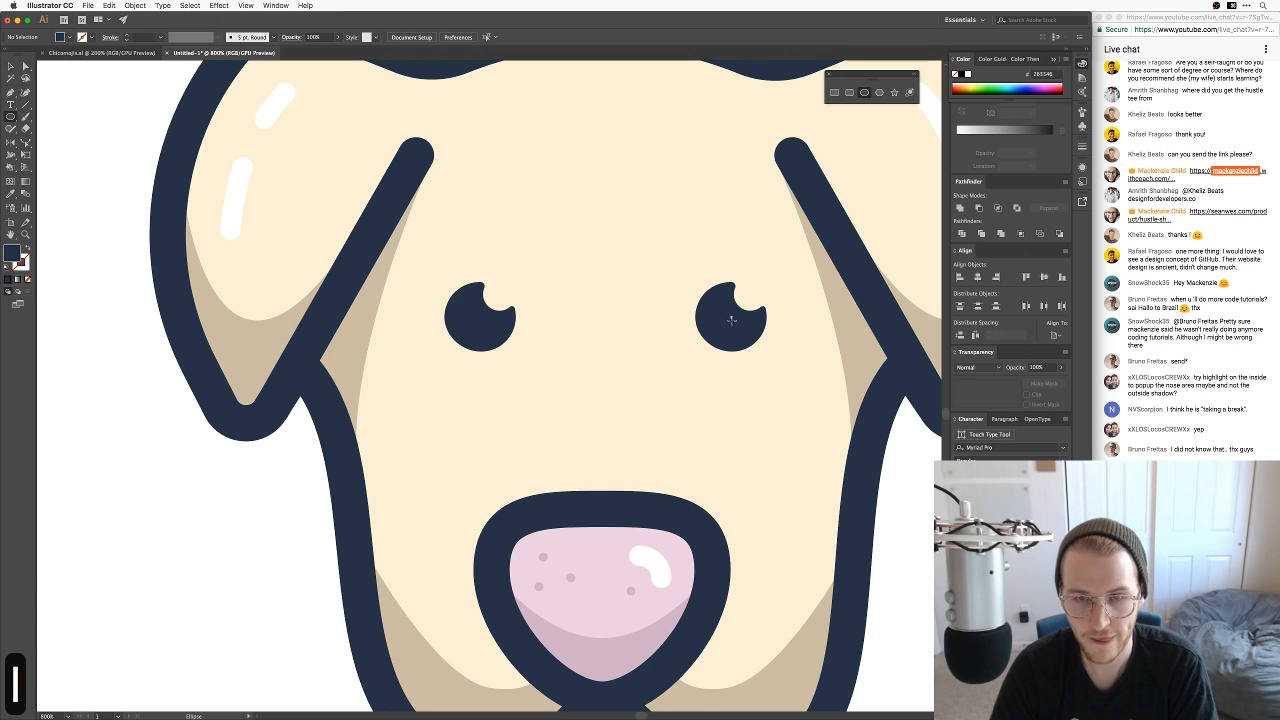
{"action": "left_click_drag", "start_coordinate": [731, 316], "coordinate": [790, 362]}
{"action": "key", "text": "super+bracketleft"}
{"action": "key", "text": "super+minus"}
{"action": "key", "text": "super+minus"}
{"action": "key", "text": "super+minus"}
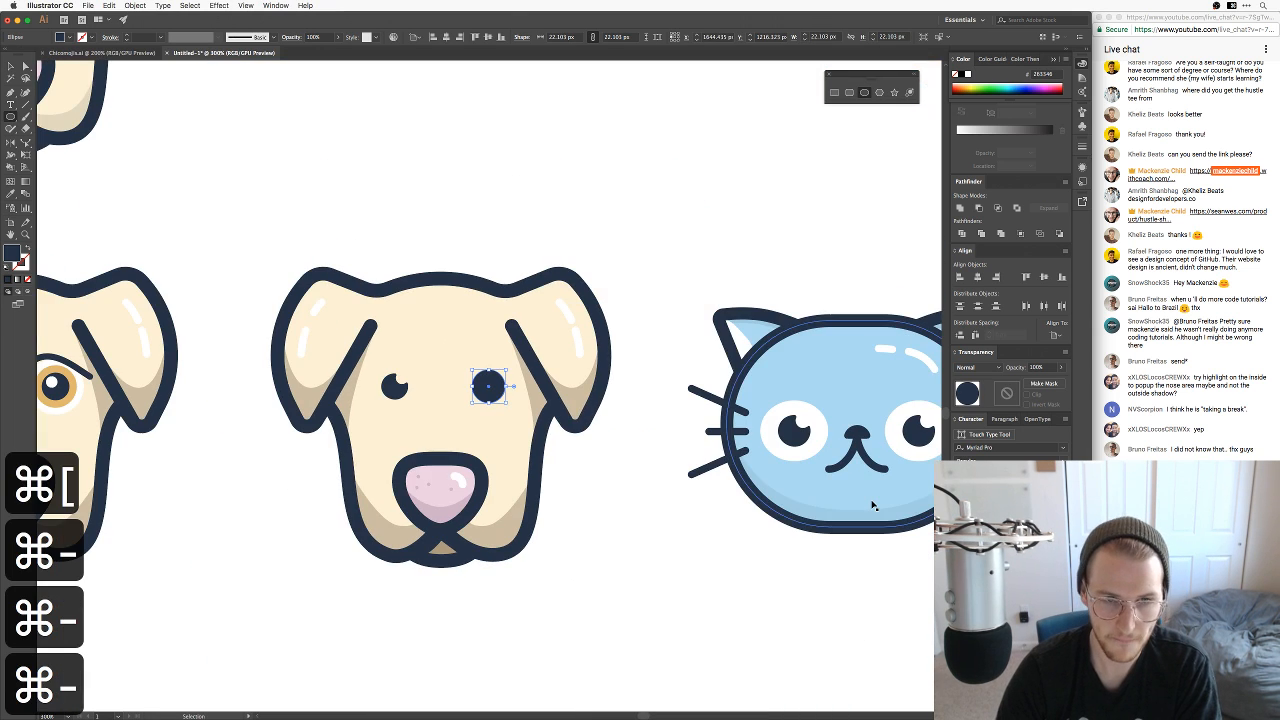
Step: Fill the circle behind the dog's right-hand pupil with white sampled from the artwork
{"action": "key", "text": "i"}
{"action": "key", "text": "v"}
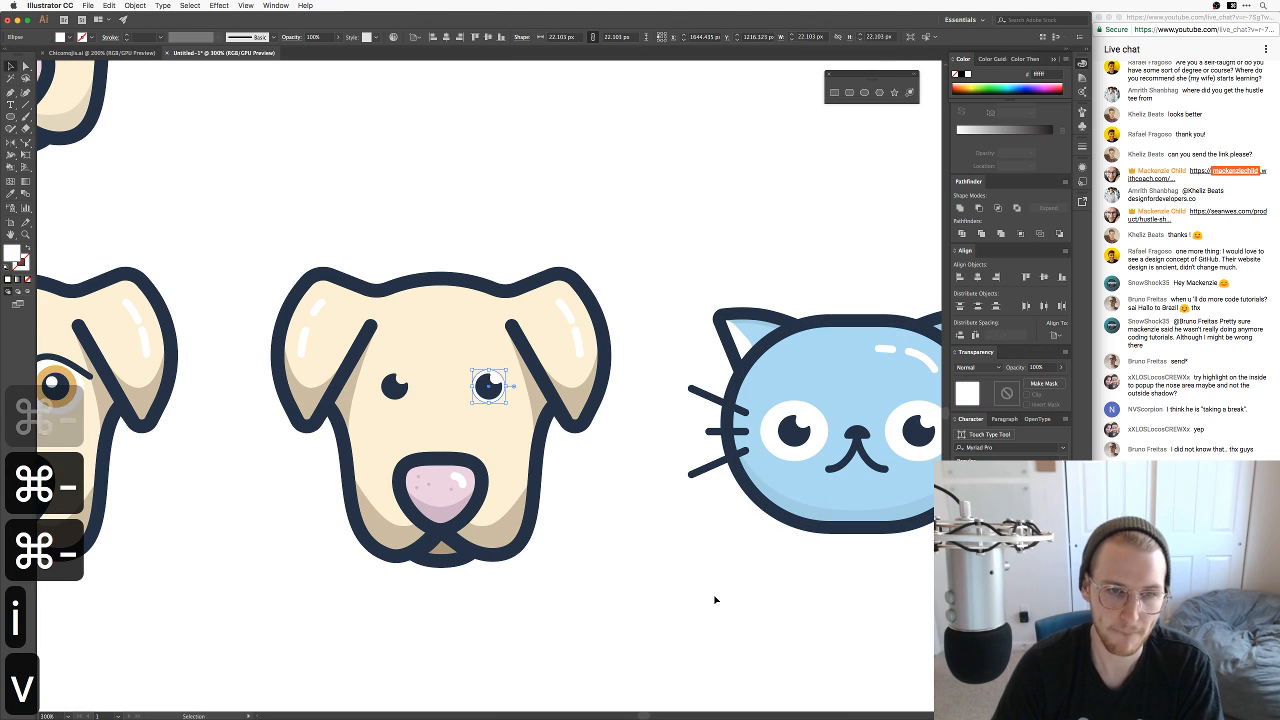
{"action": "left_click", "coordinate": [620, 489]}
{"action": "left_click_drag", "start_coordinate": [620, 489], "coordinate": [731, 488]}
Step: Paste a copy of the white eye circle behind it and enlarge the copy proportionally from its centre to about 26 px
{"action": "key", "text": "super+equal"}
{"action": "key", "text": "super+equal"}
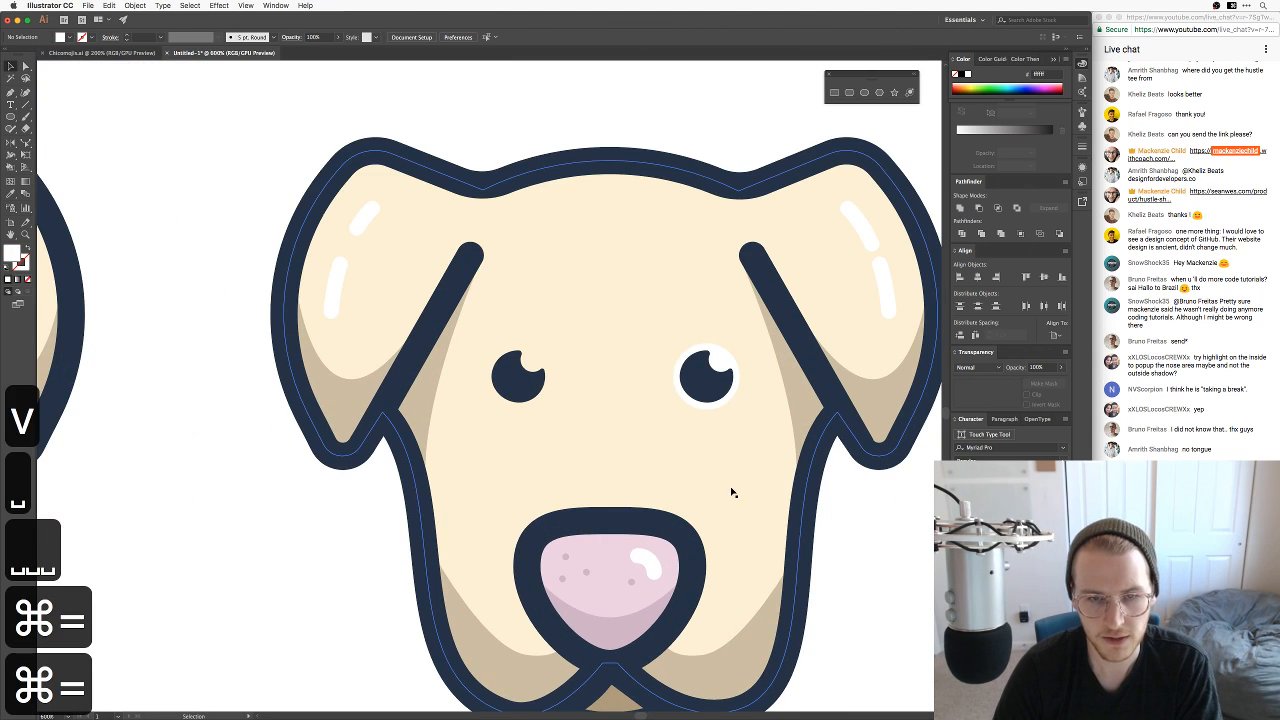
{"action": "left_click", "coordinate": [721, 404]}
{"action": "key", "text": "super+c"}
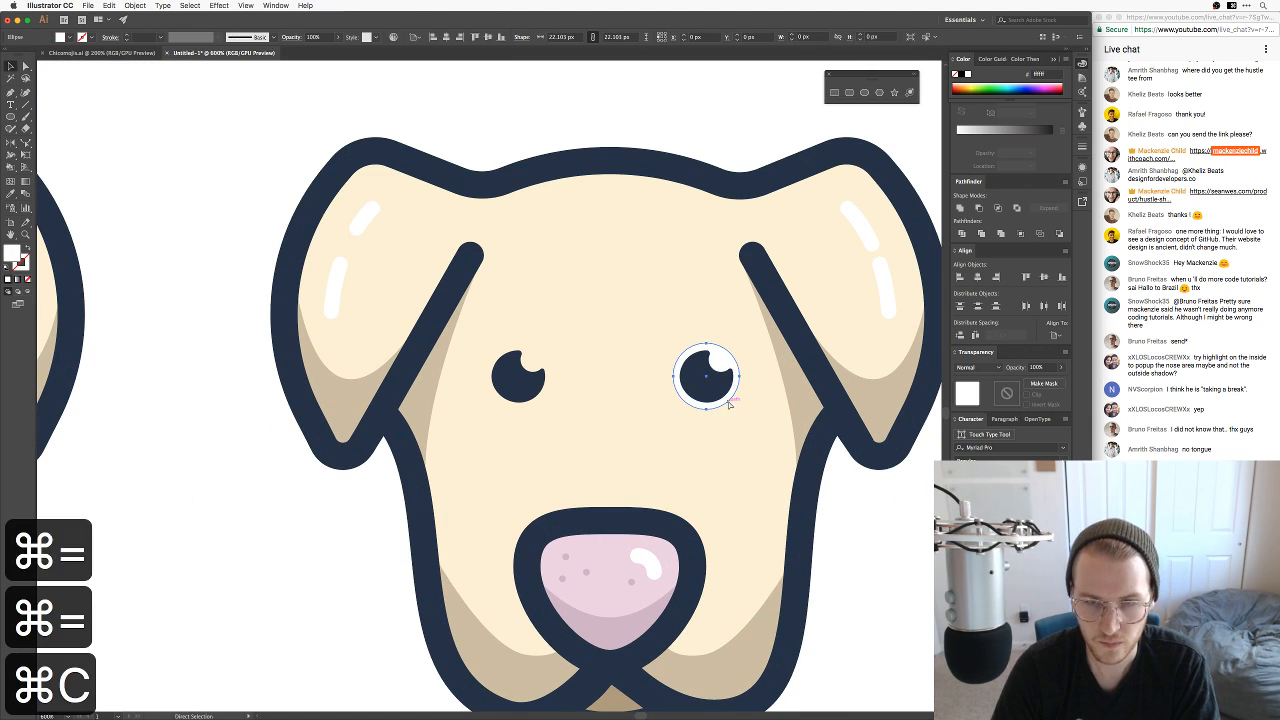
{"action": "key", "text": "super+b"}
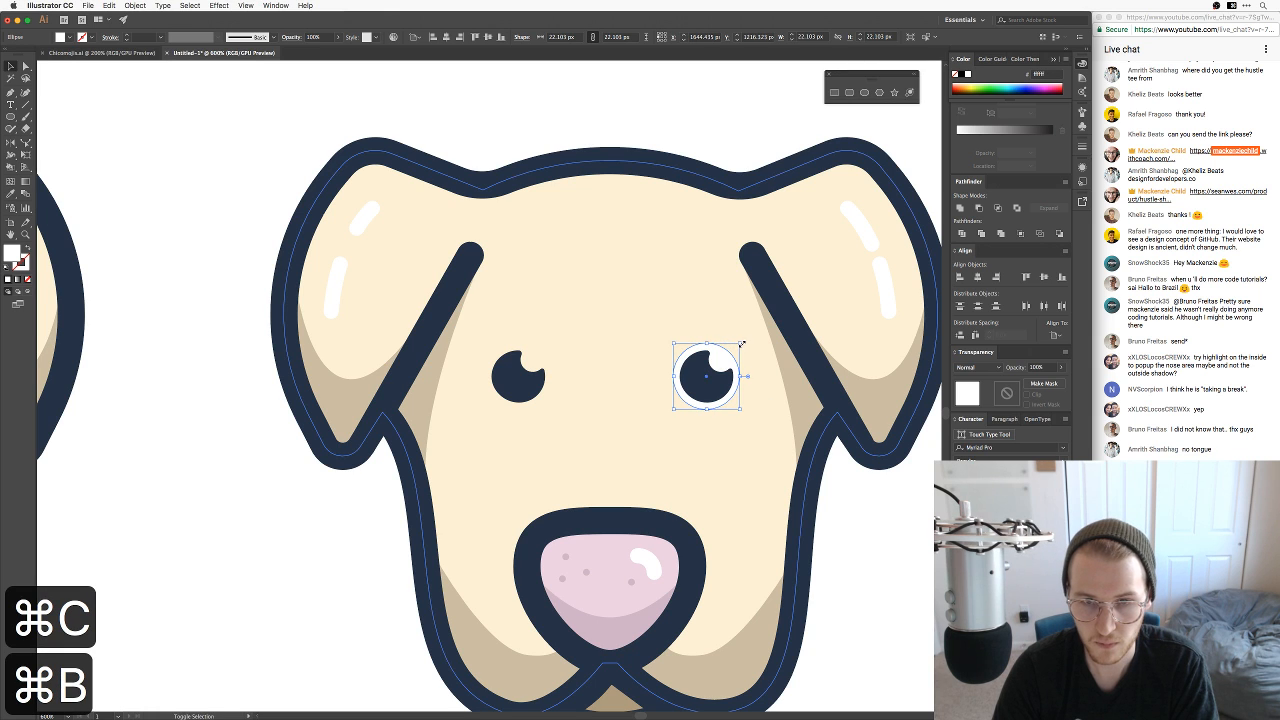
{"action": "left_click_drag", "start_coordinate": [742, 344], "coordinate": [757, 339]}
{"action": "left_click", "coordinate": [730, 358]}
Step: Try filling the smaller eye circle with the gold sampled from the neighbouring dog's iris
{"action": "key", "text": "space"}
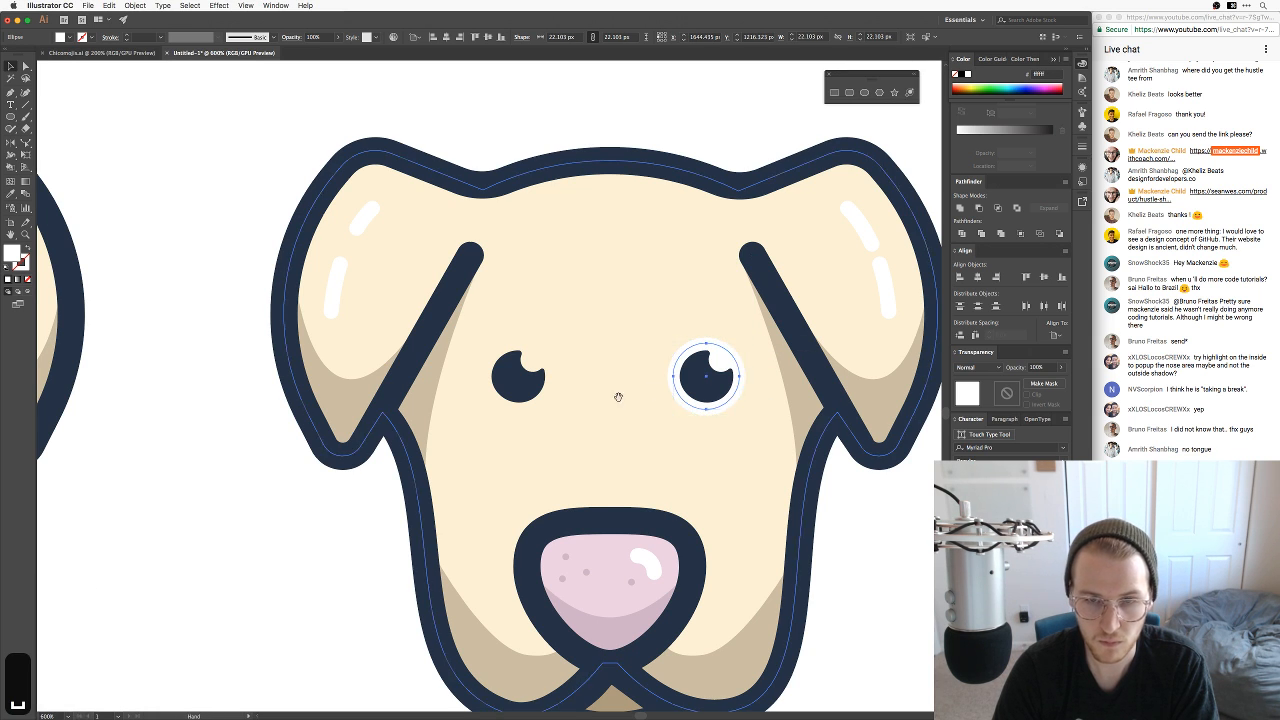
{"action": "scroll", "coordinate": [618, 397], "scroll_direction": "left", "scroll_amount": 5}
{"action": "key", "text": "i"}
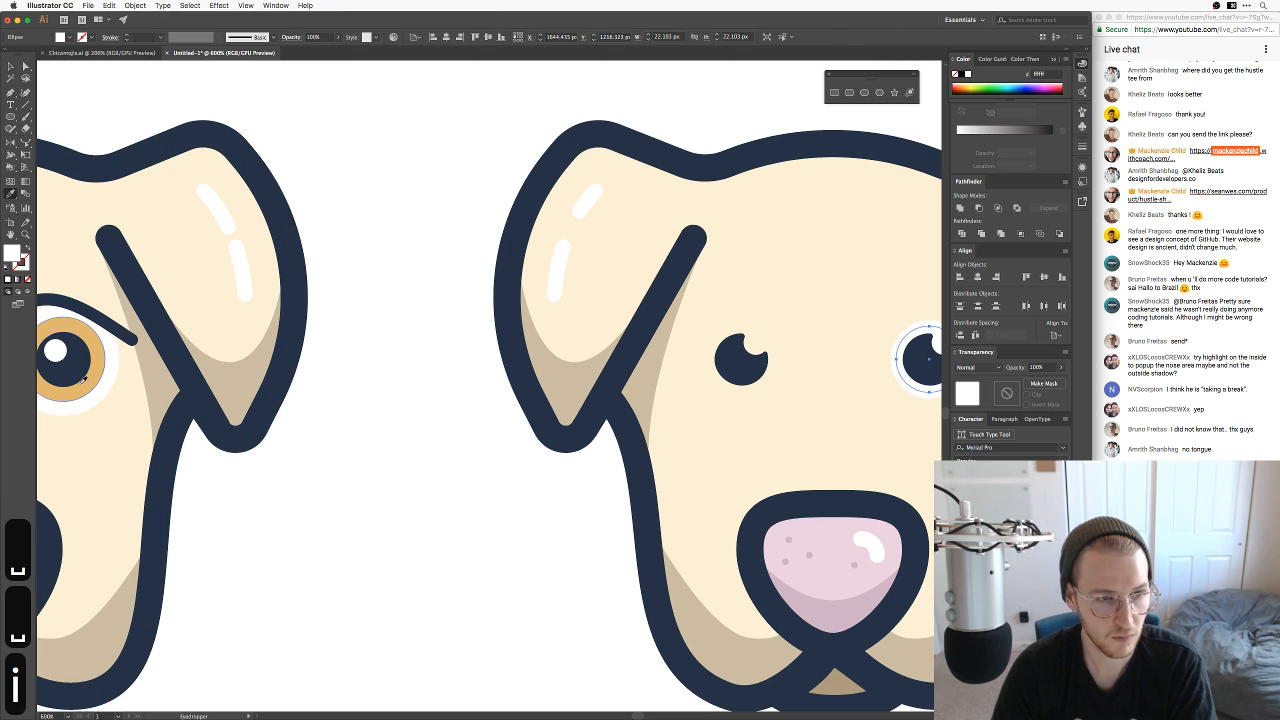
{"action": "left_click", "coordinate": [82, 382]}
{"action": "key", "text": "space"}
{"action": "left_click_drag", "start_coordinate": [463, 476], "coordinate": [297, 465]}
{"action": "key", "text": "v"}
{"action": "left_click", "coordinate": [442, 530]}
{"action": "key", "text": "space"}
{"action": "left_click_drag", "start_coordinate": [432, 527], "coordinate": [415, 522]}
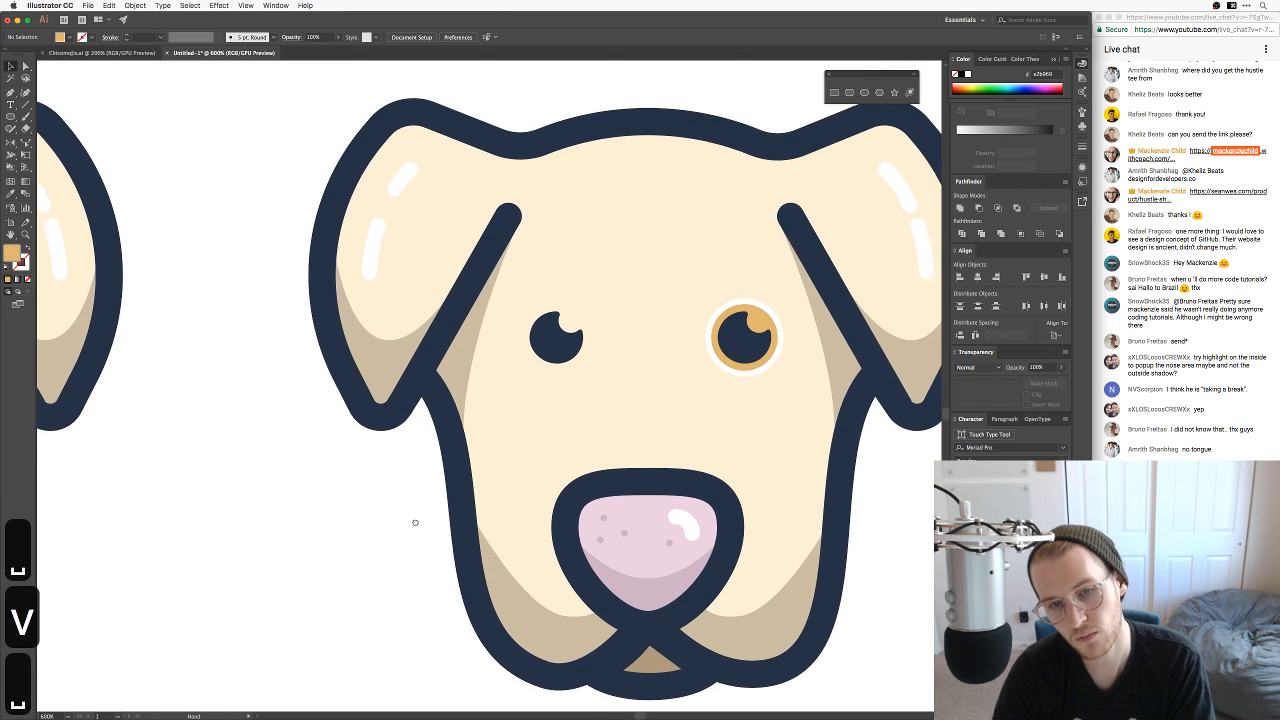
Step: Undo the gold fill and delete the smaller white circle around the right-hand pupil
{"action": "key", "text": "super+equal"}
{"action": "key", "text": "super+equal"}
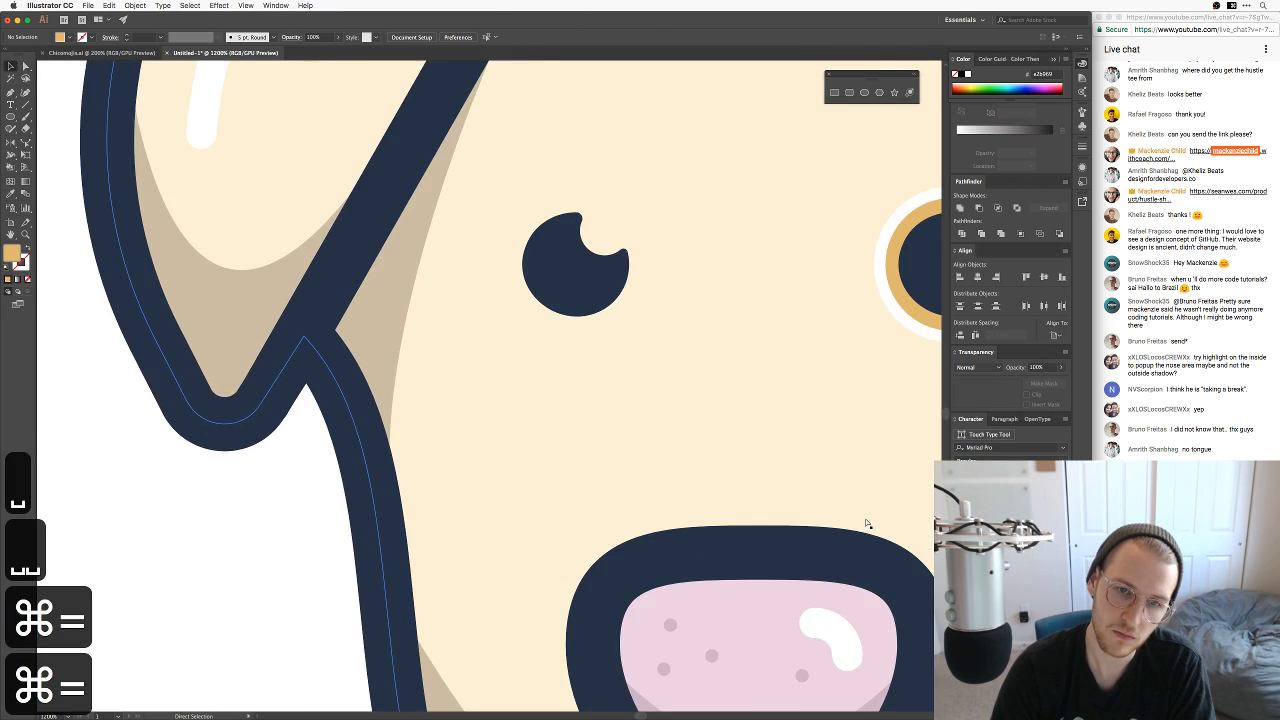
{"action": "key", "text": "super+minus"}
{"action": "key", "text": "super+minus"}
{"action": "key", "text": "super+minus"}
{"action": "key", "text": "super+minus"}
{"action": "key", "text": "super+z"}
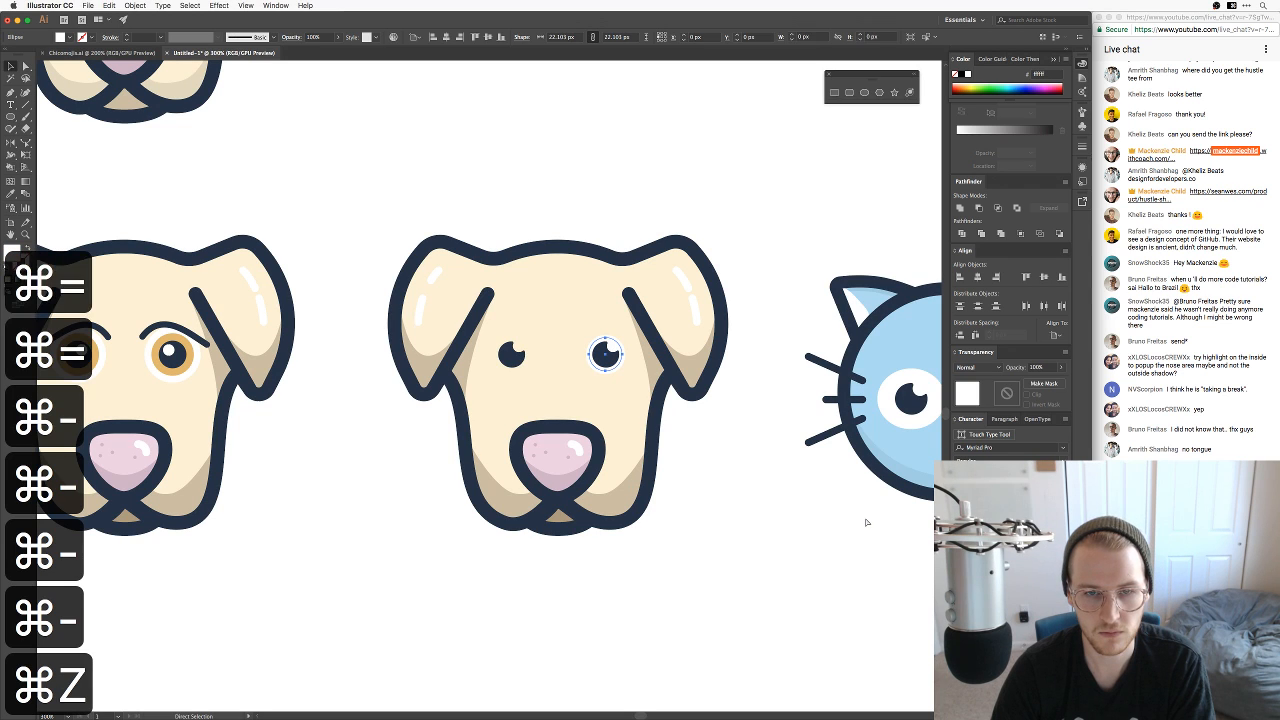
{"action": "key", "text": "BackSpace"}
{"action": "key", "text": "v"}
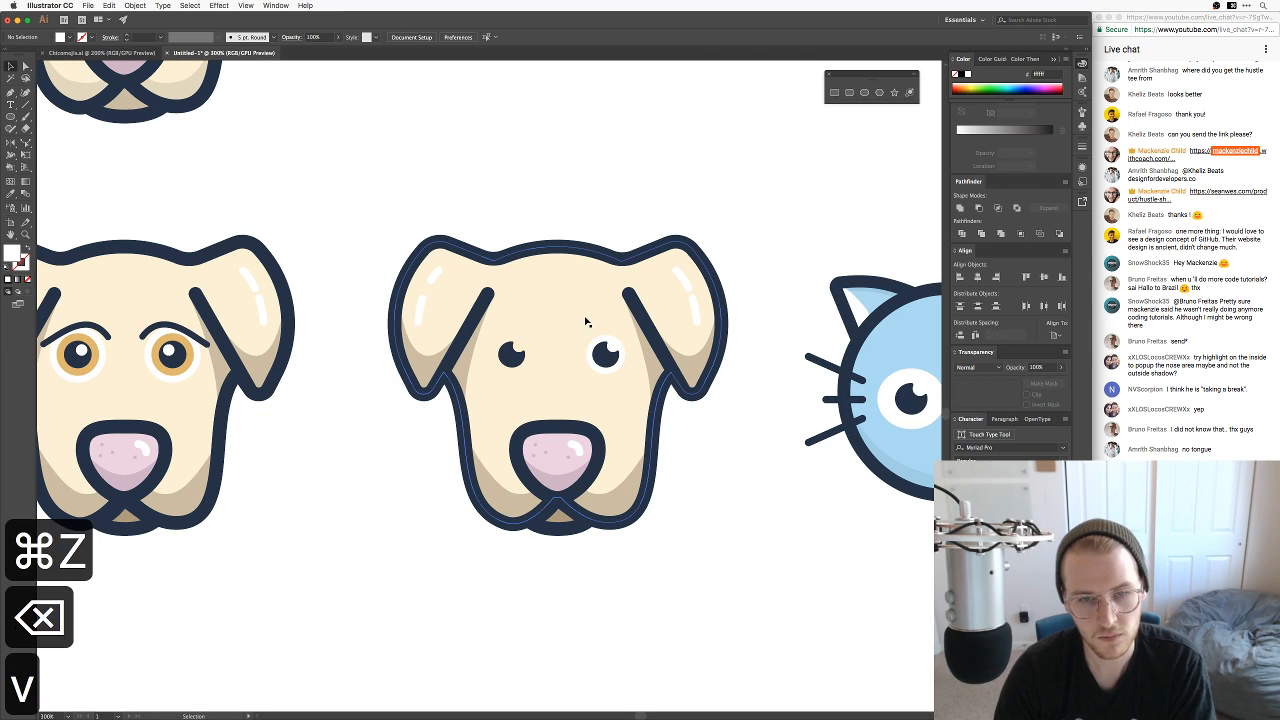
Step: Duplicate the white eye circle onto the dog's left-hand eye and send it behind the pupil
{"action": "left_click_drag", "start_coordinate": [603, 354], "coordinate": [513, 372]}
{"action": "key", "text": "super+bracketleft"}
{"action": "key", "text": "super+bracketleft"}
{"action": "key", "text": "super+bracketleft"}
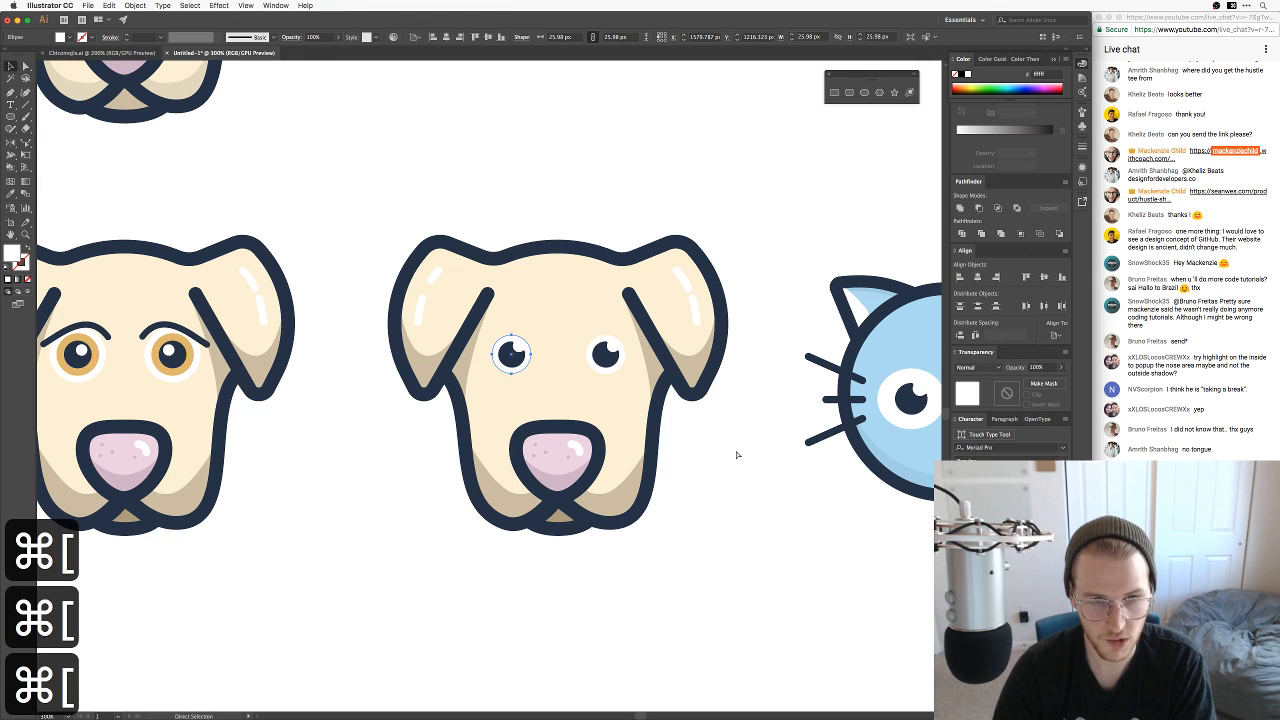
{"action": "left_click", "coordinate": [738, 455]}
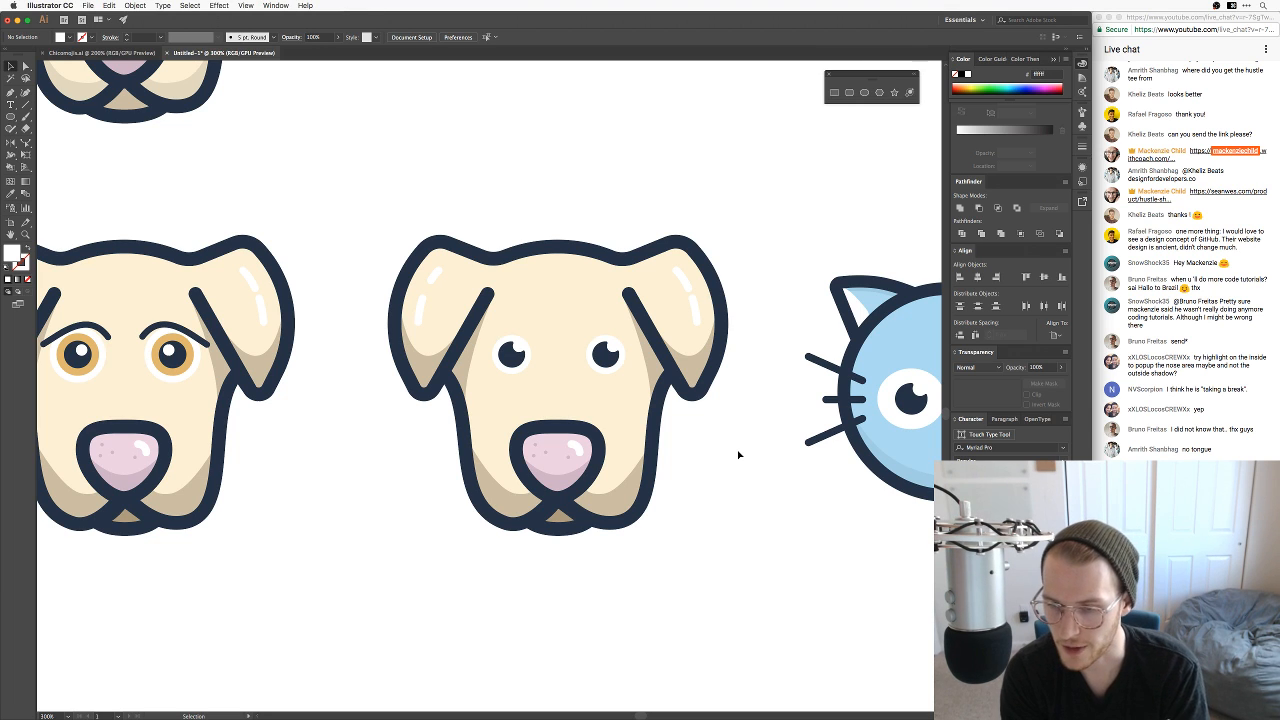
{"action": "left_click_drag", "start_coordinate": [717, 506], "coordinate": [737, 517]}
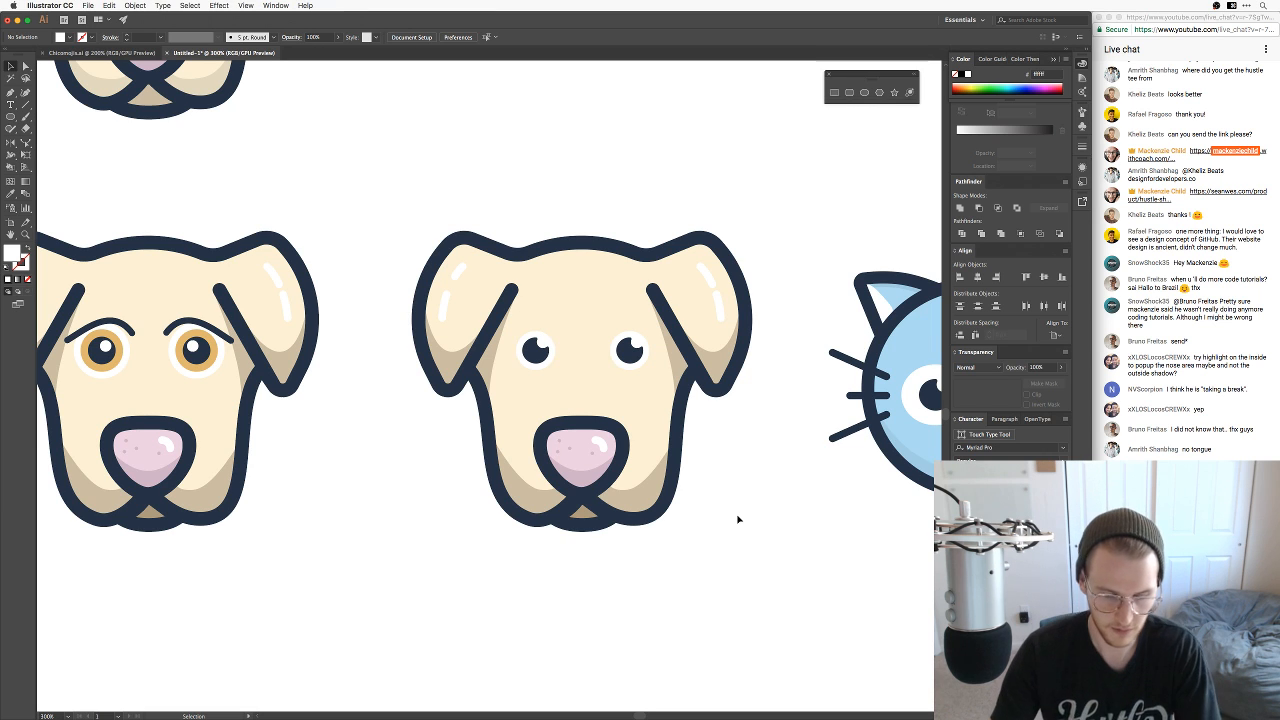
Step: Move the white-eyed dog head together with the cat head into empty space away from the other dog versions
{"action": "left_click_drag", "start_coordinate": [483, 583], "coordinate": [403, 580]}
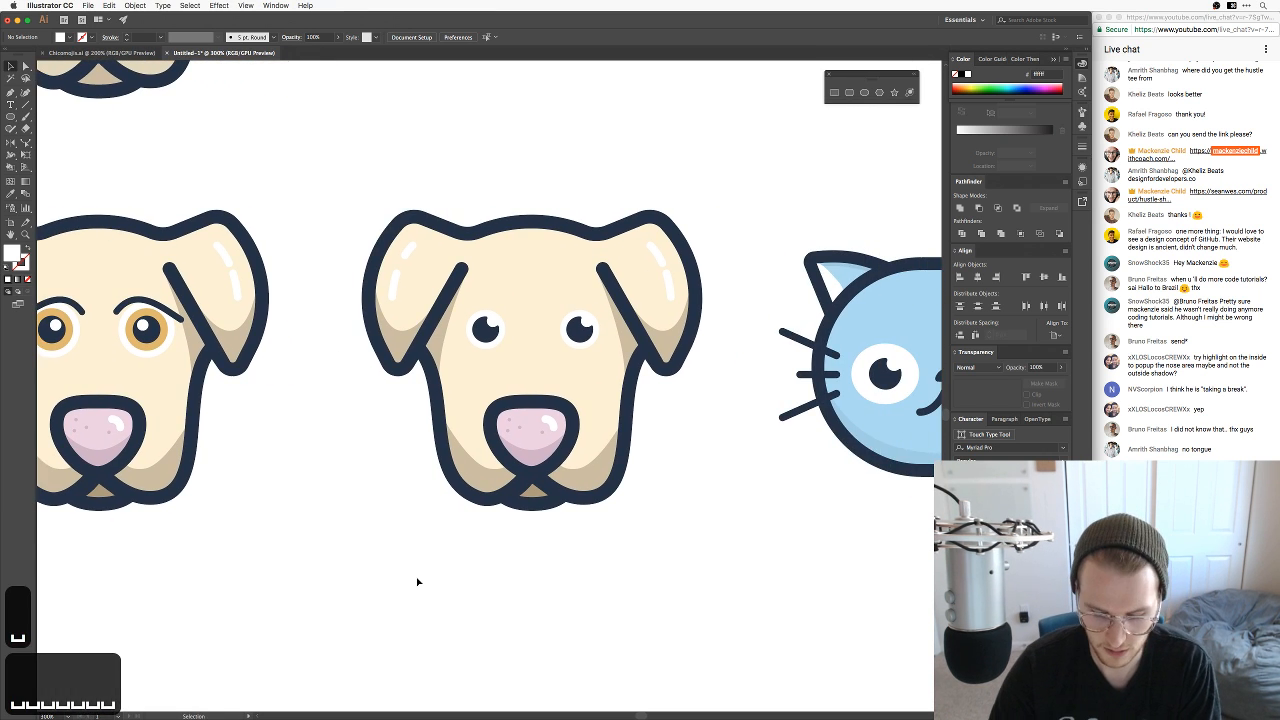
{"action": "key", "text": "super+minus"}
{"action": "key", "text": "super+minus"}
{"action": "key", "text": "v"}
{"action": "left_click_drag", "start_coordinate": [434, 503], "coordinate": [785, 285]}
{"action": "left_click_drag", "start_coordinate": [543, 398], "coordinate": [496, 422]}
{"action": "left_click", "coordinate": [631, 471]}
{"action": "key", "text": "super+equal"}
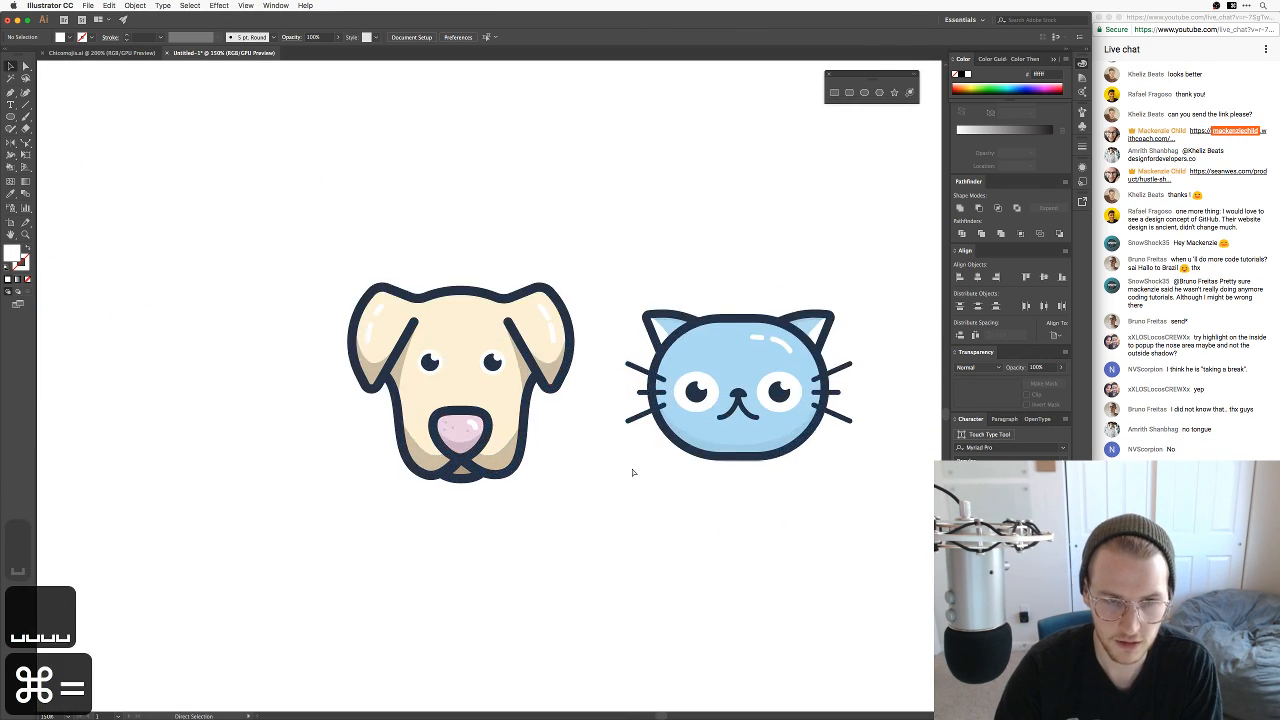
{"action": "key", "text": "super+equal"}
{"action": "left_click_drag", "start_coordinate": [632, 472], "coordinate": [561, 438]}
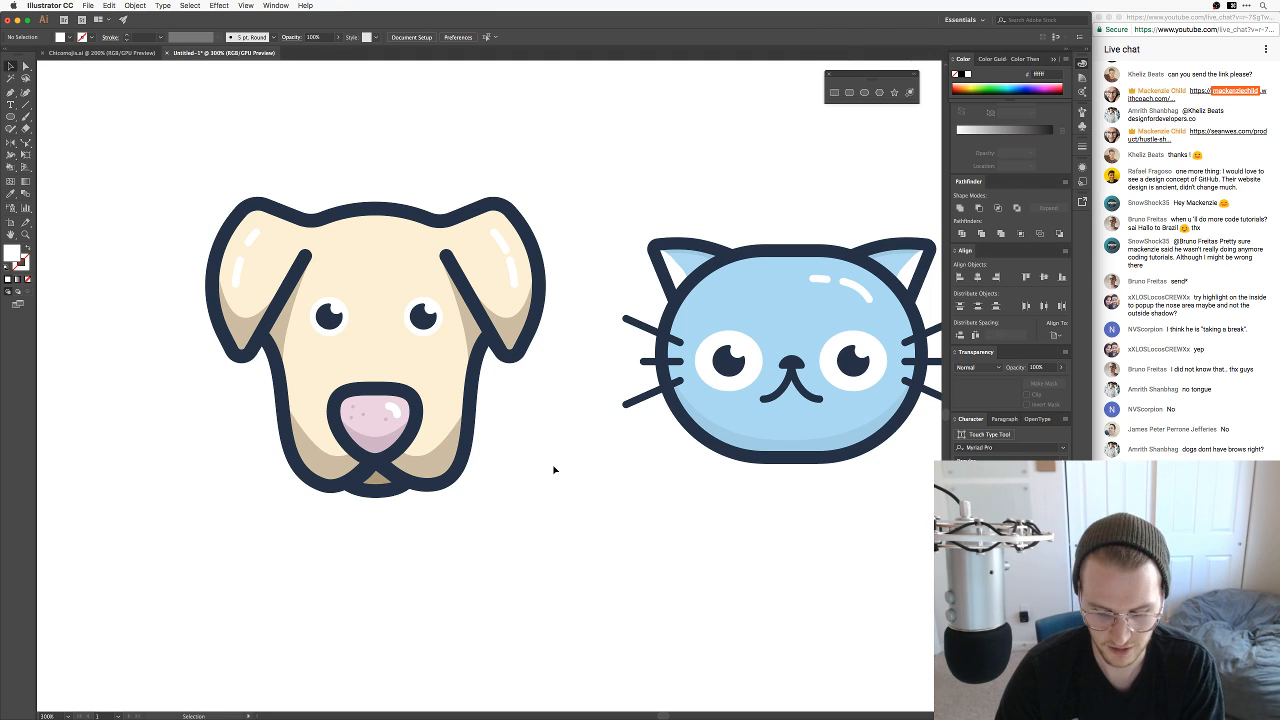
Step: Copy both eyebrows from the gold-eyed dog onto the white-eyed dog and bring them to the front
{"action": "key", "text": "super+minus"}
{"action": "key", "text": "super+minus"}
{"action": "left_click_drag", "start_coordinate": [394, 449], "coordinate": [460, 394]}
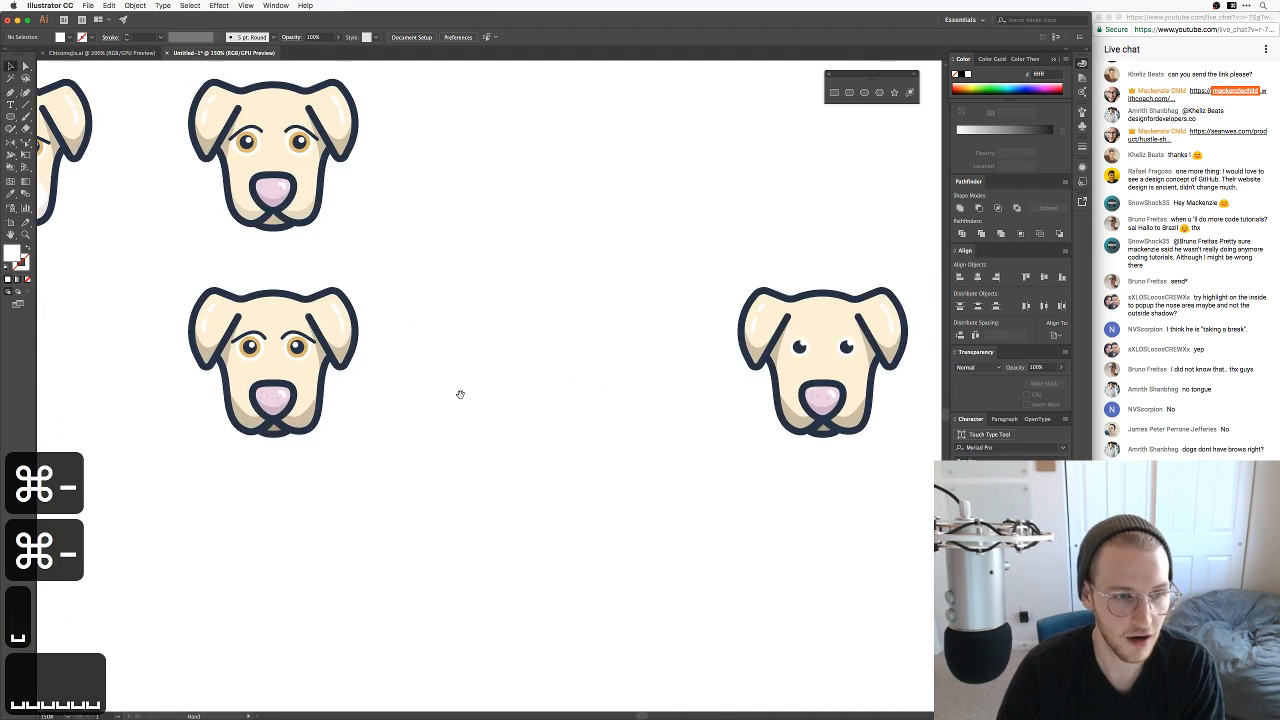
{"action": "key", "text": "v"}
{"action": "key", "text": "v"}
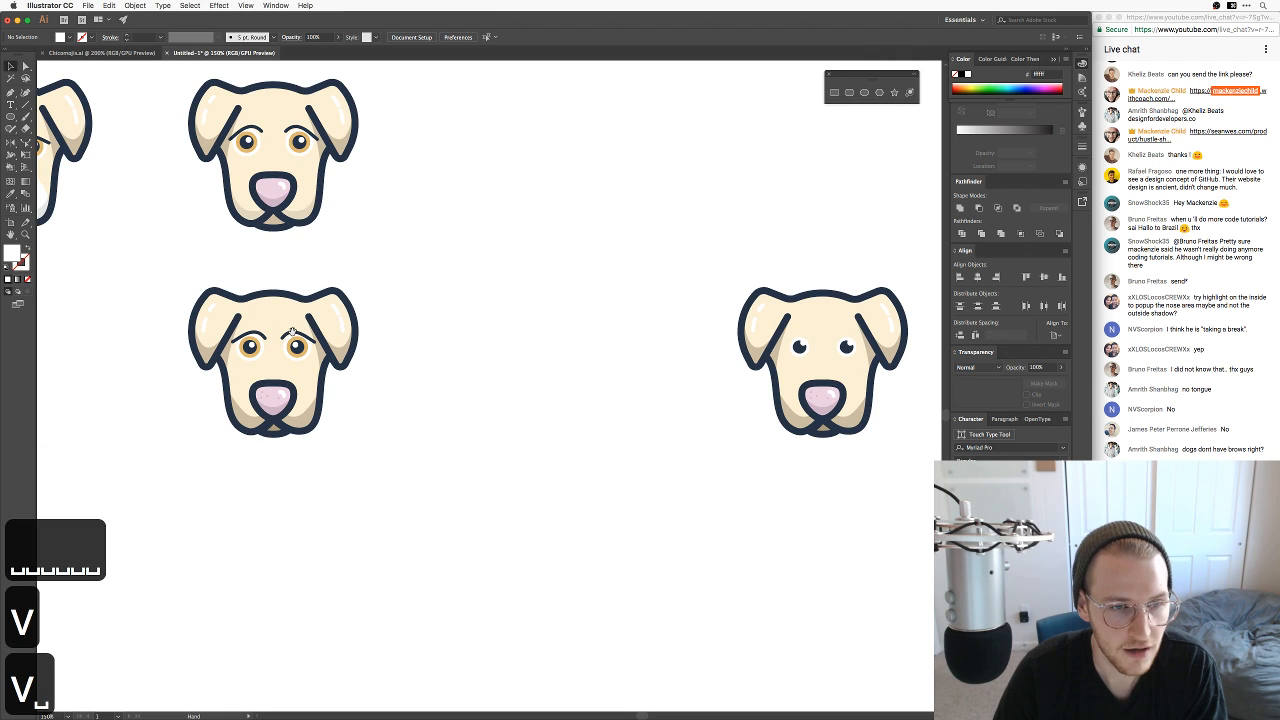
{"action": "left_click", "coordinate": [294, 337]}
{"action": "left_click", "coordinate": [254, 334], "text": "shift"}
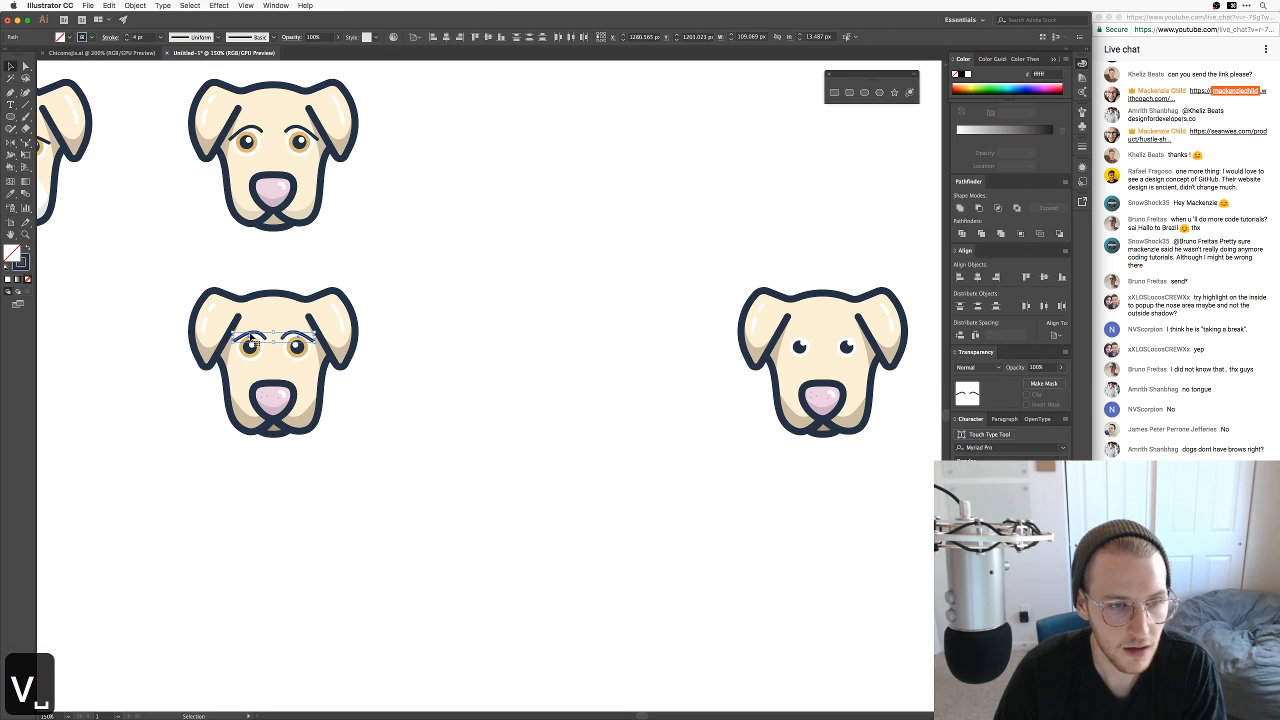
{"action": "left_click_drag", "start_coordinate": [303, 338], "coordinate": [798, 338]}
{"action": "key", "text": "shift+super+bracketright"}
Step: Recolour the copied eyebrows' stroke with the tan sampled from the dog's face shading
{"action": "left_click_drag", "start_coordinate": [734, 443], "coordinate": [601, 416]}
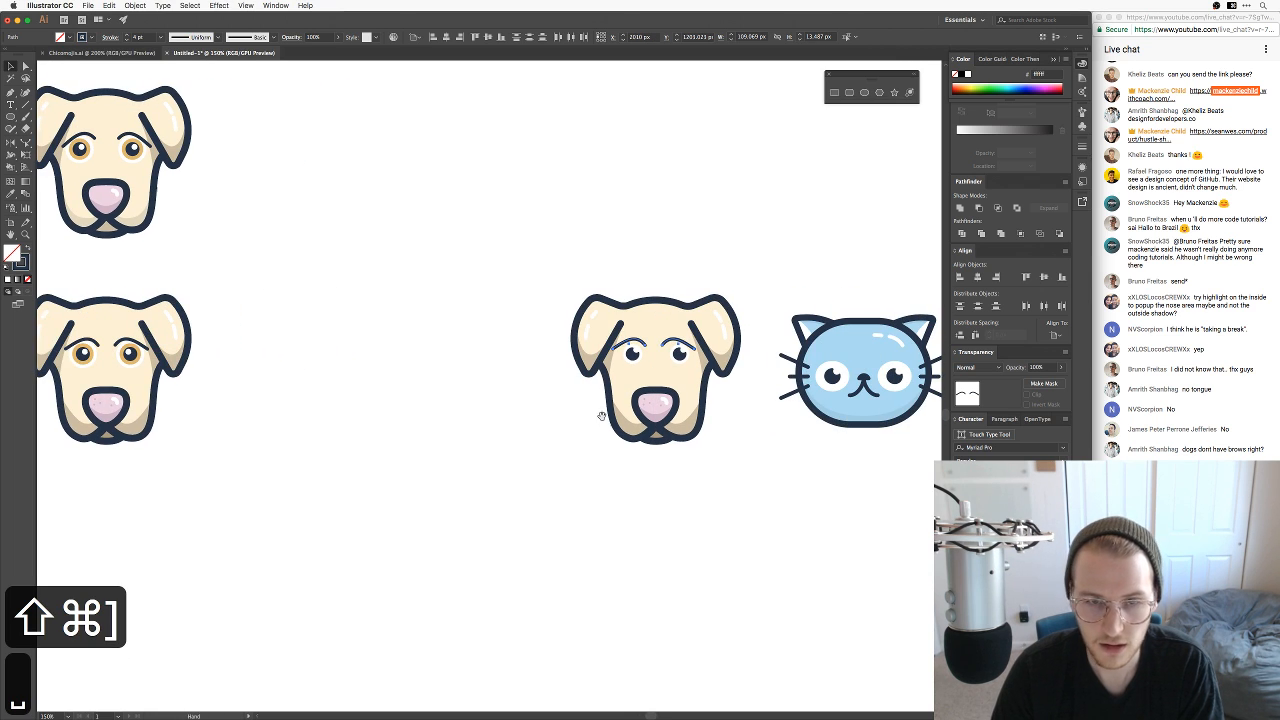
{"action": "double_click", "coordinate": [21, 264]}
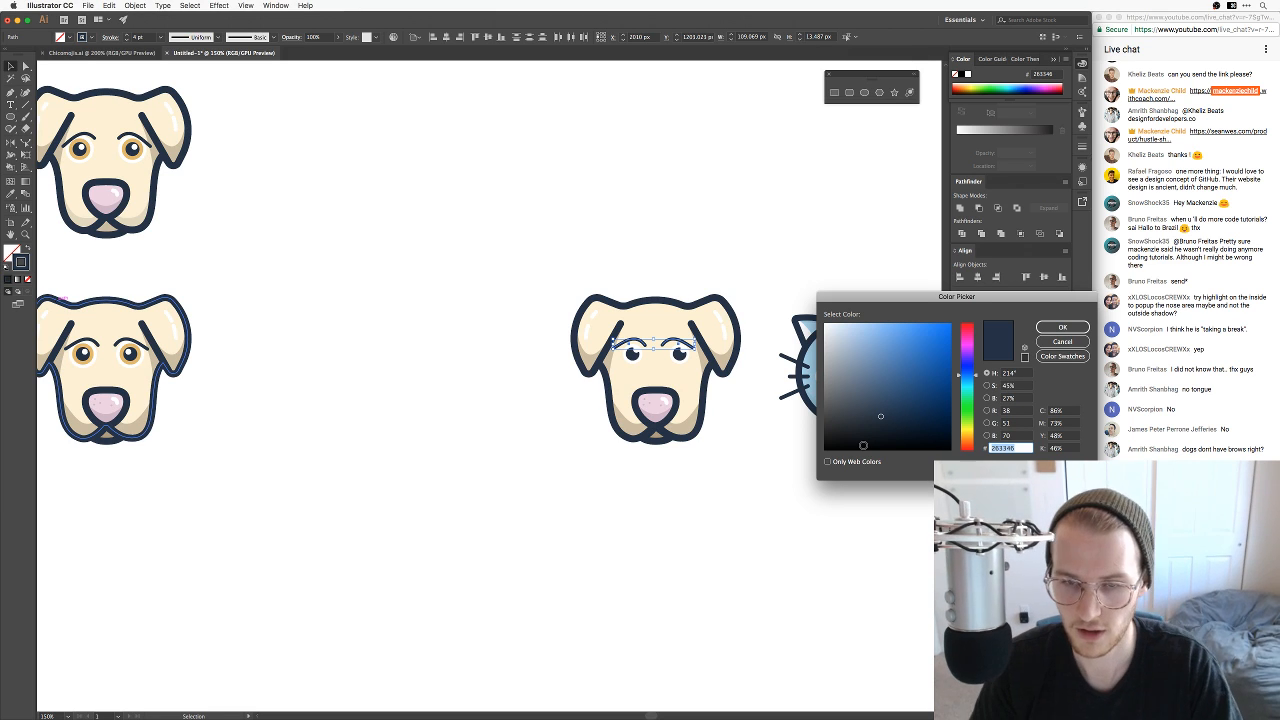
{"action": "key", "text": "shift+super+e"}
{"action": "left_click", "coordinate": [687, 429]}
{"action": "left_click", "coordinate": [1017, 449]}
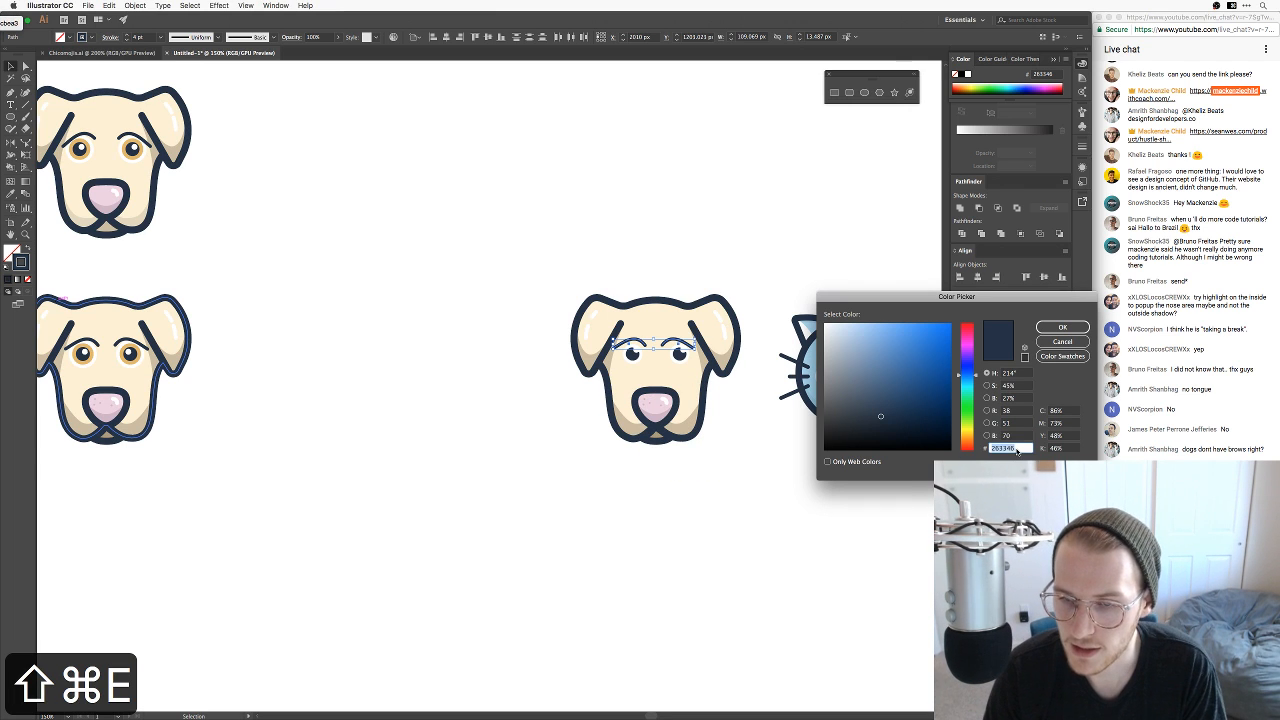
{"action": "key", "text": "super+v"}
{"action": "key", "text": "Return"}
{"action": "left_click", "coordinate": [777, 457]}
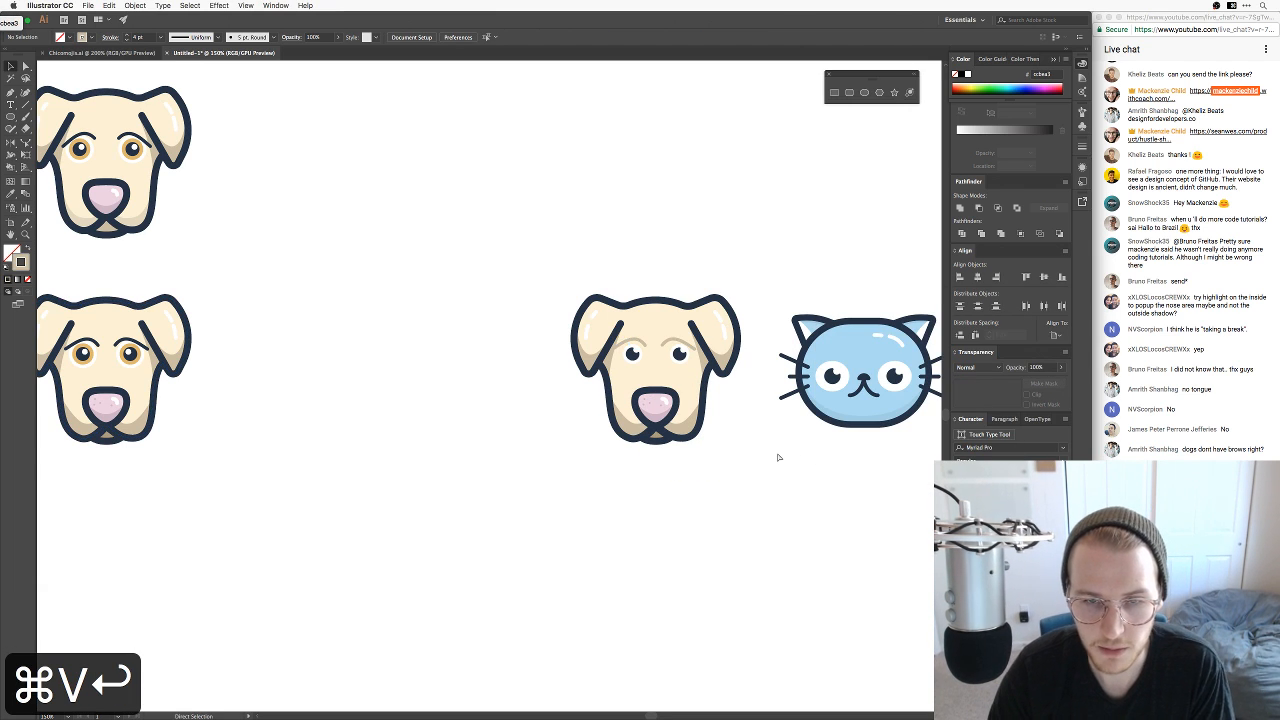
Step: Move both tan eyebrows slightly down, closer to the white-eyed dog's eyes
{"action": "key", "text": "super+equal"}
{"action": "key", "text": "super+equal"}
{"action": "key", "text": "super+equal"}
{"action": "left_click_drag", "start_coordinate": [713, 431], "coordinate": [230, 432]}
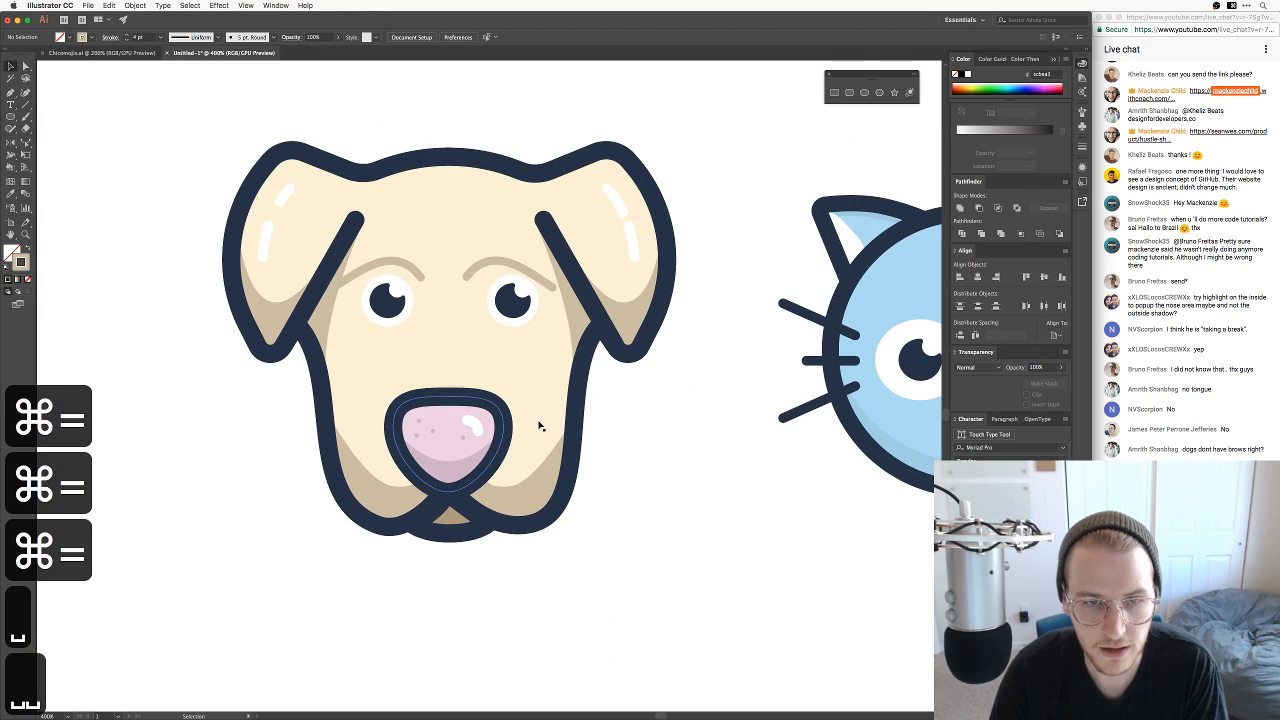
{"action": "left_click", "coordinate": [494, 262]}
{"action": "left_click", "coordinate": [411, 267], "text": "shift"}
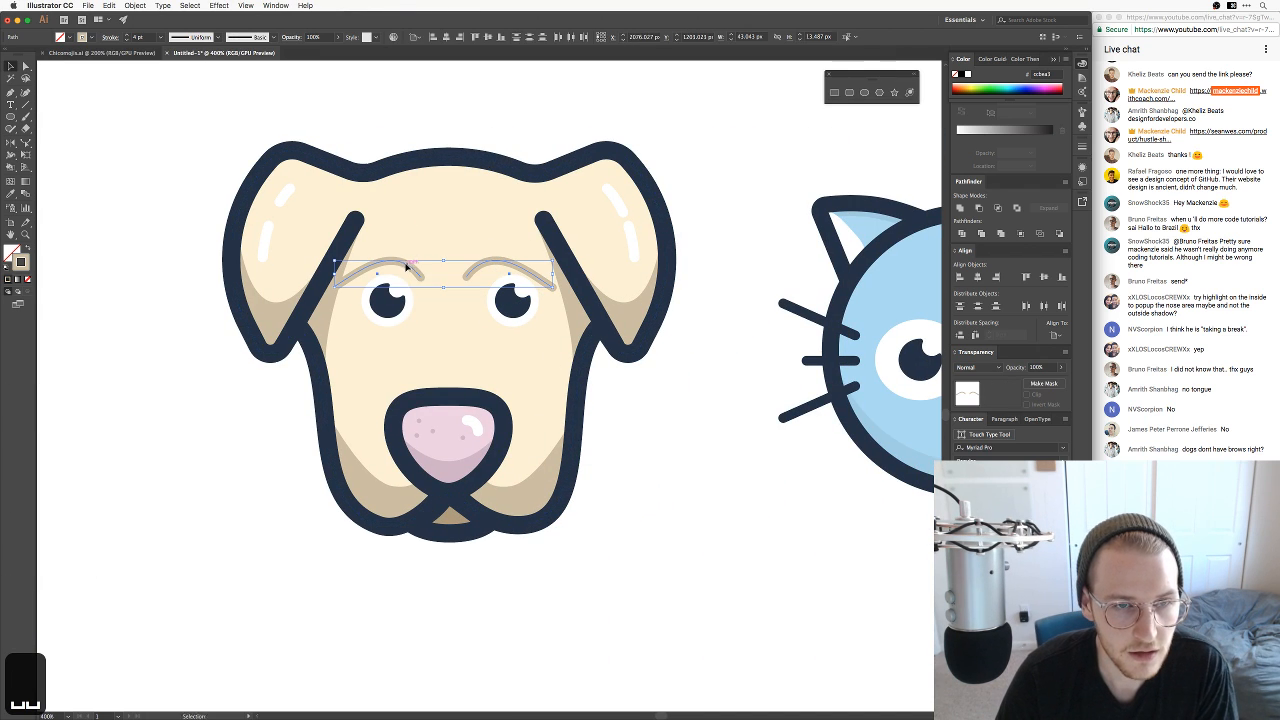
{"action": "left_click_drag", "start_coordinate": [405, 265], "coordinate": [403, 271]}
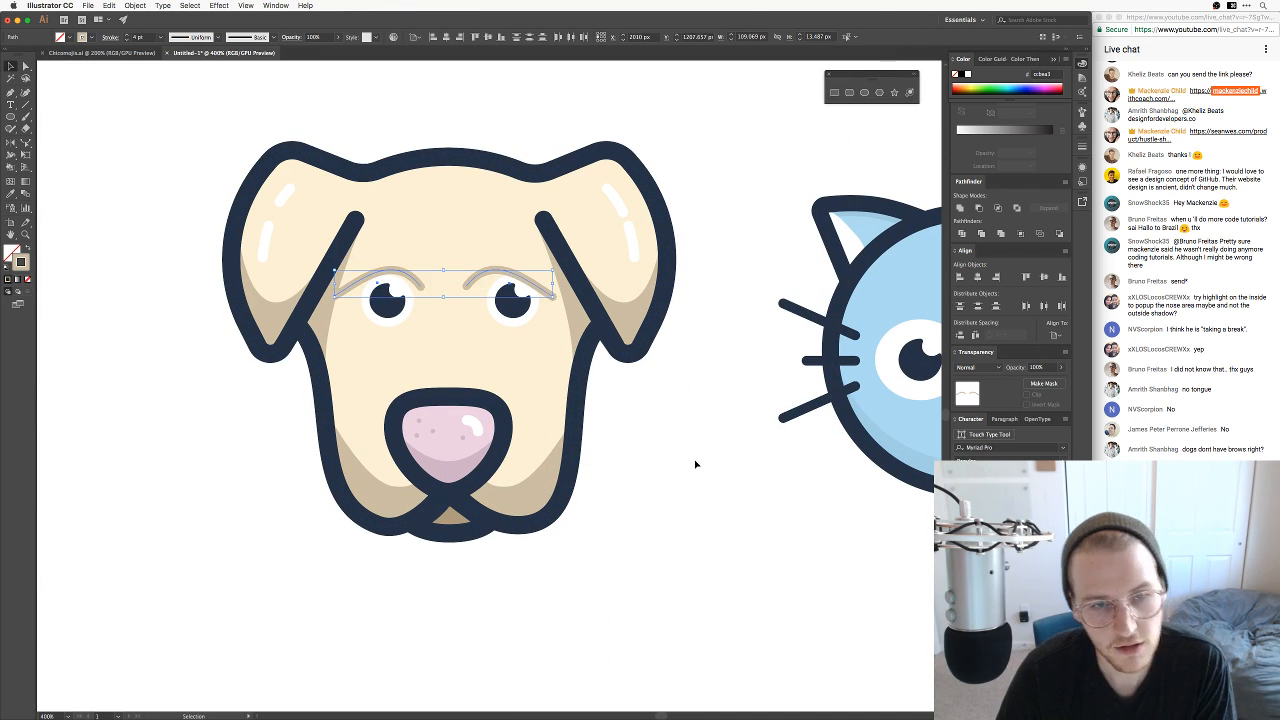
{"action": "left_click", "coordinate": [694, 460]}
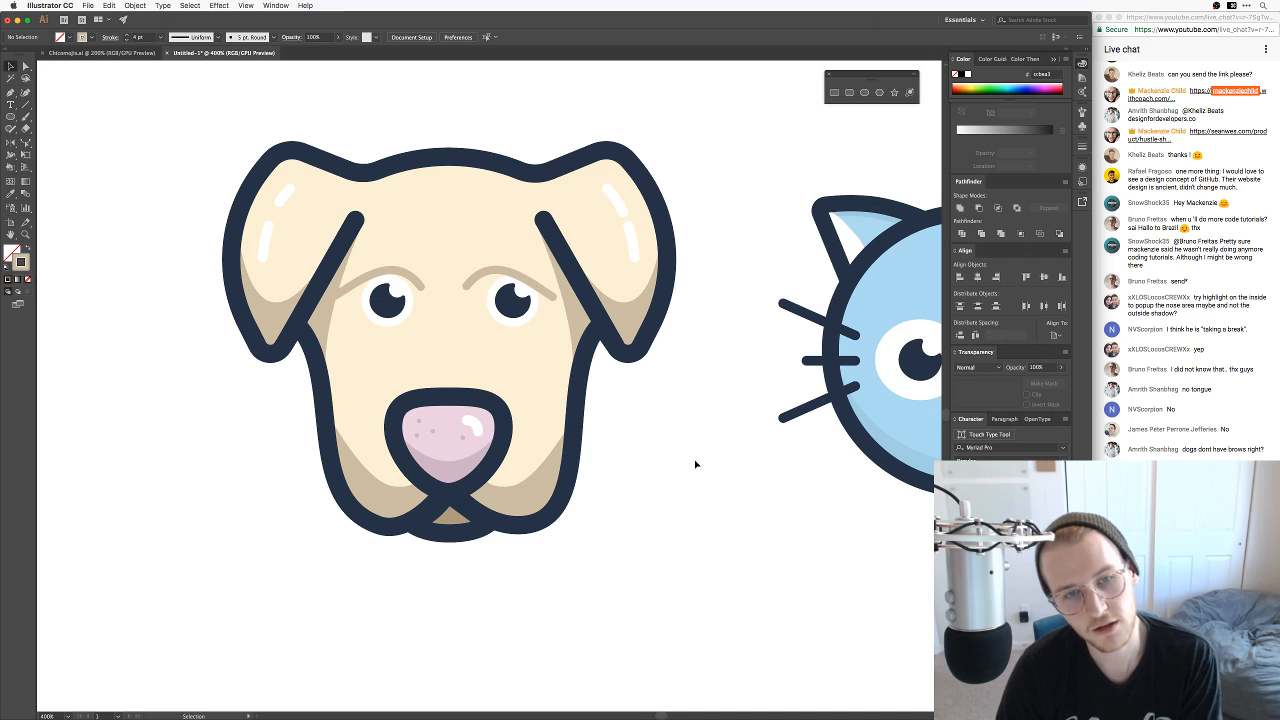
Step: Shift both eyebrows slightly to the right to centre them on the face, and check the head beside the cat
{"action": "left_click", "coordinate": [409, 277]}
{"action": "left_click", "coordinate": [490, 274], "text": "shift"}
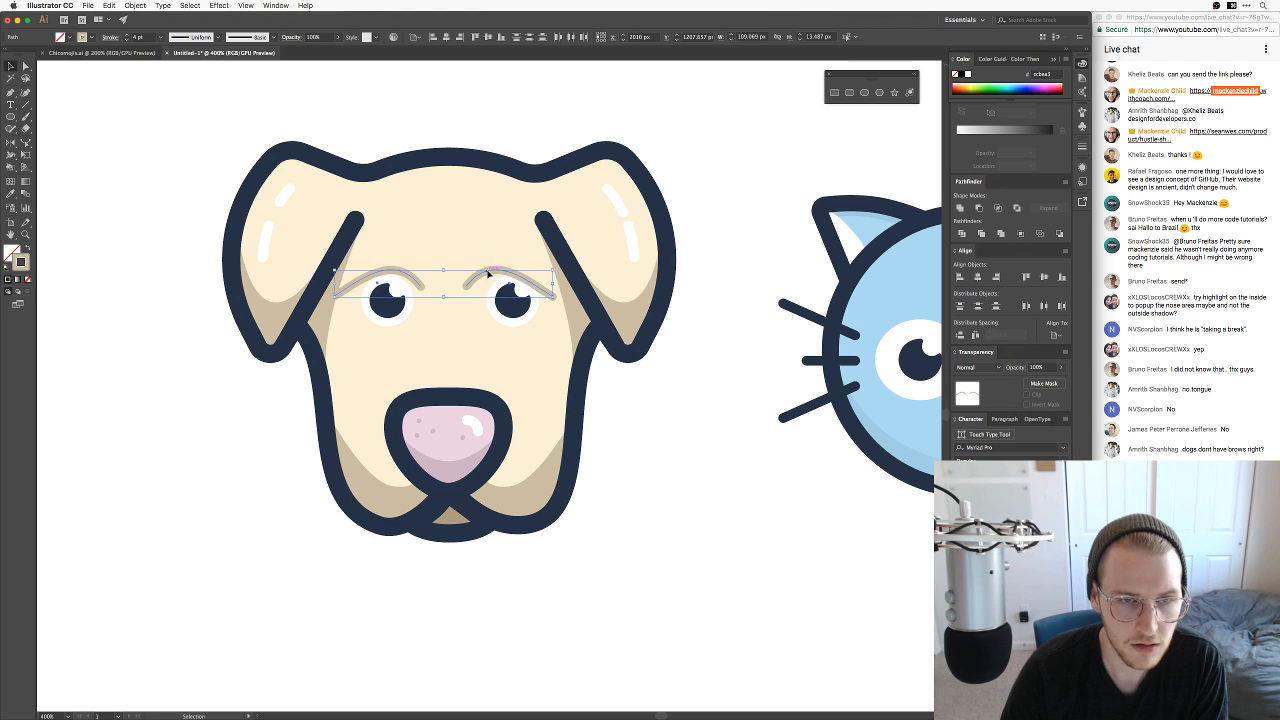
{"action": "left_click_drag", "start_coordinate": [490, 274], "coordinate": [493, 274]}
{"action": "left_click", "coordinate": [661, 447]}
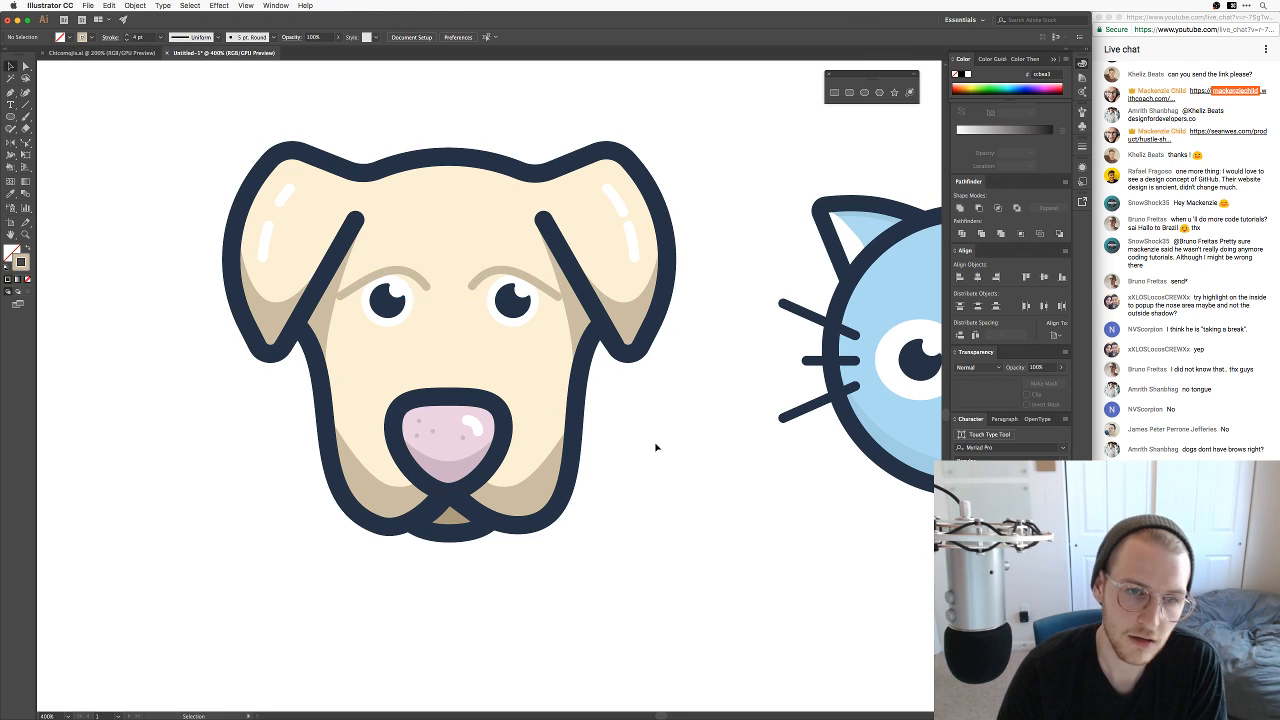
{"action": "key", "text": "super+minus"}
{"action": "key", "text": "super+minus"}
{"action": "key", "text": "super+minus"}
{"action": "key", "text": "super+equal"}
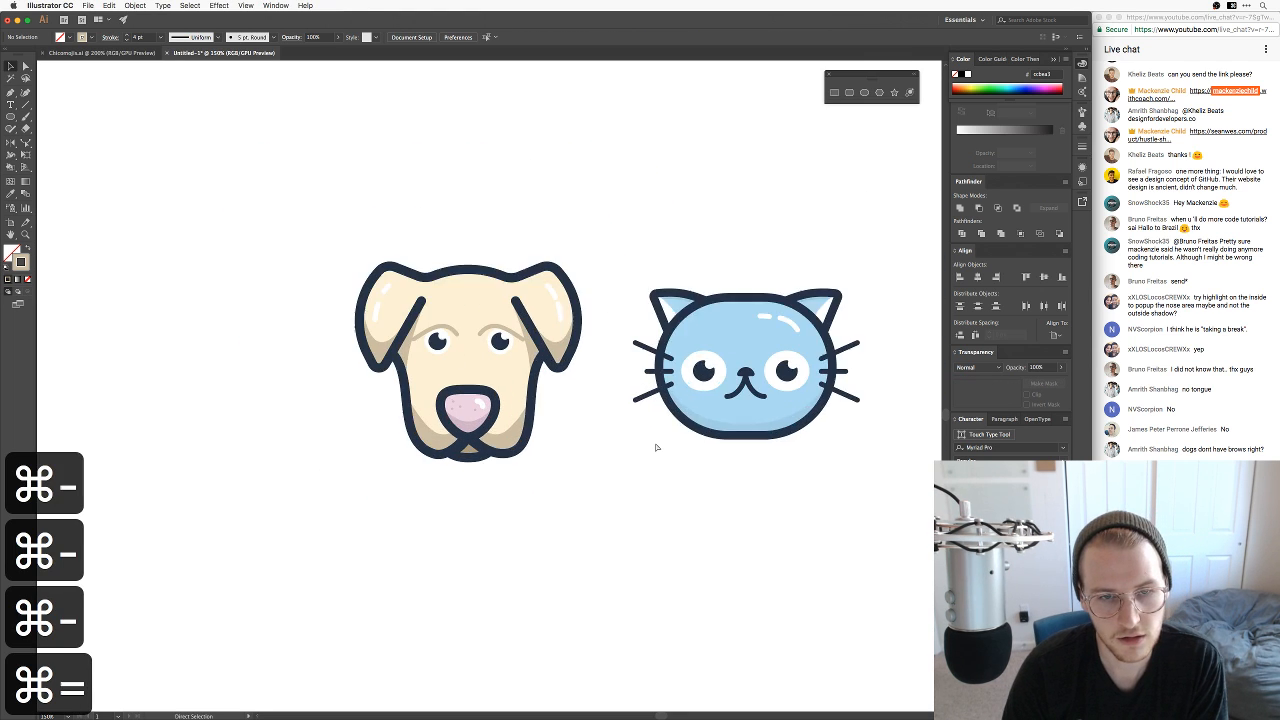
{"action": "key", "text": "super+equal"}
{"action": "key", "text": "super+equal"}
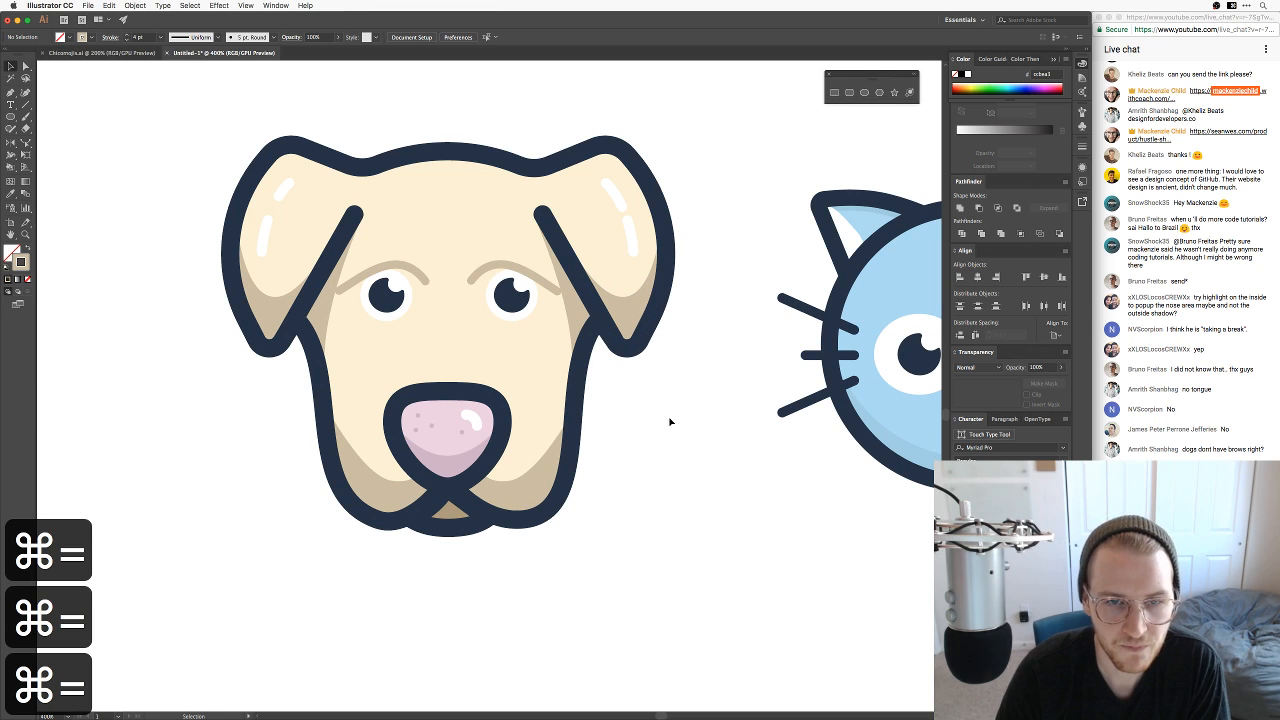
Step: Try the ear highlight's white stroke on both eyebrows, and undo it to restore the tan
{"action": "left_click", "coordinate": [490, 272]}
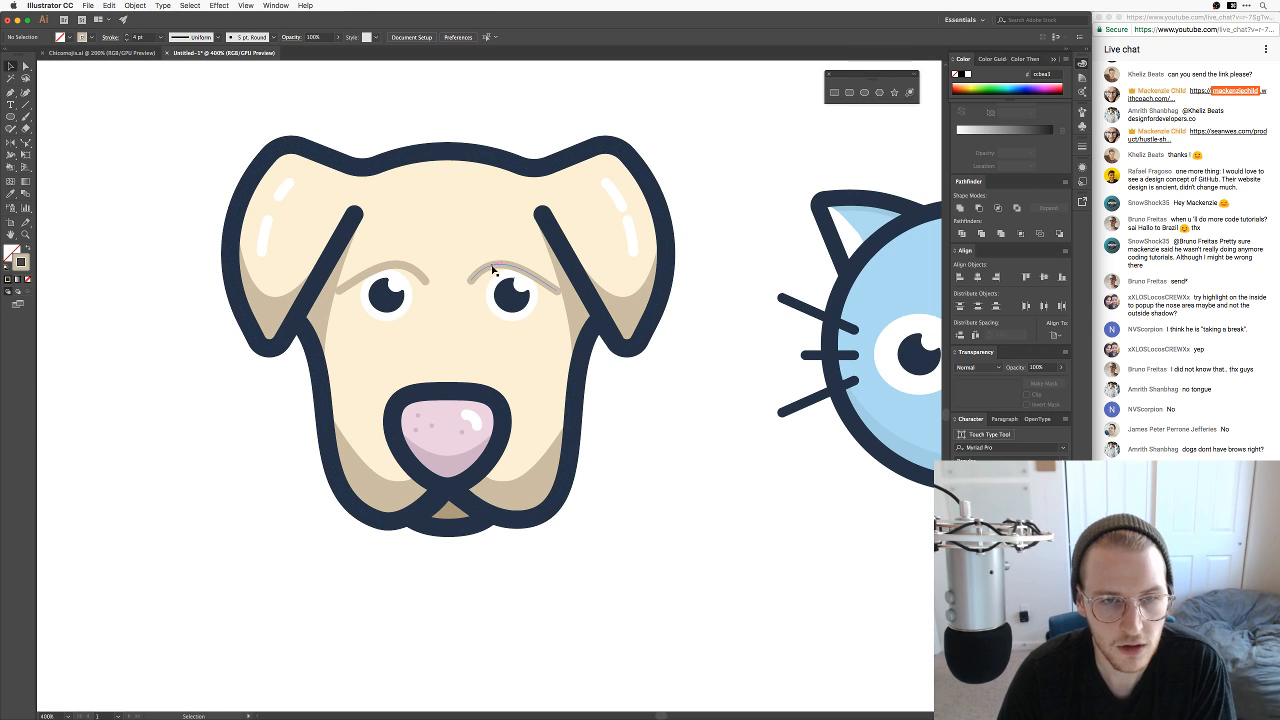
{"action": "left_click", "coordinate": [407, 273], "text": "shift"}
{"action": "left_click", "coordinate": [406, 267], "text": "shift"}
{"action": "left_click", "coordinate": [428, 252], "text": "shift"}
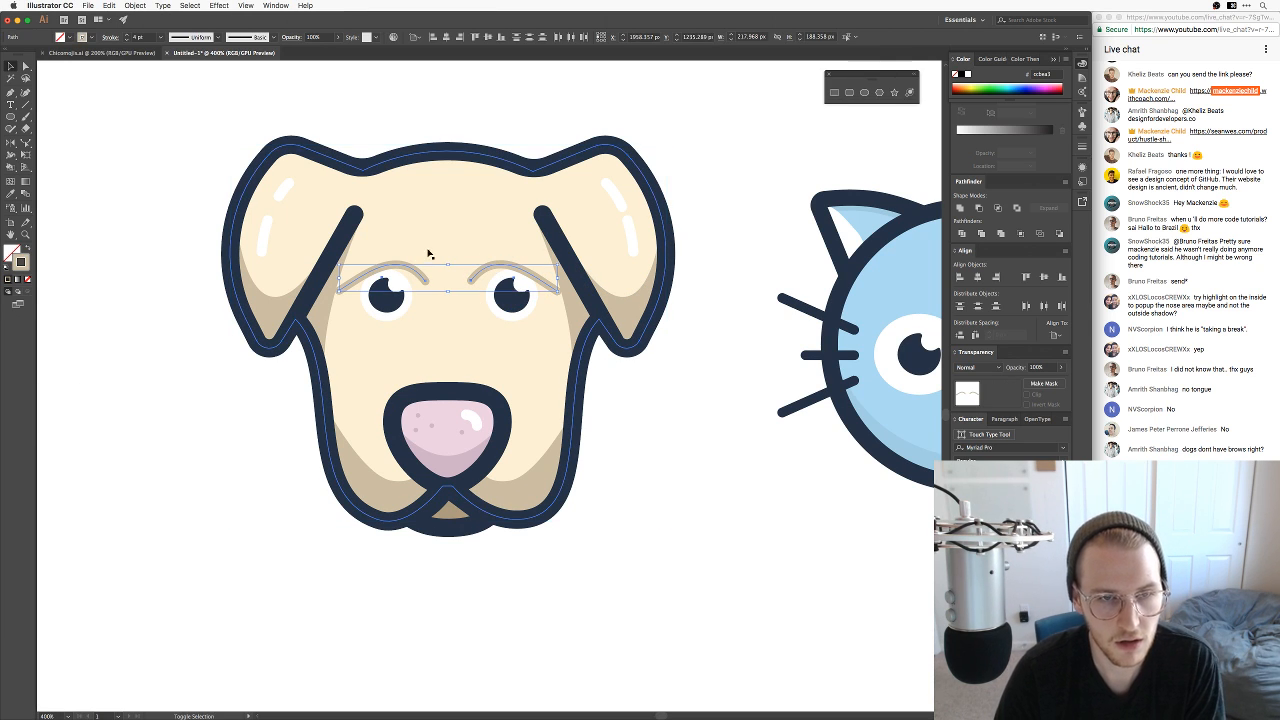
{"action": "key", "text": "i"}
{"action": "left_click", "coordinate": [632, 227]}
{"action": "key", "text": "v"}
{"action": "left_click", "coordinate": [709, 214]}
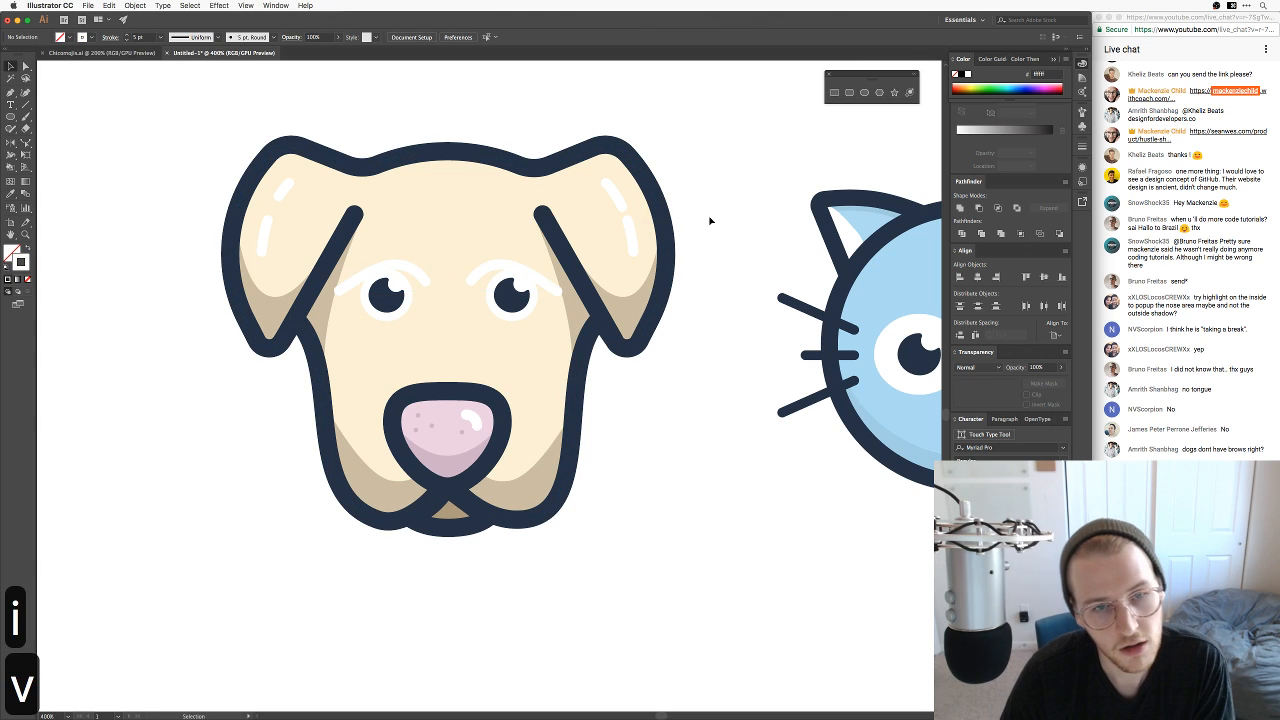
{"action": "key", "text": "super+z"}
{"action": "key", "text": "space"}
{"action": "left_click_drag", "start_coordinate": [703, 477], "coordinate": [717, 451]}
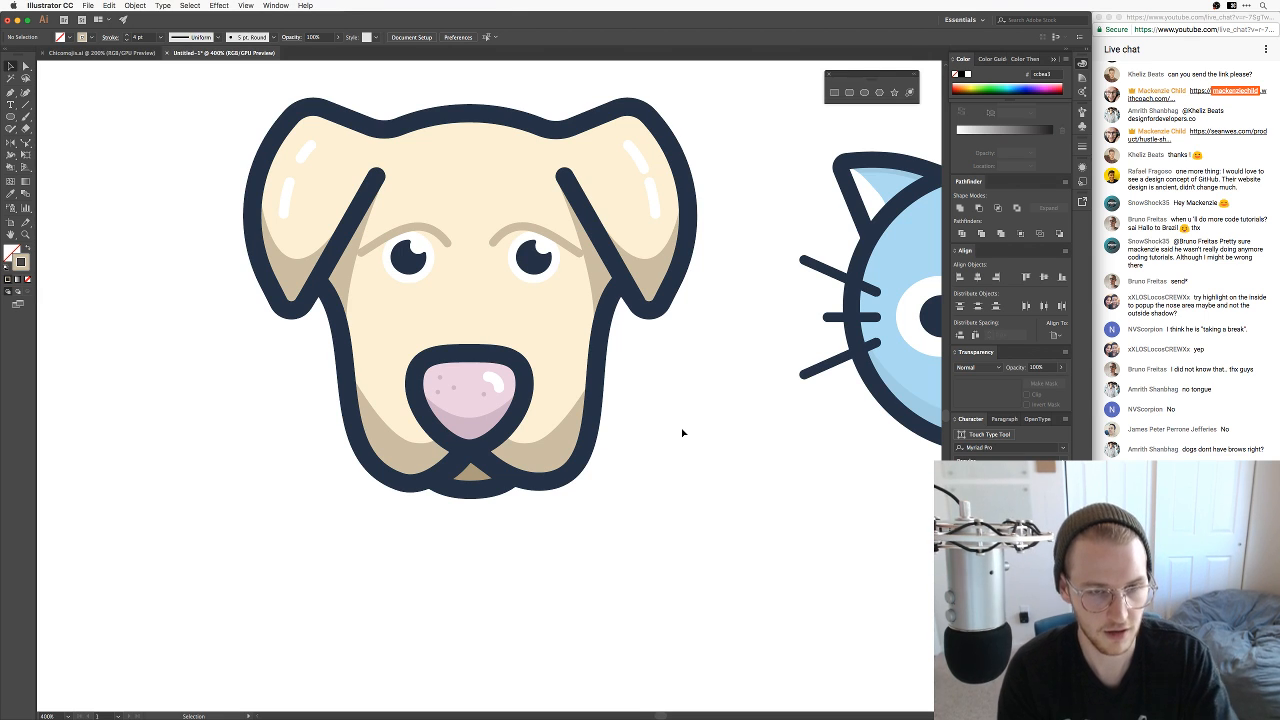
Step: Compare the dog's face and tan eyebrows with the blue cat head beside it
{"action": "key", "text": "v"}
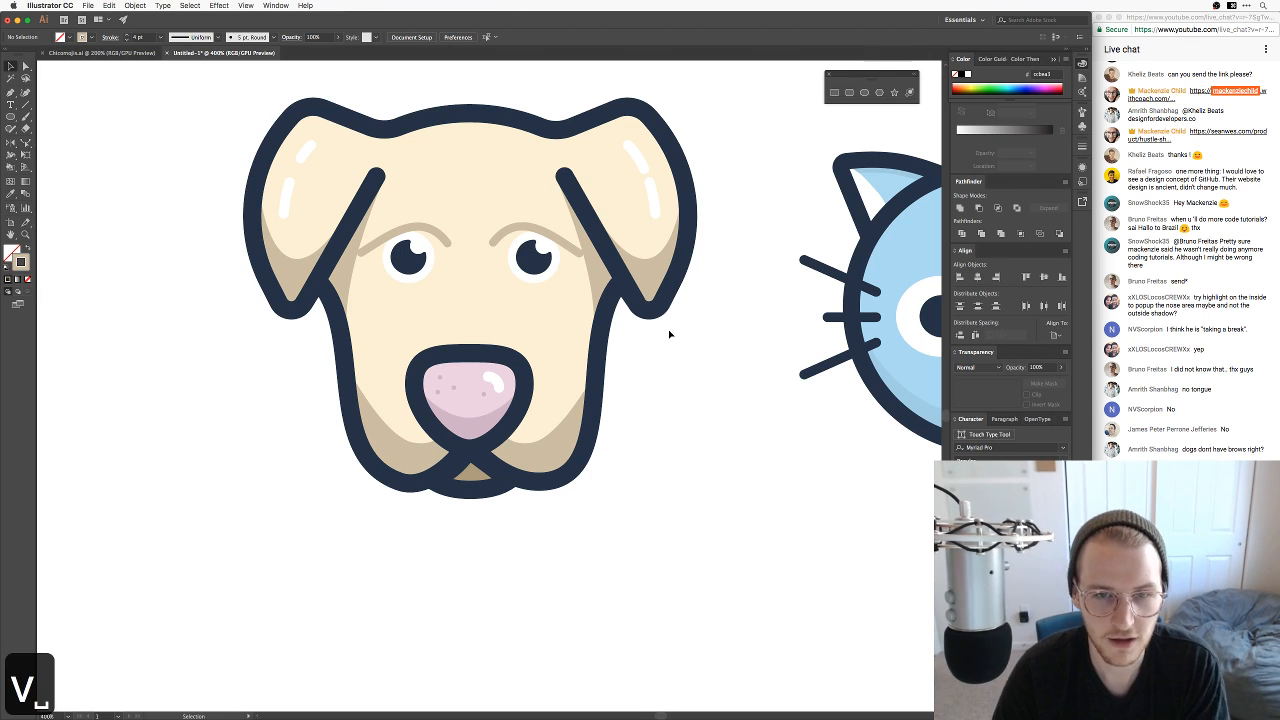
{"action": "left_click_drag", "start_coordinate": [668, 334], "coordinate": [706, 409]}
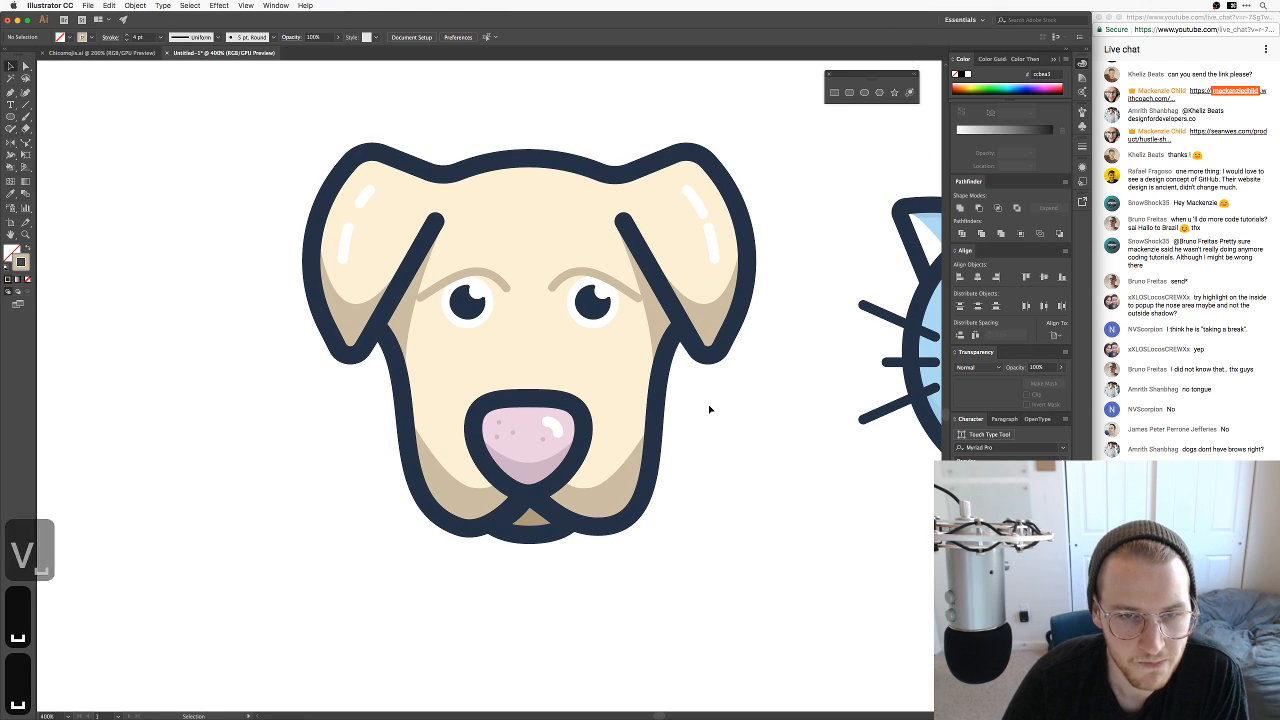
{"action": "key", "text": "super+minus"}
{"action": "key", "text": "super+minus"}
{"action": "key", "text": "super+minus"}
{"action": "key", "text": "super+equal"}
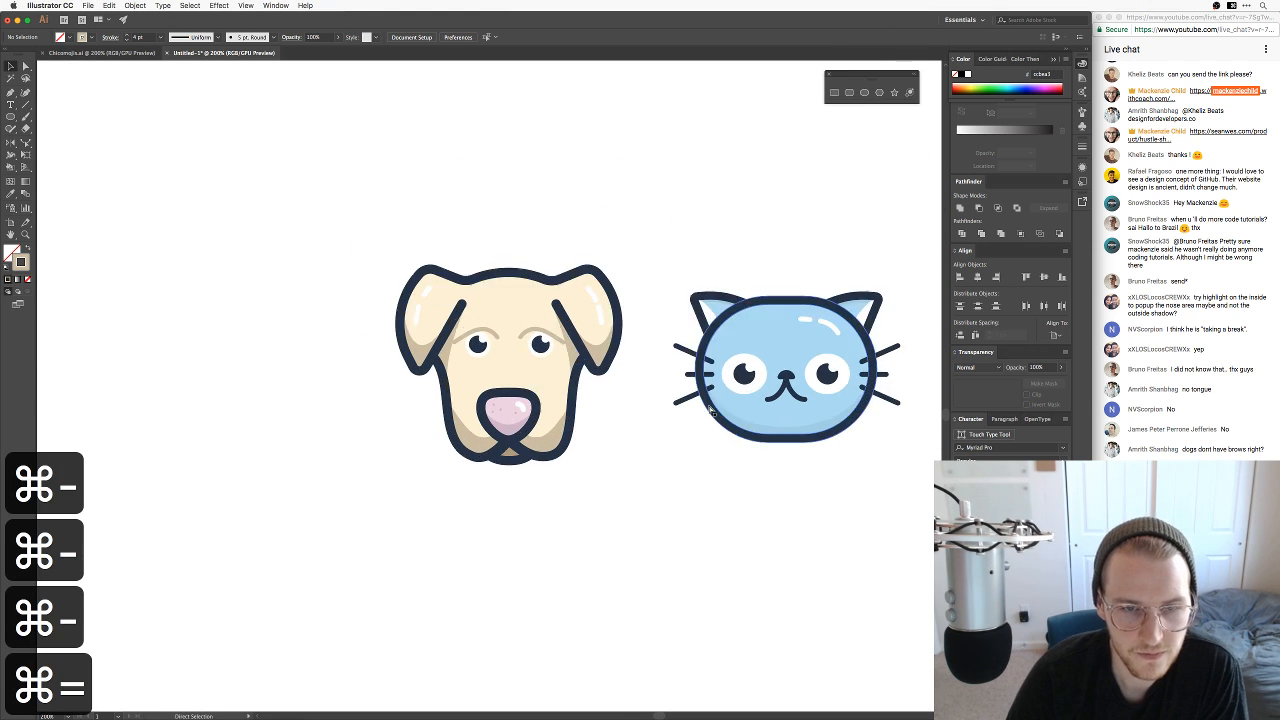
{"action": "key", "text": "super+equal"}
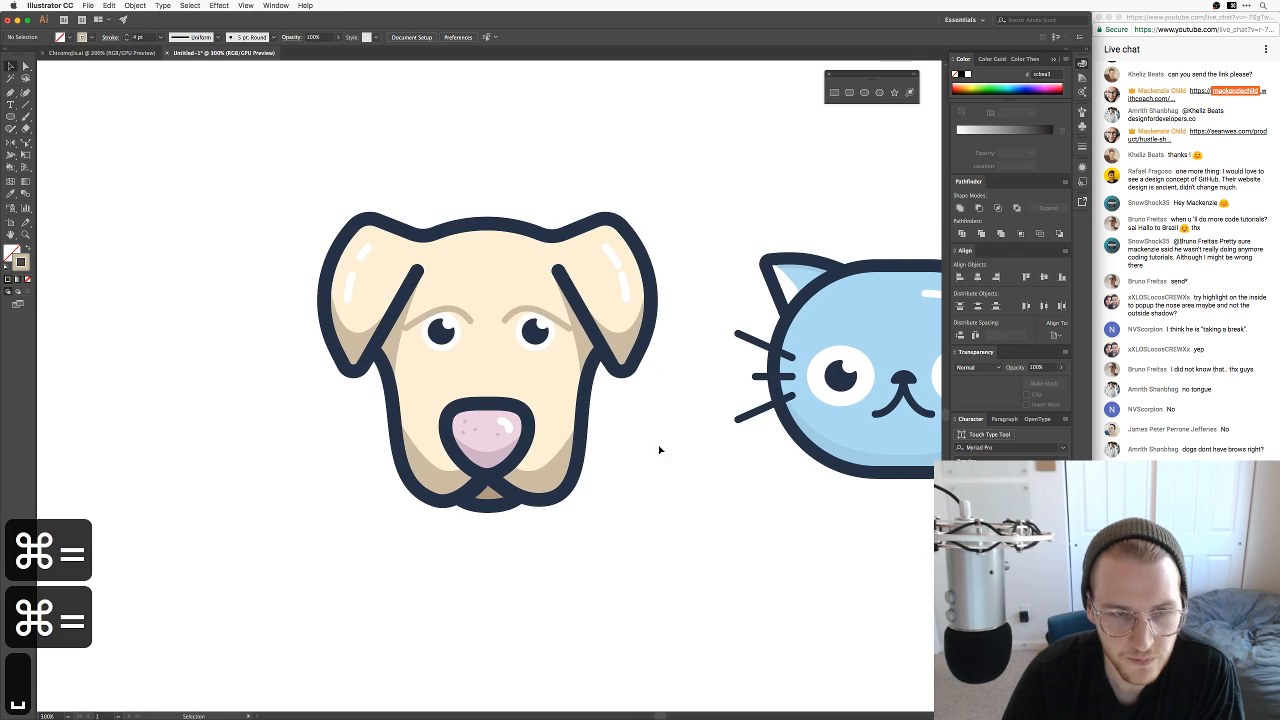
Step: Switch to Preview and examine the dog's eyes and brow area up close in the reference photo IMG_3026.JPG
{"action": "key", "text": "super+Tab"}
{"action": "left_click", "coordinate": [778, 368]}
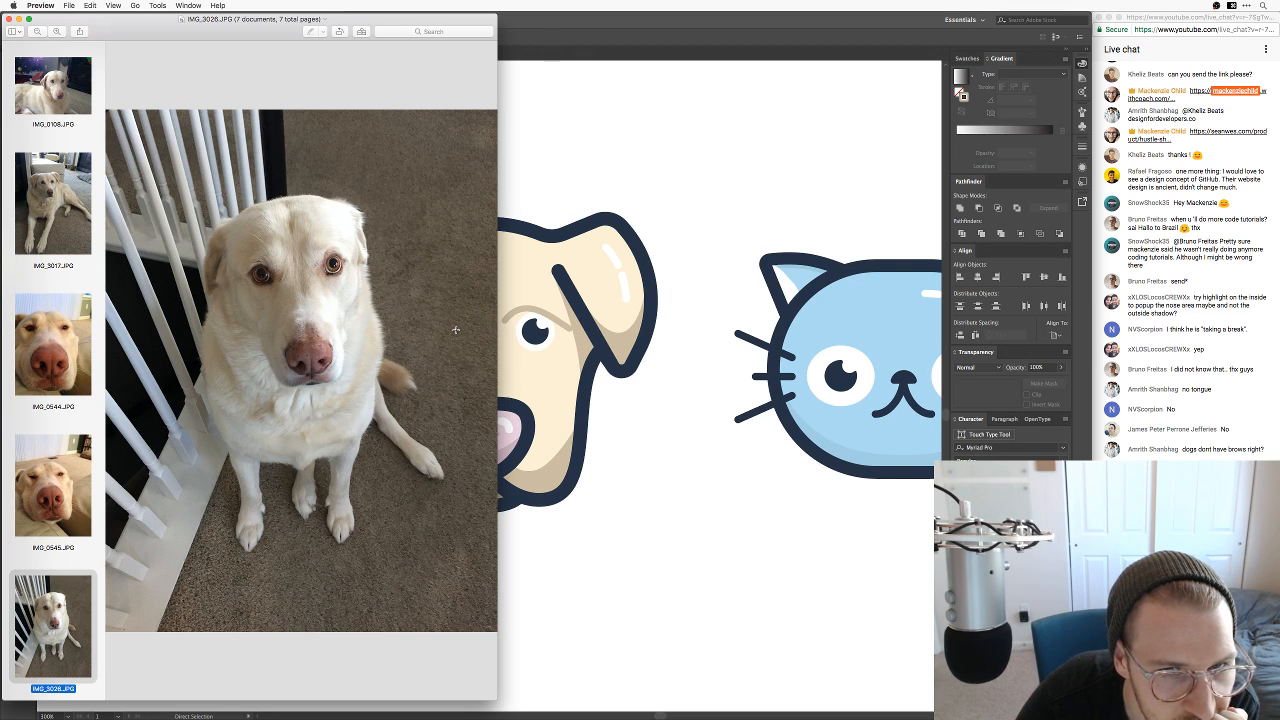
{"action": "key", "text": "super+equal"}
{"action": "key", "text": "super+equal"}
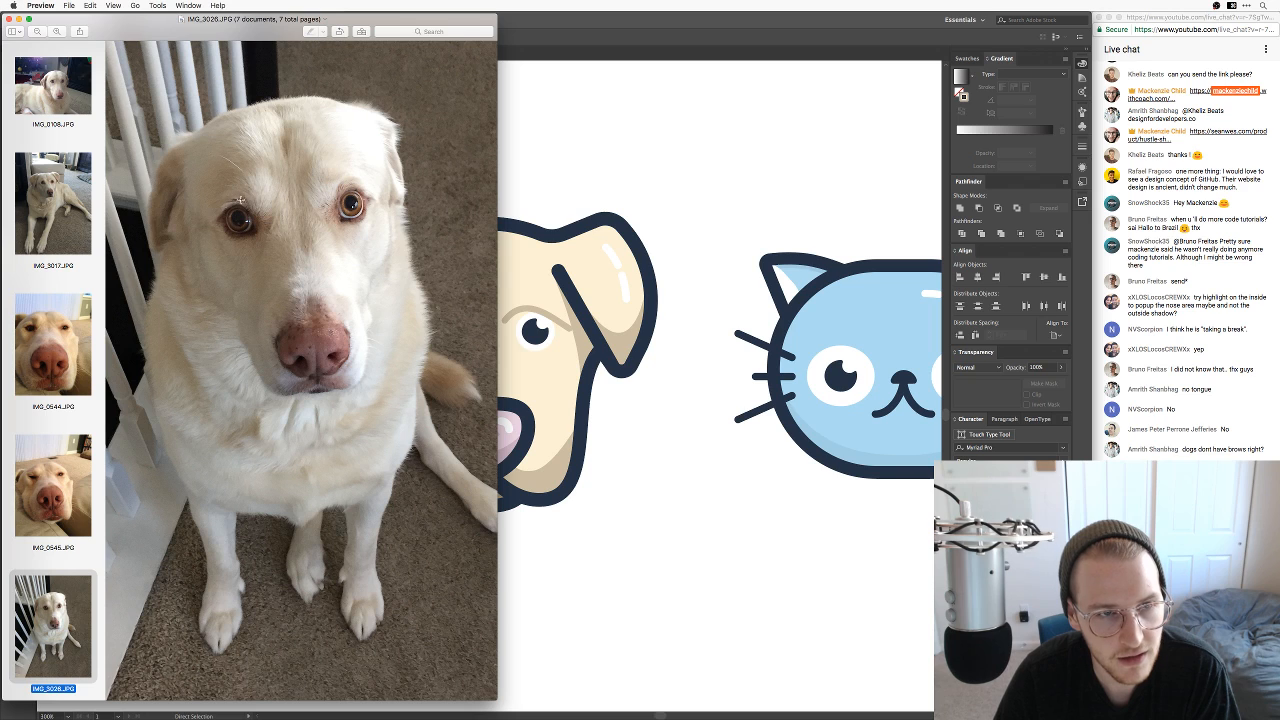
{"action": "left_click", "coordinate": [680, 427]}
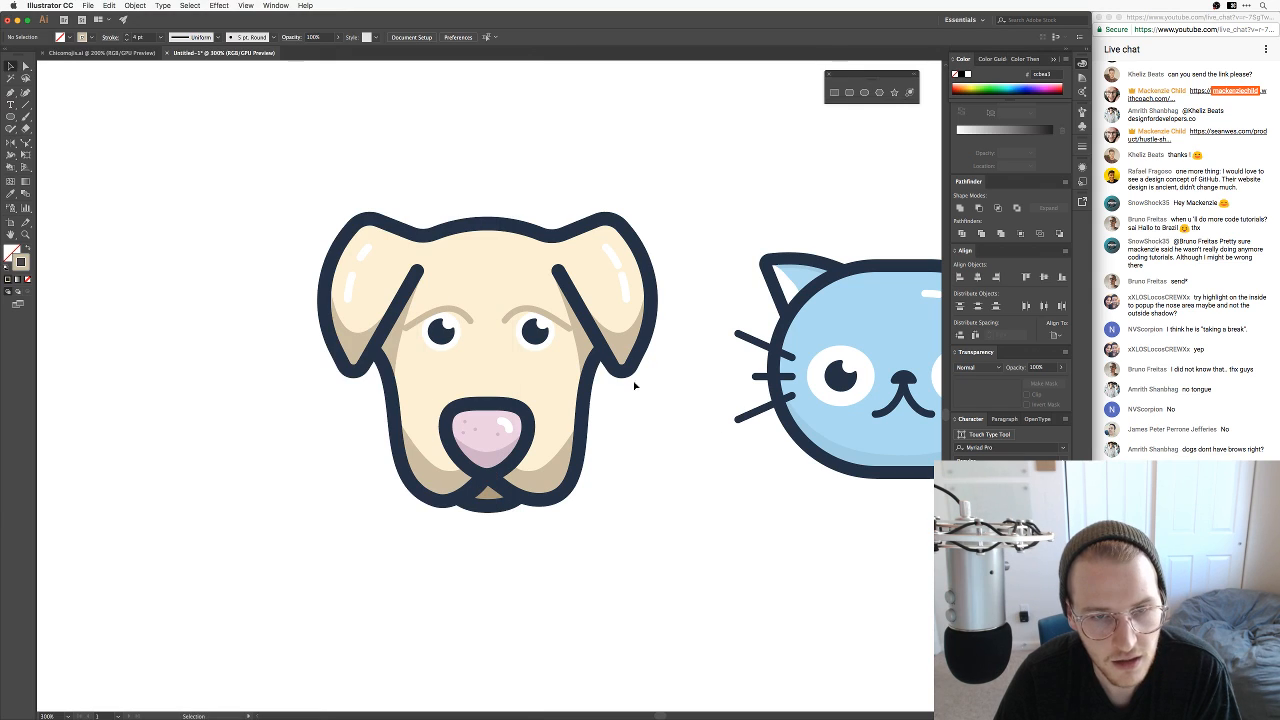
Step: Rotate the dog's left eyebrow slightly clockwise so its inner end sits lower beside the eye
{"action": "key", "text": "v"}
{"action": "left_click", "coordinate": [468, 316]}
{"action": "key", "text": "e"}
{"action": "left_click_drag", "start_coordinate": [473, 311], "coordinate": [458, 319]}
{"action": "key", "text": "v"}
{"action": "left_click", "coordinate": [640, 423]}
{"action": "left_click", "coordinate": [680, 414]}
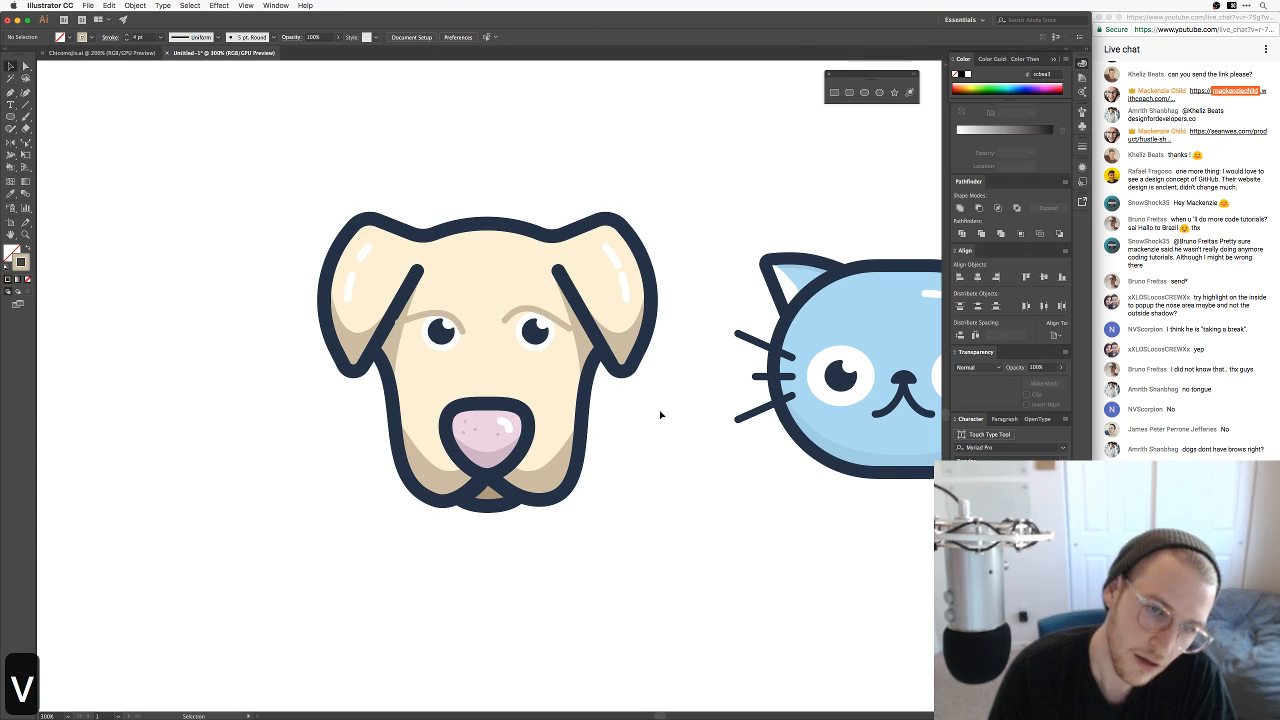
Step: Rotate the left eyebrow slightly counterclockwise and shift it a little to the right over the eye
{"action": "key", "text": "super+equal"}
{"action": "key", "text": "super+equal"}
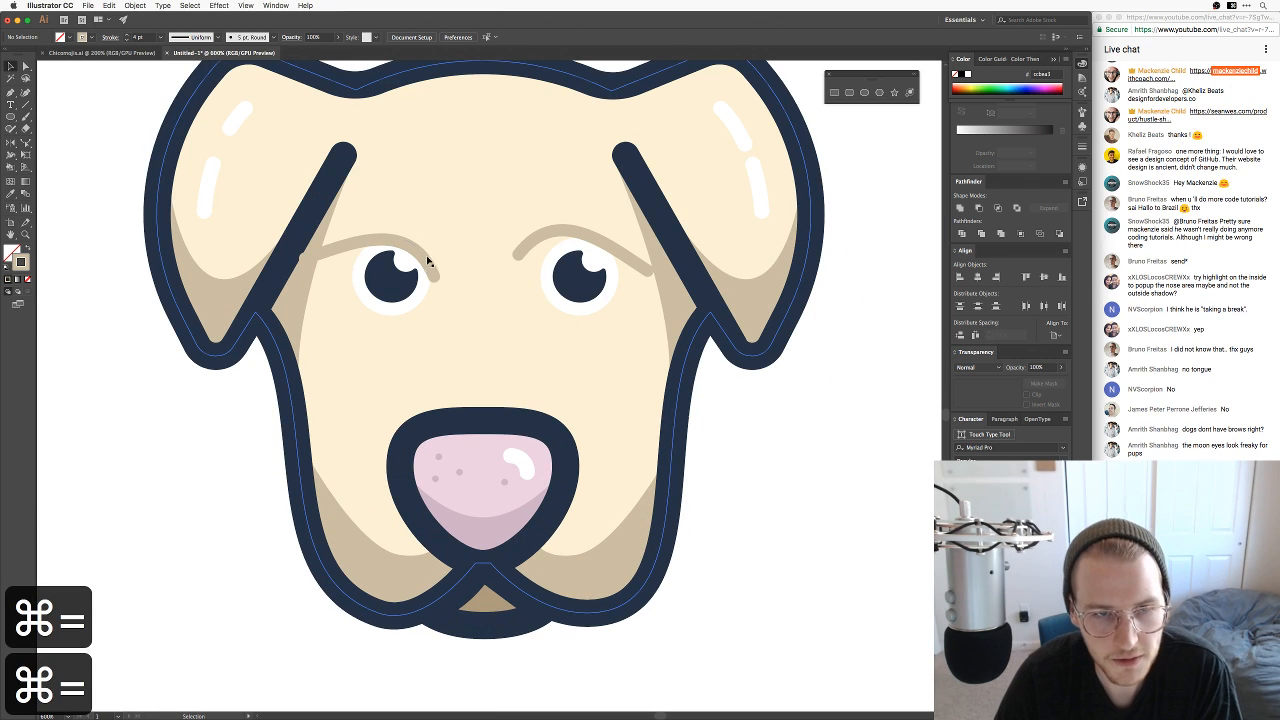
{"action": "left_click", "coordinate": [428, 262]}
{"action": "key", "text": "e"}
{"action": "left_click_drag", "start_coordinate": [474, 246], "coordinate": [474, 246]}
{"action": "key", "text": "v"}
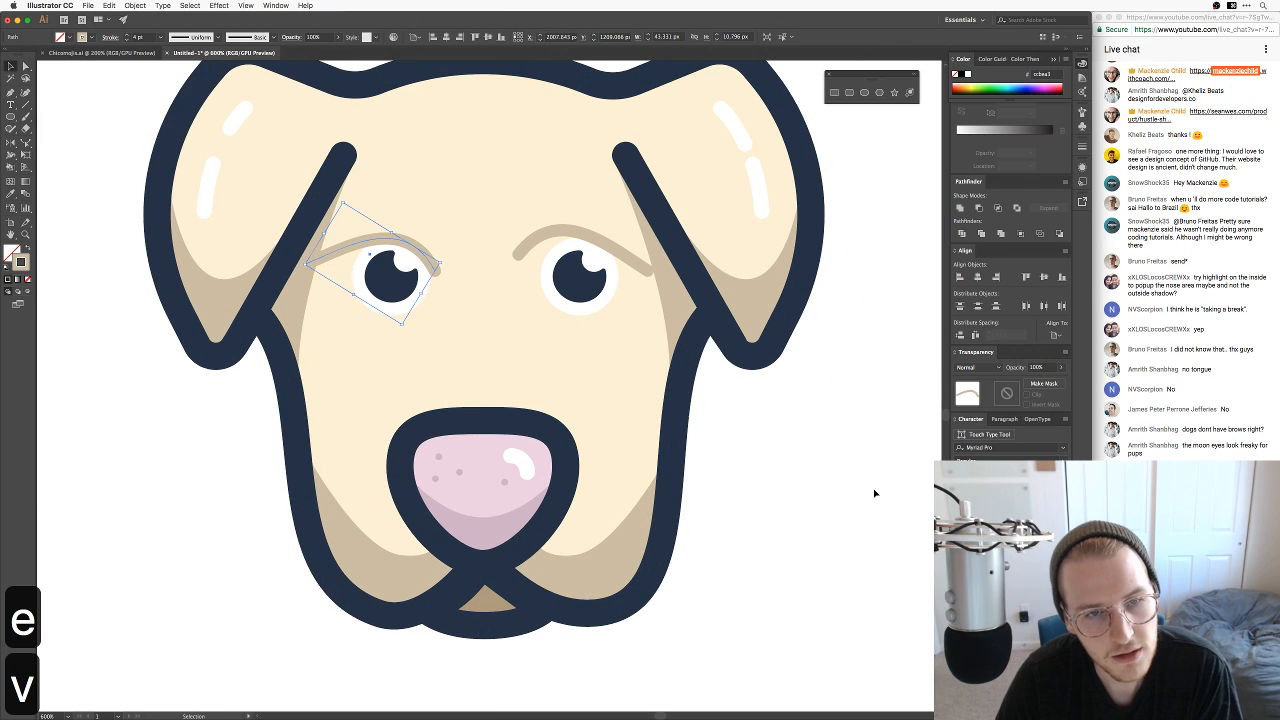
{"action": "left_click", "coordinate": [875, 492]}
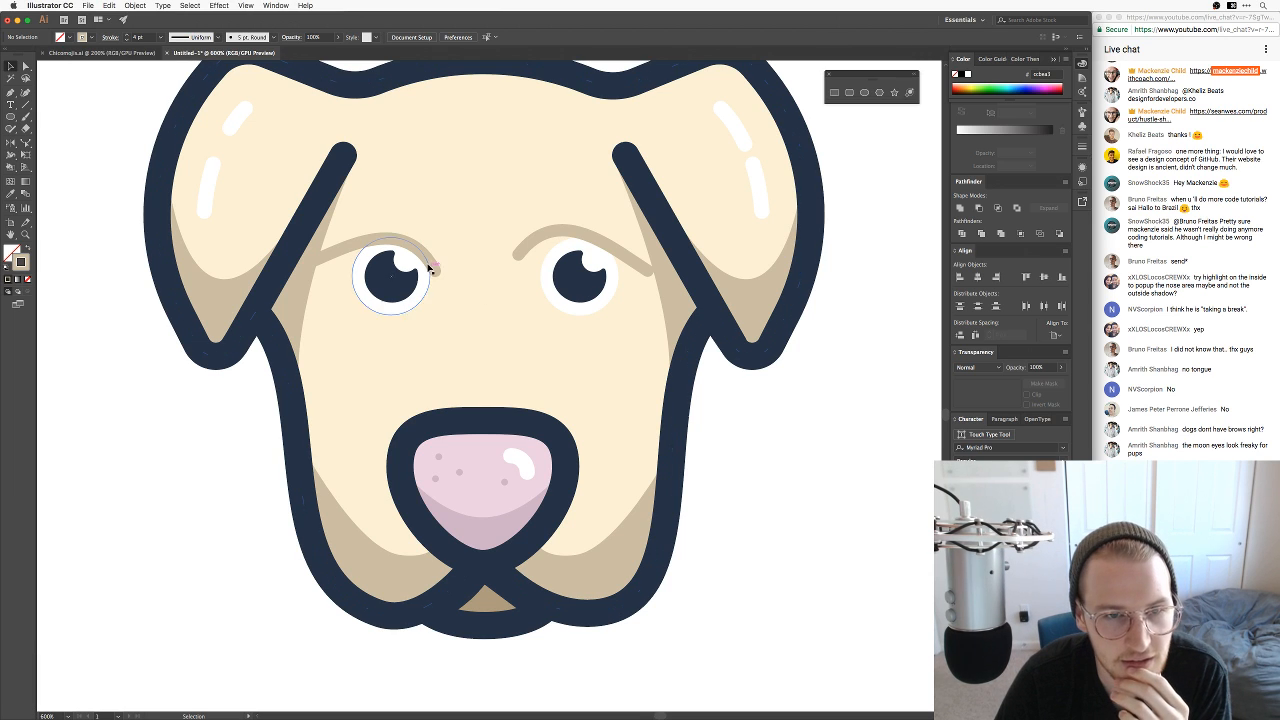
{"action": "left_click_drag", "start_coordinate": [430, 264], "coordinate": [432, 258]}
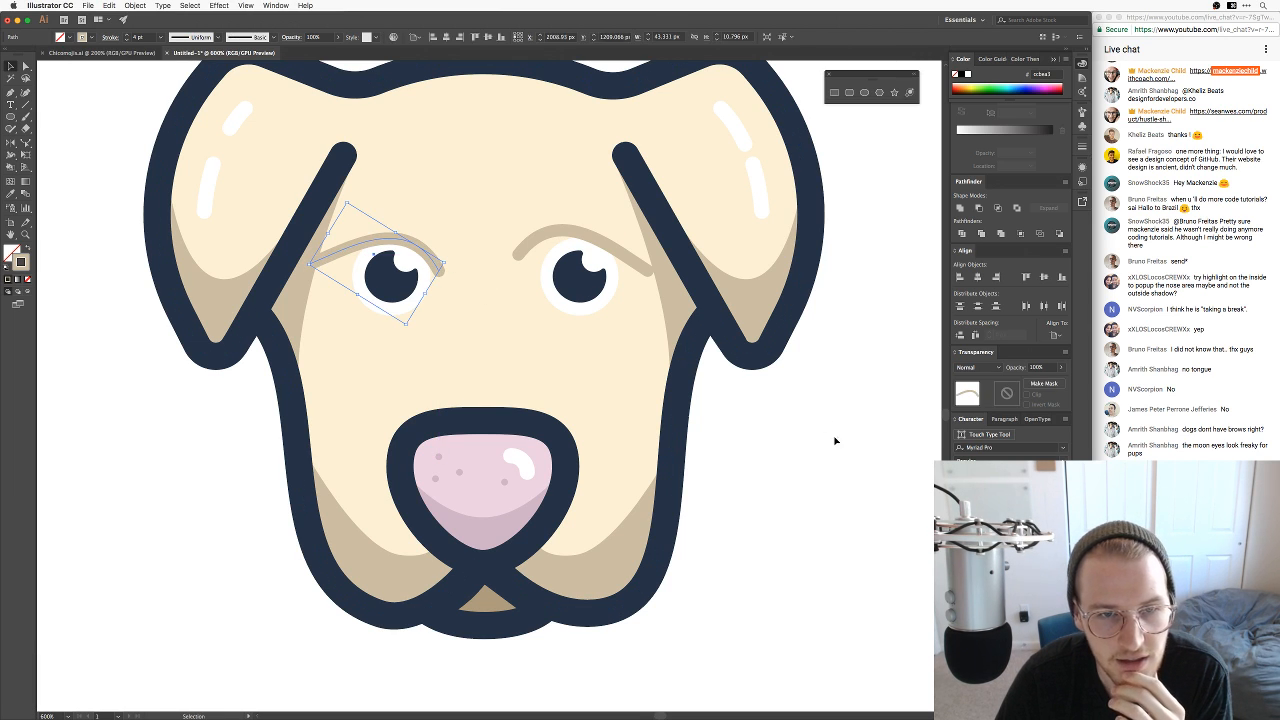
{"action": "left_click", "coordinate": [840, 452]}
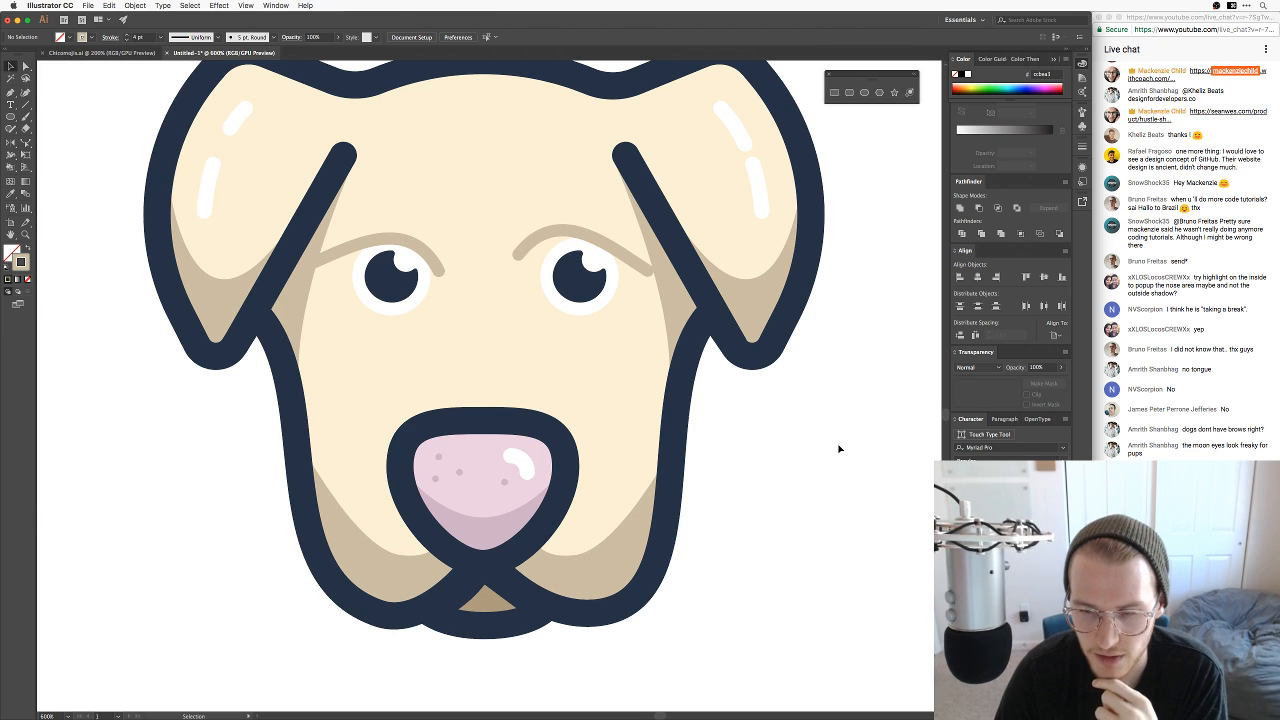
Step: Raise the left eyebrow's inner end with a further slight counterclockwise rotation and fine-tune its position above the eye
{"action": "left_click", "coordinate": [380, 243]}
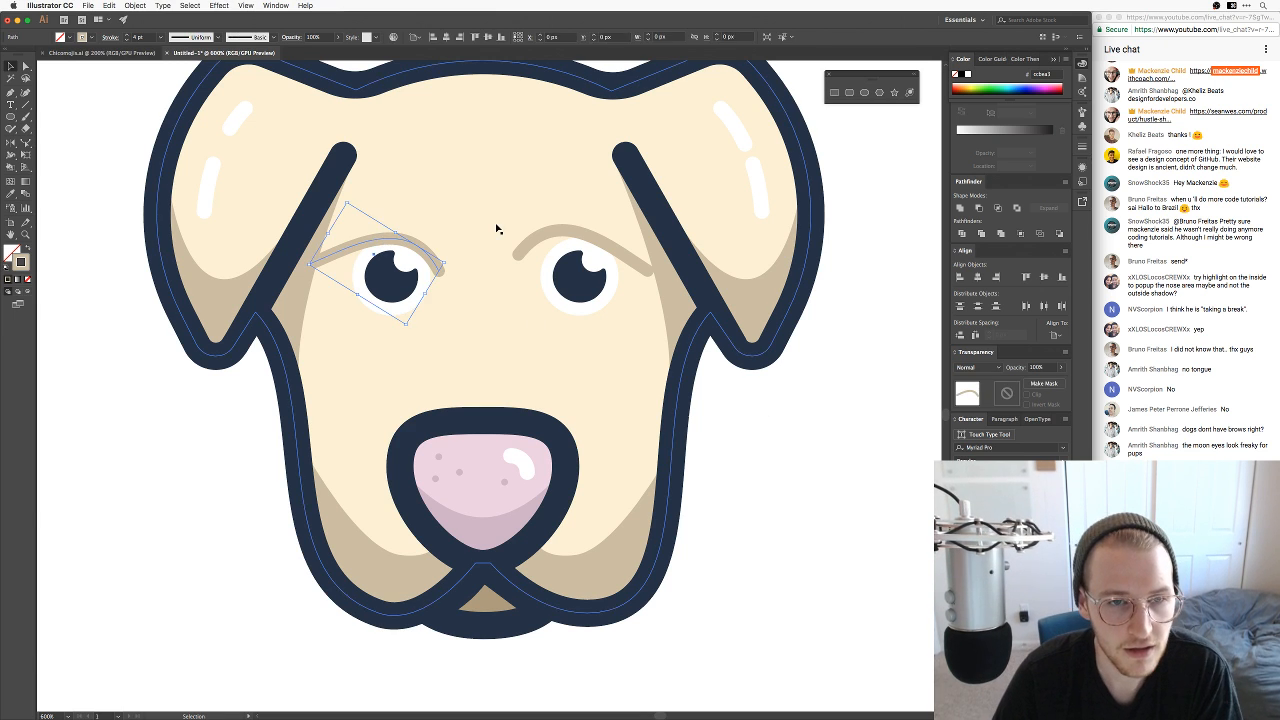
{"action": "key", "text": "e"}
{"action": "left_click_drag", "start_coordinate": [497, 229], "coordinate": [494, 214]}
{"action": "key", "text": "v"}
{"action": "left_click", "coordinate": [734, 451]}
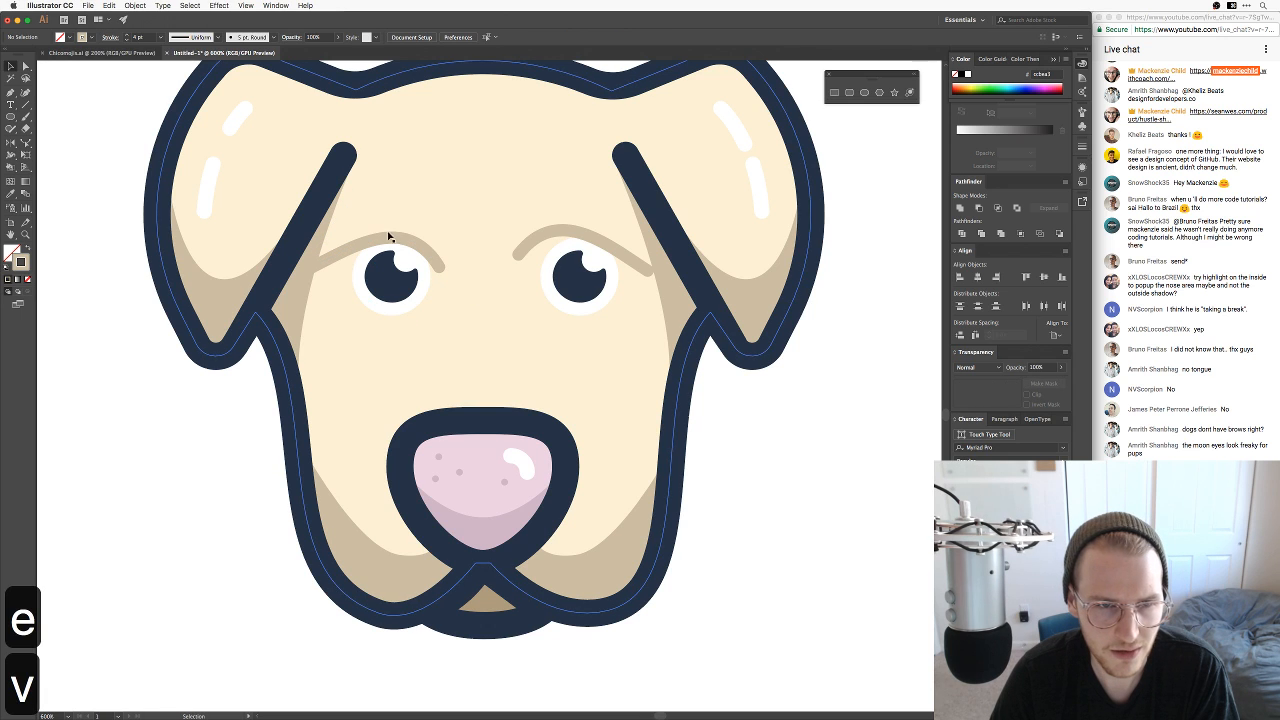
{"action": "left_click_drag", "start_coordinate": [393, 240], "coordinate": [393, 237]}
{"action": "key", "text": "v"}
{"action": "left_click", "coordinate": [701, 402]}
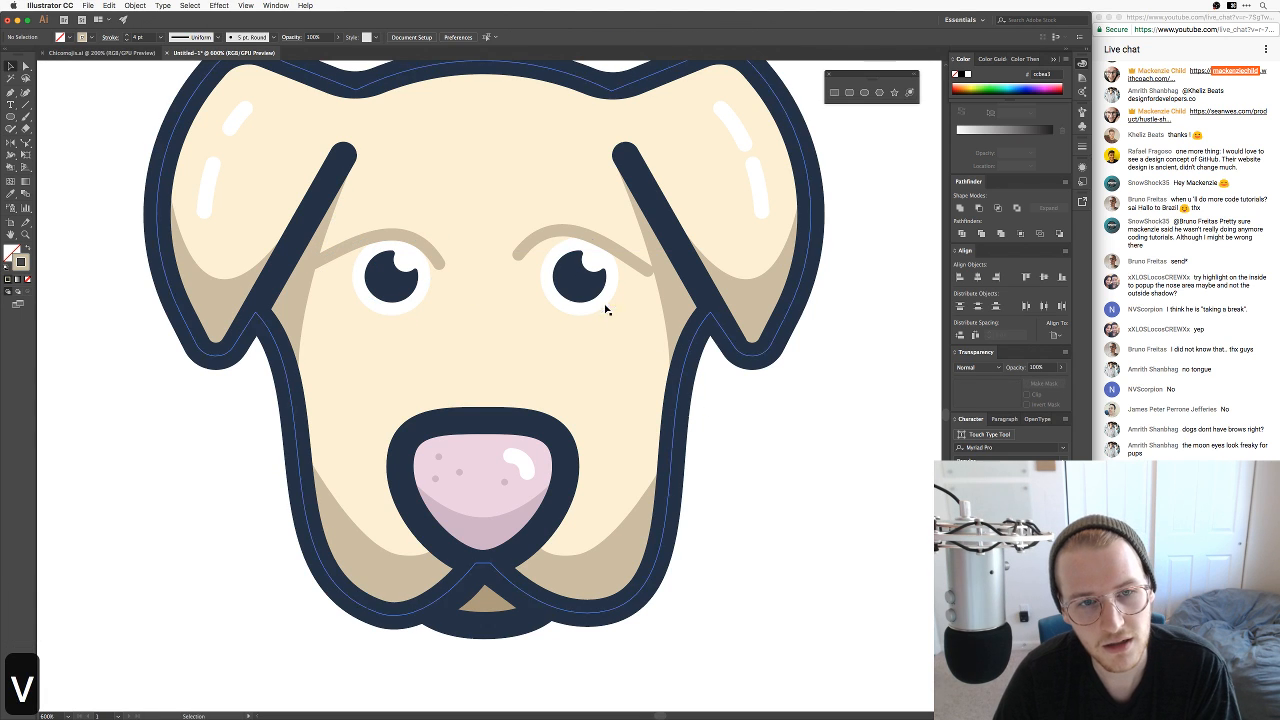
Step: Replace the right eyebrow with a reflected copy of the left one, and check both beside the cat
{"action": "left_click", "coordinate": [607, 249]}
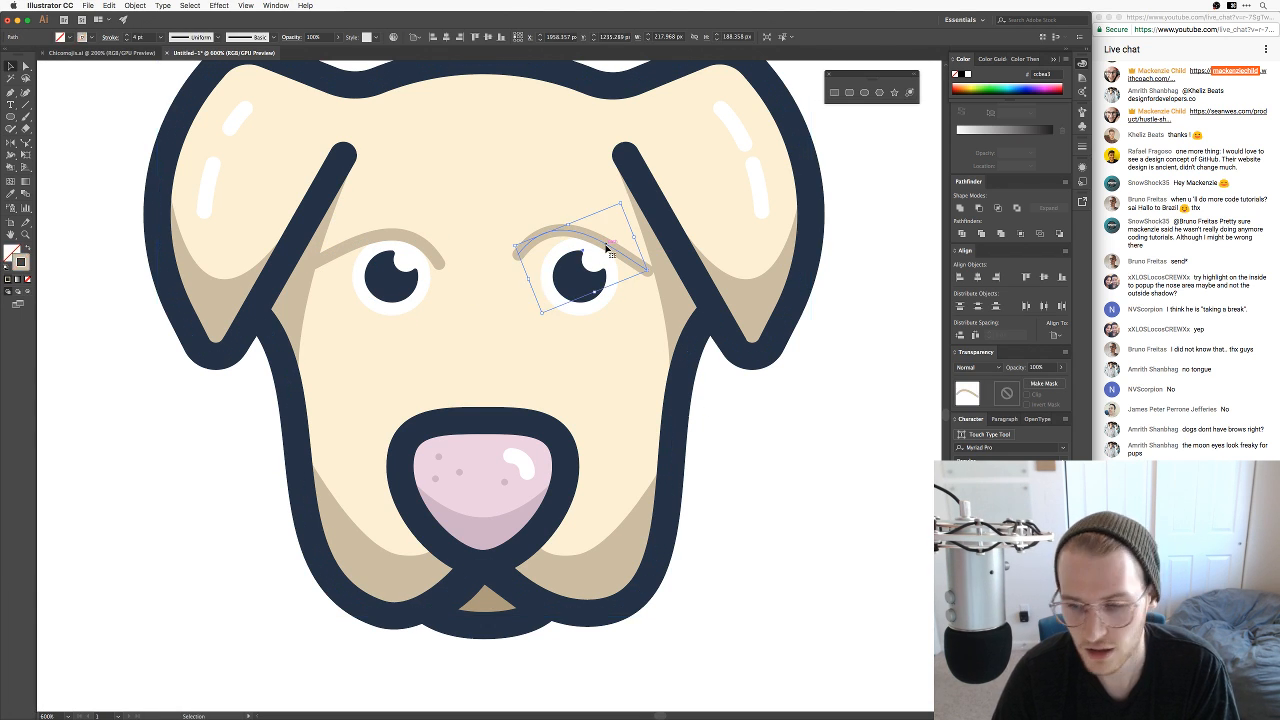
{"action": "key", "text": "BackSpace"}
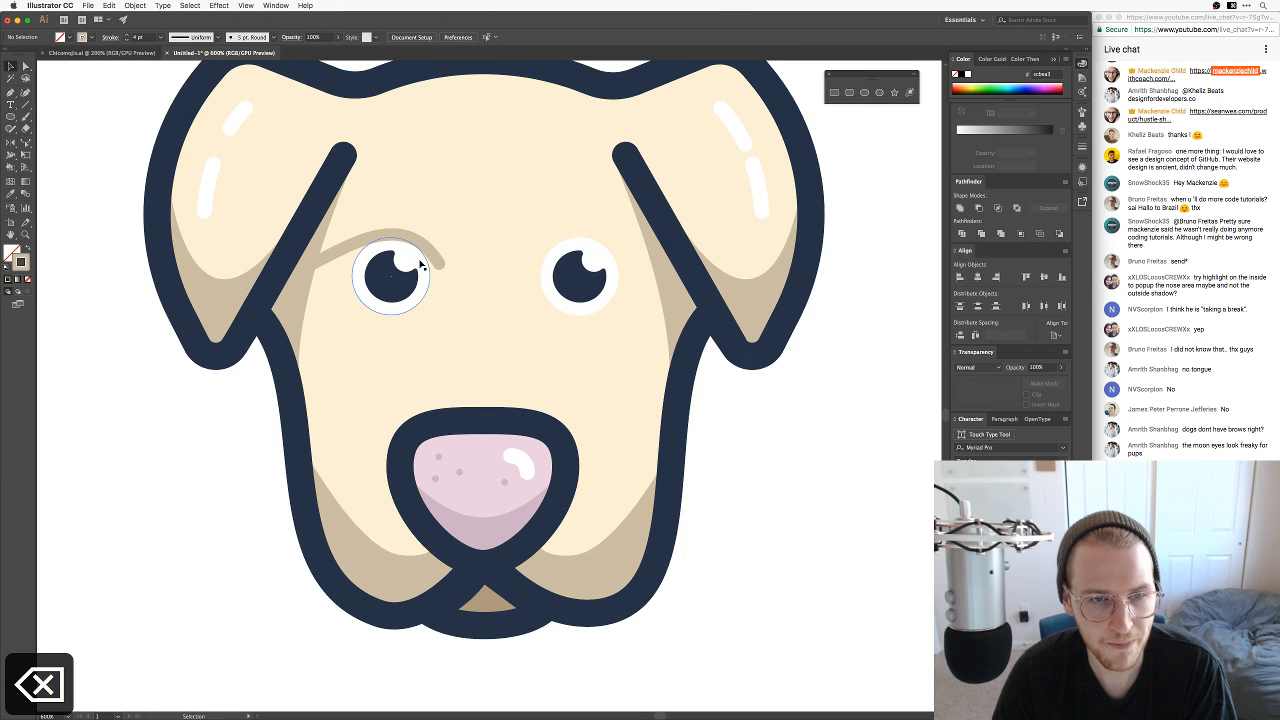
{"action": "left_click_drag", "start_coordinate": [434, 257], "coordinate": [540, 265]}
{"action": "right_click", "coordinate": [540, 265]}
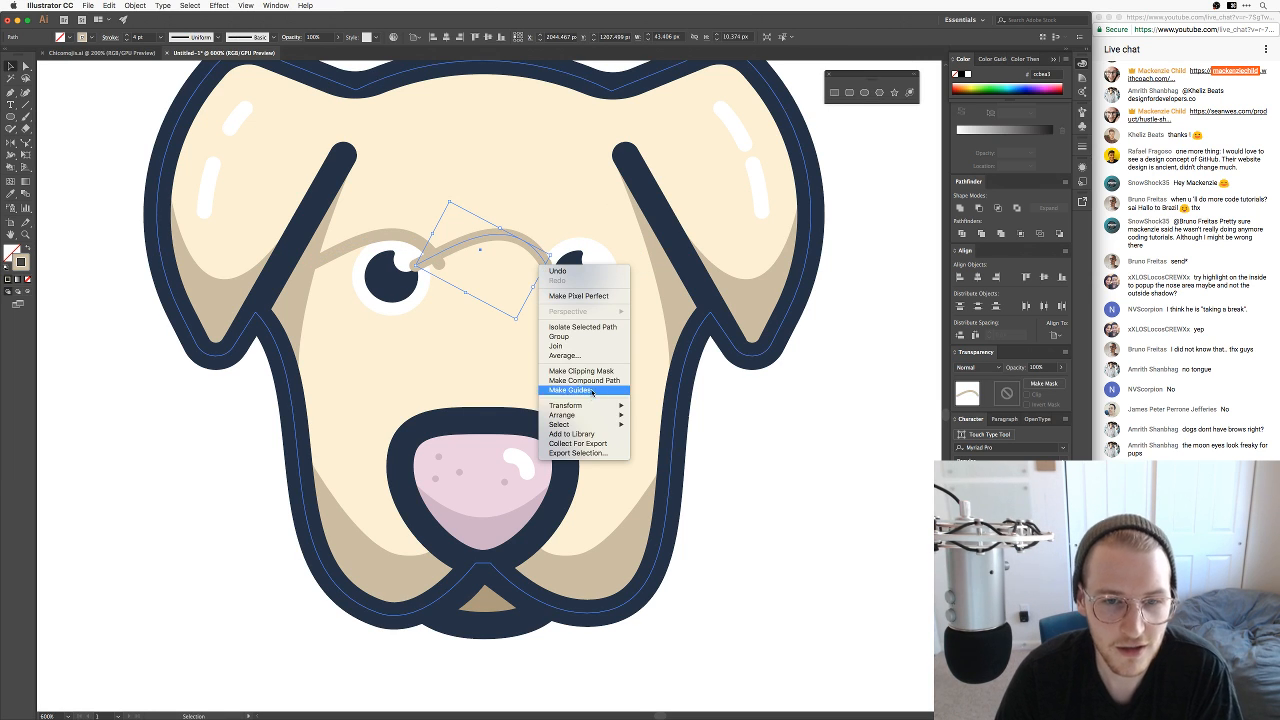
{"action": "mouse_move", "coordinate": [612, 409]}
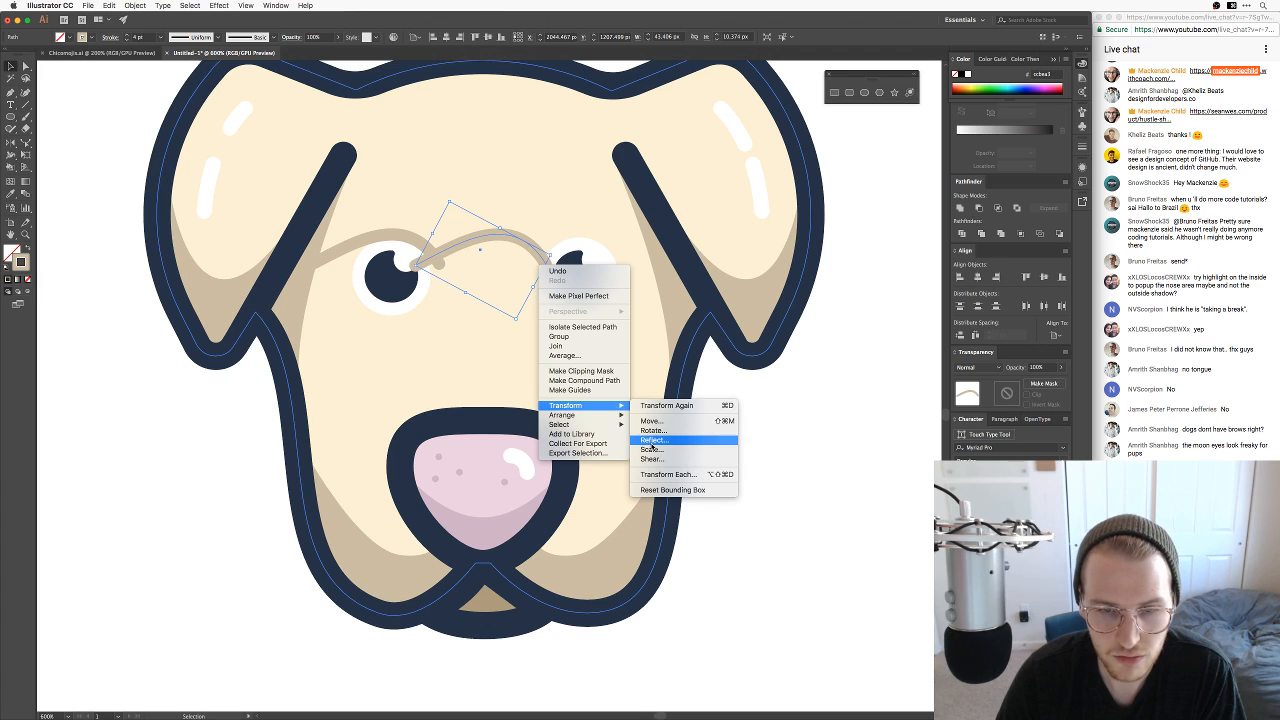
{"action": "left_click", "coordinate": [652, 446]}
{"action": "key", "text": "Return"}
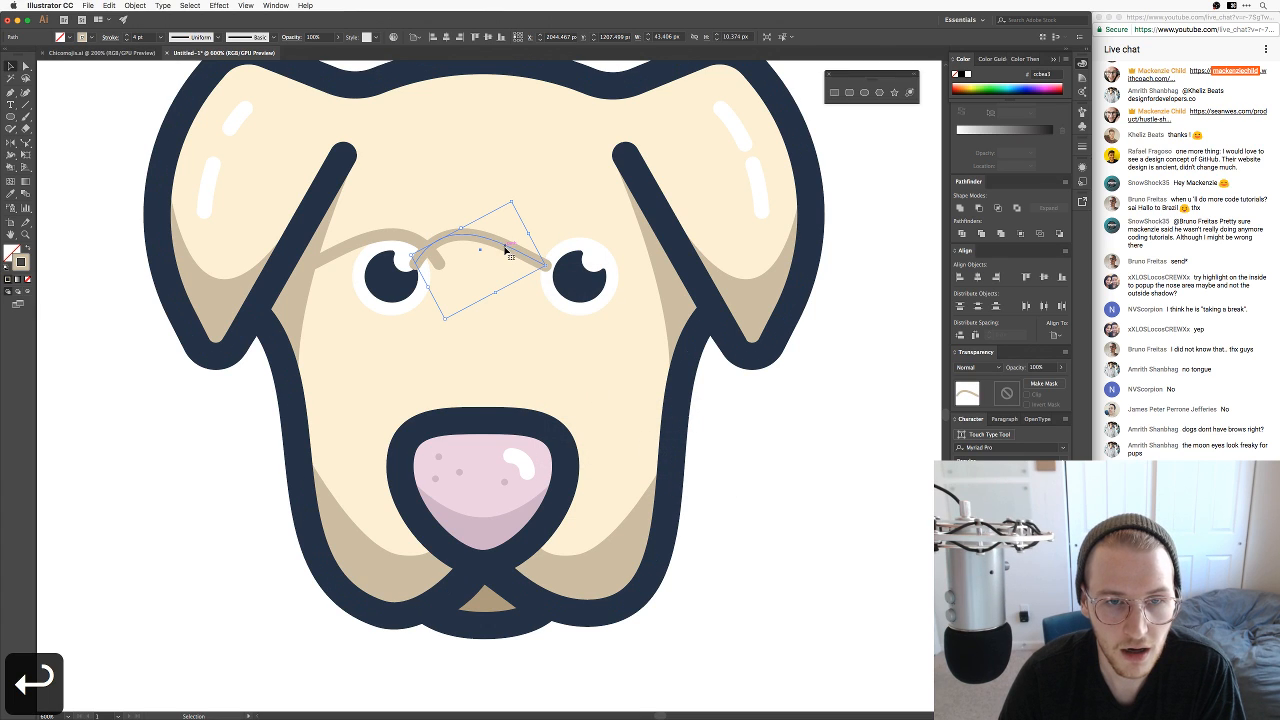
{"action": "left_click_drag", "start_coordinate": [510, 245], "coordinate": [622, 261]}
{"action": "left_click", "coordinate": [800, 468]}
{"action": "key", "text": "super+minus"}
{"action": "key", "text": "super+minus"}
{"action": "key", "text": "super+minus"}
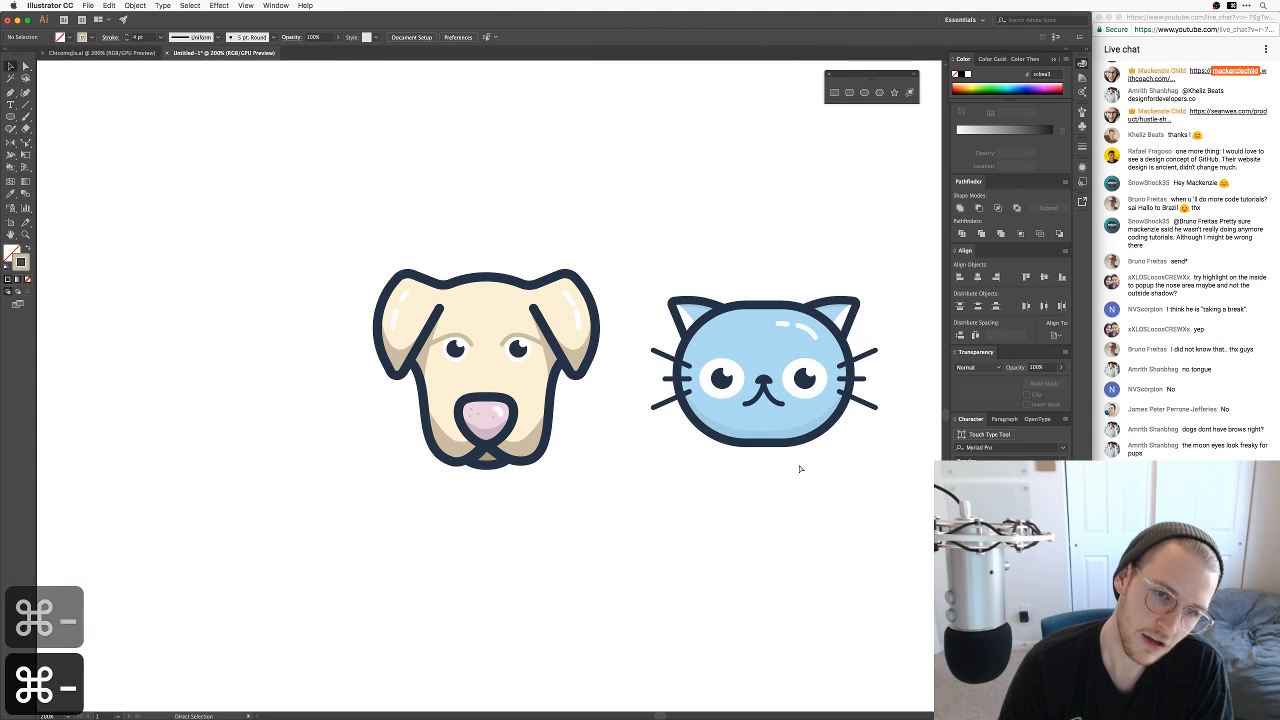
Step: Rotate the left eyebrow counterclockwise so its inner end lifts and its outer end drops
{"action": "key", "text": "super+equal"}
{"action": "key", "text": "super+equal"}
{"action": "key", "text": "super+equal"}
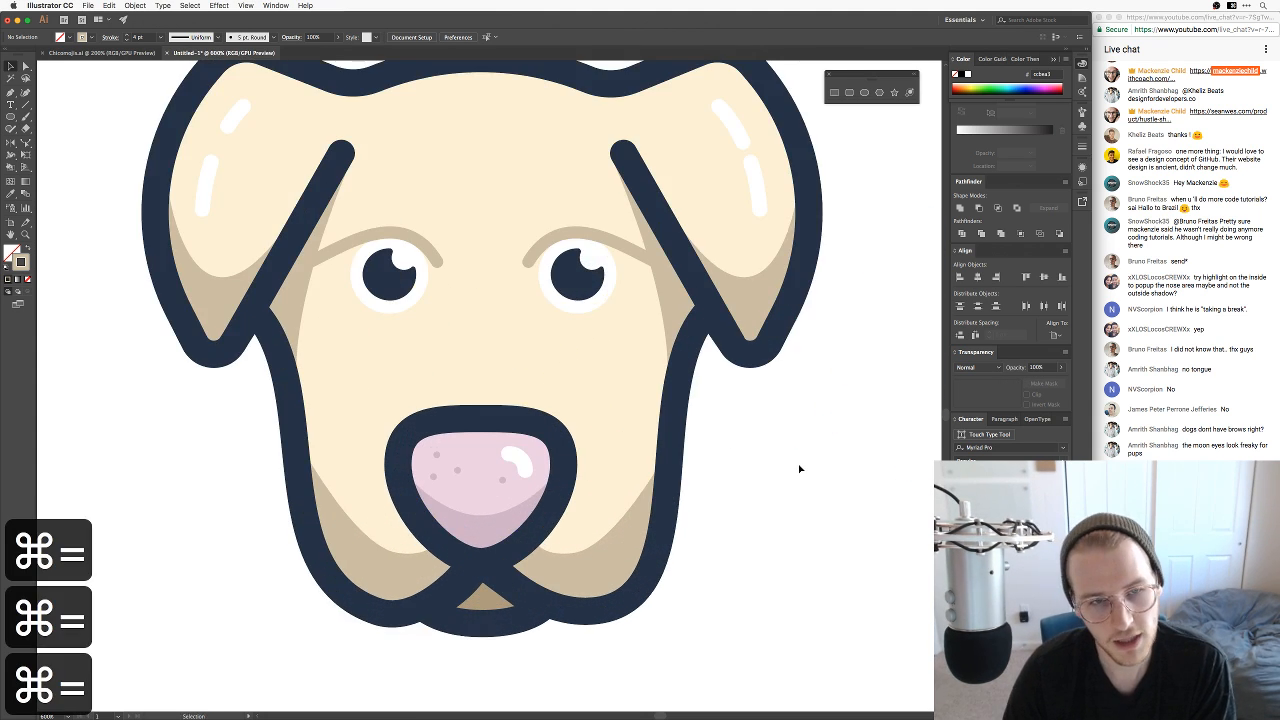
{"action": "key", "text": "space"}
{"action": "left_click_drag", "start_coordinate": [776, 383], "coordinate": [828, 445]}
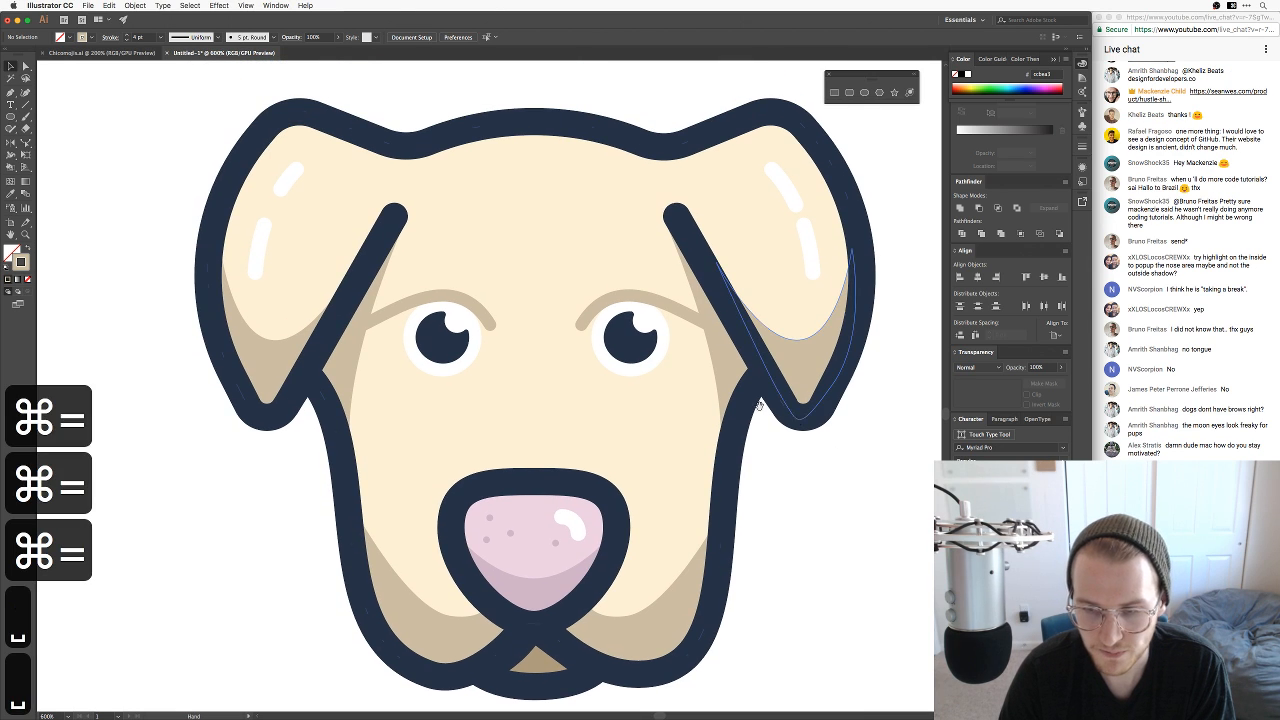
{"action": "left_click", "coordinate": [477, 309]}
{"action": "key", "text": "e"}
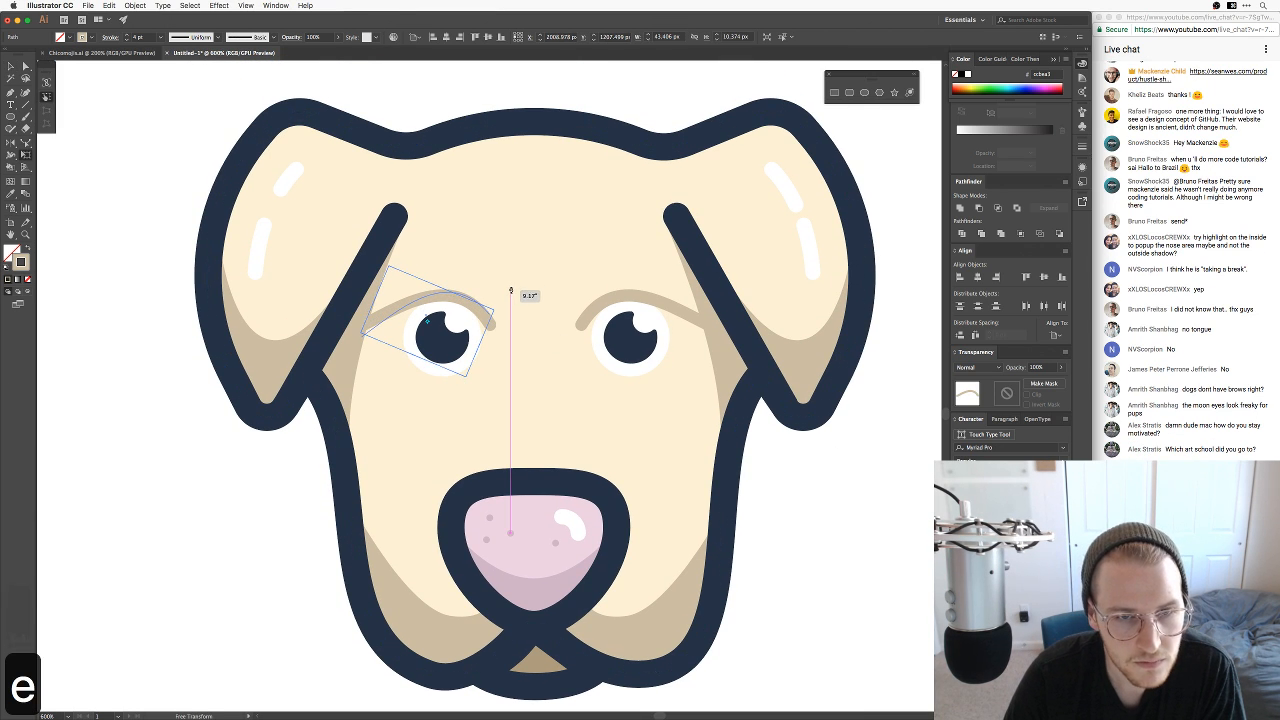
{"action": "key", "text": "v"}
{"action": "left_click", "coordinate": [800, 509]}
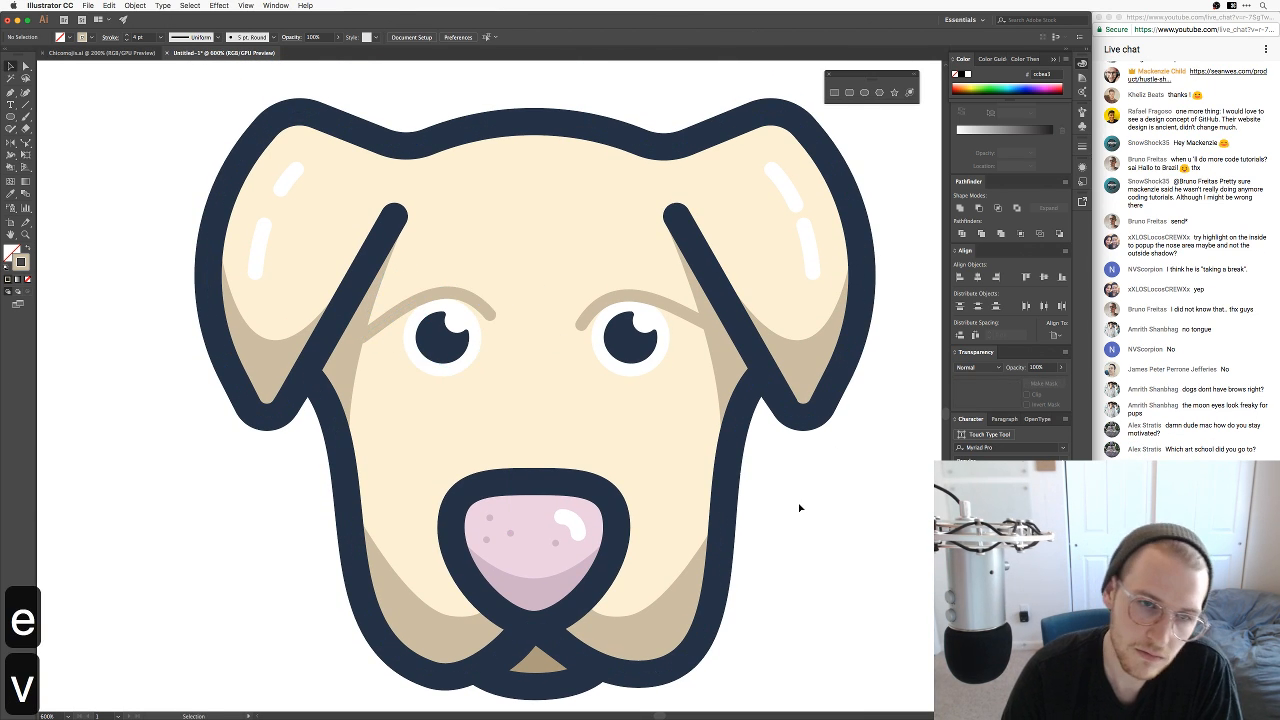
Step: Delete the right eyebrow, and shorten the left one by adding an anchor point near its outer end and removing the end point
{"action": "left_click", "coordinate": [627, 298]}
{"action": "key", "text": "BackSpace"}
{"action": "left_click", "coordinate": [403, 306]}
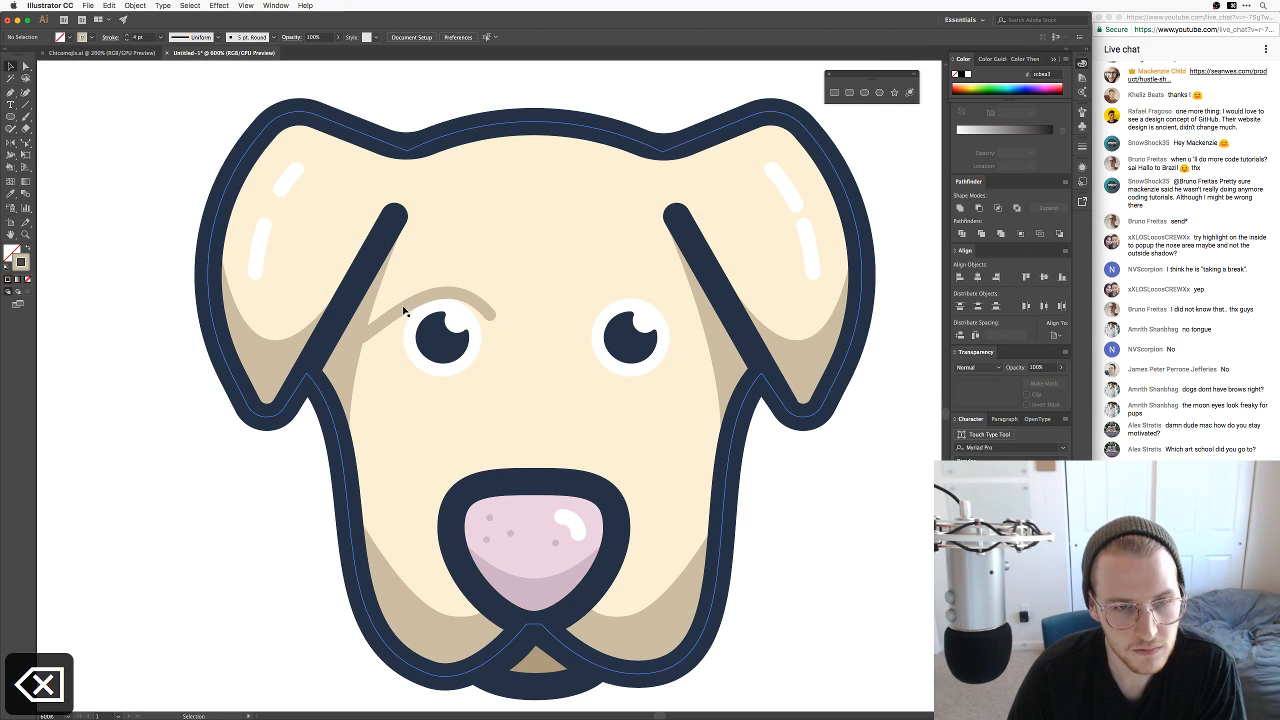
{"action": "key", "text": "a"}
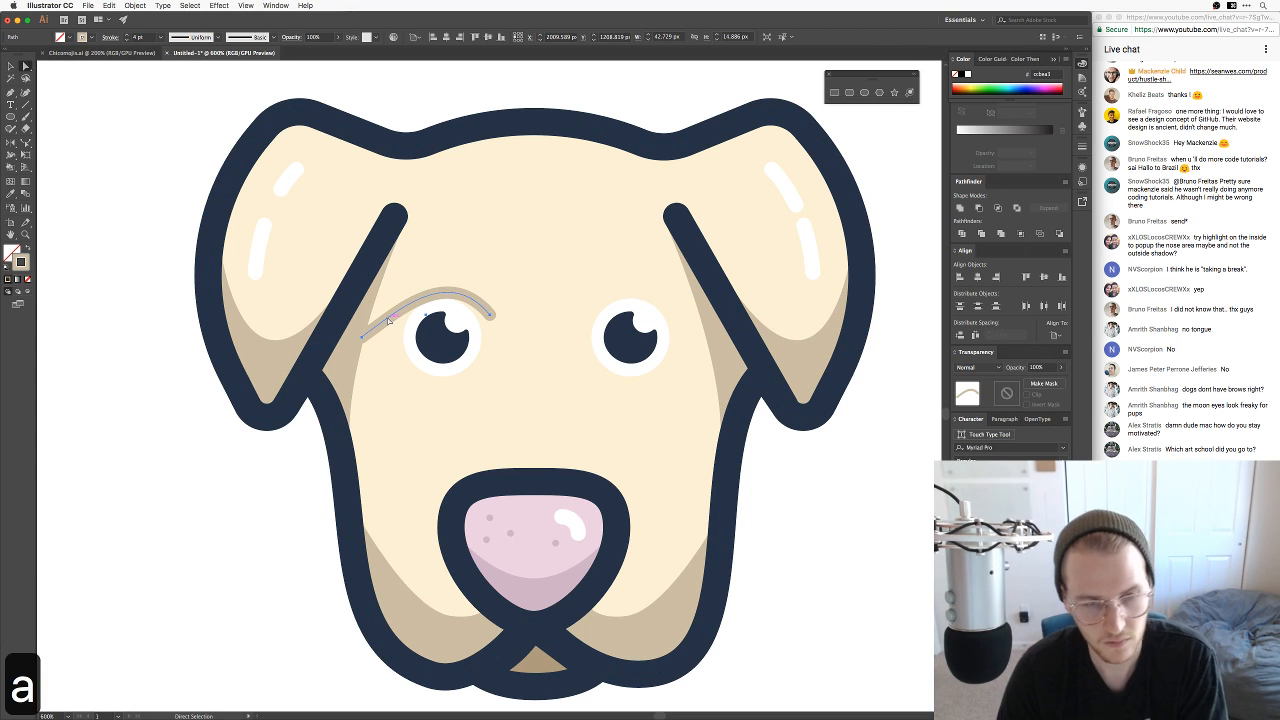
{"action": "key", "text": "equal"}
{"action": "left_click", "coordinate": [376, 334]}
{"action": "key", "text": "minus"}
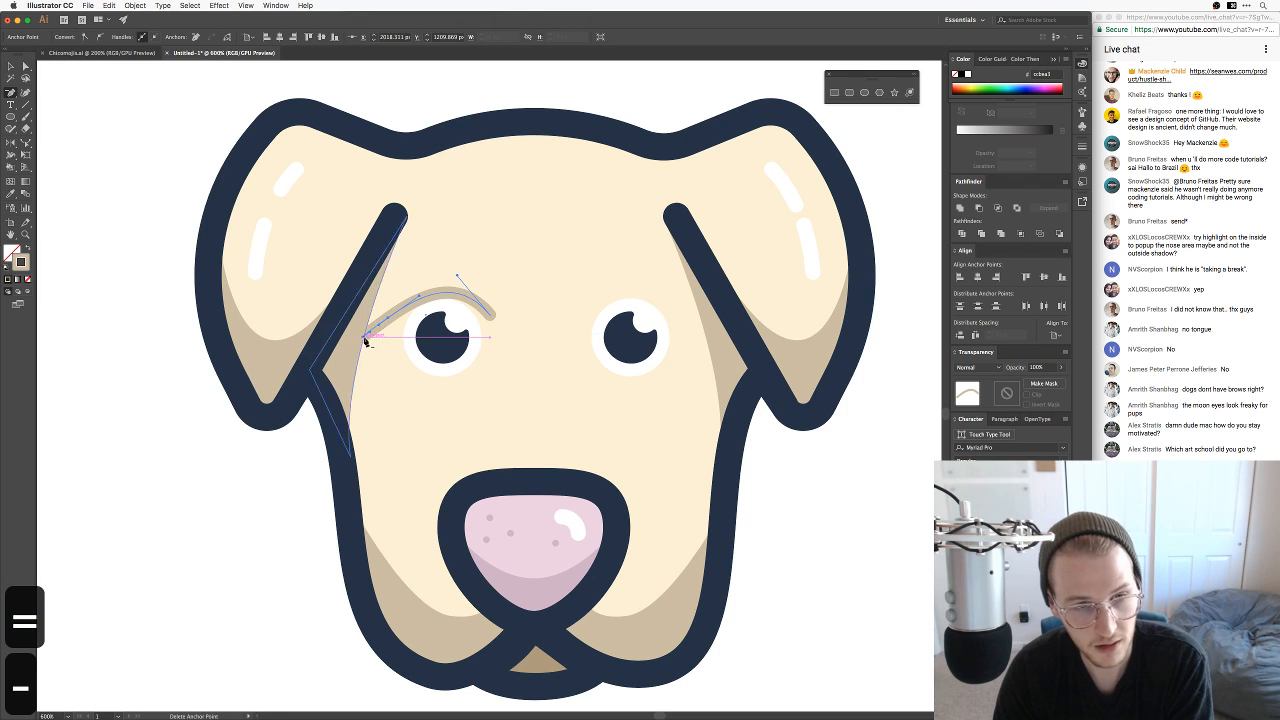
{"action": "left_click", "coordinate": [370, 336]}
{"action": "key", "text": "a"}
{"action": "left_click", "coordinate": [274, 516]}
{"action": "key", "text": "v"}
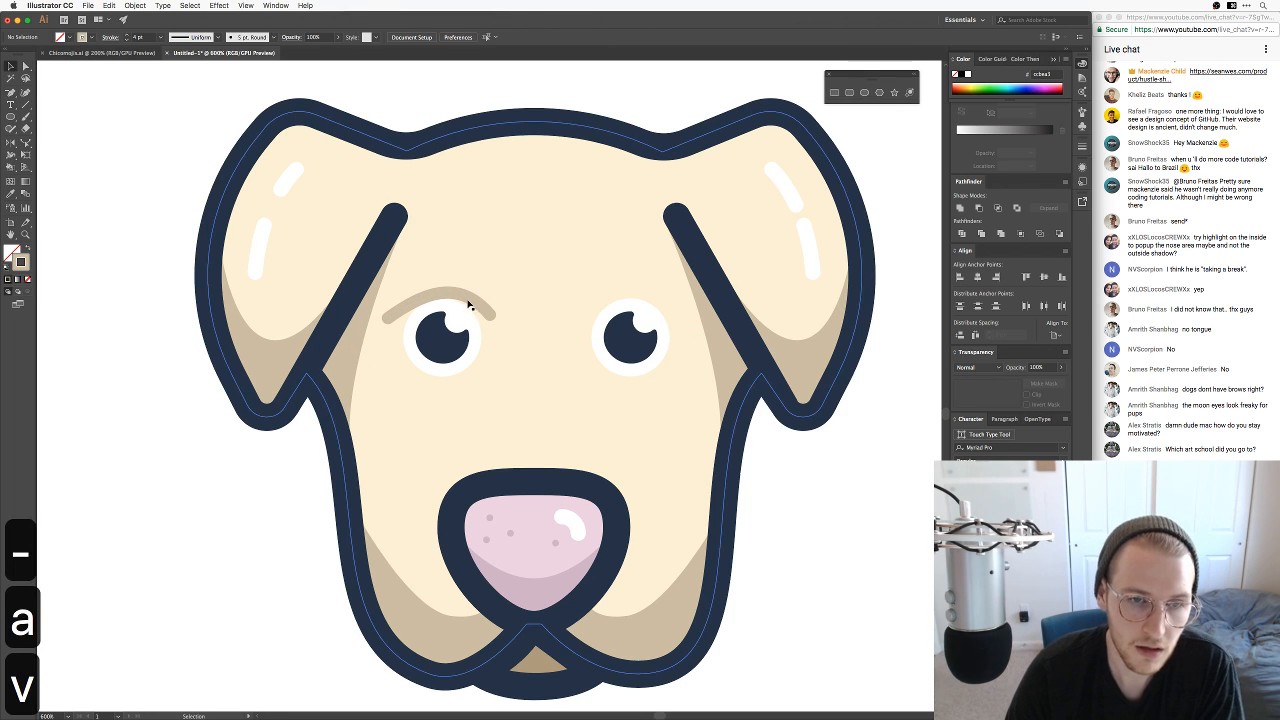
Step: Move the shortened eyebrow slightly down and left, rotate it slightly counterclockwise, and check it beside the cat
{"action": "left_click_drag", "start_coordinate": [467, 296], "coordinate": [463, 303]}
{"action": "key", "text": "v"}
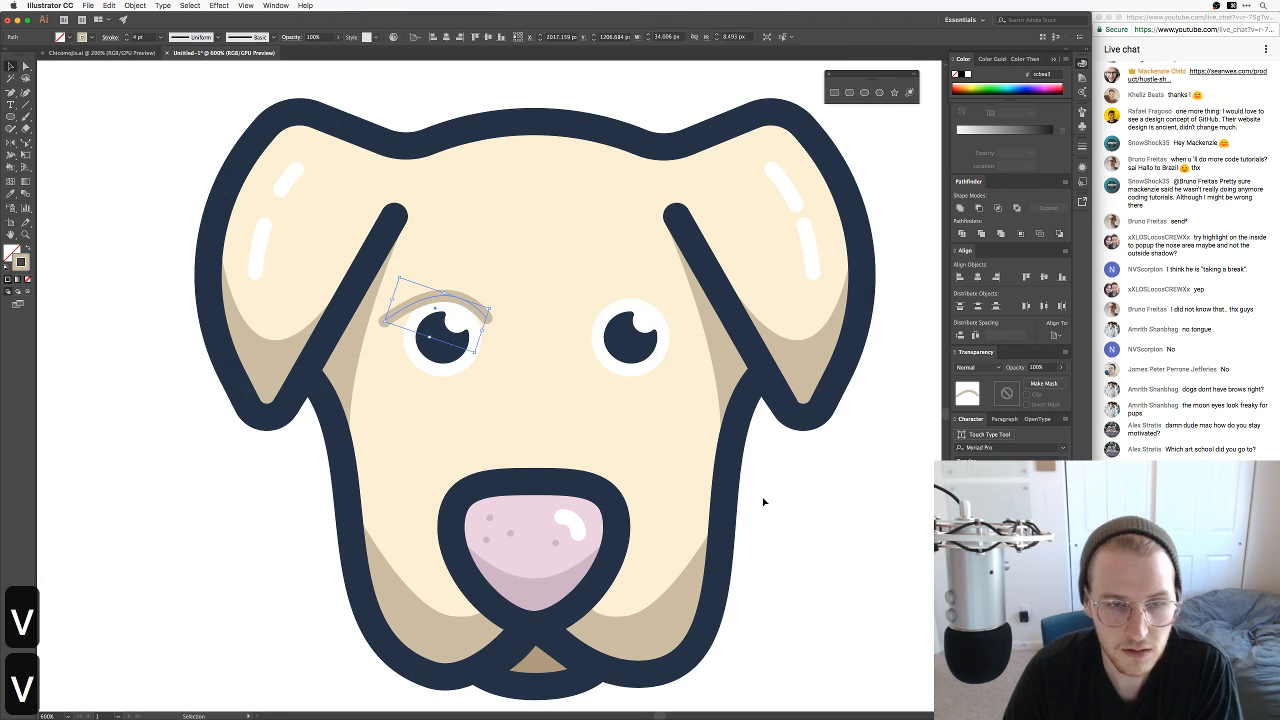
{"action": "key", "text": "e"}
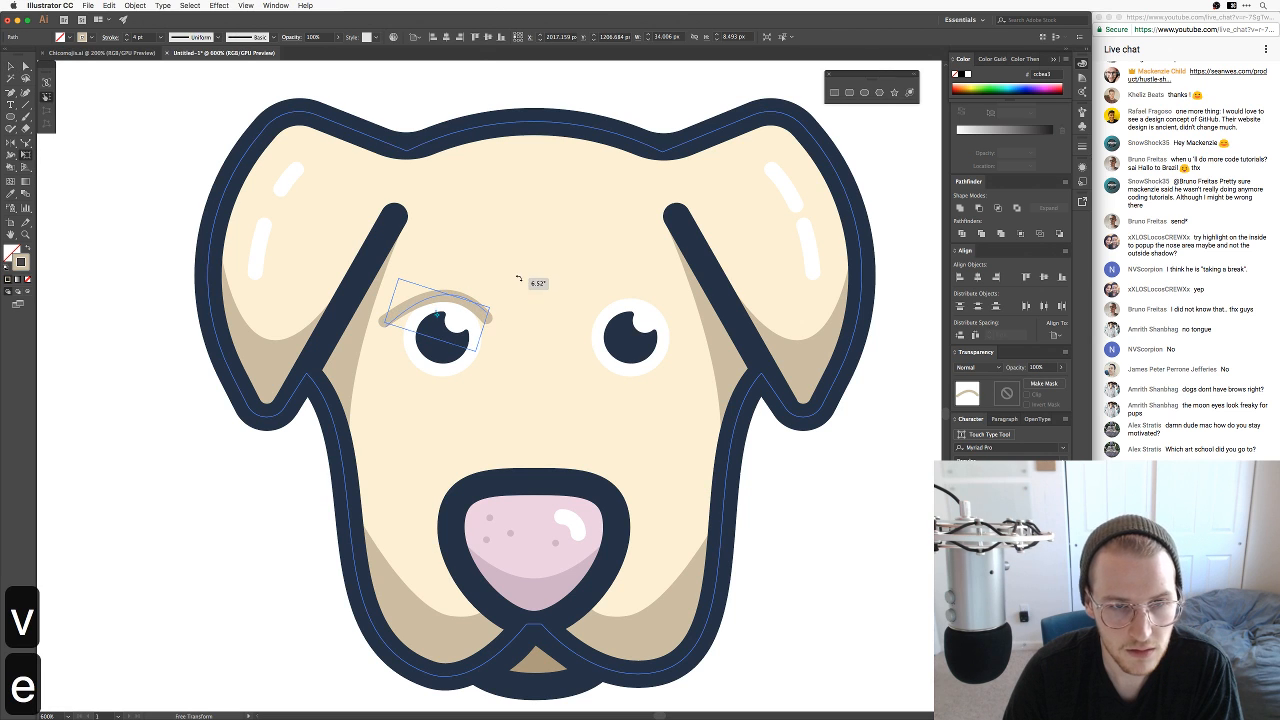
{"action": "key", "text": "v"}
{"action": "key", "text": "super+minus"}
{"action": "key", "text": "super+minus"}
{"action": "key", "text": "super+minus"}
{"action": "key", "text": "super+minus"}
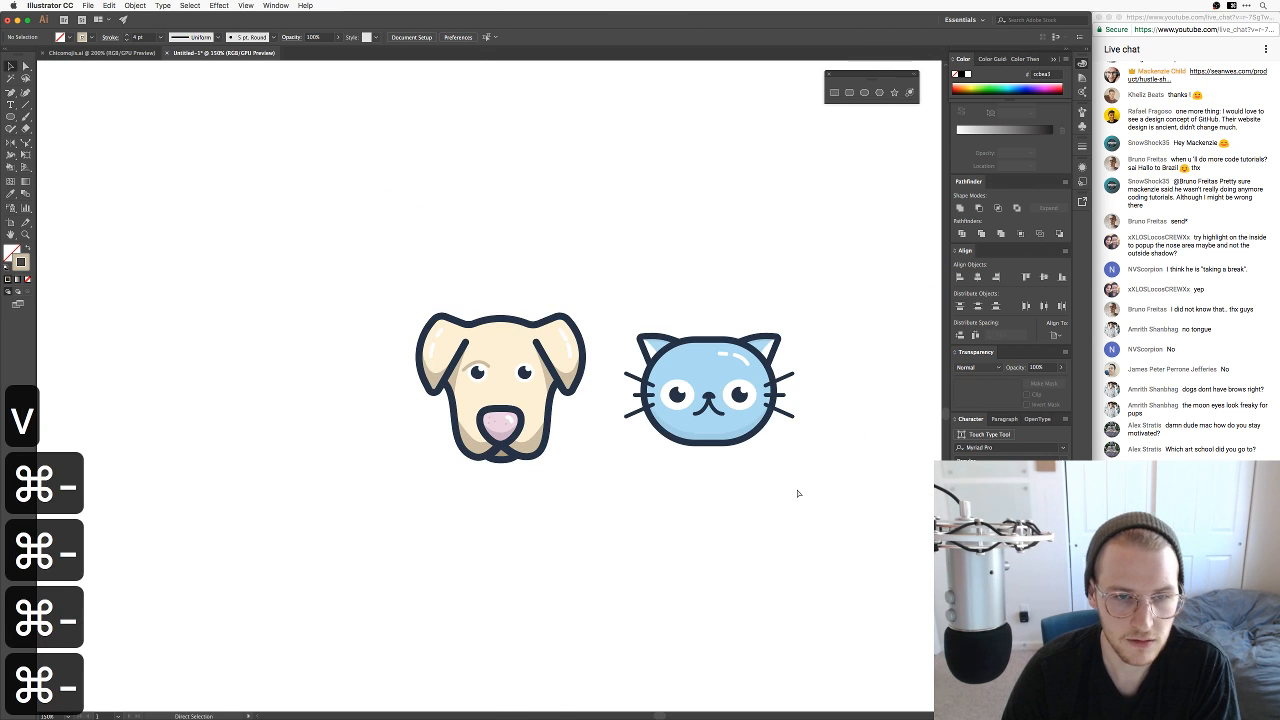
Step: Duplicate the left eyebrow horizontally toward the other eye and reflect the copy
{"action": "key", "text": "super+equal"}
{"action": "key", "text": "super+equal"}
{"action": "key", "text": "super+equal"}
{"action": "key", "text": "super+equal"}
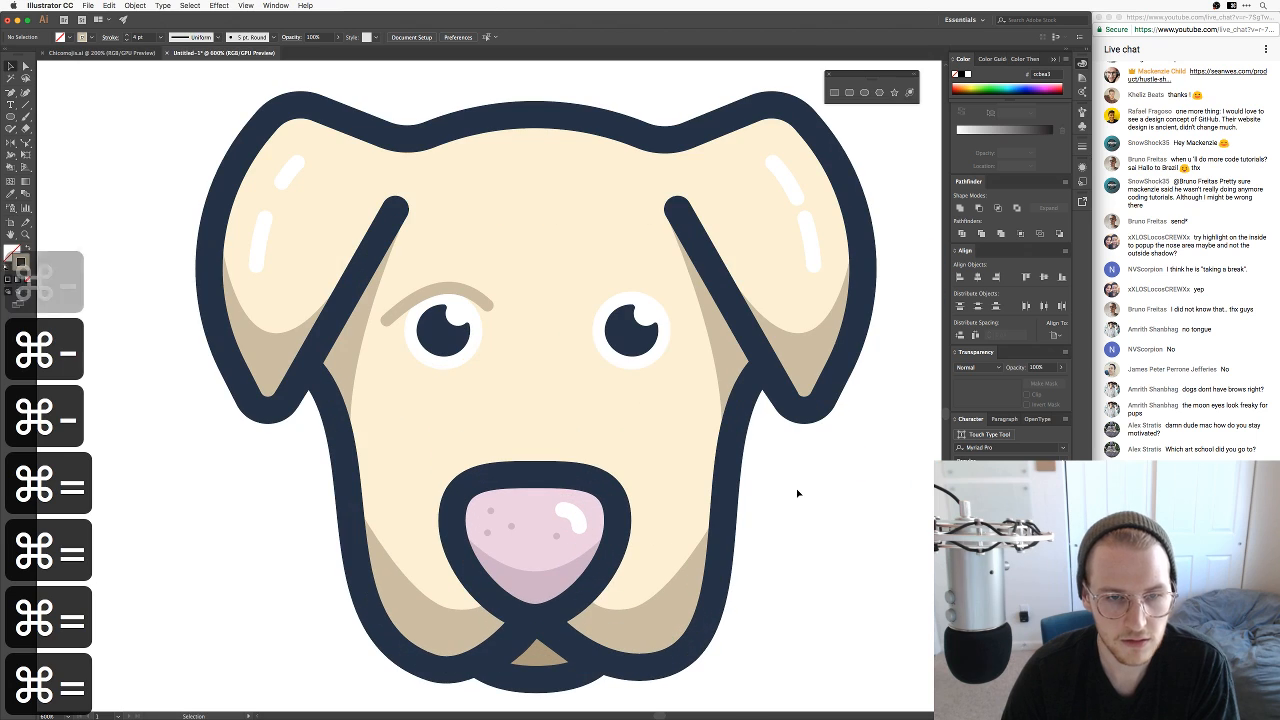
{"action": "key", "text": "v"}
{"action": "left_click_drag", "start_coordinate": [471, 296], "coordinate": [585, 297]}
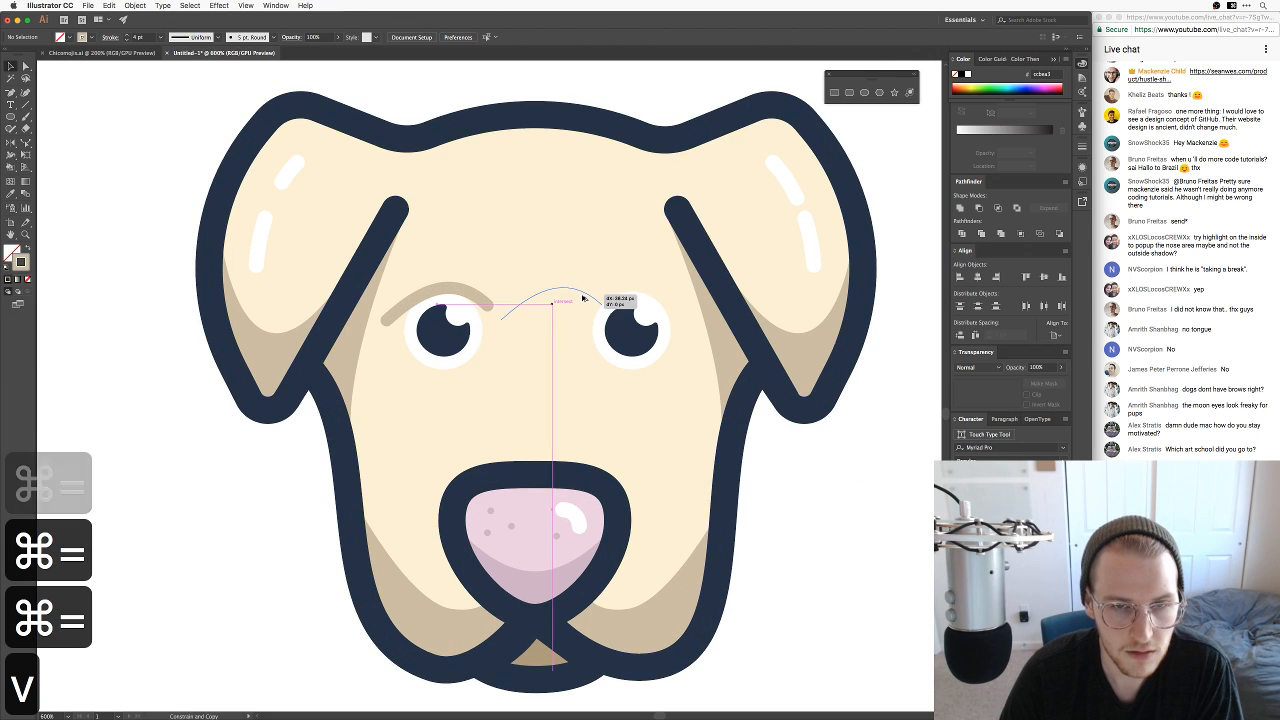
{"action": "right_click", "coordinate": [585, 298]}
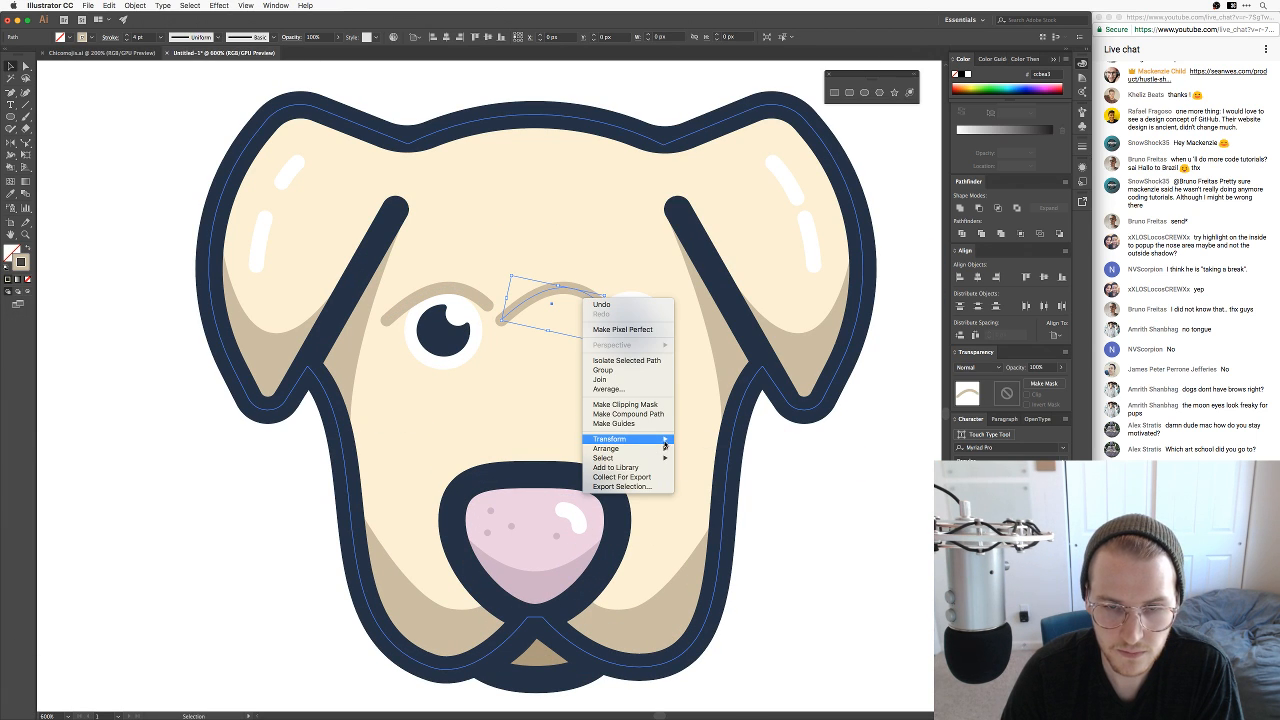
{"action": "mouse_move", "coordinate": [650, 439]}
{"action": "left_click", "coordinate": [725, 476]}
{"action": "key", "text": "Return"}
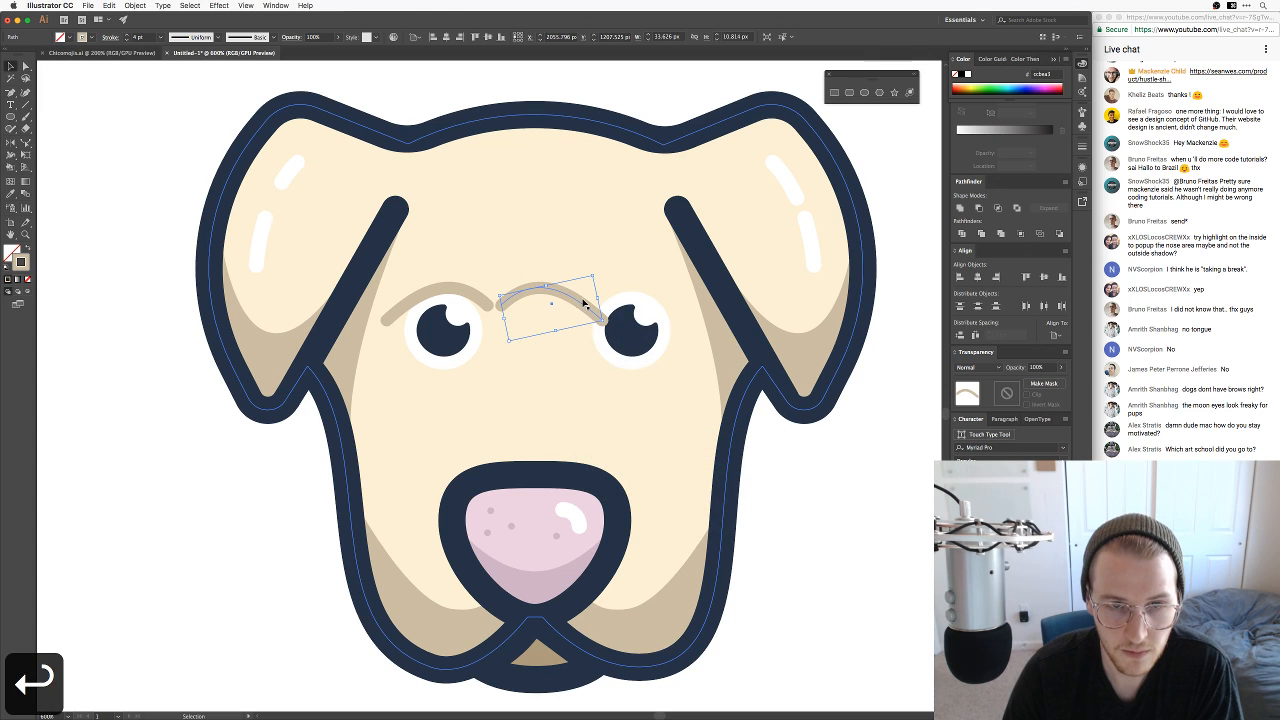
Step: Place the reflected eyebrow above the right eye and check both eyebrows beside the cat head
{"action": "left_click_drag", "start_coordinate": [582, 304], "coordinate": [684, 308]}
{"action": "left_click", "coordinate": [819, 514]}
{"action": "key", "text": "super+minus"}
{"action": "key", "text": "super+minus"}
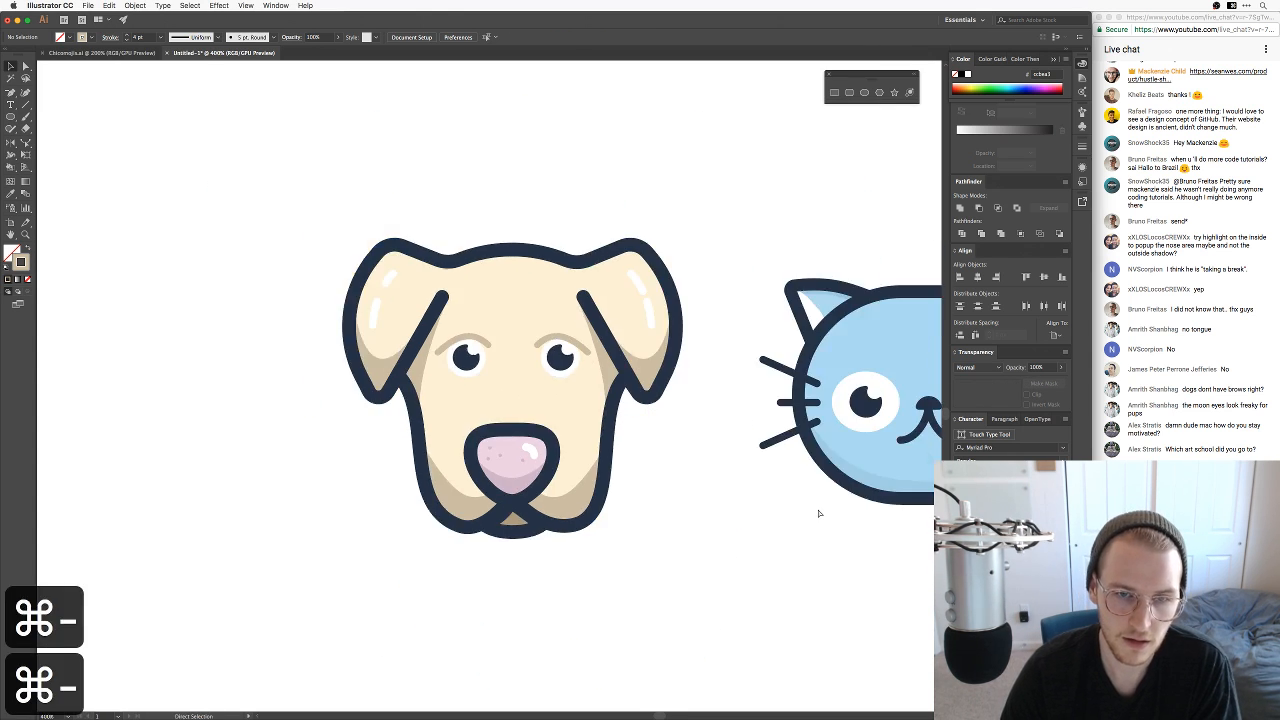
{"action": "key", "text": "super+minus"}
{"action": "key", "text": "super+minus"}
{"action": "key", "text": "super+equal"}
{"action": "key", "text": "super+equal"}
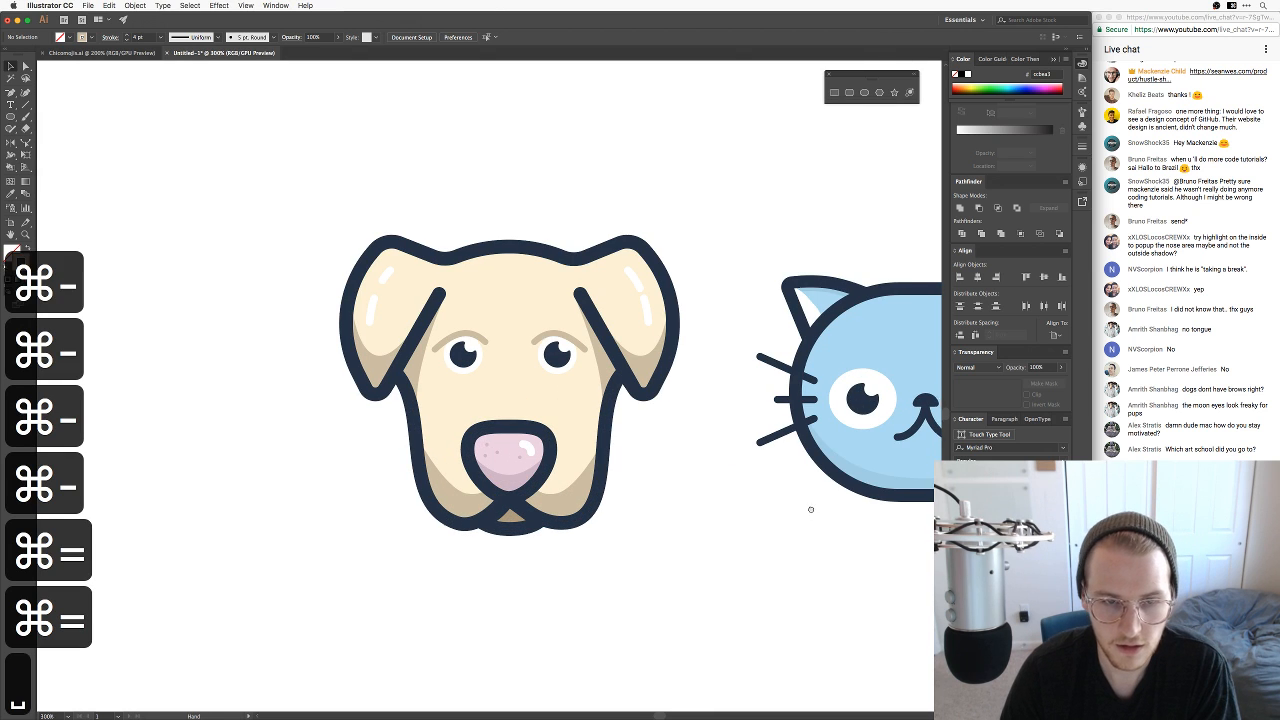
{"action": "left_click_drag", "start_coordinate": [809, 509], "coordinate": [637, 480]}
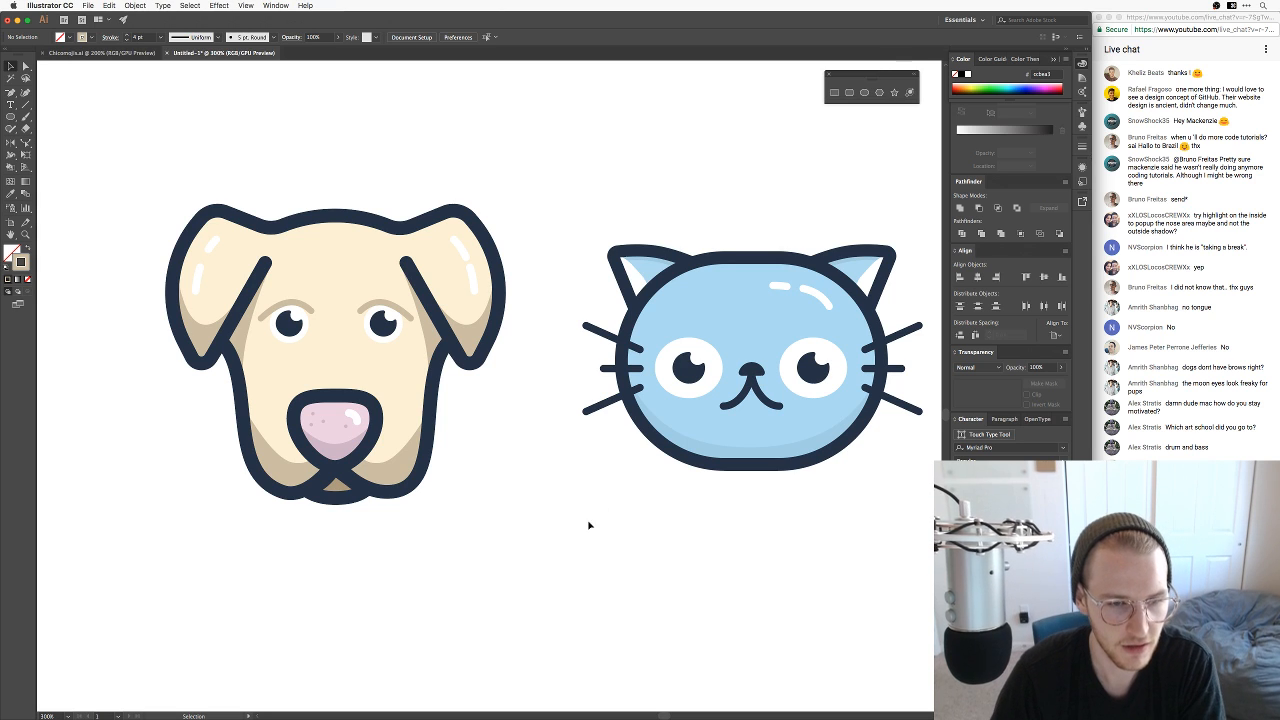
Step: Try moving the small chin shape below the mouth slightly upward
{"action": "key", "text": "v"}
{"action": "left_click", "coordinate": [343, 486]}
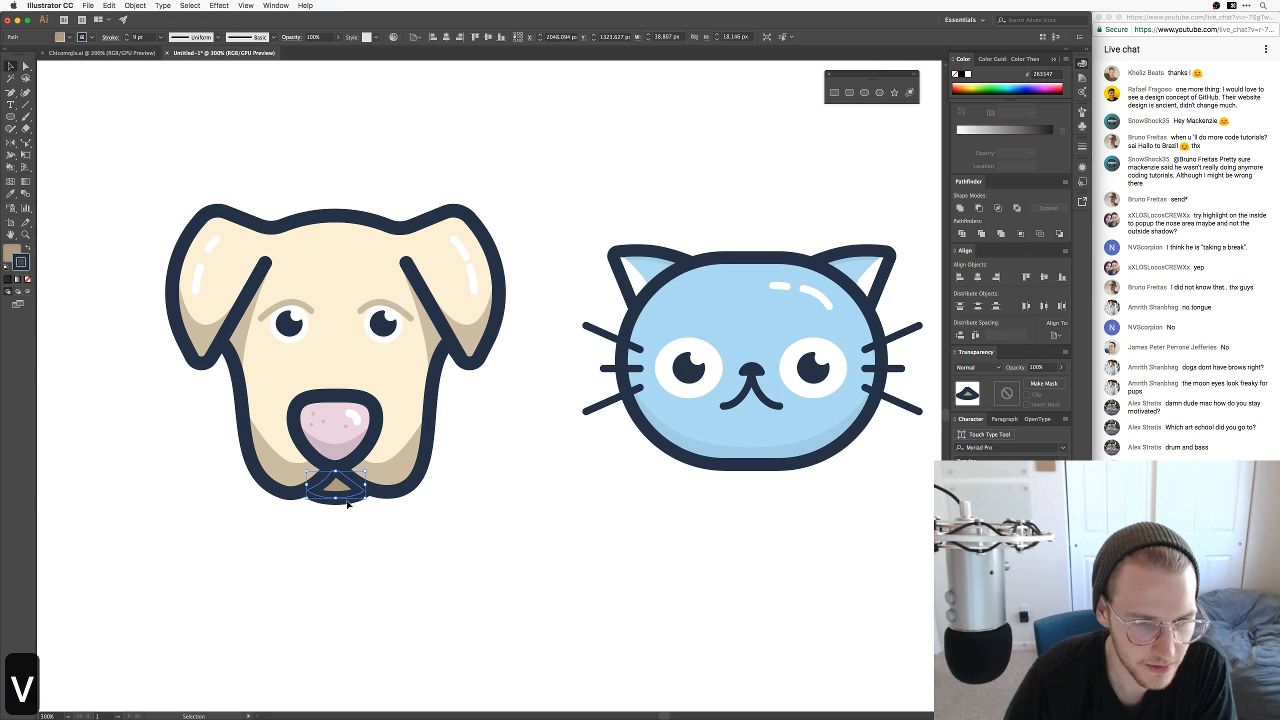
{"action": "left_click_drag", "start_coordinate": [347, 493], "coordinate": [347, 493]}
{"action": "left_click", "coordinate": [401, 567]}
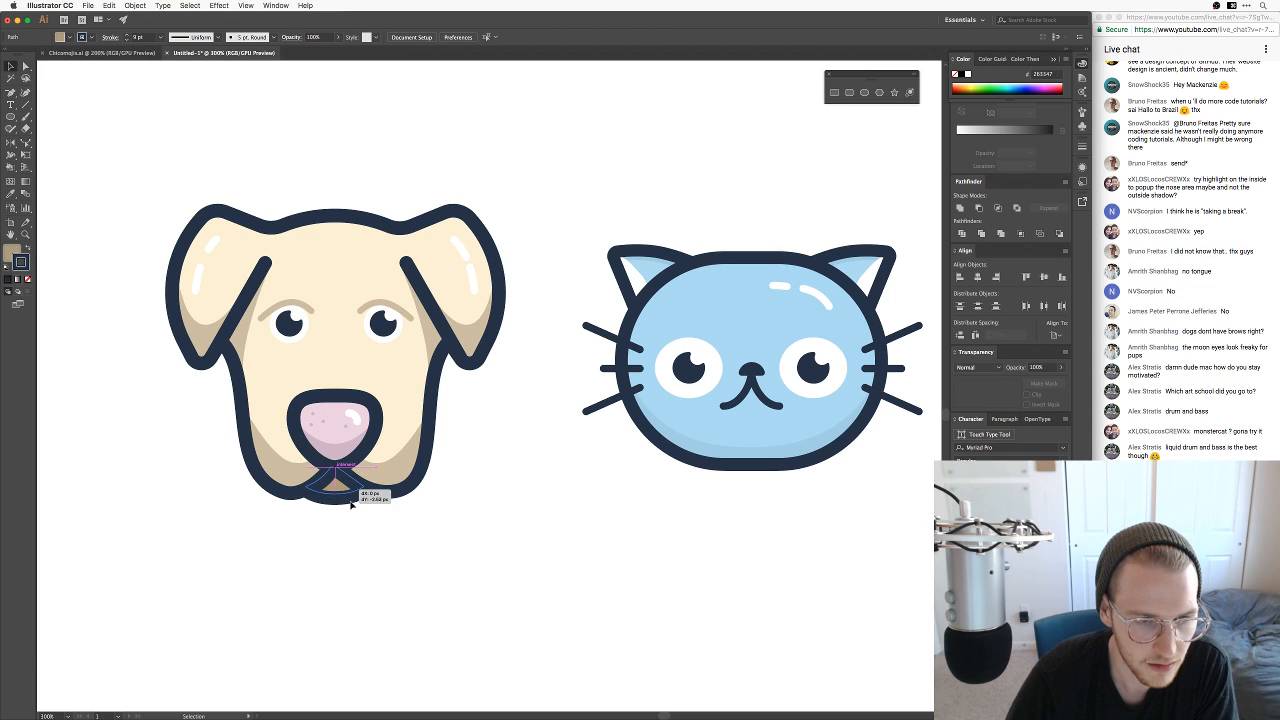
{"action": "key", "text": "v"}
{"action": "left_click", "coordinate": [374, 539]}
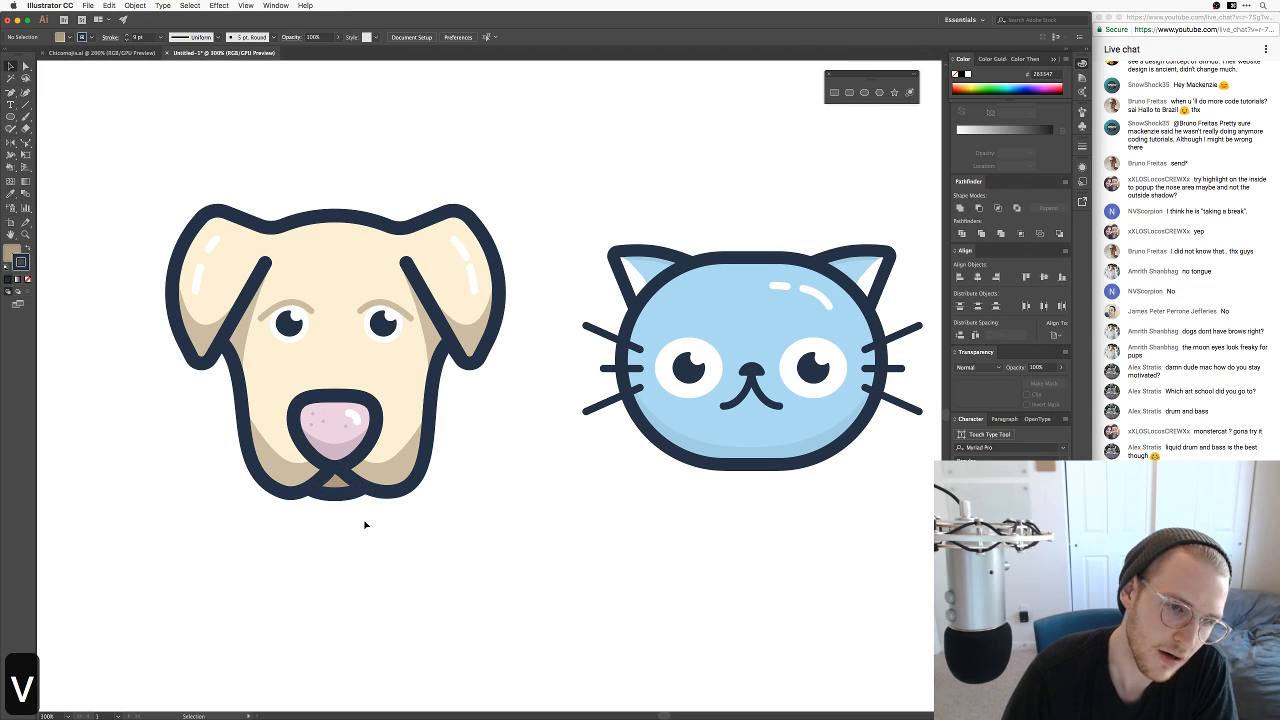
{"action": "key", "text": "super+z"}
Step: Change the fill of the small chin shape below the mouth to a slightly darker, greyer tan
{"action": "left_click", "coordinate": [330, 497]}
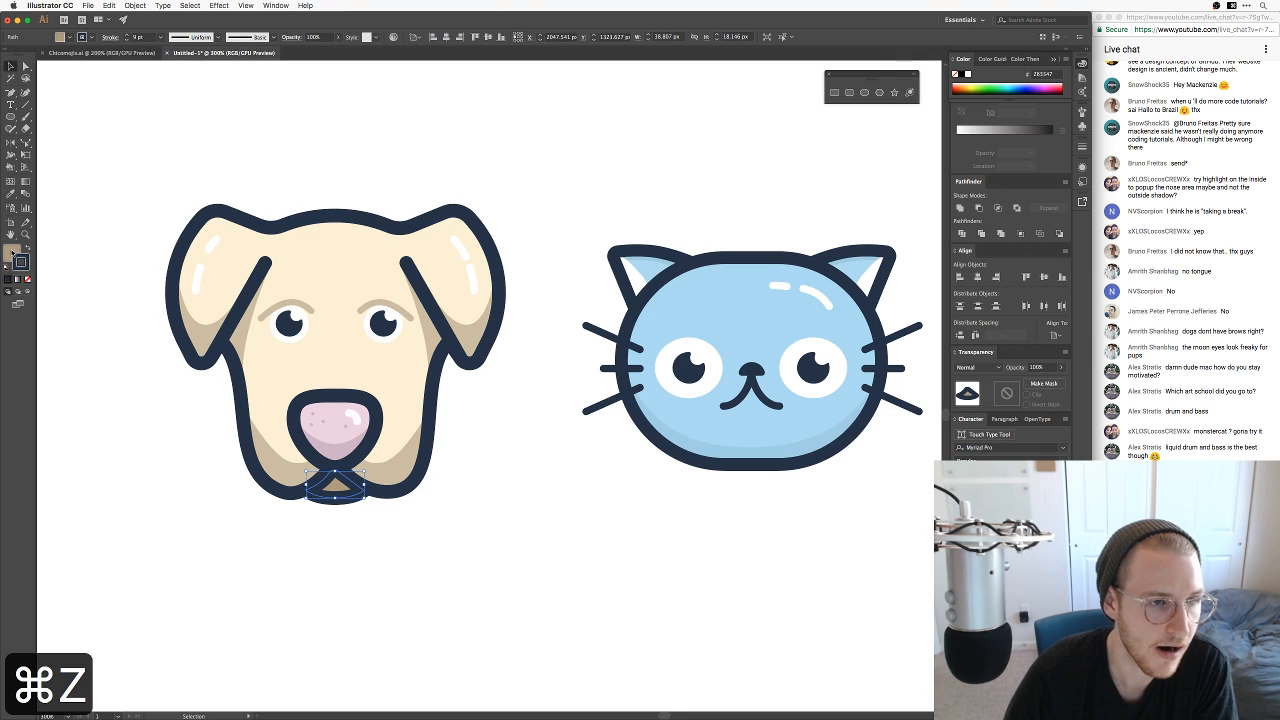
{"action": "double_click", "coordinate": [14, 254]}
{"action": "left_click_drag", "start_coordinate": [860, 364], "coordinate": [863, 369]}
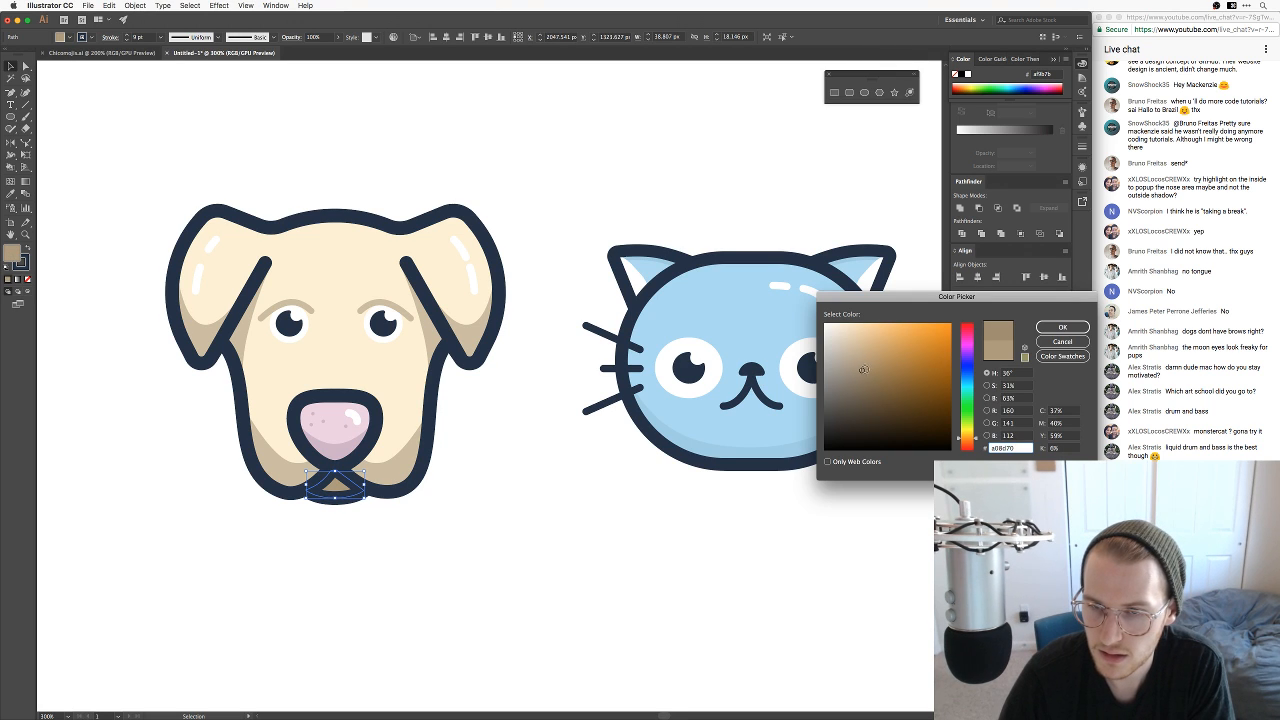
{"action": "left_click", "coordinate": [1062, 326]}
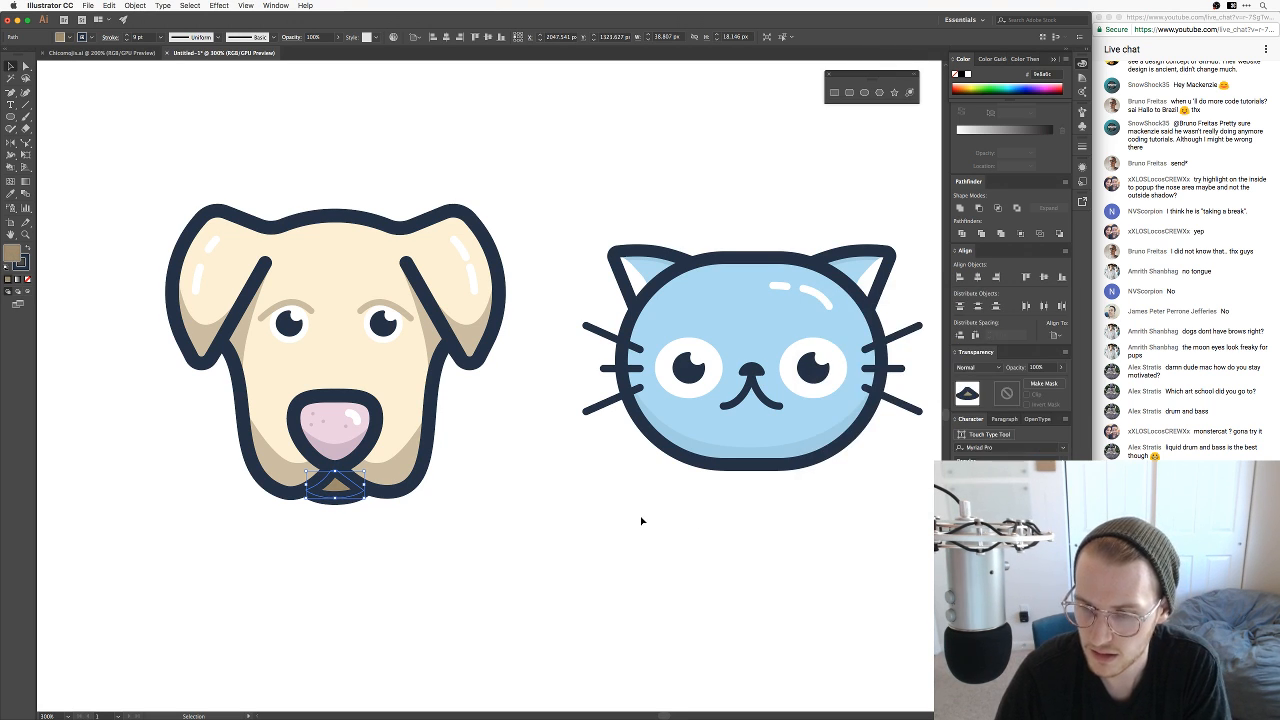
{"action": "left_click", "coordinate": [453, 489]}
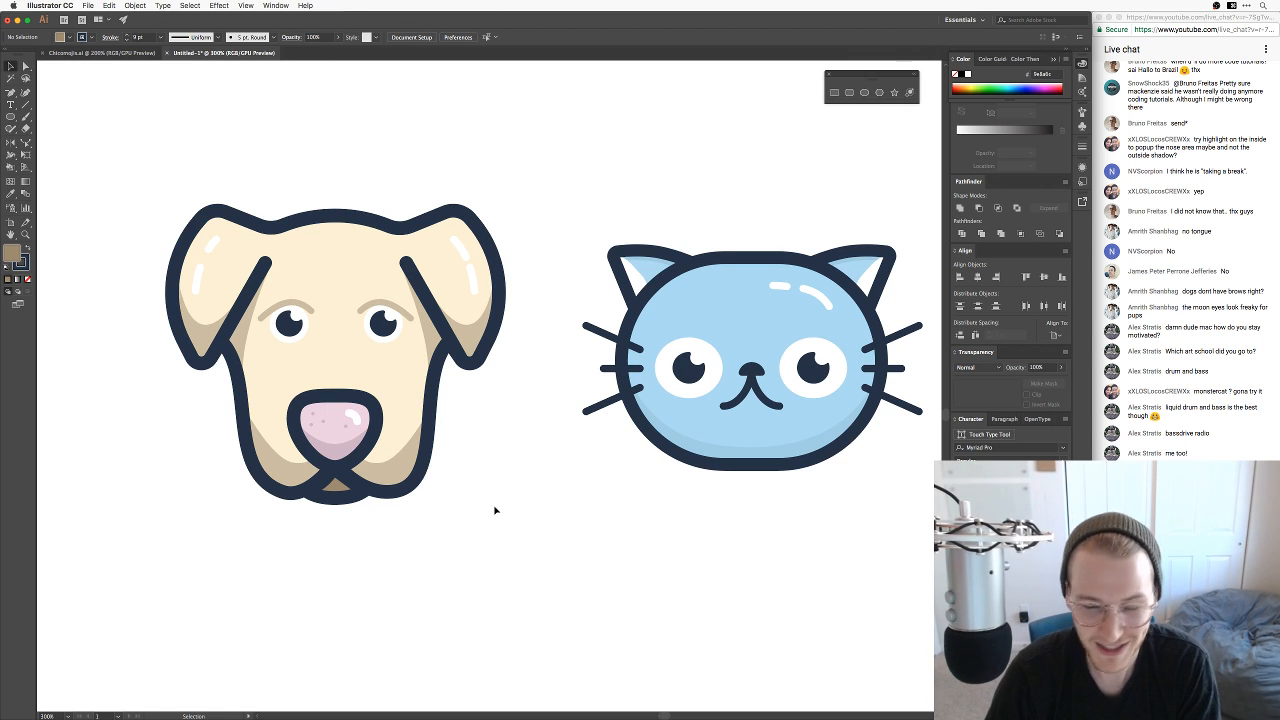
Step: Switch to Chrome, view the YouTube live stream page, and minimize the browser window
{"action": "left_click_drag", "start_coordinate": [518, 492], "coordinate": [621, 514]}
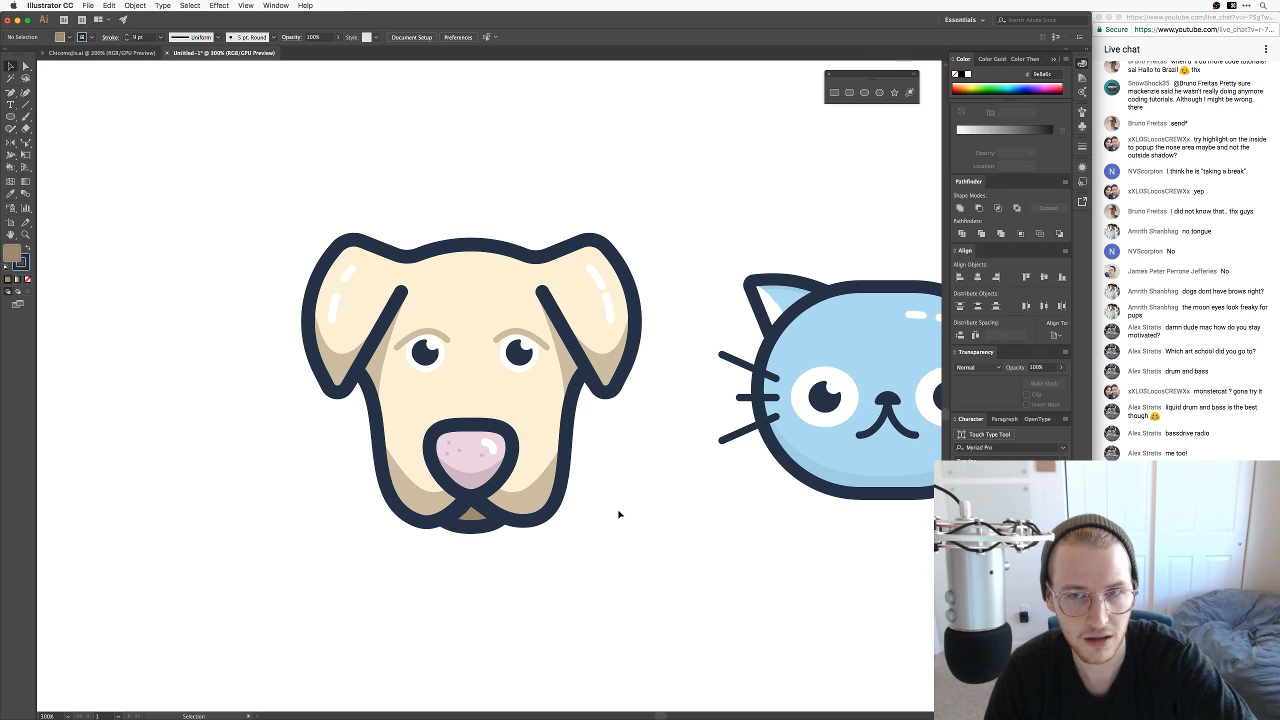
{"action": "mouse_move", "coordinate": [620, 718]}
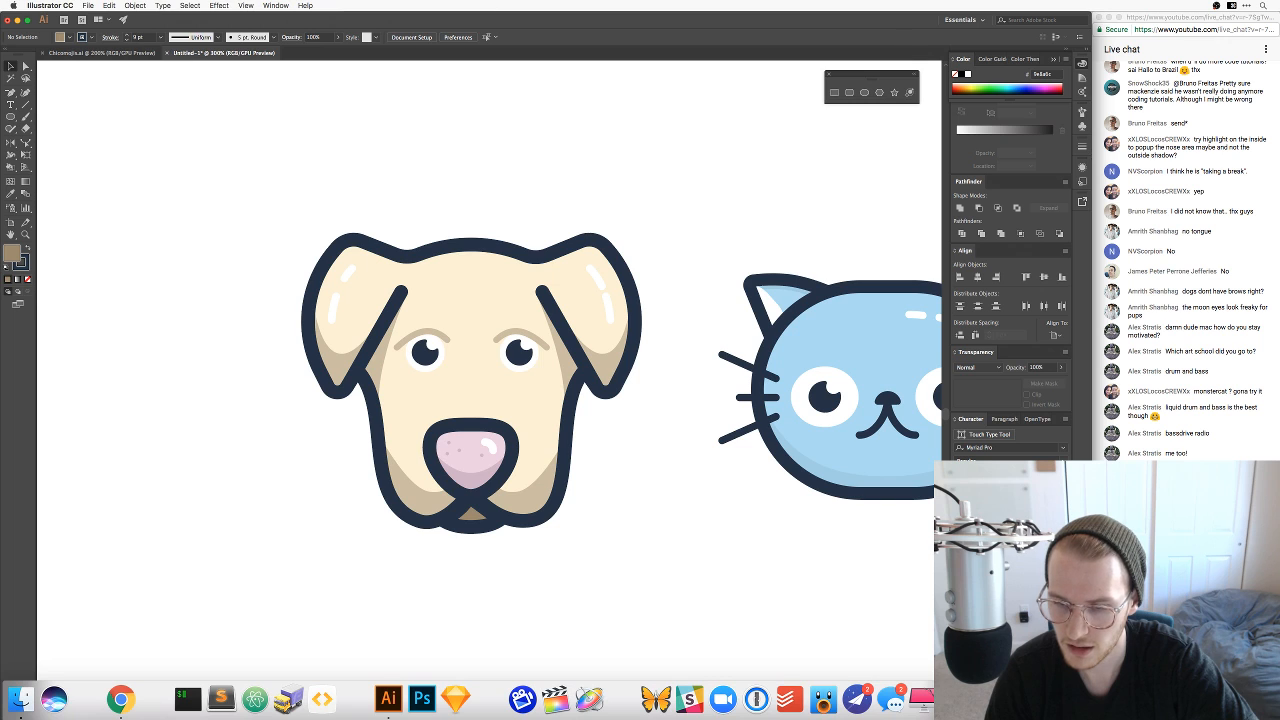
{"action": "key", "text": "super+Tab"}
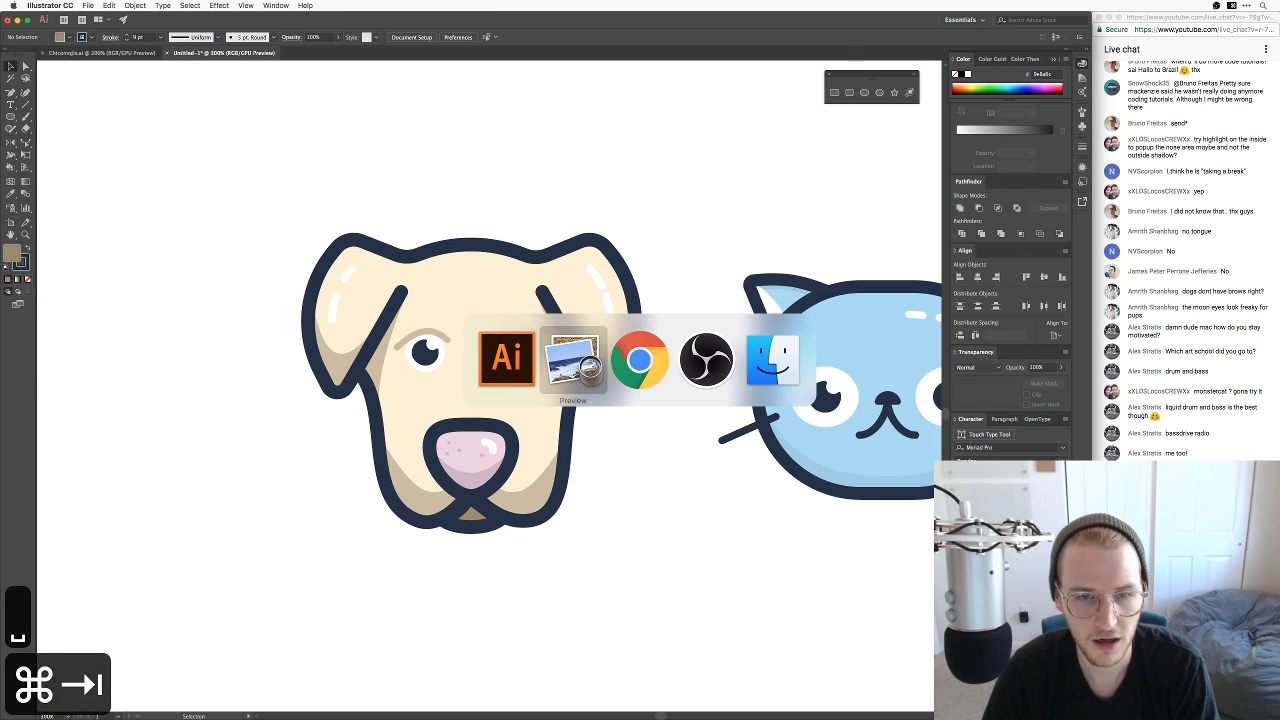
{"action": "key", "text": "super+Tab"}
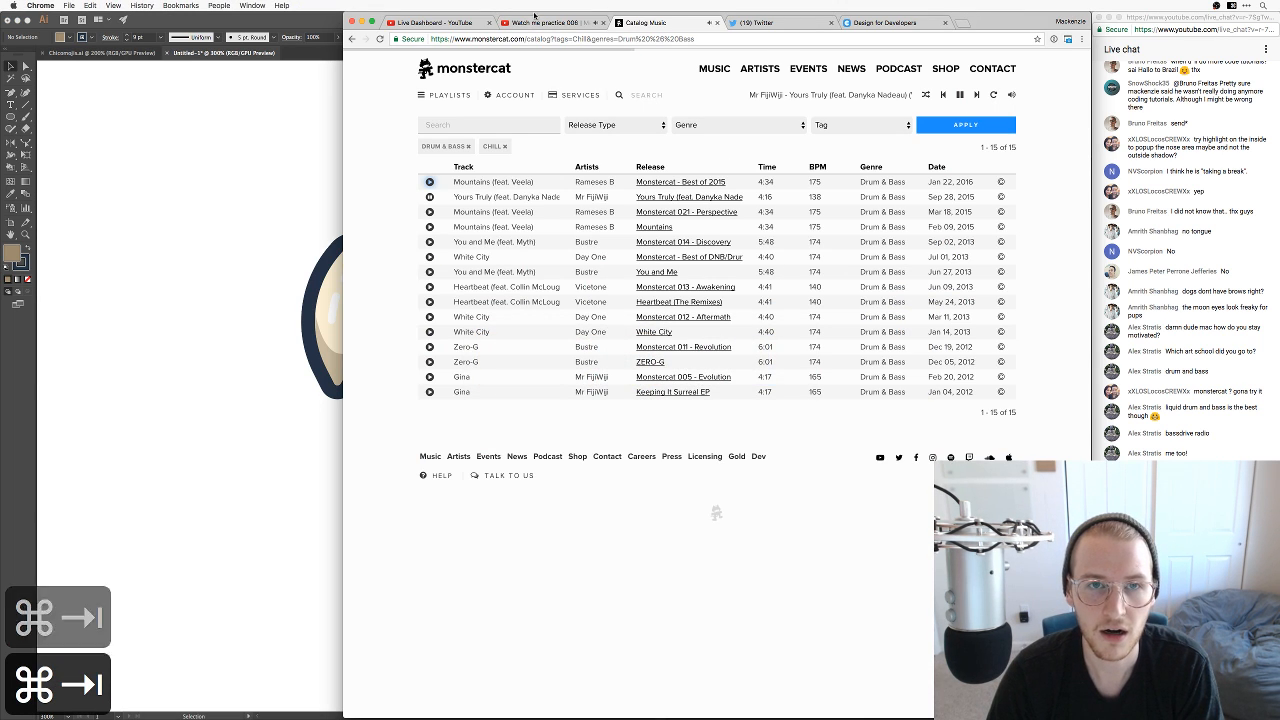
{"action": "left_click", "coordinate": [540, 22]}
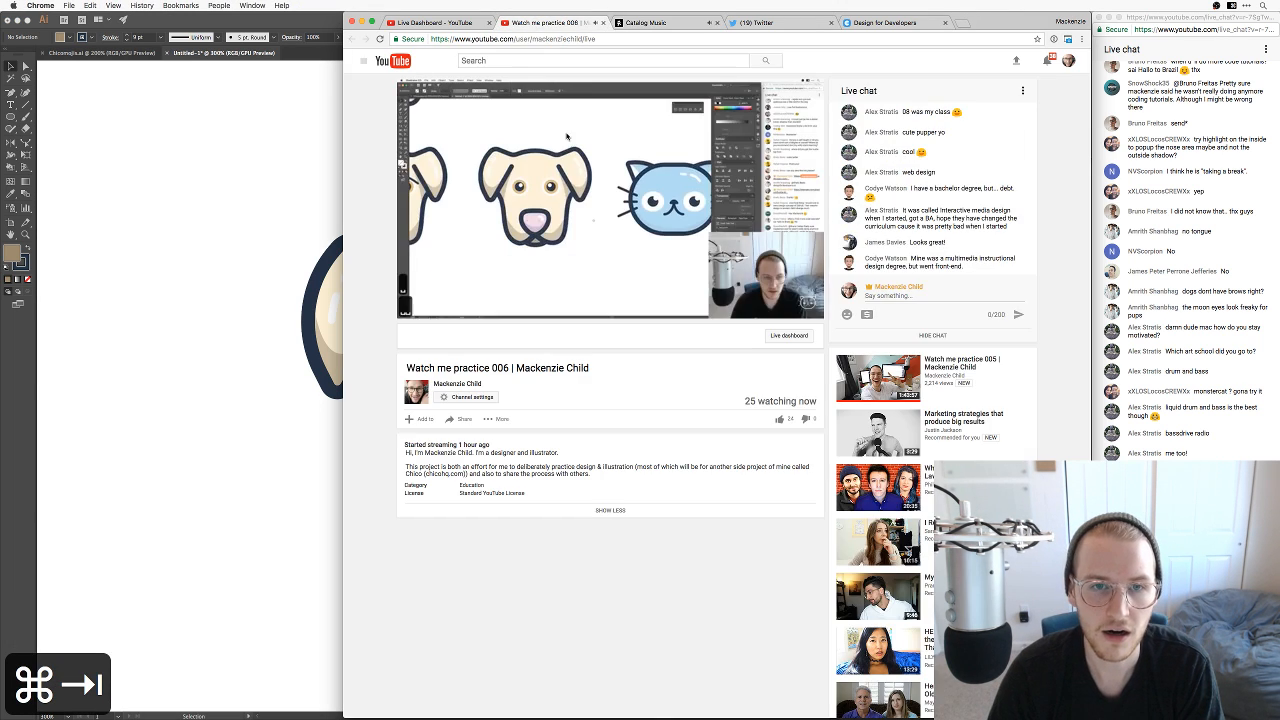
{"action": "left_click", "coordinate": [362, 22]}
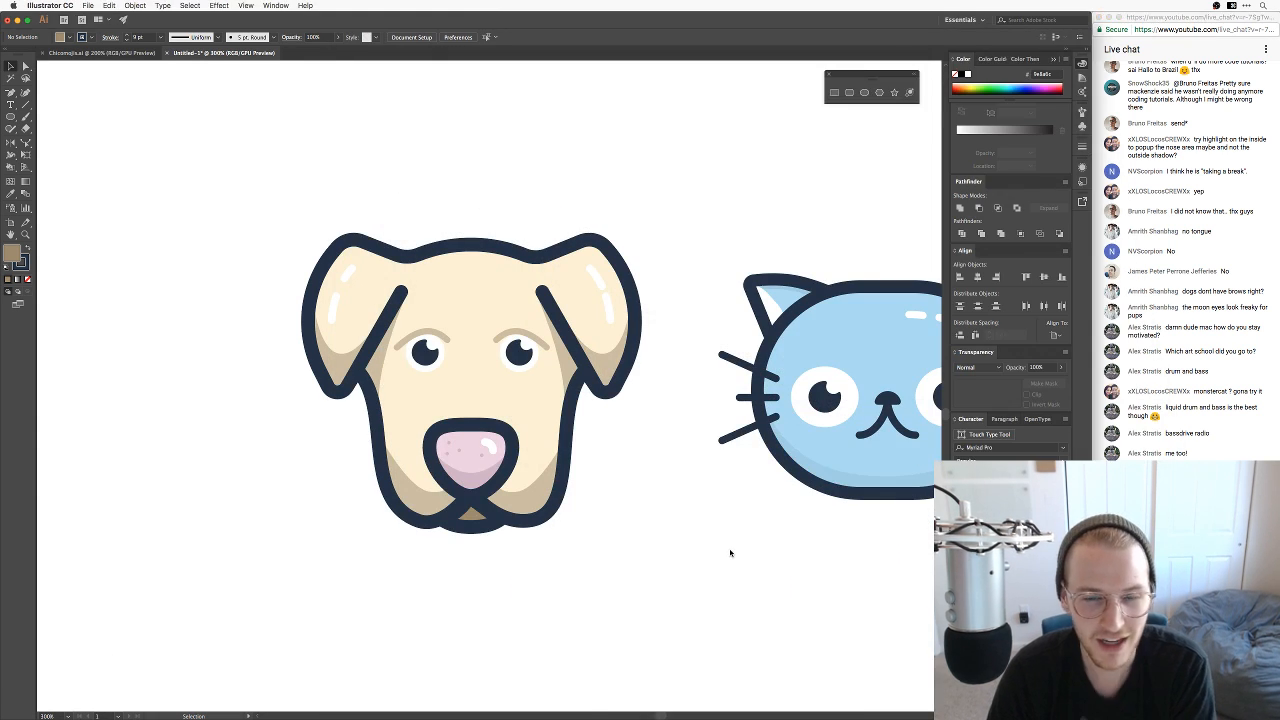
Step: Compare the dog and cat heads side by side at several zoom levels
{"action": "left_click_drag", "start_coordinate": [789, 545], "coordinate": [646, 530]}
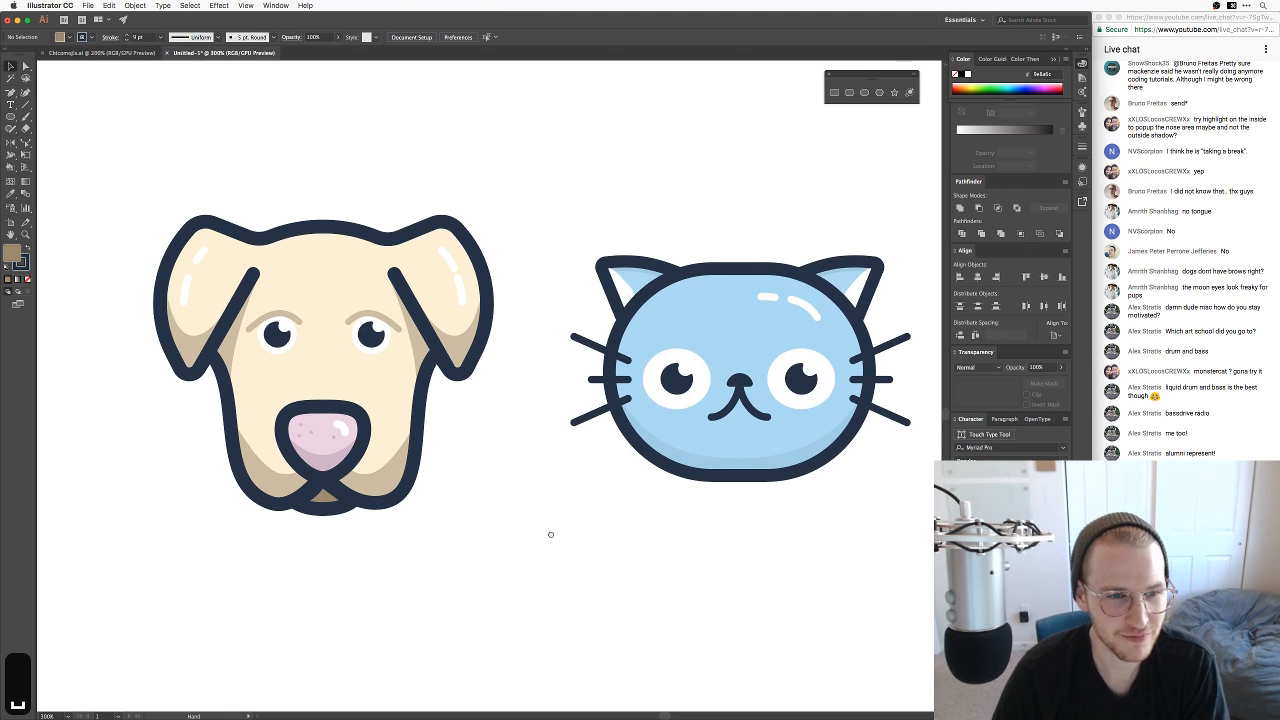
{"action": "left_click_drag", "start_coordinate": [670, 511], "coordinate": [714, 507]}
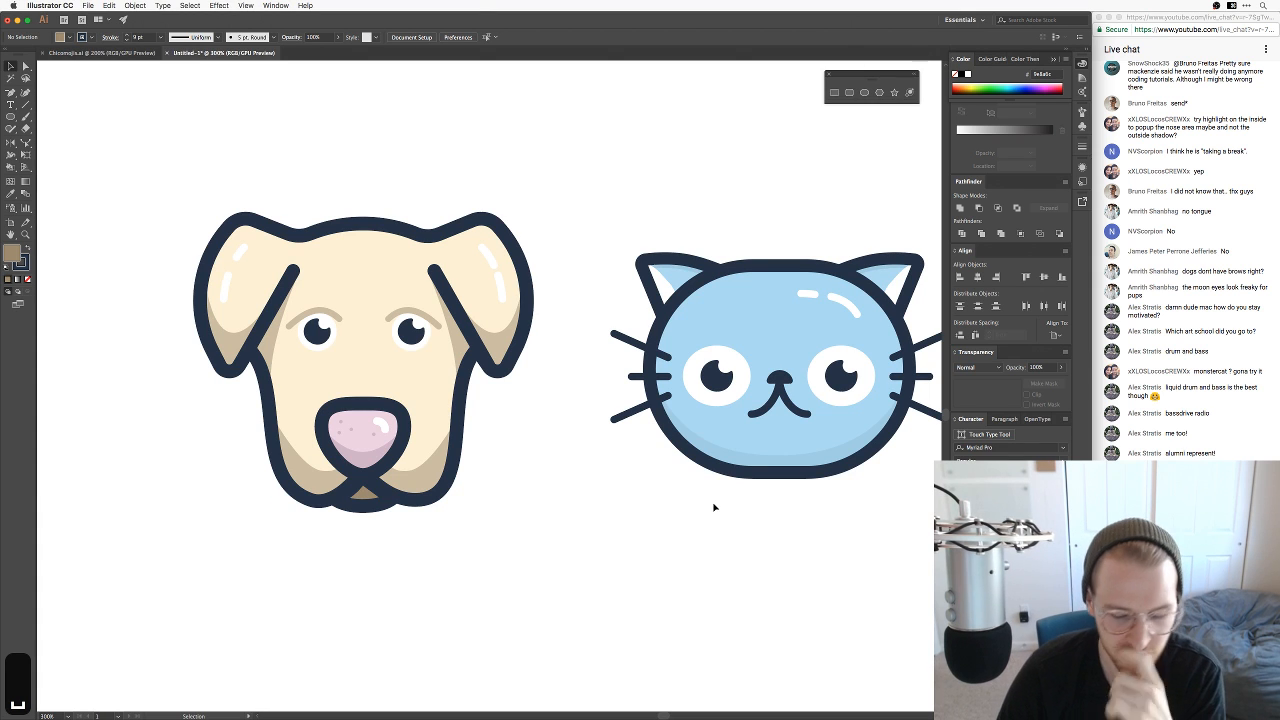
{"action": "key", "text": "super+minus"}
{"action": "key", "text": "super+minus"}
{"action": "key", "text": "super+equal"}
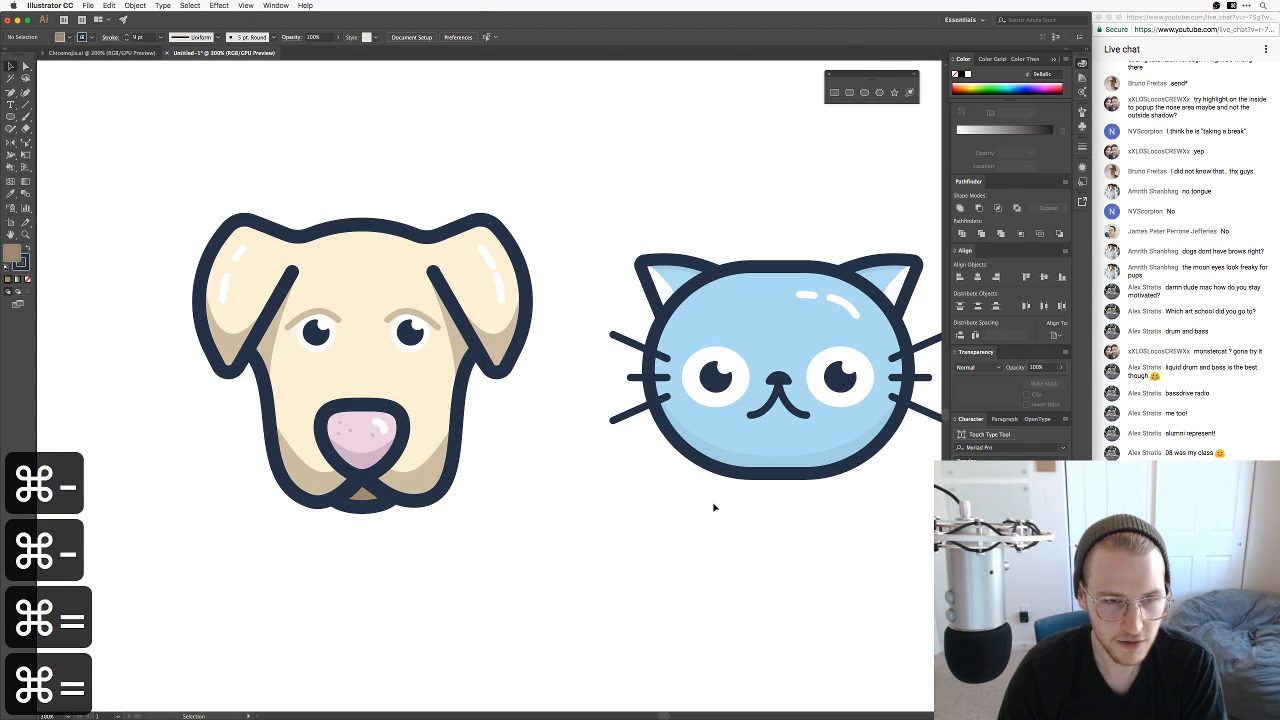
{"action": "key", "text": "super+minus"}
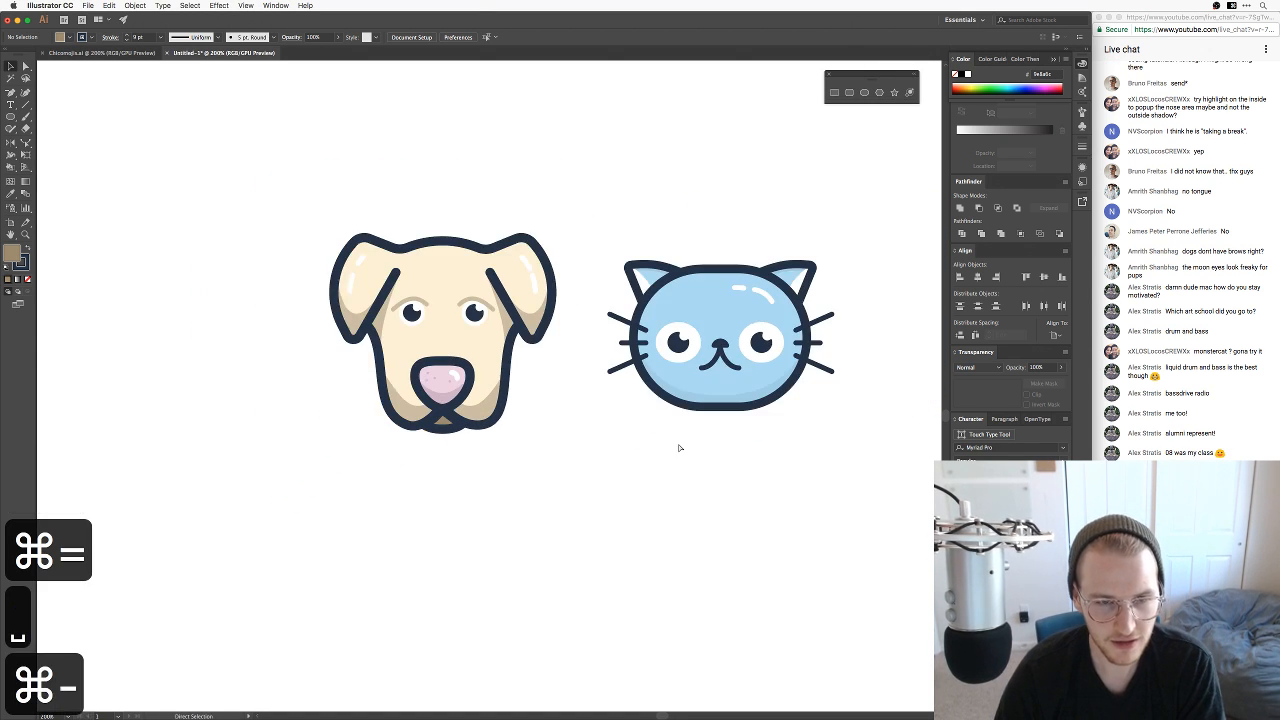
{"action": "key", "text": "super+minus"}
{"action": "left_click_drag", "start_coordinate": [646, 448], "coordinate": [660, 426]}
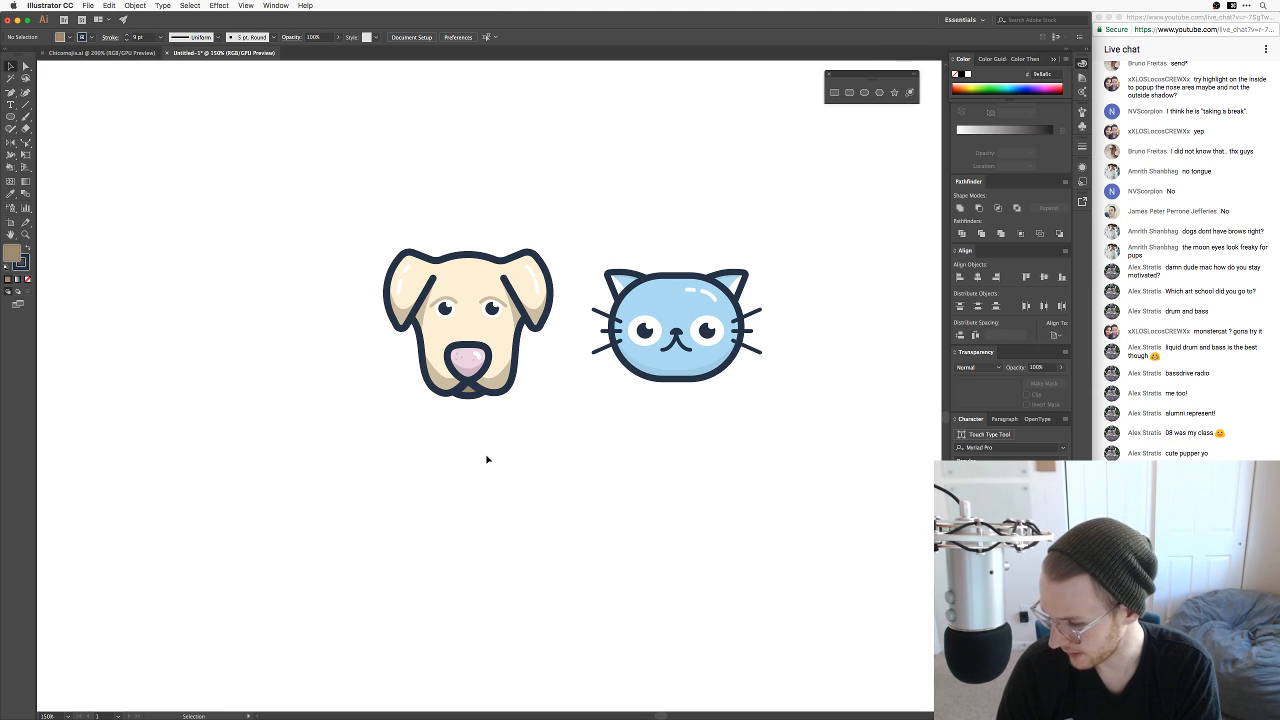
Step: Draw the left half of the dog's body with the Pen tool, curving down from the jaw to a flat base ending at the centre line
{"action": "key", "text": "p"}
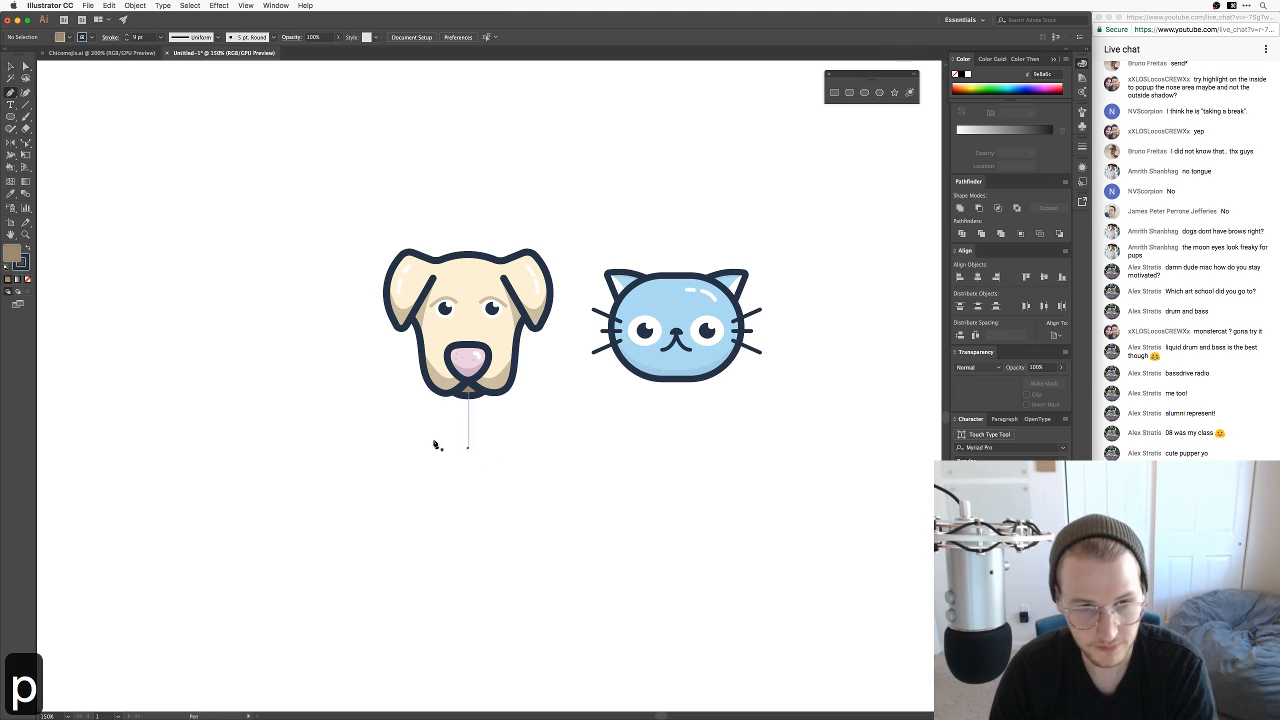
{"action": "left_click", "coordinate": [422, 367]}
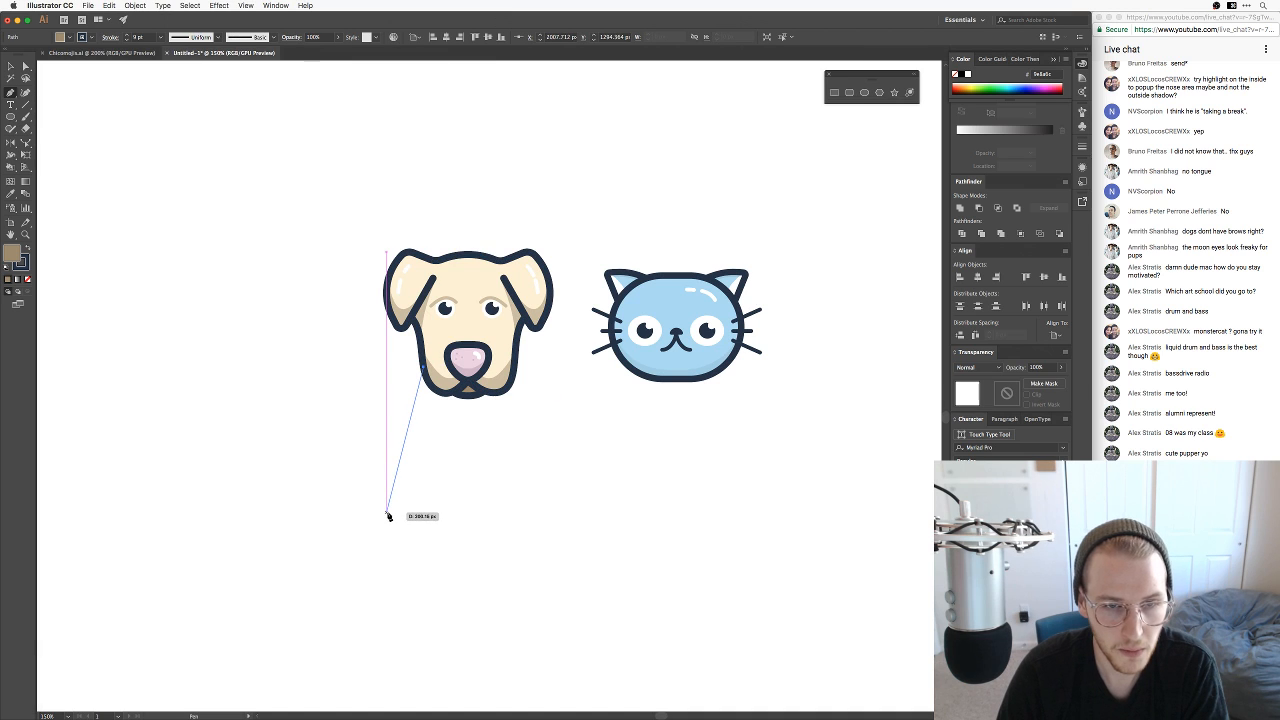
{"action": "mouse_move", "coordinate": [387, 515]}
{"action": "left_mouse_down"}
{"action": "mouse_move", "coordinate": [400, 540]}
{"action": "mouse_move", "coordinate": [394, 607]}
{"action": "left_mouse_up"}
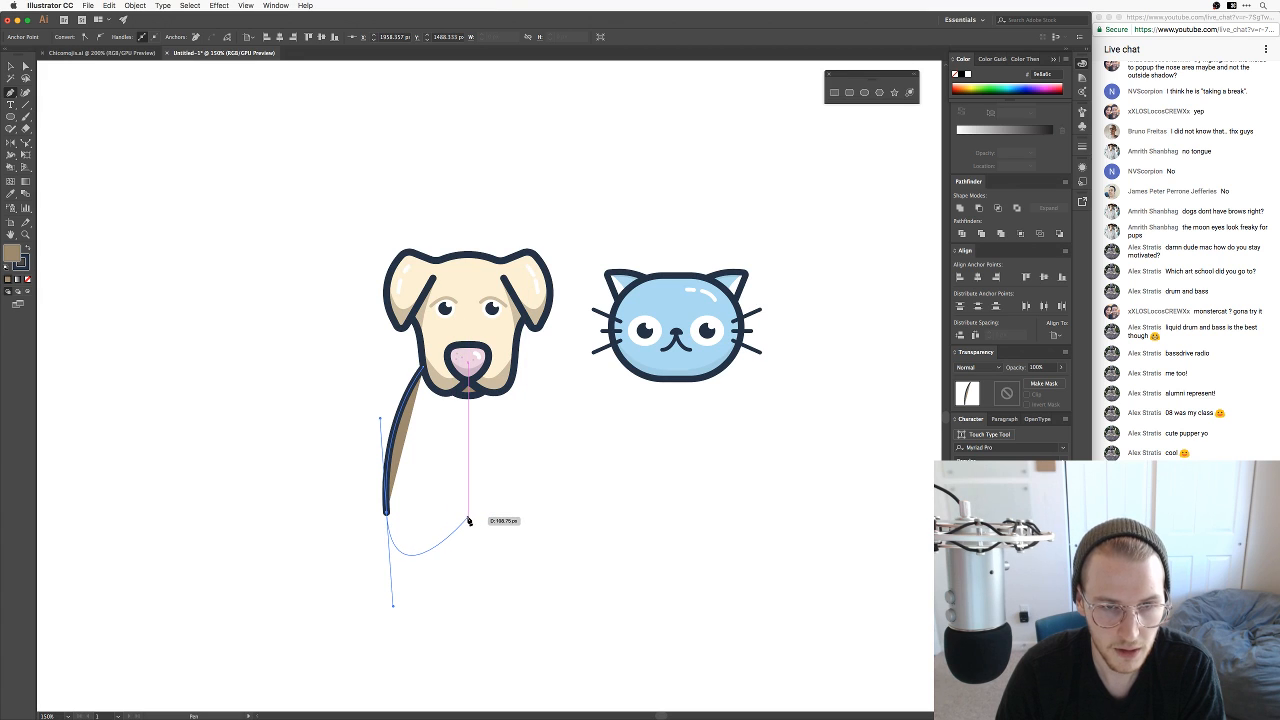
{"action": "left_click_drag", "start_coordinate": [468, 521], "coordinate": [392, 521]}
{"action": "key", "text": "a"}
{"action": "key", "text": "a"}
Step: Sample the cream colour of the dog's face and set the body half's fill to fcf1d5
{"action": "key", "text": "i"}
{"action": "key", "text": "shift+super+e"}
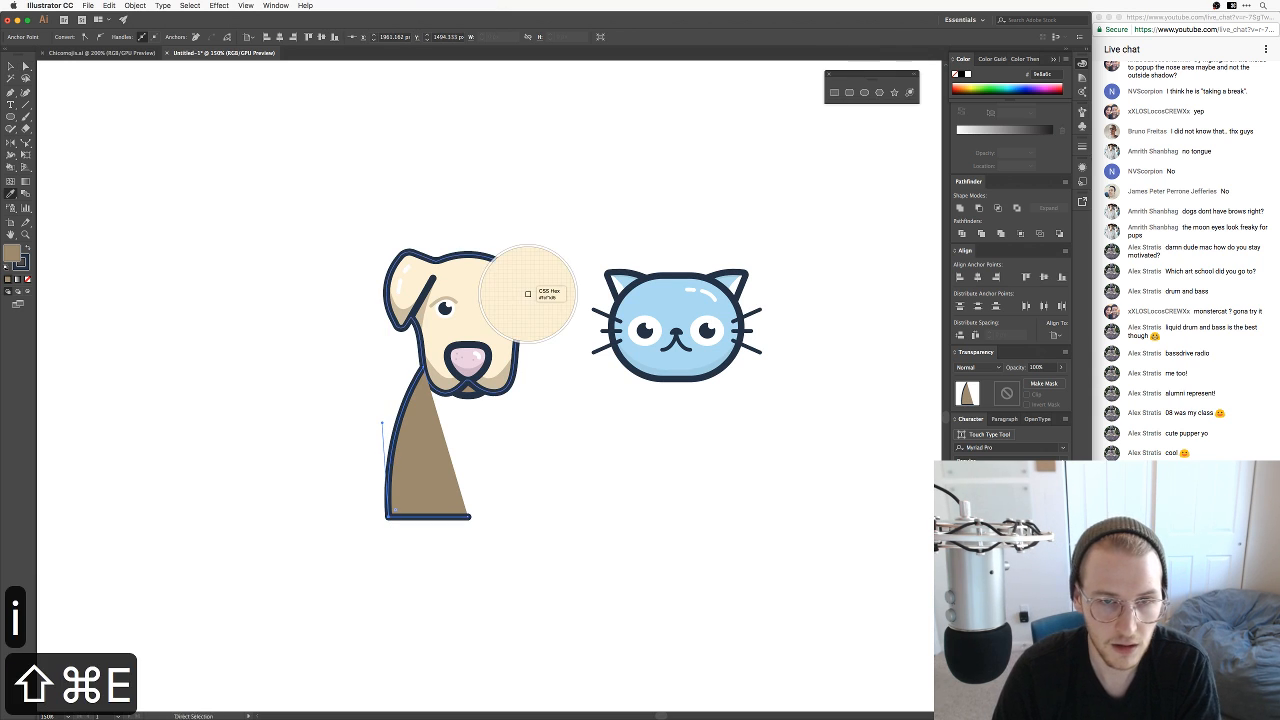
{"action": "left_click", "coordinate": [527, 293]}
{"action": "double_click", "coordinate": [12, 254]}
{"action": "type", "text": "fcf1d5"}
{"action": "key", "text": "Tab"}
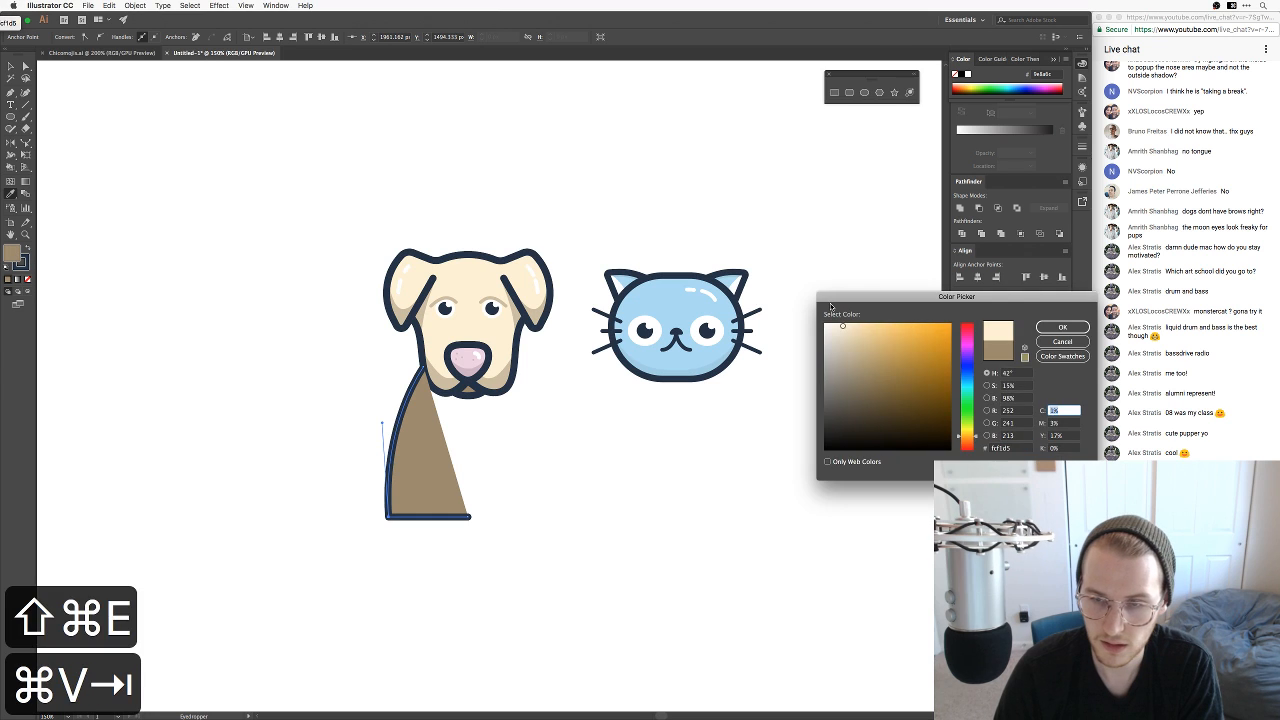
{"action": "key", "text": "Return"}
{"action": "key", "text": "v"}
{"action": "left_click", "coordinate": [466, 509]}
Step: Duplicate the left body half, reflect the copy, and align it as the right half meeting at the centre of the base
{"action": "key", "text": "a"}
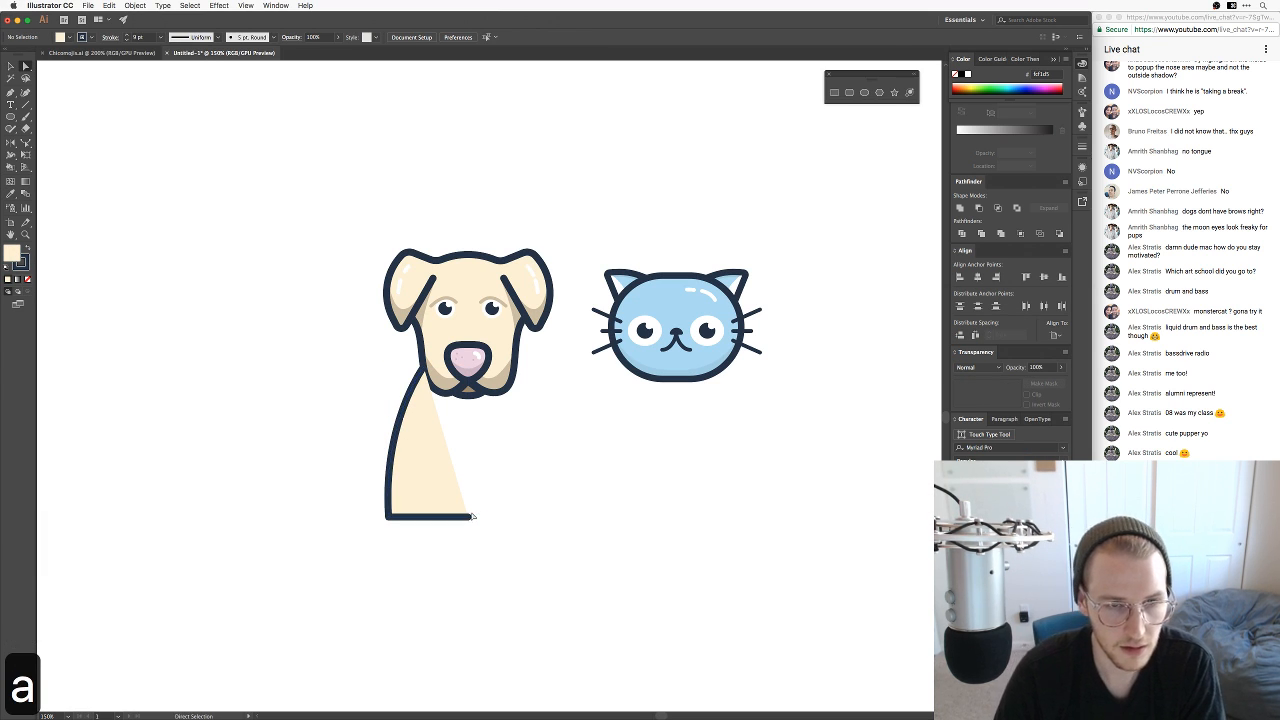
{"action": "left_click_drag", "start_coordinate": [436, 471], "coordinate": [531, 466]}
{"action": "right_click", "coordinate": [531, 466]}
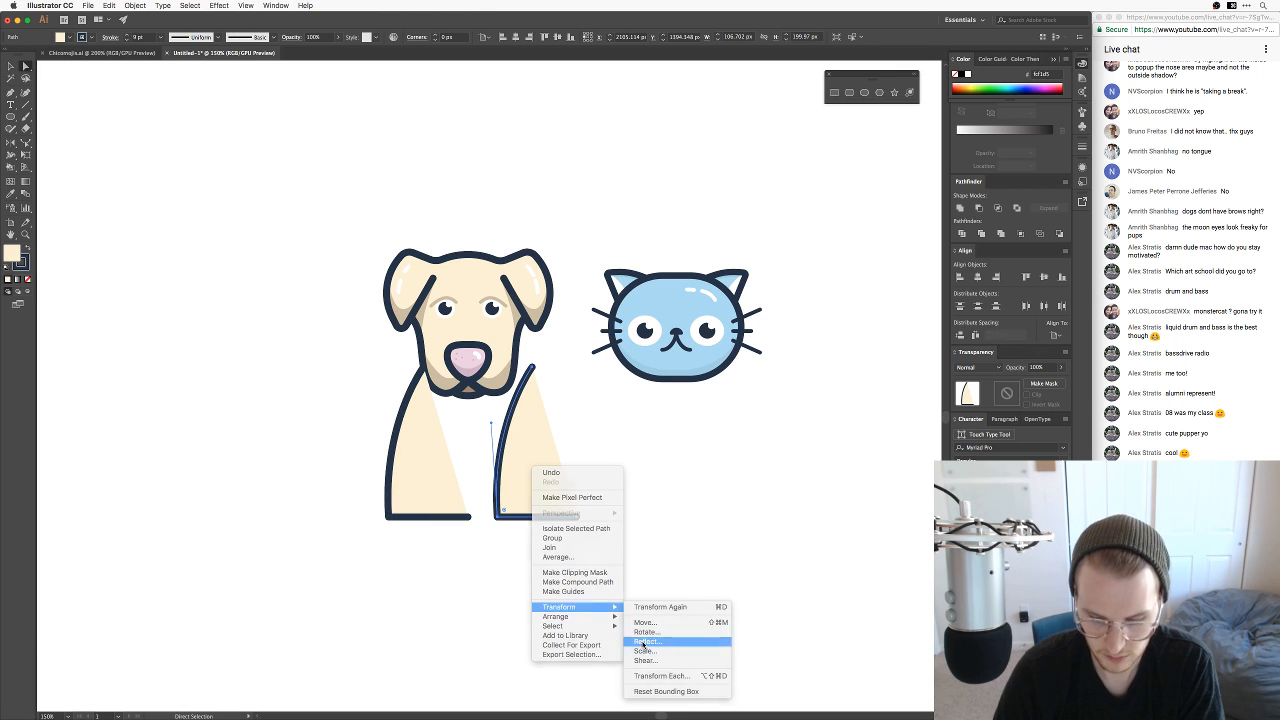
{"action": "left_click", "coordinate": [643, 644]}
{"action": "key", "text": "Return"}
{"action": "left_click_drag", "start_coordinate": [550, 495], "coordinate": [525, 497]}
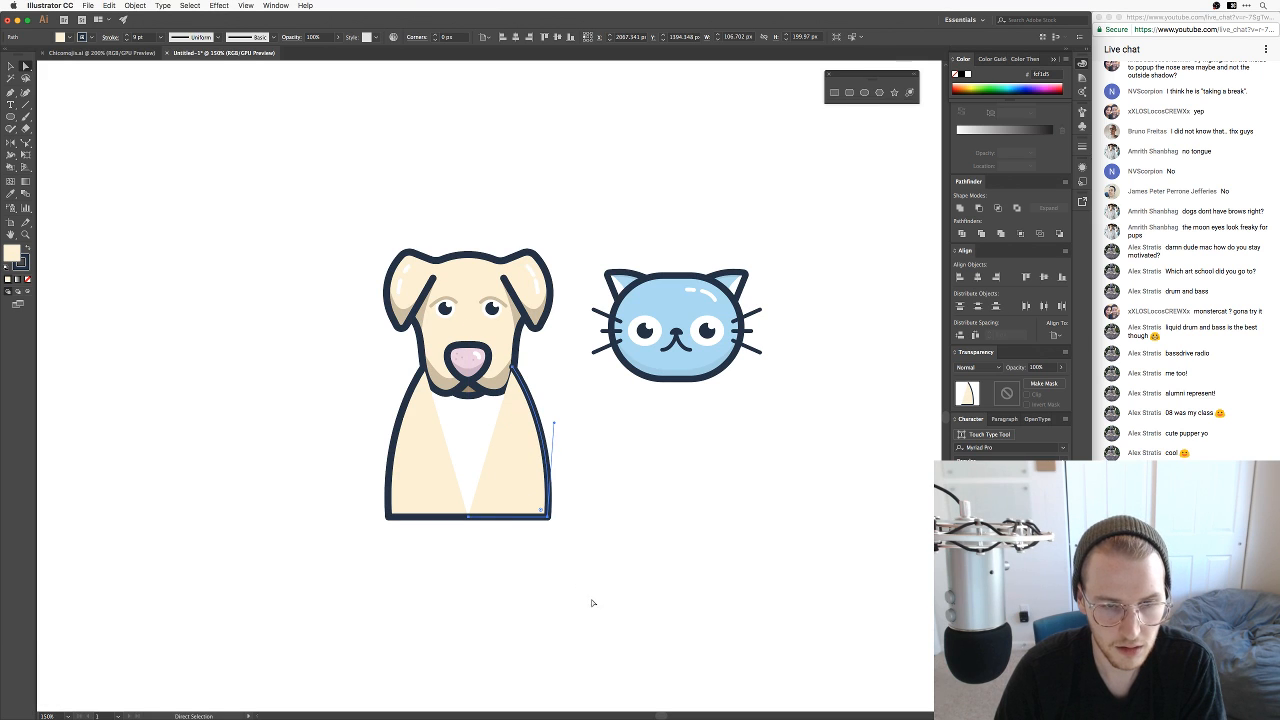
Step: Join the upper ends of both body halves with the Pen tool to close them into one body shape
{"action": "key", "text": "a"}
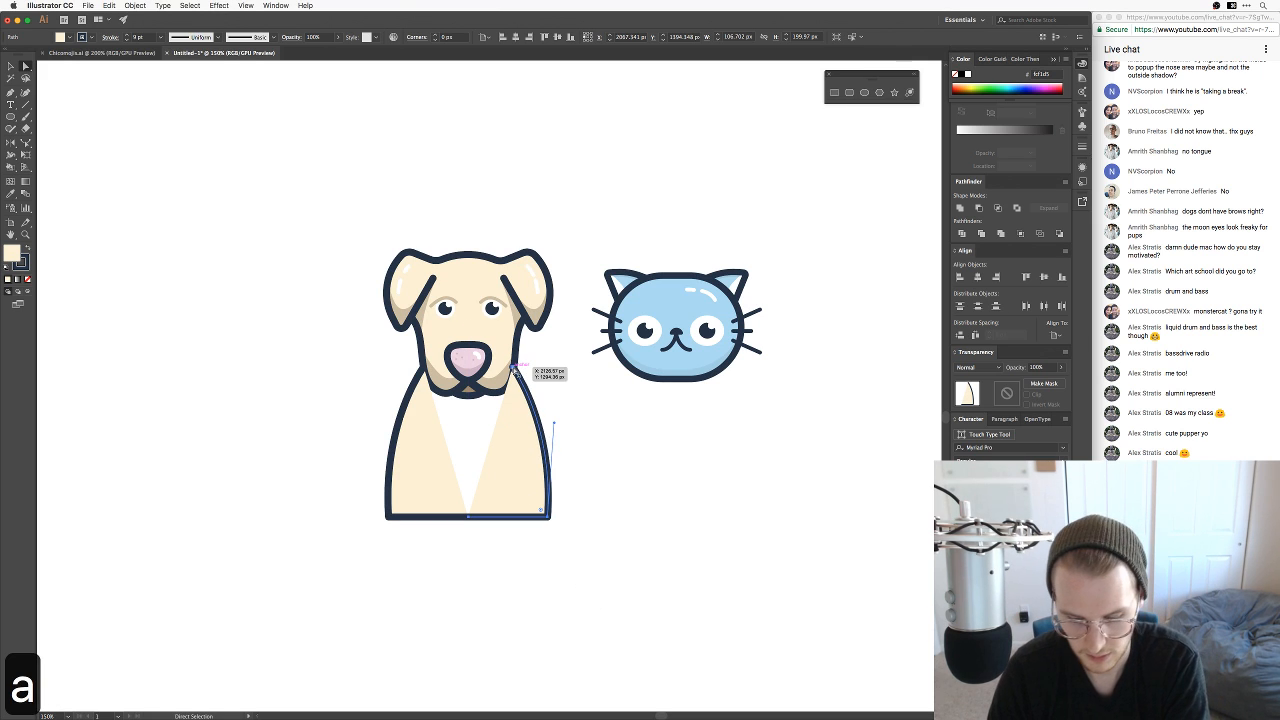
{"action": "key", "text": "p"}
{"action": "left_click", "coordinate": [513, 369]}
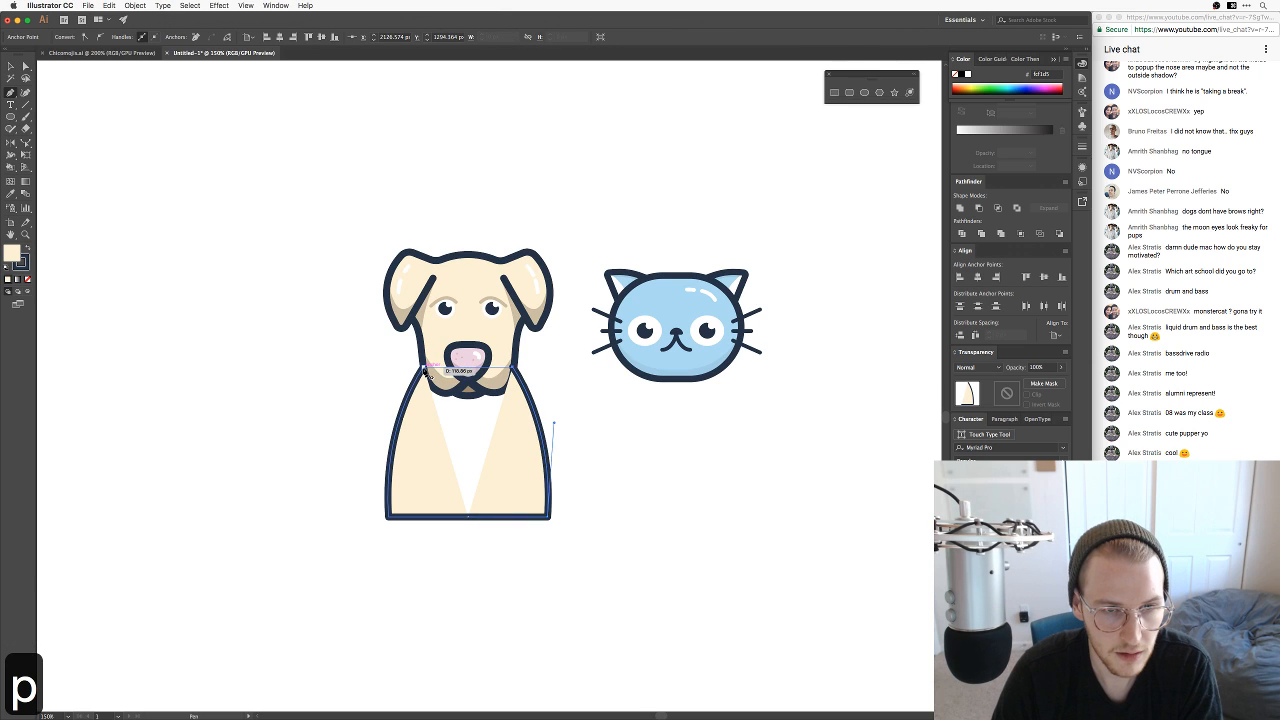
{"action": "left_click", "coordinate": [428, 372]}
{"action": "key", "text": "a"}
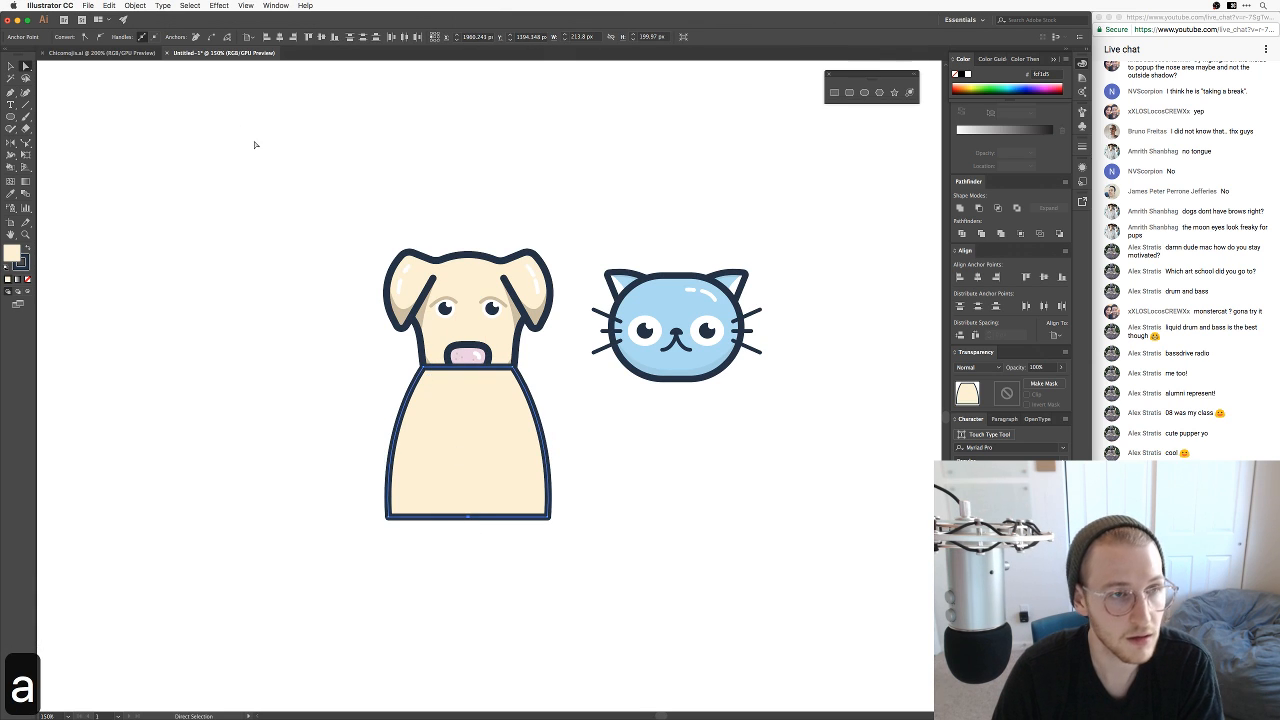
{"action": "left_click", "coordinate": [459, 474]}
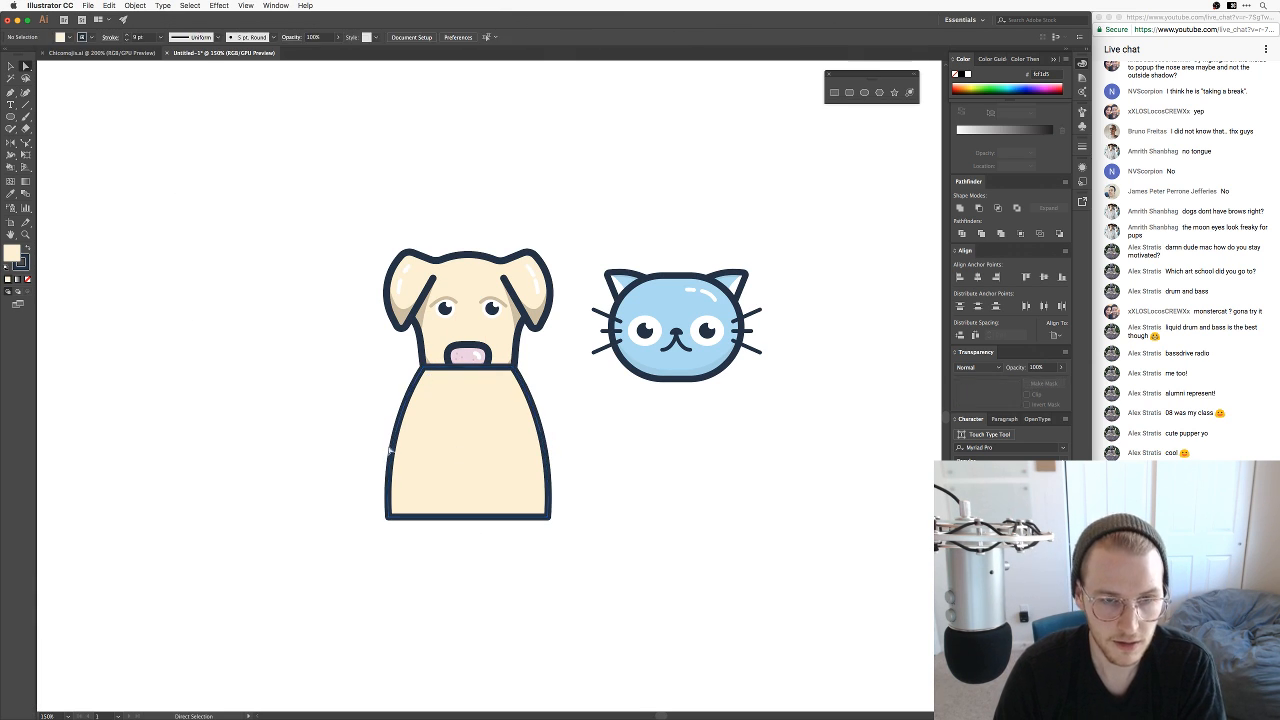
Step: Send the closed body shape behind the dog's head and move it up slightly
{"action": "key", "text": "shift+super+bracketleft"}
{"action": "key", "text": "v"}
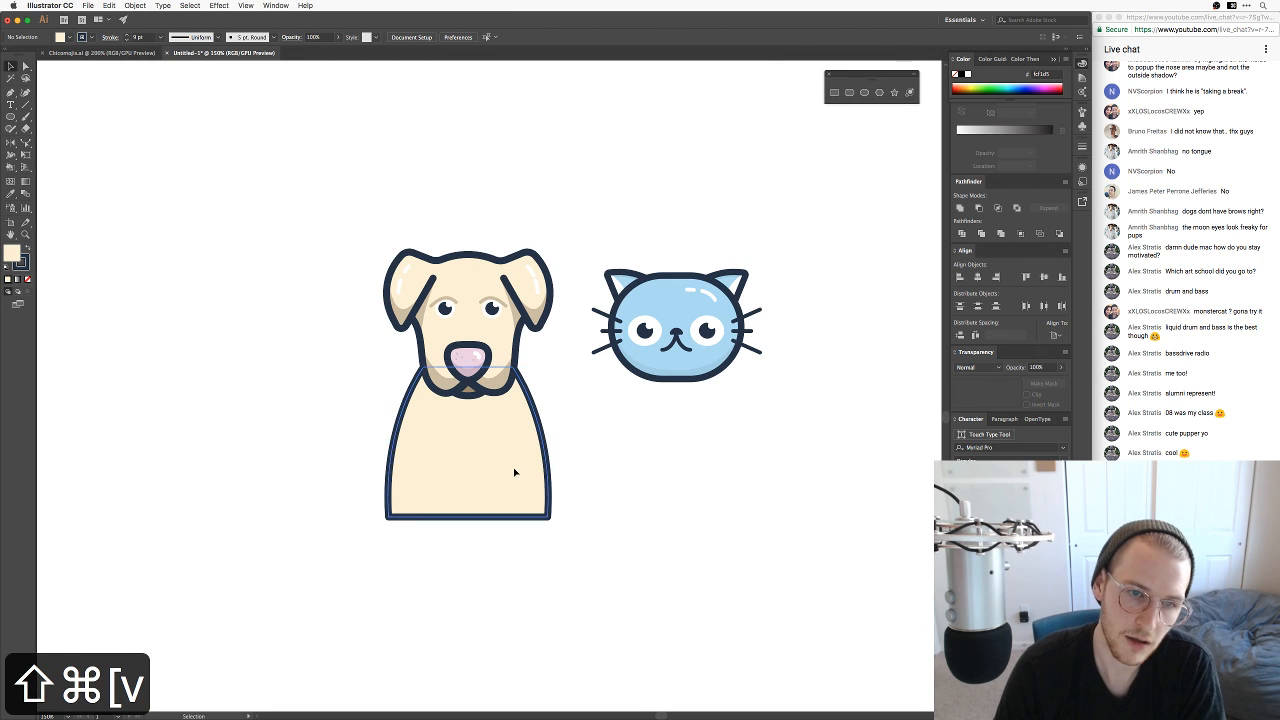
{"action": "left_click_drag", "start_coordinate": [514, 471], "coordinate": [514, 457]}
{"action": "key", "text": "v"}
{"action": "left_click", "coordinate": [666, 534]}
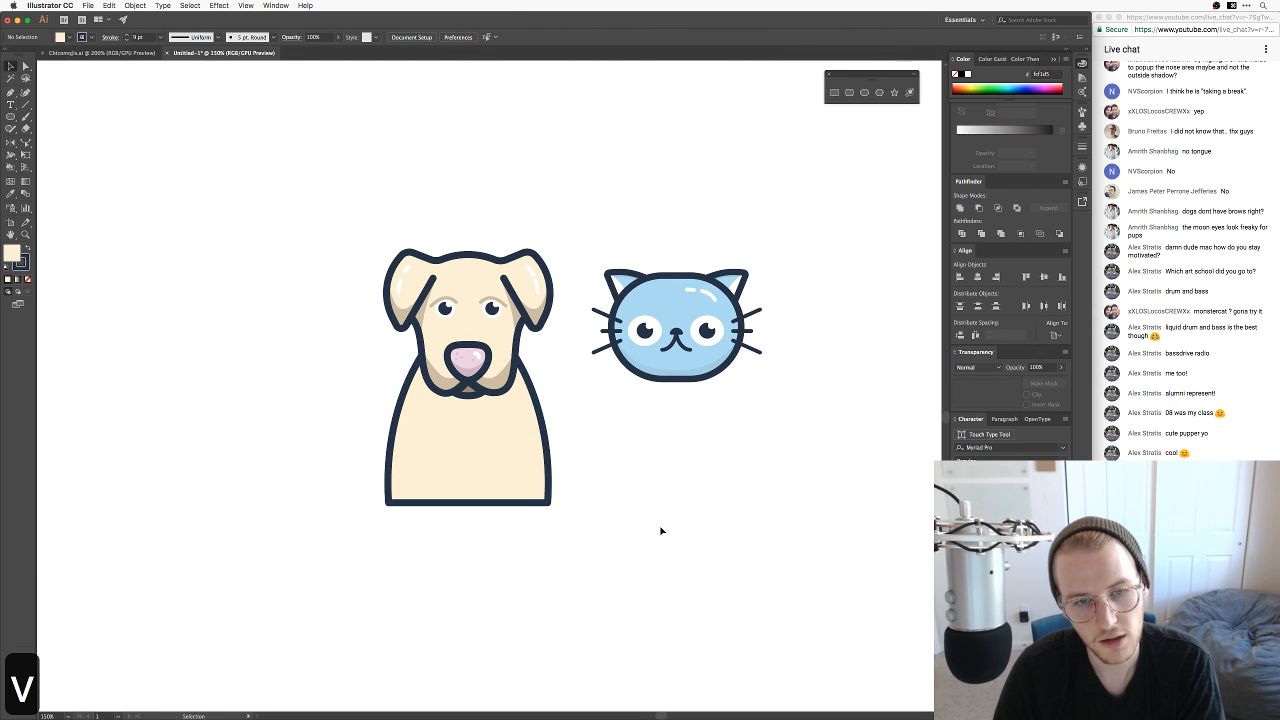
Step: Narrow the dog's body slightly, keeping it centred under the head
{"action": "key", "text": "super+equal"}
{"action": "key", "text": "super+equal"}
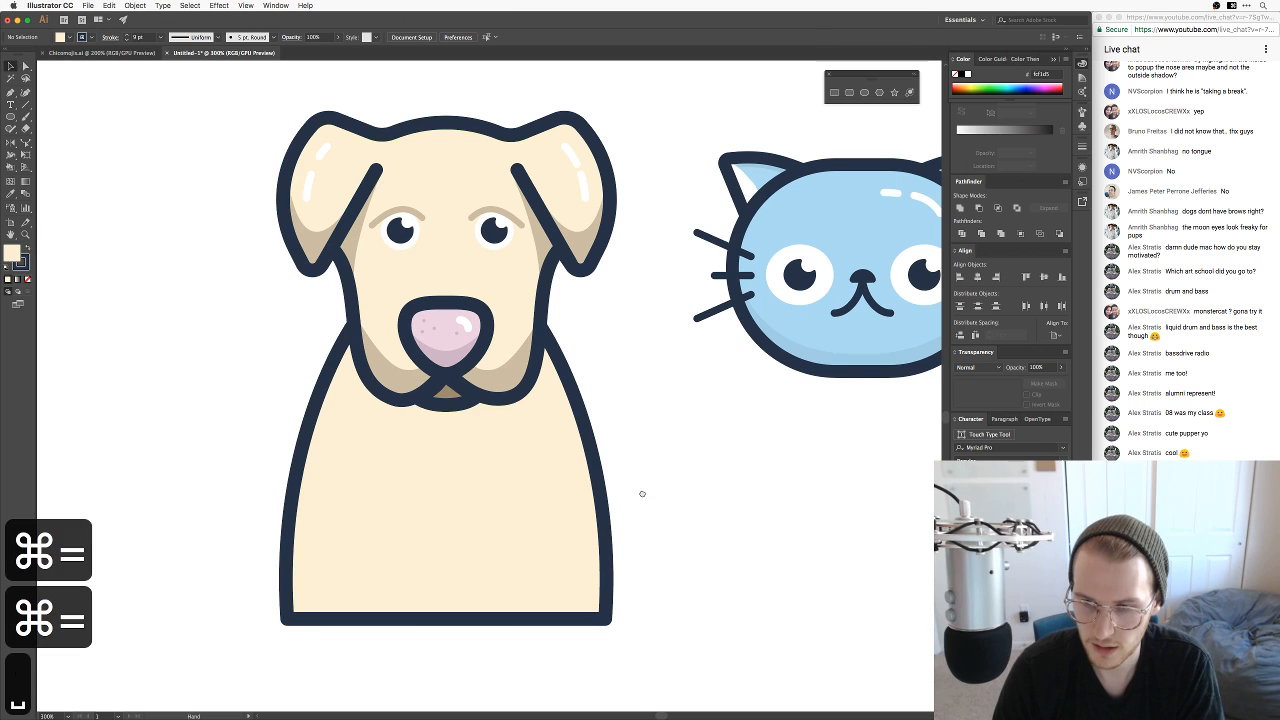
{"action": "key", "text": "v"}
{"action": "left_click", "coordinate": [606, 461]}
{"action": "left_click_drag", "start_coordinate": [616, 464], "coordinate": [601, 464]}
{"action": "key", "text": "v"}
{"action": "left_click", "coordinate": [673, 457]}
Step: Draw a slightly curved inner line for the left leg with the Pen tool, about 103 px tall, from mid-body down to the base
{"action": "key", "text": "super+minus"}
{"action": "key", "text": "super+equal"}
{"action": "key", "text": "super+minus"}
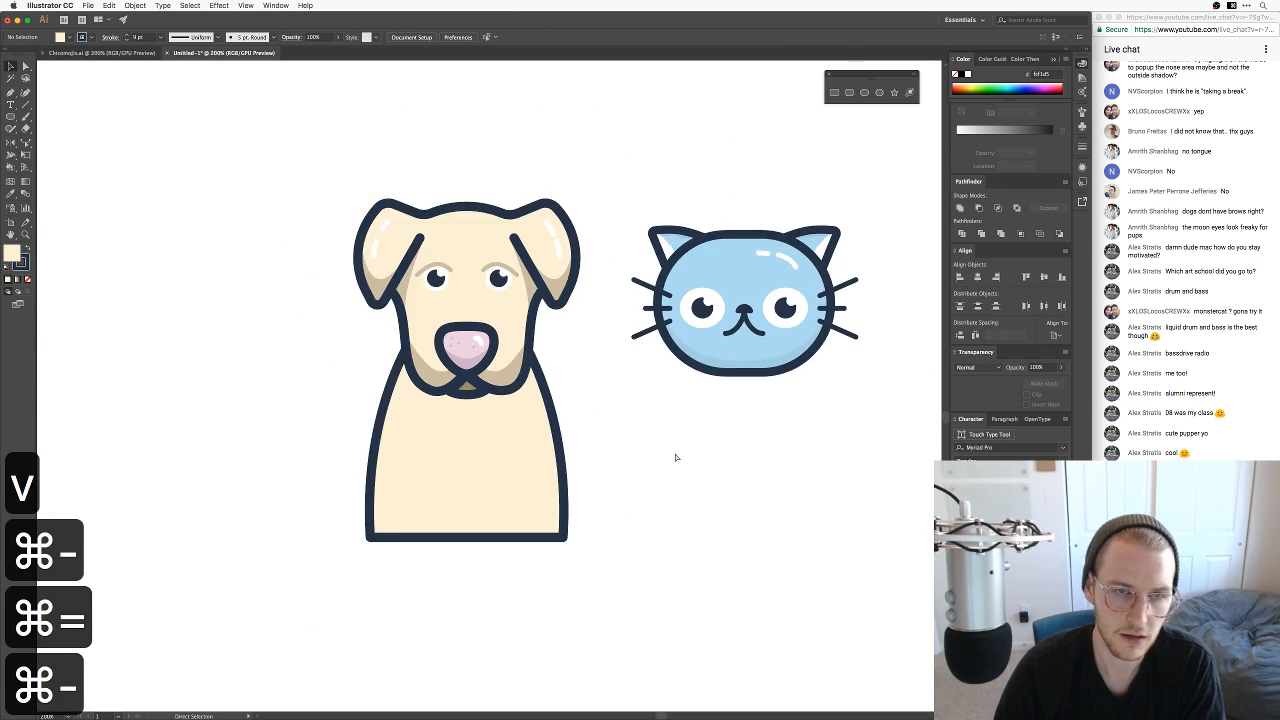
{"action": "key", "text": "super+minus"}
{"action": "key", "text": "super+minus"}
{"action": "key", "text": "super+equal"}
{"action": "key", "text": "super+equal"}
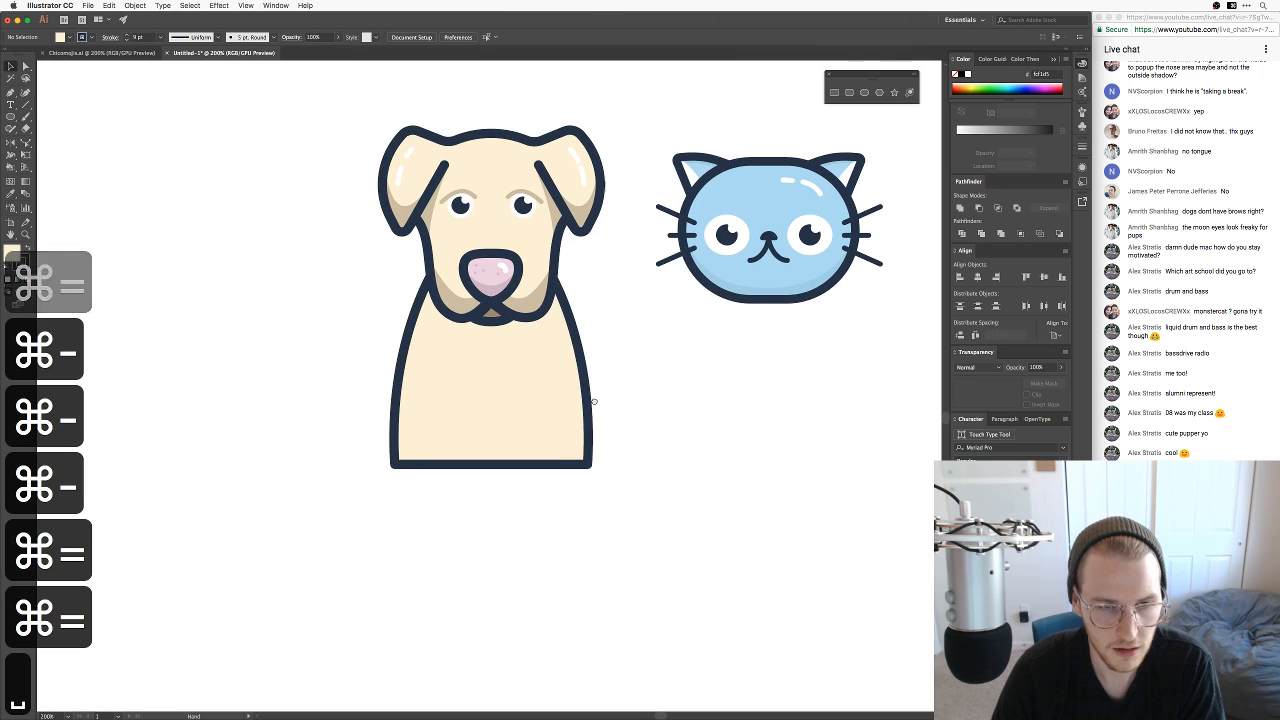
{"action": "key", "text": "p"}
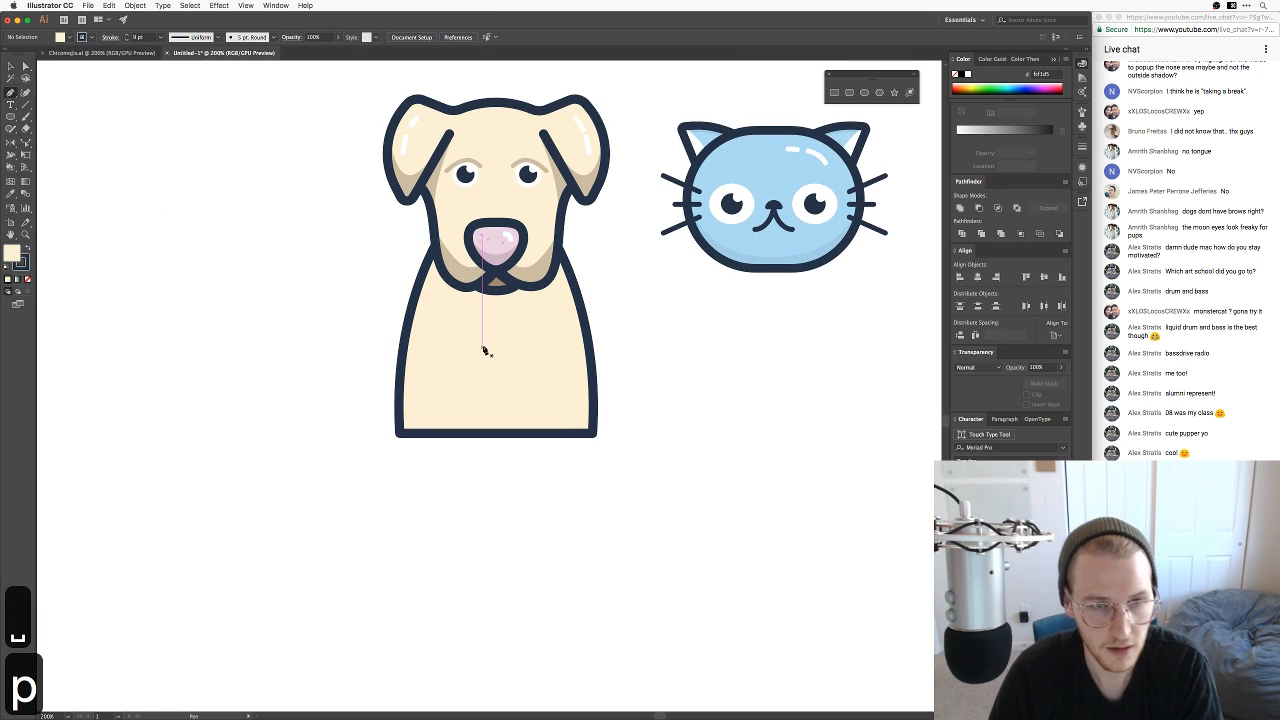
{"action": "left_click", "coordinate": [457, 330]}
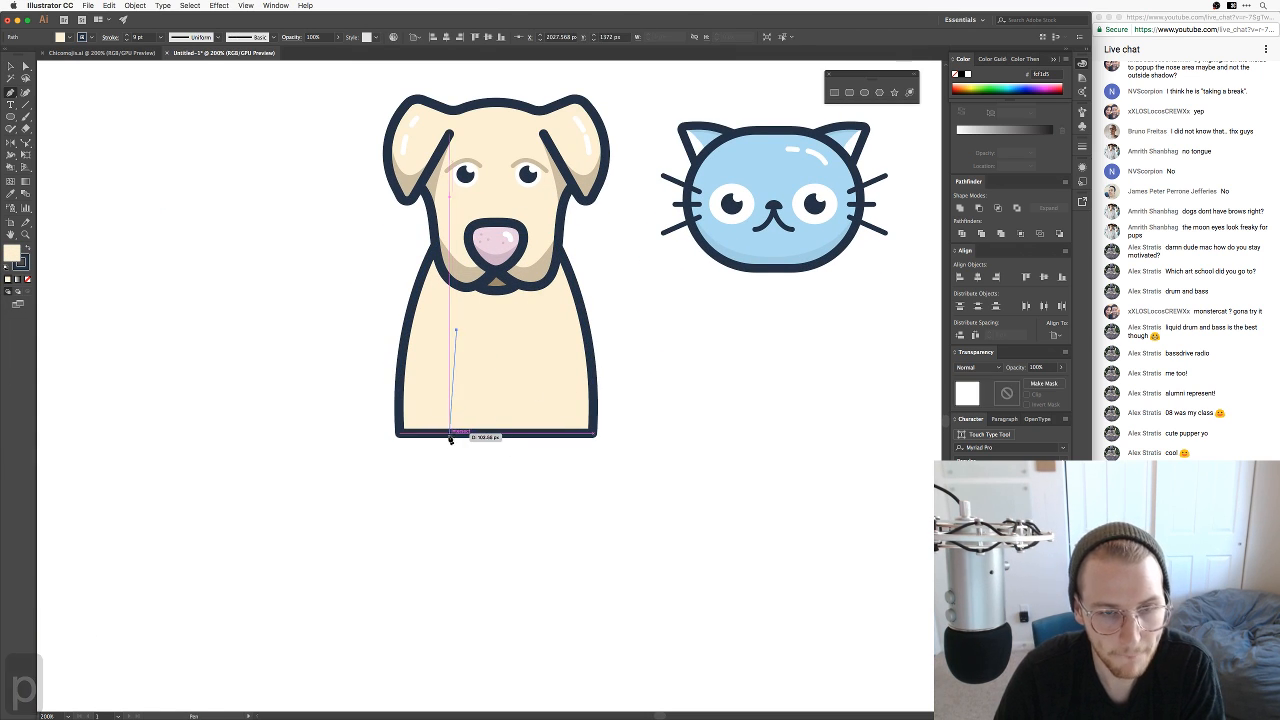
{"action": "left_click_drag", "start_coordinate": [450, 433], "coordinate": [460, 473]}
{"action": "key", "text": "v"}
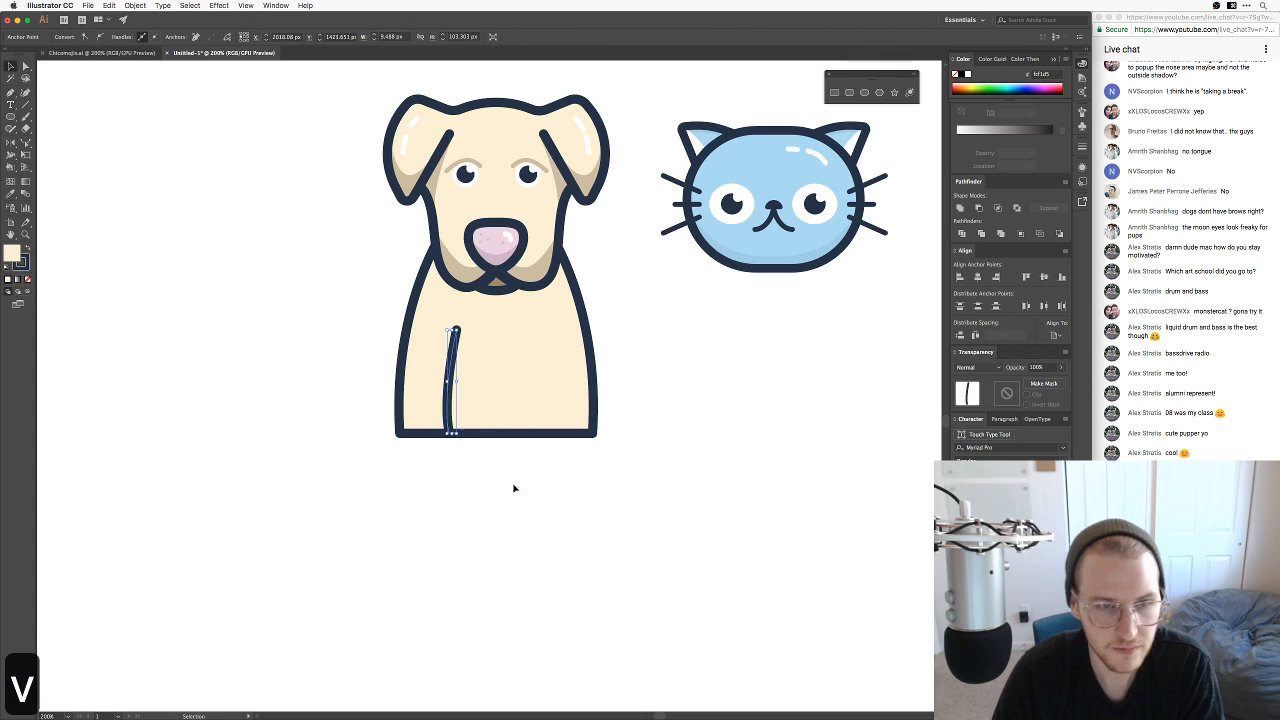
Step: Duplicate the left leg line, reflect the copy, and place it symmetrically as the right leg's inner line
{"action": "left_click_drag", "start_coordinate": [449, 363], "coordinate": [505, 366]}
{"action": "right_click", "coordinate": [513, 368]}
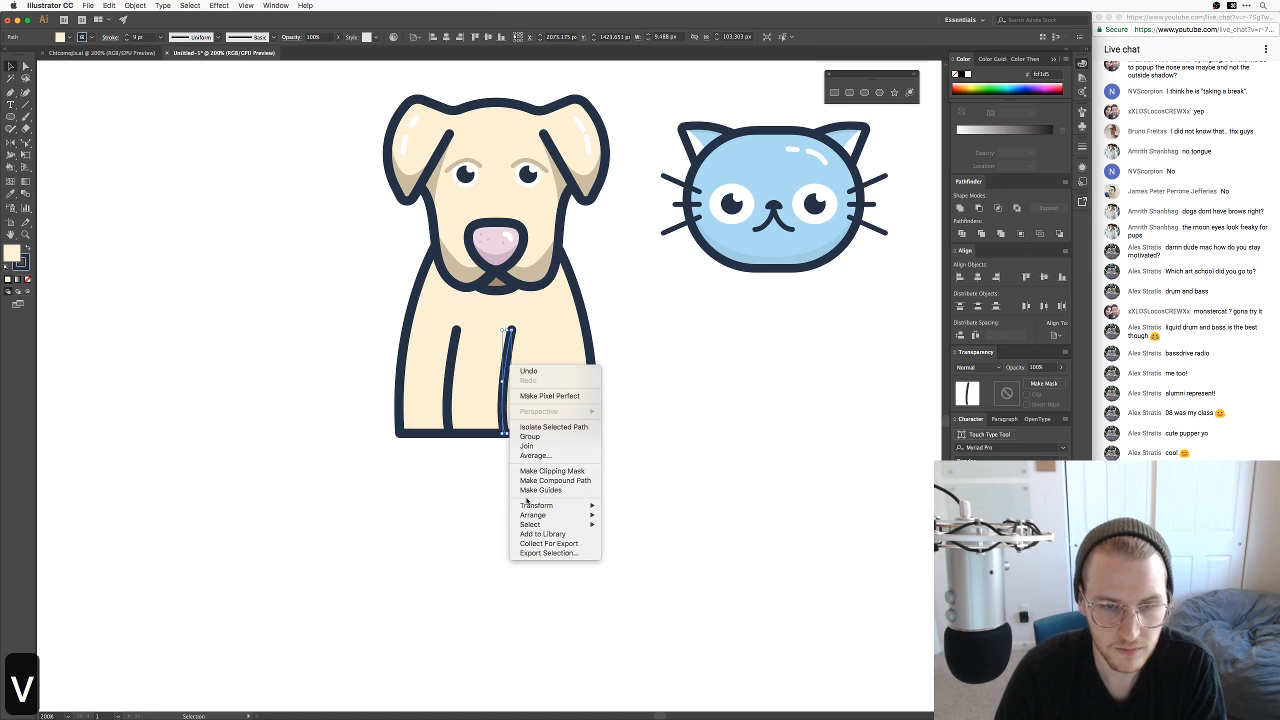
{"action": "mouse_move", "coordinate": [536, 505]}
{"action": "left_click", "coordinate": [627, 540]}
{"action": "key", "text": "Return"}
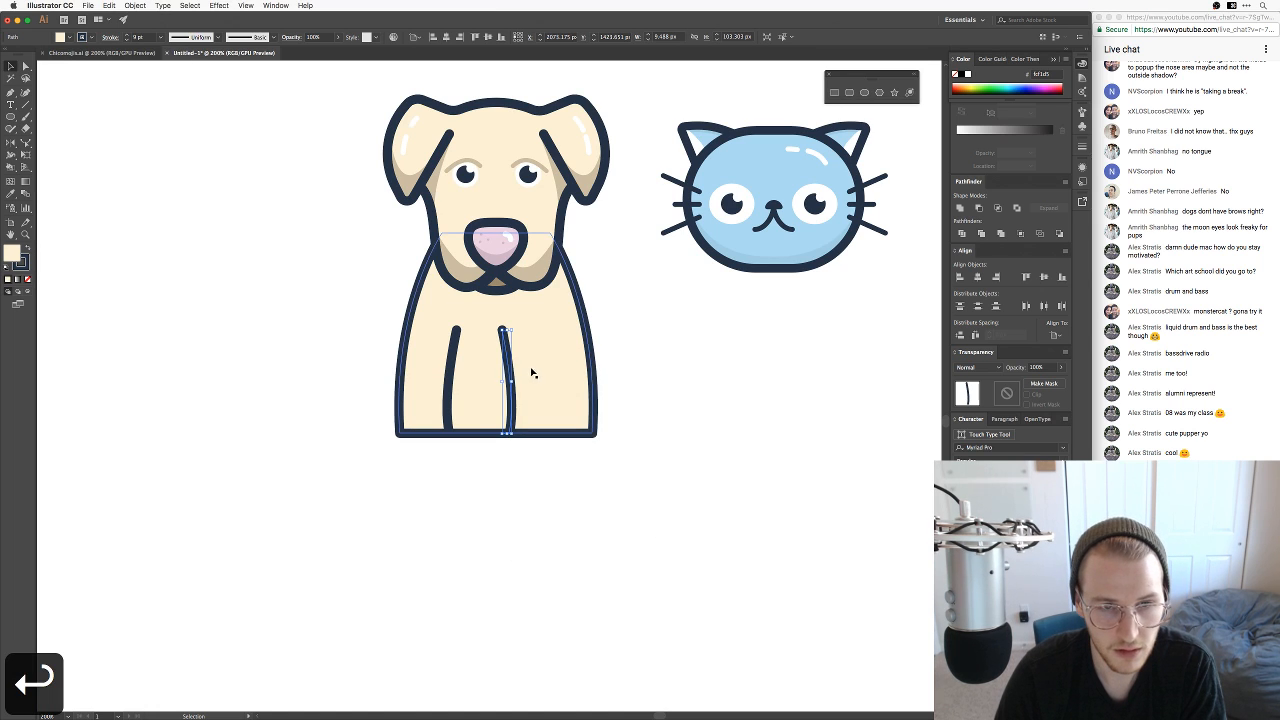
{"action": "left_click_drag", "start_coordinate": [512, 367], "coordinate": [548, 370]}
{"action": "left_click", "coordinate": [698, 405]}
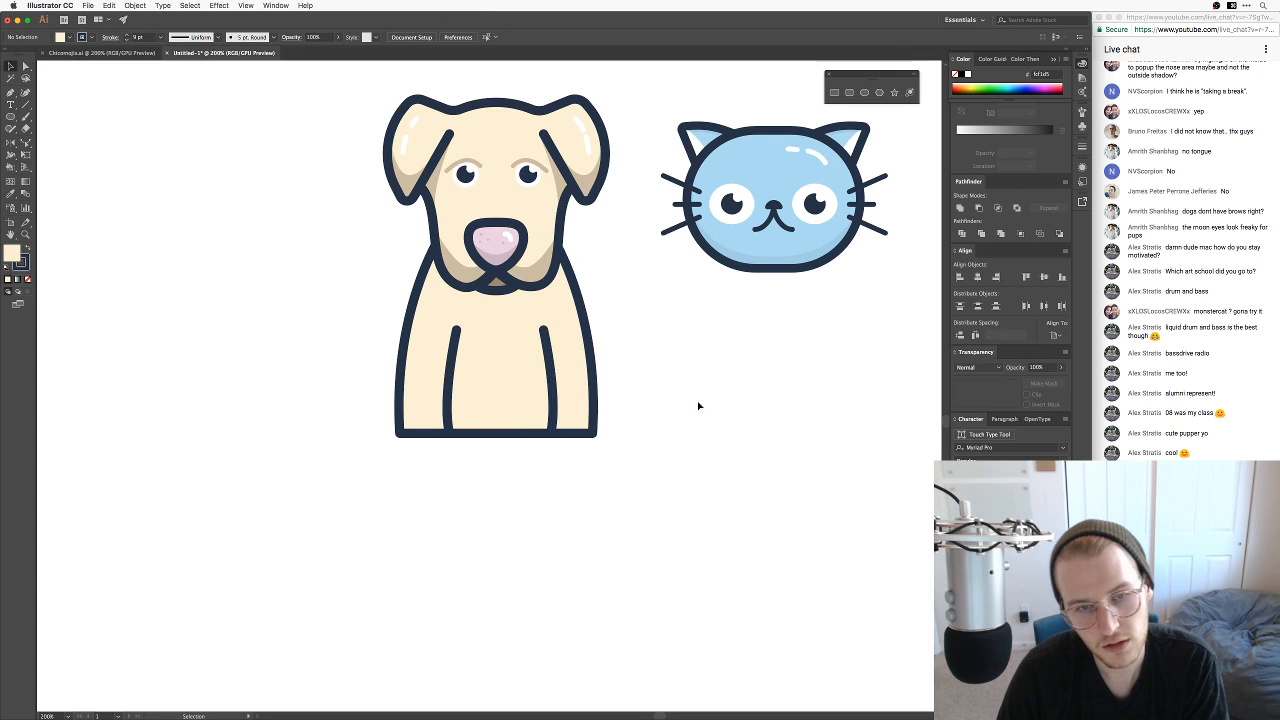
Step: Draw a cream circular paw about 54 px wide with the Ellipse tool and place a matching one at the other leg's base
{"action": "left_click_drag", "start_coordinate": [669, 366], "coordinate": [686, 423]}
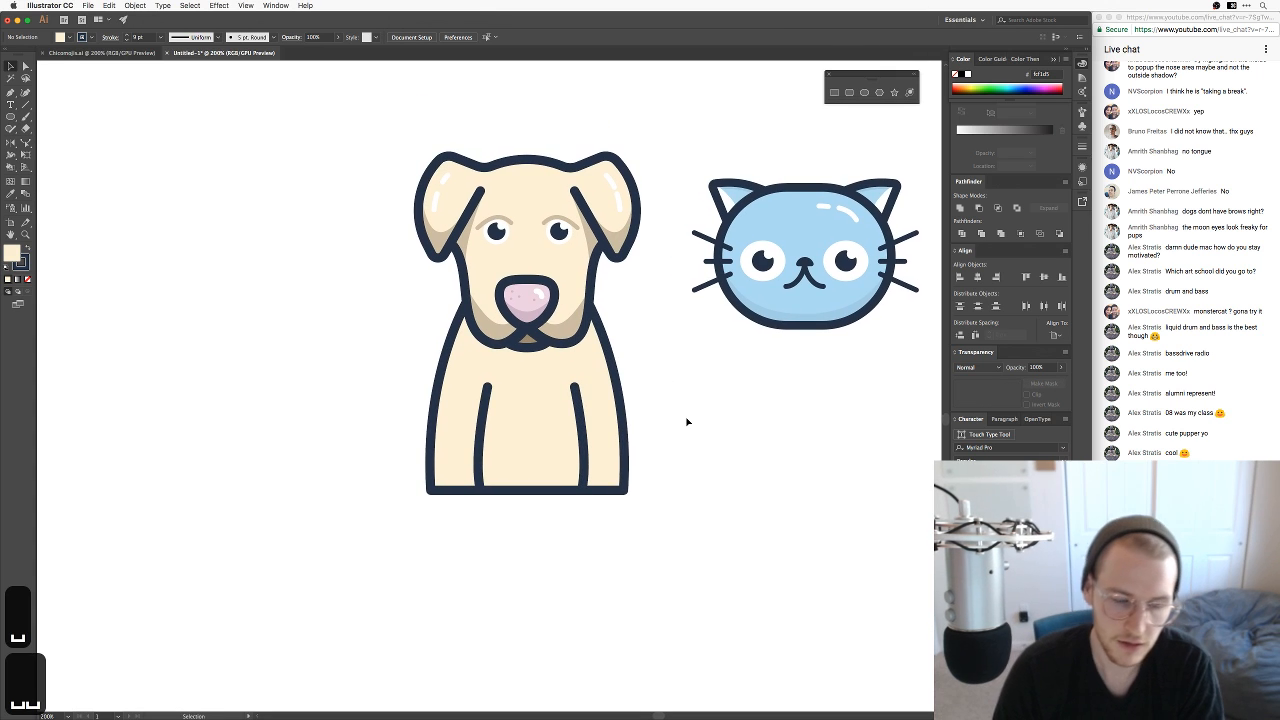
{"action": "key", "text": "l"}
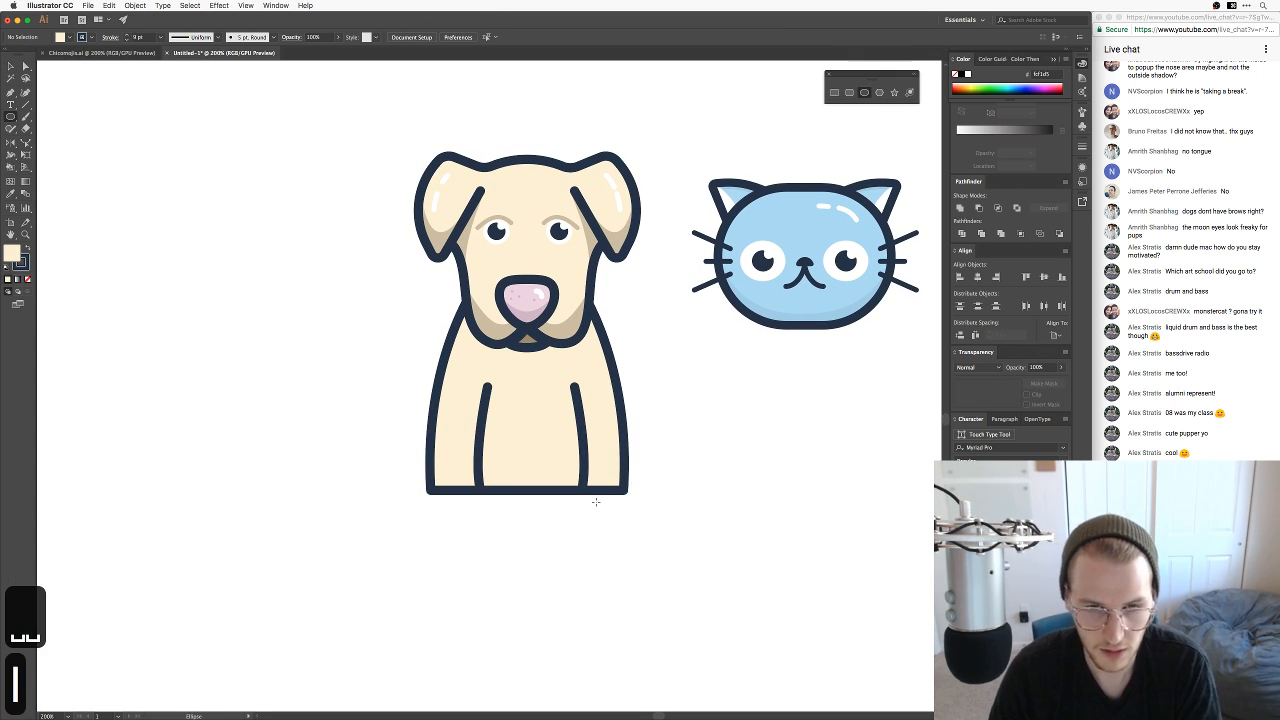
{"action": "mouse_move", "coordinate": [602, 500]}
{"action": "left_mouse_down"}
{"action": "mouse_move", "coordinate": [634, 532]}
{"action": "mouse_move", "coordinate": [457, 510]}
{"action": "left_mouse_up"}
{"action": "key", "text": "v"}
Step: Try to add an anchor point at the middle of the body's base line
{"action": "key", "text": "a"}
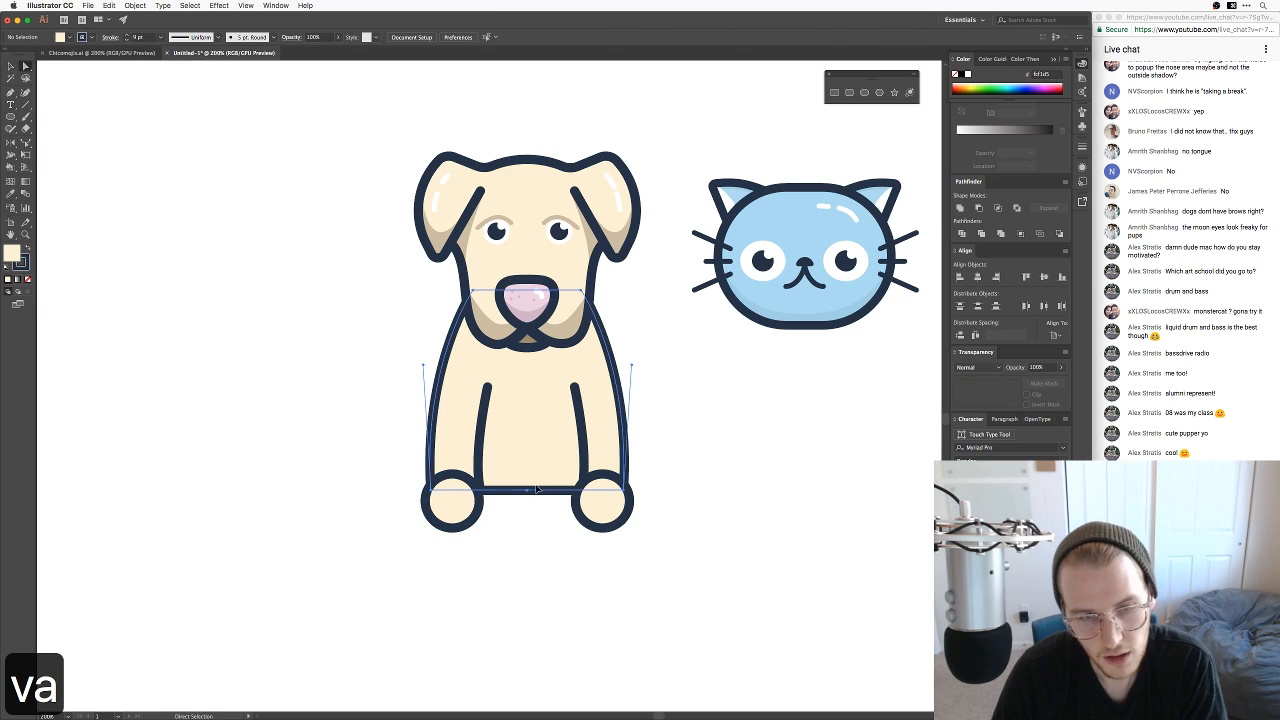
{"action": "left_click", "coordinate": [521, 480]}
{"action": "key", "text": "a"}
{"action": "left_click", "coordinate": [520, 486]}
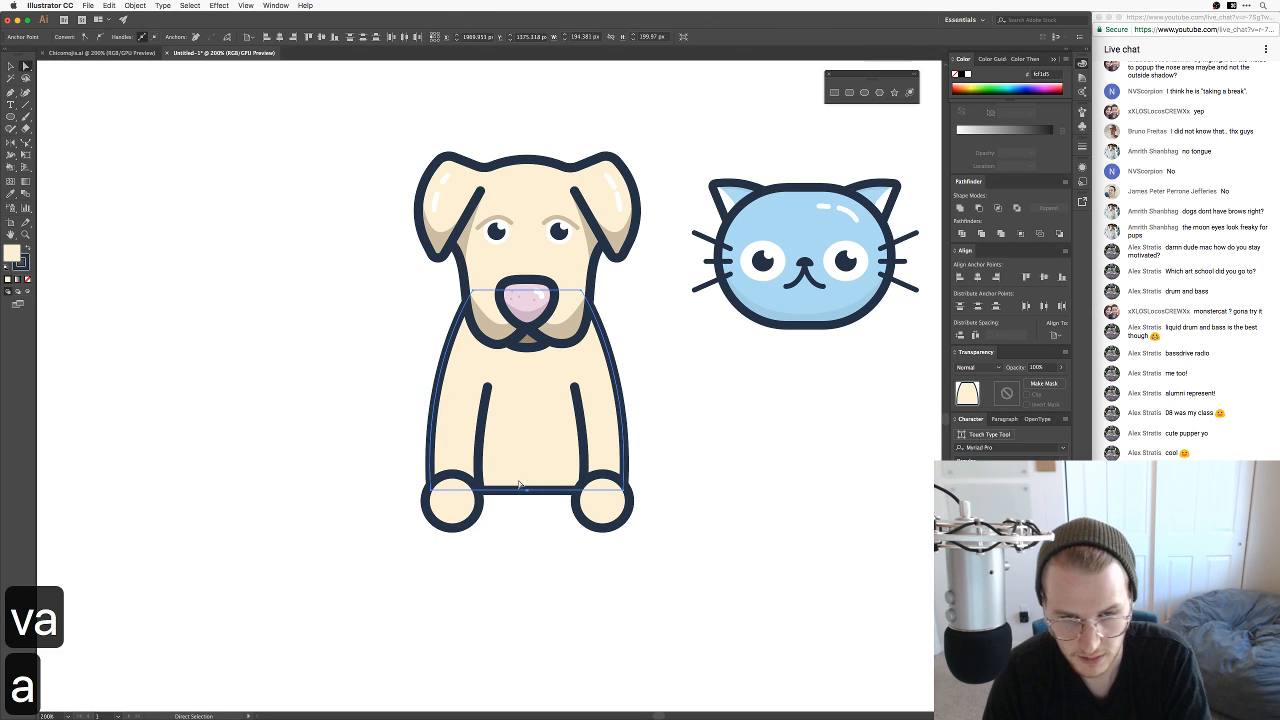
{"action": "key", "text": "equal"}
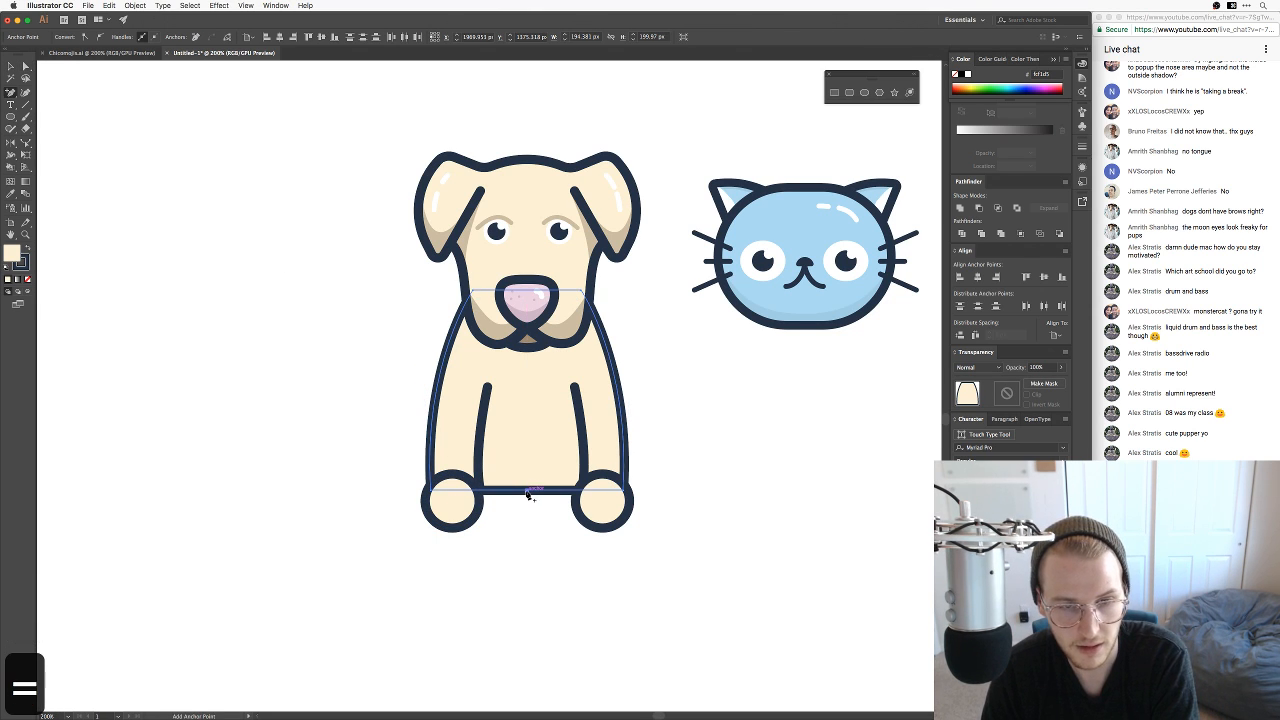
{"action": "left_click", "coordinate": [530, 490]}
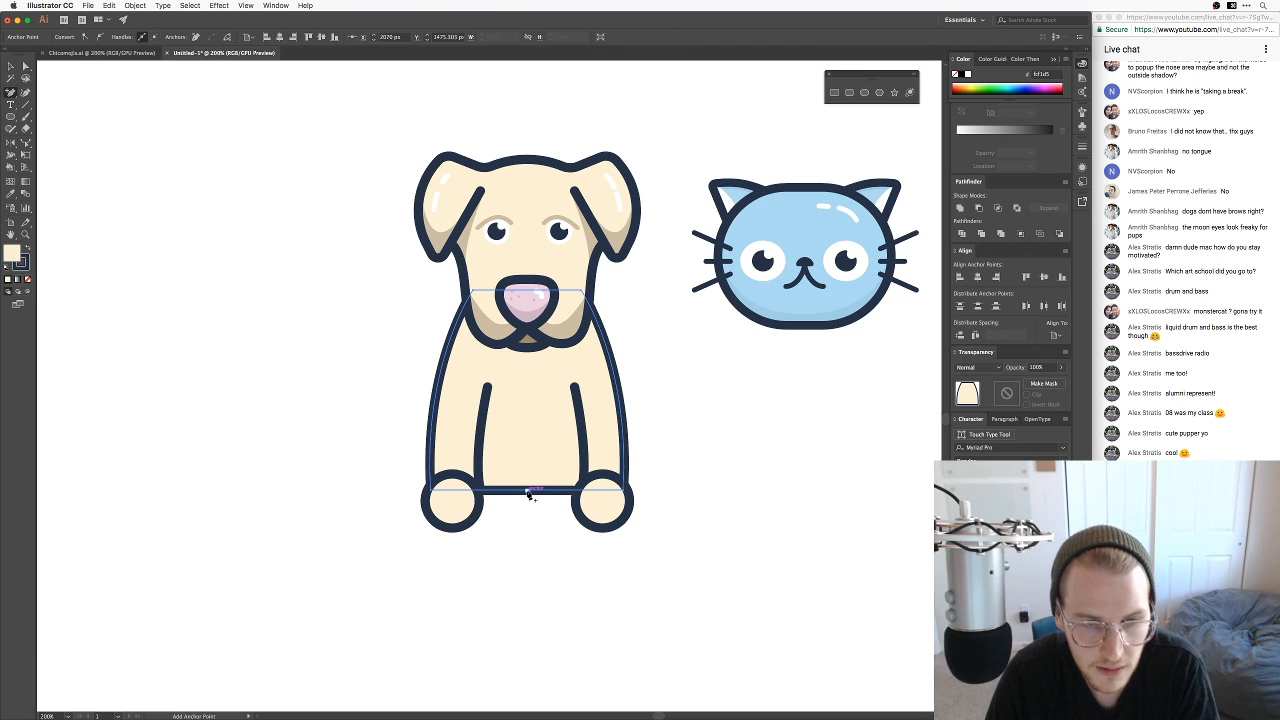
Step: Delete the surplus anchor points near the middle of the body's base line
{"action": "key", "text": "z"}
{"action": "left_click_drag", "start_coordinate": [523, 491], "coordinate": [877, 318]}
{"action": "key", "text": "z"}
{"action": "left_click_drag", "start_coordinate": [583, 433], "coordinate": [580, 432]}
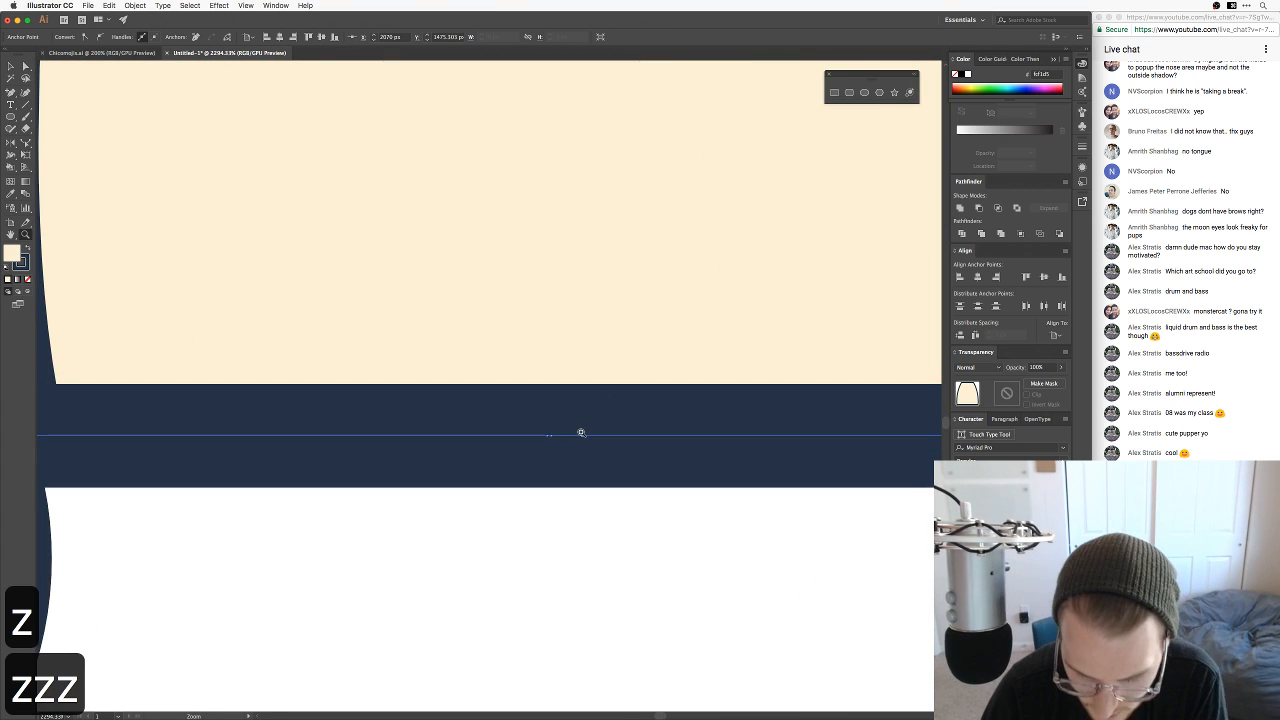
{"action": "key", "text": "minus"}
{"action": "left_click", "coordinate": [558, 437]}
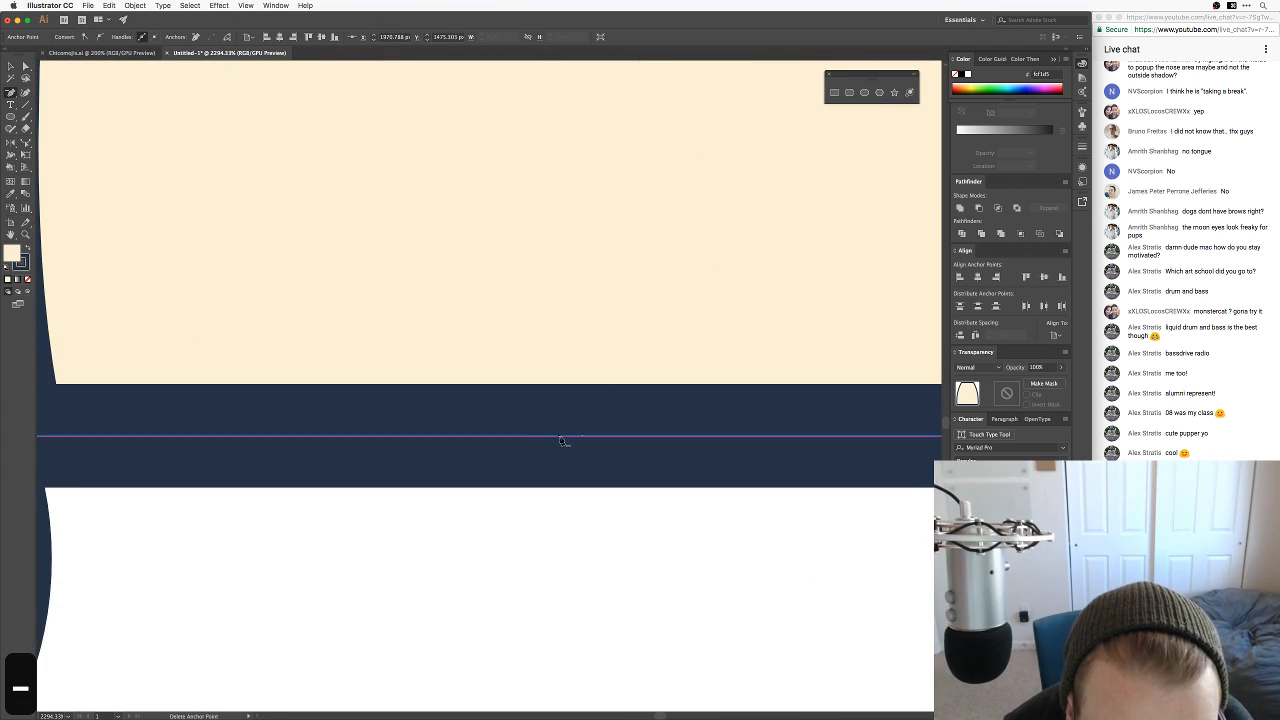
{"action": "left_click", "coordinate": [585, 437]}
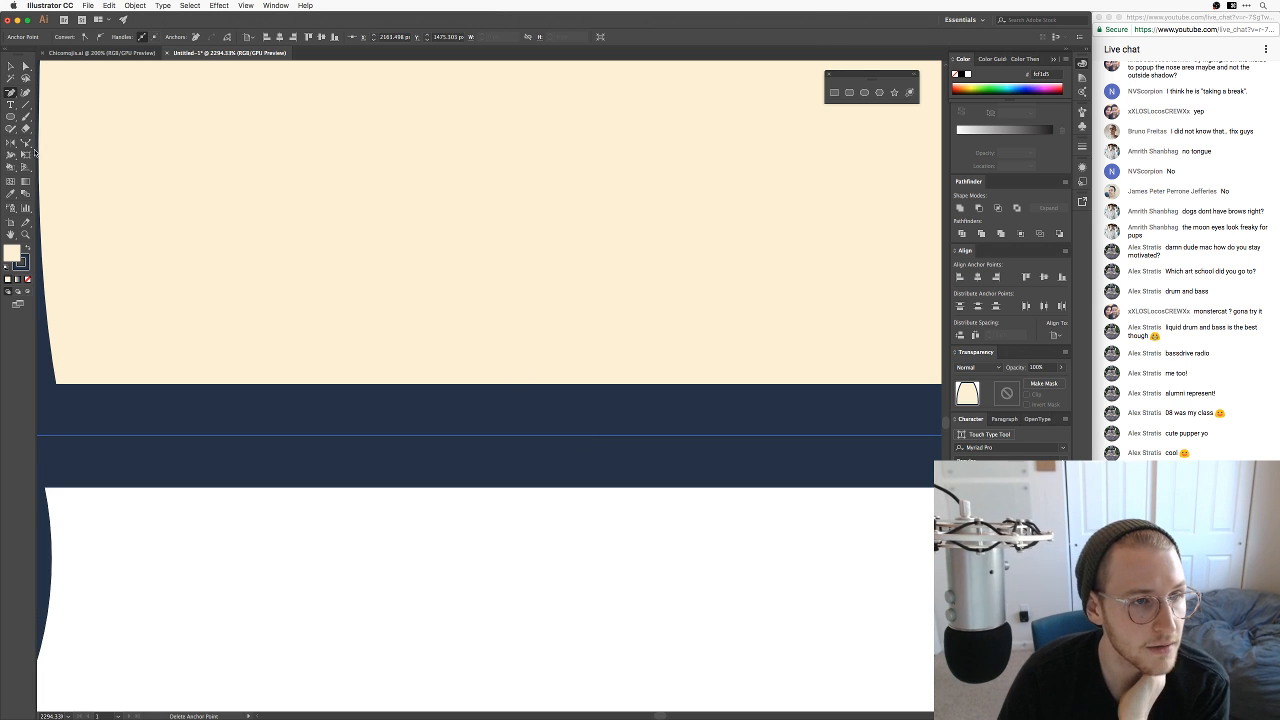
Step: Use the Reshape tool on the middle of the body's base and pull that point down to form a shallow rounded belly
{"action": "left_click", "coordinate": [27, 145]}
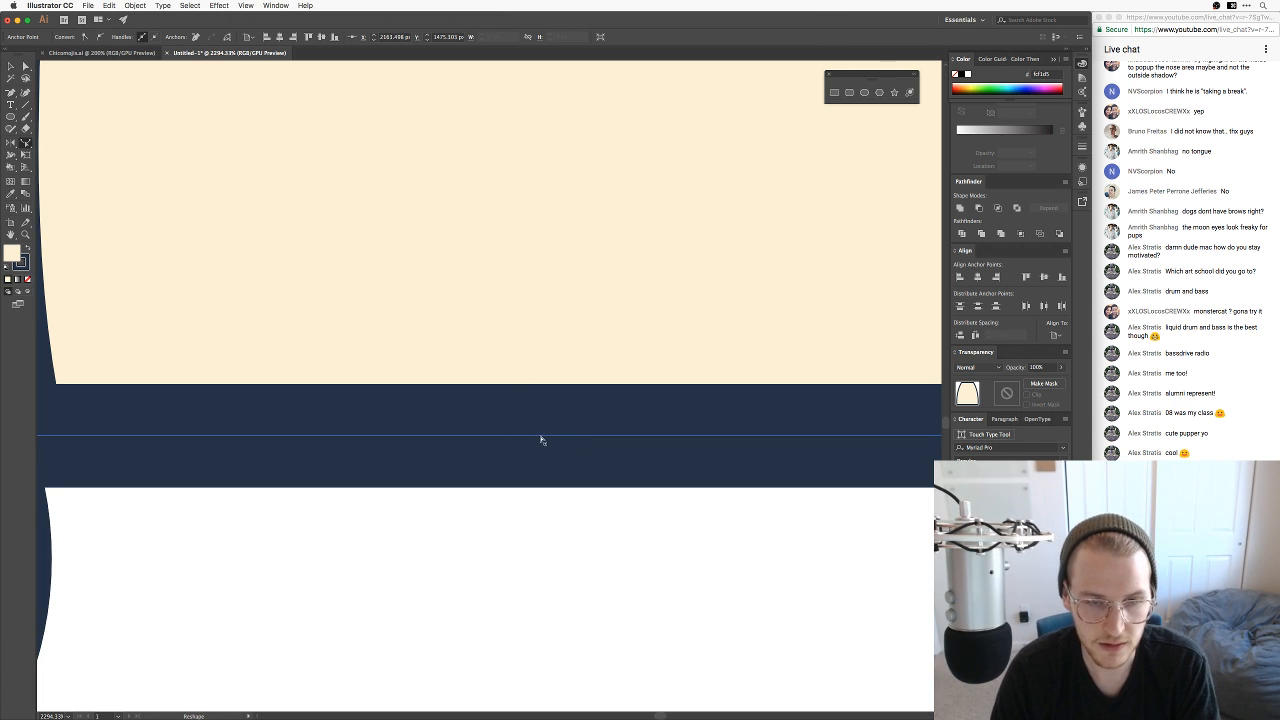
{"action": "key", "text": "super+minus"}
{"action": "key", "text": "super+minus"}
{"action": "key", "text": "super+minus"}
{"action": "key", "text": "super+minus"}
{"action": "key", "text": "super+minus"}
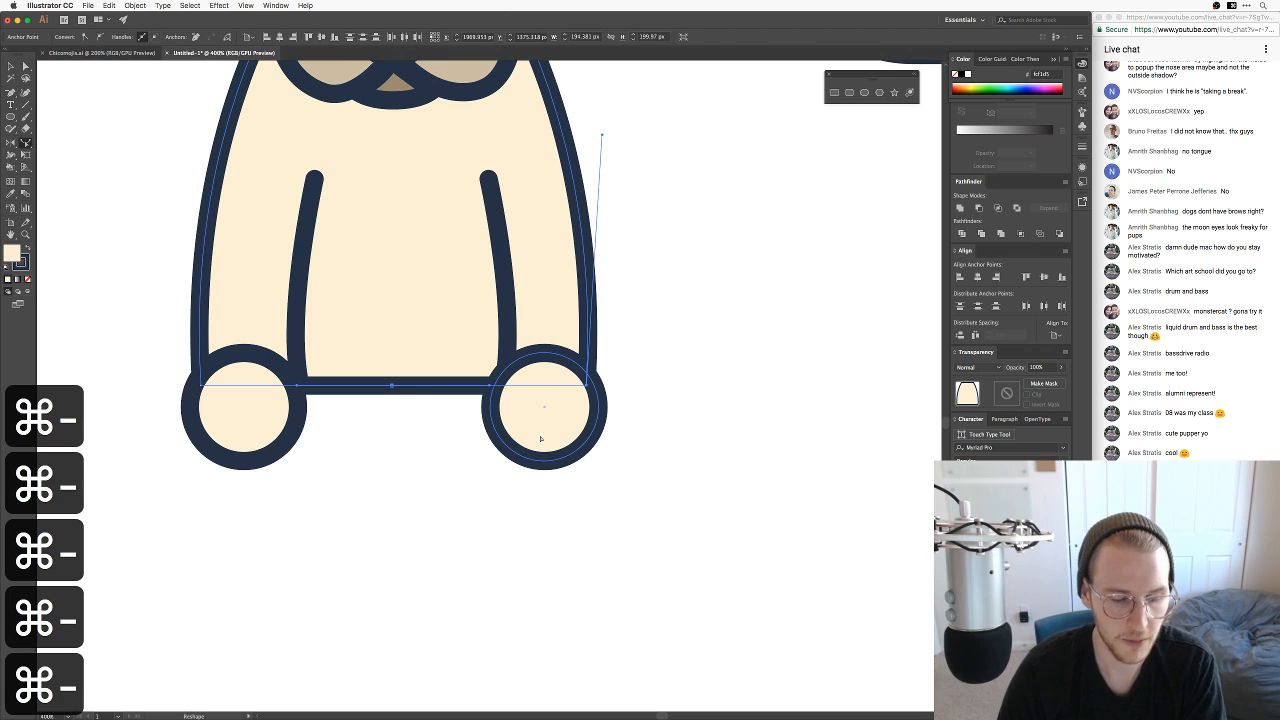
{"action": "key", "text": "a"}
{"action": "left_click_drag", "start_coordinate": [396, 390], "coordinate": [409, 432]}
{"action": "key", "text": "v"}
{"action": "left_click", "coordinate": [471, 477]}
{"action": "key", "text": "space"}
{"action": "left_click_drag", "start_coordinate": [383, 483], "coordinate": [468, 588]}
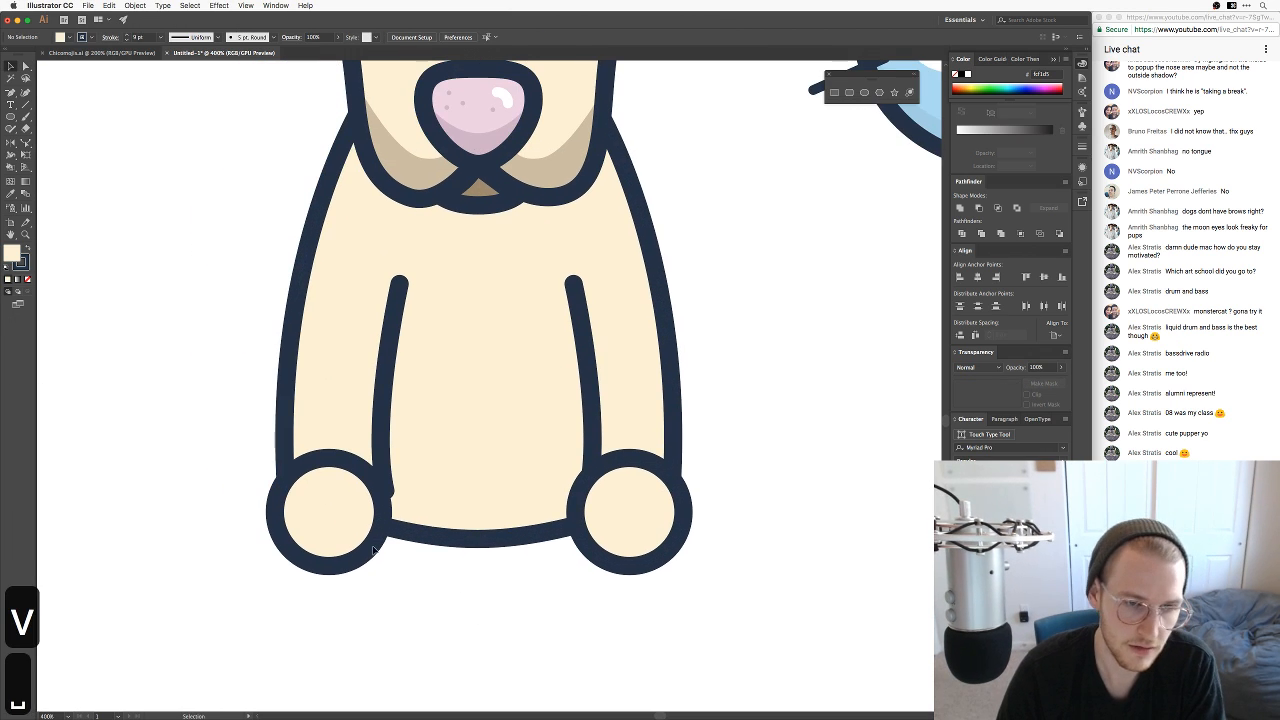
Step: Shift the left paw slightly inward, and raise both paws together a little
{"action": "key", "text": "v"}
{"action": "left_click_drag", "start_coordinate": [362, 543], "coordinate": [370, 543]}
{"action": "key", "text": "v"}
{"action": "left_click", "coordinate": [495, 611]}
{"action": "key", "text": "space"}
{"action": "left_click_drag", "start_coordinate": [525, 583], "coordinate": [516, 636]}
{"action": "left_click", "coordinate": [614, 573]}
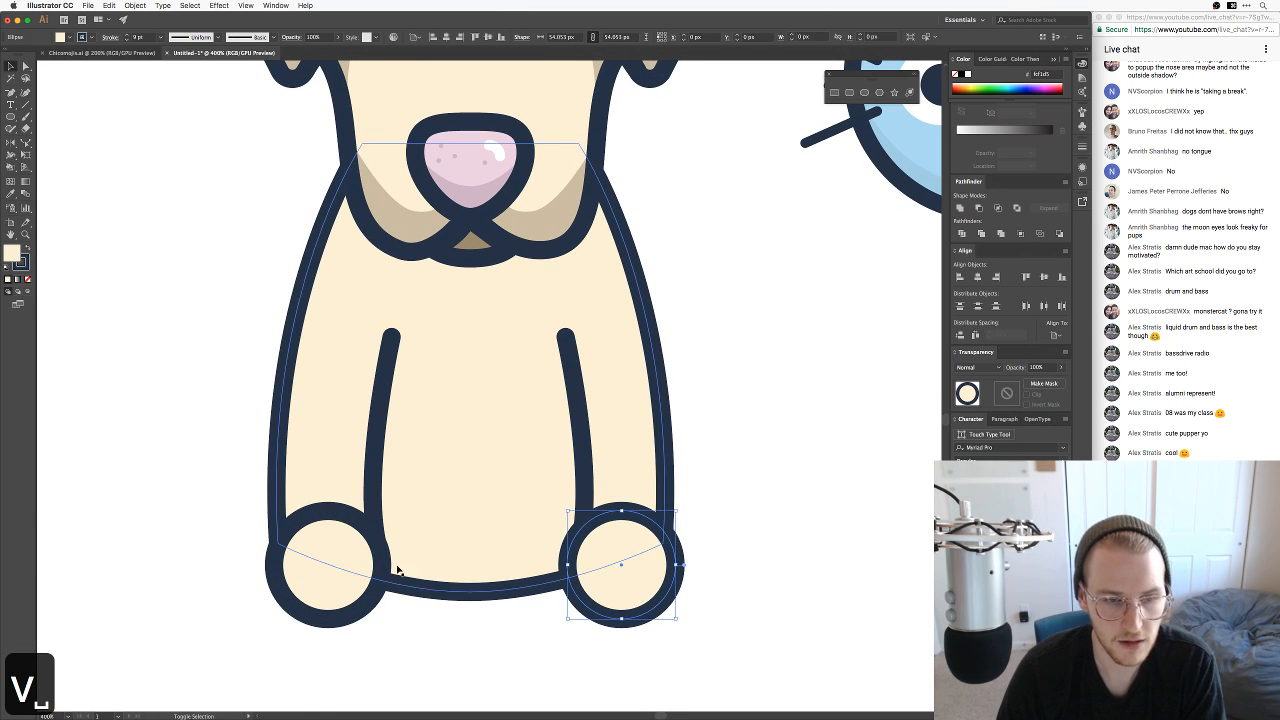
{"action": "left_click", "coordinate": [351, 567], "text": "shift"}
{"action": "left_click_drag", "start_coordinate": [351, 567], "coordinate": [351, 557]}
{"action": "left_click", "coordinate": [448, 635]}
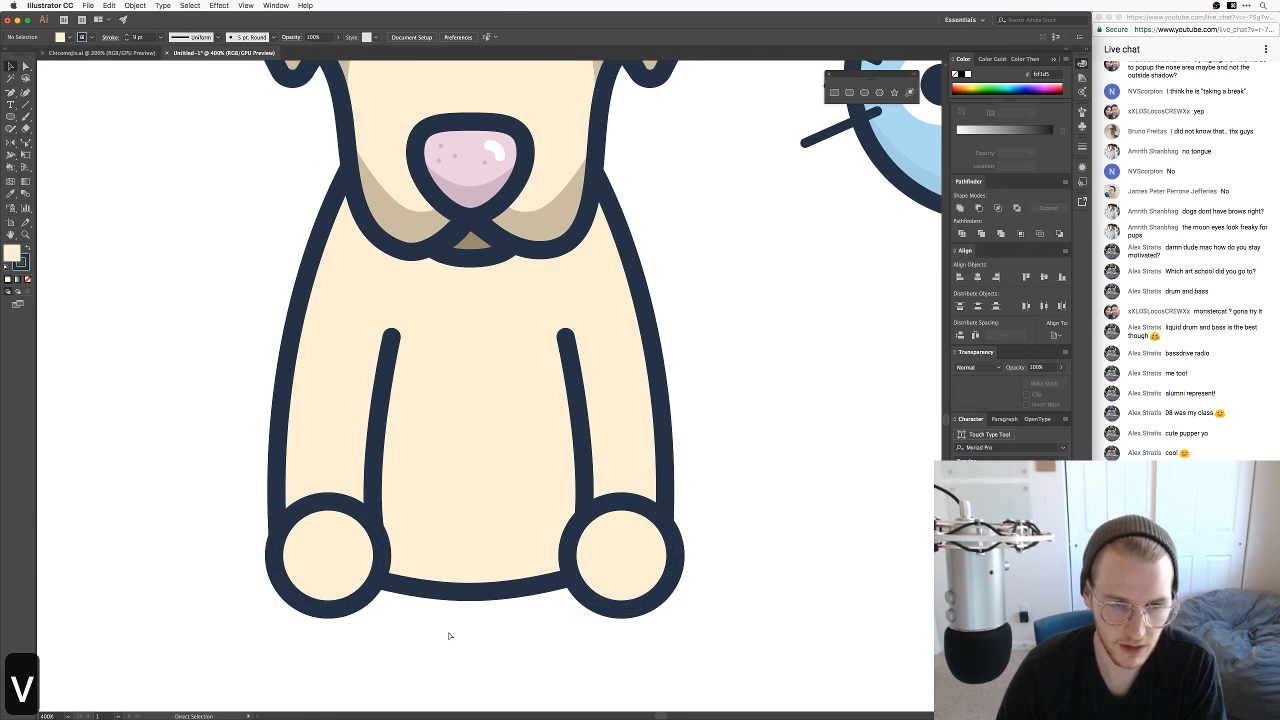
Step: Move the body's lower-left corner anchor up and inward so the outline tucks behind the left paw
{"action": "key", "text": "super+minus"}
{"action": "key", "text": "super+minus"}
{"action": "key", "text": "super+minus"}
{"action": "key", "text": "super+equal"}
{"action": "key", "text": "super+equal"}
{"action": "key", "text": "super+equal"}
{"action": "key", "text": "a"}
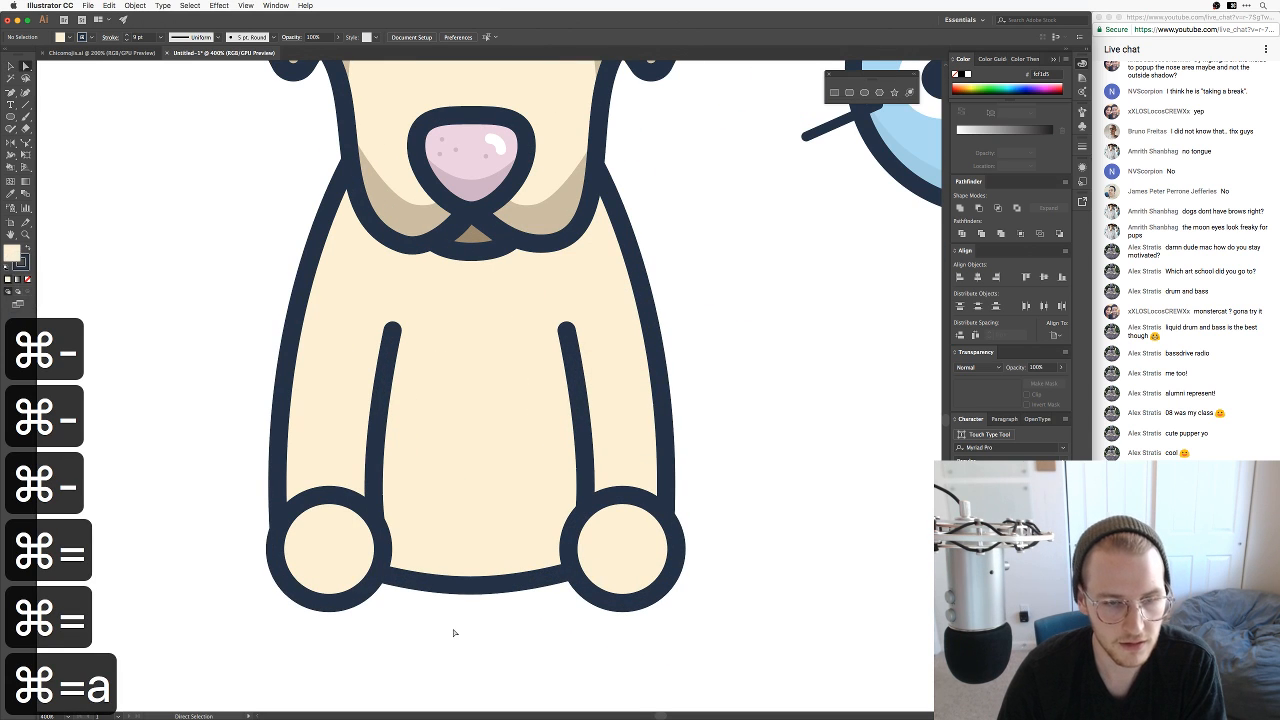
{"action": "left_click", "coordinate": [429, 520]}
{"action": "key", "text": "a"}
{"action": "left_click_drag", "start_coordinate": [281, 540], "coordinate": [298, 507]}
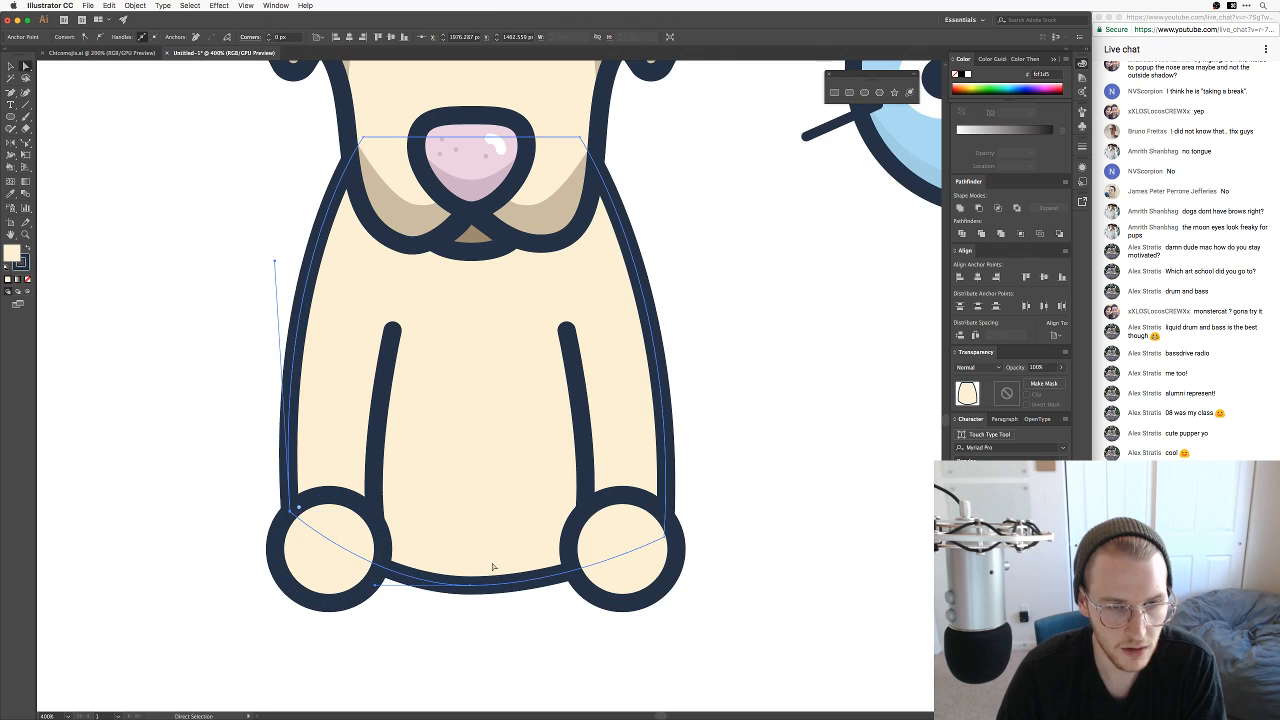
Step: Raise the middle anchor of the body's base slightly to make the belly curve shallower
{"action": "key", "text": "a"}
{"action": "left_click", "coordinate": [469, 588]}
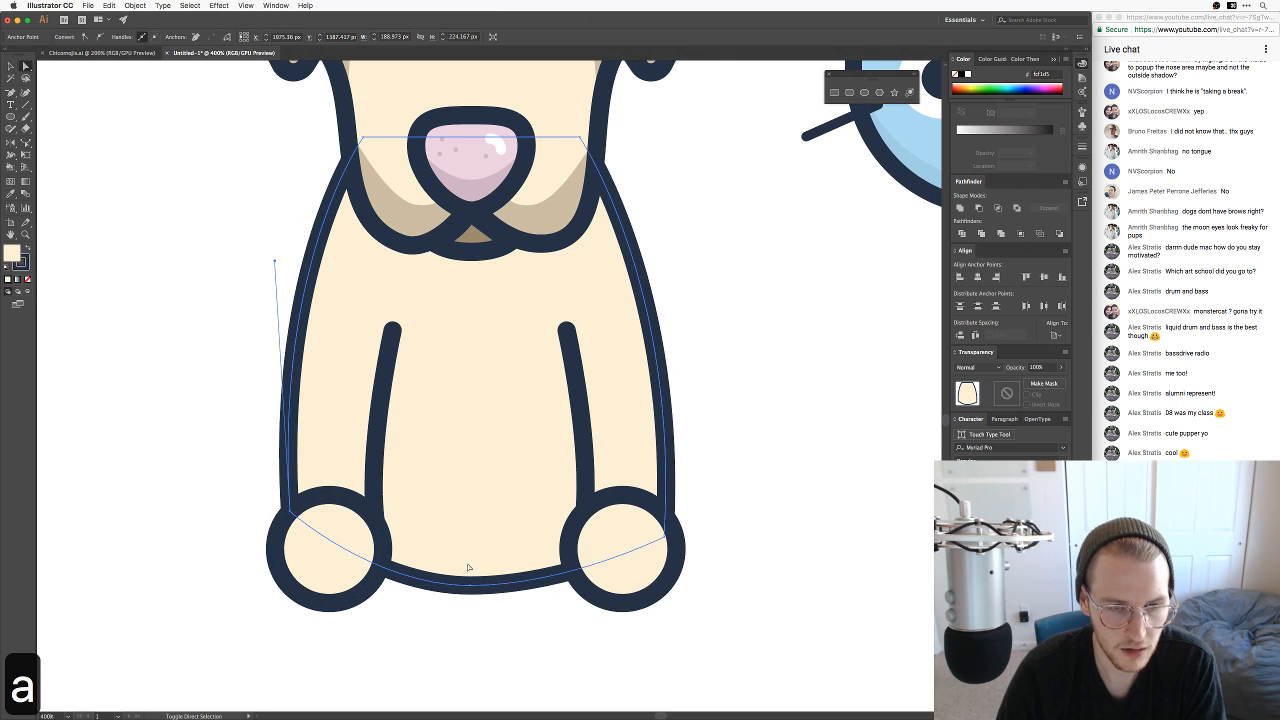
{"action": "left_click_drag", "start_coordinate": [469, 587], "coordinate": [503, 580]}
{"action": "key", "text": "v"}
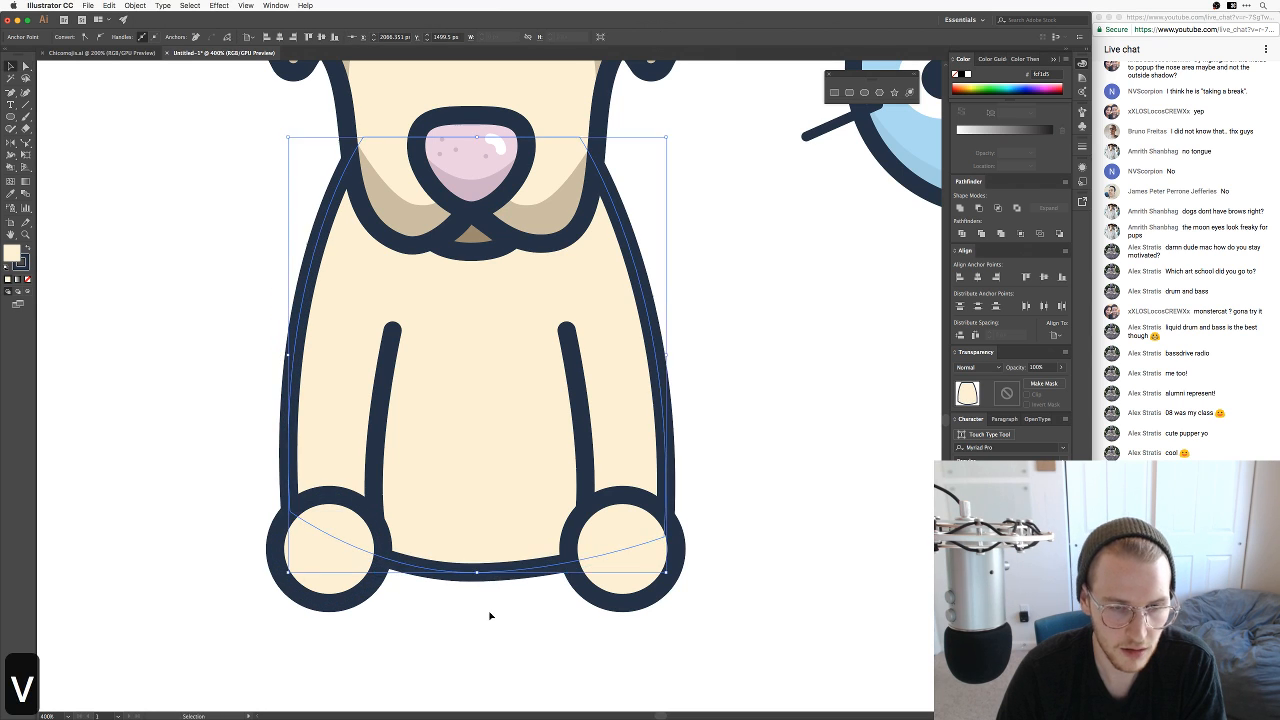
{"action": "left_click", "coordinate": [489, 611]}
Step: Move the body's lower-right corner anchor up and inward behind the right paw to match the left side
{"action": "key", "text": "a"}
{"action": "left_click", "coordinate": [667, 538]}
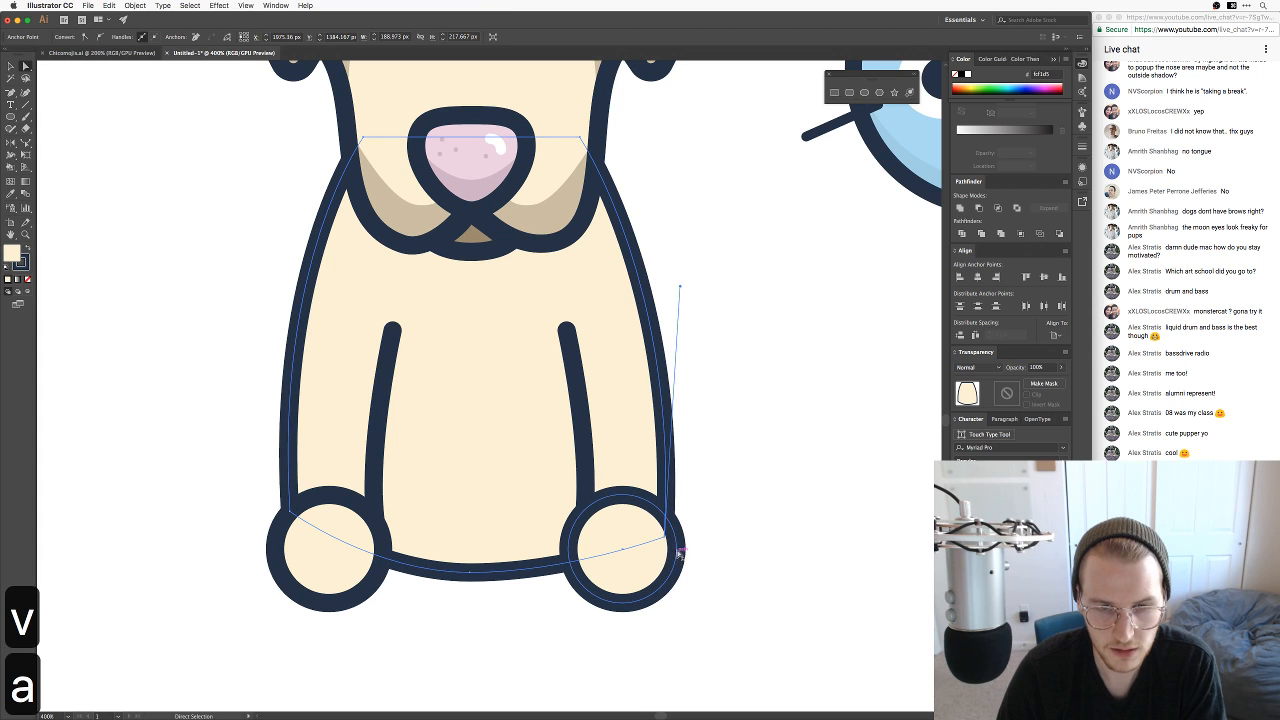
{"action": "left_click_drag", "start_coordinate": [667, 540], "coordinate": [694, 514]}
{"action": "left_click", "coordinate": [744, 495]}
{"action": "key", "text": "super+minus"}
{"action": "key", "text": "super+minus"}
{"action": "key", "text": "super+minus"}
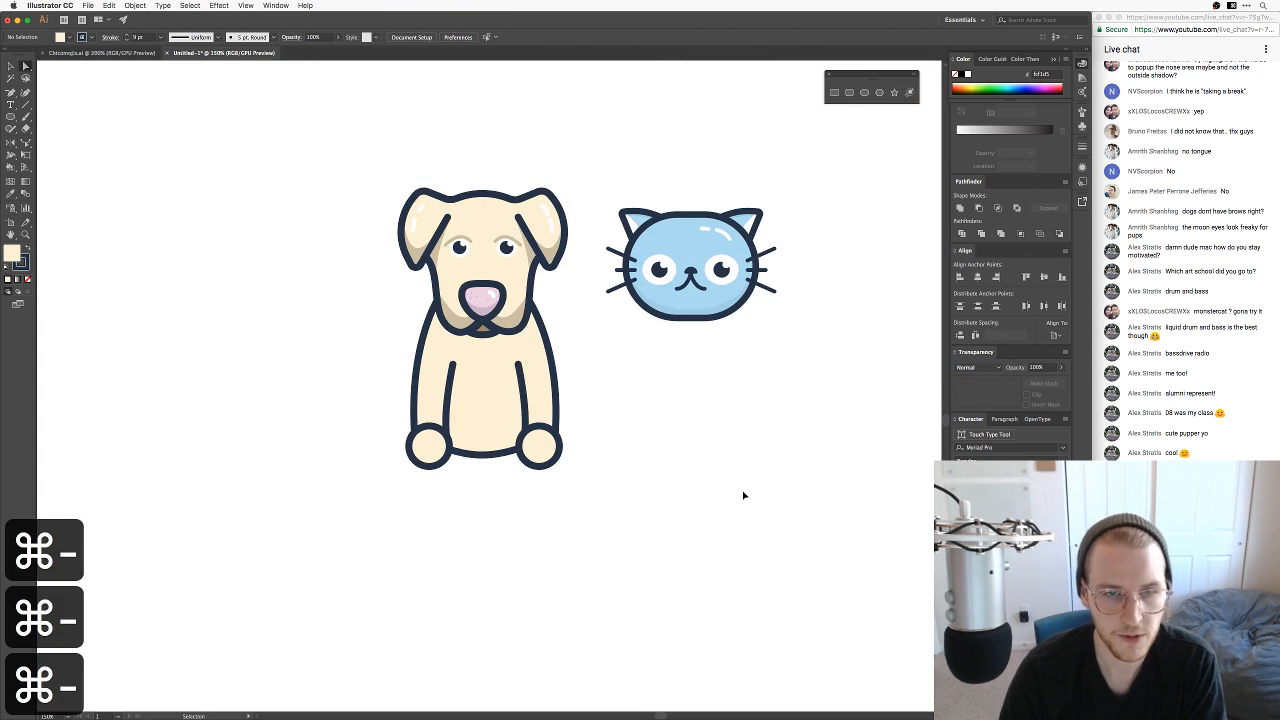
Step: Draw the upper edge of a tail with the Pen tool, curving from inside the body's right side out and up to a tip
{"action": "key", "text": "super+equal"}
{"action": "key", "text": "super+equal"}
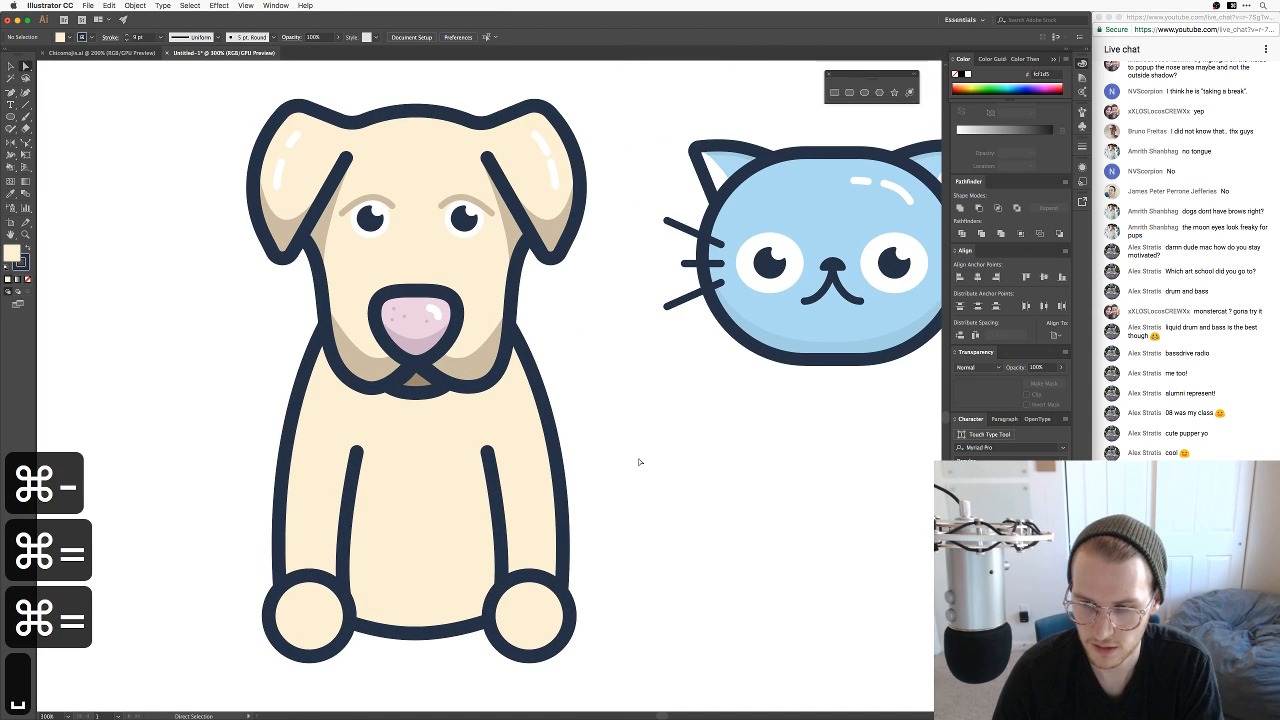
{"action": "key", "text": "p"}
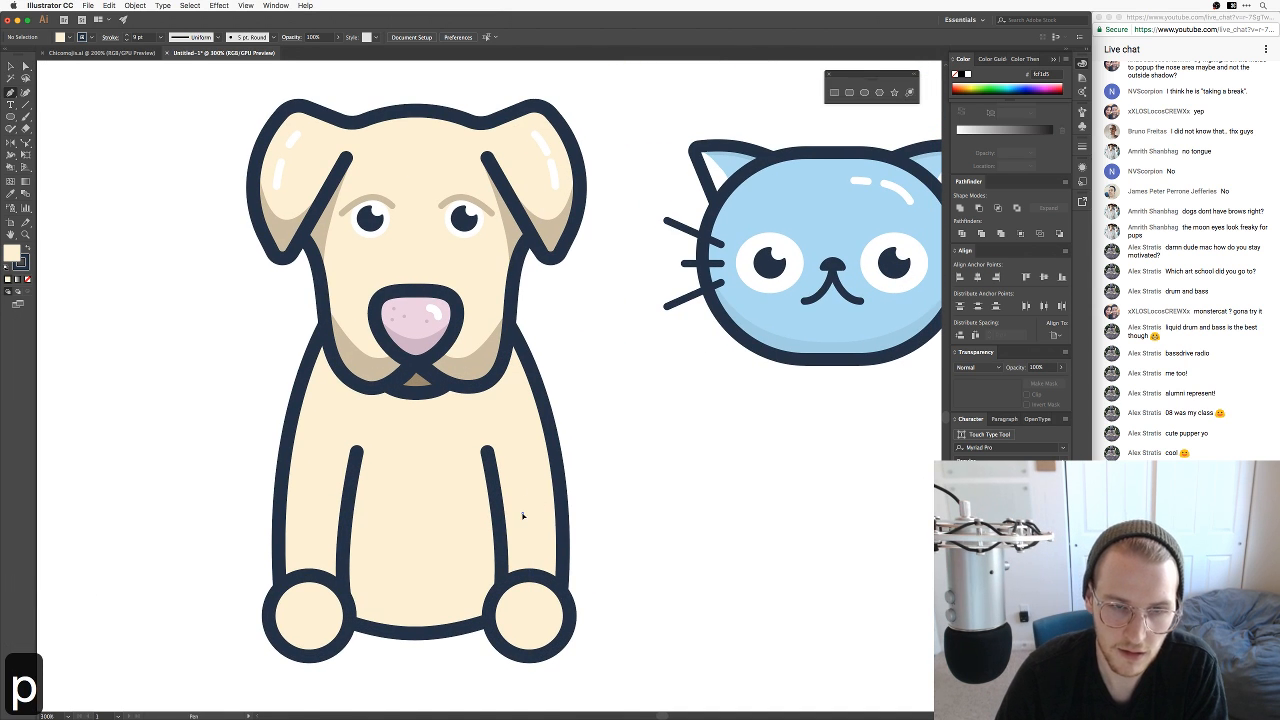
{"action": "left_click", "coordinate": [521, 513]}
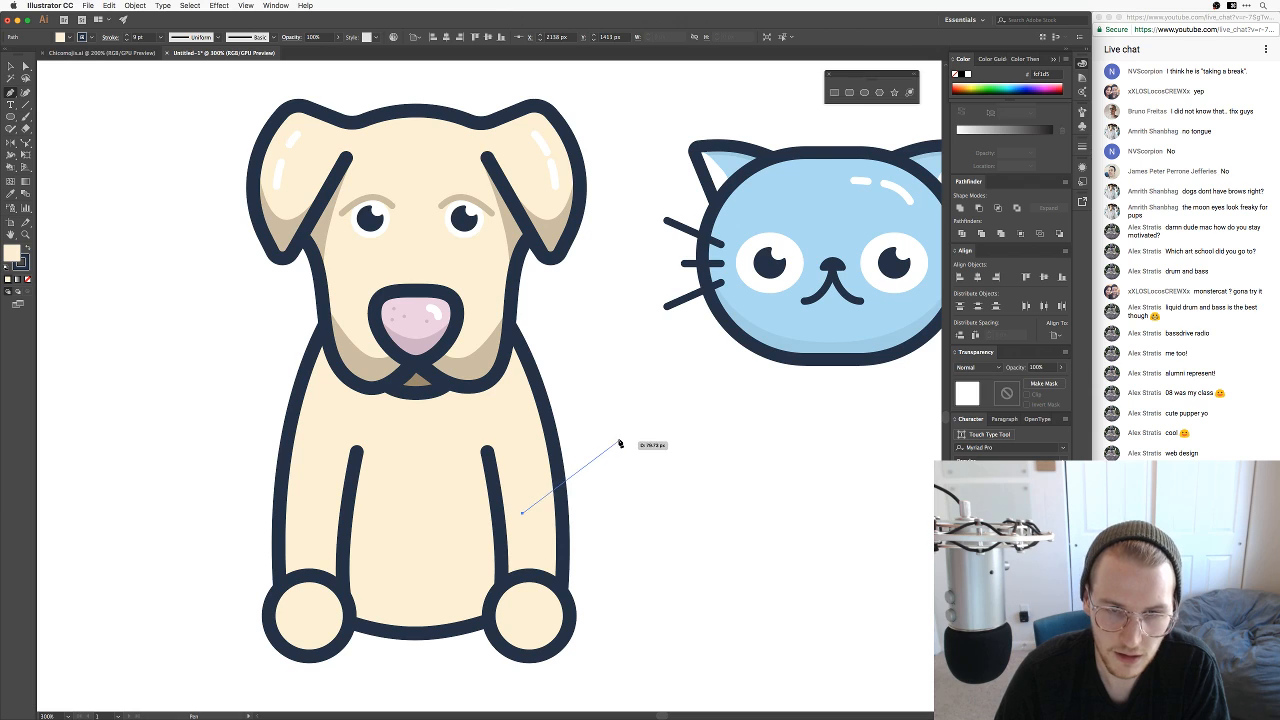
{"action": "left_click_drag", "start_coordinate": [622, 365], "coordinate": [621, 363]}
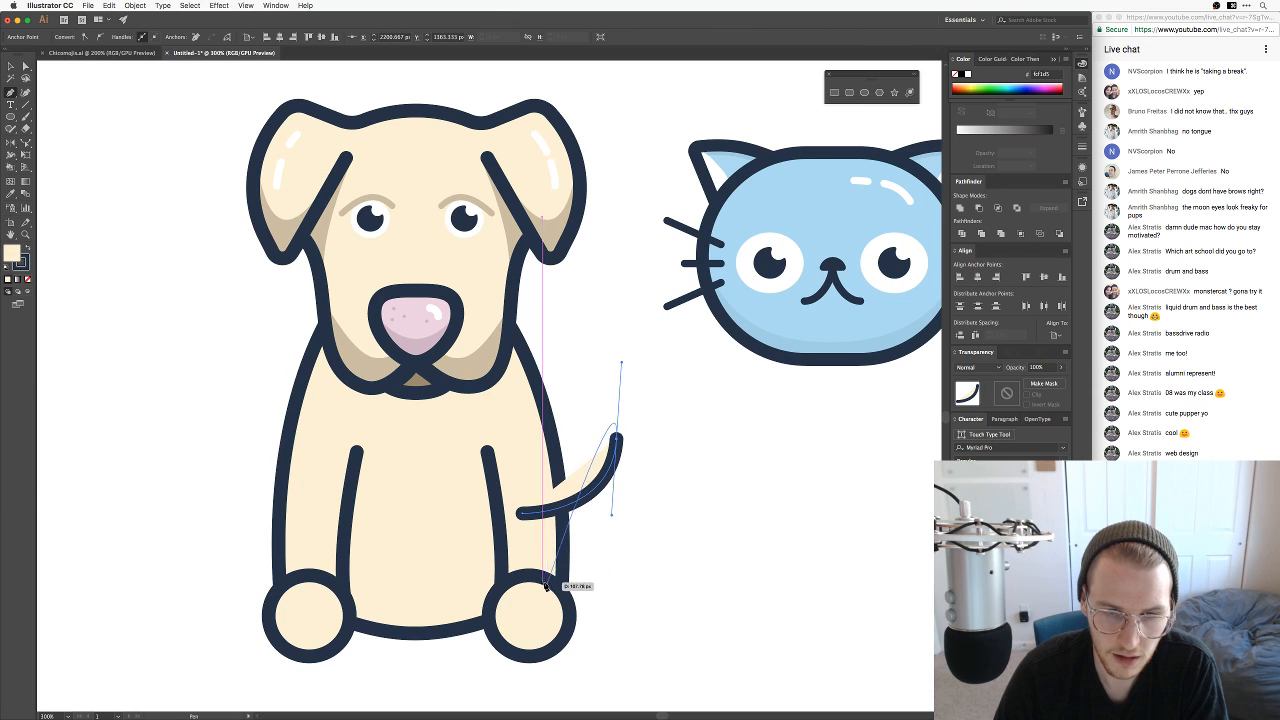
Step: Remove the outgoing handle at the tail's tip so the path can turn sharply there
{"action": "key", "text": "a"}
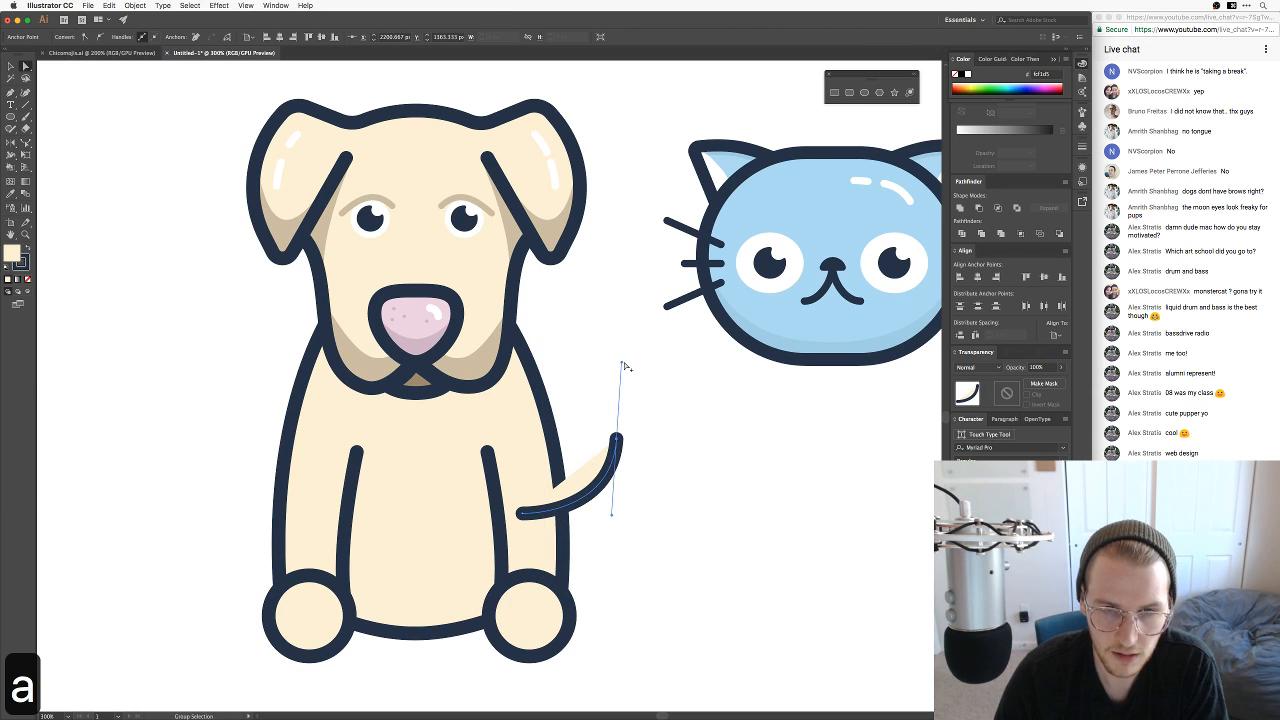
{"action": "left_click", "coordinate": [621, 367]}
{"action": "key", "text": "a"}
{"action": "left_click", "coordinate": [616, 441]}
{"action": "left_click_drag", "start_coordinate": [667, 490], "coordinate": [650, 506]}
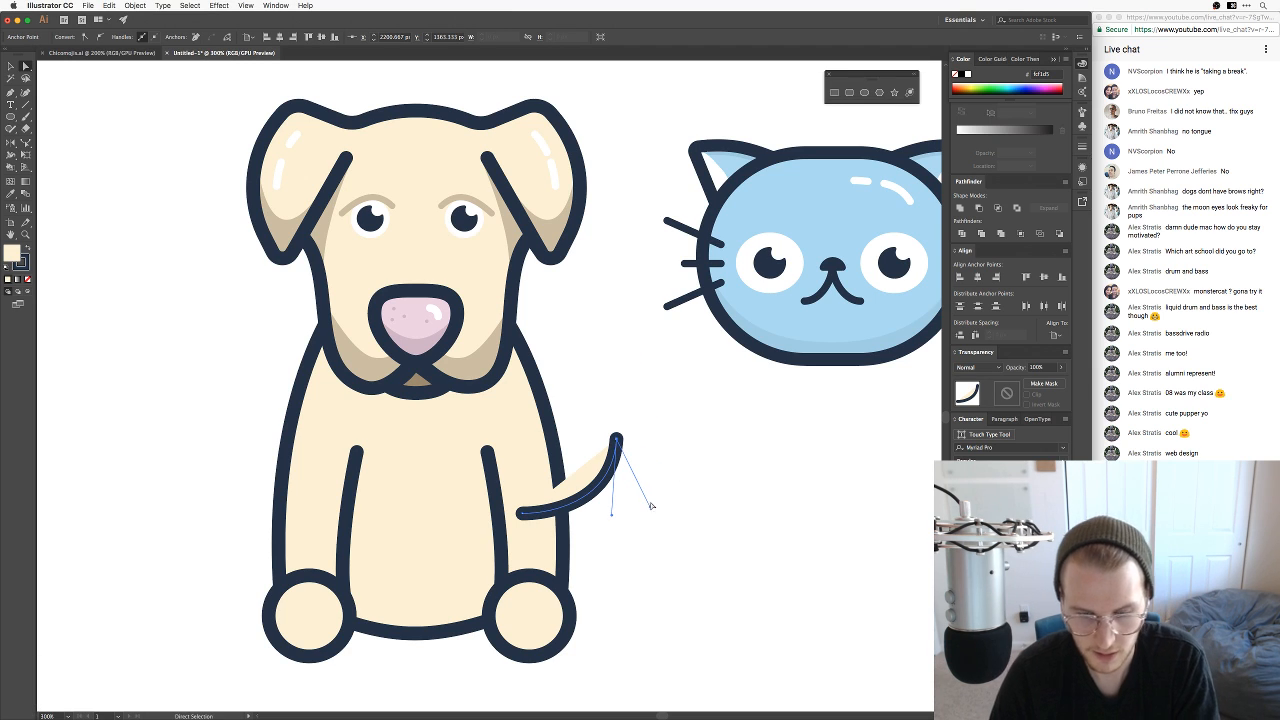
{"action": "key", "text": "p"}
{"action": "left_click", "coordinate": [617, 441]}
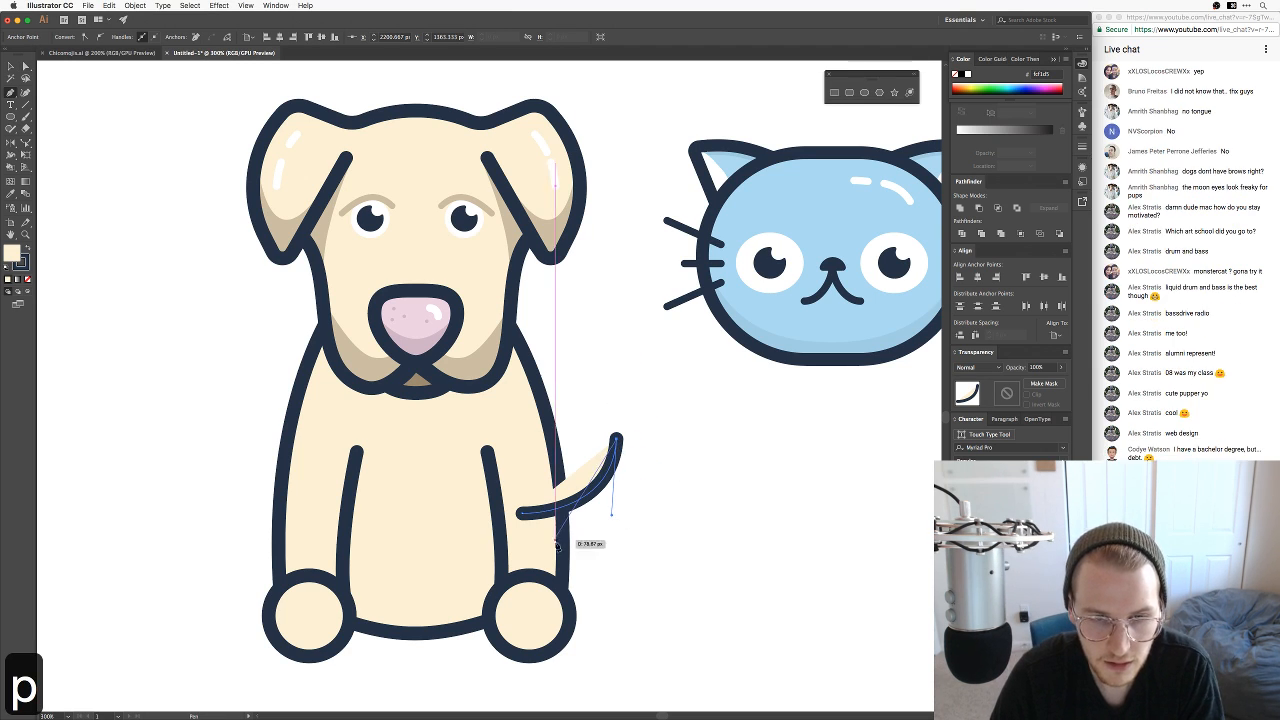
Step: Close the tail with a curved lower edge and a straight base, and send it behind the body
{"action": "left_click_drag", "start_coordinate": [541, 565], "coordinate": [406, 602]}
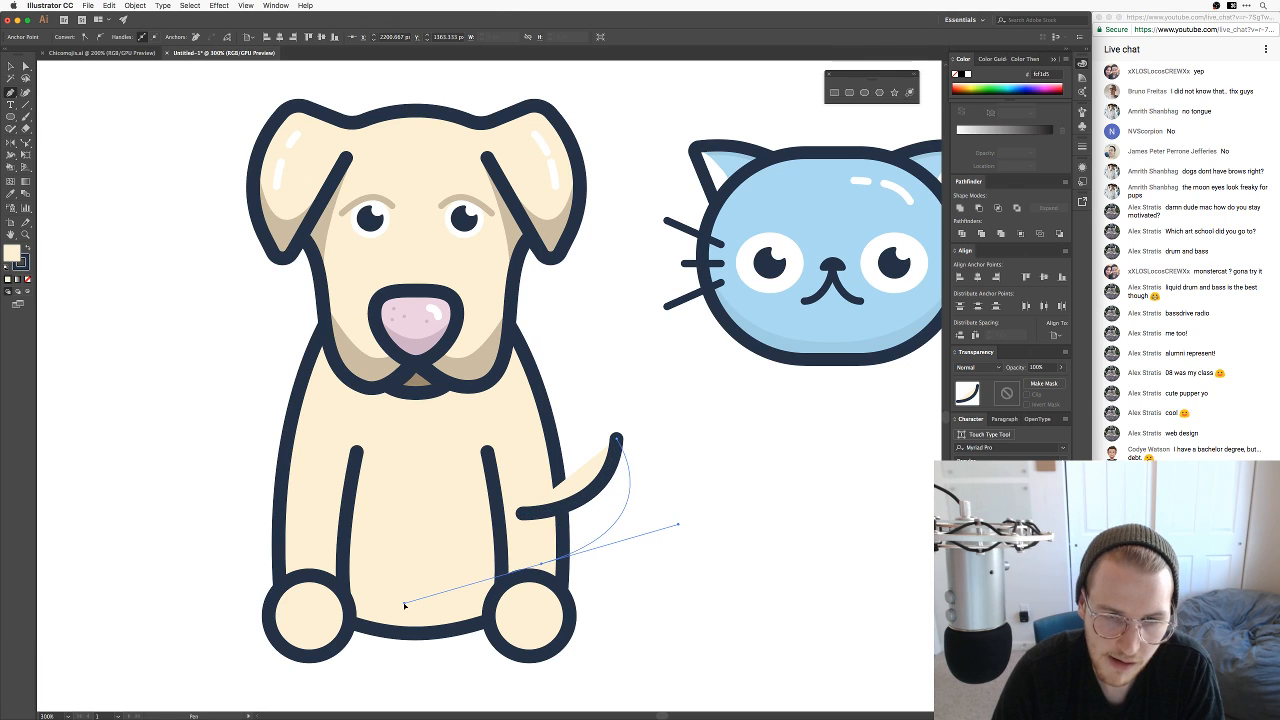
{"action": "left_click", "coordinate": [522, 514]}
{"action": "key", "text": "a"}
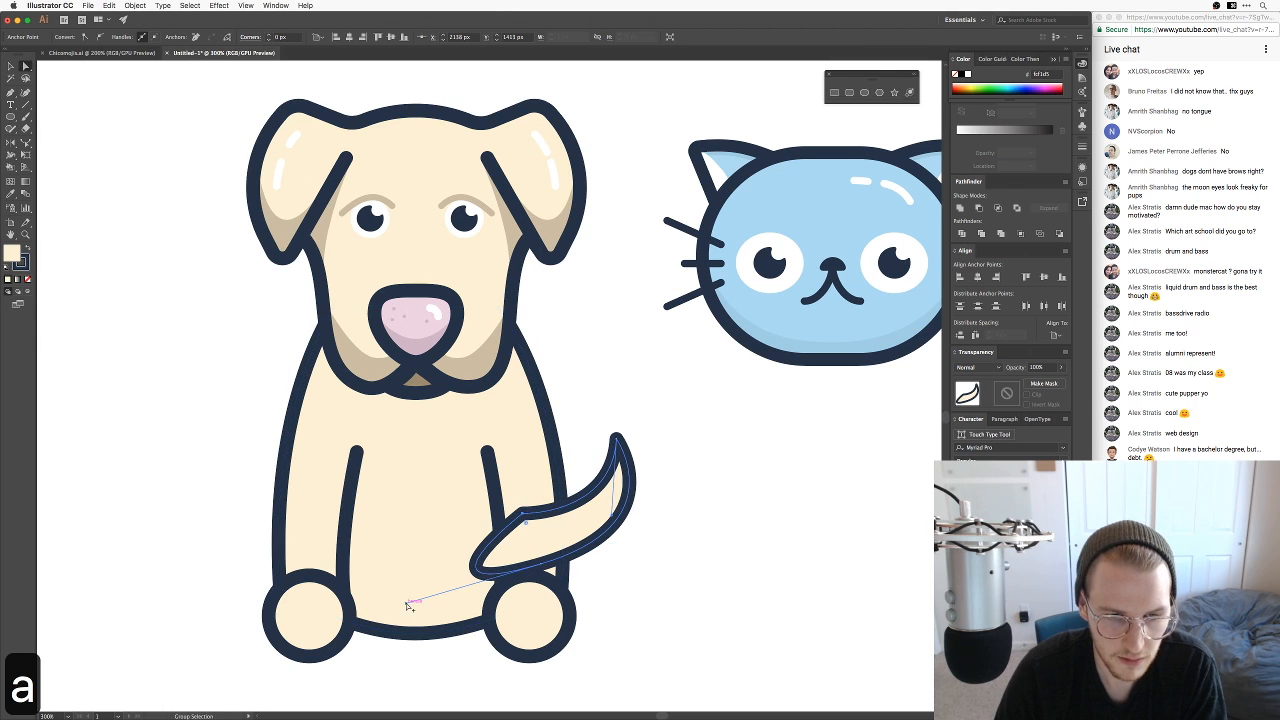
{"action": "left_click_drag", "start_coordinate": [406, 603], "coordinate": [546, 569]}
{"action": "key", "text": "v"}
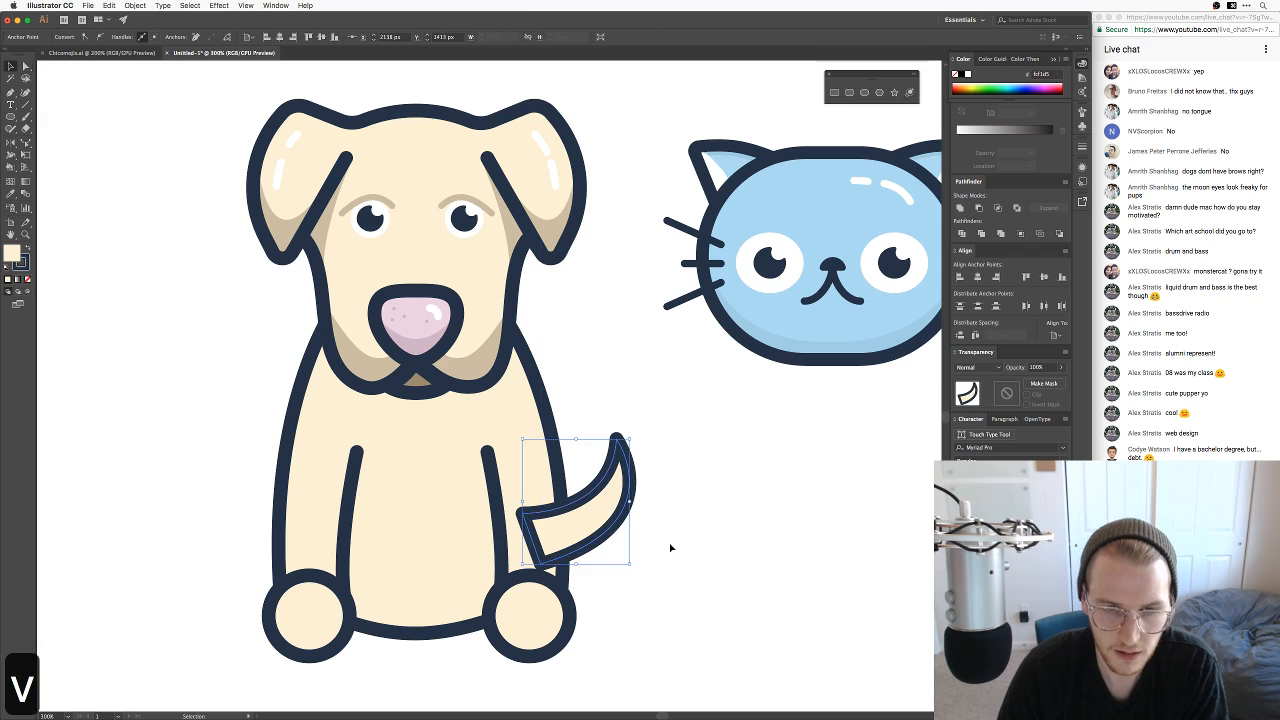
{"action": "key", "text": "super+shift+bracketleft"}
{"action": "left_click", "coordinate": [766, 474]}
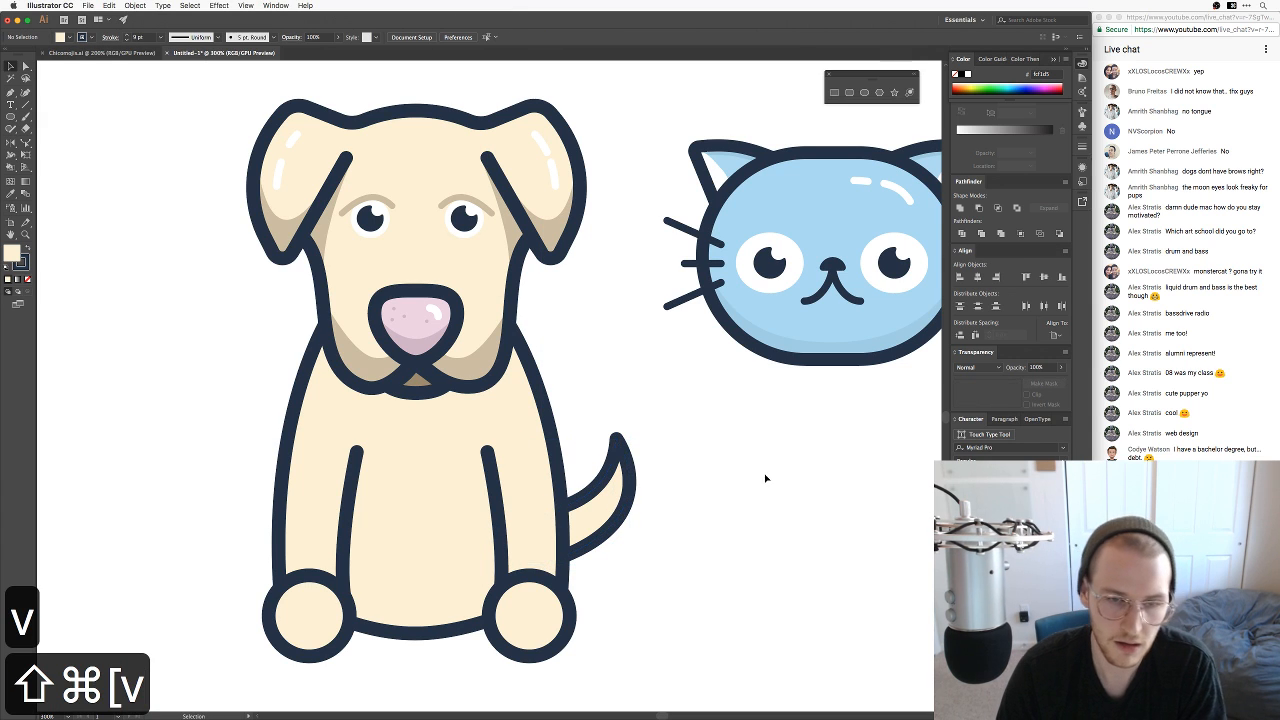
Step: Examine the dog with its new tail beside the cat, both from afar and close up
{"action": "scroll", "coordinate": [743, 469], "scroll_direction": "left", "scroll_amount": 2}
{"action": "key", "text": "super+minus"}
{"action": "key", "text": "super+minus"}
{"action": "key", "text": "super+minus"}
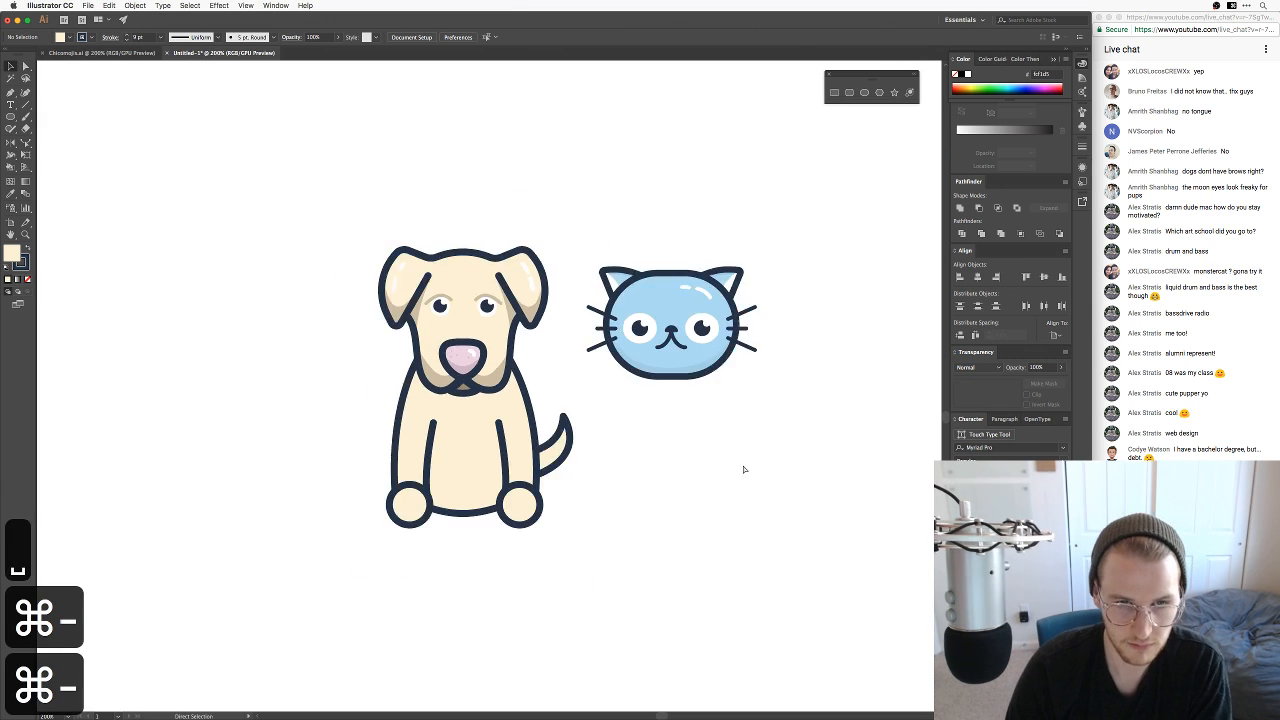
{"action": "key", "text": "super+equal"}
{"action": "key", "text": "super+equal"}
{"action": "key", "text": "super+equal"}
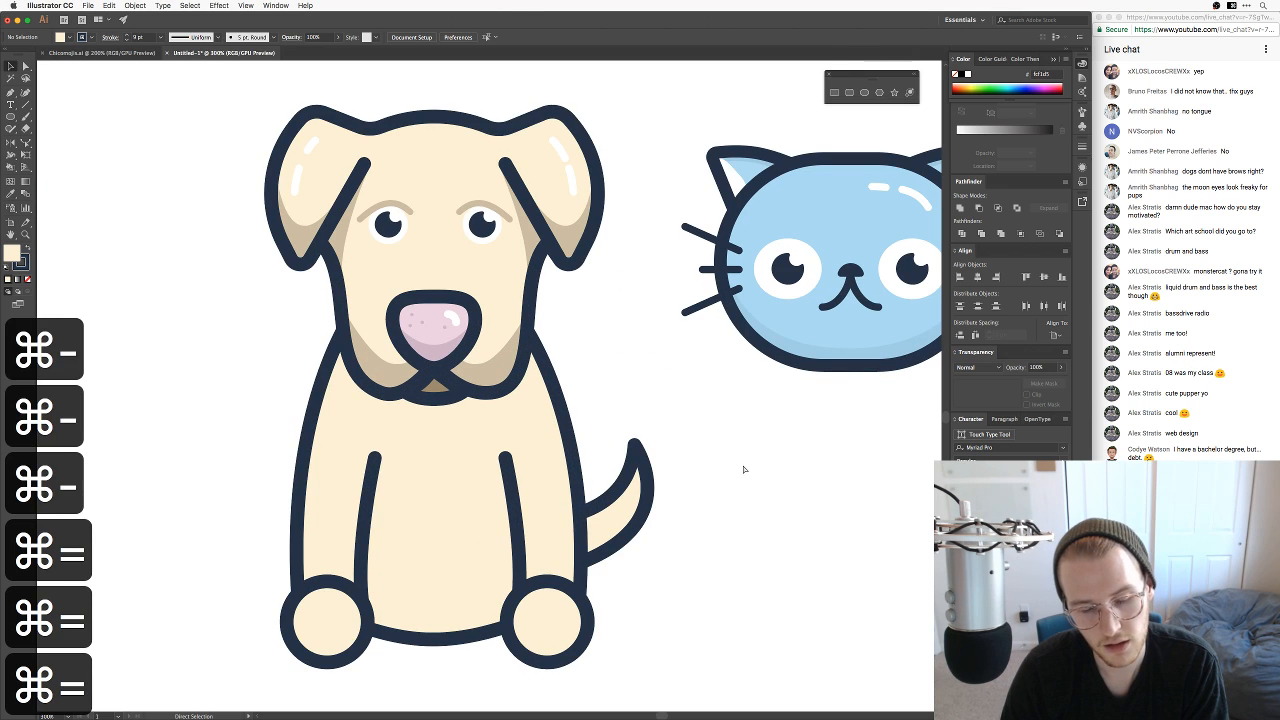
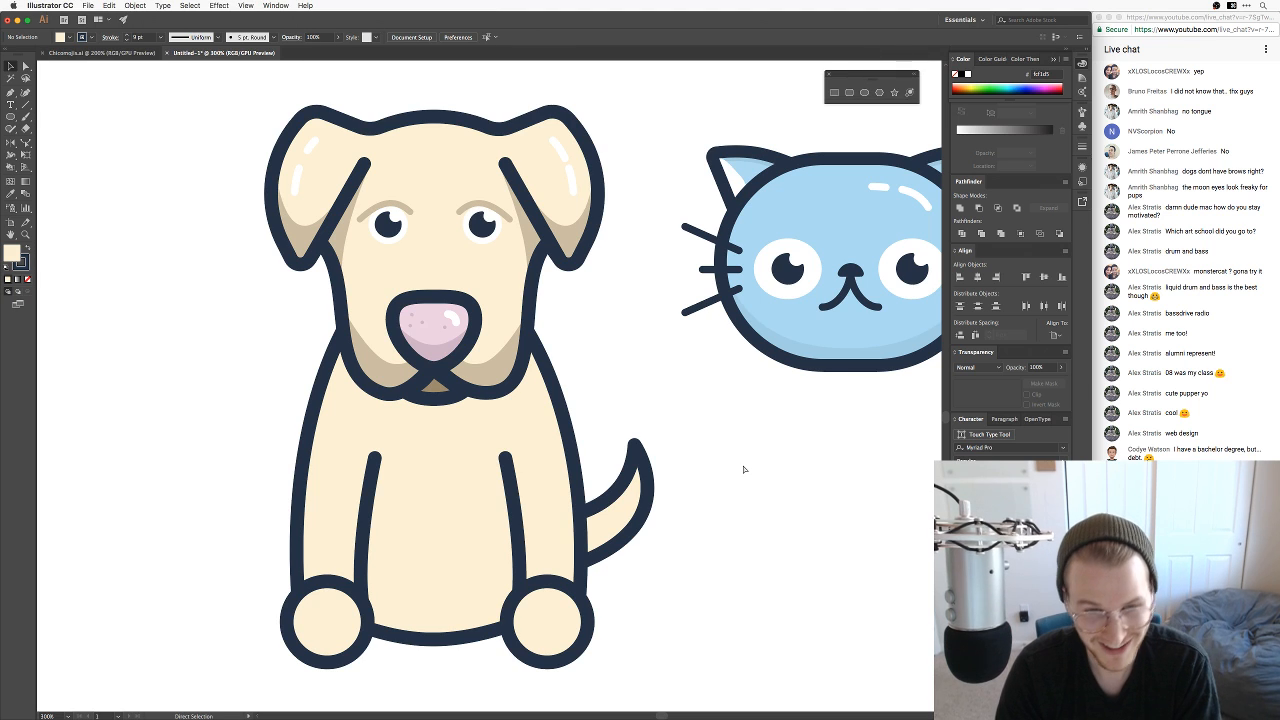
{"action": "key", "text": "super+minus"}
{"action": "key", "text": "super+minus"}
{"action": "key", "text": "super+equal"}
{"action": "key", "text": "super+equal"}
{"action": "key", "text": "super+minus"}
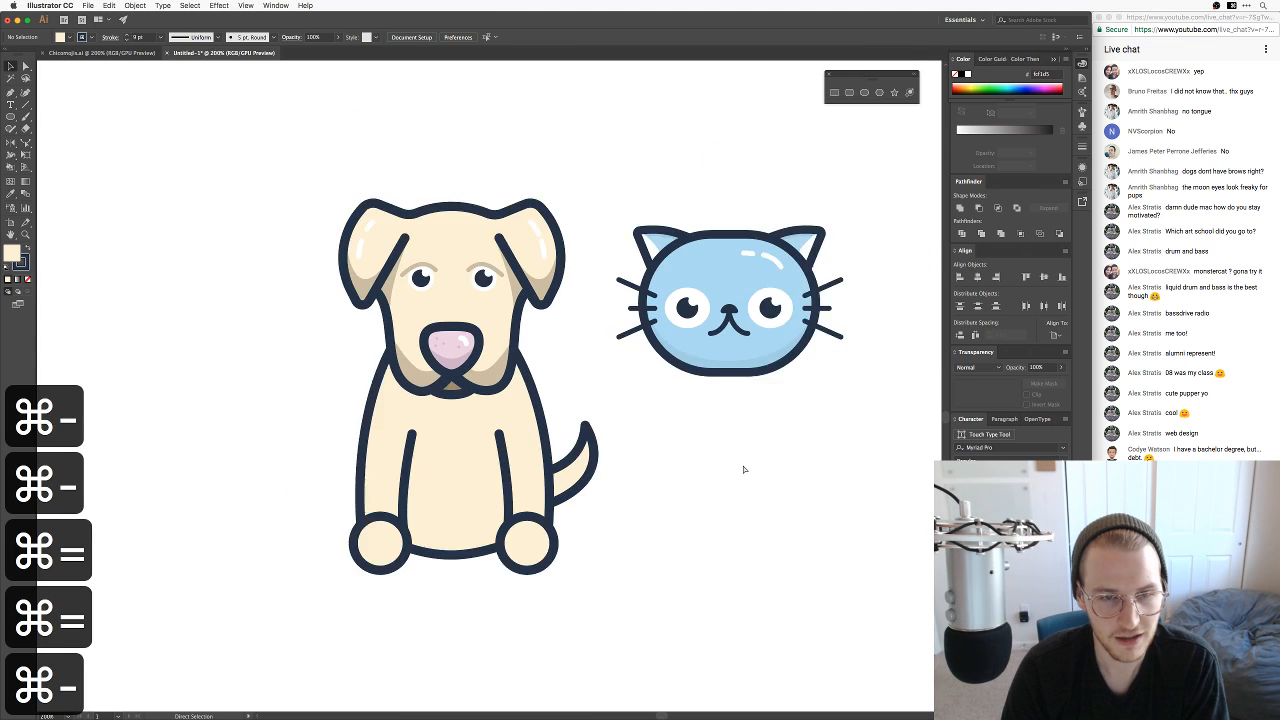
{"action": "key", "text": "super+minus"}
{"action": "key", "text": "super+equal"}
{"action": "key", "text": "super+equal"}
{"action": "key", "text": "super+equal"}
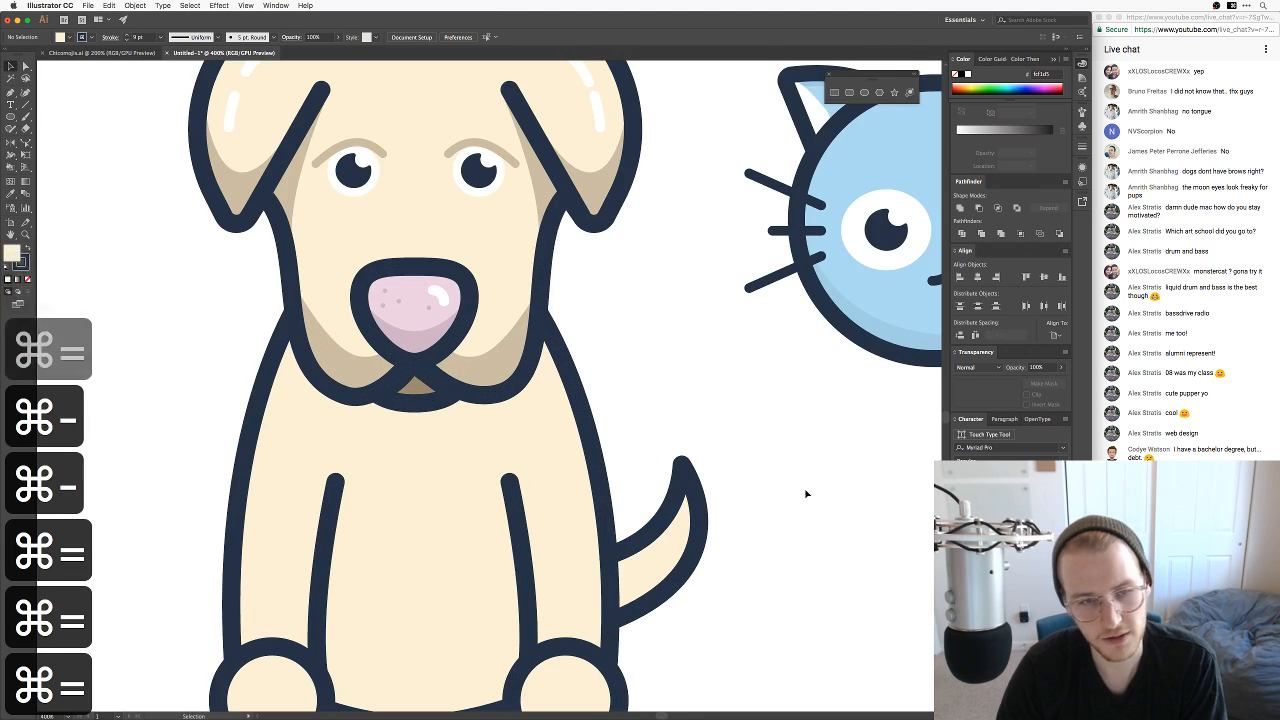
Step: Flatten the underside of the left paw by raising its bottom anchor, and replace the right paw with a level copy of it
{"action": "left_click_drag", "start_coordinate": [749, 551], "coordinate": [775, 360]}
{"action": "key", "text": "a"}
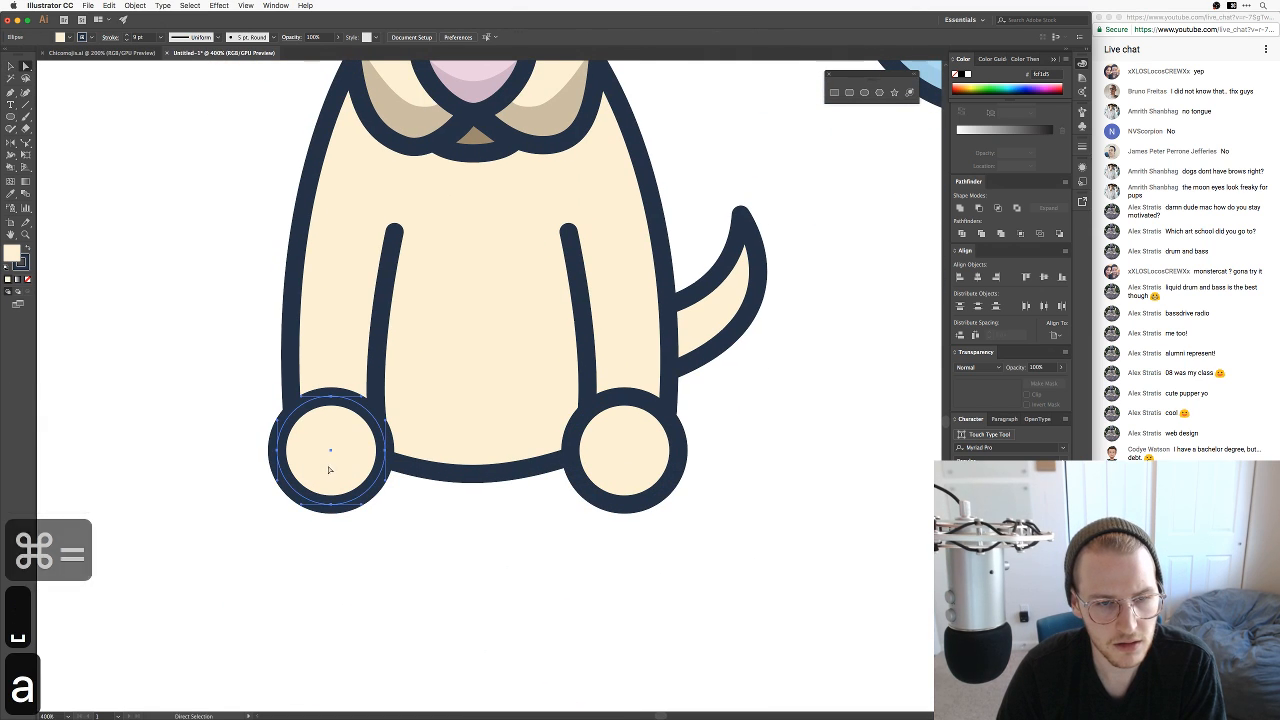
{"action": "key", "text": "a"}
{"action": "left_click", "coordinate": [333, 508]}
{"action": "left_click_drag", "start_coordinate": [333, 508], "coordinate": [640, 459]}
{"action": "left_click", "coordinate": [457, 503]}
{"action": "key", "text": "v"}
{"action": "key", "text": "BackSpace"}
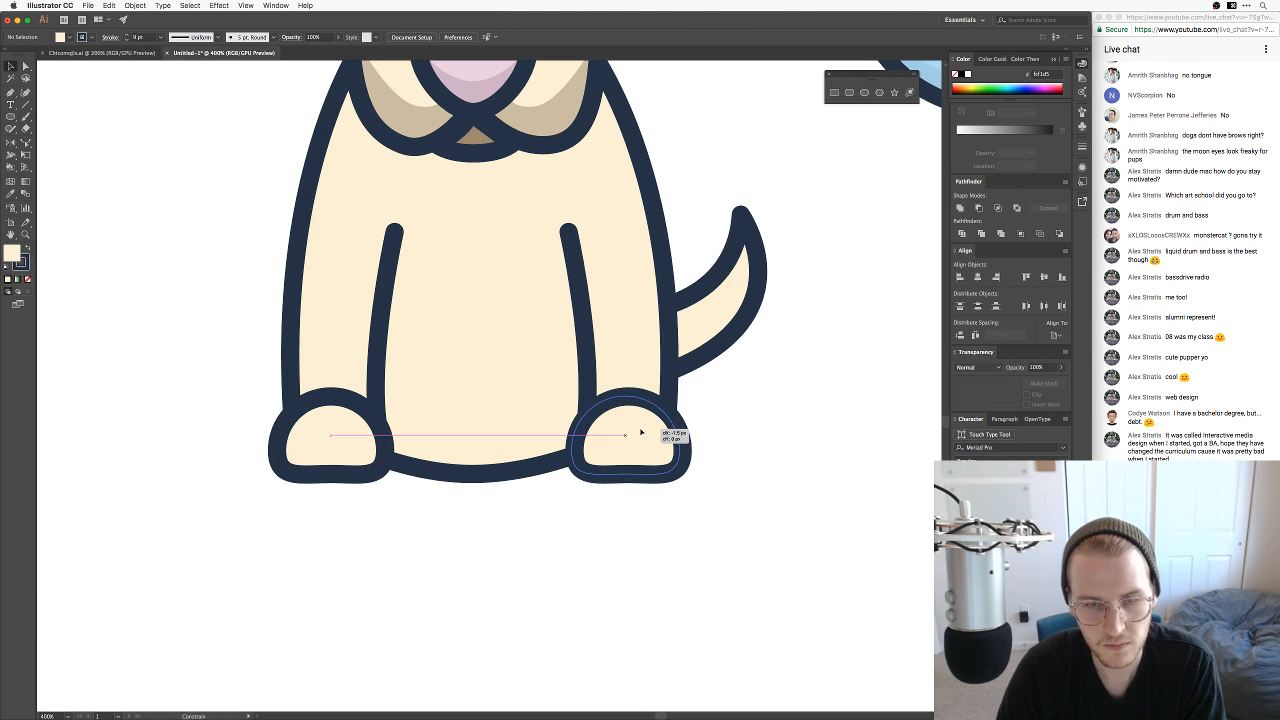
{"action": "left_click", "coordinate": [745, 447]}
Step: Raise the bottom-centre anchor of the body so its base sits above the paws' flat undersides
{"action": "key", "text": "super+minus"}
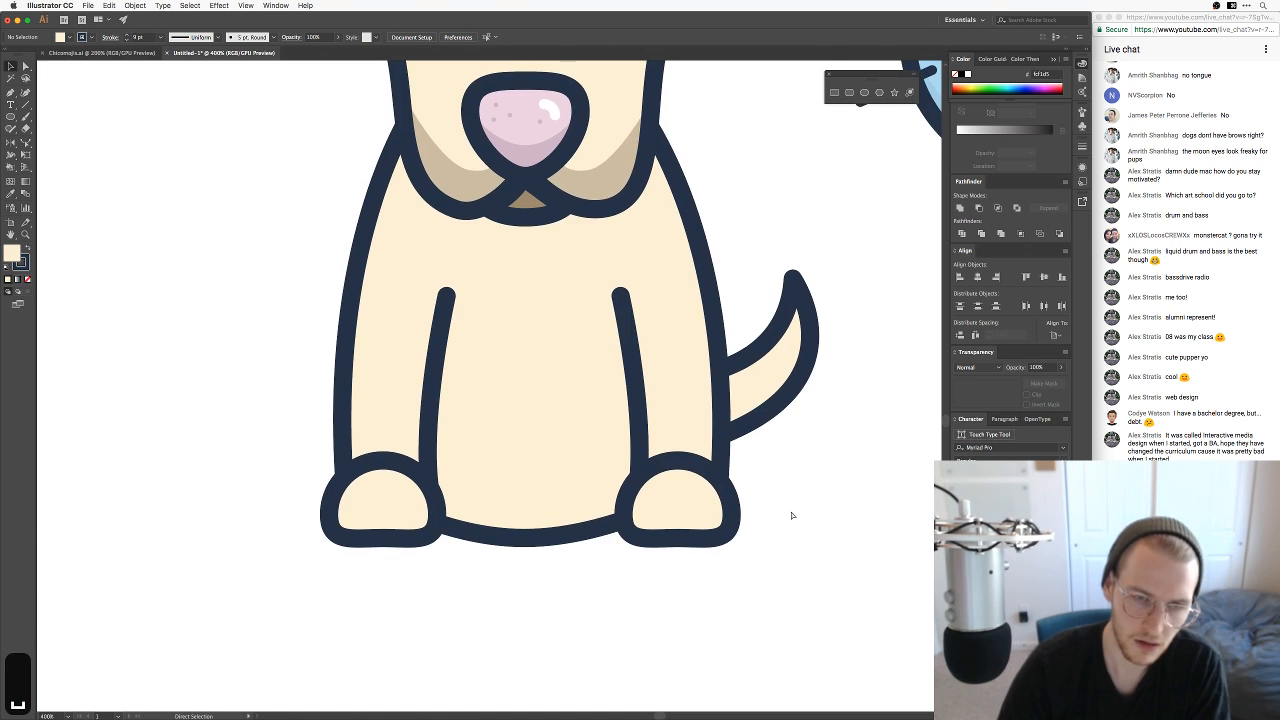
{"action": "key", "text": "super+minus"}
{"action": "key", "text": "super+minus"}
{"action": "key", "text": "super+minus"}
{"action": "key", "text": "super+minus"}
{"action": "key", "text": "super+equal"}
{"action": "key", "text": "super+equal"}
{"action": "key", "text": "super+equal"}
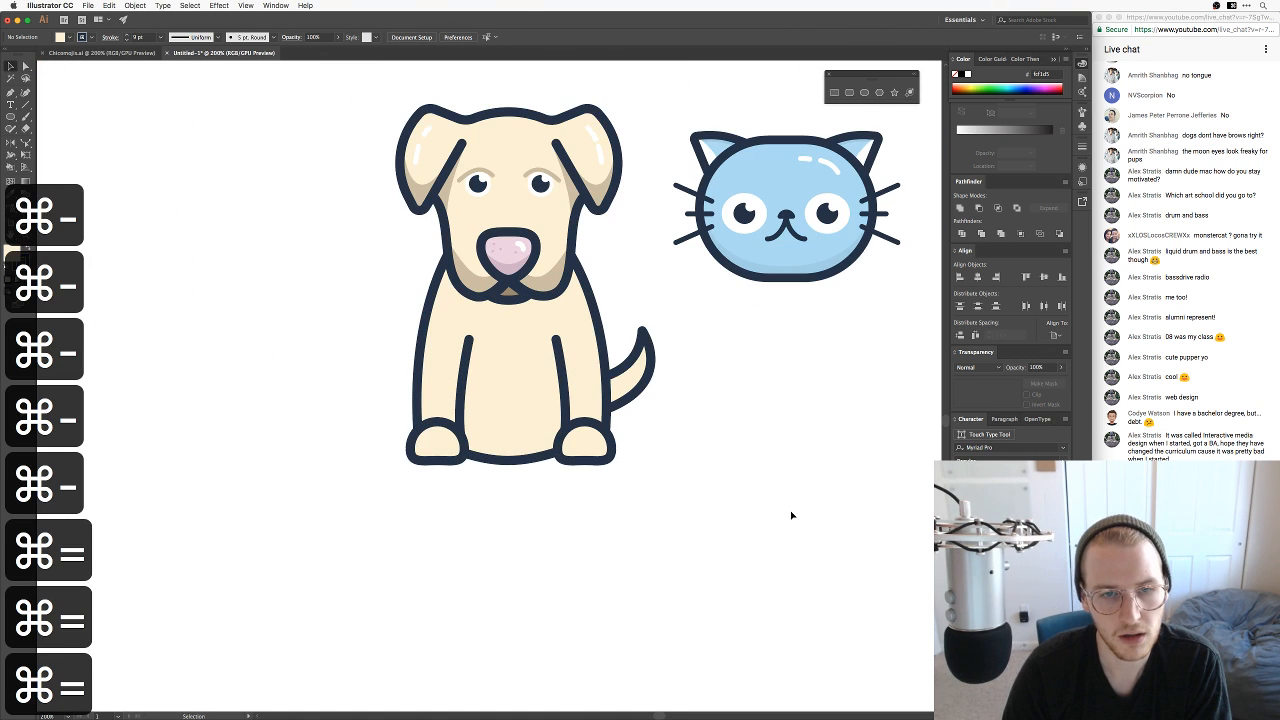
{"action": "key", "text": "a"}
{"action": "left_click", "coordinate": [487, 441]}
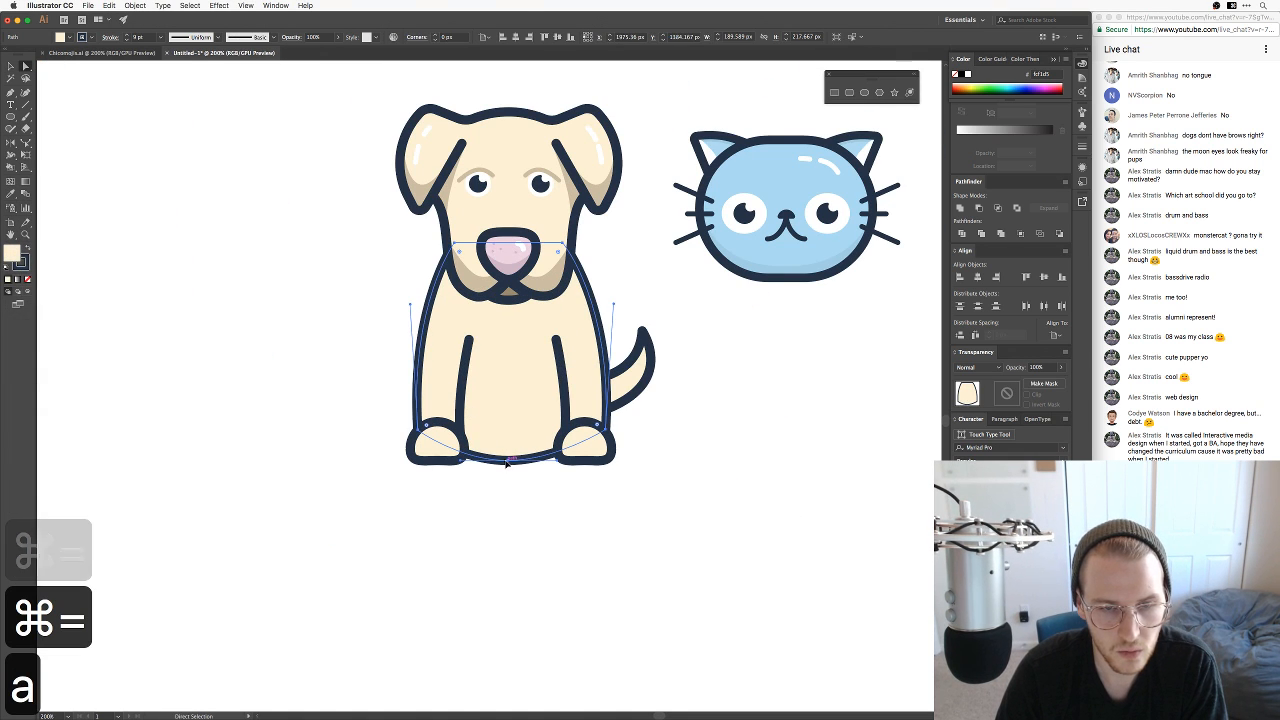
{"action": "left_click_drag", "start_coordinate": [508, 458], "coordinate": [533, 558]}
{"action": "key", "text": "v"}
{"action": "left_click", "coordinate": [541, 474]}
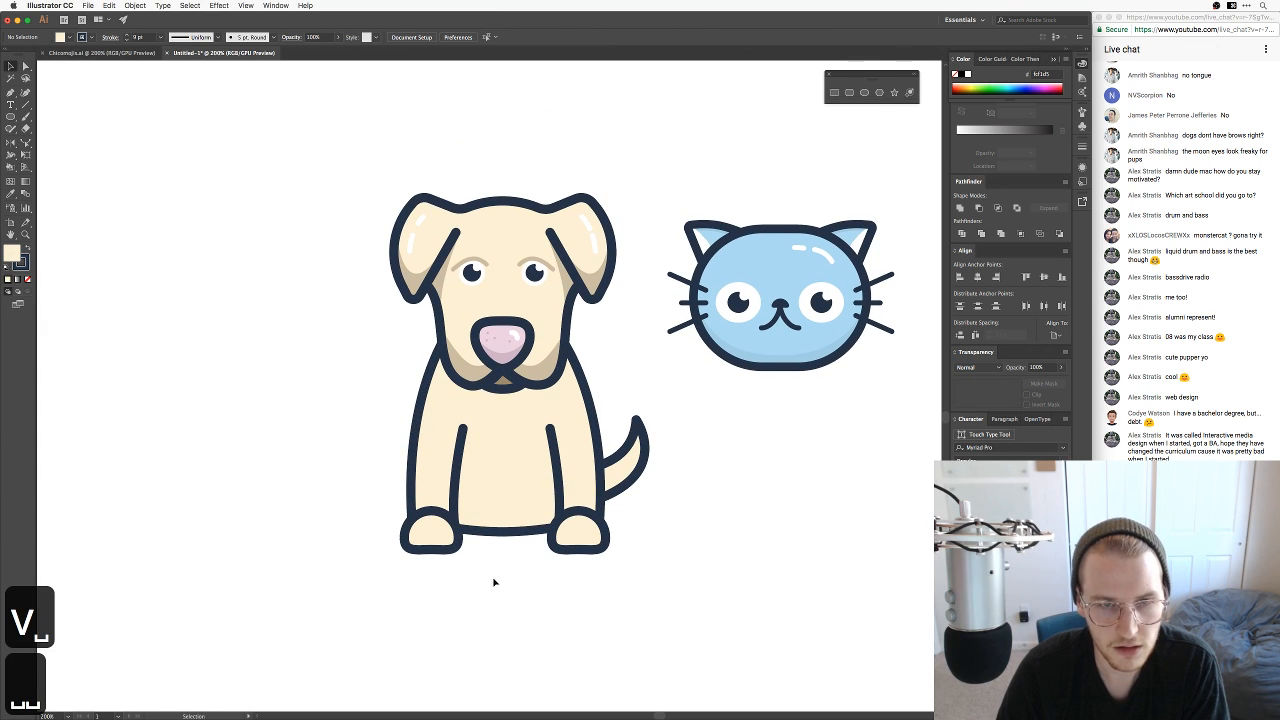
Step: Switch to Preview and examine the reference photos of the sitting dog, including IMG_3028.JPG, then return to Illustrator
{"action": "key", "text": "super+Tab"}
{"action": "key", "text": "super+Tab"}
{"action": "key", "text": "super+Tab"}
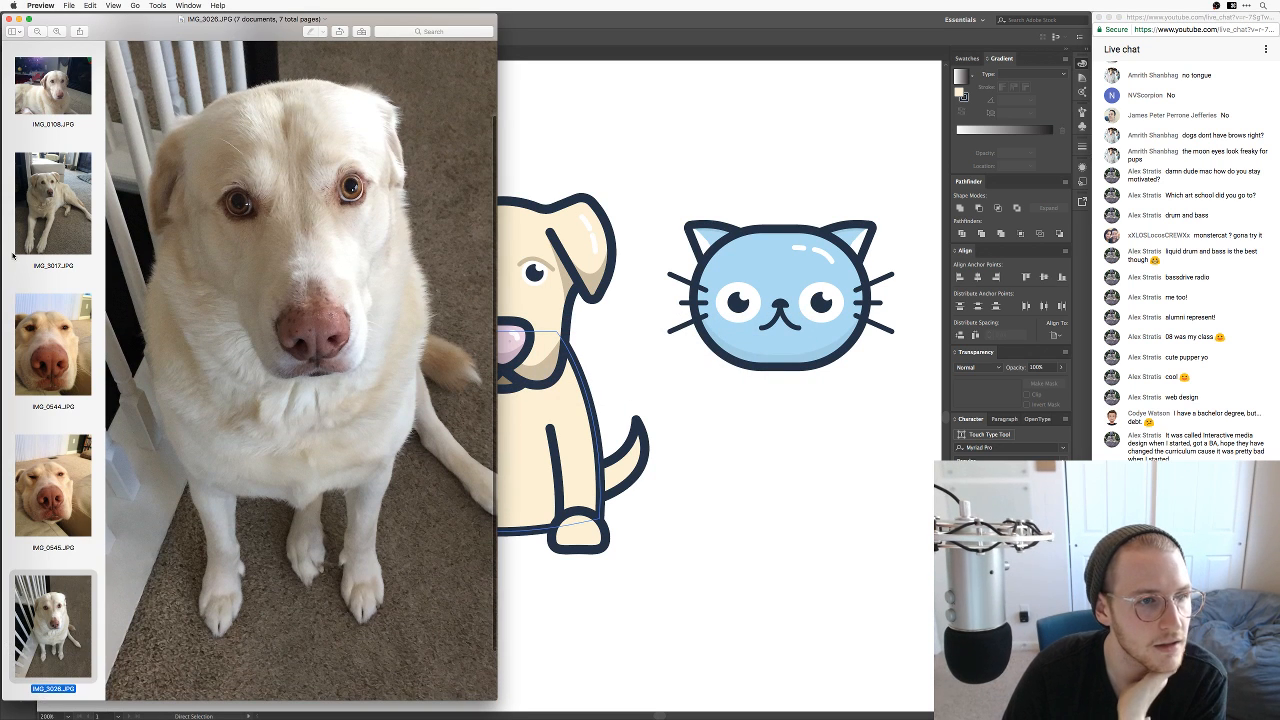
{"action": "scroll", "coordinate": [40, 462], "scroll_direction": "down", "scroll_amount": 5}
{"action": "left_click", "coordinate": [57, 572]}
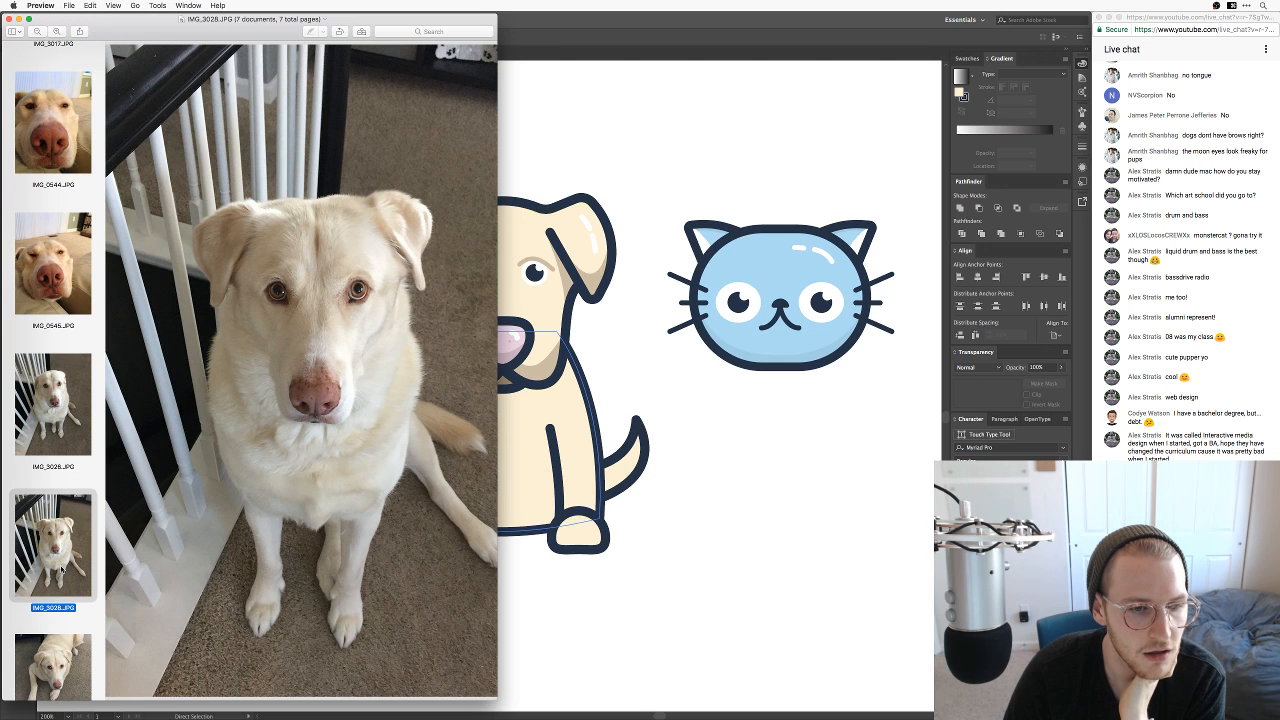
{"action": "scroll", "coordinate": [55, 565], "scroll_direction": "down", "scroll_amount": 1}
{"action": "key", "text": "Down"}
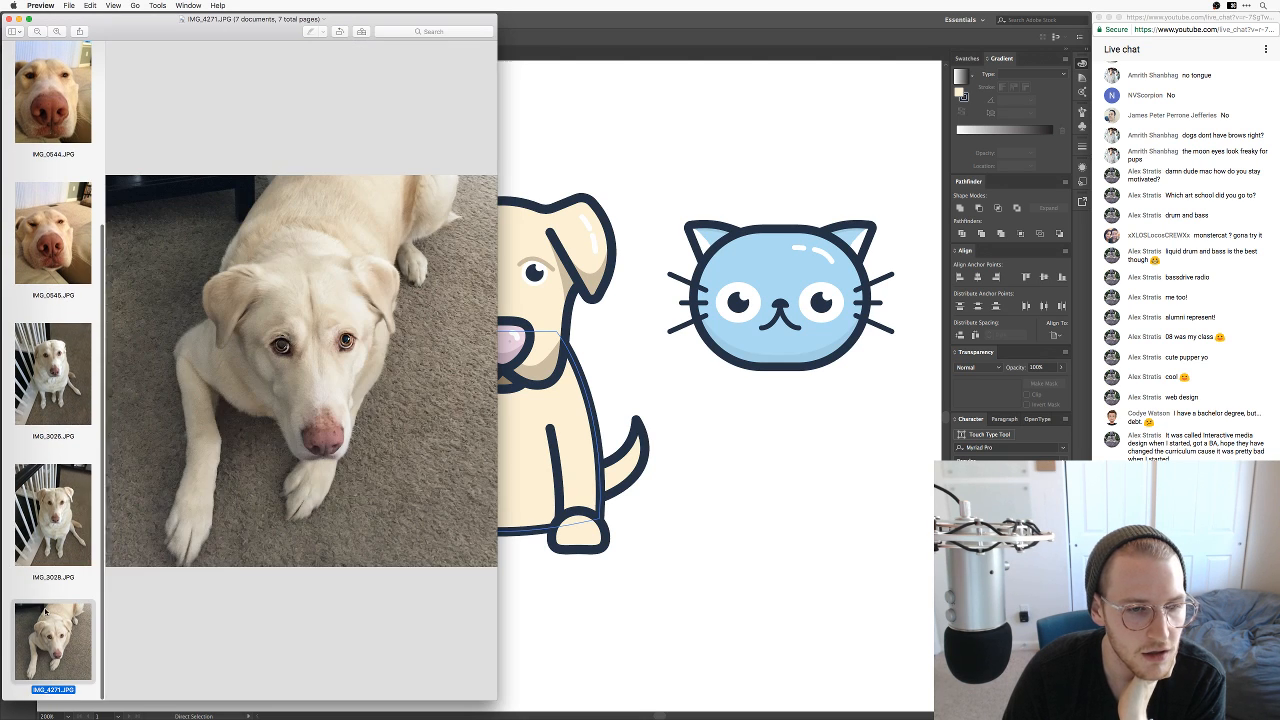
{"action": "left_click", "coordinate": [45, 558]}
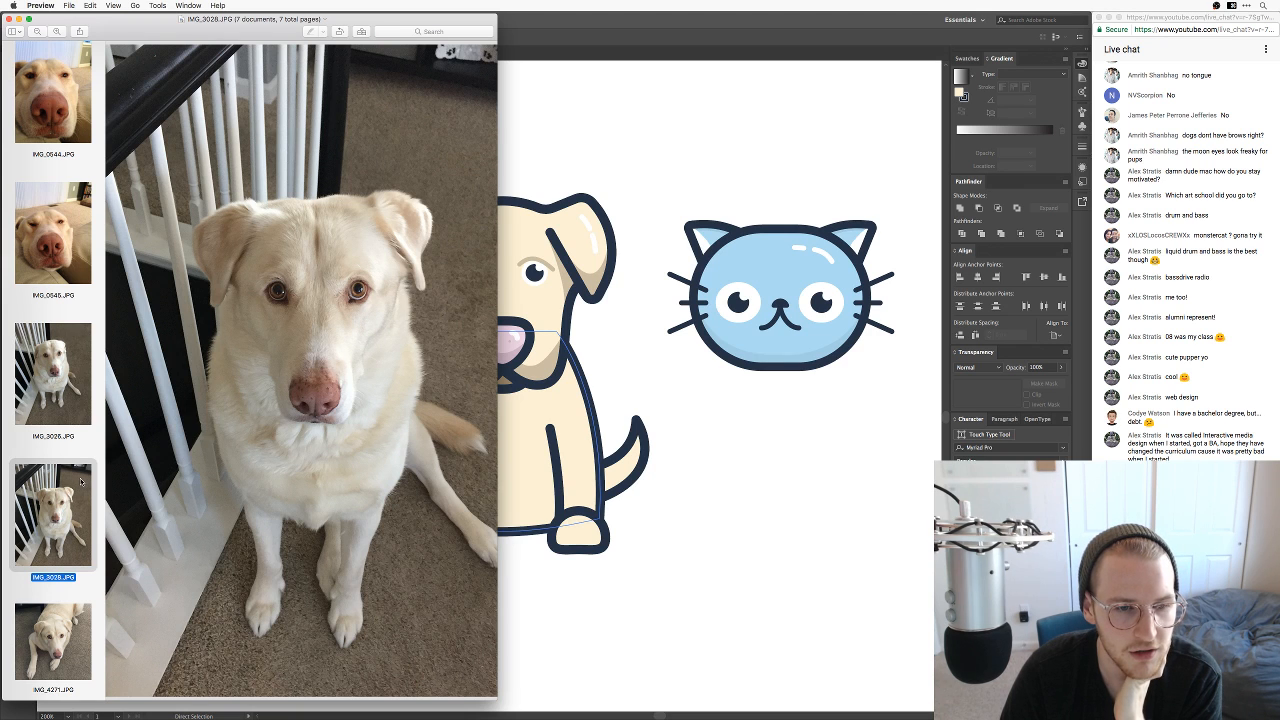
{"action": "left_click", "coordinate": [55, 378]}
{"action": "left_click", "coordinate": [55, 522]}
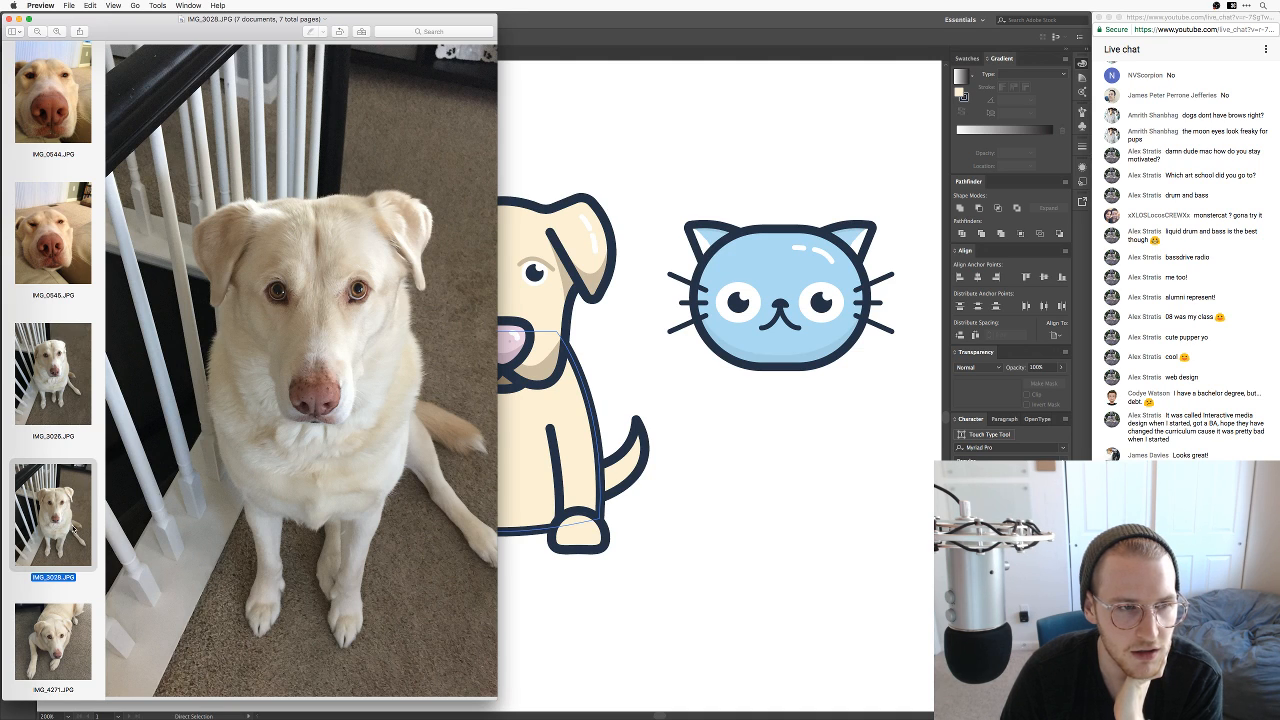
{"action": "left_click", "coordinate": [810, 541]}
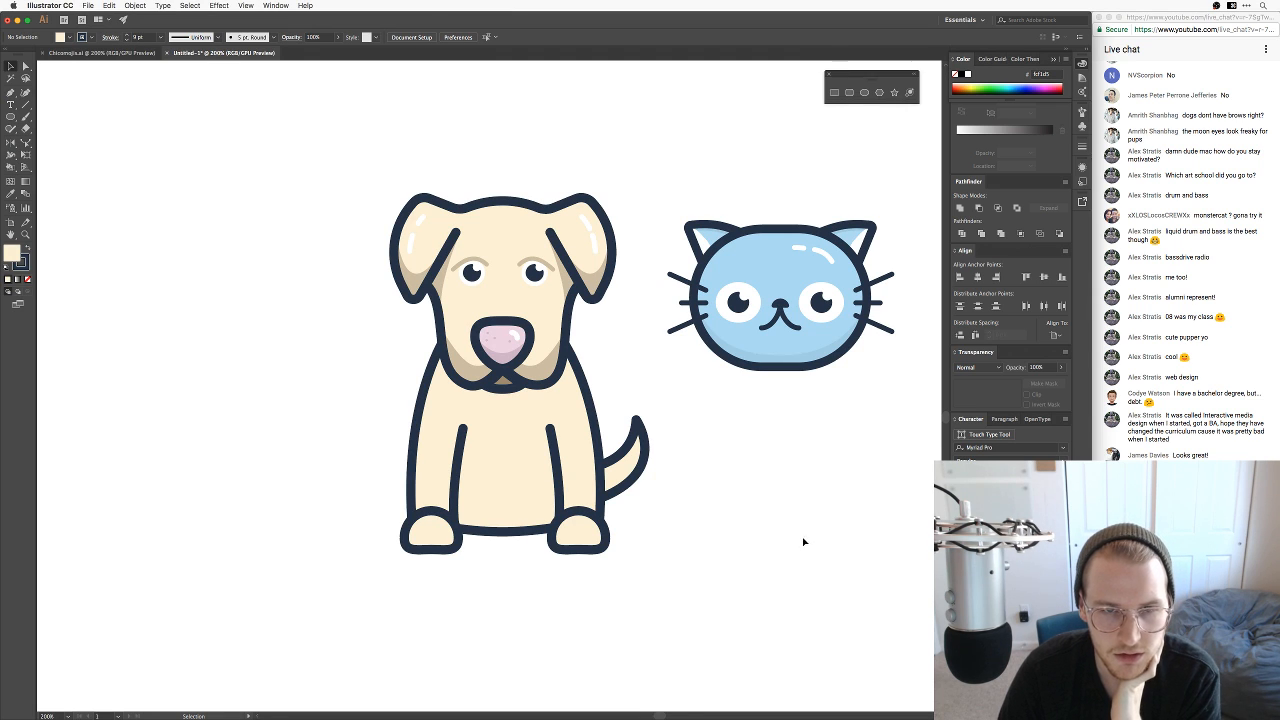
Step: Draw a curved collar line with the Pen tool under the dog's chin, from the left neck edge to the right one
{"action": "scroll", "coordinate": [785, 537], "scroll_direction": "up", "scroll_amount": 3}
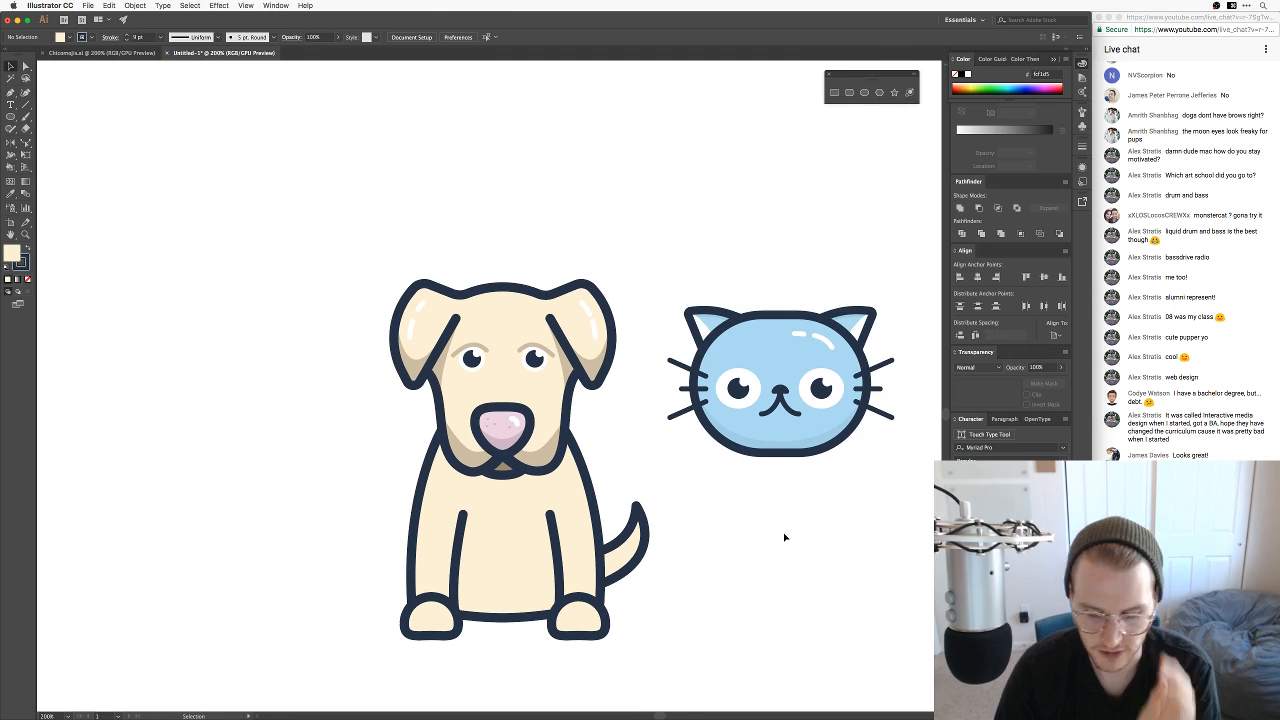
{"action": "key", "text": "super+equal"}
{"action": "key", "text": "p"}
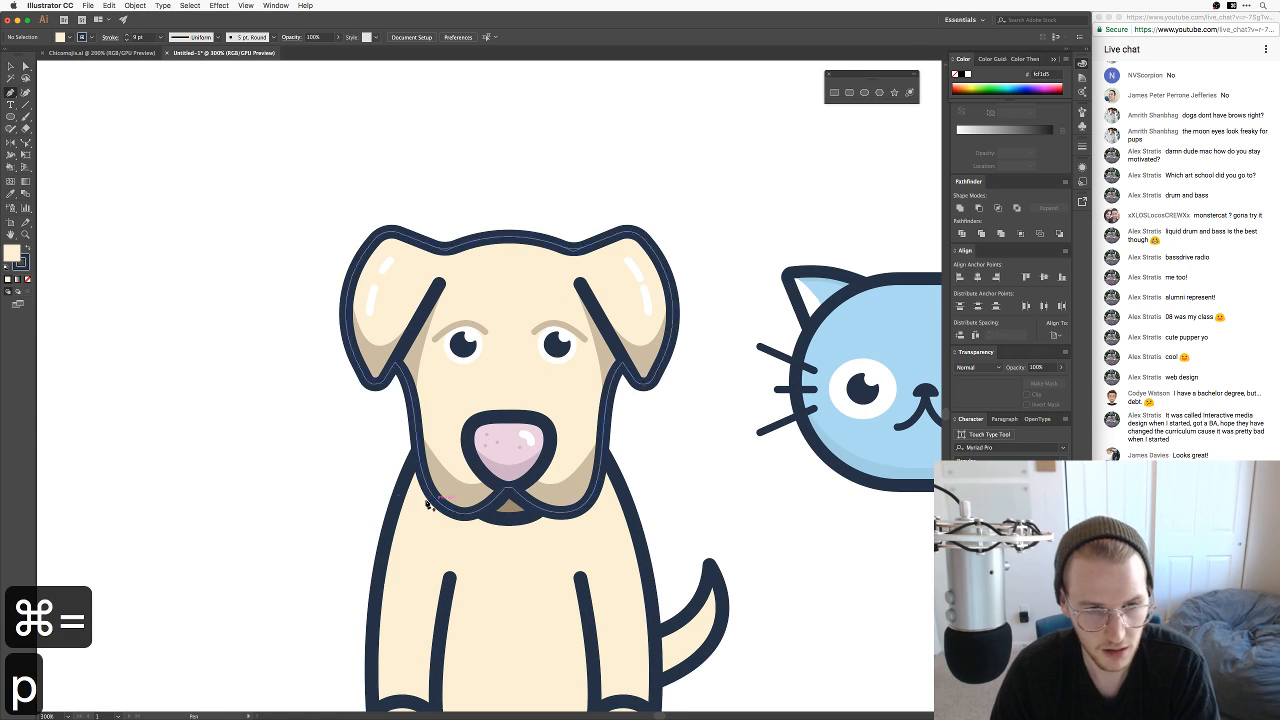
{"action": "left_click", "coordinate": [403, 487]}
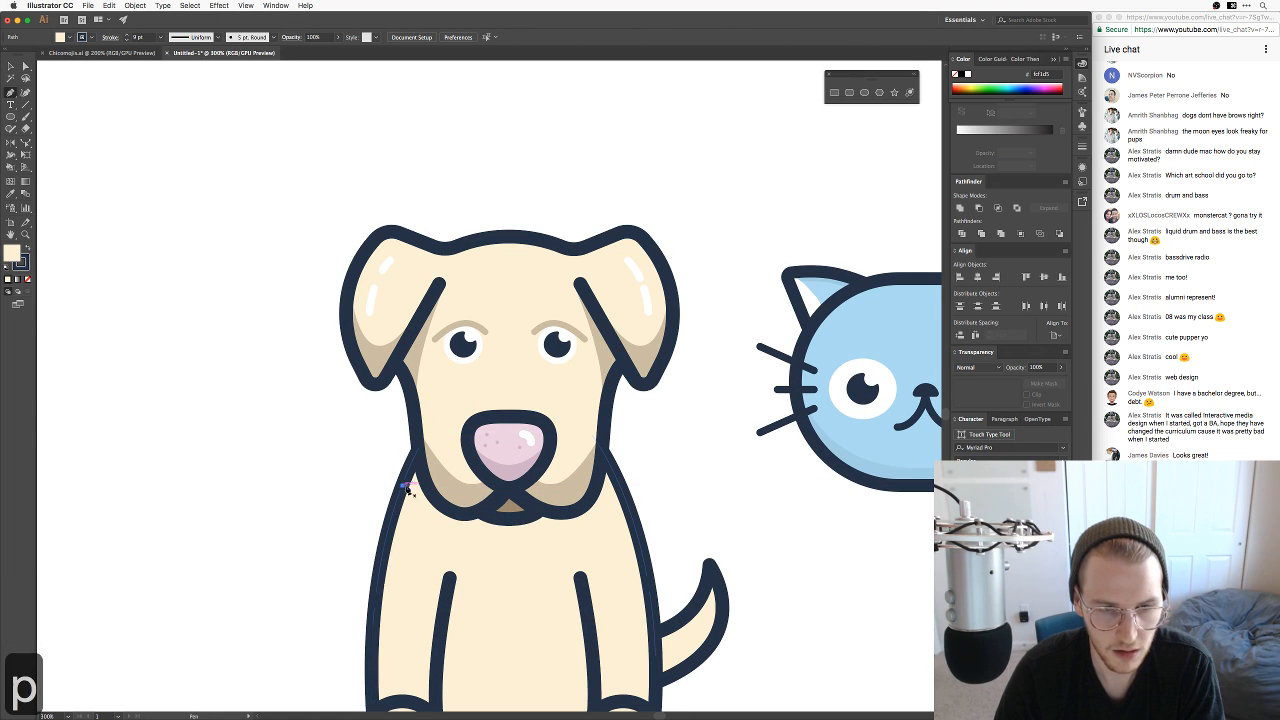
{"action": "left_click_drag", "start_coordinate": [511, 546], "coordinate": [591, 546]}
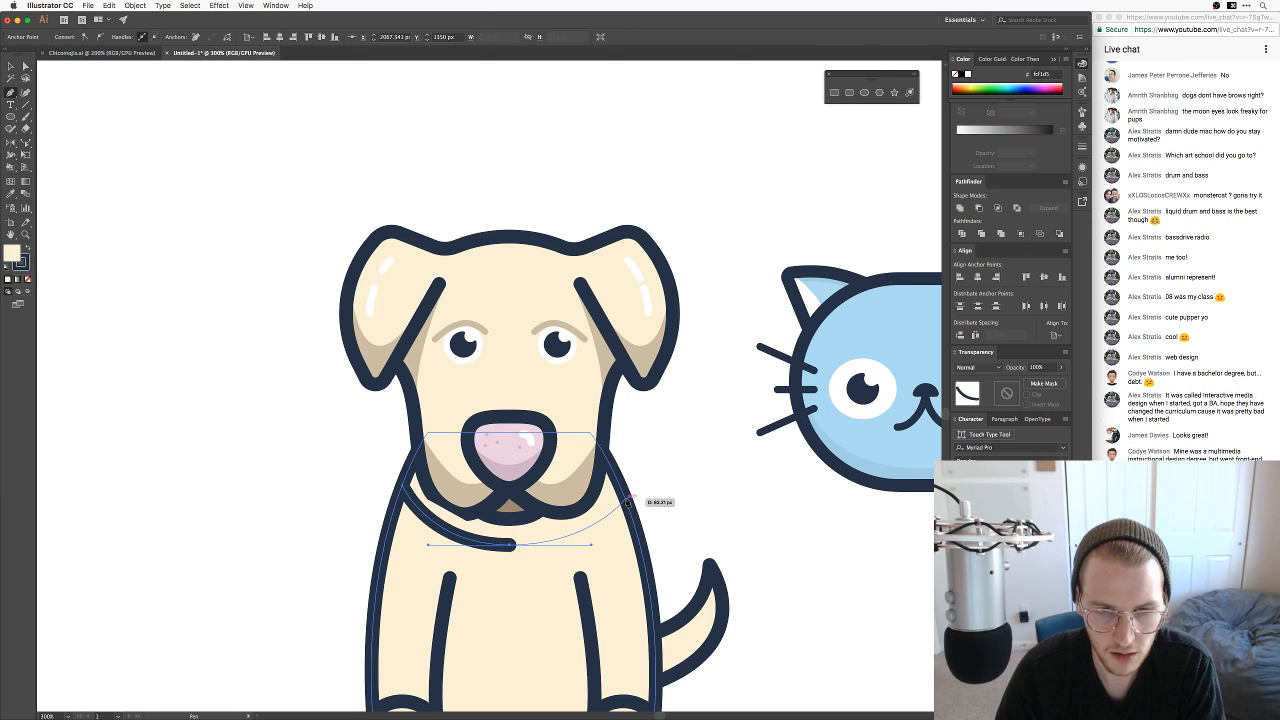
{"action": "left_click", "coordinate": [627, 488]}
{"action": "key", "text": "v"}
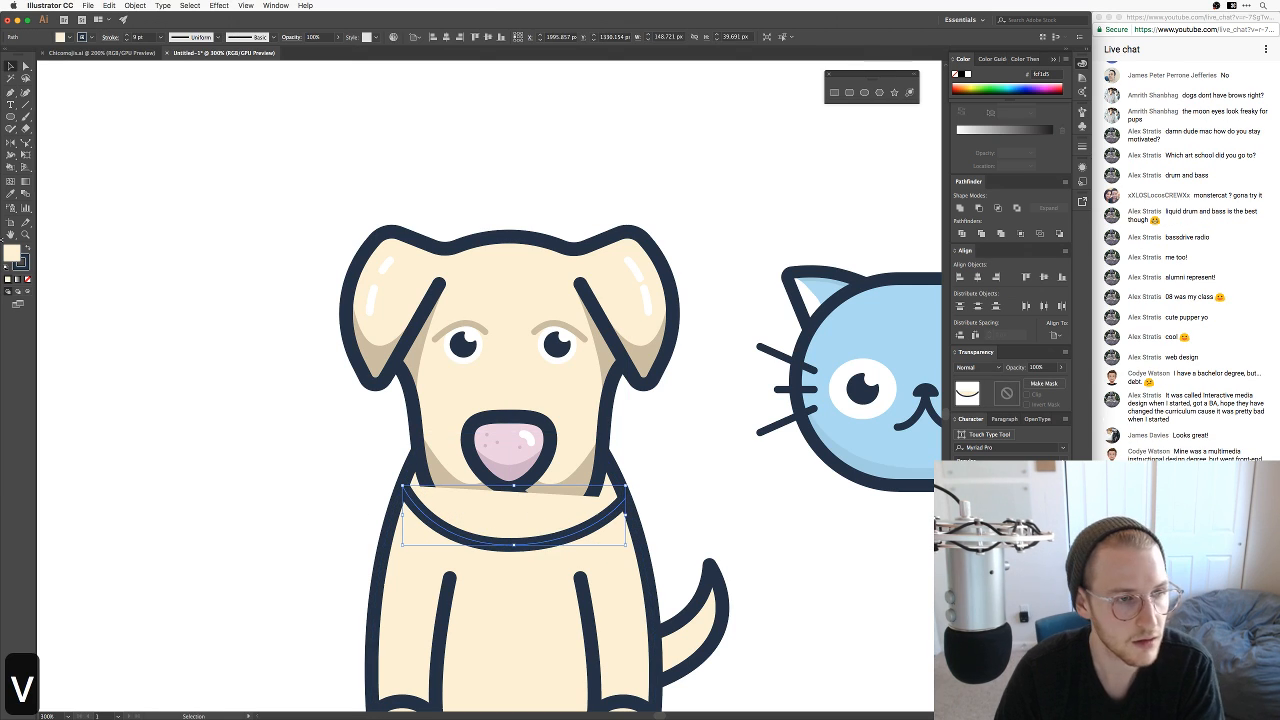
Step: Remove the collar line's fill and set its stroke weight to 12 pt
{"action": "left_click", "coordinate": [26, 282]}
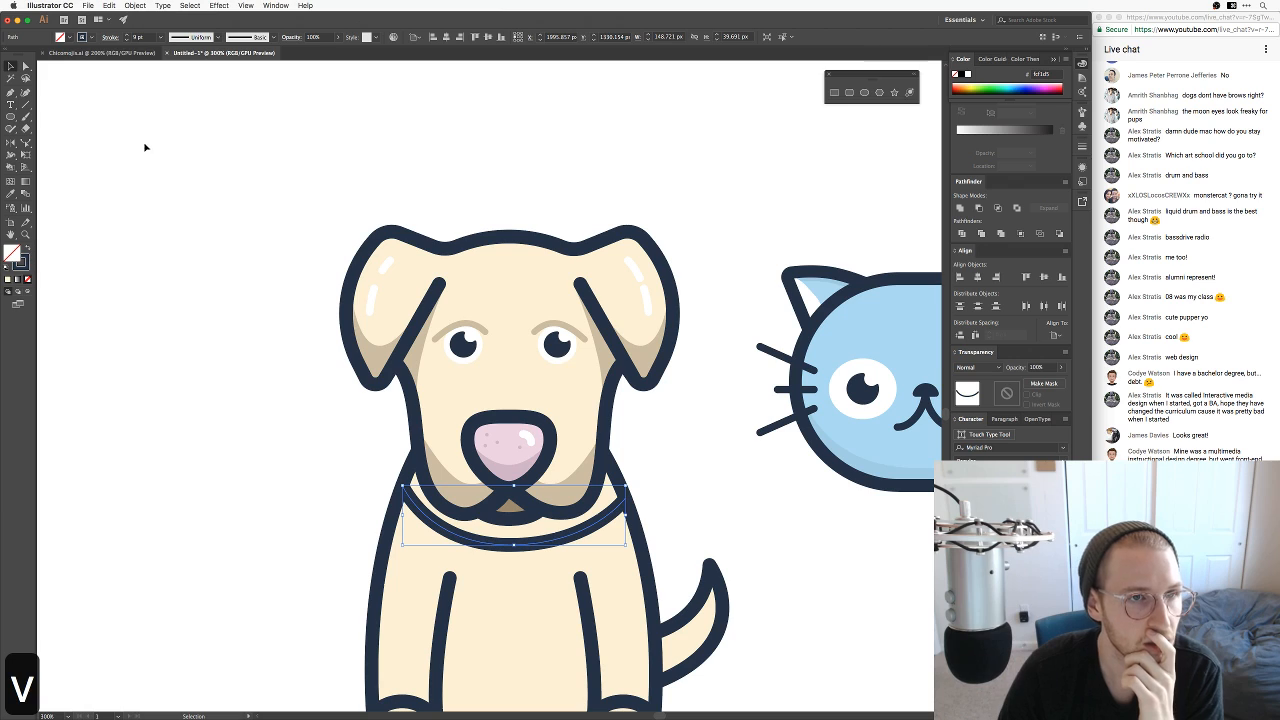
{"action": "left_click", "coordinate": [127, 35]}
{"action": "left_click", "coordinate": [127, 35]}
{"action": "left_click", "coordinate": [127, 35]}
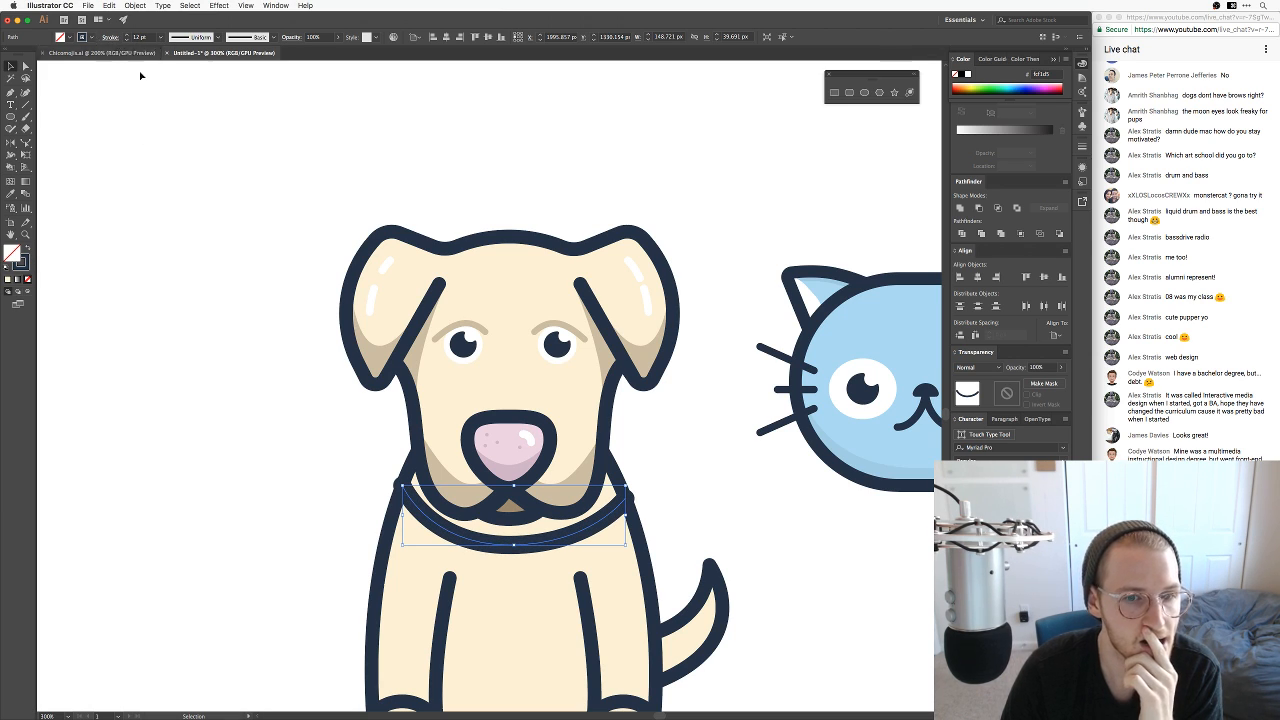
Step: Change the collar line's stroke colour to pale yellow #EADF8F and deselect it
{"action": "double_click", "coordinate": [19, 264]}
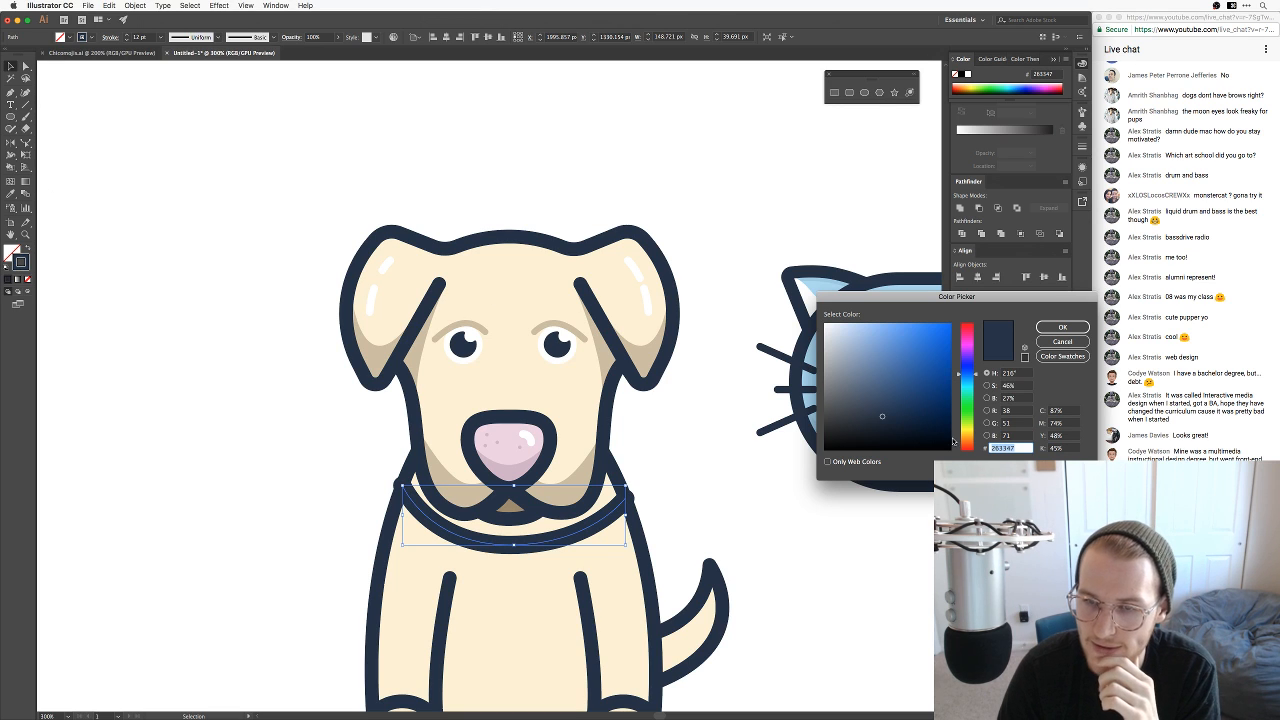
{"action": "left_click_drag", "start_coordinate": [971, 432], "coordinate": [956, 422]}
{"action": "left_click", "coordinate": [899, 340]}
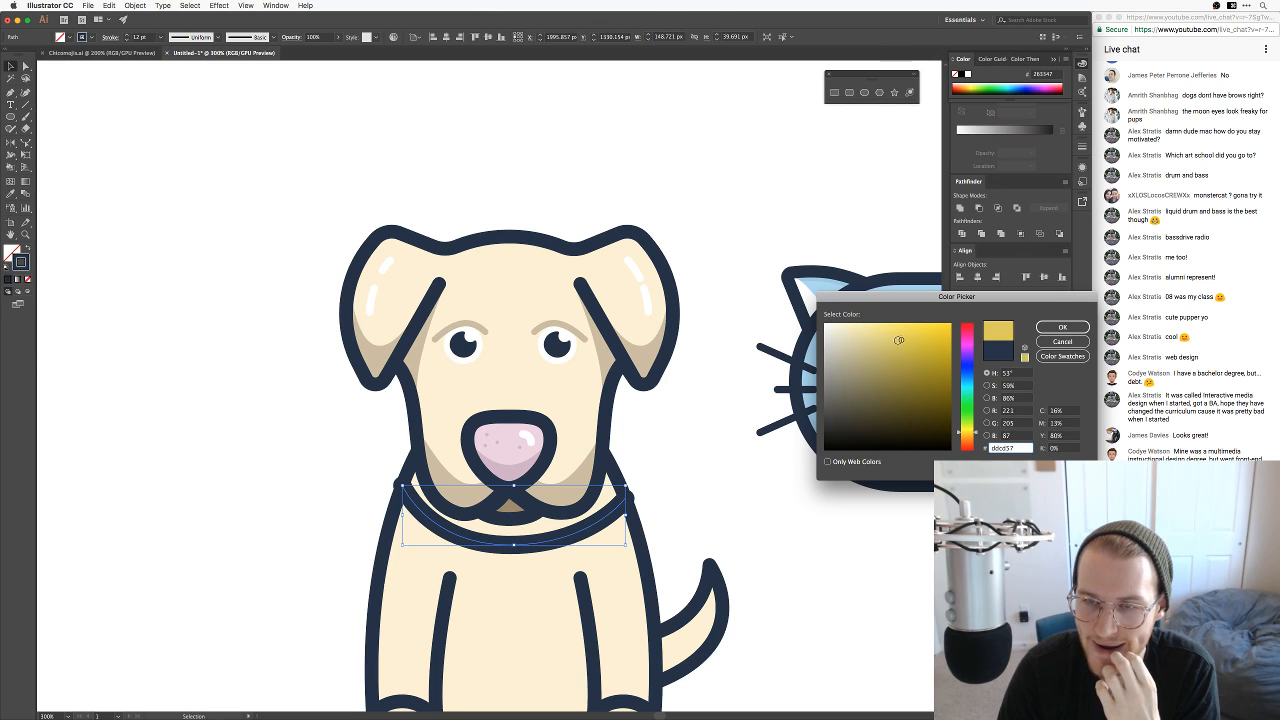
{"action": "left_click_drag", "start_coordinate": [880, 336], "coordinate": [874, 336]}
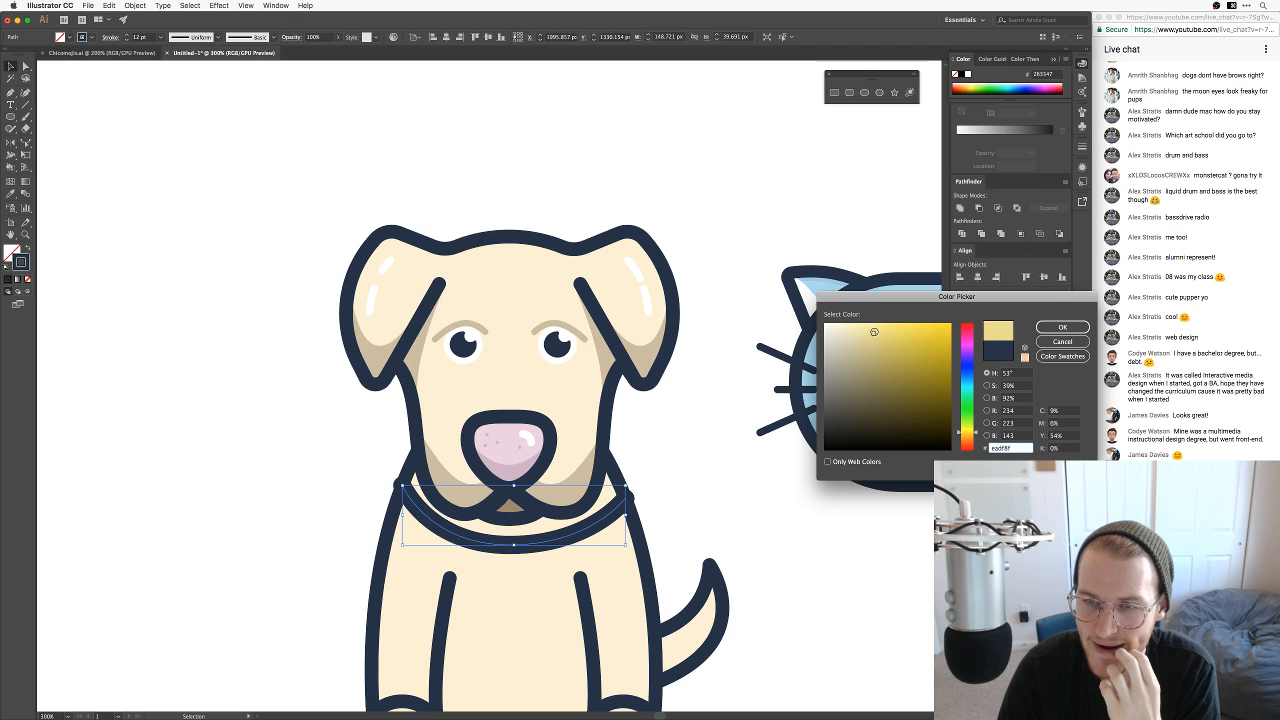
{"action": "key", "text": "Return"}
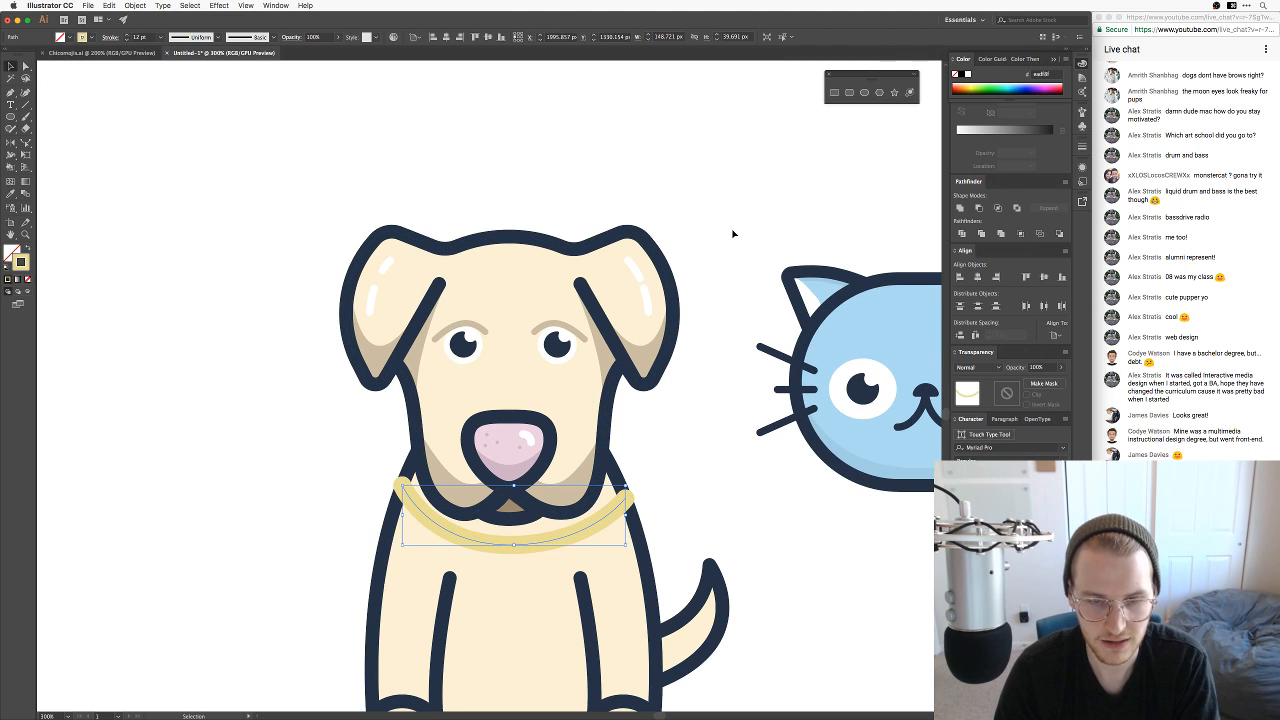
{"action": "key", "text": "v"}
{"action": "left_click", "coordinate": [688, 490]}
{"action": "key", "text": "v"}
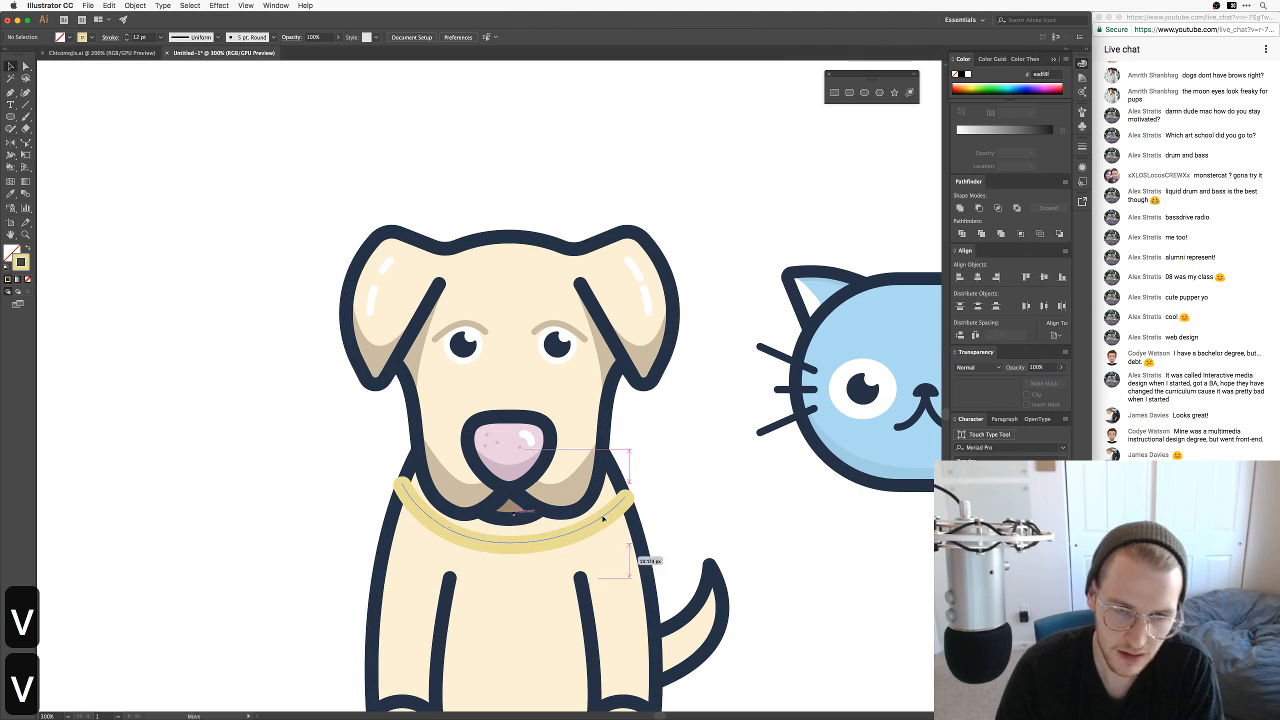
Step: Undo the last shift of the collar line and move its right end anchor up and inward, level with the left end
{"action": "key", "text": "super+z"}
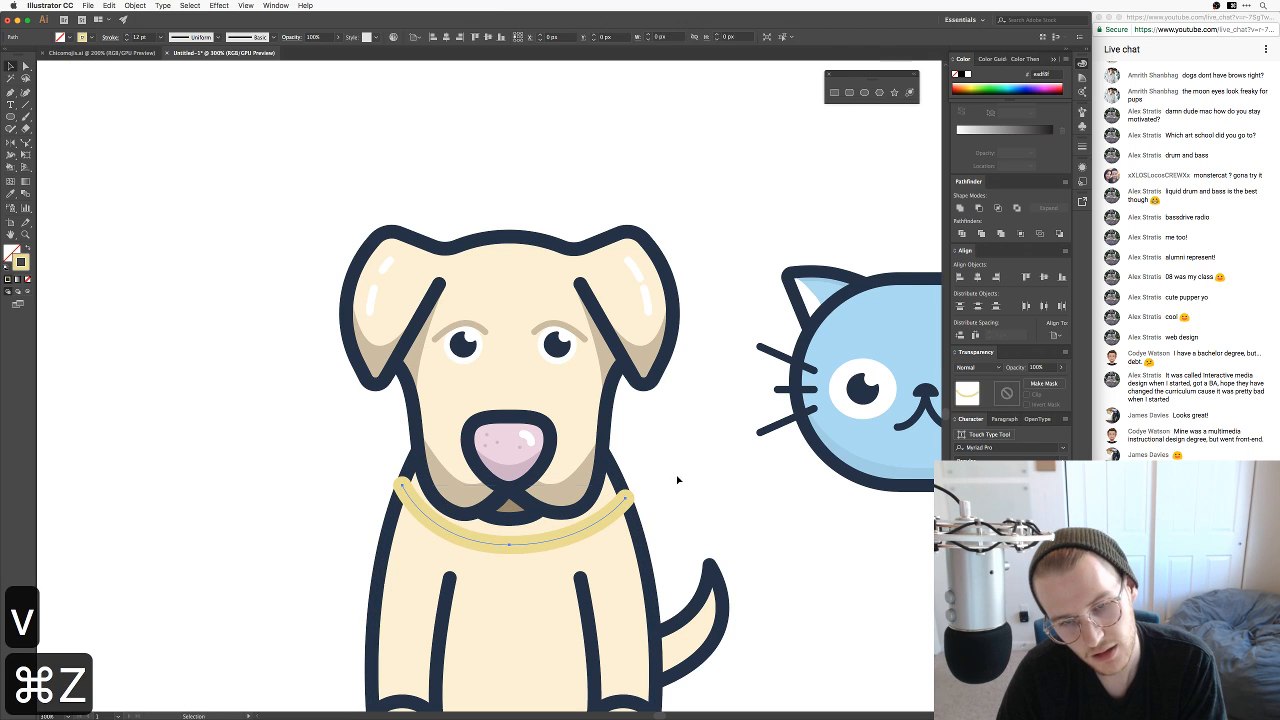
{"action": "key", "text": "a"}
{"action": "left_click_drag", "start_coordinate": [627, 500], "coordinate": [620, 486]}
{"action": "key", "text": "v"}
{"action": "left_click", "coordinate": [646, 486]}
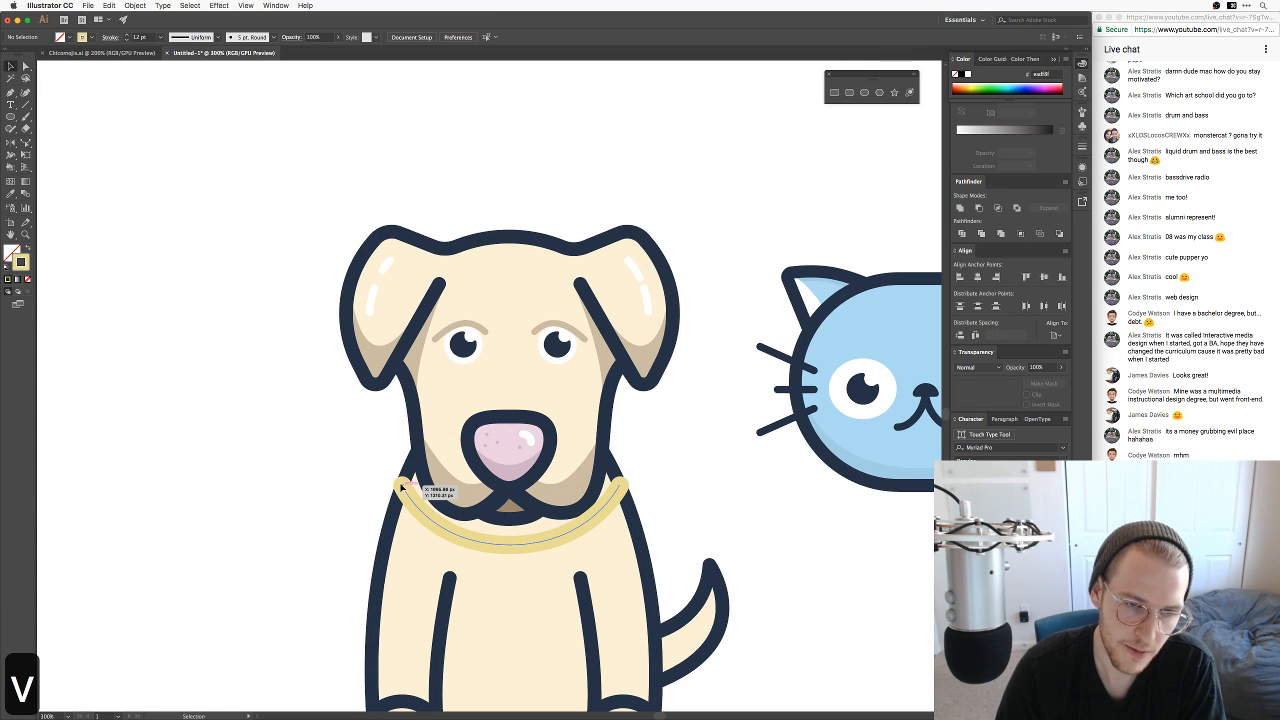
Step: Raise the whole yellow collar line so it sits closer under the dog's chin
{"action": "left_click_drag", "start_coordinate": [400, 487], "coordinate": [369, 411]}
{"action": "key", "text": "a"}
{"action": "key", "text": "space"}
{"action": "key", "text": "space"}
{"action": "key", "text": "space"}
{"action": "left_click_drag", "start_coordinate": [588, 441], "coordinate": [552, 441]}
{"action": "key", "text": "v"}
{"action": "left_click", "coordinate": [664, 416]}
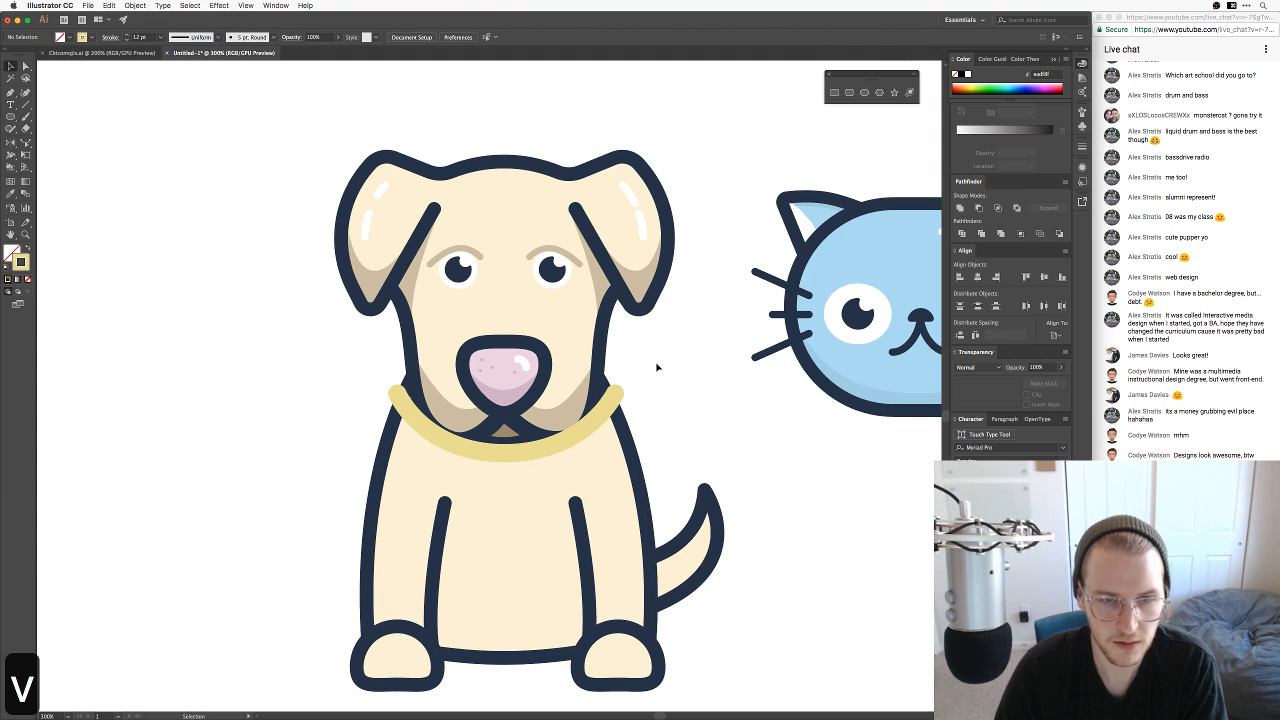
Step: Select all the dog's head pieces without the collar and body, and bring them to the front of the stacking order
{"action": "left_click_drag", "start_coordinate": [275, 98], "coordinate": [666, 471]}
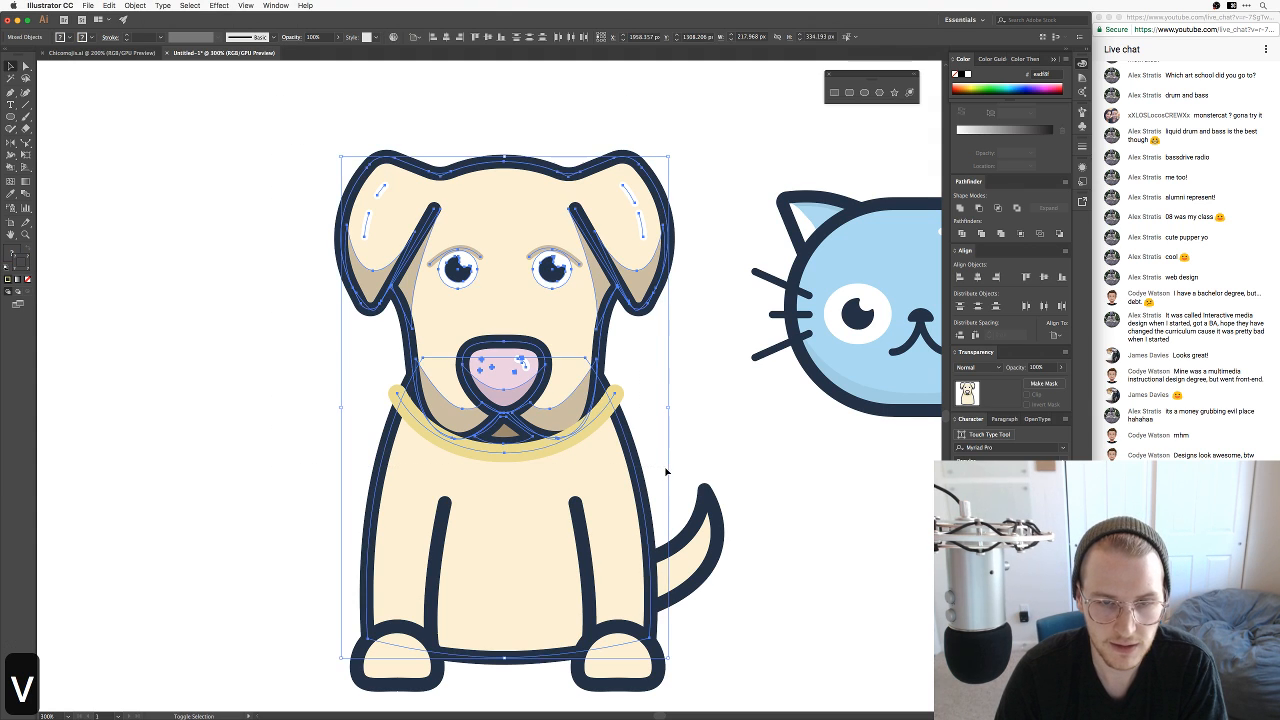
{"action": "left_click", "coordinate": [614, 410], "text": "shift"}
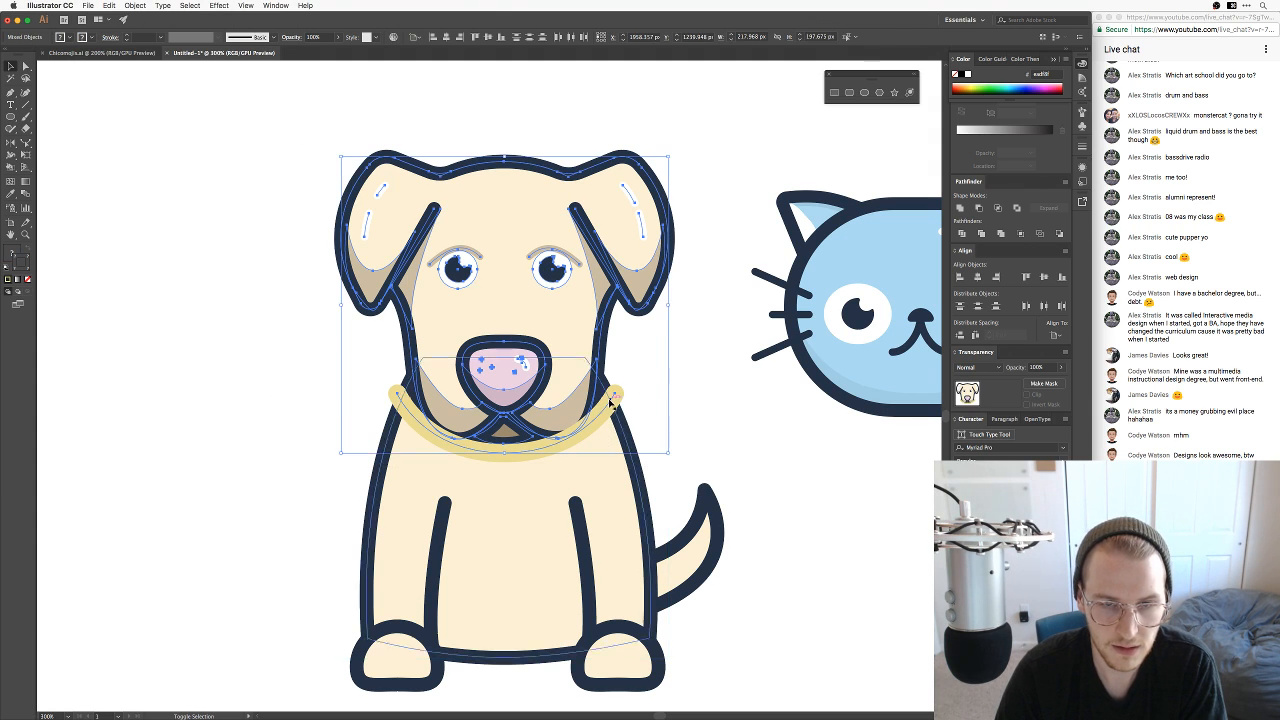
{"action": "left_click", "coordinate": [612, 403], "text": "shift"}
{"action": "key", "text": "shift+super+bracketright"}
{"action": "key", "text": "v"}
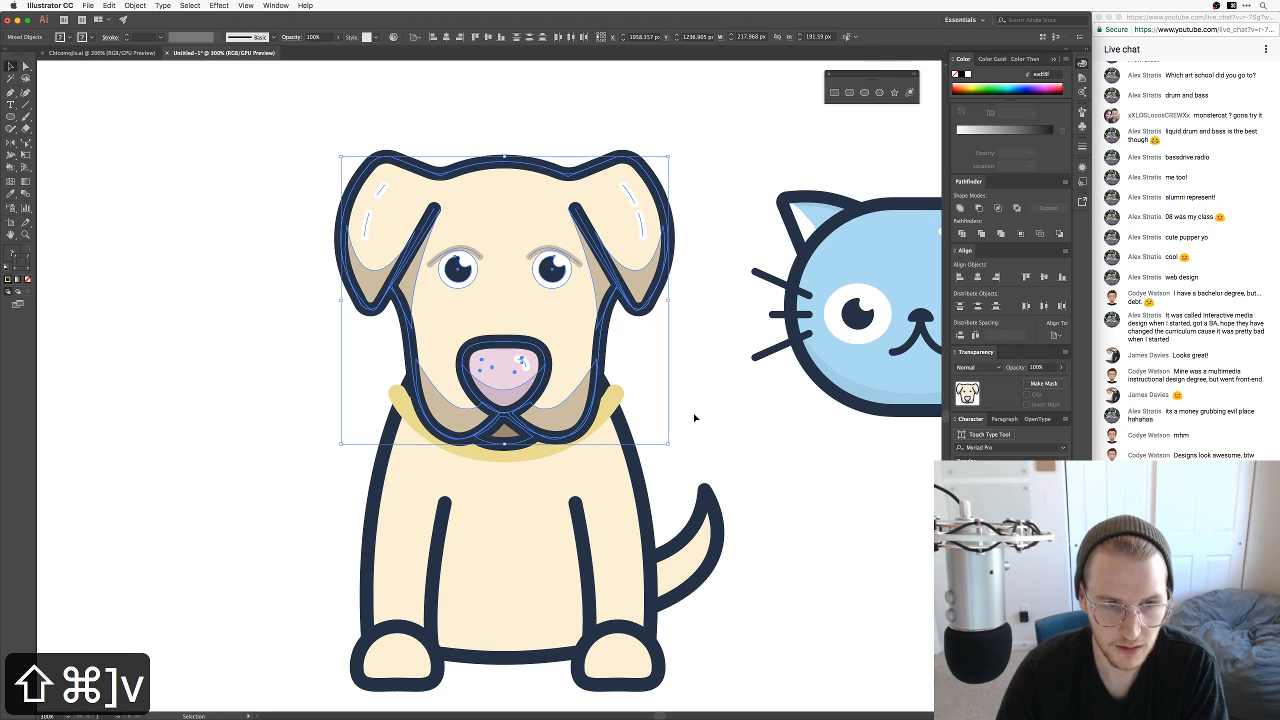
{"action": "left_click", "coordinate": [680, 421]}
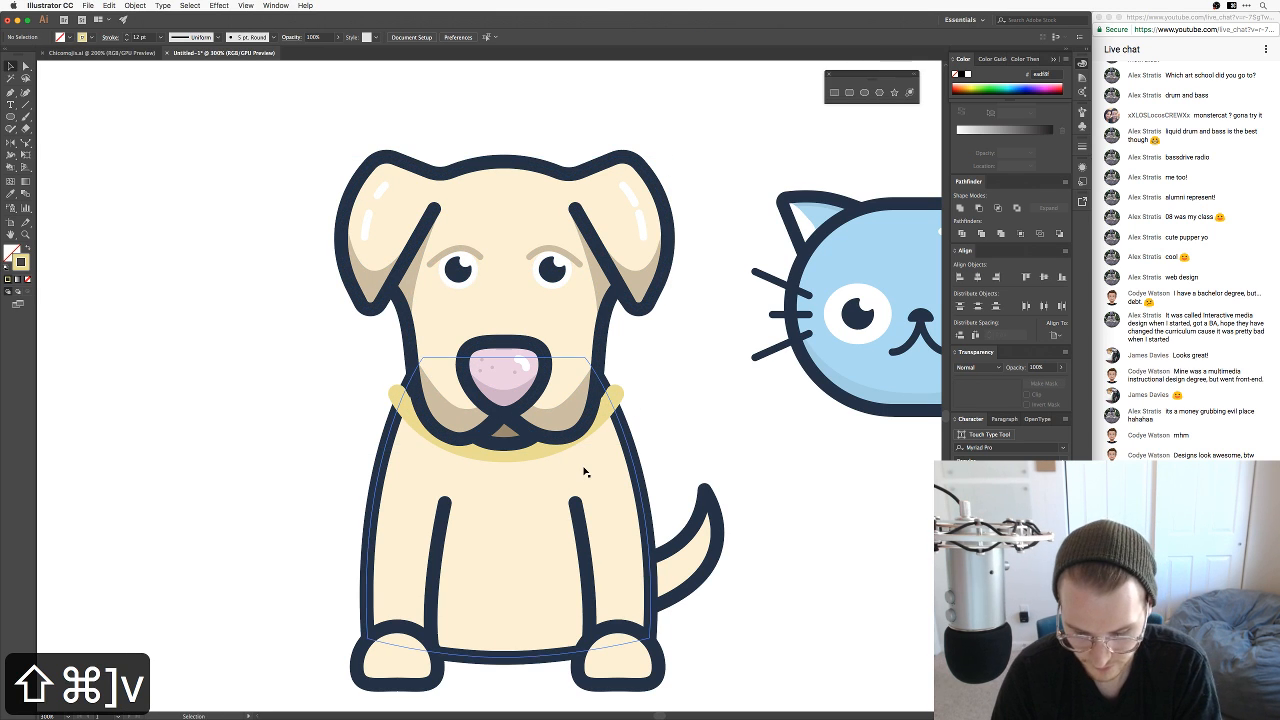
Step: Extend the collar path from its right end with a curved Pen segment running up and around behind the muzzle
{"action": "key", "text": "space"}
{"action": "left_click_drag", "start_coordinate": [614, 446], "coordinate": [606, 494]}
{"action": "key", "text": "v"}
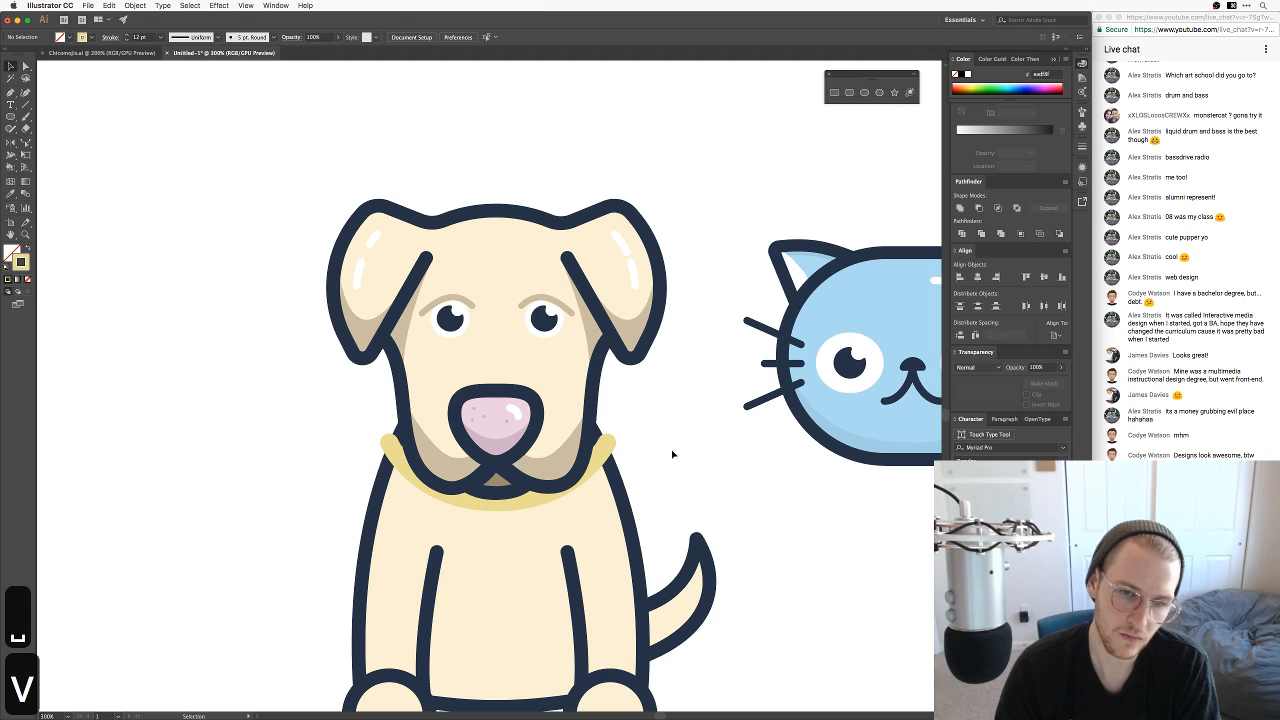
{"action": "key", "text": "a"}
{"action": "left_click", "coordinate": [607, 443]}
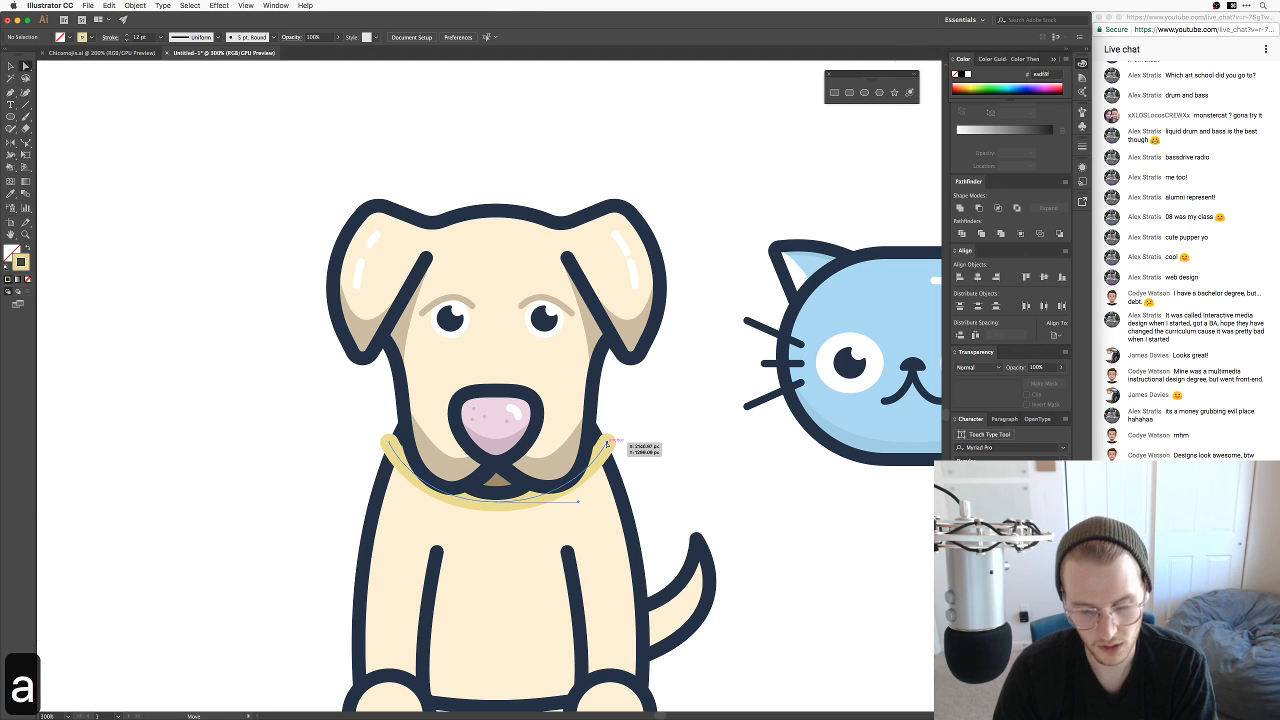
{"action": "key", "text": "p"}
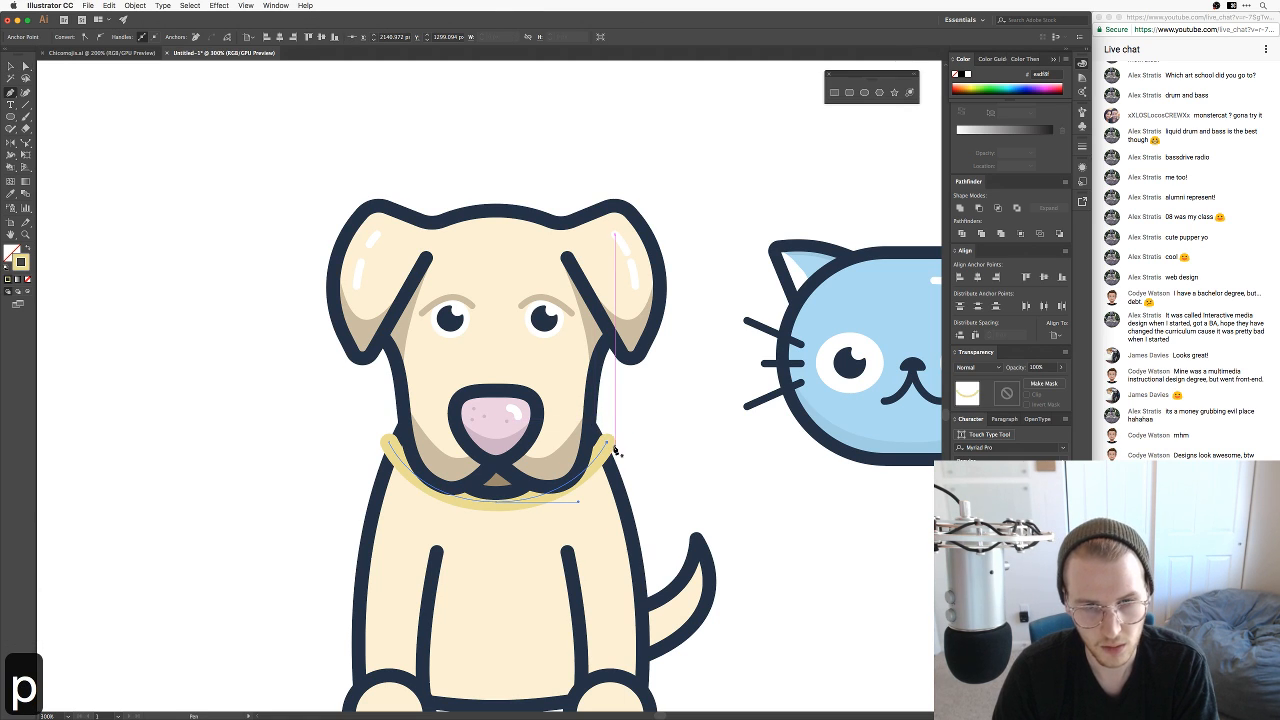
{"action": "left_click", "coordinate": [607, 443]}
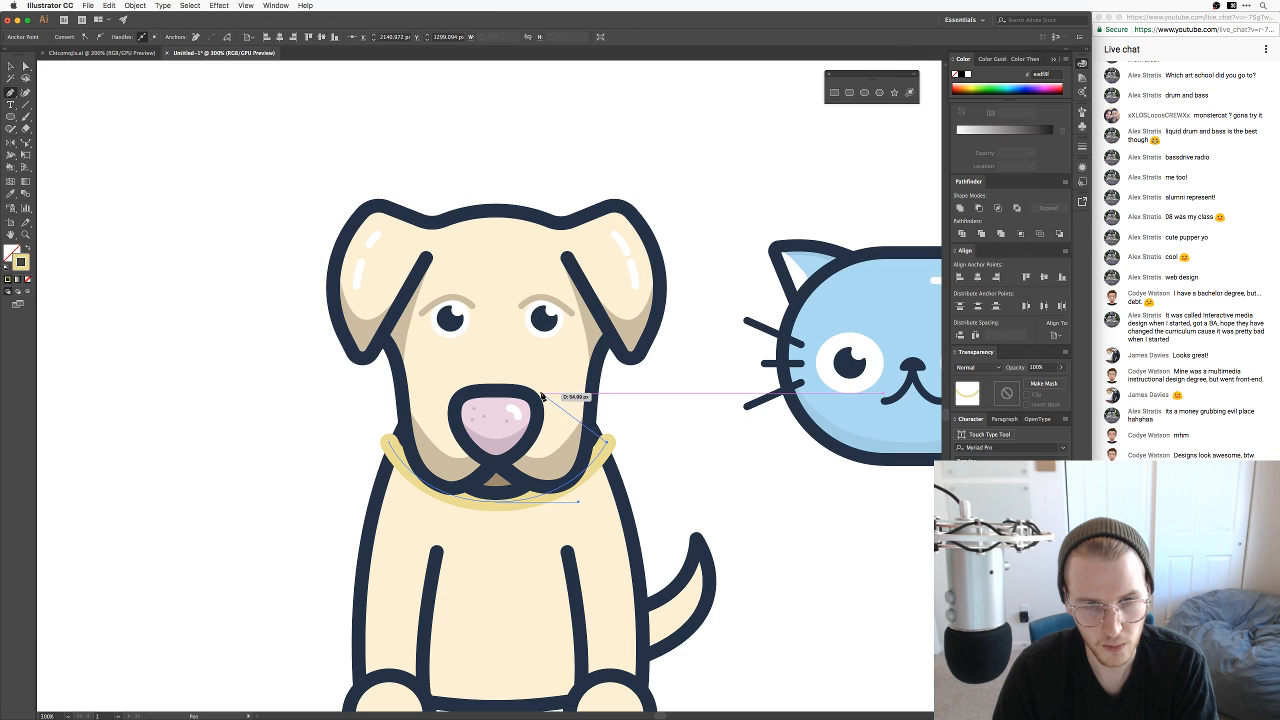
{"action": "left_click_drag", "start_coordinate": [541, 392], "coordinate": [448, 379]}
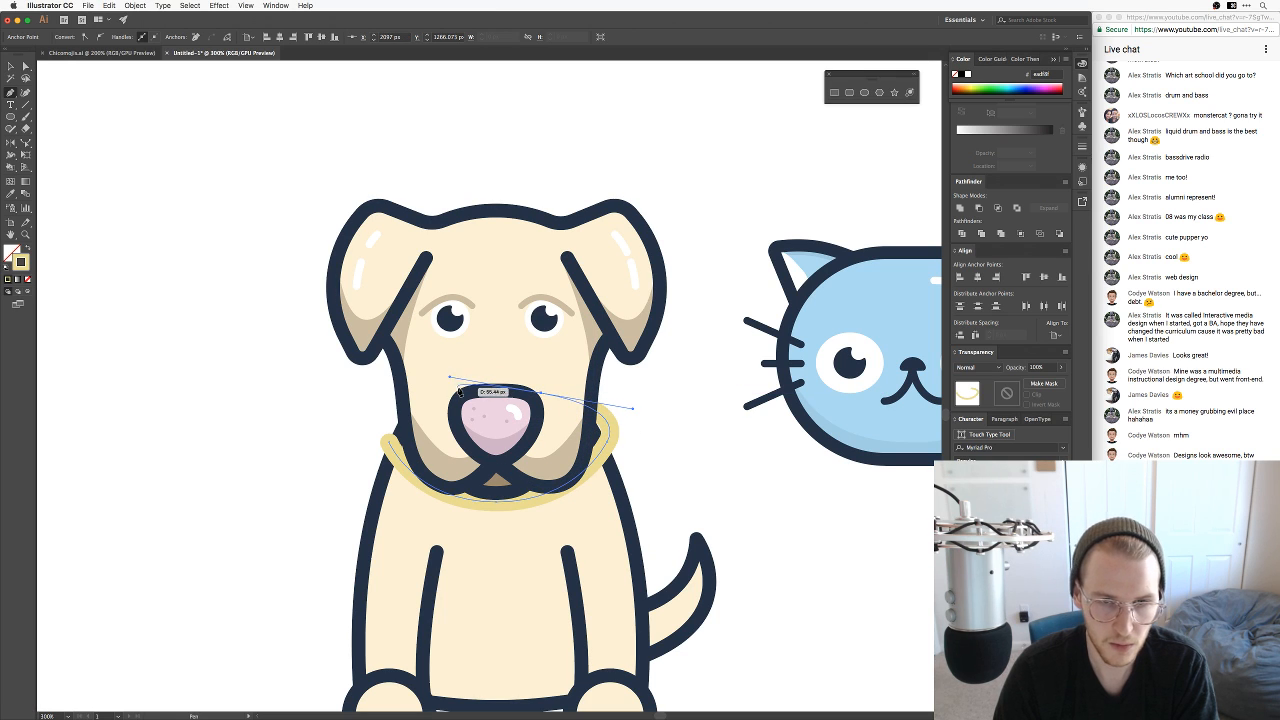
{"action": "key", "text": "v"}
{"action": "left_click", "coordinate": [682, 433]}
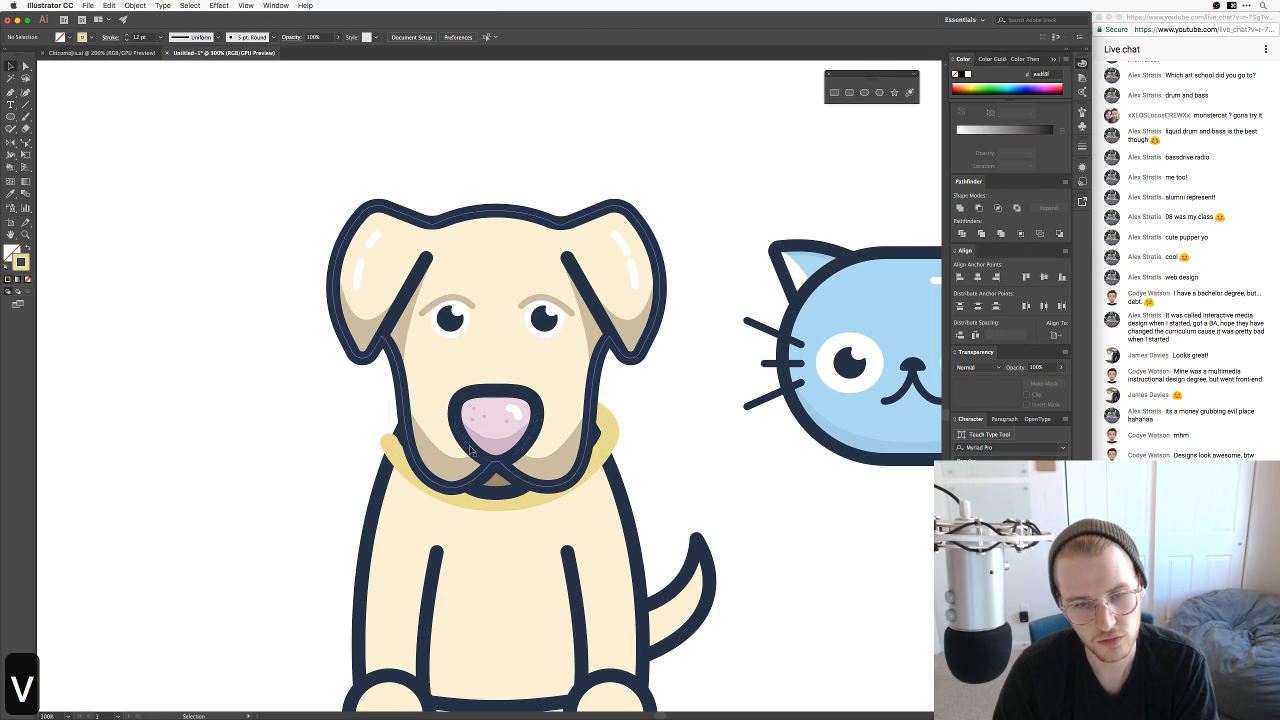
Step: Nudge the collar's right-side anchor slightly down to refine the new curve beside the neck
{"action": "key", "text": "a"}
{"action": "left_click_drag", "start_coordinate": [605, 433], "coordinate": [606, 447]}
{"action": "left_click", "coordinate": [663, 418]}
Step: Continue the collar path from its left end with a curved Pen segment behind the head and close it into a loop
{"action": "key", "text": "a"}
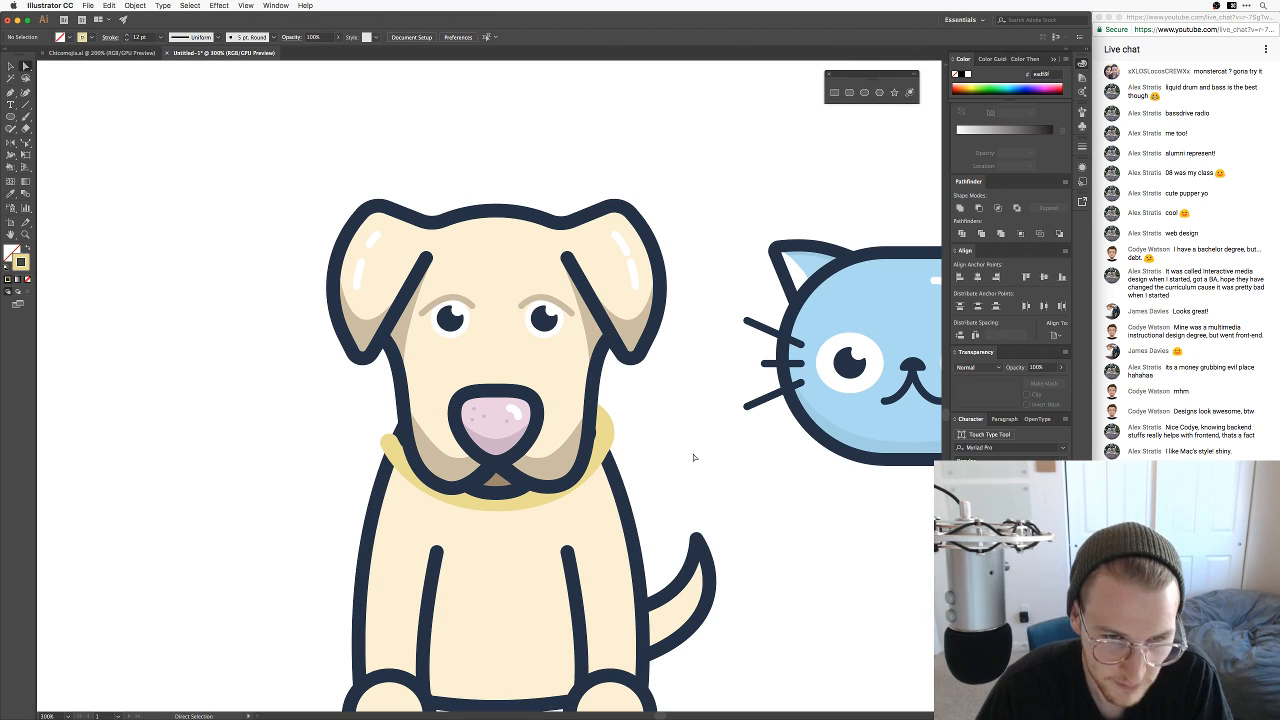
{"action": "key", "text": "p"}
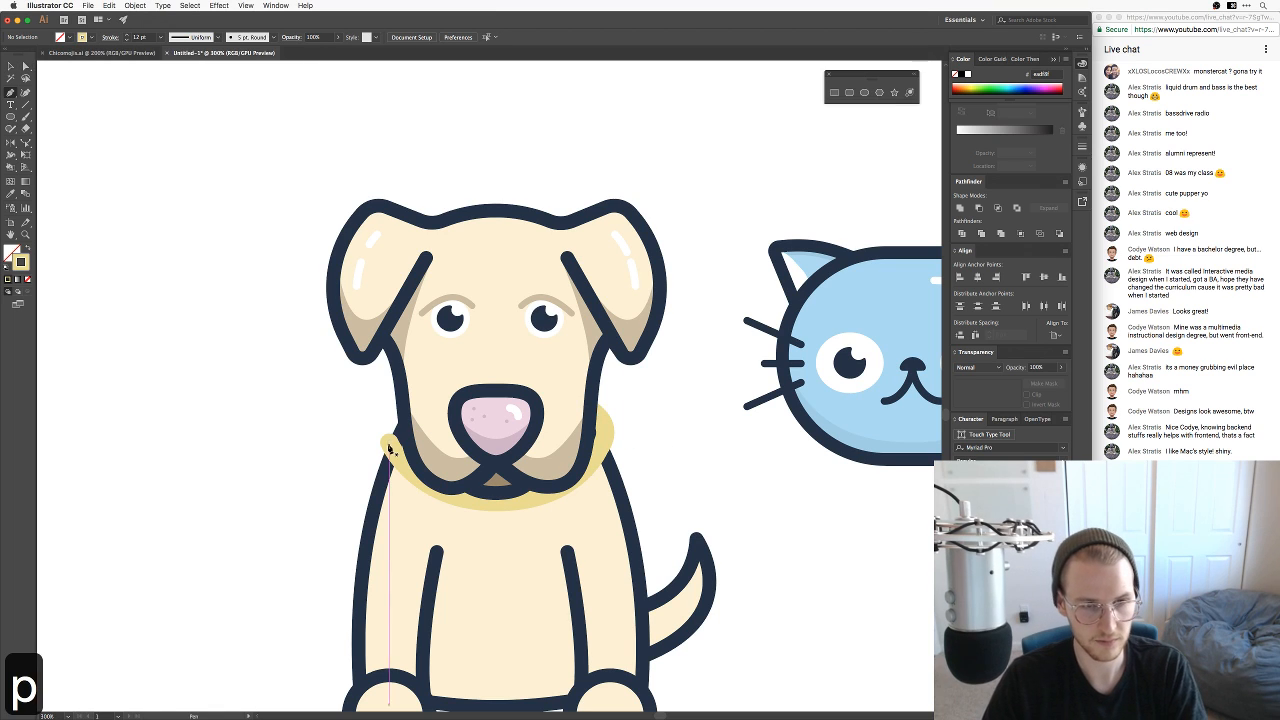
{"action": "left_click", "coordinate": [389, 442]}
{"action": "left_click_drag", "start_coordinate": [430, 393], "coordinate": [487, 388]}
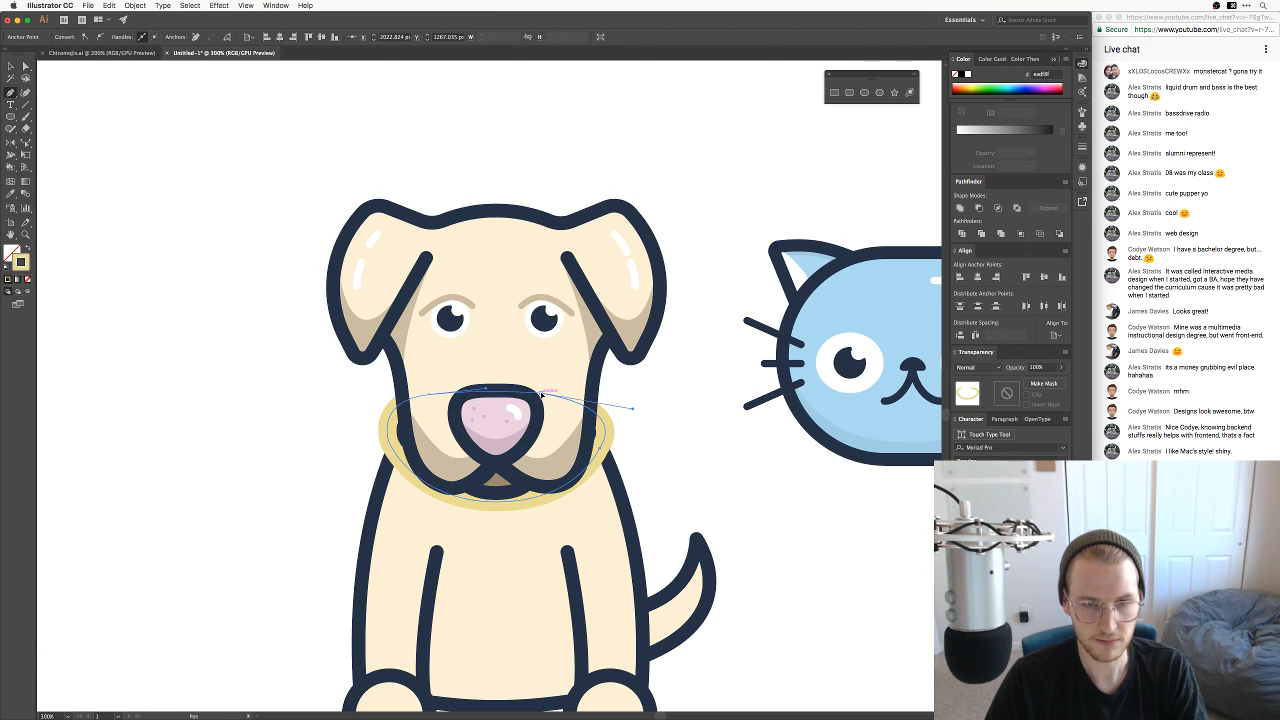
{"action": "key", "text": "v"}
Step: Move the collar loop's left and right side anchors slightly inward and down so it hugs the neck
{"action": "key", "text": "a"}
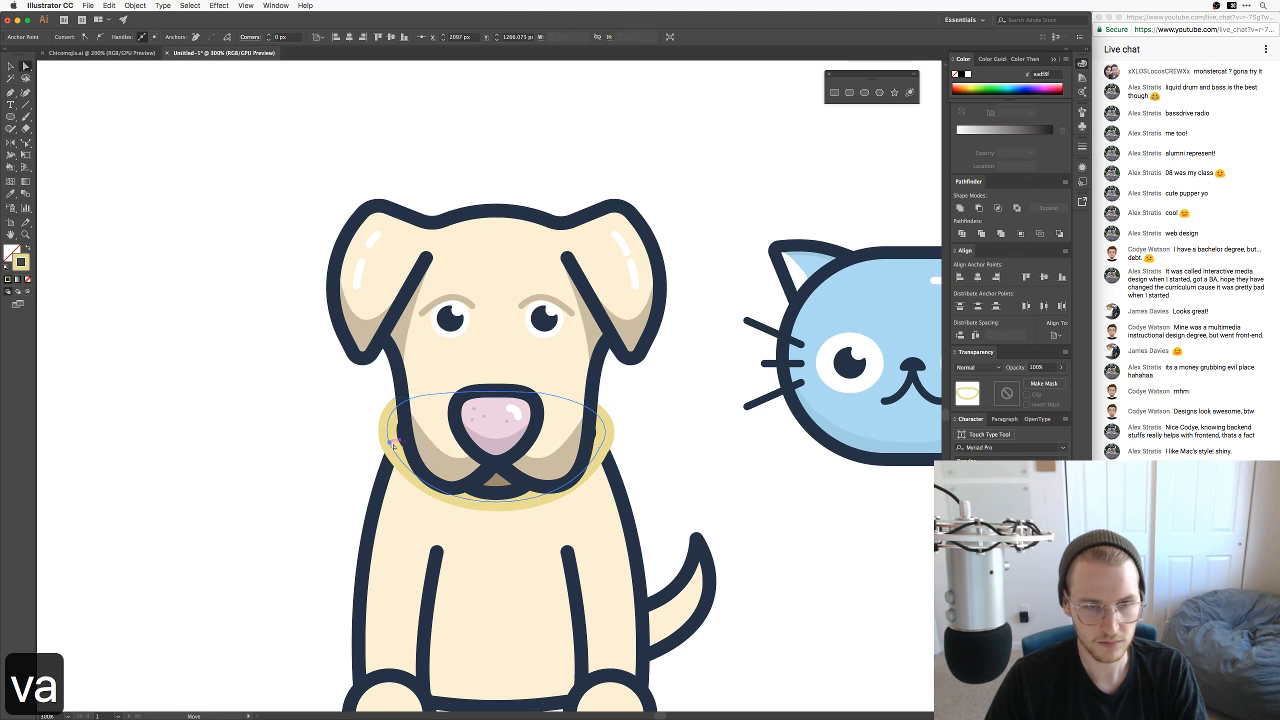
{"action": "left_click", "coordinate": [384, 401]}
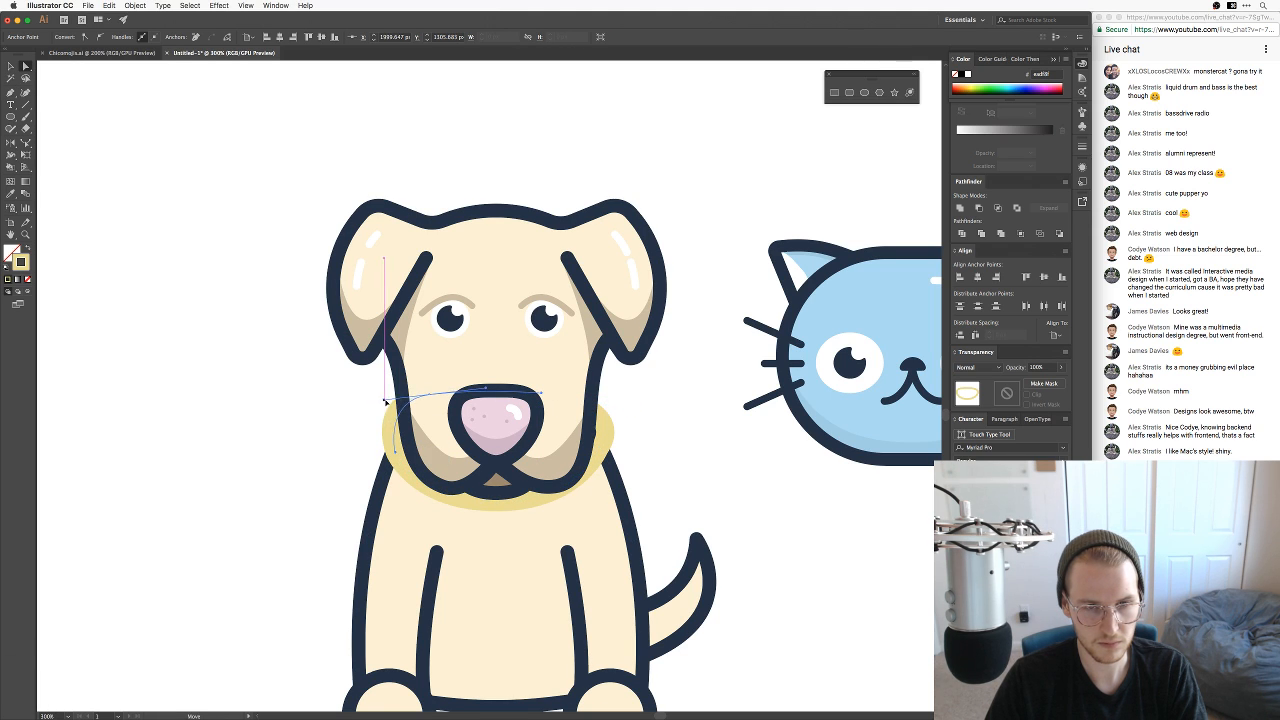
{"action": "key", "text": "v"}
{"action": "left_click", "coordinate": [320, 397]}
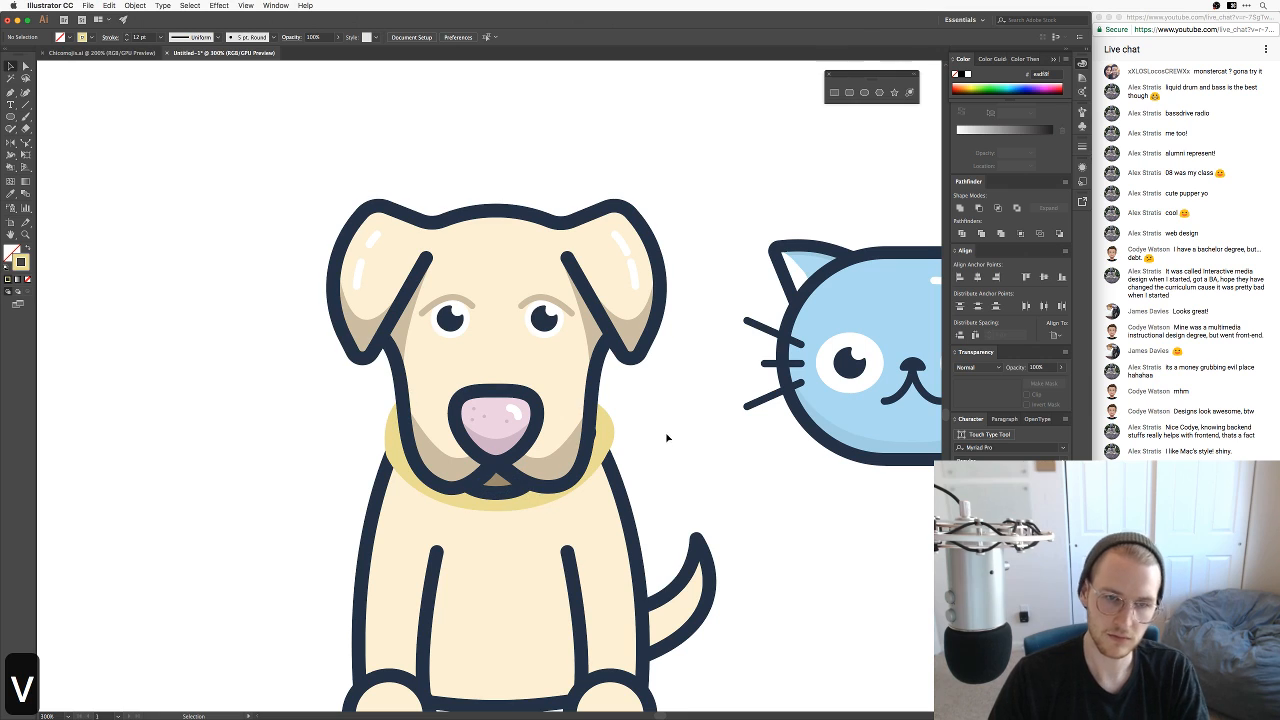
{"action": "key", "text": "v"}
{"action": "key", "text": "a"}
{"action": "left_click", "coordinate": [604, 450]}
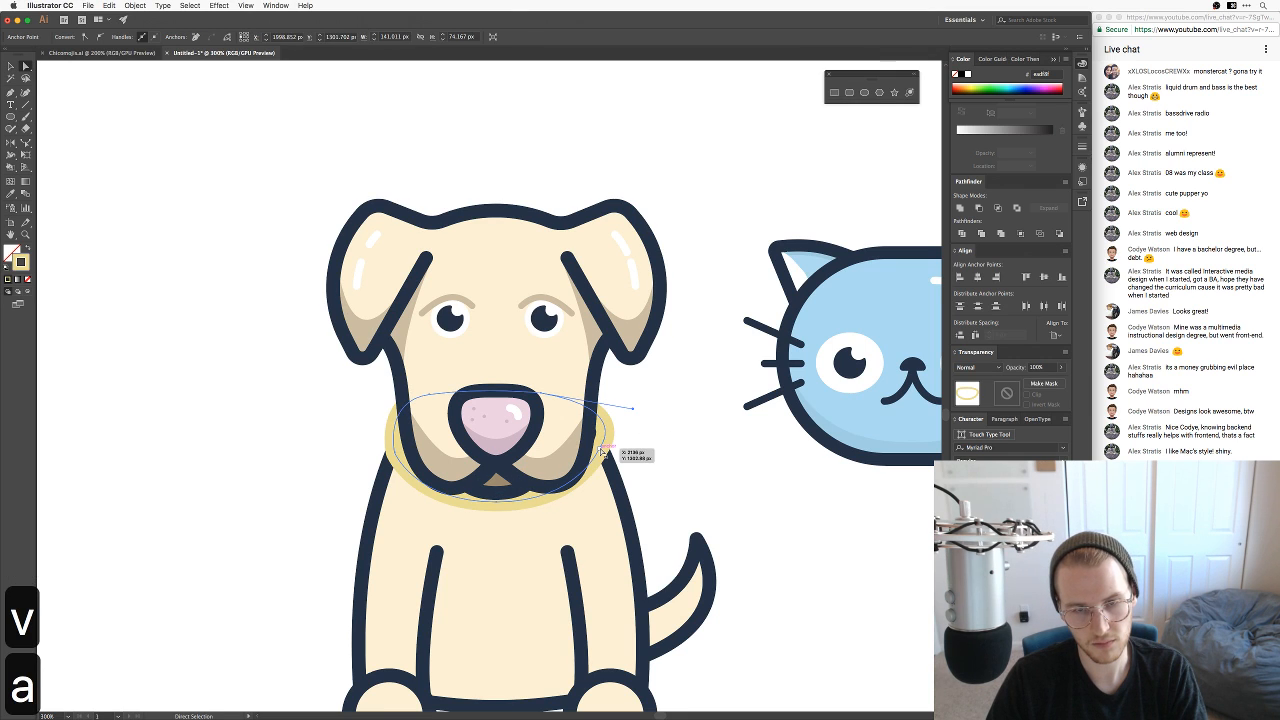
{"action": "key", "text": "v"}
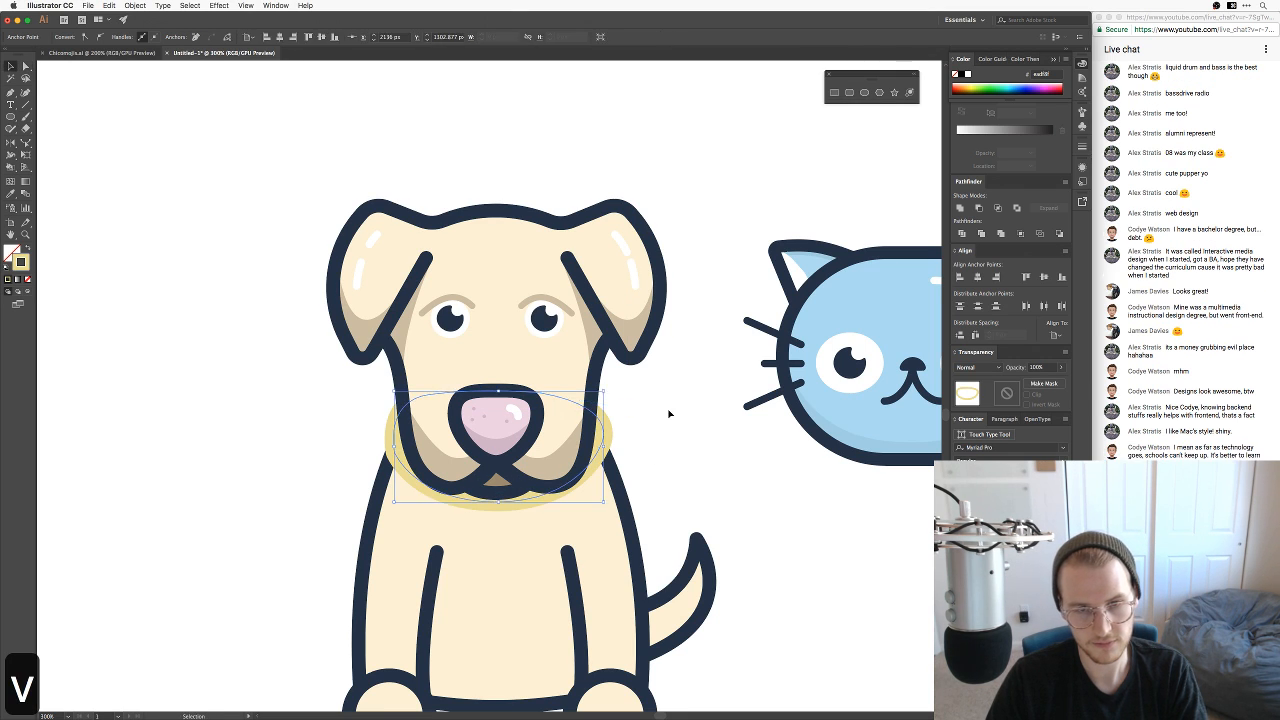
Step: Shift the whole collar loop down slightly so more of its band shows below the chin
{"action": "left_click", "coordinate": [474, 525]}
{"action": "left_click", "coordinate": [728, 464]}
{"action": "key", "text": "v"}
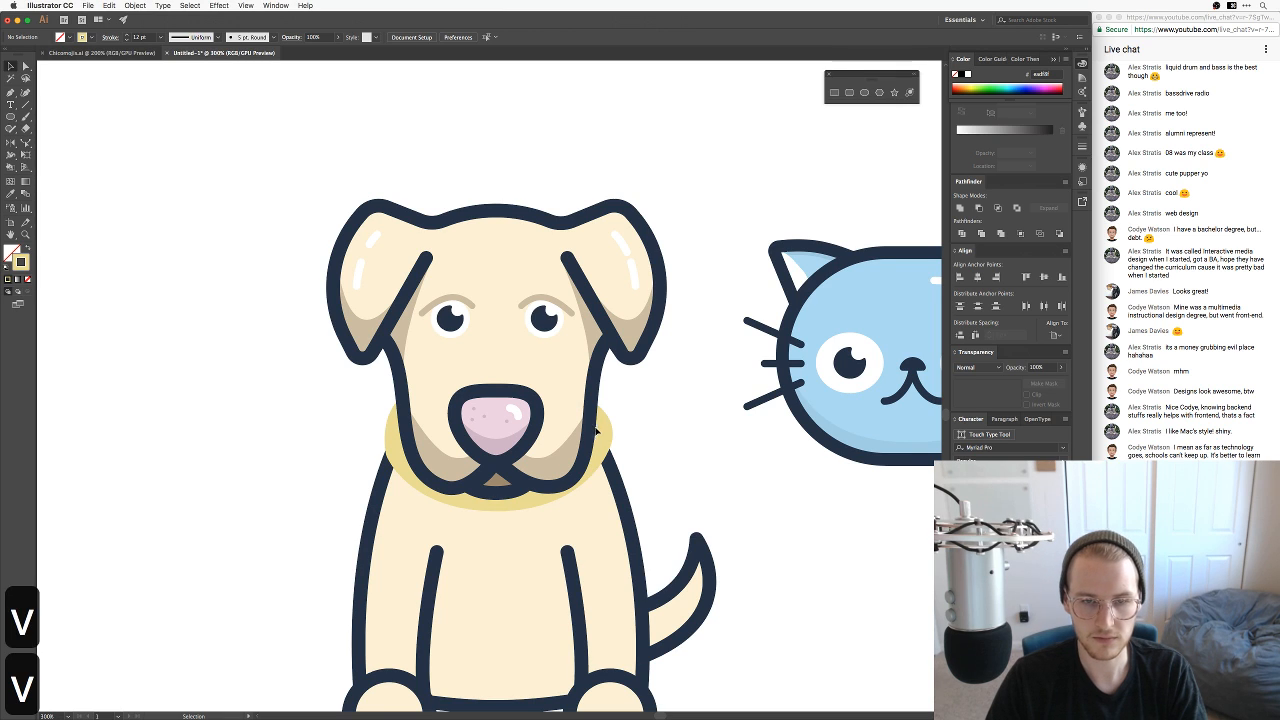
{"action": "left_click", "coordinate": [620, 434]}
{"action": "key", "text": "v"}
{"action": "left_click", "coordinate": [685, 408]}
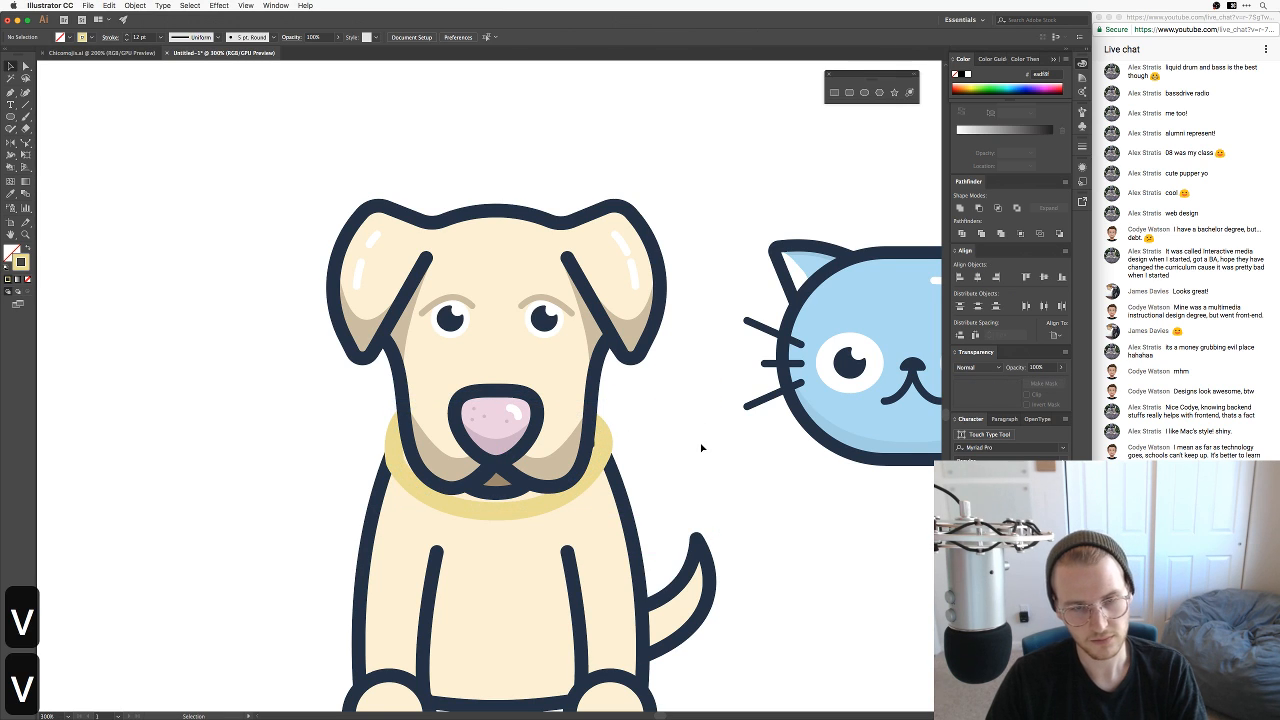
{"action": "key", "text": "a"}
{"action": "key", "text": "v"}
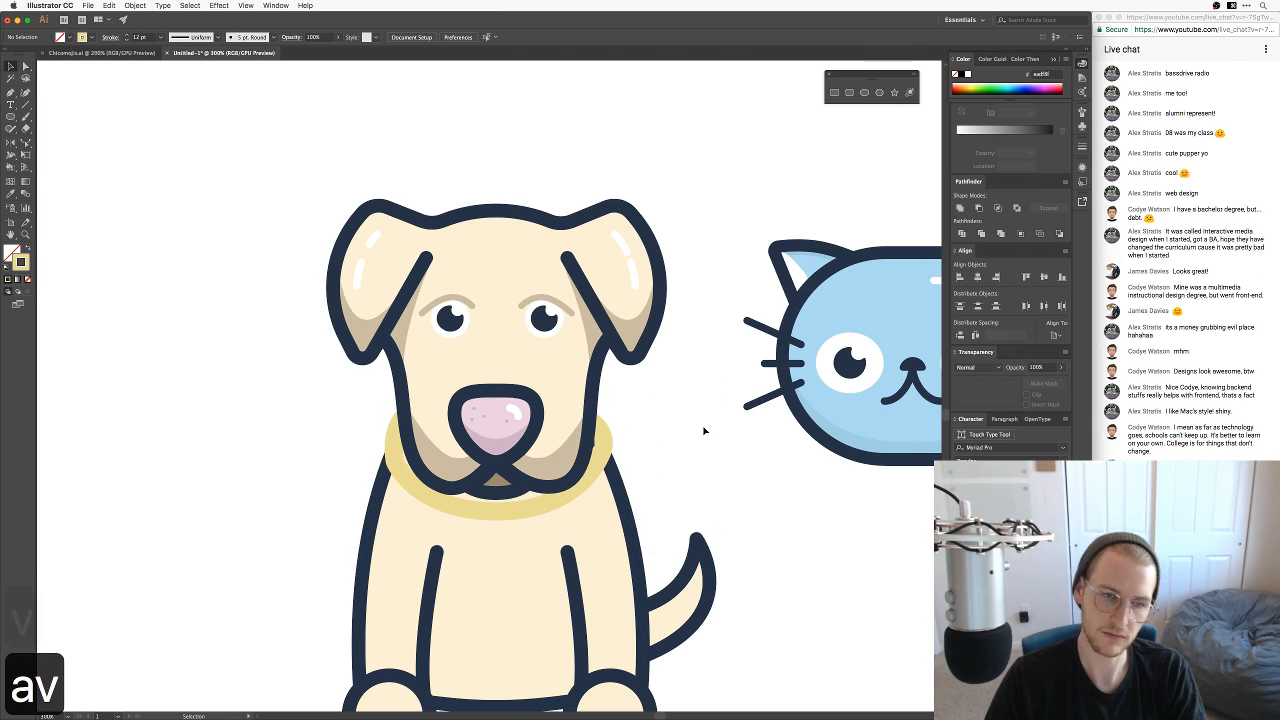
Step: Examine the whole dog with its collar beside the blue cat at reduced and enlarged magnification
{"action": "key", "text": "super+minus"}
{"action": "key", "text": "super+minus"}
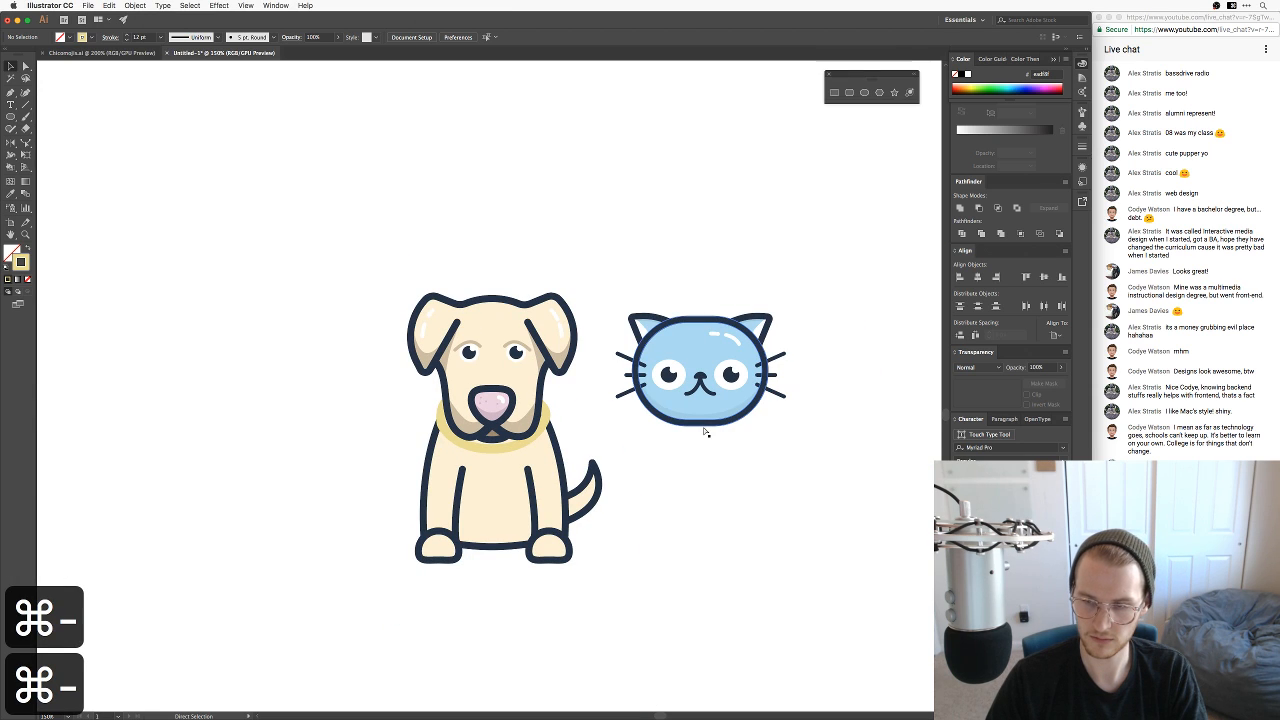
{"action": "key", "text": "super+equal"}
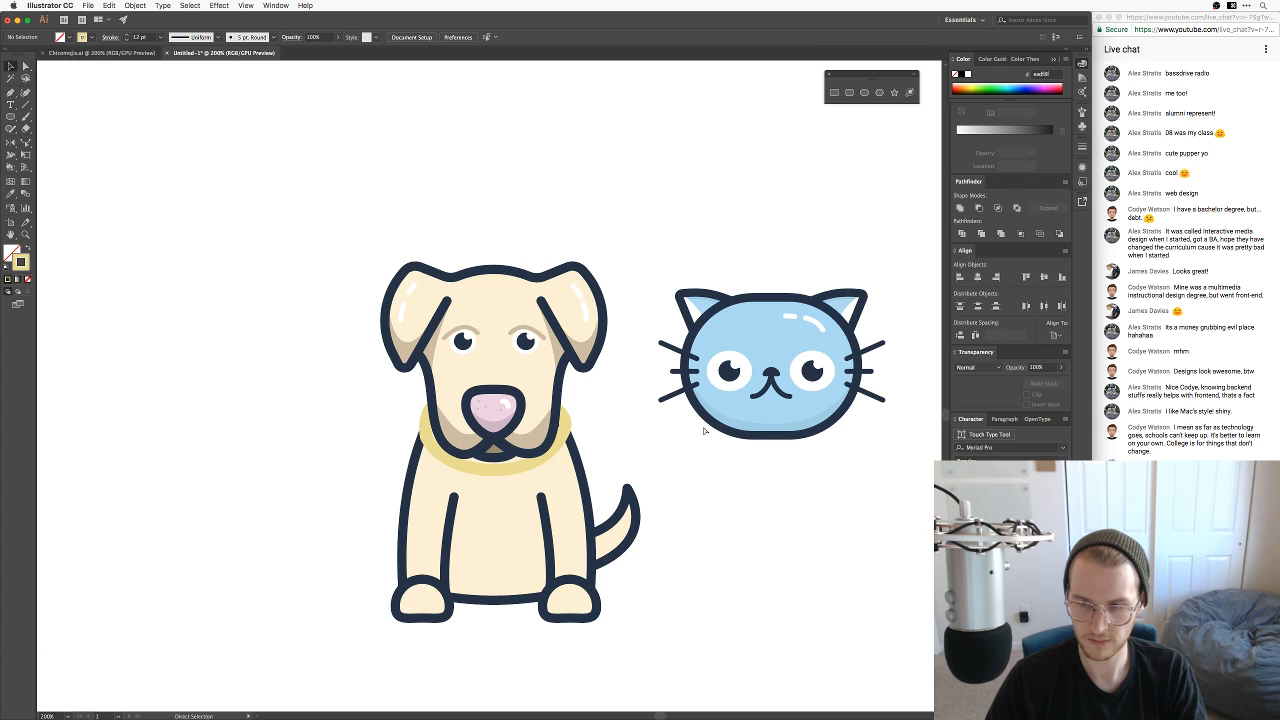
{"action": "key", "text": "super+equal"}
{"action": "key", "text": "super+minus"}
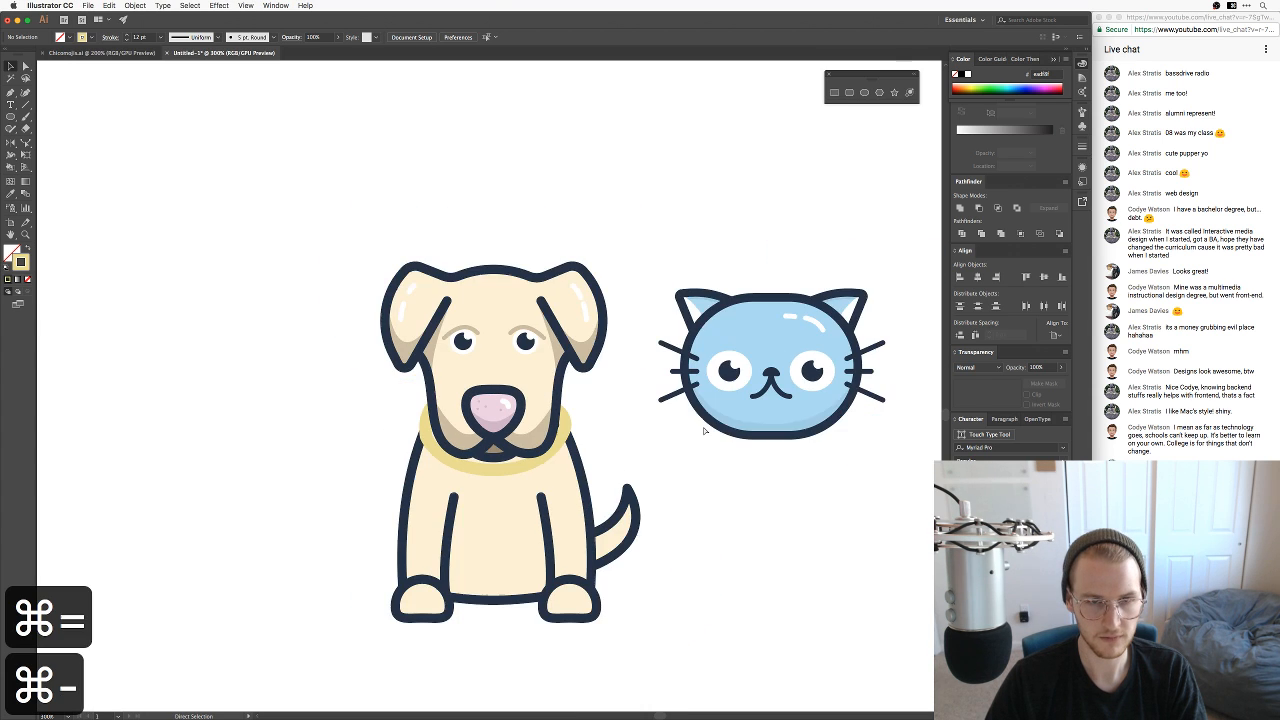
{"action": "key", "text": "super+equal"}
{"action": "key", "text": "super+equal"}
{"action": "scroll", "coordinate": [700, 440], "scroll_direction": "down", "scroll_amount": 5}
{"action": "key", "text": "space"}
{"action": "key", "text": "v"}
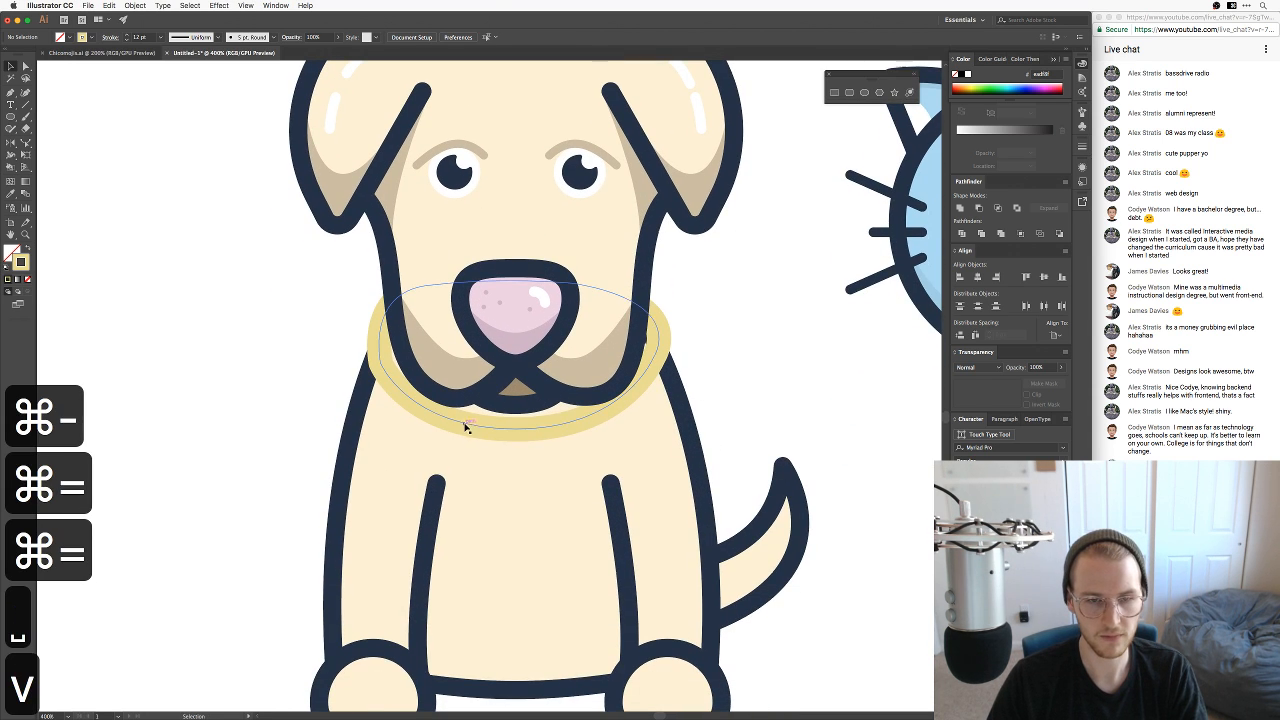
Step: Undo the last change and place a copy of the collar loop slightly lower, overlapping the original to thicken the band
{"action": "left_click", "coordinate": [511, 431]}
{"action": "key", "text": "super+z"}
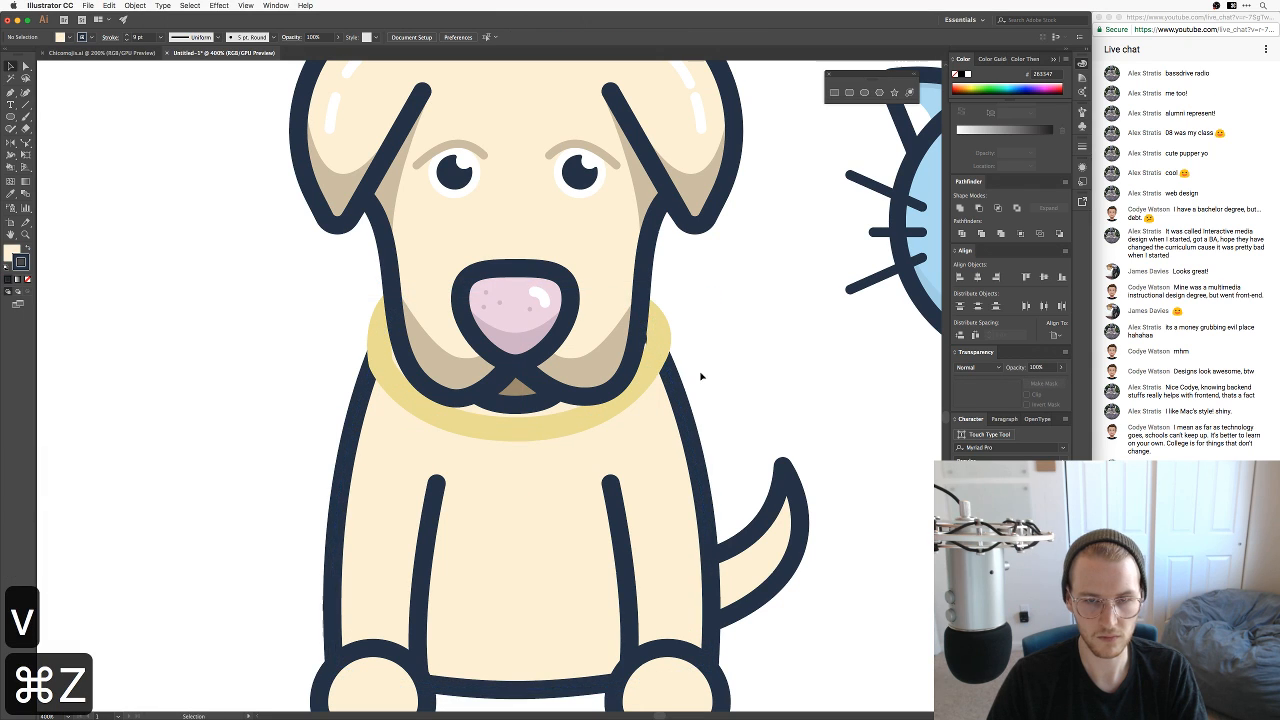
{"action": "left_click_drag", "start_coordinate": [655, 366], "coordinate": [652, 386]}
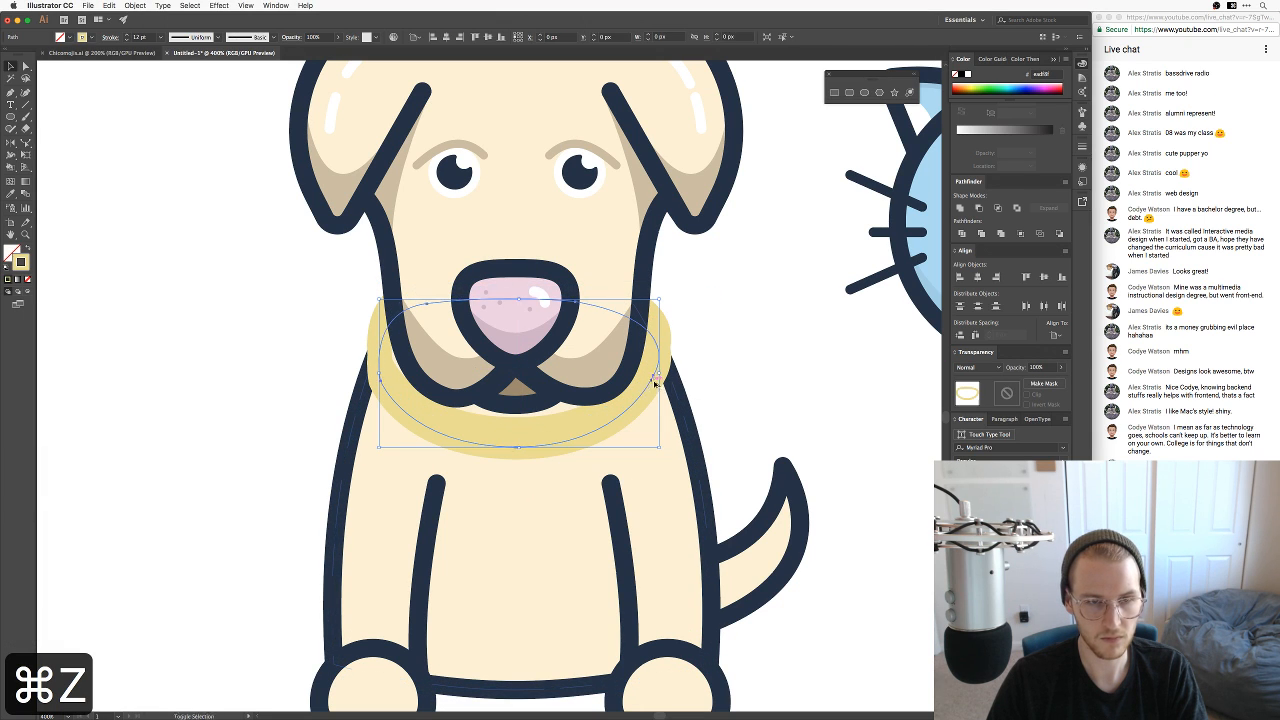
Step: Outline the stroke of the lower collar copy and fill it with the ear shadow's tan colour
{"action": "left_click", "coordinate": [134, 5]}
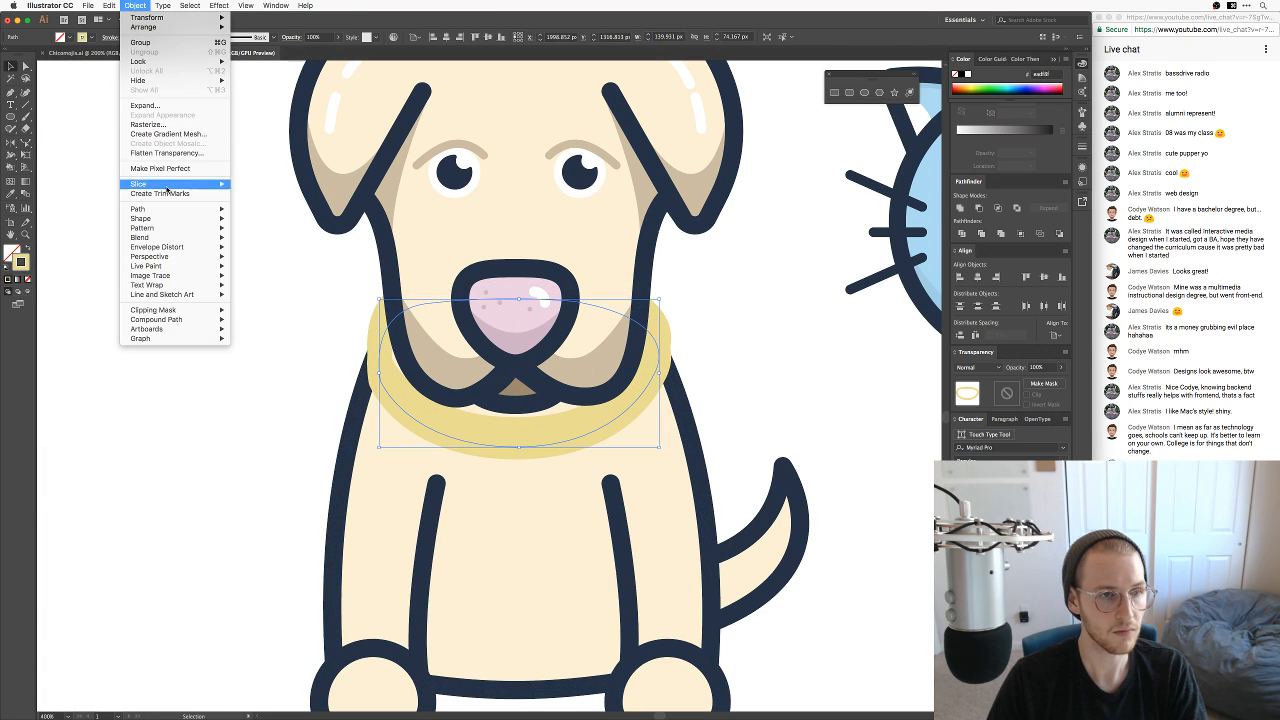
{"action": "mouse_move", "coordinate": [185, 209]}
{"action": "left_click", "coordinate": [262, 234]}
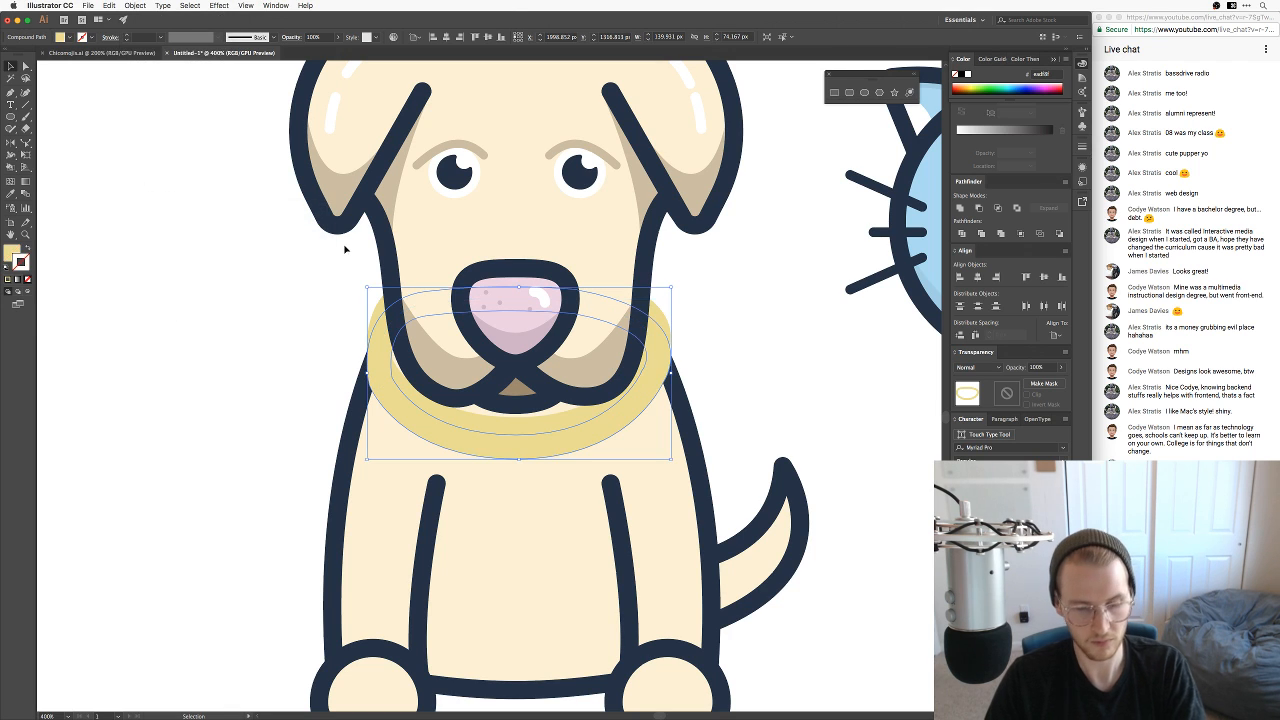
{"action": "key", "text": "i"}
{"action": "left_click", "coordinate": [343, 192]}
{"action": "key", "text": "v"}
{"action": "left_click", "coordinate": [265, 255]}
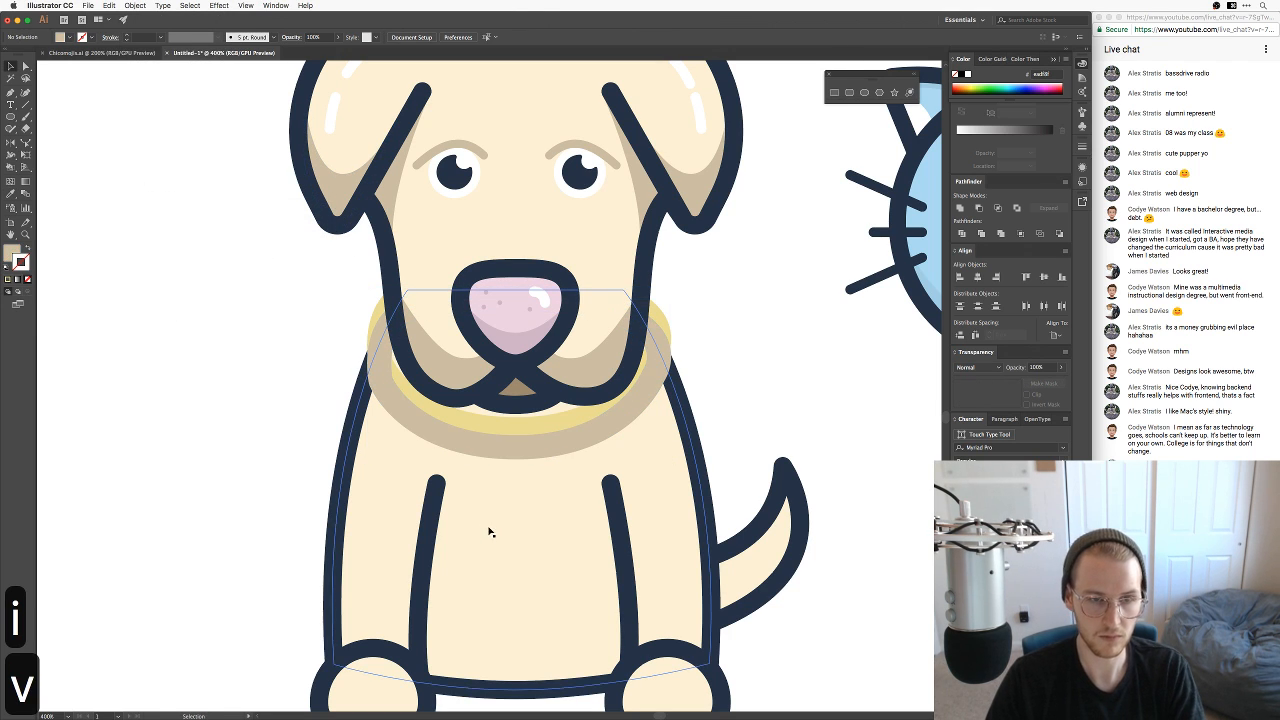
Step: Send the tan collar shape behind the yellow collar loop so it forms a shadow along the lower edge
{"action": "left_click", "coordinate": [511, 452]}
{"action": "key", "text": "super+bracketleft"}
{"action": "key", "text": "super+bracketleft"}
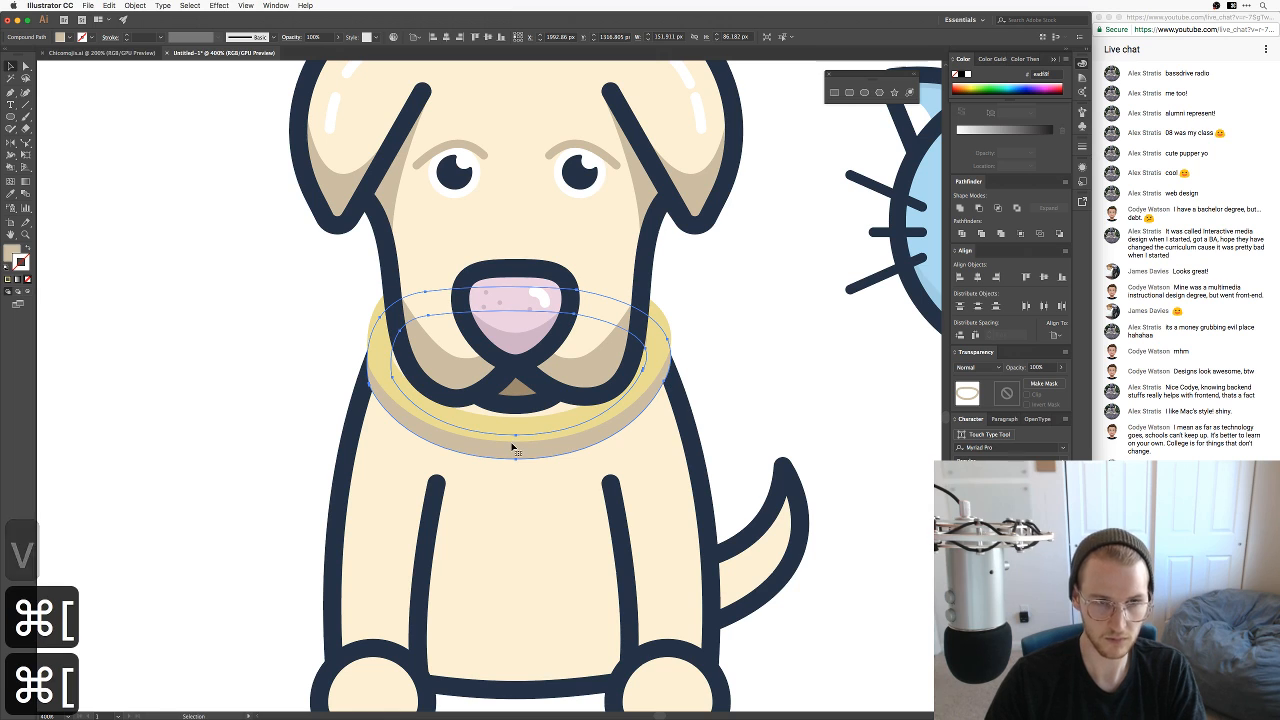
{"action": "left_click", "coordinate": [758, 371]}
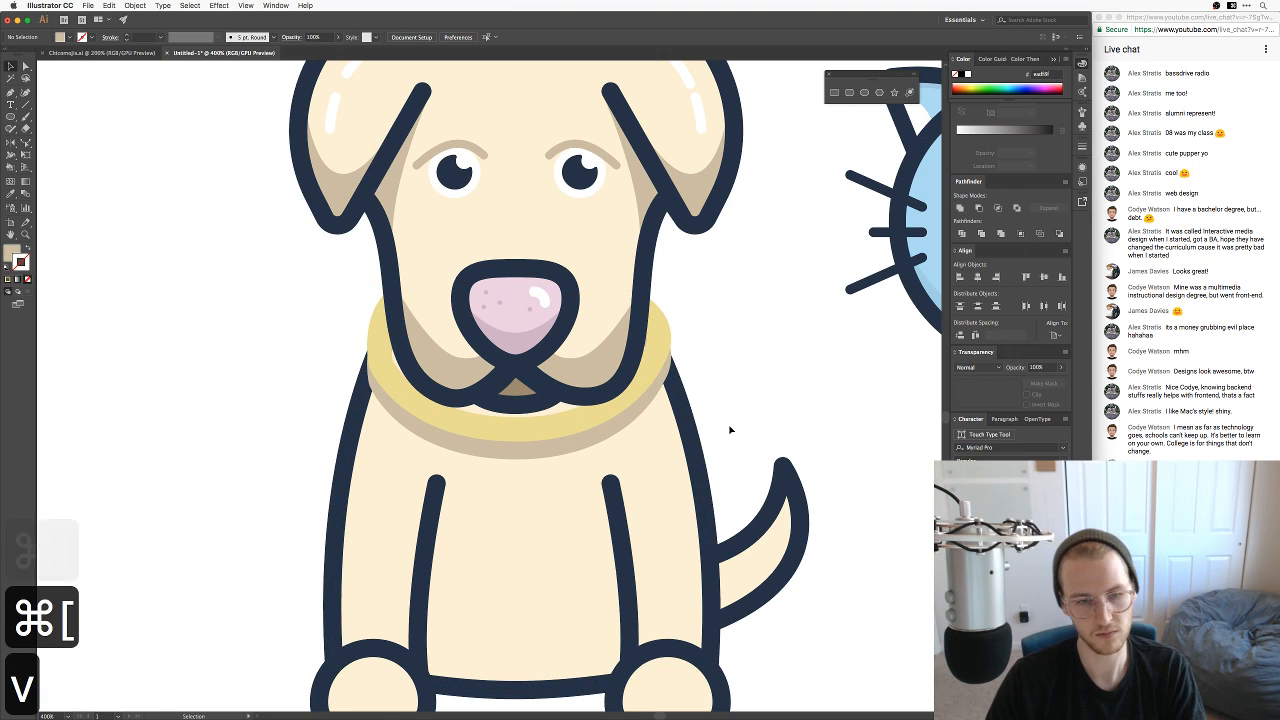
{"action": "key", "text": "super+minus"}
{"action": "key", "text": "super+minus"}
{"action": "key", "text": "super+minus"}
{"action": "key", "text": "super+equal"}
{"action": "key", "text": "super+equal"}
{"action": "key", "text": "super+equal"}
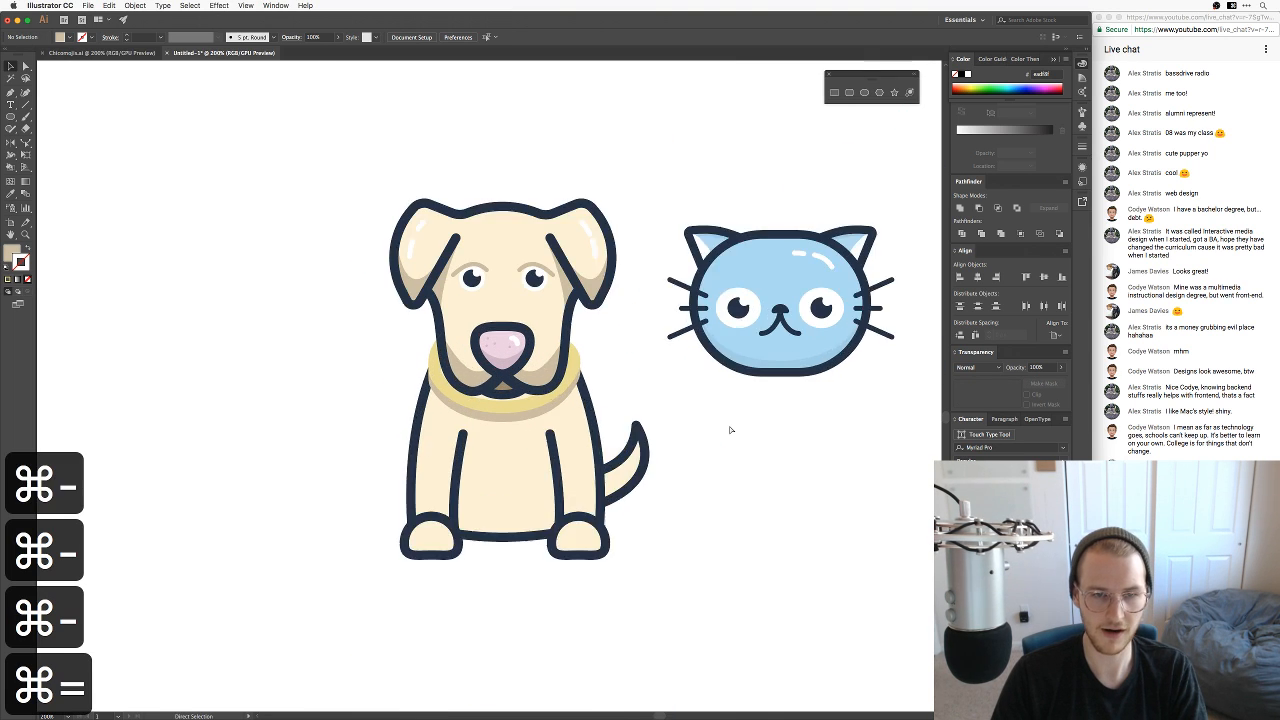
Step: Delete the yellow collar loop and its tan shadow from the dog's neck
{"action": "left_click", "coordinate": [512, 432]}
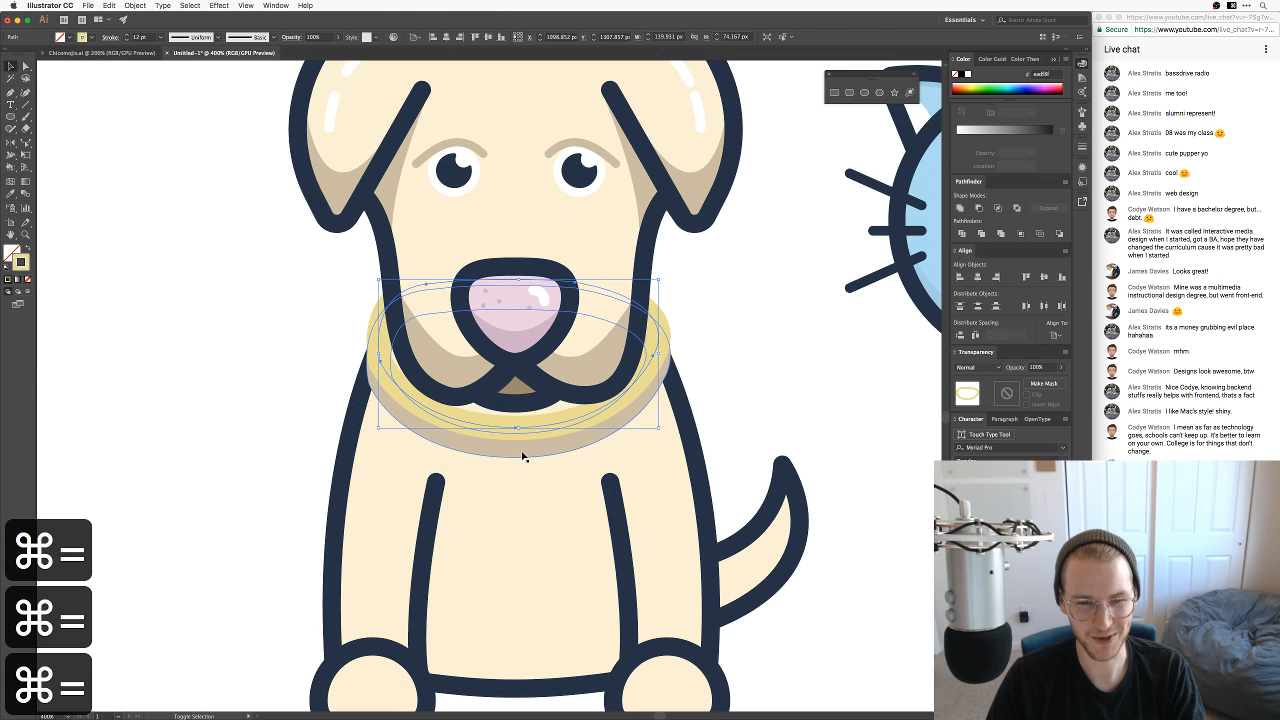
{"action": "key", "text": "BackSpace"}
{"action": "key", "text": "super+minus"}
{"action": "key", "text": "super+minus"}
{"action": "key", "text": "super+minus"}
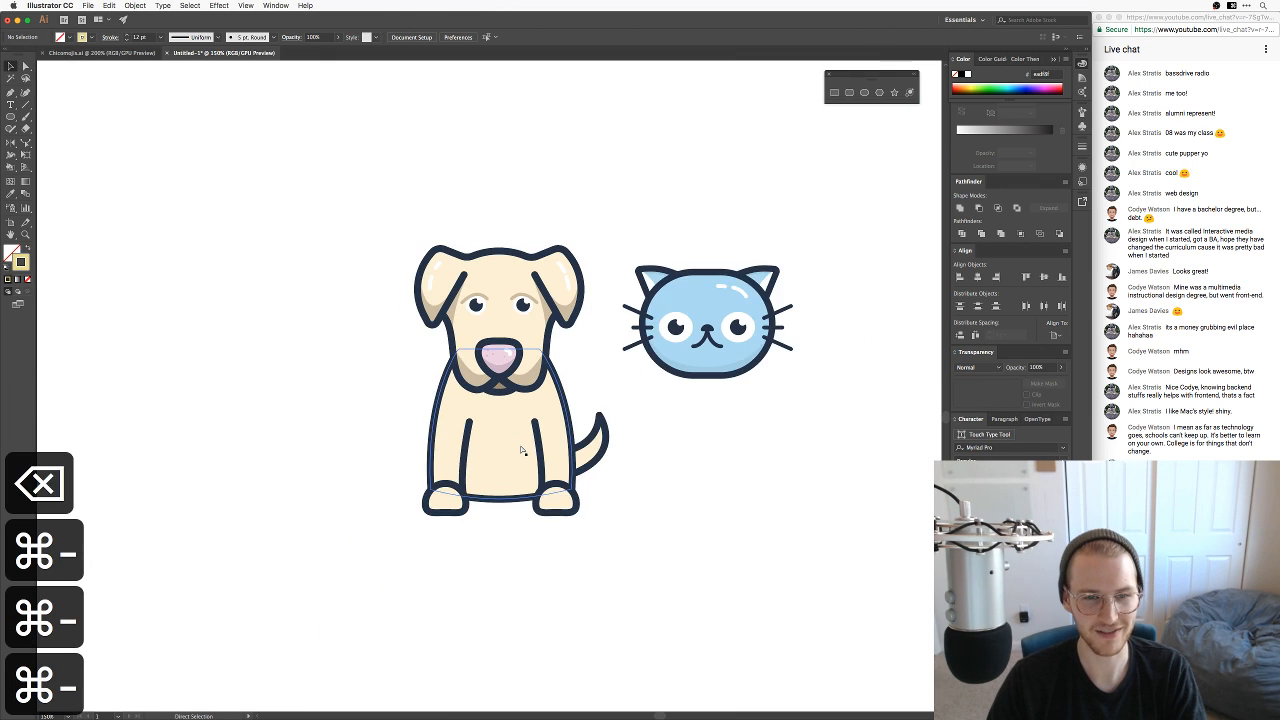
Step: Add a smaller copy of the dog's right-hand front paw as a hind paw just inside it, layered behind the front paw
{"action": "key", "text": "super+equal"}
{"action": "key", "text": "space"}
{"action": "left_click_drag", "start_coordinate": [618, 532], "coordinate": [618, 578]}
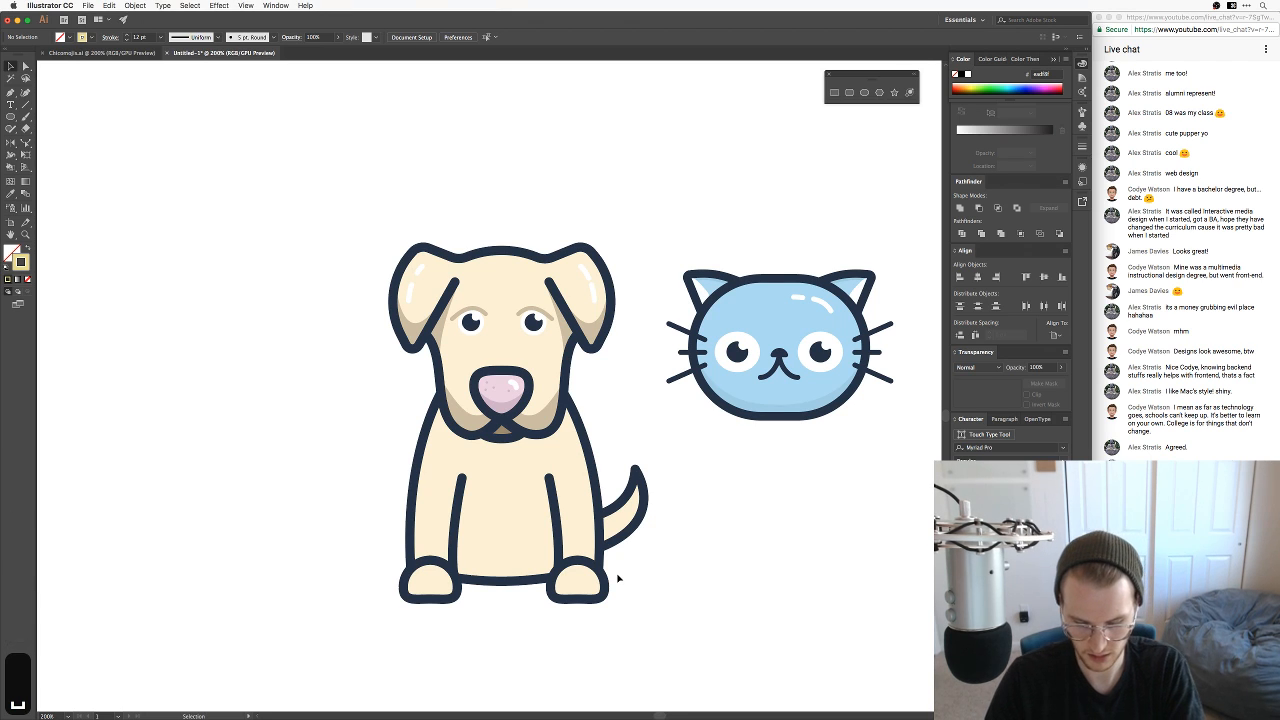
{"action": "mouse_move", "coordinate": [574, 594]}
{"action": "left_mouse_down"}
{"action": "mouse_move", "coordinate": [586, 594]}
{"action": "mouse_move", "coordinate": [556, 585]}
{"action": "mouse_move", "coordinate": [565, 560]}
{"action": "left_mouse_up"}
{"action": "key", "text": "super+bracketleft"}
{"action": "key", "text": "super+bracketleft"}
{"action": "key", "text": "super+bracketleft"}
{"action": "key", "text": "super+bracketleft"}
{"action": "key", "text": "super+bracketleft"}
{"action": "key", "text": "super+bracketleft"}
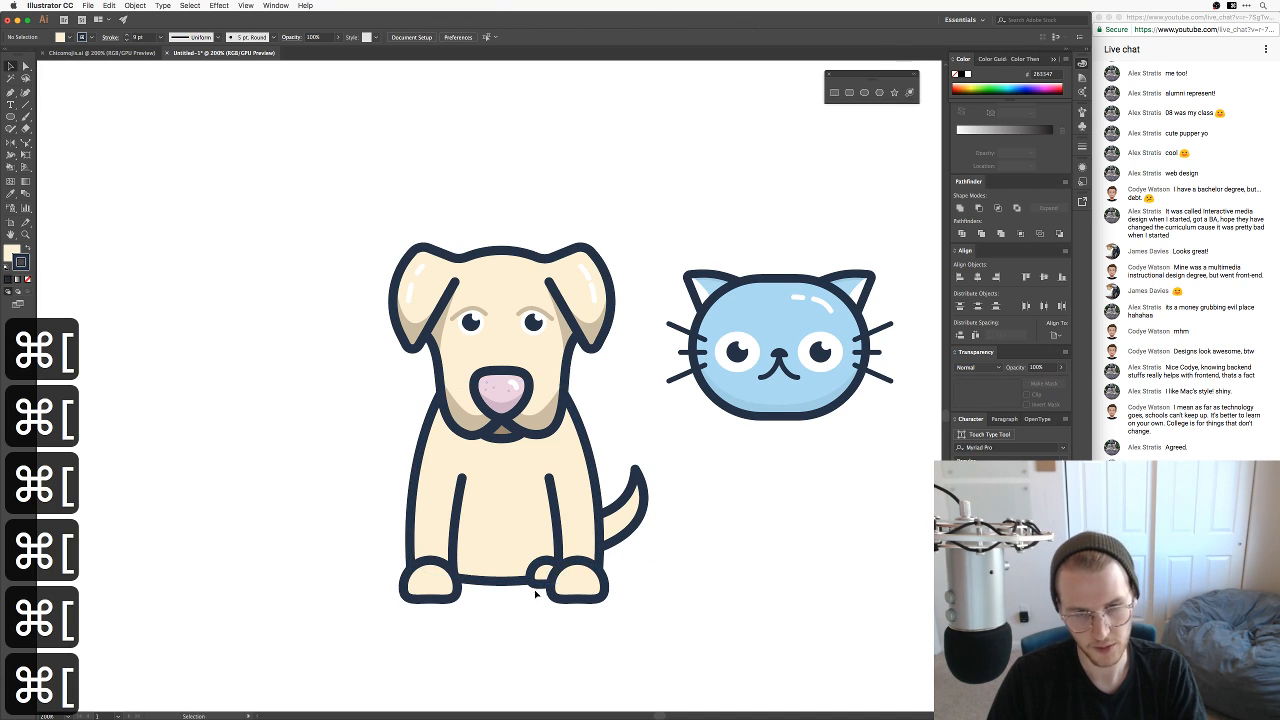
Step: Copy the small hind paw to the inner side of the left-hand front paw and fine-tune the placement of the hind paws
{"action": "left_click_drag", "start_coordinate": [548, 574], "coordinate": [452, 583]}
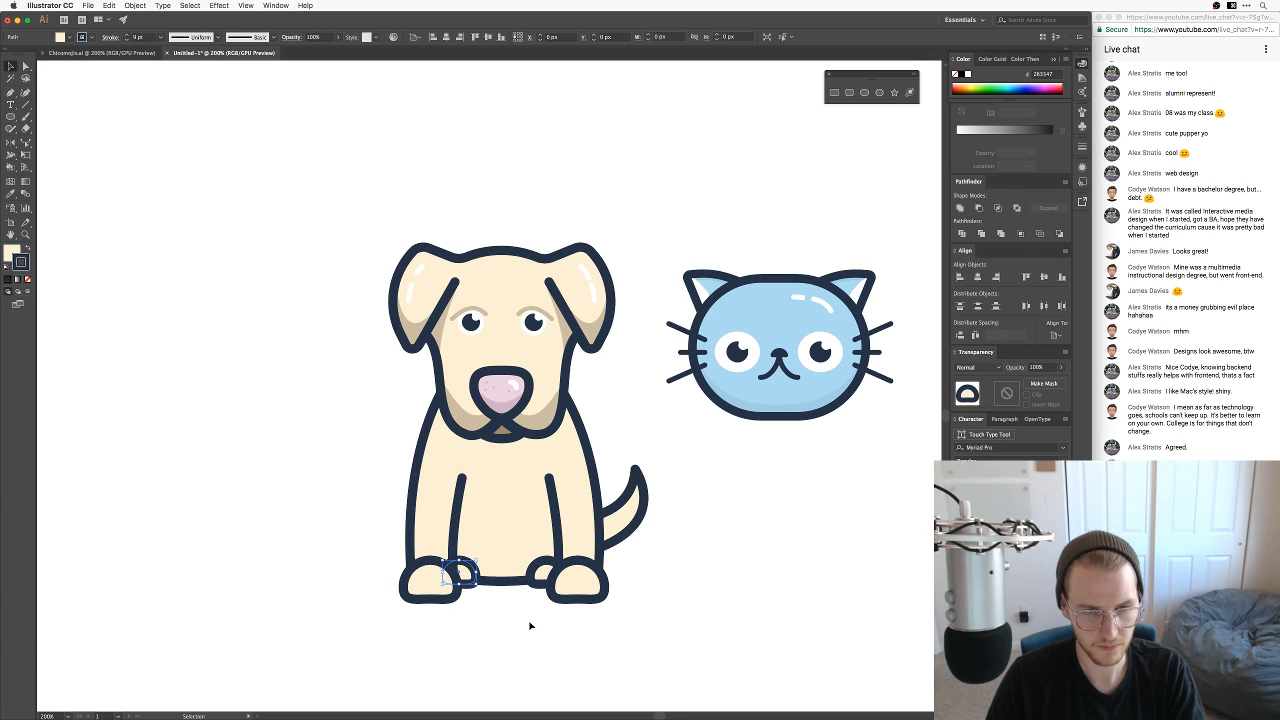
{"action": "key", "text": "v"}
{"action": "left_click", "coordinate": [530, 622]}
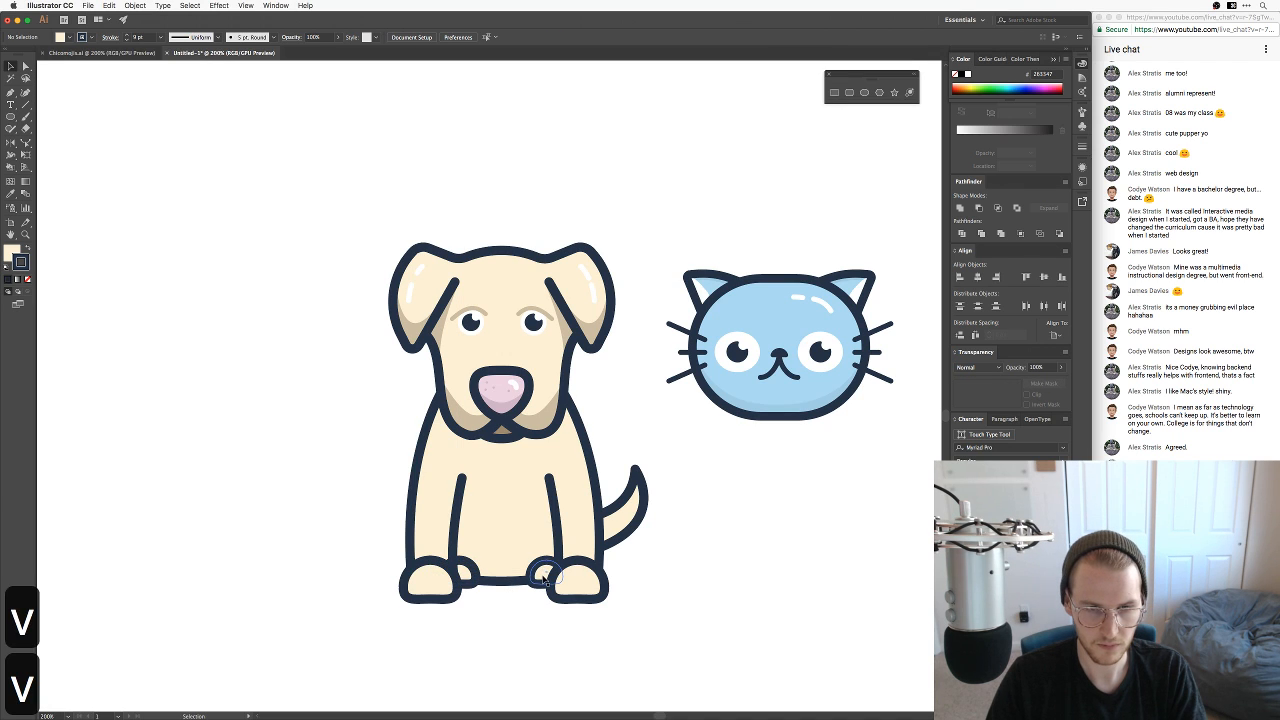
{"action": "left_click", "coordinate": [541, 573]}
{"action": "left_click", "coordinate": [464, 575], "text": "shift"}
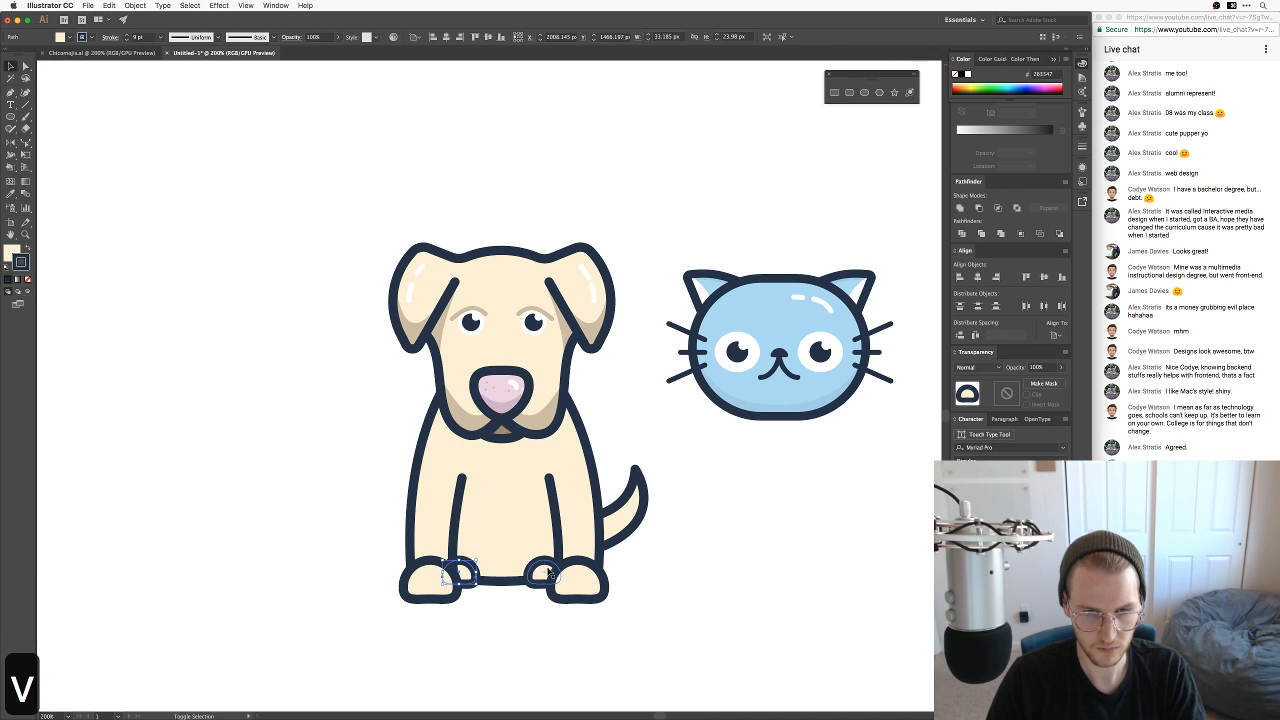
{"action": "left_click", "coordinate": [548, 572], "text": "shift"}
{"action": "left_click_drag", "start_coordinate": [548, 572], "coordinate": [550, 573]}
{"action": "key", "text": "v"}
{"action": "left_click", "coordinate": [501, 623]}
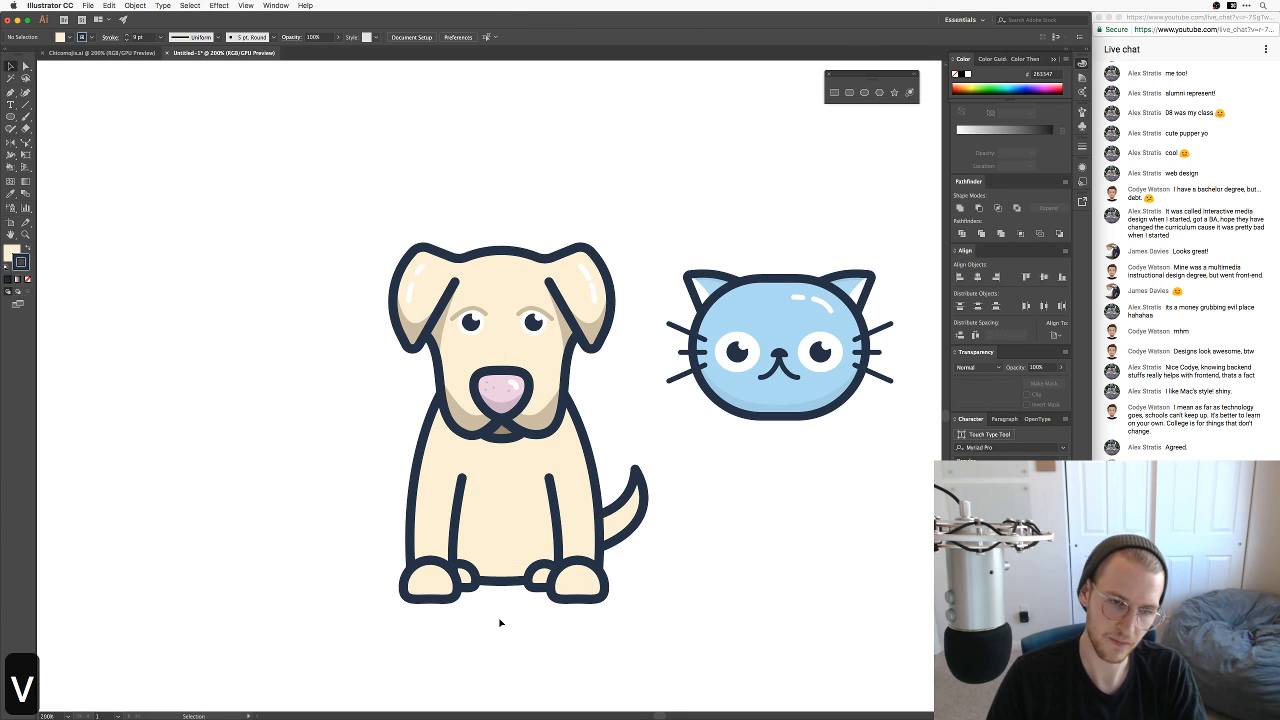
Step: Draw a straight hind-leg line about 54 px tall from the left hind paw up to the left front leg's inner line
{"action": "key", "text": "p"}
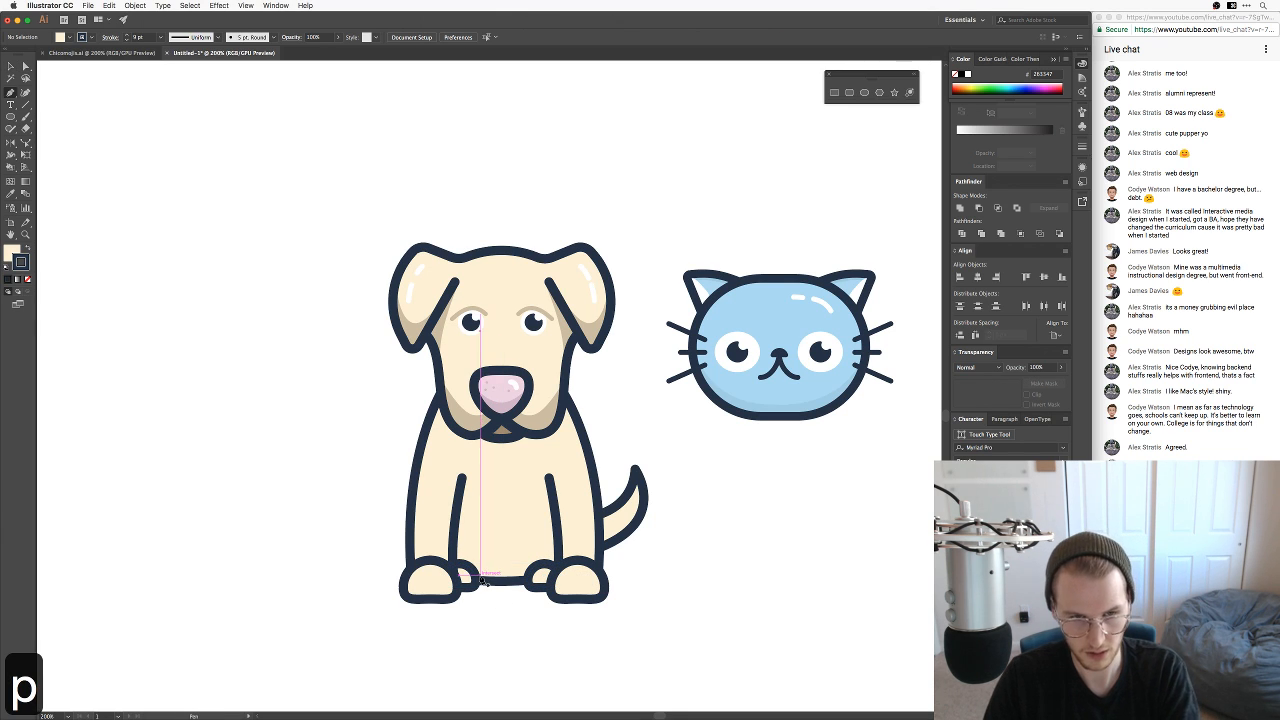
{"action": "left_click", "coordinate": [471, 568]}
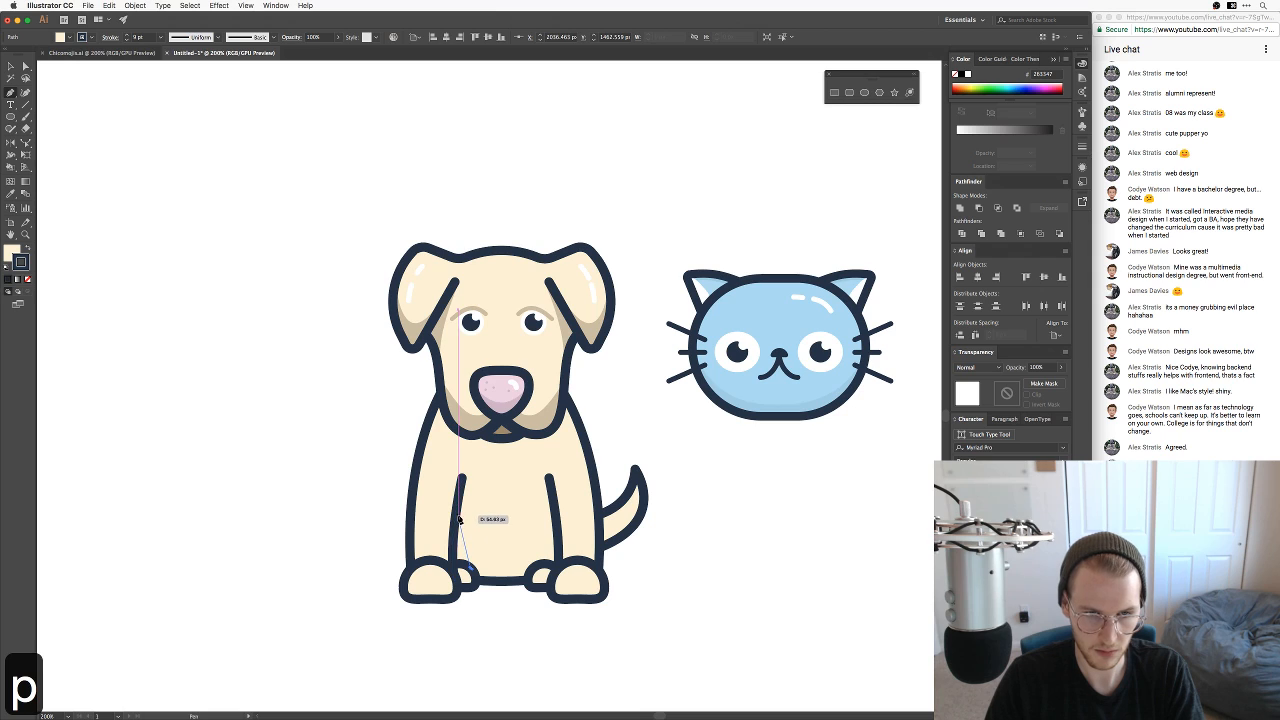
{"action": "left_click", "coordinate": [459, 518]}
{"action": "key", "text": "v"}
{"action": "left_click", "coordinate": [501, 604]}
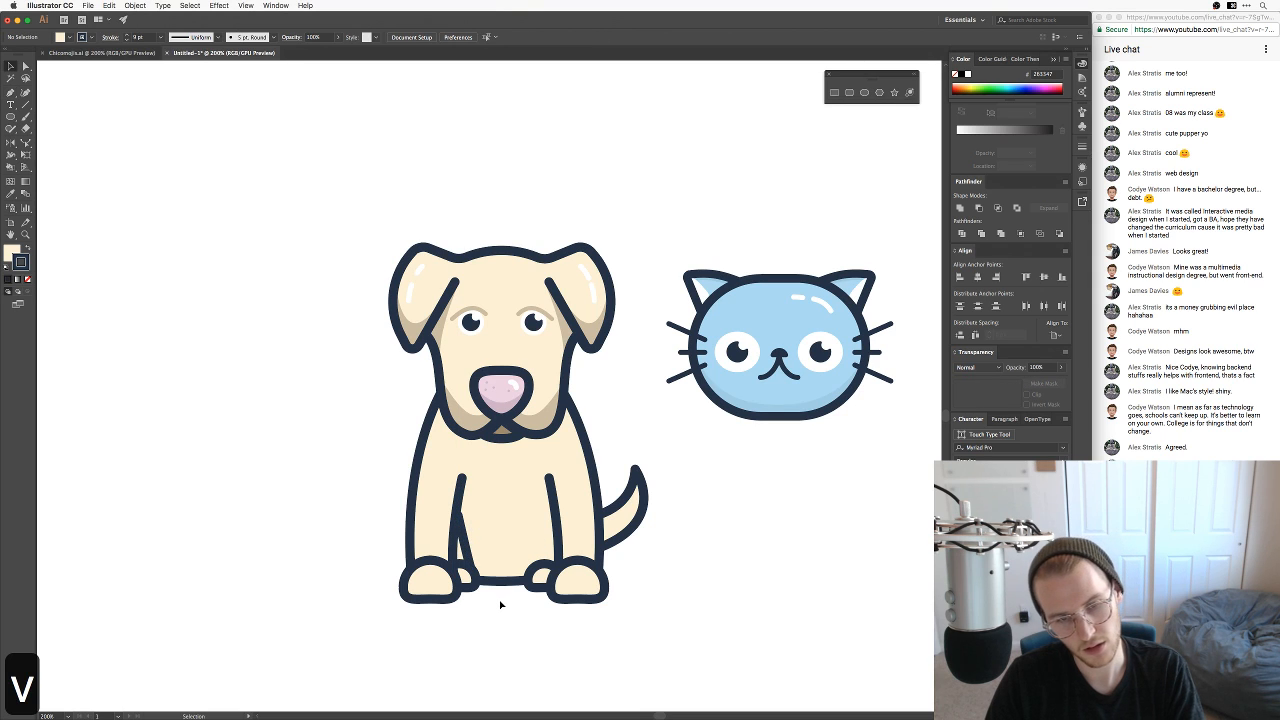
Step: Reflect a copy of the left hind-leg line and place it between the right hind paw and the right front leg
{"action": "right_click", "coordinate": [493, 550]}
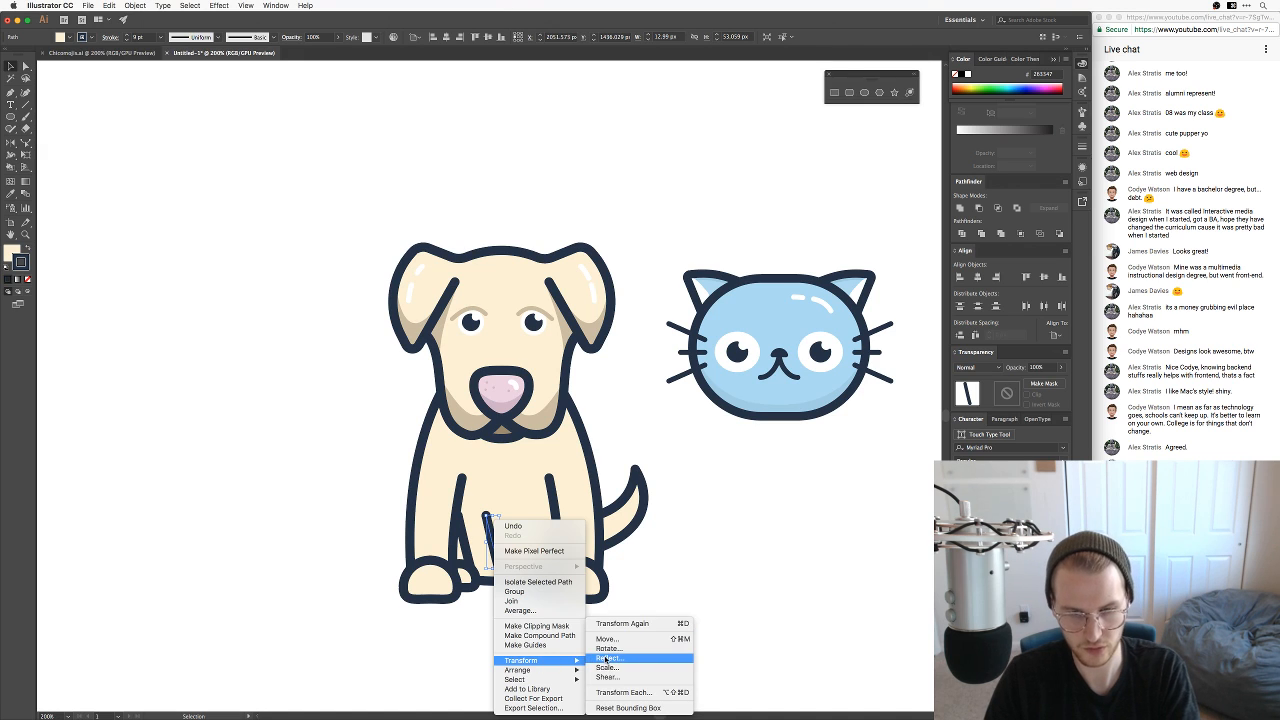
{"action": "key", "text": "Return"}
{"action": "left_click", "coordinate": [531, 607]}
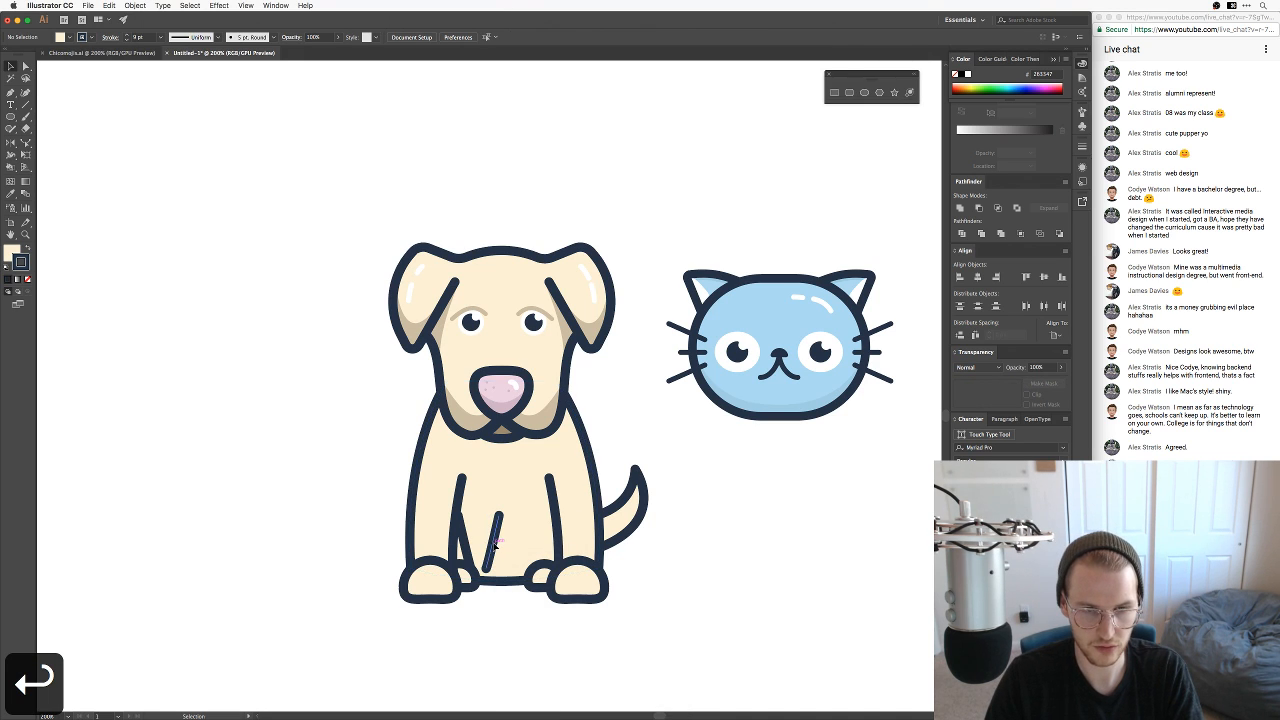
{"action": "left_click_drag", "start_coordinate": [492, 545], "coordinate": [538, 548]}
{"action": "key", "text": "v"}
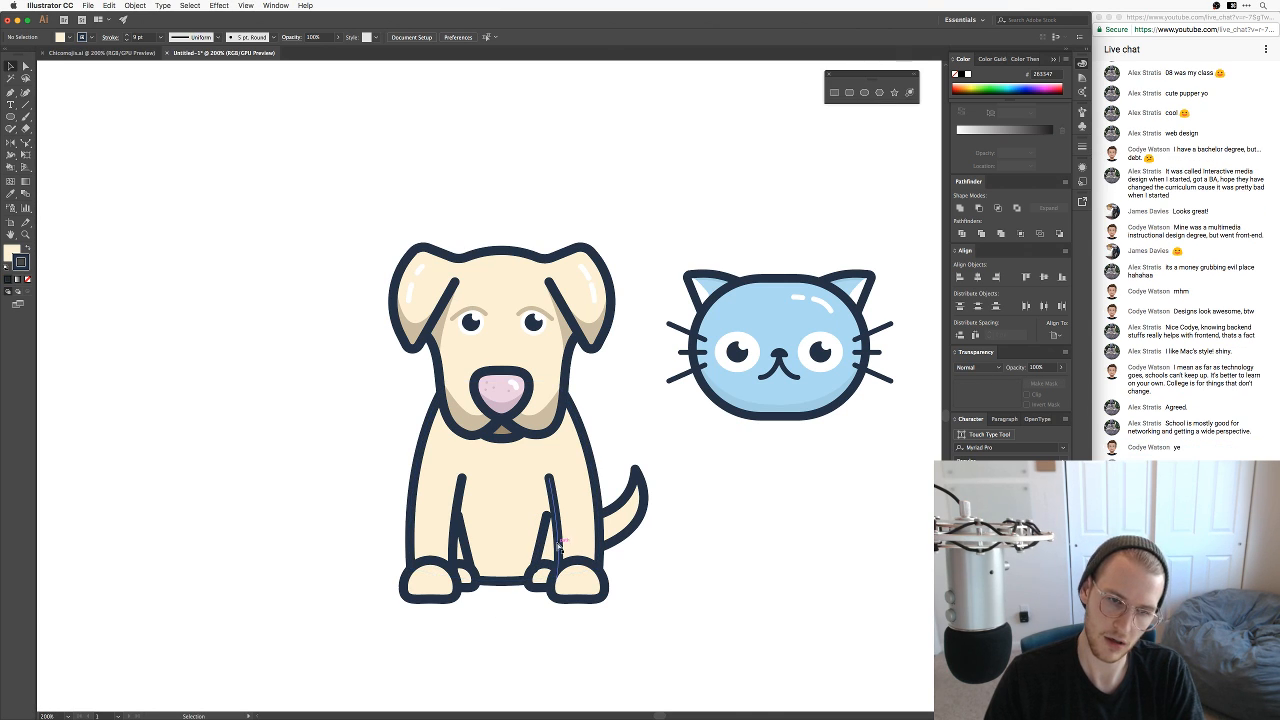
Step: Shift the right hind-leg line together with its hind paw slightly outward, towards the right front leg
{"action": "key", "text": "super+equal"}
{"action": "key", "text": "super+equal"}
{"action": "left_click_drag", "start_coordinate": [563, 563], "coordinate": [551, 391]}
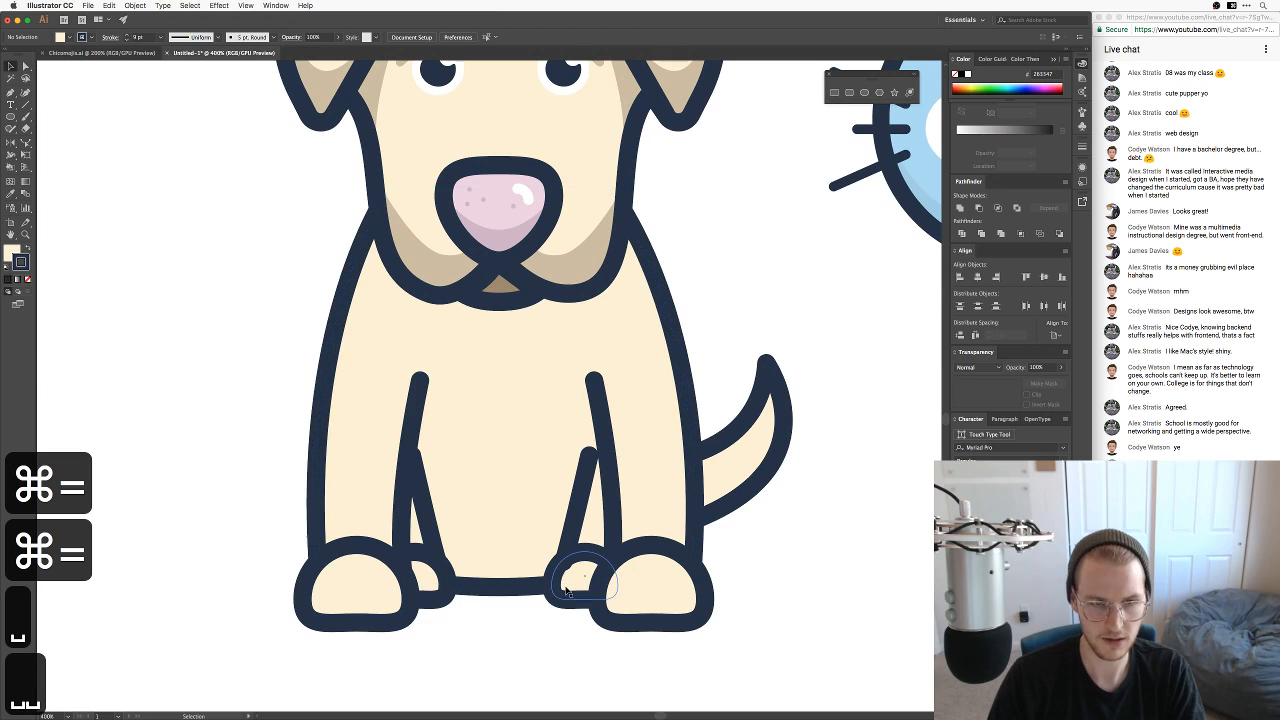
{"action": "key", "text": "v"}
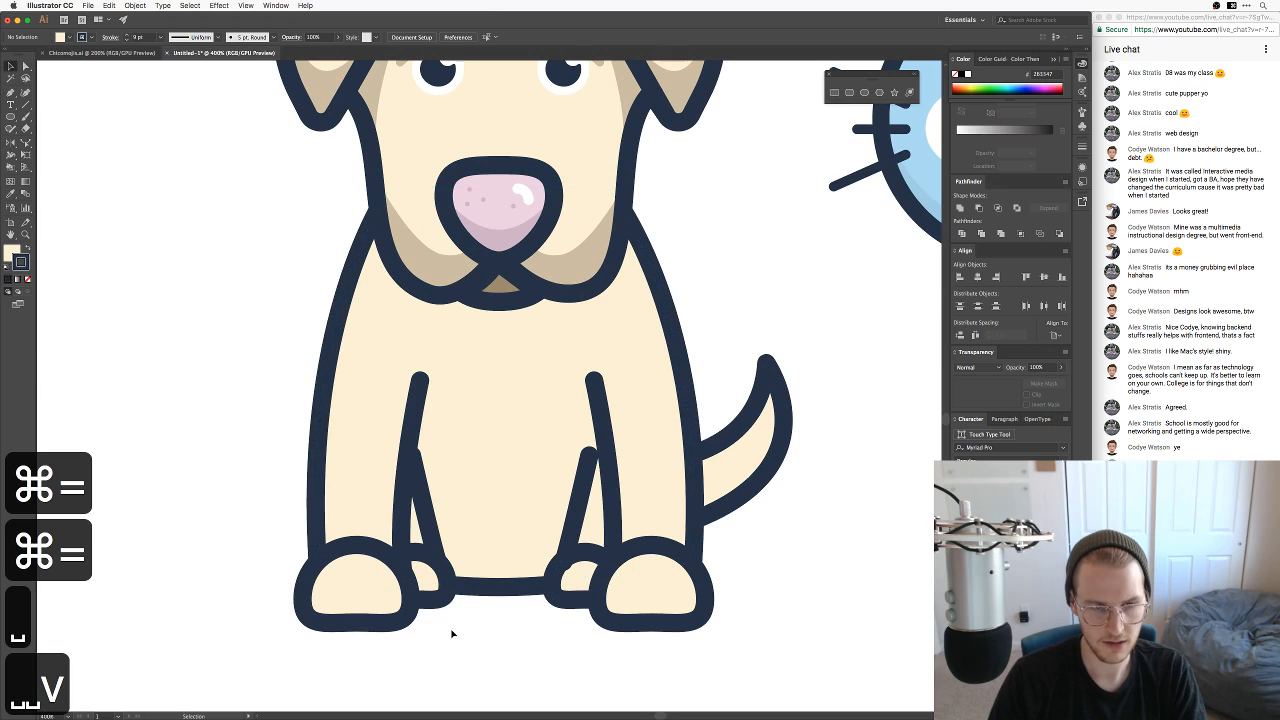
{"action": "left_click", "coordinate": [575, 523]}
{"action": "left_click", "coordinate": [575, 580], "text": "shift"}
{"action": "left_click_drag", "start_coordinate": [575, 580], "coordinate": [591, 581]}
{"action": "left_click", "coordinate": [469, 624]}
Step: Try to move the lower end of the right hind-leg line slightly towards the belly
{"action": "key", "text": "a"}
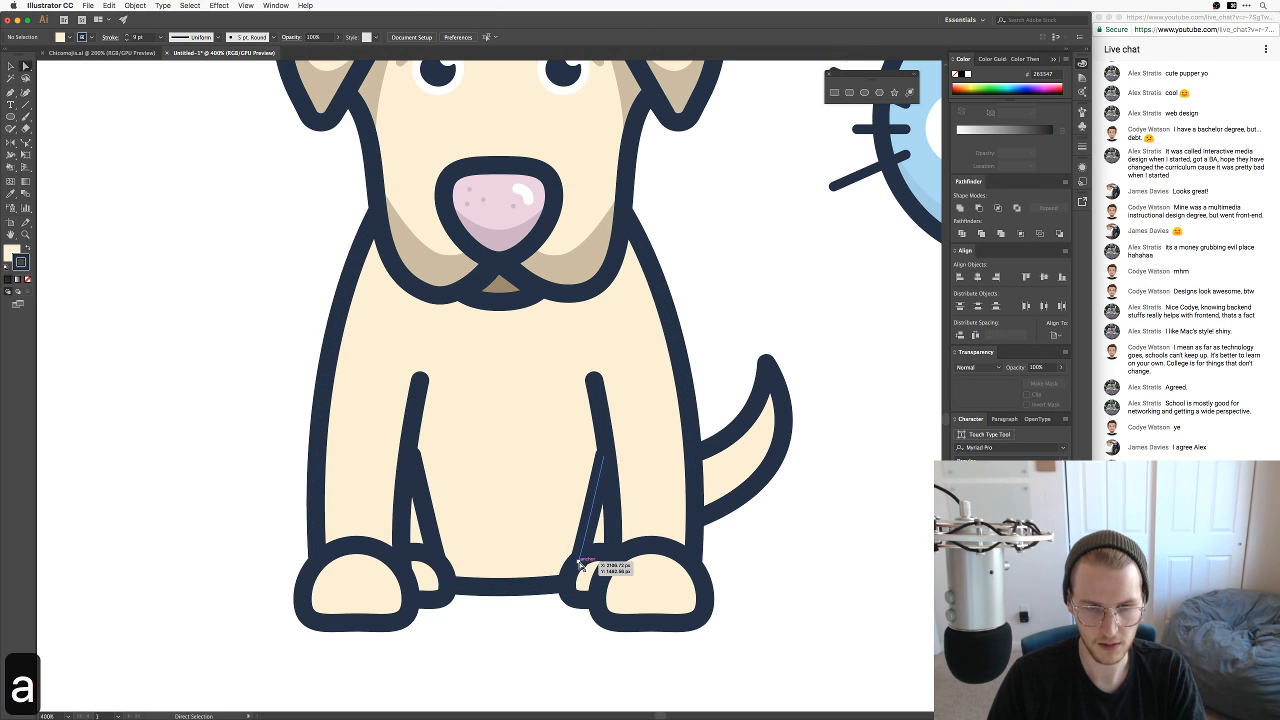
{"action": "left_click_drag", "start_coordinate": [579, 565], "coordinate": [575, 564]}
{"action": "left_click", "coordinate": [490, 668]}
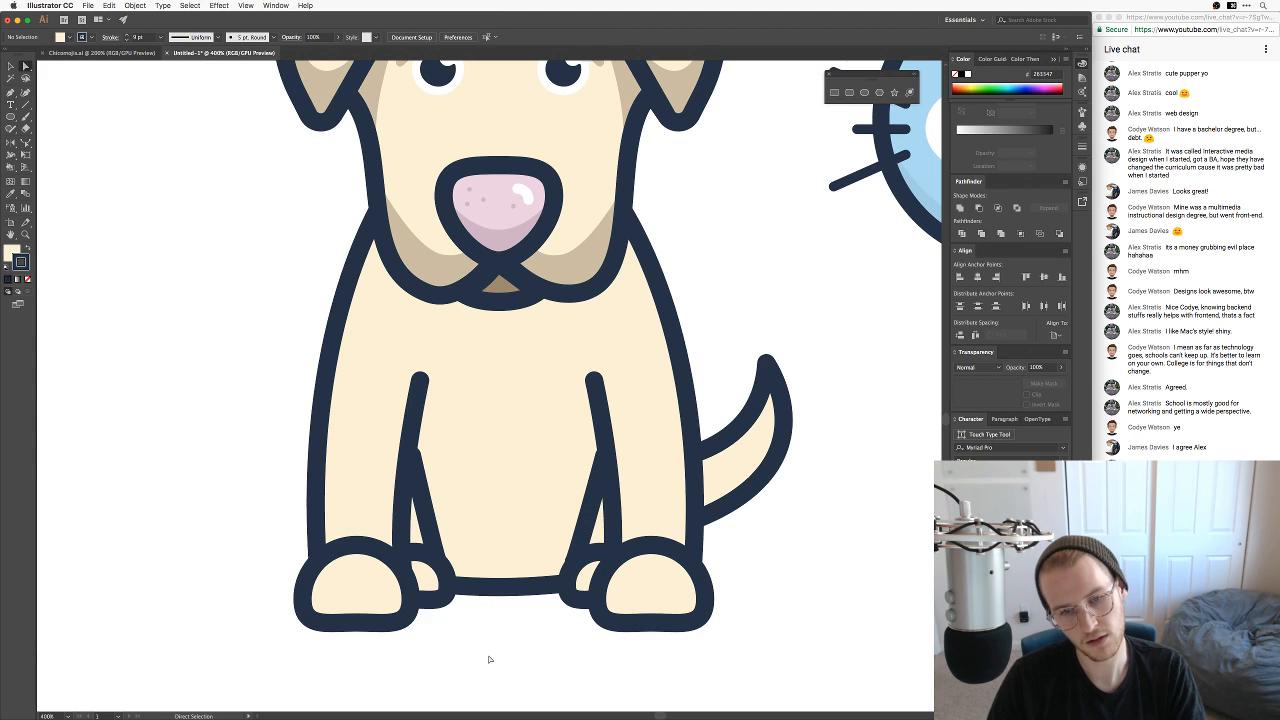
{"action": "key", "text": "super+z"}
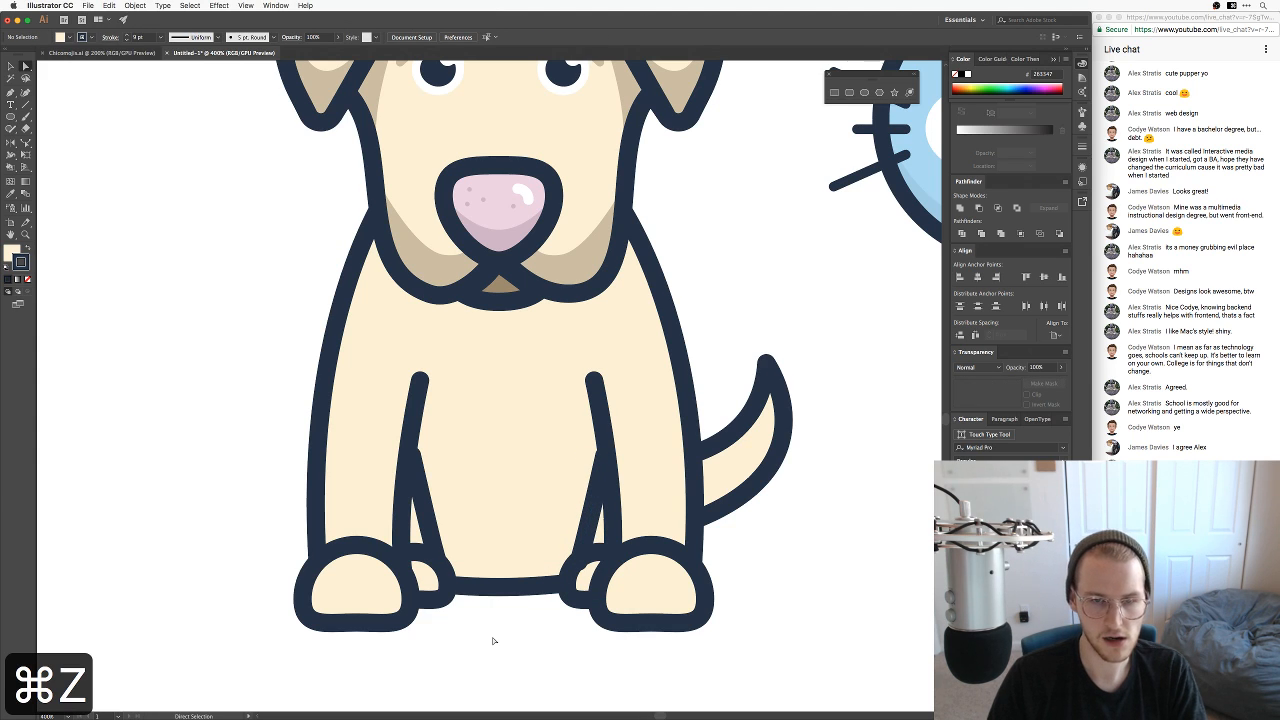
Step: Move the upper anchor of the right hind-leg line slightly up and outward onto the front leg's line
{"action": "key", "text": "a"}
{"action": "left_click", "coordinate": [605, 458]}
{"action": "left_click_drag", "start_coordinate": [605, 460], "coordinate": [607, 455]}
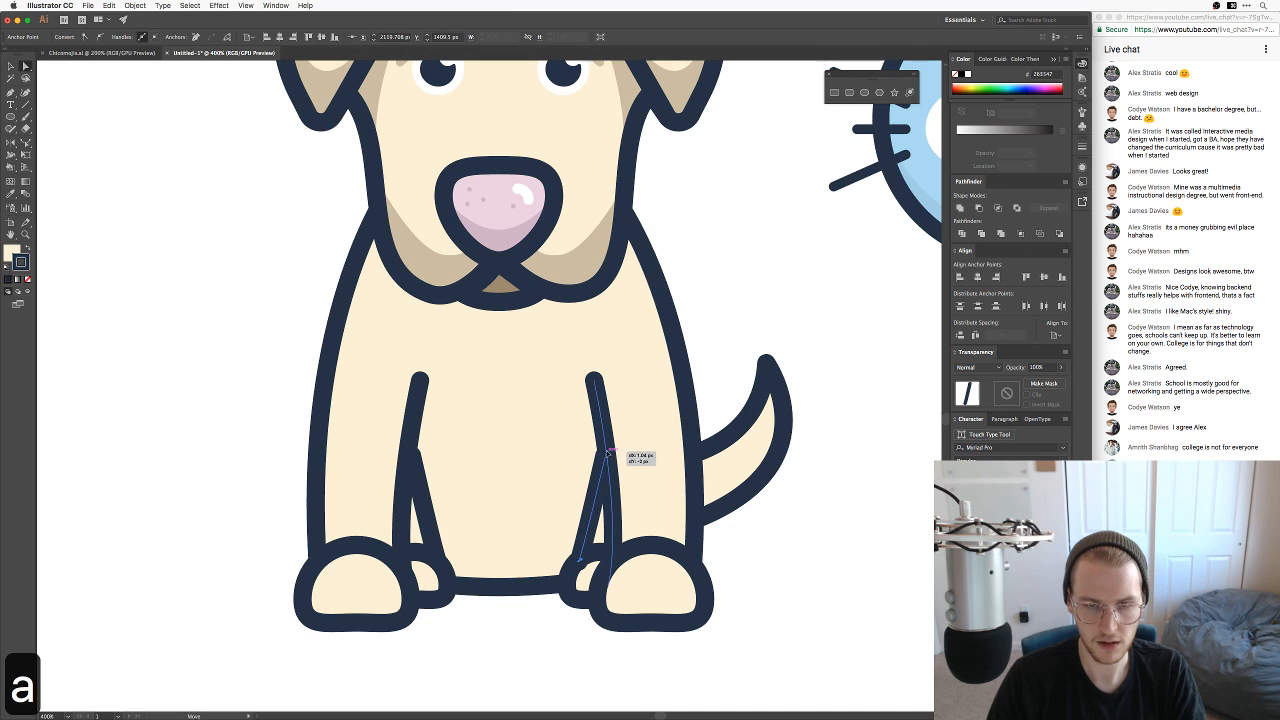
{"action": "left_click", "coordinate": [506, 637]}
Step: Adjust the lower anchor of the right hind-leg line so it runs cleanly into the hind paw's outline
{"action": "left_click_drag", "start_coordinate": [589, 566], "coordinate": [883, 431]}
{"action": "left_click", "coordinate": [579, 563]}
{"action": "key", "text": "z"}
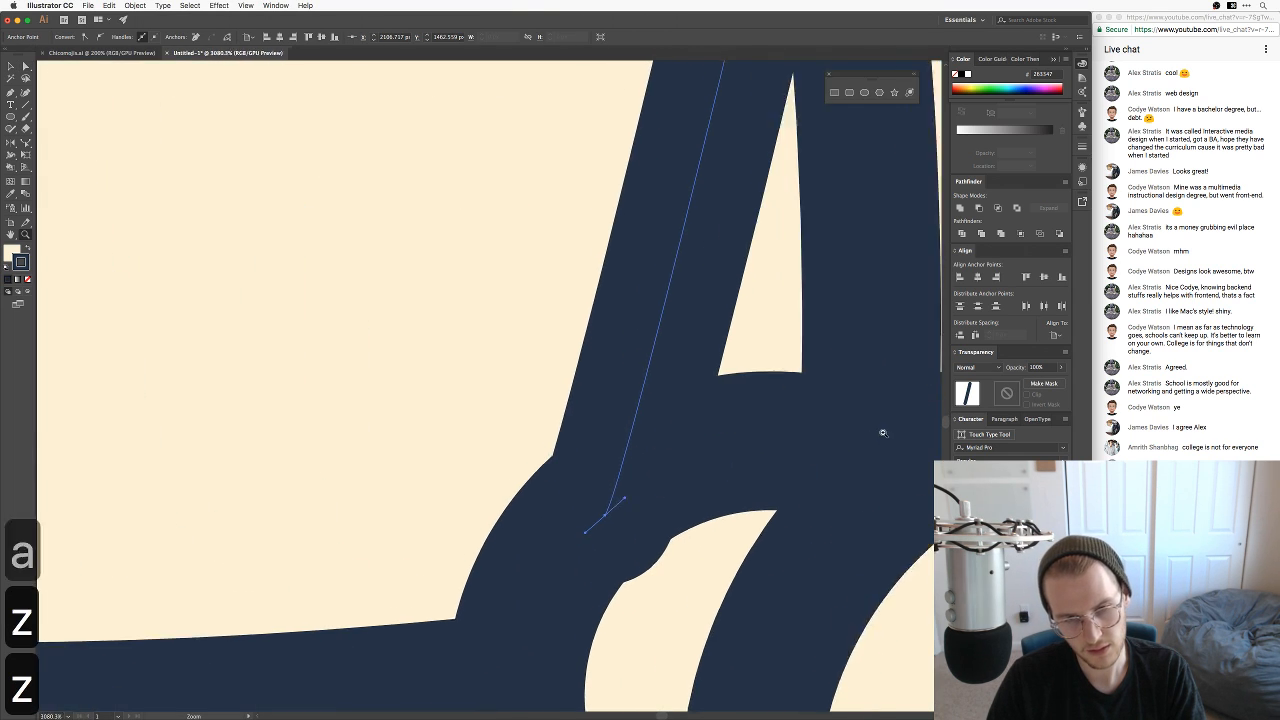
{"action": "key", "text": "a"}
{"action": "left_click_drag", "start_coordinate": [631, 489], "coordinate": [607, 498]}
{"action": "key", "text": "super+minus"}
{"action": "key", "text": "super+minus"}
{"action": "key", "text": "super+minus"}
{"action": "key", "text": "super+minus"}
{"action": "key", "text": "super+minus"}
{"action": "key", "text": "super+minus"}
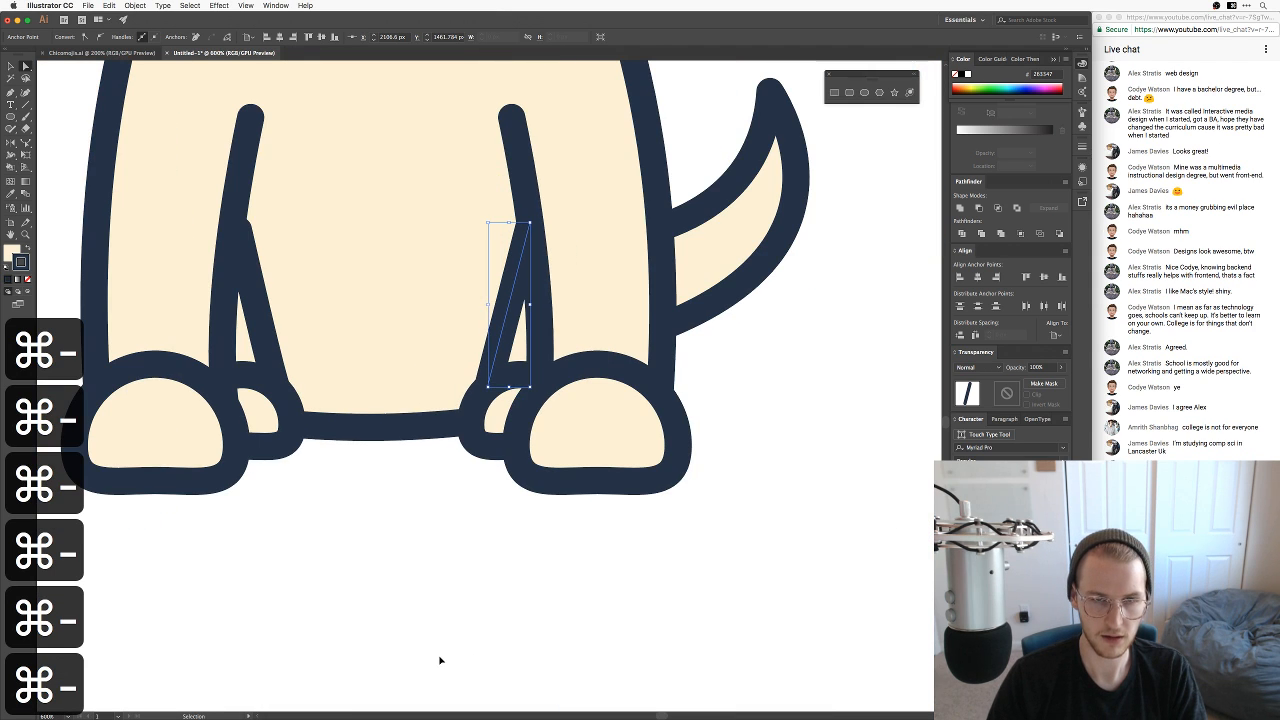
{"action": "left_click", "coordinate": [431, 510]}
Step: Extend the right hind-leg line down along the front leg and back to its lower end, closing it into a narrow leg shape
{"action": "left_click_drag", "start_coordinate": [439, 524], "coordinate": [549, 683]}
{"action": "key", "text": "a"}
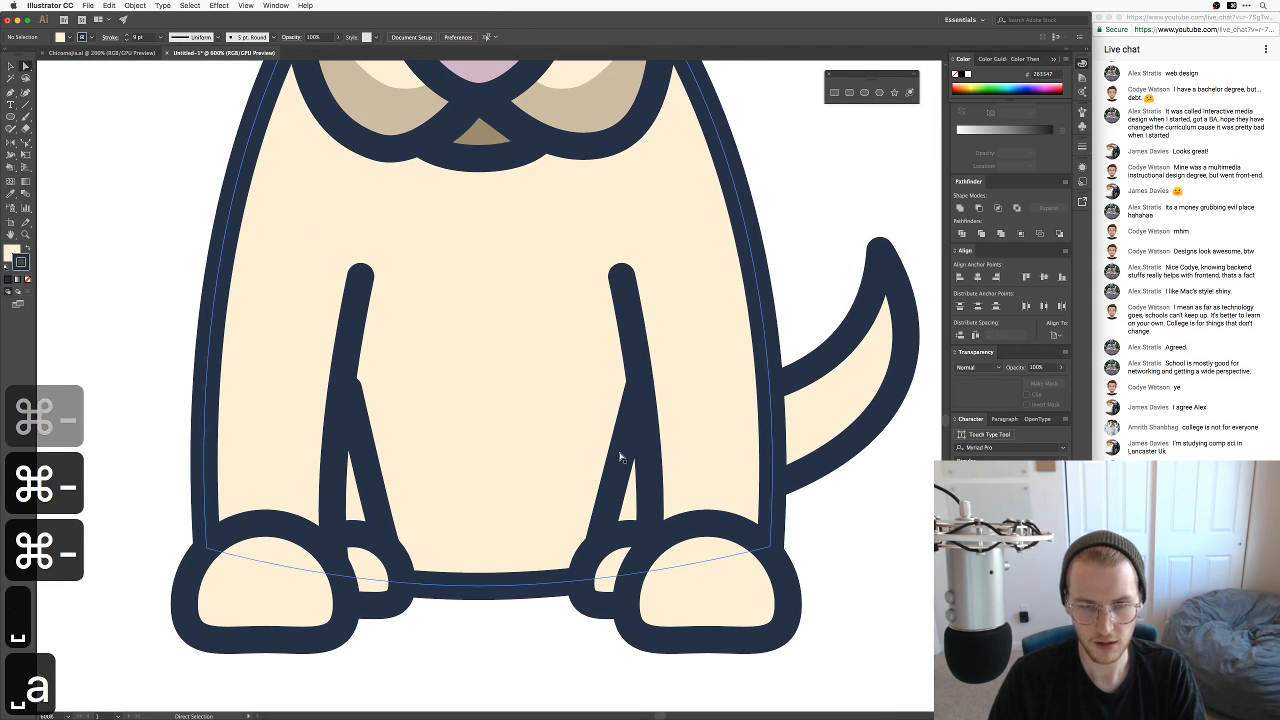
{"action": "left_click", "coordinate": [627, 443]}
{"action": "key", "text": "p"}
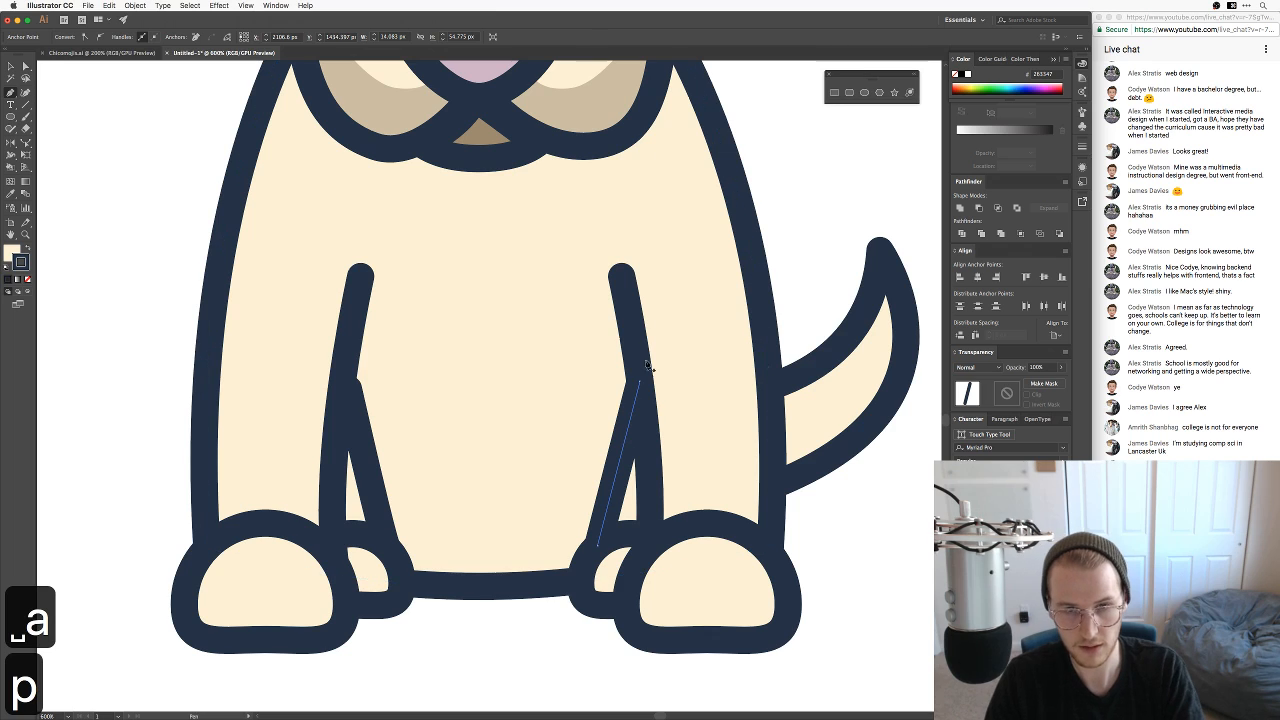
{"action": "left_click", "coordinate": [640, 381]}
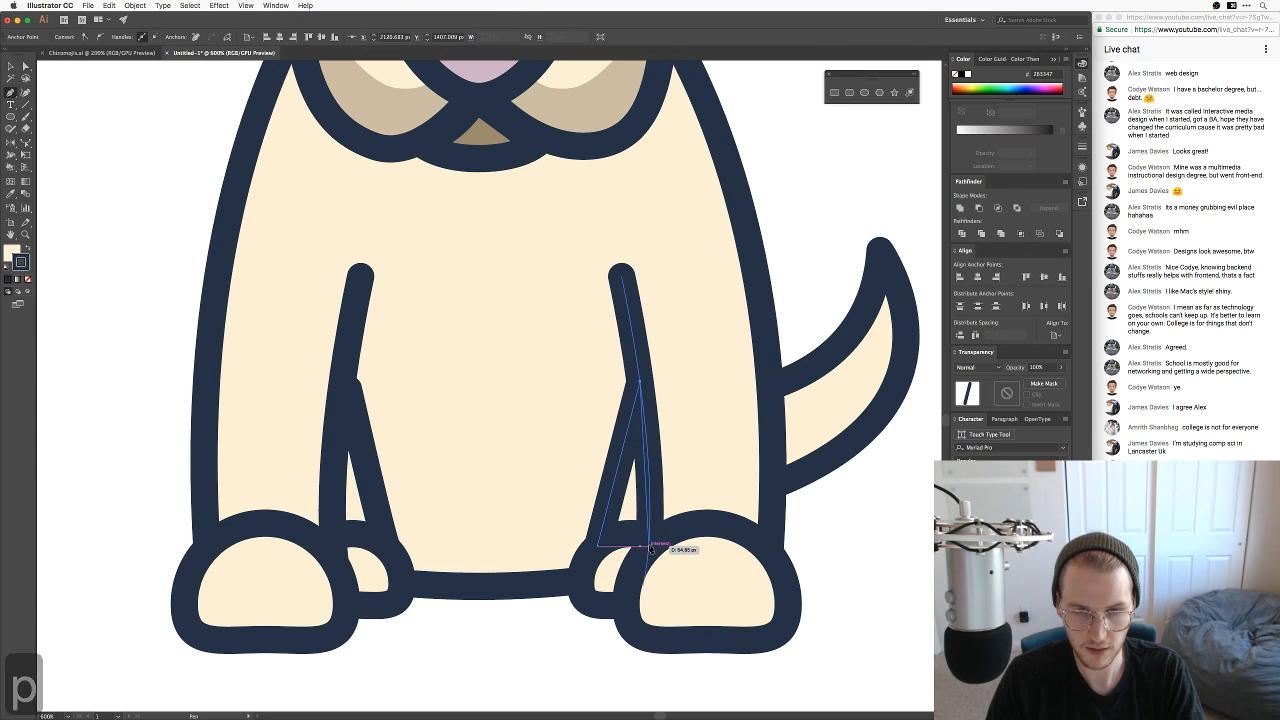
{"action": "left_click_drag", "start_coordinate": [650, 541], "coordinate": [645, 603]}
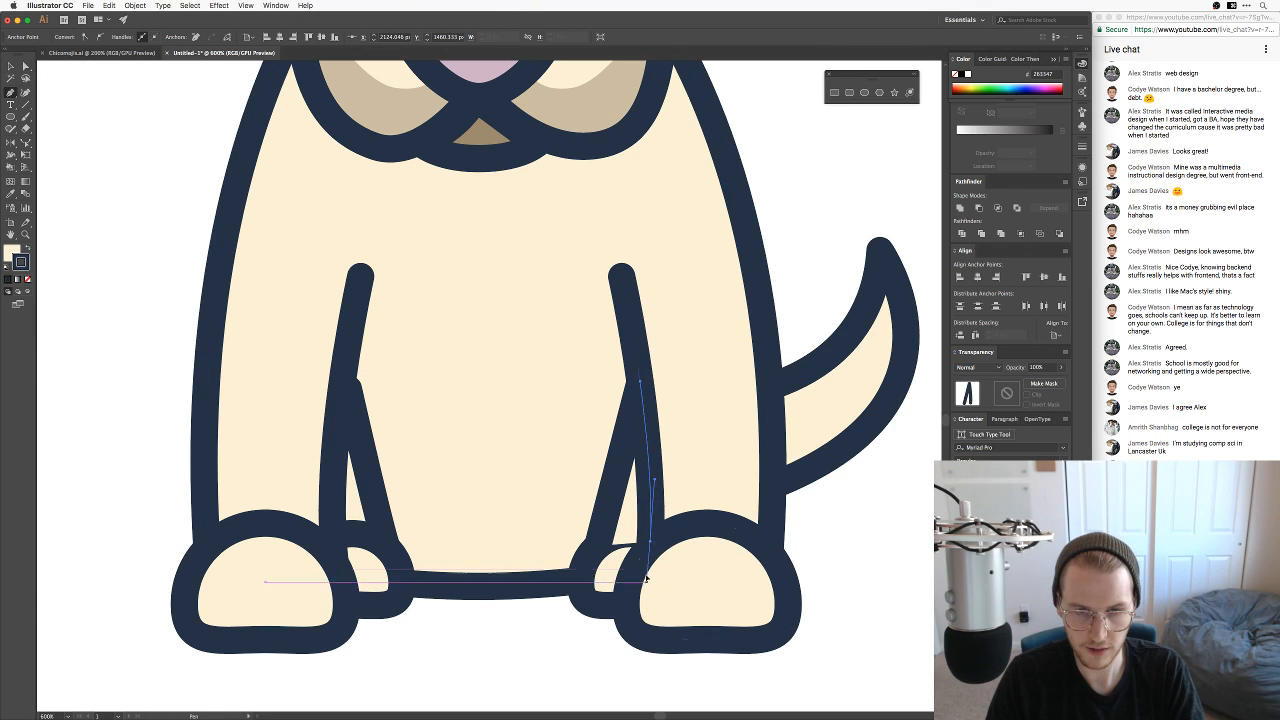
{"action": "left_click", "coordinate": [603, 548]}
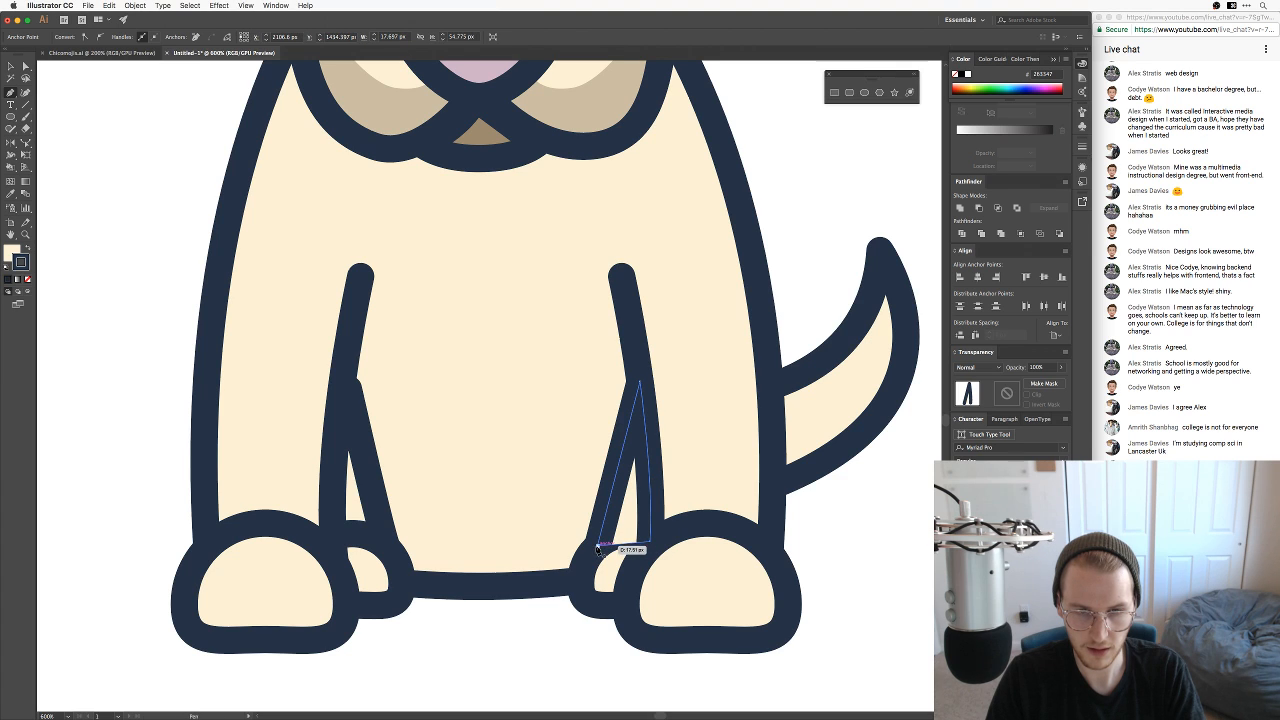
{"action": "key", "text": "v"}
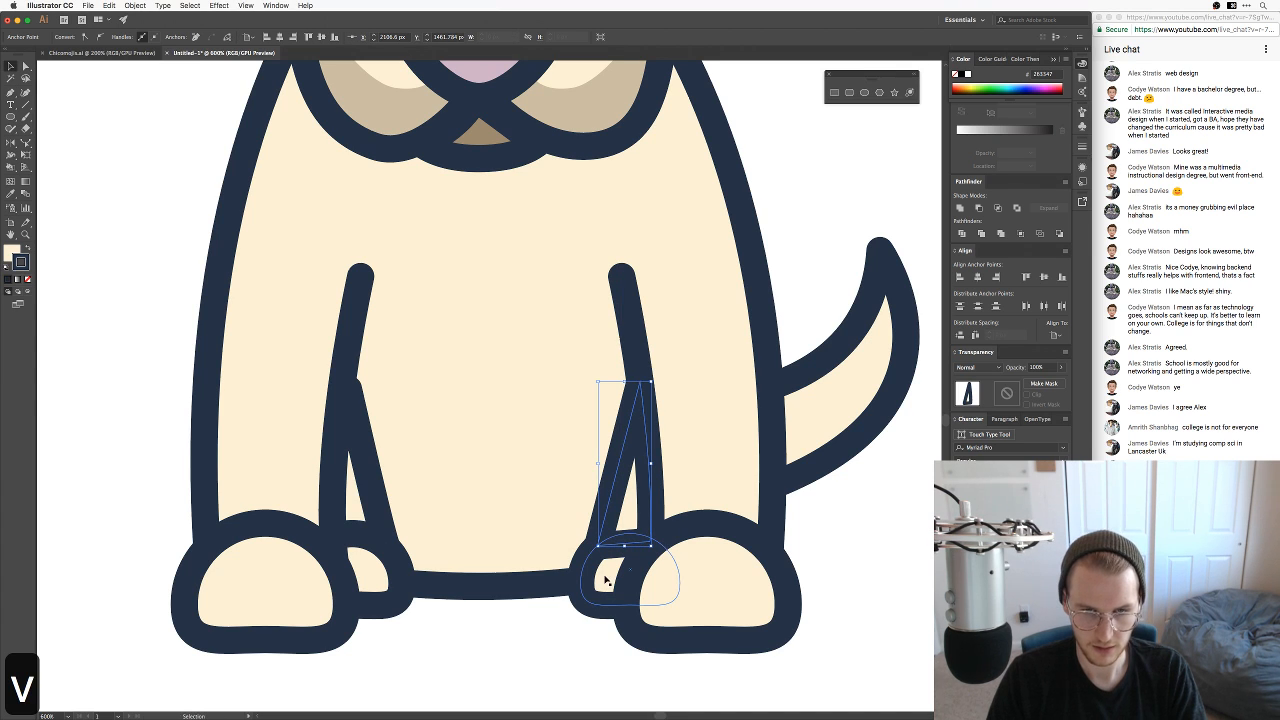
Step: Send the closed right hind-leg shape several levels back so it sits behind the hind paw and front leg
{"action": "key", "text": "super+bracketleft"}
{"action": "key", "text": "super+bracketleft"}
{"action": "key", "text": "super+bracketleft"}
{"action": "key", "text": "super+bracketleft"}
{"action": "key", "text": "super+bracketleft"}
{"action": "key", "text": "super+bracketleft"}
{"action": "key", "text": "v"}
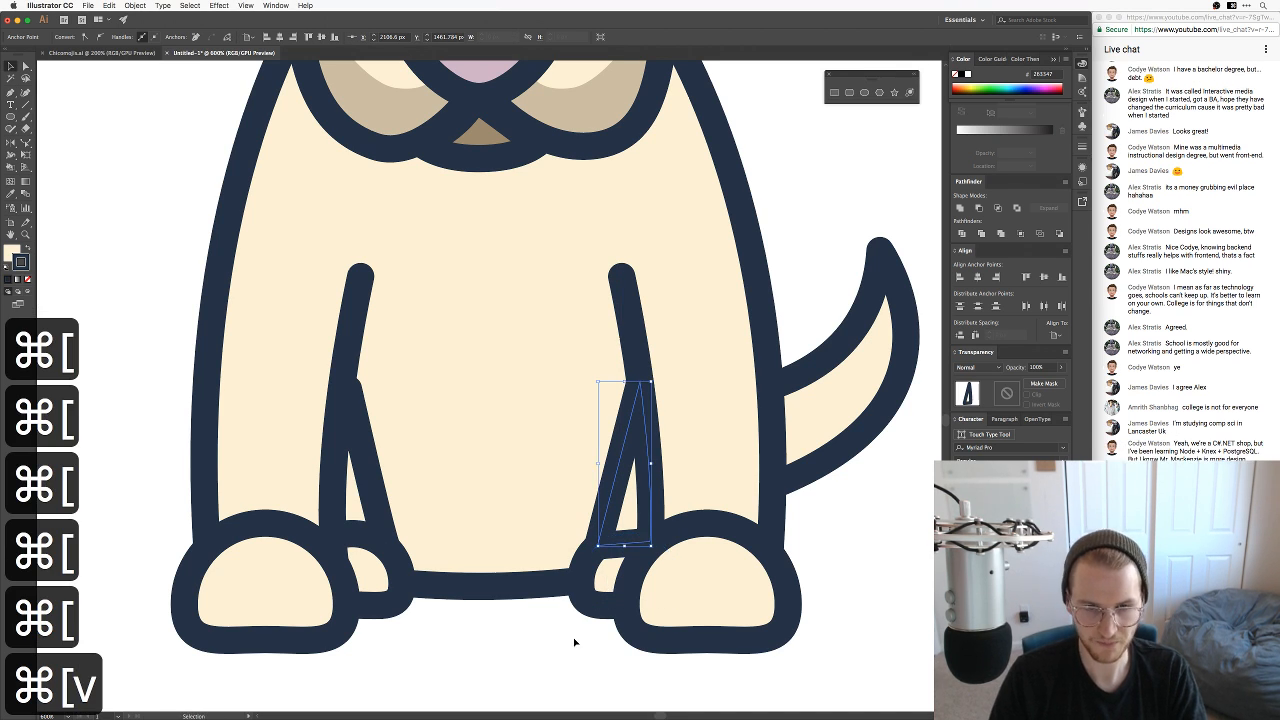
Step: Nudge the right hind-leg shape slightly down and send it further back behind the hind paw and front leg
{"action": "left_click", "coordinate": [575, 643]}
{"action": "left_click", "coordinate": [620, 514]}
{"action": "left_click_drag", "start_coordinate": [624, 512], "coordinate": [627, 531]}
{"action": "key", "text": "a"}
{"action": "key", "text": "super+bracketleft"}
{"action": "key", "text": "super+bracketleft"}
{"action": "key", "text": "super+bracketleft"}
{"action": "key", "text": "super+bracketleft"}
{"action": "key", "text": "super+bracketleft"}
{"action": "key", "text": "super+bracketleft"}
{"action": "key", "text": "super+bracketleft"}
{"action": "key", "text": "super+bracketleft"}
{"action": "key", "text": "super+bracketleft"}
{"action": "key", "text": "super+bracketleft"}
{"action": "key", "text": "super+bracketleft"}
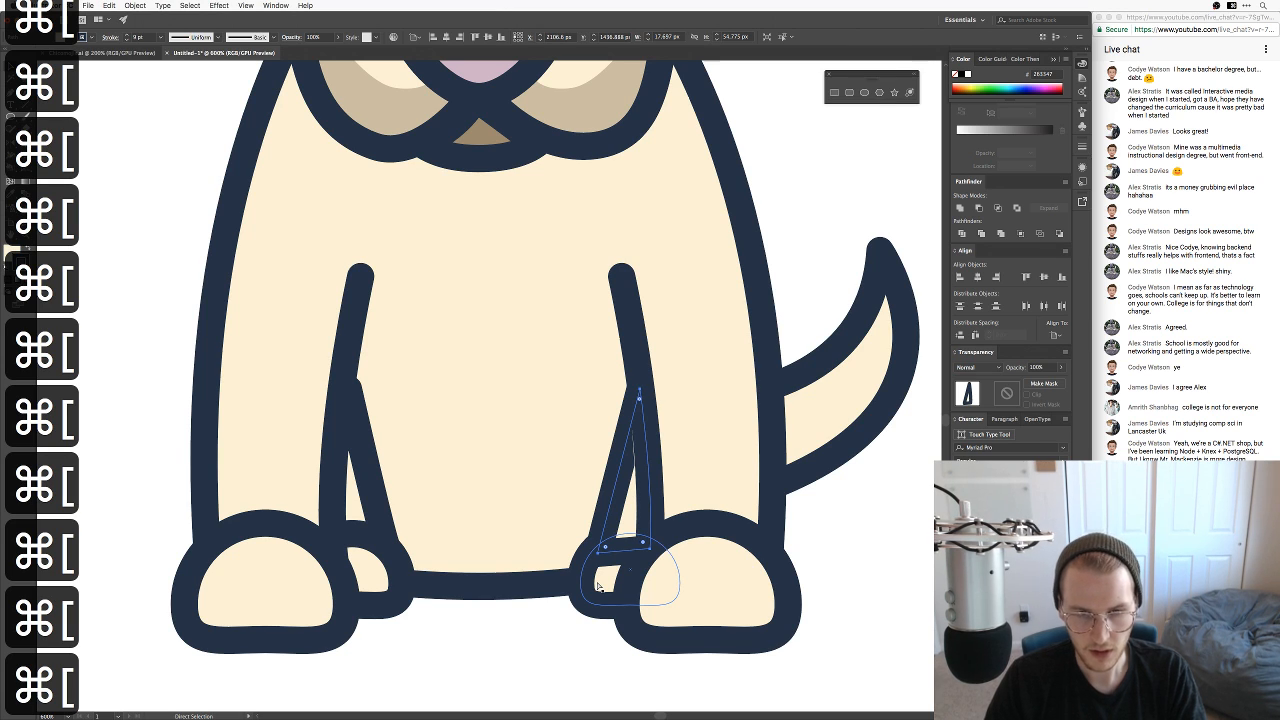
Step: Fill the right hind leg and hind paw with the darker brown used in the small triangle beneath the dog's mouth
{"action": "key", "text": "v"}
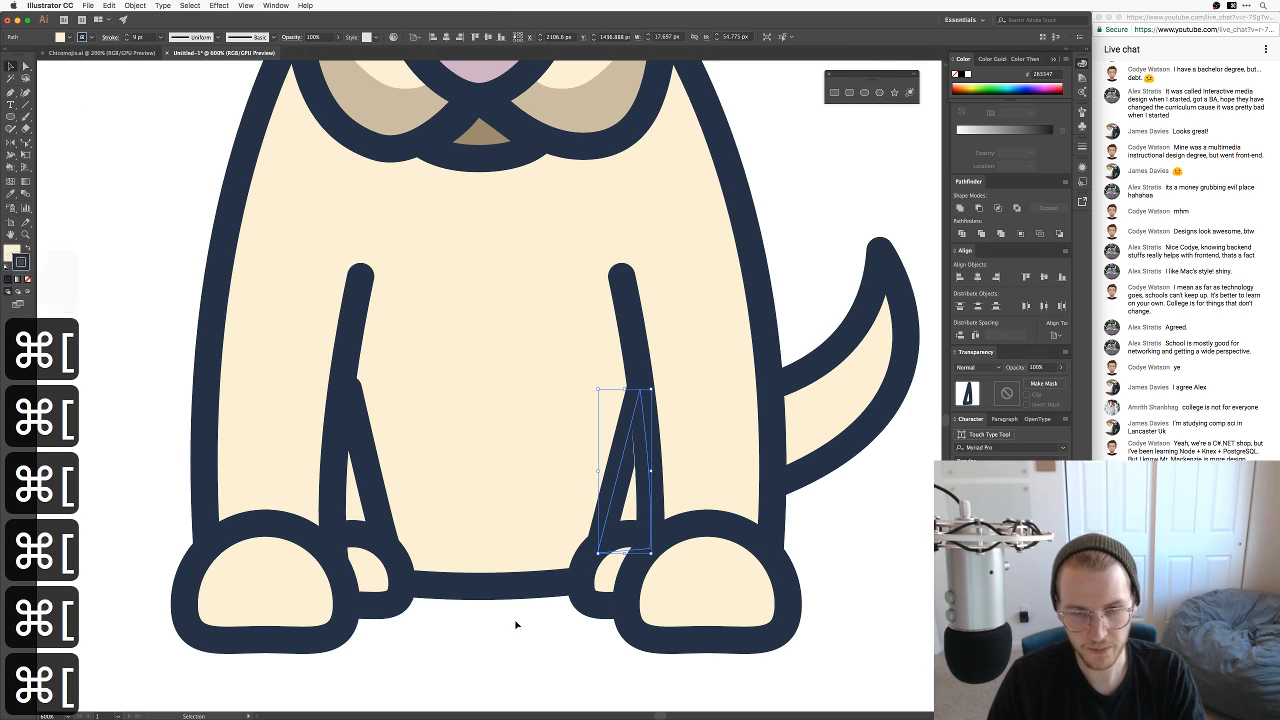
{"action": "left_click", "coordinate": [604, 570], "text": "shift"}
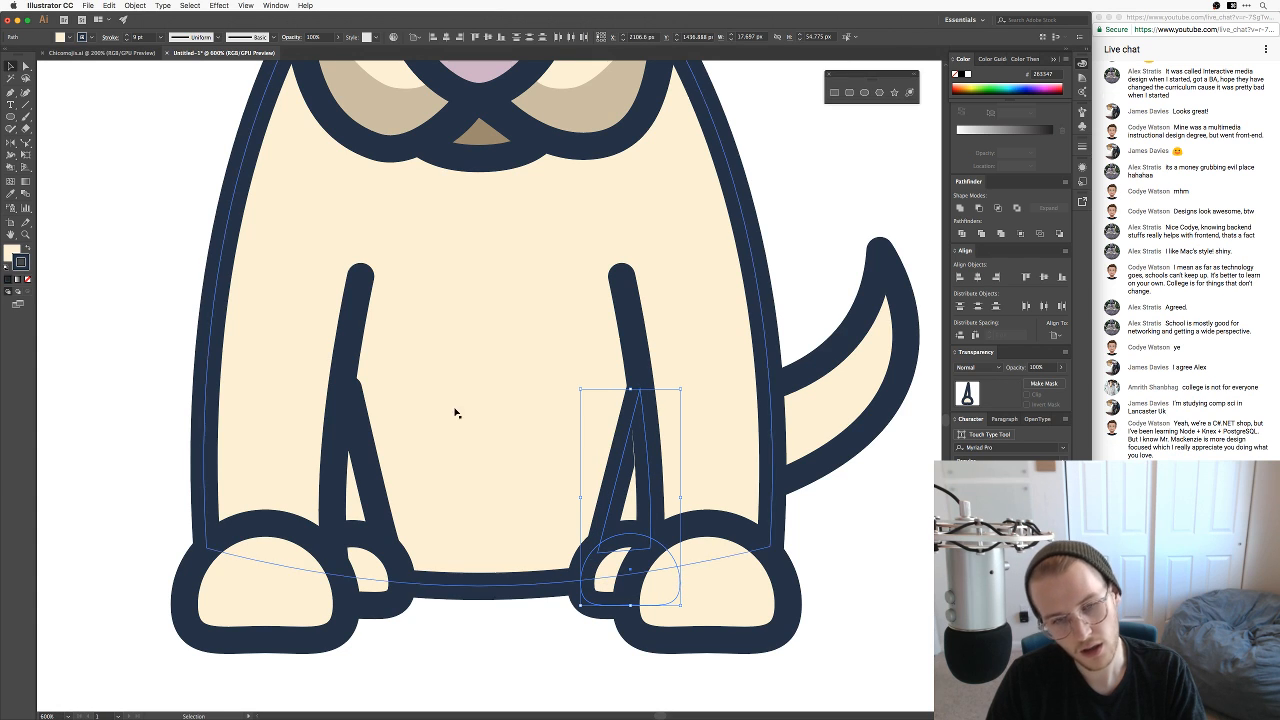
{"action": "double_click", "coordinate": [10, 251]}
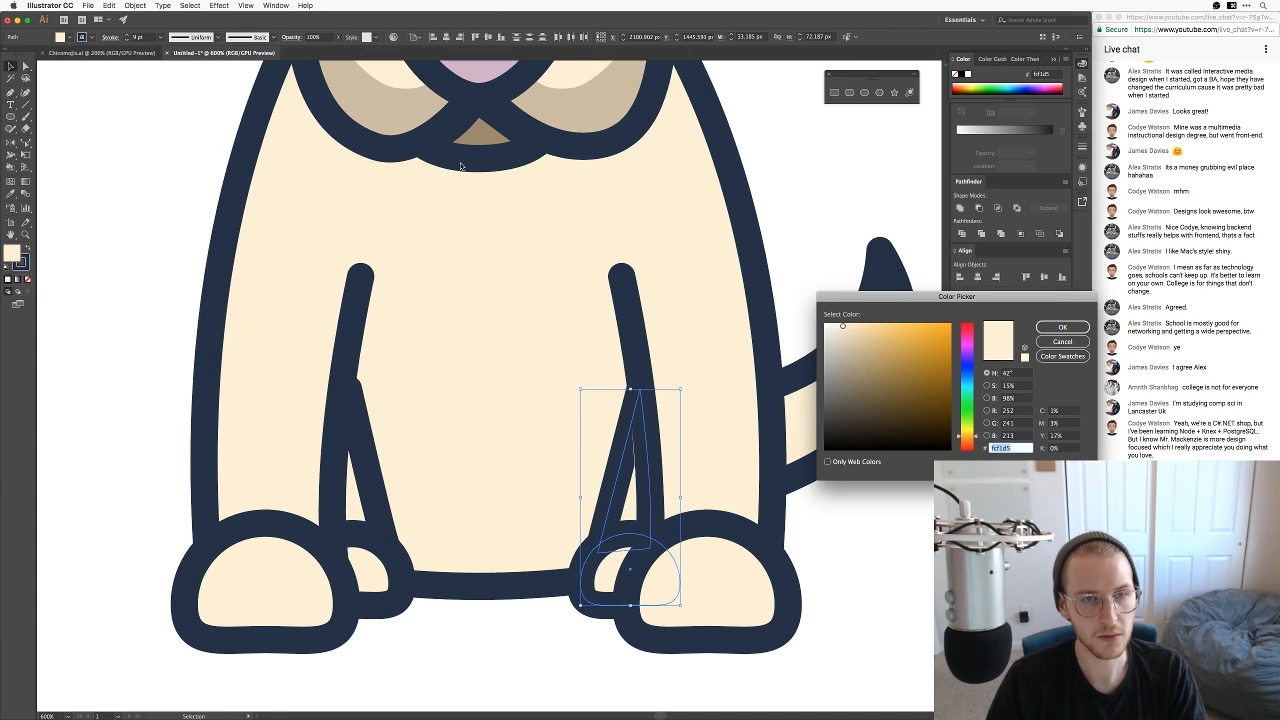
{"action": "key", "text": "shift+super+e"}
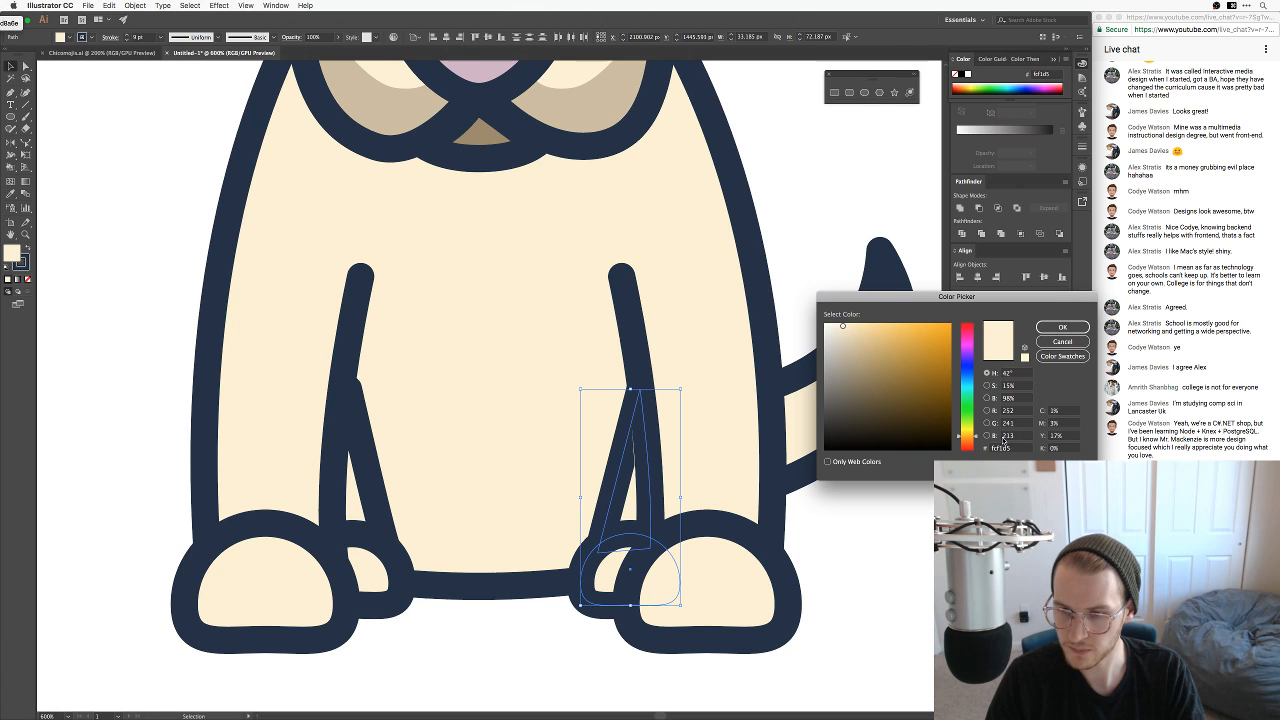
{"action": "key", "text": "super+v"}
{"action": "key", "text": "Return"}
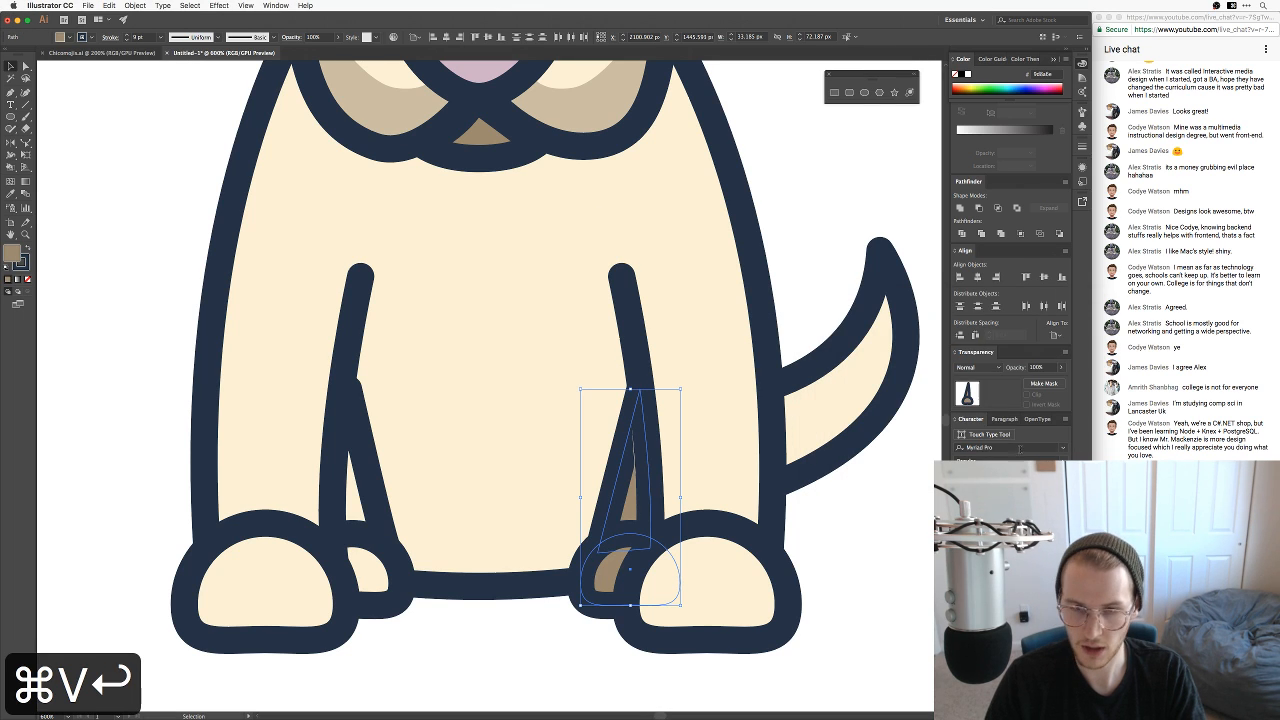
{"action": "left_click", "coordinate": [888, 535]}
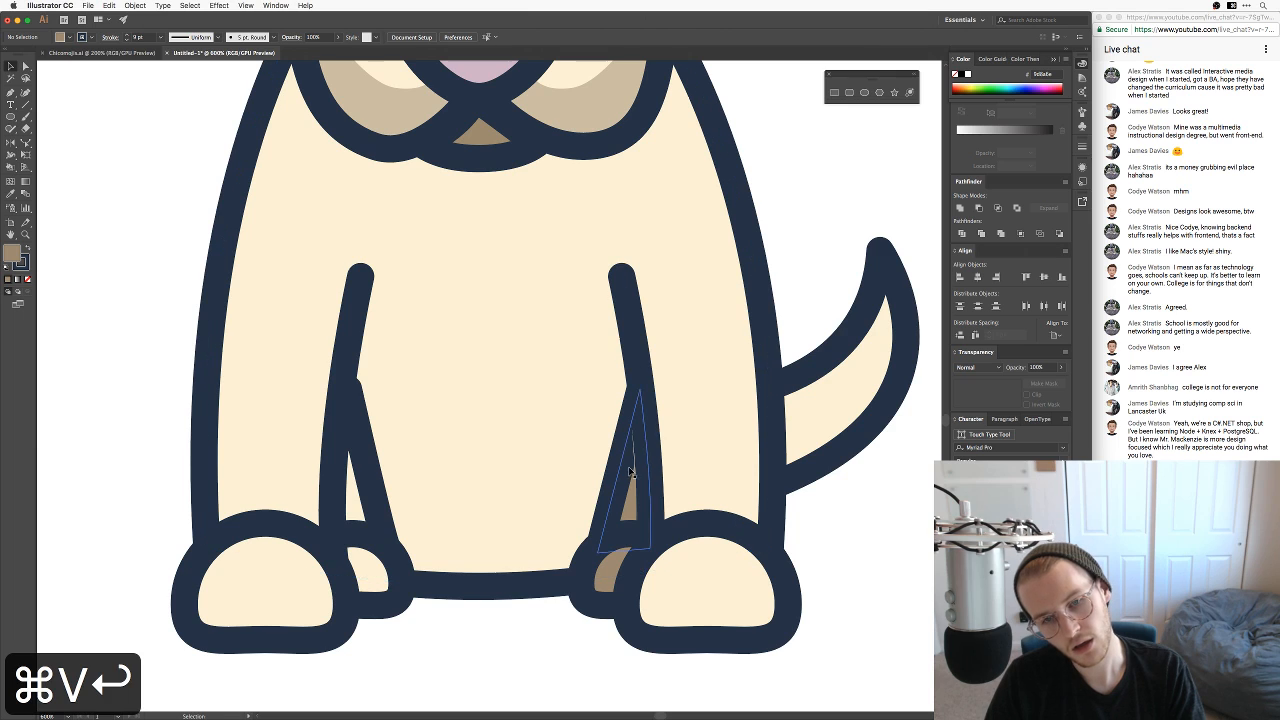
Step: Shift the top anchor of the right hind-leg shape slightly inward toward the belly
{"action": "key", "text": "a"}
{"action": "left_click", "coordinate": [640, 386]}
{"action": "left_click_drag", "start_coordinate": [640, 388], "coordinate": [635, 389]}
{"action": "left_click", "coordinate": [566, 626]}
{"action": "key", "text": "a"}
{"action": "left_click", "coordinate": [645, 497]}
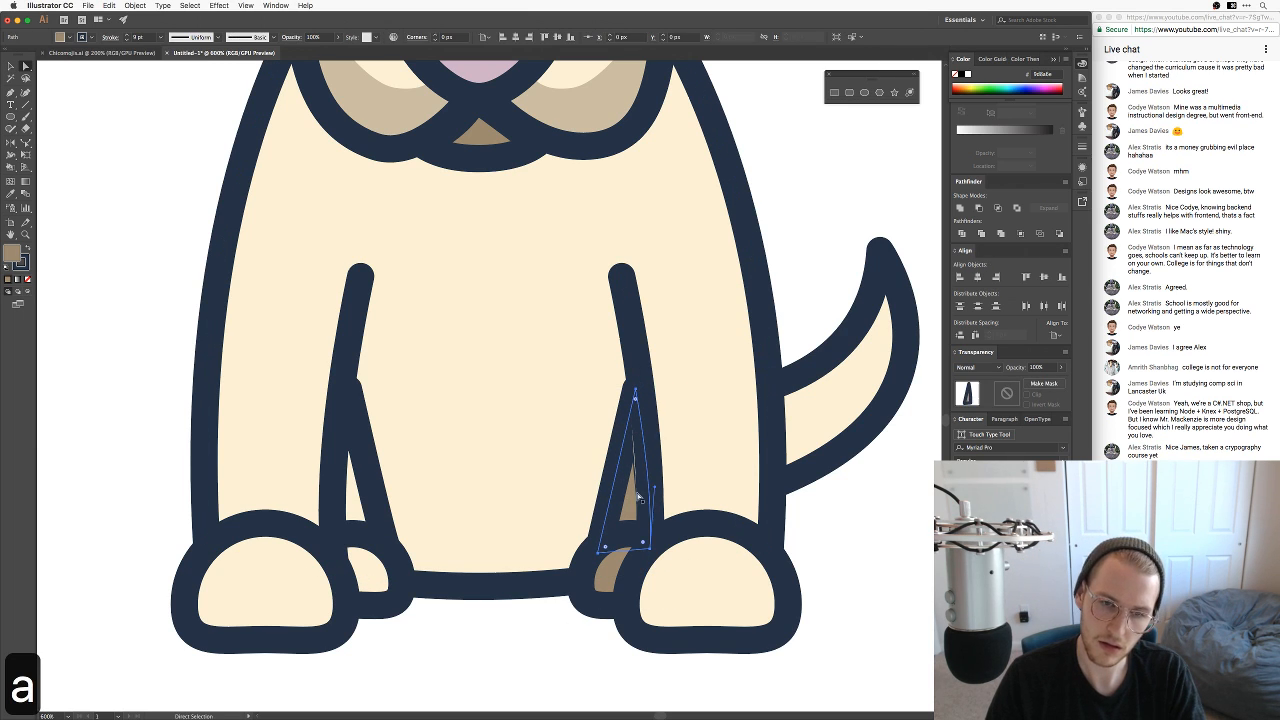
{"action": "left_click", "coordinate": [657, 488]}
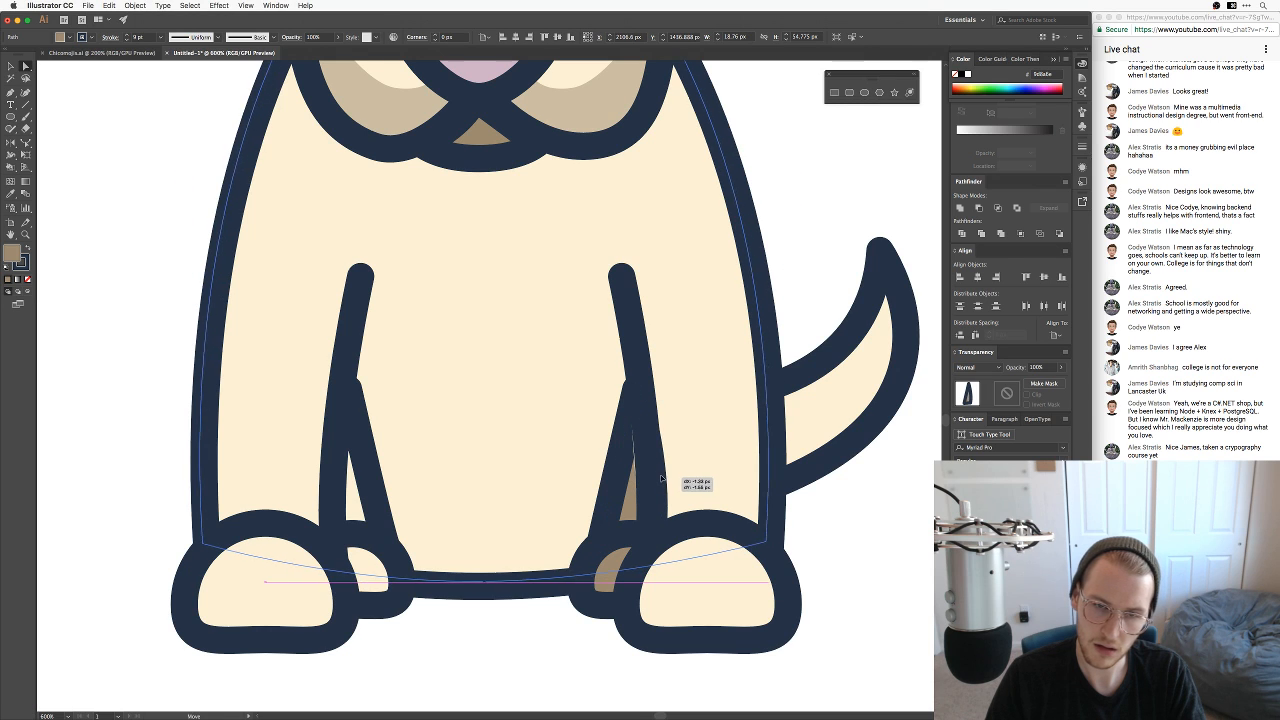
{"action": "key", "text": "super+z"}
{"action": "key", "text": "super+z"}
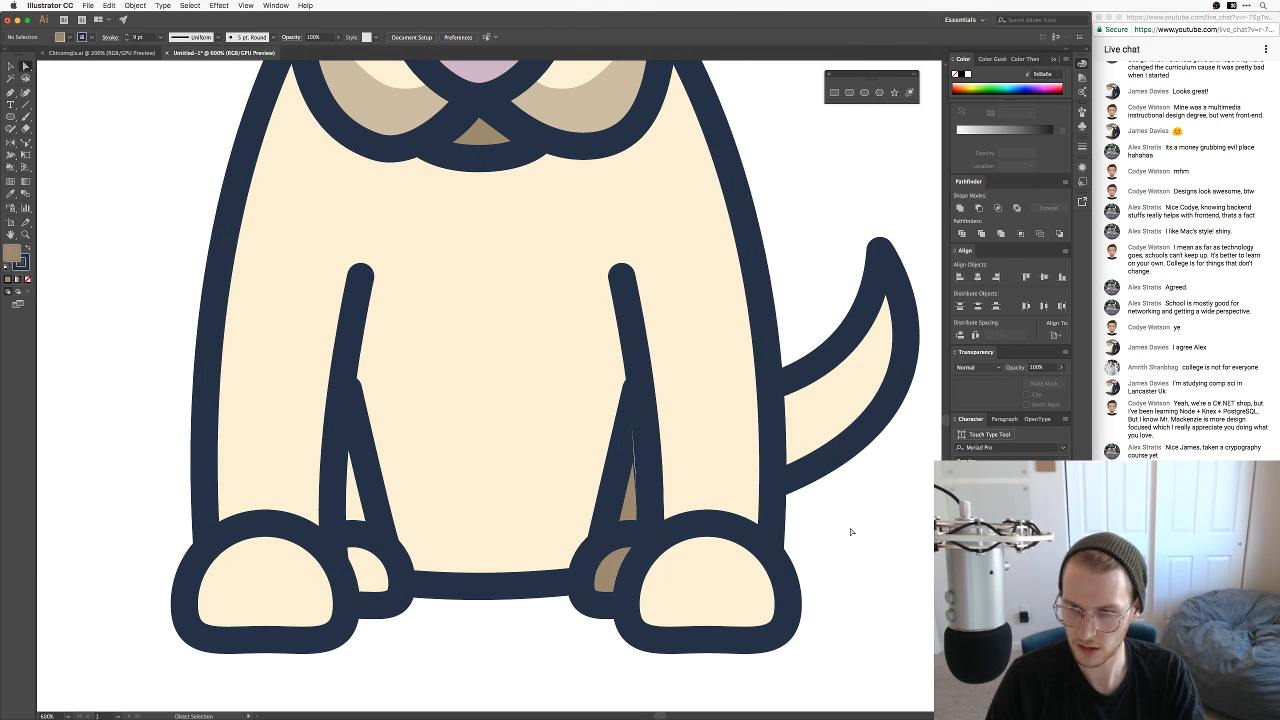
Step: Delete the cream-filled left hind leg and its hind paw
{"action": "key", "text": "space"}
{"action": "left_click_drag", "start_coordinate": [755, 631], "coordinate": [875, 605]}
{"action": "key", "text": "space"}
{"action": "key", "text": "a"}
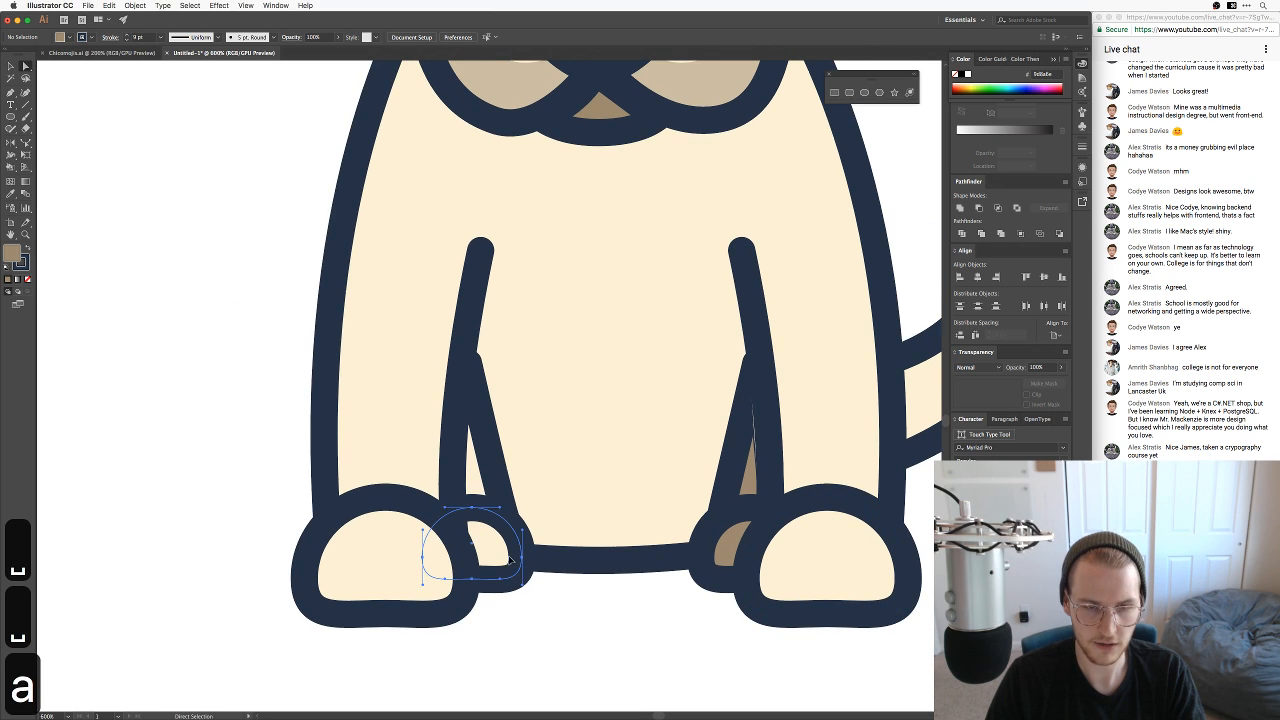
{"action": "left_click", "coordinate": [490, 543]}
{"action": "key", "text": "v"}
{"action": "left_click", "coordinate": [491, 466]}
{"action": "key", "text": "BackSpace"}
{"action": "key", "text": "BackSpace"}
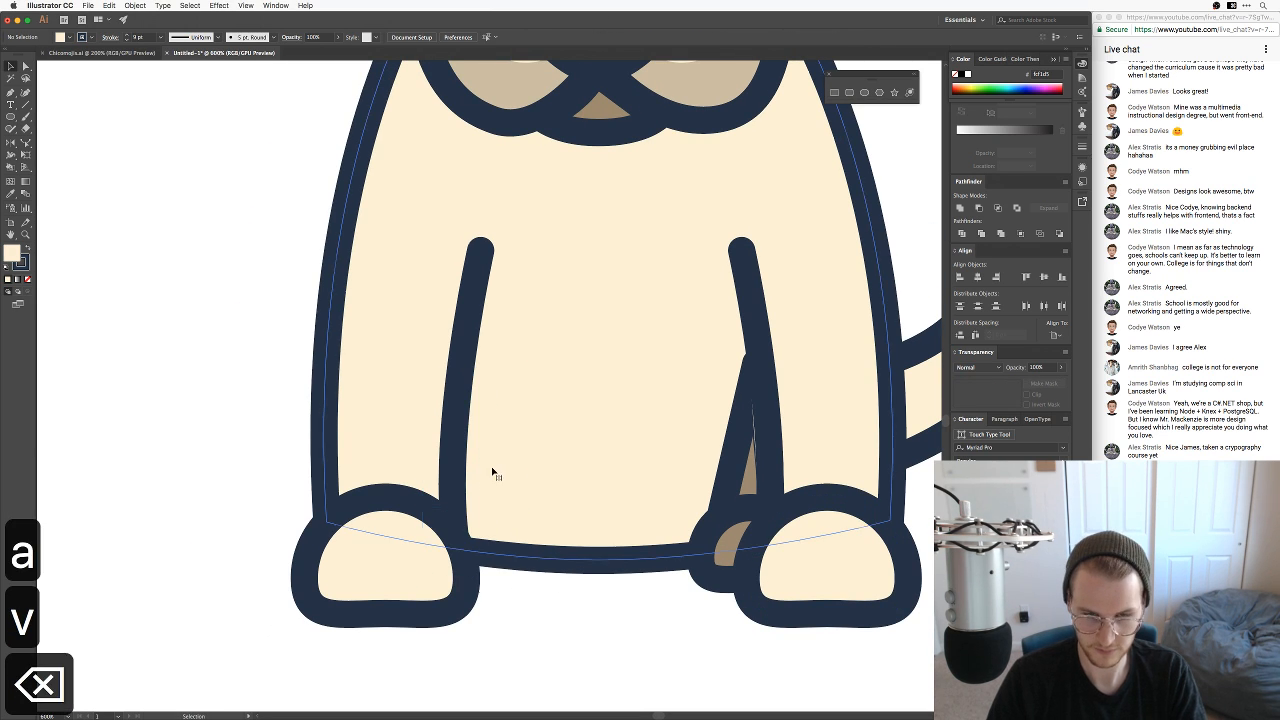
Step: Copy the brown right hind leg and paw to the other side, reflect the copy, and align it behind the left front leg
{"action": "key", "text": "v"}
{"action": "left_click", "coordinate": [722, 548]}
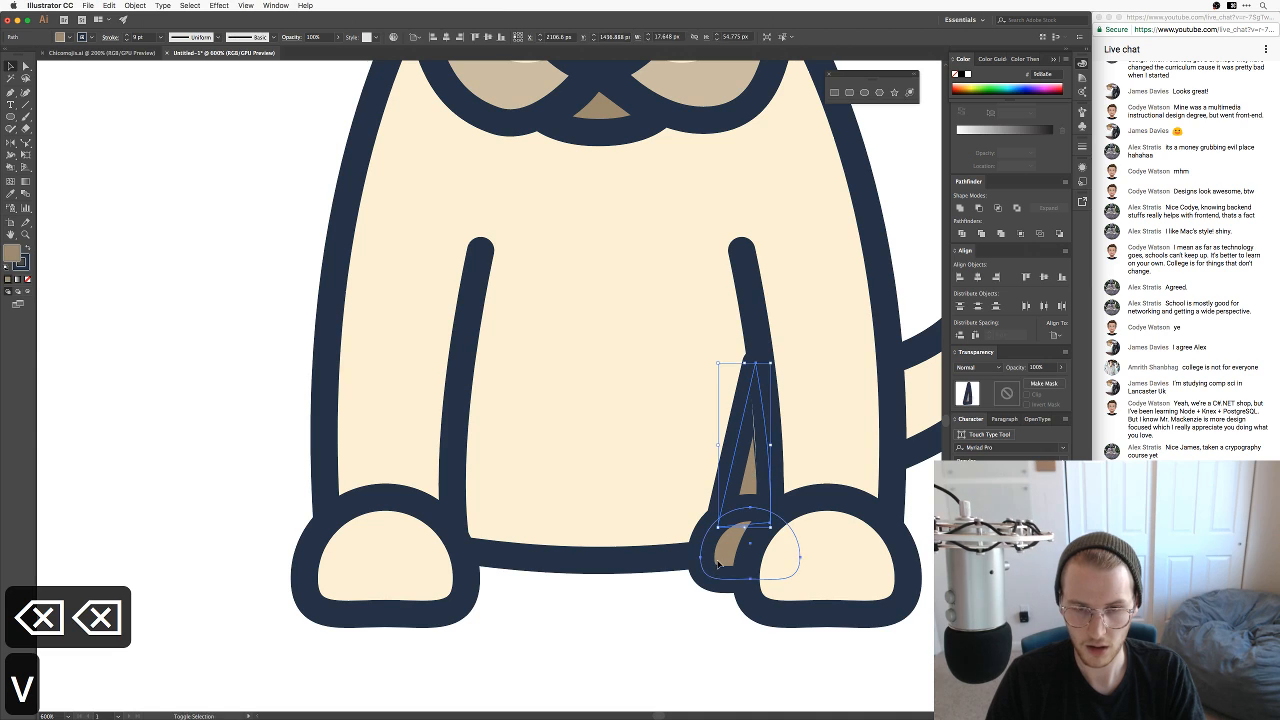
{"action": "left_click_drag", "start_coordinate": [720, 552], "coordinate": [396, 552]}
{"action": "right_click", "coordinate": [405, 530]}
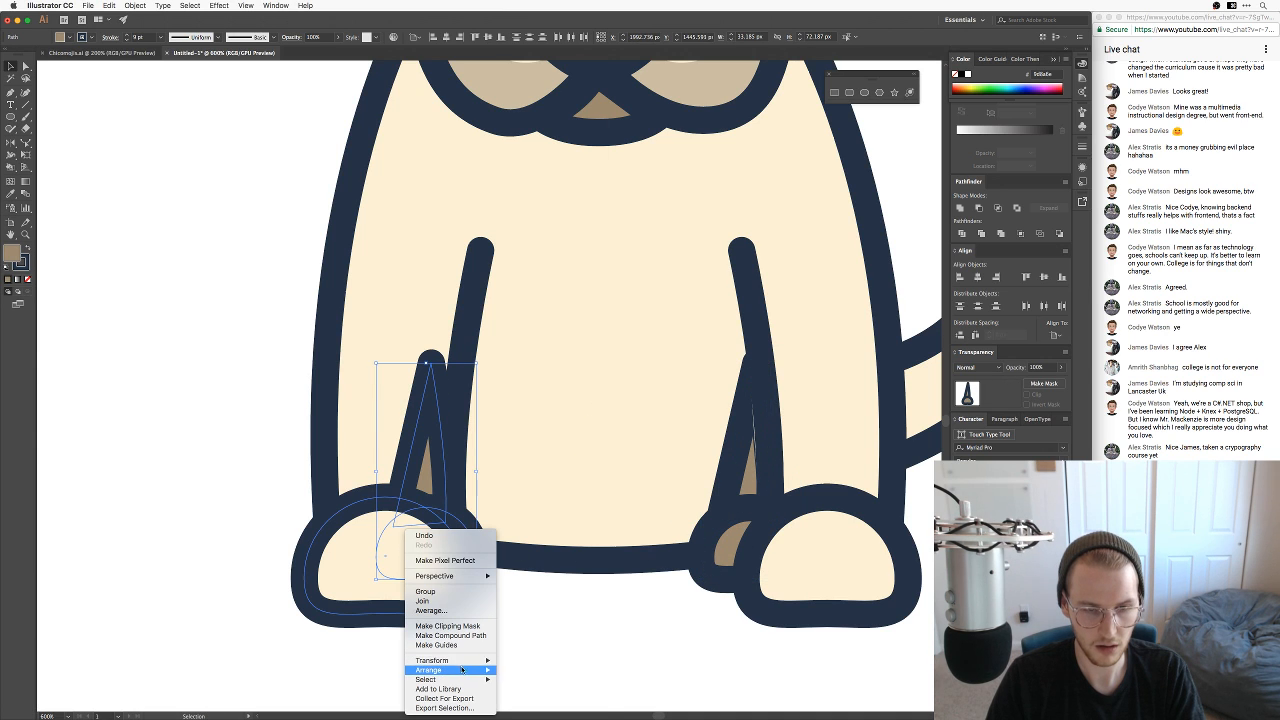
{"action": "mouse_move", "coordinate": [470, 660]}
{"action": "left_click", "coordinate": [522, 658]}
{"action": "key", "text": "Return"}
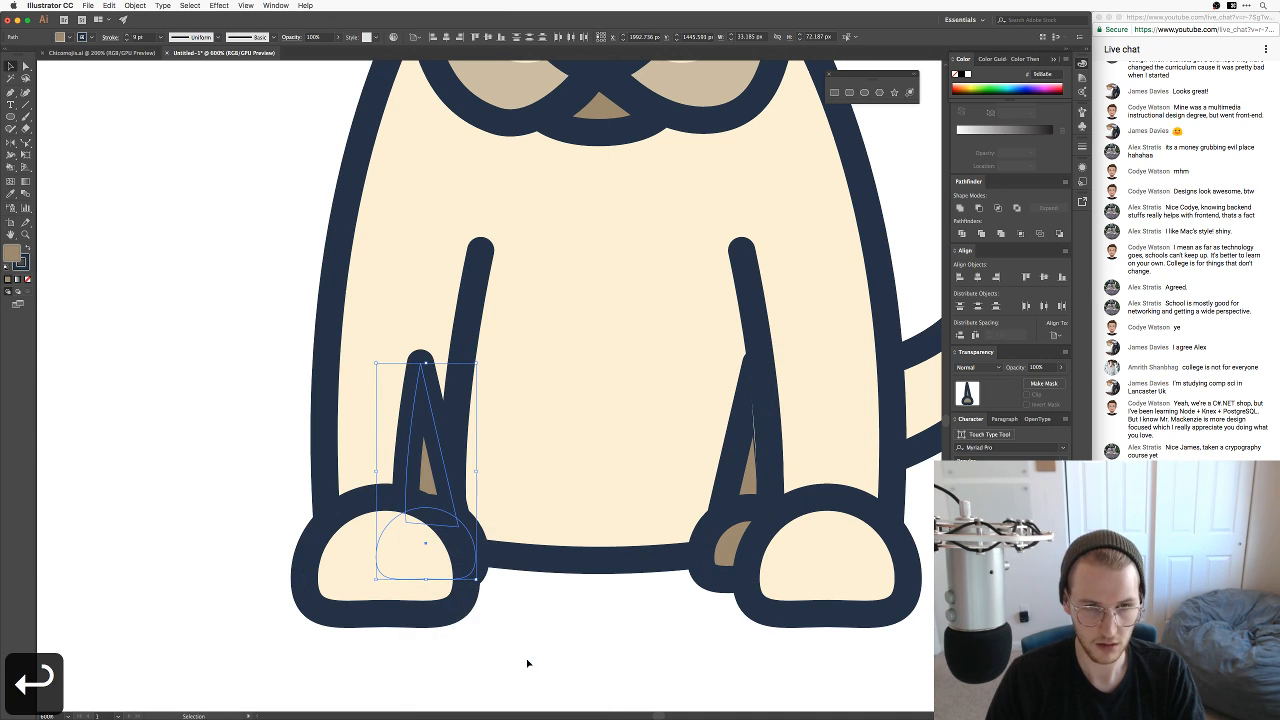
{"action": "left_click_drag", "start_coordinate": [415, 480], "coordinate": [467, 481]}
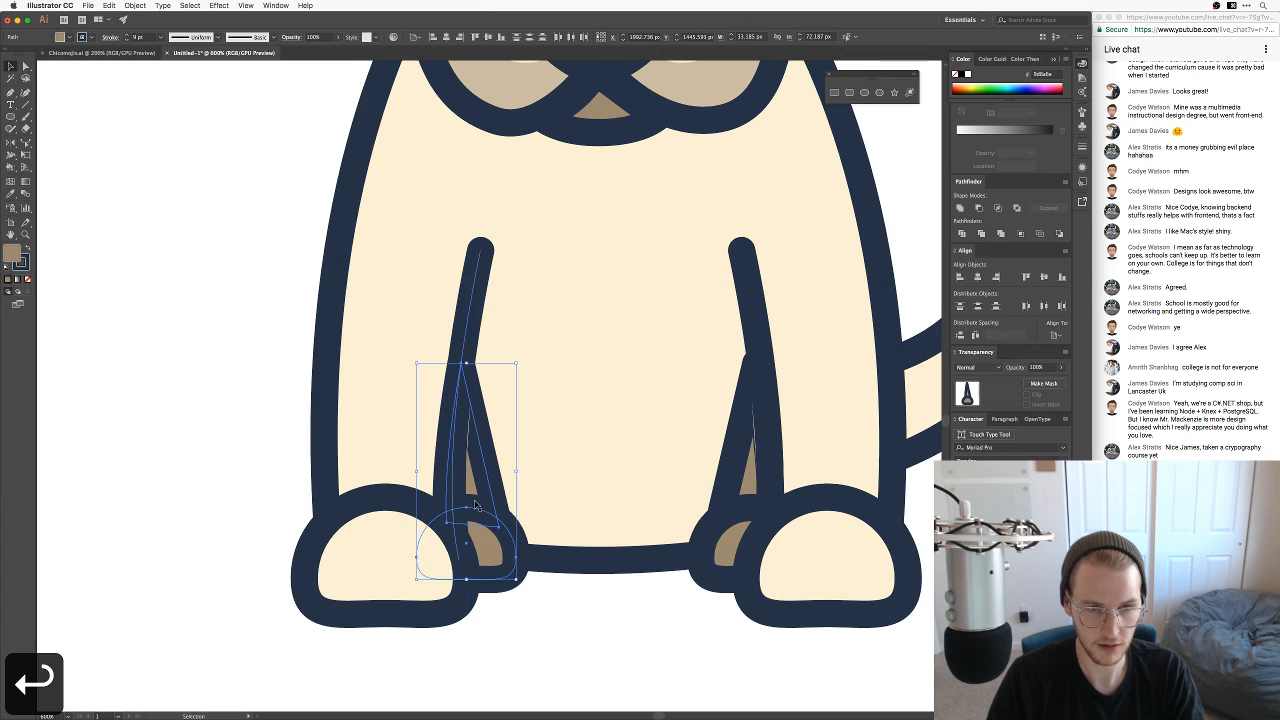
{"action": "left_click", "coordinate": [590, 628]}
Step: Try deleting both hind-leg shapes while keeping the brown hind paws, and undo the deletion
{"action": "key", "text": "super+minus"}
{"action": "key", "text": "super+minus"}
{"action": "key", "text": "super+minus"}
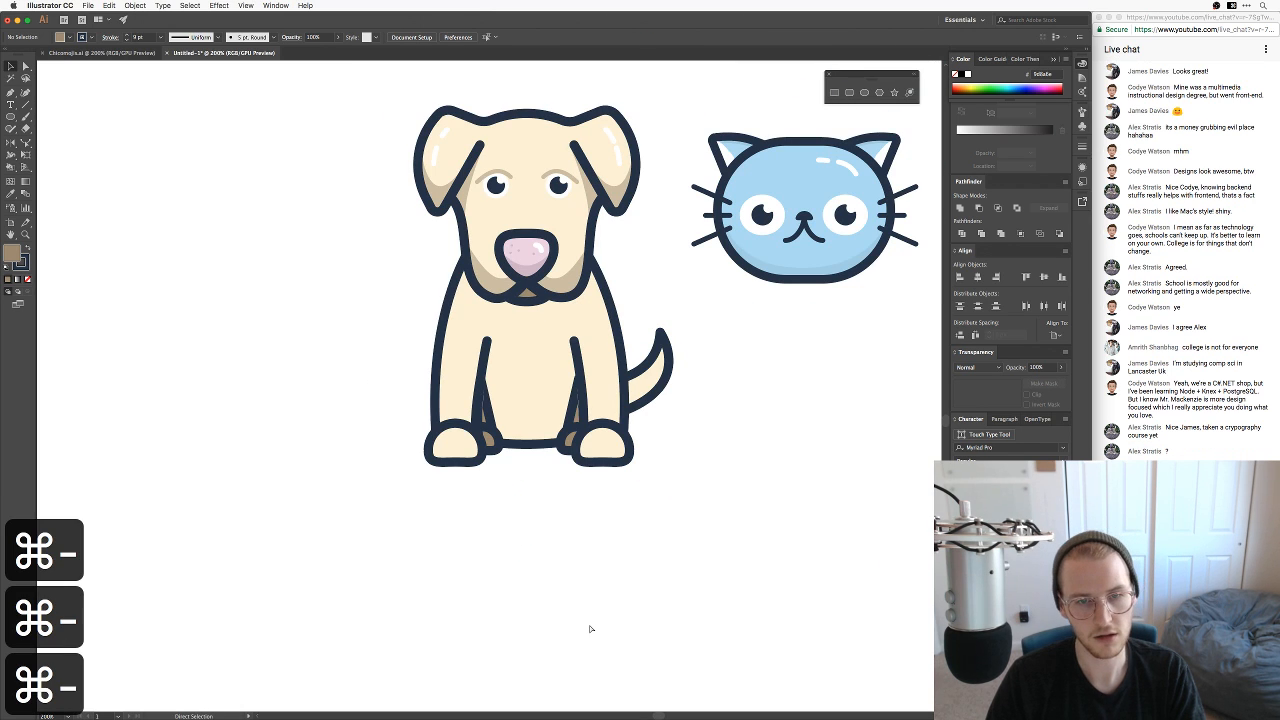
{"action": "left_click_drag", "start_coordinate": [588, 462], "coordinate": [602, 625]}
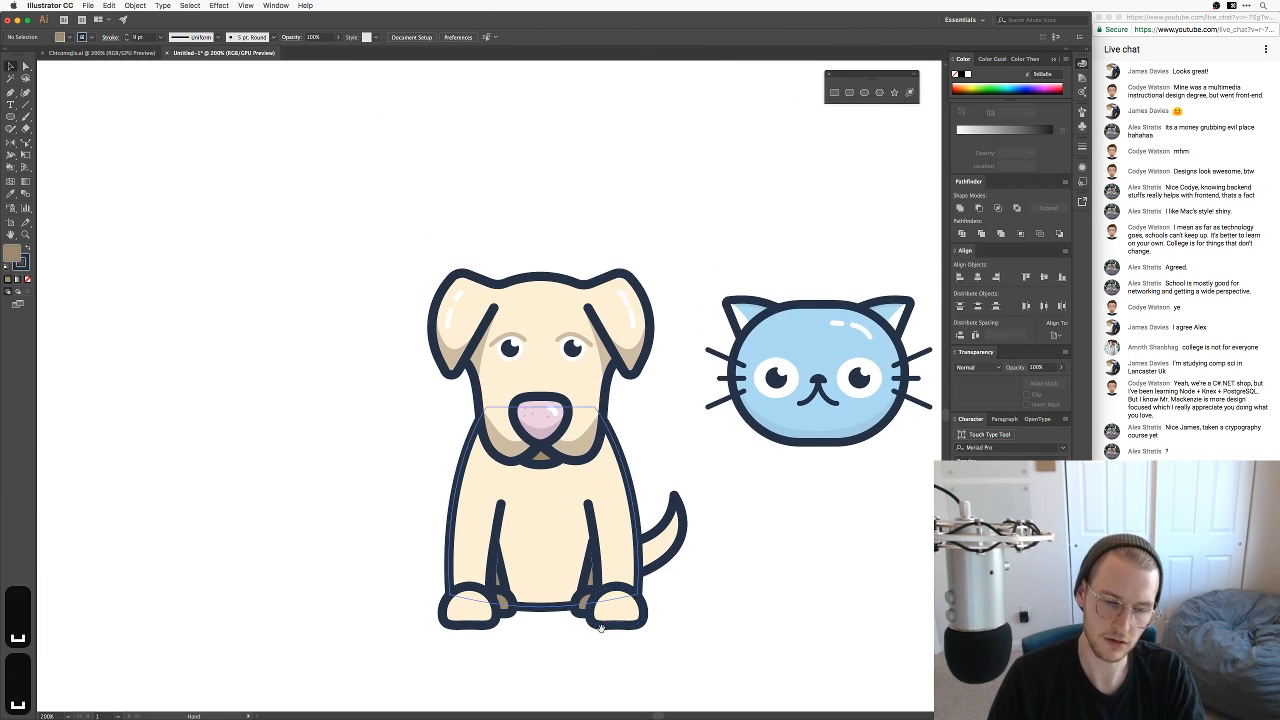
{"action": "left_click", "coordinate": [497, 575]}
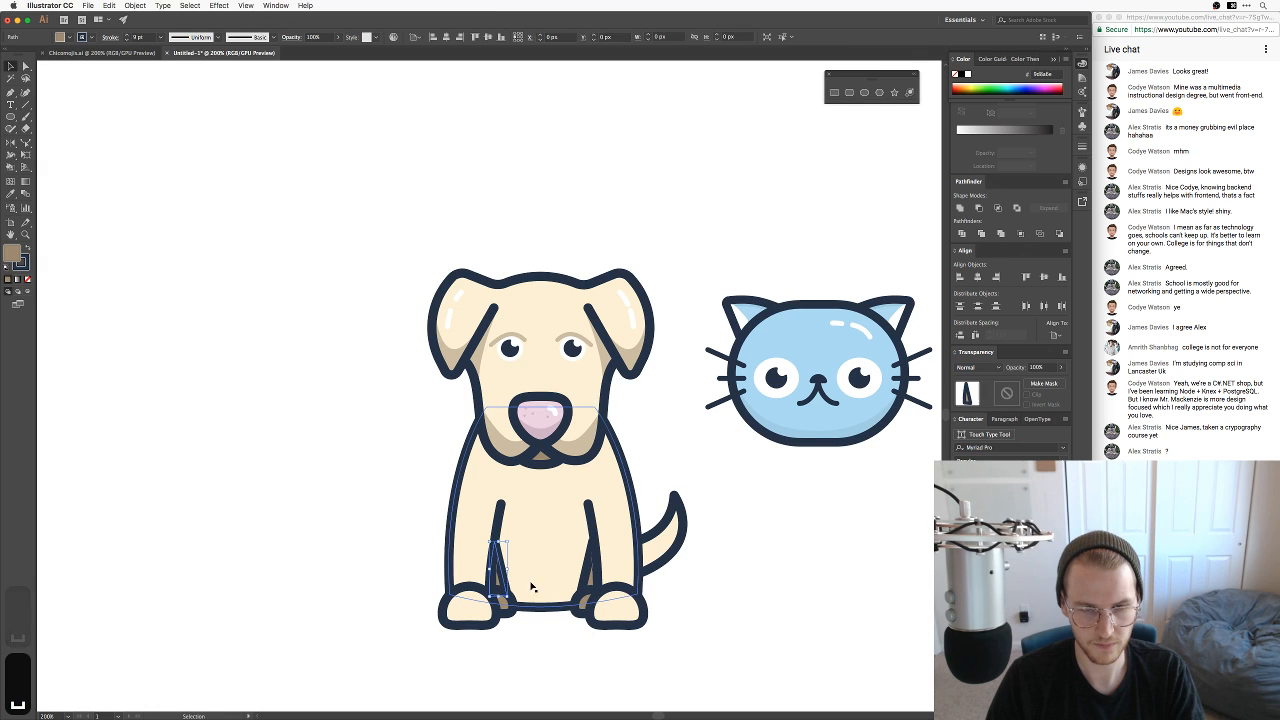
{"action": "left_click", "coordinate": [590, 578], "text": "shift"}
{"action": "key", "text": "BackSpace"}
{"action": "key", "text": "BackSpace"}
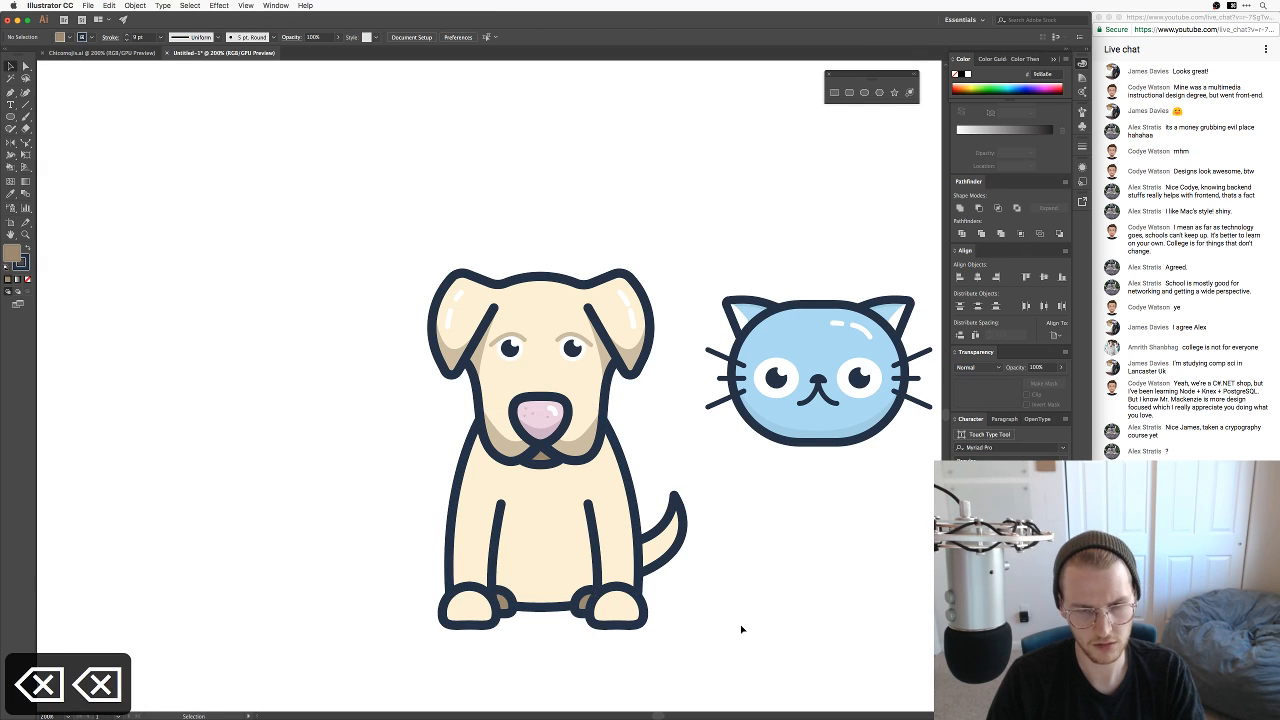
{"action": "left_click_drag", "start_coordinate": [716, 618], "coordinate": [718, 628]}
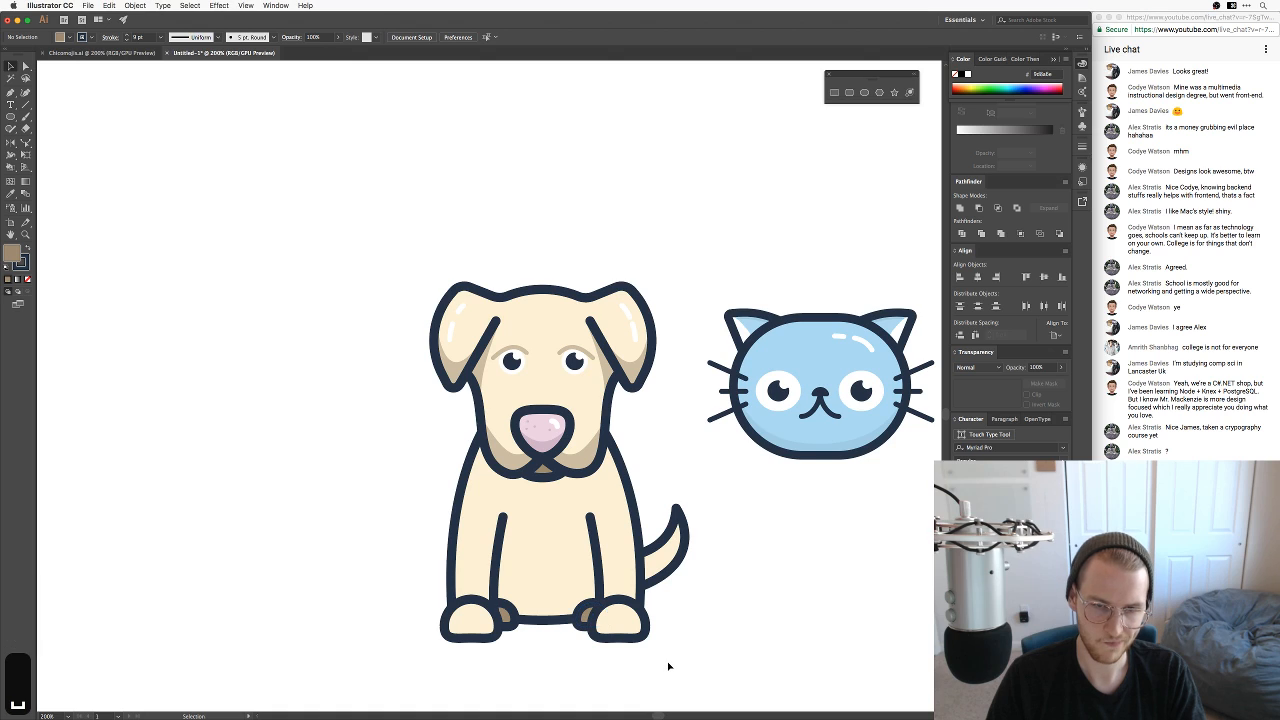
{"action": "key", "text": "ctrl+z"}
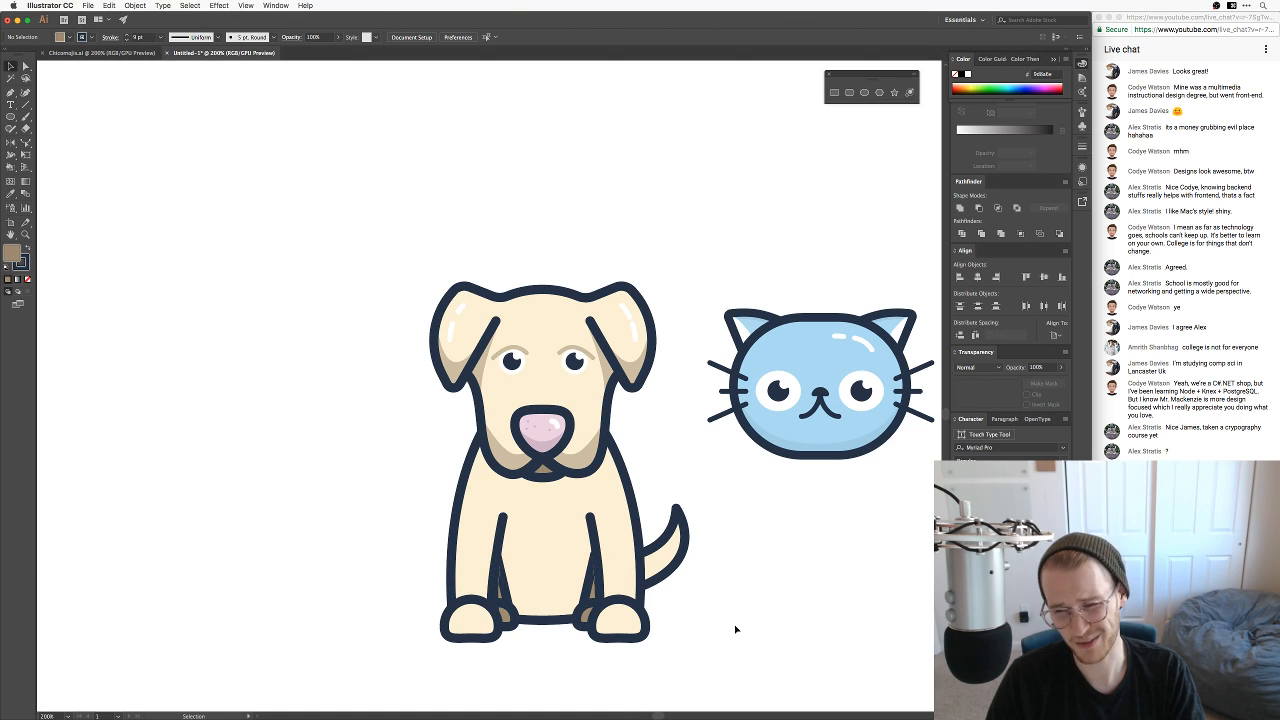
Step: Delete both brown hind legs together with their hind paws
{"action": "left_click", "coordinate": [584, 615]}
{"action": "left_click", "coordinate": [505, 617], "text": "shift"}
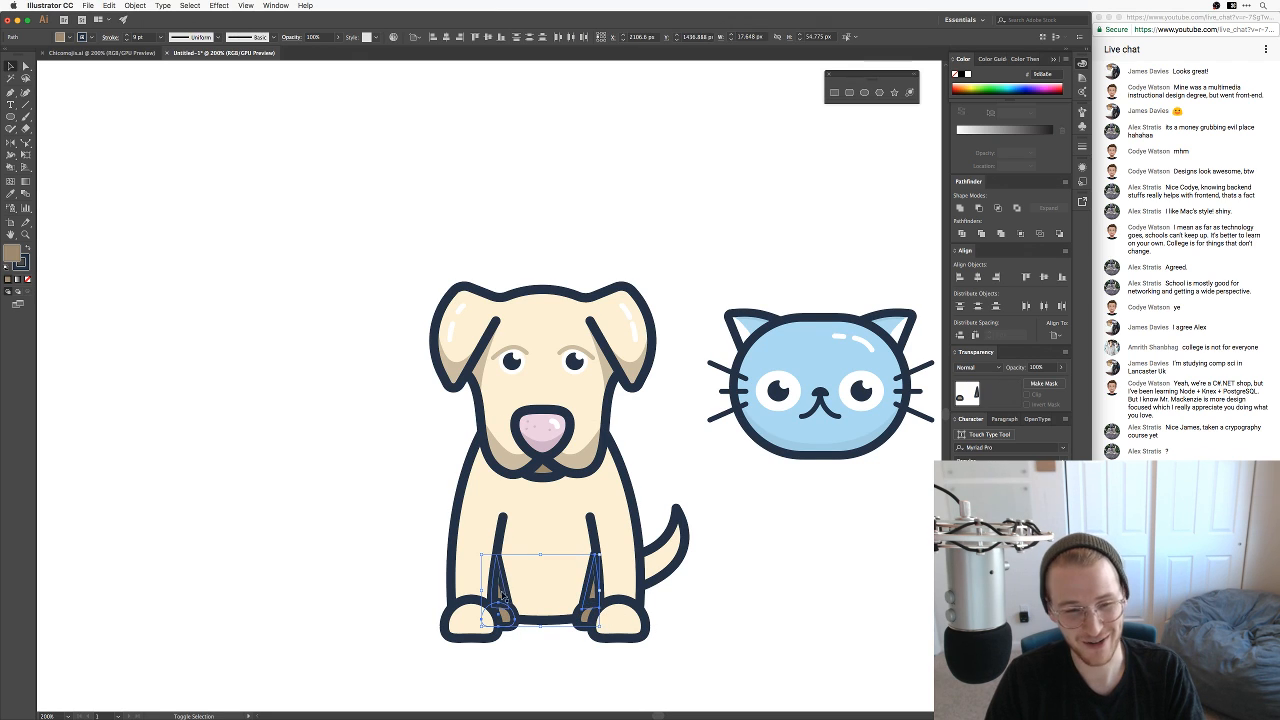
{"action": "key", "text": "BackSpace"}
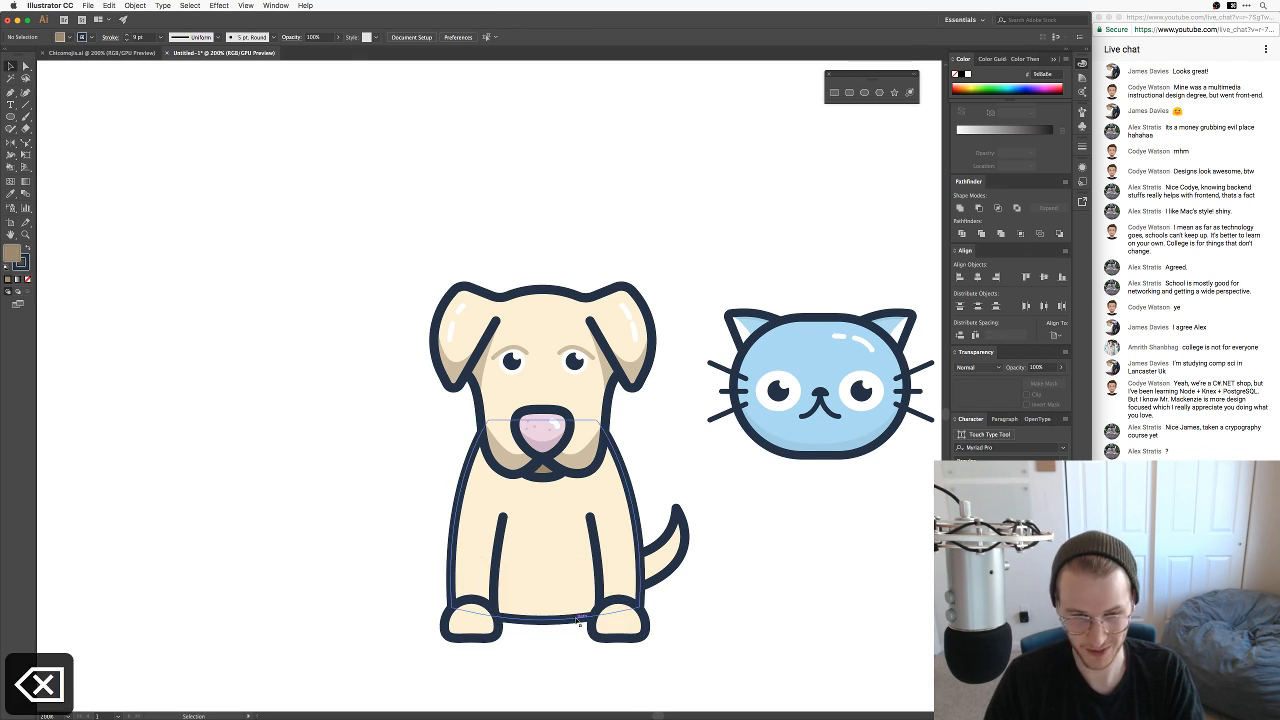
Step: Examine the dog's lower body, front legs and paws up close and from further out
{"action": "key", "text": "super+equal"}
{"action": "key", "text": "super+equal"}
{"action": "scroll", "coordinate": [634, 606], "scroll_direction": "down", "scroll_amount": 5}
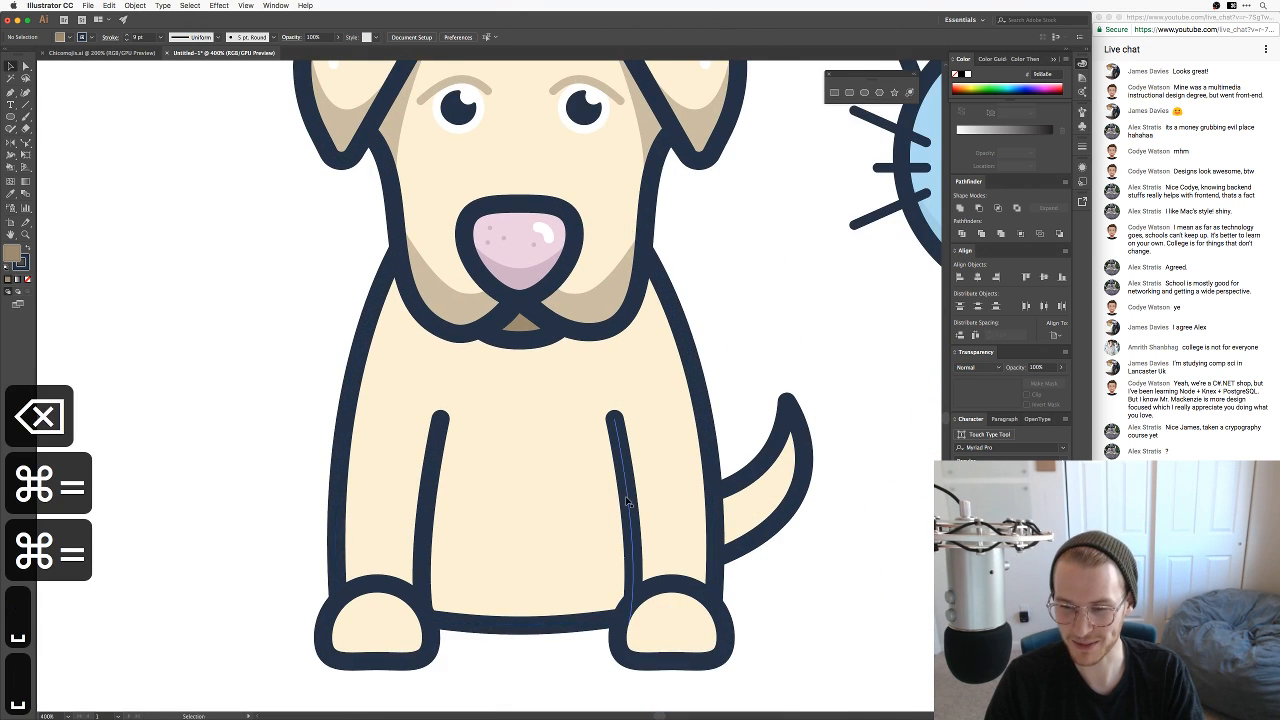
{"action": "left_click_drag", "start_coordinate": [595, 513], "coordinate": [642, 546]}
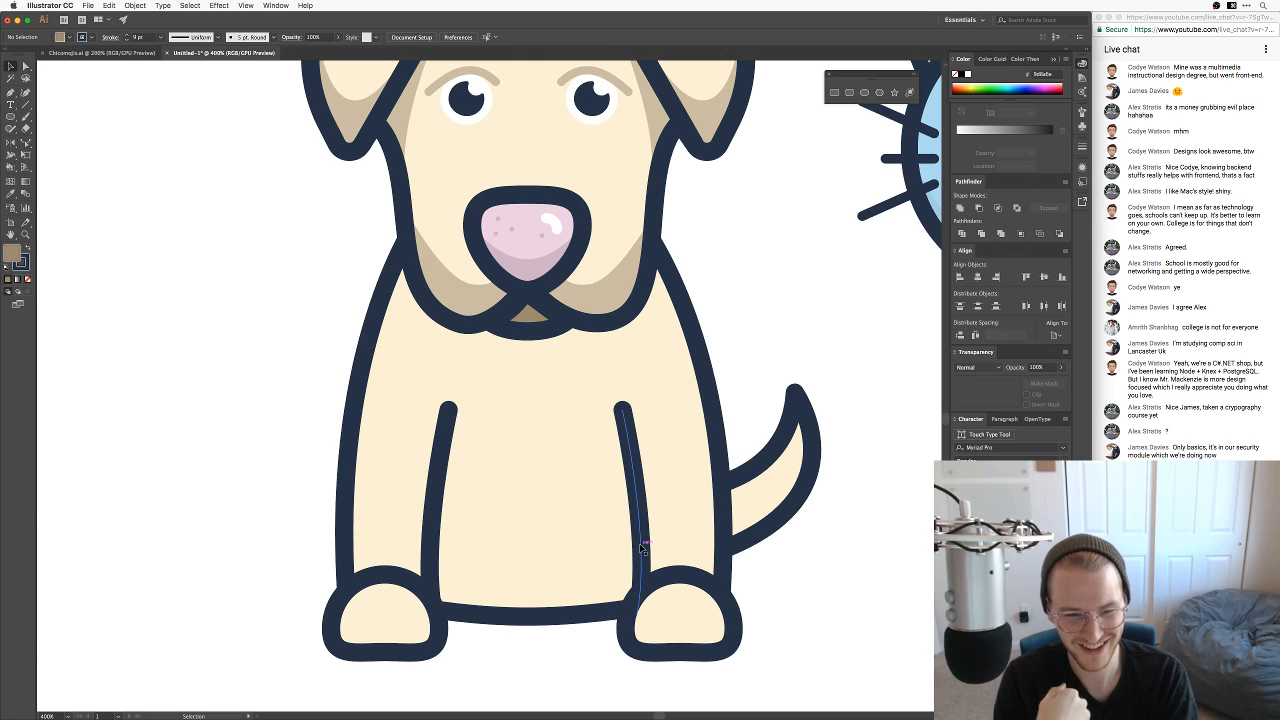
{"action": "key", "text": "super+equal"}
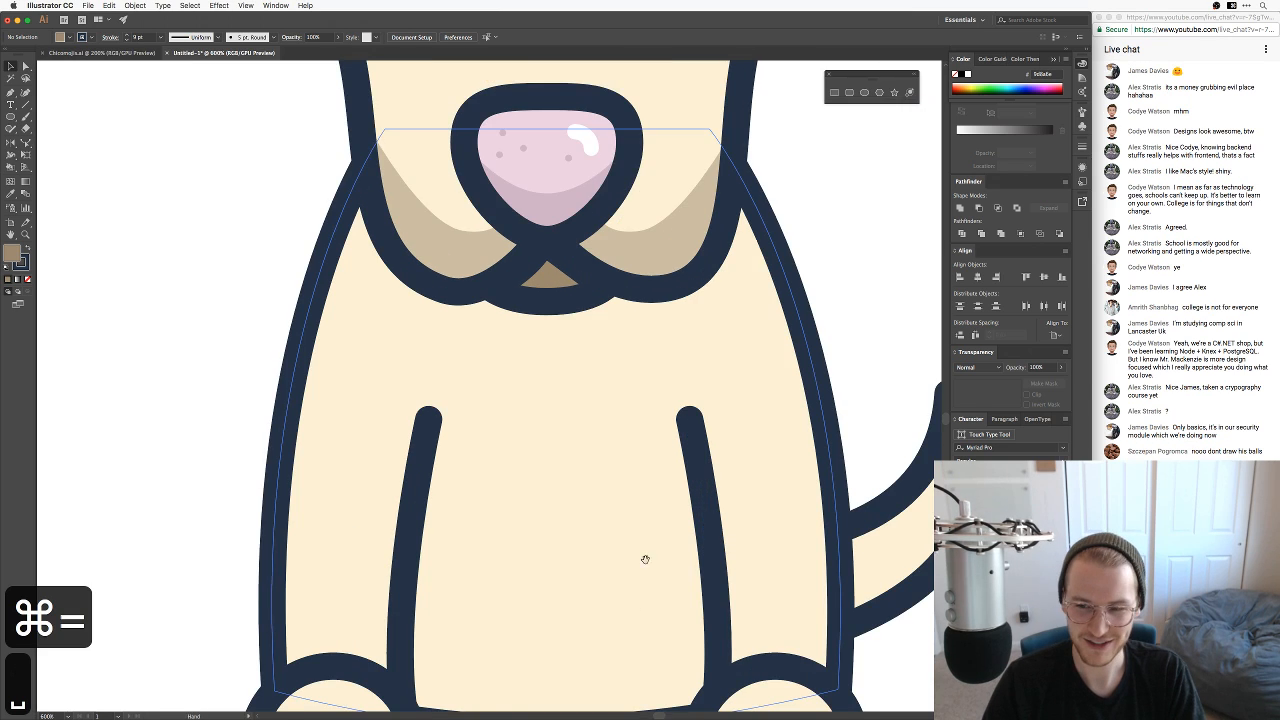
{"action": "left_click_drag", "start_coordinate": [643, 557], "coordinate": [646, 423]}
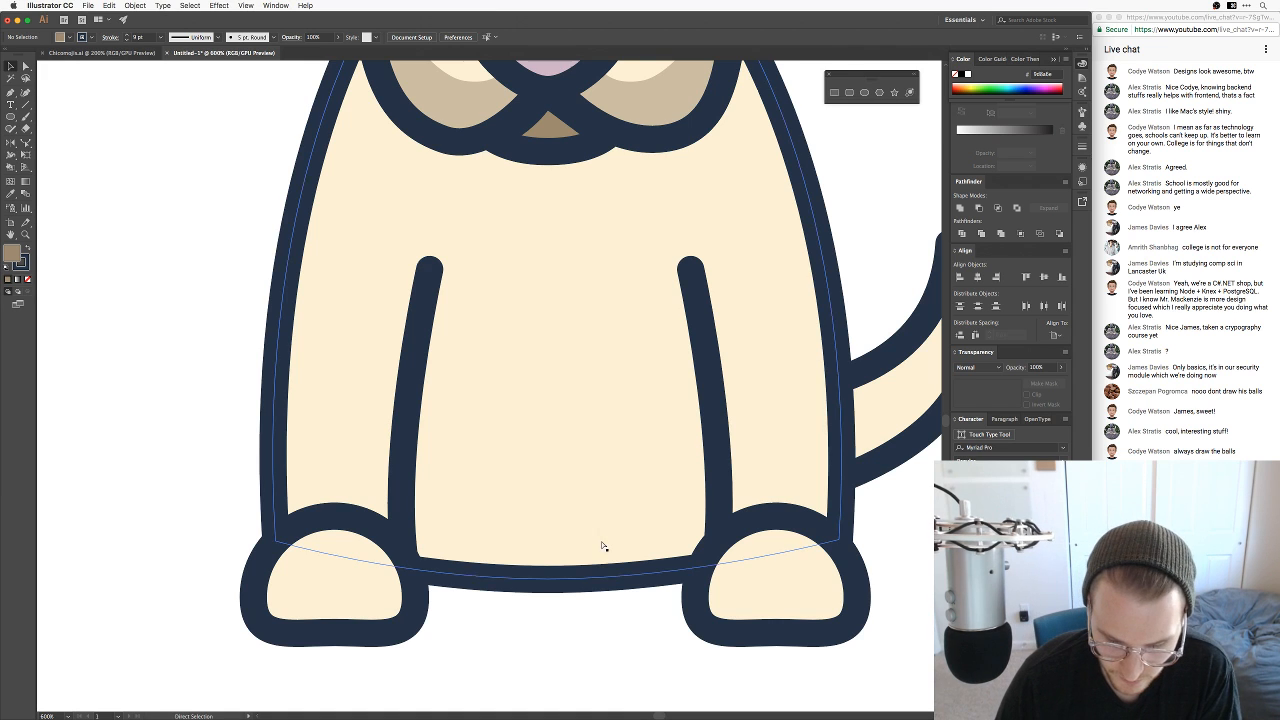
{"action": "key", "text": "super+minus"}
{"action": "key", "text": "super+minus"}
{"action": "key", "text": "super+minus"}
{"action": "key", "text": "super+equal"}
{"action": "key", "text": "space"}
{"action": "left_click_drag", "start_coordinate": [586, 494], "coordinate": [577, 543]}
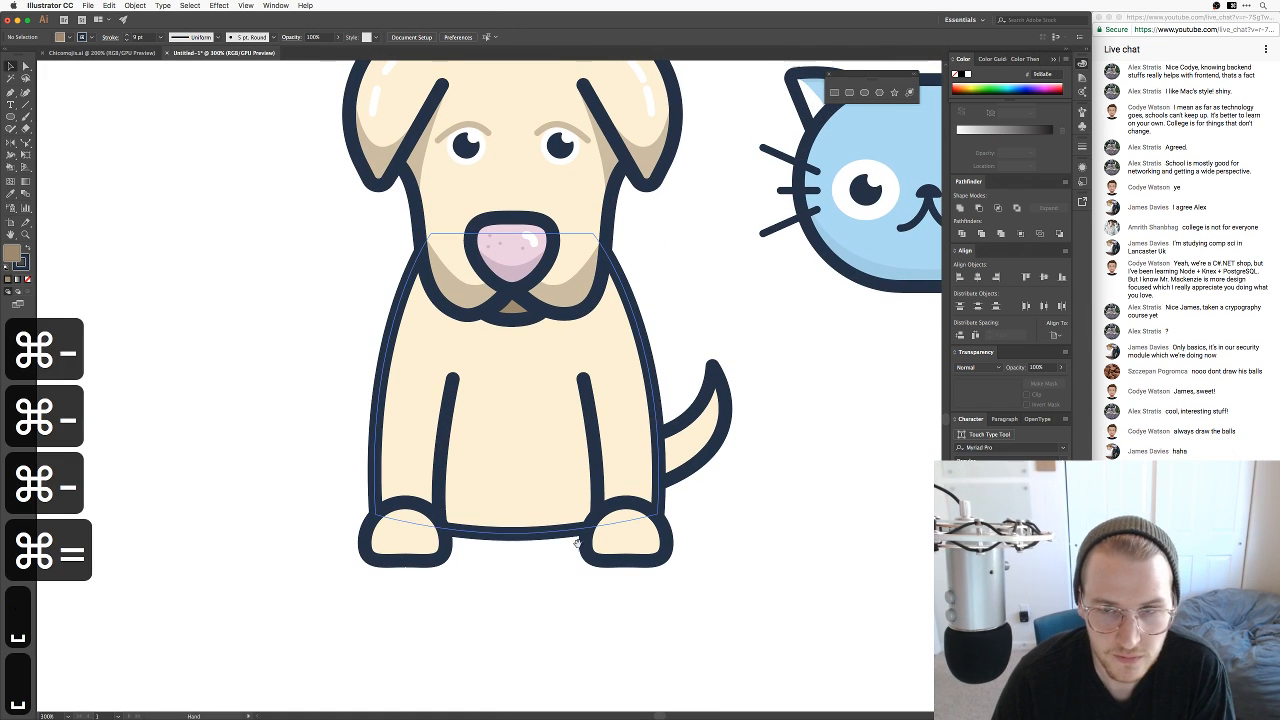
Step: Draw a vertical ellipse about 68 × 125 px over the belly between the front legs, filled white without a stroke
{"action": "key", "text": "l"}
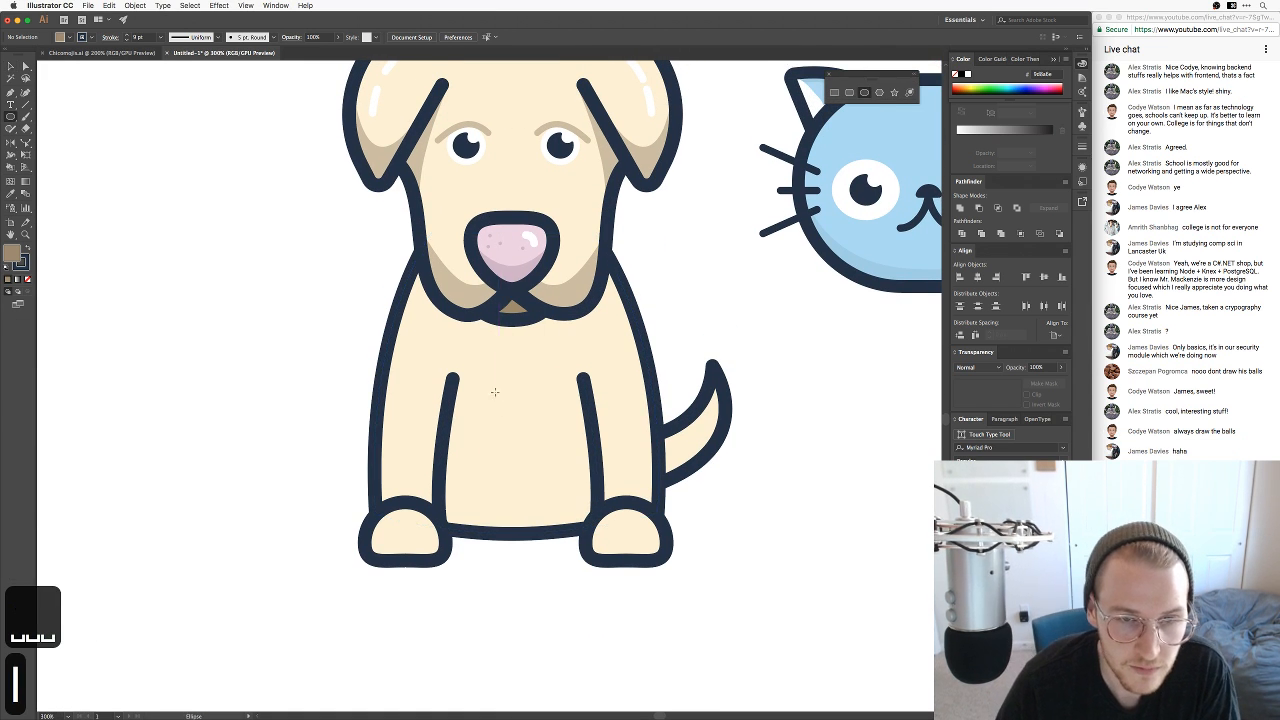
{"action": "left_click_drag", "start_coordinate": [520, 446], "coordinate": [571, 539]}
{"action": "key", "text": "v"}
{"action": "left_click_drag", "start_coordinate": [521, 401], "coordinate": [521, 424]}
{"action": "key", "text": "i"}
{"action": "left_click", "coordinate": [787, 449]}
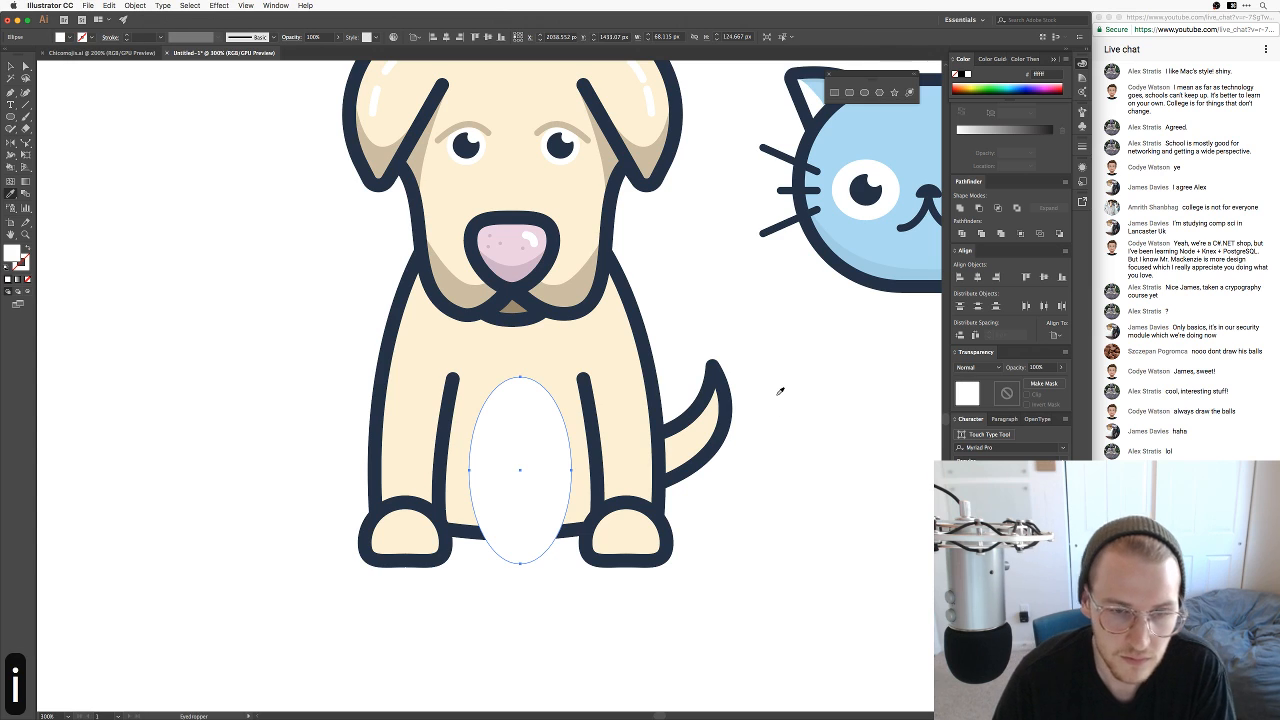
{"action": "key", "text": "v"}
{"action": "left_click", "coordinate": [779, 393]}
Step: Apply the Live Paint Bucket to the dog's body shape and ungroup the resulting body group
{"action": "left_click", "coordinate": [527, 356]}
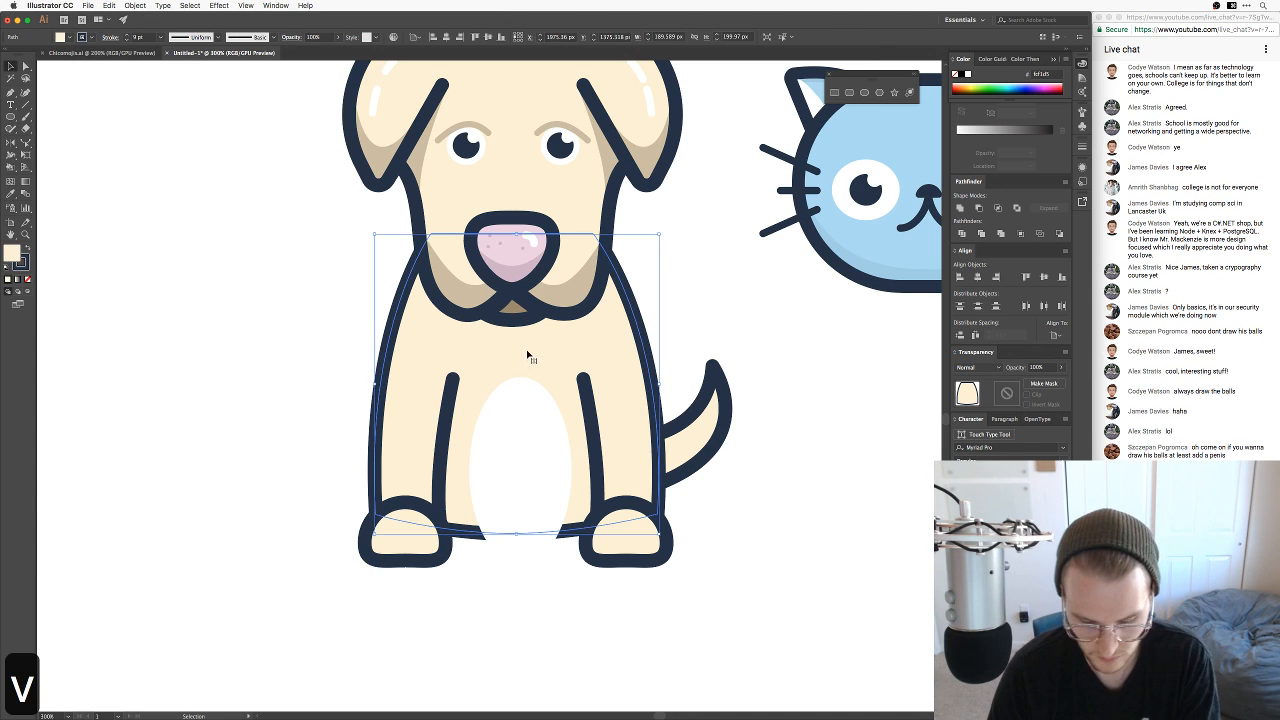
{"action": "key", "text": "k"}
{"action": "left_click", "coordinate": [428, 36]}
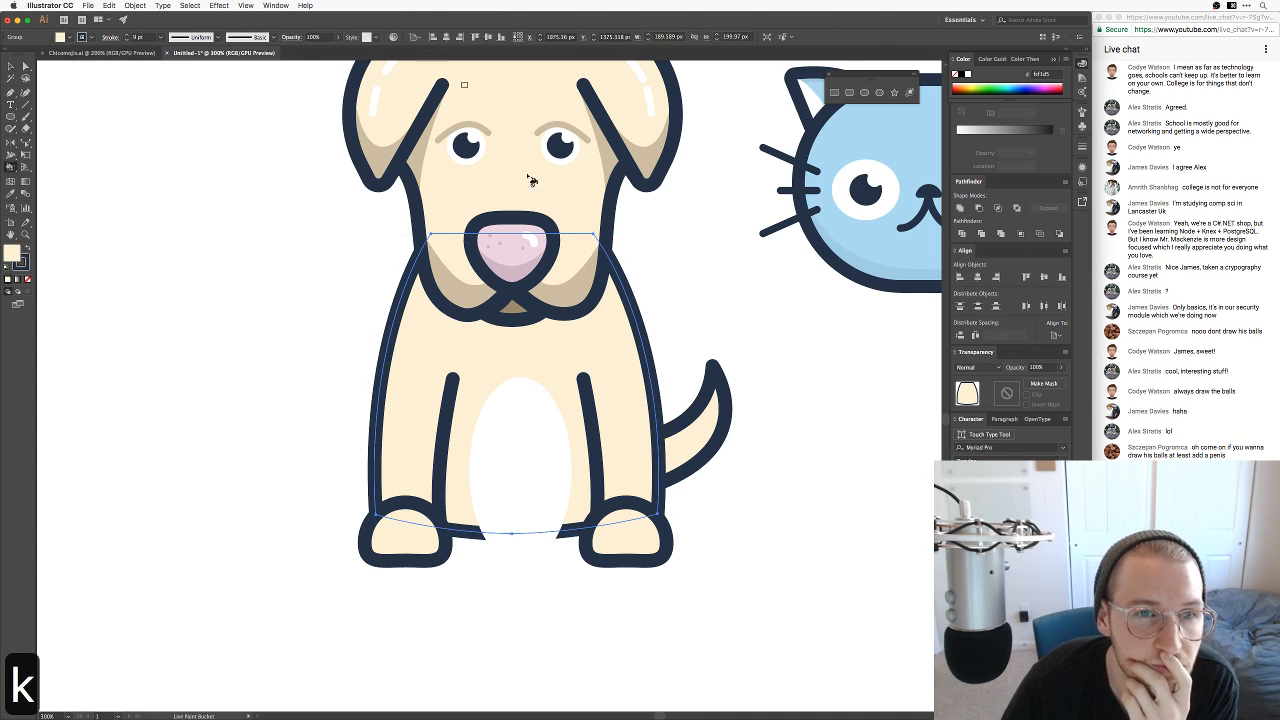
{"action": "key", "text": "a"}
{"action": "left_click", "coordinate": [520, 486]}
{"action": "key", "text": "a"}
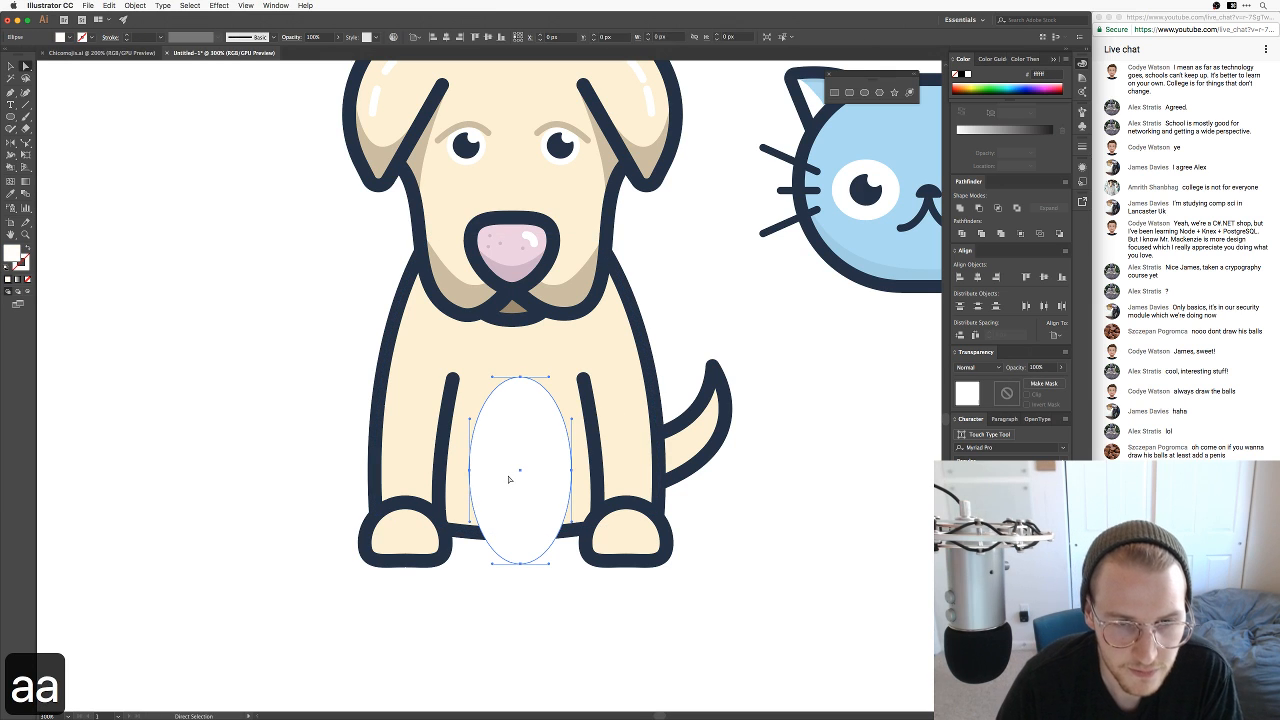
{"action": "key", "text": "v"}
{"action": "left_click", "coordinate": [572, 355]}
{"action": "key", "text": "super+shift+g"}
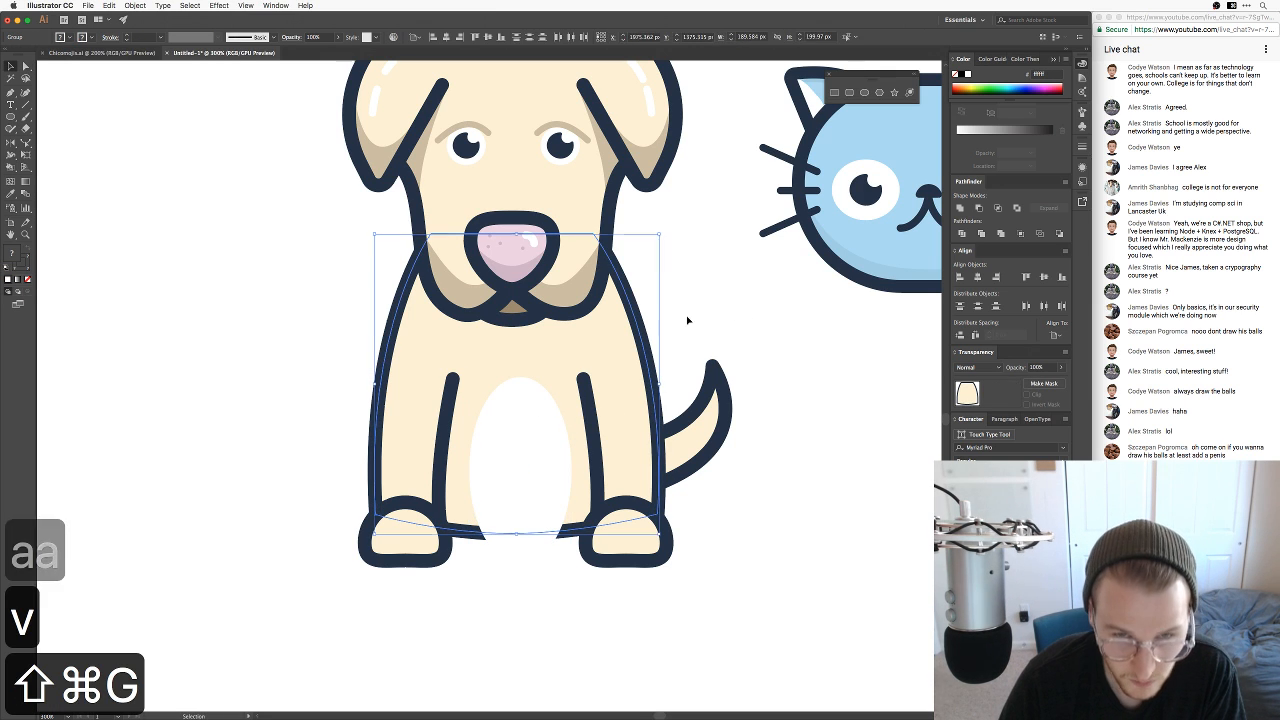
Step: Send the white belly ellipse backward until it sits behind the dark body outline but still above the cream body fill
{"action": "left_click", "coordinate": [517, 463]}
{"action": "key", "text": "super+bracketleft"}
{"action": "key", "text": "super+bracketleft"}
{"action": "key", "text": "super+bracketleft"}
{"action": "key", "text": "super+bracketleft"}
{"action": "key", "text": "super+bracketleft"}
{"action": "key", "text": "super+bracketleft"}
{"action": "key", "text": "super+bracketleft"}
{"action": "key", "text": "super+bracketleft"}
{"action": "key", "text": "super+bracketleft"}
{"action": "key", "text": "super+bracketleft"}
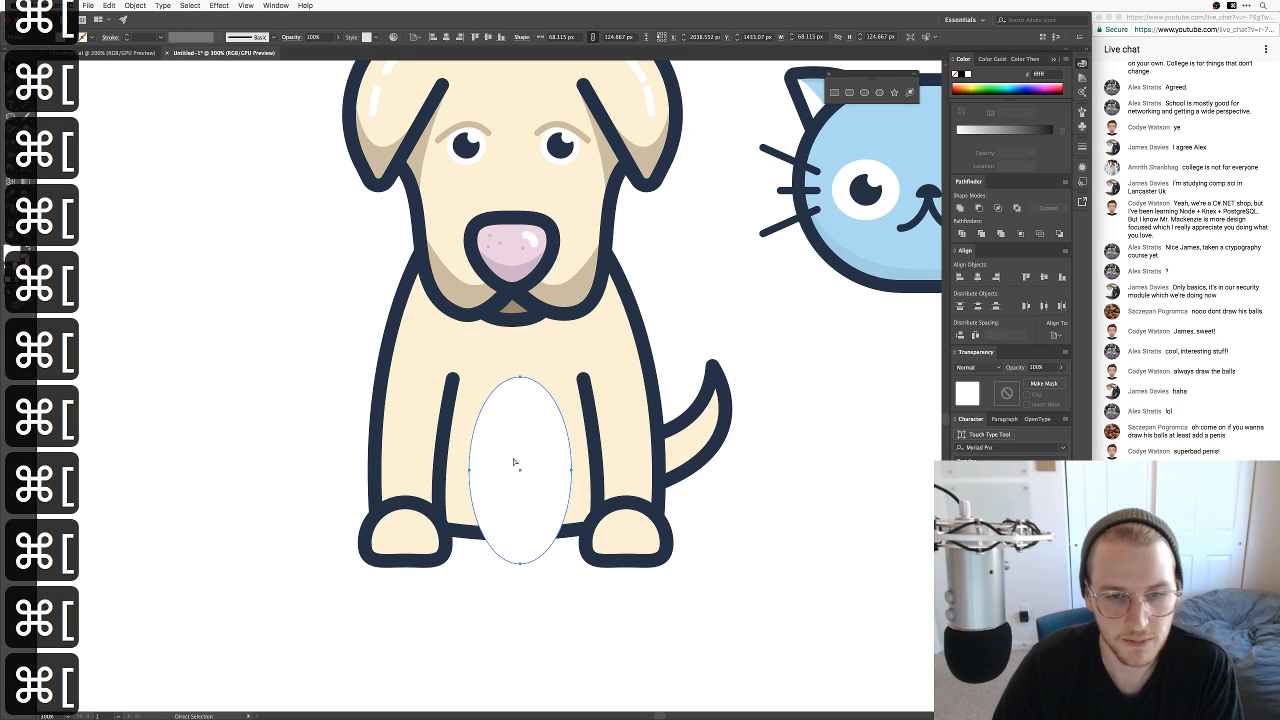
{"action": "key", "text": "v"}
{"action": "left_click", "coordinate": [600, 646]}
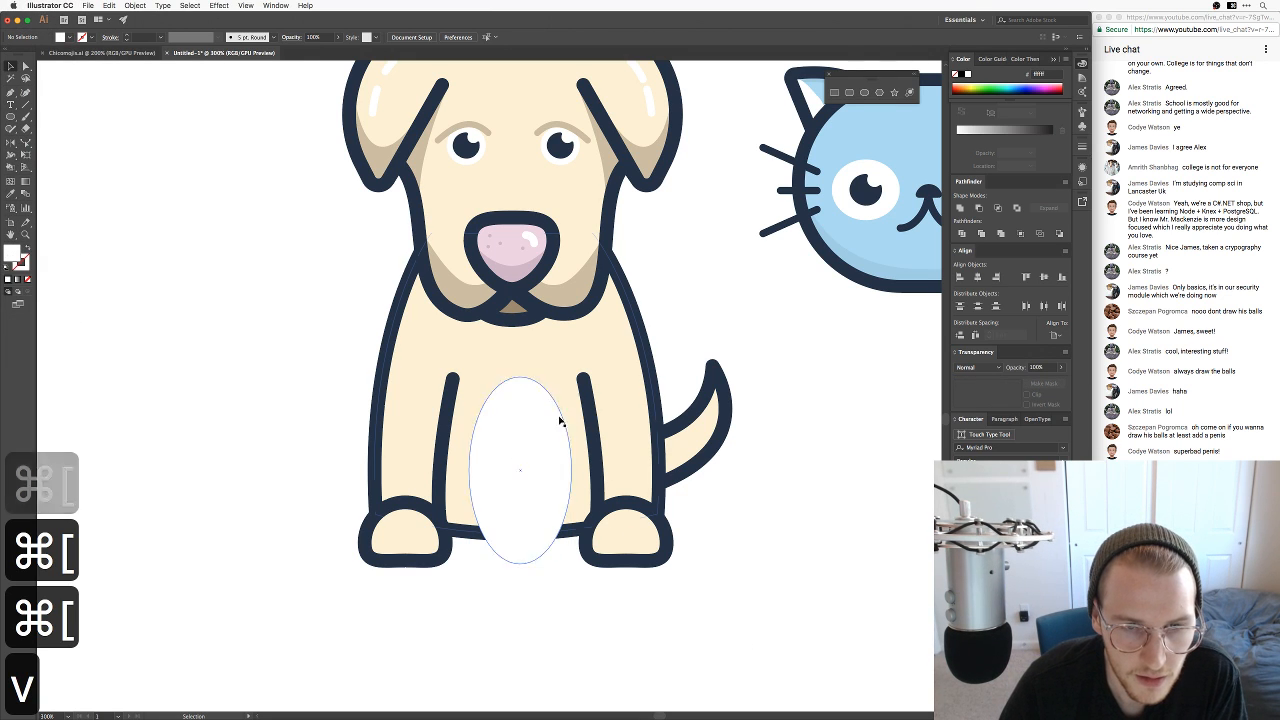
{"action": "left_click", "coordinate": [564, 383]}
{"action": "left_click", "coordinate": [686, 371]}
{"action": "left_click", "coordinate": [503, 449], "text": "super"}
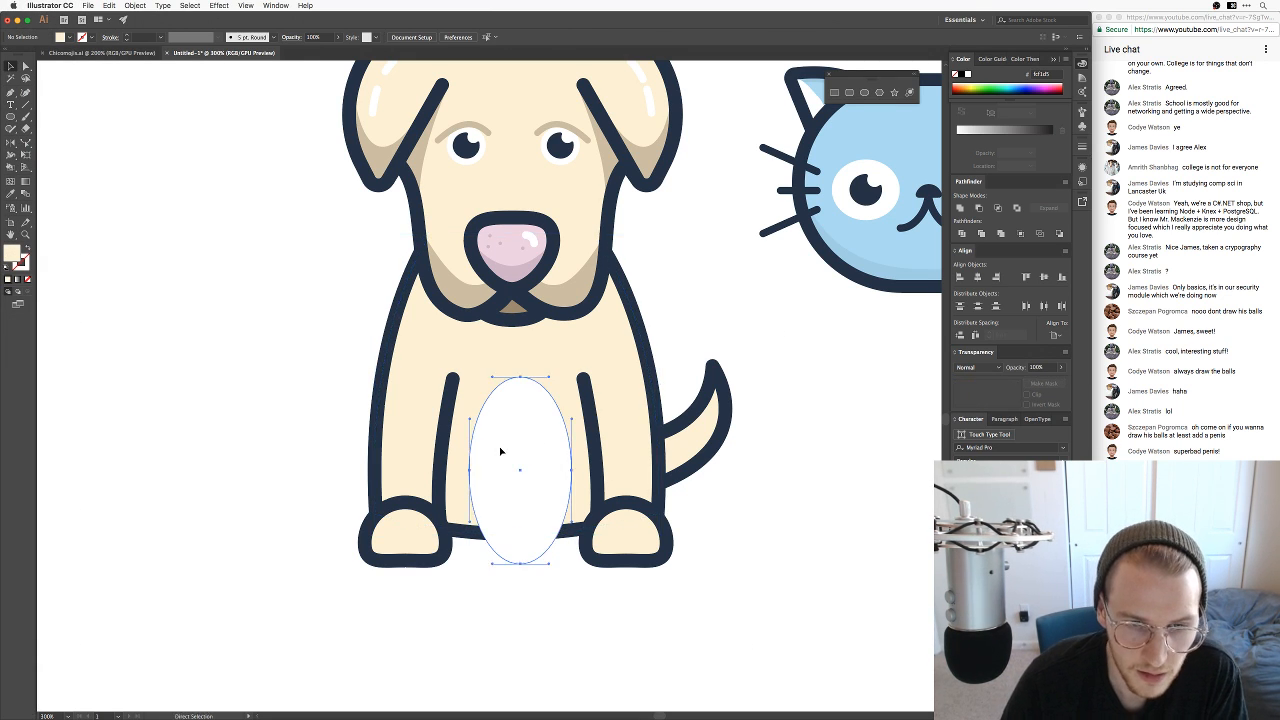
{"action": "key", "text": "super+bracketleft"}
{"action": "key", "text": "super+bracketleft"}
{"action": "key", "text": "super+bracketleft"}
{"action": "key", "text": "super+bracketleft"}
{"action": "key", "text": "super+bracketleft"}
{"action": "key", "text": "super+bracketleft"}
{"action": "key", "text": "super+bracketleft"}
{"action": "key", "text": "super+bracketleft"}
{"action": "key", "text": "super+bracketleft"}
{"action": "key", "text": "super+bracketleft"}
{"action": "key", "text": "super+bracketleft"}
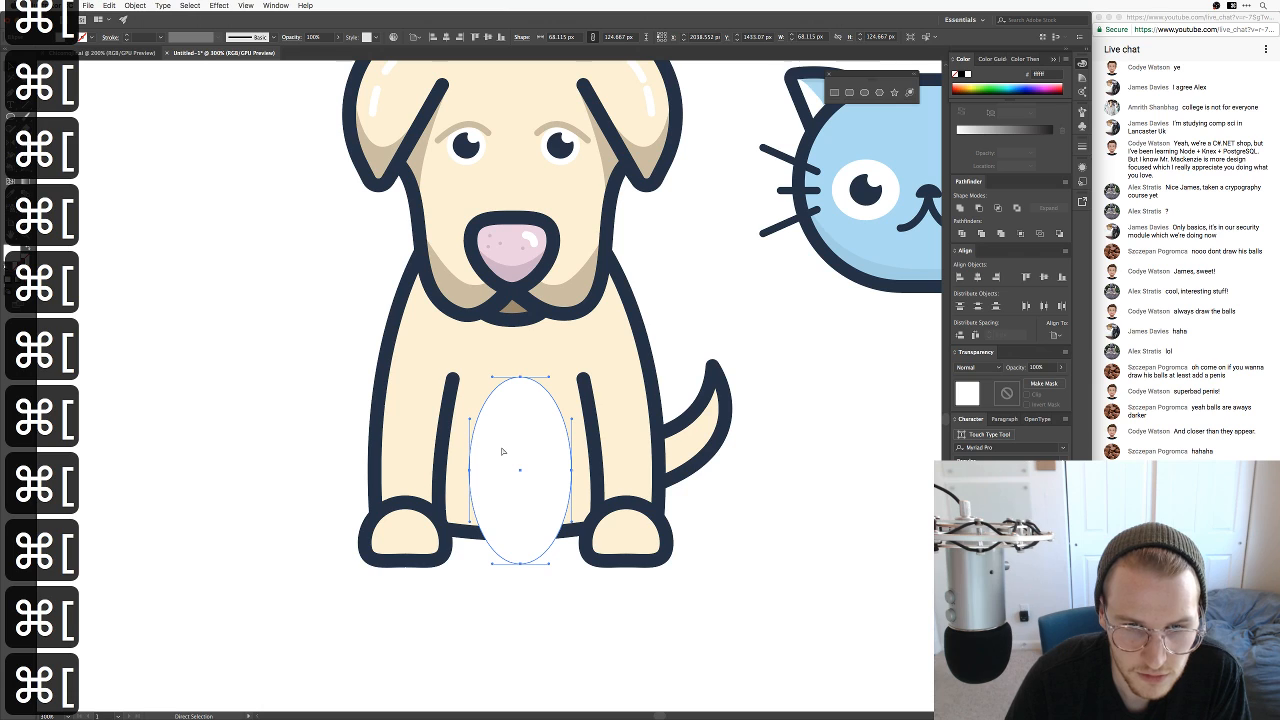
{"action": "key", "text": "super+bracketleft"}
{"action": "key", "text": "super+bracketright"}
{"action": "key", "text": "super+bracketright"}
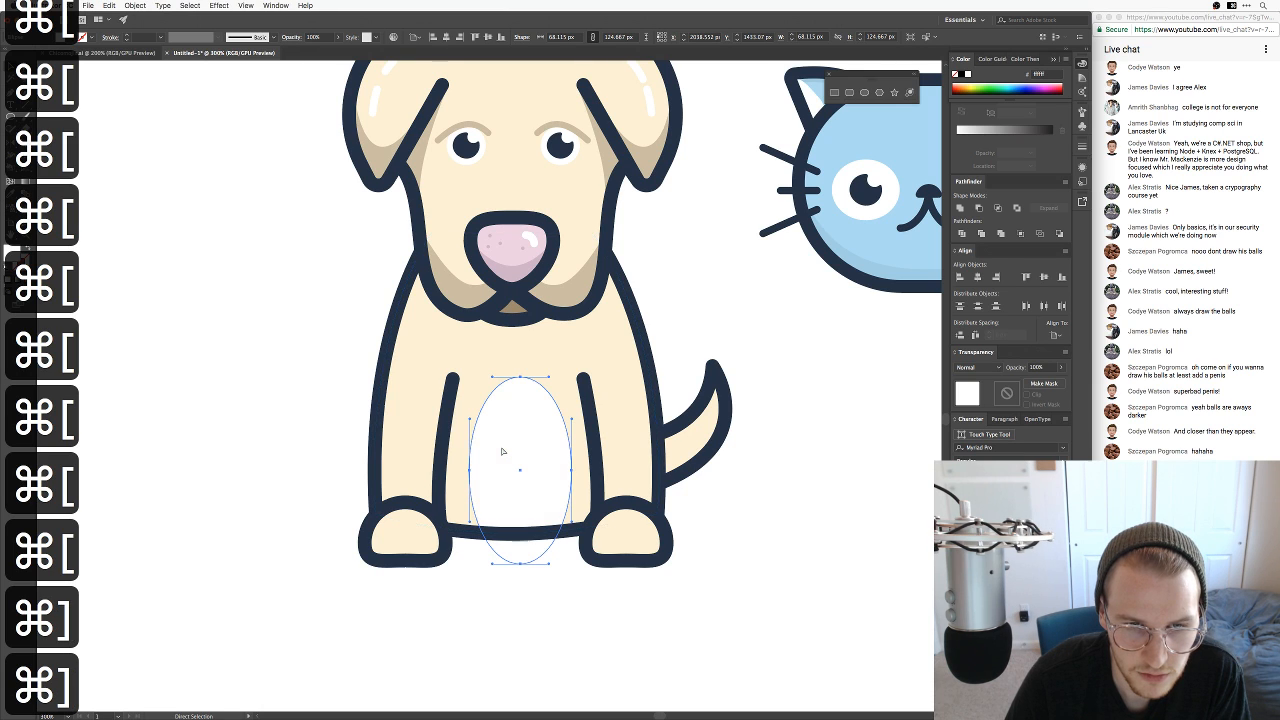
{"action": "key", "text": "v"}
{"action": "left_click", "coordinate": [547, 628]}
Step: Raise the white belly ellipse's lowest anchor point so the patch ends at the body's bottom outline
{"action": "key", "text": "a"}
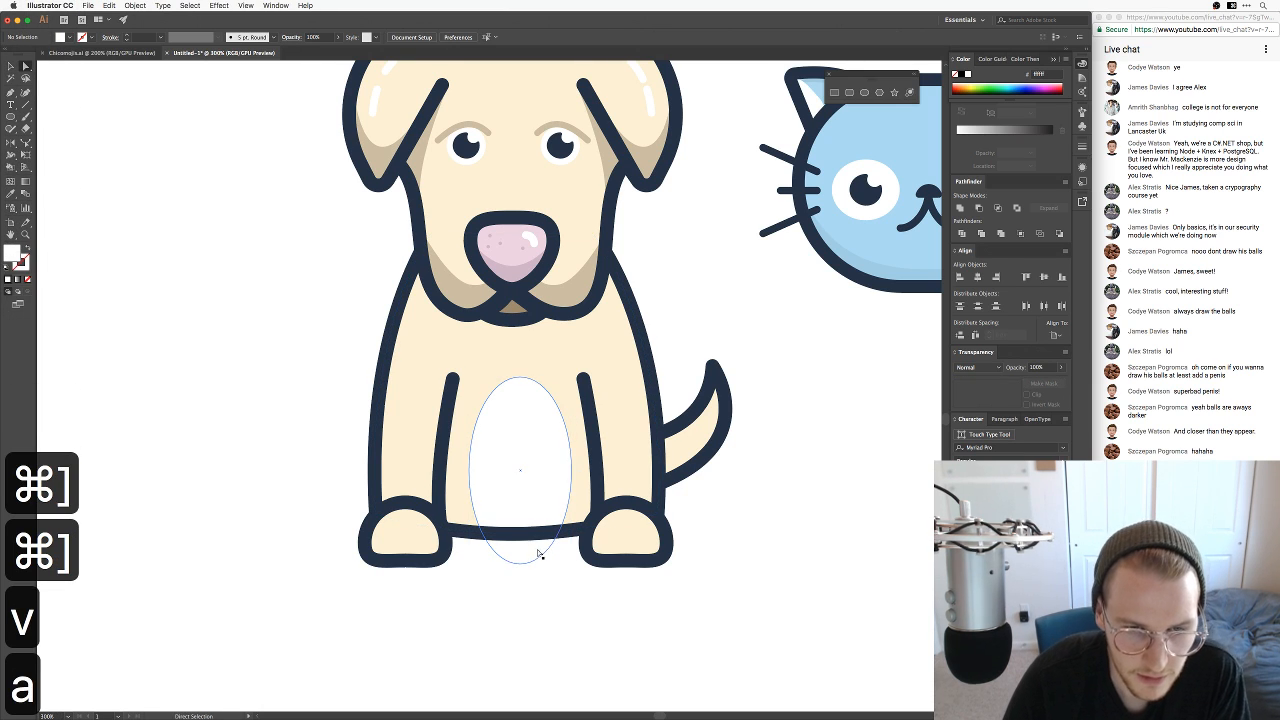
{"action": "left_click_drag", "start_coordinate": [521, 556], "coordinate": [521, 532]}
{"action": "key", "text": "v"}
{"action": "left_click", "coordinate": [539, 565]}
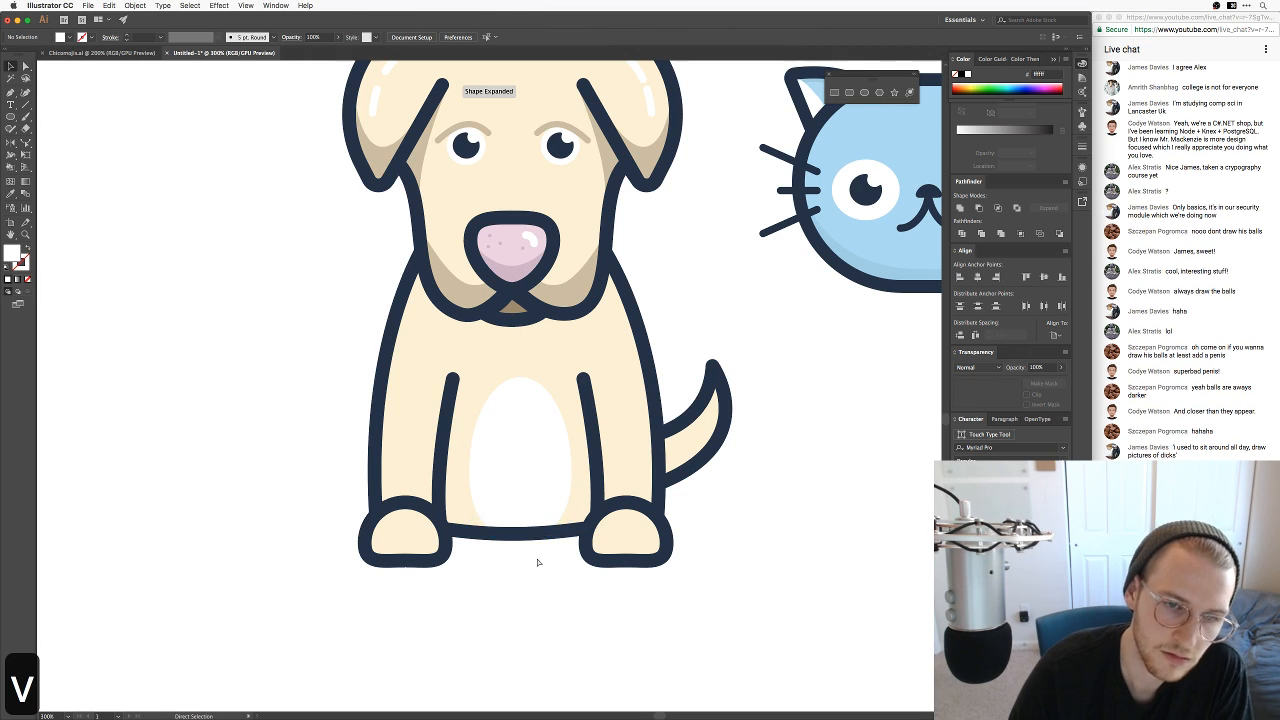
Step: View the whole dog beside the cat, check the dog photo in Preview, and return to Illustrator
{"action": "key", "text": "super+minus"}
{"action": "key", "text": "super+minus"}
{"action": "key", "text": "super+minus"}
{"action": "key", "text": "super+equal"}
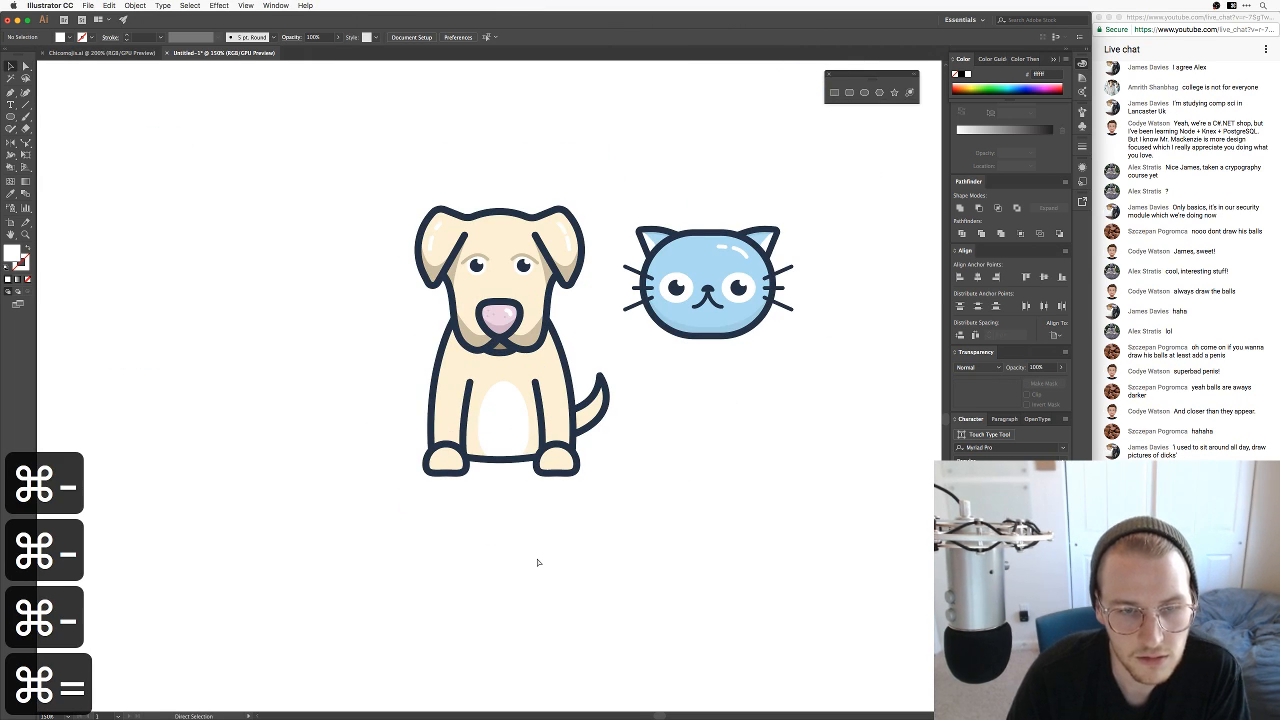
{"action": "key", "text": "super+Tab"}
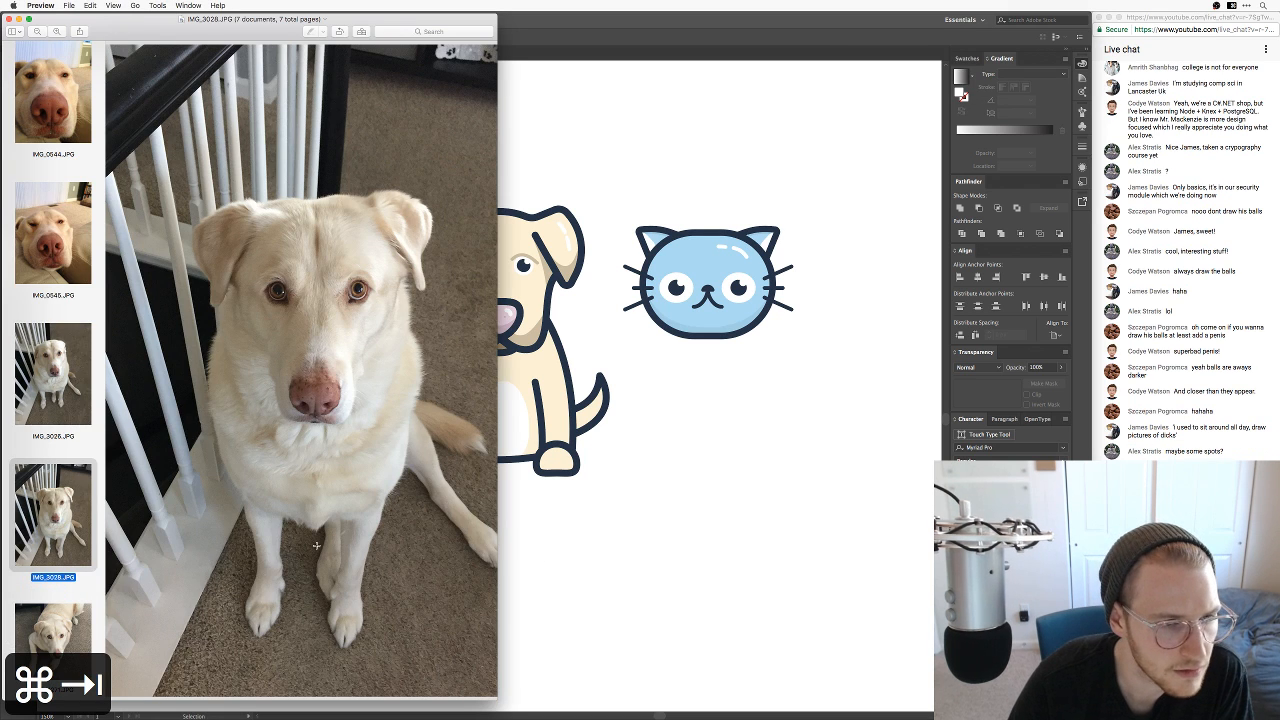
{"action": "key", "text": "super+Tab"}
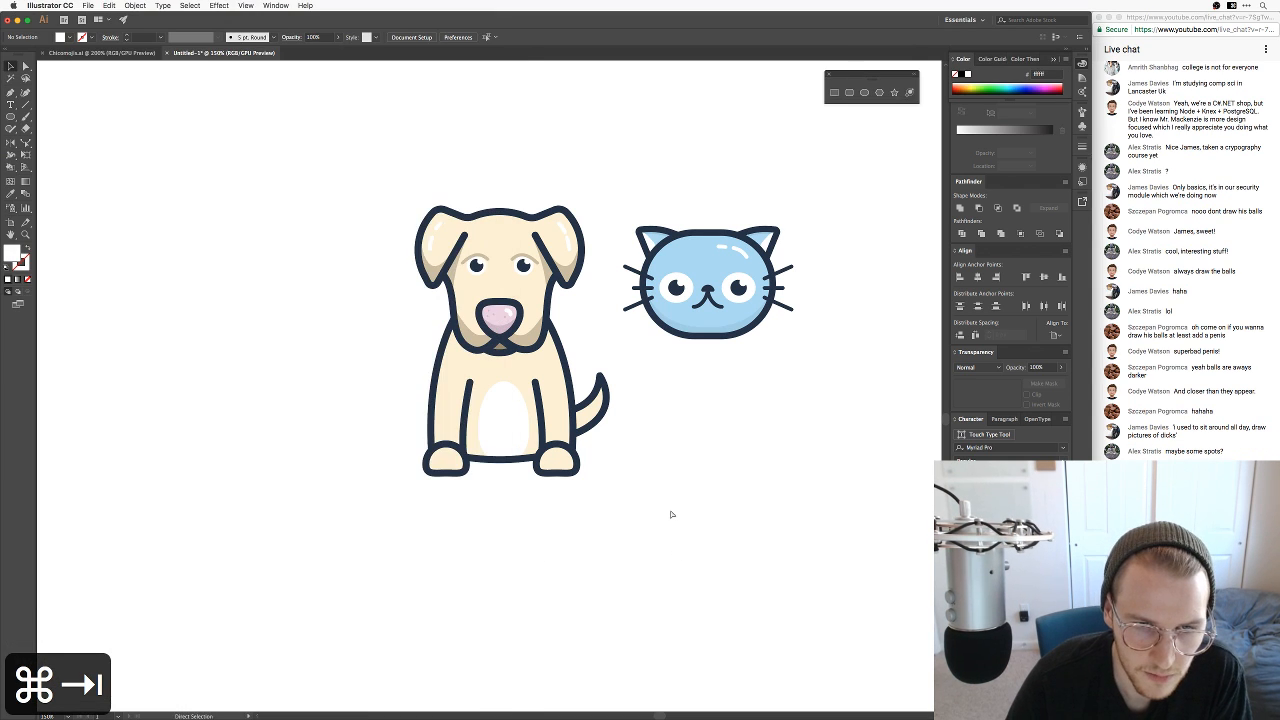
Step: Add an anchor point to the cream body fill's lower edge beside the front paw nearest the tail and raise it
{"action": "key", "text": "super+equal"}
{"action": "key", "text": "super+equal"}
{"action": "key", "text": "super+equal"}
{"action": "key", "text": "a"}
{"action": "left_click", "coordinate": [481, 580]}
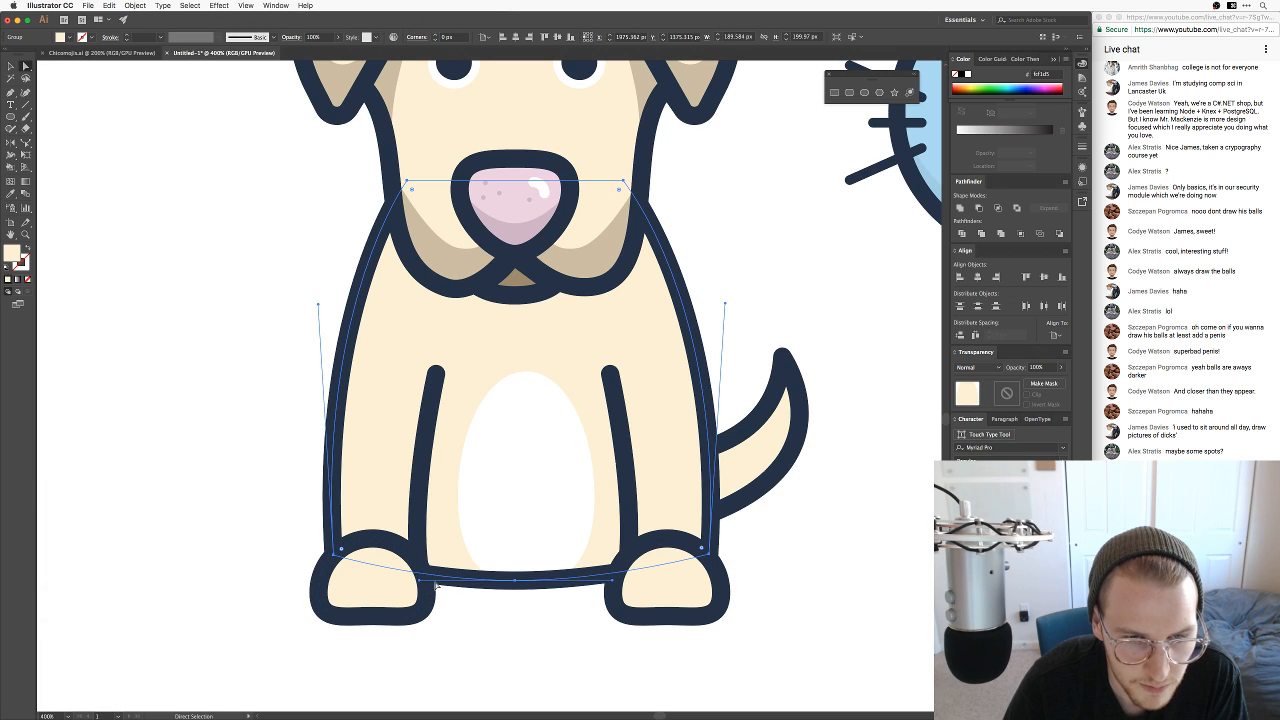
{"action": "key", "text": "plus"}
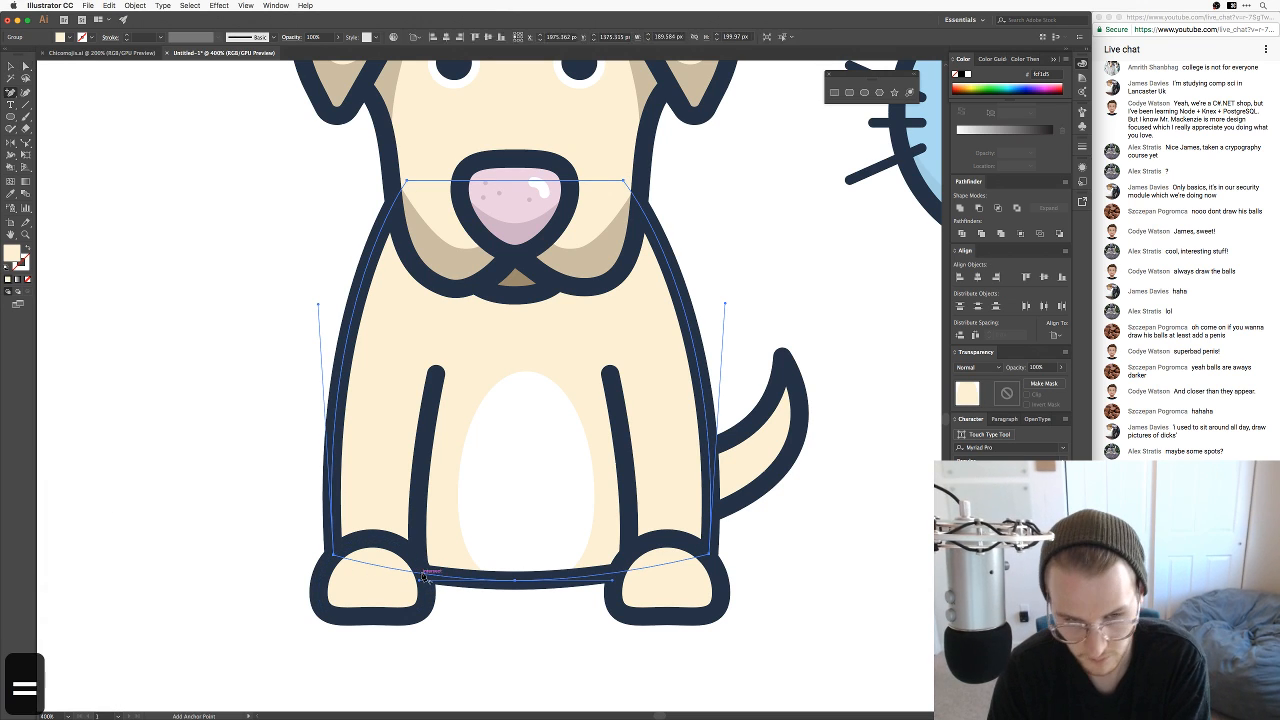
{"action": "left_click", "coordinate": [642, 573]}
{"action": "key", "text": "a"}
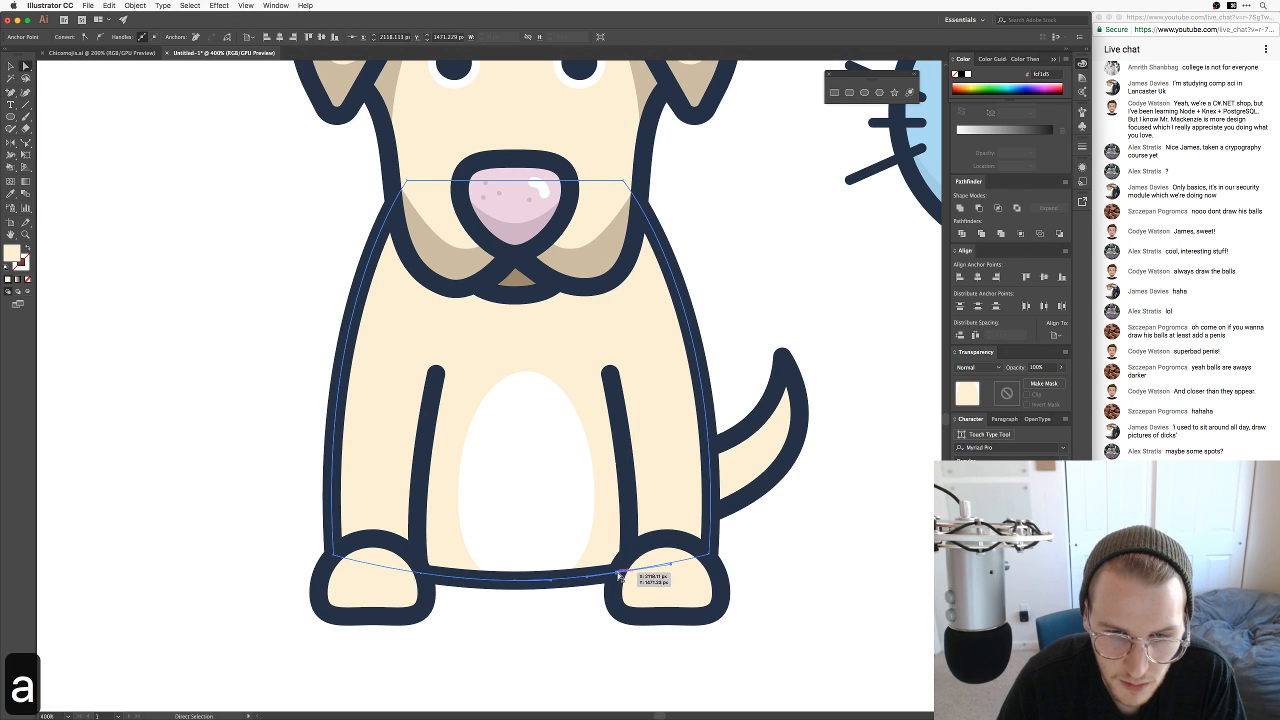
{"action": "left_click_drag", "start_coordinate": [619, 573], "coordinate": [629, 549]}
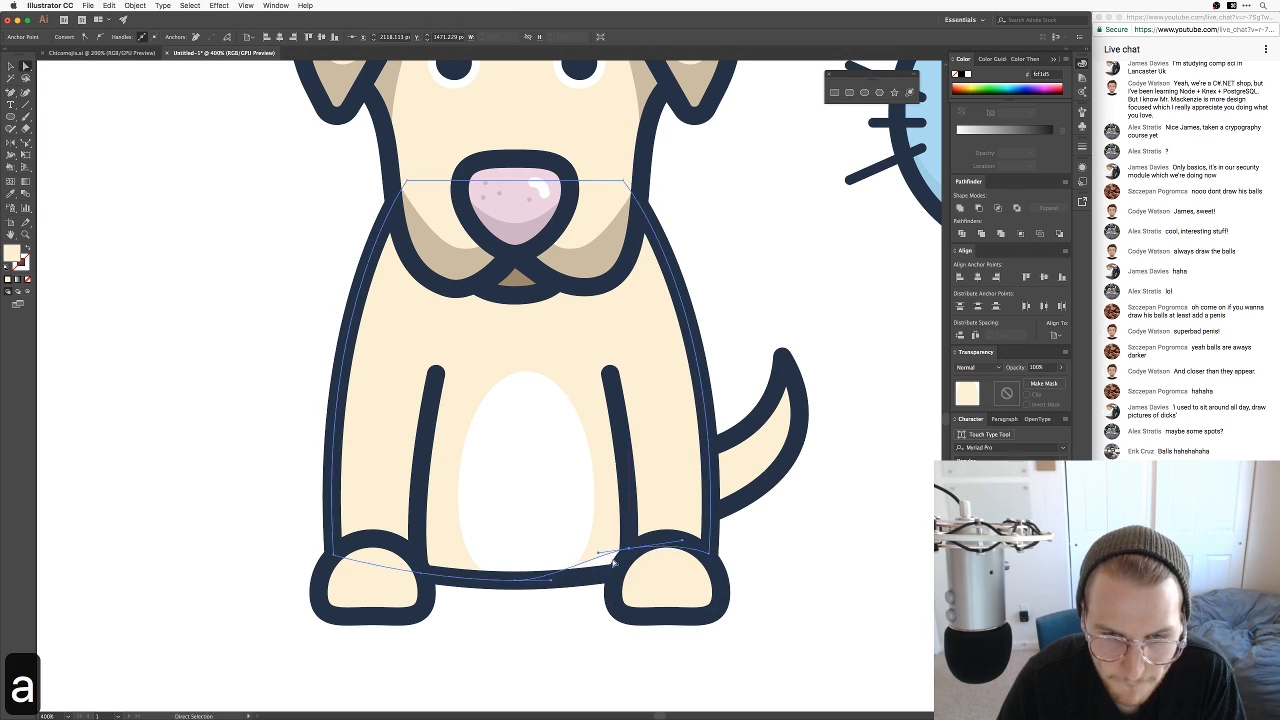
Step: Add anchor points to the dark body outline beside both front paws and reshape them so the belly line curves upward at each end
{"action": "left_click", "coordinate": [597, 580]}
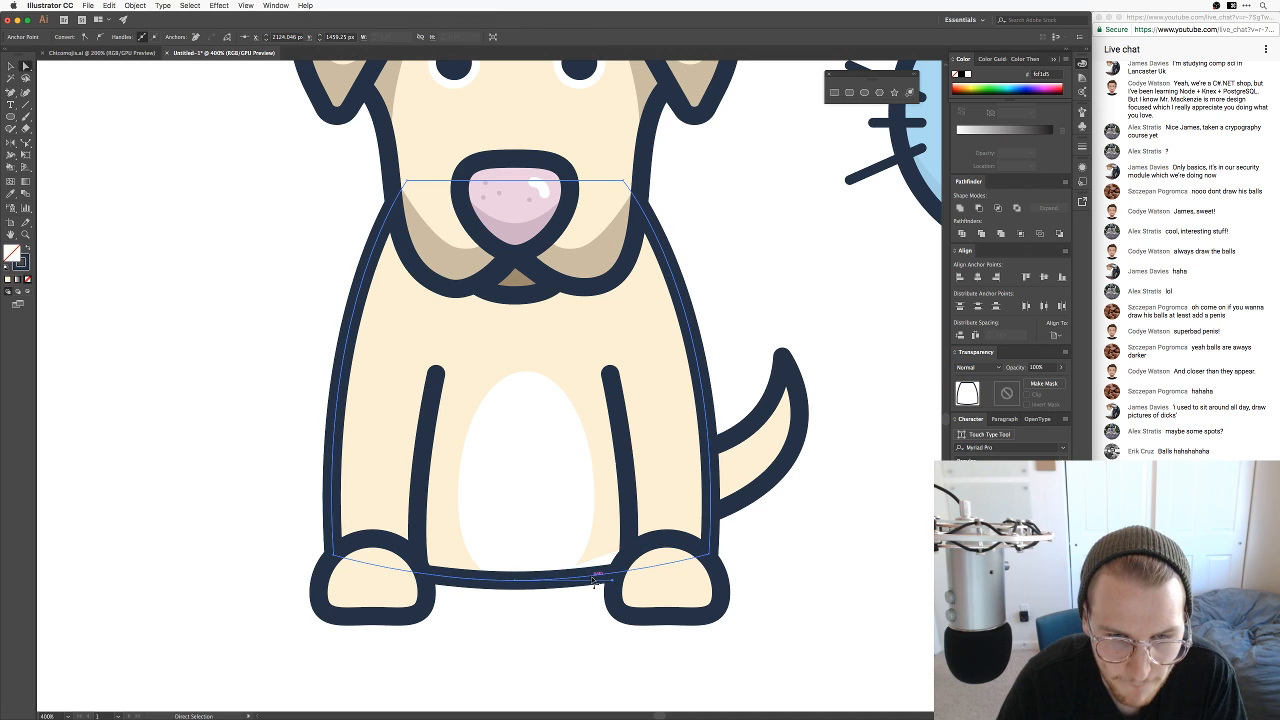
{"action": "key", "text": "equal"}
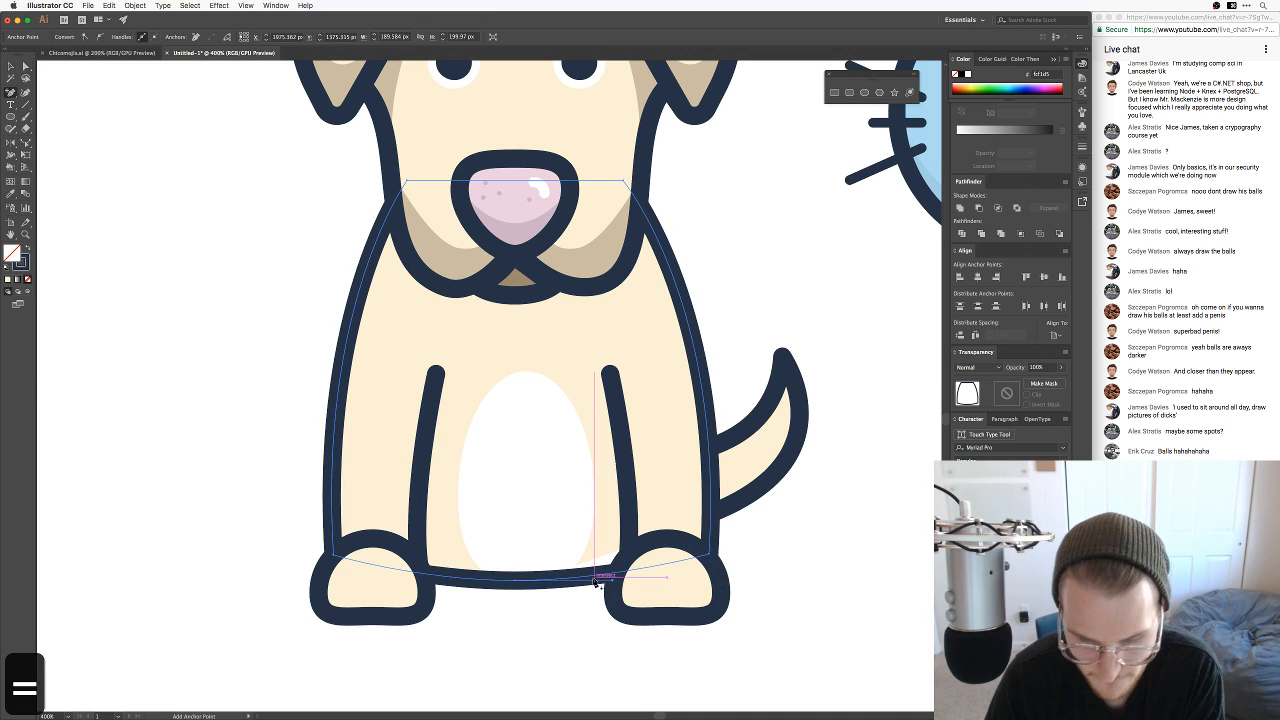
{"action": "left_click", "coordinate": [424, 574]}
{"action": "key", "text": "a"}
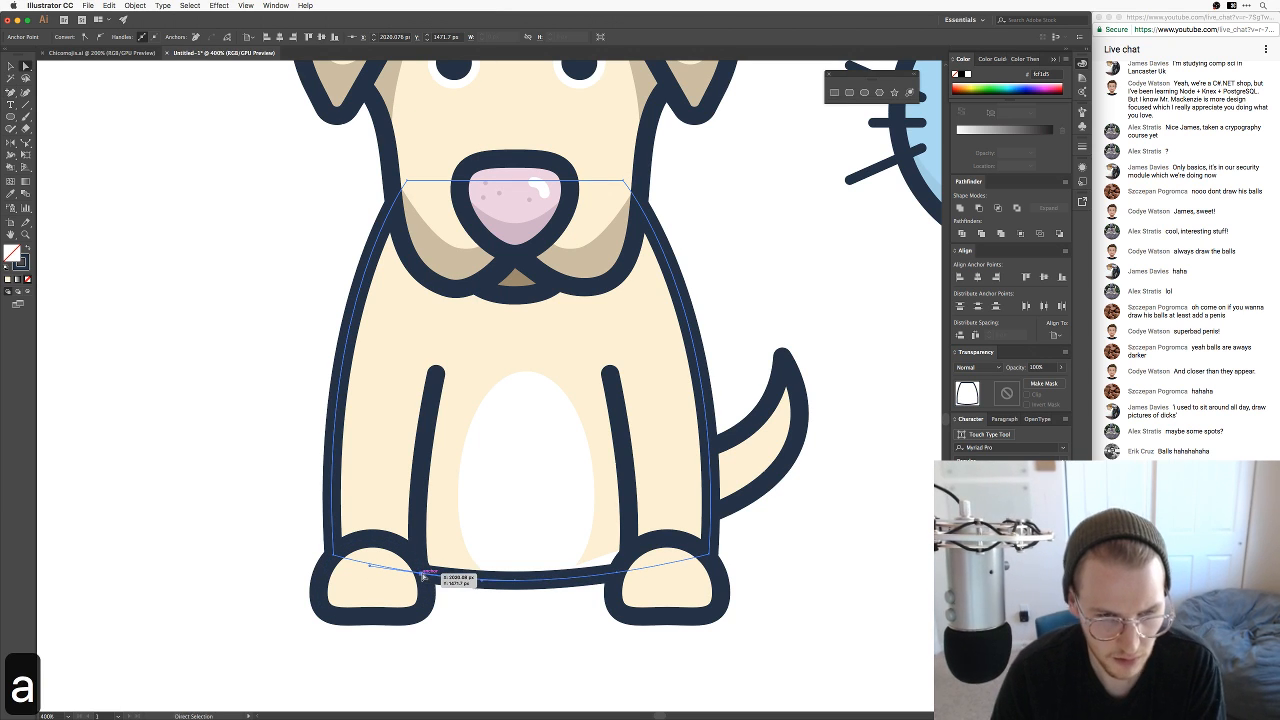
{"action": "mouse_move", "coordinate": [424, 575]}
{"action": "left_mouse_down"}
{"action": "mouse_move", "coordinate": [419, 550]}
{"action": "mouse_move", "coordinate": [436, 575]}
{"action": "left_mouse_up"}
{"action": "mouse_move", "coordinate": [618, 574]}
{"action": "left_mouse_down"}
{"action": "mouse_move", "coordinate": [627, 553]}
{"action": "mouse_move", "coordinate": [600, 570]}
{"action": "mouse_move", "coordinate": [612, 572]}
{"action": "mouse_move", "coordinate": [604, 584]}
{"action": "left_mouse_up"}
{"action": "left_click", "coordinate": [562, 629]}
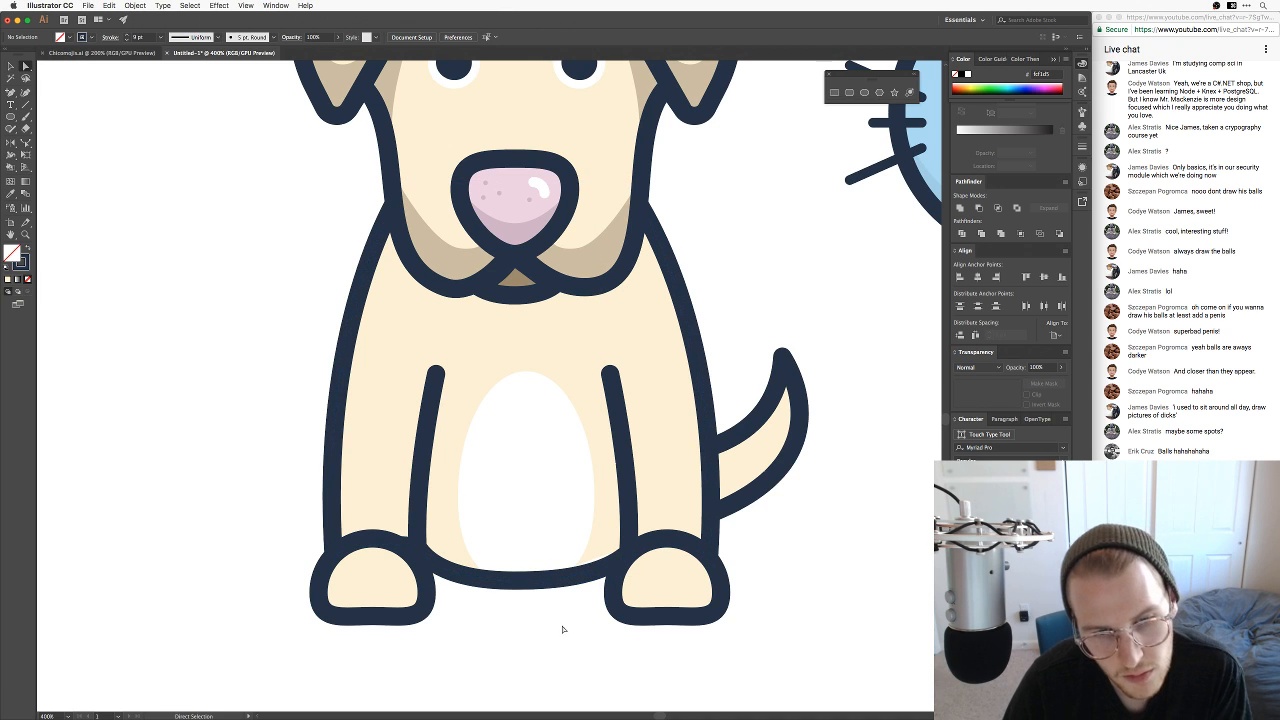
Step: Review the dog's reshaped belly line from further out beside the cat and again up close
{"action": "key", "text": "a"}
{"action": "left_click", "coordinate": [480, 580]}
{"action": "key", "text": "a"}
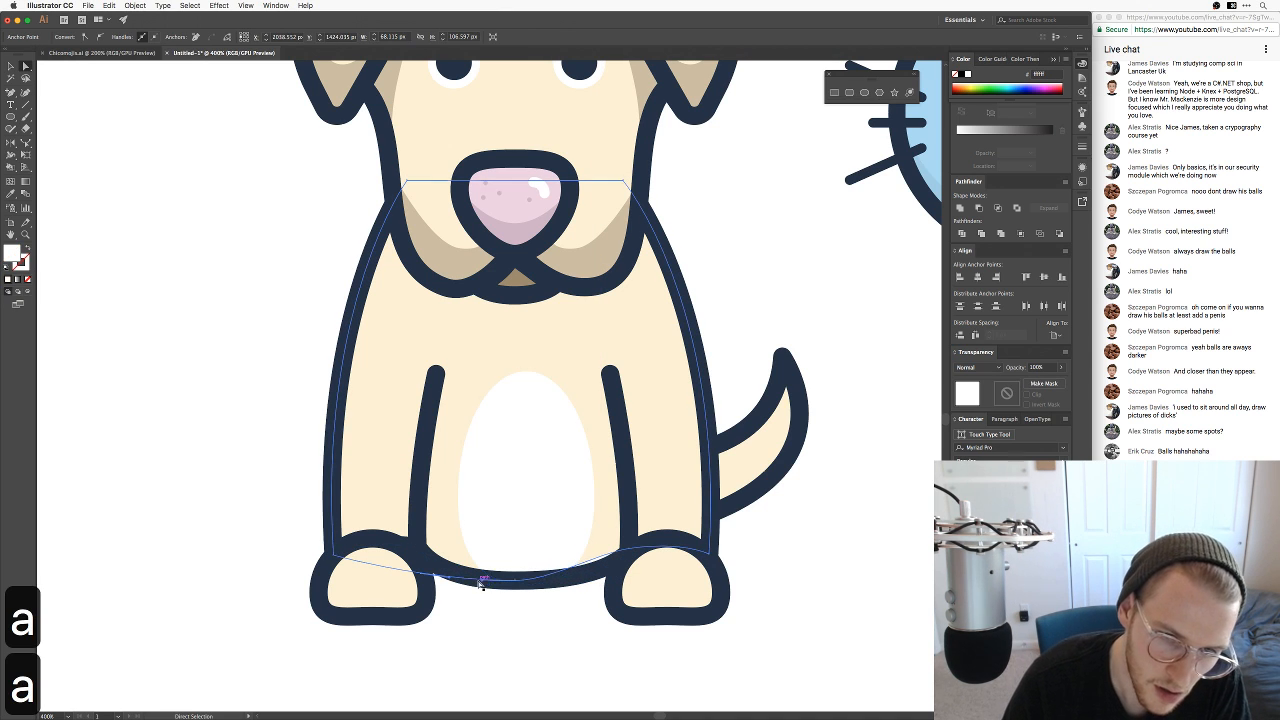
{"action": "key", "text": "super+minus"}
{"action": "key", "text": "super+minus"}
{"action": "key", "text": "super+minus"}
{"action": "key", "text": "super+minus"}
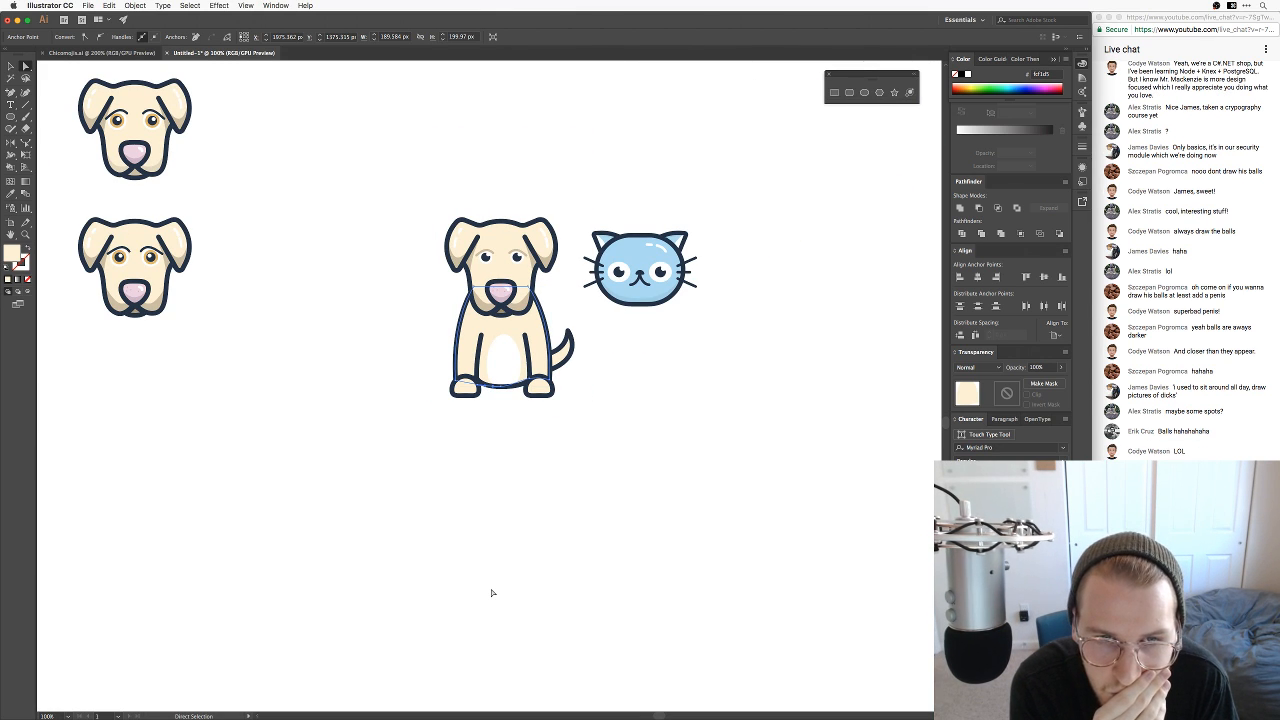
{"action": "left_click", "coordinate": [629, 371]}
{"action": "key", "text": "space"}
{"action": "left_click_drag", "start_coordinate": [629, 371], "coordinate": [633, 477]}
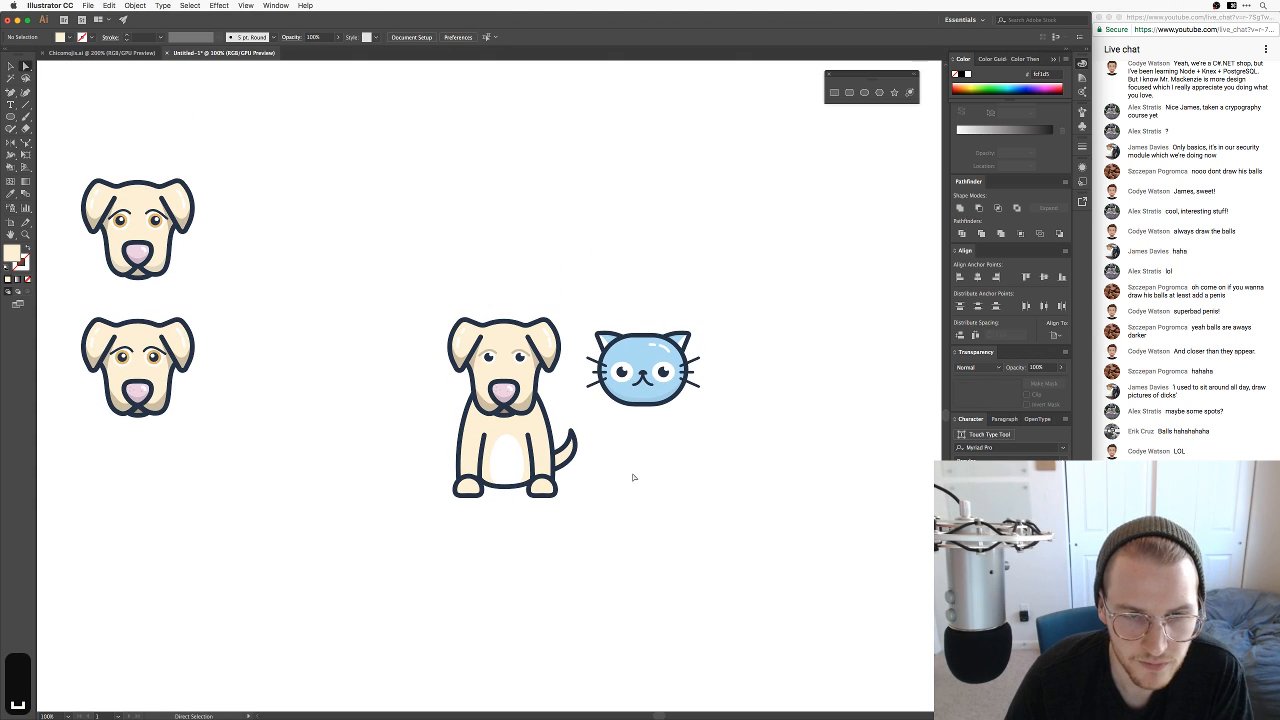
{"action": "key", "text": "super+equal"}
{"action": "key", "text": "super+equal"}
{"action": "key", "text": "super+equal"}
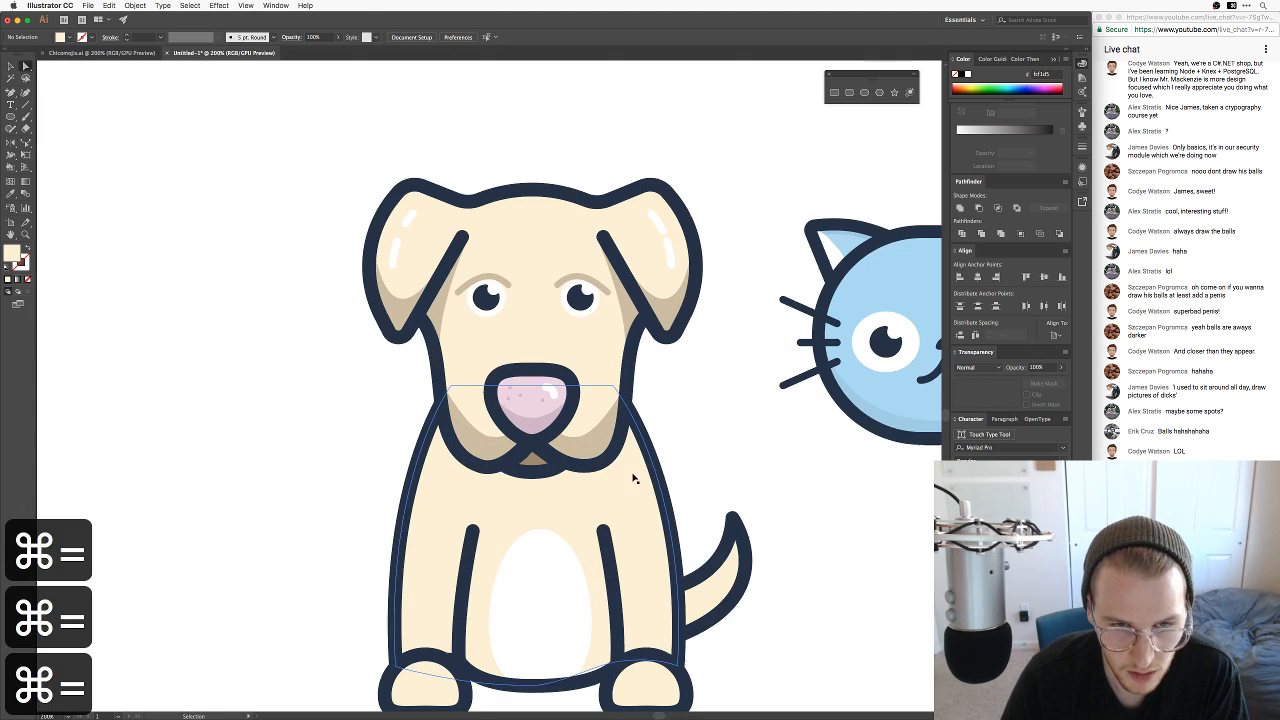
{"action": "key", "text": "space"}
{"action": "left_click_drag", "start_coordinate": [629, 497], "coordinate": [602, 380]}
Step: Adjust the cream body fill's lower anchor point beside the front paw nearest the tail
{"action": "key", "text": "v"}
{"action": "key", "text": "a"}
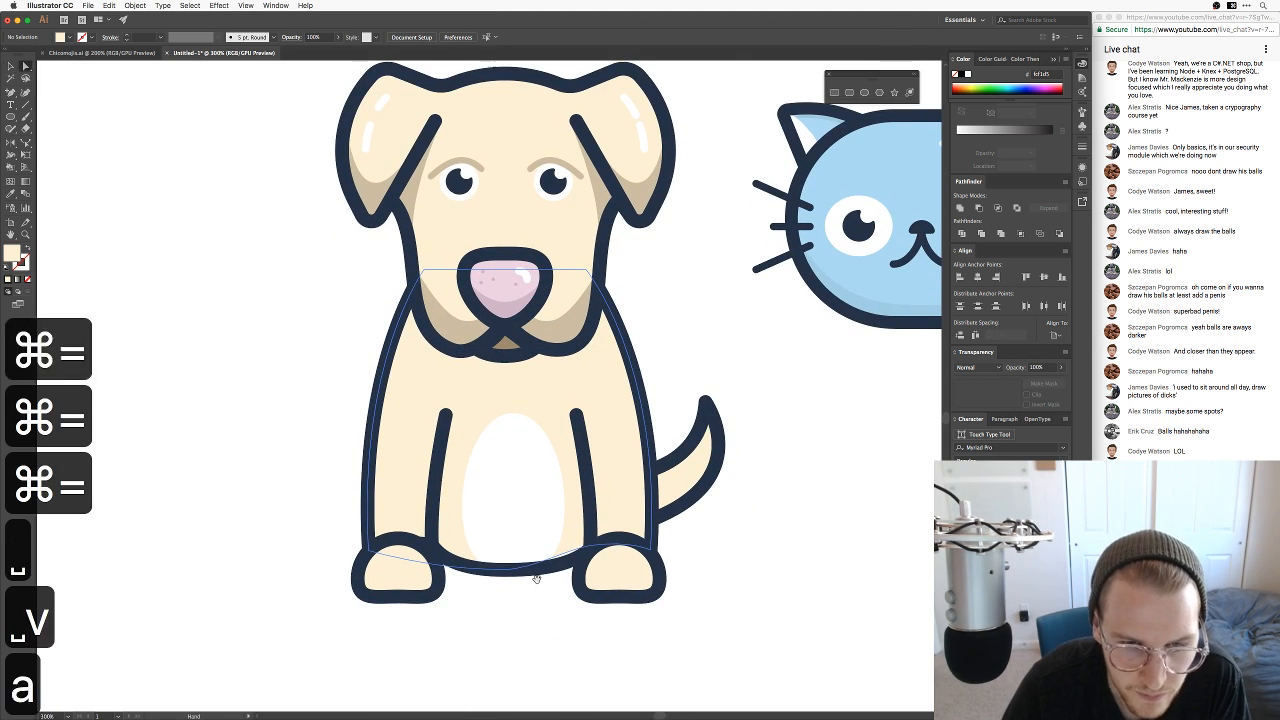
{"action": "key", "text": "a"}
{"action": "key", "text": "a"}
{"action": "key", "text": "a"}
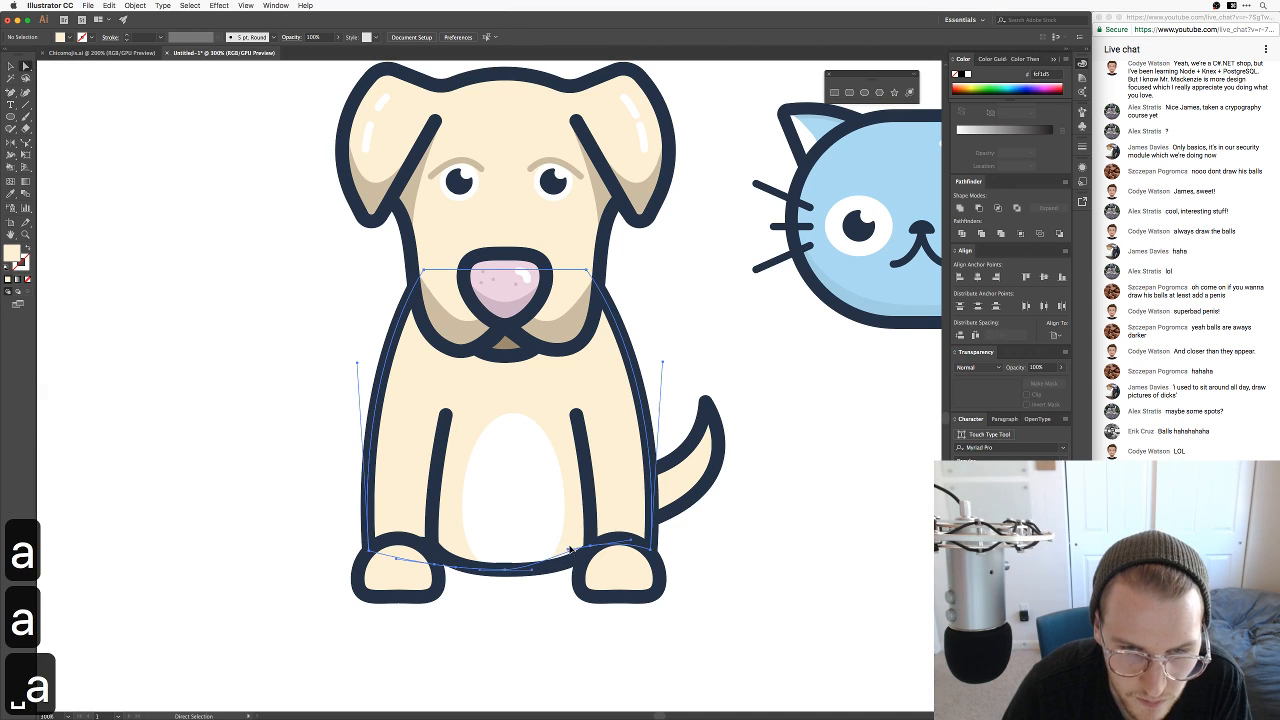
{"action": "left_click", "coordinate": [575, 550]}
{"action": "left_click_drag", "start_coordinate": [576, 551], "coordinate": [561, 592]}
{"action": "left_click", "coordinate": [525, 594]}
Step: Try moving the body, legs, paws, belly patch and tail together up toward the head
{"action": "key", "text": "space"}
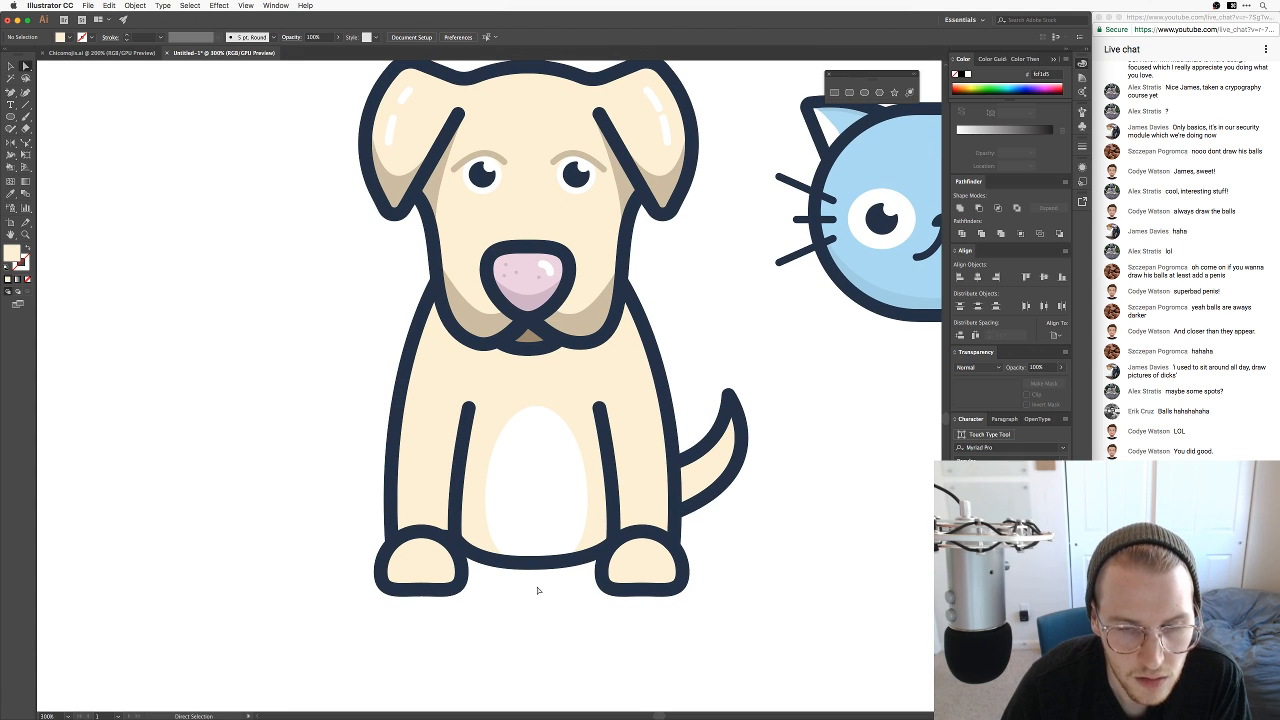
{"action": "key", "text": "space"}
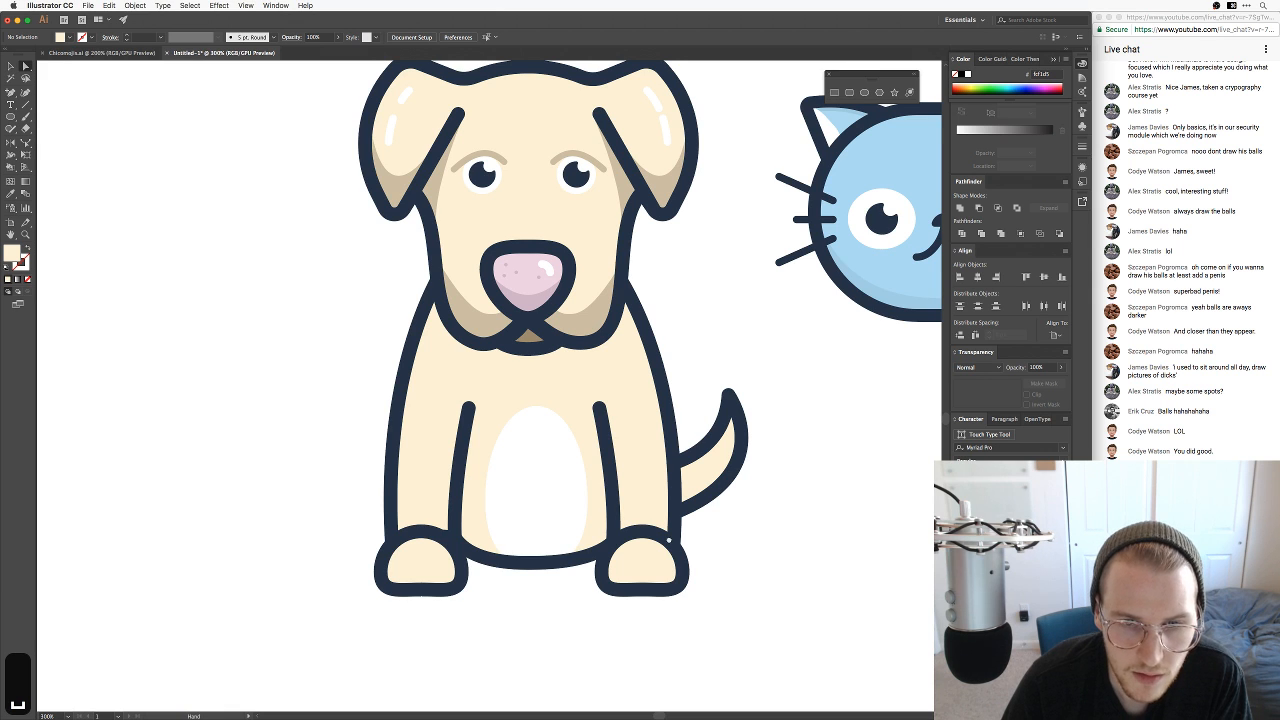
{"action": "left_click_drag", "start_coordinate": [537, 590], "coordinate": [493, 624]}
{"action": "key", "text": "super+minus"}
{"action": "key", "text": "super+minus"}
{"action": "key", "text": "super+equal"}
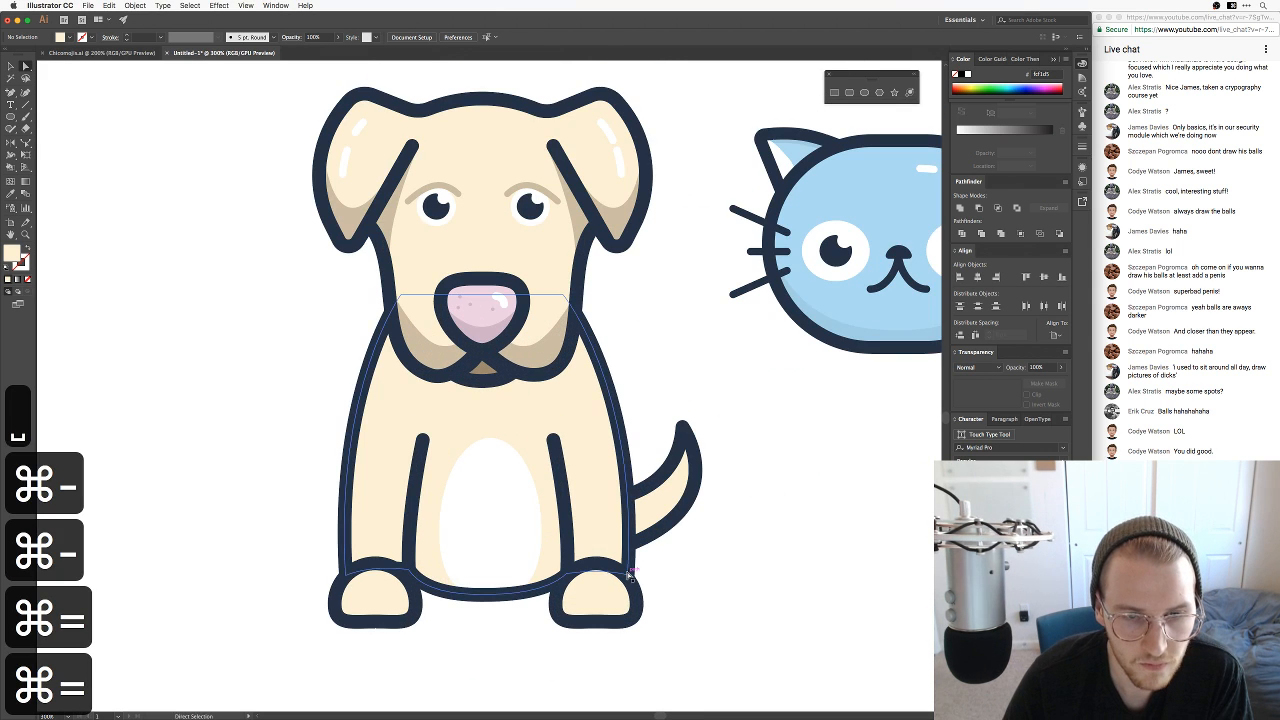
{"action": "key", "text": "v"}
{"action": "left_click_drag", "start_coordinate": [723, 634], "coordinate": [295, 431]}
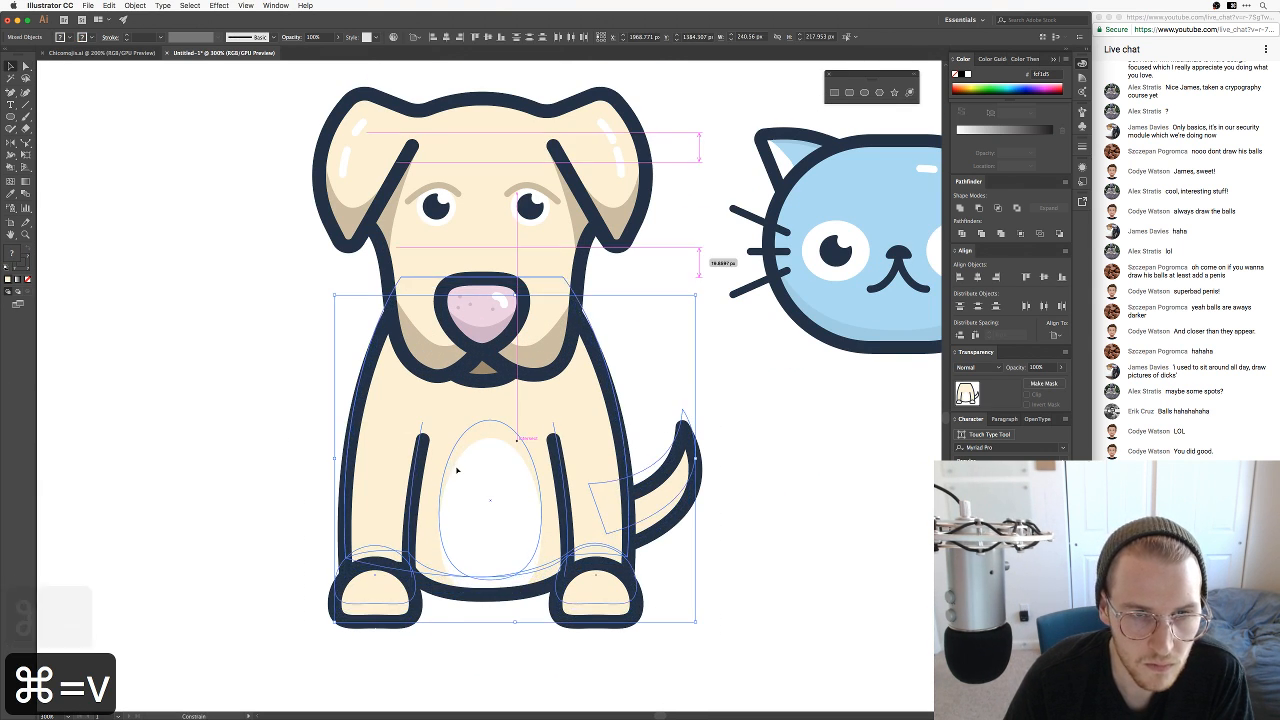
{"action": "left_click", "coordinate": [481, 659]}
{"action": "key", "text": "super+minus"}
{"action": "key", "text": "super+minus"}
{"action": "key", "text": "super+z"}
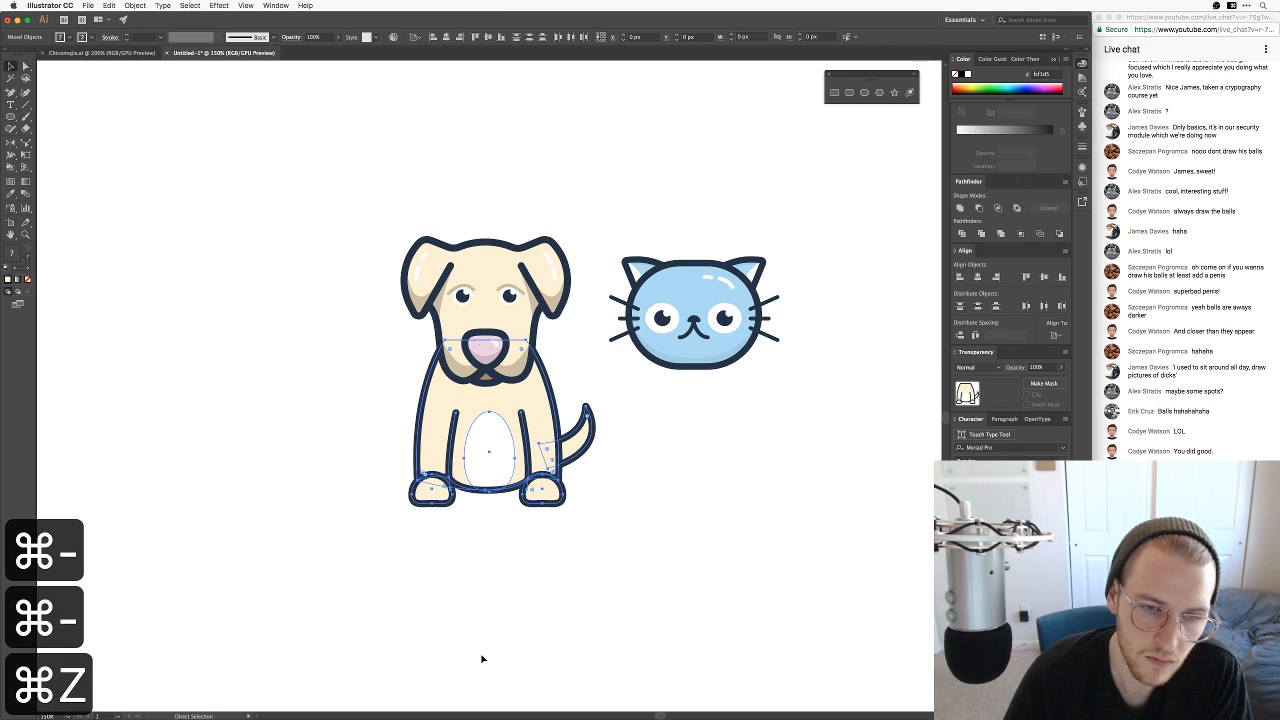
Step: Examine the whole dog's proportions and pose, from the head down to the front paws
{"action": "left_click", "coordinate": [540, 597]}
{"action": "key", "text": "space"}
{"action": "left_click_drag", "start_coordinate": [540, 543], "coordinate": [538, 596]}
{"action": "key", "text": "super+equal"}
{"action": "key", "text": "super+equal"}
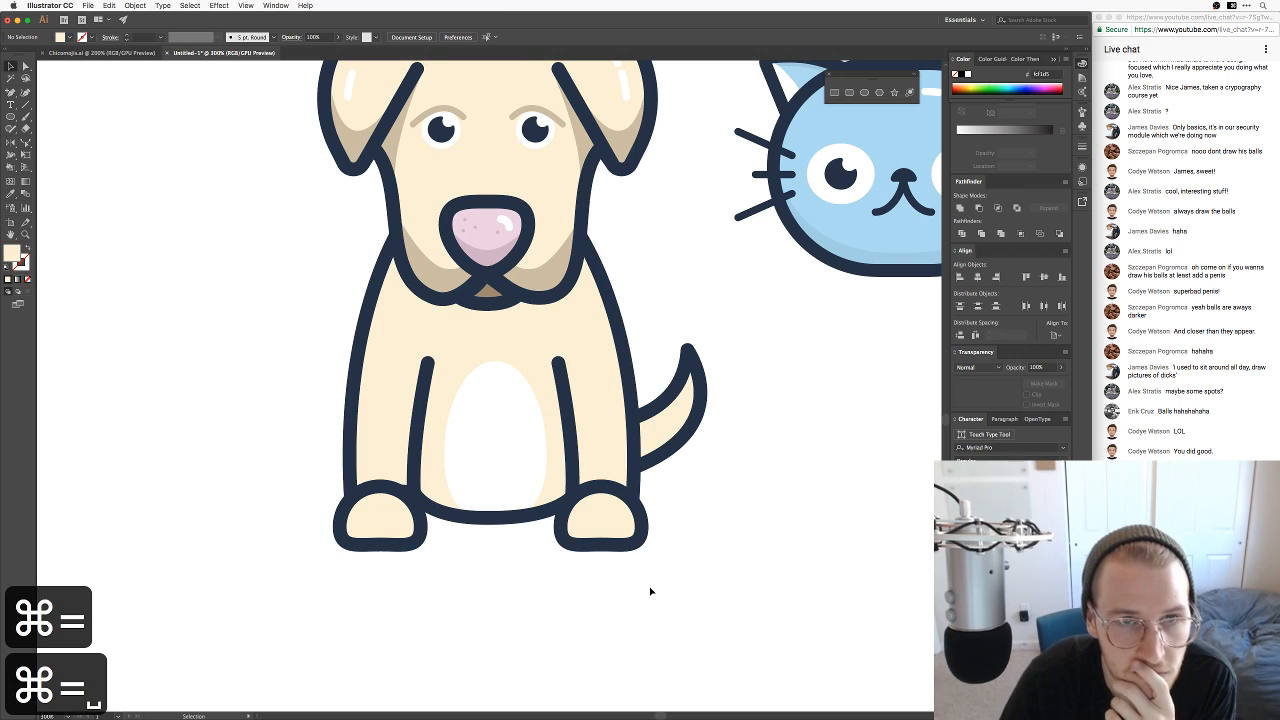
{"action": "scroll", "coordinate": [656, 593], "scroll_direction": "up", "scroll_amount": 3}
{"action": "scroll", "coordinate": [656, 593], "scroll_direction": "right", "scroll_amount": 1}
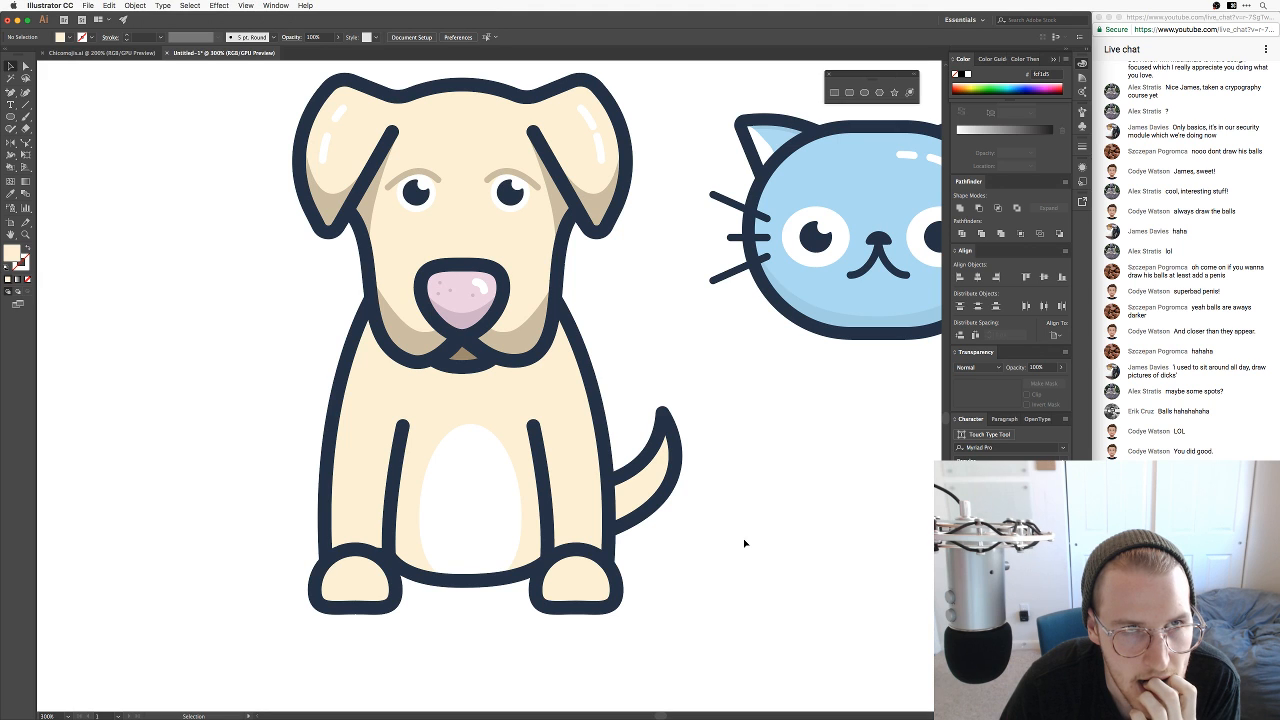
Step: Switch to Chrome and search Google Images for "dog sitting" in a new window
{"action": "key", "text": "super+Tab"}
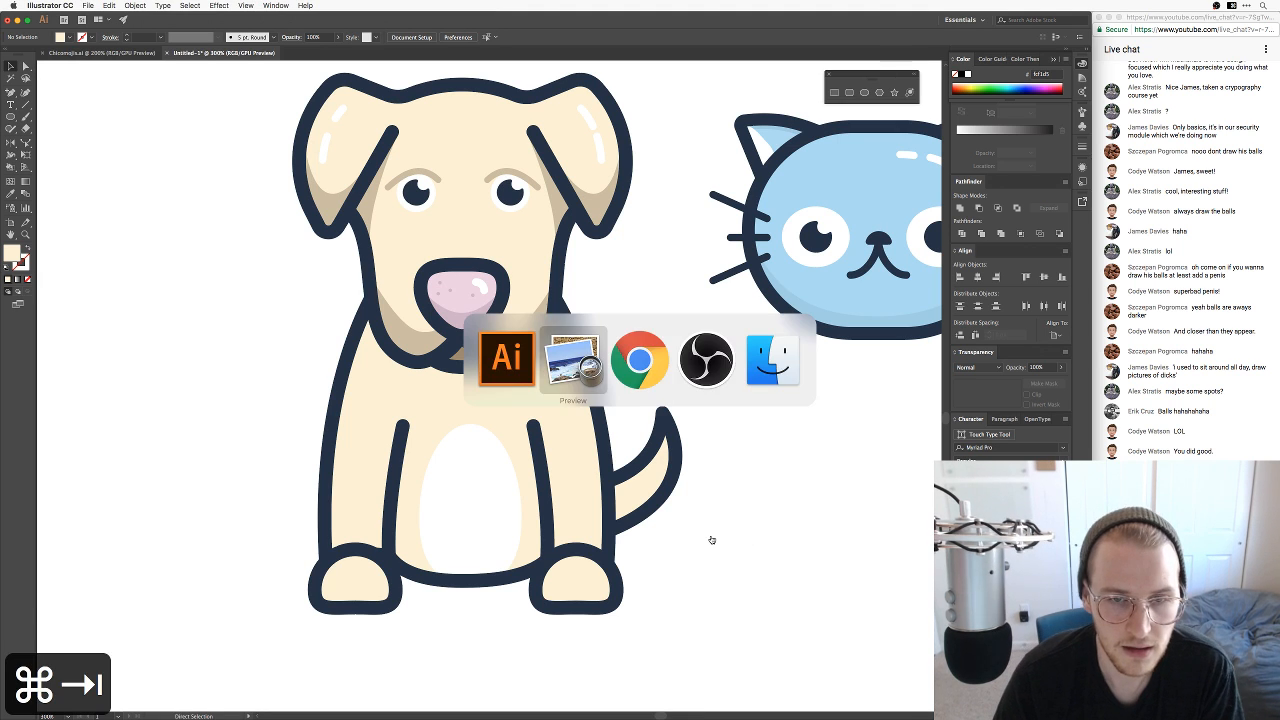
{"action": "key", "text": "super+n"}
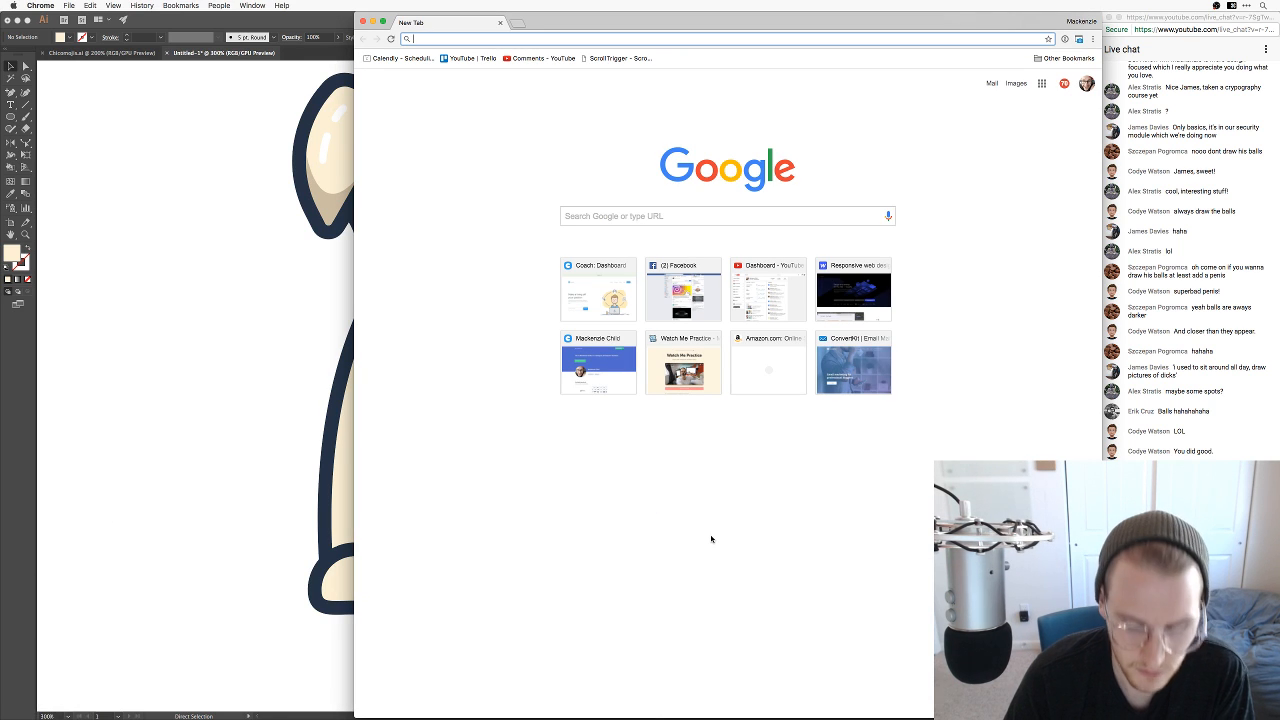
{"action": "type", "text": "dog sitting"}
{"action": "key", "text": "Return"}
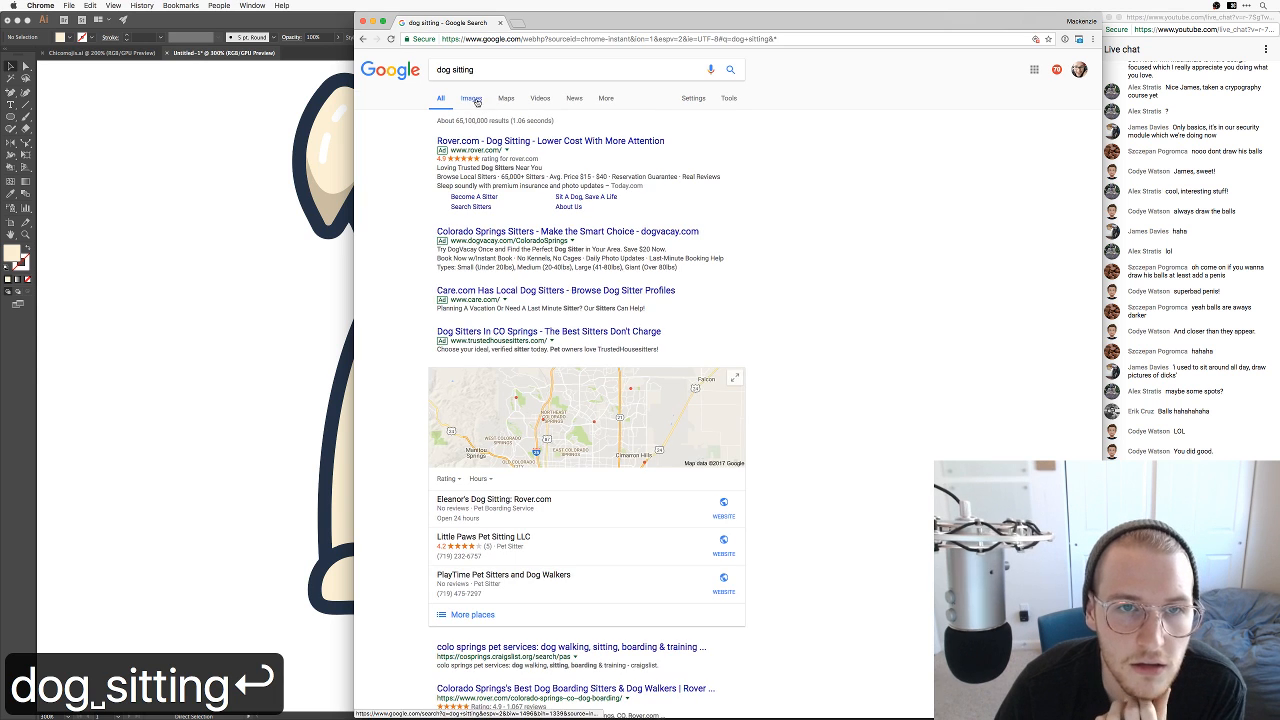
{"action": "left_click", "coordinate": [475, 101]}
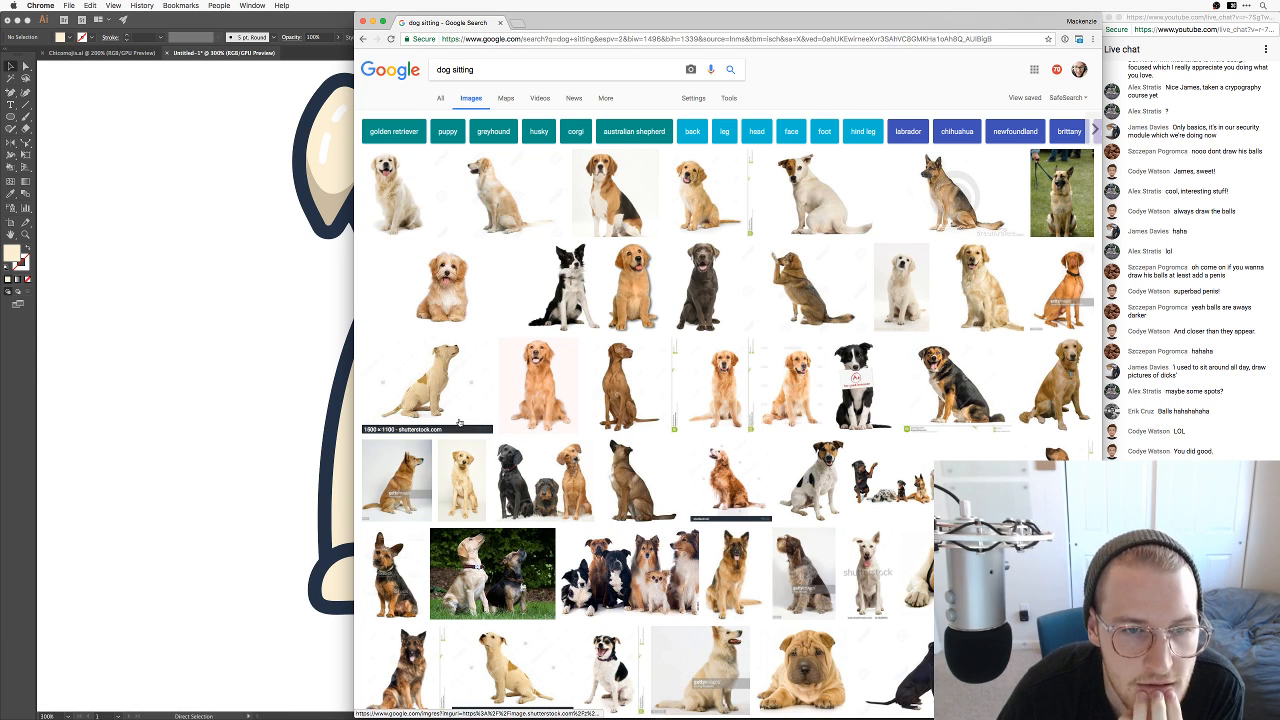
Step: Preview the fluffy tan puppy photo and refine the image search to "dog sitting front view"
{"action": "left_click", "coordinate": [448, 262]}
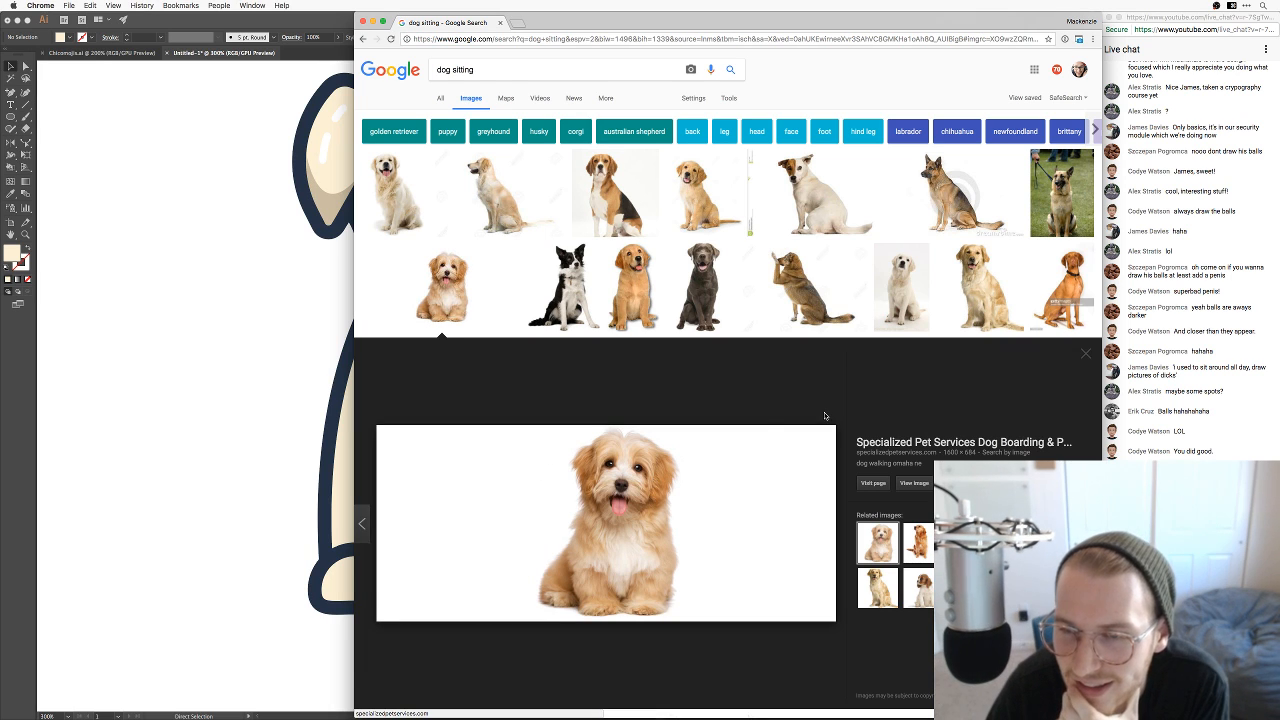
{"action": "left_click", "coordinate": [572, 70]}
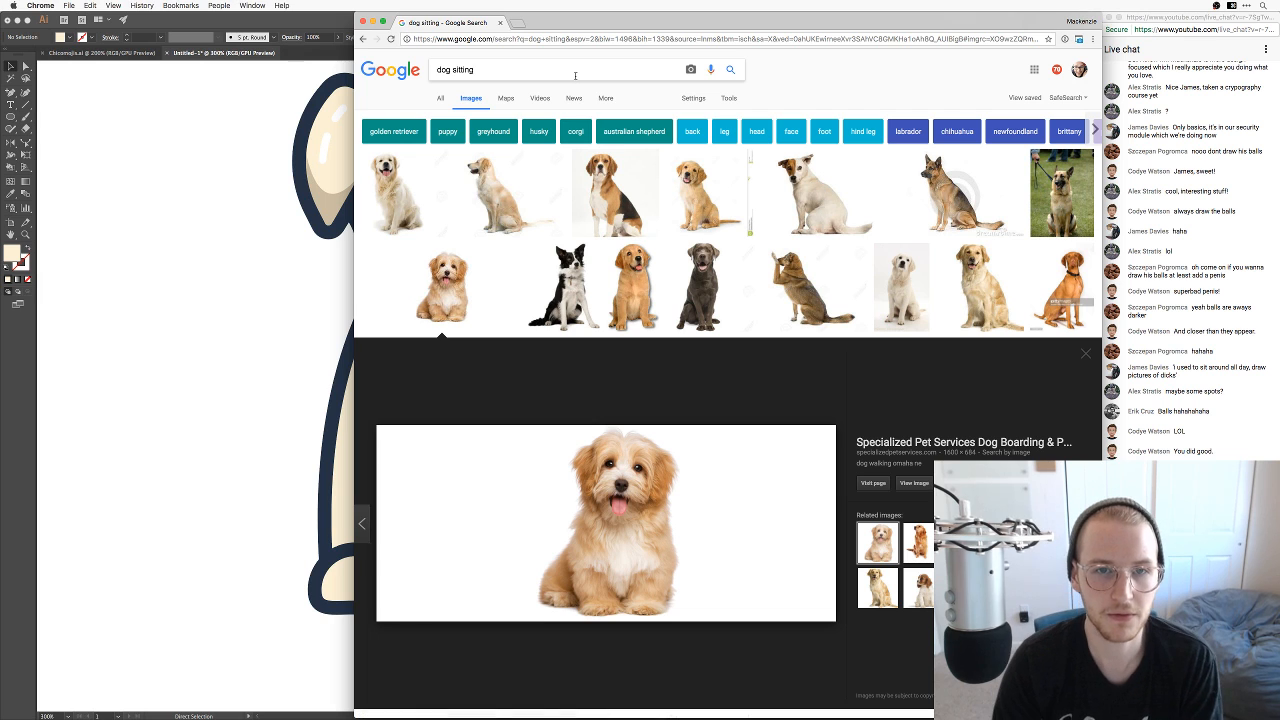
{"action": "type", "text": "front view"}
{"action": "key", "text": "Return"}
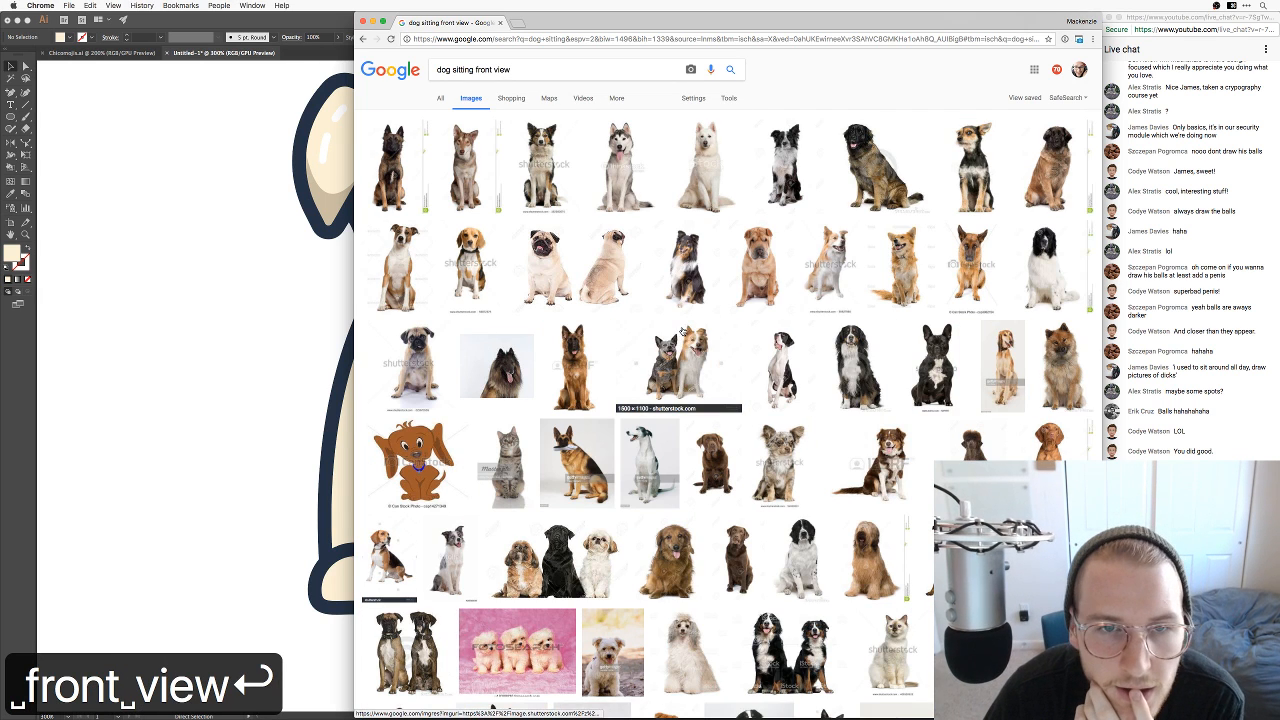
Step: Open the preview of the front-facing Border collie photo and study its sitting pose and legs
{"action": "left_click", "coordinate": [546, 178]}
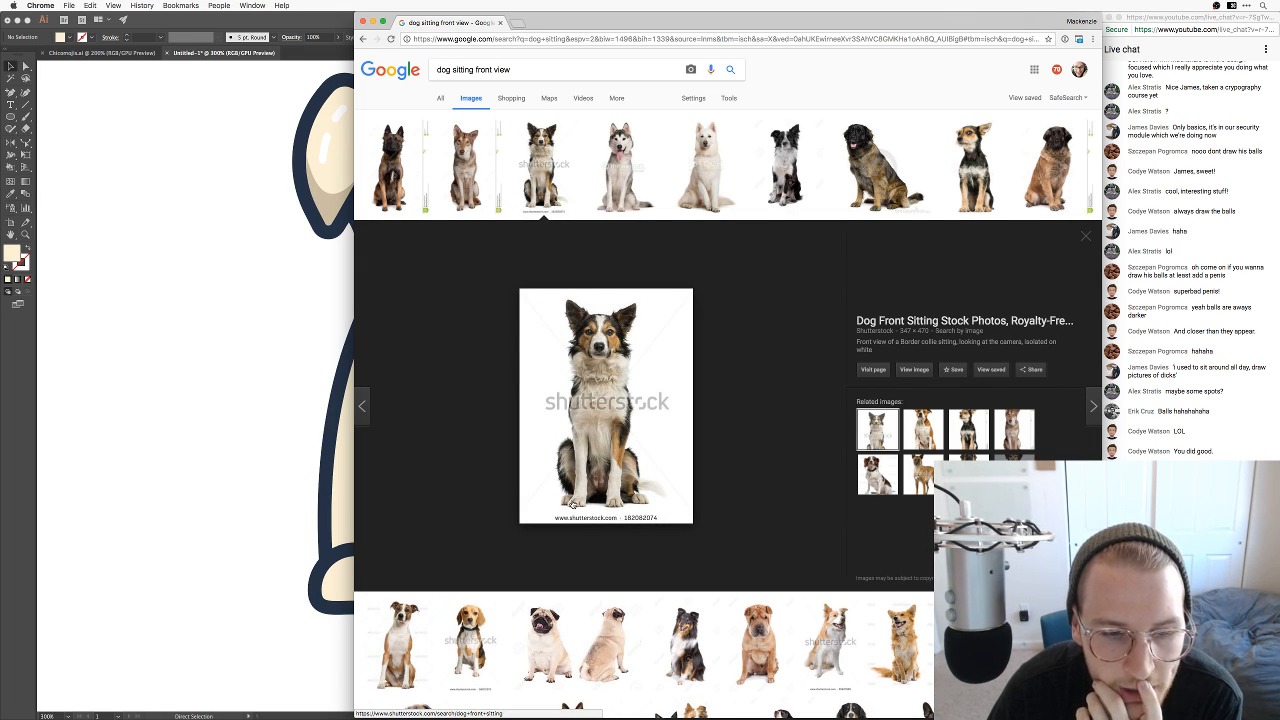
{"action": "scroll", "coordinate": [572, 503], "scroll_direction": "down", "scroll_amount": 3}
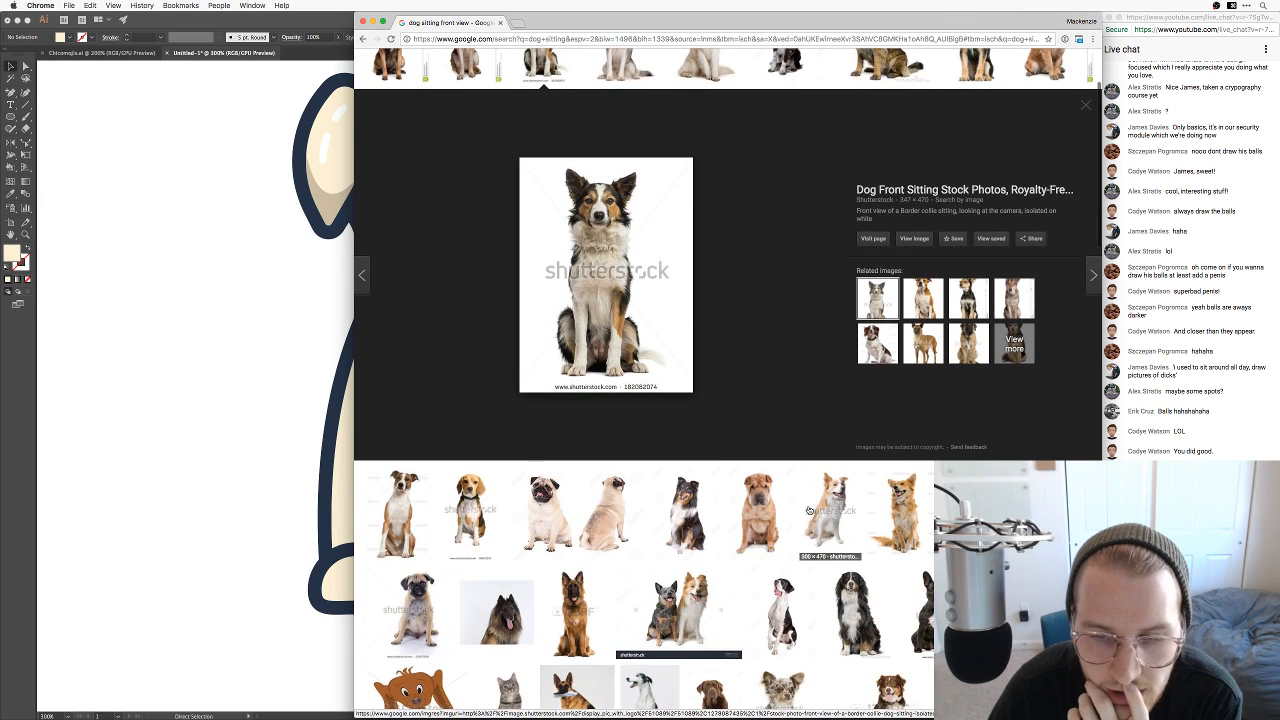
{"action": "scroll", "coordinate": [860, 470], "scroll_direction": "up", "scroll_amount": 3}
{"action": "scroll", "coordinate": [925, 432], "scroll_direction": "down", "scroll_amount": 3}
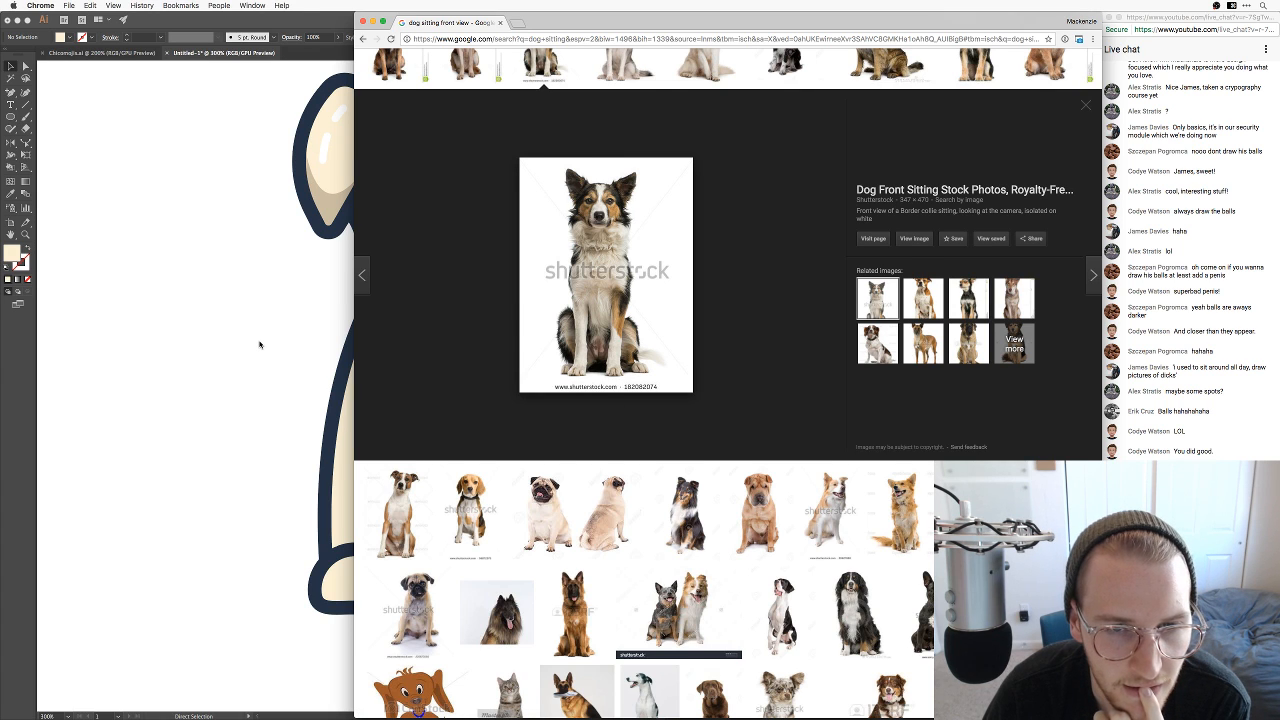
Step: Switch back to Illustrator and place a duplicate of the whole sitting dog below the original
{"action": "left_click", "coordinate": [259, 344]}
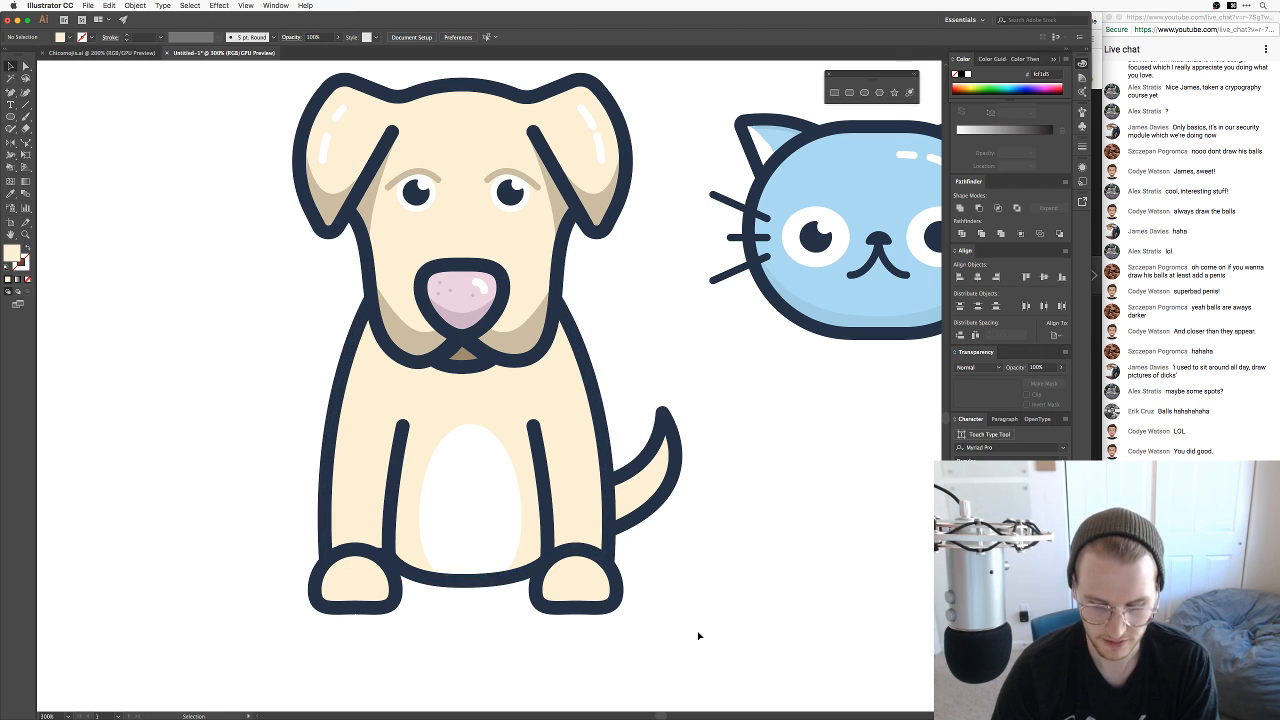
{"action": "key", "text": "super+minus"}
{"action": "key", "text": "super+minus"}
{"action": "key", "text": "v"}
{"action": "left_click_drag", "start_coordinate": [372, 201], "coordinate": [597, 557]}
{"action": "scroll", "coordinate": [520, 300], "scroll_direction": "down", "scroll_amount": 5}
{"action": "left_click_drag", "start_coordinate": [520, 300], "coordinate": [525, 684]}
{"action": "scroll", "coordinate": [672, 345], "scroll_direction": "down", "scroll_amount": 5}
{"action": "left_click", "coordinate": [672, 345]}
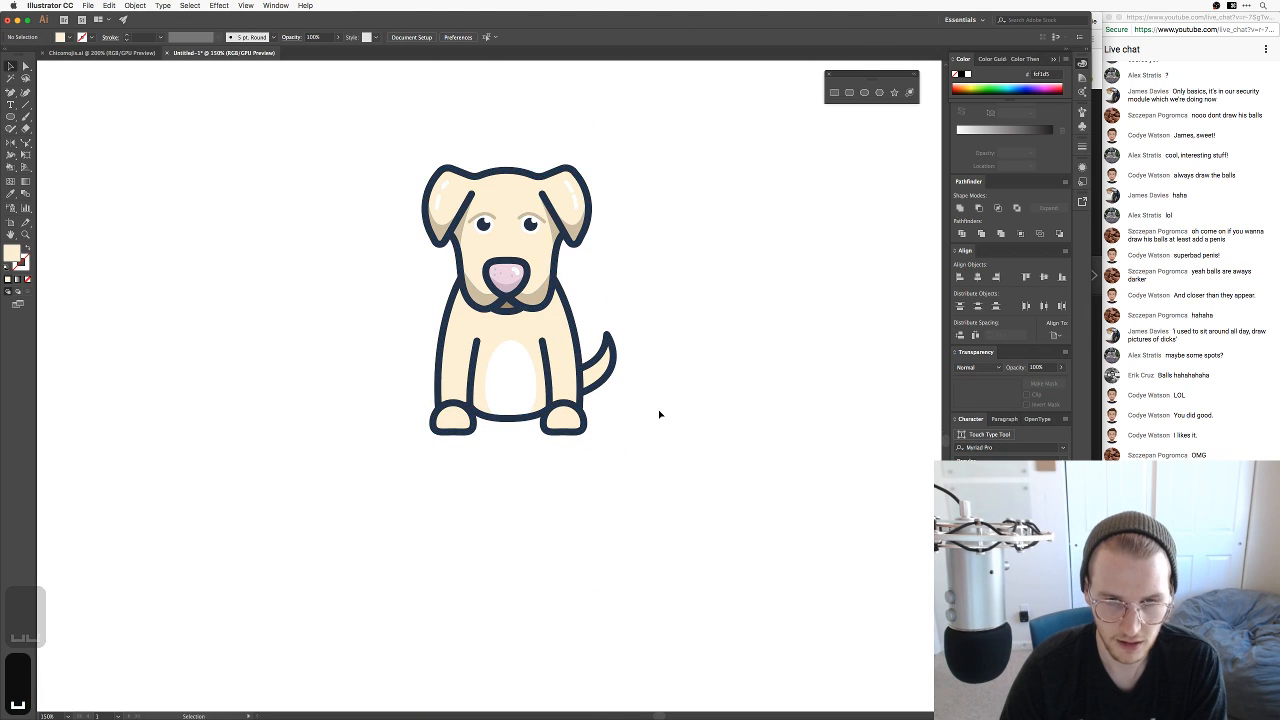
Step: Try deleting the copied dog's body, legs, paws, belly patch and tail, keeping only its head
{"action": "key", "text": "v"}
{"action": "left_click_drag", "start_coordinate": [670, 516], "coordinate": [391, 345]}
{"action": "key", "text": "BackSpace"}
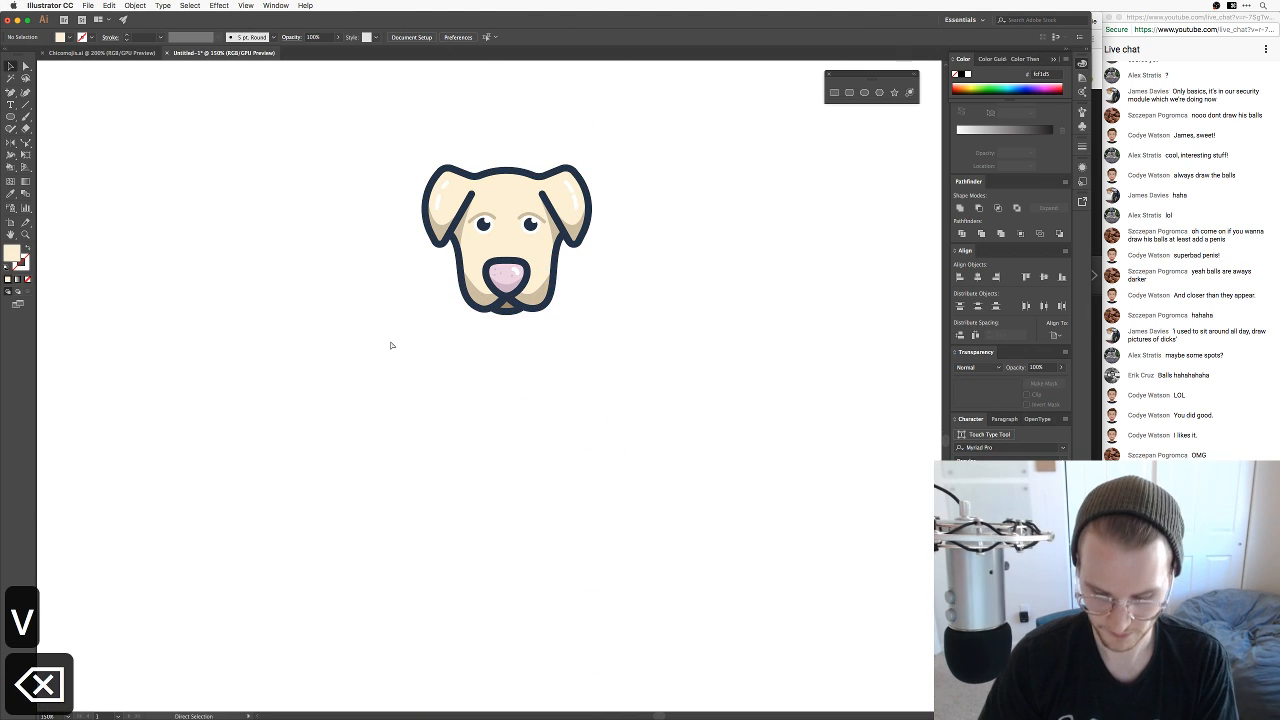
Step: Draw a cream rectangle about 233 × 294 px beneath the copied head and send it to the back
{"action": "key", "text": "super+equal"}
{"action": "key", "text": "super+equal"}
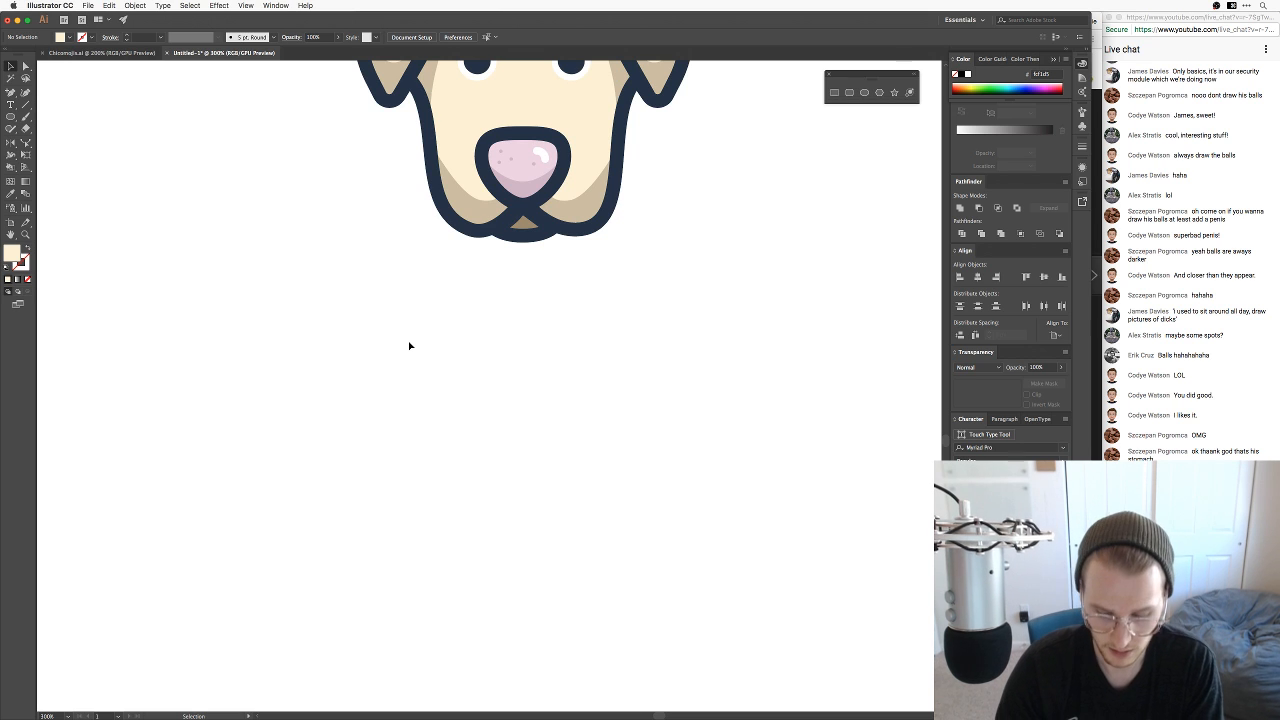
{"action": "key", "text": "super+minus"}
{"action": "left_click_drag", "start_coordinate": [463, 326], "coordinate": [475, 353]}
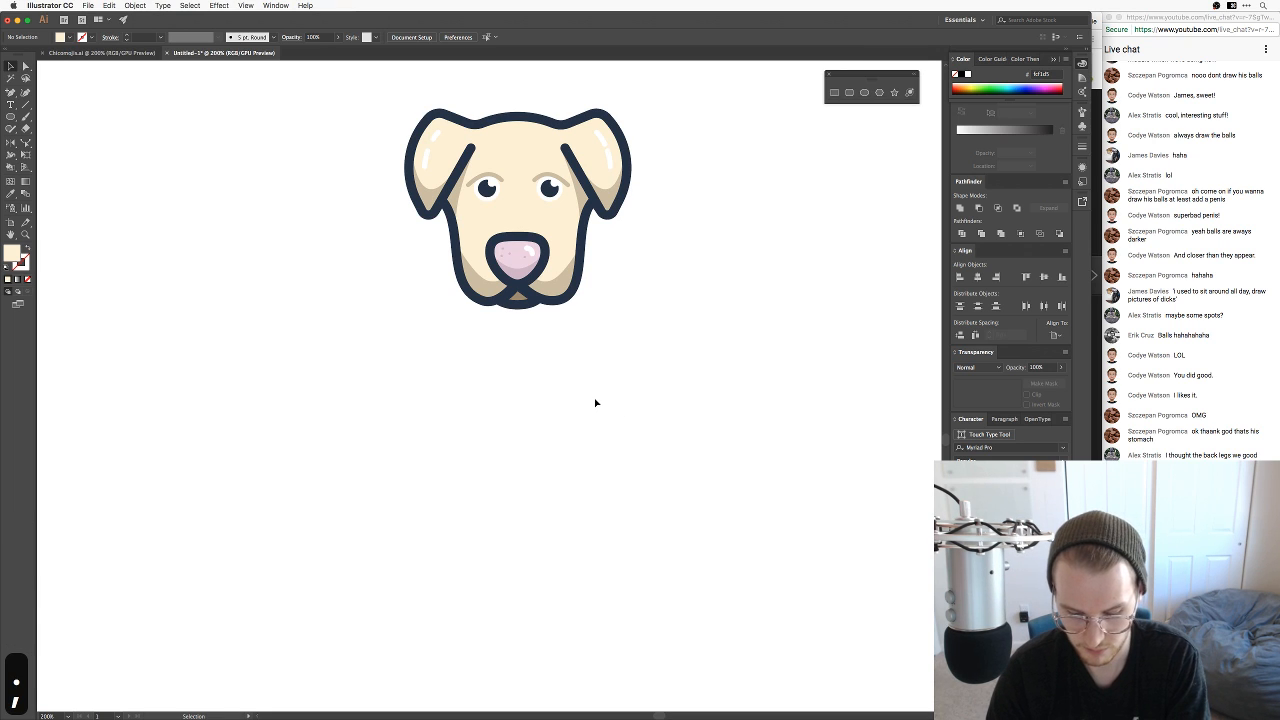
{"action": "key", "text": "m"}
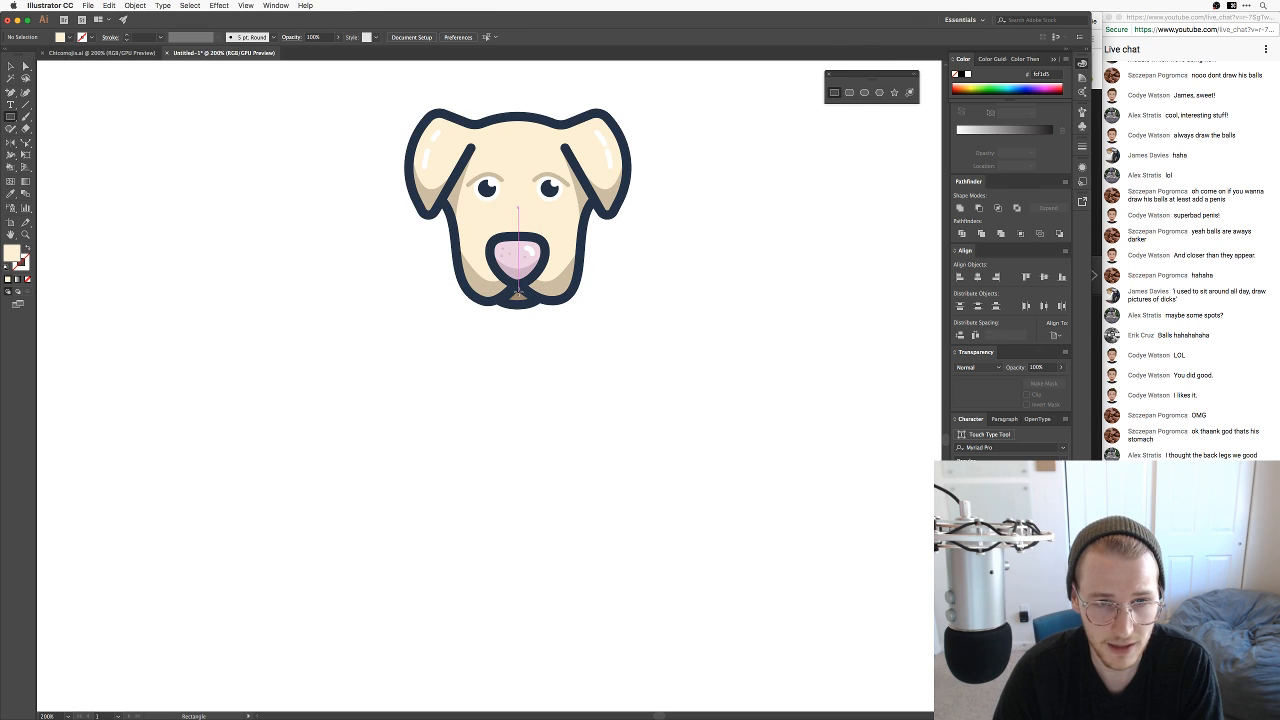
{"action": "left_click_drag", "start_coordinate": [518, 294], "coordinate": [634, 441]}
{"action": "key", "text": "v"}
{"action": "left_click_drag", "start_coordinate": [617, 293], "coordinate": [616, 377]}
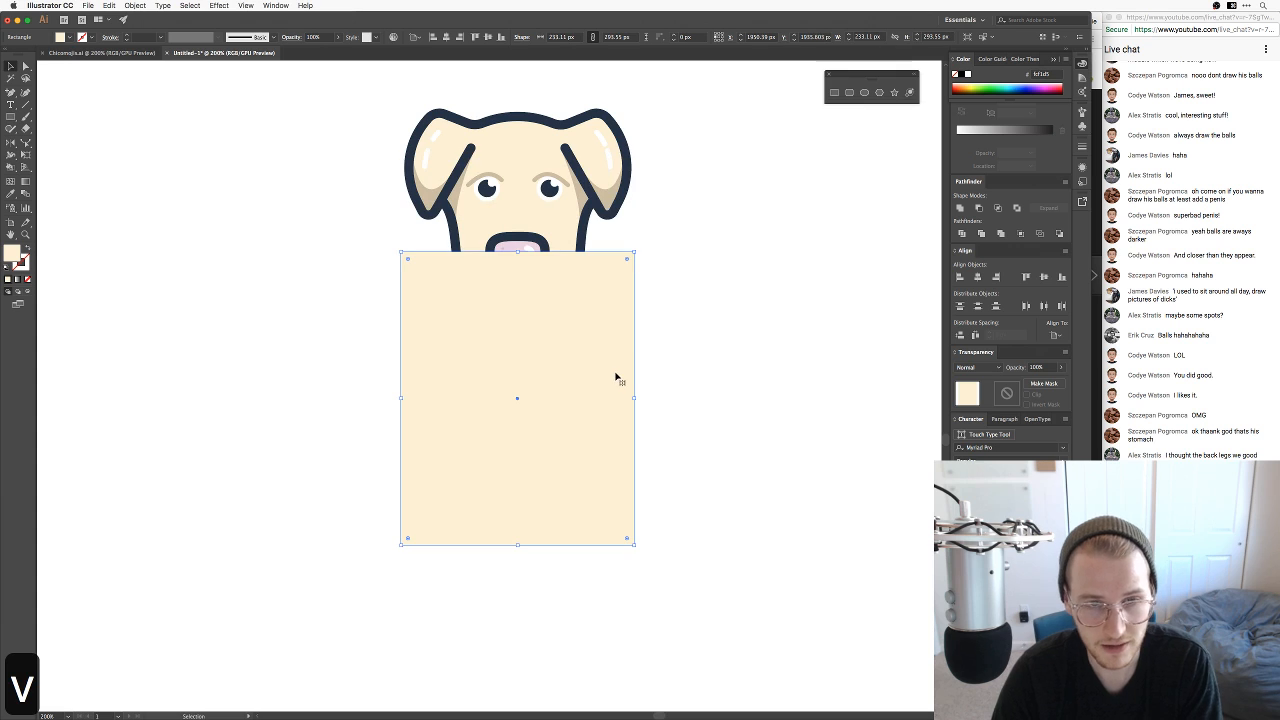
{"action": "key", "text": "shift+super+bracketleft"}
Step: Sample the head outline's navy colour, try it as the rectangle's fill, and undo that fill
{"action": "key", "text": "i"}
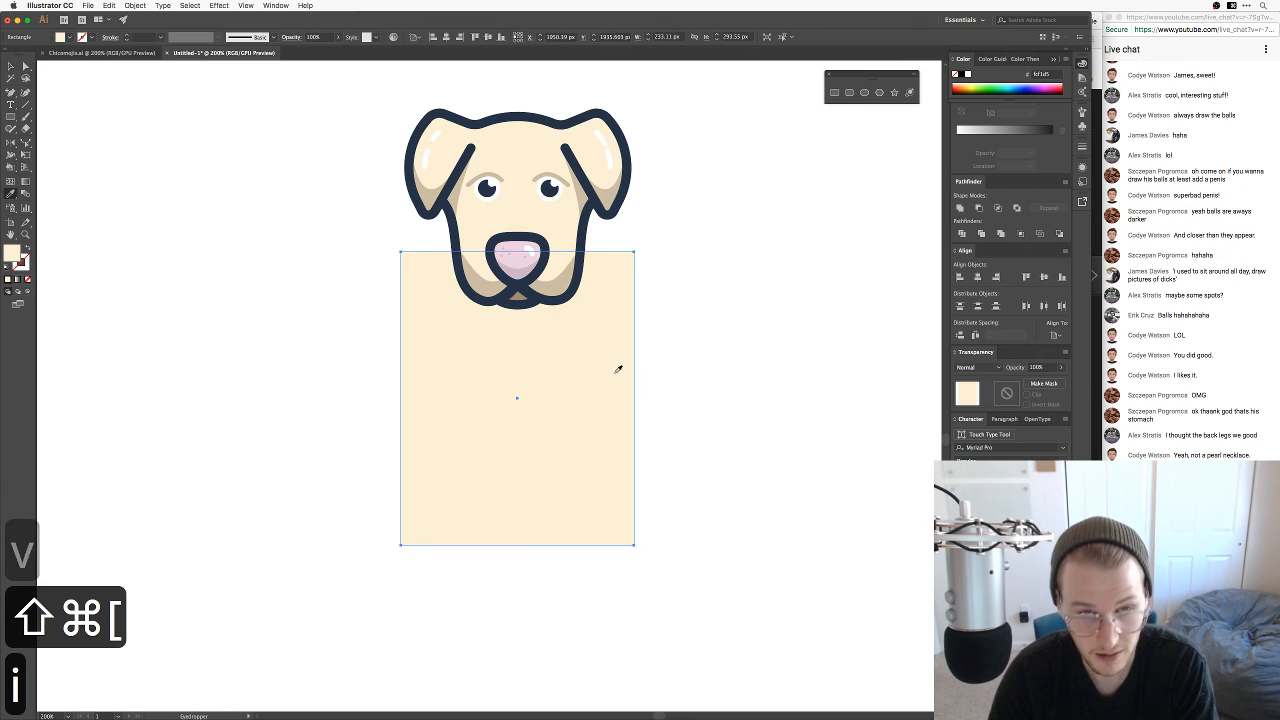
{"action": "key", "text": "shift+super+e"}
{"action": "left_click", "coordinate": [574, 282]}
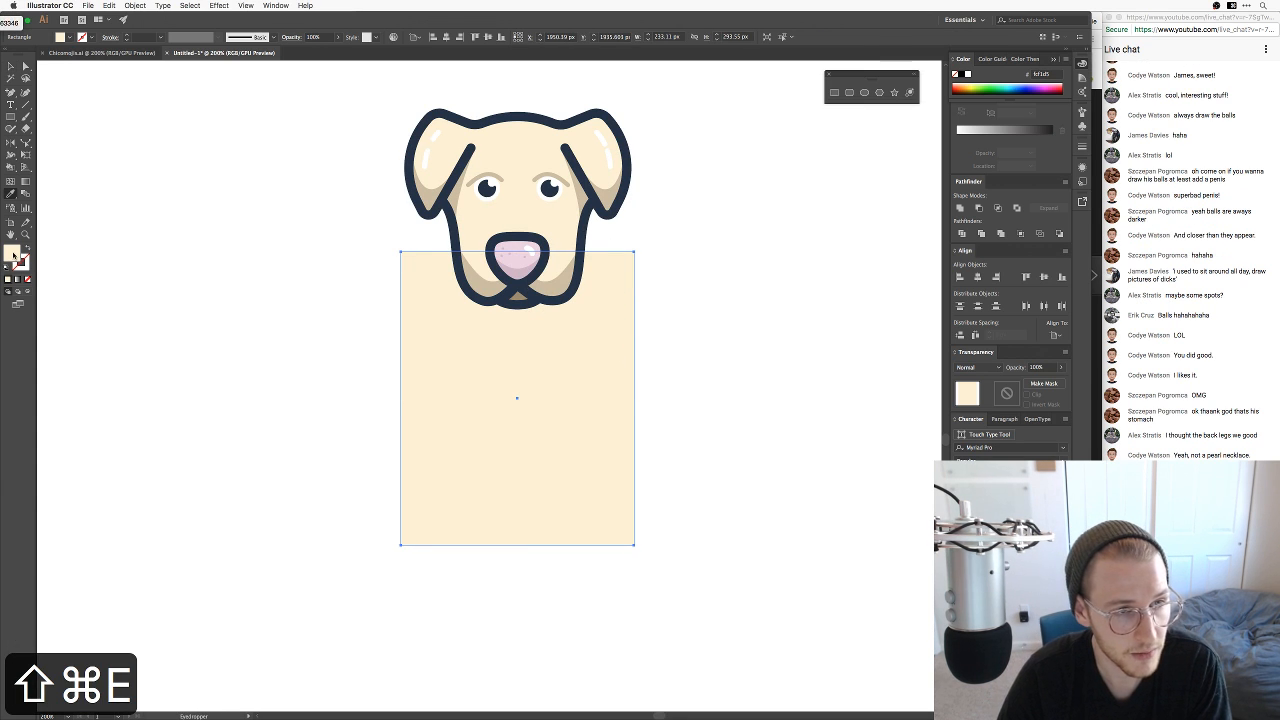
{"action": "double_click", "coordinate": [12, 254]}
{"action": "type", "text": "283346"}
{"action": "key", "text": "Return"}
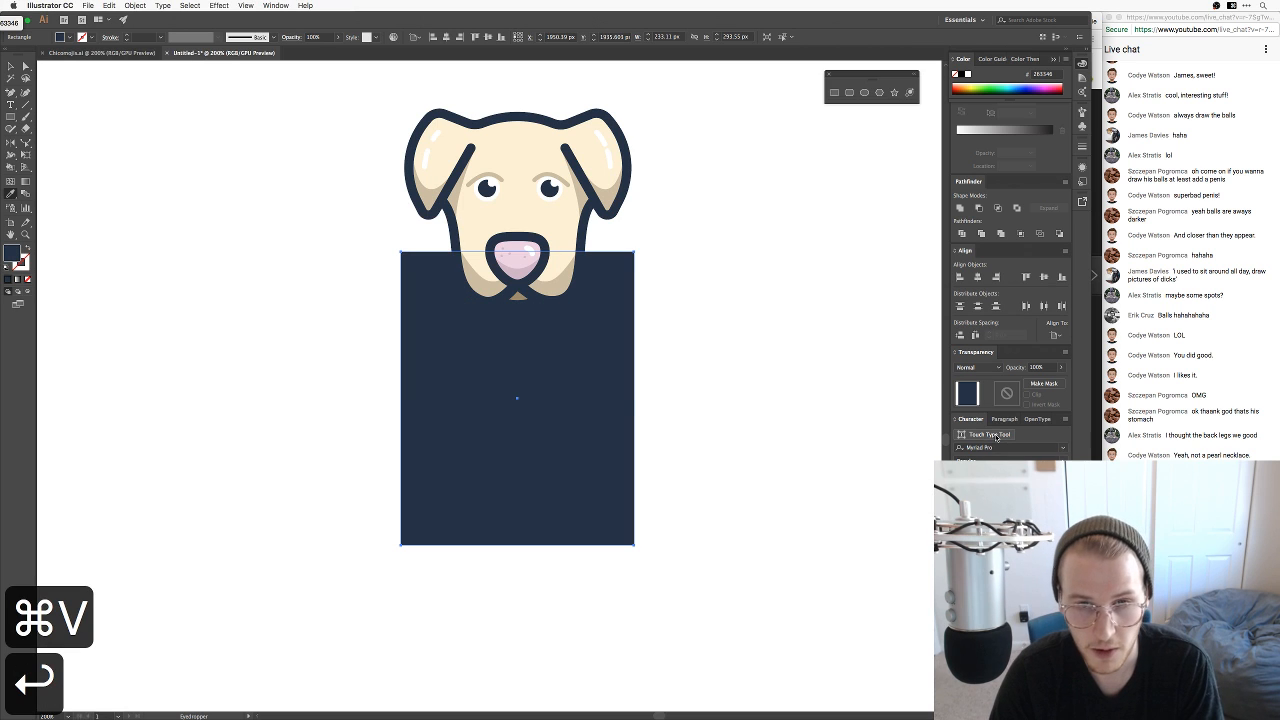
{"action": "key", "text": "v"}
{"action": "key", "text": "super+z"}
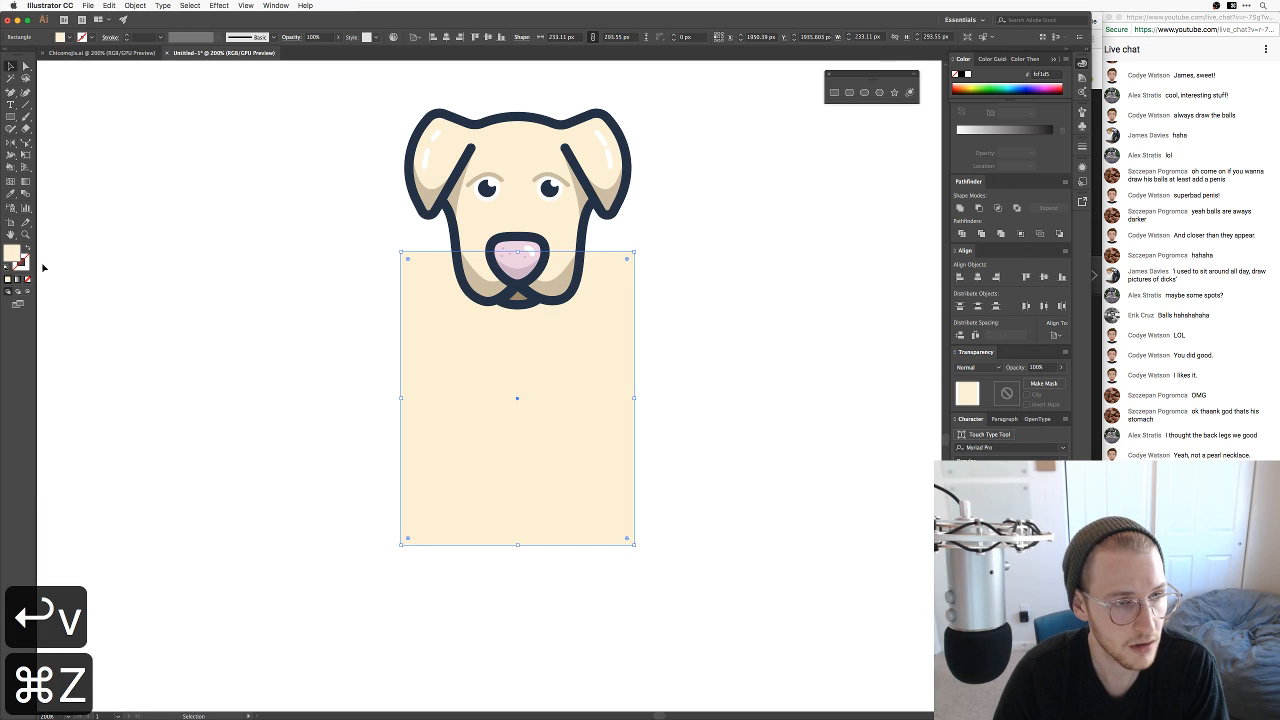
Step: Give the cream rectangle a 6 pt stroke in navy 263346
{"action": "double_click", "coordinate": [25, 266]}
{"action": "type", "text": "263346"}
{"action": "key", "text": "Tab"}
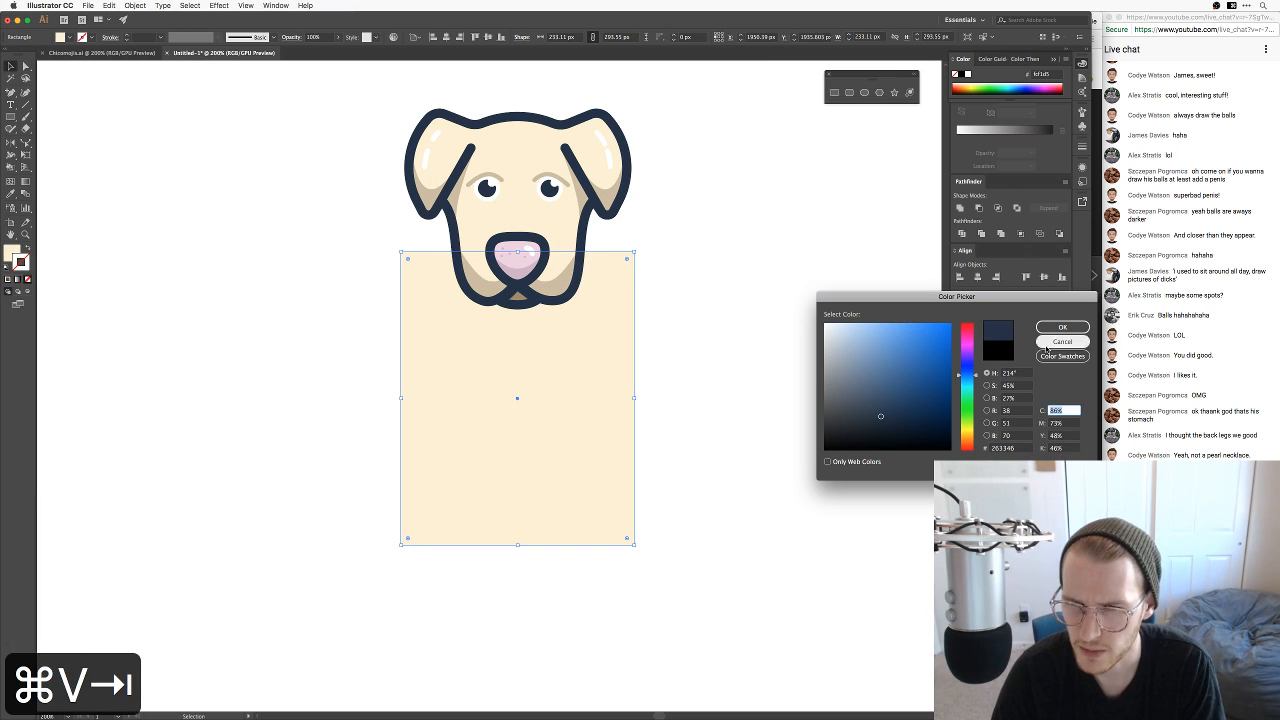
{"action": "left_click", "coordinate": [1063, 328]}
{"action": "key", "text": "v"}
{"action": "left_click", "coordinate": [679, 427]}
{"action": "left_click", "coordinate": [533, 444]}
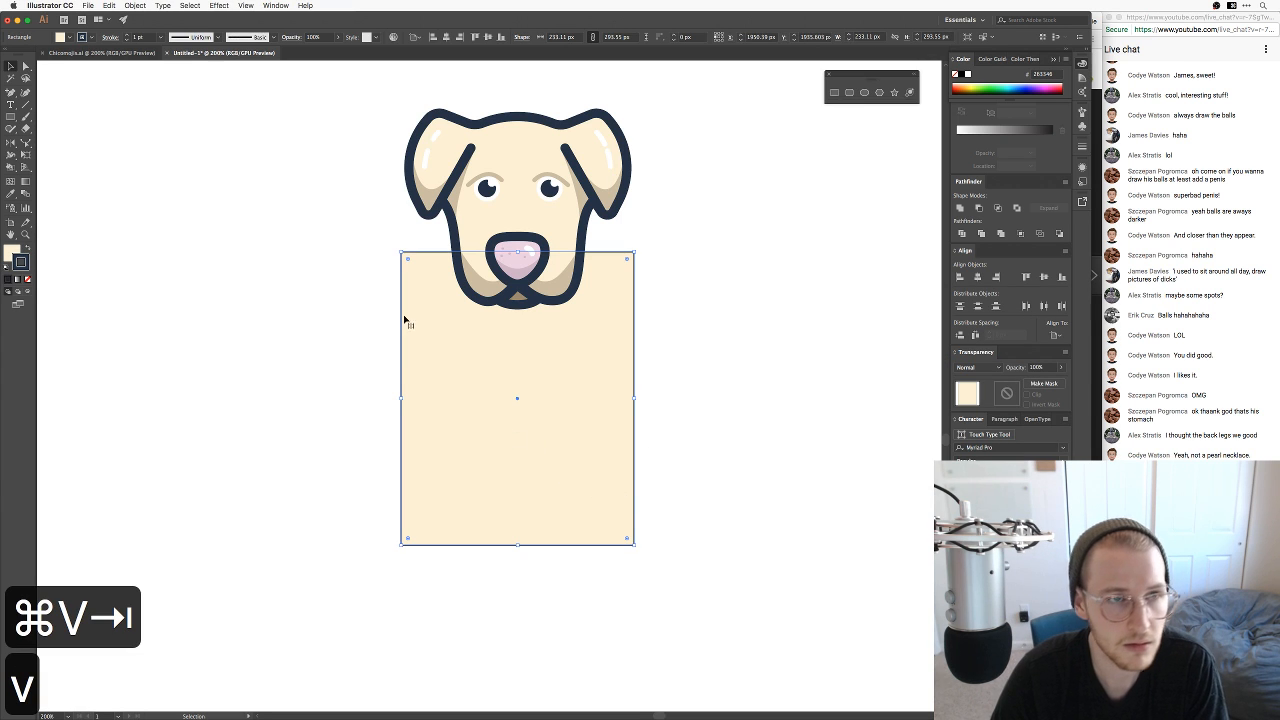
{"action": "left_click", "coordinate": [129, 34]}
{"action": "left_click", "coordinate": [129, 34]}
{"action": "left_click", "coordinate": [129, 34]}
{"action": "left_click", "coordinate": [129, 34]}
{"action": "left_click", "coordinate": [129, 34]}
Step: Switch to Chrome and bring the Border collie photo into the Illustrator document beside the cream rectangle
{"action": "key", "text": "super+Tab"}
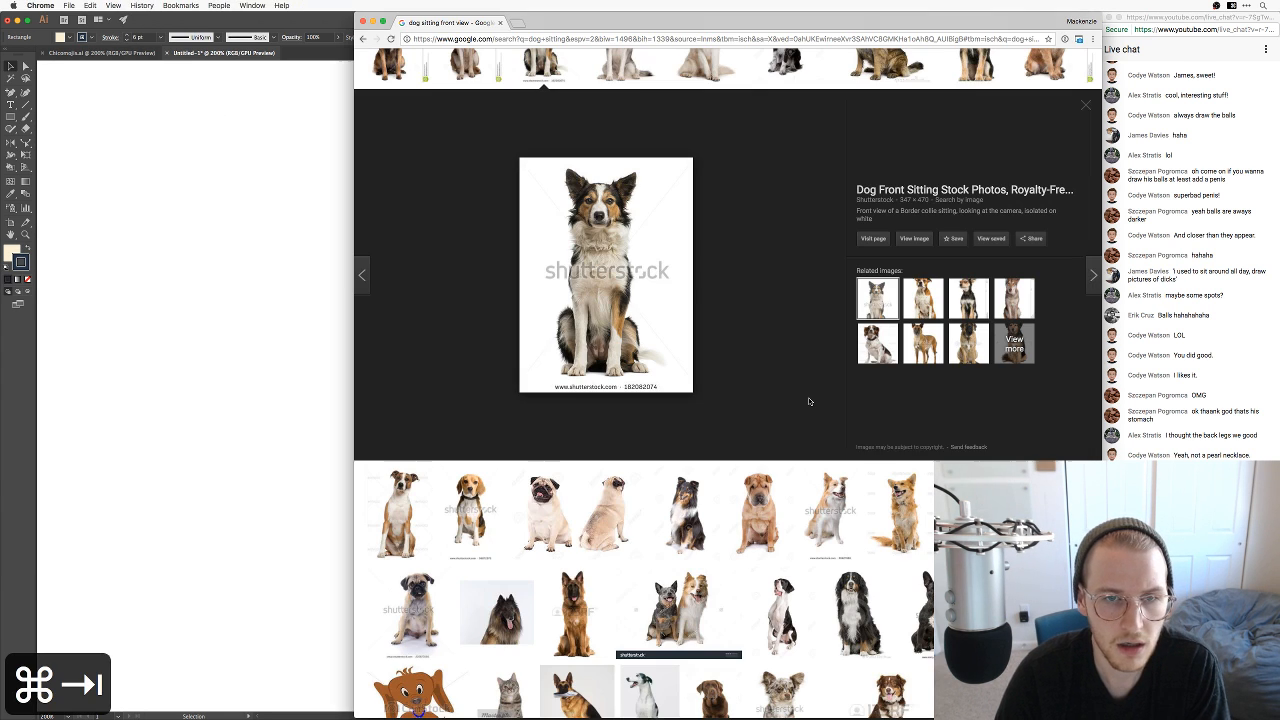
{"action": "left_click_drag", "start_coordinate": [582, 241], "coordinate": [568, 258]}
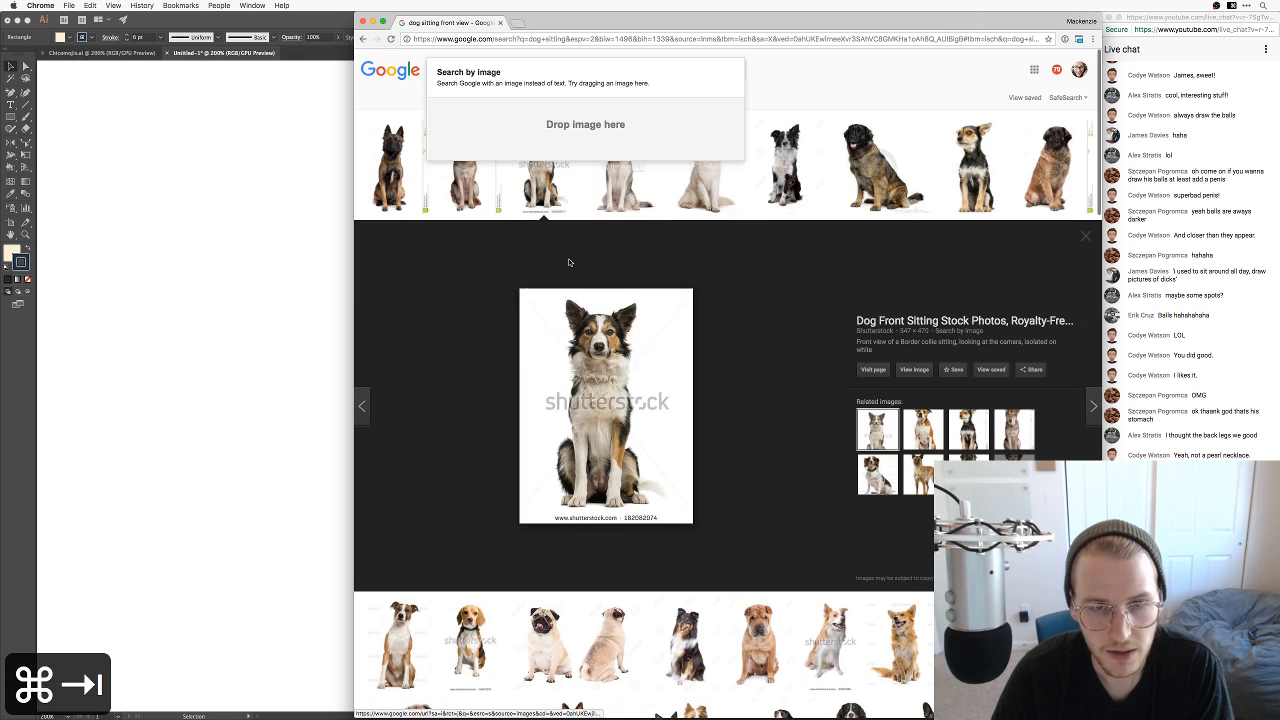
{"action": "scroll", "coordinate": [587, 226], "scroll_direction": "down", "scroll_amount": 2}
{"action": "scroll", "coordinate": [587, 226], "scroll_direction": "down", "scroll_amount": 1}
{"action": "left_click_drag", "start_coordinate": [574, 322], "coordinate": [255, 360]}
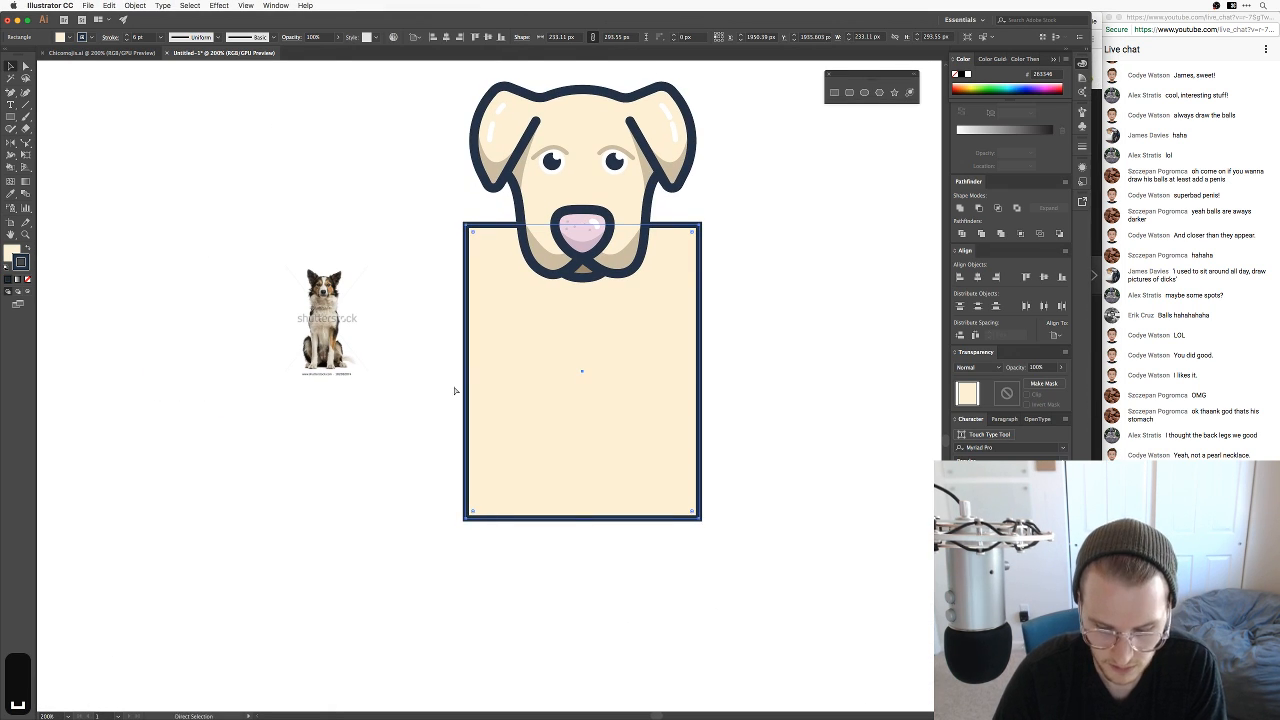
{"action": "key", "text": "super+equal"}
{"action": "key", "text": "super+minus"}
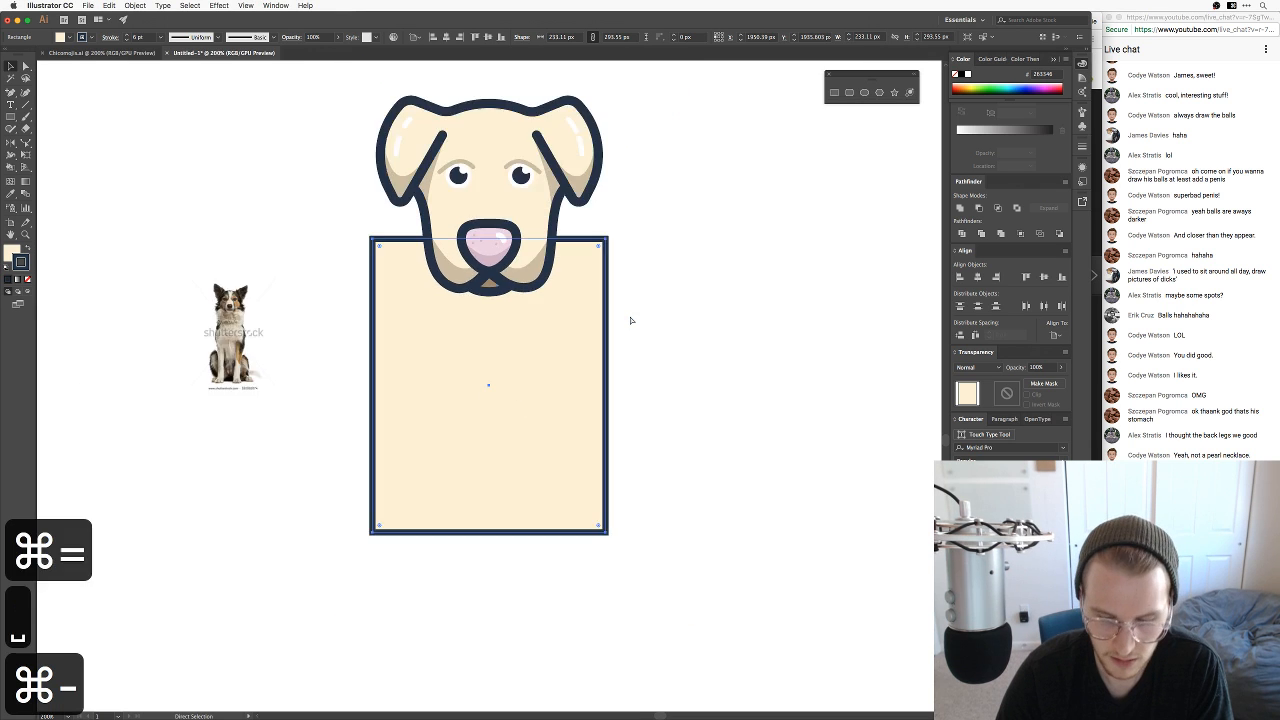
Step: Undo the photo placement, the rectangle and the body deletion to restore the full copied dog
{"action": "key", "text": "super+minus"}
{"action": "key", "text": "super+minus"}
{"action": "key", "text": "super+z"}
{"action": "key", "text": "super+z"}
{"action": "key", "text": "super+z"}
{"action": "key", "text": "super+z"}
{"action": "key", "text": "super+z"}
{"action": "key", "text": "super+z"}
{"action": "key", "text": "super+z"}
{"action": "key", "text": "super+z"}
{"action": "key", "text": "super+z"}
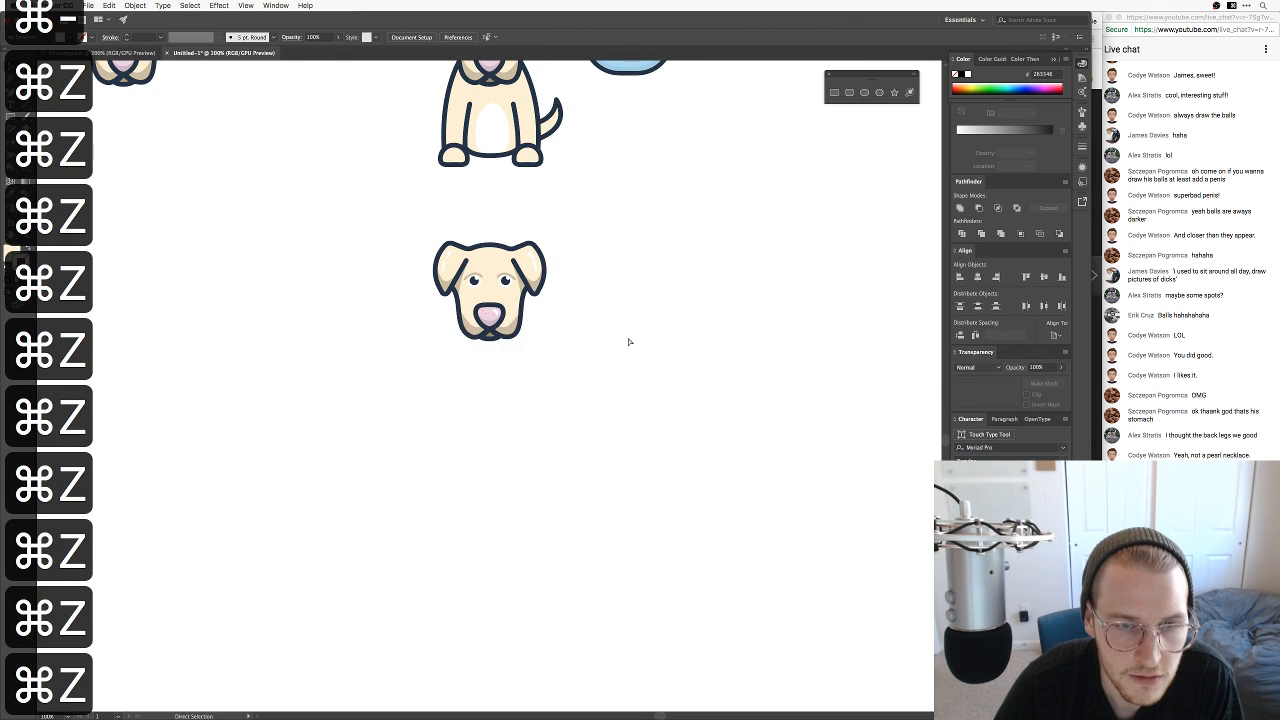
{"action": "key", "text": "super+z"}
{"action": "key", "text": "shift+super+z"}
{"action": "key", "text": "super+equal"}
{"action": "key", "text": "super+equal"}
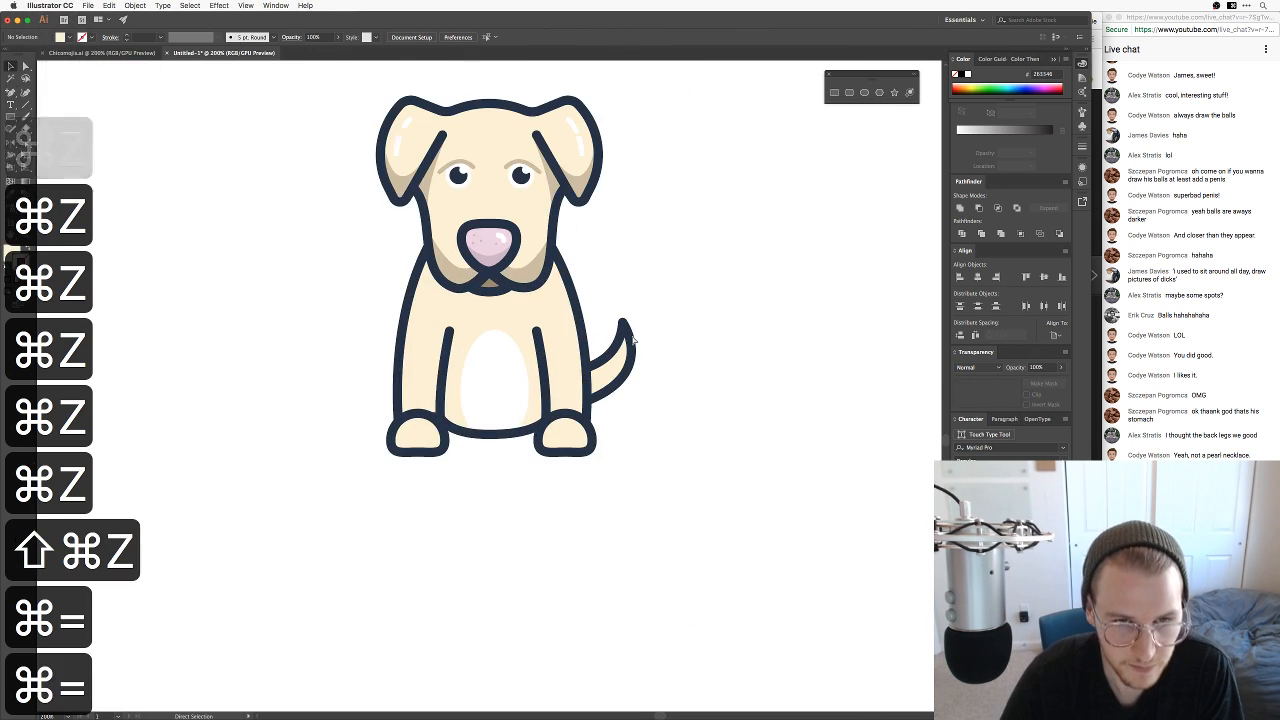
Step: Bring the Border collie photo from Chrome into the document again and position it close beside the copied dog
{"action": "key", "text": "super+Tab"}
{"action": "left_click_drag", "start_coordinate": [600, 280], "coordinate": [140, 326]}
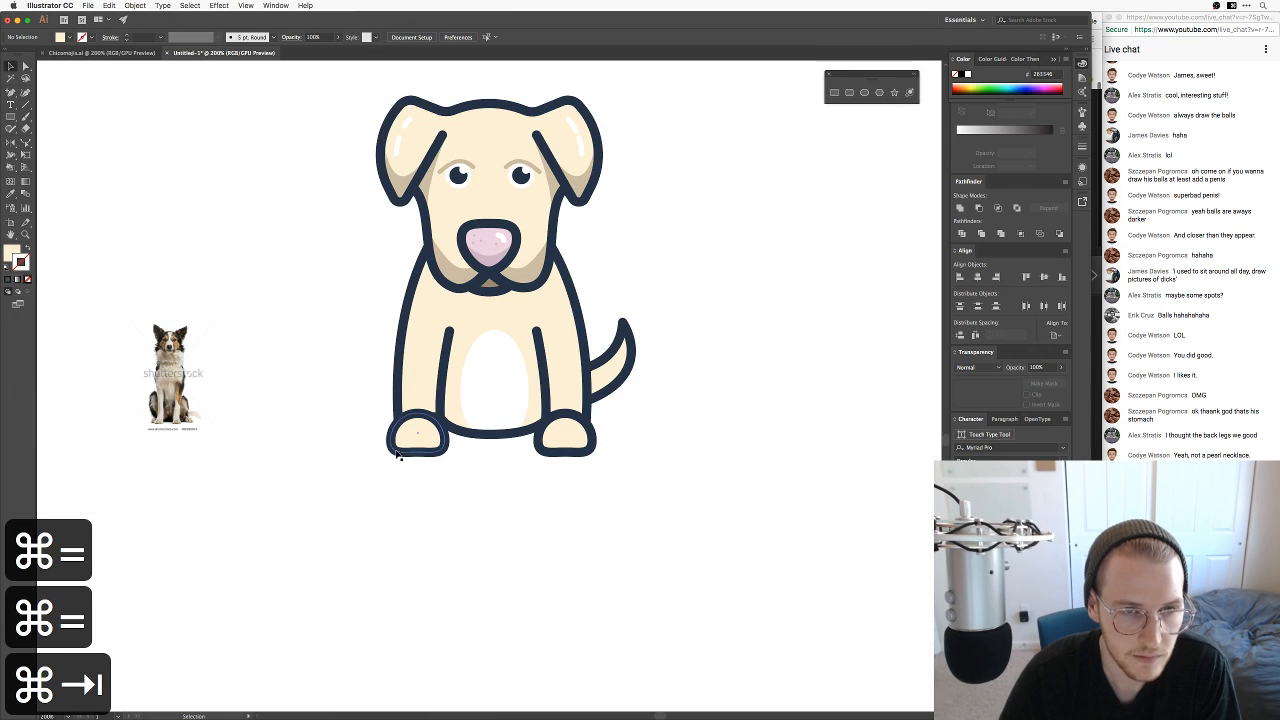
{"action": "key", "text": "v"}
{"action": "left_click", "coordinate": [178, 412]}
{"action": "left_click_drag", "start_coordinate": [178, 412], "coordinate": [274, 402]}
{"action": "left_click", "coordinate": [369, 517]}
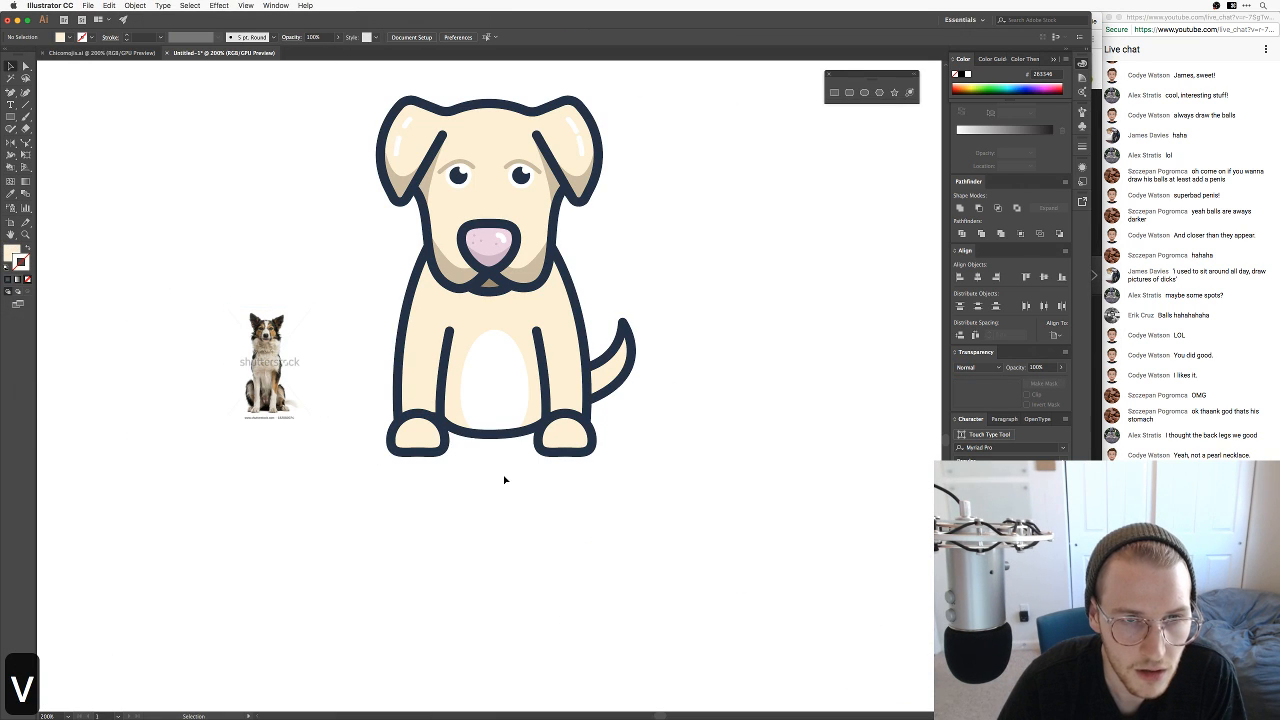
Step: Delete the white belly patch from the copied dog
{"action": "key", "text": "v"}
{"action": "key", "text": "a"}
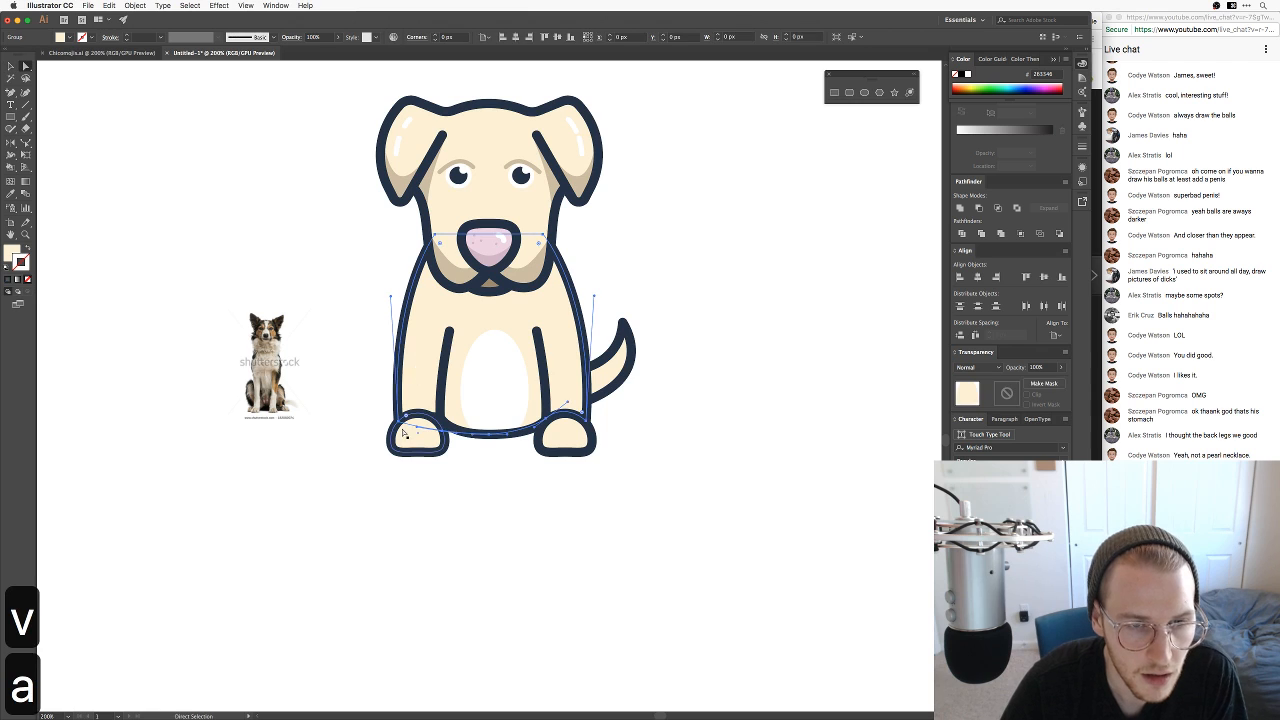
{"action": "left_click", "coordinate": [475, 415]}
{"action": "key", "text": "v"}
{"action": "left_click_drag", "start_coordinate": [475, 415], "coordinate": [495, 478]}
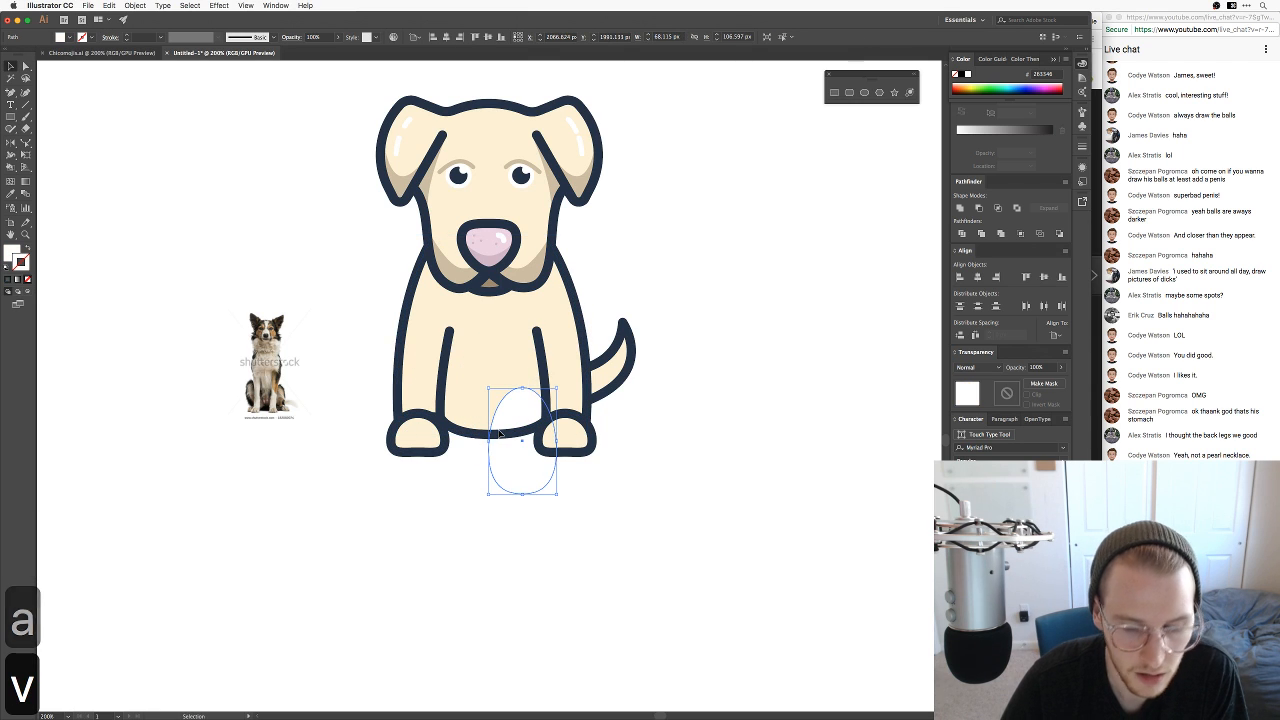
{"action": "key", "text": "BackSpace"}
Step: Delete the copied dog's separate cream body fill, keeping the navy body outline
{"action": "key", "text": "a"}
{"action": "left_click", "coordinate": [391, 290]}
{"action": "key", "text": "BackSpace"}
{"action": "key", "text": "a"}
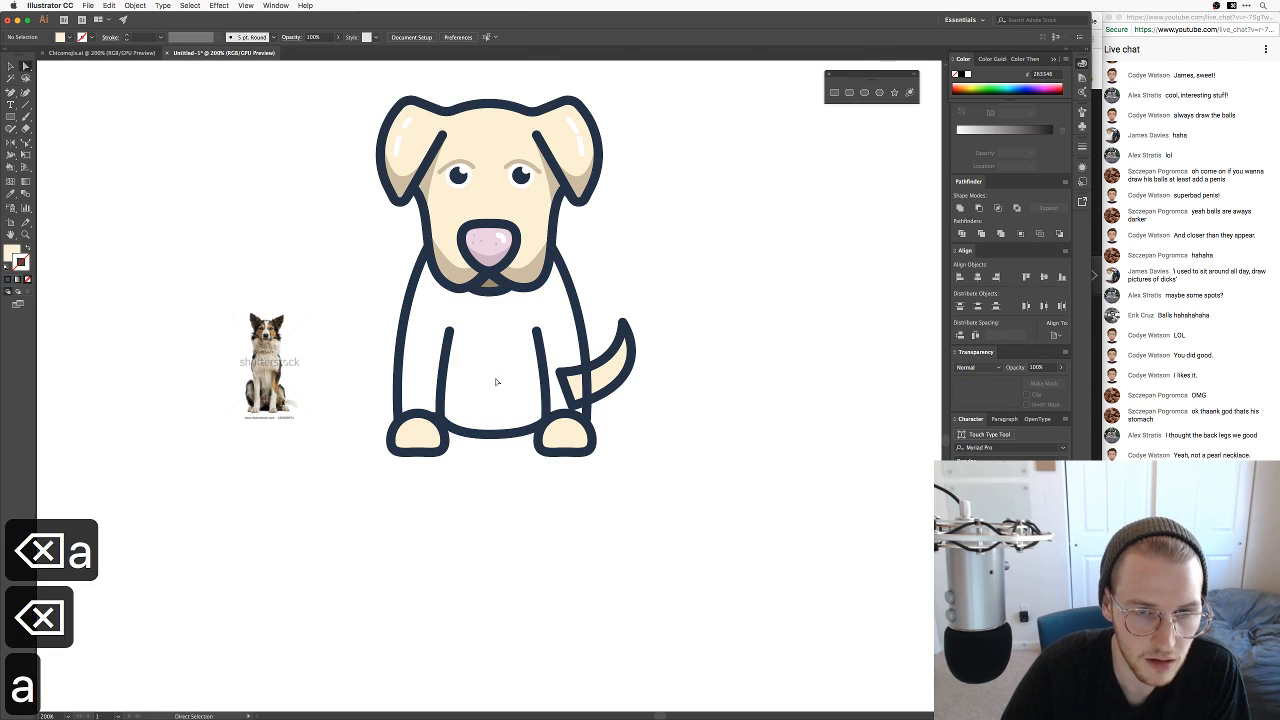
Step: Fill the copied dog's body outline directly with the head's cream colour, fcf1d5
{"action": "key", "text": "v"}
{"action": "left_click", "coordinate": [403, 318]}
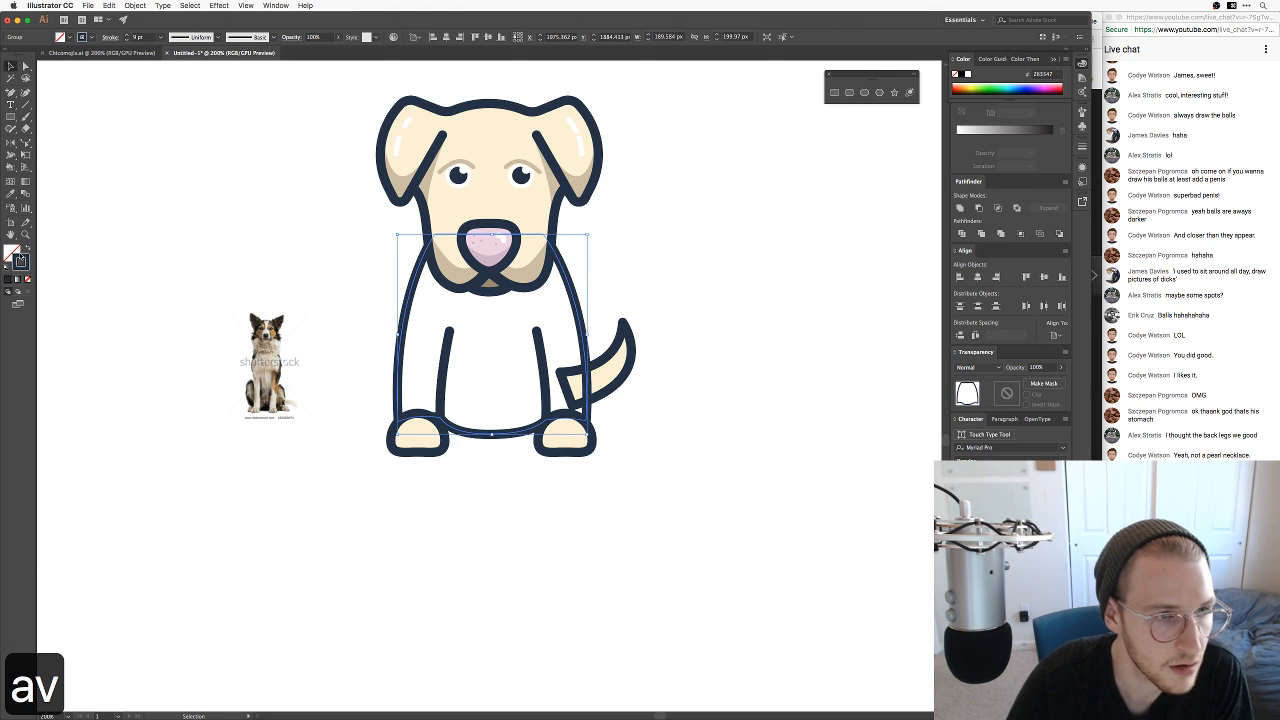
{"action": "key", "text": "shift+super+e"}
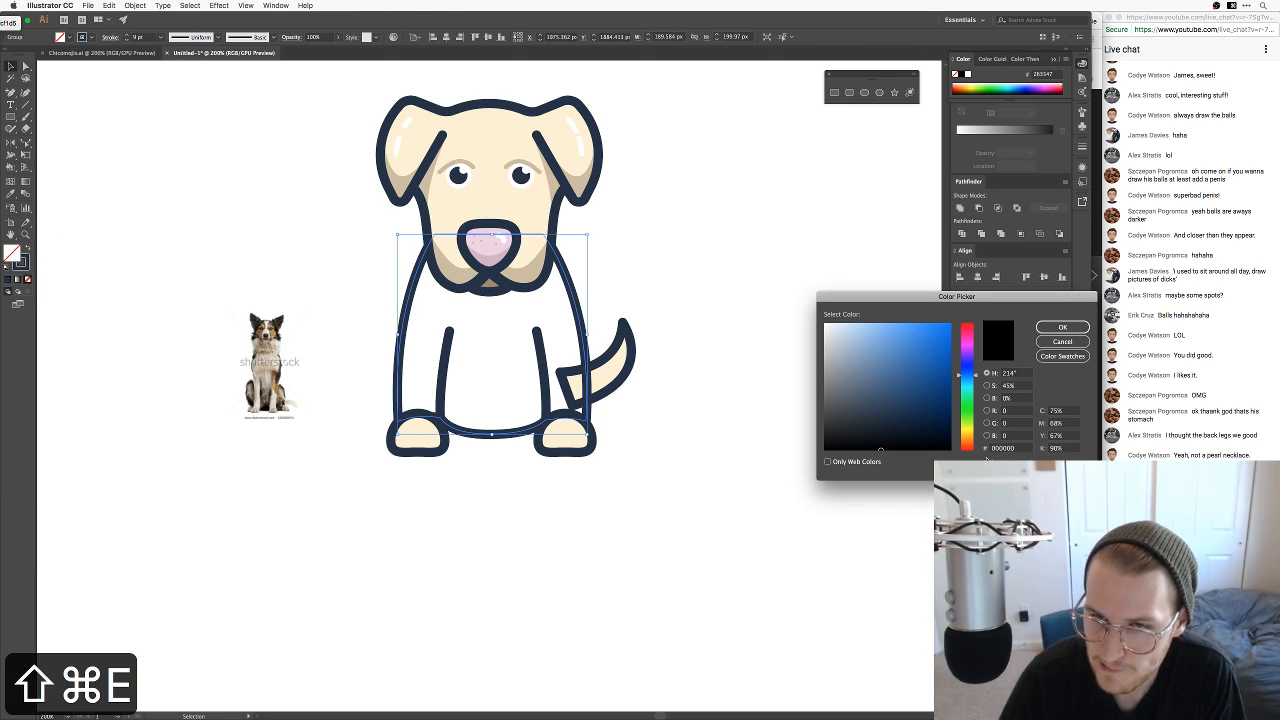
{"action": "type", "text": "fcf1d5"}
{"action": "key", "text": "Return"}
{"action": "left_click", "coordinate": [809, 497]}
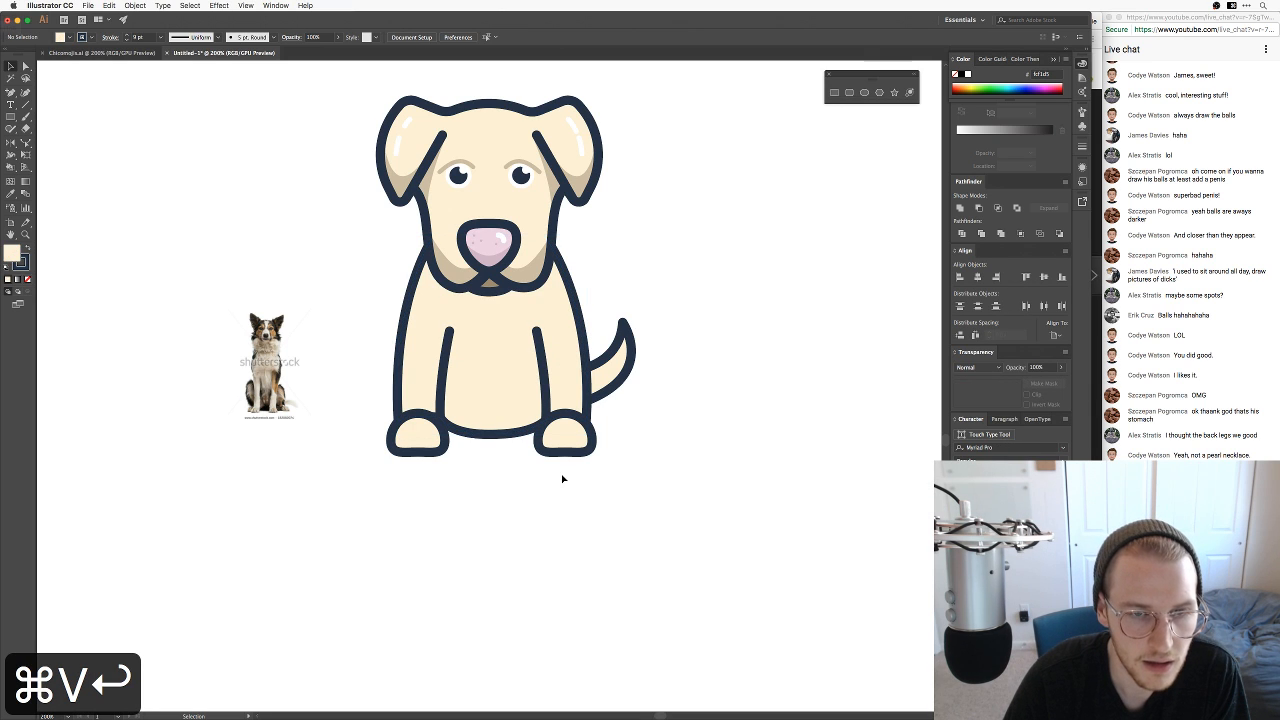
Step: Pull the body outline's lower-left anchor inward above the paw and adjust its handle to keep the side gently curved
{"action": "key", "text": "a"}
{"action": "left_click", "coordinate": [405, 425]}
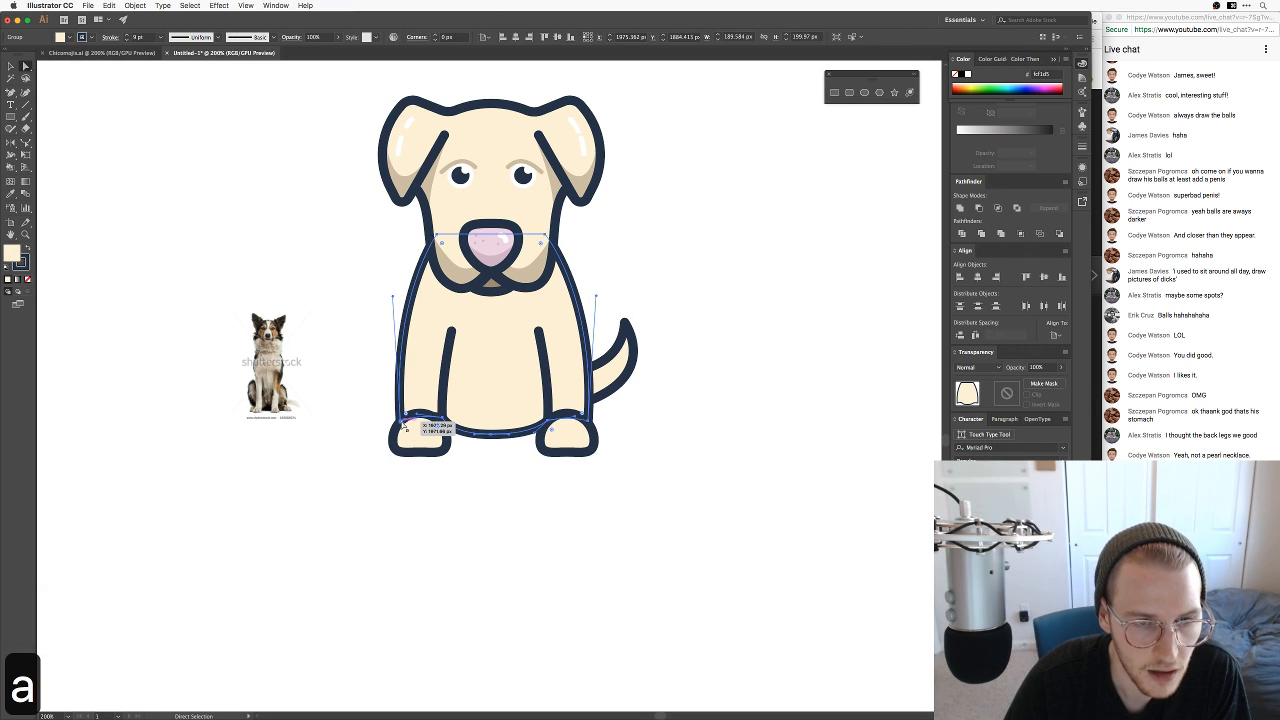
{"action": "left_click_drag", "start_coordinate": [400, 423], "coordinate": [420, 420]}
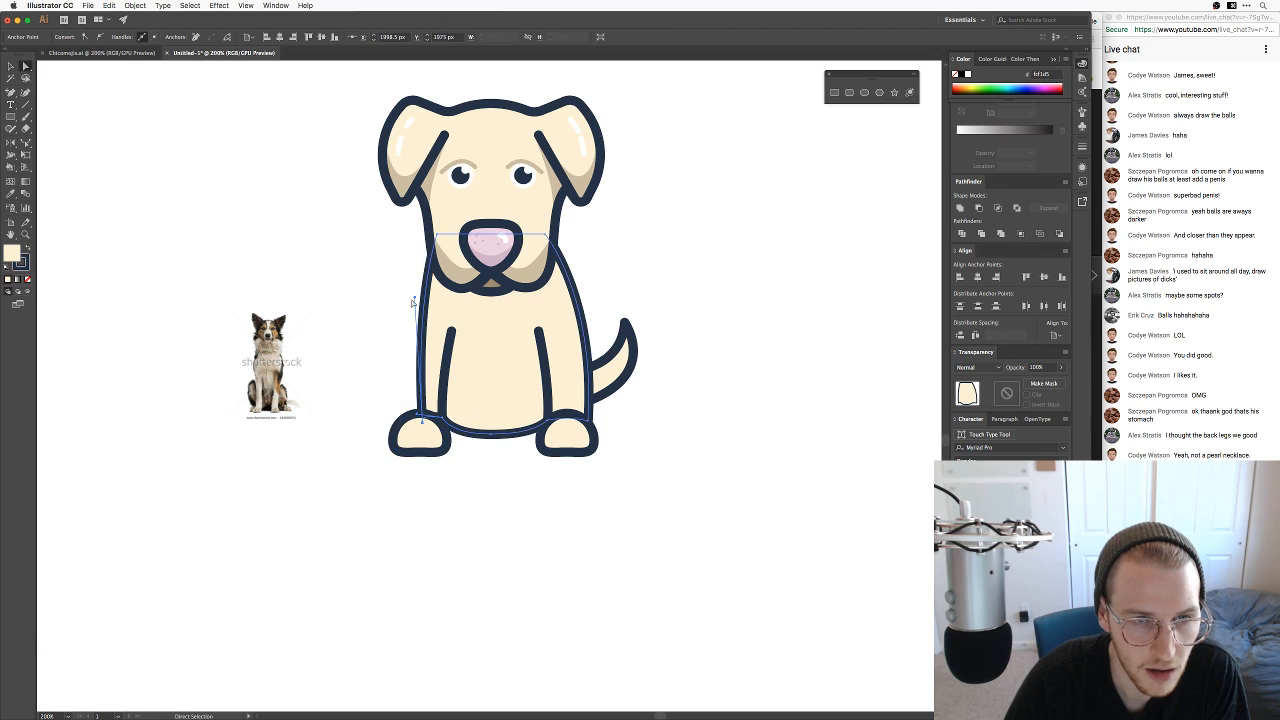
{"action": "left_click_drag", "start_coordinate": [413, 299], "coordinate": [393, 293]}
{"action": "key", "text": "v"}
{"action": "left_click", "coordinate": [354, 278]}
Step: Move the dog's left-hand paw inward so it sits beneath the narrowed side of the body
{"action": "key", "text": "v"}
{"action": "left_click_drag", "start_coordinate": [411, 449], "coordinate": [430, 448]}
{"action": "key", "text": "v"}
{"action": "key", "text": "a"}
{"action": "left_click", "coordinate": [462, 372]}
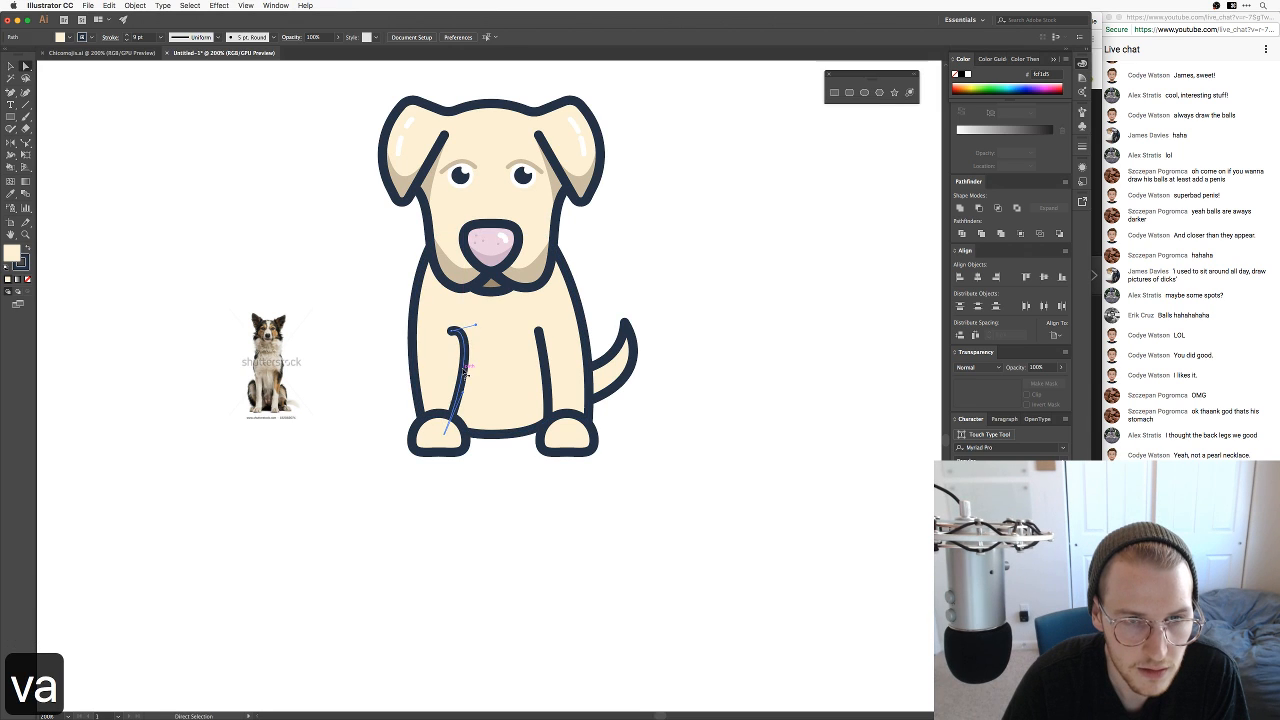
{"action": "key", "text": "super+z"}
Step: Bend the left-hand inner leg line slightly toward the chest and move it inward to meet the inner edge of the paw
{"action": "key", "text": "v"}
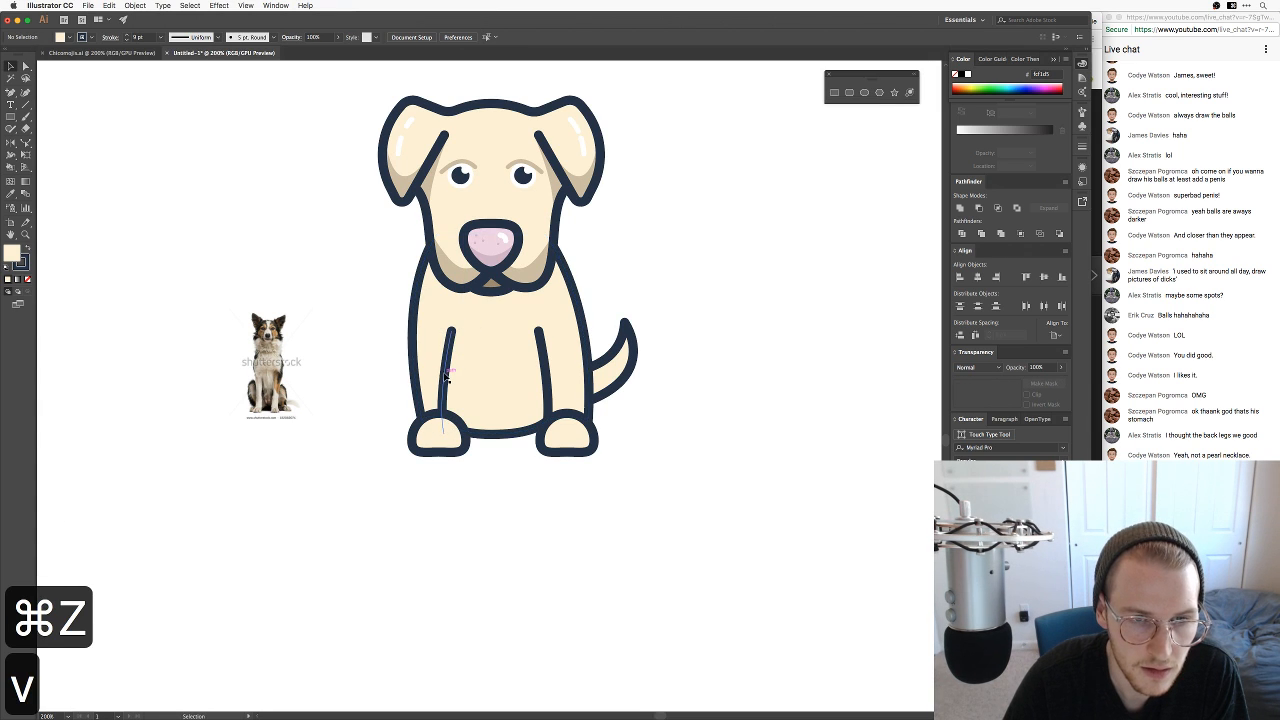
{"action": "key", "text": "a"}
{"action": "left_click", "coordinate": [447, 378]}
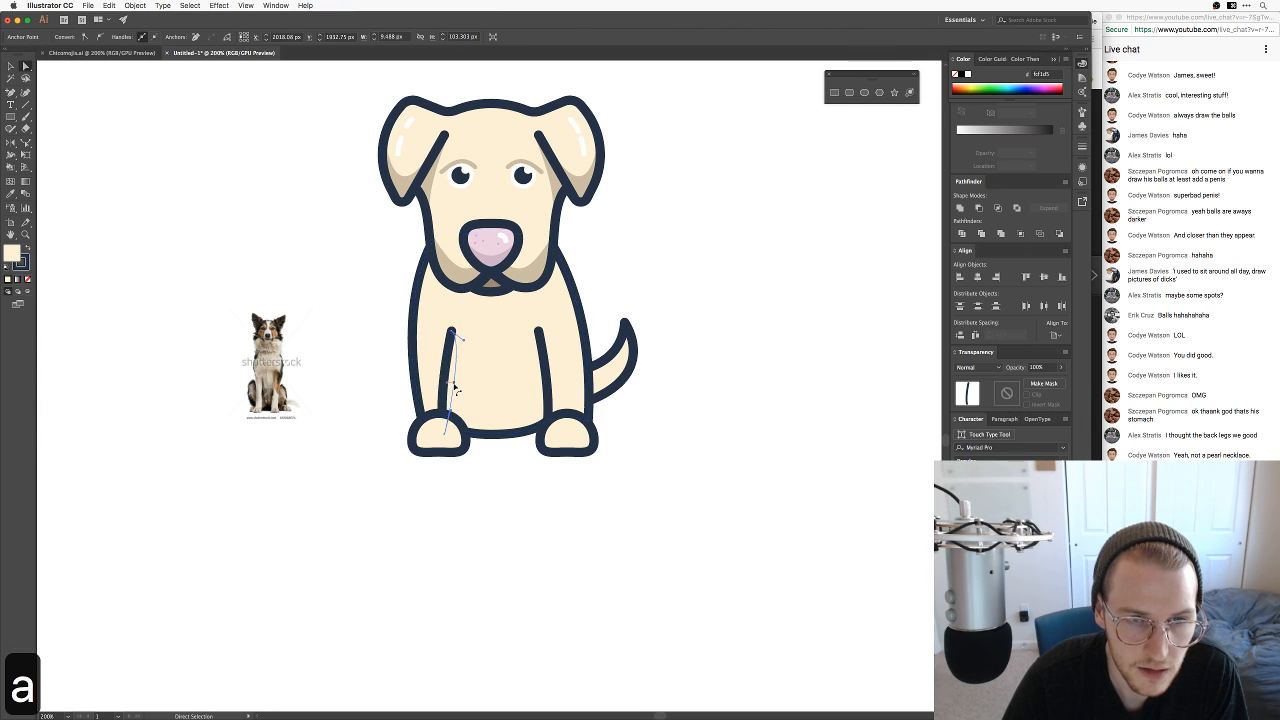
{"action": "key", "text": "v"}
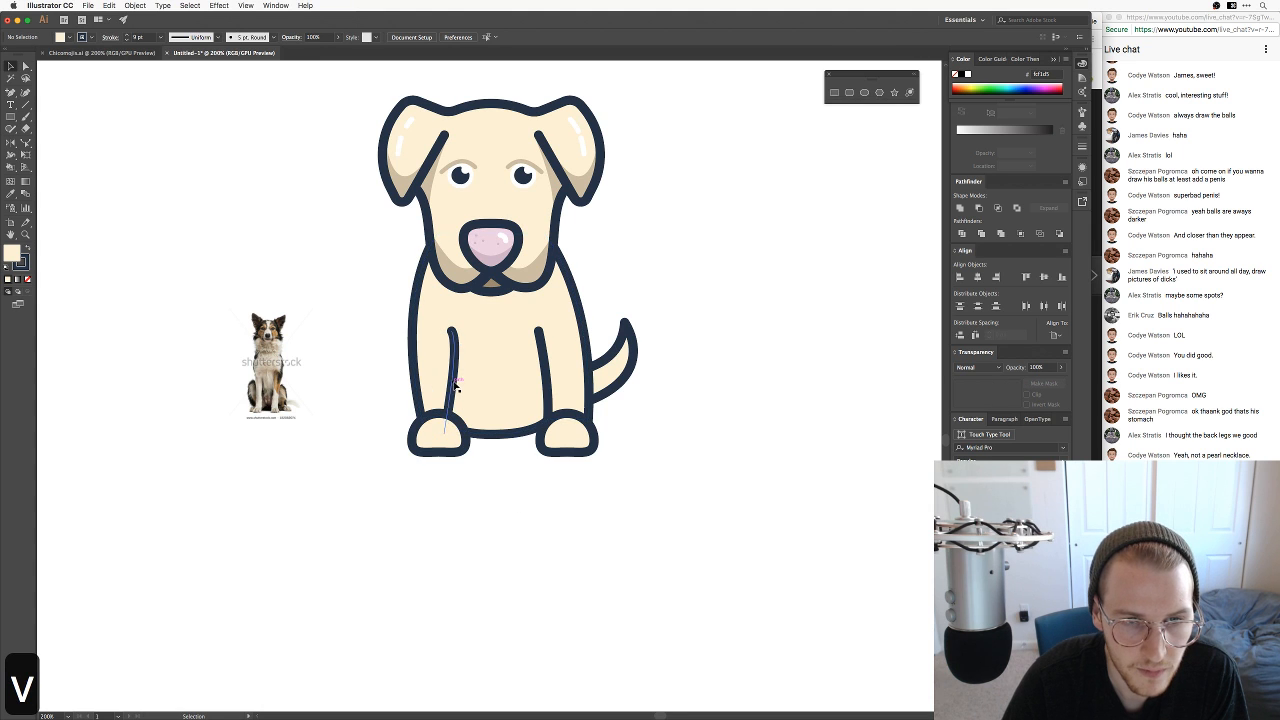
{"action": "left_click_drag", "start_coordinate": [456, 390], "coordinate": [468, 388]}
Step: Switch to the Chrome window with the live stream and bring up the Monstercat music catalog
{"action": "key", "text": "super+Tab"}
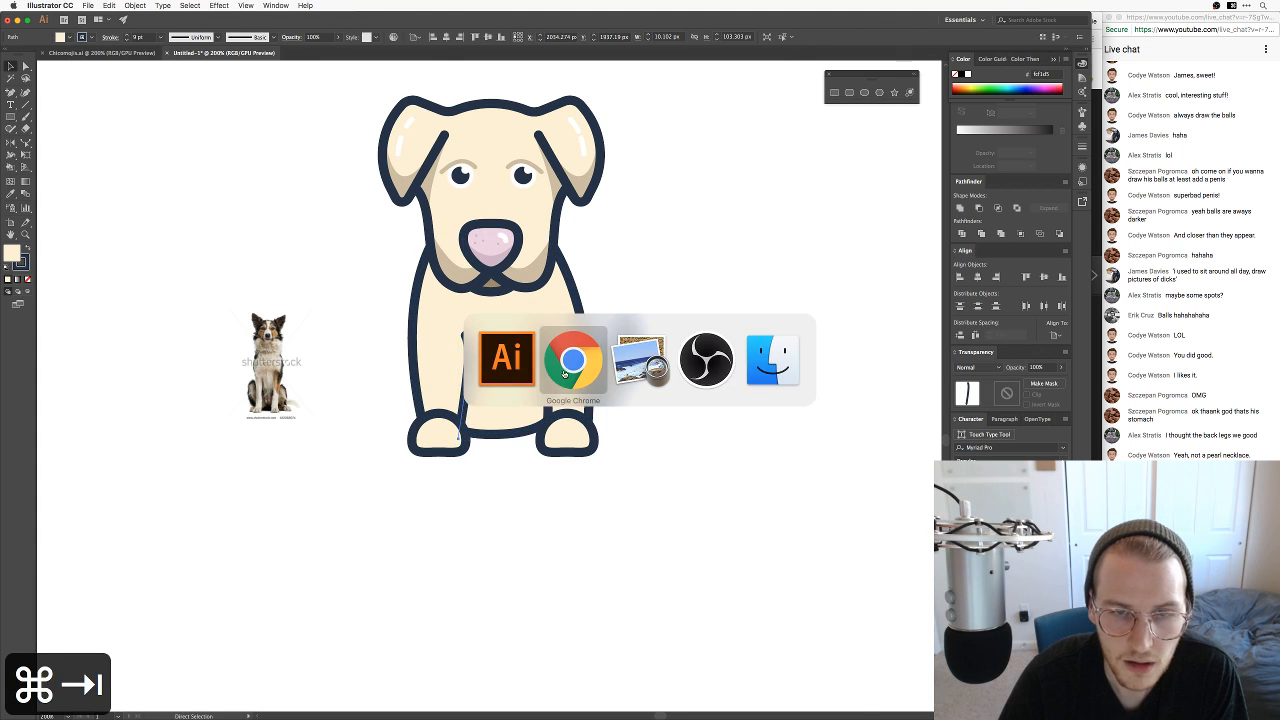
{"action": "key", "text": "super+grave"}
{"action": "key", "text": "super+grave"}
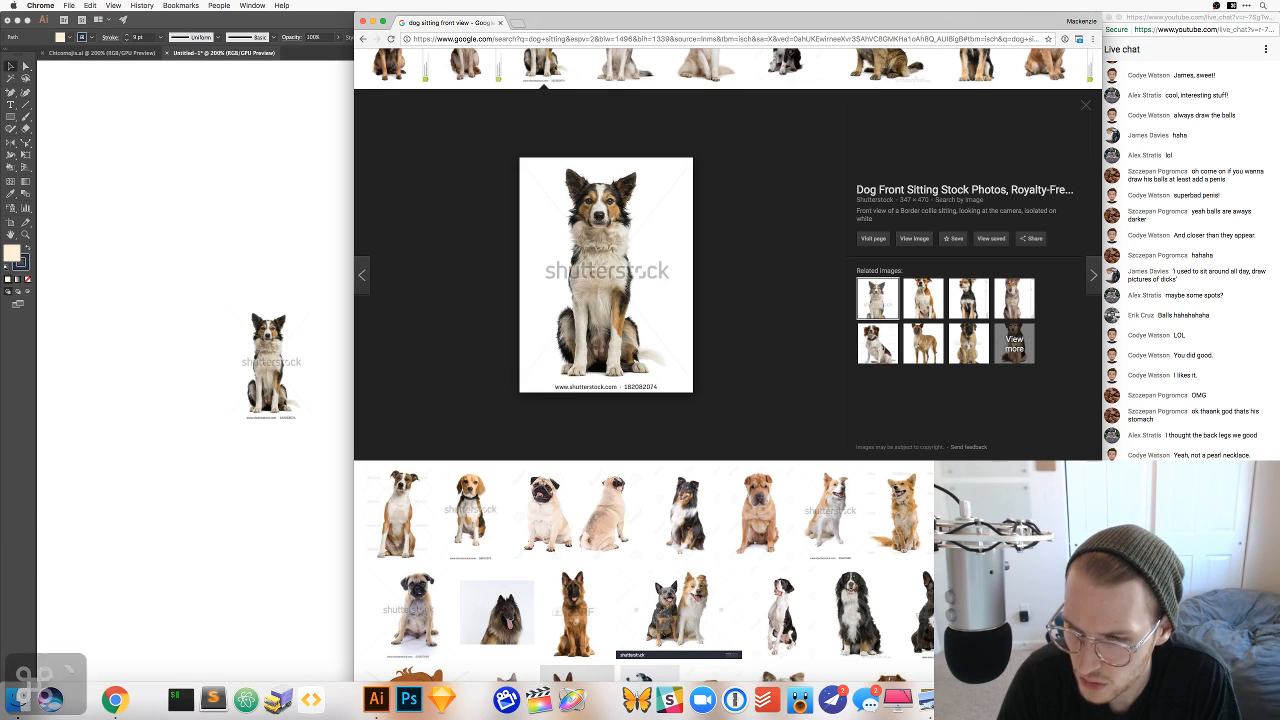
{"action": "left_click", "coordinate": [1216, 700]}
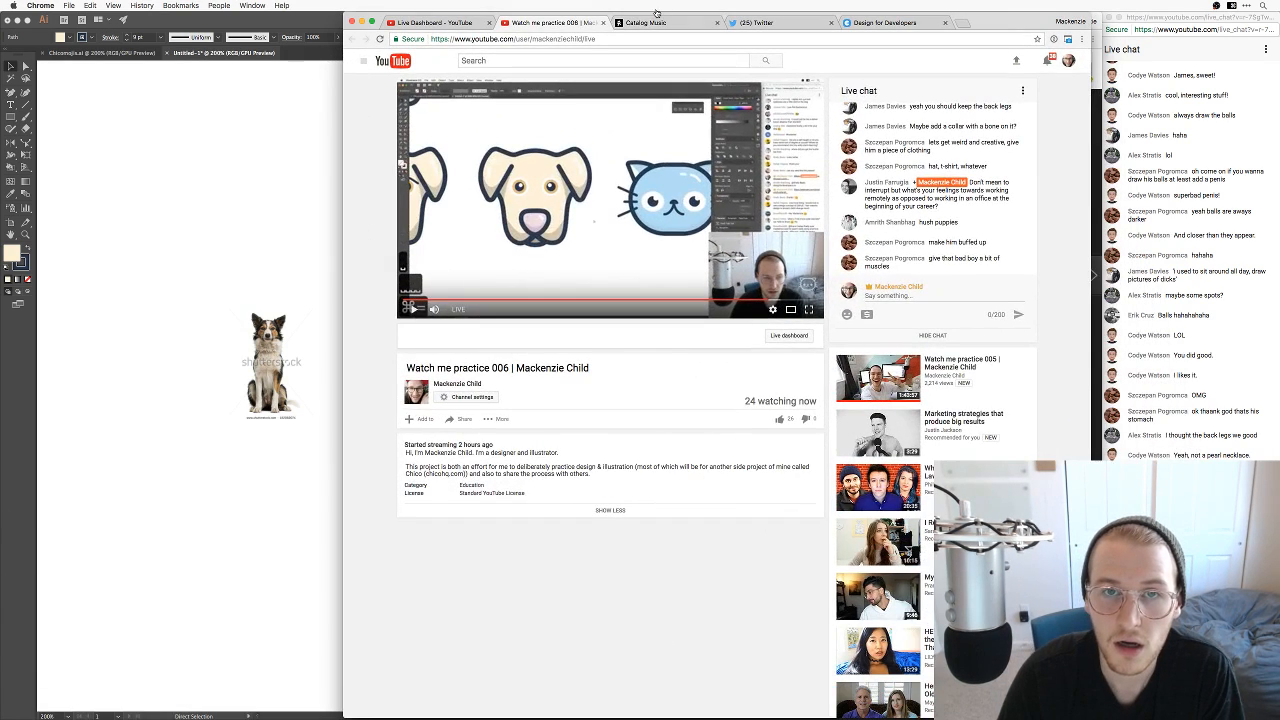
{"action": "left_click", "coordinate": [652, 22]}
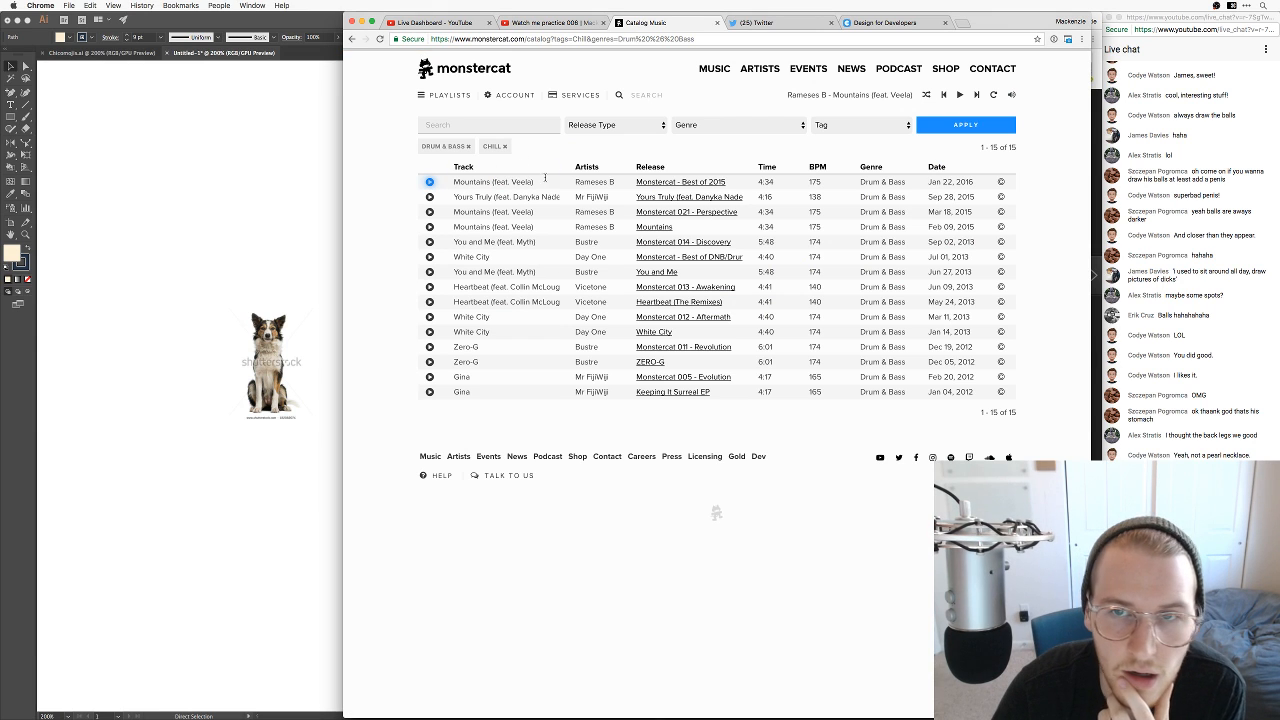
Step: Replace the catalog's Drum & Bass genre filter with Dubstep and play the track Better World
{"action": "left_click", "coordinate": [704, 127]}
{"action": "left_click", "coordinate": [700, 145]}
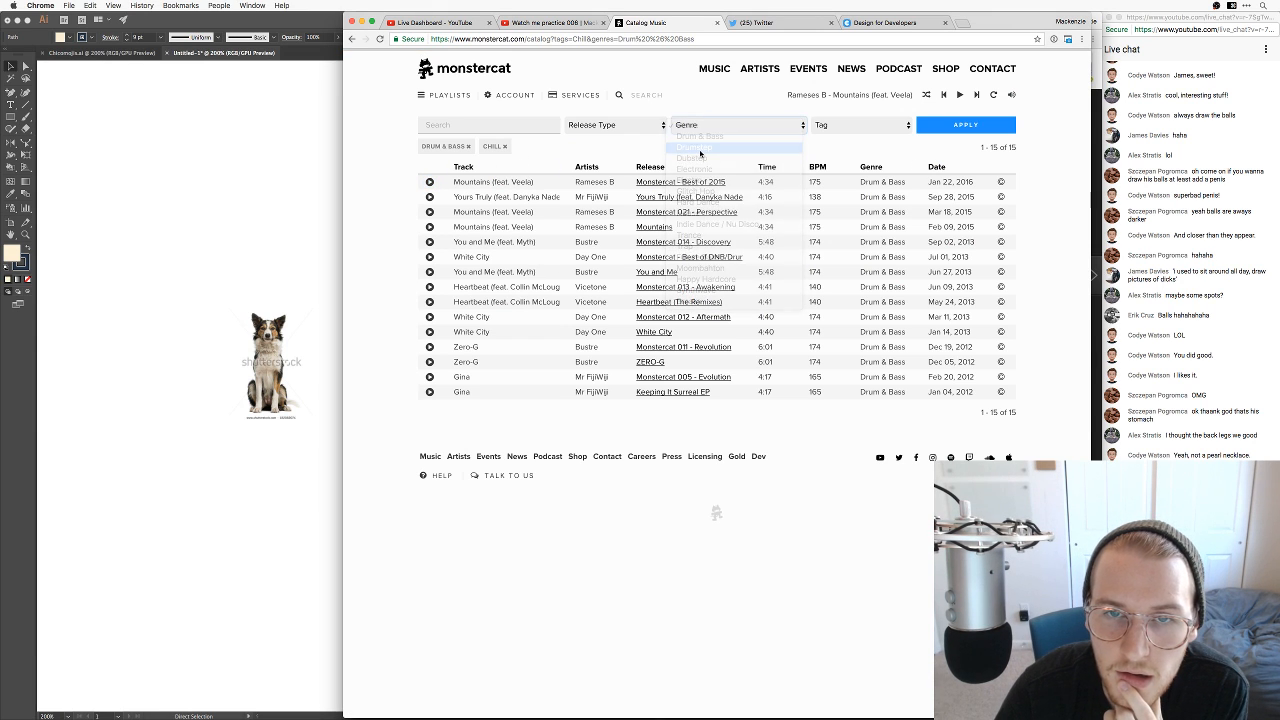
{"action": "left_click", "coordinate": [698, 130]}
{"action": "left_click", "coordinate": [693, 136]}
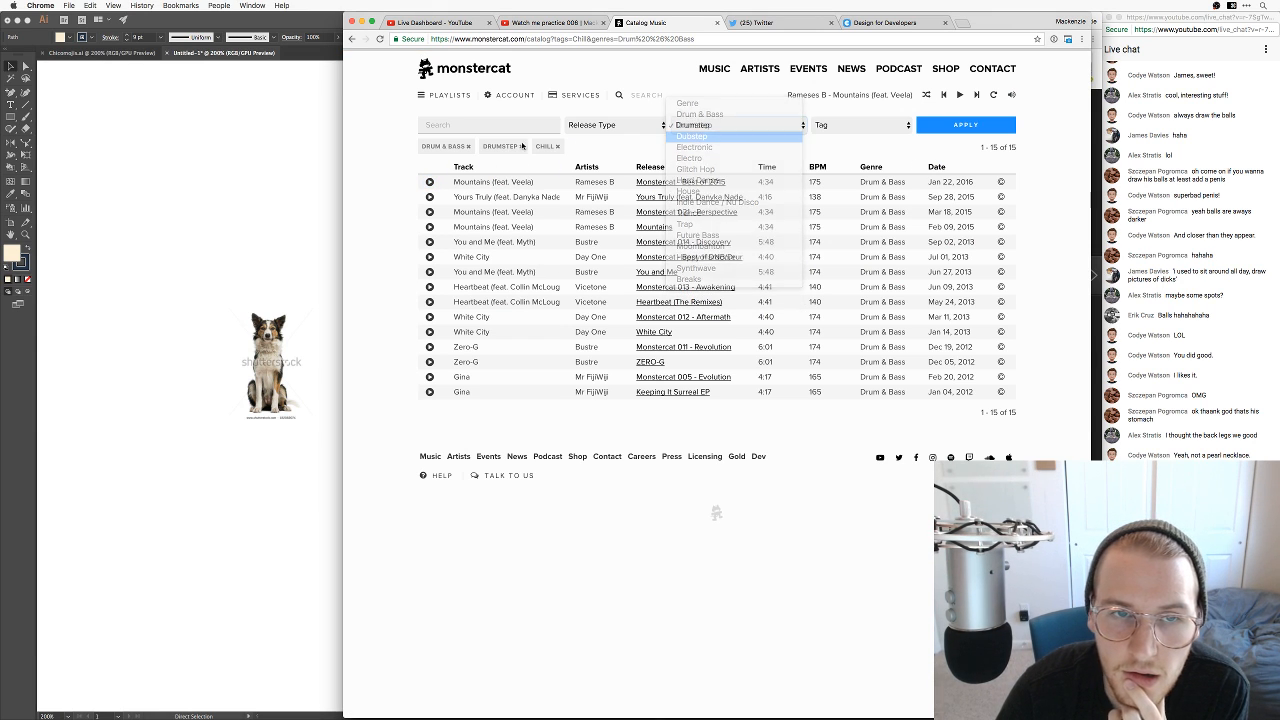
{"action": "left_click", "coordinate": [468, 147]}
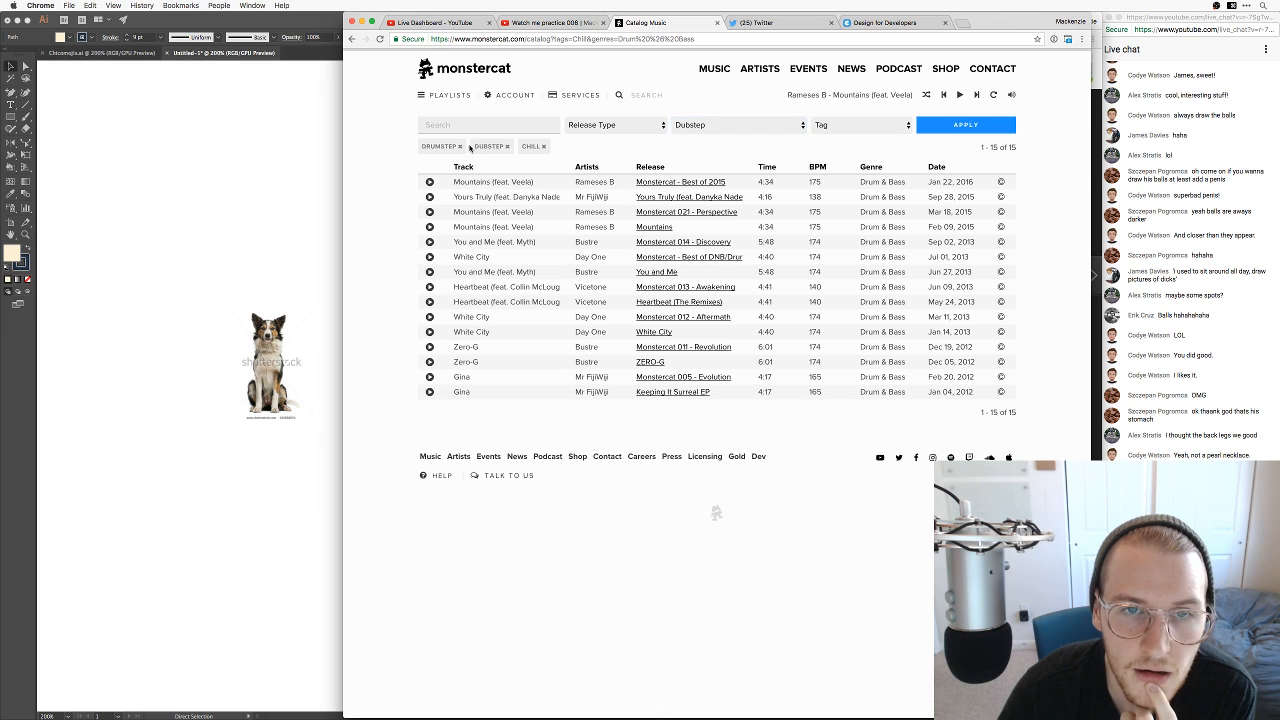
{"action": "left_click", "coordinate": [468, 147]}
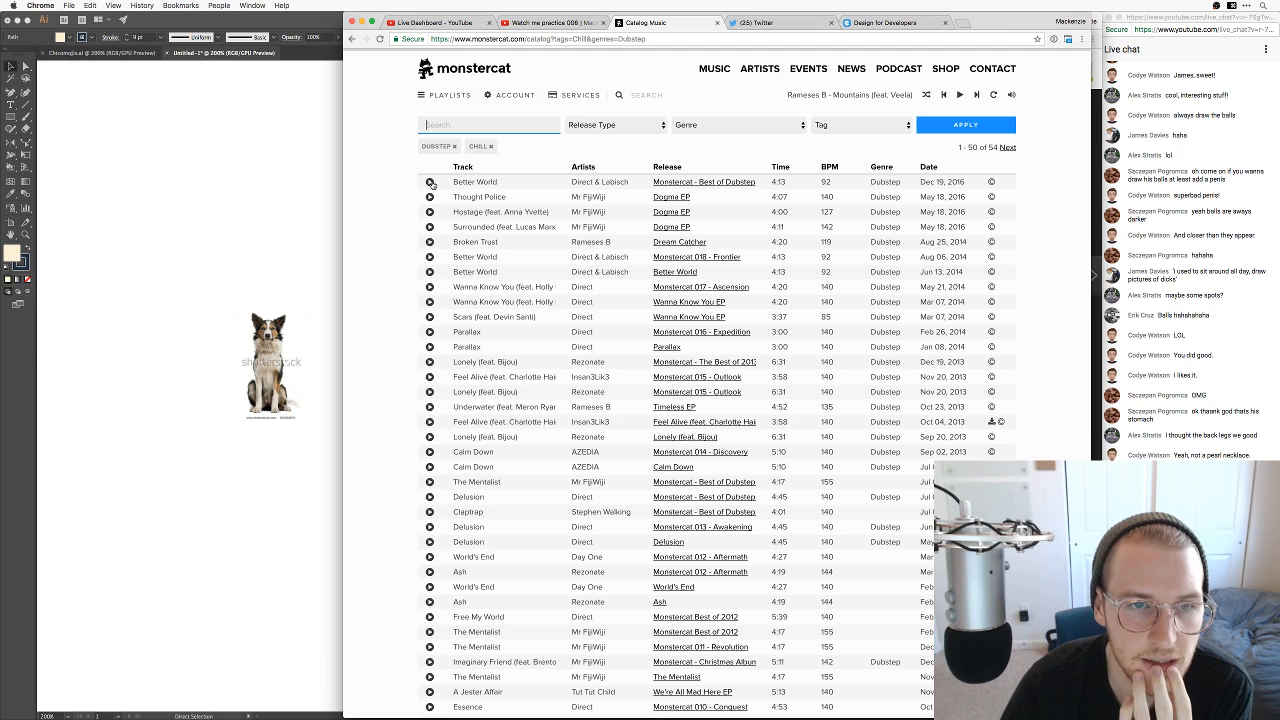
{"action": "left_click", "coordinate": [430, 182]}
Step: Return to Illustrator and straighten the upper part of the left-hand inner leg line by adjusting its top handle
{"action": "left_click", "coordinate": [319, 235]}
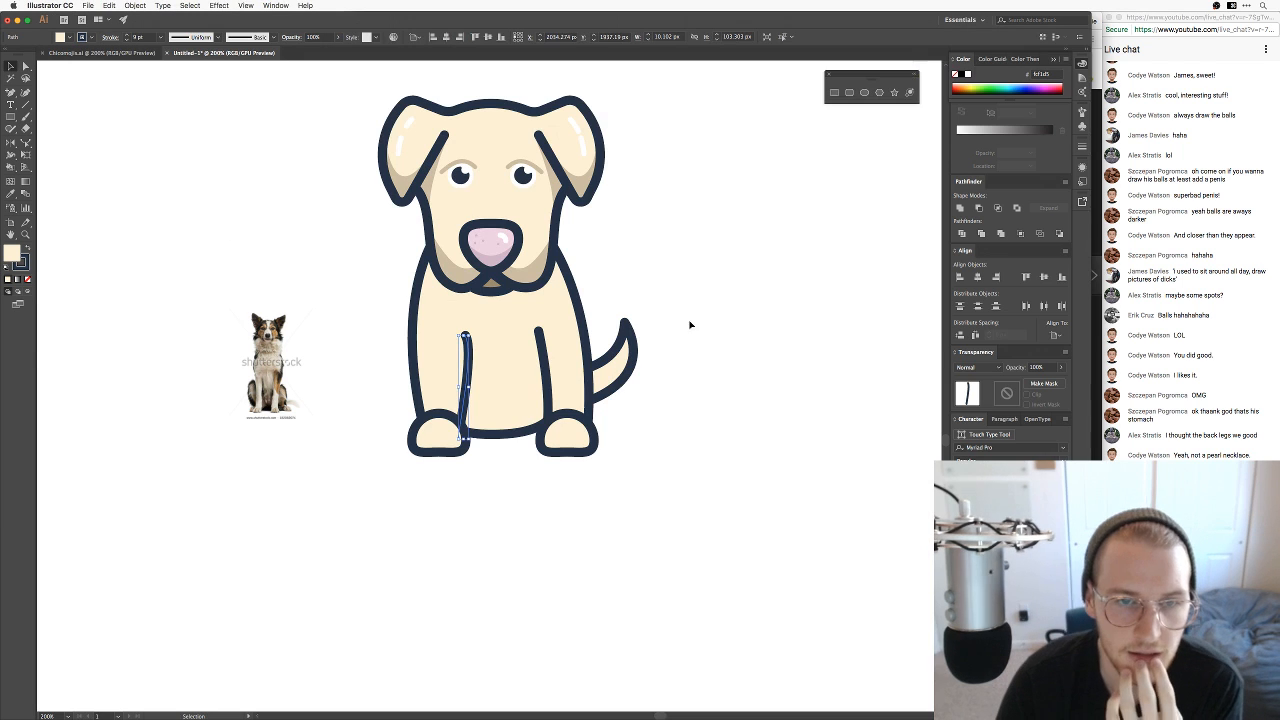
{"action": "left_click", "coordinate": [730, 359]}
{"action": "key", "text": "super+minus"}
{"action": "key", "text": "super+minus"}
{"action": "key", "text": "super+equal"}
{"action": "key", "text": "super+equal"}
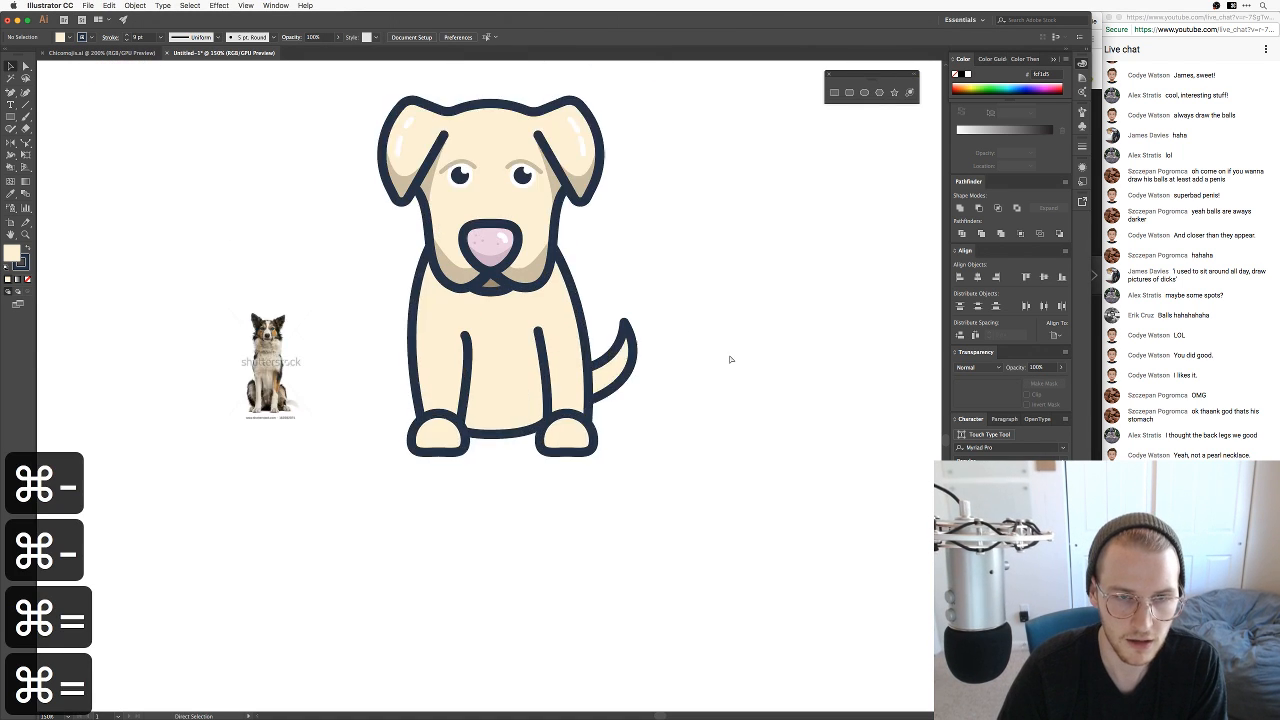
{"action": "key", "text": "super+equal"}
{"action": "key", "text": "a"}
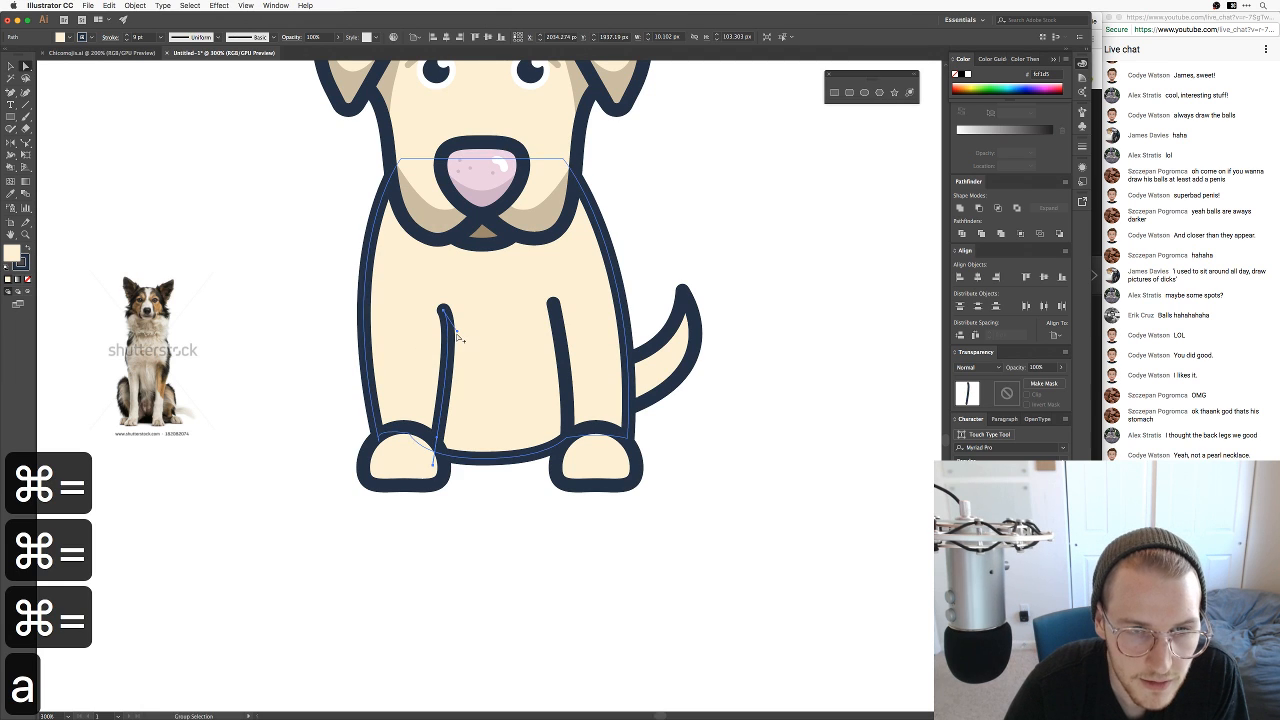
{"action": "left_click", "coordinate": [444, 386]}
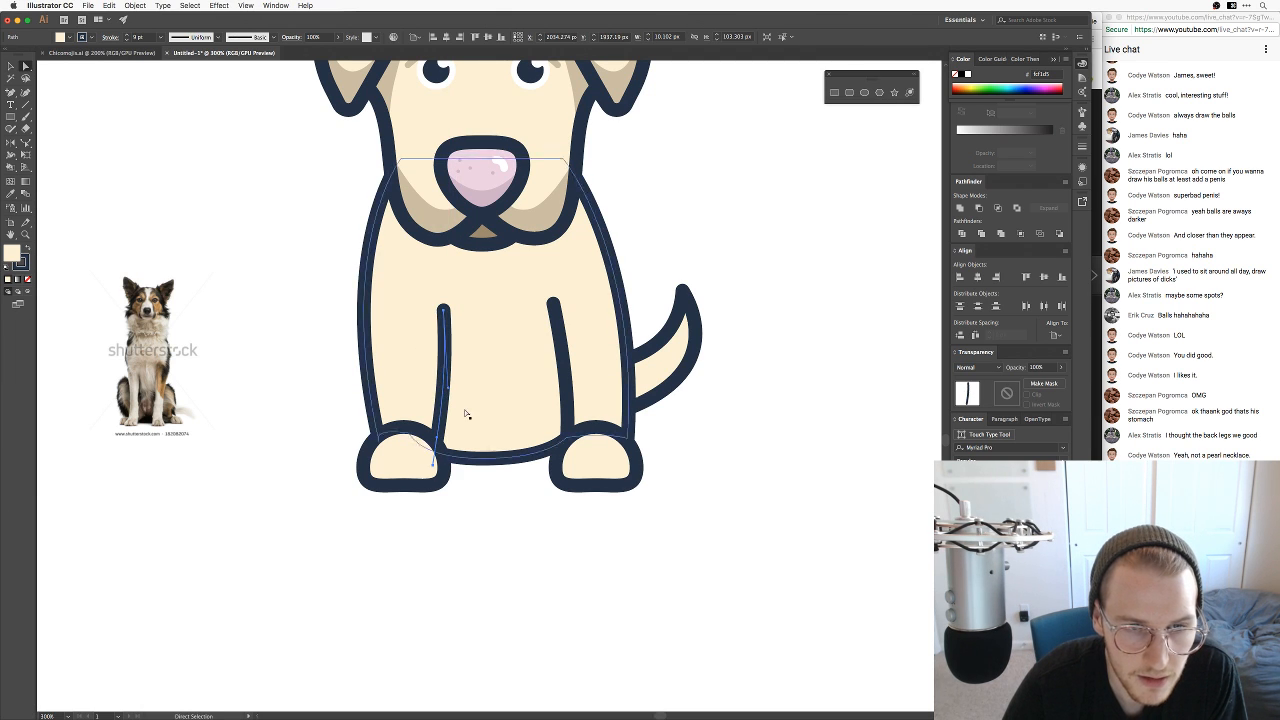
{"action": "left_click", "coordinate": [492, 503]}
Step: Centre the body outline's bottom anchor and delete the extra anchor points over both paws to simplify the lower edge
{"action": "key", "text": "v"}
{"action": "left_click", "coordinate": [534, 380]}
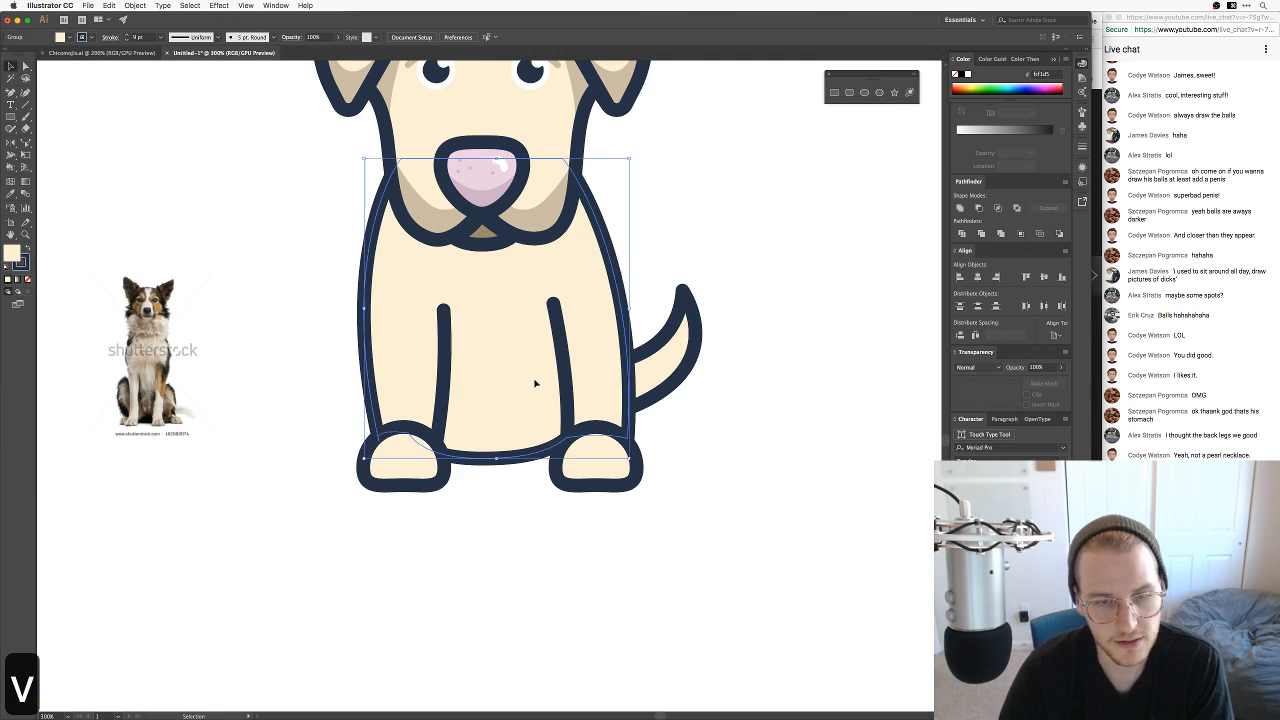
{"action": "key", "text": "a"}
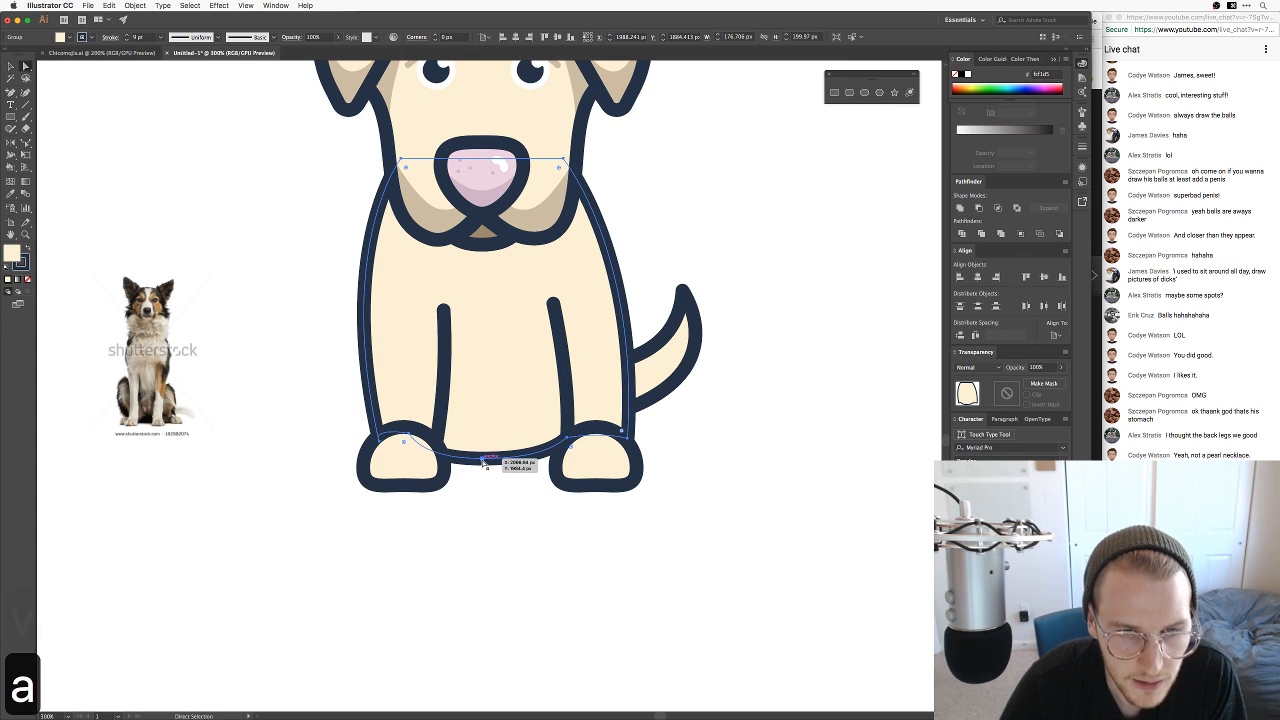
{"action": "left_click_drag", "start_coordinate": [482, 459], "coordinate": [491, 459]}
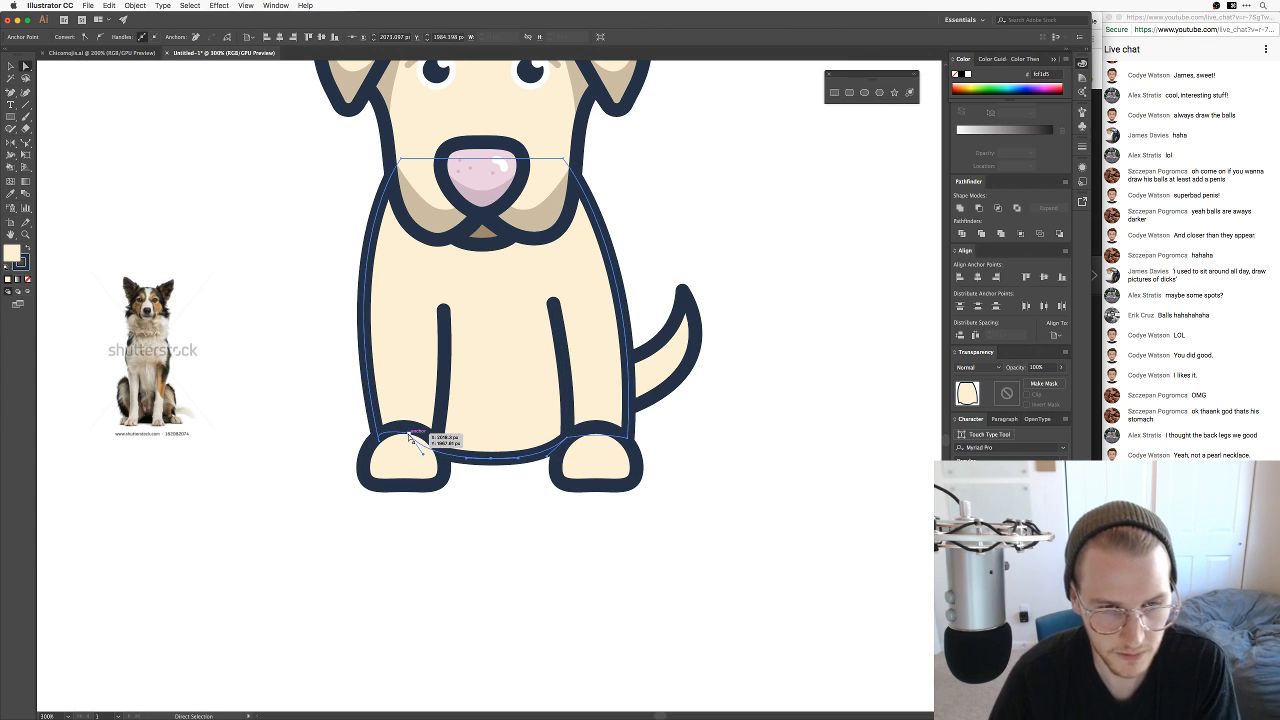
{"action": "key", "text": "minus"}
{"action": "left_click", "coordinate": [410, 434]}
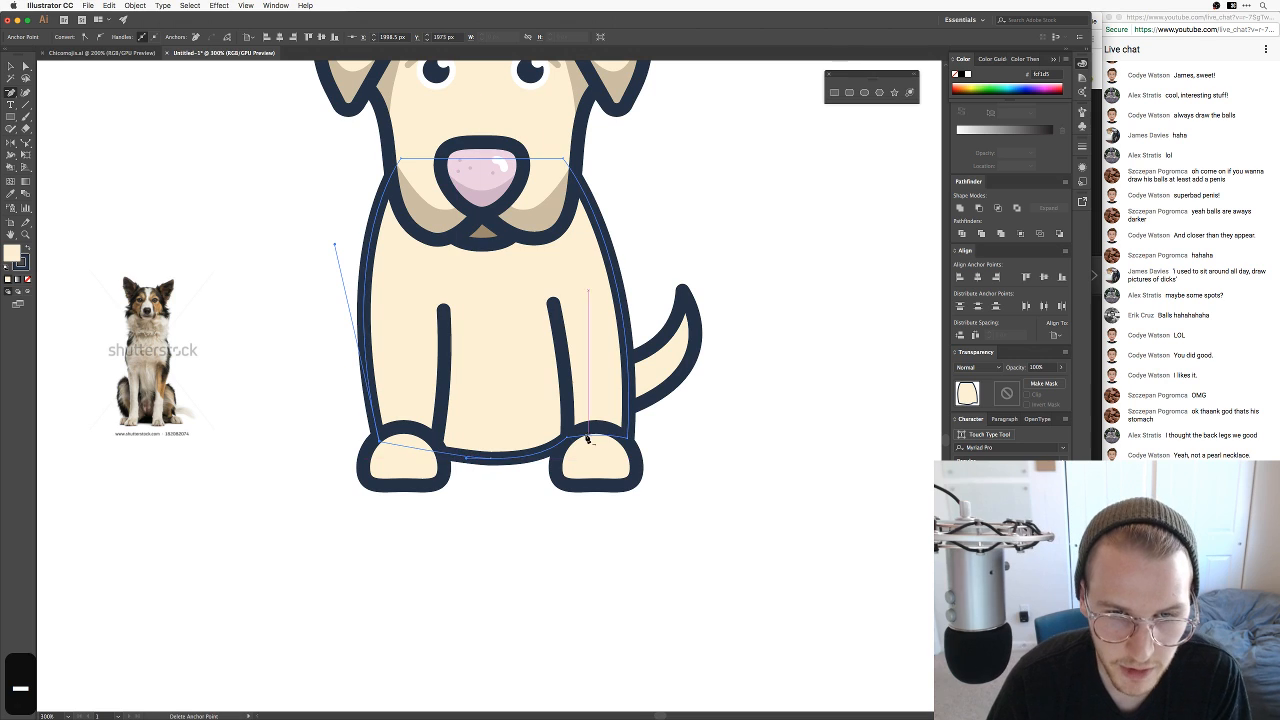
{"action": "key", "text": "v"}
{"action": "left_click", "coordinate": [677, 468]}
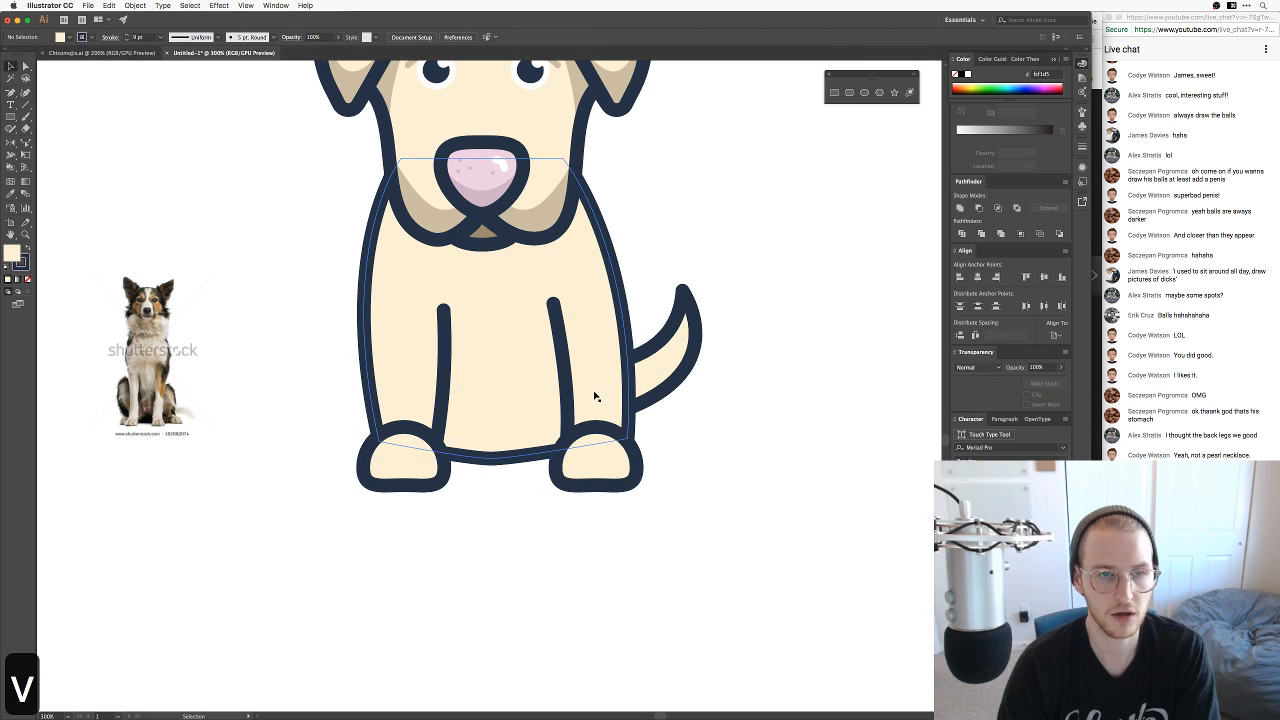
Step: Select the dog's right-hand inner leg line
{"action": "left_click", "coordinate": [594, 354]}
{"action": "left_click", "coordinate": [563, 371]}
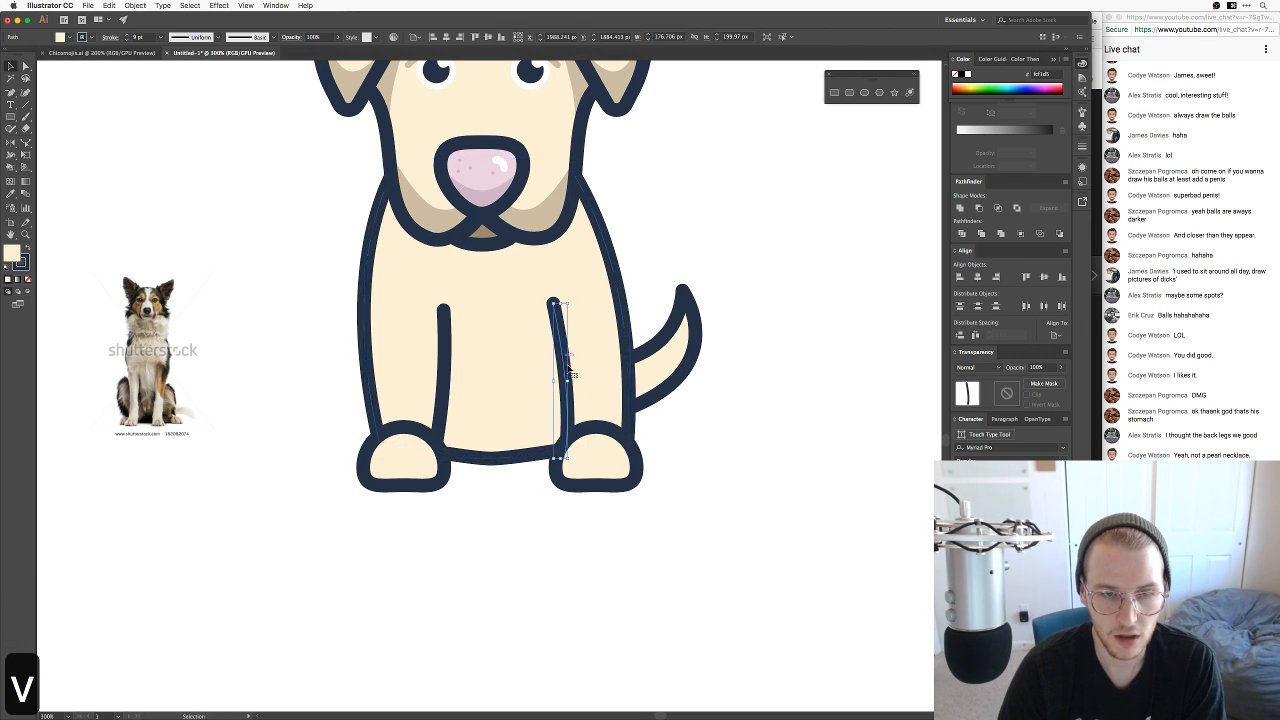
Step: Delete the right inner leg line and narrow the dog's body by pulling its lower-right anchor inward and adjusting the side curve
{"action": "key", "text": "BackSpace"}
{"action": "key", "text": "a"}
{"action": "left_click", "coordinate": [535, 366]}
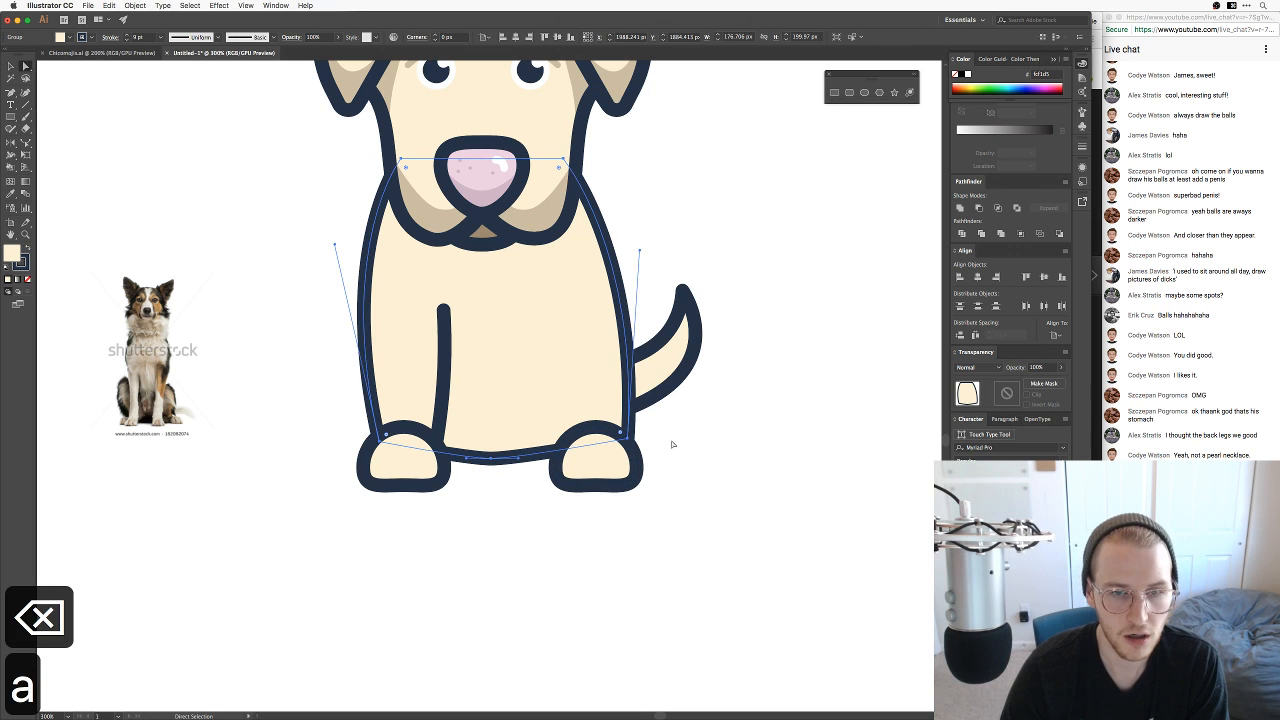
{"action": "left_click_drag", "start_coordinate": [622, 438], "coordinate": [588, 440]}
{"action": "left_click_drag", "start_coordinate": [600, 257], "coordinate": [631, 251]}
{"action": "key", "text": "v"}
{"action": "left_click", "coordinate": [654, 223]}
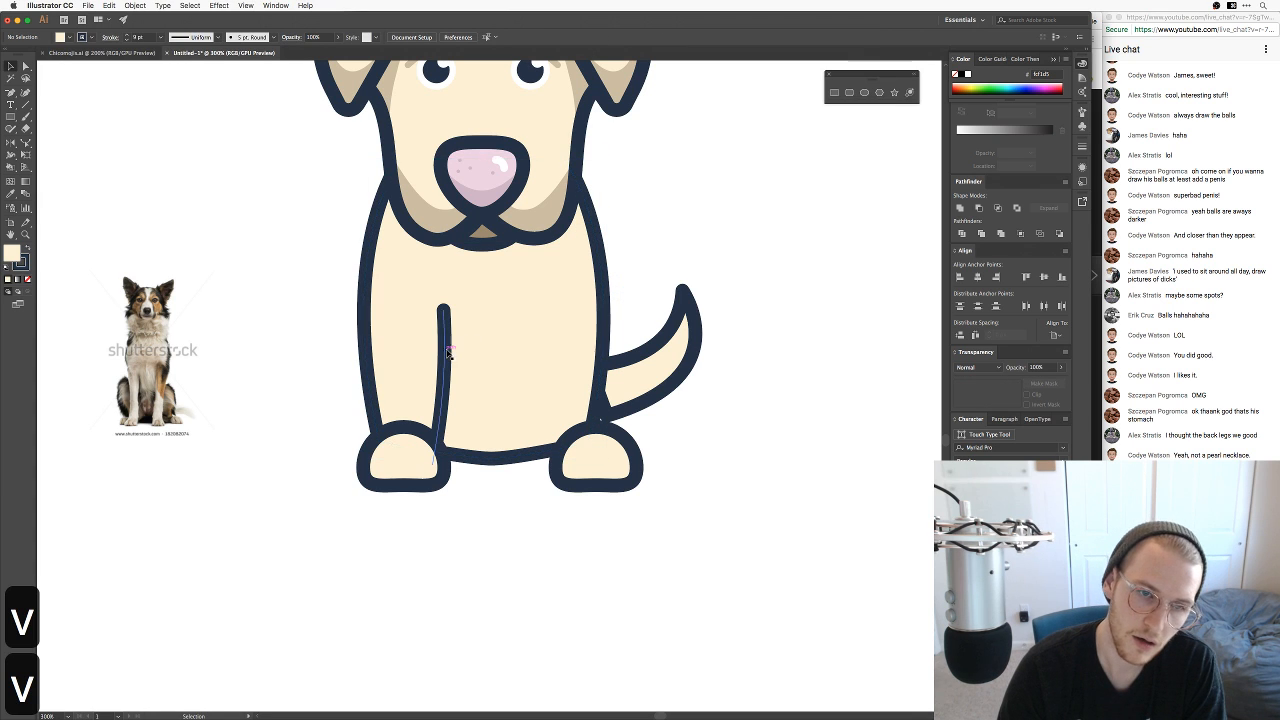
Step: Duplicate the left inner leg line, reflect the copy, and place it as the right inner leg line beside the right paw
{"action": "left_click_drag", "start_coordinate": [444, 350], "coordinate": [501, 350]}
{"action": "right_click", "coordinate": [507, 352]}
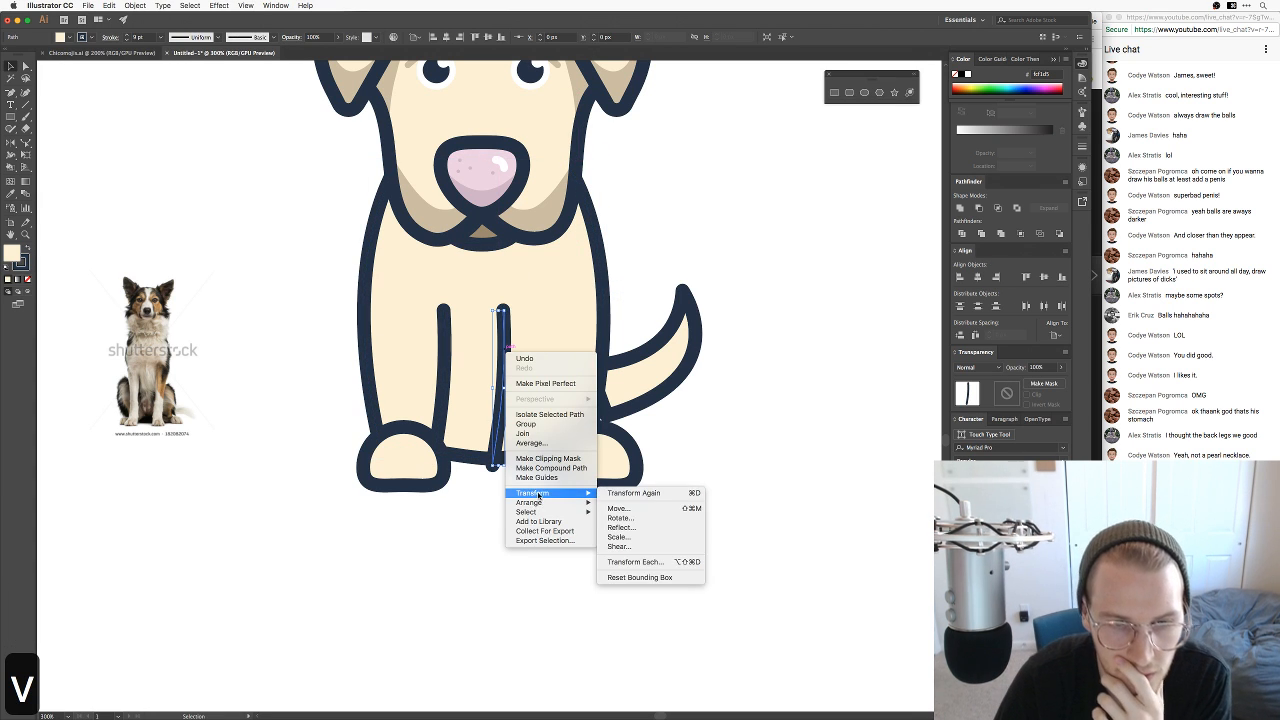
{"action": "mouse_move", "coordinate": [540, 493]}
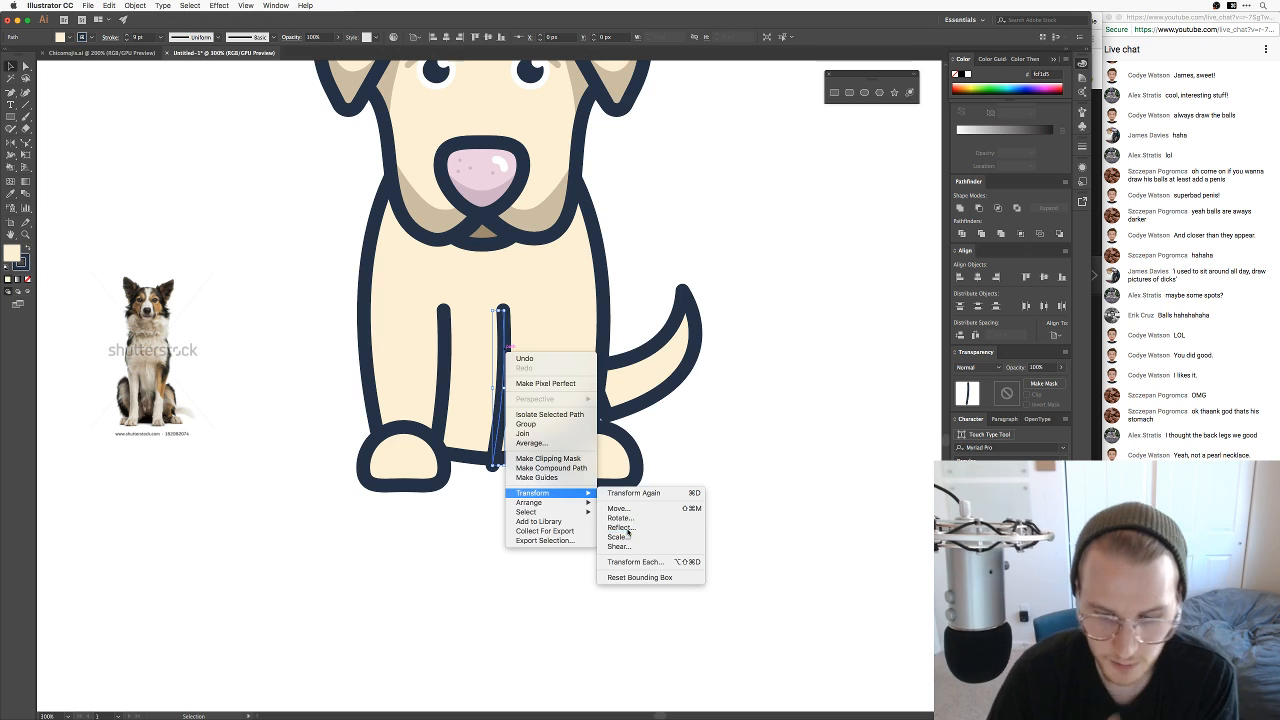
{"action": "left_click", "coordinate": [624, 528]}
{"action": "key", "text": "Return"}
{"action": "left_click", "coordinate": [626, 540]}
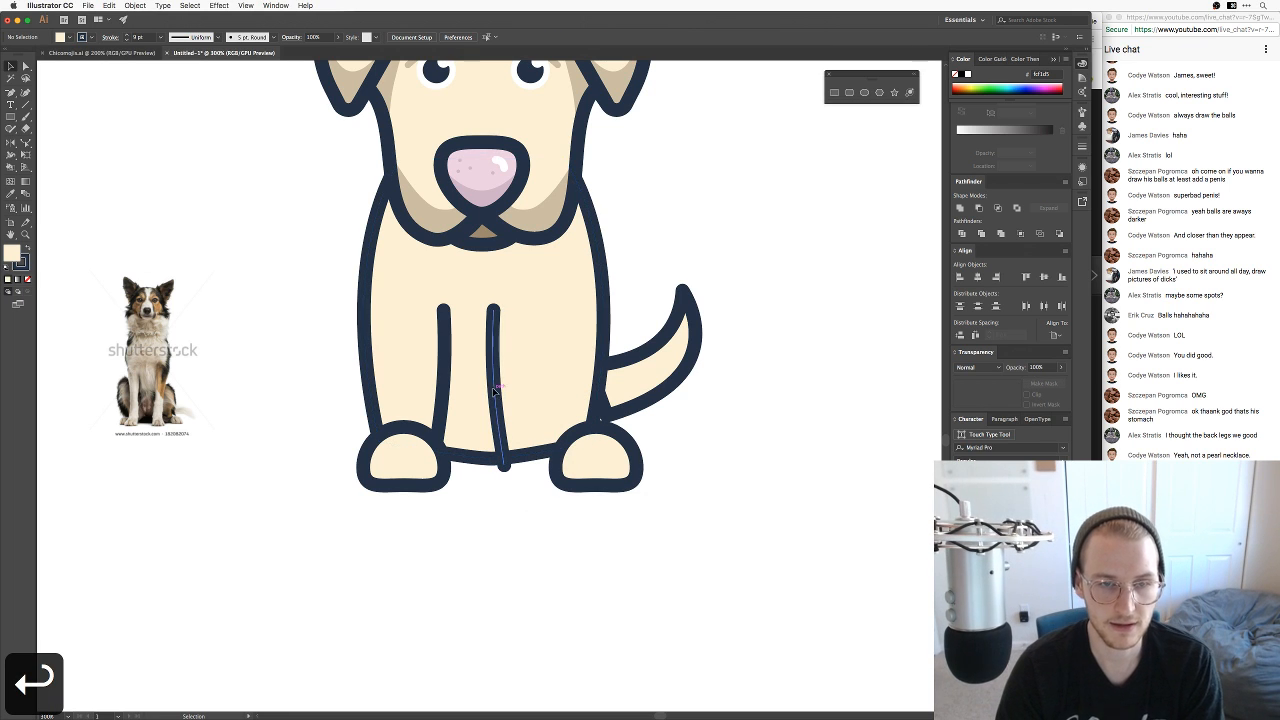
{"action": "left_click_drag", "start_coordinate": [490, 393], "coordinate": [540, 390]}
{"action": "left_click", "coordinate": [505, 553]}
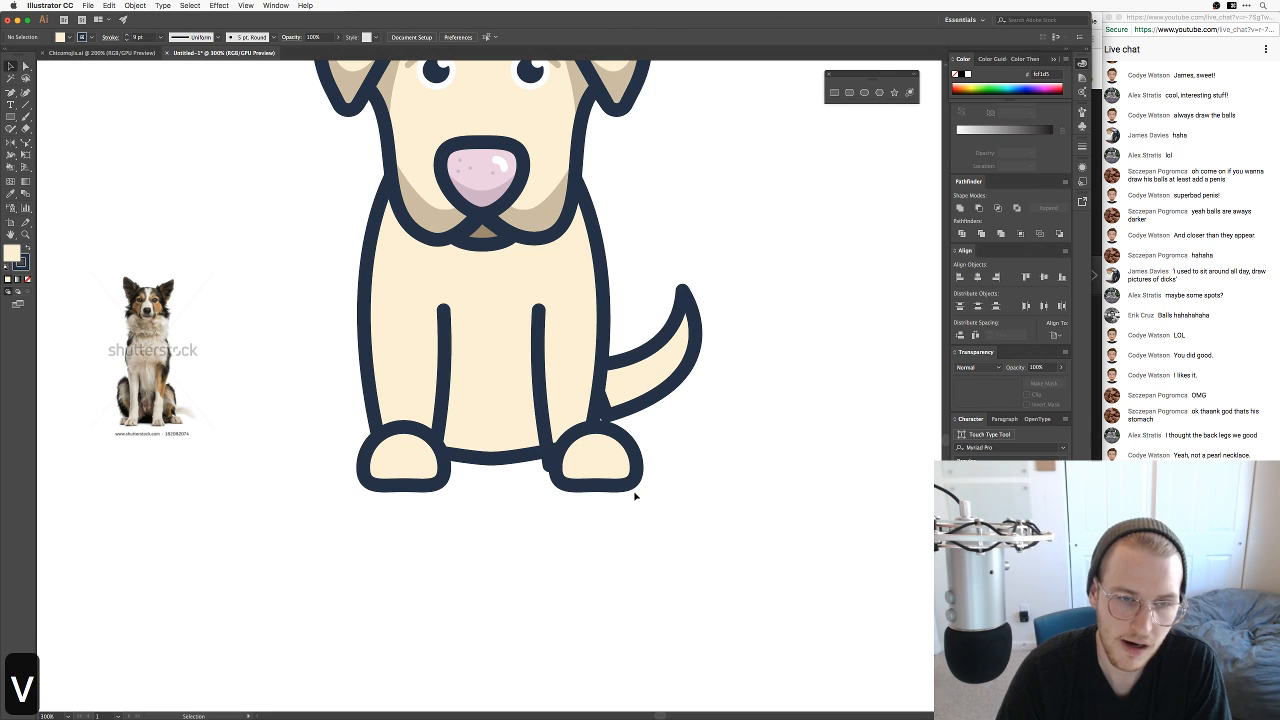
Step: Move both front paws inward to sit under the narrowed legs and shift the tail closer to the body
{"action": "left_click_drag", "start_coordinate": [615, 484], "coordinate": [590, 484]}
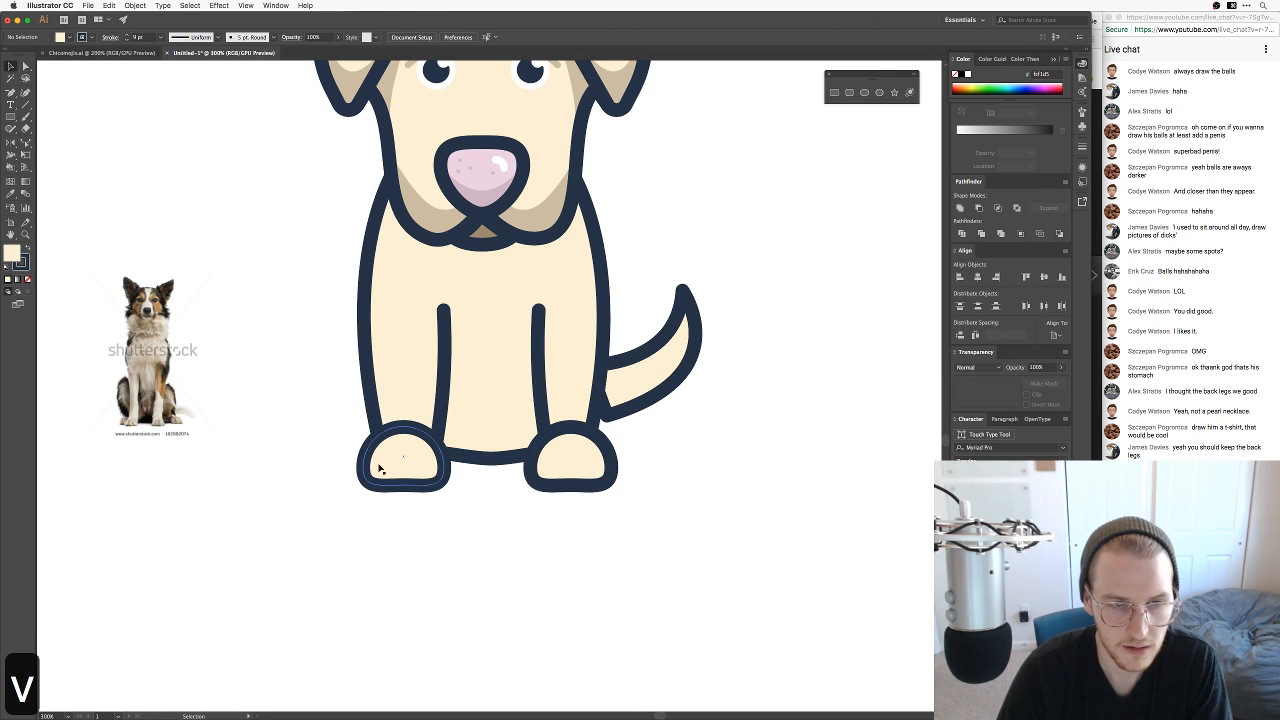
{"action": "left_click_drag", "start_coordinate": [407, 459], "coordinate": [412, 459]}
{"action": "left_click", "coordinate": [717, 476]}
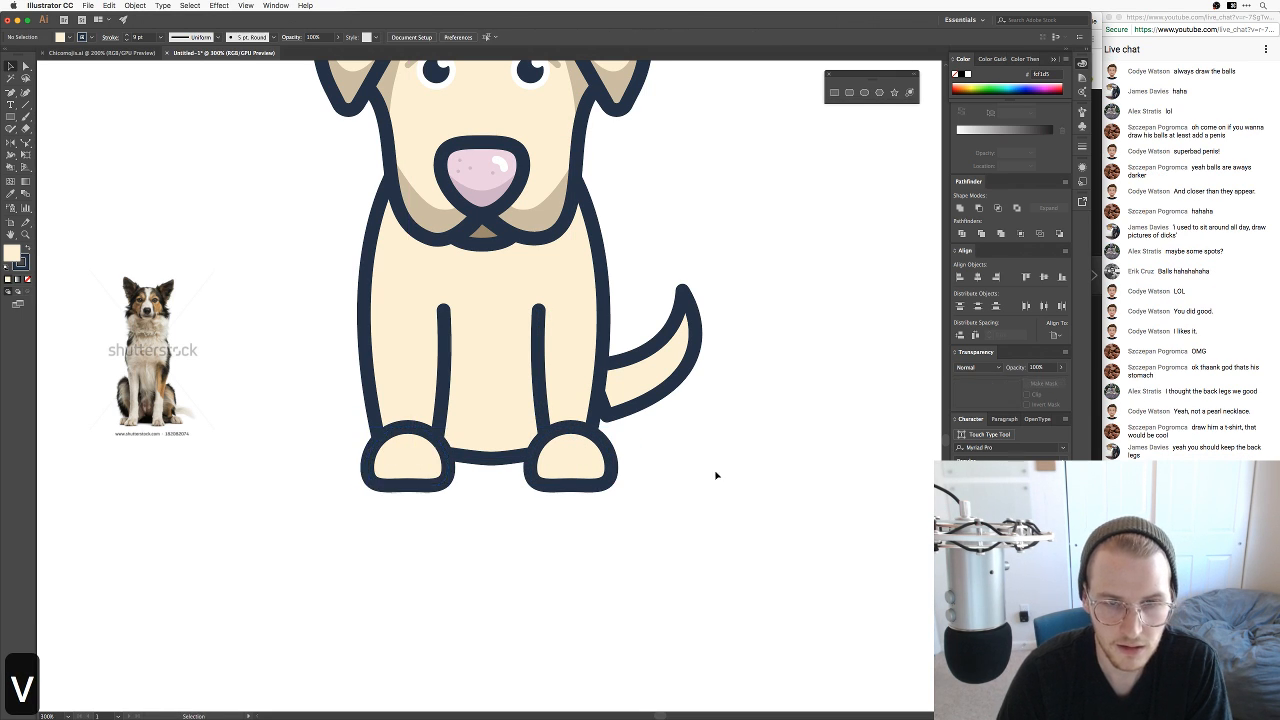
{"action": "left_click_drag", "start_coordinate": [700, 388], "coordinate": [668, 462]}
{"action": "key", "text": "v"}
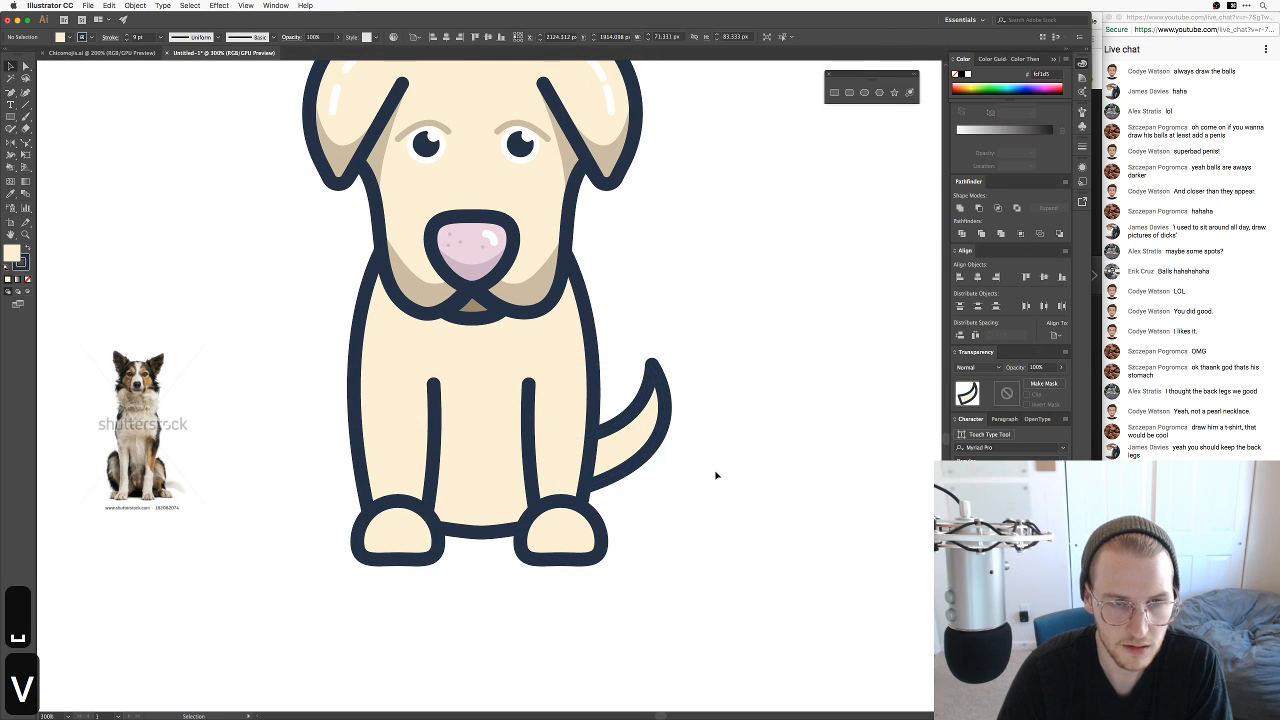
Step: Bulge the body's right side outward slightly by extending its curve handle to match the left side
{"action": "key", "text": "a"}
{"action": "left_click", "coordinate": [563, 355]}
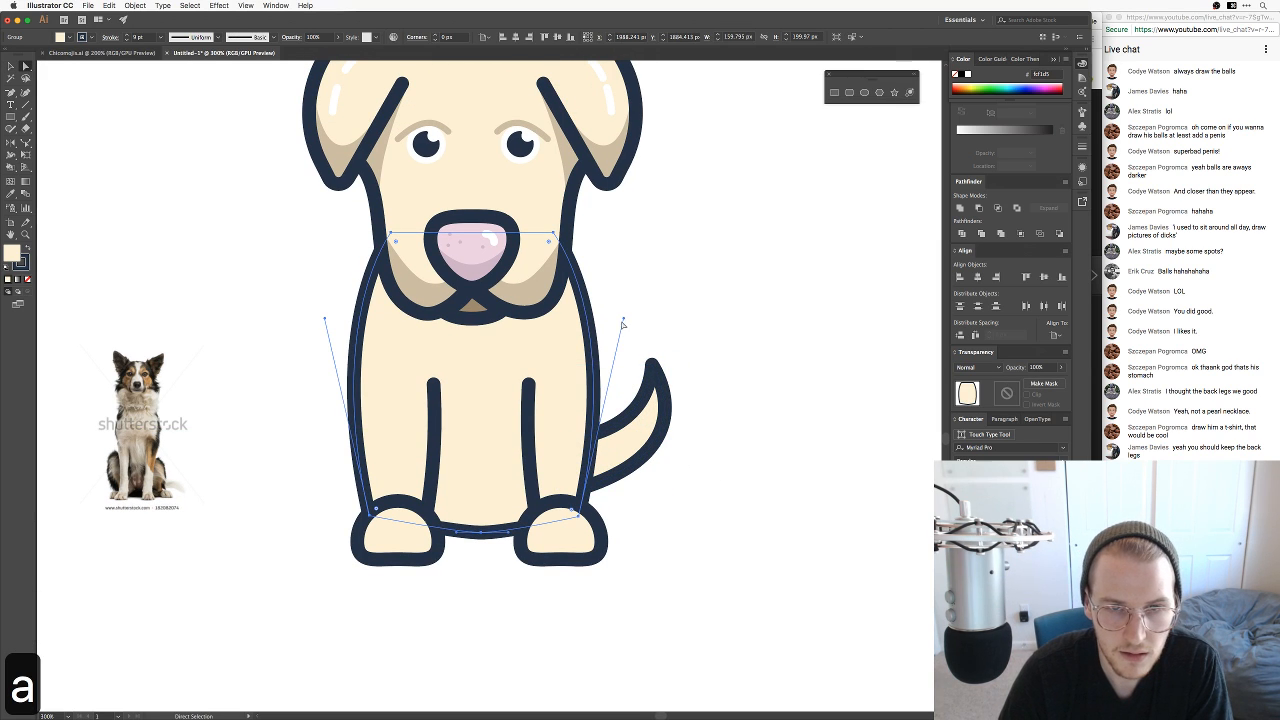
{"action": "left_click", "coordinate": [630, 325]}
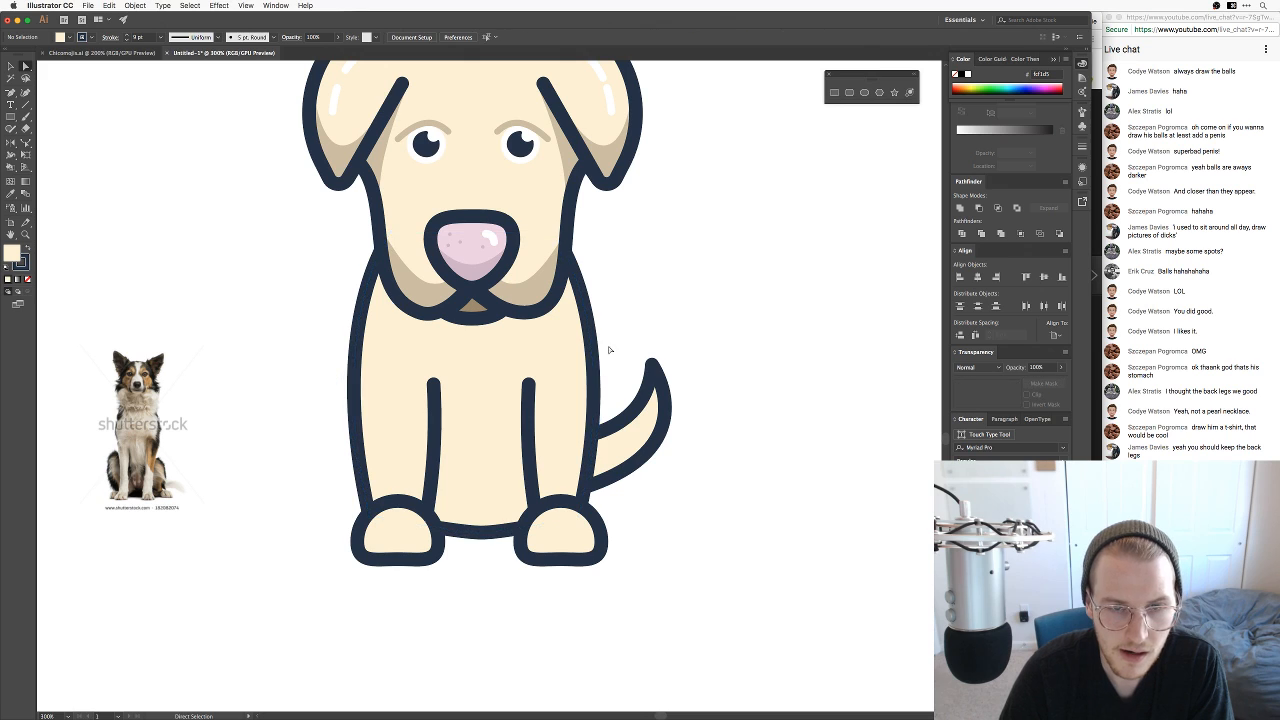
{"action": "left_click", "coordinate": [588, 358]}
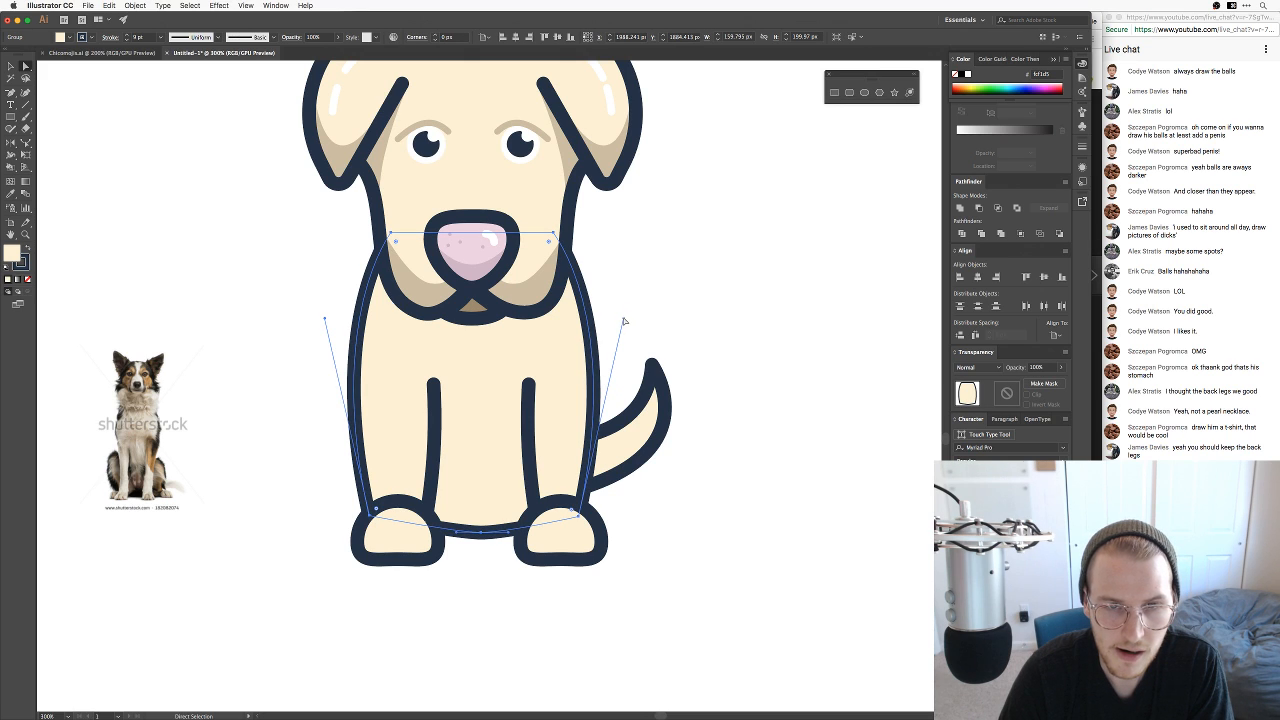
{"action": "mouse_move", "coordinate": [624, 321]}
{"action": "left_mouse_down"}
{"action": "mouse_move", "coordinate": [622, 240]}
{"action": "mouse_move", "coordinate": [632, 318]}
{"action": "left_mouse_up"}
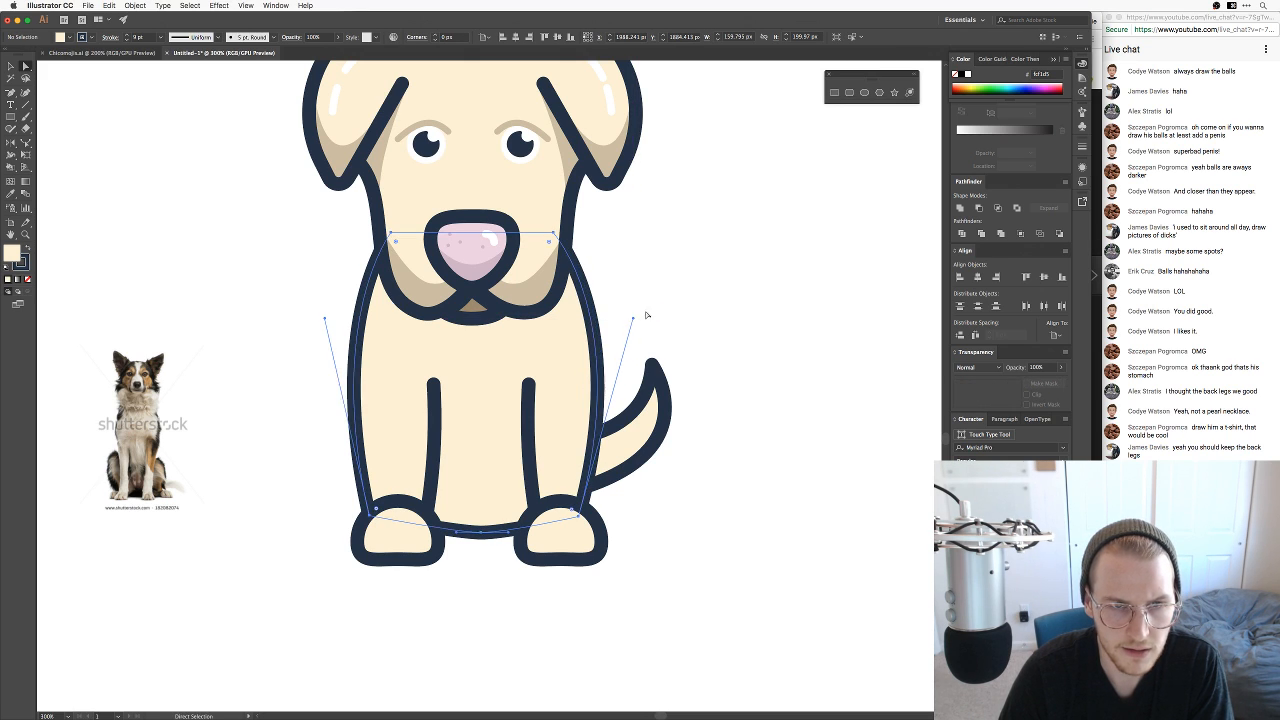
{"action": "left_click", "coordinate": [696, 278]}
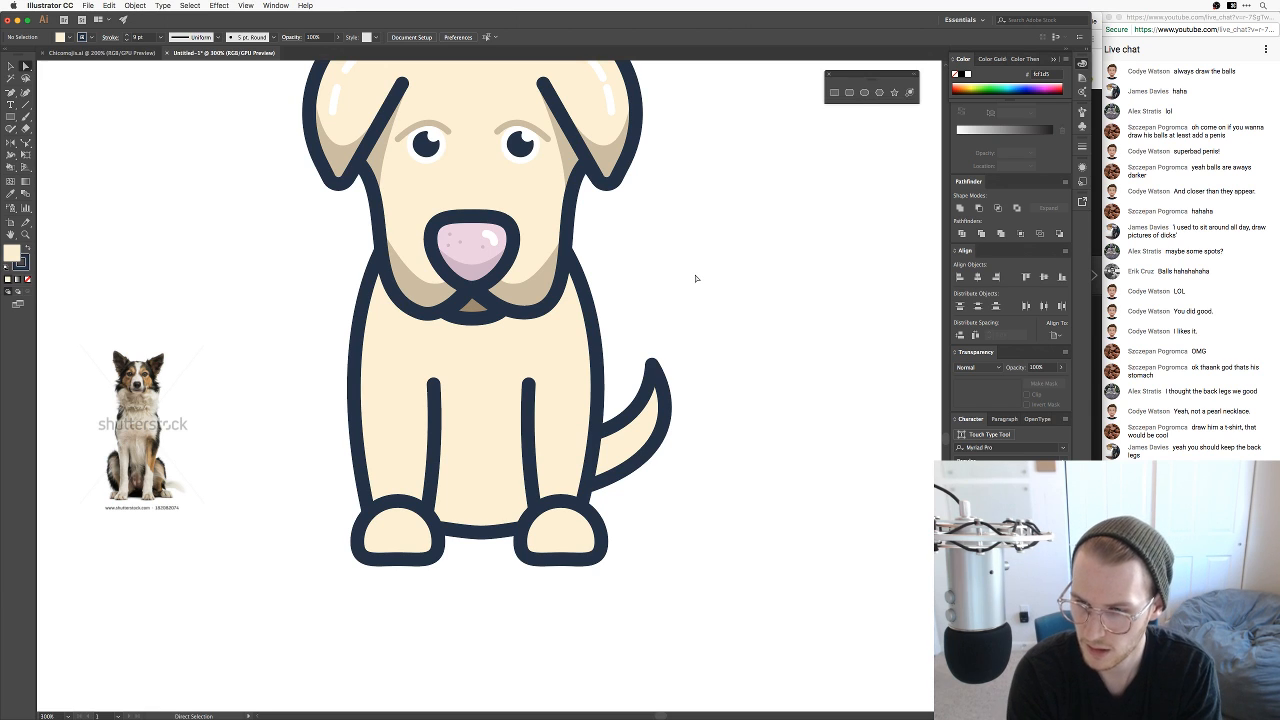
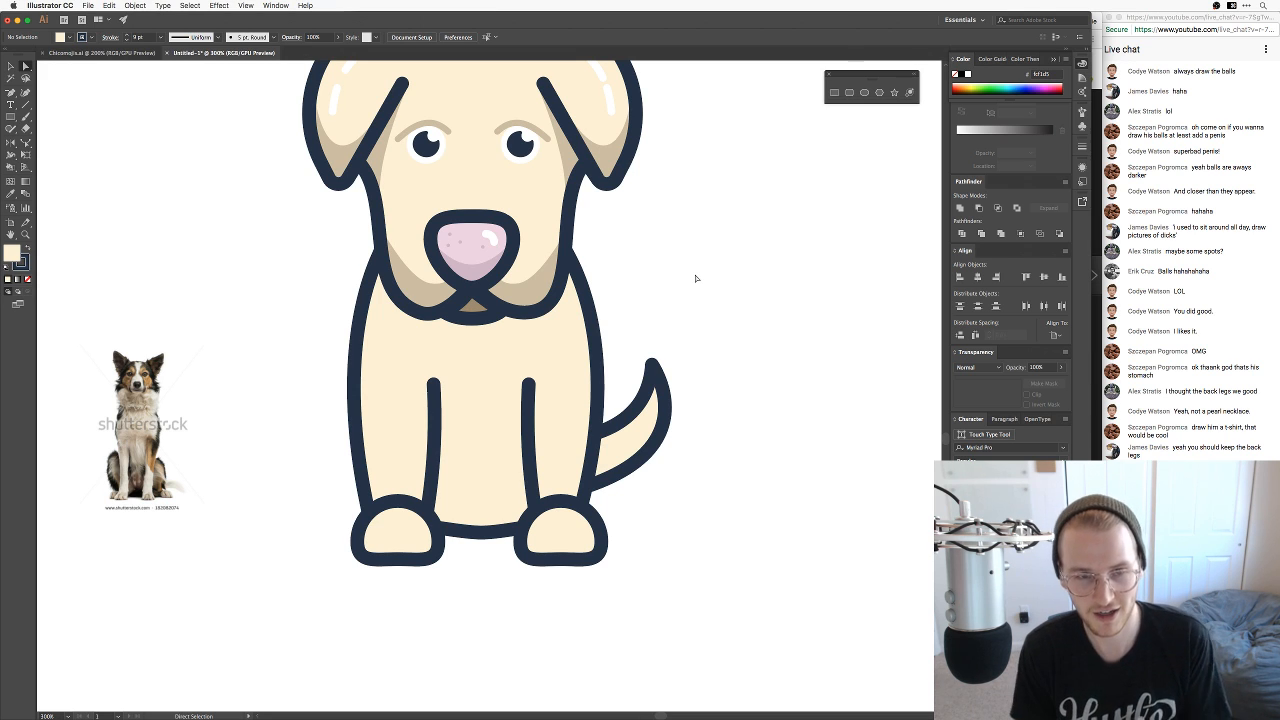
Step: Flatten the curve of the belly's bottom edge between the front paws by lengthening the handles of its middle anchor
{"action": "key", "text": "a"}
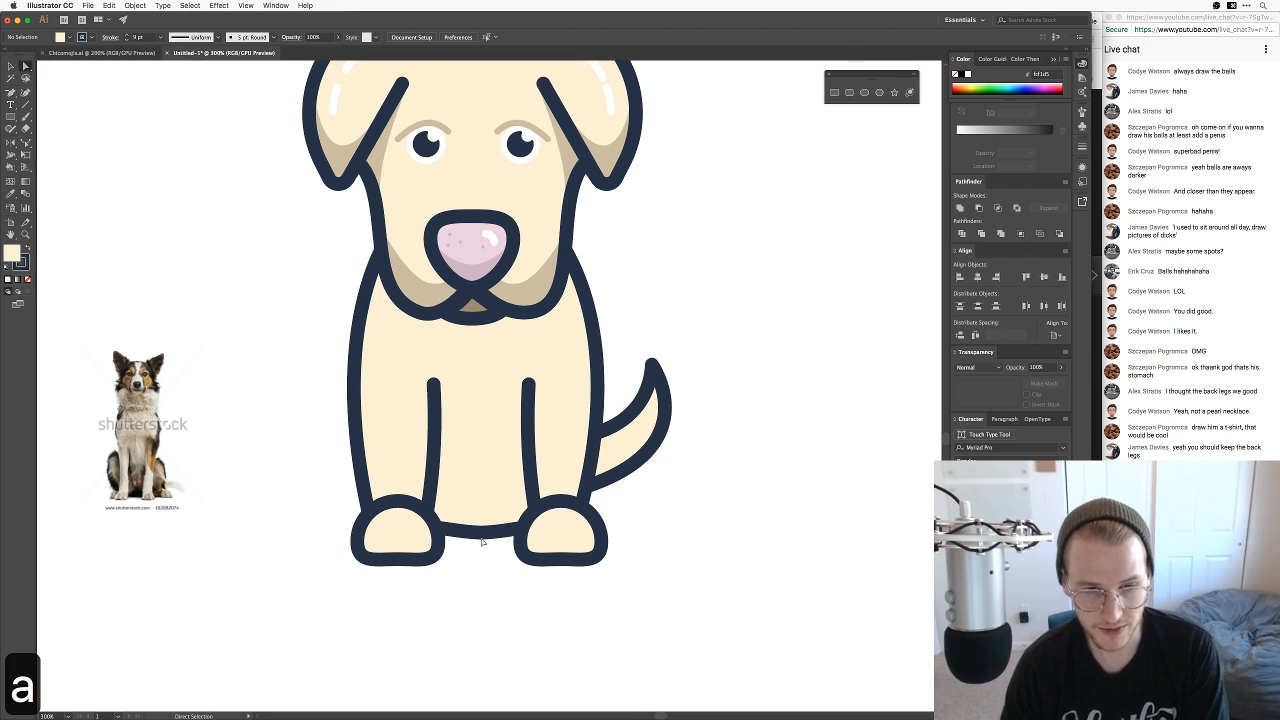
{"action": "left_click", "coordinate": [482, 531]}
{"action": "left_click_drag", "start_coordinate": [482, 537], "coordinate": [433, 540]}
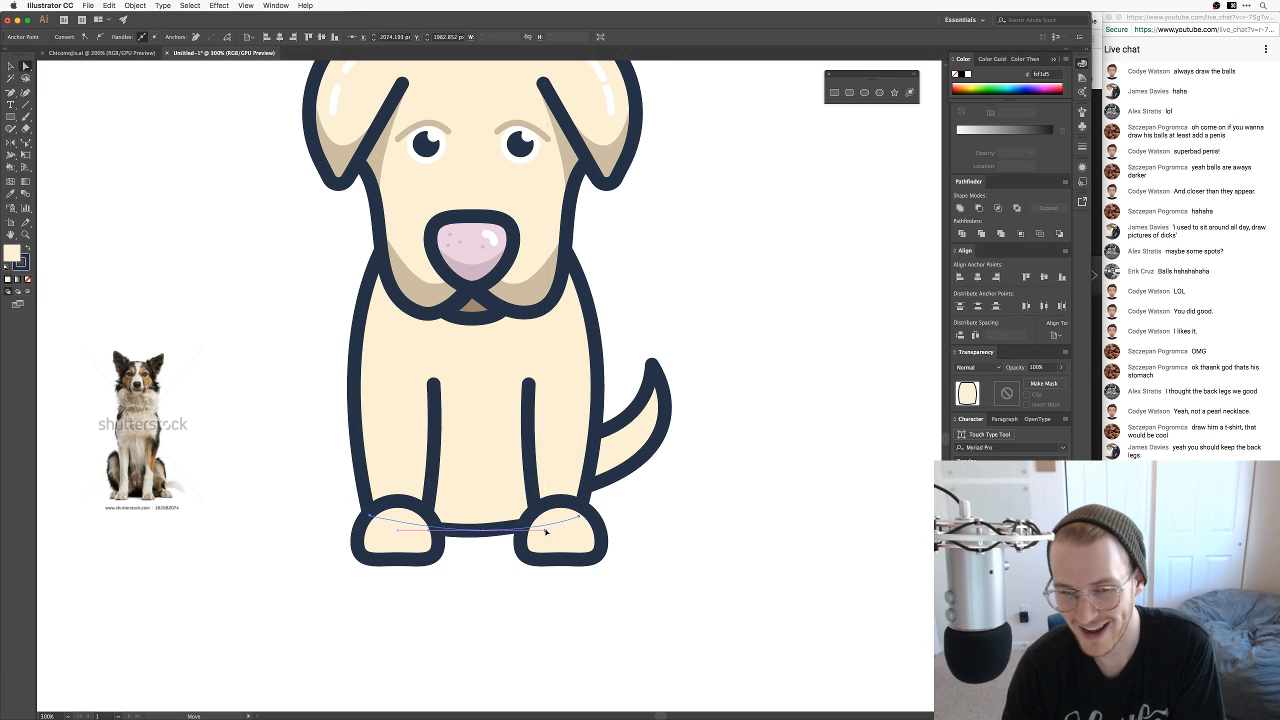
{"action": "left_click", "coordinate": [503, 554]}
{"action": "left_click_drag", "start_coordinate": [477, 543], "coordinate": [526, 606]}
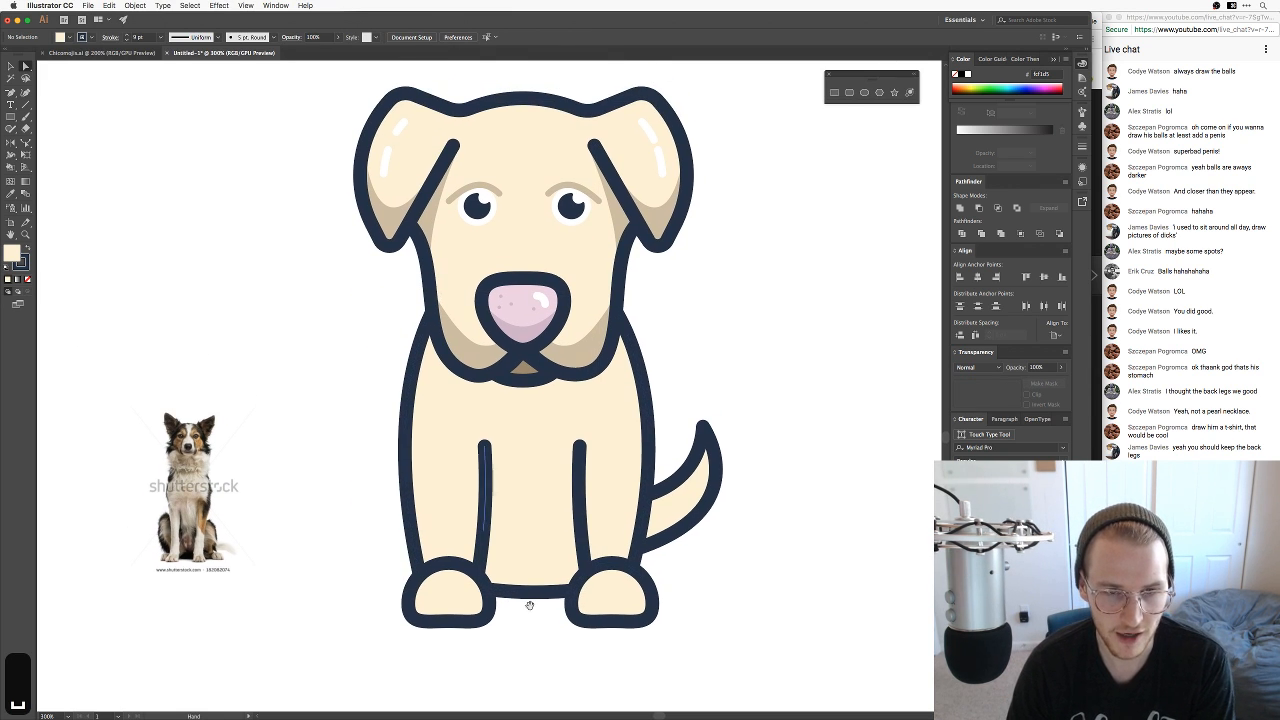
Step: Draw an ellipse about 64 by 104 px for the left haunch, tilt it outward, and send it behind the body
{"action": "key", "text": "l"}
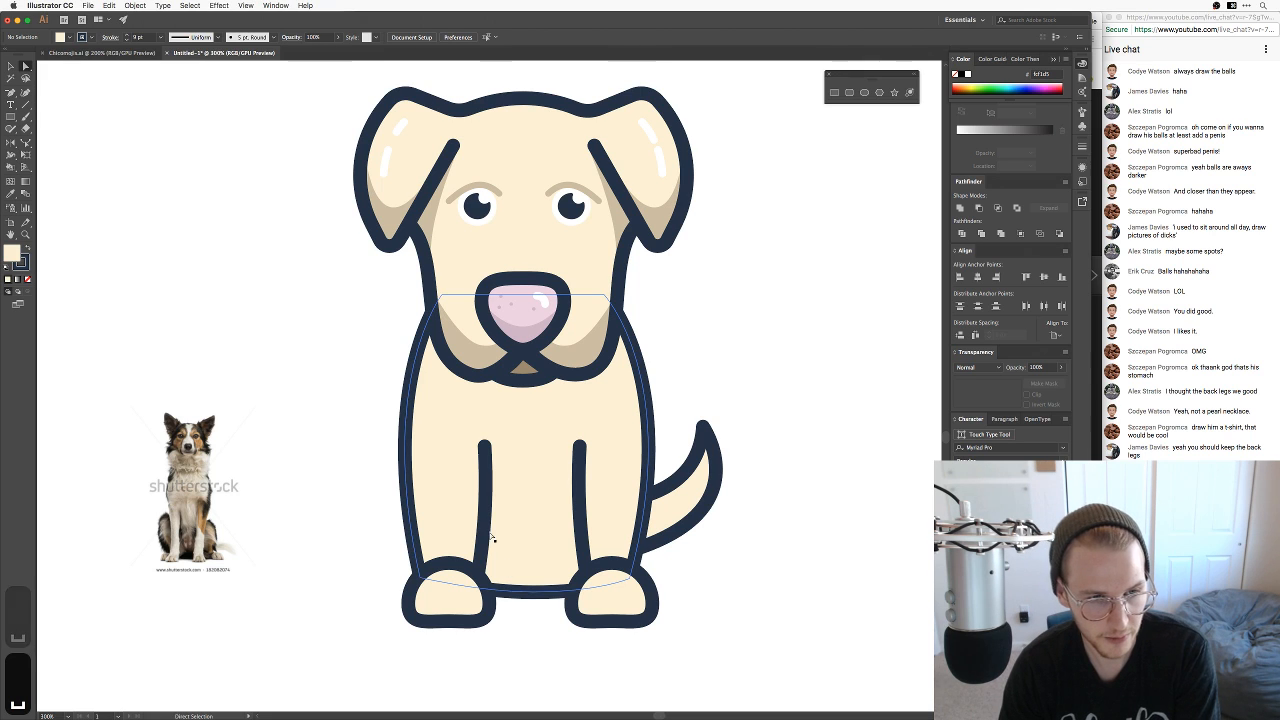
{"action": "left_click_drag", "start_coordinate": [383, 461], "coordinate": [471, 607]}
{"action": "key", "text": "e"}
{"action": "left_click_drag", "start_coordinate": [532, 522], "coordinate": [423, 523]}
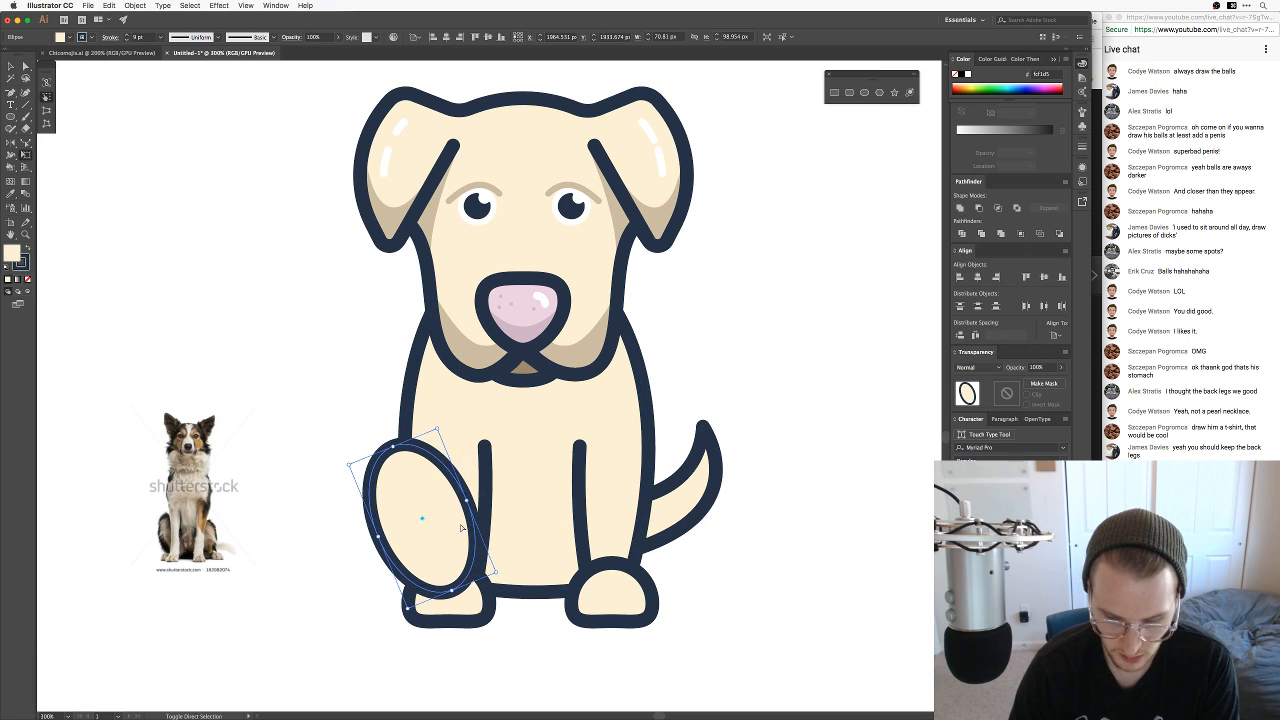
{"action": "key", "text": "ctrl+shift+bracketleft"}
{"action": "key", "text": "v"}
{"action": "left_click", "coordinate": [324, 590]}
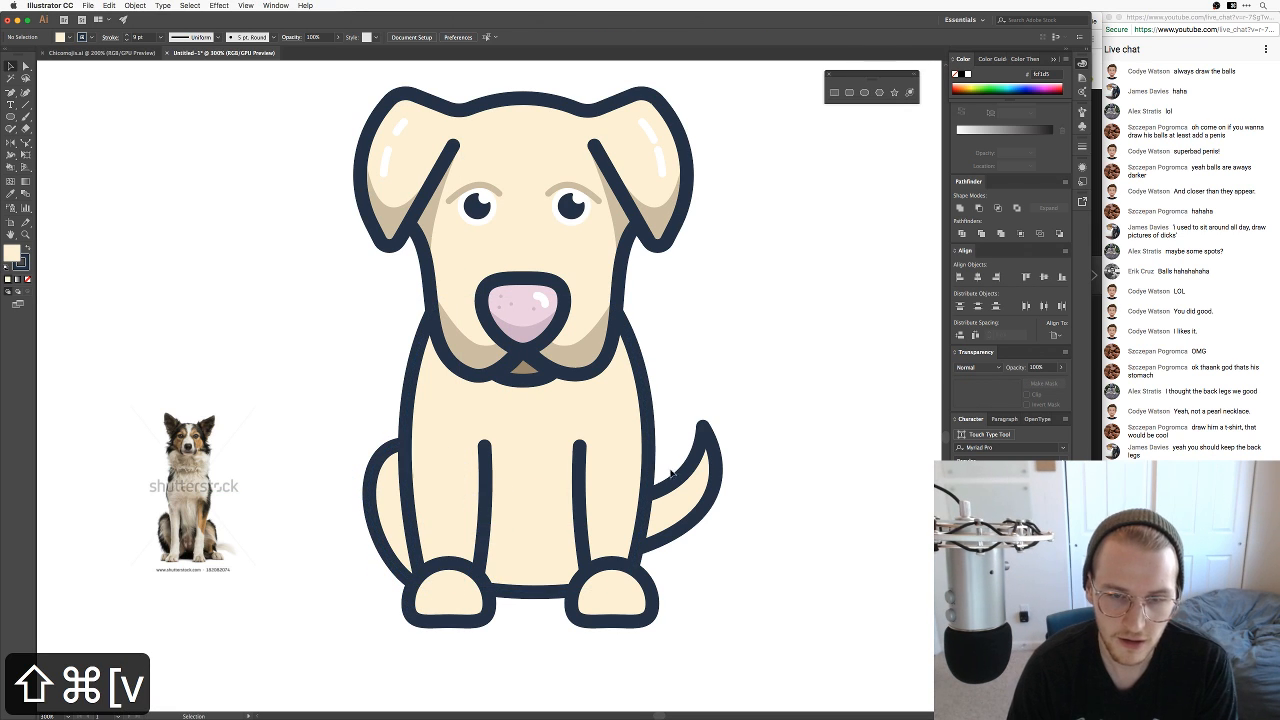
Step: Duplicate the left haunch ellipse onto the dog's right side and reflect the copy to mirror its tilt
{"action": "left_click_drag", "start_coordinate": [365, 512], "coordinate": [682, 505]}
{"action": "right_click", "coordinate": [684, 503]}
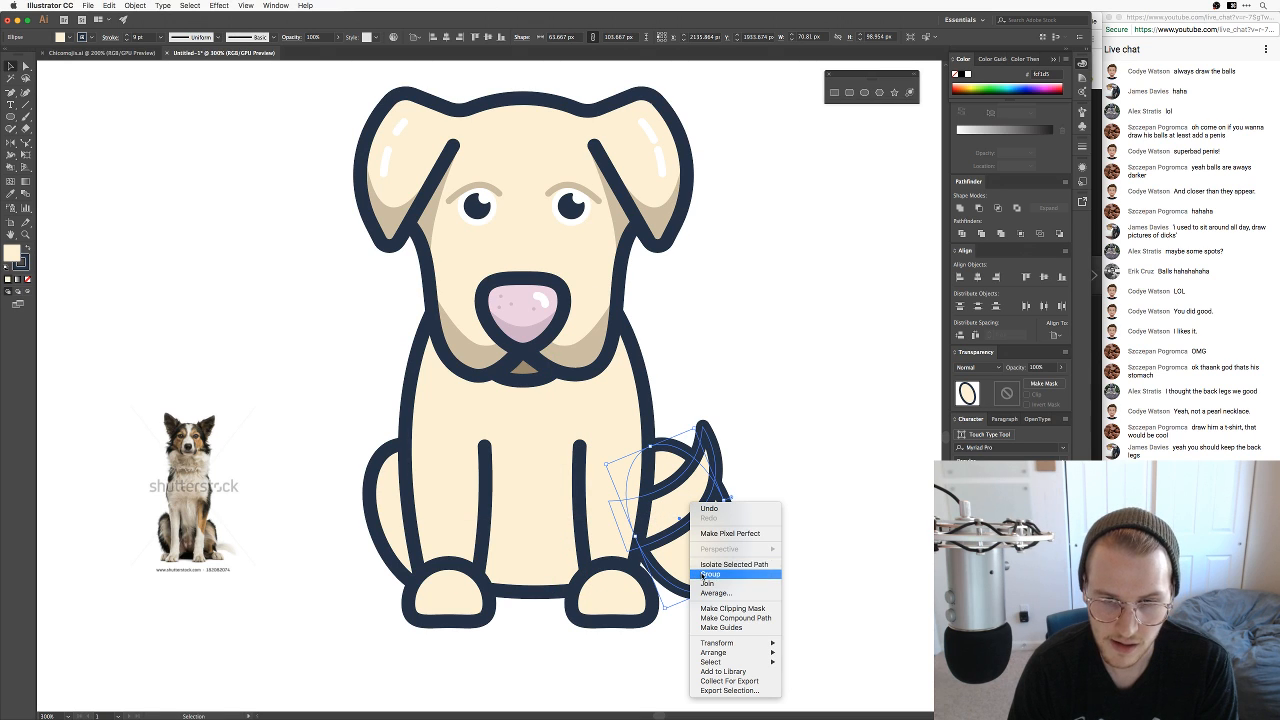
{"action": "mouse_move", "coordinate": [733, 645]}
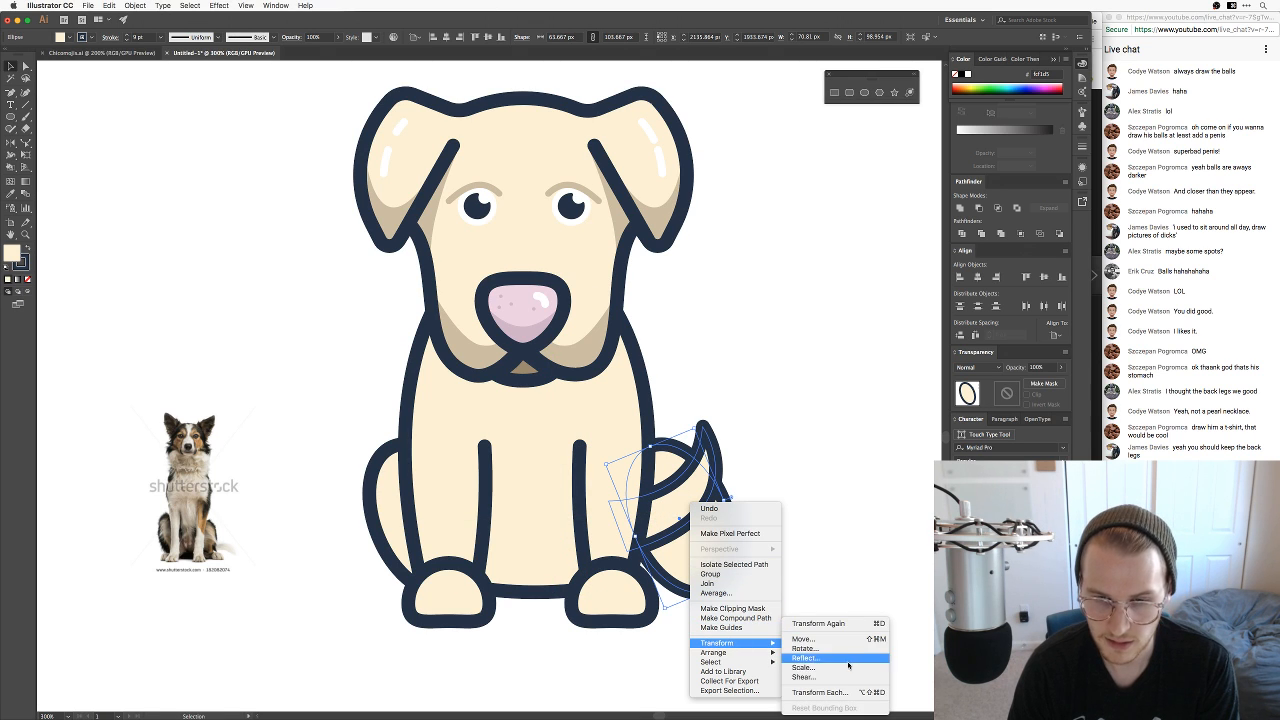
{"action": "left_click", "coordinate": [845, 660]}
{"action": "key", "text": "Return"}
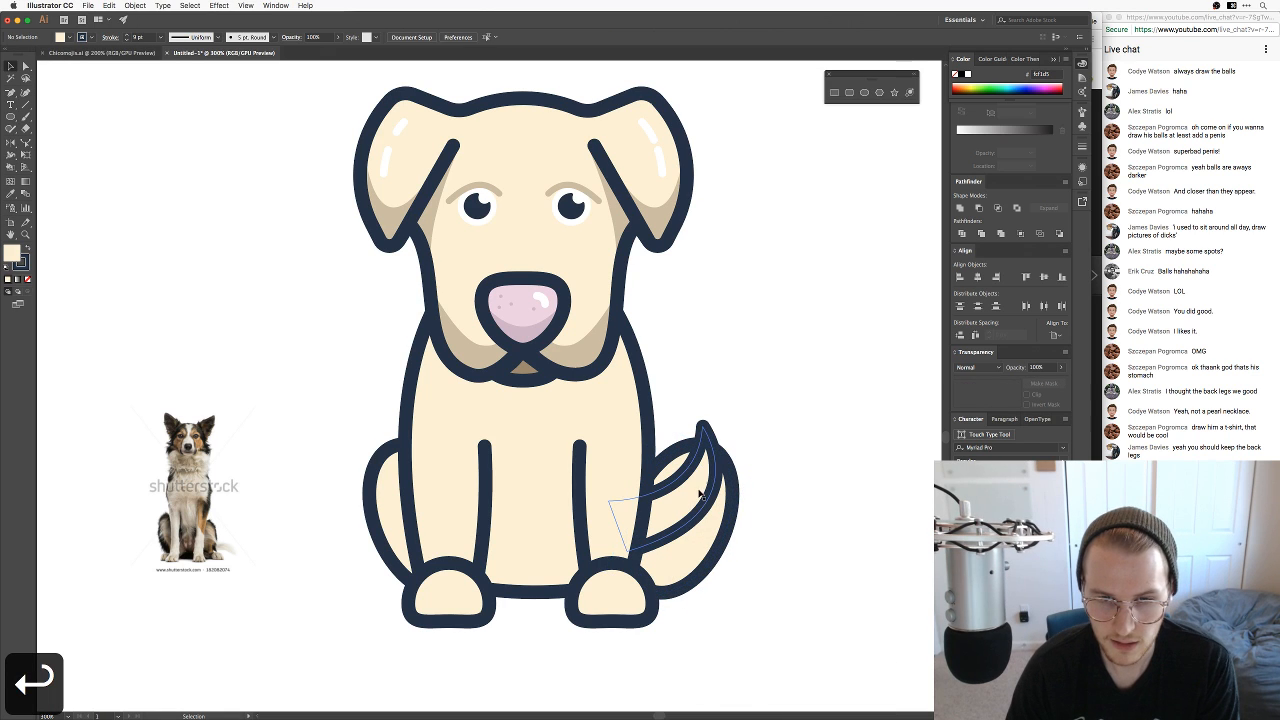
Step: Send the tail behind the right haunch and move it up and inward so that it emerges above the haunch
{"action": "key", "text": "shift+super+bracketleft"}
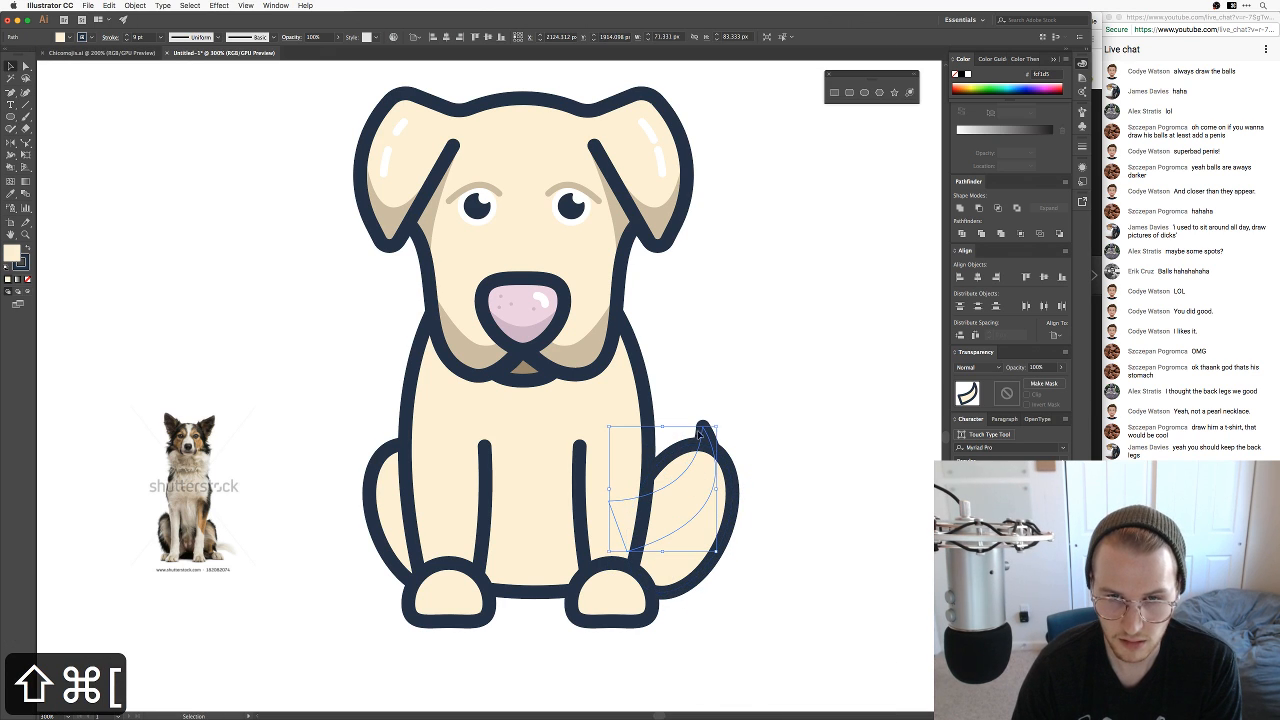
{"action": "left_click_drag", "start_coordinate": [705, 437], "coordinate": [676, 386]}
{"action": "left_click", "coordinate": [777, 386]}
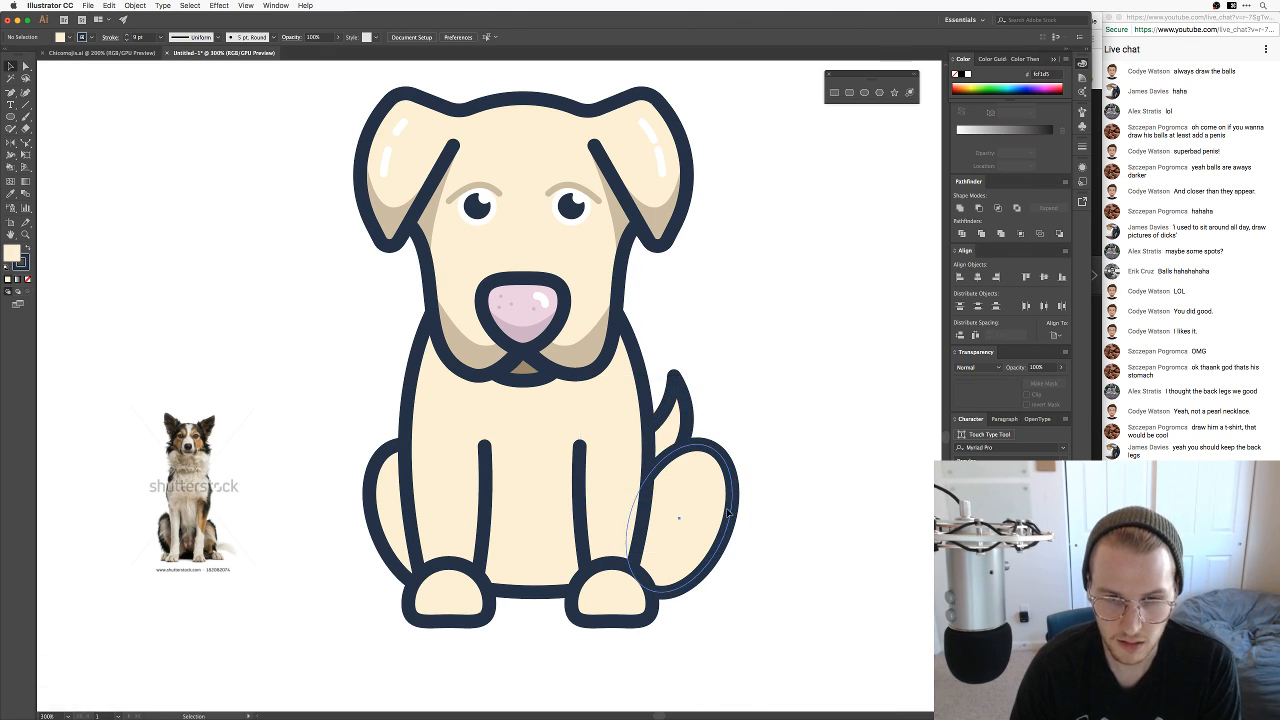
Step: Tuck the right haunch partly behind the body and shift the left haunch slightly outward to balance the two
{"action": "left_click_drag", "start_coordinate": [729, 488], "coordinate": [670, 523]}
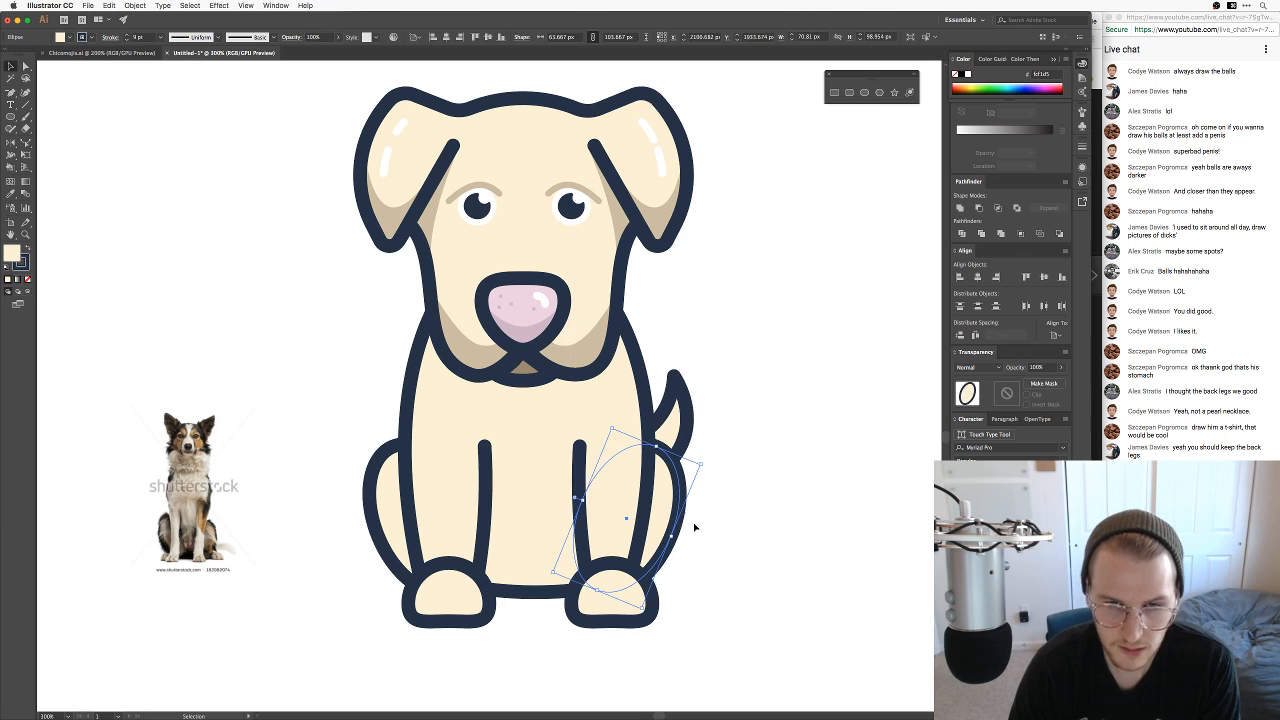
{"action": "left_click", "coordinate": [706, 531]}
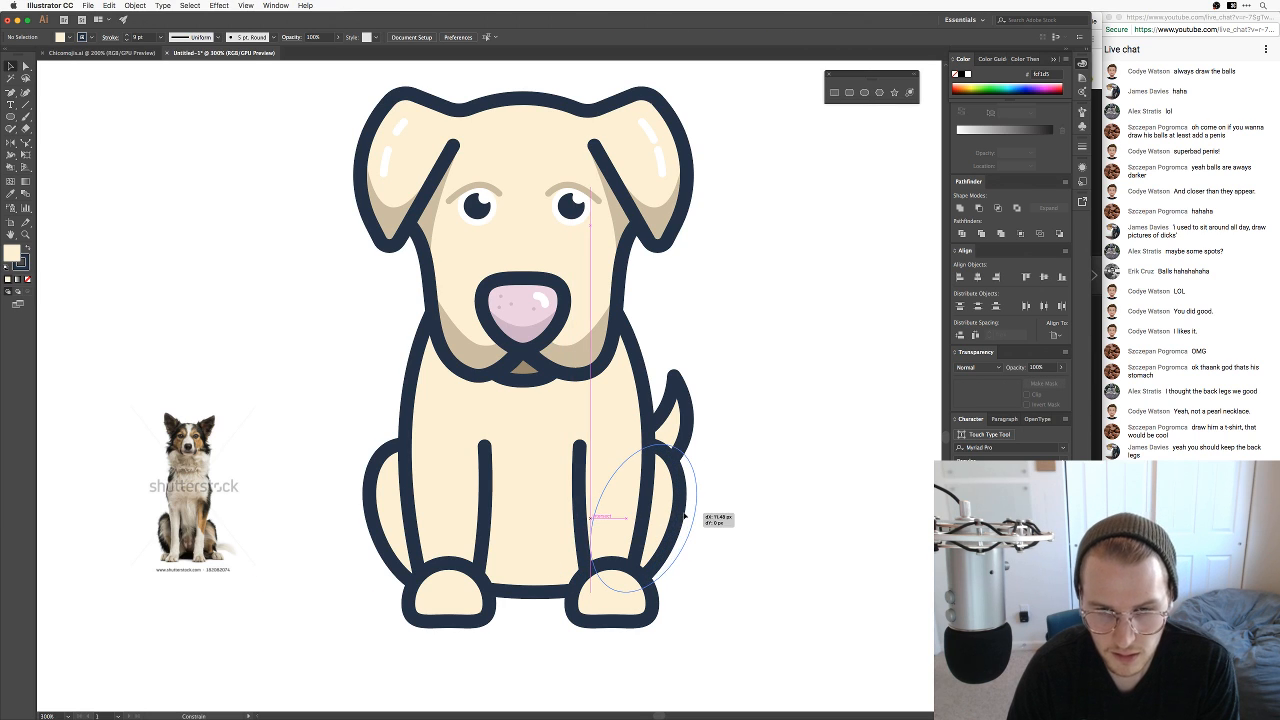
{"action": "key", "text": "super+z"}
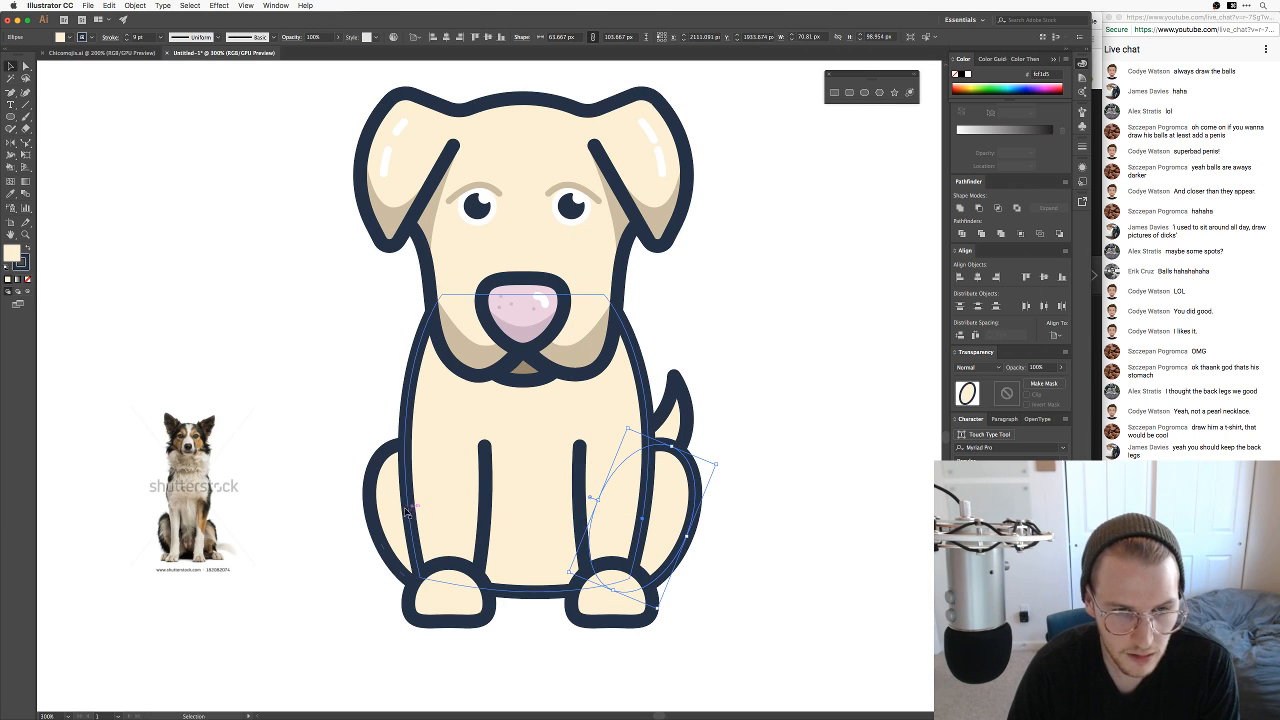
{"action": "left_click_drag", "start_coordinate": [395, 515], "coordinate": [383, 515]}
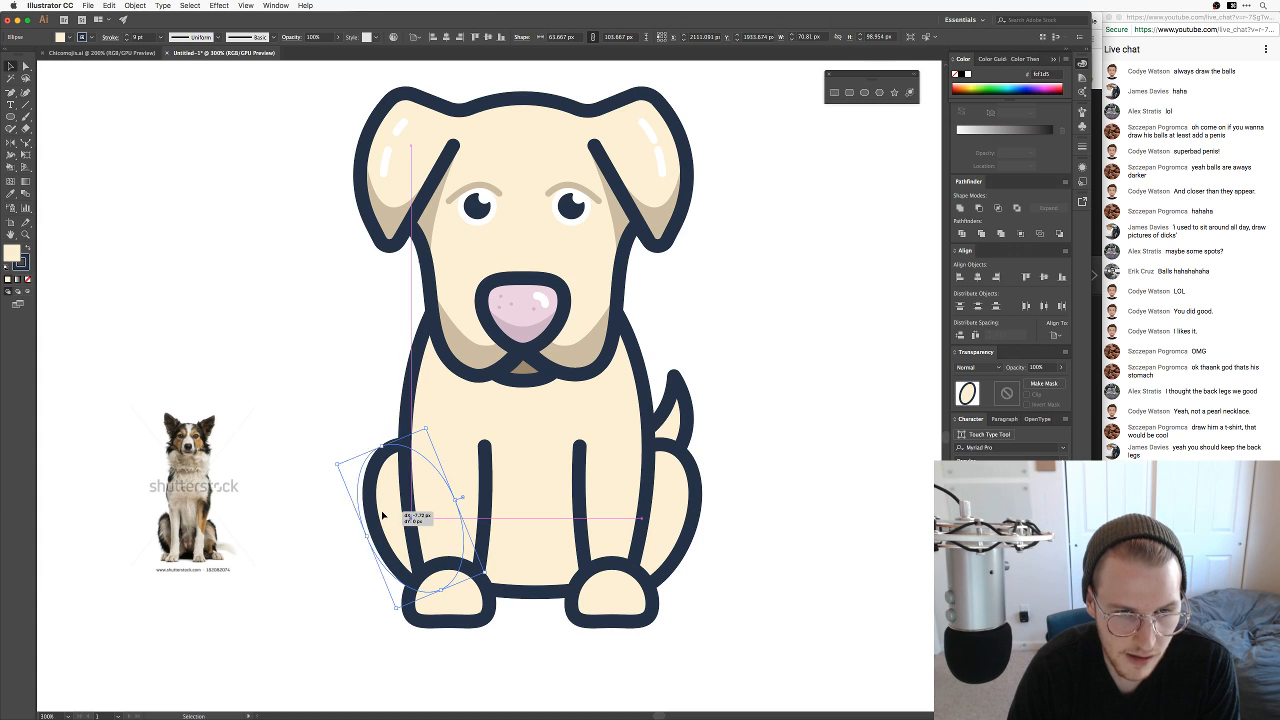
{"action": "left_click", "coordinate": [326, 604]}
Step: Raise the tail above the right haunch and rotate it slightly with Free Transform so that more of its curve shows
{"action": "key", "text": "space"}
{"action": "left_click_drag", "start_coordinate": [472, 606], "coordinate": [444, 624]}
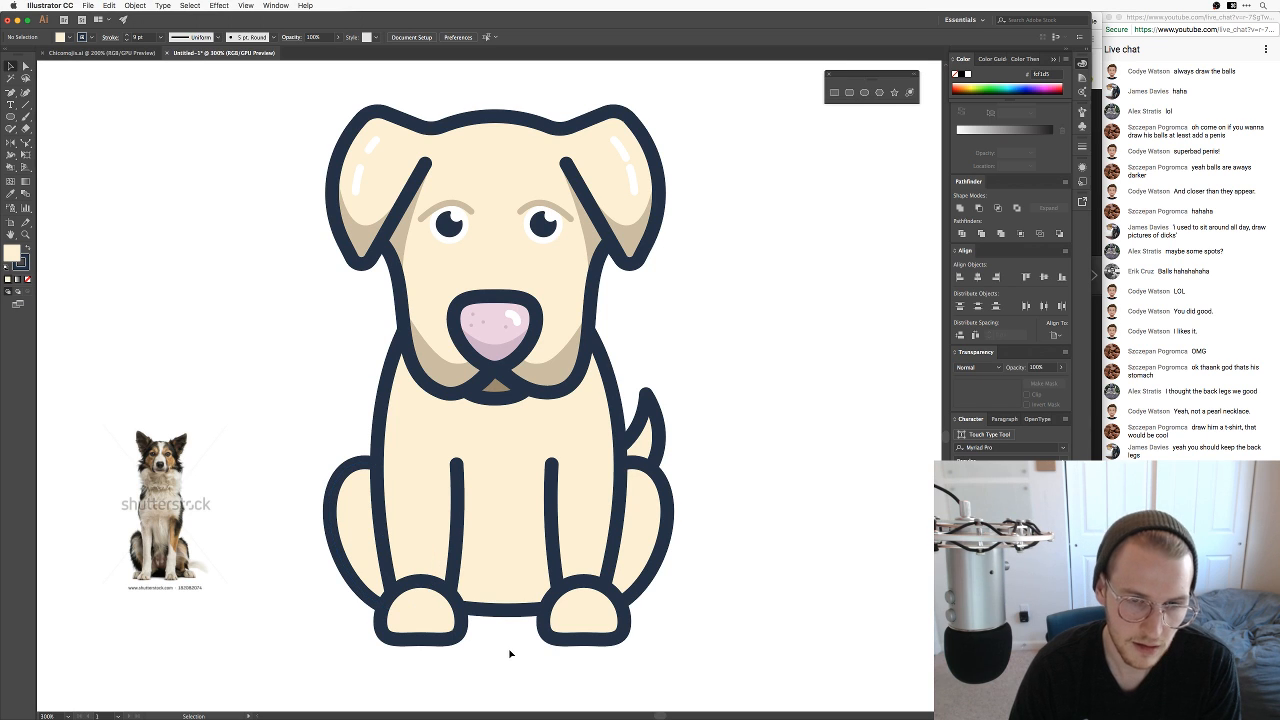
{"action": "left_click_drag", "start_coordinate": [648, 429], "coordinate": [661, 416]}
{"action": "key", "text": "e"}
{"action": "left_click_drag", "start_coordinate": [757, 415], "coordinate": [755, 402]}
{"action": "key", "text": "v"}
{"action": "left_click", "coordinate": [725, 479]}
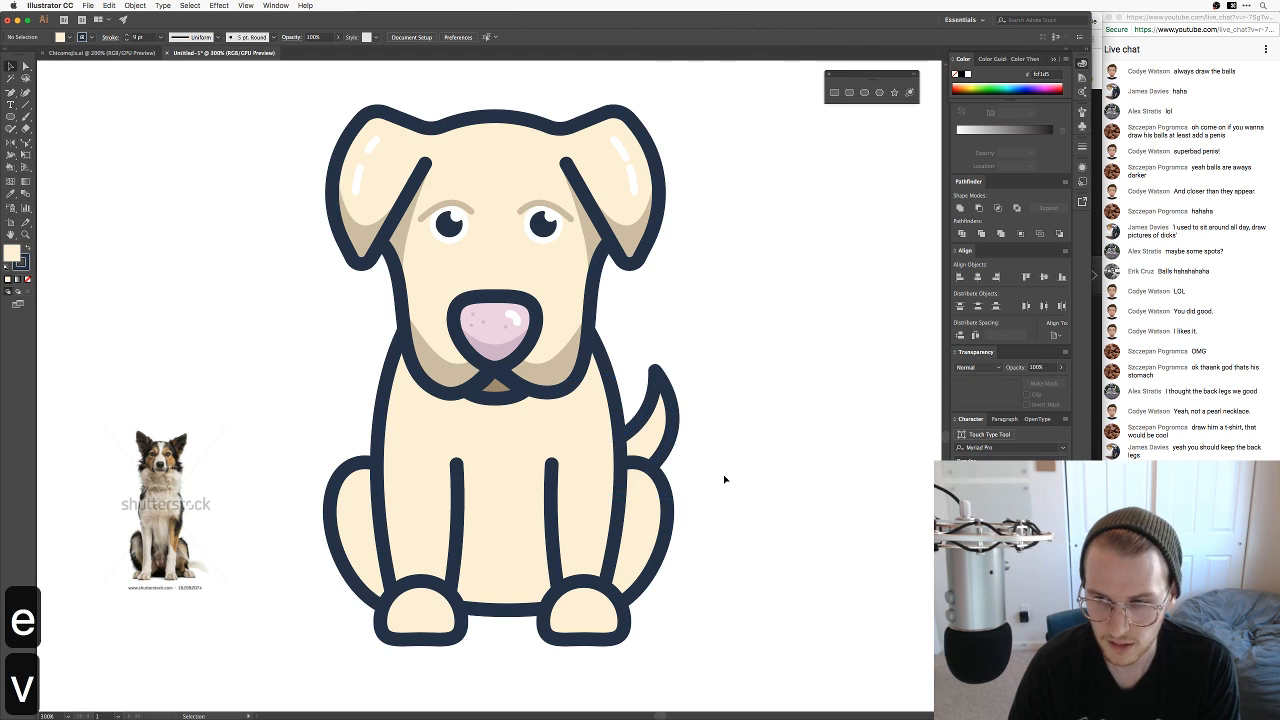
{"action": "left_click_drag", "start_coordinate": [665, 441], "coordinate": [665, 432]}
{"action": "key", "text": "v"}
{"action": "left_click", "coordinate": [784, 421]}
Step: Check the seated dog's overall proportions at a reduced view scale
{"action": "key", "text": "super+minus"}
{"action": "key", "text": "super+minus"}
{"action": "key", "text": "super+minus"}
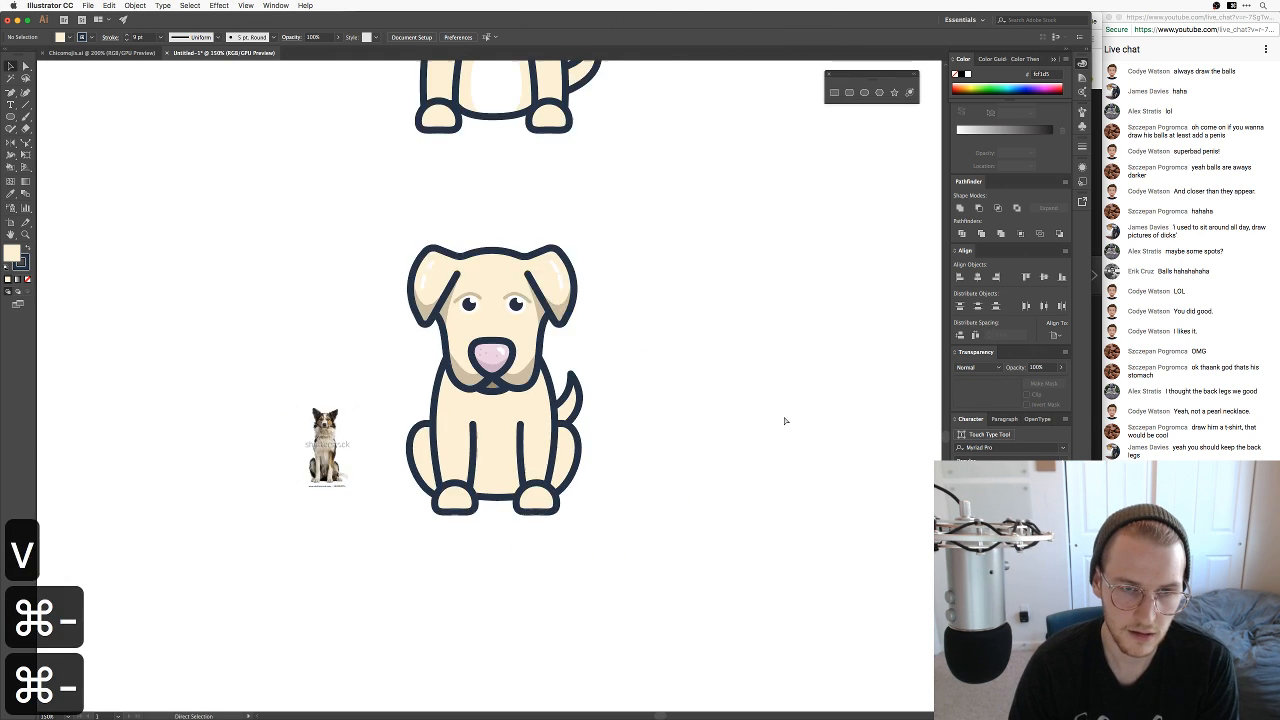
{"action": "key", "text": "super+equal"}
{"action": "key", "text": "super+equal"}
{"action": "key", "text": "super+equal"}
Step: Sample a tan shading colour with the colour picker and fill both haunches with #ccbea3
{"action": "key", "text": "v"}
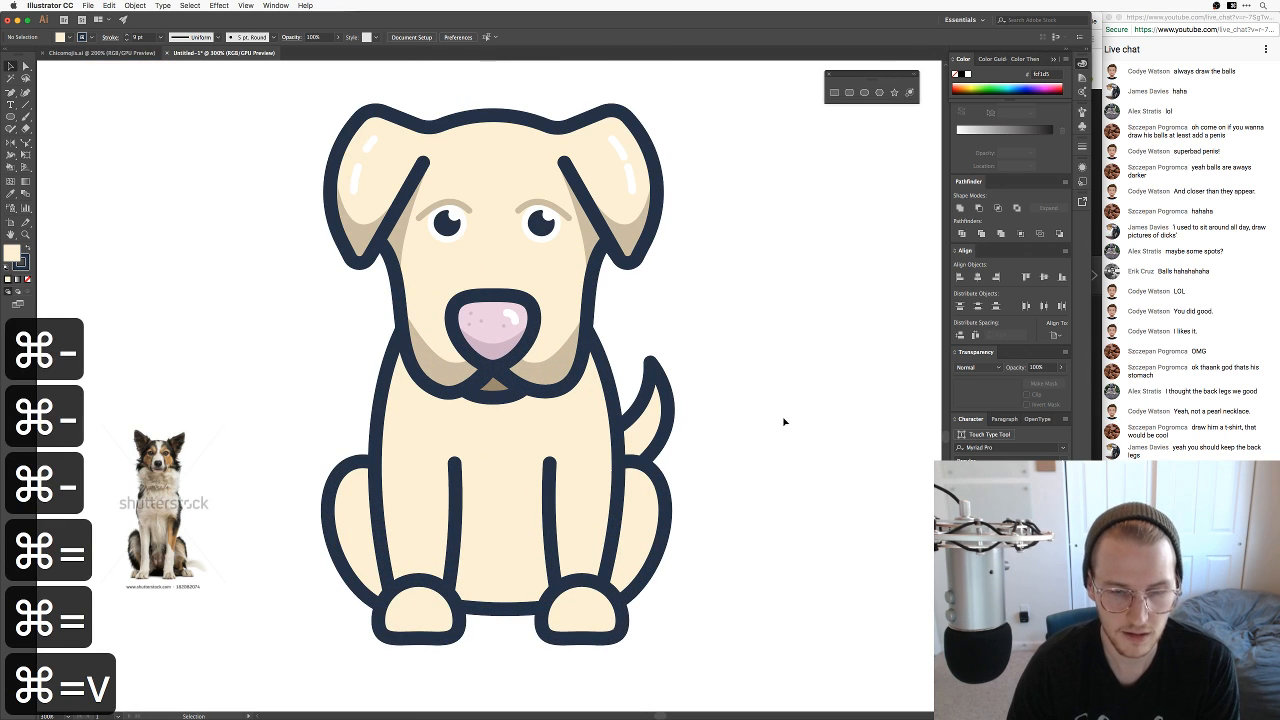
{"action": "left_click", "coordinate": [623, 523]}
{"action": "left_click", "coordinate": [352, 524], "text": "shift"}
{"action": "key", "text": "super+shift+e"}
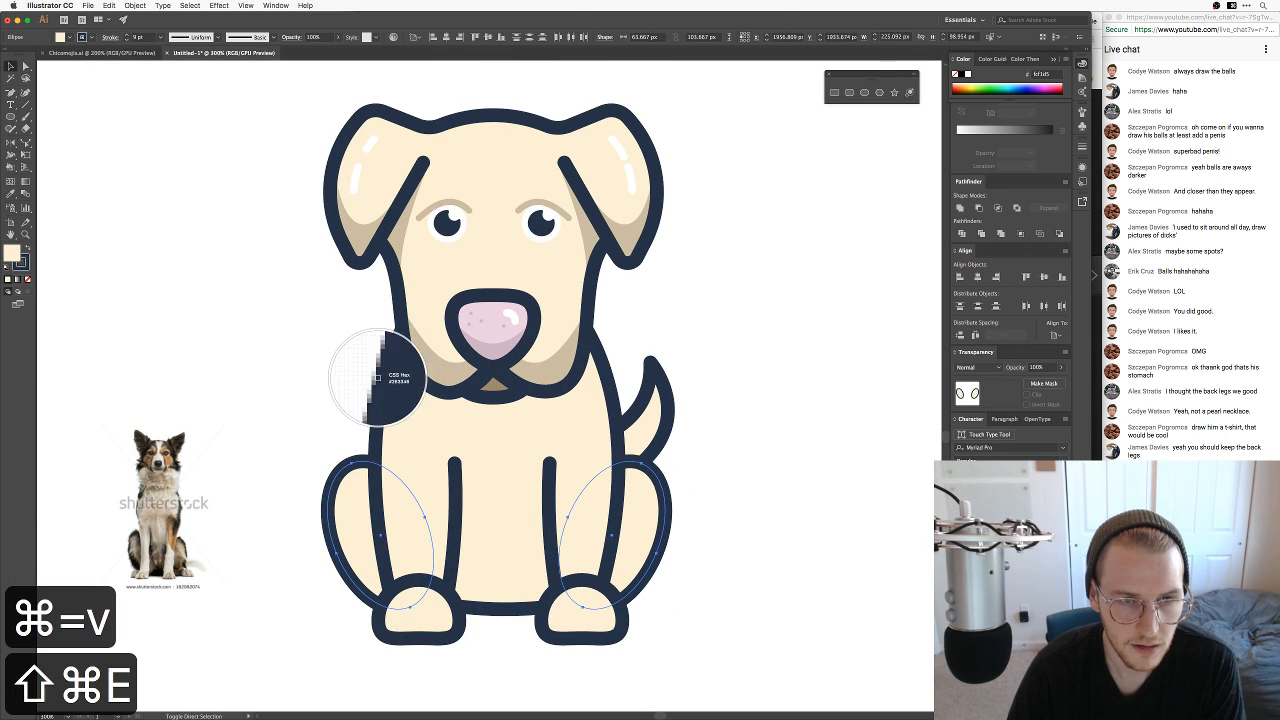
{"action": "left_click", "coordinate": [440, 370]}
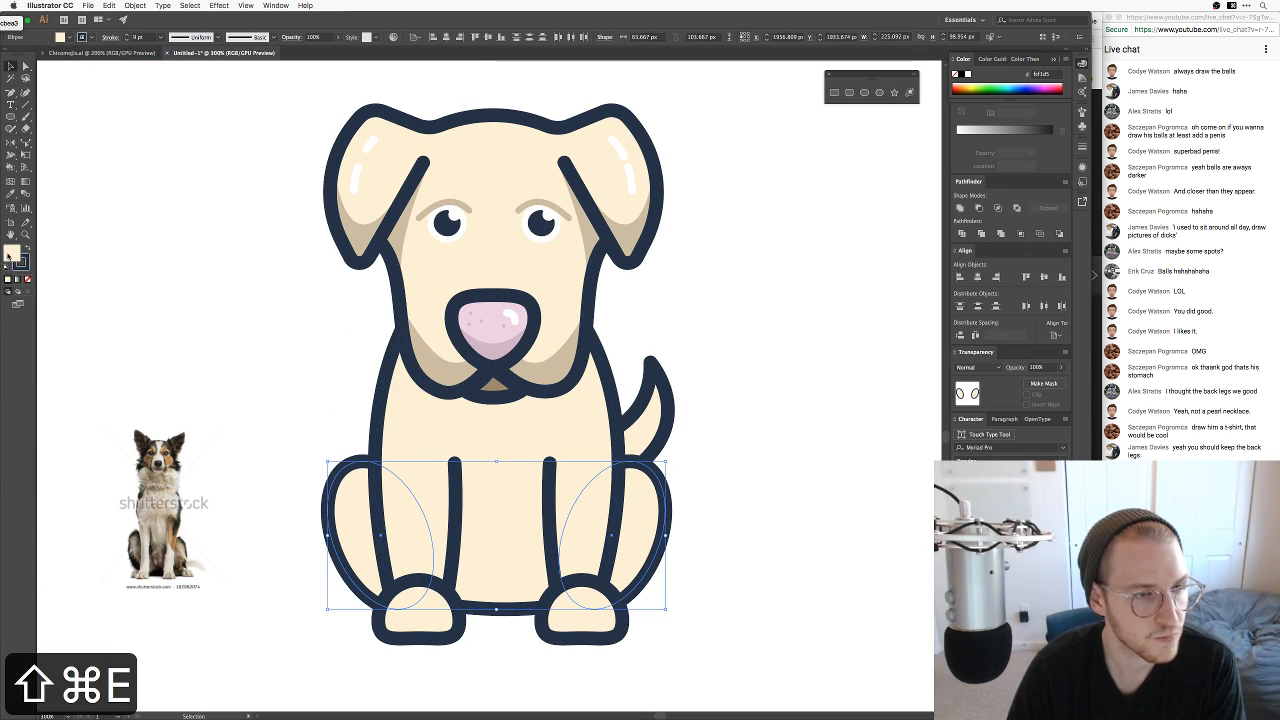
{"action": "double_click", "coordinate": [12, 253]}
{"action": "type", "text": "#ccbea3"}
{"action": "key", "text": "Return"}
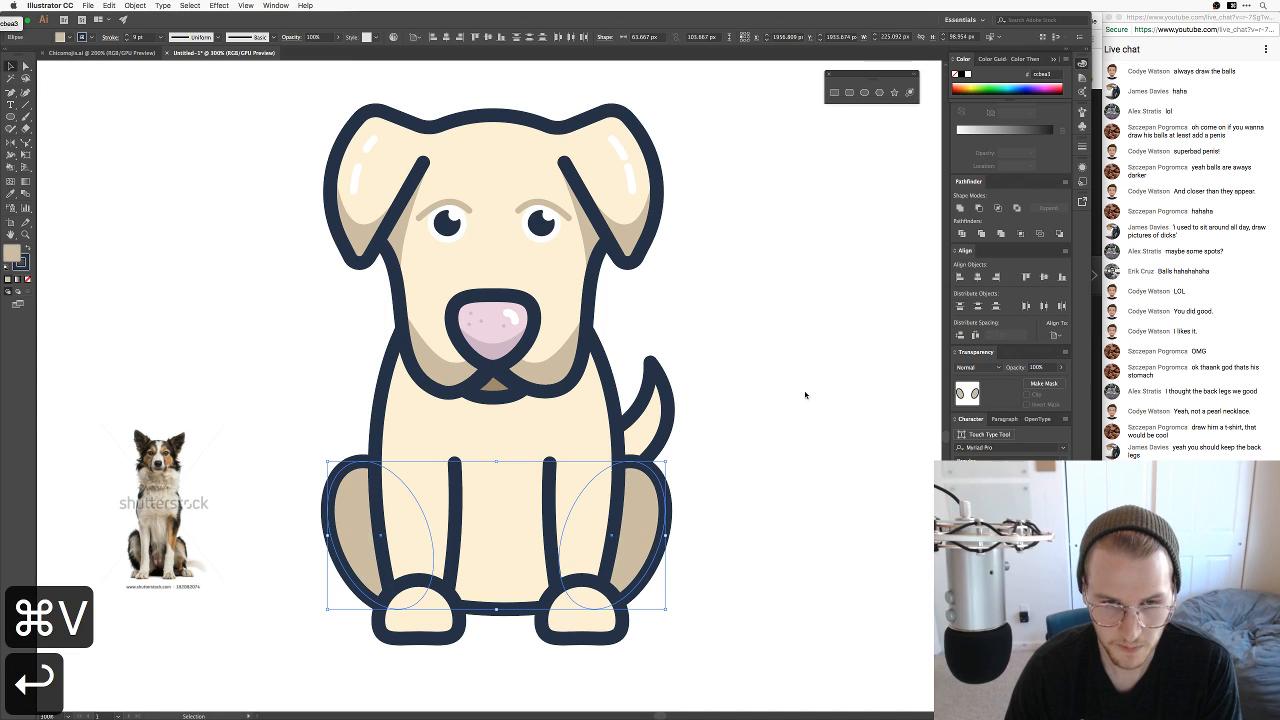
{"action": "left_click", "coordinate": [728, 393]}
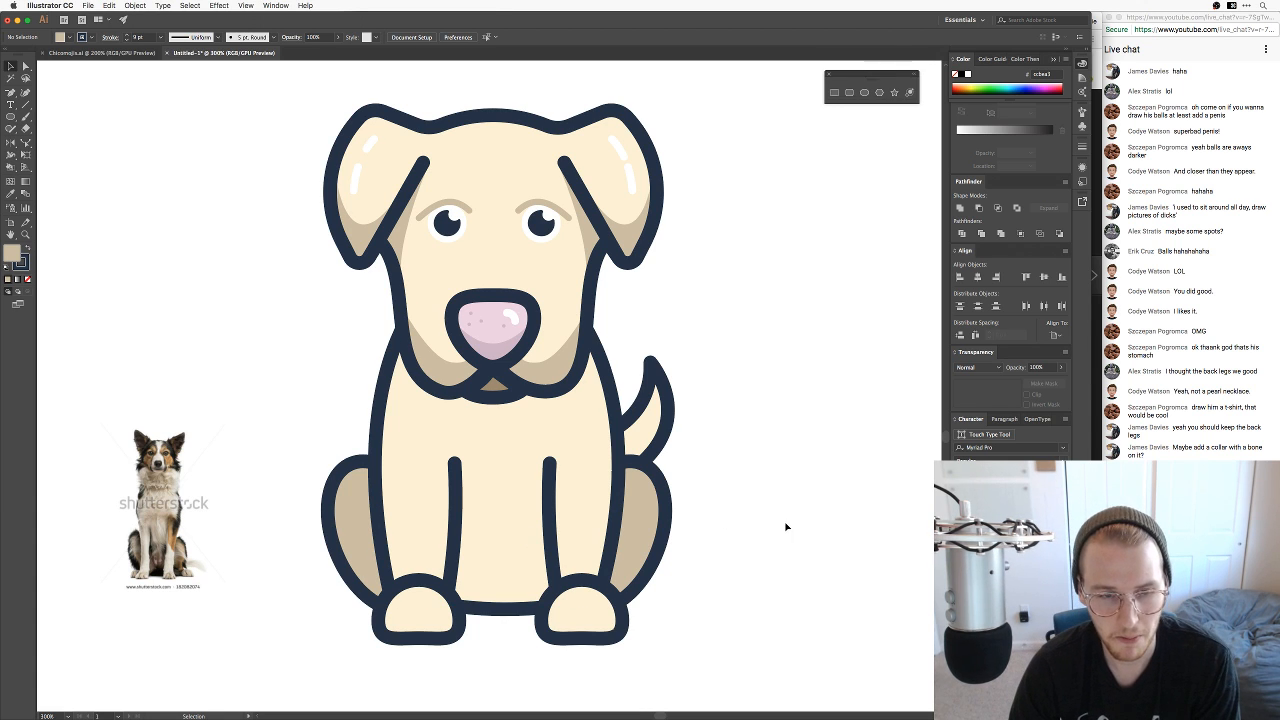
Step: Reshape the body's bottom edge between the front paws, lowering its middle slightly and widening the curve
{"action": "scroll", "coordinate": [779, 525], "scroll_direction": "down", "scroll_amount": 3}
{"action": "scroll", "coordinate": [779, 525], "scroll_direction": "left", "scroll_amount": 3}
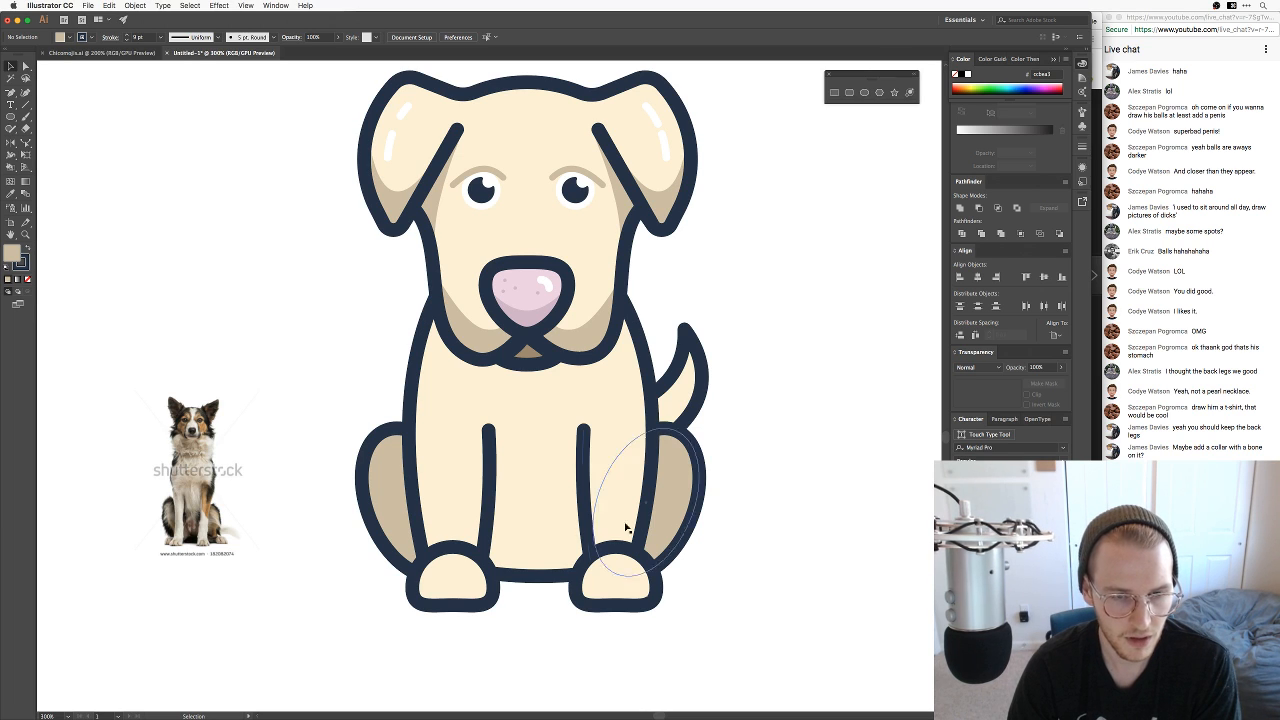
{"action": "key", "text": "v"}
{"action": "left_click", "coordinate": [537, 577]}
{"action": "key", "text": "a"}
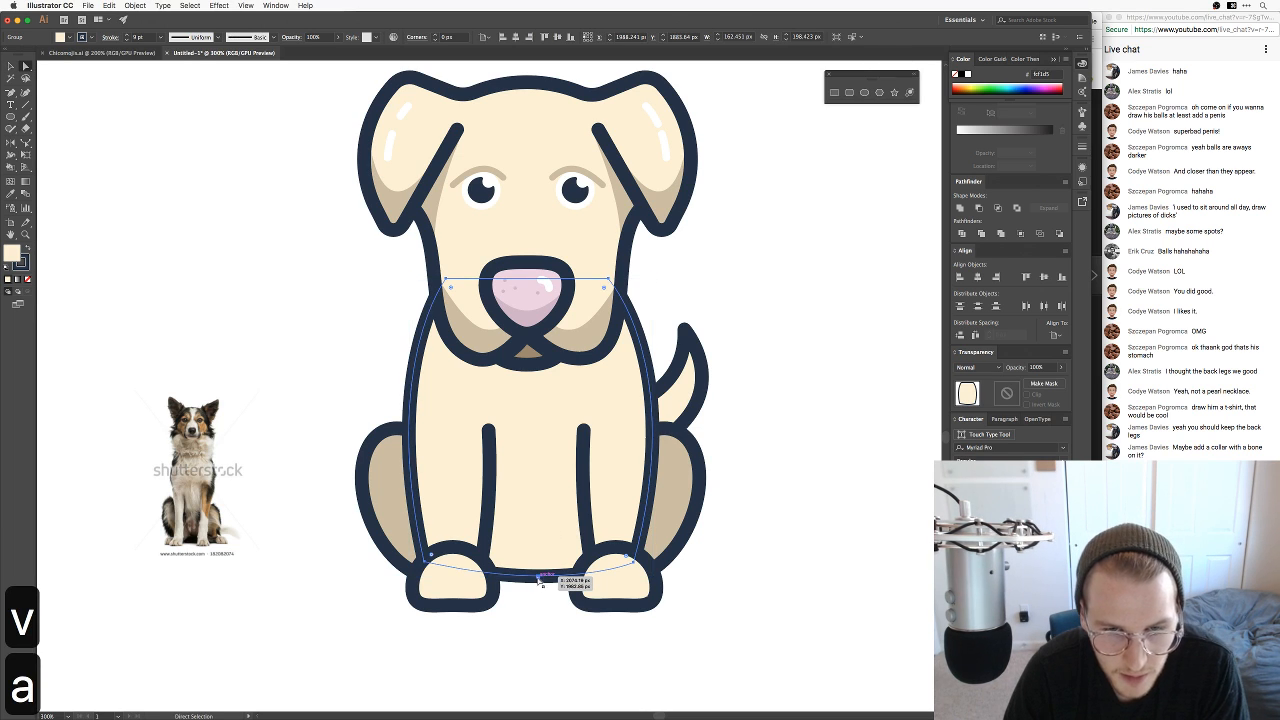
{"action": "left_click_drag", "start_coordinate": [533, 578], "coordinate": [459, 583]}
{"action": "key", "text": "a"}
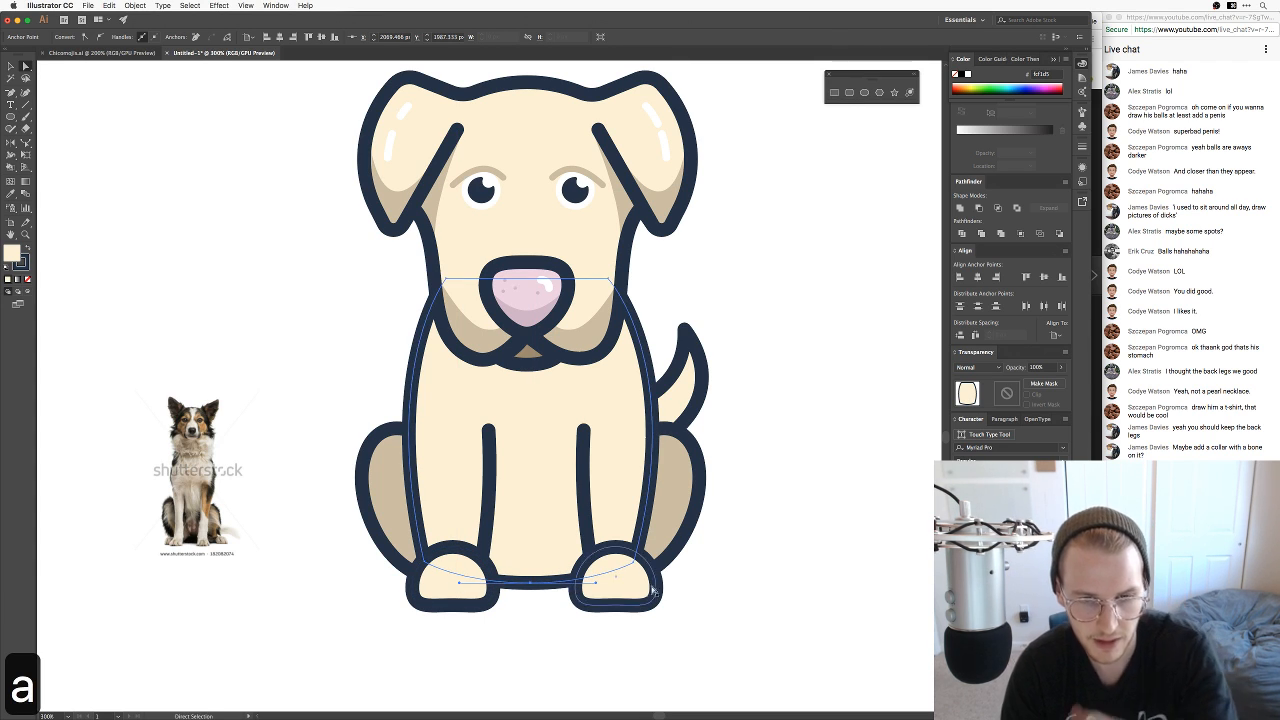
{"action": "left_click", "coordinate": [604, 627]}
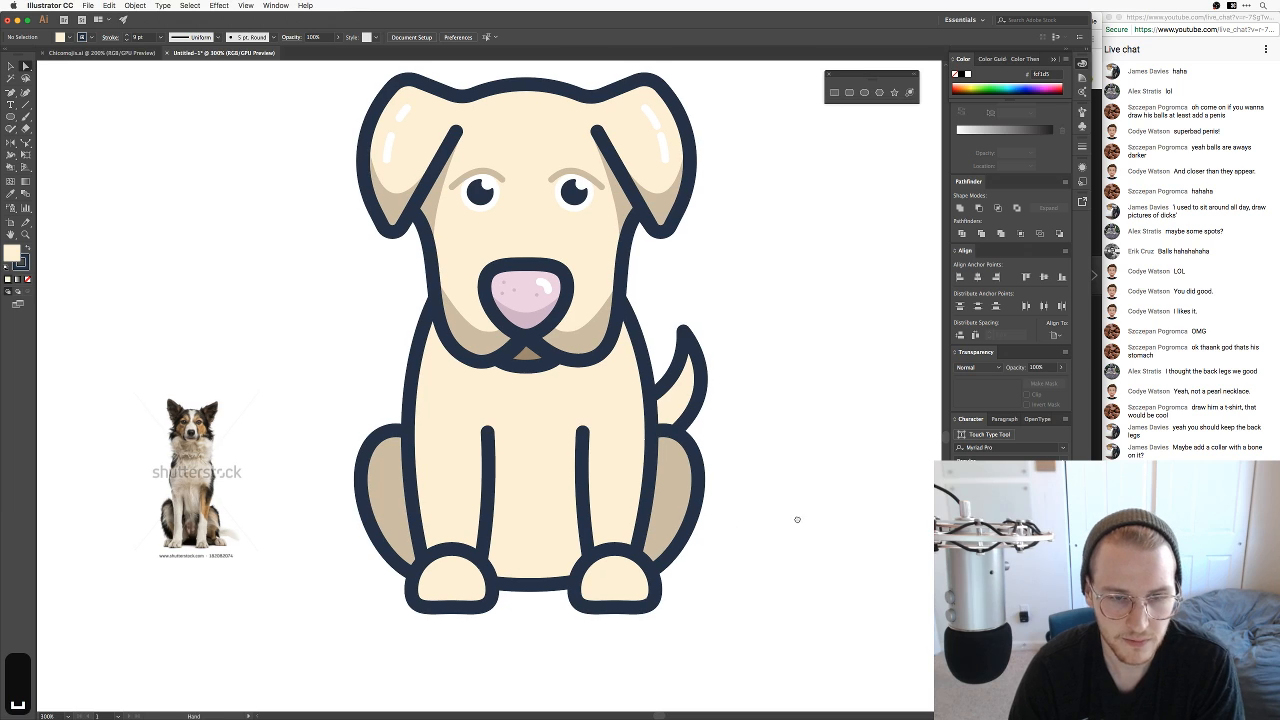
Step: Add a smaller copy of the left front paw on its outer side and send it backward behind that paw as a rear paw
{"action": "left_click_drag", "start_coordinate": [797, 517], "coordinate": [794, 554]}
{"action": "left_click_drag", "start_coordinate": [458, 625], "coordinate": [448, 580]}
{"action": "key", "text": "e"}
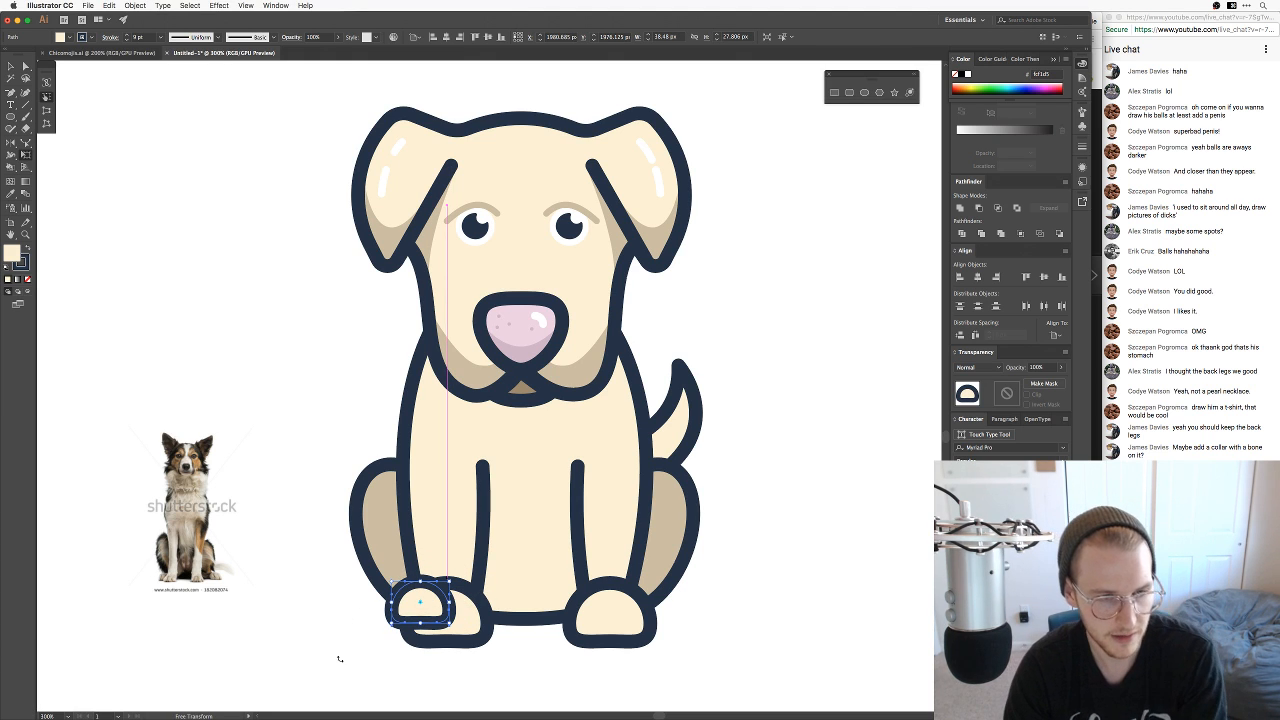
{"action": "key", "text": "v"}
{"action": "key", "text": "super+bracketleft"}
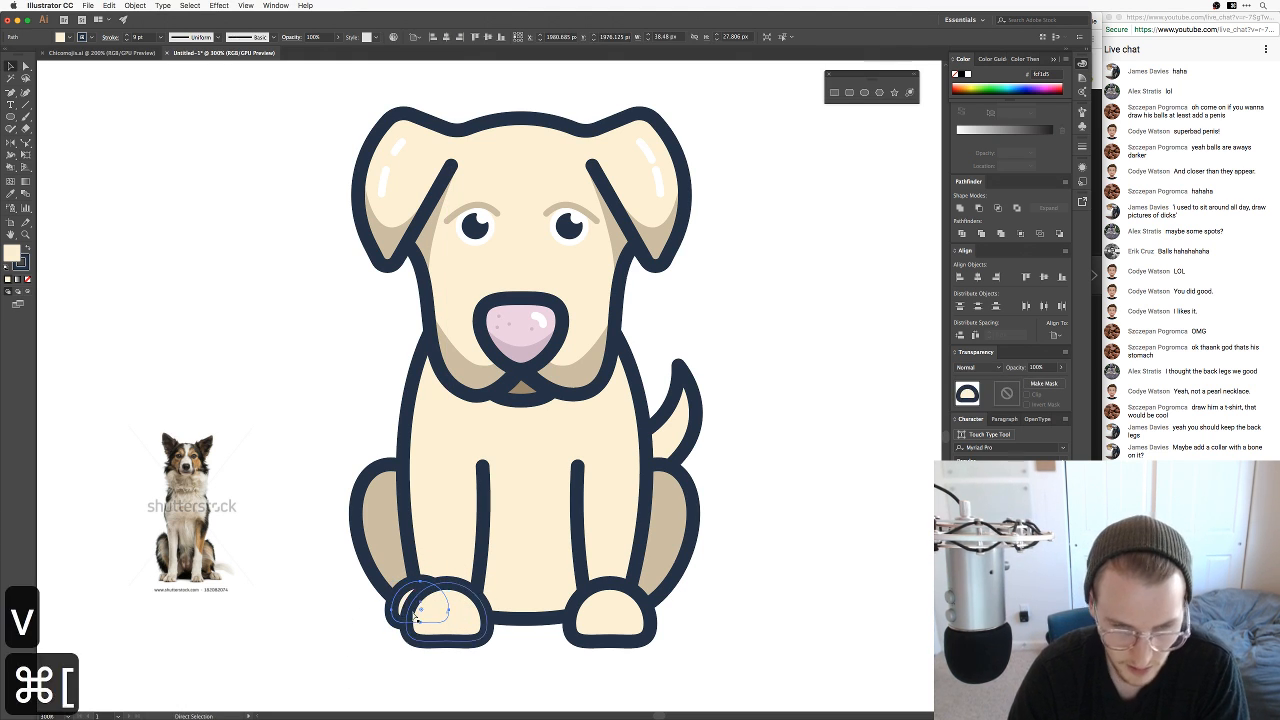
{"action": "key", "text": "super+bracketleft"}
{"action": "key", "text": "super+bracketleft"}
{"action": "key", "text": "super+bracketleft"}
{"action": "key", "text": "super+bracketleft"}
{"action": "key", "text": "super+bracketleft"}
{"action": "key", "text": "super+bracketleft"}
{"action": "key", "text": "super+bracketleft"}
{"action": "key", "text": "super+bracketleft"}
{"action": "key", "text": "super+bracketleft"}
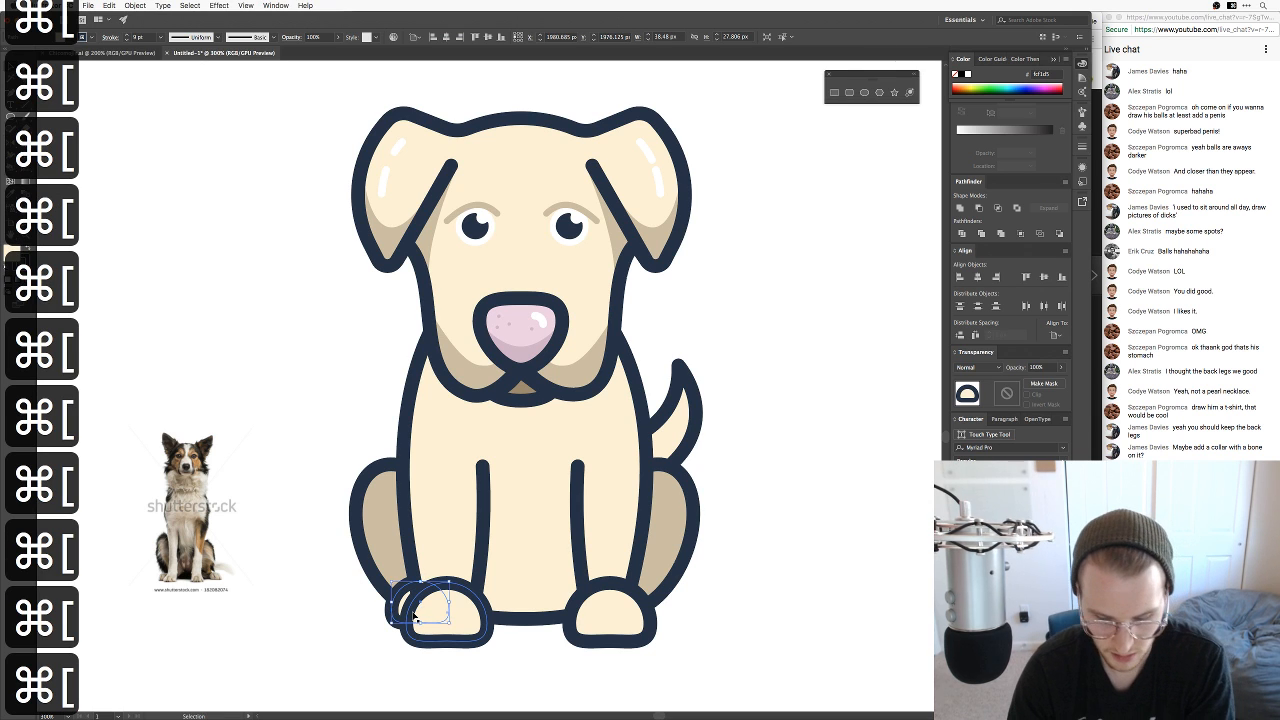
Step: Fill the small rear paw with the haunches' tan and place a copy behind the right front paw
{"action": "key", "text": "i"}
{"action": "left_click", "coordinate": [363, 499]}
{"action": "key", "text": "v"}
{"action": "left_click", "coordinate": [325, 634]}
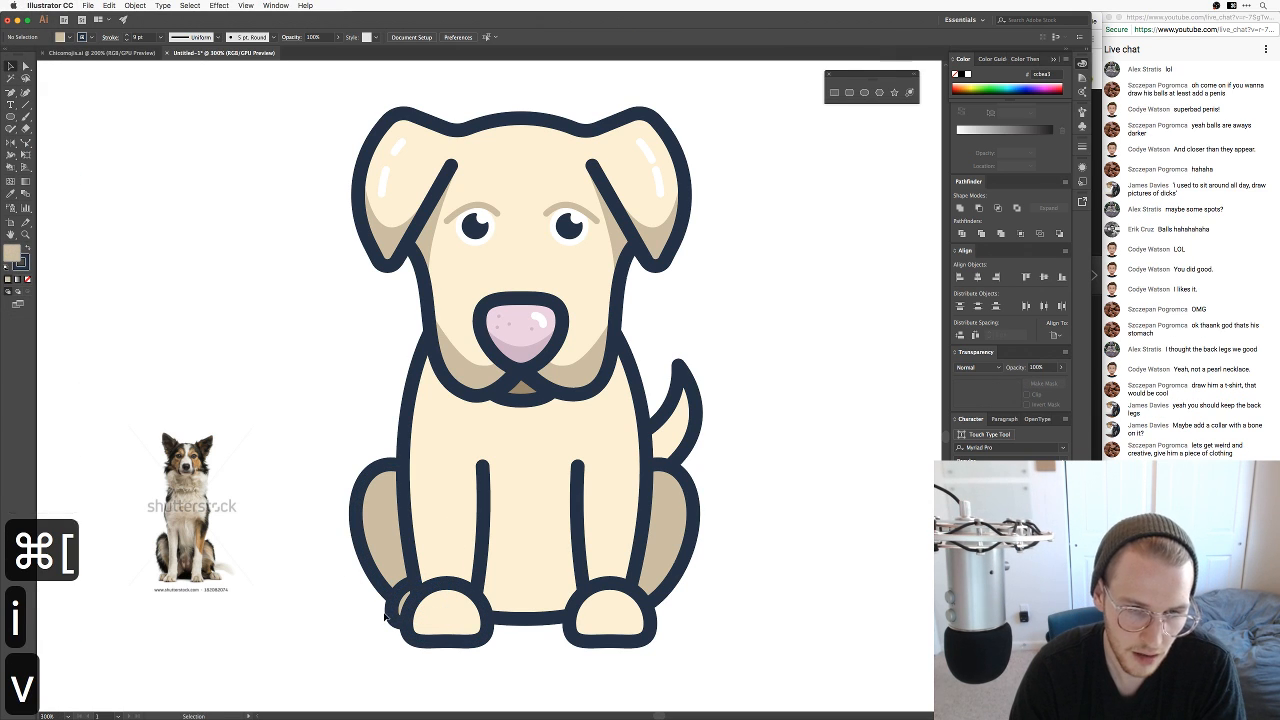
{"action": "left_click_drag", "start_coordinate": [395, 610], "coordinate": [606, 608]}
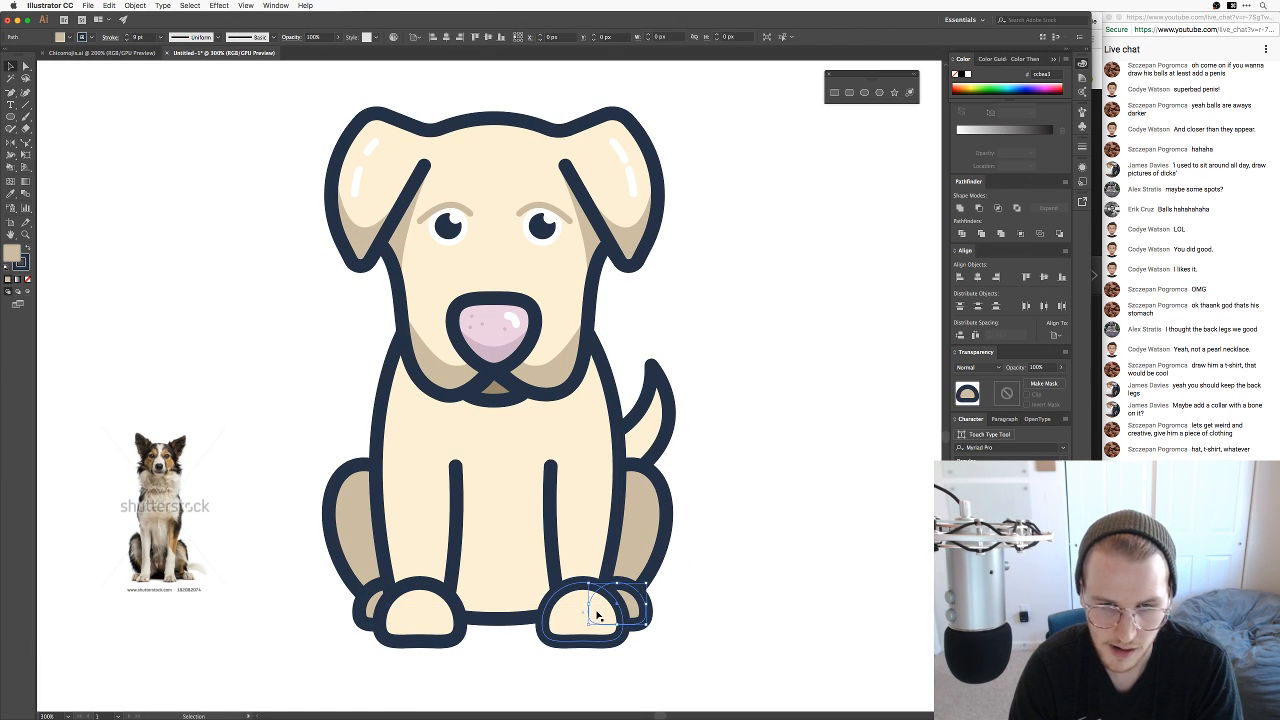
{"action": "left_click", "coordinate": [745, 577]}
Step: Check how the rear paws fit the seated dog in close and reduced views
{"action": "left_click_drag", "start_coordinate": [737, 571], "coordinate": [747, 543]}
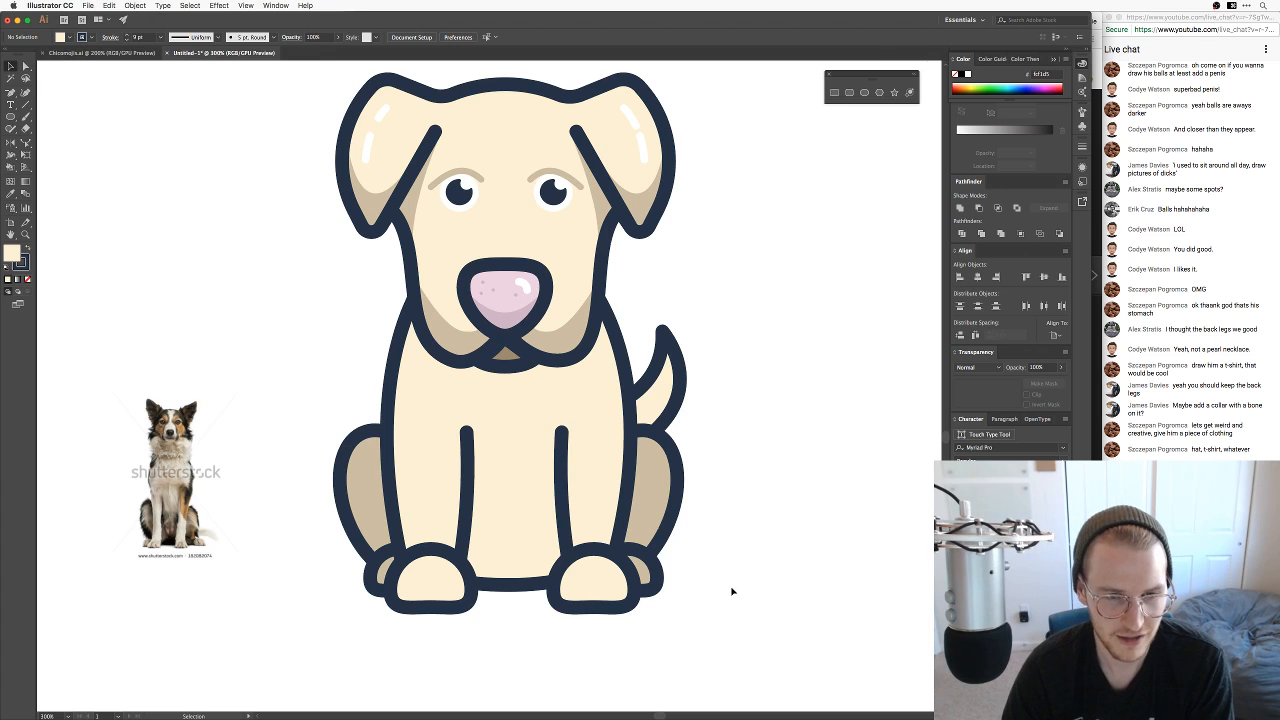
{"action": "key", "text": "space"}
{"action": "left_click_drag", "start_coordinate": [732, 591], "coordinate": [763, 571]}
{"action": "key", "text": "space"}
{"action": "left_click_drag", "start_coordinate": [737, 495], "coordinate": [697, 558]}
{"action": "key", "text": "space"}
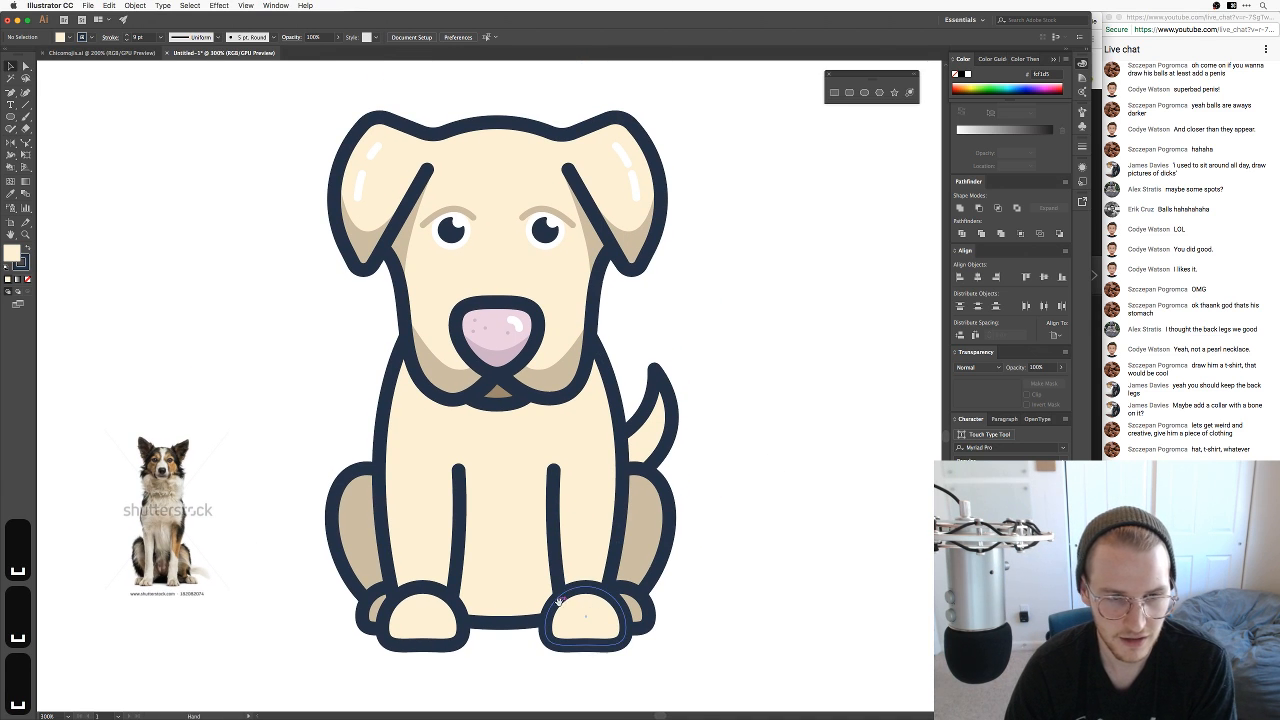
{"action": "left_click_drag", "start_coordinate": [558, 601], "coordinate": [567, 584]}
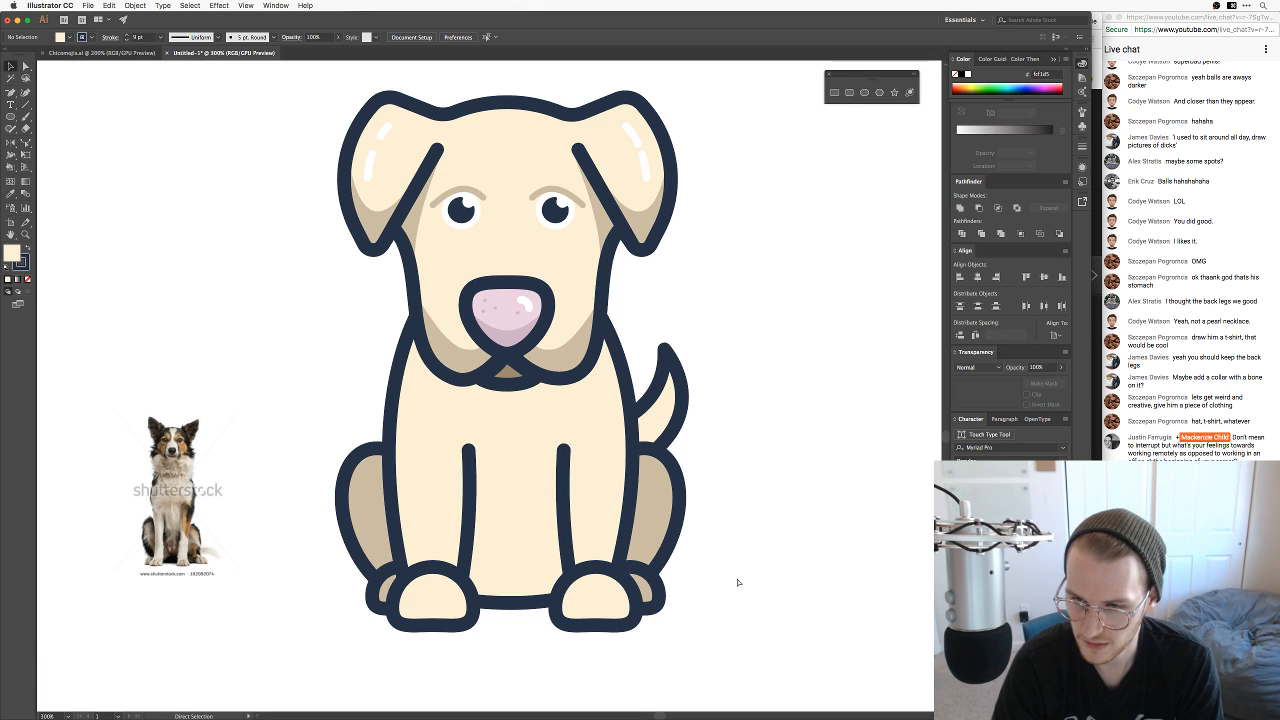
{"action": "key", "text": "super+minus"}
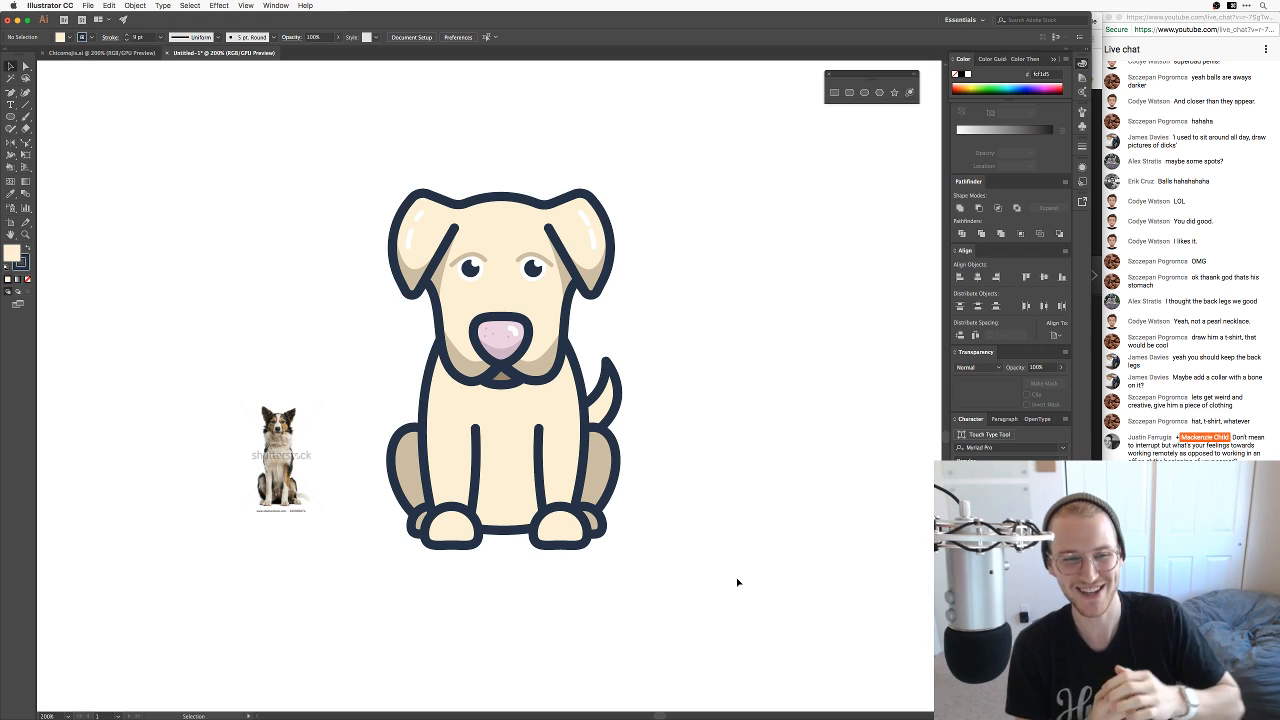
{"action": "key", "text": "super+equal"}
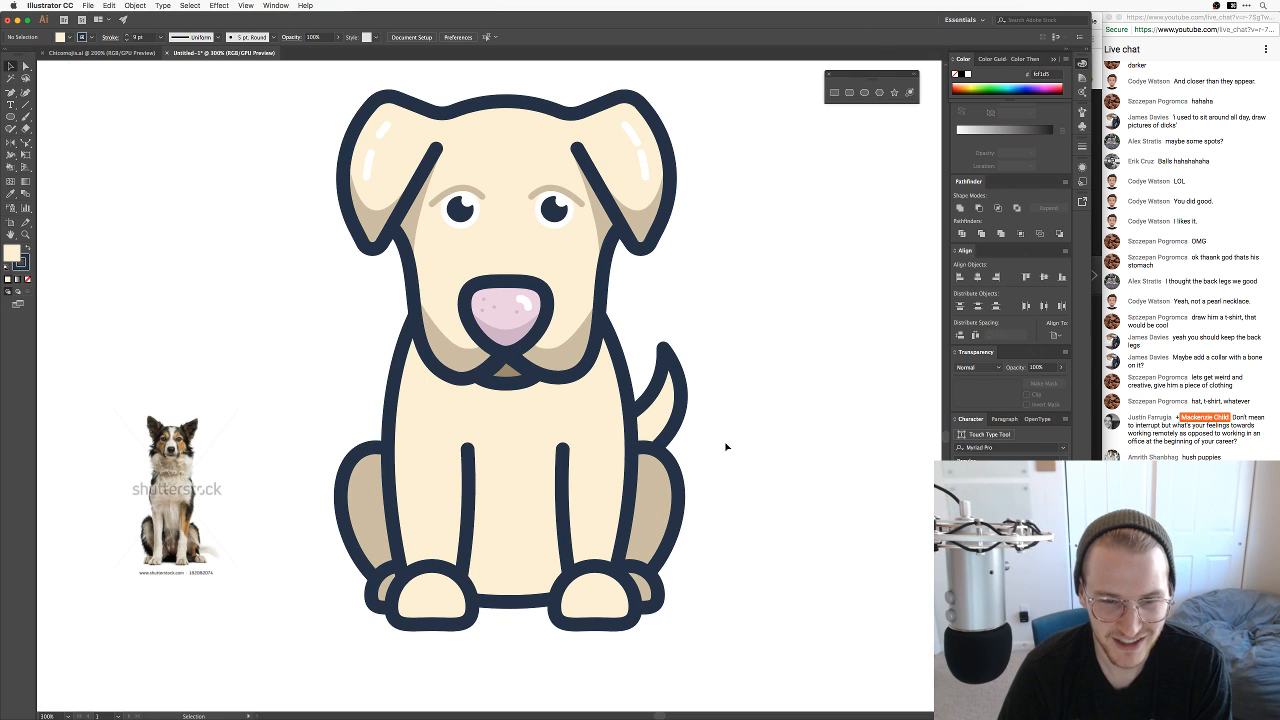
Step: Recolour the tail with the tan fill sampled from the right haunch
{"action": "left_click", "coordinate": [672, 398]}
{"action": "key", "text": "e"}
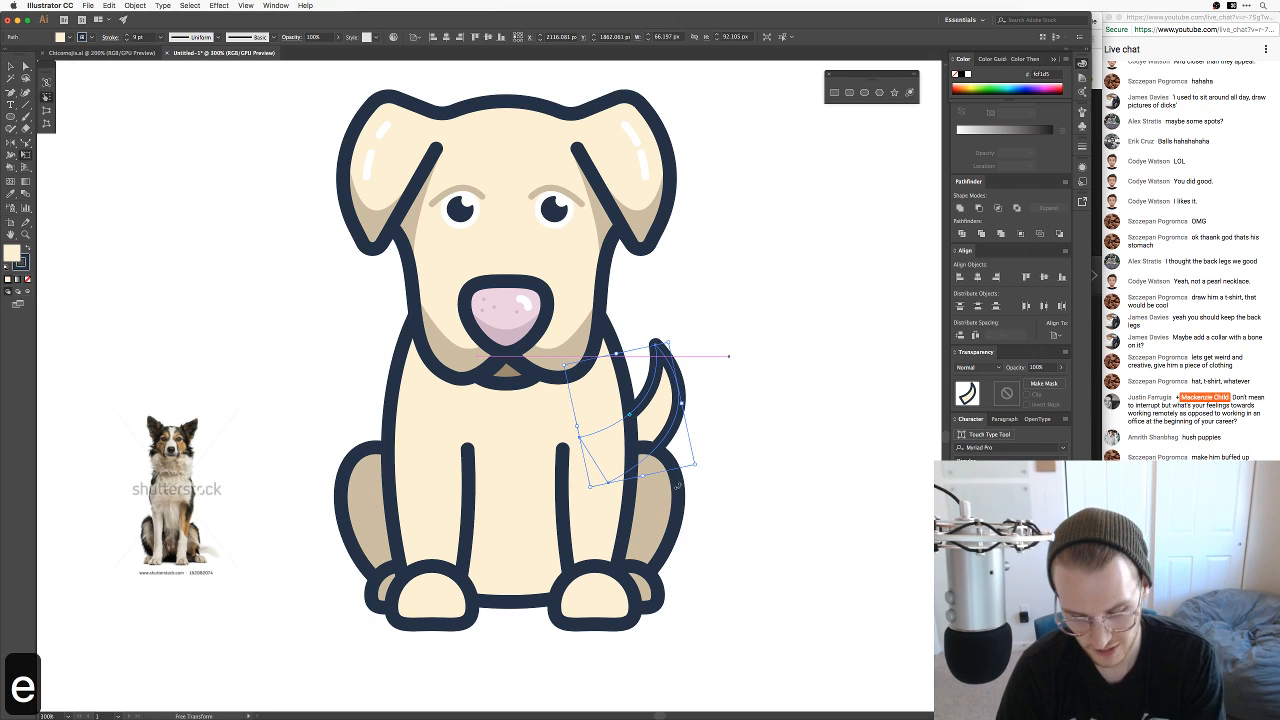
{"action": "key", "text": "i"}
{"action": "left_click", "coordinate": [668, 505]}
{"action": "key", "text": "v"}
{"action": "left_click", "coordinate": [771, 509]}
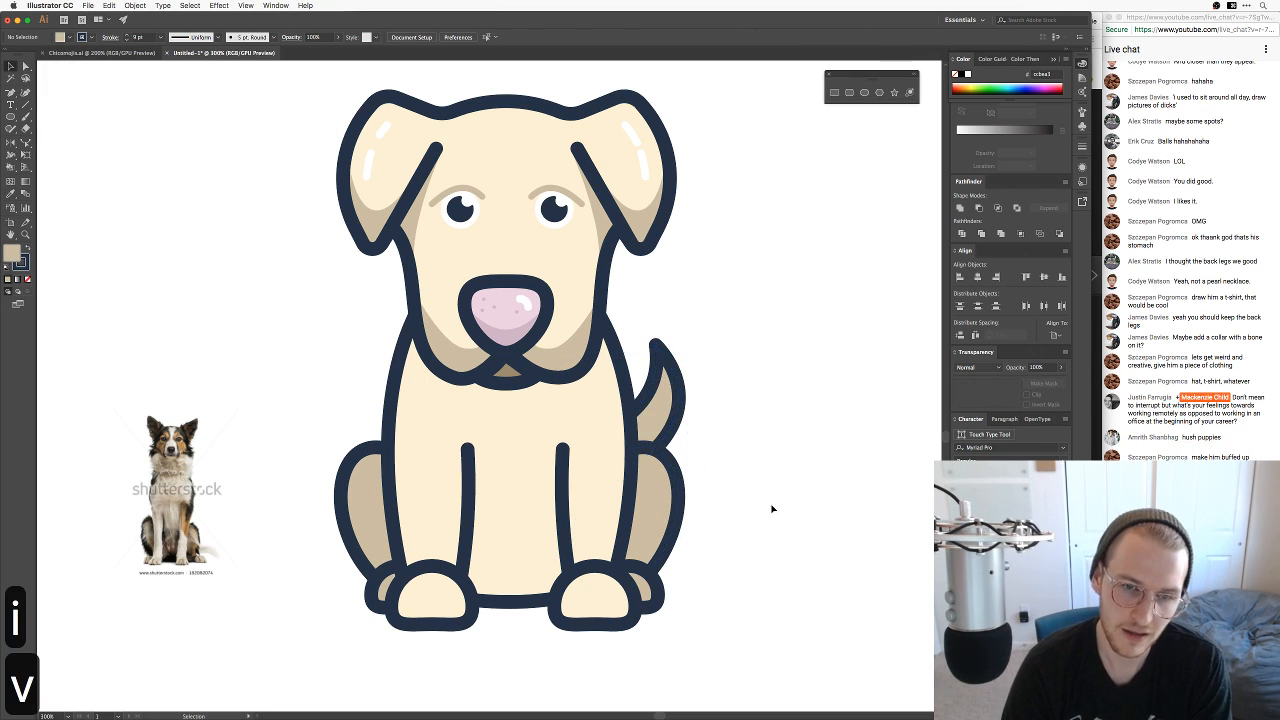
Step: Lower the tail beside the right haunch and rotate it clockwise with Free Transform so that it sweeps outward near the ground
{"action": "key", "text": "super+minus"}
{"action": "key", "text": "super+minus"}
{"action": "key", "text": "super+minus"}
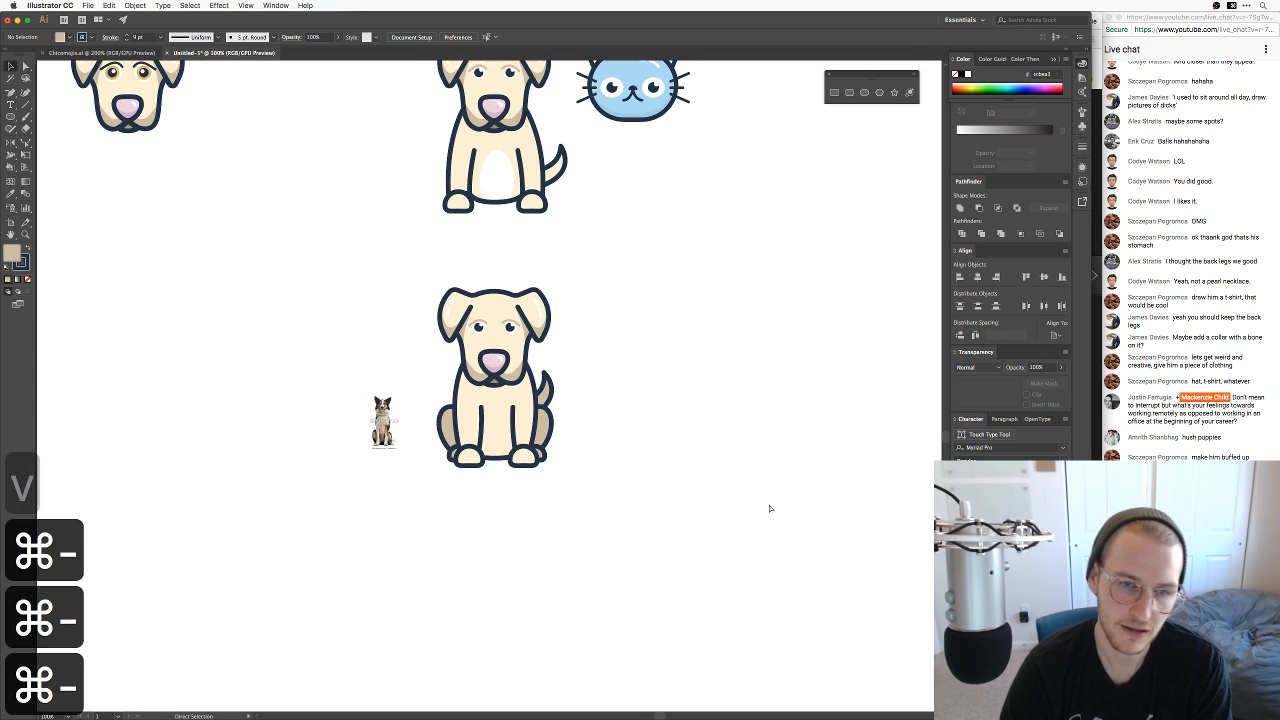
{"action": "key", "text": "super+equal"}
{"action": "key", "text": "super+equal"}
{"action": "key", "text": "super+equal"}
{"action": "key", "text": "v"}
{"action": "left_click_drag", "start_coordinate": [661, 379], "coordinate": [683, 491]}
{"action": "key", "text": "e"}
{"action": "left_click_drag", "start_coordinate": [725, 447], "coordinate": [730, 525]}
{"action": "key", "text": "v"}
{"action": "left_click", "coordinate": [769, 500]}
{"action": "key", "text": "v"}
{"action": "left_click", "coordinate": [814, 445]}
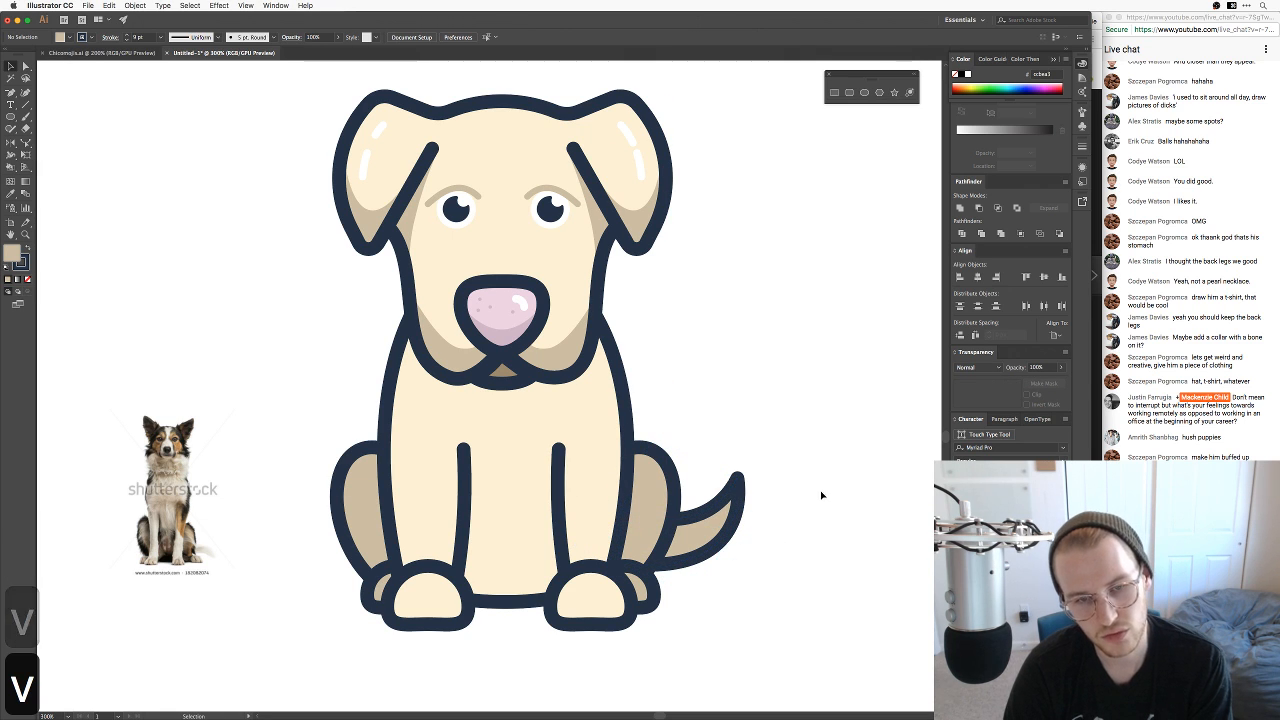
Step: Delete both small rear paws behind the front paws
{"action": "left_click", "coordinate": [628, 588]}
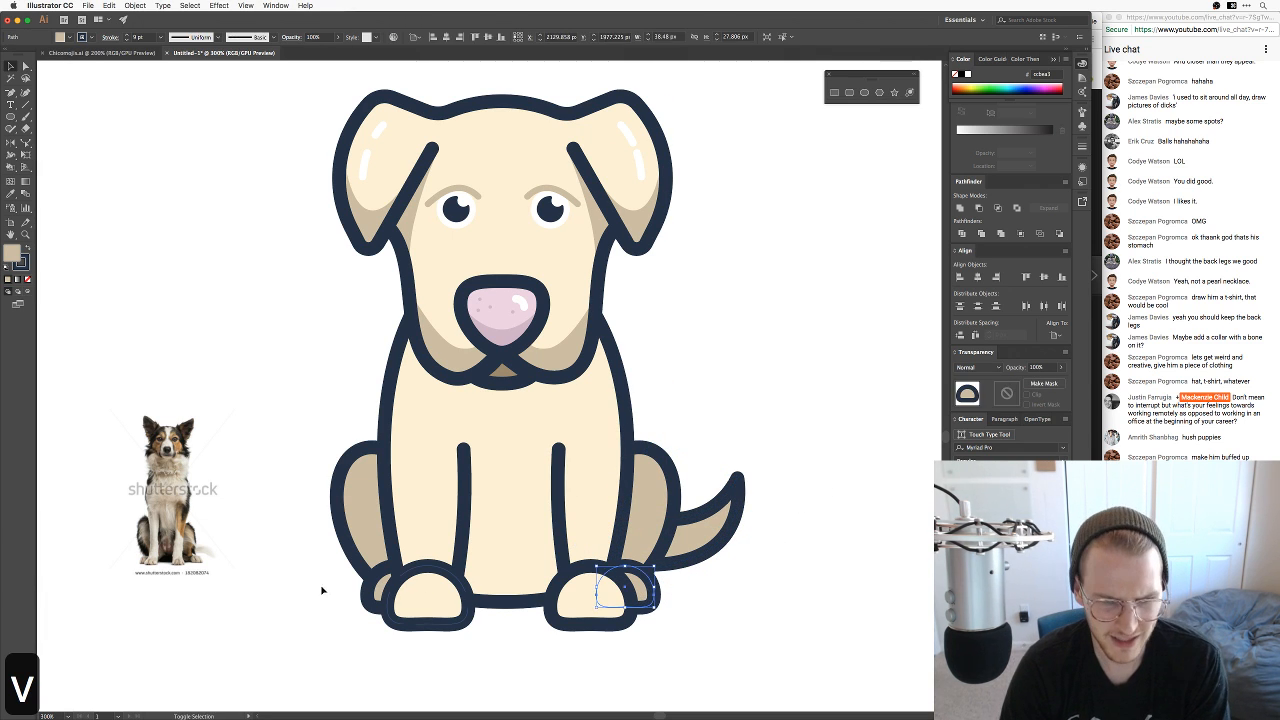
{"action": "left_click", "coordinate": [387, 597], "text": "shift"}
{"action": "key", "text": "BackSpace"}
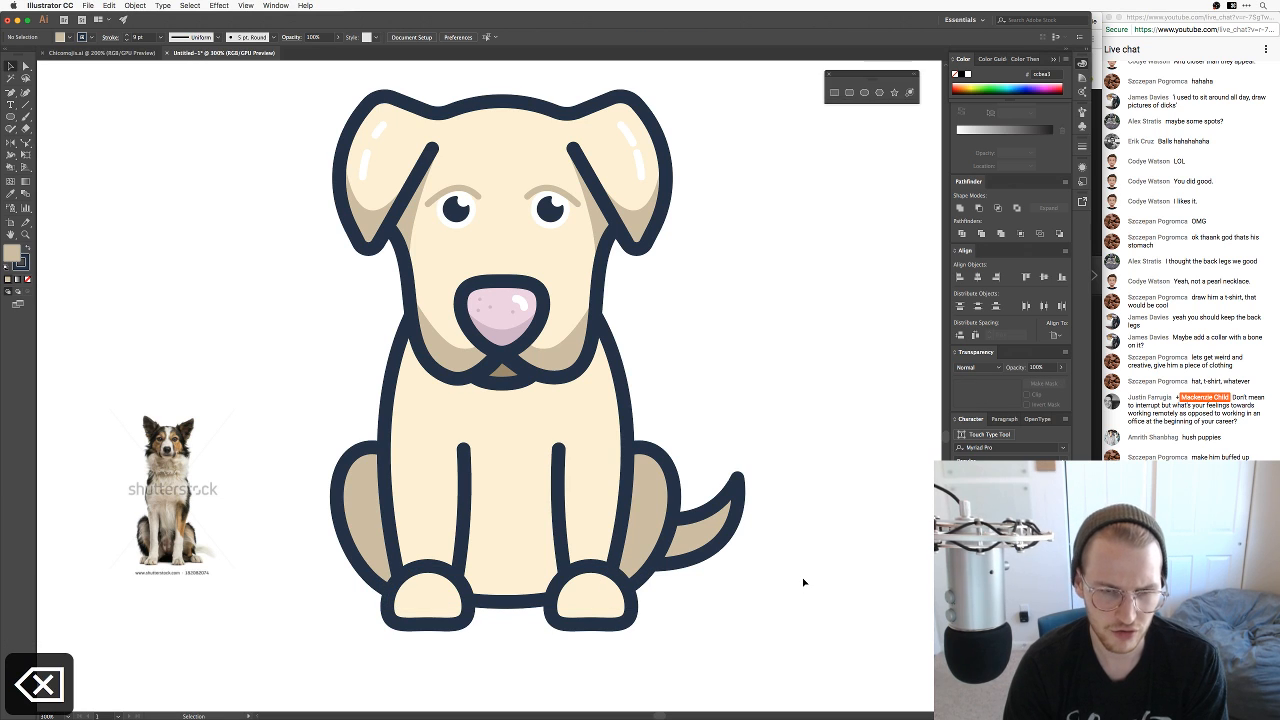
Step: Rotate the tail upward with Free Transform and move it slightly inward behind the right haunch
{"action": "left_click", "coordinate": [720, 518]}
{"action": "key", "text": "e"}
{"action": "left_click_drag", "start_coordinate": [765, 535], "coordinate": [743, 467]}
{"action": "key", "text": "v"}
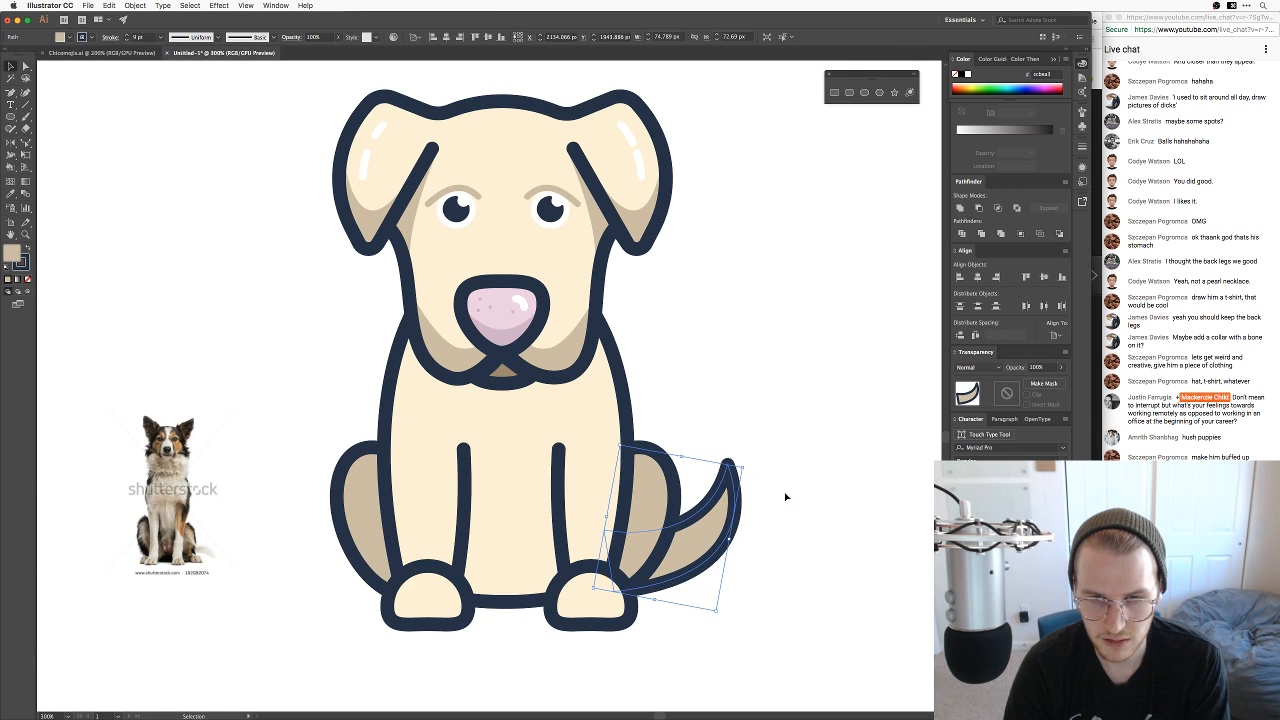
{"action": "key", "text": "v"}
{"action": "left_click", "coordinate": [786, 494]}
{"action": "left_click_drag", "start_coordinate": [730, 525], "coordinate": [800, 557]}
{"action": "key", "text": "v"}
{"action": "left_click", "coordinate": [807, 512]}
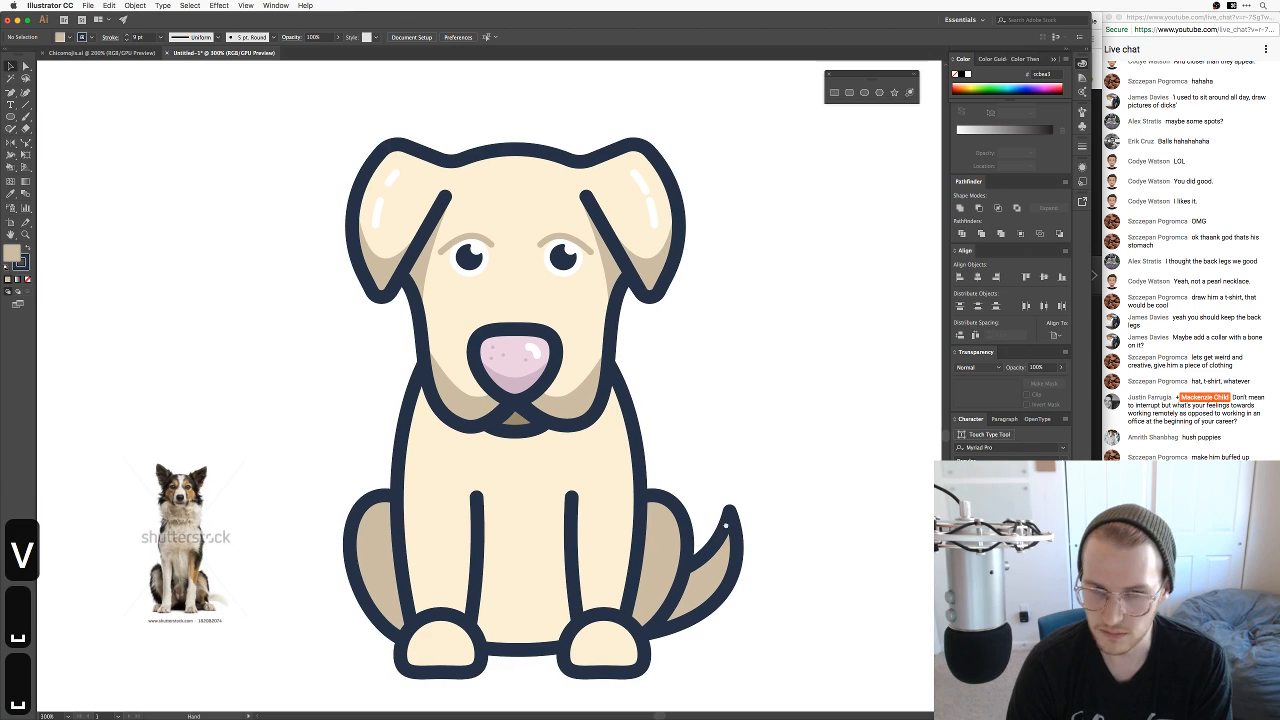
Step: Inspect the haunches and tail up close, and compare the seated dog with the earlier version above it
{"action": "left_click_drag", "start_coordinate": [720, 534], "coordinate": [762, 496]}
{"action": "key", "text": "super+equal"}
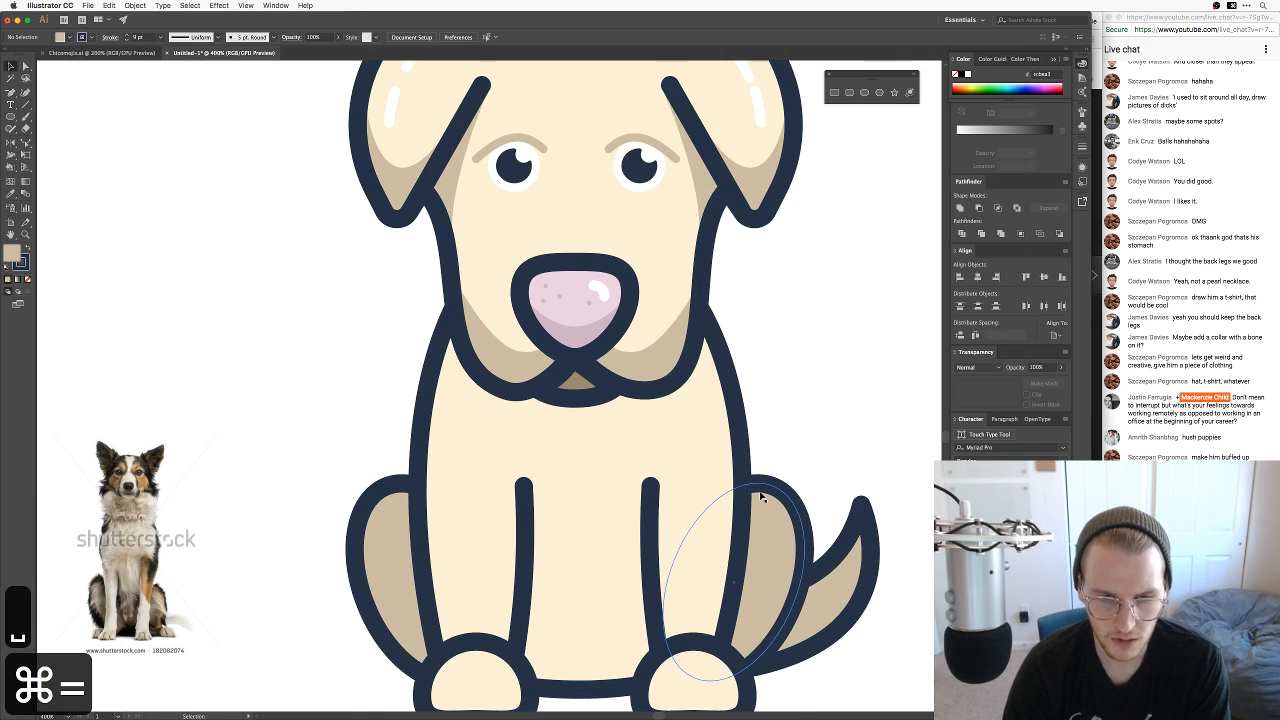
{"action": "scroll", "coordinate": [669, 550], "scroll_direction": "down", "scroll_amount": 3}
{"action": "left_click_drag", "start_coordinate": [774, 451], "coordinate": [766, 523]}
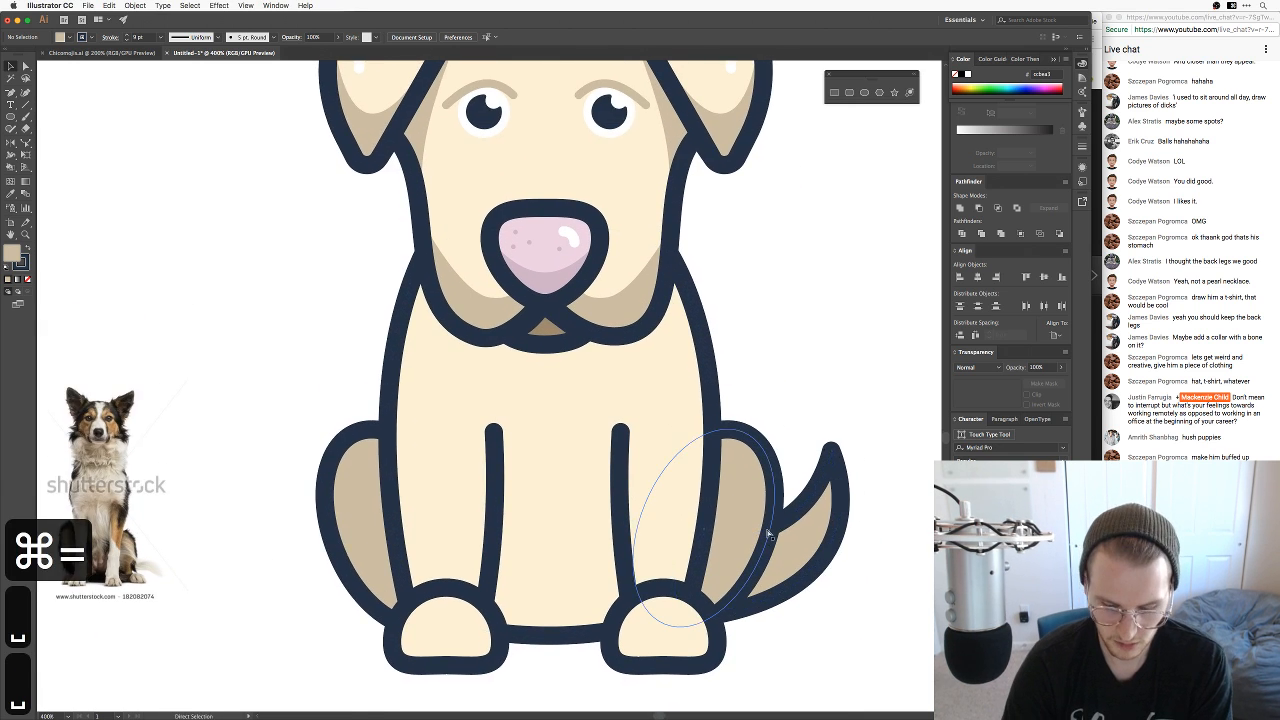
{"action": "key", "text": "super+minus"}
{"action": "key", "text": "super+minus"}
{"action": "key", "text": "super+minus"}
{"action": "scroll", "coordinate": [737, 394], "scroll_direction": "up", "scroll_amount": 5}
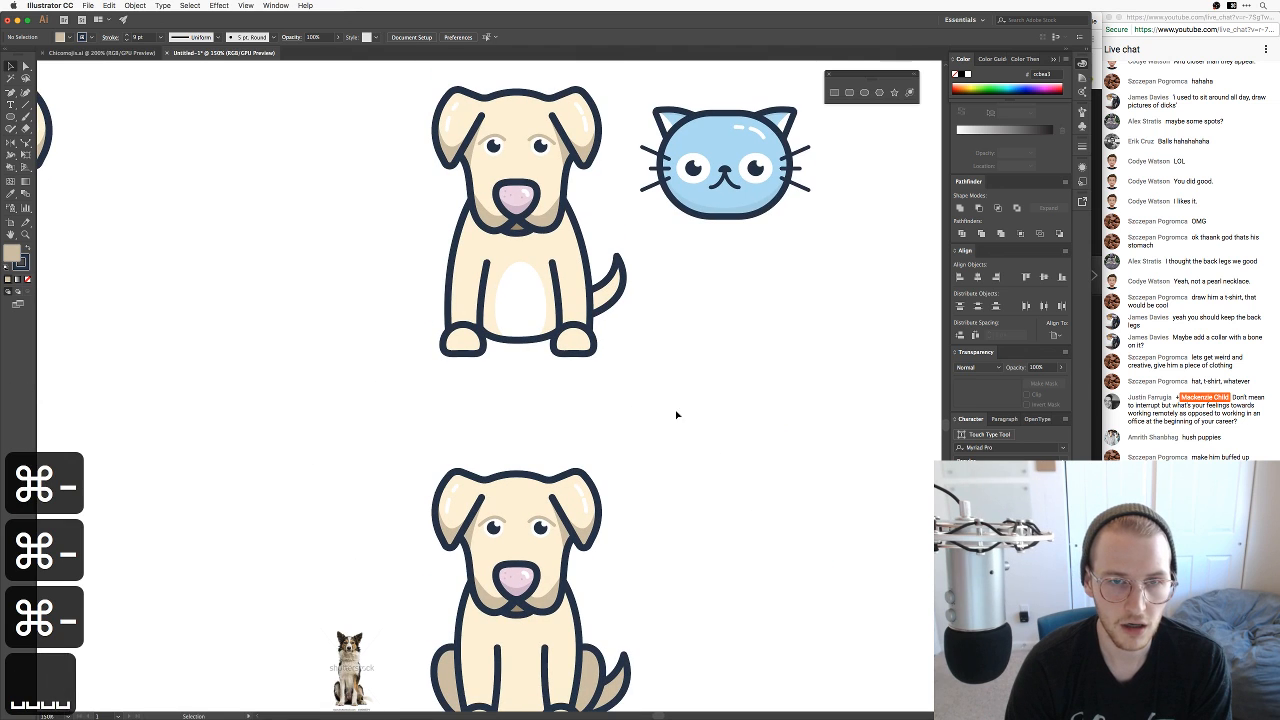
Step: Delete the small stock reference photo of the sitting dog beside the illustration
{"action": "key", "text": "v"}
{"action": "left_click_drag", "start_coordinate": [594, 468], "coordinate": [617, 413]}
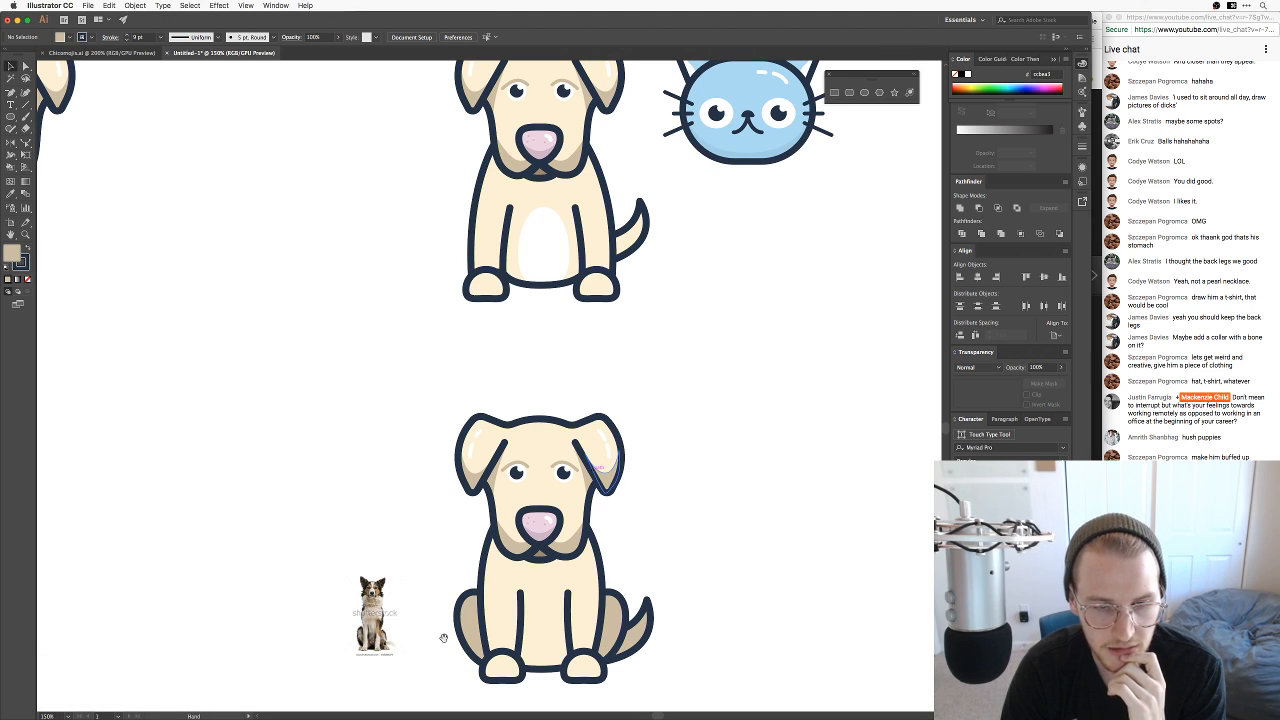
{"action": "left_click", "coordinate": [377, 607]}
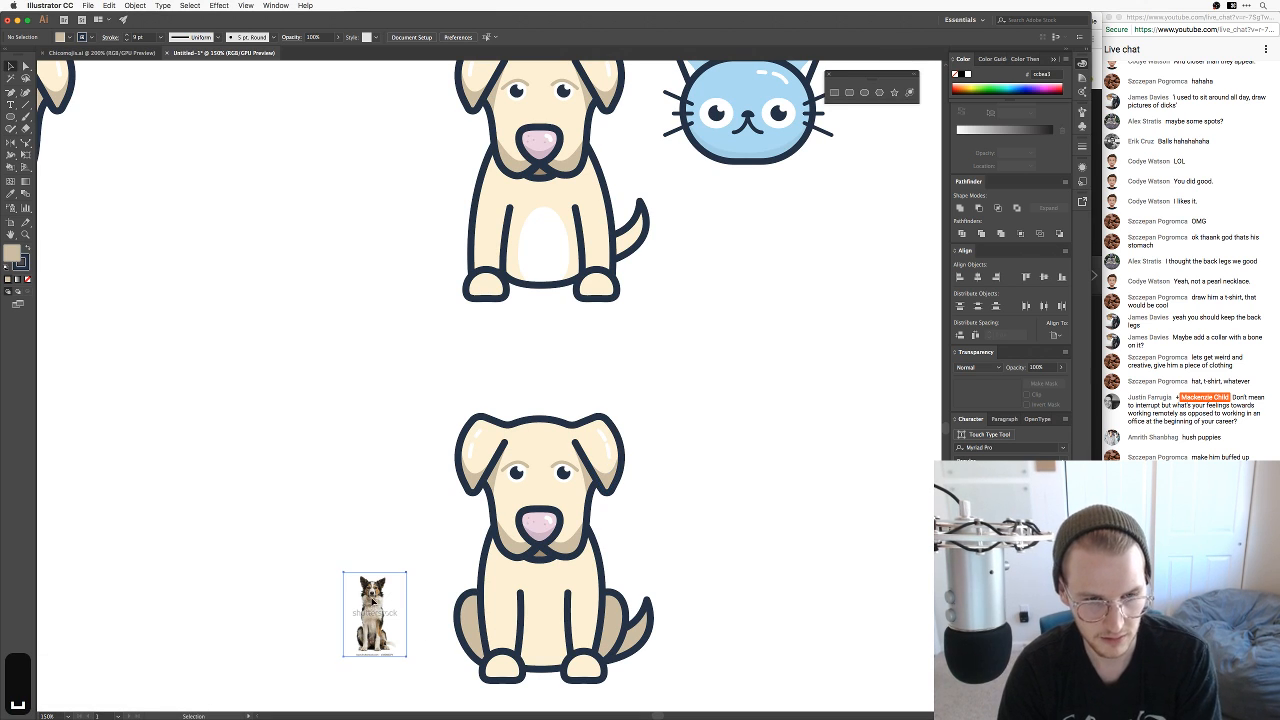
{"action": "key", "text": "BackSpace"}
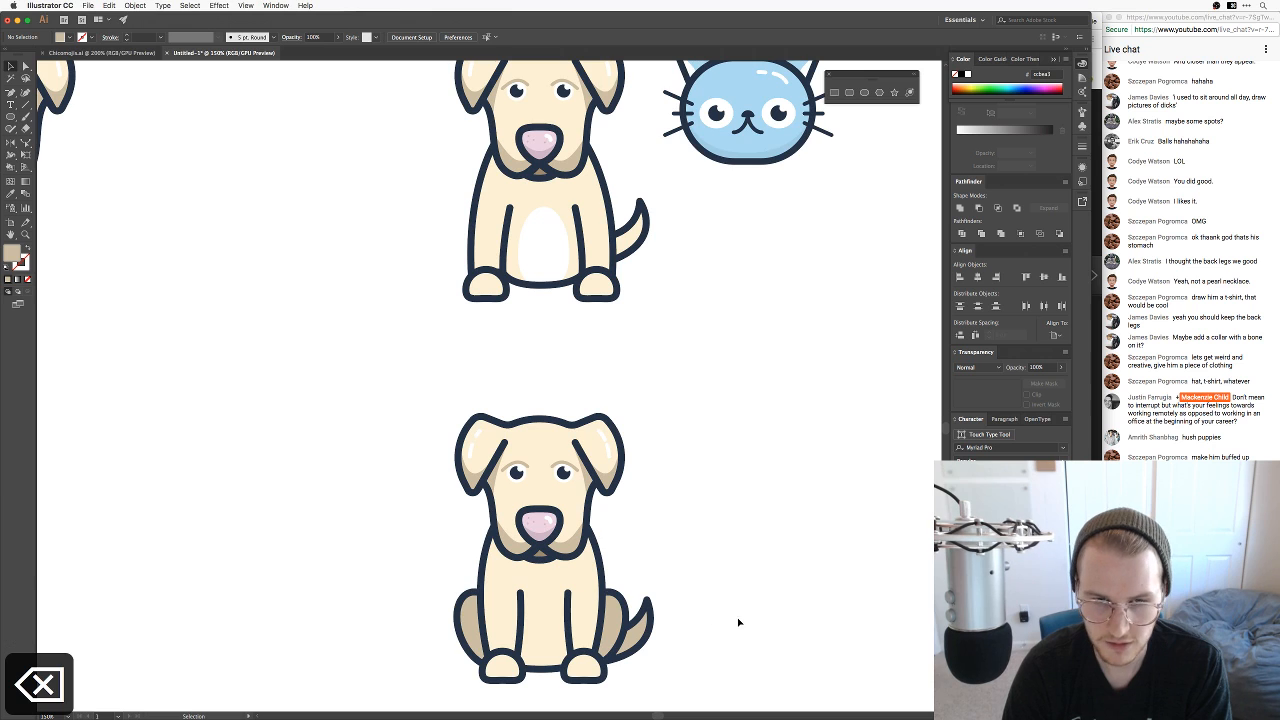
Step: Switch to Preview and compare the illustrated dog with the reference photo IMG_3028.JPG
{"action": "left_click_drag", "start_coordinate": [737, 620], "coordinate": [731, 566]}
{"action": "key", "text": "super+equal"}
{"action": "key", "text": "super+equal"}
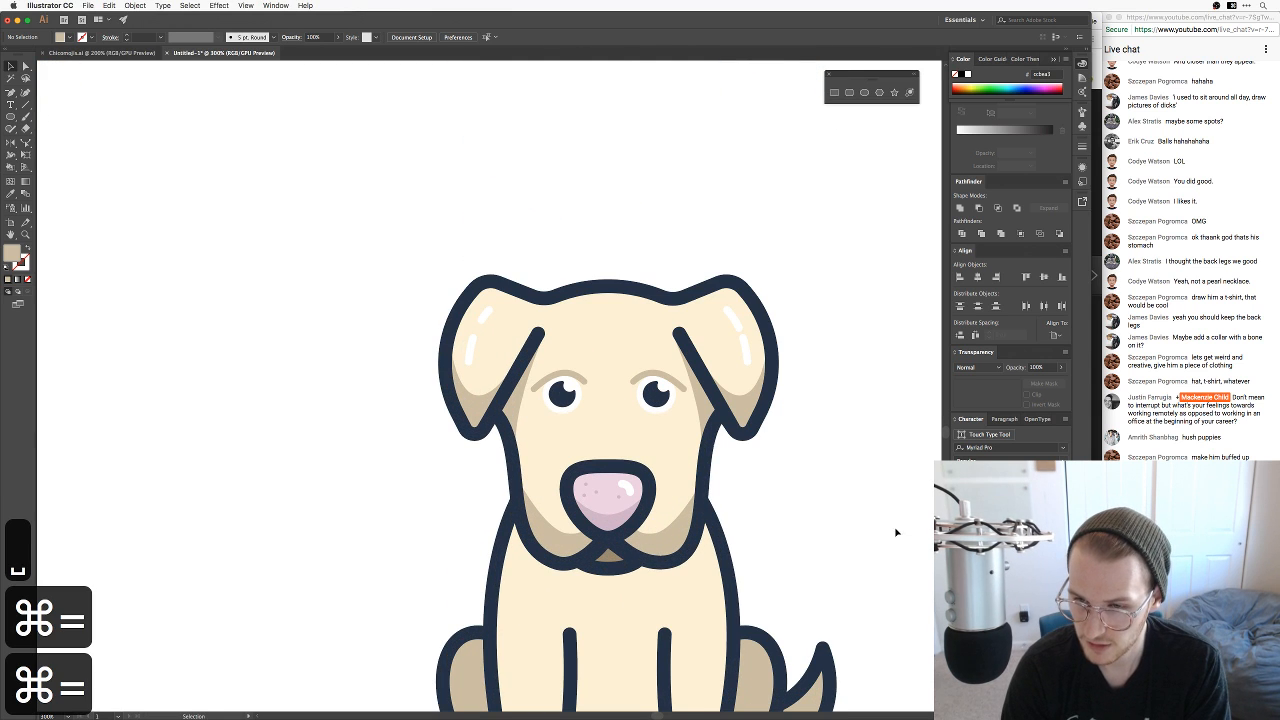
{"action": "left_click_drag", "start_coordinate": [894, 529], "coordinate": [821, 429]}
{"action": "key", "text": "super+Tab"}
{"action": "key", "text": "super+Tab"}
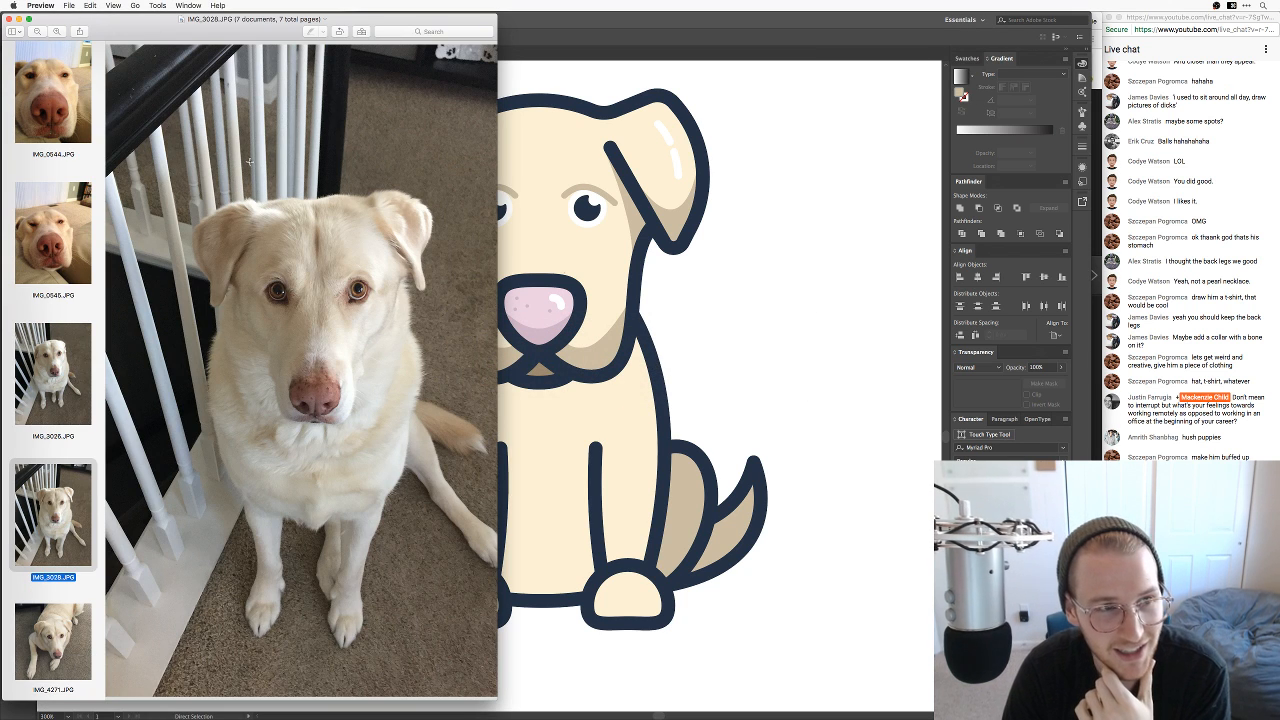
Step: Switch back to Illustrator and compare the seated dog's overall look with the earlier version above it
{"action": "left_click", "coordinate": [711, 329]}
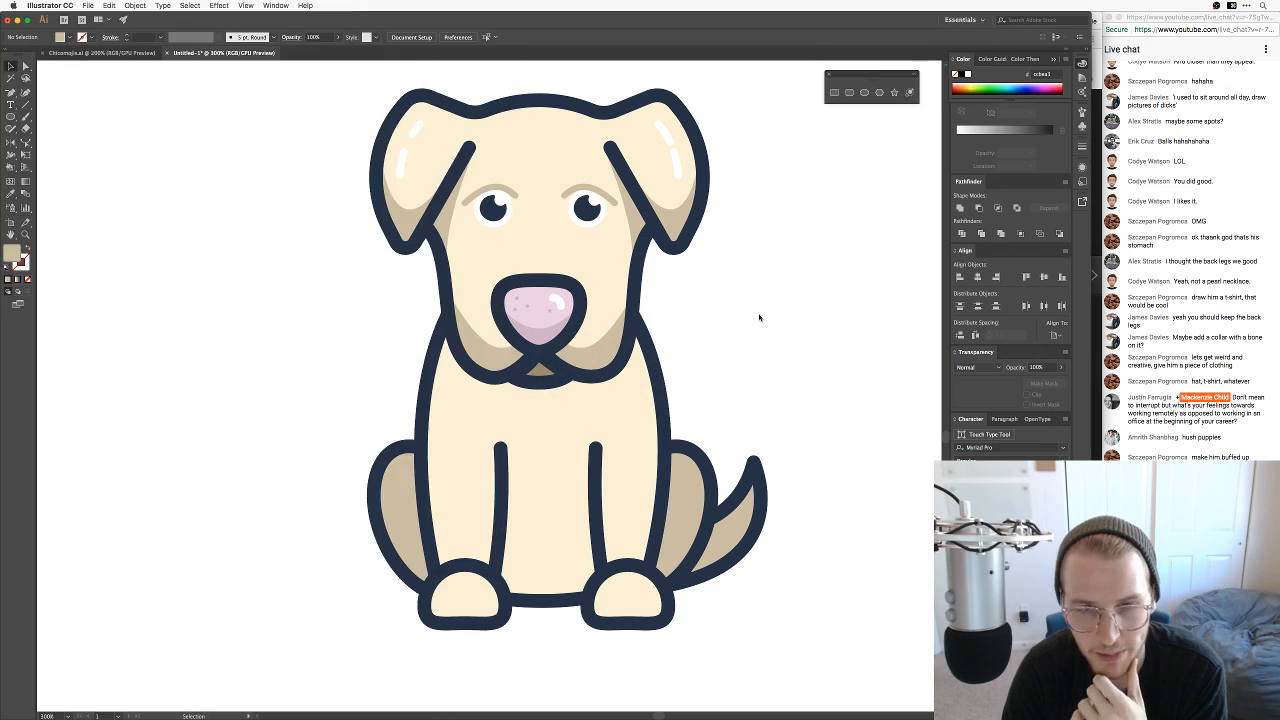
{"action": "key", "text": "super+minus"}
{"action": "key", "text": "super+minus"}
{"action": "left_click_drag", "start_coordinate": [571, 220], "coordinate": [488, 526]}
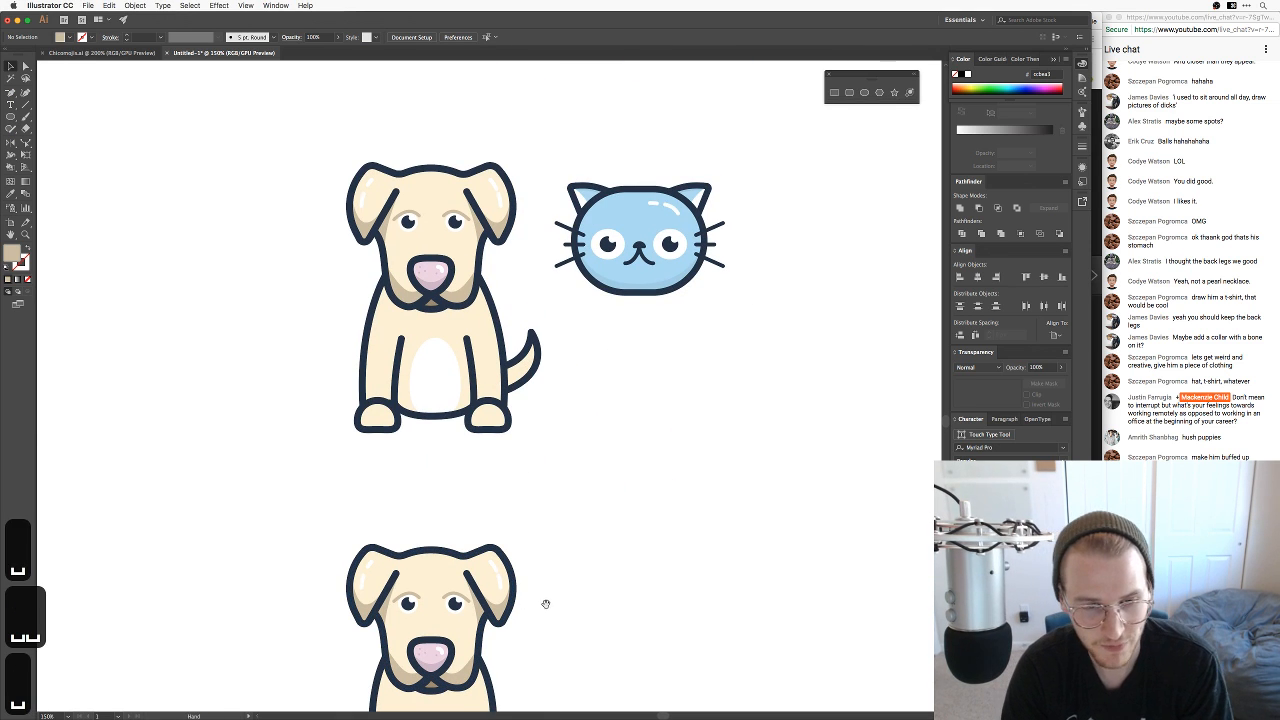
{"action": "left_click_drag", "start_coordinate": [546, 603], "coordinate": [563, 420]}
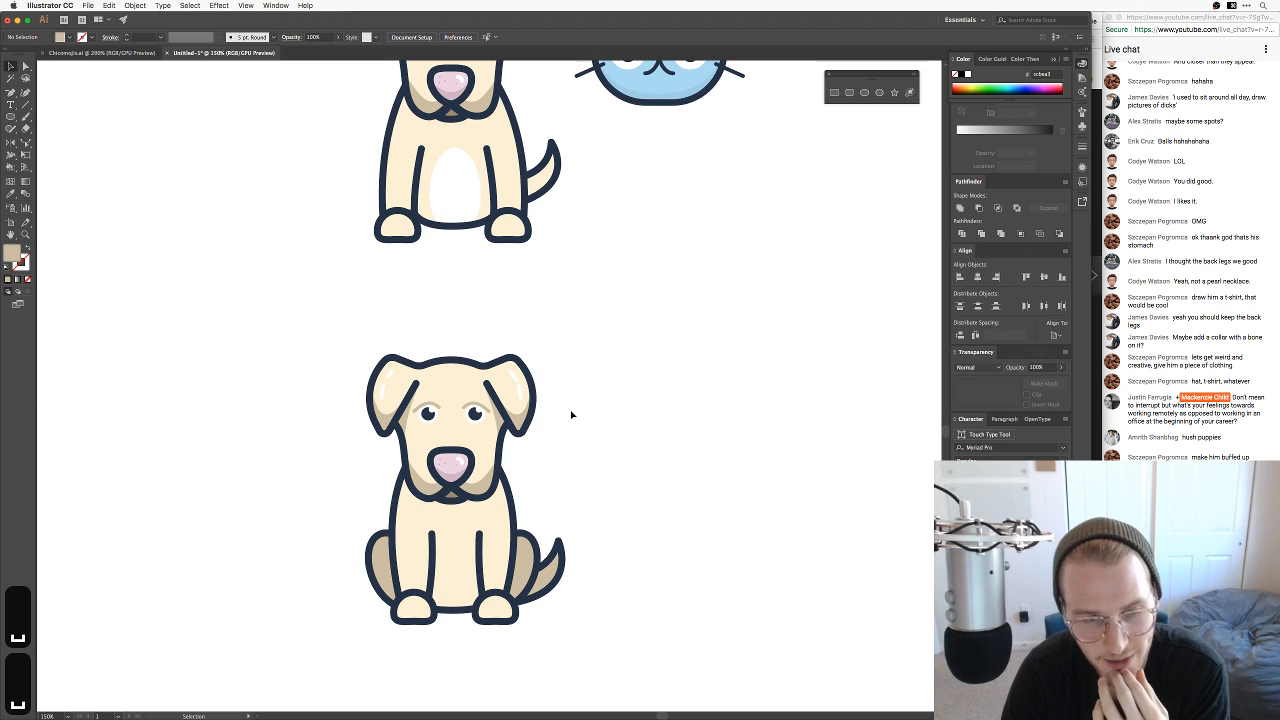
{"action": "key", "text": "super+equal"}
{"action": "key", "text": "super+equal"}
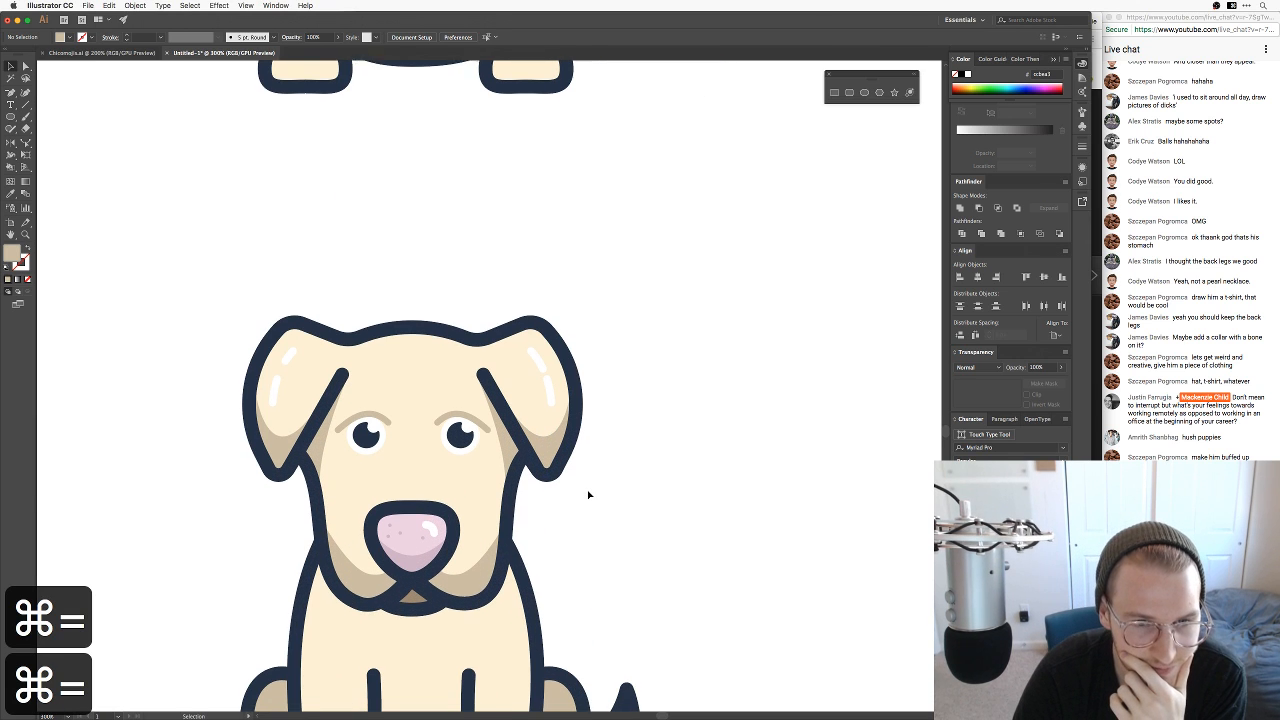
{"action": "scroll", "coordinate": [588, 494], "scroll_direction": "down", "scroll_amount": 5}
{"action": "left_click_drag", "start_coordinate": [620, 423], "coordinate": [700, 337]}
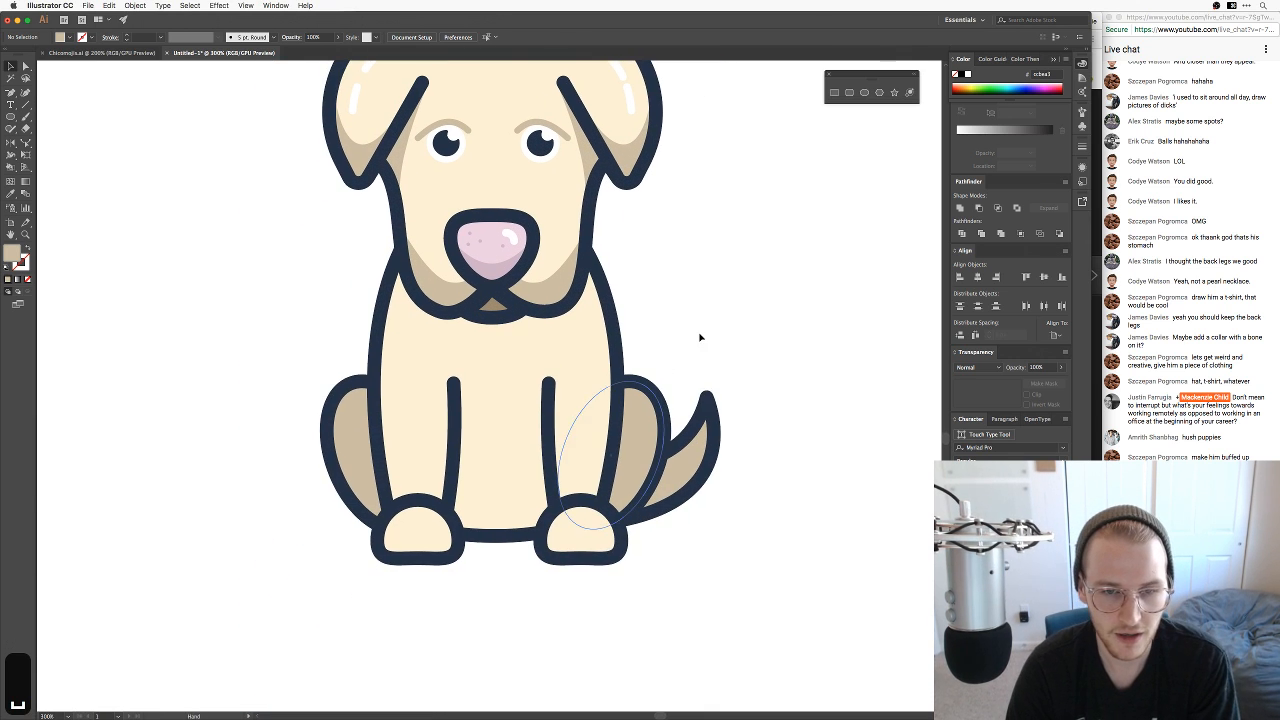
{"action": "left_click_drag", "start_coordinate": [708, 567], "coordinate": [714, 551]}
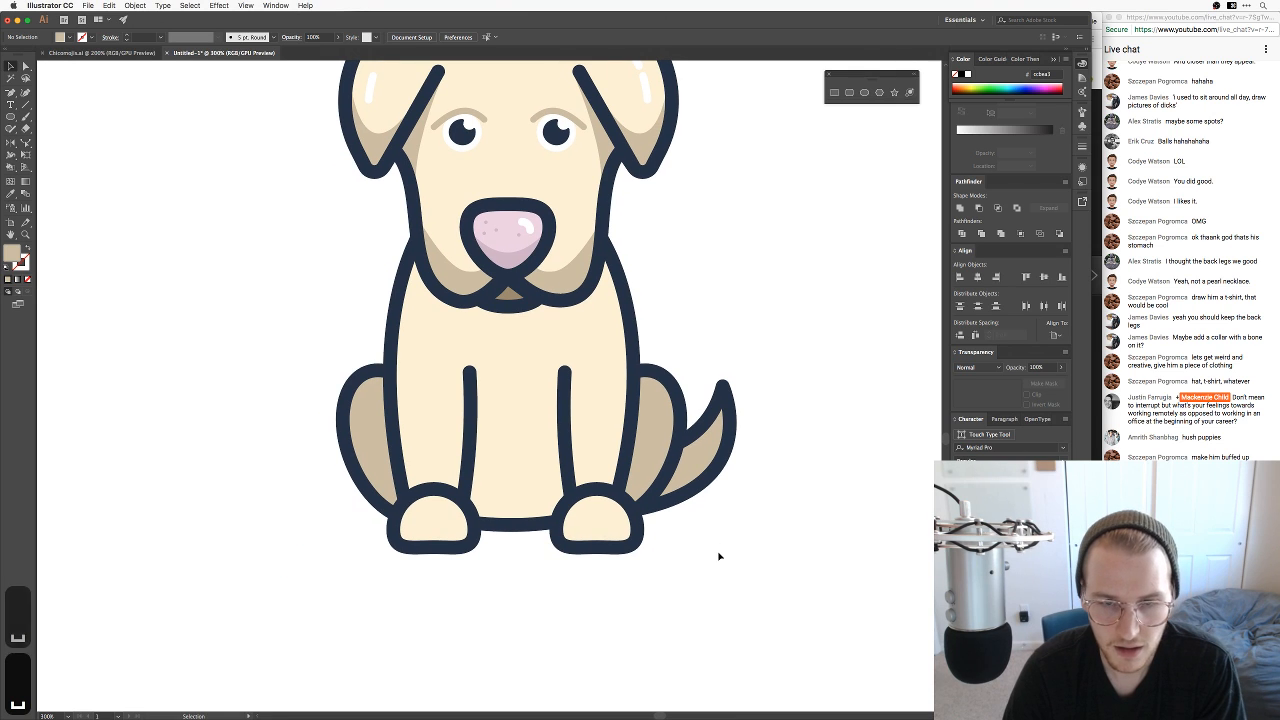
Step: Recolour both haunches and the tail with the same cream fill as the body
{"action": "left_click", "coordinate": [699, 455]}
{"action": "left_click", "coordinate": [365, 434], "text": "shift"}
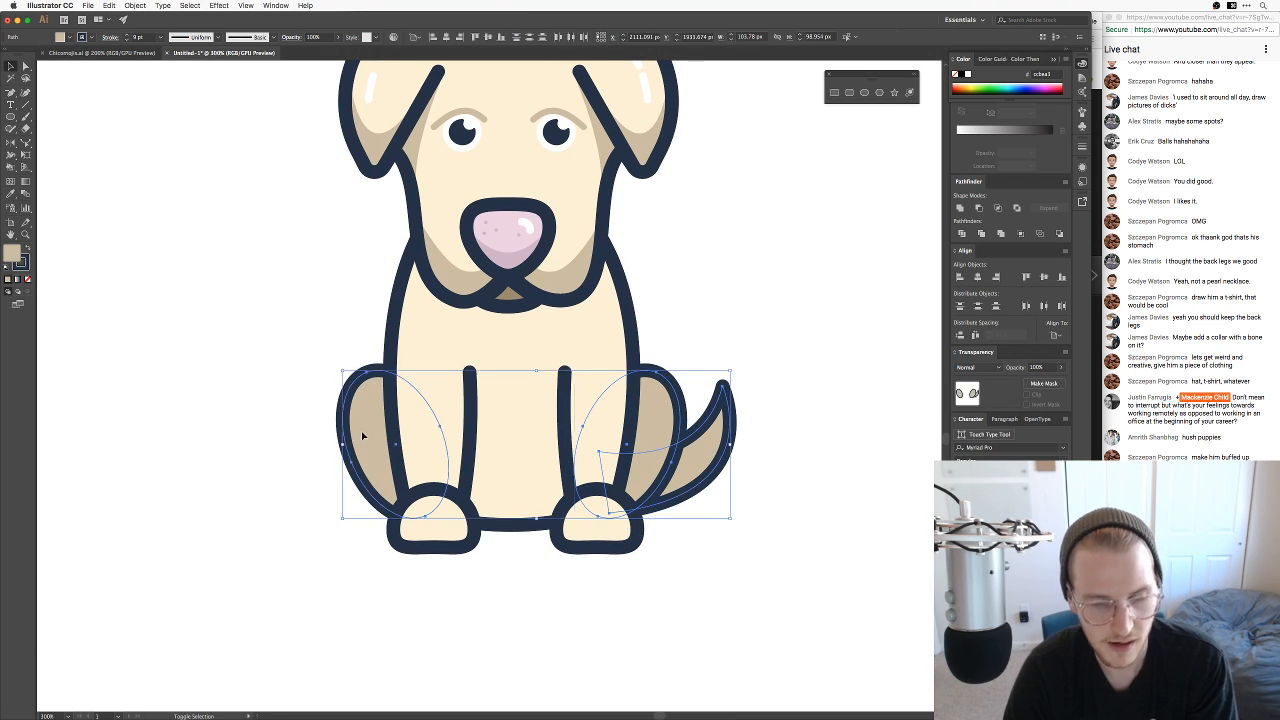
{"action": "left_click", "coordinate": [418, 448]}
{"action": "key", "text": "v"}
{"action": "left_click", "coordinate": [500, 577]}
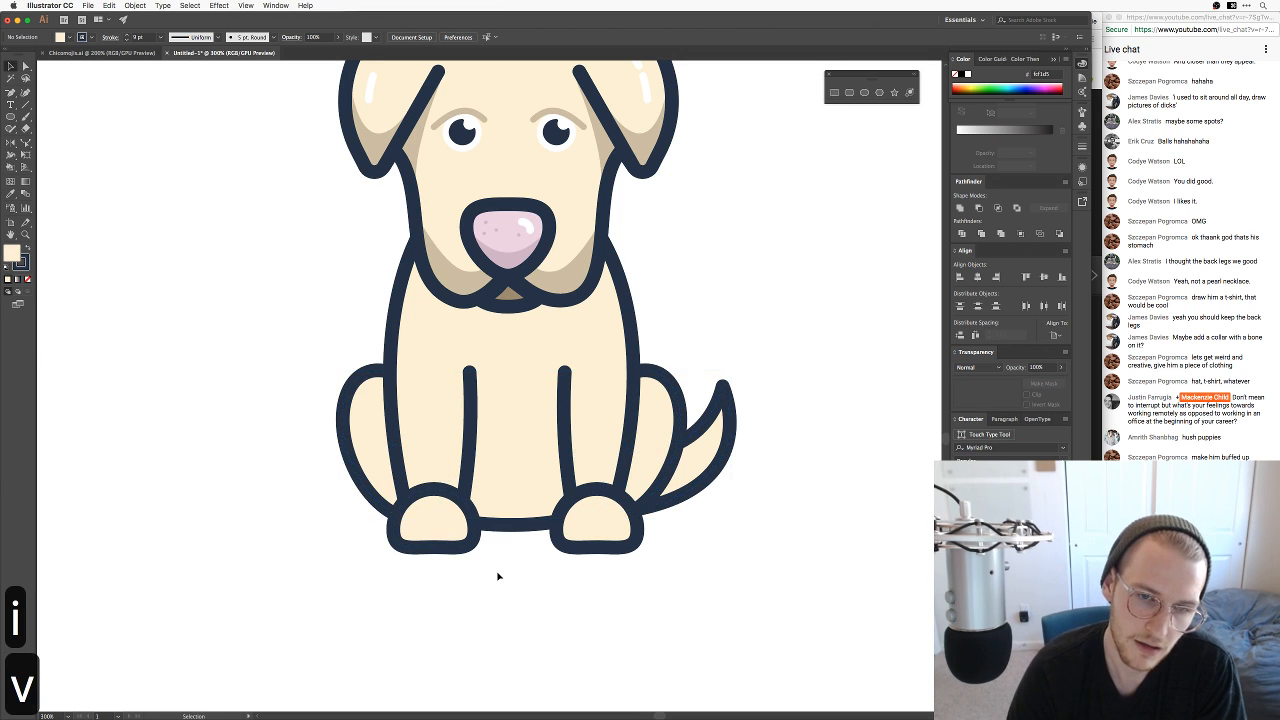
Step: Examine the recoloured haunches and tail from an overview and up close
{"action": "key", "text": "super+minus"}
{"action": "key", "text": "super+minus"}
{"action": "key", "text": "super+minus"}
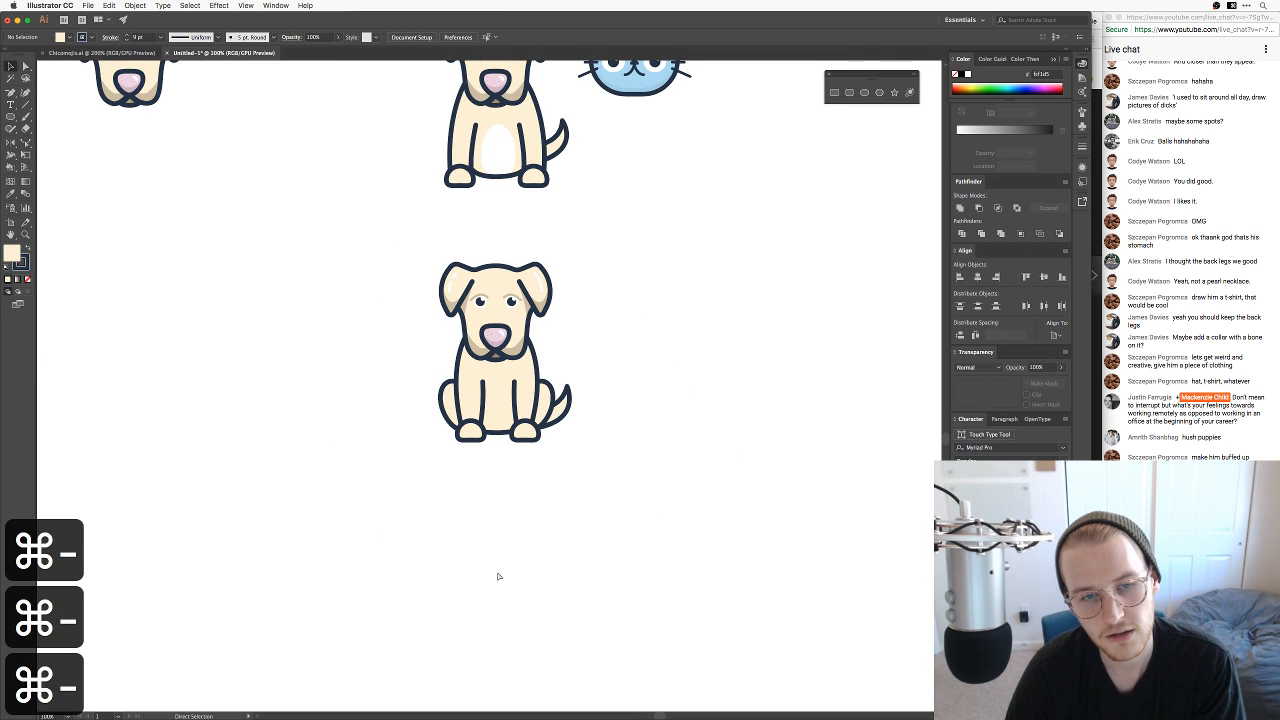
{"action": "key", "text": "super+equal"}
{"action": "key", "text": "super+equal"}
{"action": "key", "text": "super+equal"}
{"action": "key", "text": "super+equal"}
{"action": "key", "text": "v"}
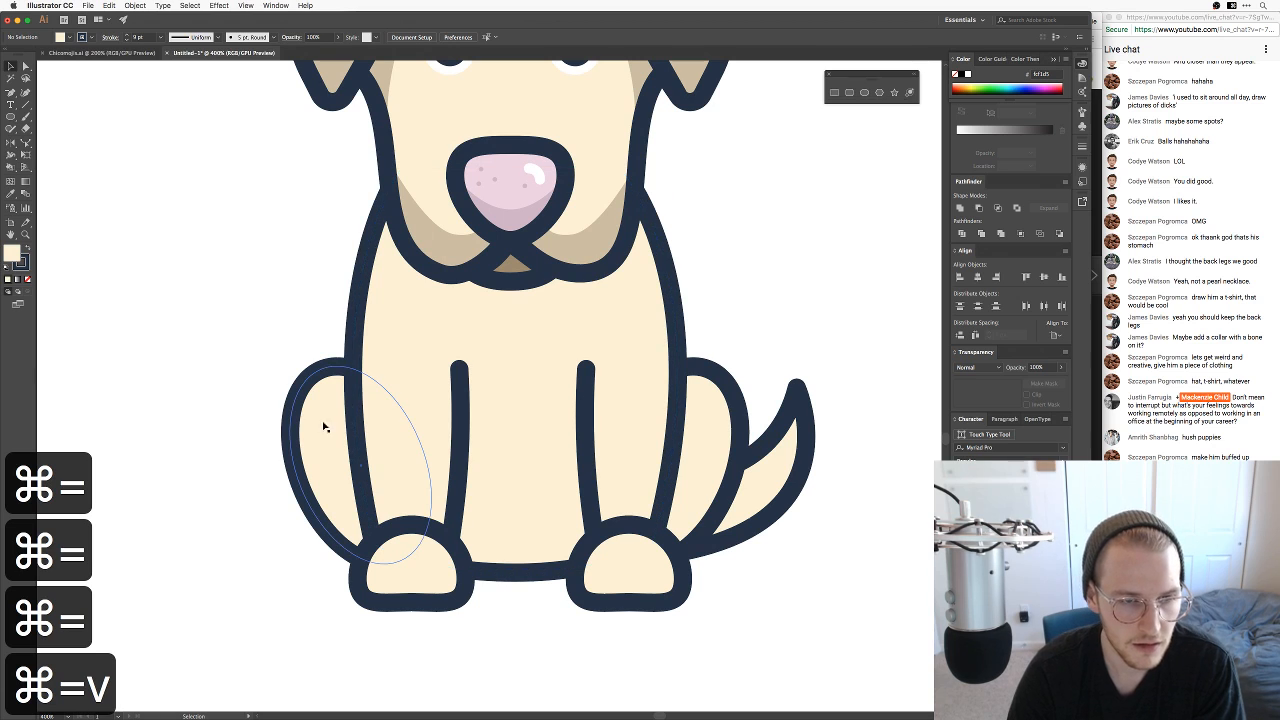
{"action": "key", "text": "space"}
{"action": "left_click_drag", "start_coordinate": [843, 288], "coordinate": [793, 304]}
{"action": "key", "text": "space"}
{"action": "left_click_drag", "start_coordinate": [639, 496], "coordinate": [660, 478]}
{"action": "key", "text": "p"}
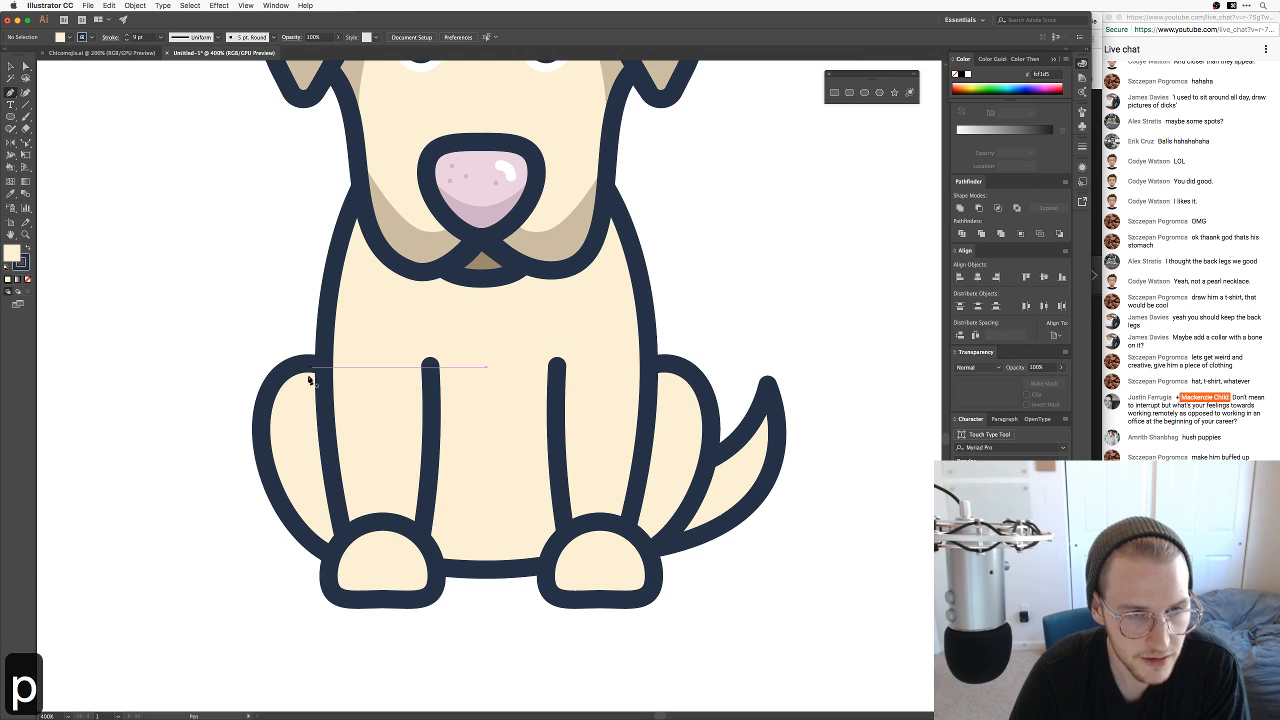
Step: Convert the left haunch with Live Paint and expand it into separate fill and outline, ungrouping the result
{"action": "key", "text": "v"}
{"action": "left_click", "coordinate": [295, 405]}
{"action": "key", "text": "k"}
{"action": "left_click", "coordinate": [292, 424]}
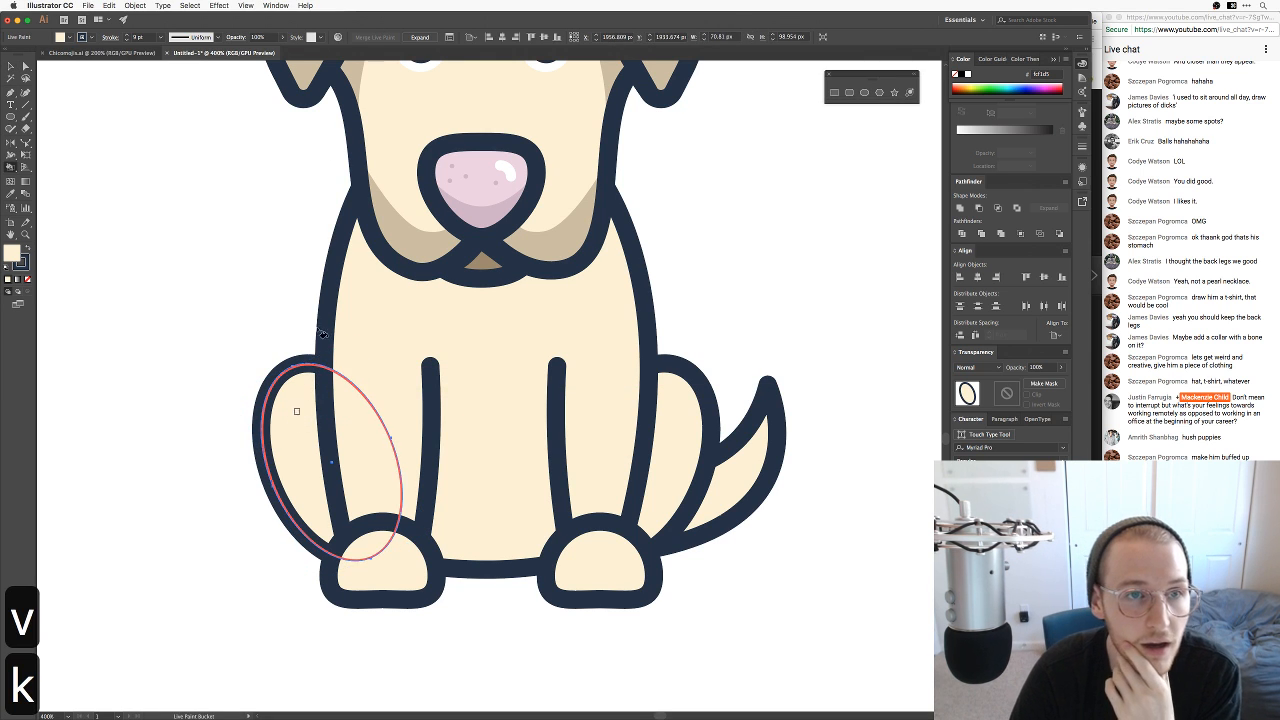
{"action": "left_click", "coordinate": [420, 38]}
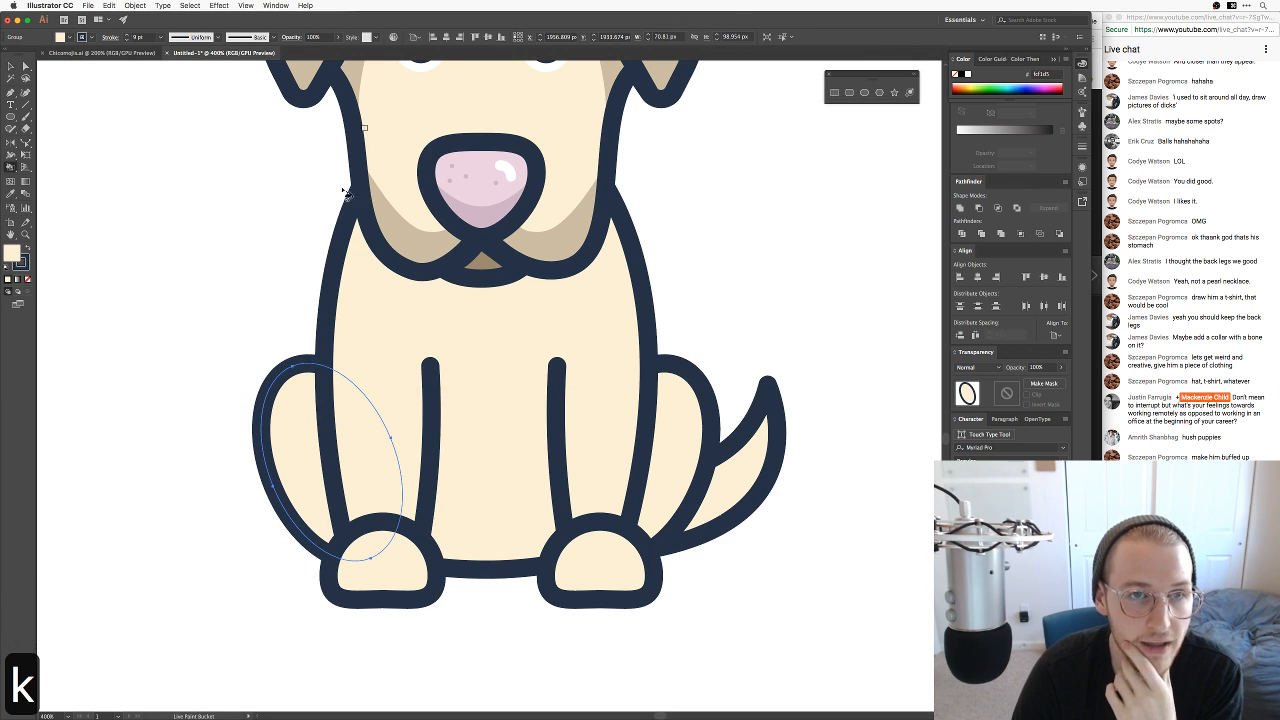
{"action": "key", "text": "v"}
{"action": "left_click", "coordinate": [257, 251]}
{"action": "left_click", "coordinate": [272, 440]}
{"action": "key", "text": "shift+super+g"}
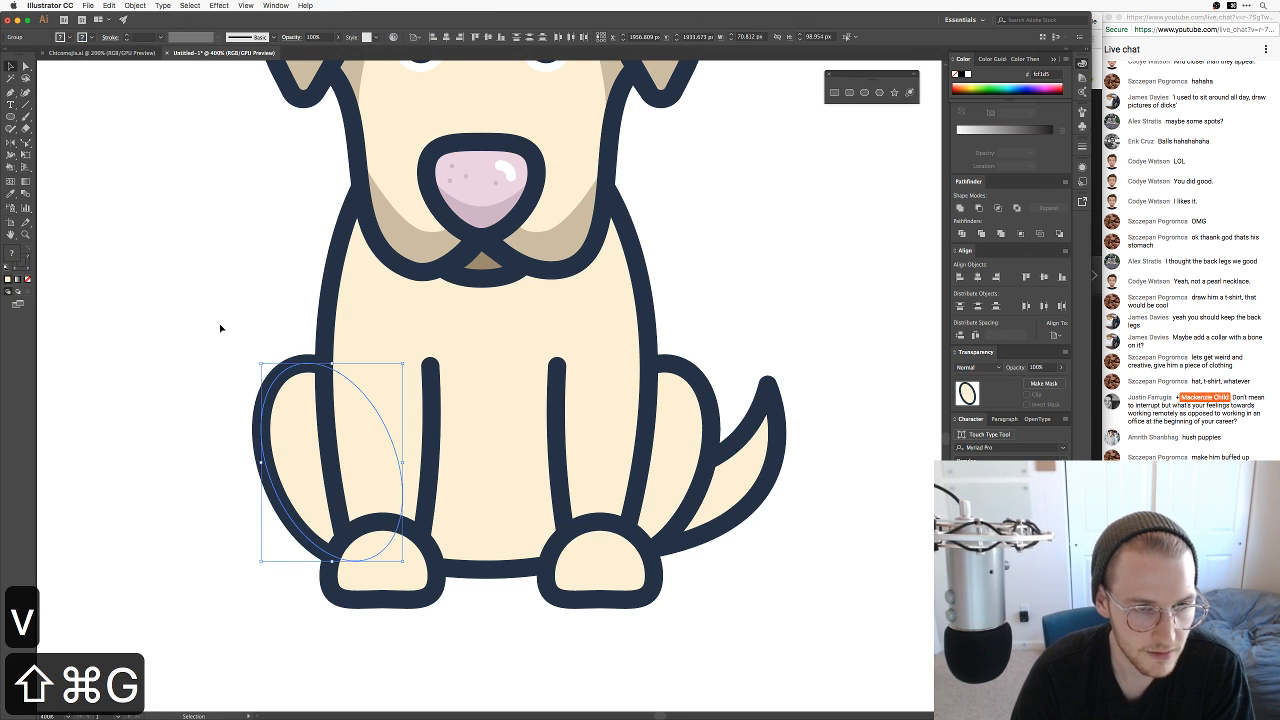
{"action": "left_click", "coordinate": [220, 323]}
Step: Draw a closed shading shape with the Pen tool on the left haunch, following the body's outer edge from haunch top to paw
{"action": "key", "text": "p"}
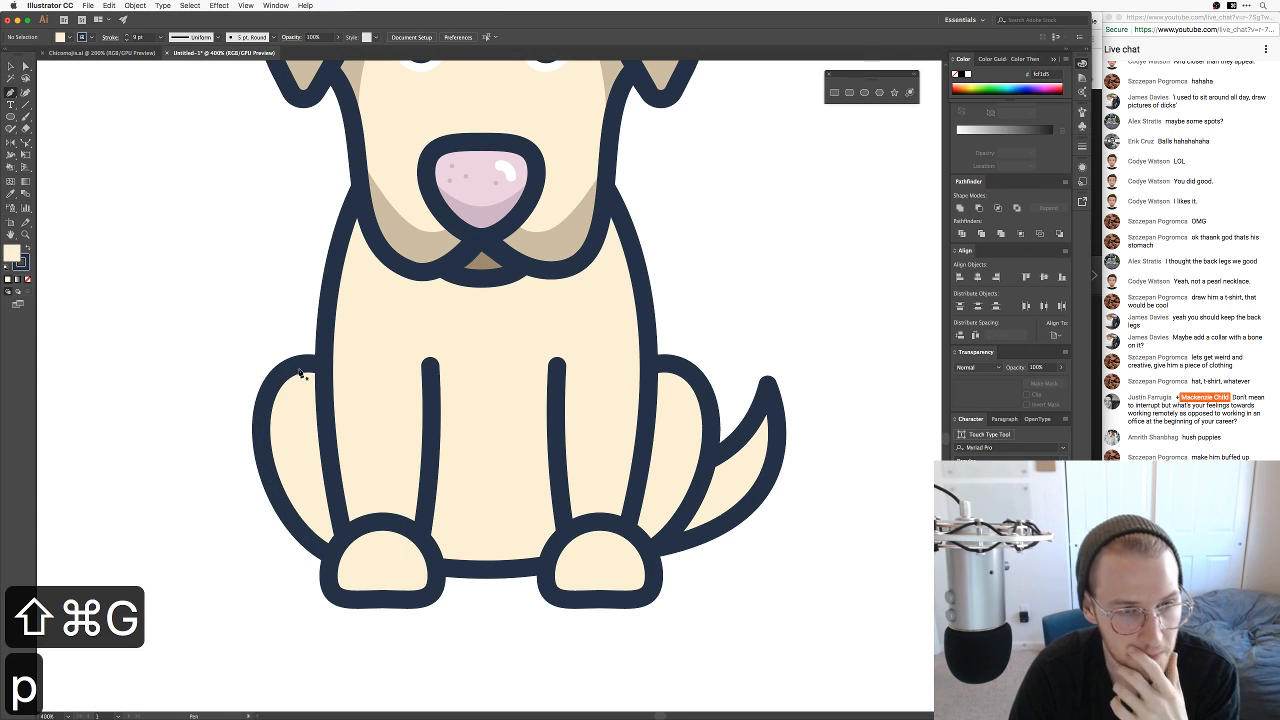
{"action": "left_click", "coordinate": [301, 366]}
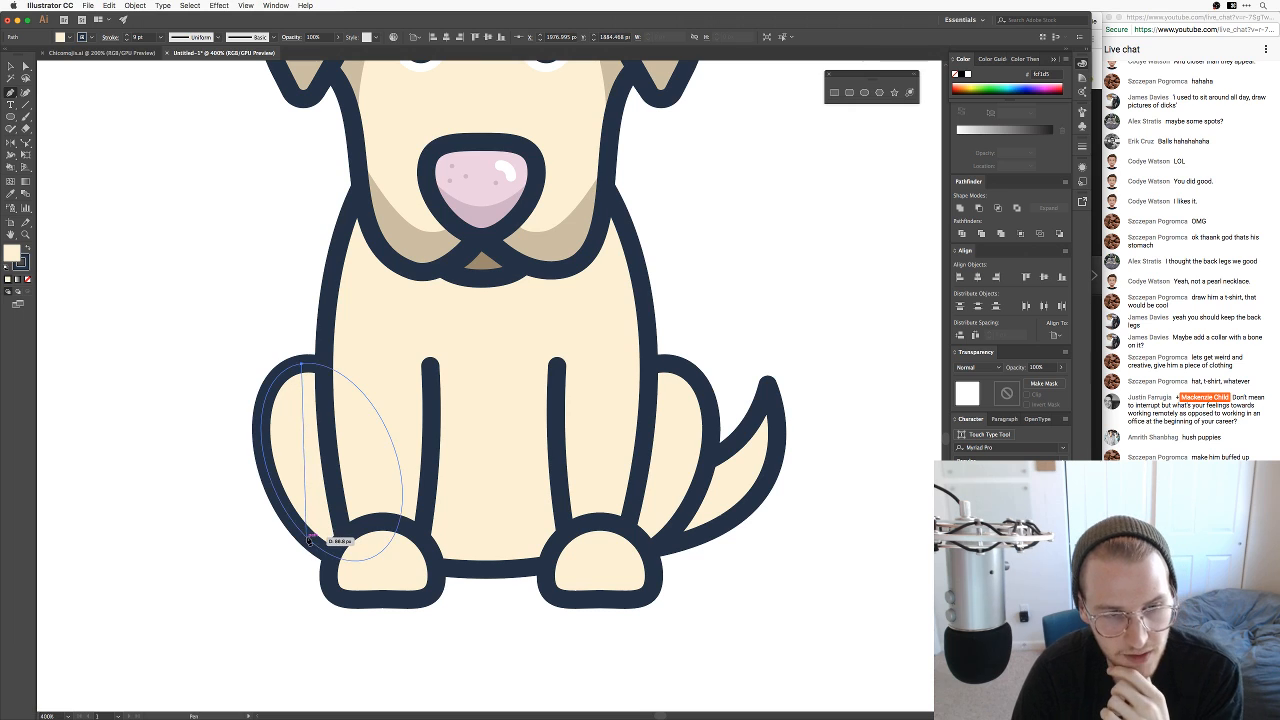
{"action": "left_click_drag", "start_coordinate": [307, 538], "coordinate": [344, 601]}
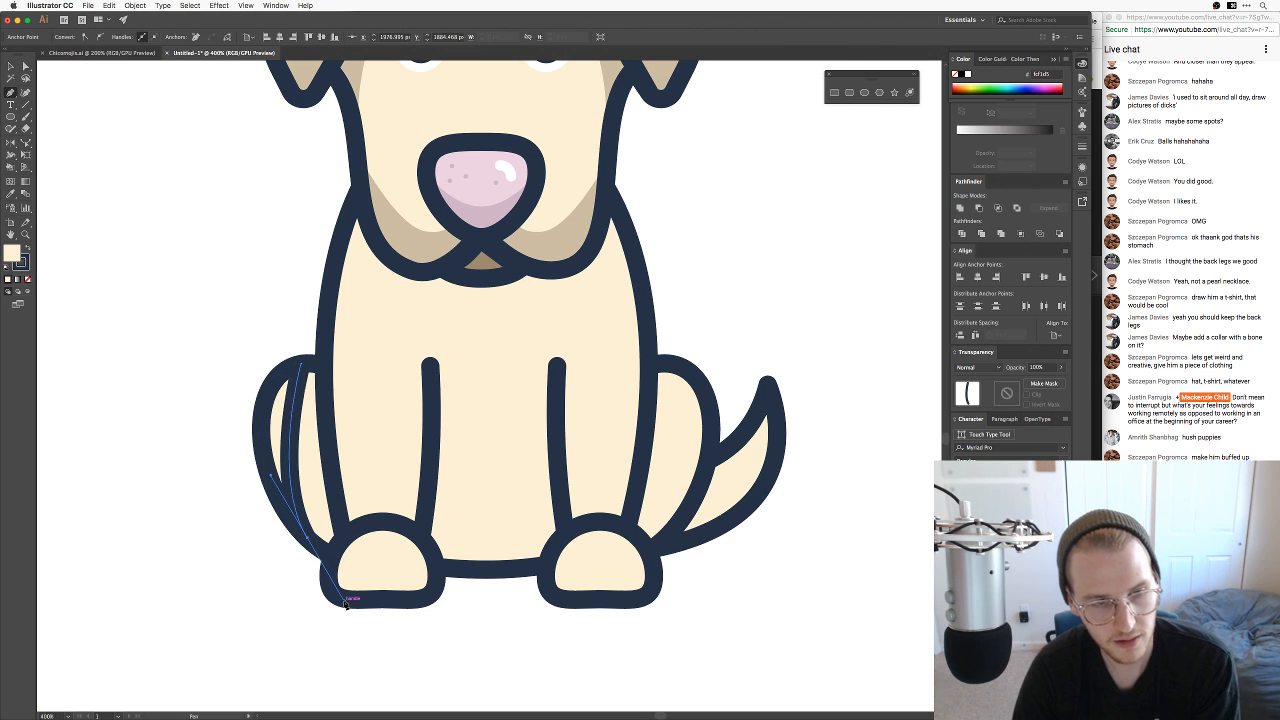
{"action": "left_click", "coordinate": [337, 559]}
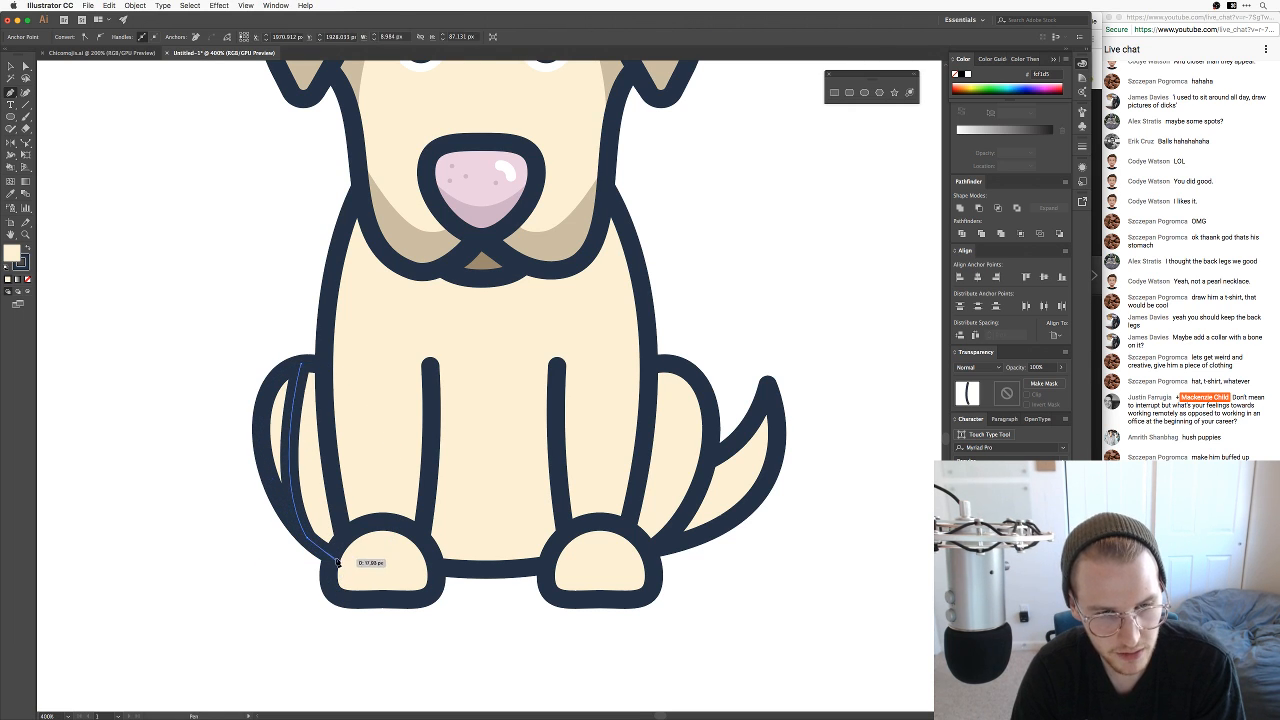
{"action": "left_click", "coordinate": [346, 538]}
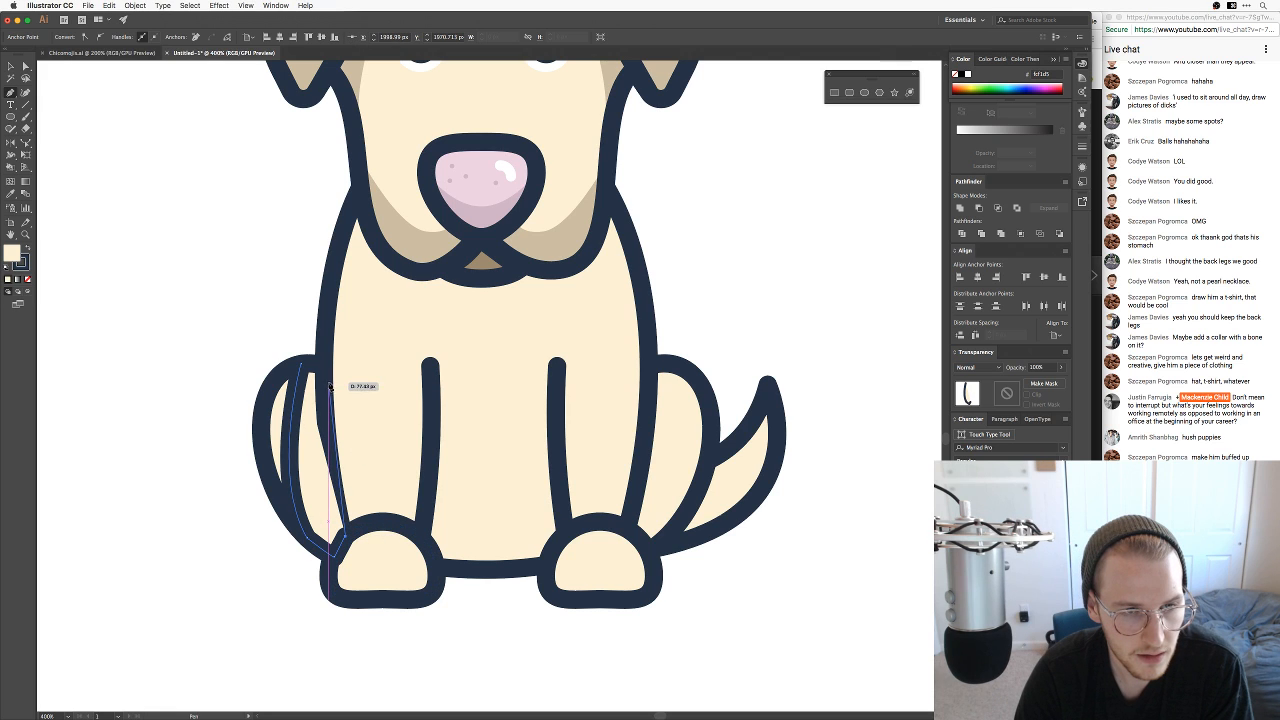
{"action": "left_click", "coordinate": [324, 368]}
{"action": "left_click_drag", "start_coordinate": [329, 318], "coordinate": [326, 318]}
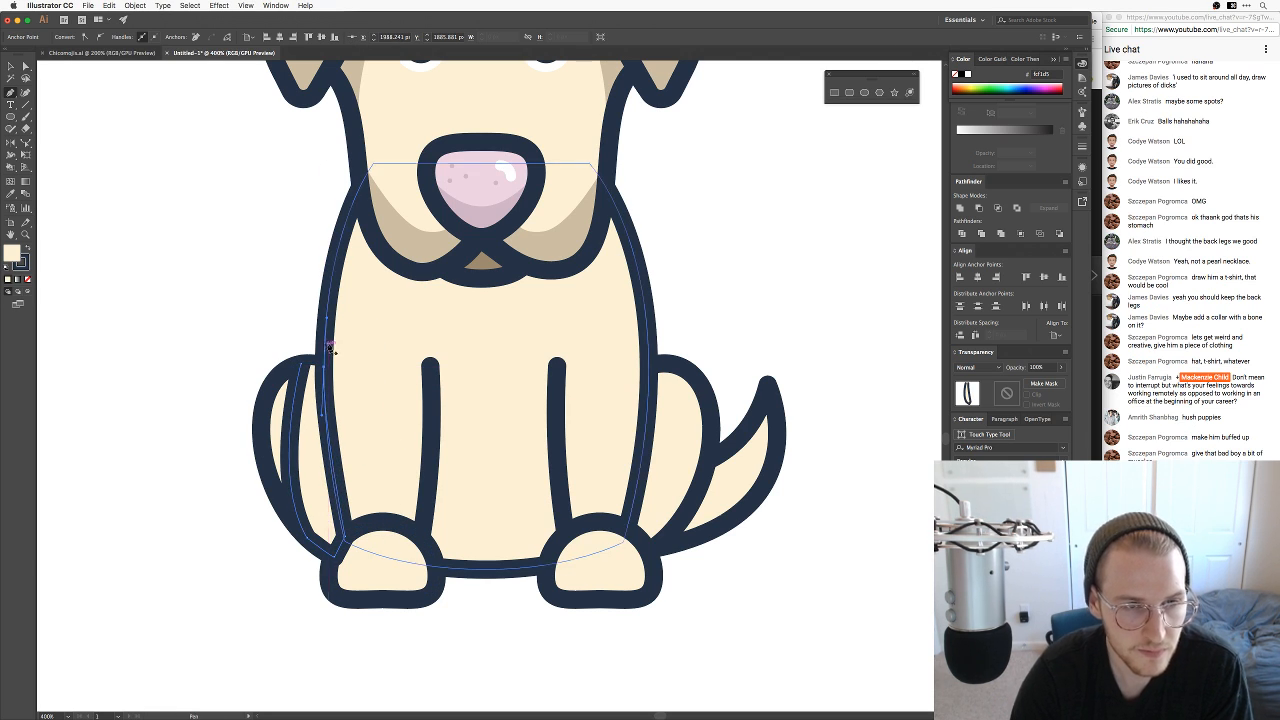
{"action": "key", "text": "a"}
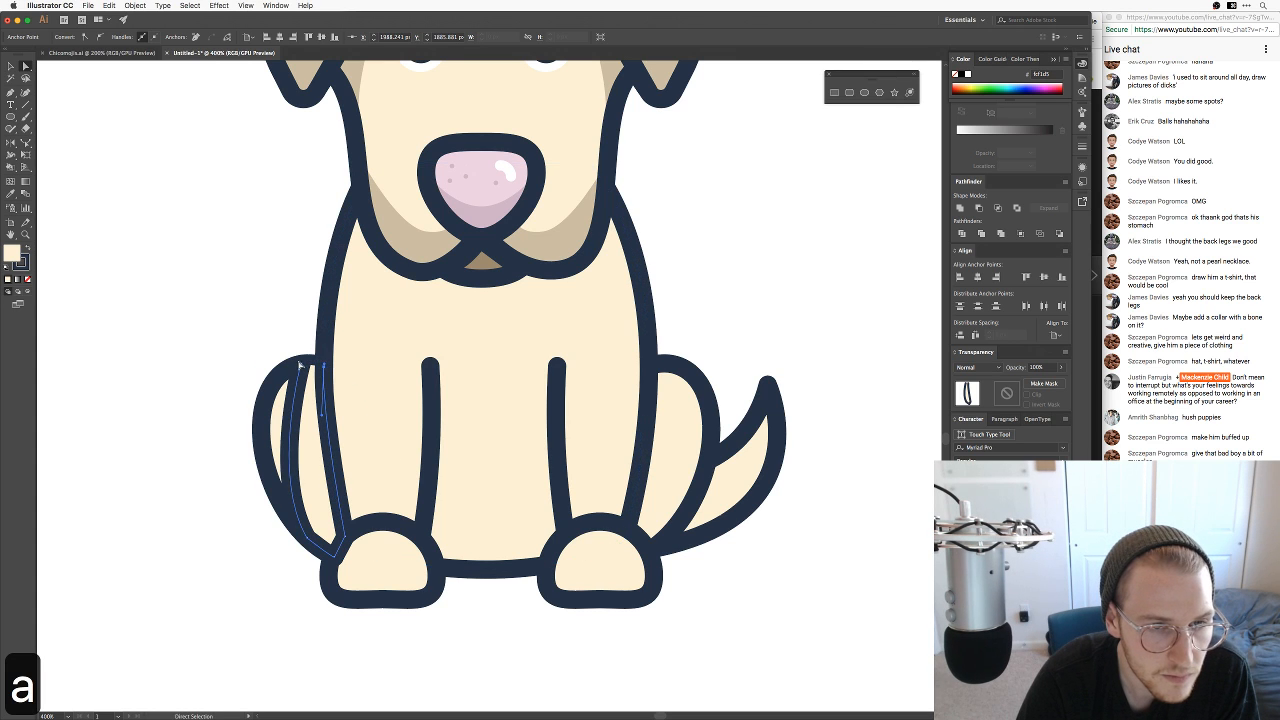
{"action": "left_click", "coordinate": [306, 366]}
{"action": "key", "text": "p"}
{"action": "left_click", "coordinate": [303, 366]}
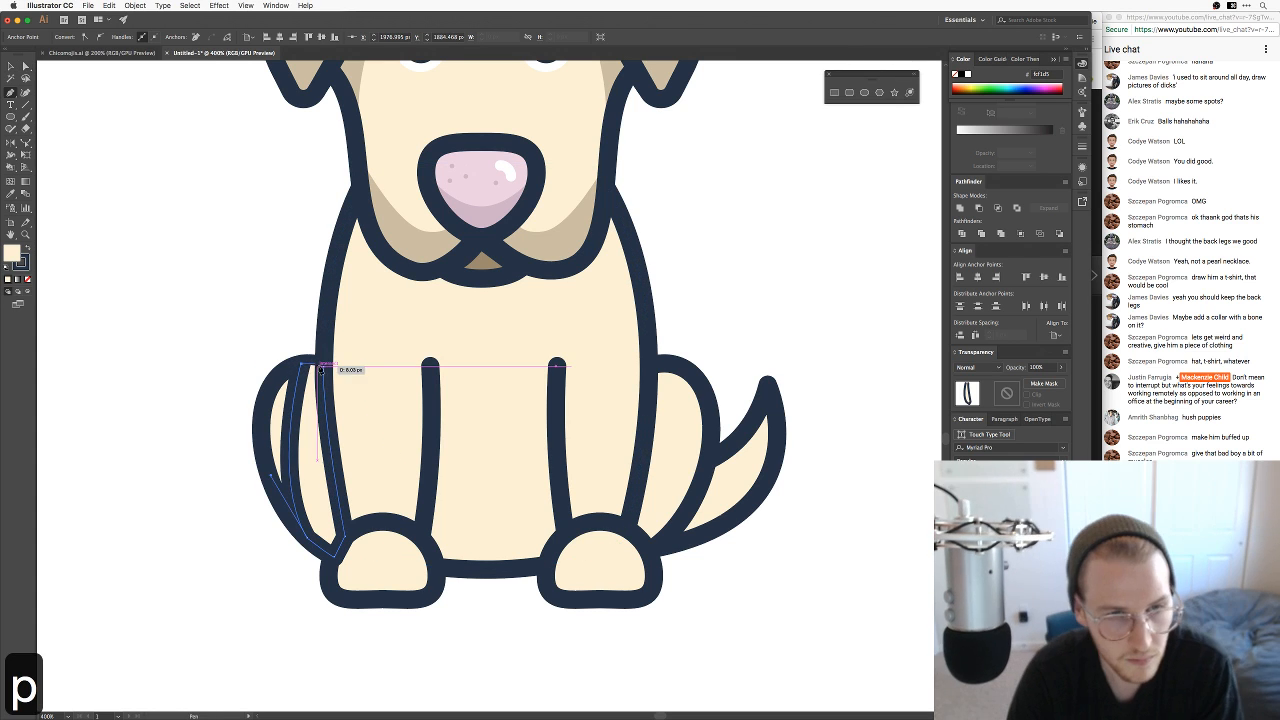
{"action": "left_click_drag", "start_coordinate": [324, 366], "coordinate": [335, 378]}
Step: Fill the haunch shape with the tan shading colour sampled from the muzzle and send it backward behind the body outline
{"action": "key", "text": "i"}
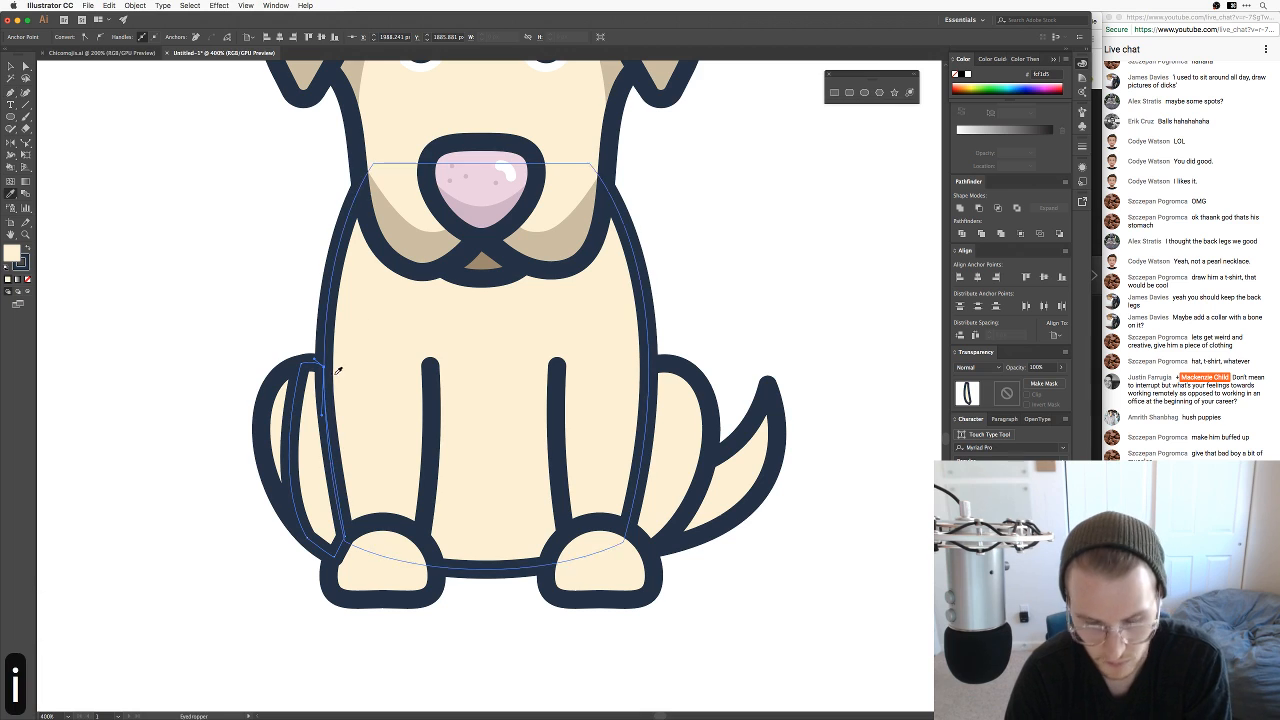
{"action": "left_click", "coordinate": [422, 232]}
{"action": "key", "text": "super+bracketleft"}
{"action": "key", "text": "super+bracketleft"}
{"action": "key", "text": "super+bracketleft"}
{"action": "key", "text": "super+bracketleft"}
{"action": "key", "text": "super+bracketleft"}
{"action": "key", "text": "super+bracketleft"}
{"action": "key", "text": "super+bracketleft"}
{"action": "key", "text": "super+bracketleft"}
{"action": "key", "text": "super+bracketleft"}
{"action": "key", "text": "super+bracketleft"}
{"action": "key", "text": "super+bracketleft"}
{"action": "key", "text": "super+bracketleft"}
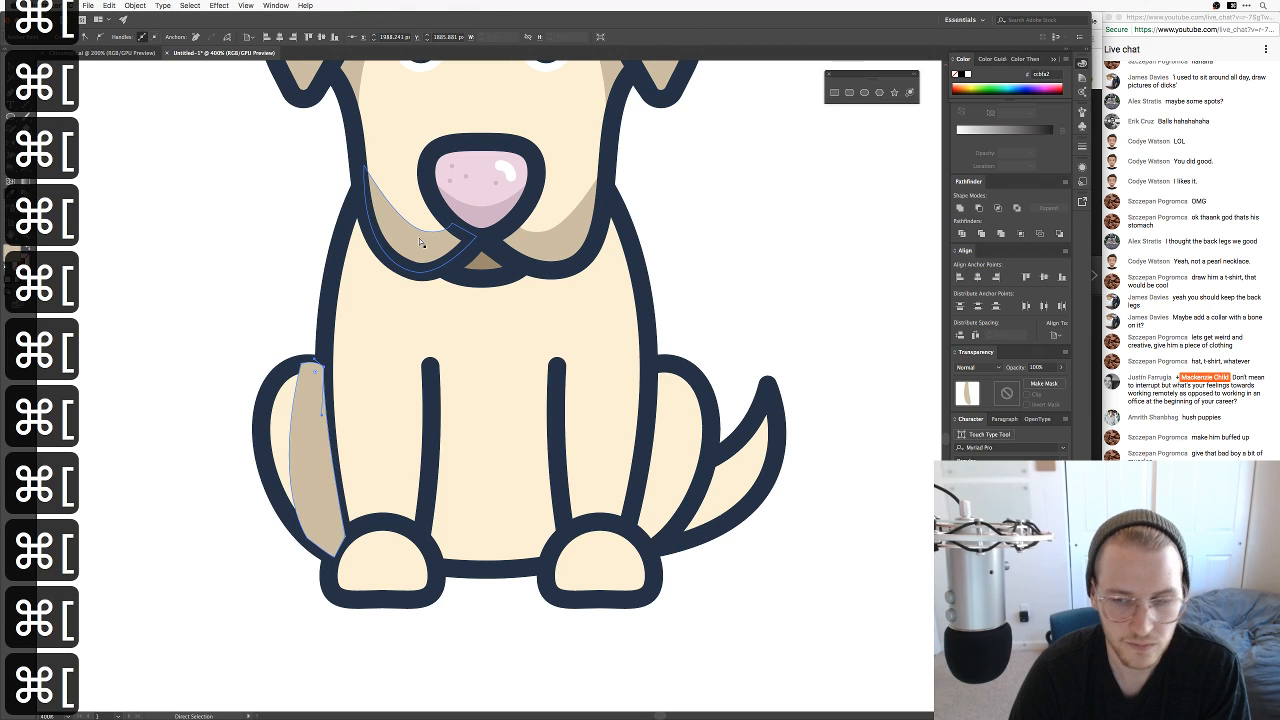
{"action": "key", "text": "super+bracketleft"}
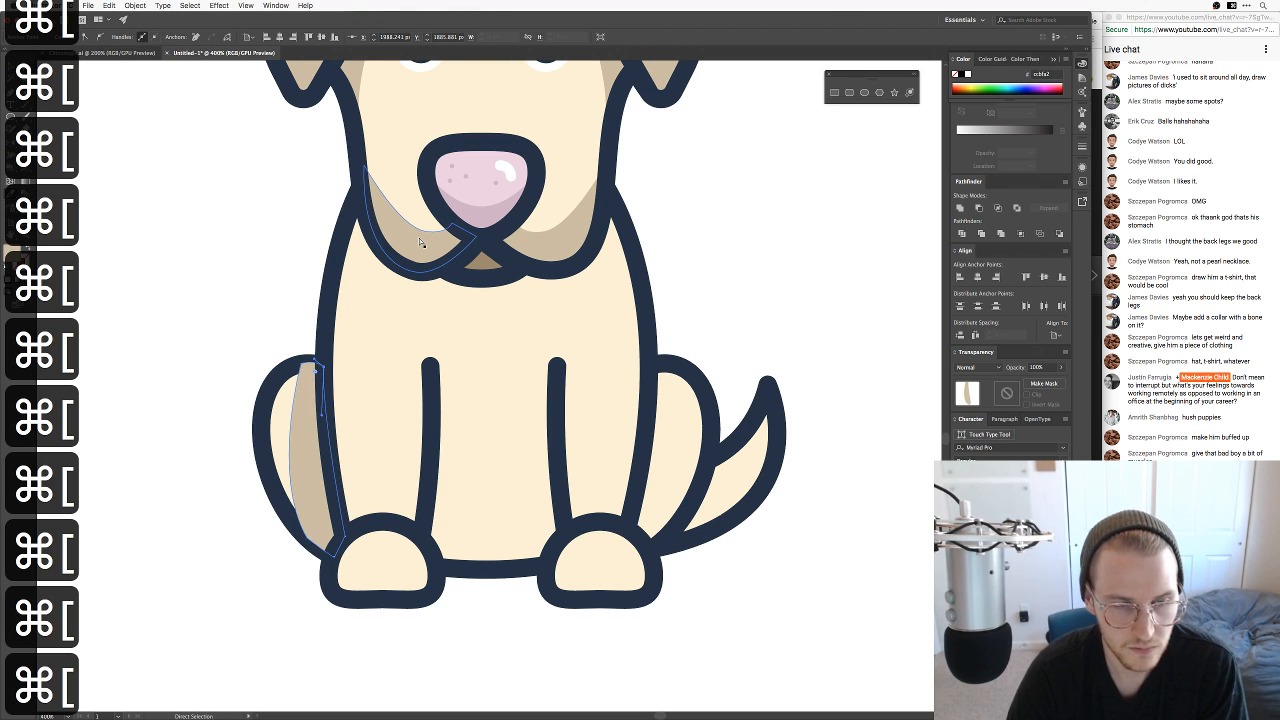
{"action": "key", "text": "super+bracketleft"}
{"action": "key", "text": "super+bracketleft"}
{"action": "key", "text": "super+bracketleft"}
{"action": "key", "text": "super+bracketleft"}
{"action": "key", "text": "super+bracketleft"}
{"action": "key", "text": "super+bracketleft"}
{"action": "key", "text": "super+bracketleft"}
{"action": "key", "text": "super+bracketleft"}
{"action": "key", "text": "super+bracketleft"}
{"action": "key", "text": "super+bracketleft"}
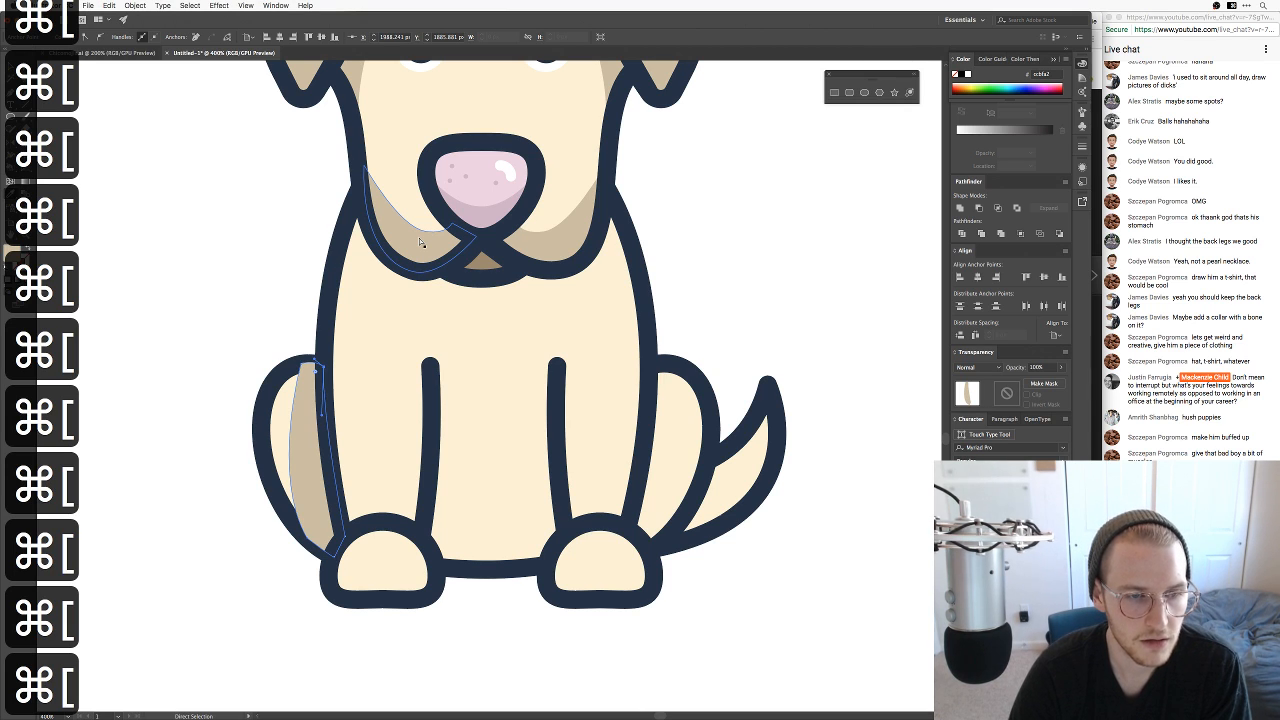
Step: Move the left haunch with its shading out beside the body and send both to the back
{"action": "key", "text": "space"}
{"action": "left_click_drag", "start_coordinate": [212, 443], "coordinate": [523, 391]}
{"action": "key", "text": "v"}
{"action": "left_click_drag", "start_coordinate": [517, 283], "coordinate": [491, 385]}
{"action": "key", "text": "shift+super+bracketleft"}
{"action": "key", "text": "v"}
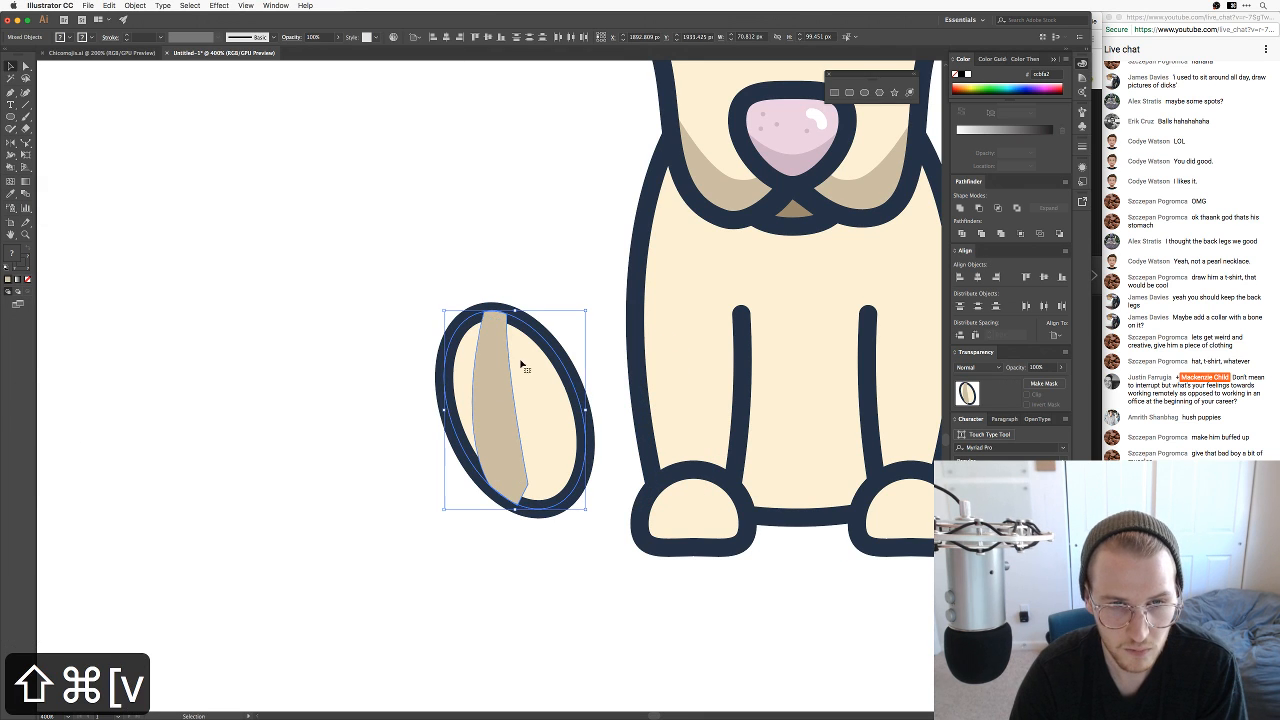
Step: Tuck the shading beneath the haunch's outline and move the haunch with its shading back into place behind the body
{"action": "left_click", "coordinate": [497, 370]}
{"action": "key", "text": "super+bracketleft"}
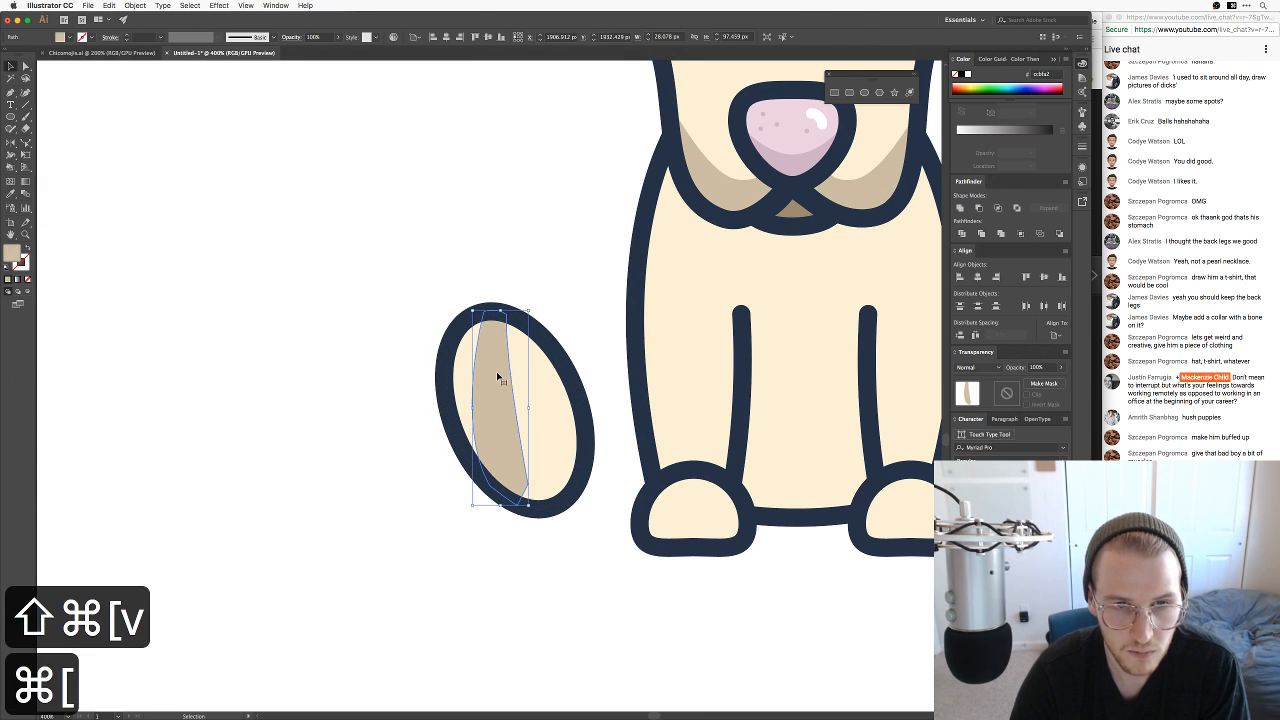
{"action": "left_click_drag", "start_coordinate": [420, 309], "coordinate": [283, 456]}
{"action": "left_click", "coordinate": [556, 390]}
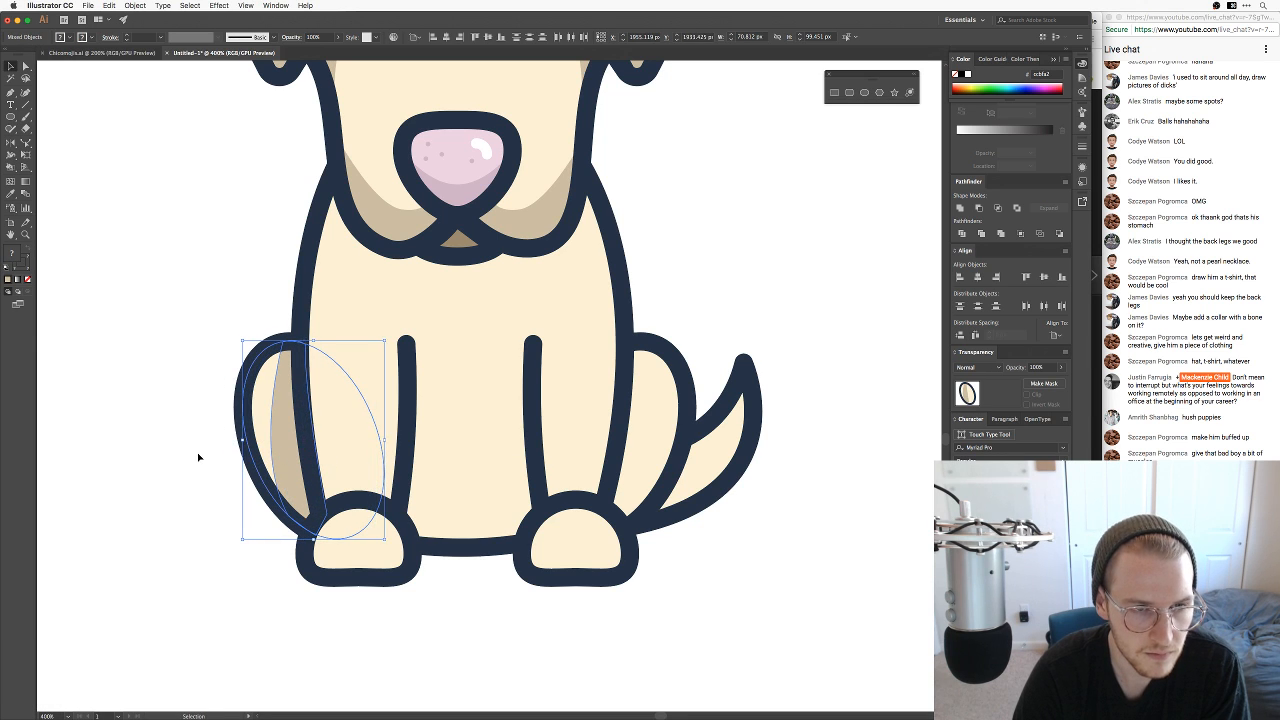
{"action": "left_click", "coordinate": [196, 459]}
Step: Shift the shading's lower anchor point slightly inward toward the paw to narrow the shaded strip
{"action": "key", "text": "a"}
{"action": "left_click", "coordinate": [298, 501]}
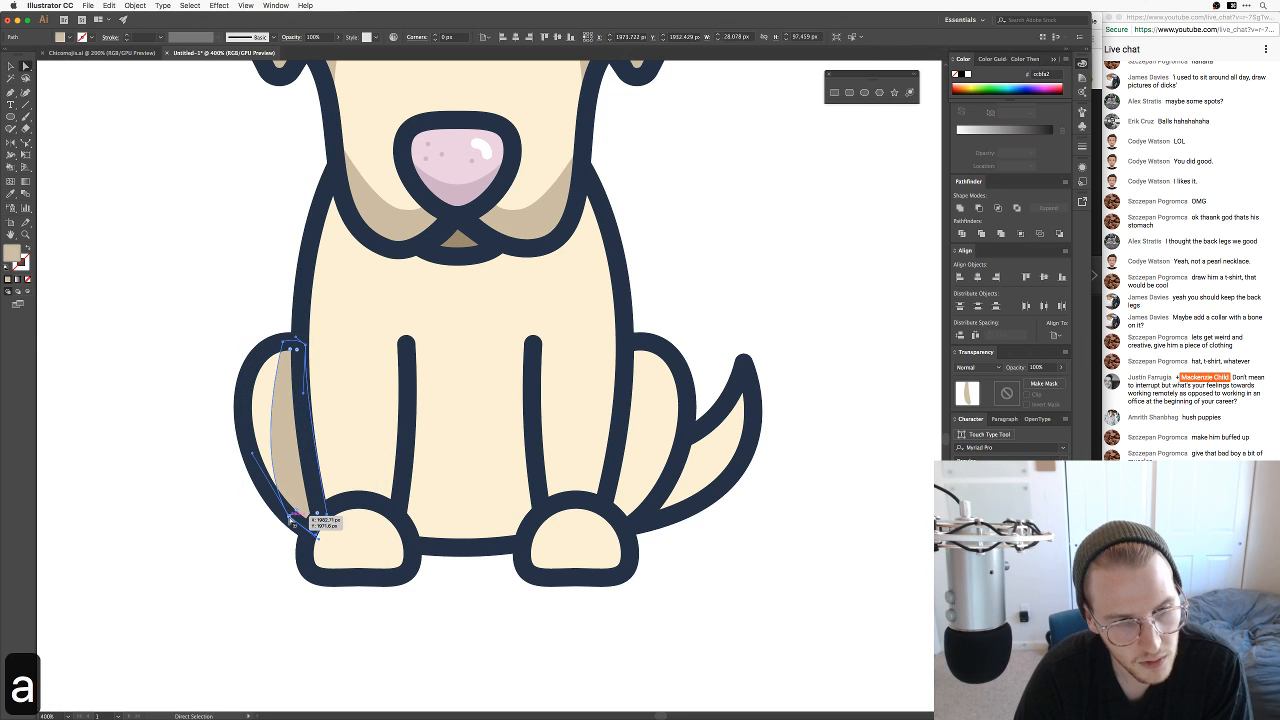
{"action": "left_click", "coordinate": [291, 519]}
{"action": "left_click_drag", "start_coordinate": [291, 519], "coordinate": [303, 521]}
{"action": "left_click", "coordinate": [148, 487]}
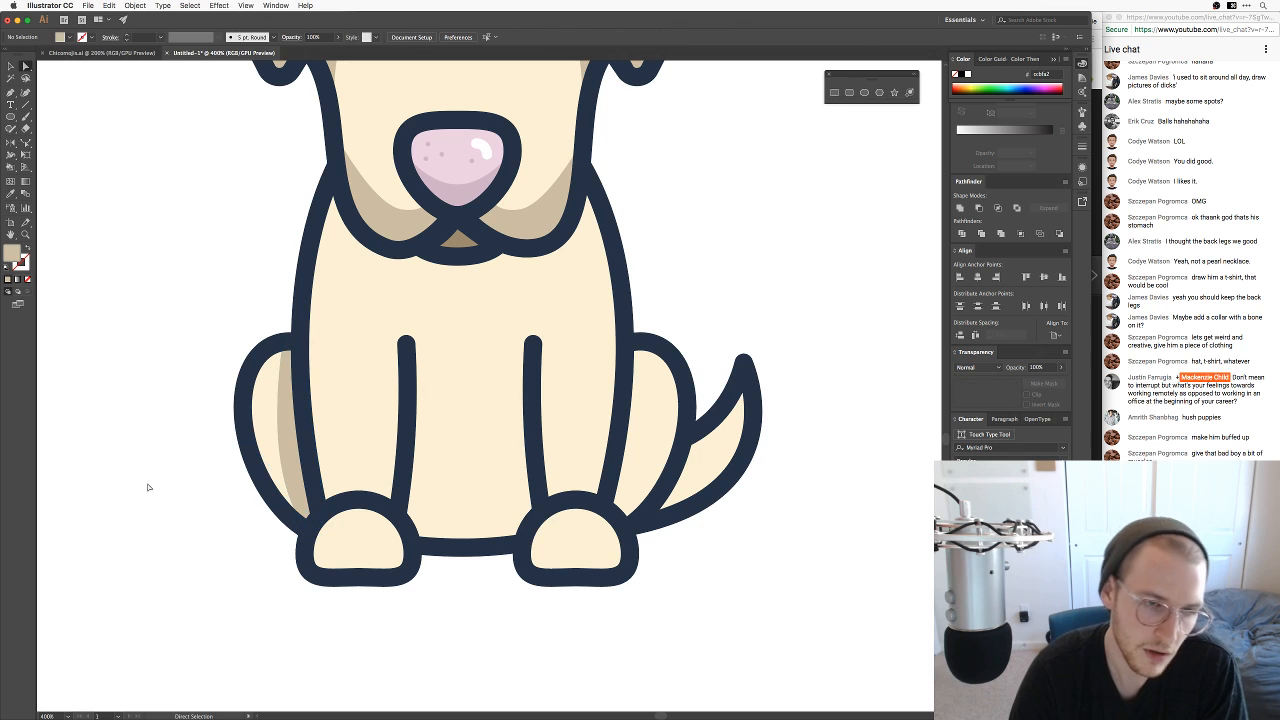
Step: Try adjusting the curve handle at the lower edge of the left haunch, and undo the change
{"action": "key", "text": "a"}
{"action": "left_click", "coordinate": [304, 464]}
{"action": "left_click", "coordinate": [293, 464]}
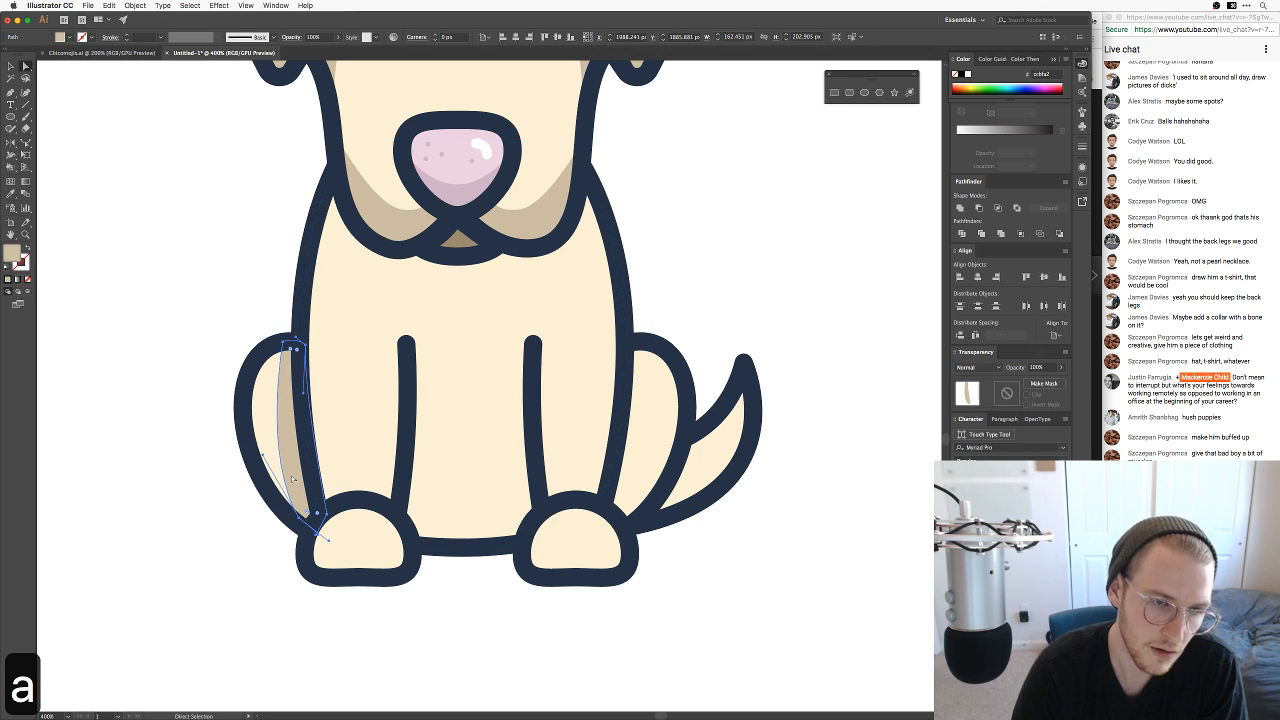
{"action": "left_click_drag", "start_coordinate": [264, 462], "coordinate": [267, 456]}
{"action": "key", "text": "super+z"}
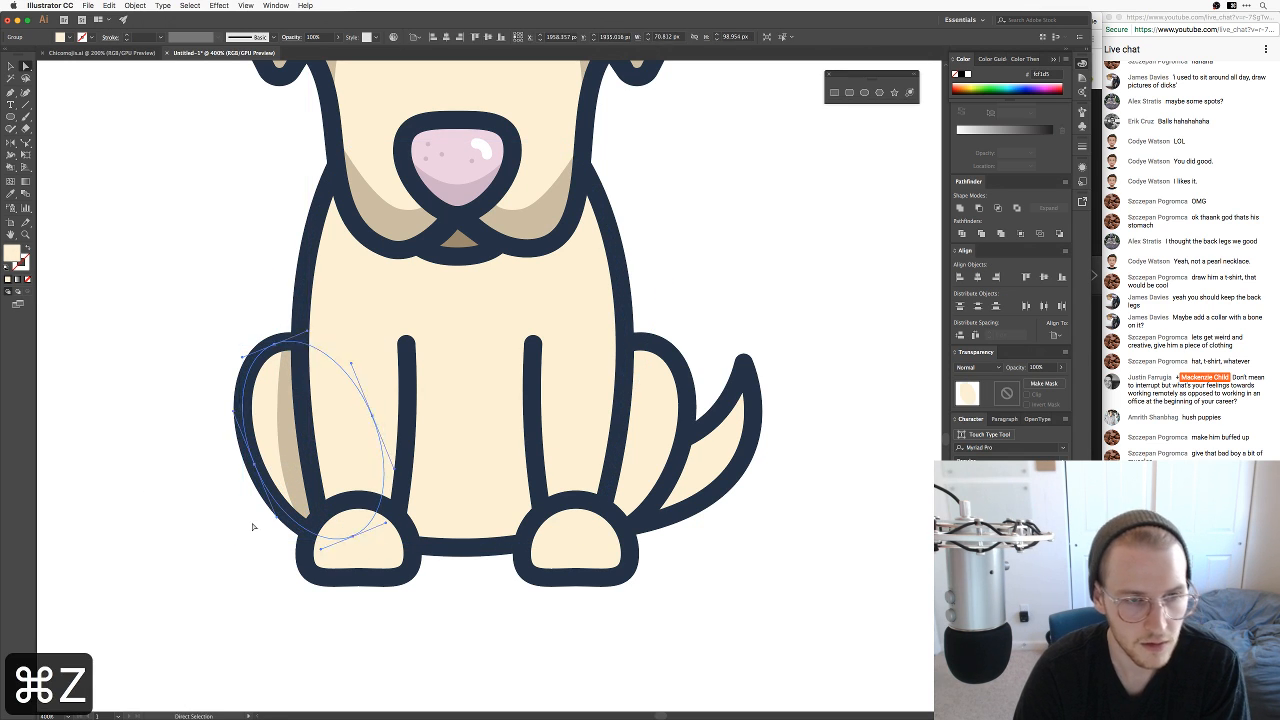
{"action": "left_click", "coordinate": [250, 526]}
Step: Review the whole dog with the new shading on its left haunch
{"action": "key", "text": "space"}
{"action": "left_click_drag", "start_coordinate": [224, 522], "coordinate": [201, 566]}
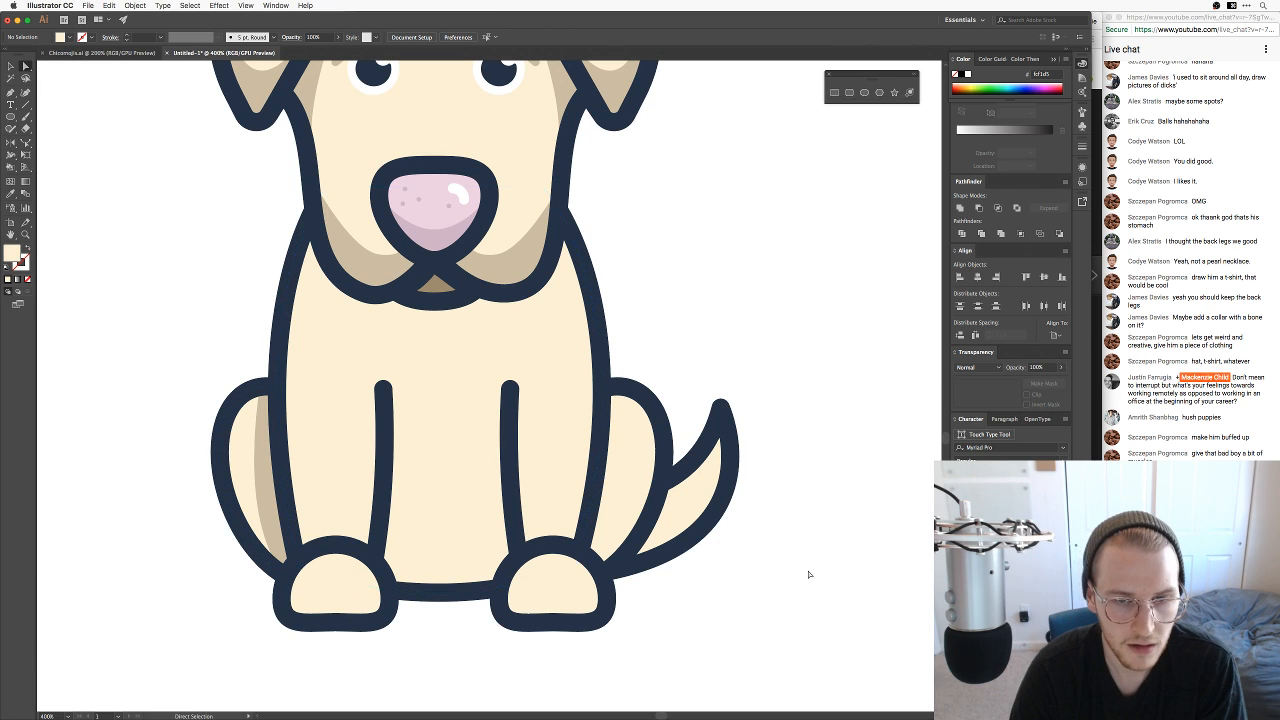
{"action": "key", "text": "space"}
{"action": "left_click_drag", "start_coordinate": [794, 509], "coordinate": [784, 537]}
{"action": "key", "text": "super+minus"}
{"action": "key", "text": "super+minus"}
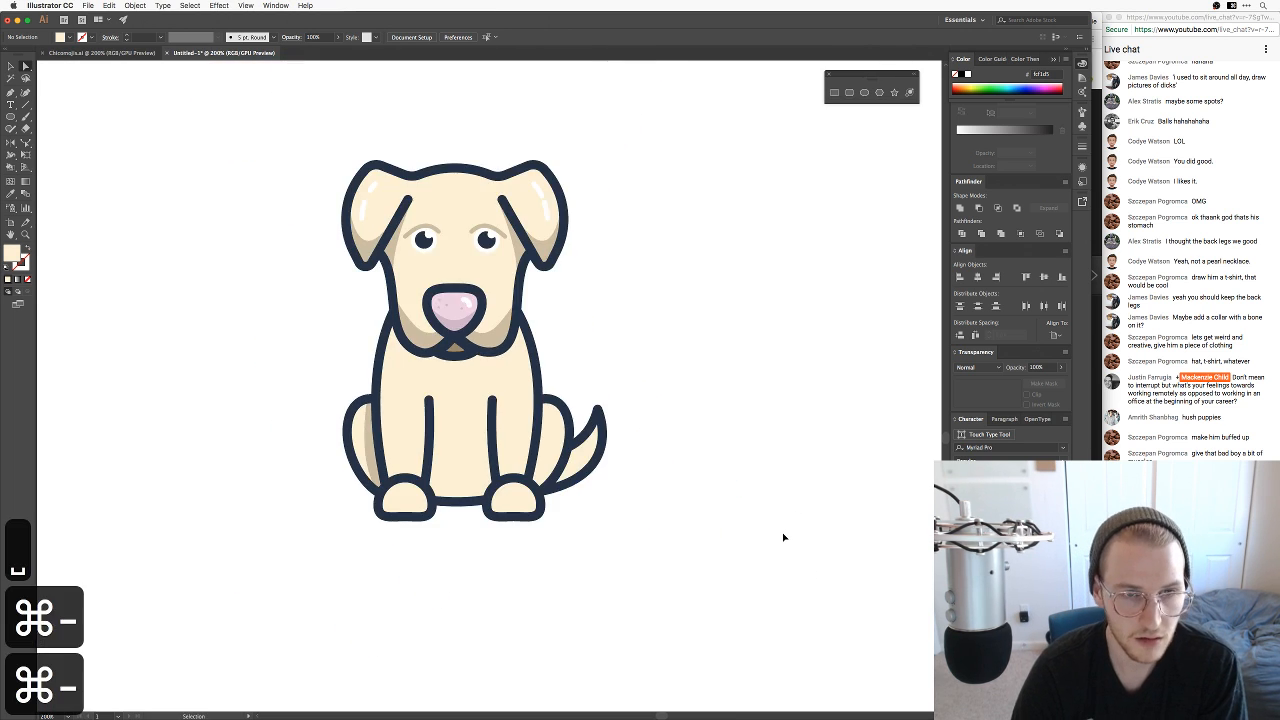
{"action": "key", "text": "space"}
{"action": "left_click_drag", "start_coordinate": [609, 206], "coordinate": [619, 297]}
{"action": "key", "text": "space"}
{"action": "left_click_drag", "start_coordinate": [645, 504], "coordinate": [676, 455]}
{"action": "key", "text": "v"}
{"action": "left_click_drag", "start_coordinate": [472, 471], "coordinate": [468, 471]}
{"action": "left_click", "coordinate": [529, 580]}
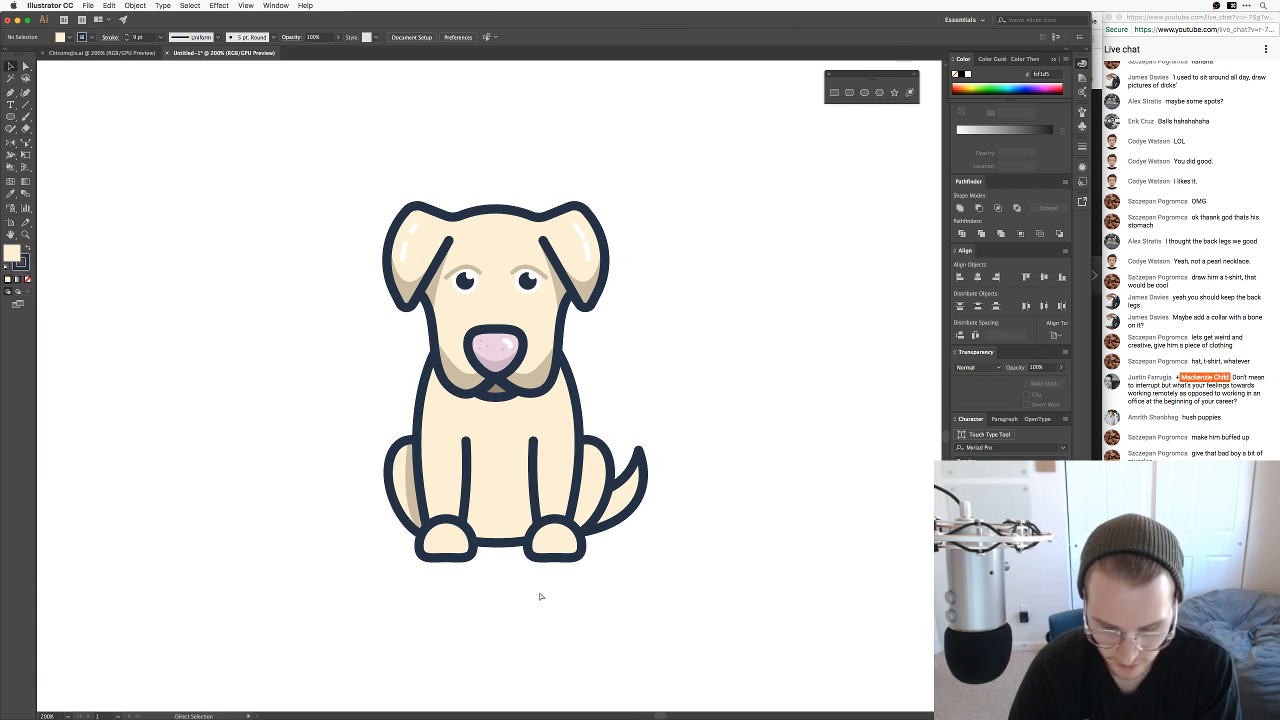
Step: Draw a closed, curved shading shape along the inner side of the left front leg line and fill it with the haunch shading's tan
{"action": "key", "text": "super+equal"}
{"action": "key", "text": "super+equal"}
{"action": "left_click_drag", "start_coordinate": [537, 528], "coordinate": [551, 329]}
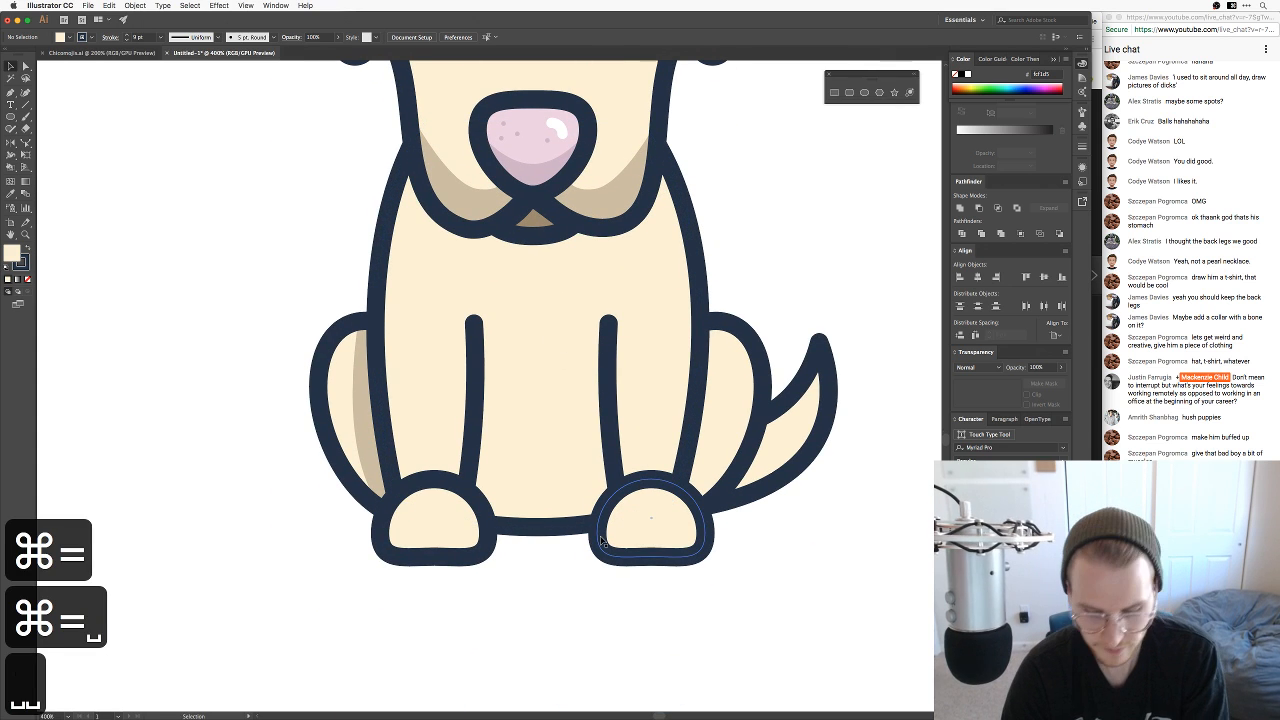
{"action": "key", "text": "p"}
{"action": "left_click", "coordinate": [477, 322]}
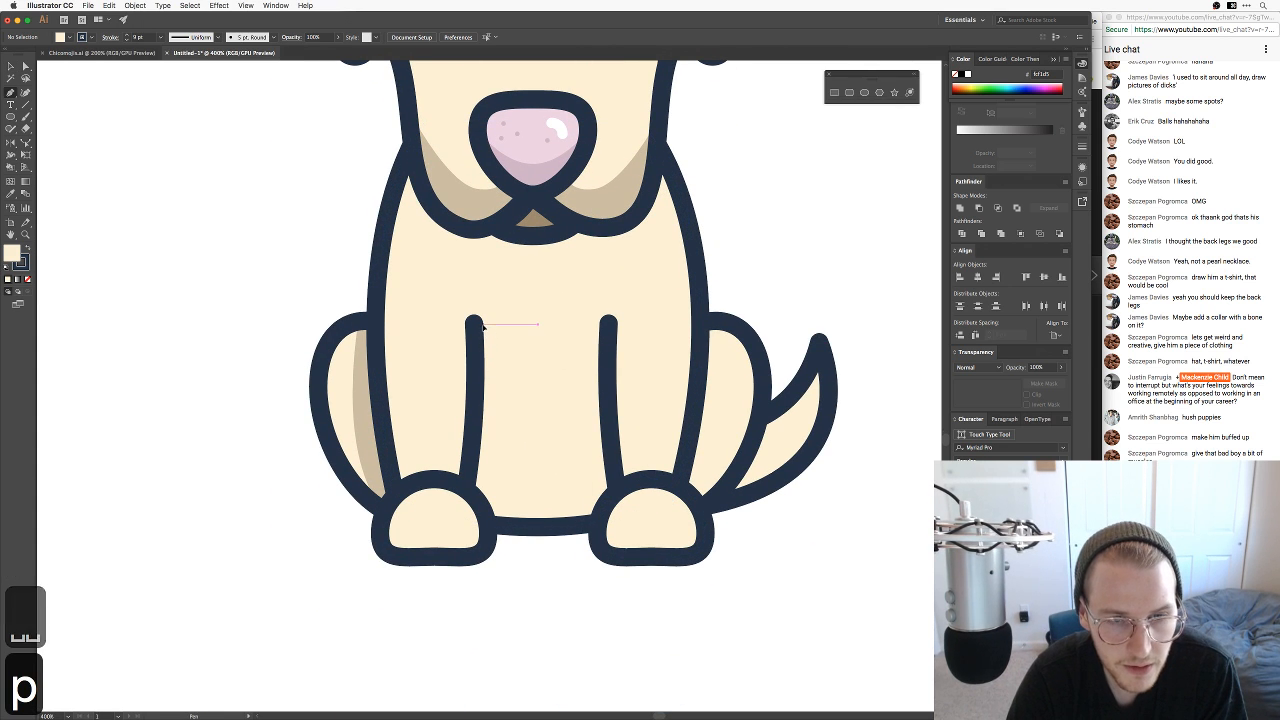
{"action": "mouse_move", "coordinate": [496, 524]}
{"action": "left_mouse_down"}
{"action": "mouse_move", "coordinate": [466, 629]}
{"action": "mouse_move", "coordinate": [450, 628]}
{"action": "left_mouse_up"}
{"action": "left_click", "coordinate": [495, 525]}
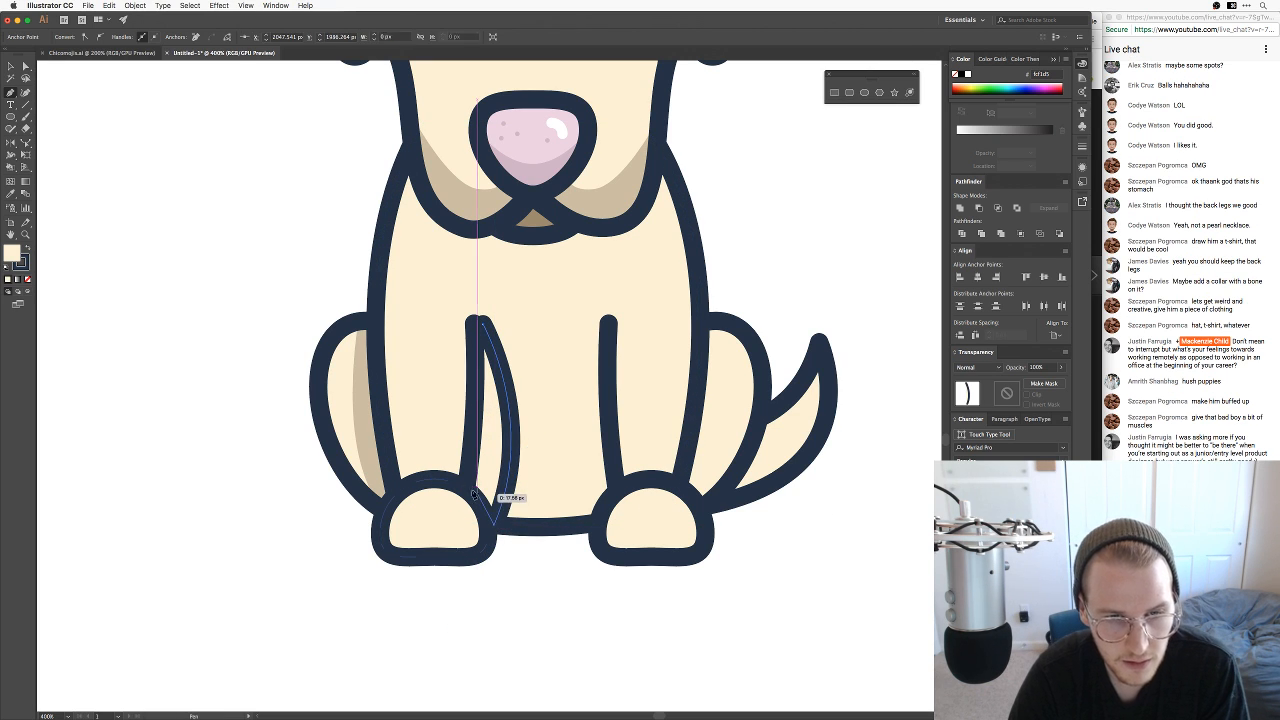
{"action": "left_click", "coordinate": [466, 487]}
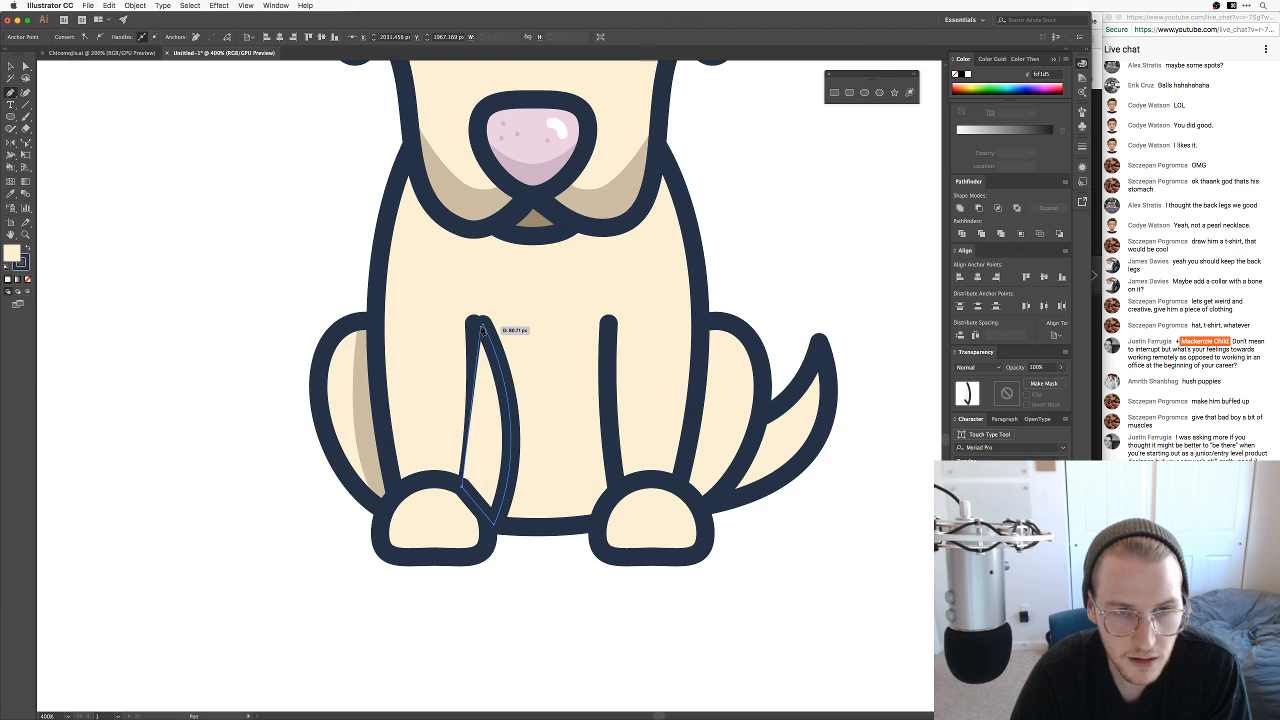
{"action": "left_click_drag", "start_coordinate": [483, 328], "coordinate": [537, 425]}
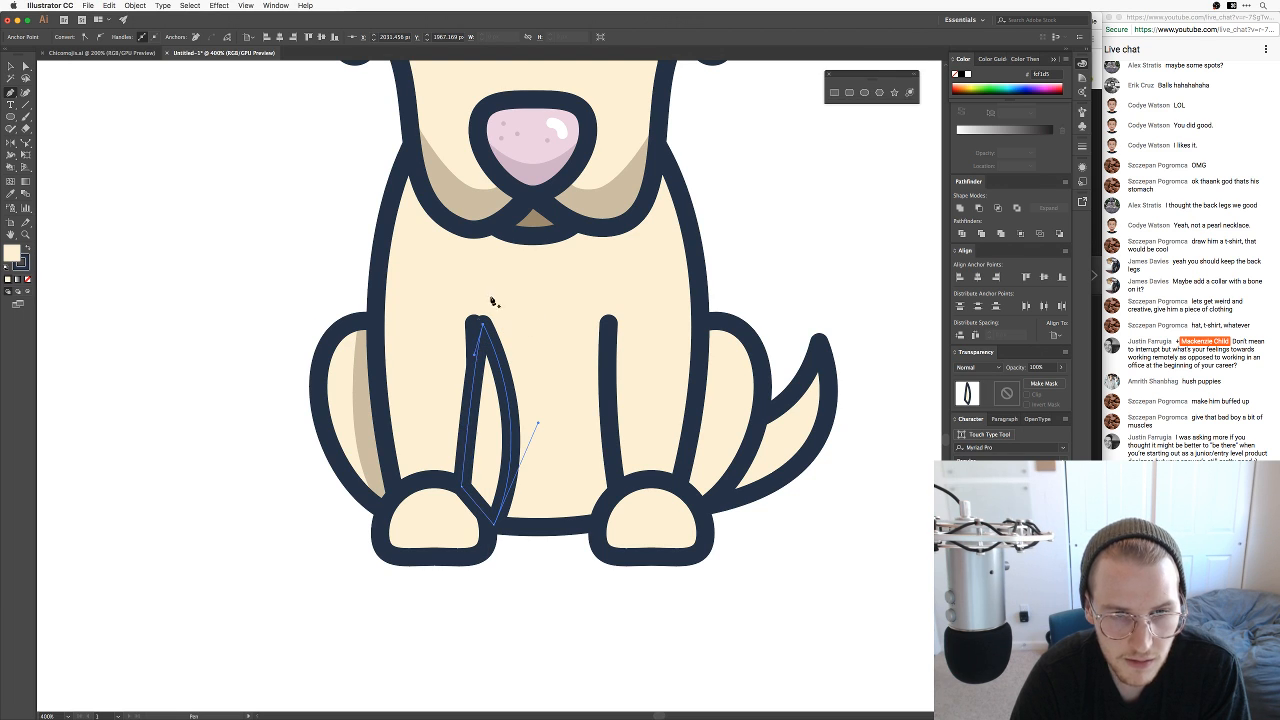
{"action": "key", "text": "i"}
{"action": "left_click", "coordinate": [368, 380]}
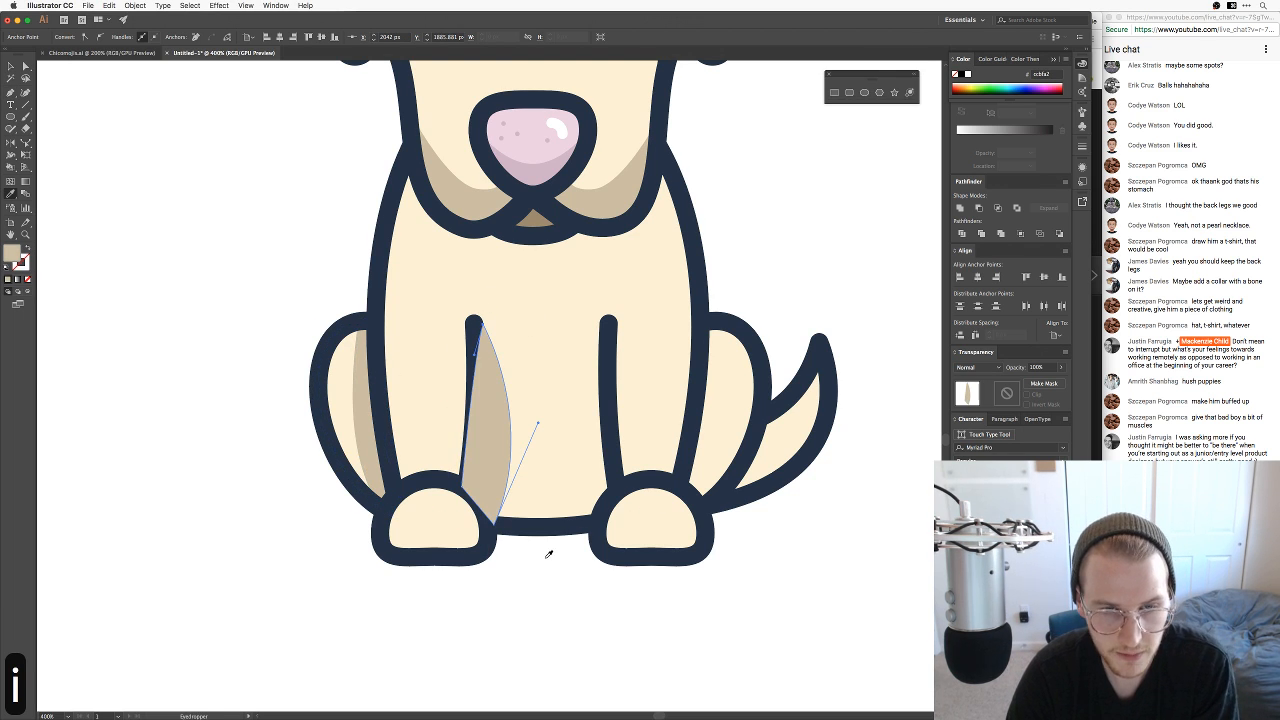
Step: Arrange the new leg shading behind the left leg line and paw while keeping it in front of the body fill
{"action": "key", "text": "v"}
{"action": "key", "text": "super+bracketleft"}
{"action": "key", "text": "super+bracketleft"}
{"action": "key", "text": "super+bracketleft"}
{"action": "key", "text": "super+bracketleft"}
{"action": "key", "text": "super+bracketleft"}
{"action": "key", "text": "super+bracketleft"}
{"action": "key", "text": "super+bracketleft"}
{"action": "key", "text": "super+bracketleft"}
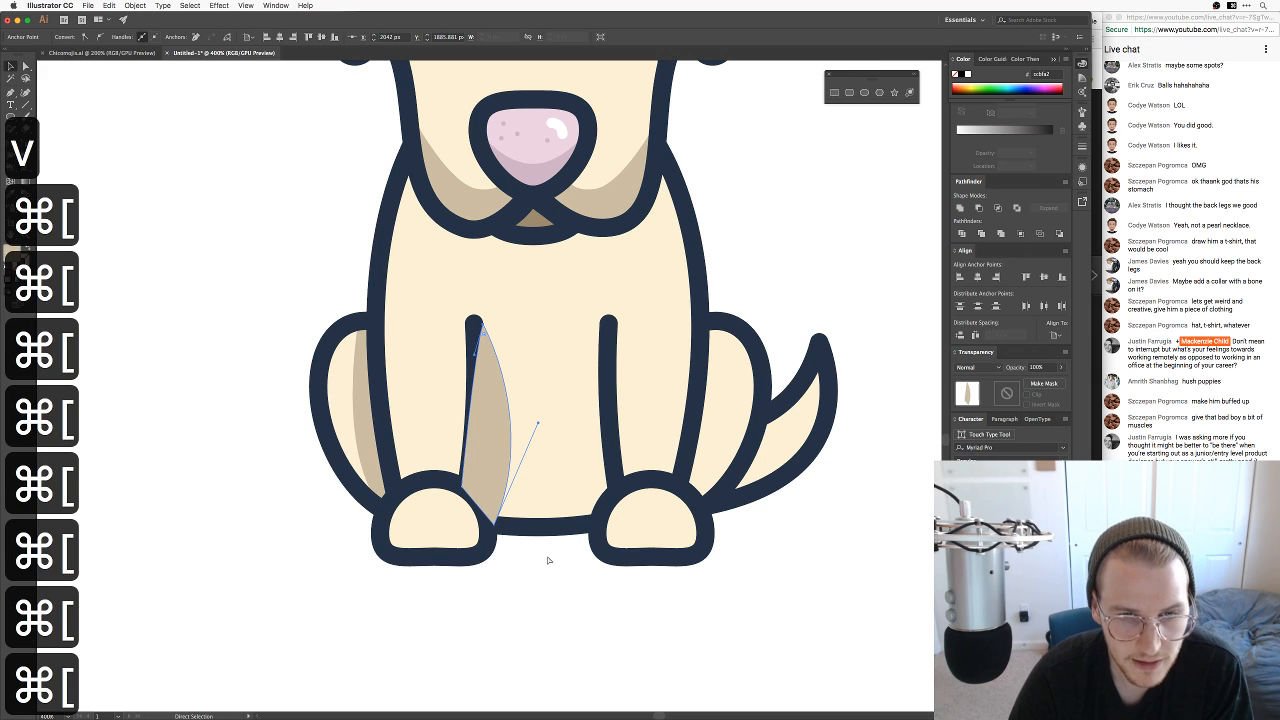
{"action": "key", "text": "super+bracketleft"}
{"action": "key", "text": "super+bracketleft"}
{"action": "key", "text": "super+bracketleft"}
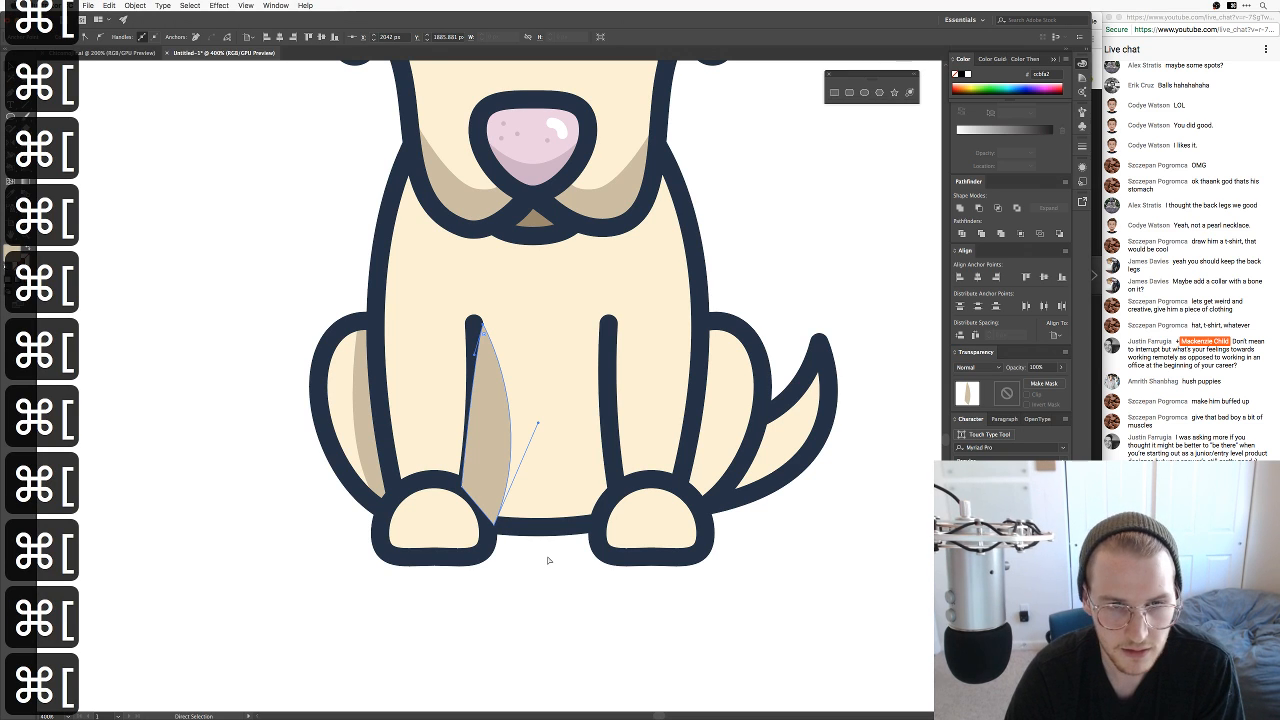
{"action": "key", "text": "super+bracketleft"}
{"action": "key", "text": "super+bracketleft"}
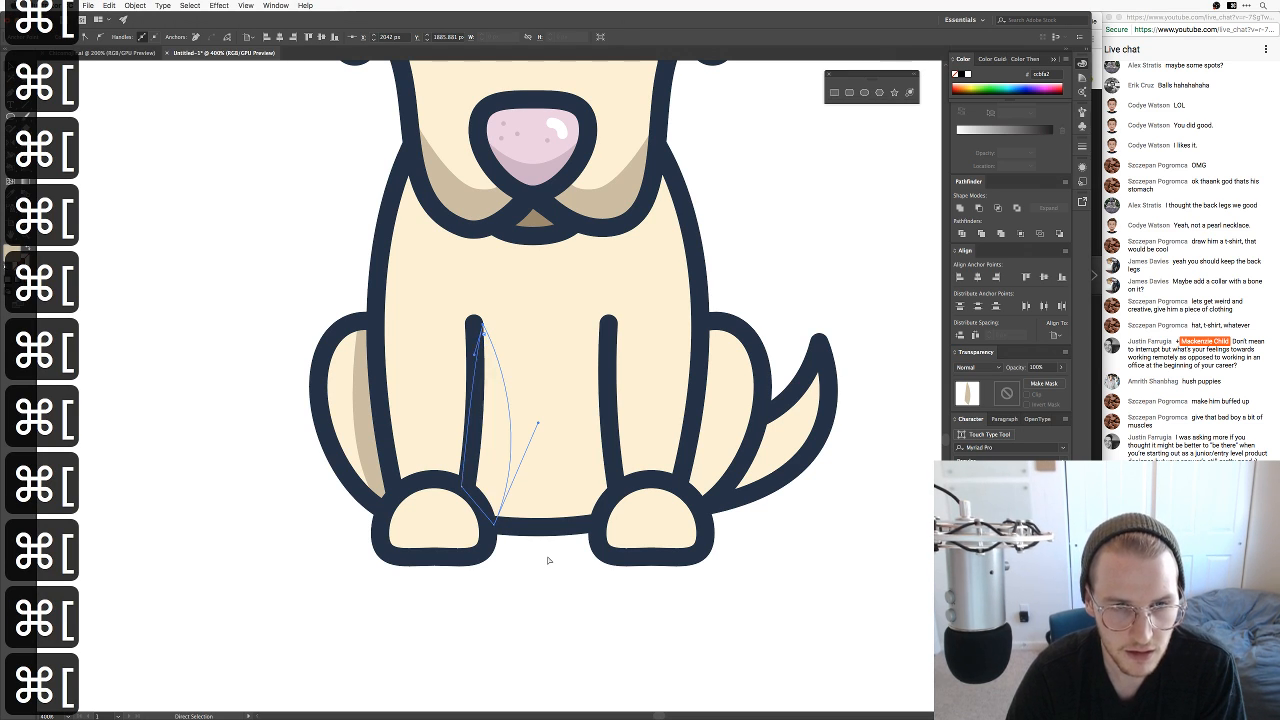
{"action": "key", "text": "super+bracketright"}
{"action": "key", "text": "super+bracketright"}
{"action": "key", "text": "super+bracketright"}
{"action": "key", "text": "super+bracketleft"}
{"action": "key", "text": "v"}
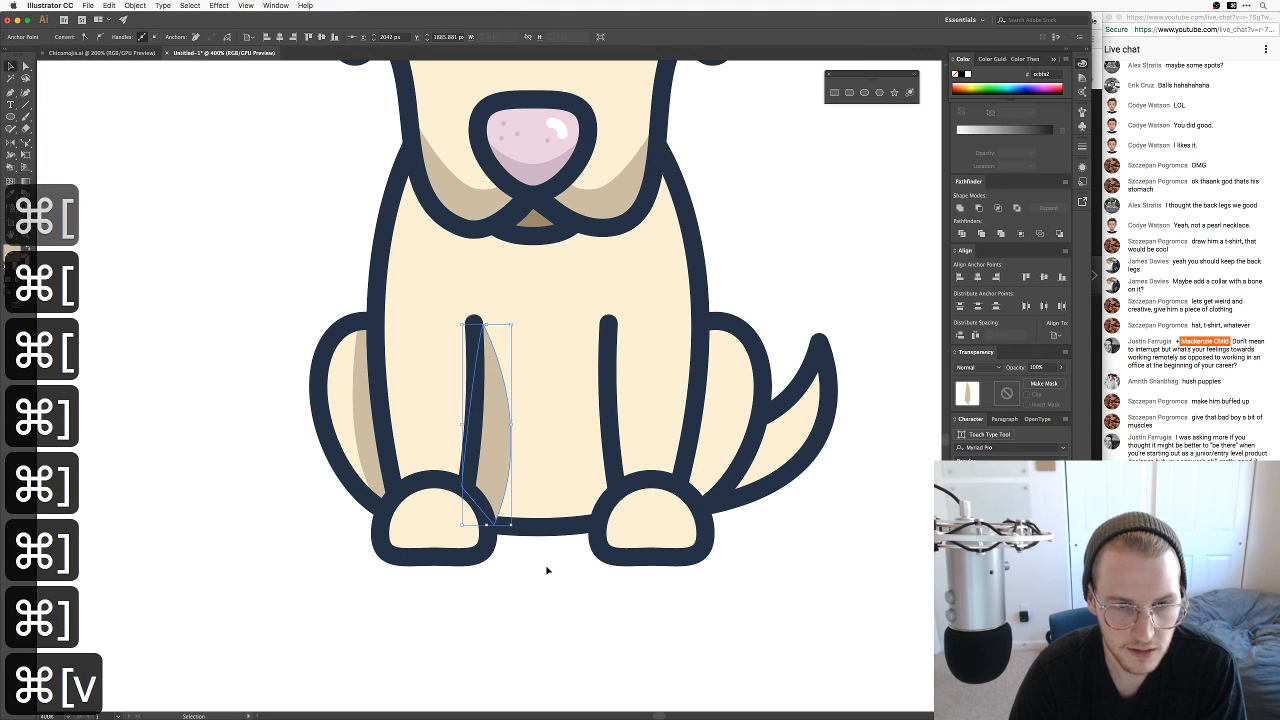
{"action": "left_click", "coordinate": [548, 573]}
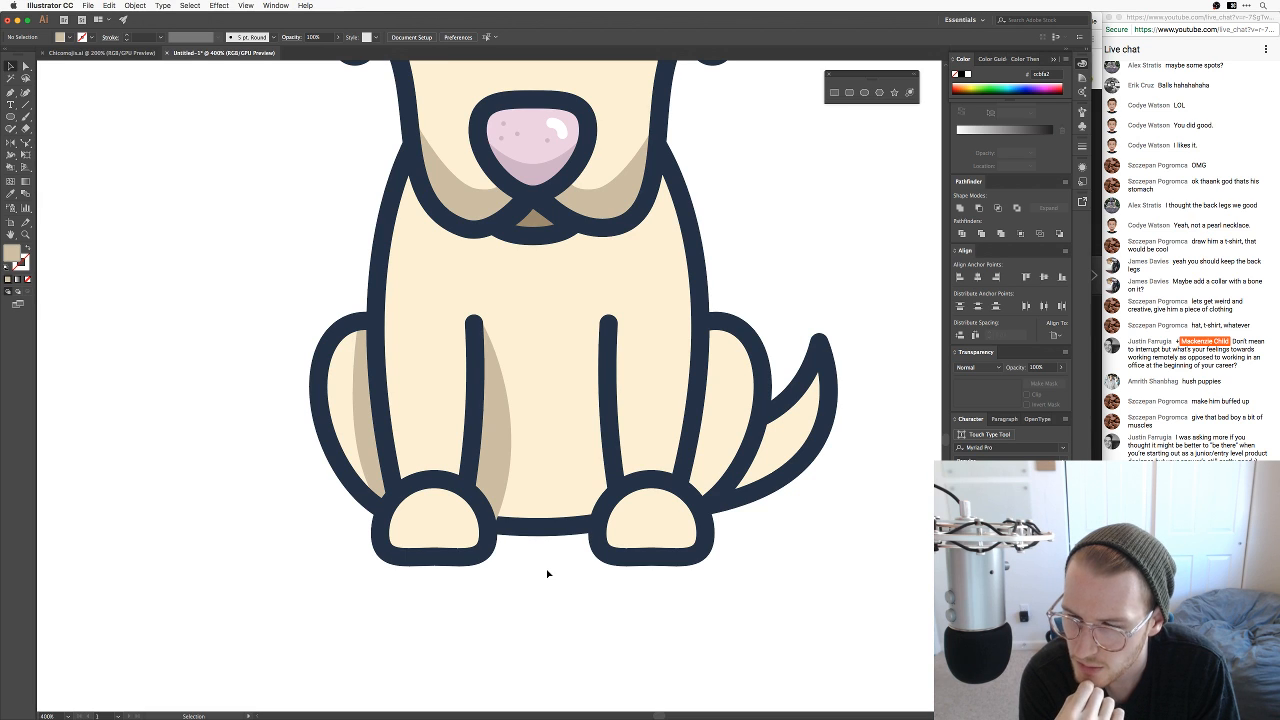
Step: Pull in the lower curve handle of the left leg's shading to make the shaded strip narrower
{"action": "key", "text": "super+minus"}
{"action": "key", "text": "super+minus"}
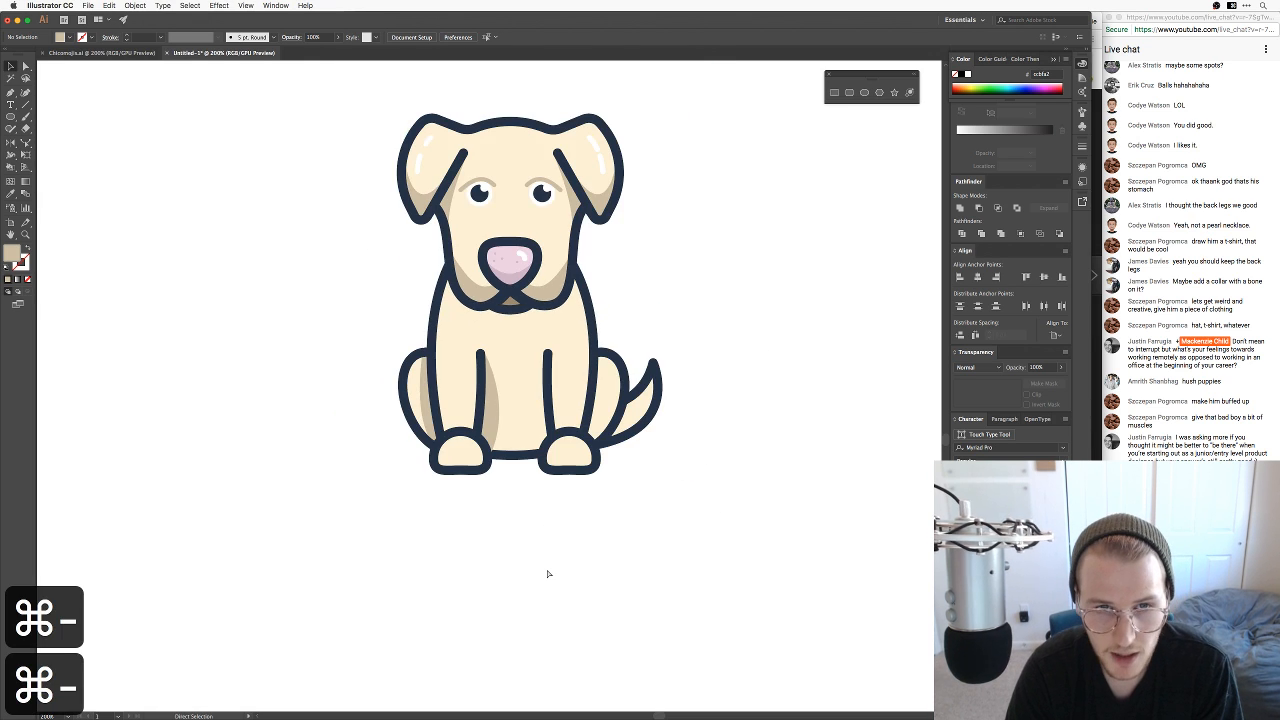
{"action": "key", "text": "super+minus"}
{"action": "key", "text": "super+equal"}
{"action": "key", "text": "super+equal"}
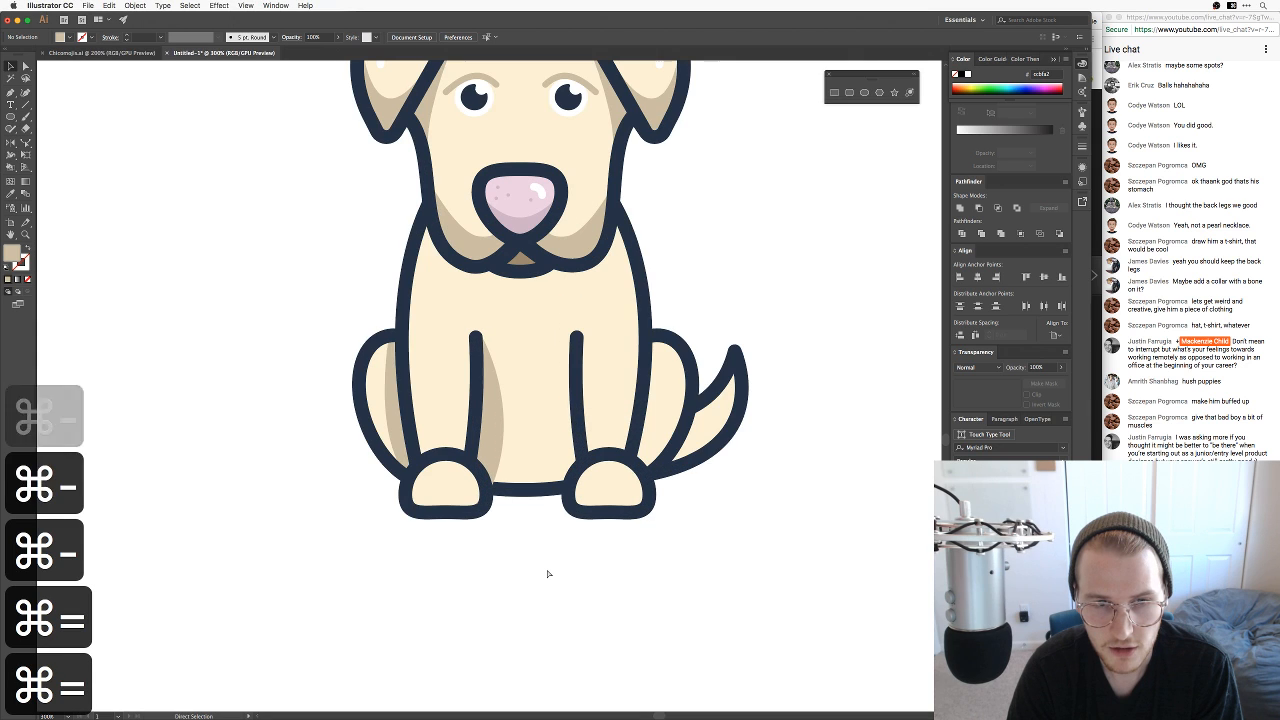
{"action": "key", "text": "super+equal"}
{"action": "key", "text": "super+equal"}
{"action": "key", "text": "a"}
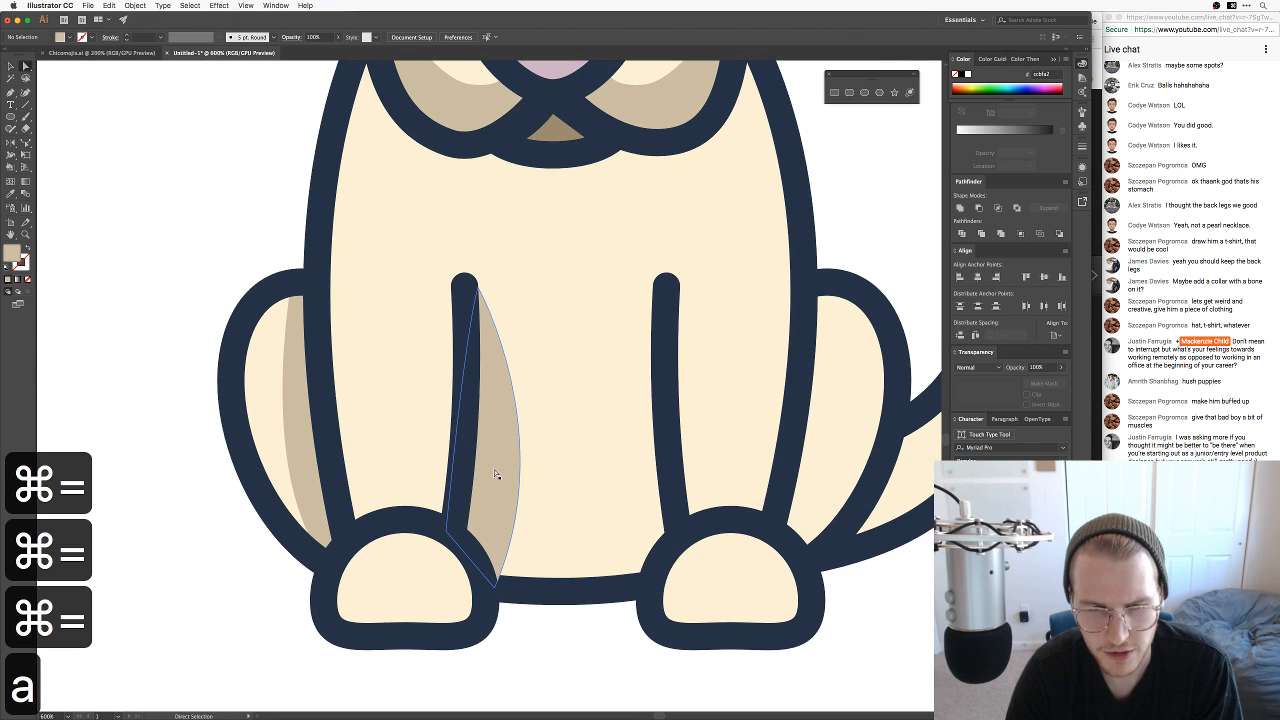
{"action": "left_click", "coordinate": [503, 484]}
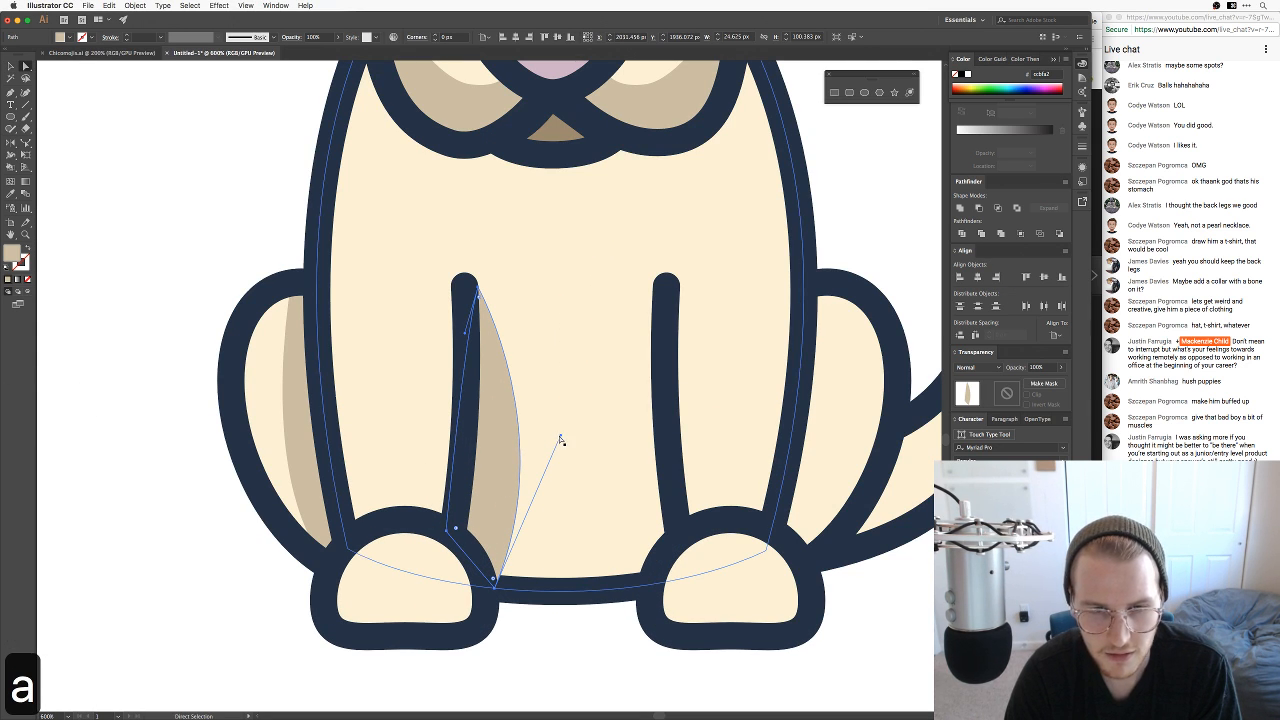
{"action": "left_click_drag", "start_coordinate": [560, 436], "coordinate": [522, 412]}
{"action": "key", "text": "v"}
{"action": "left_click", "coordinate": [592, 655]}
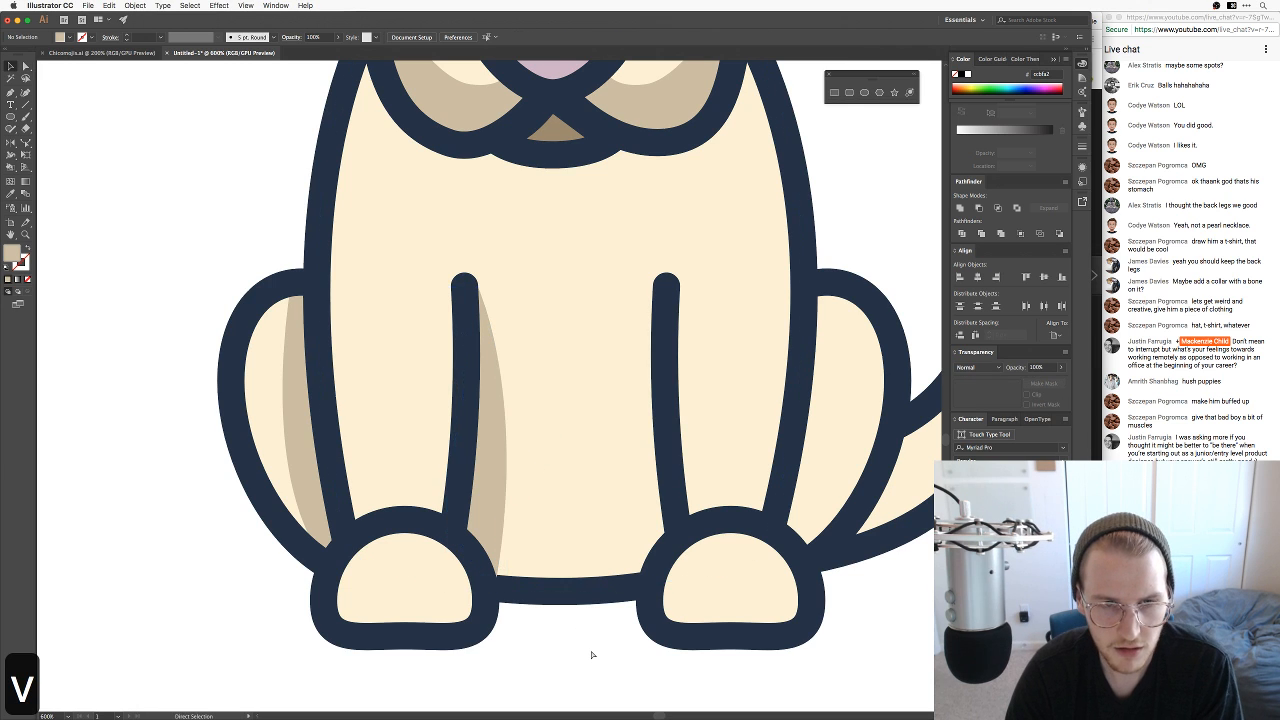
Step: Duplicate the left leg's inner shading and place the copy between the two front legs
{"action": "key", "text": "super+minus"}
{"action": "key", "text": "super+minus"}
{"action": "key", "text": "super+minus"}
{"action": "key", "text": "super+minus"}
{"action": "key", "text": "space"}
{"action": "left_click_drag", "start_coordinate": [652, 423], "coordinate": [620, 525]}
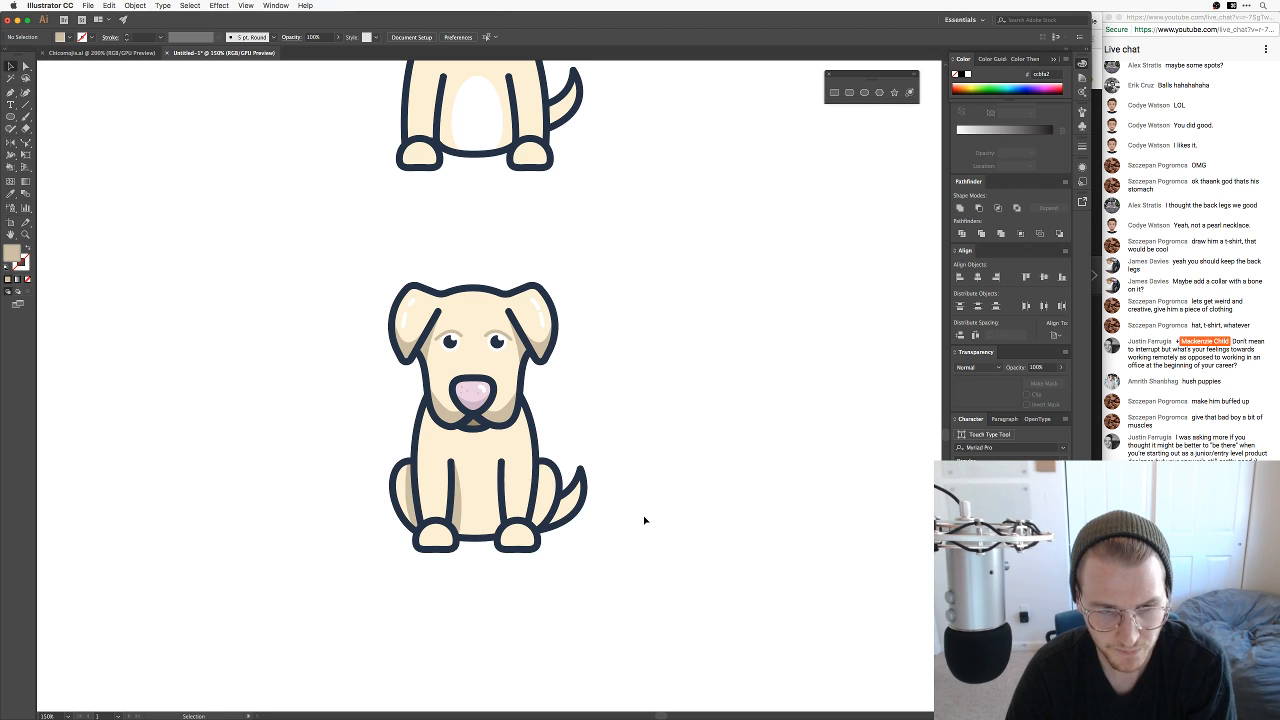
{"action": "key", "text": "super+equal"}
{"action": "key", "text": "super+equal"}
{"action": "key", "text": "super+equal"}
{"action": "left_click_drag", "start_coordinate": [551, 600], "coordinate": [508, 480]}
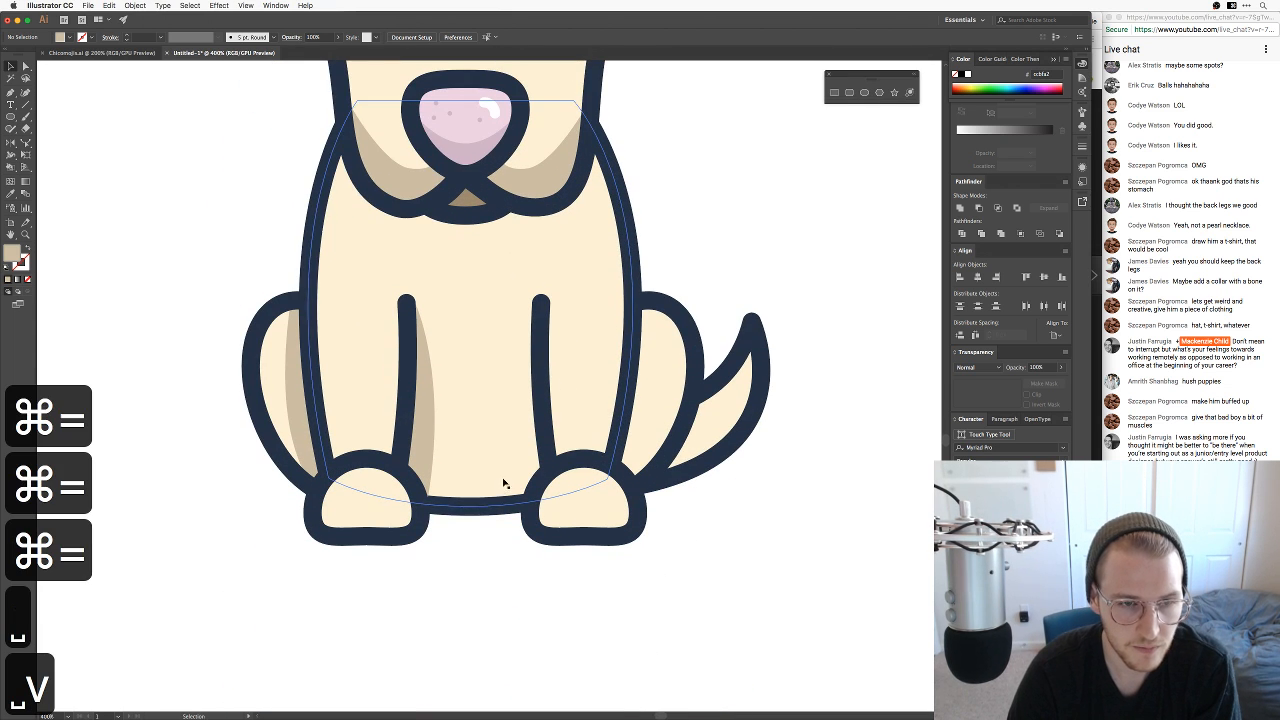
{"action": "key", "text": "v"}
{"action": "left_click_drag", "start_coordinate": [423, 414], "coordinate": [500, 410]}
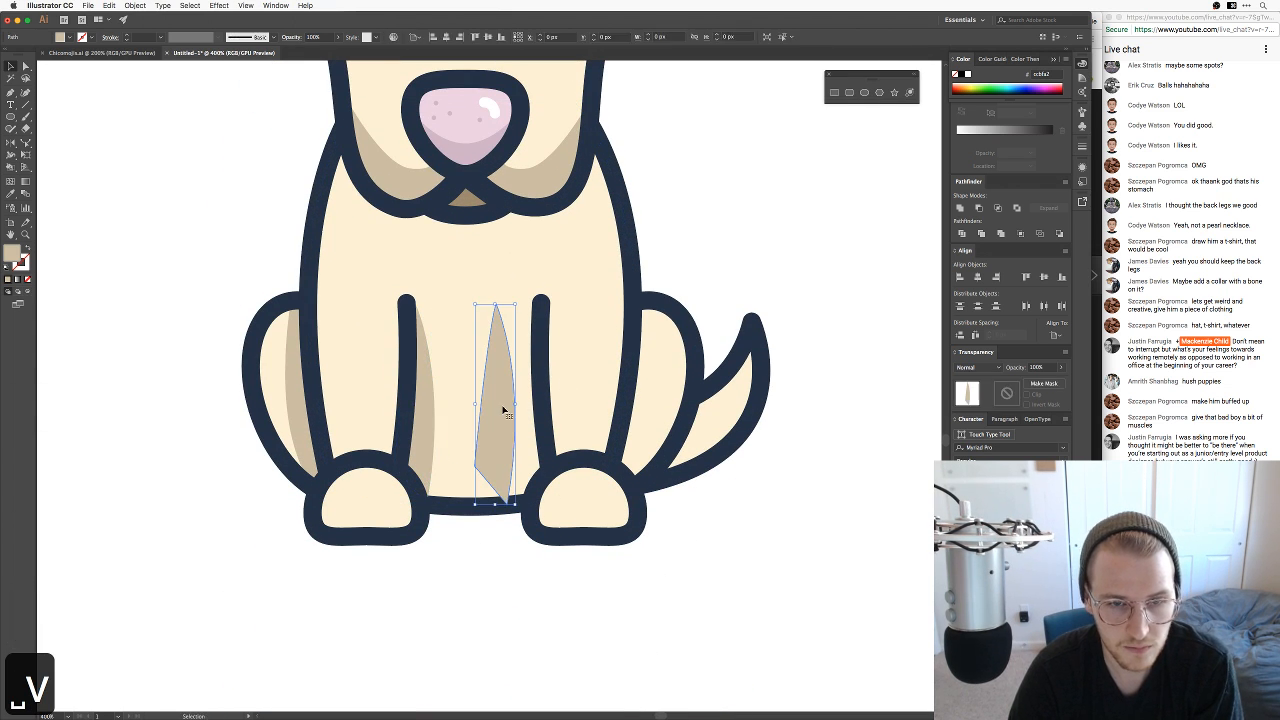
Step: Mirror the copied shading horizontally and move it against the inner side of the right front leg line
{"action": "right_click", "coordinate": [503, 408]}
{"action": "mouse_move", "coordinate": [530, 550]}
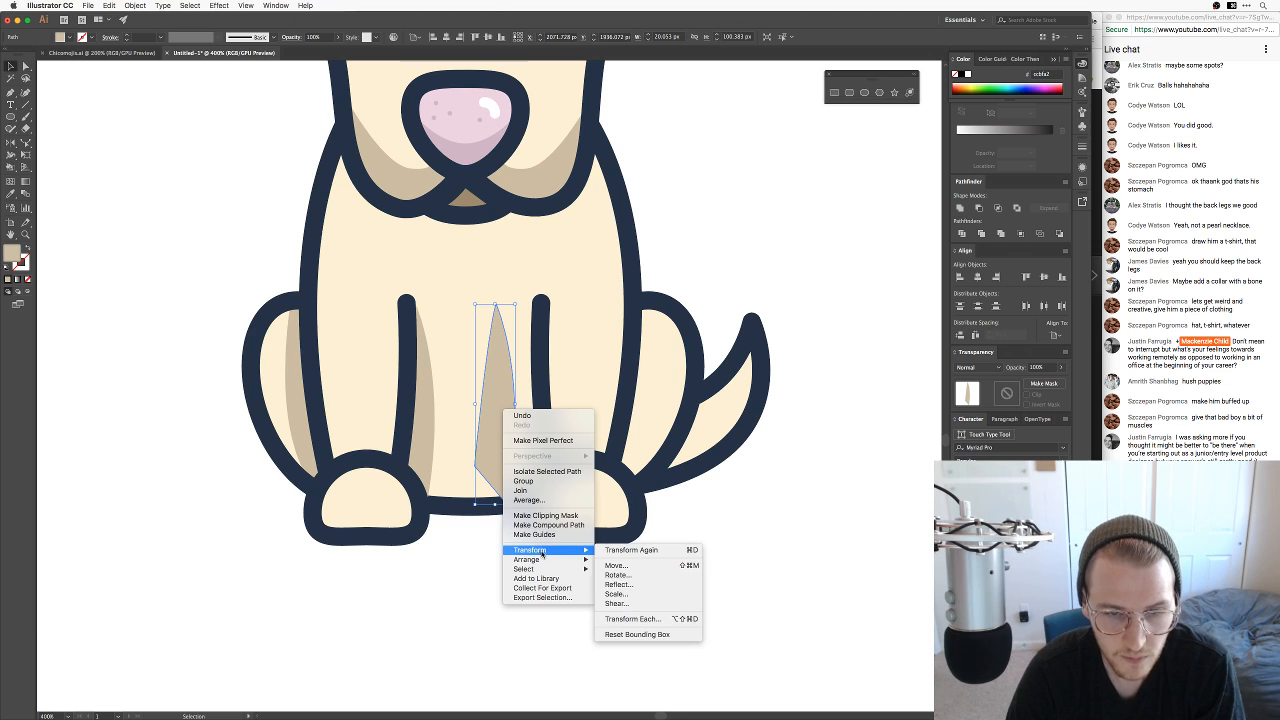
{"action": "left_click", "coordinate": [651, 586]}
{"action": "key", "text": "Return"}
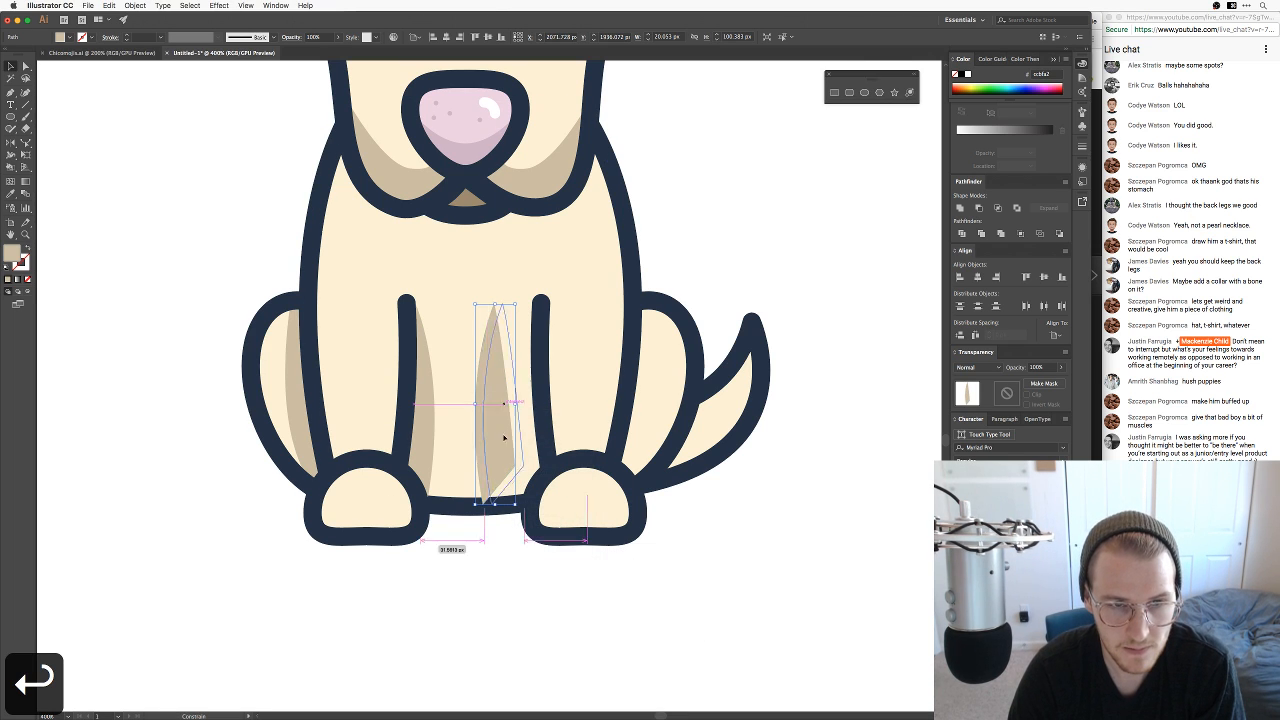
{"action": "left_click_drag", "start_coordinate": [503, 434], "coordinate": [538, 438]}
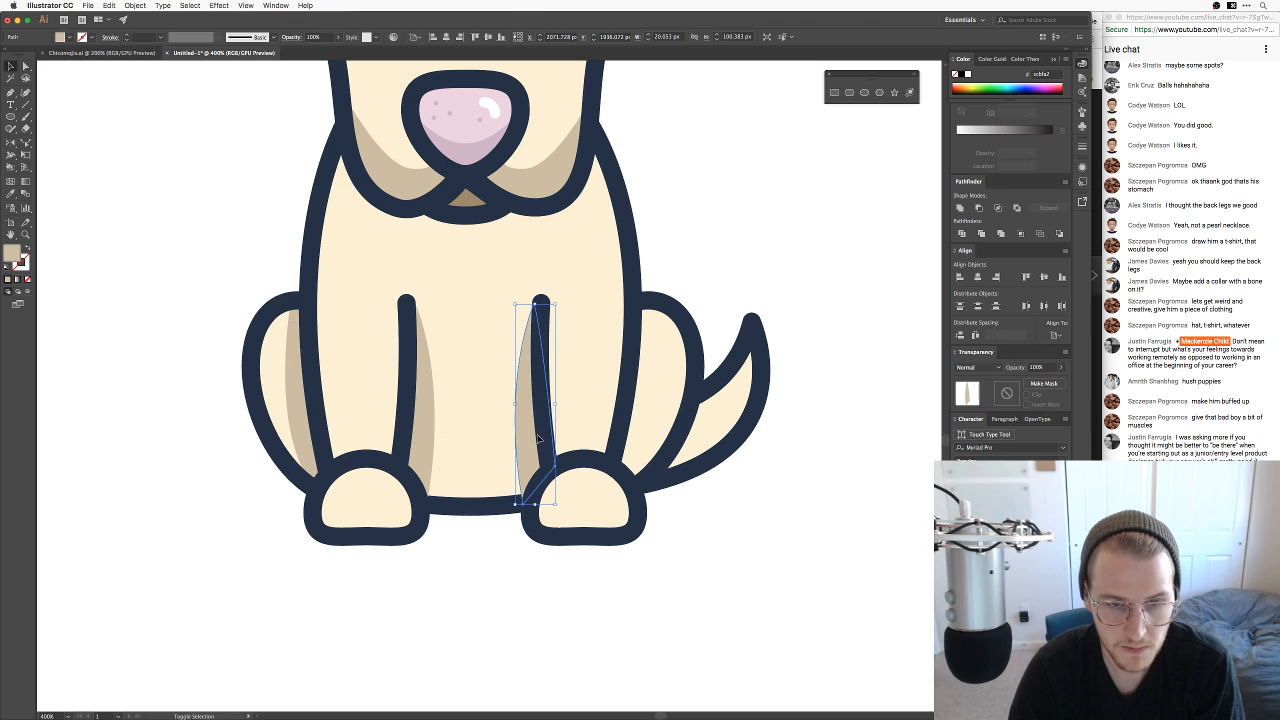
{"action": "left_click", "coordinate": [500, 546]}
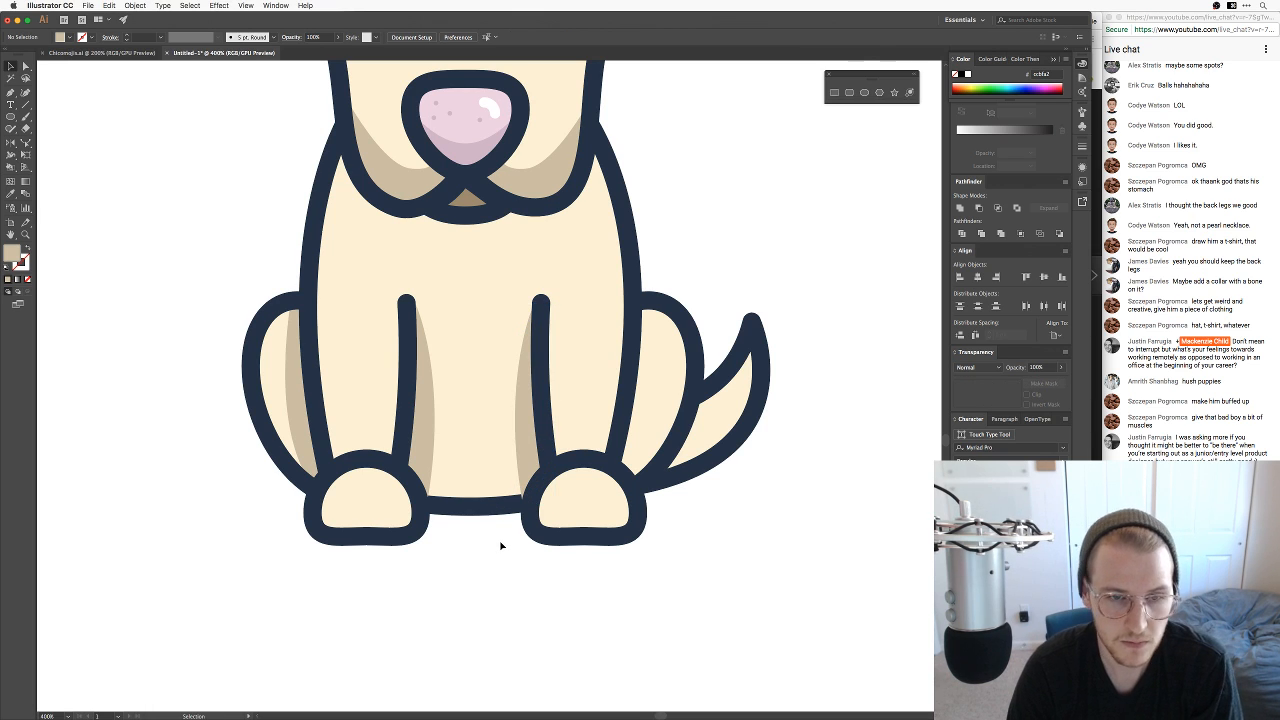
Step: Try sending both inner leg shadings further back in the stacking order, and bring them forward again
{"action": "left_click", "coordinate": [428, 440]}
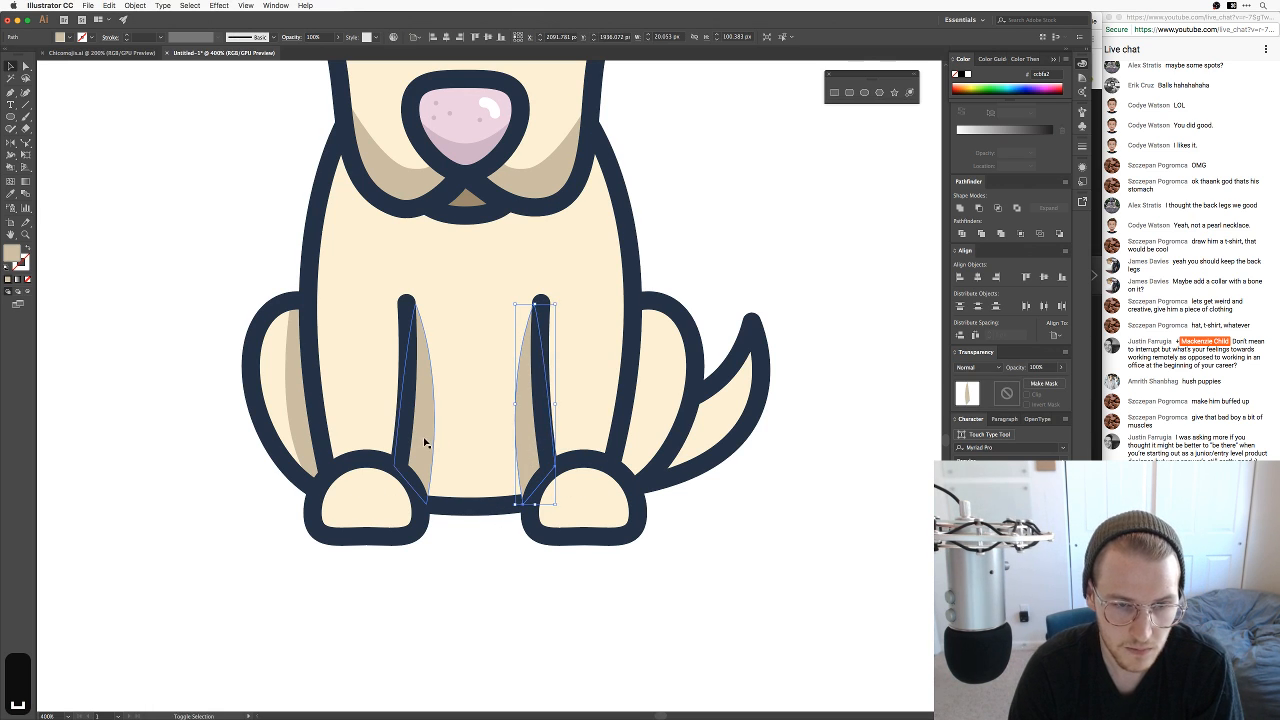
{"action": "left_click", "coordinate": [520, 440], "text": "shift"}
{"action": "key", "text": "super+bracketleft"}
{"action": "key", "text": "super+bracketleft"}
{"action": "key", "text": "super+bracketleft"}
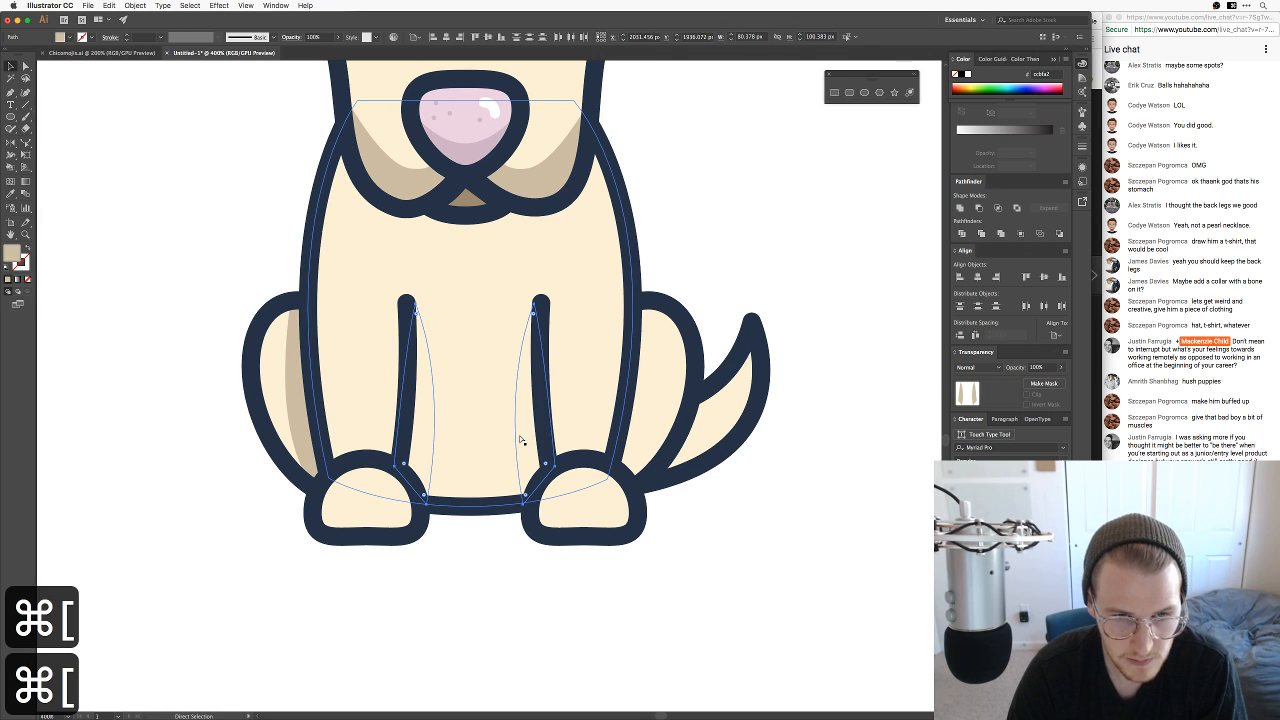
{"action": "key", "text": "super+bracketright"}
{"action": "key", "text": "super+bracketright"}
{"action": "key", "text": "super+bracketright"}
{"action": "left_click", "coordinate": [477, 602]}
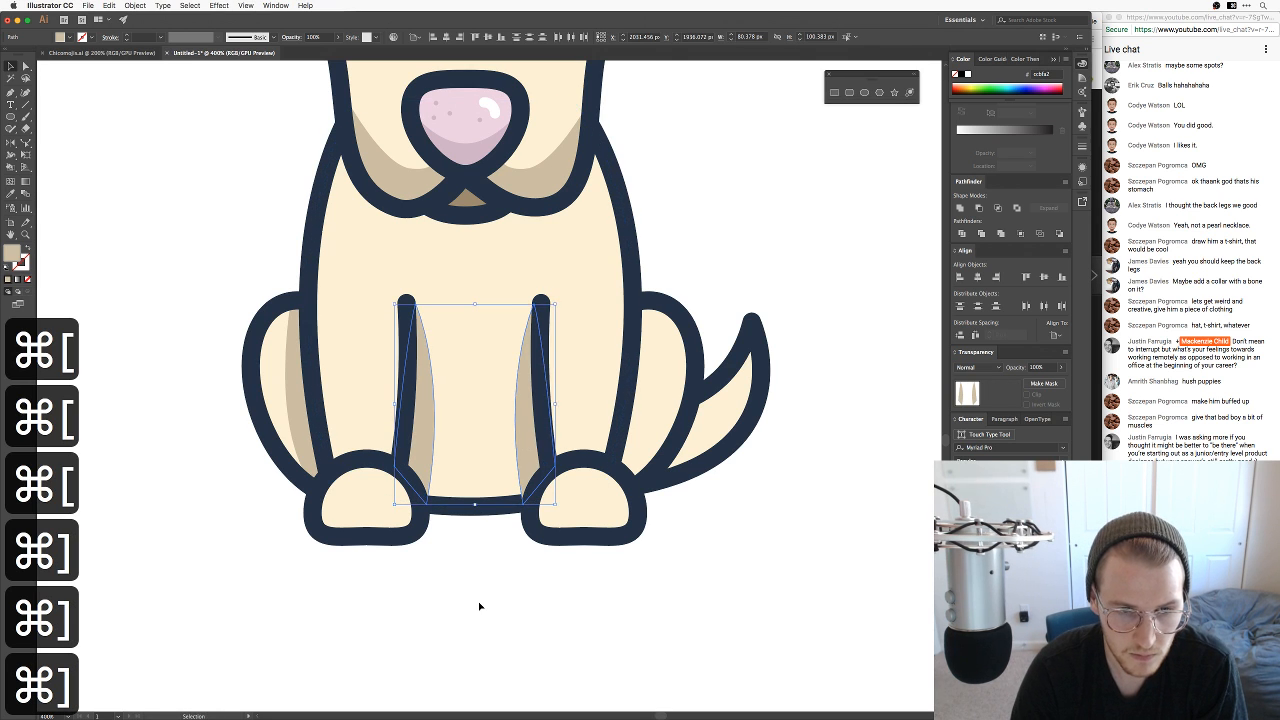
Step: Inspect where the leg shadings meet the belly outline and paws up close, and review the whole dog
{"action": "key", "text": "z"}
{"action": "left_click_drag", "start_coordinate": [494, 529], "coordinate": [677, 451]}
{"action": "key", "text": "z"}
{"action": "key", "text": "z"}
{"action": "key", "text": "z"}
{"action": "key", "text": "v"}
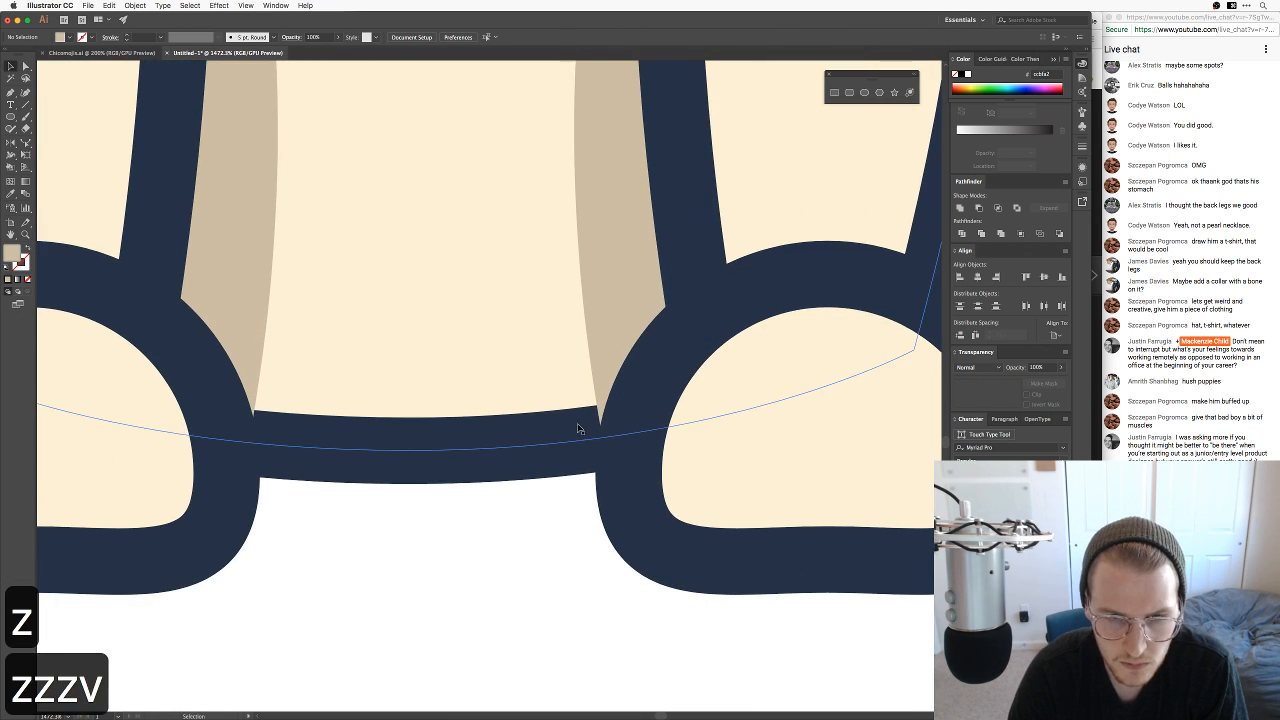
{"action": "left_click", "coordinate": [566, 422]}
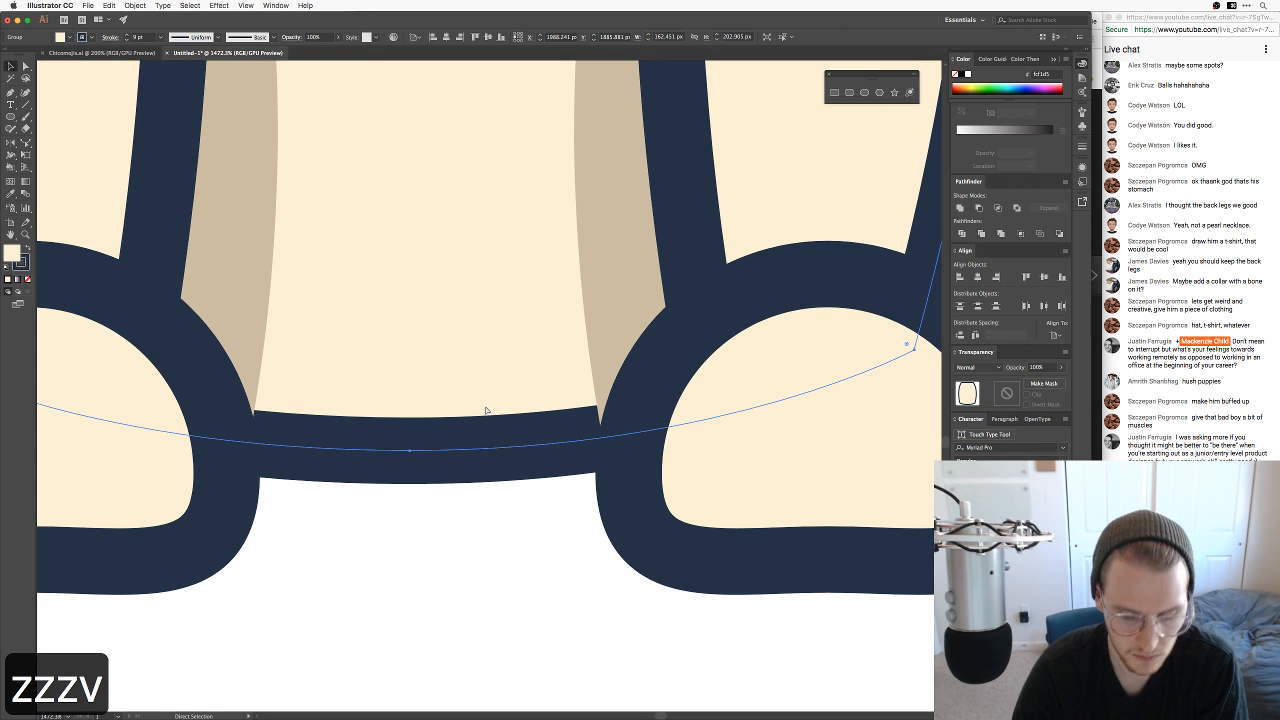
{"action": "key", "text": "super+minus"}
{"action": "key", "text": "super+minus"}
{"action": "key", "text": "super+minus"}
{"action": "key", "text": "super+minus"}
{"action": "key", "text": "super+minus"}
{"action": "key", "text": "super+minus"}
{"action": "left_click", "coordinate": [666, 351]}
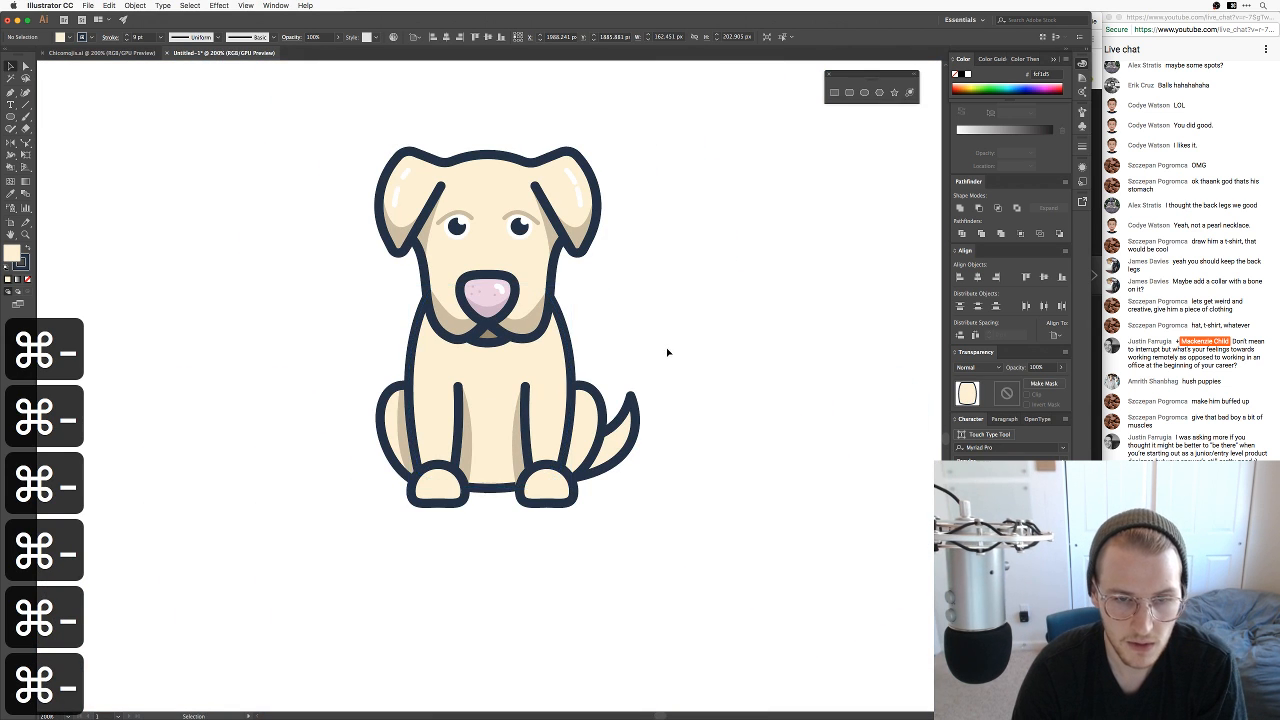
{"action": "key", "text": "space"}
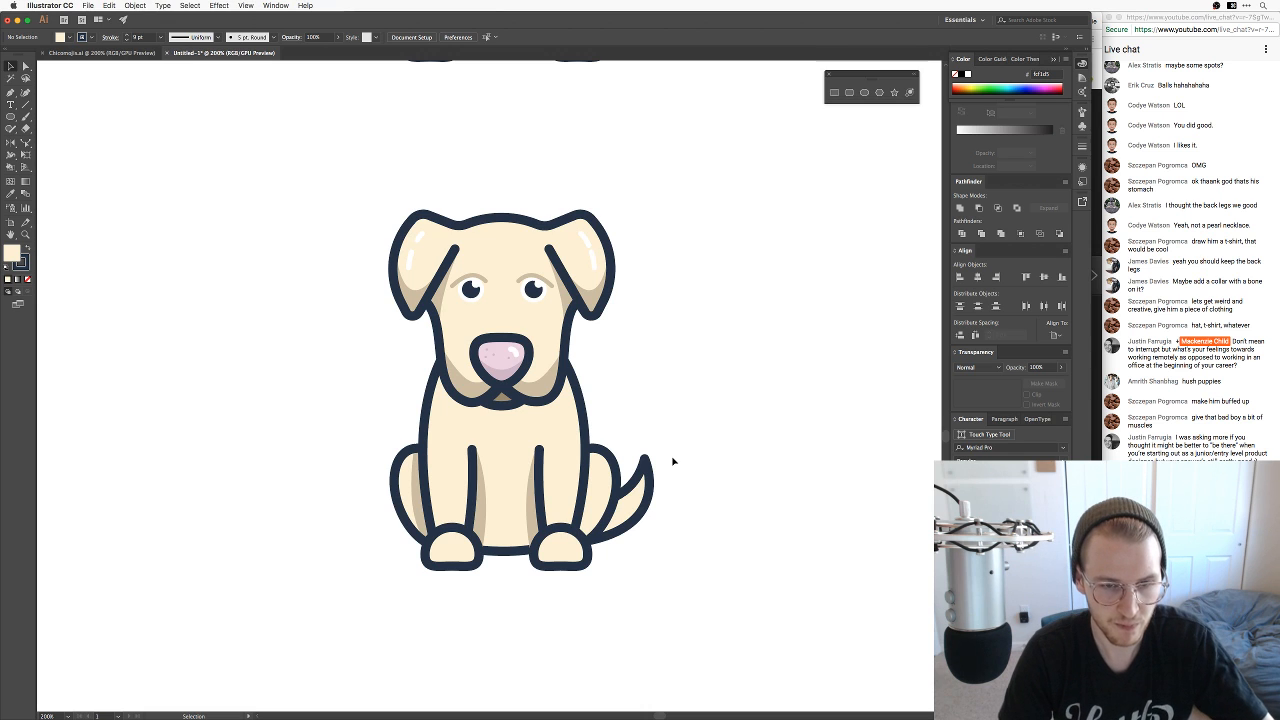
Step: Duplicate the left haunch together with its shading and place the copy beside the tail
{"action": "key", "text": "super+equal"}
{"action": "key", "text": "super+equal"}
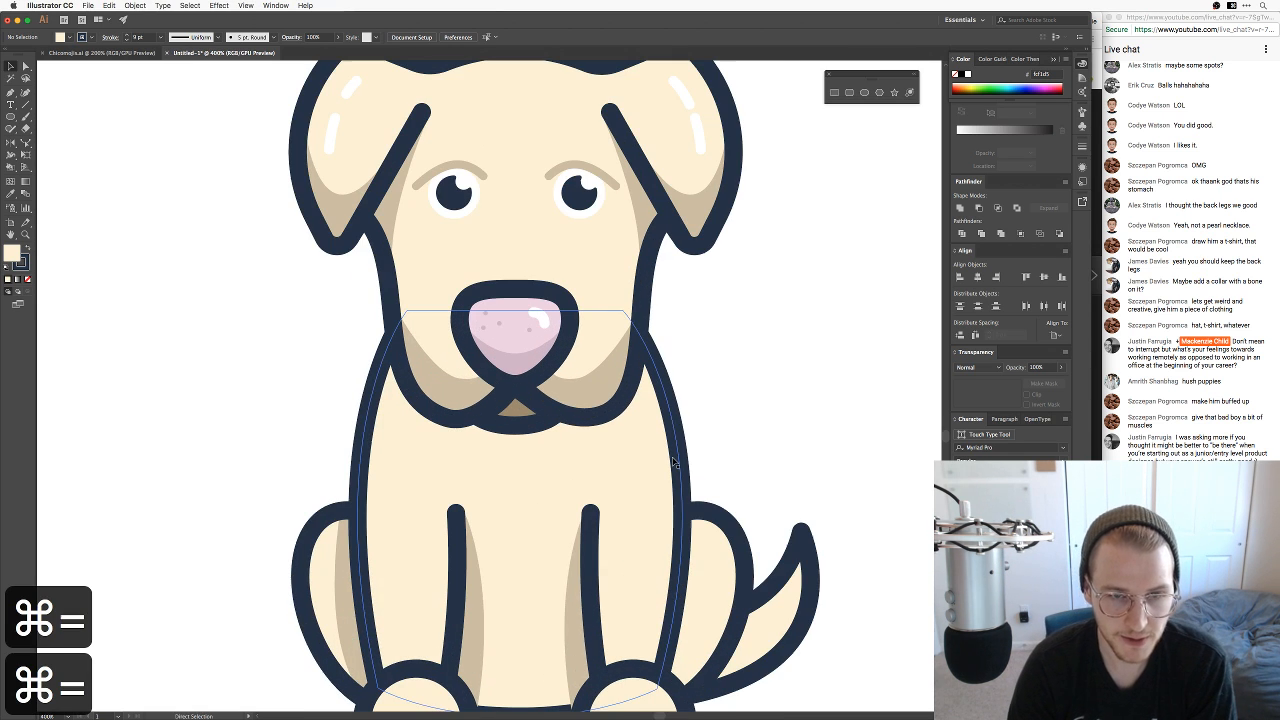
{"action": "key", "text": "space"}
{"action": "left_click_drag", "start_coordinate": [720, 591], "coordinate": [710, 346]}
{"action": "key", "text": "v"}
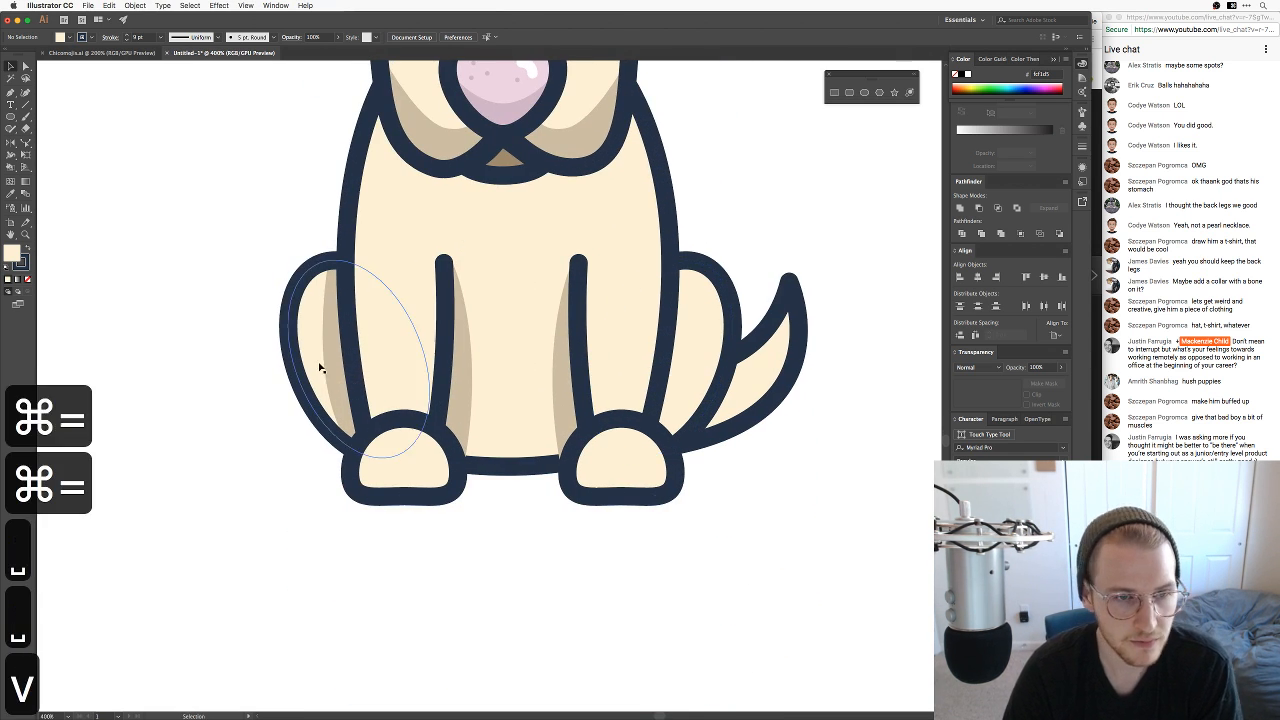
{"action": "left_click_drag", "start_coordinate": [331, 374], "coordinate": [781, 371]}
Step: Mirror the copied haunch and its shading horizontally and align them with the dog's right haunch
{"action": "right_click", "coordinate": [841, 361]}
{"action": "mouse_move", "coordinate": [870, 451]}
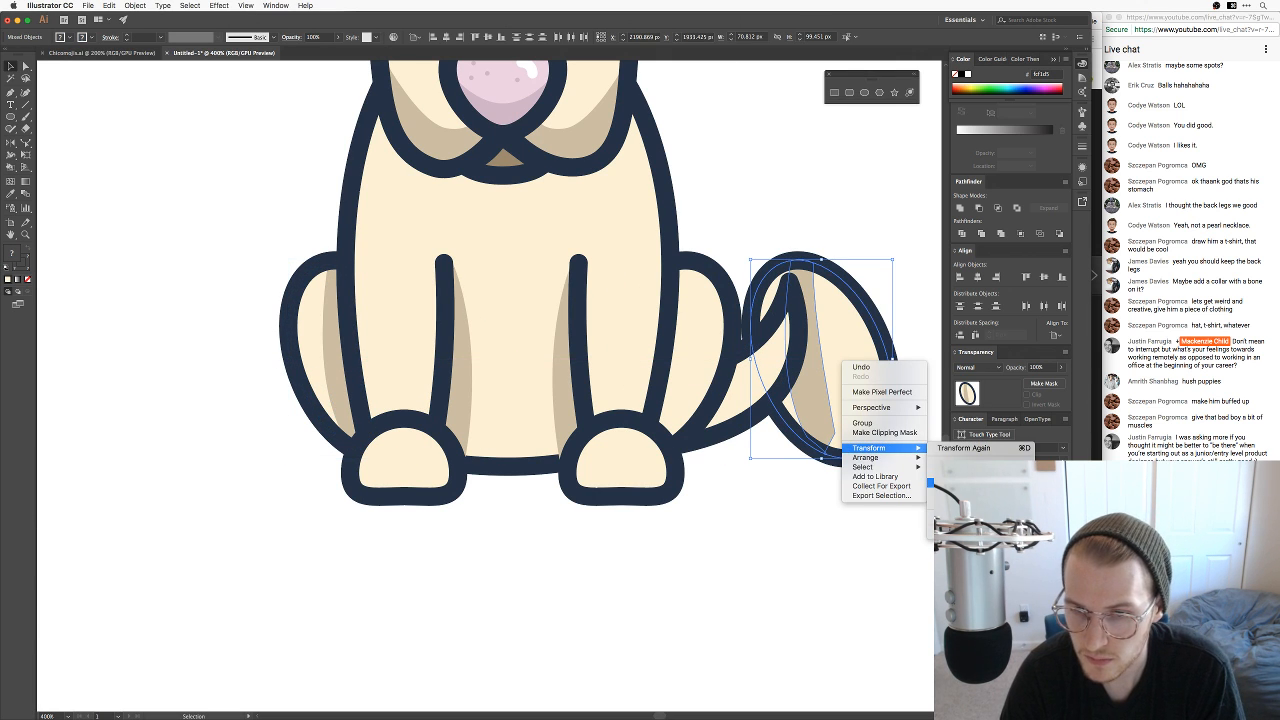
{"action": "left_click", "coordinate": [948, 483]}
{"action": "key", "text": "Return"}
{"action": "left_click_drag", "start_coordinate": [884, 352], "coordinate": [722, 352]}
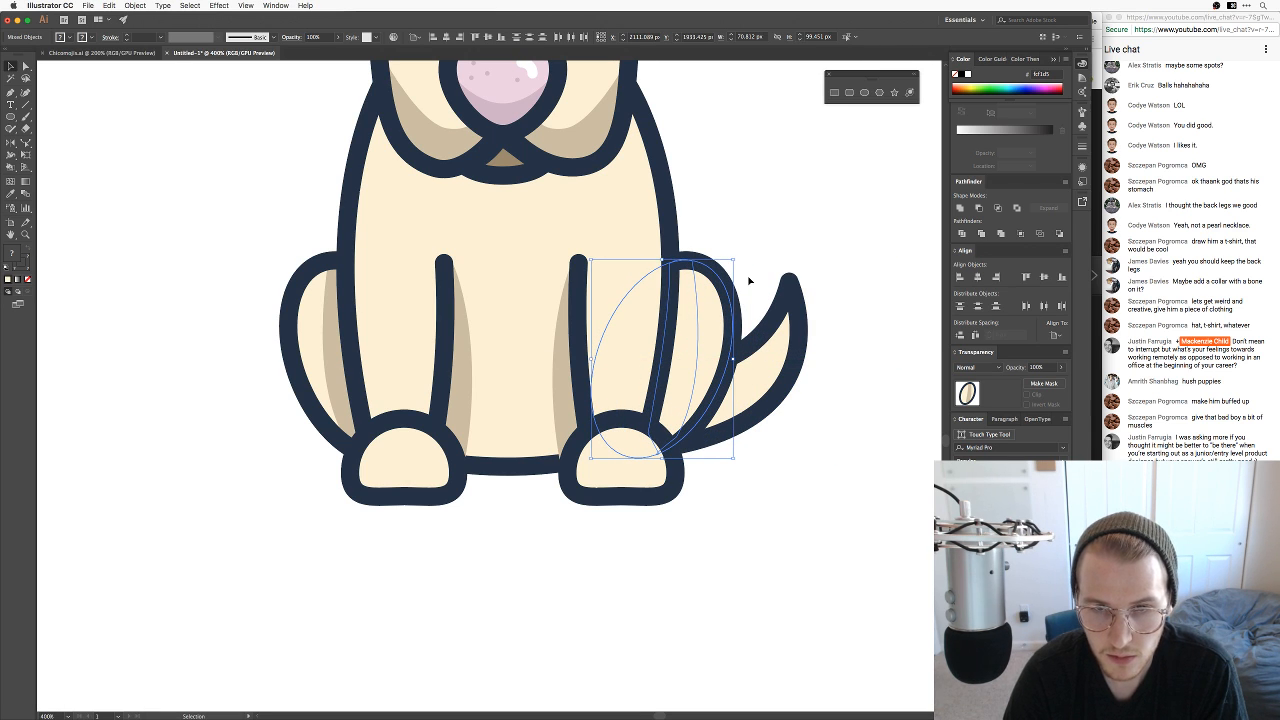
Step: Delete the selected extra haunch copy and its shading, and send the tail to the very back
{"action": "key", "text": "BackSpace"}
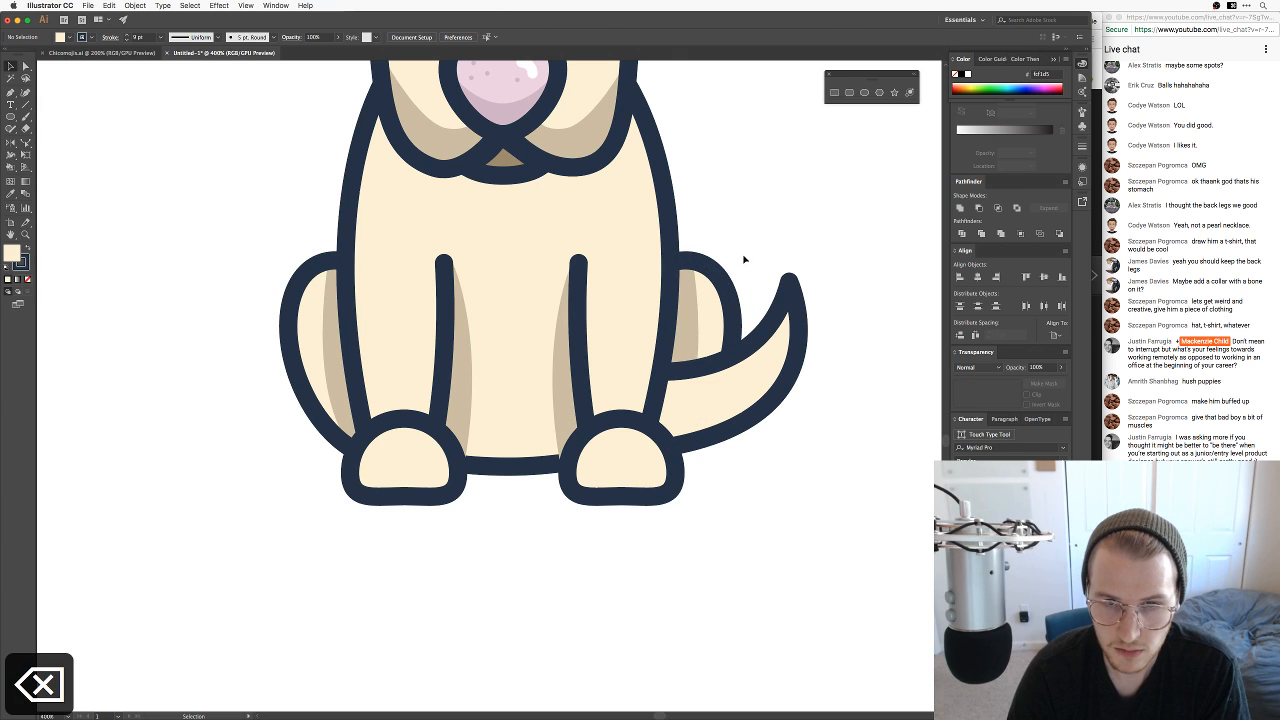
{"action": "left_click", "coordinate": [754, 330]}
{"action": "key", "text": "shift+super+bracketleft"}
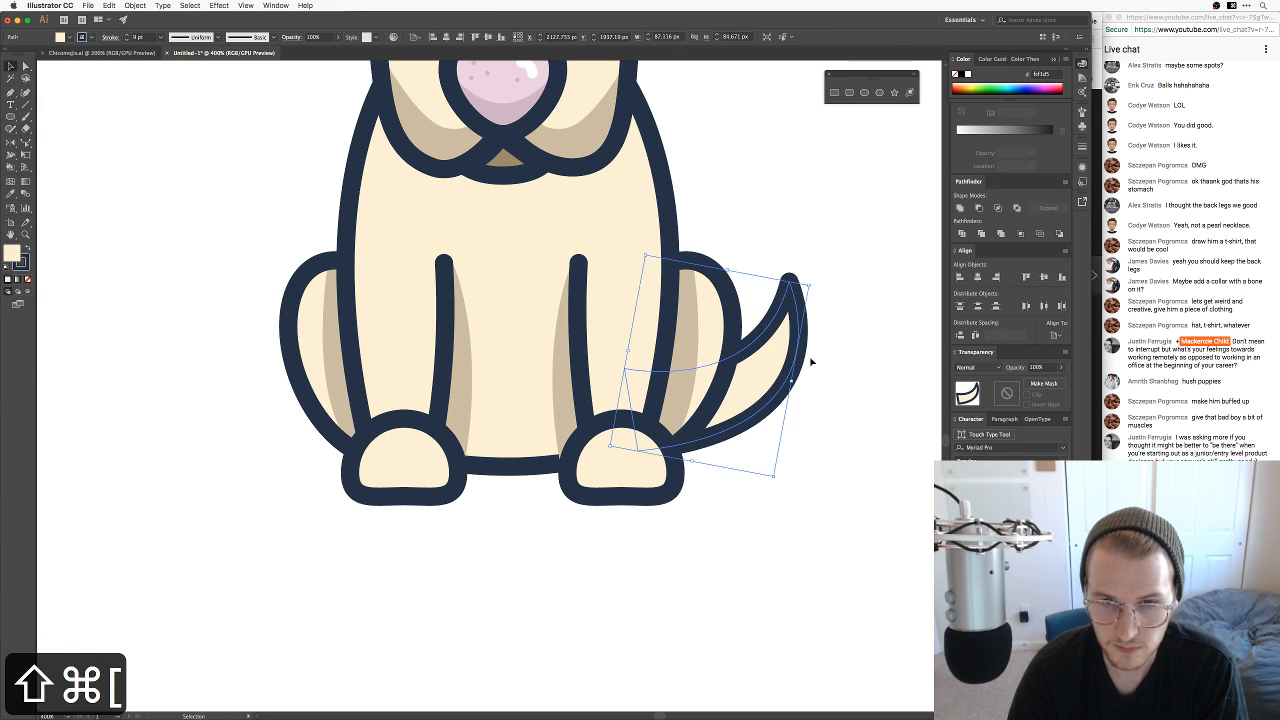
{"action": "left_click", "coordinate": [815, 463]}
Step: Review how the tail and haunches look on the whole dog at several zoom levels
{"action": "key", "text": "super+minus"}
{"action": "key", "text": "super+minus"}
{"action": "key", "text": "super+minus"}
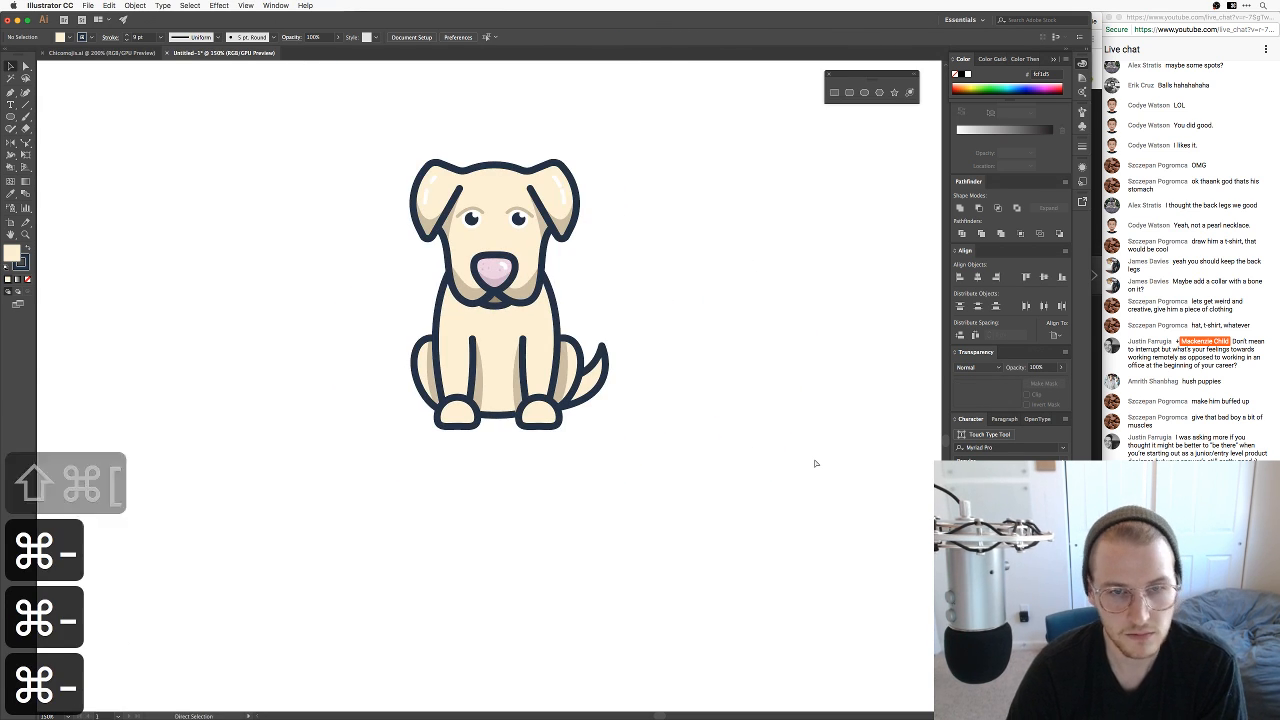
{"action": "key", "text": "super+equal"}
{"action": "key", "text": "super+equal"}
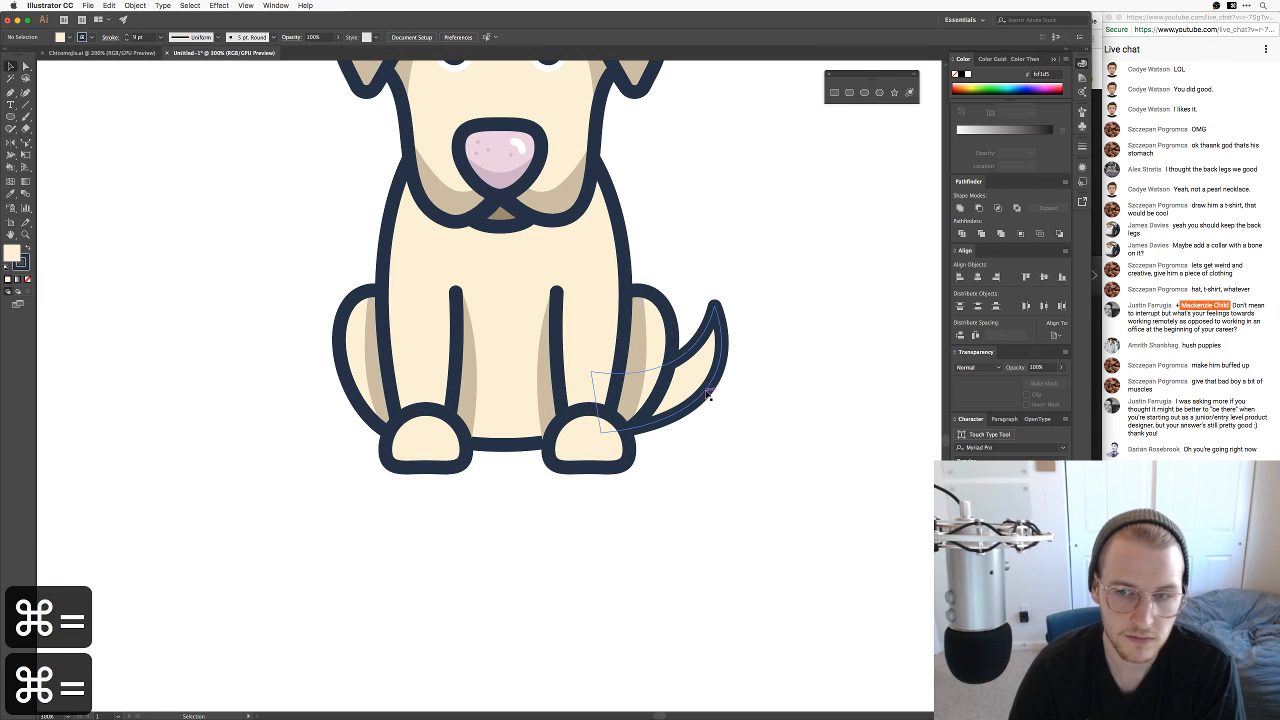
{"action": "left_click_drag", "start_coordinate": [709, 385], "coordinate": [711, 461]}
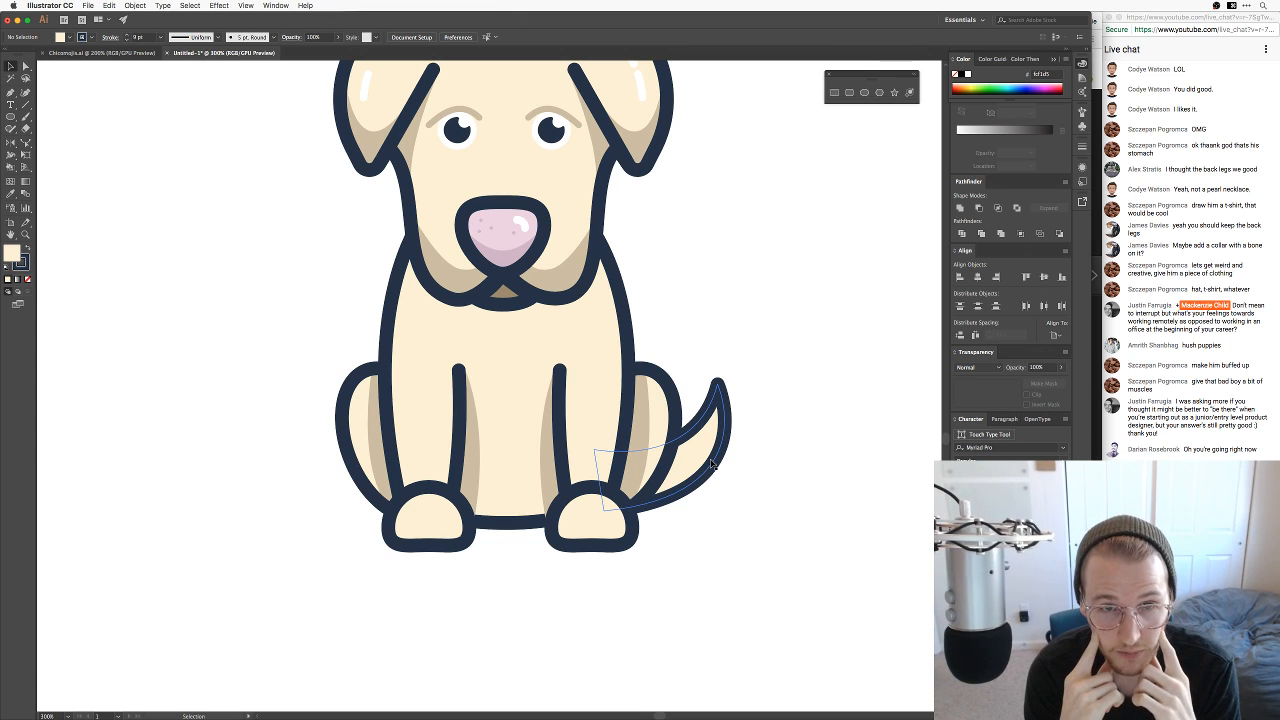
{"action": "key", "text": "super+minus"}
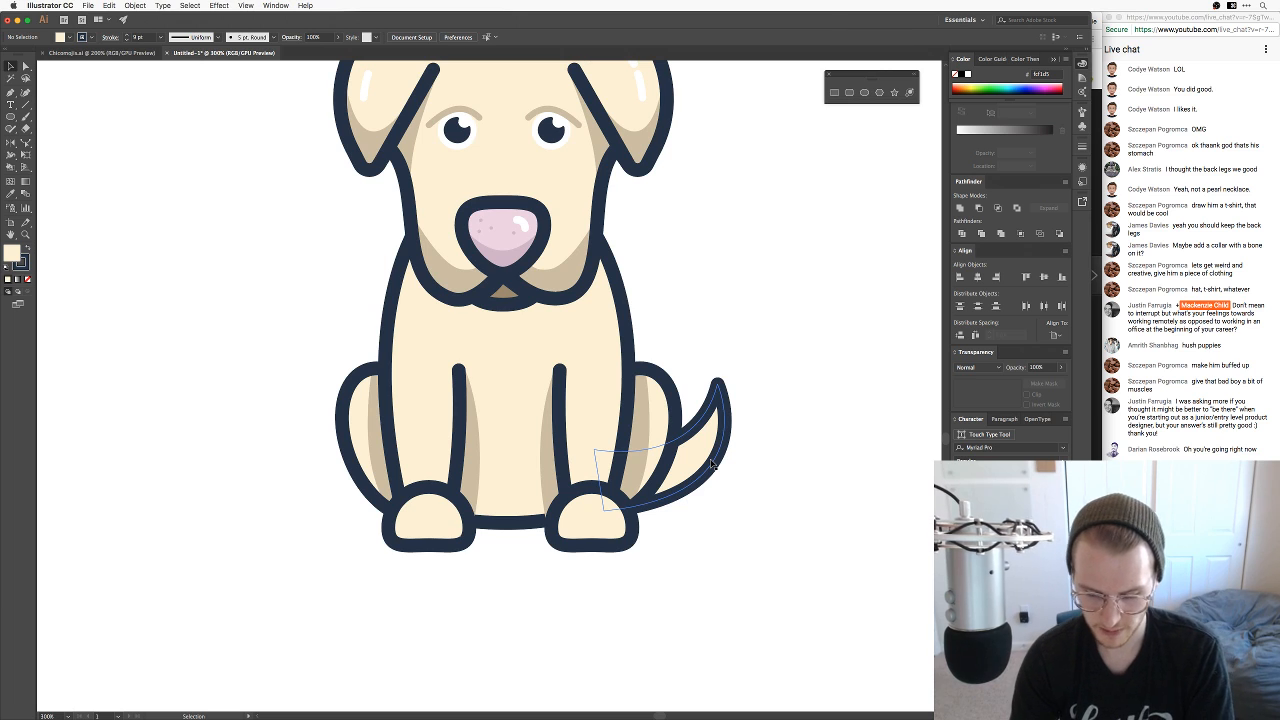
{"action": "left_click_drag", "start_coordinate": [717, 277], "coordinate": [720, 366]}
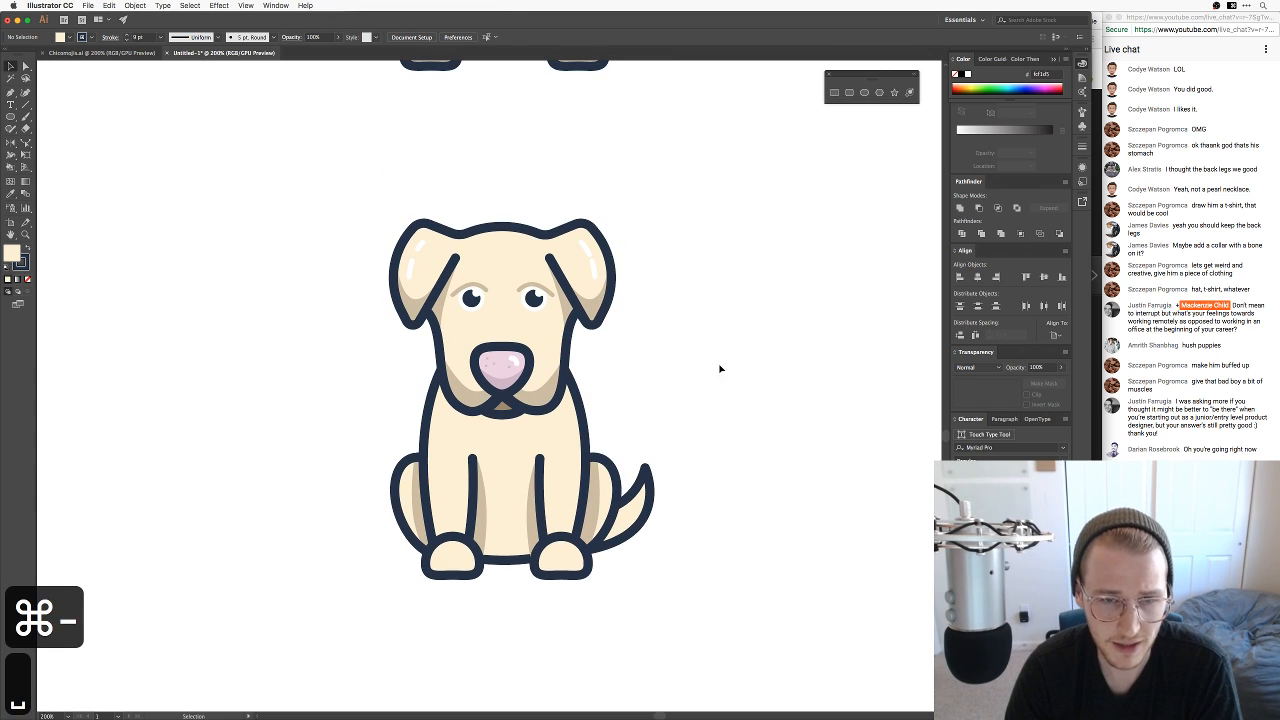
Step: Select the whole dog and place a duplicate beside the original
{"action": "key", "text": "v"}
{"action": "mouse_move", "coordinate": [729, 600]}
{"action": "left_mouse_down"}
{"action": "mouse_move", "coordinate": [531, 474]}
{"action": "mouse_move", "coordinate": [349, 180]}
{"action": "left_mouse_up"}
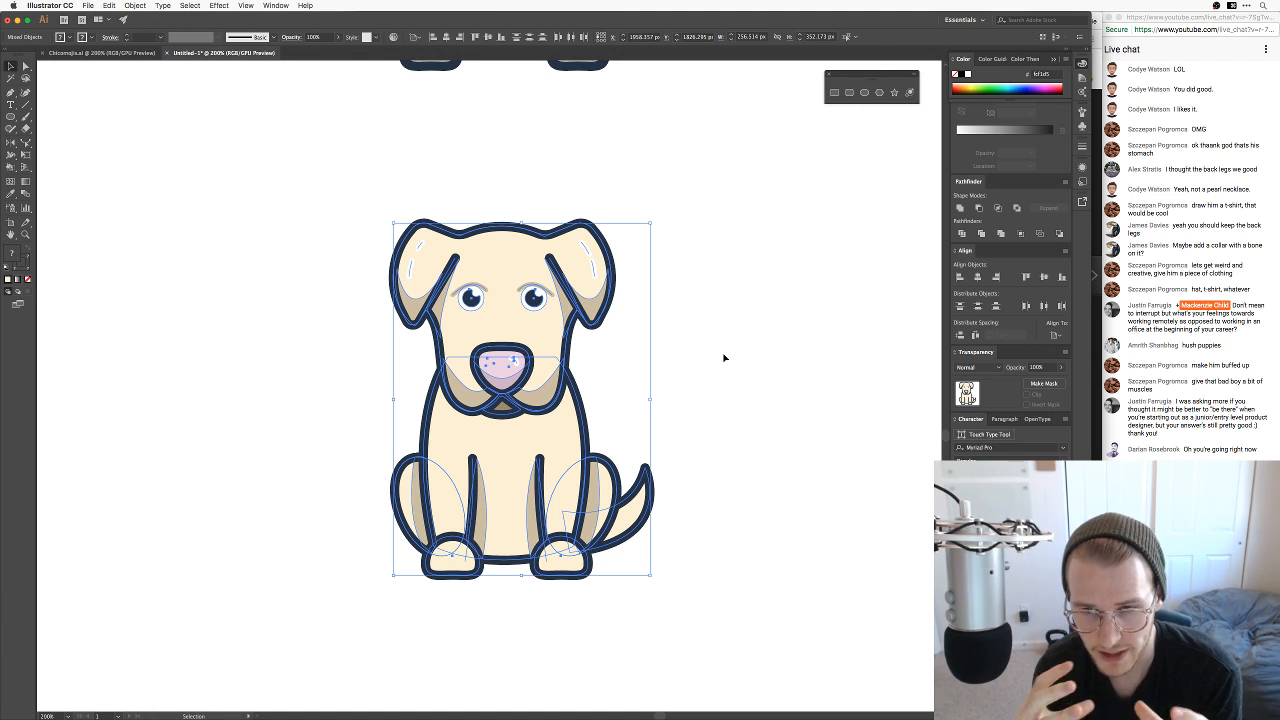
{"action": "left_click_drag", "start_coordinate": [734, 388], "coordinate": [448, 375]}
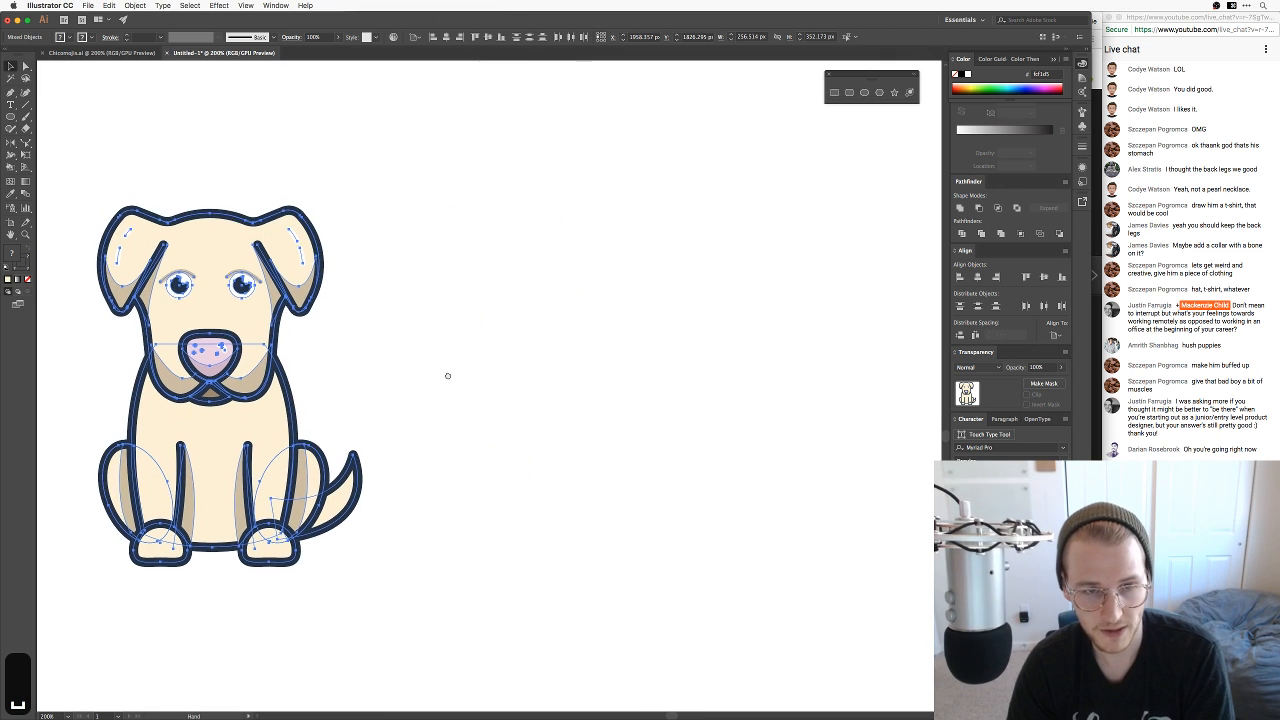
{"action": "left_click_drag", "start_coordinate": [254, 443], "coordinate": [558, 443]}
Step: Convert the duplicated dog's strokes to outlines and scale the copy up proportionally
{"action": "right_click", "coordinate": [521, 373]}
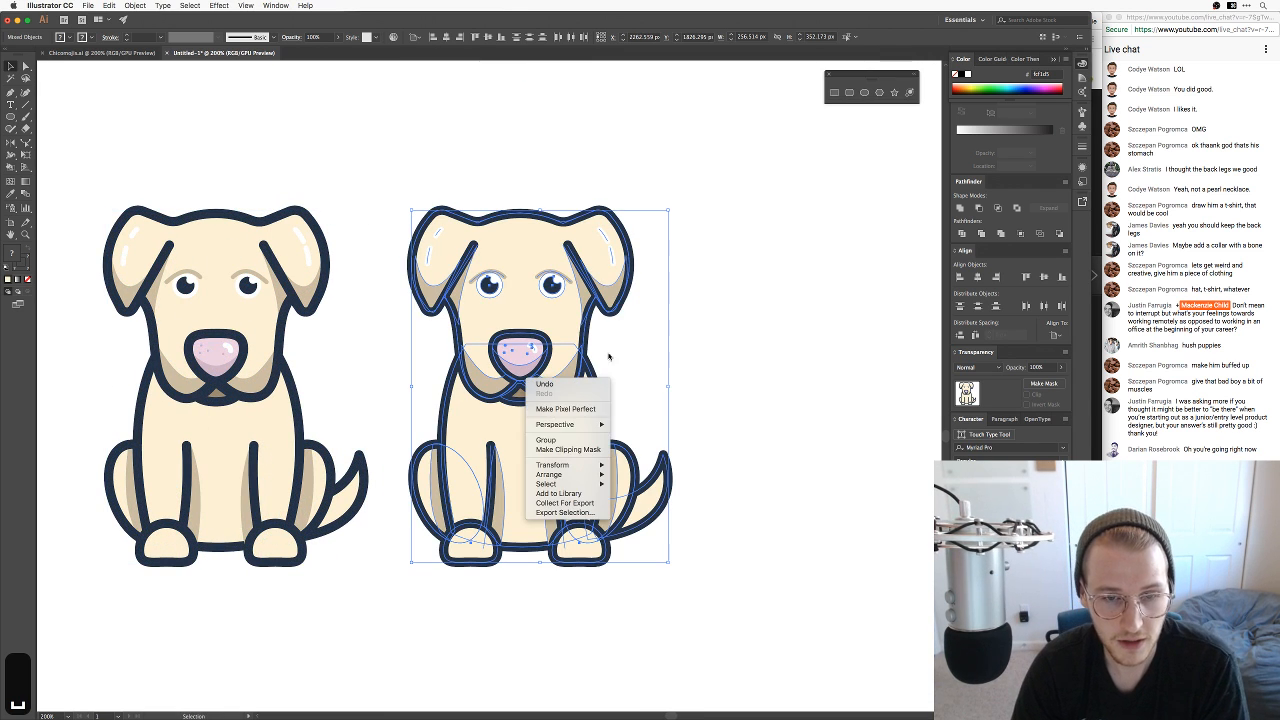
{"action": "key", "text": "Escape"}
{"action": "left_click", "coordinate": [135, 5]}
{"action": "left_click", "coordinate": [132, 5]}
{"action": "left_click", "coordinate": [132, 5]}
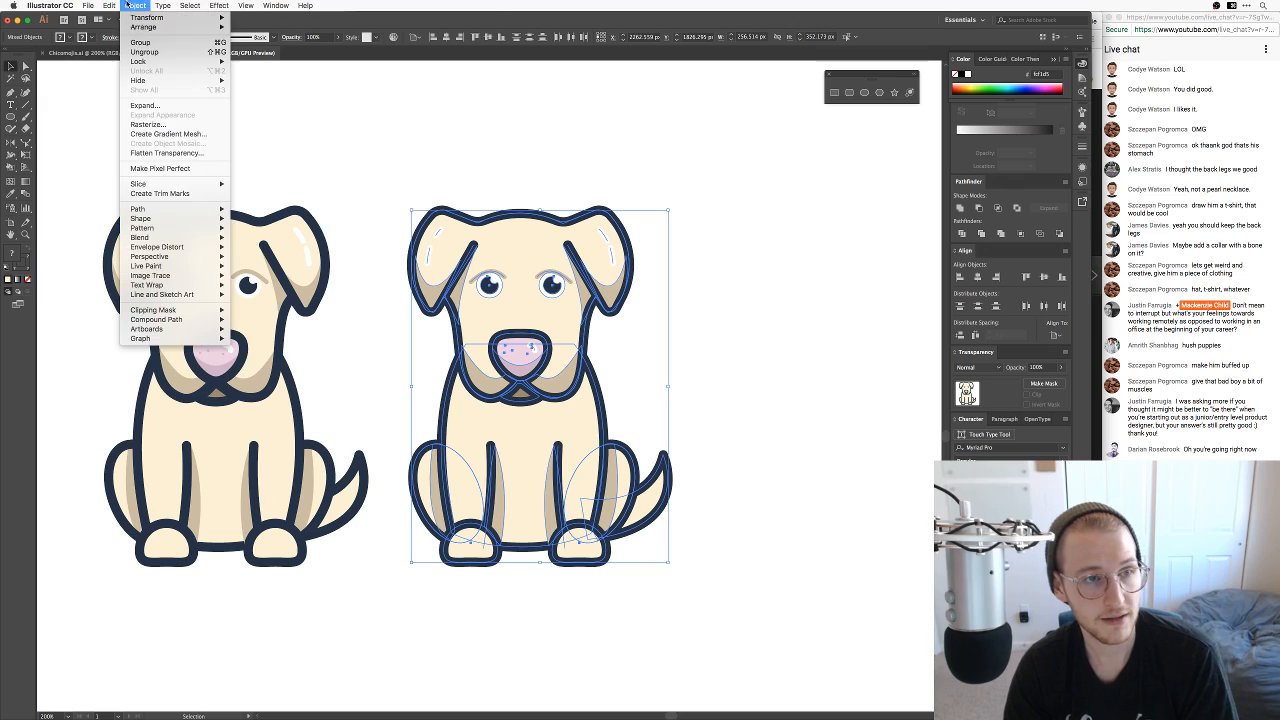
{"action": "mouse_move", "coordinate": [226, 212]}
{"action": "left_click", "coordinate": [263, 233]}
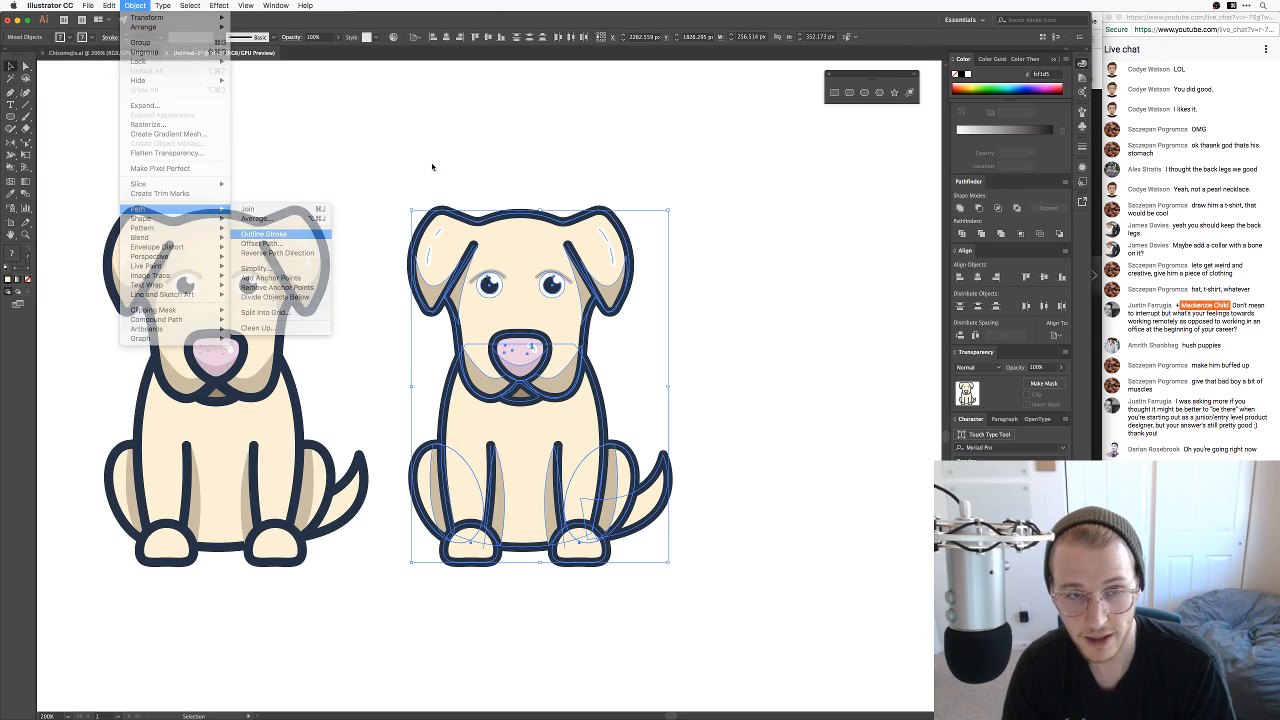
{"action": "left_click_drag", "start_coordinate": [671, 205], "coordinate": [738, 110]}
{"action": "left_click", "coordinate": [787, 298]}
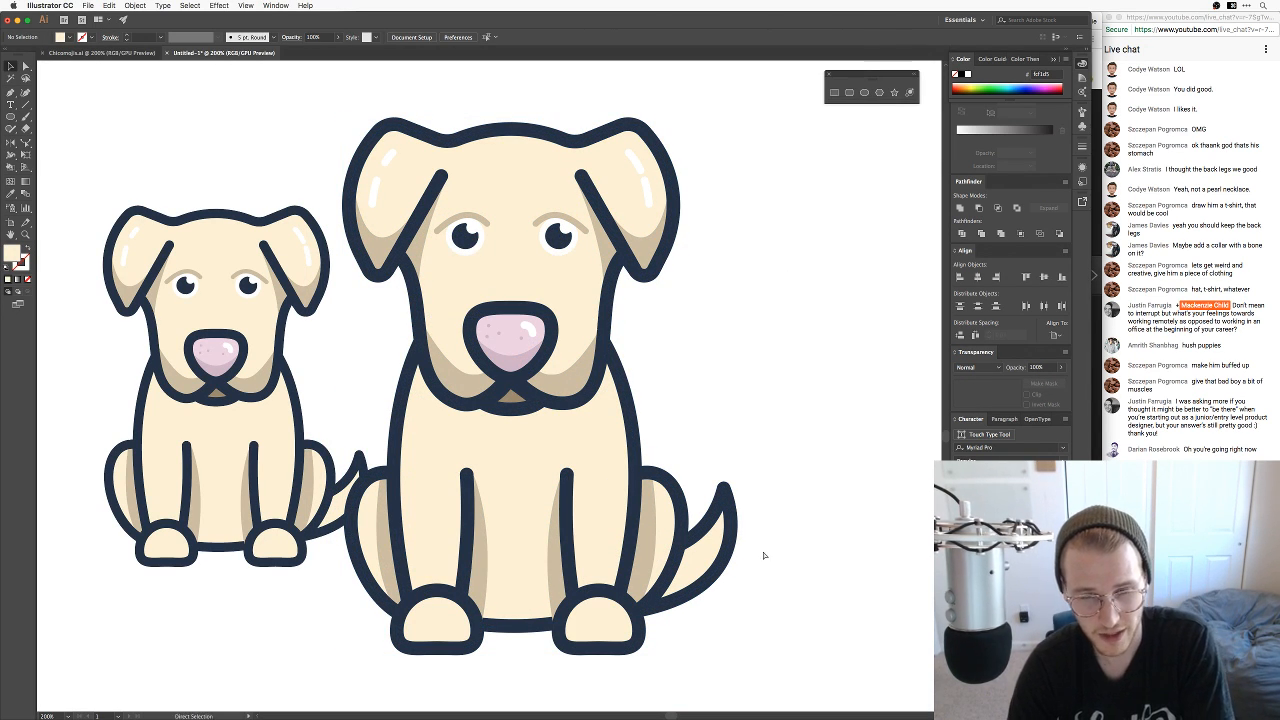
Step: Remove the enlarged copy of the dog from the canvas
{"action": "key", "text": "super+Tab"}
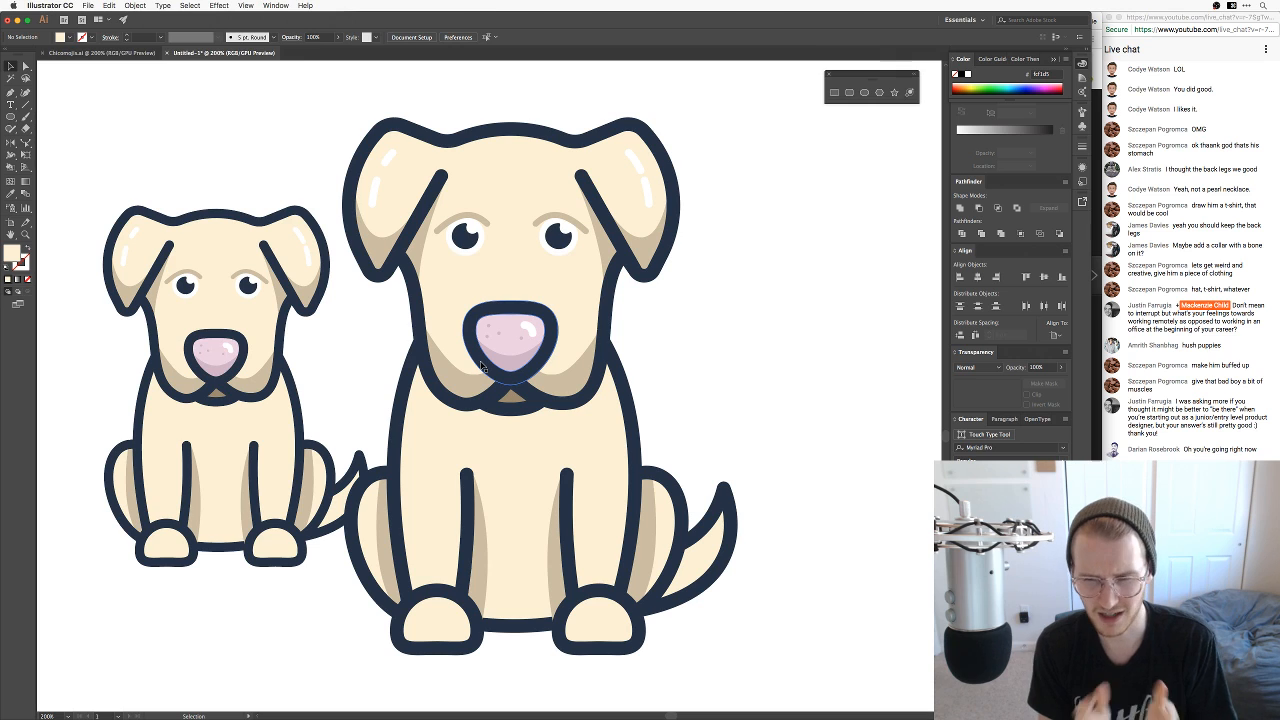
{"action": "key", "text": "v"}
{"action": "left_click", "coordinate": [481, 367]}
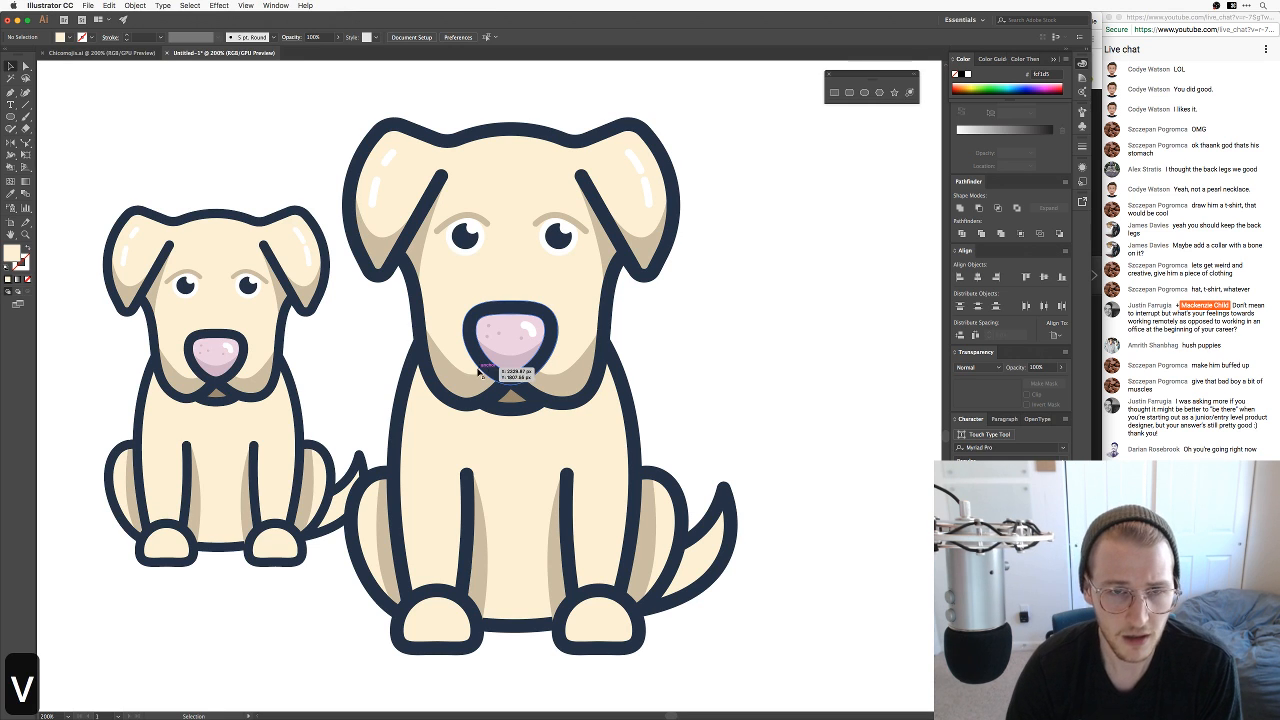
{"action": "key", "text": "super+z"}
{"action": "key", "text": "BackSpace"}
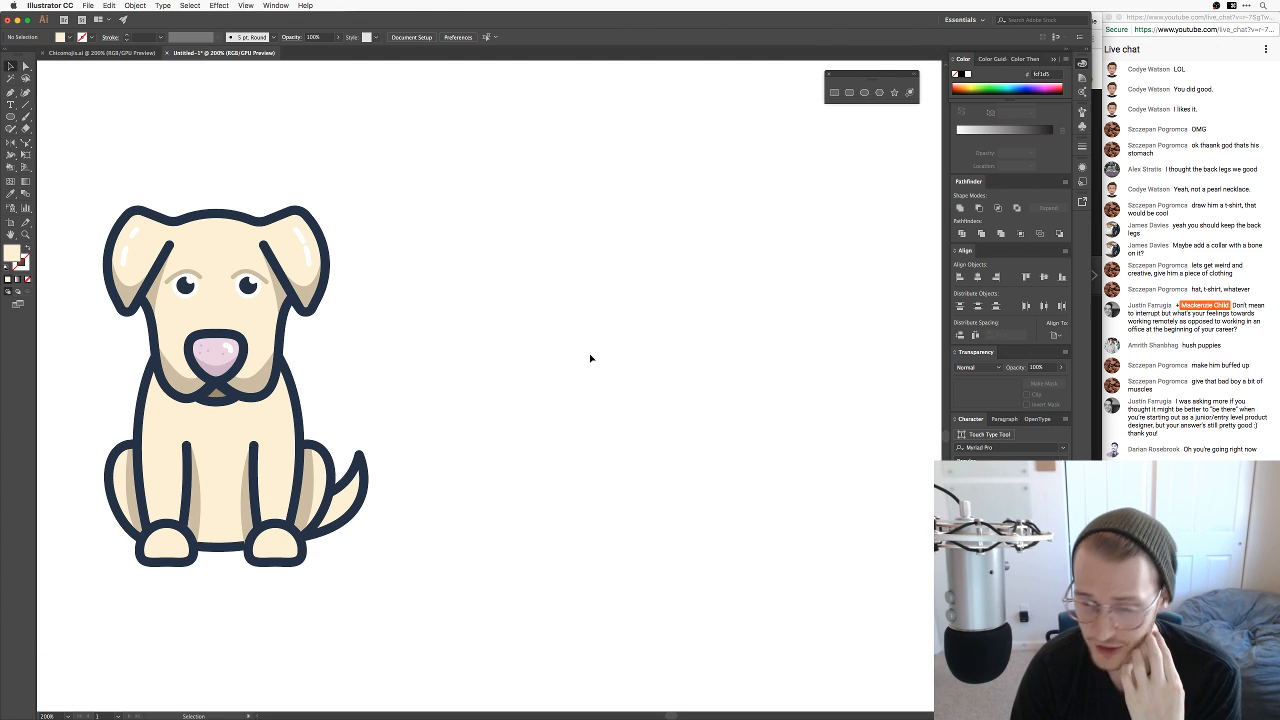
Step: Bring the original dog back to the middle of the view and review its overall shading and proportions
{"action": "scroll", "coordinate": [590, 358], "scroll_direction": "left", "scroll_amount": 5}
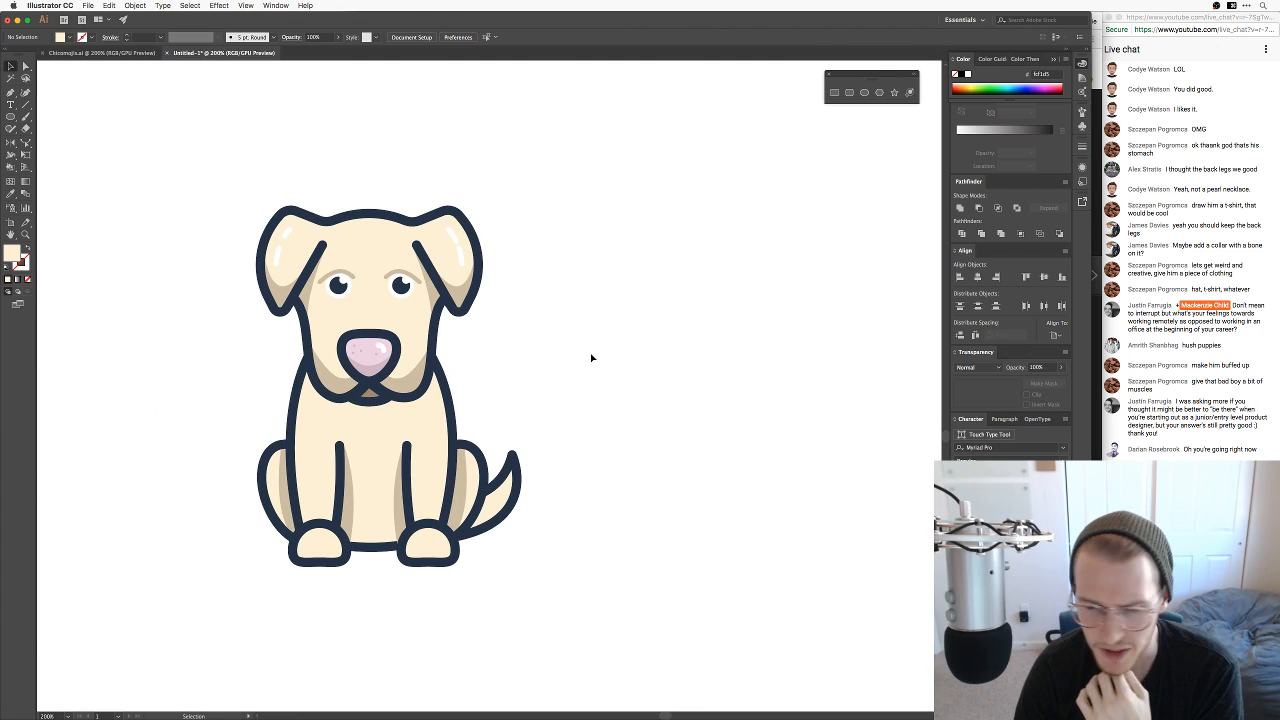
{"action": "scroll", "coordinate": [591, 358], "scroll_direction": "left", "scroll_amount": 5}
{"action": "key", "text": "a"}
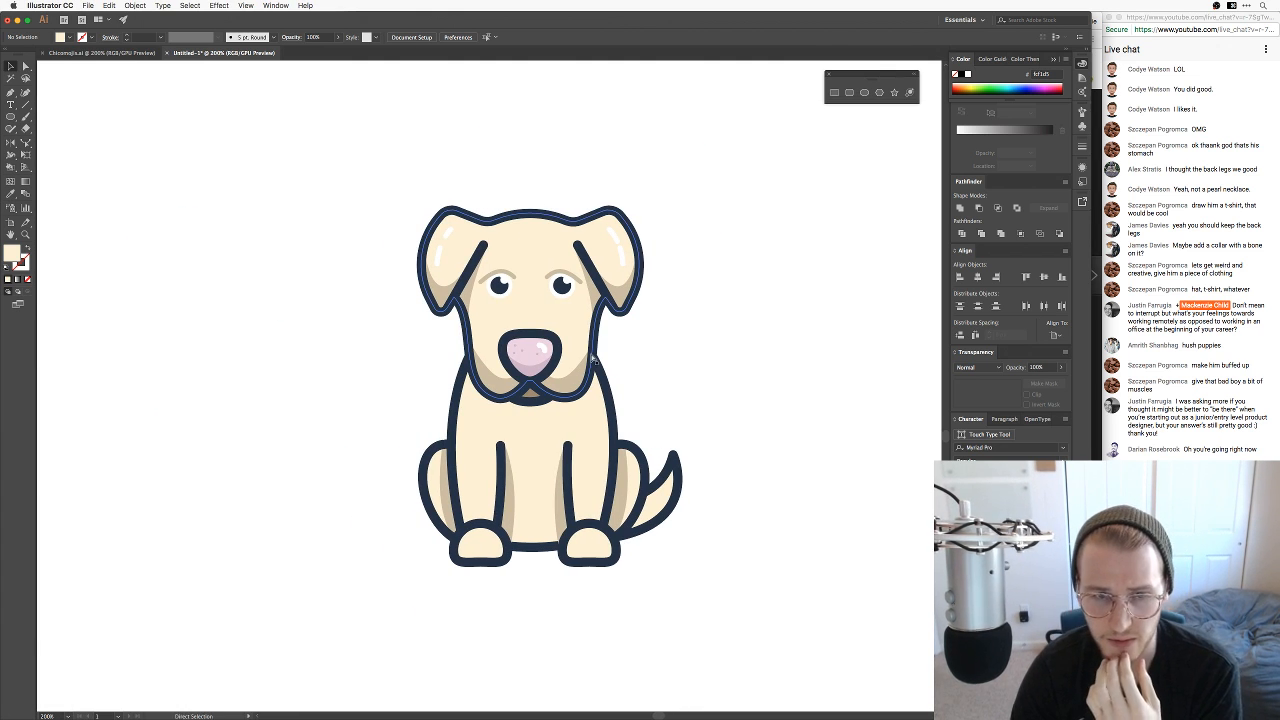
{"action": "key", "text": "super+equal"}
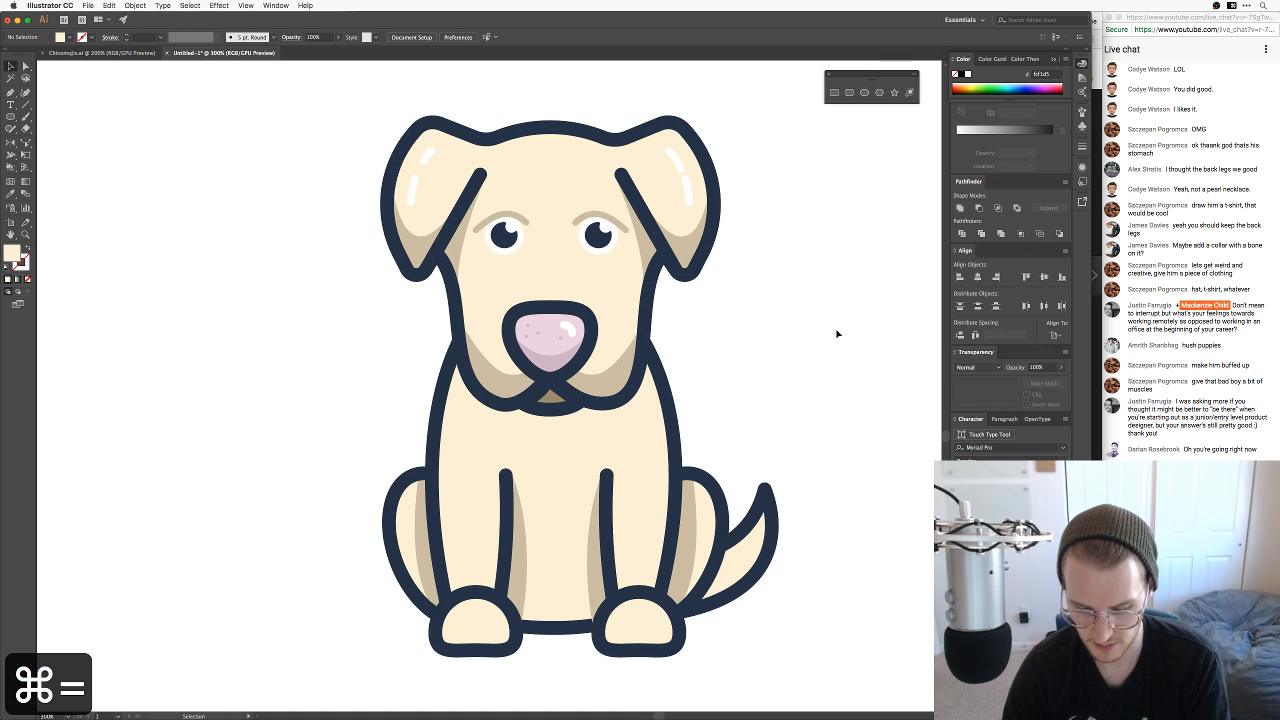
{"action": "key", "text": "super+equal"}
{"action": "key", "text": "super+minus"}
{"action": "key", "text": "space"}
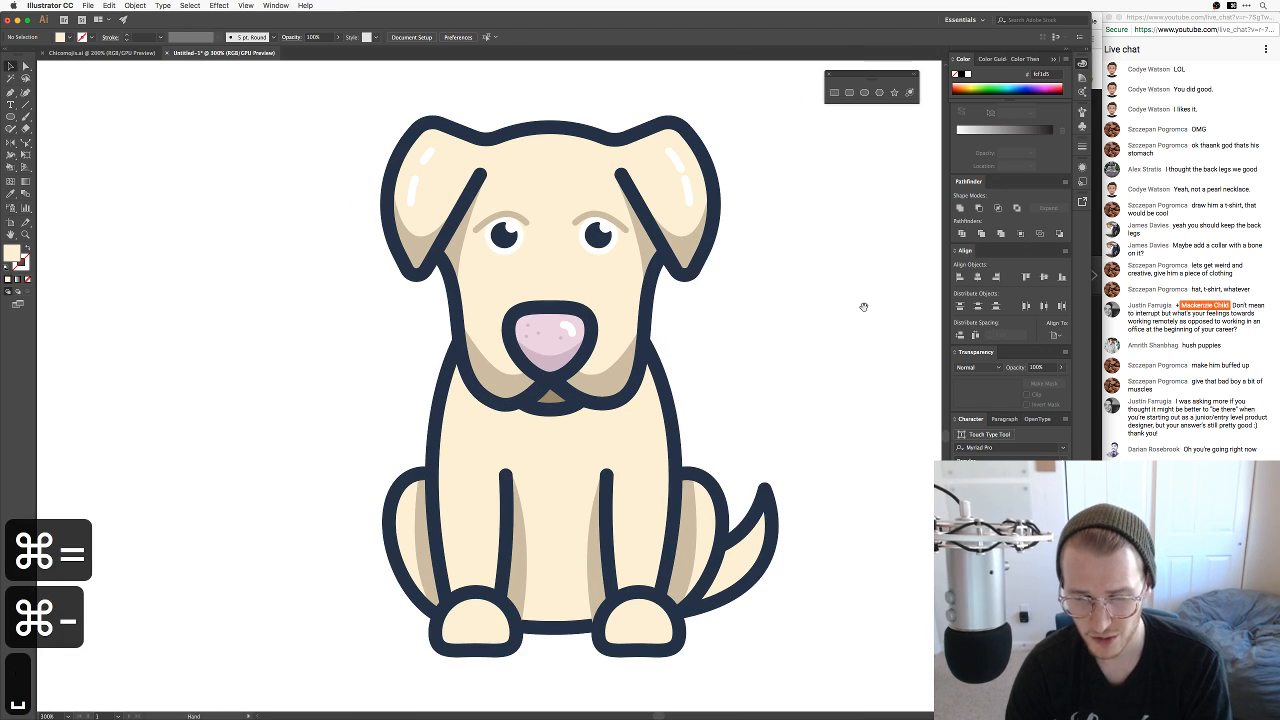
{"action": "left_click_drag", "start_coordinate": [863, 306], "coordinate": [820, 306]}
{"action": "key", "text": "super+Tab"}
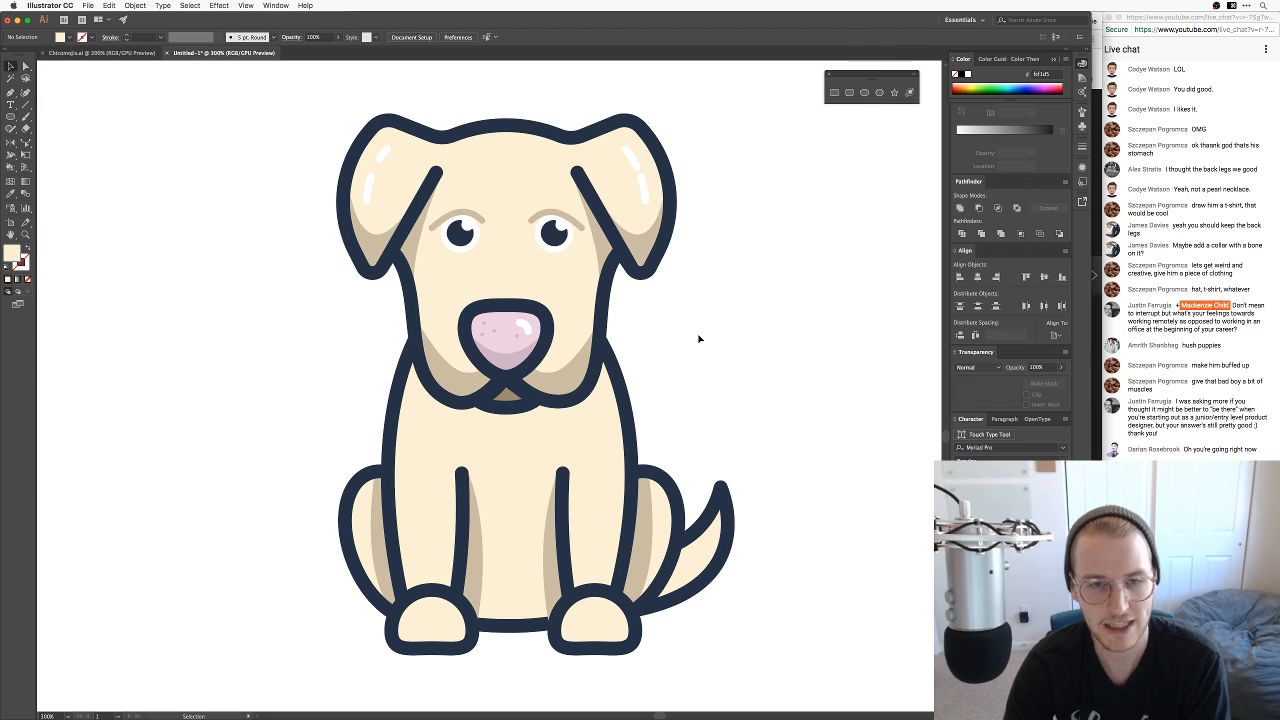
{"action": "scroll", "coordinate": [701, 340], "scroll_direction": "down", "scroll_amount": 2}
{"action": "scroll", "coordinate": [701, 340], "scroll_direction": "left", "scroll_amount": 2}
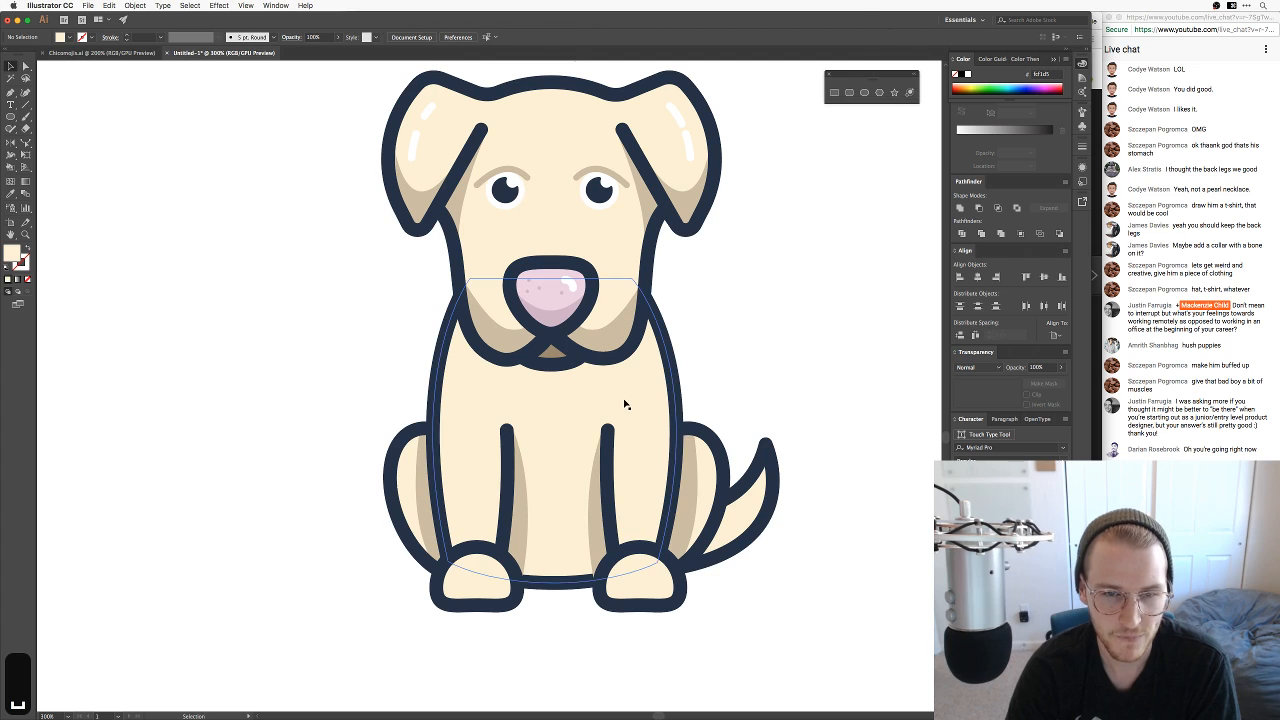
Step: Check the tan mouth shape beneath the muzzle and examine the chest and front legs up close
{"action": "left_click", "coordinate": [547, 364]}
{"action": "left_click", "coordinate": [690, 335]}
{"action": "left_click_drag", "start_coordinate": [751, 391], "coordinate": [805, 350]}
{"action": "key", "text": "super+minus"}
{"action": "key", "text": "super+minus"}
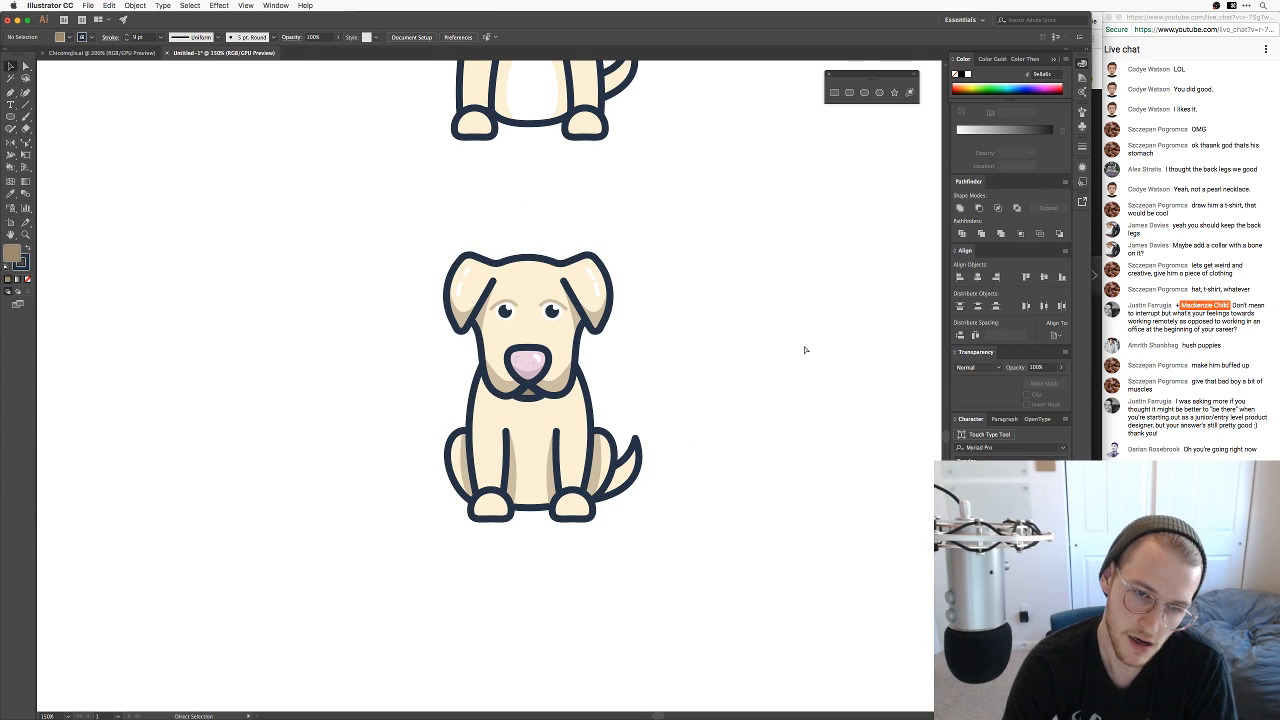
{"action": "key", "text": "super+equal"}
{"action": "key", "text": "super+equal"}
{"action": "key", "text": "super+equal"}
{"action": "key", "text": "super+equal"}
{"action": "key", "text": "space"}
{"action": "left_click_drag", "start_coordinate": [791, 477], "coordinate": [727, 349]}
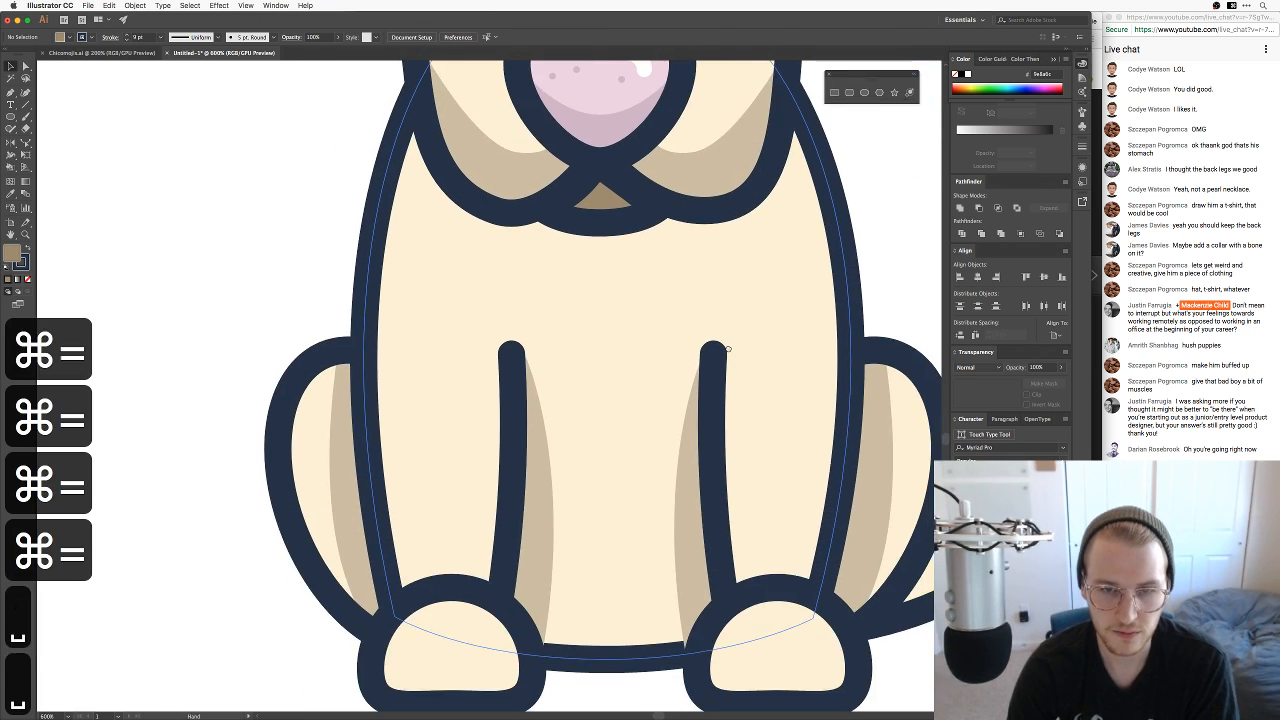
Step: Examine the complete dog once more at a reduced size
{"action": "key", "text": "super+minus"}
{"action": "key", "text": "super+minus"}
{"action": "key", "text": "super+minus"}
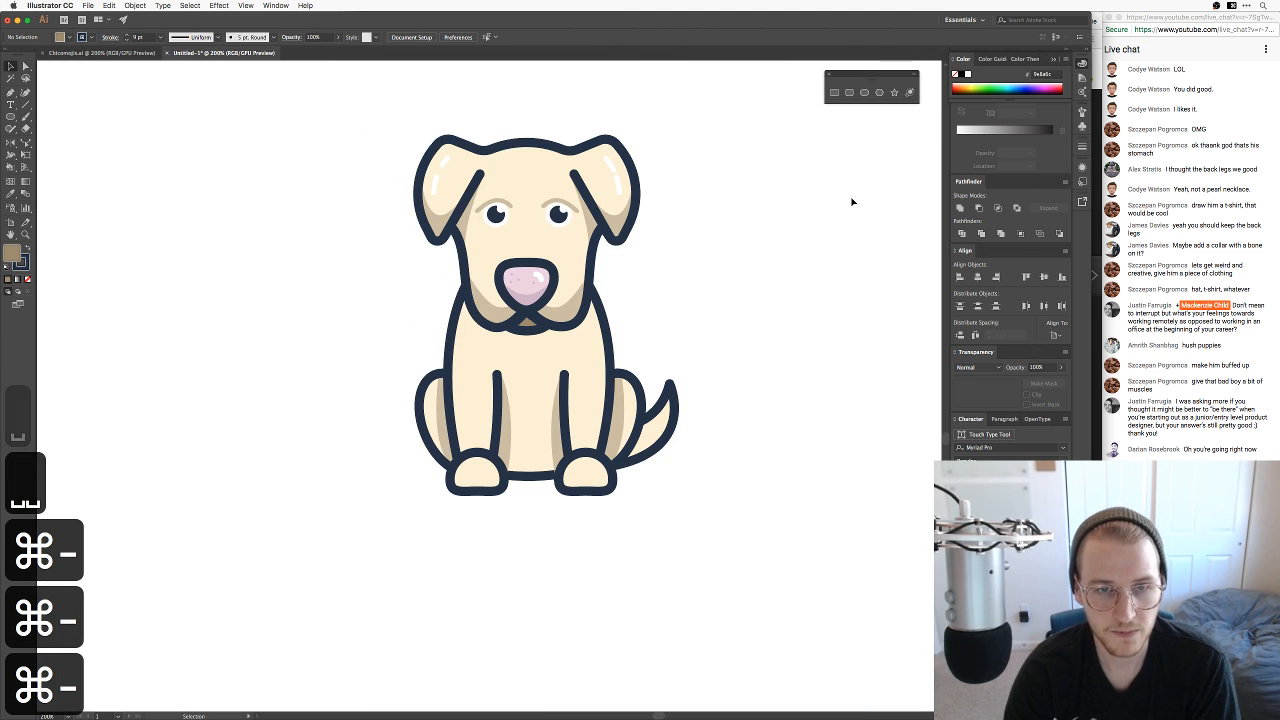
{"action": "key", "text": "space"}
{"action": "left_click_drag", "start_coordinate": [735, 223], "coordinate": [763, 289]}
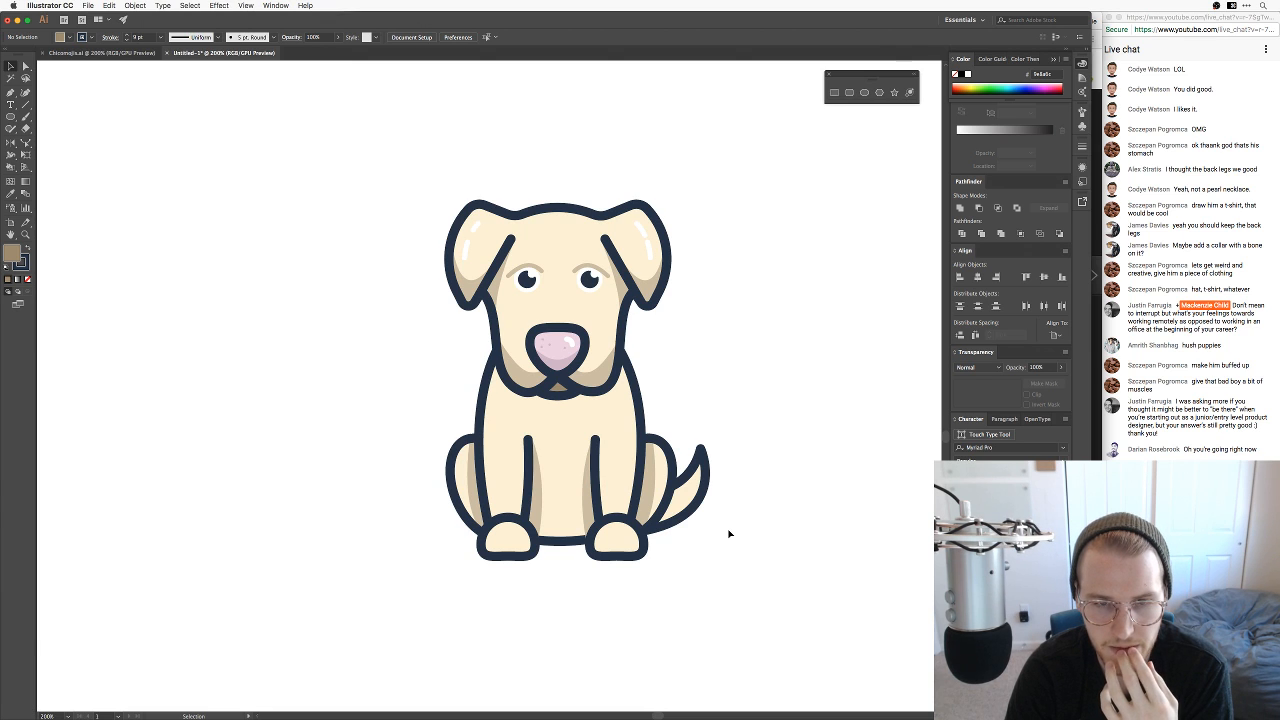
{"action": "key", "text": "space"}
{"action": "left_click_drag", "start_coordinate": [743, 497], "coordinate": [651, 511]}
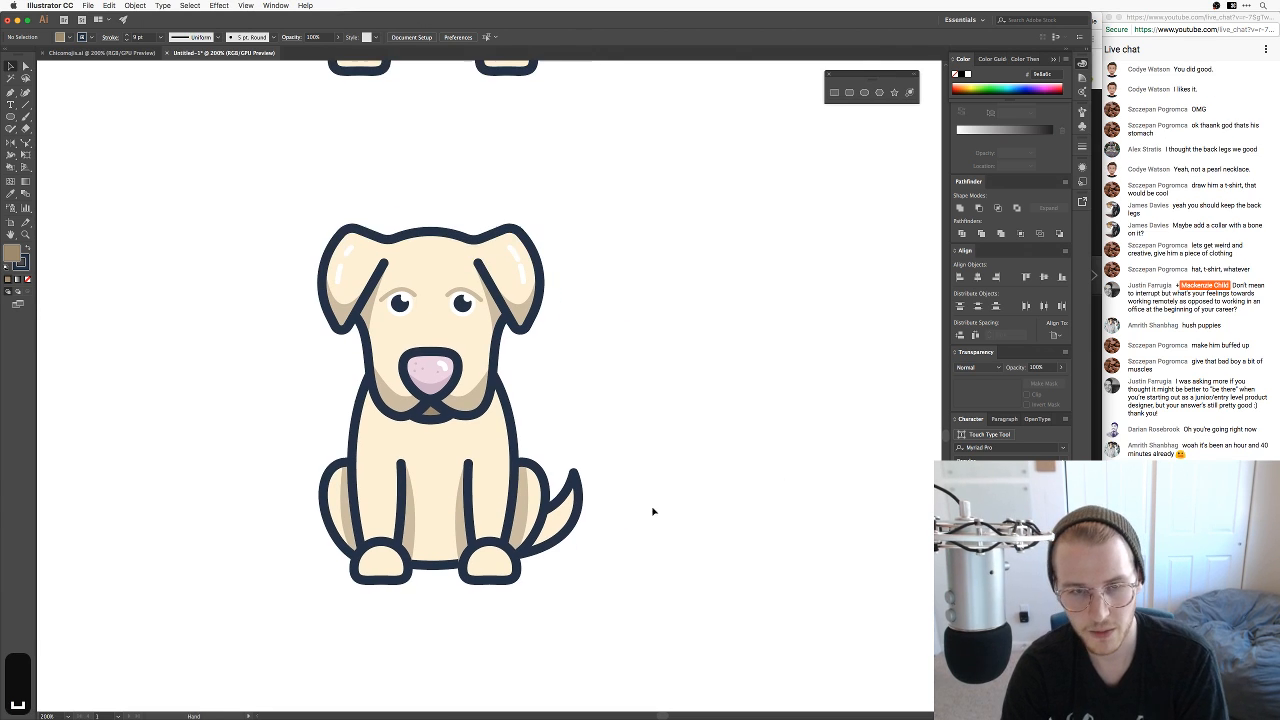
{"action": "key", "text": "v"}
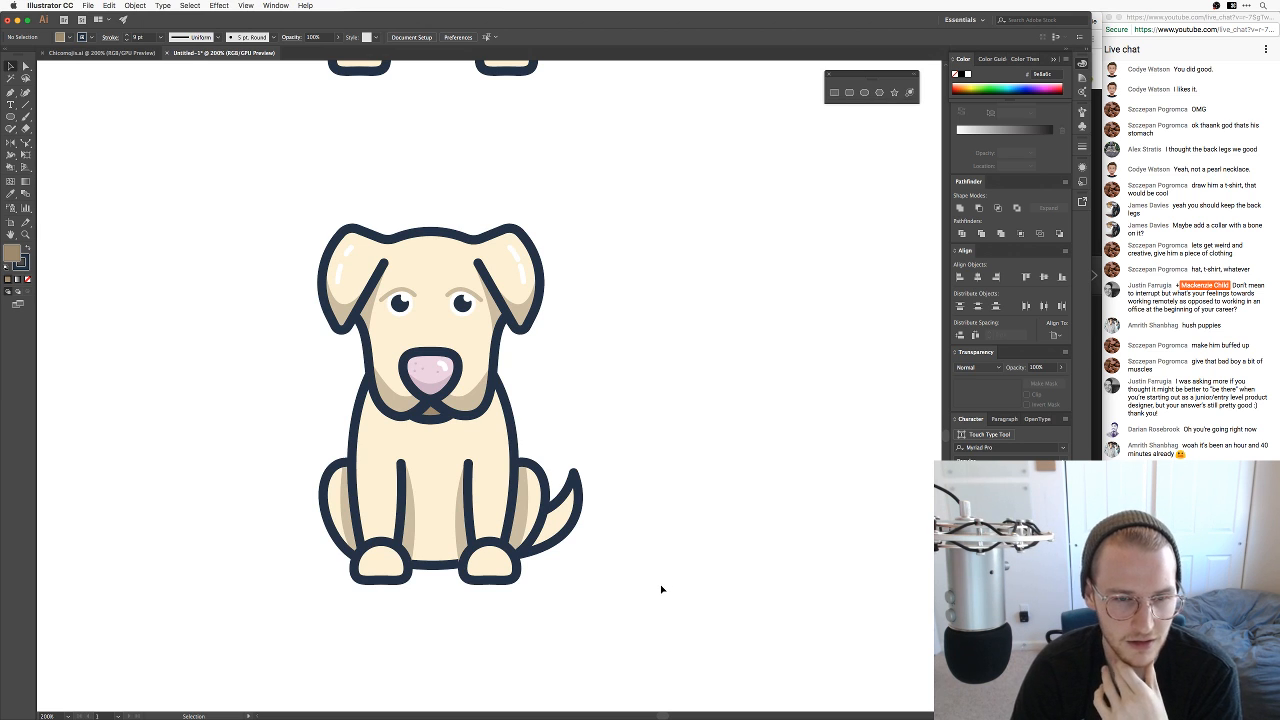
Step: Select the dog's body, legs, haunches and tail and lock them
{"action": "key", "text": "super+equal"}
{"action": "key", "text": "super+equal"}
{"action": "key", "text": "space"}
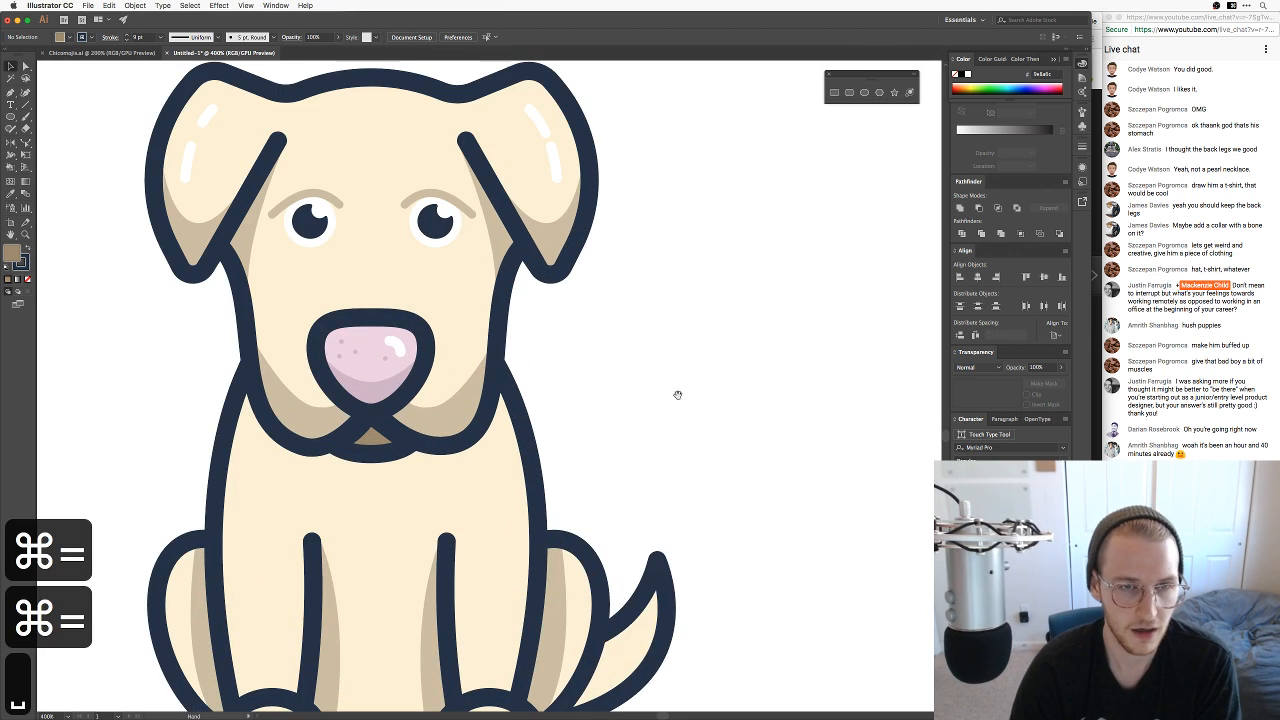
{"action": "key", "text": "v"}
{"action": "key", "text": "space"}
{"action": "left_click_drag", "start_coordinate": [420, 543], "coordinate": [437, 349]}
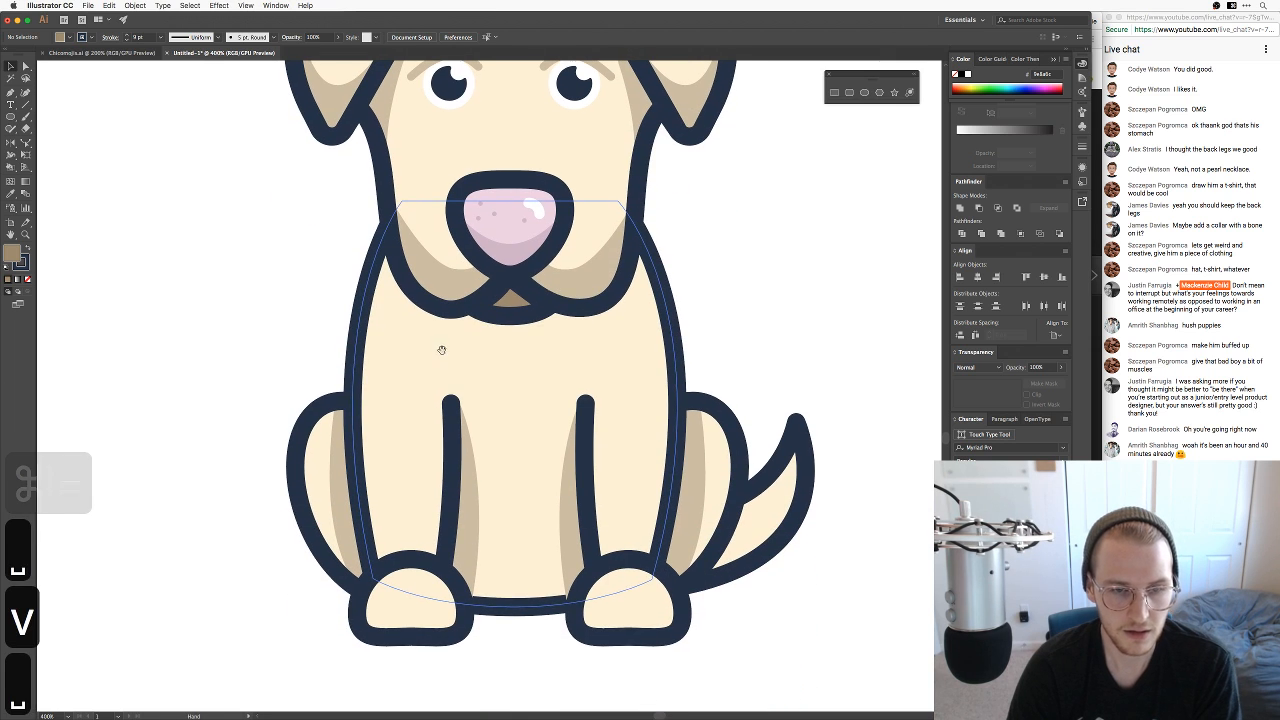
{"action": "key", "text": "v"}
{"action": "left_click_drag", "start_coordinate": [226, 388], "coordinate": [901, 682]}
{"action": "key", "text": "super+2"}
{"action": "key", "text": "super+minus"}
{"action": "key", "text": "super+minus"}
{"action": "key", "text": "super+minus"}
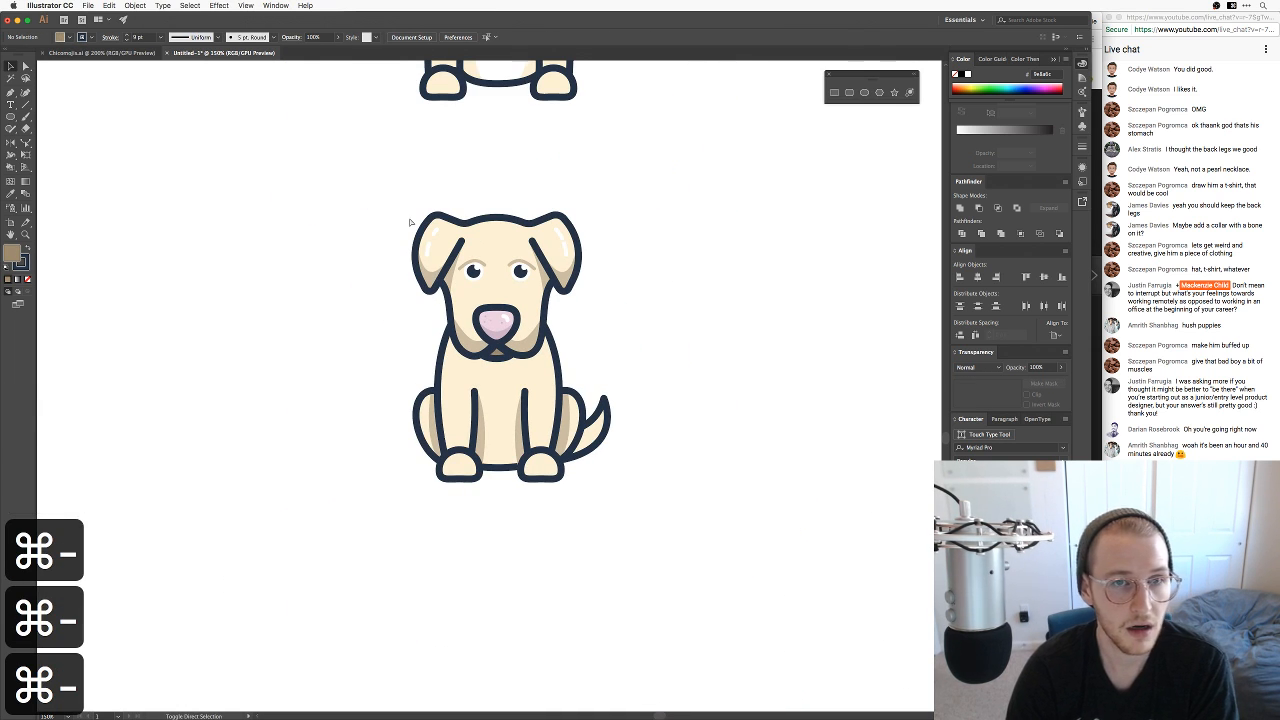
Step: Start saving the document under a new name and create a "Pups Illustration" folder inside Dropbox's Designs folder
{"action": "key", "text": "shift+super+s"}
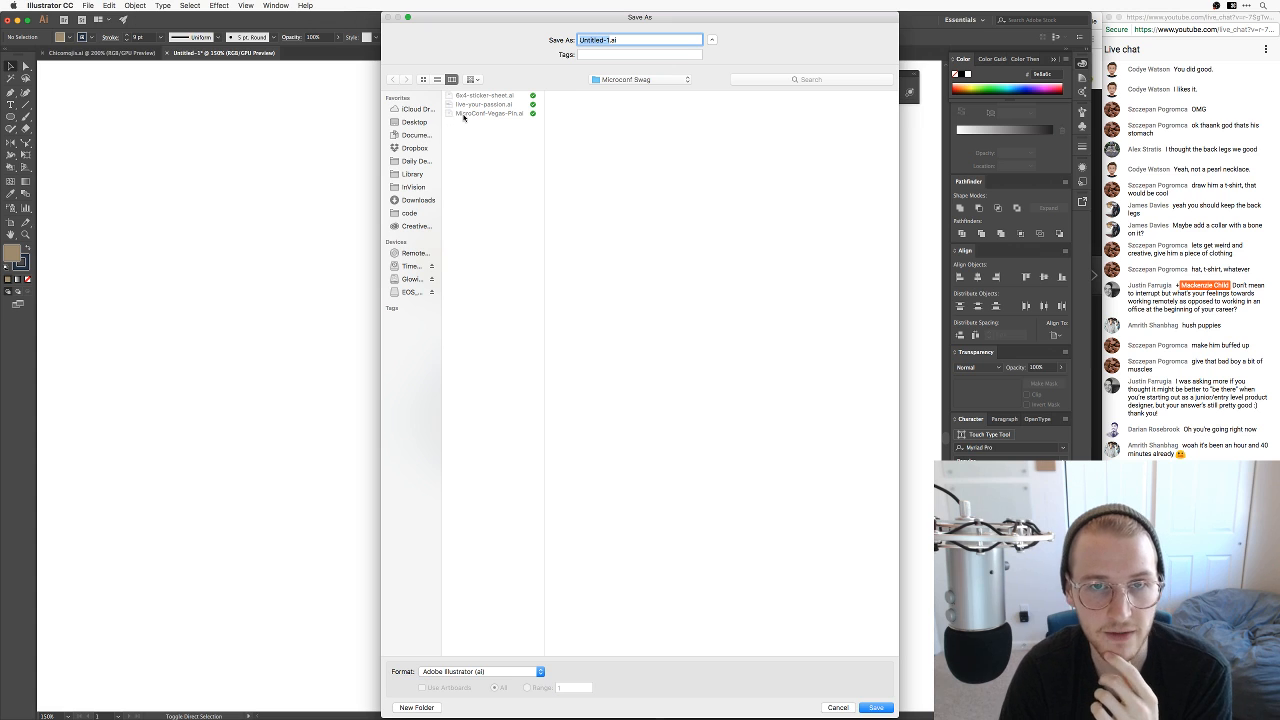
{"action": "left_click", "coordinate": [416, 147]}
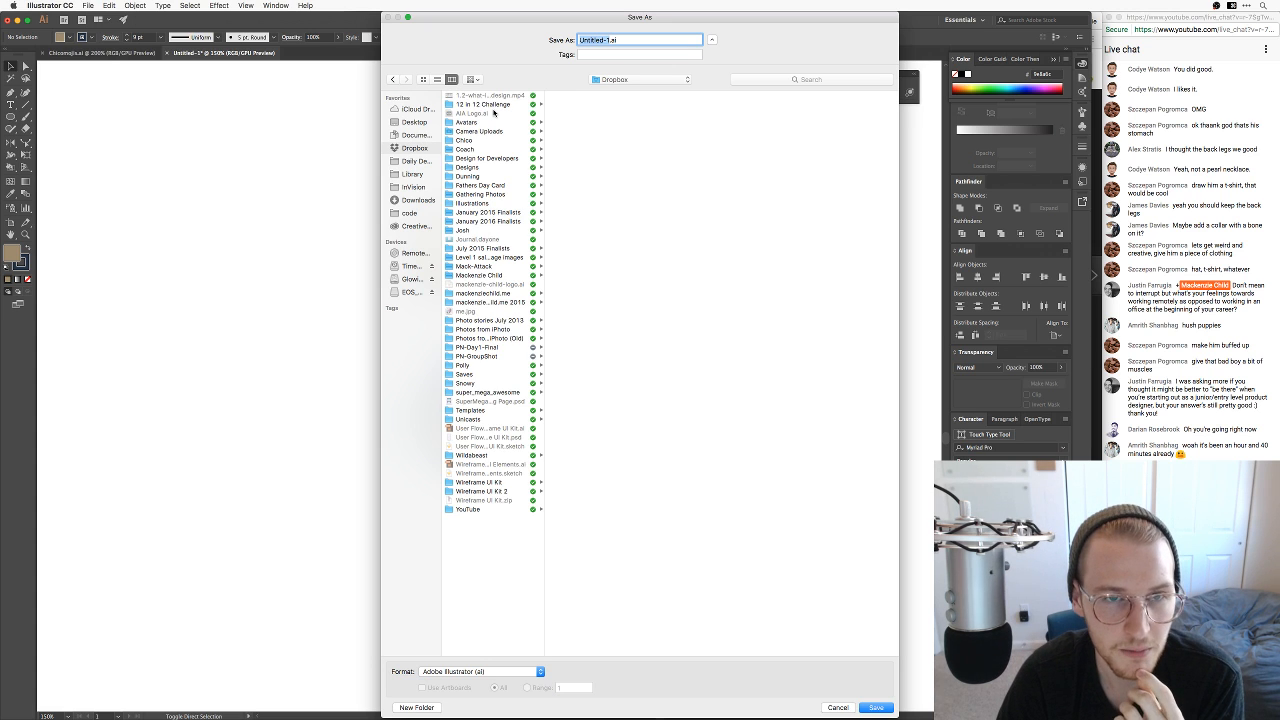
{"action": "left_click", "coordinate": [476, 167]}
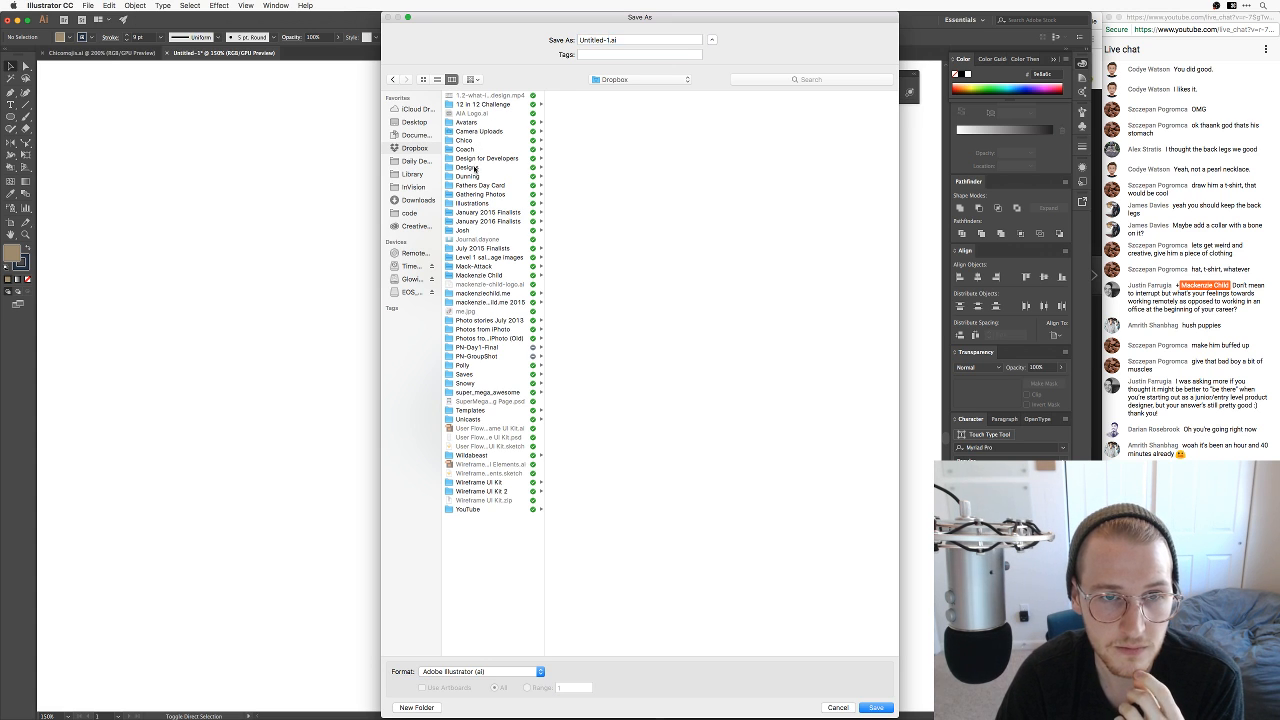
{"action": "key", "text": "shift+super+n"}
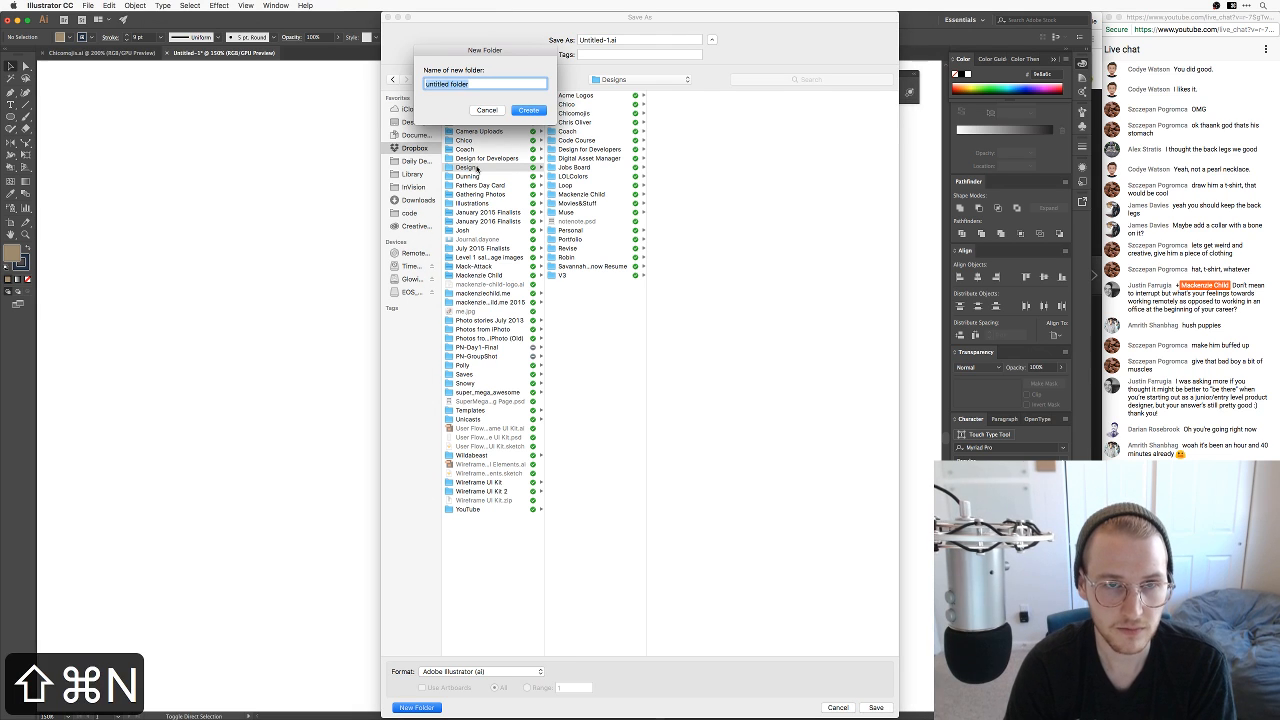
{"action": "type", "text": "B"}
{"action": "key", "text": "BackSpace"}
{"action": "type", "text": "Pups "}
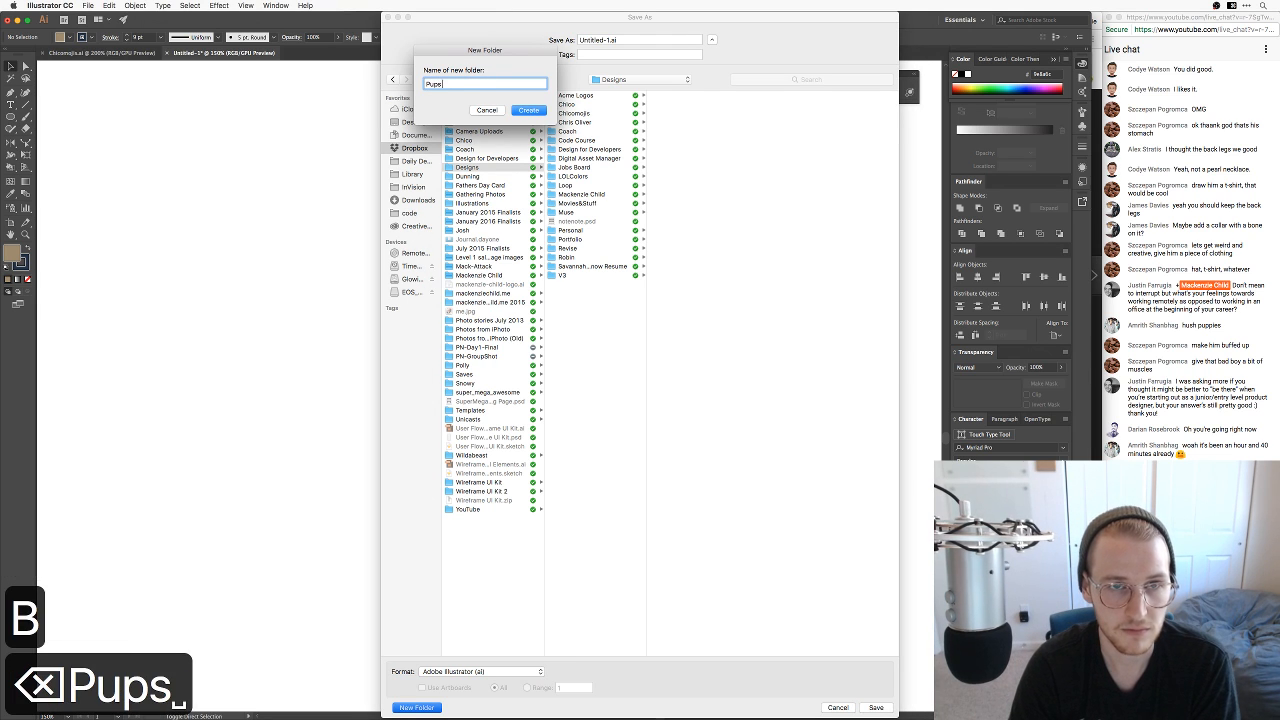
{"action": "type", "text": "Illustration"}
{"action": "key", "text": "Return"}
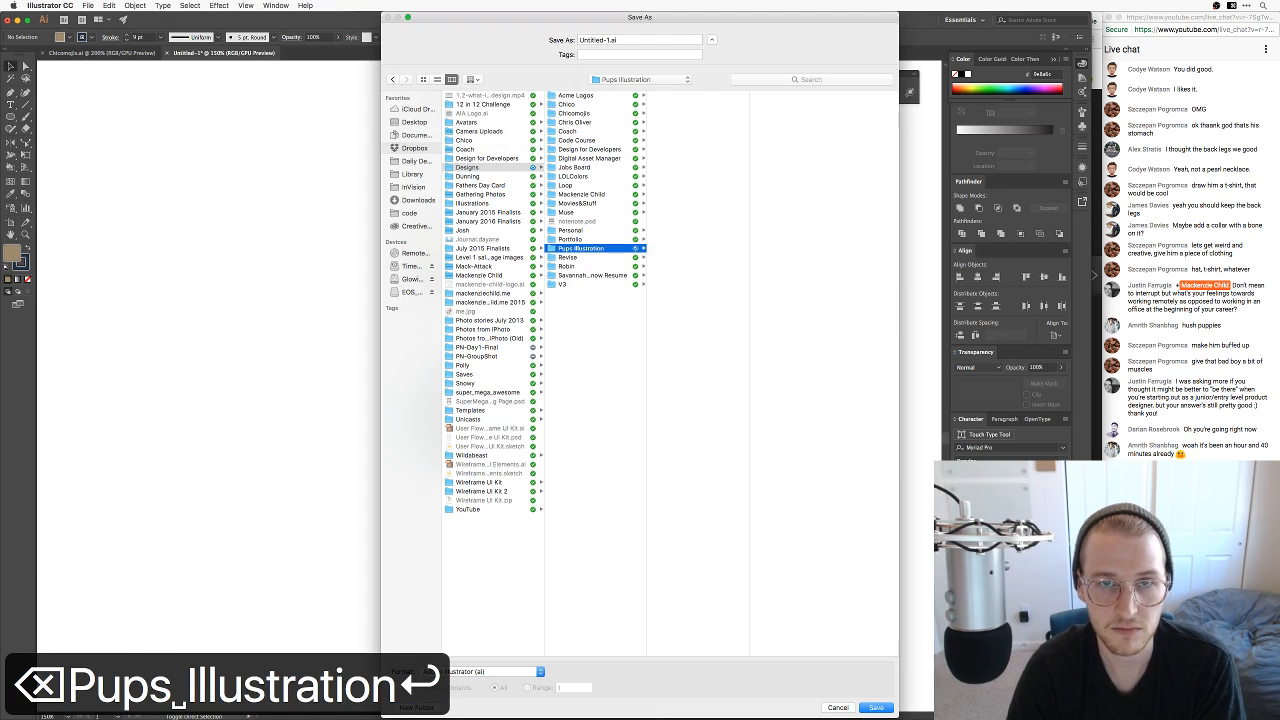
Step: Name the file "Pups Illustration" and save it in Adobe Illustrator format with the default options
{"action": "left_click", "coordinate": [610, 39]}
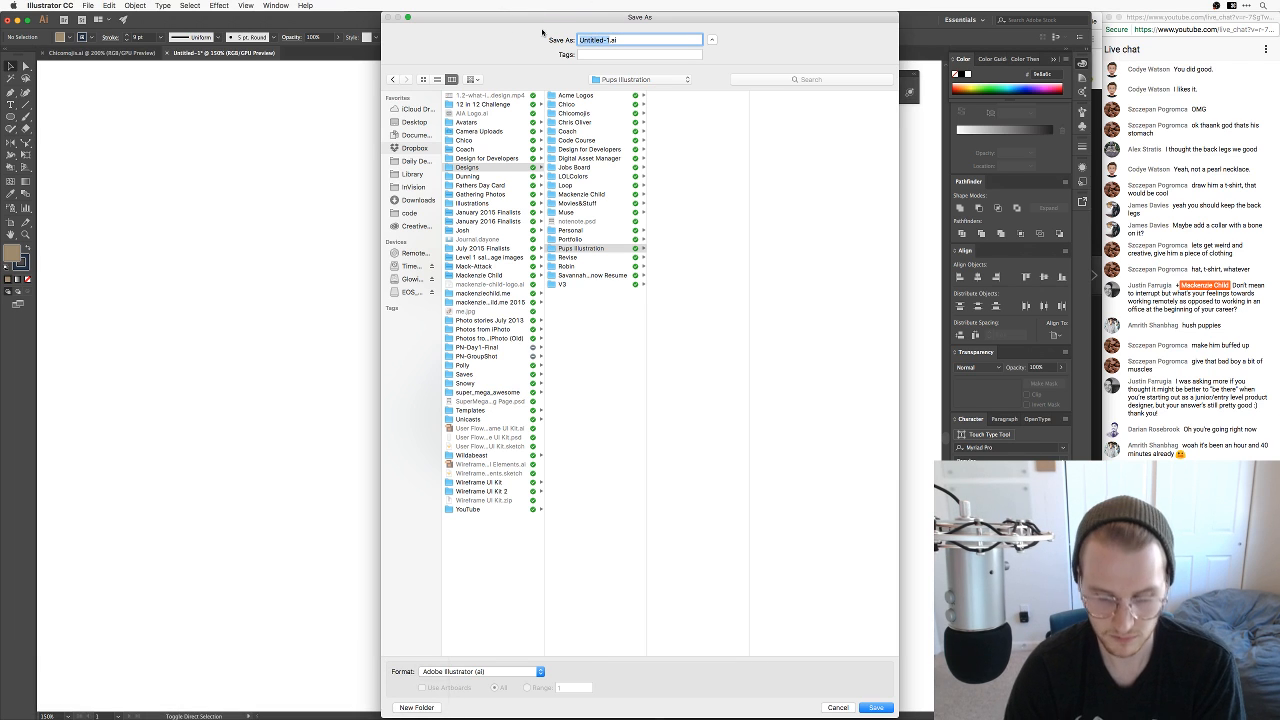
{"action": "type", "text": "Pups"}
{"action": "type", "text": " Illustration"}
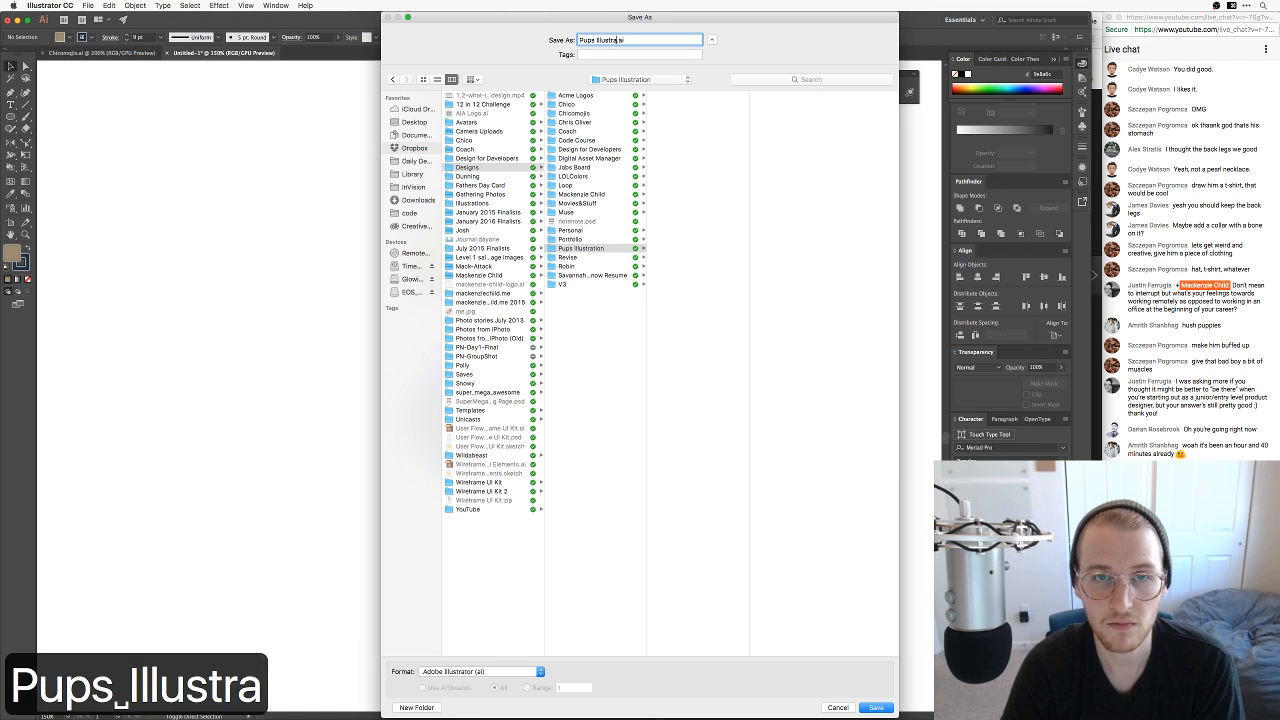
{"action": "key", "text": "Return"}
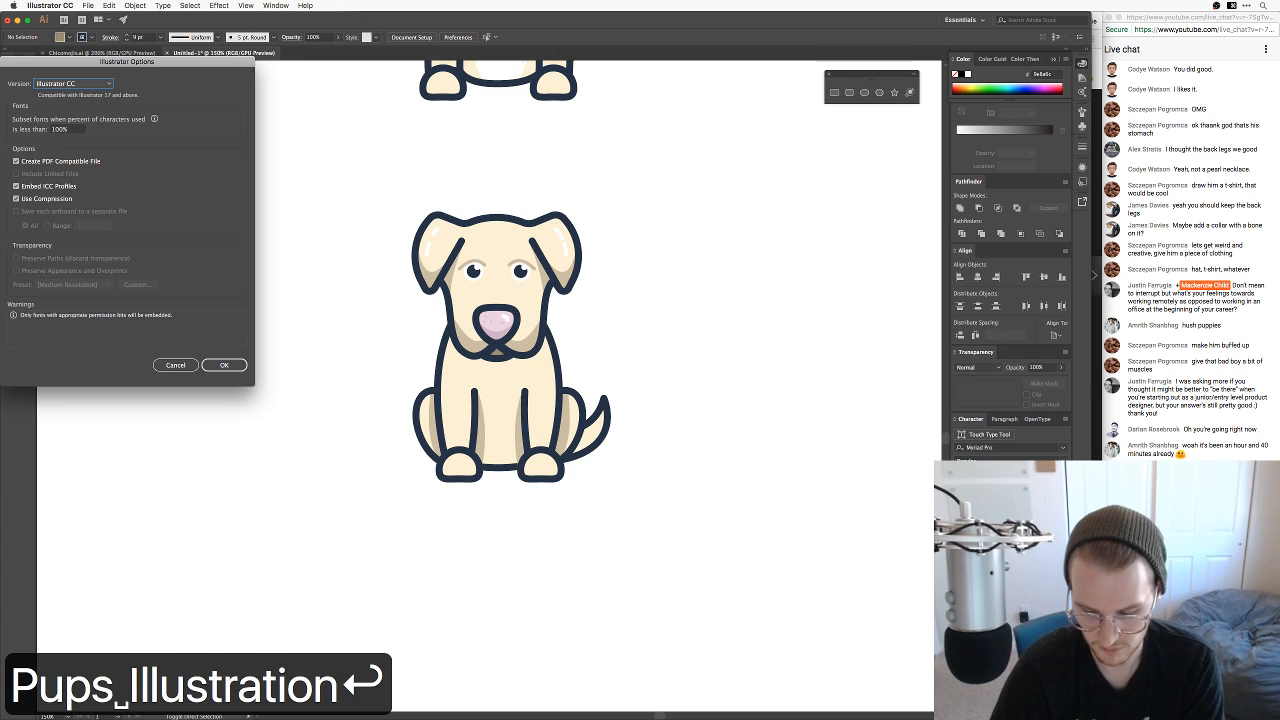
{"action": "key", "text": "Return"}
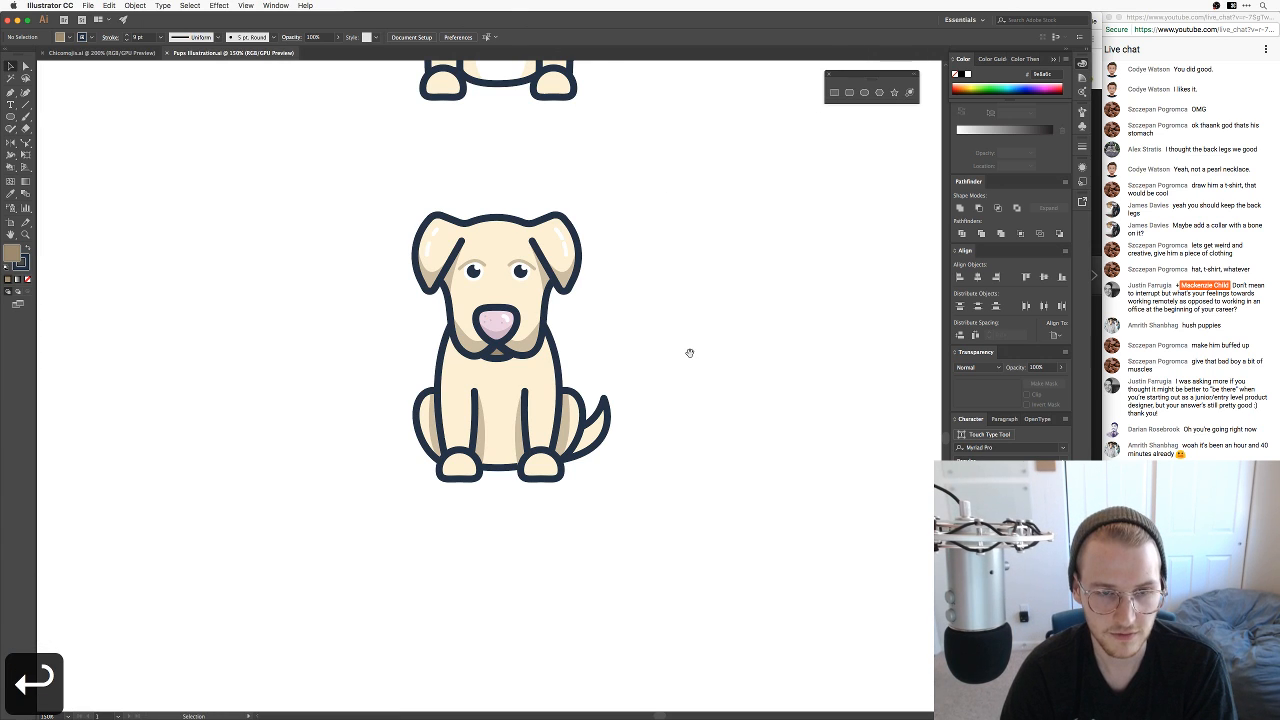
Step: Select the dog's whole head and place a duplicate about 25 px straight below the original
{"action": "left_click_drag", "start_coordinate": [690, 353], "coordinate": [730, 360]}
{"action": "key", "text": "super+="}
{"action": "key", "text": "v"}
{"action": "left_click_drag", "start_coordinate": [743, 562], "coordinate": [362, 403]}
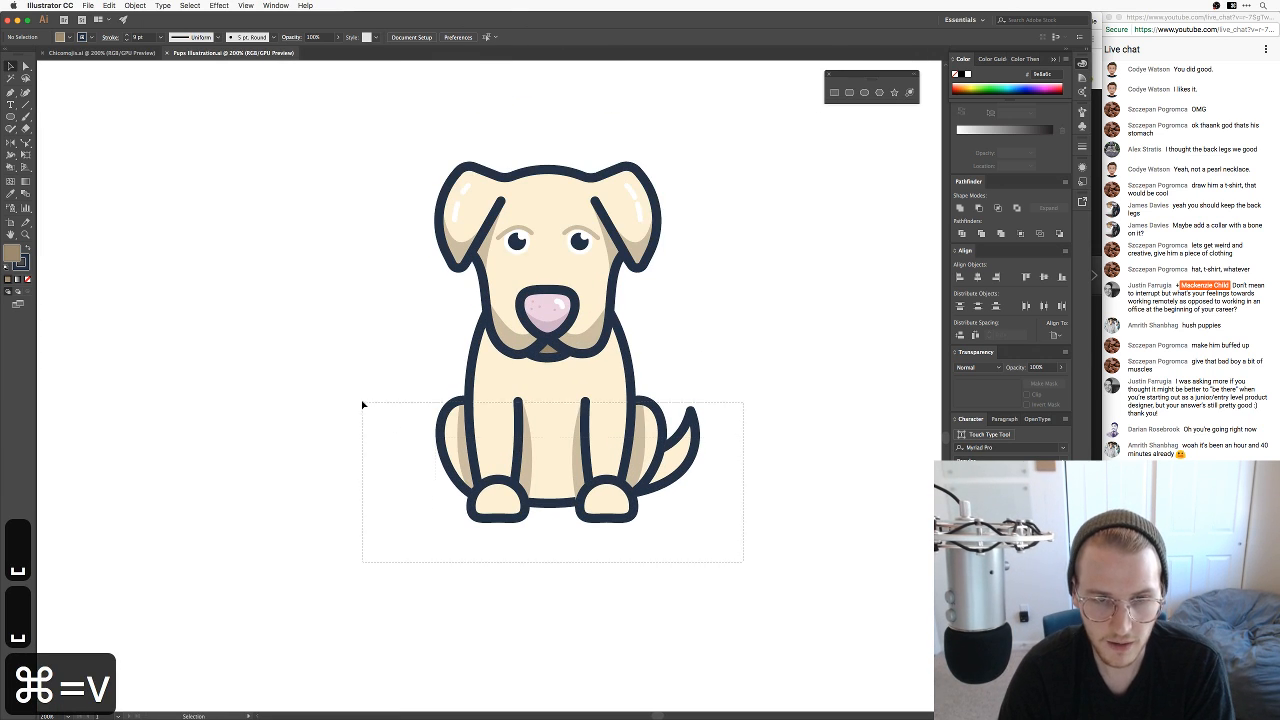
{"action": "left_click_drag", "start_coordinate": [411, 129], "coordinate": [674, 374]}
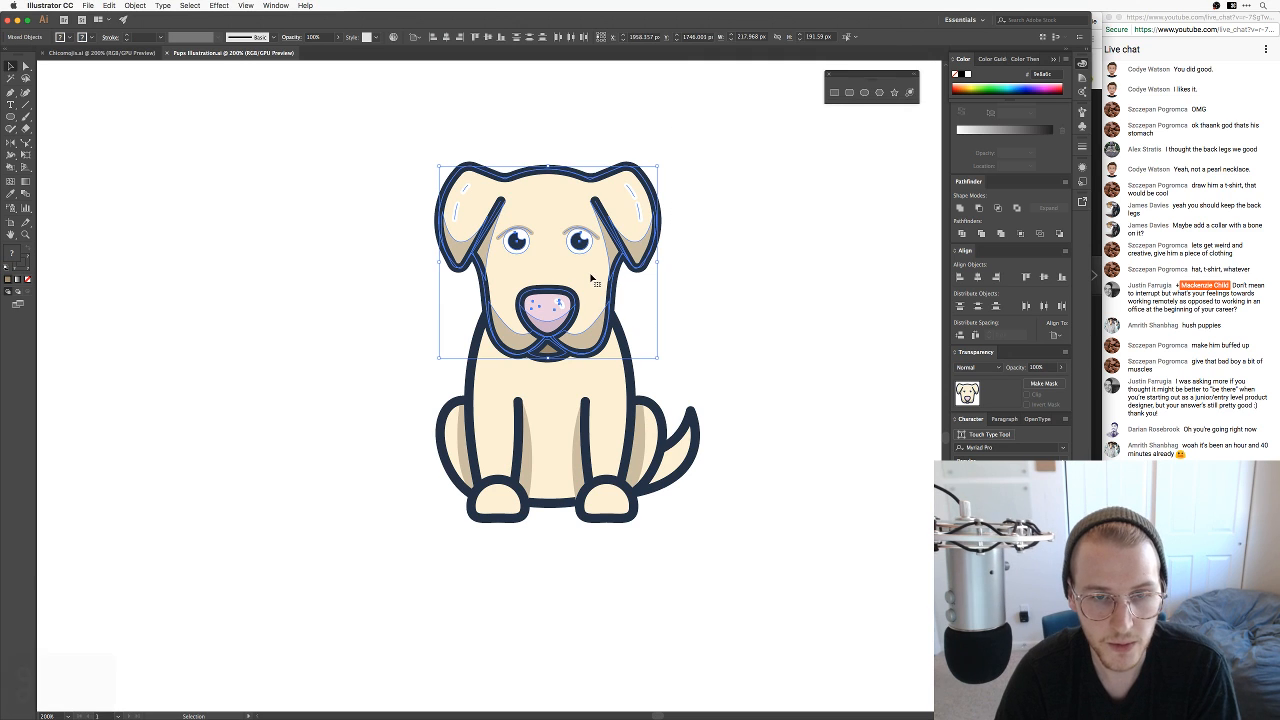
{"action": "left_click_drag", "start_coordinate": [582, 252], "coordinate": [582, 277]}
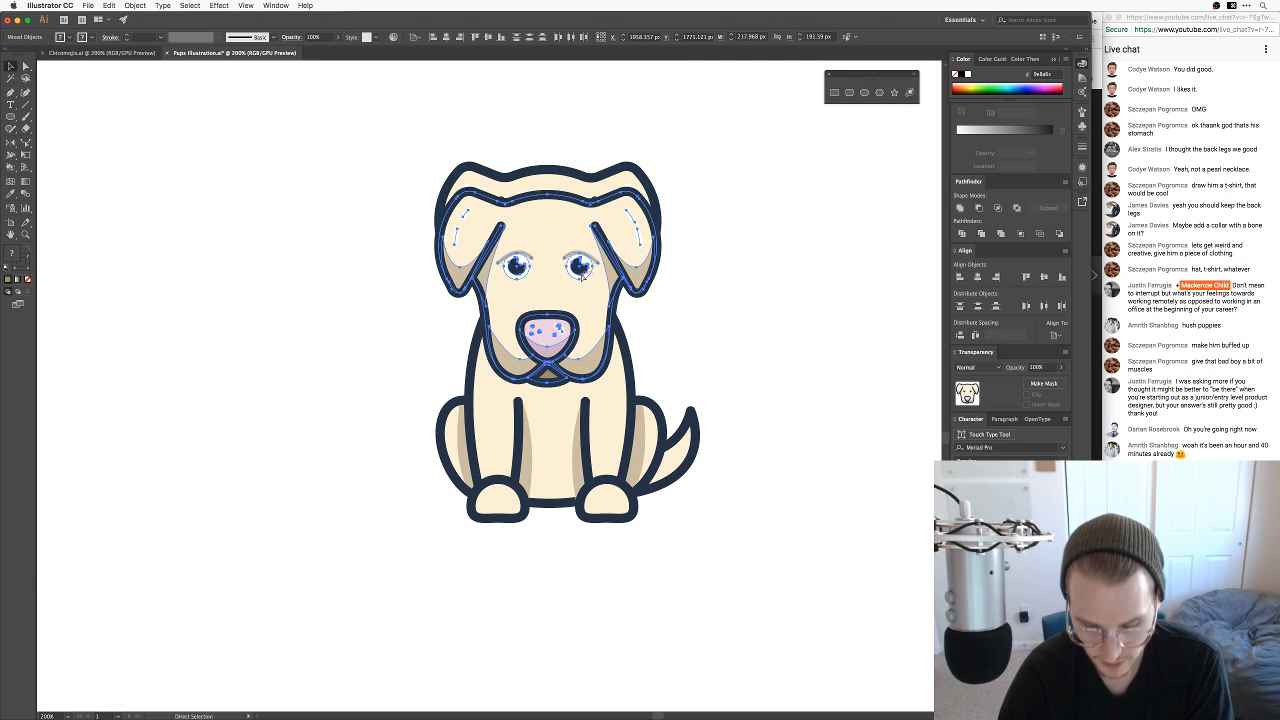
Step: Outline the strokes of the duplicated head and unite its parts into one solid tan silhouette
{"action": "left_click", "coordinate": [135, 5]}
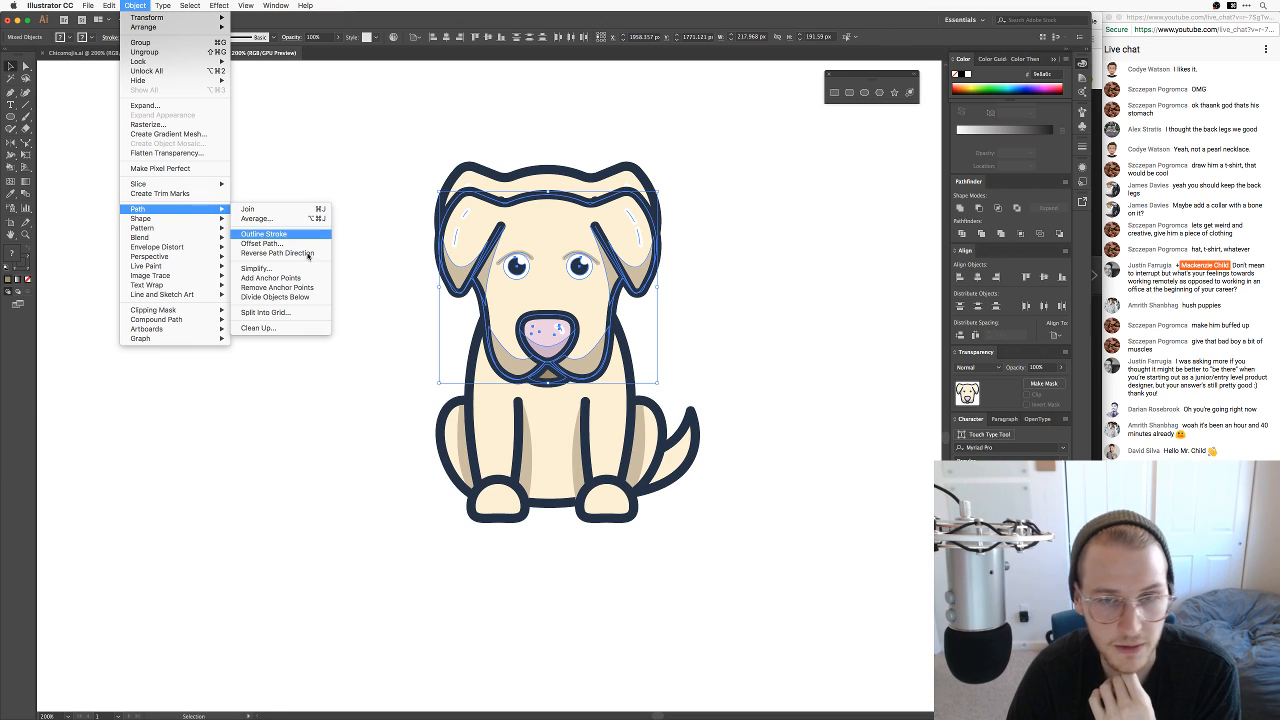
{"action": "left_click", "coordinate": [262, 238]}
{"action": "left_click", "coordinate": [961, 207]}
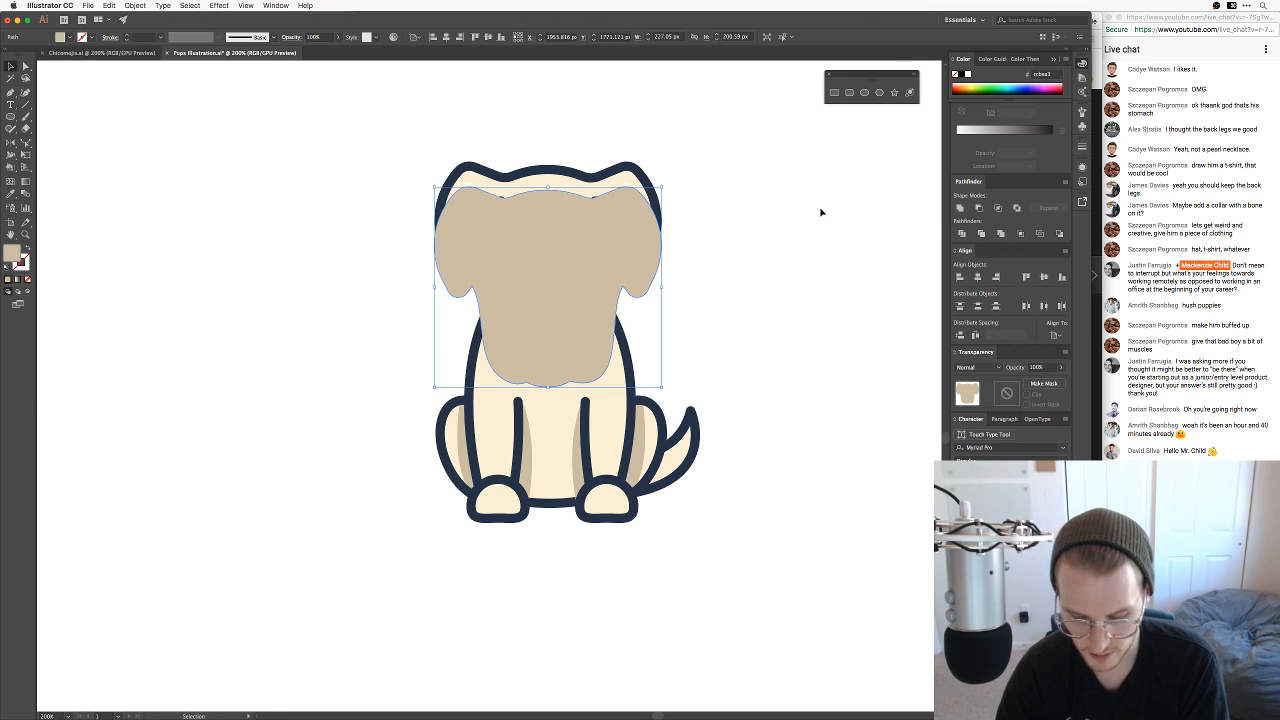
Step: Send the tan silhouette backward in the stacking order until it lies behind the head but in front of the body
{"action": "key", "text": "super+bracketleft"}
{"action": "key", "text": "super+bracketleft"}
{"action": "key", "text": "super+bracketleft"}
{"action": "key", "text": "super+bracketleft"}
{"action": "key", "text": "super+bracketleft"}
{"action": "key", "text": "super+bracketleft"}
{"action": "key", "text": "super+bracketleft"}
{"action": "key", "text": "super+bracketleft"}
{"action": "key", "text": "super+bracketleft"}
{"action": "key", "text": "super+bracketleft"}
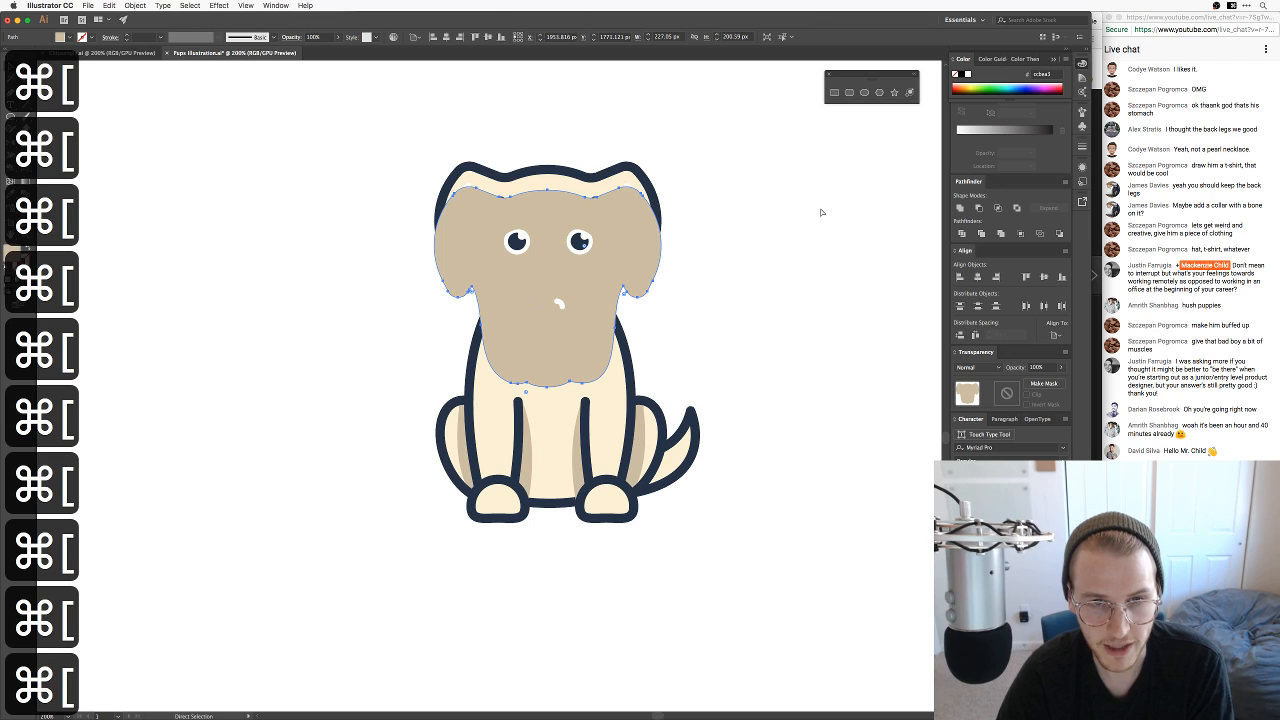
{"action": "key", "text": "super+bracketleft"}
{"action": "key", "text": "super+bracketleft"}
{"action": "key", "text": "super+bracketleft"}
{"action": "key", "text": "super+bracketleft"}
{"action": "key", "text": "super+bracketleft"}
{"action": "key", "text": "super+bracketleft"}
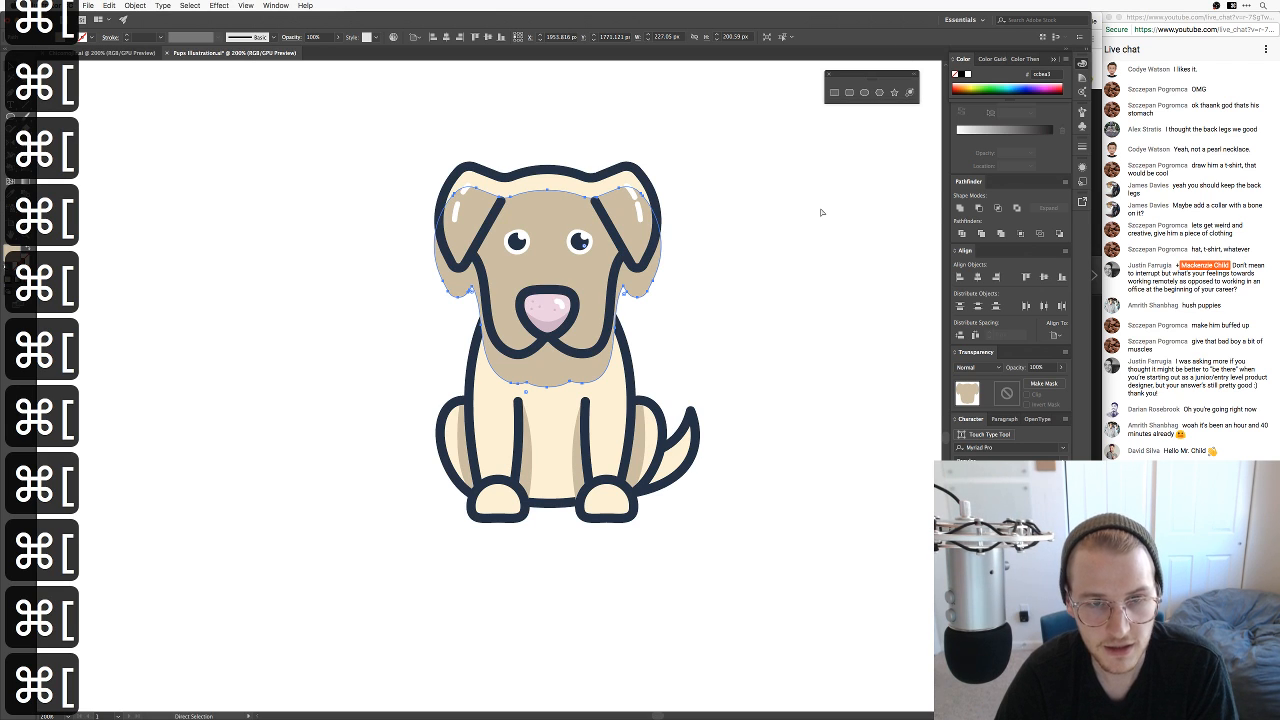
{"action": "key", "text": "super+bracketleft"}
{"action": "key", "text": "super+bracketleft"}
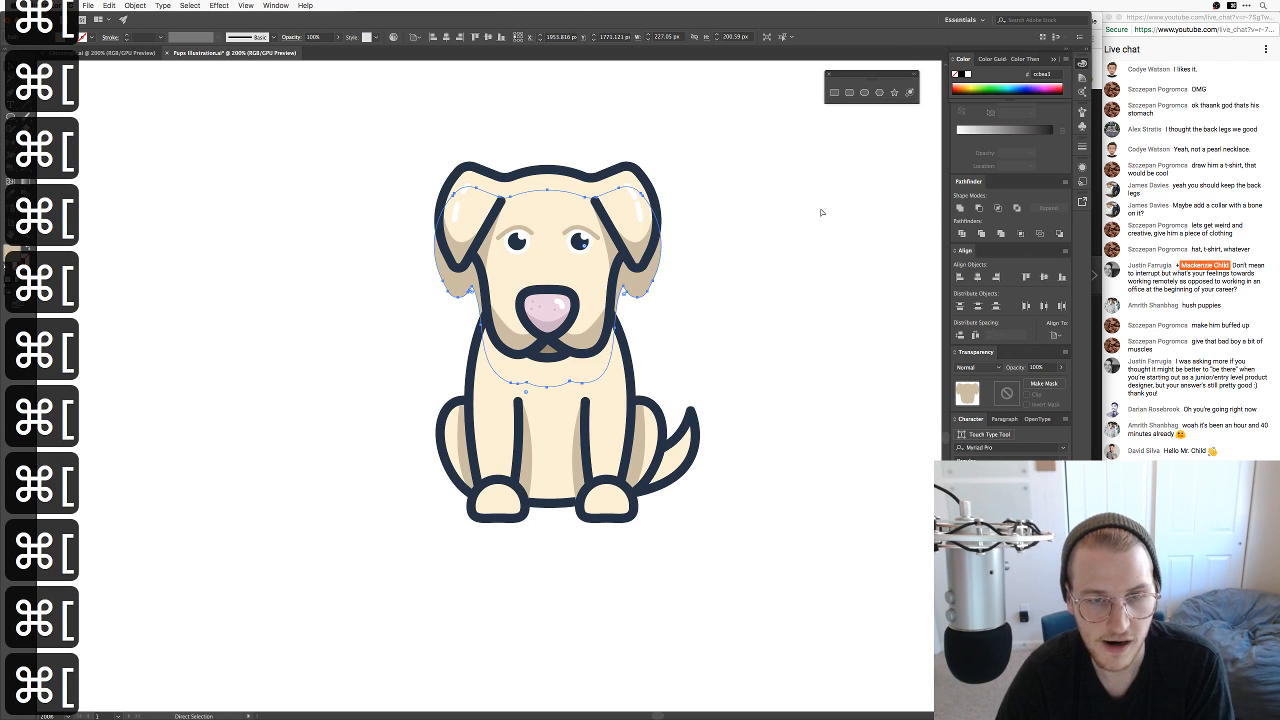
{"action": "key", "text": "super+bracketright"}
{"action": "key", "text": "super+bracketright"}
{"action": "key", "text": "v"}
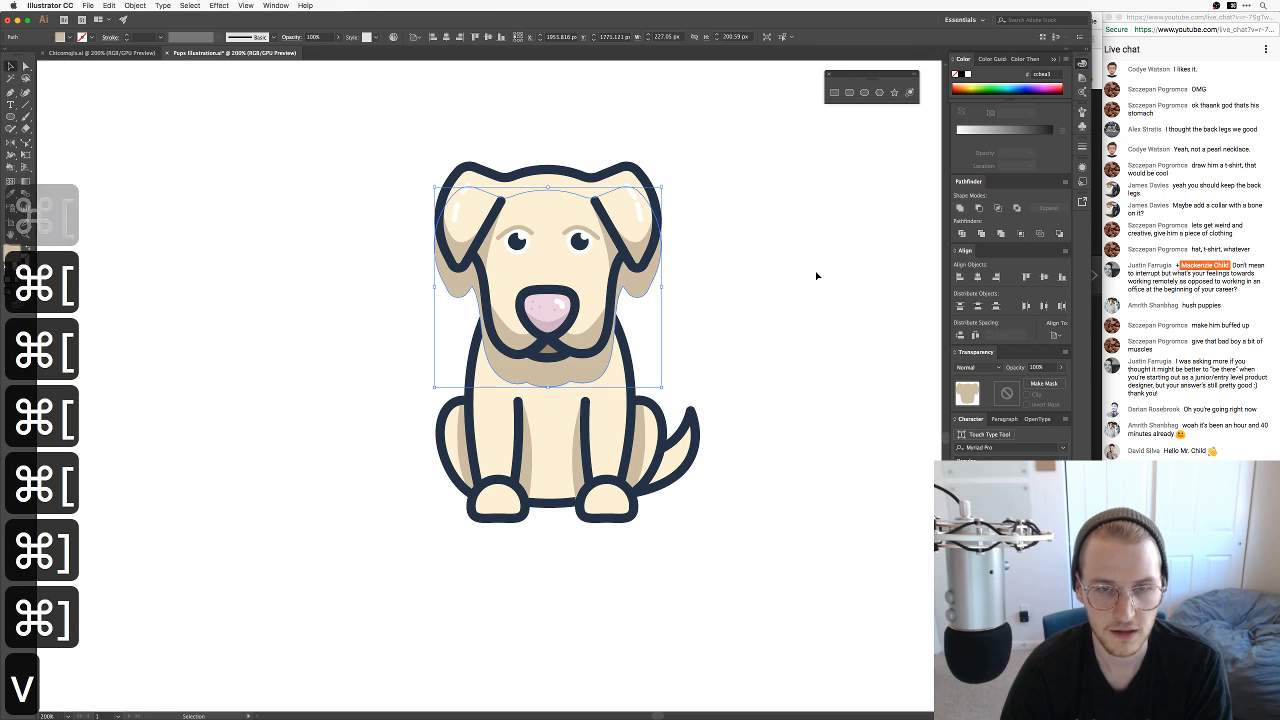
Step: Move the tan head shadow straight up by 12.5 px and deselect it
{"action": "left_click", "coordinate": [817, 277]}
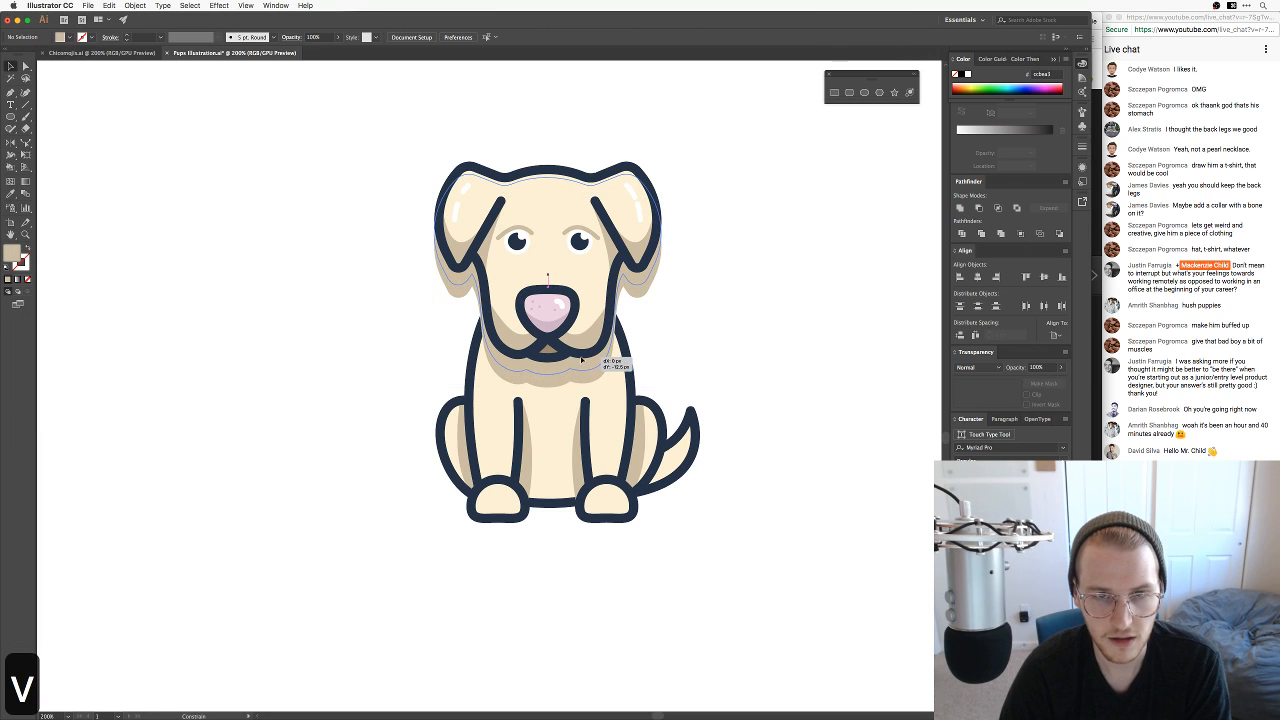
{"action": "left_click", "coordinate": [594, 366]}
{"action": "key", "text": "v"}
{"action": "left_click", "coordinate": [688, 317]}
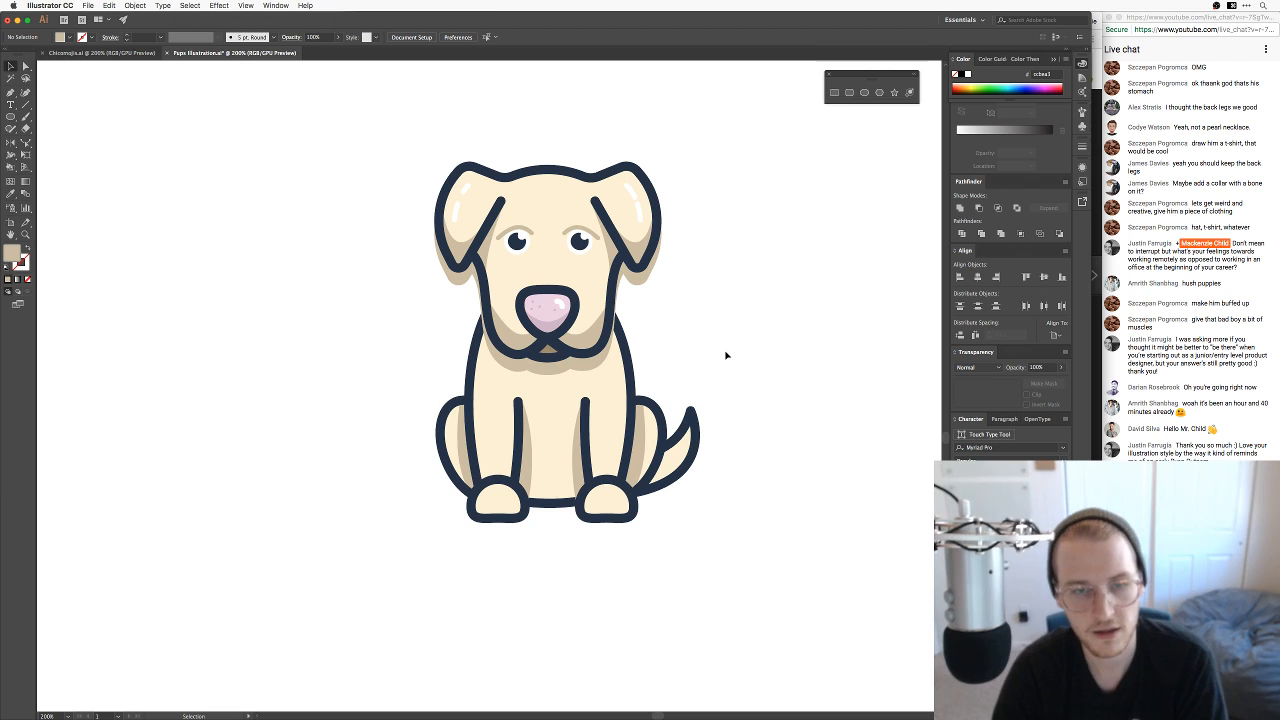
Step: Select the tan shadow beneath the head up close and unlock all locked artwork
{"action": "key", "text": "super+equal"}
{"action": "key", "text": "super+equal"}
{"action": "key", "text": "space"}
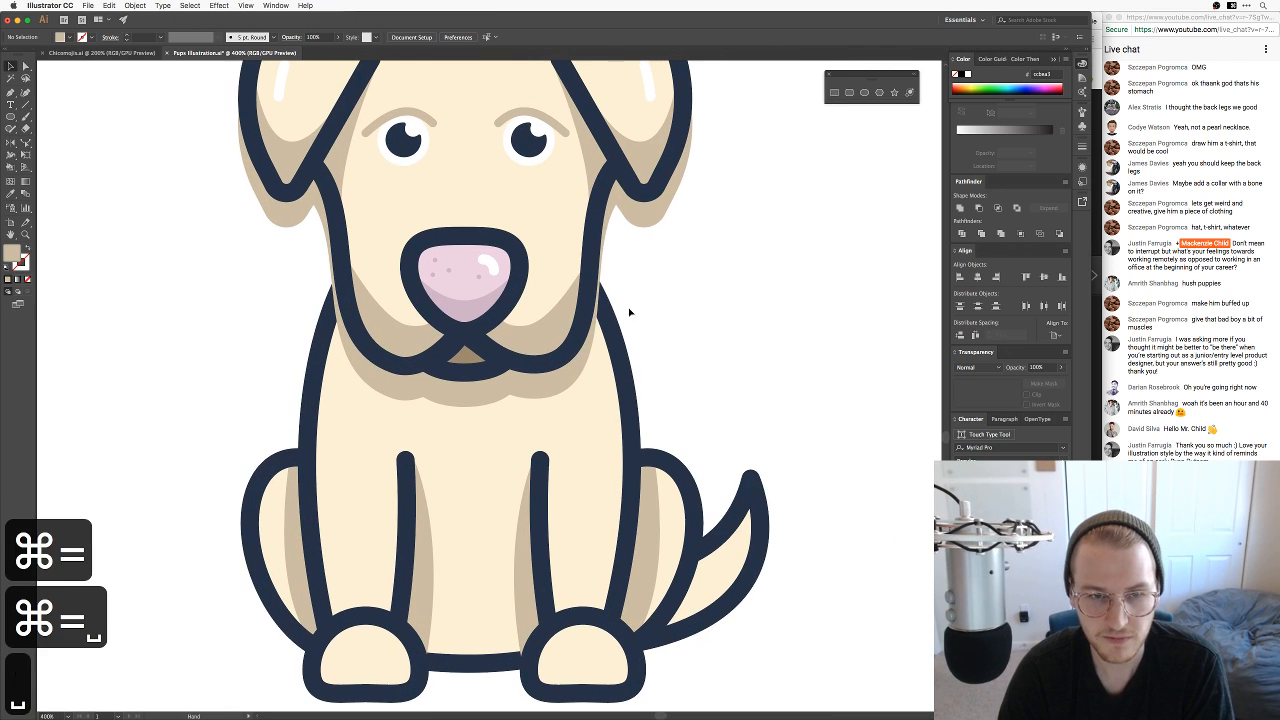
{"action": "key", "text": "v"}
{"action": "left_click", "coordinate": [495, 392]}
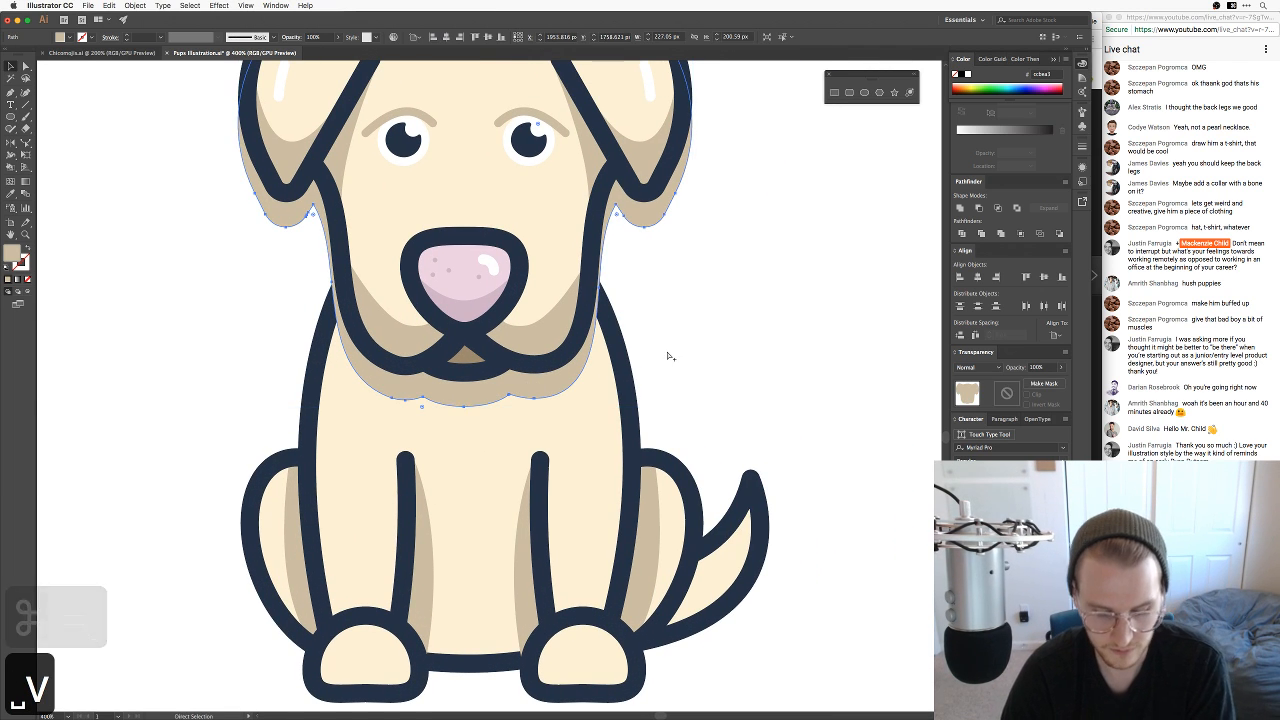
{"action": "key", "text": "alt+super+2"}
Step: Select the dog's body and expand its Live Paint group into ordinary paths
{"action": "left_click", "coordinate": [654, 403]}
{"action": "left_click", "coordinate": [600, 423]}
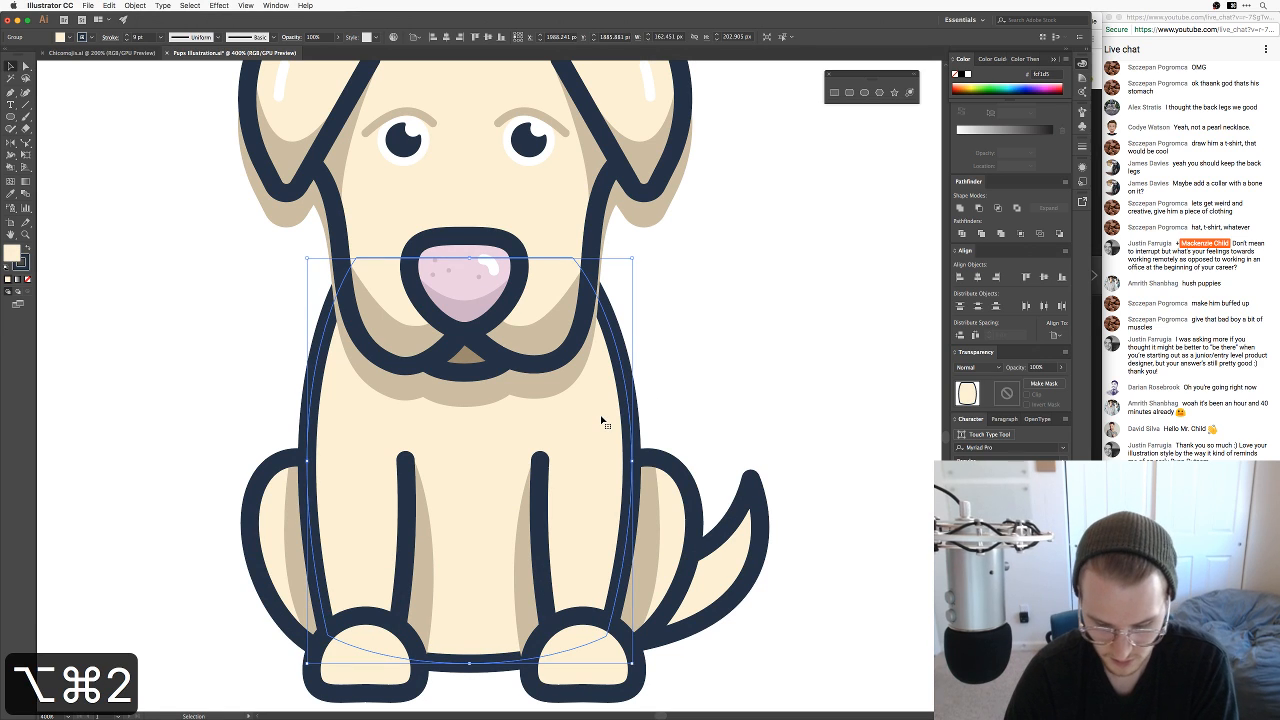
{"action": "key", "text": "k"}
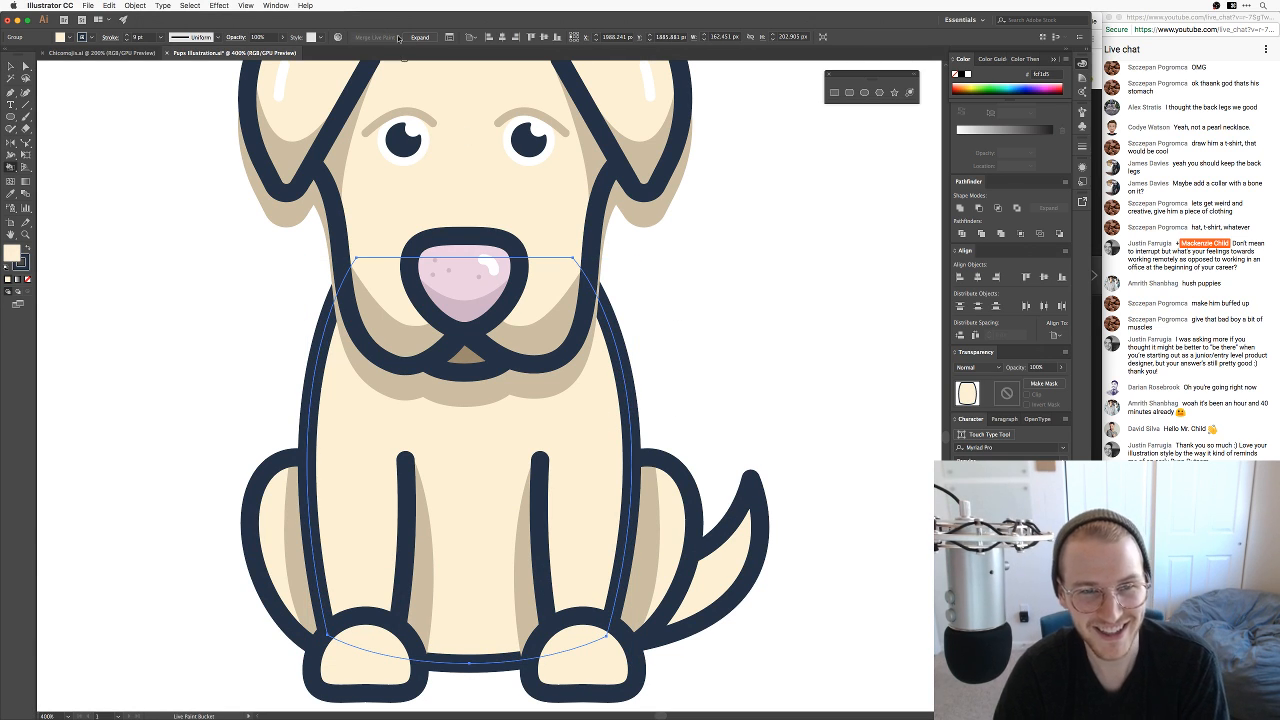
{"action": "key", "text": "a"}
{"action": "left_click", "coordinate": [641, 417]}
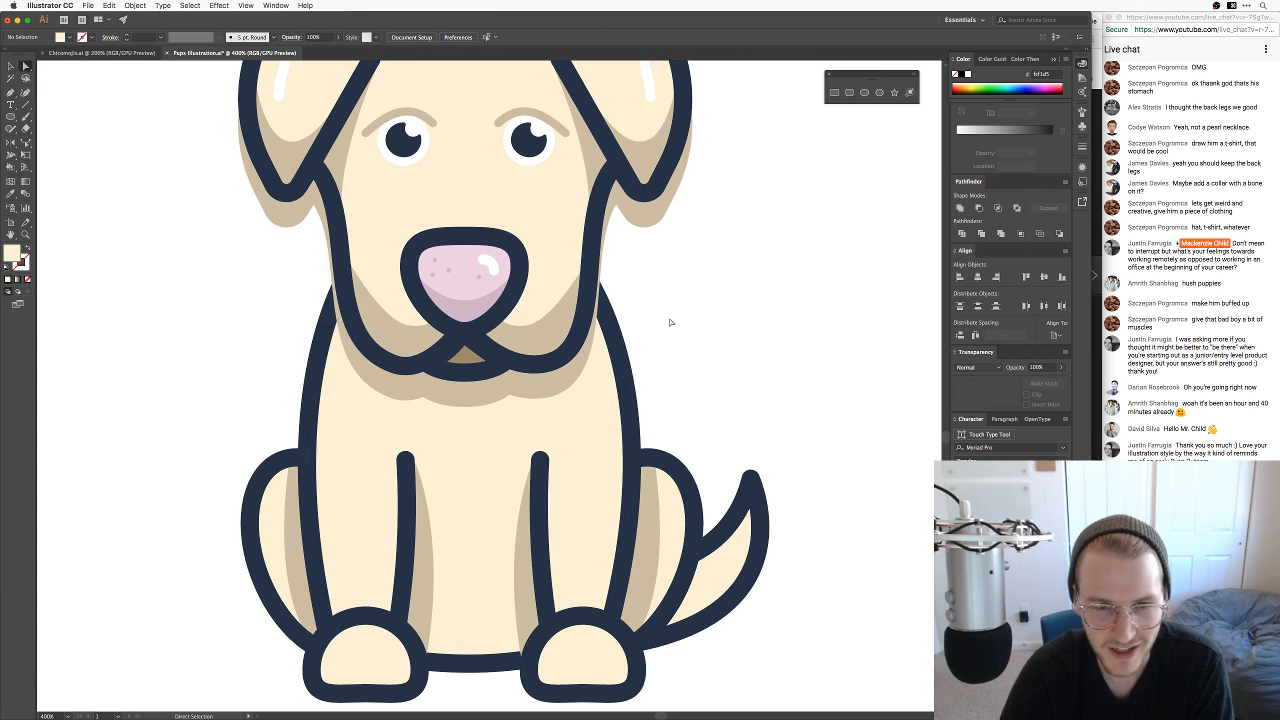
Step: Ungroup the expanded body artwork and clear the selection
{"action": "key", "text": "v"}
{"action": "left_click", "coordinate": [604, 406]}
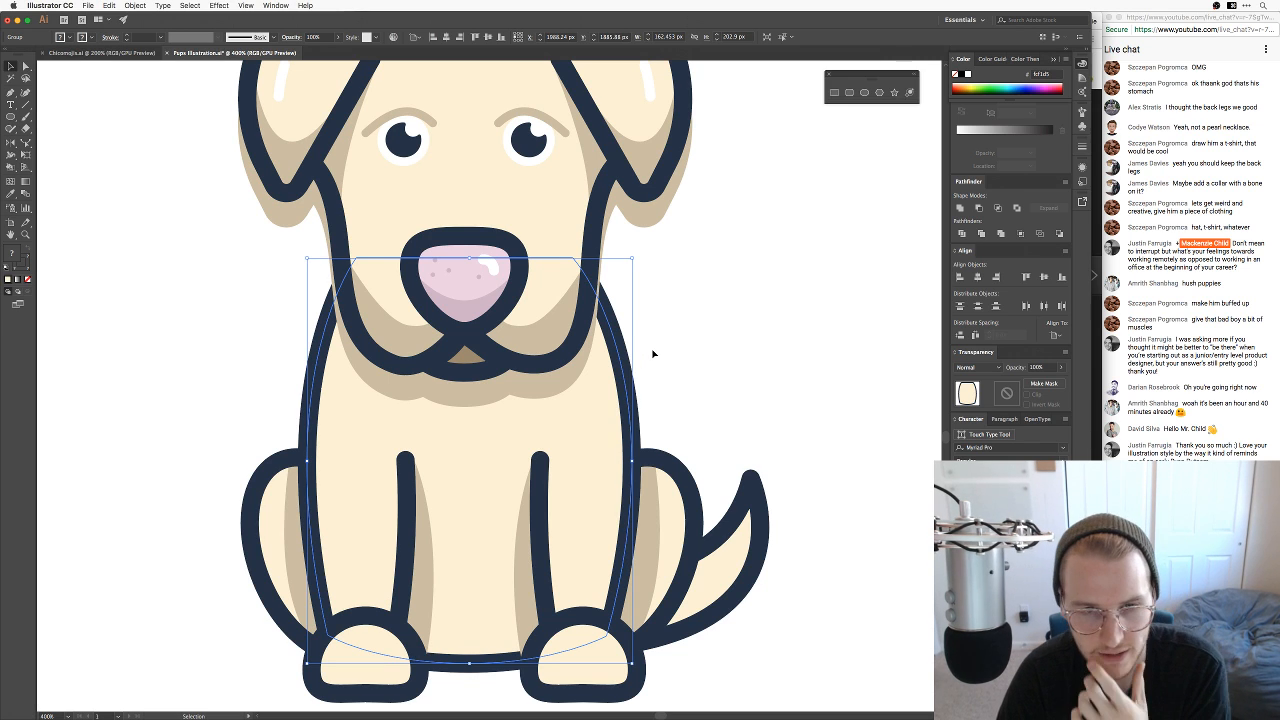
{"action": "right_click", "coordinate": [580, 414]}
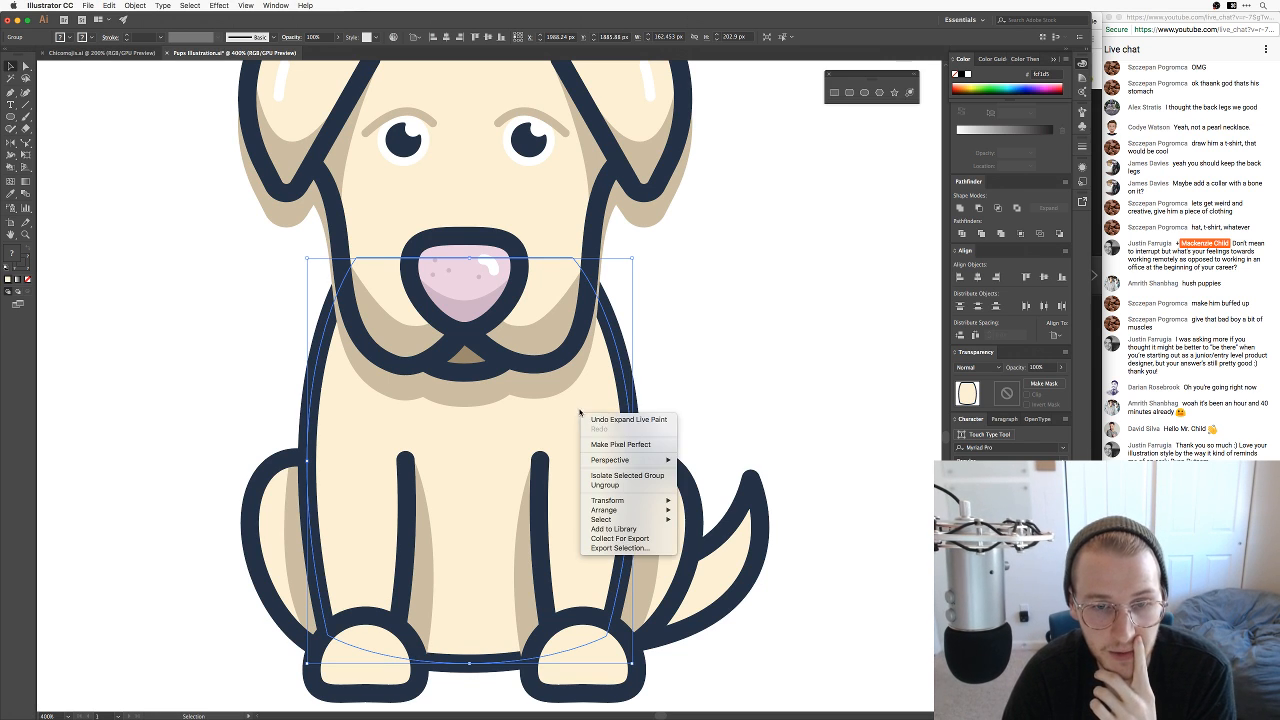
{"action": "left_click", "coordinate": [605, 485]}
{"action": "left_click", "coordinate": [672, 382]}
{"action": "left_click", "coordinate": [577, 426]}
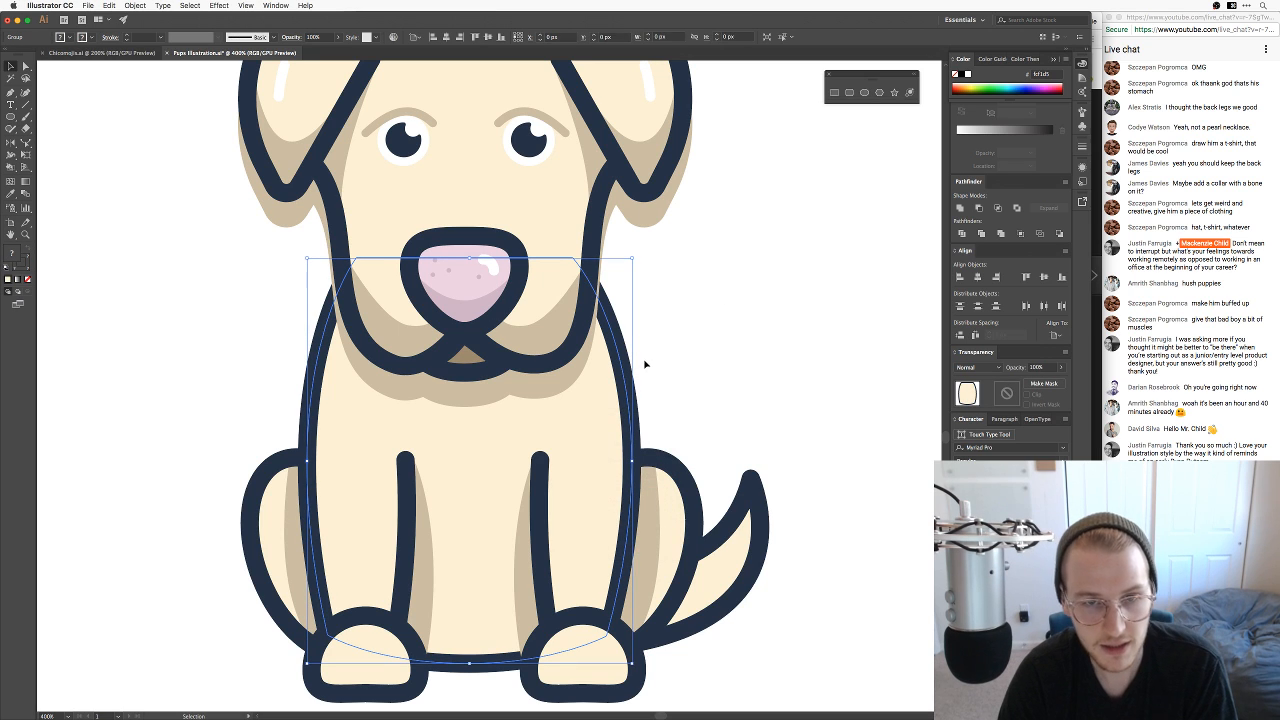
{"action": "left_click_drag", "start_coordinate": [610, 386], "coordinate": [698, 377]}
{"action": "key", "text": "super+z"}
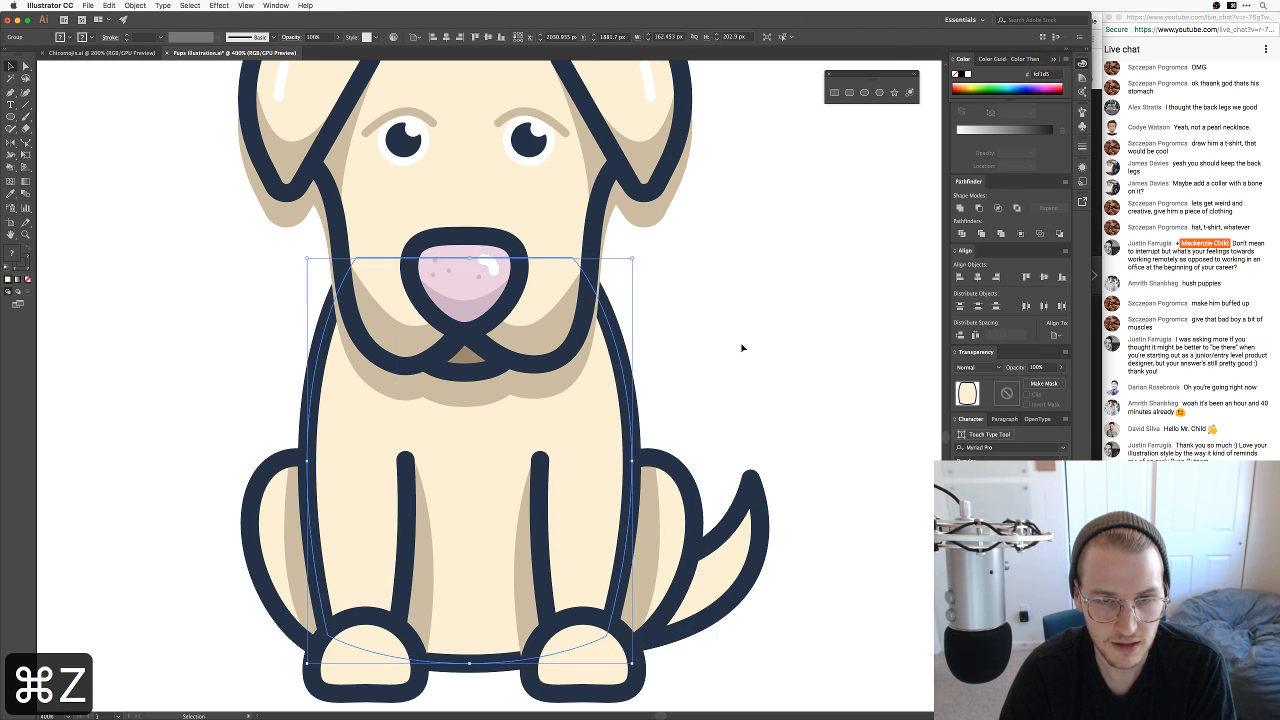
{"action": "left_click", "coordinate": [742, 349]}
{"action": "left_click", "coordinate": [597, 401]}
{"action": "key", "text": "k"}
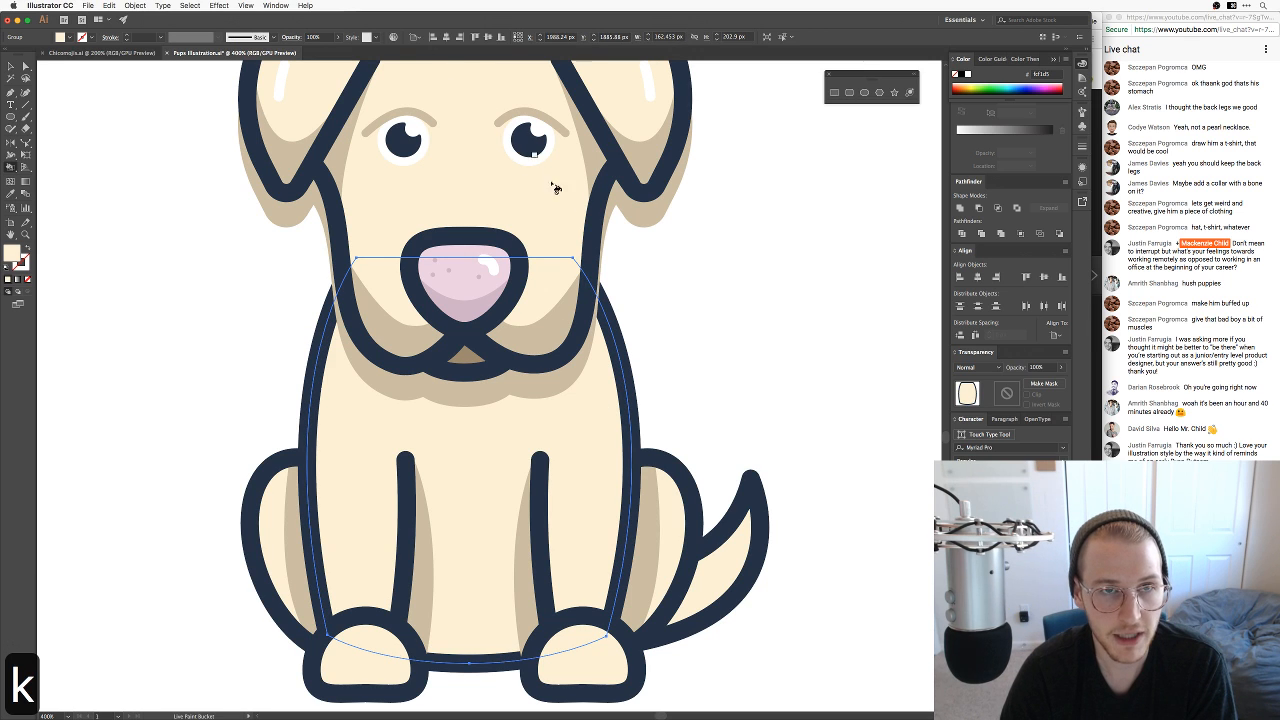
{"action": "key", "text": "a"}
{"action": "left_click", "coordinate": [659, 325]}
Step: Ungroup the remaining nested groups of the body artwork so its fill can be selected separately from its outline
{"action": "key", "text": "v"}
{"action": "left_click", "coordinate": [590, 406]}
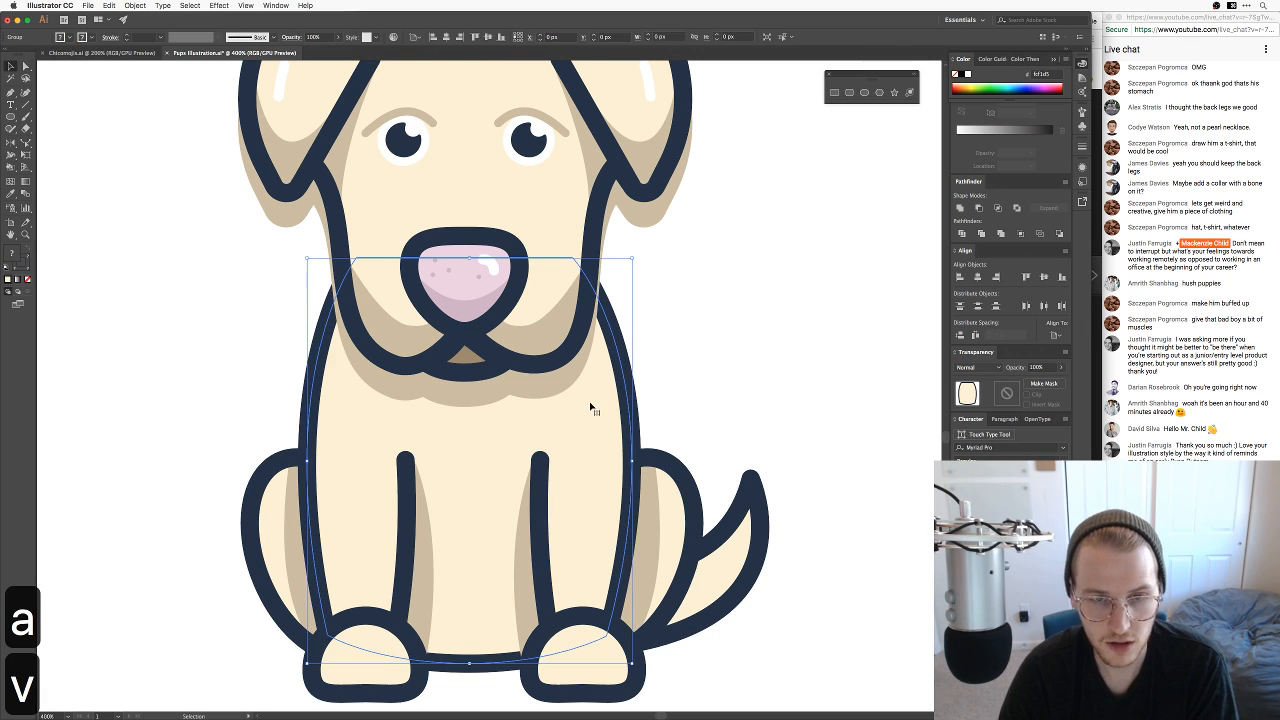
{"action": "right_click", "coordinate": [593, 406]}
{"action": "left_click", "coordinate": [645, 477]}
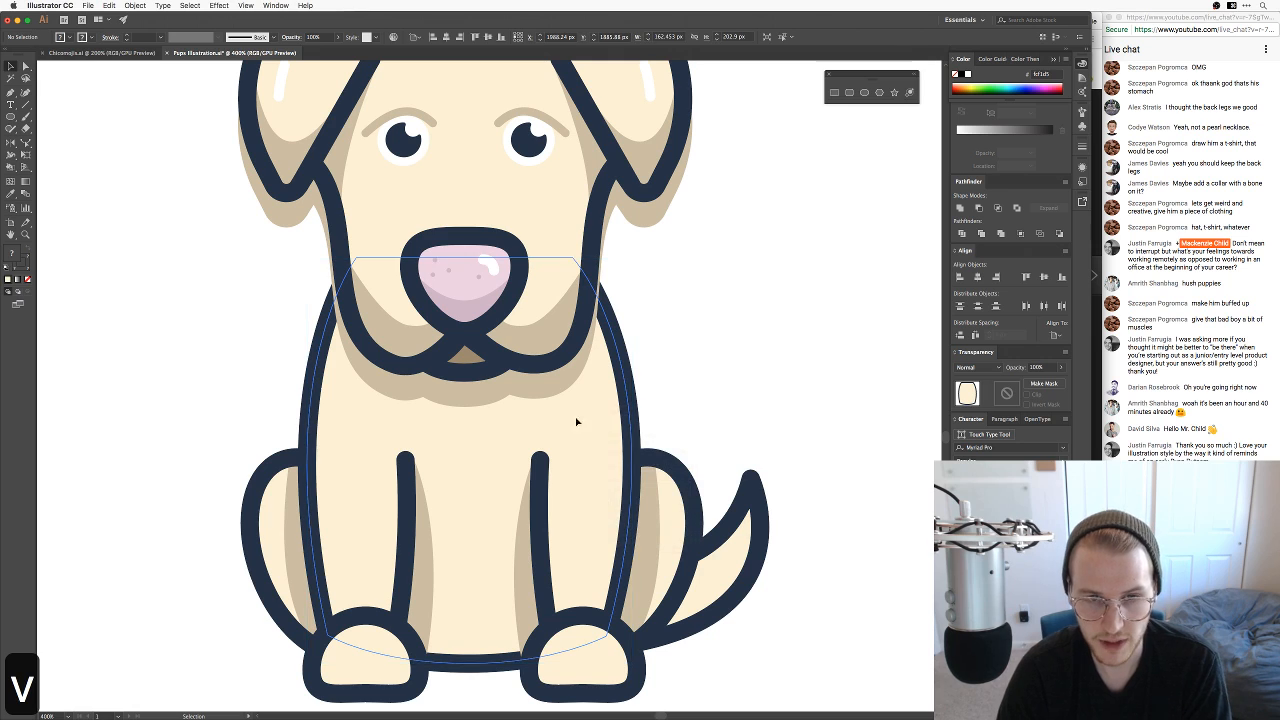
{"action": "right_click", "coordinate": [560, 407]}
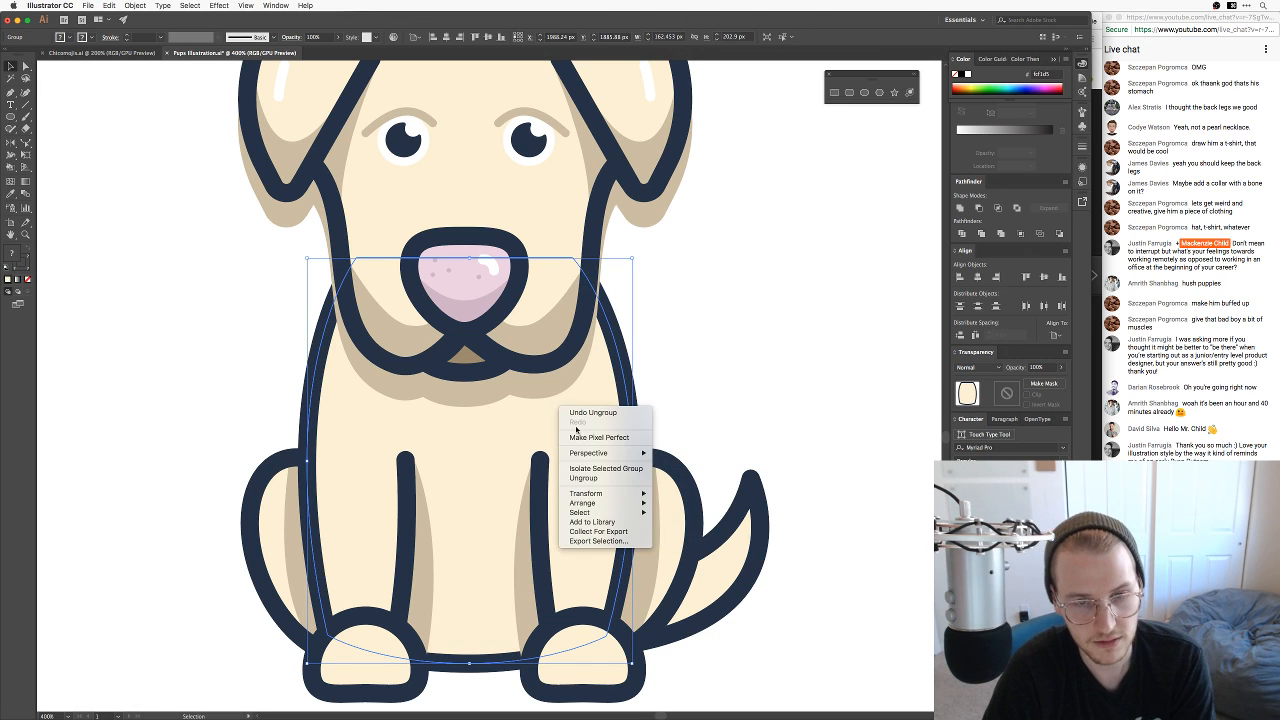
{"action": "left_click", "coordinate": [594, 479]}
{"action": "left_click", "coordinate": [660, 363]}
{"action": "left_click", "coordinate": [583, 400]}
{"action": "left_click", "coordinate": [684, 363]}
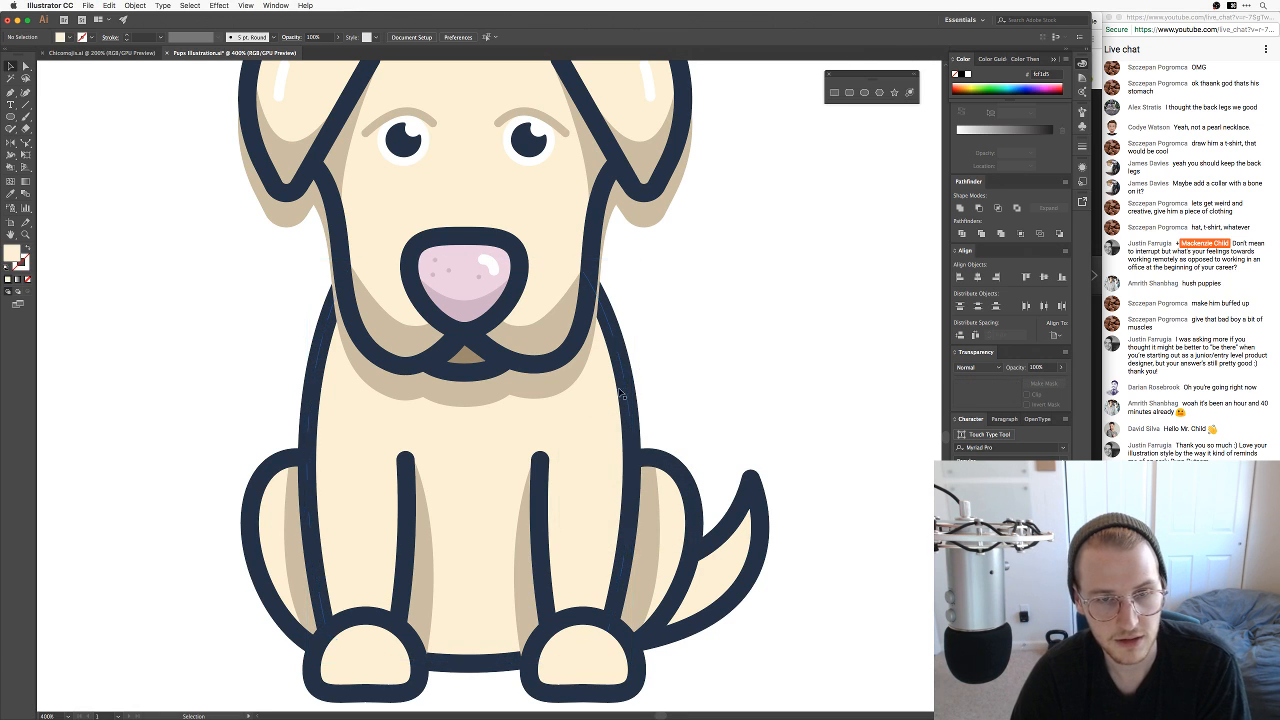
Step: Ungroup the dog's body artwork once more to free its cream fill, and clear the selection
{"action": "left_click", "coordinate": [603, 408]}
{"action": "key", "text": "shift+super+g"}
{"action": "left_click", "coordinate": [711, 335]}
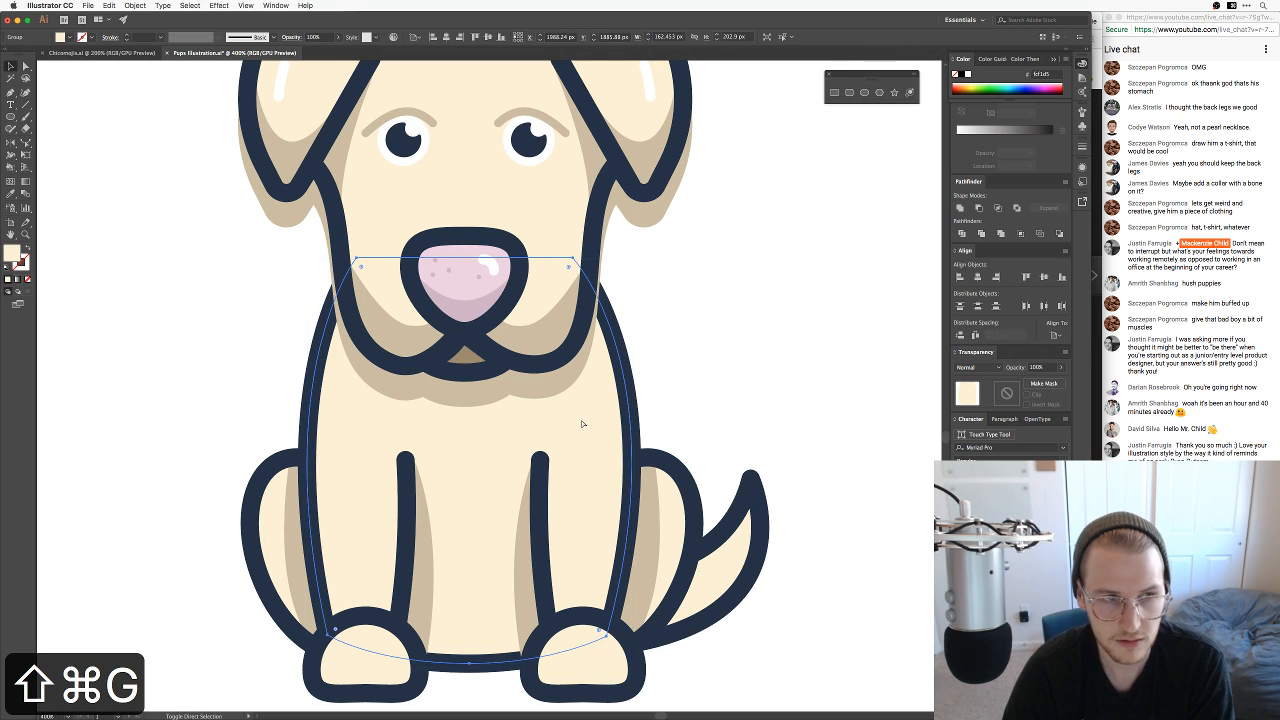
Step: Duplicate the tan head shadow together with the cream body fill onto the empty canvas beside the dog
{"action": "left_click", "coordinate": [552, 378]}
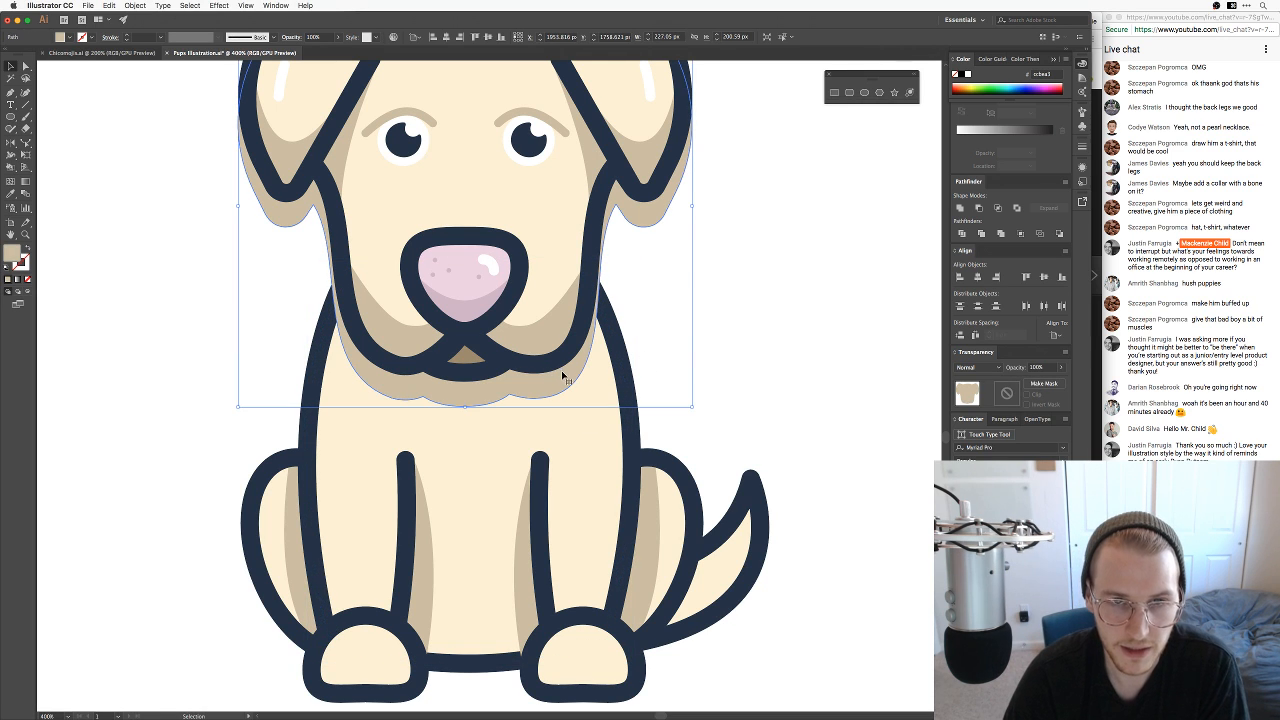
{"action": "left_click_drag", "start_coordinate": [660, 366], "coordinate": [487, 387]}
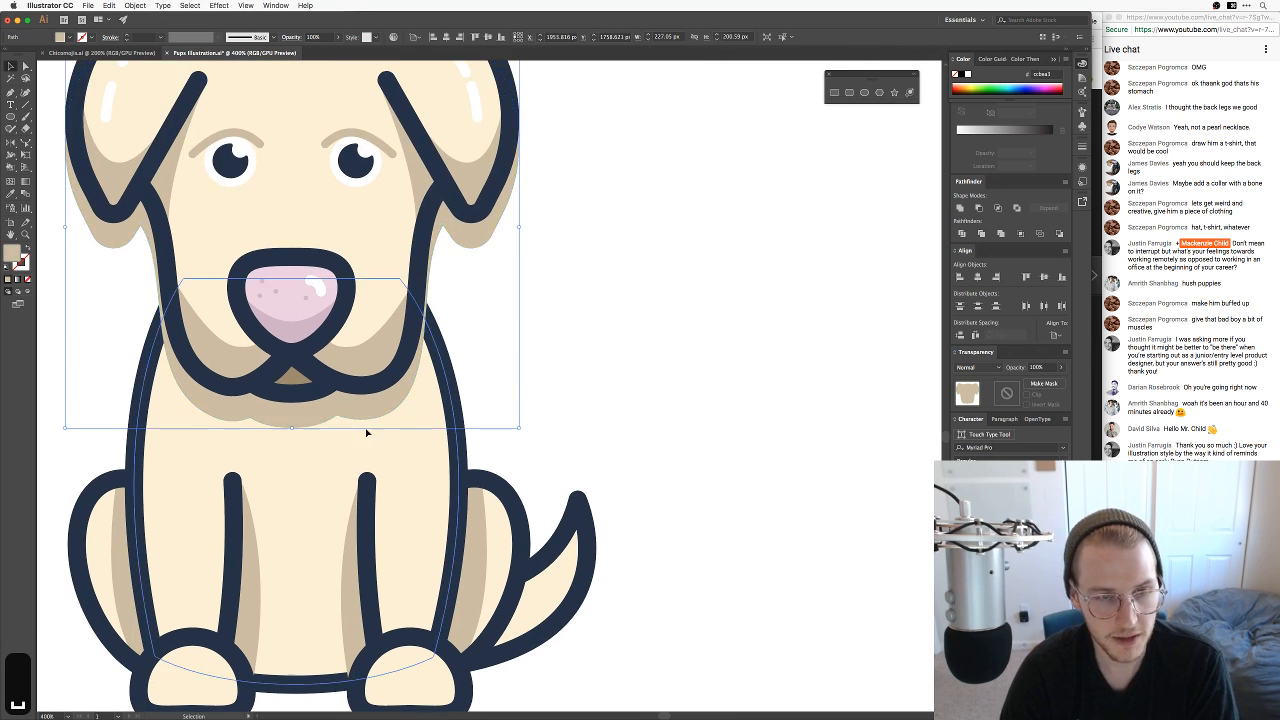
{"action": "left_click_drag", "start_coordinate": [397, 426], "coordinate": [706, 391]}
{"action": "key", "text": "super+z"}
{"action": "key", "text": "super+z"}
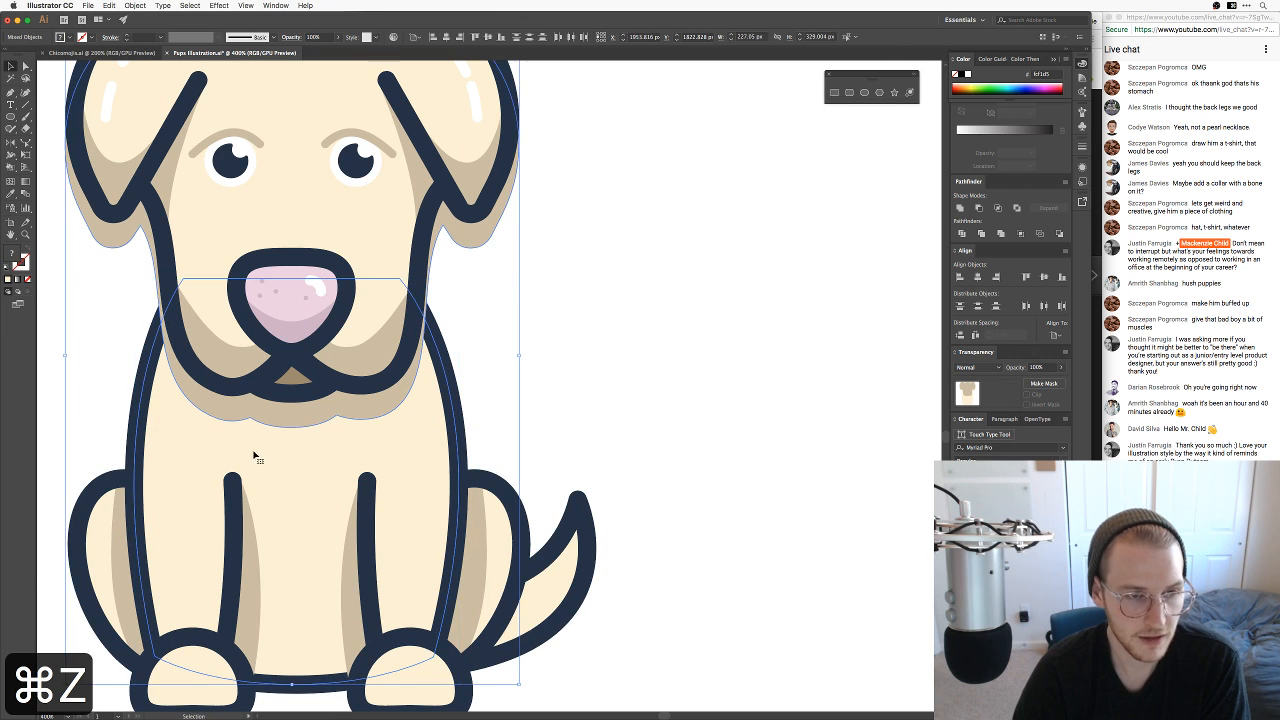
{"action": "left_click_drag", "start_coordinate": [257, 457], "coordinate": [757, 428]}
{"action": "left_click_drag", "start_coordinate": [783, 370], "coordinate": [573, 440]}
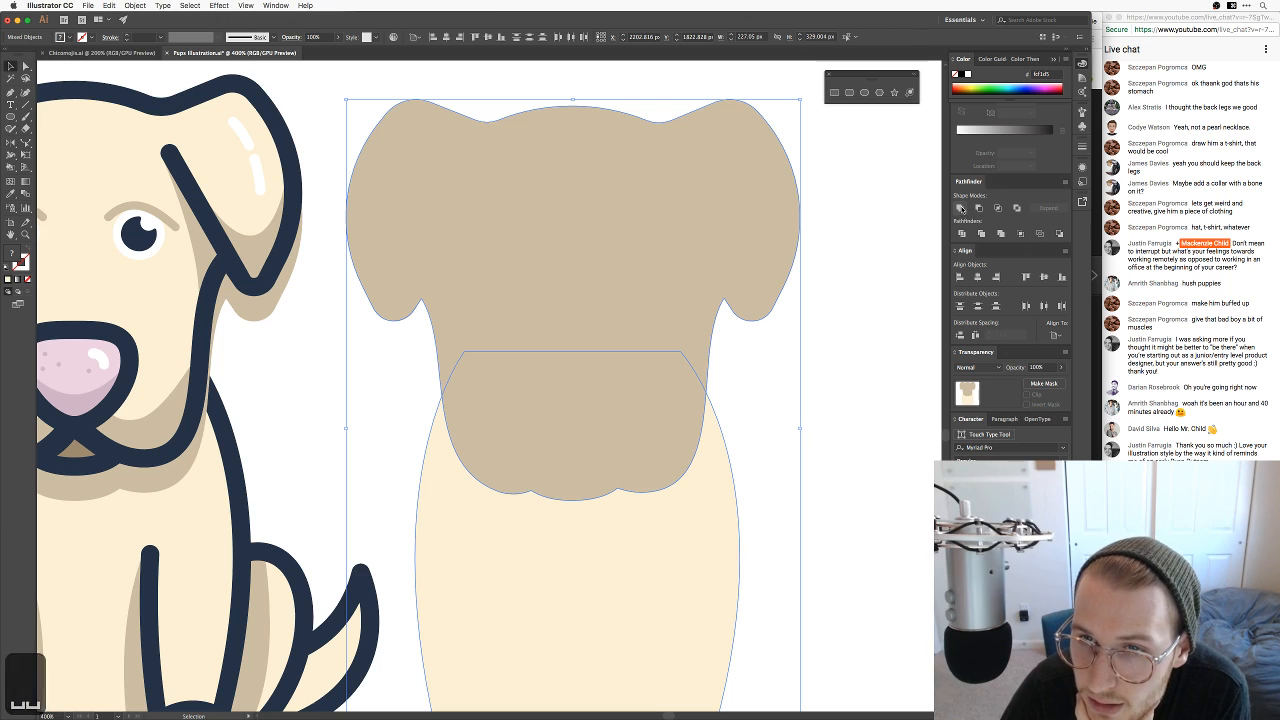
Step: Intersect the duplicated head shadow and body fill so only their overlapping area is left, and deselect it
{"action": "left_click", "coordinate": [1015, 207]}
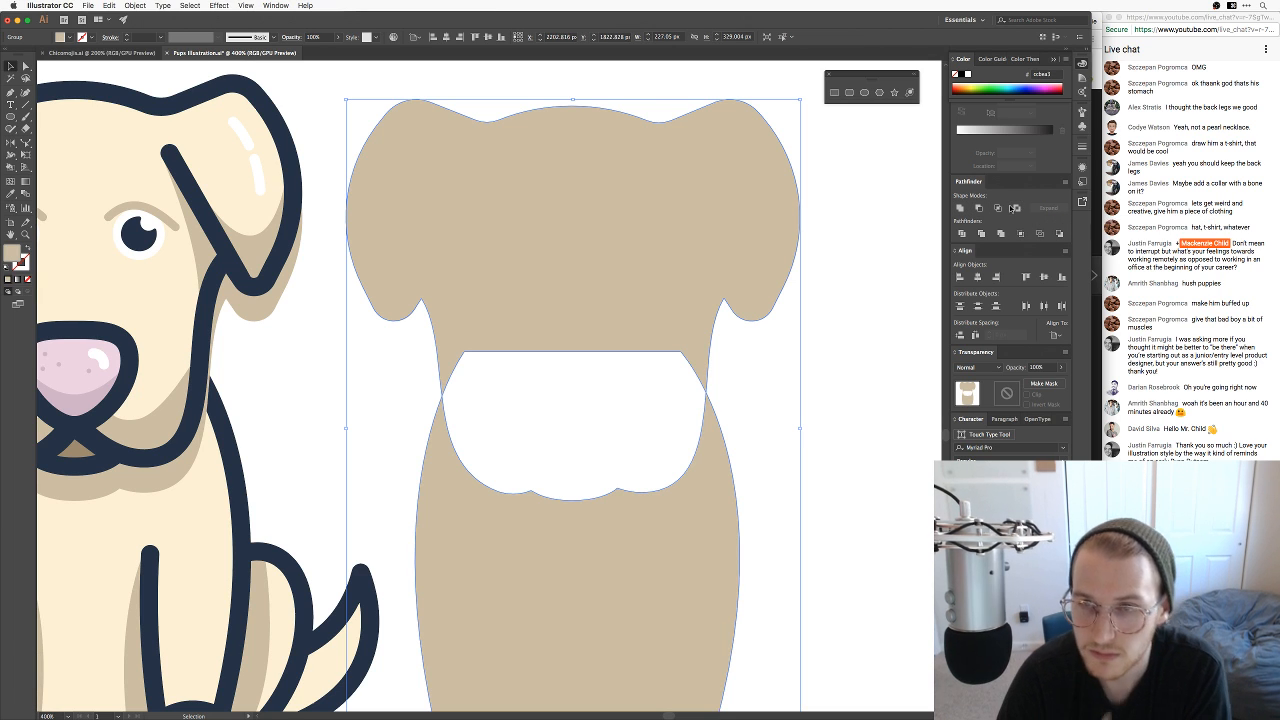
{"action": "key", "text": "super+z"}
{"action": "left_click", "coordinate": [997, 207]}
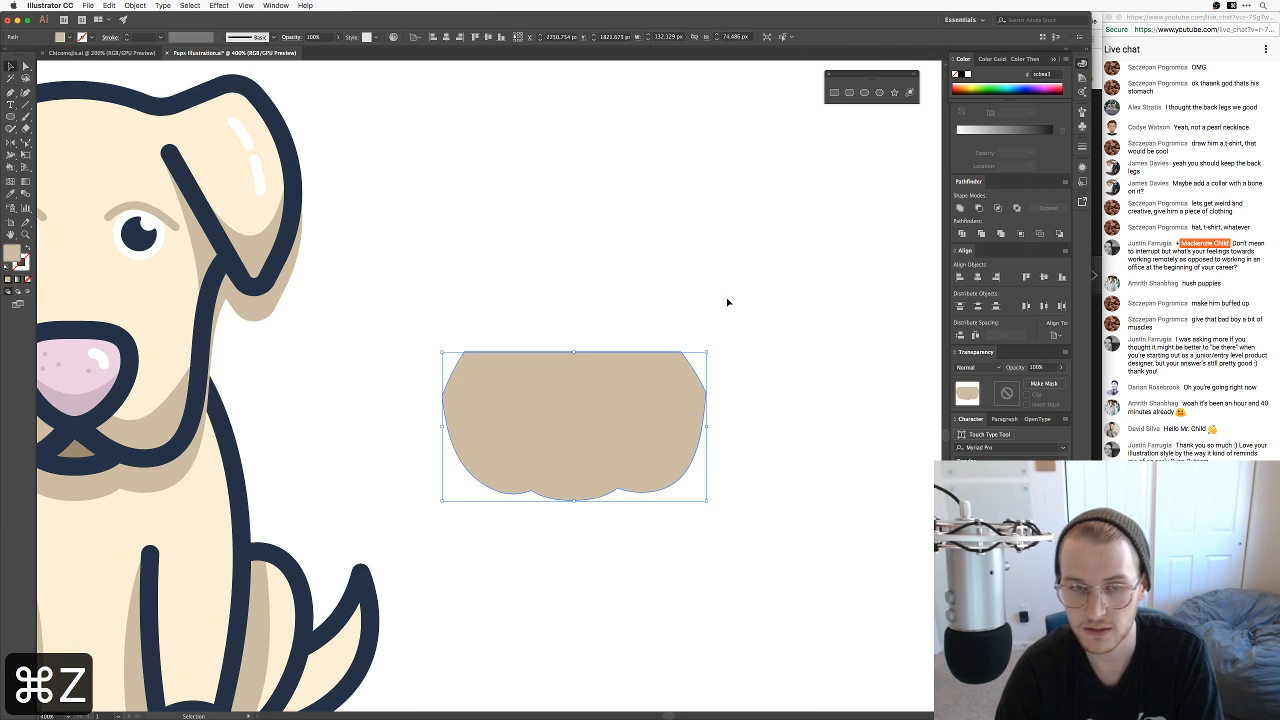
{"action": "left_click", "coordinate": [560, 500]}
{"action": "key", "text": "space"}
{"action": "left_click_drag", "start_coordinate": [550, 526], "coordinate": [702, 503]}
{"action": "key", "text": "v"}
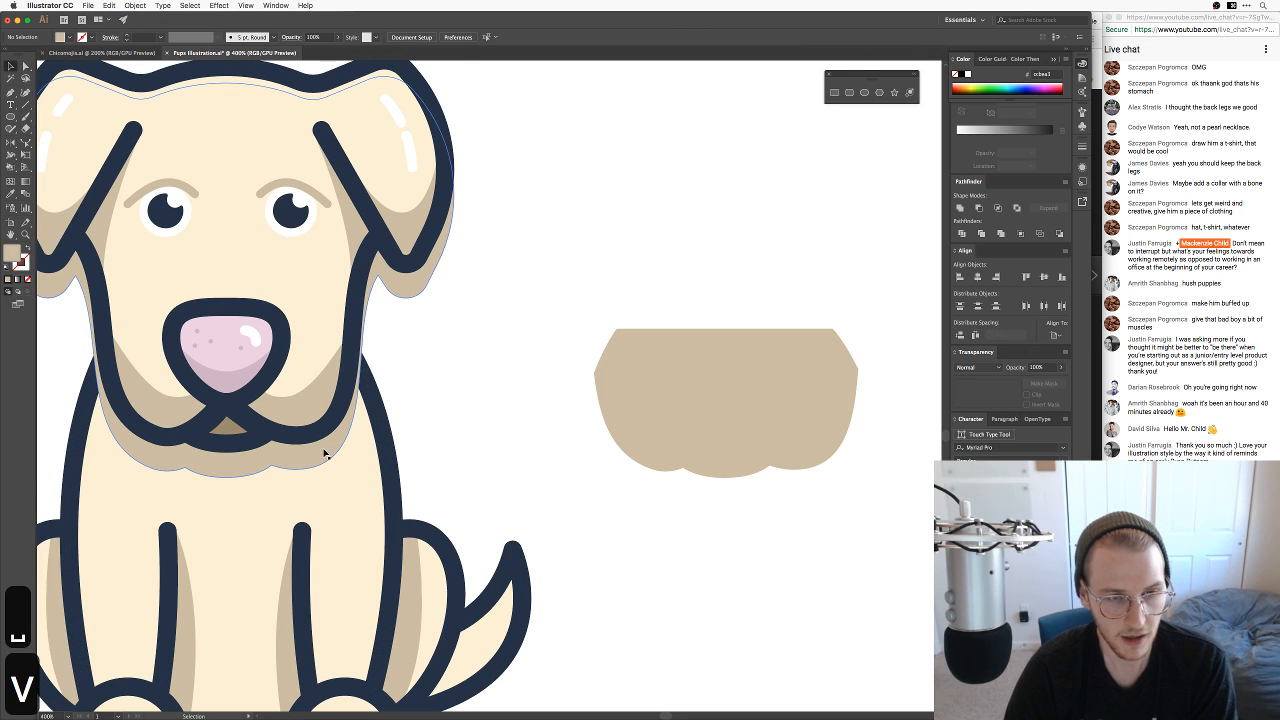
Step: Delete the original head shadow and place the trimmed shadow piece on the body beneath the dog's chin
{"action": "left_click", "coordinate": [325, 453]}
{"action": "key", "text": "BackSpace"}
{"action": "left_click_drag", "start_coordinate": [800, 418], "coordinate": [316, 421]}
{"action": "key", "text": "space"}
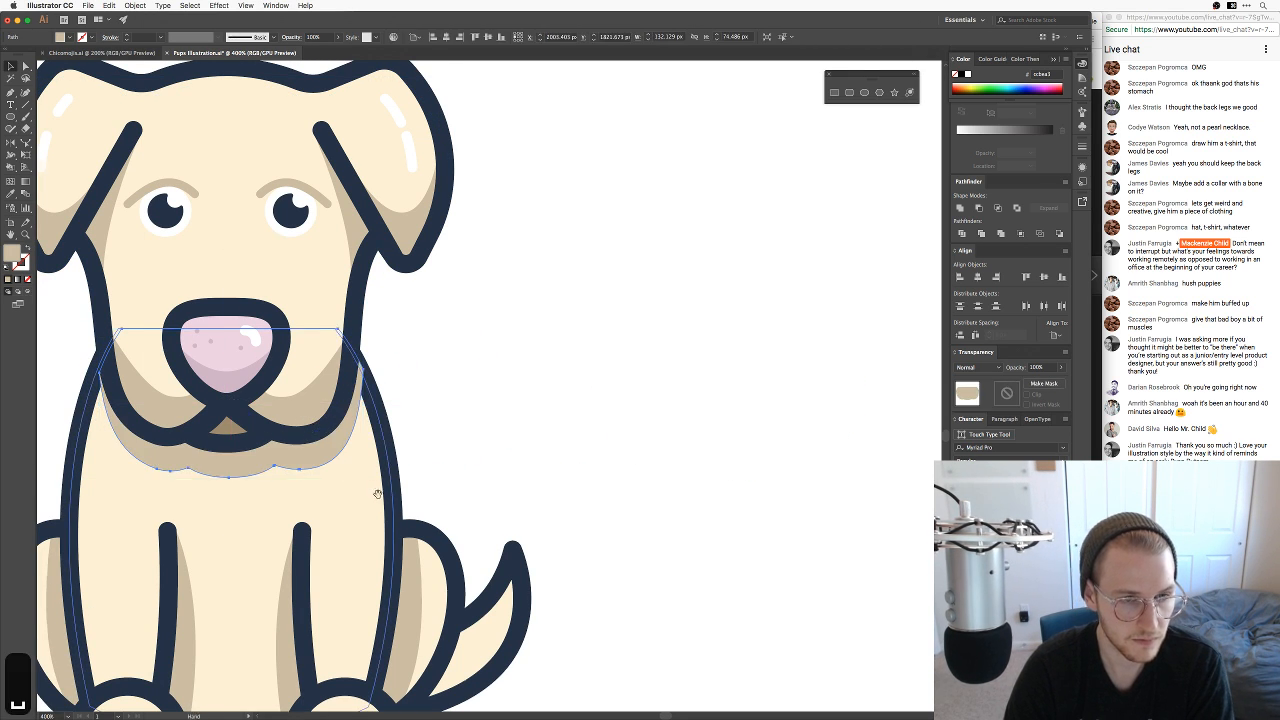
{"action": "left_click_drag", "start_coordinate": [383, 497], "coordinate": [630, 479]}
{"action": "left_click_drag", "start_coordinate": [543, 443], "coordinate": [537, 447]}
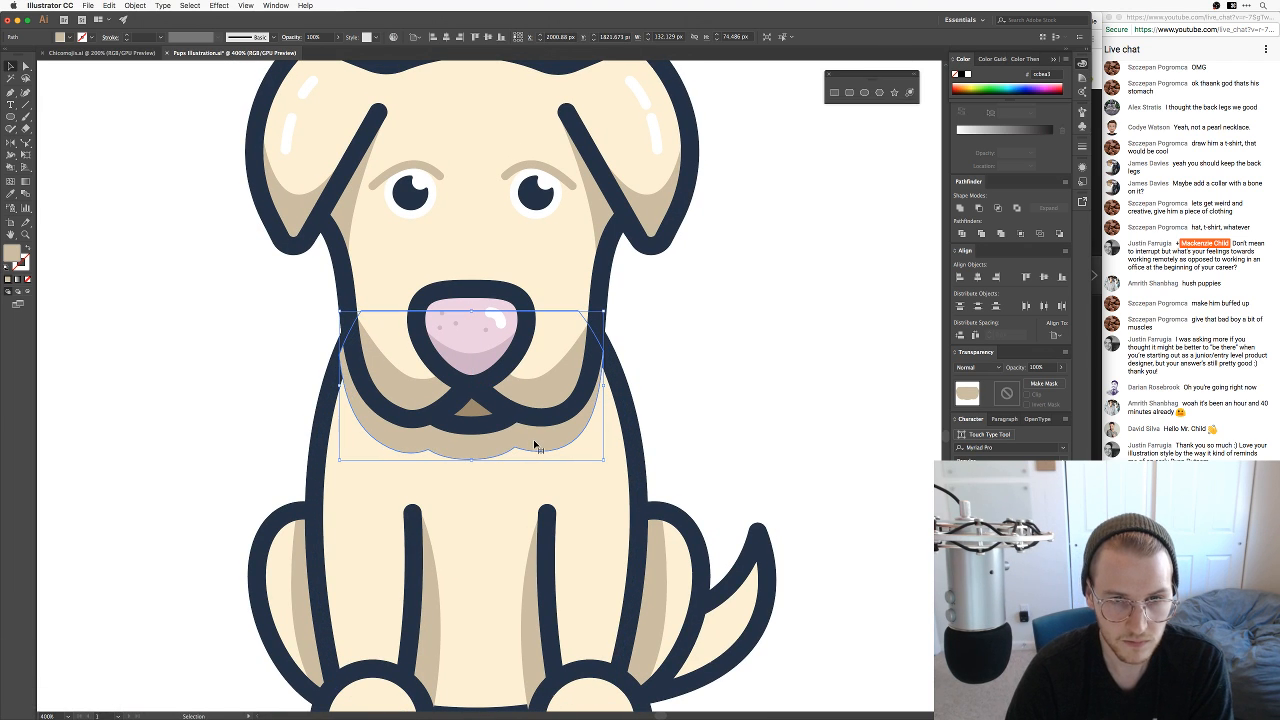
{"action": "key", "text": "Right"}
Step: Adjust the stacking order of the trimmed head shadow and move it up about 5 px
{"action": "key", "text": "super+bracketleft"}
{"action": "key", "text": "super+bracketleft"}
{"action": "key", "text": "super+bracketleft"}
{"action": "key", "text": "super+bracketleft"}
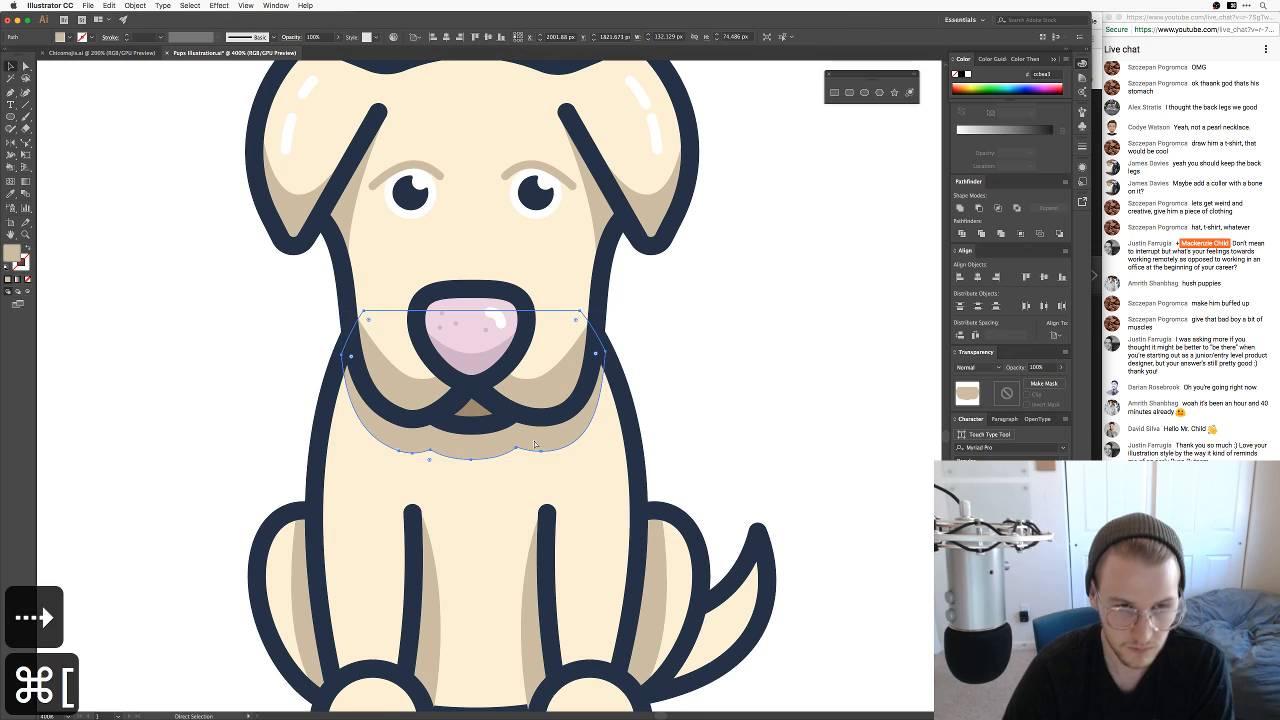
{"action": "key", "text": "super+bracketright"}
{"action": "key", "text": "super+bracketright"}
{"action": "key", "text": "super+bracketright"}
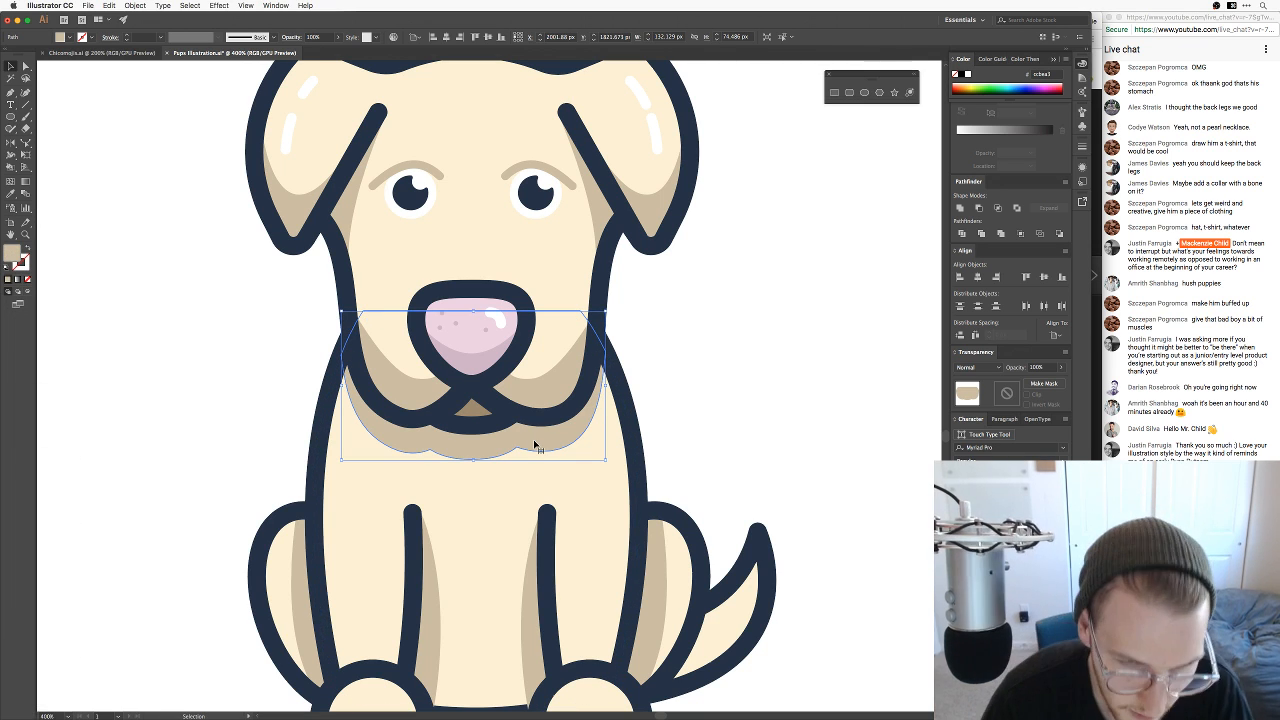
{"action": "left_click", "coordinate": [686, 371]}
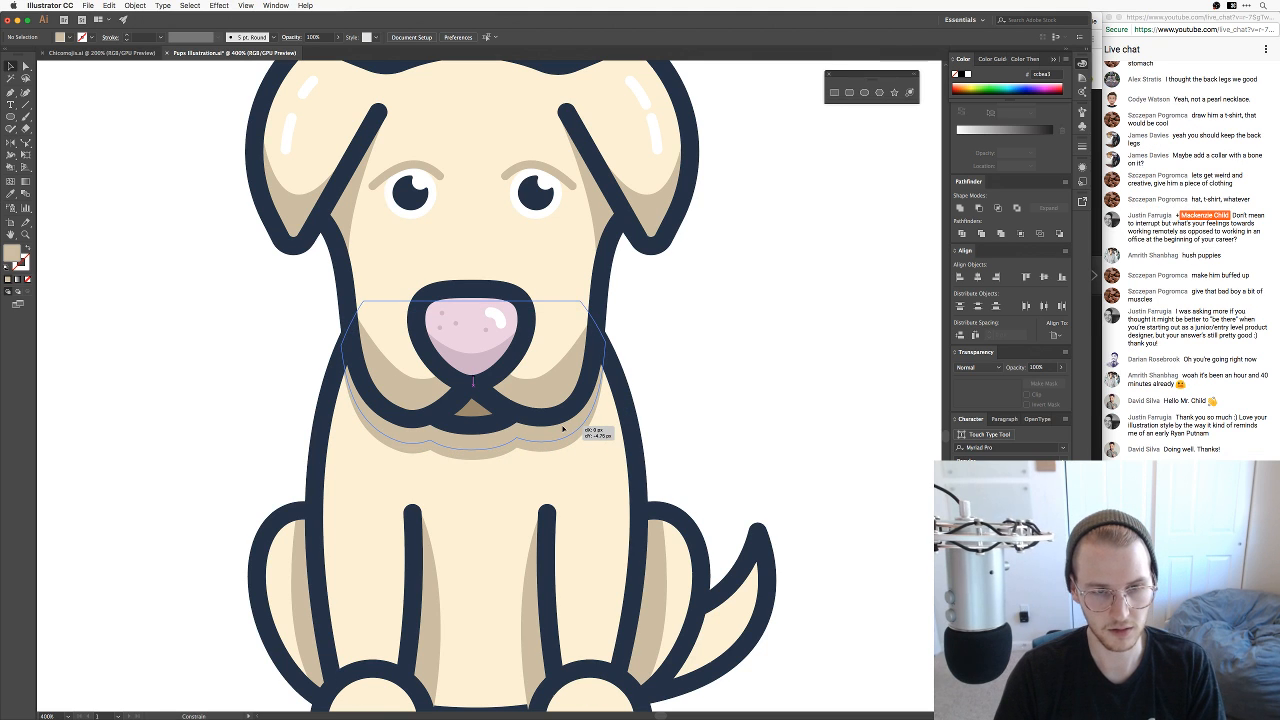
{"action": "key", "text": "v"}
Step: Examine the whole dog at several magnifications to judge the trimmed head shadow against the face and body
{"action": "key", "text": "super+minus"}
{"action": "key", "text": "super+minus"}
{"action": "key", "text": "super+minus"}
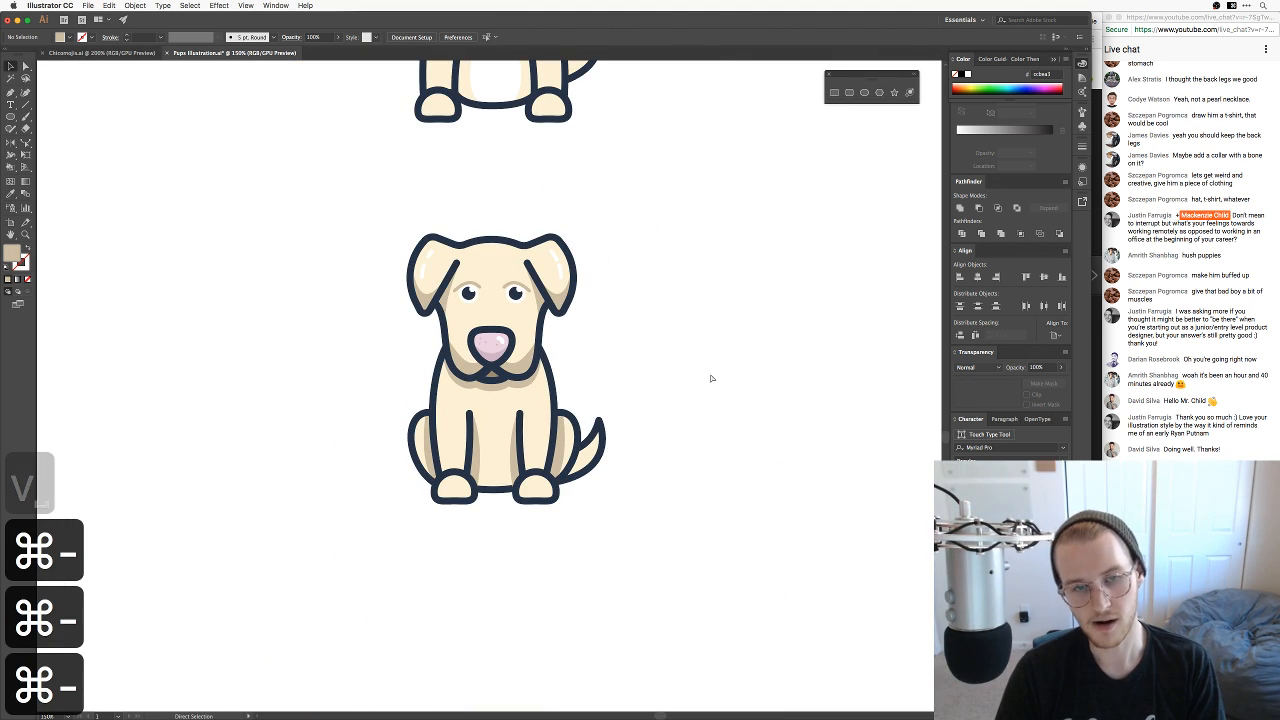
{"action": "key", "text": "super+equal"}
{"action": "key", "text": "super+equal"}
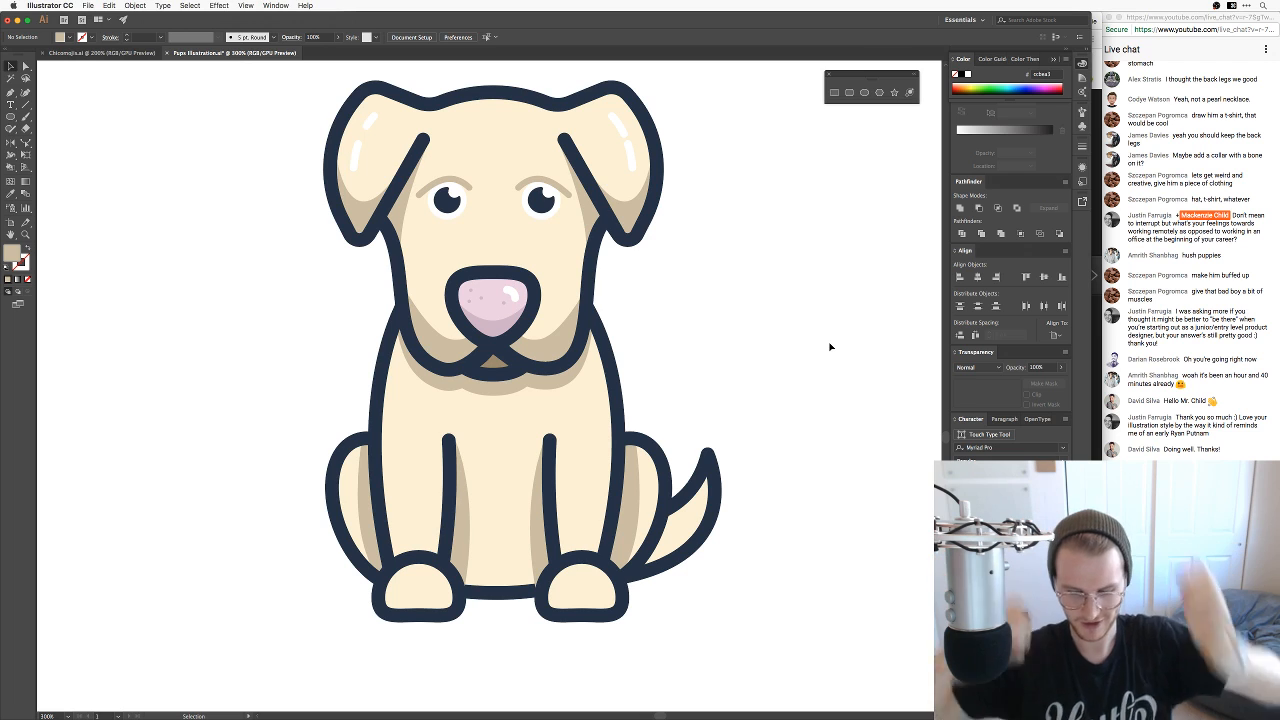
{"action": "key", "text": "super+equal"}
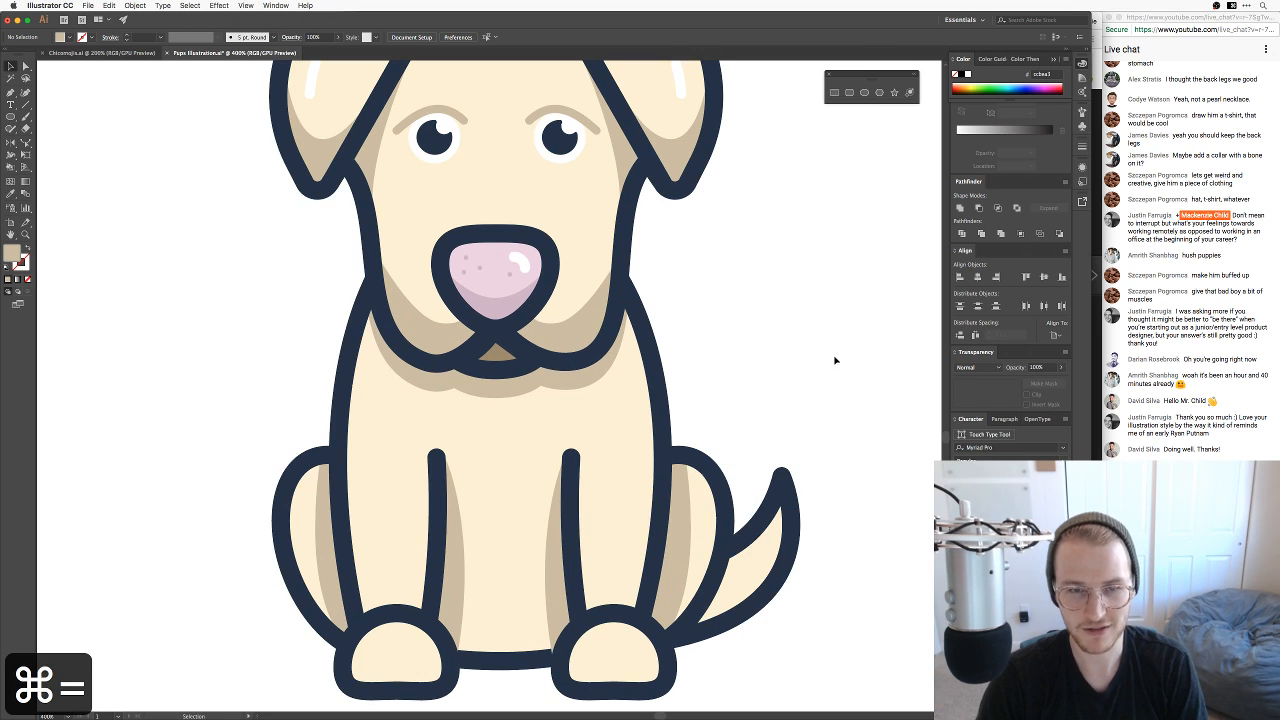
{"action": "left_click_drag", "start_coordinate": [807, 310], "coordinate": [832, 395]}
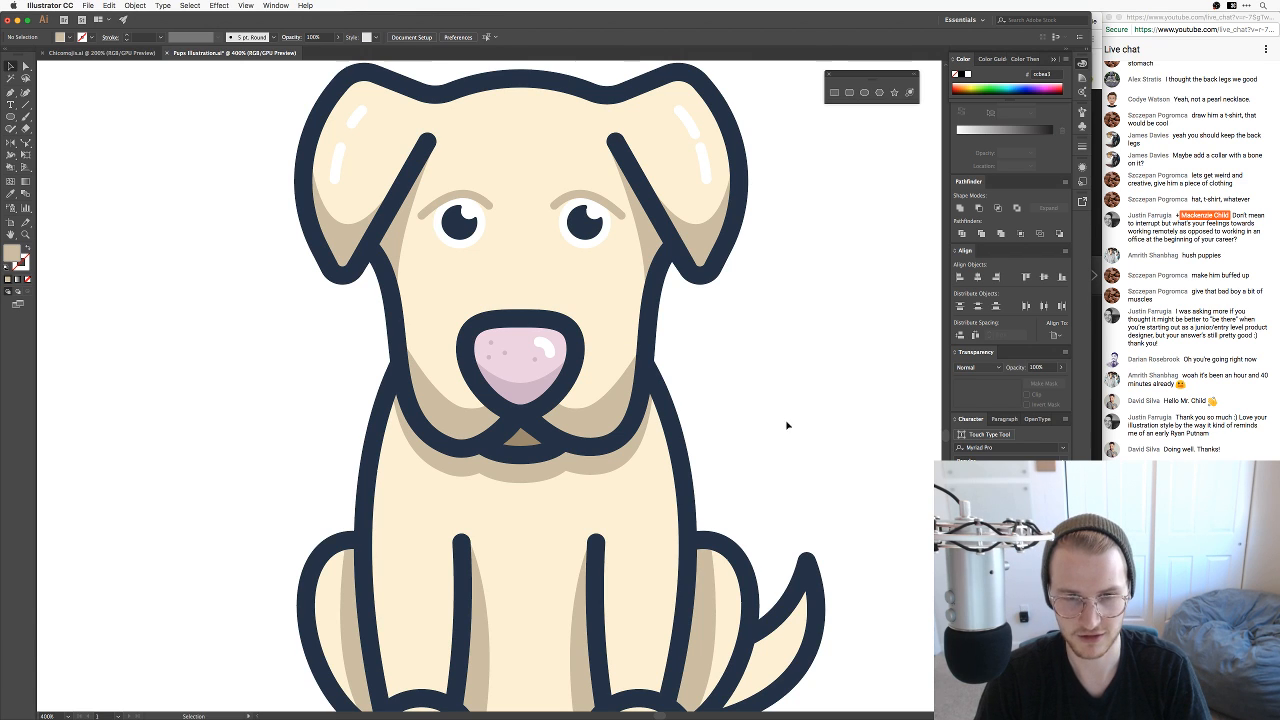
{"action": "left_click_drag", "start_coordinate": [743, 446], "coordinate": [745, 316]}
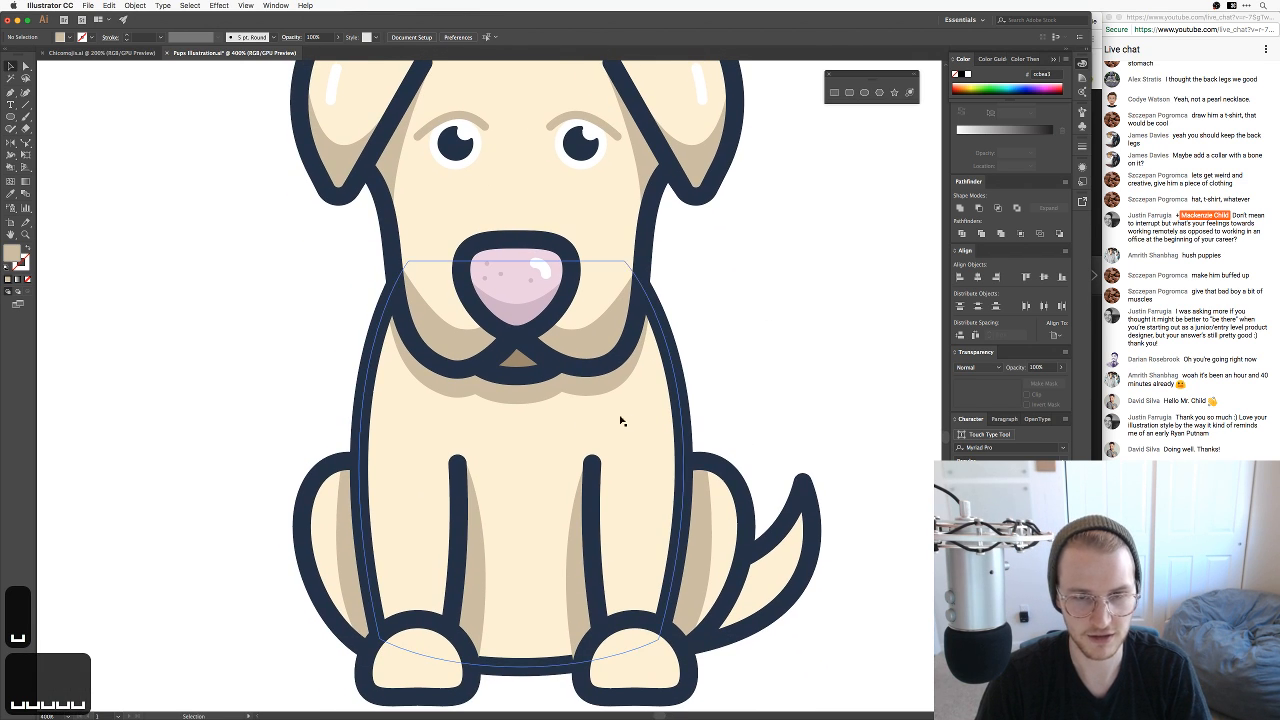
{"action": "key", "text": "super+minus"}
{"action": "key", "text": "super+minus"}
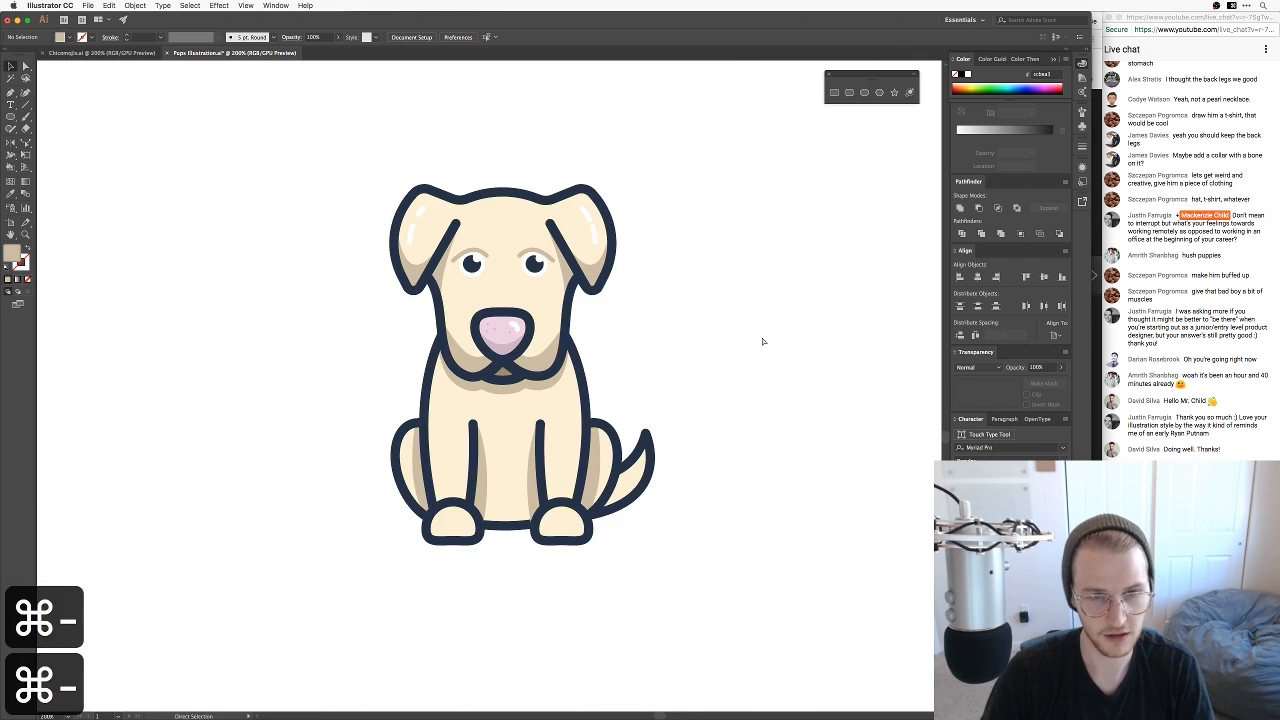
{"action": "key", "text": "super+equal"}
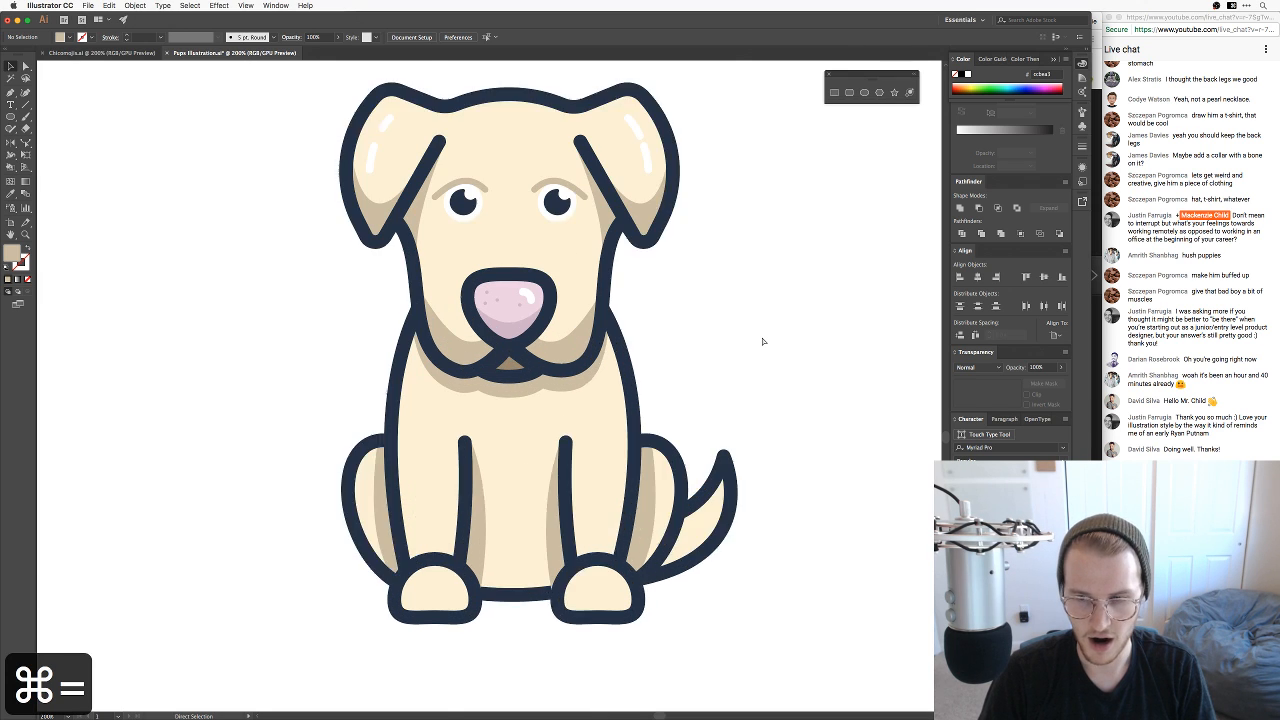
{"action": "key", "text": "super+equal"}
Step: Make the front paw nearer the tail a Live Paint group and expand it to separate fill from outline
{"action": "scroll", "coordinate": [741, 418], "scroll_direction": "down", "scroll_amount": 3}
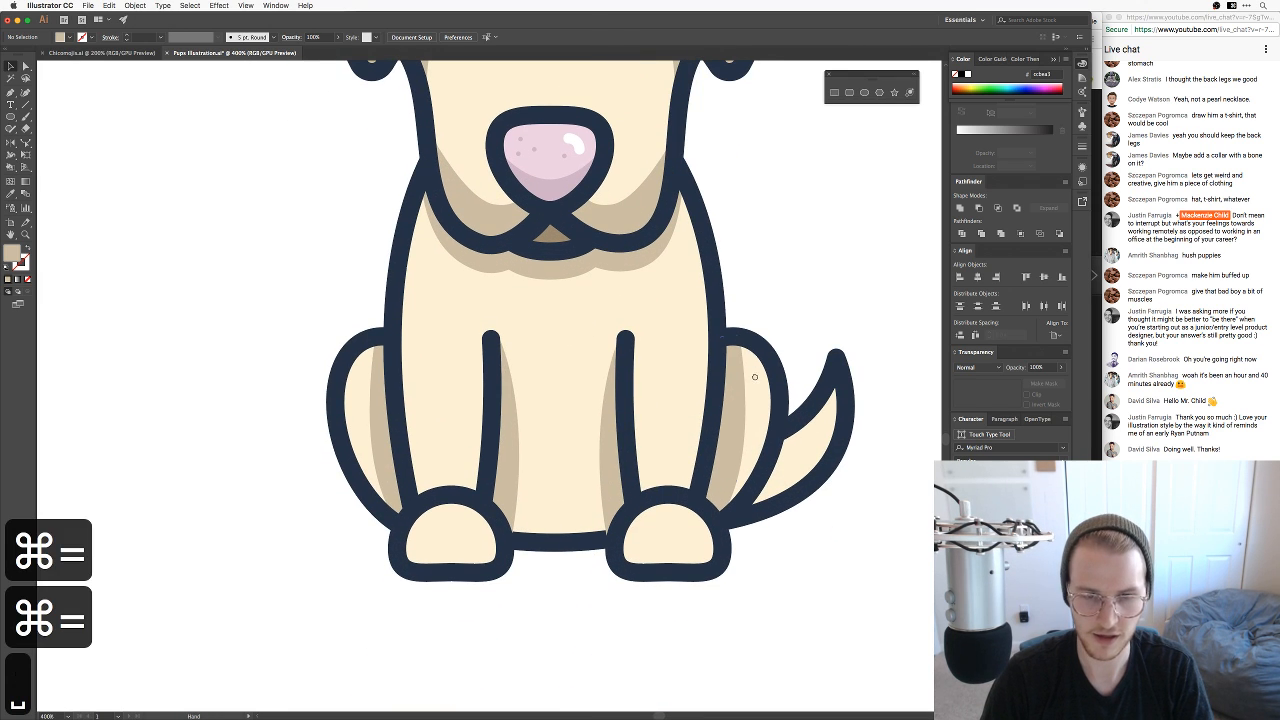
{"action": "left_click", "coordinate": [651, 540]}
{"action": "key", "text": "k"}
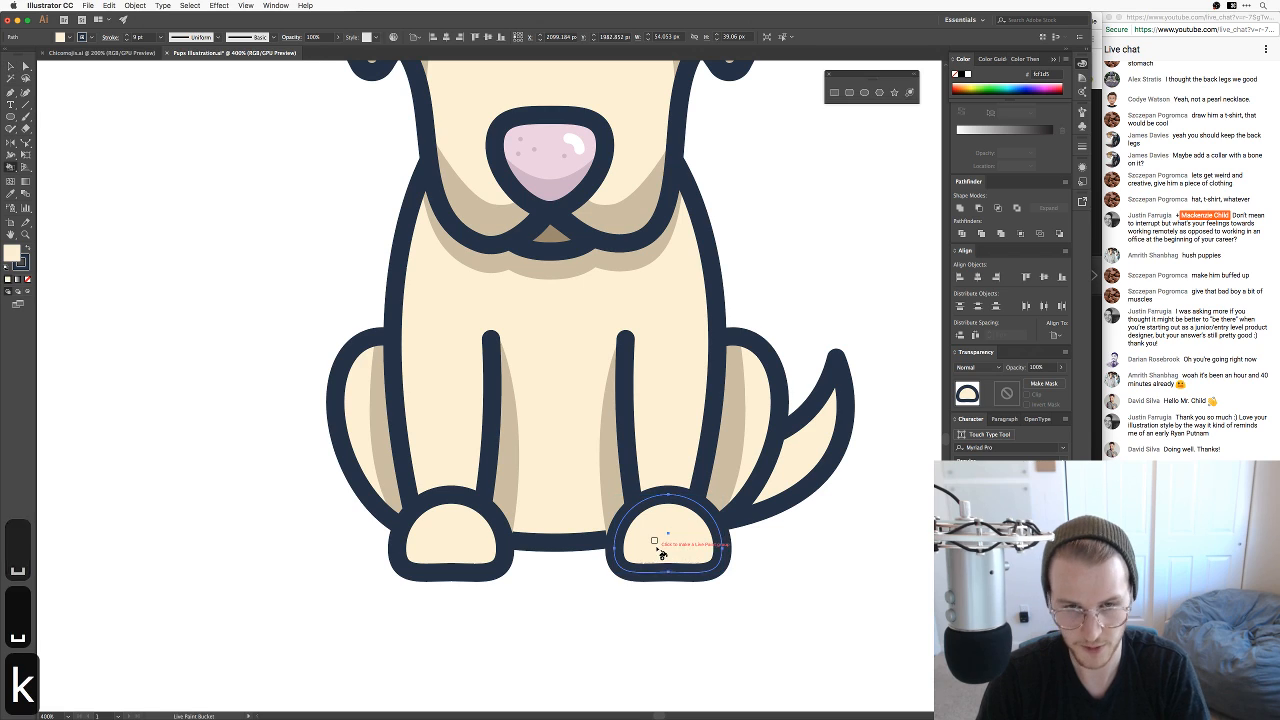
{"action": "left_click", "coordinate": [663, 535]}
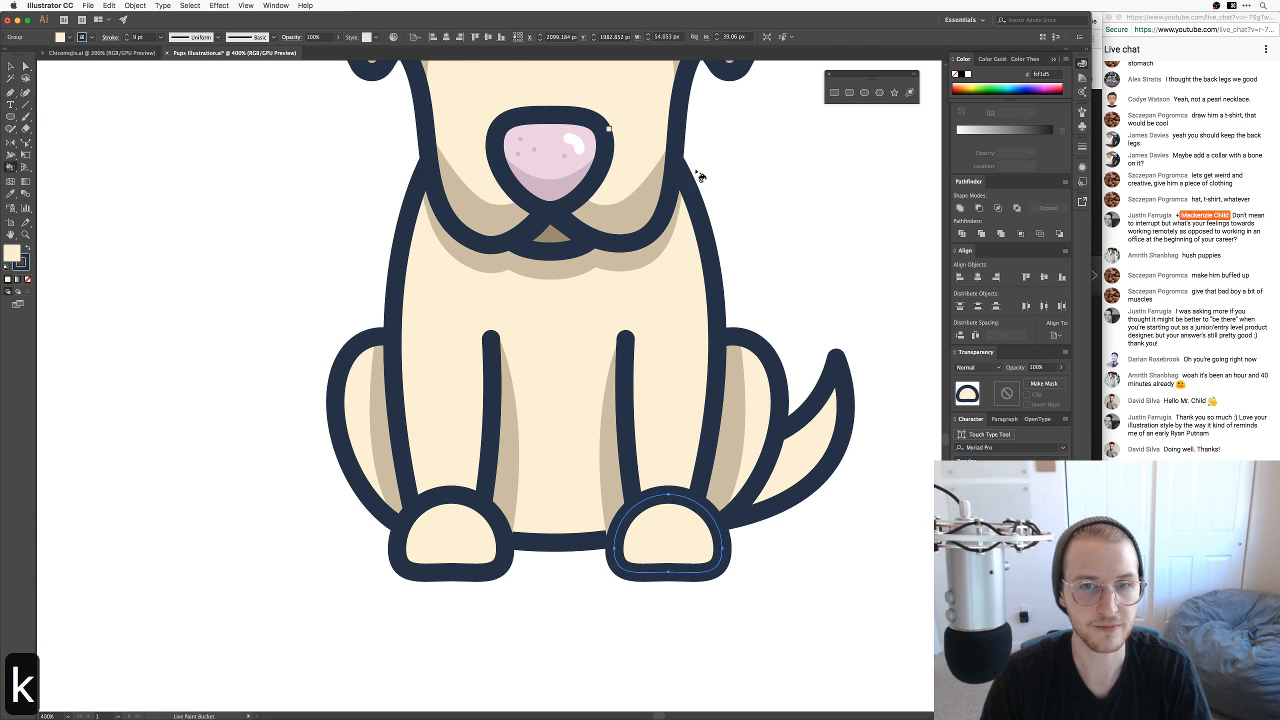
{"action": "key", "text": "a"}
{"action": "key", "text": "a"}
{"action": "left_click_drag", "start_coordinate": [670, 554], "coordinate": [752, 585]}
{"action": "key", "text": "super+z"}
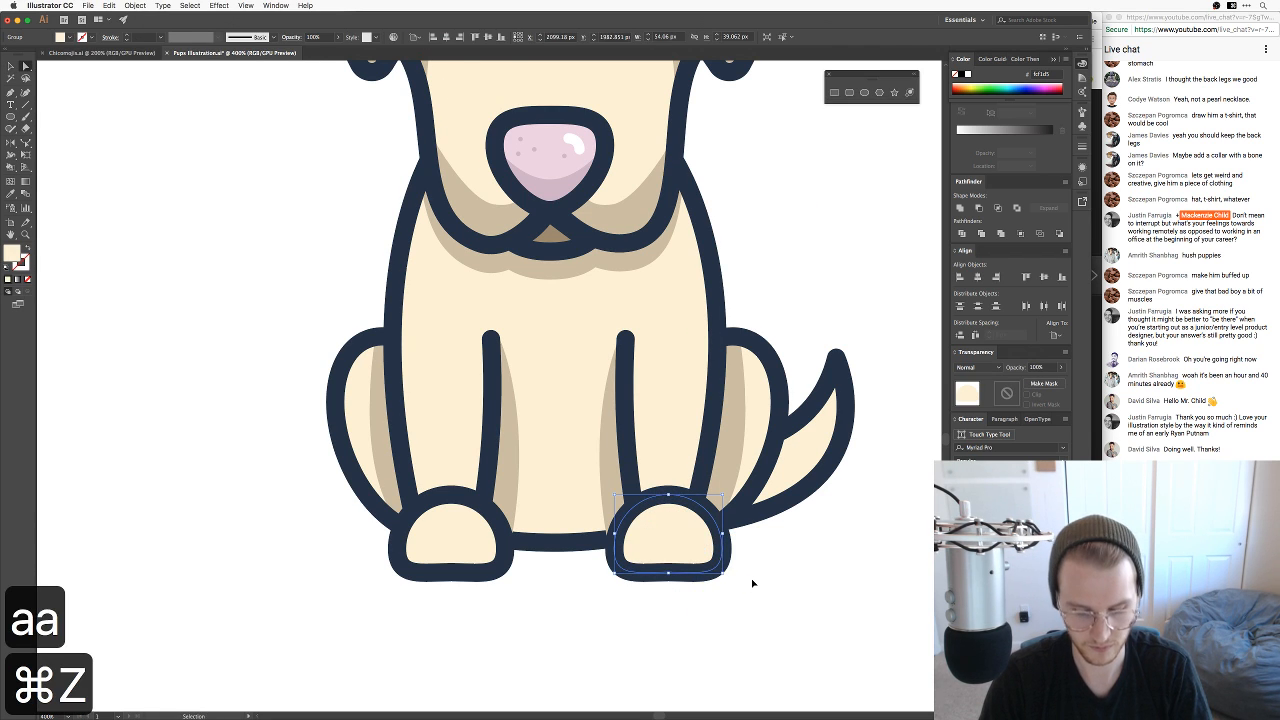
Step: Copy the paw's fill in place and pull its top anchor point straight down to form a low curved shadow
{"action": "key", "text": "super+c"}
{"action": "key", "text": "super+f"}
{"action": "key", "text": "a"}
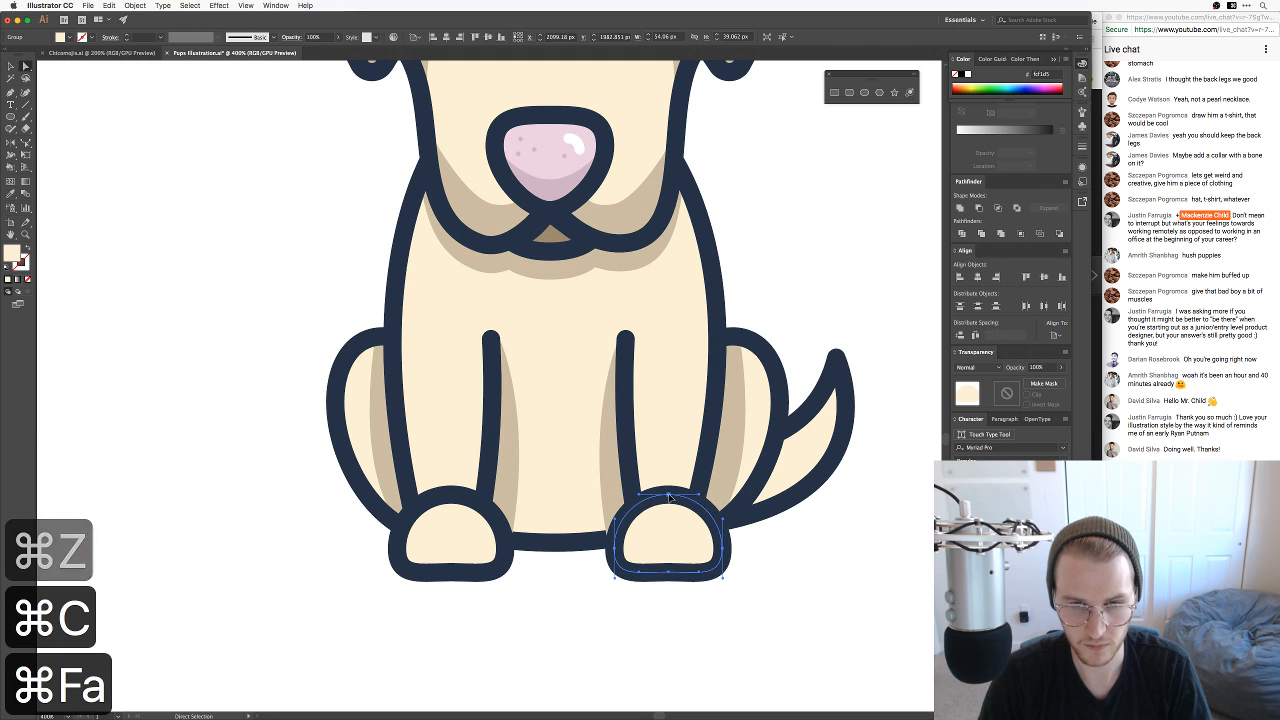
{"action": "left_click", "coordinate": [668, 495]}
{"action": "left_click_drag", "start_coordinate": [668, 495], "coordinate": [668, 549]}
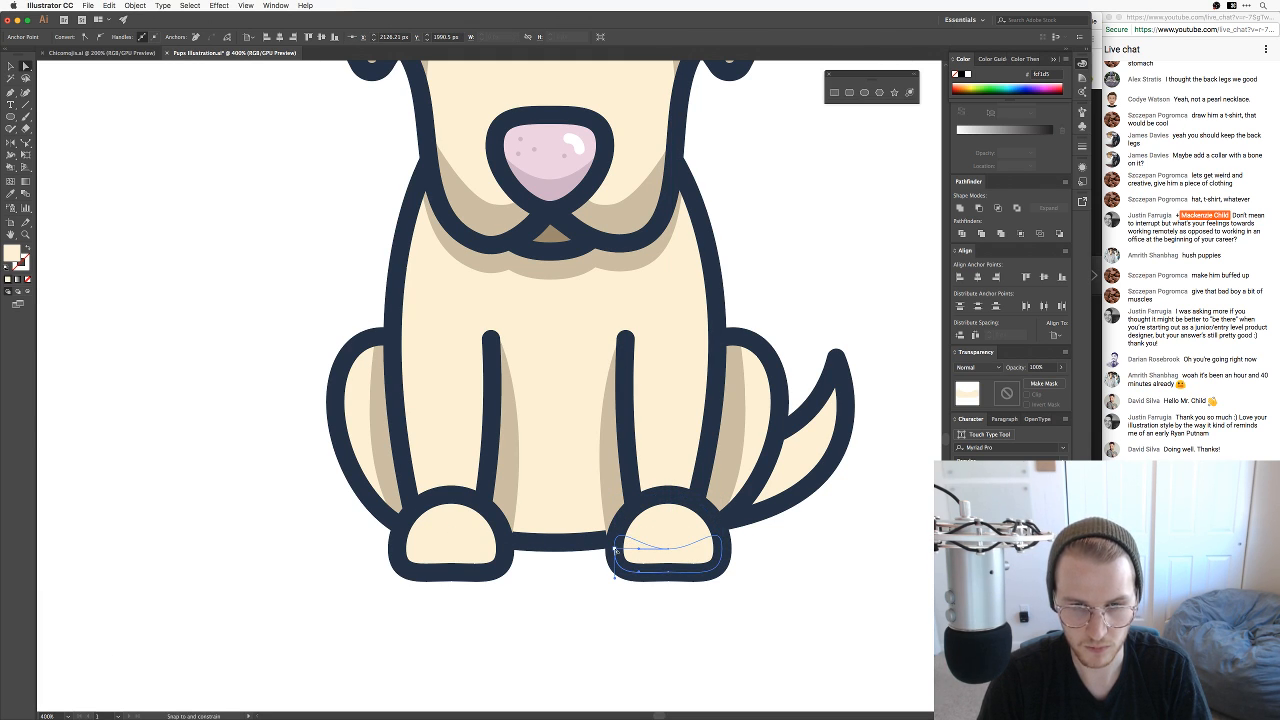
{"action": "mouse_move", "coordinate": [614, 549]}
{"action": "left_mouse_down"}
{"action": "mouse_move", "coordinate": [628, 533]}
{"action": "mouse_move", "coordinate": [617, 529]}
{"action": "left_mouse_up"}
{"action": "key", "text": "super+z"}
{"action": "key", "text": "a"}
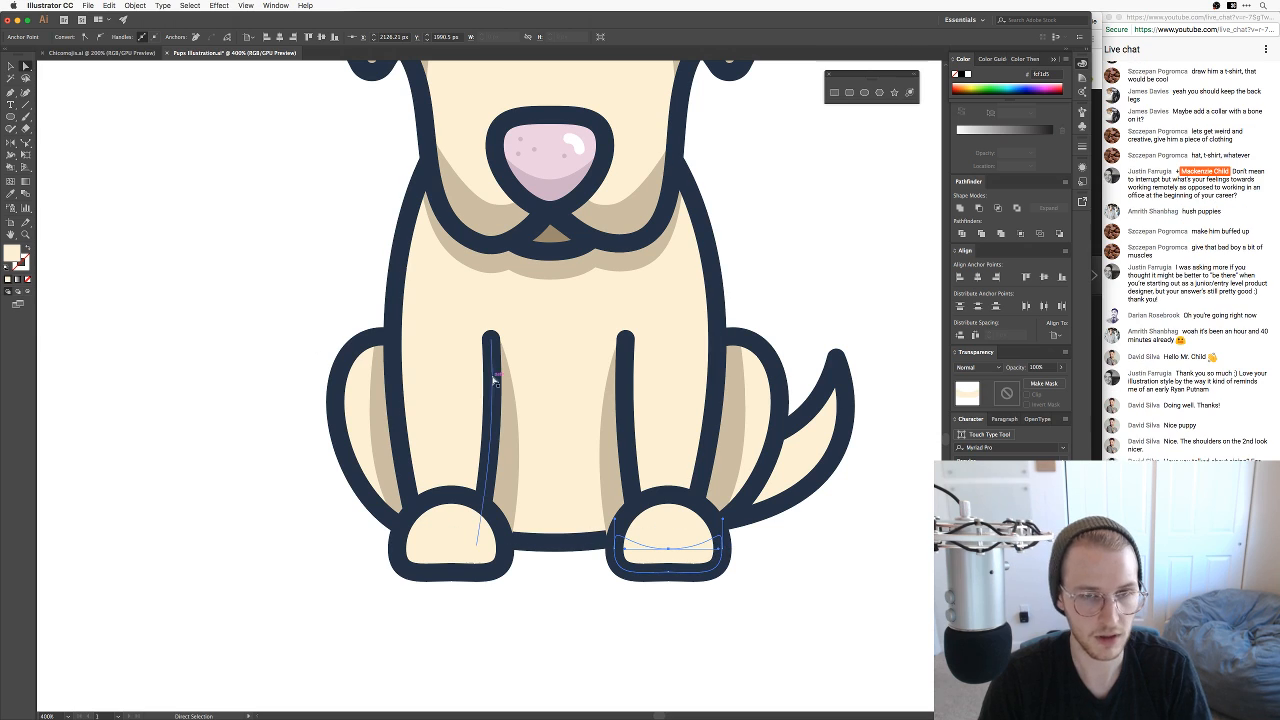
Step: Fill the paw's new shadow shape with the tan sampled from the head shadow, deselect it and save the illustration
{"action": "key", "text": "i"}
{"action": "left_click", "coordinate": [574, 266]}
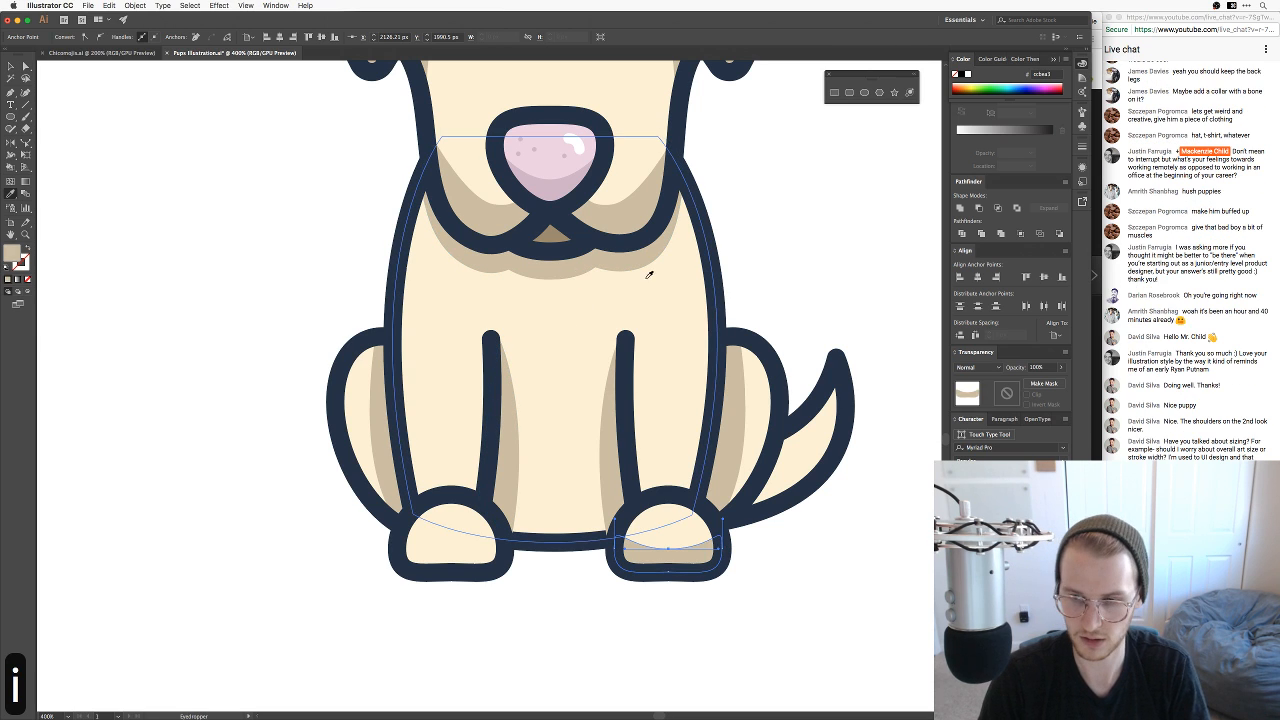
{"action": "key", "text": "v"}
{"action": "left_click", "coordinate": [764, 245]}
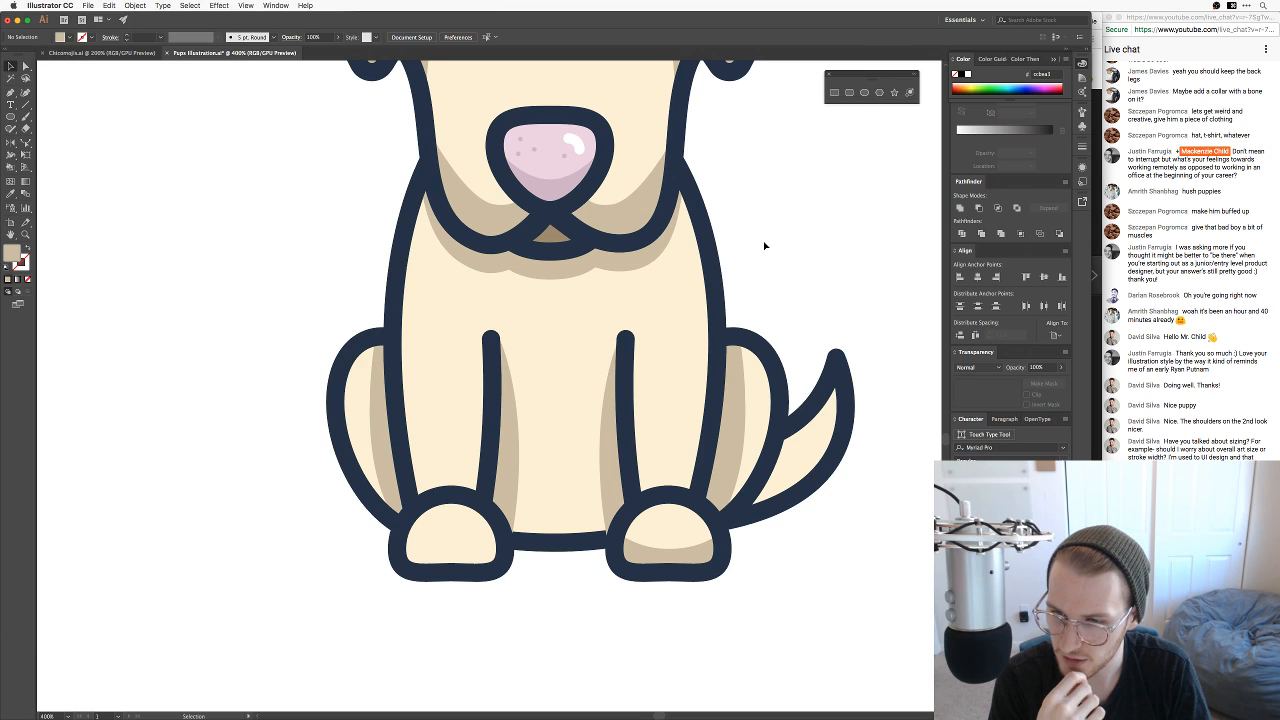
{"action": "key", "text": "super+s"}
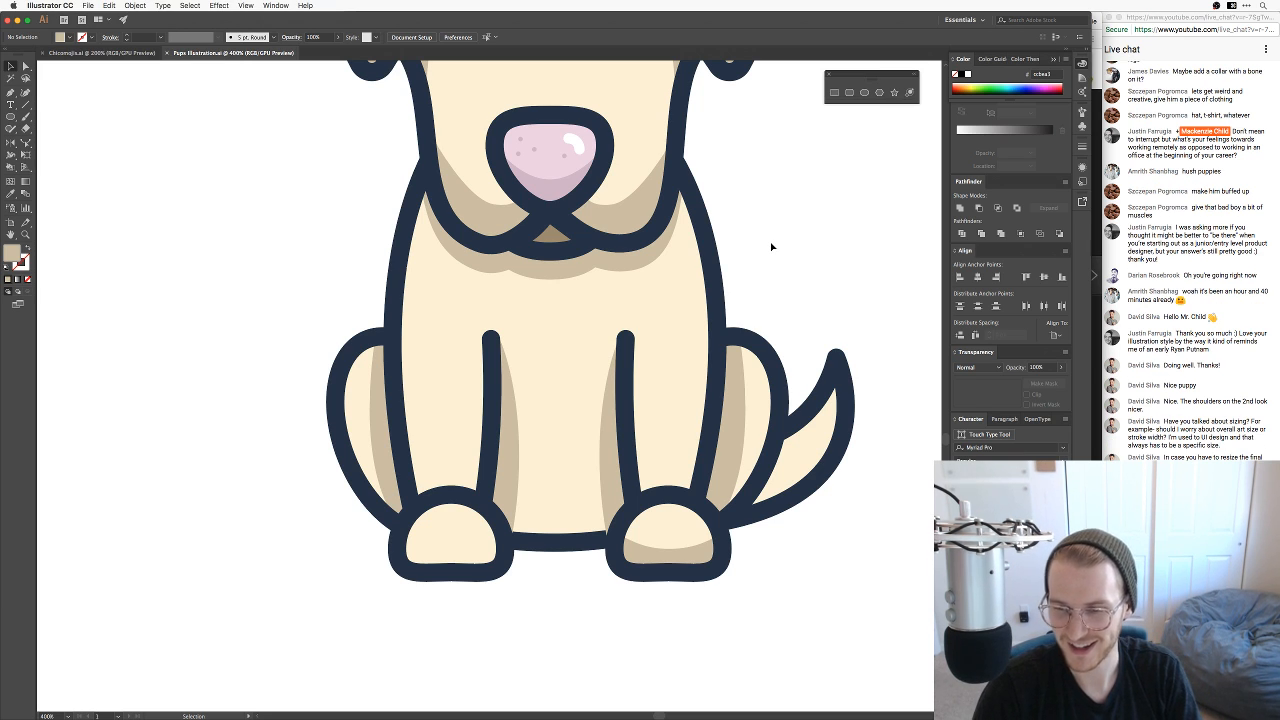
Step: Select both tan shadows inside the front legs and adjust their stacking order, then deselect them
{"action": "key", "text": "v"}
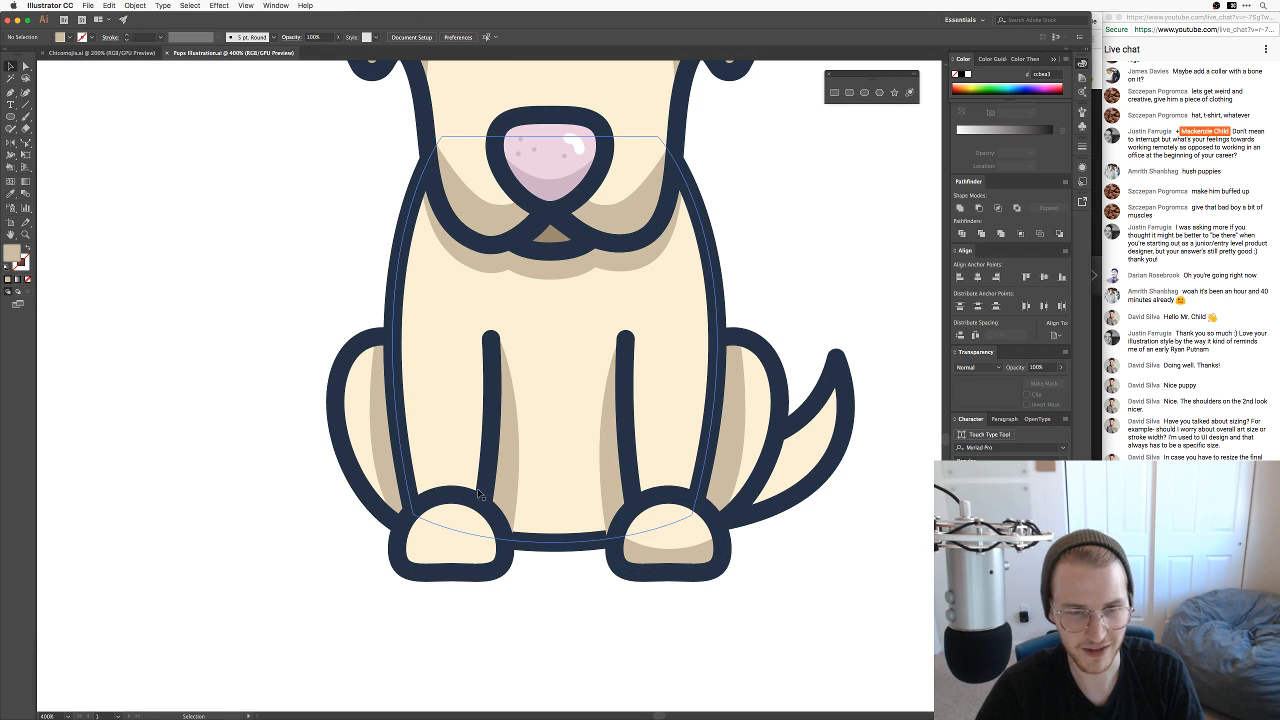
{"action": "left_click", "coordinate": [607, 485]}
{"action": "left_click", "coordinate": [510, 486], "text": "shift"}
{"action": "key", "text": "super+bracketleft"}
{"action": "key", "text": "super+bracketleft"}
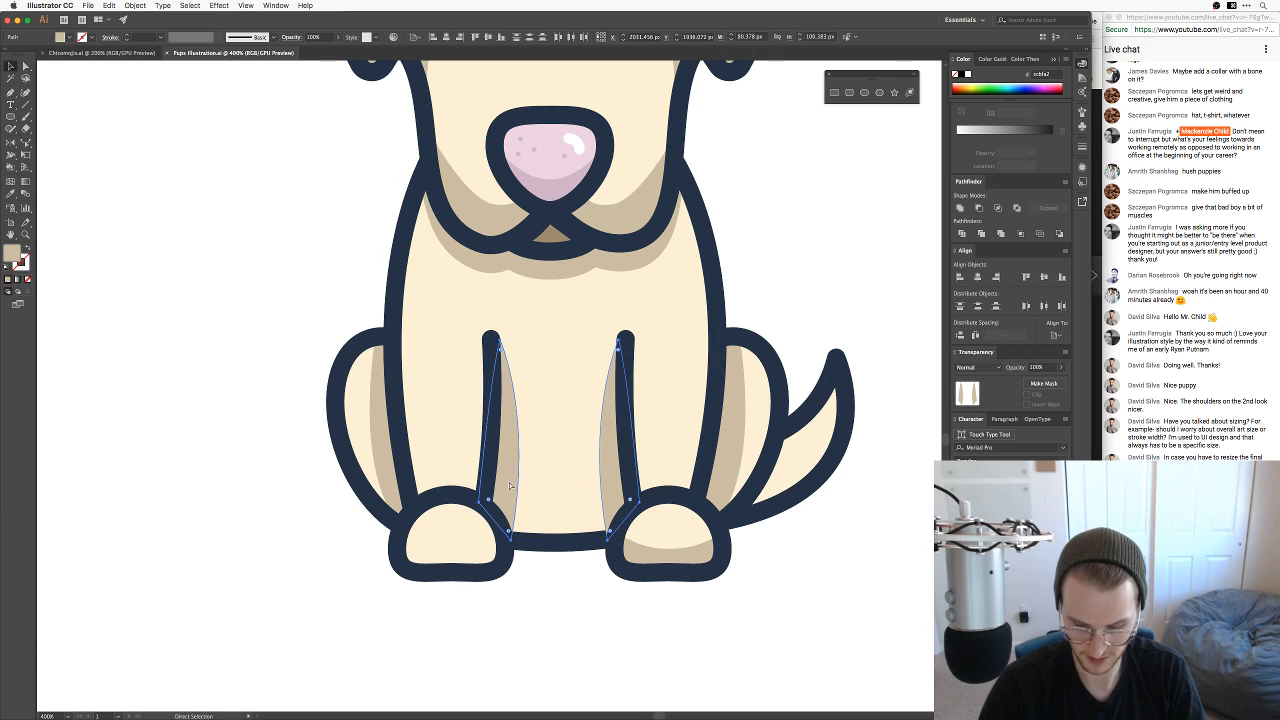
{"action": "key", "text": "super+bracketleft"}
{"action": "key", "text": "super+bracketleft"}
{"action": "key", "text": "super+bracketleft"}
{"action": "key", "text": "super+bracketright"}
{"action": "key", "text": "super+bracketright"}
{"action": "key", "text": "super+bracketright"}
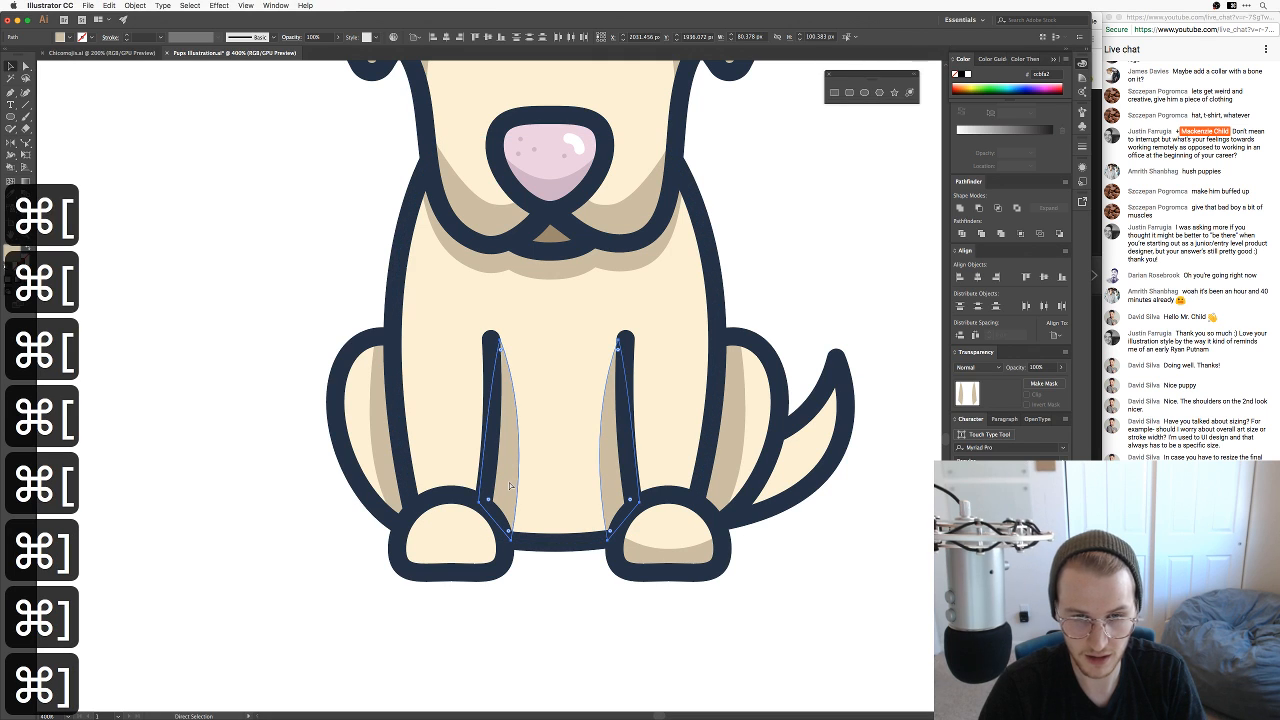
{"action": "left_click", "coordinate": [562, 592]}
Step: Delete the unshaded front paw farther from the tail and replace it with a copy of the shaded front paw
{"action": "left_click_drag", "start_coordinate": [566, 542], "coordinate": [586, 594]}
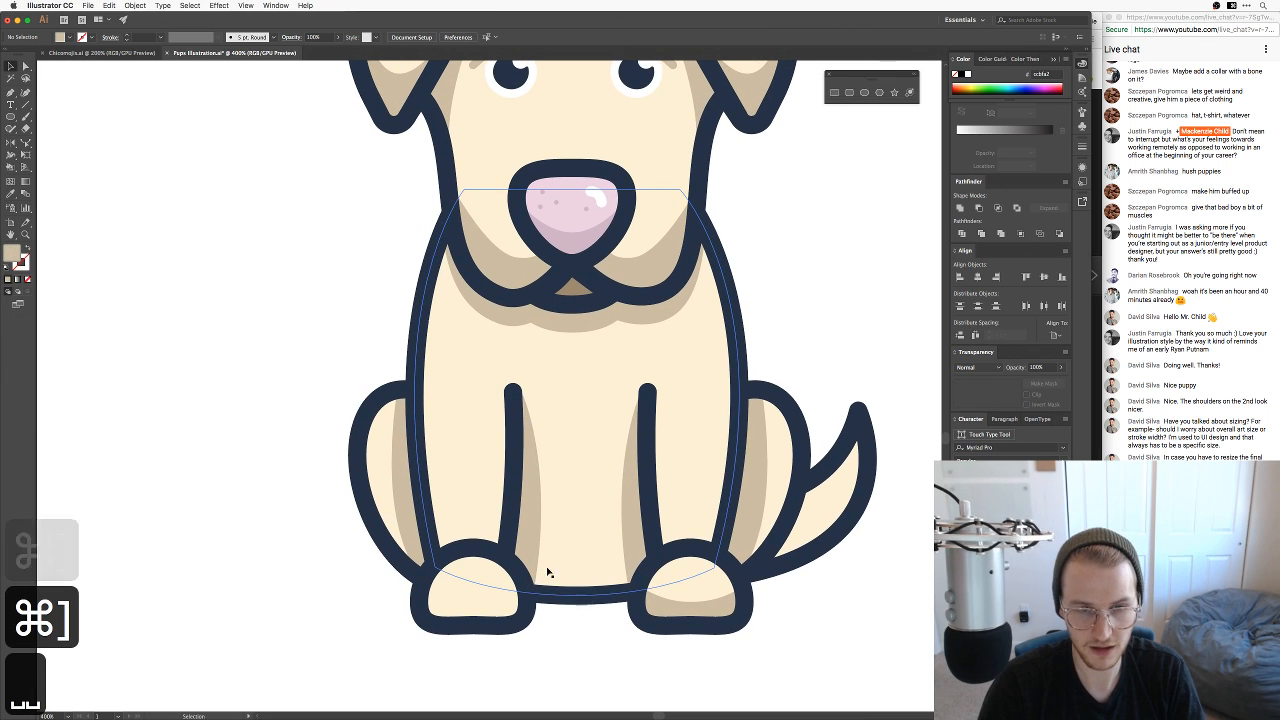
{"action": "key", "text": "a"}
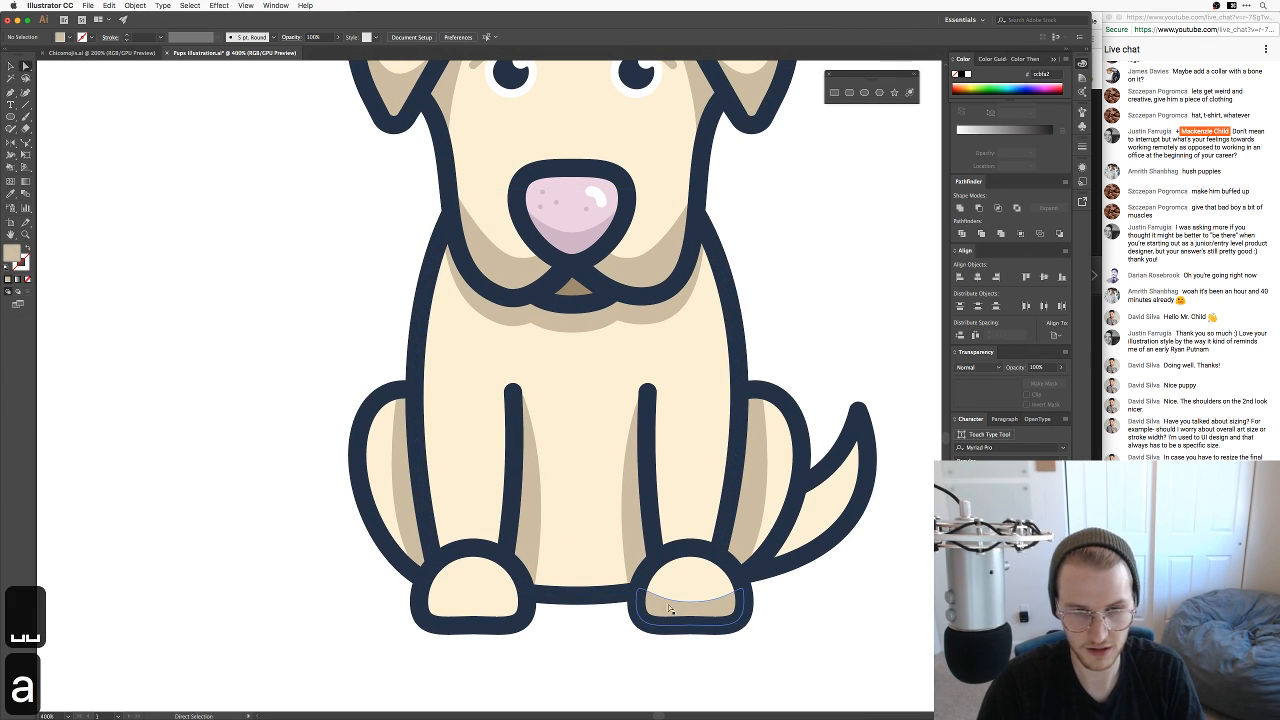
{"action": "key", "text": "v"}
{"action": "left_click", "coordinate": [445, 586]}
{"action": "key", "text": "BackSpace"}
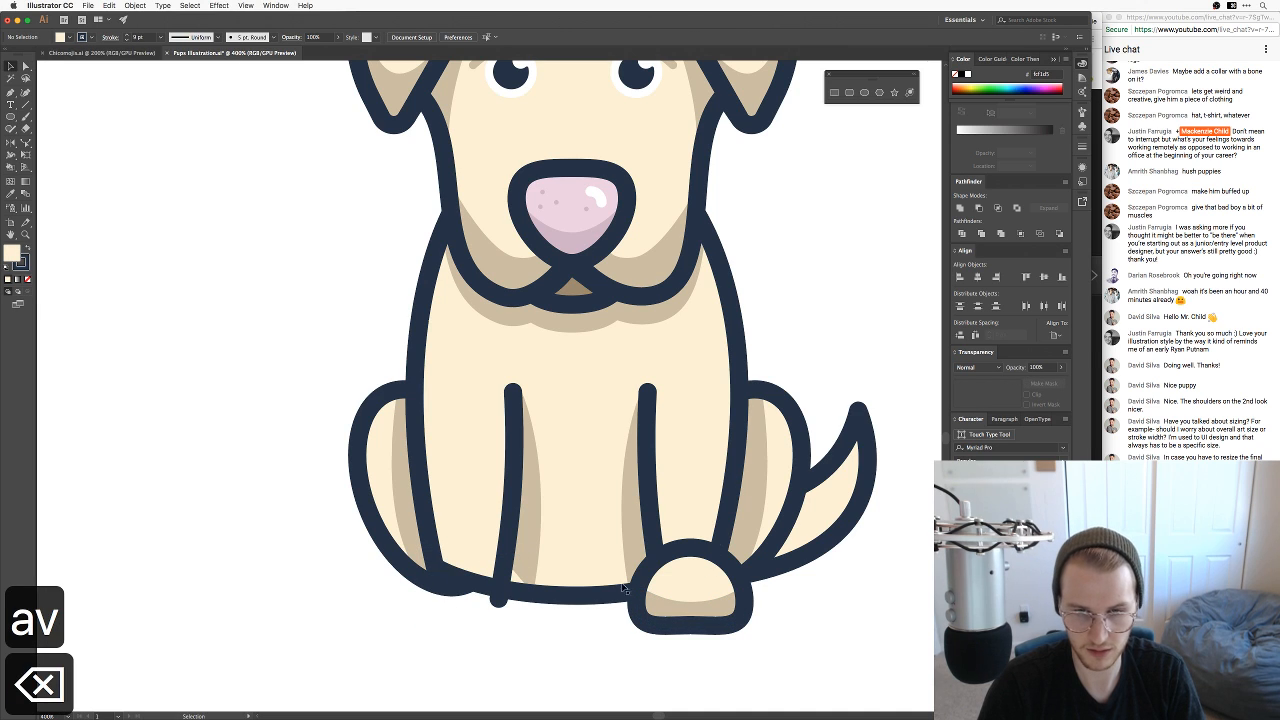
{"action": "left_click", "coordinate": [680, 586]}
{"action": "left_click_drag", "start_coordinate": [680, 586], "coordinate": [493, 591]}
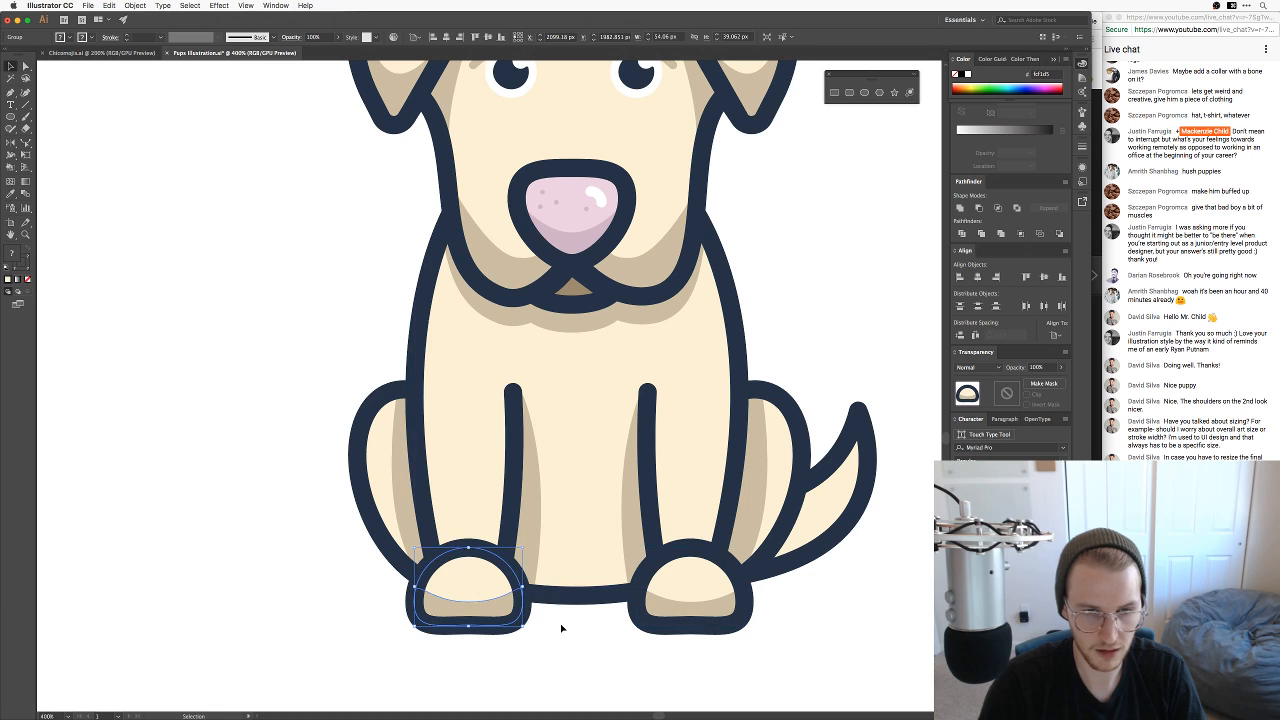
{"action": "left_click", "coordinate": [564, 636]}
Step: Draw a slightly bowed vertical path about 76 px tall along the outer side of the front leg nearer the tail
{"action": "key", "text": "super+minus"}
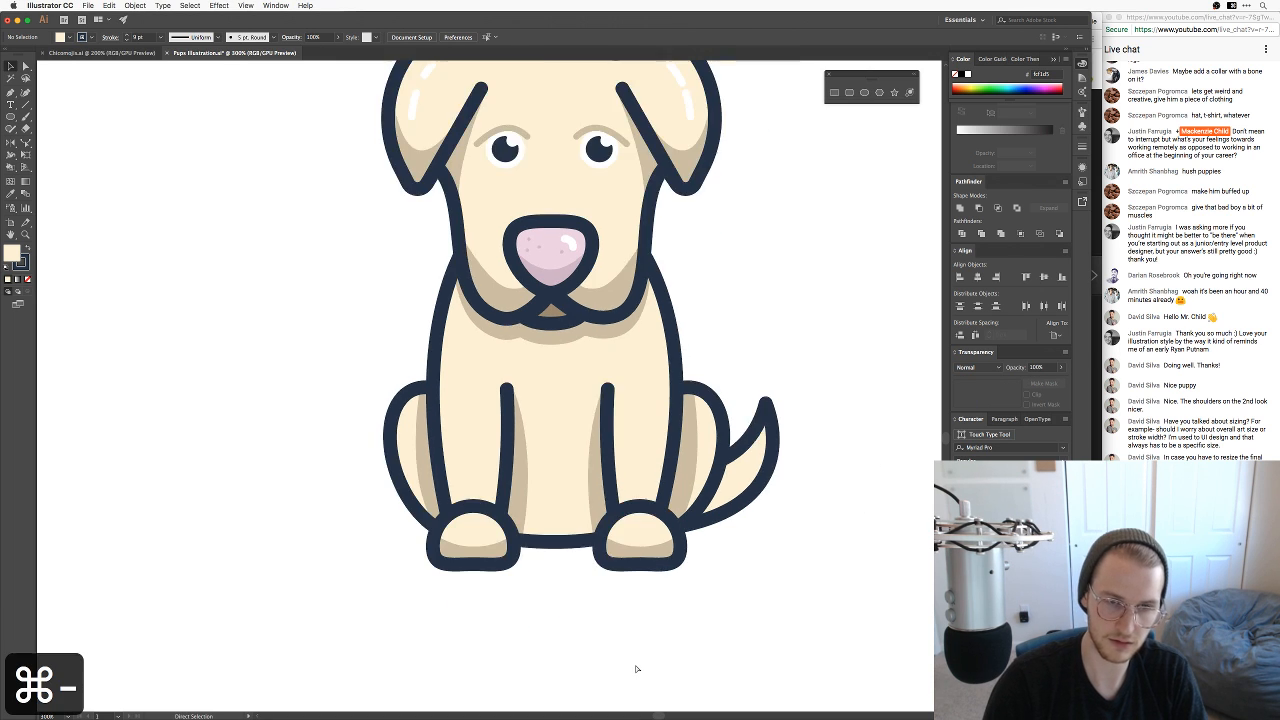
{"action": "key", "text": "super+minus"}
{"action": "key", "text": "super+minus"}
{"action": "key", "text": "super+equal"}
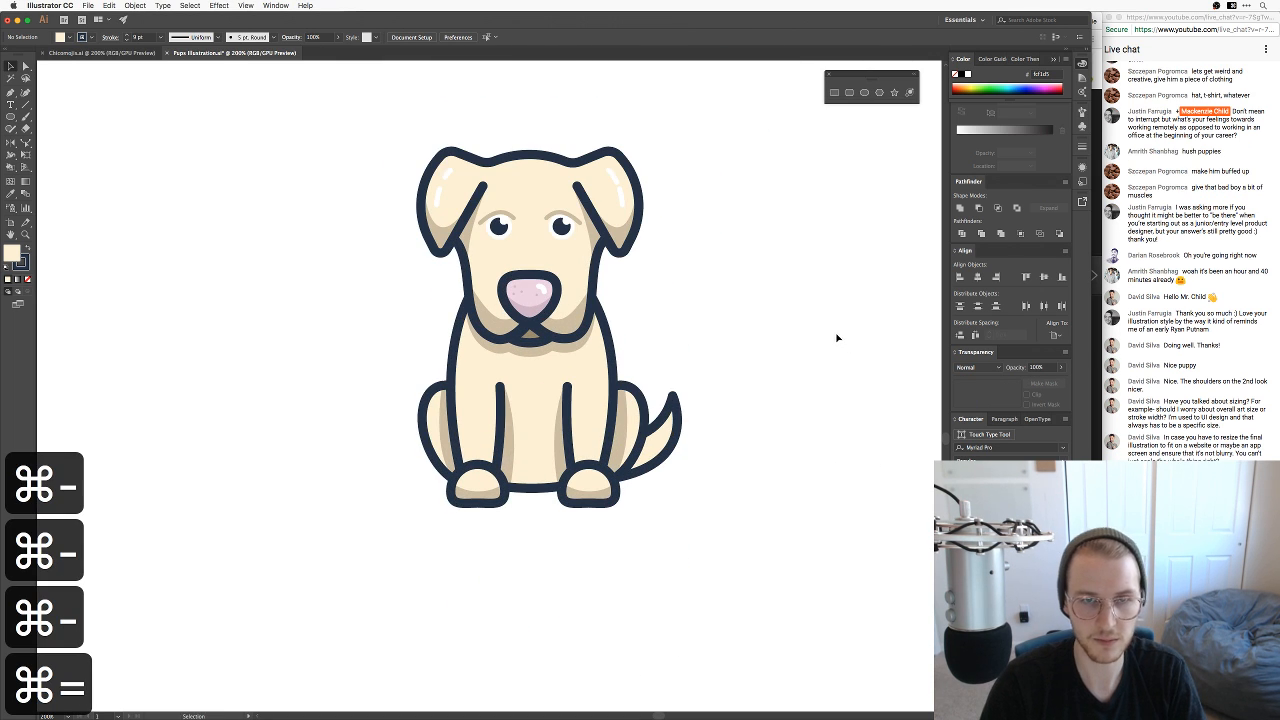
{"action": "left_click_drag", "start_coordinate": [837, 337], "coordinate": [787, 431]}
{"action": "scroll", "coordinate": [774, 443], "scroll_direction": "down", "scroll_amount": 3}
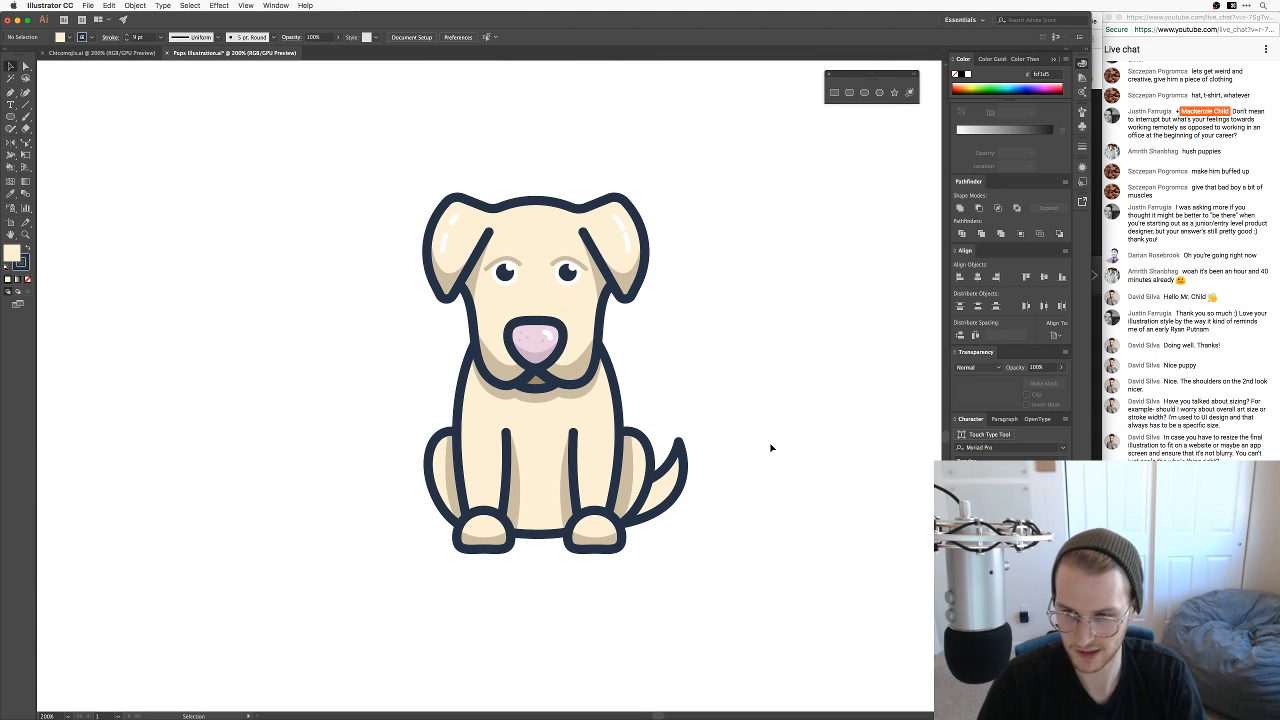
{"action": "key", "text": "super+equal"}
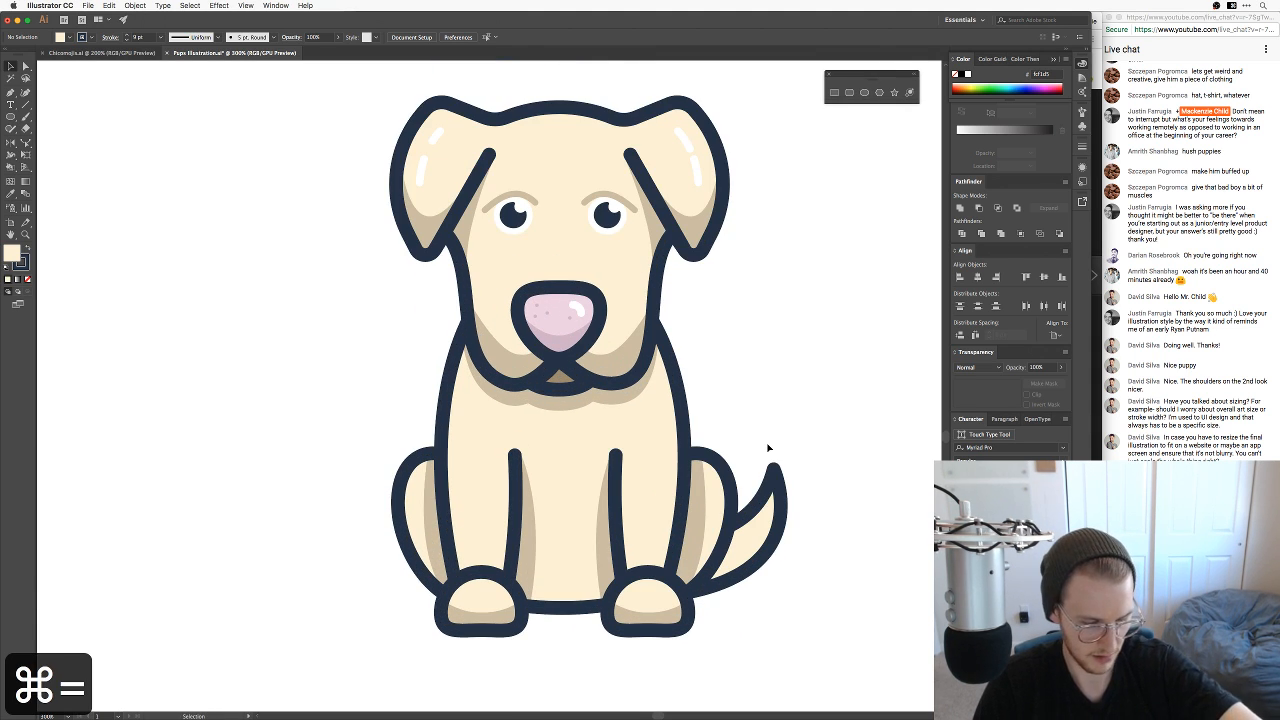
{"action": "key", "text": "p"}
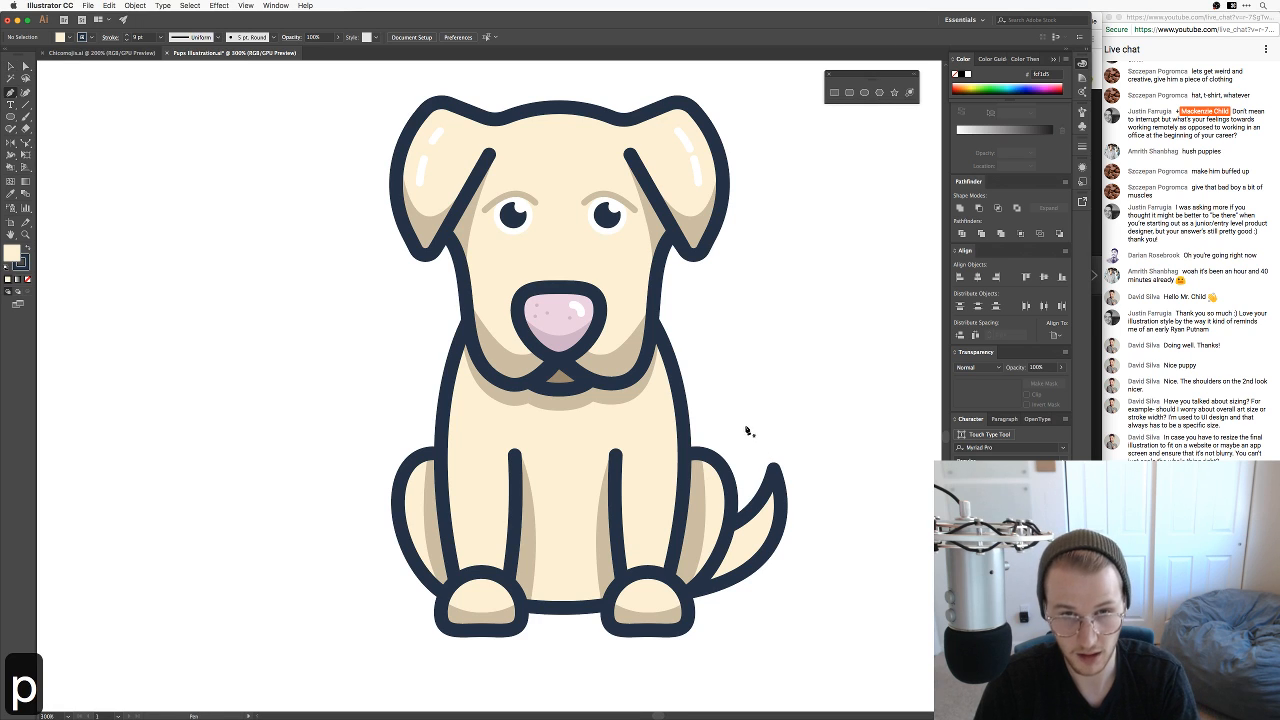
{"action": "left_click", "coordinate": [655, 428]}
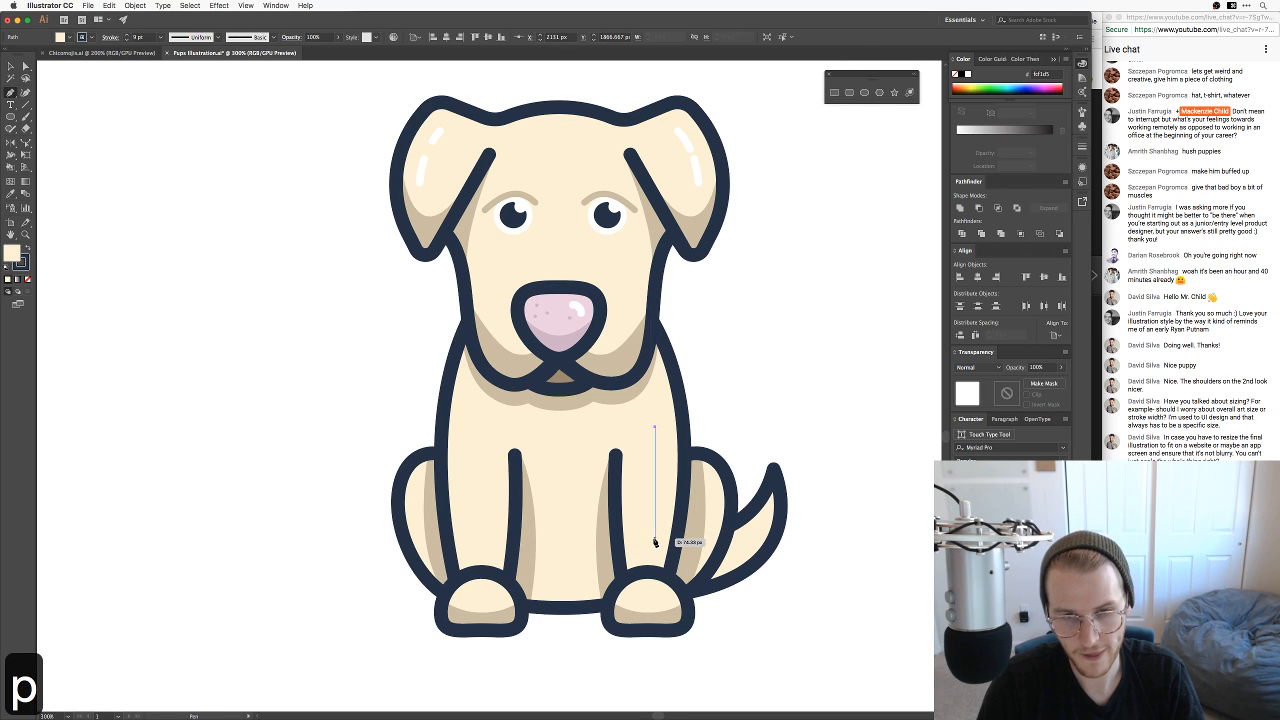
{"action": "left_click_drag", "start_coordinate": [655, 538], "coordinate": [650, 556]}
{"action": "left_click_drag", "start_coordinate": [643, 608], "coordinate": [644, 608]}
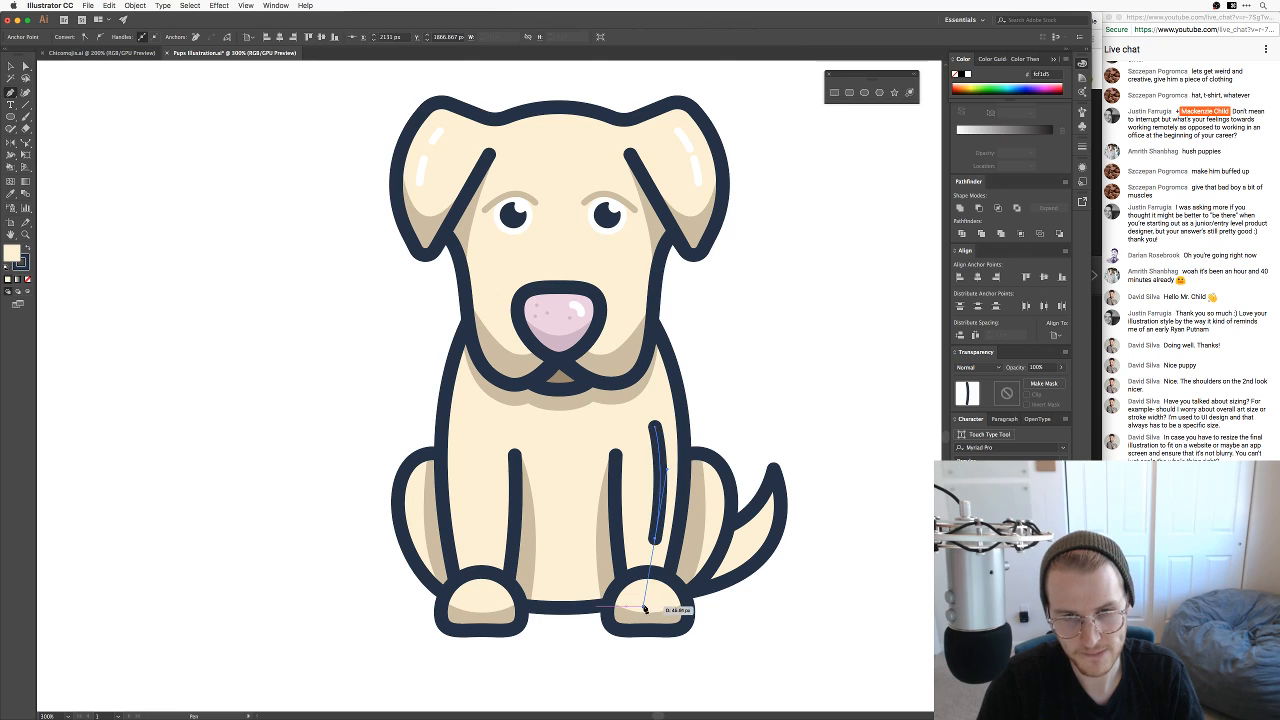
{"action": "key", "text": "a"}
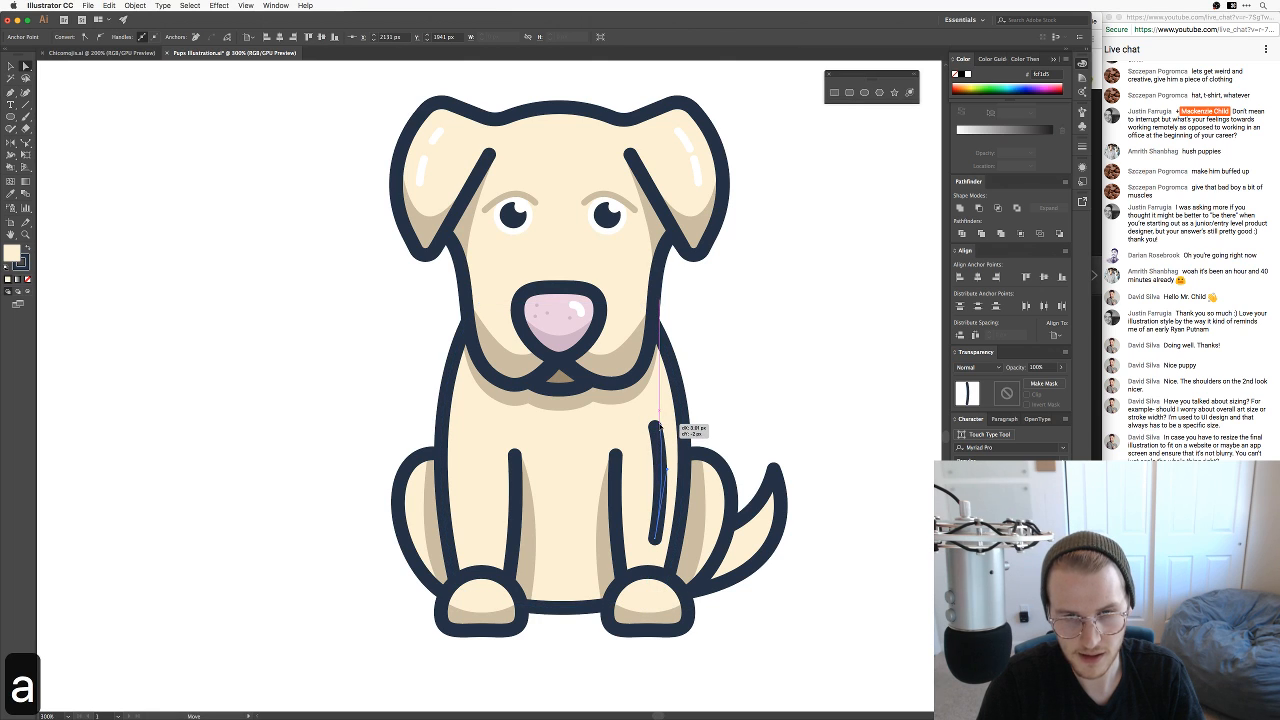
{"action": "left_click_drag", "start_coordinate": [656, 425], "coordinate": [657, 421]}
Step: Apply the white highlight stroke sampled from the dog's ear to the new leg path and deselect it
{"action": "key", "text": "i"}
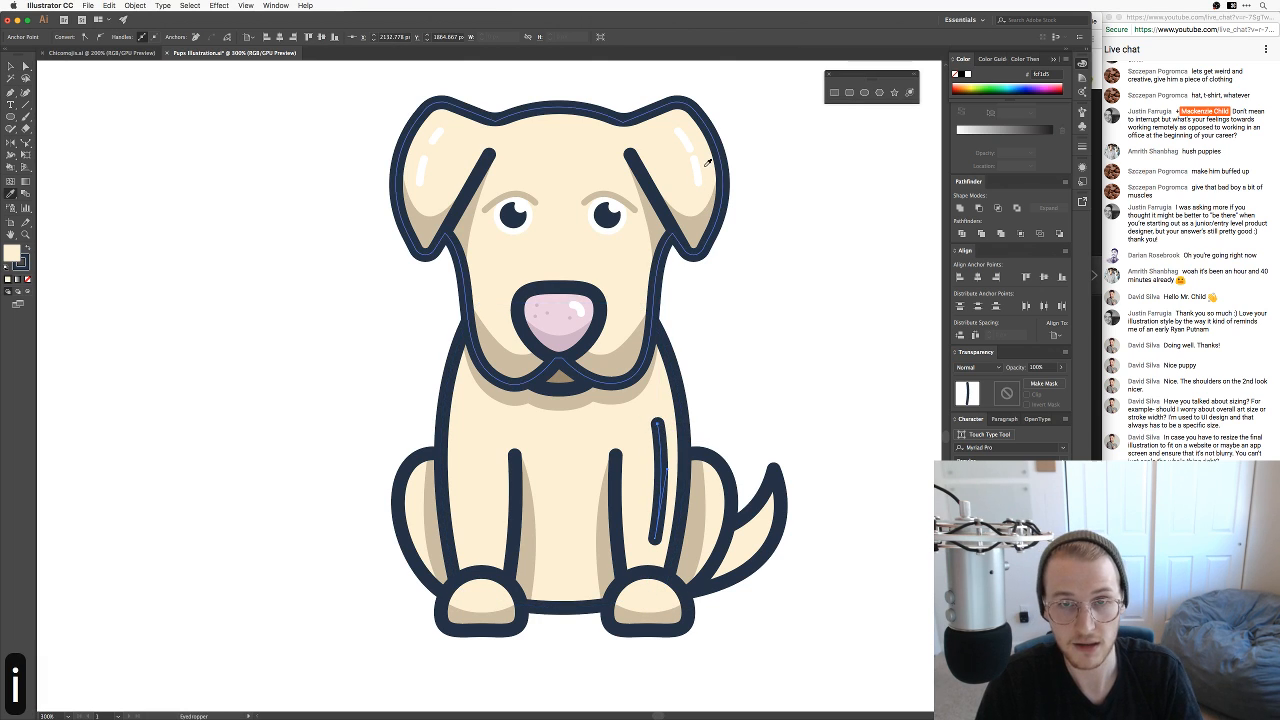
{"action": "left_click", "coordinate": [698, 170]}
{"action": "key", "text": "v"}
{"action": "scroll", "coordinate": [790, 350], "scroll_direction": "down", "scroll_amount": 3}
{"action": "left_click", "coordinate": [677, 412]}
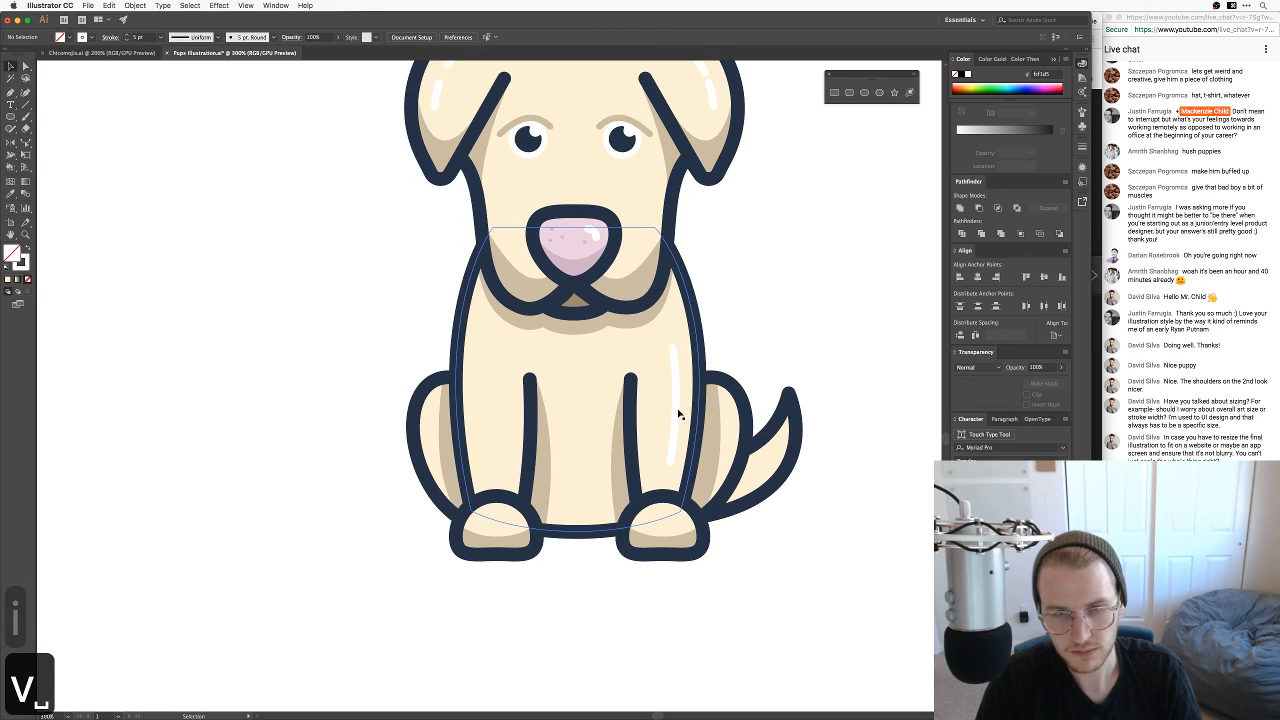
Step: Add anchor points along the white leg highlight to mark off two gaps in the stroke
{"action": "left_click", "coordinate": [675, 398]}
{"action": "key", "text": "p"}
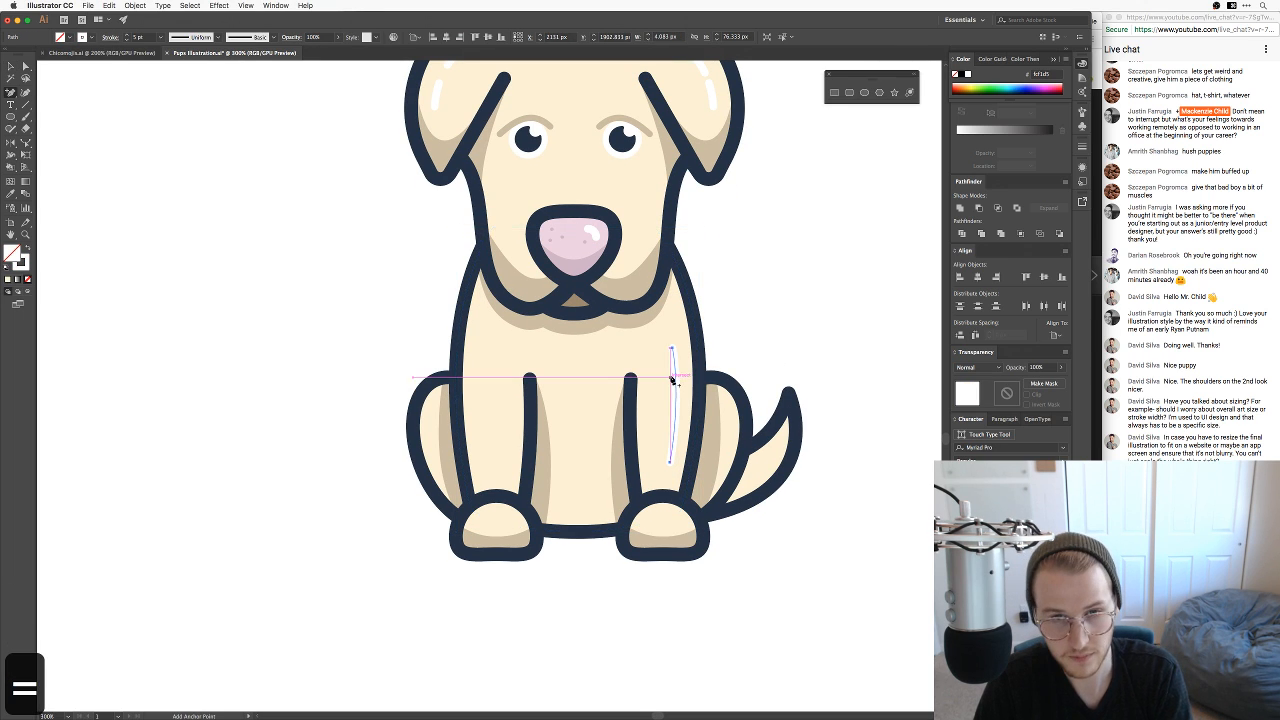
{"action": "left_click", "coordinate": [676, 376]}
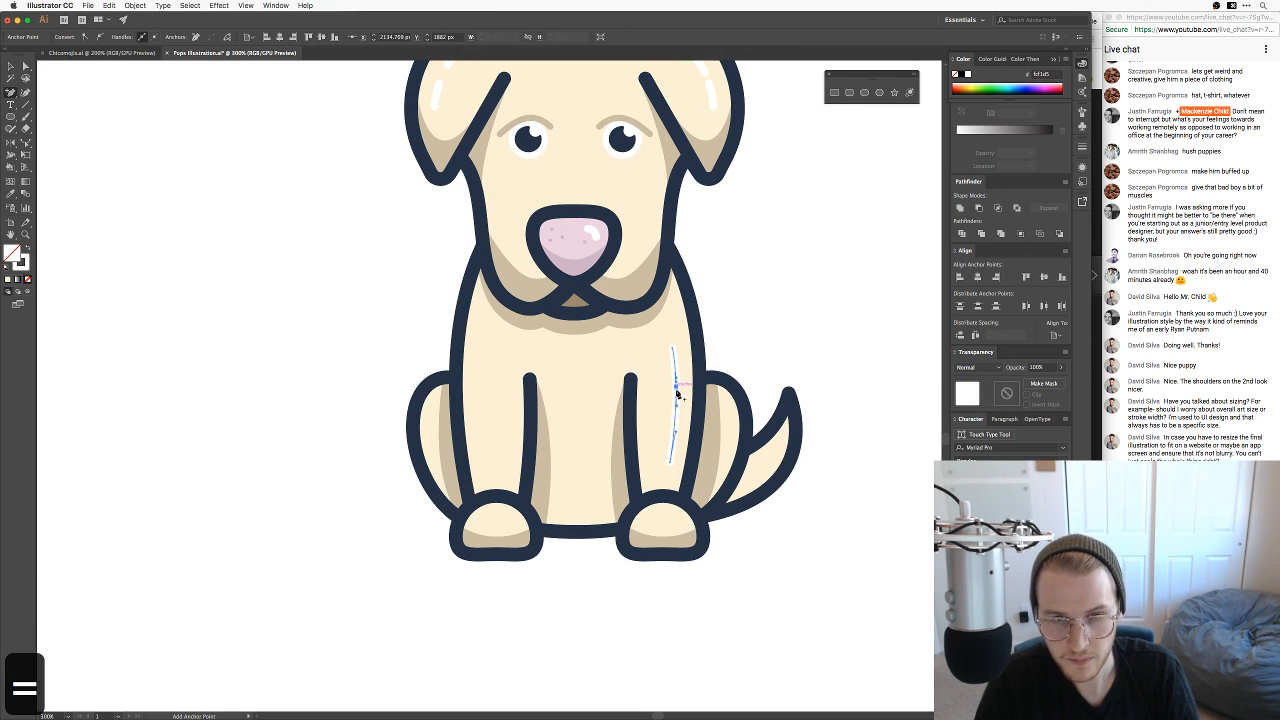
{"action": "left_click", "coordinate": [677, 419]}
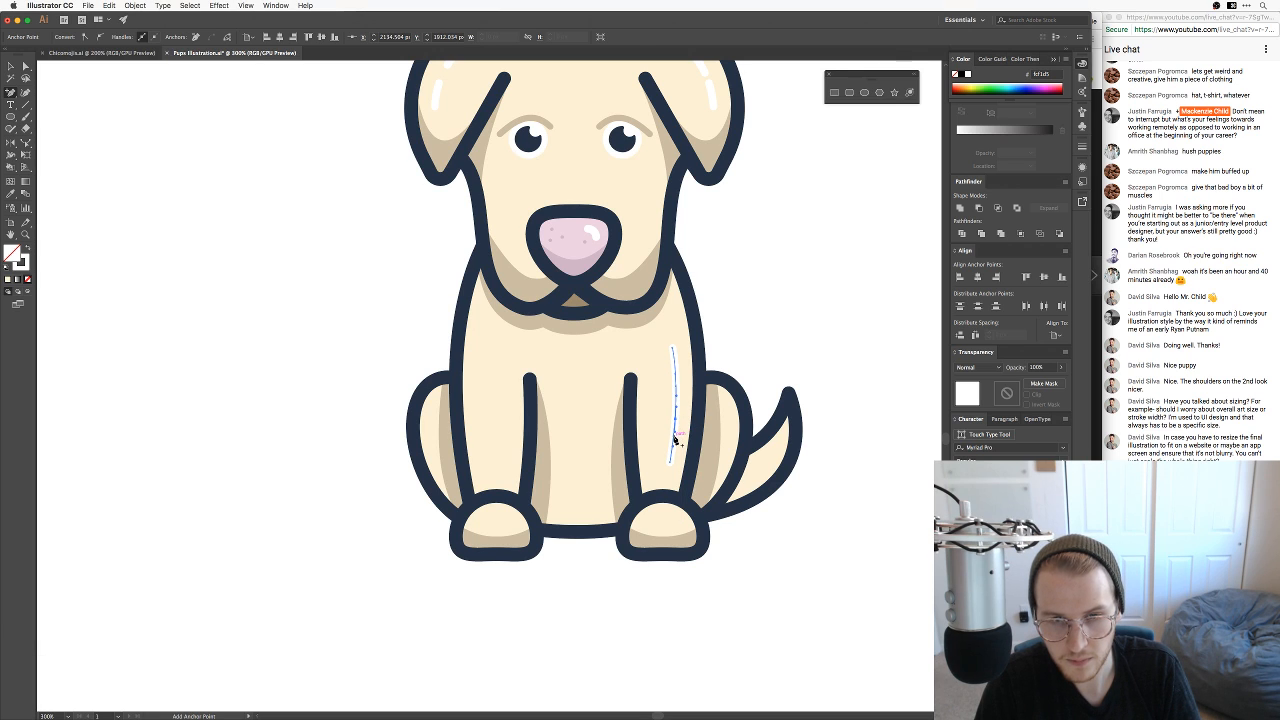
{"action": "key", "text": "a"}
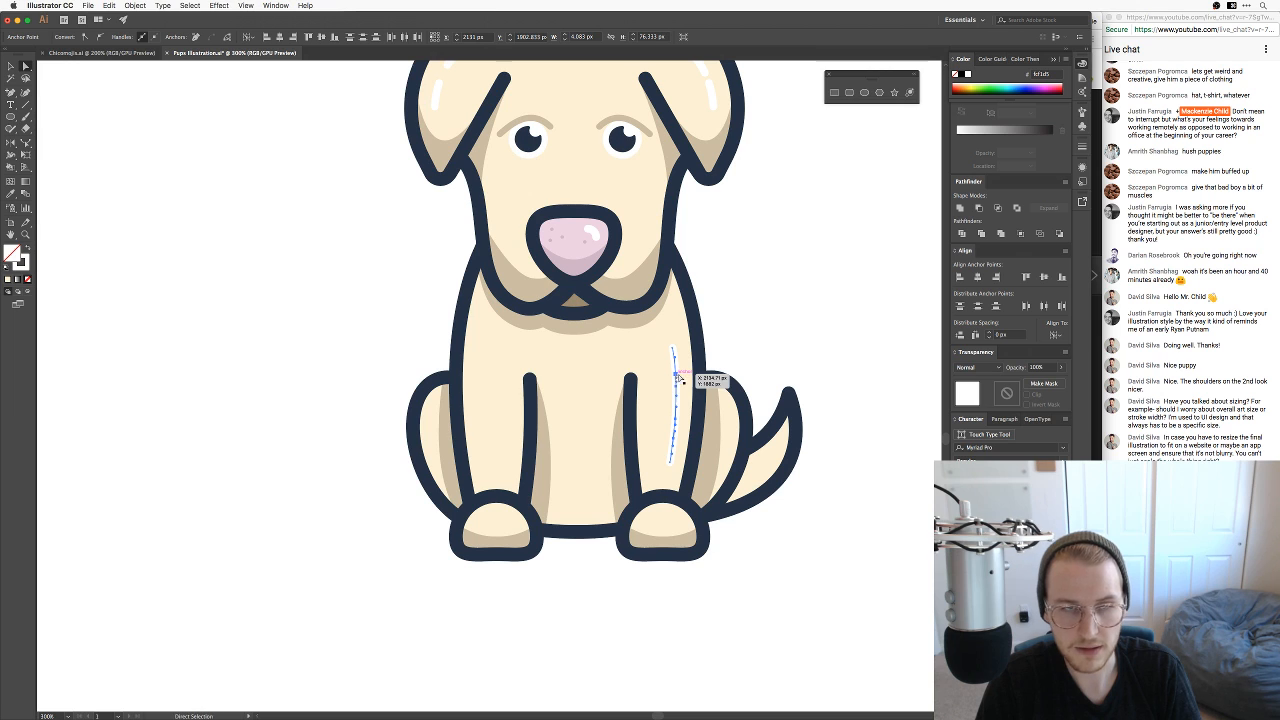
Step: Delete the two short segments between the added anchor points to break the leg highlight into three dashes
{"action": "left_click", "coordinate": [394, 340]}
{"action": "key", "text": "z"}
{"action": "left_click_drag", "start_coordinate": [601, 461], "coordinate": [805, 355]}
{"action": "key", "text": "space"}
{"action": "left_click_drag", "start_coordinate": [814, 330], "coordinate": [556, 513]}
{"action": "key", "text": "a"}
{"action": "left_click", "coordinate": [630, 330]}
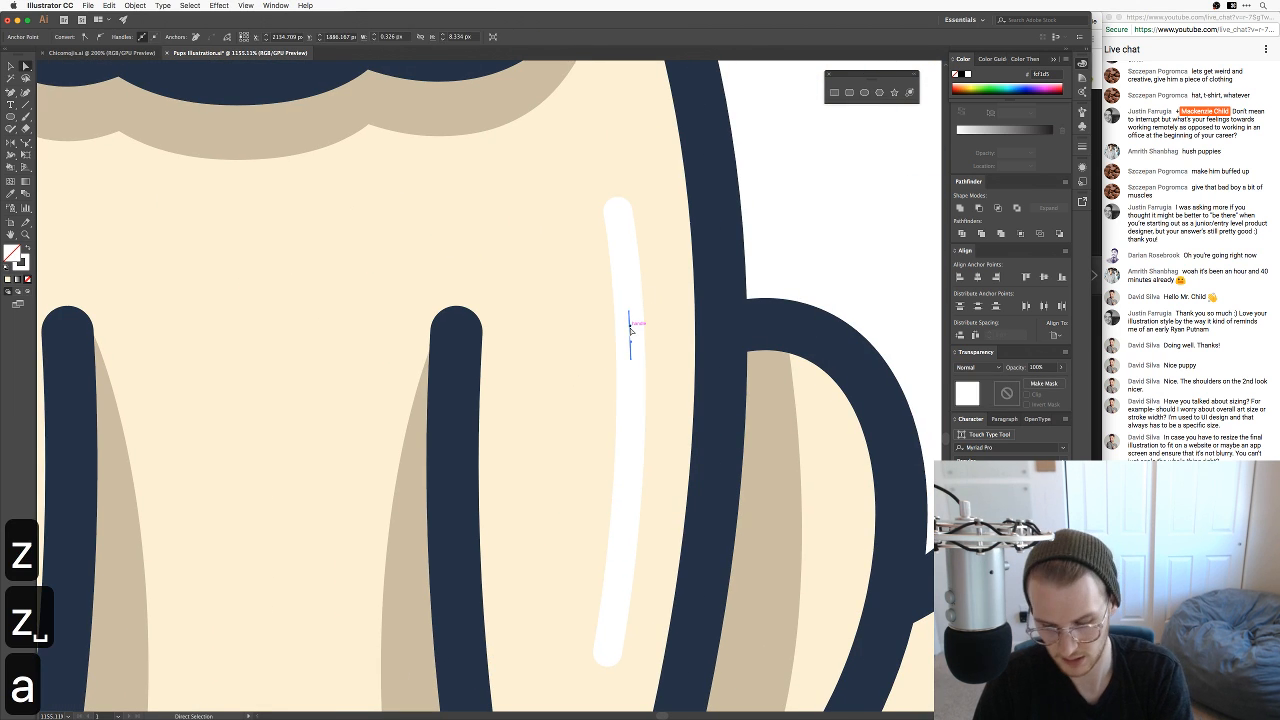
{"action": "key", "text": "BackSpace"}
{"action": "key", "text": "BackSpace"}
{"action": "left_click", "coordinate": [627, 515]}
{"action": "key", "text": "BackSpace"}
{"action": "key", "text": "BackSpace"}
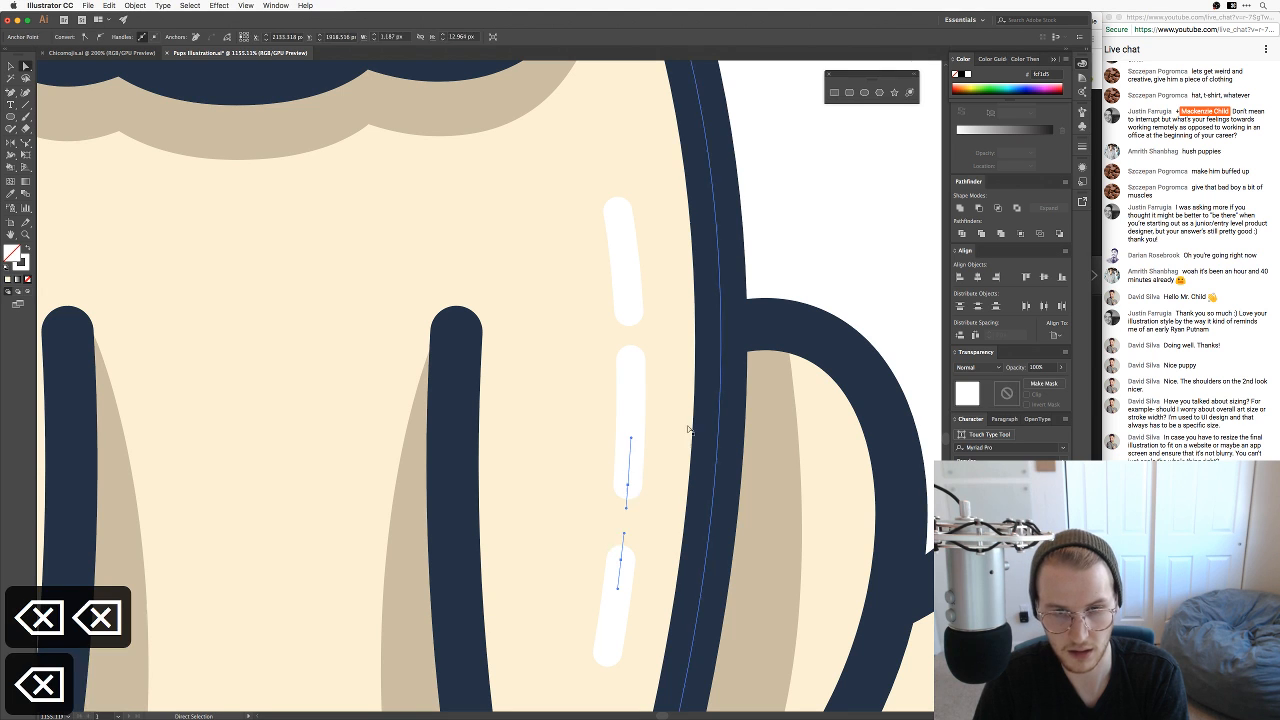
Step: Select all three highlight dashes and copy them horizontally onto the front leg farther from the tail
{"action": "key", "text": "super+minus"}
{"action": "key", "text": "super+minus"}
{"action": "key", "text": "super+minus"}
{"action": "key", "text": "super+minus"}
{"action": "key", "text": "super+minus"}
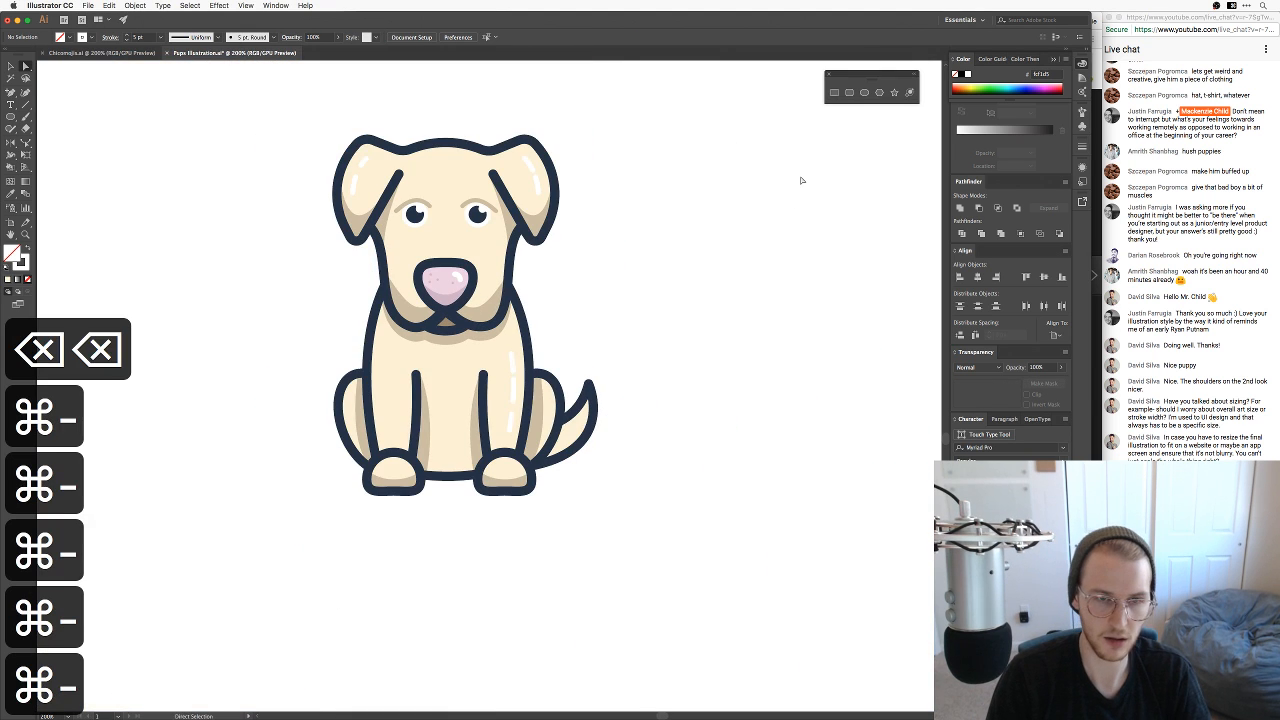
{"action": "key", "text": "super+equal"}
{"action": "scroll", "coordinate": [751, 240], "scroll_direction": "down", "scroll_amount": 5}
{"action": "key", "text": "space"}
{"action": "key", "text": "v"}
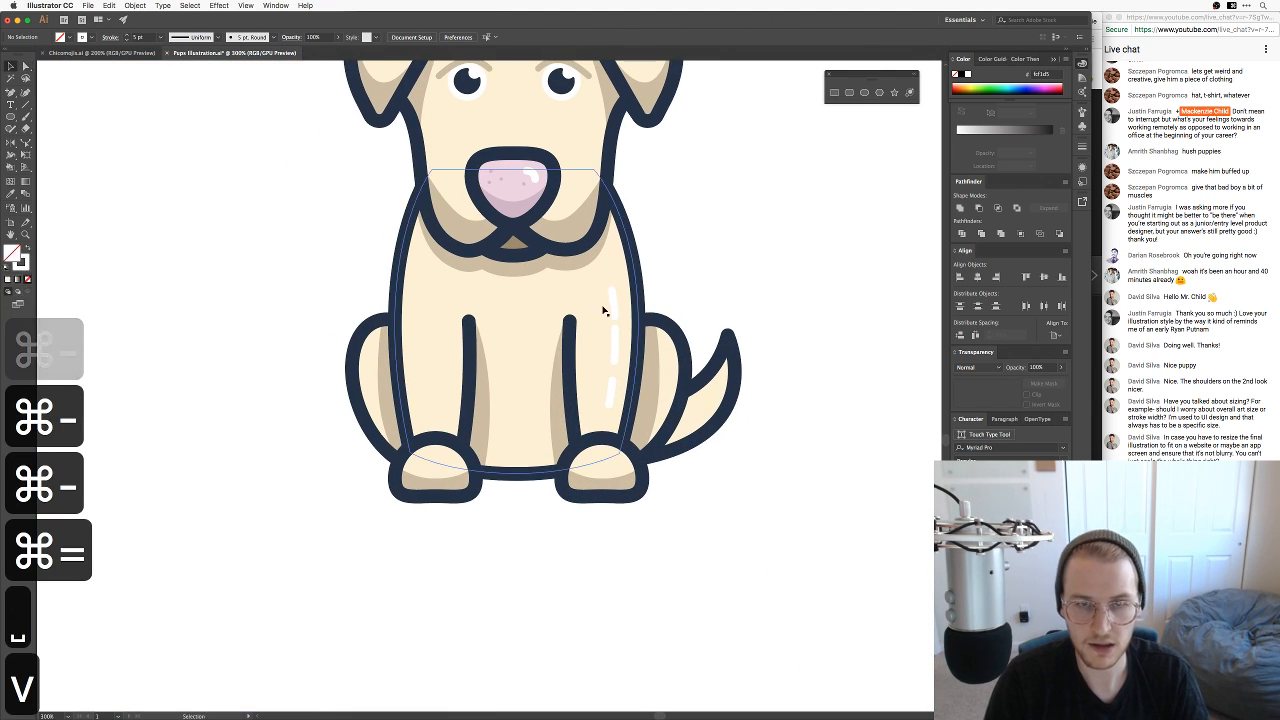
{"action": "left_click", "coordinate": [607, 386]}
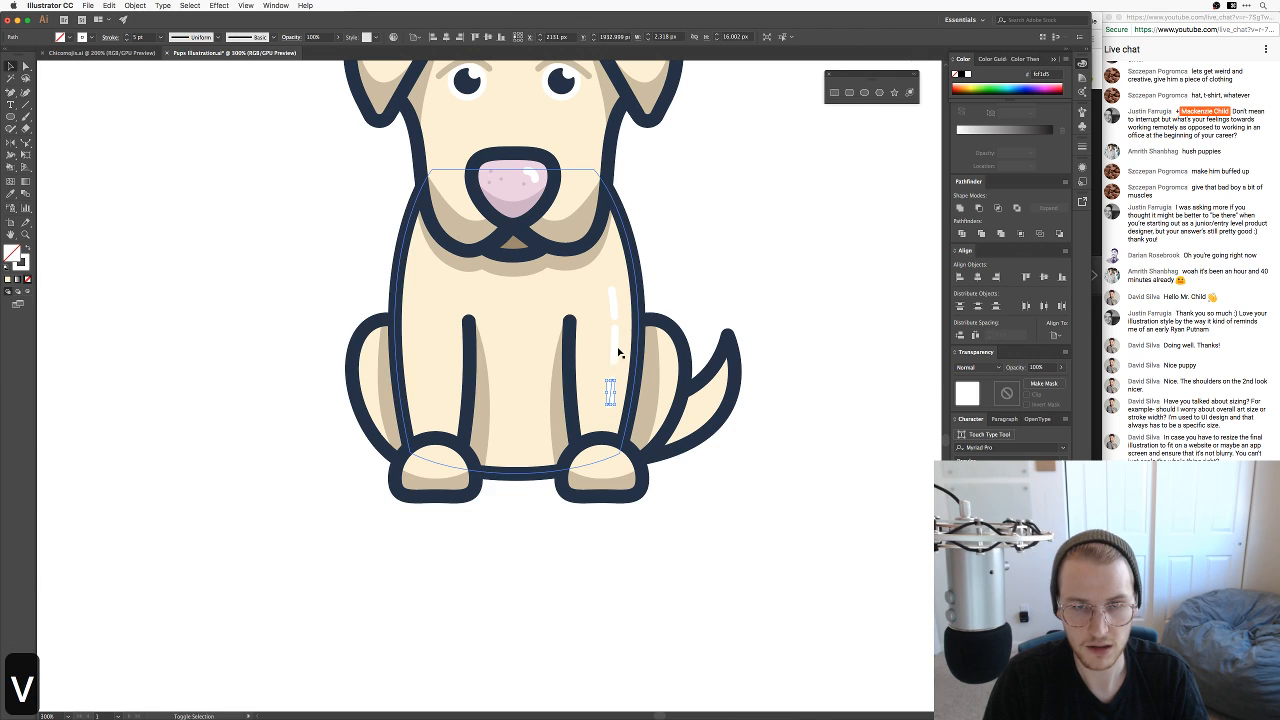
{"action": "left_click", "coordinate": [614, 304], "text": "shift"}
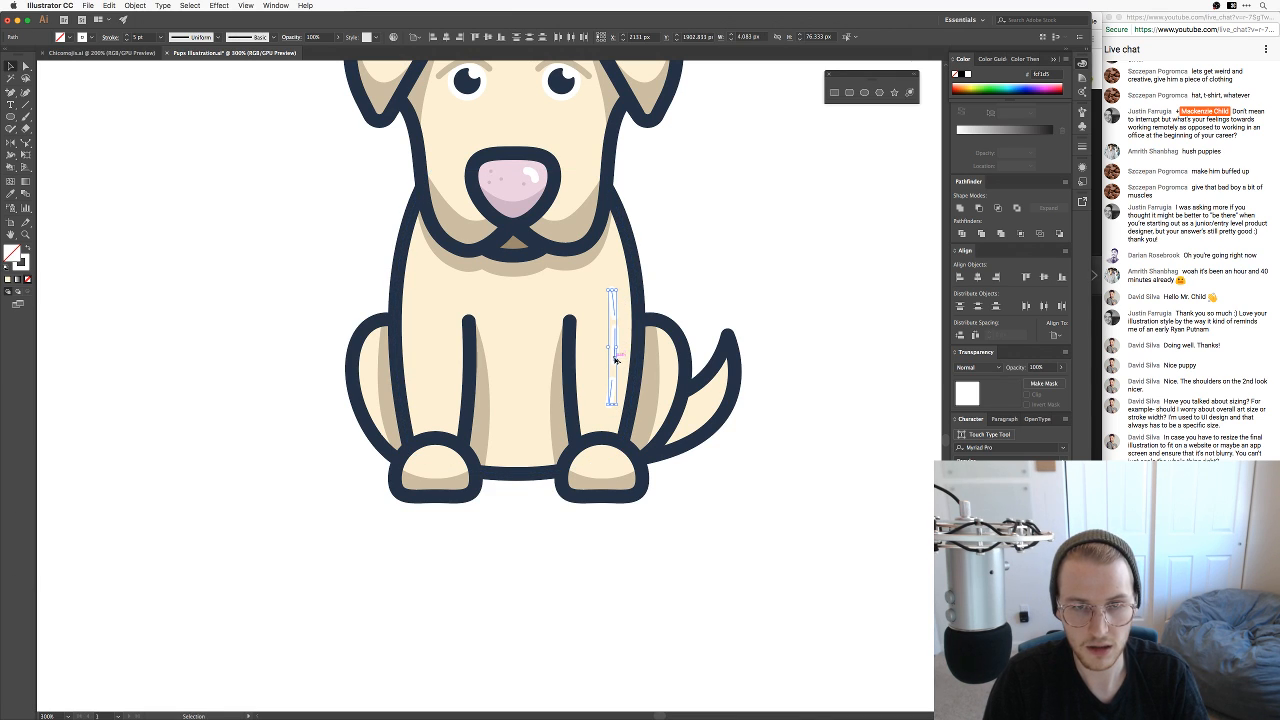
{"action": "left_click_drag", "start_coordinate": [614, 360], "coordinate": [442, 365]}
Step: Reflect the copied dashes, move them close to the leg's outer outline, nudge them slightly inward and deselect them
{"action": "right_click", "coordinate": [444, 366]}
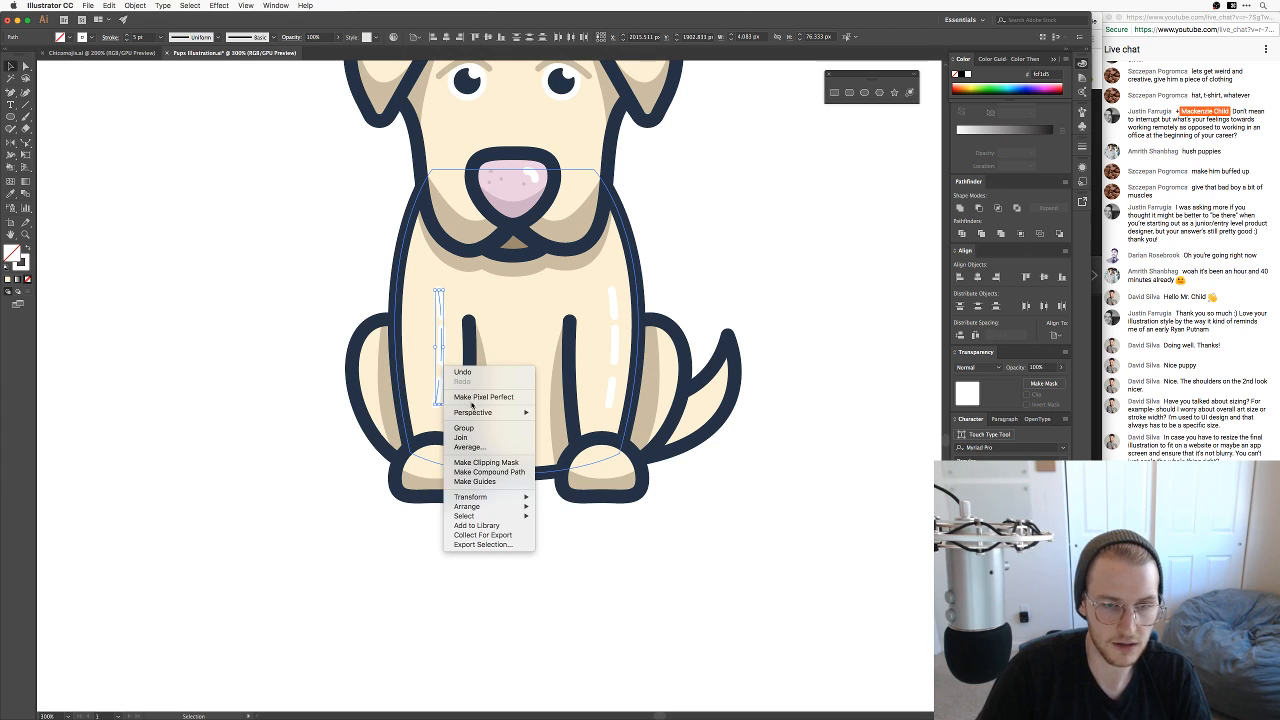
{"action": "mouse_move", "coordinate": [497, 503]}
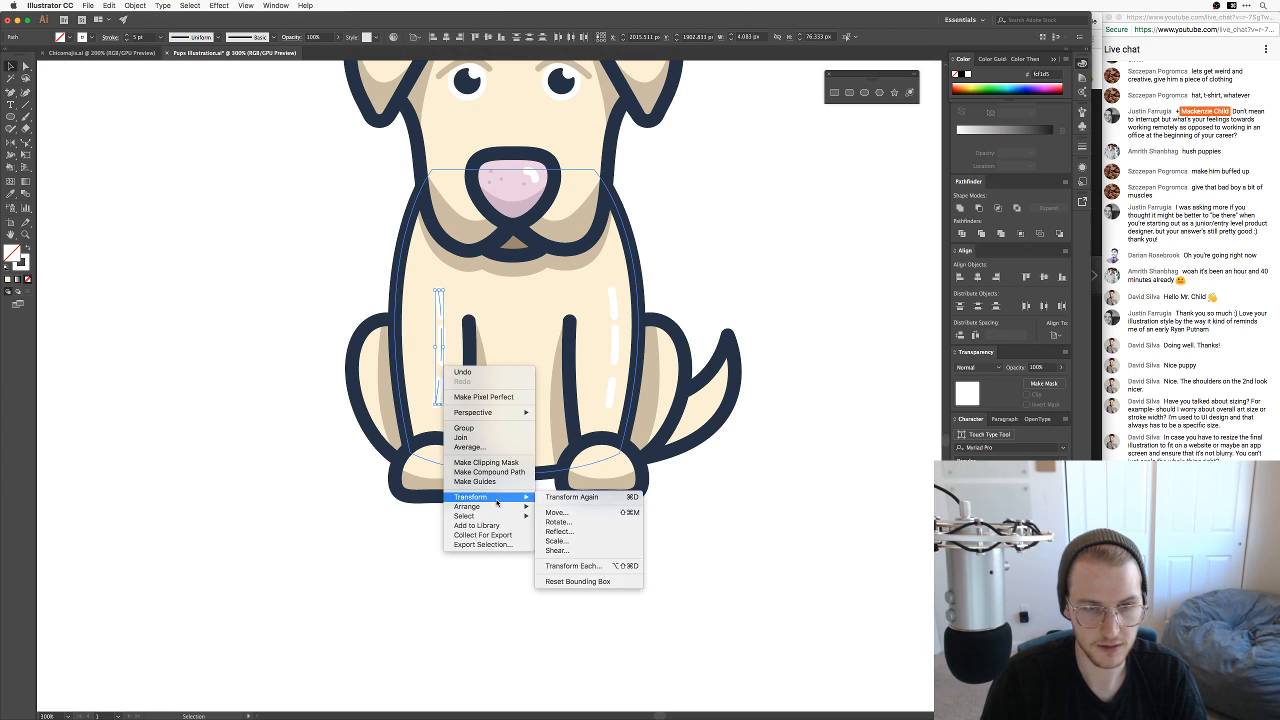
{"action": "left_click", "coordinate": [557, 533]}
{"action": "key", "text": "Return"}
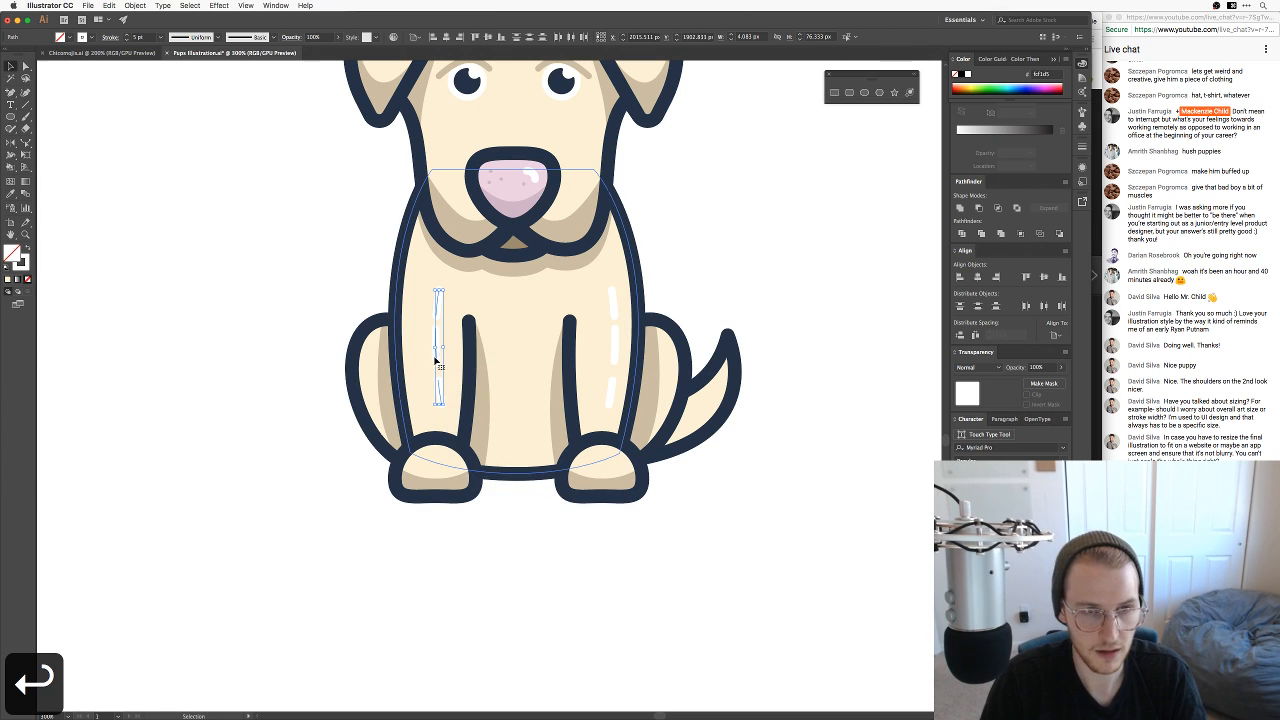
{"action": "left_click_drag", "start_coordinate": [435, 362], "coordinate": [418, 357]}
{"action": "key", "text": "Right"}
{"action": "key", "text": "Right"}
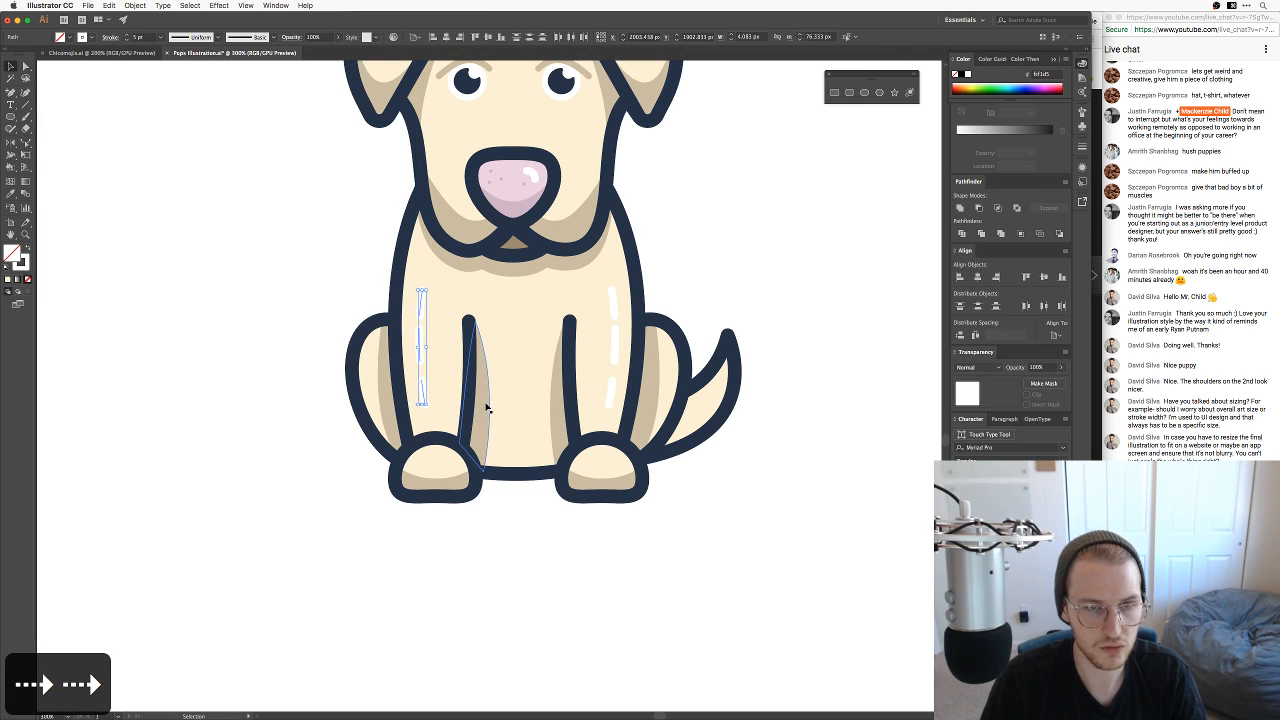
{"action": "left_click", "coordinate": [597, 602]}
{"action": "key", "text": "space"}
{"action": "left_click_drag", "start_coordinate": [708, 428], "coordinate": [736, 610]}
{"action": "key", "text": "space"}
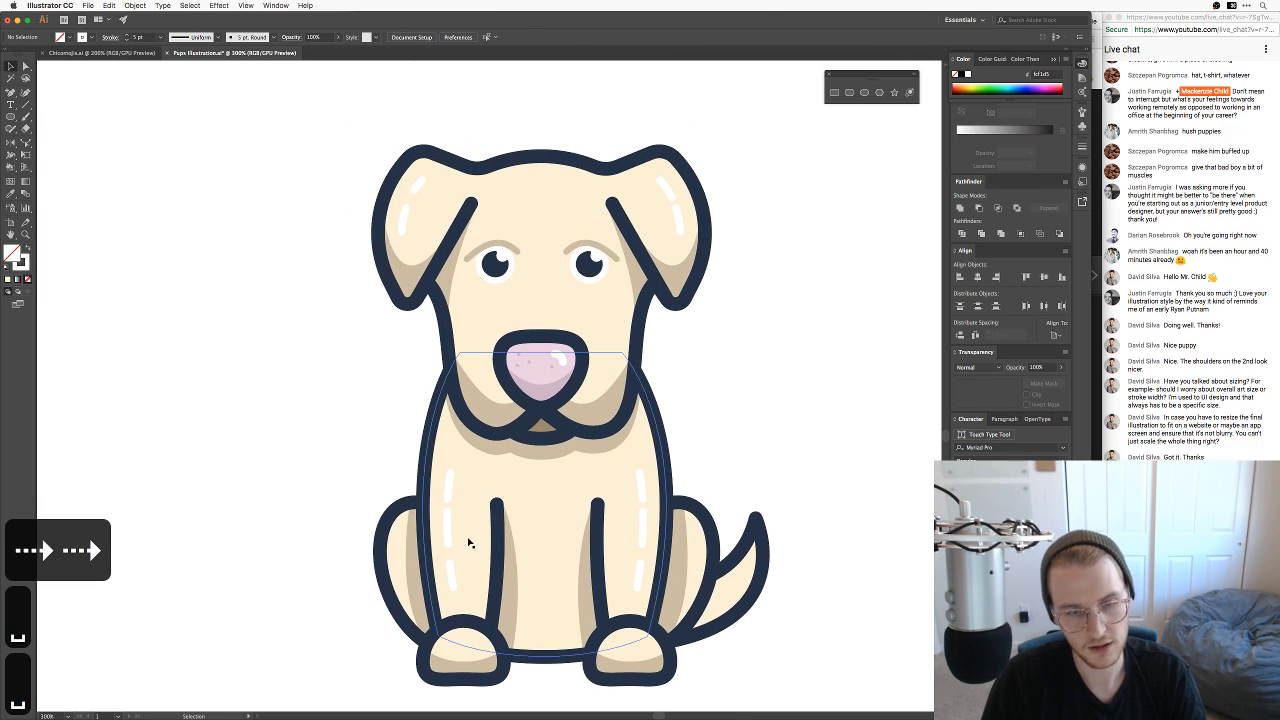
{"action": "key", "text": "a"}
{"action": "key", "text": "equal"}
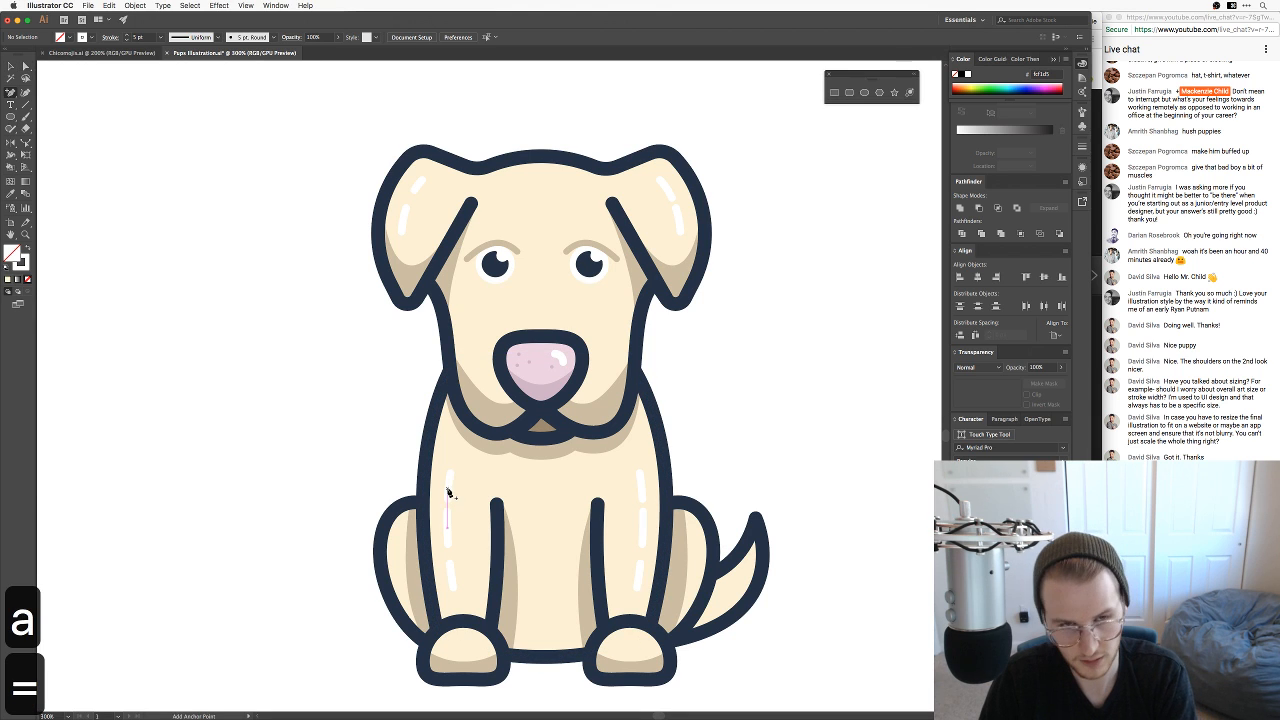
{"action": "key", "text": "minus"}
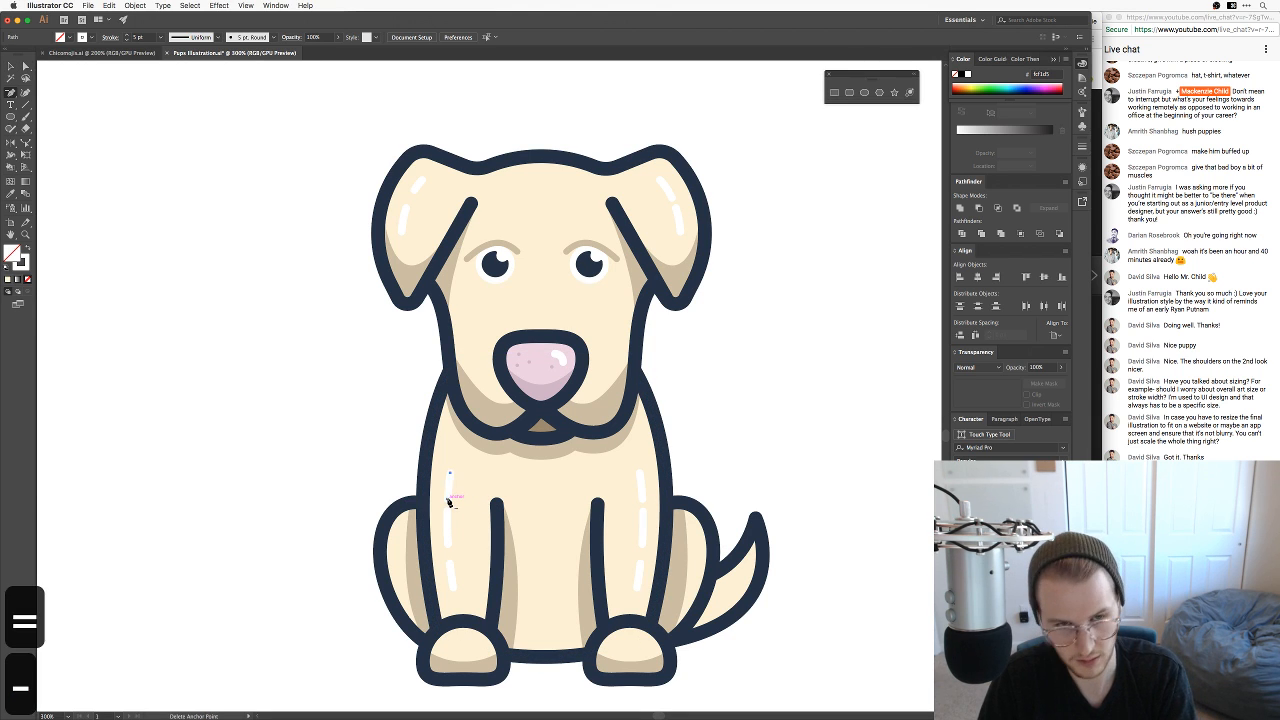
{"action": "left_click", "coordinate": [449, 505]}
{"action": "key", "text": "cmd+z"}
Step: Shorten the upper copied highlight dash by adding an anchor point above its lower end and deleting the end point
{"action": "key", "text": "z"}
{"action": "left_click_drag", "start_coordinate": [449, 505], "coordinate": [571, 531]}
{"action": "key", "text": "a"}
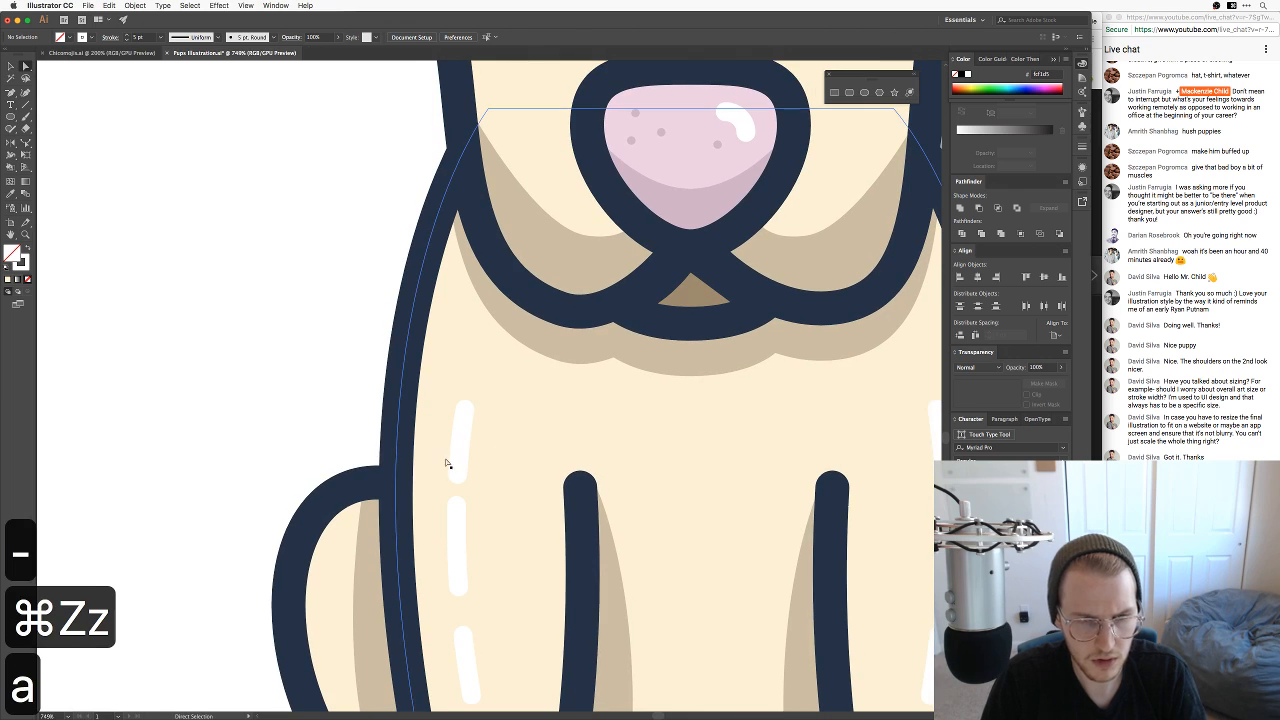
{"action": "left_click", "coordinate": [458, 455]}
{"action": "key", "text": "equal"}
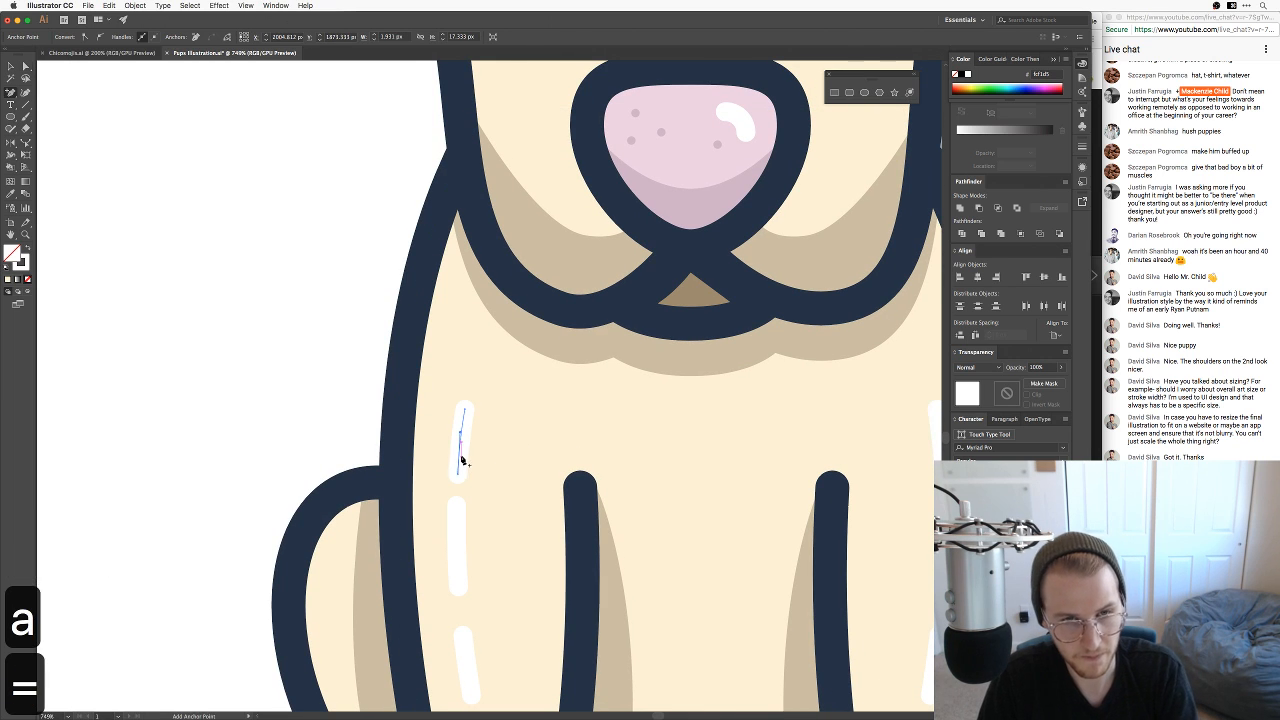
{"action": "key", "text": "minus"}
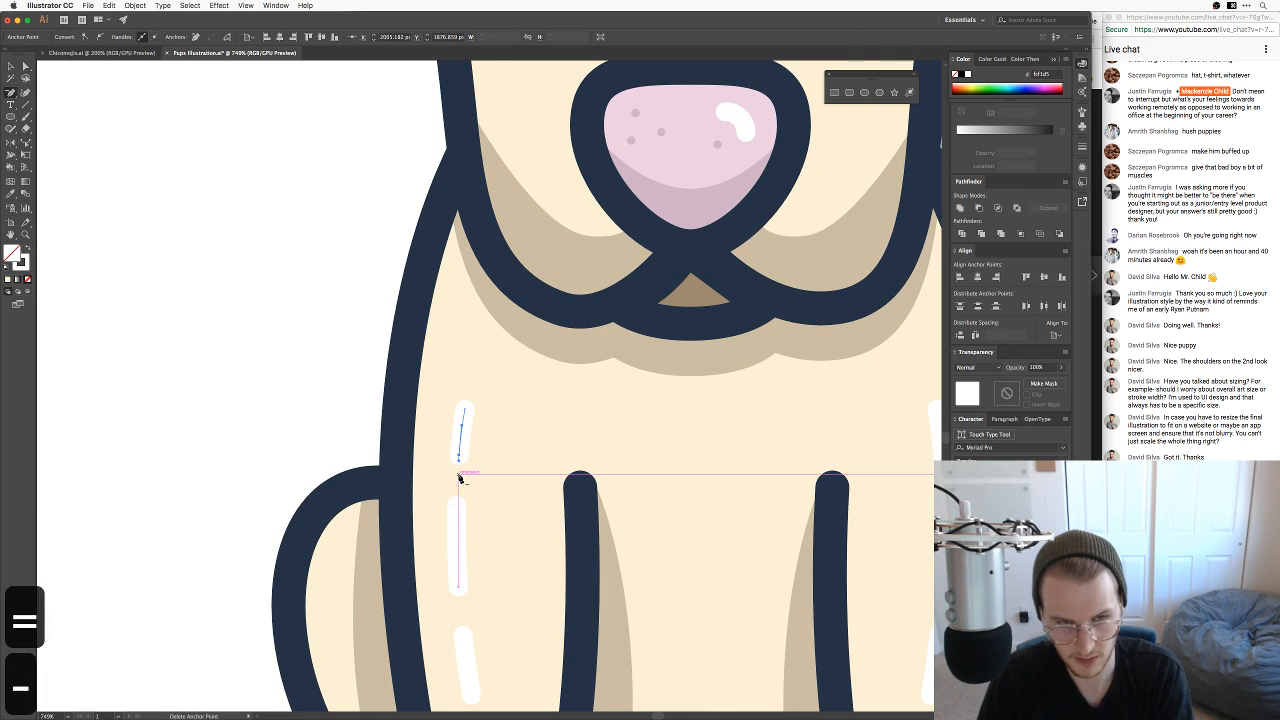
{"action": "left_click", "coordinate": [460, 478]}
Step: Delete the lowest of the three highlight dashes on the front leg farther from the tail
{"action": "left_click_drag", "start_coordinate": [460, 531], "coordinate": [467, 472]}
{"action": "key", "text": "a"}
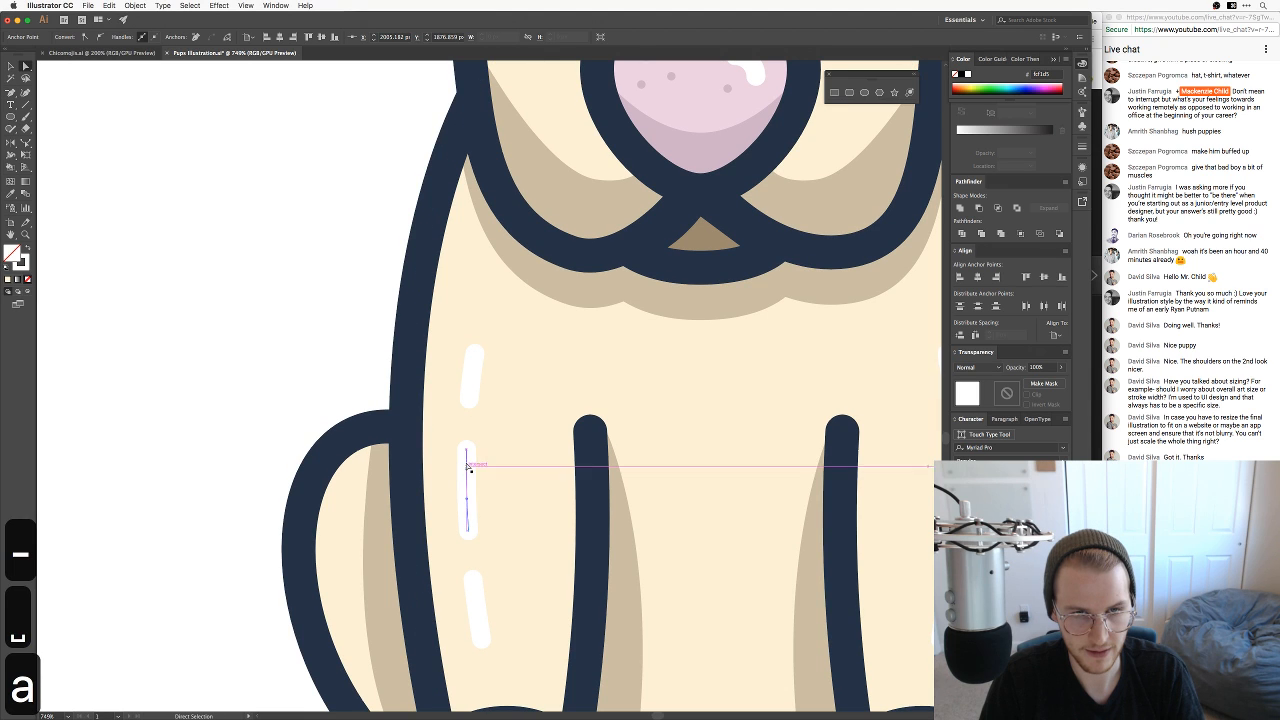
{"action": "key", "text": "cmd+z"}
{"action": "key", "text": "v"}
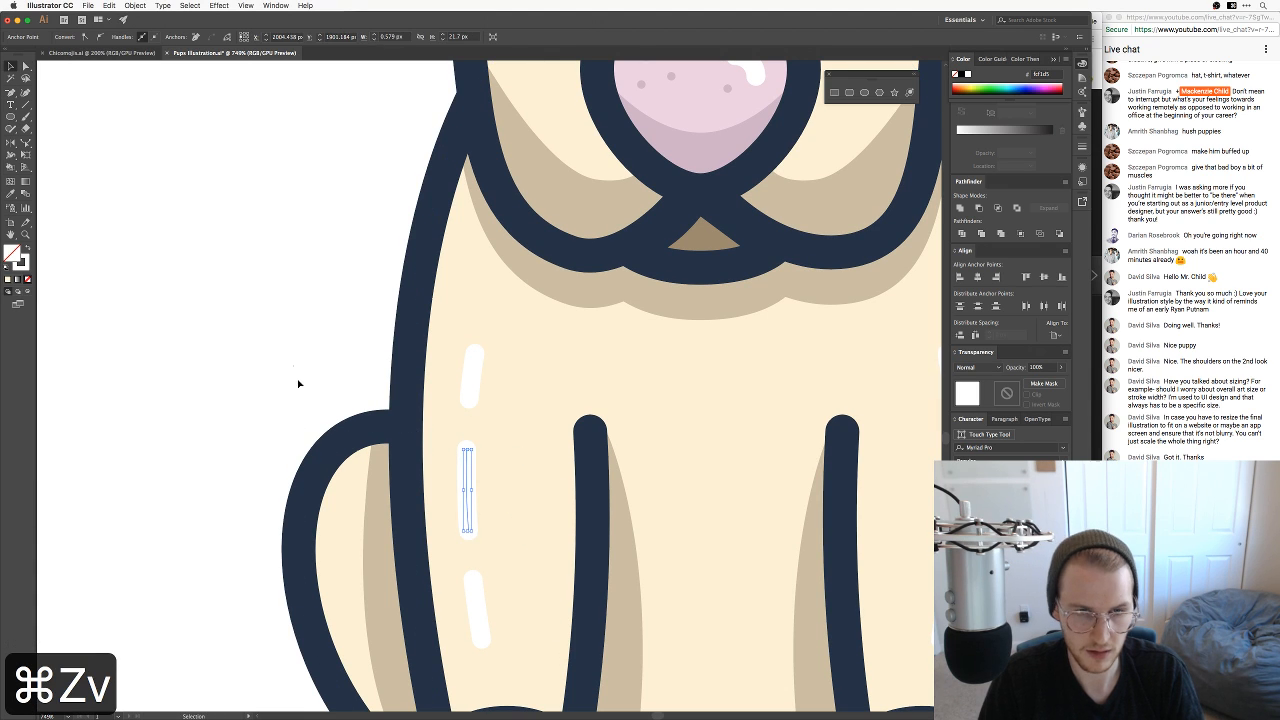
{"action": "left_click", "coordinate": [298, 384]}
{"action": "key", "text": "v"}
{"action": "left_click", "coordinate": [479, 618]}
{"action": "key", "text": "BackSpace"}
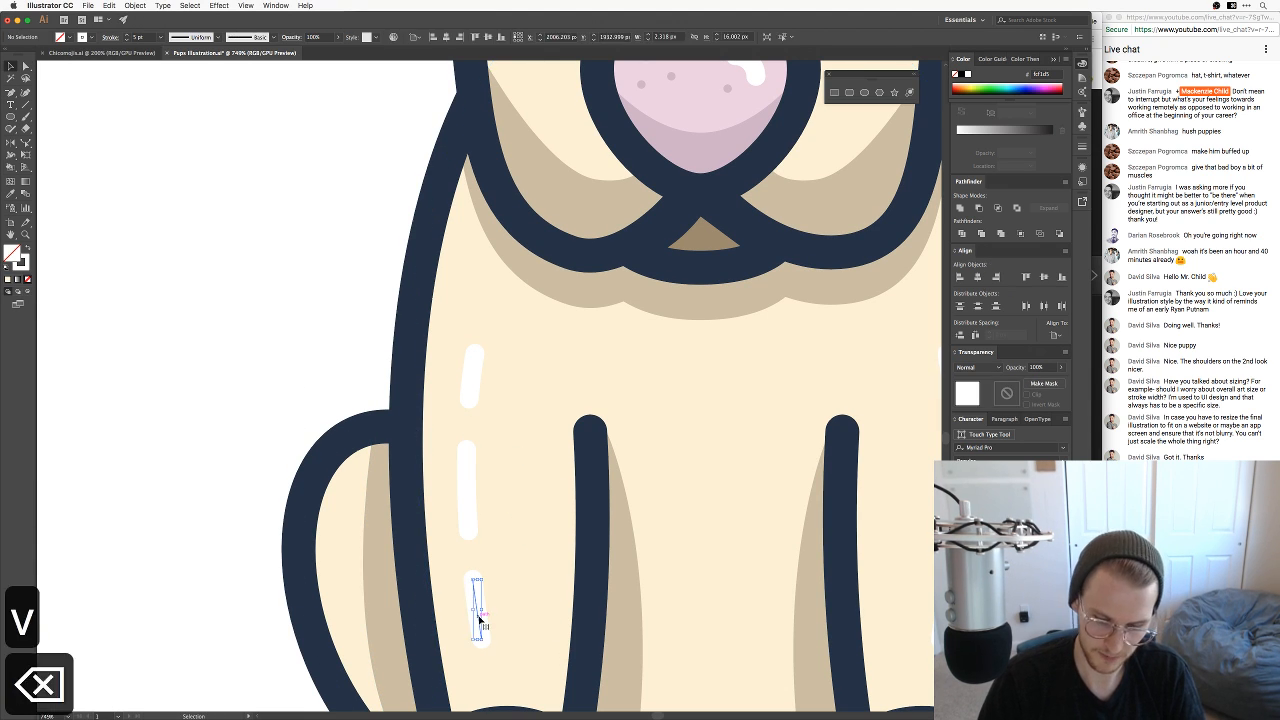
{"action": "key", "text": "BackSpace"}
Step: Shorten the remaining lower dash on that leg by adding an anchor point below its upper end and removing the end point
{"action": "key", "text": "cmd+minus"}
{"action": "key", "text": "cmd+minus"}
{"action": "key", "text": "cmd+minus"}
{"action": "key", "text": "cmd+equal"}
{"action": "key", "text": "cmd+equal"}
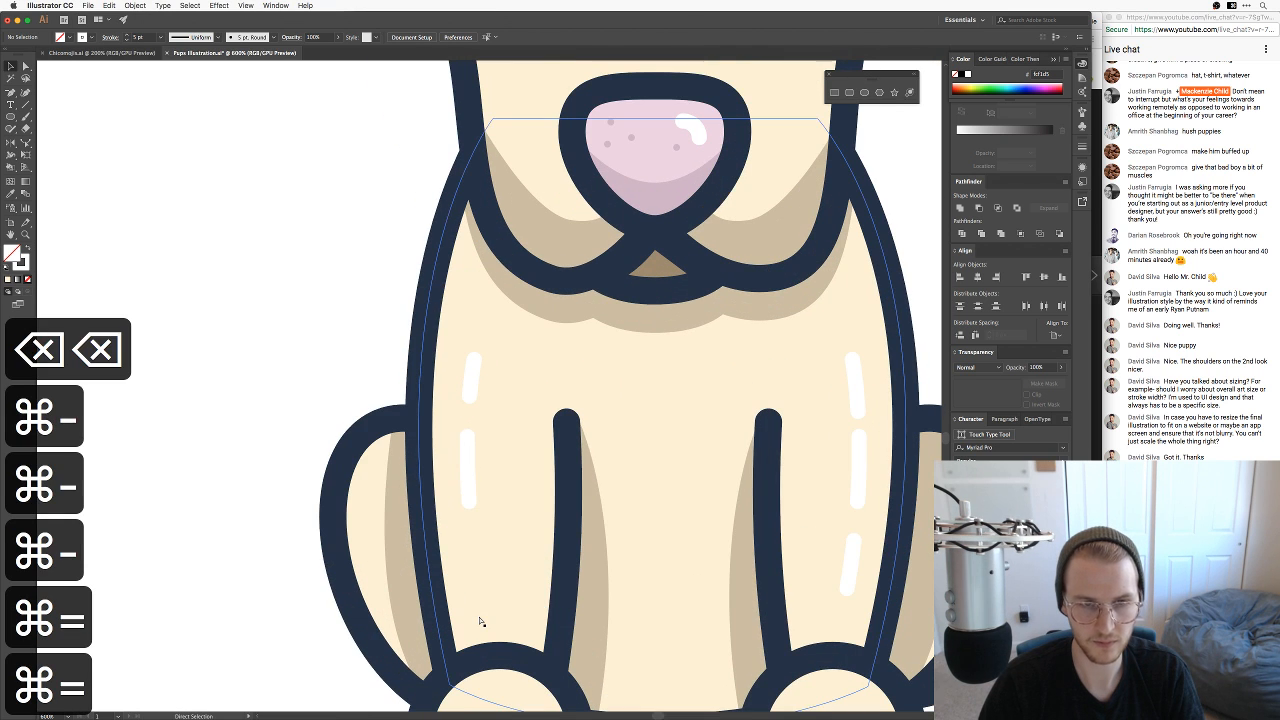
{"action": "key", "text": "a"}
{"action": "left_click", "coordinate": [467, 468]}
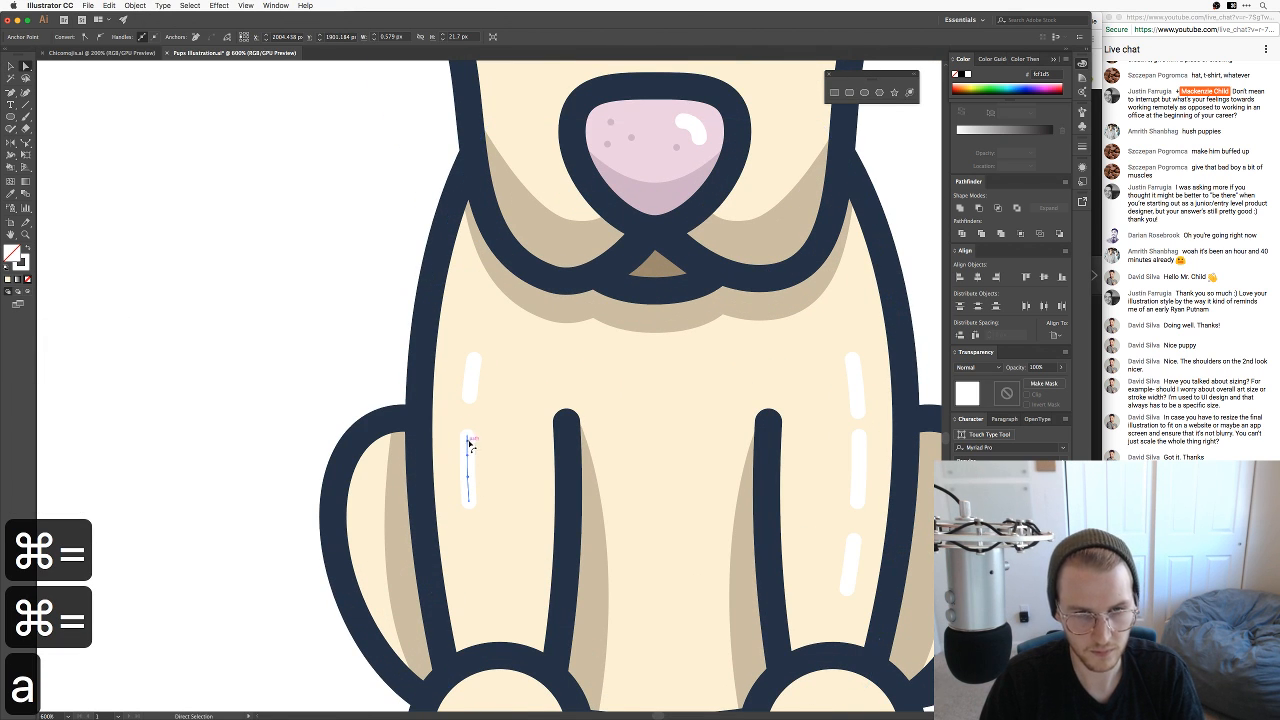
{"action": "key", "text": "minus"}
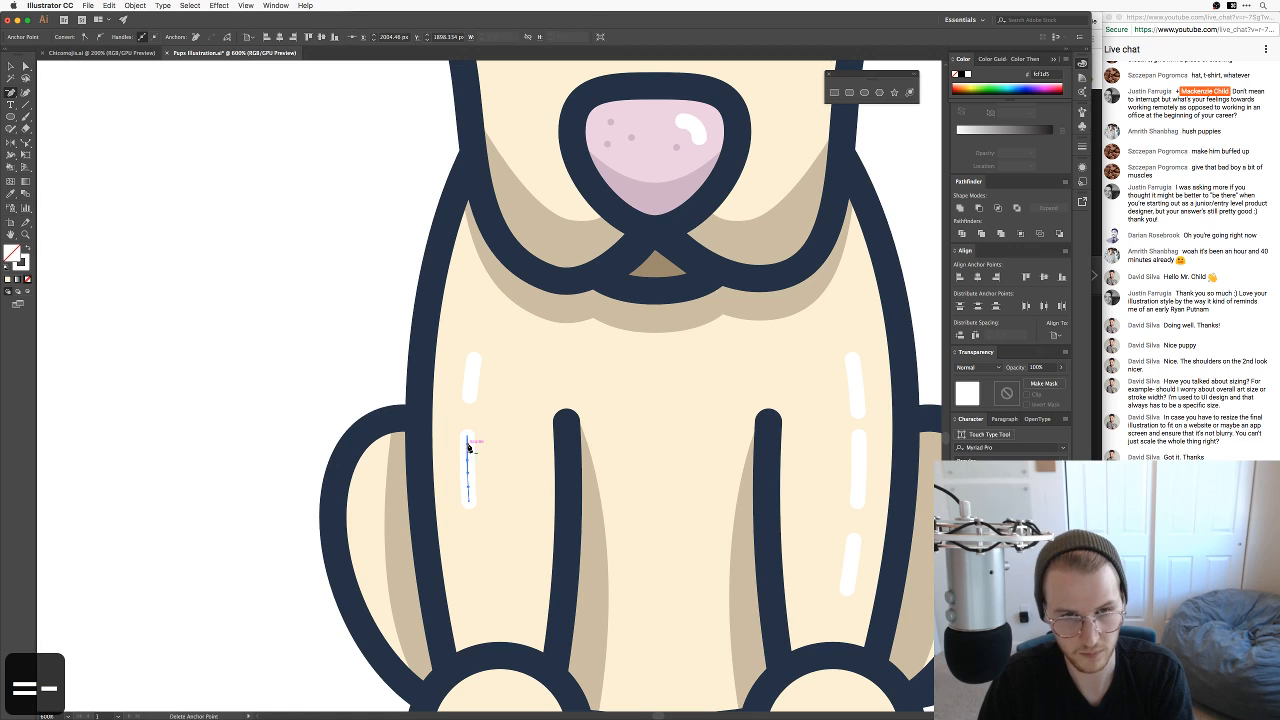
{"action": "key", "text": "a"}
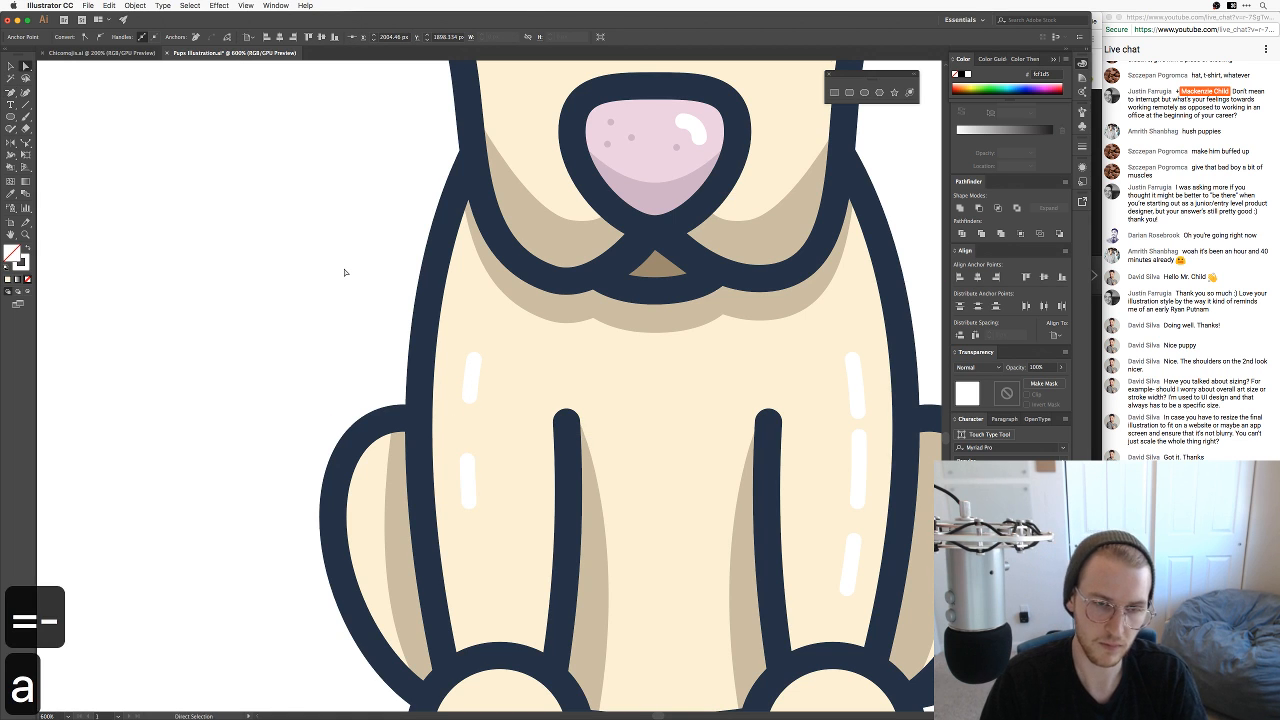
Step: Examine the whole seated dog to judge how the leg highlights look on both front legs
{"action": "key", "text": "super+minus"}
{"action": "key", "text": "super+minus"}
{"action": "key", "text": "super+minus"}
{"action": "key", "text": "super+equal"}
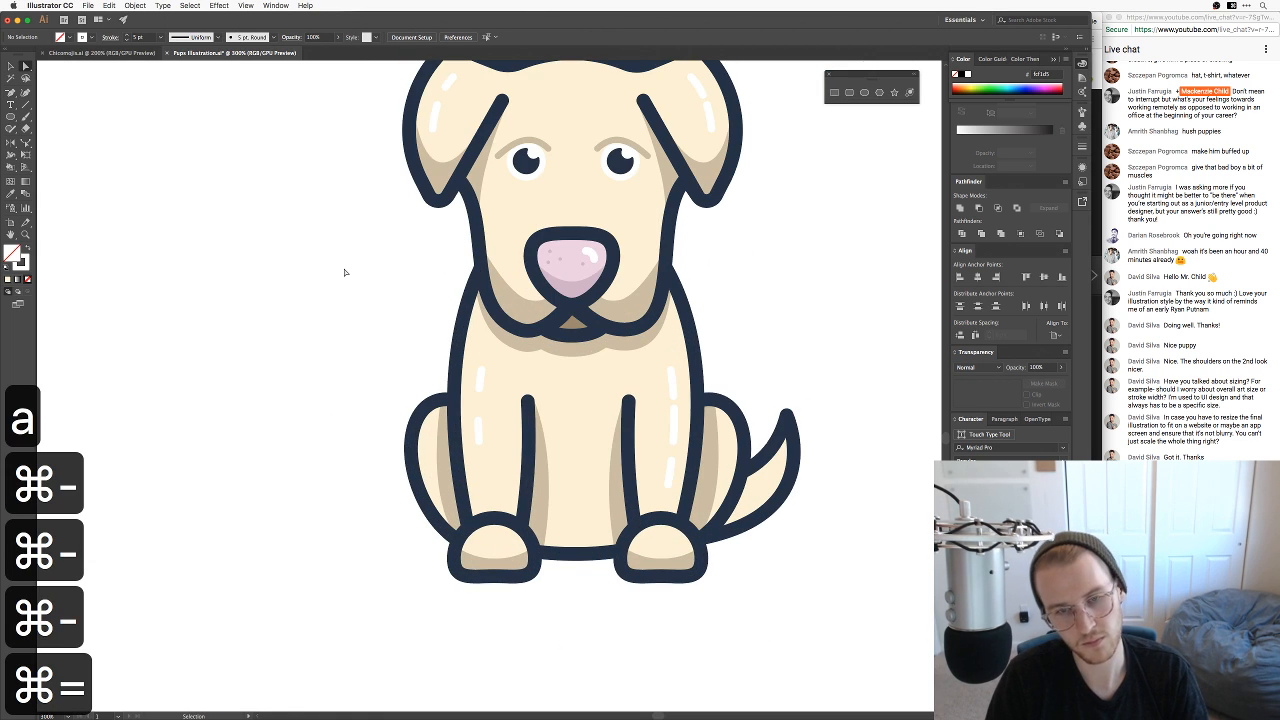
{"action": "key", "text": "space"}
{"action": "left_click_drag", "start_coordinate": [357, 266], "coordinate": [320, 334]}
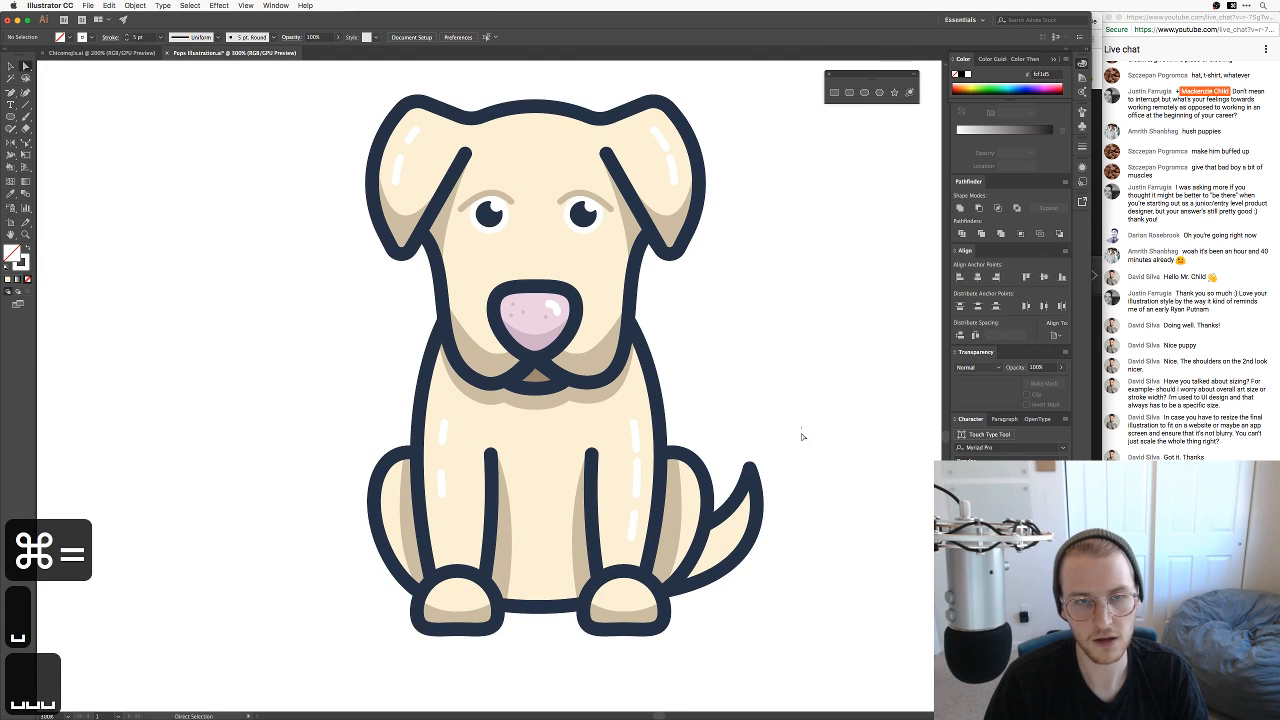
{"action": "key", "text": "space"}
{"action": "left_click_drag", "start_coordinate": [822, 436], "coordinate": [806, 436]}
{"action": "key", "text": "space"}
{"action": "left_click_drag", "start_coordinate": [788, 509], "coordinate": [786, 497]}
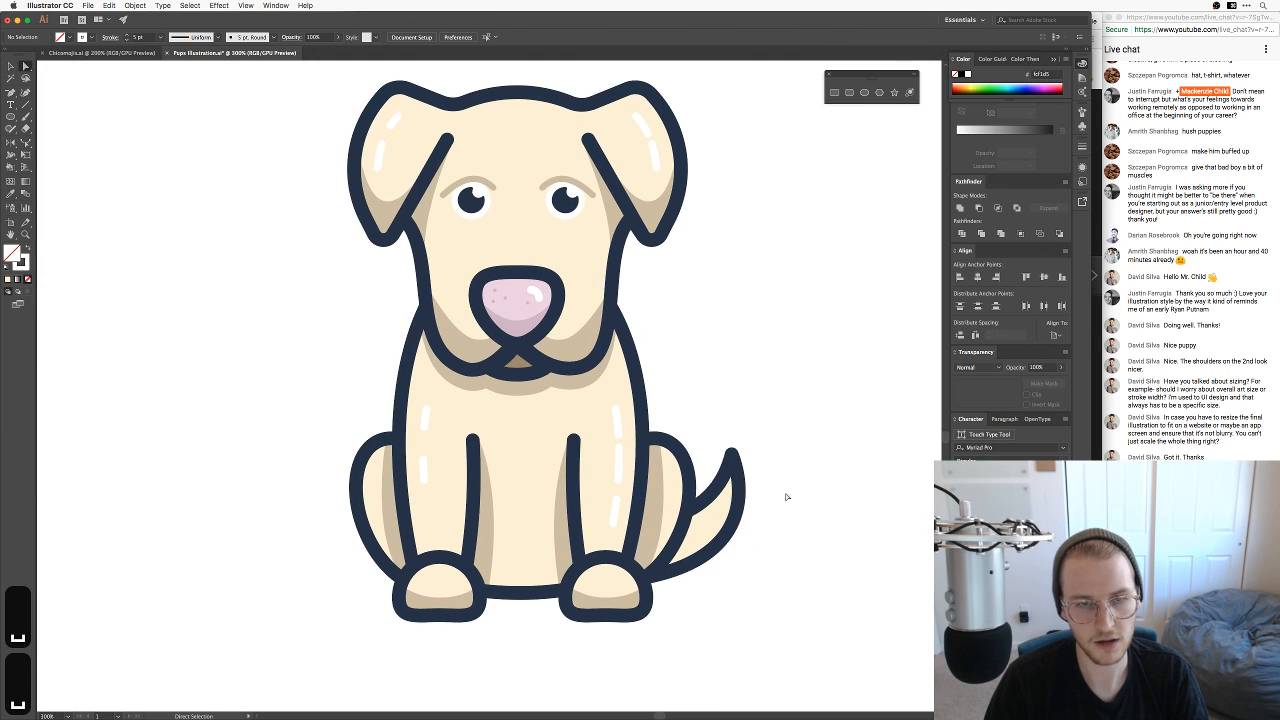
Step: Recolour both muzzle shadows from the coat colour fcf1d5, darkened to the beige ddcfaf, and deselect them
{"action": "left_click", "coordinate": [462, 356]}
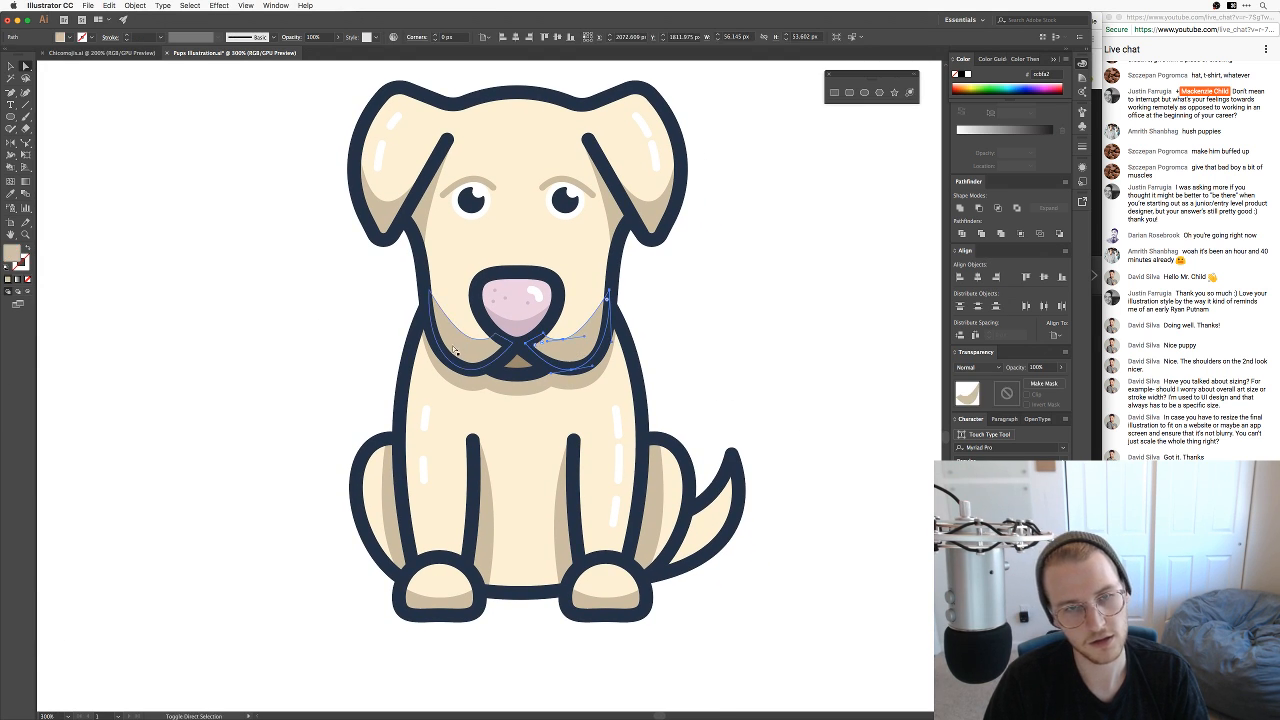
{"action": "double_click", "coordinate": [12, 258]}
{"action": "key", "text": "shift+super+e"}
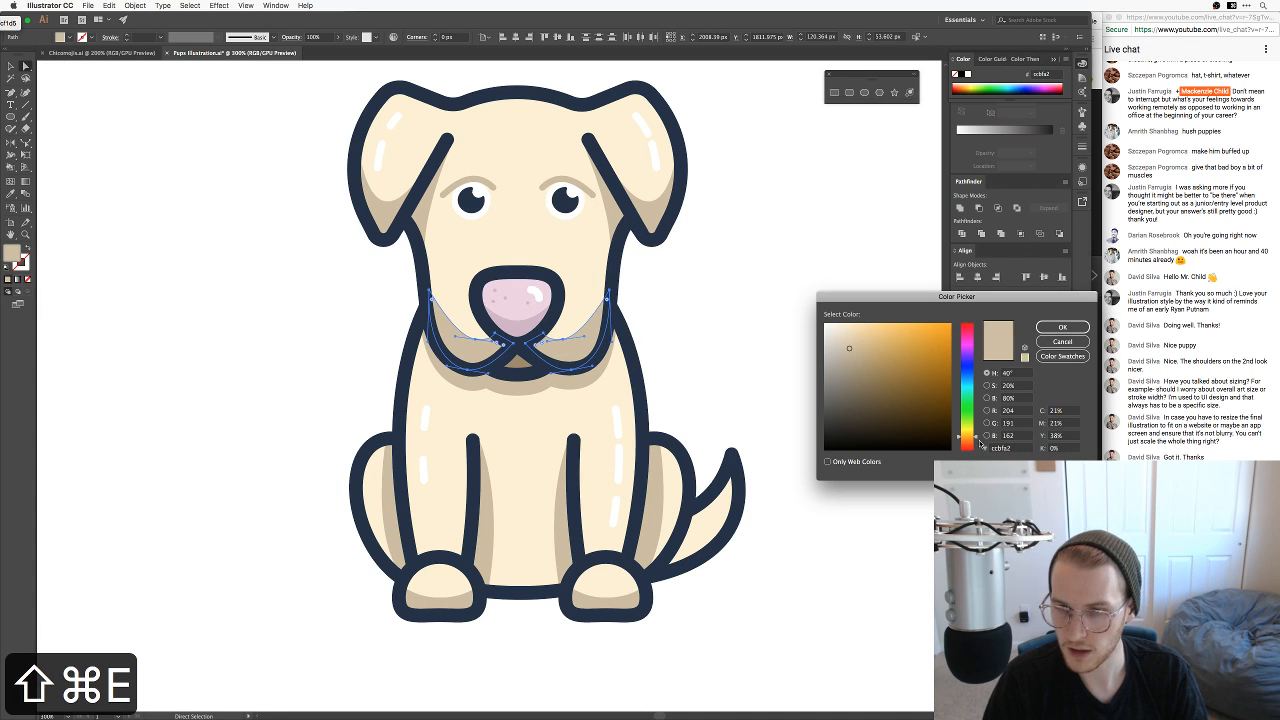
{"action": "type", "text": "fcf1d5"}
{"action": "key", "text": "Tab"}
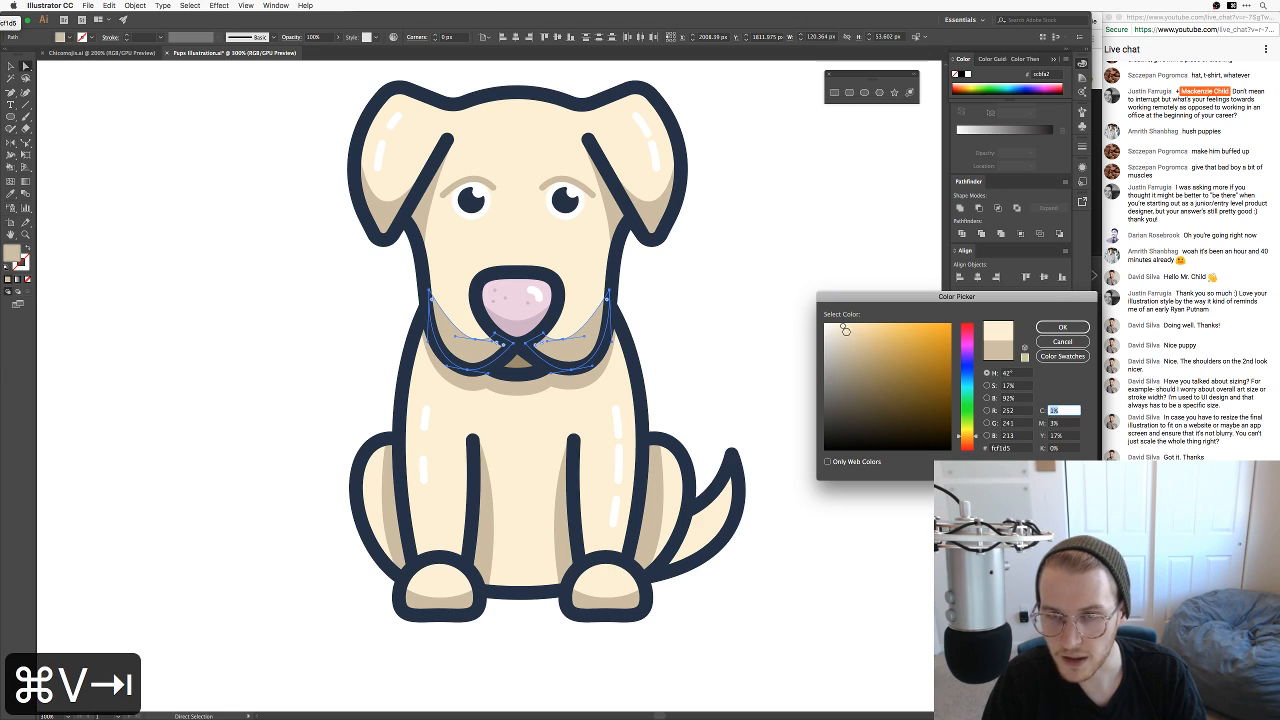
{"action": "left_click_drag", "start_coordinate": [845, 329], "coordinate": [850, 340]}
{"action": "left_click", "coordinate": [1062, 327]}
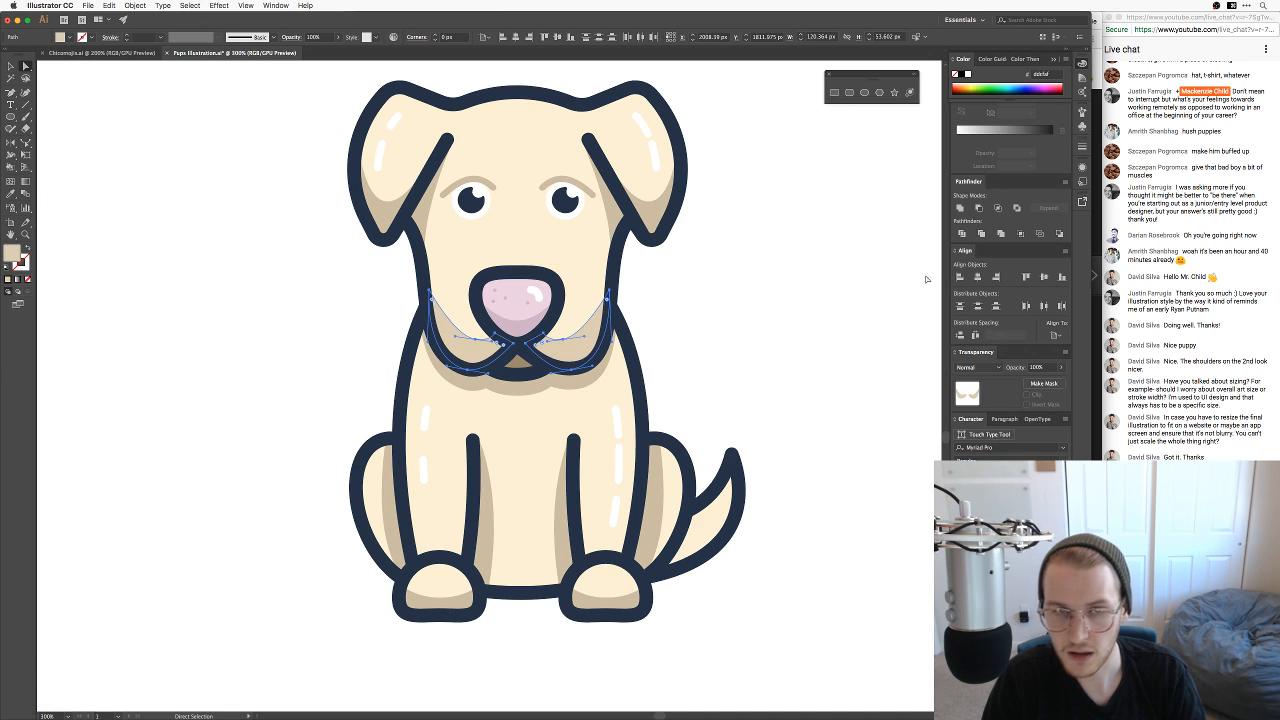
{"action": "key", "text": "v"}
{"action": "left_click", "coordinate": [851, 351]}
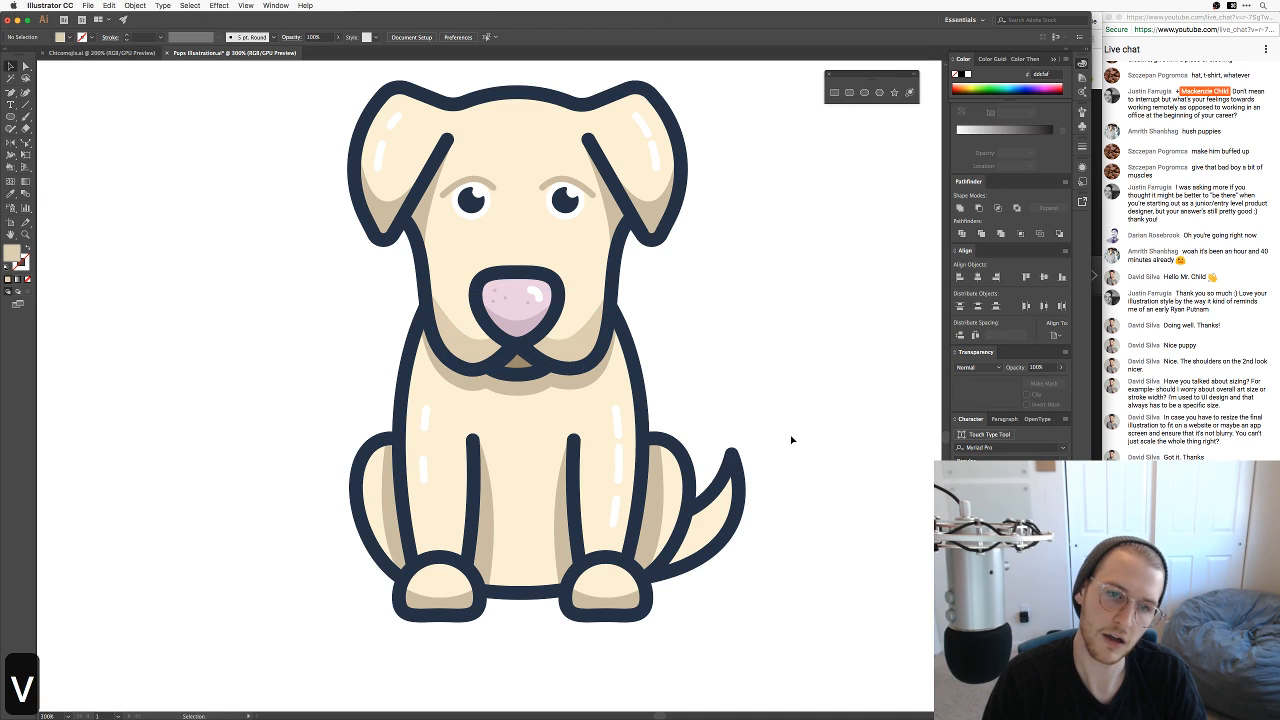
Step: Recolour both muzzle shadows with an even paler beige, closer to the coat colour, and deselect them
{"action": "left_click_drag", "start_coordinate": [814, 427], "coordinate": [833, 449]}
{"action": "left_click", "coordinate": [587, 369]}
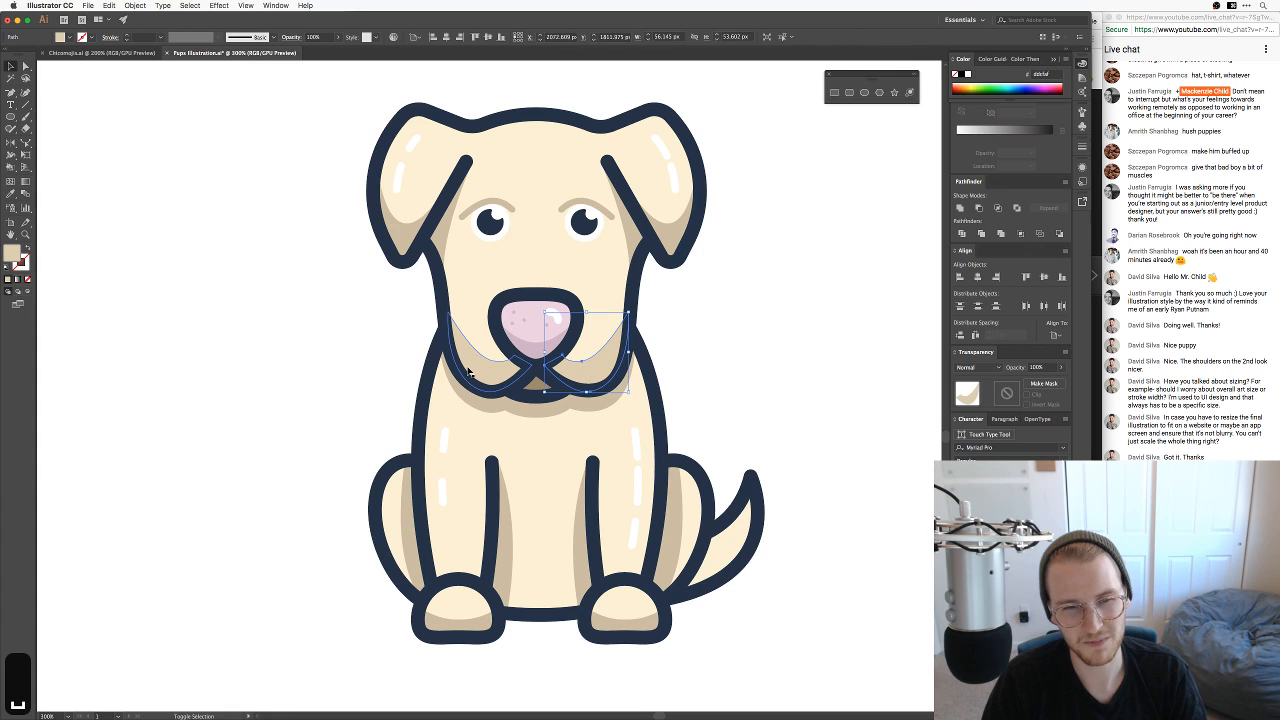
{"action": "left_click", "coordinate": [468, 372], "text": "shift"}
{"action": "double_click", "coordinate": [13, 255]}
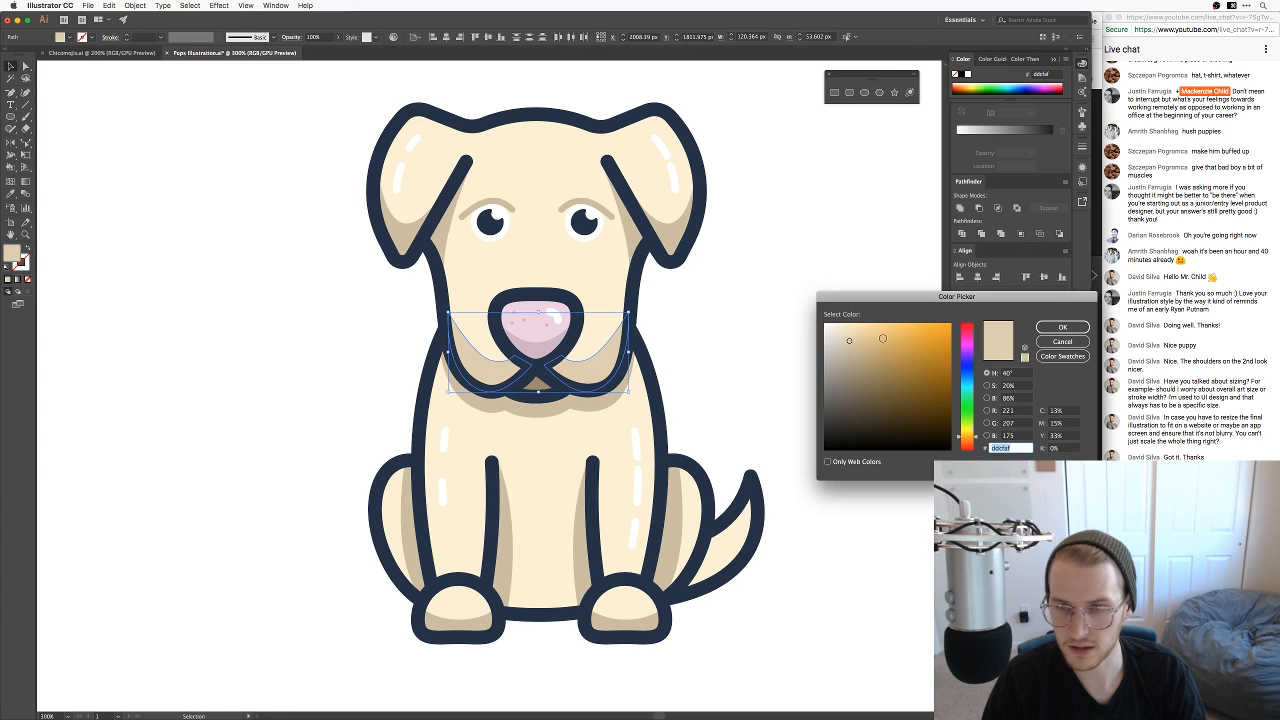
{"action": "key", "text": "super+shift+e"}
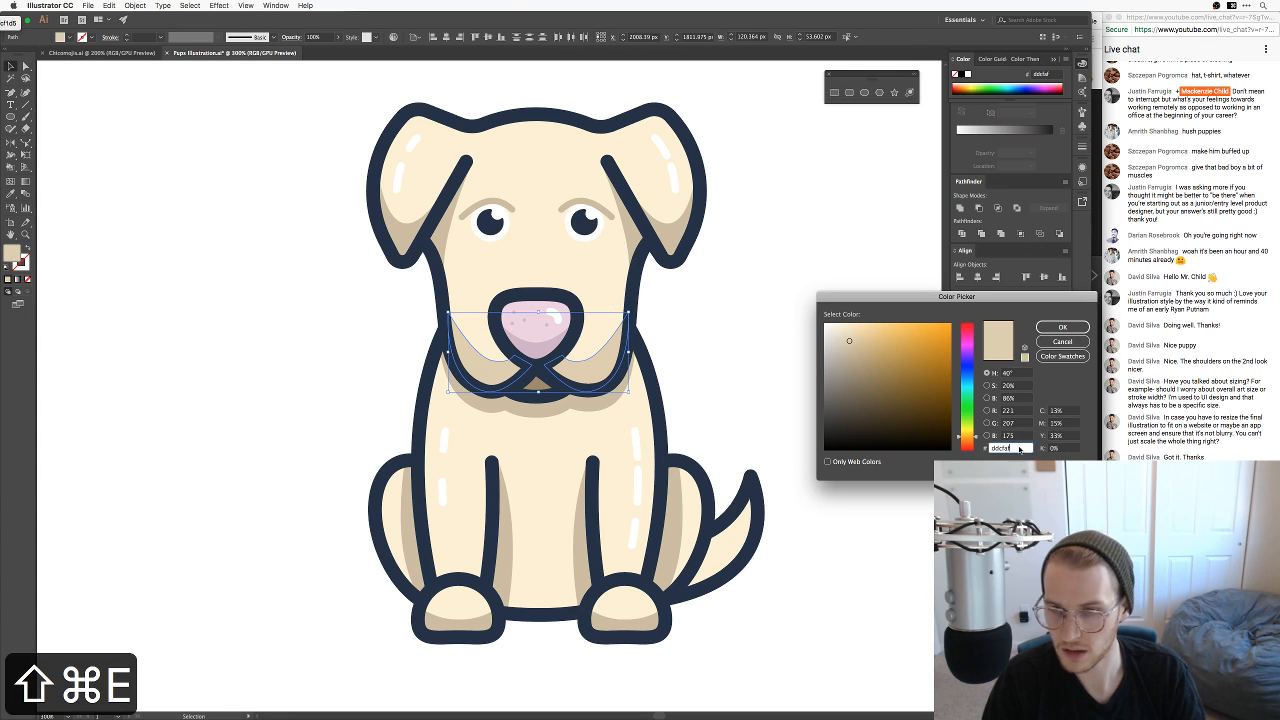
{"action": "type", "text": "ede2c8"}
{"action": "key", "text": "Tab"}
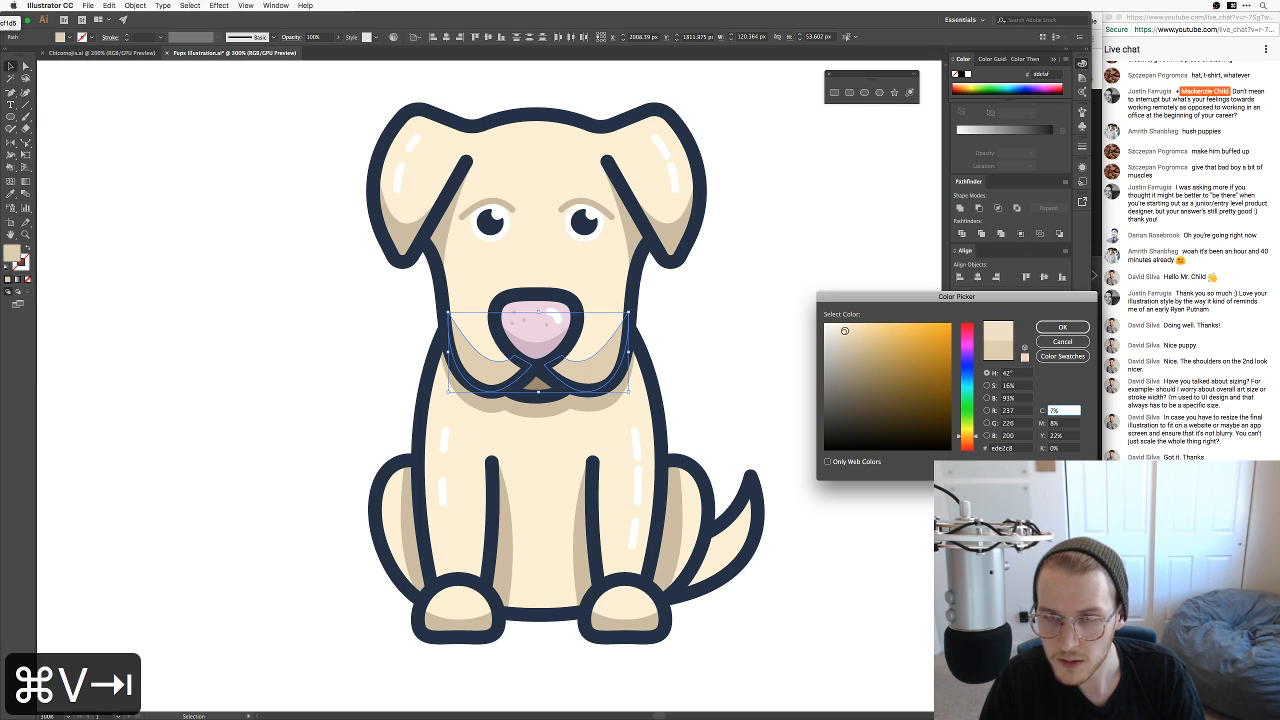
{"action": "left_click", "coordinate": [1062, 327]}
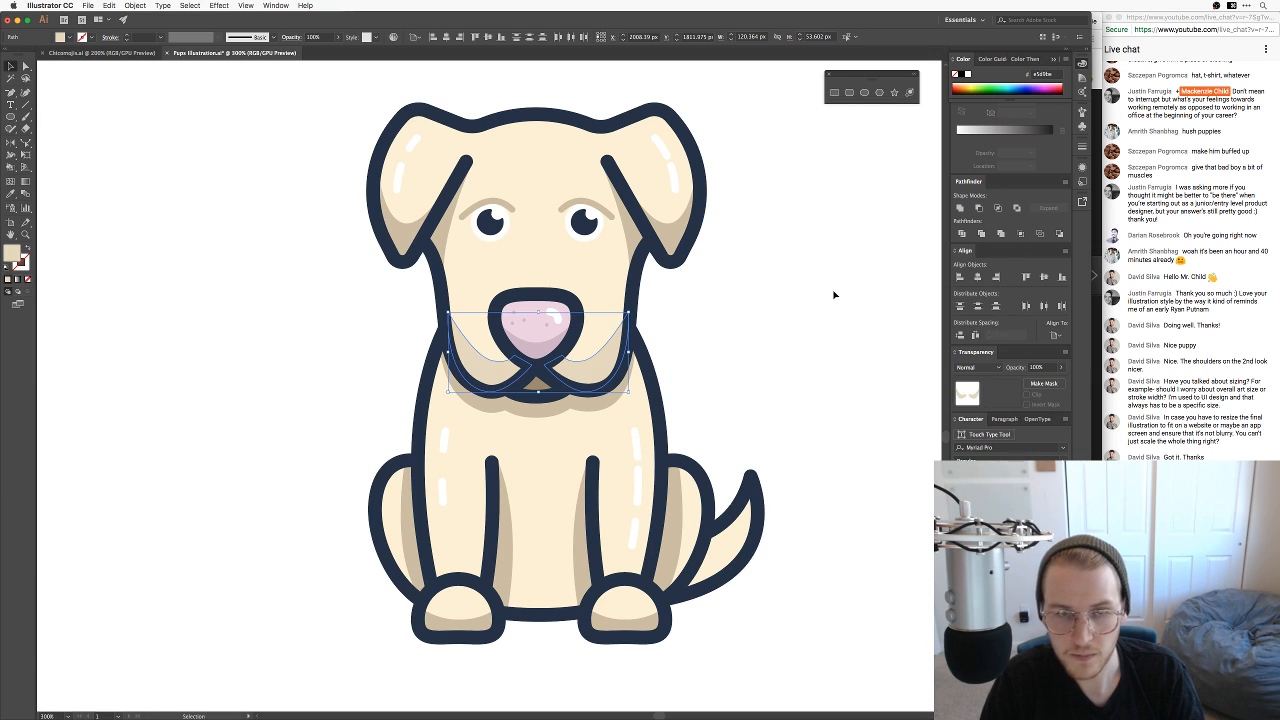
{"action": "key", "text": "v"}
{"action": "left_click", "coordinate": [810, 442]}
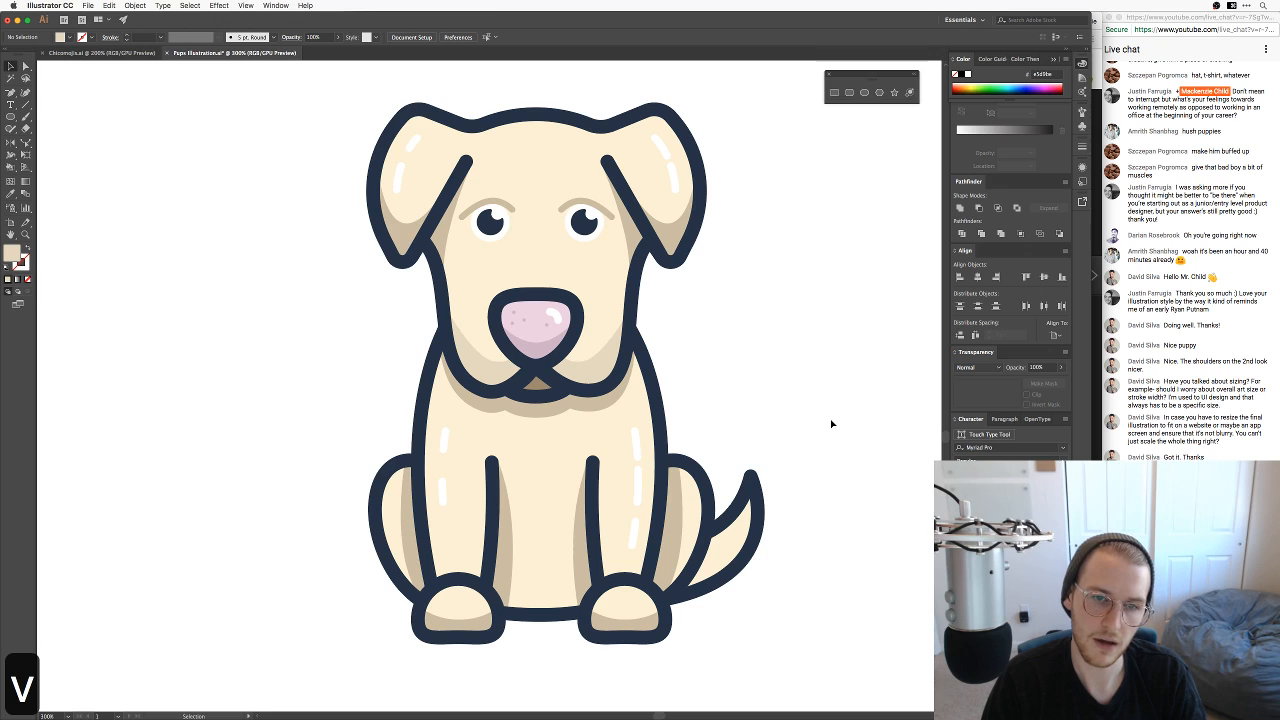
Step: Review the complete dog at several magnifications to check the lightened muzzle shadows
{"action": "left_click_drag", "start_coordinate": [789, 407], "coordinate": [843, 414]}
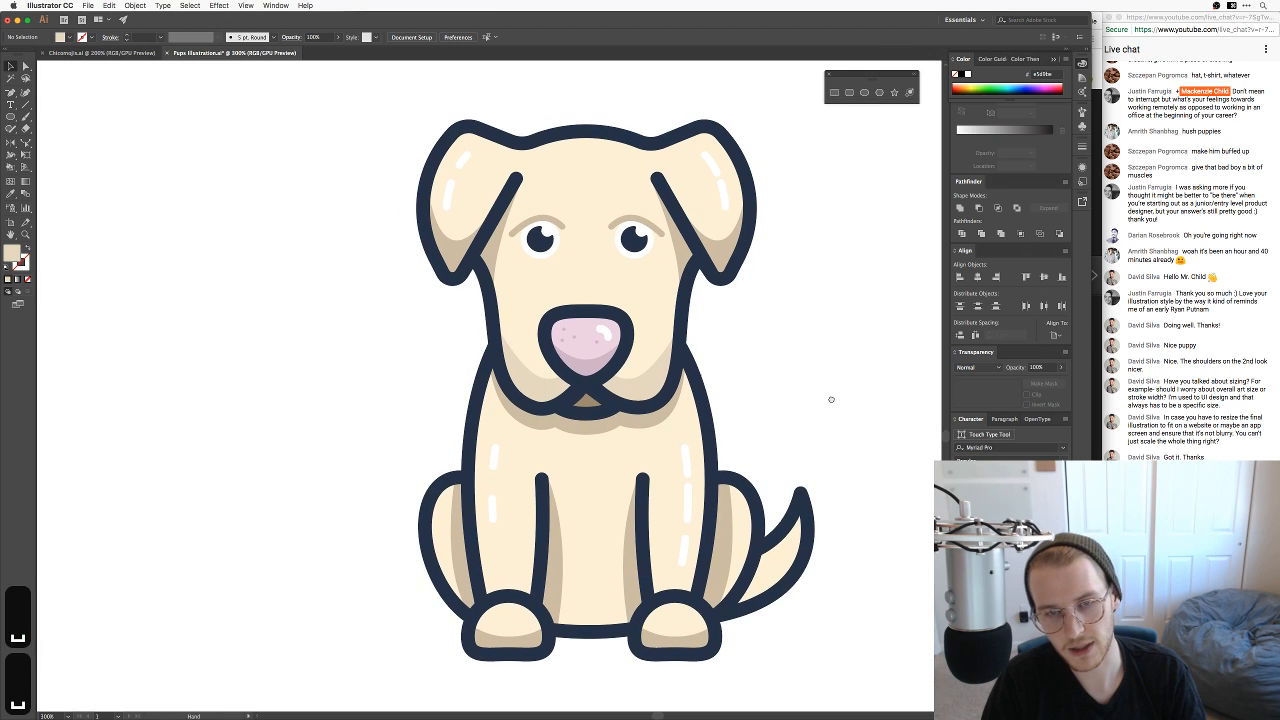
{"action": "left_click", "coordinate": [628, 414]}
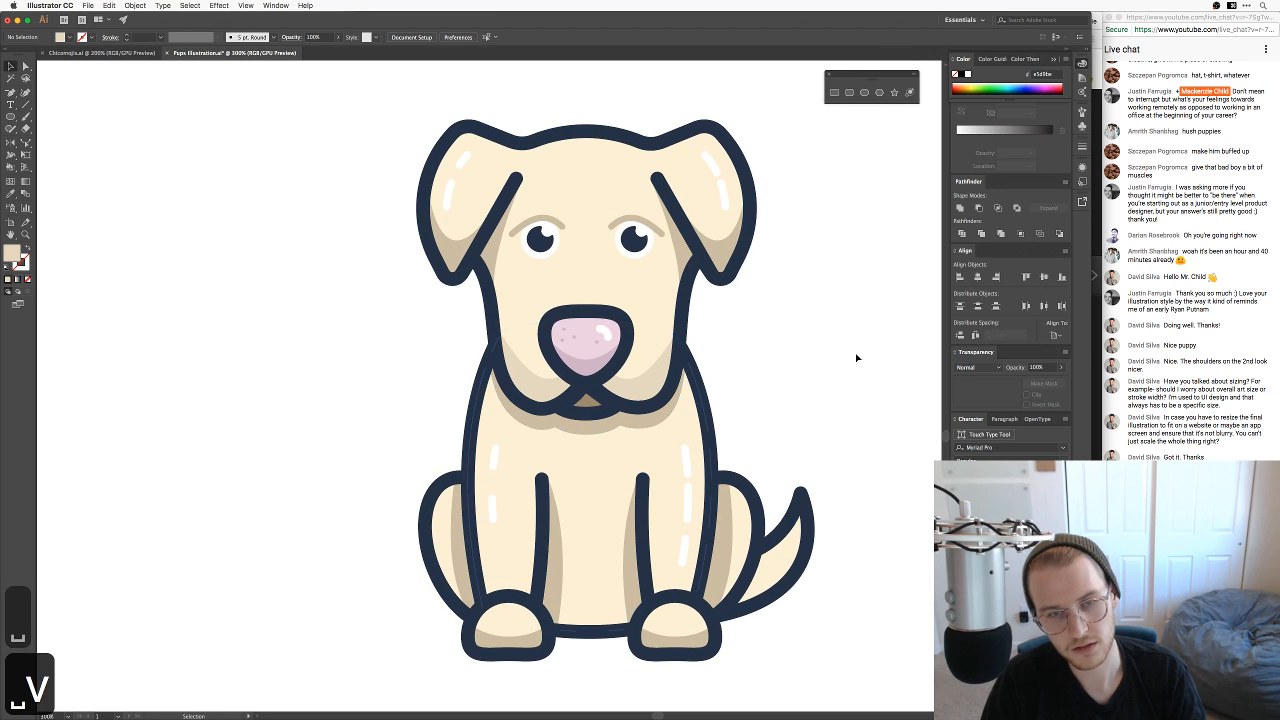
{"action": "left_click_drag", "start_coordinate": [826, 394], "coordinate": [823, 366]}
{"action": "key", "text": "super+minus"}
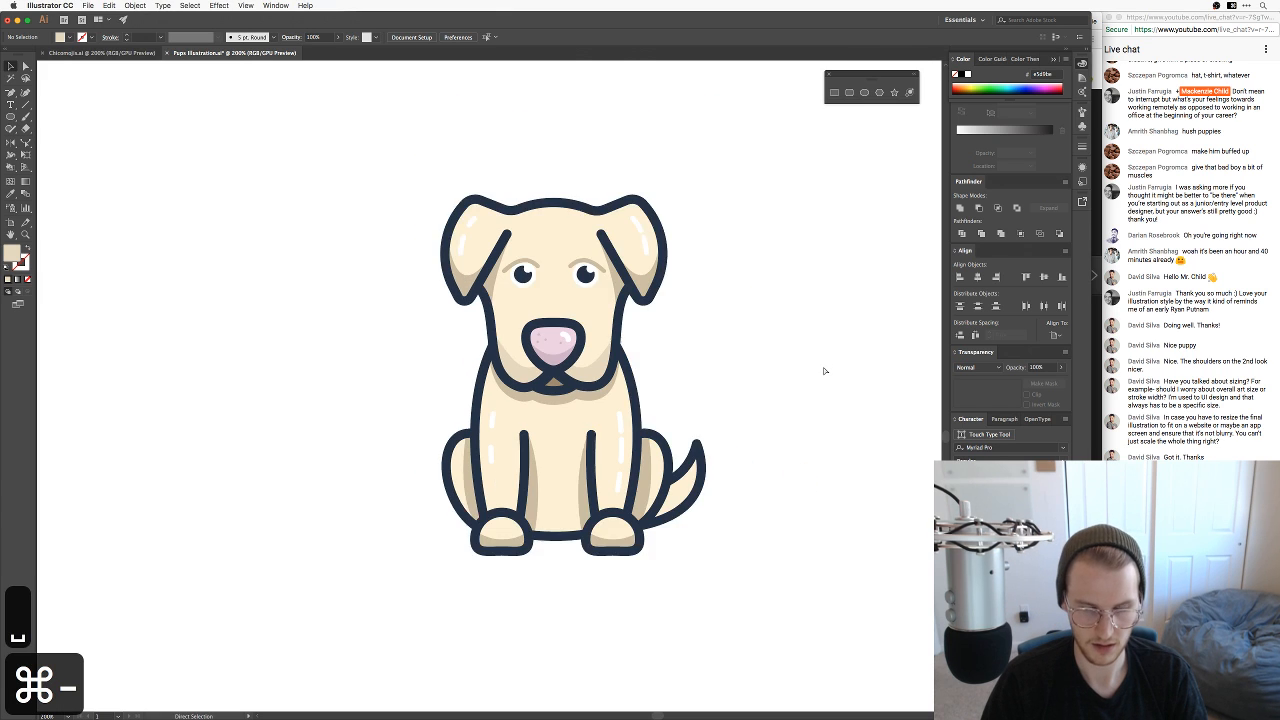
{"action": "key", "text": "super+minus"}
{"action": "key", "text": "super+equal"}
{"action": "key", "text": "super+equal"}
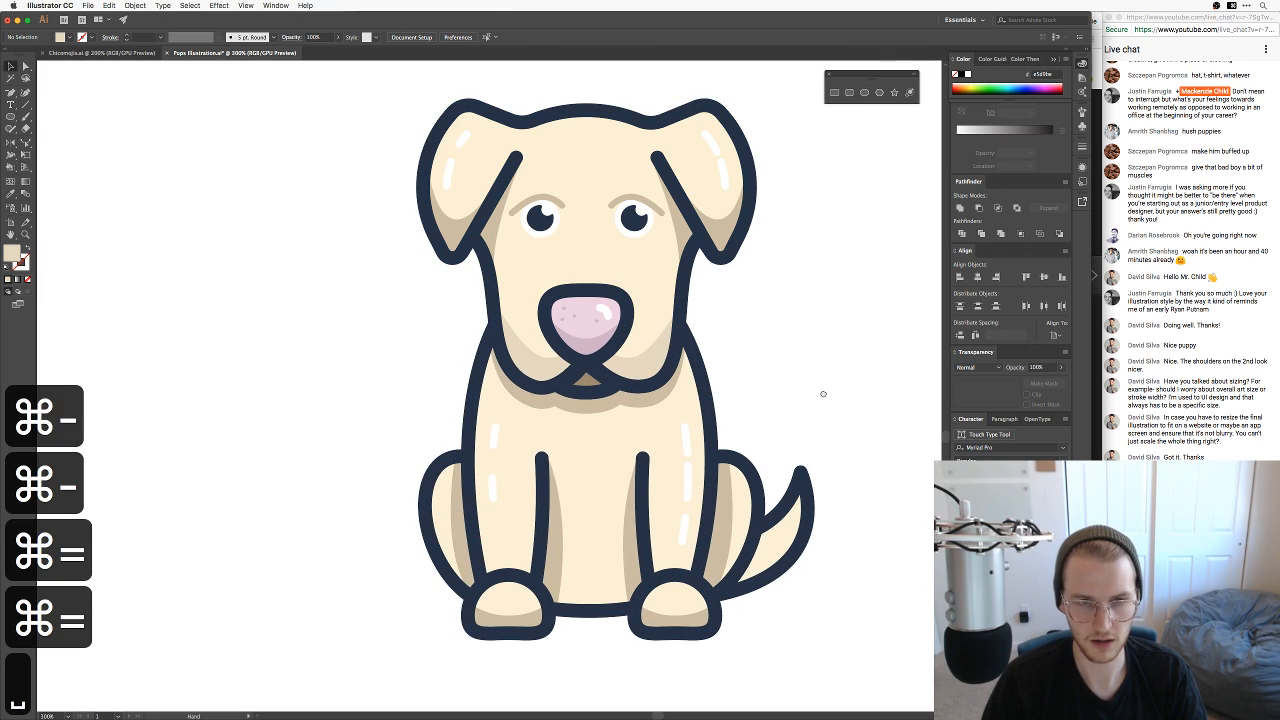
{"action": "left_click_drag", "start_coordinate": [823, 392], "coordinate": [820, 374]}
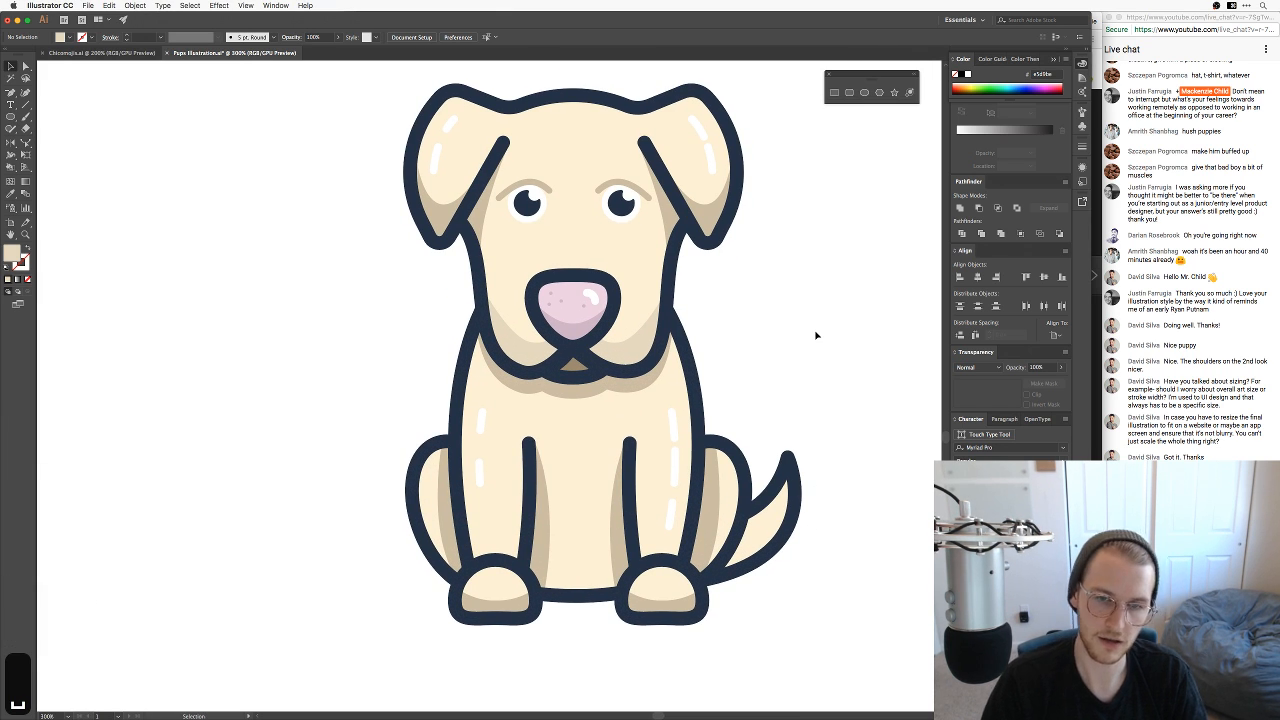
{"action": "left_click_drag", "start_coordinate": [818, 325], "coordinate": [816, 353]}
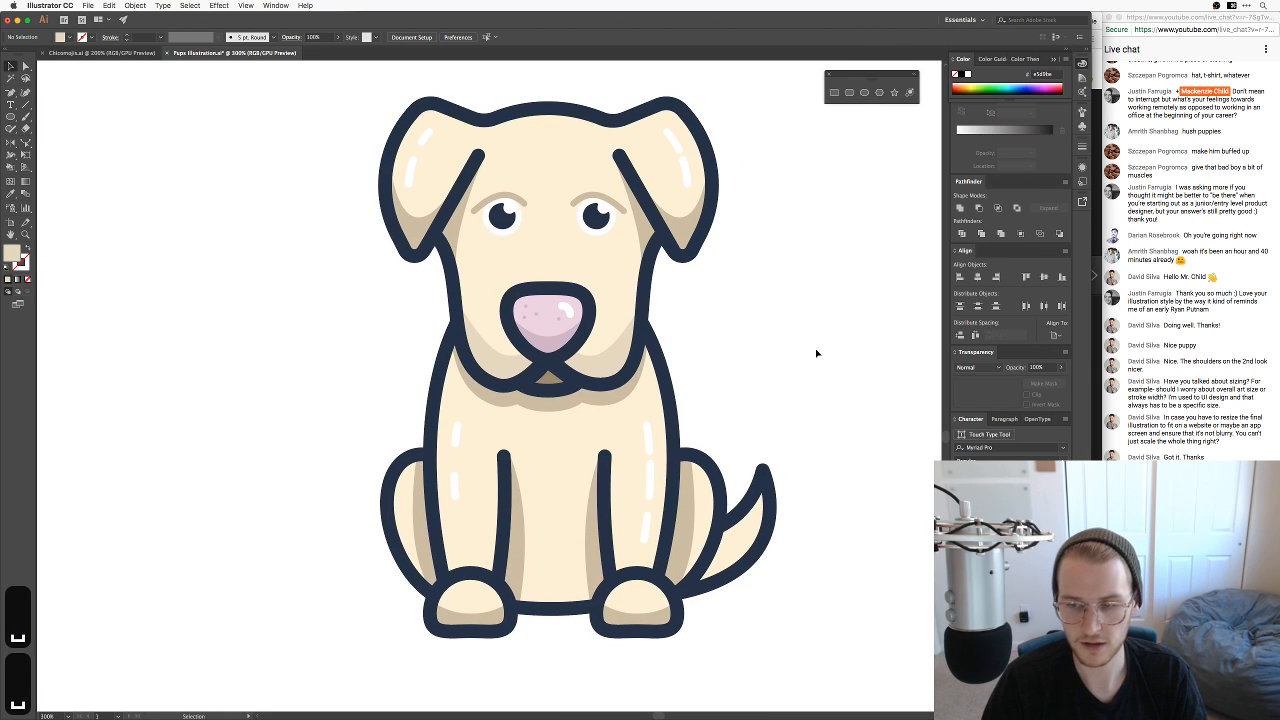
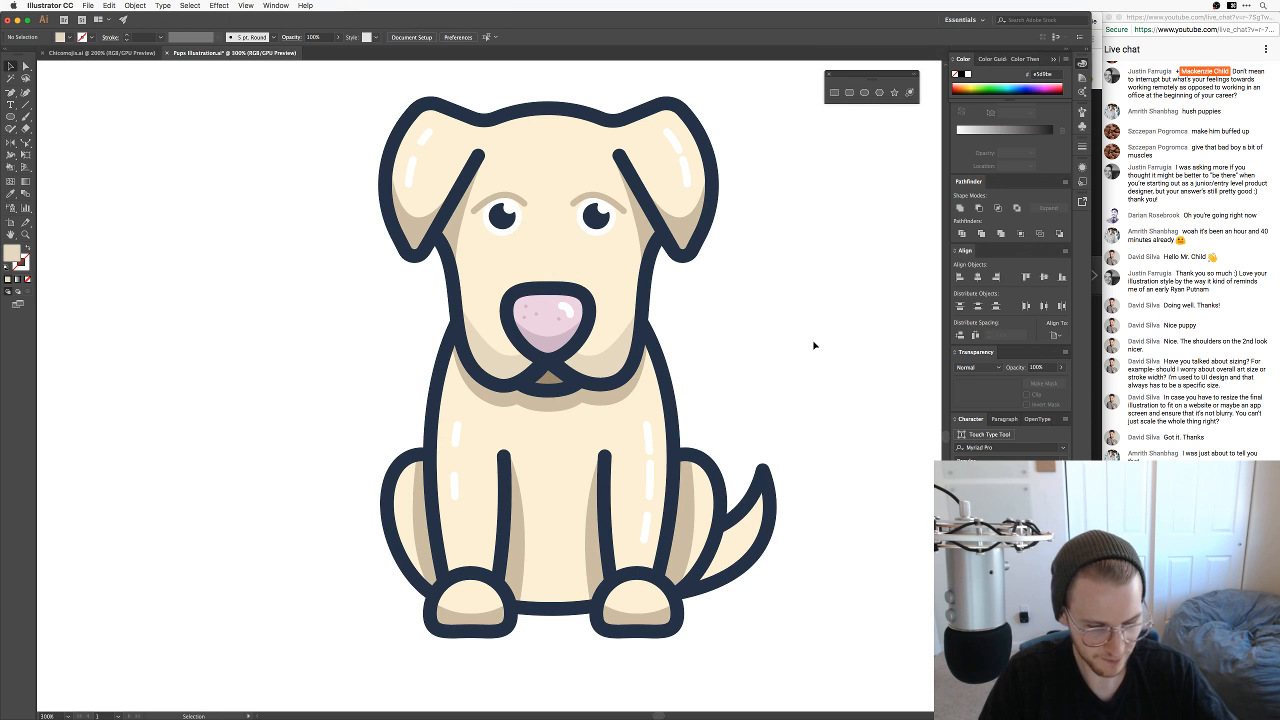
Step: Place the early outline-only dog head beside the finished seated dog and frame both for comparison
{"action": "key", "text": "super+minus"}
{"action": "key", "text": "super+minus"}
{"action": "key", "text": "super+minus"}
{"action": "key", "text": "super+minus"}
{"action": "key", "text": "super+minus"}
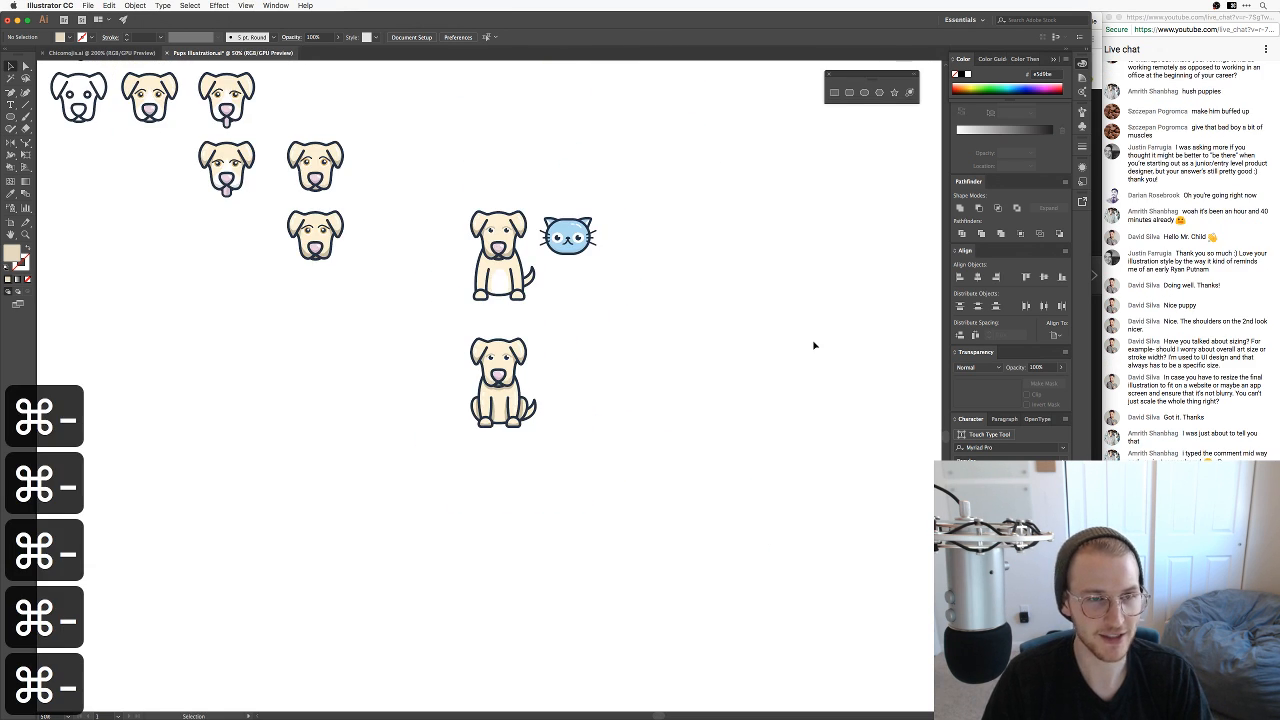
{"action": "left_click_drag", "start_coordinate": [552, 302], "coordinate": [777, 447]}
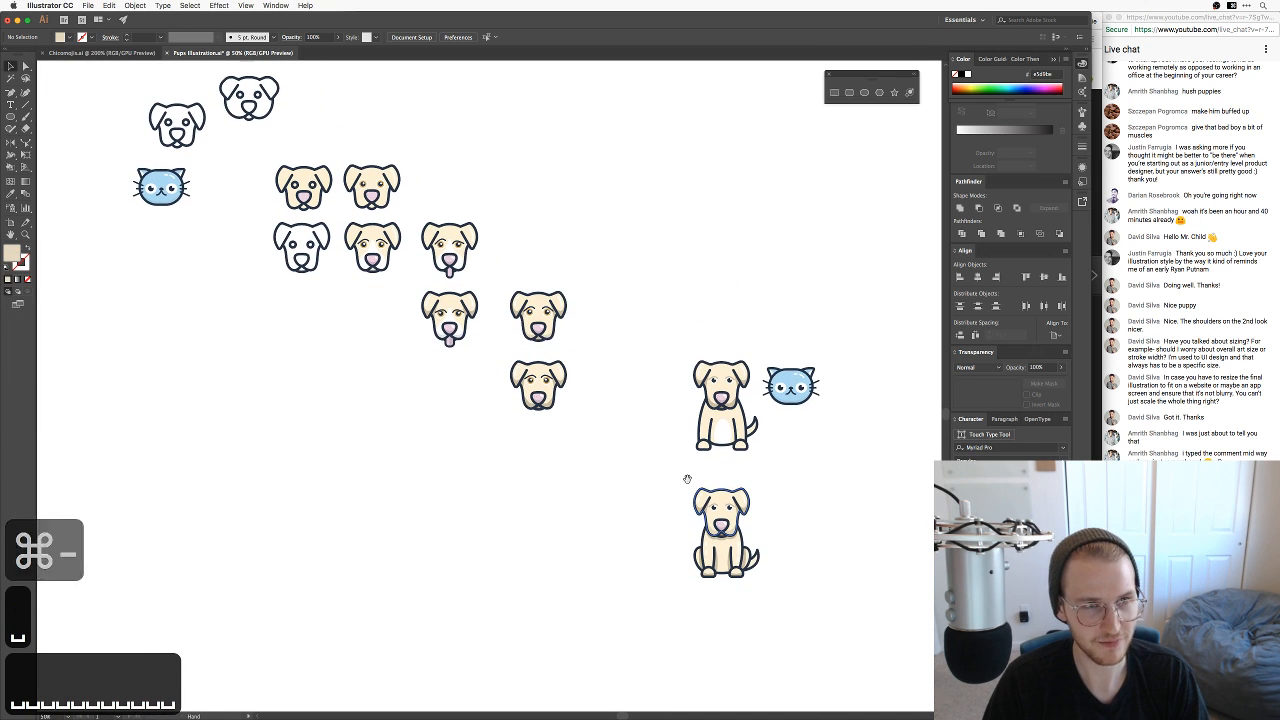
{"action": "key", "text": "v"}
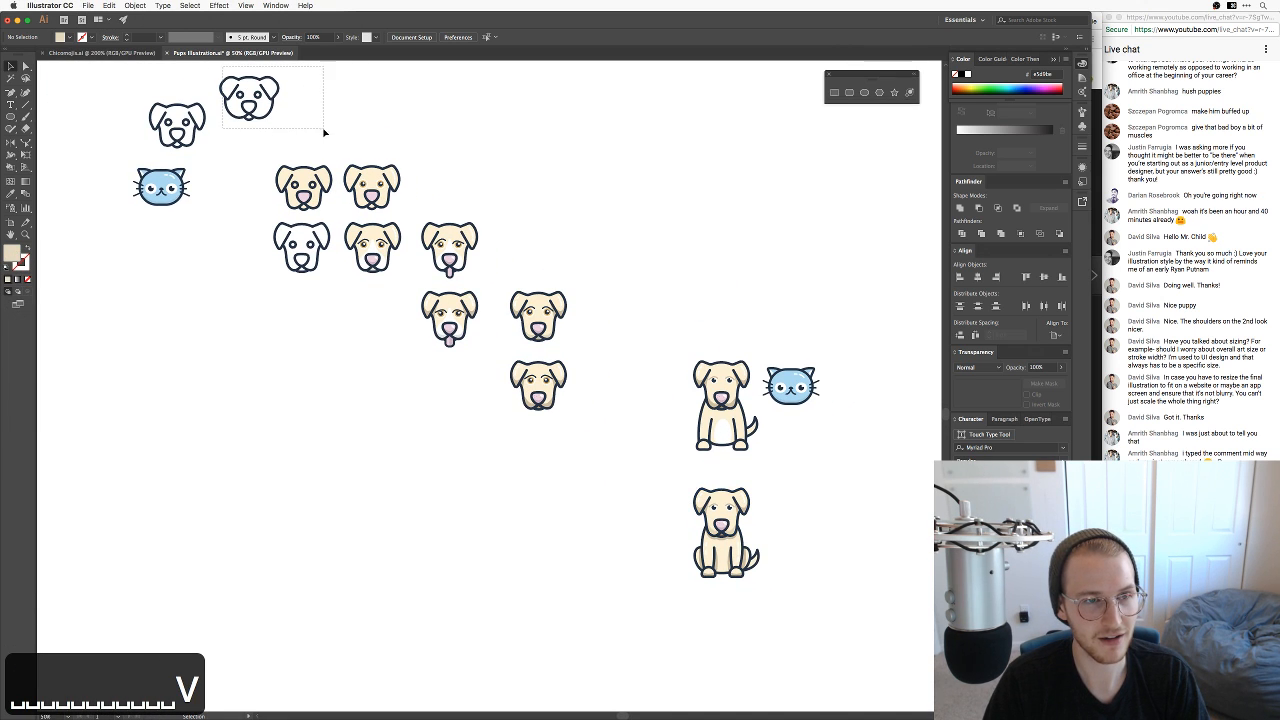
{"action": "left_click_drag", "start_coordinate": [324, 132], "coordinate": [324, 132]}
{"action": "left_click_drag", "start_coordinate": [250, 116], "coordinate": [861, 450]}
{"action": "key", "text": "z"}
{"action": "left_click_drag", "start_coordinate": [769, 449], "coordinate": [297, 461]}
{"action": "key", "text": "v"}
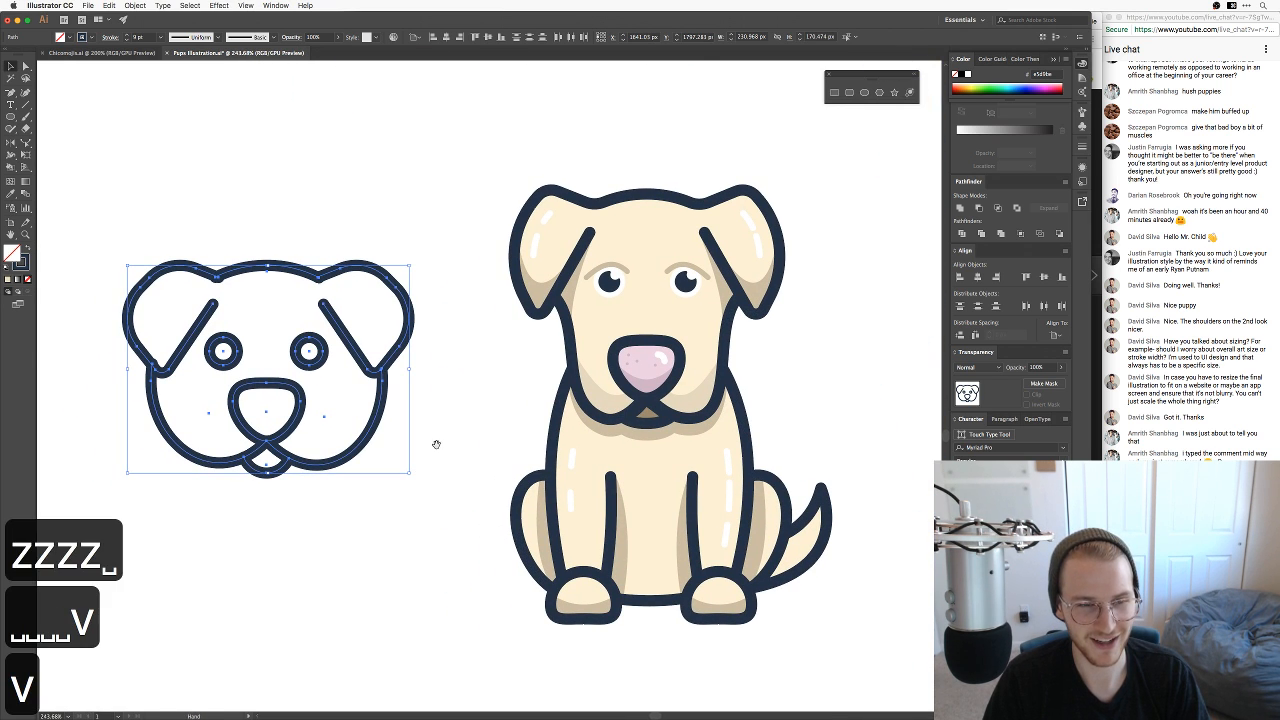
Step: Select the outline-only dog head beside the seated dog and delete it
{"action": "left_click", "coordinate": [497, 391]}
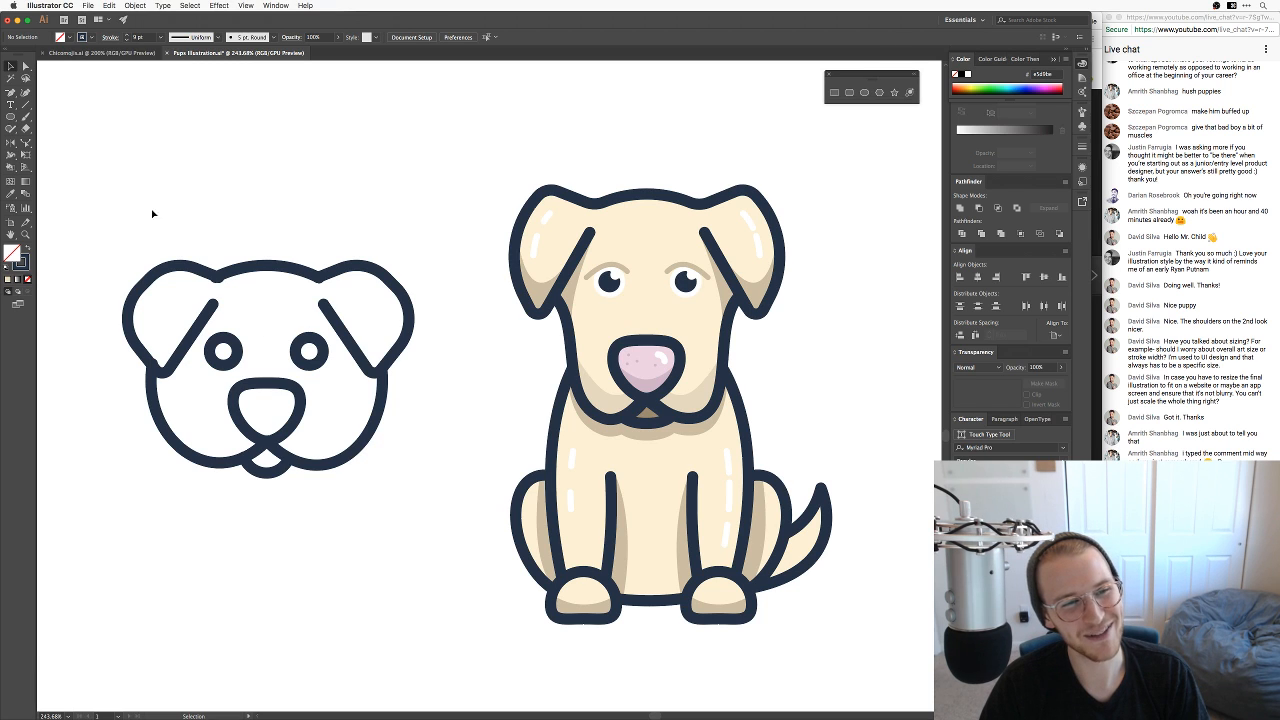
{"action": "key", "text": "v"}
{"action": "left_click_drag", "start_coordinate": [145, 212], "coordinate": [408, 510]}
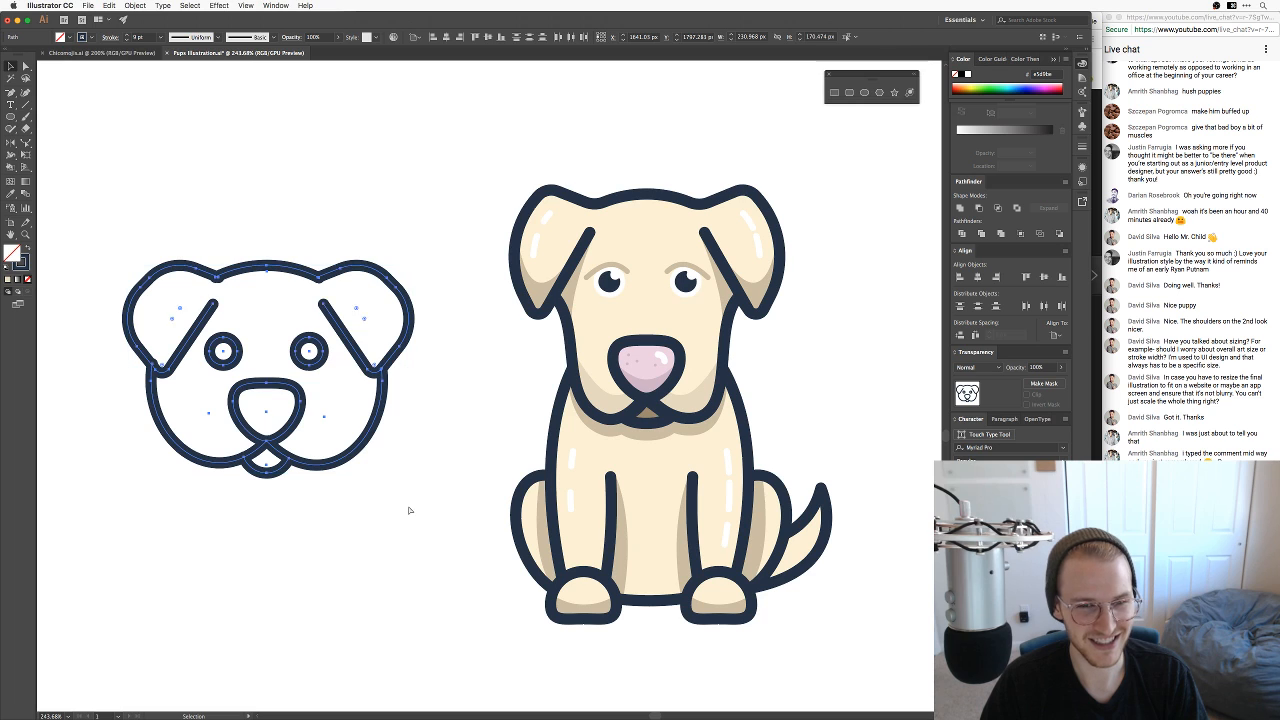
{"action": "key", "text": "BackSpace"}
{"action": "key", "text": "super+minus"}
{"action": "key", "text": "super+minus"}
{"action": "key", "text": "super+minus"}
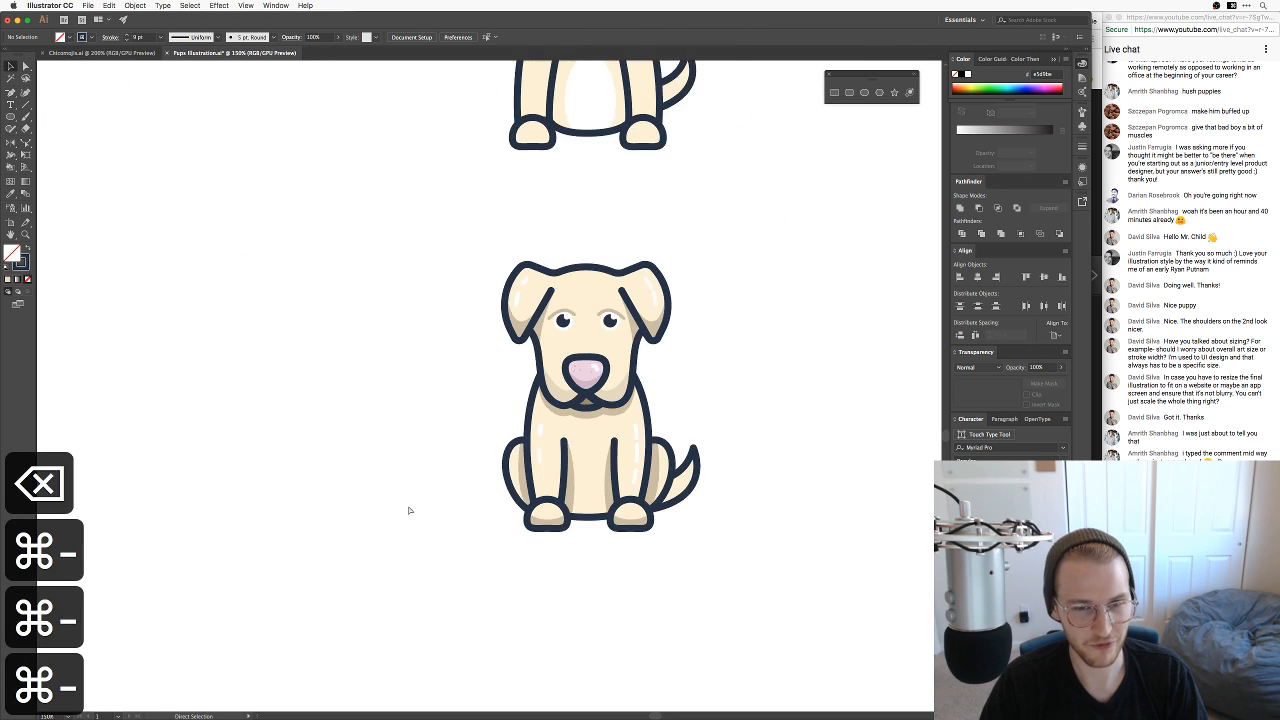
Step: Compare the seated dog with the earlier versions and save the illustration
{"action": "key", "text": "super+minus"}
{"action": "left_click_drag", "start_coordinate": [294, 322], "coordinate": [463, 491]}
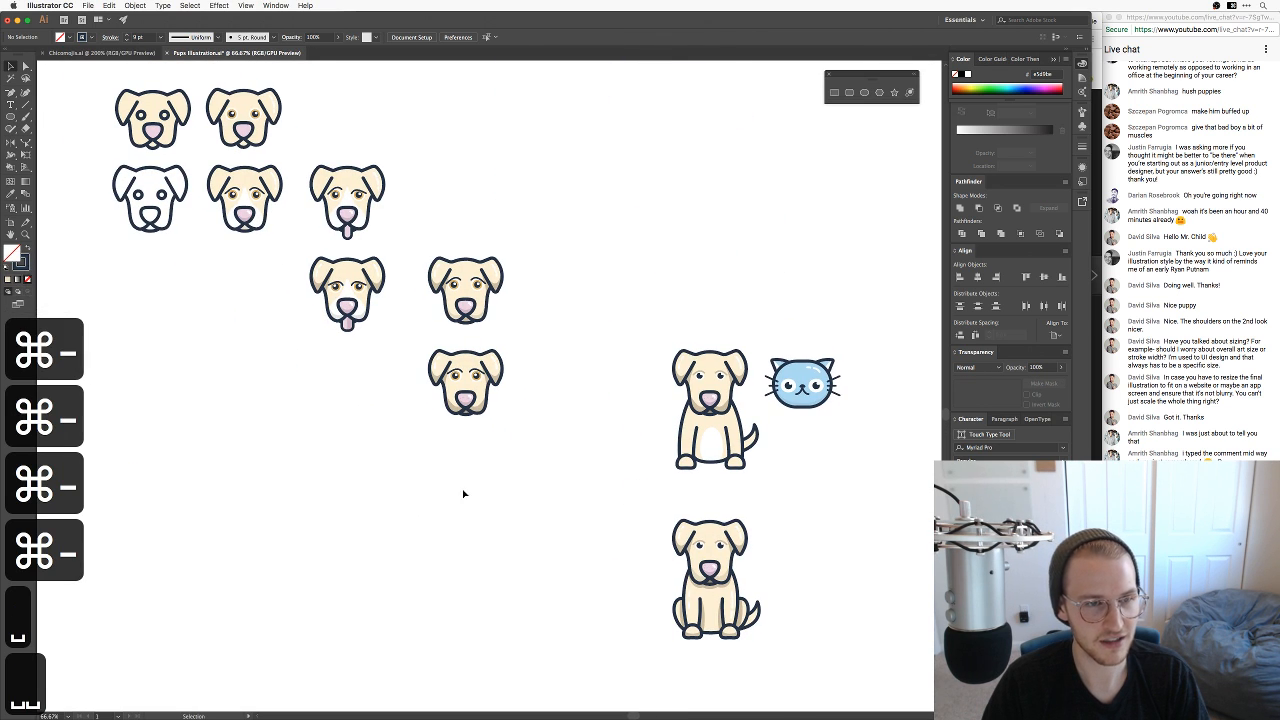
{"action": "left_click_drag", "start_coordinate": [411, 423], "coordinate": [329, 360]}
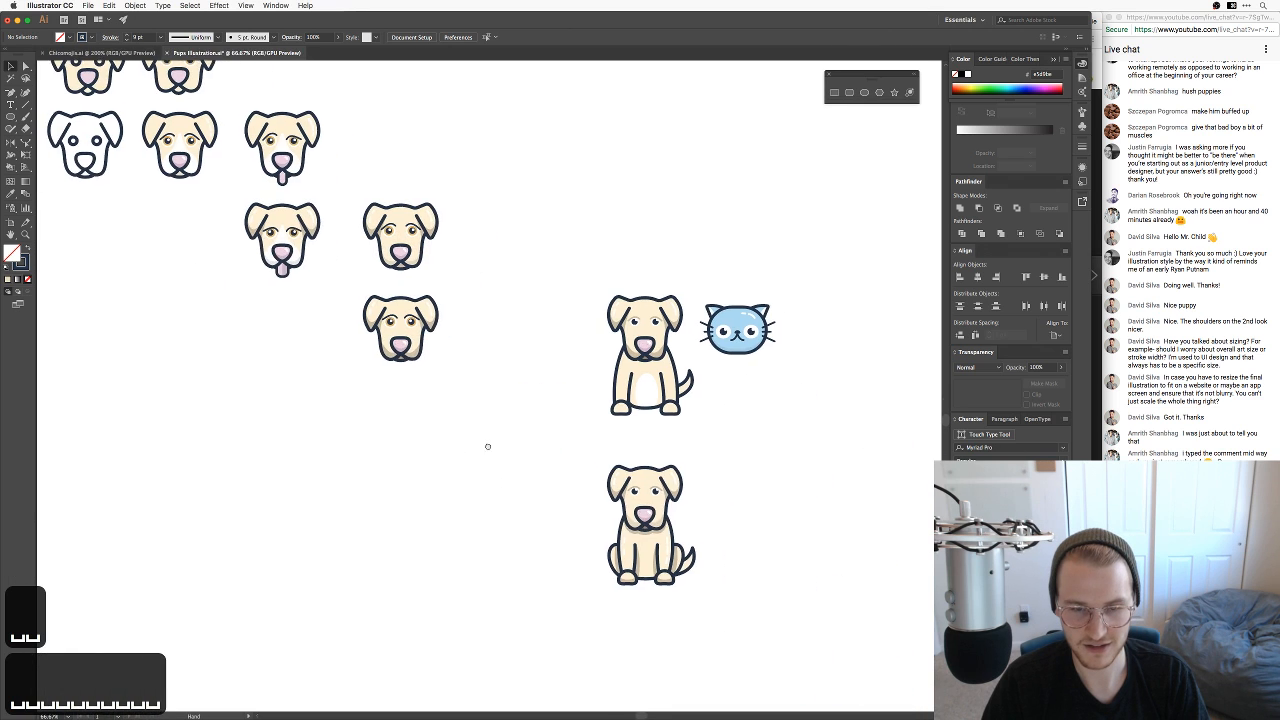
{"action": "left_click_drag", "start_coordinate": [603, 560], "coordinate": [472, 473]}
{"action": "key", "text": "z"}
{"action": "left_click_drag", "start_coordinate": [453, 549], "coordinate": [612, 380]}
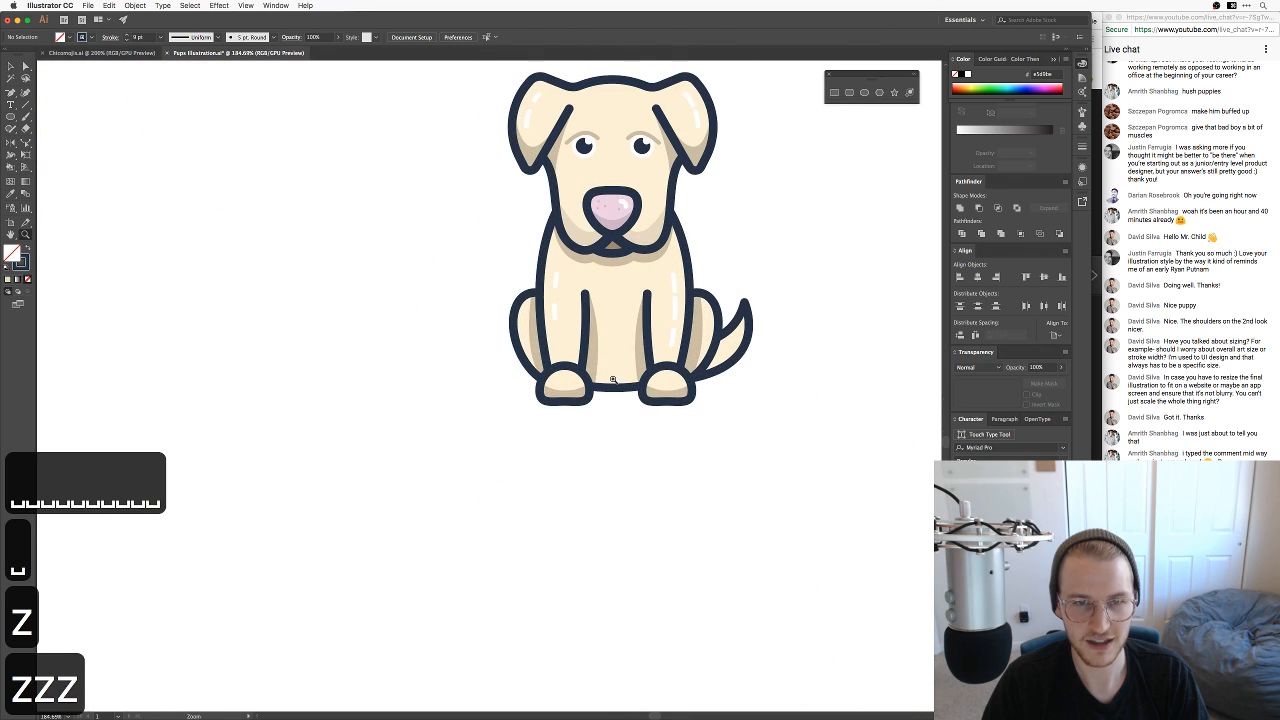
{"action": "key", "text": "super+s"}
Step: Examine the finished dog's face, legs and tail at several magnifications
{"action": "left_click_drag", "start_coordinate": [774, 178], "coordinate": [729, 276]}
{"action": "key", "text": "super+equal"}
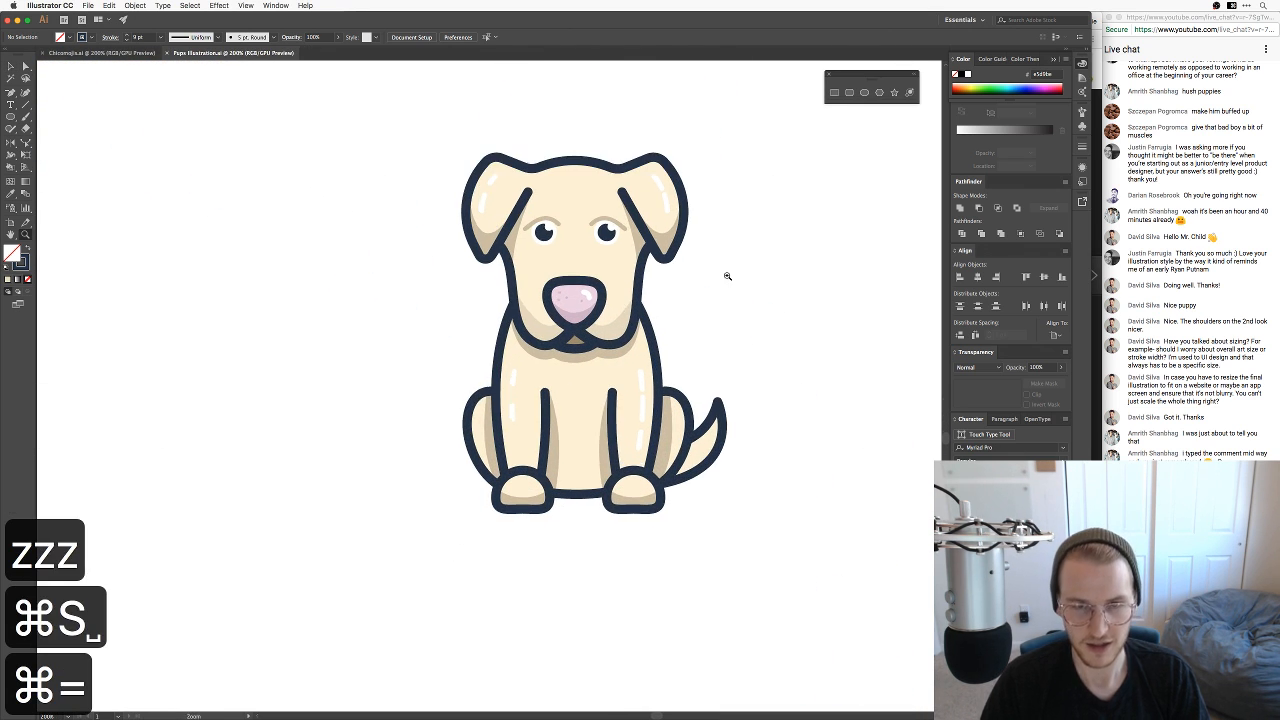
{"action": "key", "text": "super+equal"}
{"action": "key", "text": "super+equal"}
{"action": "key", "text": "super+minus"}
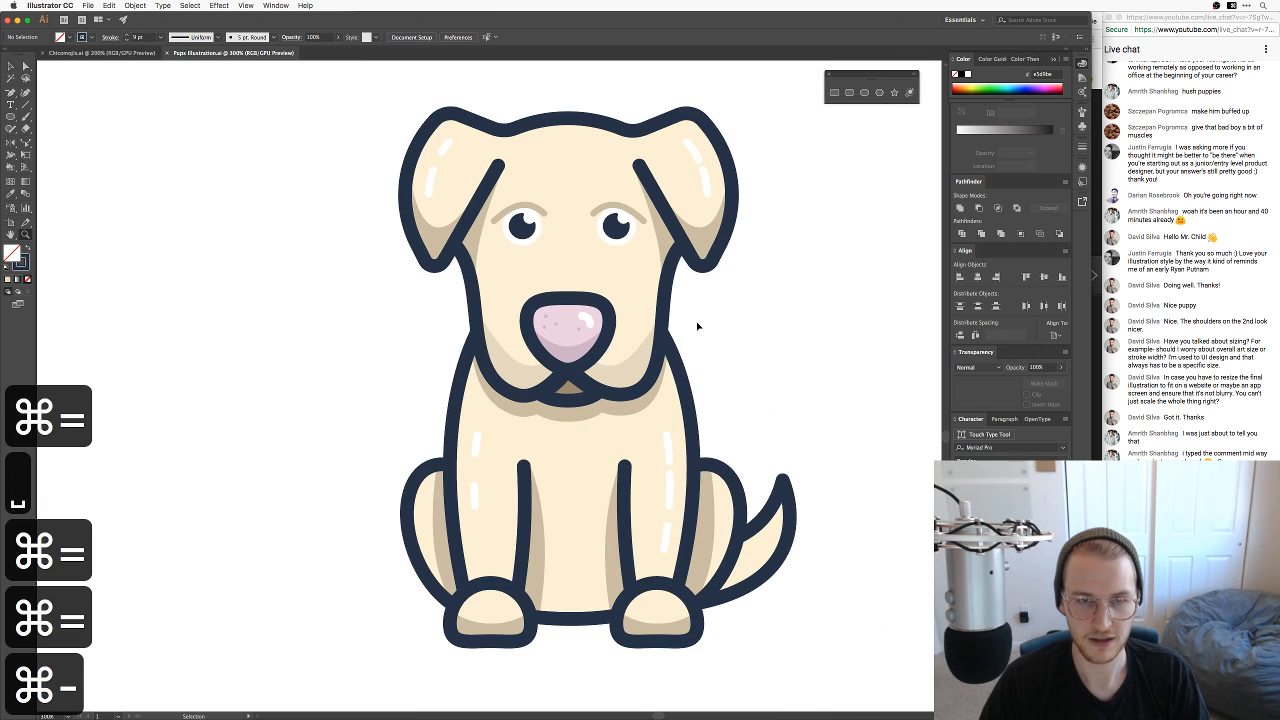
{"action": "key", "text": "z"}
{"action": "left_click", "coordinate": [766, 328]}
{"action": "left_click_drag", "start_coordinate": [500, 417], "coordinate": [771, 337]}
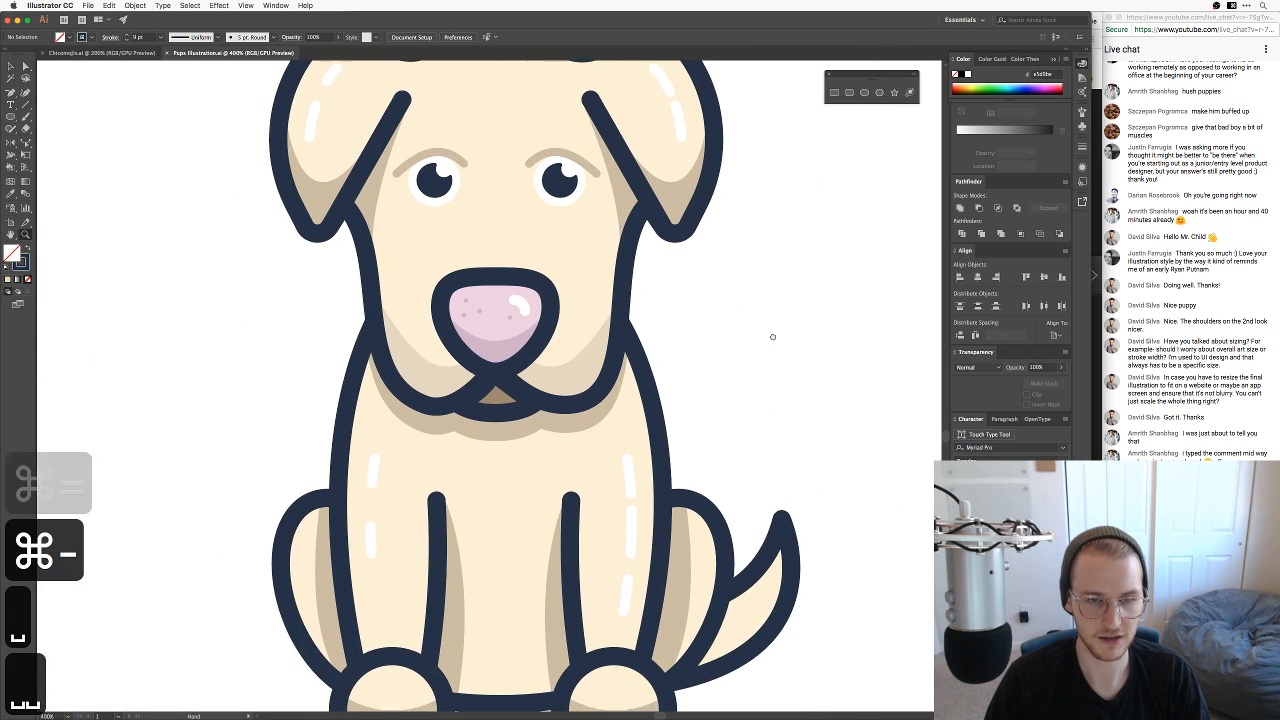
{"action": "left_click_drag", "start_coordinate": [734, 413], "coordinate": [782, 364]}
{"action": "key", "text": "v"}
{"action": "key", "text": "super+minus"}
{"action": "key", "text": "v"}
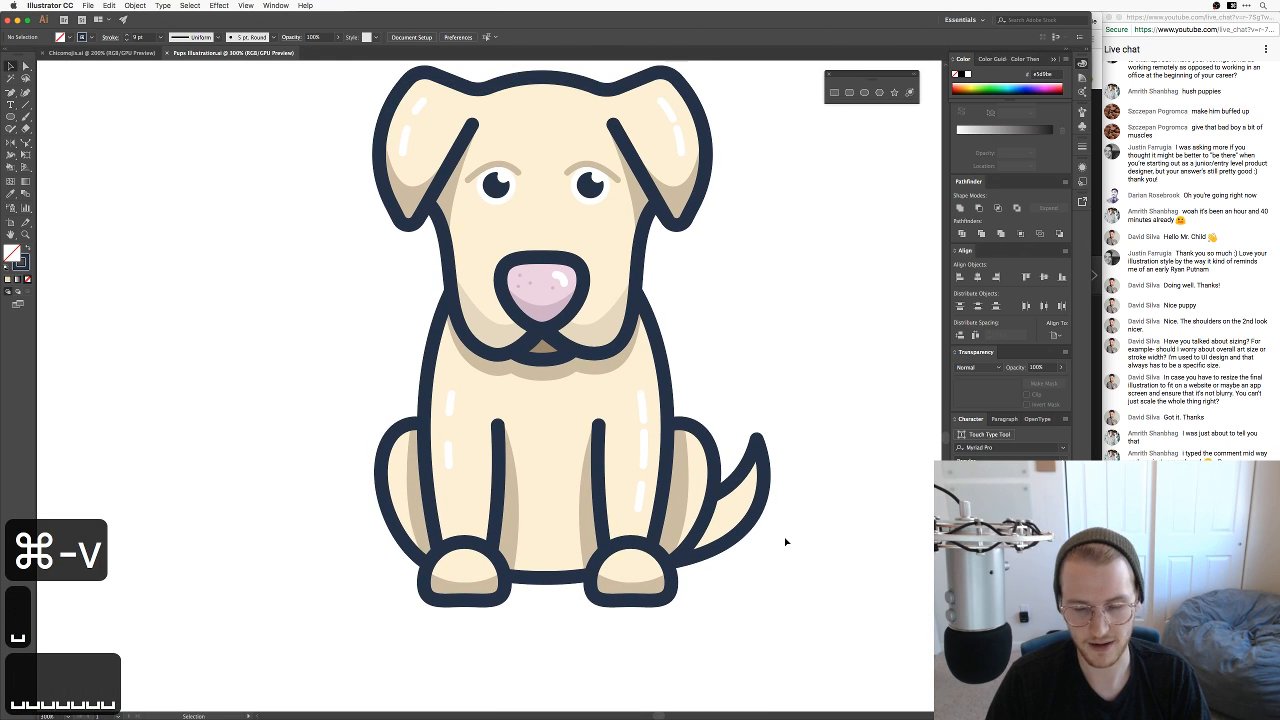
{"action": "left_click", "coordinate": [754, 513]}
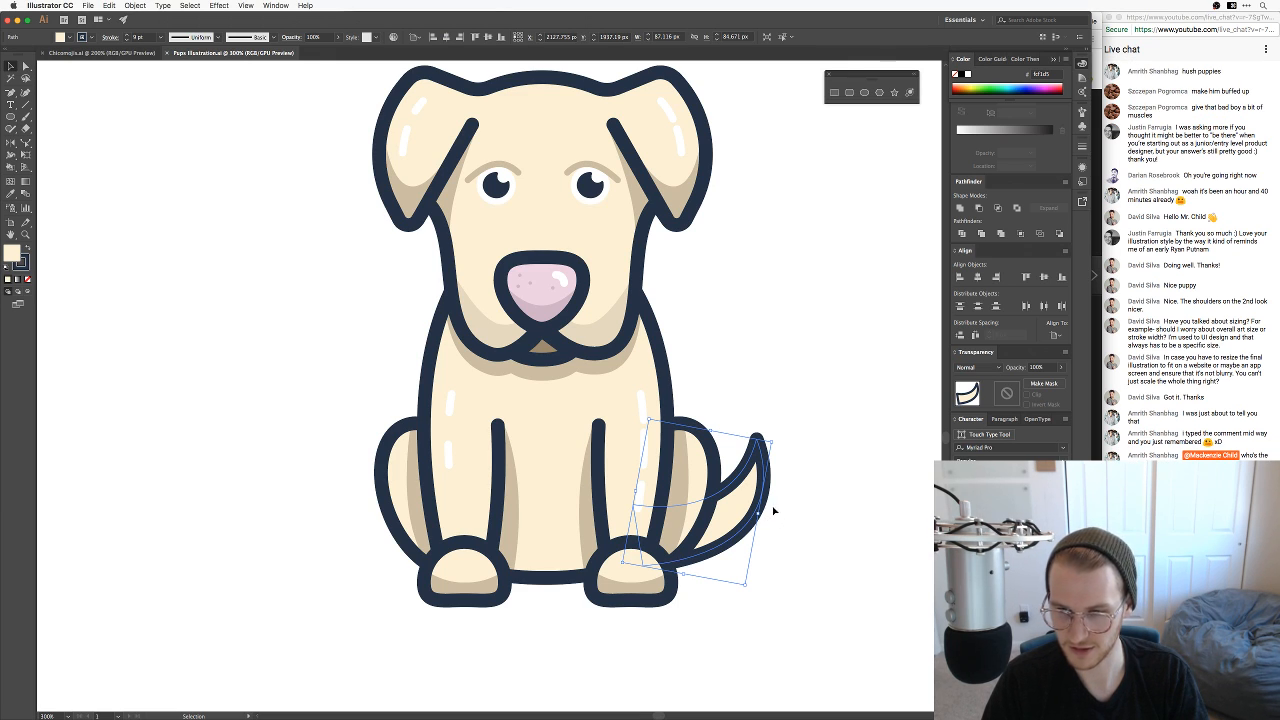
{"action": "left_click", "coordinate": [793, 466]}
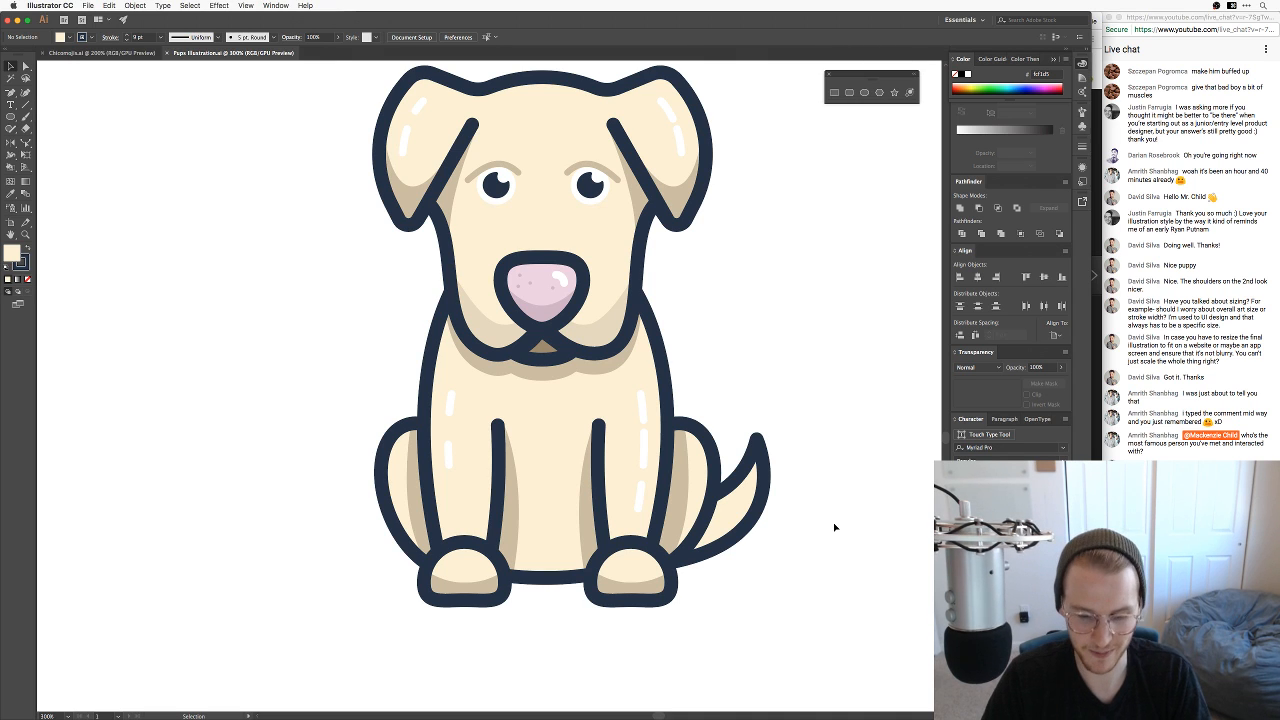
Step: Shift the inner shadow of the haunch beside the tail slightly toward the front leg and deselect it
{"action": "key", "text": "super+minus"}
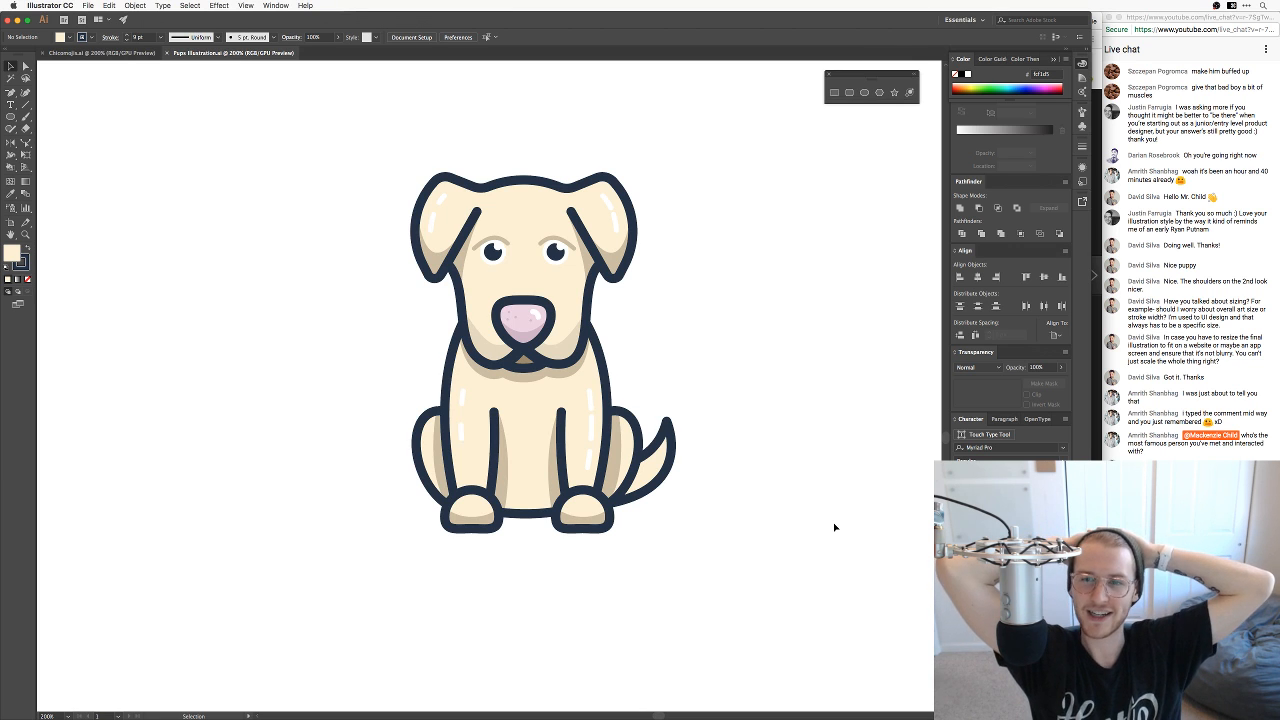
{"action": "key", "text": "space"}
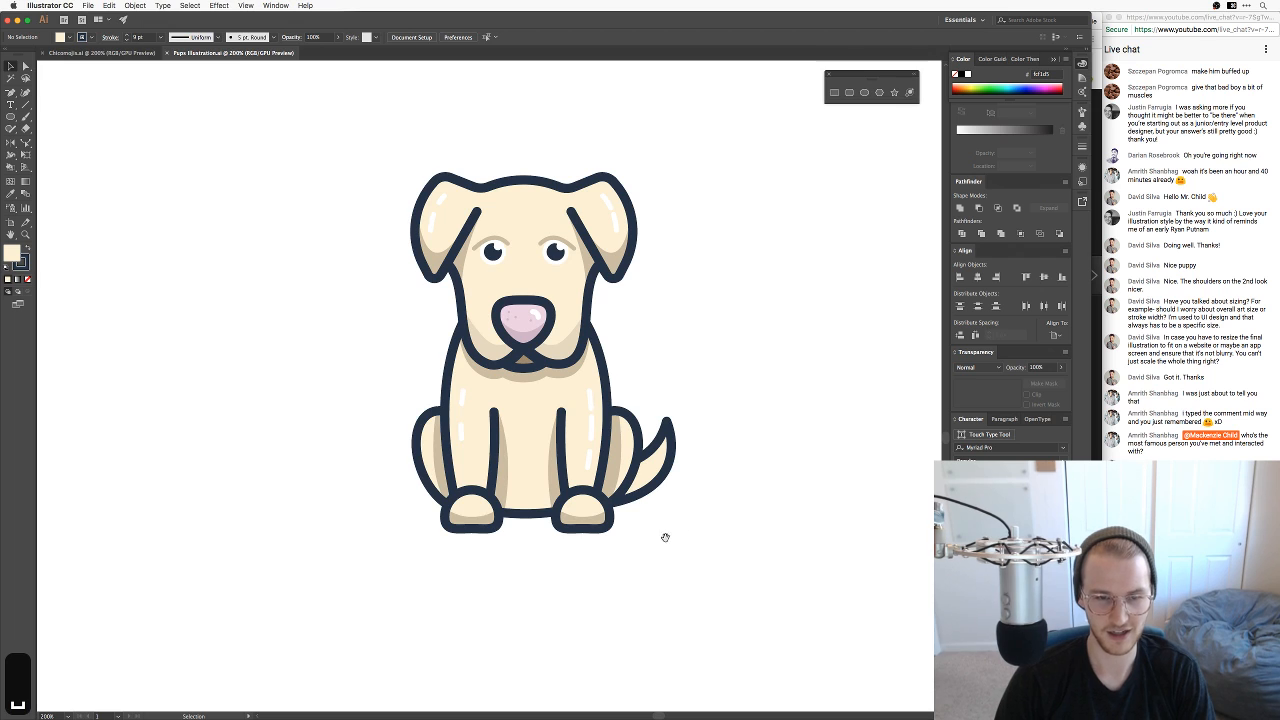
{"action": "left_click_drag", "start_coordinate": [665, 537], "coordinate": [706, 540]}
{"action": "key", "text": "super+equal"}
{"action": "key", "text": "space"}
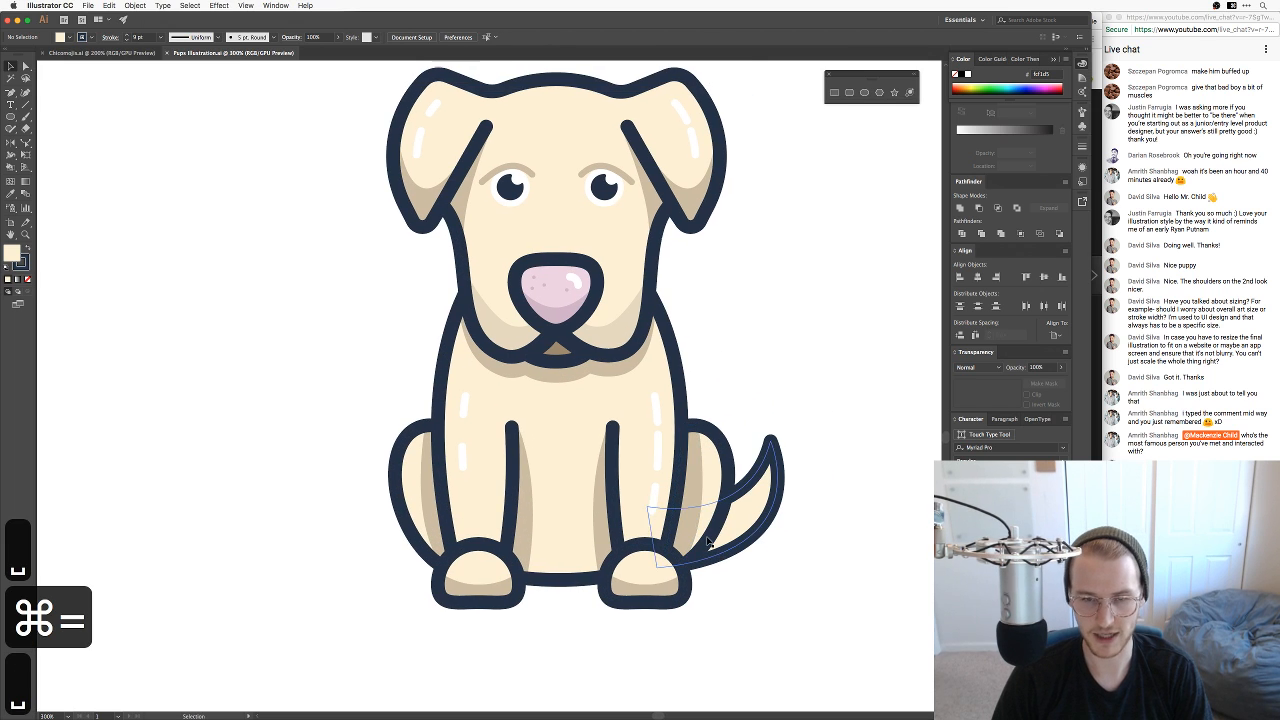
{"action": "key", "text": "v"}
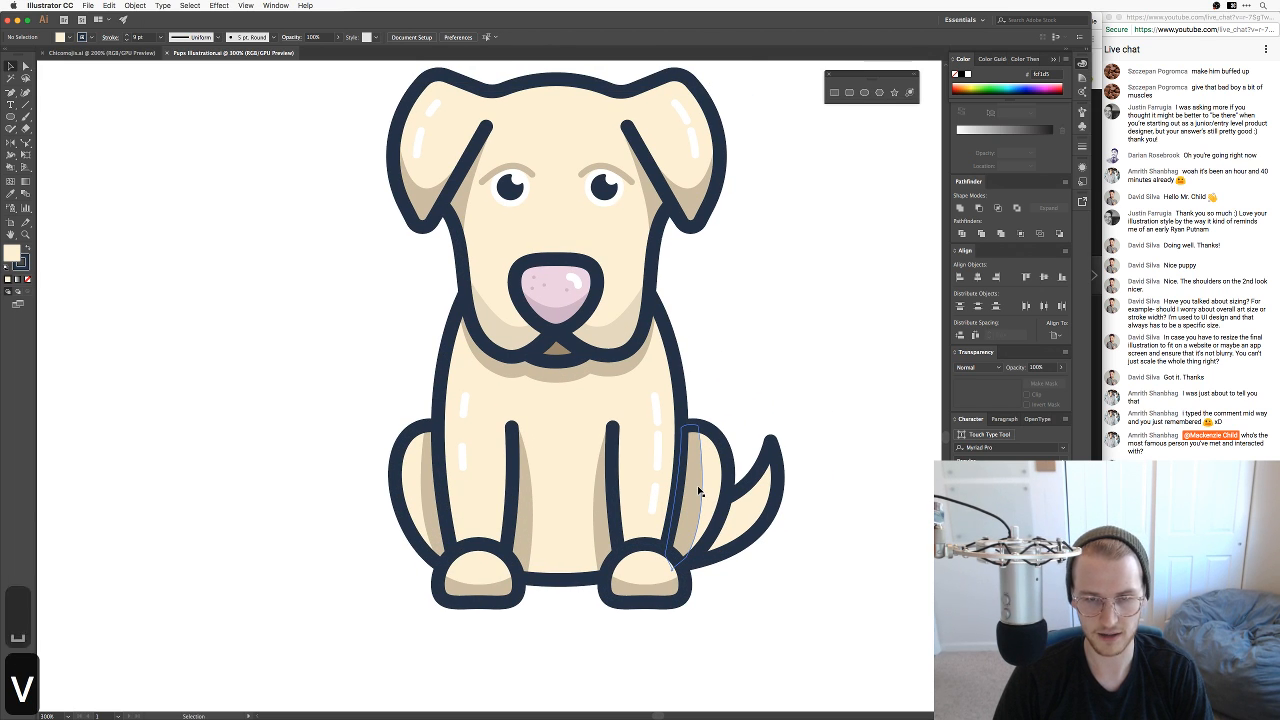
{"action": "left_click", "coordinate": [699, 491]}
{"action": "left_click", "coordinate": [719, 481], "text": "shift"}
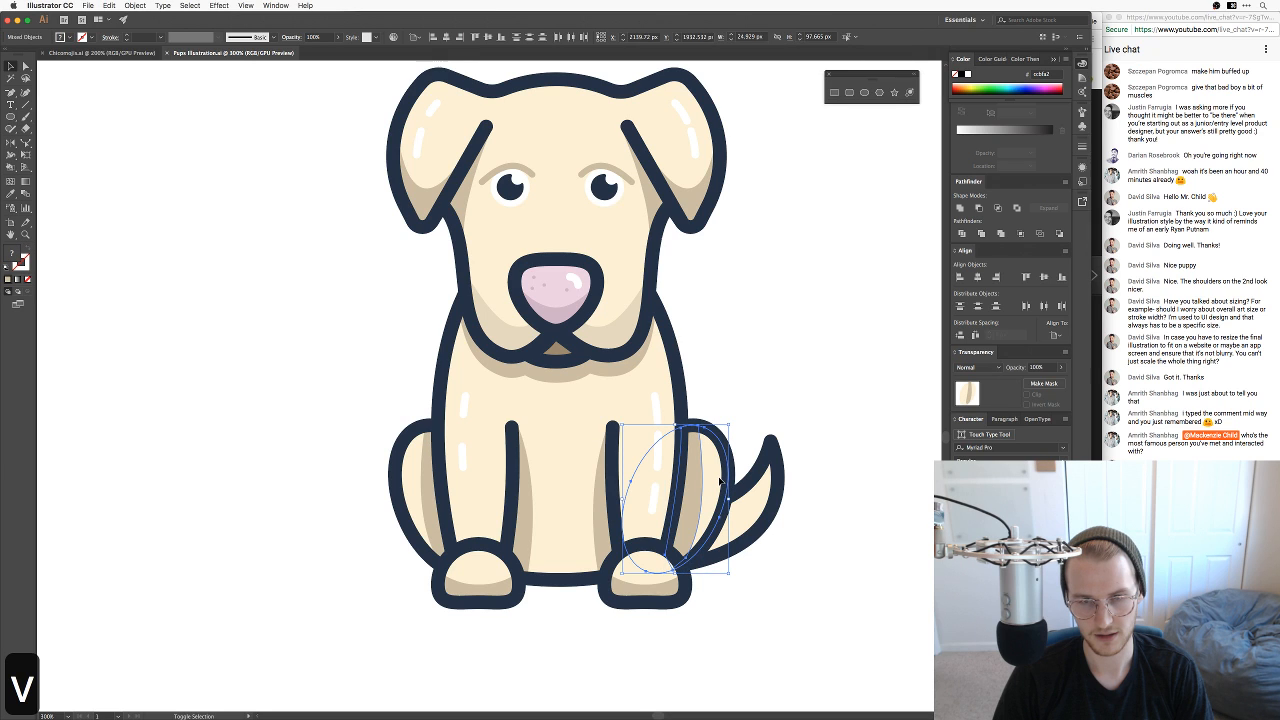
{"action": "left_click_drag", "start_coordinate": [719, 481], "coordinate": [708, 491]}
{"action": "left_click", "coordinate": [730, 403]}
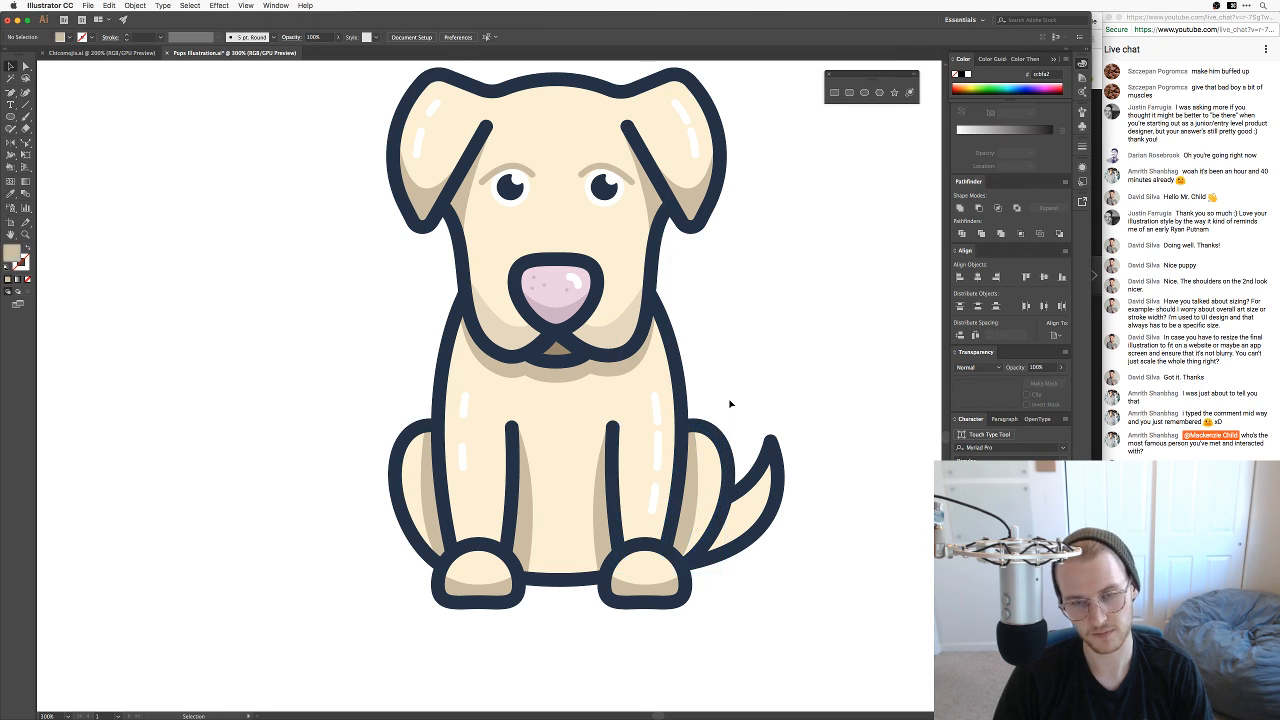
Step: Check the whole dog after the haunch shadow adjustment and save the illustration
{"action": "key", "text": "space"}
{"action": "left_click_drag", "start_coordinate": [754, 550], "coordinate": [748, 491]}
{"action": "key", "text": "super+minus"}
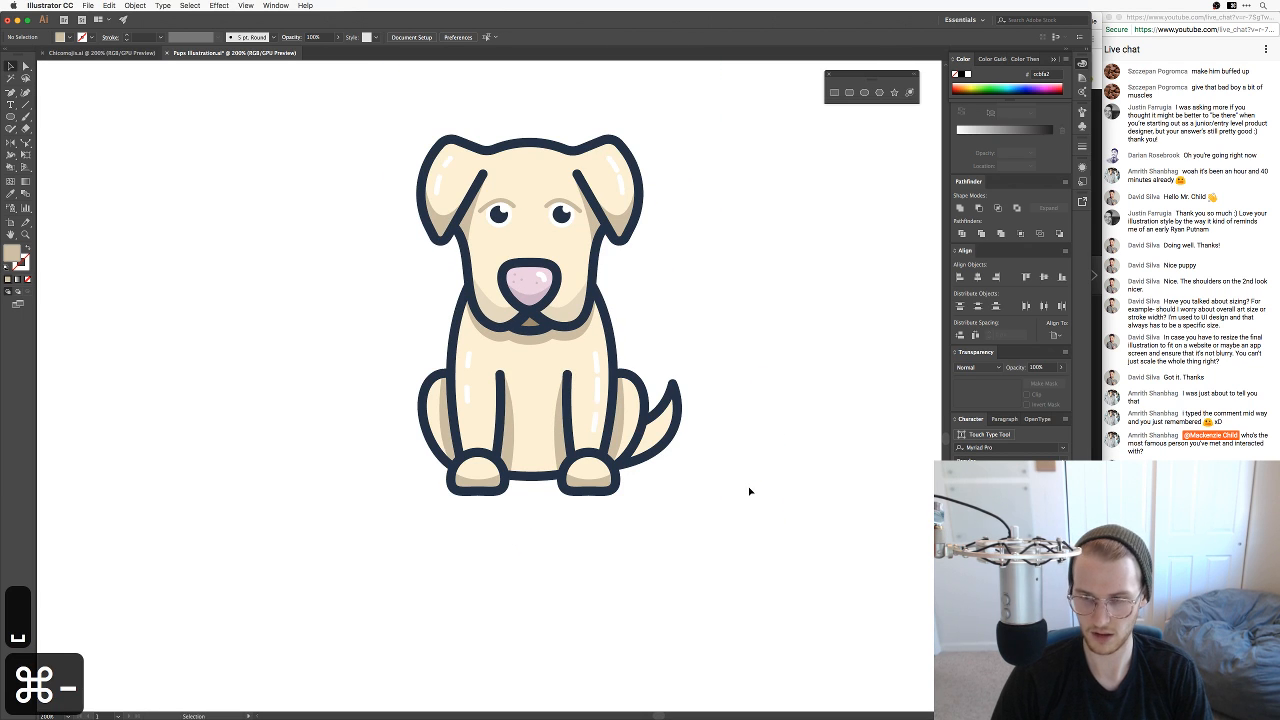
{"action": "key", "text": "space"}
{"action": "left_click_drag", "start_coordinate": [724, 430], "coordinate": [733, 515]}
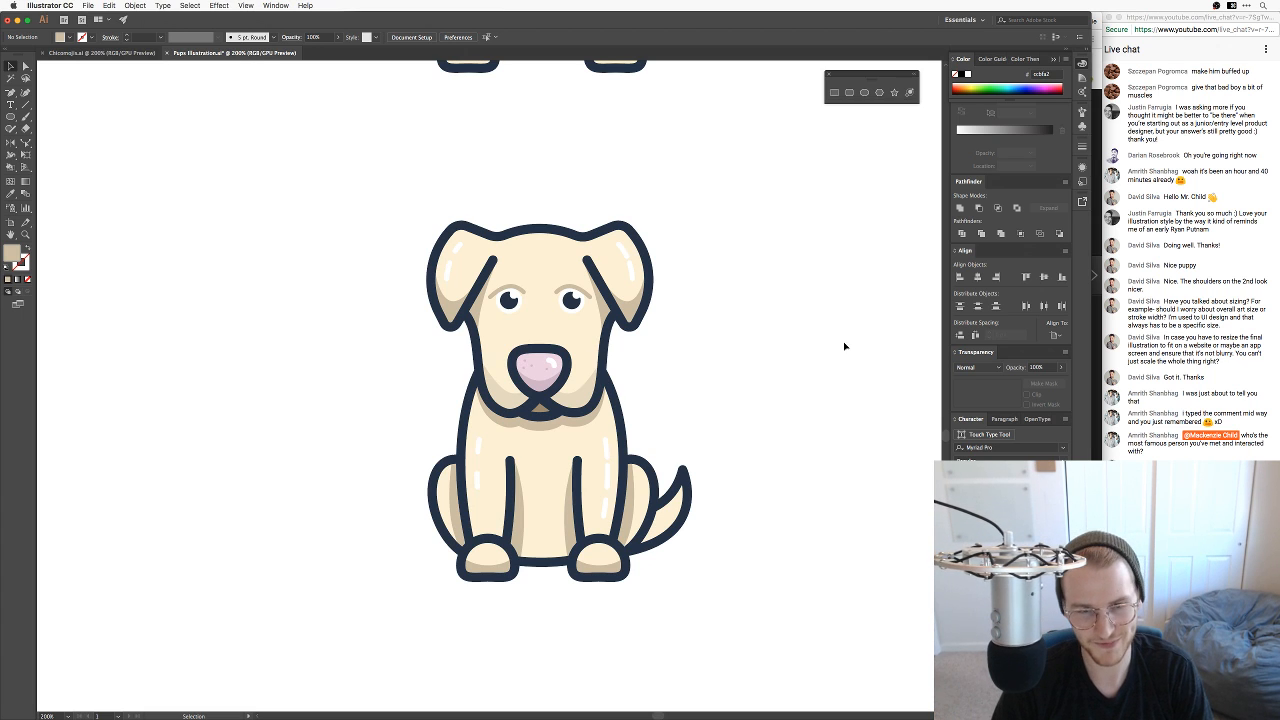
{"action": "key", "text": "space"}
{"action": "left_click_drag", "start_coordinate": [746, 380], "coordinate": [762, 400]}
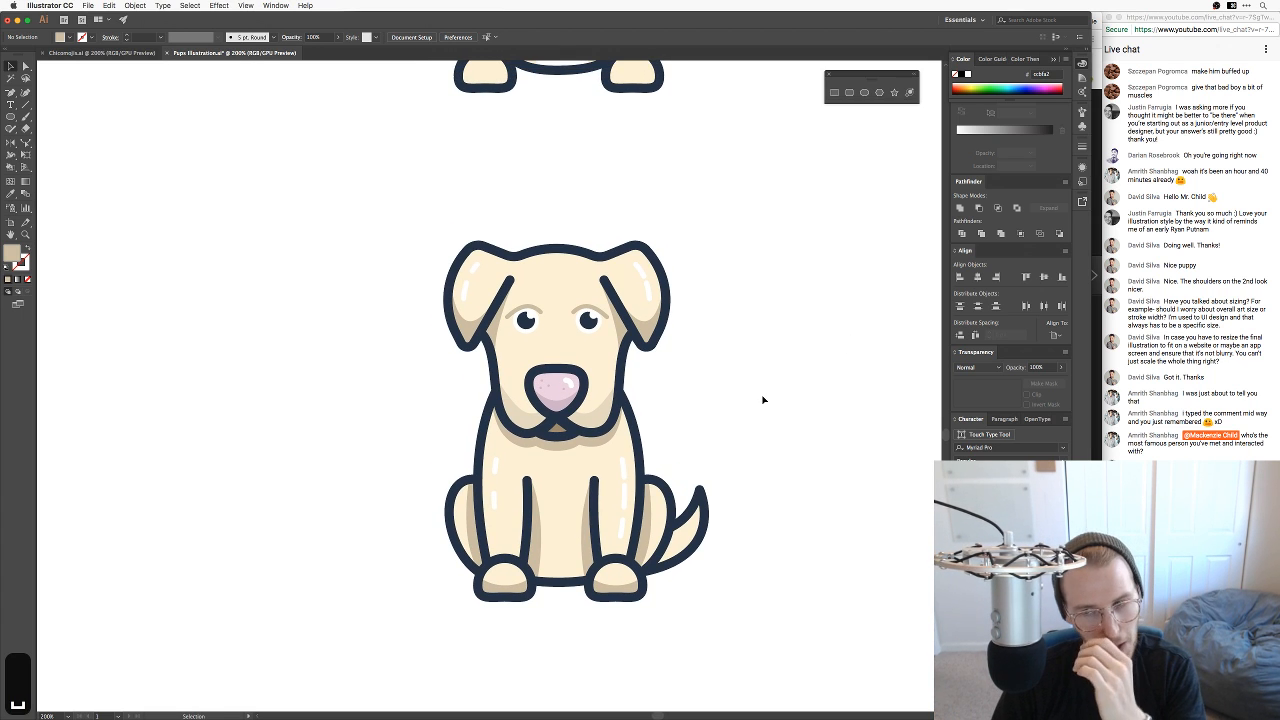
{"action": "key", "text": "super+s"}
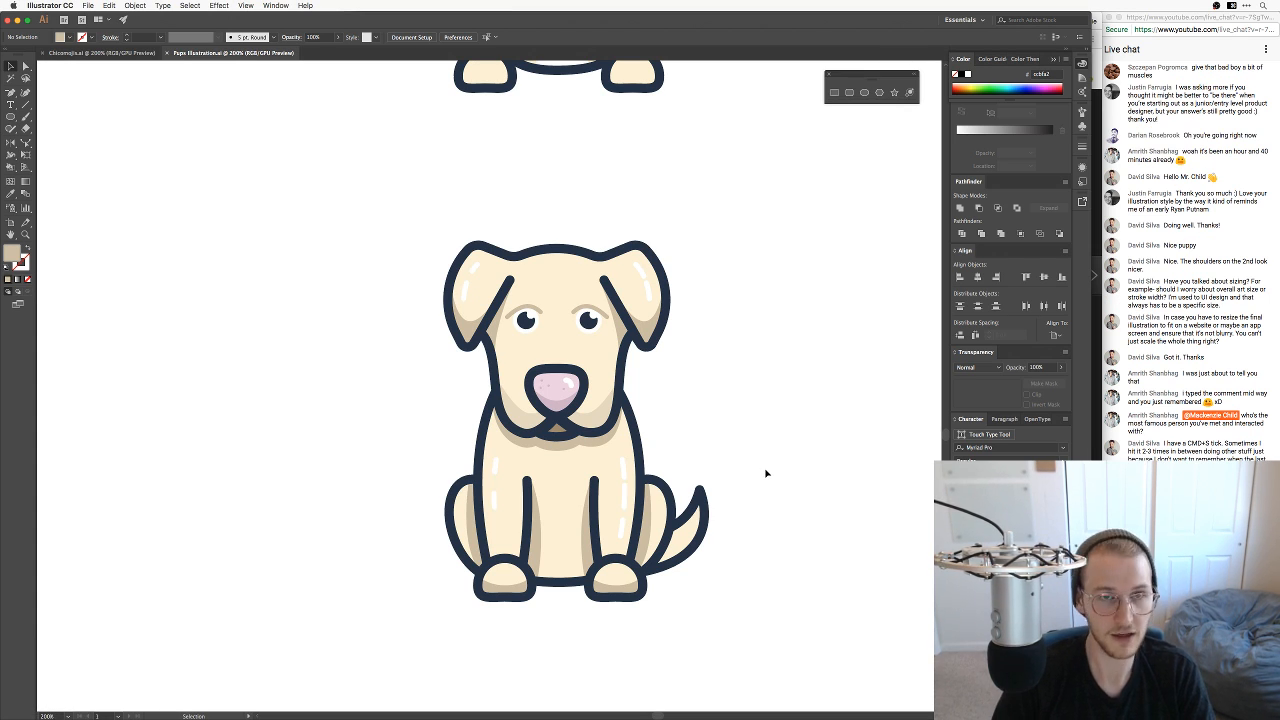
Step: Open the existing logo artwork file from the Dropbox folder
{"action": "left_click", "coordinate": [86, 5]}
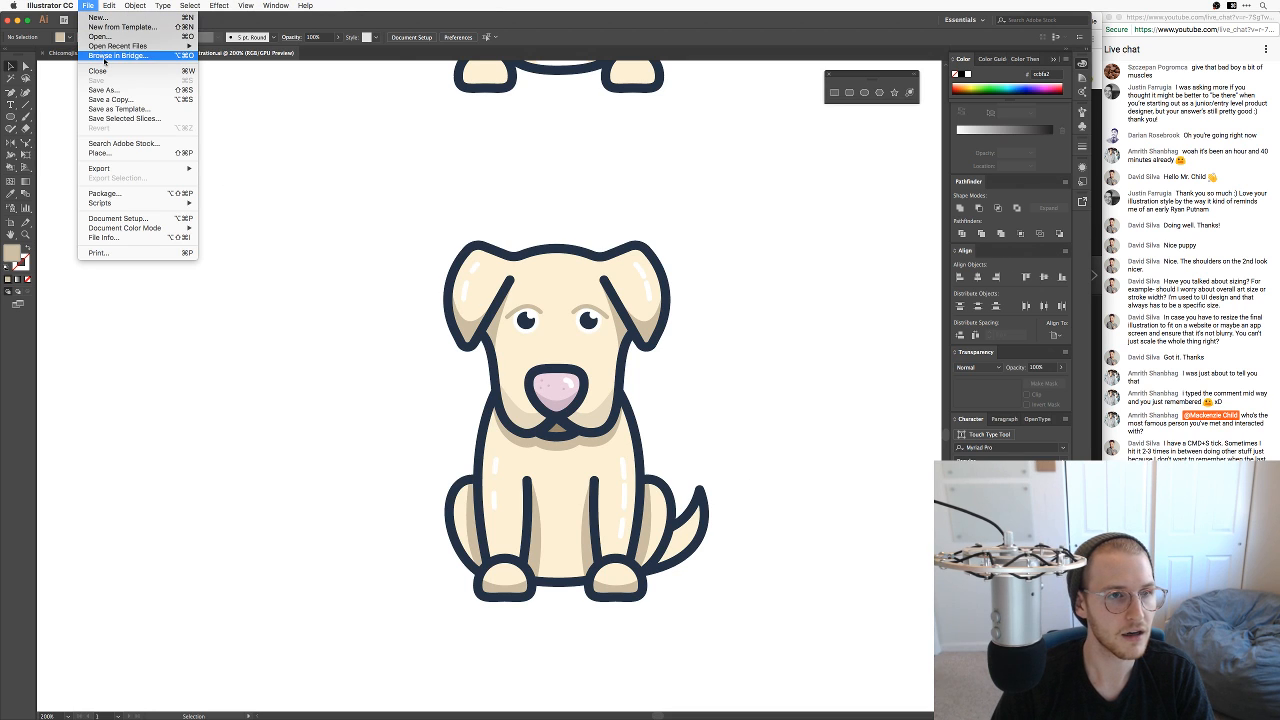
{"action": "left_click", "coordinate": [108, 38]}
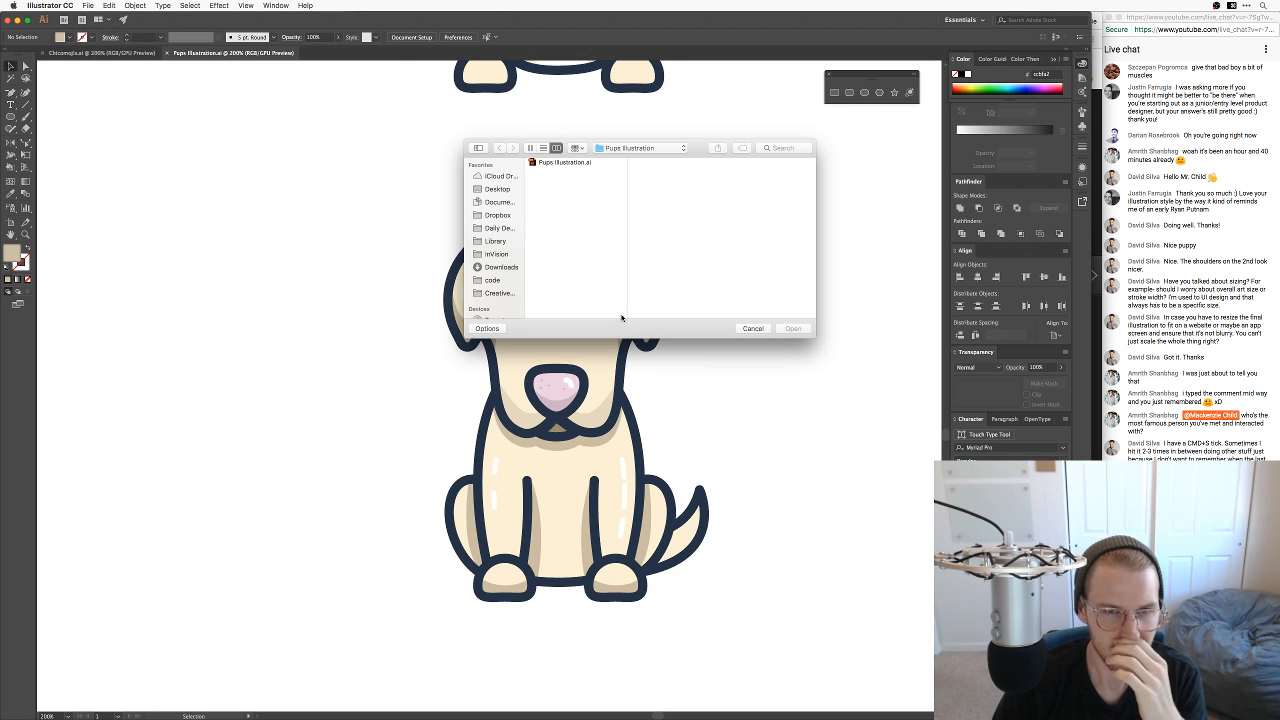
{"action": "left_click", "coordinate": [495, 216]}
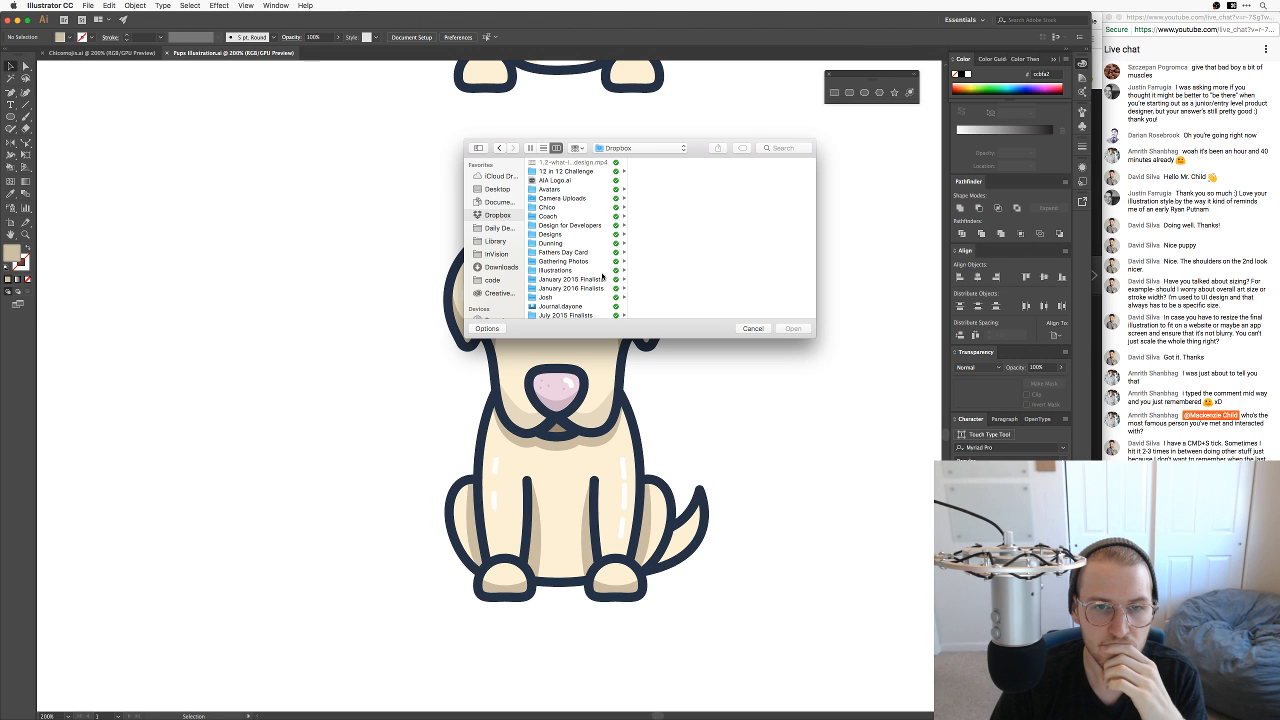
{"action": "scroll", "coordinate": [602, 277], "scroll_direction": "down", "scroll_amount": 5}
{"action": "left_click", "coordinate": [600, 271]}
{"action": "left_click", "coordinate": [783, 329]}
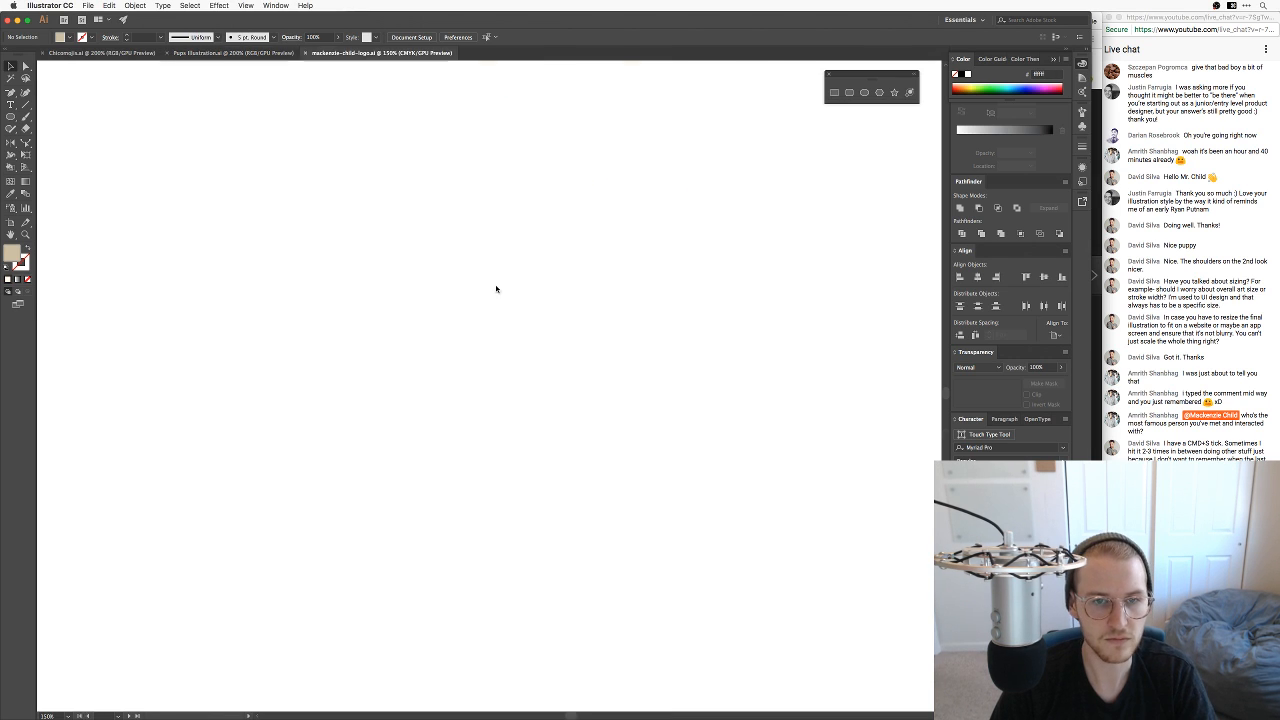
Step: Copy the blue cat from the logo artwork and paste it into the Pups Illustration document
{"action": "key", "text": "v"}
{"action": "left_click_drag", "start_coordinate": [666, 194], "coordinate": [773, 413]}
{"action": "key", "text": "super+c"}
{"action": "key", "text": "super+grave"}
{"action": "key", "text": "super+grave"}
{"action": "key", "text": "super+v"}
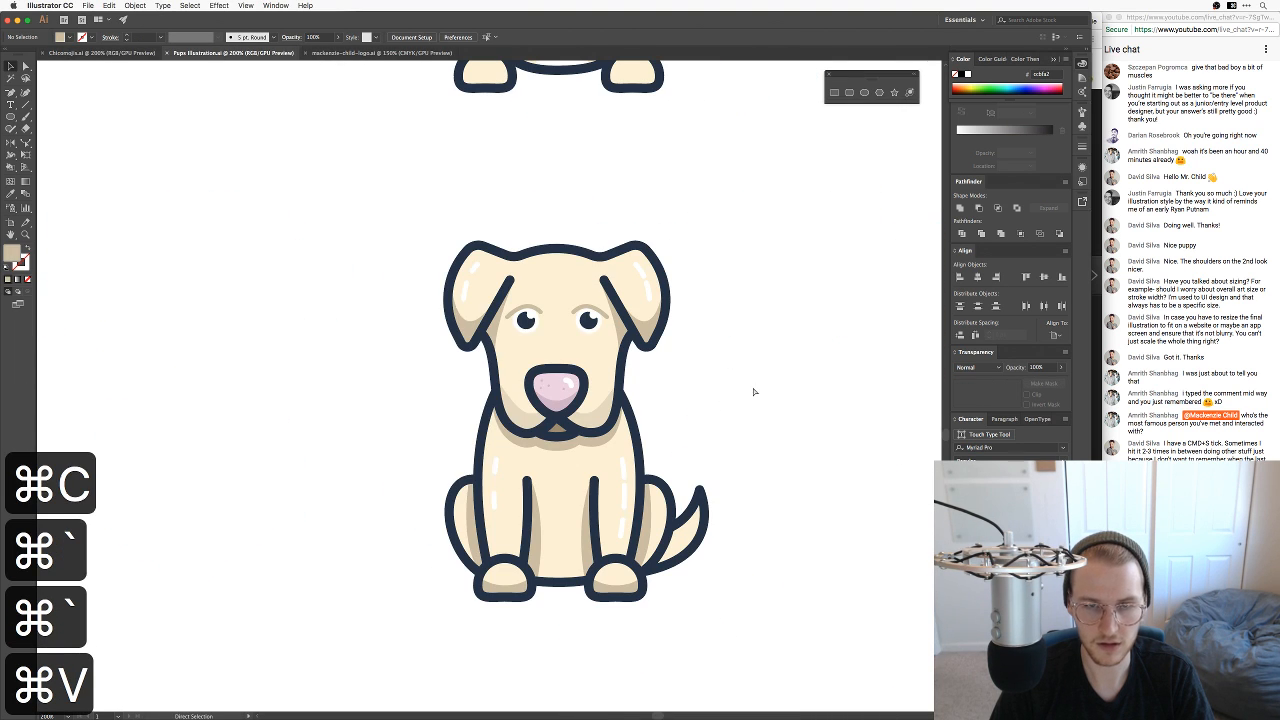
Step: Place the pasted blue cat beside the dog's tail with its feet level with the dog's paws, and deselect it
{"action": "left_click_drag", "start_coordinate": [518, 397], "coordinate": [830, 492]}
{"action": "left_click", "coordinate": [829, 337]}
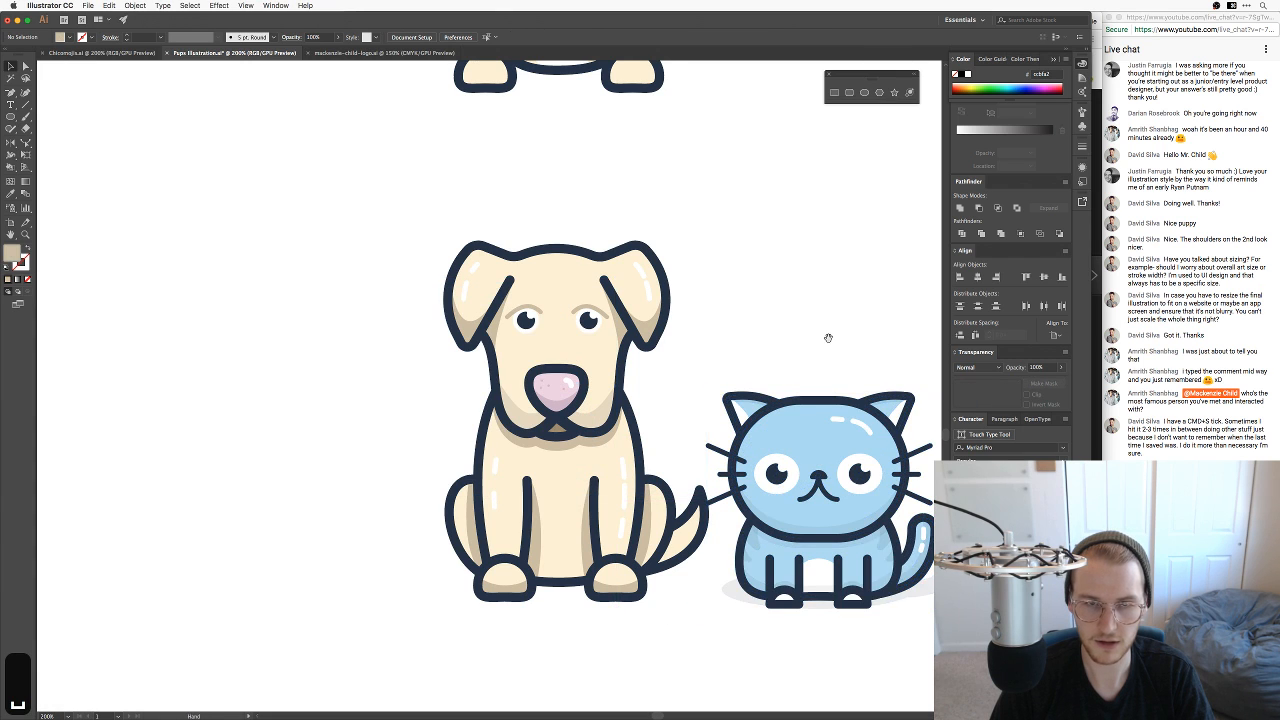
{"action": "left_click_drag", "start_coordinate": [829, 337], "coordinate": [691, 536]}
{"action": "key", "text": "v"}
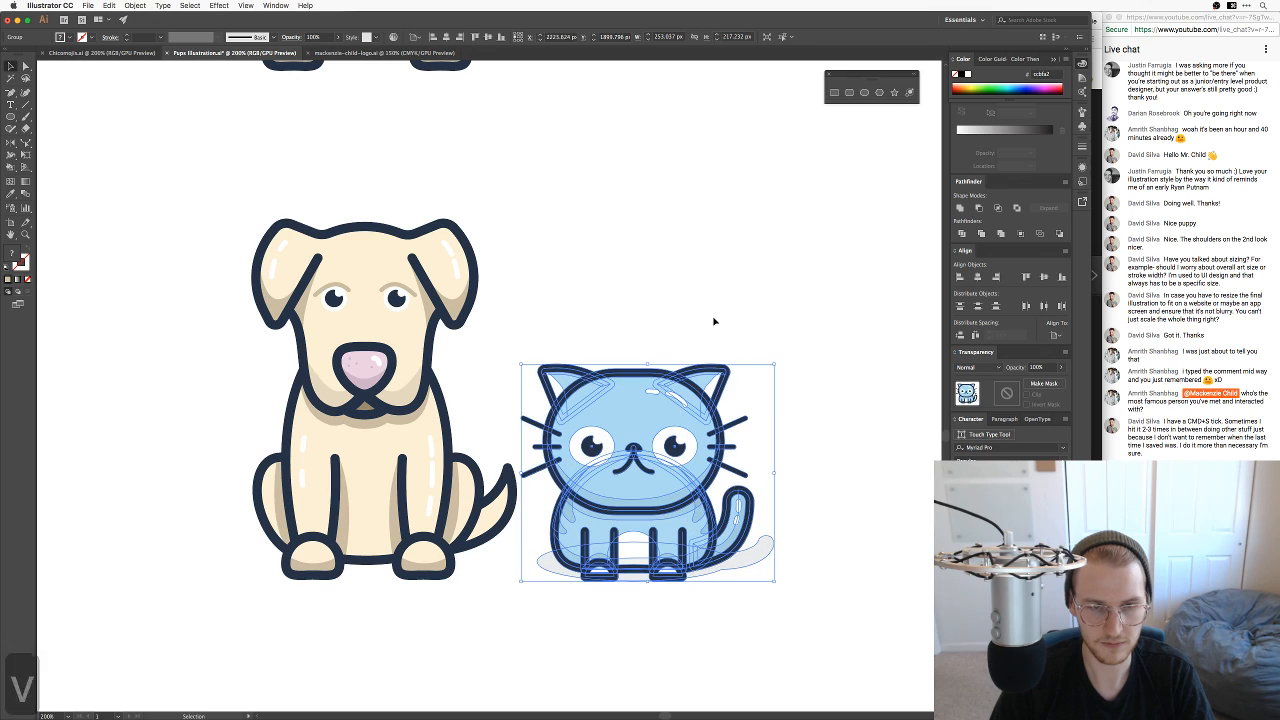
{"action": "left_click", "coordinate": [714, 320]}
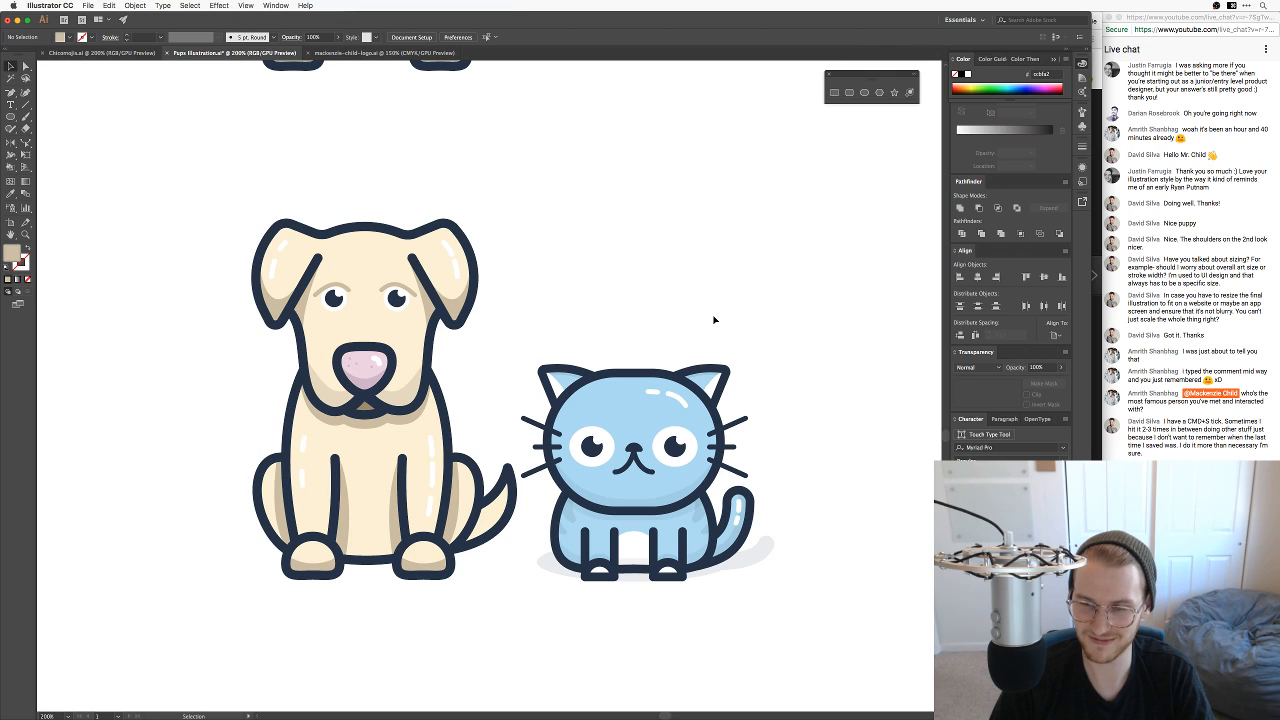
{"action": "left_click_drag", "start_coordinate": [584, 328], "coordinate": [691, 326]}
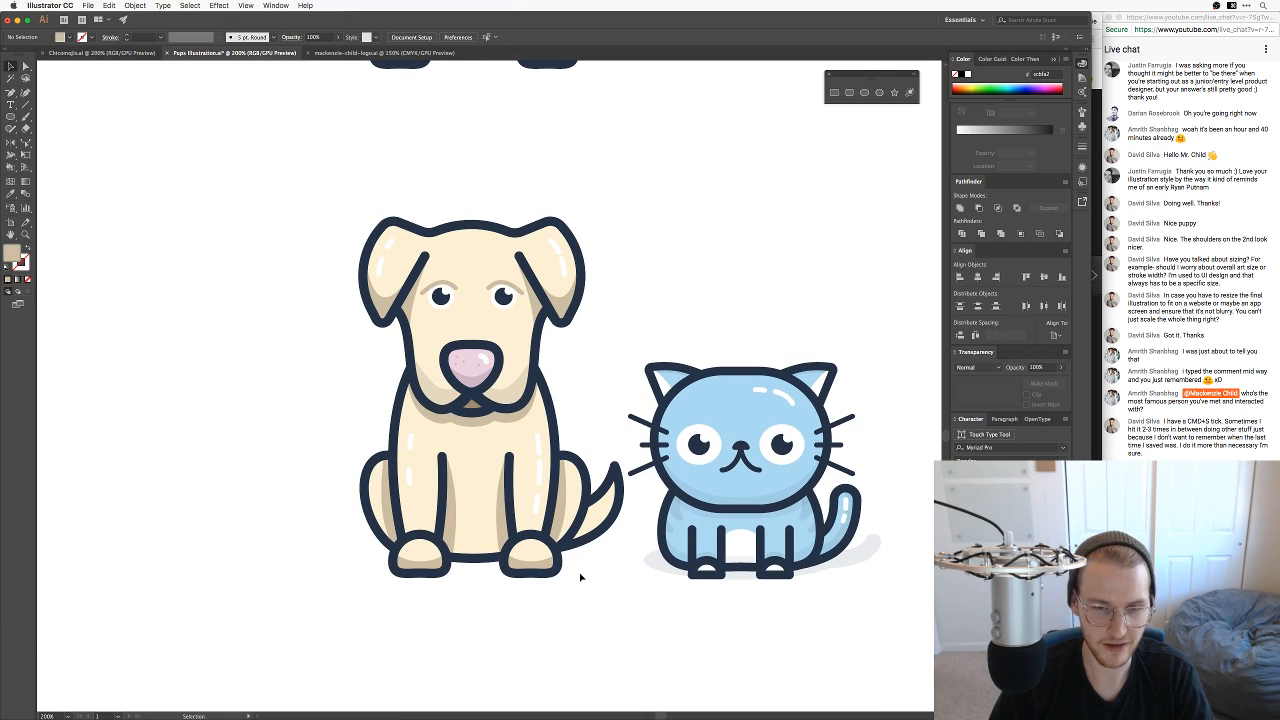
Step: Draw a flat ellipse about 236 × 37 px across the dog's paws as a ground shadow
{"action": "key", "text": "l"}
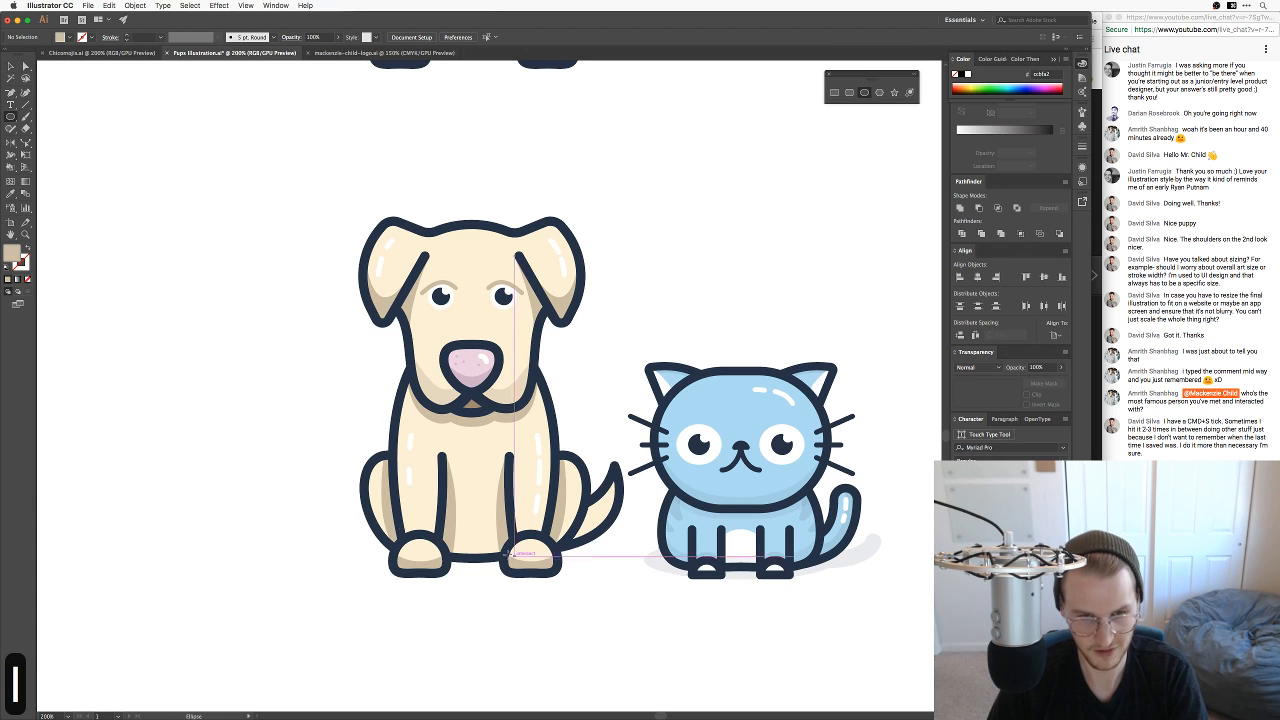
{"action": "left_click_drag", "start_coordinate": [473, 566], "coordinate": [585, 564]}
{"action": "key", "text": "v"}
{"action": "key", "text": "p"}
{"action": "key", "text": "bracketleft"}
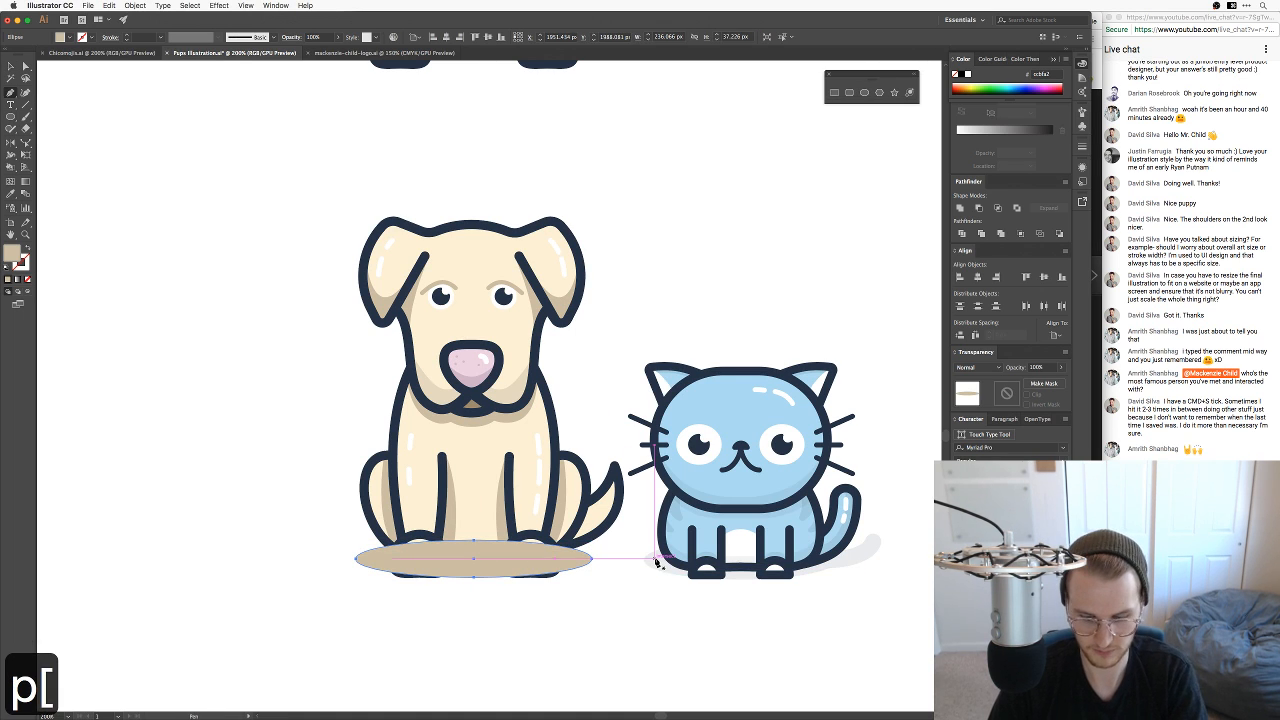
Step: Match the ellipse to the cat's translucent ground shadow, send it behind the dog, and nudge it into place under the paws
{"action": "key", "text": "i"}
{"action": "left_click", "coordinate": [656, 563]}
{"action": "key", "text": "shift+super+bracketleft"}
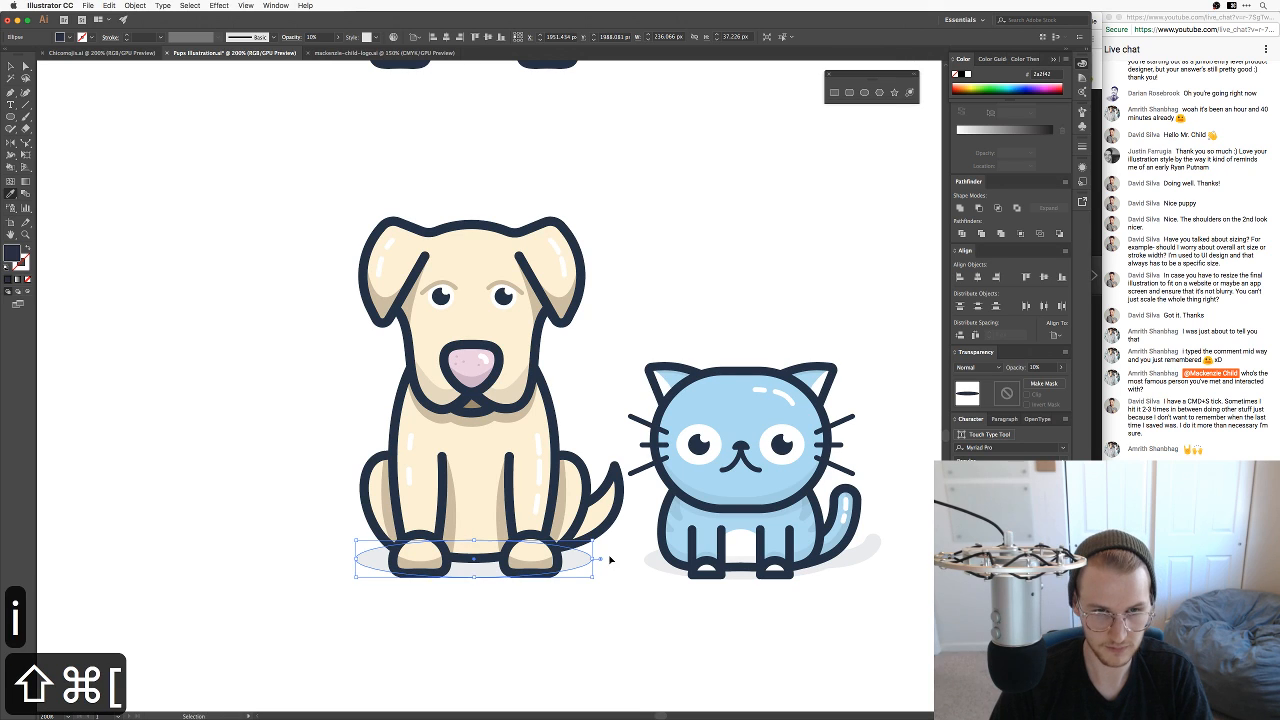
{"action": "key", "text": "v"}
{"action": "left_click", "coordinate": [629, 569]}
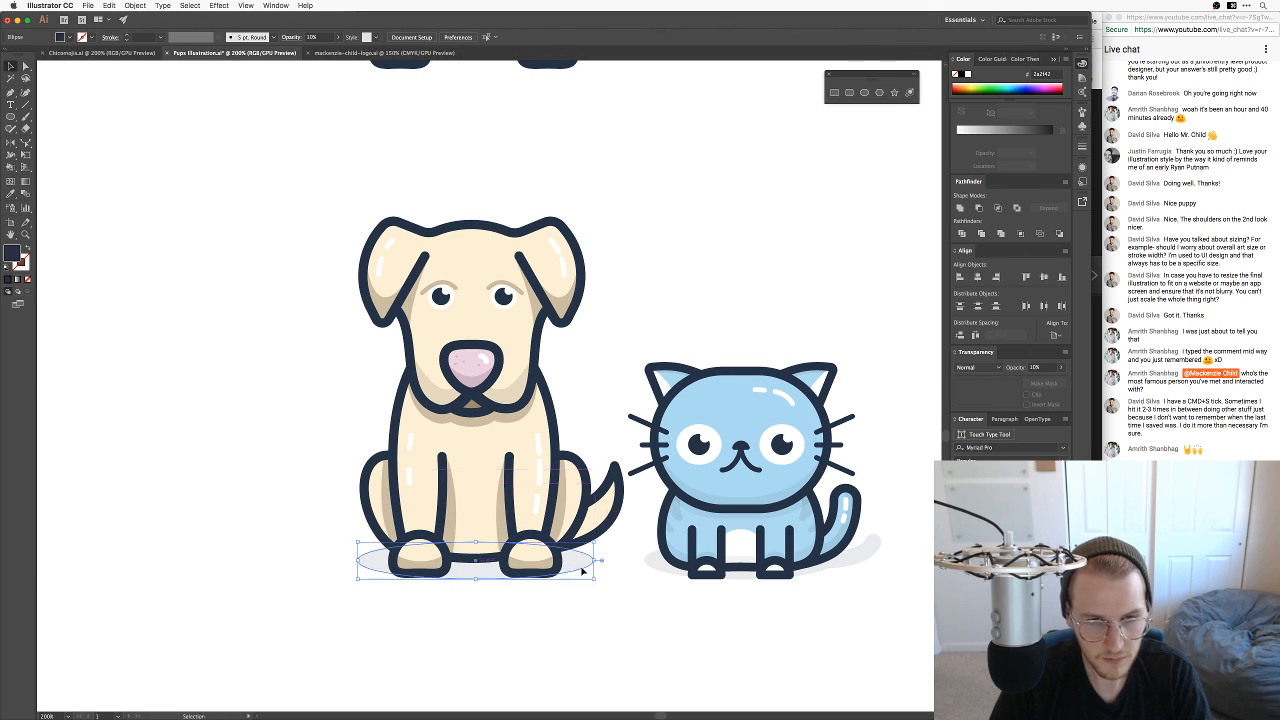
{"action": "key", "text": "v"}
Step: Move the blue cat slightly farther away from the dog's tail and deselect it
{"action": "key", "text": "super+minus"}
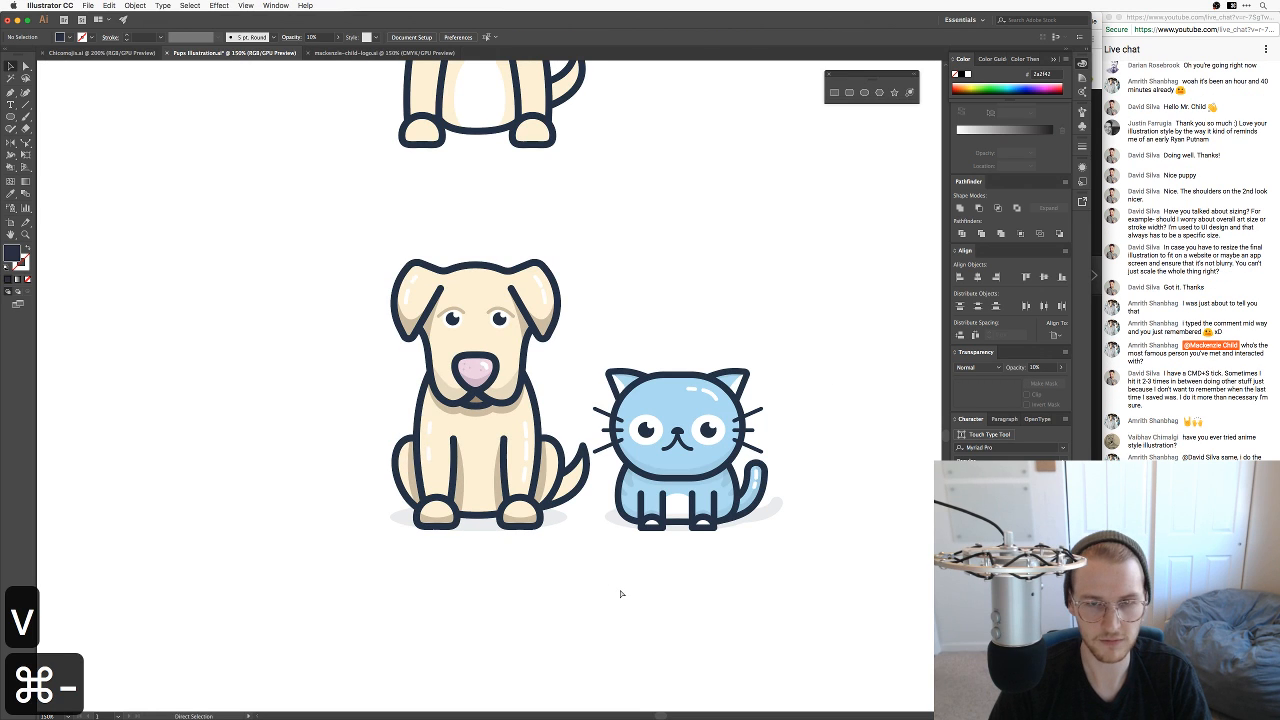
{"action": "key", "text": "space"}
{"action": "left_click_drag", "start_coordinate": [639, 584], "coordinate": [617, 590]}
{"action": "key", "text": "v"}
{"action": "left_click_drag", "start_coordinate": [749, 581], "coordinate": [602, 363]}
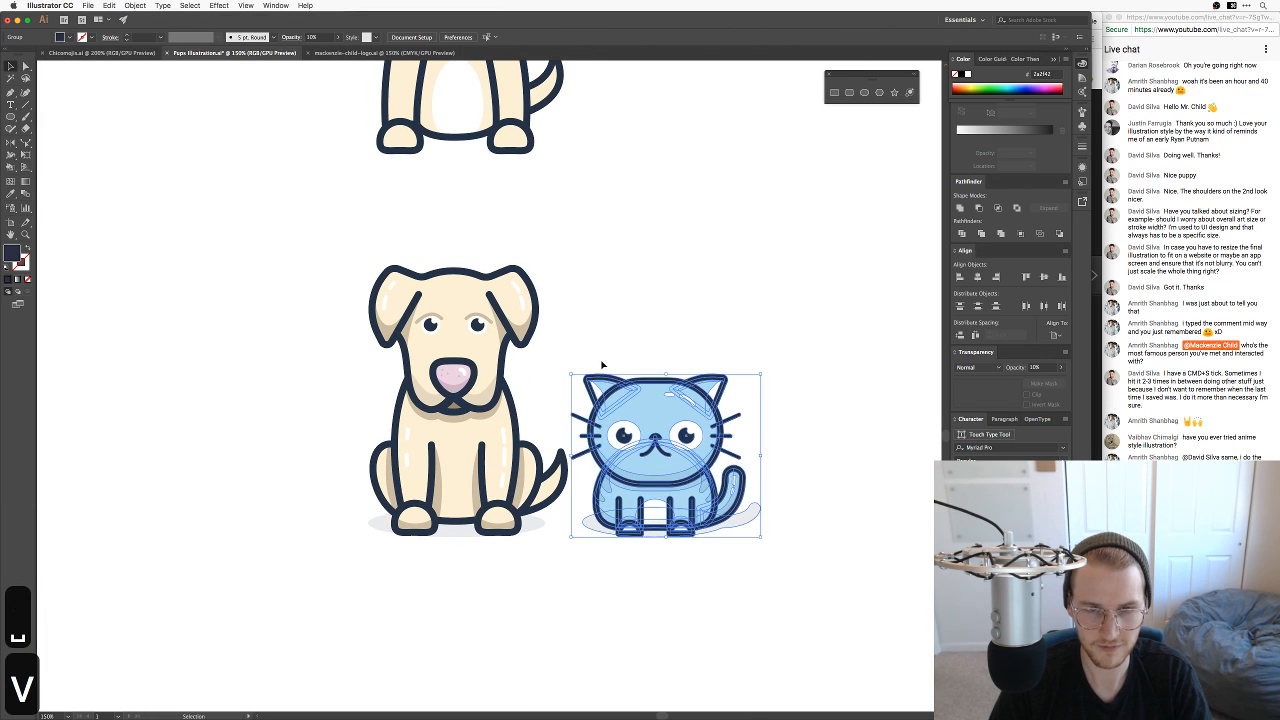
{"action": "left_click_drag", "start_coordinate": [653, 443], "coordinate": [663, 443]}
{"action": "left_click", "coordinate": [646, 346]}
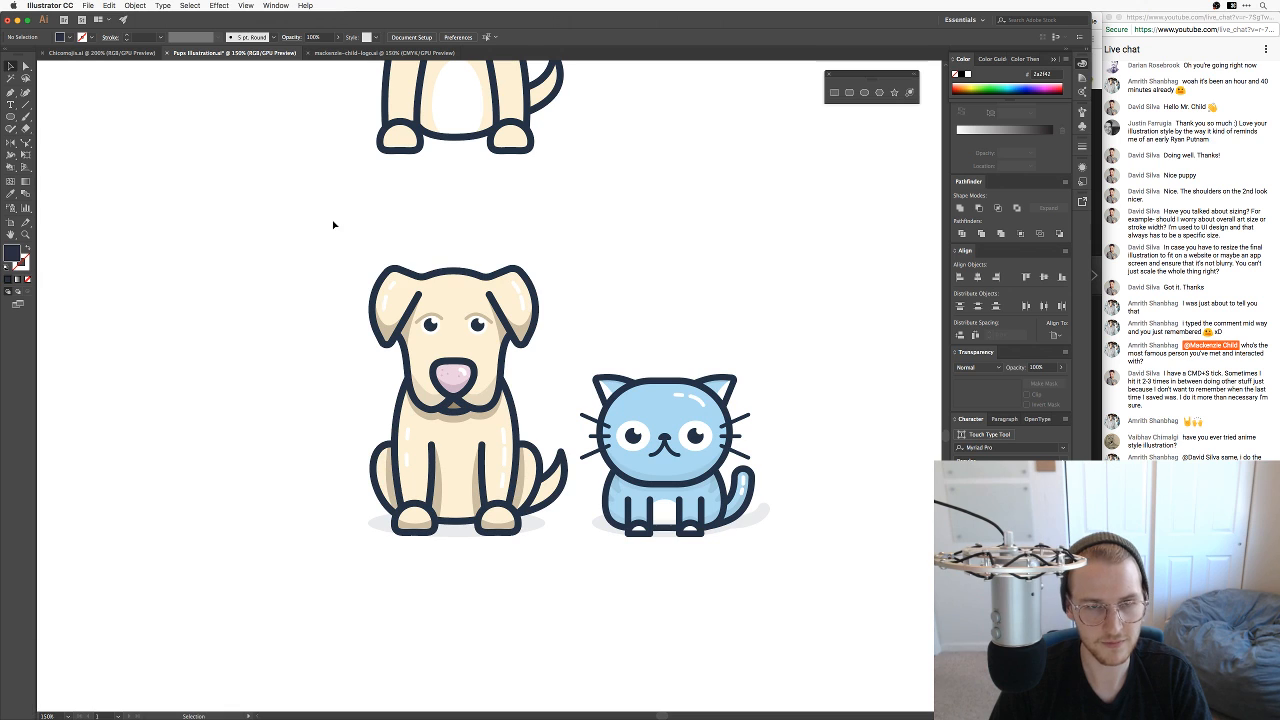
Step: Examine the dog and cat illustration as a pair at a closer zoom
{"action": "left_click_drag", "start_coordinate": [316, 217], "coordinate": [872, 591]}
{"action": "key", "text": "space"}
{"action": "left_click_drag", "start_coordinate": [779, 557], "coordinate": [785, 428]}
{"action": "left_click_drag", "start_coordinate": [705, 358], "coordinate": [668, 432]}
{"action": "left_click", "coordinate": [771, 431]}
{"action": "key", "text": "space"}
{"action": "left_click_drag", "start_coordinate": [758, 448], "coordinate": [759, 467]}
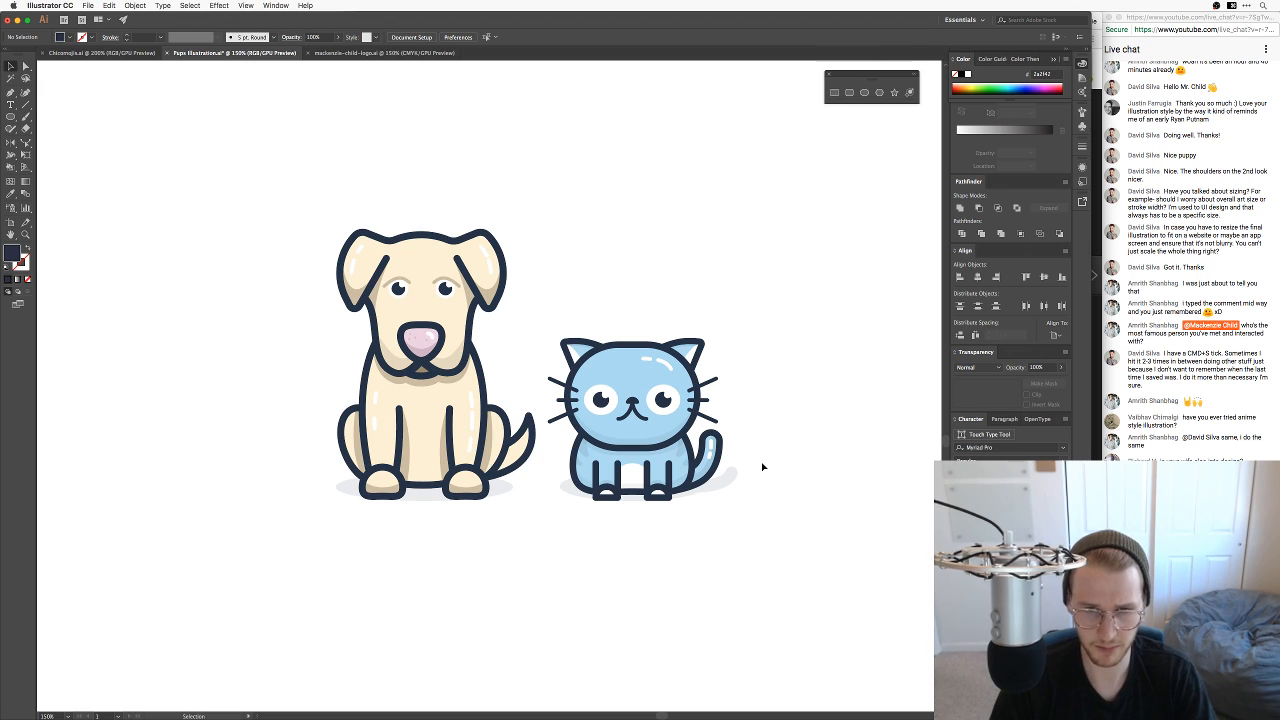
{"action": "key", "text": "super+equal"}
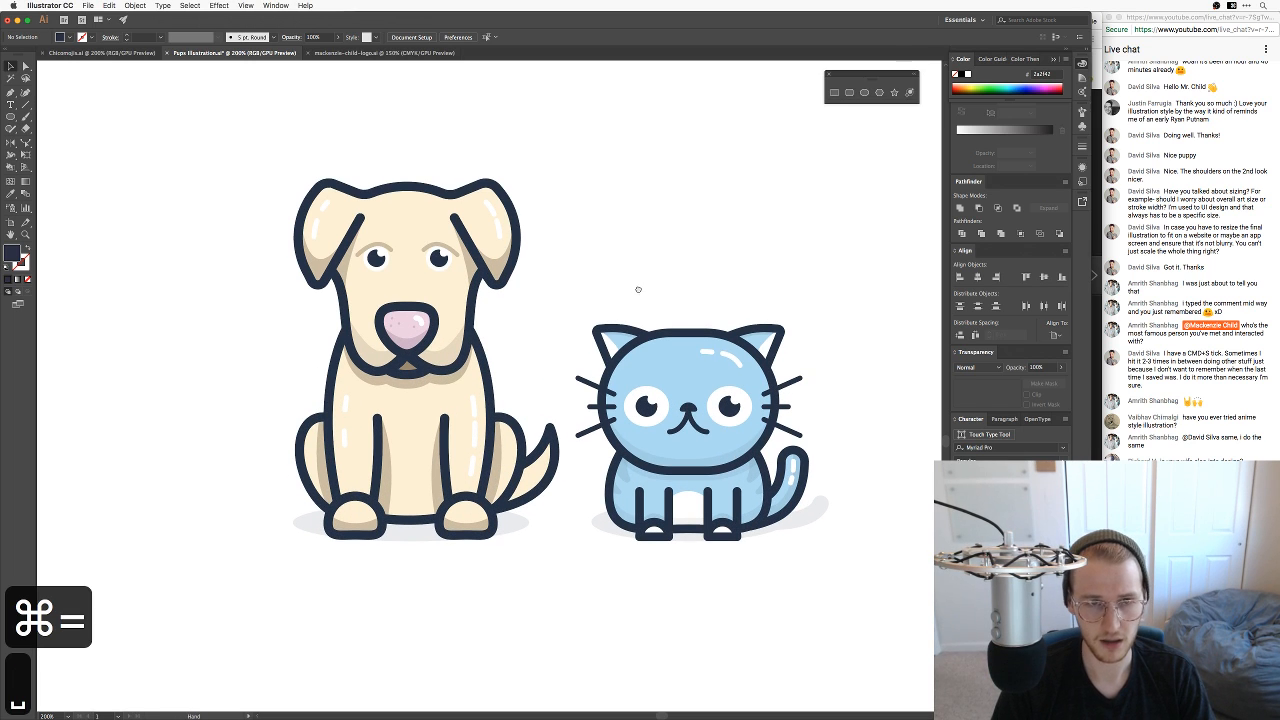
{"action": "left_click_drag", "start_coordinate": [634, 286], "coordinate": [639, 327]}
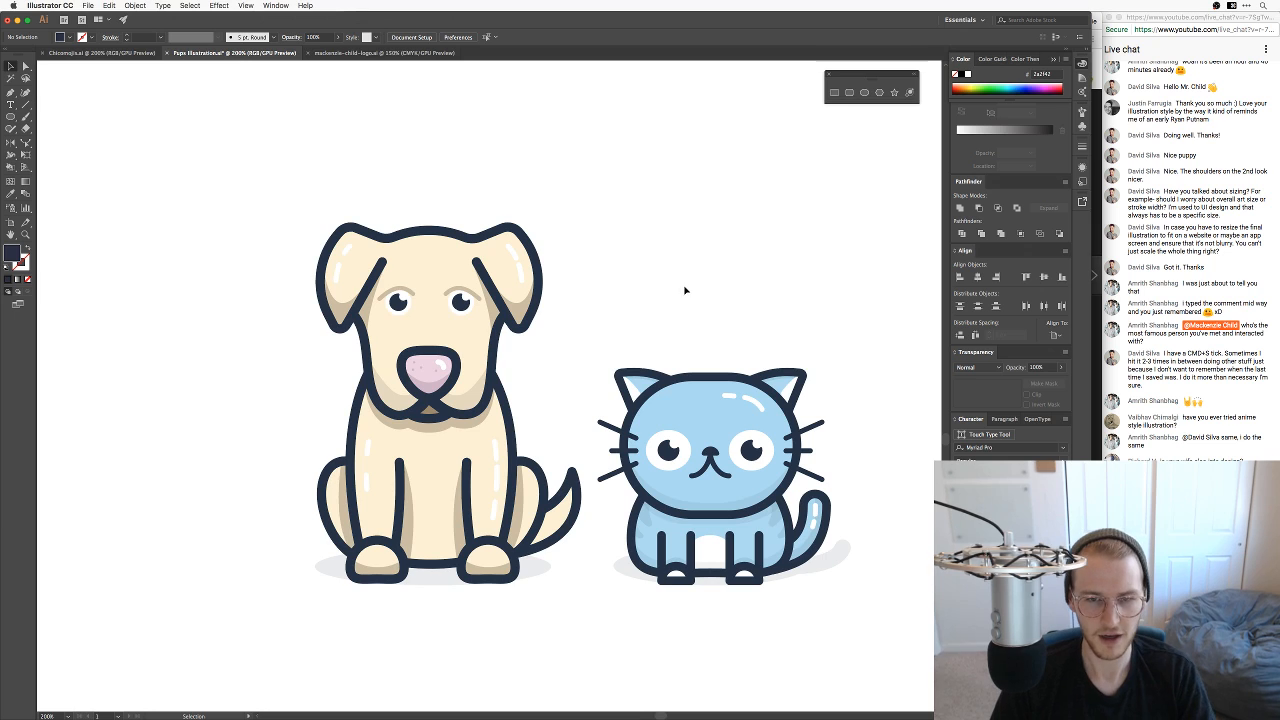
{"action": "key", "text": "space"}
{"action": "left_click_drag", "start_coordinate": [746, 340], "coordinate": [665, 308]}
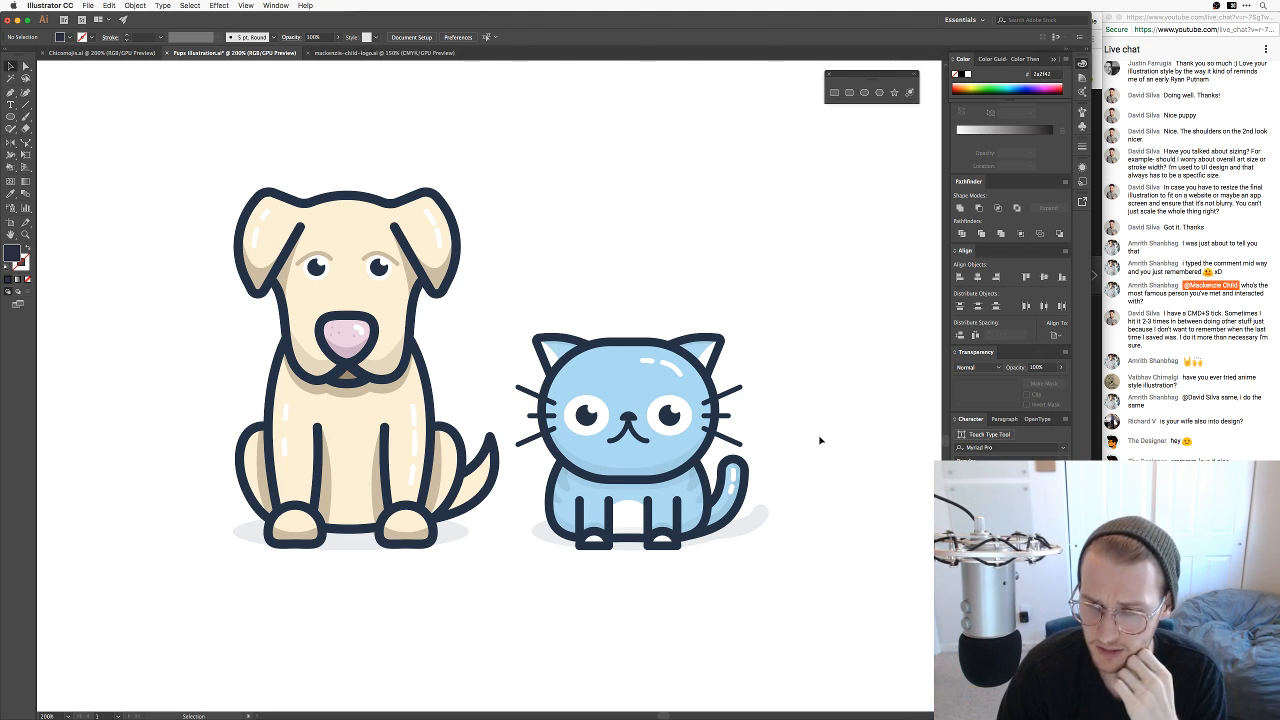
Step: Switch to Chrome and search the web for the Blue Yeti microphone in a new tab
{"action": "key", "text": "super+Tab"}
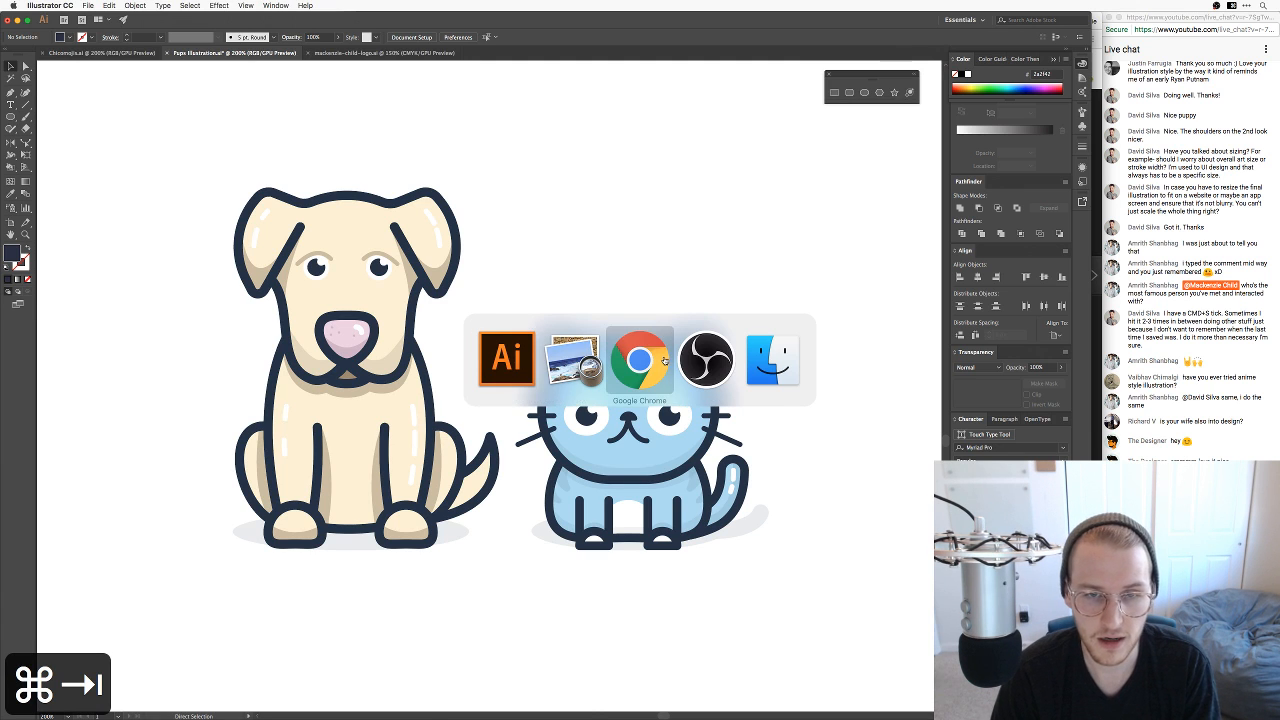
{"action": "key", "text": "super+t"}
{"action": "type", "text": "blue yeti p"}
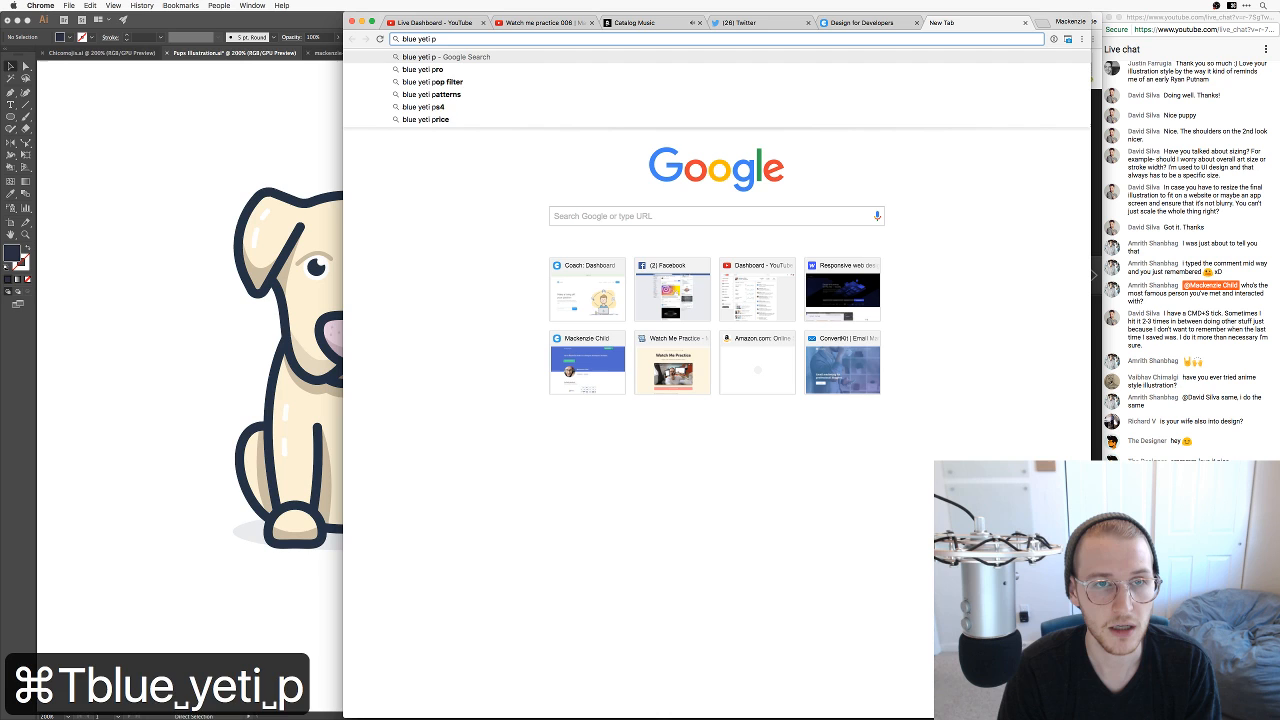
{"action": "key", "text": "BackSpace"}
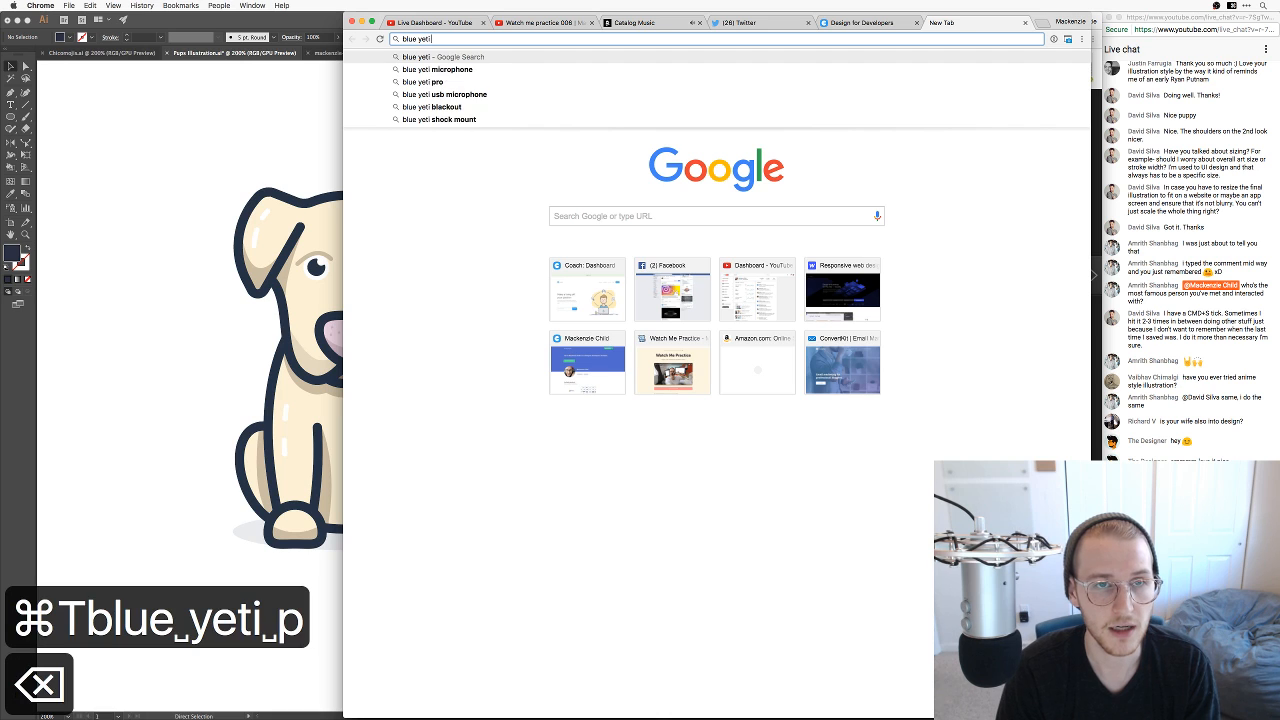
{"action": "type", "text": "mic"}
{"action": "key", "text": "Return"}
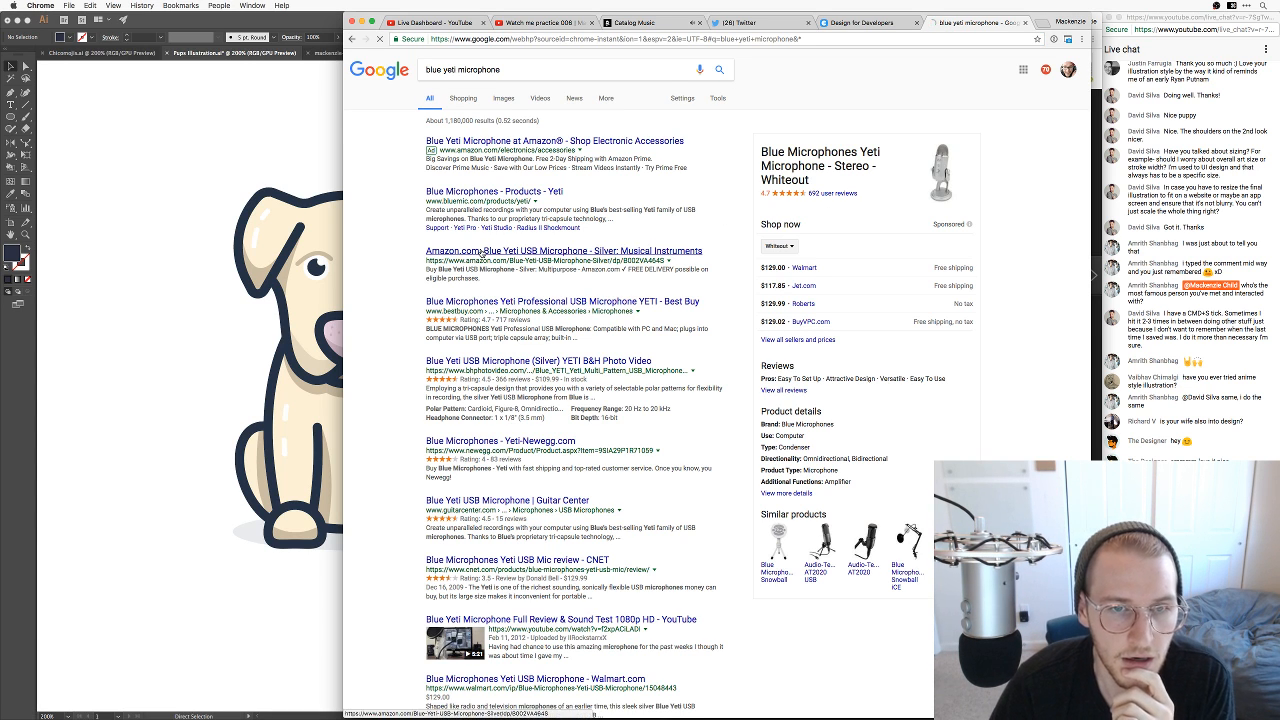
Step: Open the Amazon listing for the silver Blue Yeti USB Microphone and post its link in the live chat
{"action": "left_click", "coordinate": [485, 256]}
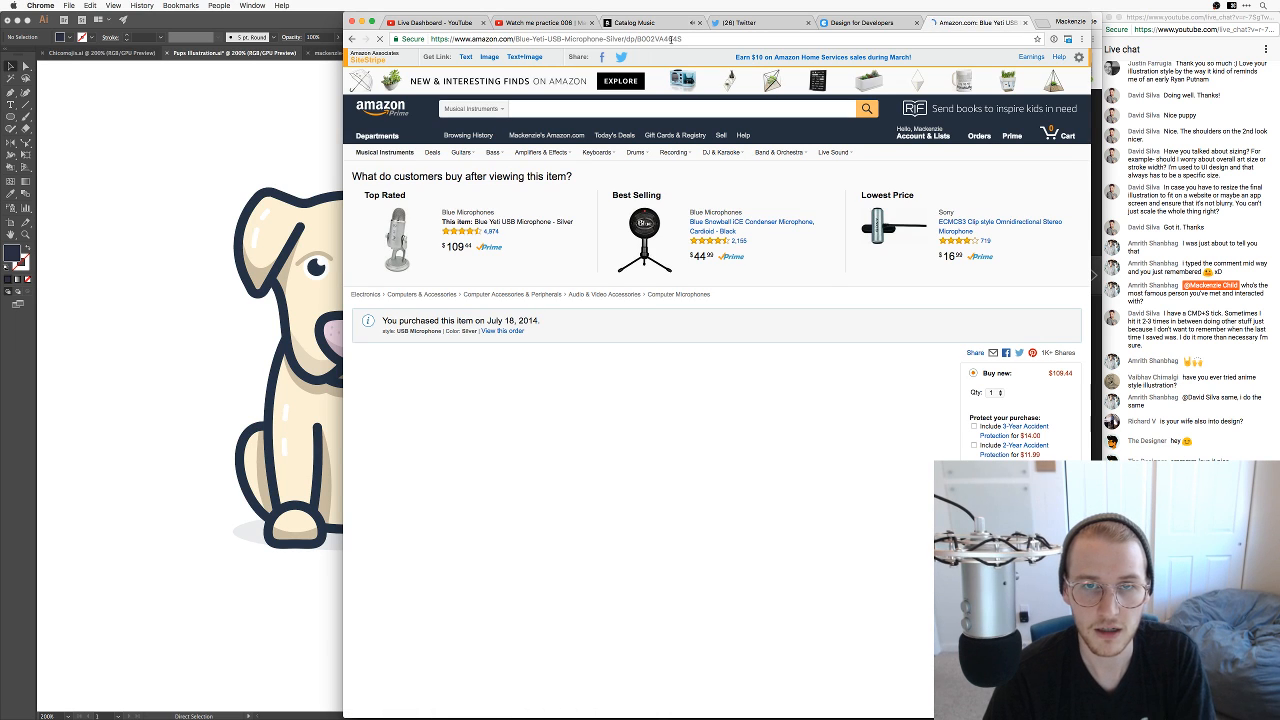
{"action": "left_click", "coordinate": [671, 39]}
{"action": "key", "text": "super+c"}
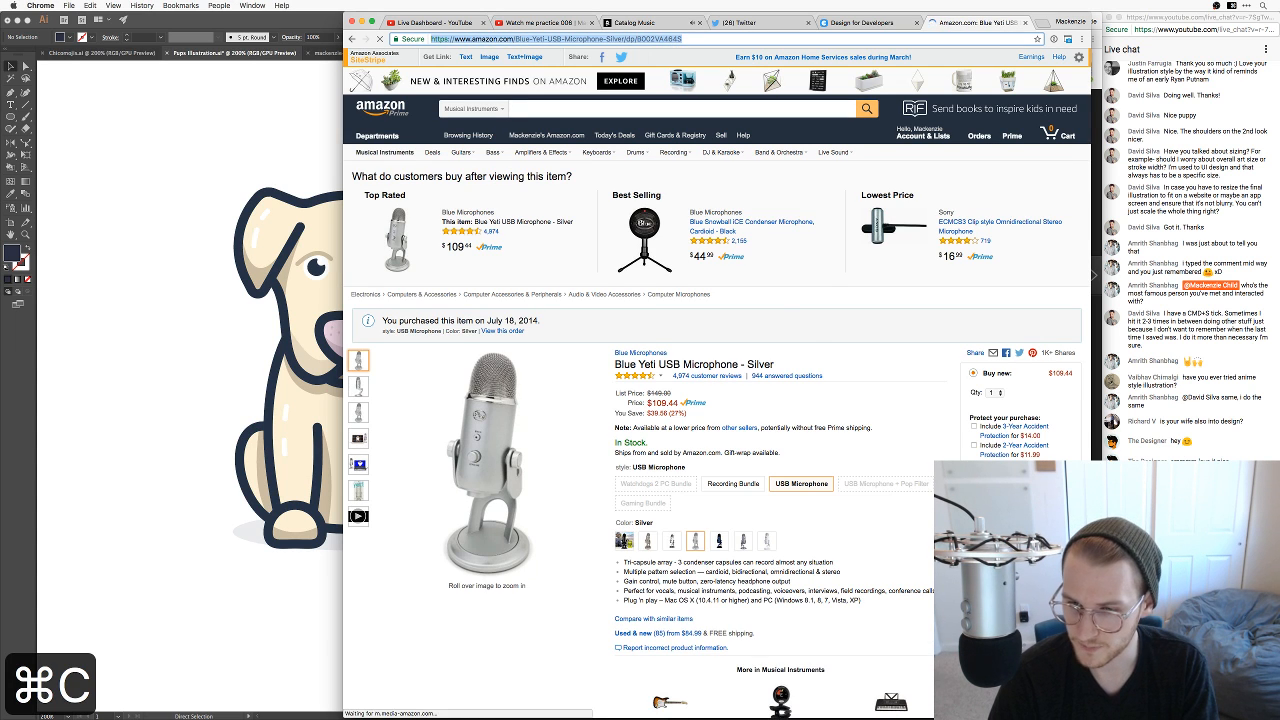
{"action": "key", "text": "super+v"}
{"action": "key", "text": "Return"}
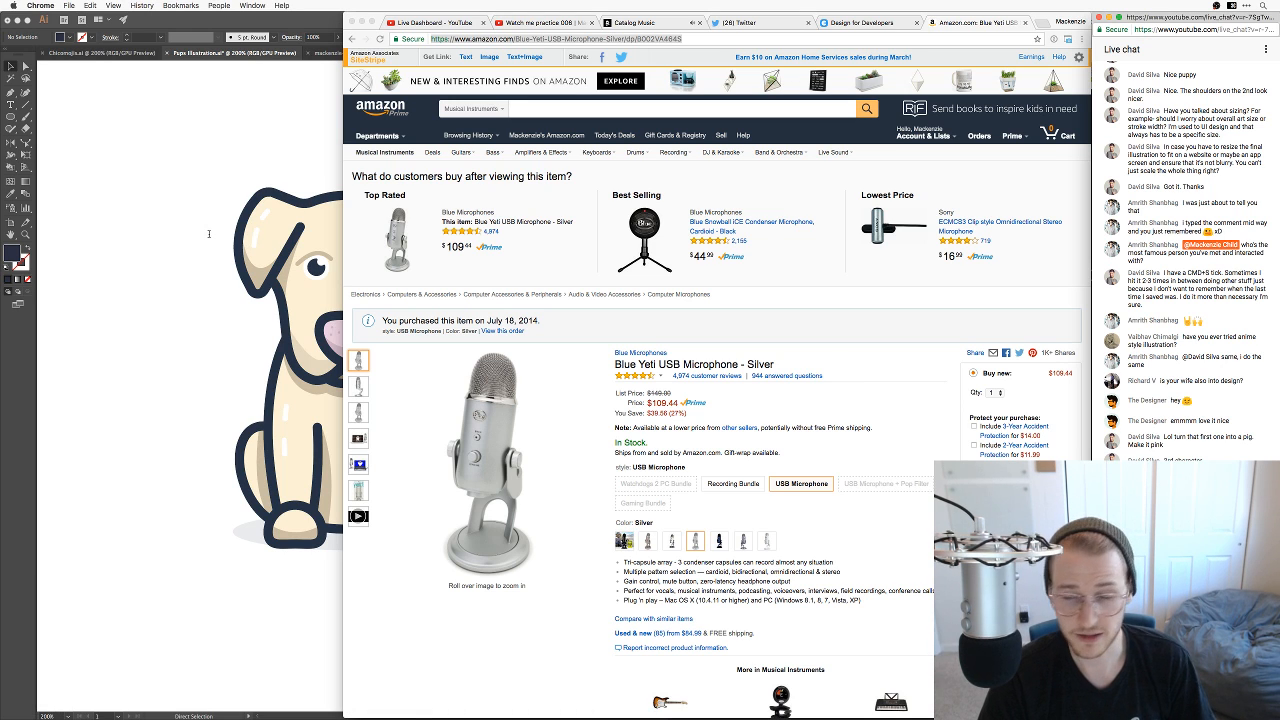
Step: Switch back to Illustrator and draw a narrow upright ellipse about 12 × 24 px above the dog's nose, filled white without a stroke
{"action": "left_click", "coordinate": [212, 236]}
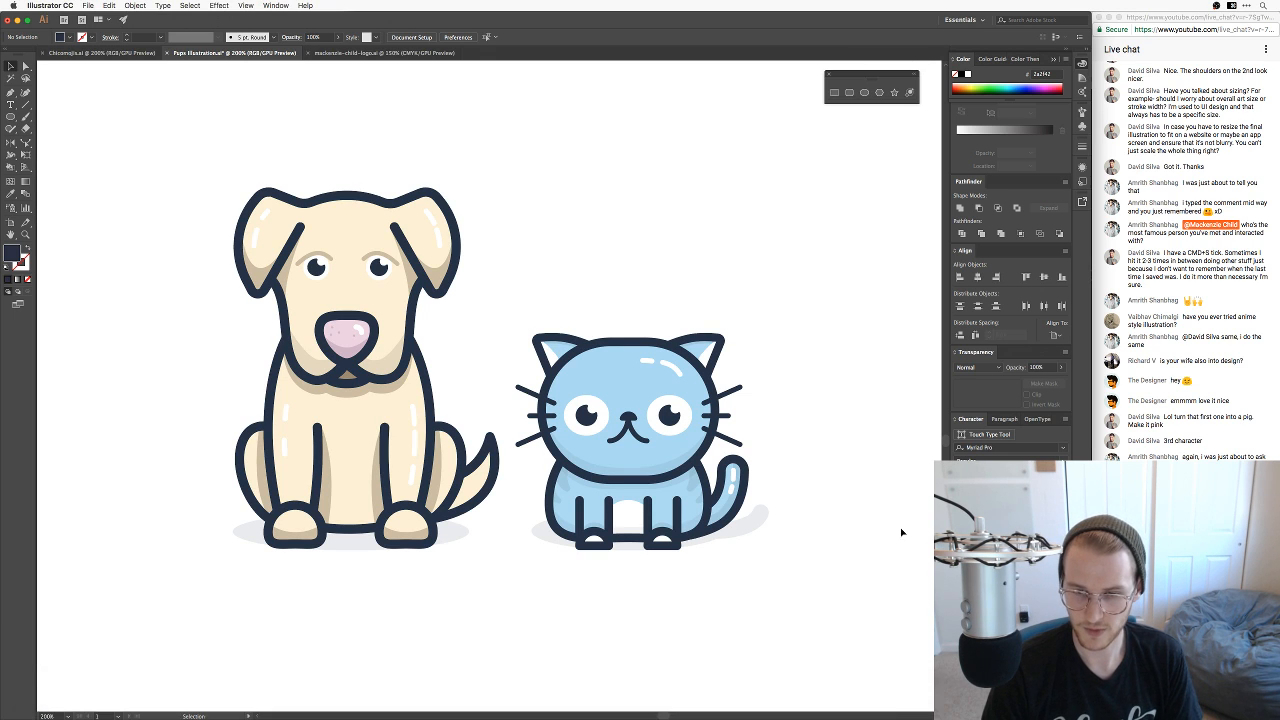
{"action": "mouse_move", "coordinate": [883, 717]}
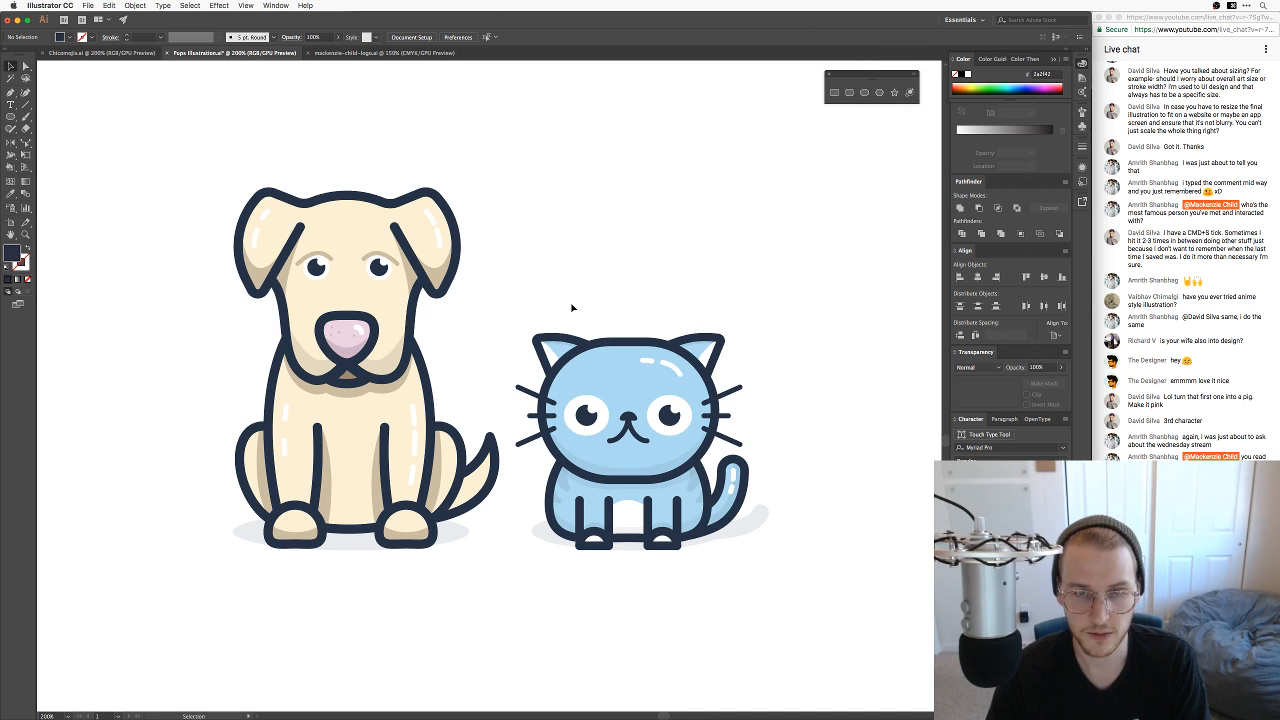
{"action": "left_click_drag", "start_coordinate": [571, 309], "coordinate": [759, 390]}
{"action": "key", "text": "super+equal"}
{"action": "key", "text": "super+equal"}
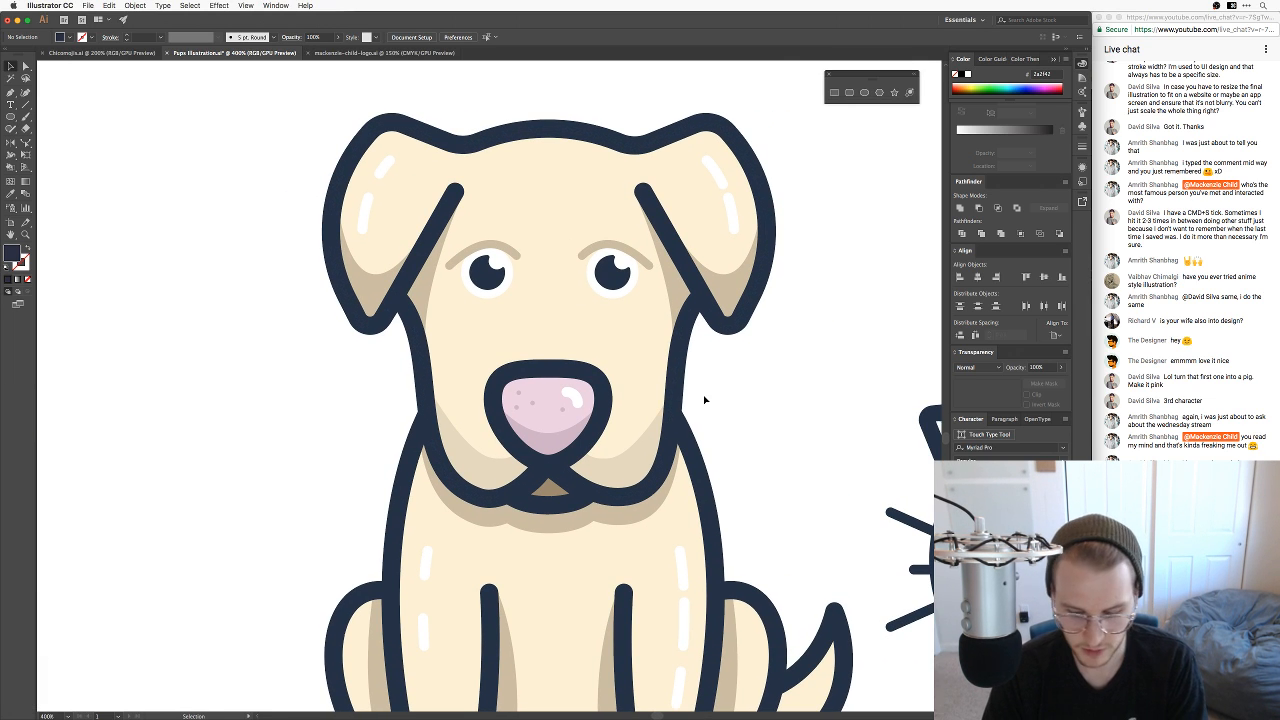
{"action": "key", "text": "l"}
{"action": "left_click_drag", "start_coordinate": [543, 304], "coordinate": [550, 331]}
{"action": "key", "text": "v"}
{"action": "key", "text": "i"}
{"action": "left_click", "coordinate": [797, 430]}
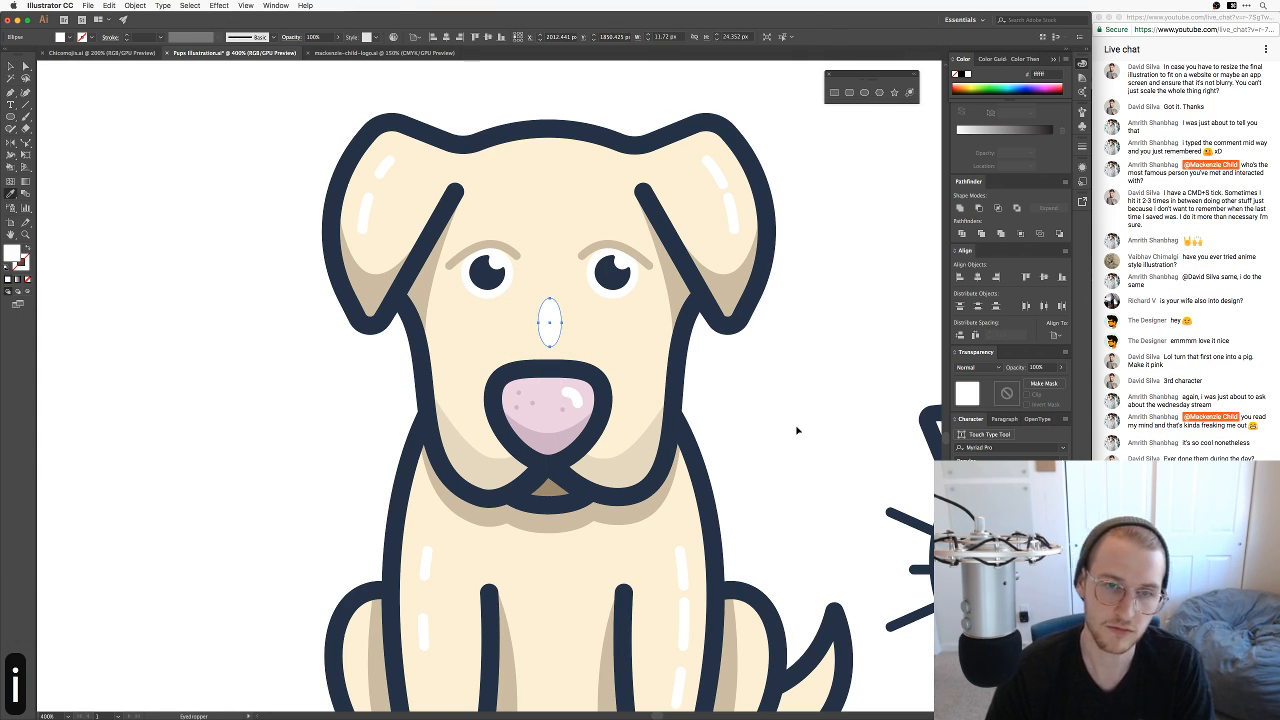
Step: Move the white ellipse down so its lower end overlaps the top edge of the dog's nose
{"action": "key", "text": "super+minus"}
{"action": "key", "text": "v"}
{"action": "left_click", "coordinate": [766, 354]}
{"action": "scroll", "coordinate": [749, 366], "scroll_direction": "down", "scroll_amount": 1}
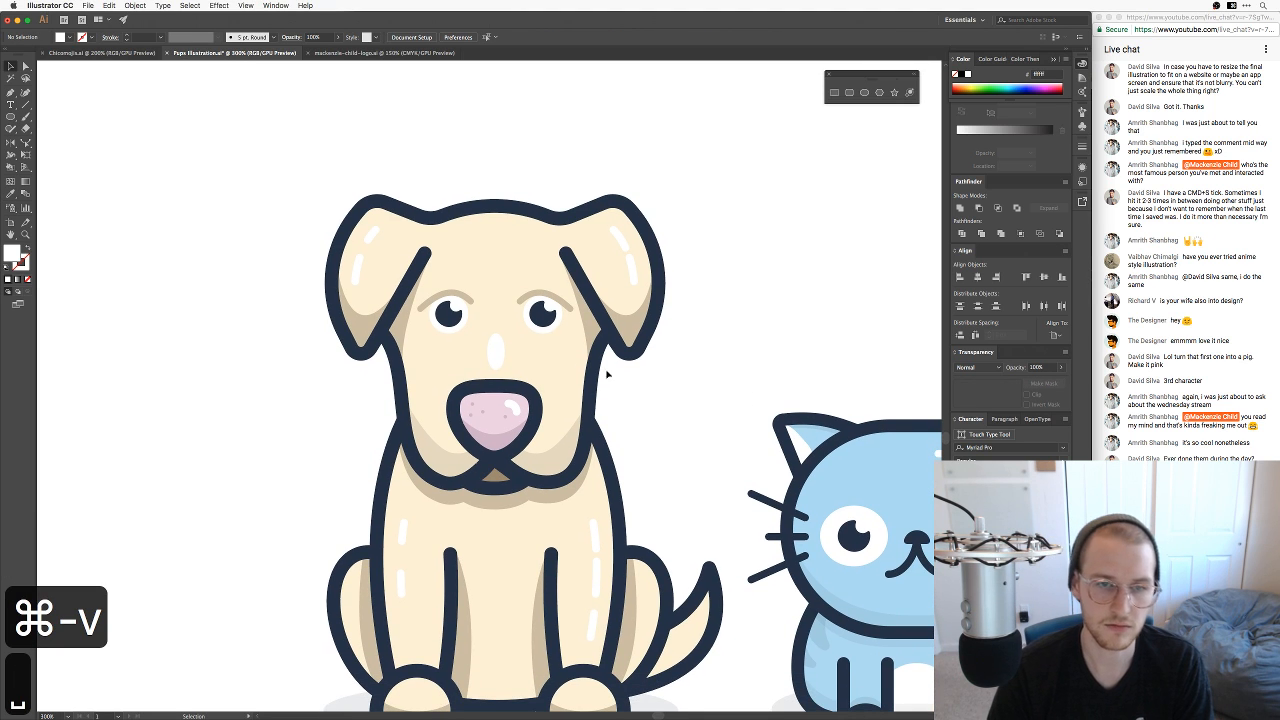
{"action": "left_click_drag", "start_coordinate": [501, 352], "coordinate": [501, 371]}
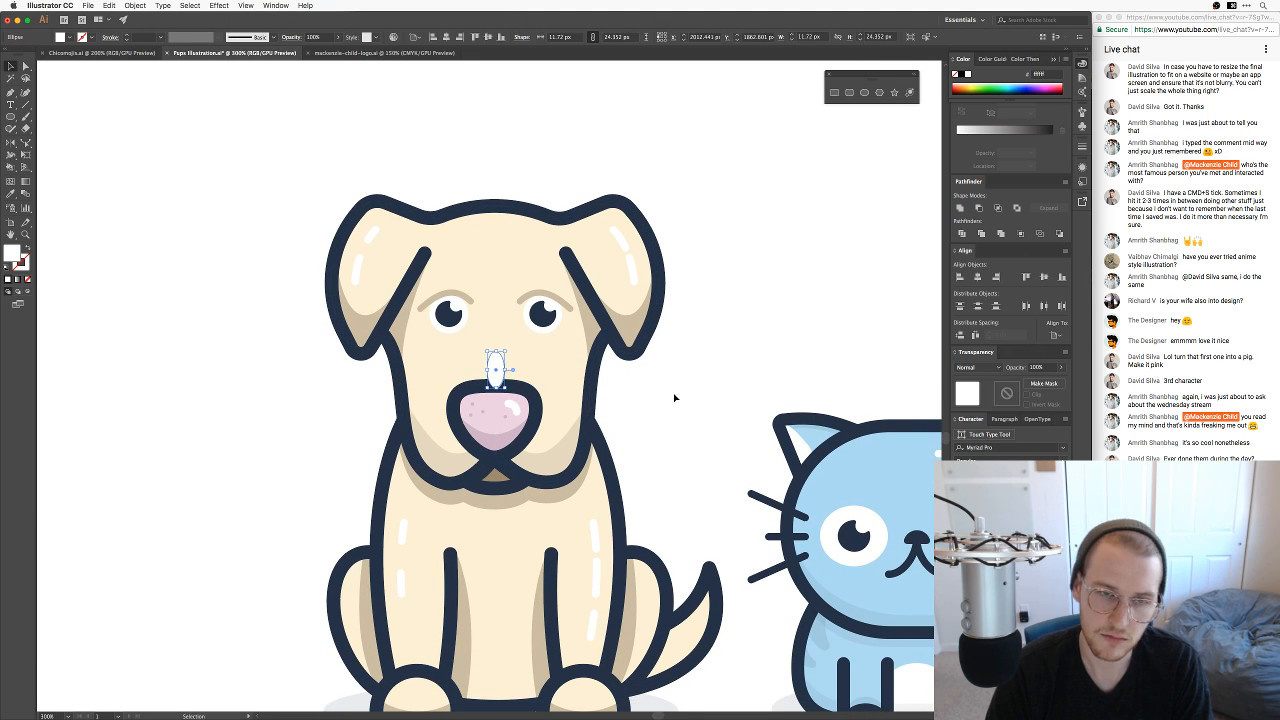
Step: Send the white ellipse backward until it sits behind the dog's nose but in front of the face, and deselect it
{"action": "key", "text": "super+bracketleft"}
{"action": "key", "text": "super+bracketleft"}
{"action": "key", "text": "super+bracketleft"}
{"action": "key", "text": "super+bracketleft"}
{"action": "key", "text": "super+bracketleft"}
{"action": "key", "text": "super+bracketleft"}
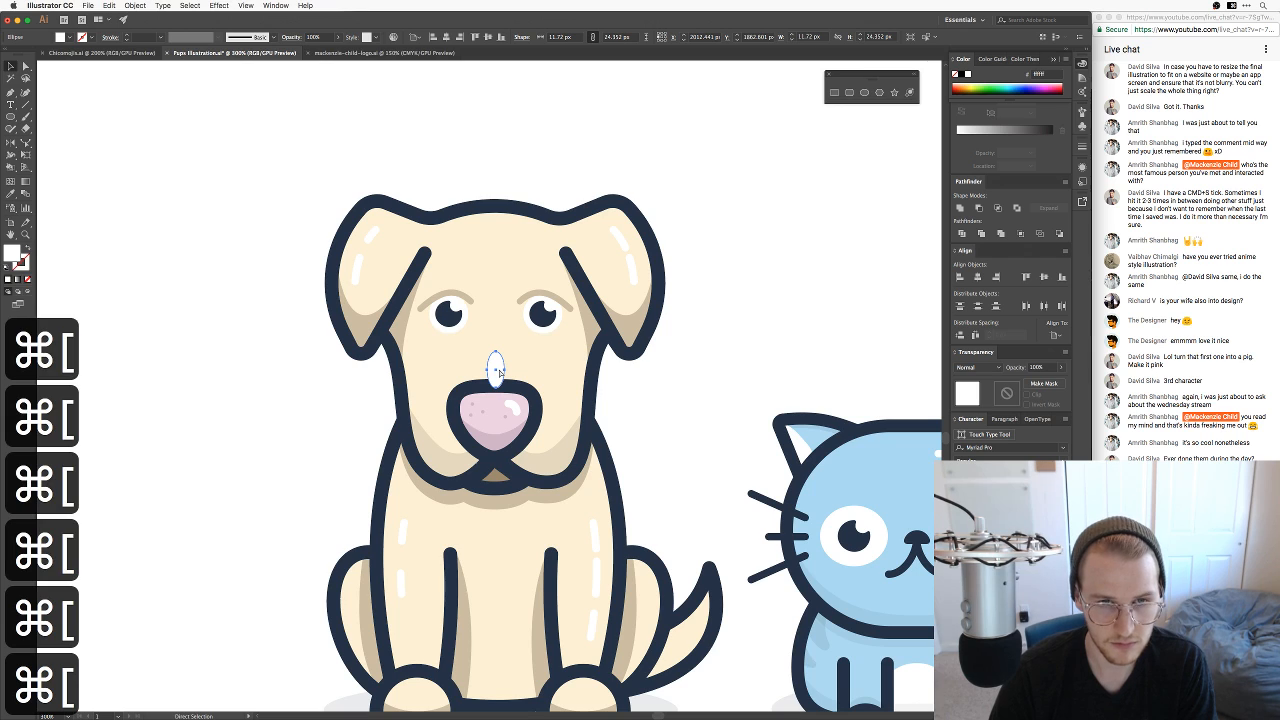
{"action": "key", "text": "super+bracketleft"}
{"action": "key", "text": "super+bracketleft"}
{"action": "key", "text": "super+bracketleft"}
{"action": "key", "text": "super+bracketleft"}
{"action": "key", "text": "super+bracketleft"}
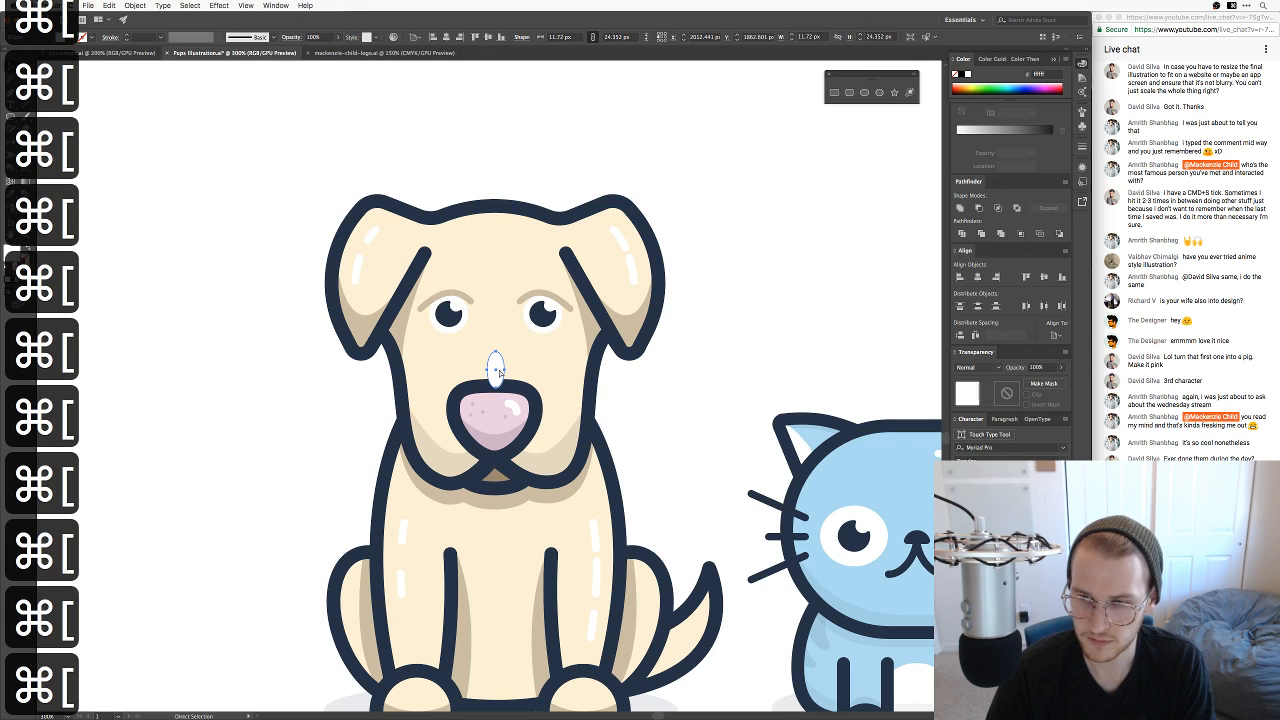
{"action": "key", "text": "v"}
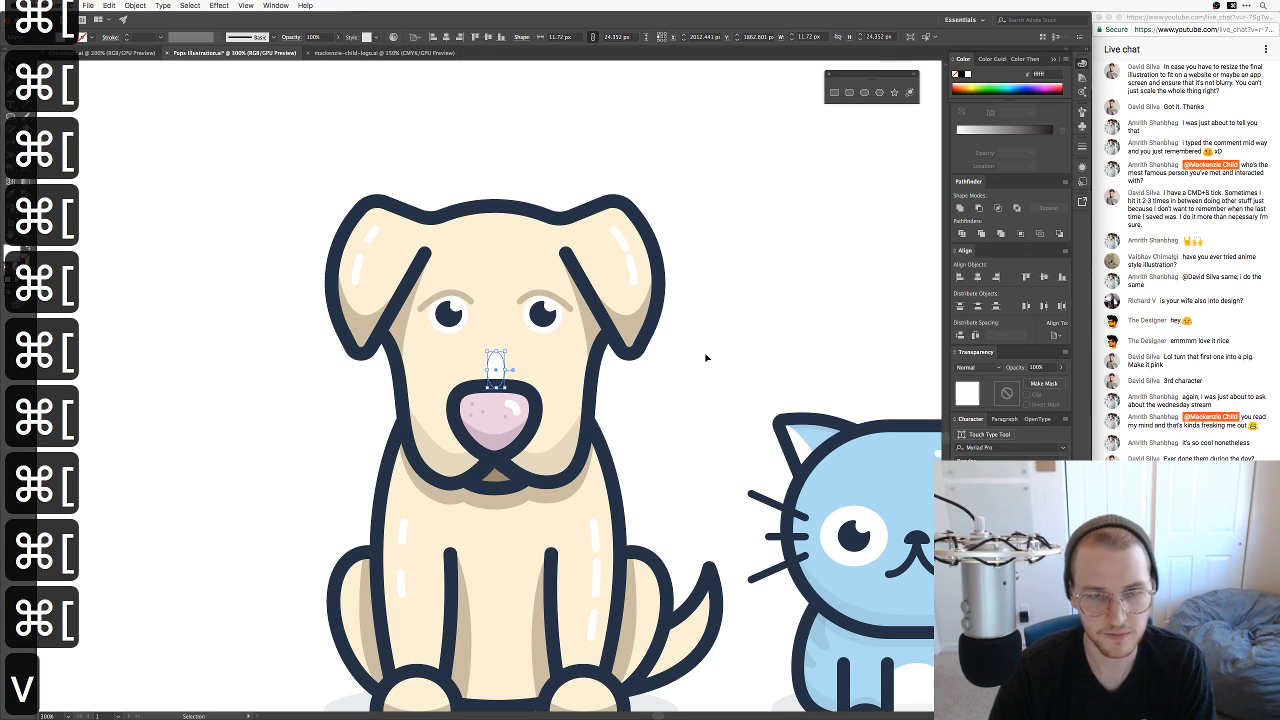
{"action": "left_click", "coordinate": [679, 424]}
Step: Enlarge the white patch above the dog's nose slightly and deselect it
{"action": "left_click", "coordinate": [496, 365]}
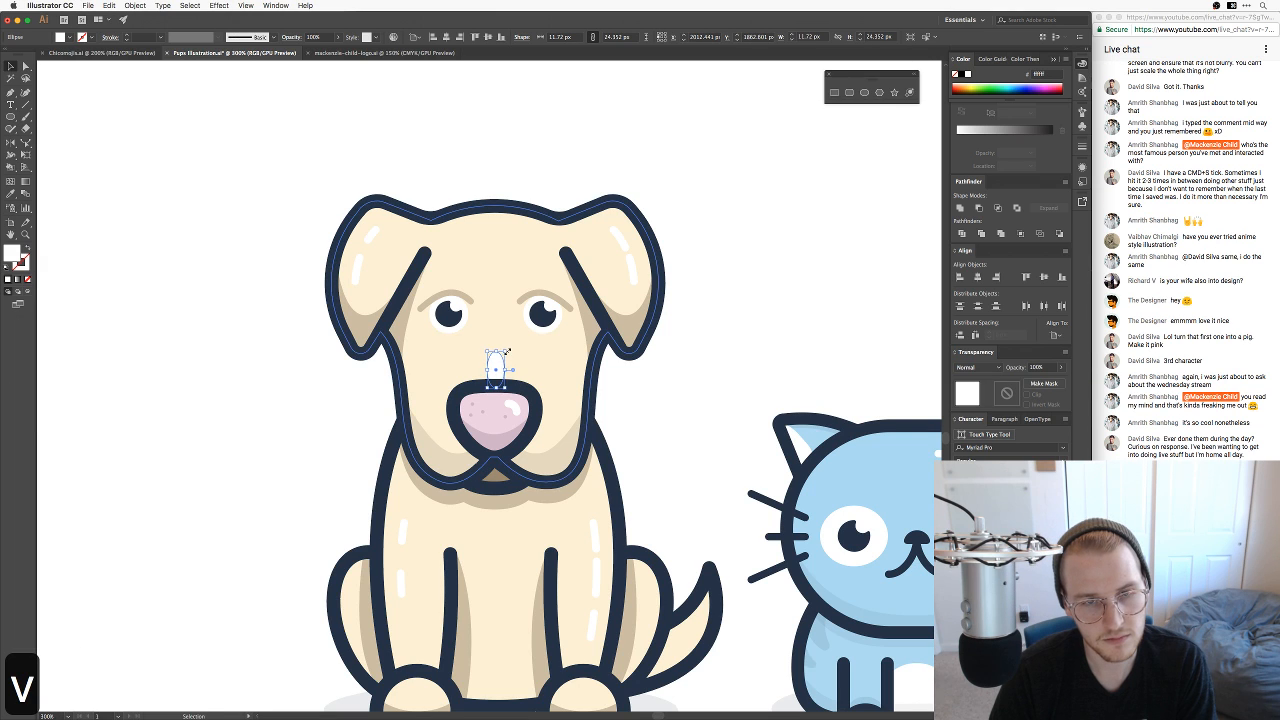
{"action": "left_click_drag", "start_coordinate": [503, 352], "coordinate": [517, 342]}
{"action": "left_click", "coordinate": [638, 369]}
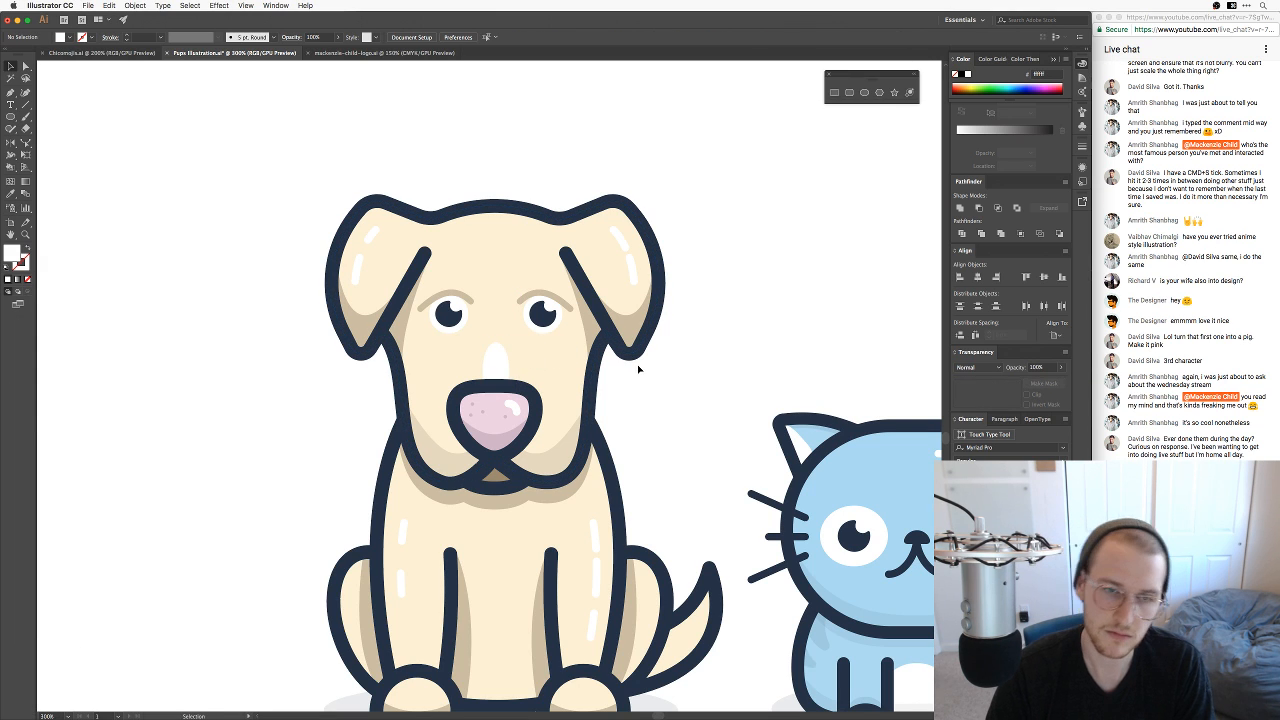
Step: Check the new nose patch with both animals in view and save the illustration
{"action": "key", "text": "super+minus"}
{"action": "key", "text": "super+minus"}
{"action": "key", "text": "super+equal"}
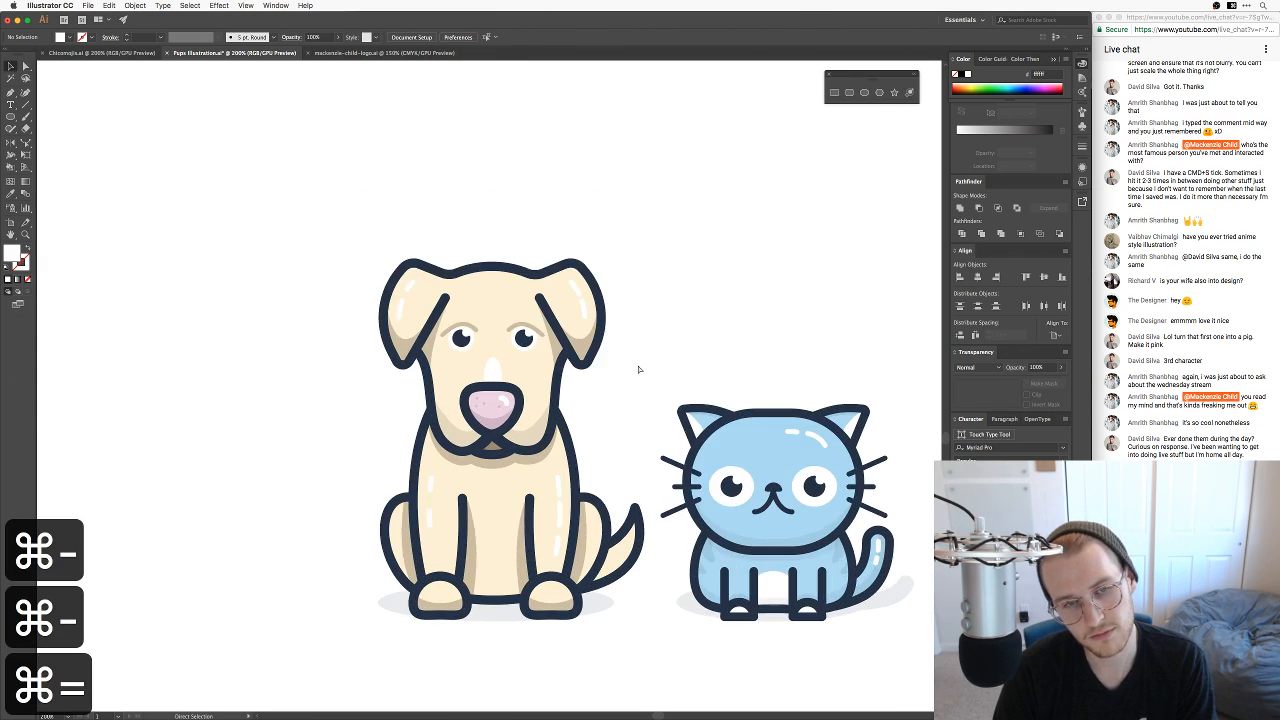
{"action": "key", "text": "super+minus"}
{"action": "key", "text": "super+equal"}
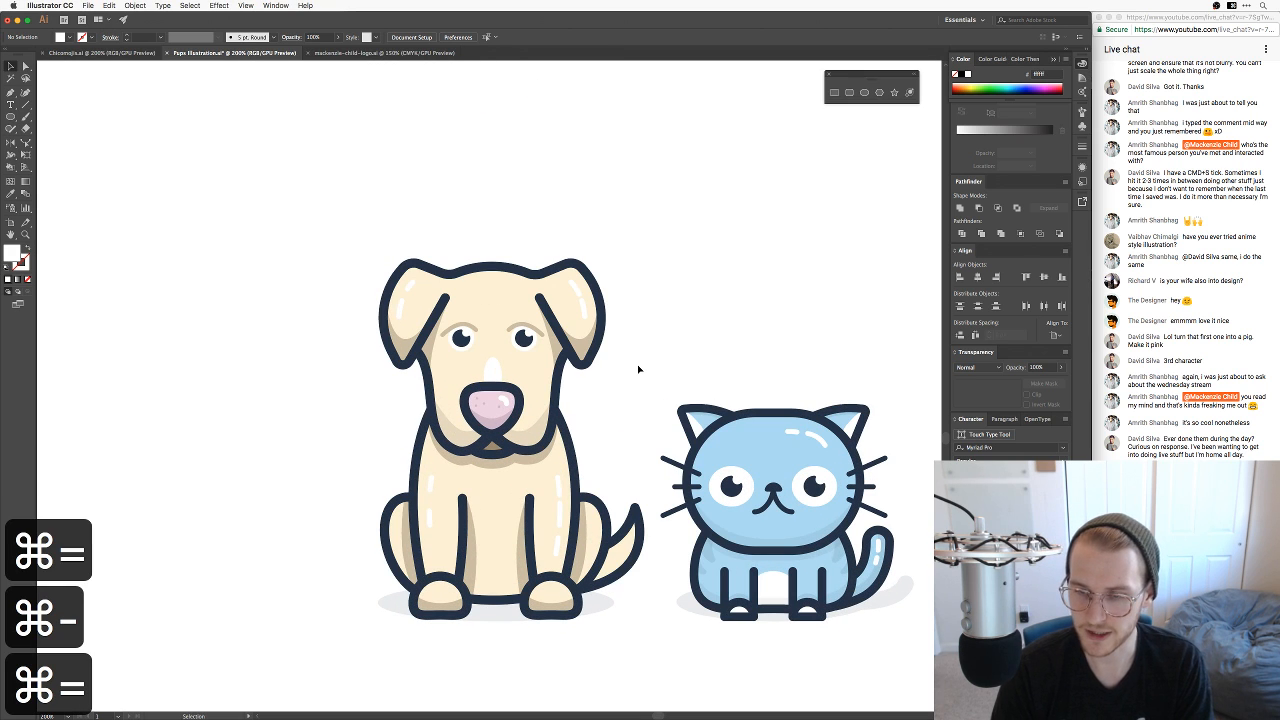
{"action": "key", "text": "space"}
{"action": "left_click_drag", "start_coordinate": [767, 388], "coordinate": [710, 360]}
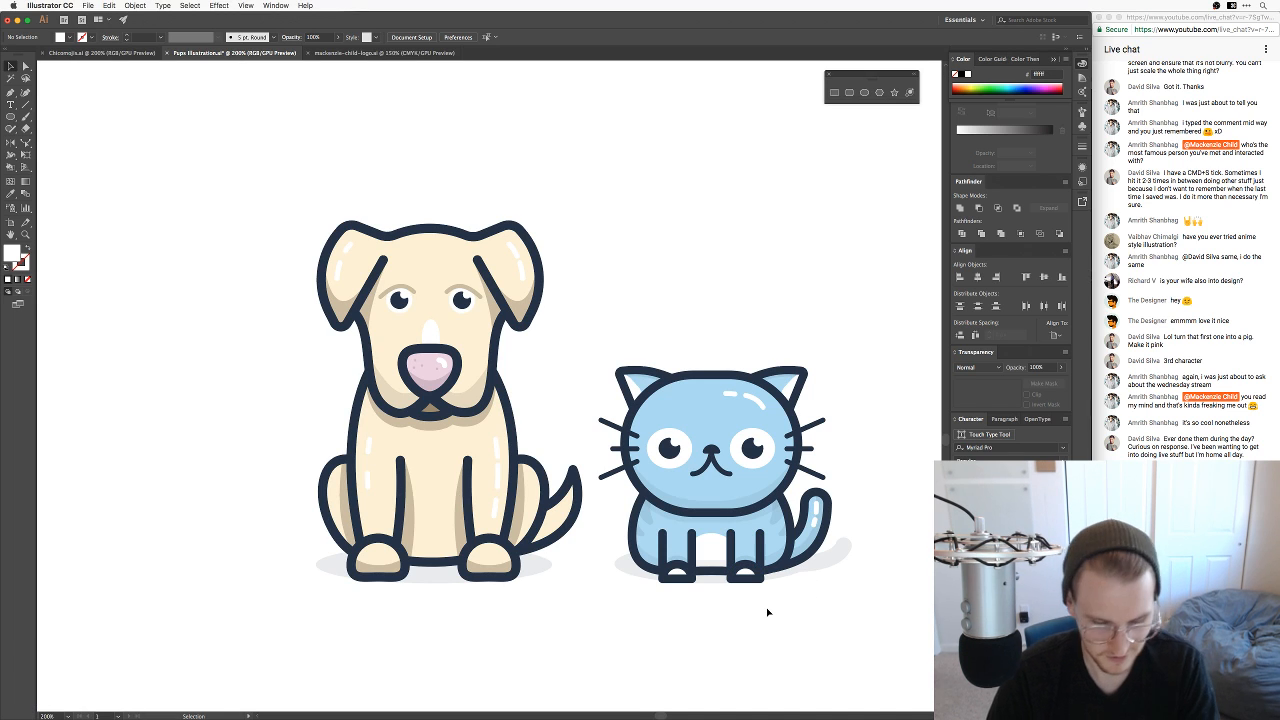
{"action": "key", "text": "super+s"}
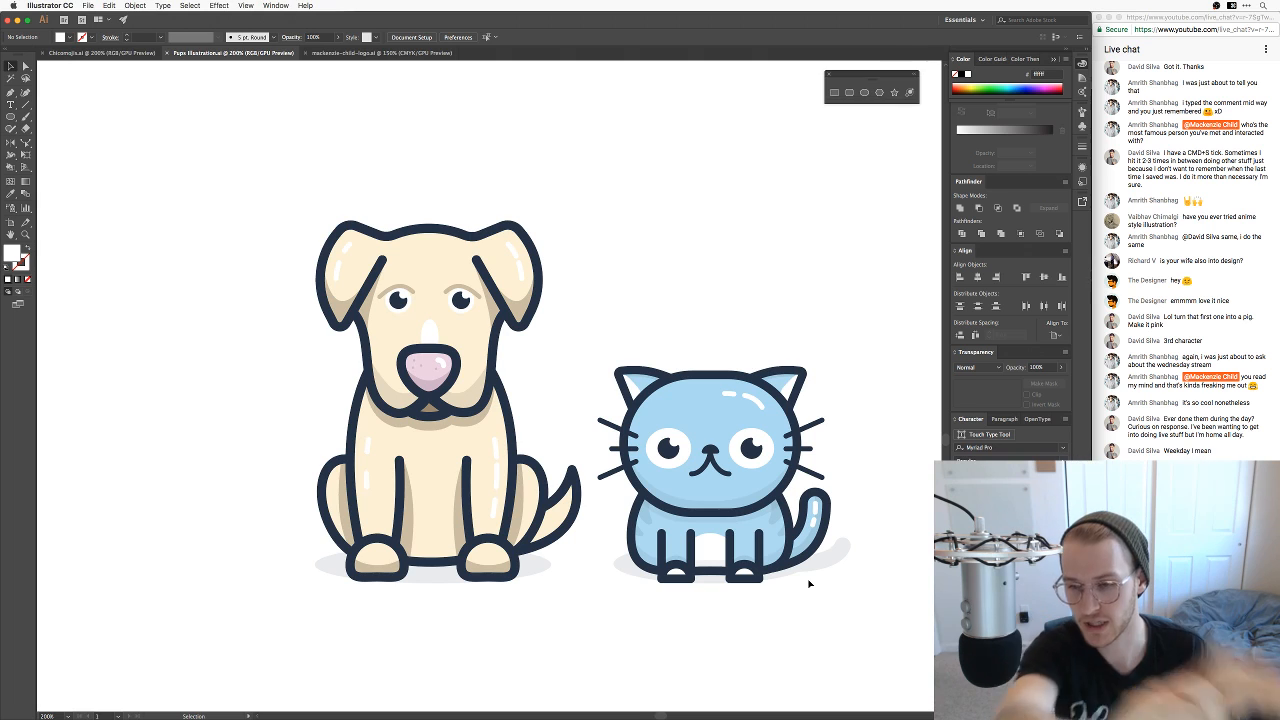
{"action": "mouse_move", "coordinate": [940, 718]}
{"action": "left_click", "coordinate": [922, 698]}
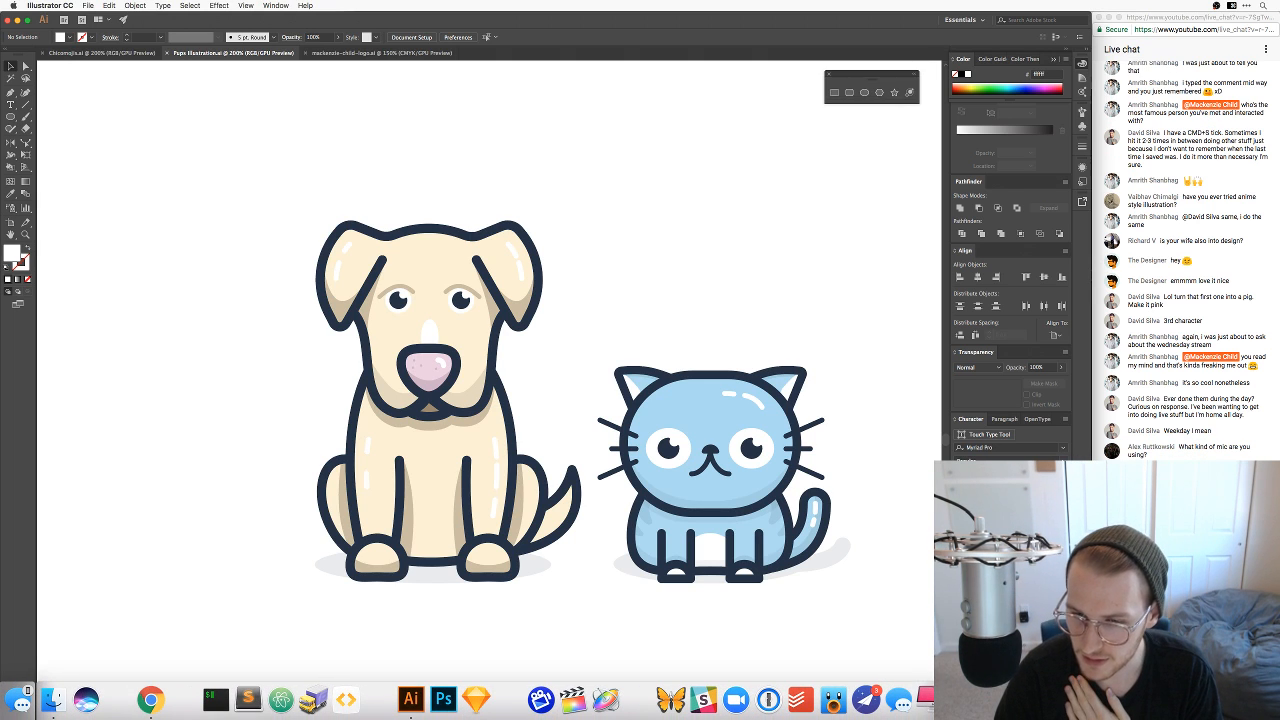